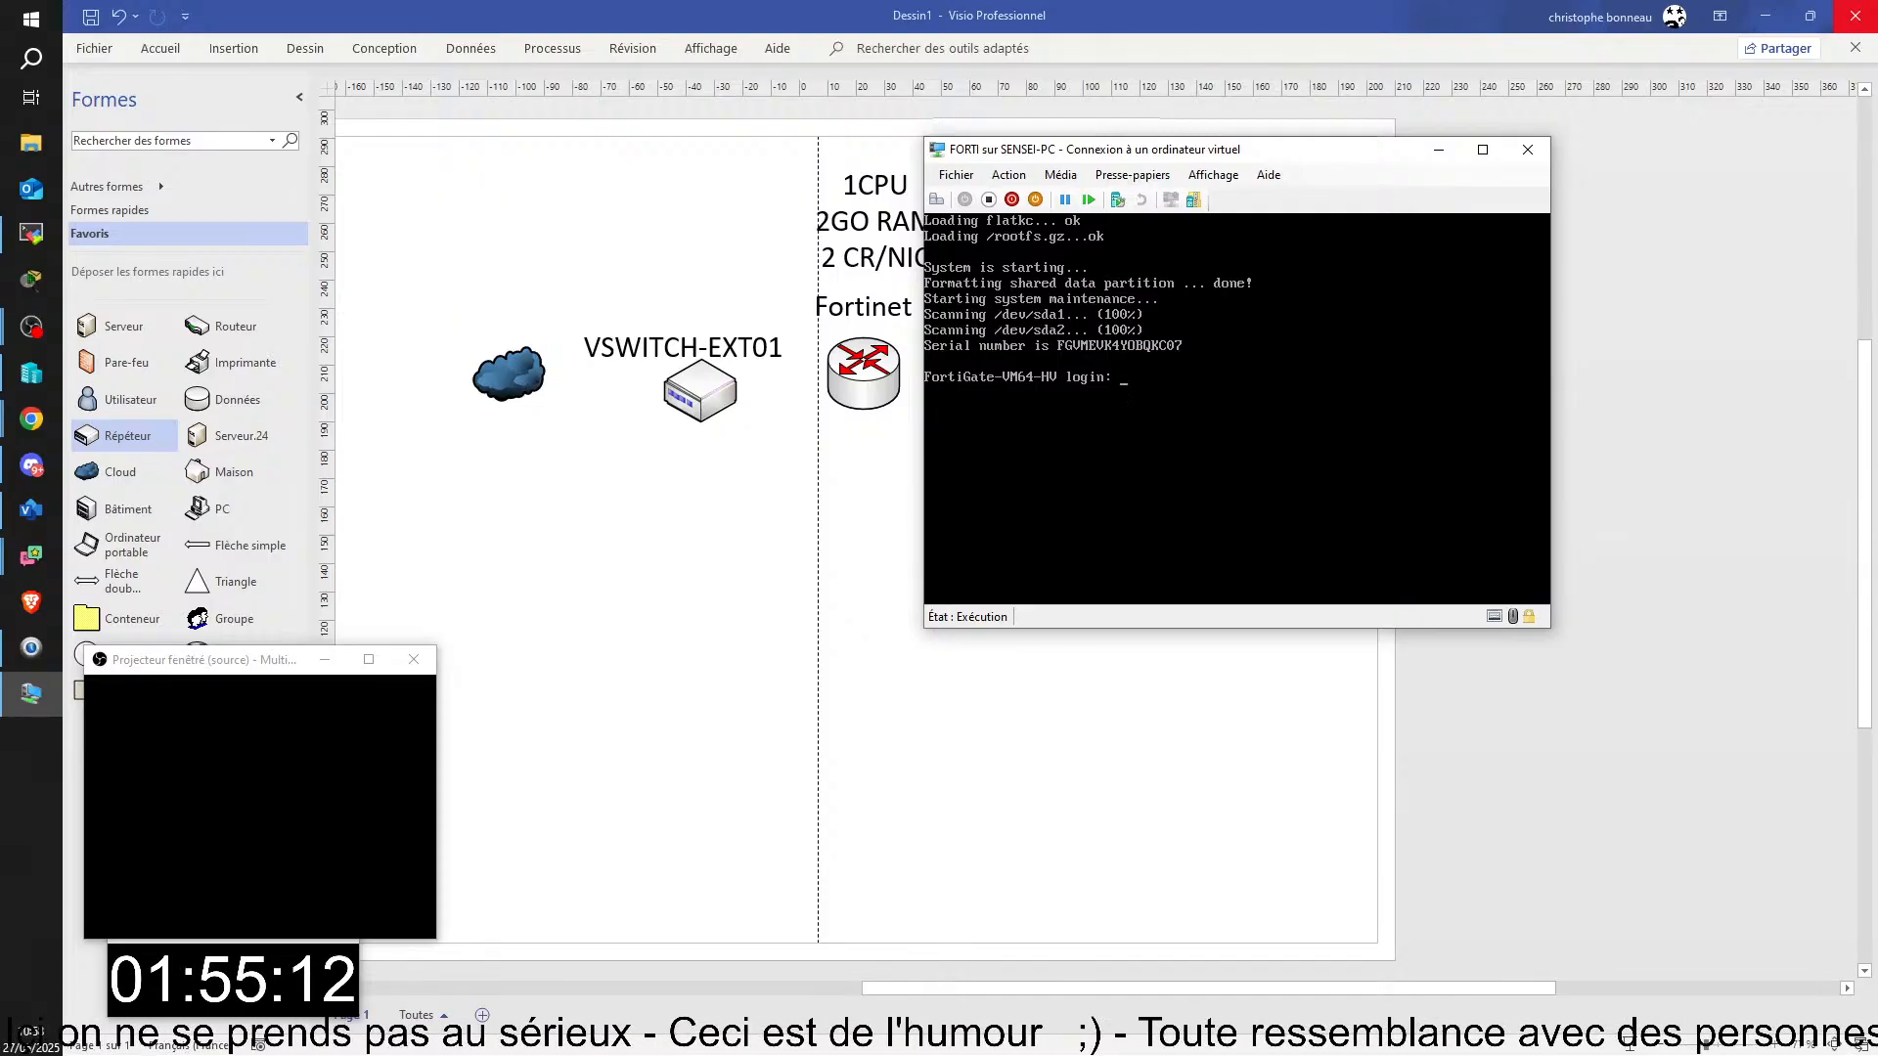
{"action": "type", "text": "qqqq"}
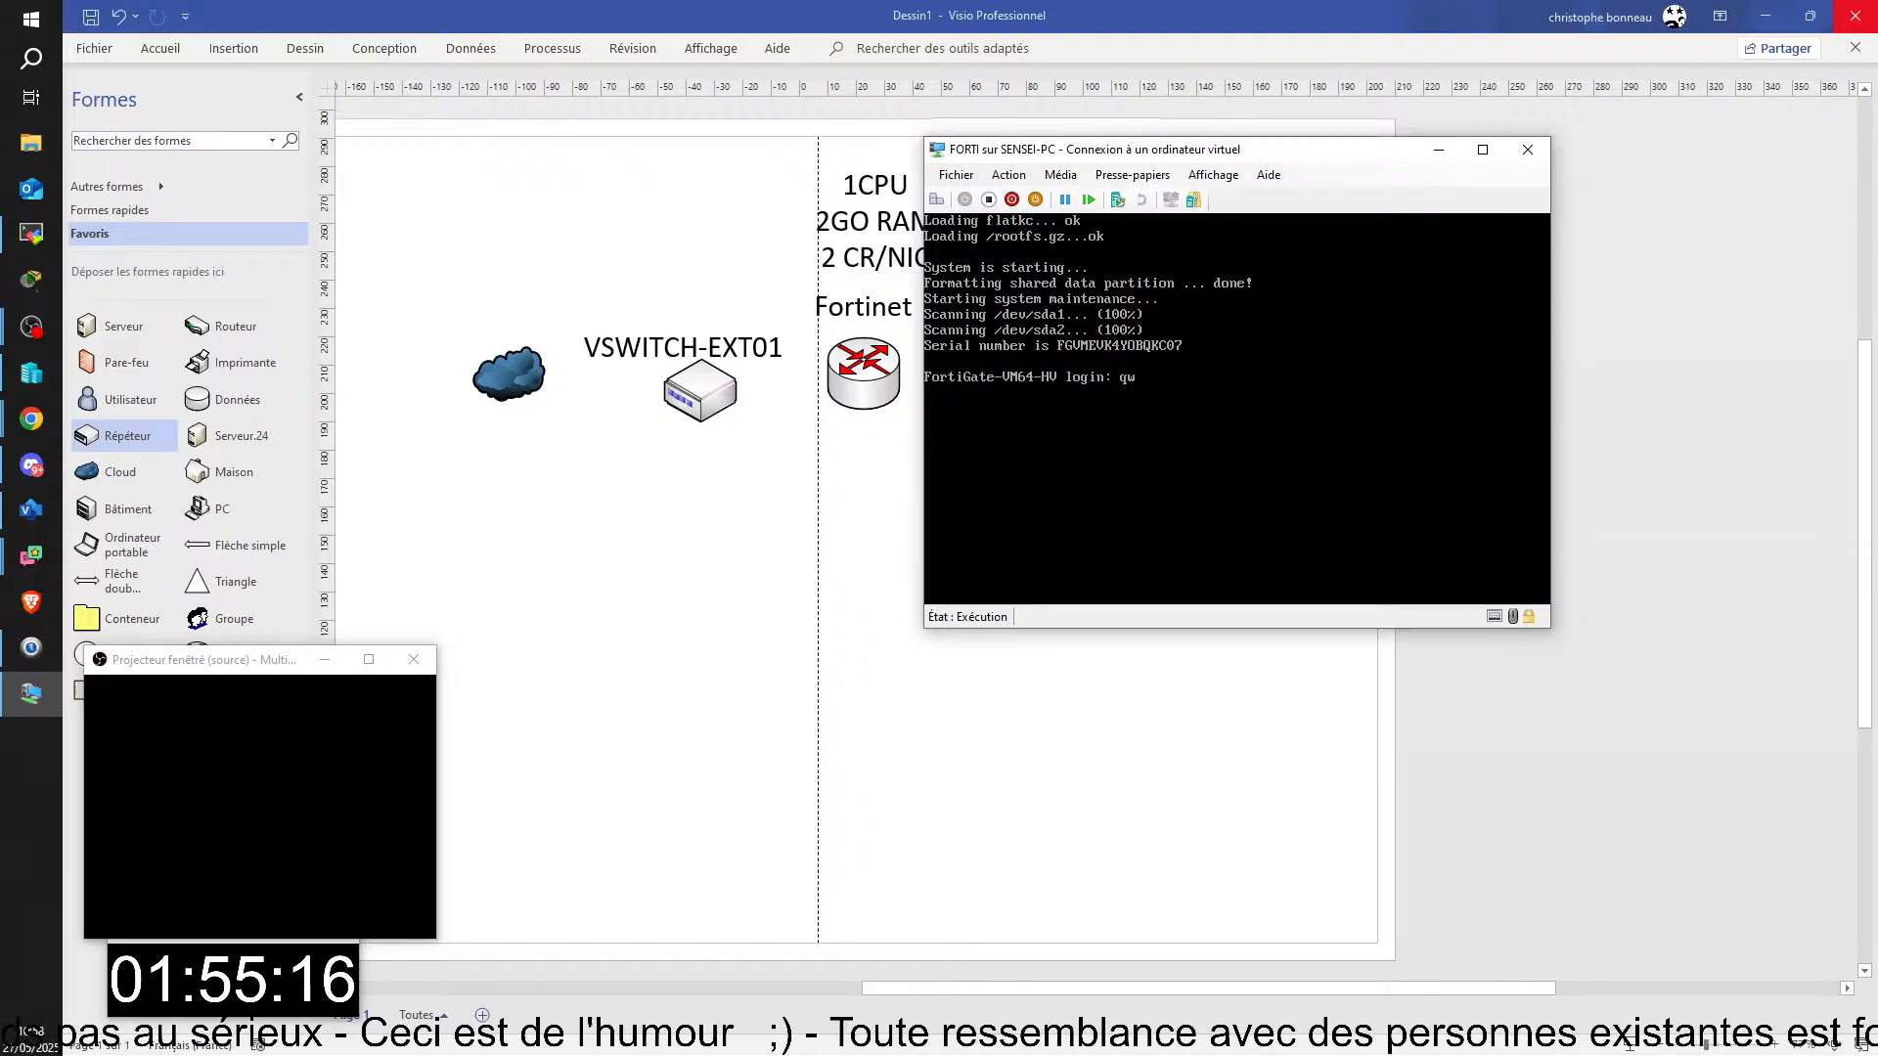
{"action": "type", "text": "ty"}
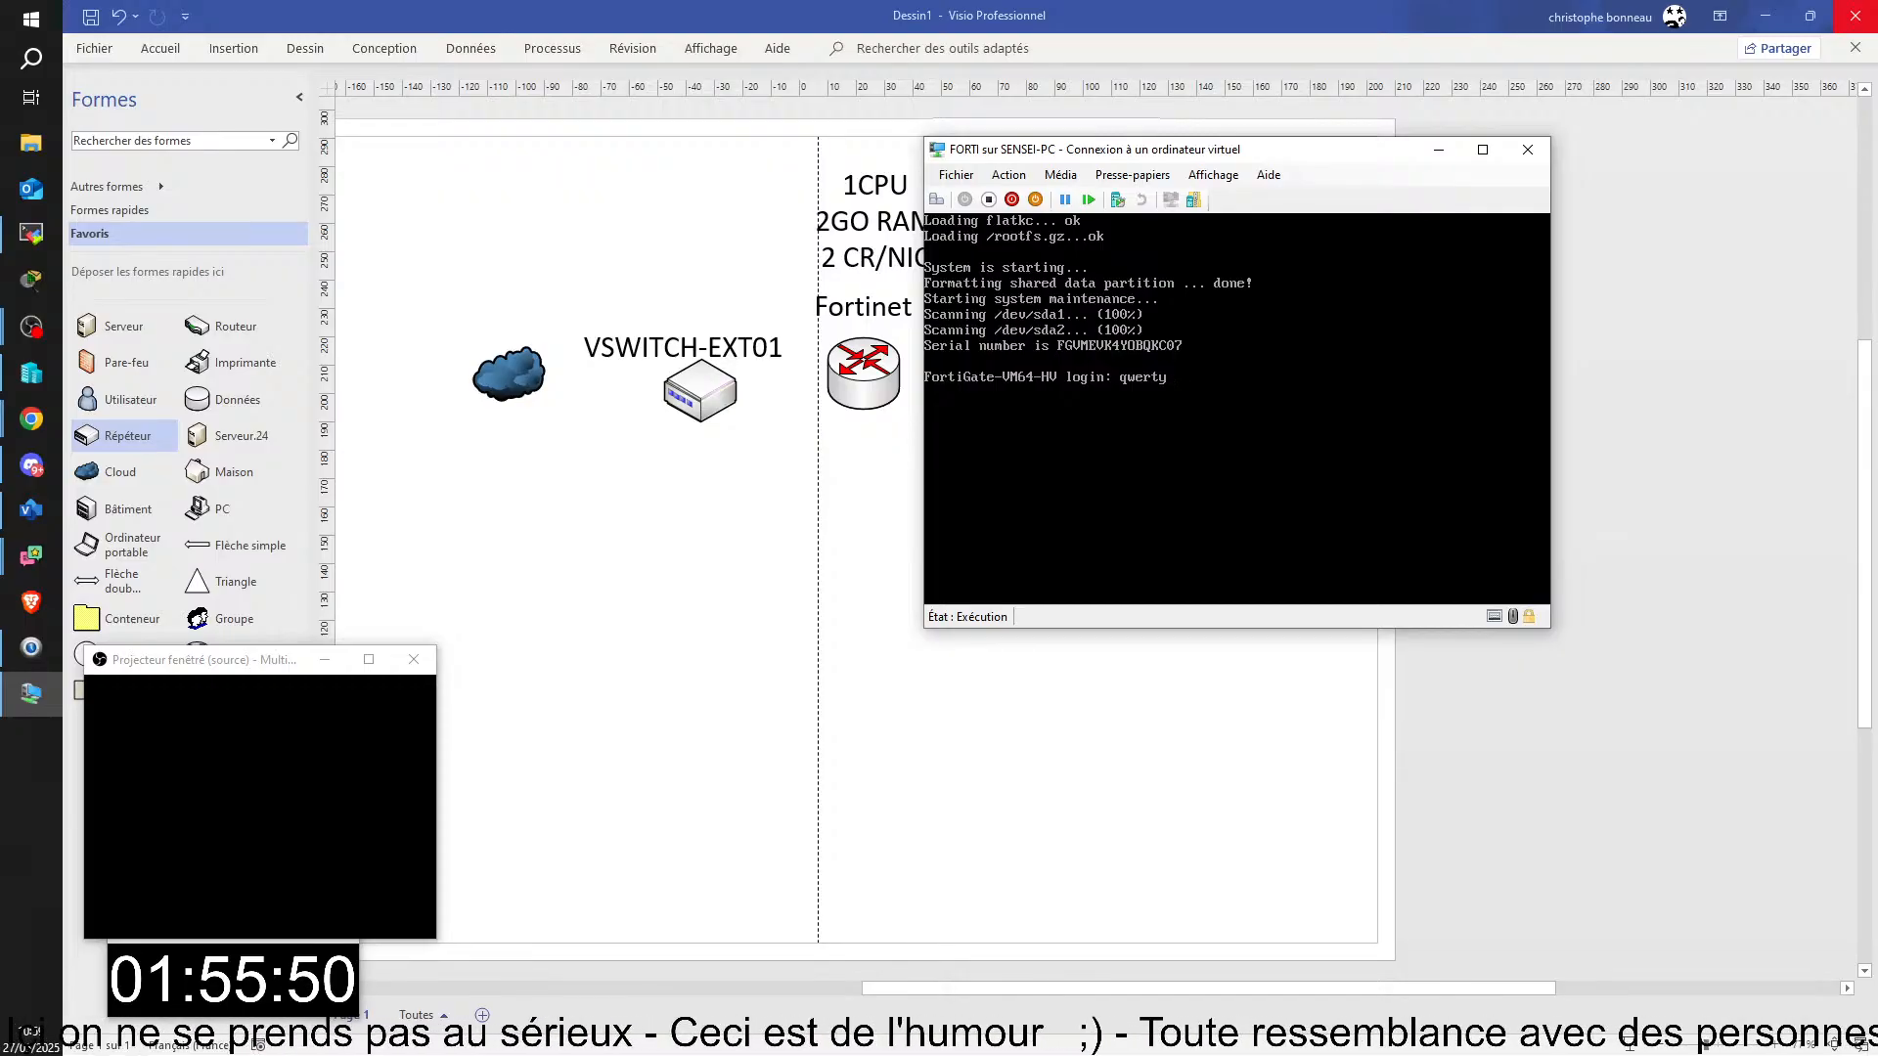
{"action": "key", "text": "BackSpace"}
{"action": "key", "text": "BackSpace"}
{"action": "key", "text": "BackSpace"}
{"action": "key", "text": "BackSpace"}
{"action": "key", "text": "BackSpace"}
{"action": "key", "text": "BackSpace"}
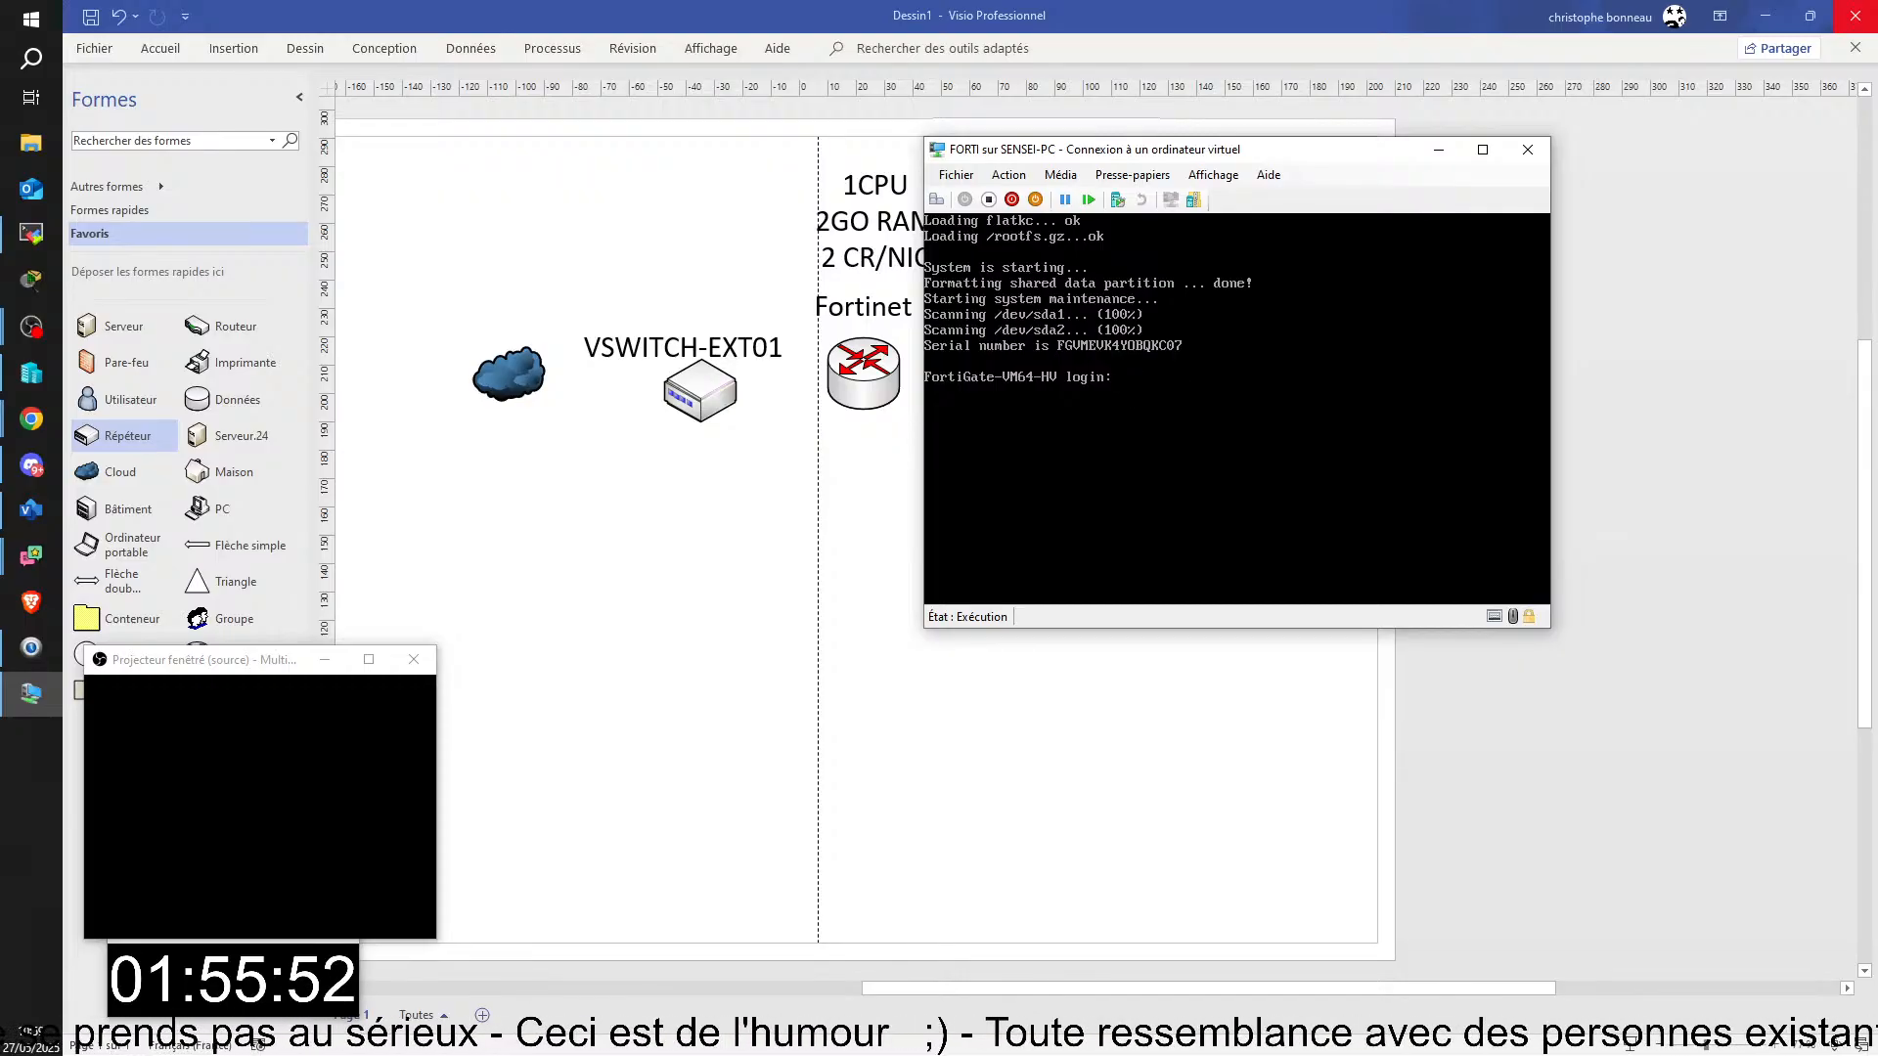
Step: Try to log in to the FortiGate console as admin with the initial password and submit the new password field
{"action": "type", "text": "admin"}
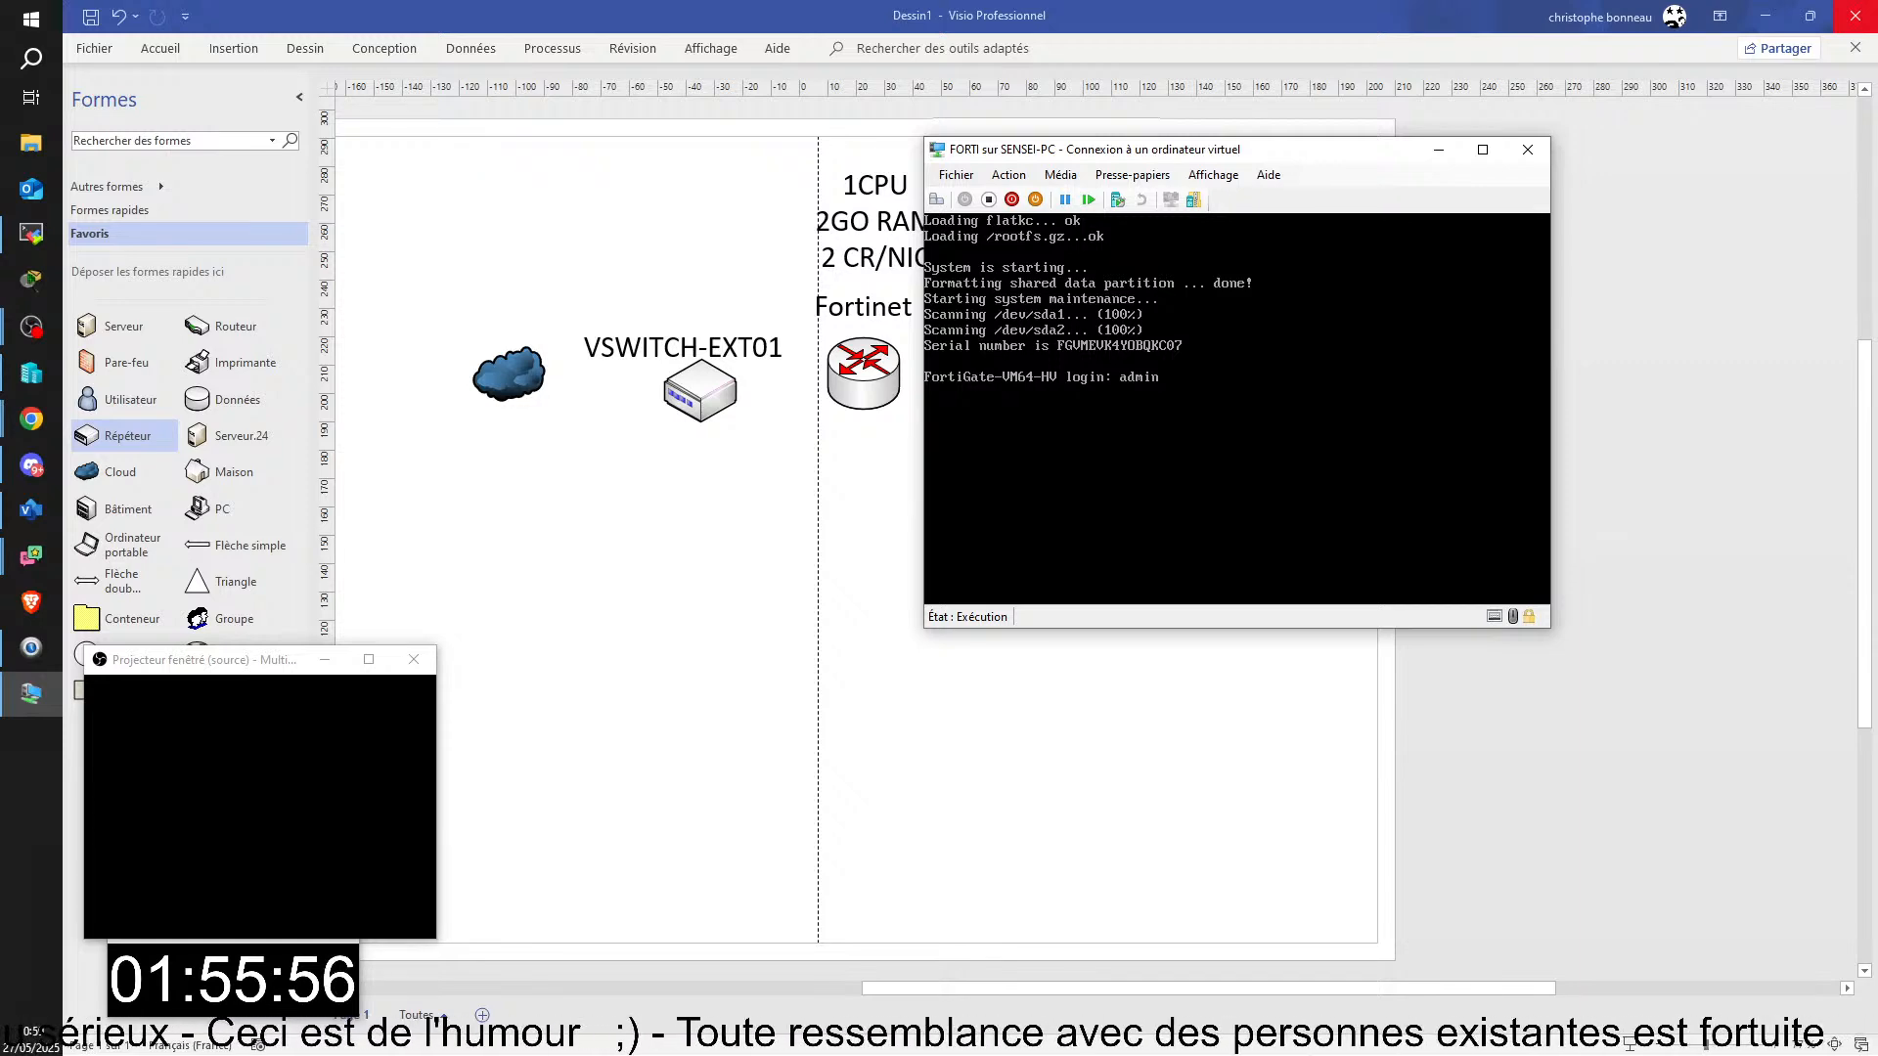
{"action": "key", "text": "Return"}
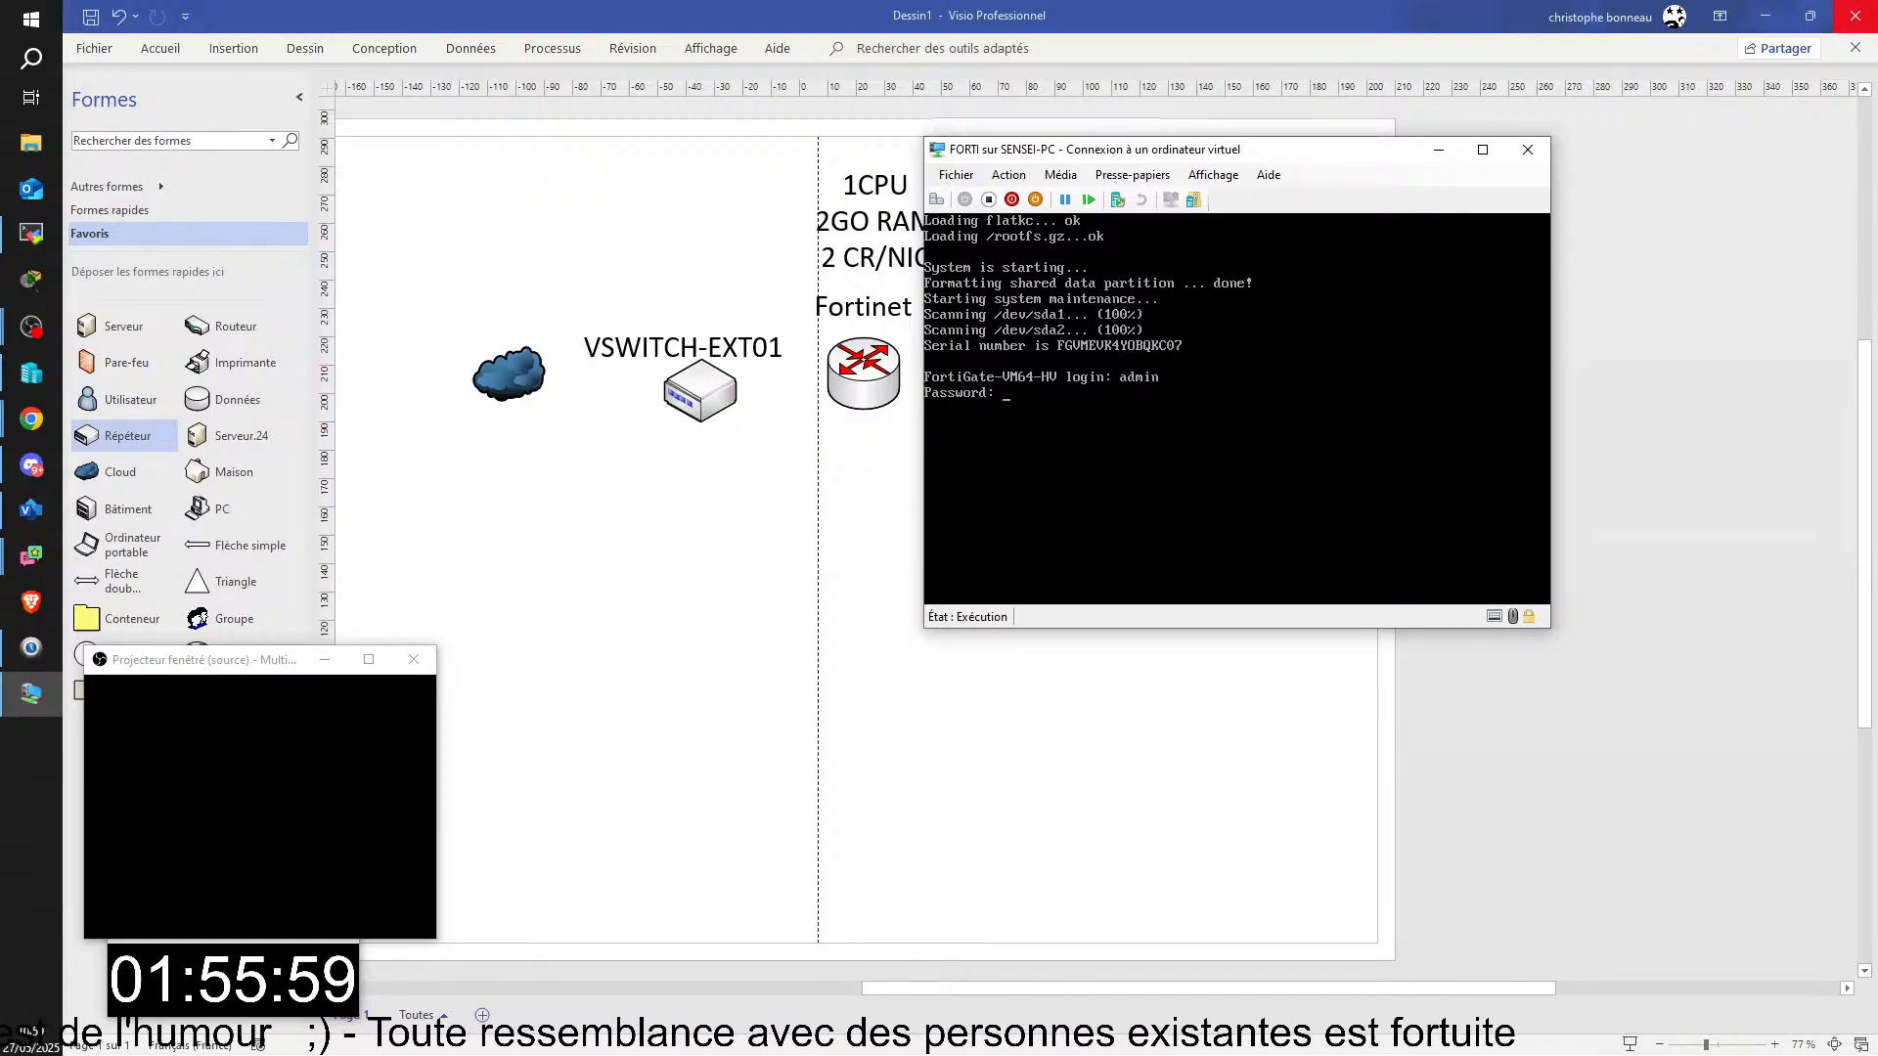
{"action": "key", "text": "Return"}
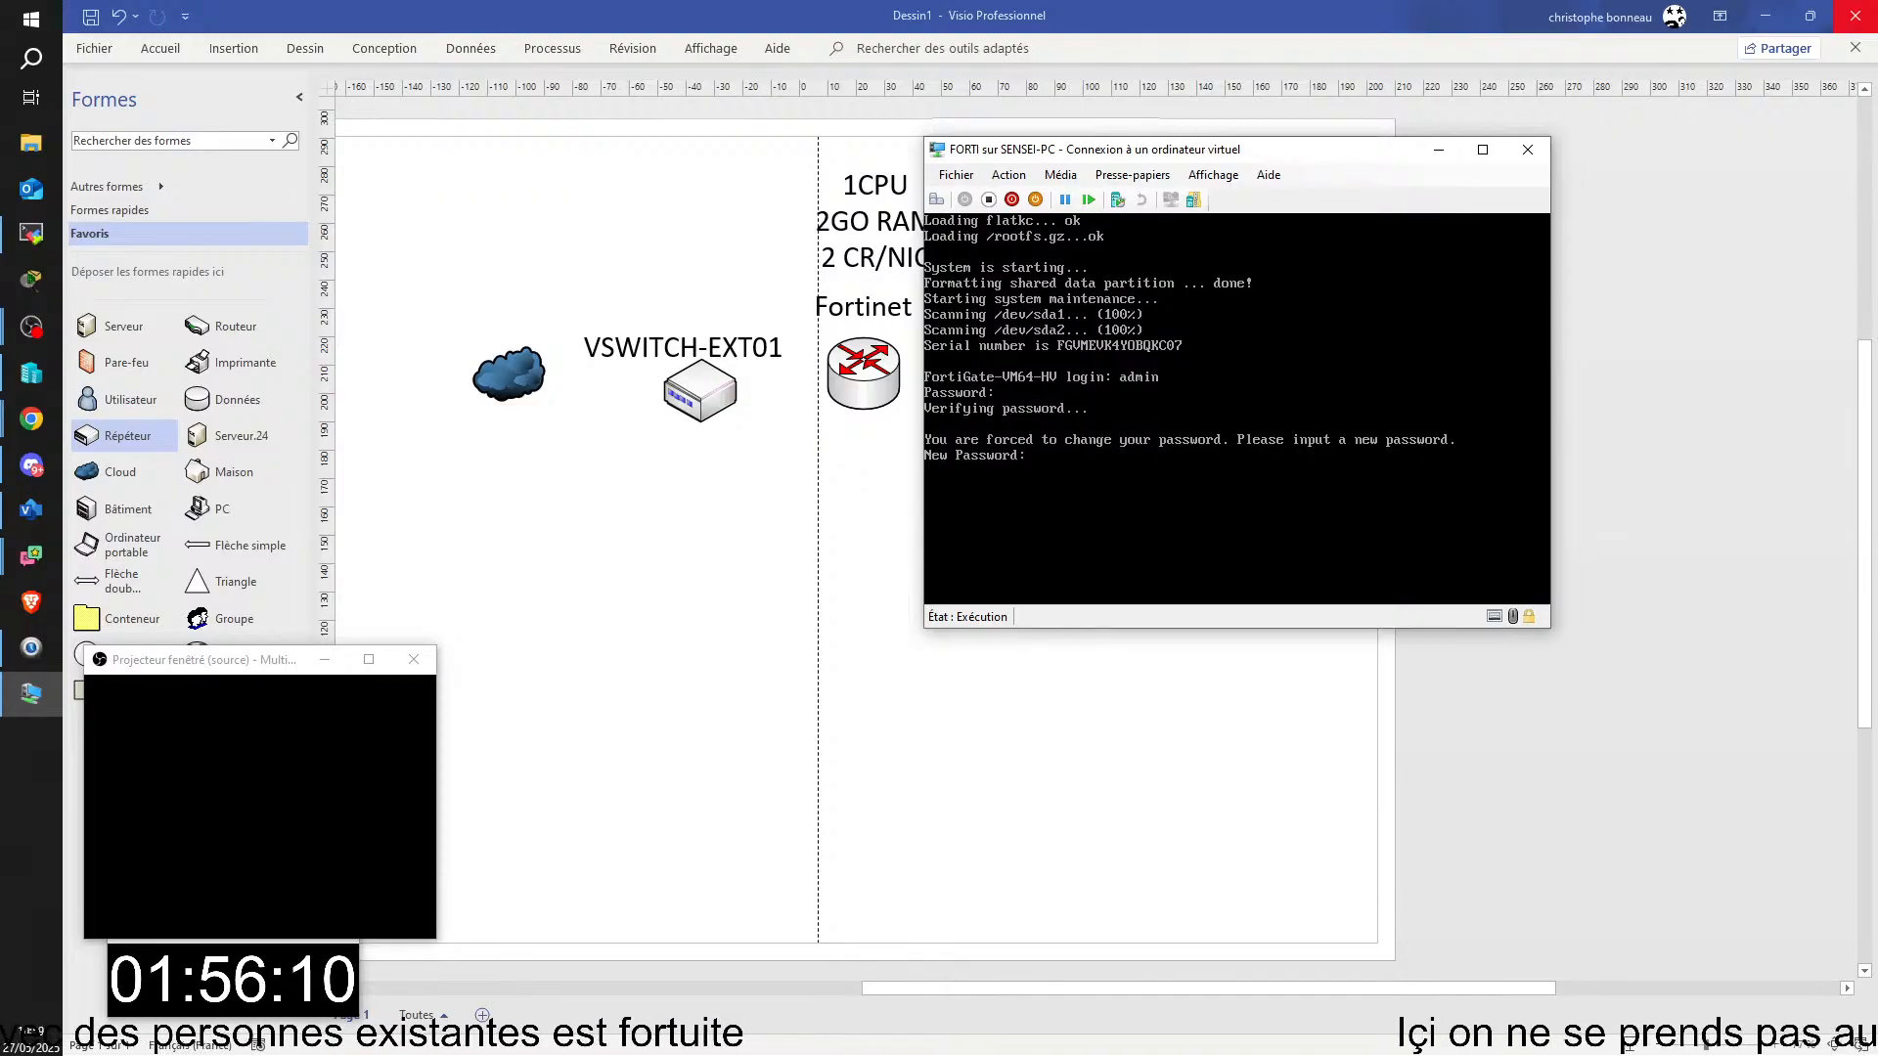
{"action": "key", "text": "Return"}
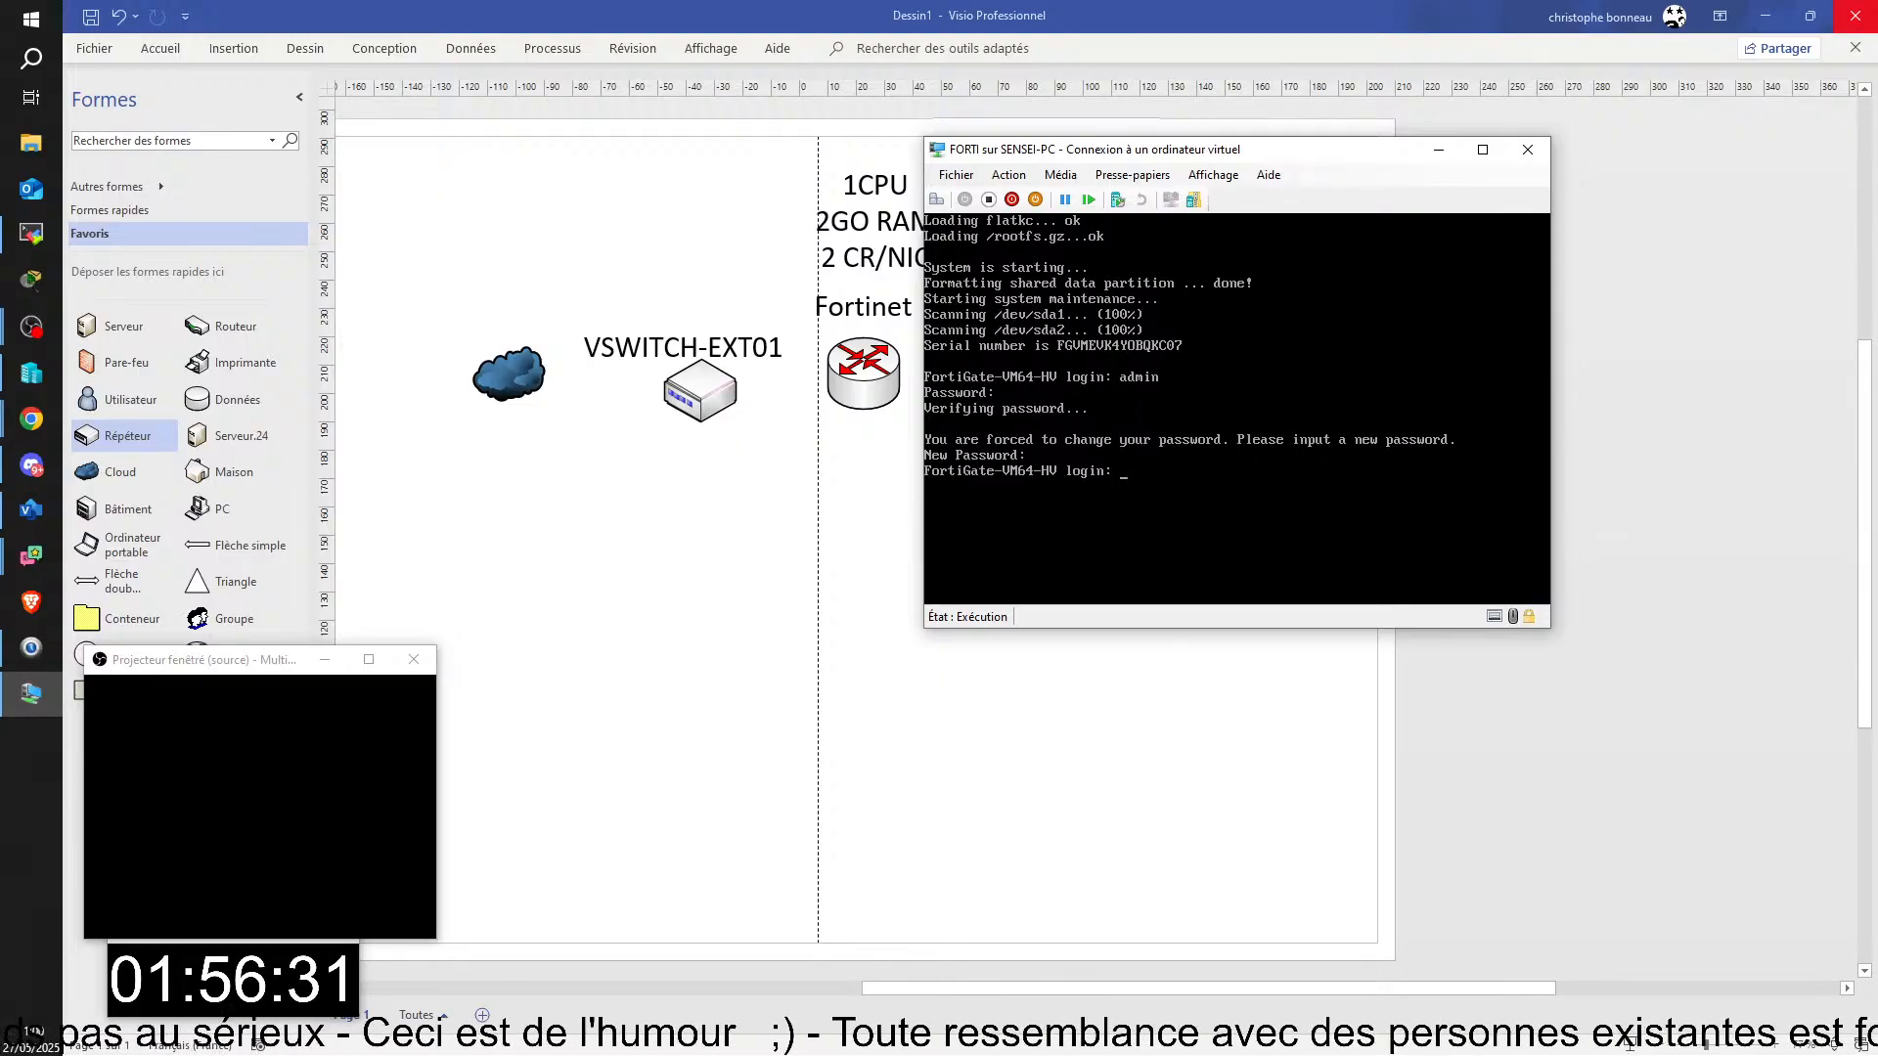
Step: Retry the FortiGate login as admin, submitting the initial password to reach the new password field
{"action": "type", "text": "ad;in"}
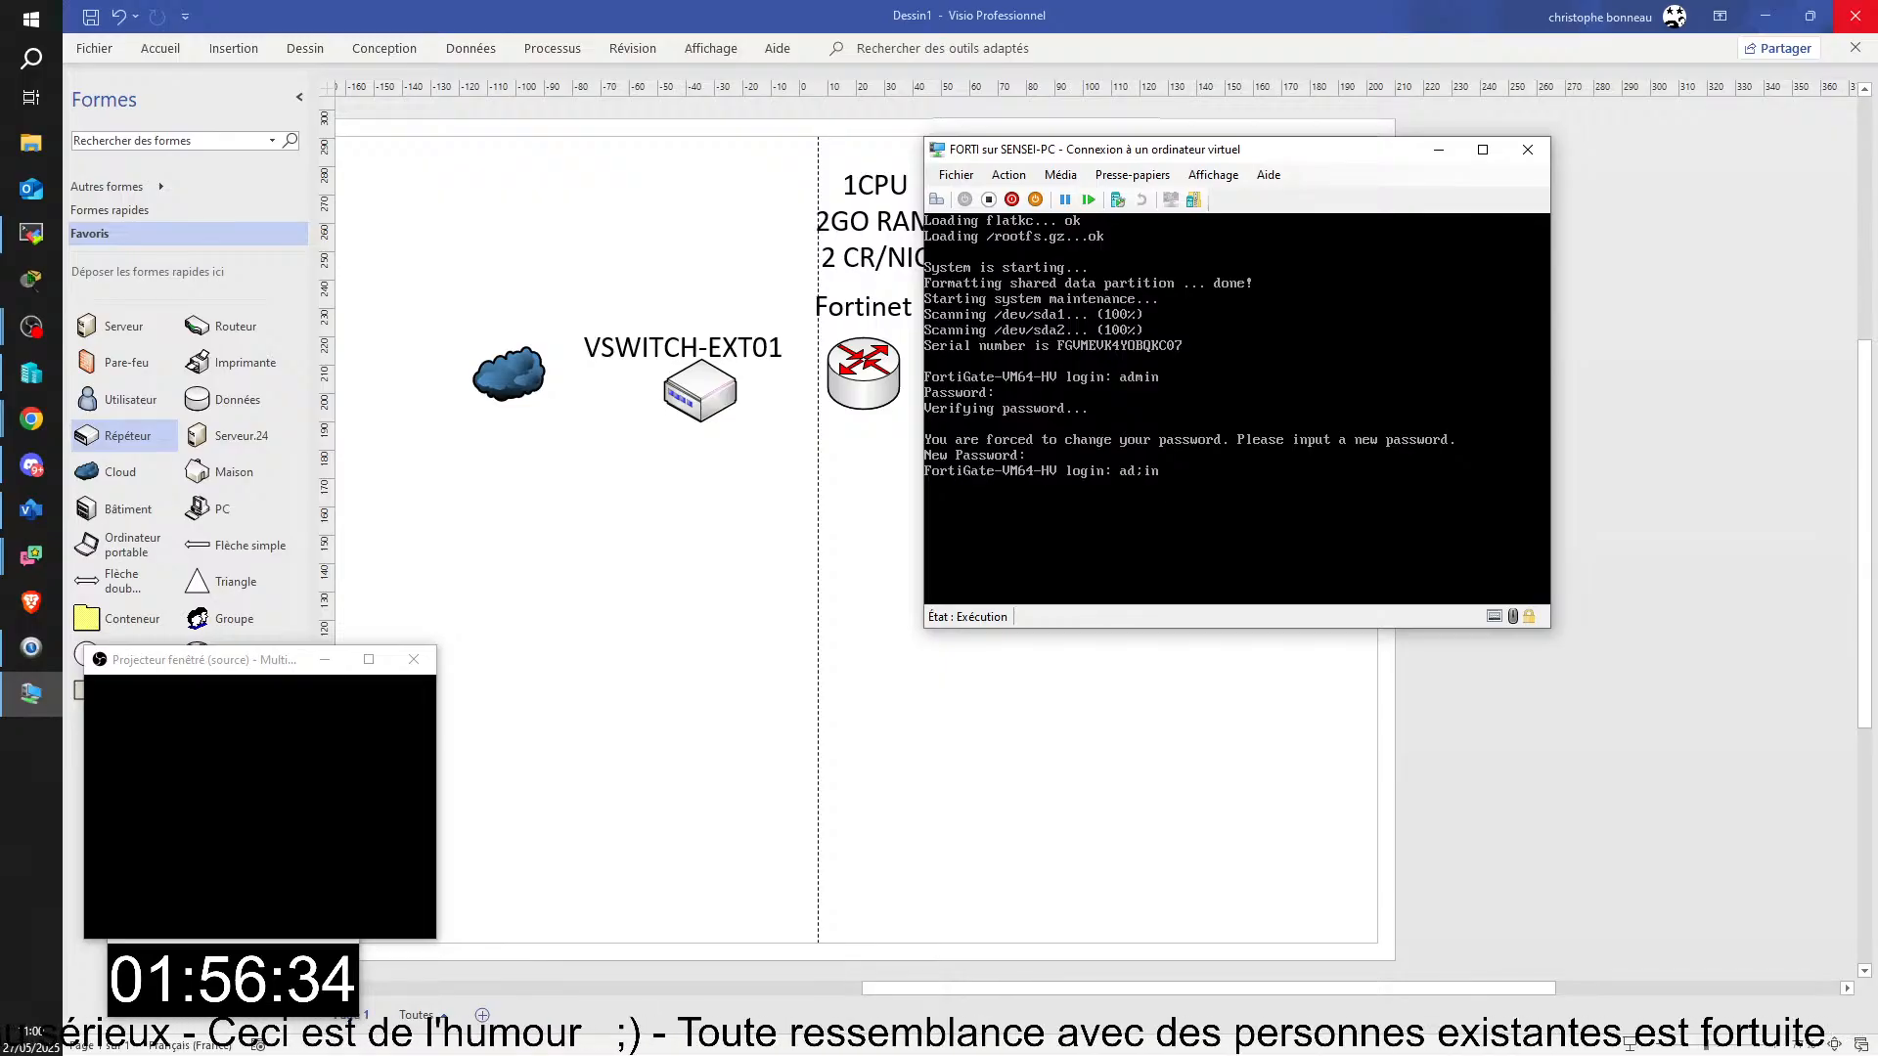
{"action": "key", "text": "BackSpace"}
{"action": "key", "text": "BackSpace"}
{"action": "key", "text": "BackSpace"}
{"action": "type", "text": "min"}
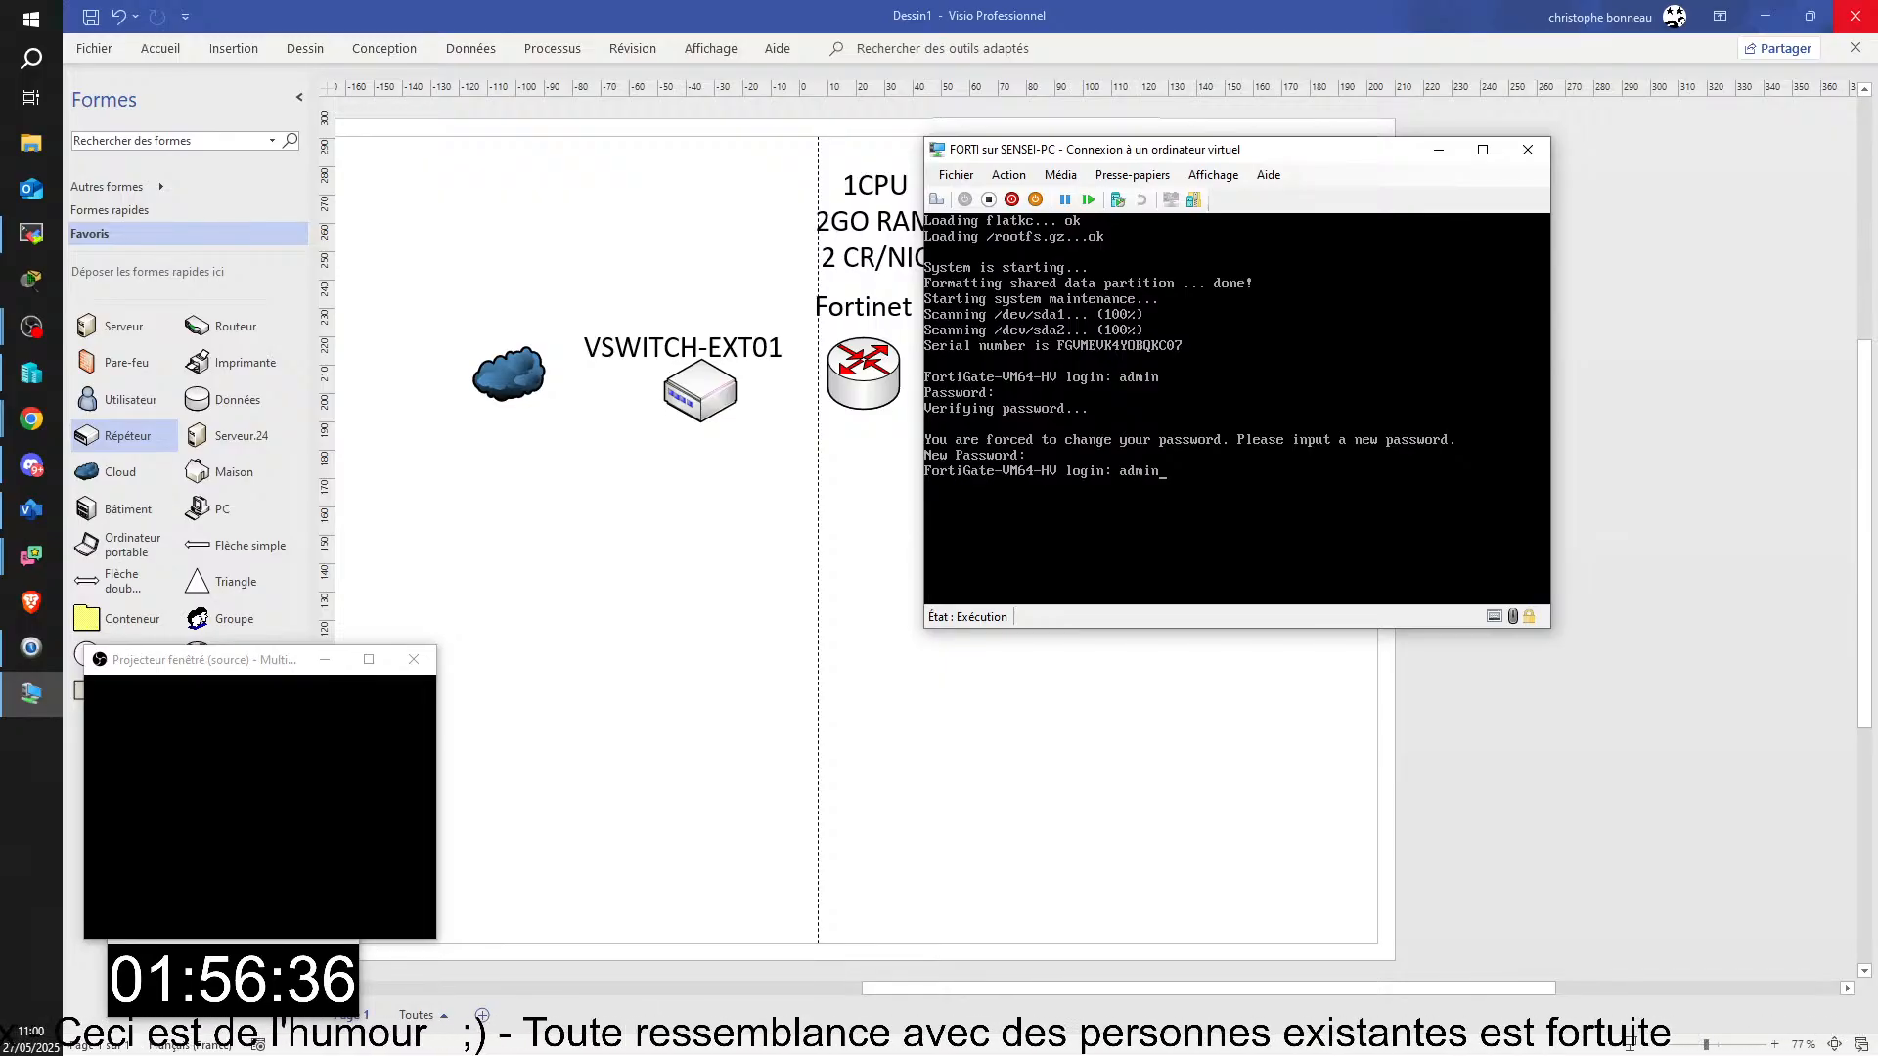
{"action": "key", "text": "Return"}
{"action": "key", "text": "Return"}
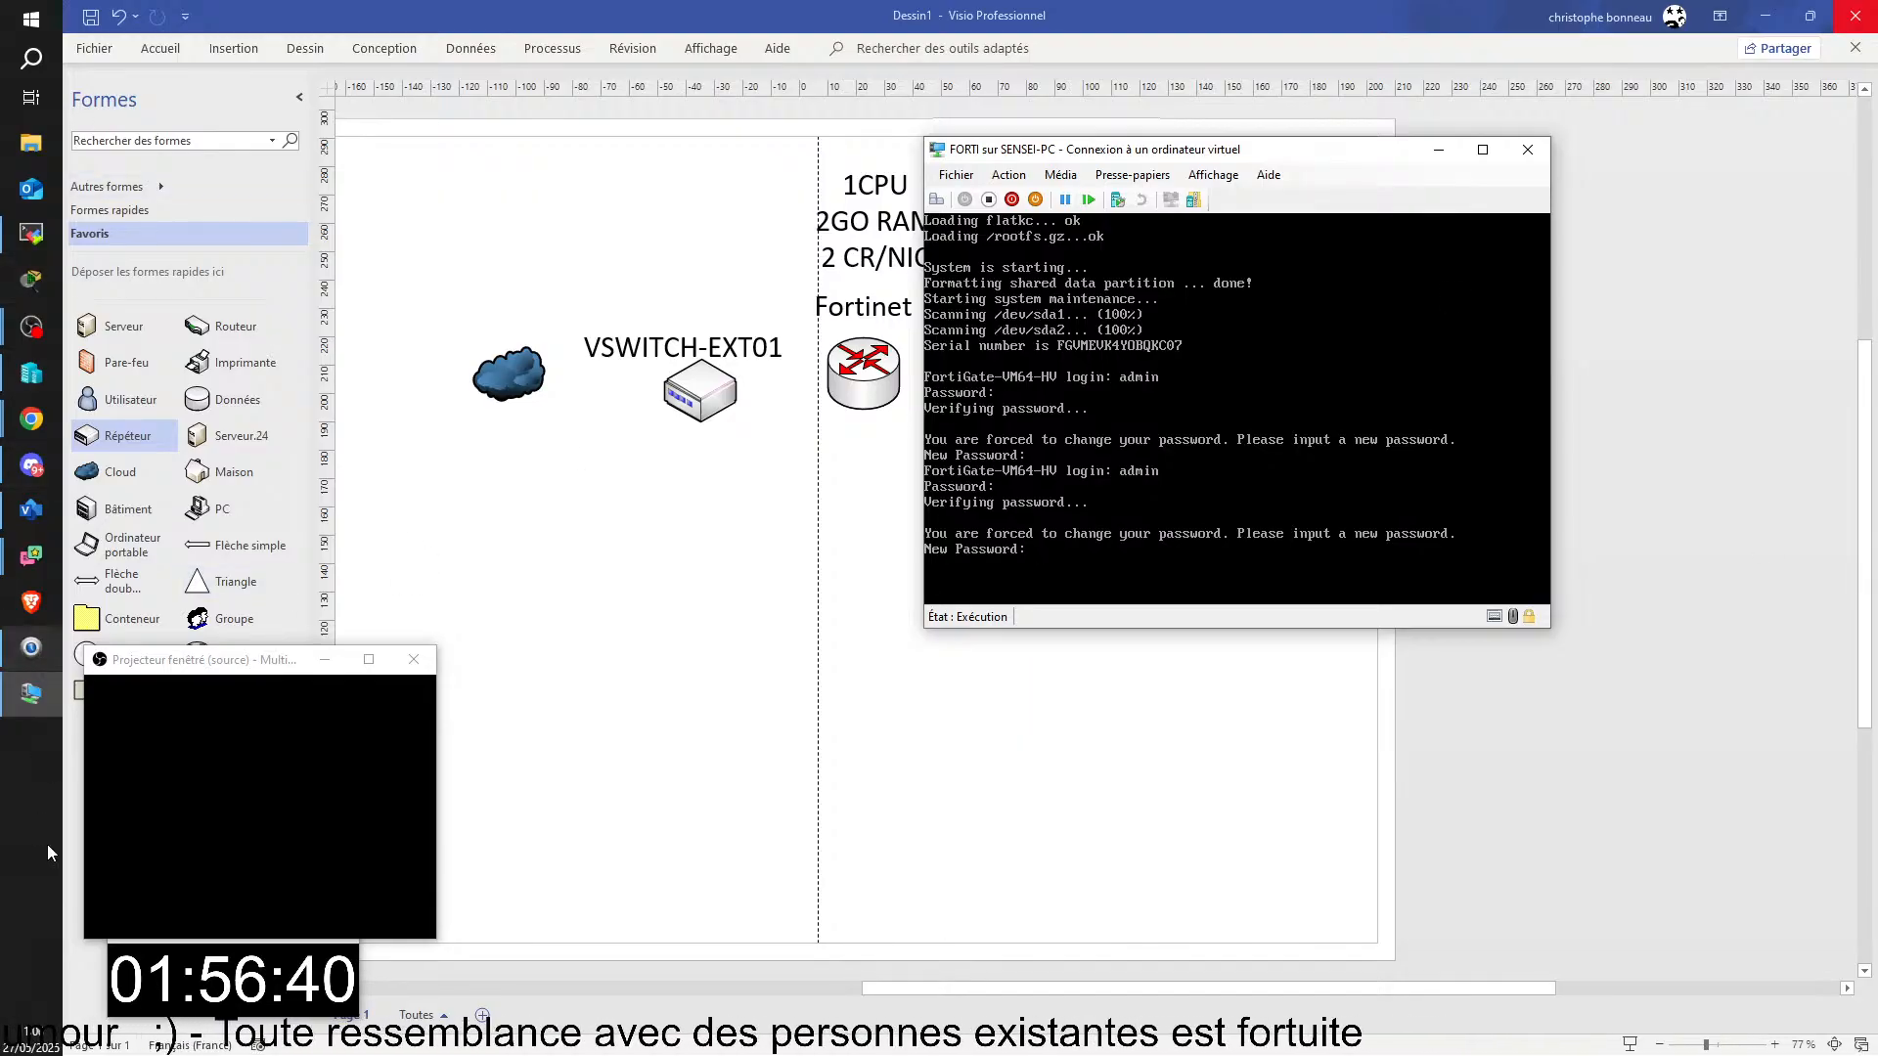
{"action": "left_click", "coordinate": [15, 860]}
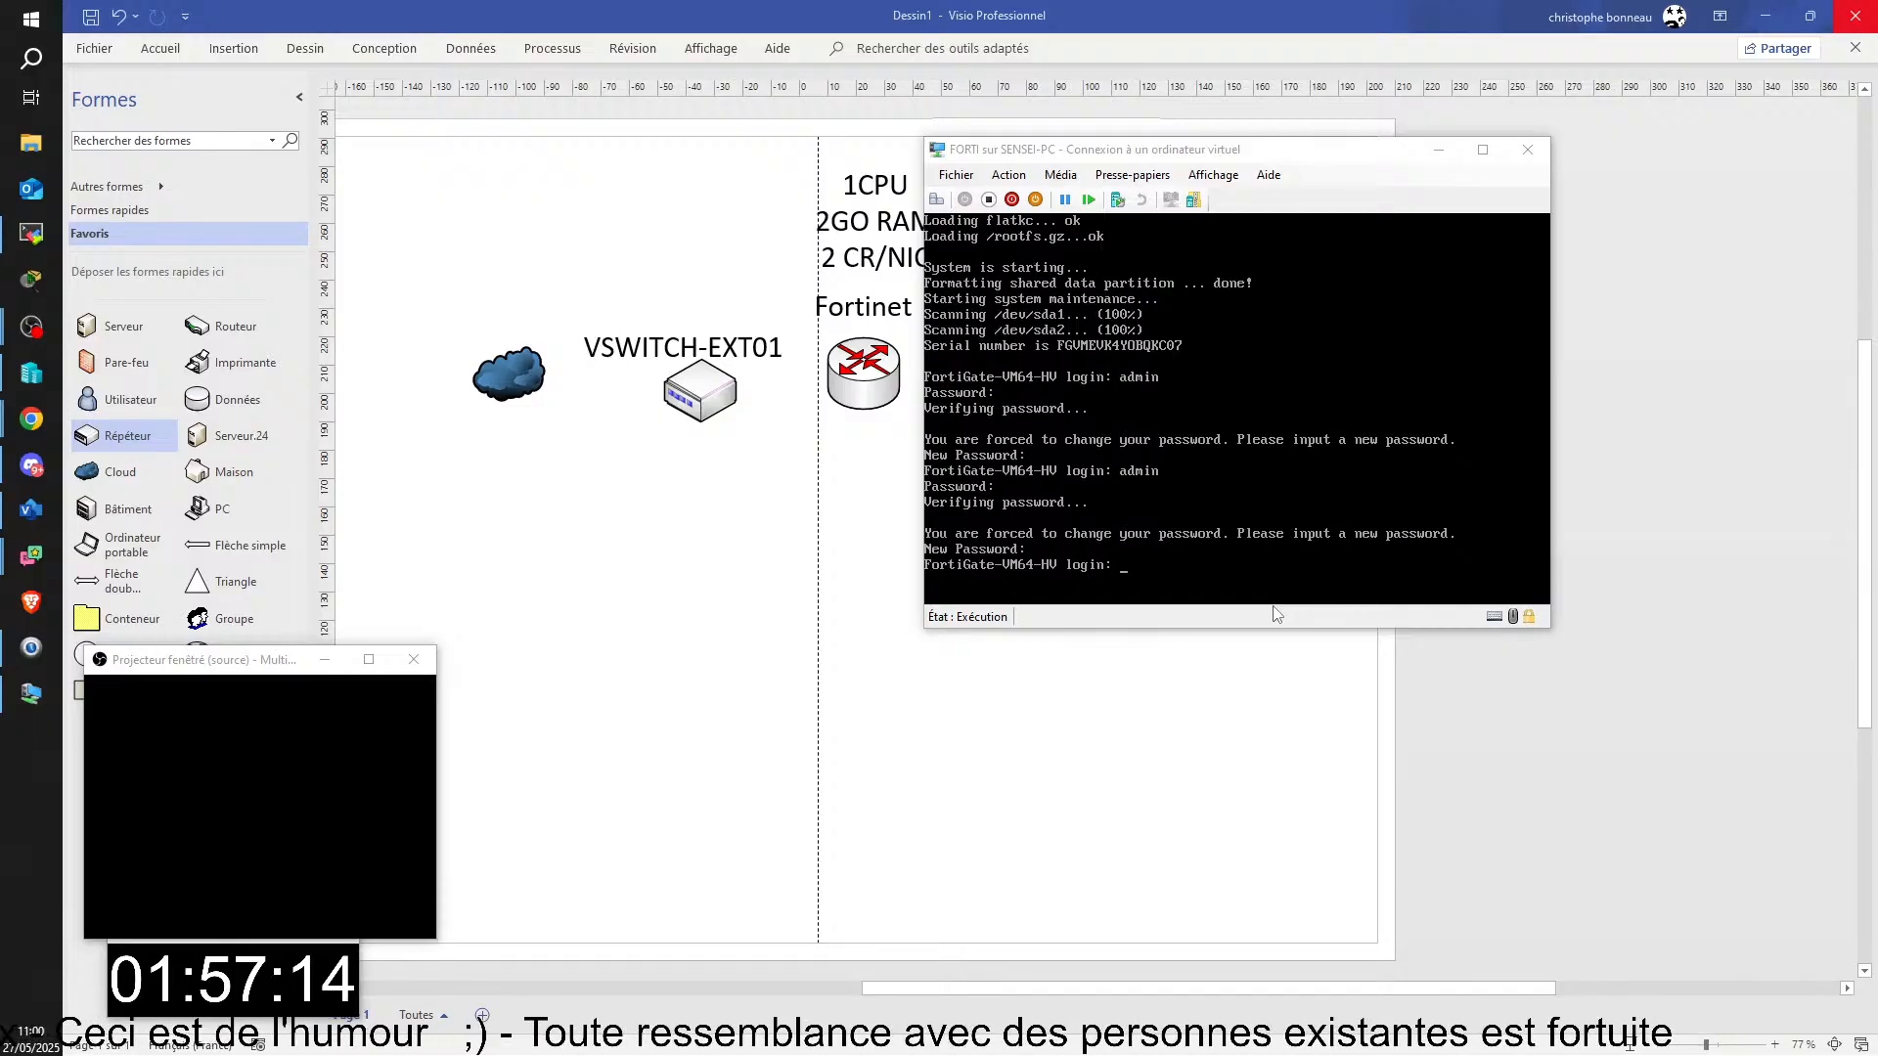
Step: Return to the FortiGate console and try once more to log in as admin with the account password
{"action": "left_click", "coordinate": [1203, 443]}
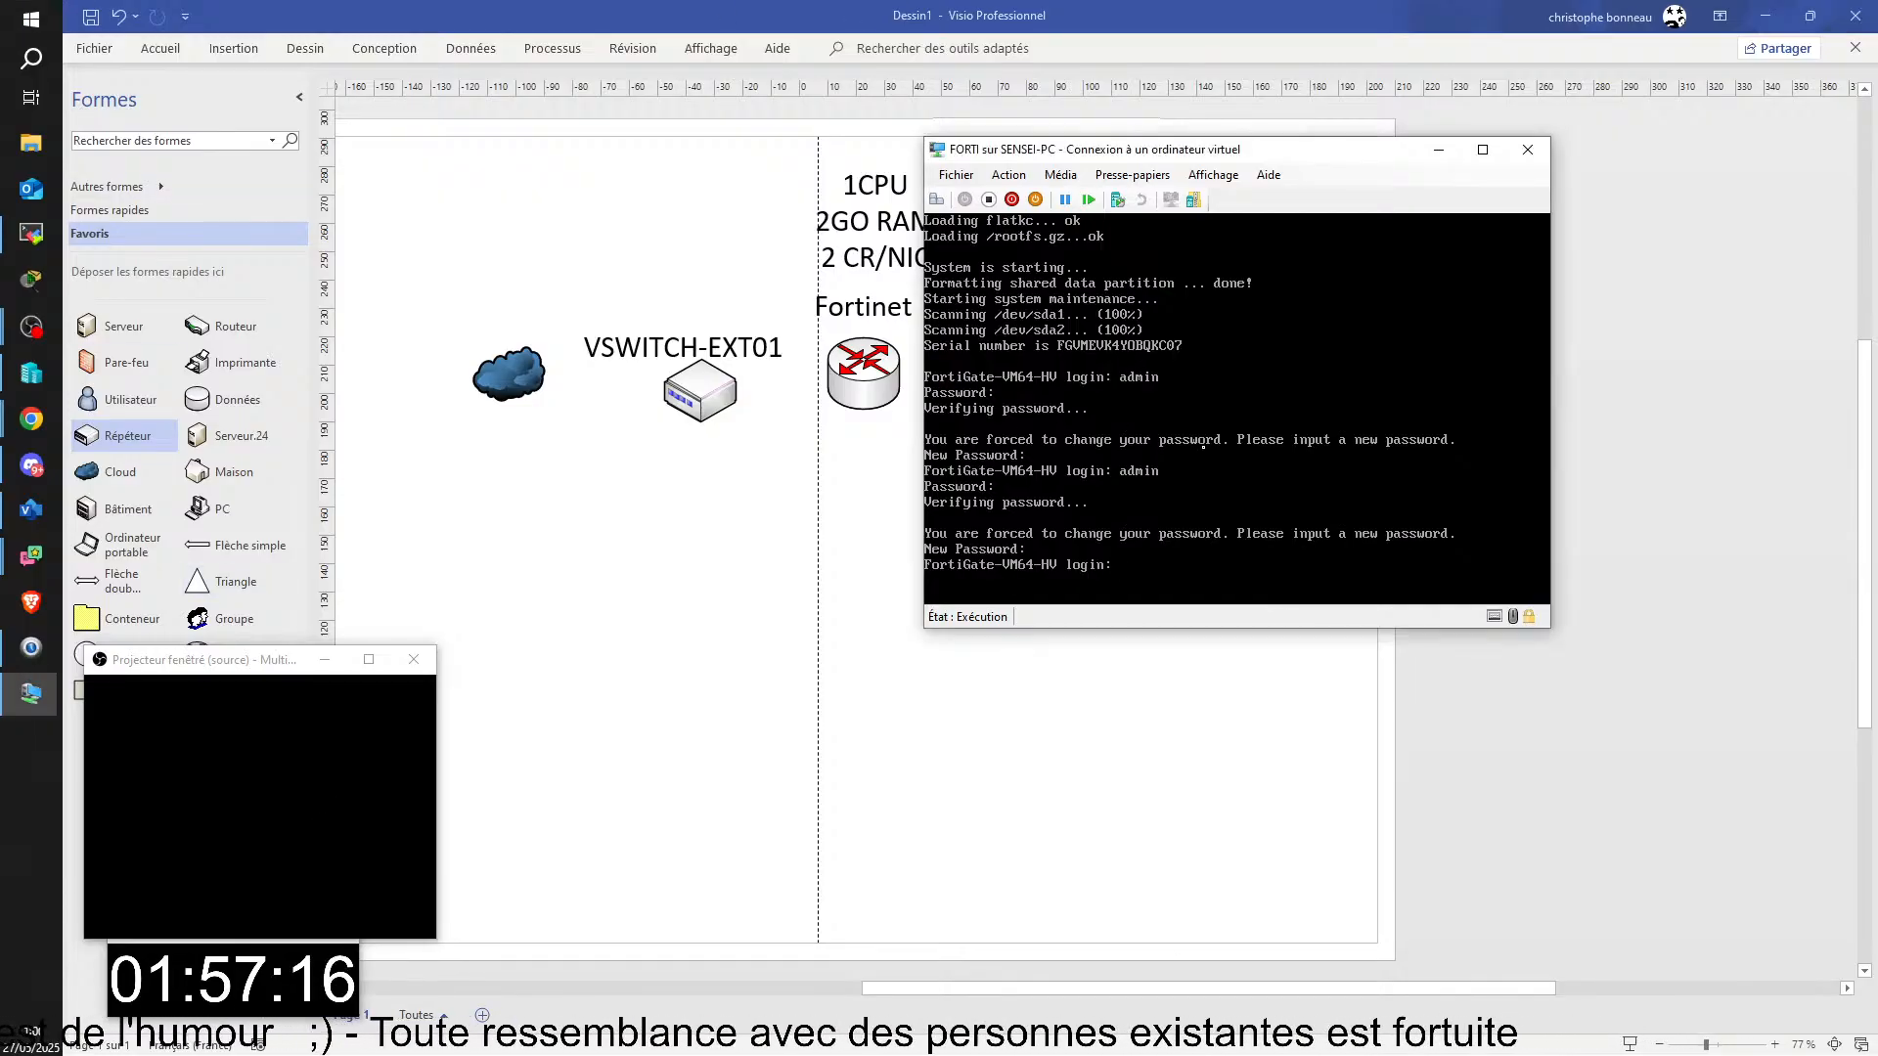
{"action": "type", "text": "a"}
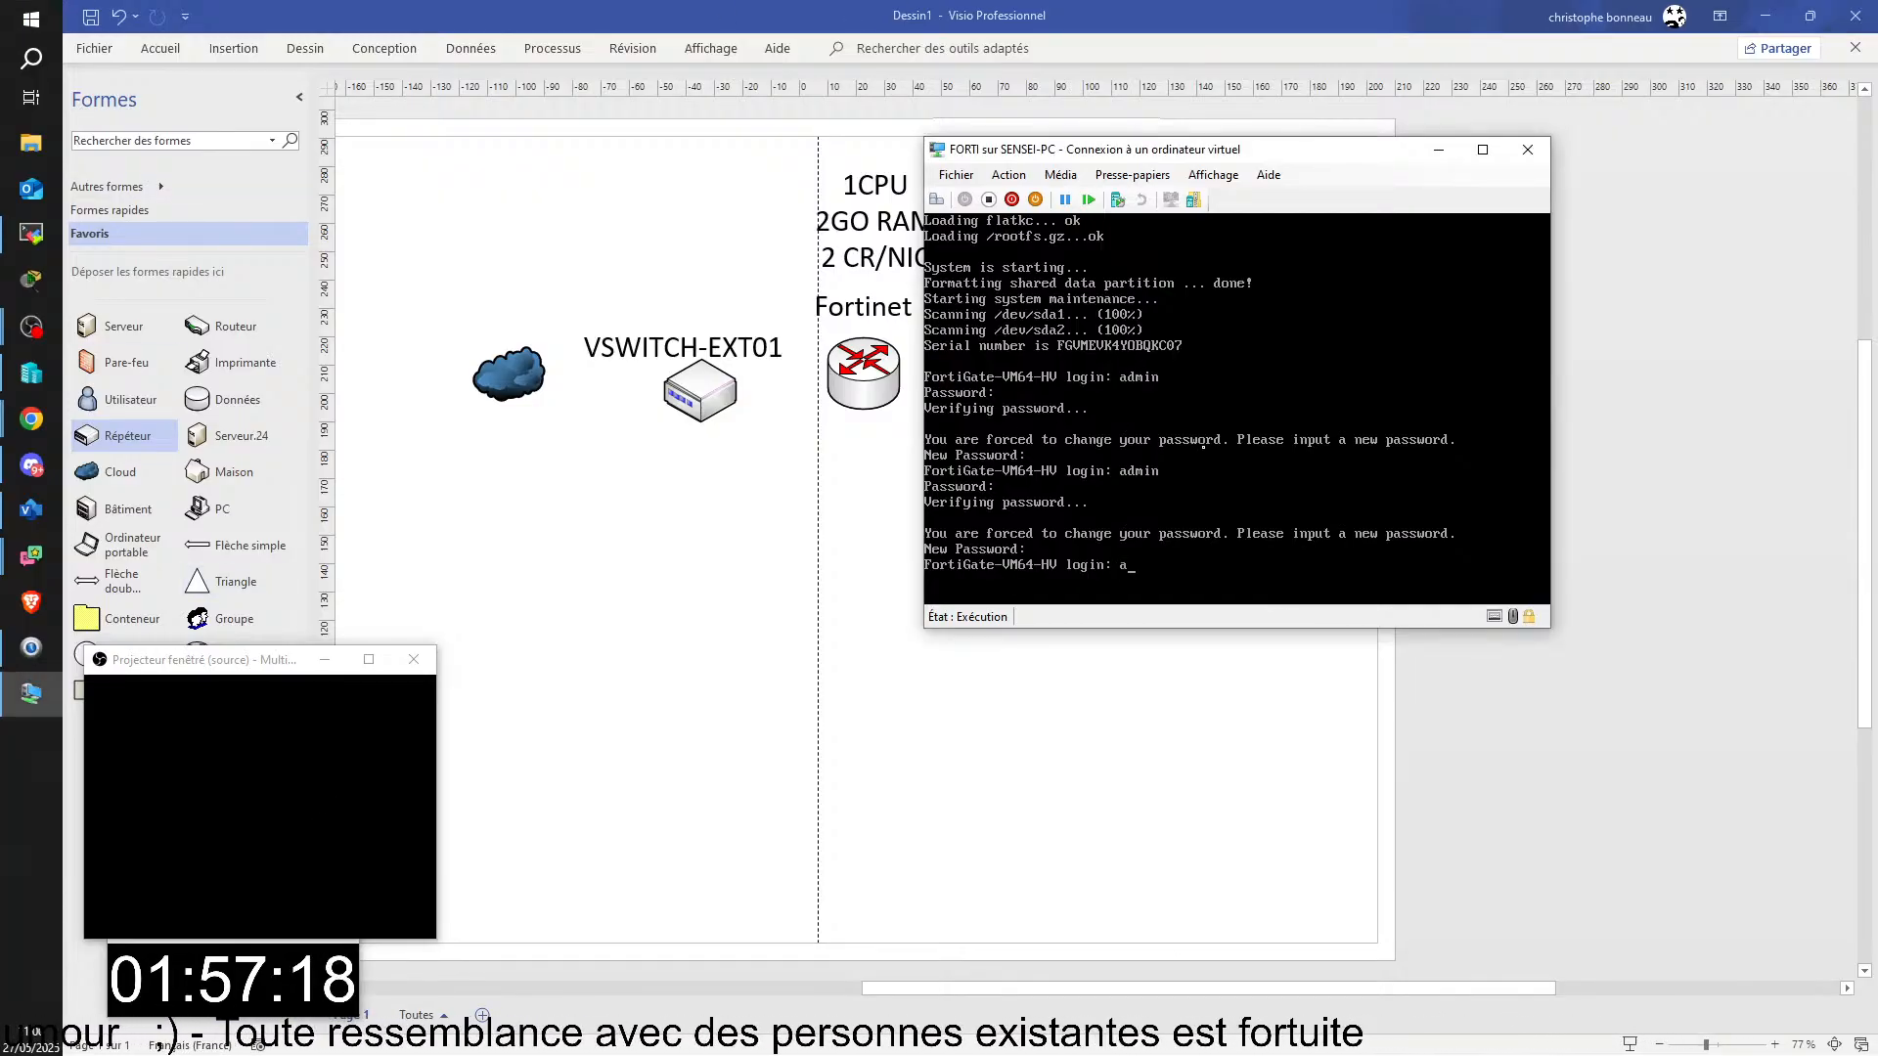
{"action": "type", "text": "dmin"}
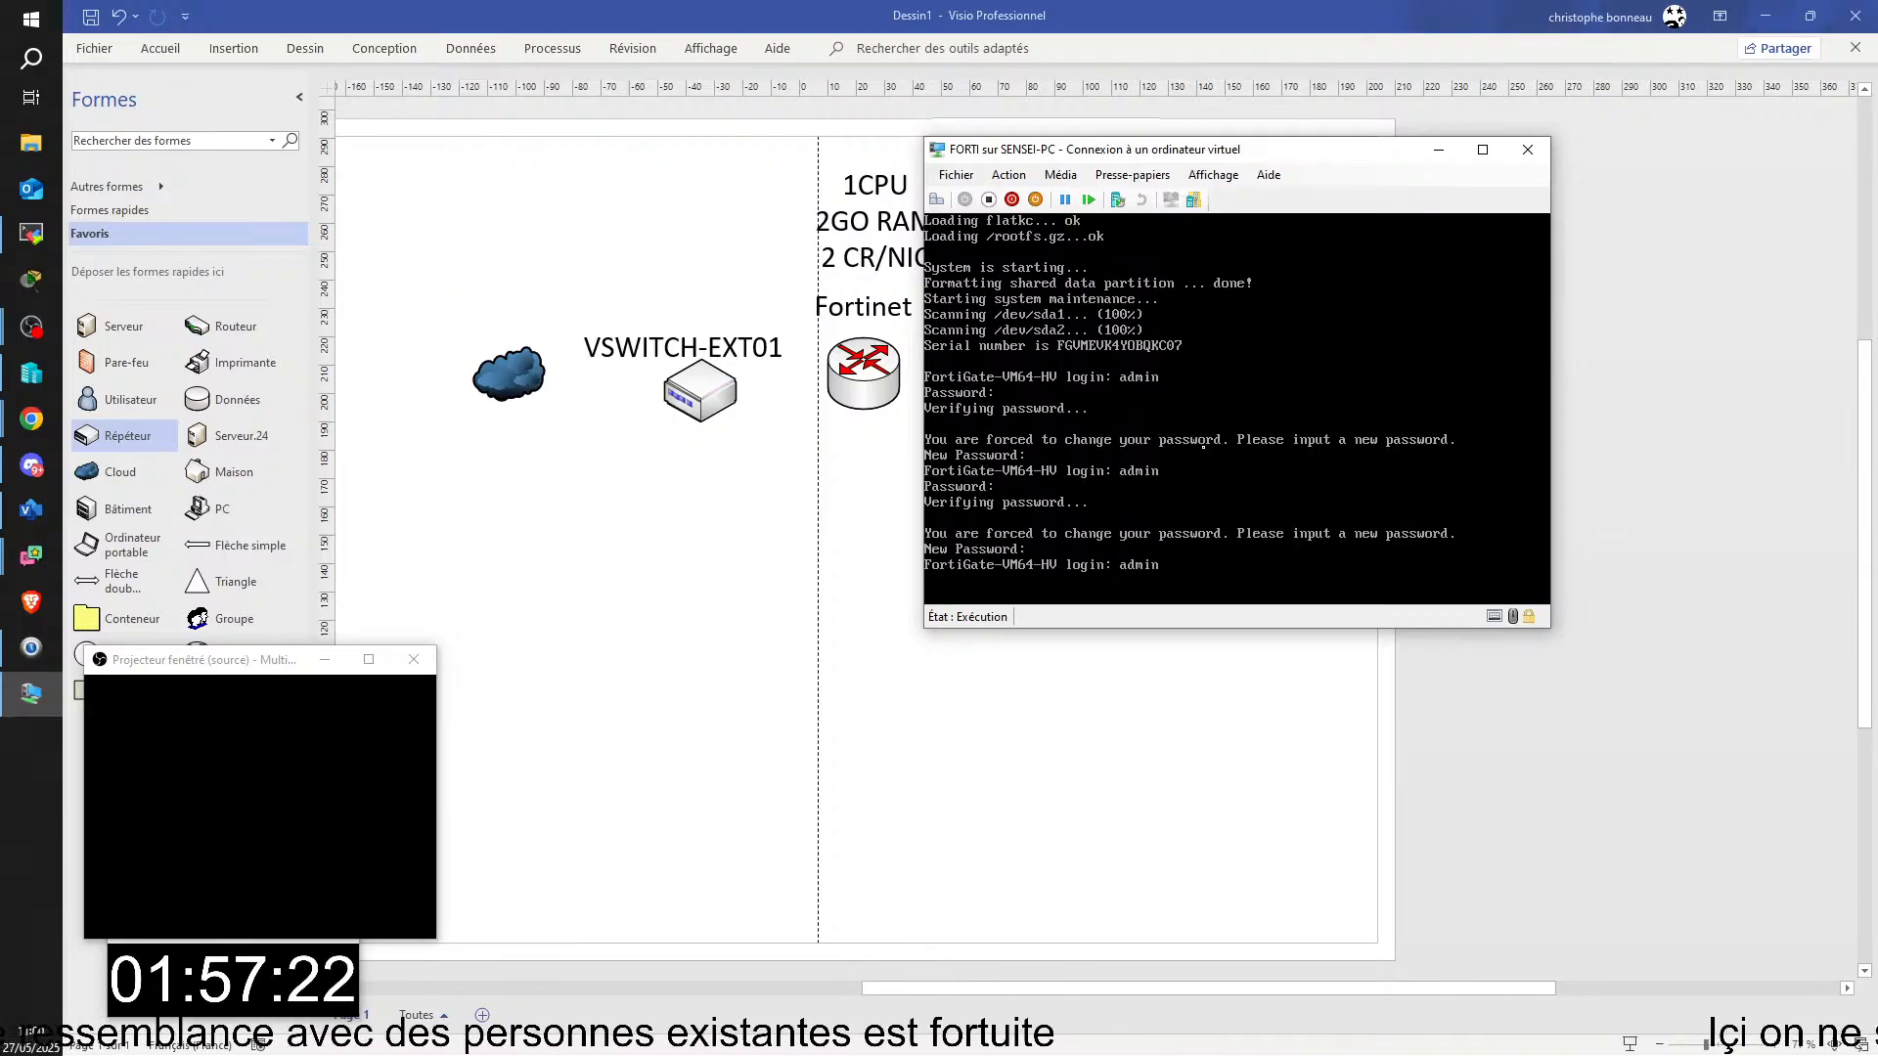
{"action": "key", "text": "Return"}
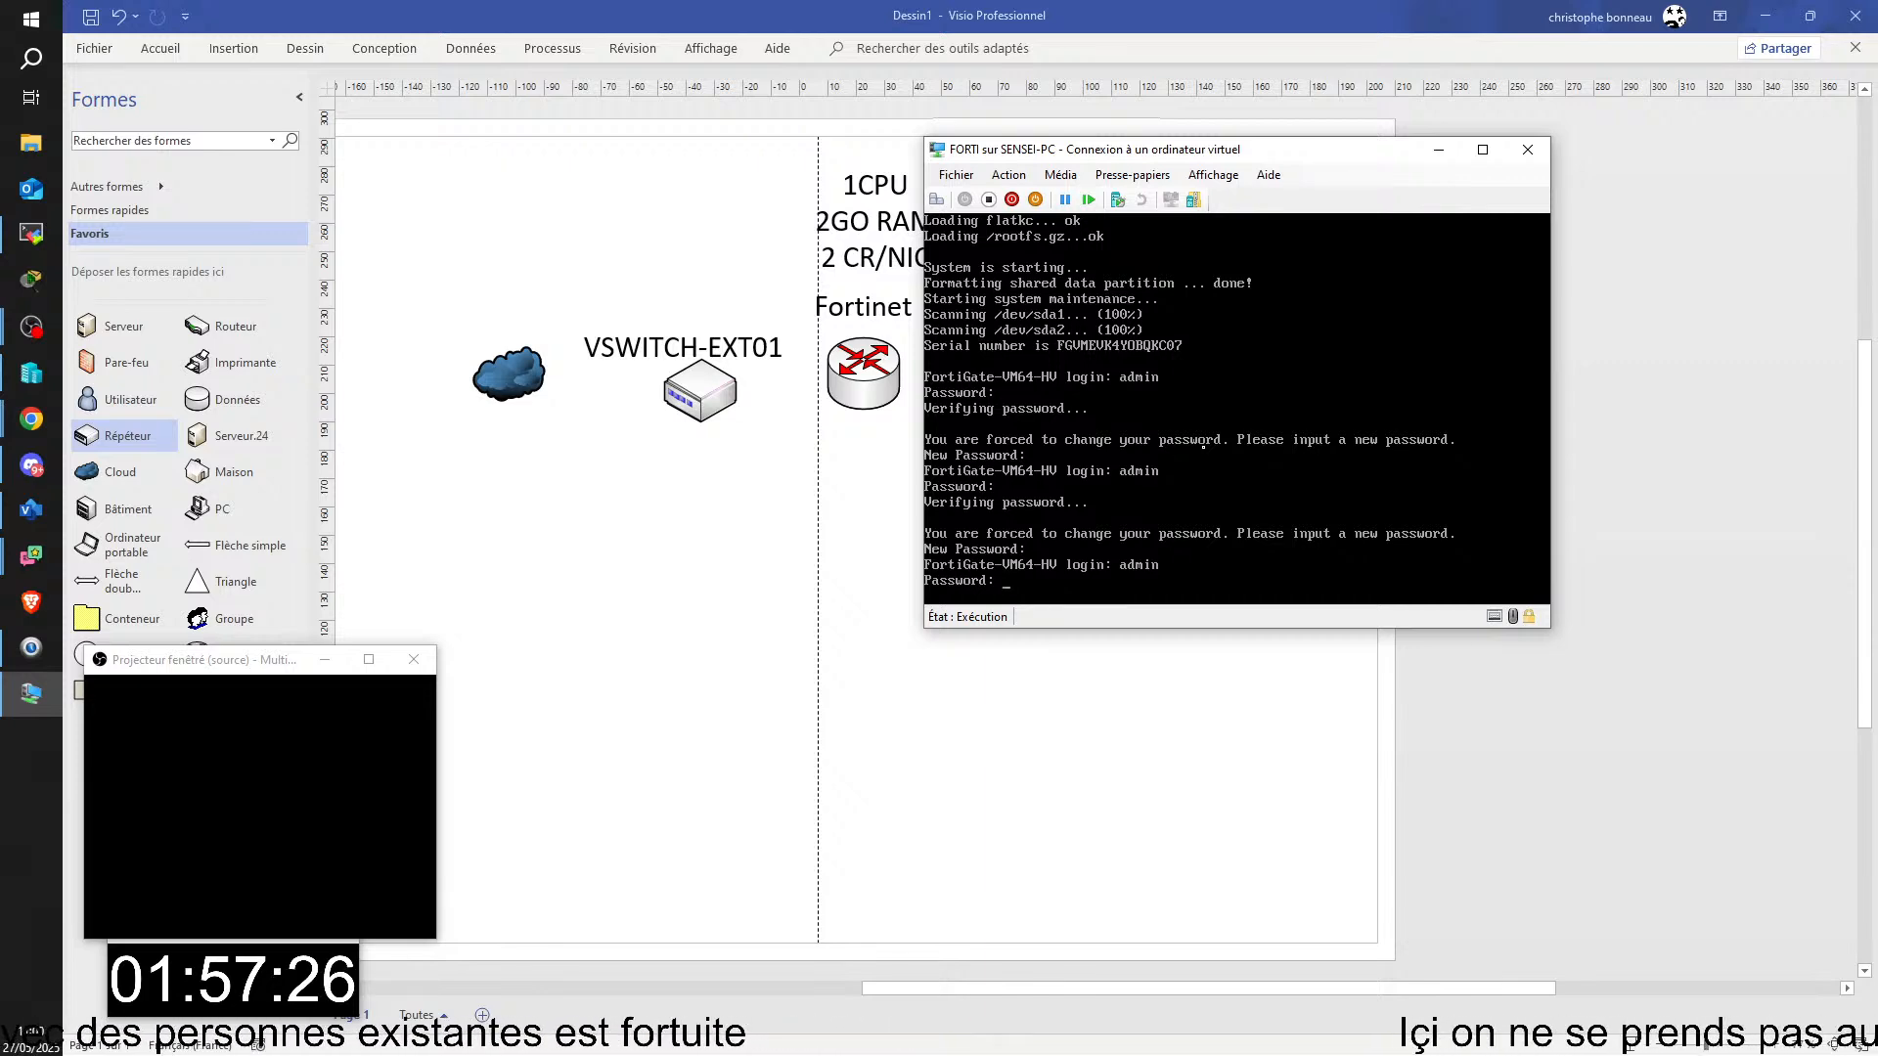
{"action": "key", "text": "Return"}
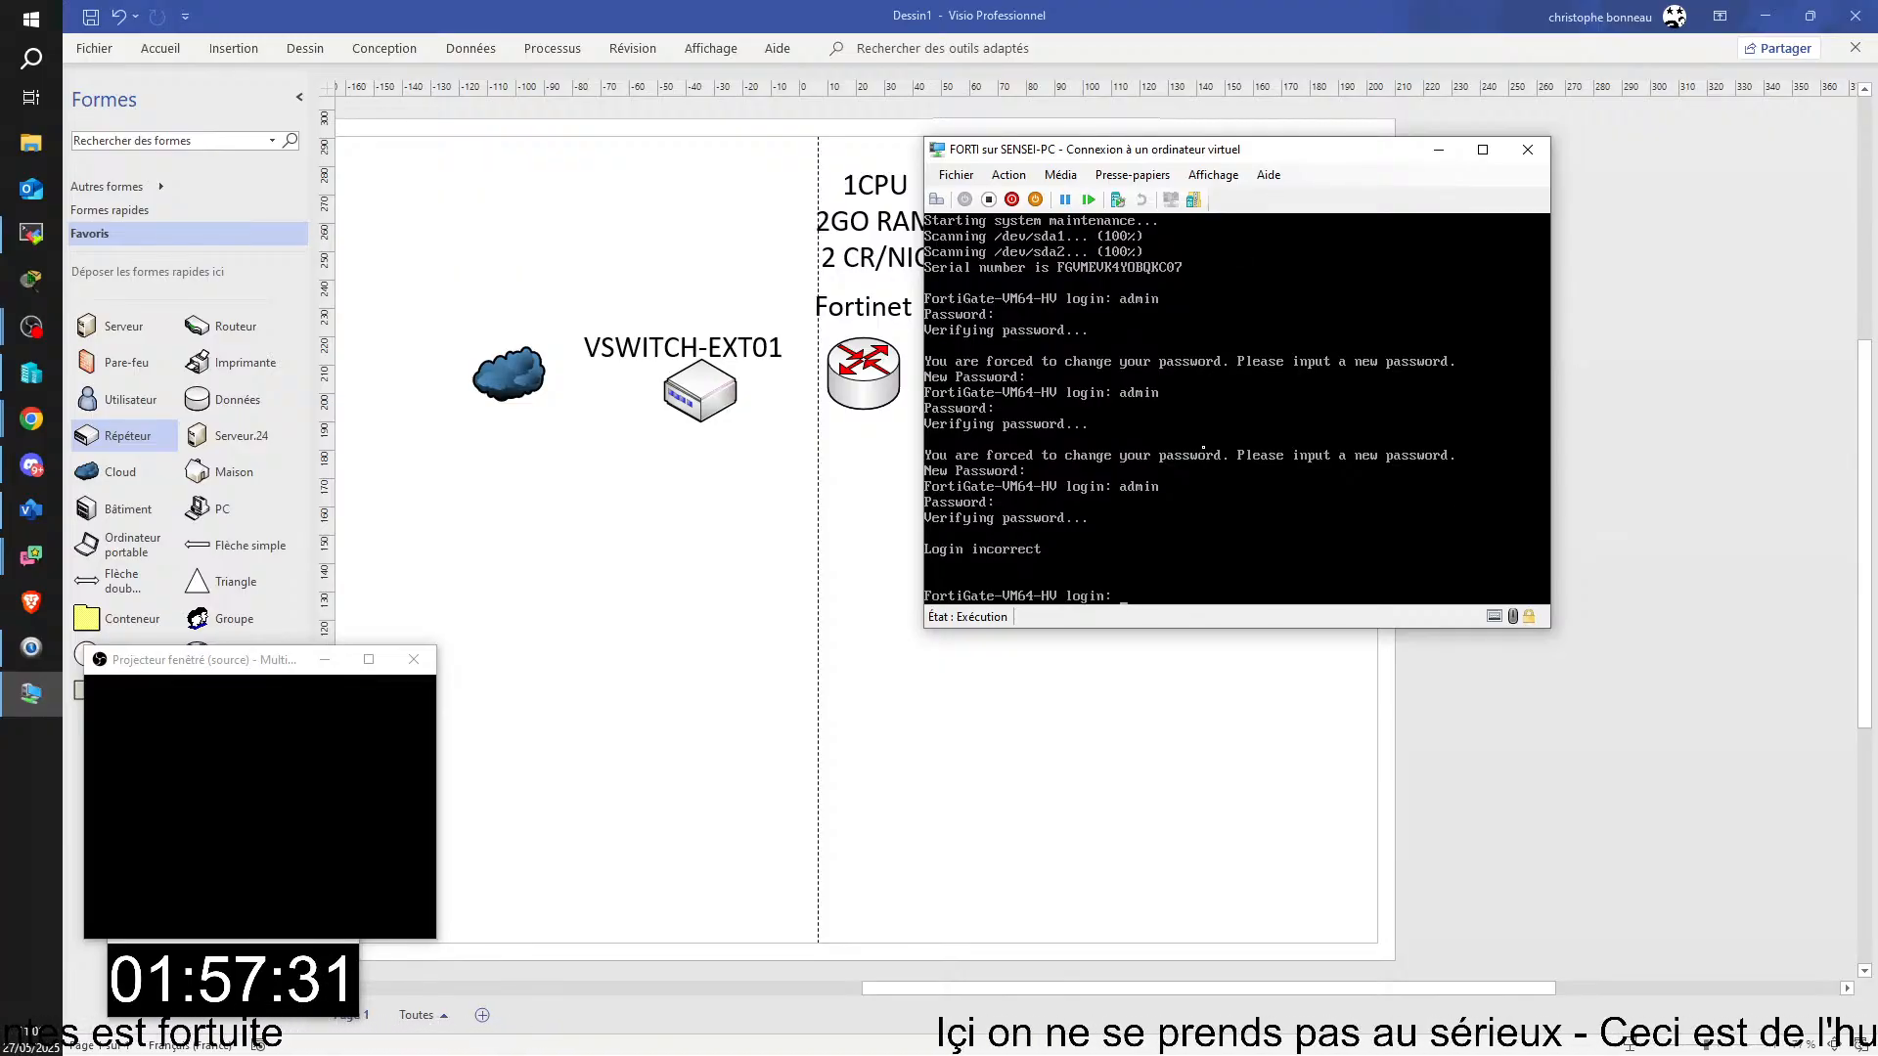
Step: Log in to the FortiGate as admin with the initial password and enter and confirm a new account password
{"action": "type", "text": "admin"}
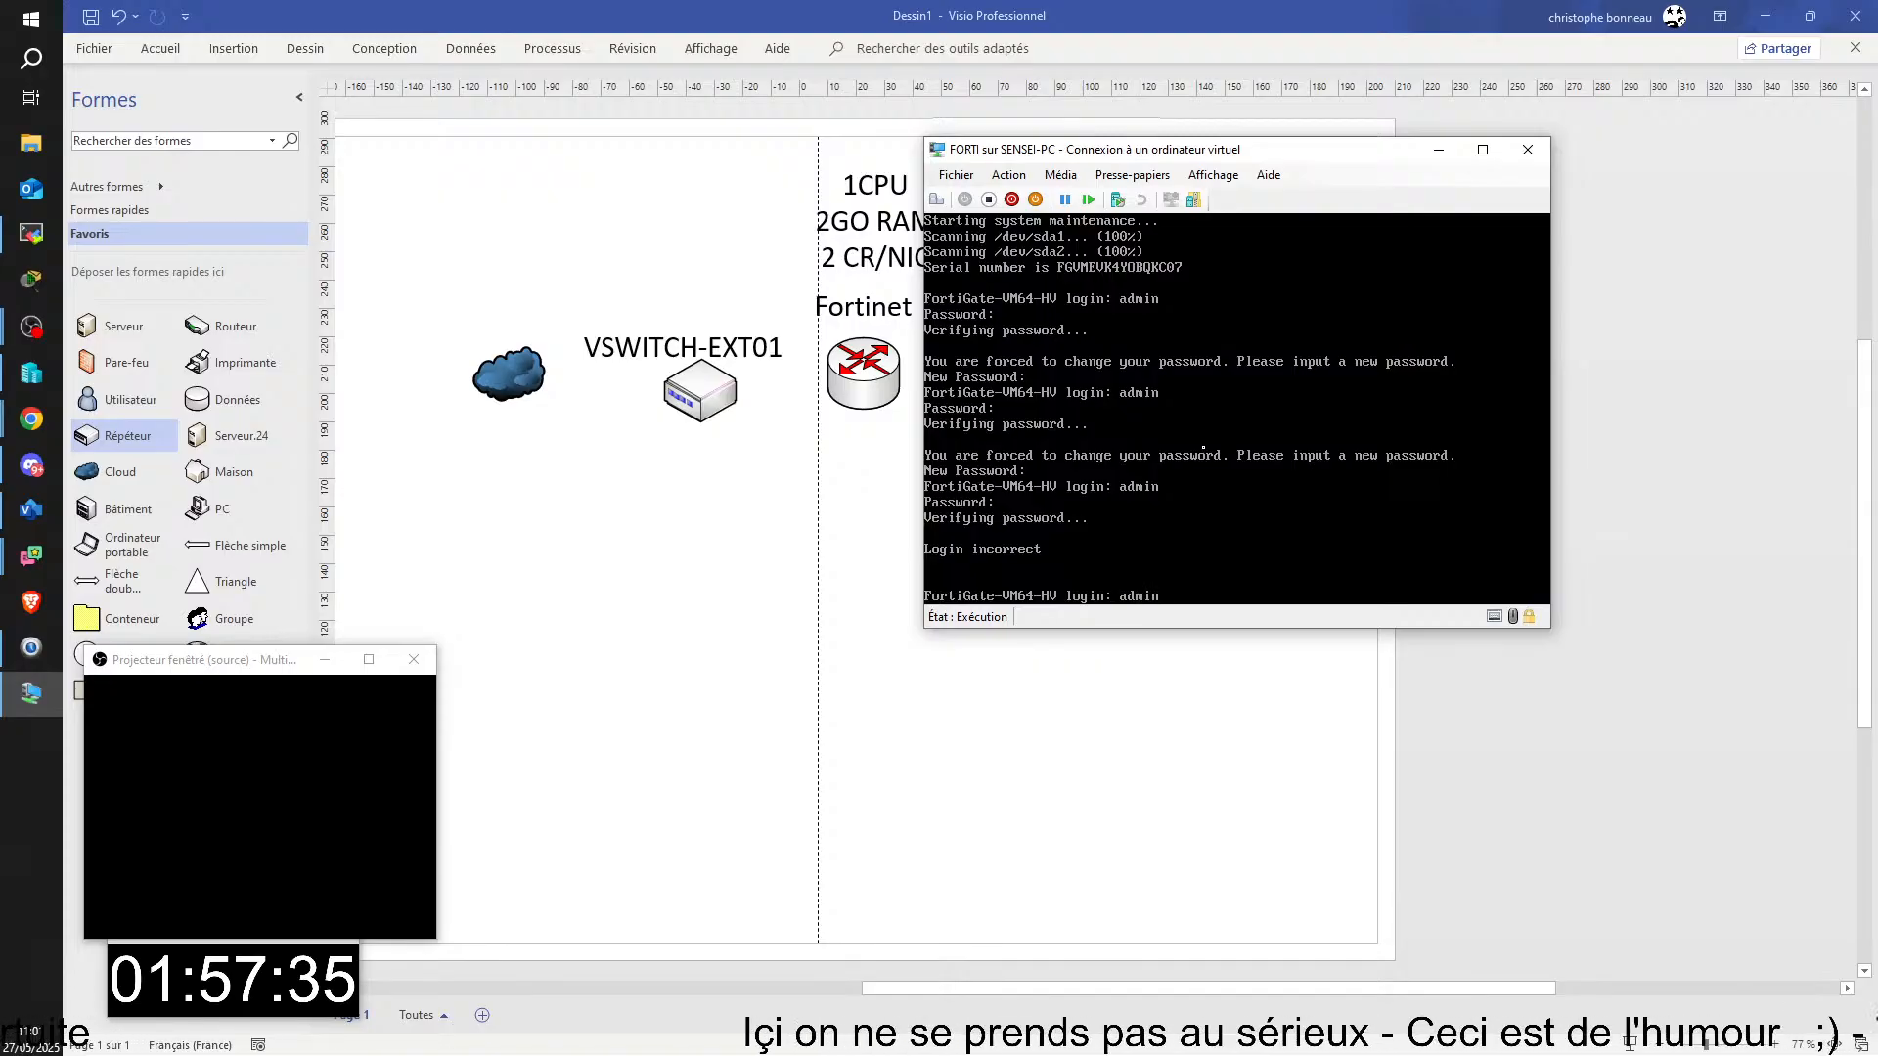
{"action": "key", "text": "Return"}
{"action": "key", "text": "Return"}
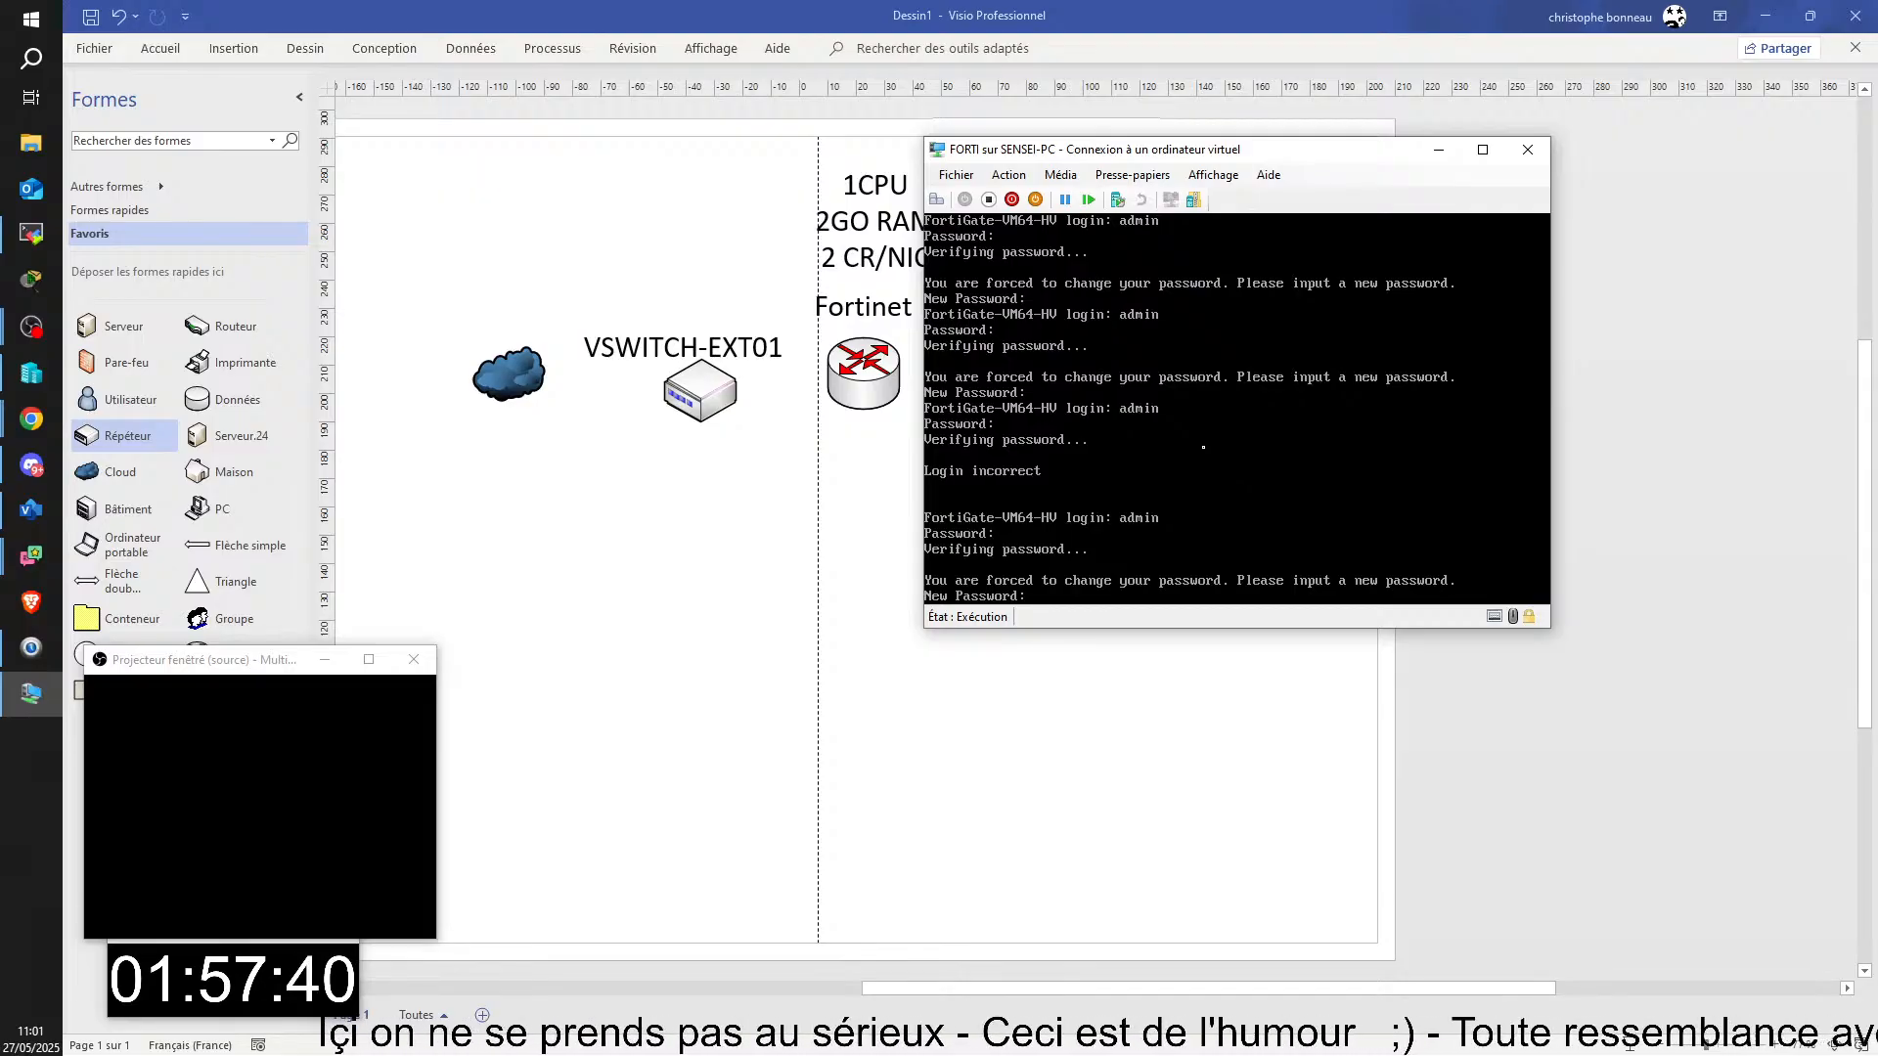
{"action": "key", "text": "Return"}
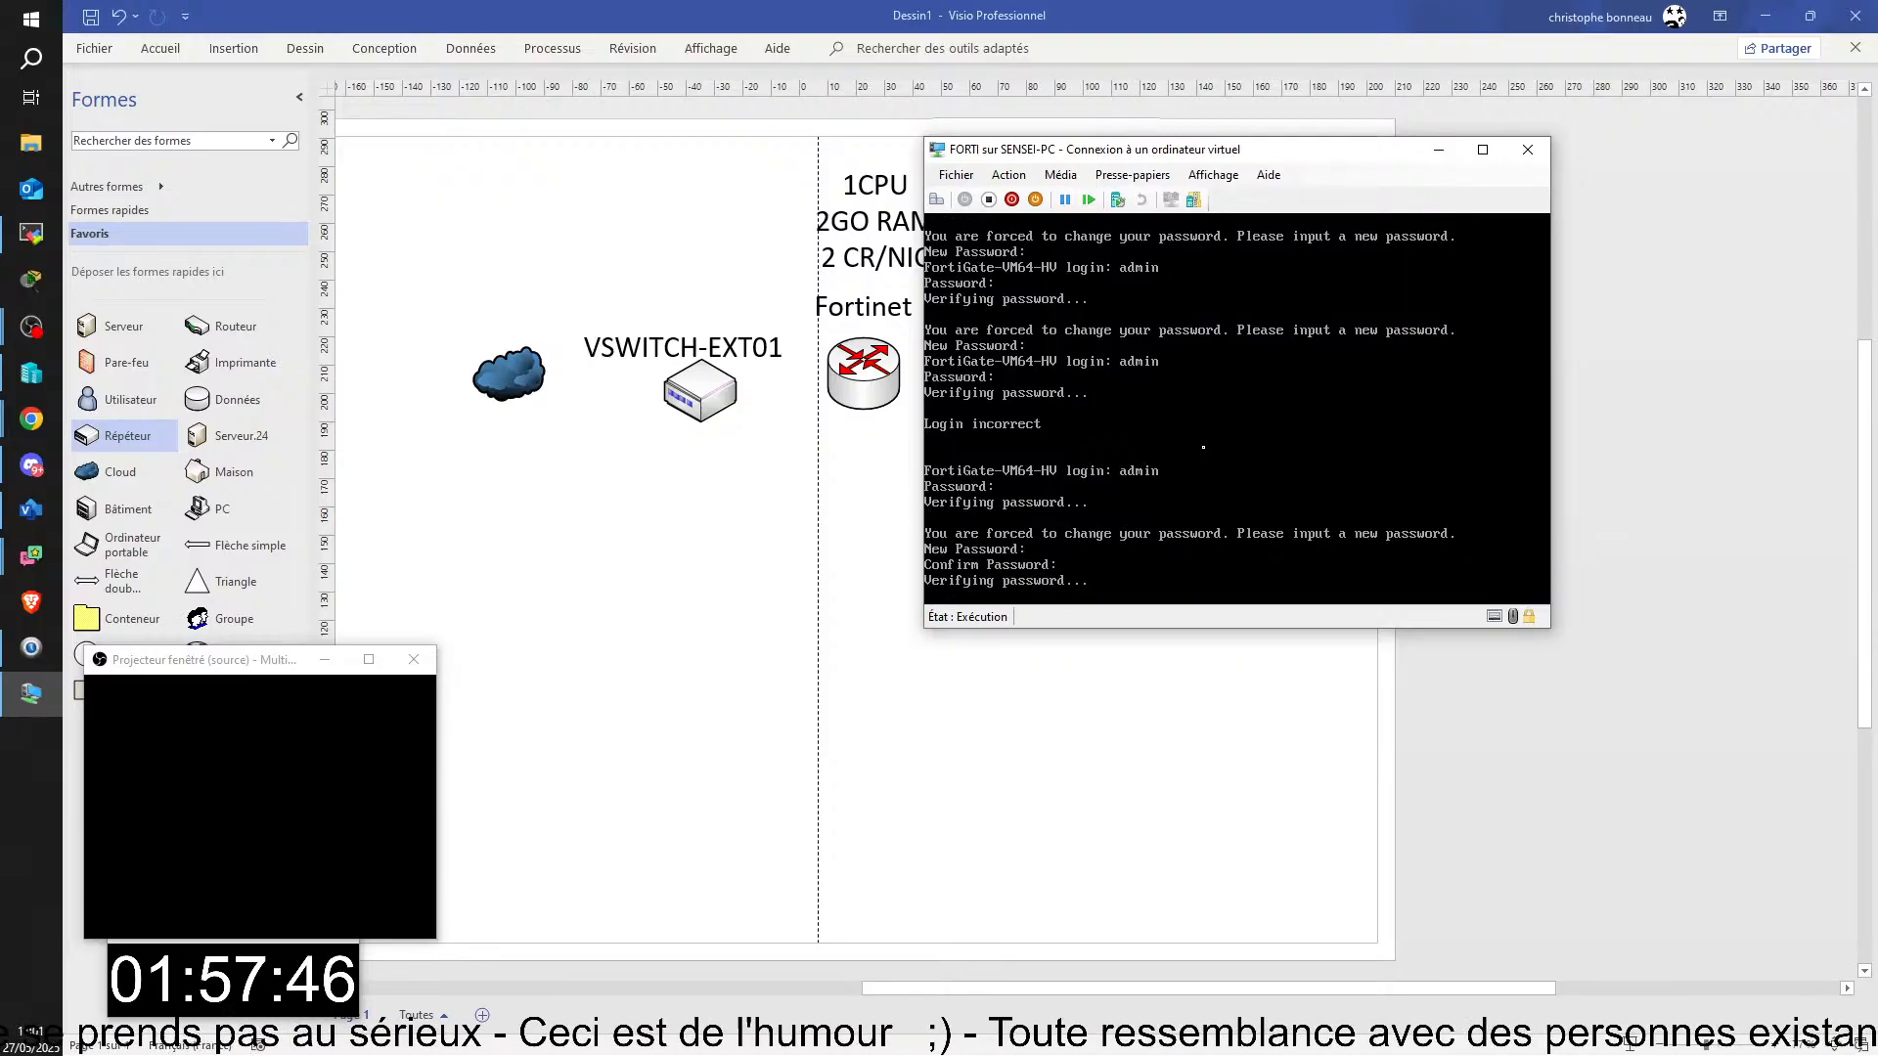
{"action": "key", "text": "Return"}
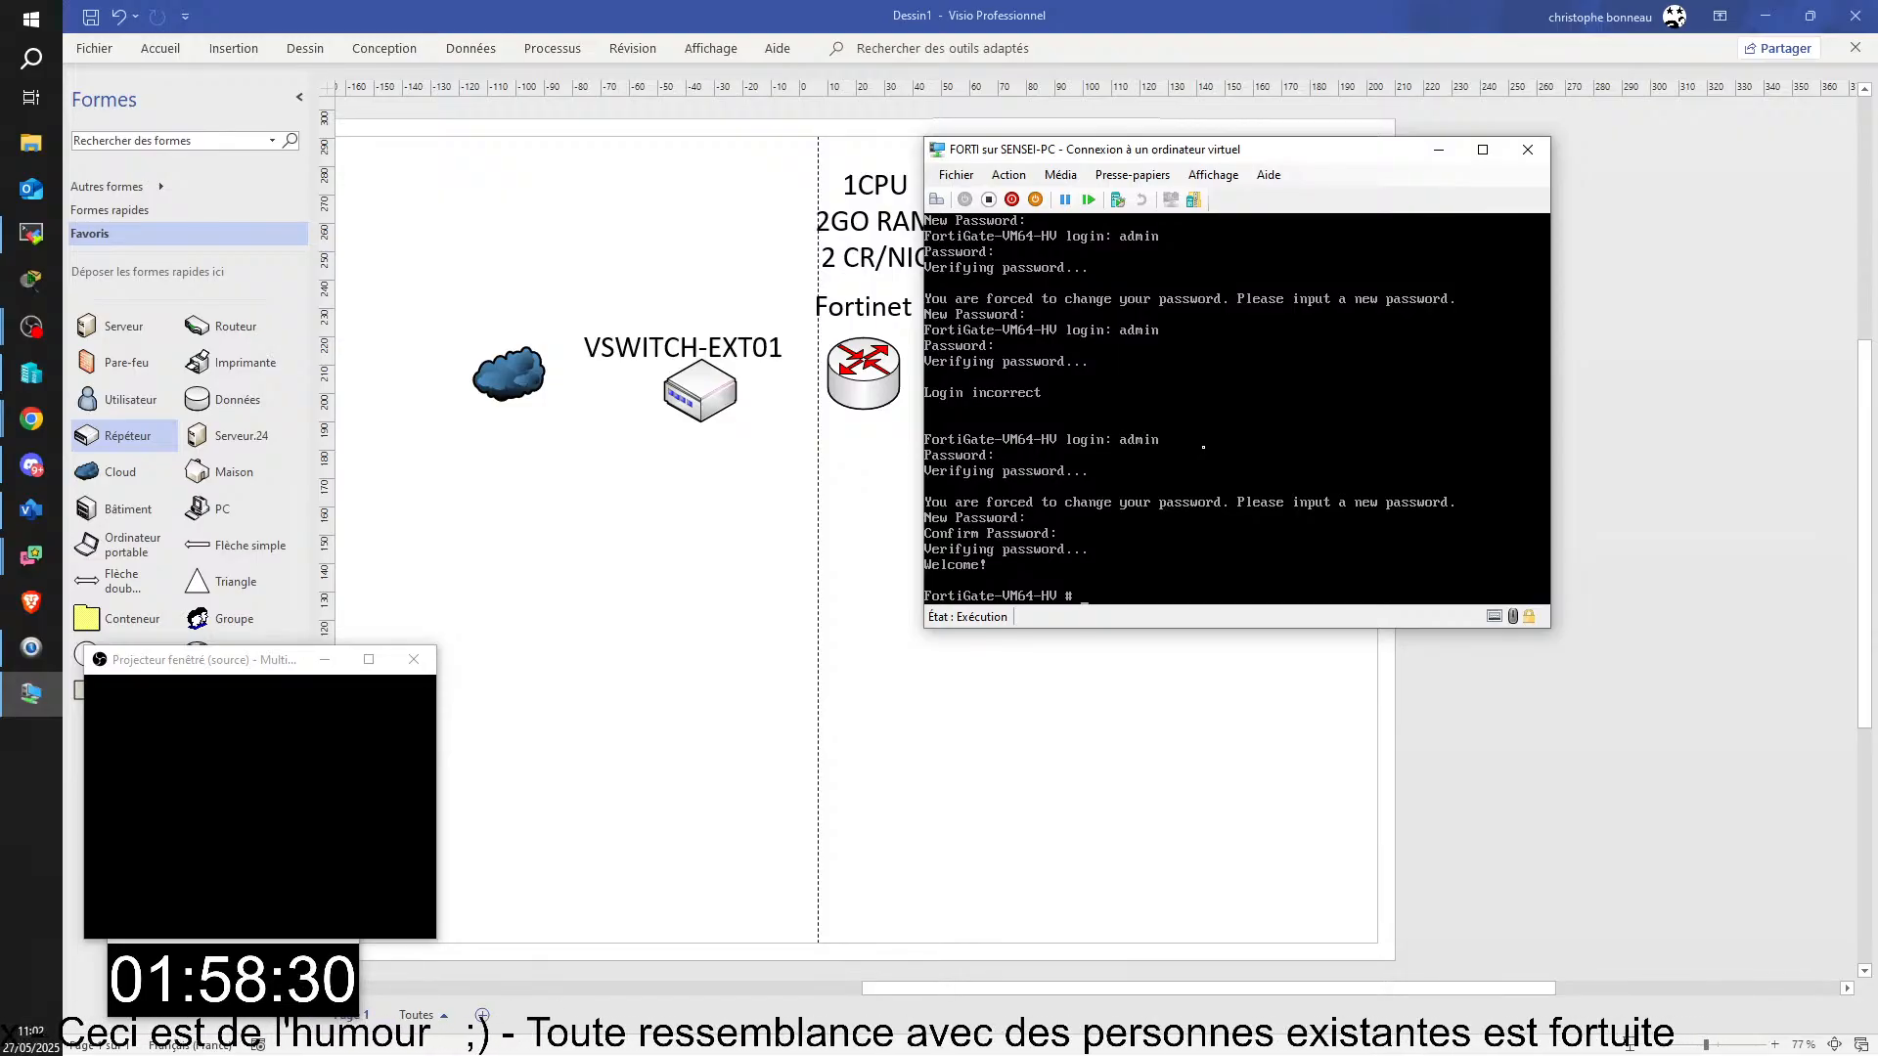
Step: Run "diagnose ip address list" in the FortiGate console to list the IP addresses of its interfaces
{"action": "type", "text": "diagno"}
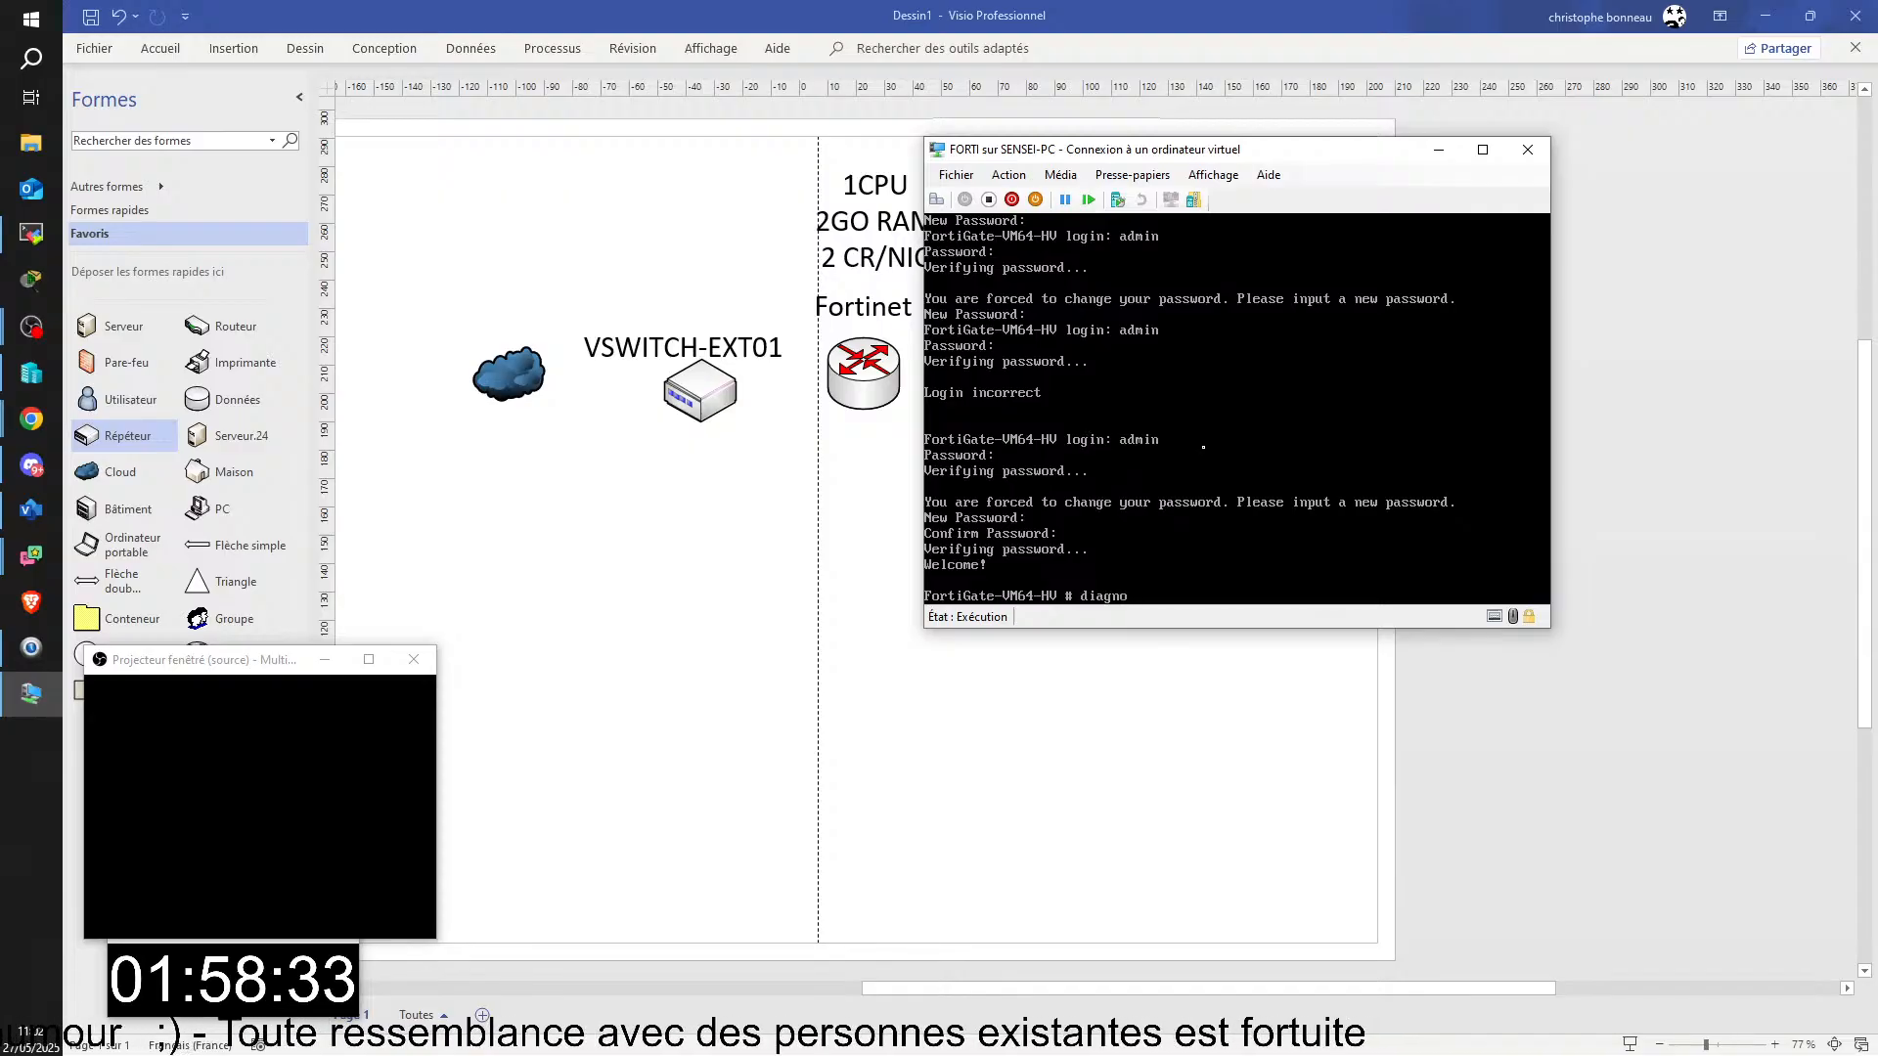
{"action": "type", "text": "se"}
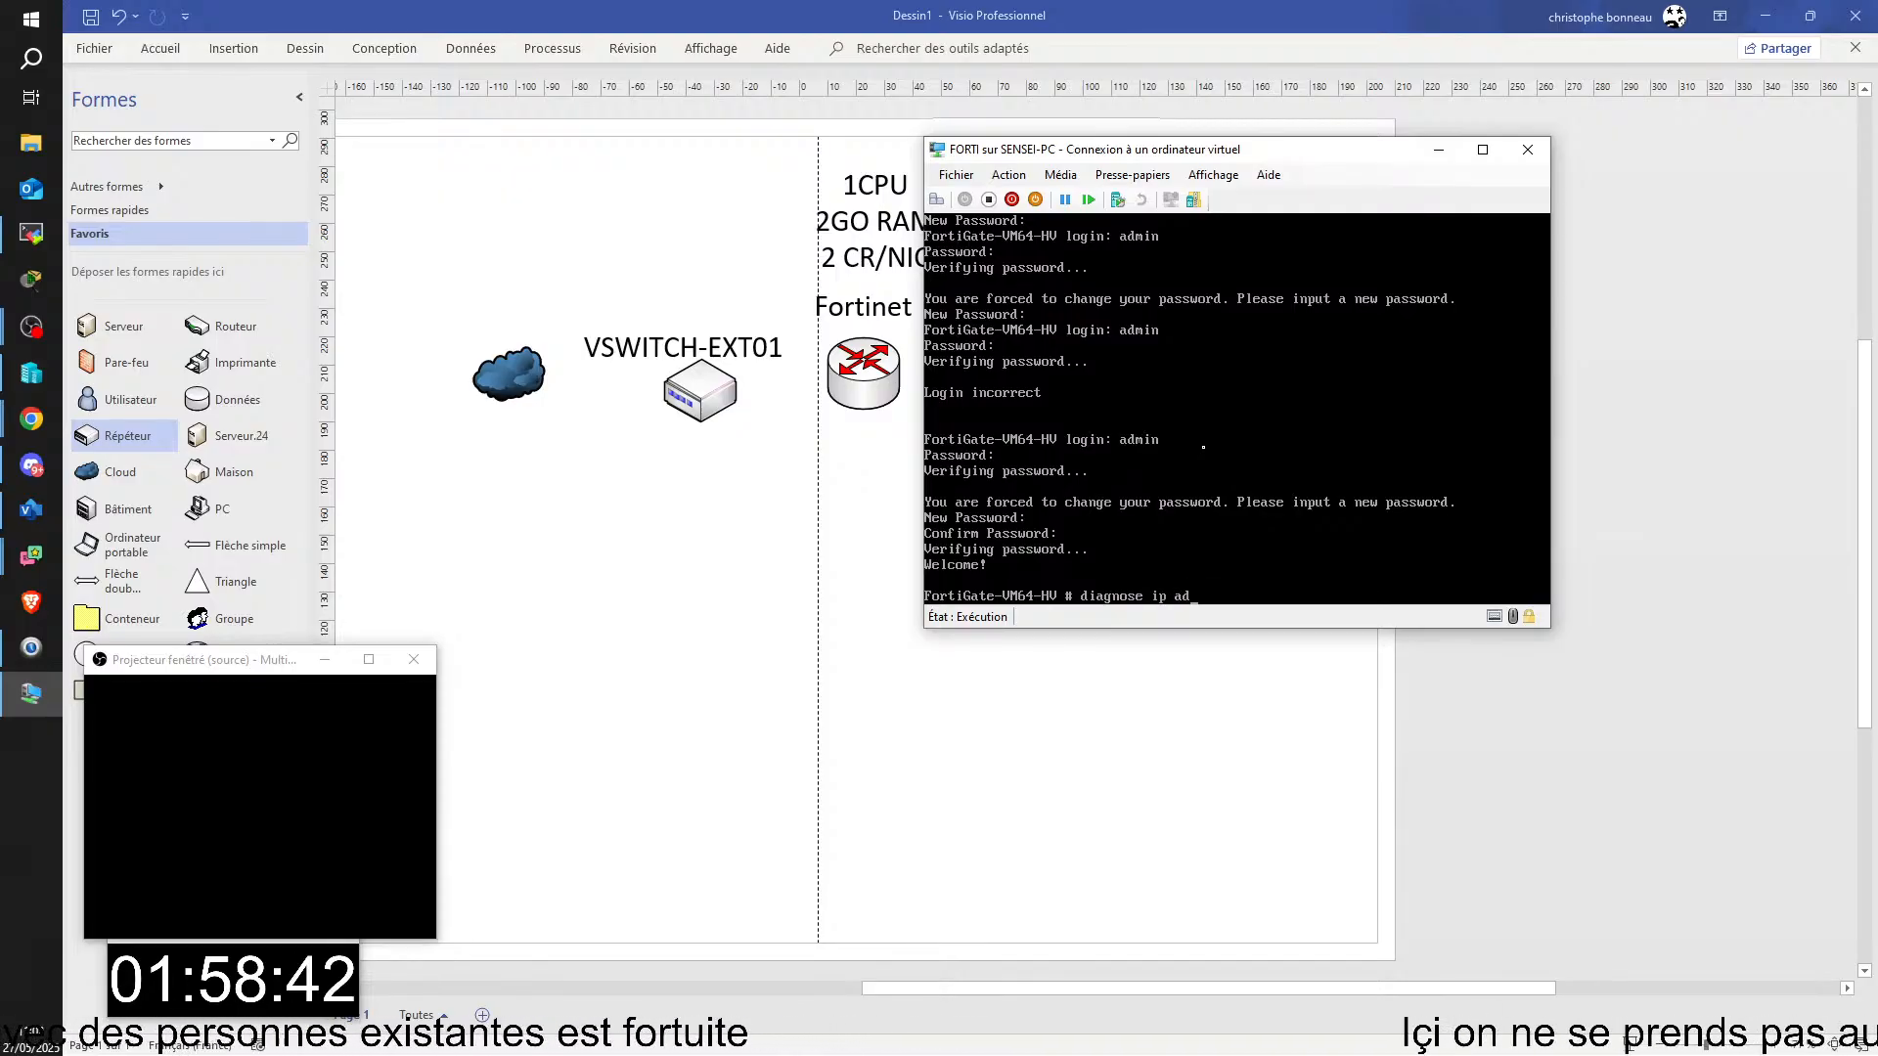
{"action": "type", "text": "ip ad"}
{"action": "key", "text": "Tab"}
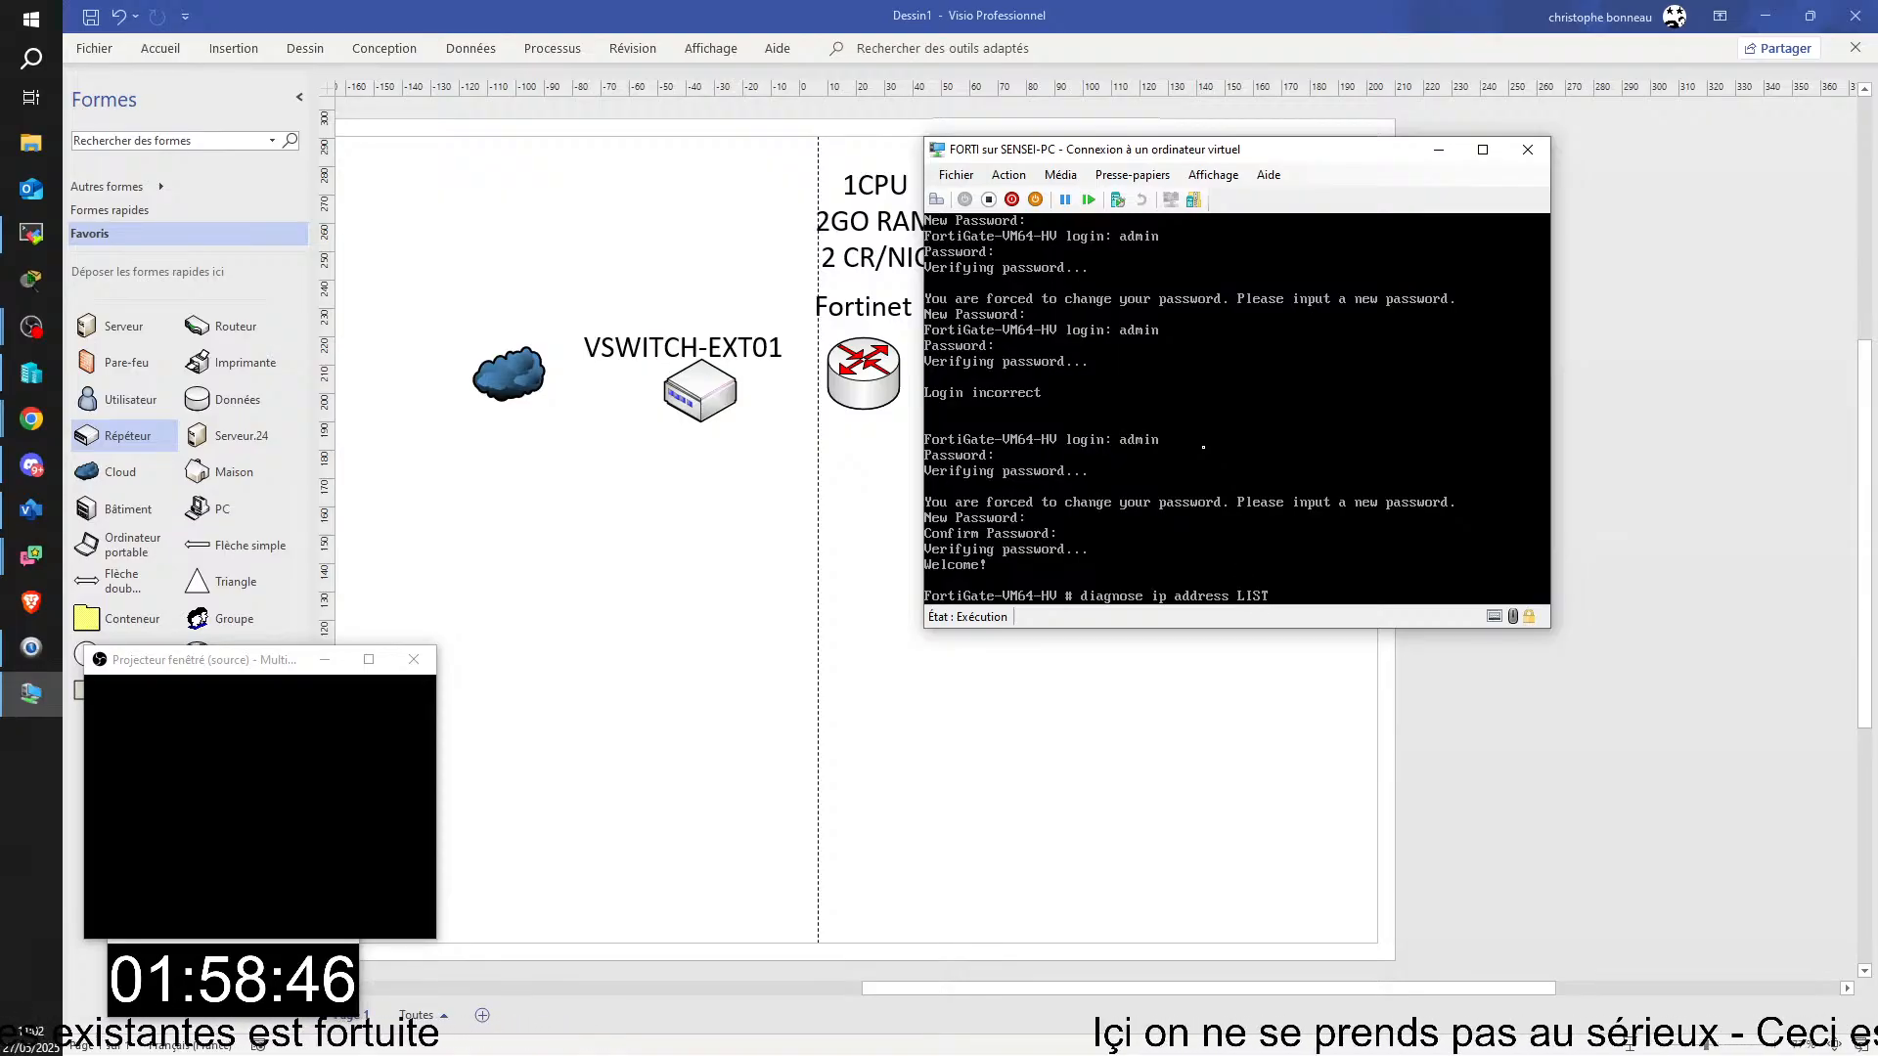
{"action": "key", "text": "BackSpace"}
{"action": "key", "text": "BackSpace"}
{"action": "key", "text": "BackSpace"}
{"action": "key", "text": "BackSpace"}
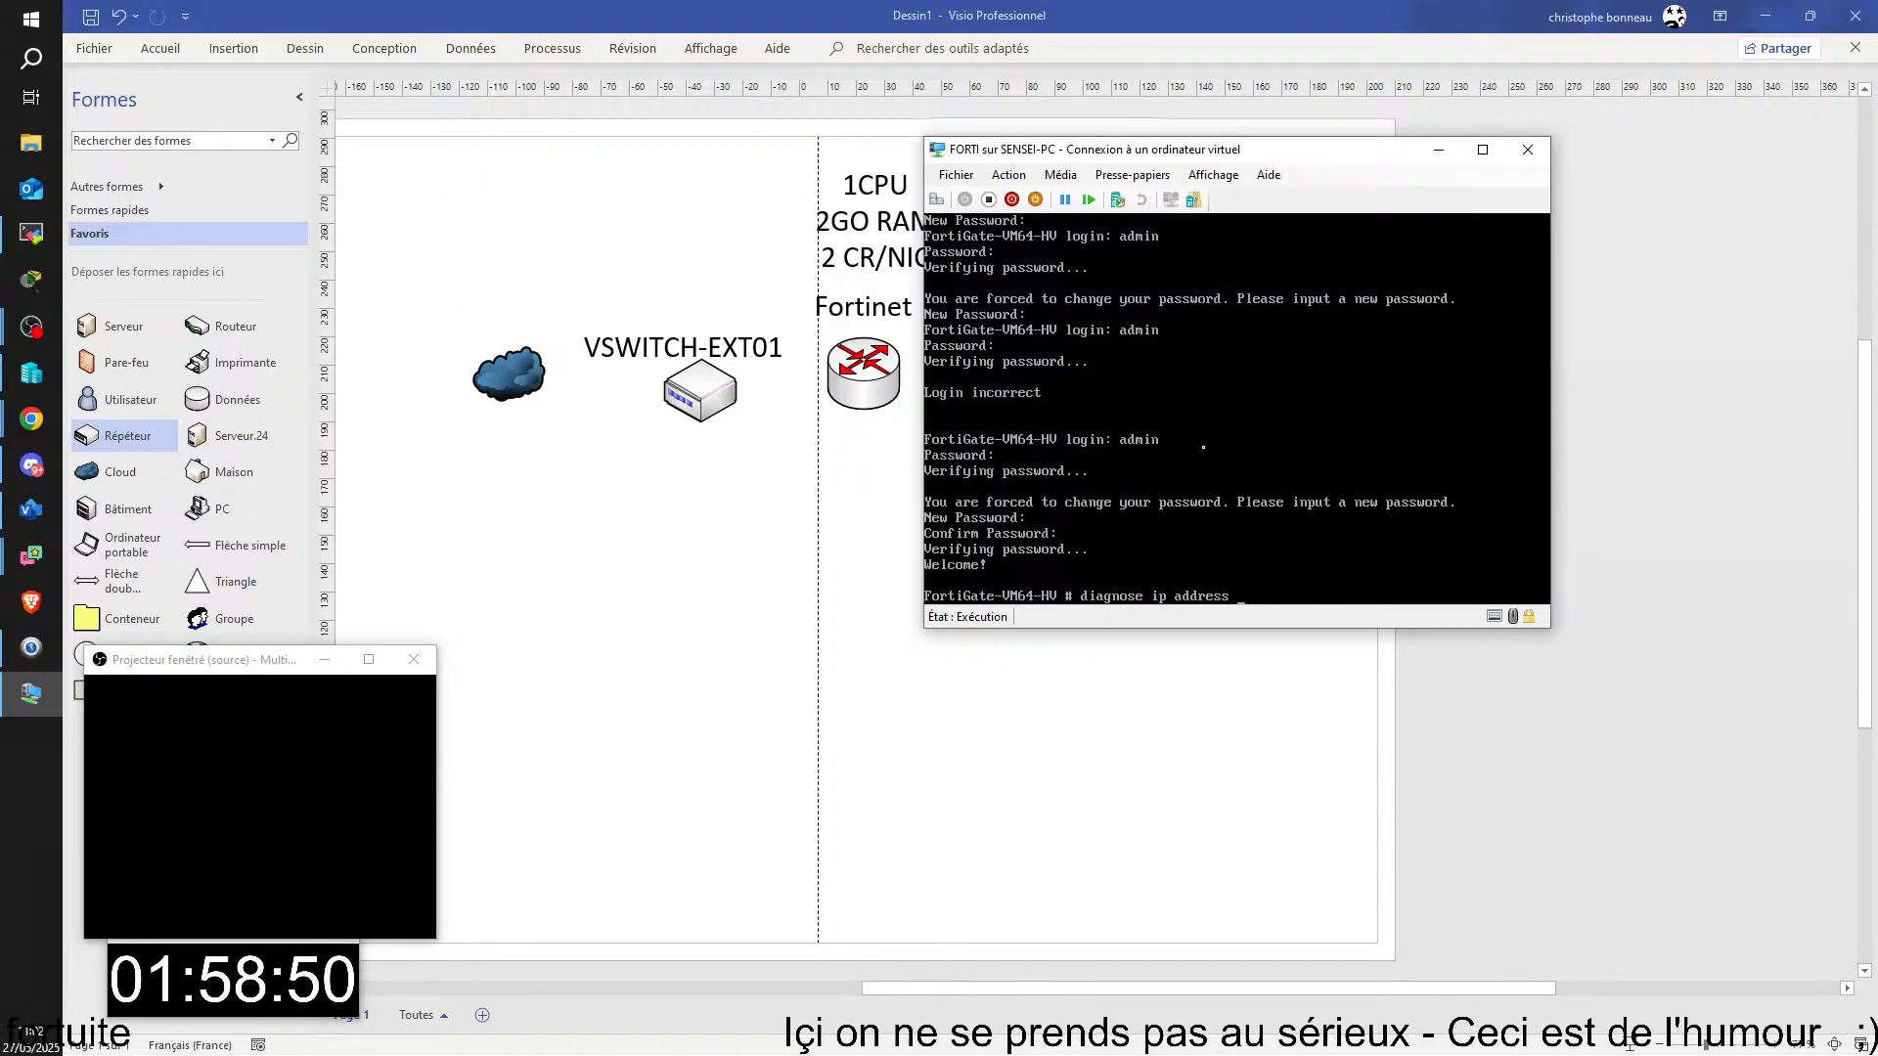
{"action": "type", "text": "LIST"}
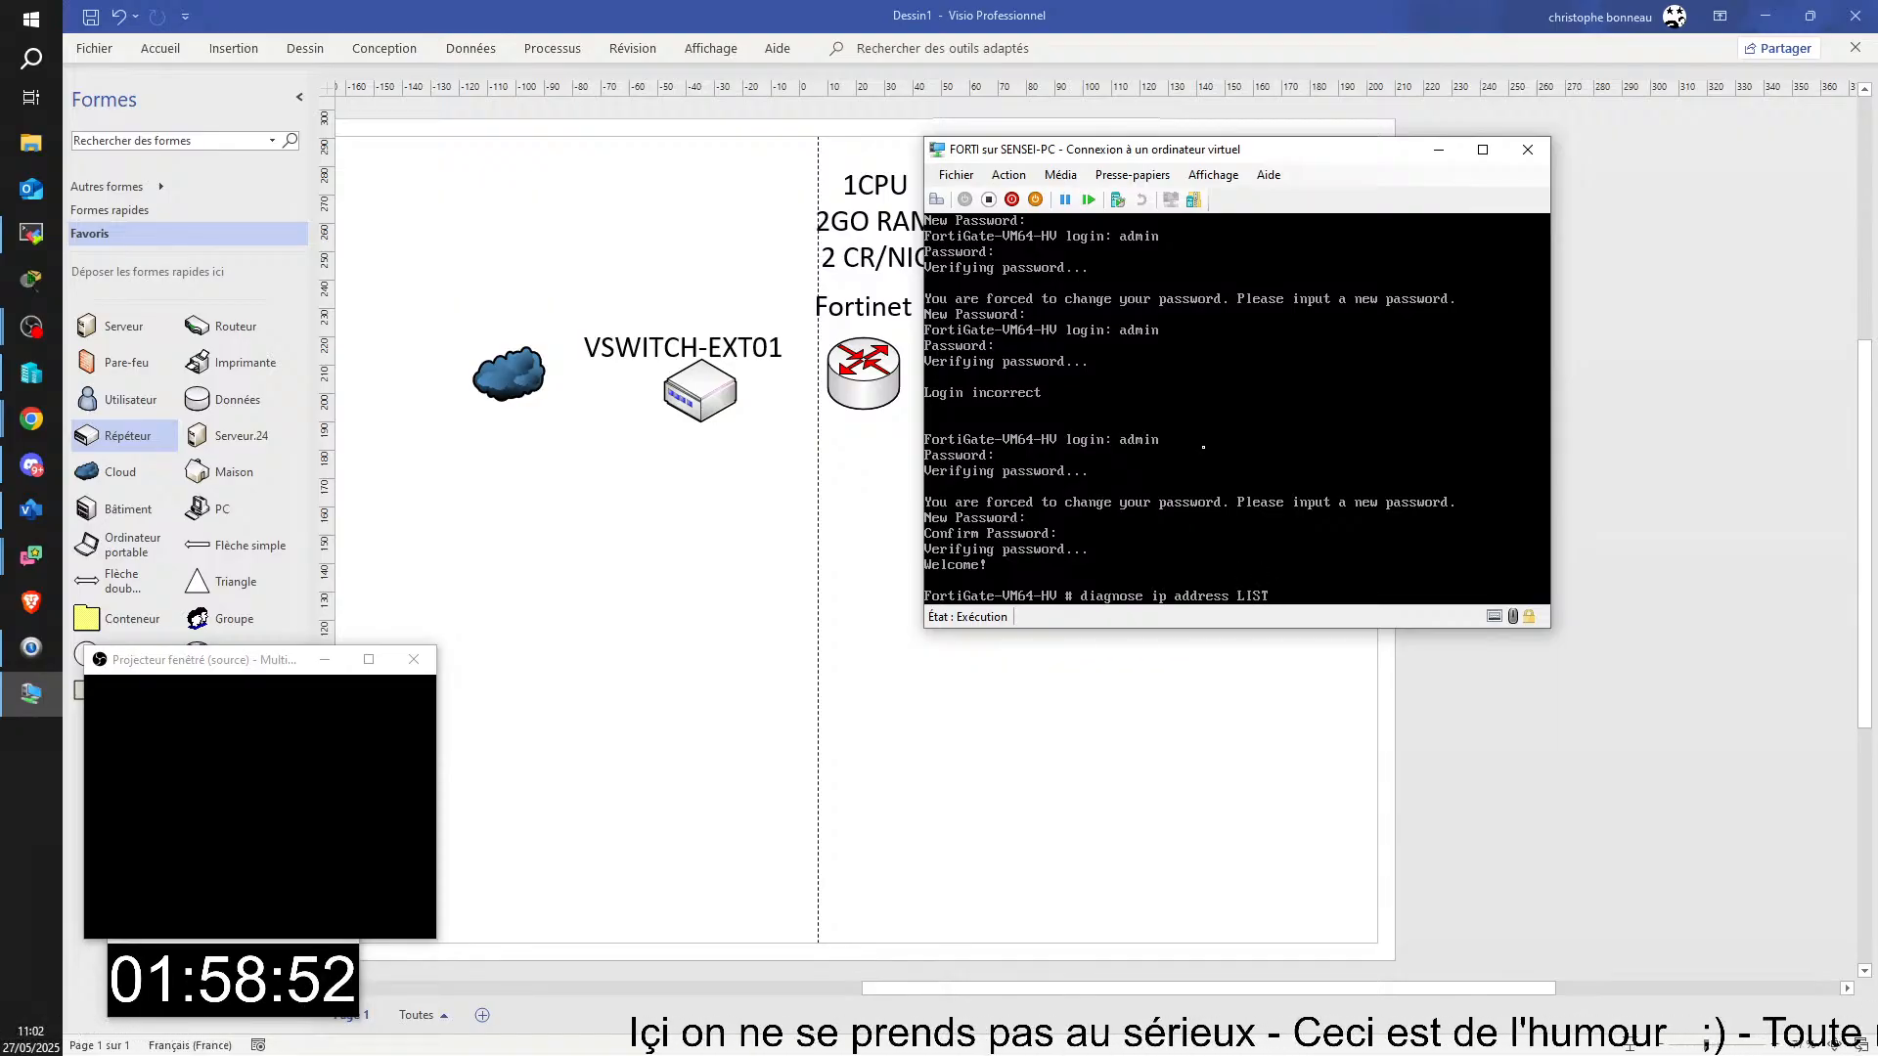
{"action": "key", "text": "BackSpace"}
{"action": "key", "text": "BackSpace"}
{"action": "key", "text": "BackSpace"}
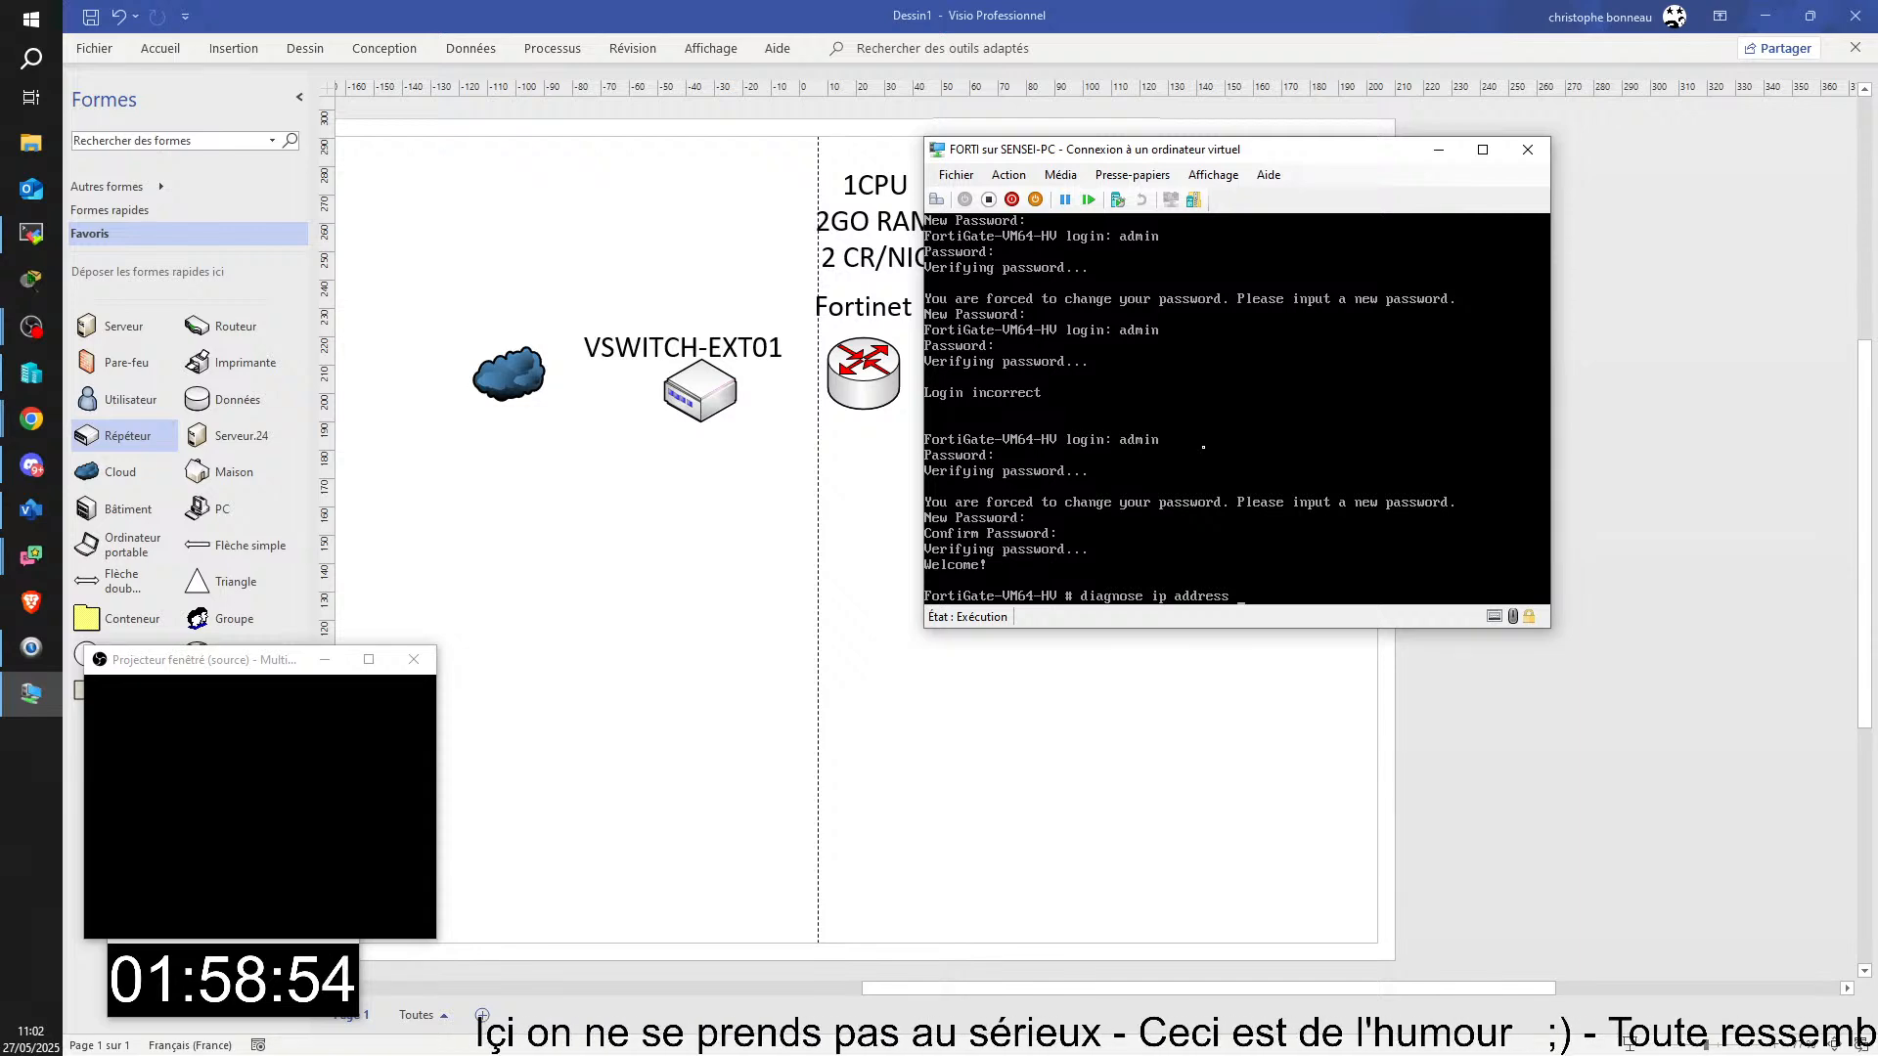
{"action": "type", "text": "lid"}
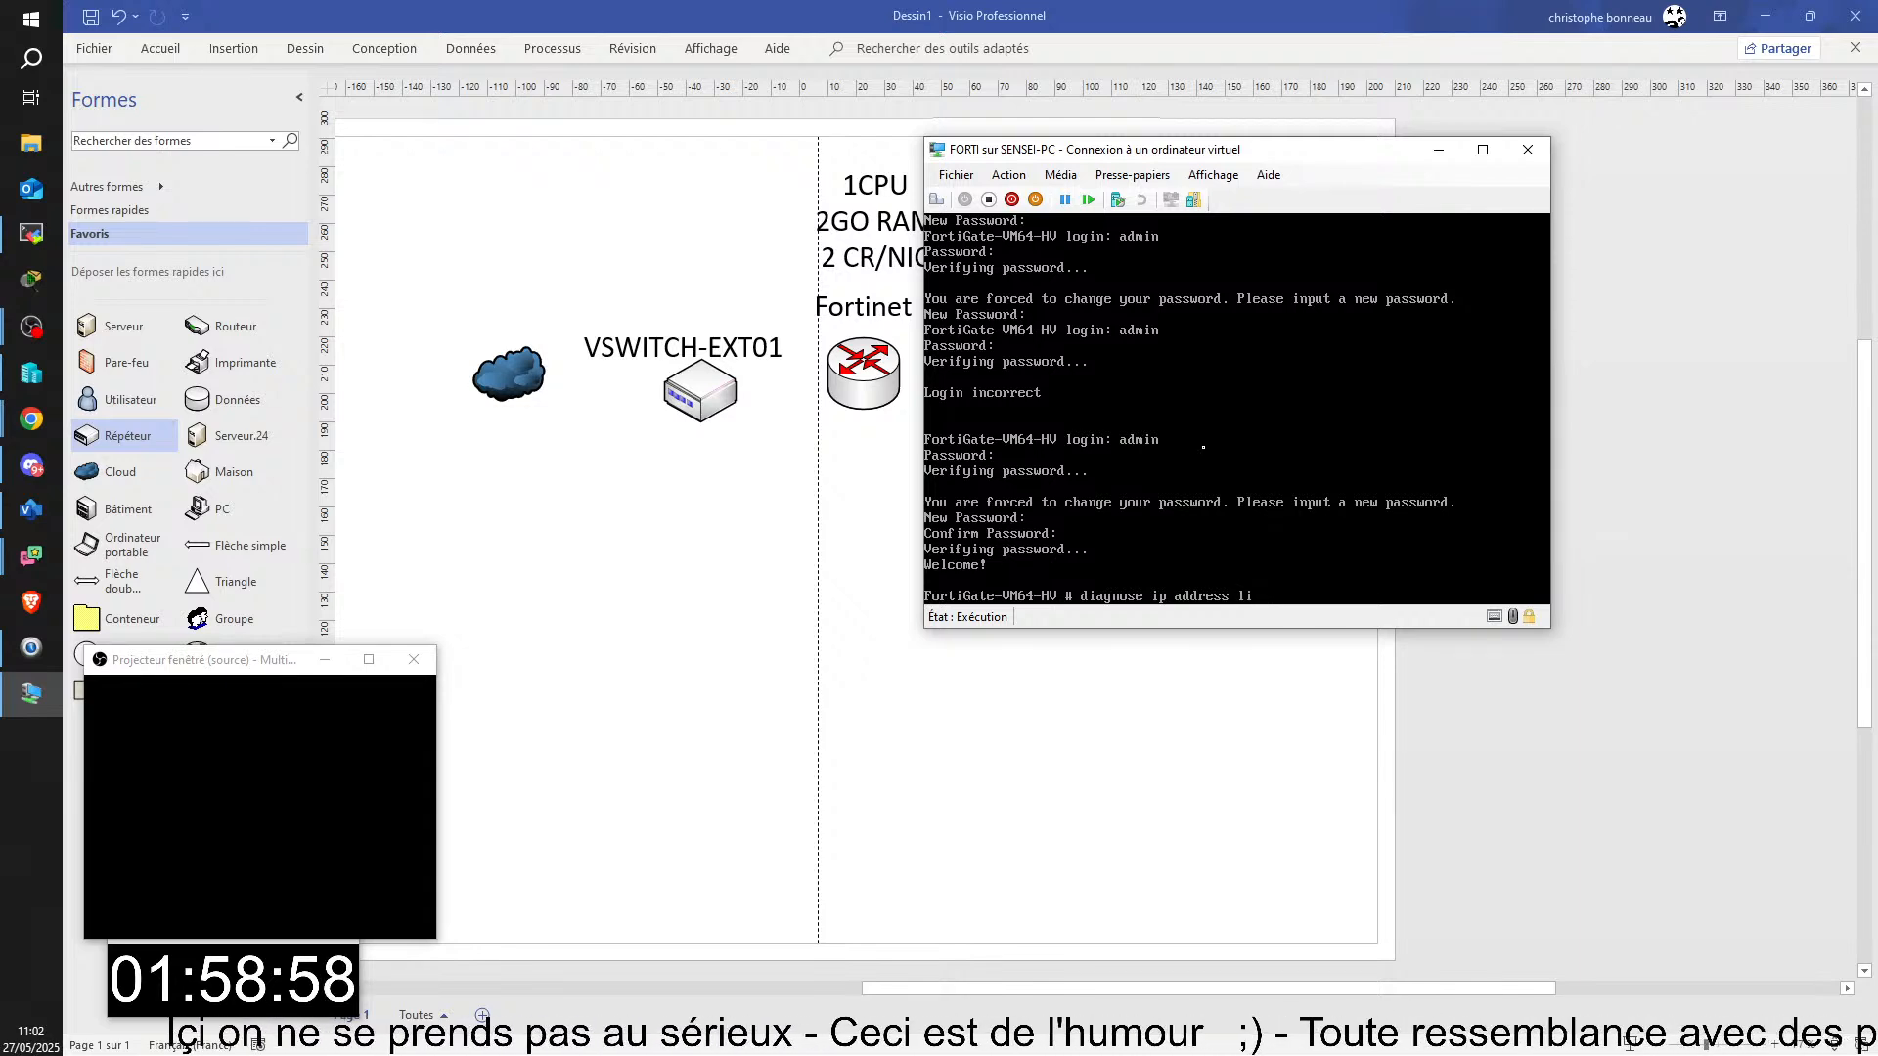
{"action": "type", "text": "st"}
{"action": "key", "text": "Return"}
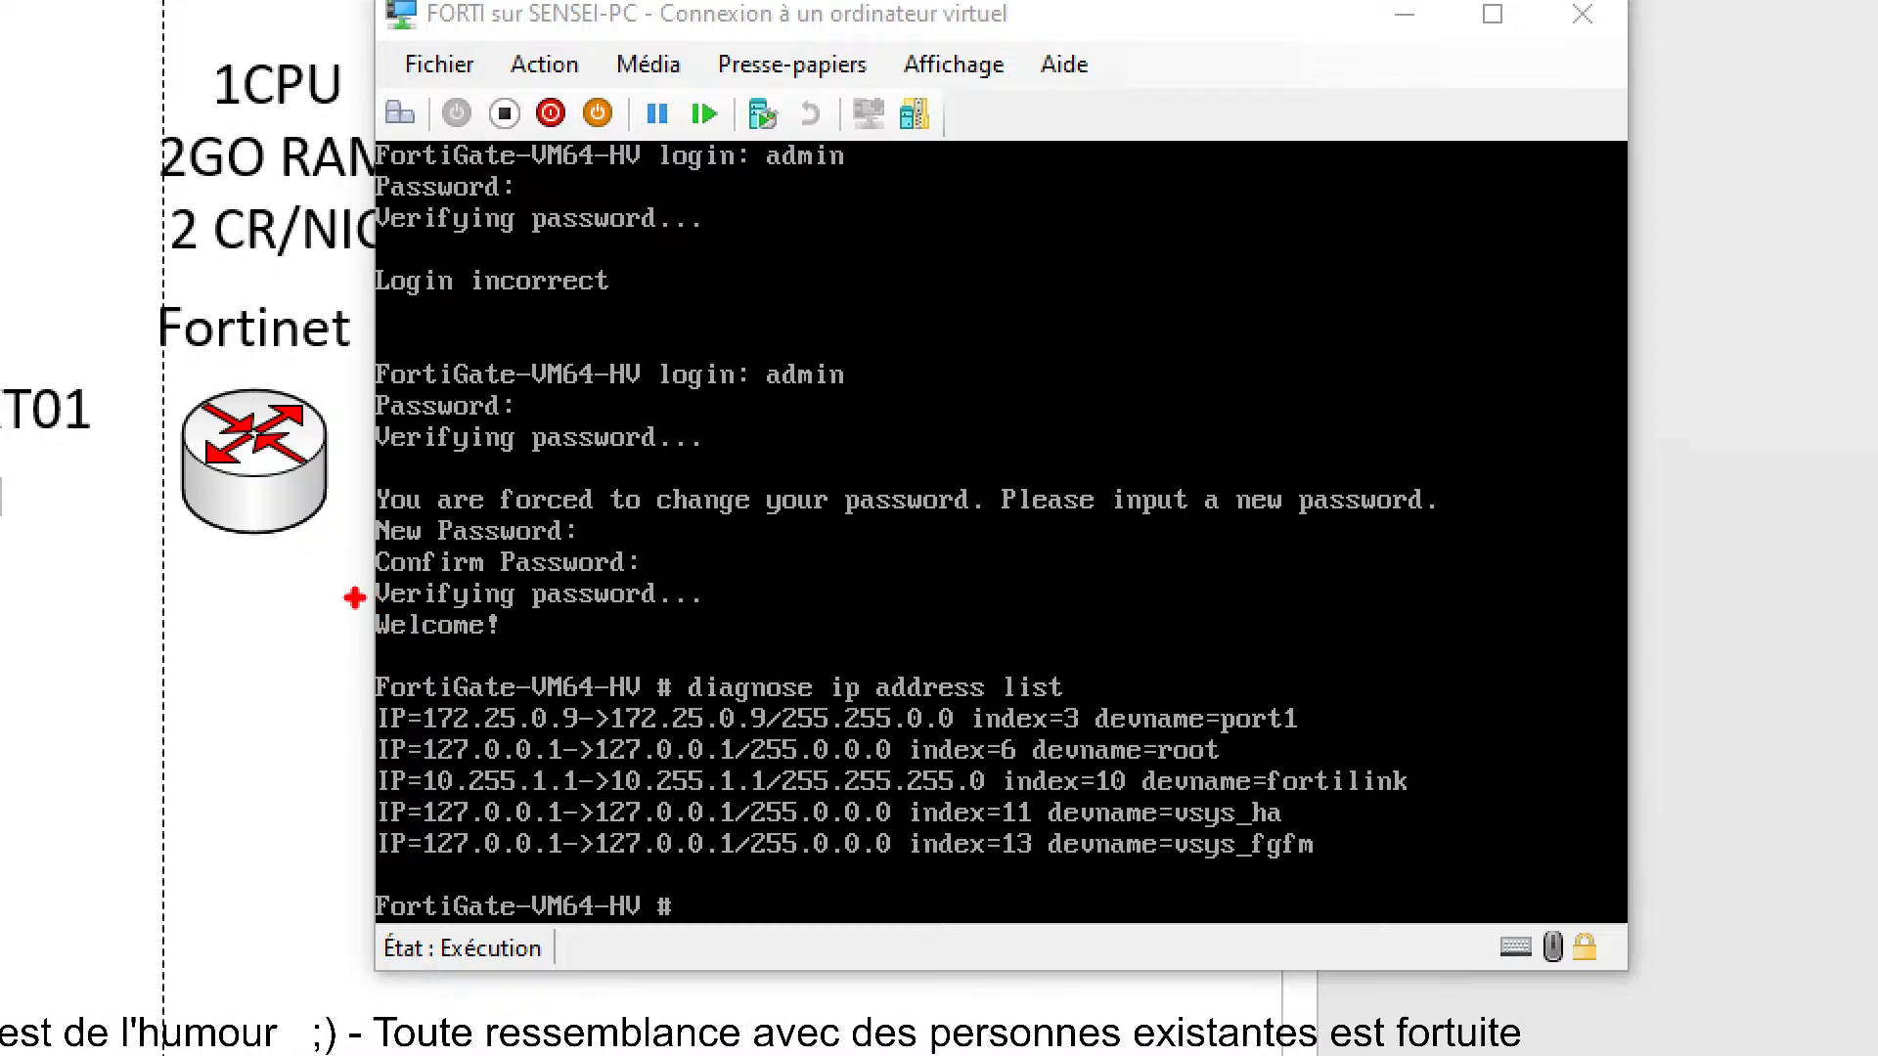
{"action": "mouse_move", "coordinate": [359, 594]}
{"action": "left_mouse_down"}
{"action": "mouse_move", "coordinate": [495, 658]}
{"action": "mouse_move", "coordinate": [531, 624]}
{"action": "mouse_move", "coordinate": [516, 692]}
{"action": "mouse_move", "coordinate": [544, 653]}
{"action": "left_mouse_up"}
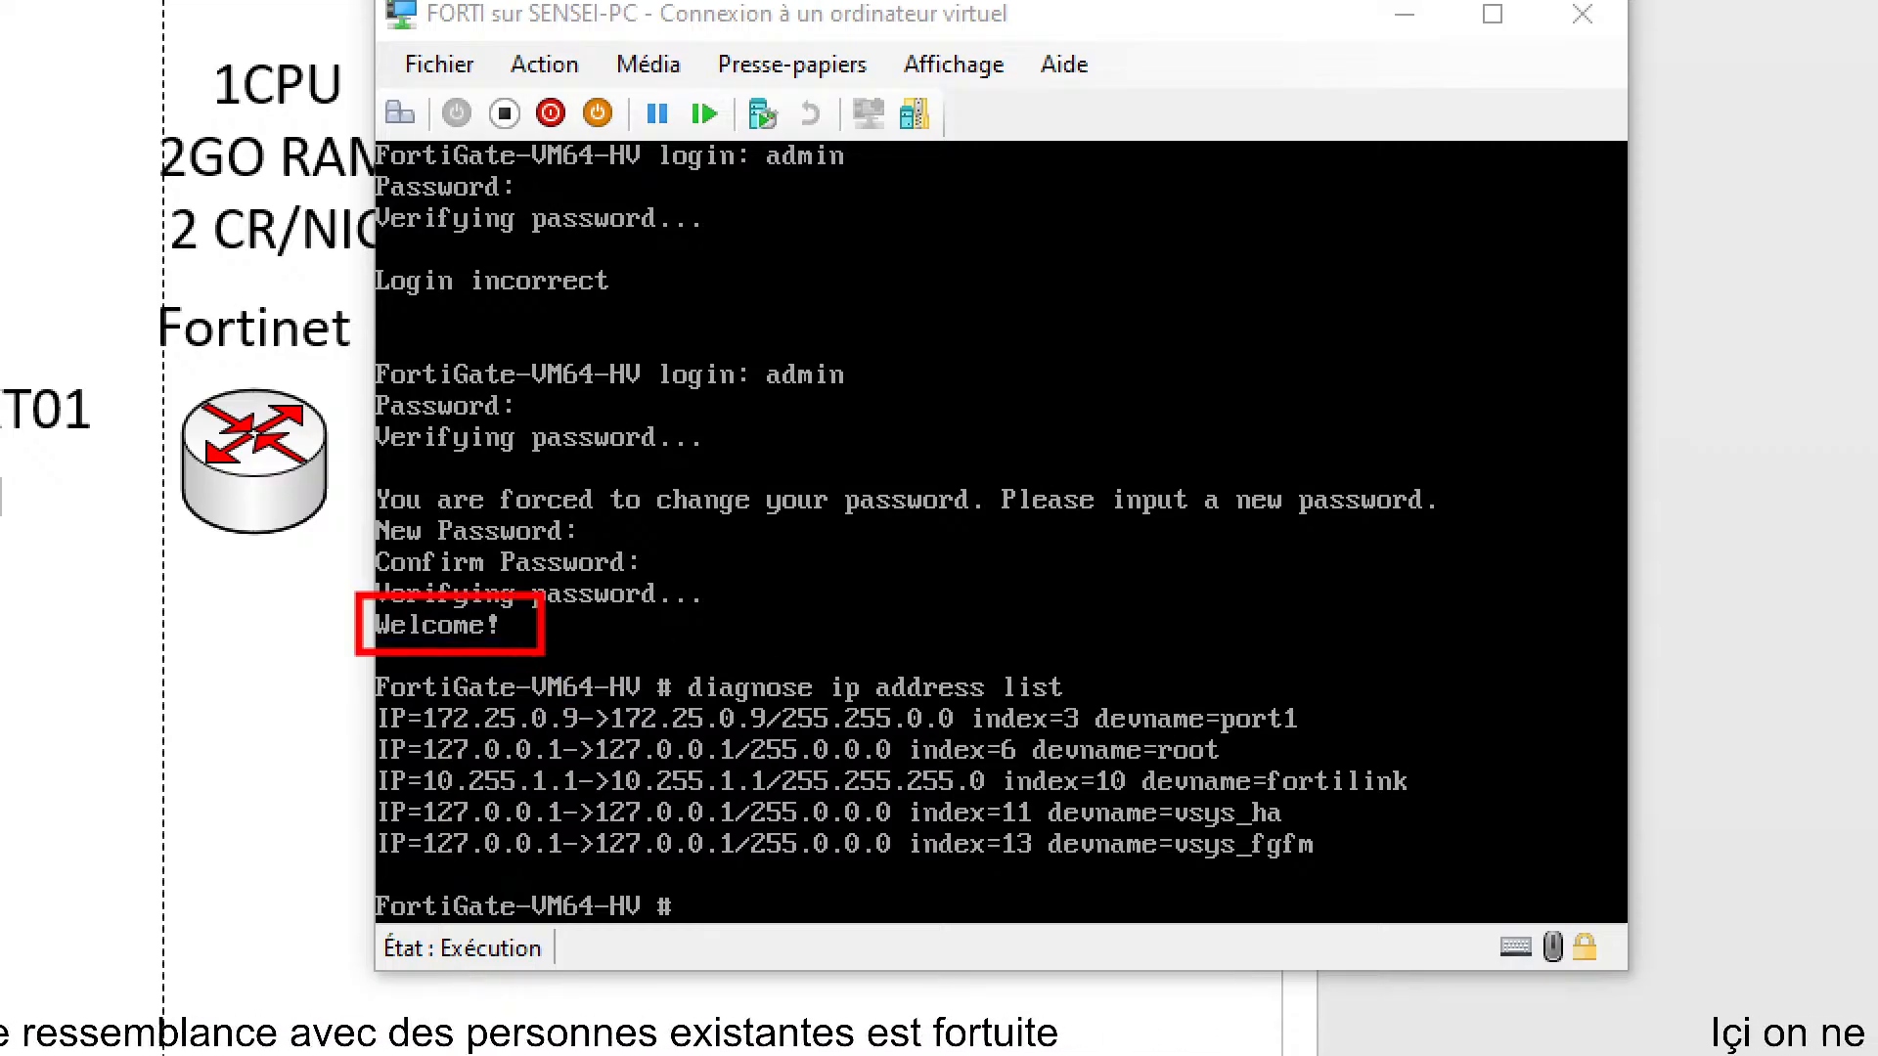
{"action": "left_click_drag", "start_coordinate": [665, 645], "coordinate": [1087, 706]}
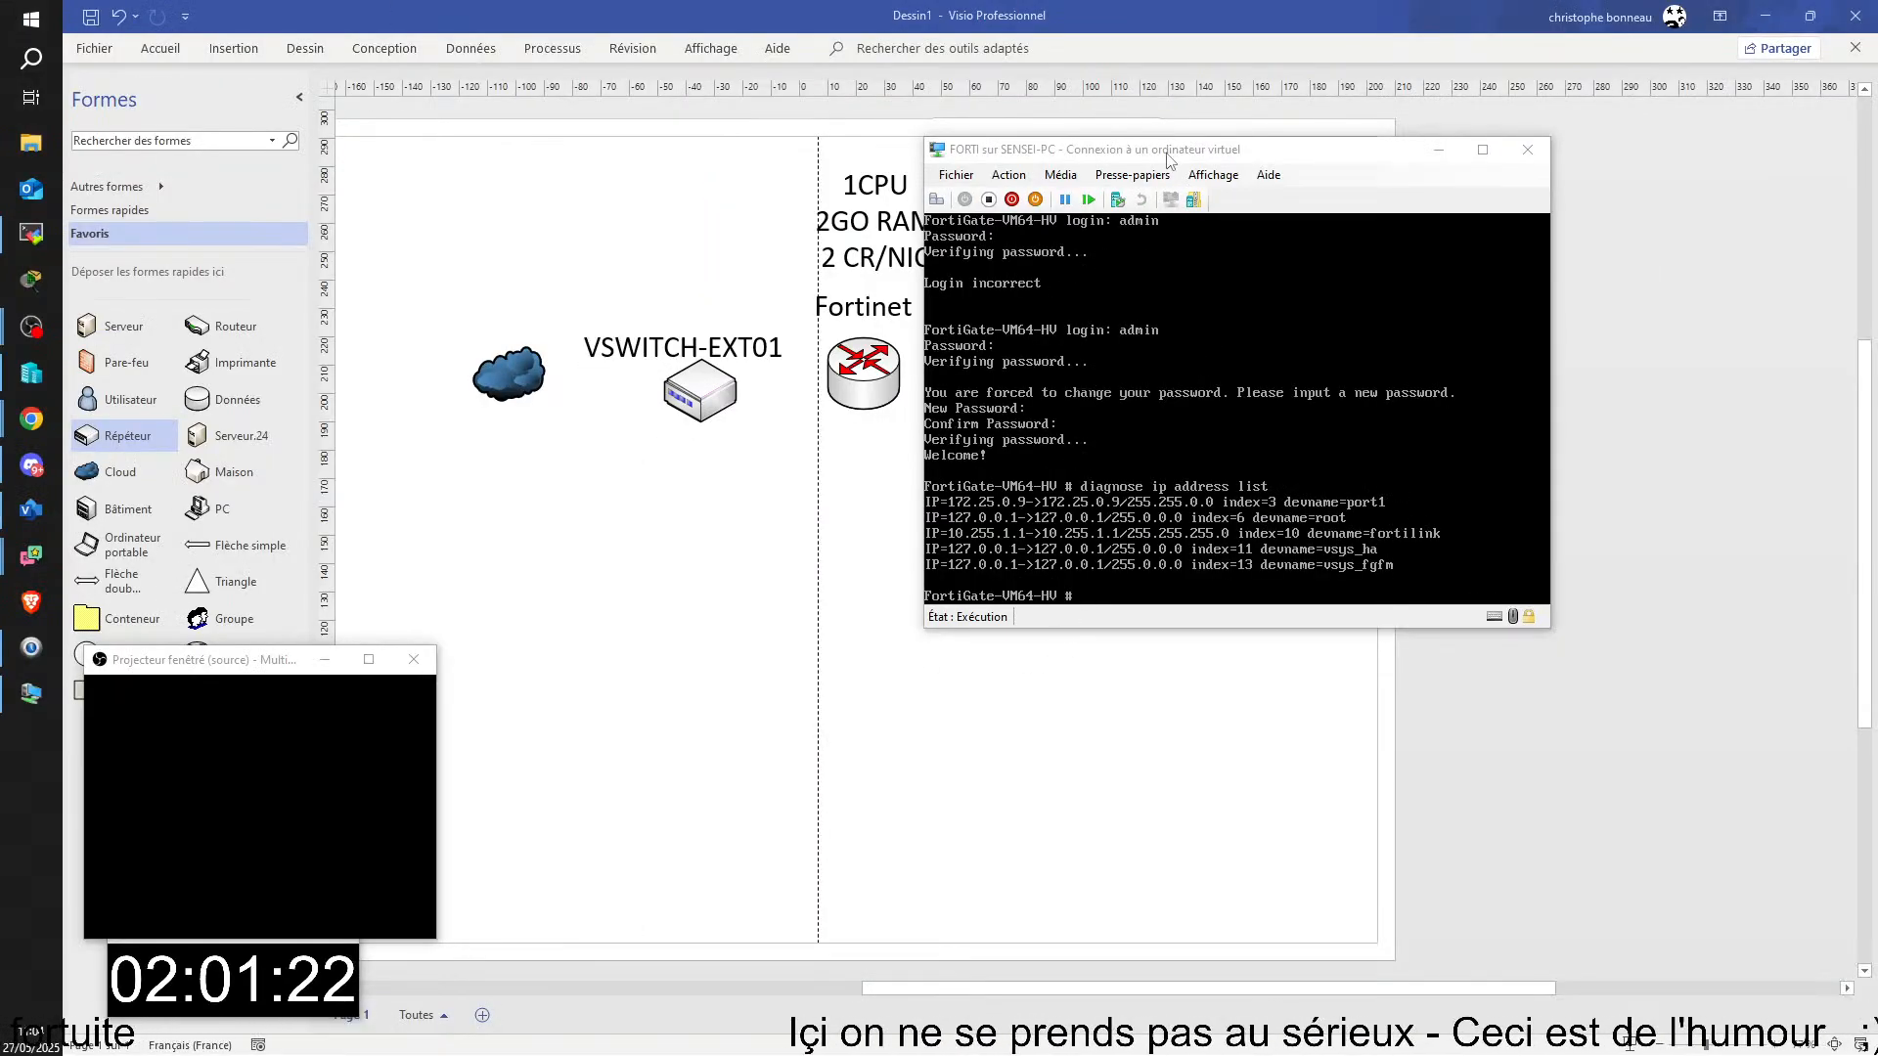
Step: Move the FORTI virtual machine window off the server and private switch in the diagram, leaving its command line empty
{"action": "left_click_drag", "start_coordinate": [1169, 158], "coordinate": [620, 126]}
{"action": "type", "text": "r"}
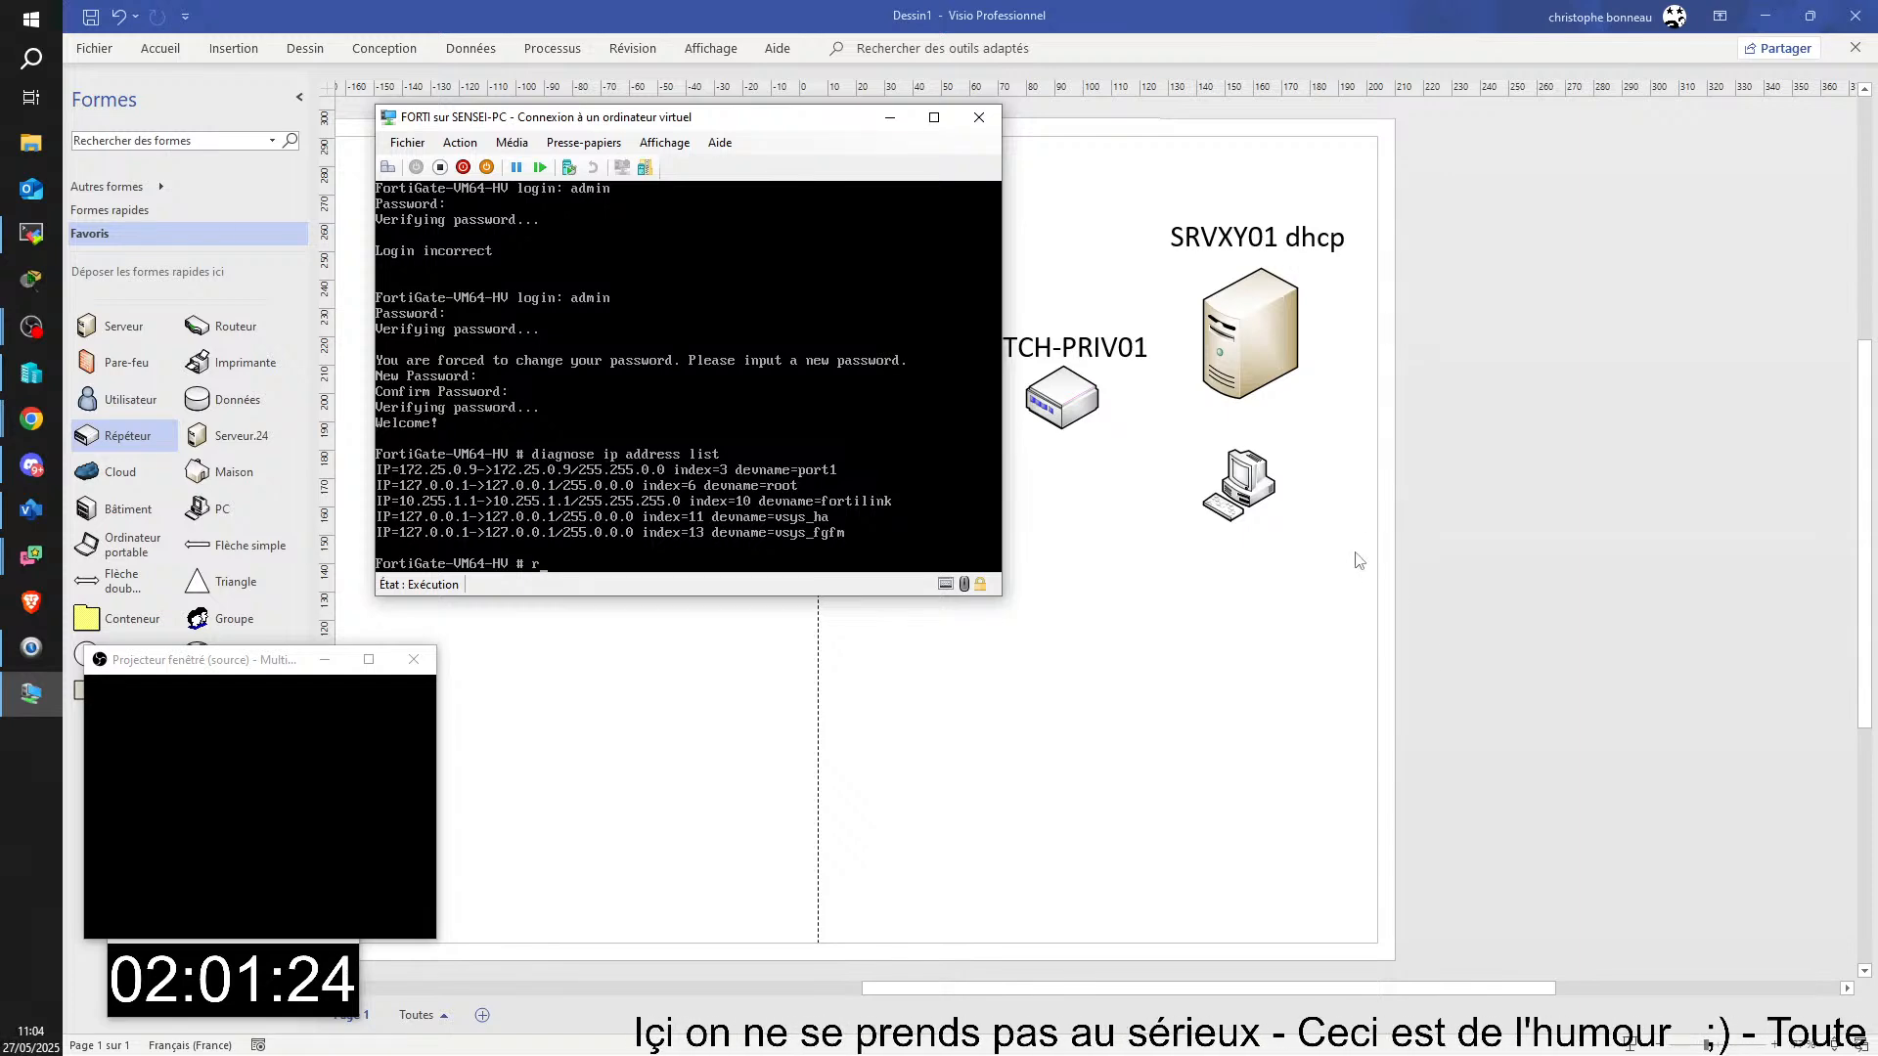
{"action": "key", "text": "BackSpace"}
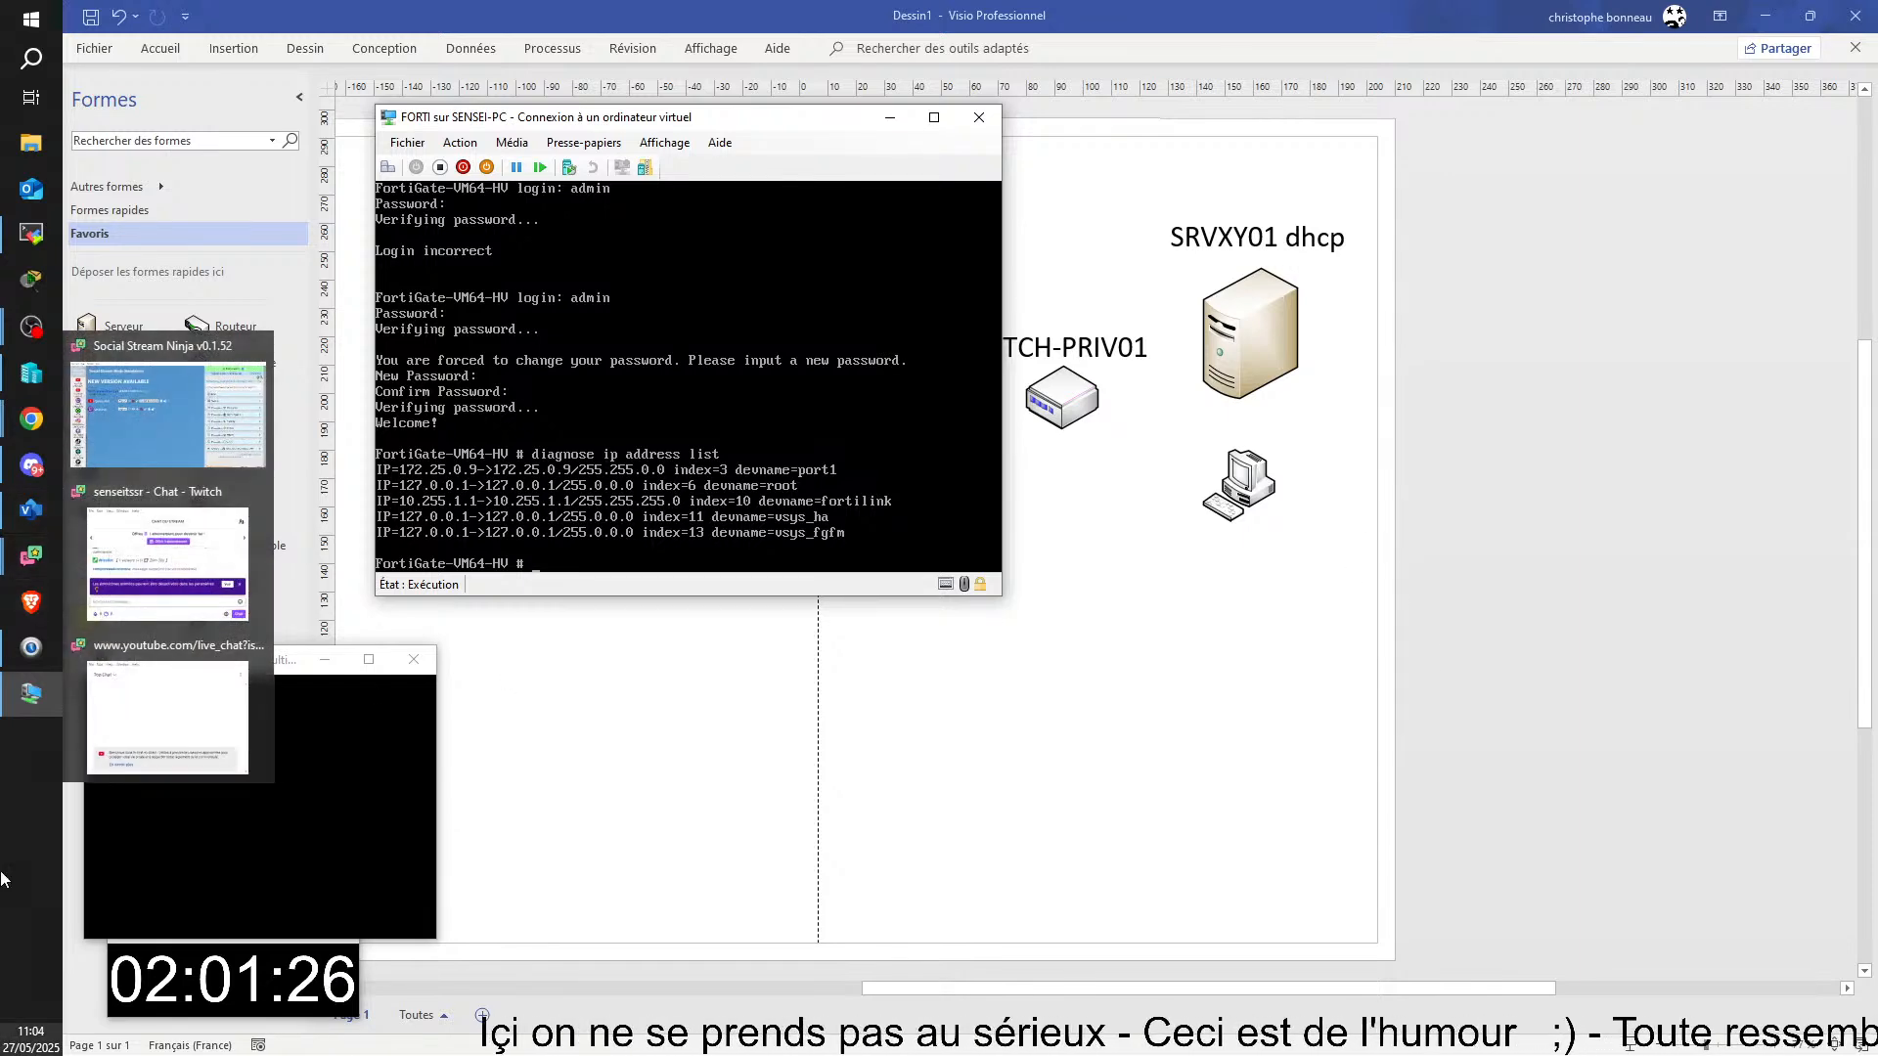
Step: Ping 172.25.0.9 from a Windows command prompt and place its window fully in view beside the FortiGate addresses
{"action": "left_click", "coordinate": [31, 880]}
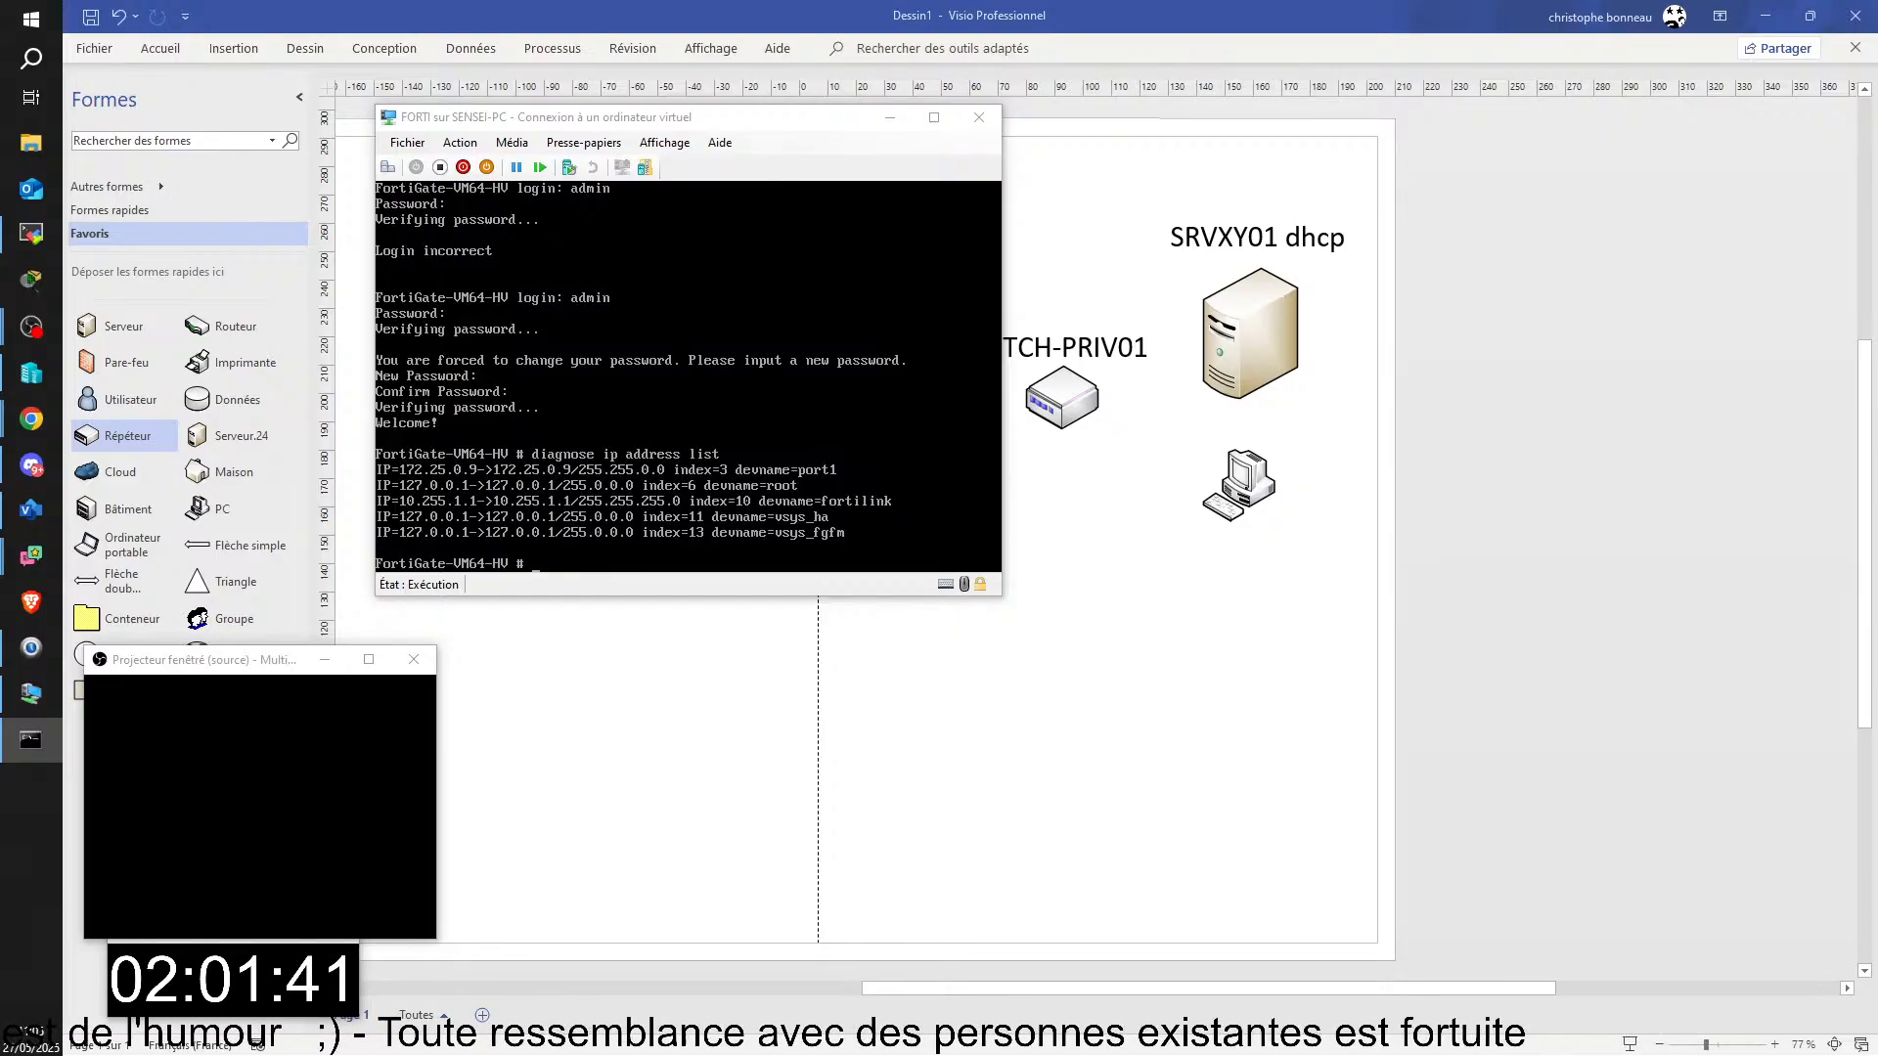
{"action": "mouse_move", "coordinate": [1816, 161]}
{"action": "left_mouse_down"}
{"action": "mouse_move", "coordinate": [1336, 251]}
{"action": "mouse_move", "coordinate": [1354, 415]}
{"action": "mouse_move", "coordinate": [1326, 390]}
{"action": "left_mouse_up"}
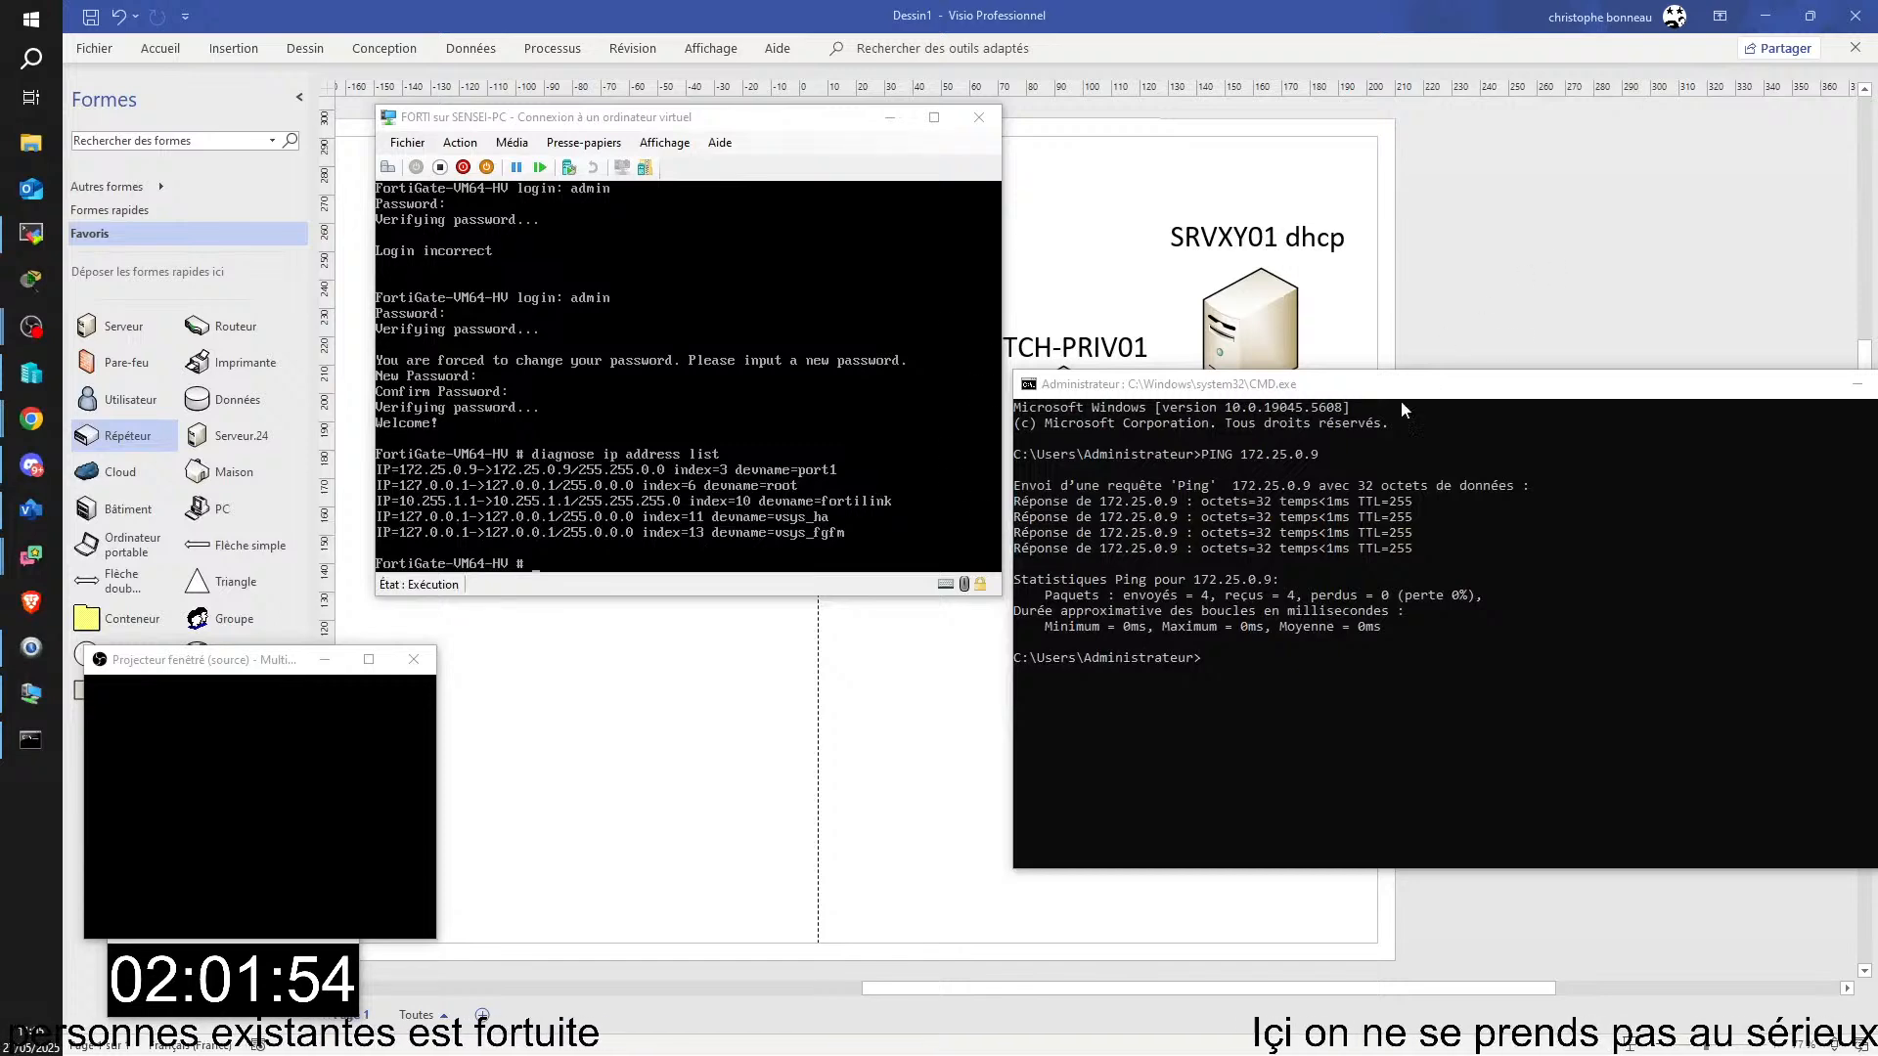
{"action": "left_click_drag", "start_coordinate": [1419, 386], "coordinate": [1121, 407]}
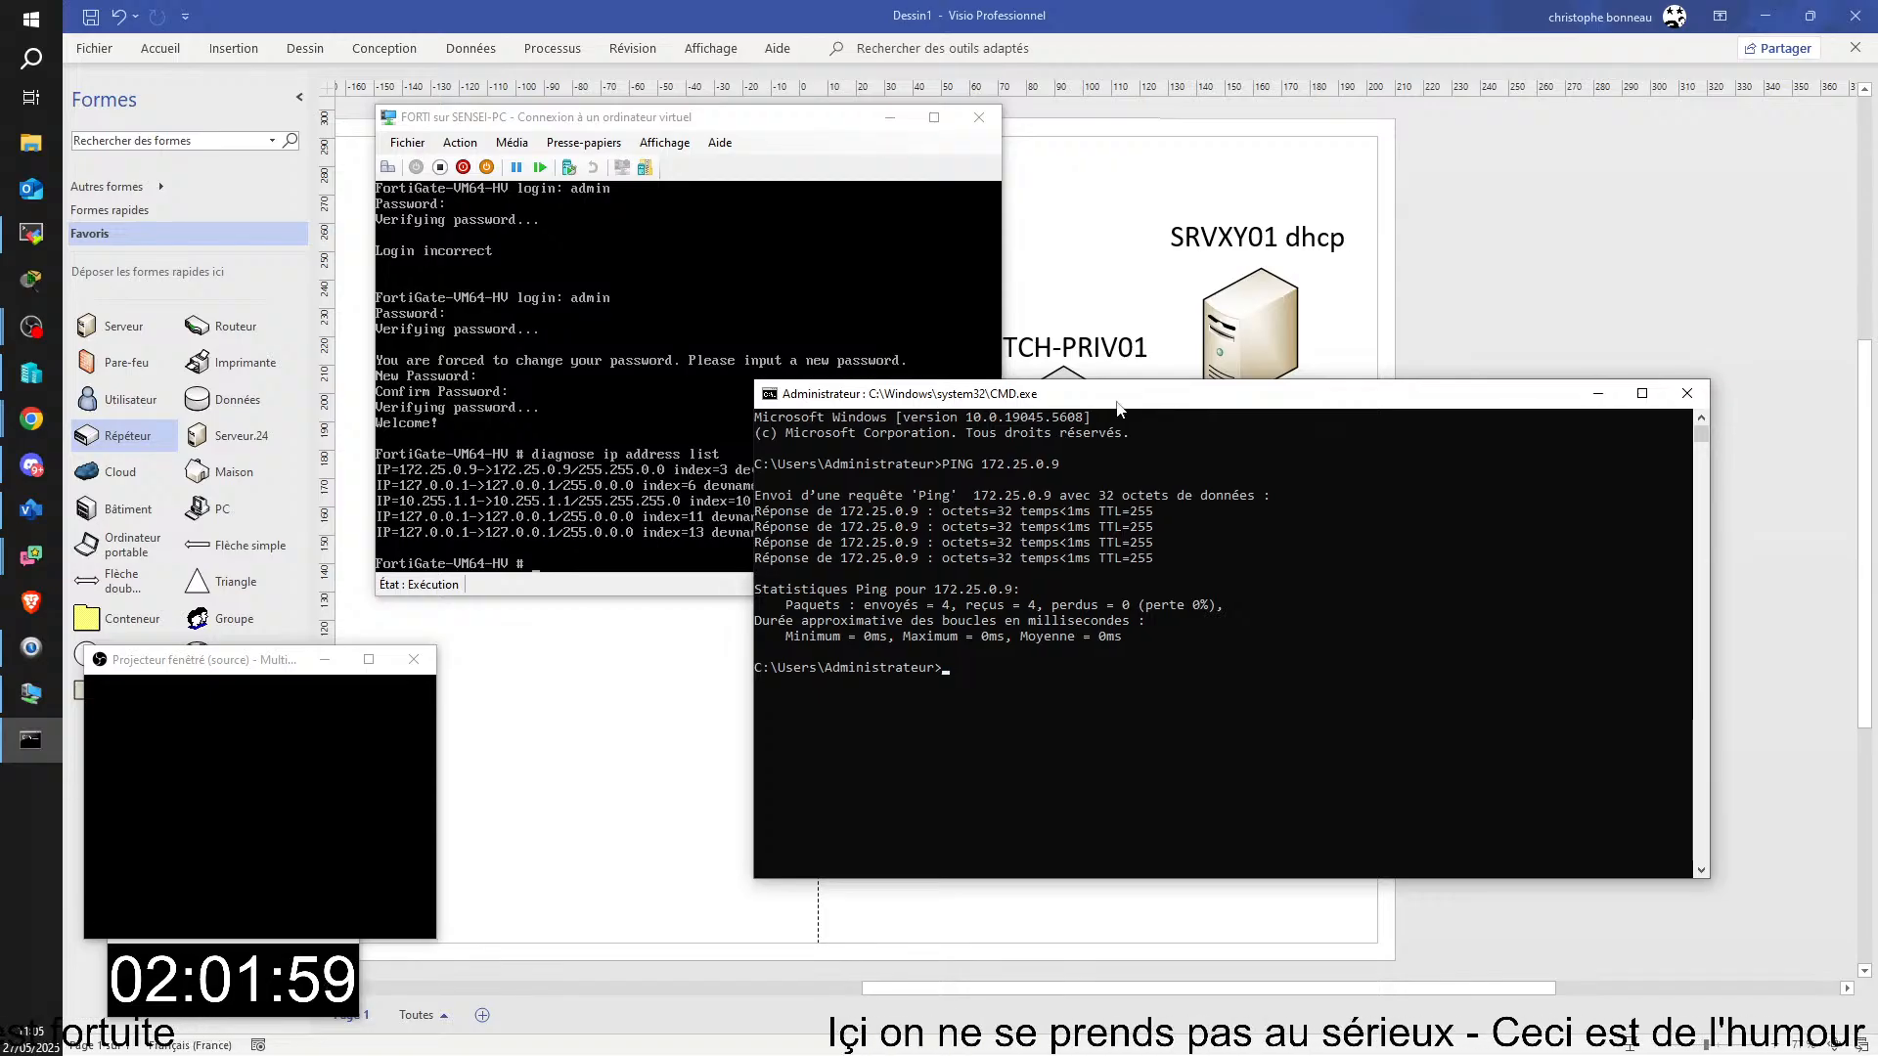
Step: Magnify the FortiGate console and frame the diagnose command and its 172.25.0.9 address line with a red rectangle
{"action": "left_click", "coordinate": [27, 931]}
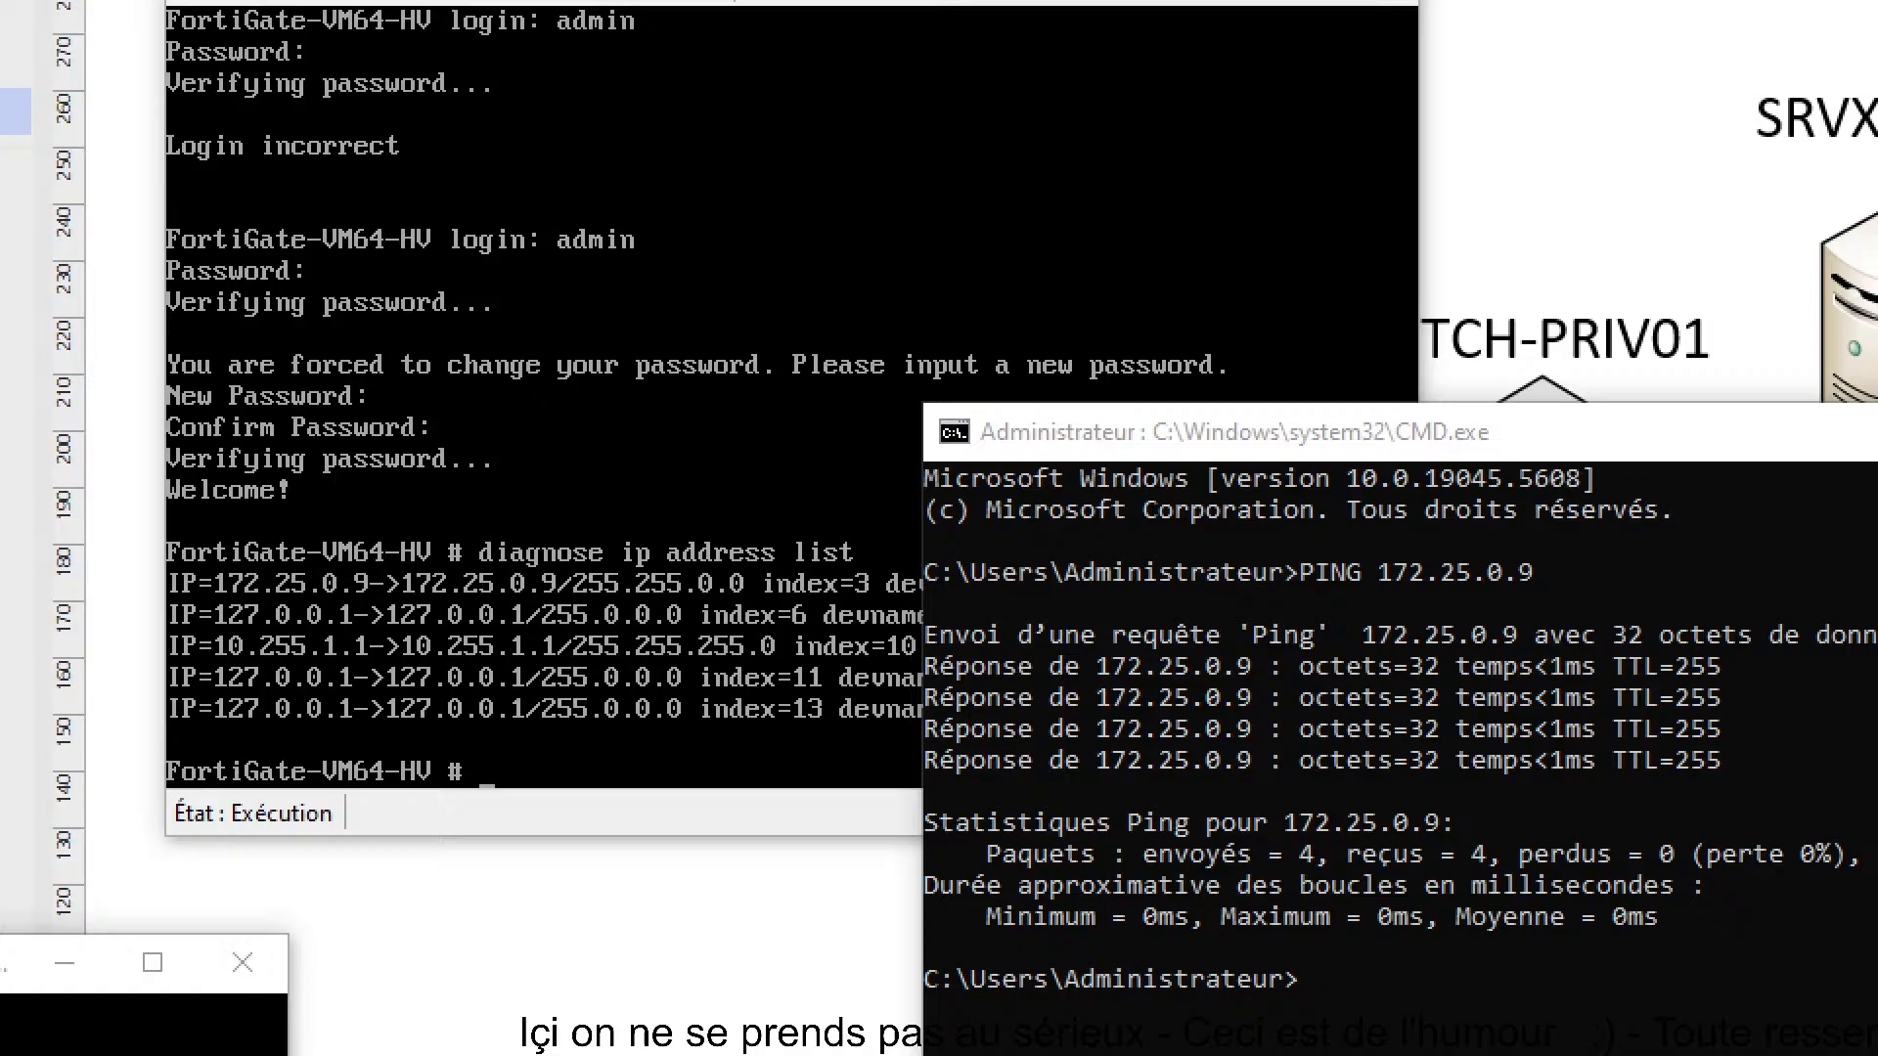
{"action": "left_click", "coordinate": [585, 356]}
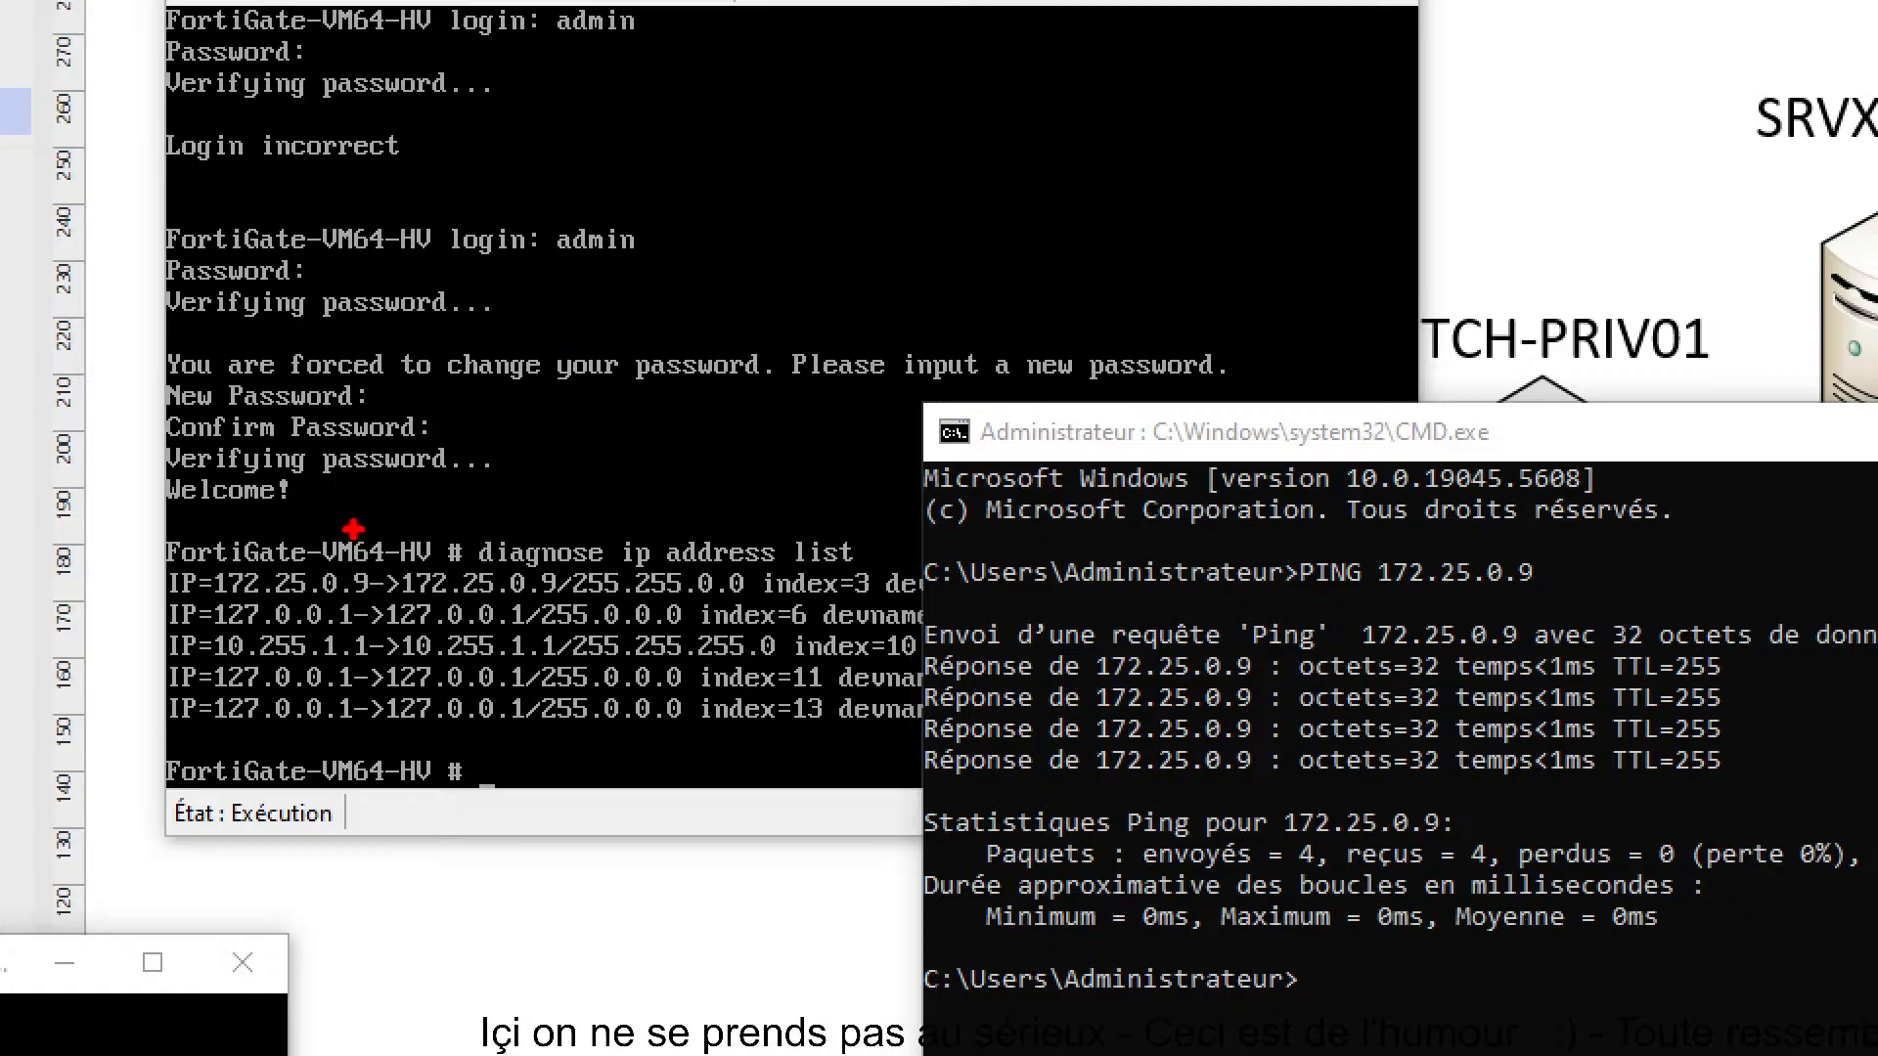
{"action": "mouse_move", "coordinate": [140, 489]}
{"action": "left_mouse_down"}
{"action": "mouse_move", "coordinate": [311, 549]}
{"action": "mouse_move", "coordinate": [865, 606]}
{"action": "left_mouse_up"}
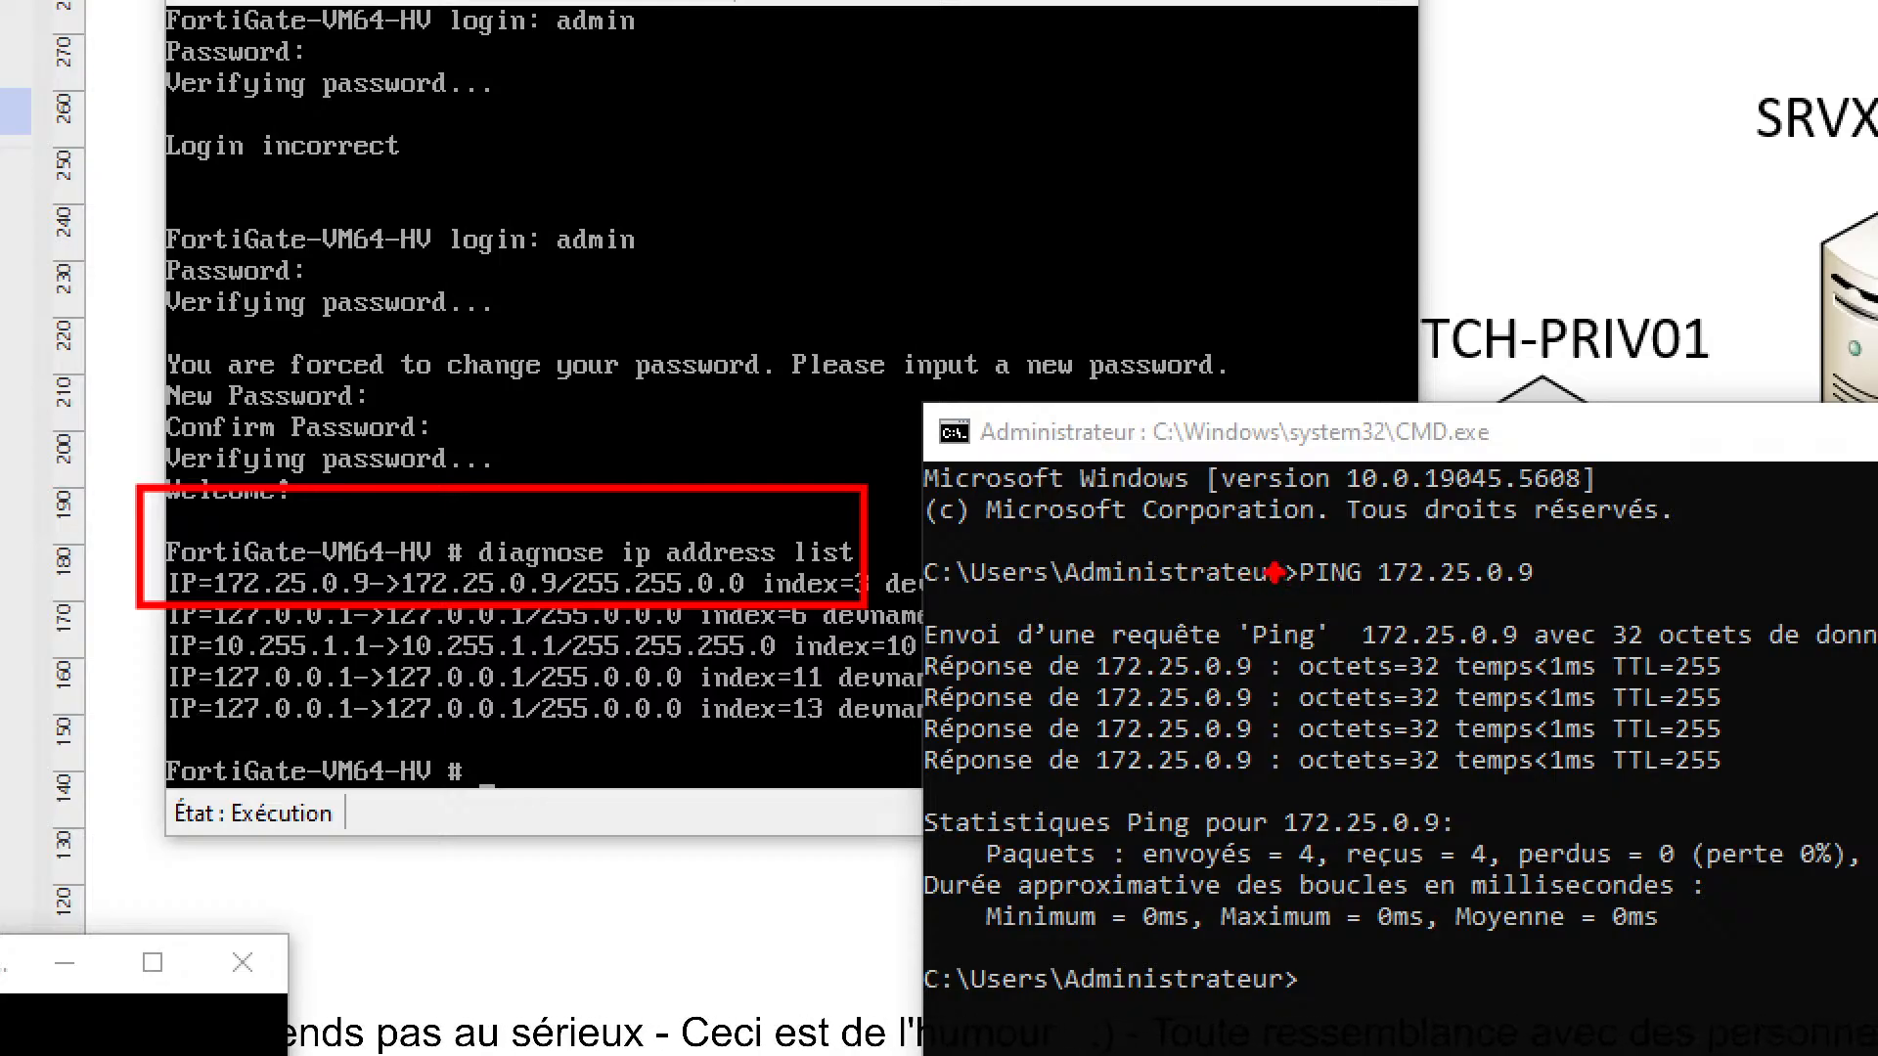
{"action": "key", "text": "Escape"}
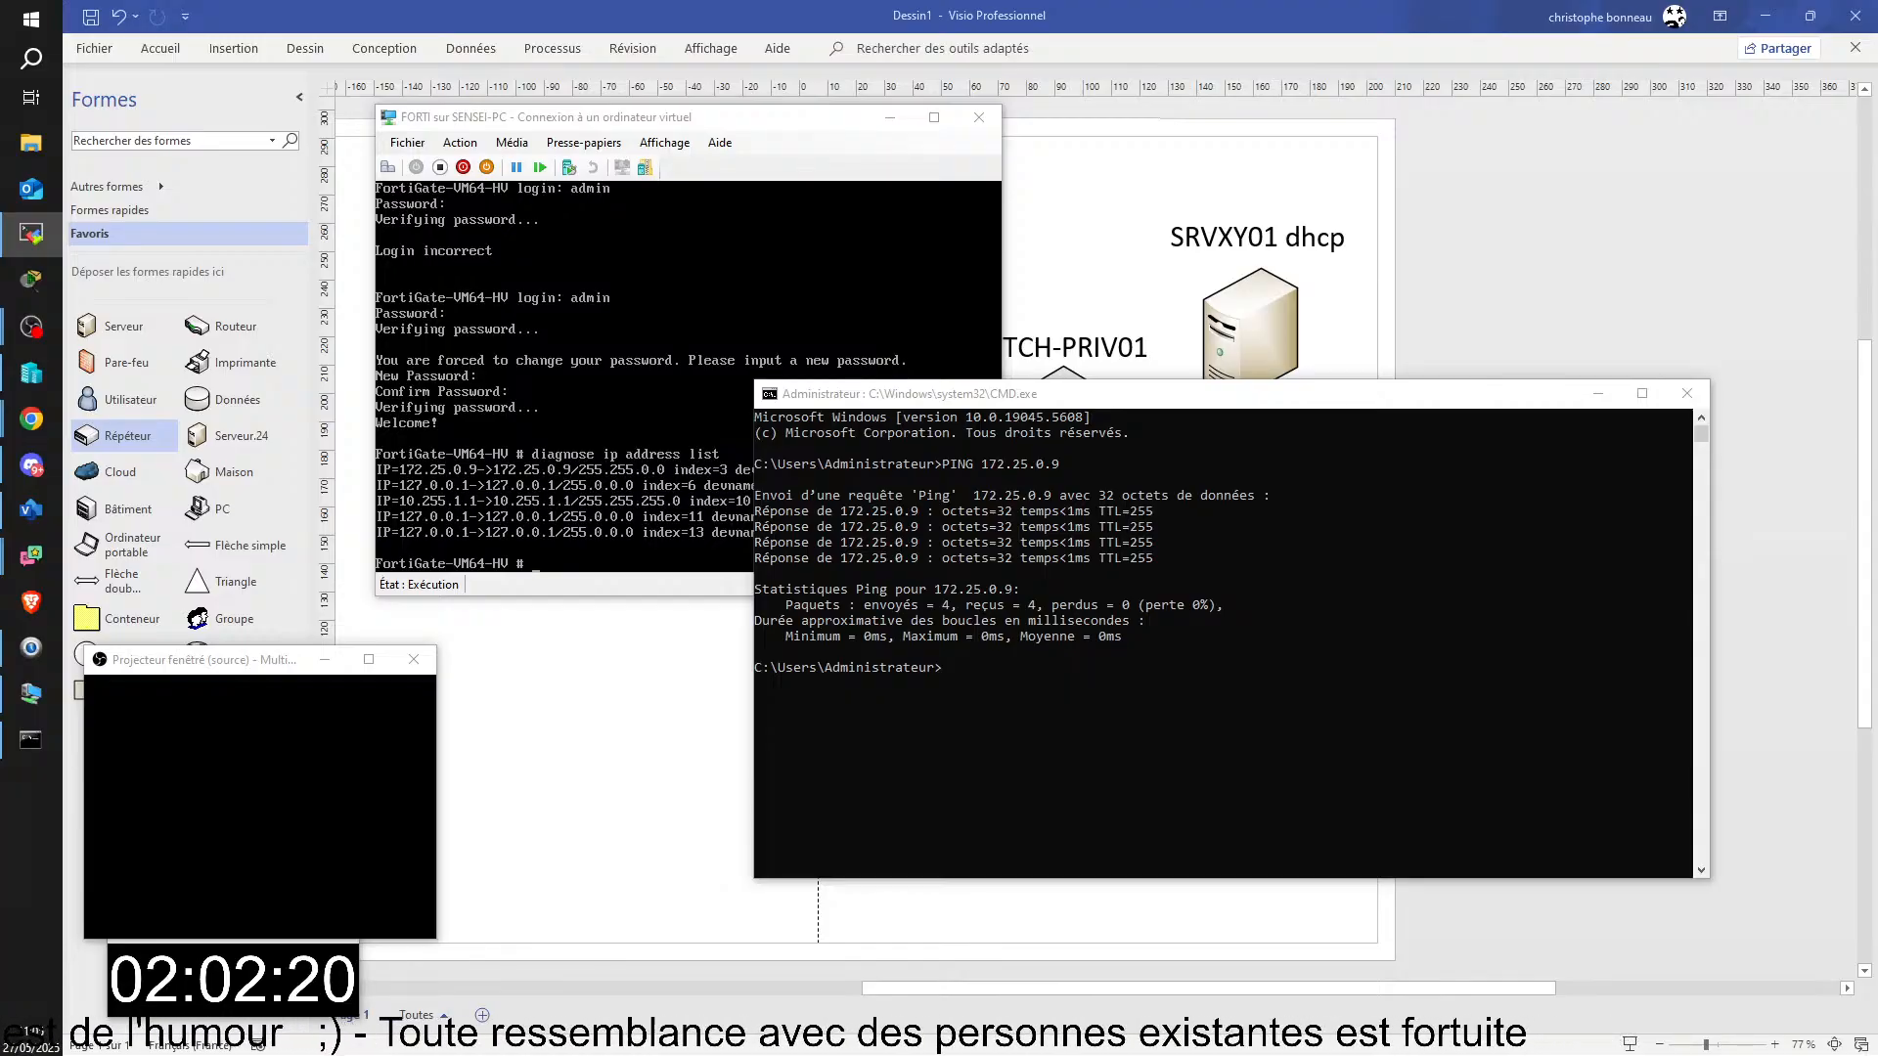
Step: Maximize the TSSR02-PC remote session and log in to its FortiGate console as admin, entering and confirming a new account password
{"action": "left_click_drag", "start_coordinate": [1876, 587], "coordinate": [604, 92]}
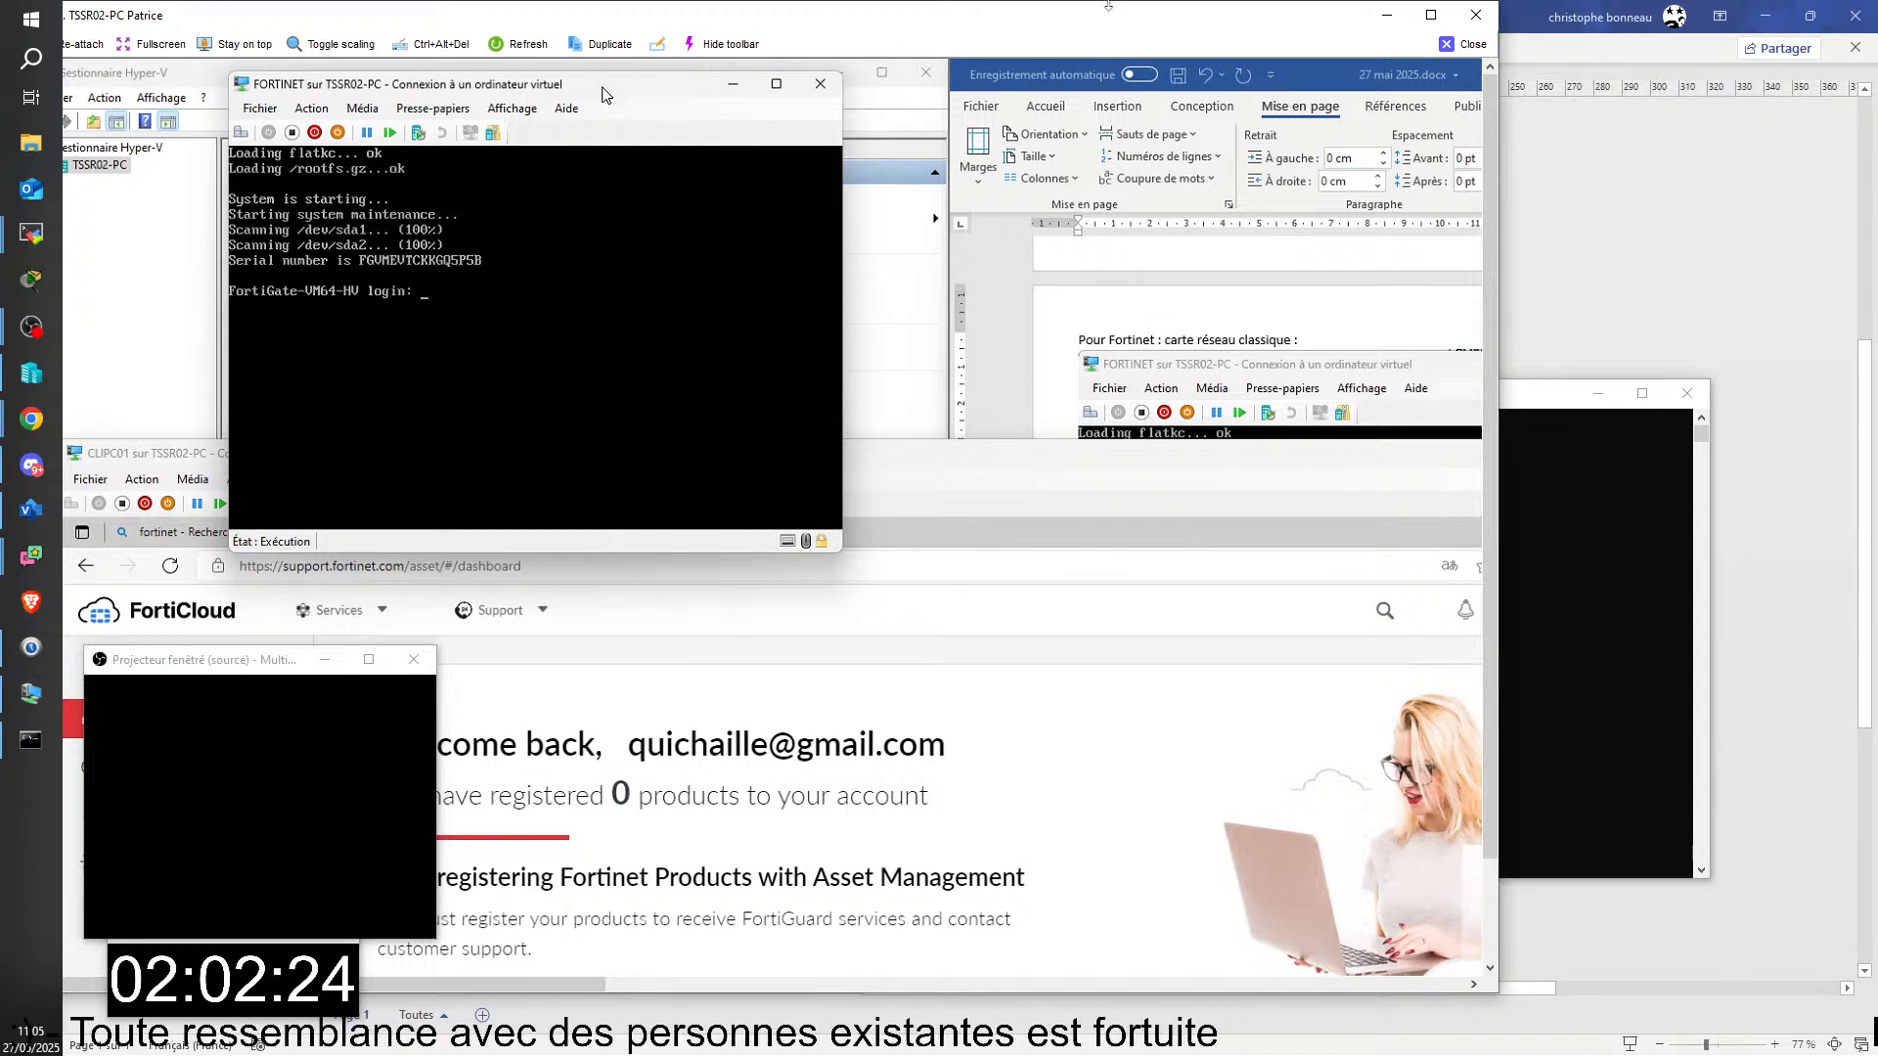
{"action": "left_click", "coordinate": [1433, 15]}
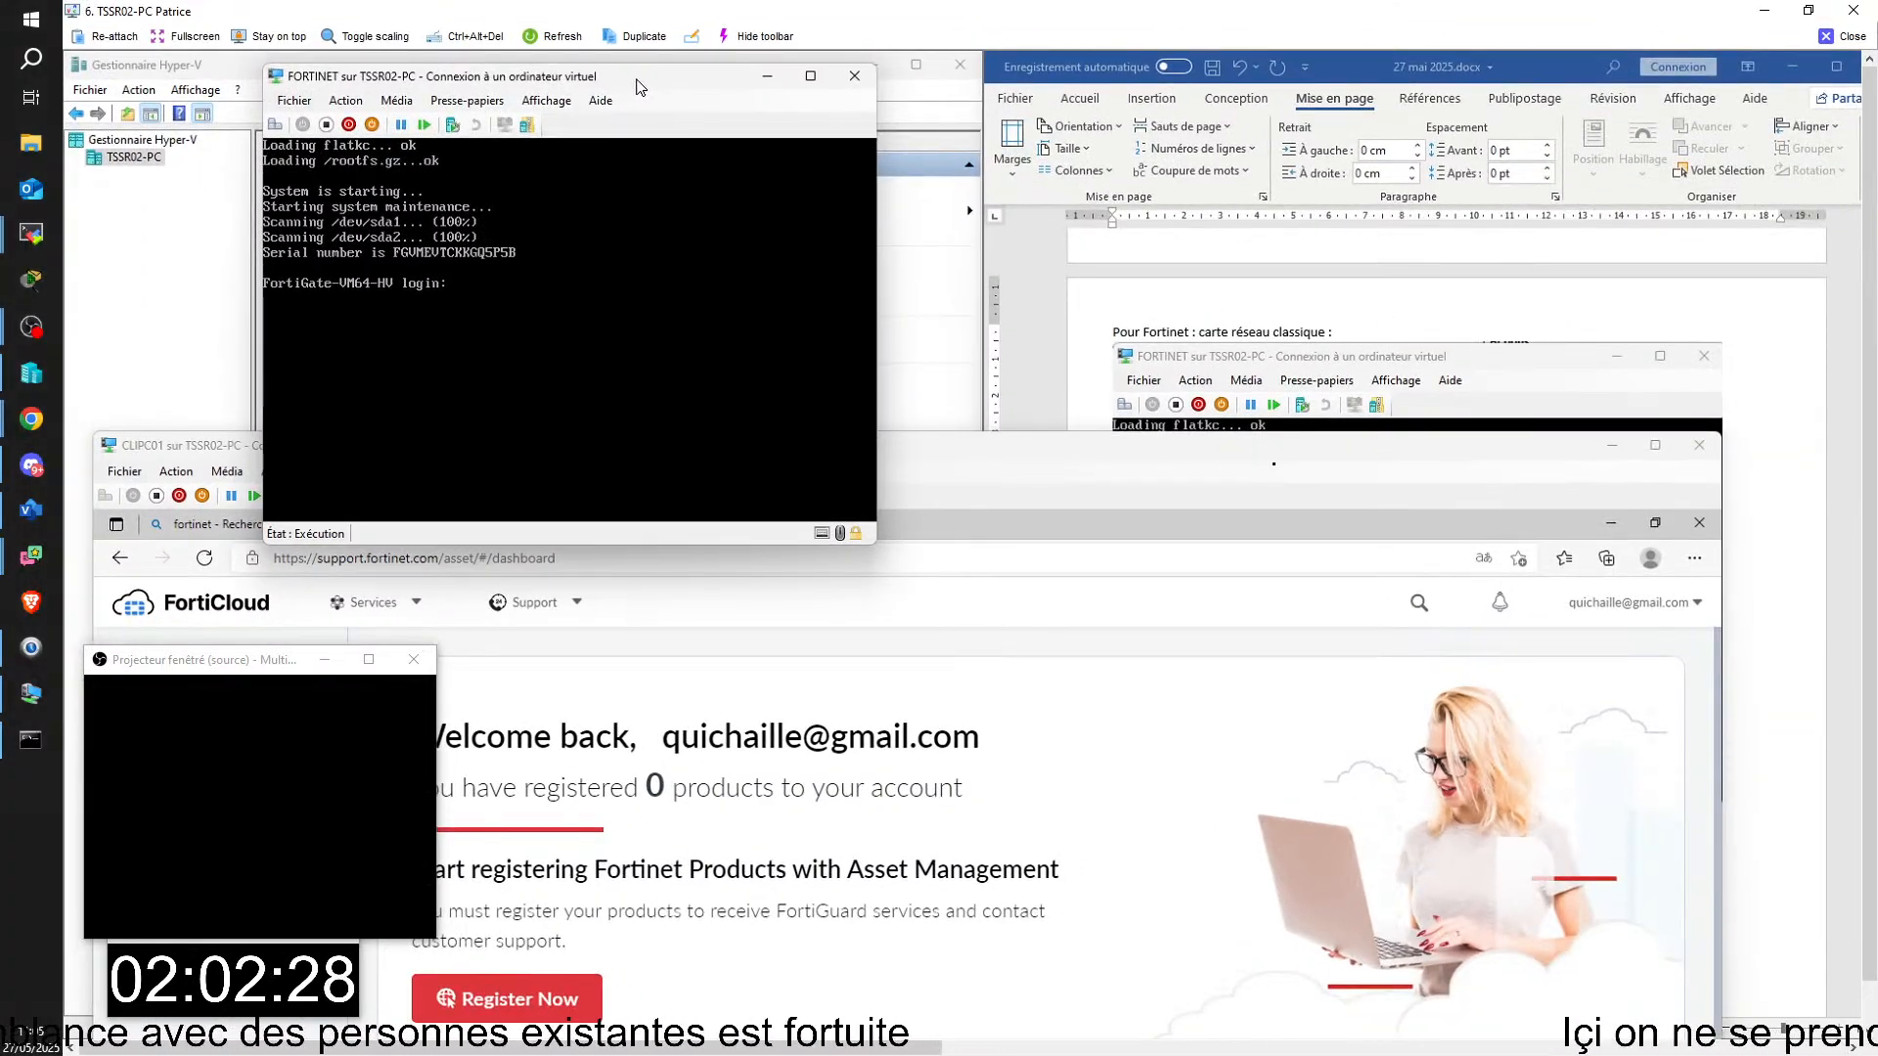
{"action": "type", "text": "dmin"}
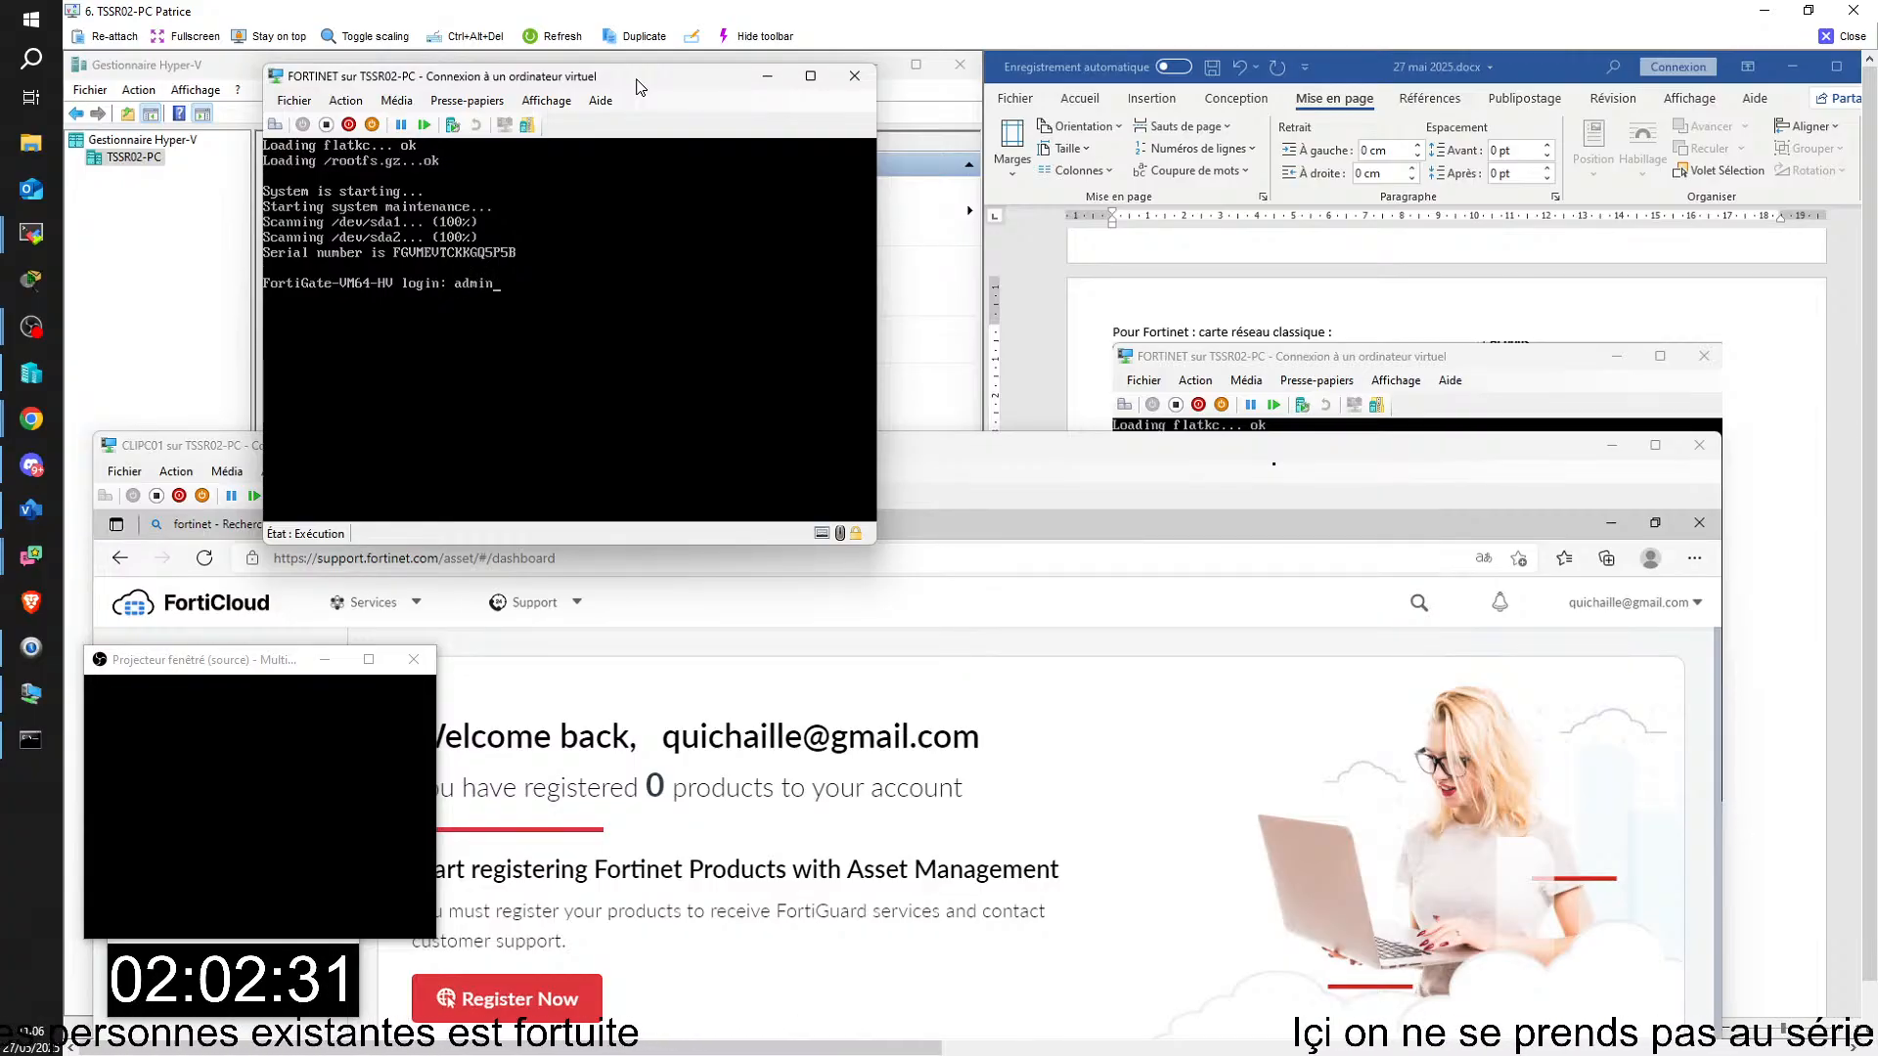
{"action": "key", "text": "Return"}
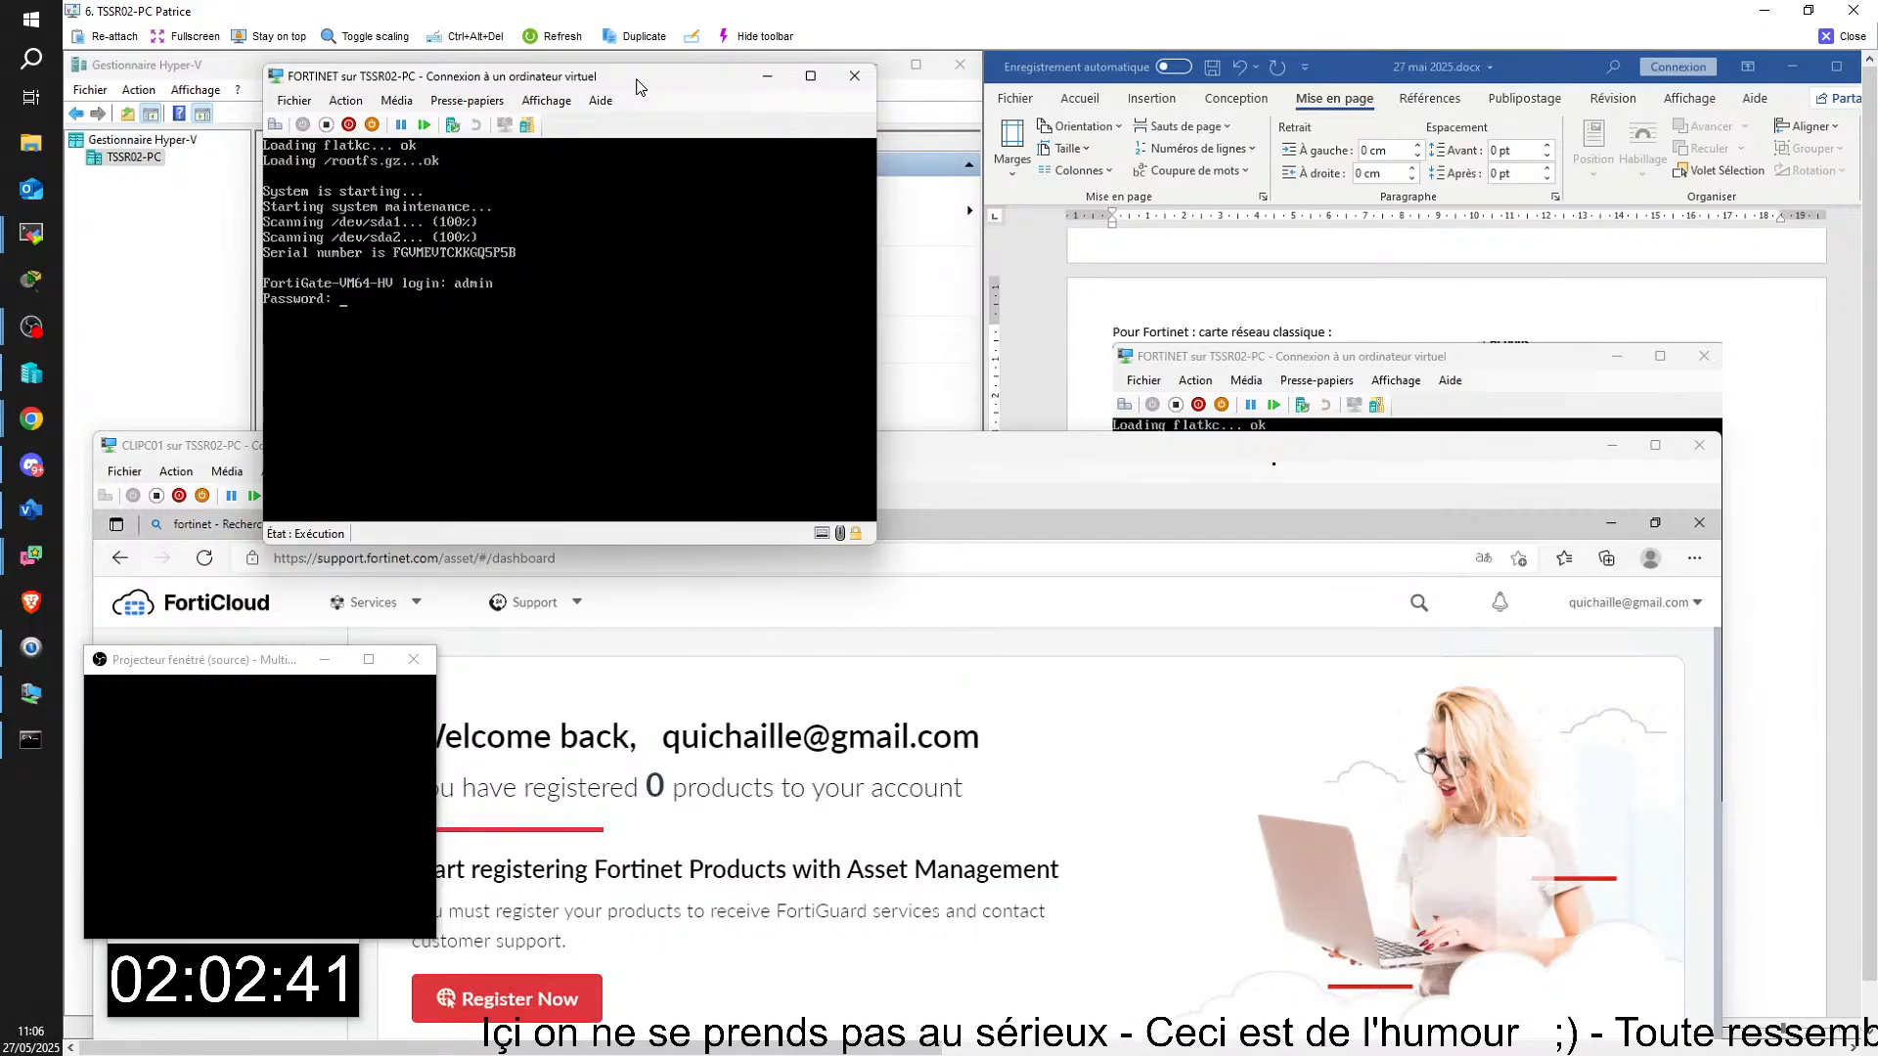
{"action": "key", "text": "Return"}
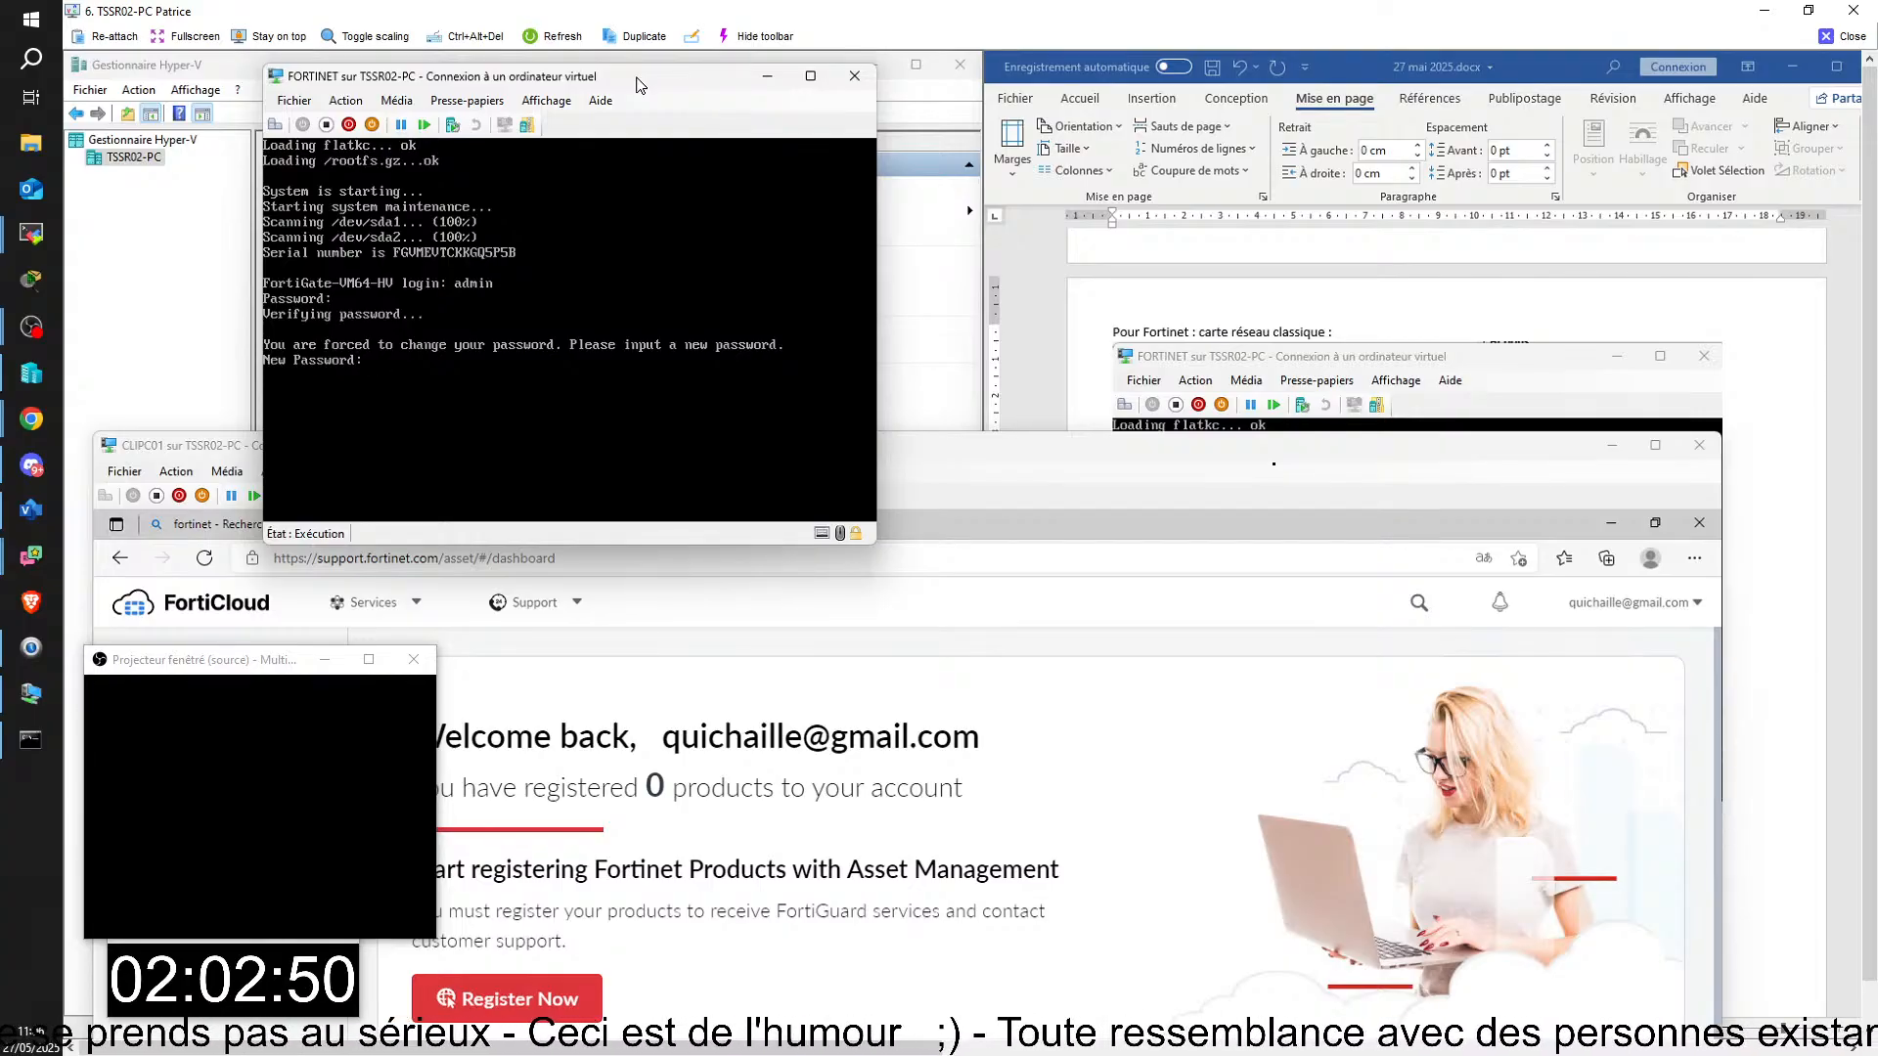
{"action": "key", "text": "Return"}
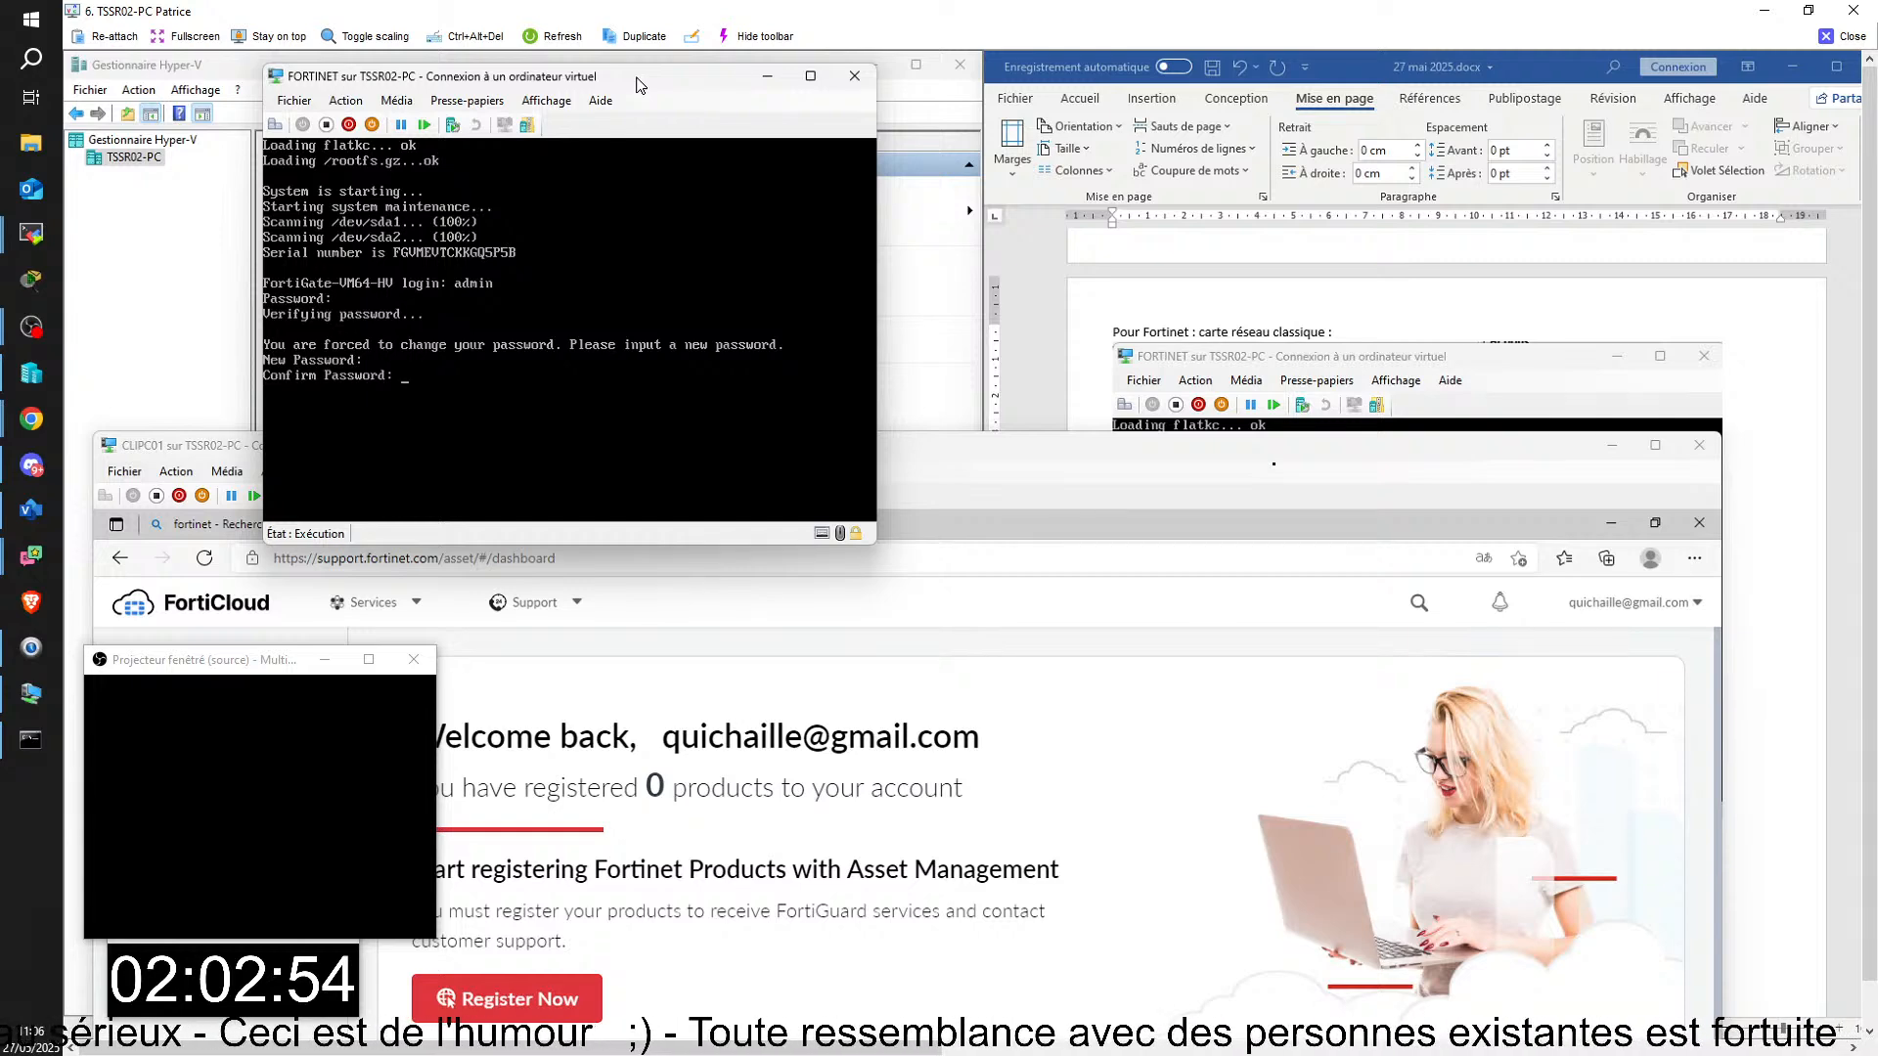
{"action": "key", "text": "Return"}
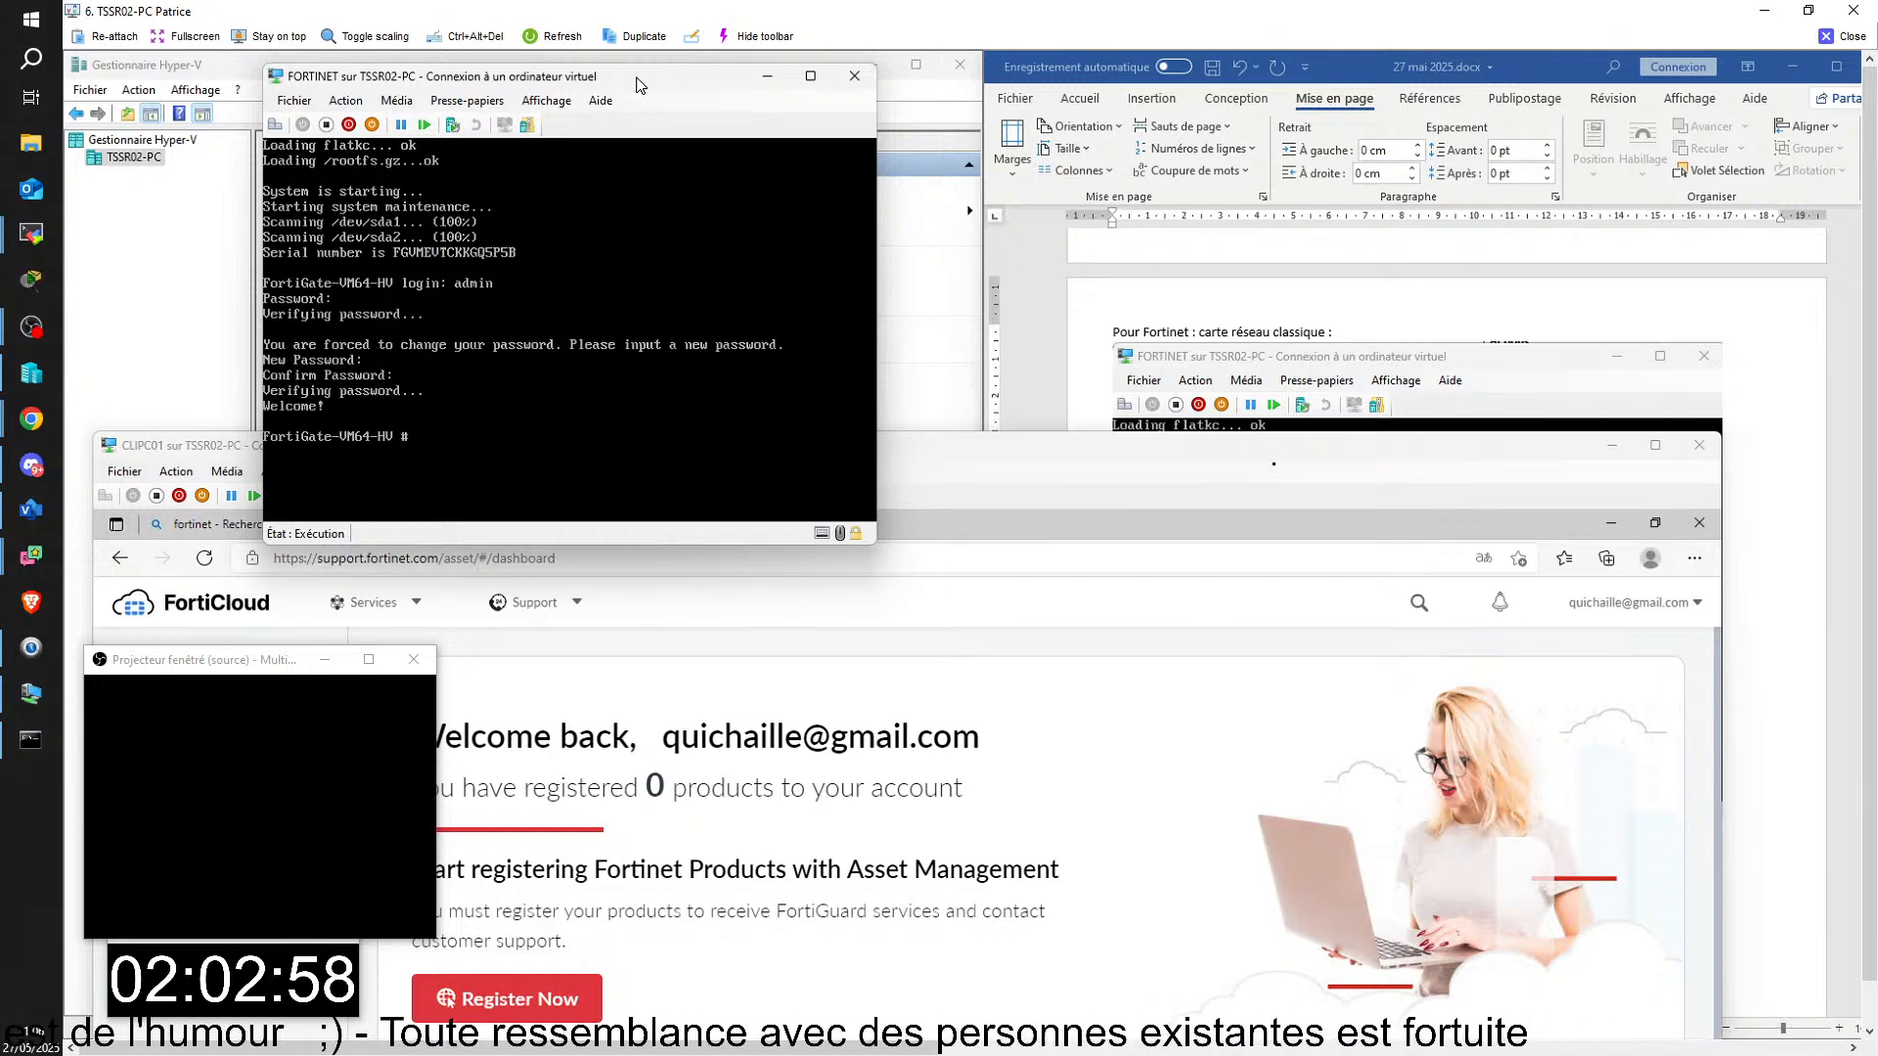
Step: Bring the Word notes into view and run "diagnose ip address list" in the FORTINET console
{"action": "left_click", "coordinate": [1785, 635]}
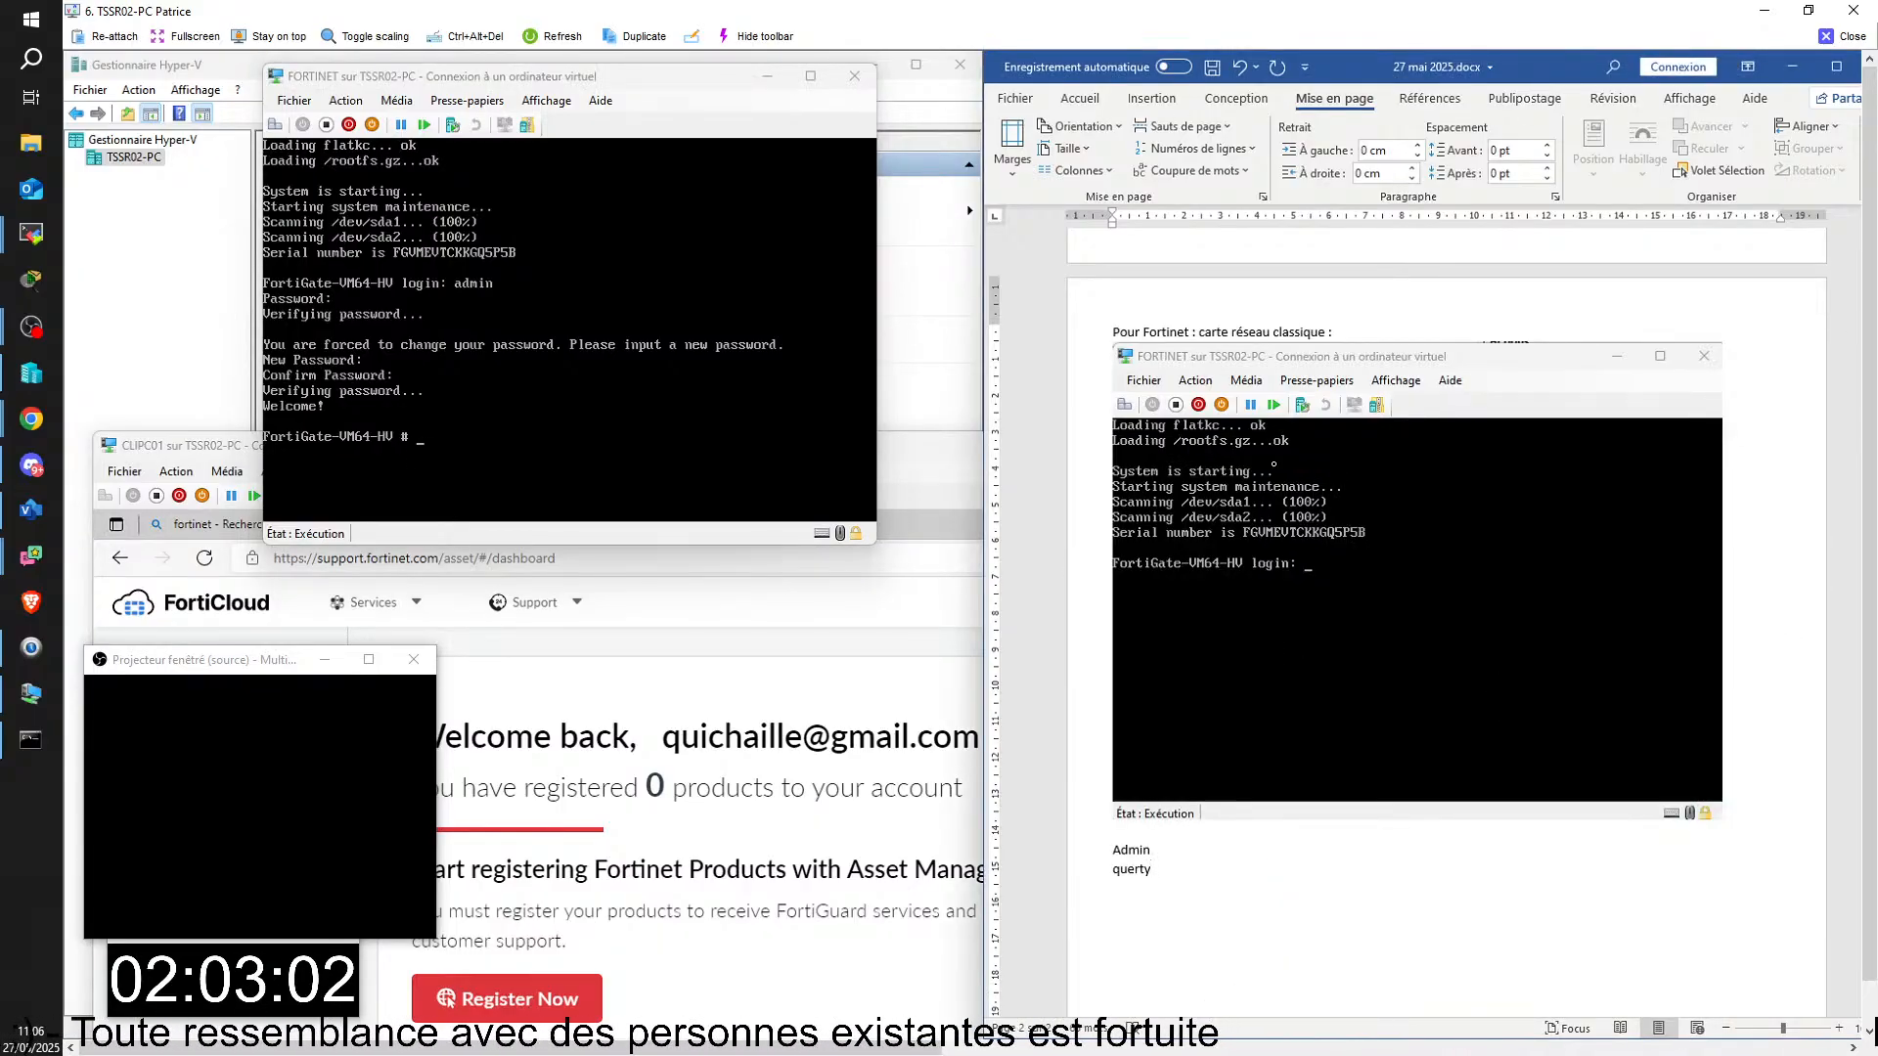
{"action": "left_click", "coordinate": [587, 411]}
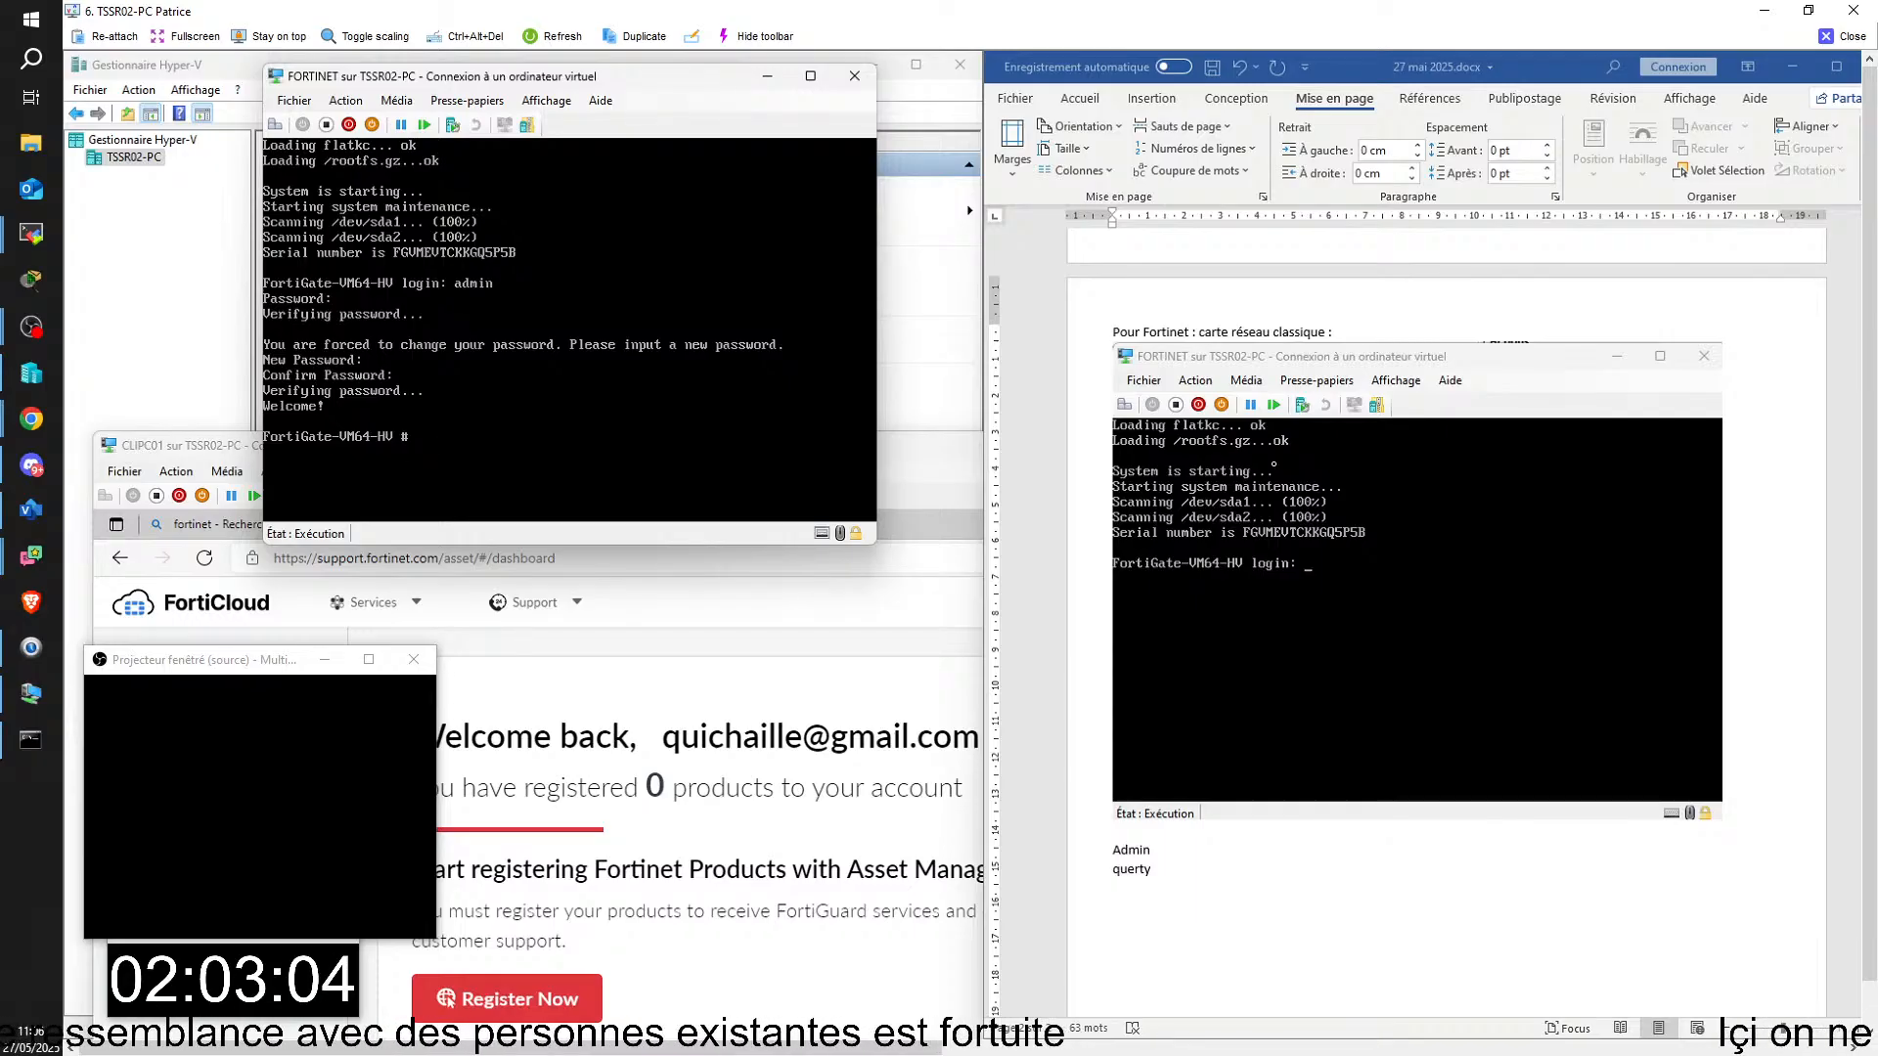
{"action": "type", "text": "diagnose ip a"}
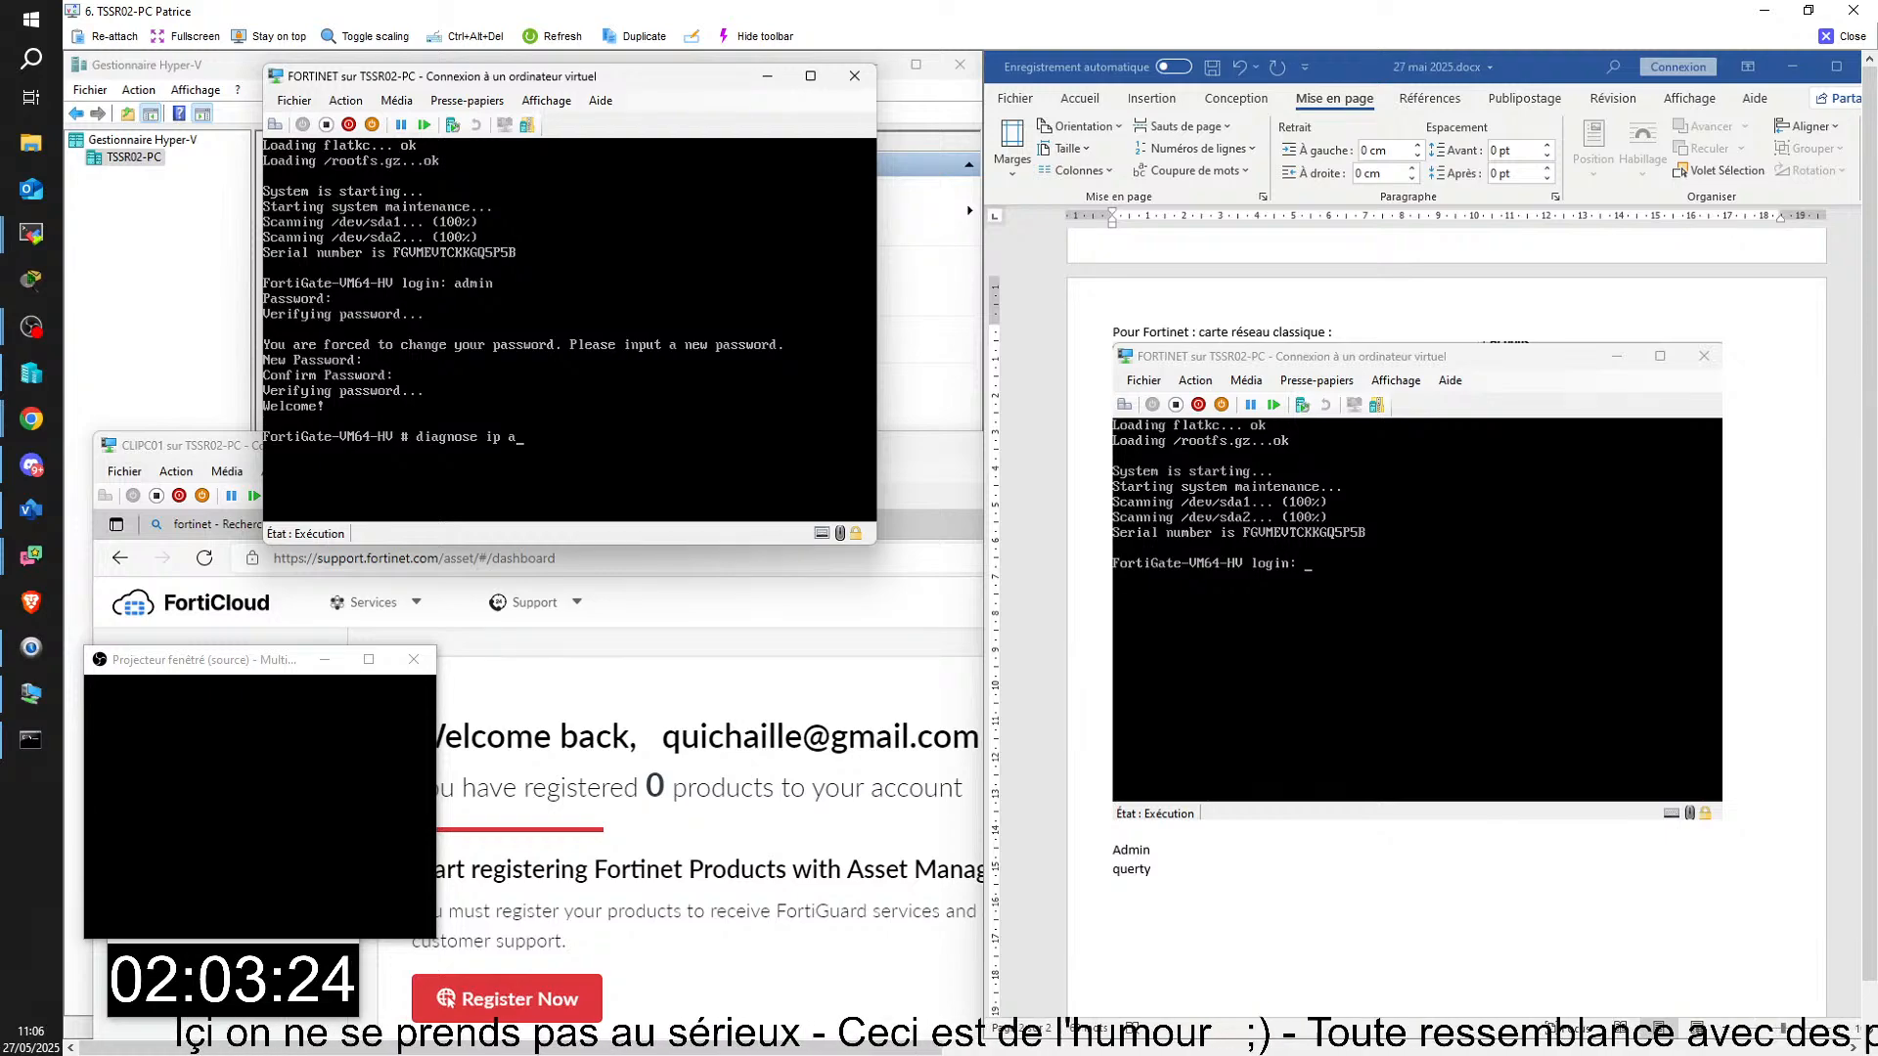
{"action": "type", "text": "dd"}
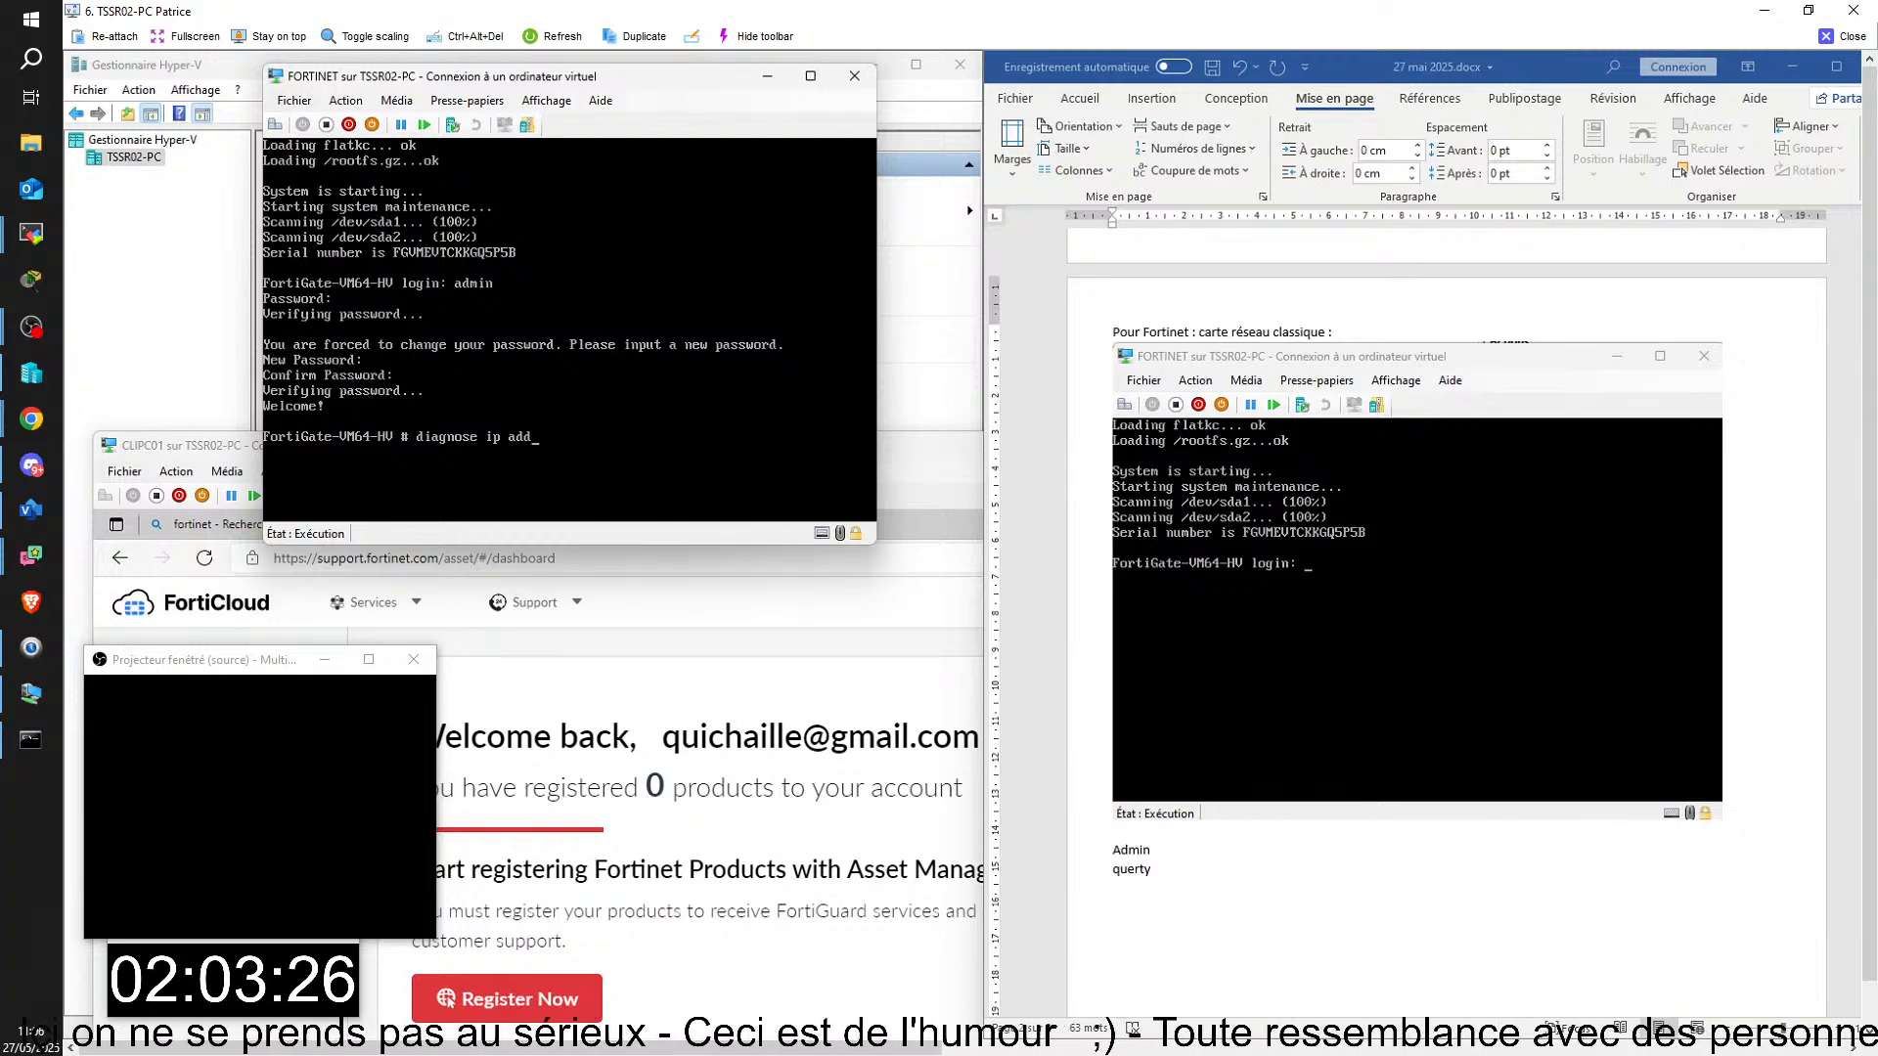
{"action": "type", "text": "ress"}
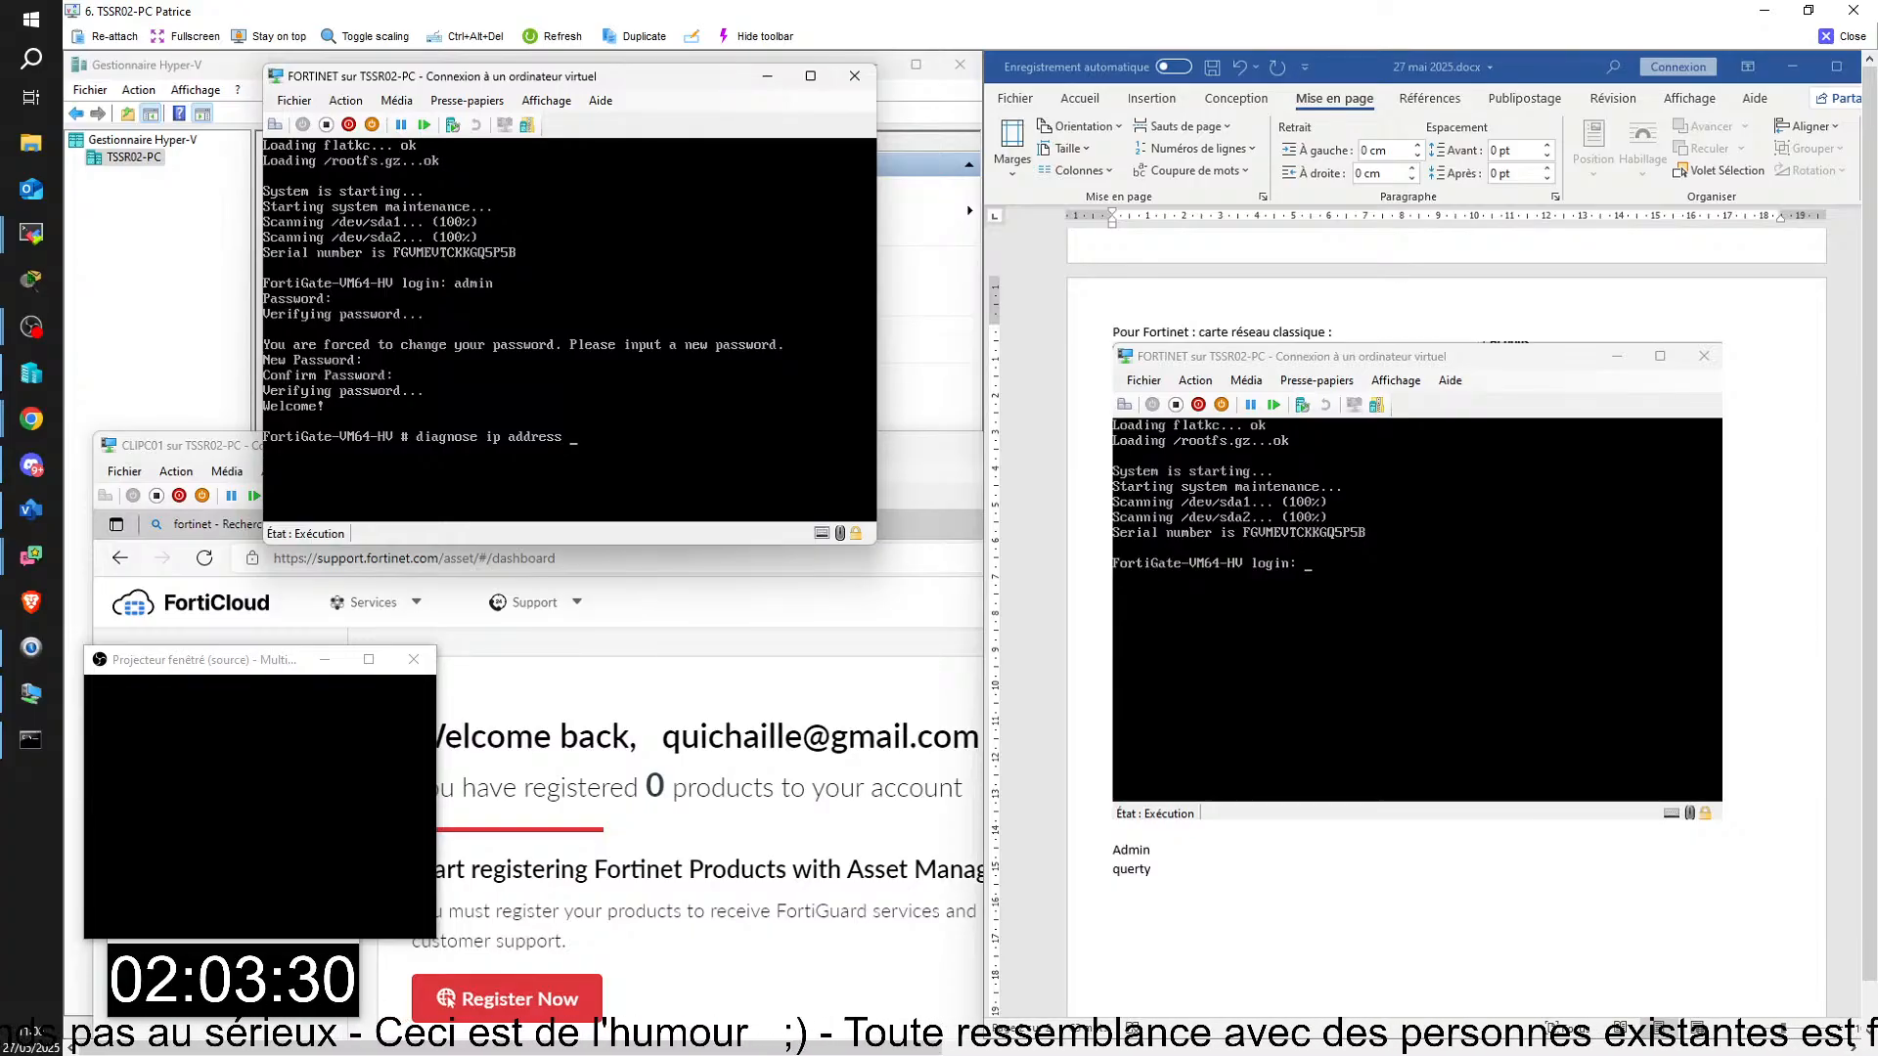
{"action": "type", "text": " list"}
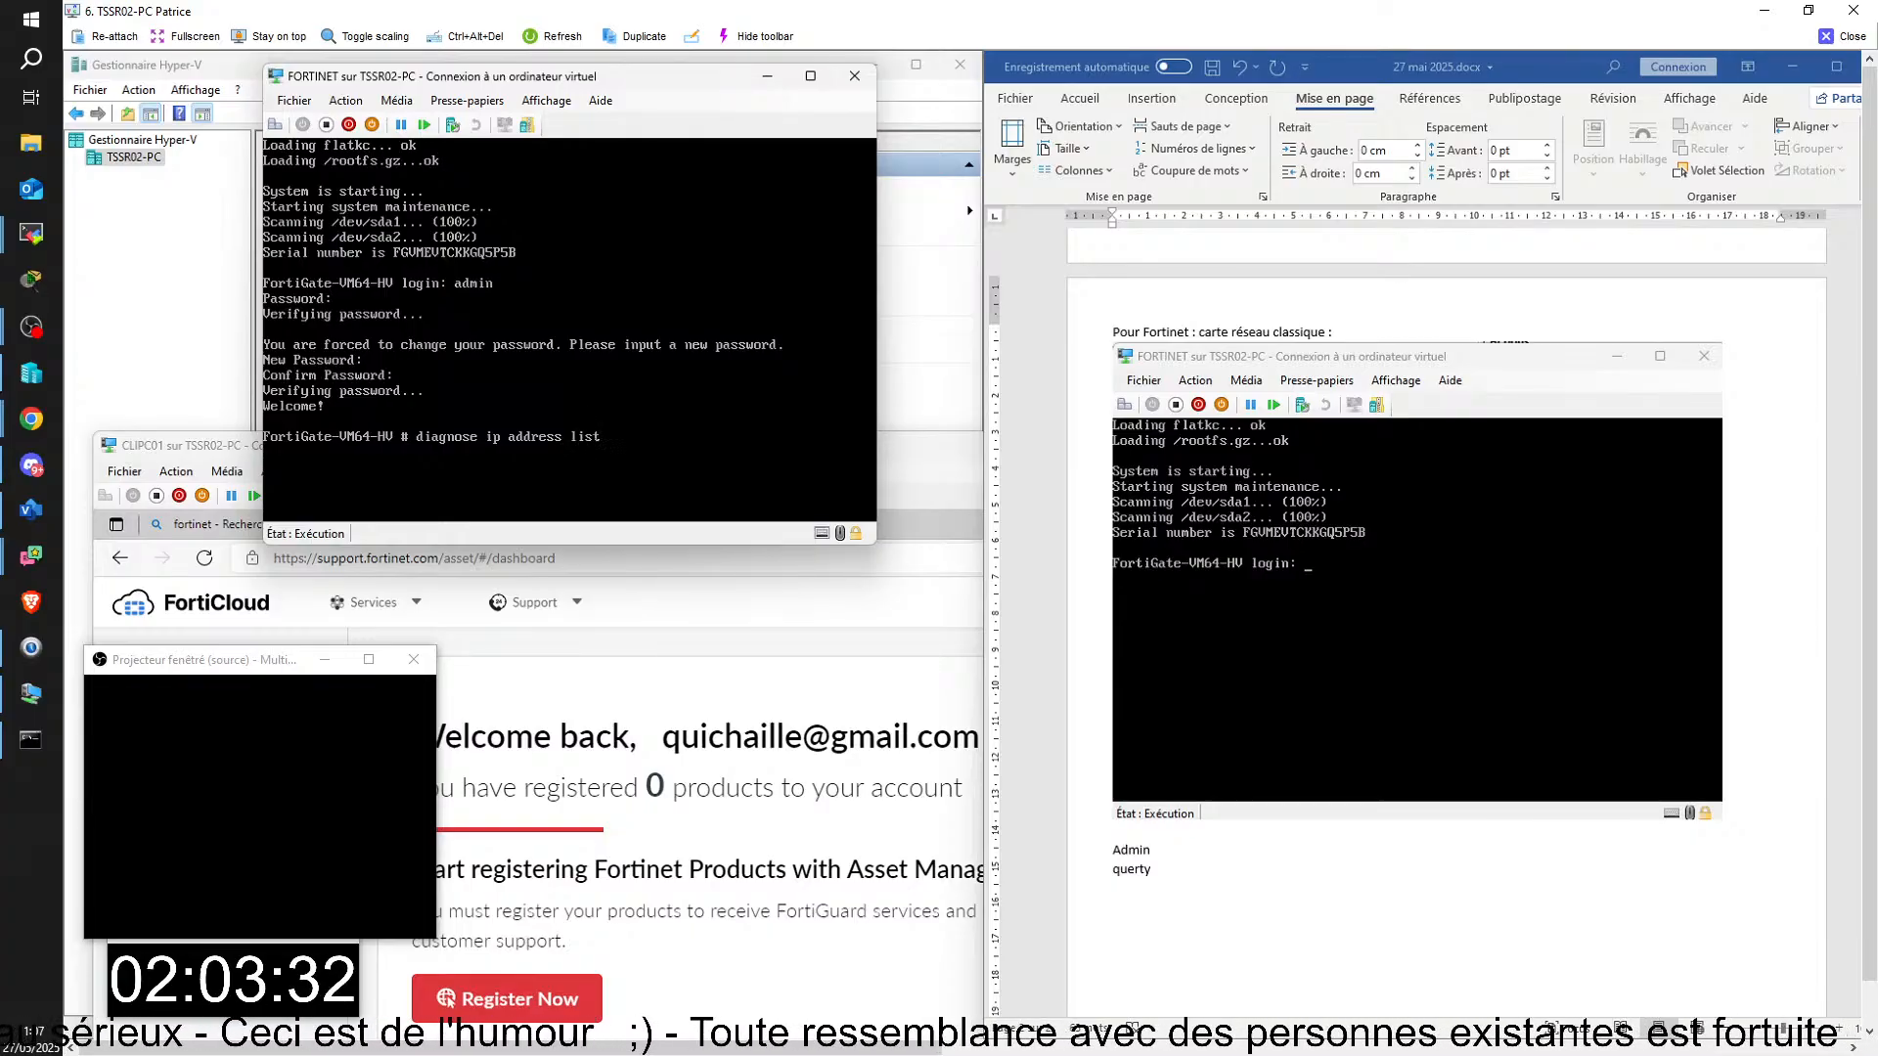
{"action": "key", "text": "Return"}
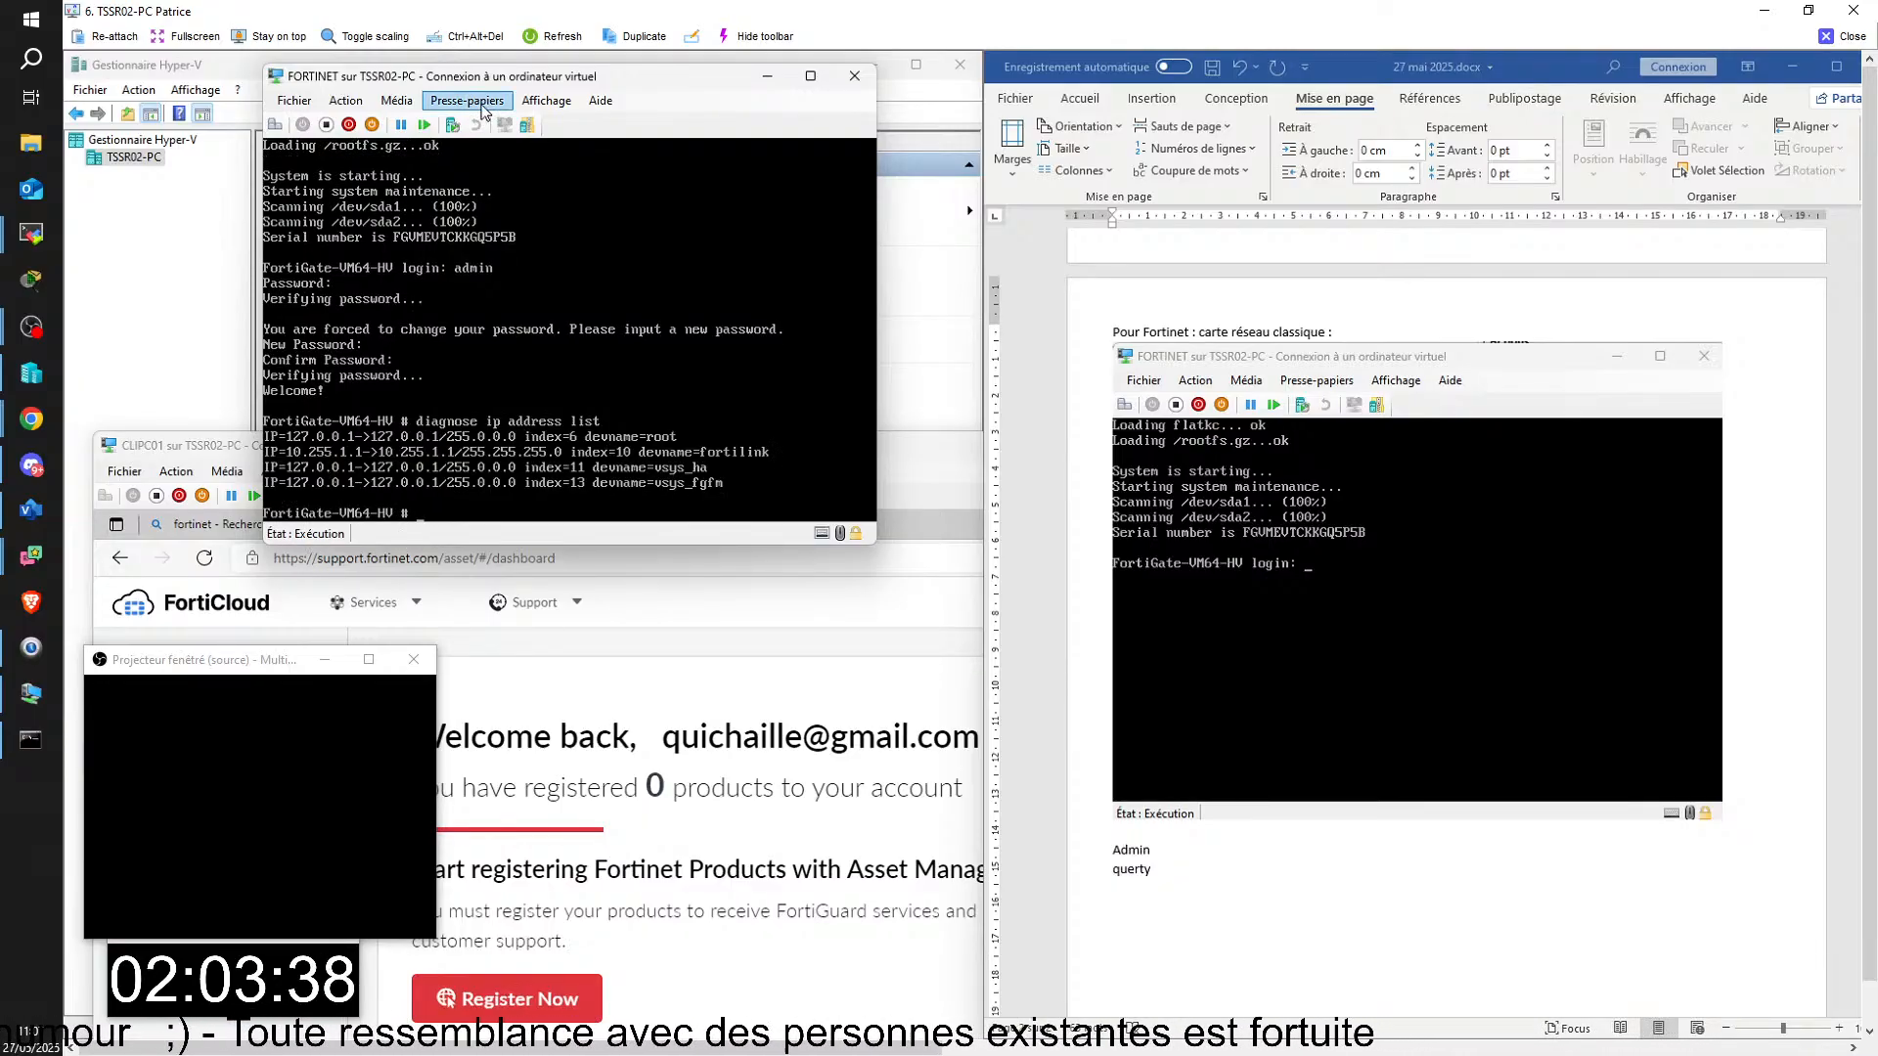
Step: Move the FORTINET console off the Hyper-V machine list and replace the password noted under Admin in the Word document
{"action": "left_click_drag", "start_coordinate": [486, 78], "coordinate": [441, 286]}
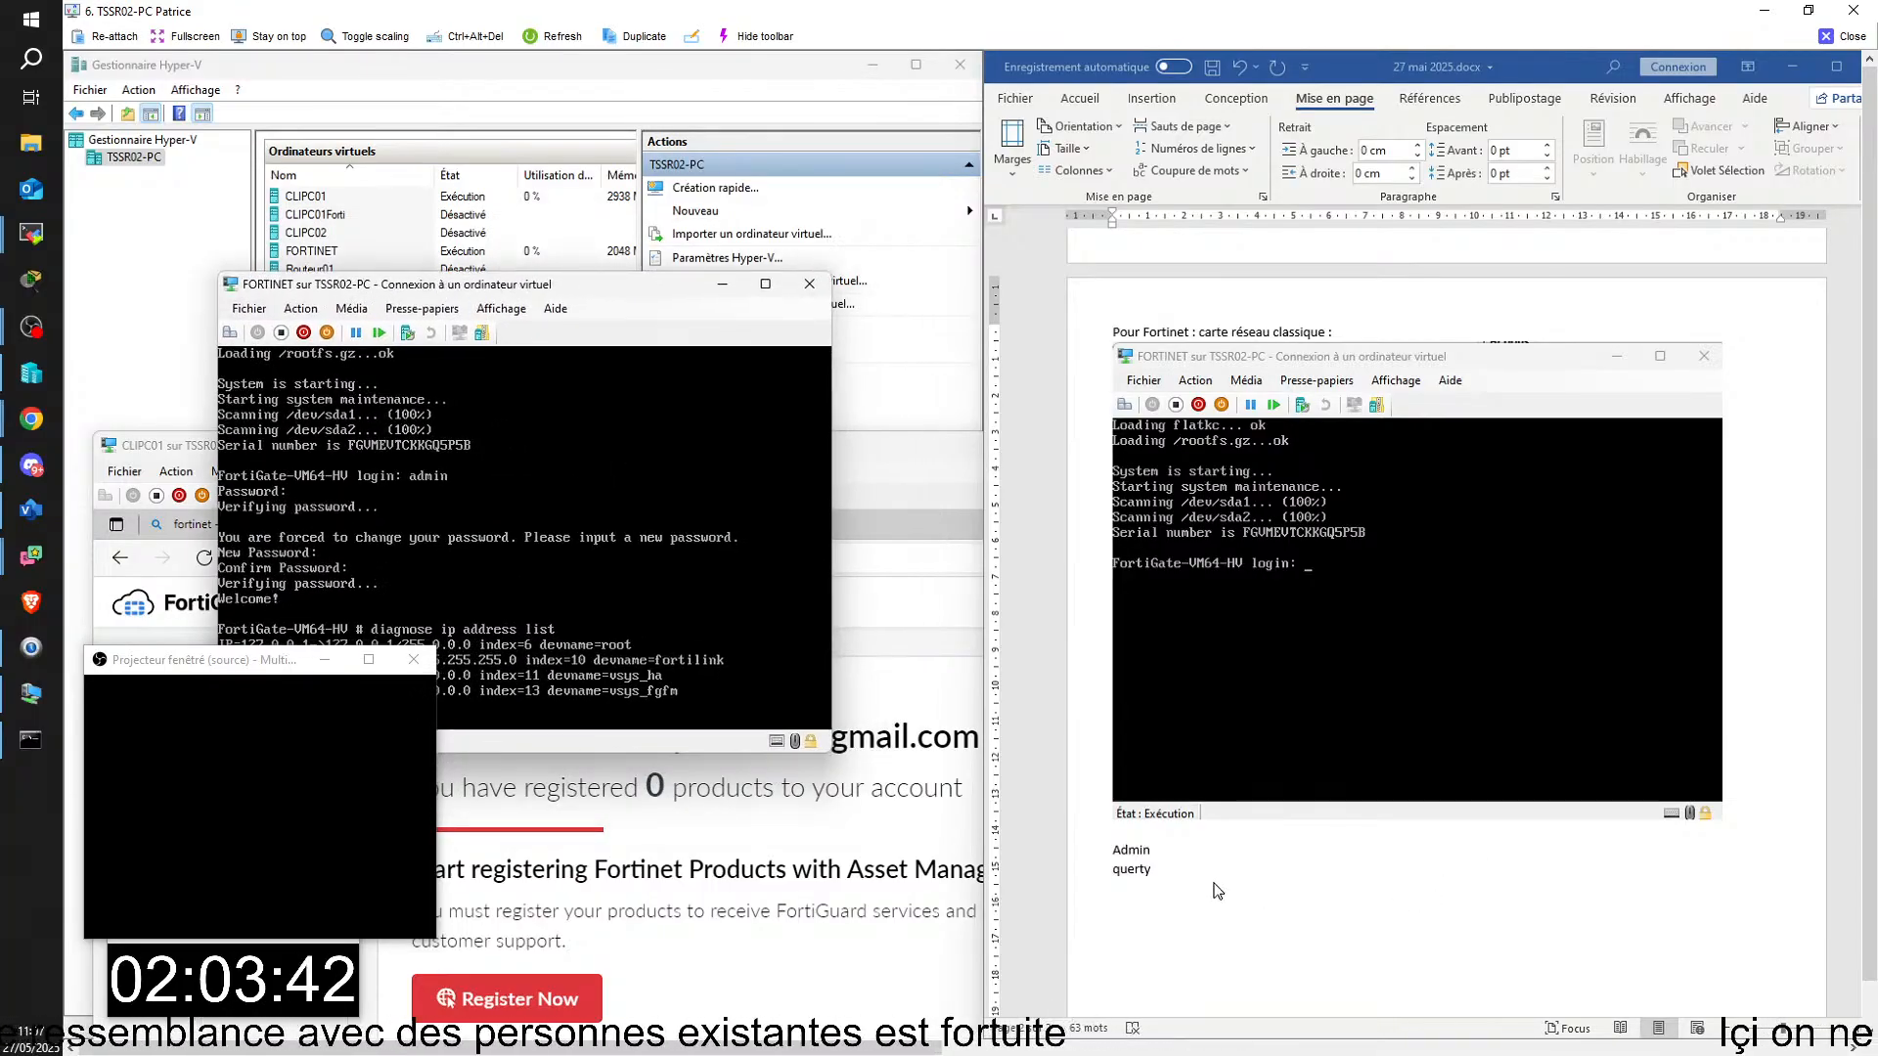
{"action": "left_click", "coordinate": [1173, 874]}
{"action": "key", "text": "BackSpace"}
{"action": "key", "text": "BackSpace"}
{"action": "key", "text": "BackSpace"}
{"action": "key", "text": "BackSpace"}
{"action": "key", "text": "BackSpace"}
{"action": "key", "text": "BackSpace"}
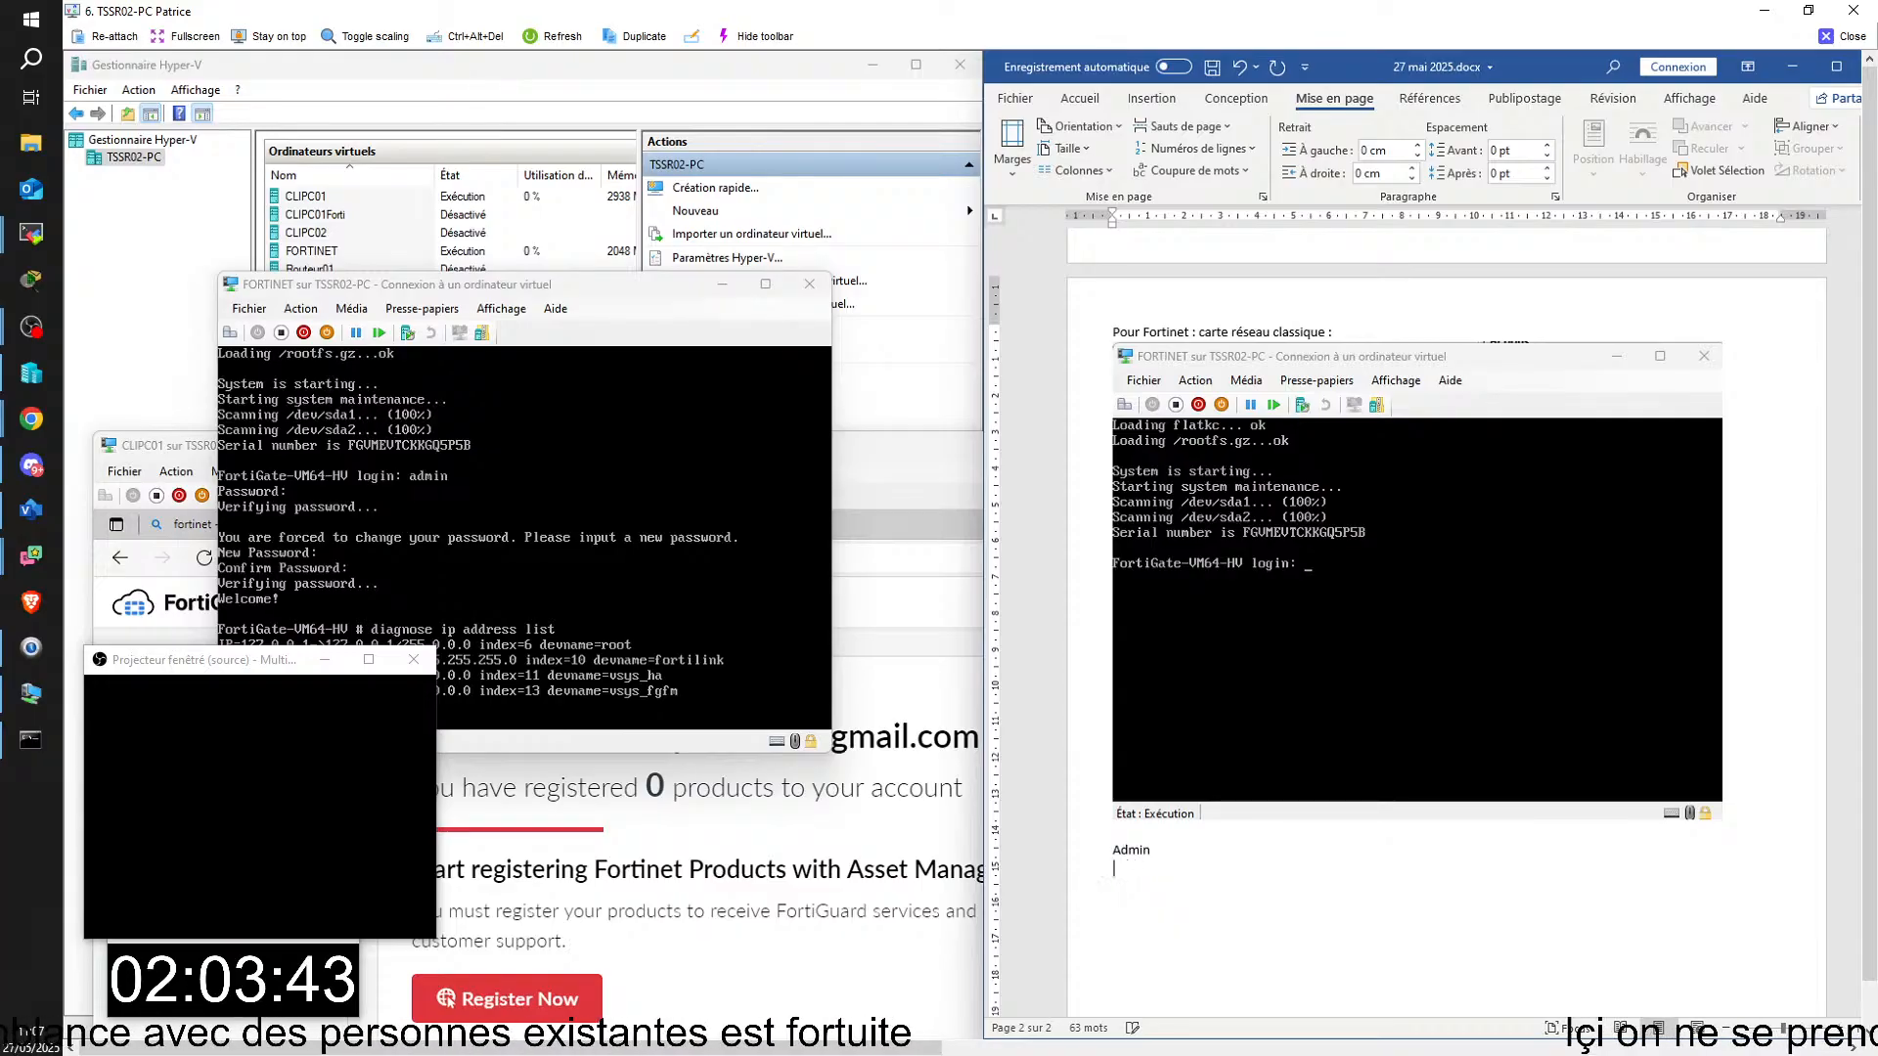
{"action": "type", "text": "w"}
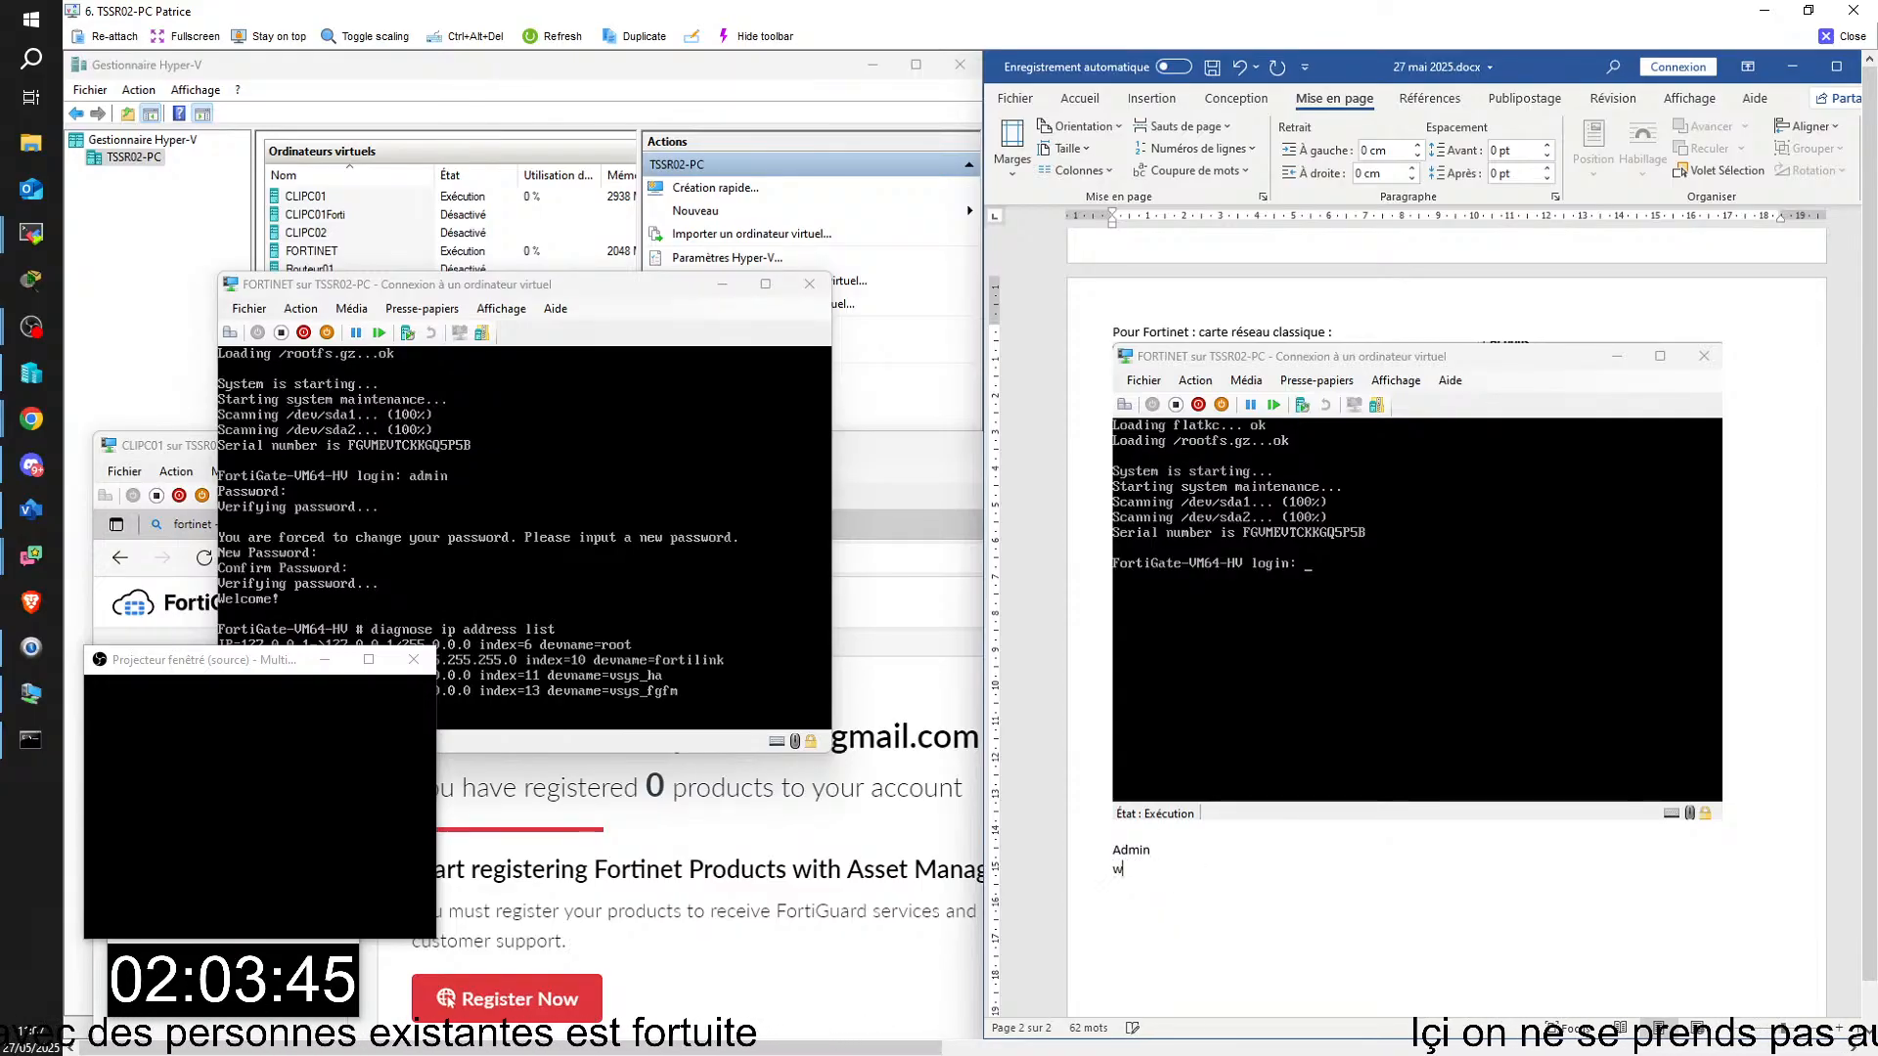
{"action": "type", "text": "xcvbn"}
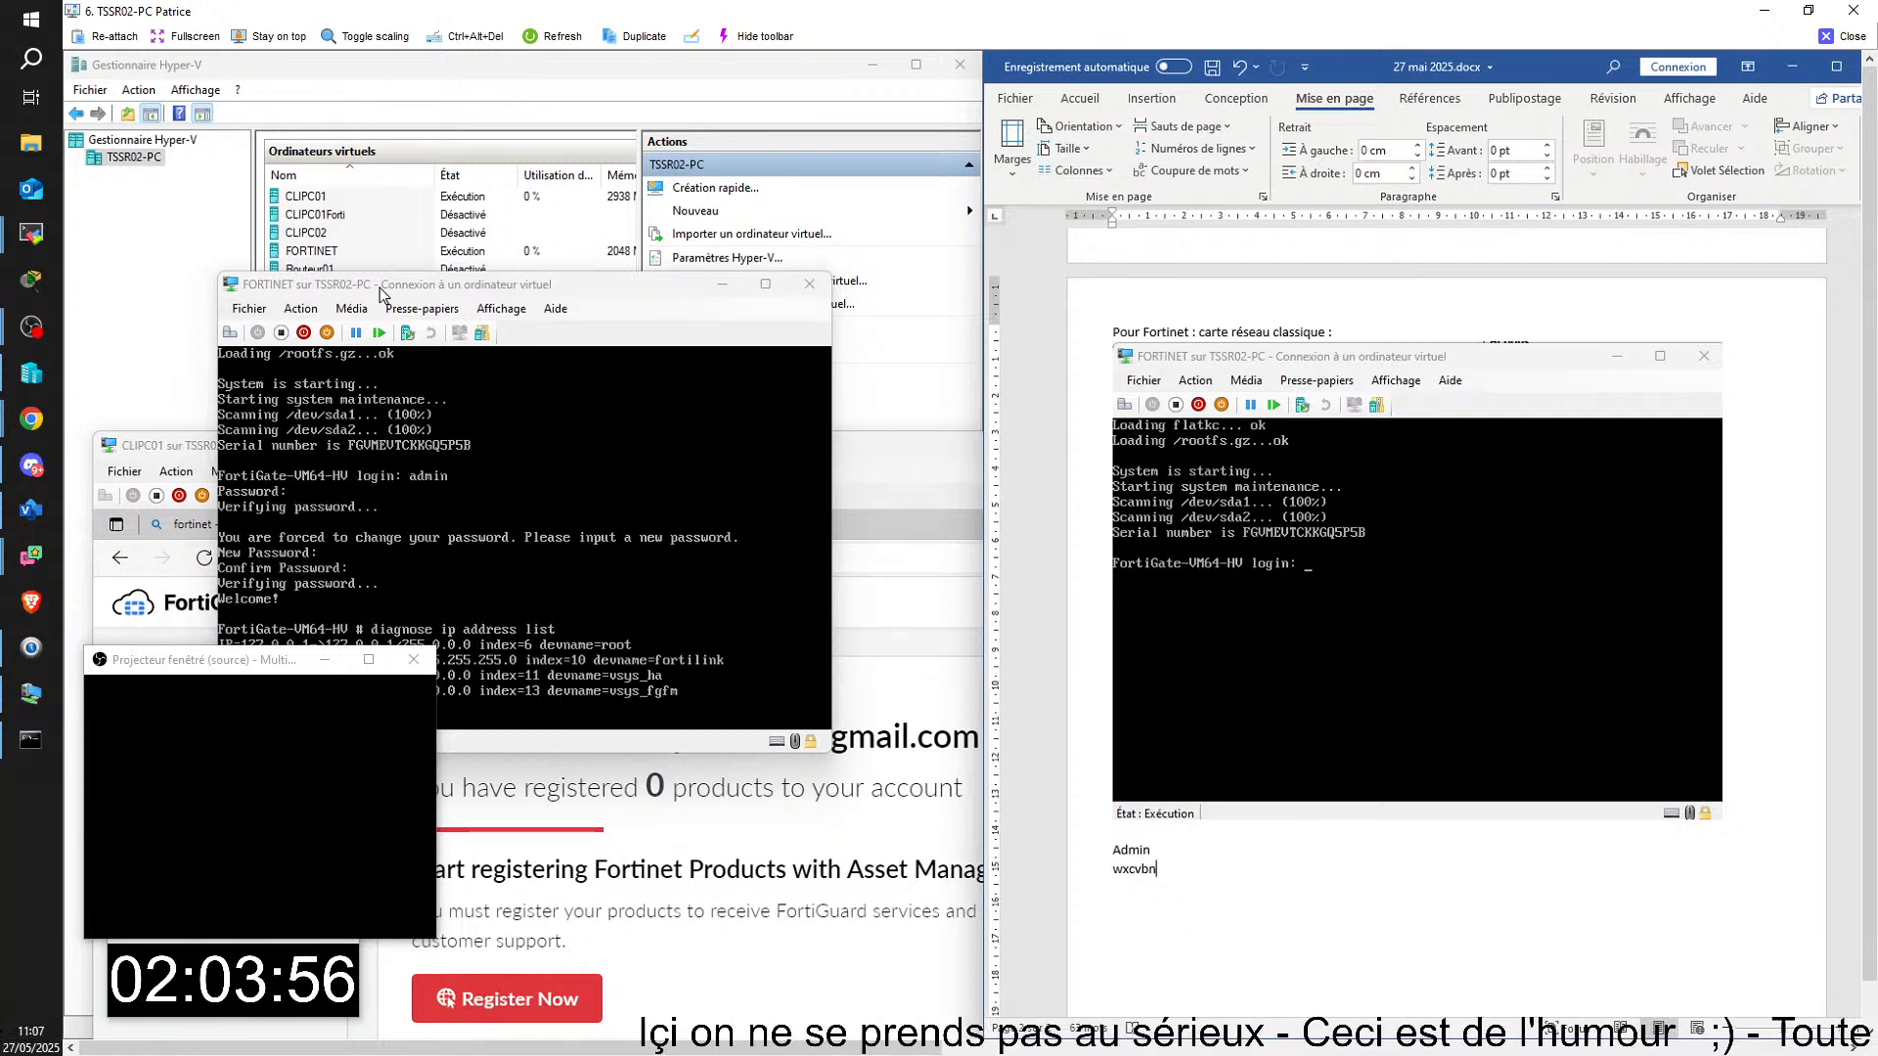
Step: Check which virtual switch each of the two network cards uses in the FORTINET virtual machine's settings
{"action": "left_click", "coordinate": [250, 311]}
{"action": "left_click", "coordinate": [250, 311]}
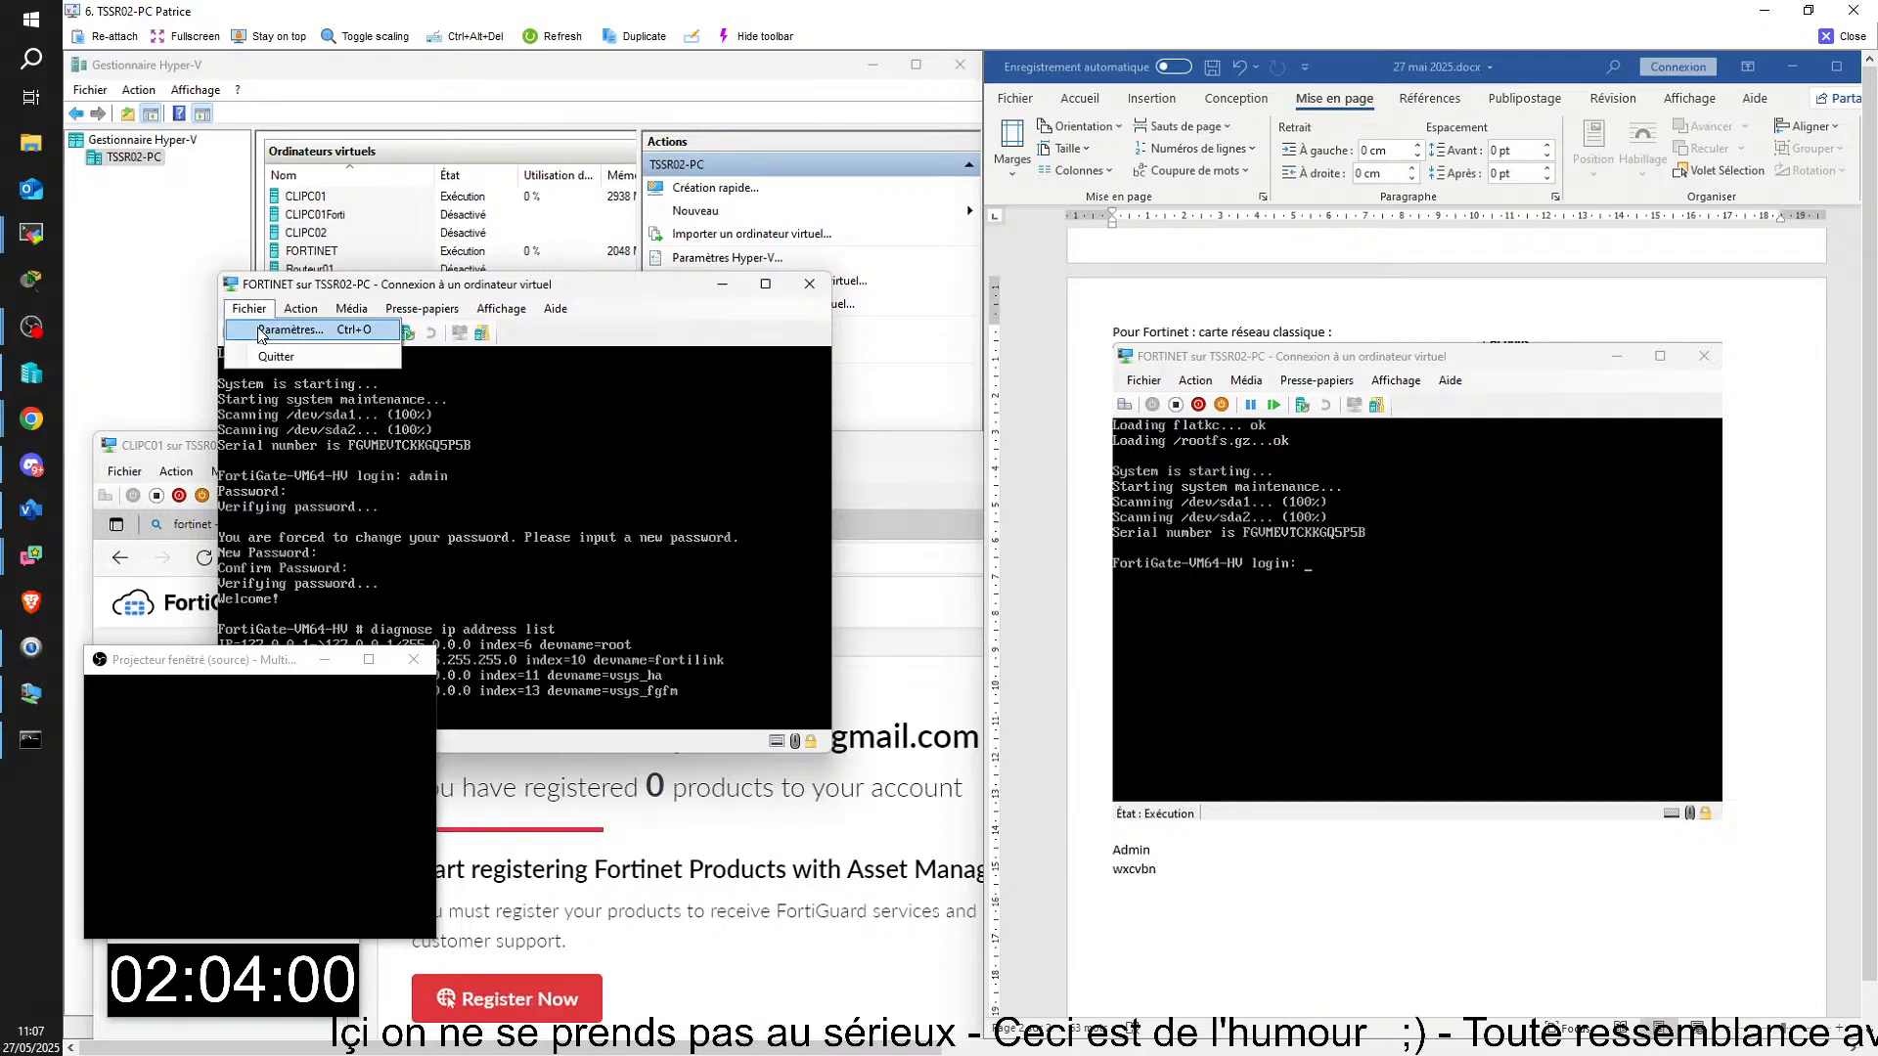
{"action": "left_click", "coordinate": [274, 332]}
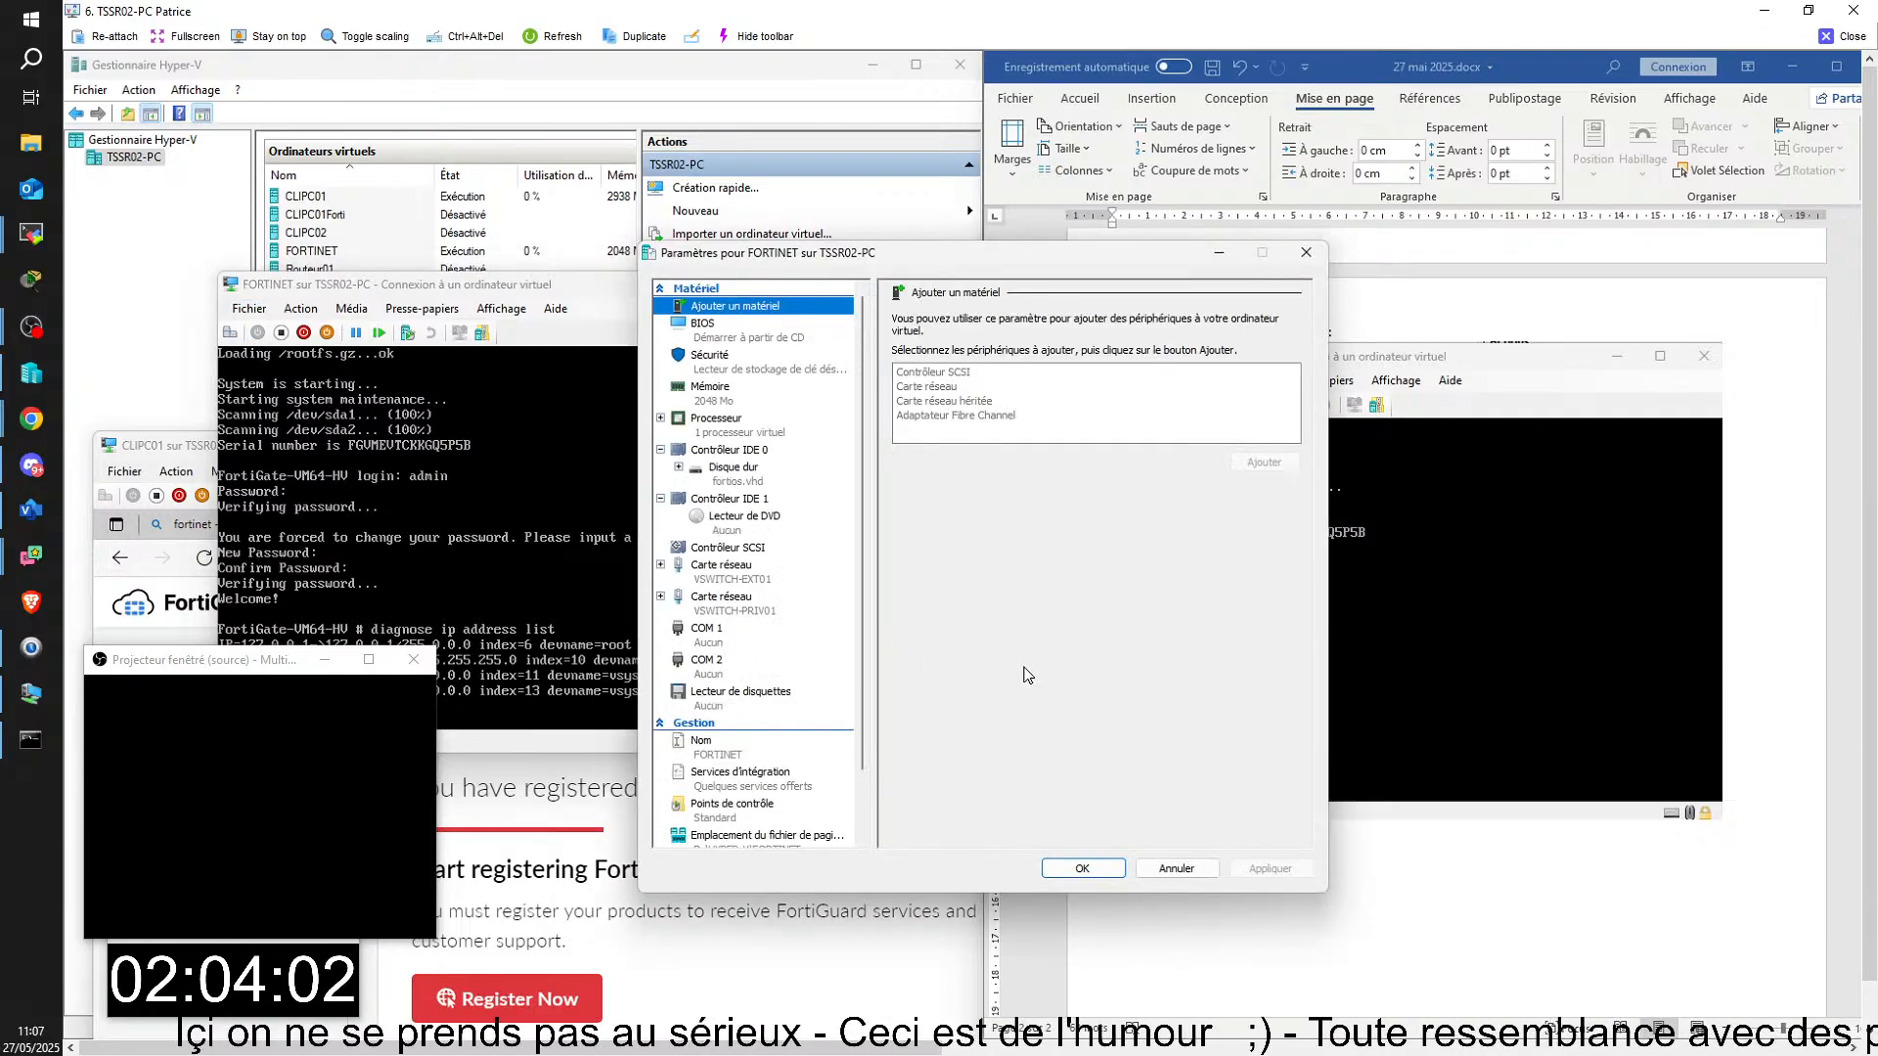
{"action": "left_click", "coordinate": [720, 567]}
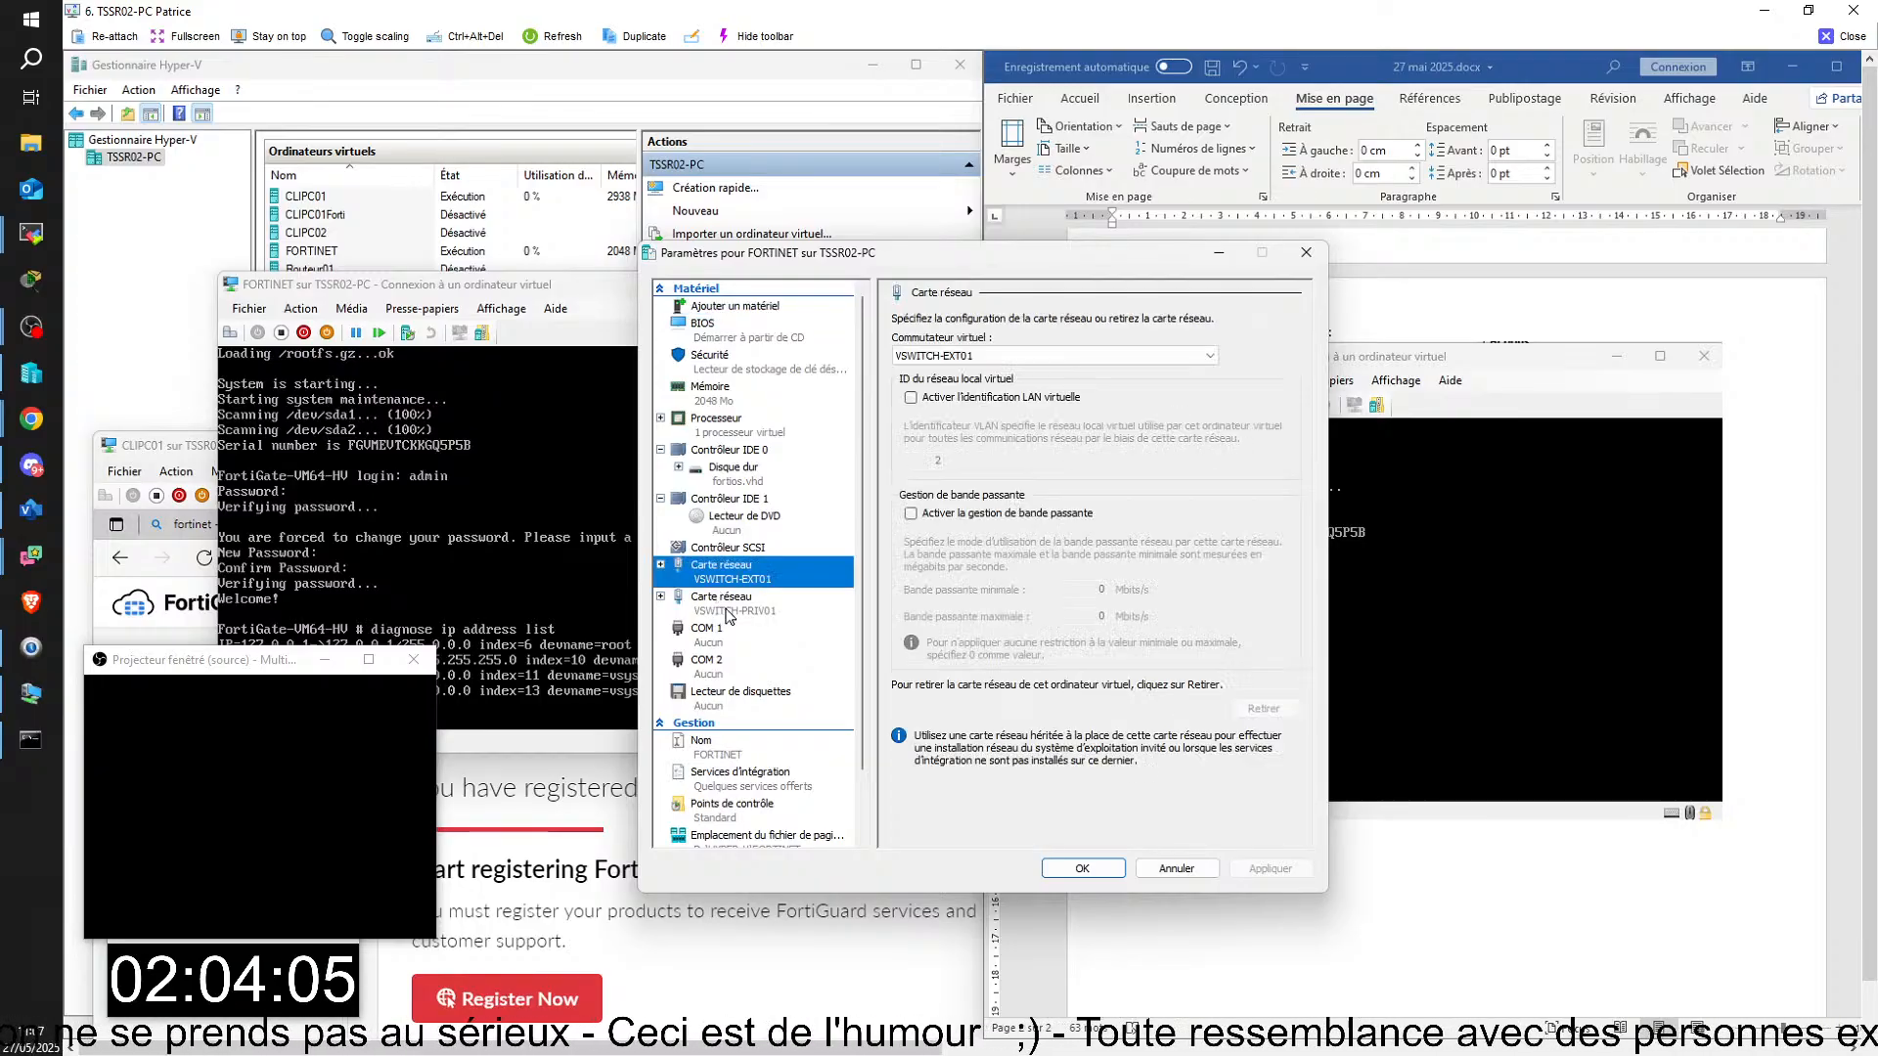
{"action": "left_click", "coordinate": [755, 607]}
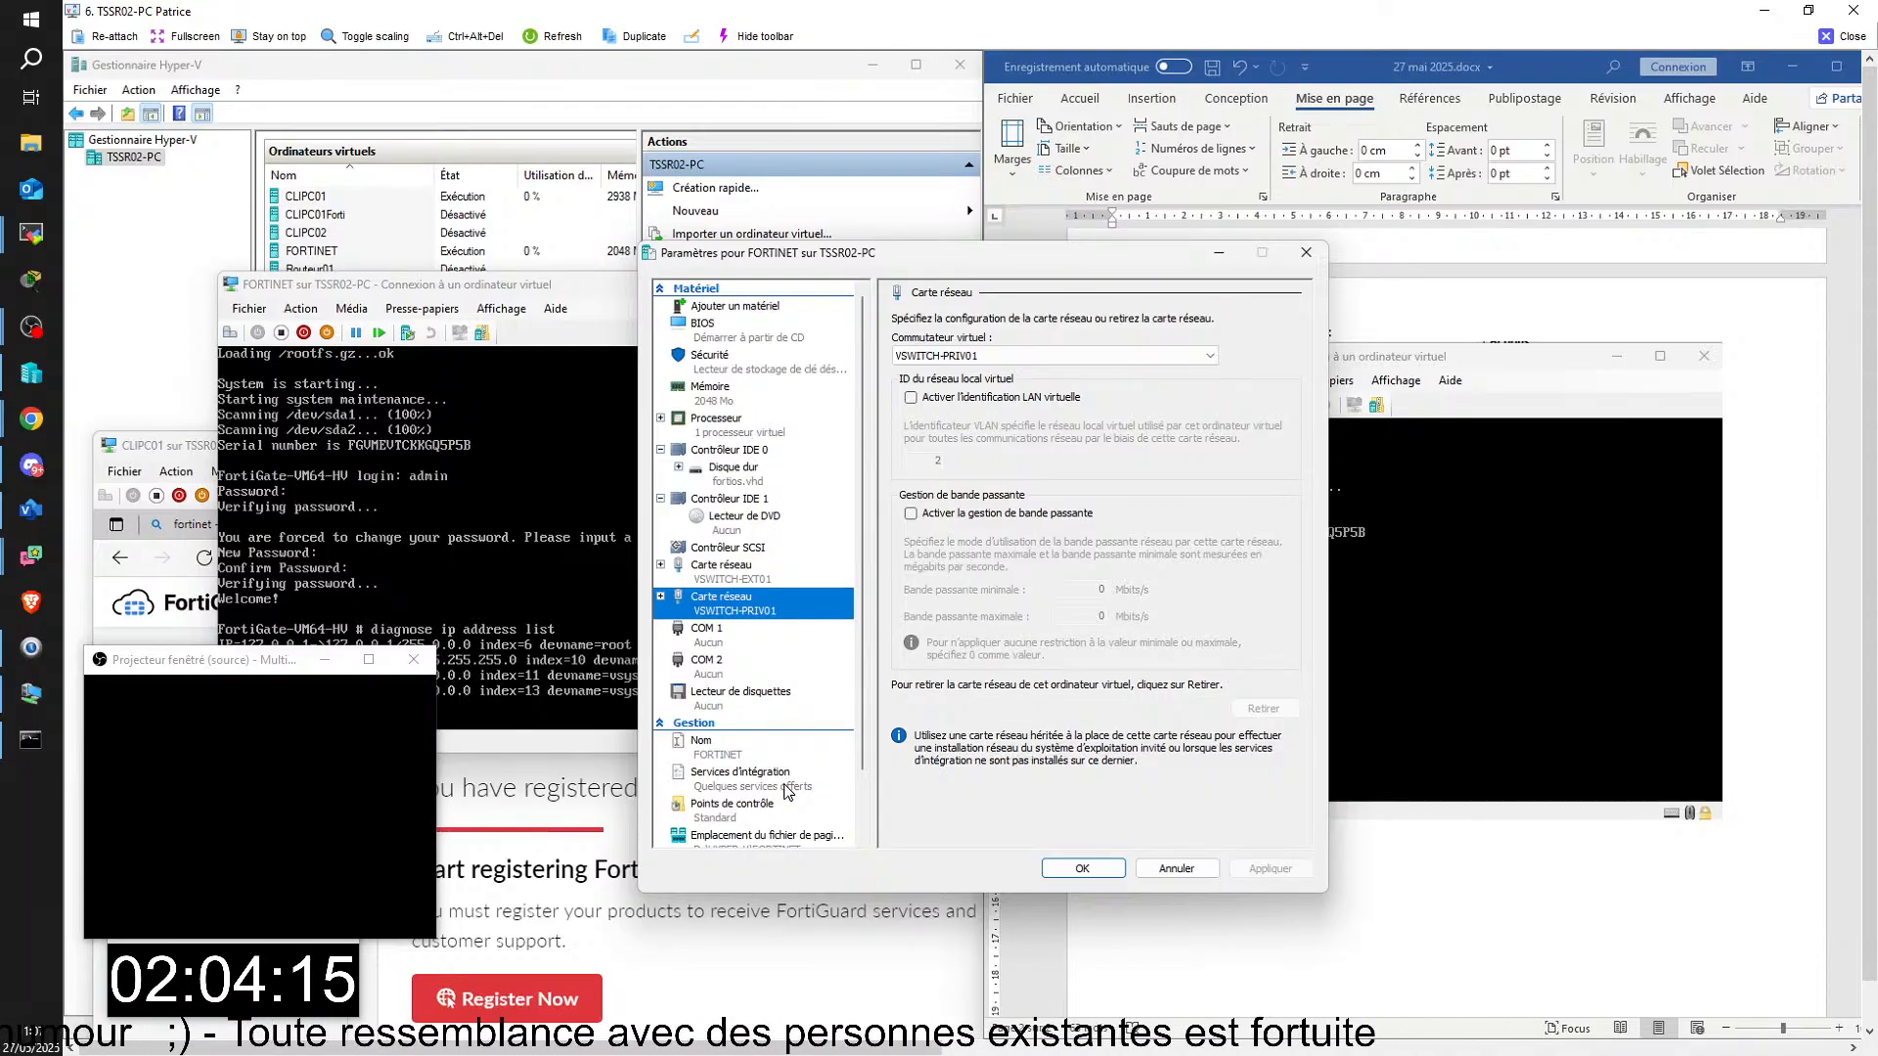
{"action": "left_click", "coordinate": [1084, 870]}
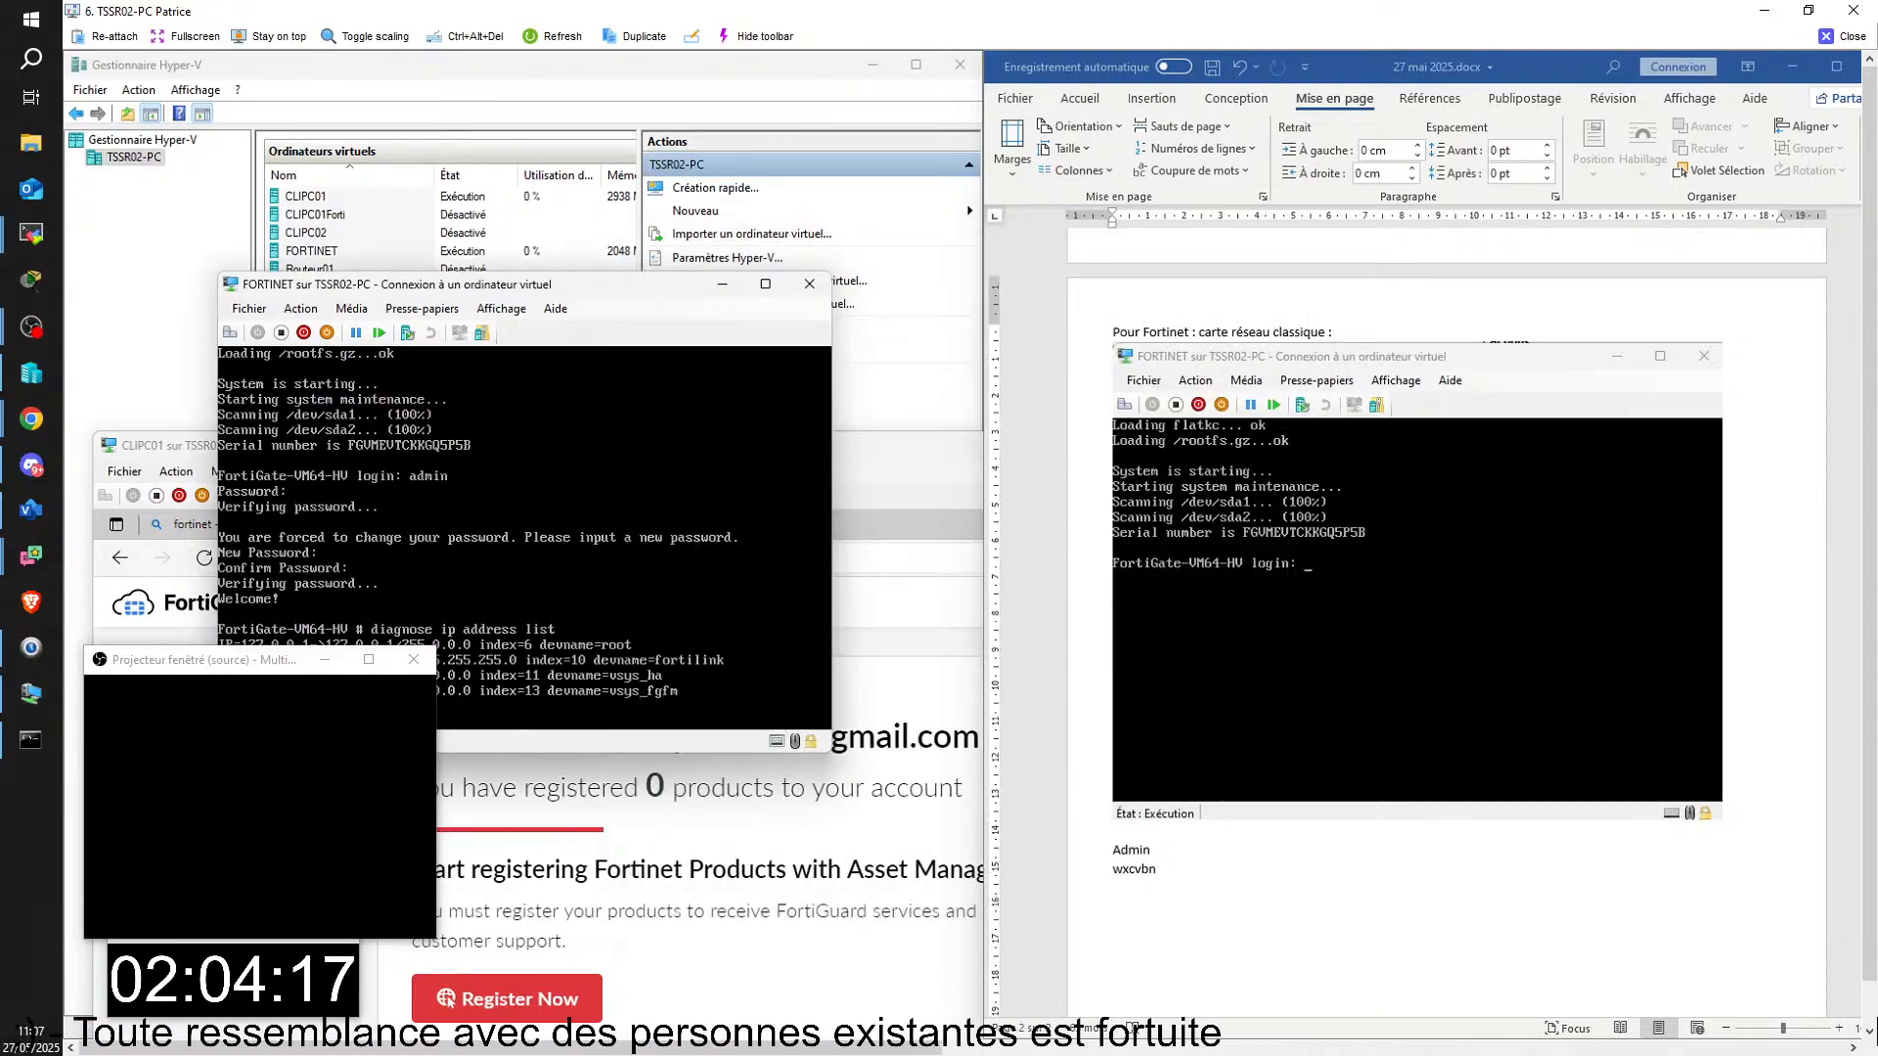
Step: Rerun "diagnose ip address list" in the FORTINET console and compare its addresses with those in the FORTI console
{"action": "left_click_drag", "start_coordinate": [570, 290], "coordinate": [581, 151]}
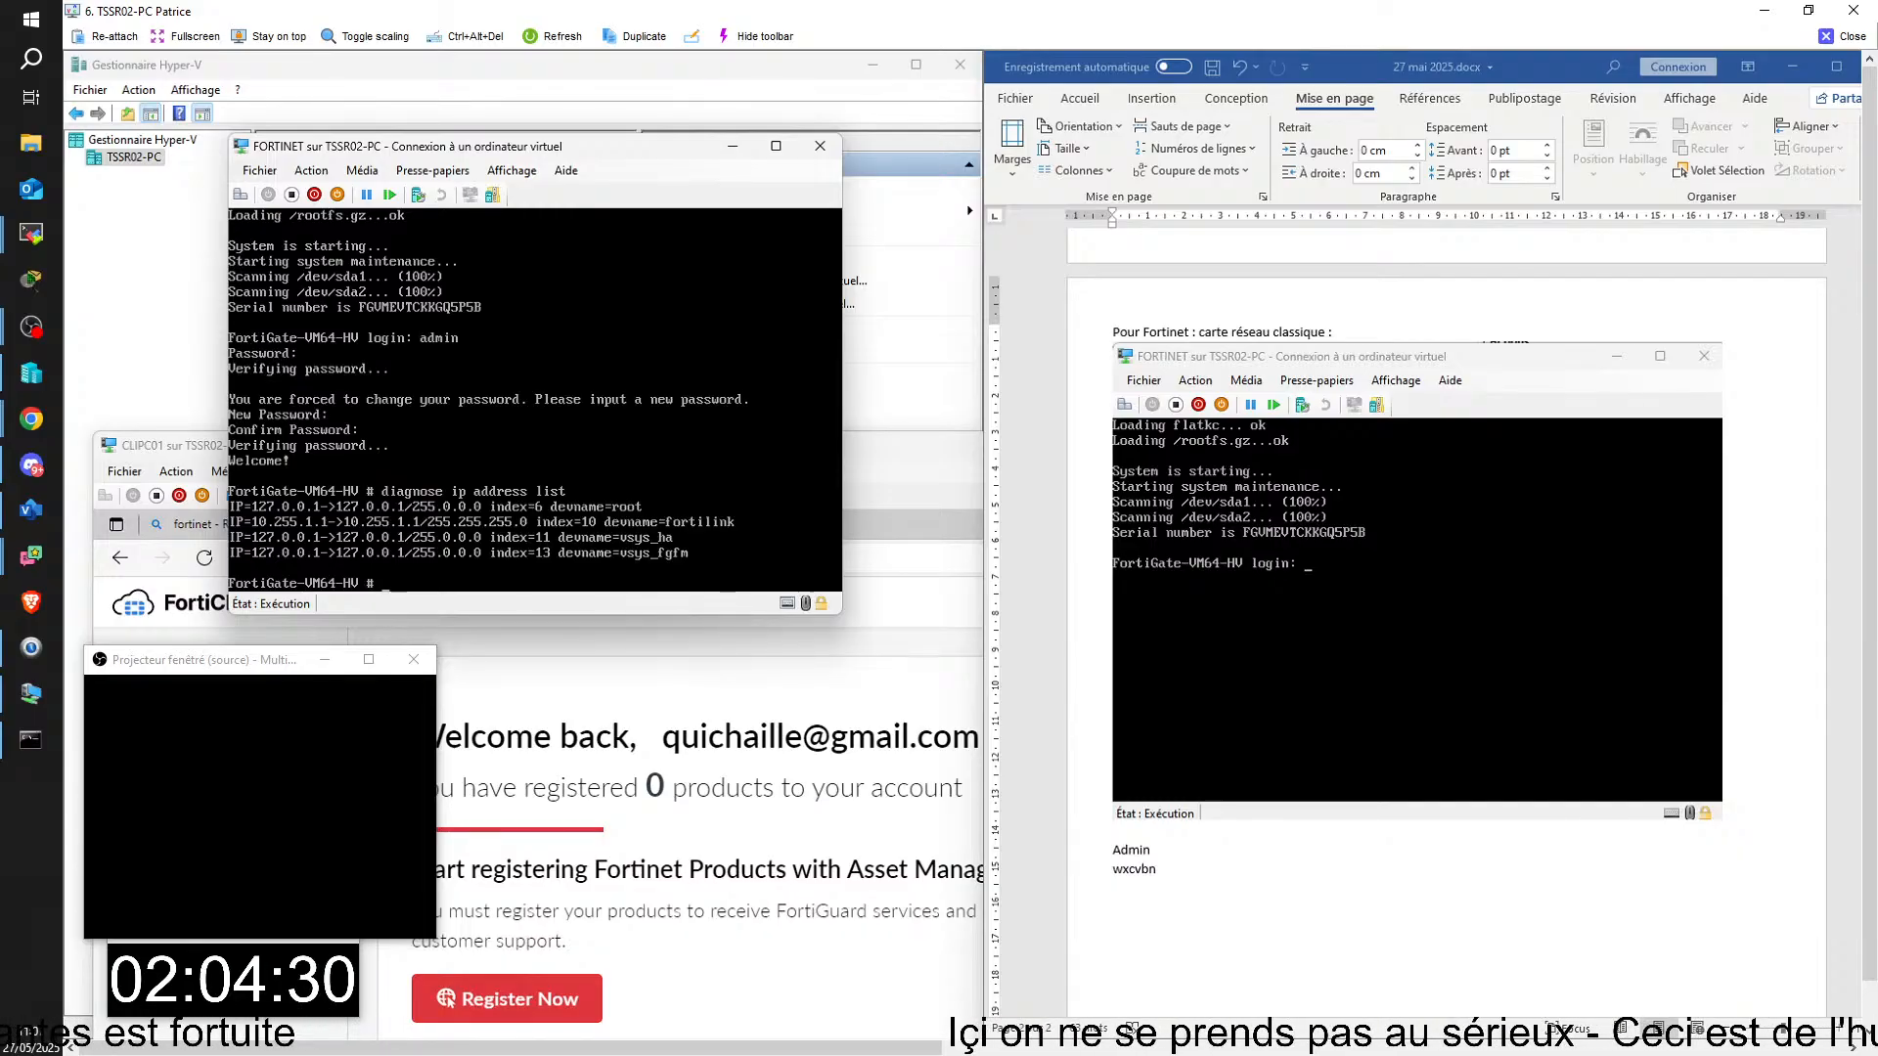
{"action": "key", "text": "Up"}
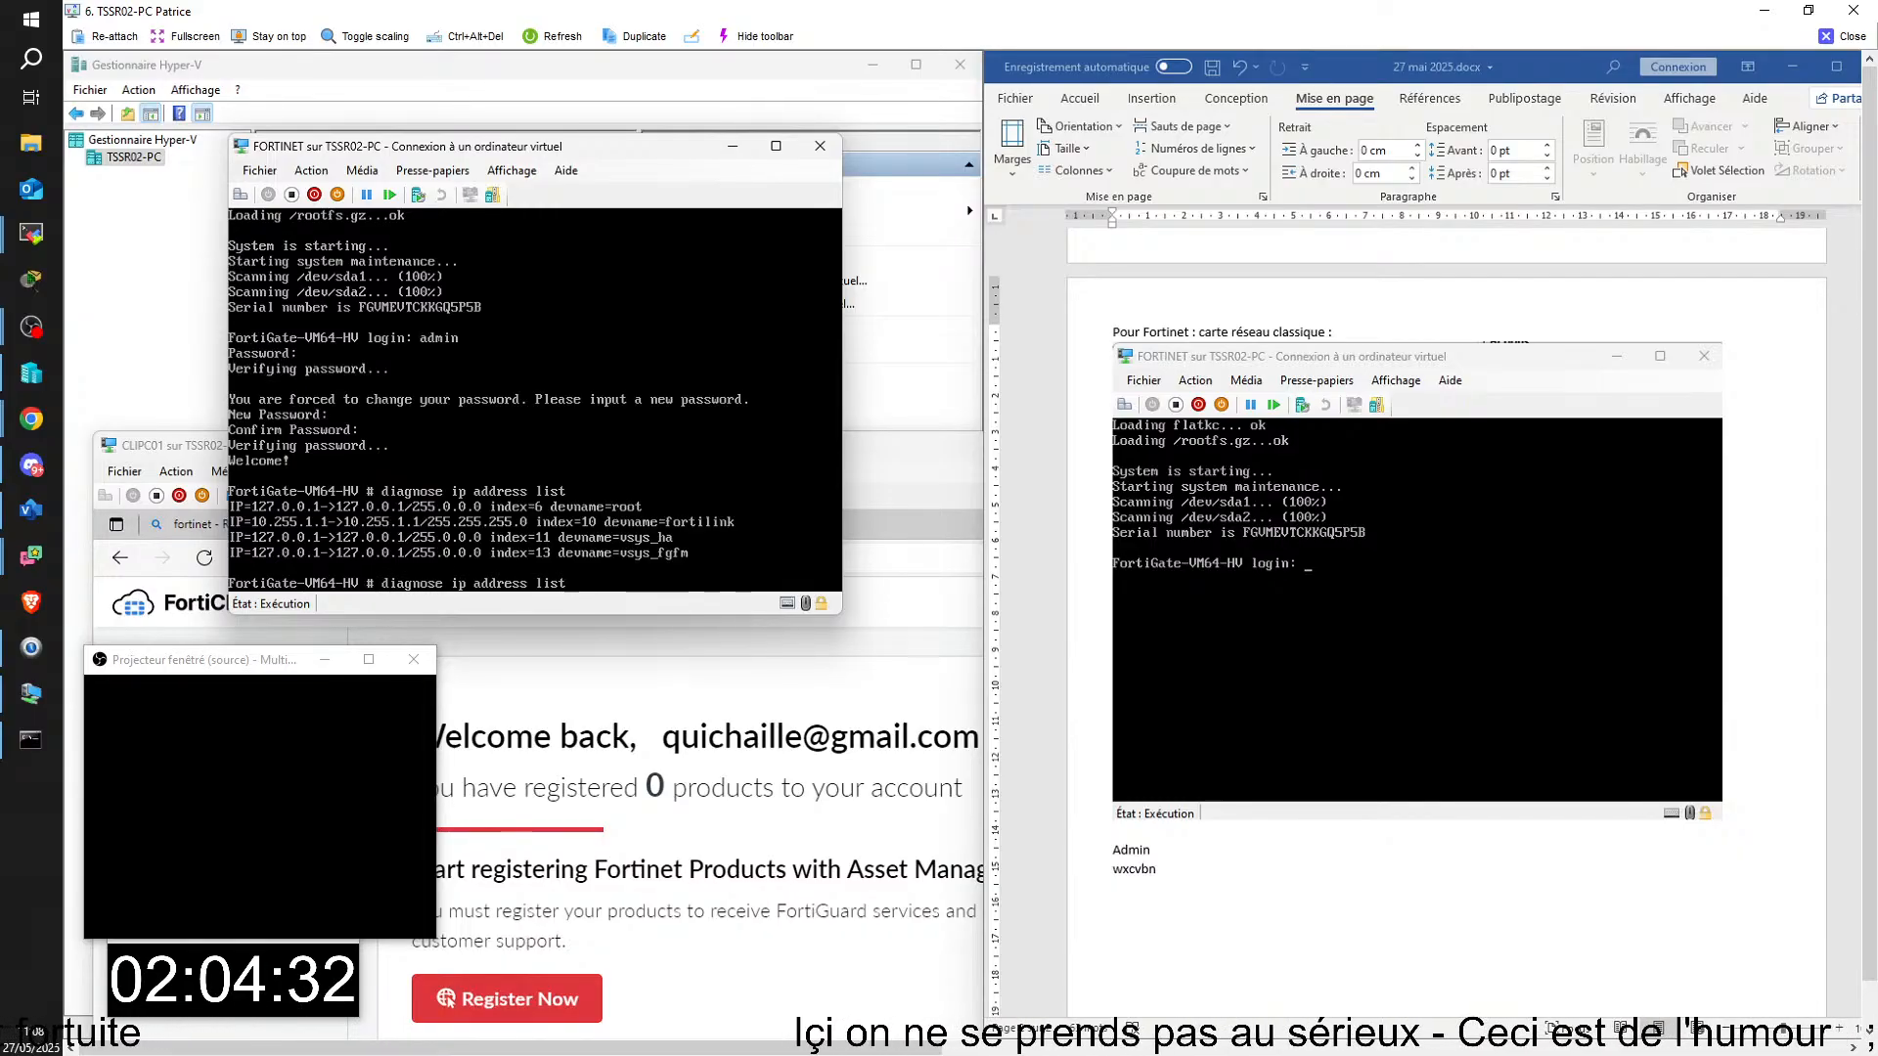
{"action": "key", "text": "Return"}
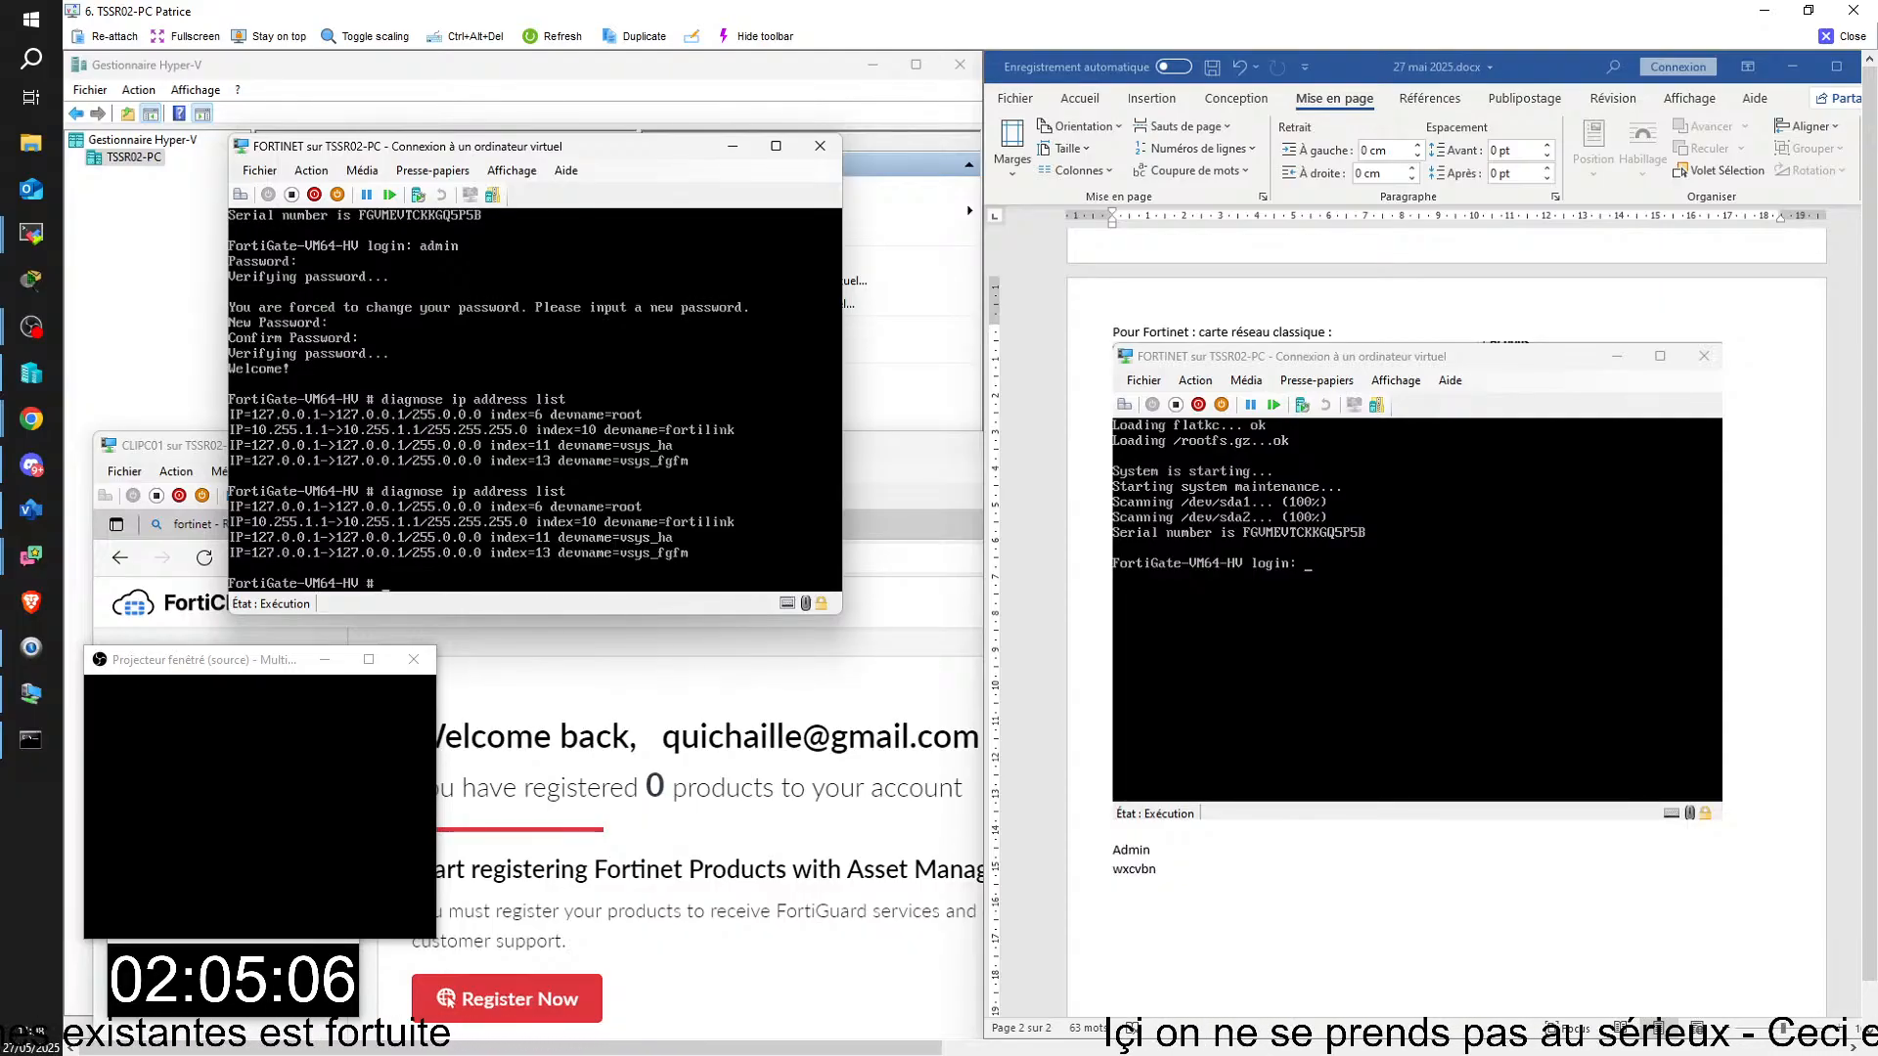
{"action": "key", "text": "alt+Tab"}
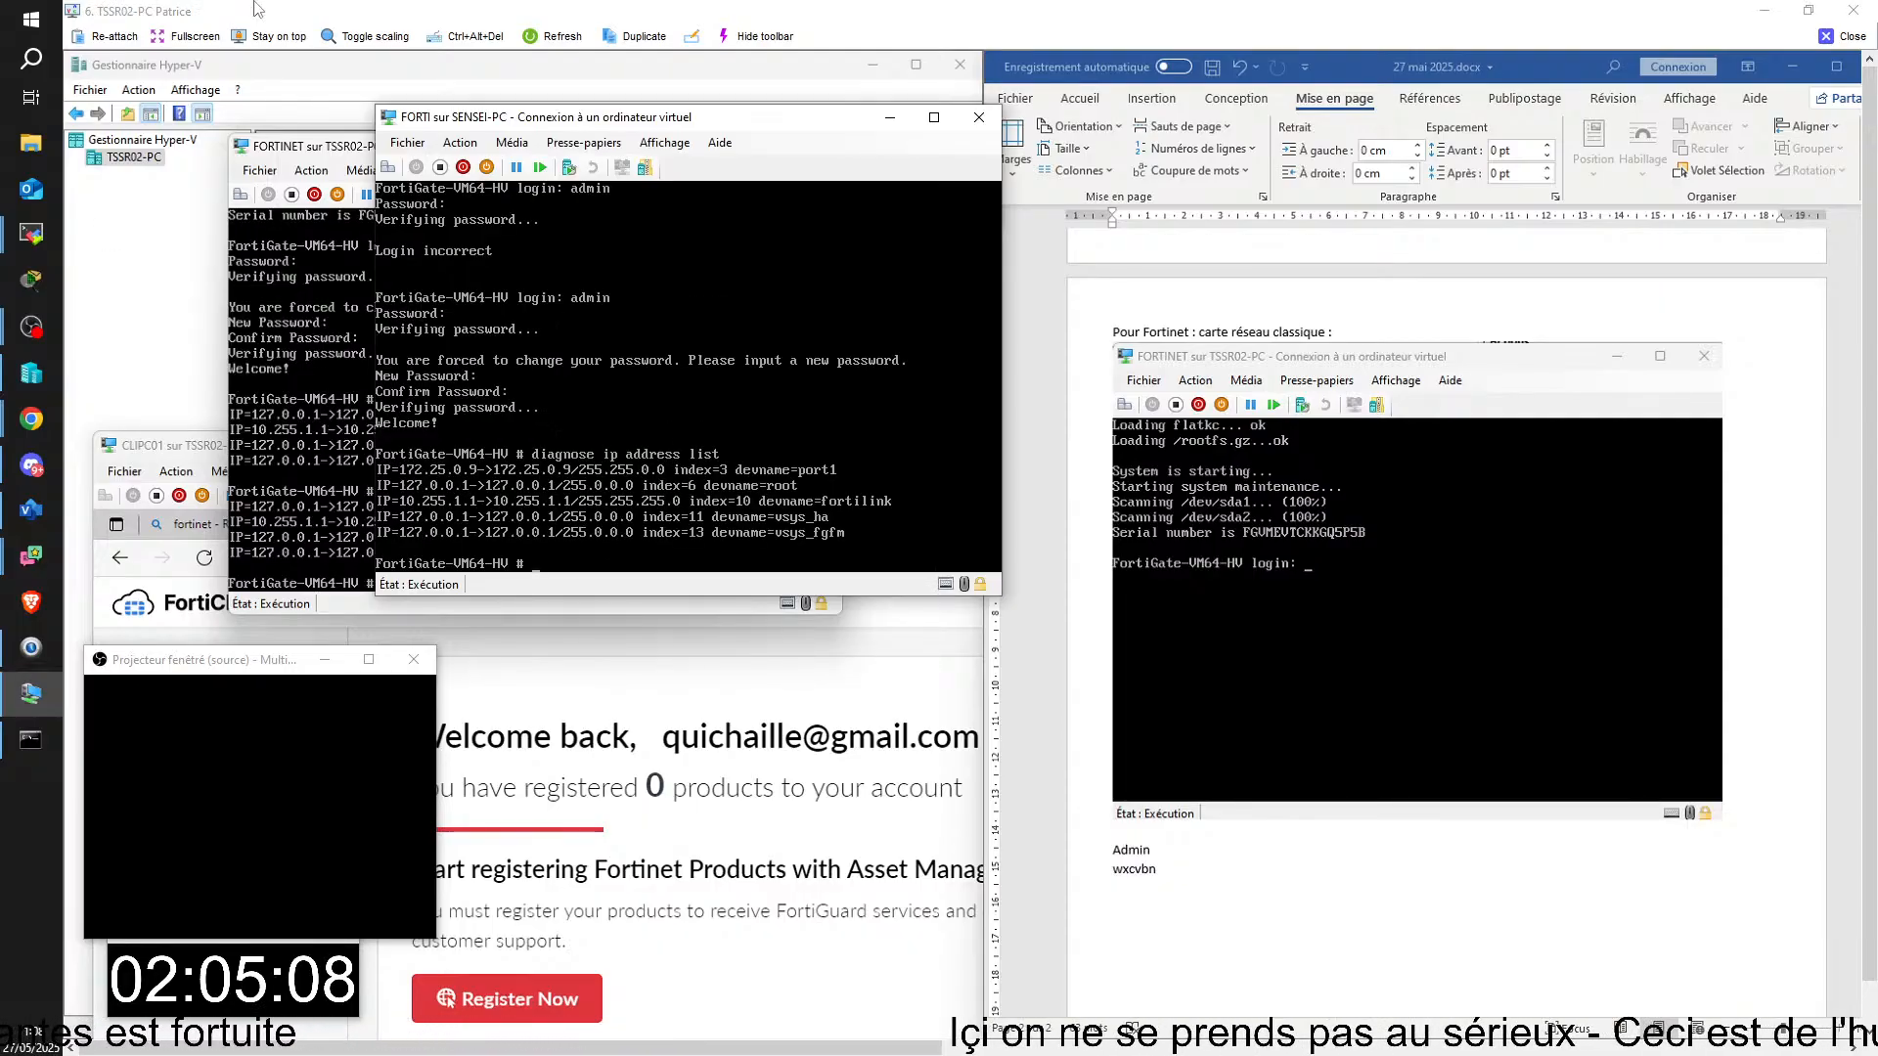
{"action": "key", "text": "alt+Tab"}
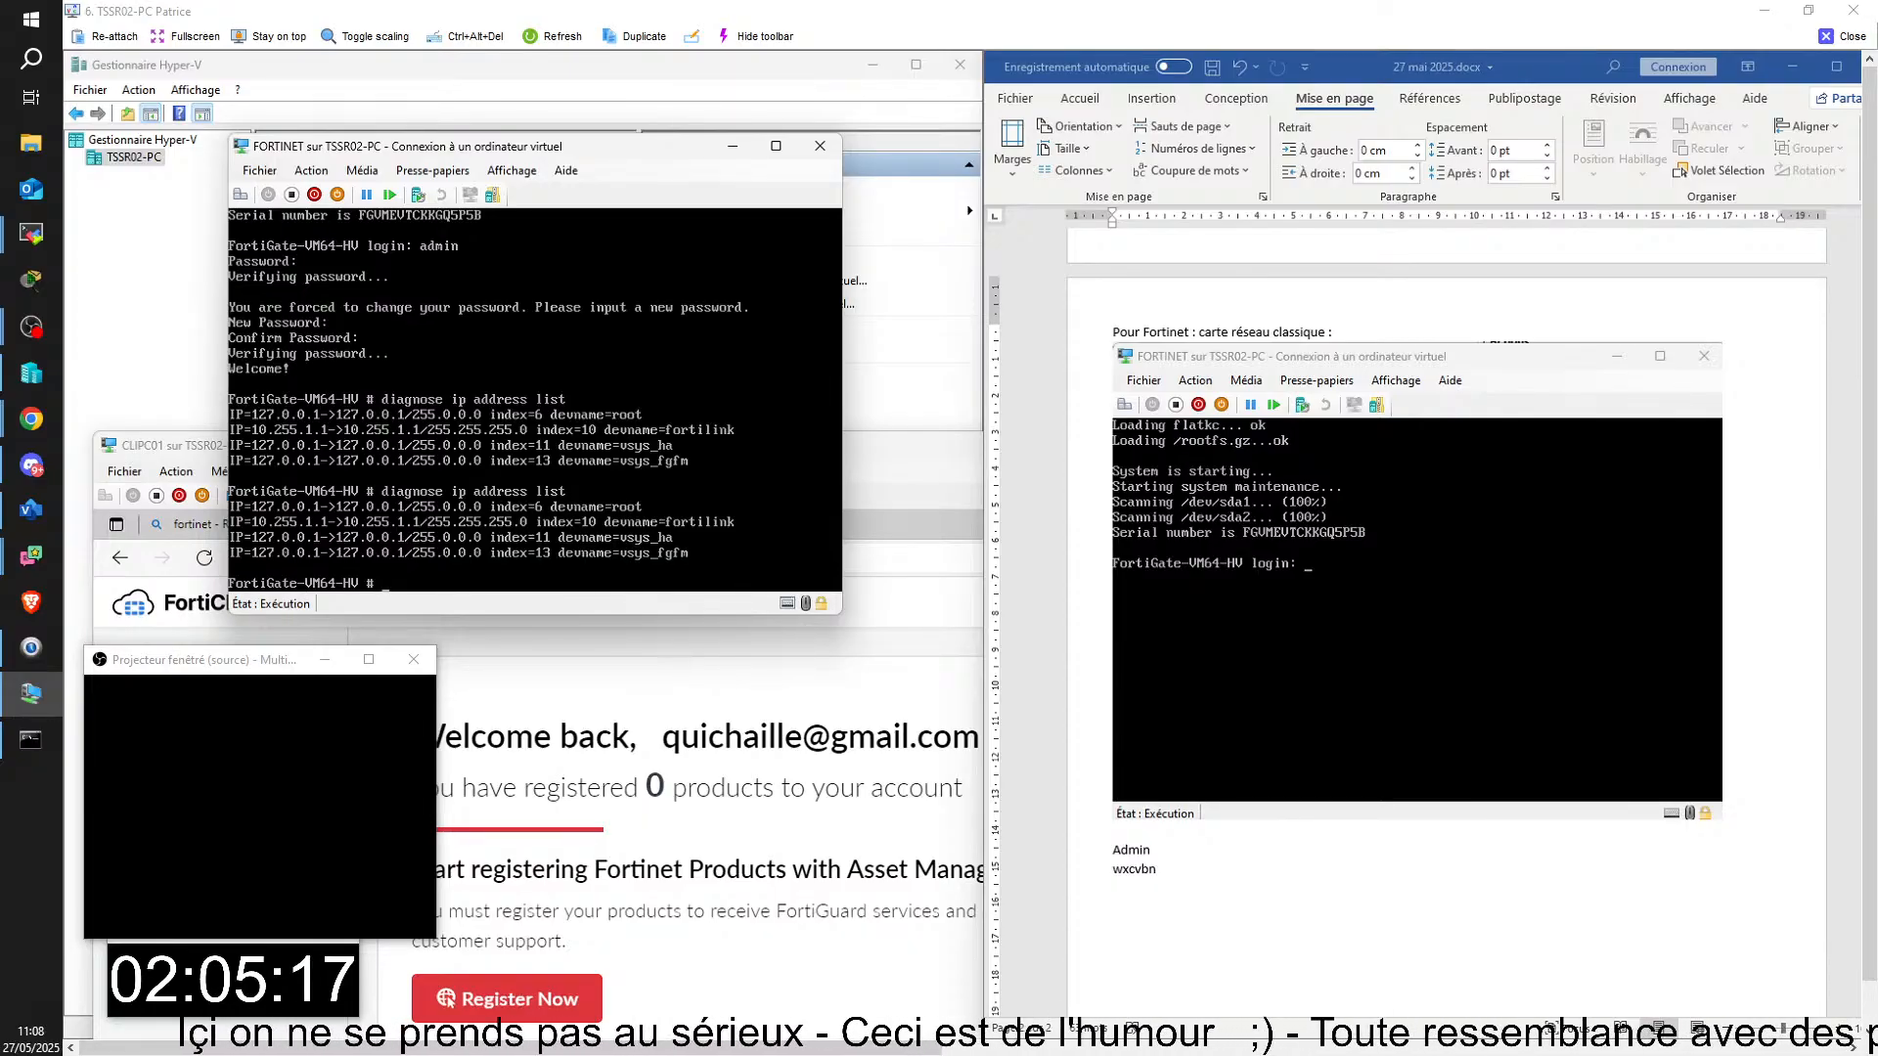
{"action": "left_click", "coordinate": [1142, 869]}
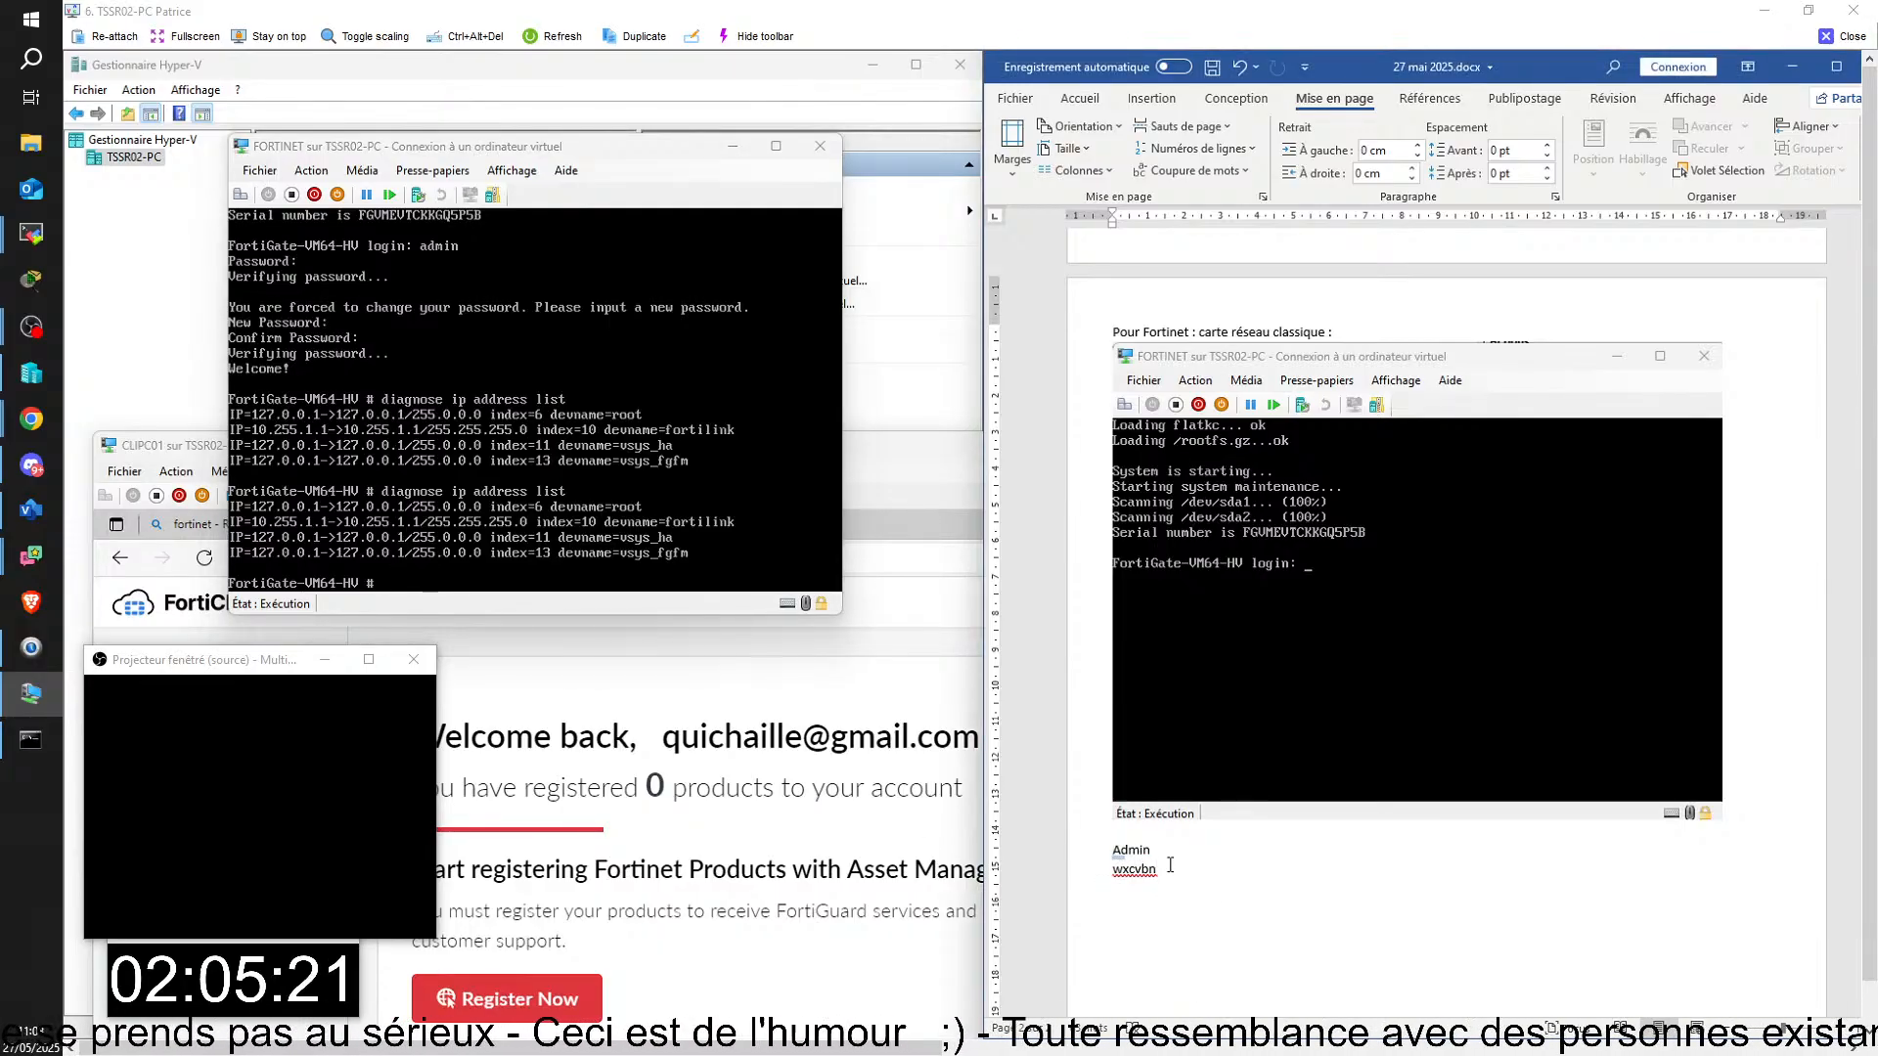
{"action": "type", "text": "ere"}
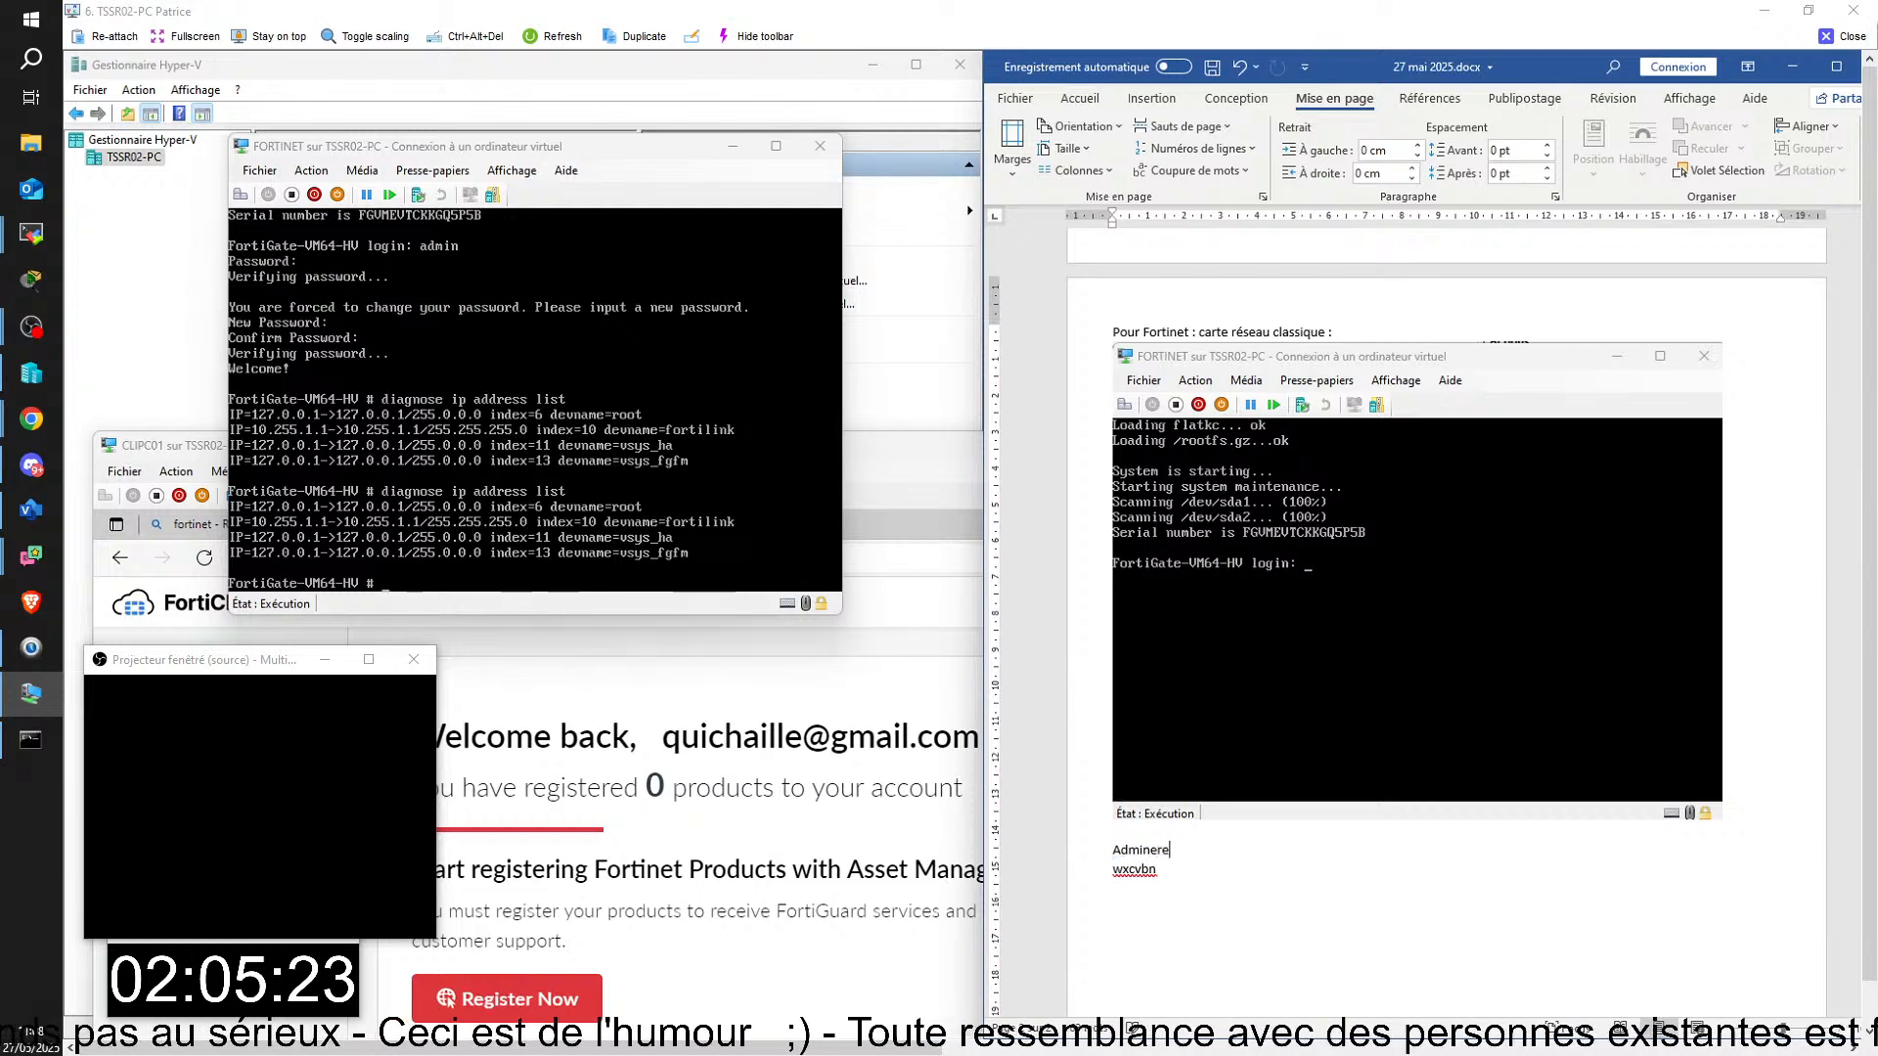
{"action": "key", "text": "BackSpace"}
{"action": "key", "text": "BackSpace"}
{"action": "key", "text": "BackSpace"}
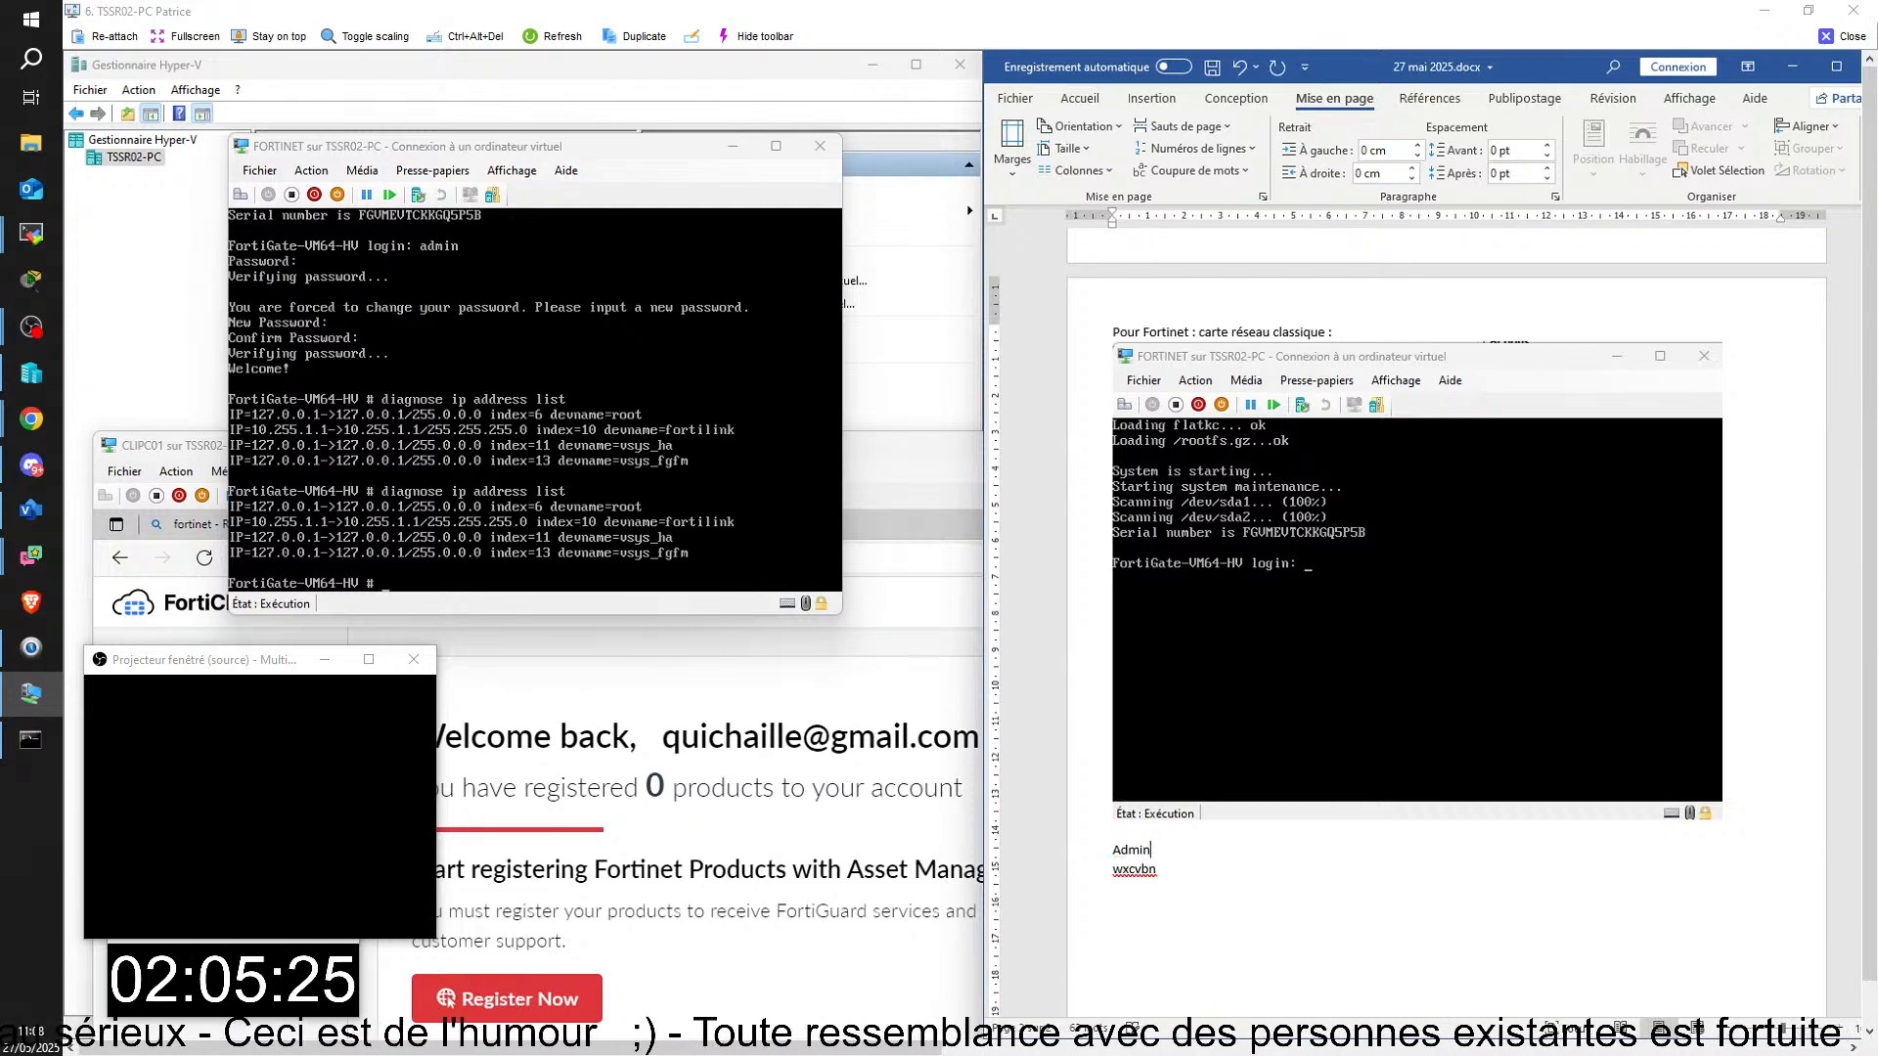
Step: Extend the "Admin" line in the Word notes so it reads "1ere connexion : Admin et retour"
{"action": "key", "text": "Left"}
{"action": "key", "text": "Left"}
{"action": "key", "text": "Left"}
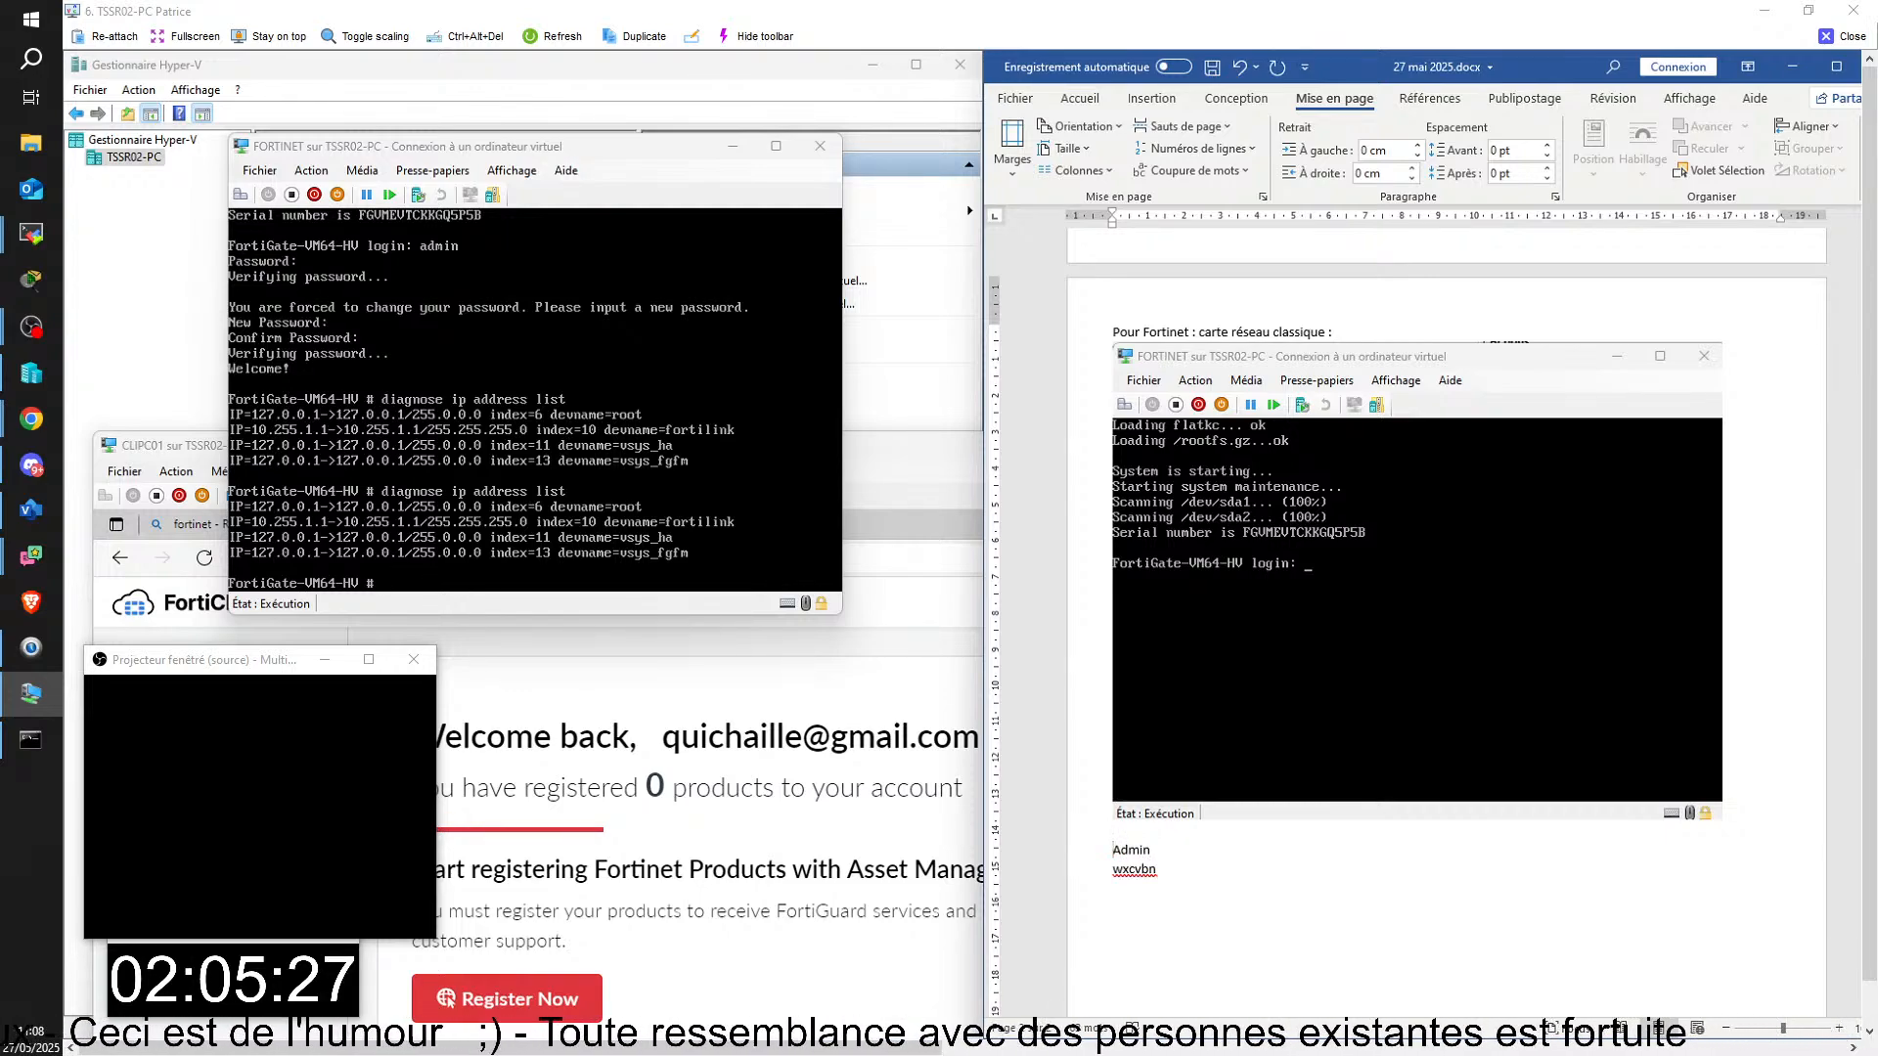
{"action": "type", "text": "1ere co"}
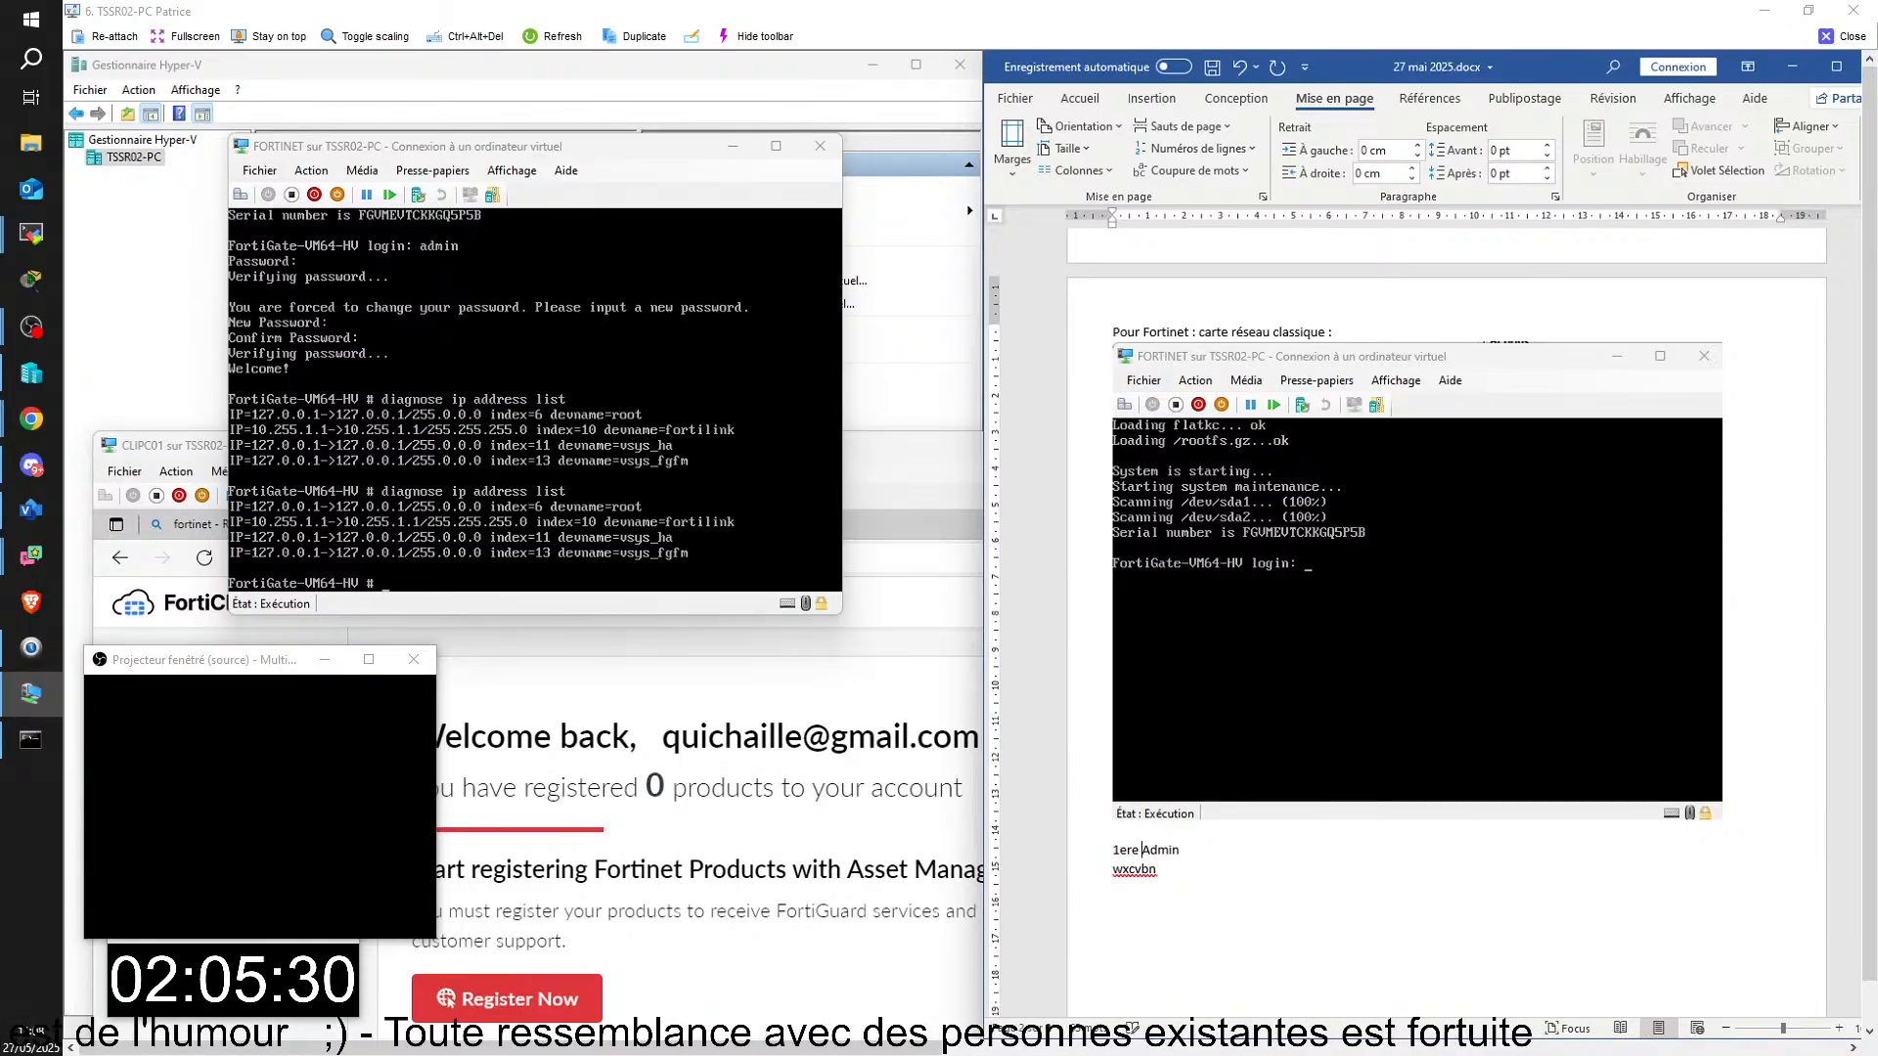
{"action": "type", "text": "nnexion"}
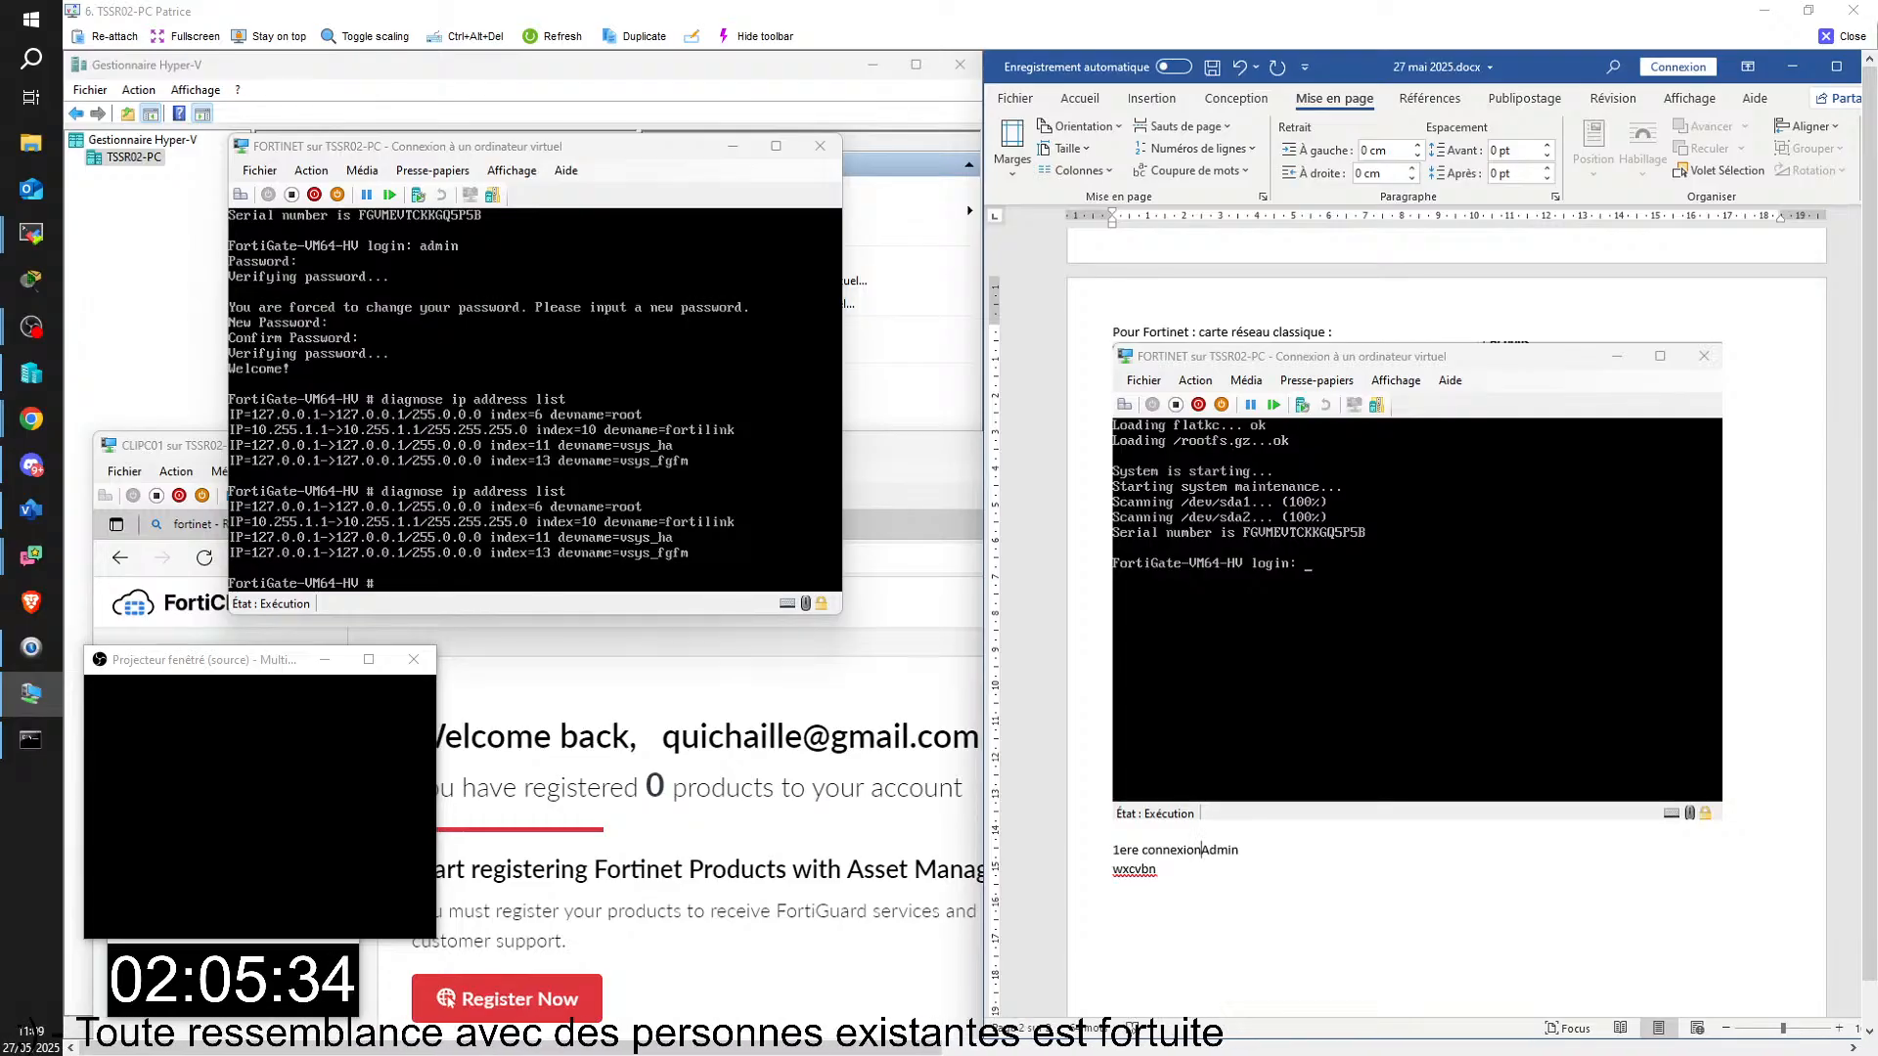
{"action": "type", "text": " :"}
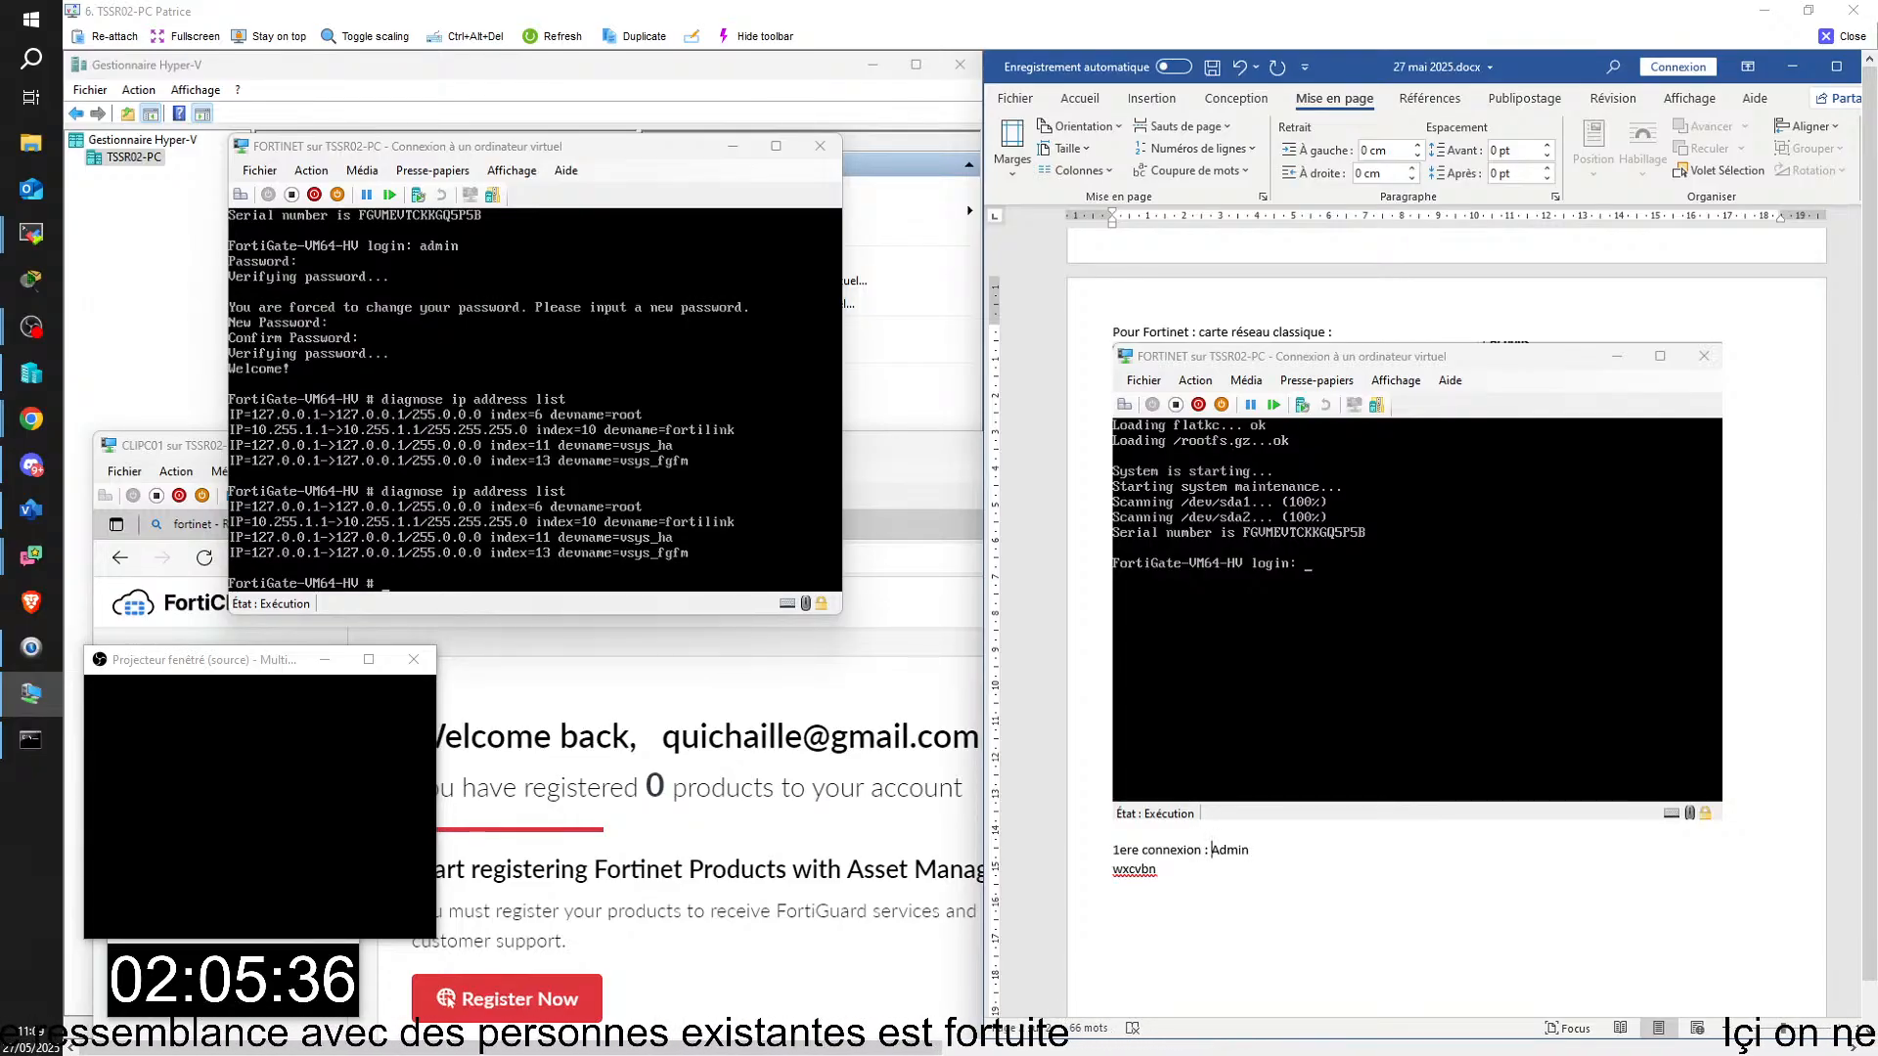
{"action": "left_click_drag", "start_coordinate": [1876, 426], "coordinate": [1224, 173]}
{"action": "key", "text": "Right"}
{"action": "key", "text": "Right"}
{"action": "key", "text": "Right"}
{"action": "key", "text": "Right"}
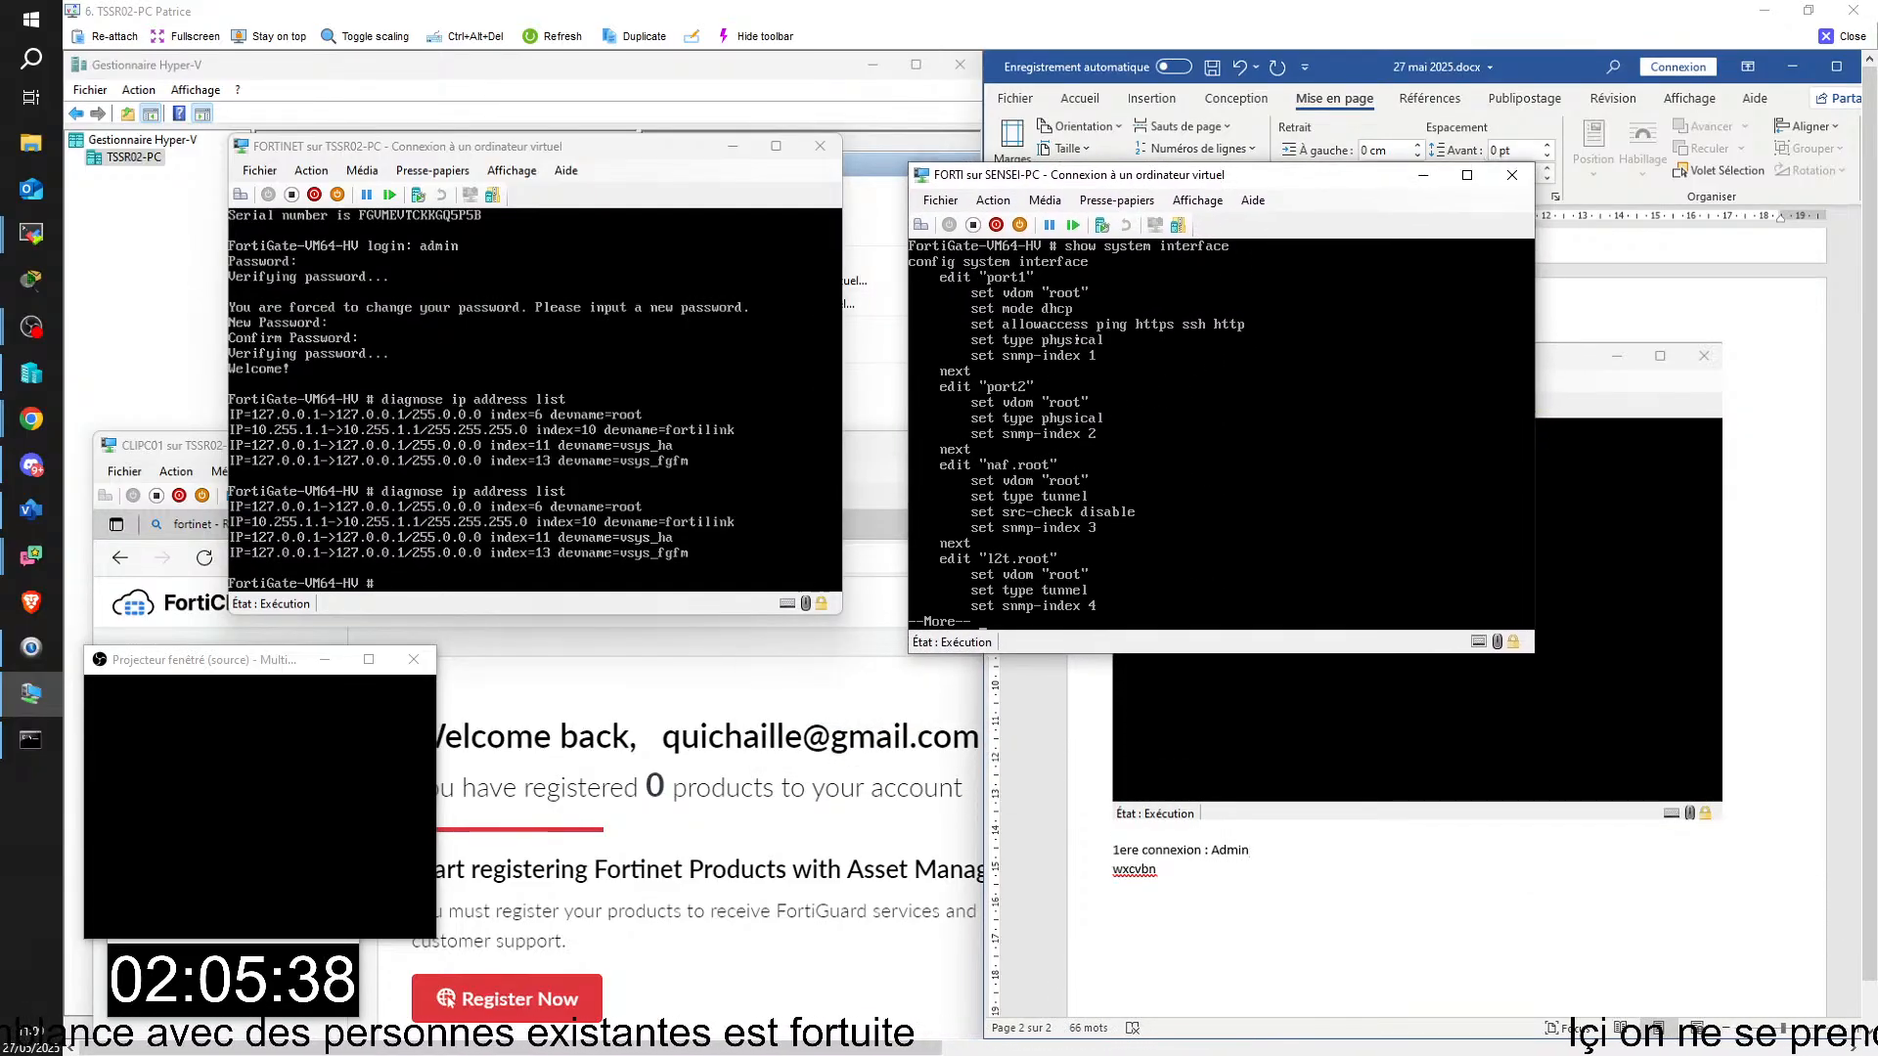
{"action": "type", "text": "et retou"}
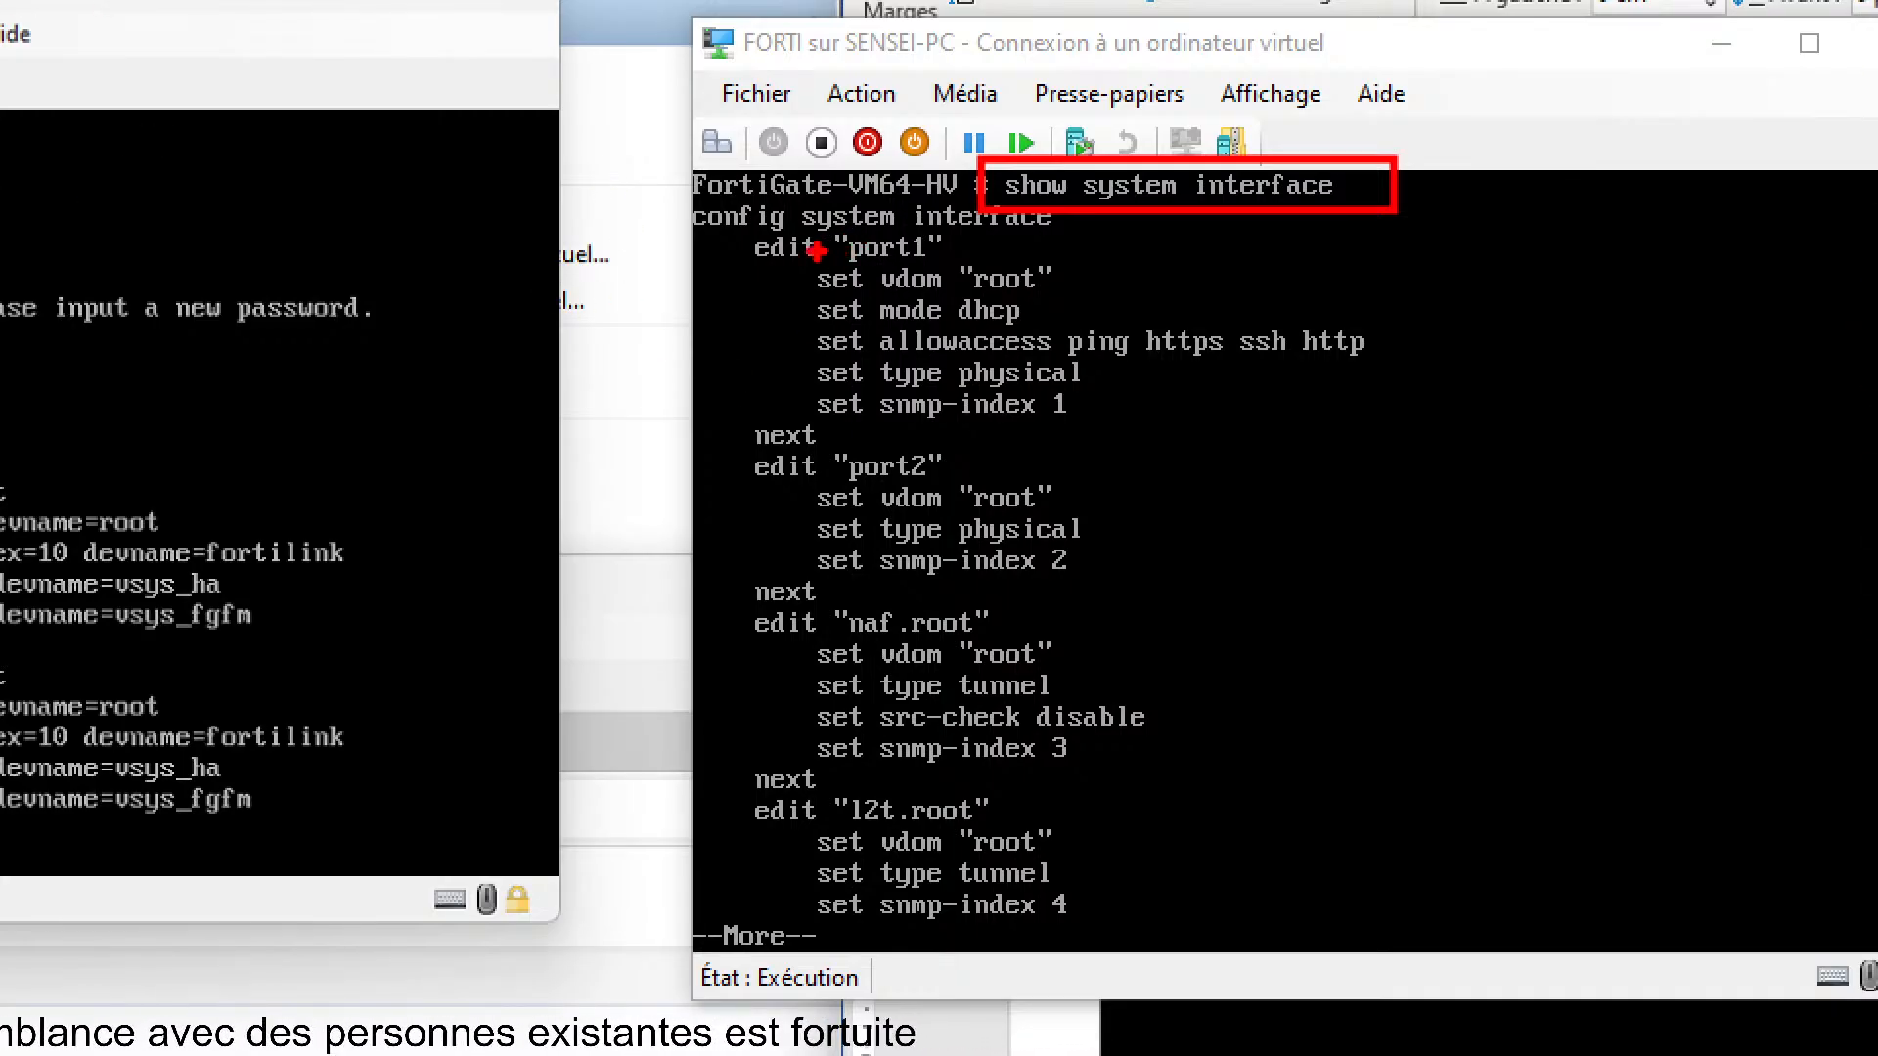
{"action": "mouse_move", "coordinate": [821, 252]}
{"action": "left_mouse_down"}
{"action": "mouse_move", "coordinate": [711, 308]}
{"action": "mouse_move", "coordinate": [1073, 334]}
{"action": "left_mouse_up"}
{"action": "key", "text": "ctrl+z"}
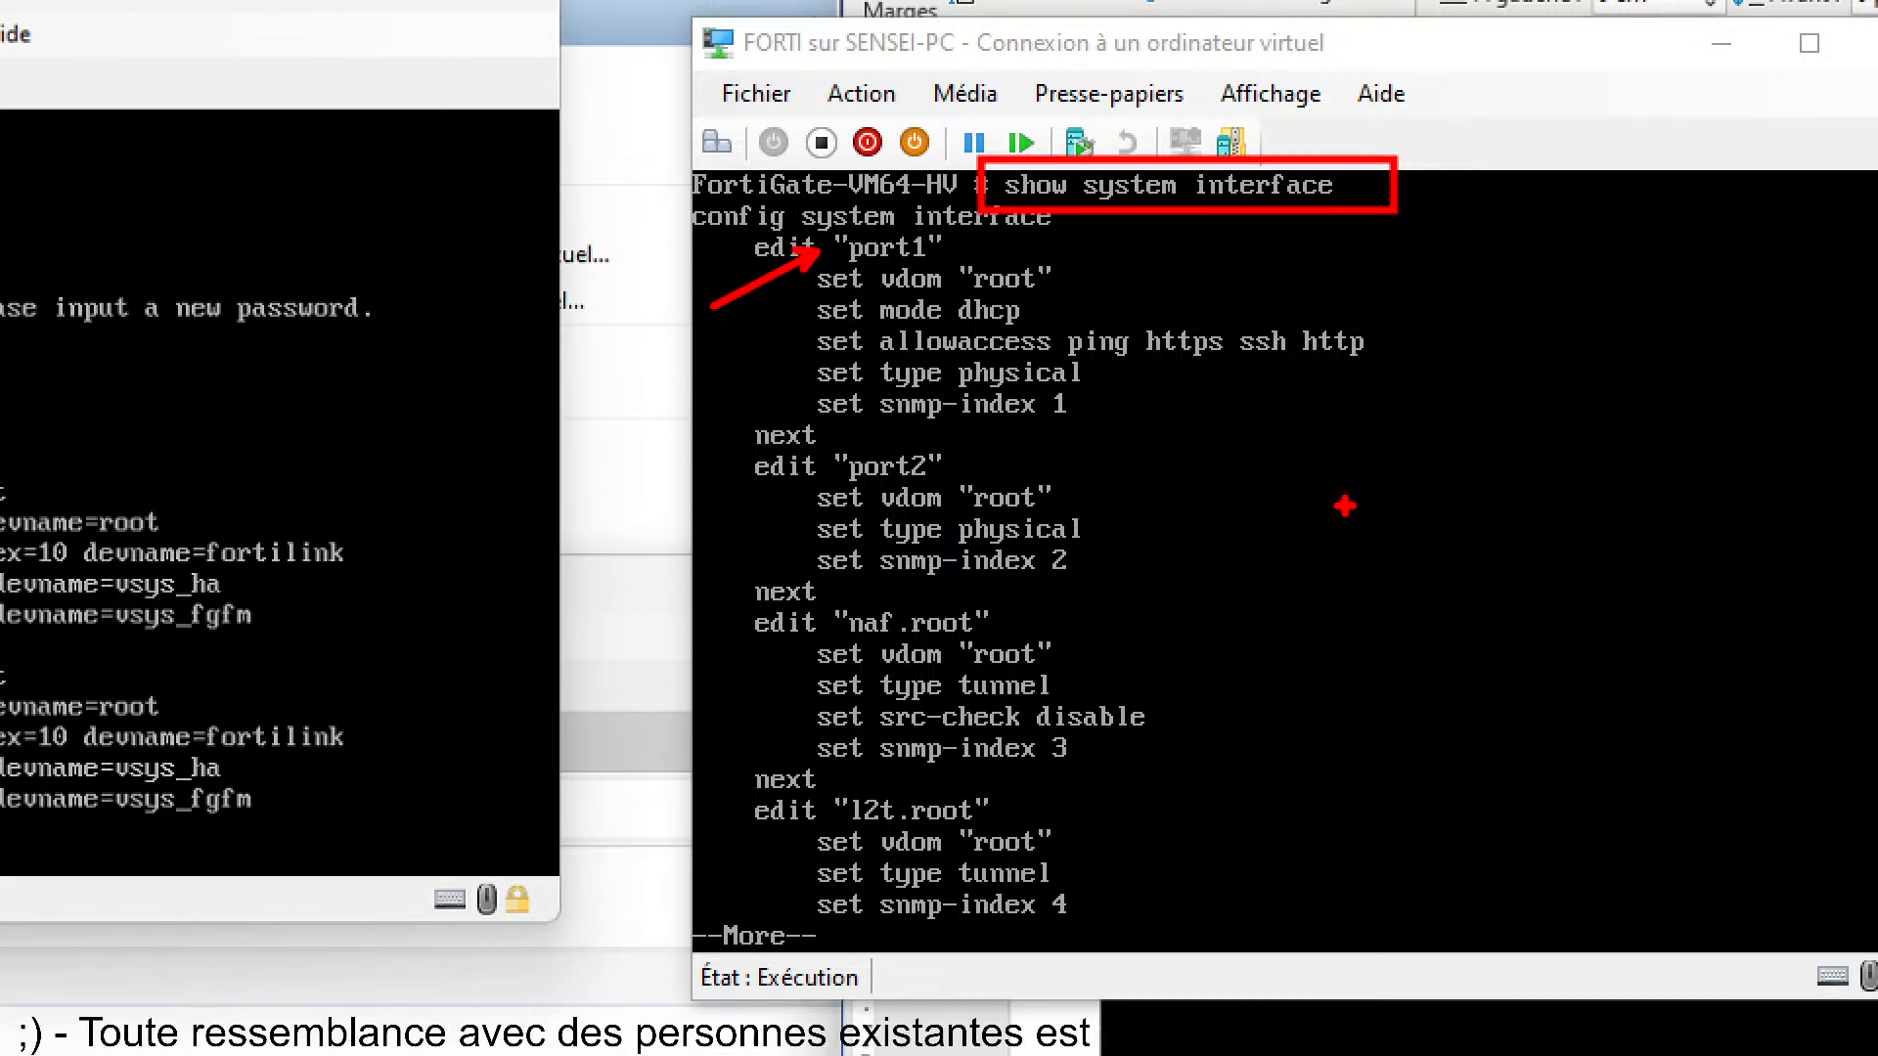
{"action": "key", "text": "Escape"}
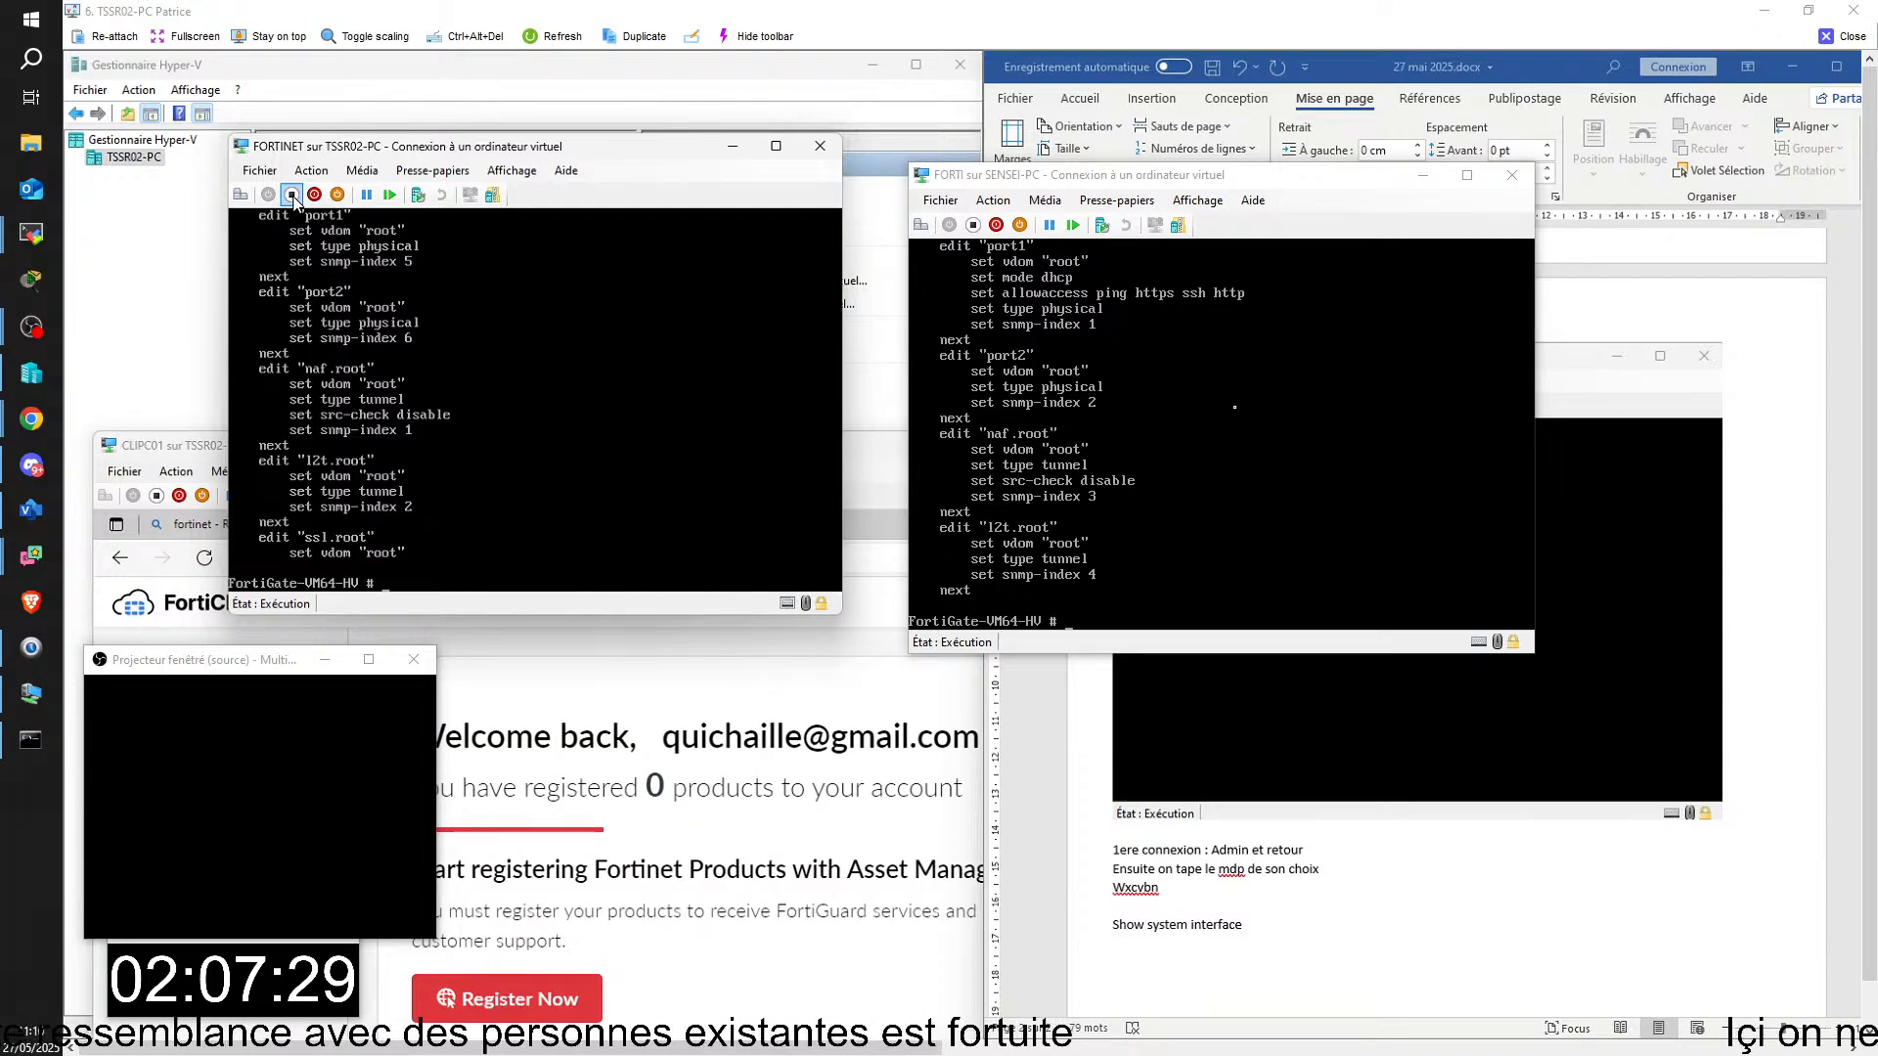
Step: Dismiss turning off the FORTINET virtual machine and move the FORTI console up beside the FORTINET console
{"action": "left_click", "coordinate": [290, 195]}
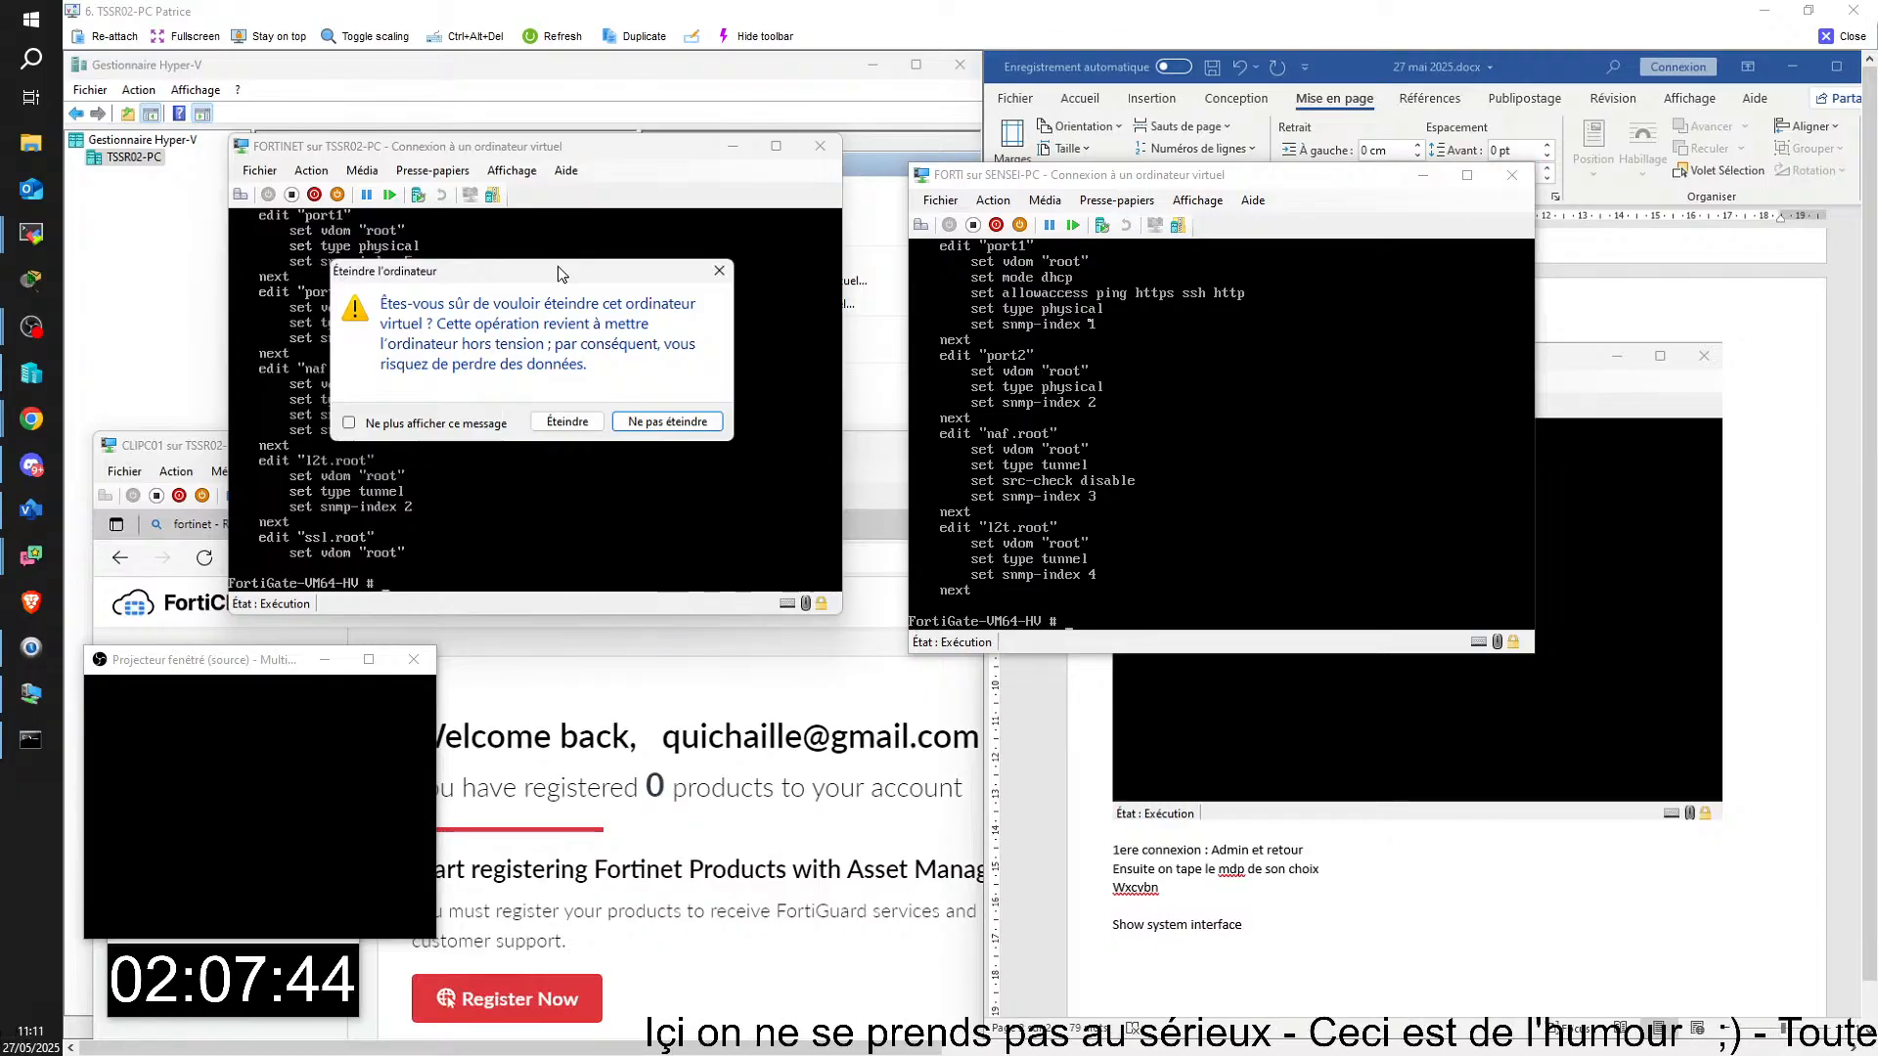
{"action": "left_click", "coordinate": [718, 271]}
{"action": "left_click_drag", "start_coordinate": [1154, 177], "coordinate": [1228, 140]}
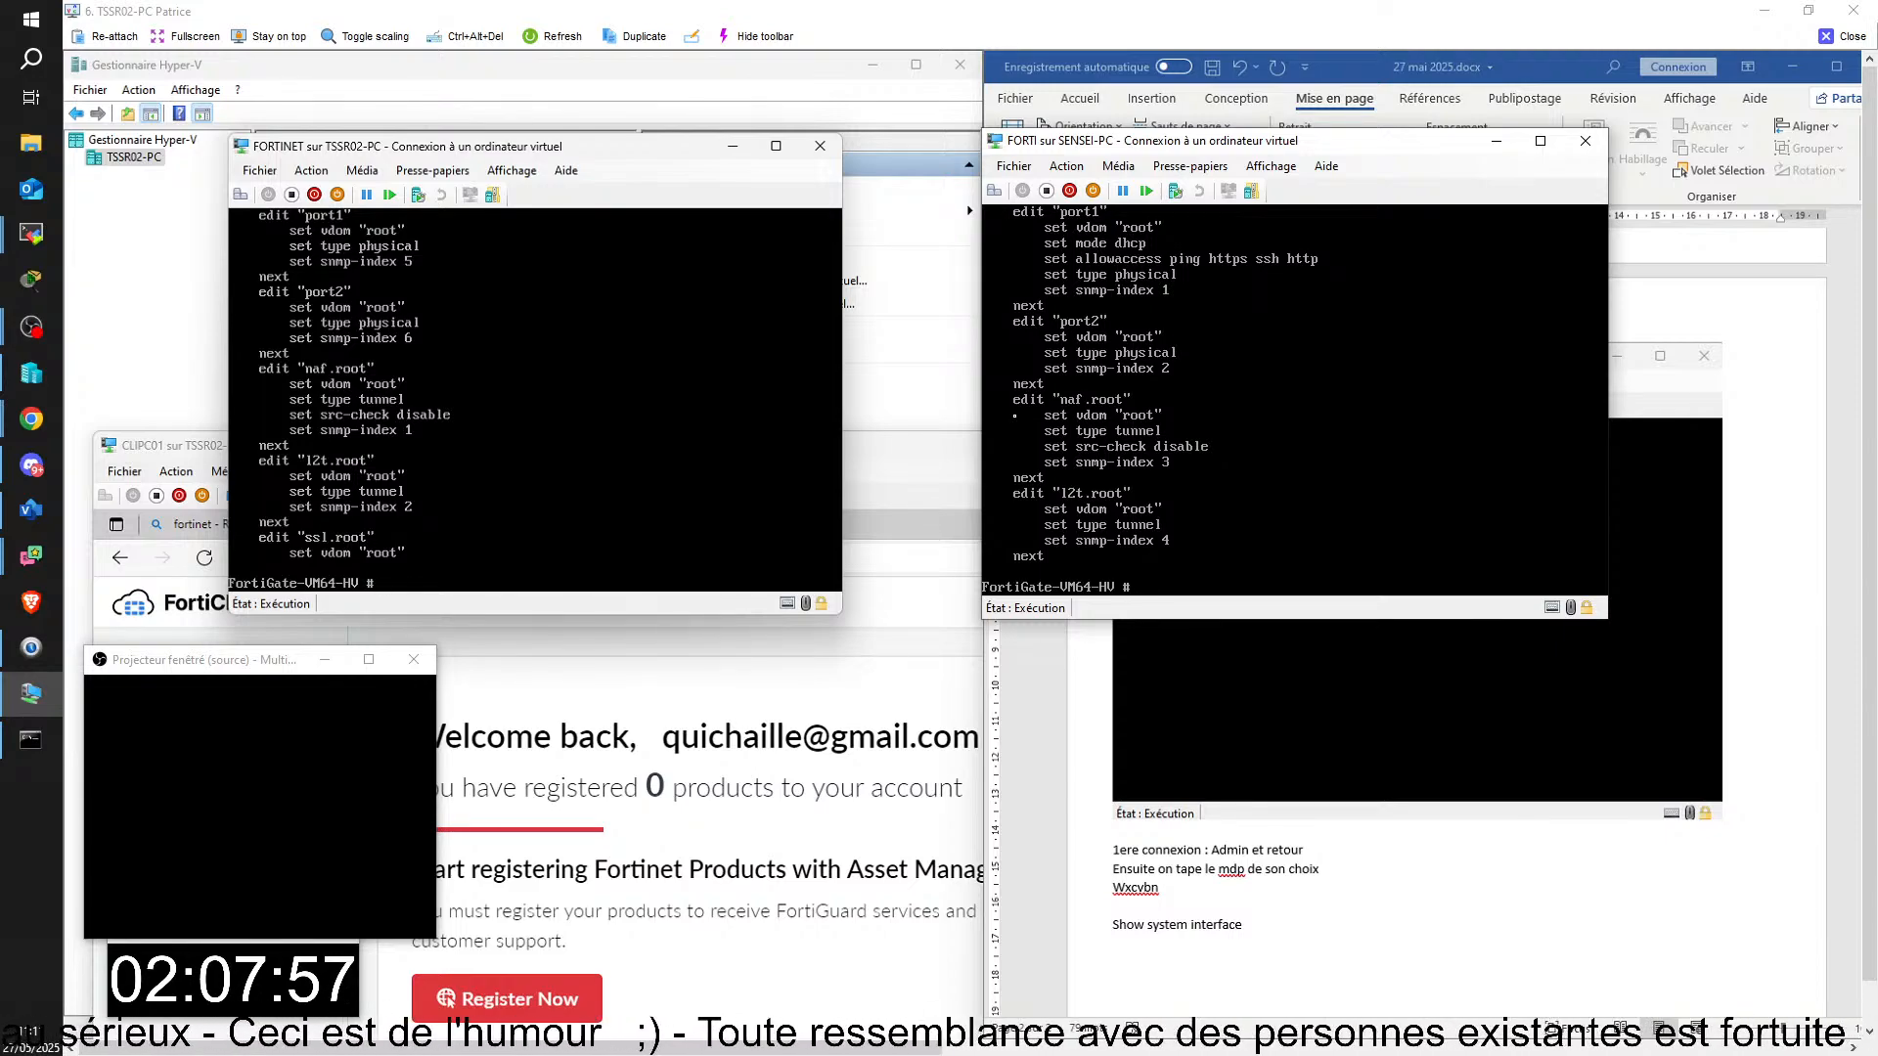
Step: Enter interface configuration mode in the FORTINET console with "config system interface"
{"action": "type", "text": "co"}
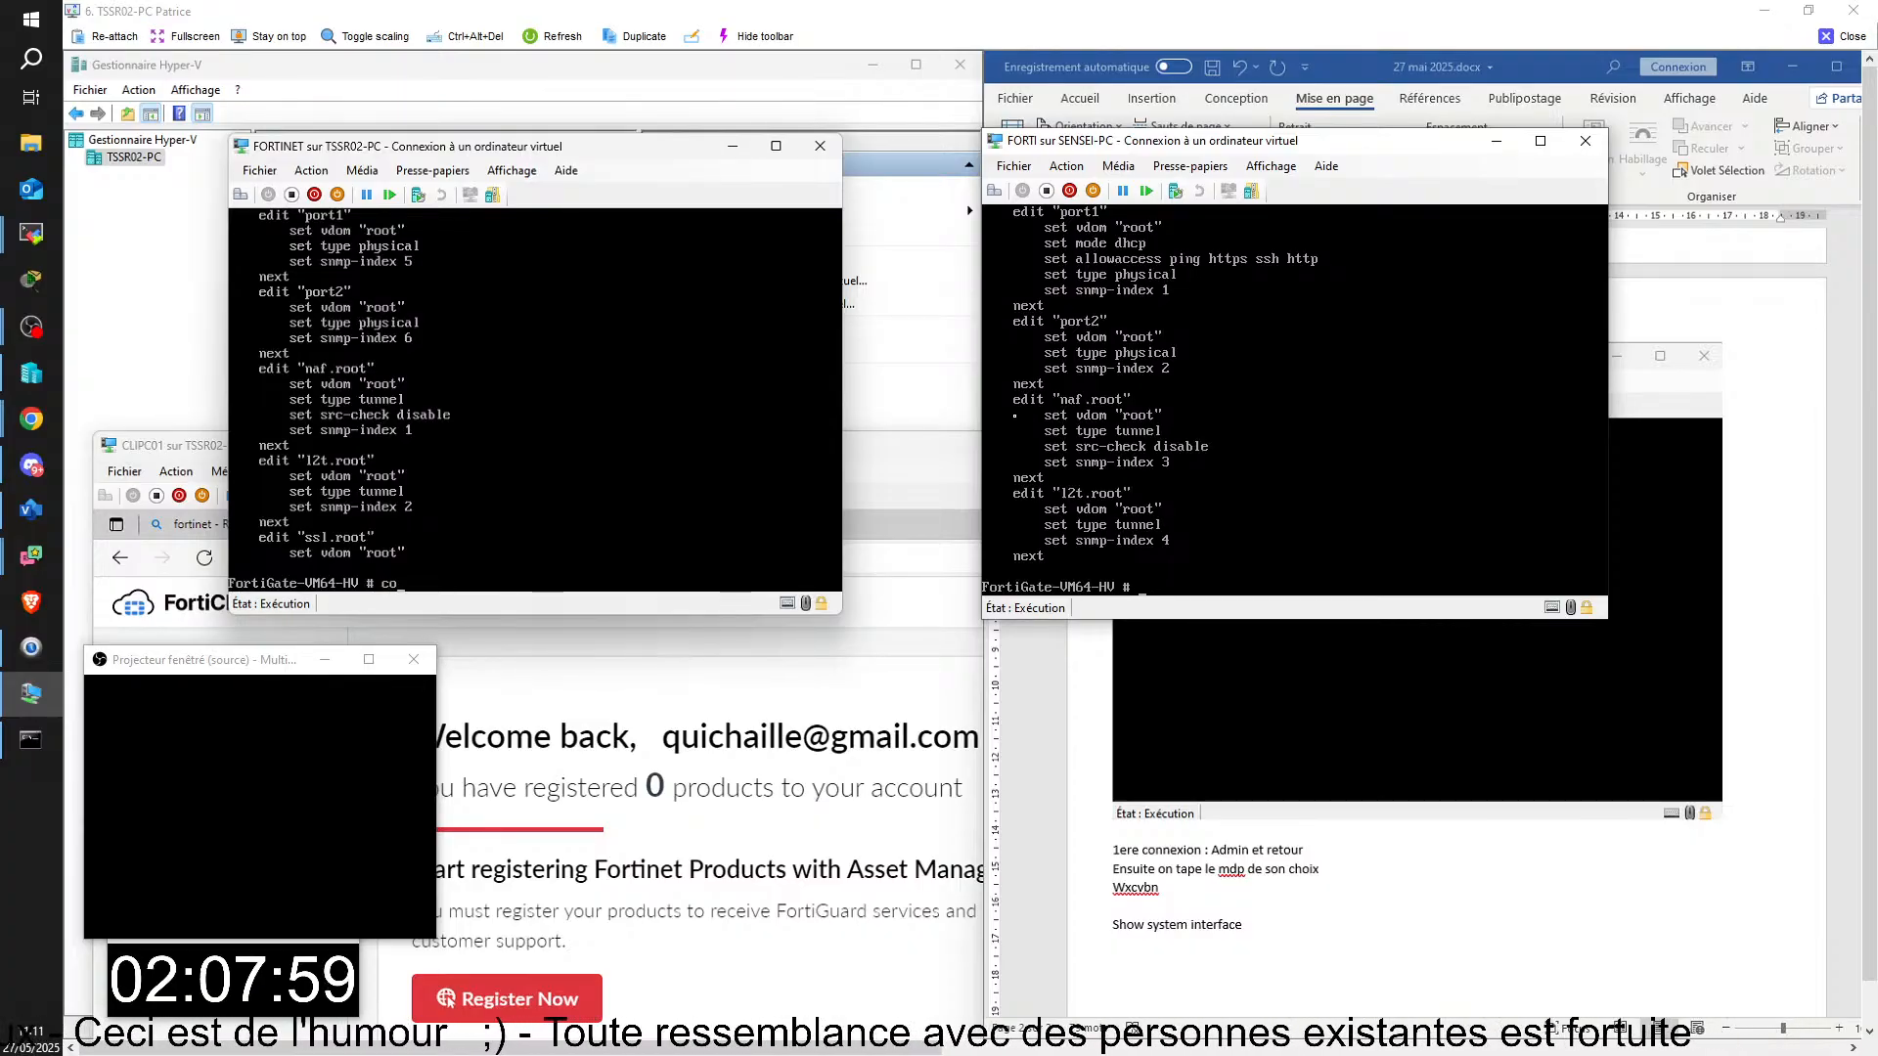
{"action": "type", "text": "nfig"}
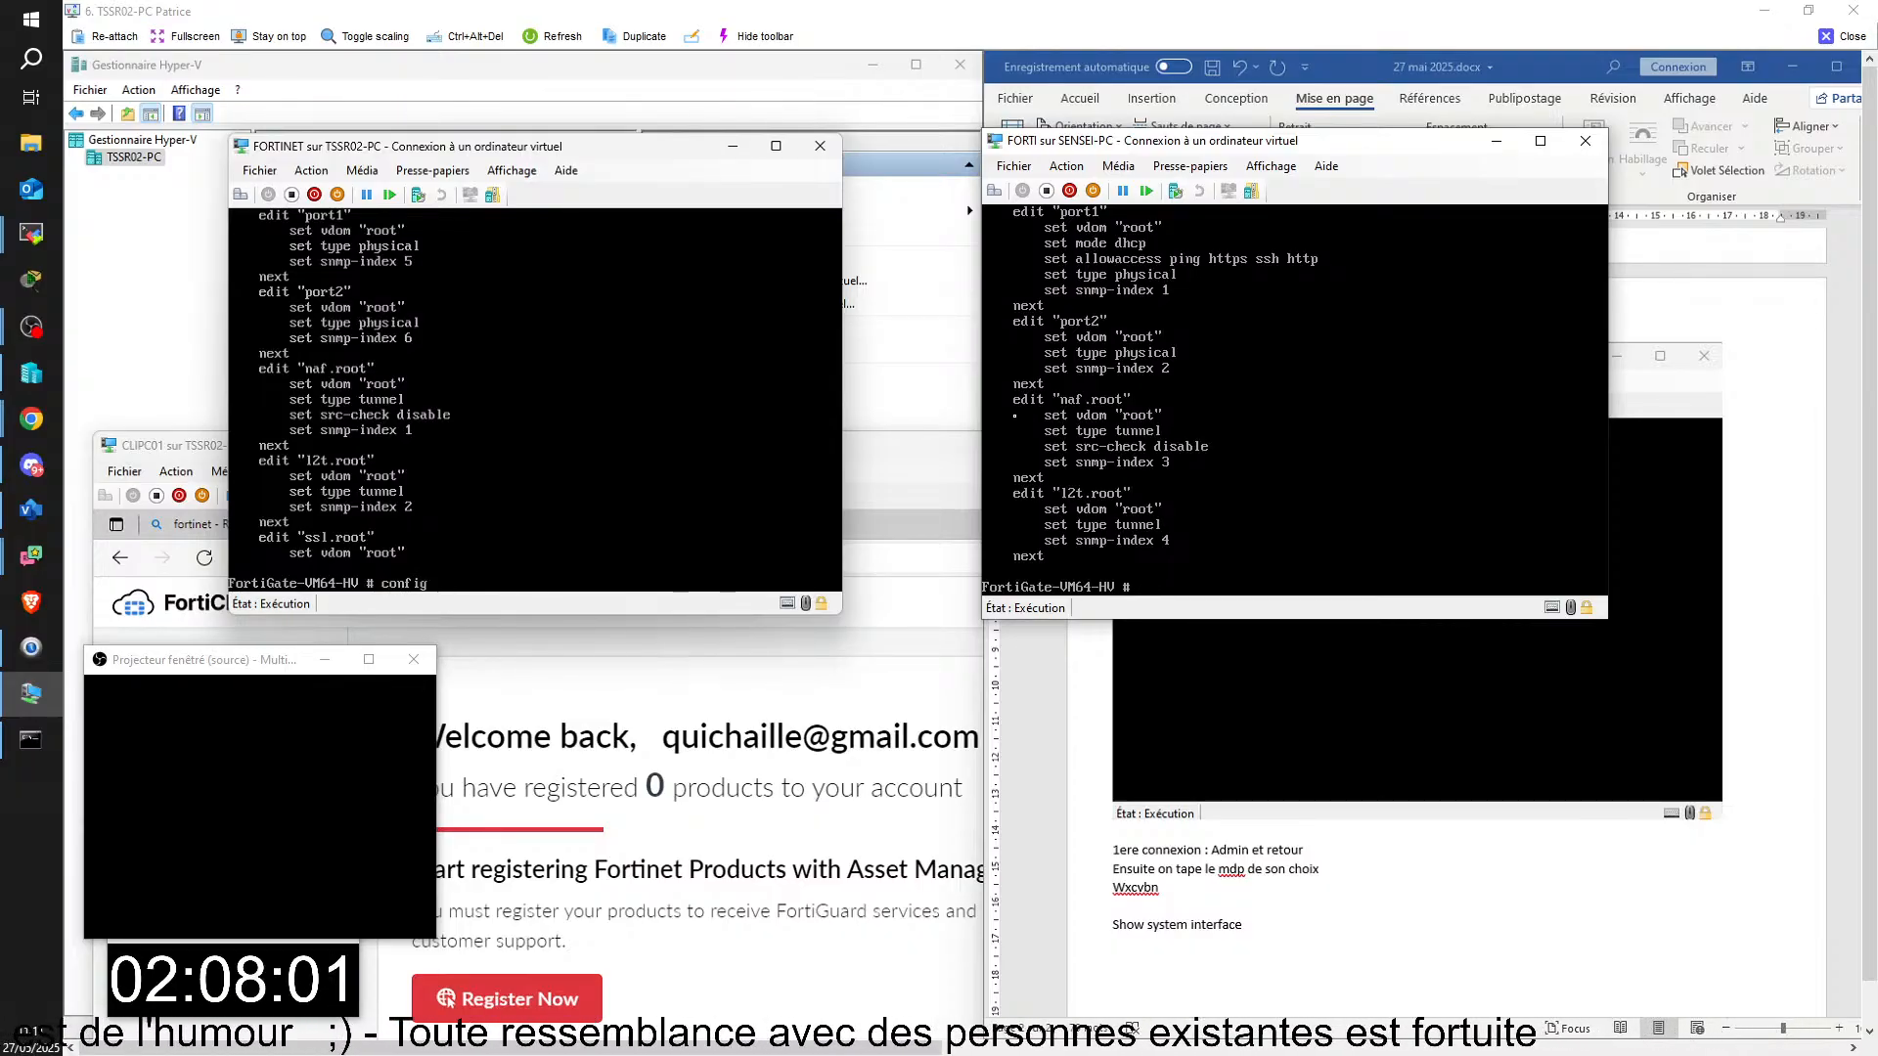
{"action": "type", "text": "ue"}
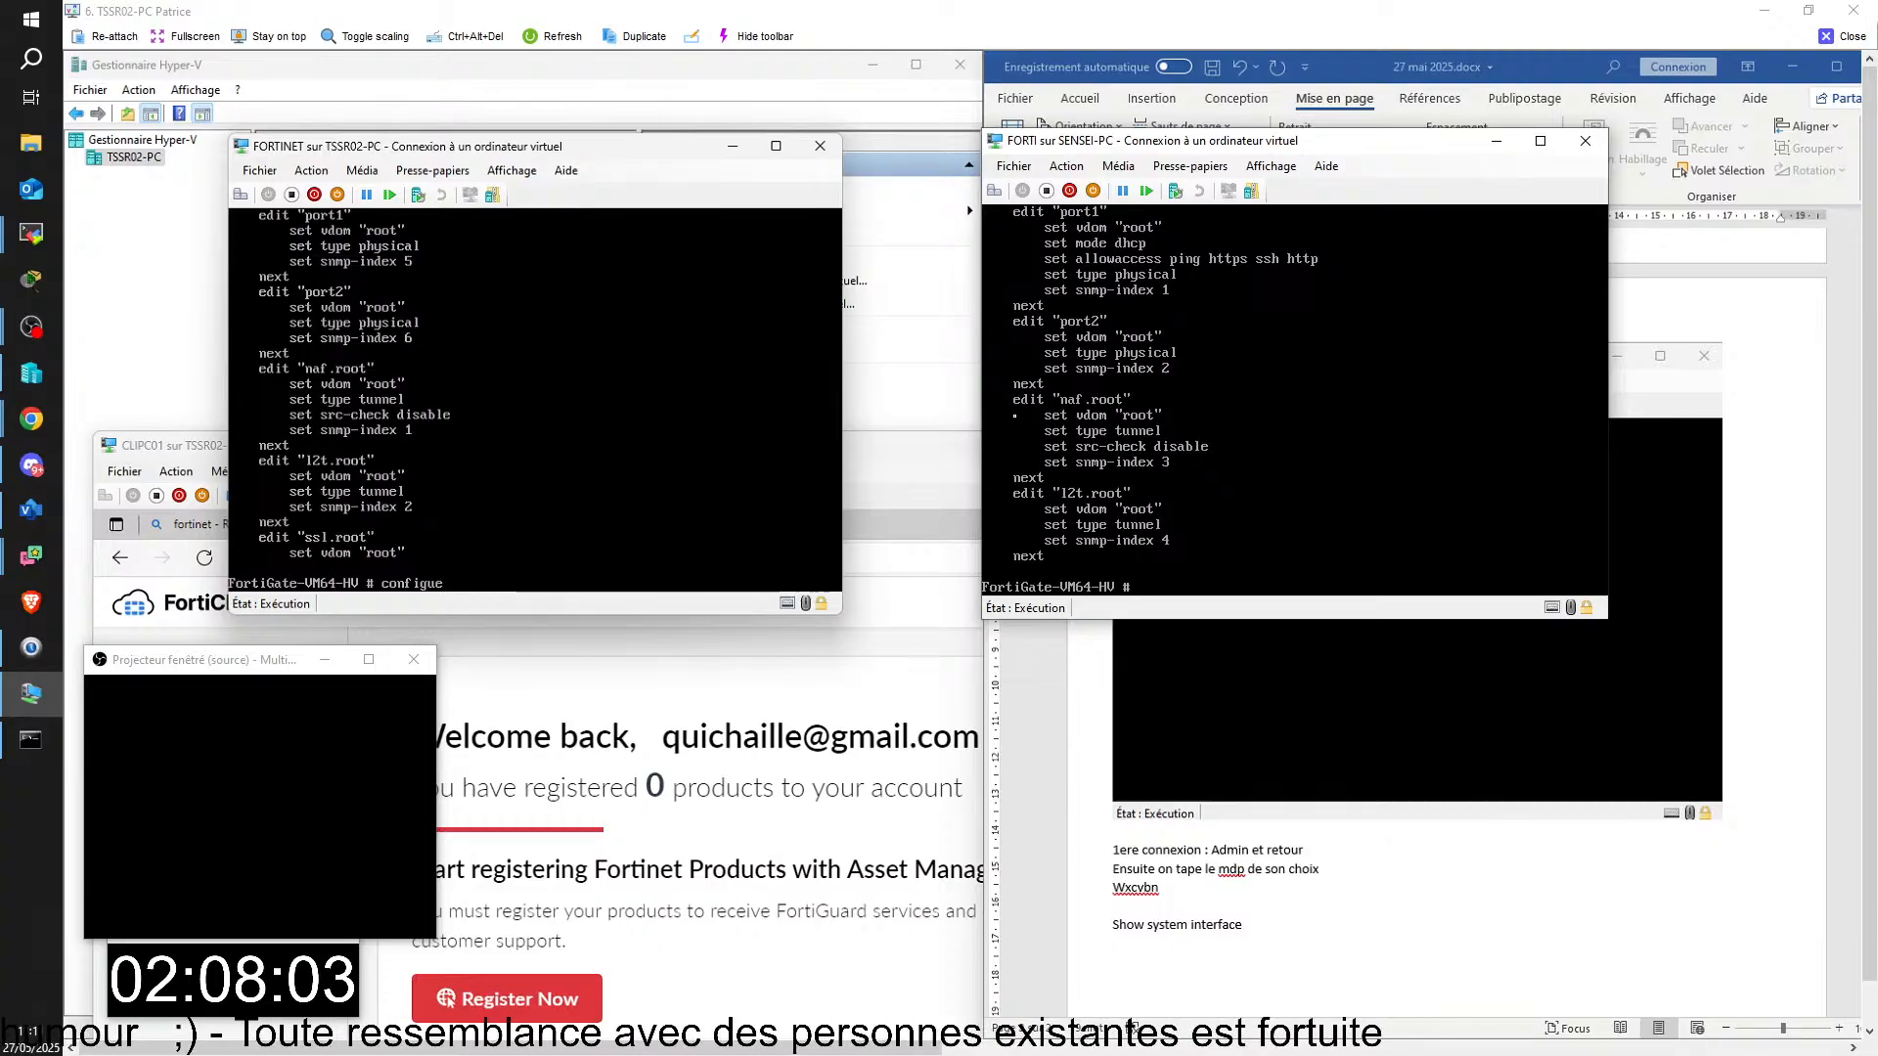
{"action": "key", "text": "BackSpace"}
{"action": "key", "text": "BackSpace"}
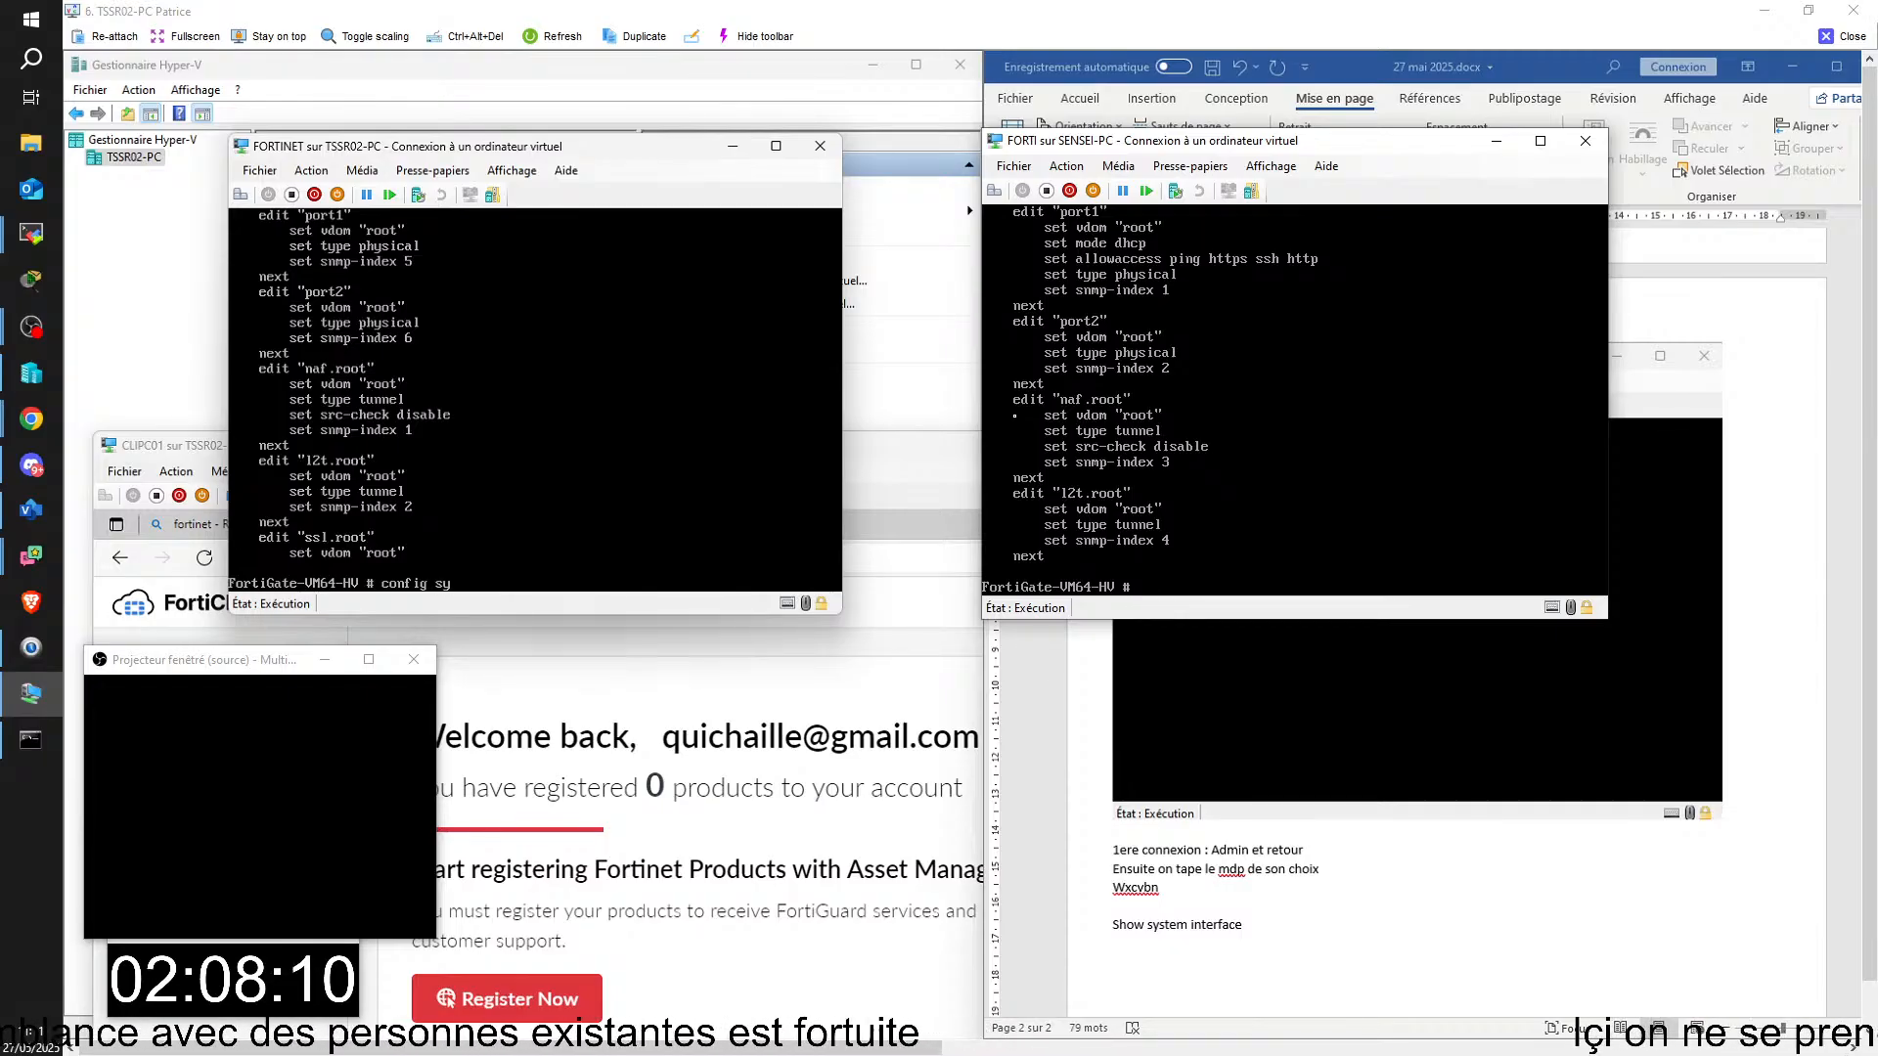
{"action": "type", "text": "system"}
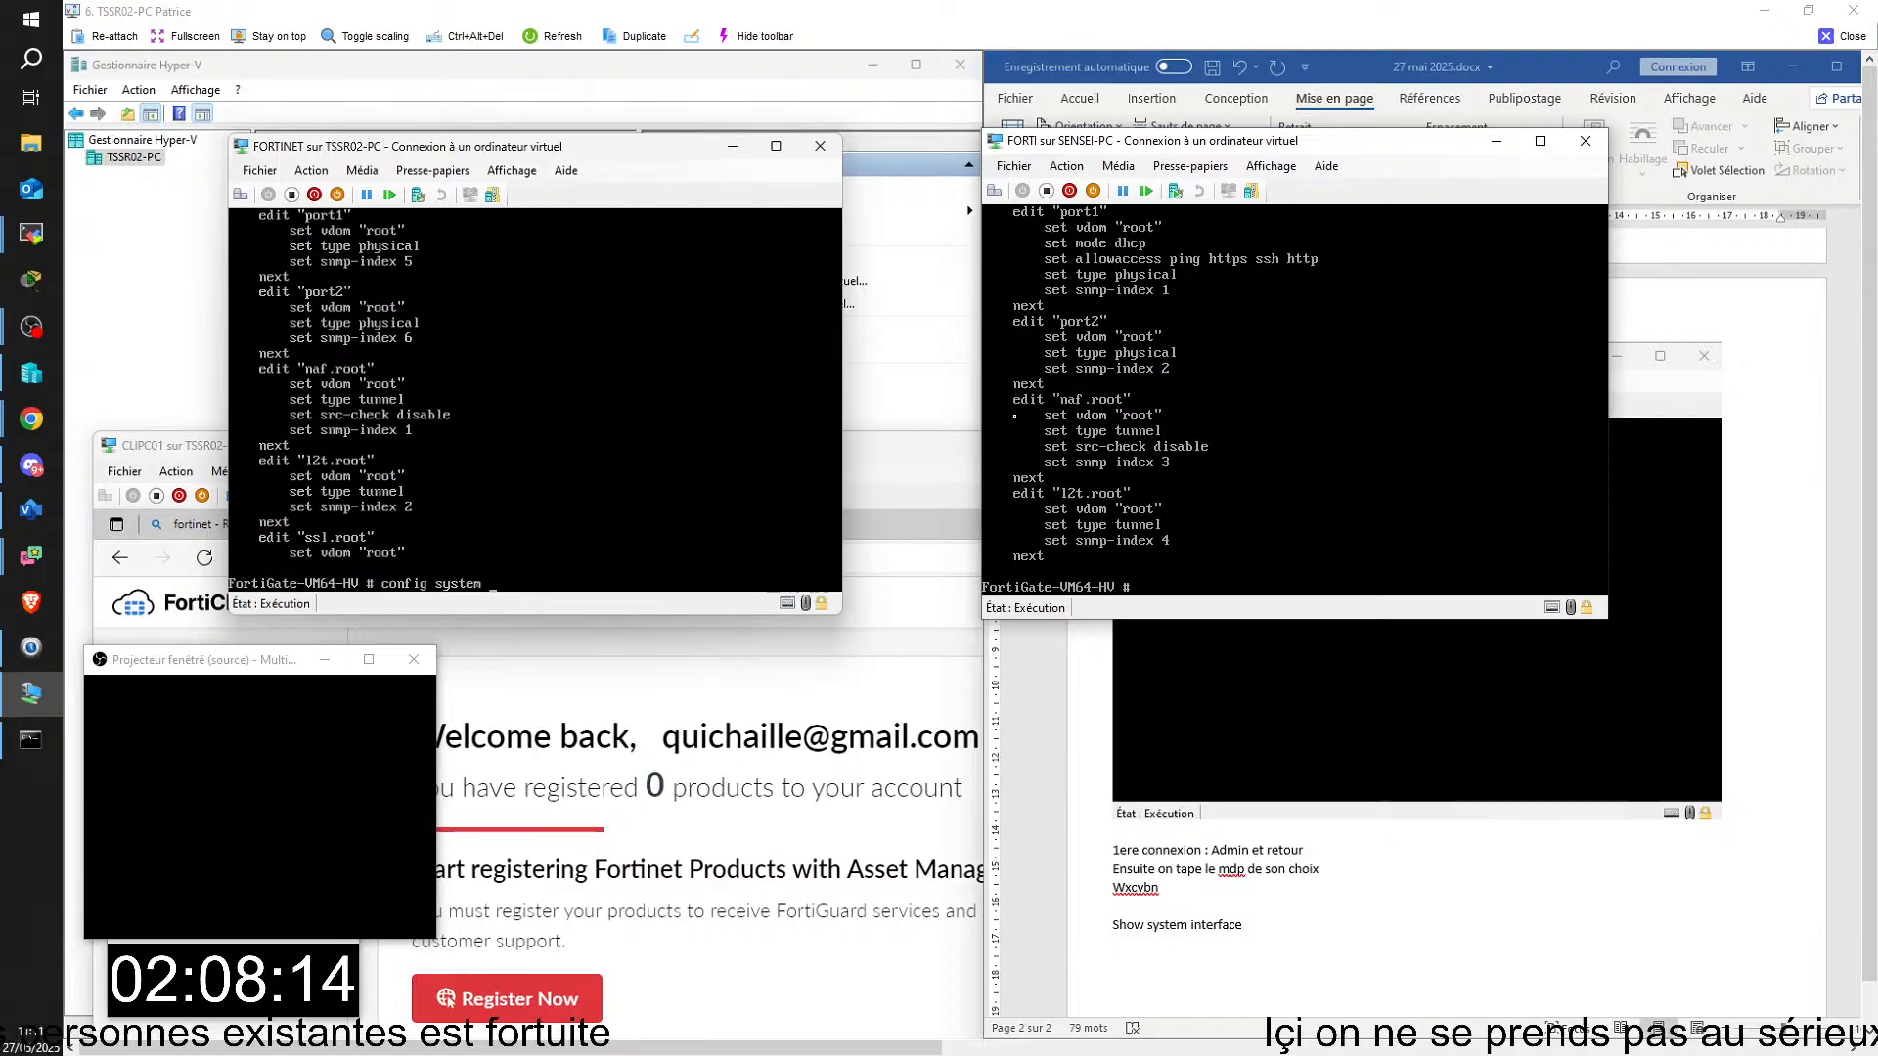
{"action": "type", "text": " intre"}
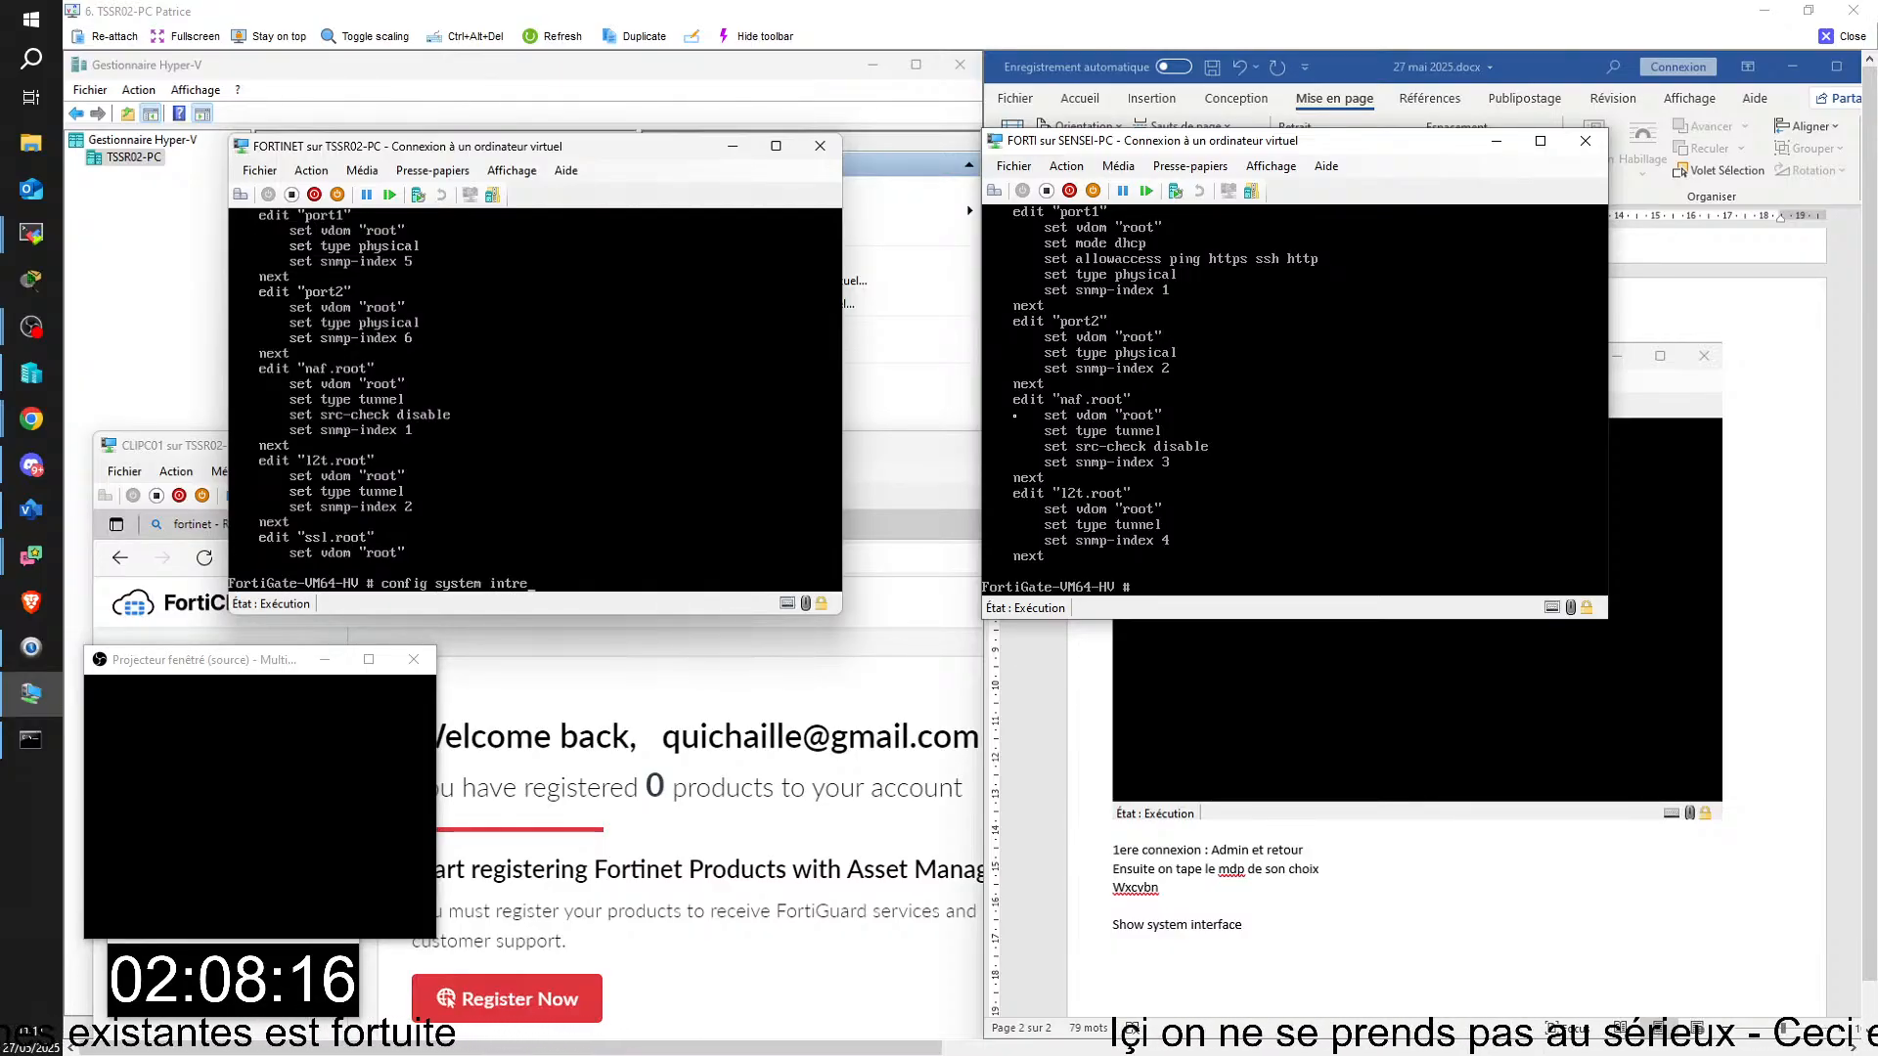
{"action": "key", "text": "BackSpace"}
{"action": "key", "text": "BackSpace"}
{"action": "type", "text": "r"}
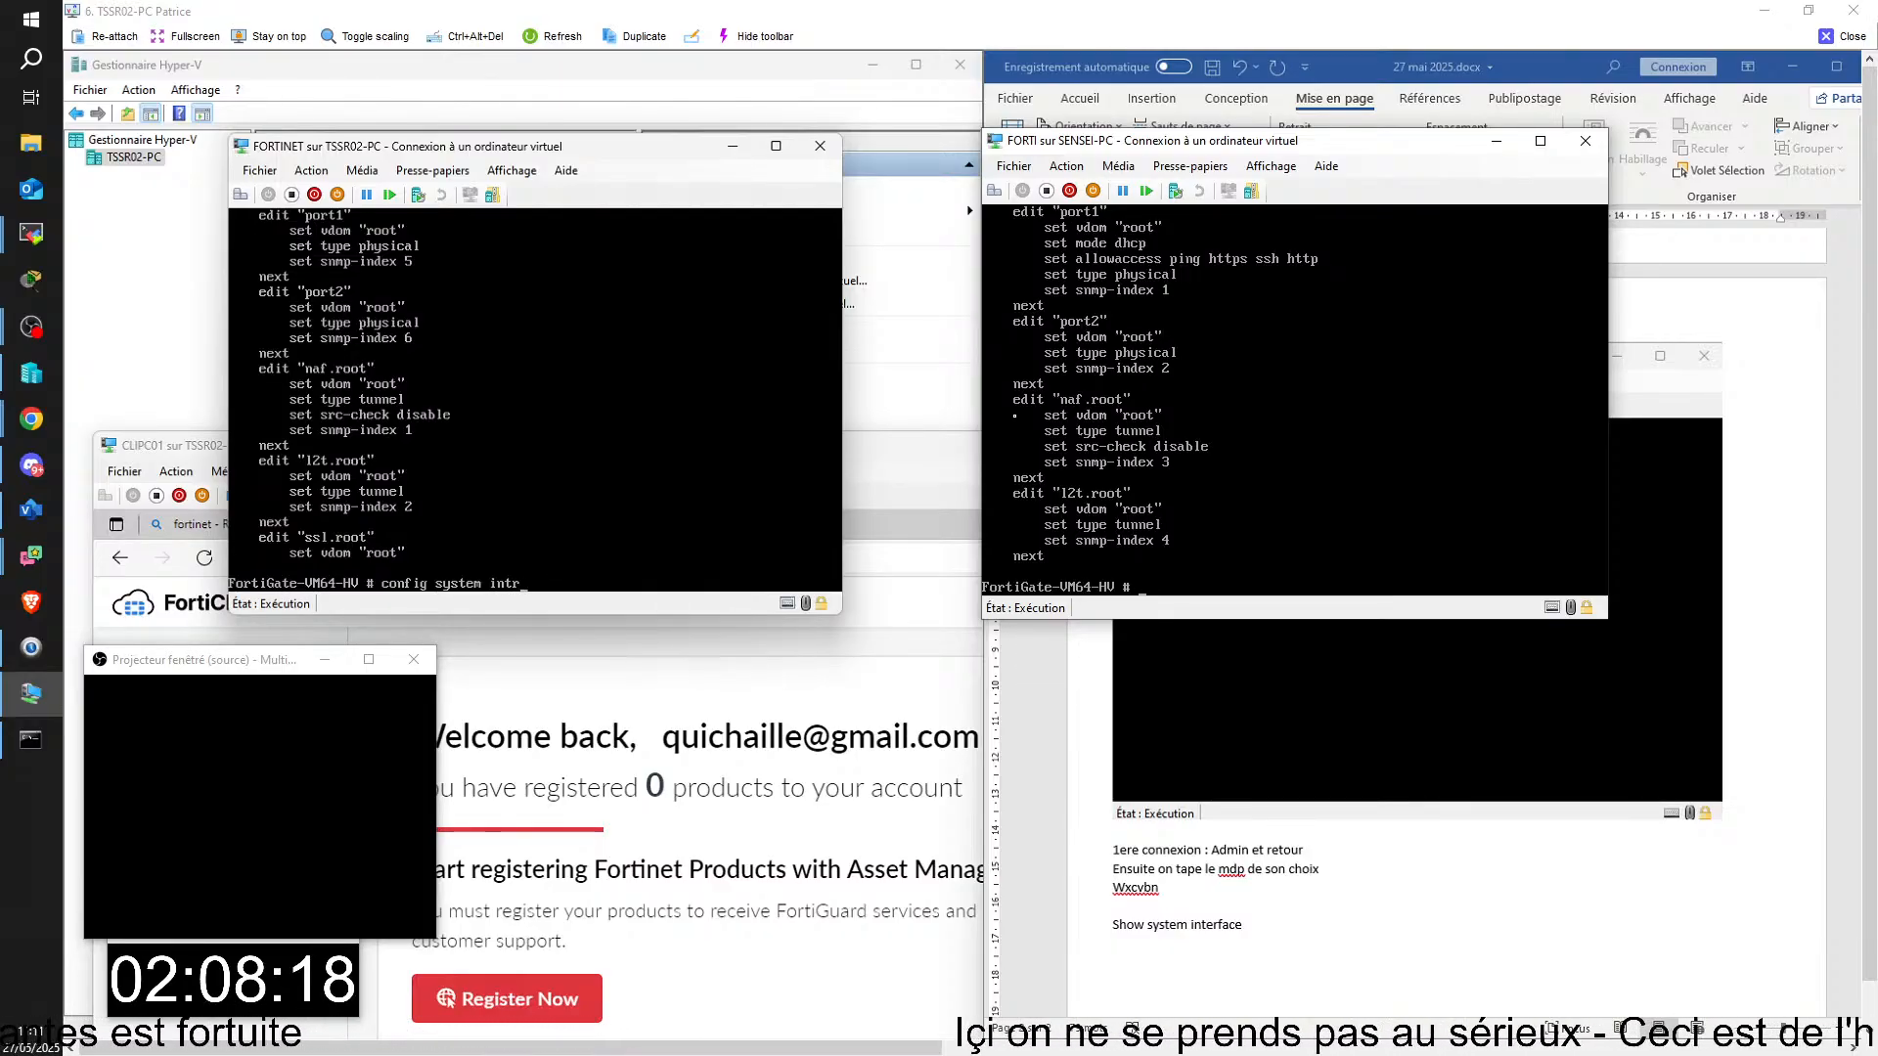
{"action": "key", "text": "BackSpace"}
{"action": "type", "text": "erf"}
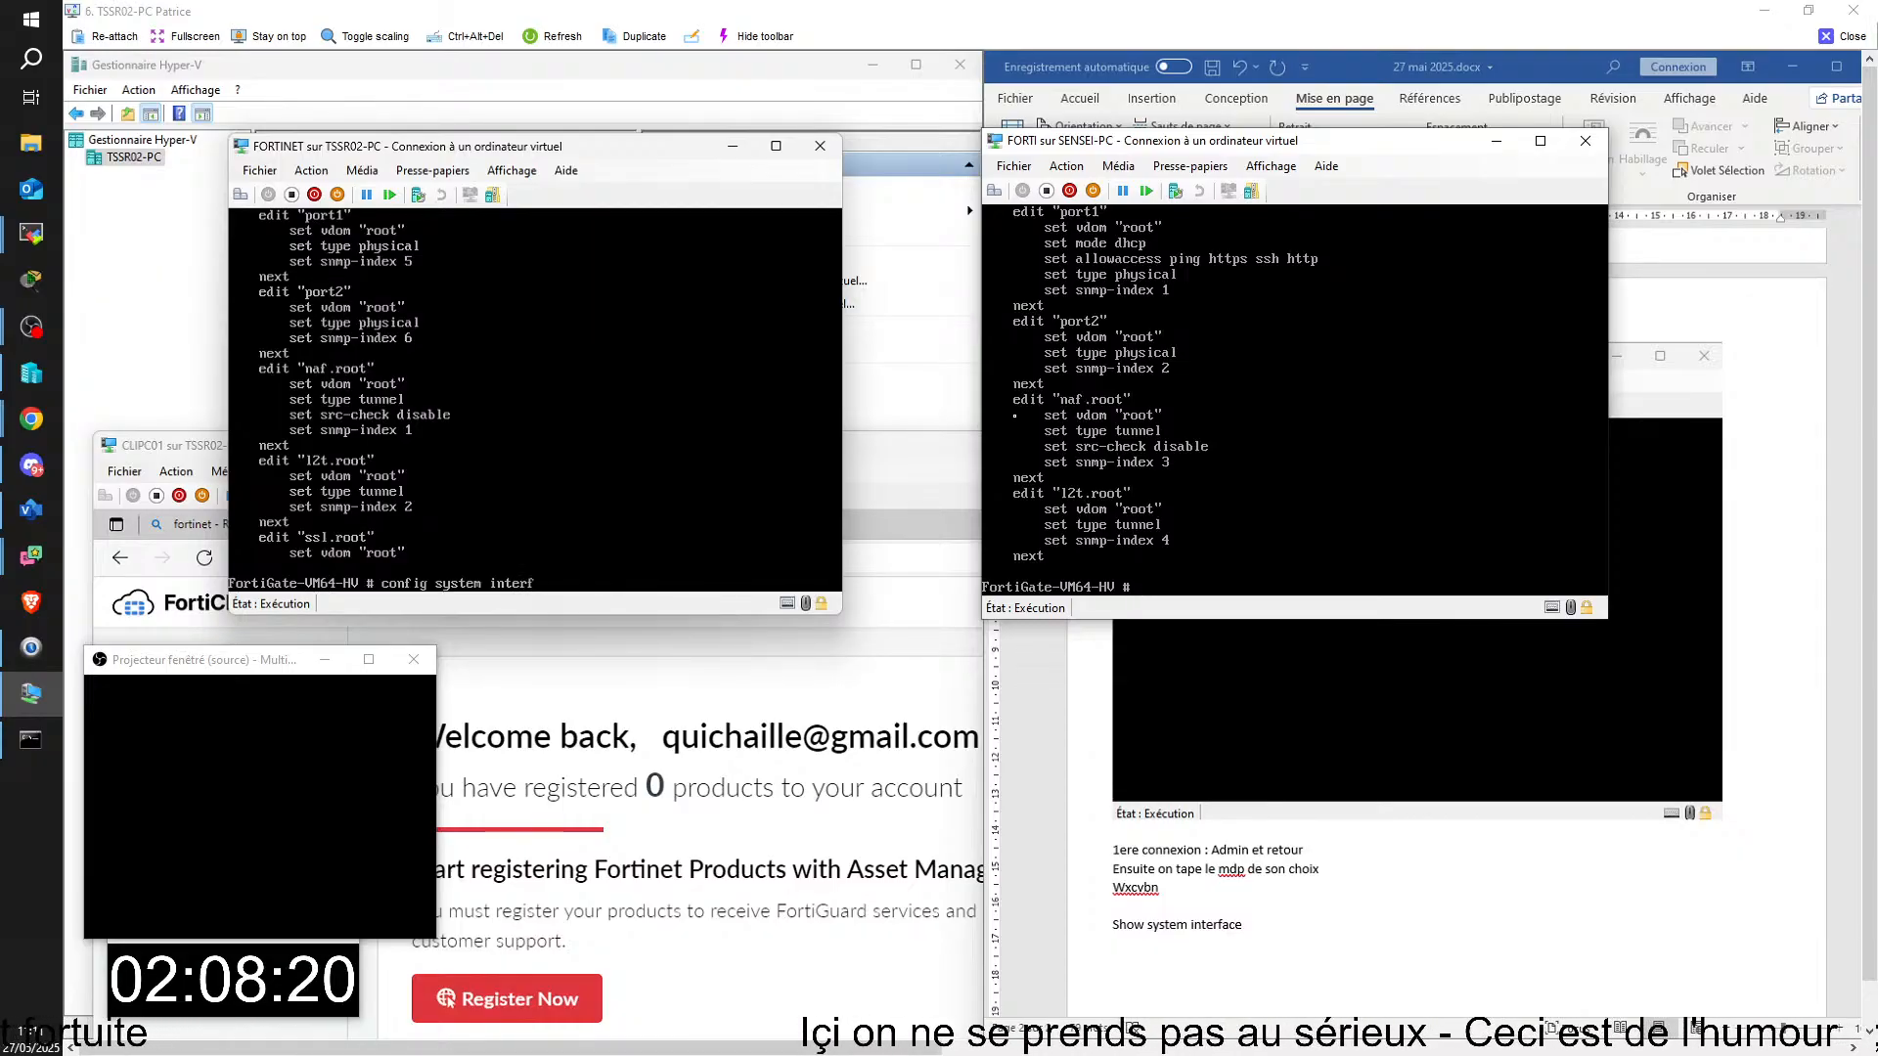
{"action": "type", "text": "ace"}
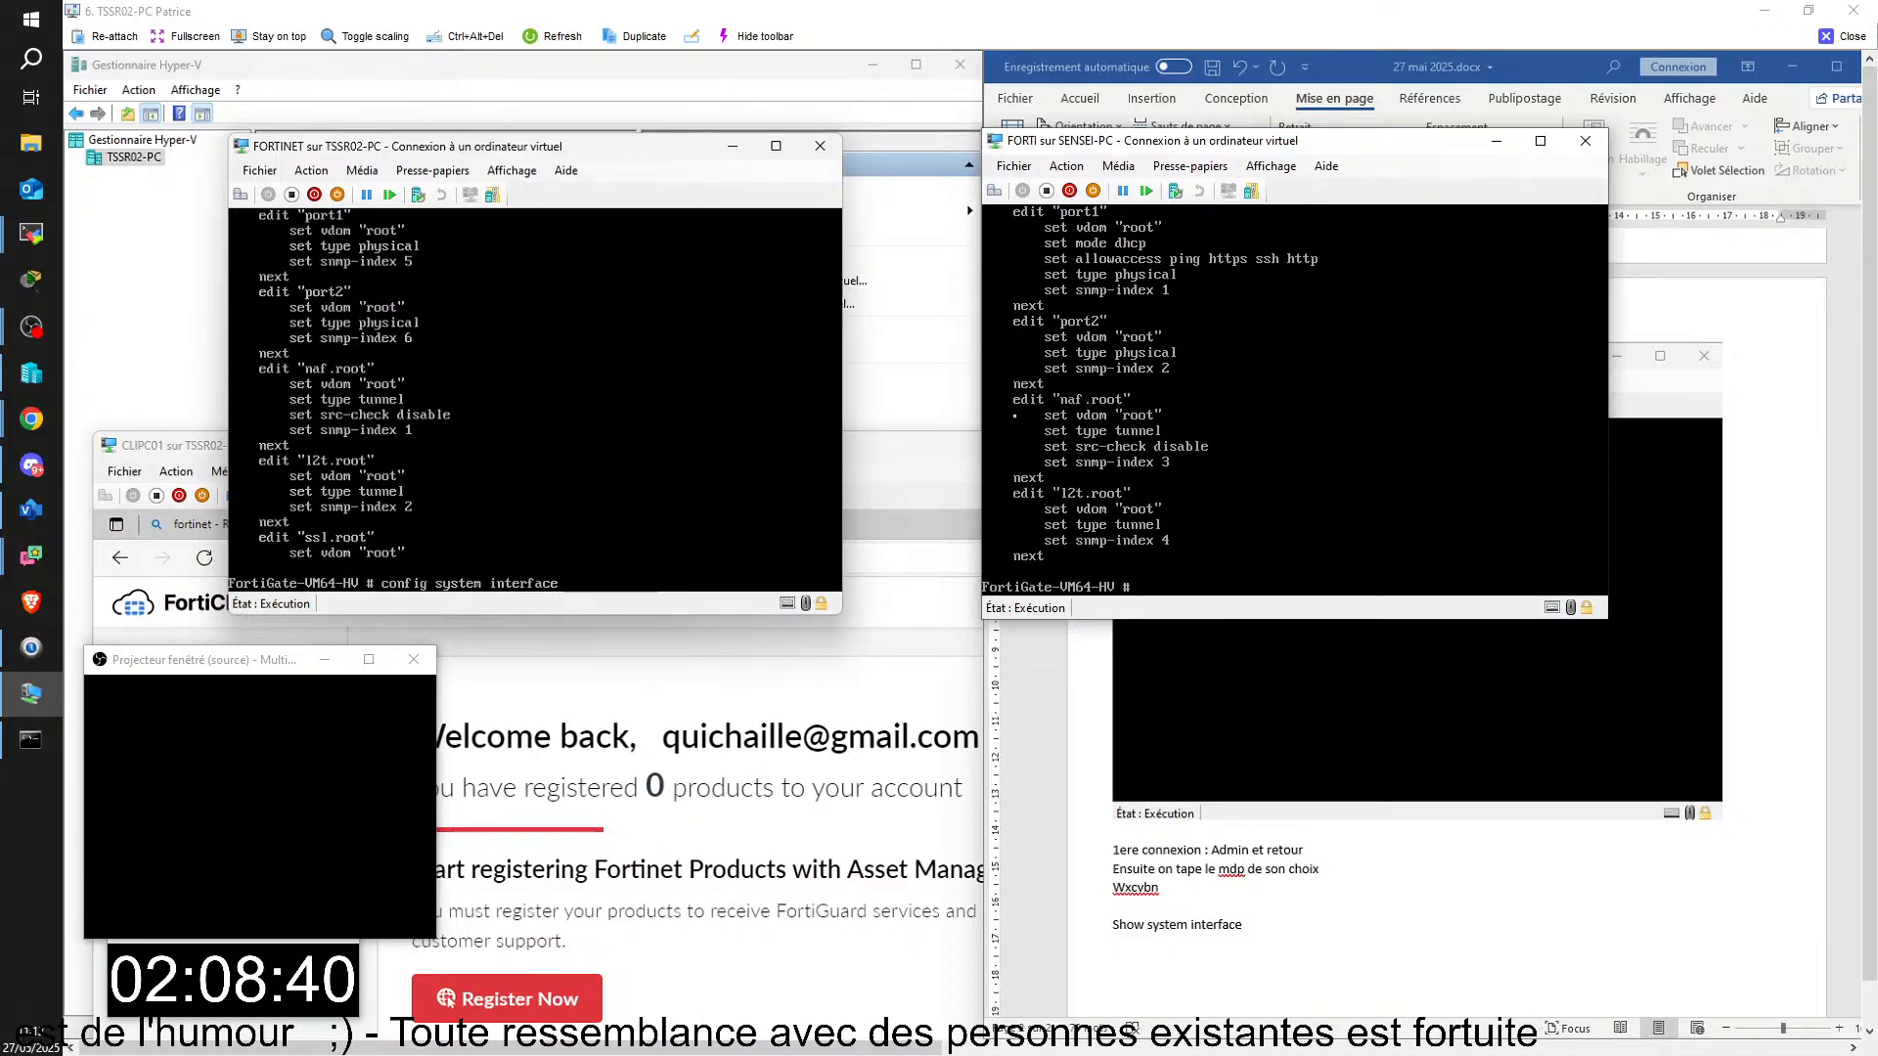
{"action": "key", "text": "BackSpace"}
{"action": "key", "text": "BackSpace"}
{"action": "key", "text": "BackSpace"}
{"action": "key", "text": "BackSpace"}
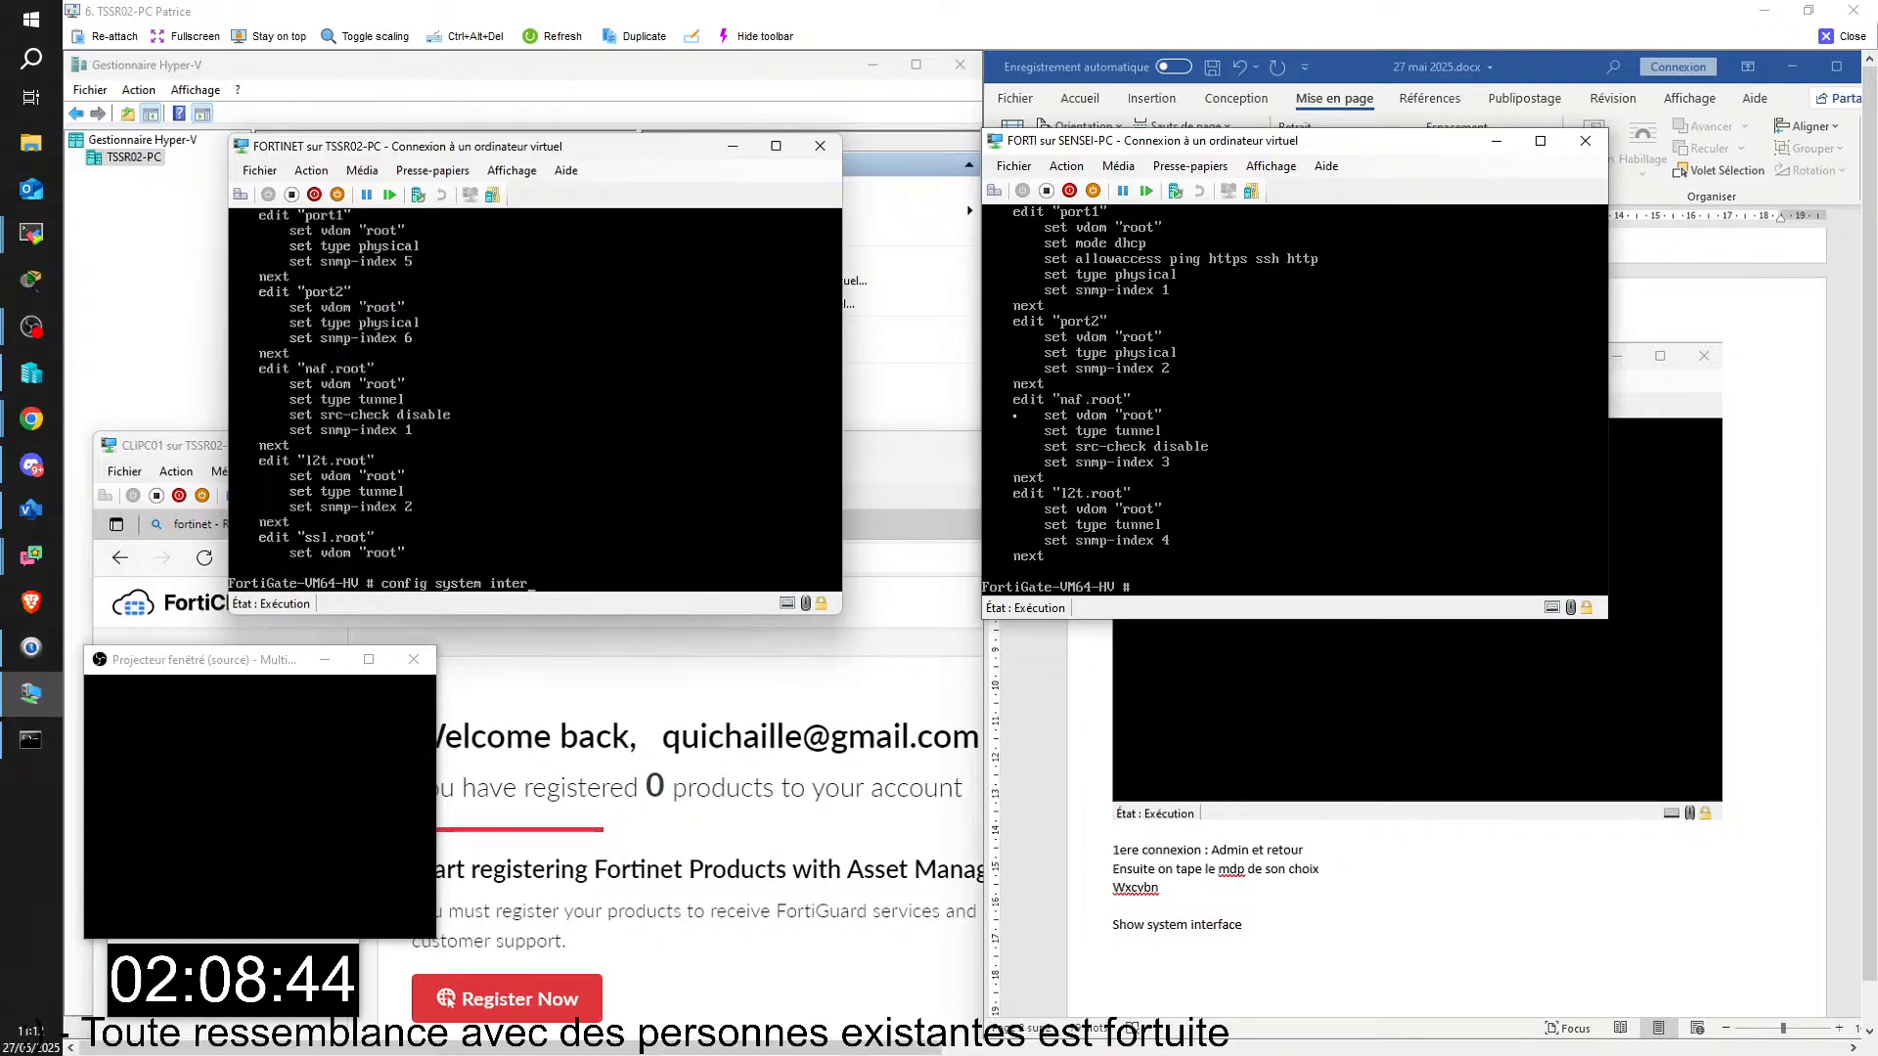
{"action": "type", "text": "face"}
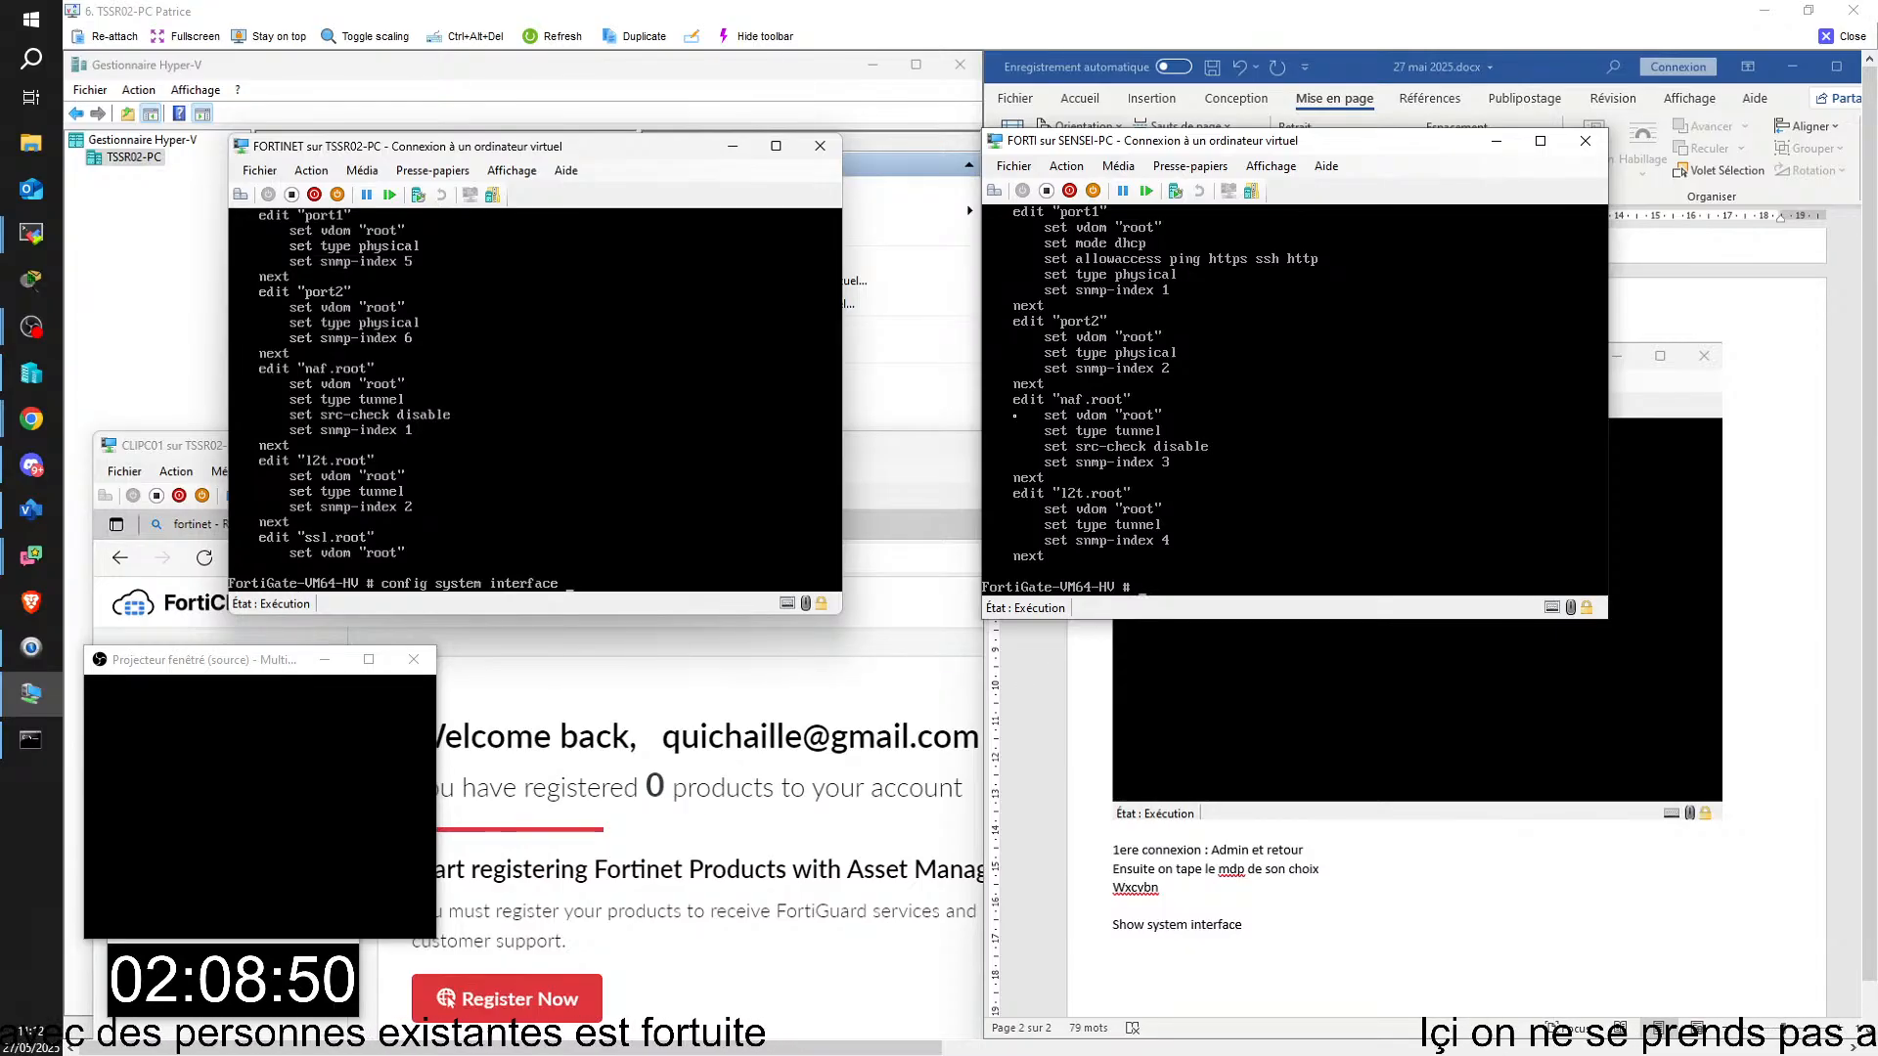
{"action": "key", "text": "Return"}
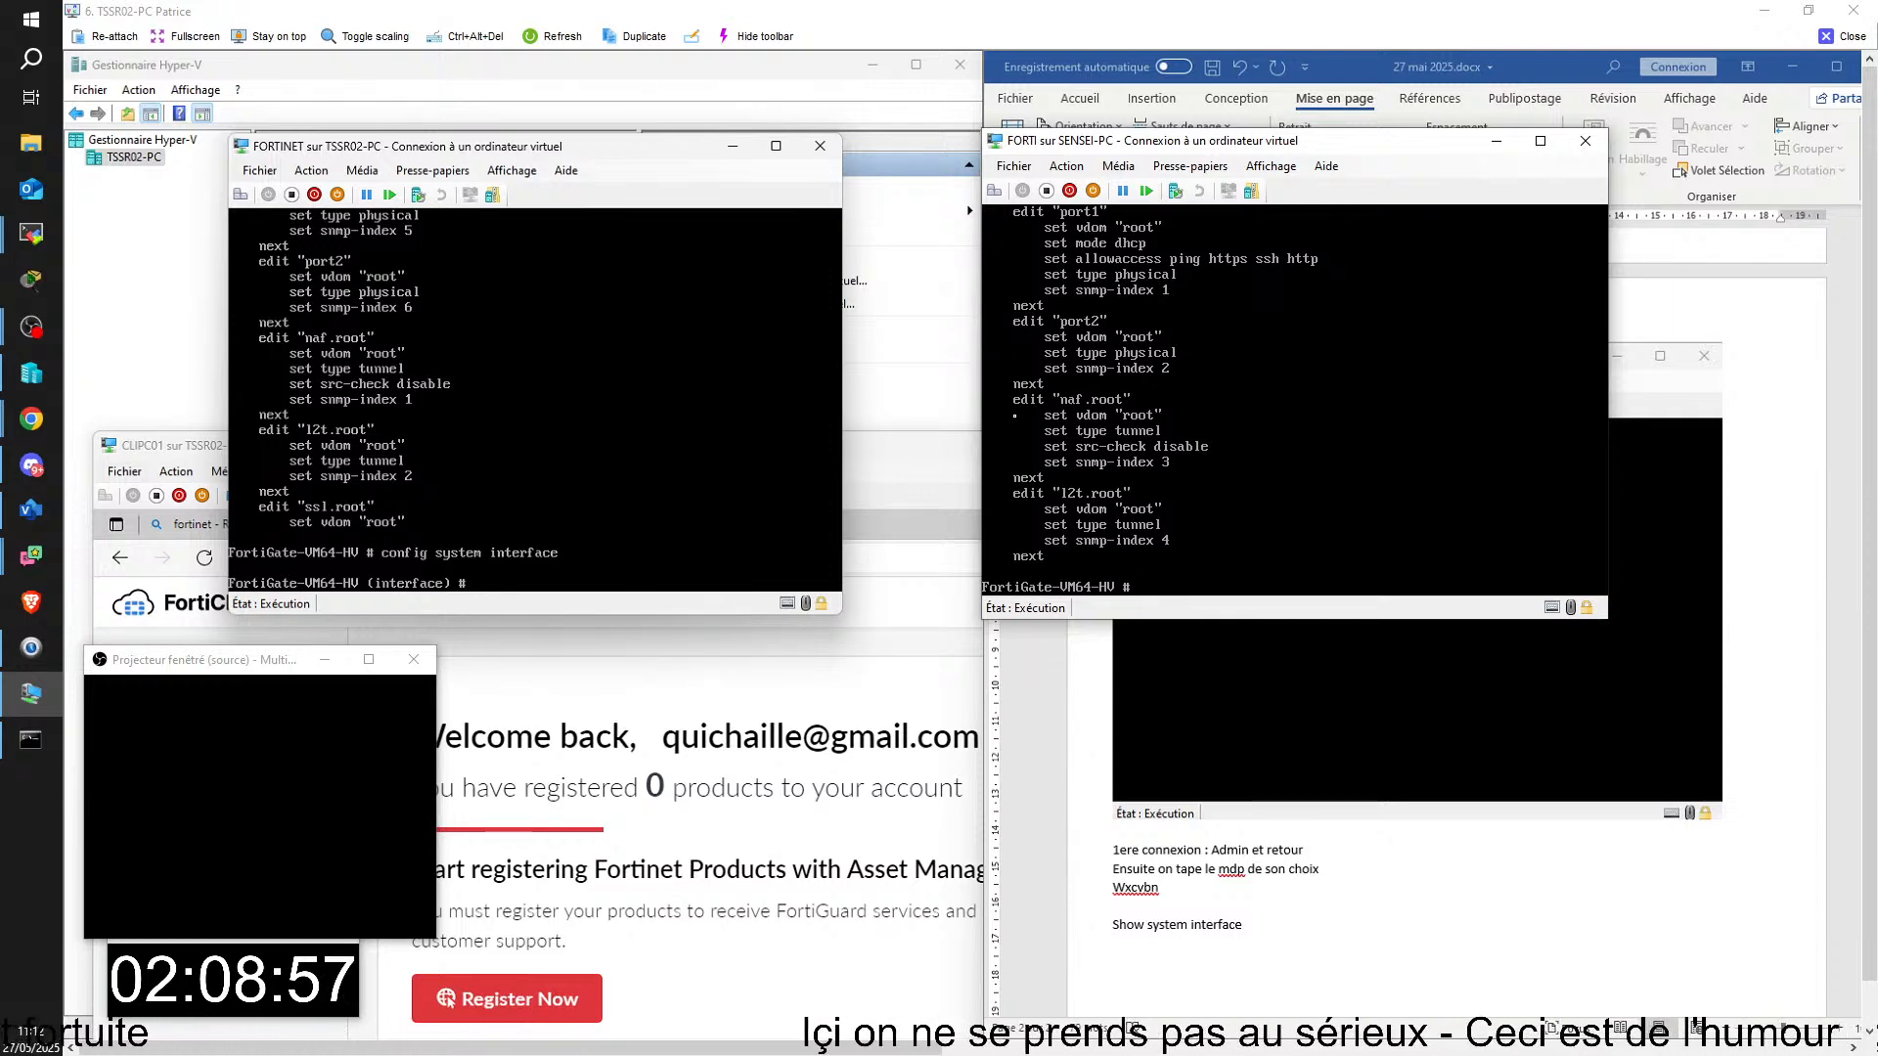
Step: Open port1 for editing in the FORTINET console with "edit port1"
{"action": "type", "text": "edit"}
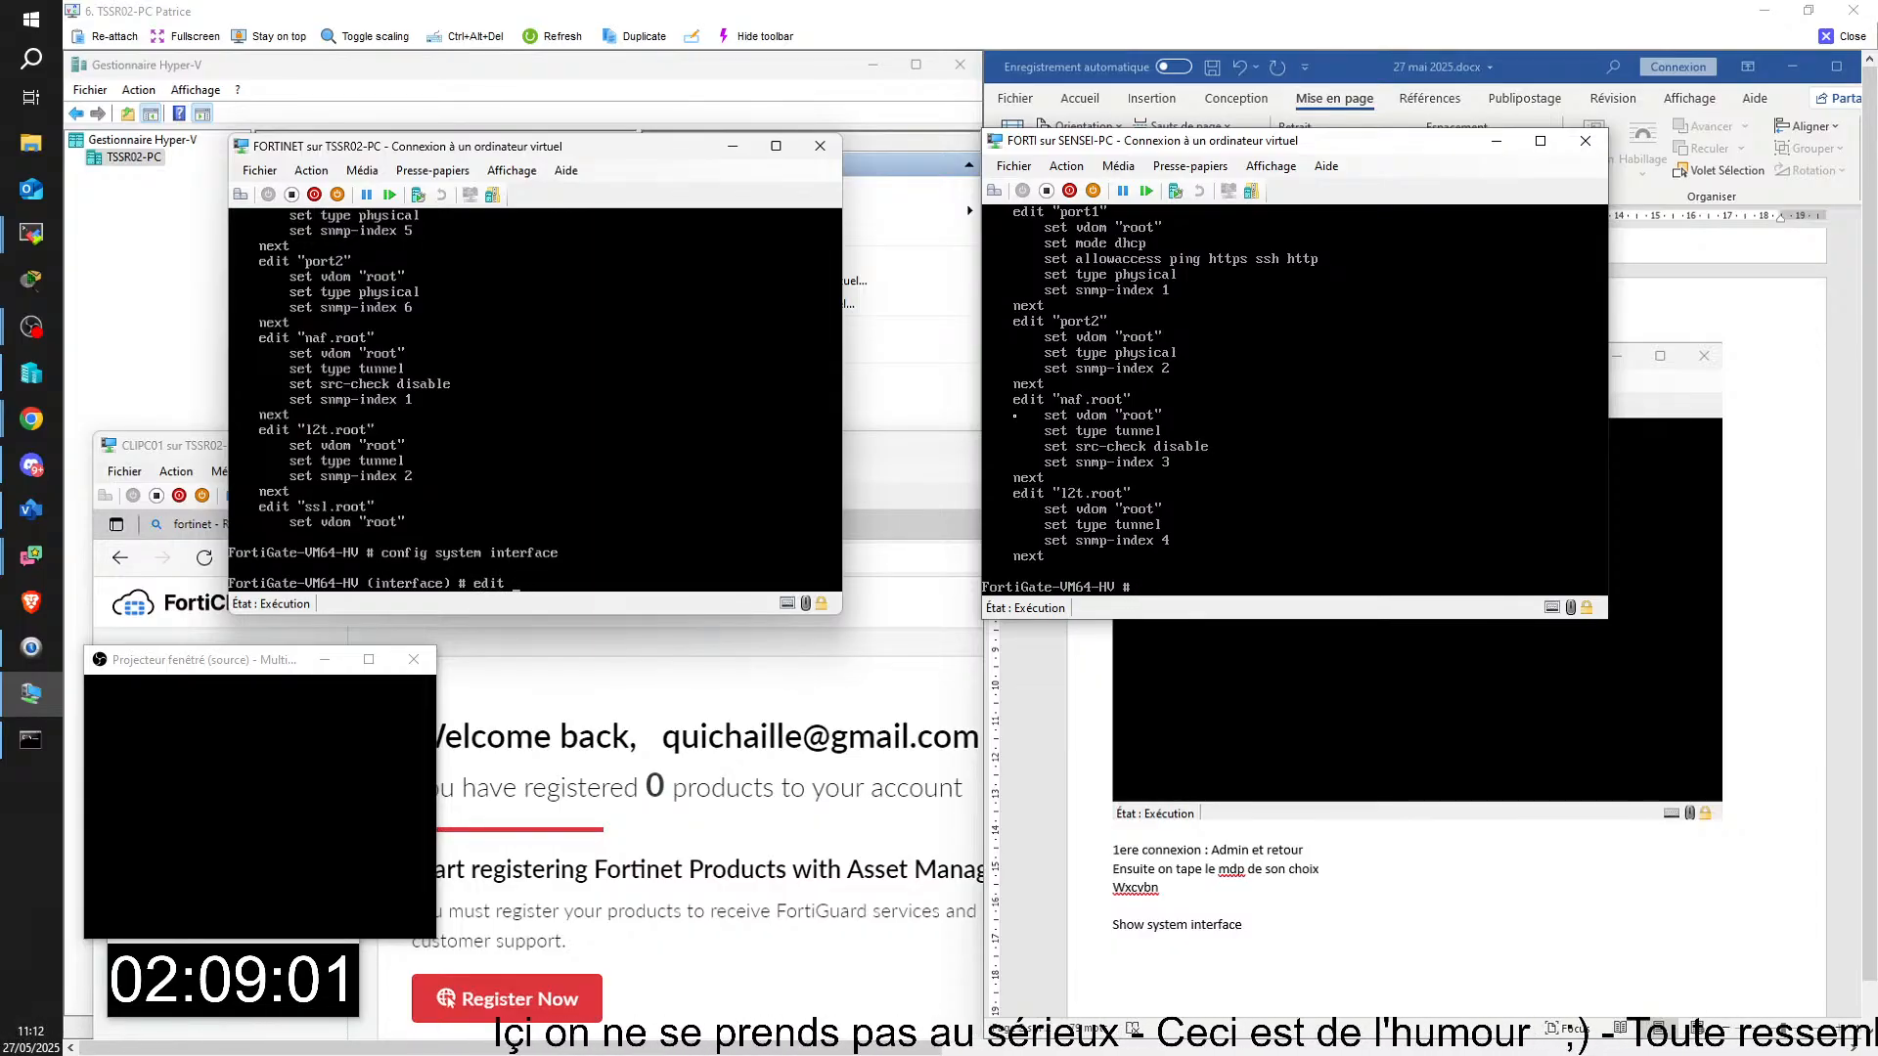
{"action": "type", "text": " port"}
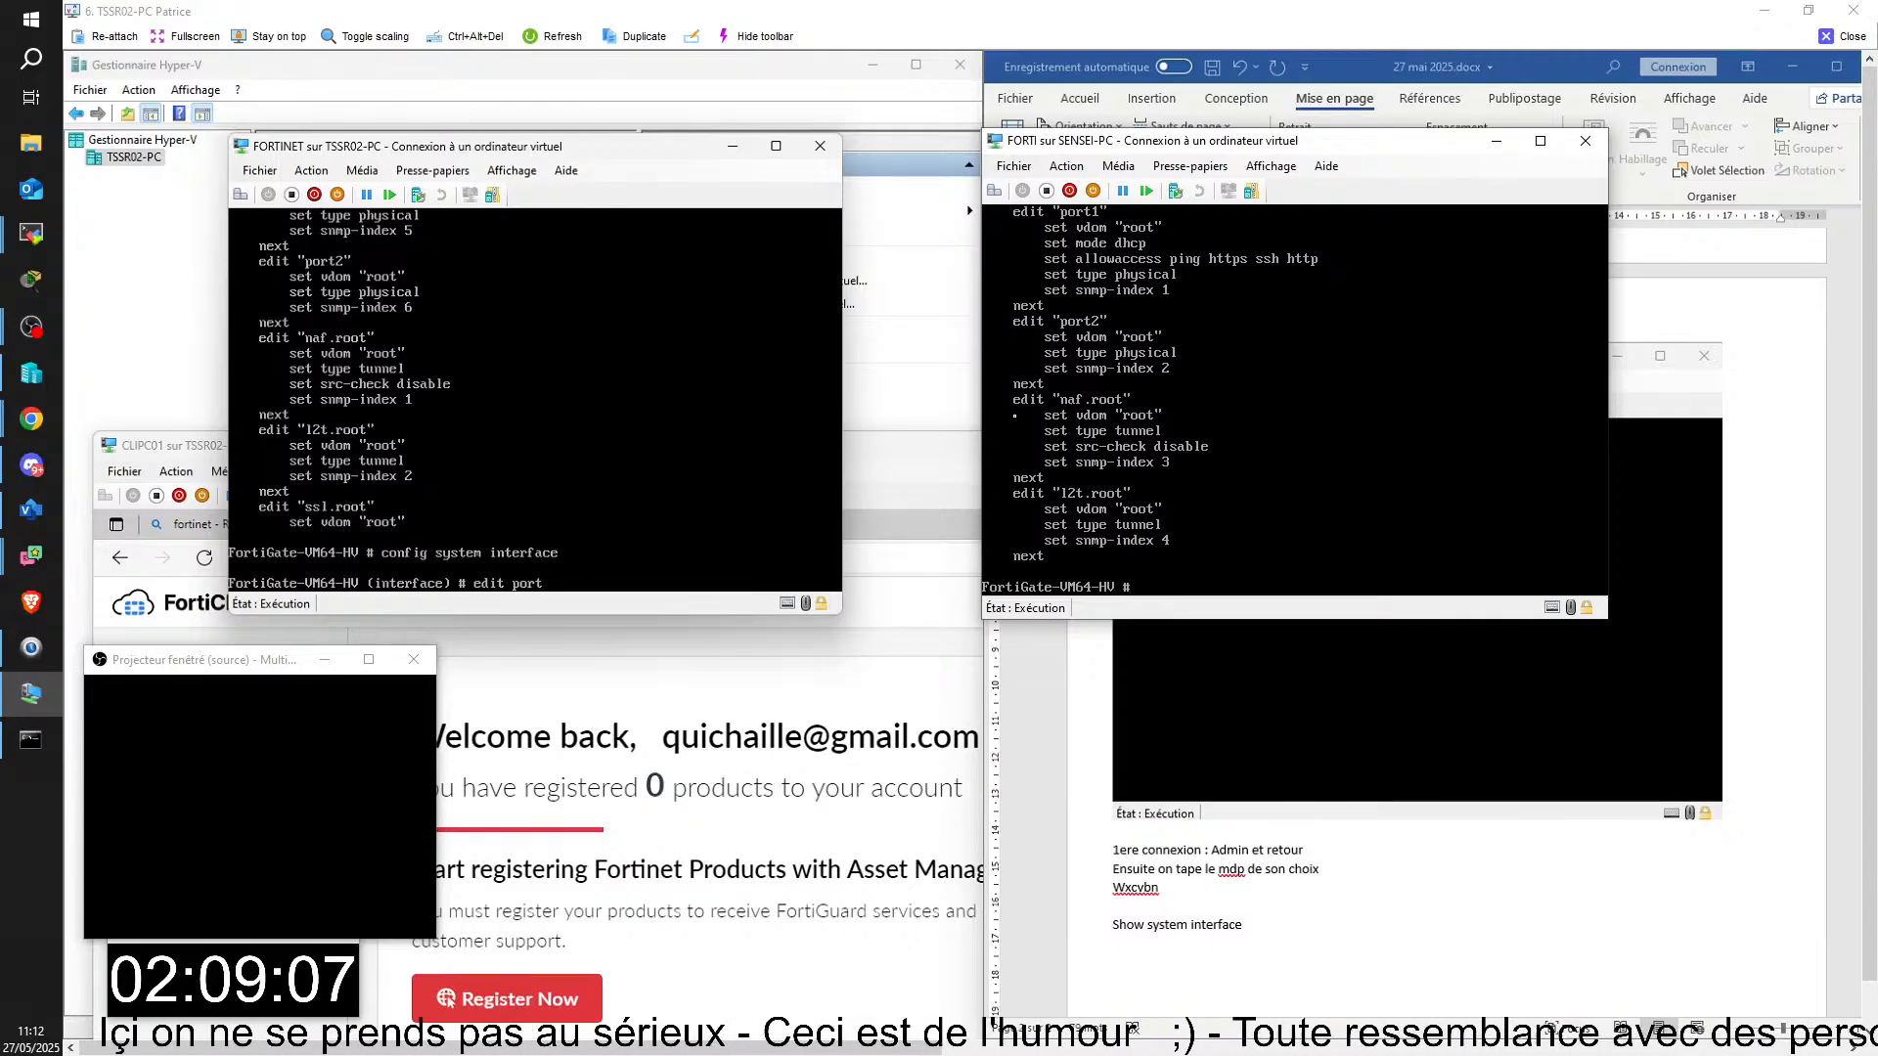
{"action": "type", "text": "1"}
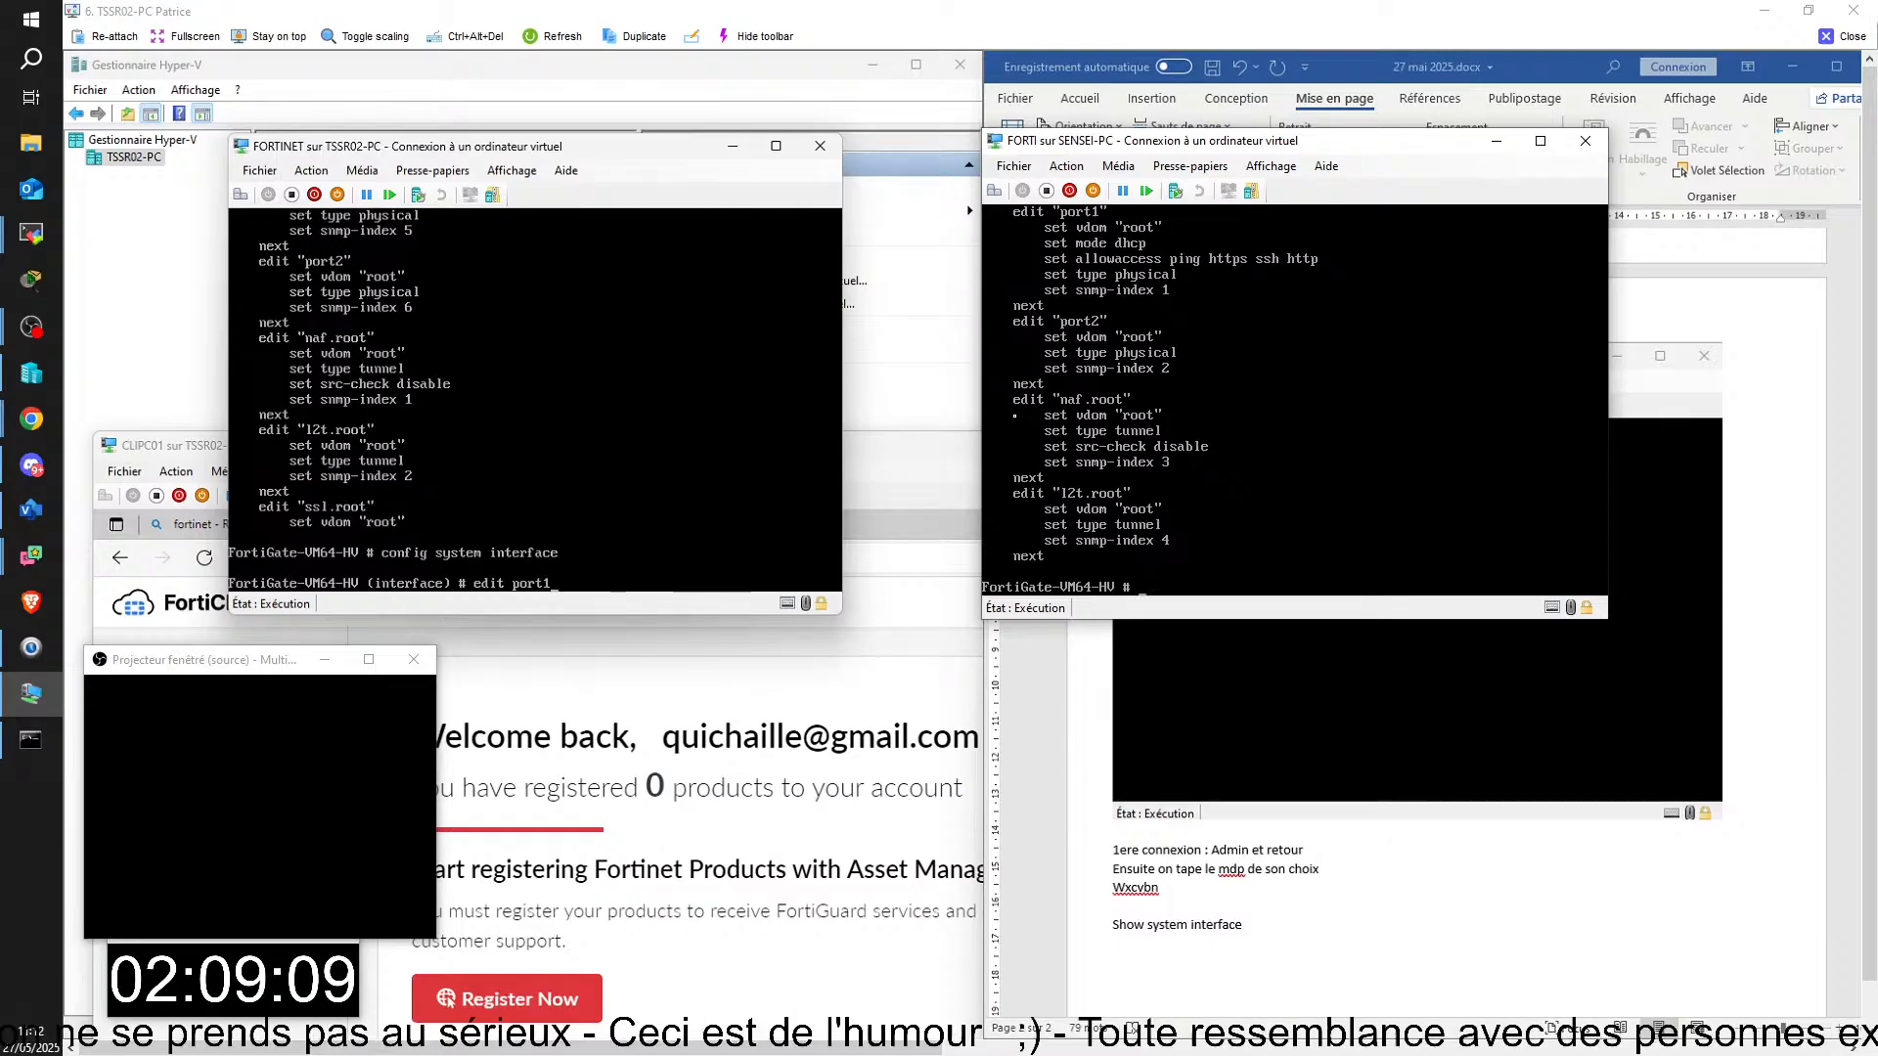
{"action": "key", "text": "Return"}
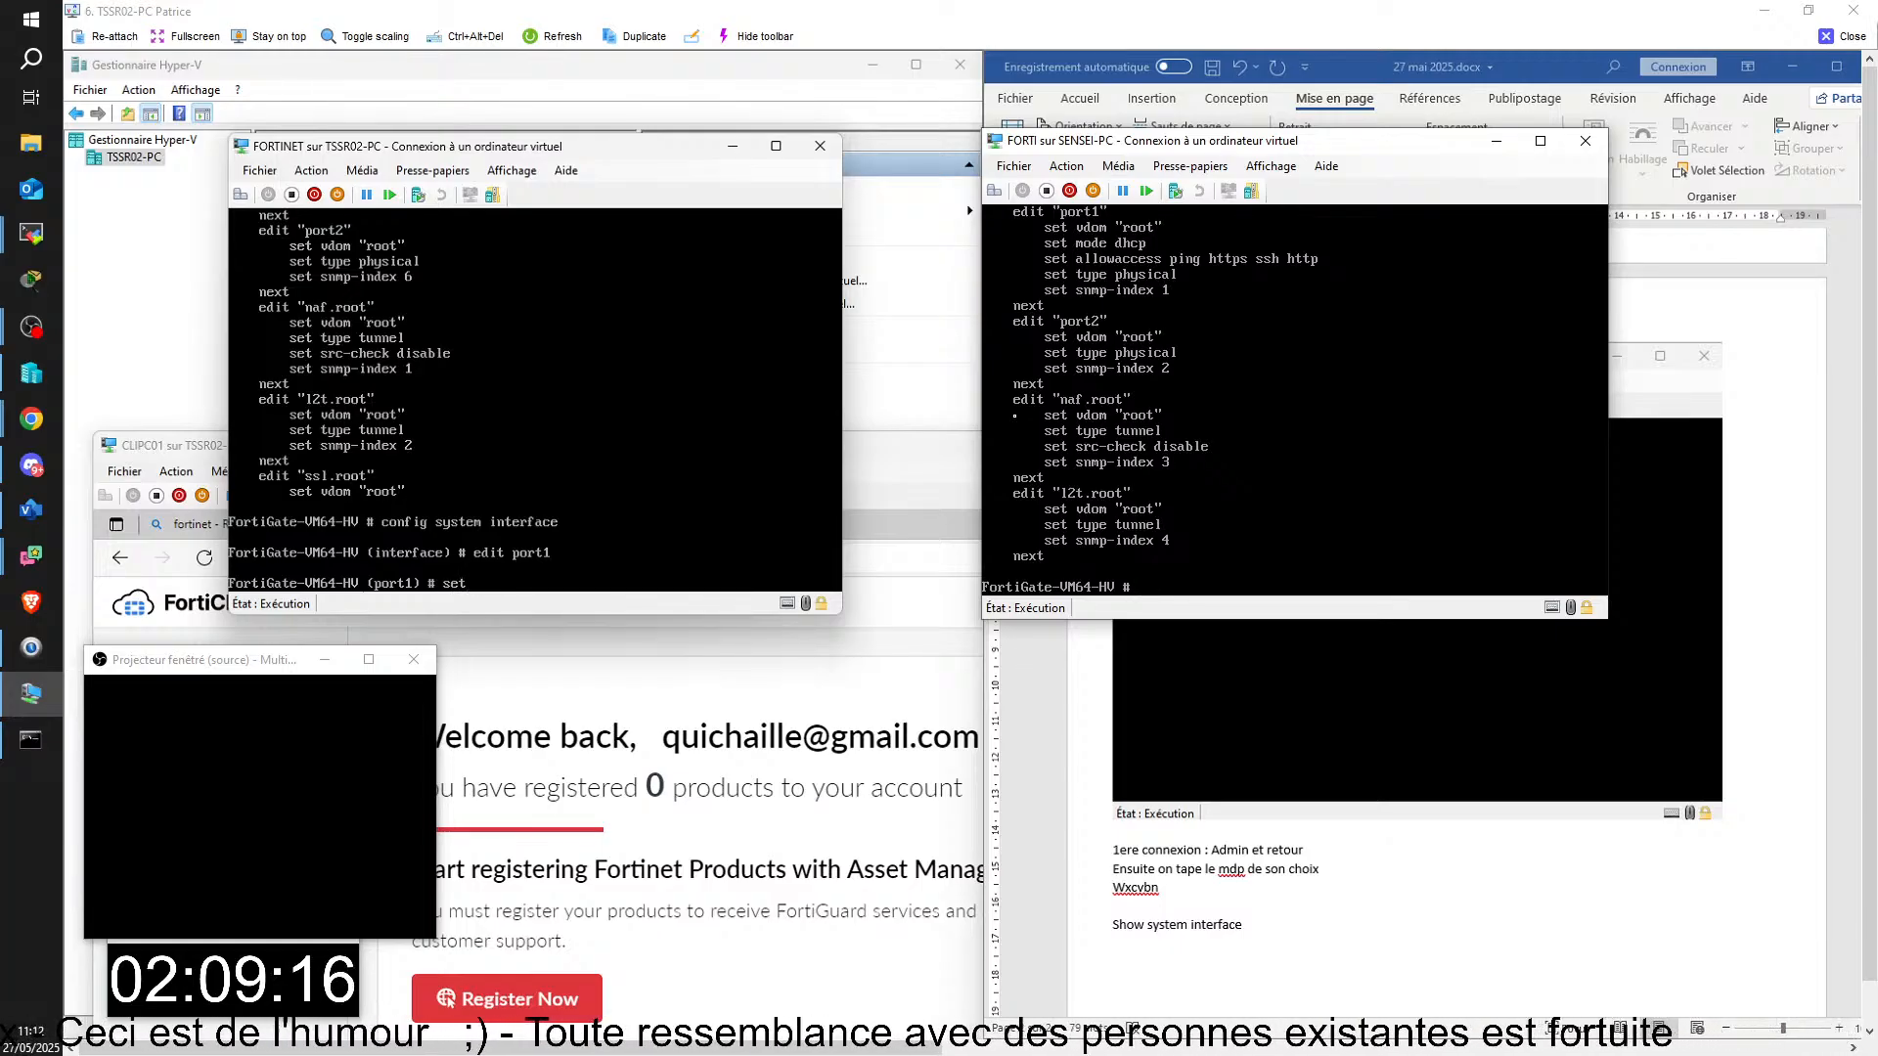
Step: Try to assign port1 the address with "set ip 172.25.2.254", giving no subnet mask
{"action": "type", "text": "set ip"}
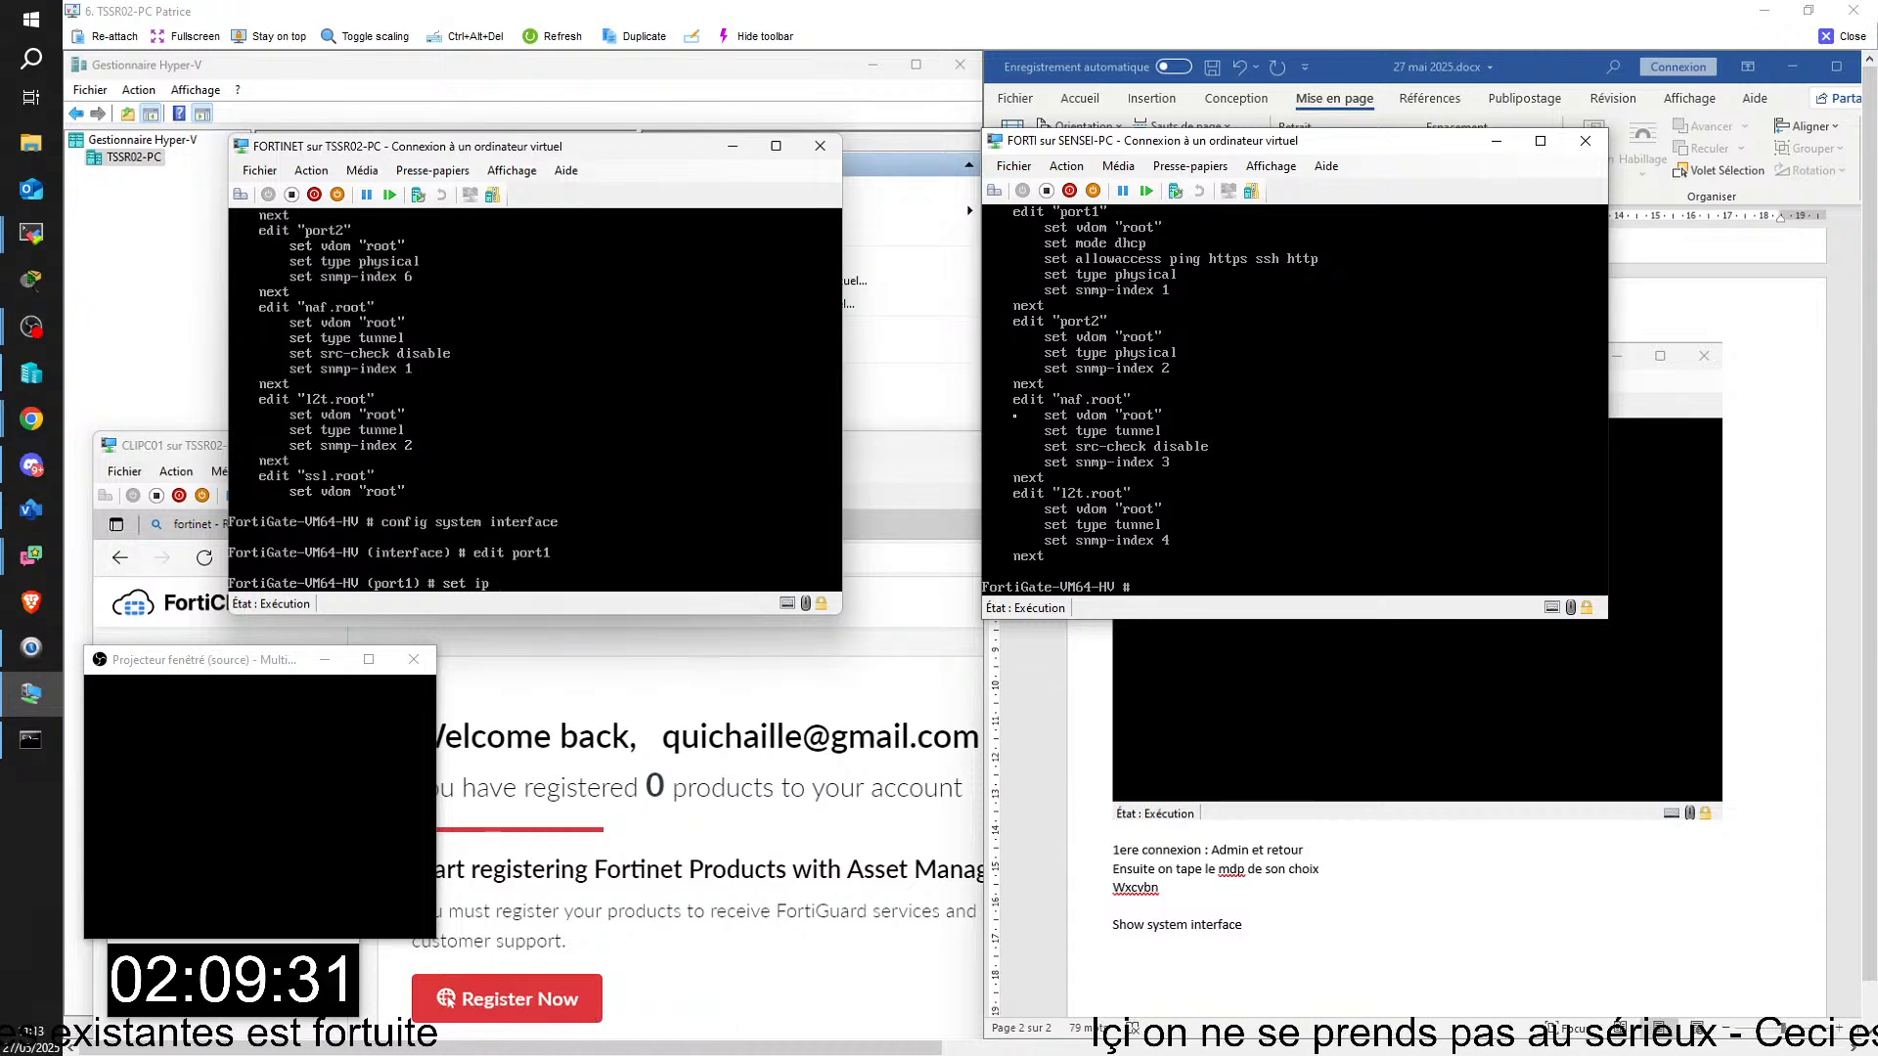
{"action": "type", "text": "!&@"}
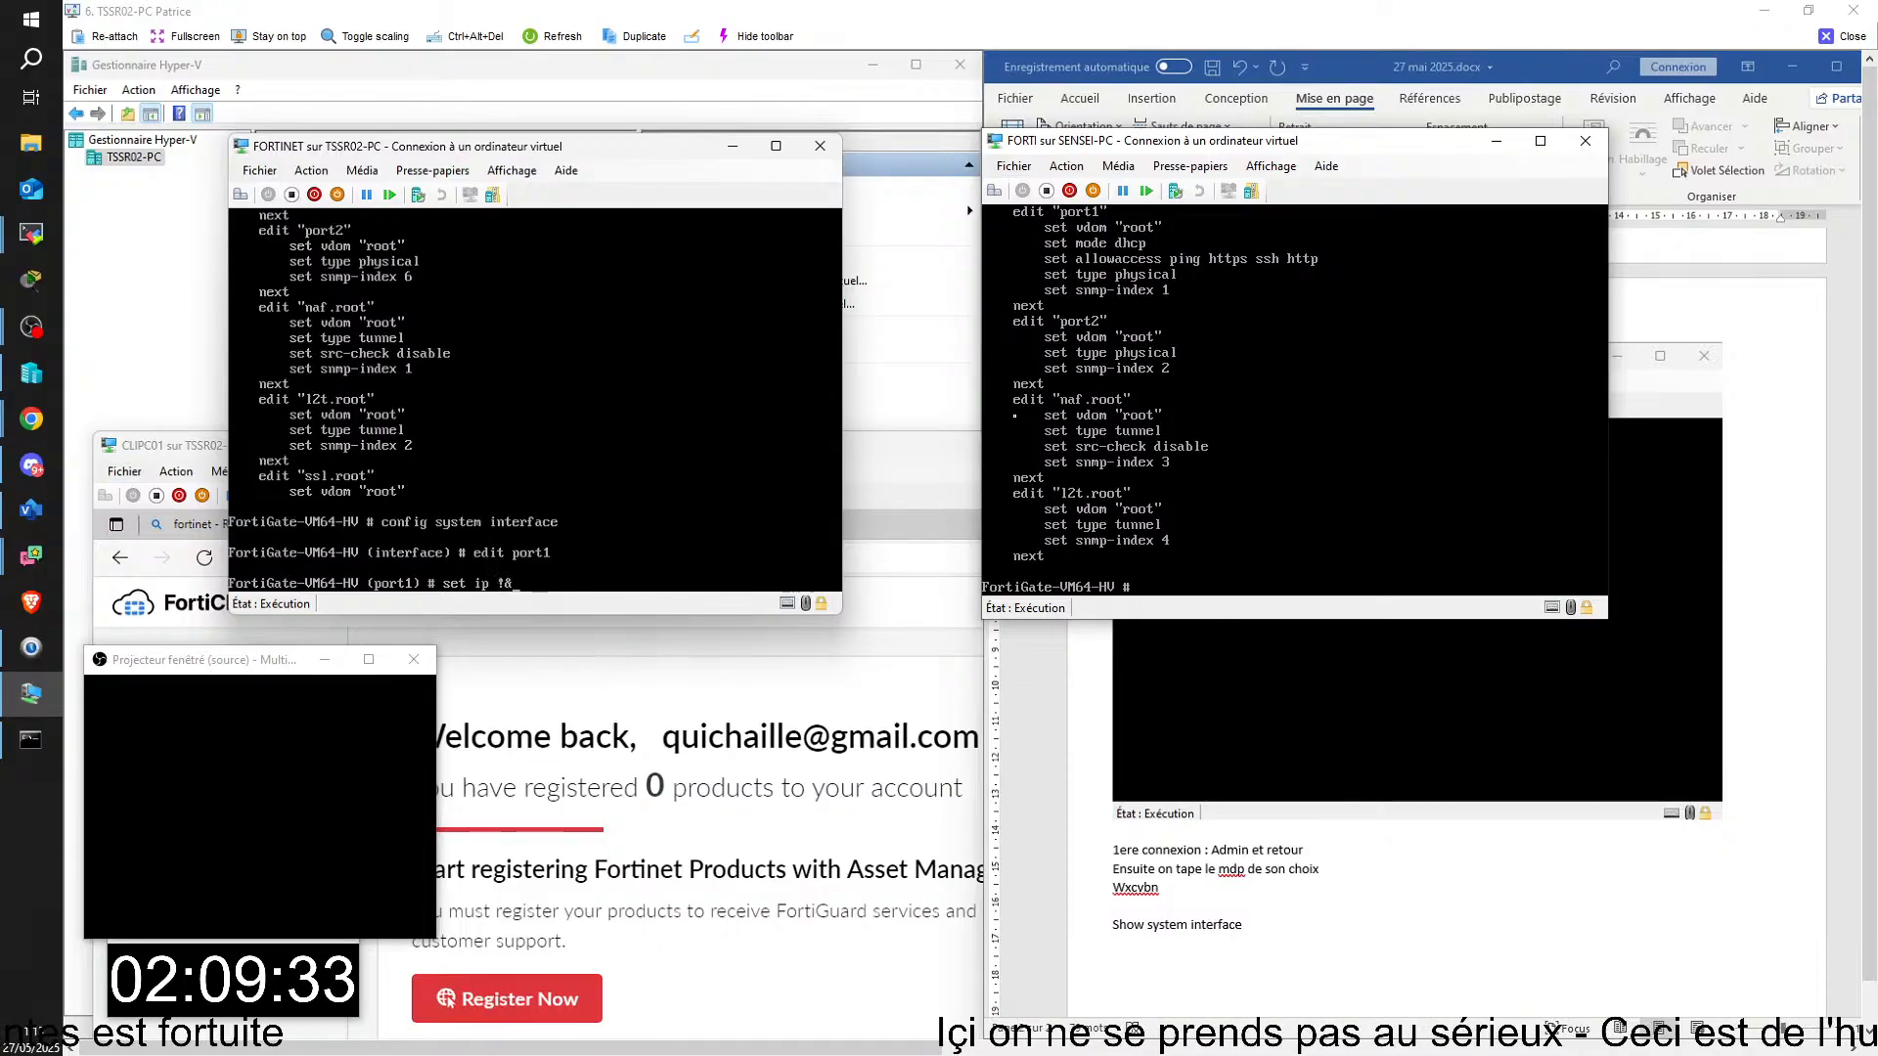
{"action": "key", "text": "BackSpace"}
{"action": "key", "text": "BackSpace"}
{"action": "key", "text": "BackSpace"}
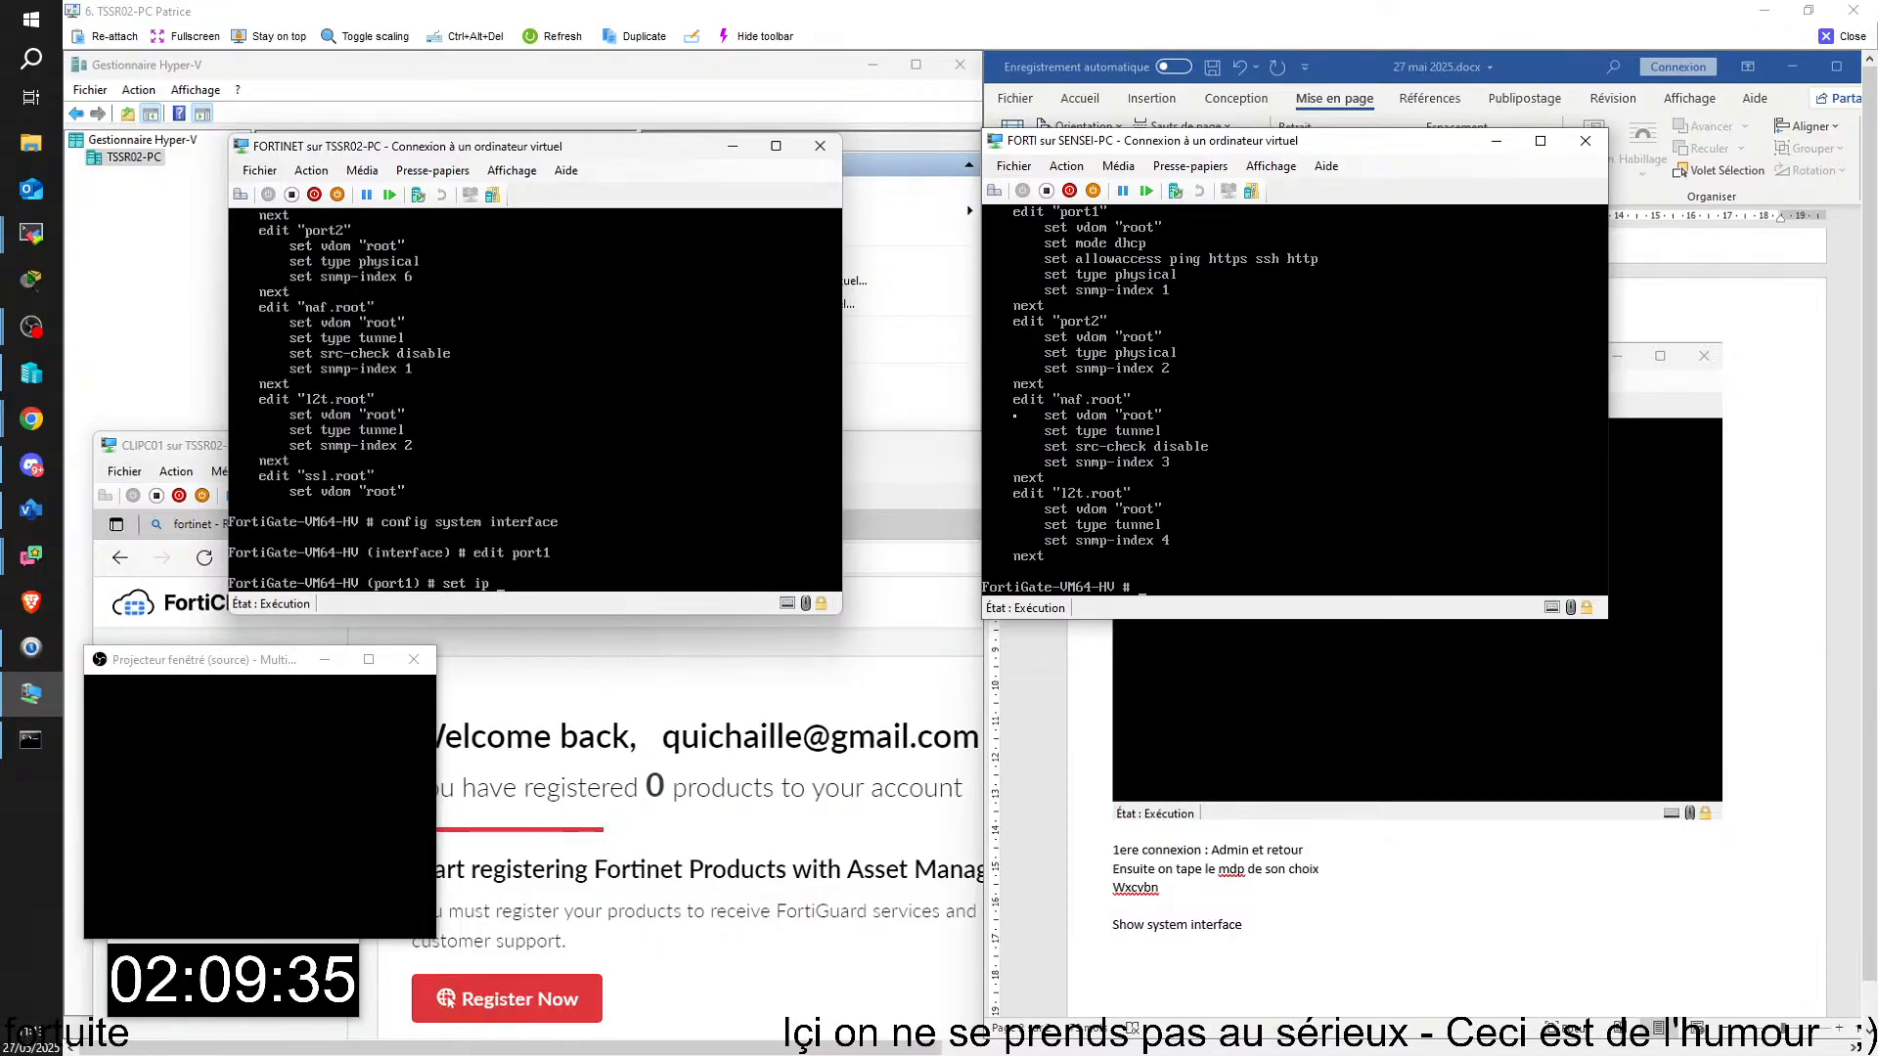
{"action": "type", "text": "172."}
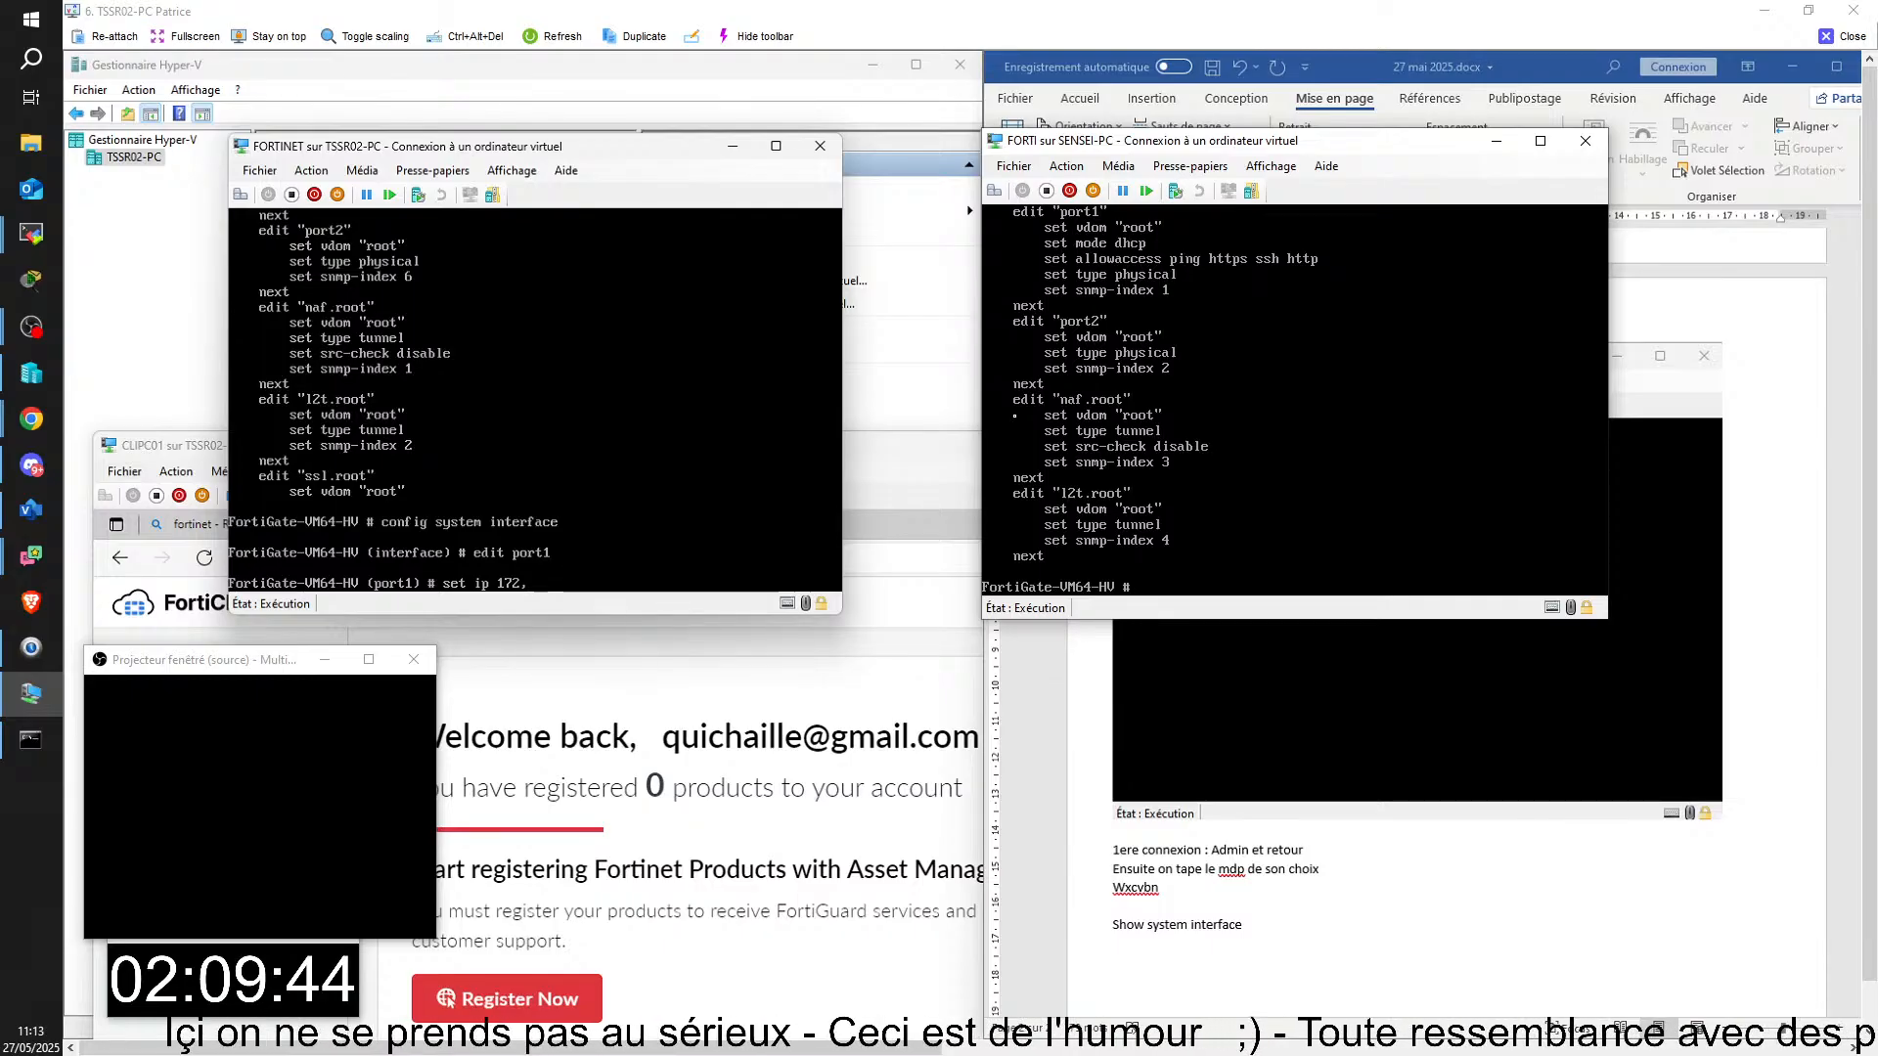
{"action": "type", "text": "<"}
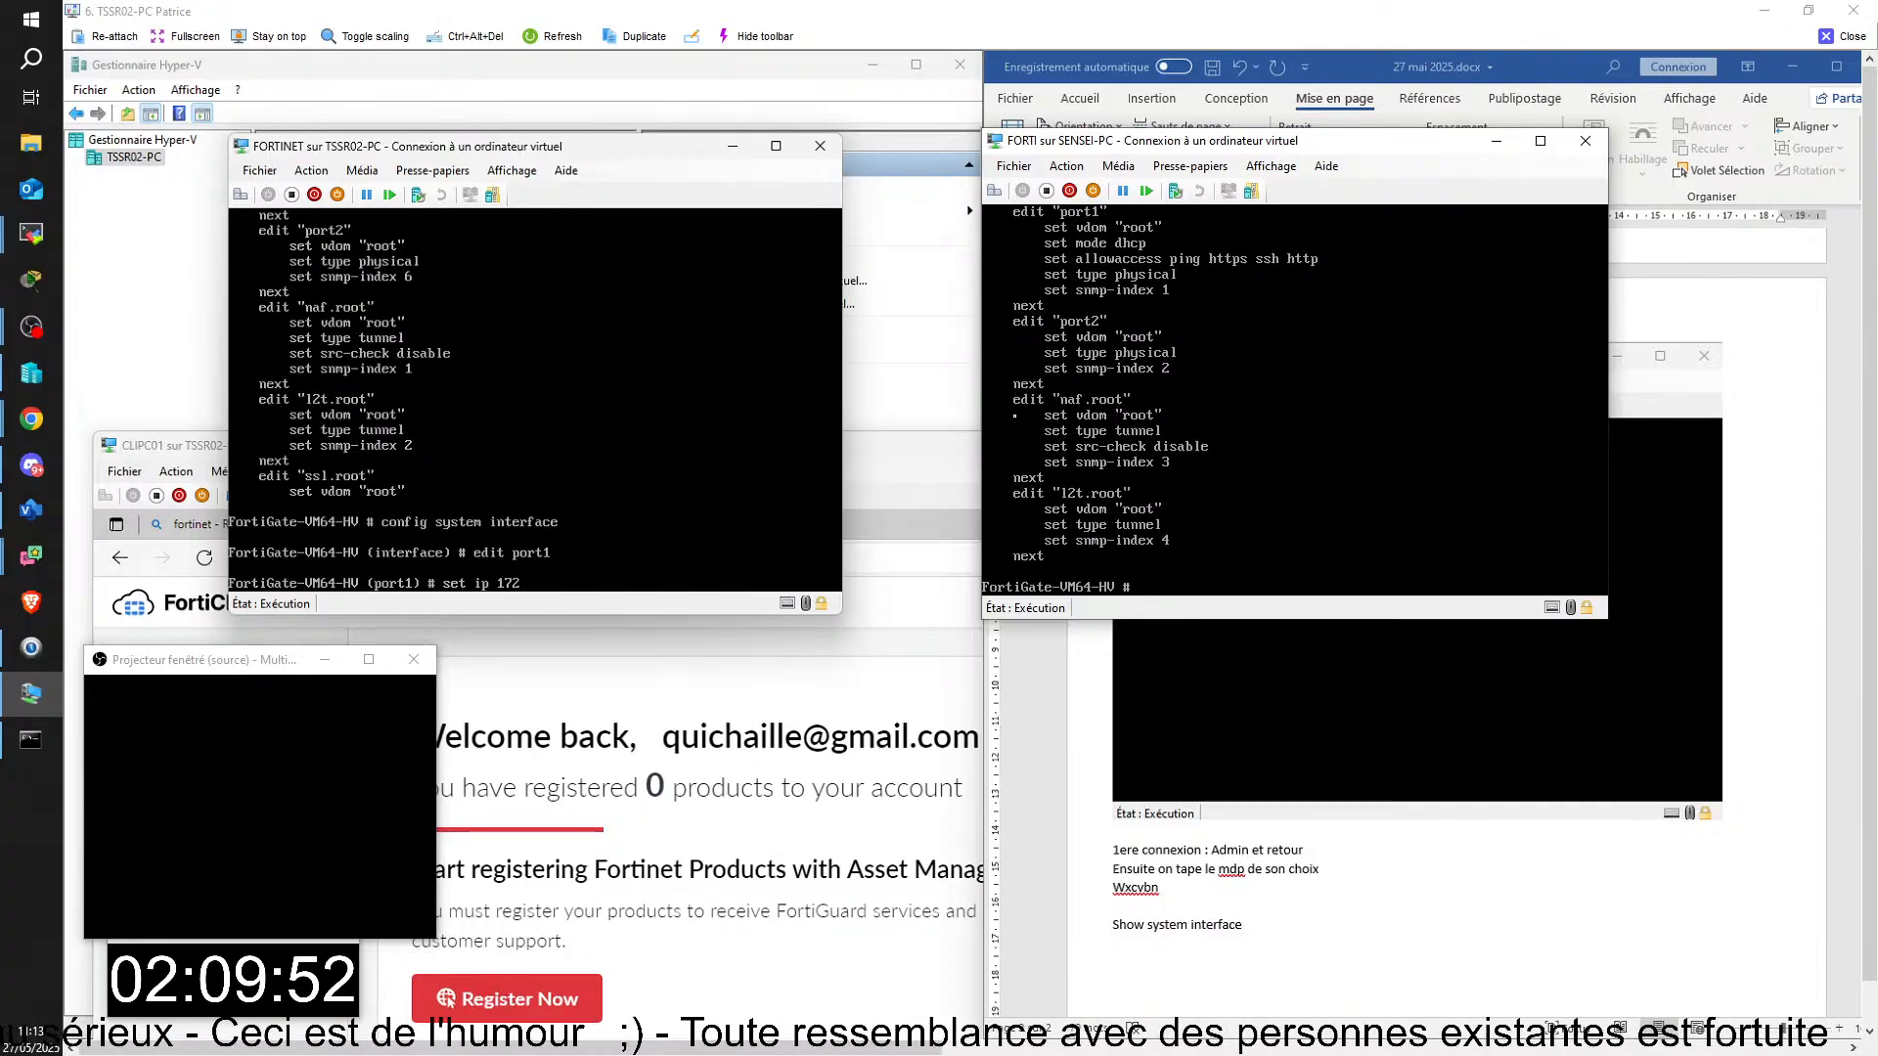
{"action": "type", "text": "."}
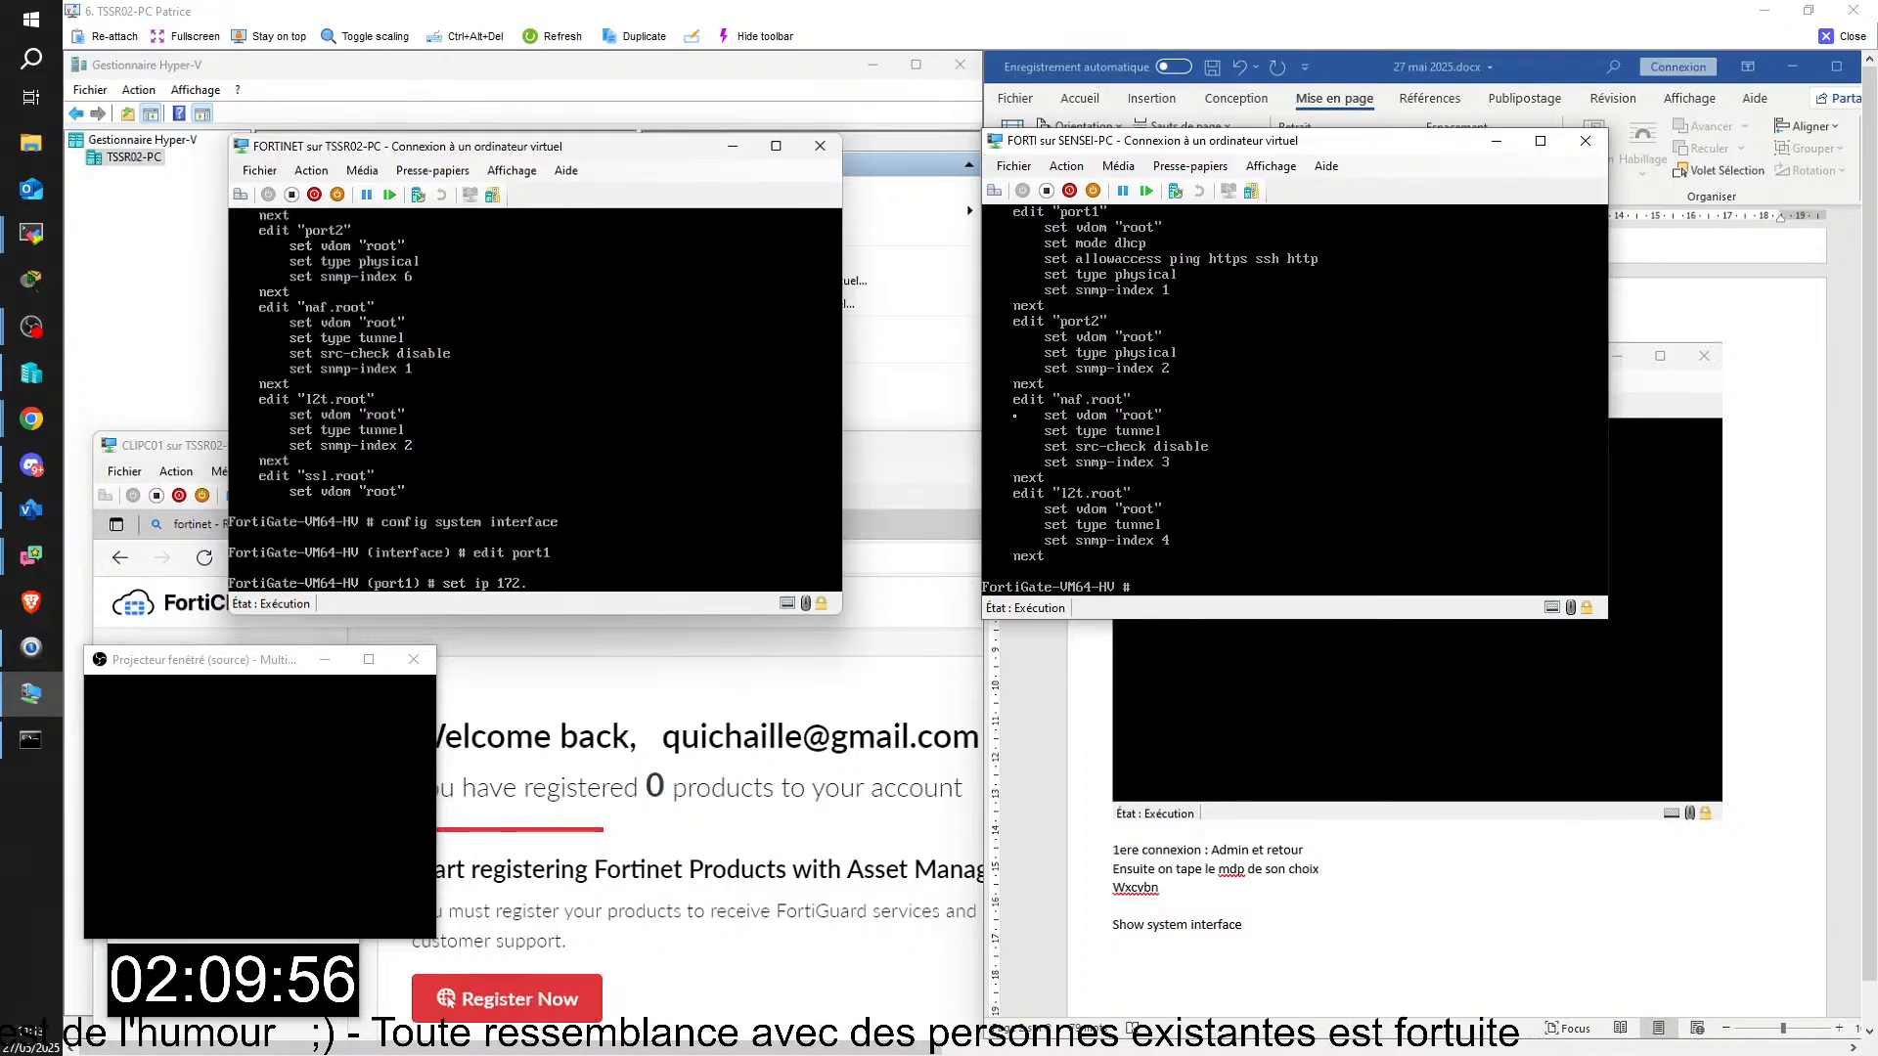
{"action": "type", "text": "25"}
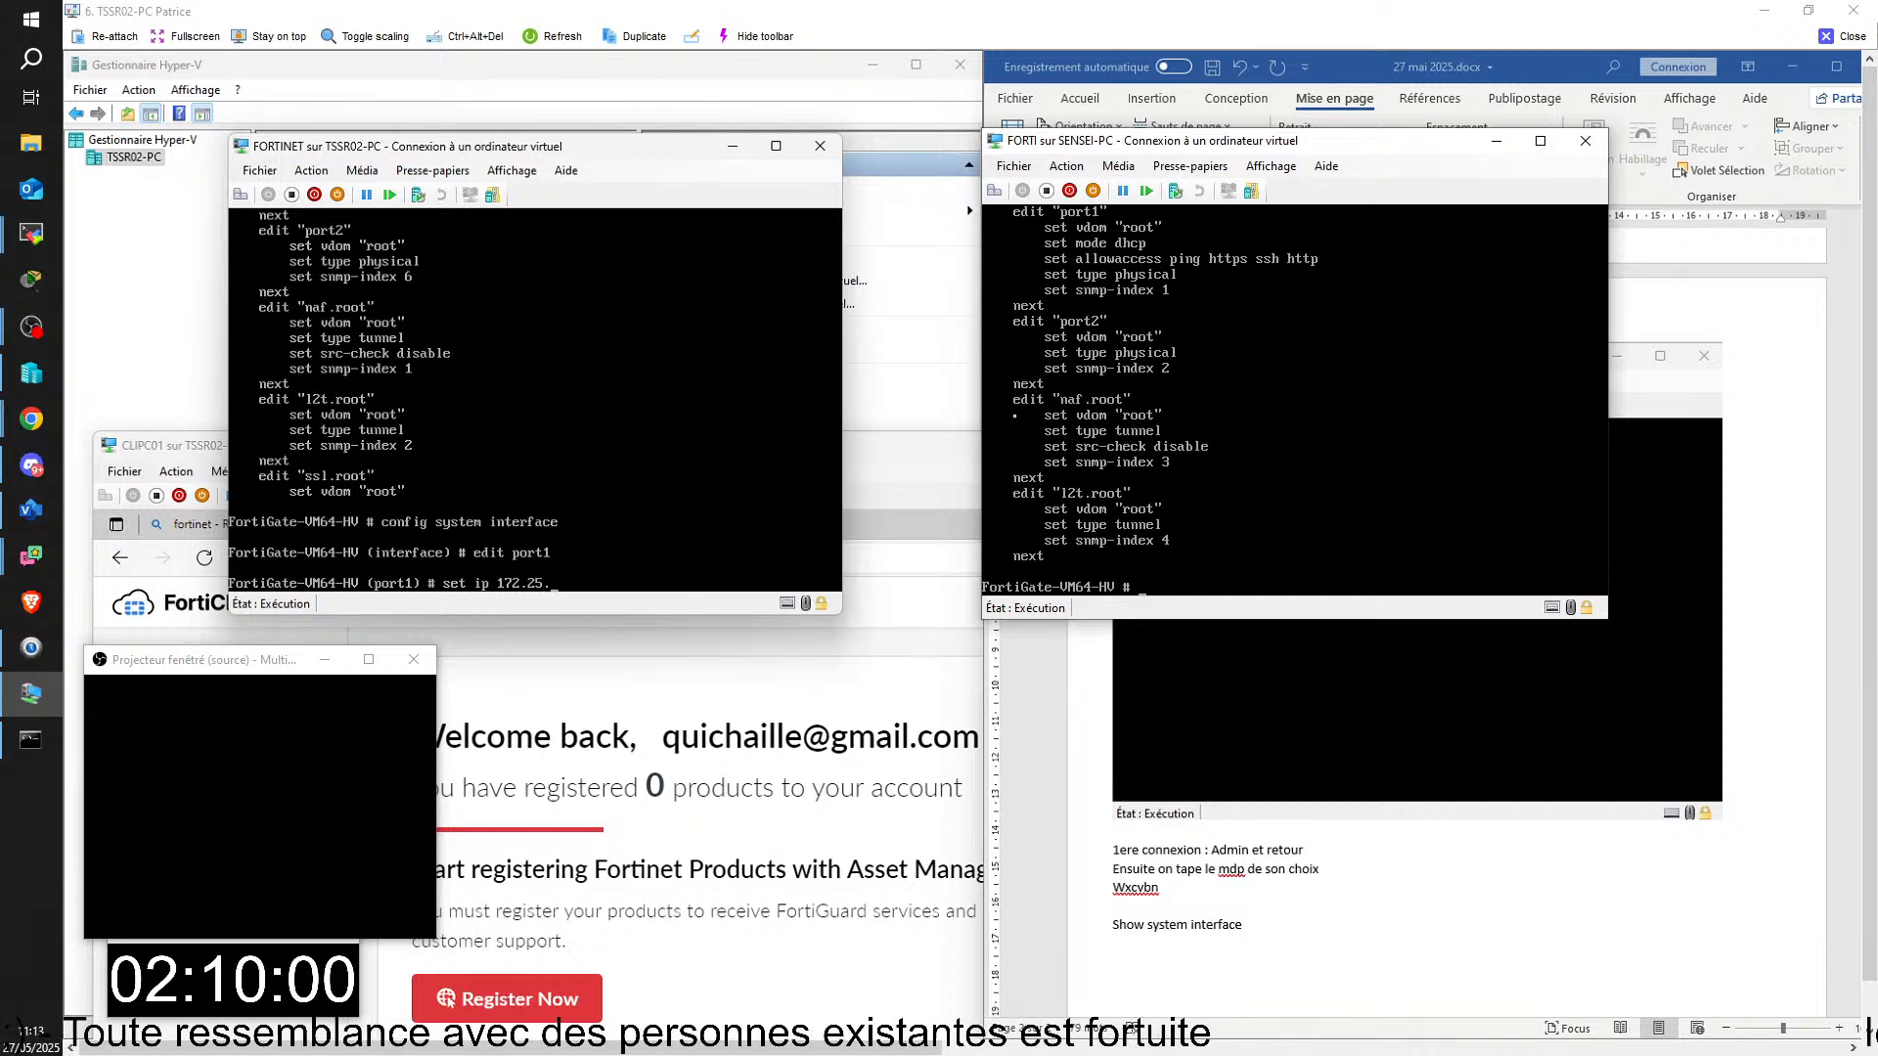
{"action": "type", "text": ".254"}
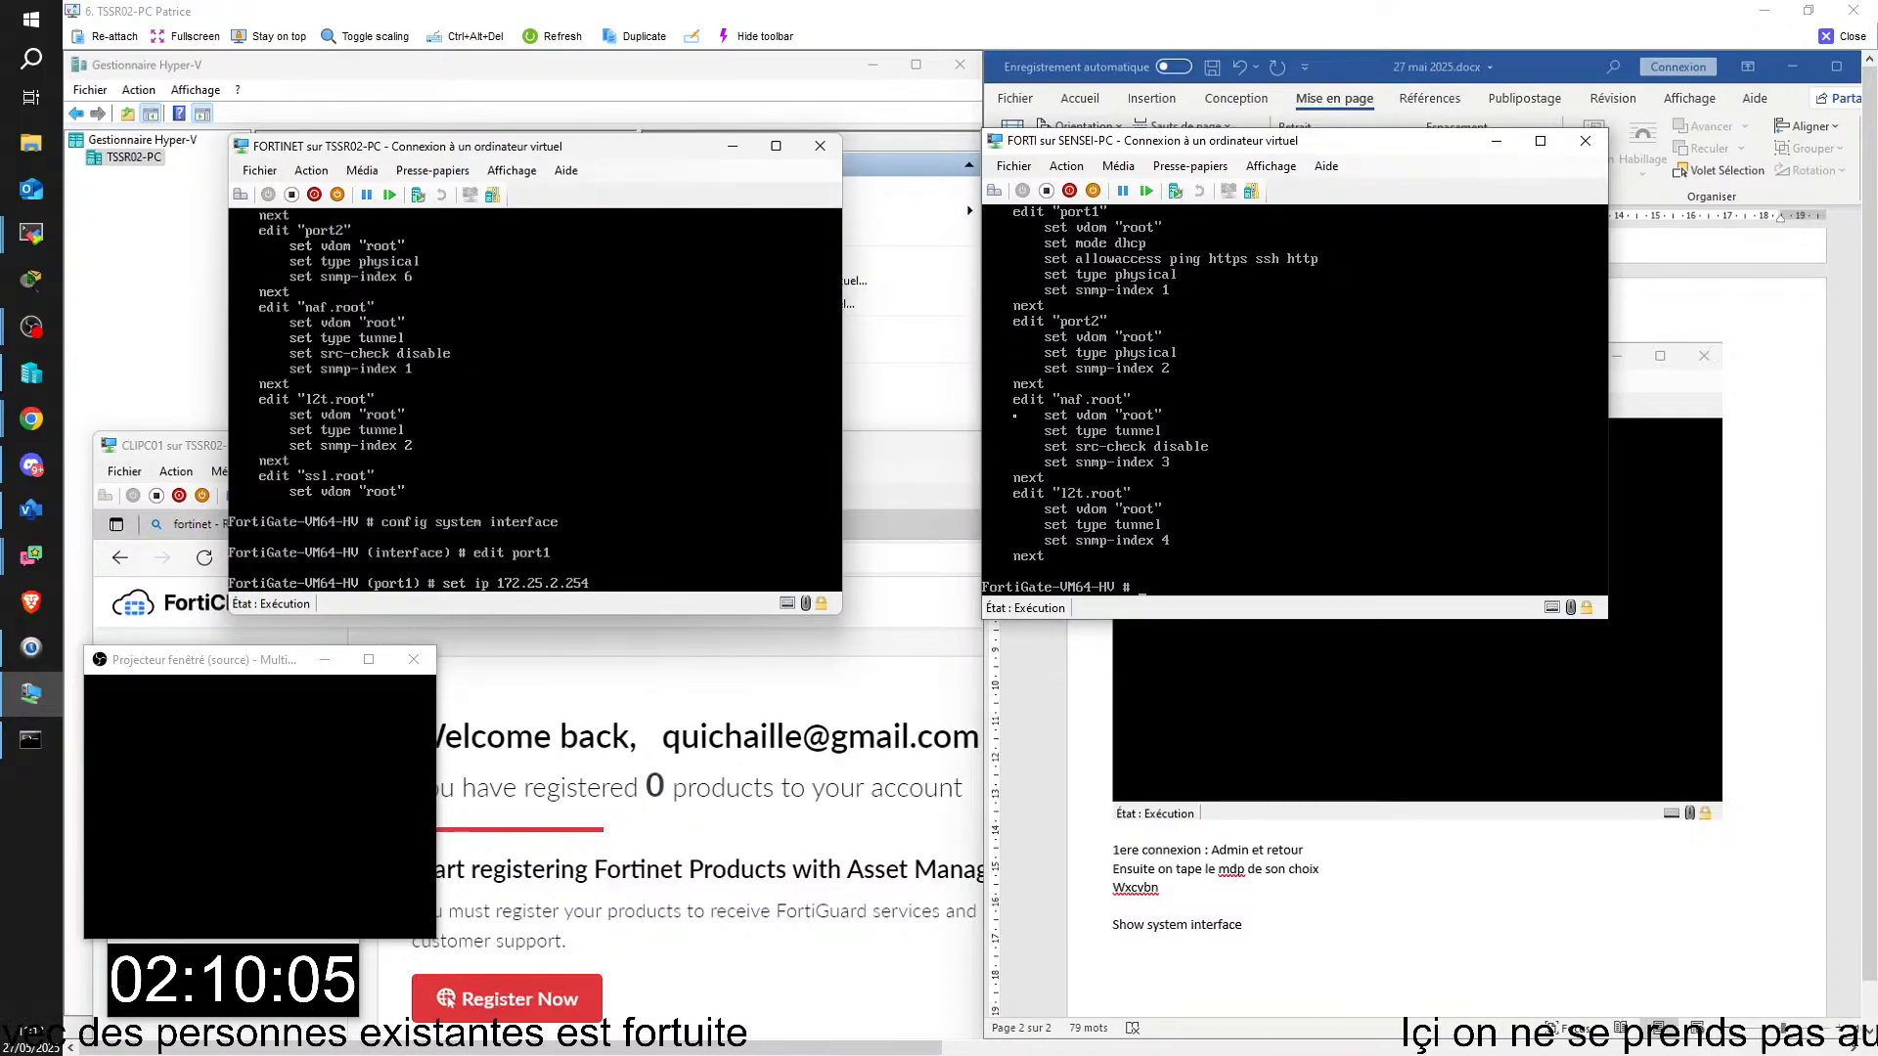
{"action": "key", "text": "Return"}
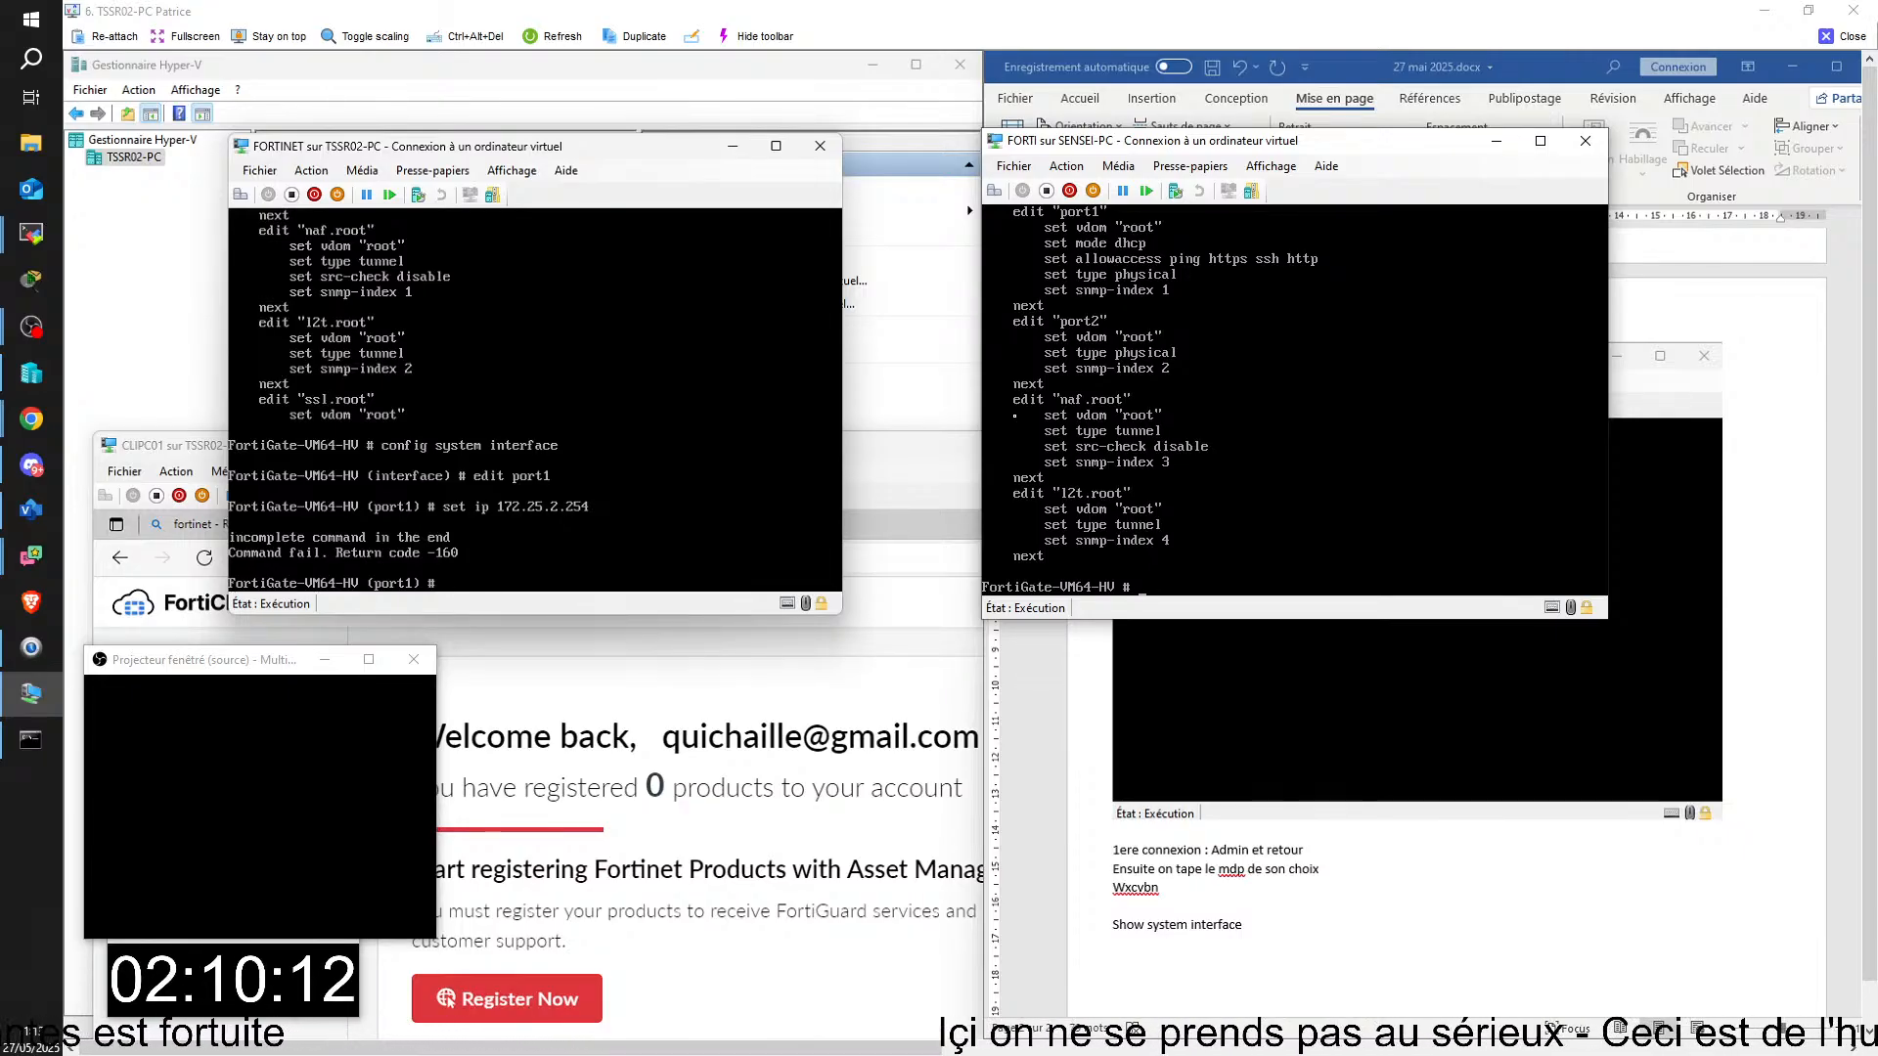
Step: Assign port1 the address and mask in the FORTINET console with "set ip 172.25.2.254 255.255.0.0"
{"action": "key", "text": "Up"}
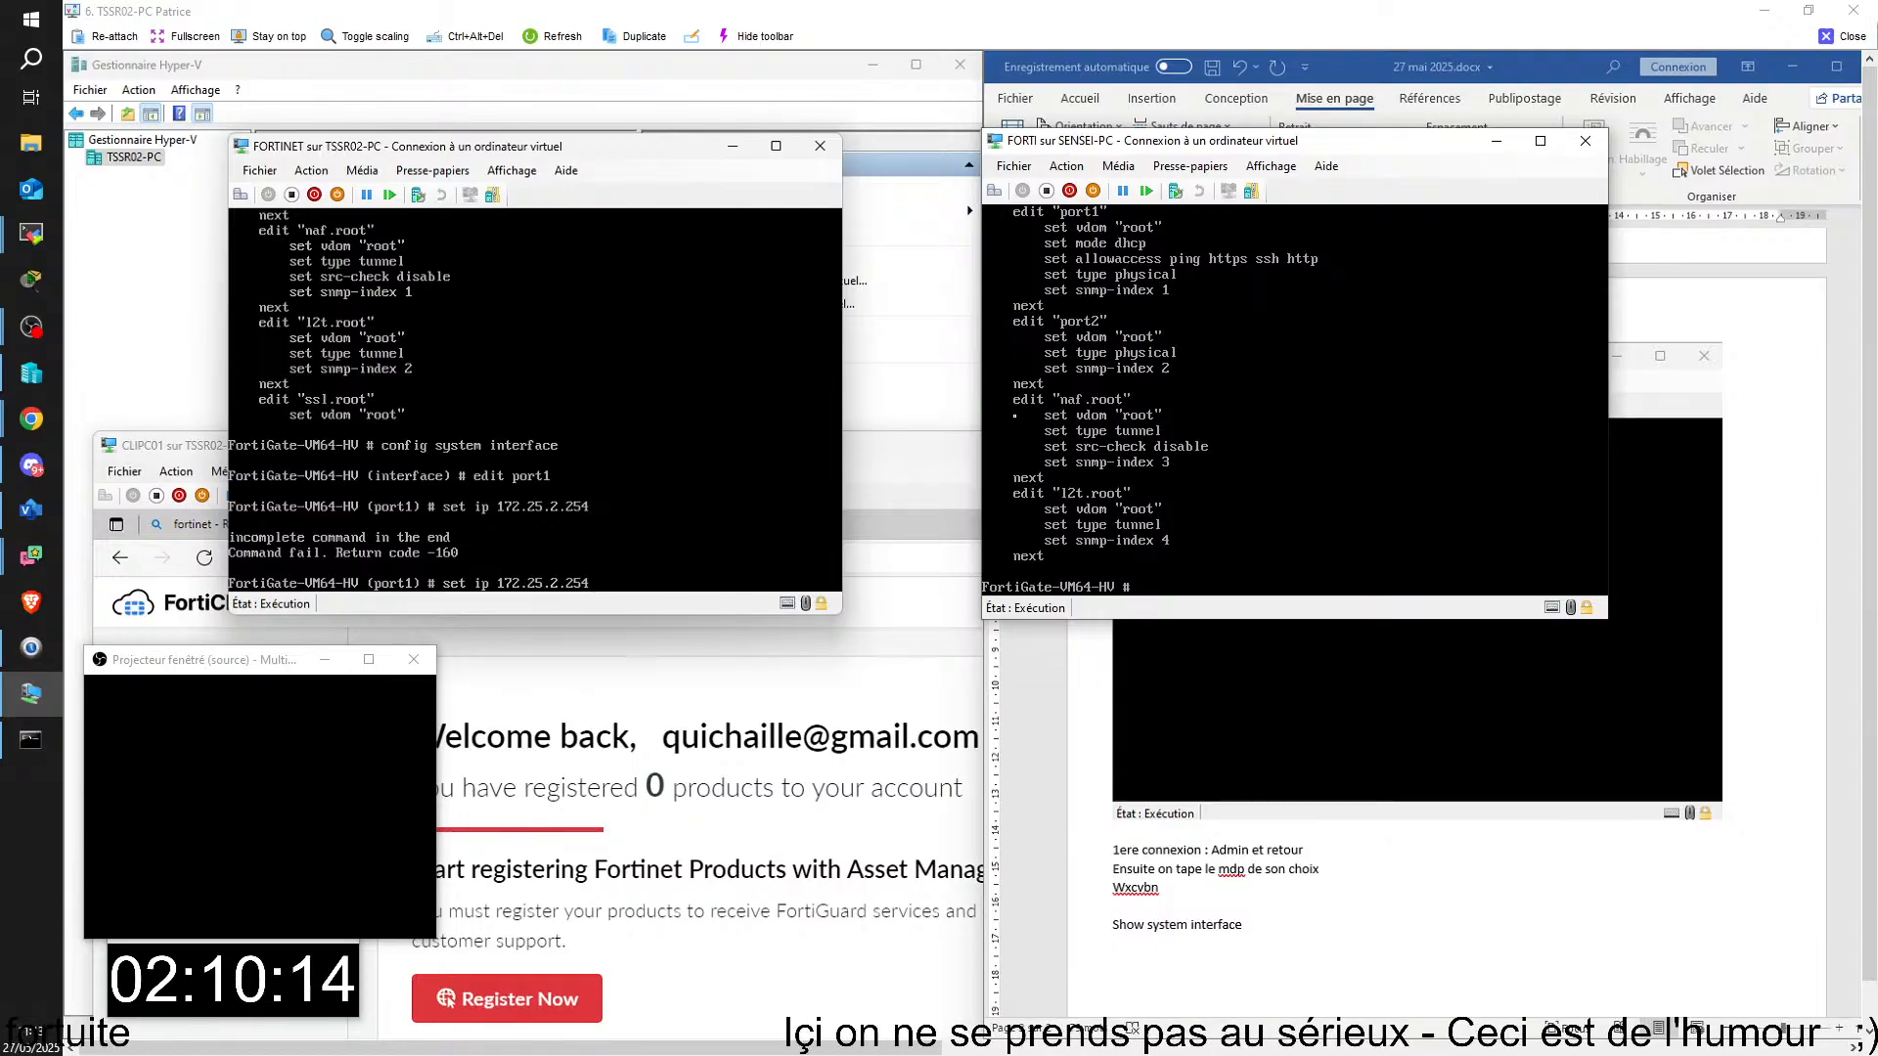
{"action": "type", "text": "2"}
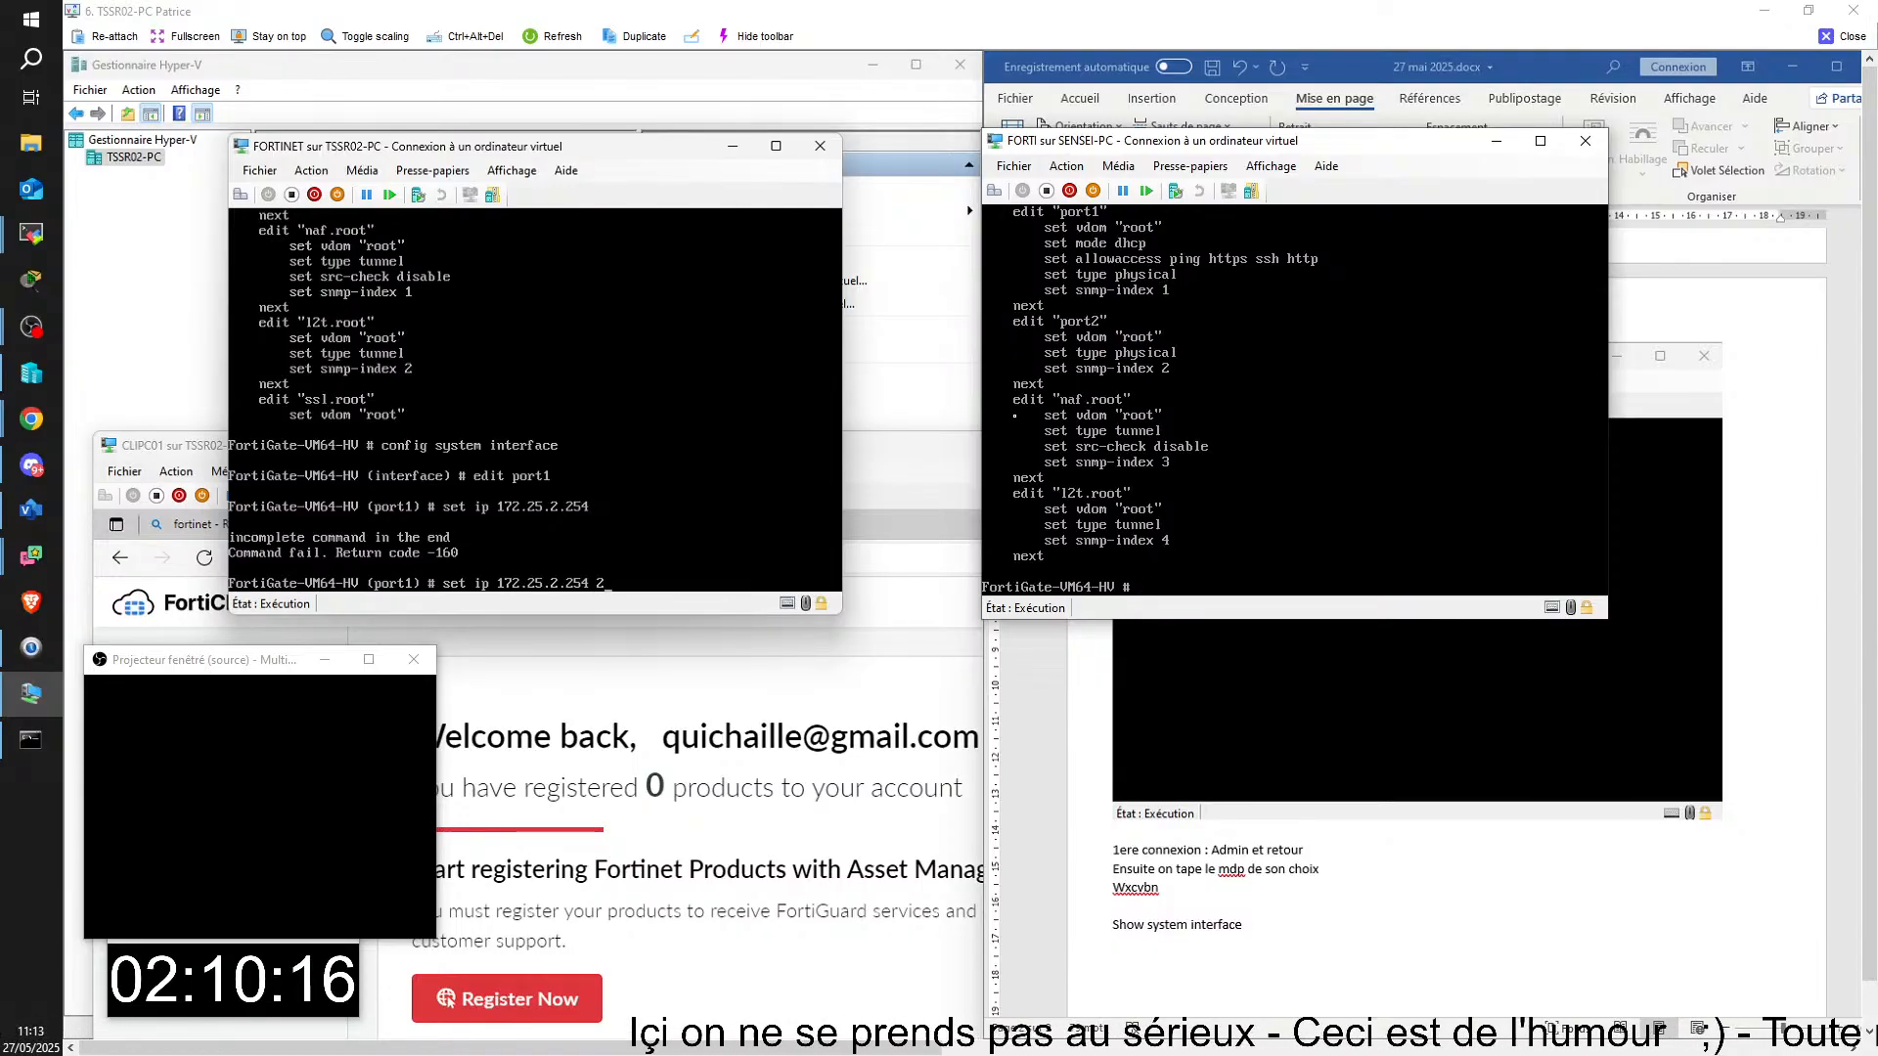
{"action": "type", "text": "55.255."}
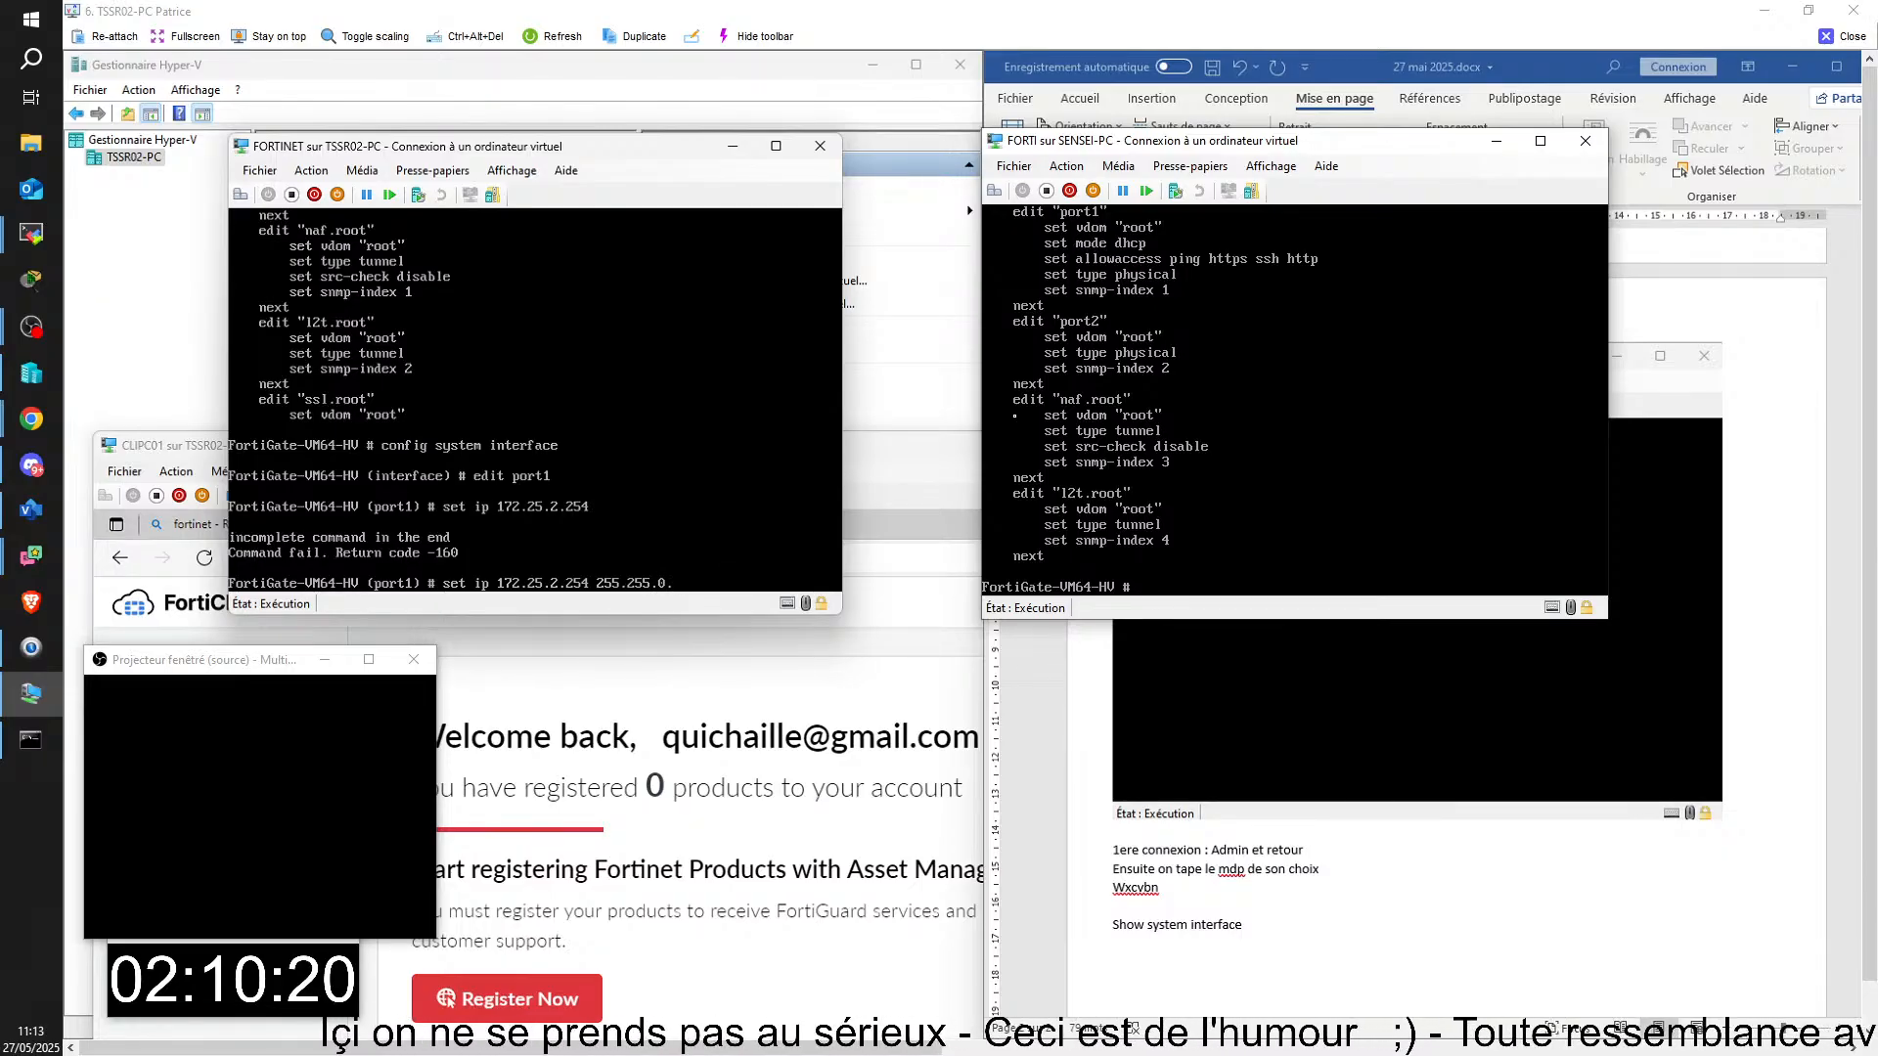
{"action": "type", "text": "0.0"}
{"action": "key", "text": "Return"}
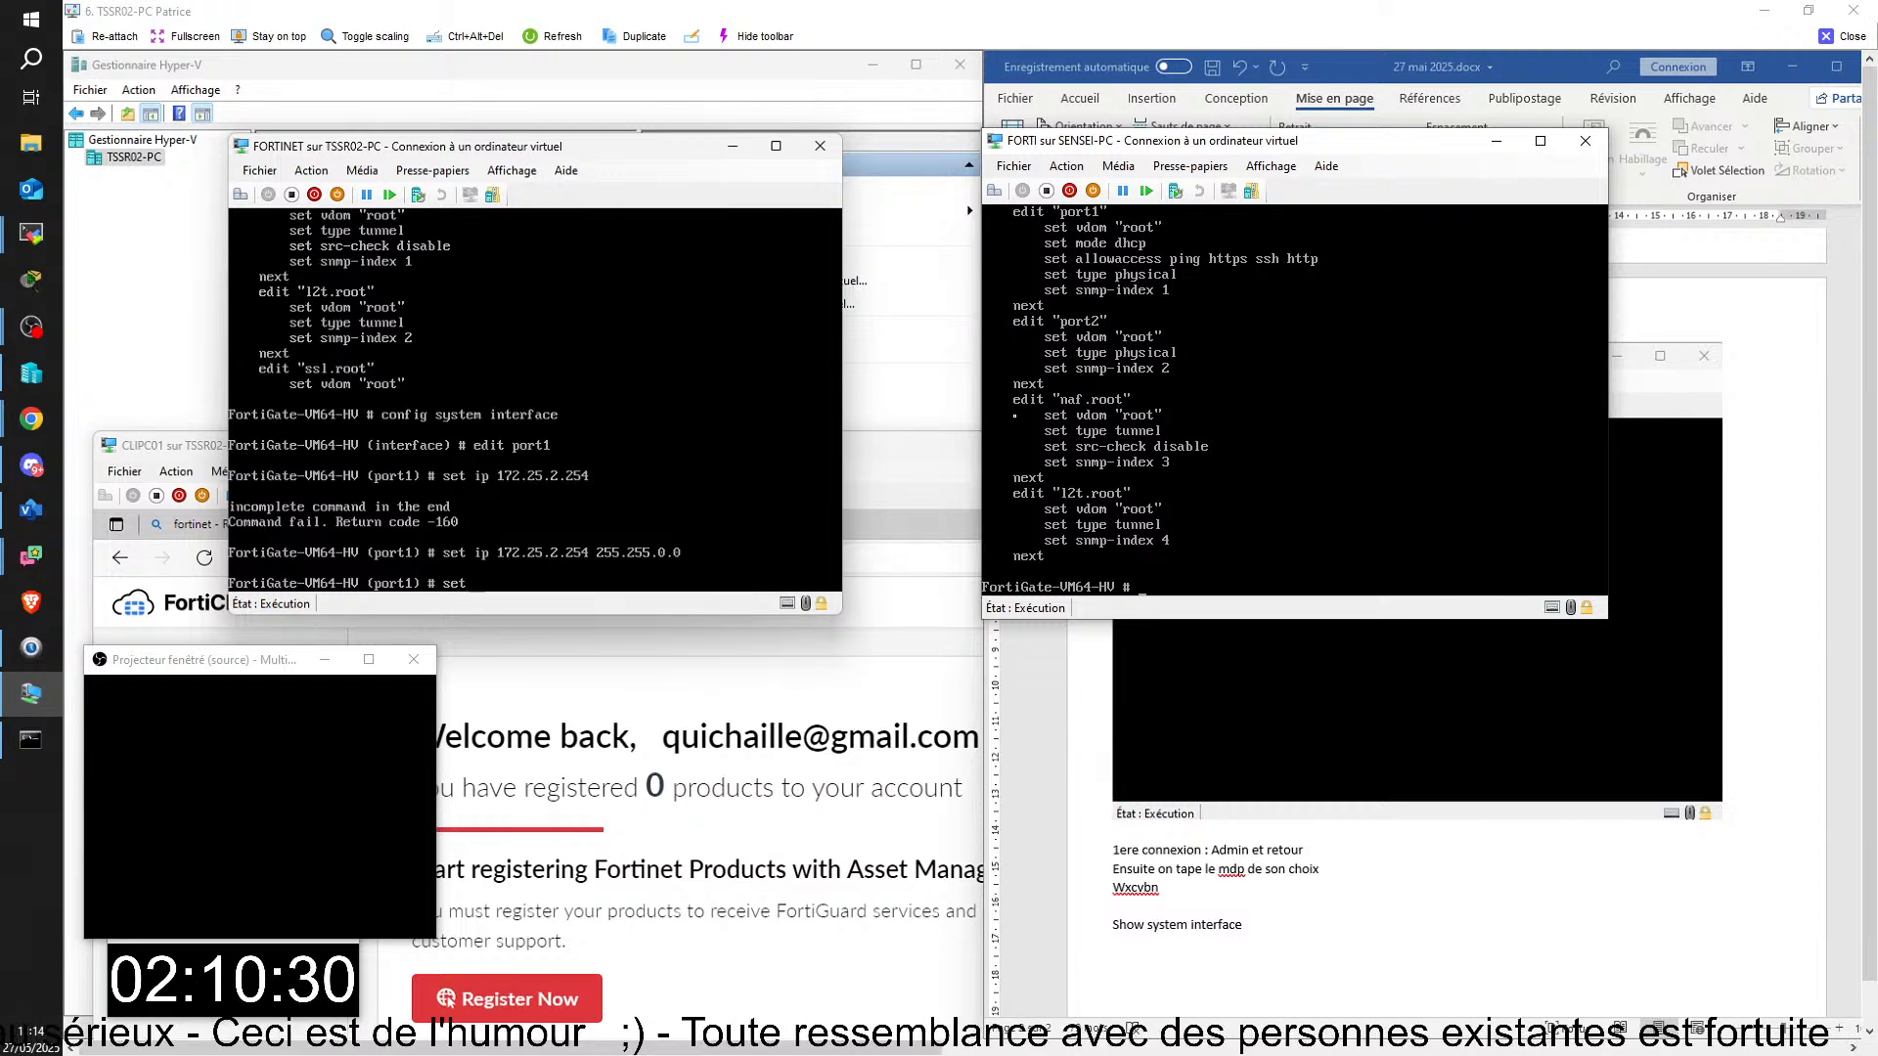
Step: Allow administrative access on port1 with "set allowaccess ping https ssh" and leave the interface configuration with "end"
{"action": "type", "text": "allo"}
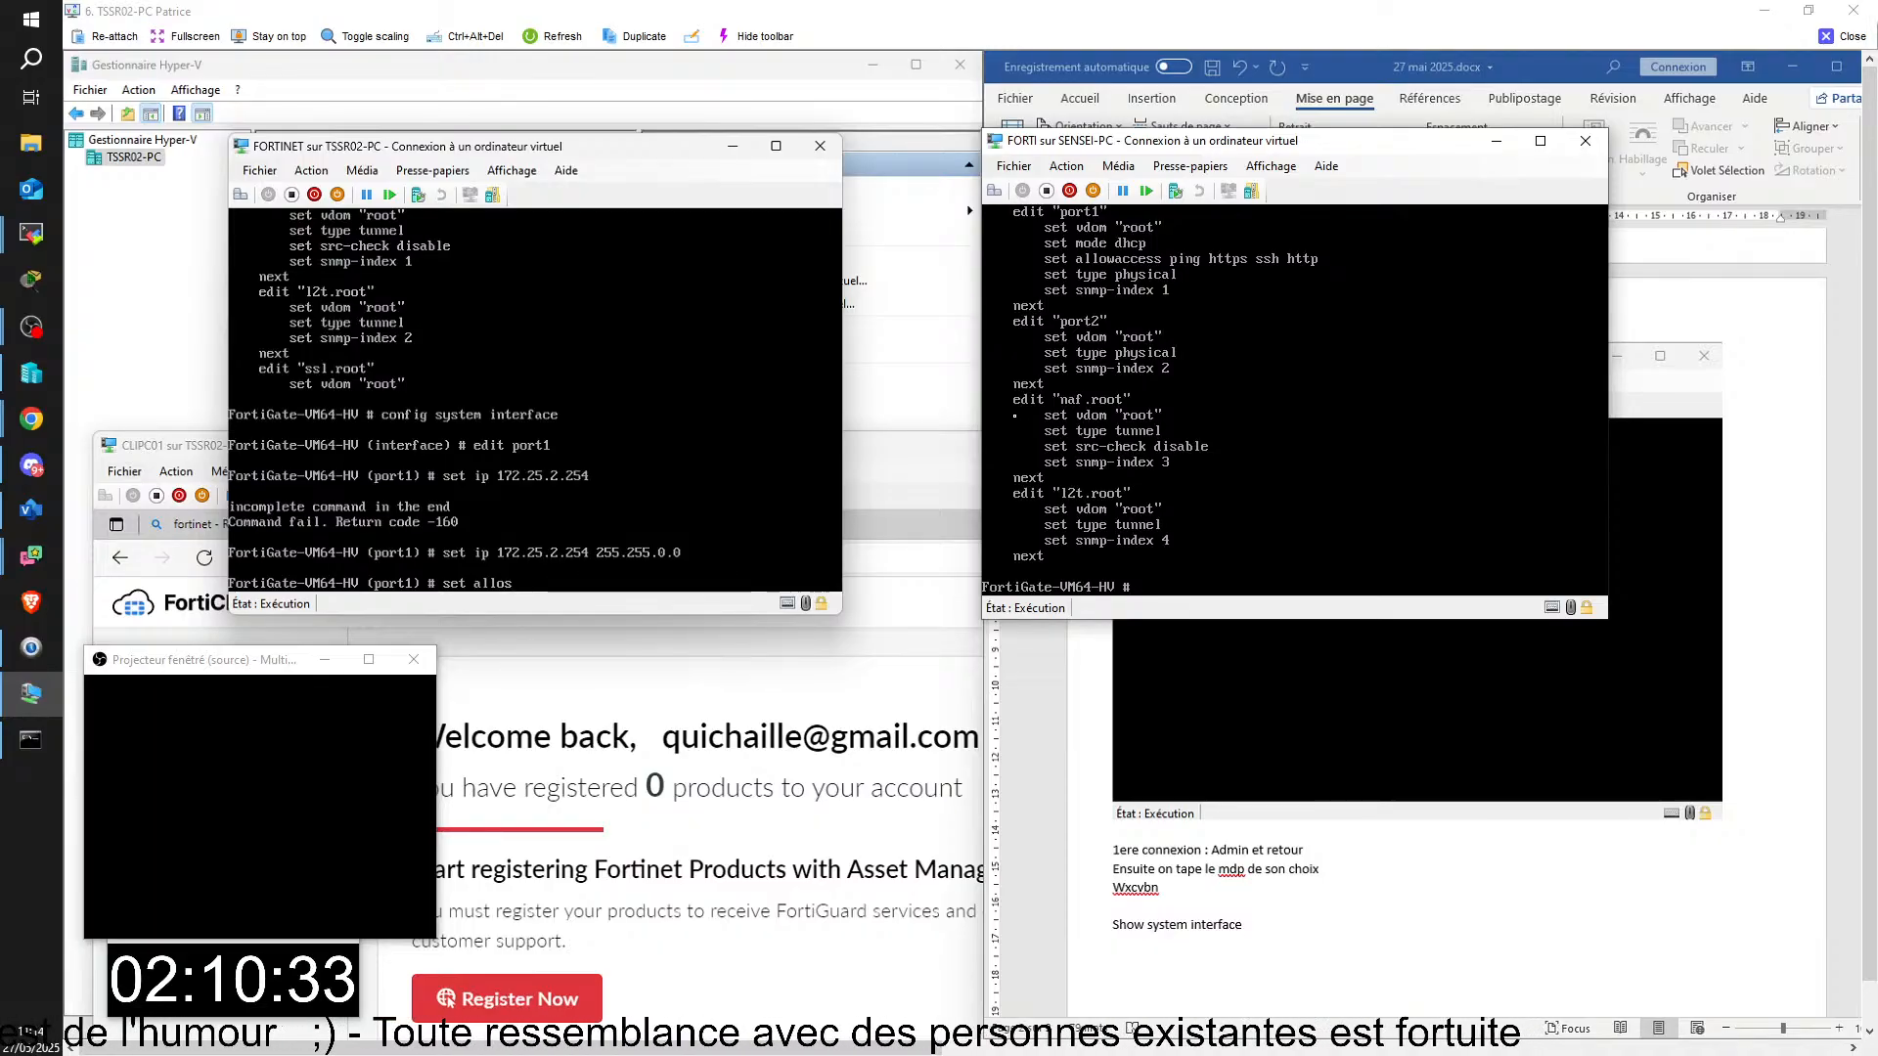
{"action": "key", "text": "Tab"}
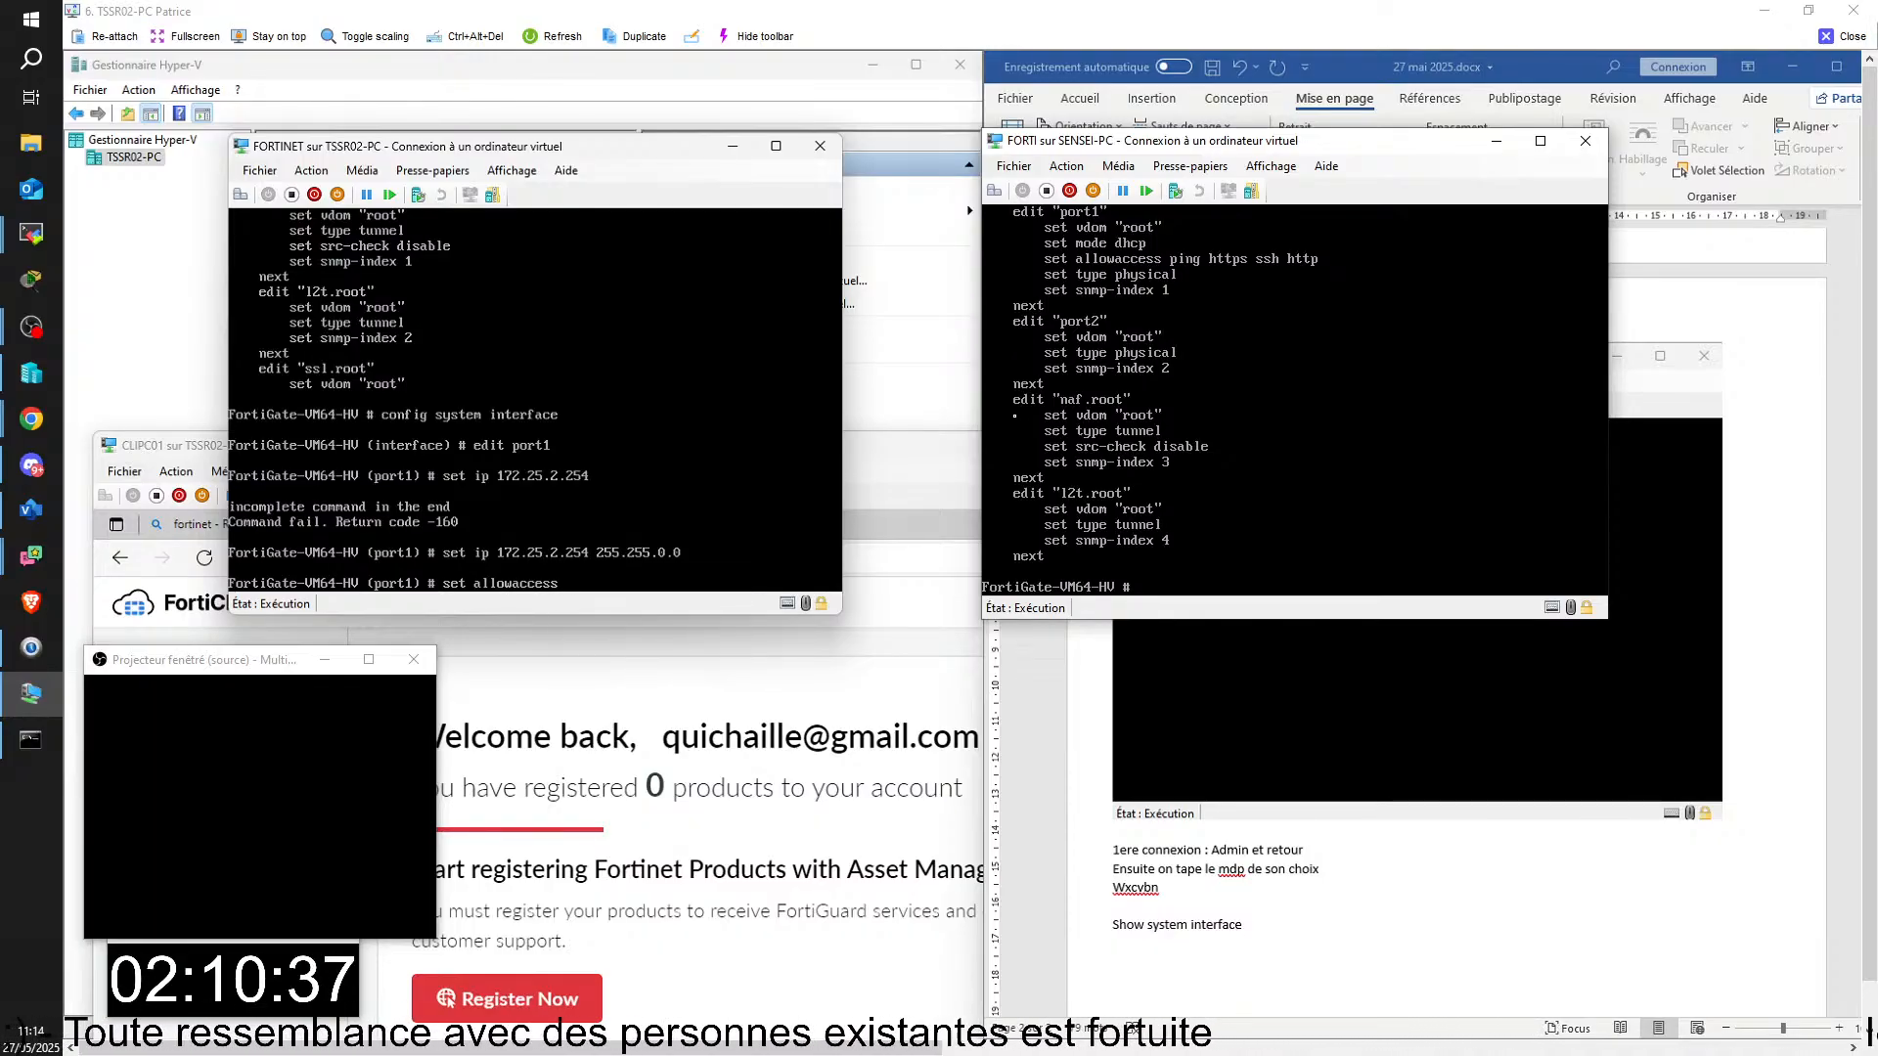
{"action": "type", "text": "ping"}
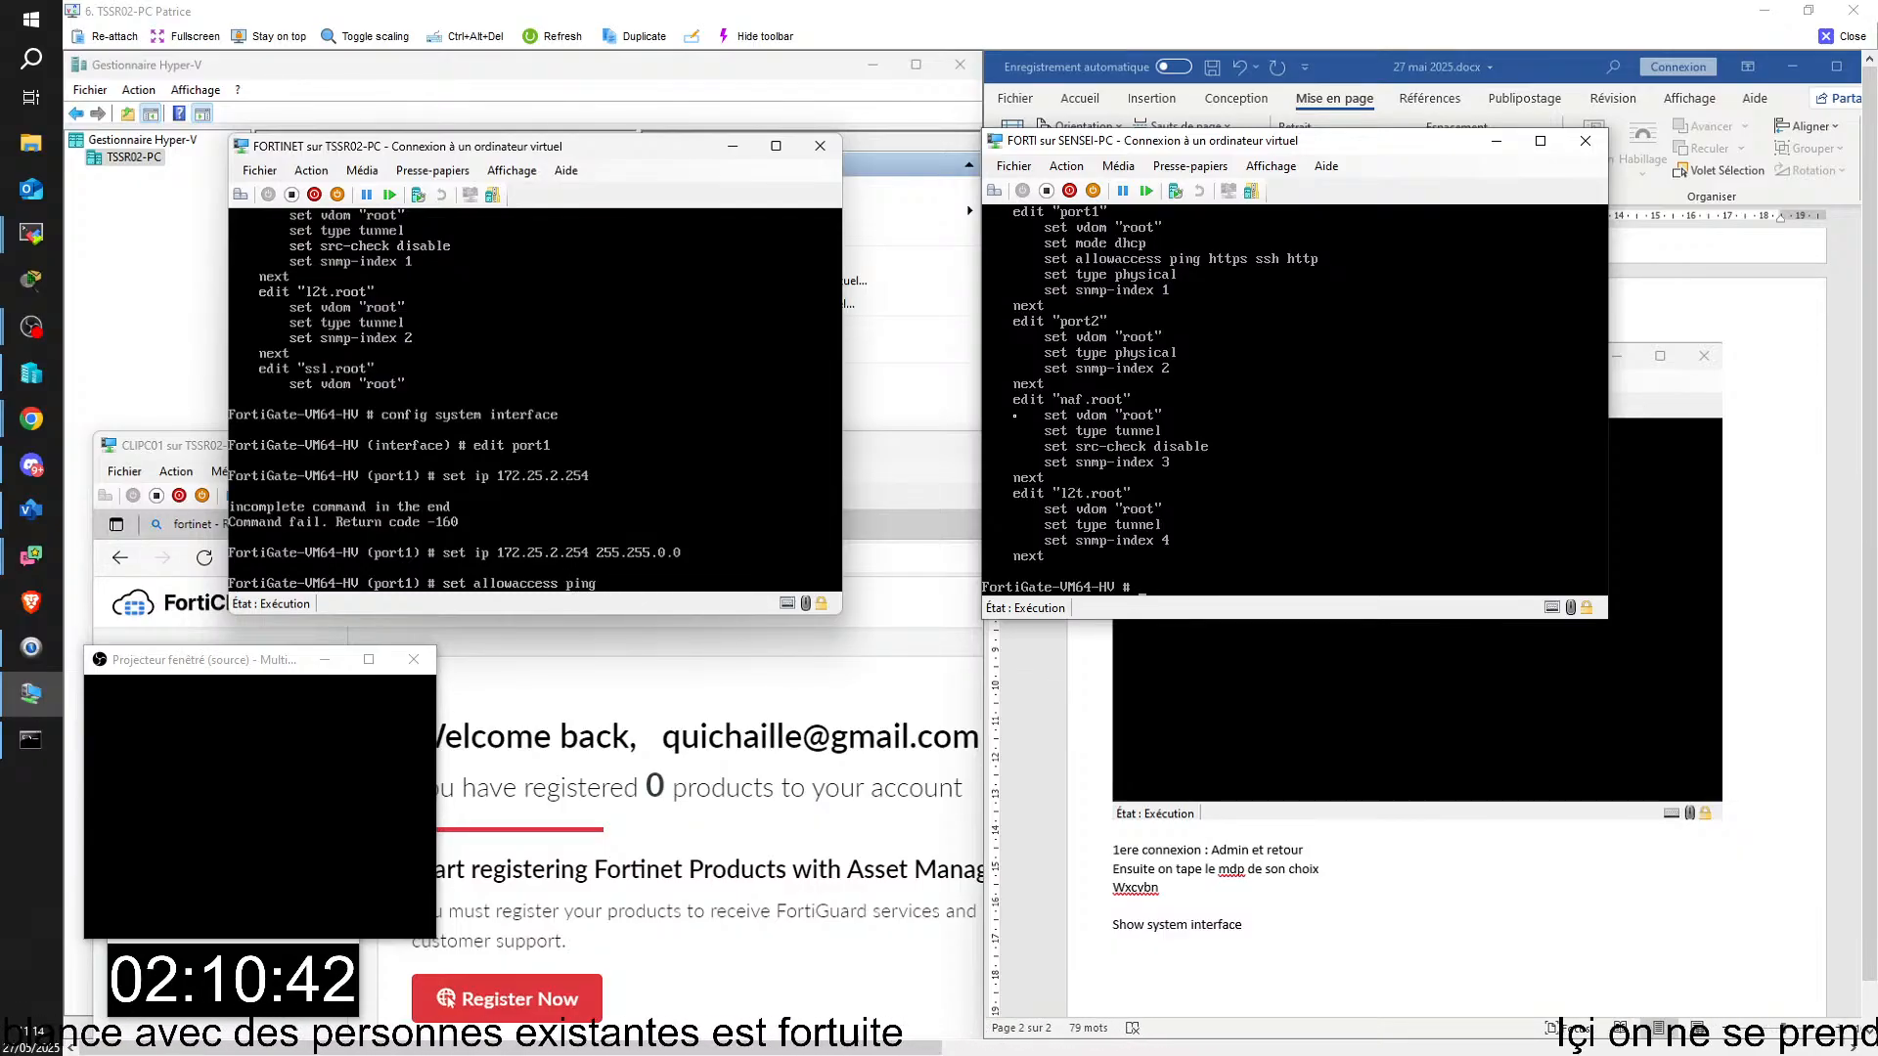
{"action": "type", "text": " http"}
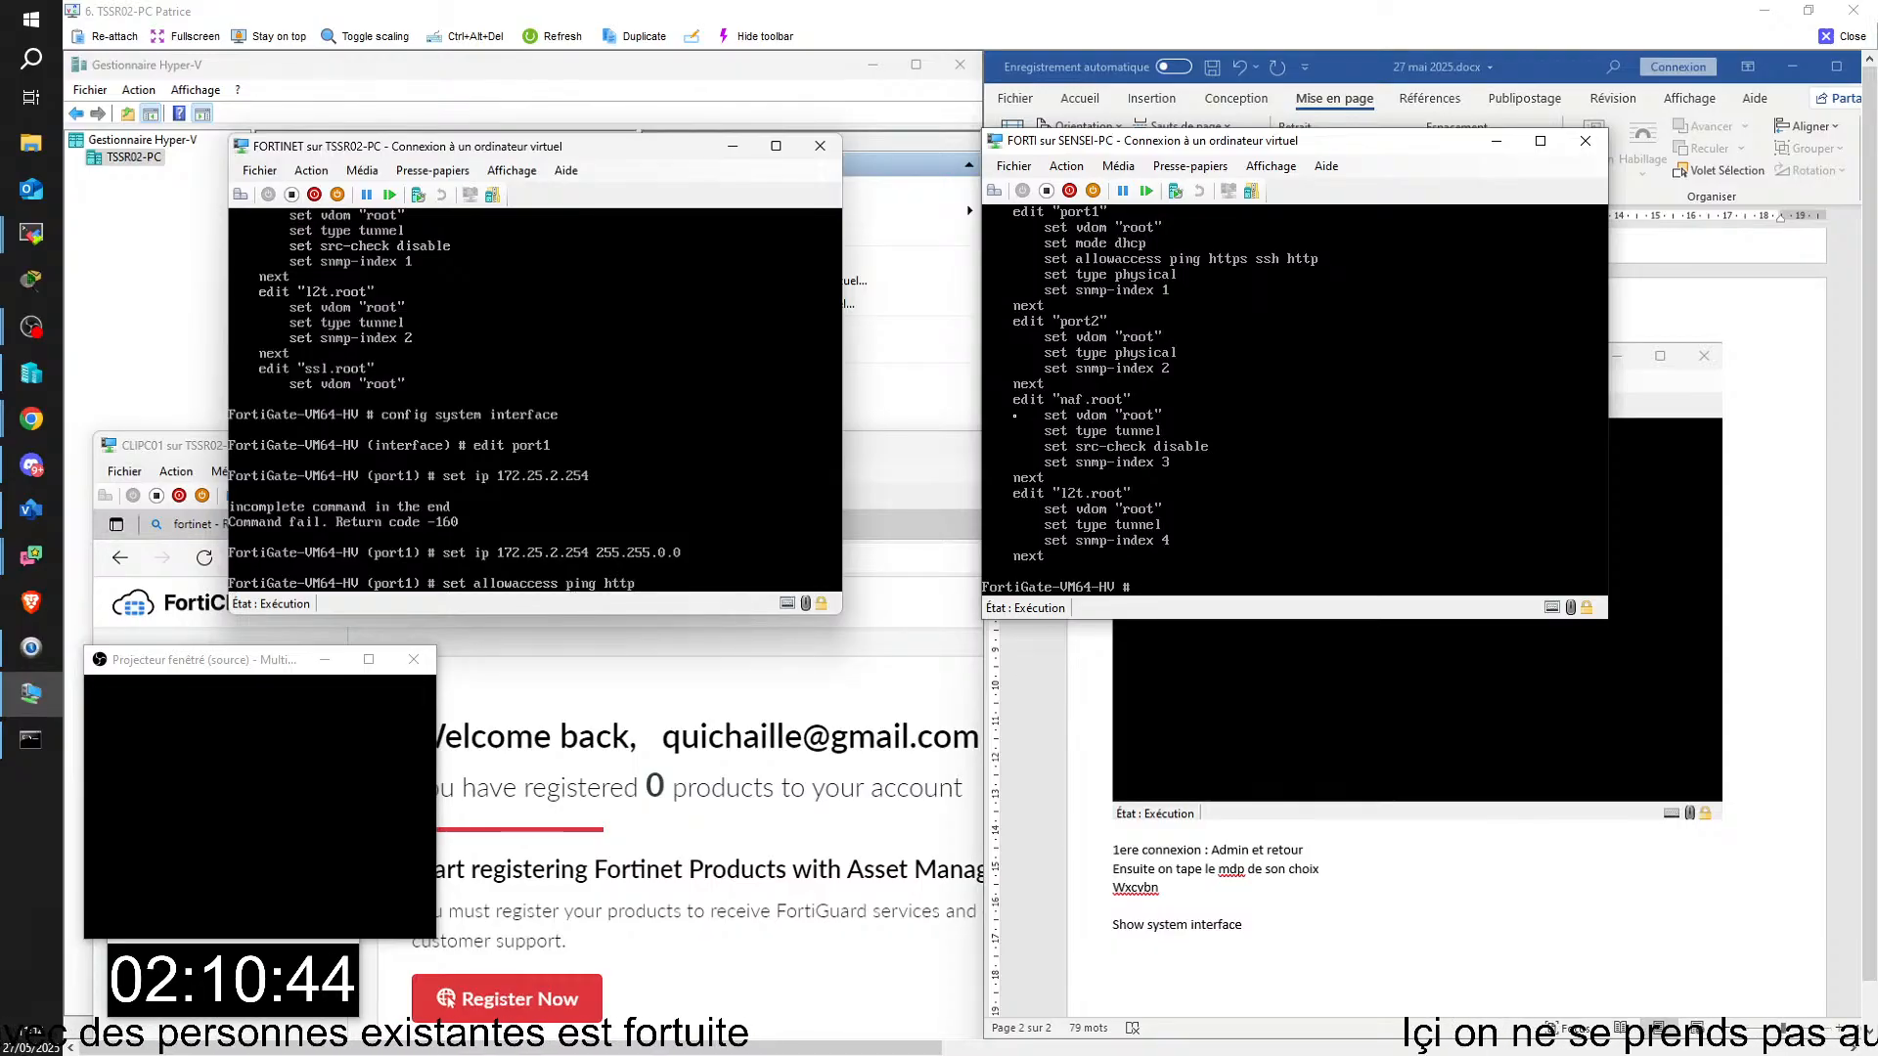
{"action": "type", "text": "s"}
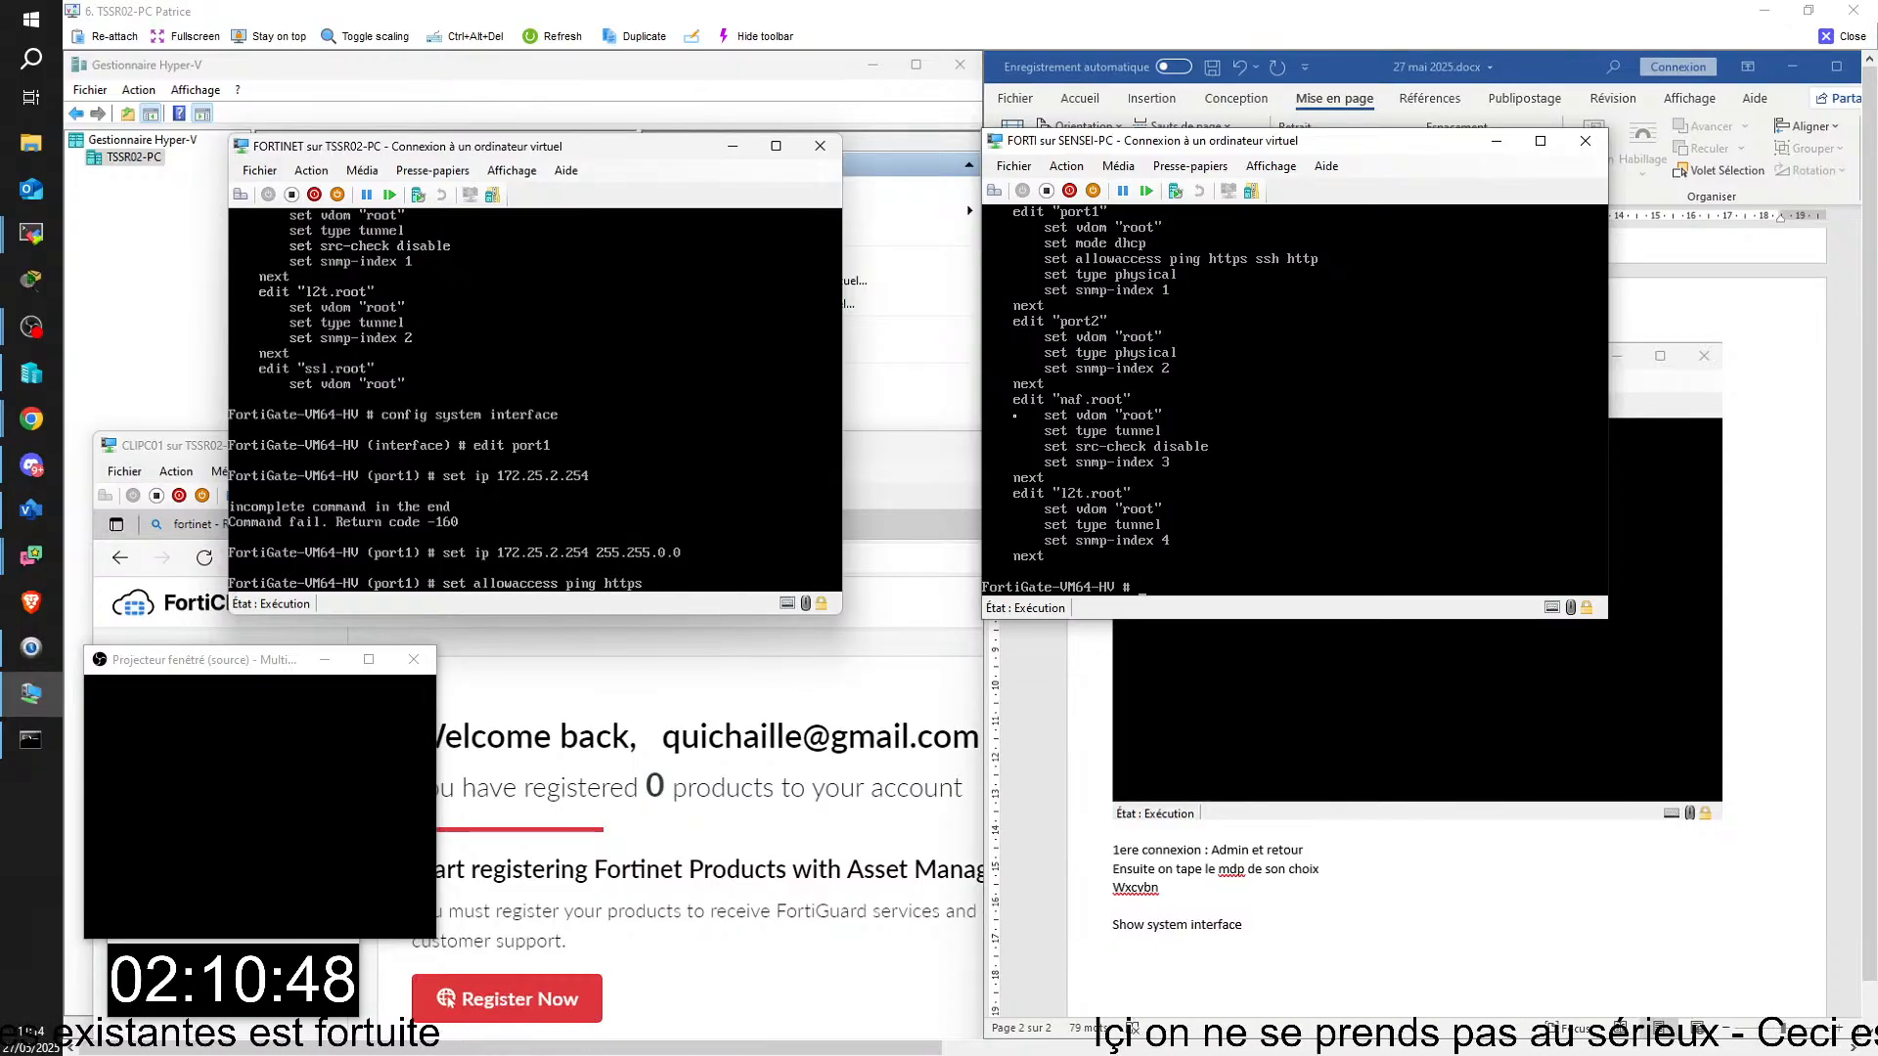
{"action": "type", "text": " ssh"}
{"action": "key", "text": "Return"}
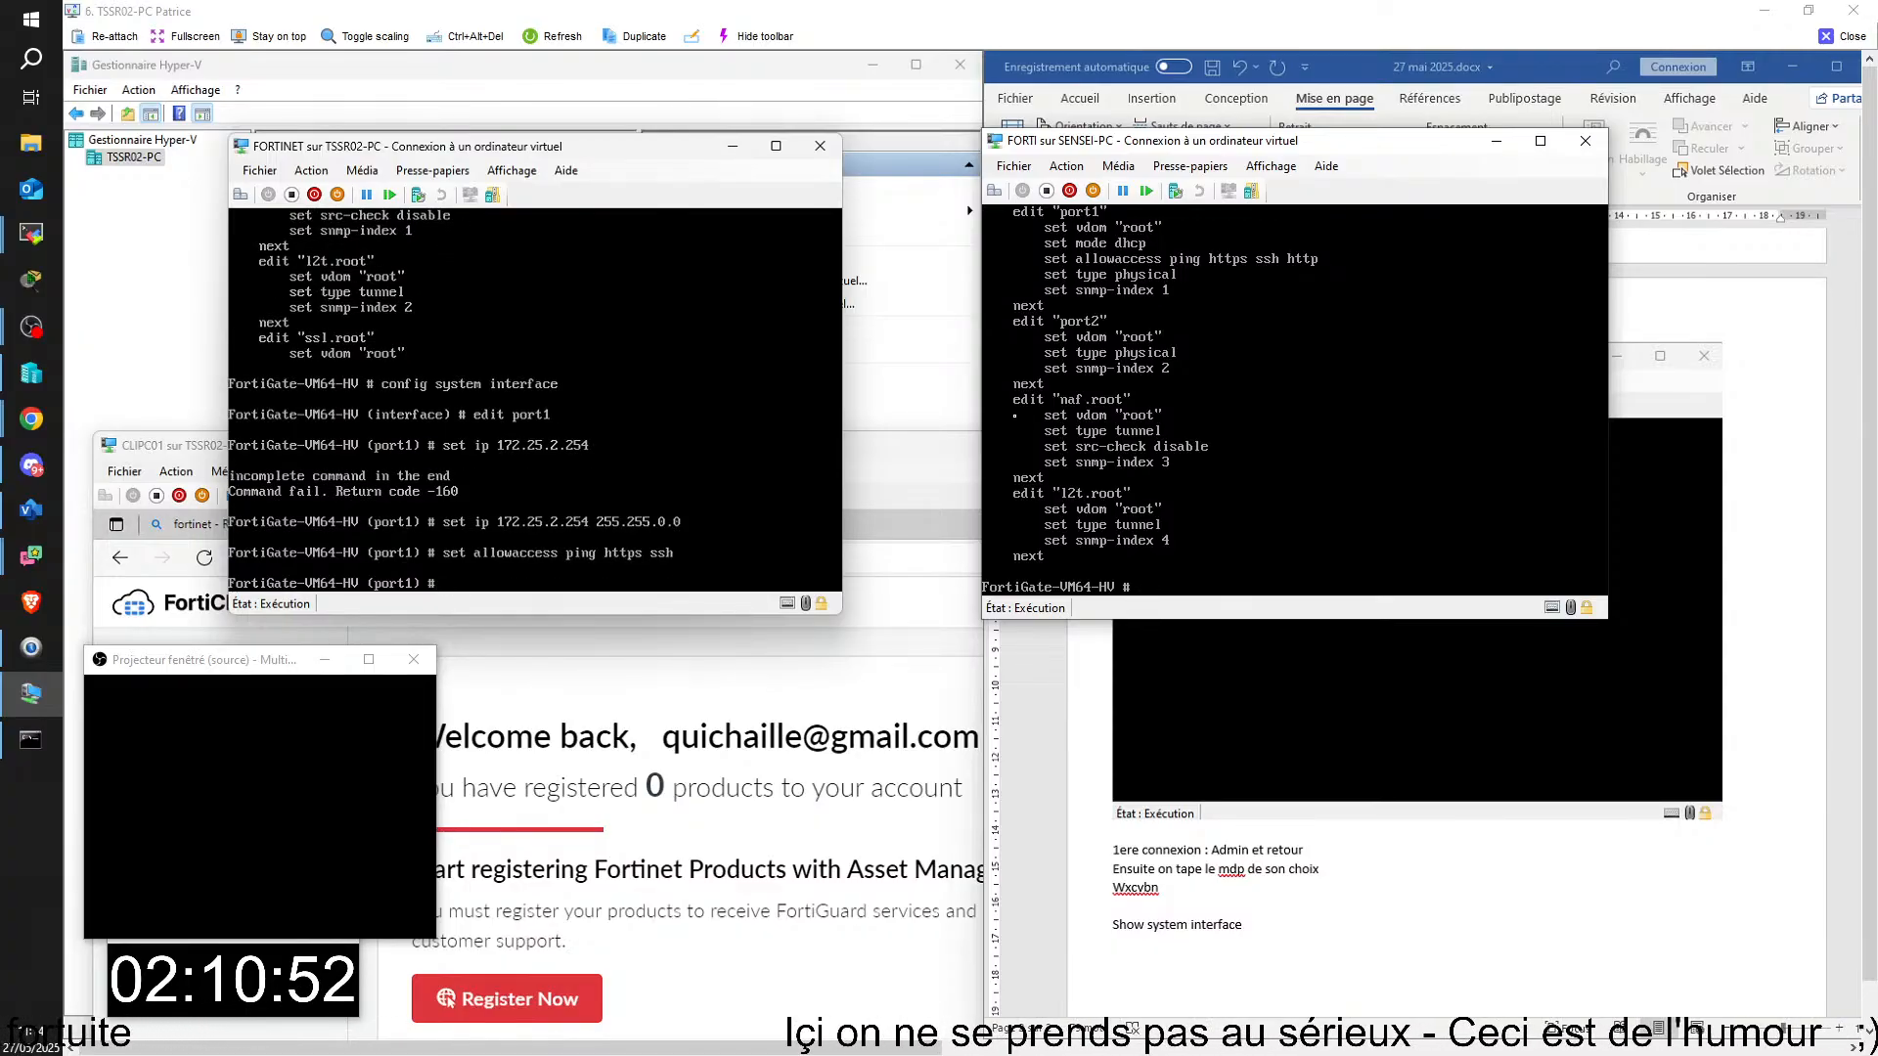
{"action": "type", "text": "end"}
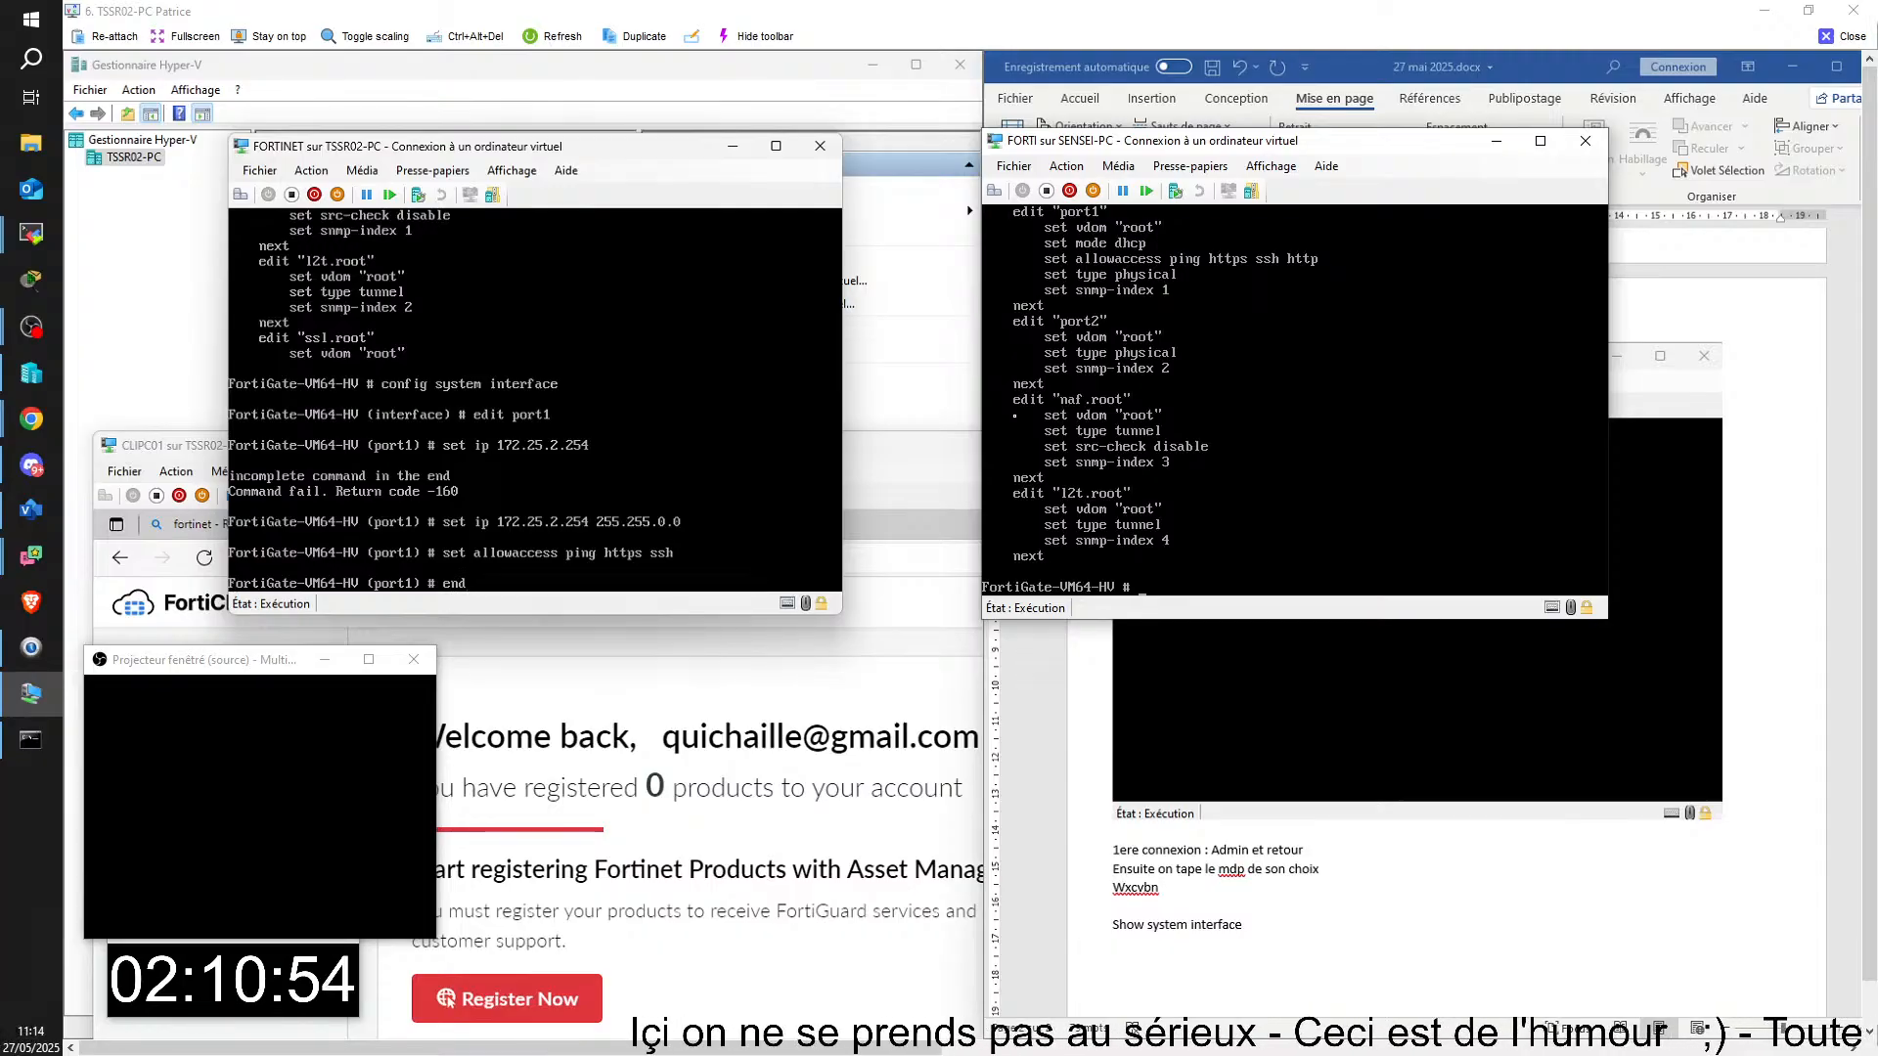
{"action": "key", "text": "Return"}
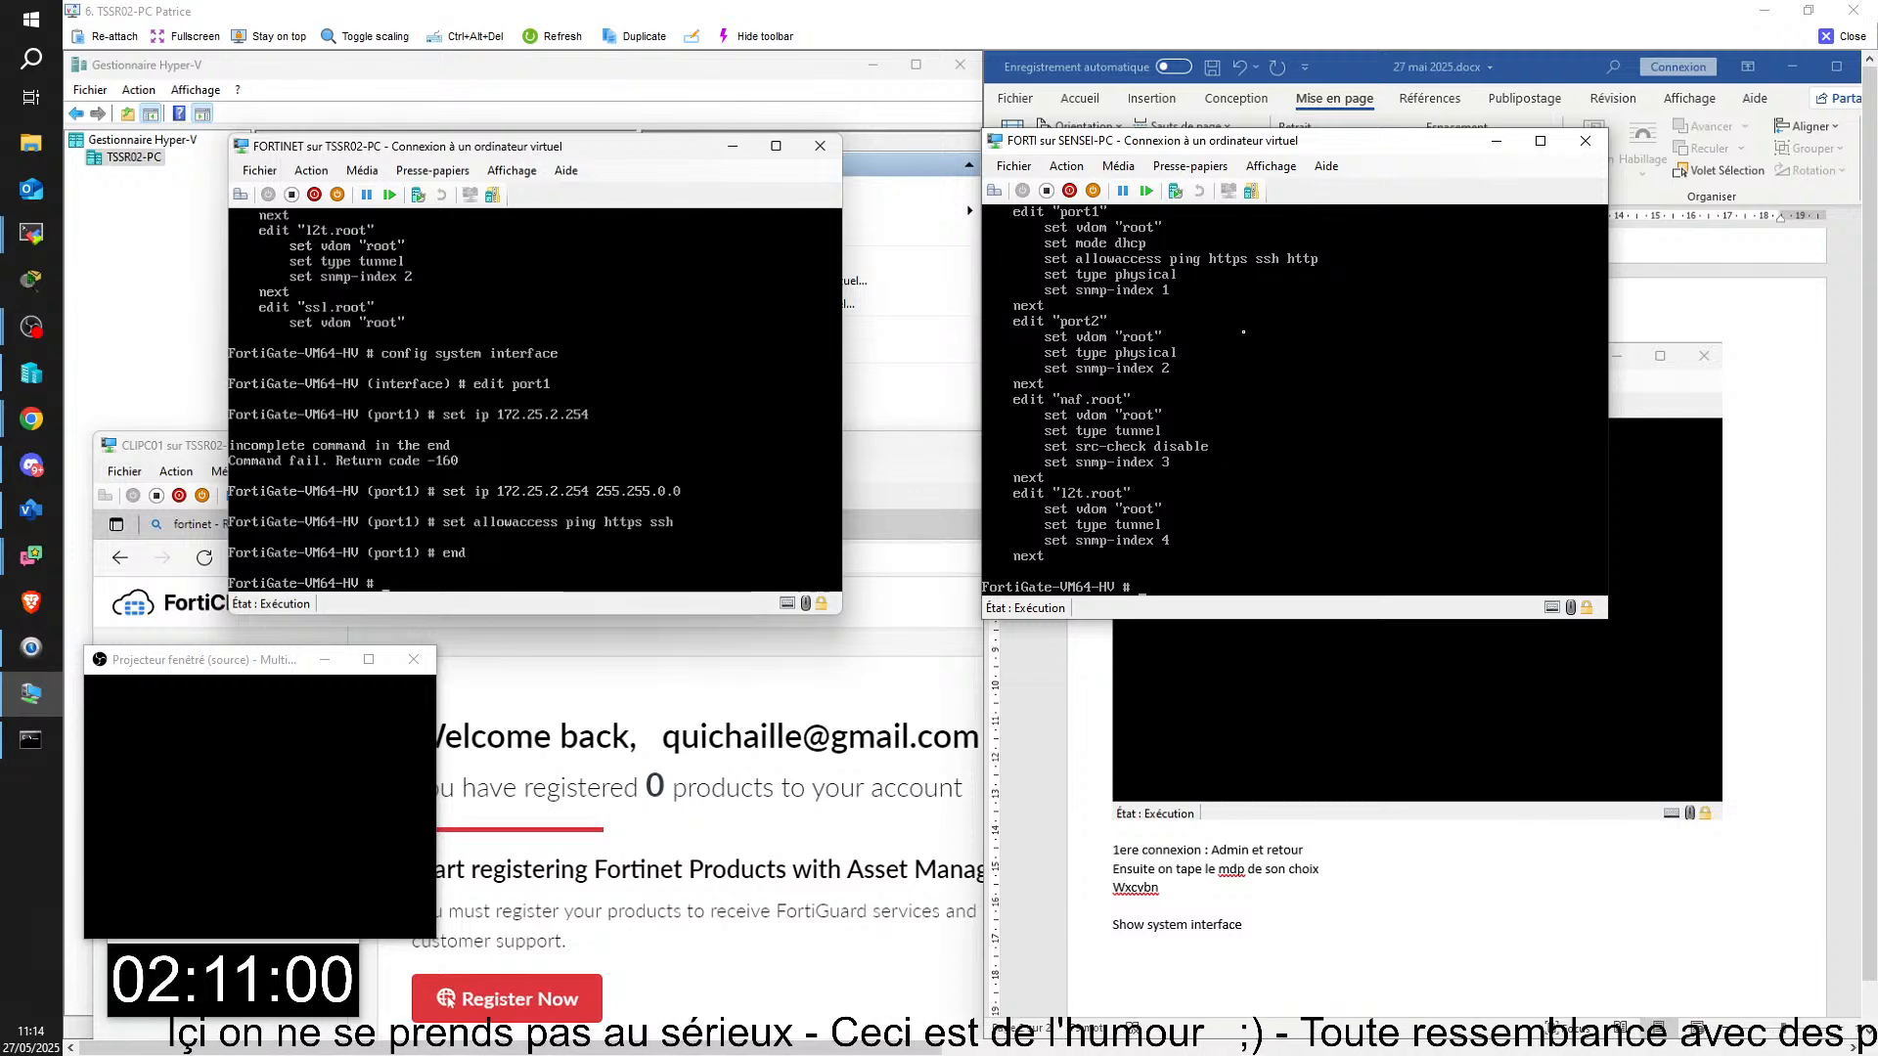
Step: List the FortiGate's IP addresses in the FORTINET console by rerunning "diagnose ip address list"
{"action": "key", "text": "Up"}
{"action": "key", "text": "Up"}
{"action": "key", "text": "Up"}
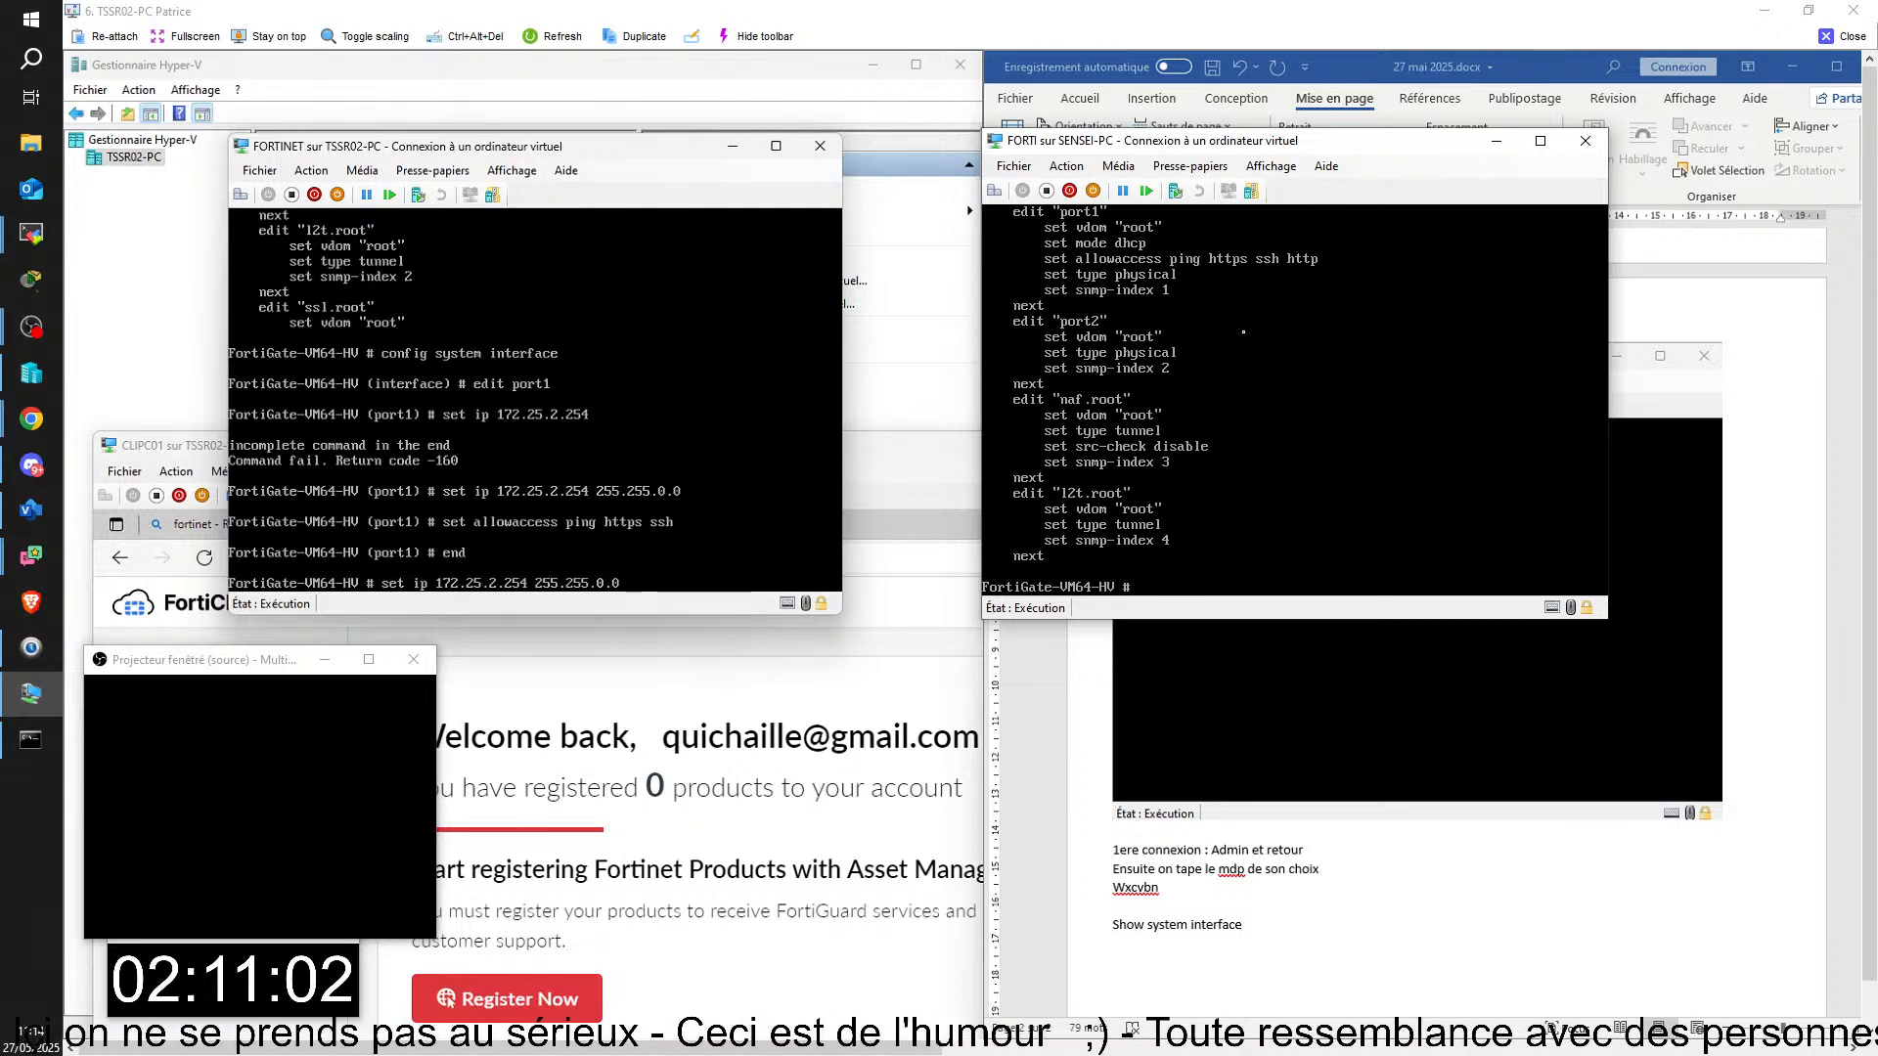
{"action": "key", "text": "Up"}
{"action": "key", "text": "Up"}
{"action": "key", "text": "Up"}
{"action": "key", "text": "Up"}
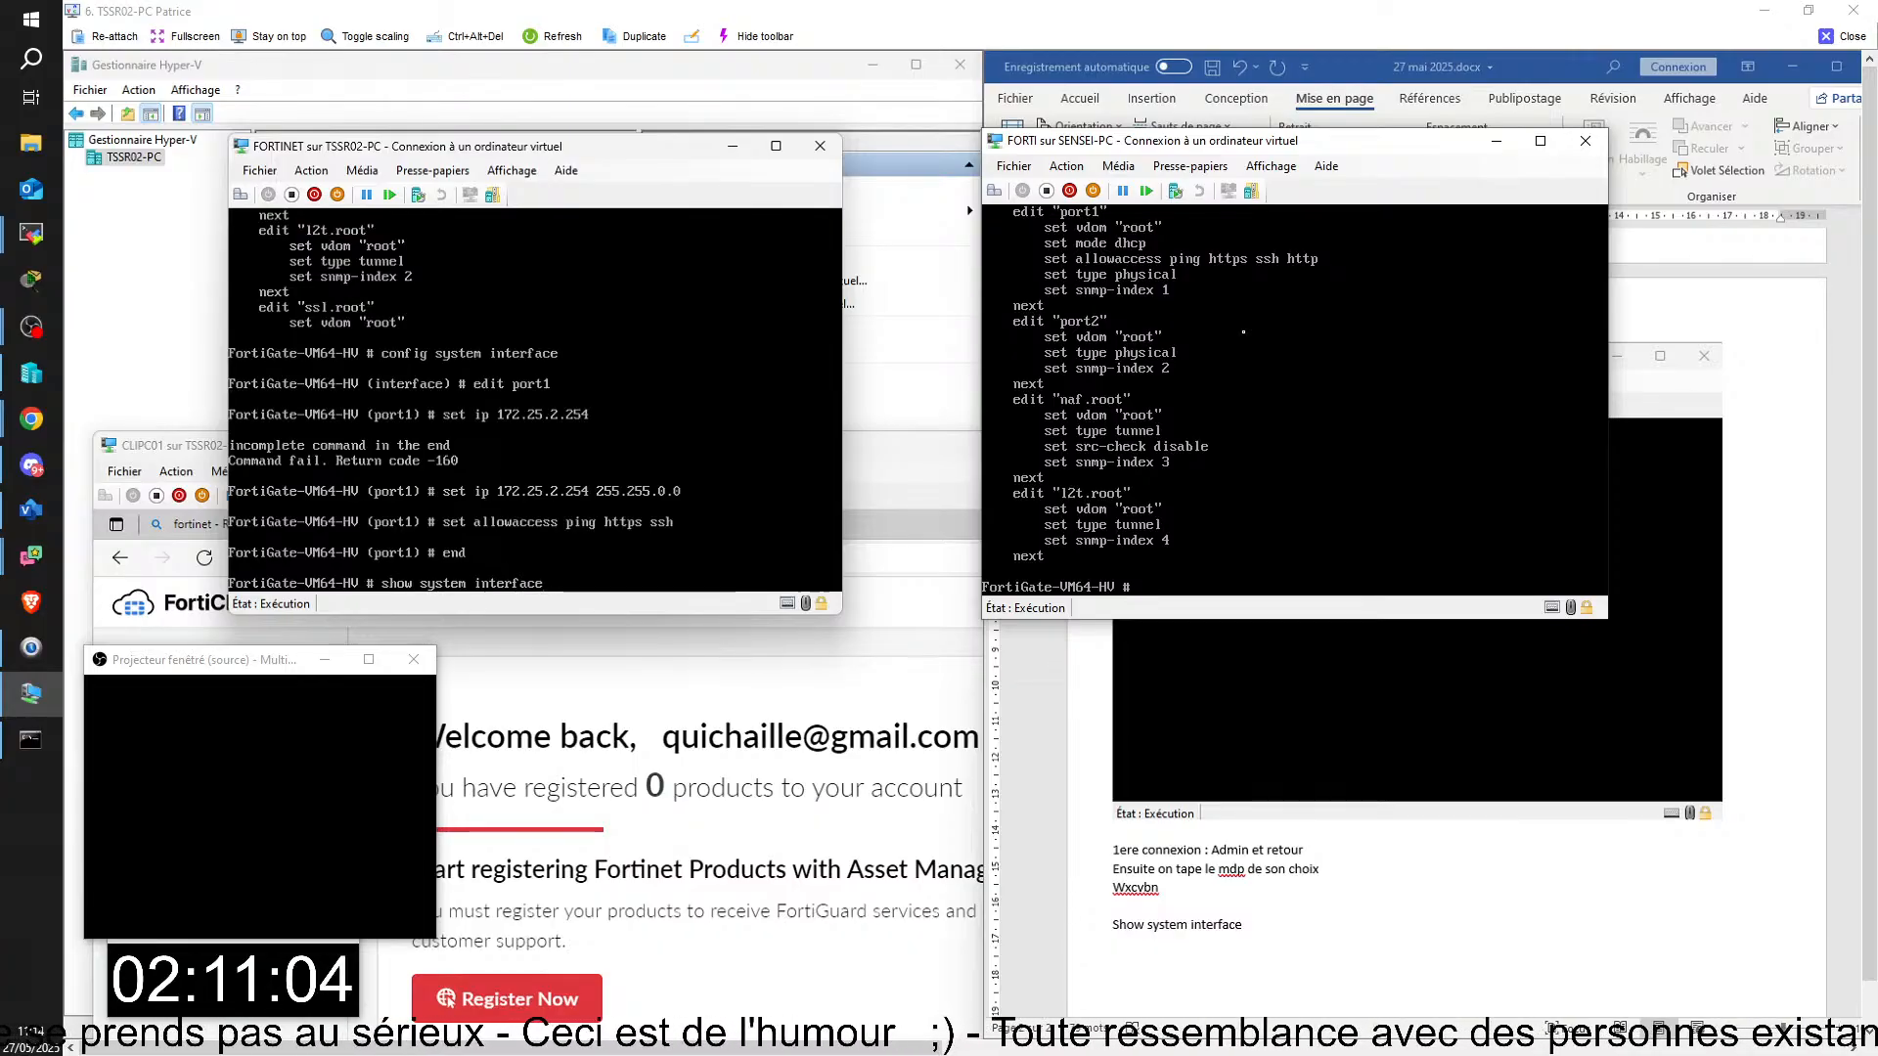
{"action": "key", "text": "Up"}
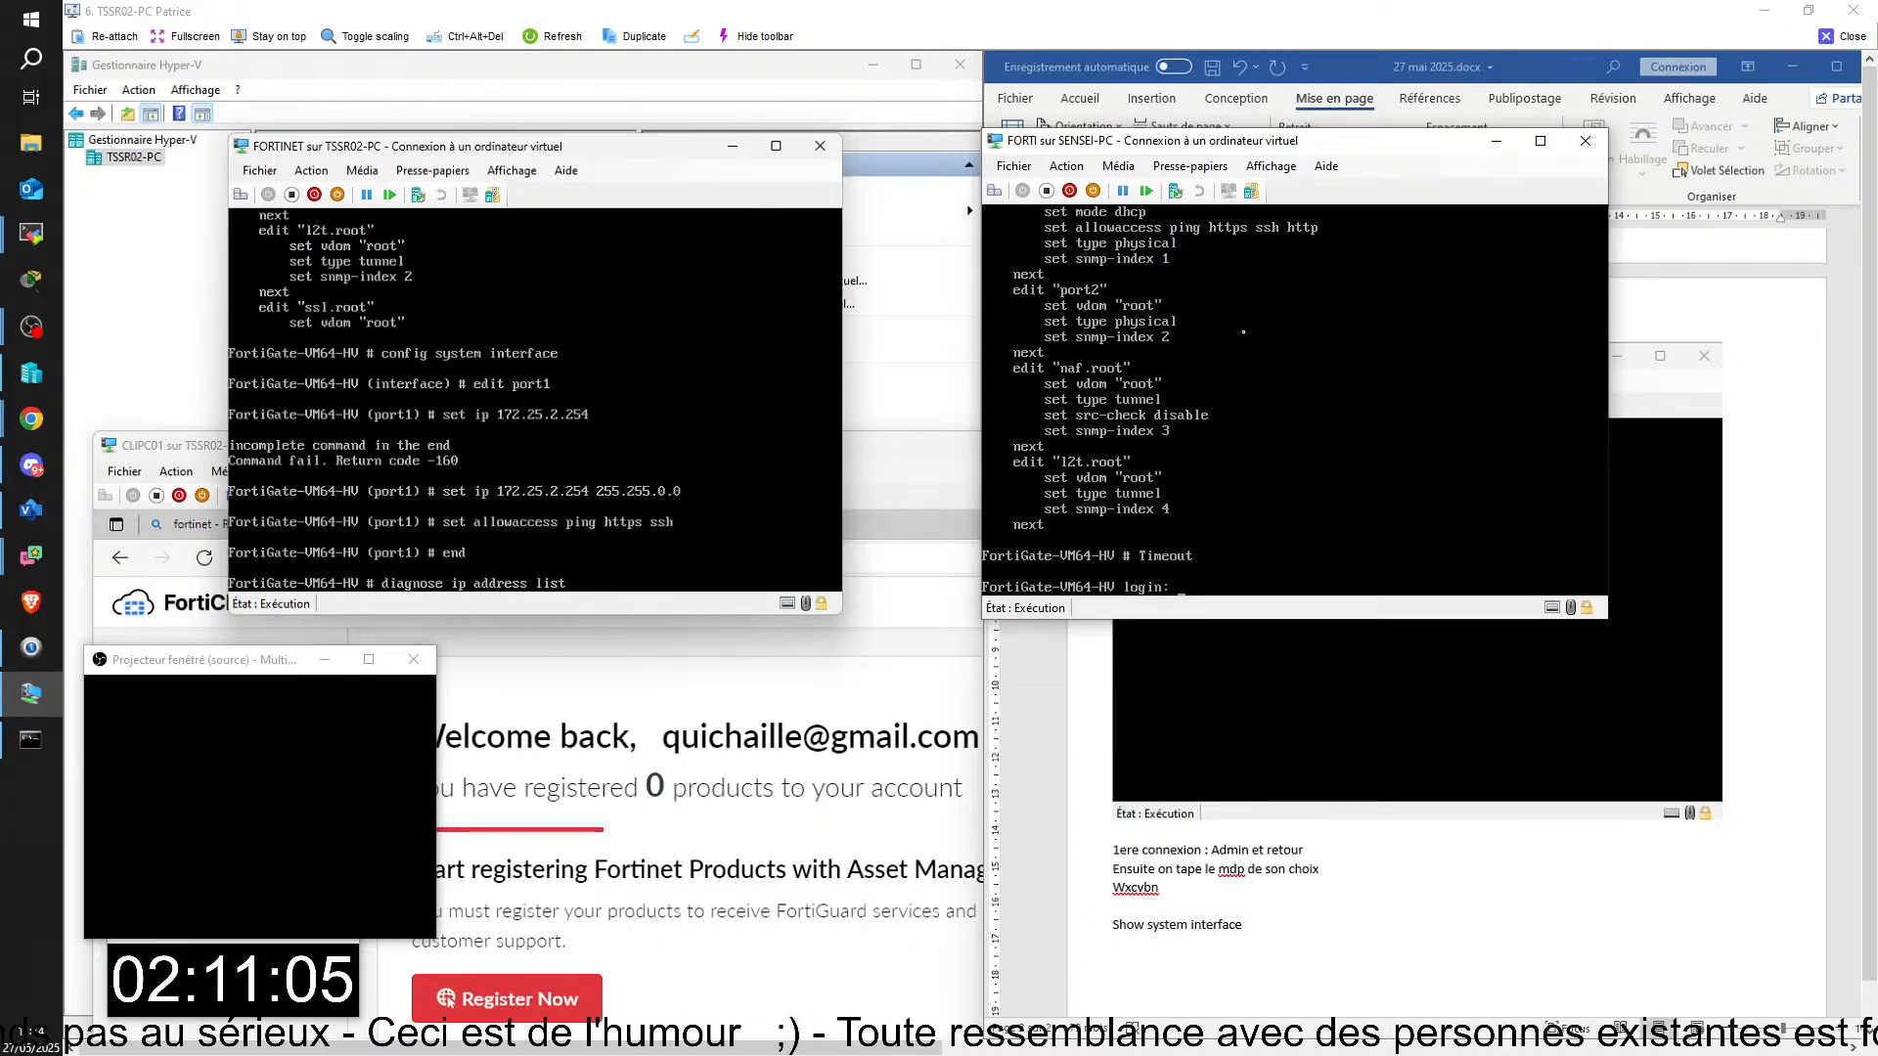
{"action": "key", "text": "Return"}
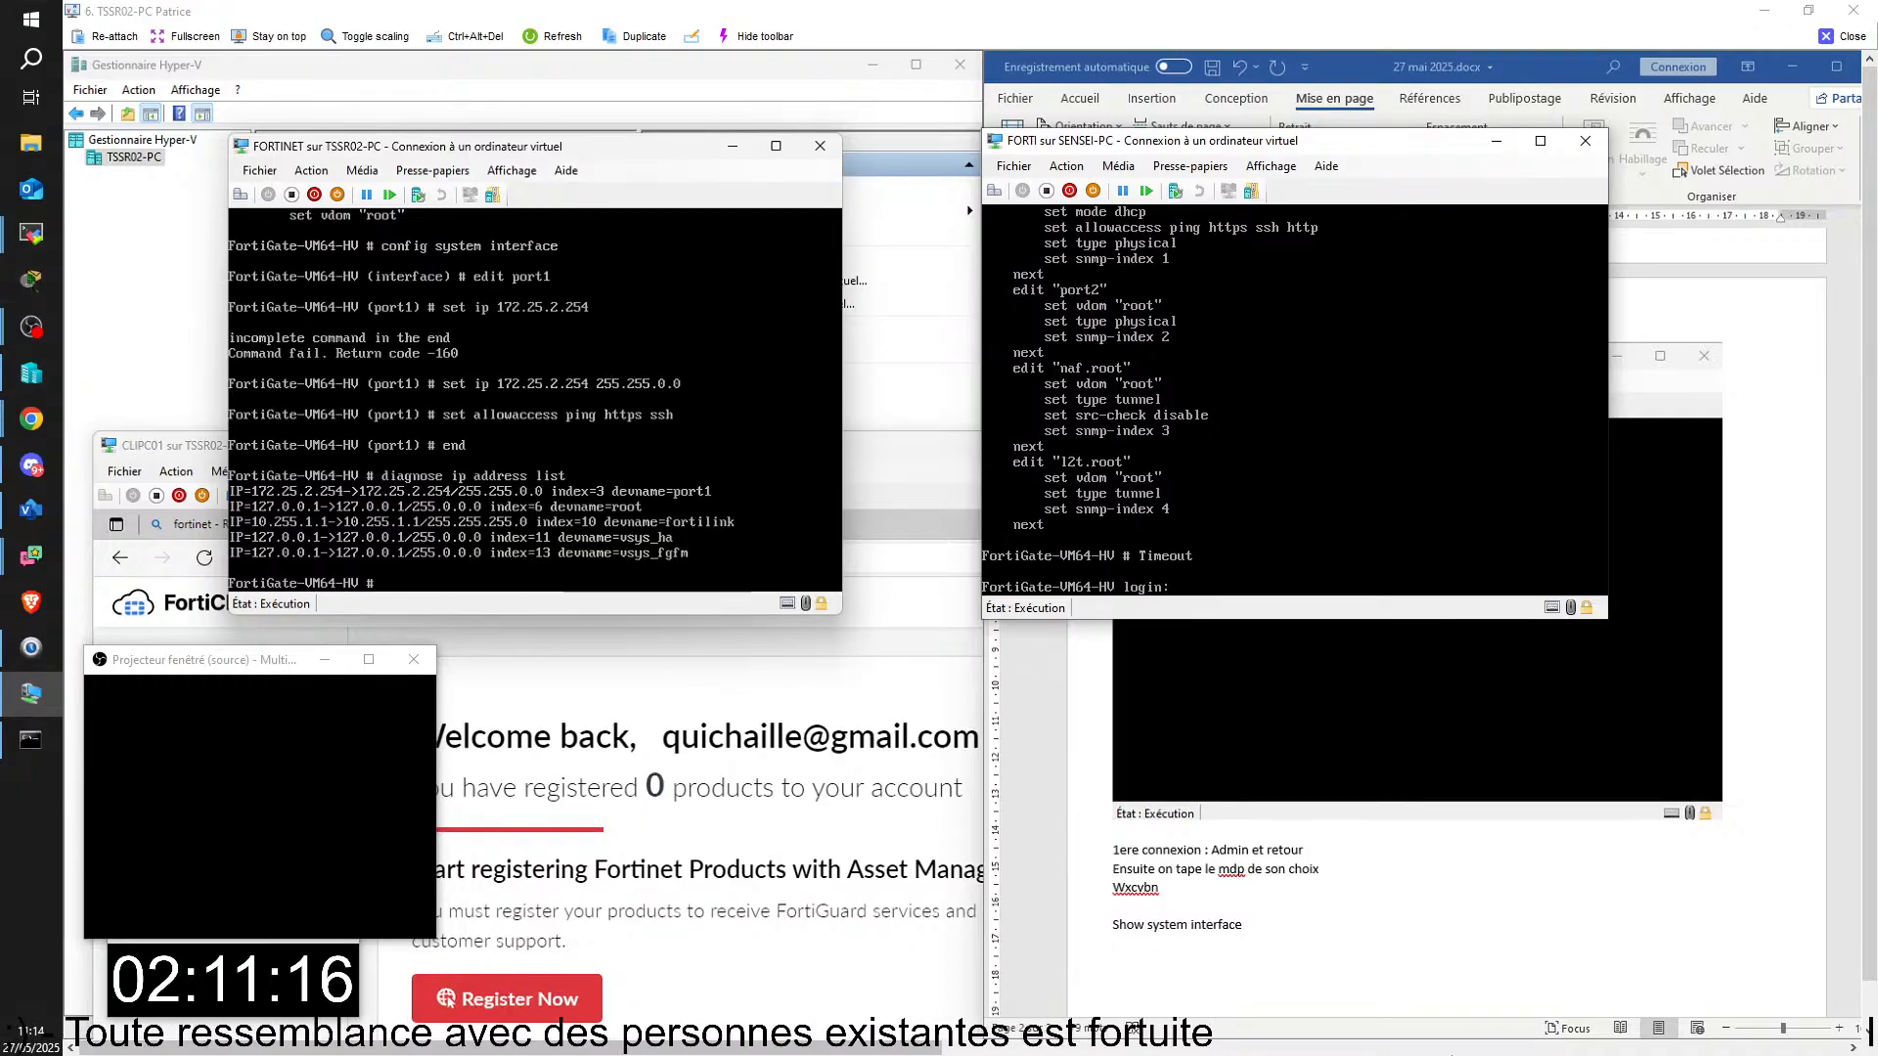
Step: Ping 172.25.2.254 from the Windows command prompt and interrupt the test after a few replies
{"action": "key", "text": "alt+Tab"}
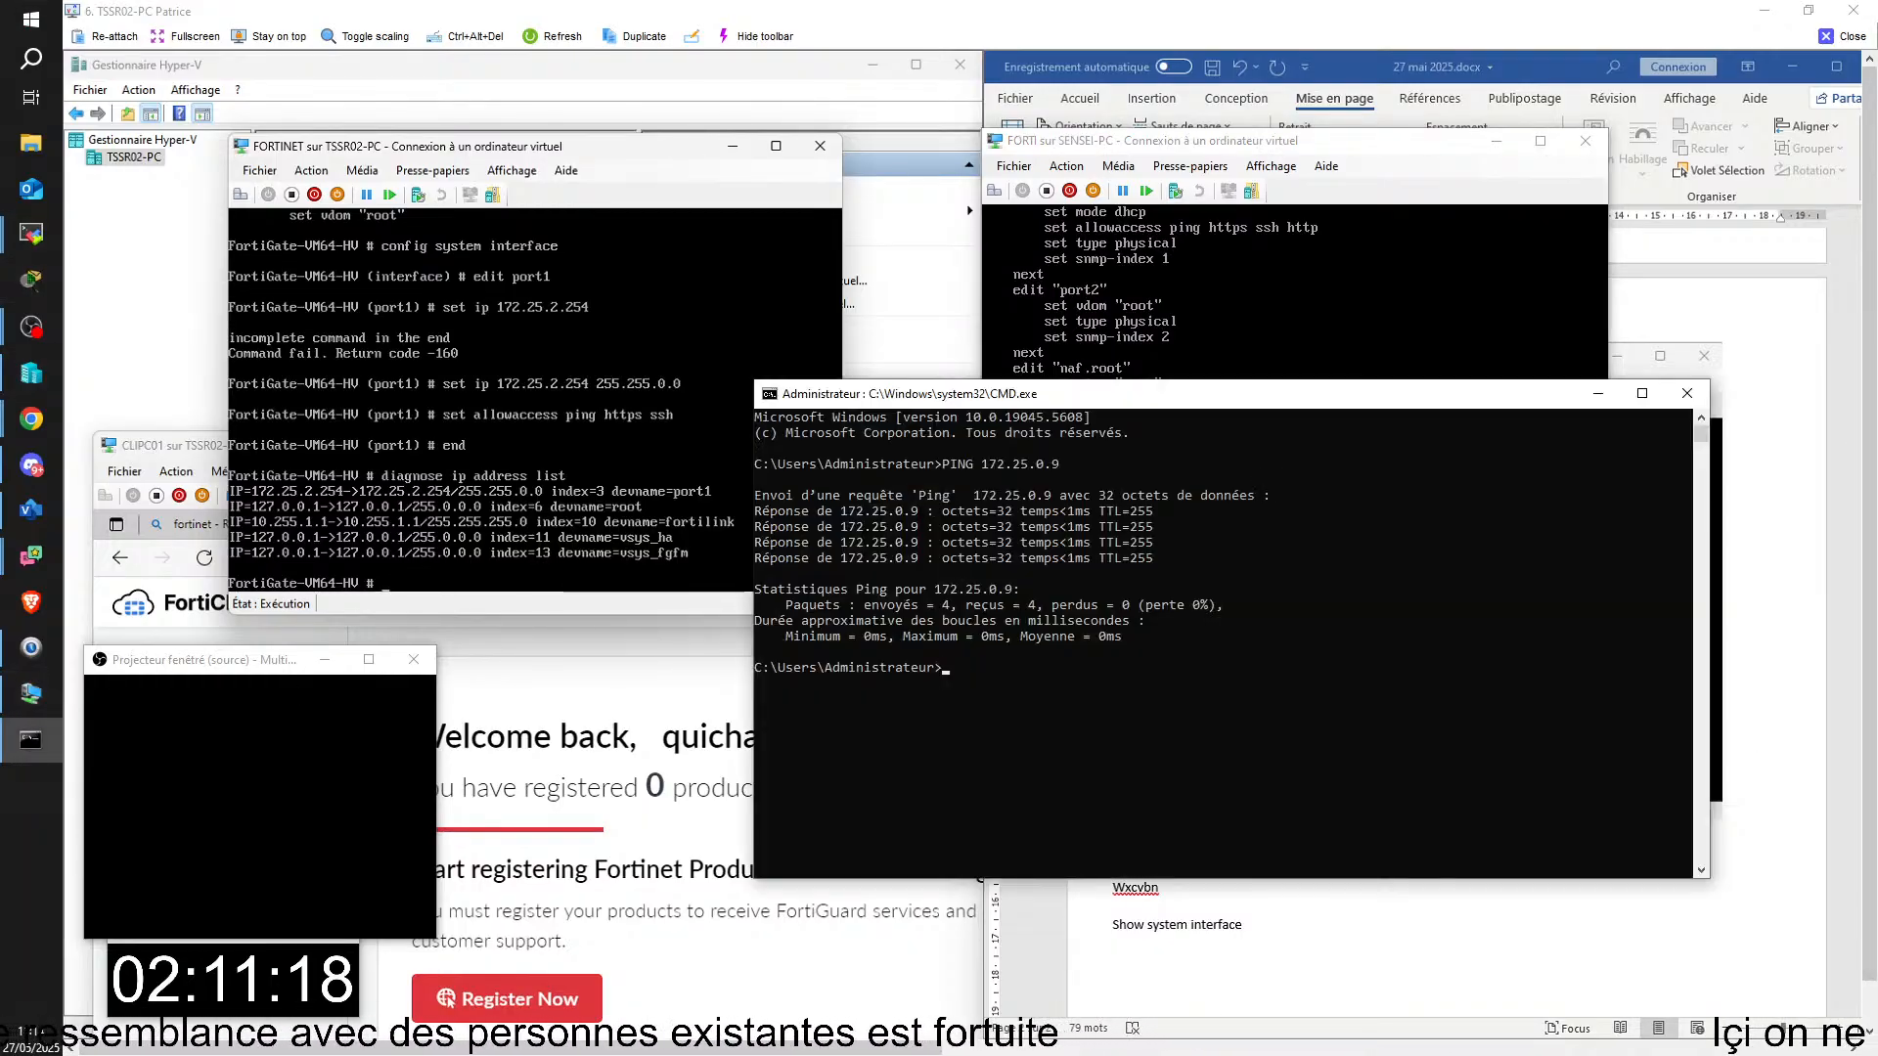
{"action": "key", "text": "Up"}
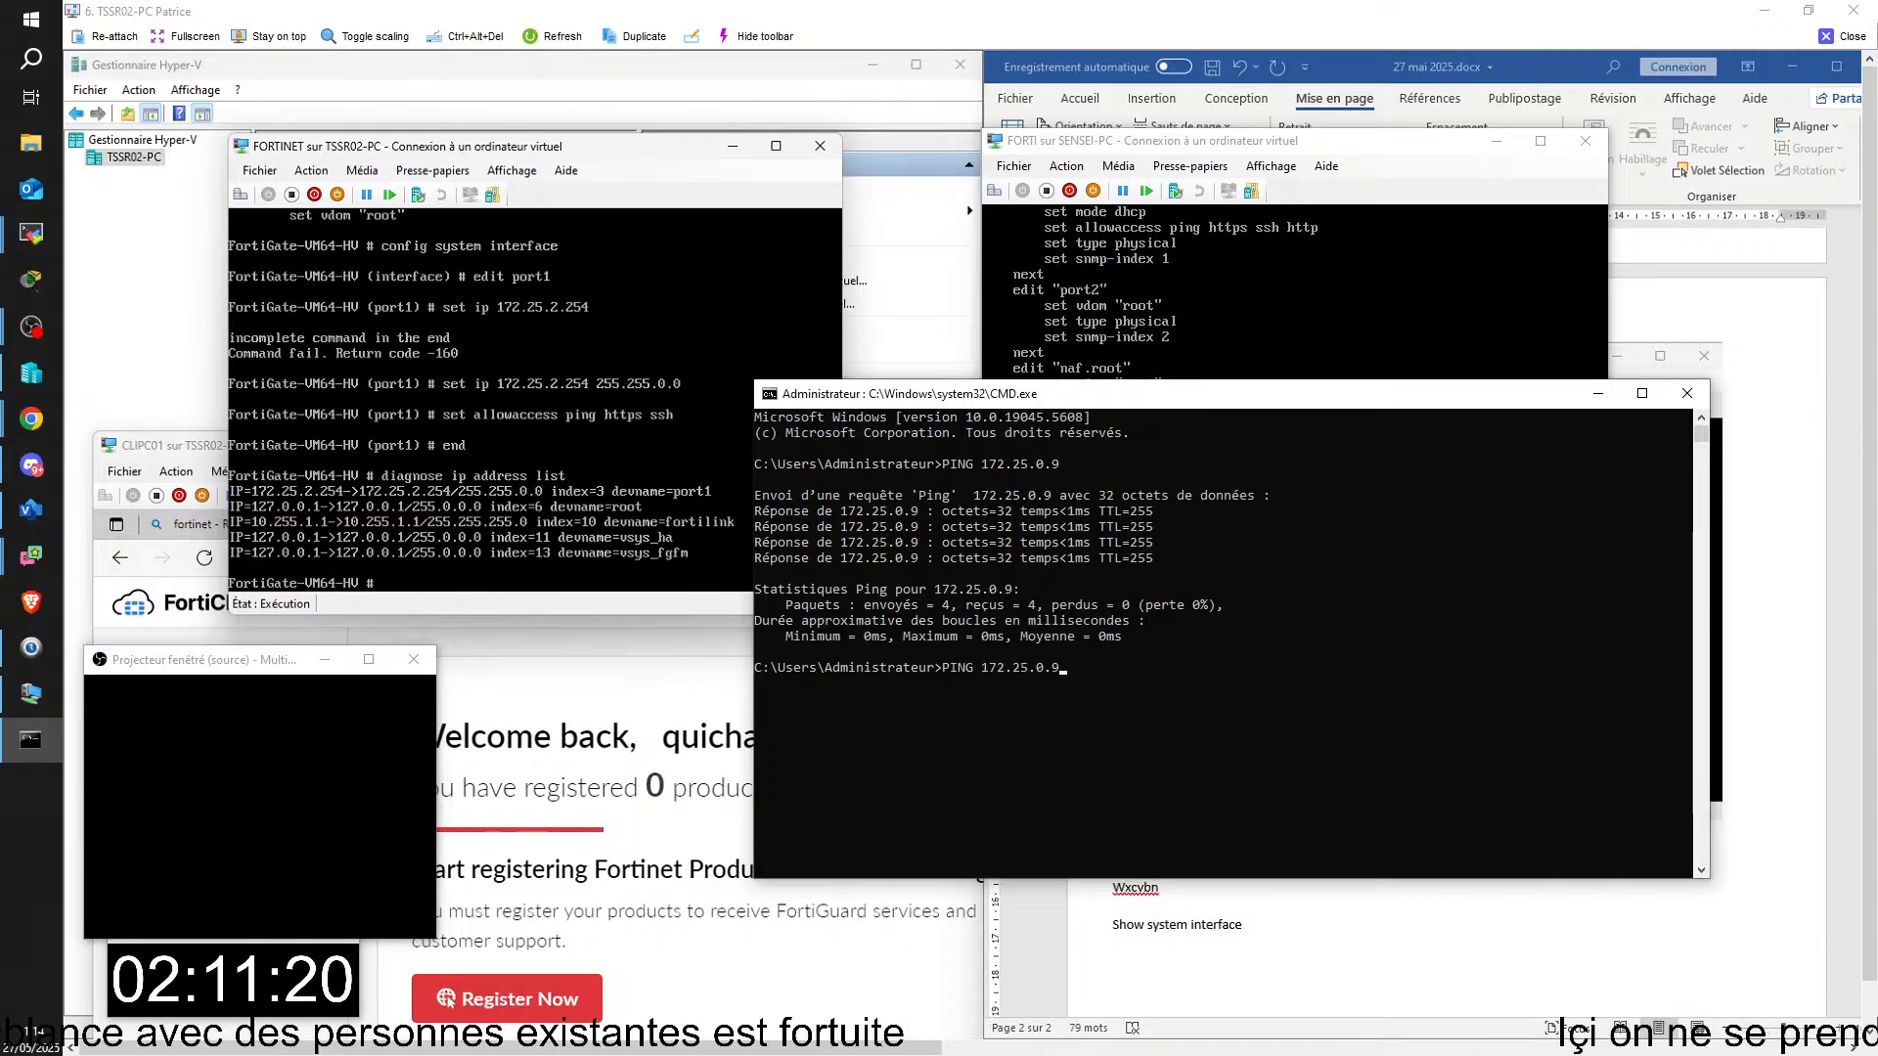
{"action": "key", "text": "BackSpace"}
{"action": "key", "text": "BackSpace"}
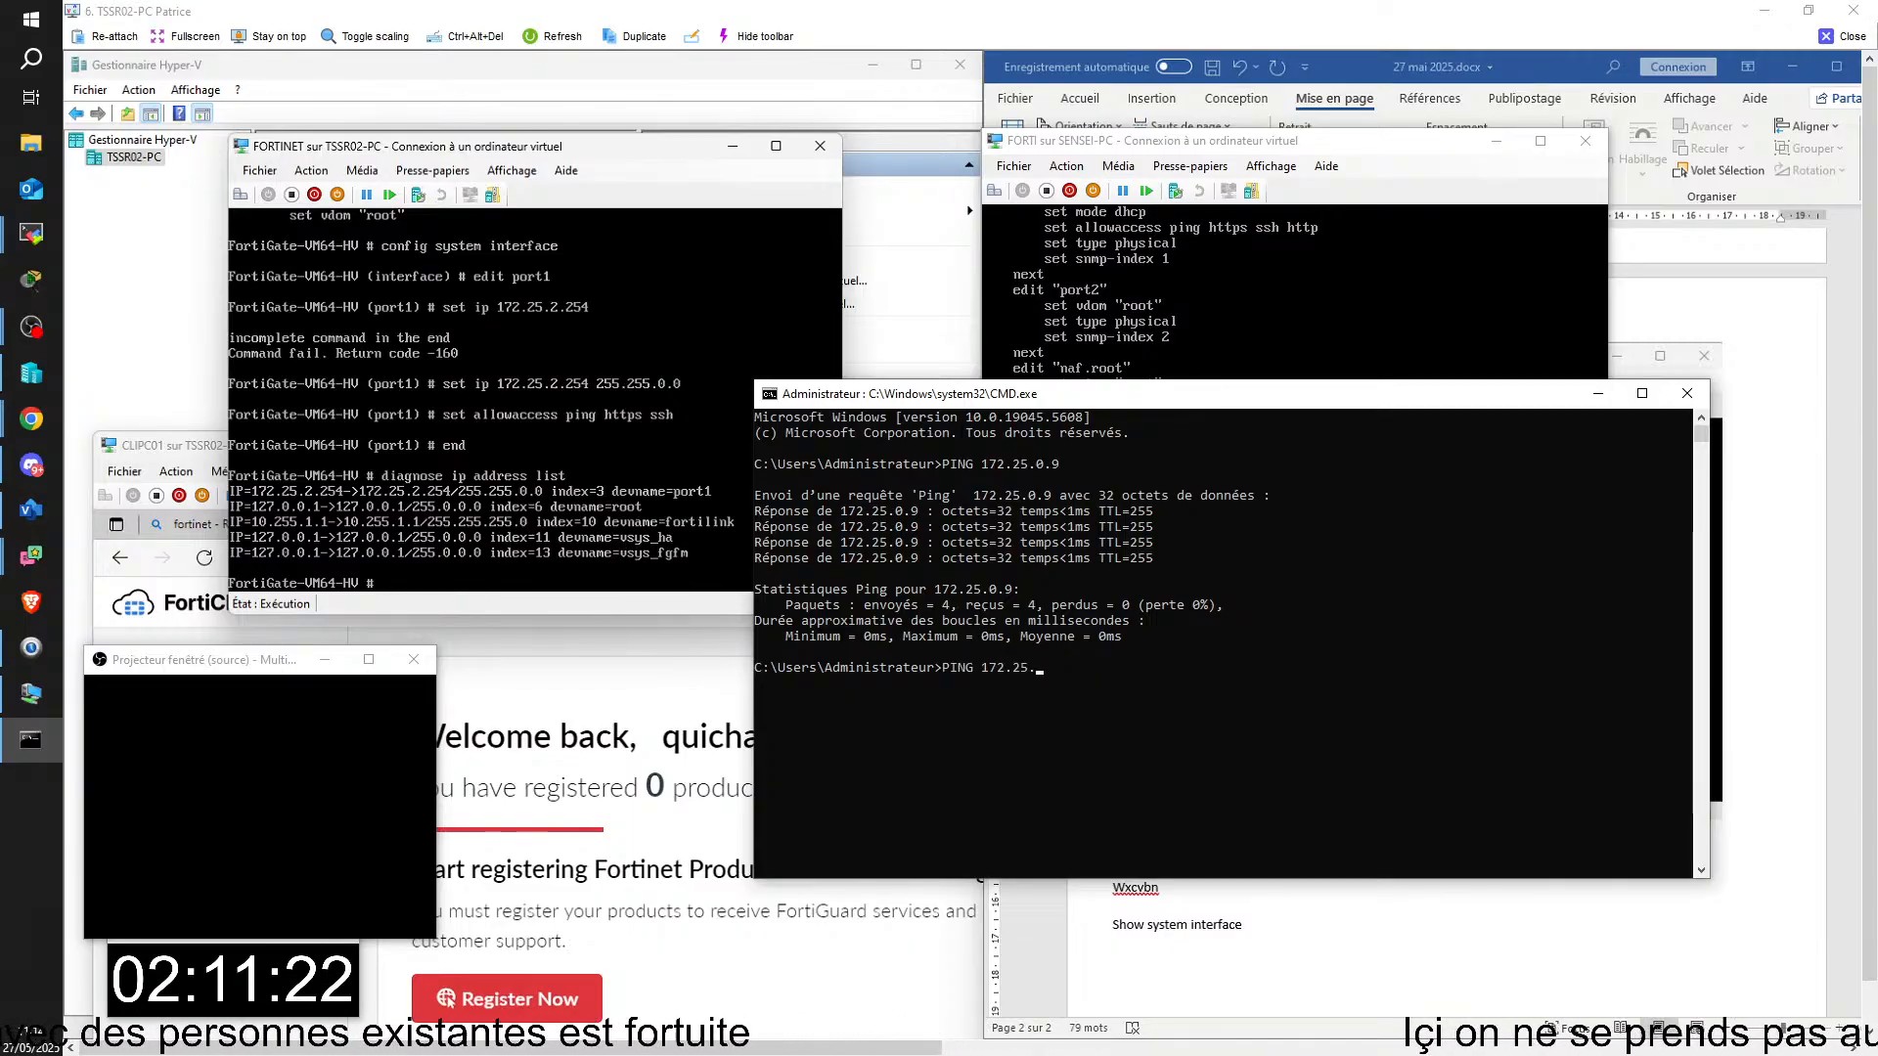
{"action": "type", "text": "2.254"}
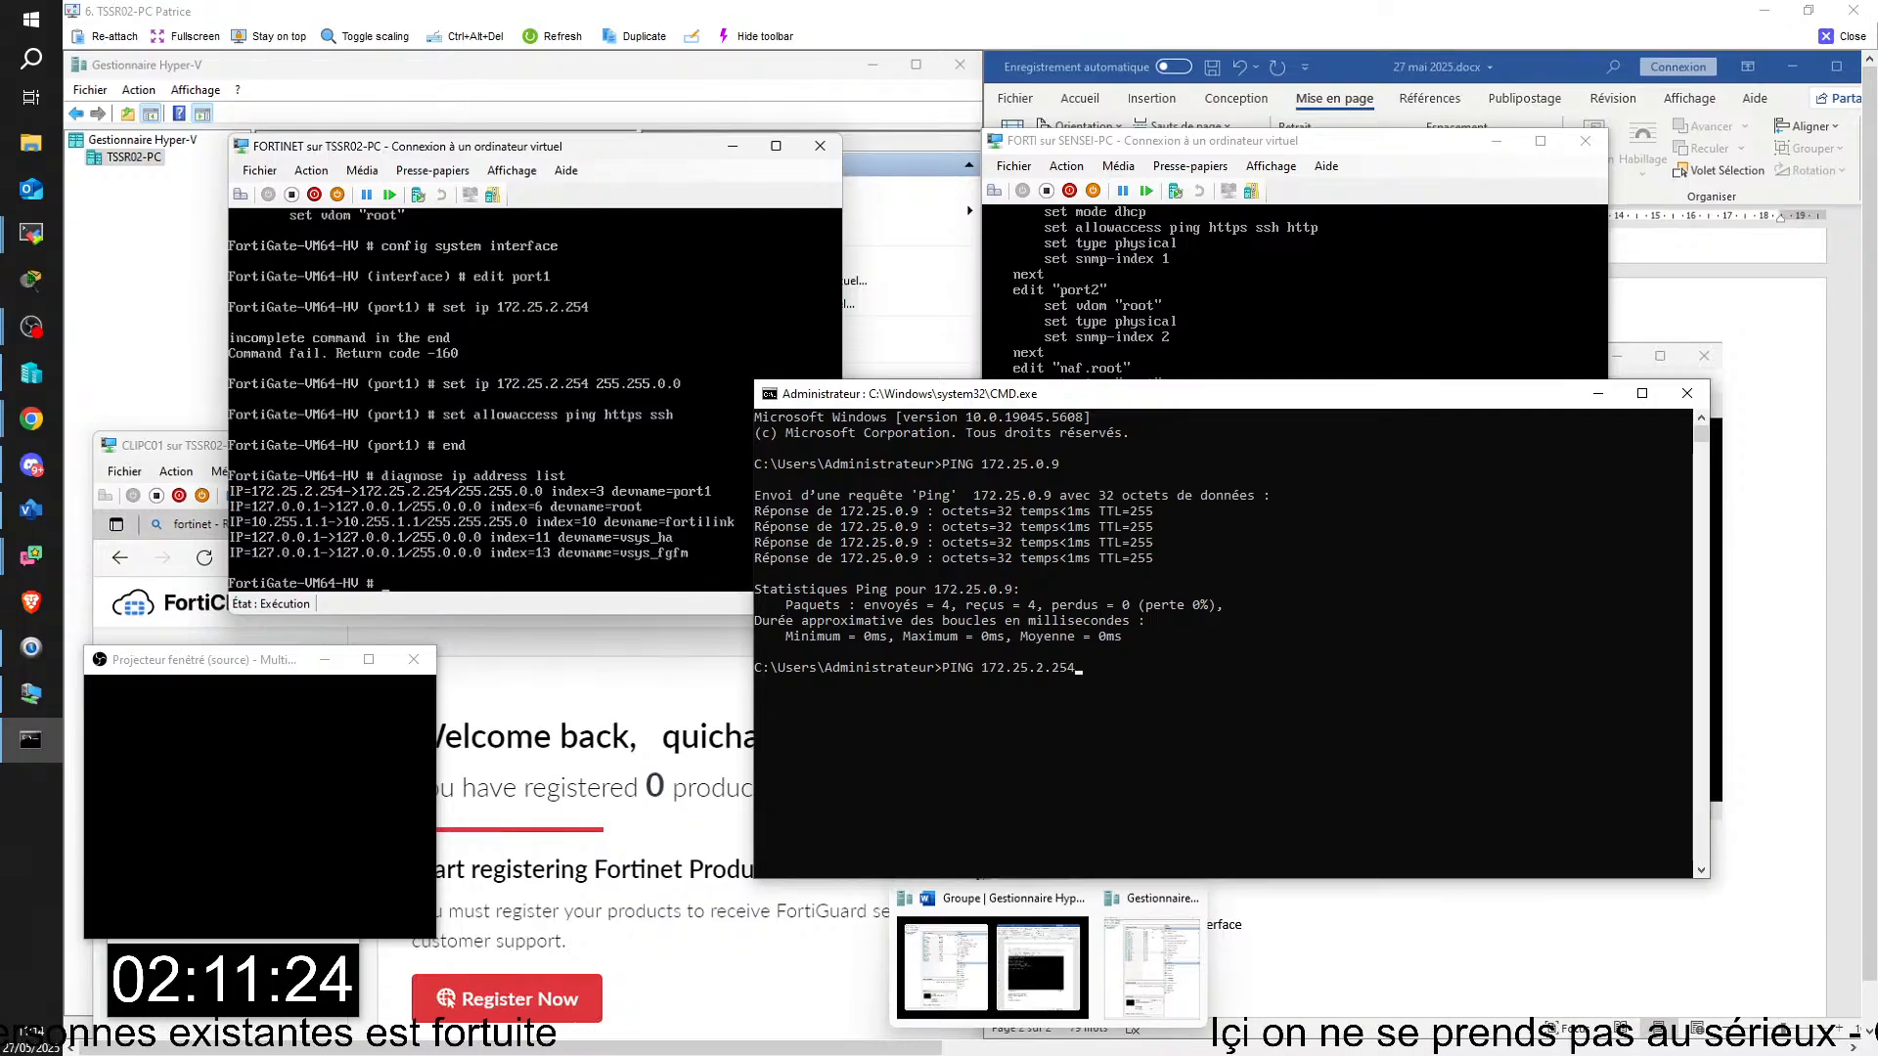
{"action": "key", "text": "Return"}
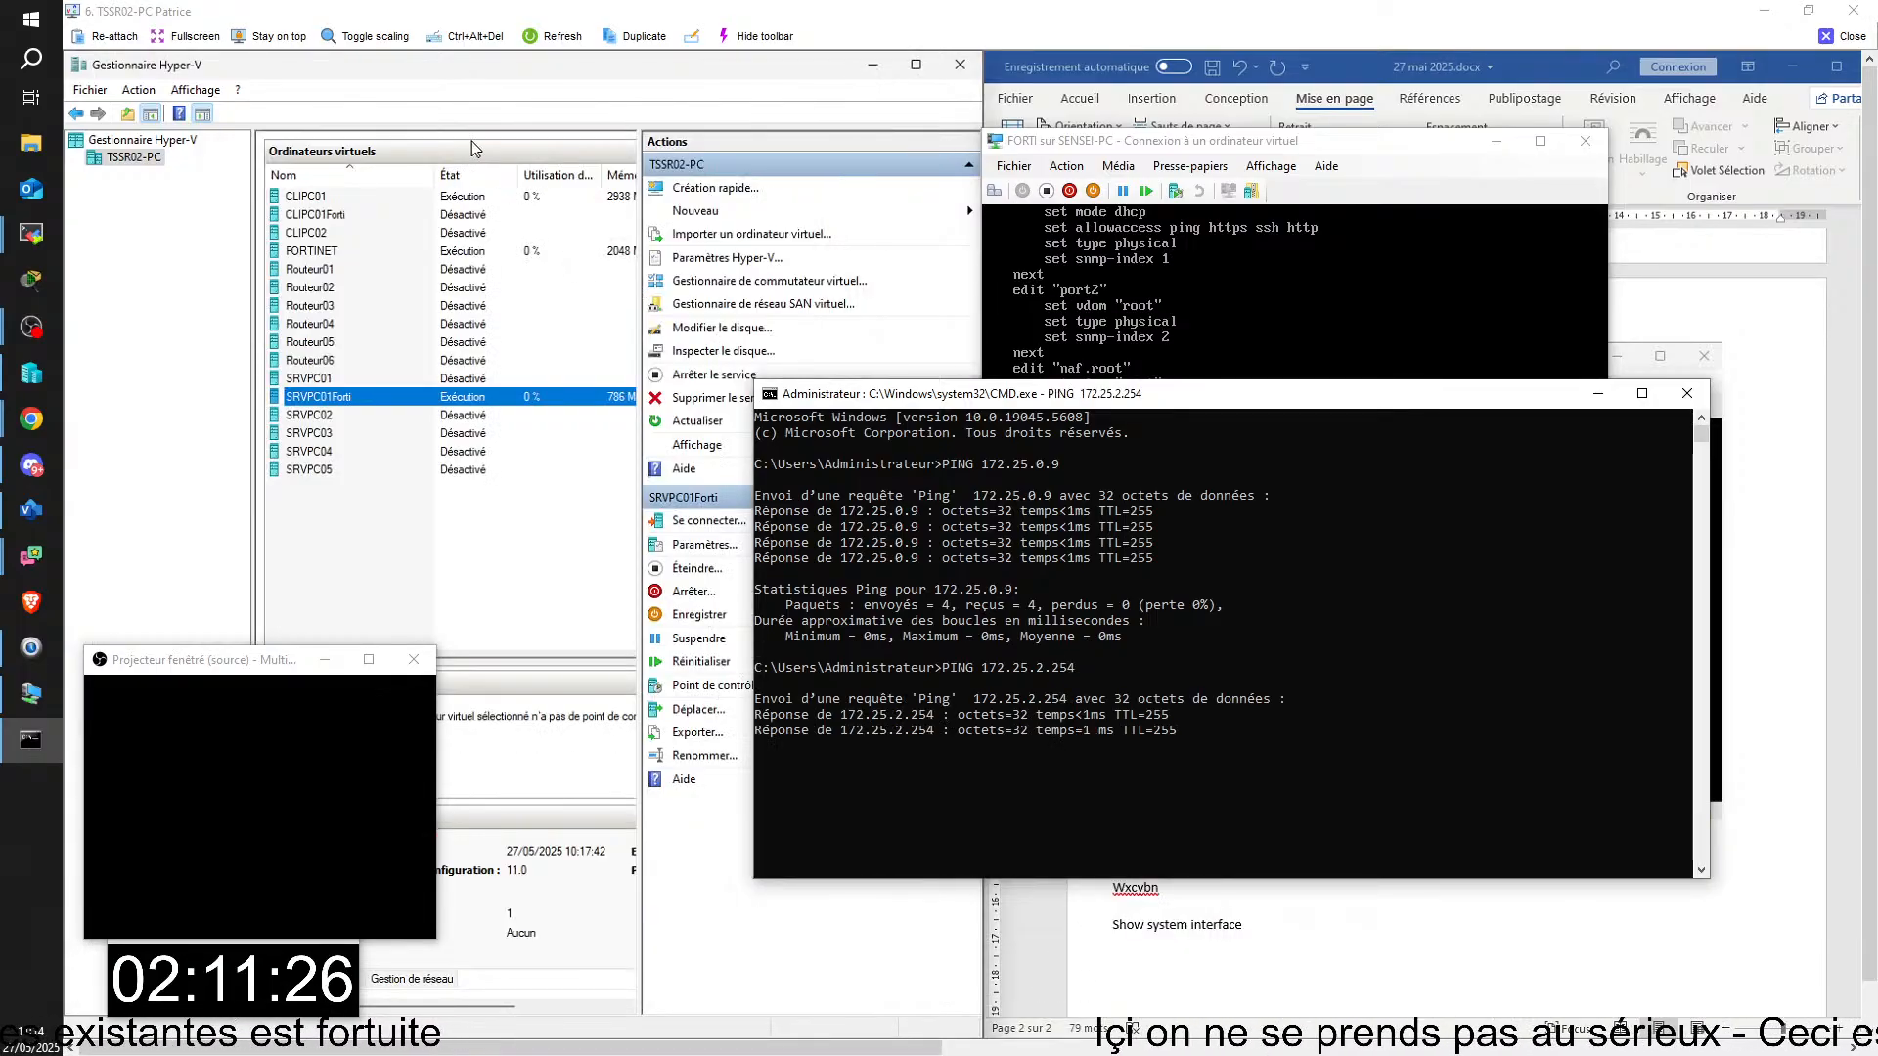
{"action": "key", "text": "ctrl+c"}
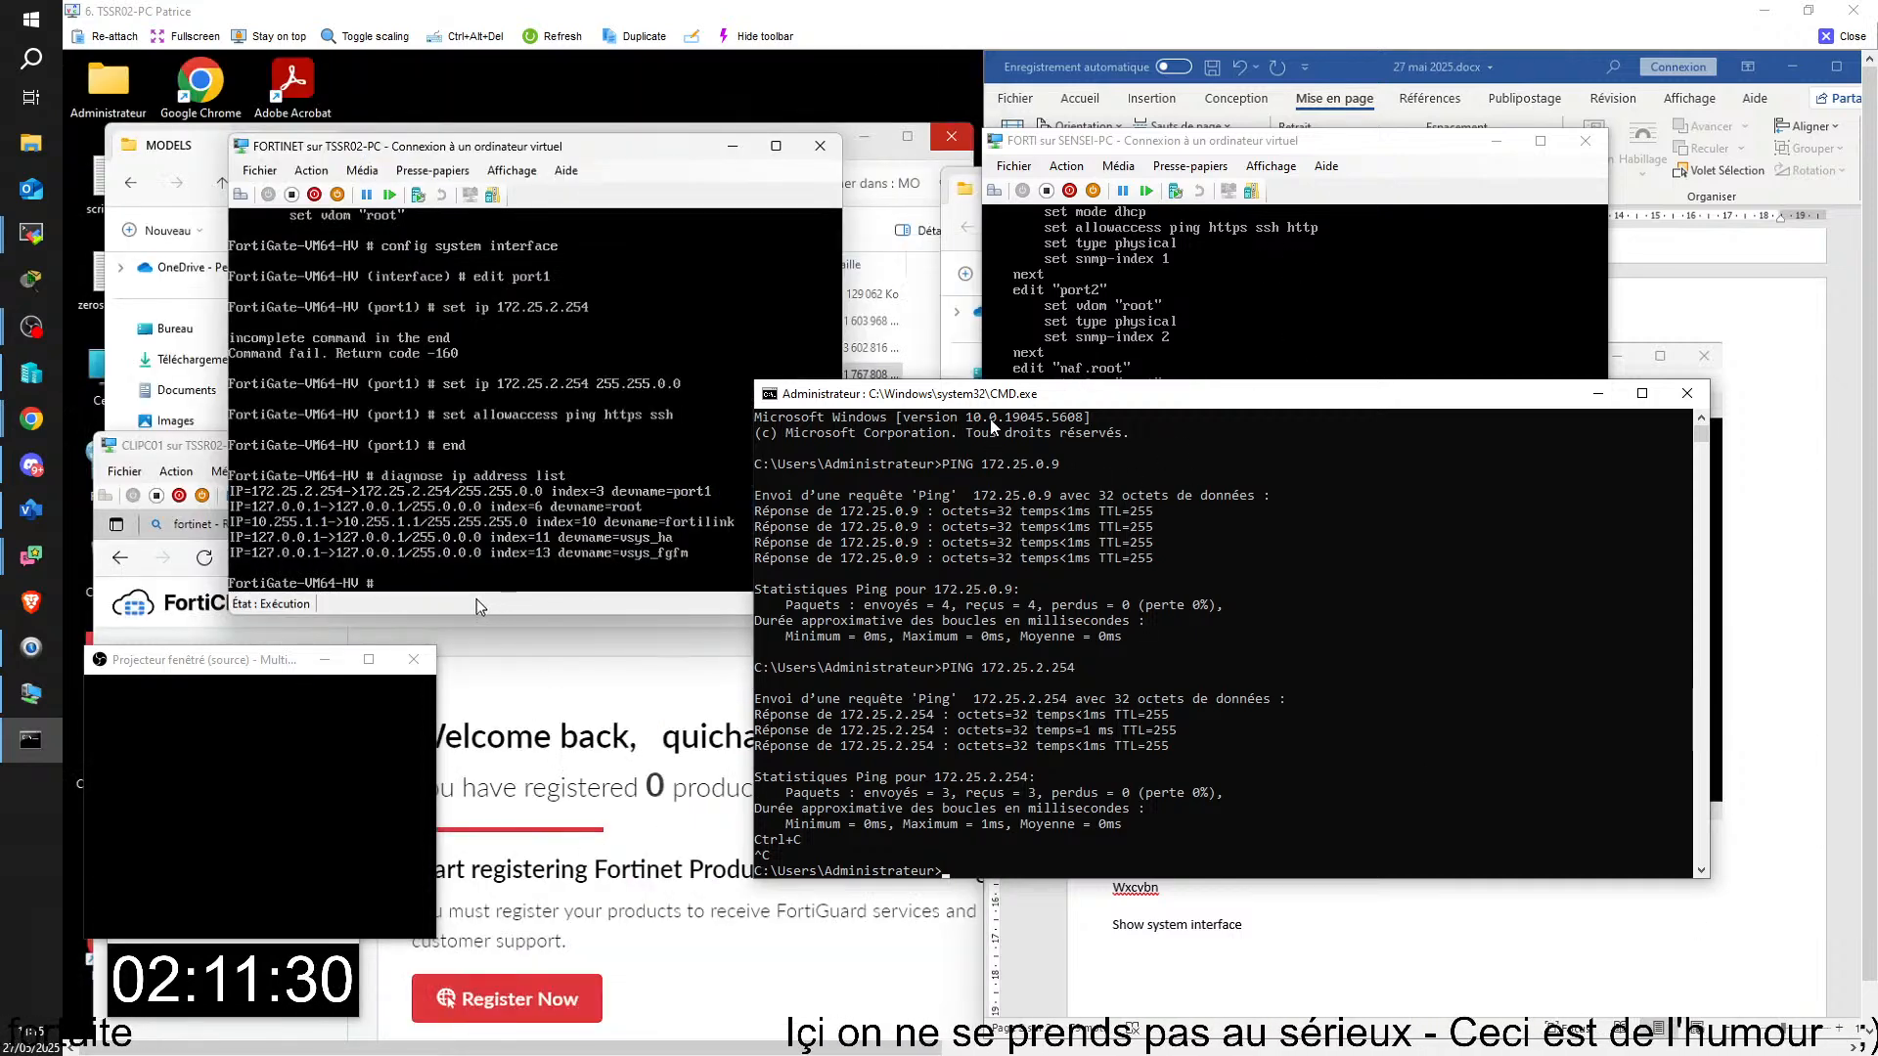
{"action": "left_click_drag", "start_coordinate": [998, 419], "coordinate": [1166, 400]}
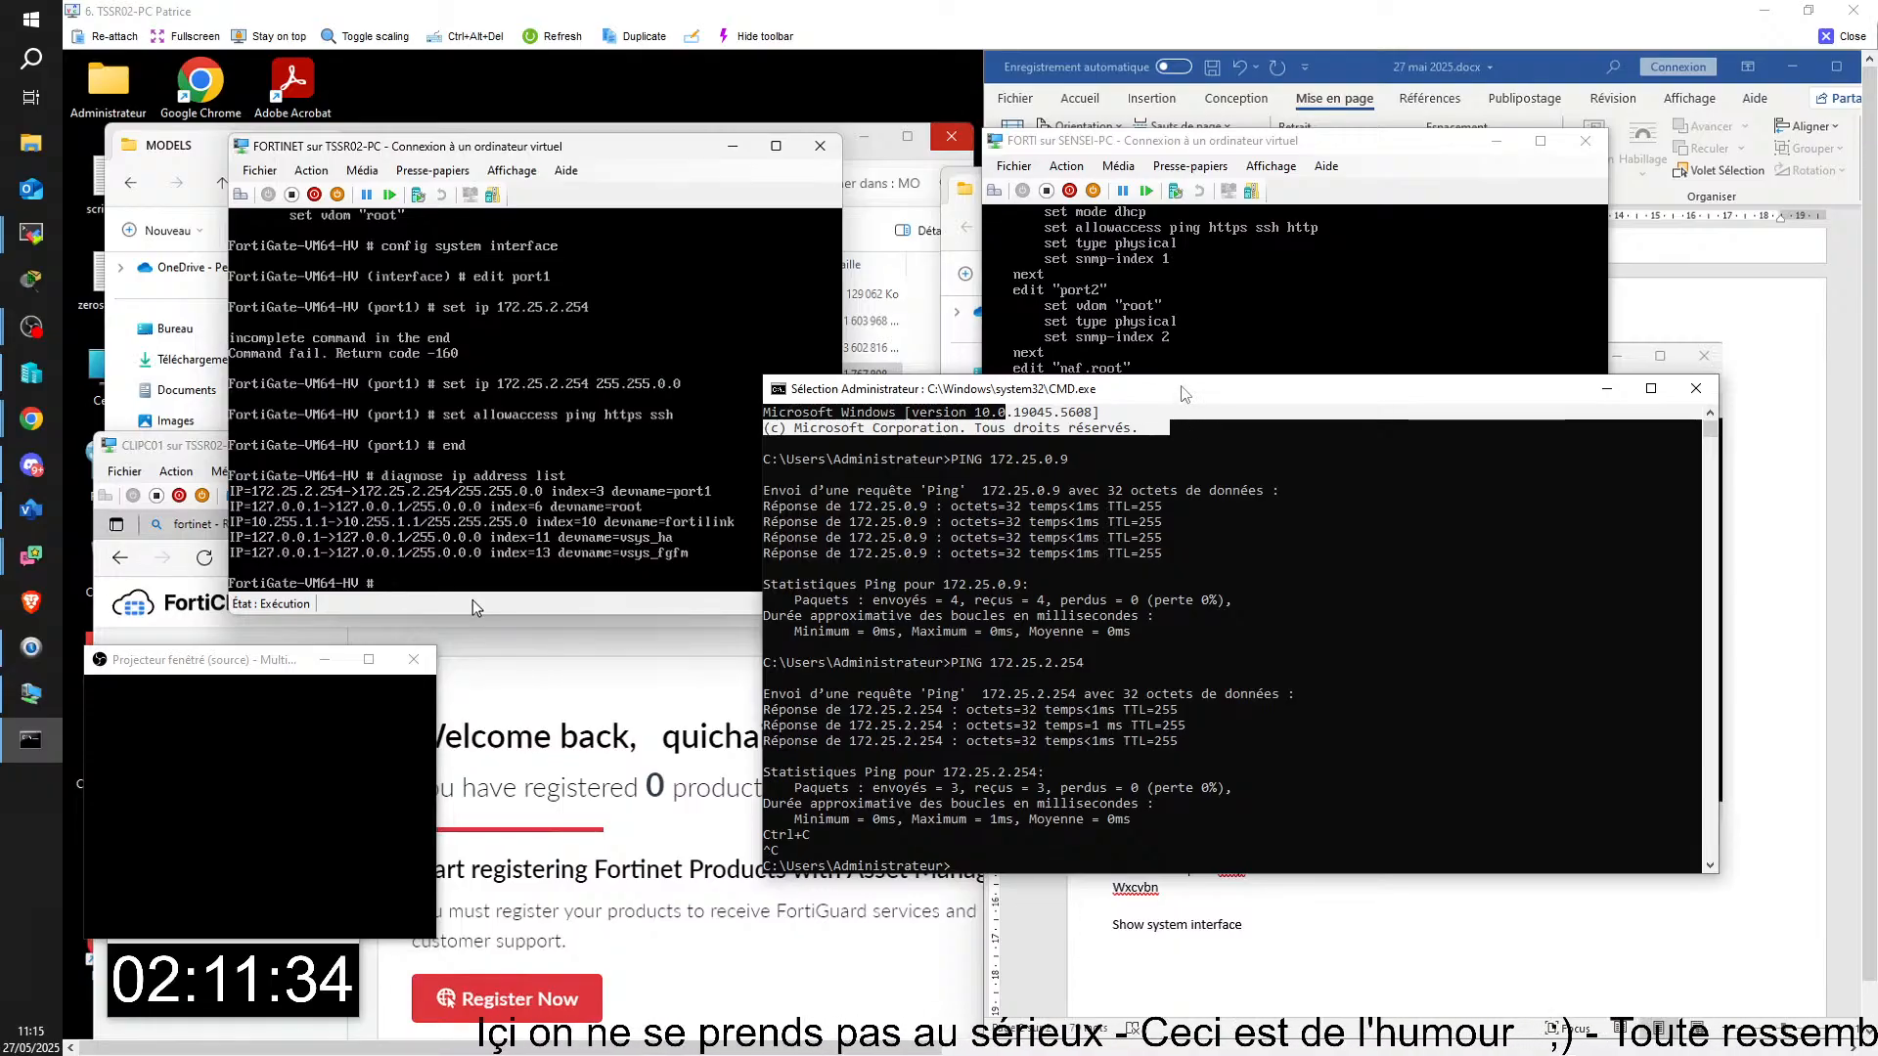
{"action": "left_click", "coordinate": [1359, 794]}
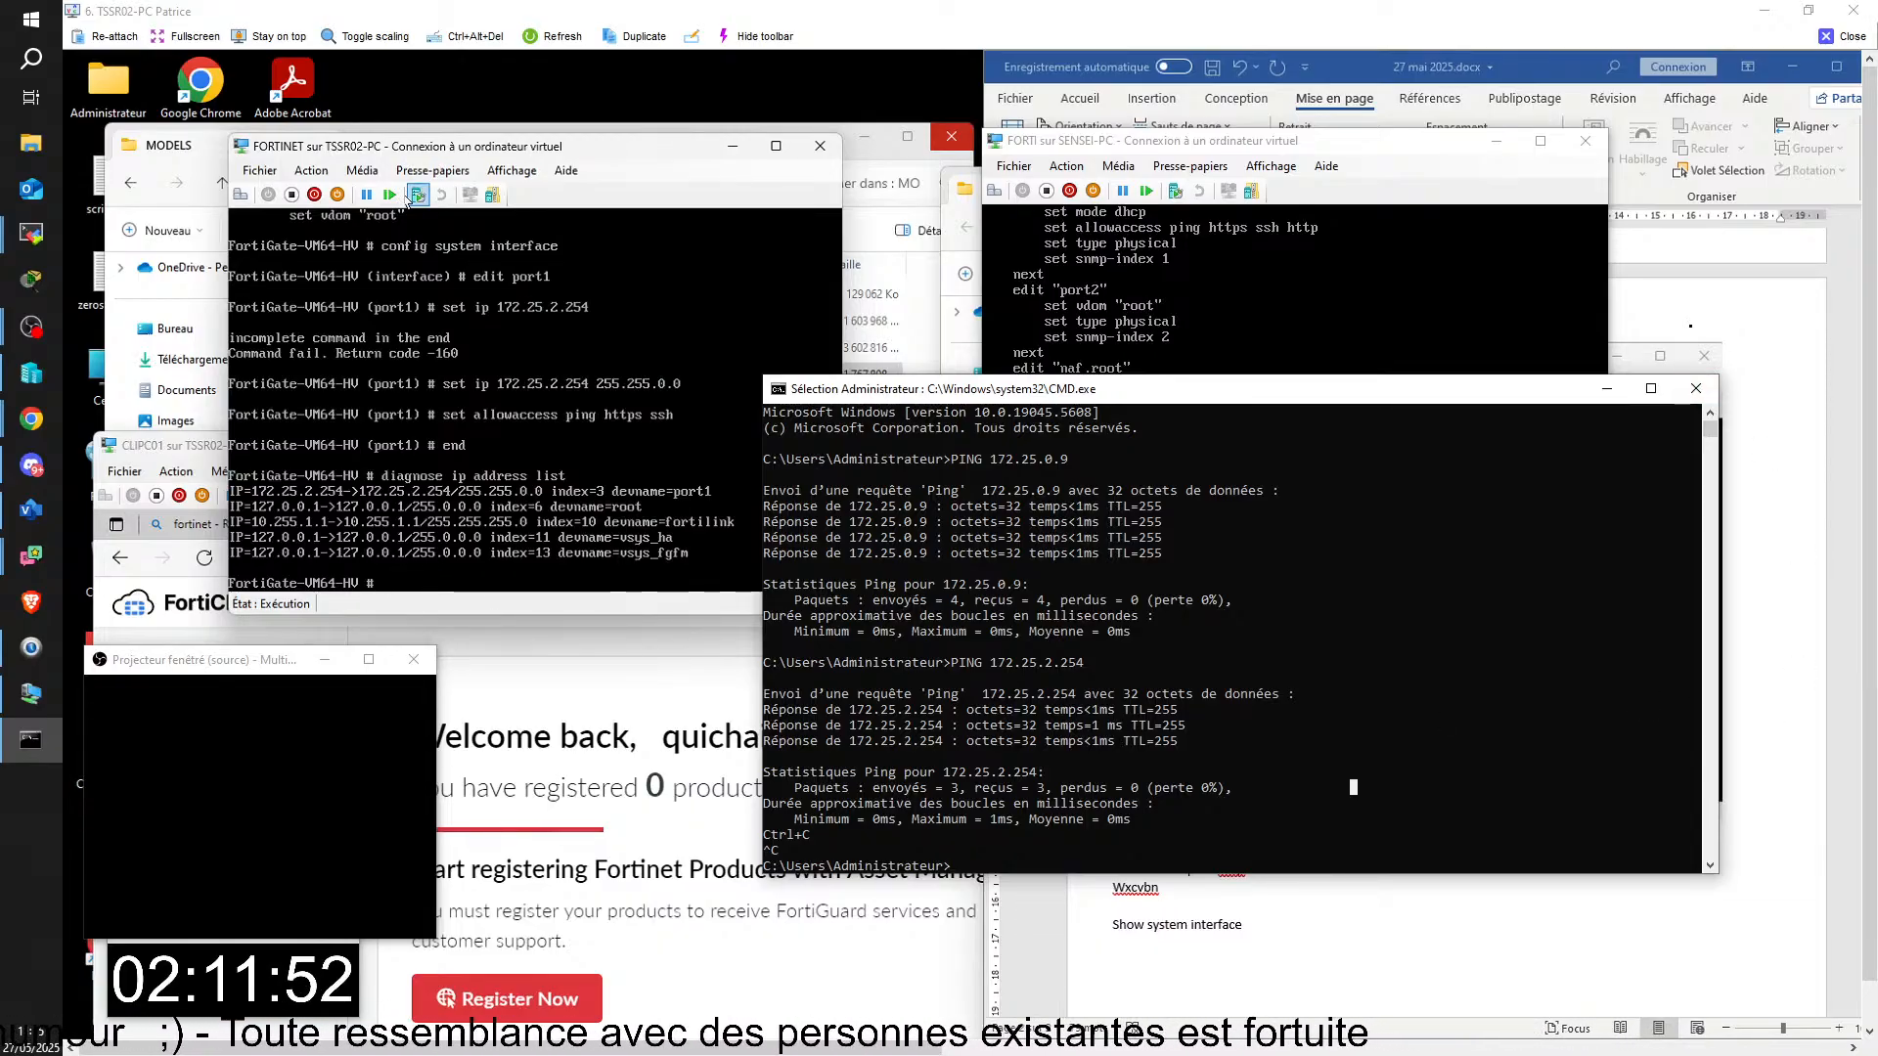
Step: Turn off the FORTINET virtual machine, moving the command prompt window aside, and close the virtual machine's console
{"action": "left_click", "coordinate": [290, 195]}
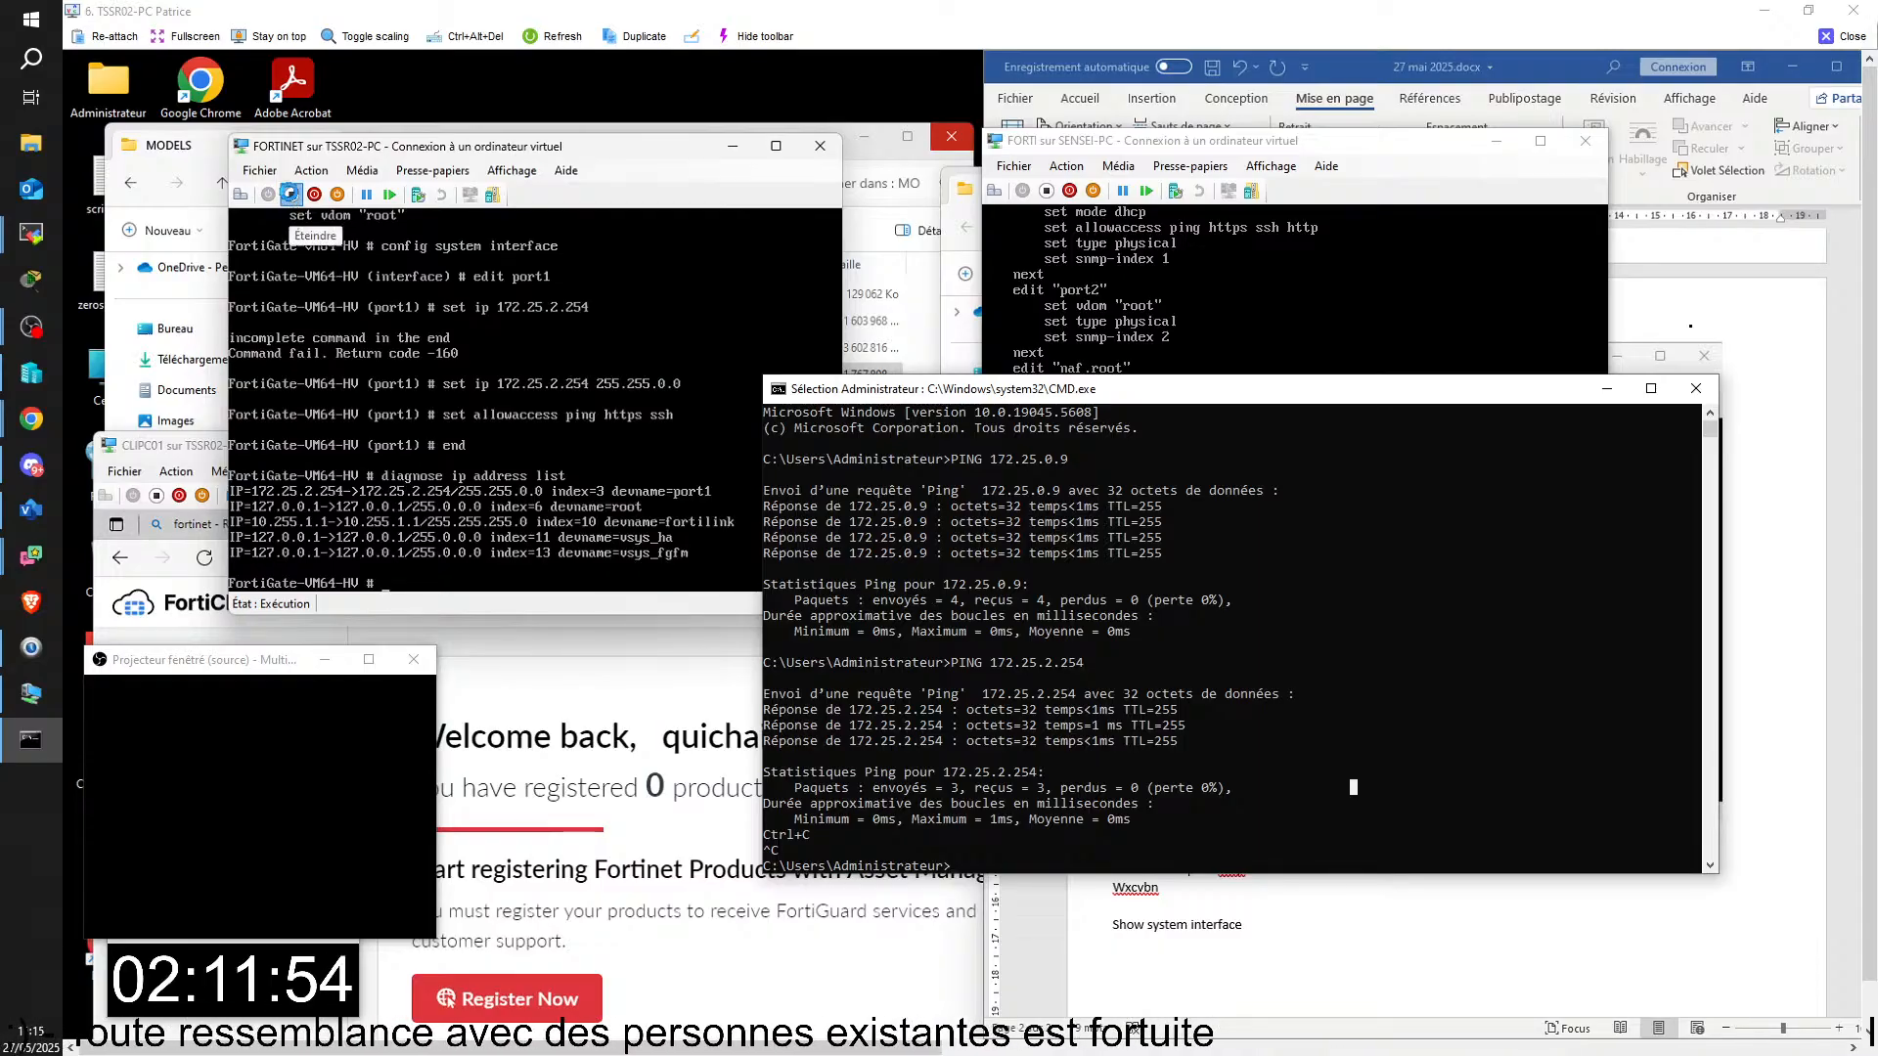
{"action": "left_click", "coordinate": [569, 423]}
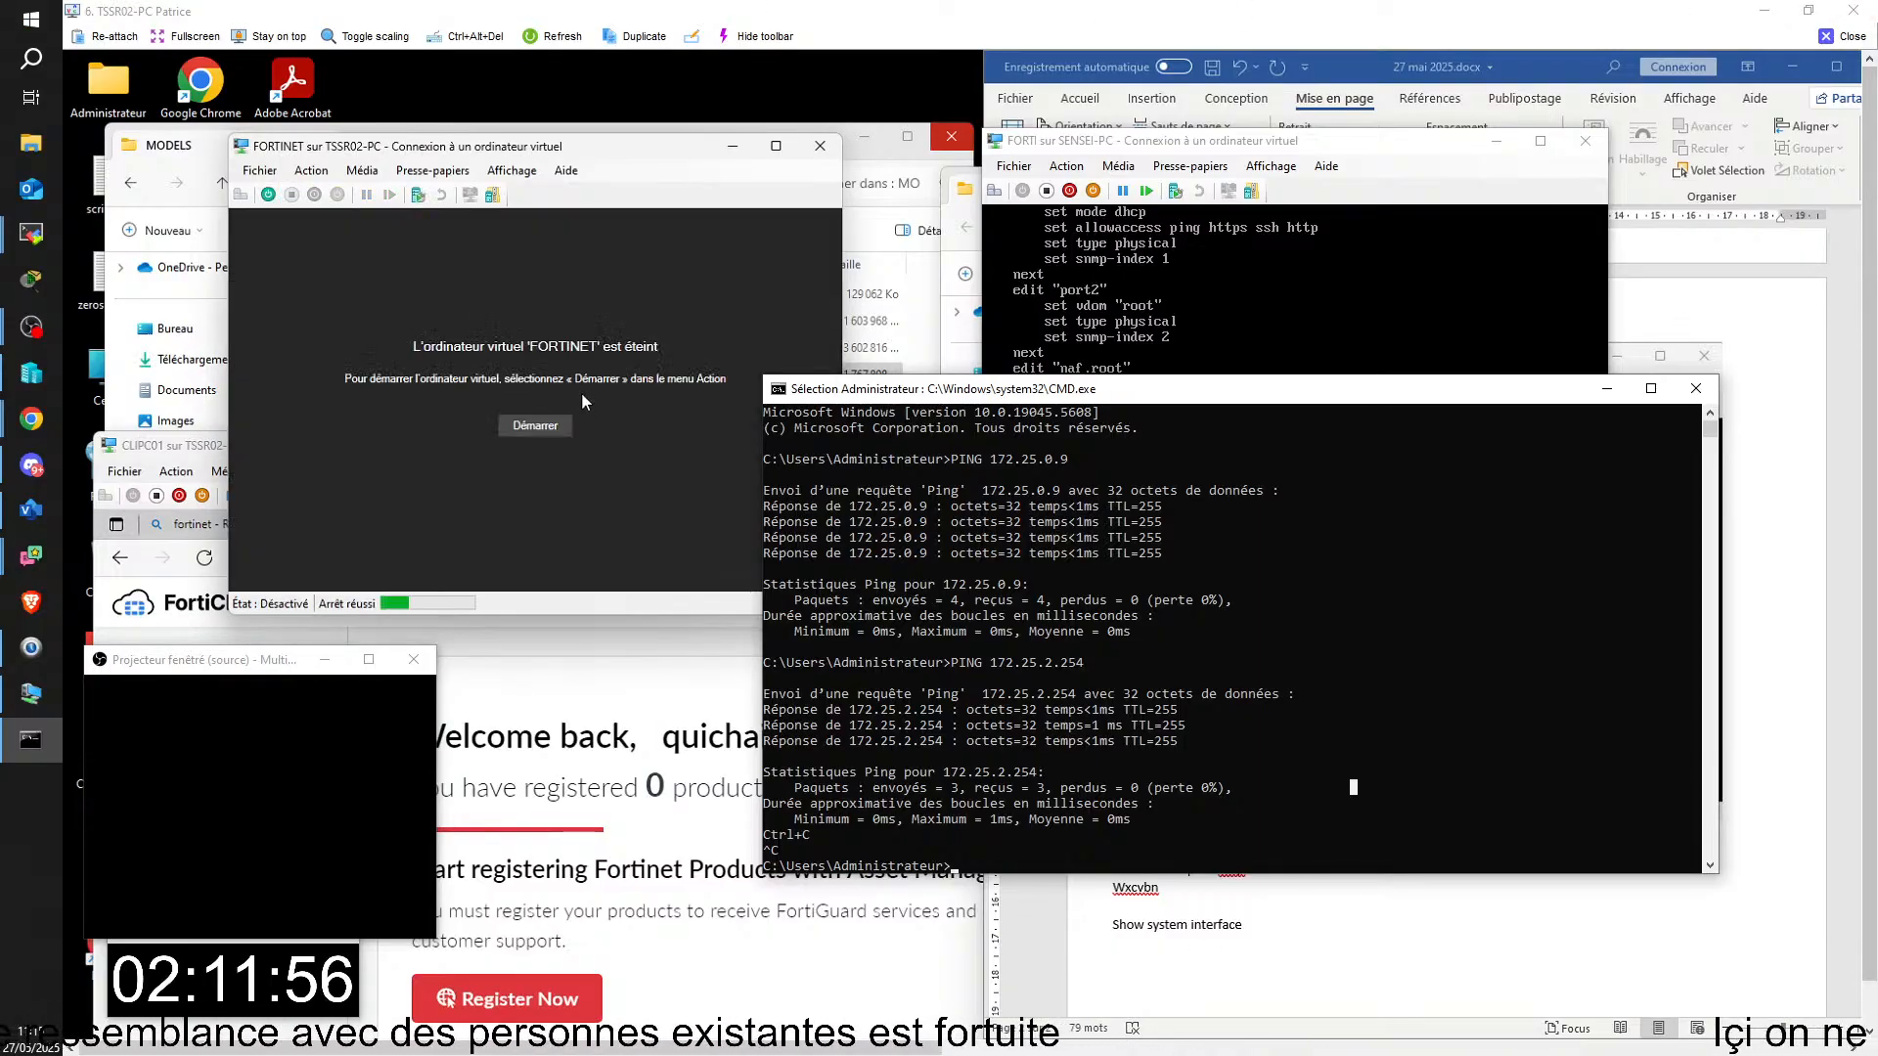
{"action": "left_click_drag", "start_coordinate": [1282, 385], "coordinate": [1877, 396]}
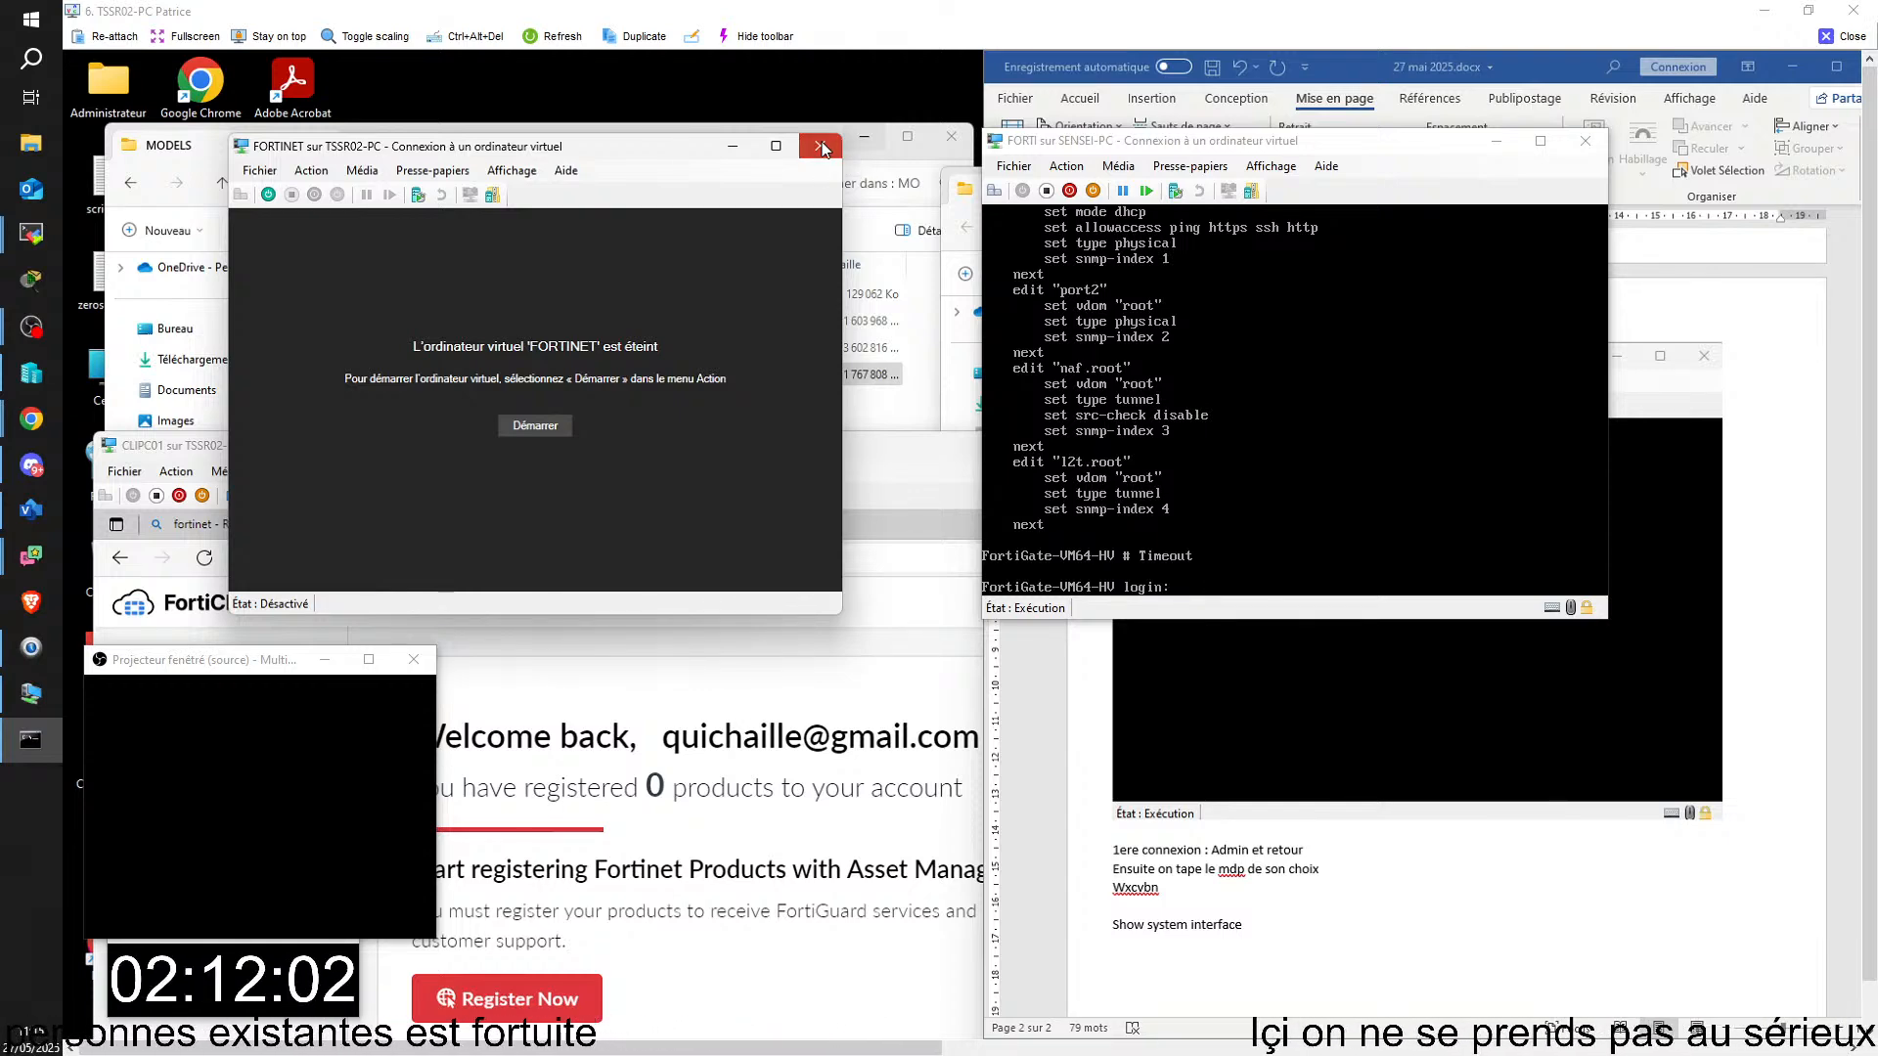
{"action": "left_click", "coordinate": [822, 147]}
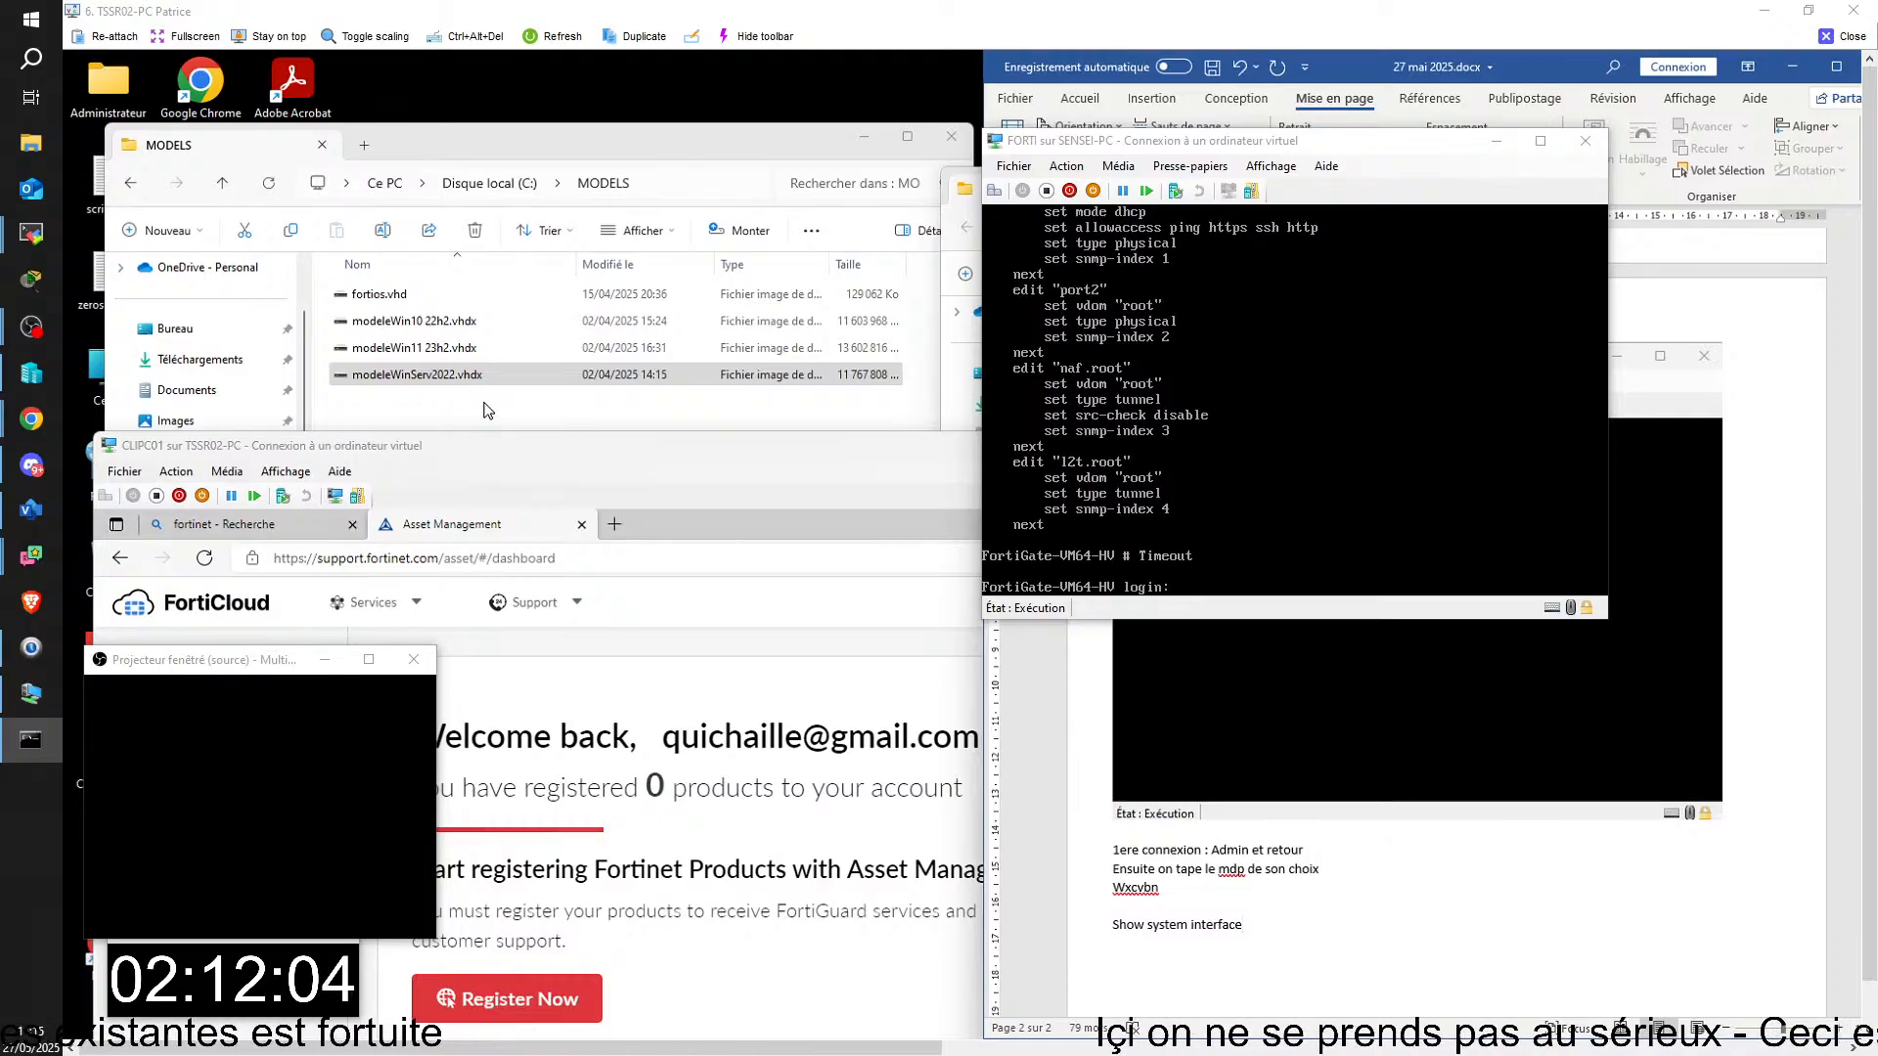
Step: Bring the HYPER-V folder window forward on TSSR02-PC, move it up and open its FORTINET folder
{"action": "left_click", "coordinate": [957, 188]}
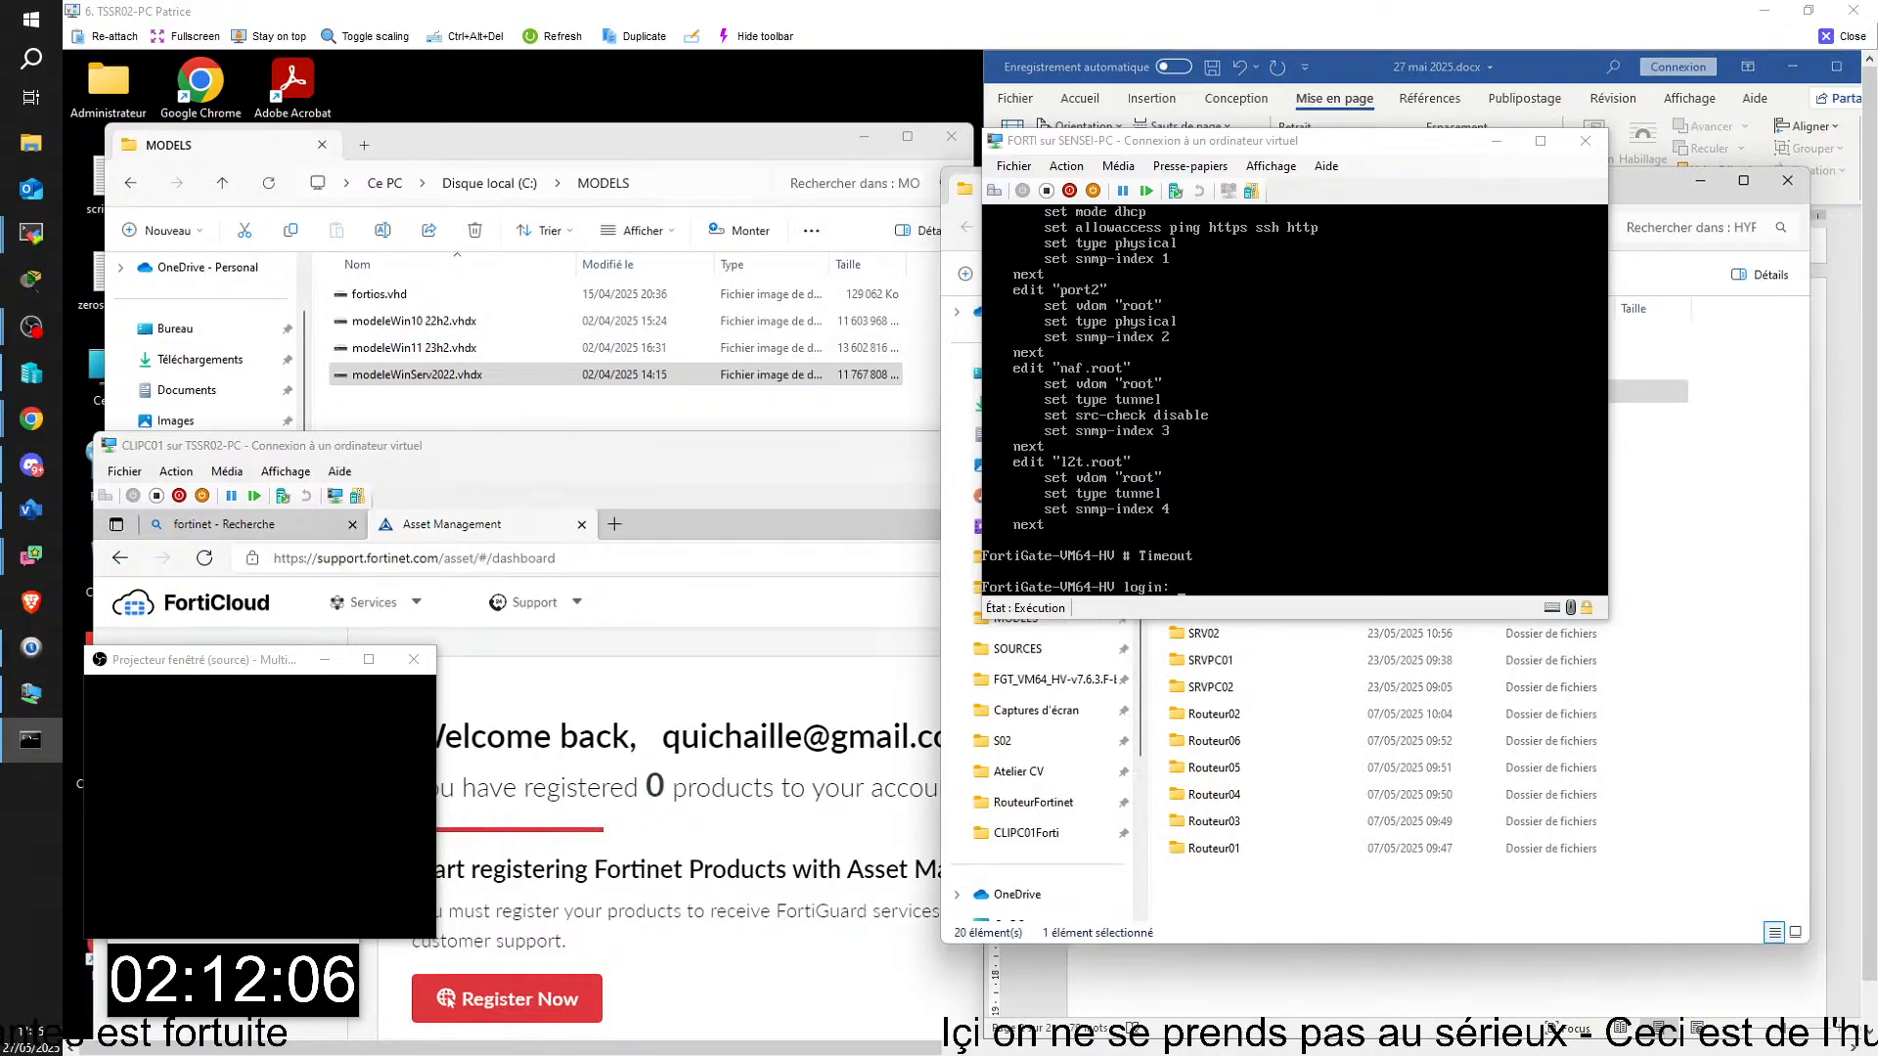
{"action": "left_click_drag", "start_coordinate": [959, 185], "coordinate": [1009, 112]}
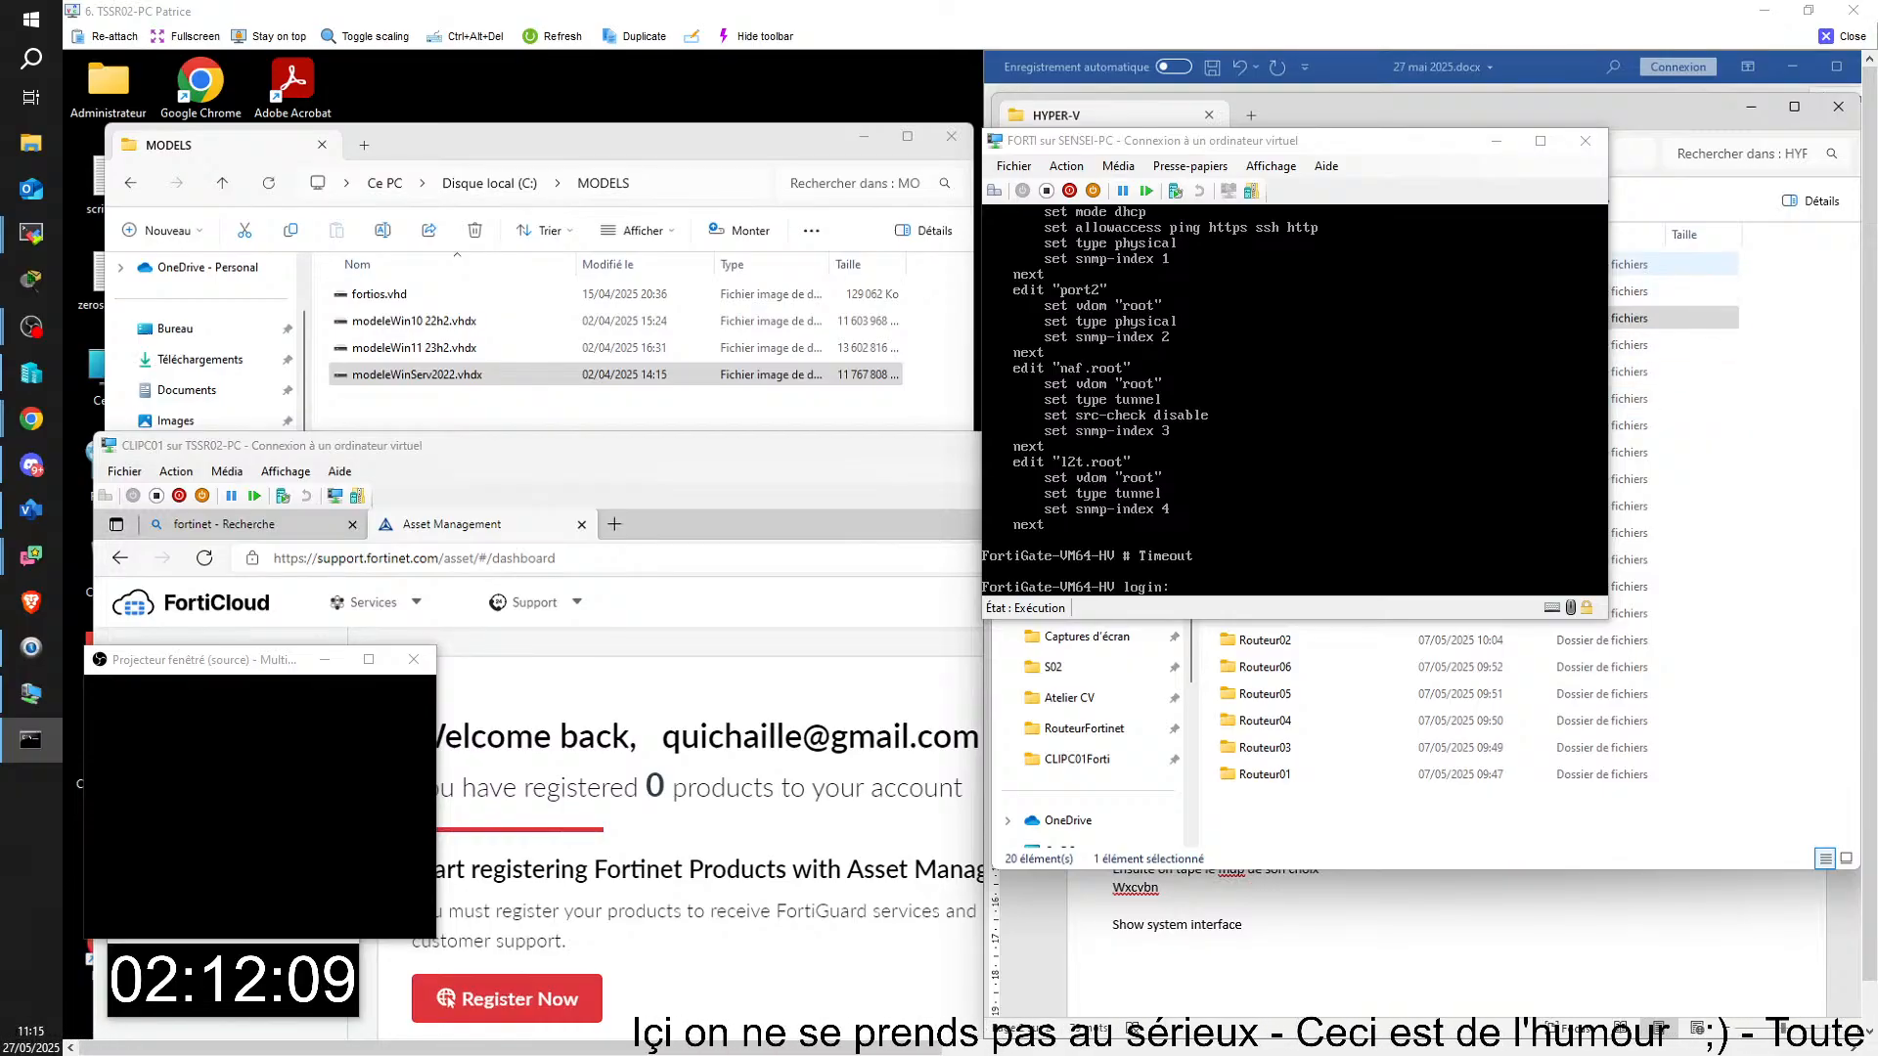
{"action": "double_click", "coordinate": [1663, 264]}
{"action": "left_click", "coordinate": [390, 383]}
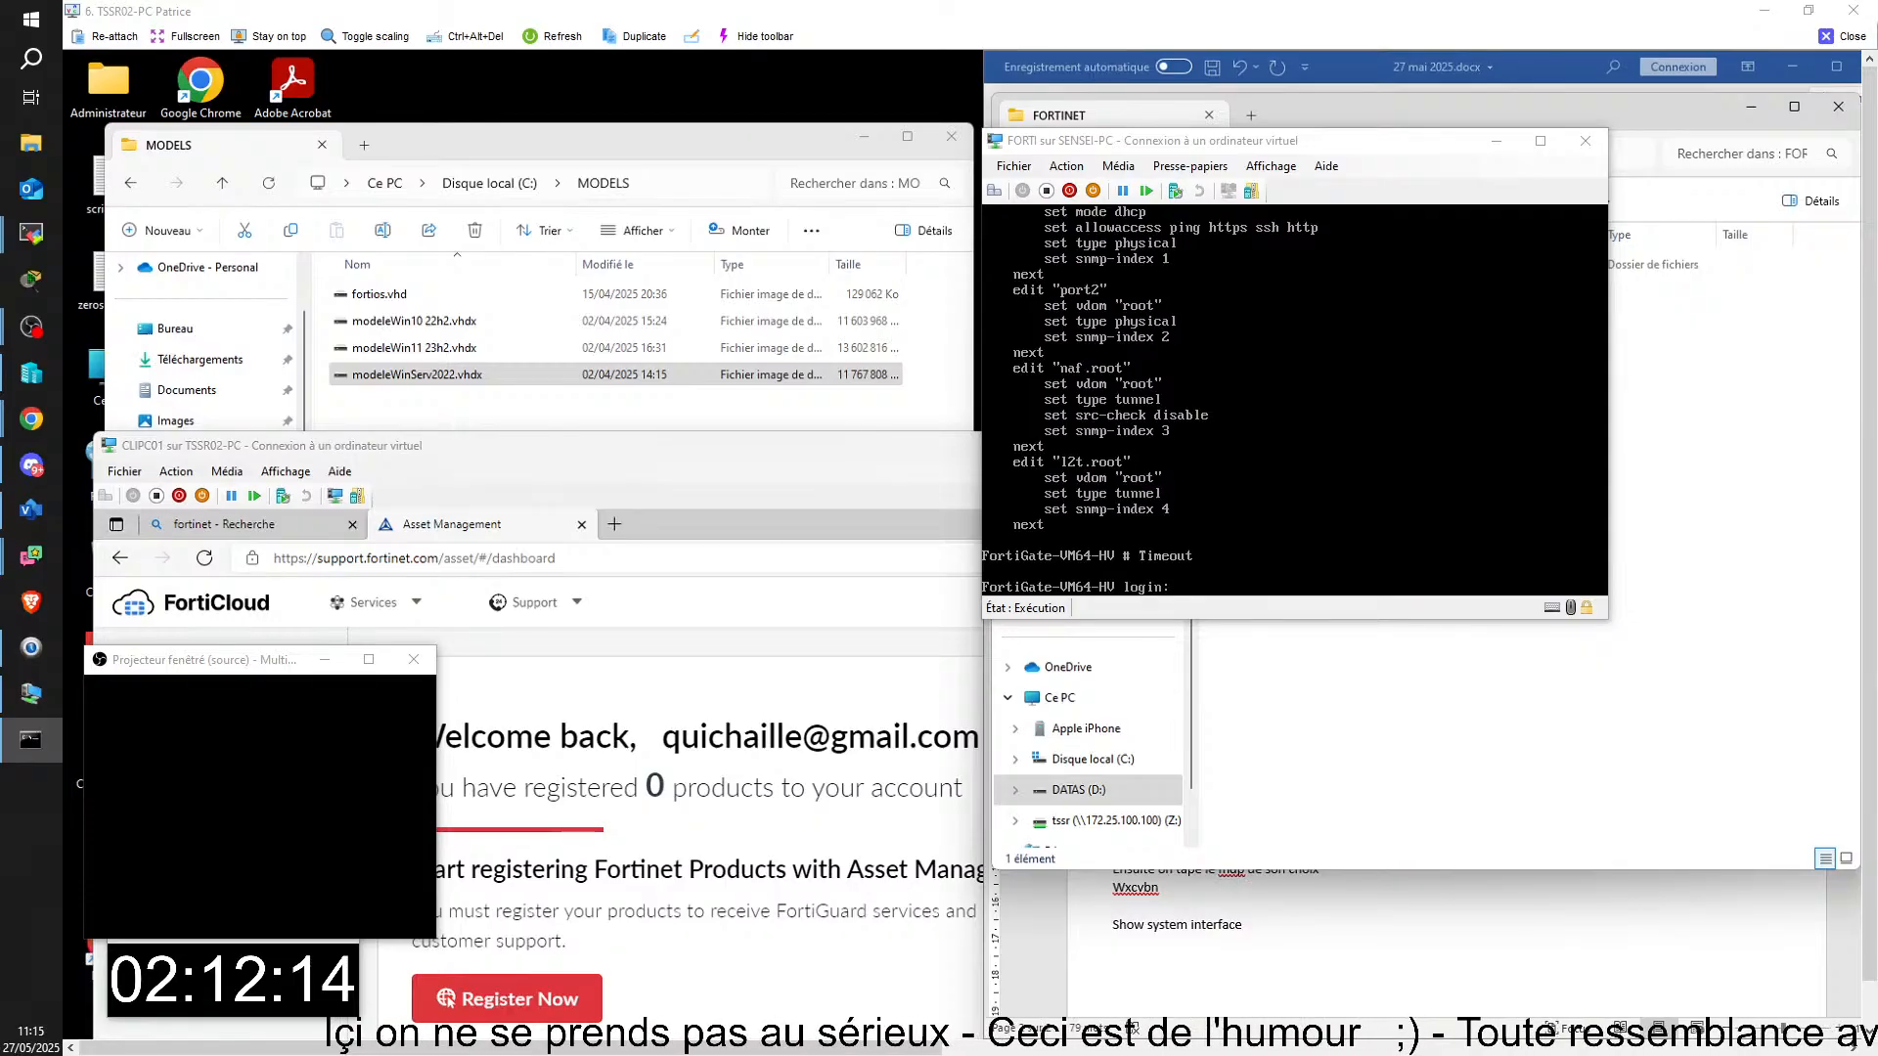
Step: Close the TSSR02-PC remote session and bring up the TSSR03-PC remote session as a maximized window
{"action": "mouse_move", "coordinate": [1385, 1049]}
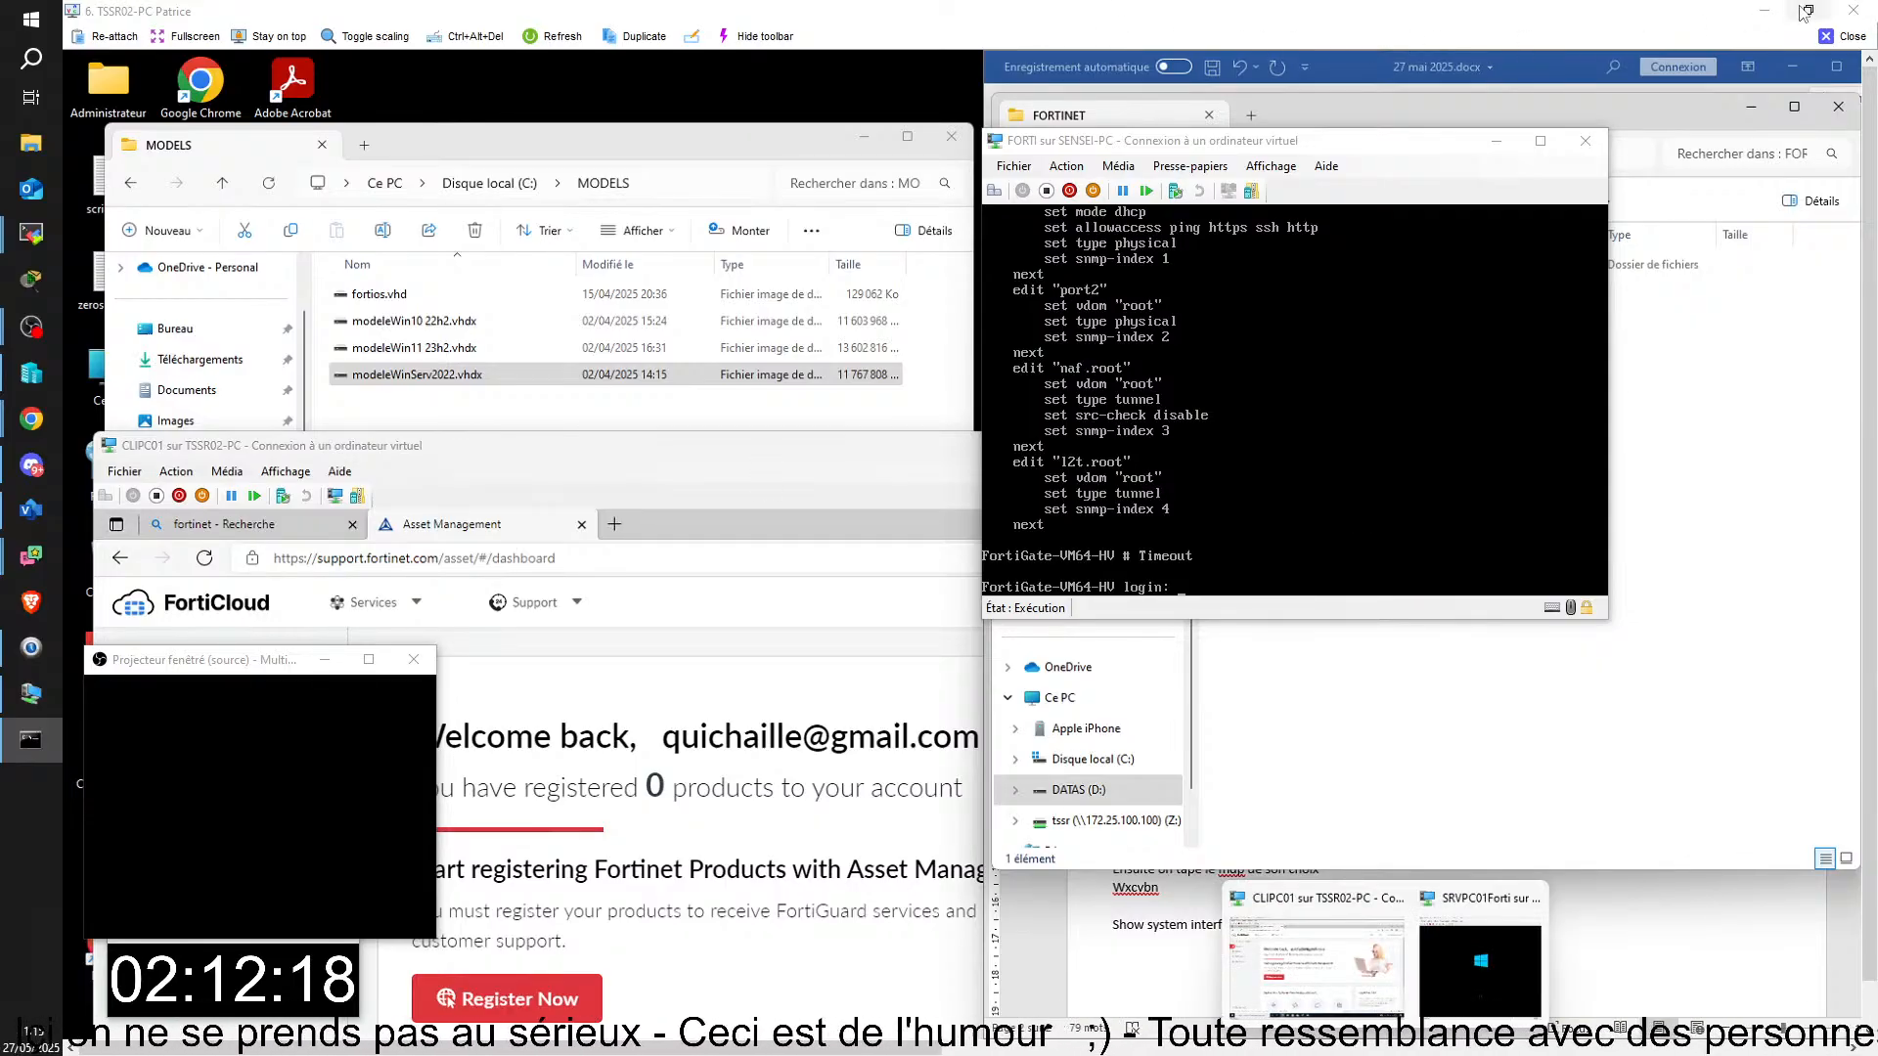
{"action": "left_click", "coordinate": [1854, 39]}
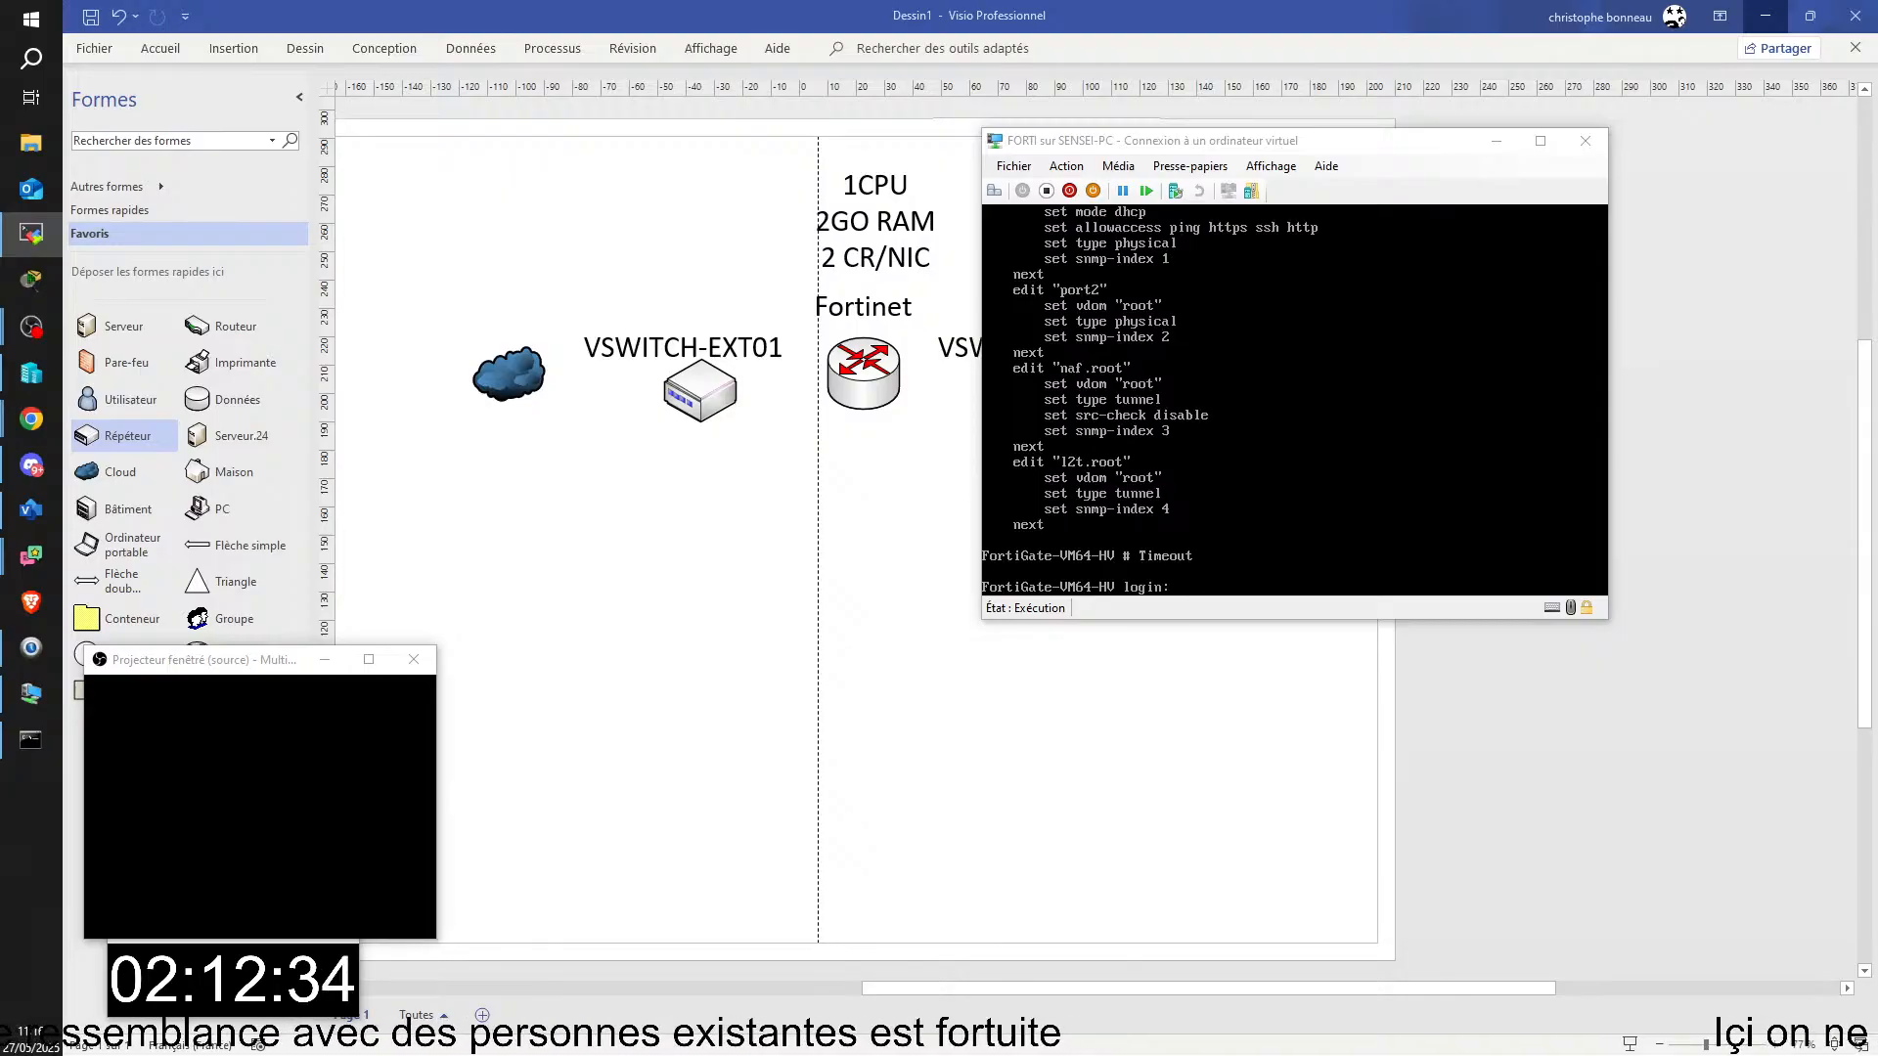
{"action": "left_click_drag", "start_coordinate": [1877, 519], "coordinate": [794, 19]}
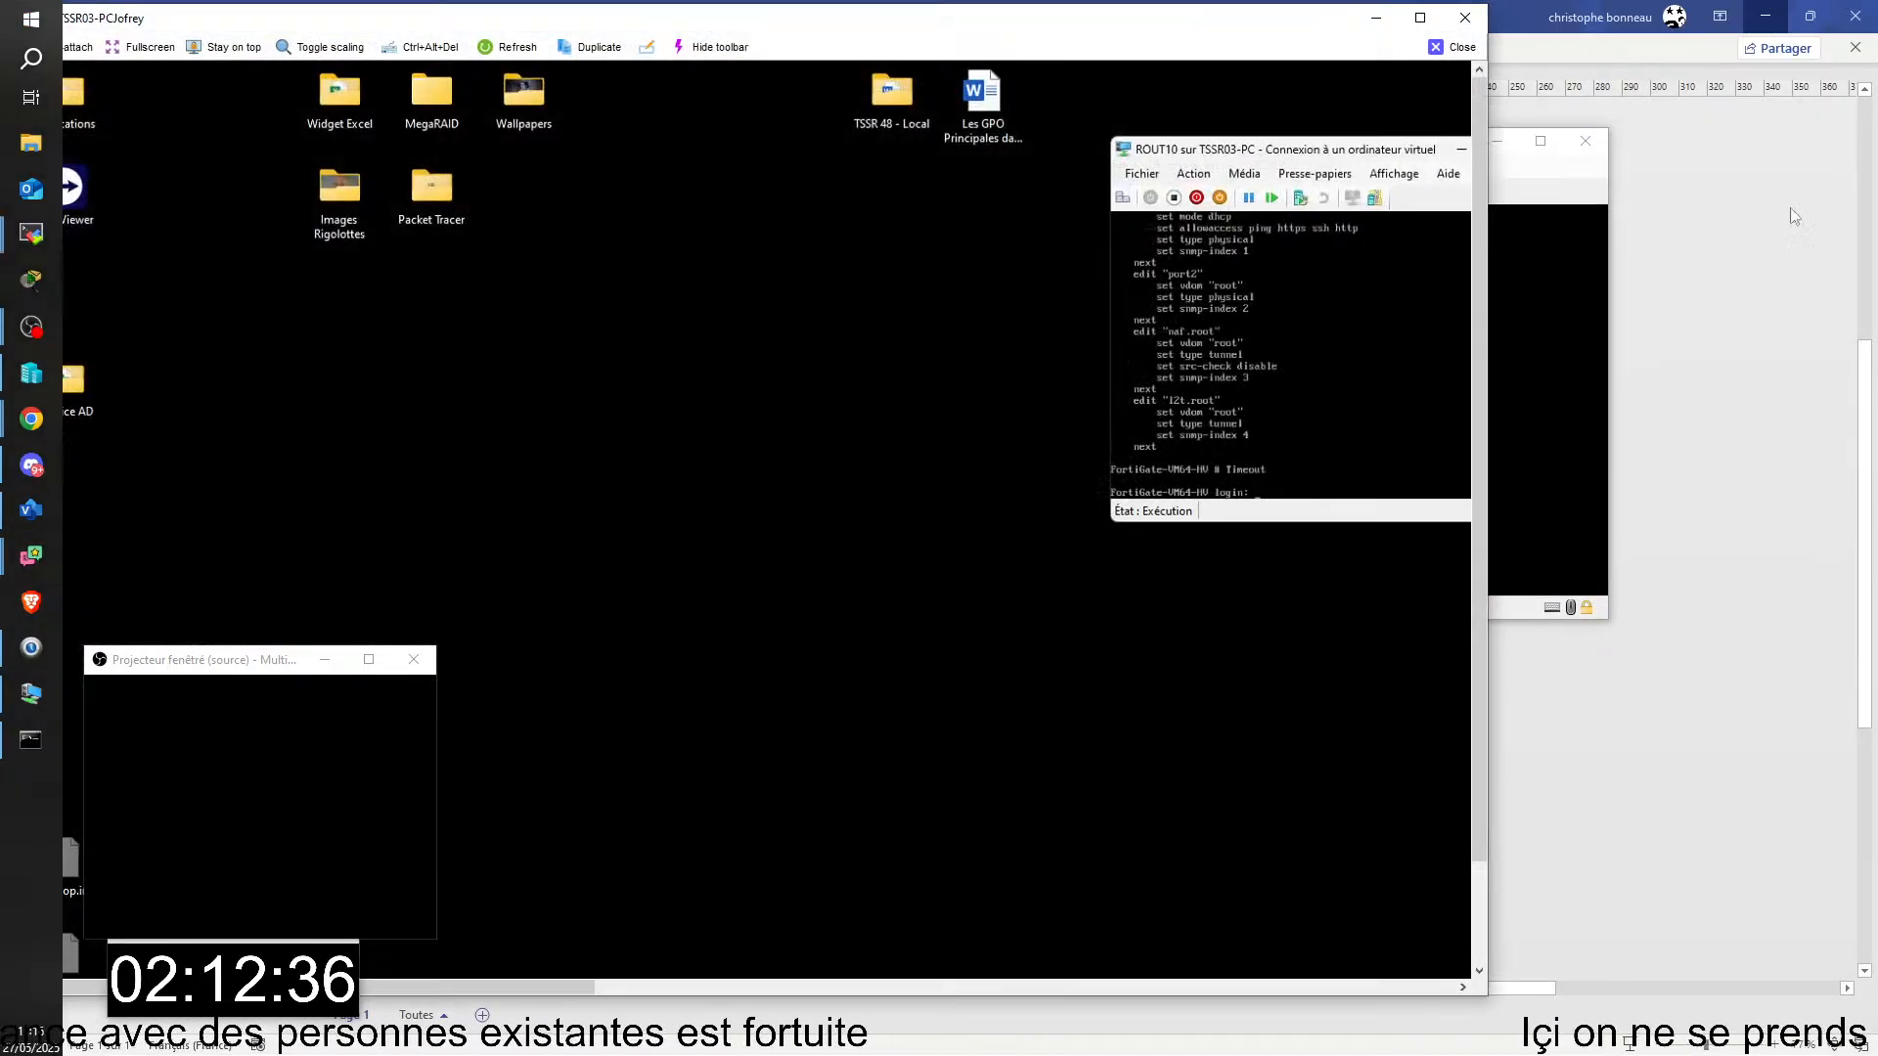
{"action": "left_click", "coordinate": [1420, 17]}
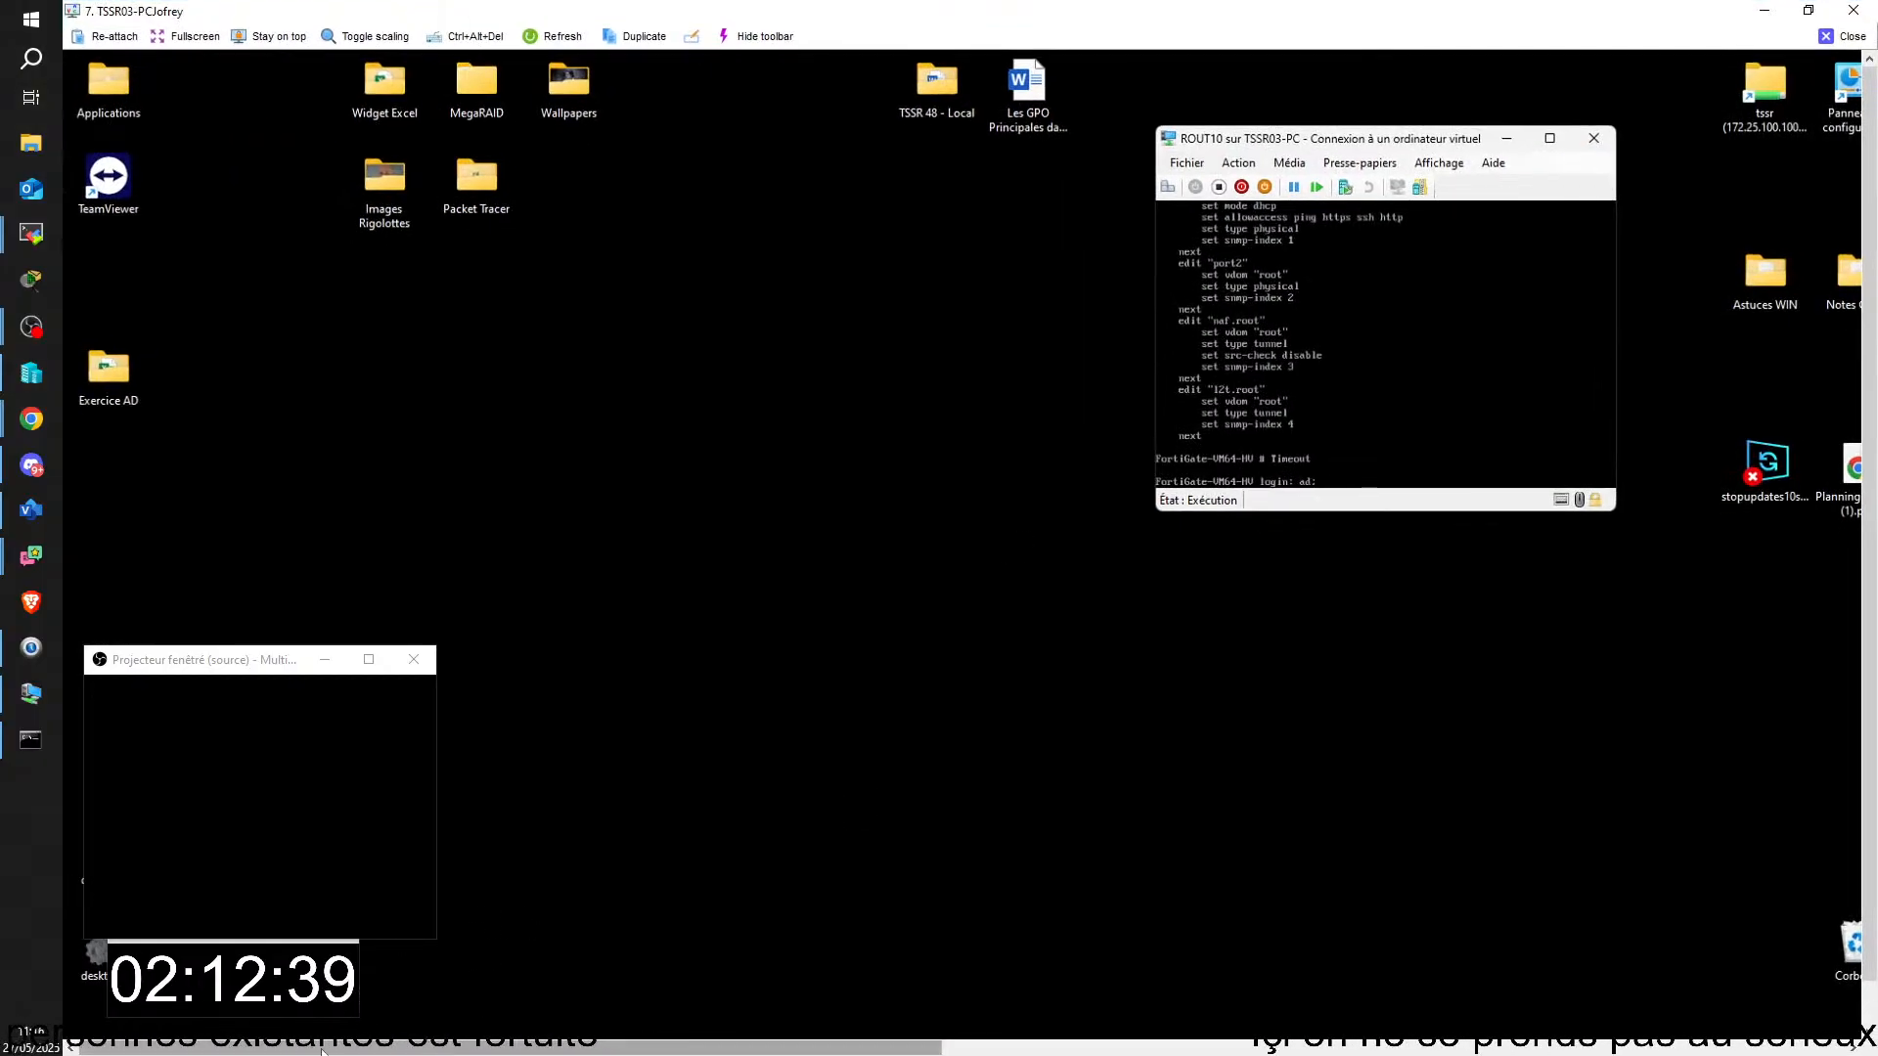
Step: Log in to the ROUT10 FortiGate console as admin and enter the account password
{"action": "left_click_drag", "start_coordinate": [323, 1053], "coordinate": [382, 1054]}
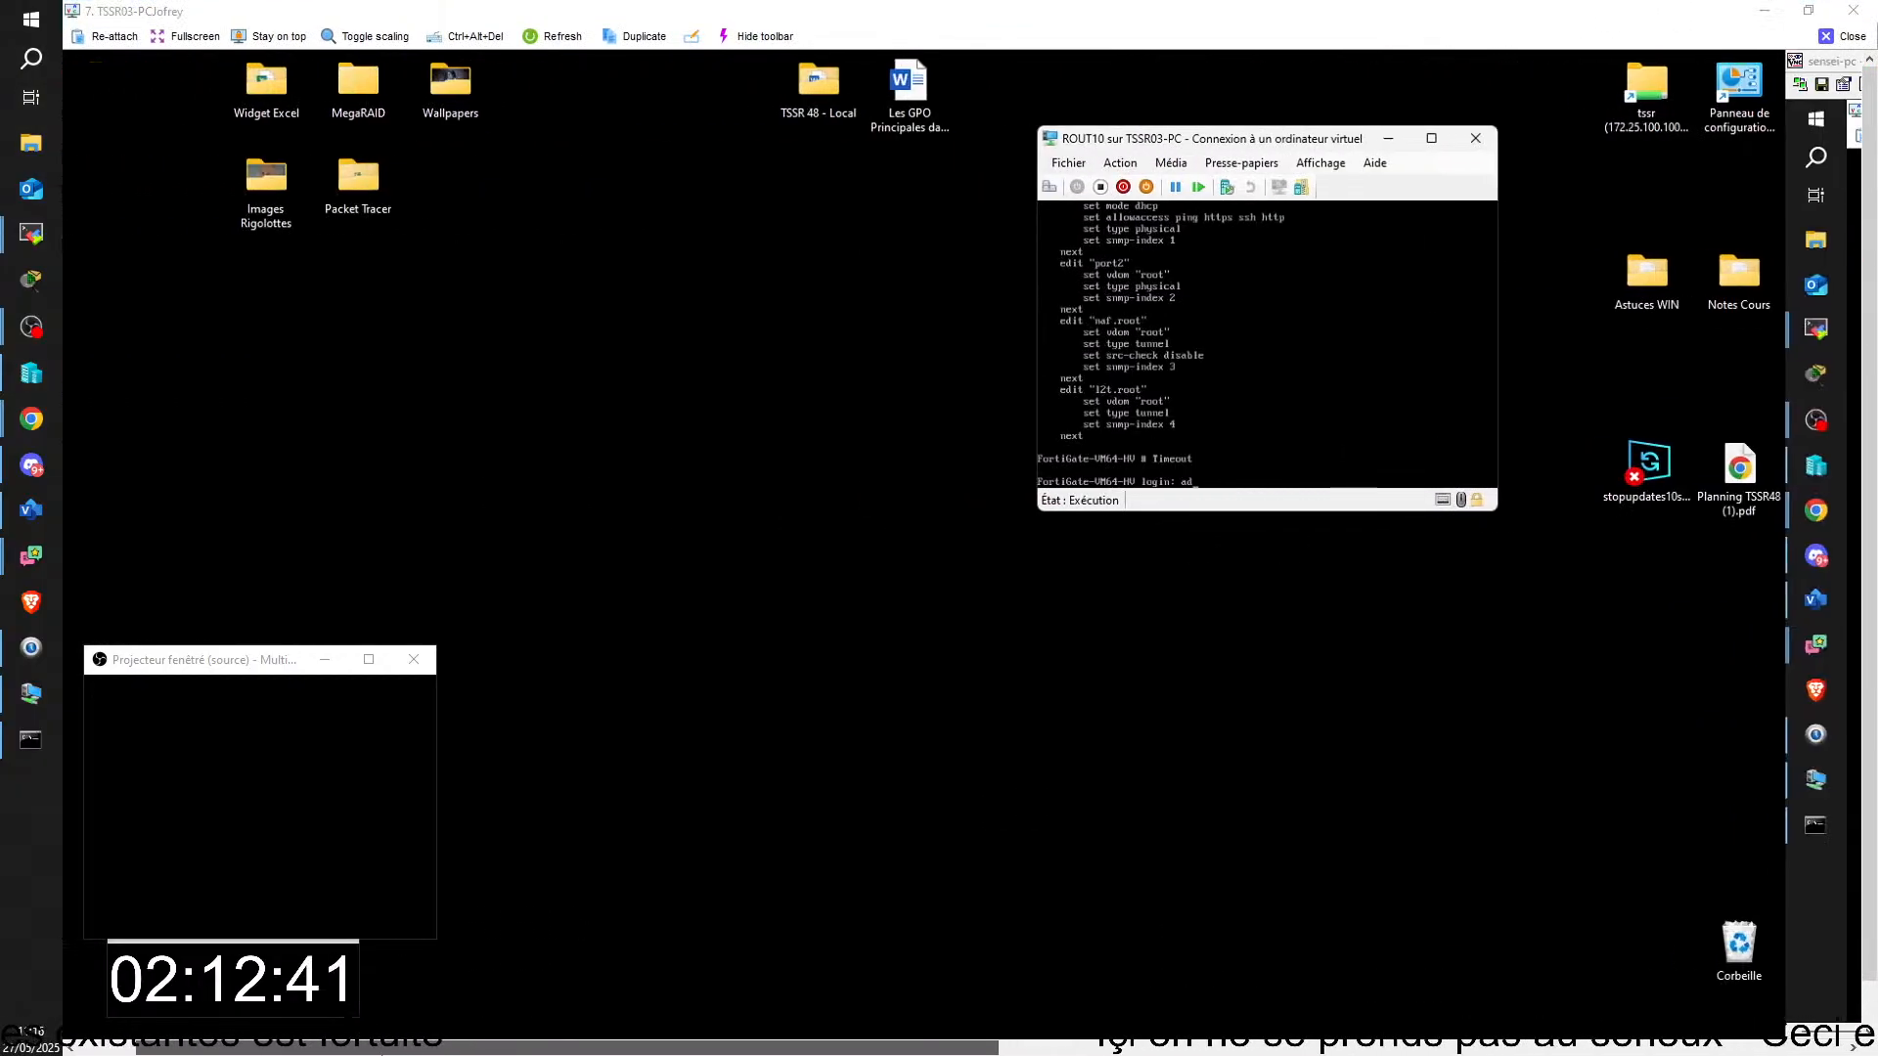
{"action": "type", "text": "mi"}
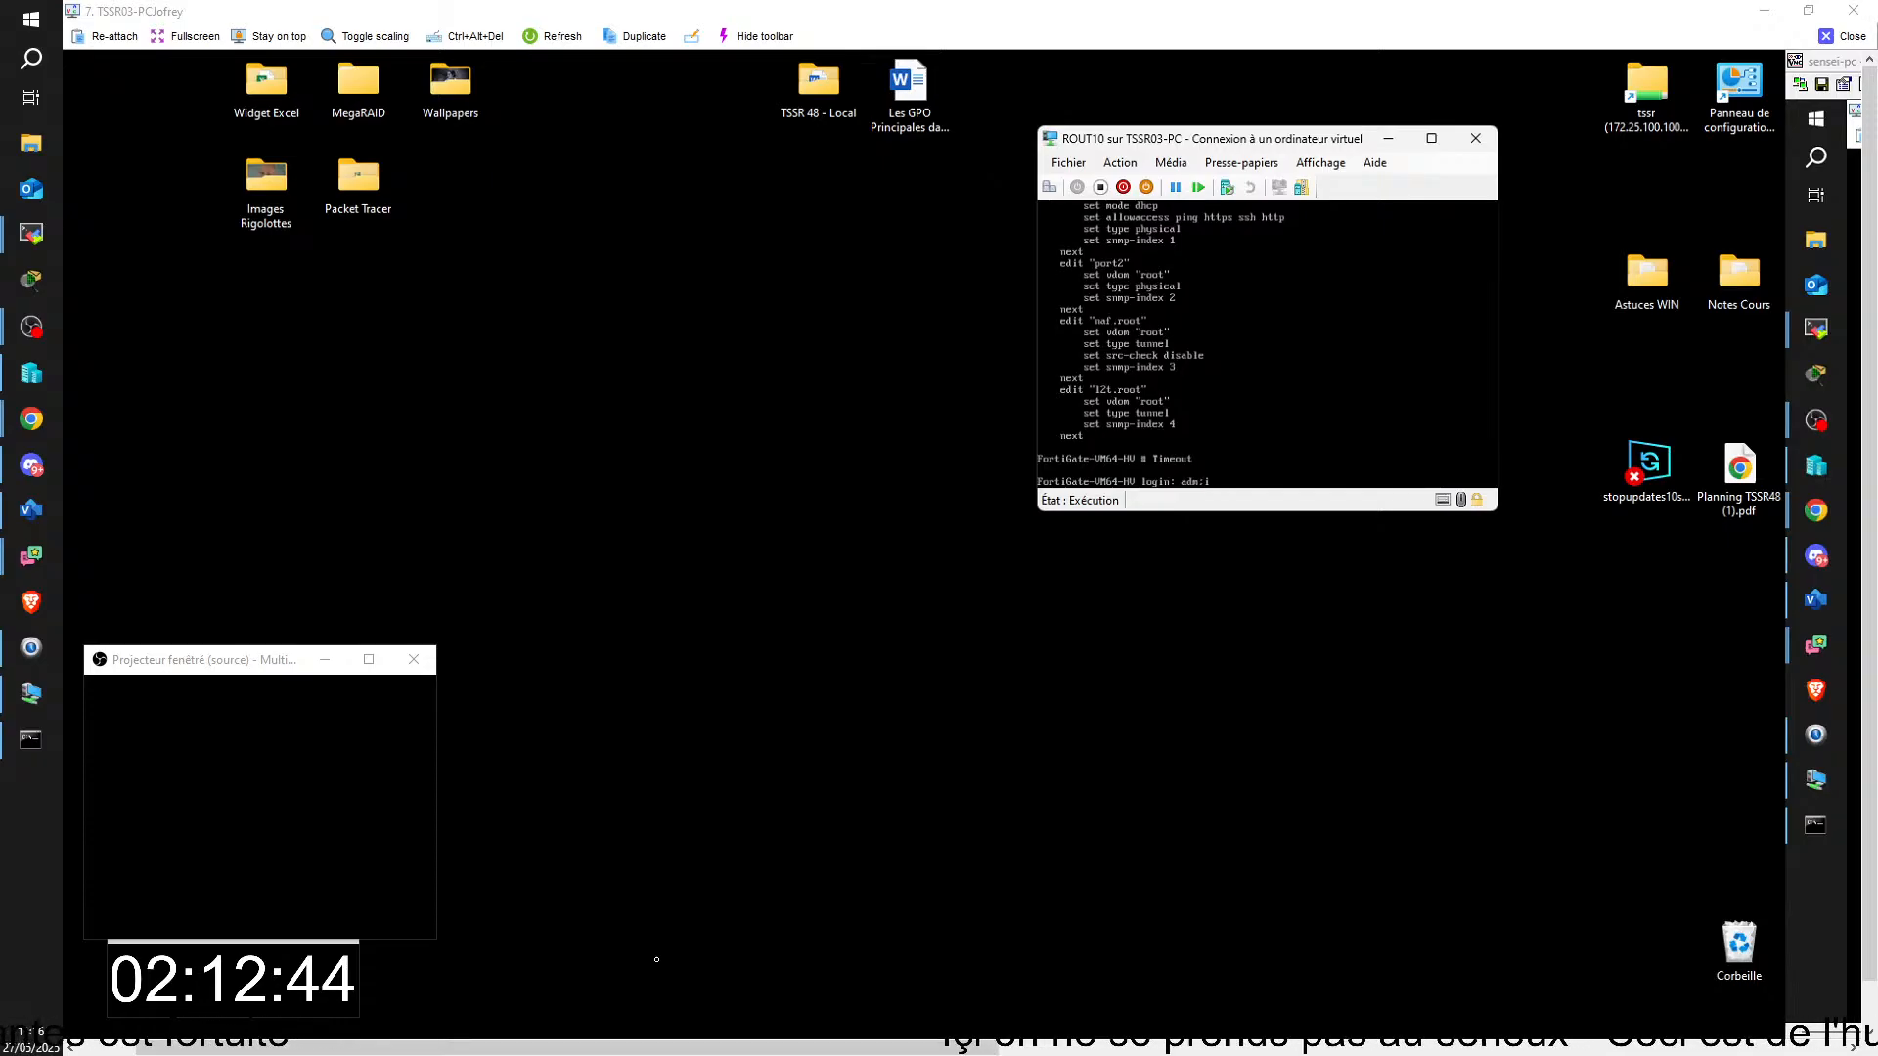
{"action": "key", "text": "BackSpace"}
{"action": "type", "text": "in"}
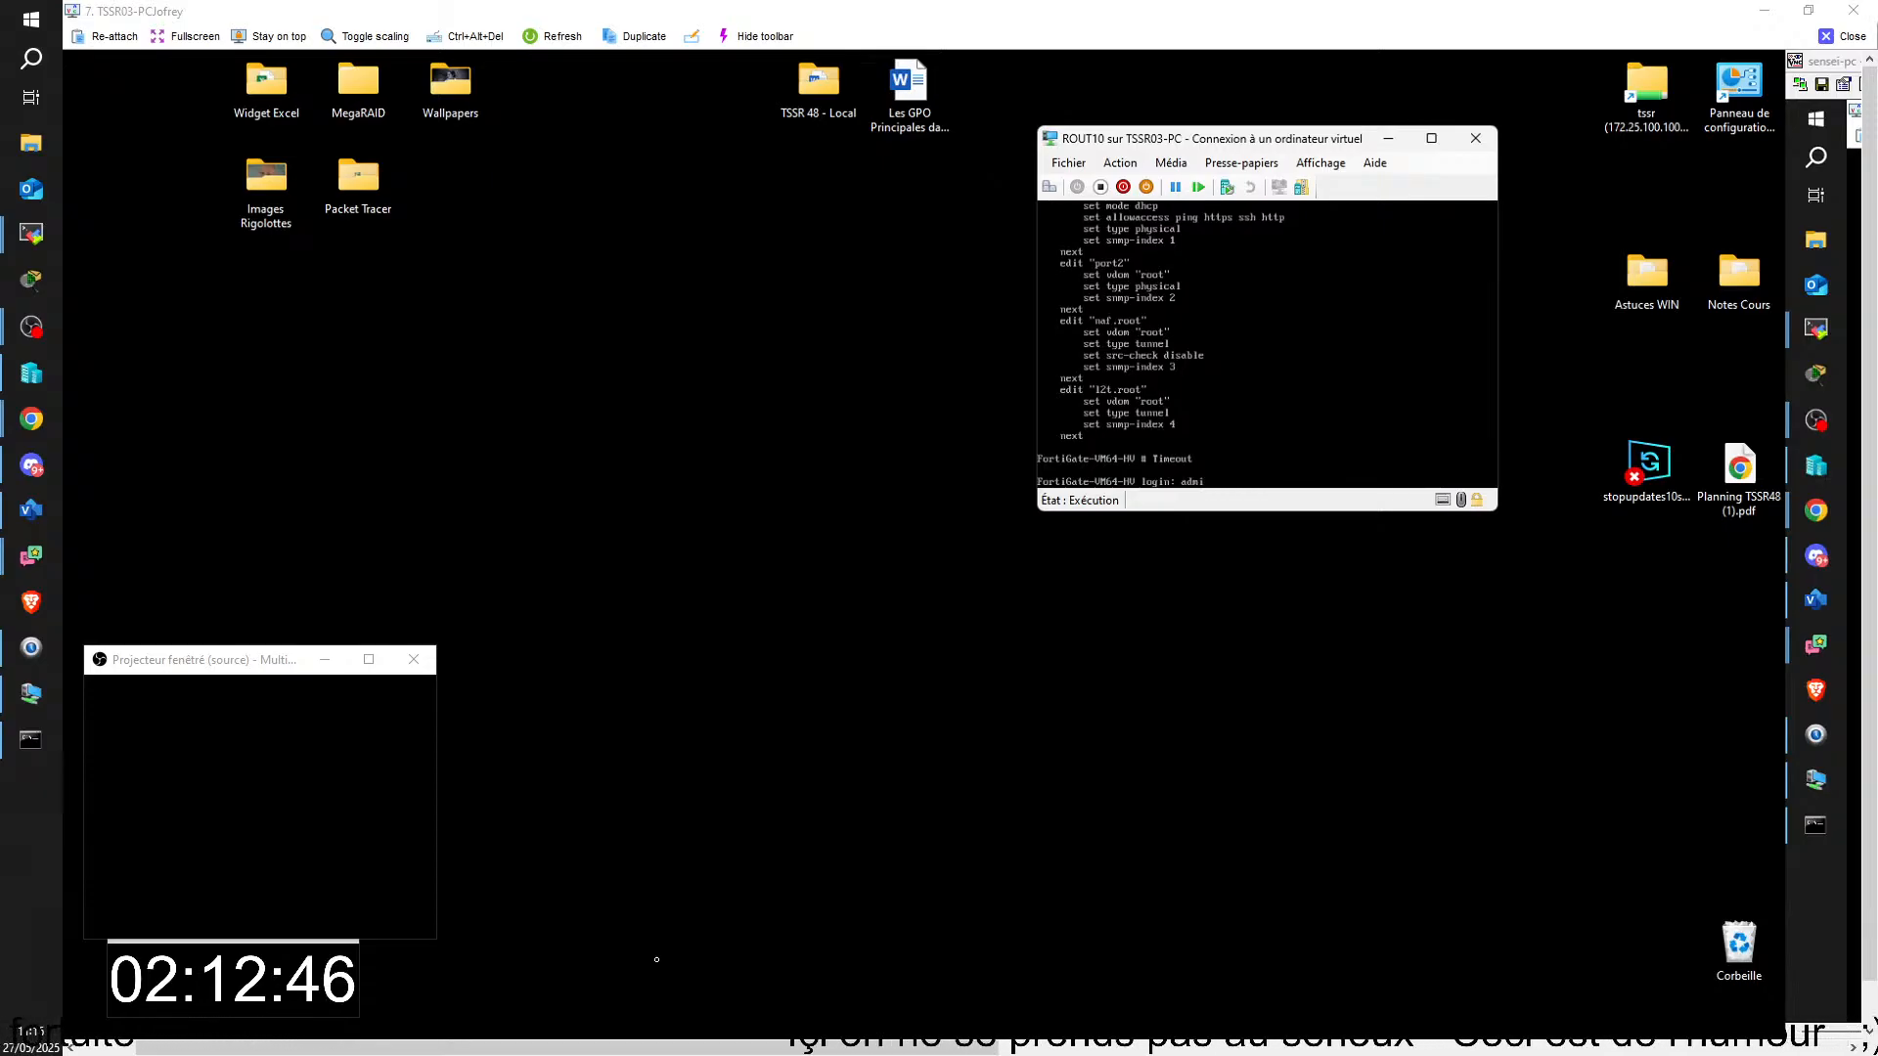
{"action": "key", "text": "BackSpace"}
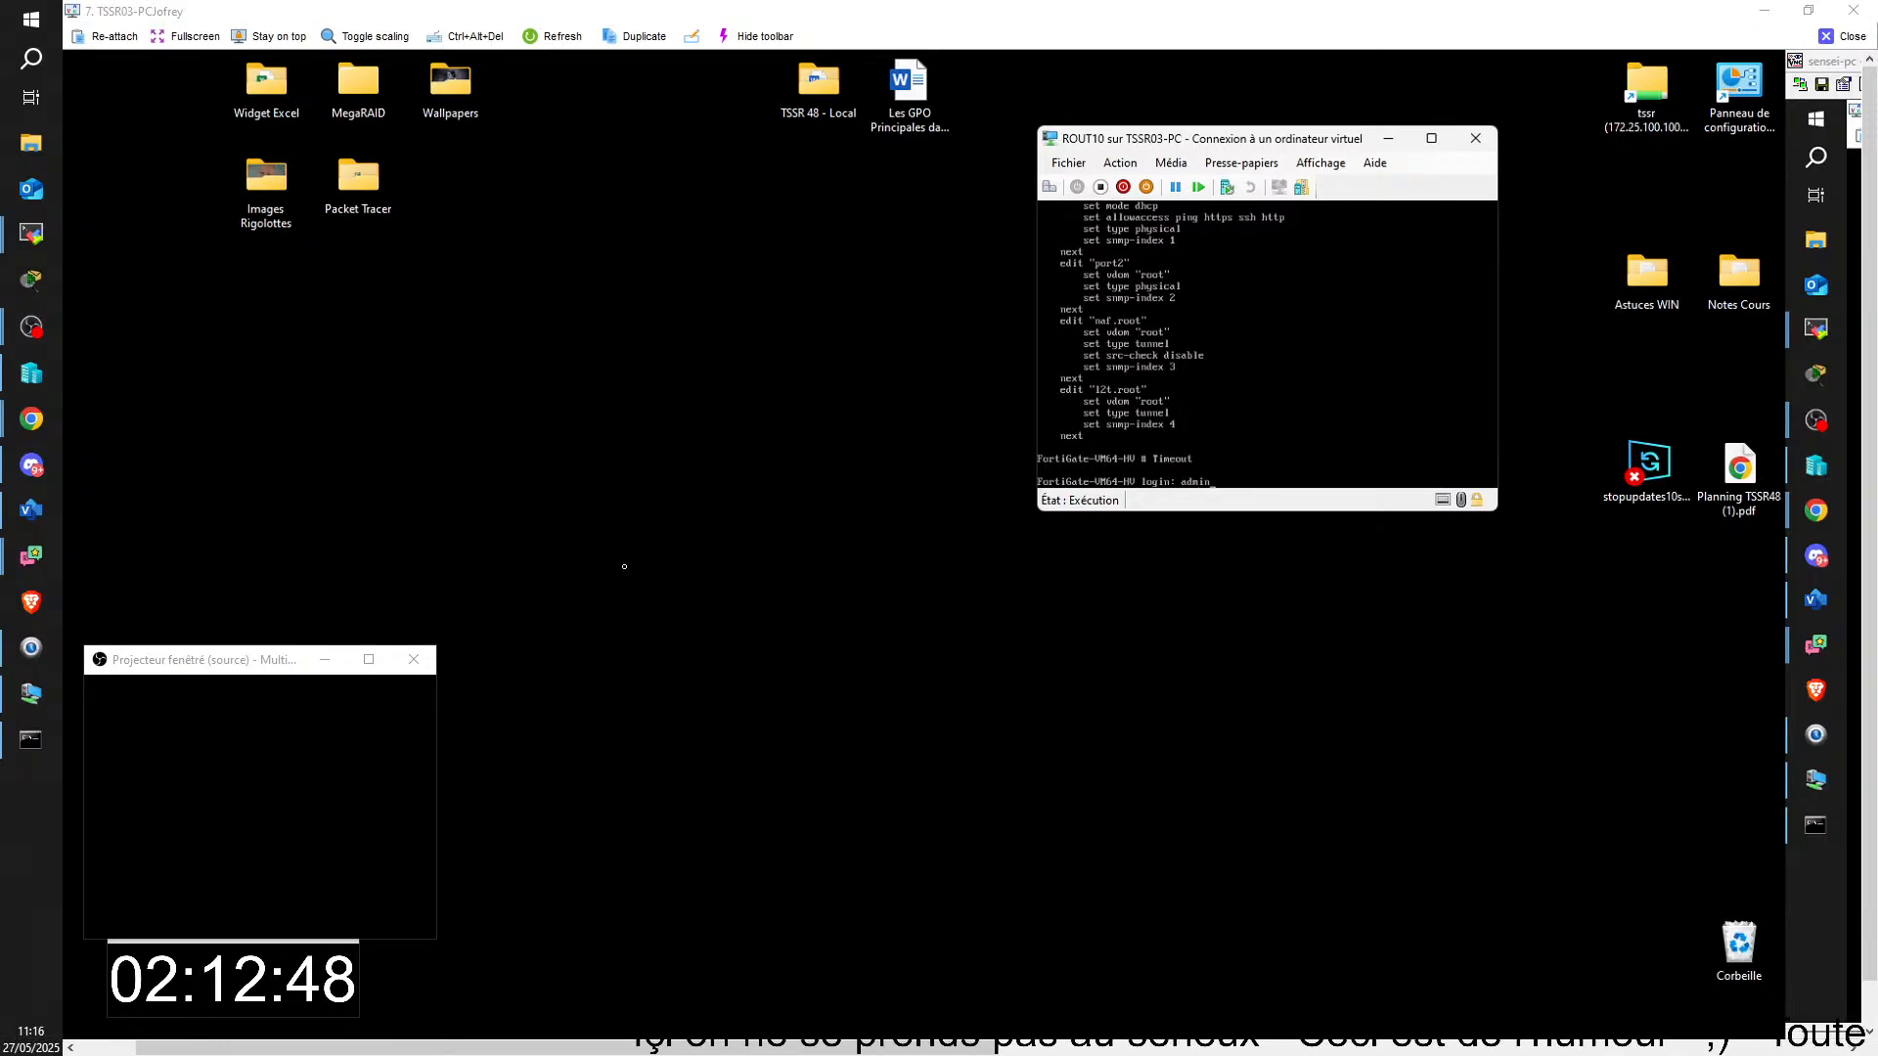
{"action": "key", "text": "Return"}
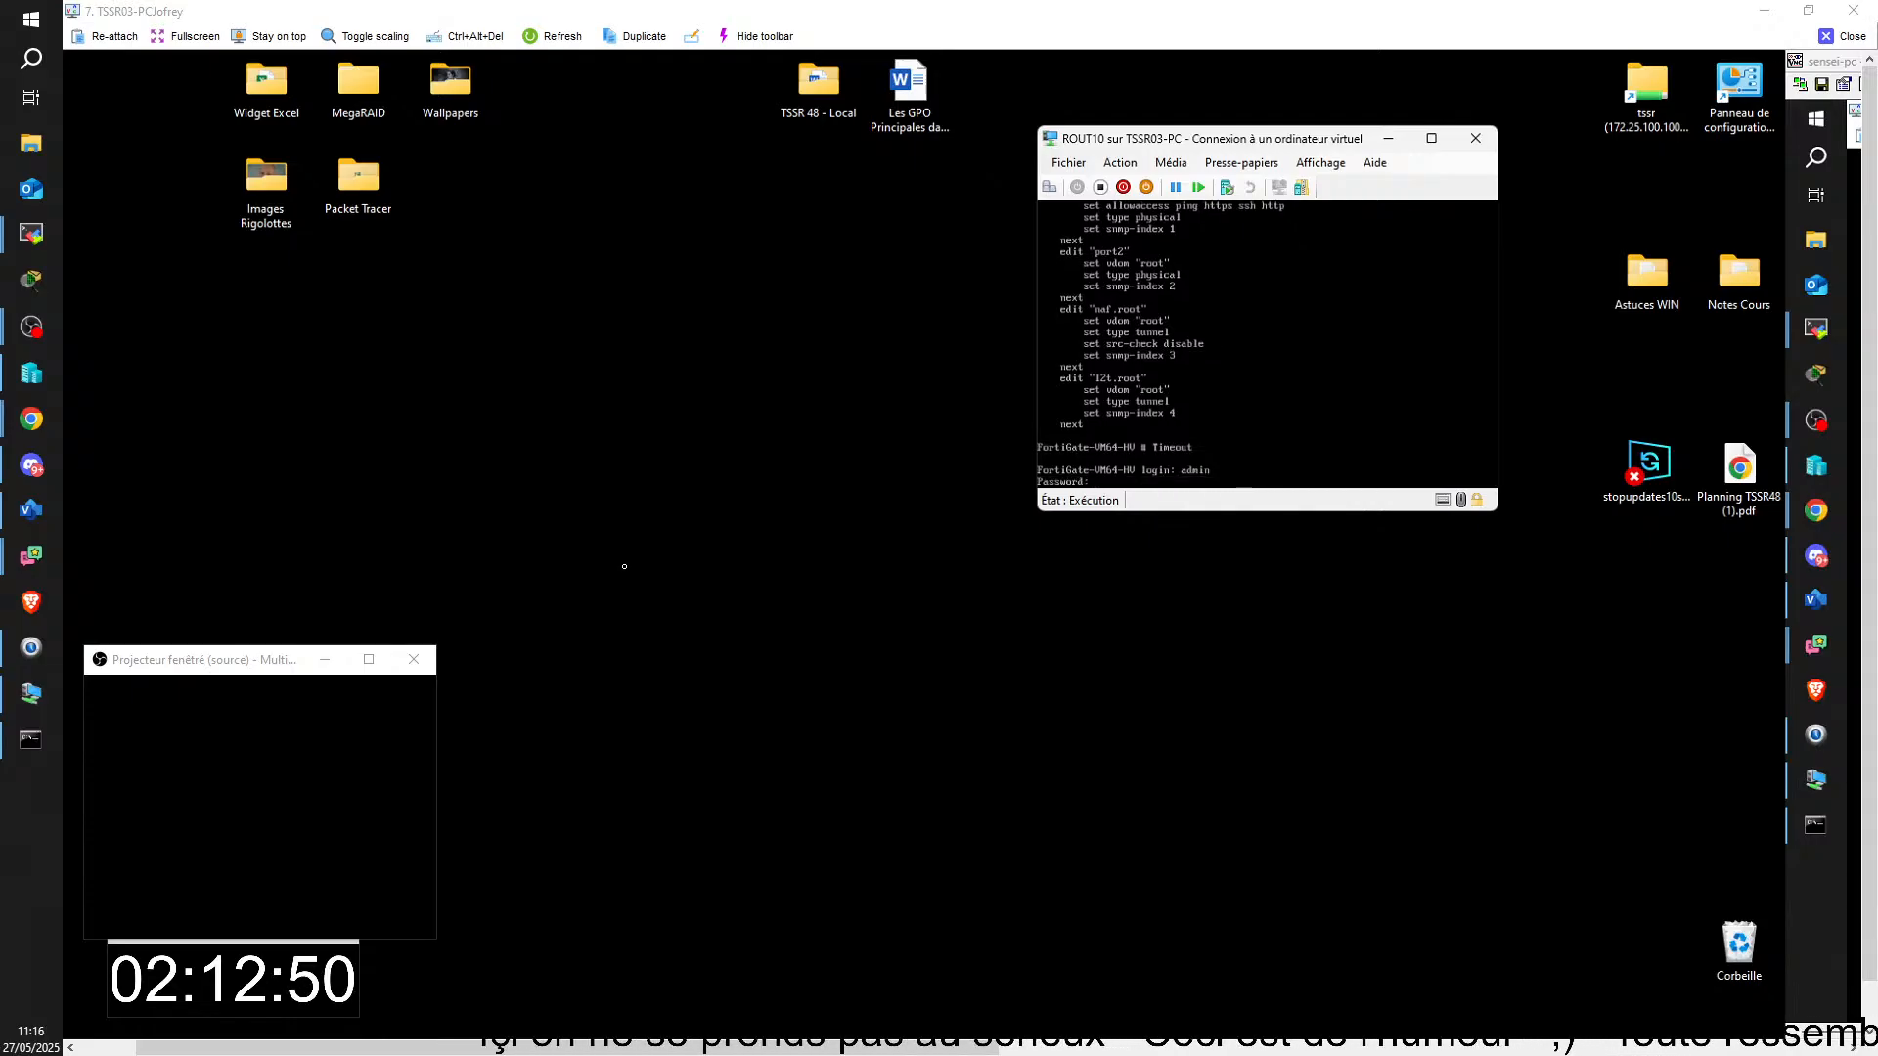
{"action": "key", "text": "Return"}
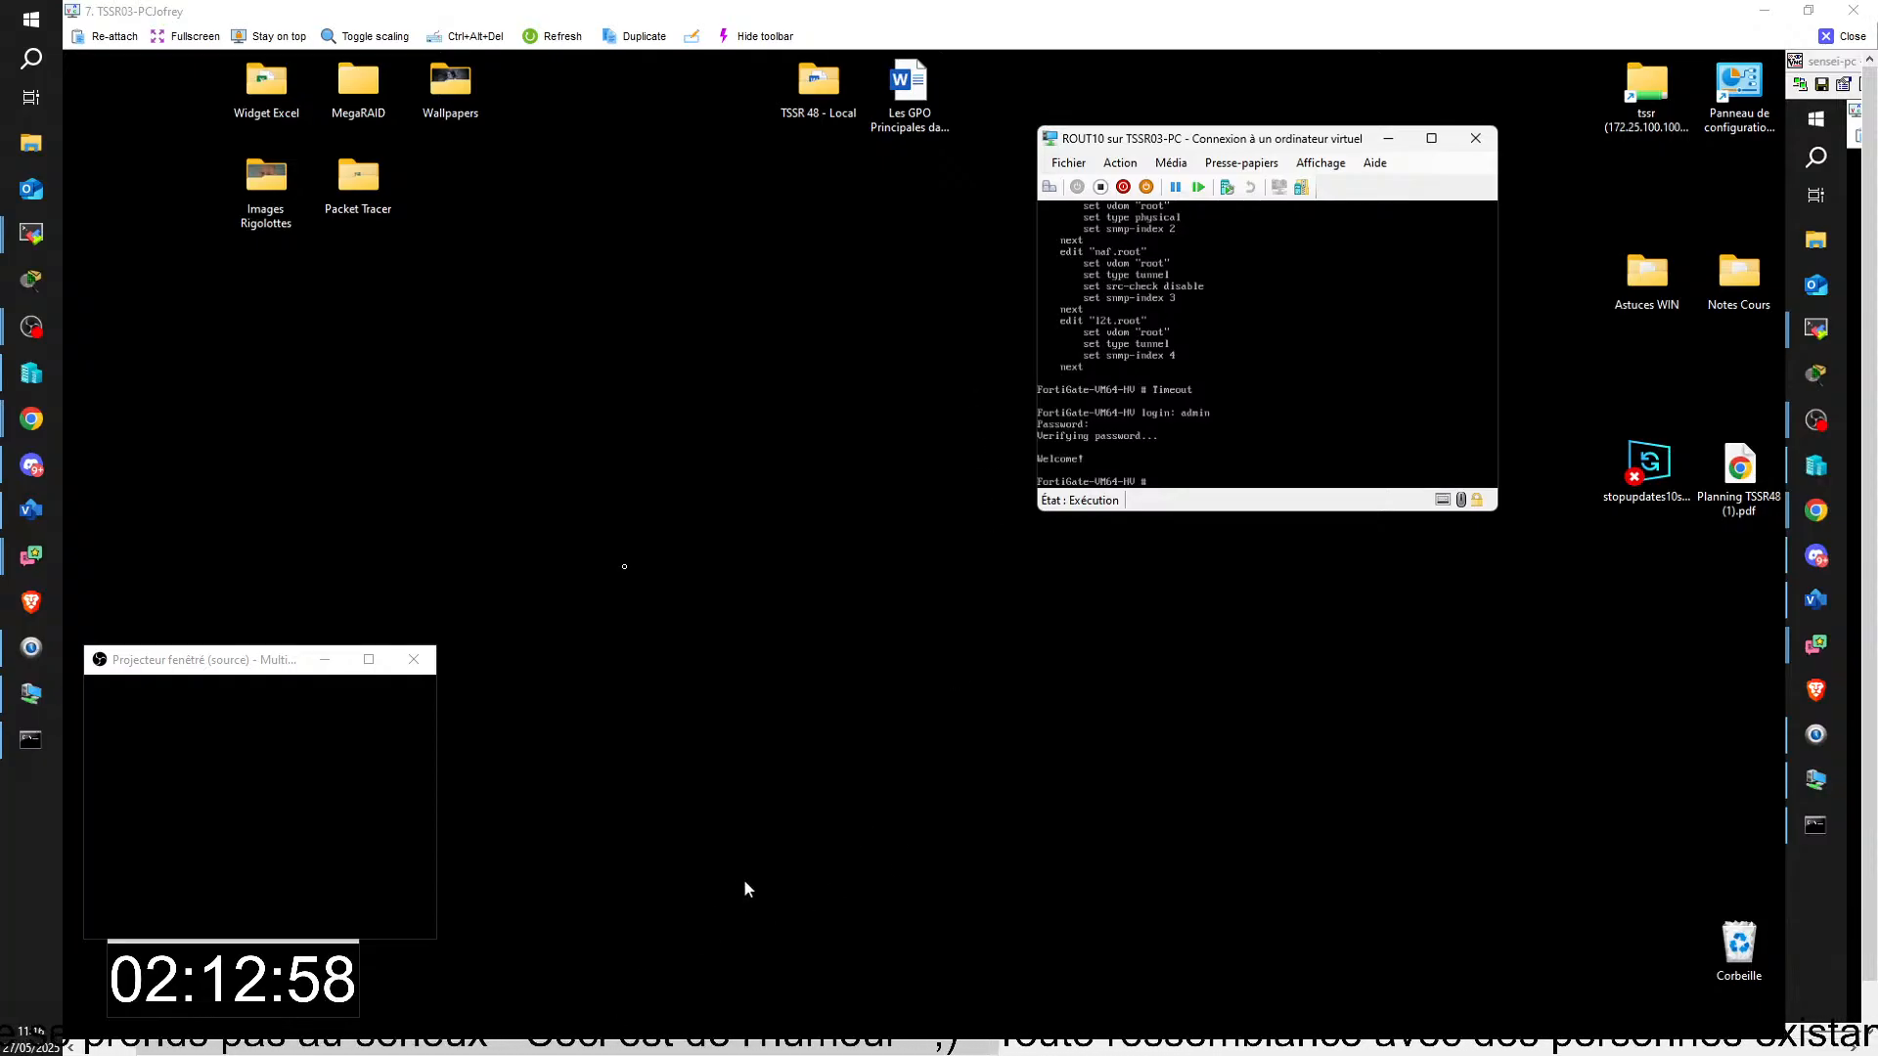
Step: List the FortiGate's interface IP addresses with the command "diagnose ip address list"
{"action": "type", "text": "di"}
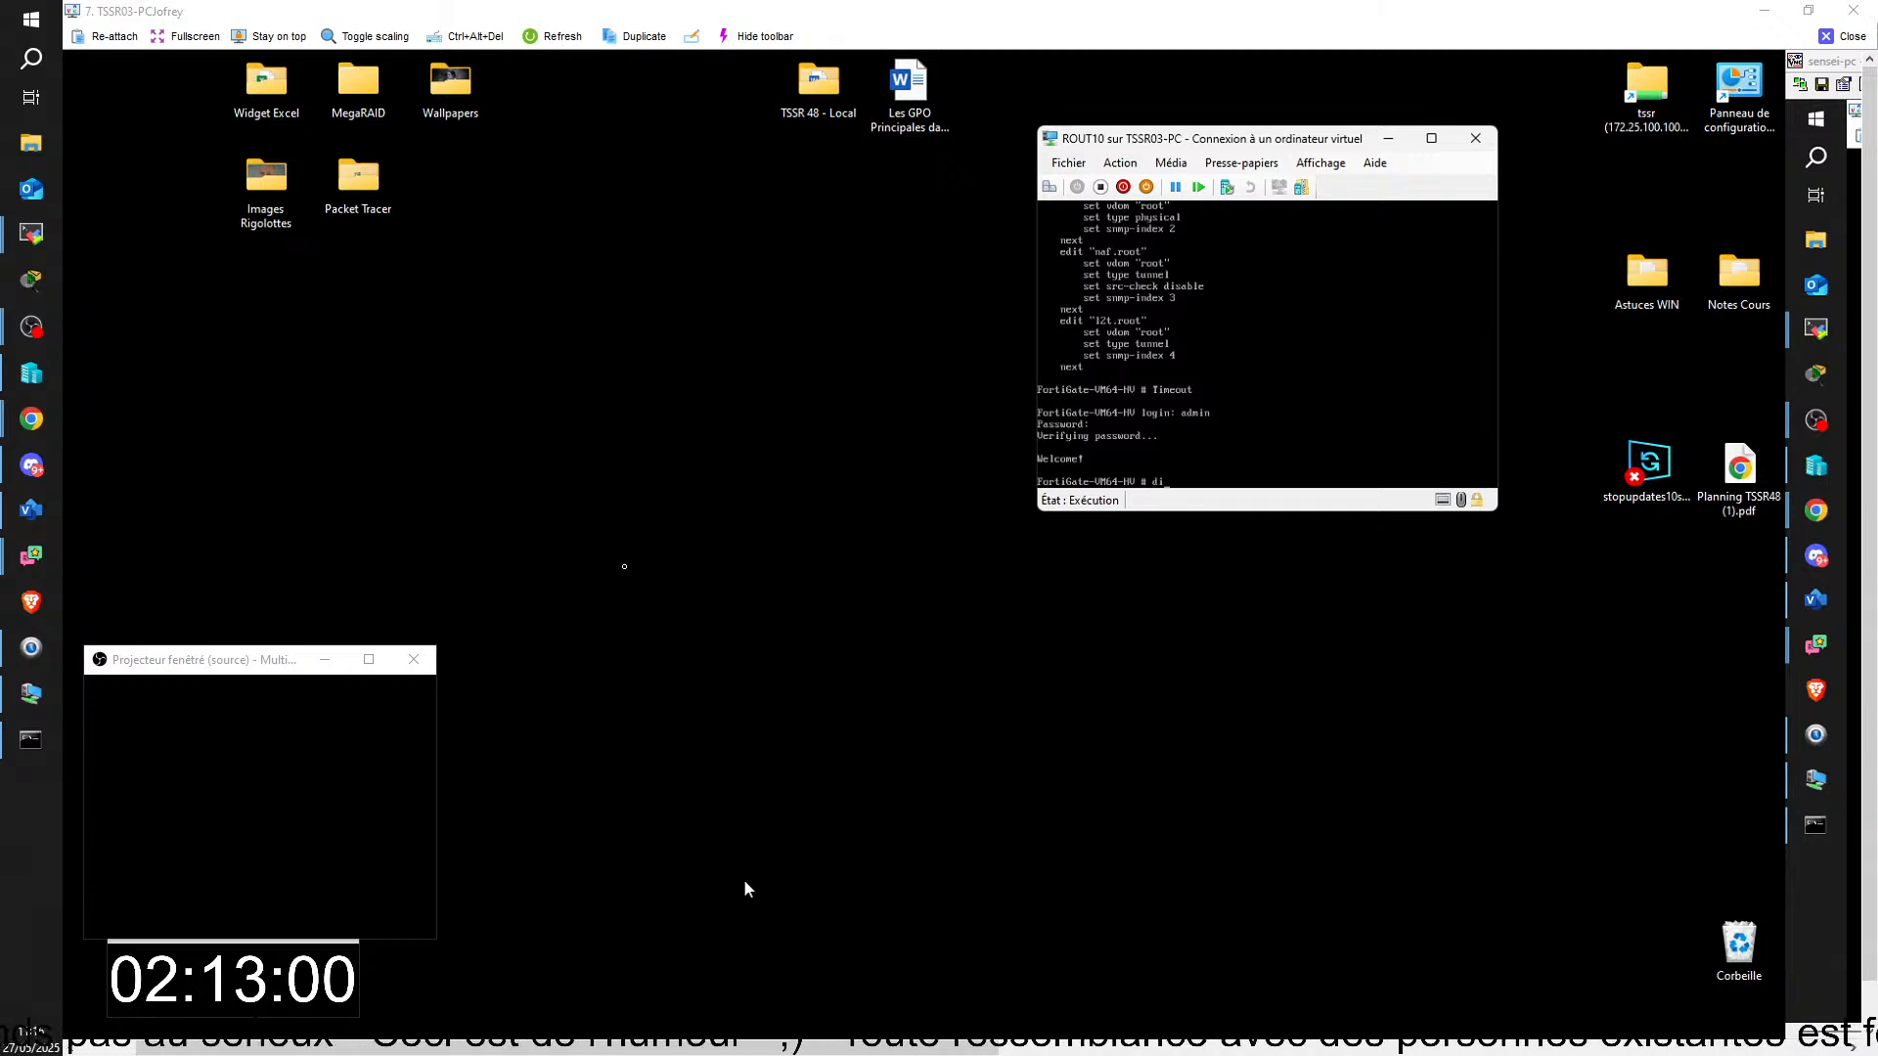
{"action": "type", "text": "ag"}
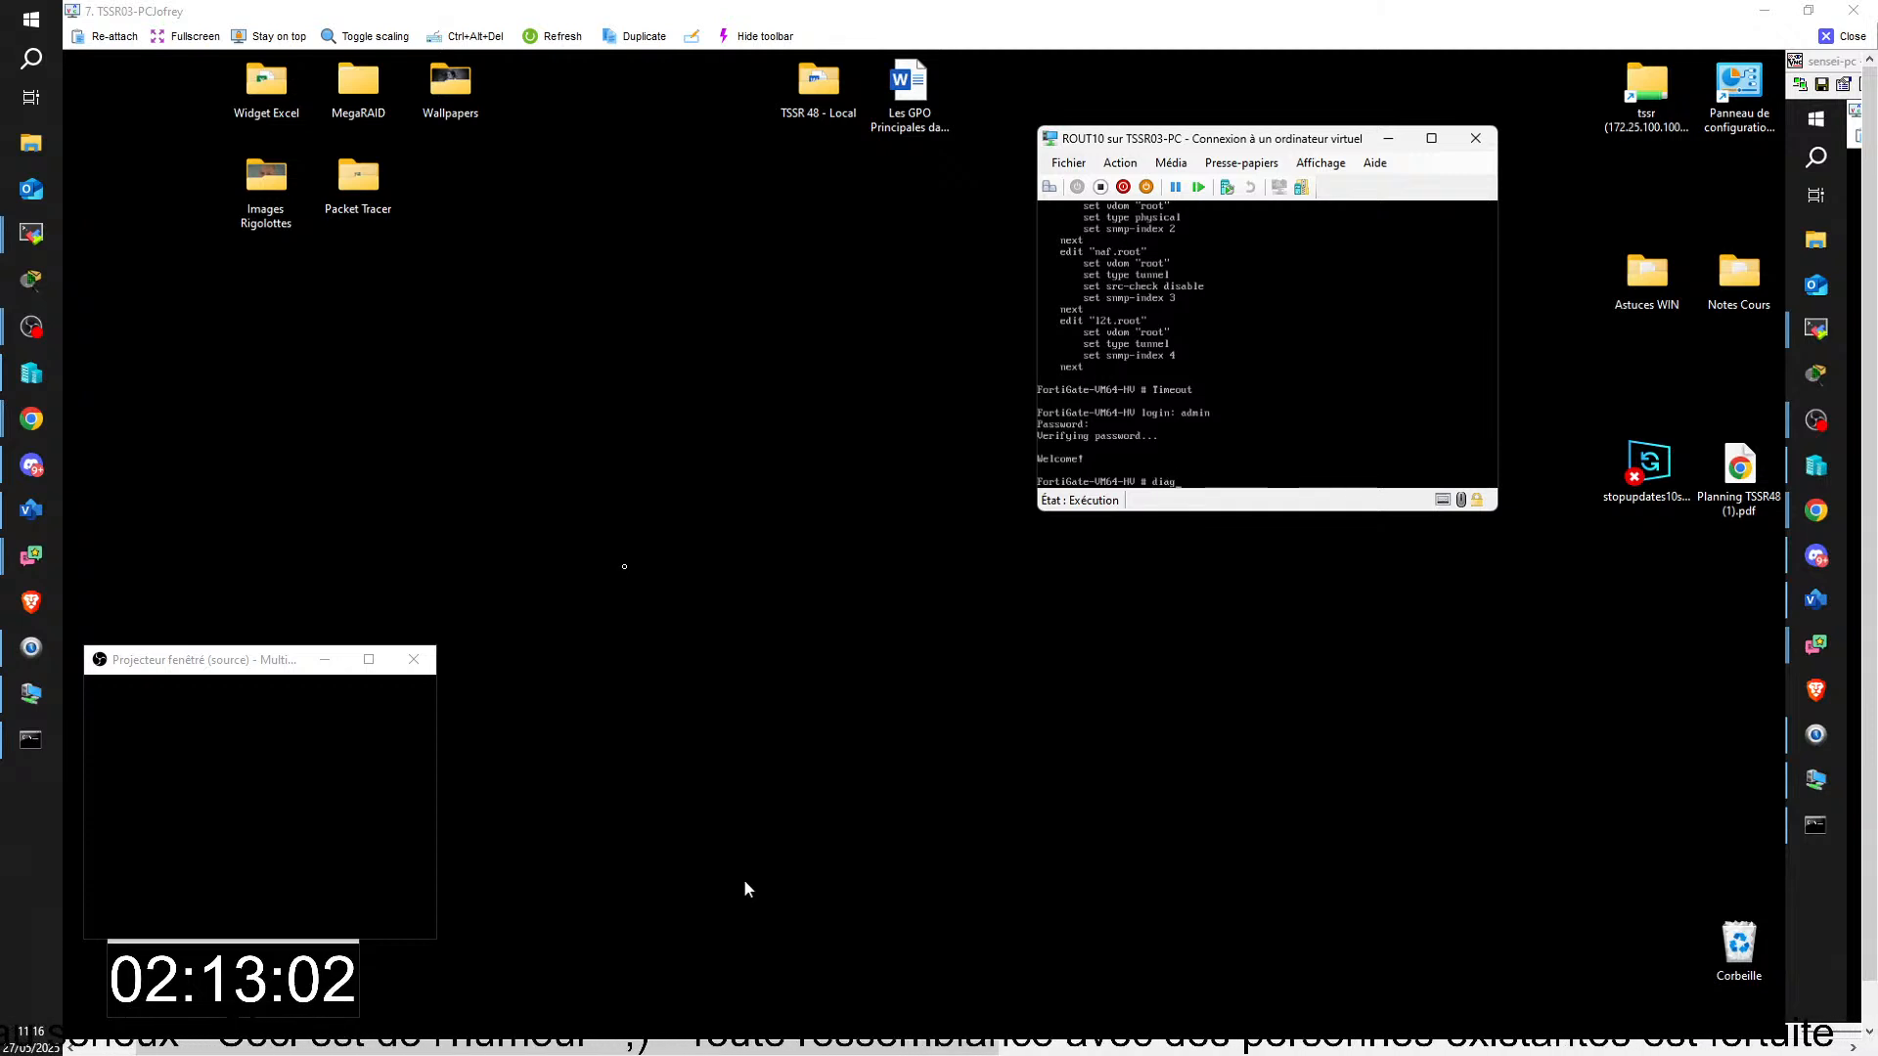
{"action": "type", "text": "nose"}
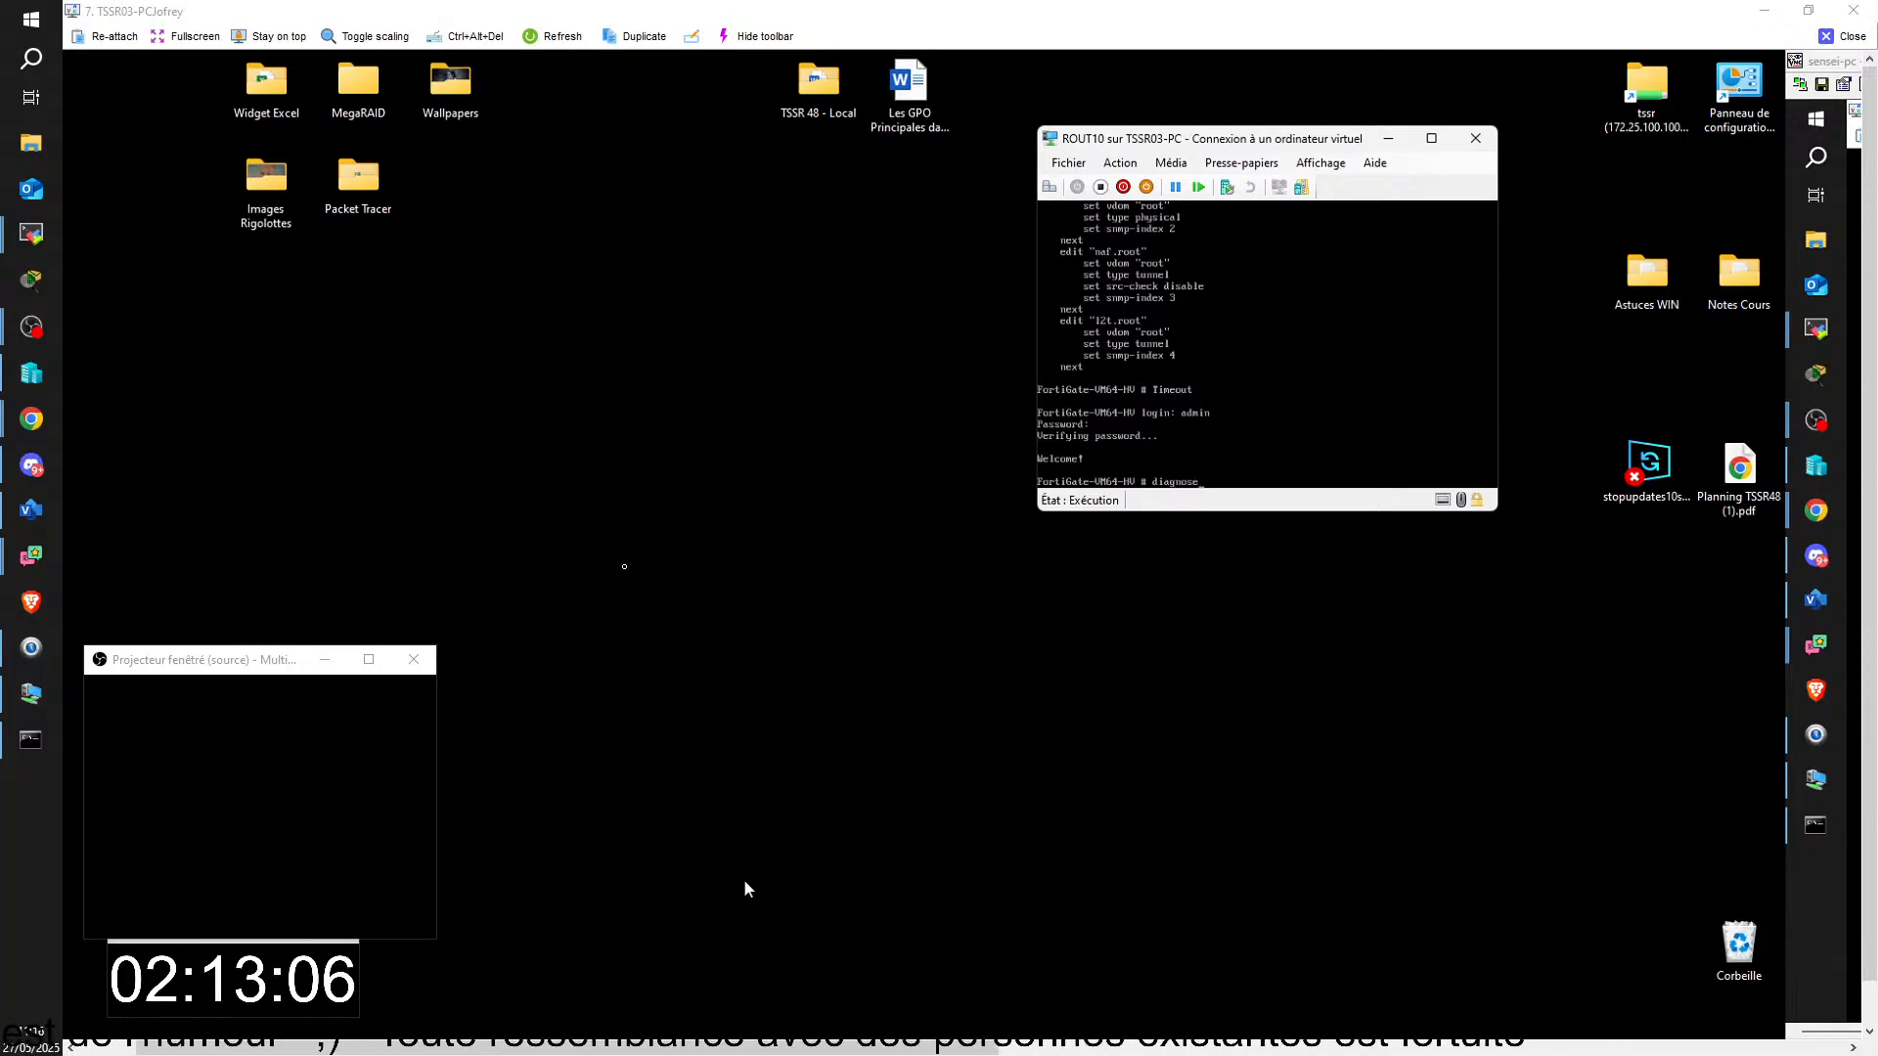
{"action": "type", "text": " d"}
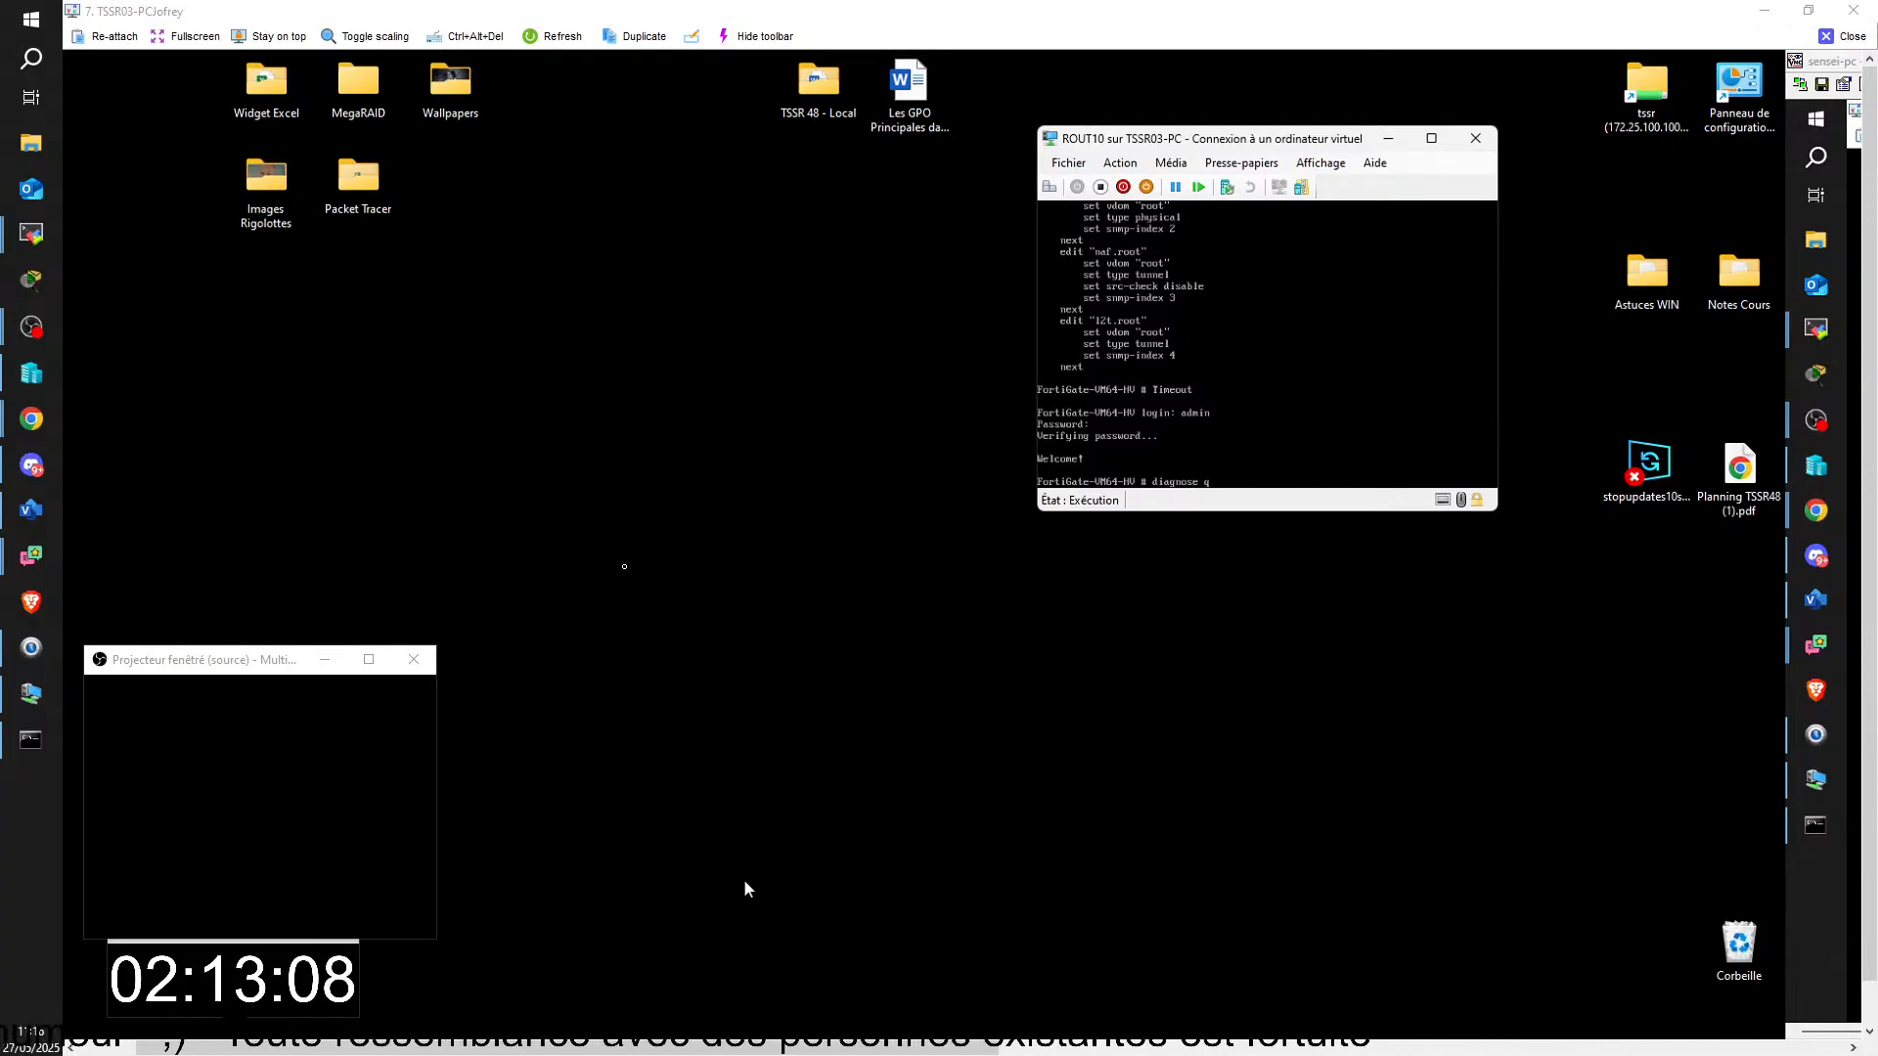
{"action": "type", "text": "ip"}
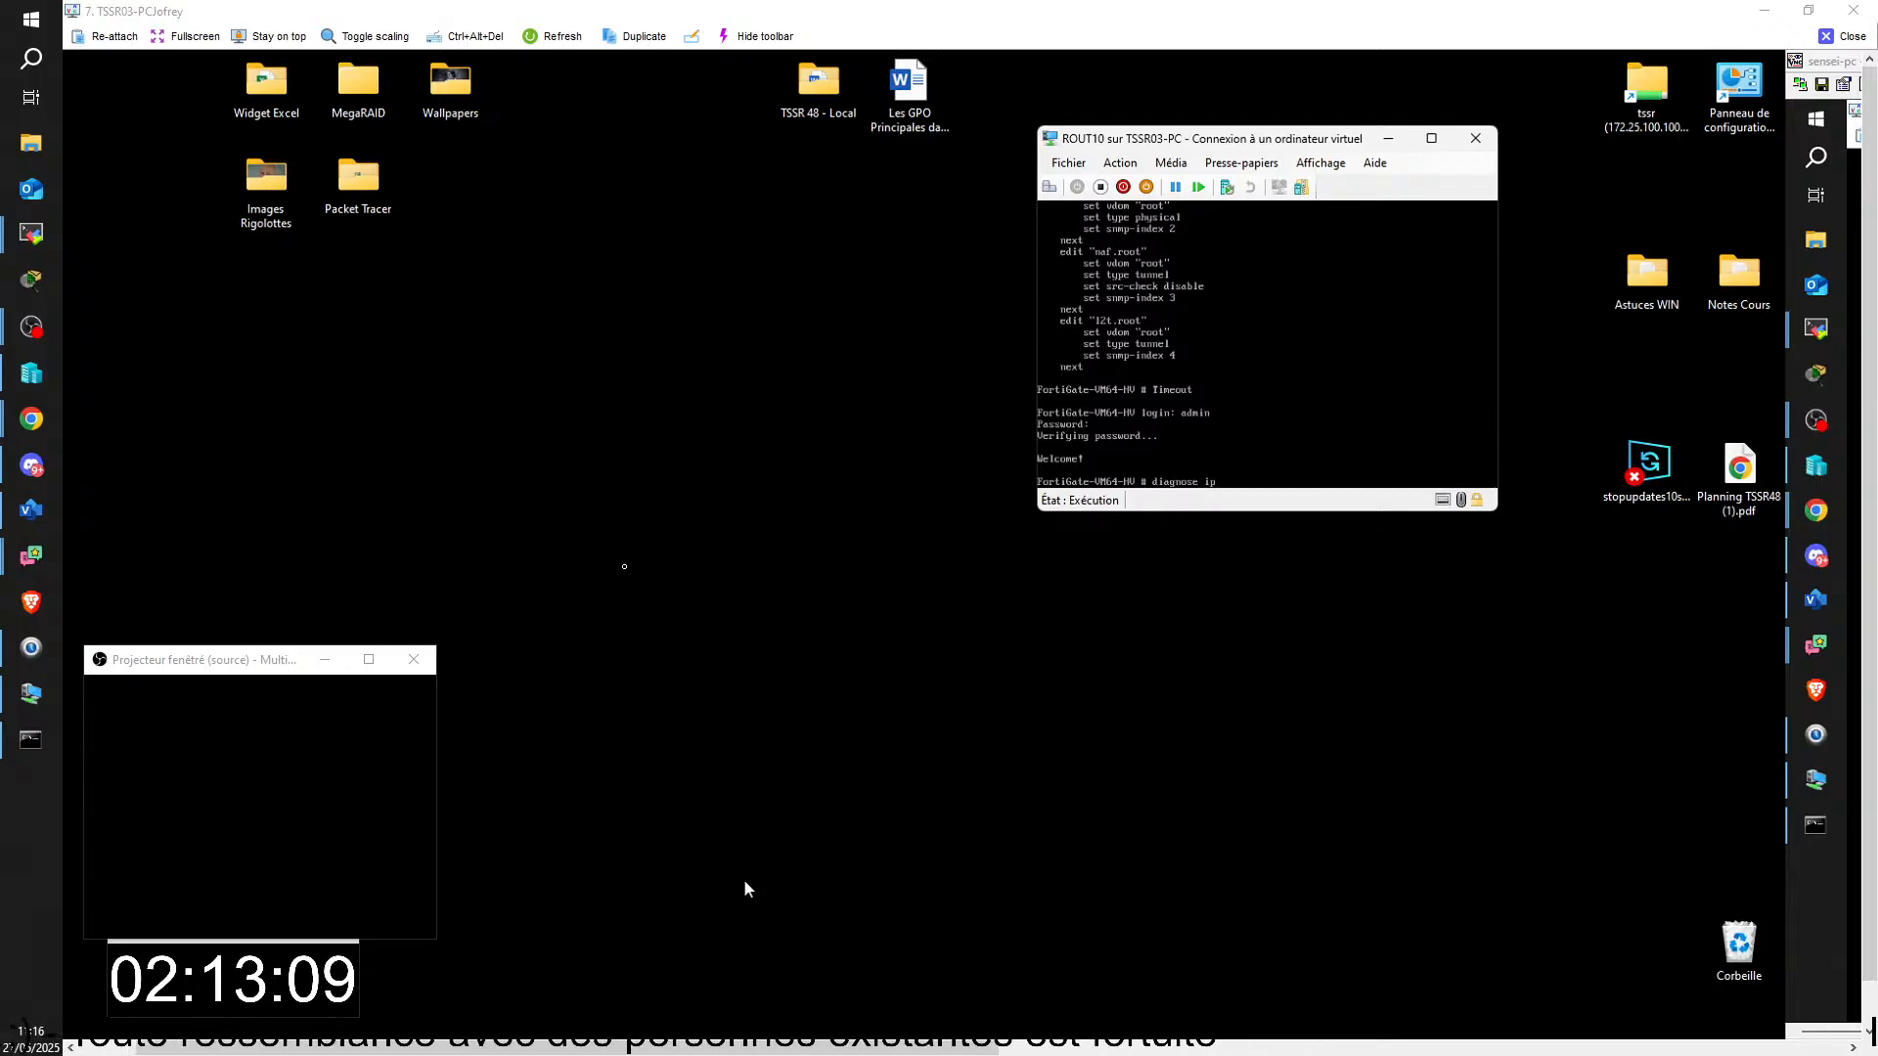
{"action": "type", "text": " a"}
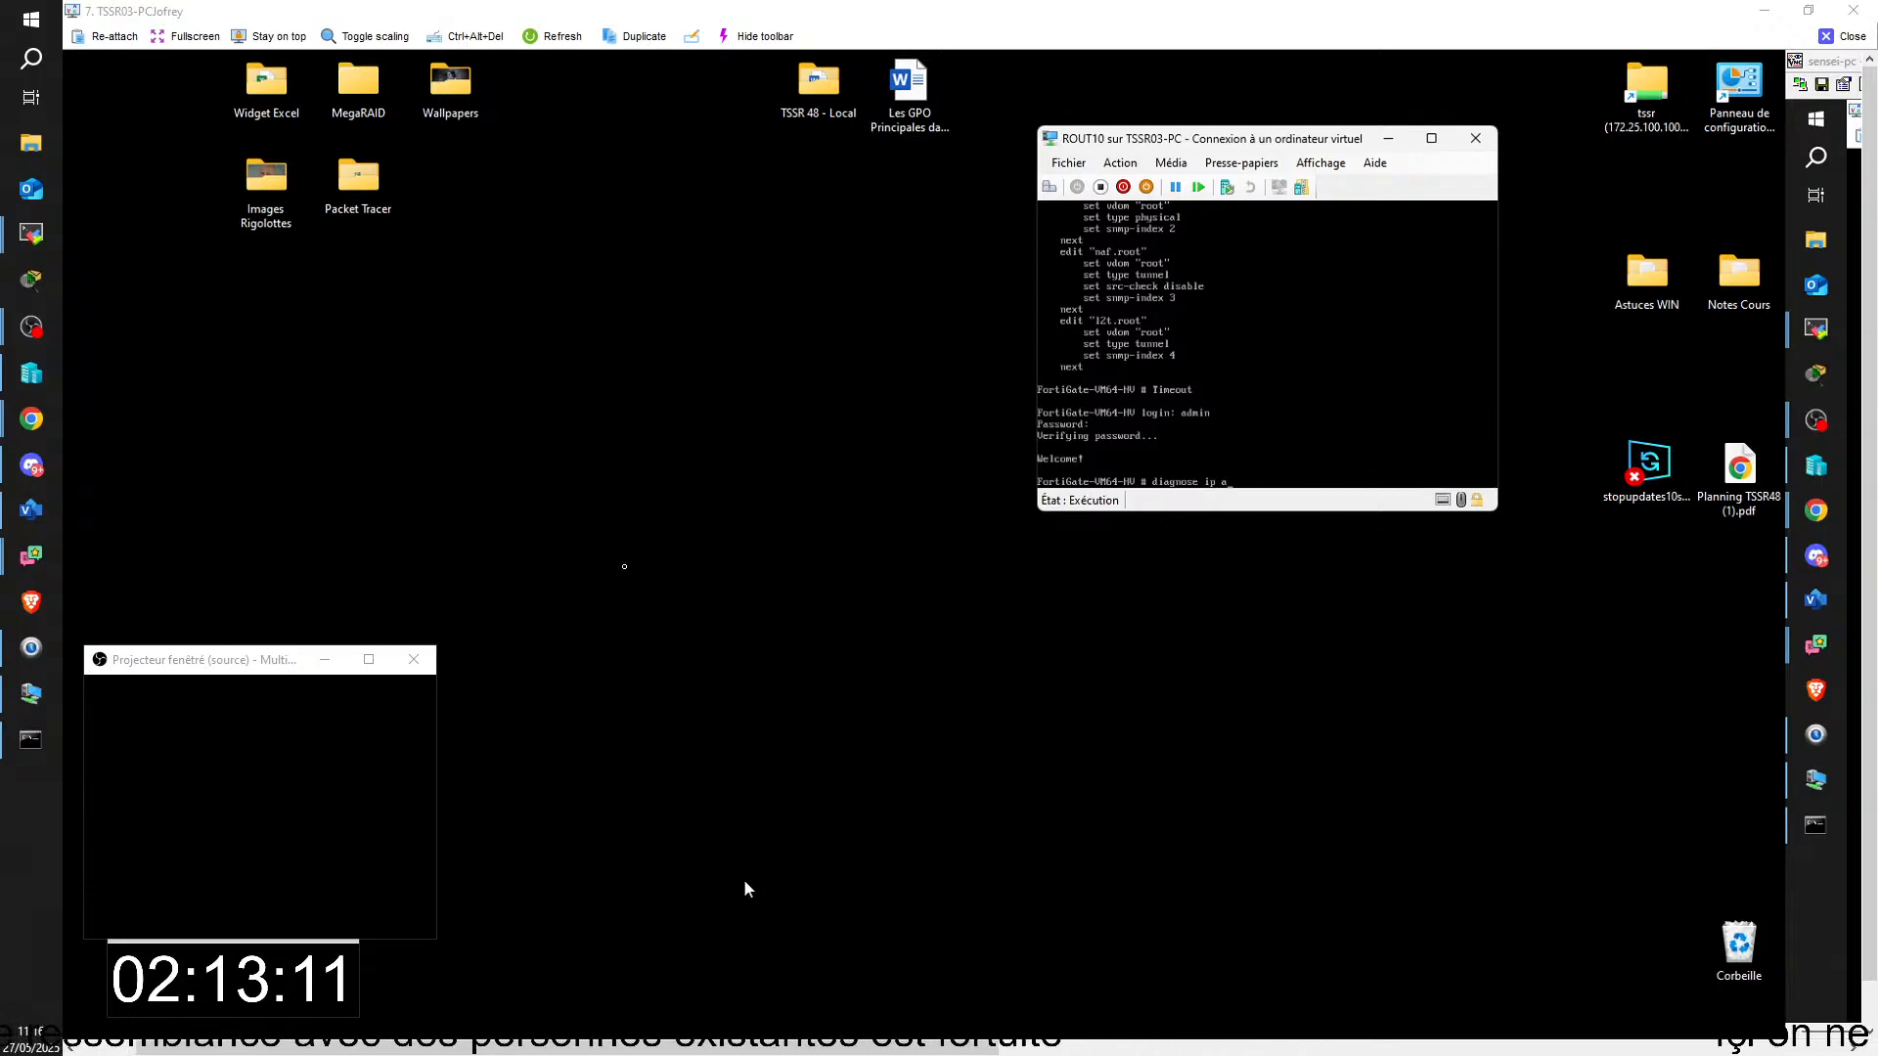
{"action": "type", "text": "ddress"}
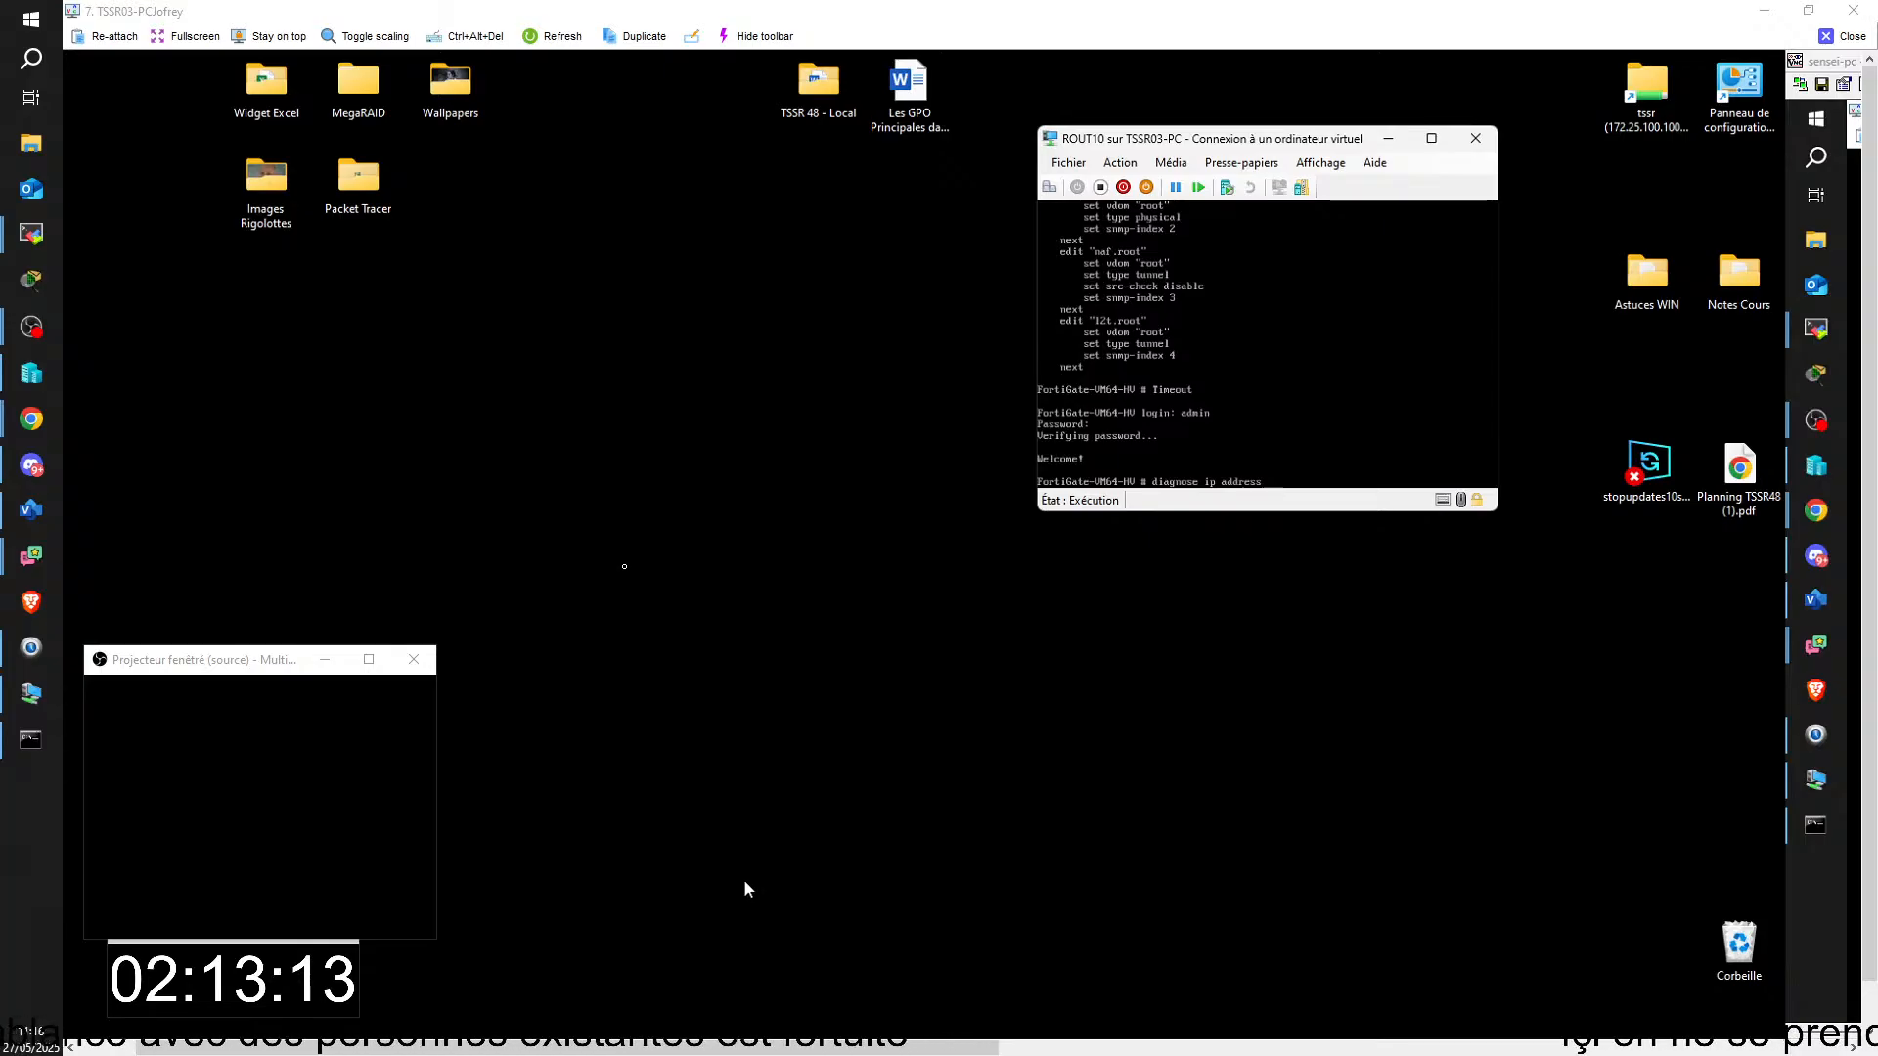
{"action": "type", "text": " li"}
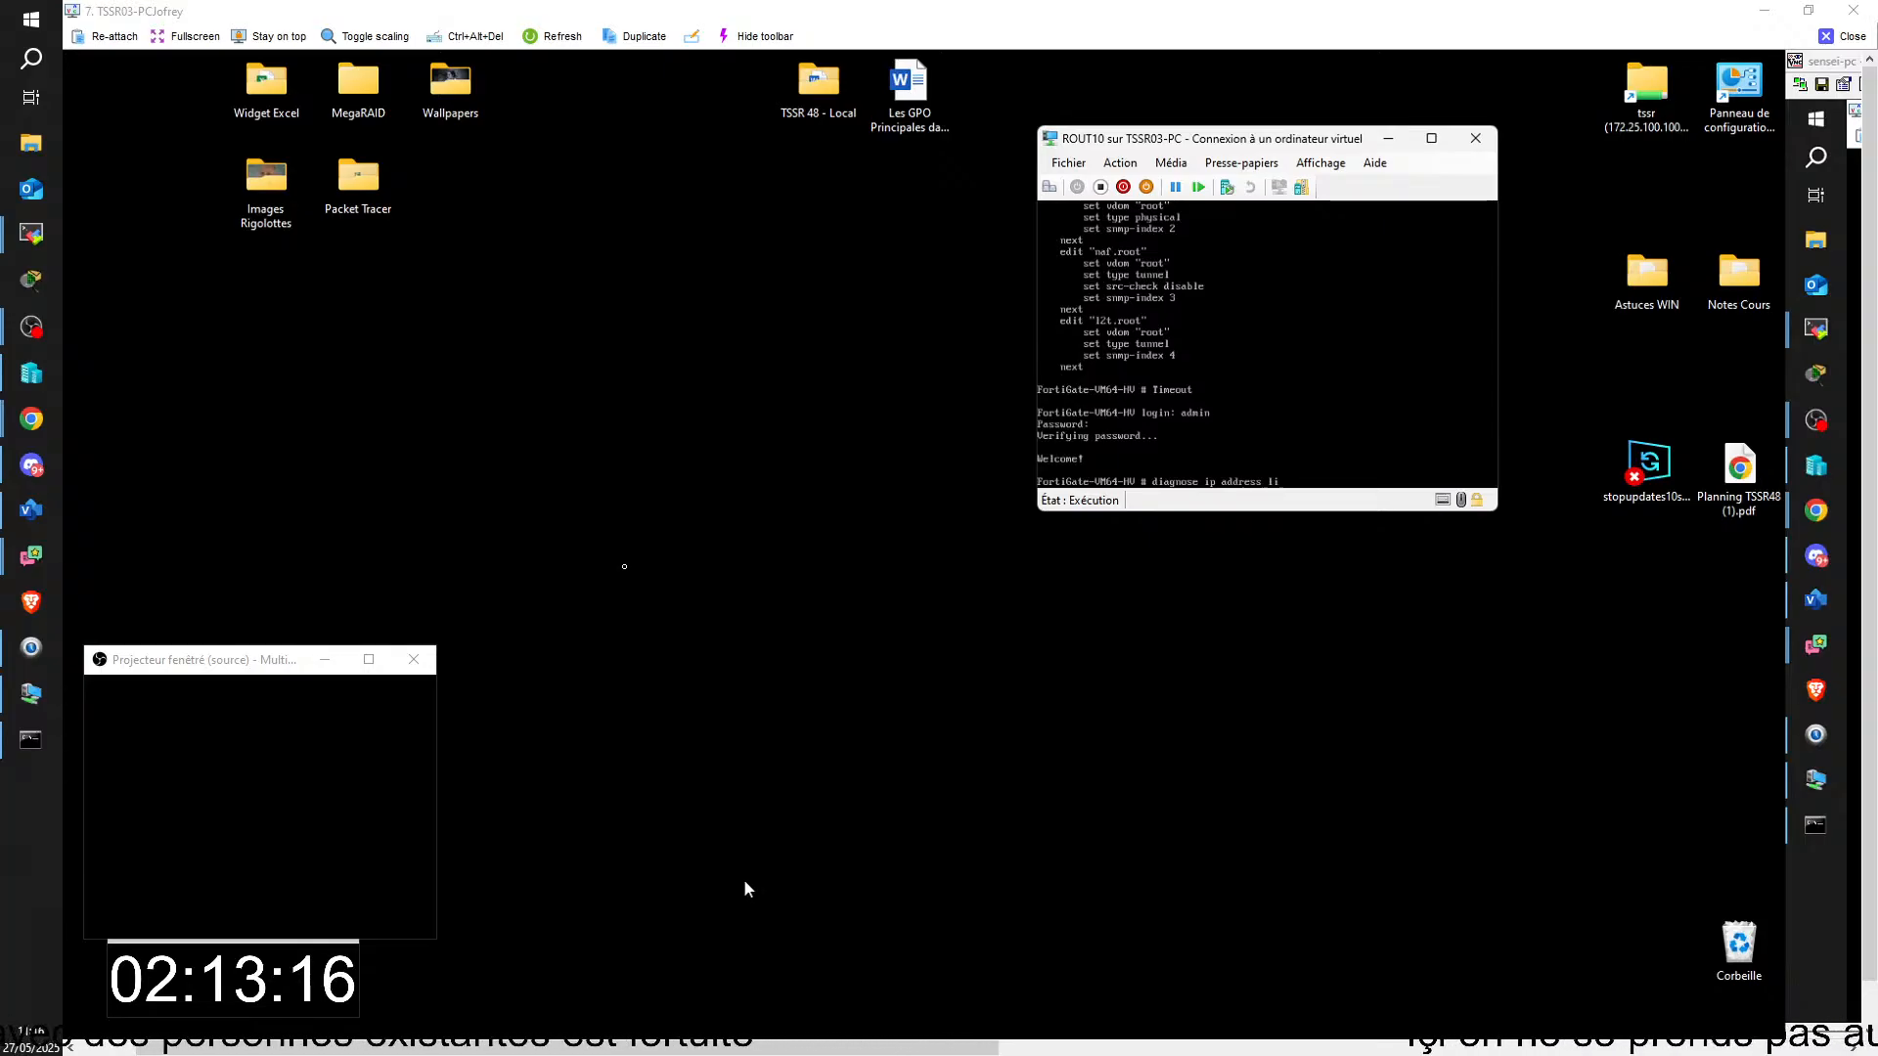
{"action": "type", "text": "st"}
{"action": "key", "text": "Return"}
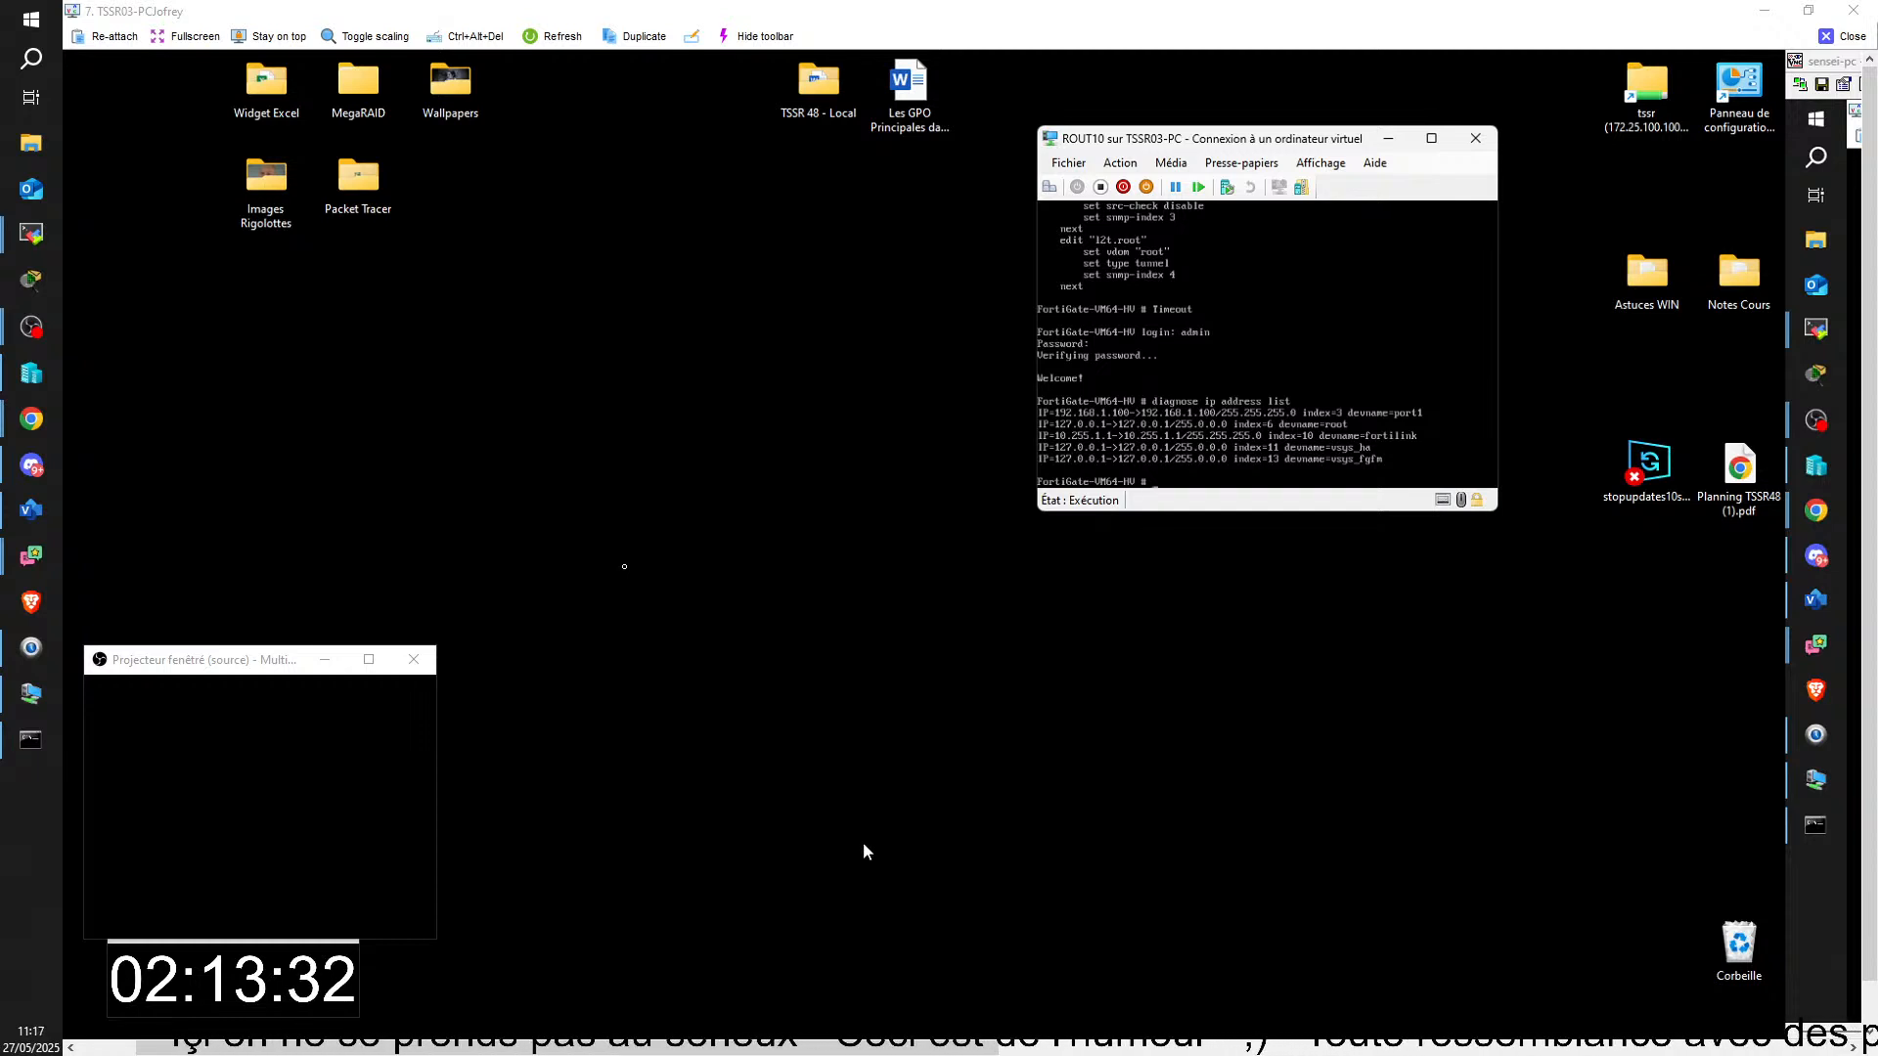
Step: In the ROUT10 virtual machine settings, connect the first network adapter to VSWITCH-EXT01 and the second to VSWITCH-PRIV01, and save
{"action": "left_click", "coordinate": [1072, 164]}
{"action": "left_click", "coordinate": [1075, 186]}
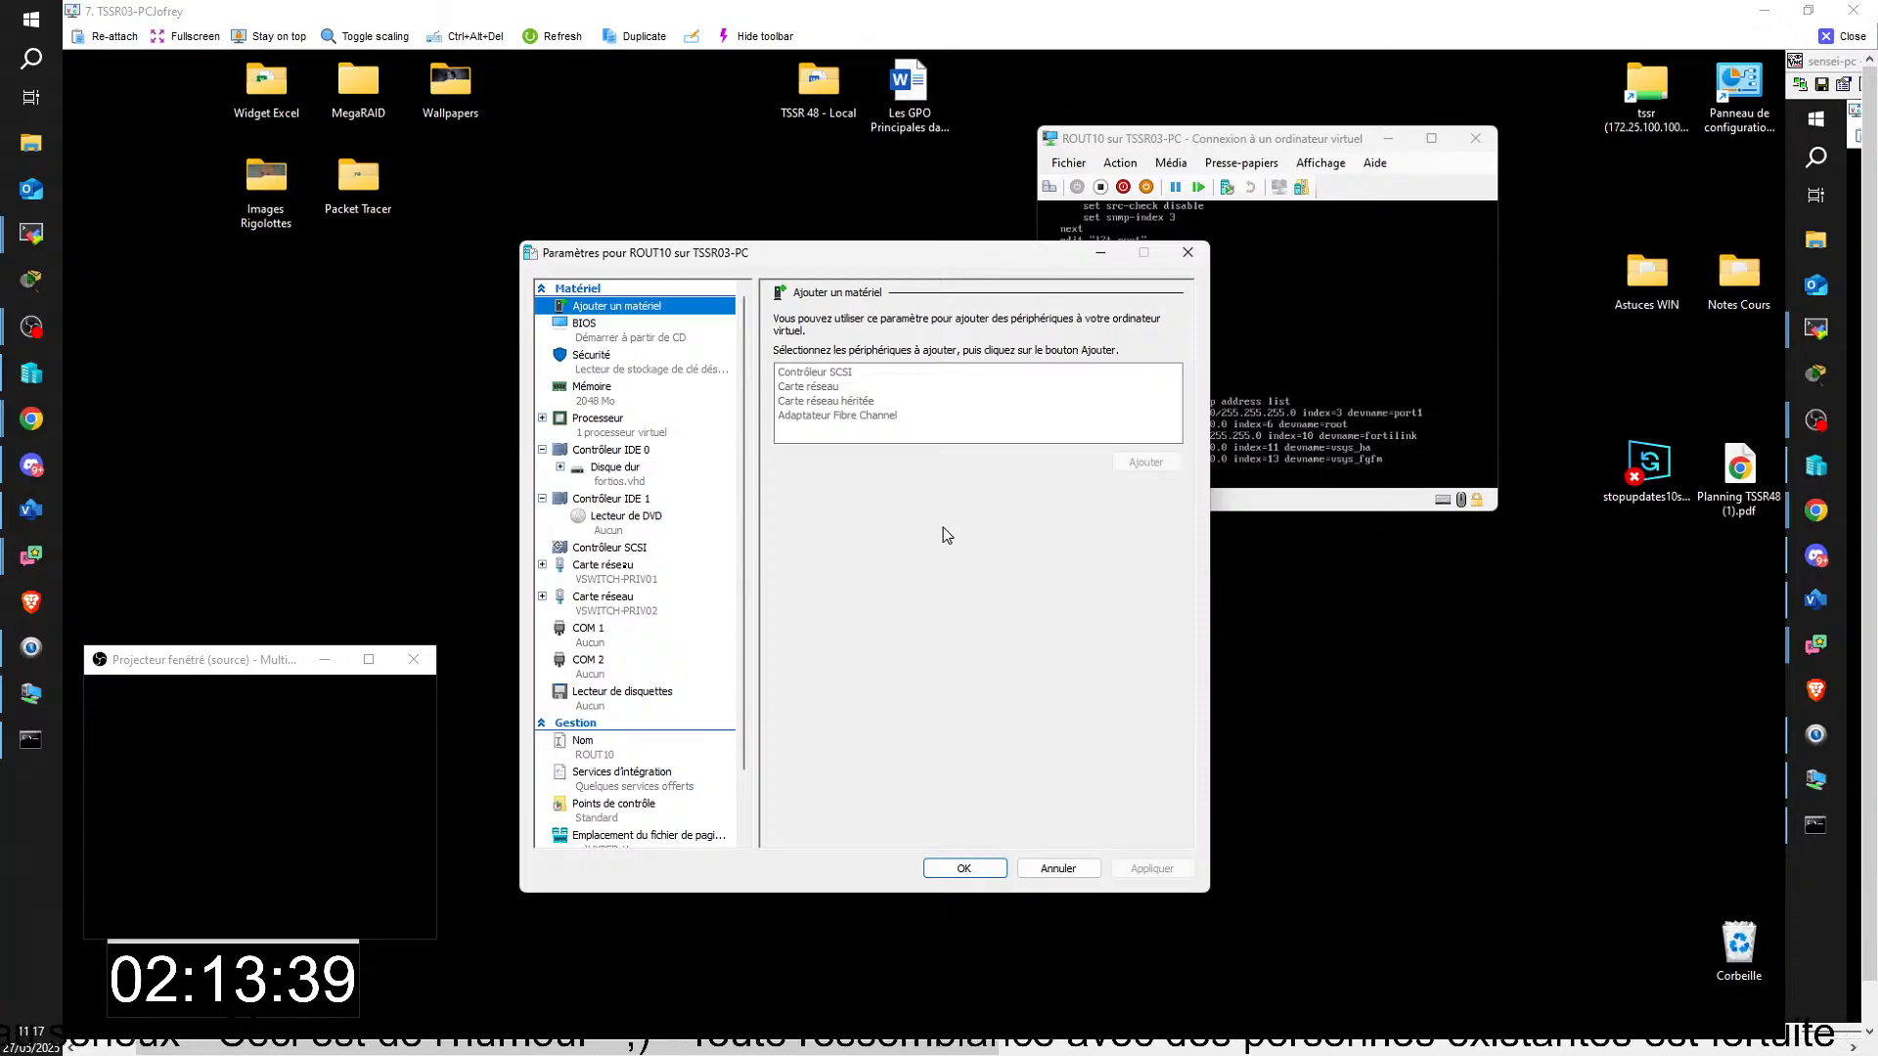
{"action": "left_click", "coordinate": [621, 581]}
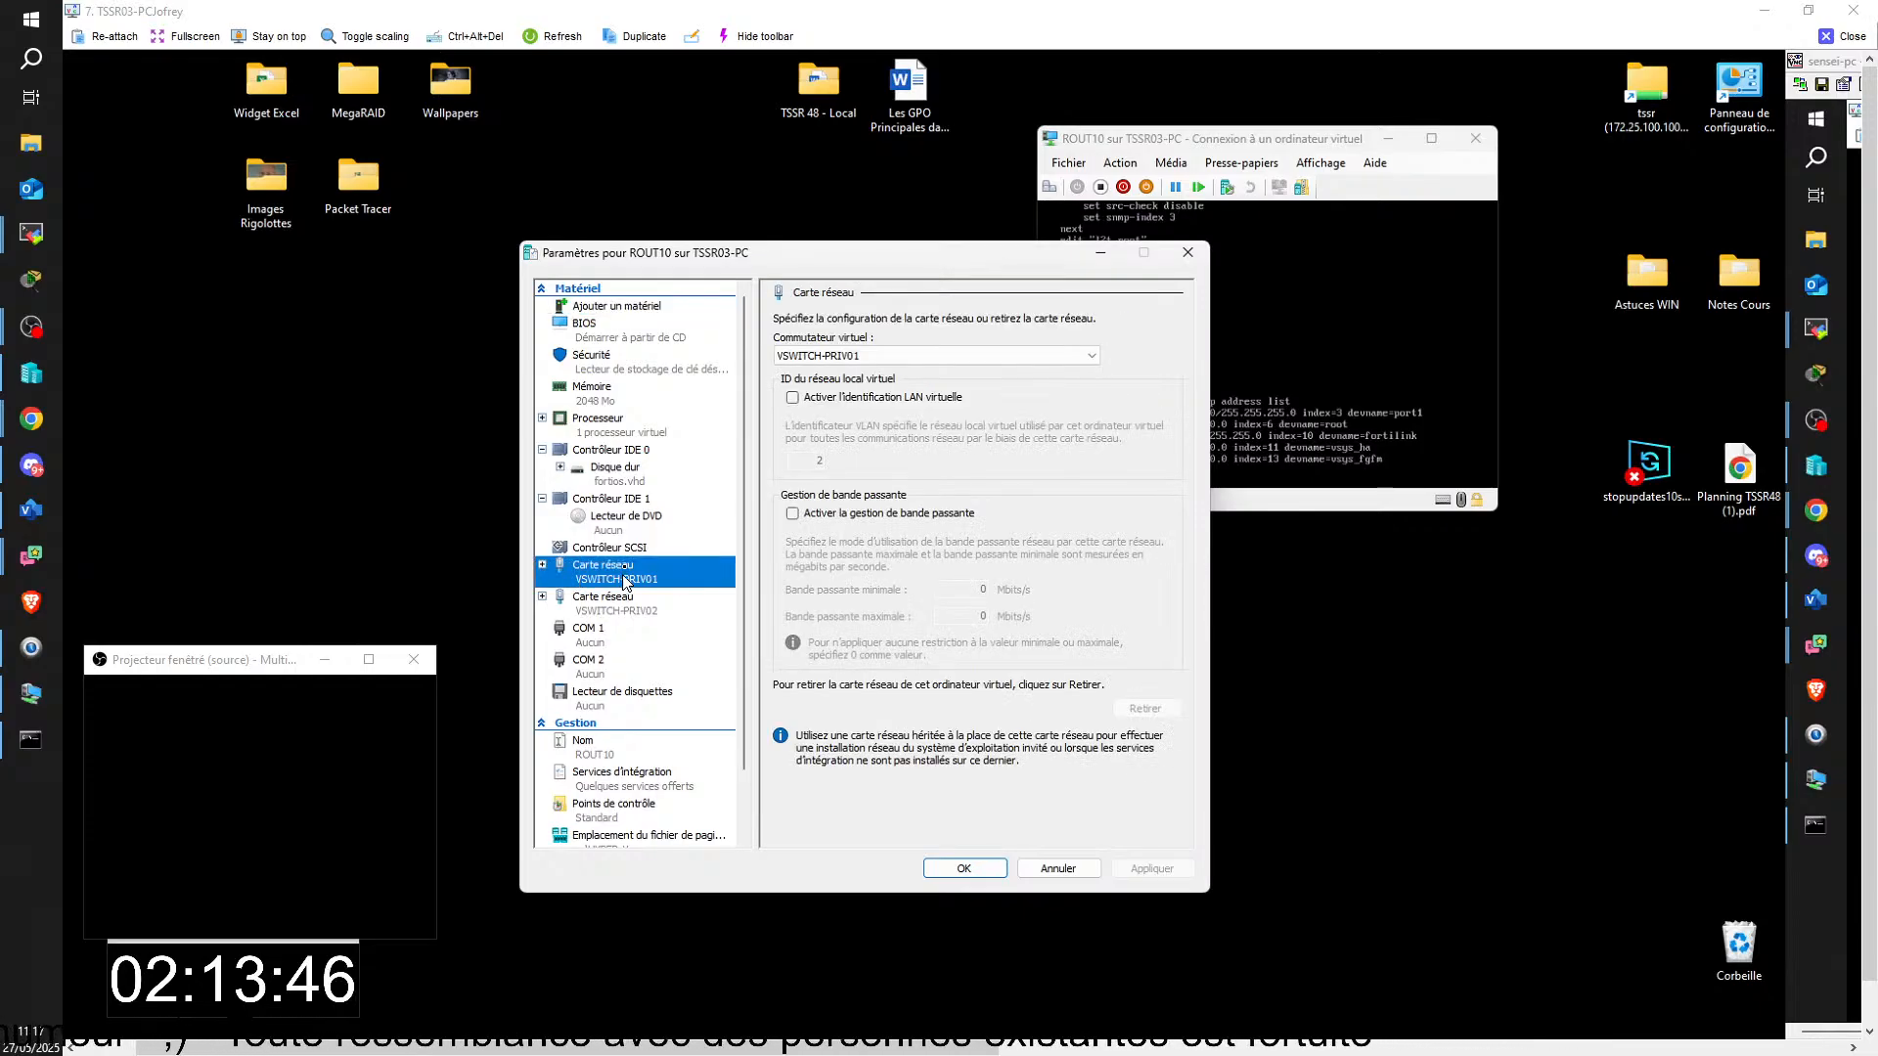
{"action": "left_click", "coordinate": [862, 358]}
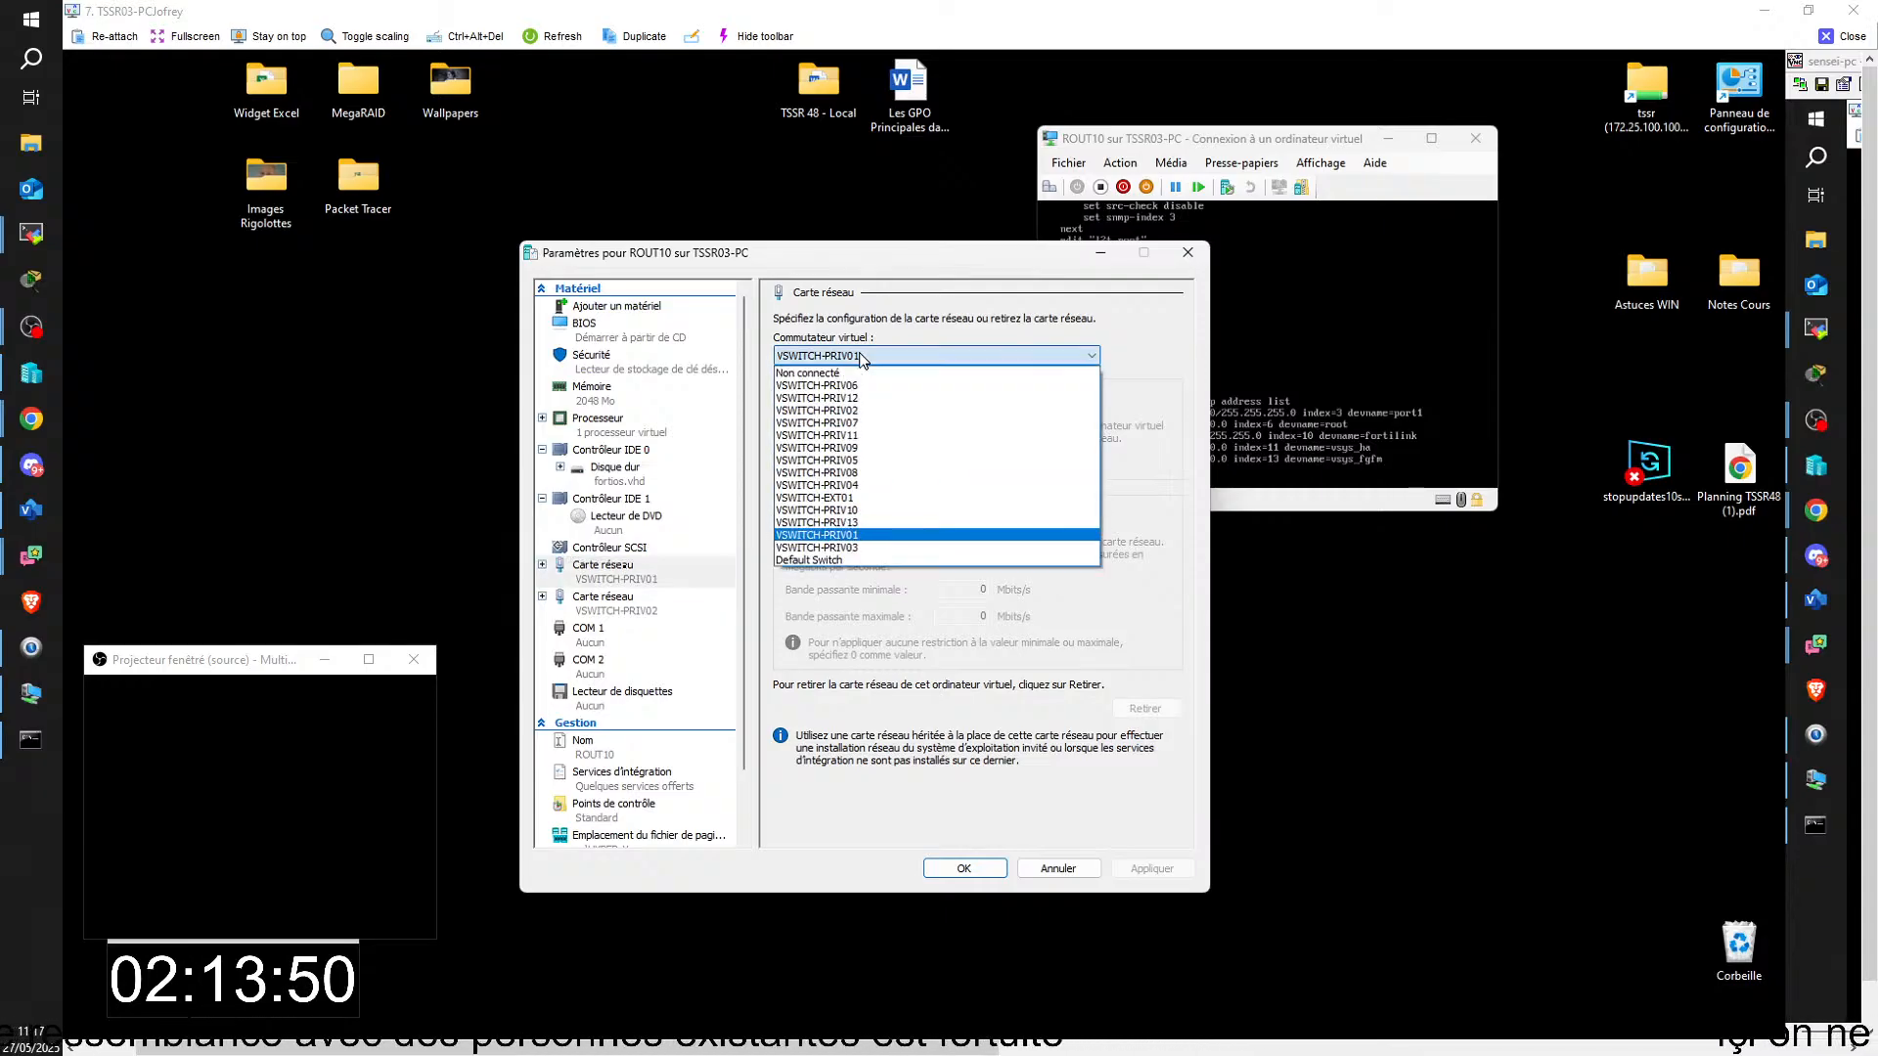
{"action": "left_click", "coordinate": [795, 500]}
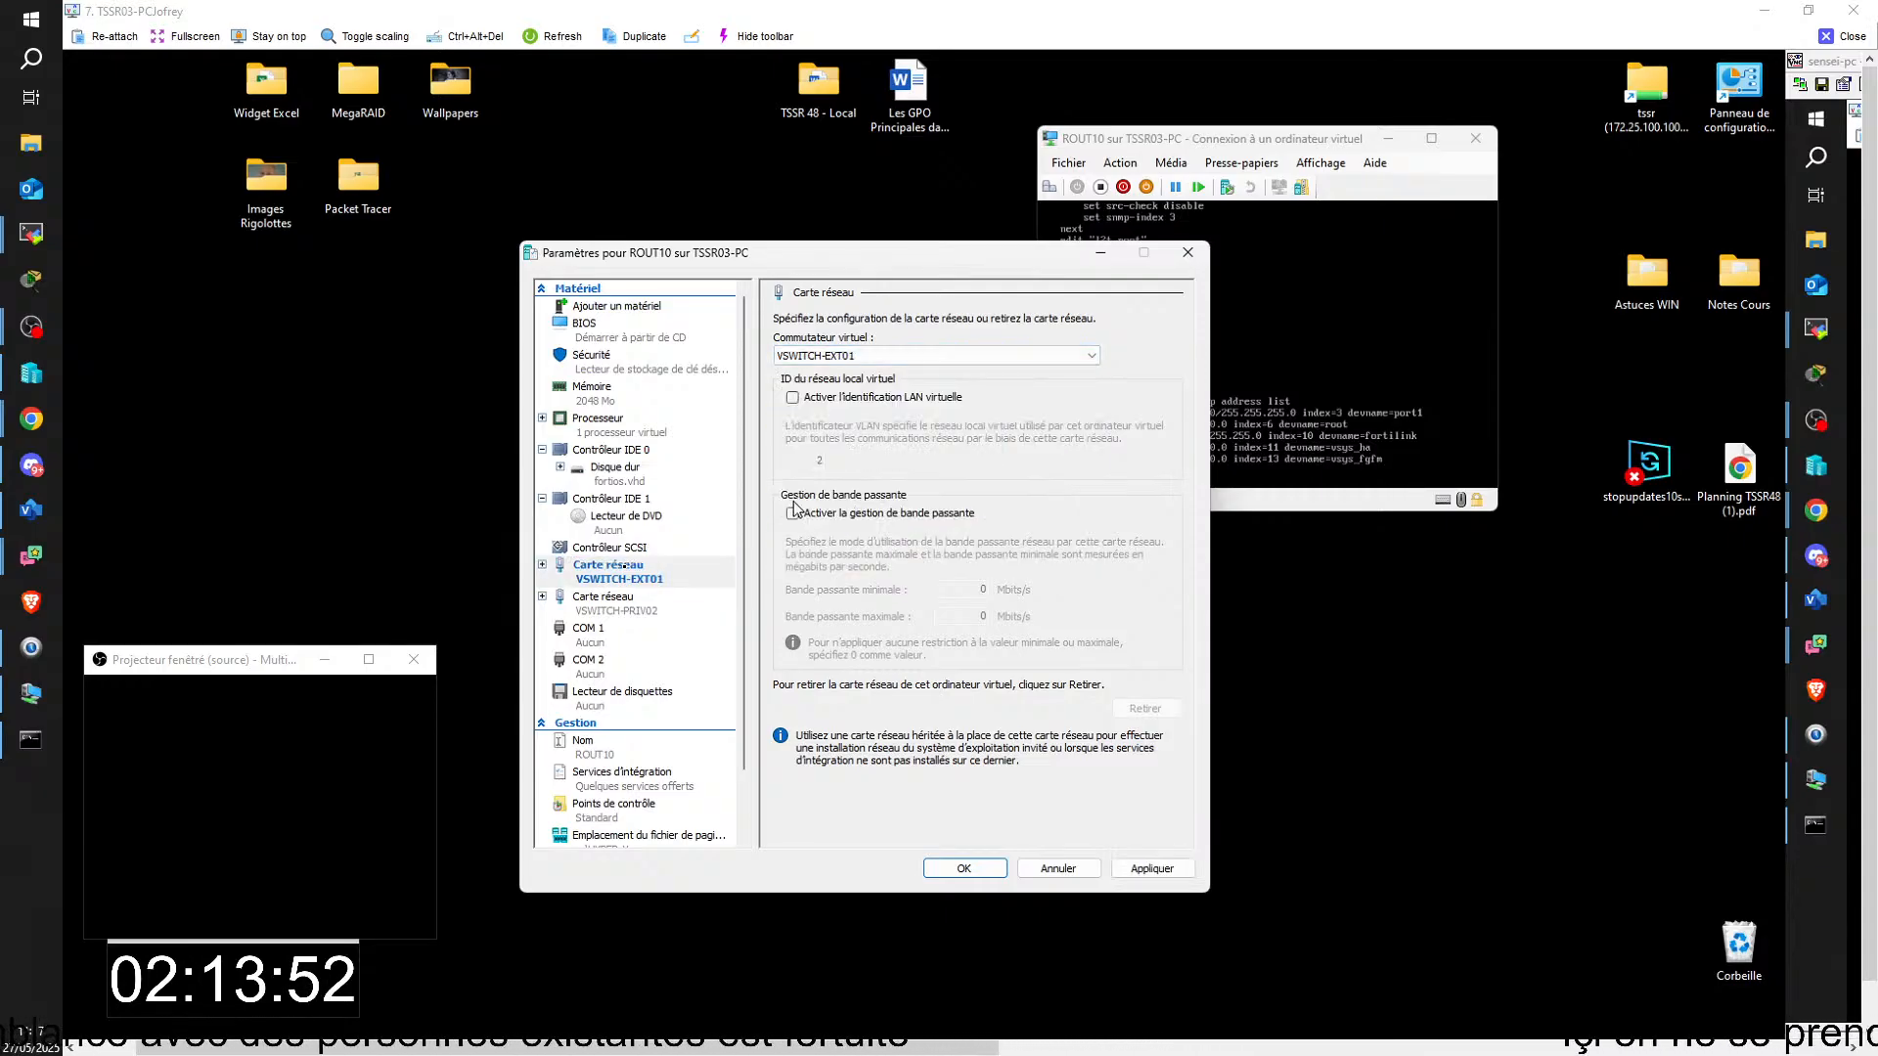
{"action": "left_click", "coordinate": [640, 614]}
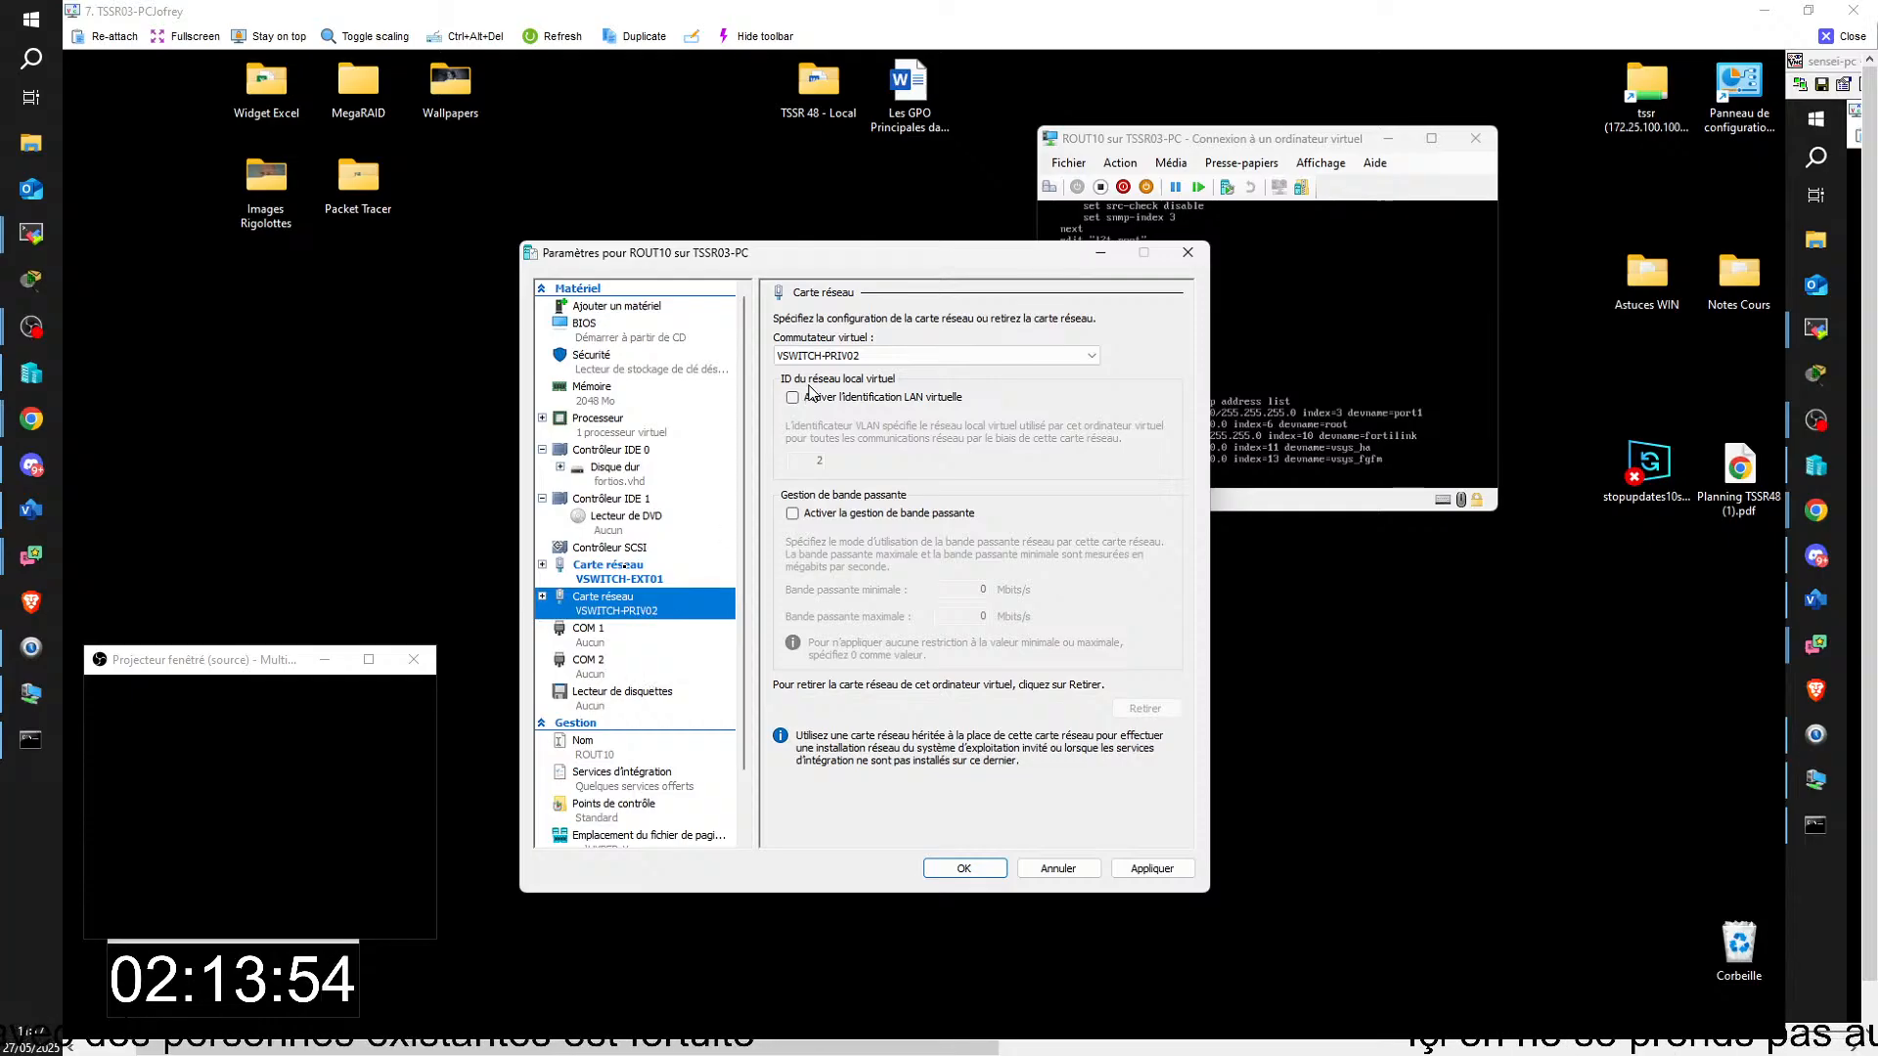
{"action": "left_click", "coordinate": [850, 357]}
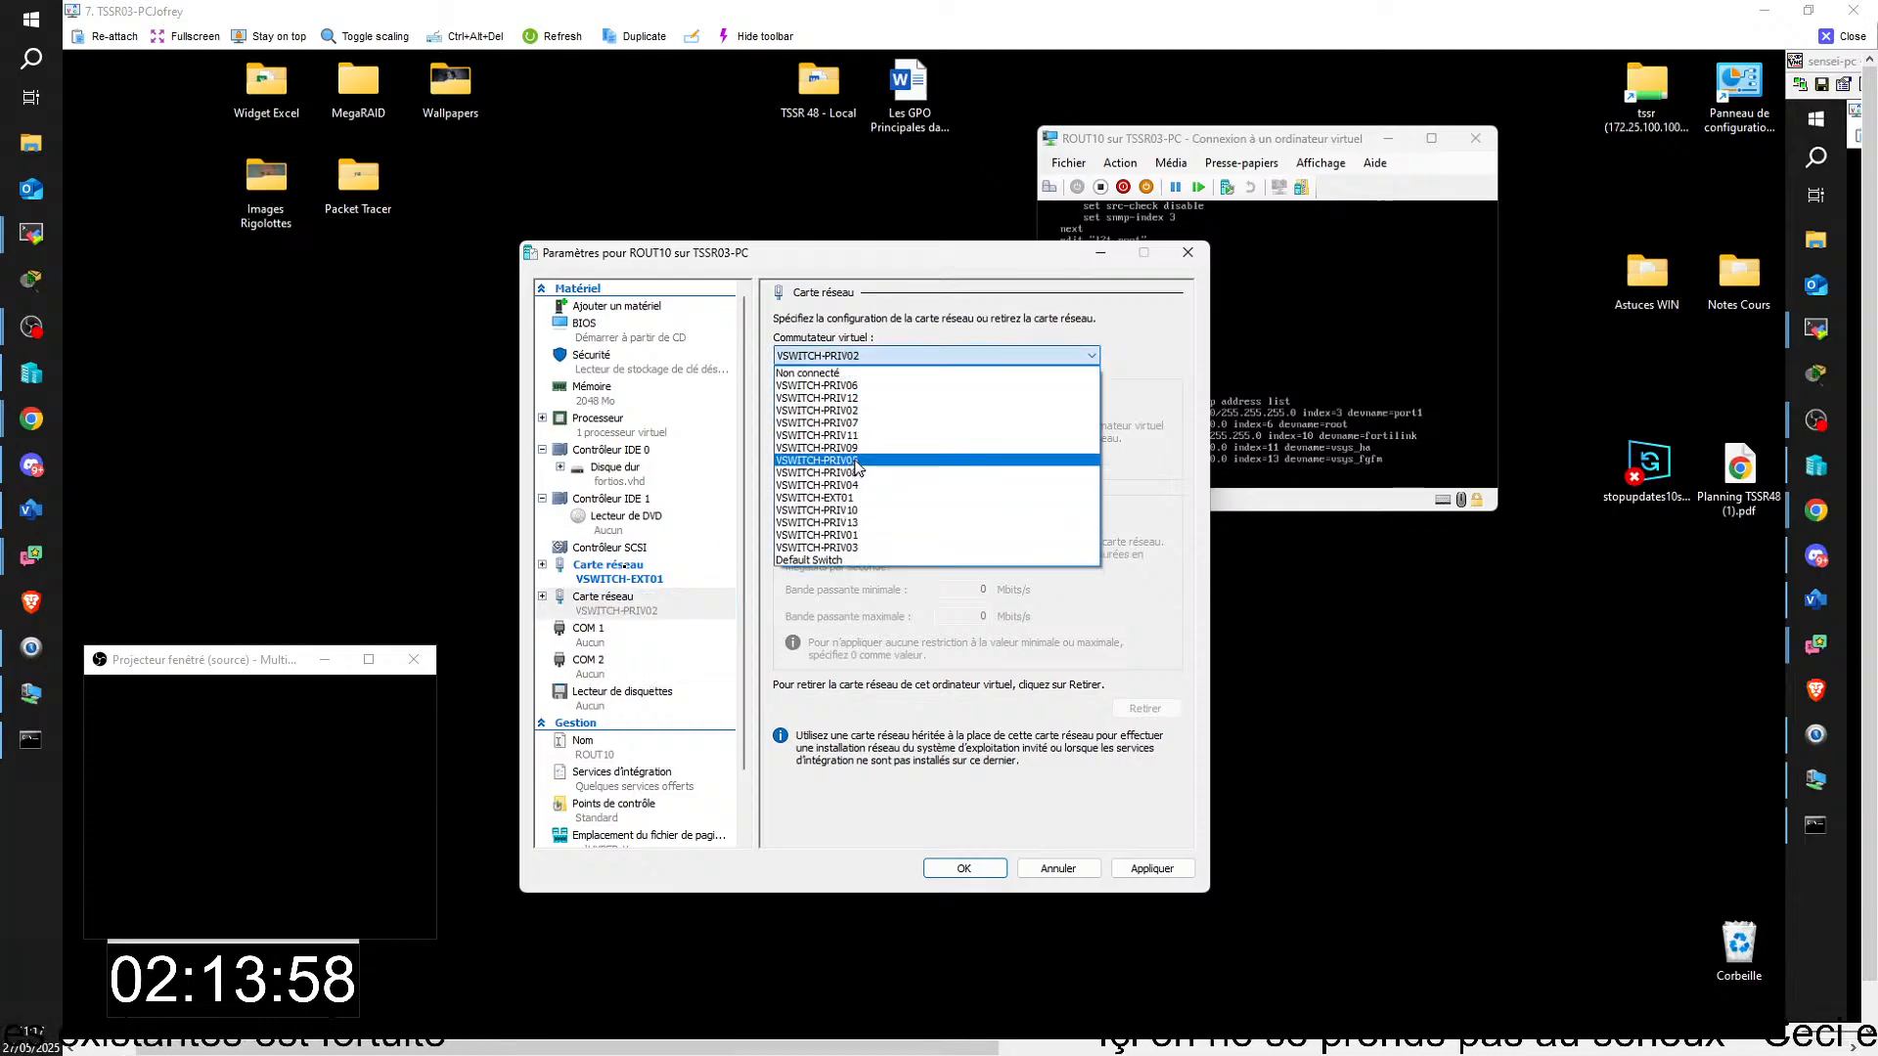
{"action": "left_click", "coordinate": [850, 535]}
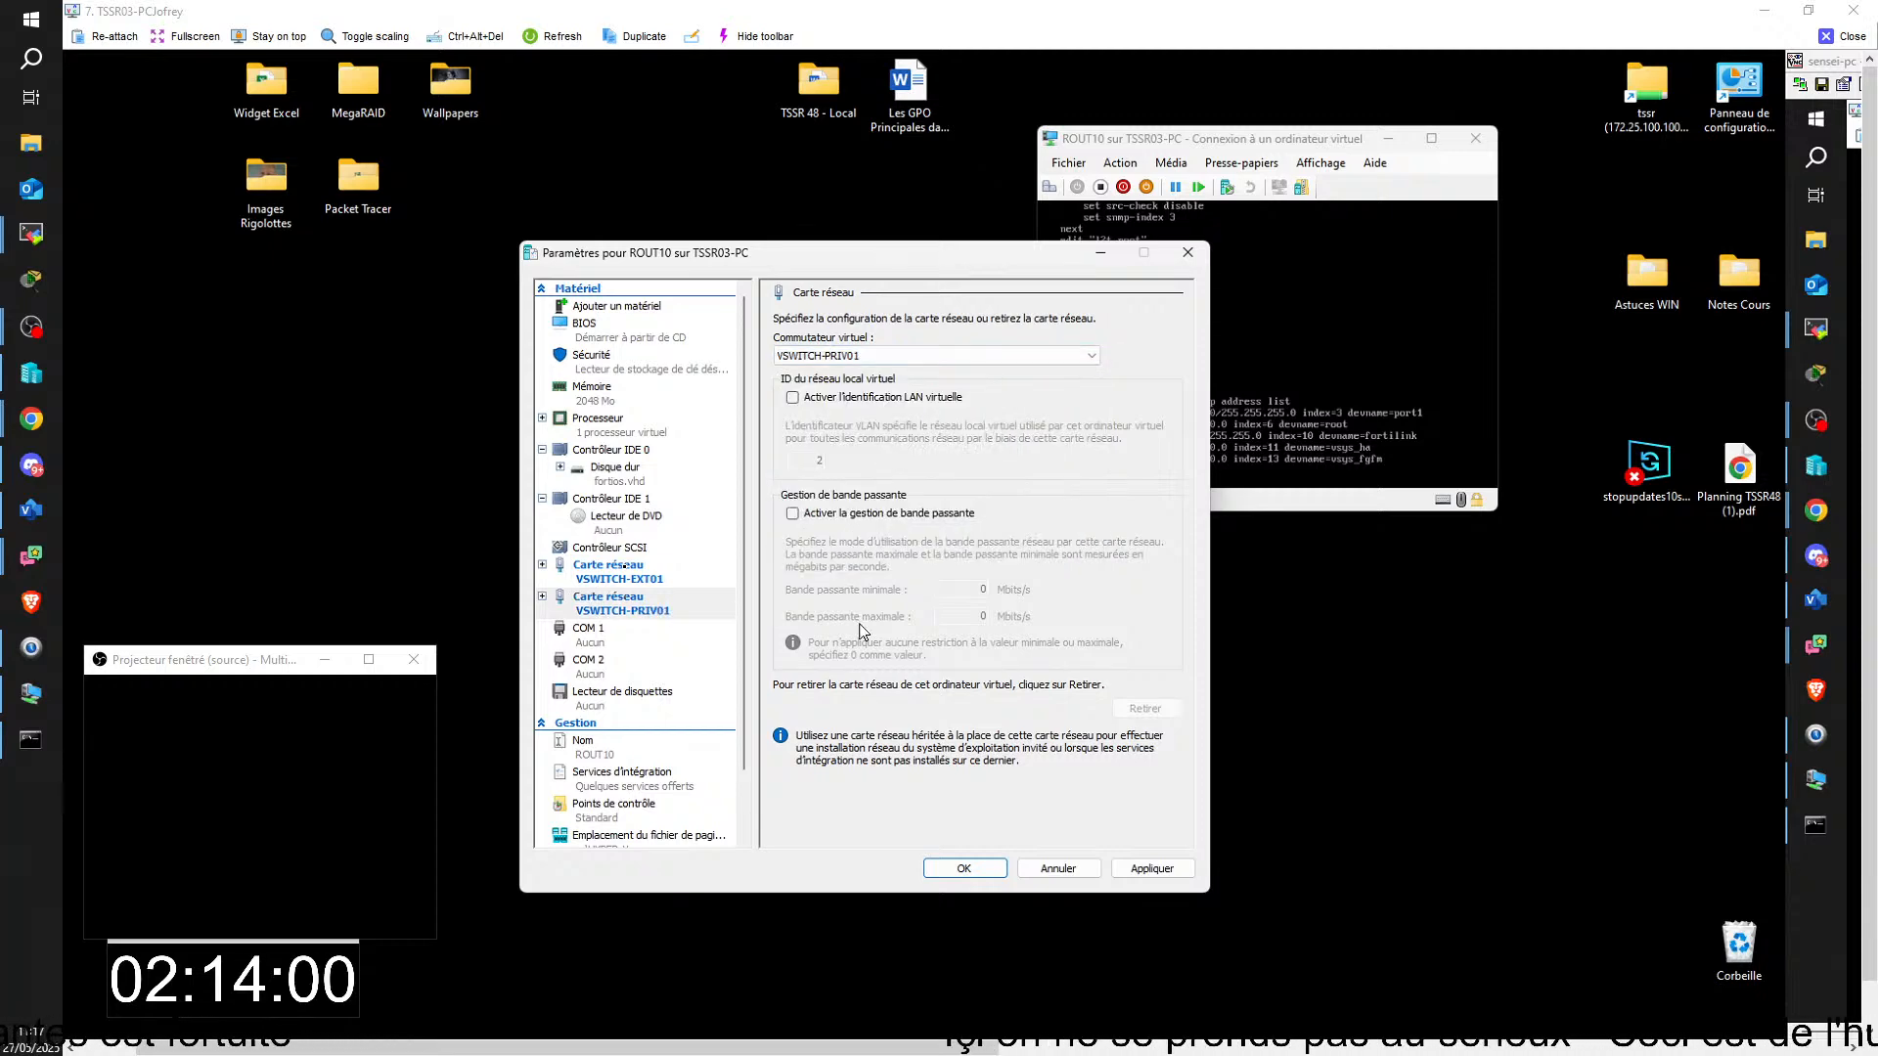
{"action": "left_click", "coordinate": [954, 876]}
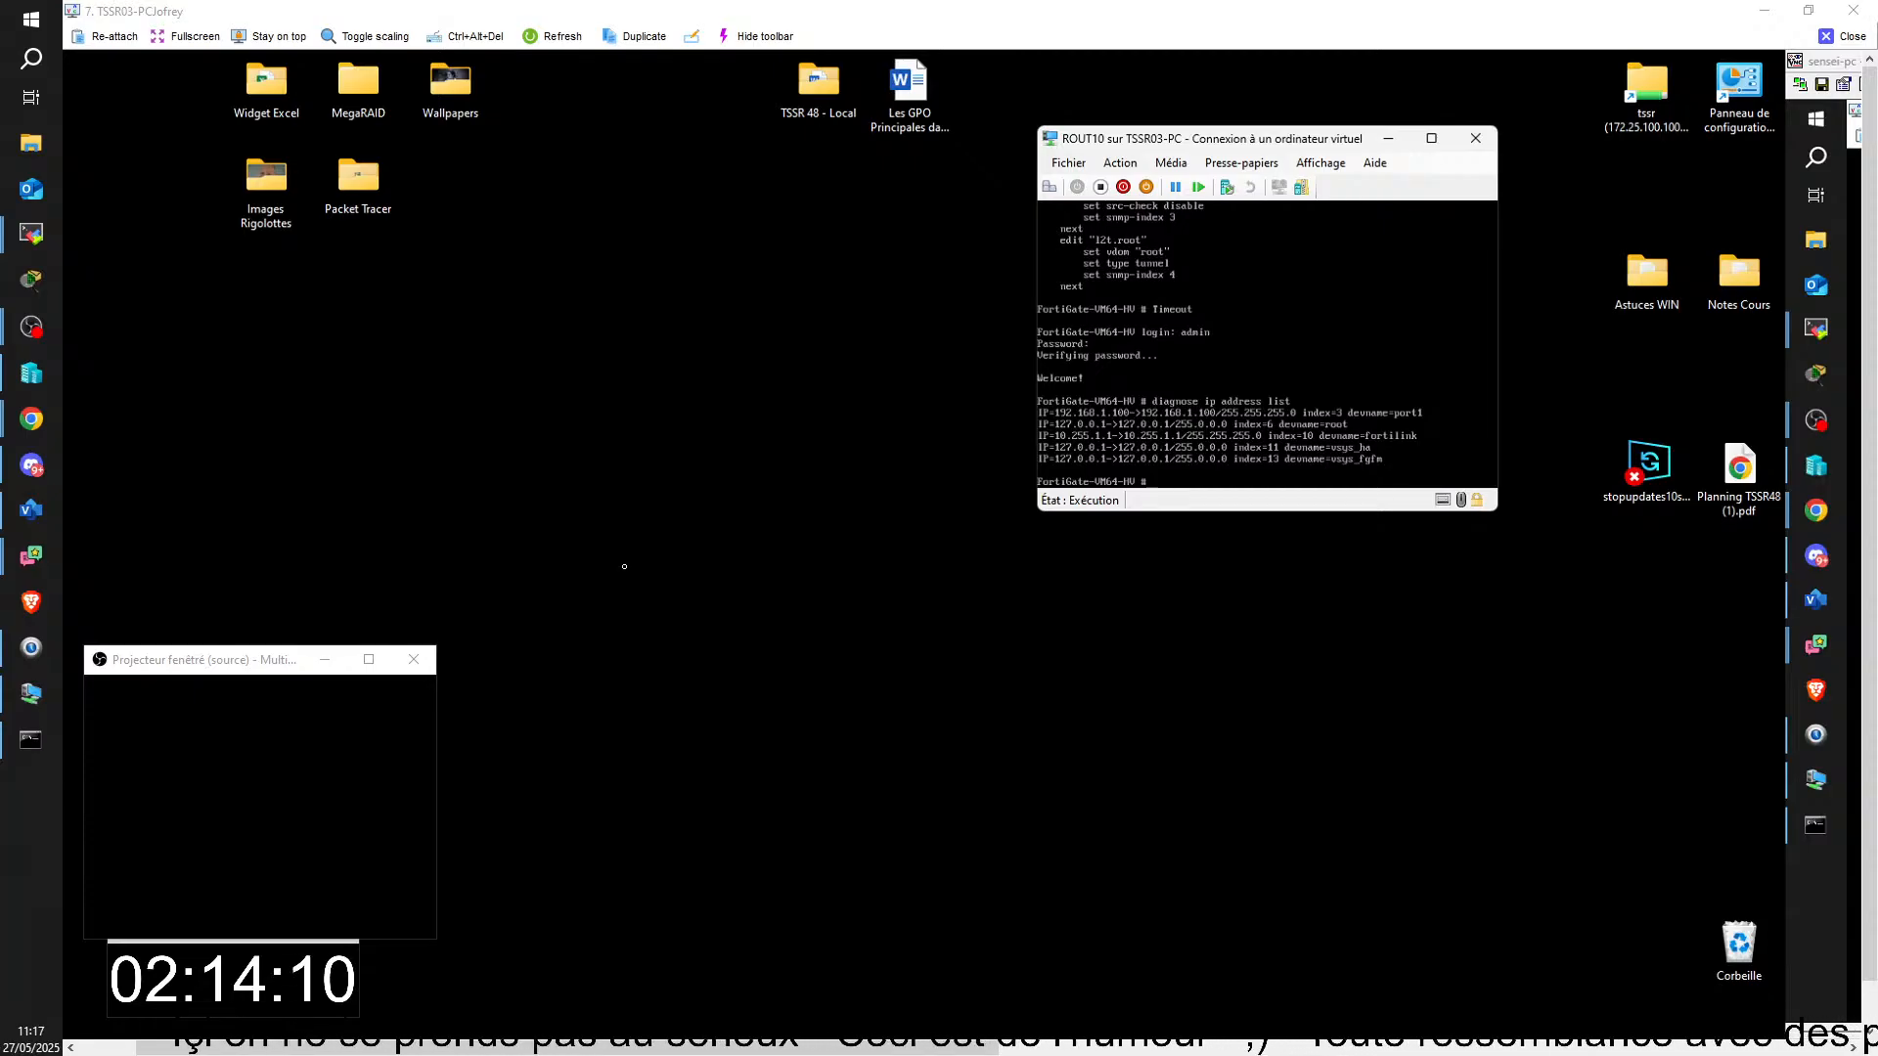
Step: Run "diagnose ip address list" again on ROUT10, and try the "reboot" command
{"action": "key", "text": "Up"}
{"action": "key", "text": "Return"}
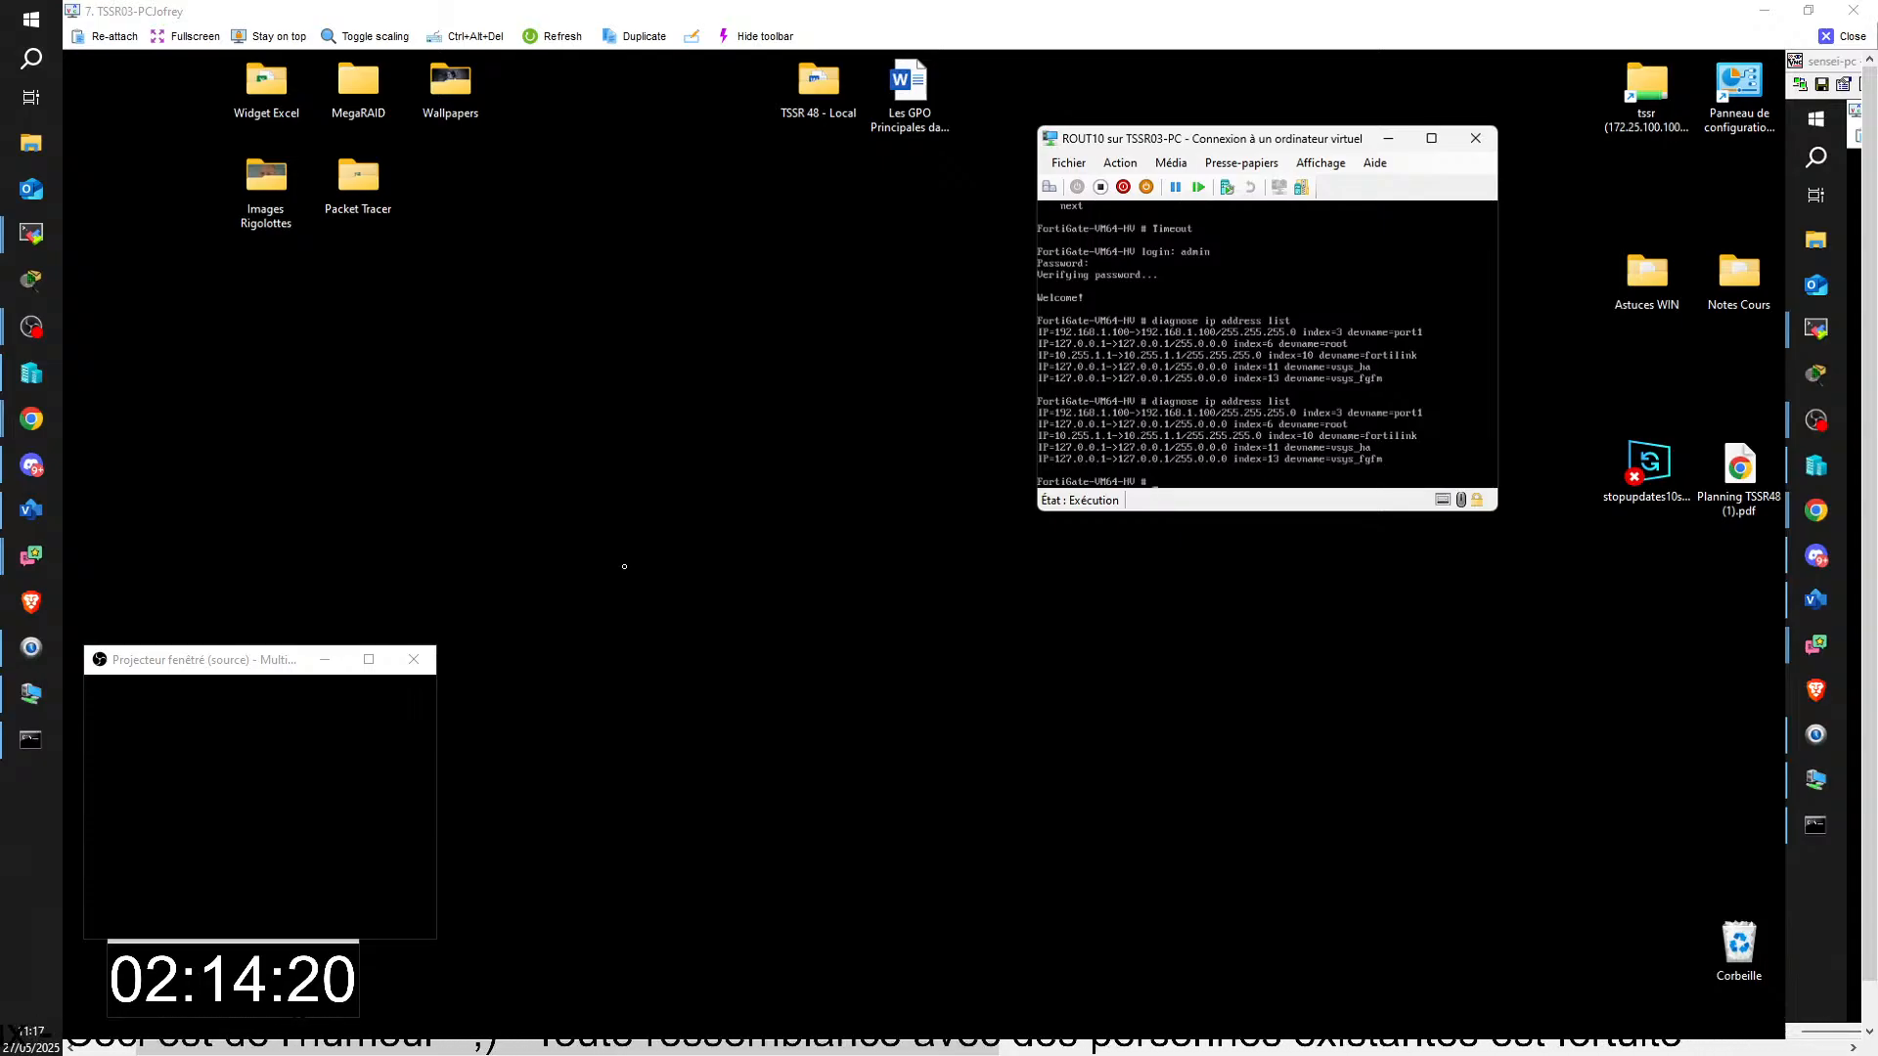
{"action": "type", "text": "reb"}
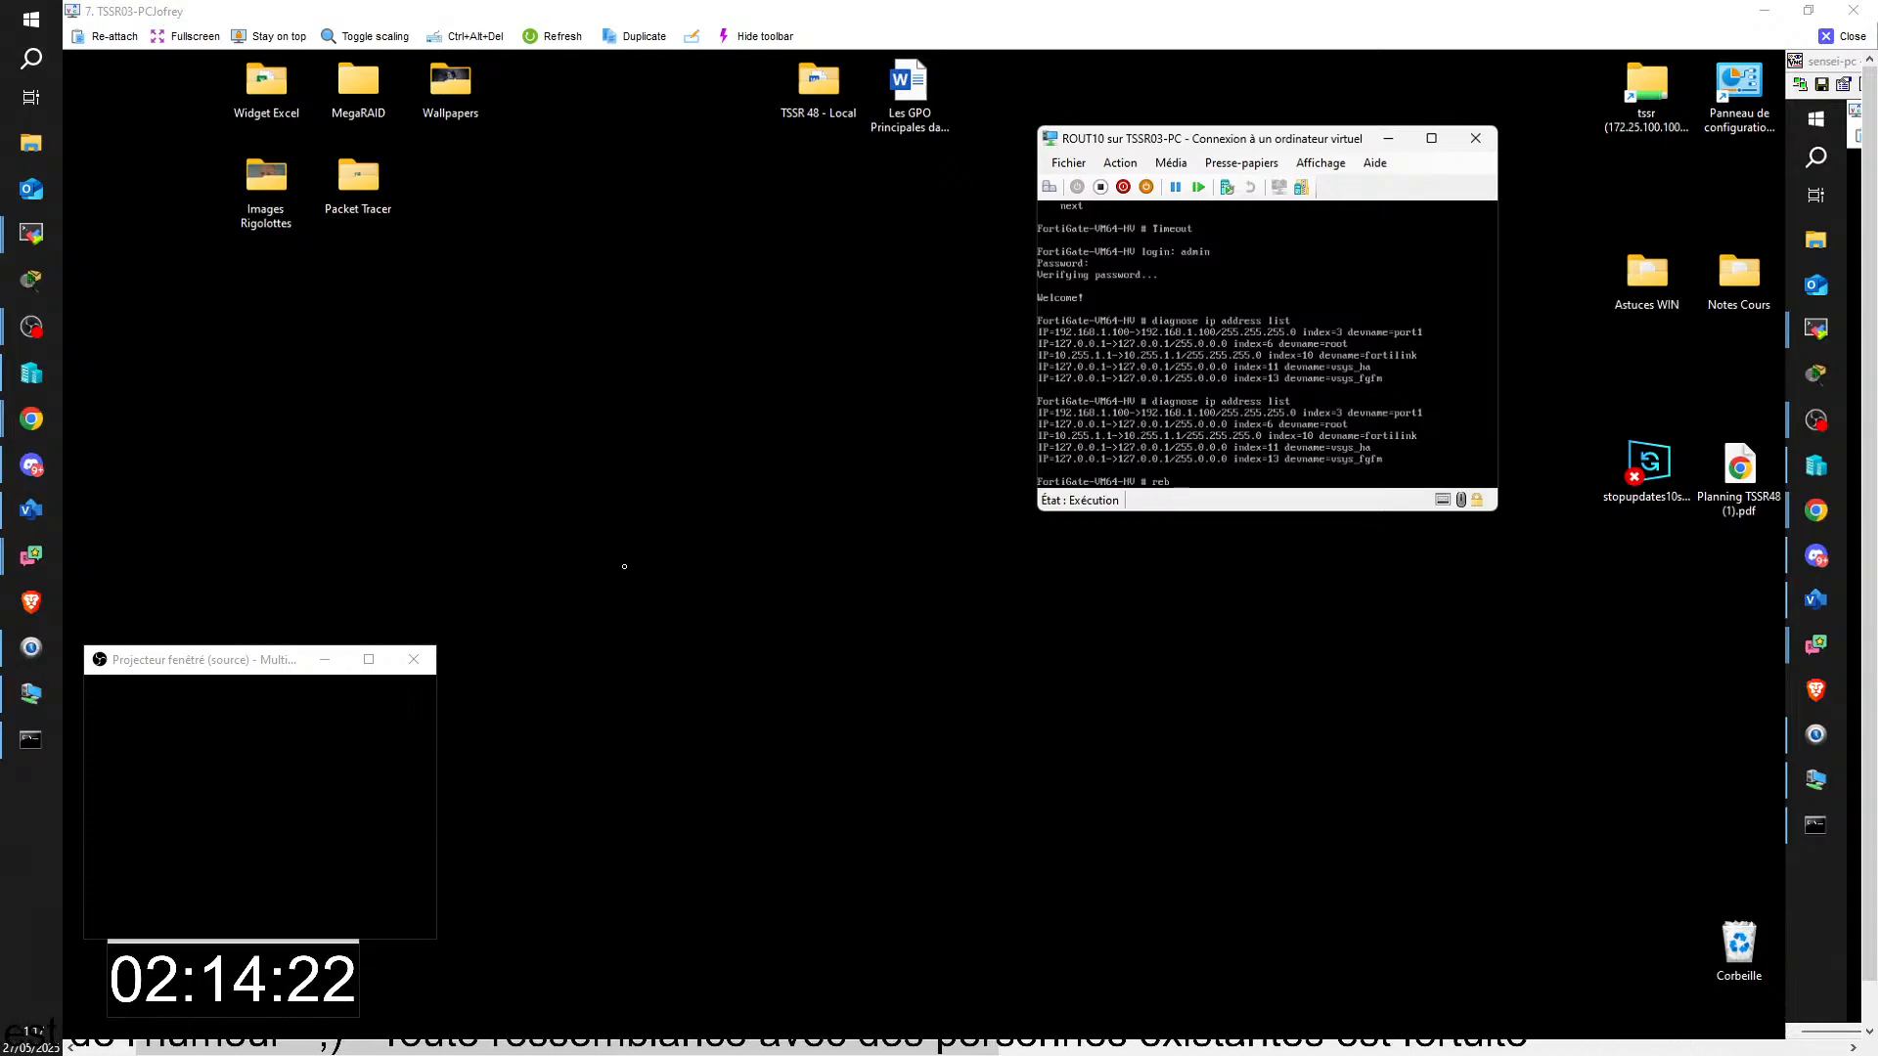
{"action": "type", "text": "oot"}
{"action": "key", "text": "Return"}
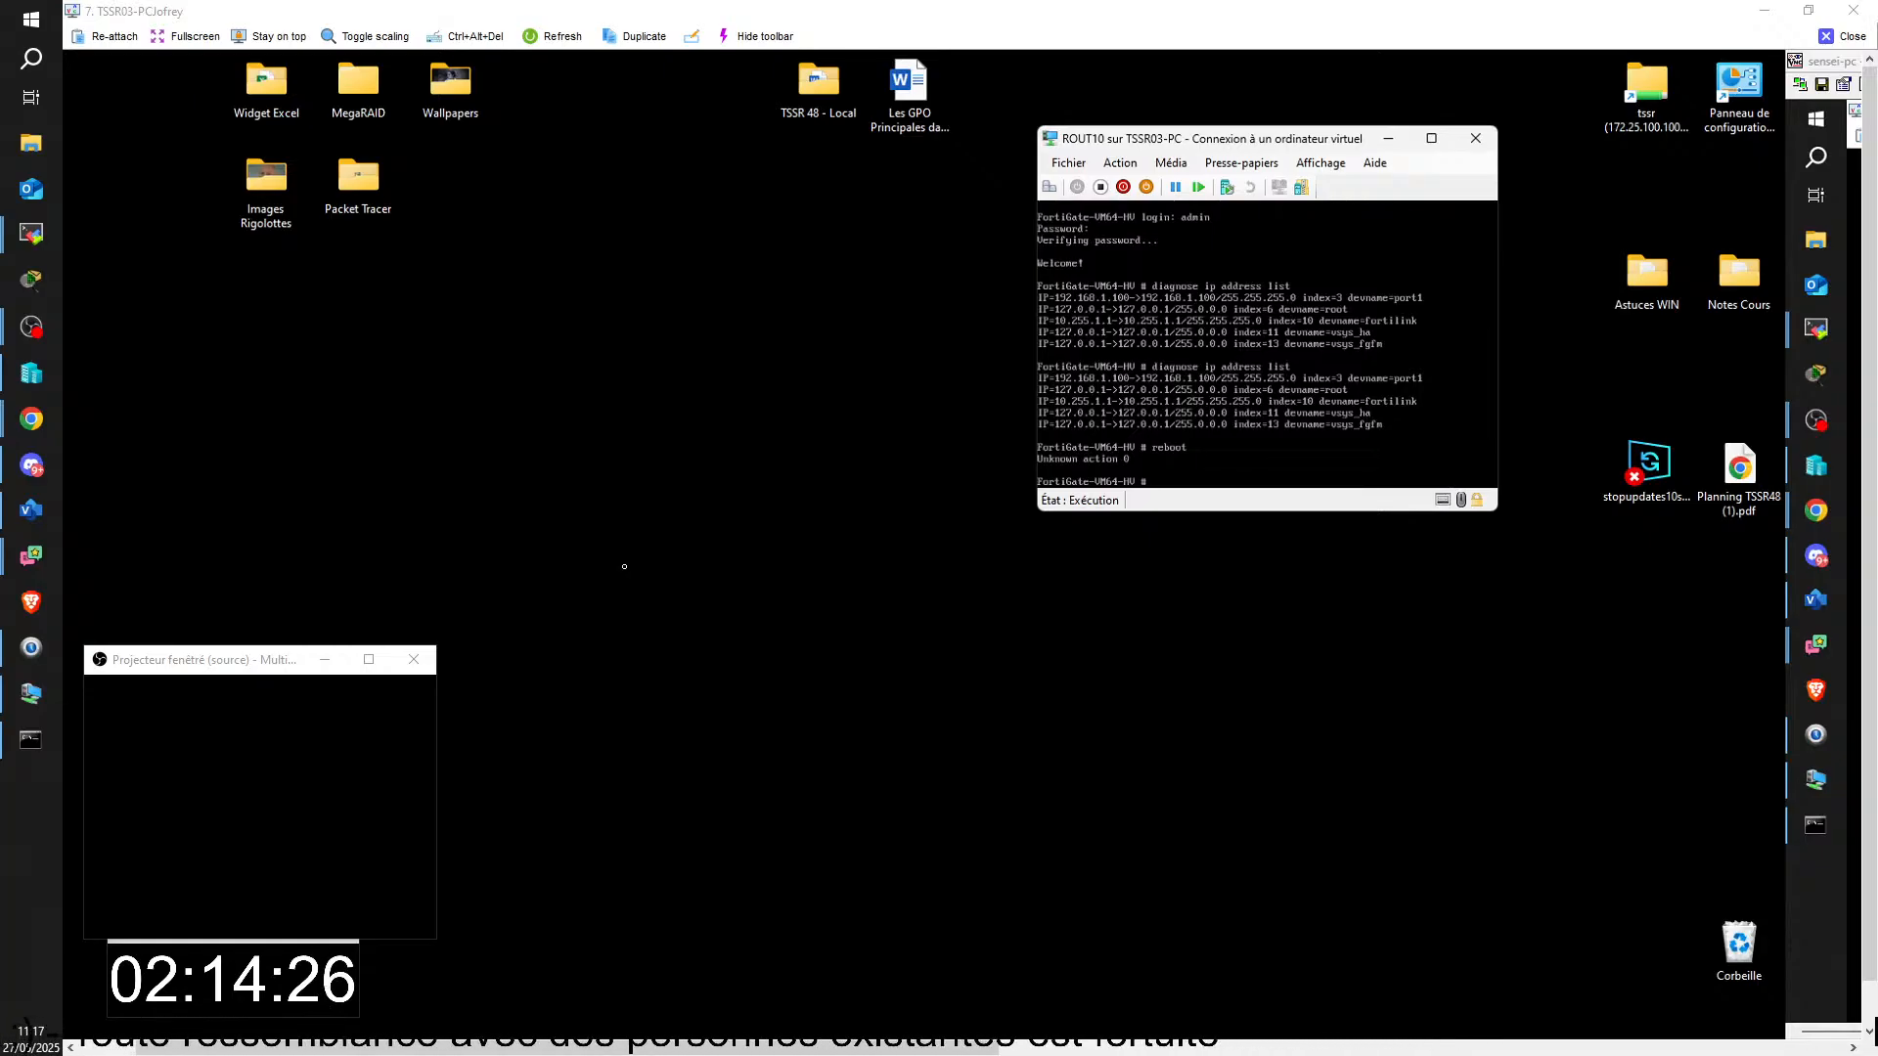
Step: Reset the ROUT10 virtual machine and confirm the reset
{"action": "left_click", "coordinate": [1077, 168]}
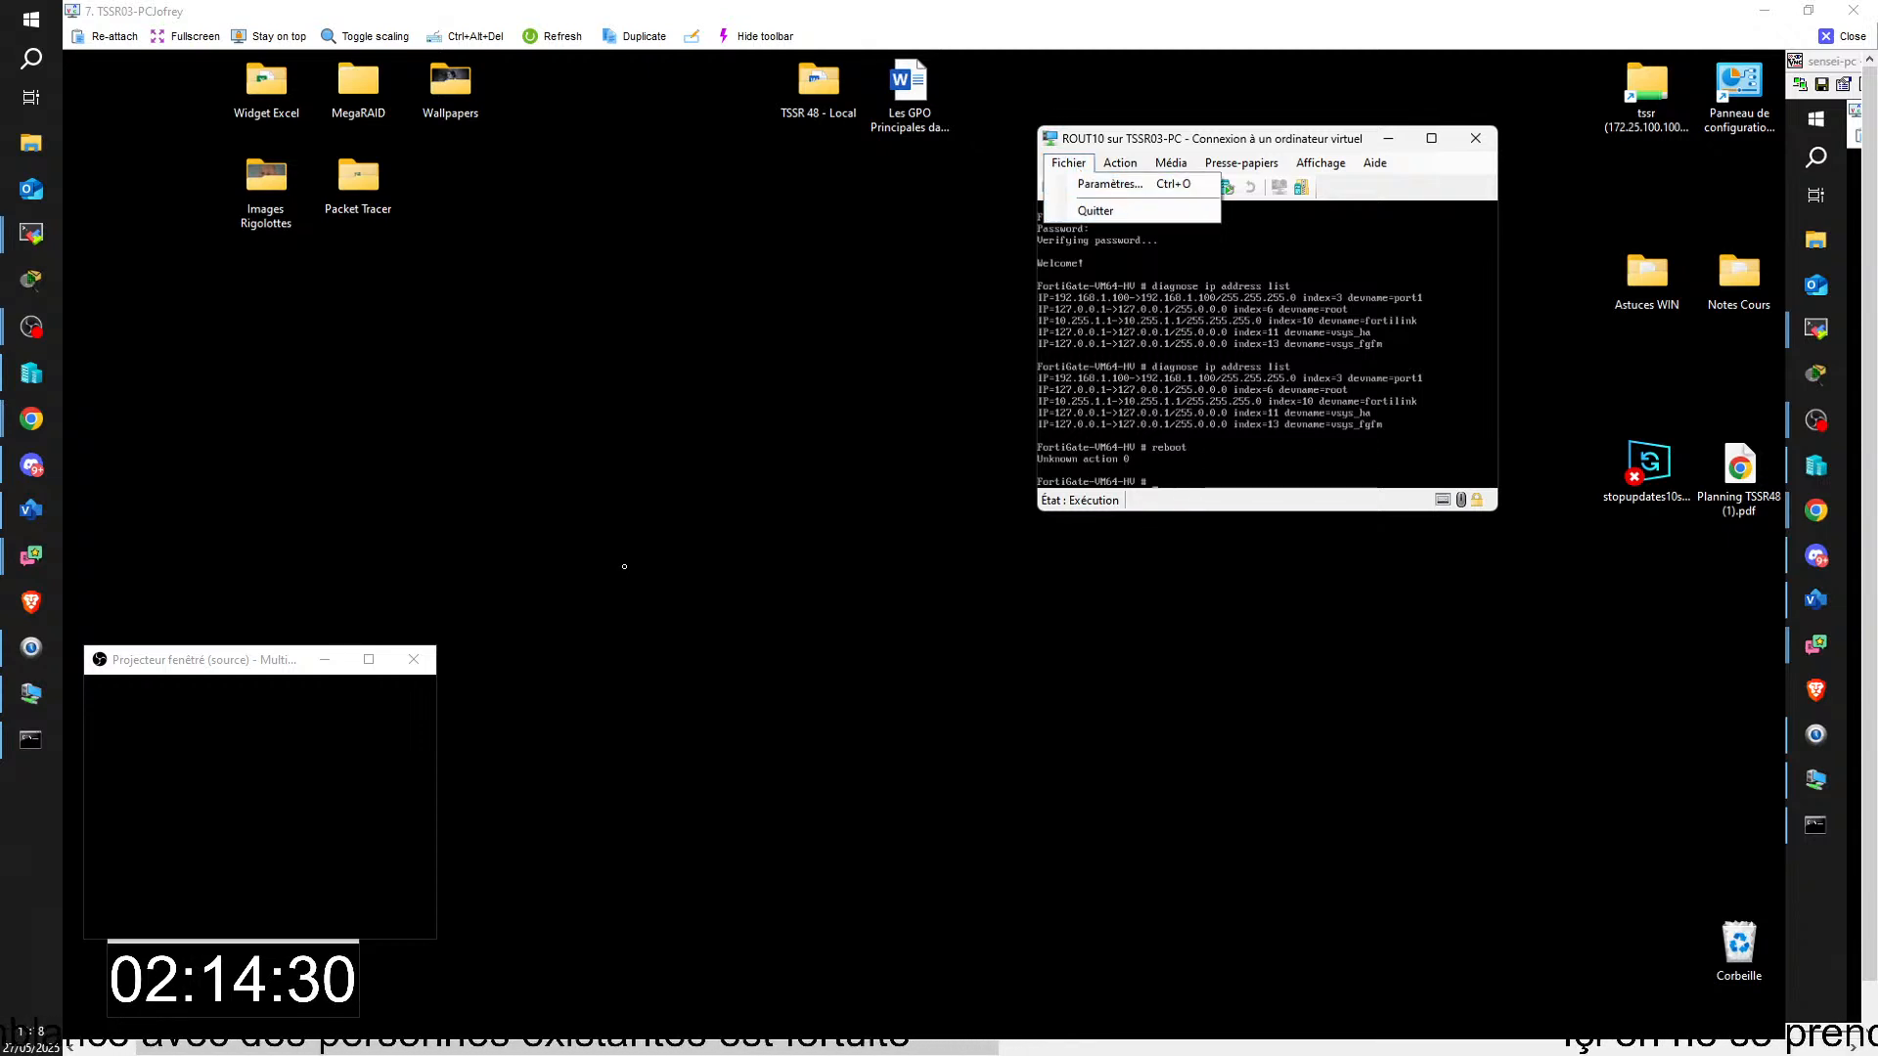
{"action": "left_click", "coordinate": [1074, 164]}
{"action": "left_click", "coordinate": [1118, 165]}
{"action": "mouse_move", "coordinate": [1074, 166]}
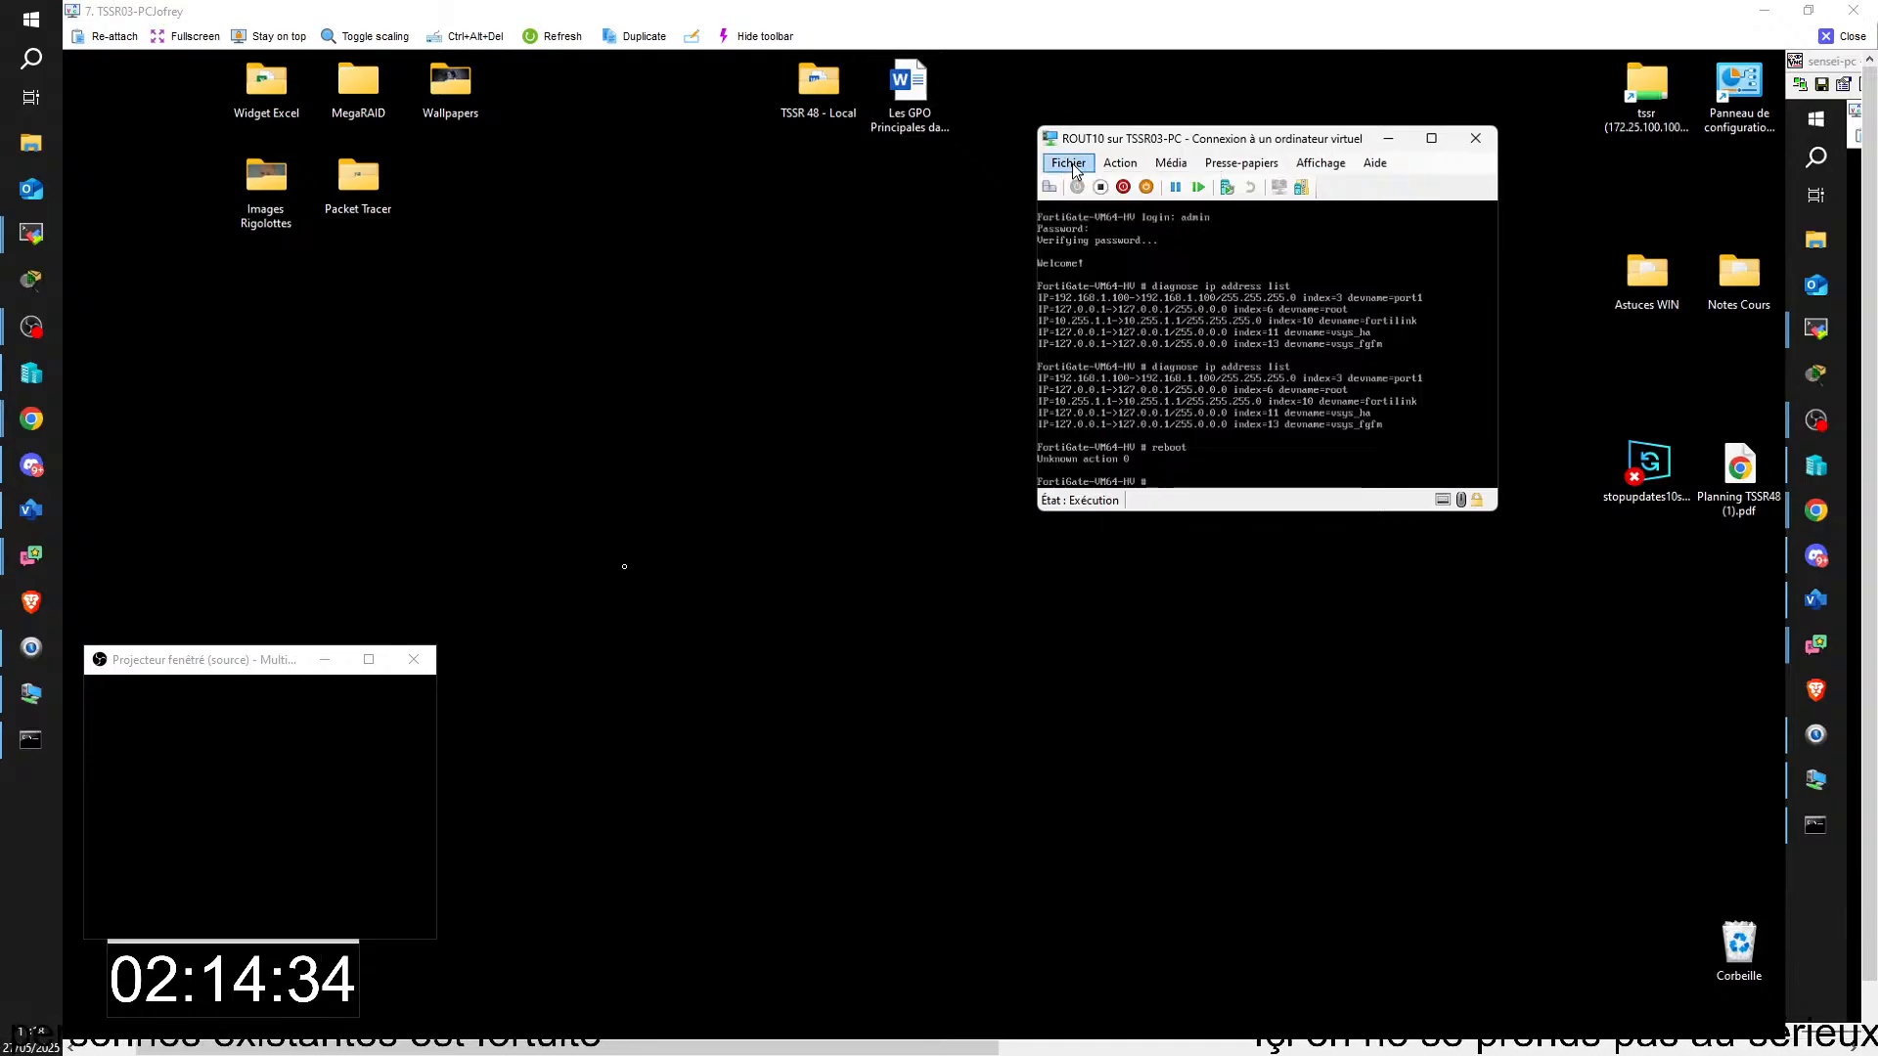
{"action": "left_click", "coordinate": [1076, 166]}
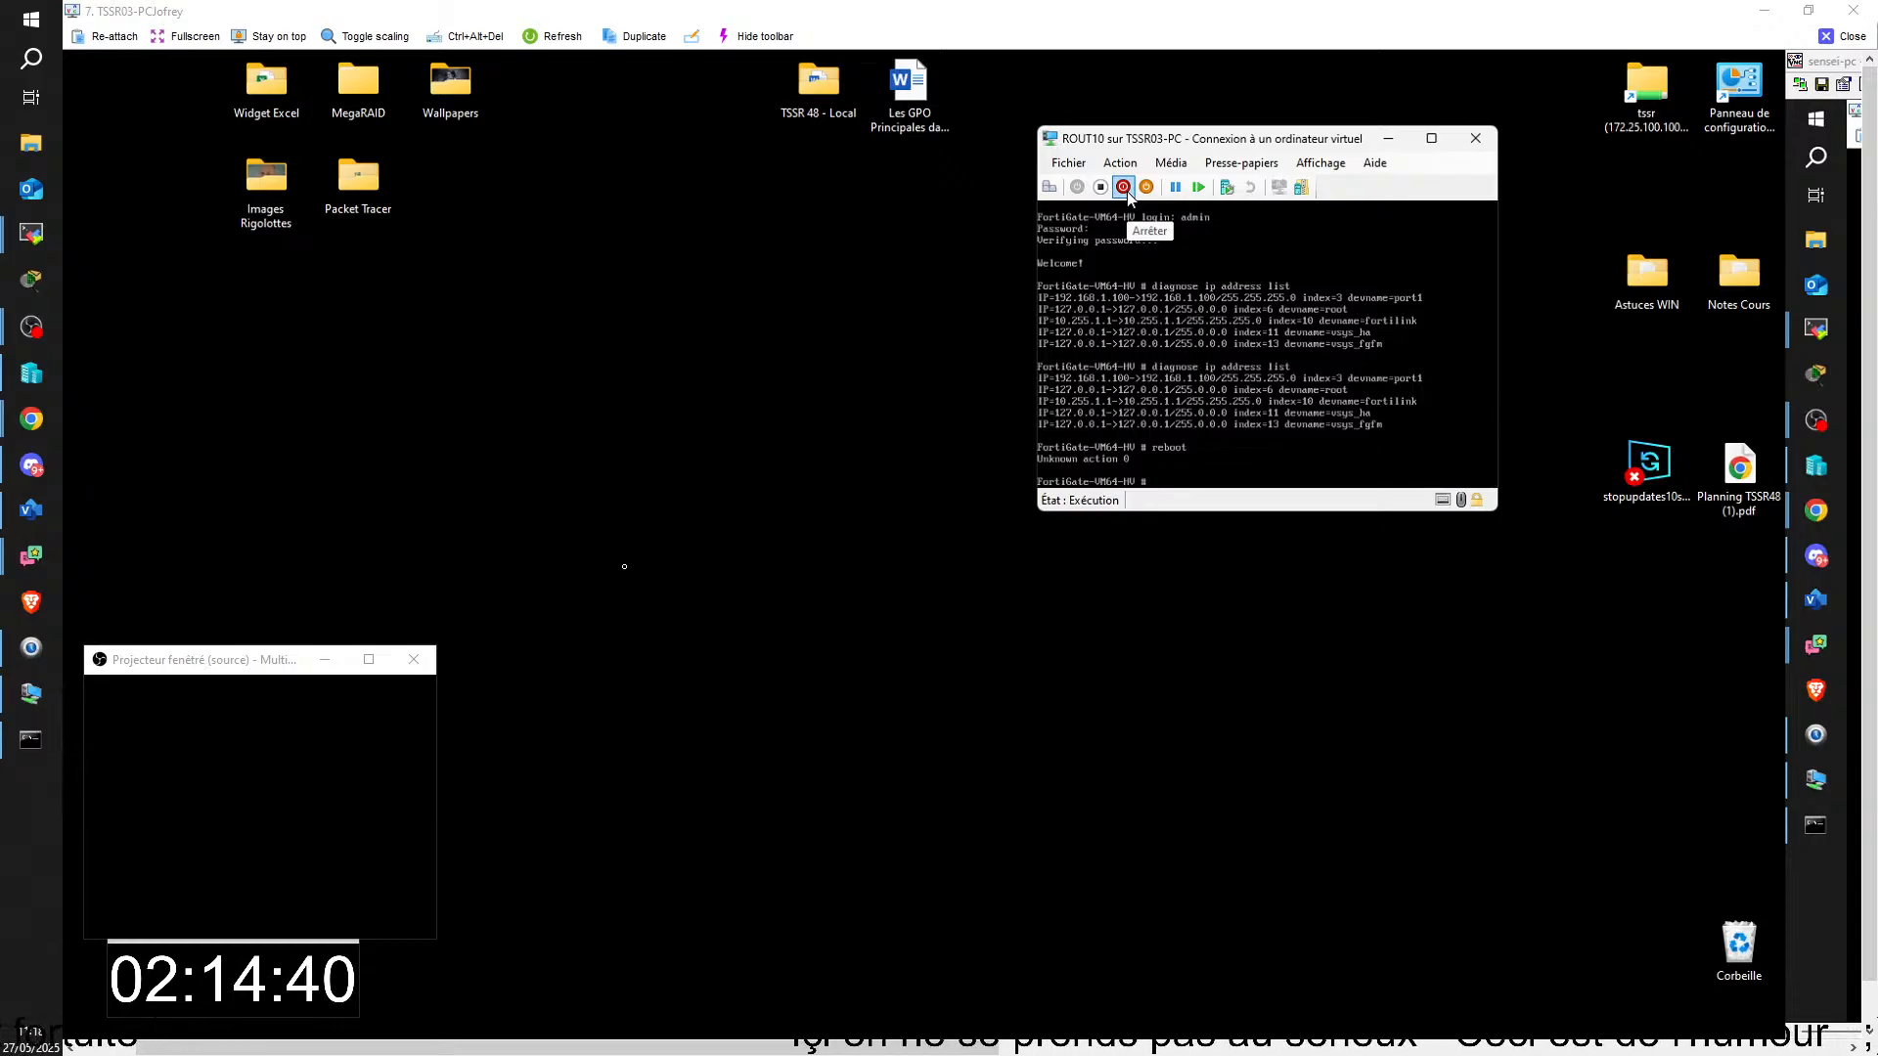
{"action": "left_click", "coordinate": [1198, 188]}
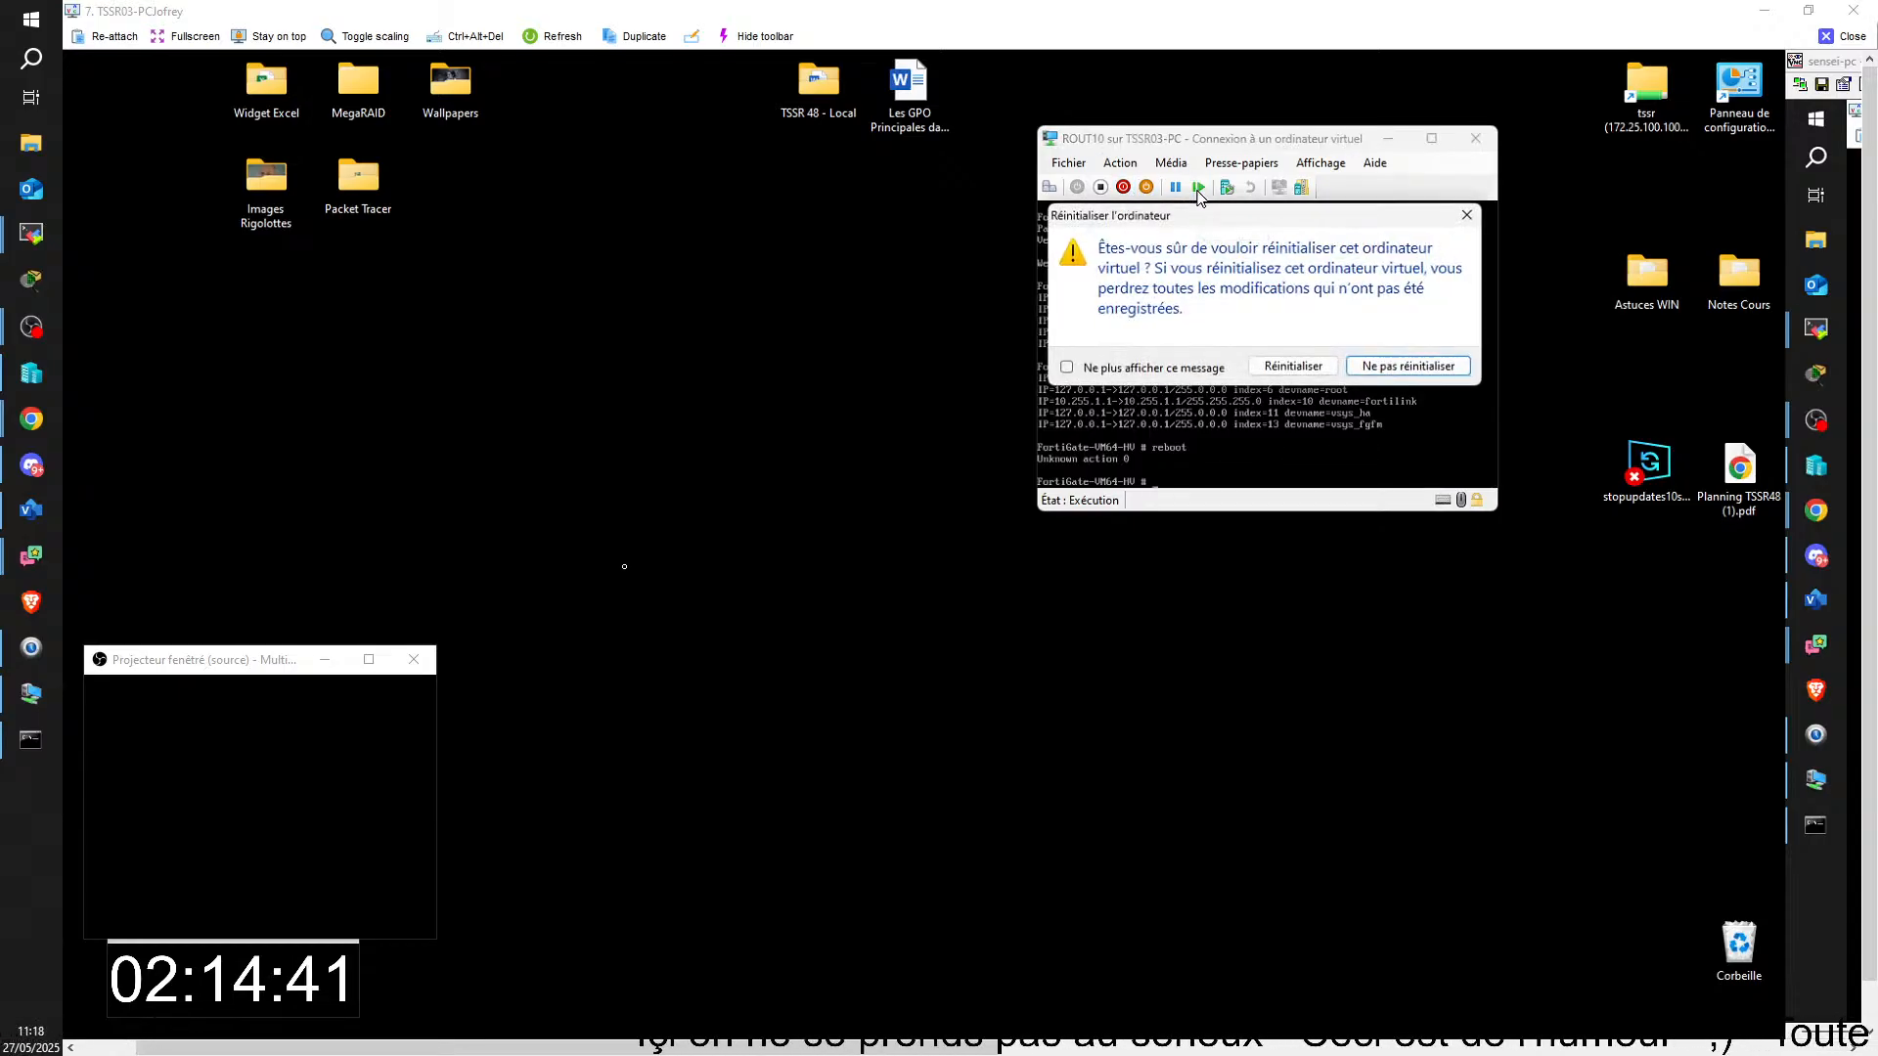
{"action": "left_click", "coordinate": [1288, 365]}
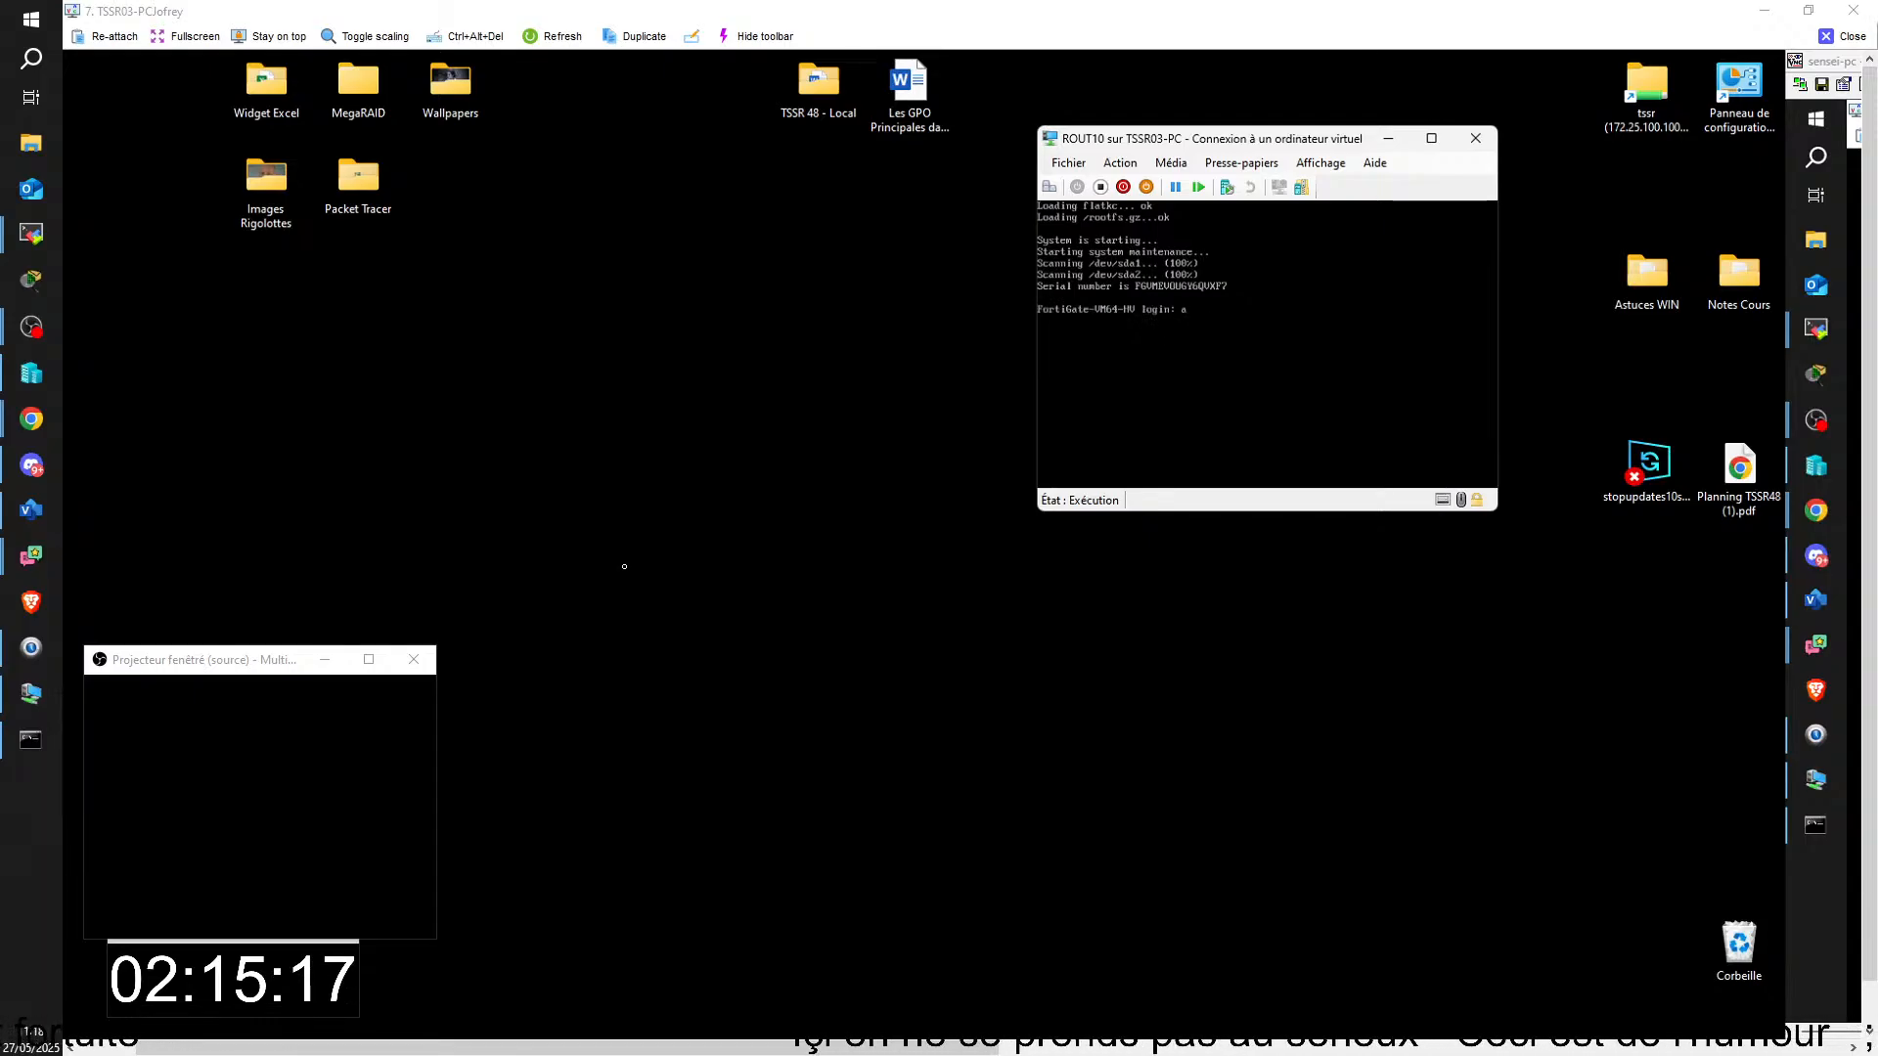
Step: Log back in to the restarted FortiGate as admin and enter the account password
{"action": "type", "text": "dm"}
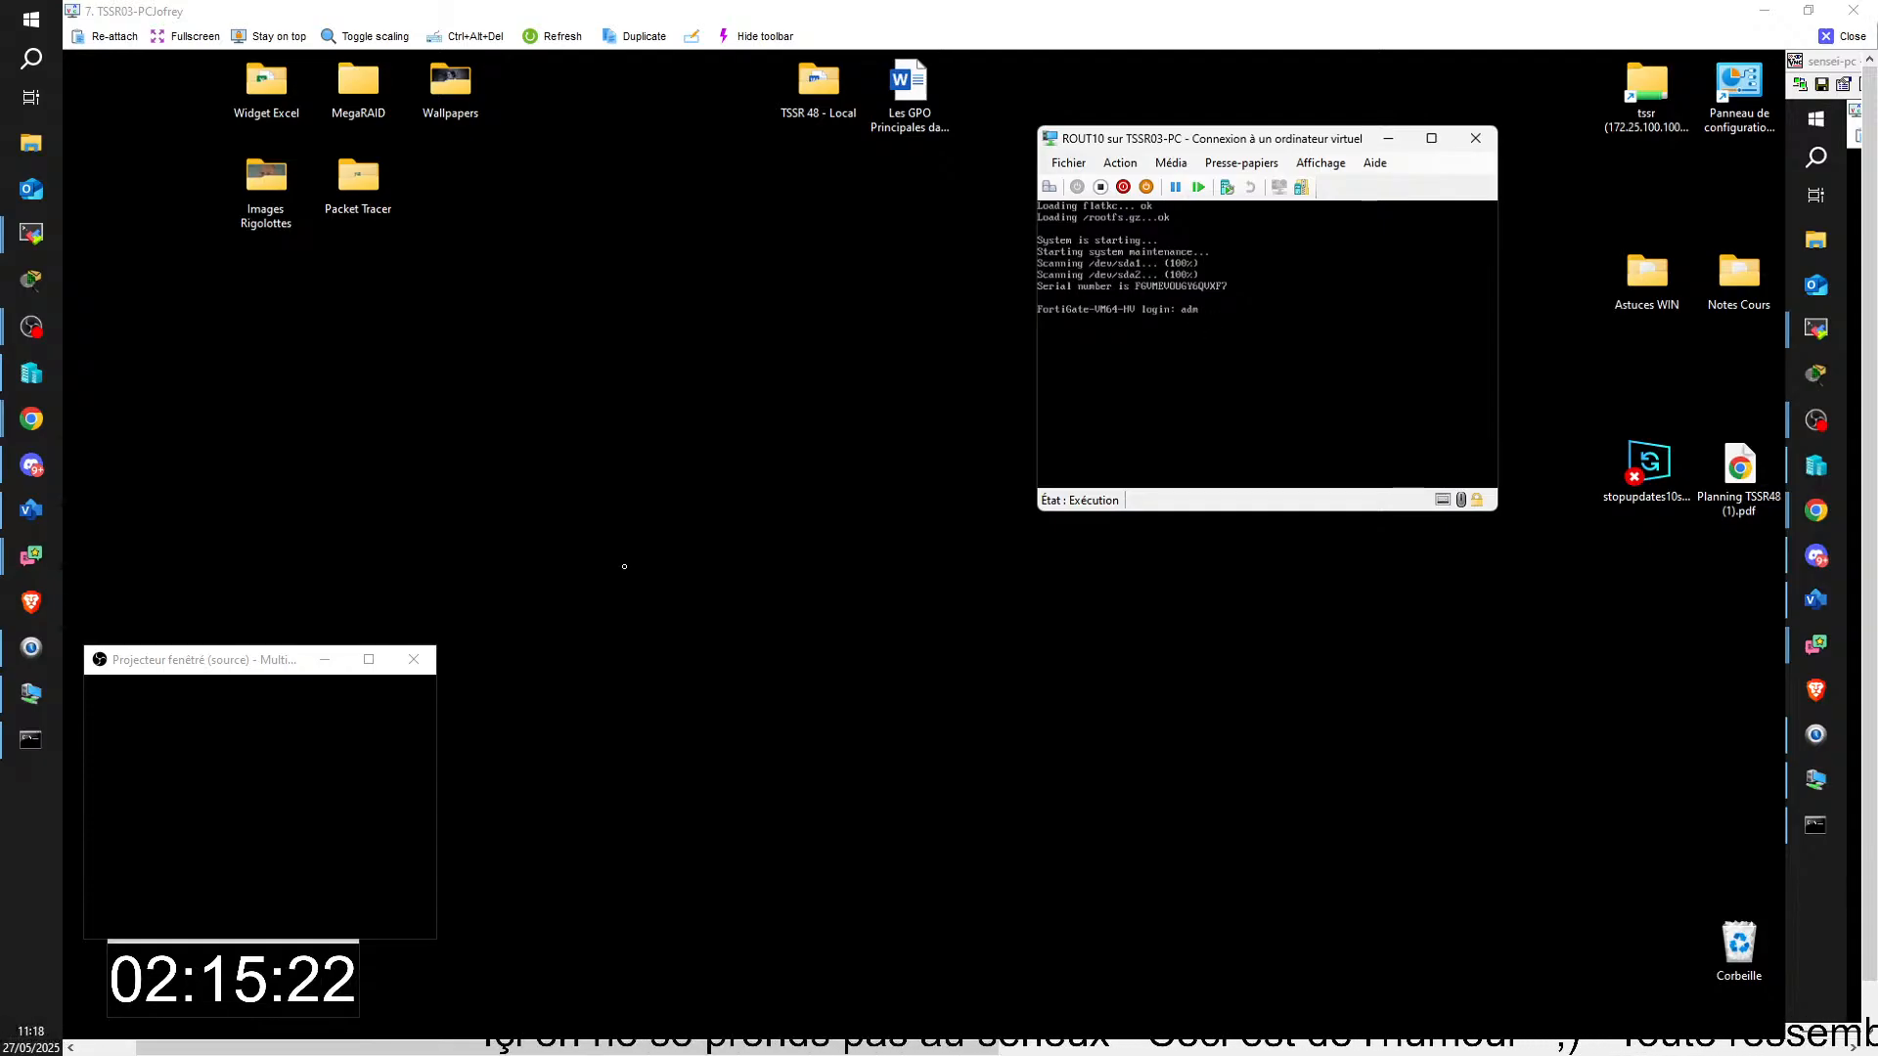
{"action": "type", "text": "in"}
{"action": "key", "text": "Return"}
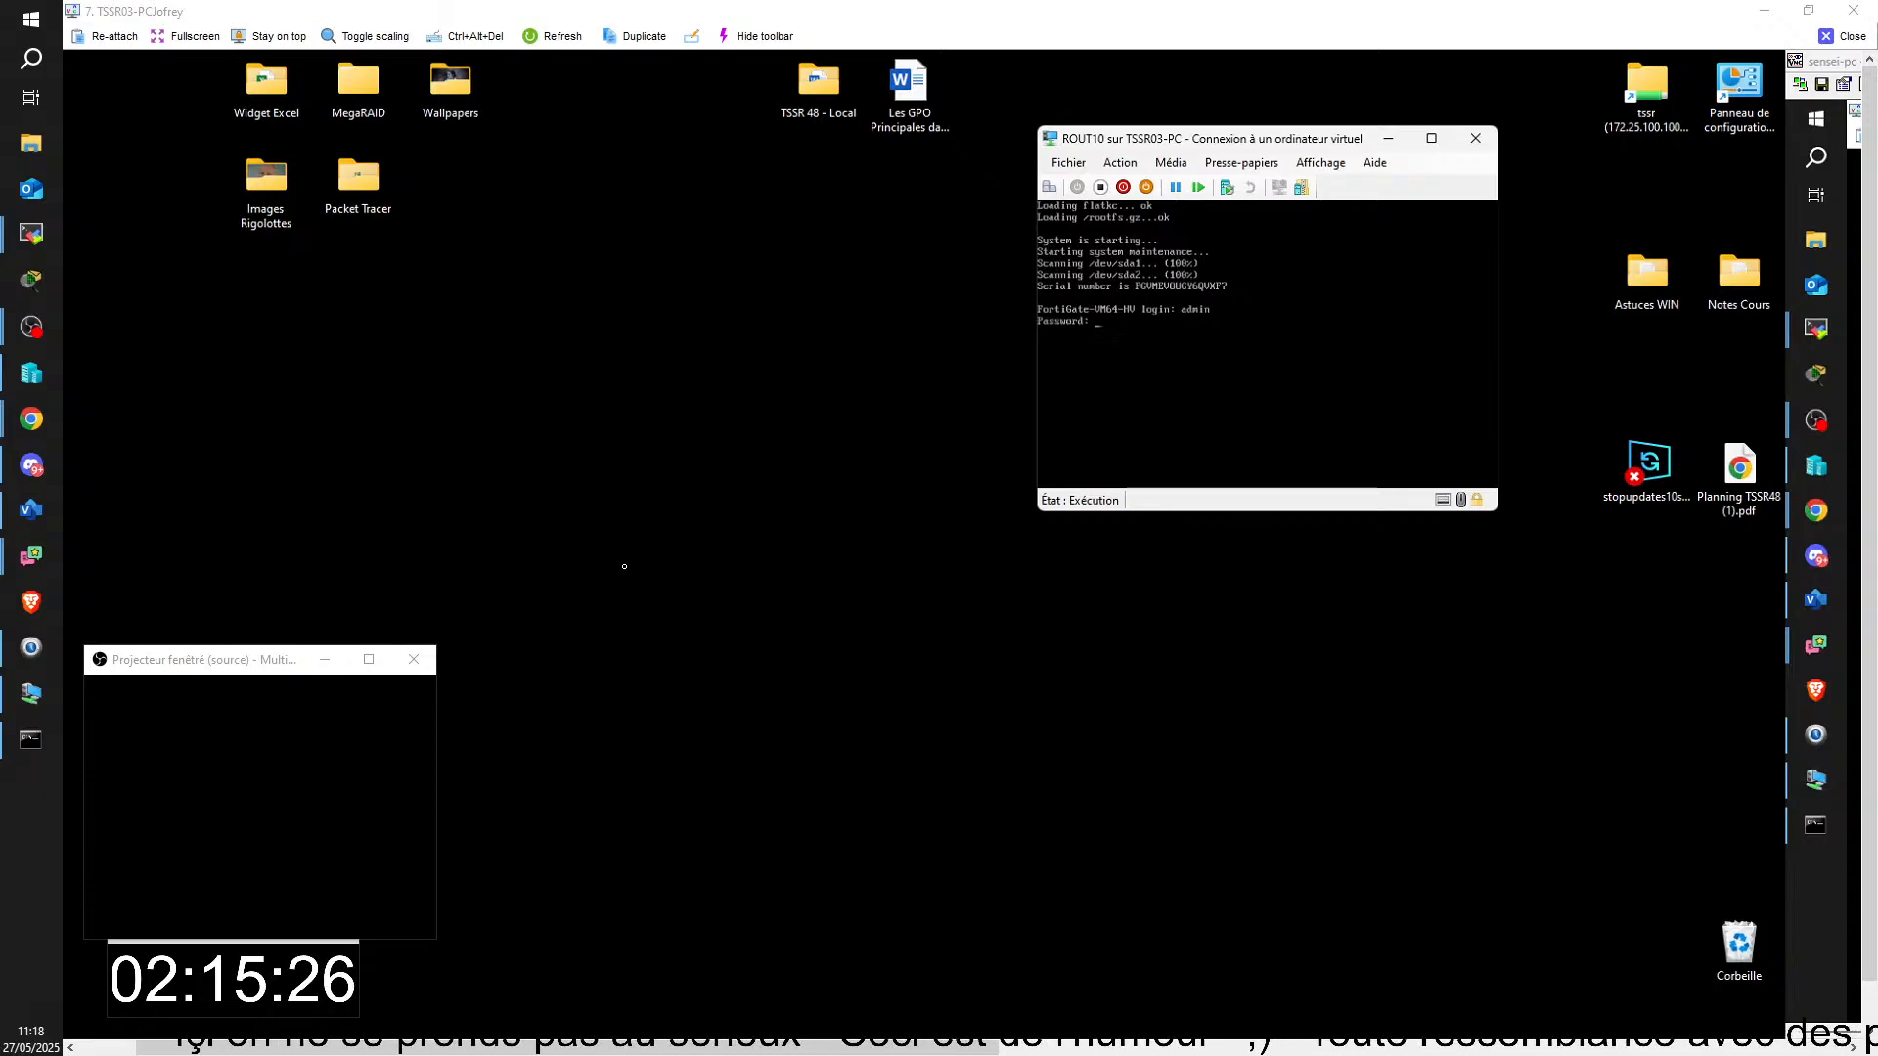
{"action": "key", "text": "Return"}
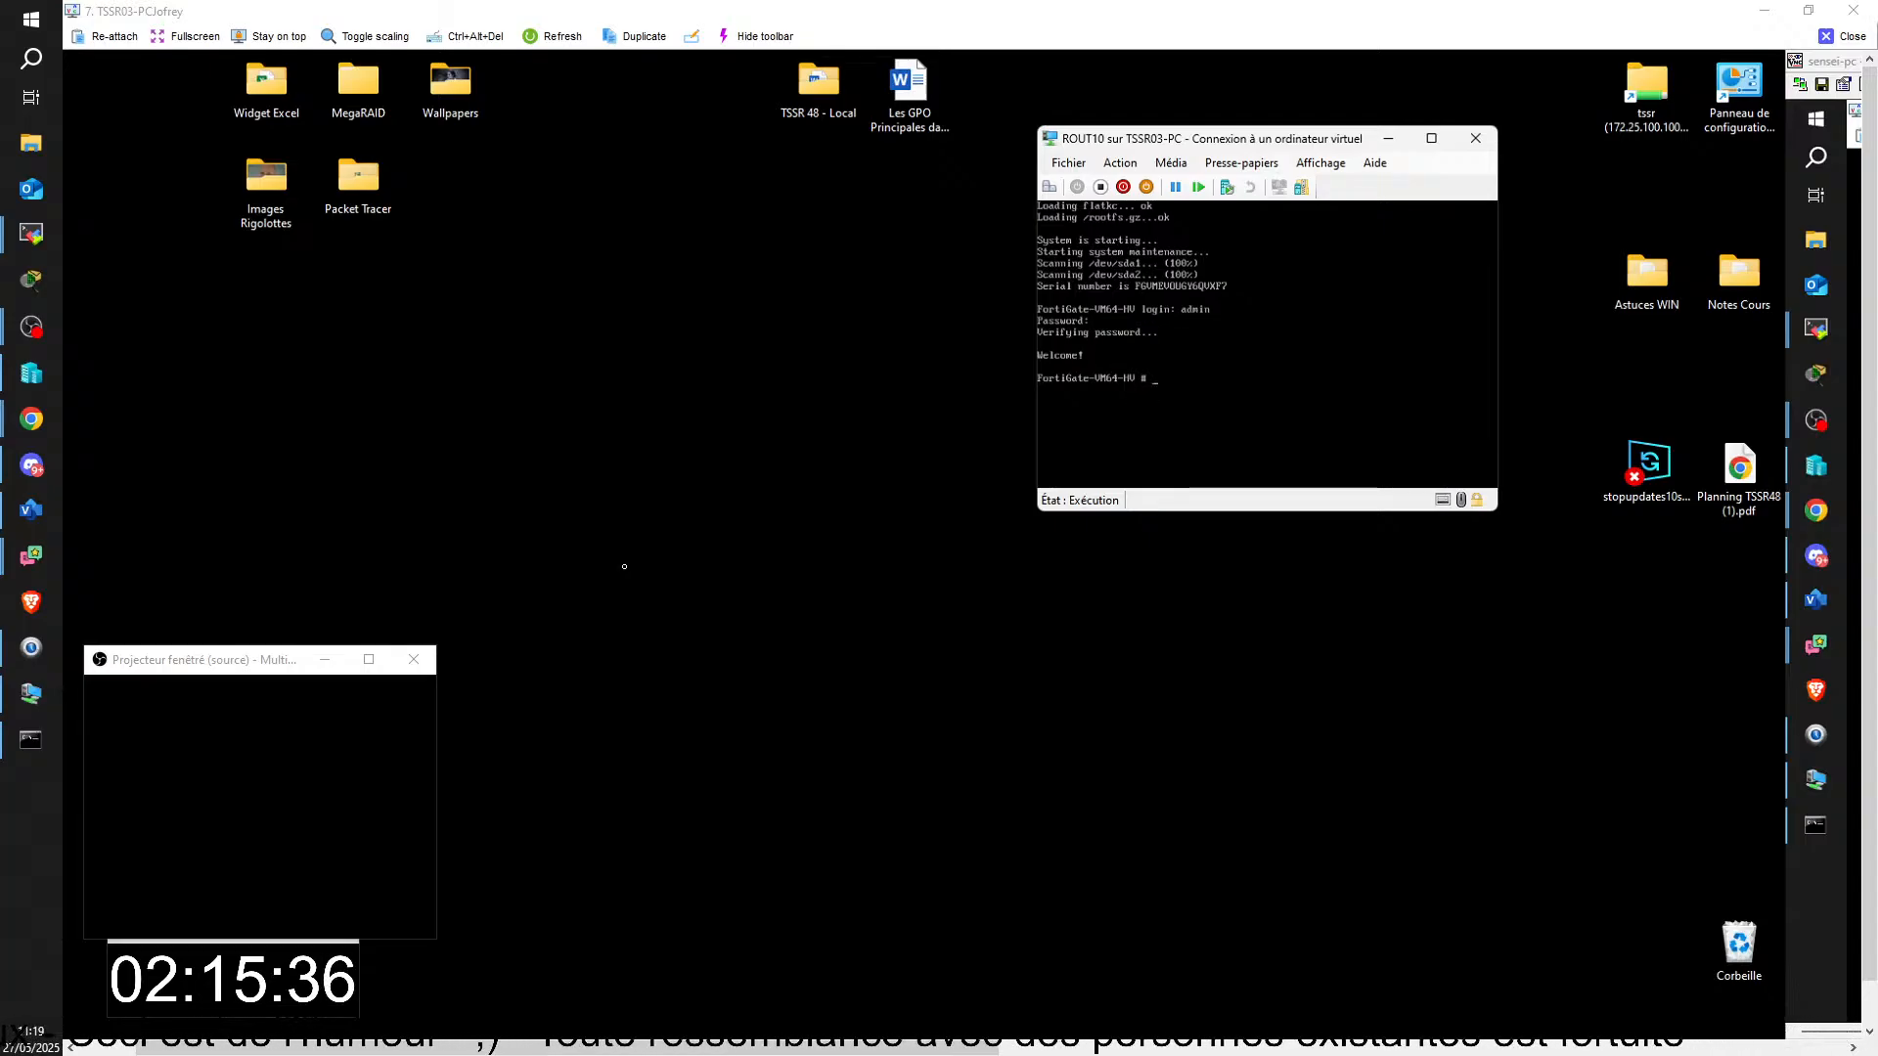
Step: Run "diagnose ip address list" on the restarted ROUT10 FortiGate to check its interface addresses
{"action": "type", "text": "diag"}
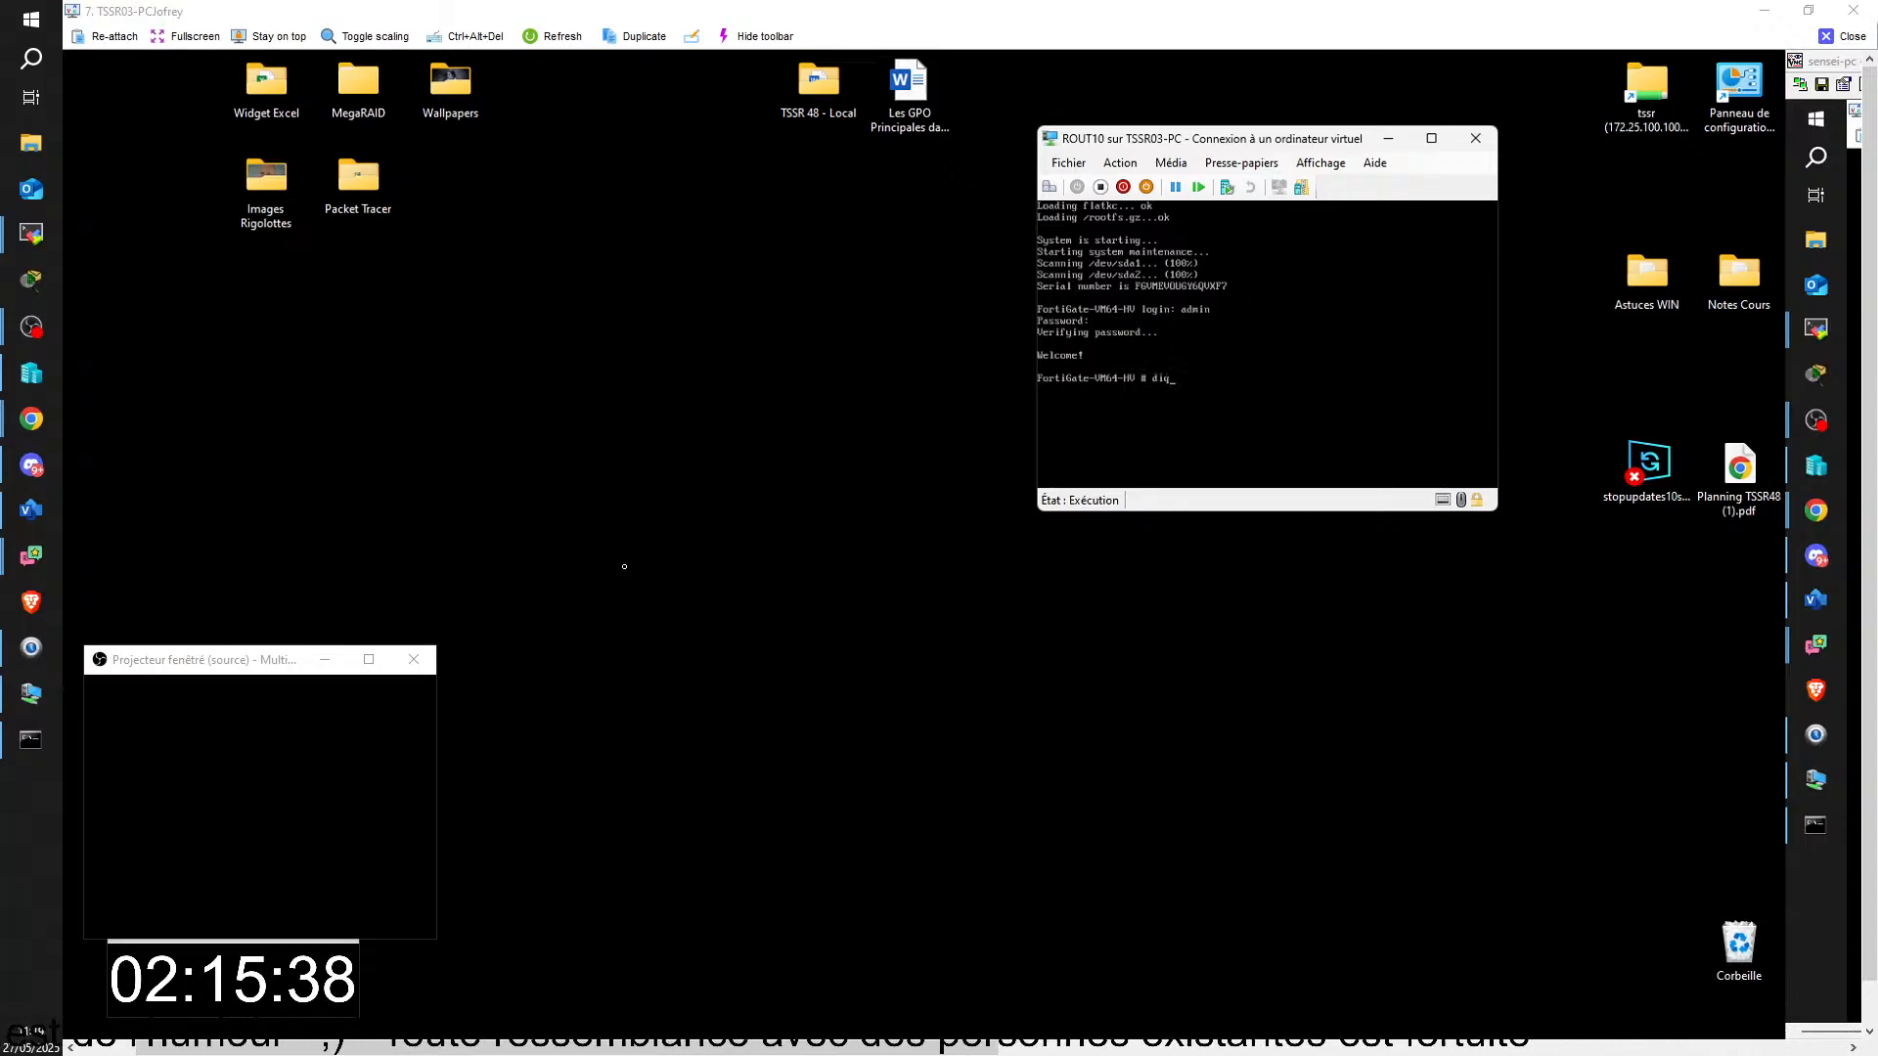
{"action": "type", "text": "no"}
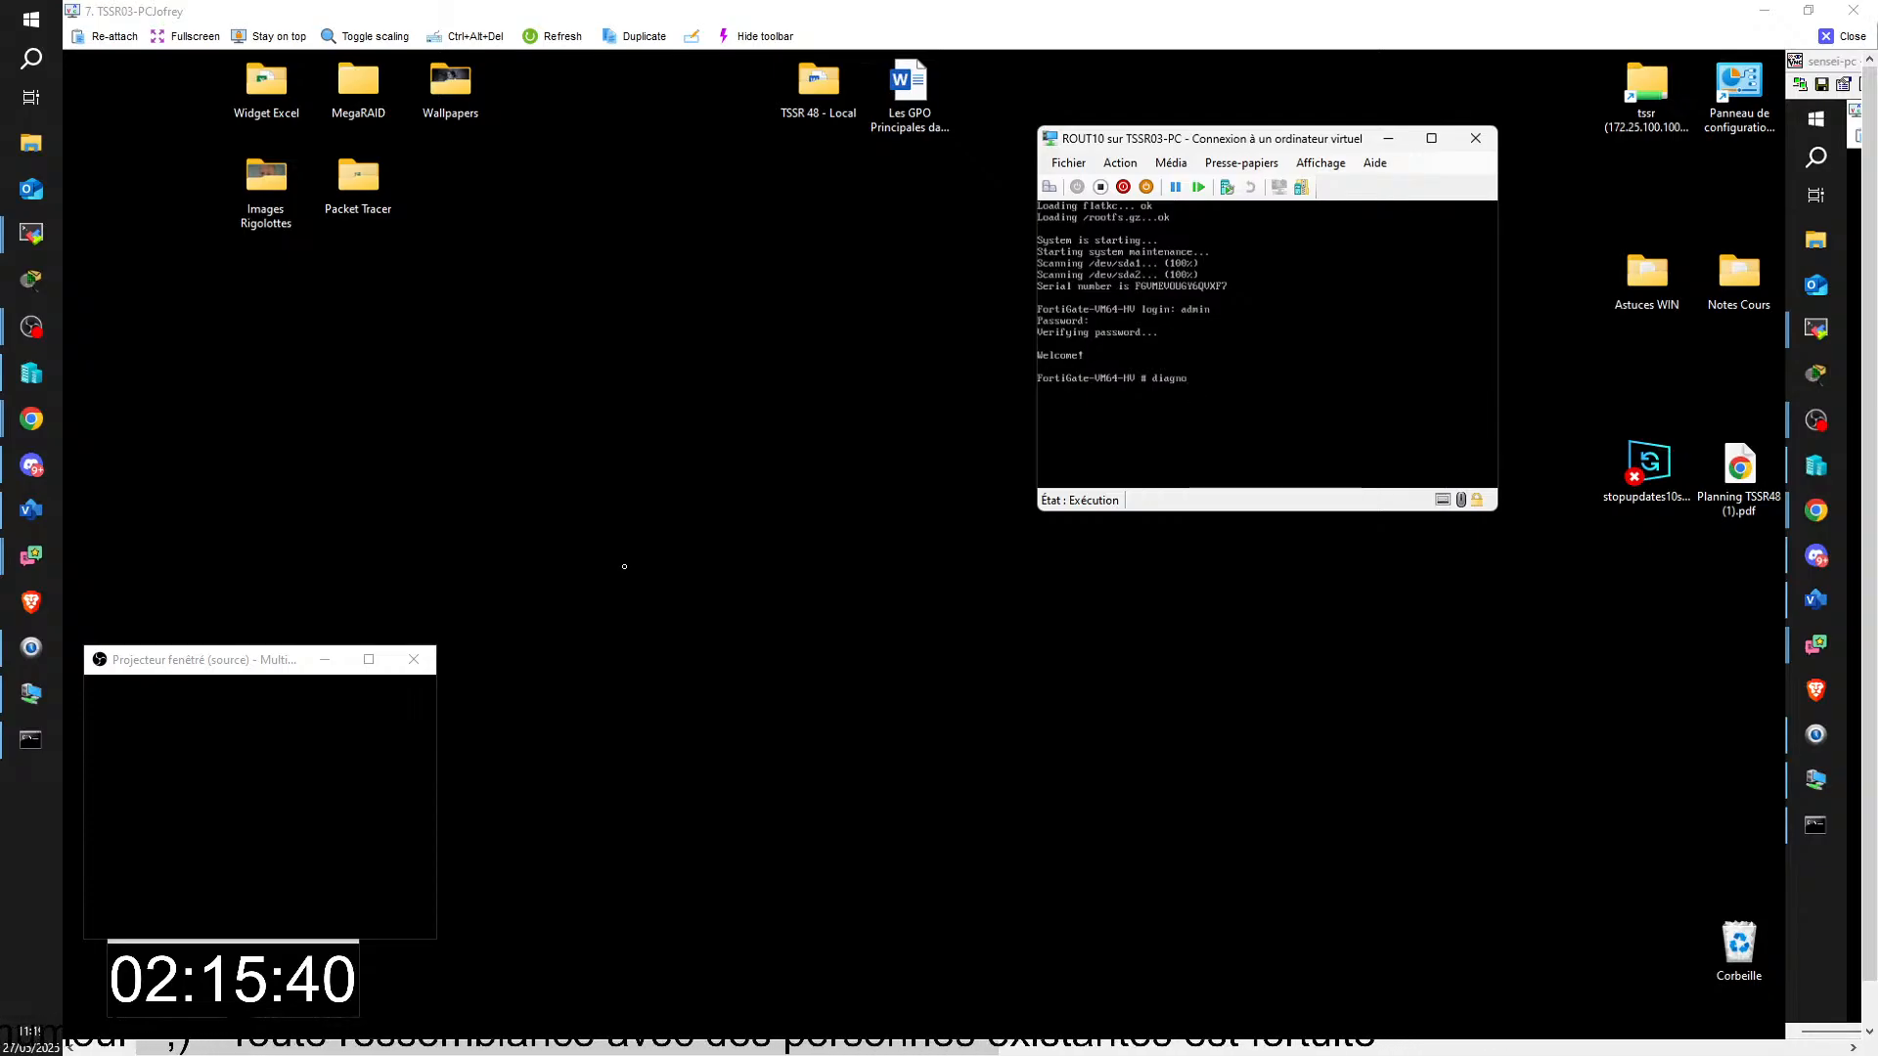
{"action": "type", "text": "se i"}
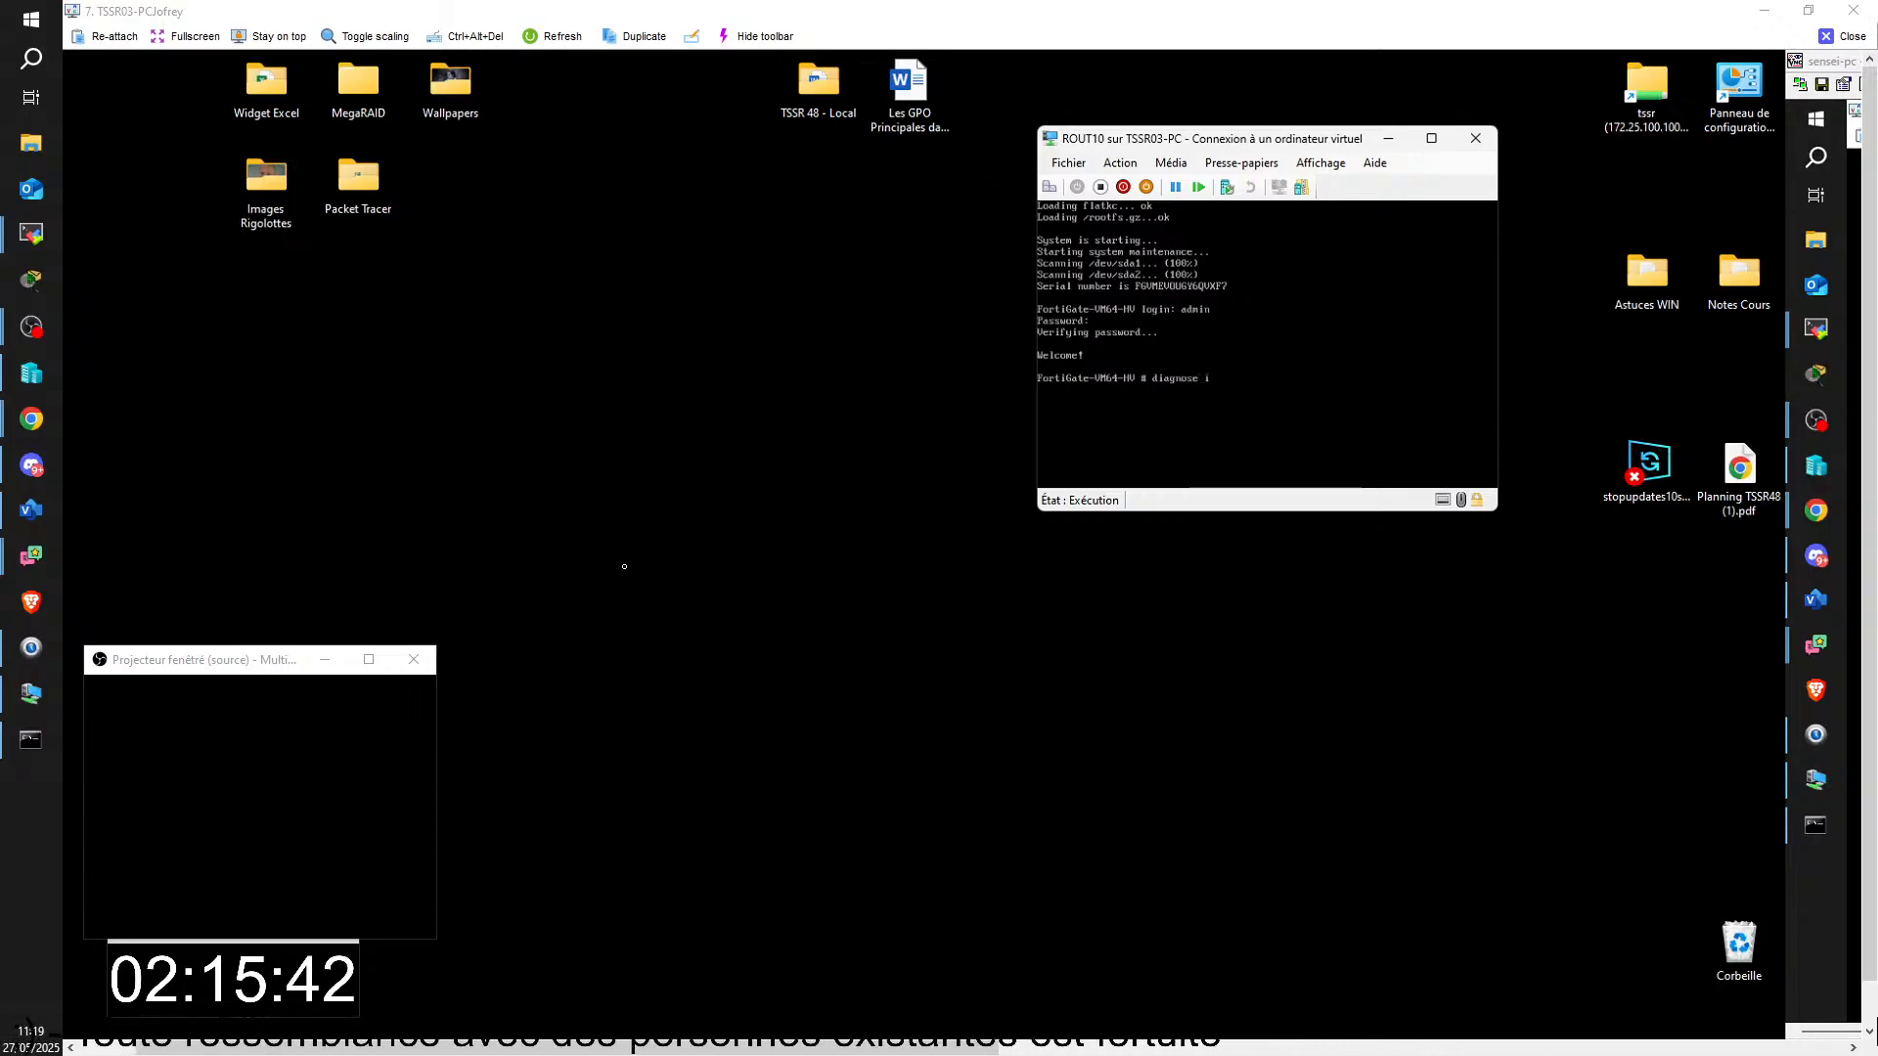
{"action": "type", "text": "l"}
{"action": "key", "text": "BackSpace"}
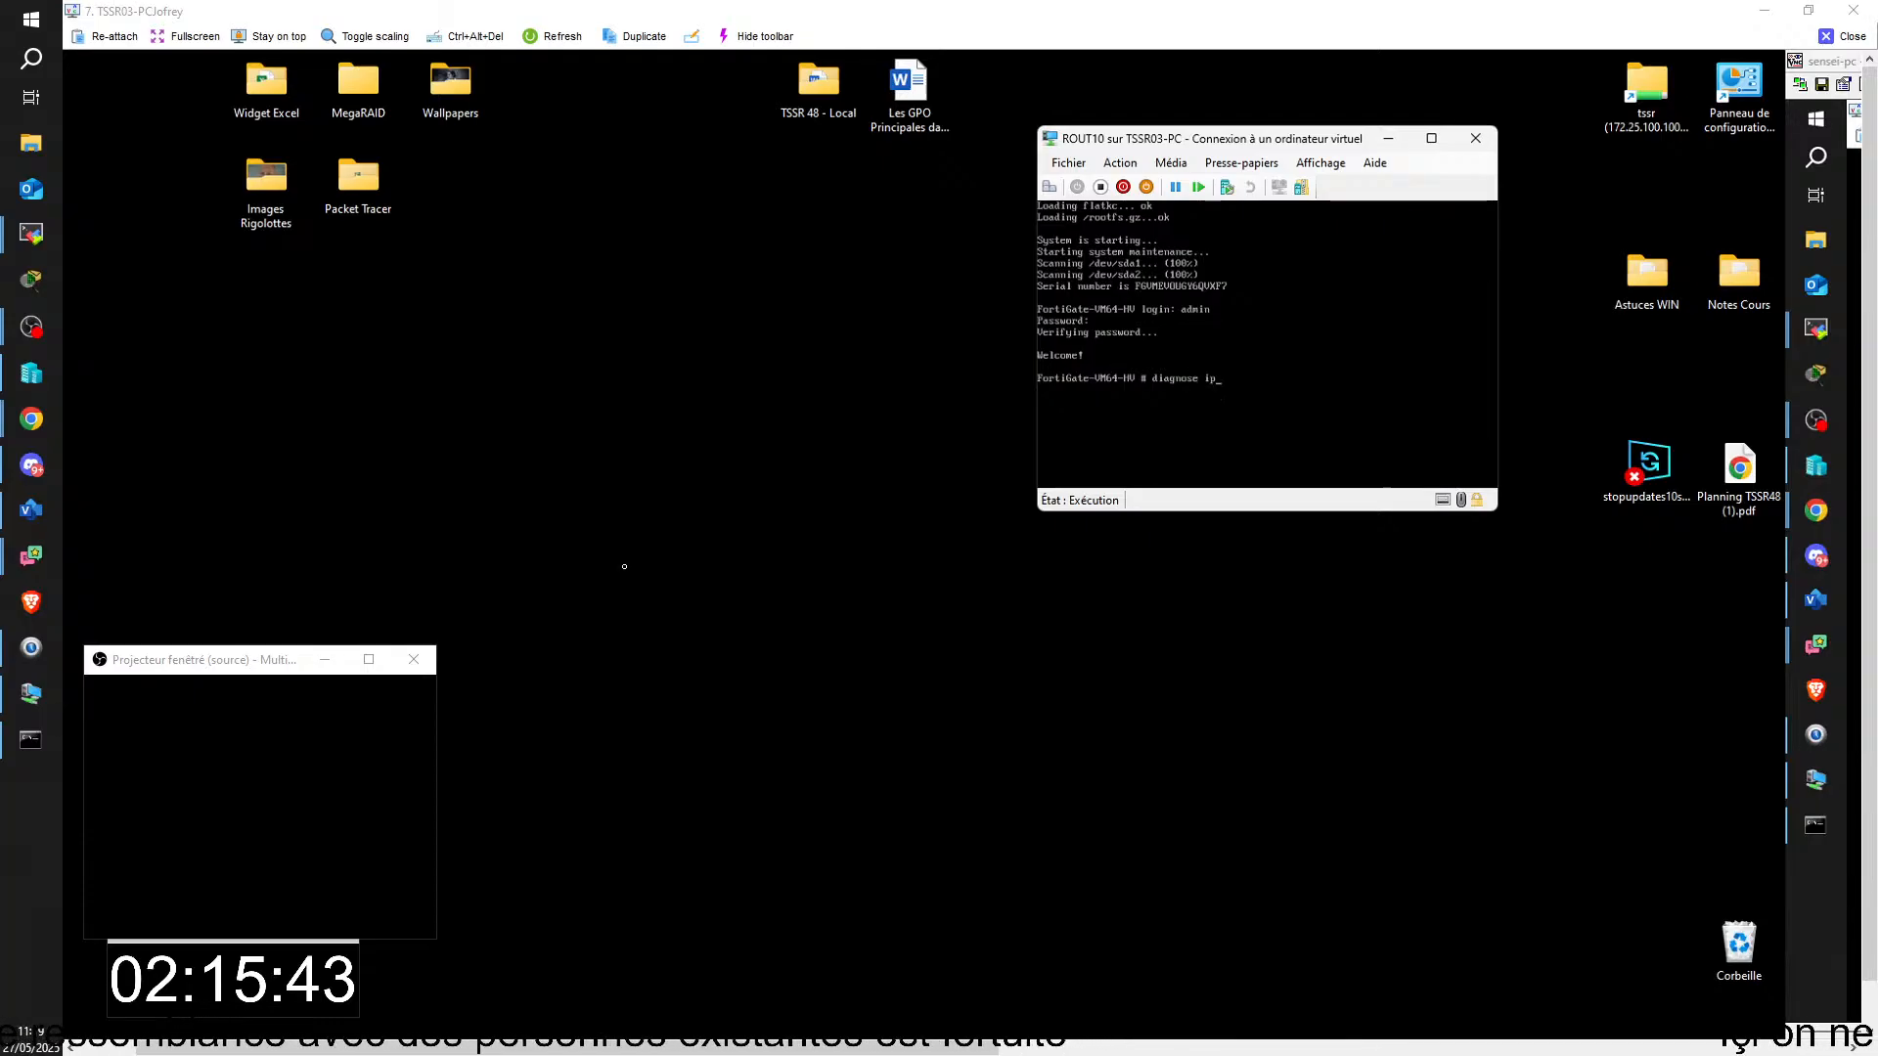
{"action": "type", "text": "p qd"}
{"action": "key", "text": "BackSpace"}
{"action": "key", "text": "BackSpace"}
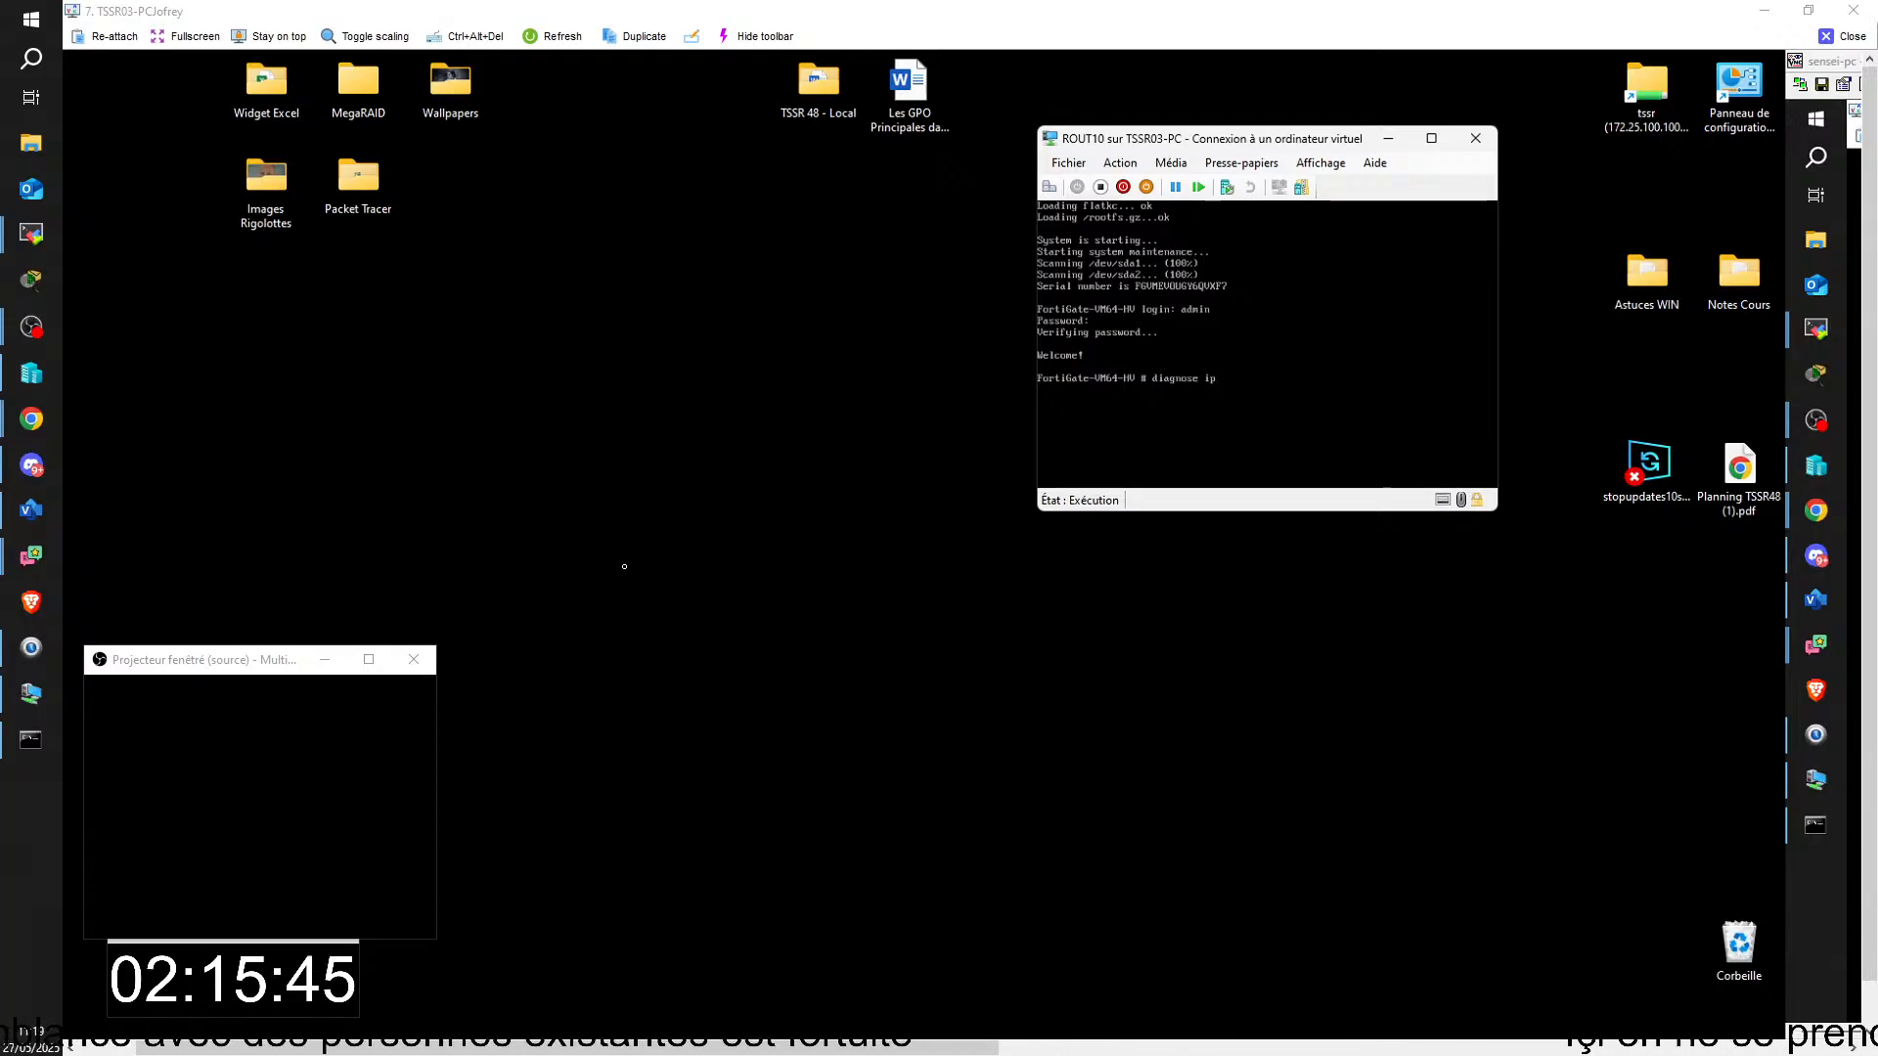
{"action": "type", "text": "address "}
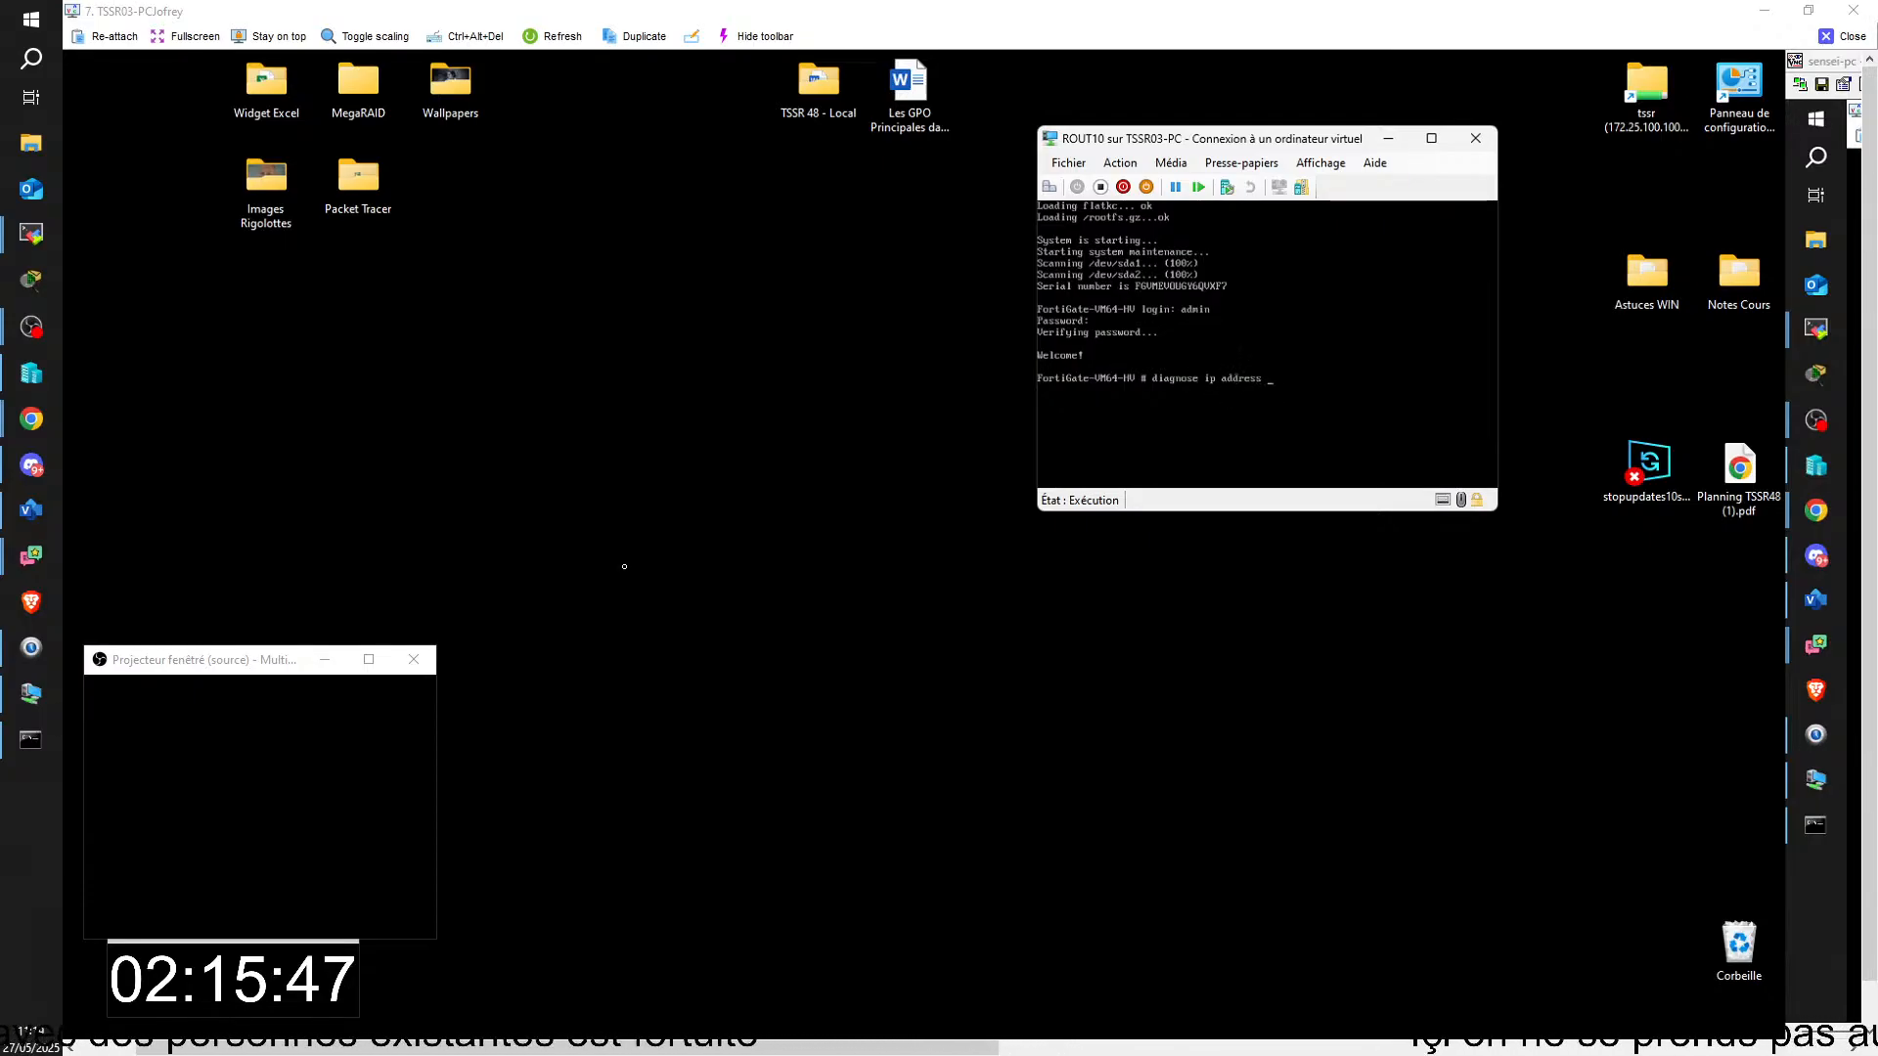
{"action": "type", "text": "li"}
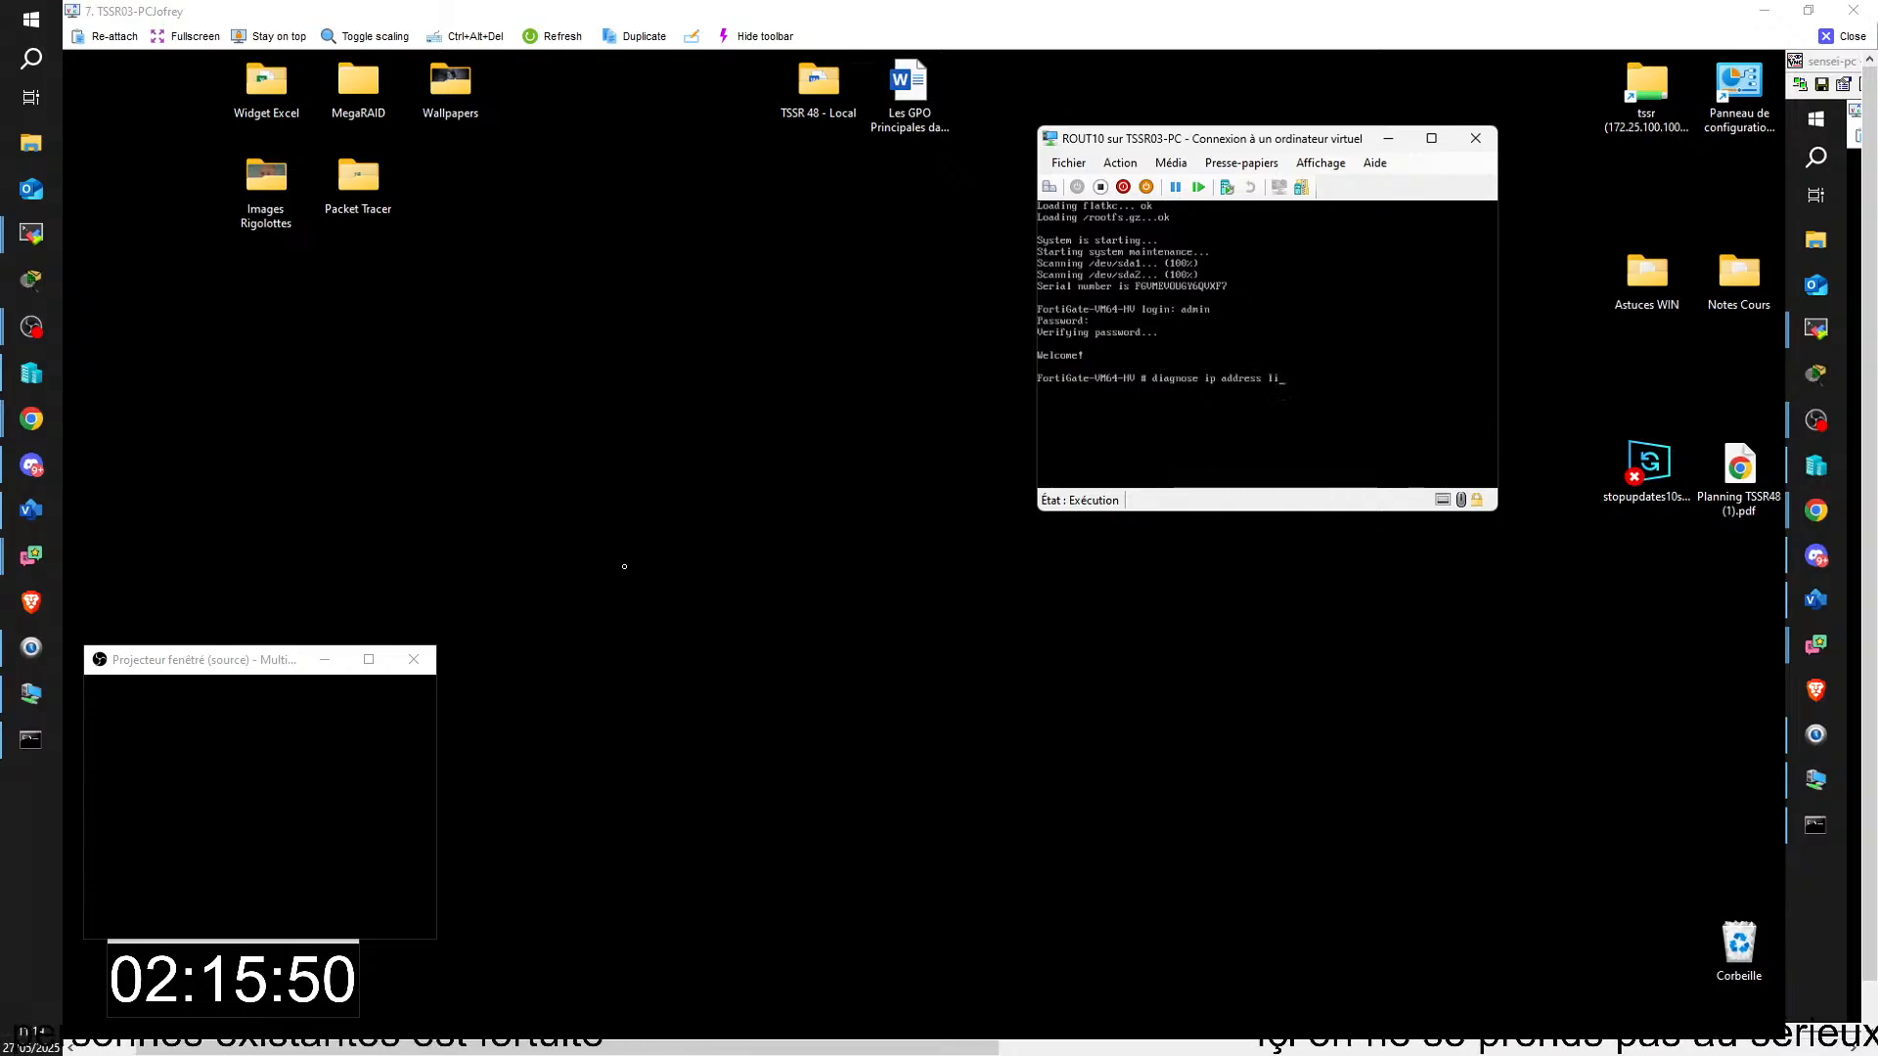
{"action": "type", "text": "st"}
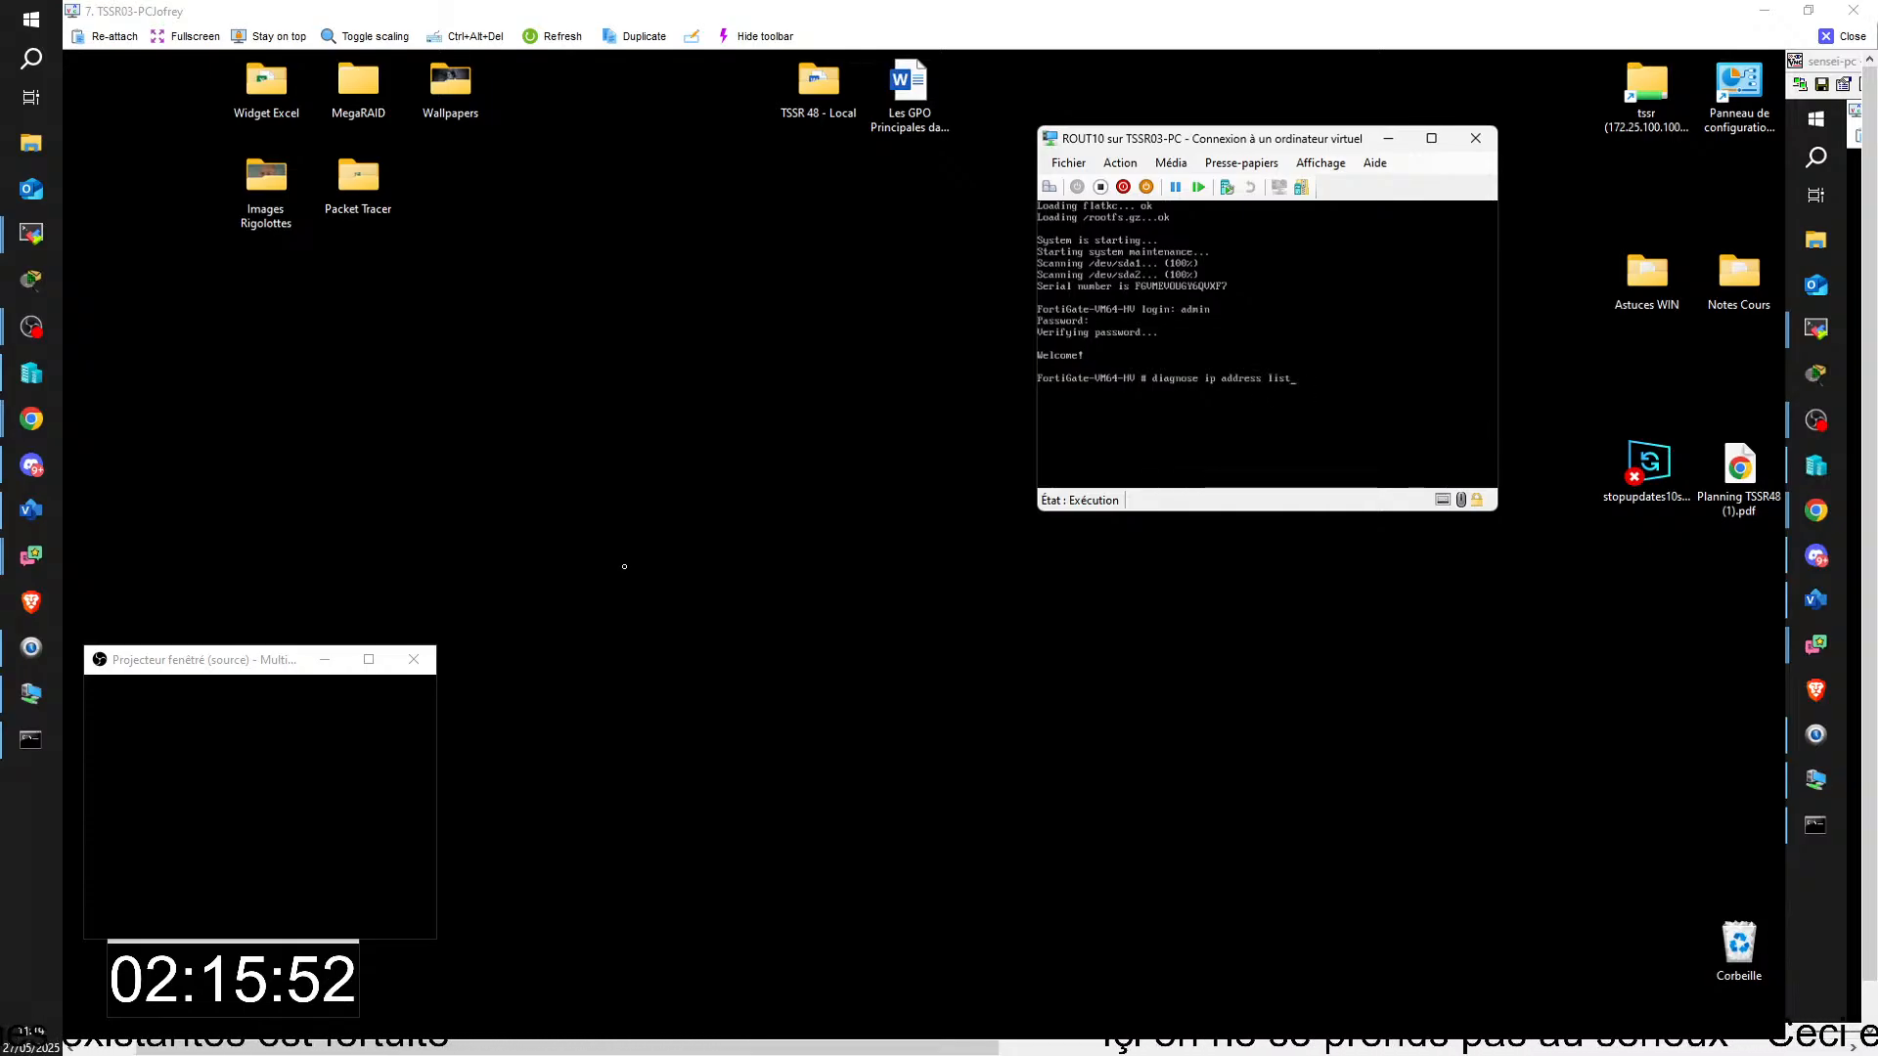
{"action": "key", "text": "Return"}
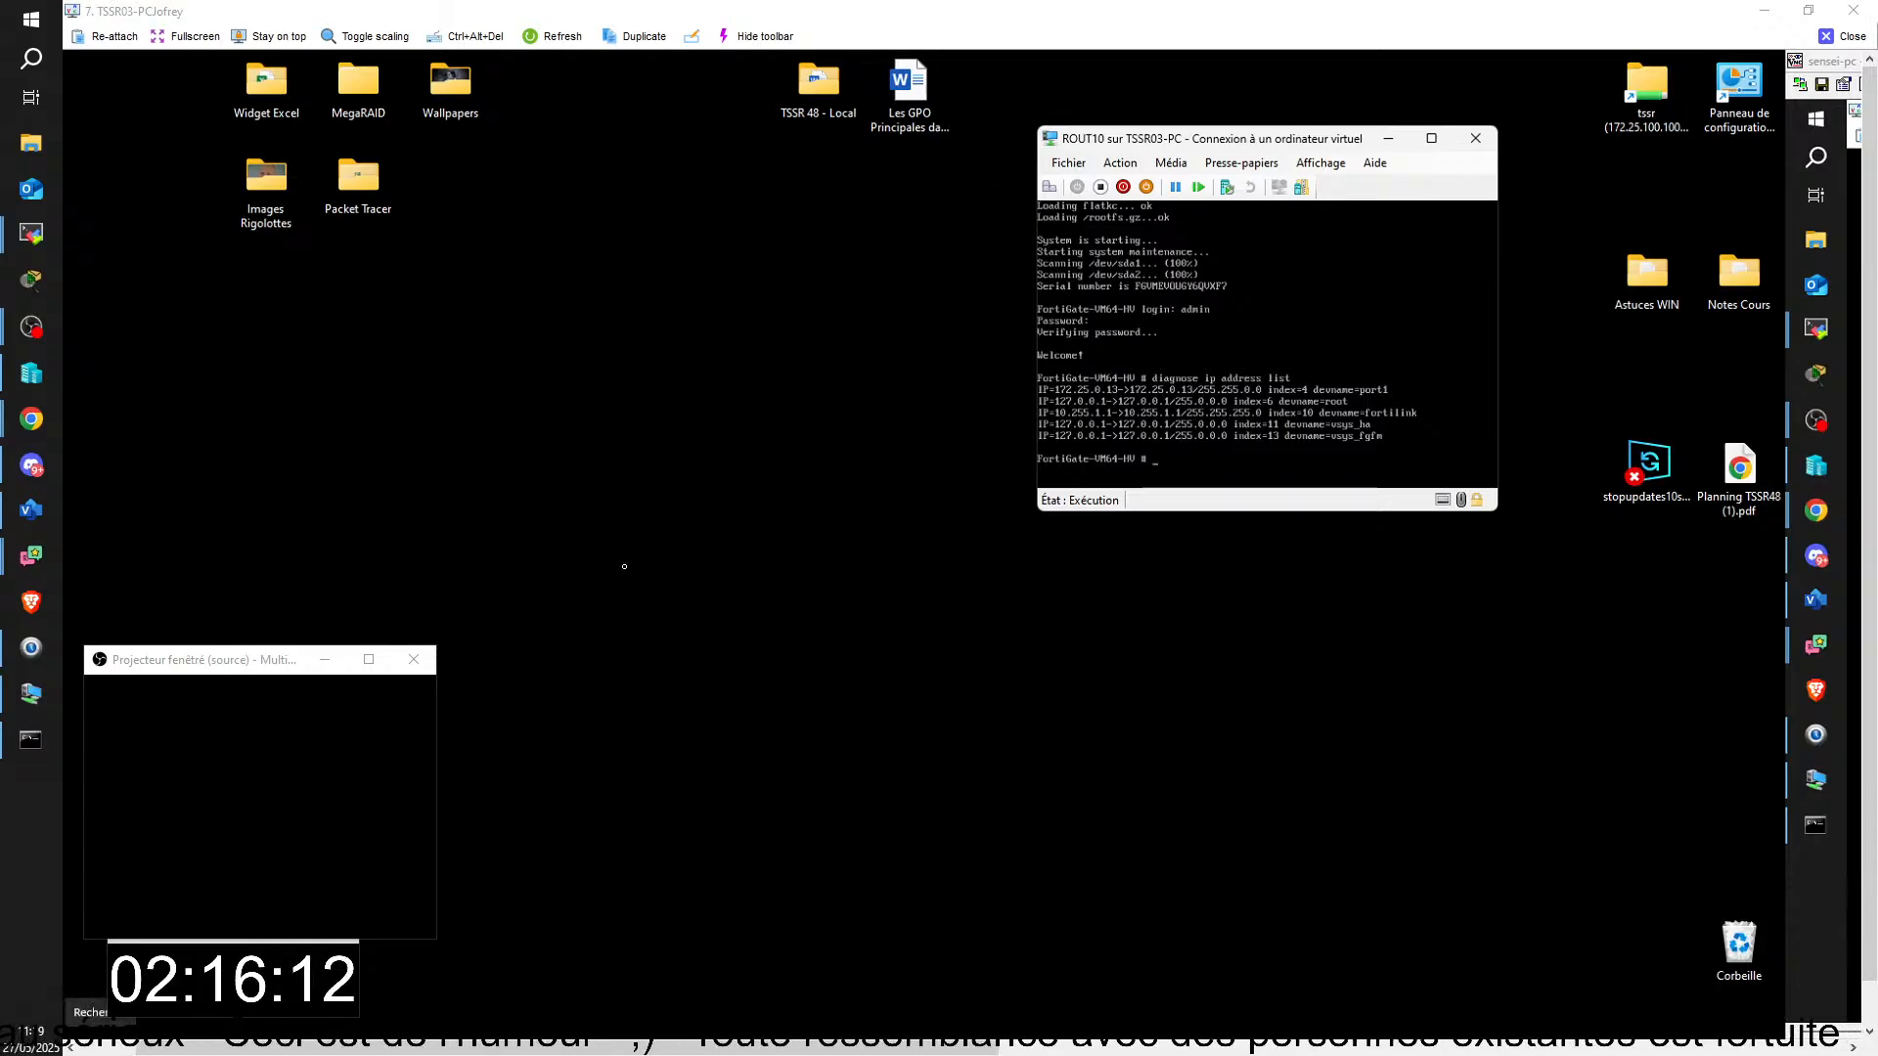
Step: Open a Windows command prompt on TSSR03-PC, ping 172.25.0.13, and stop the ping before it completes
{"action": "type", "text": "r"}
{"action": "left_click", "coordinate": [104, 1037]}
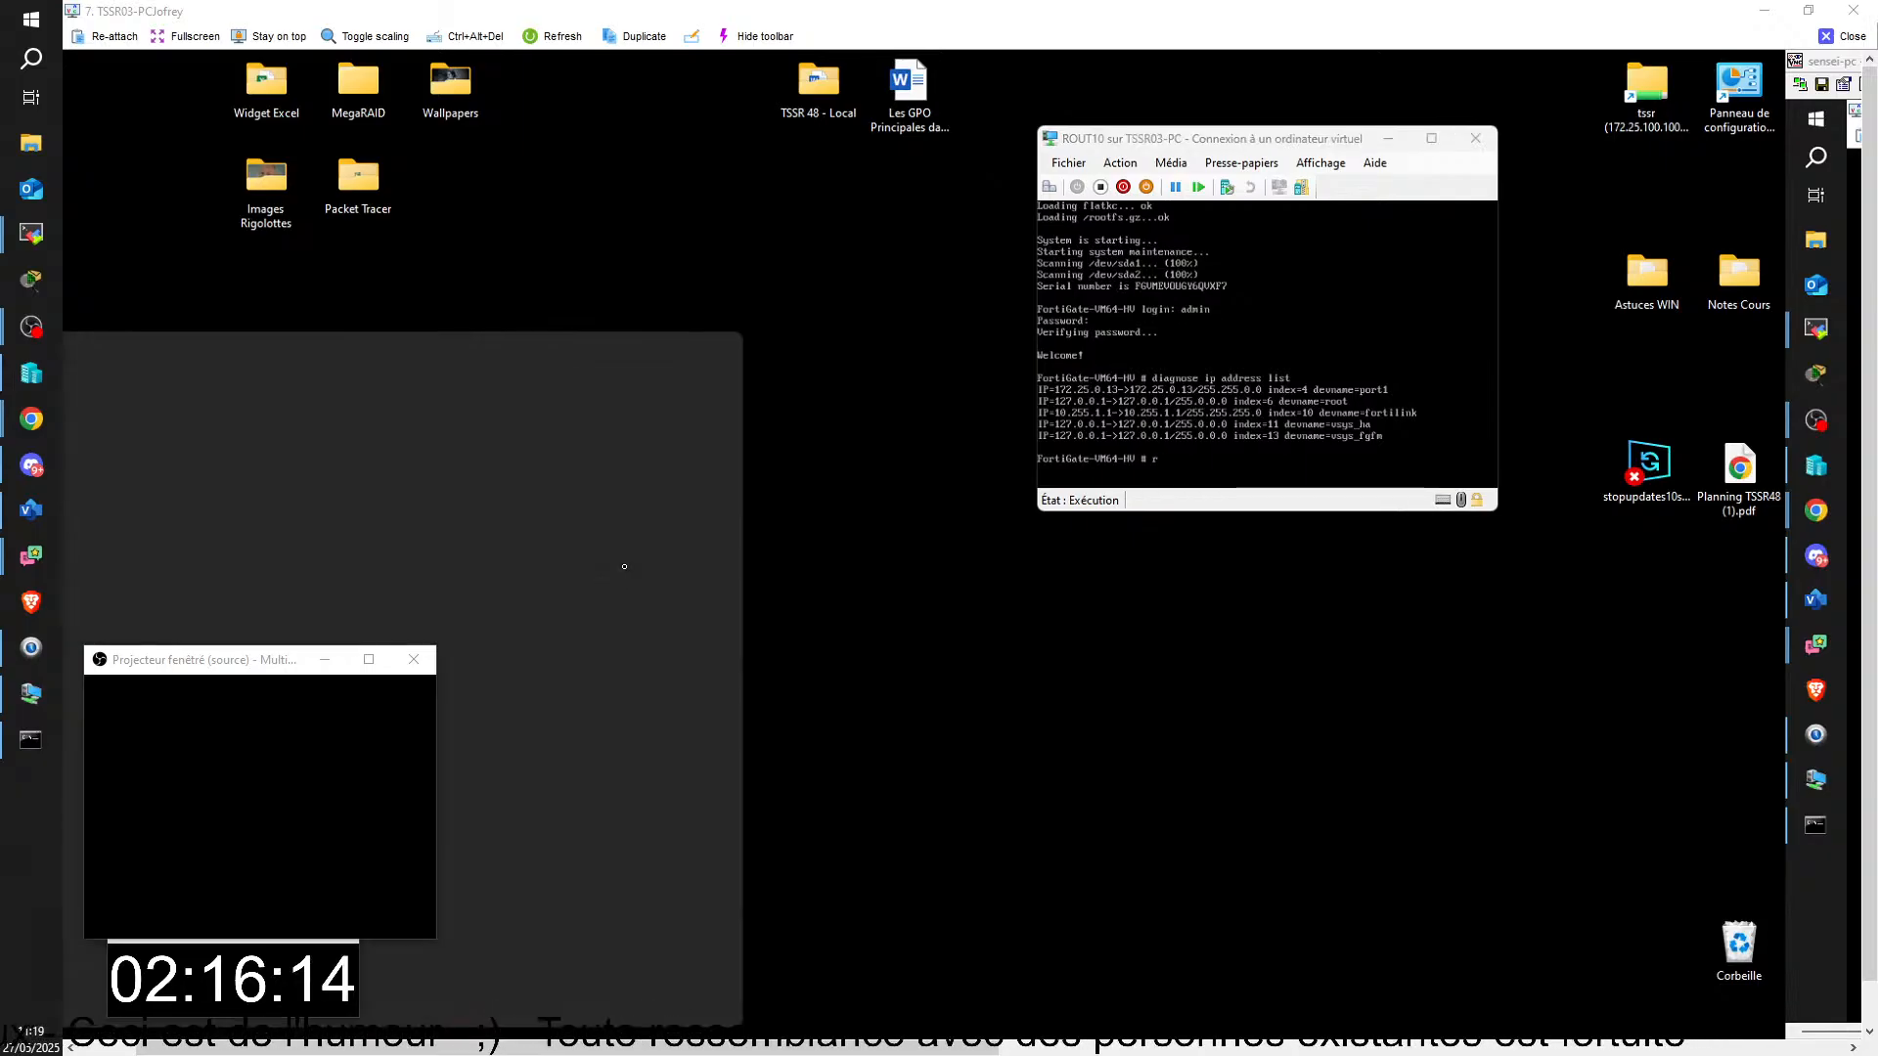
{"action": "left_click", "coordinate": [890, 828]}
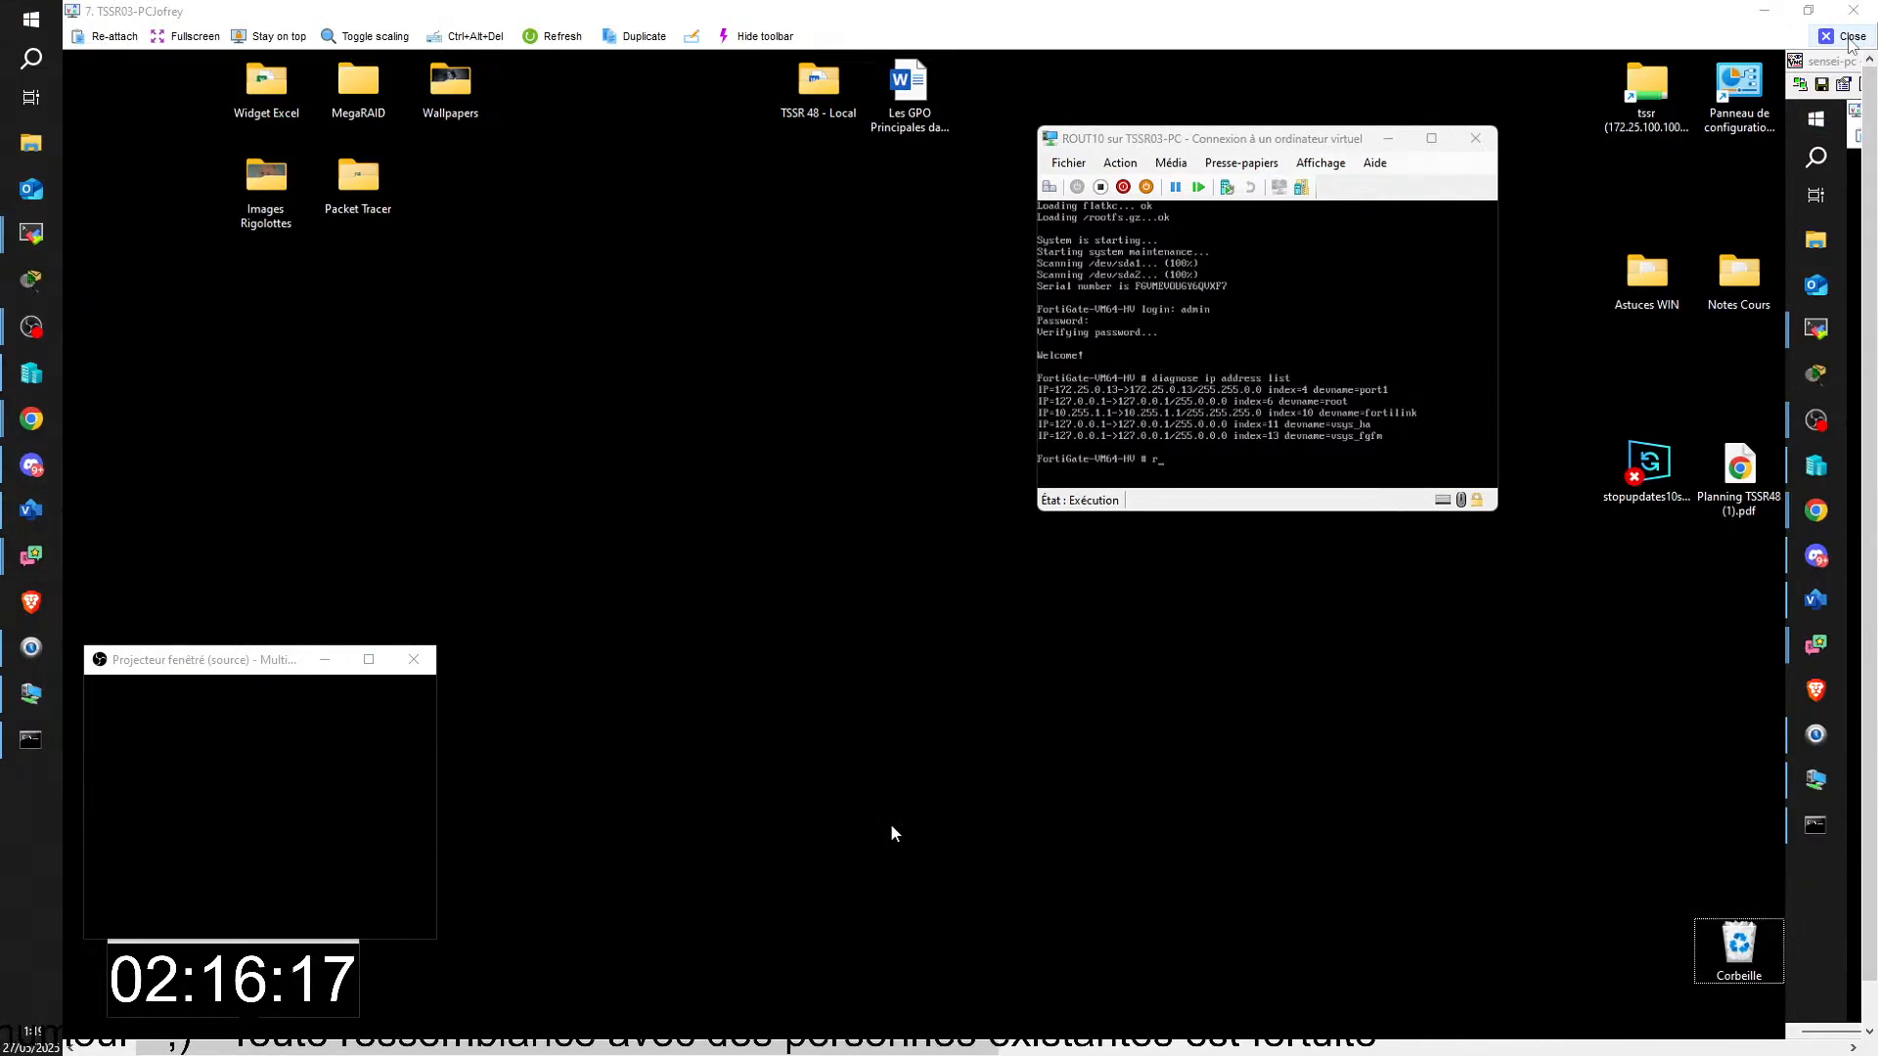
{"action": "type", "text": "ping"}
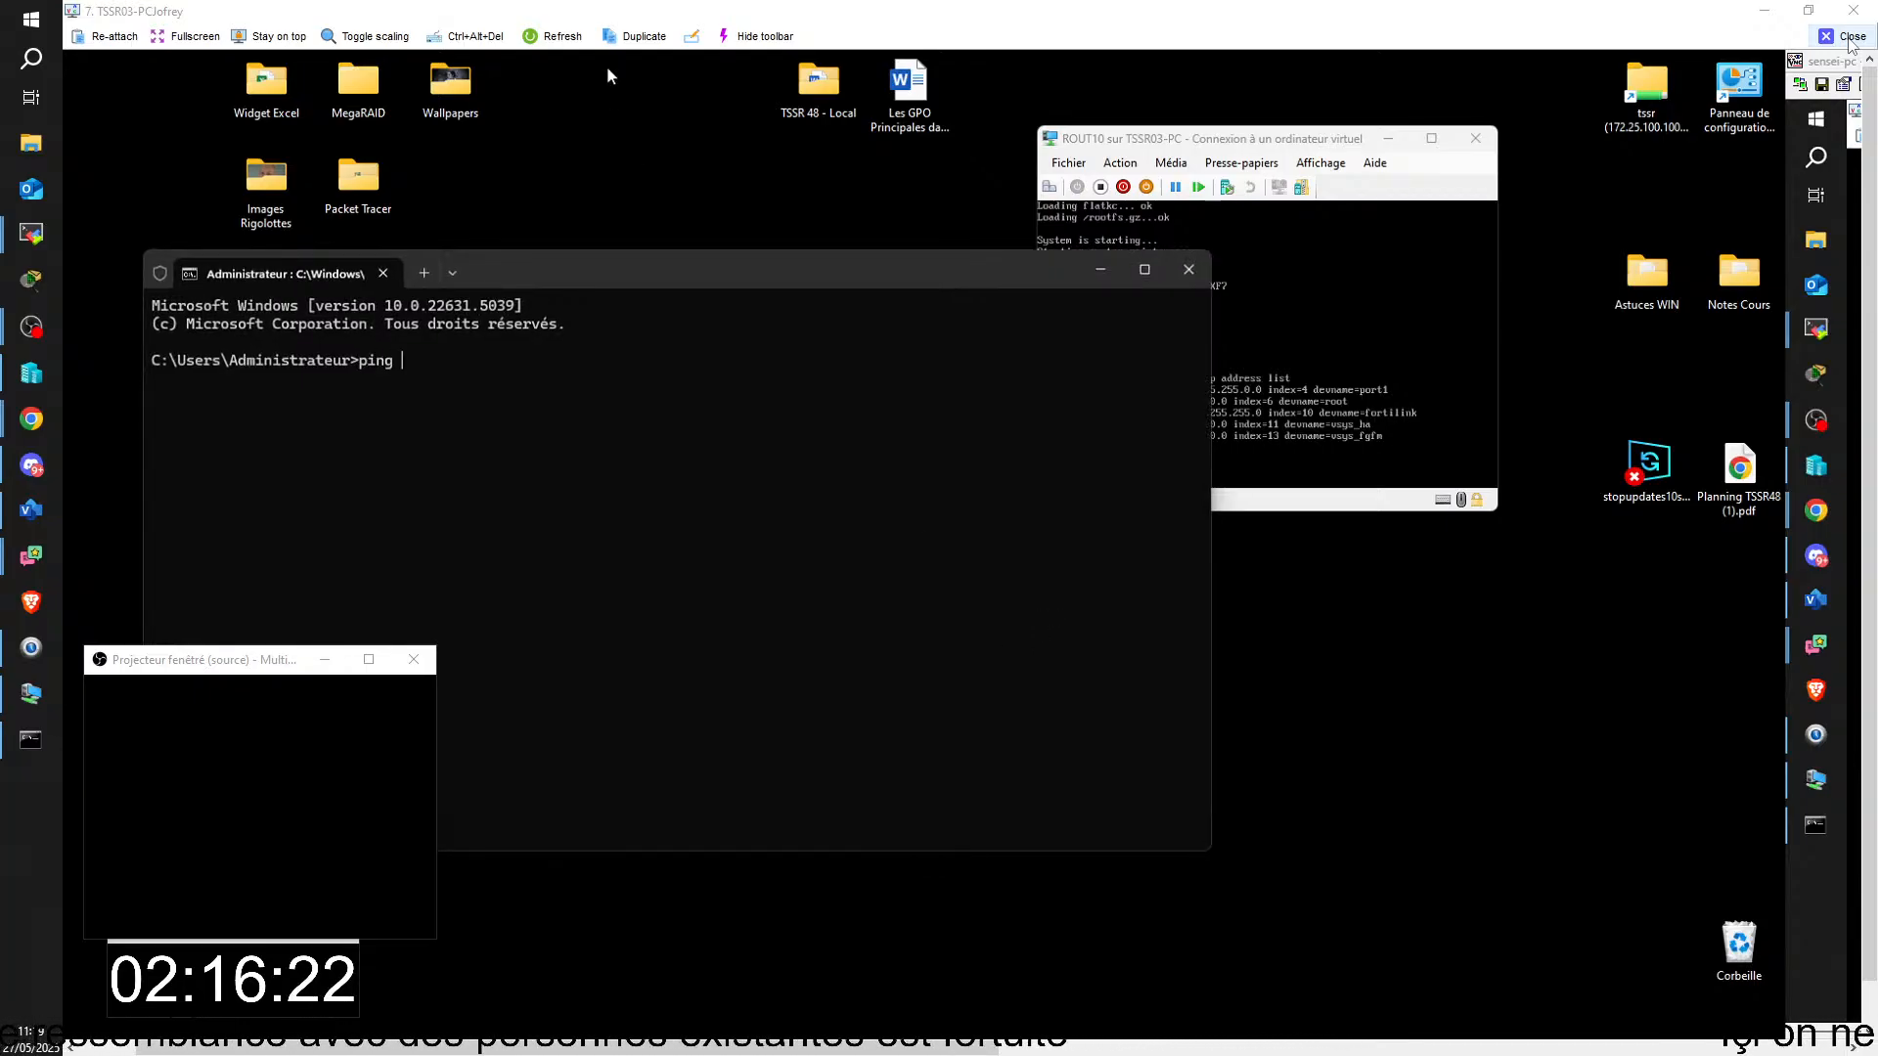
{"action": "left_click_drag", "start_coordinate": [599, 266], "coordinate": [557, 380]}
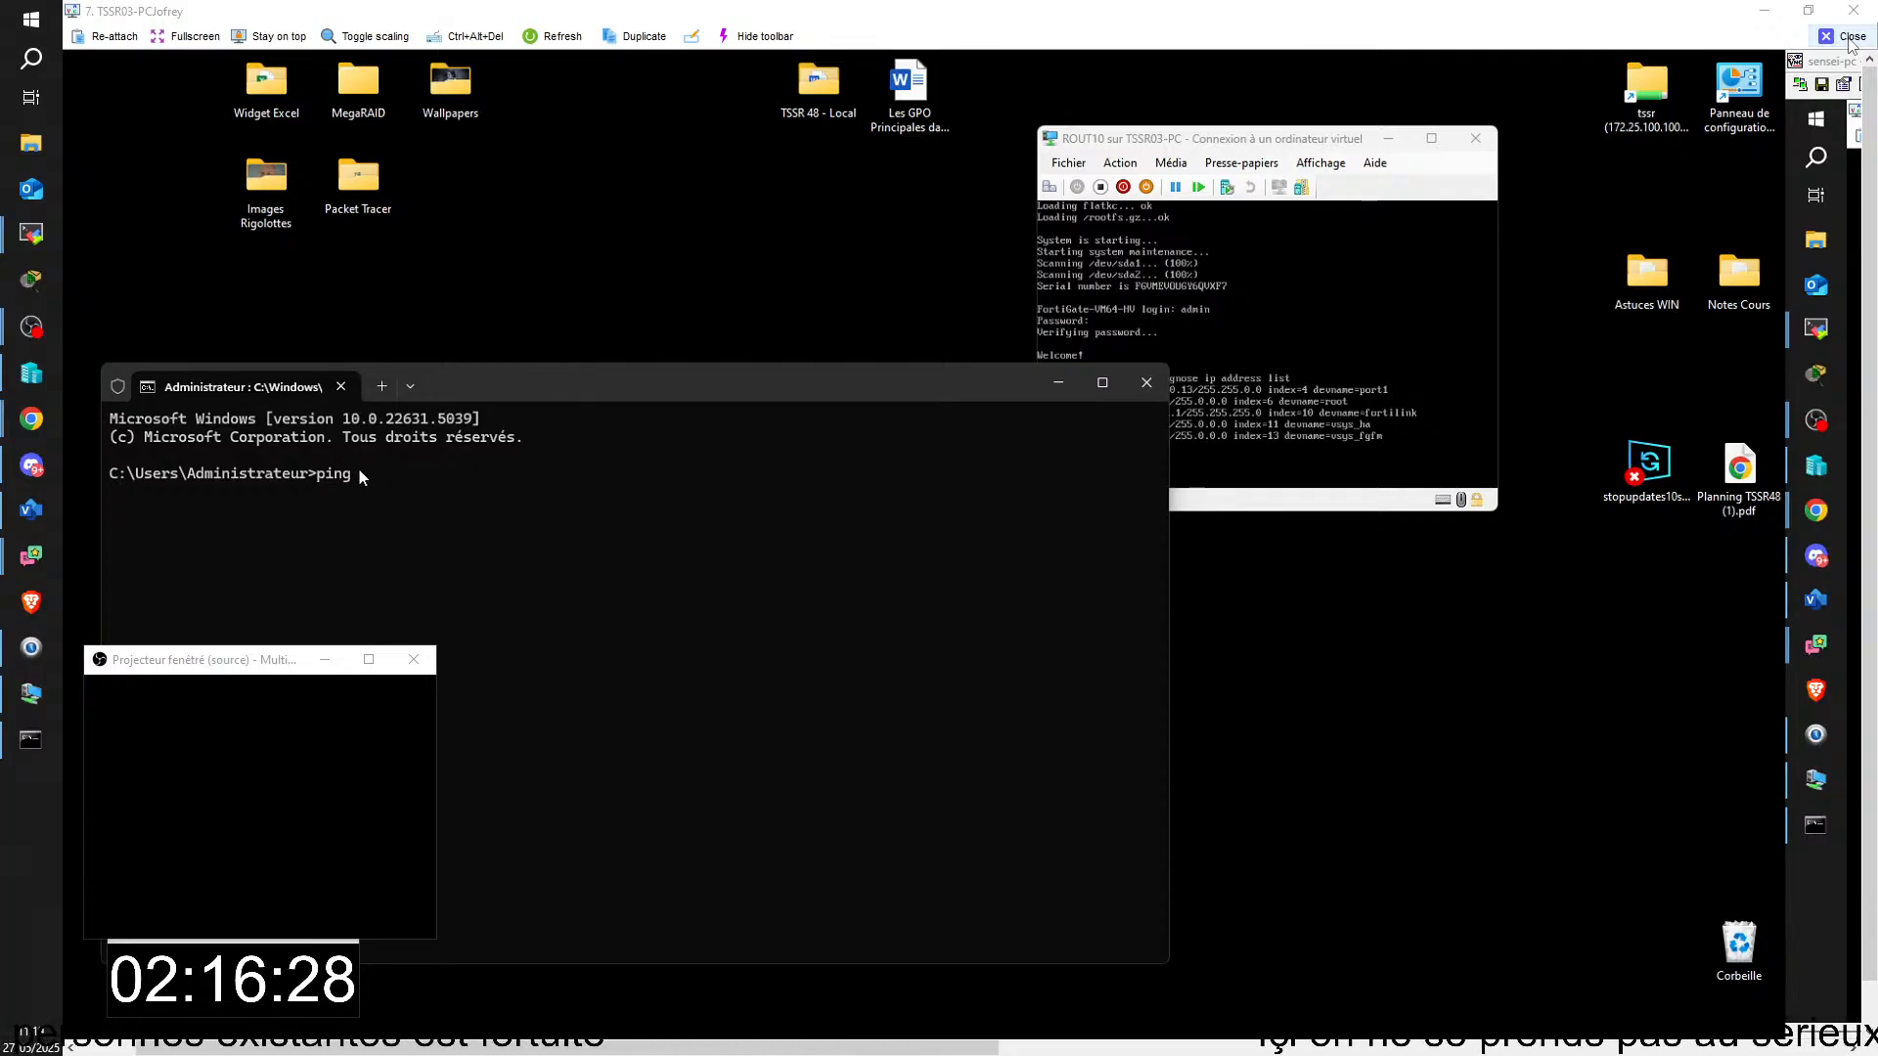
{"action": "key", "text": "Home"}
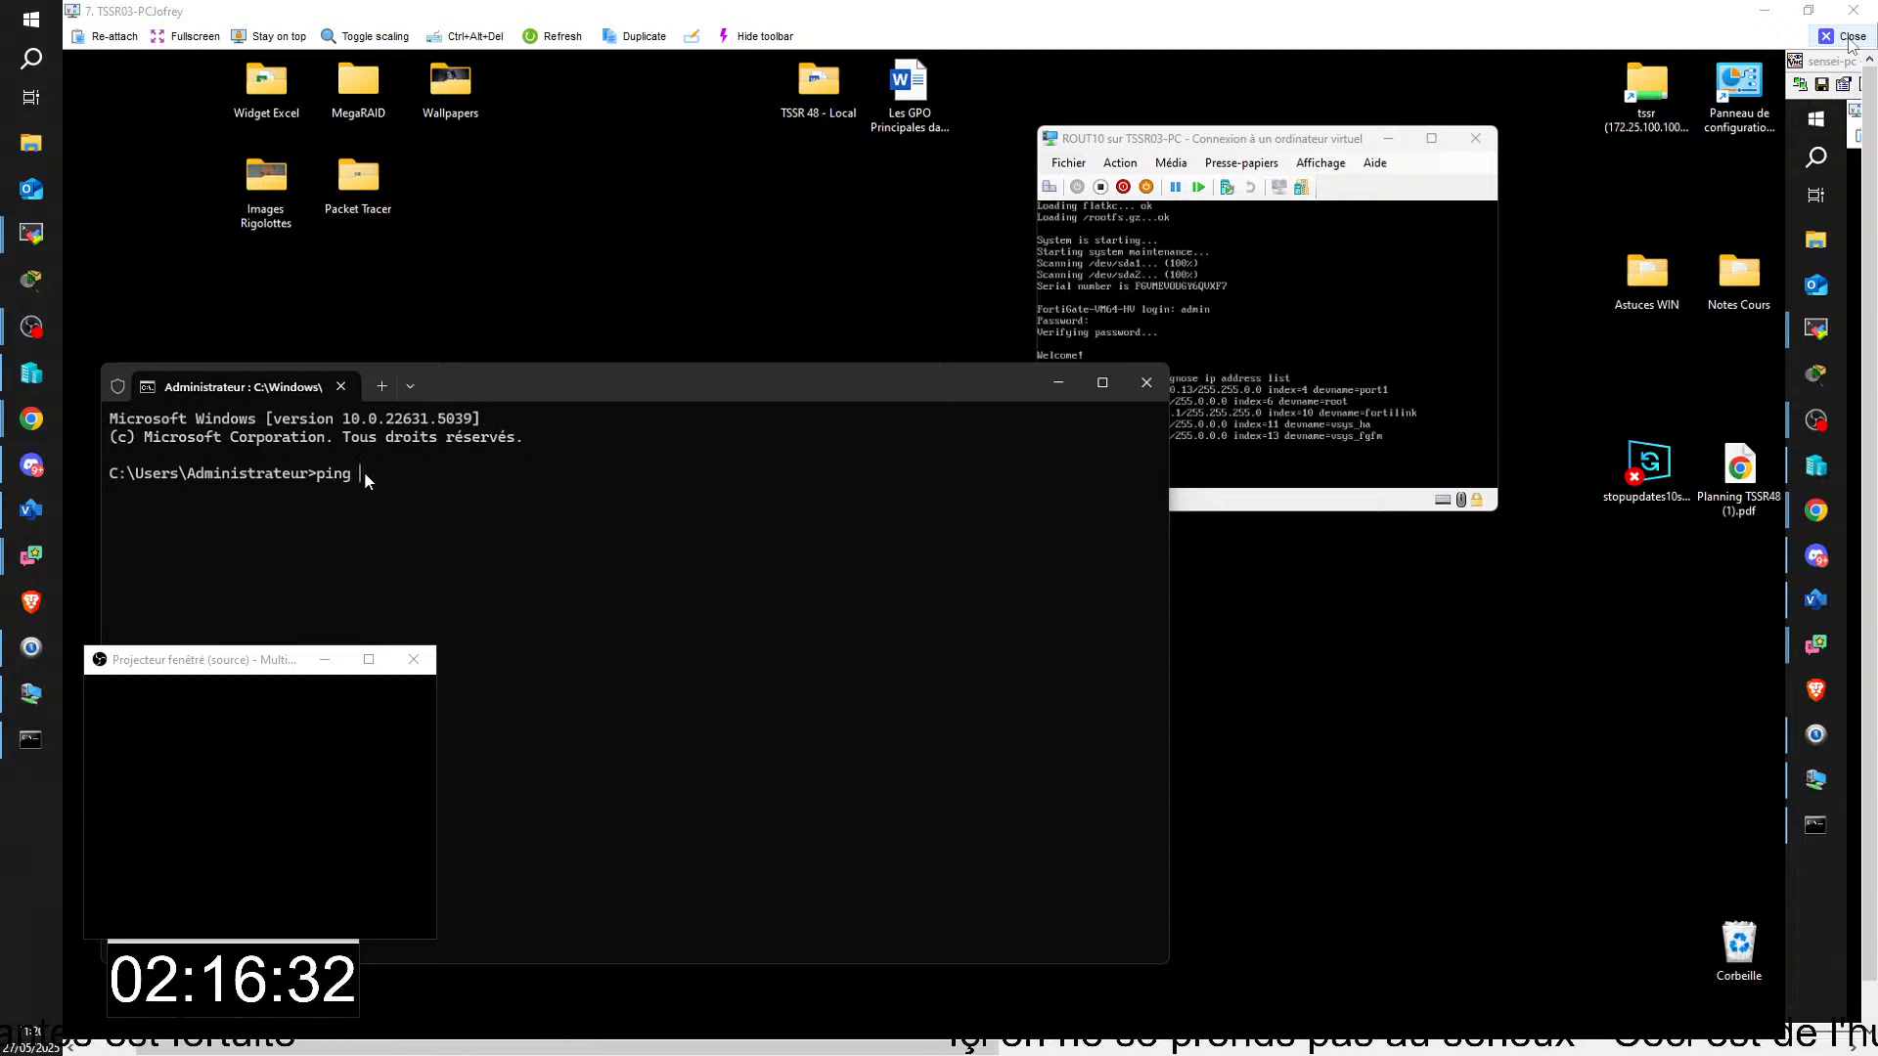
{"action": "type", "text": "172.25.0.13"}
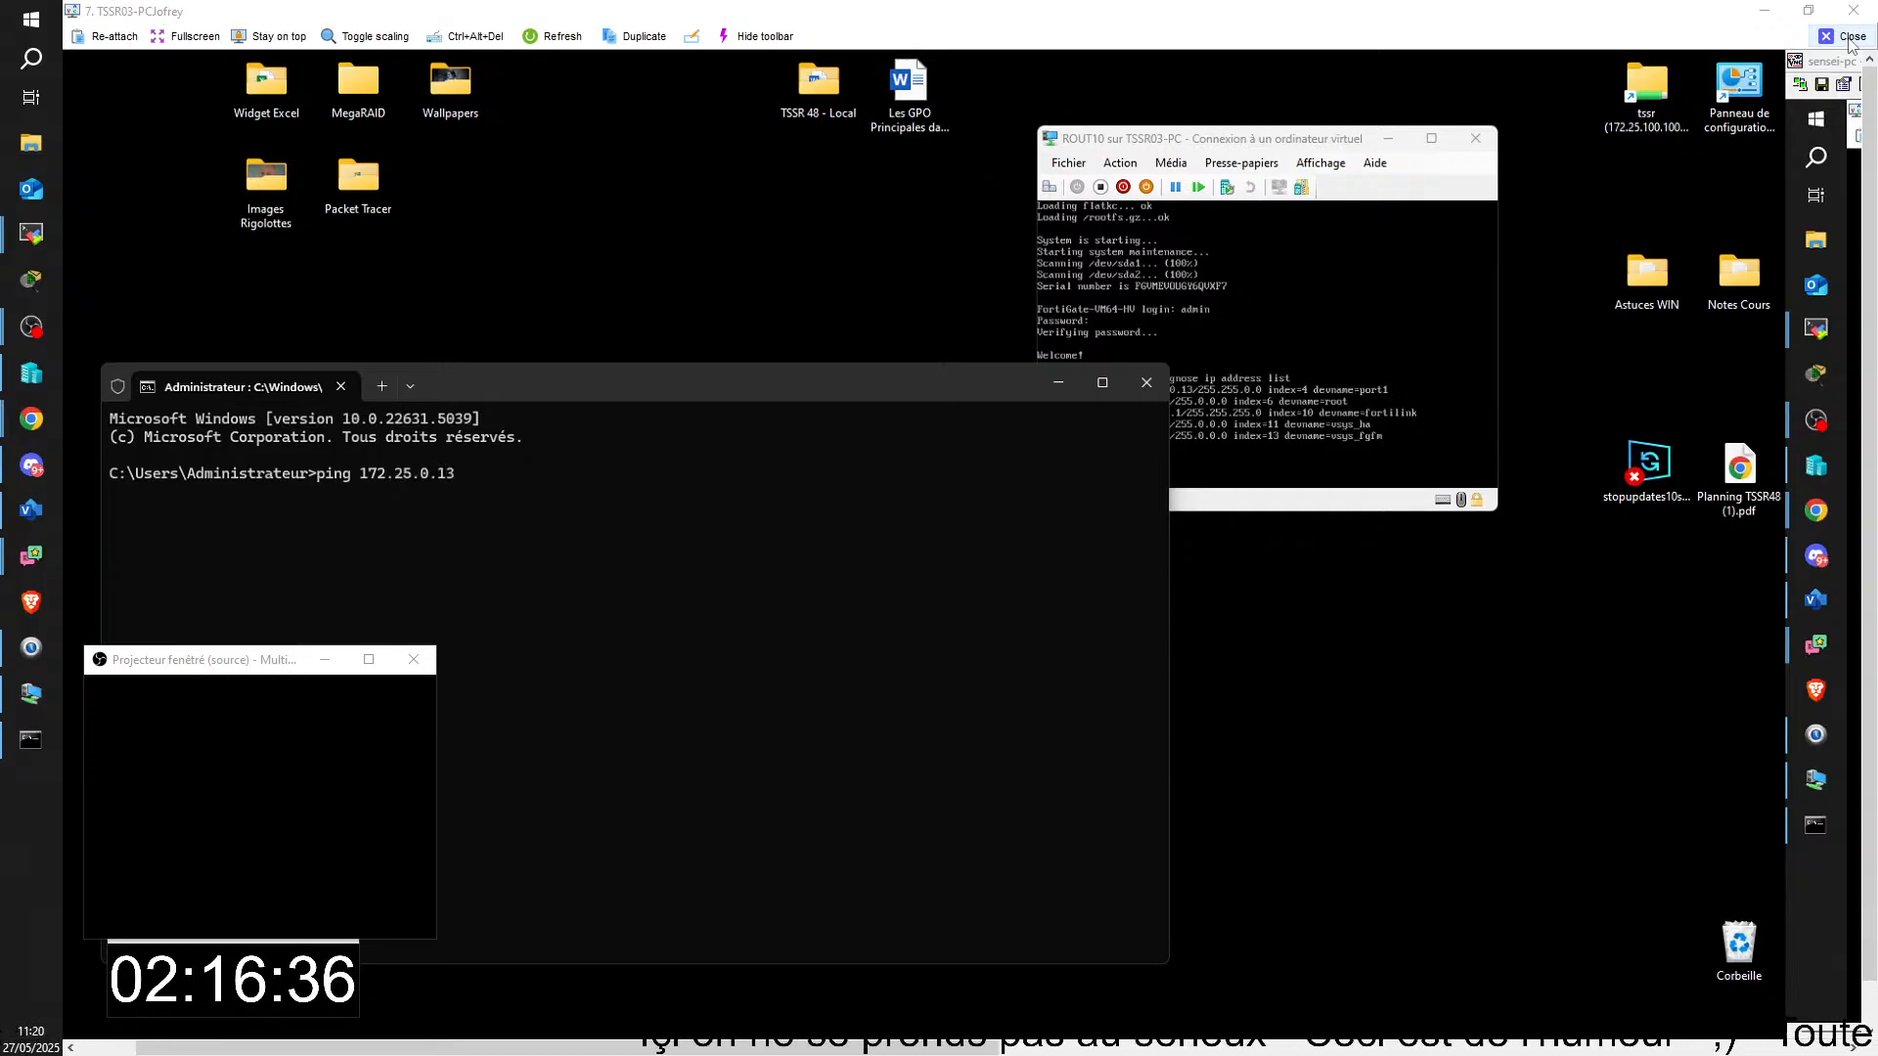
{"action": "key", "text": "Return"}
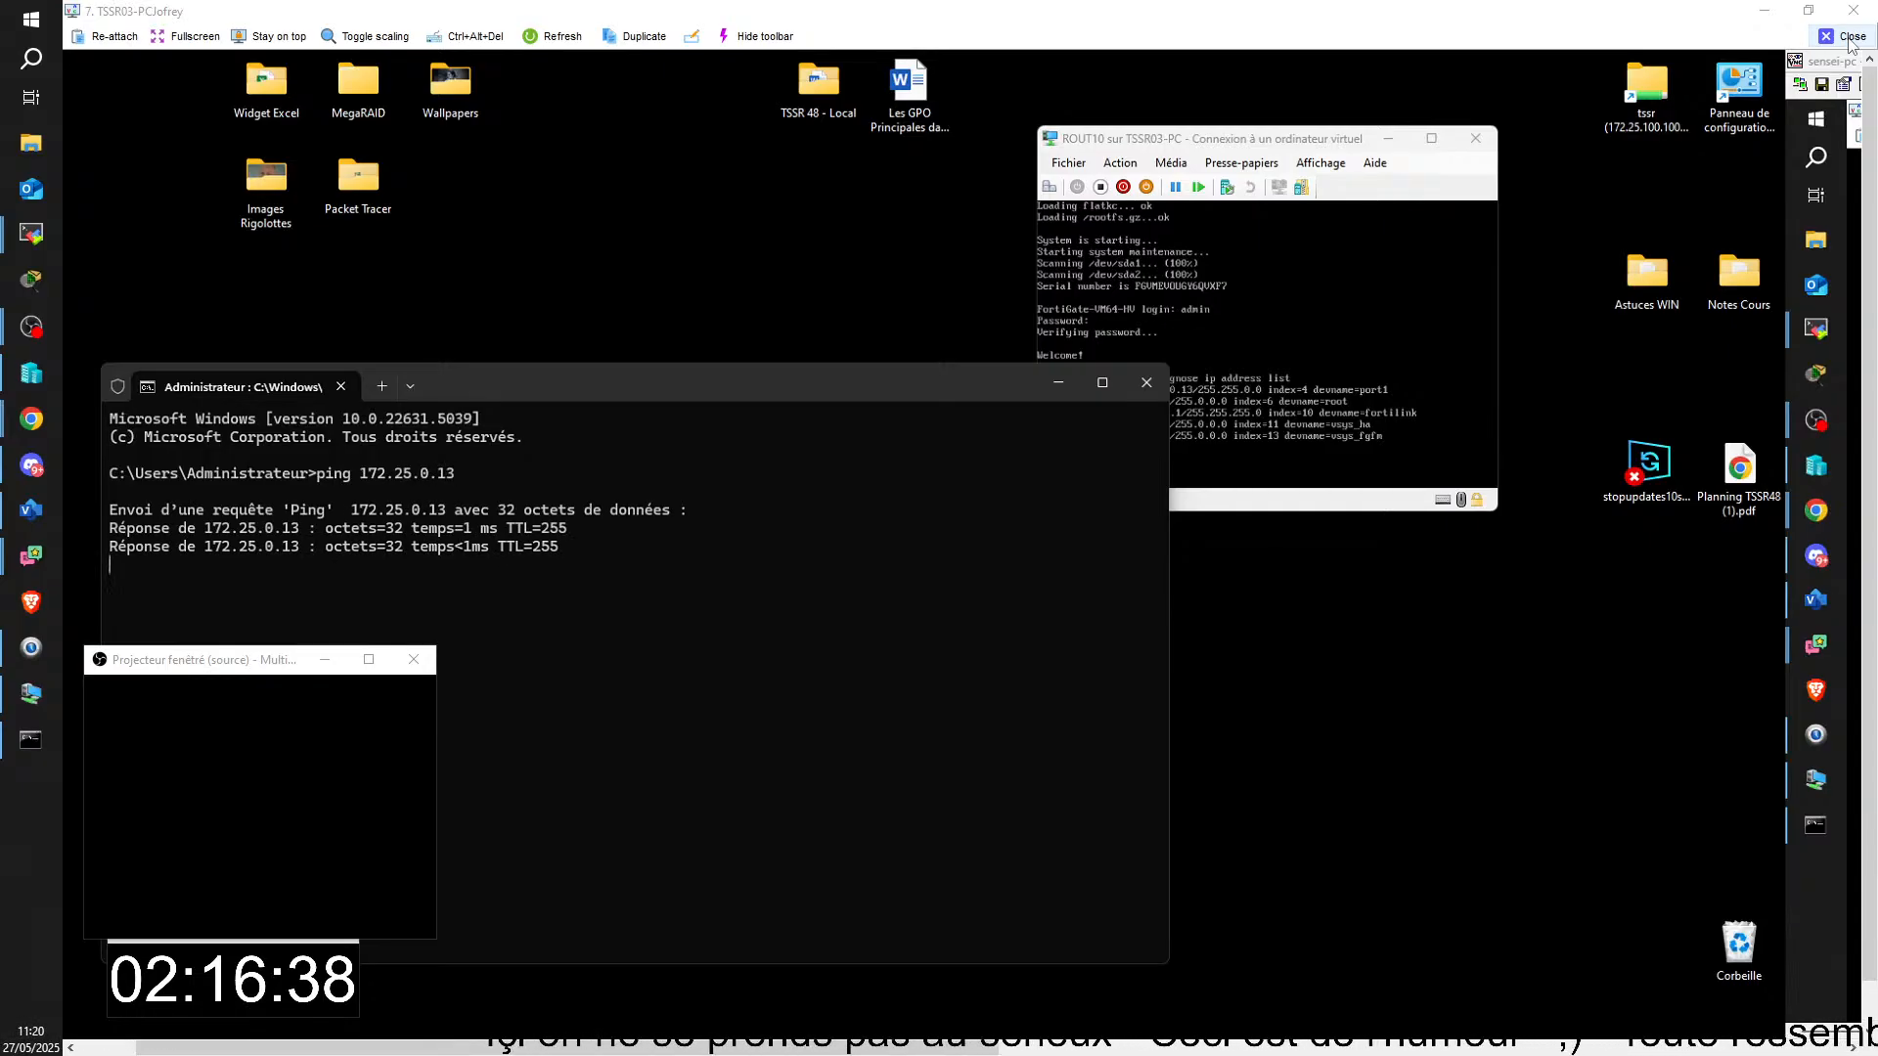
{"action": "key", "text": "ctrl+c"}
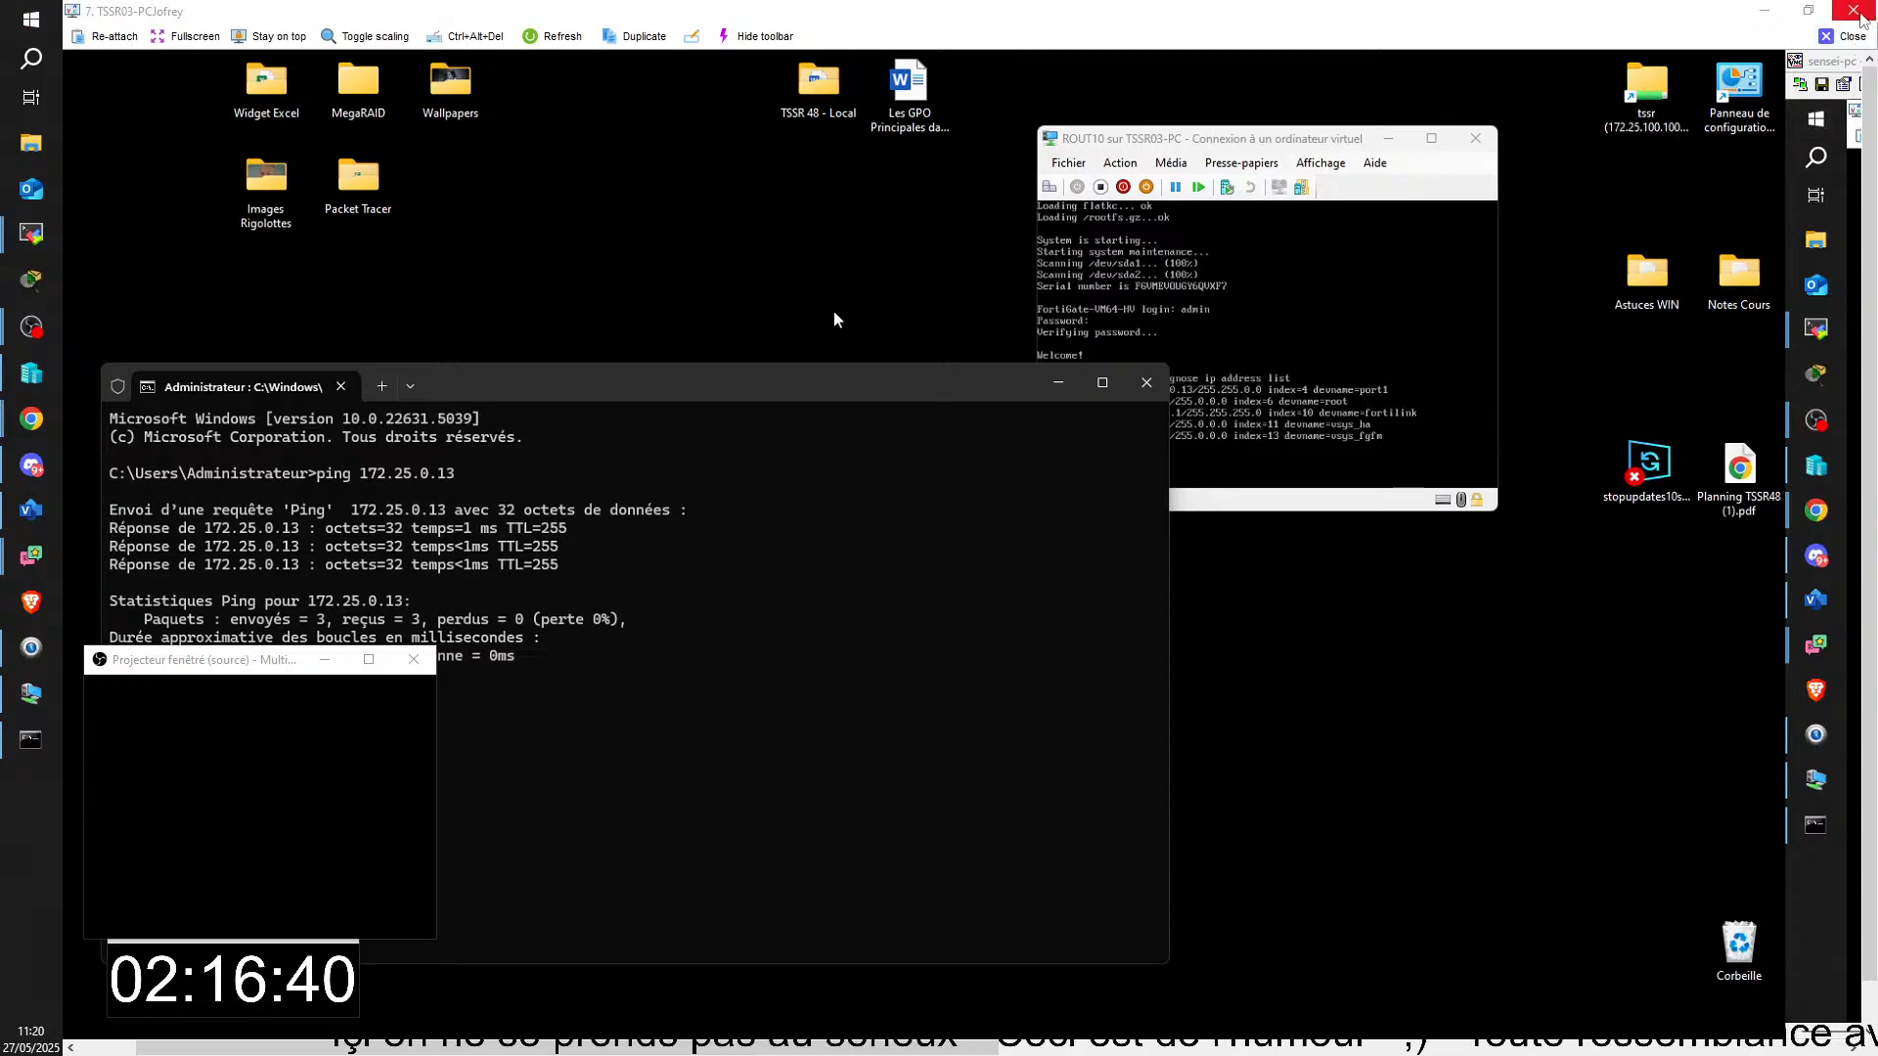
Step: Close the TSSR03-PC remote session, move the FORTI console off the diagram, and open 172.25.0.9 in Chrome
{"action": "left_click", "coordinate": [1853, 11]}
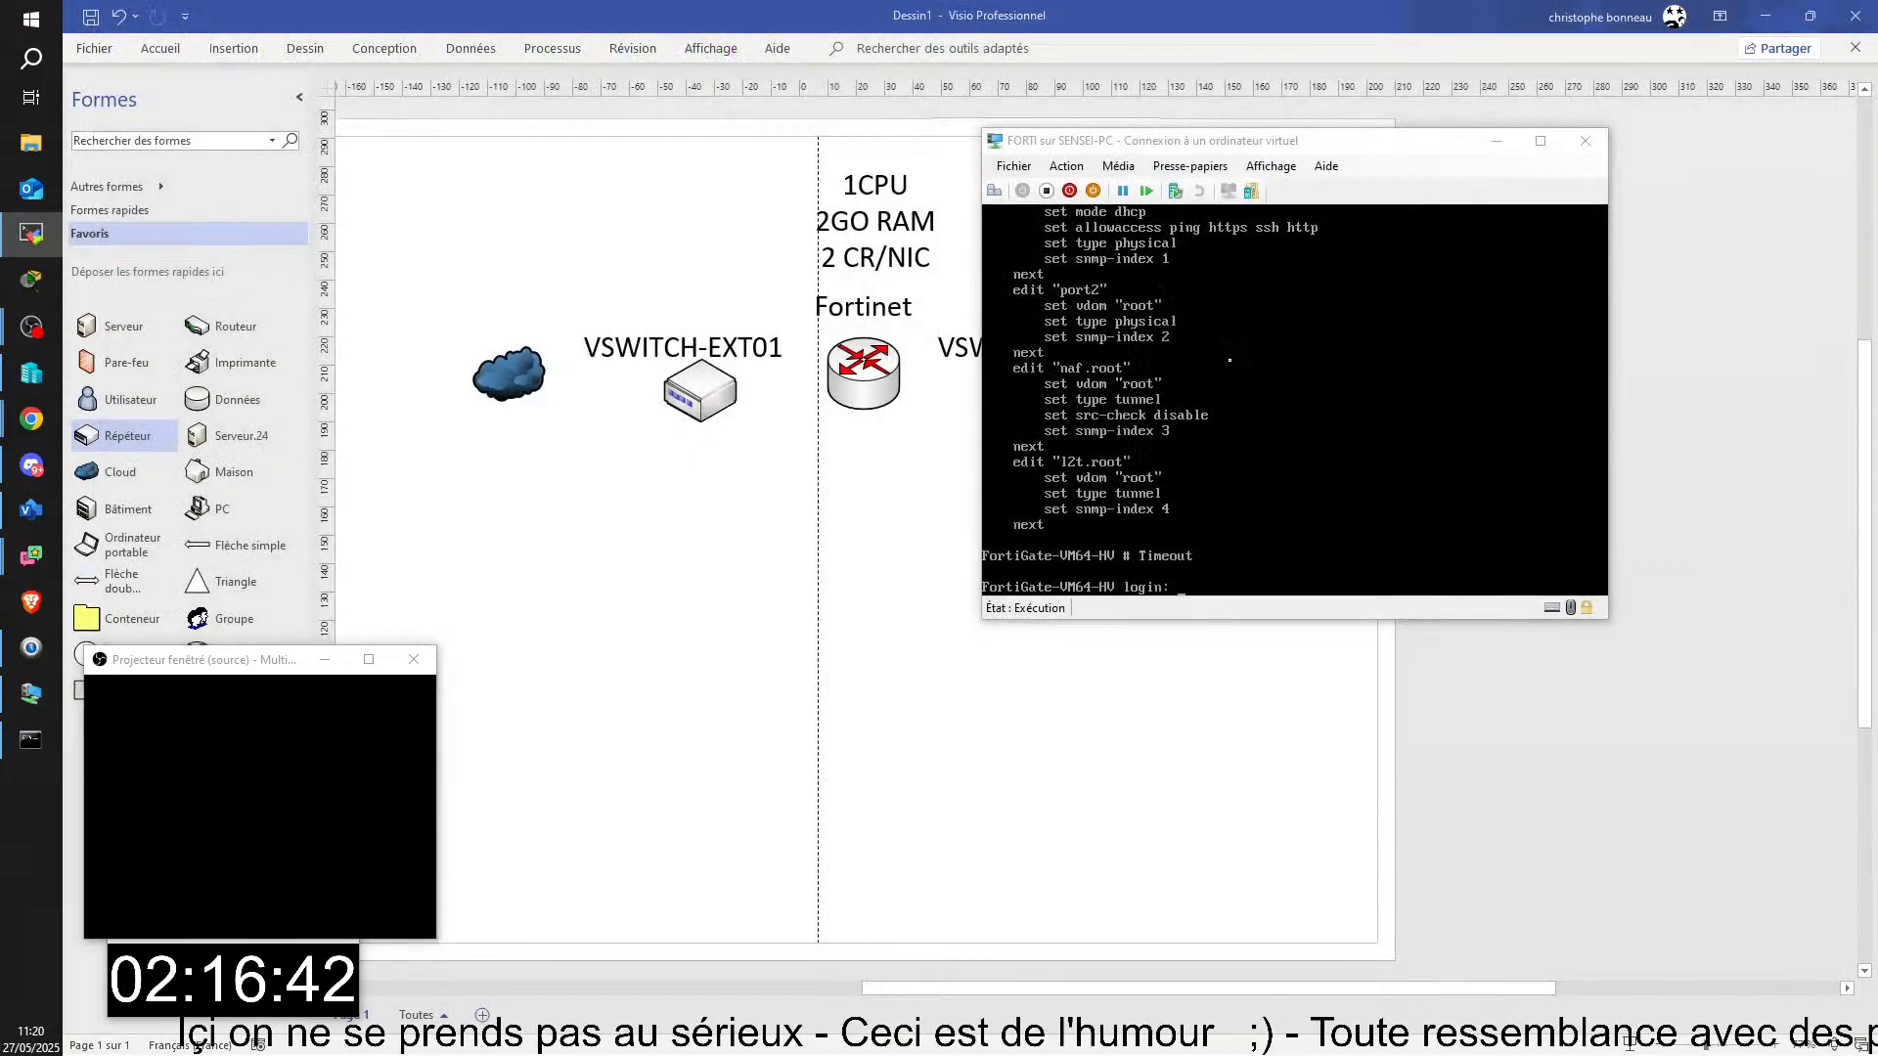
{"action": "left_click_drag", "start_coordinate": [1271, 142], "coordinate": [1453, 116]}
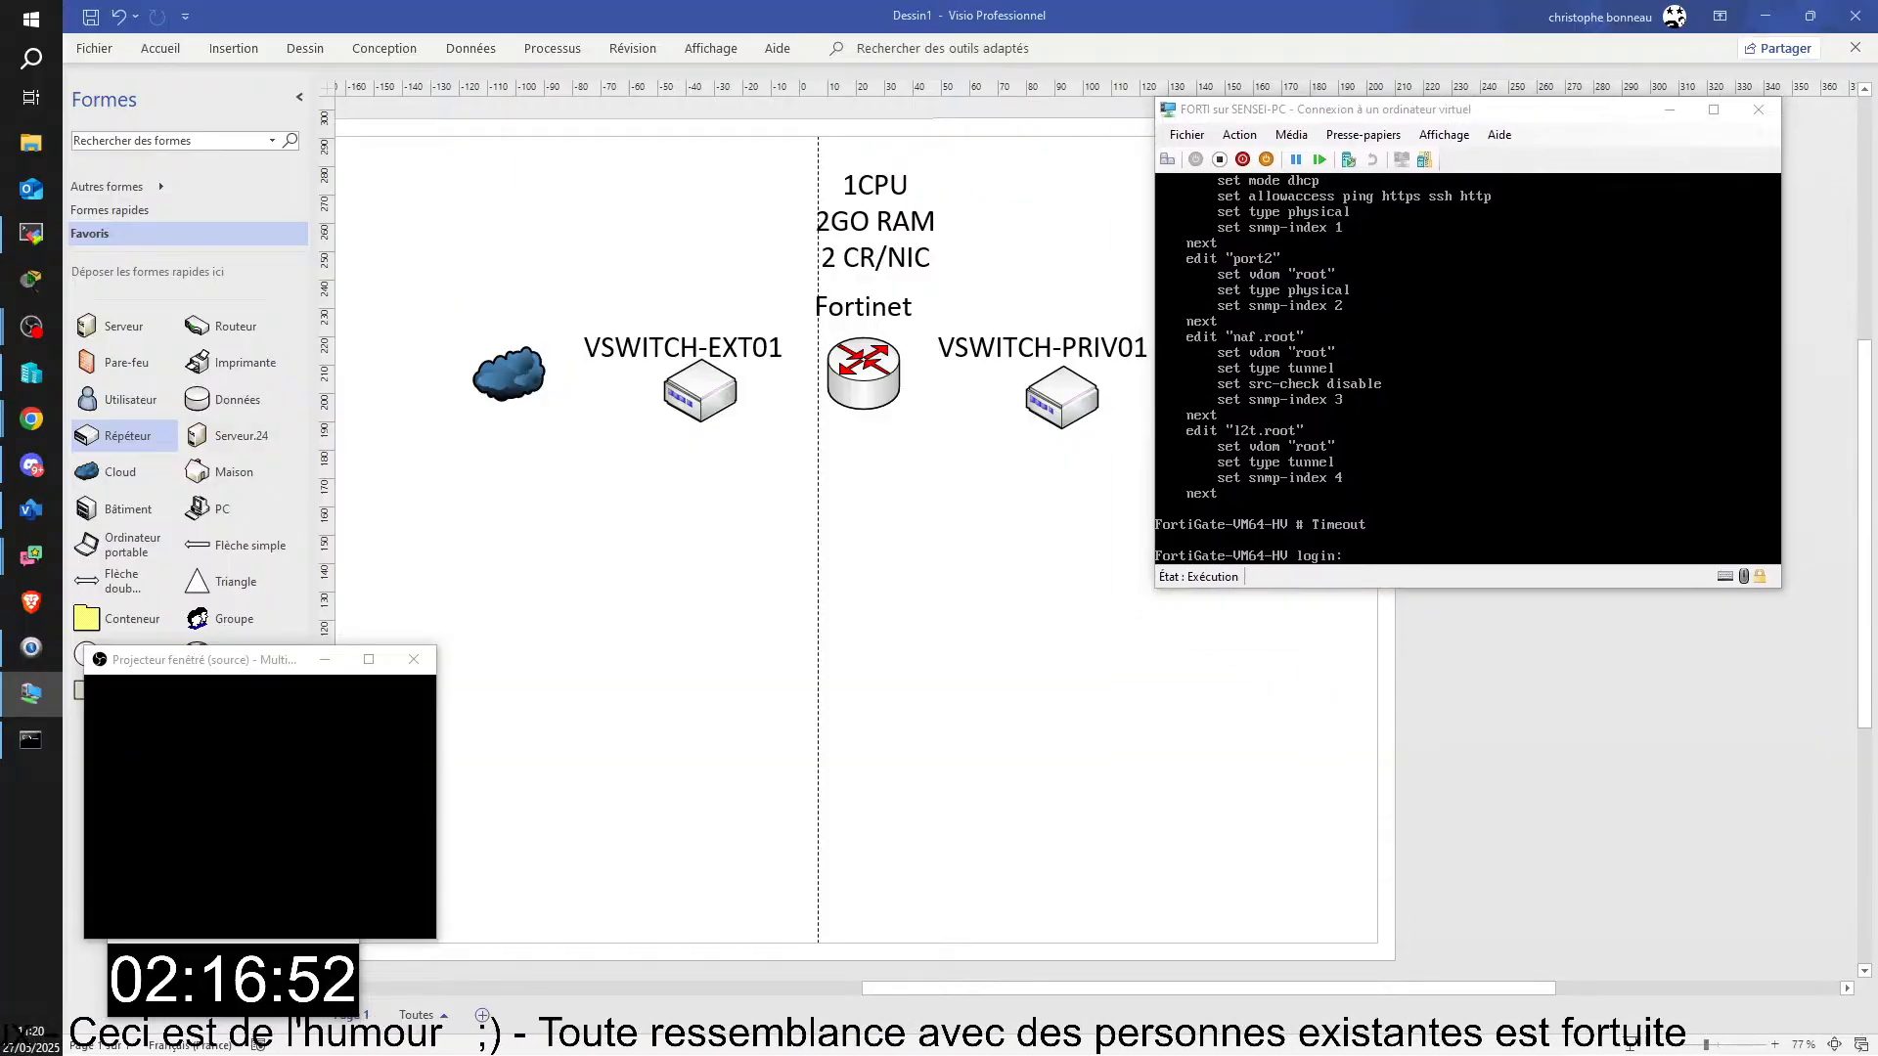
{"action": "key", "text": "alt+Tab"}
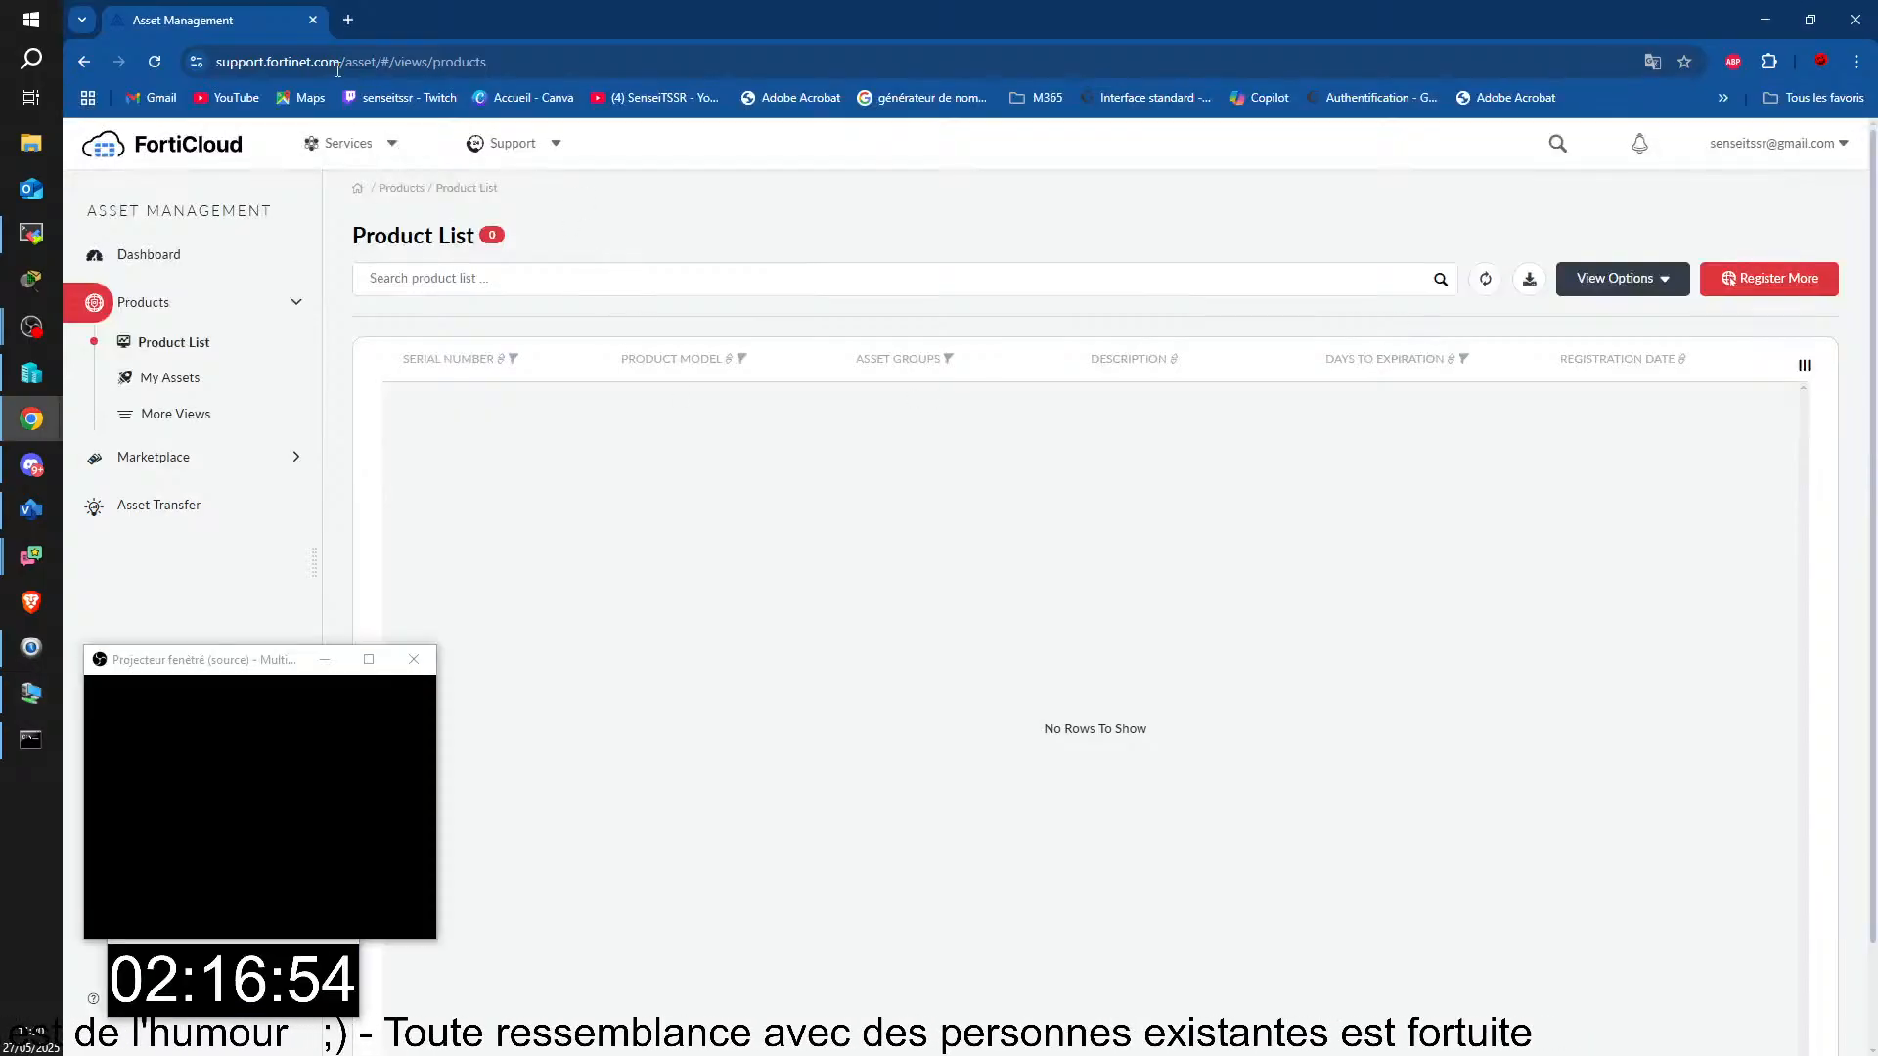
{"action": "left_click", "coordinate": [513, 60]}
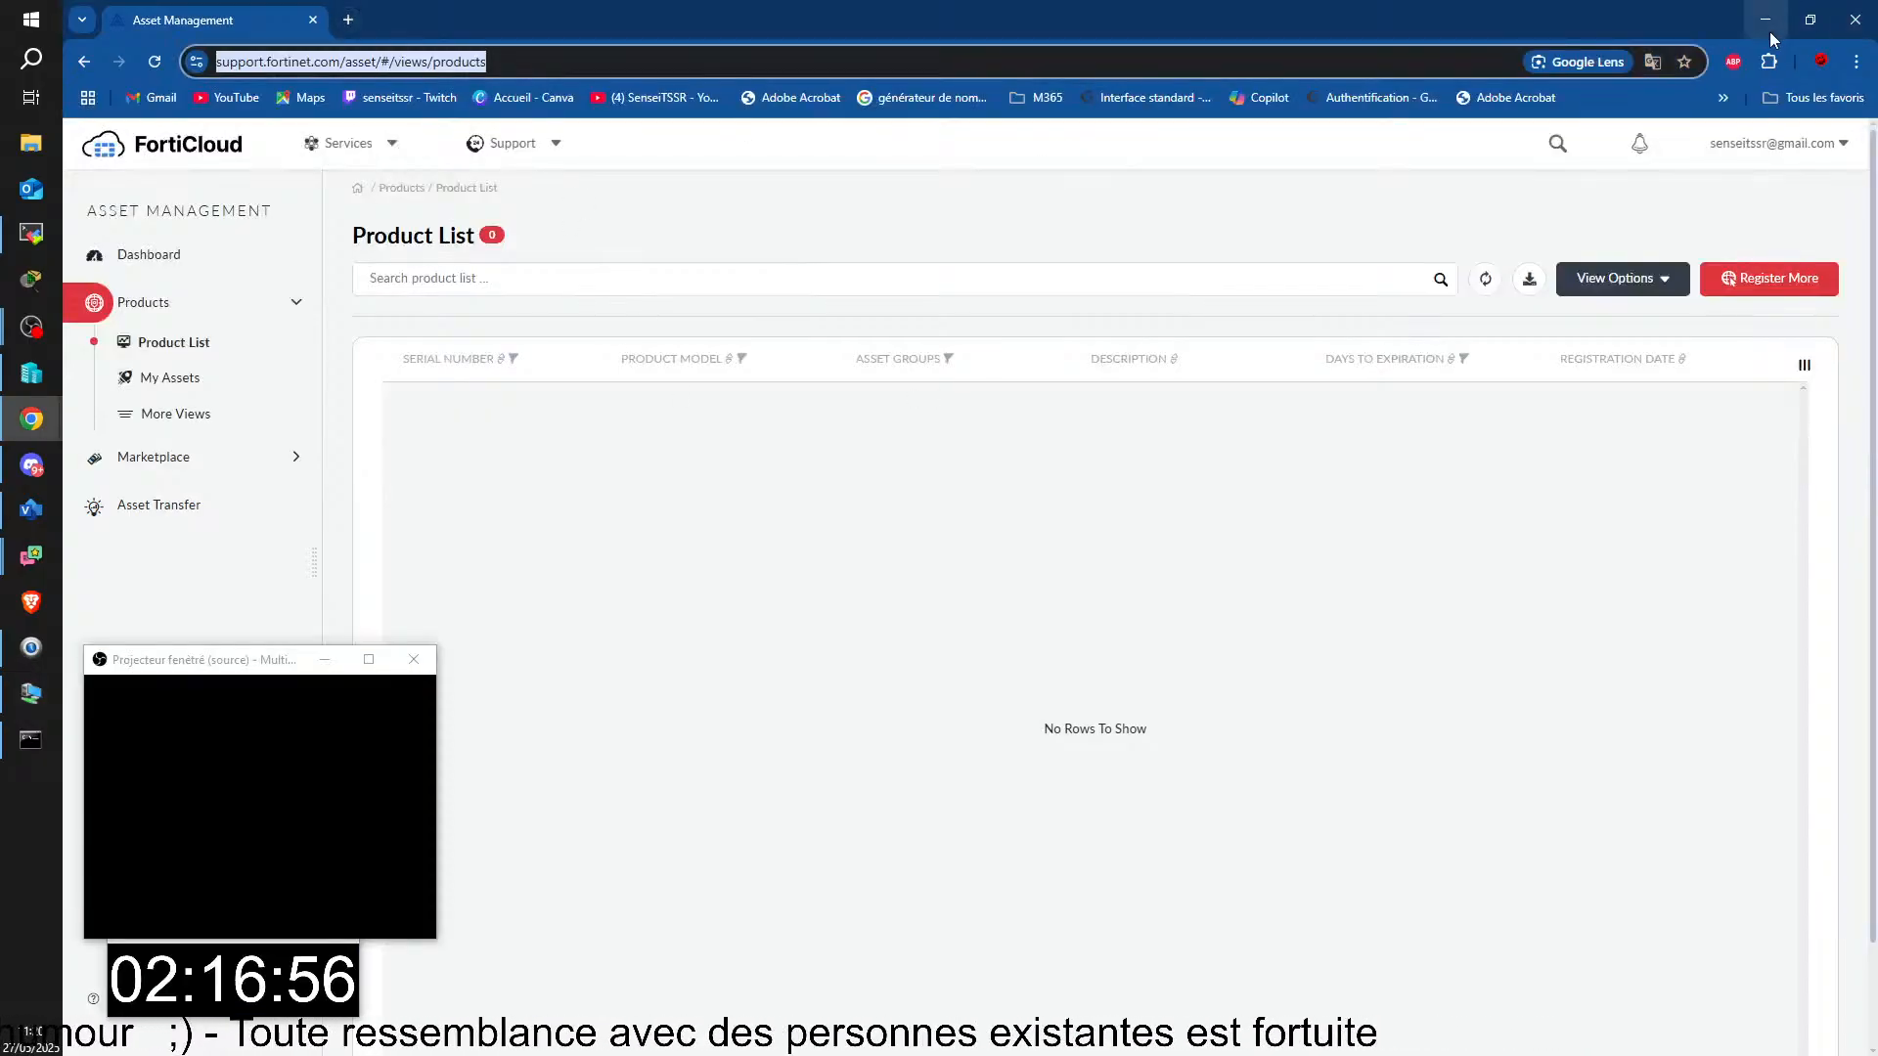
{"action": "type", "text": "172."}
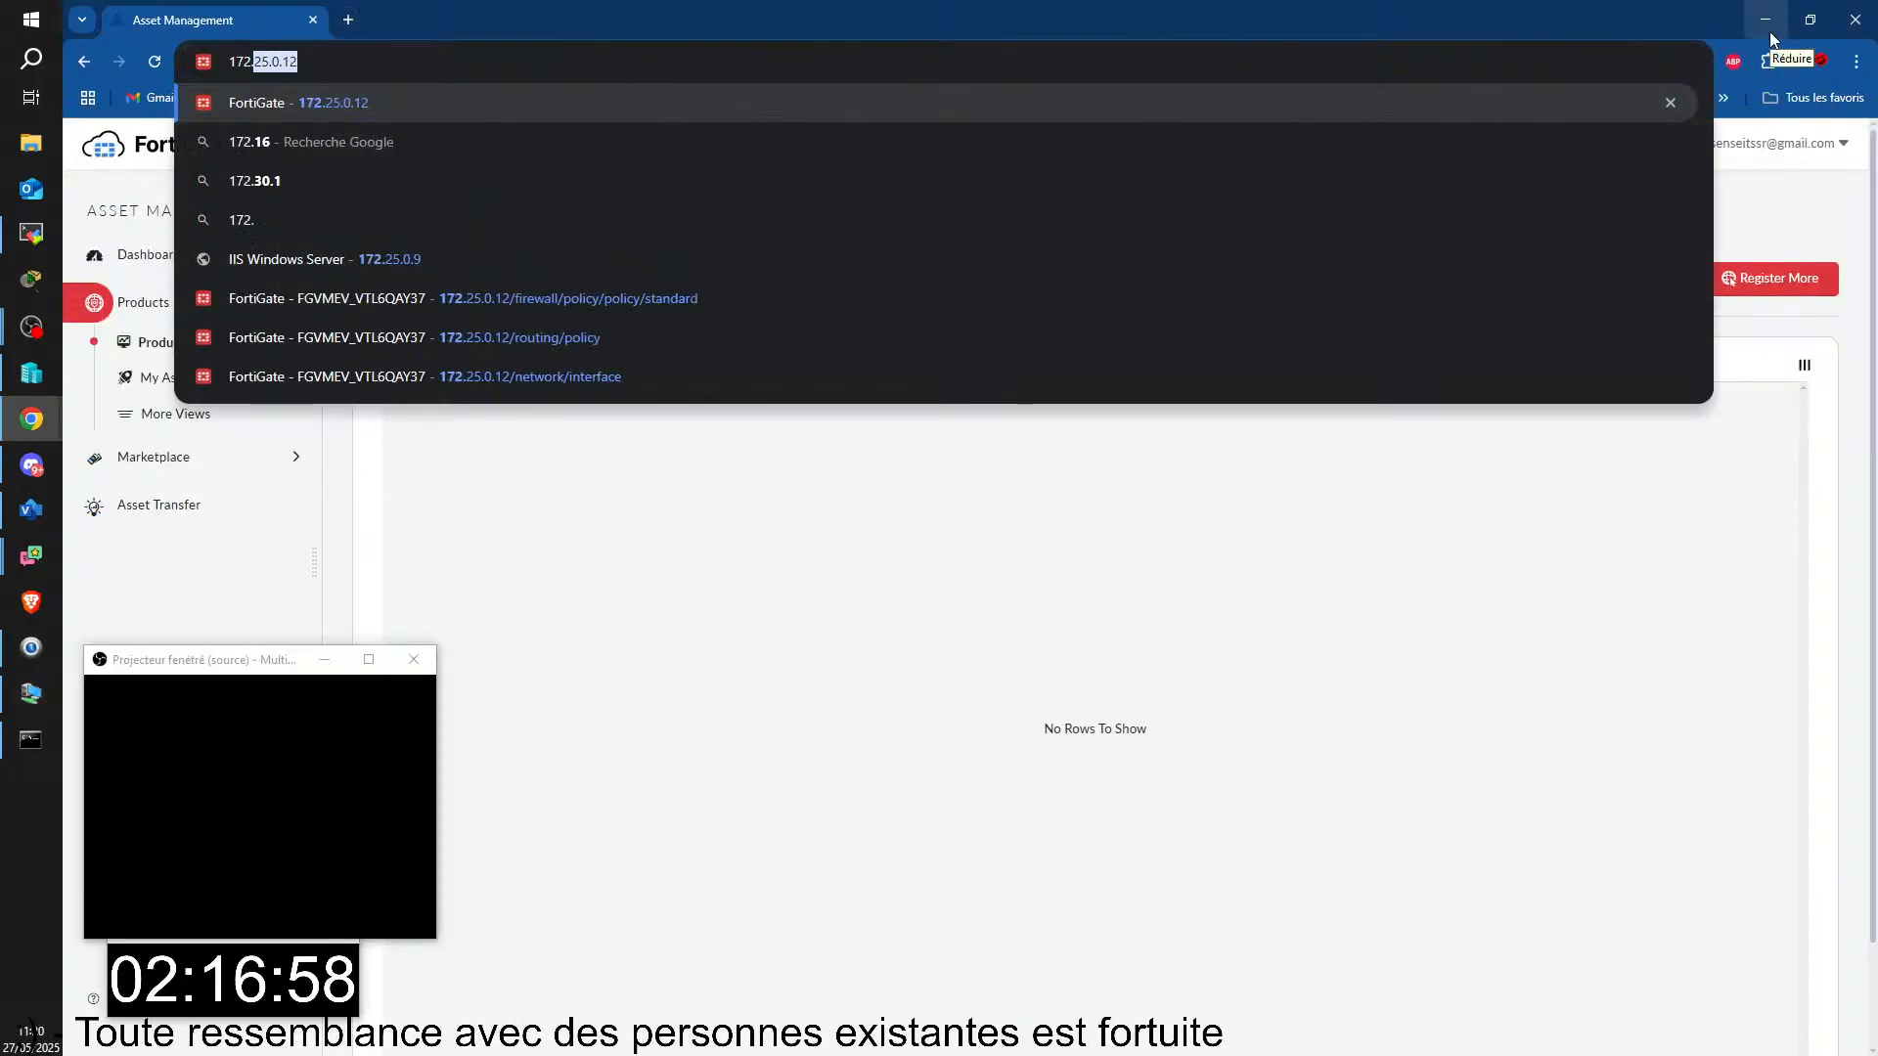
{"action": "type", "text": "25.0.9"}
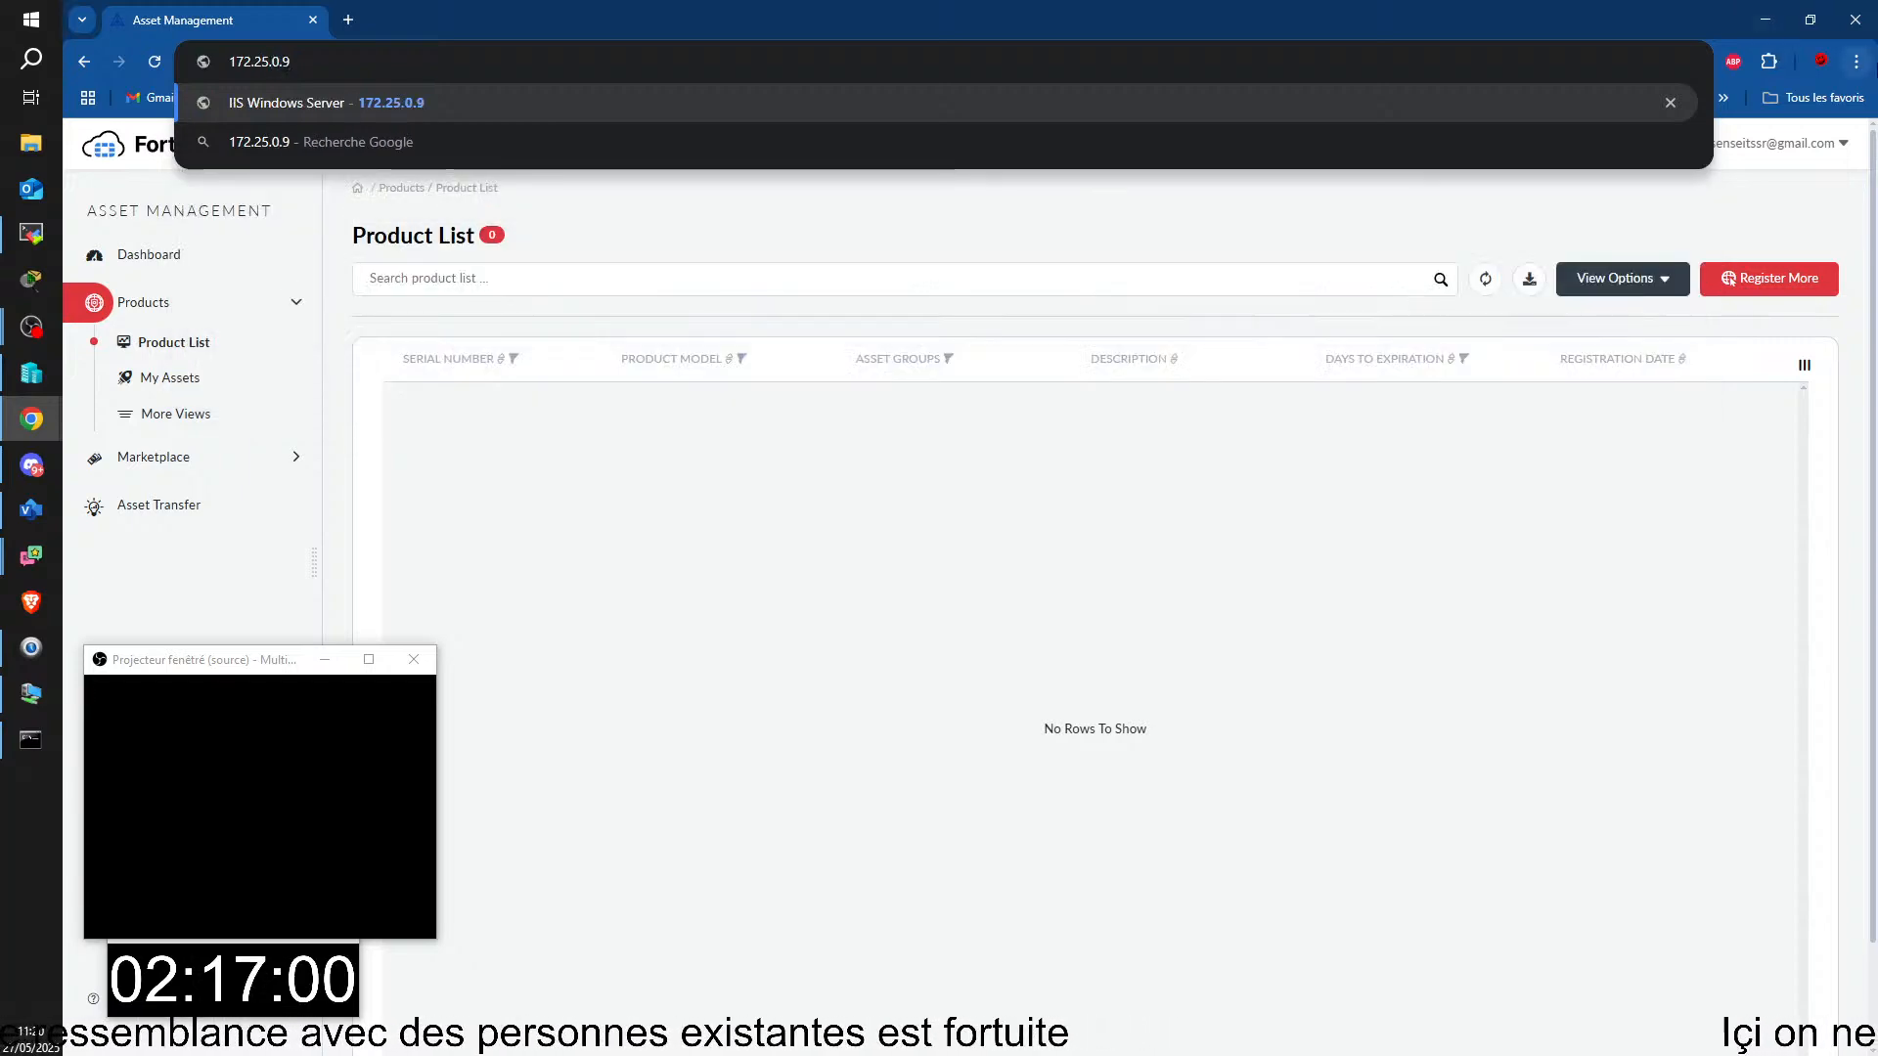
{"action": "key", "text": "Return"}
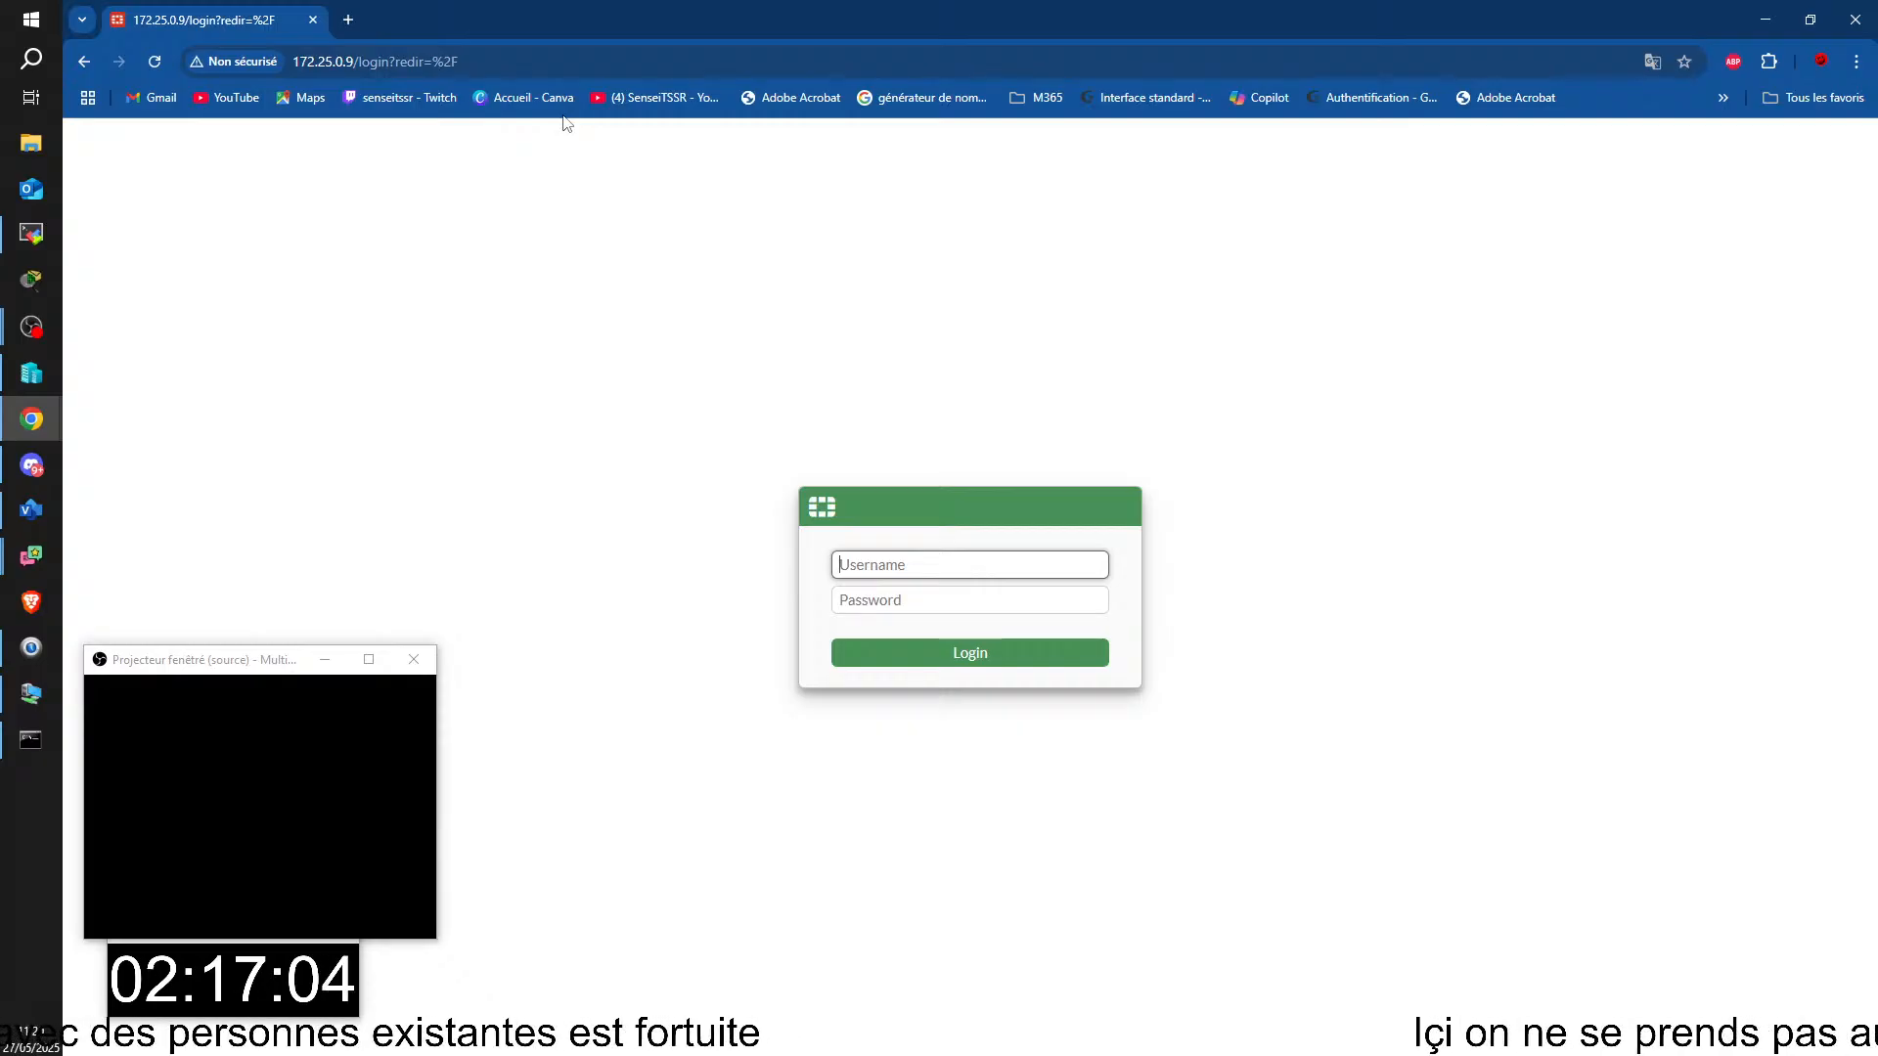
Step: Fill in the FortiGate login form with the username admin and the account password
{"action": "type", "text": "ADMIN"}
{"action": "key", "text": "Tab"}
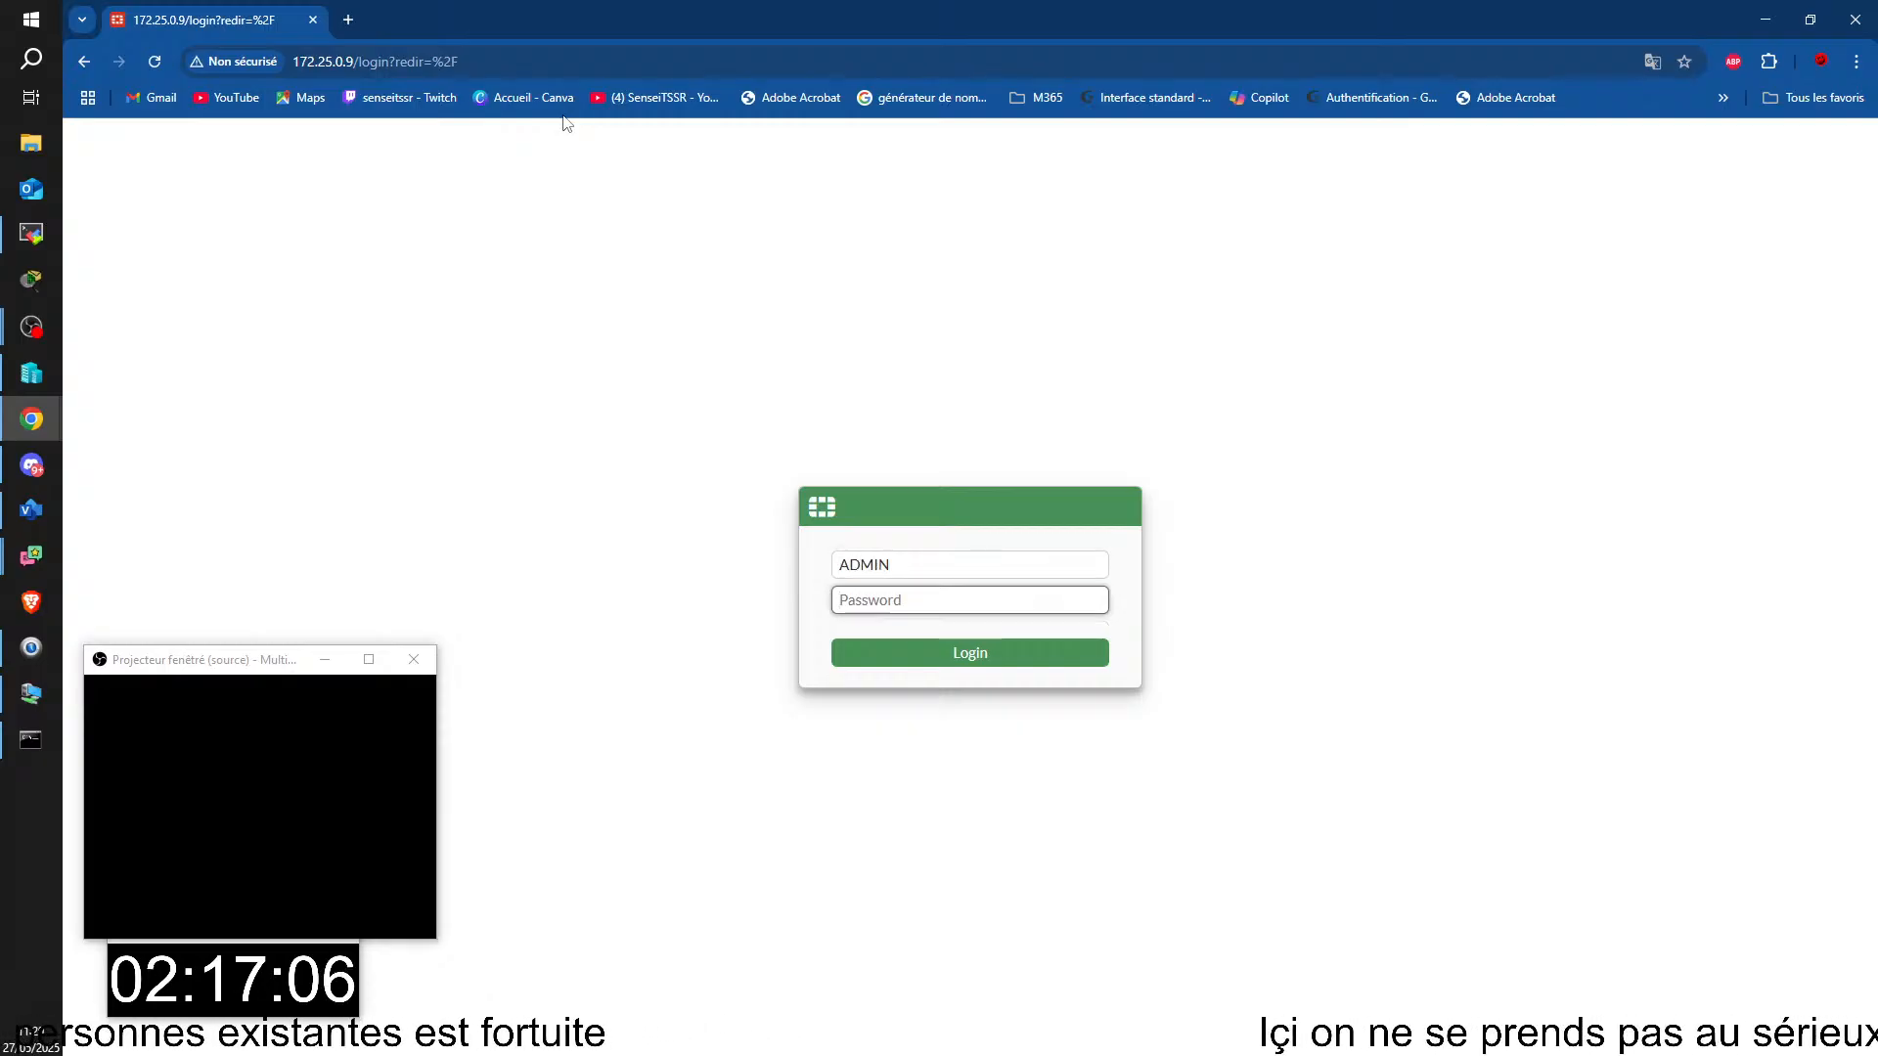
{"action": "key", "text": "shift+Tab"}
{"action": "type", "text": "admin"}
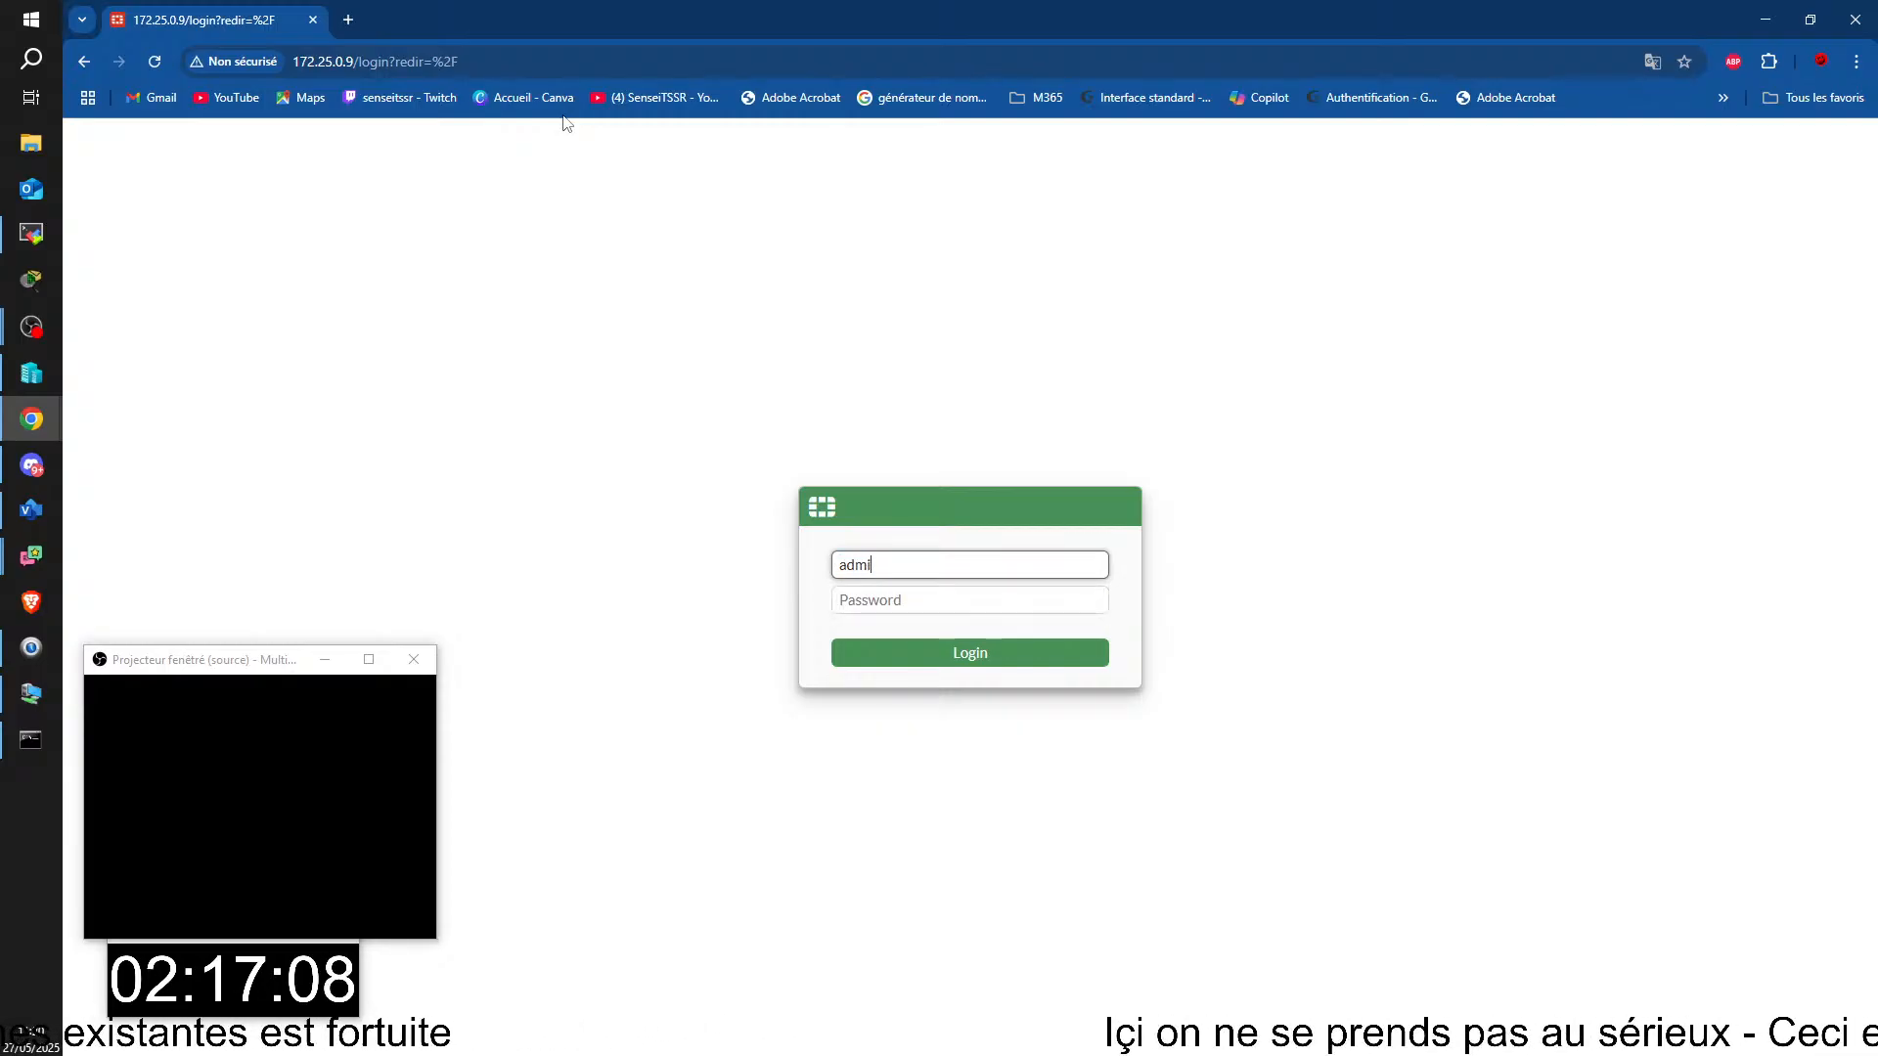
{"action": "key", "text": "Tab"}
{"action": "type", "text": "********"}
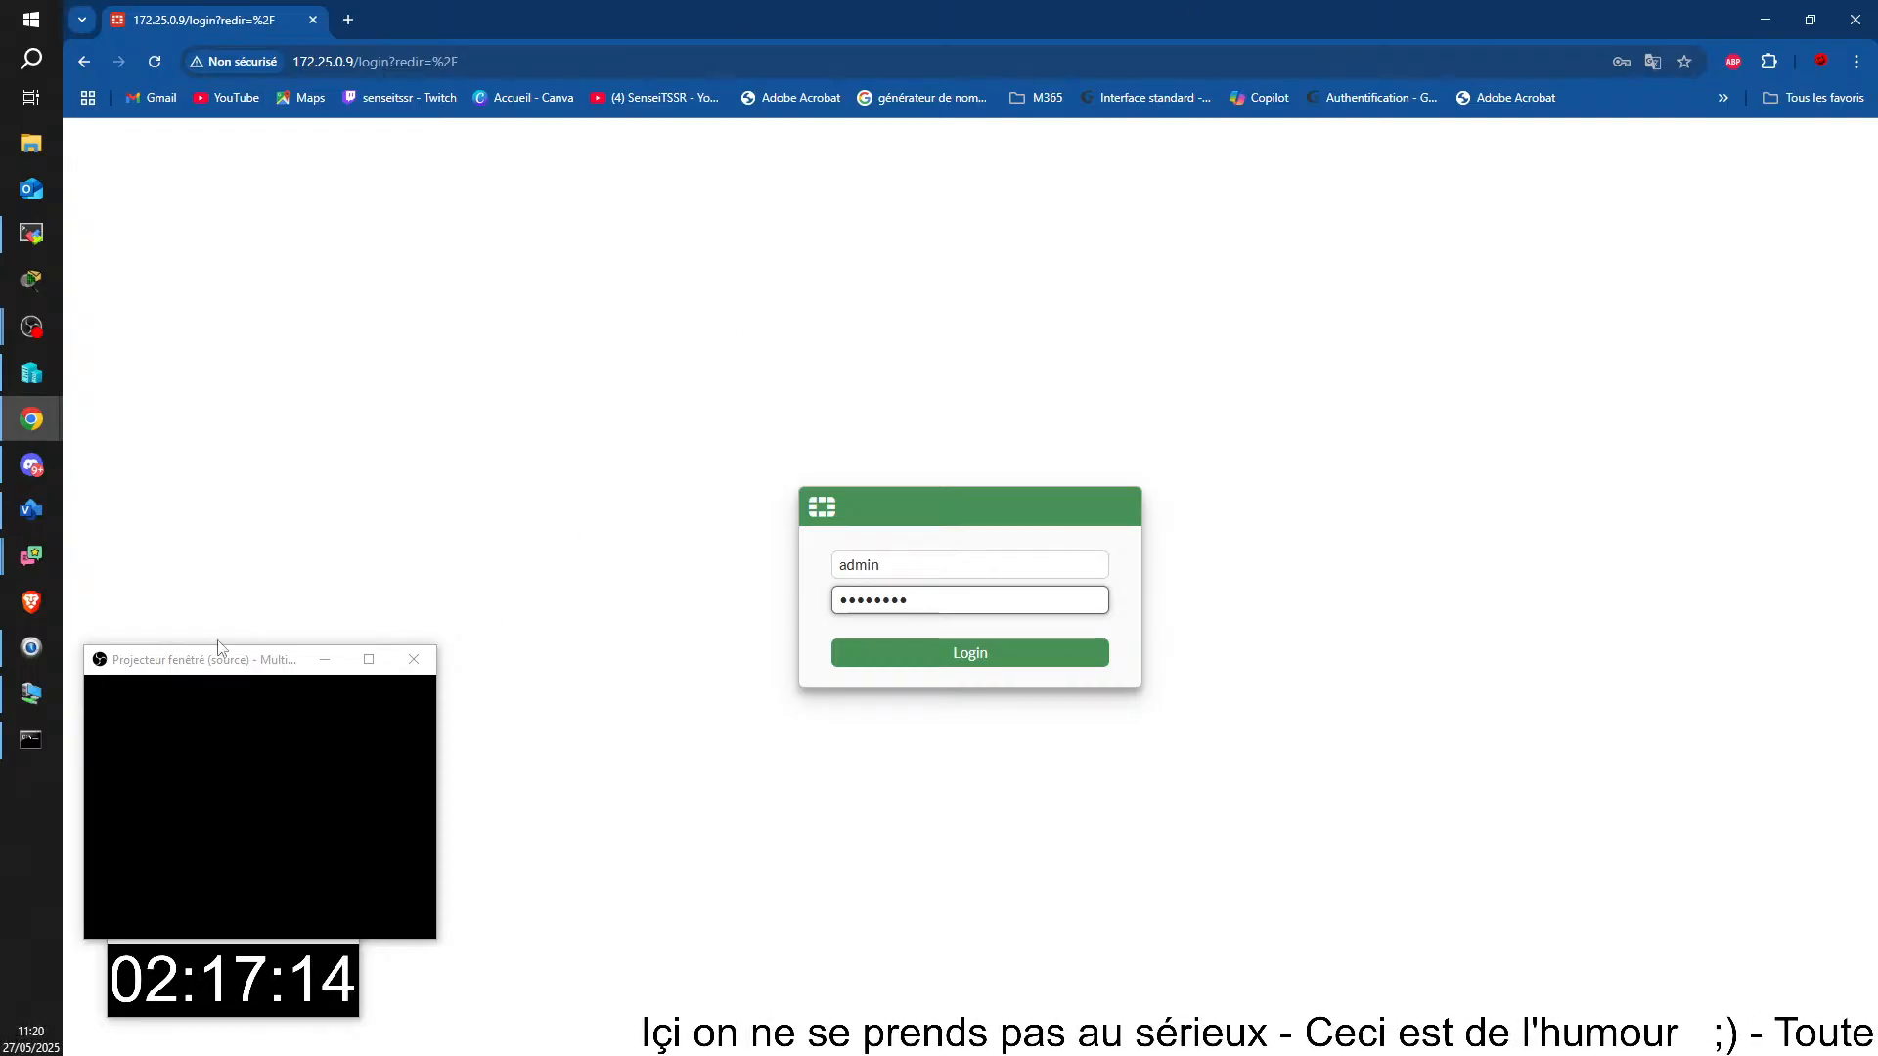
Step: Switch to the TSSR14-PC remote session, turn off the Routeur-Fortinet virtual machine and confirm the shutdown
{"action": "left_click", "coordinate": [39, 852]}
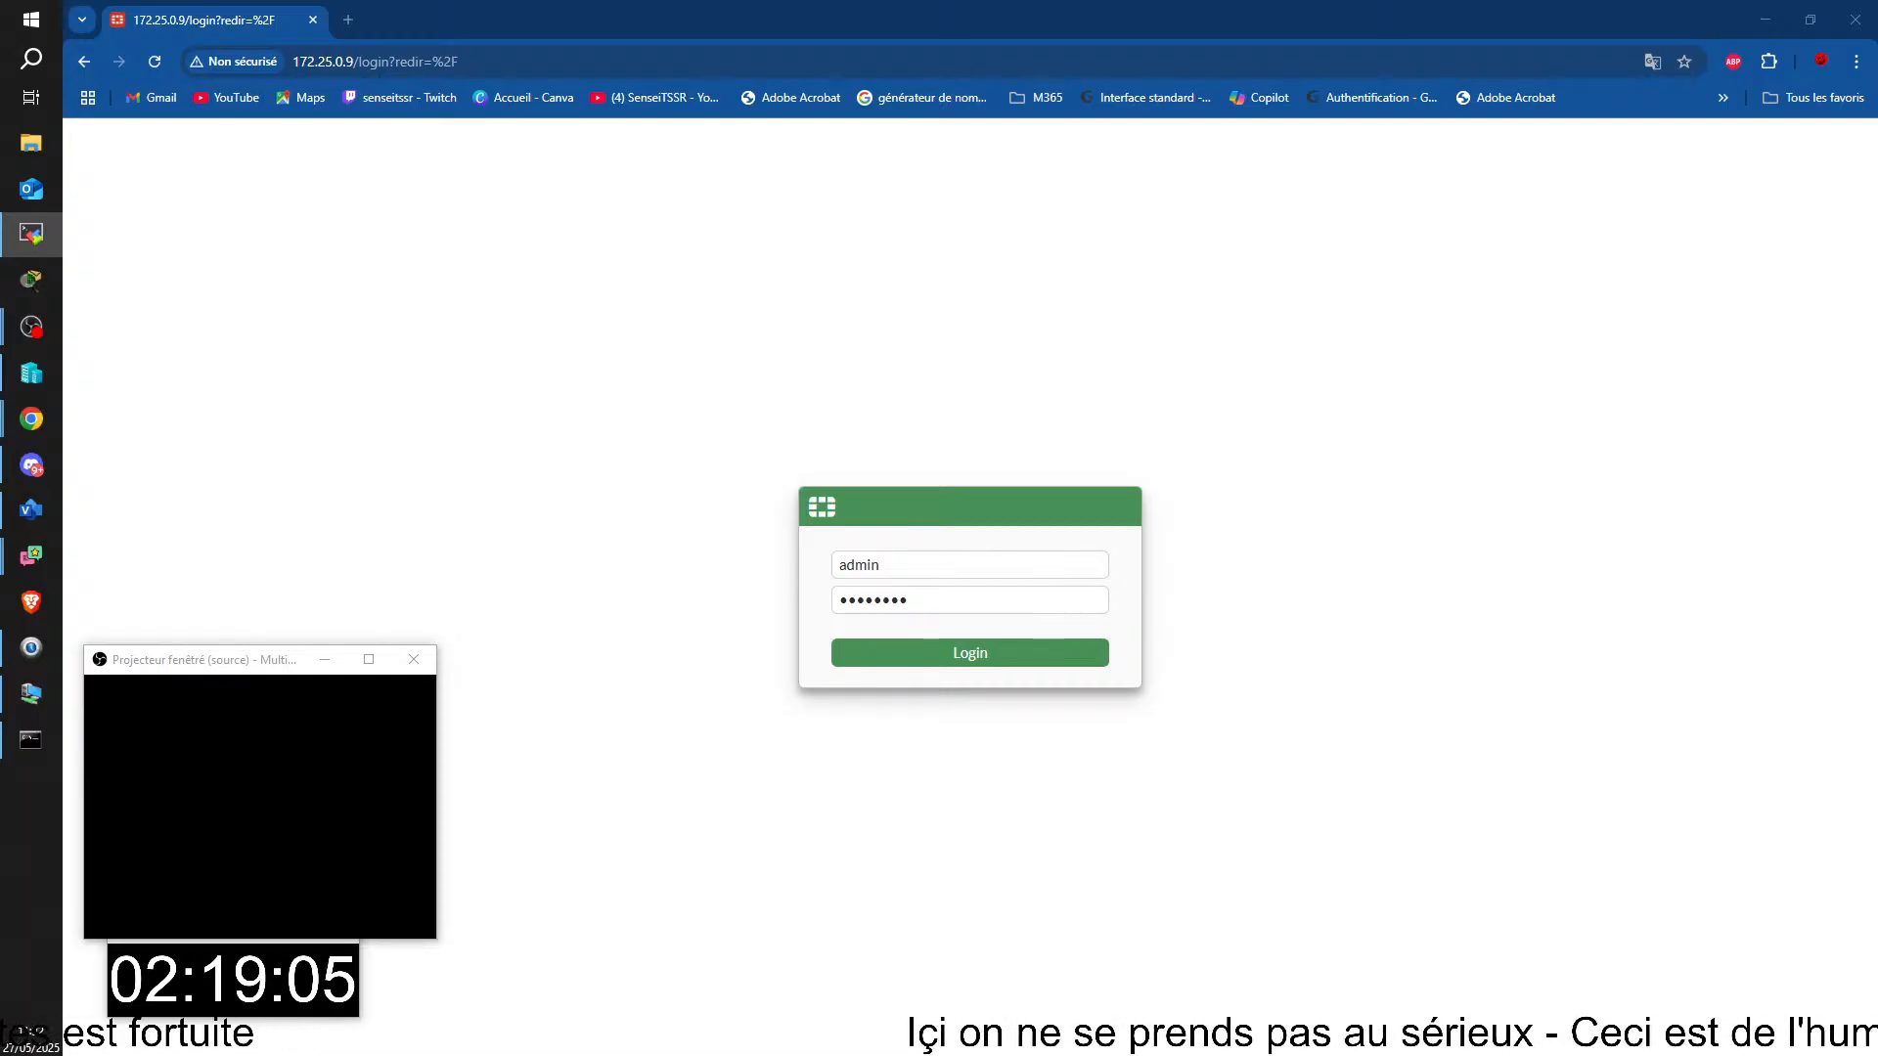
{"action": "left_click_drag", "start_coordinate": [1877, 469], "coordinate": [587, 15]}
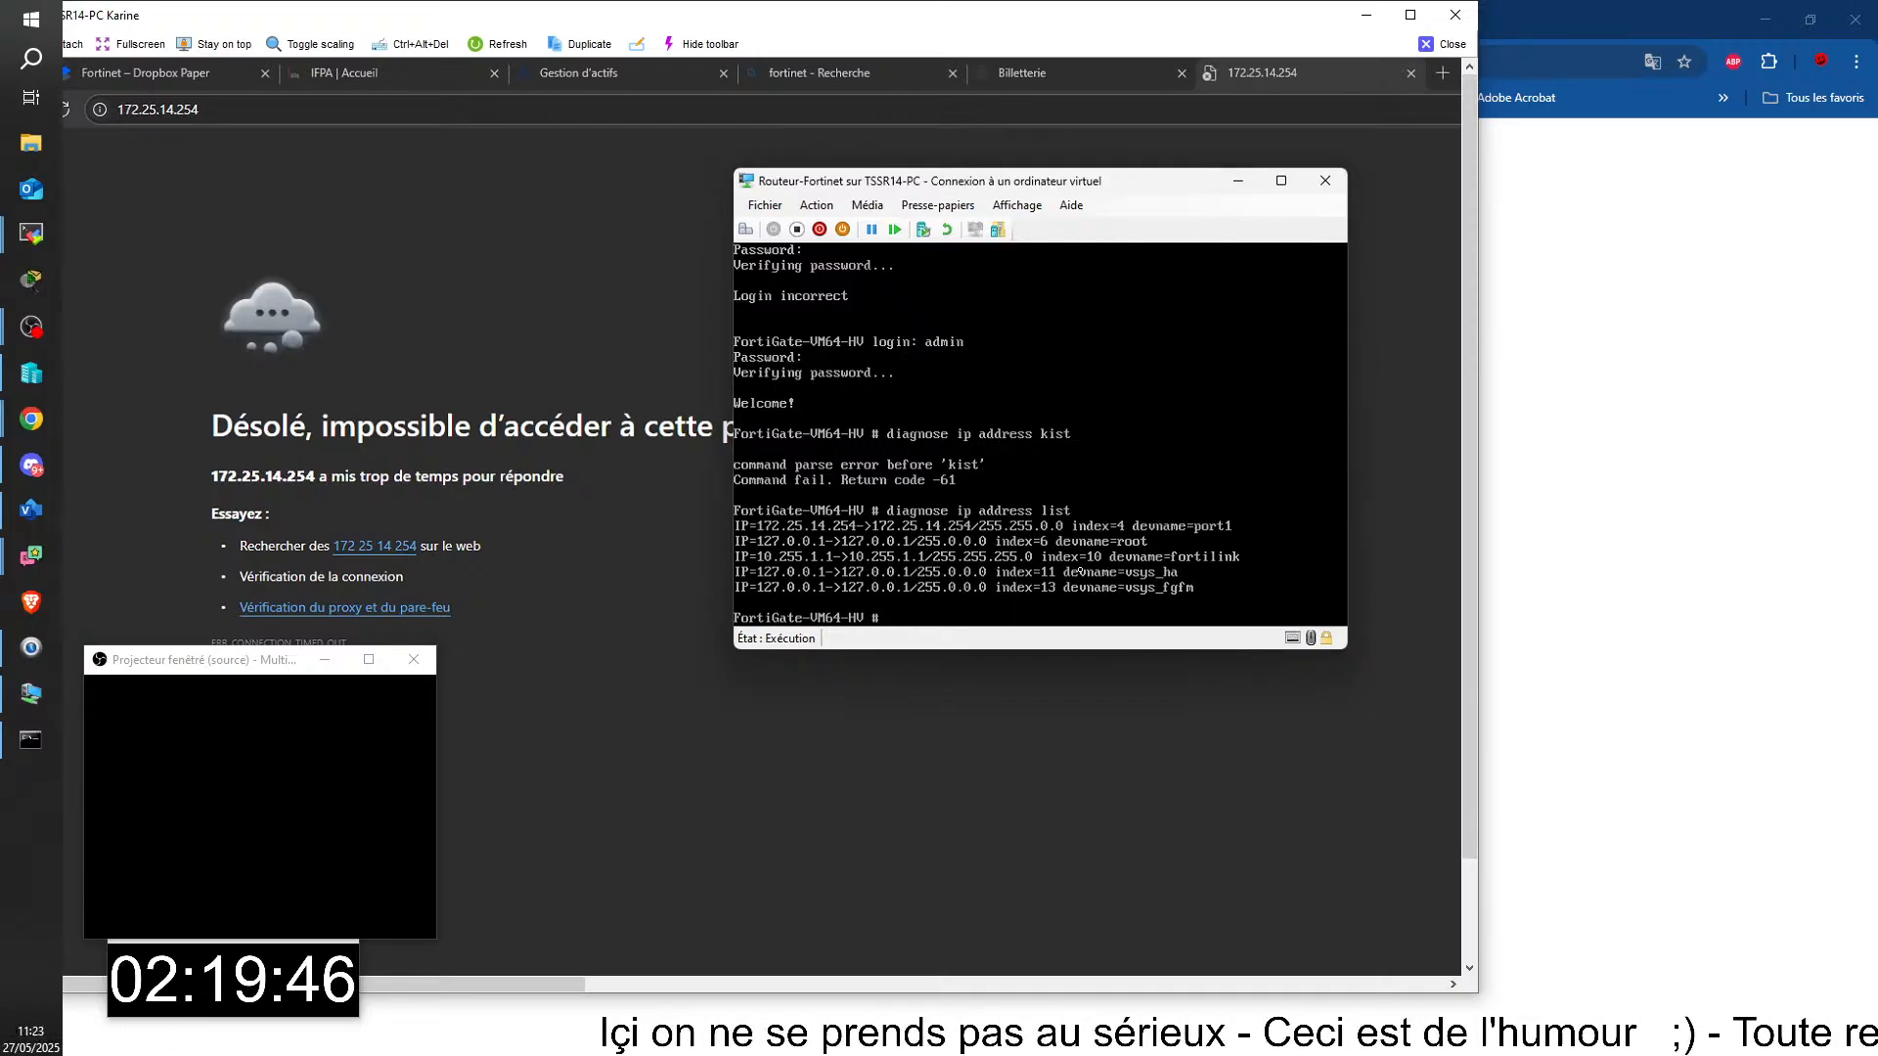
{"action": "left_click", "coordinate": [796, 229]}
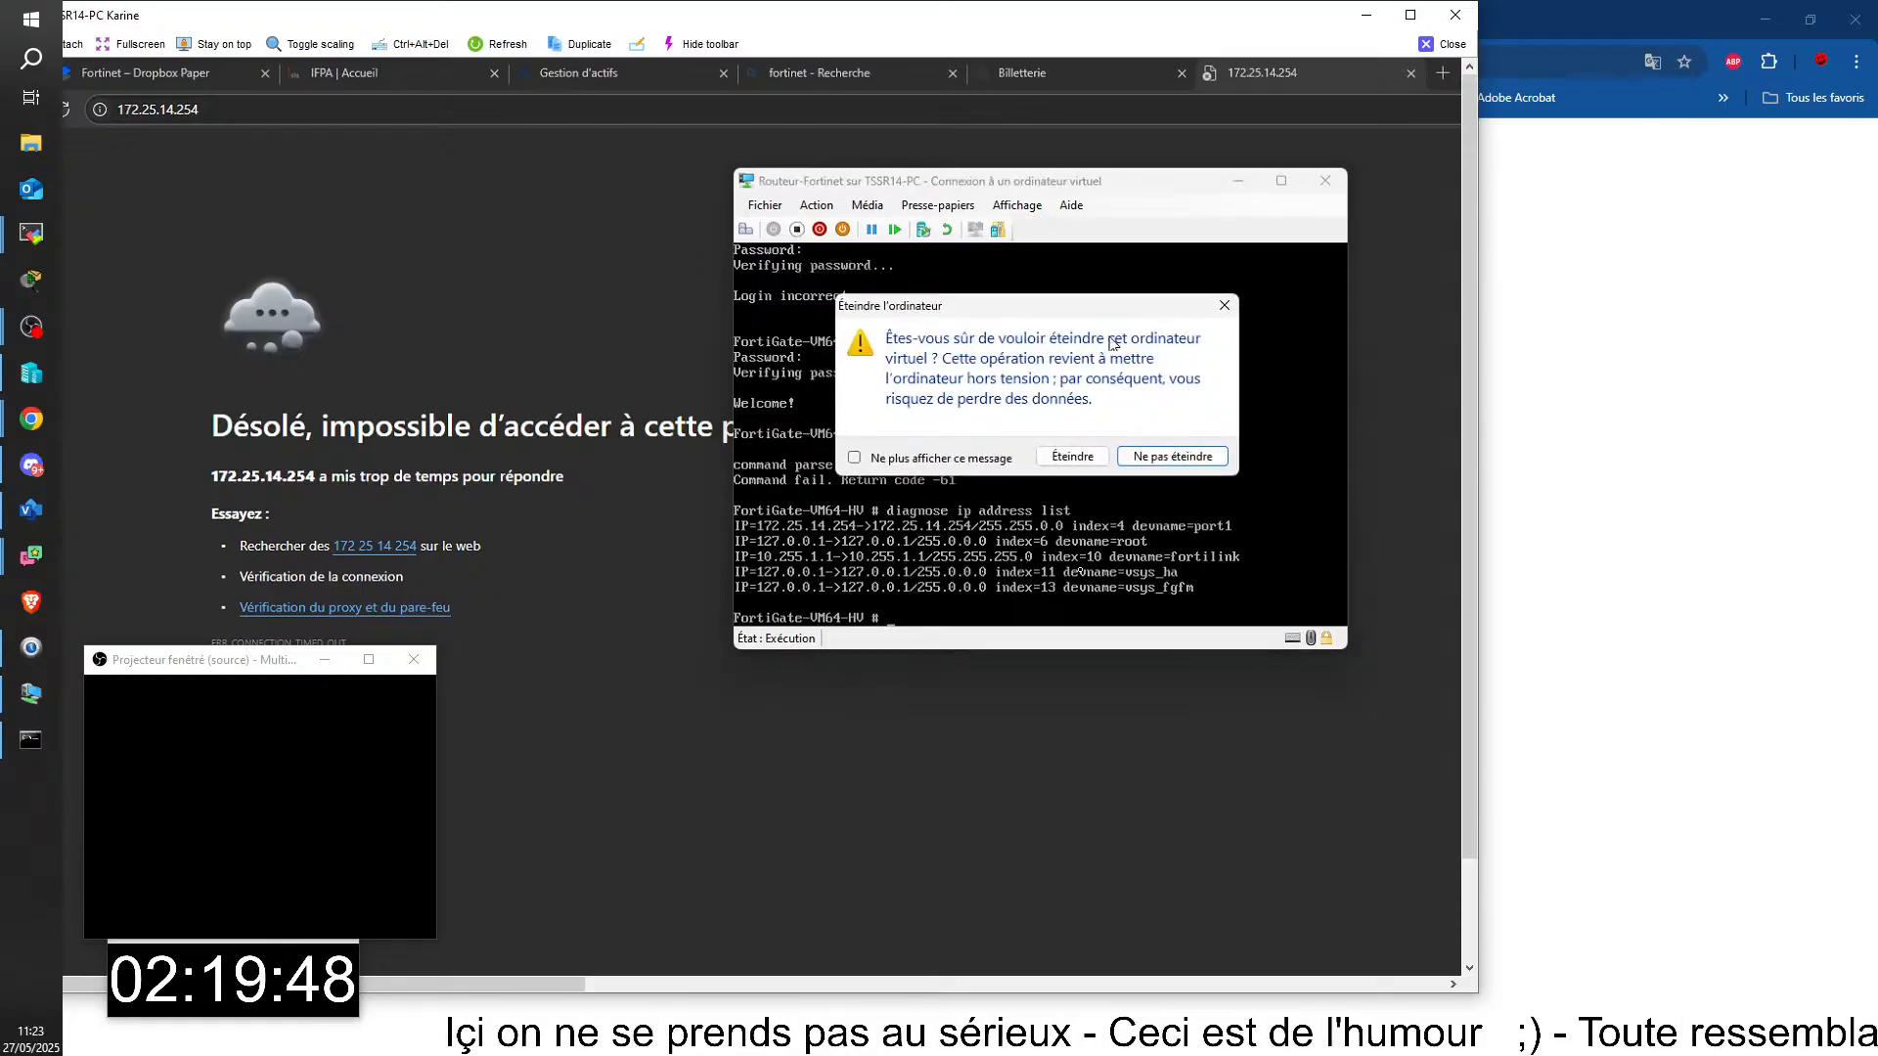
{"action": "left_click", "coordinate": [1172, 456]}
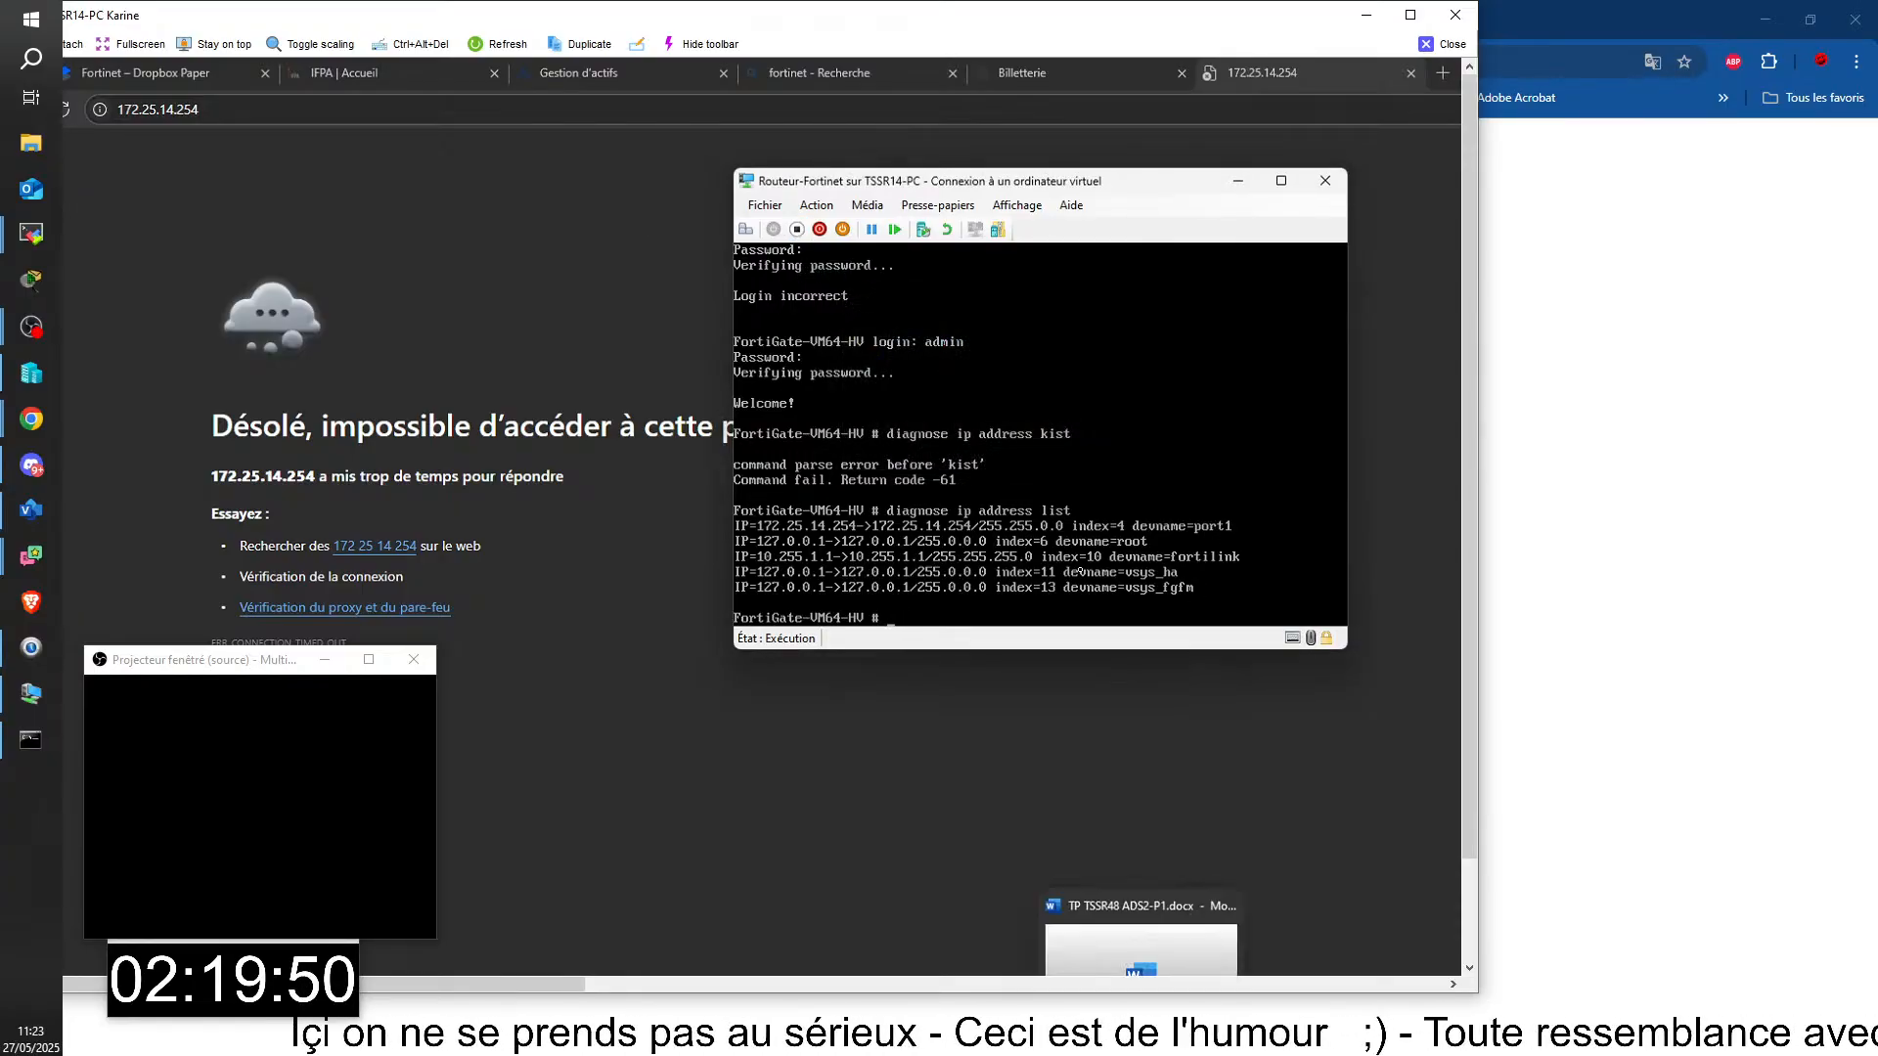
{"action": "mouse_move", "coordinate": [1185, 1051]}
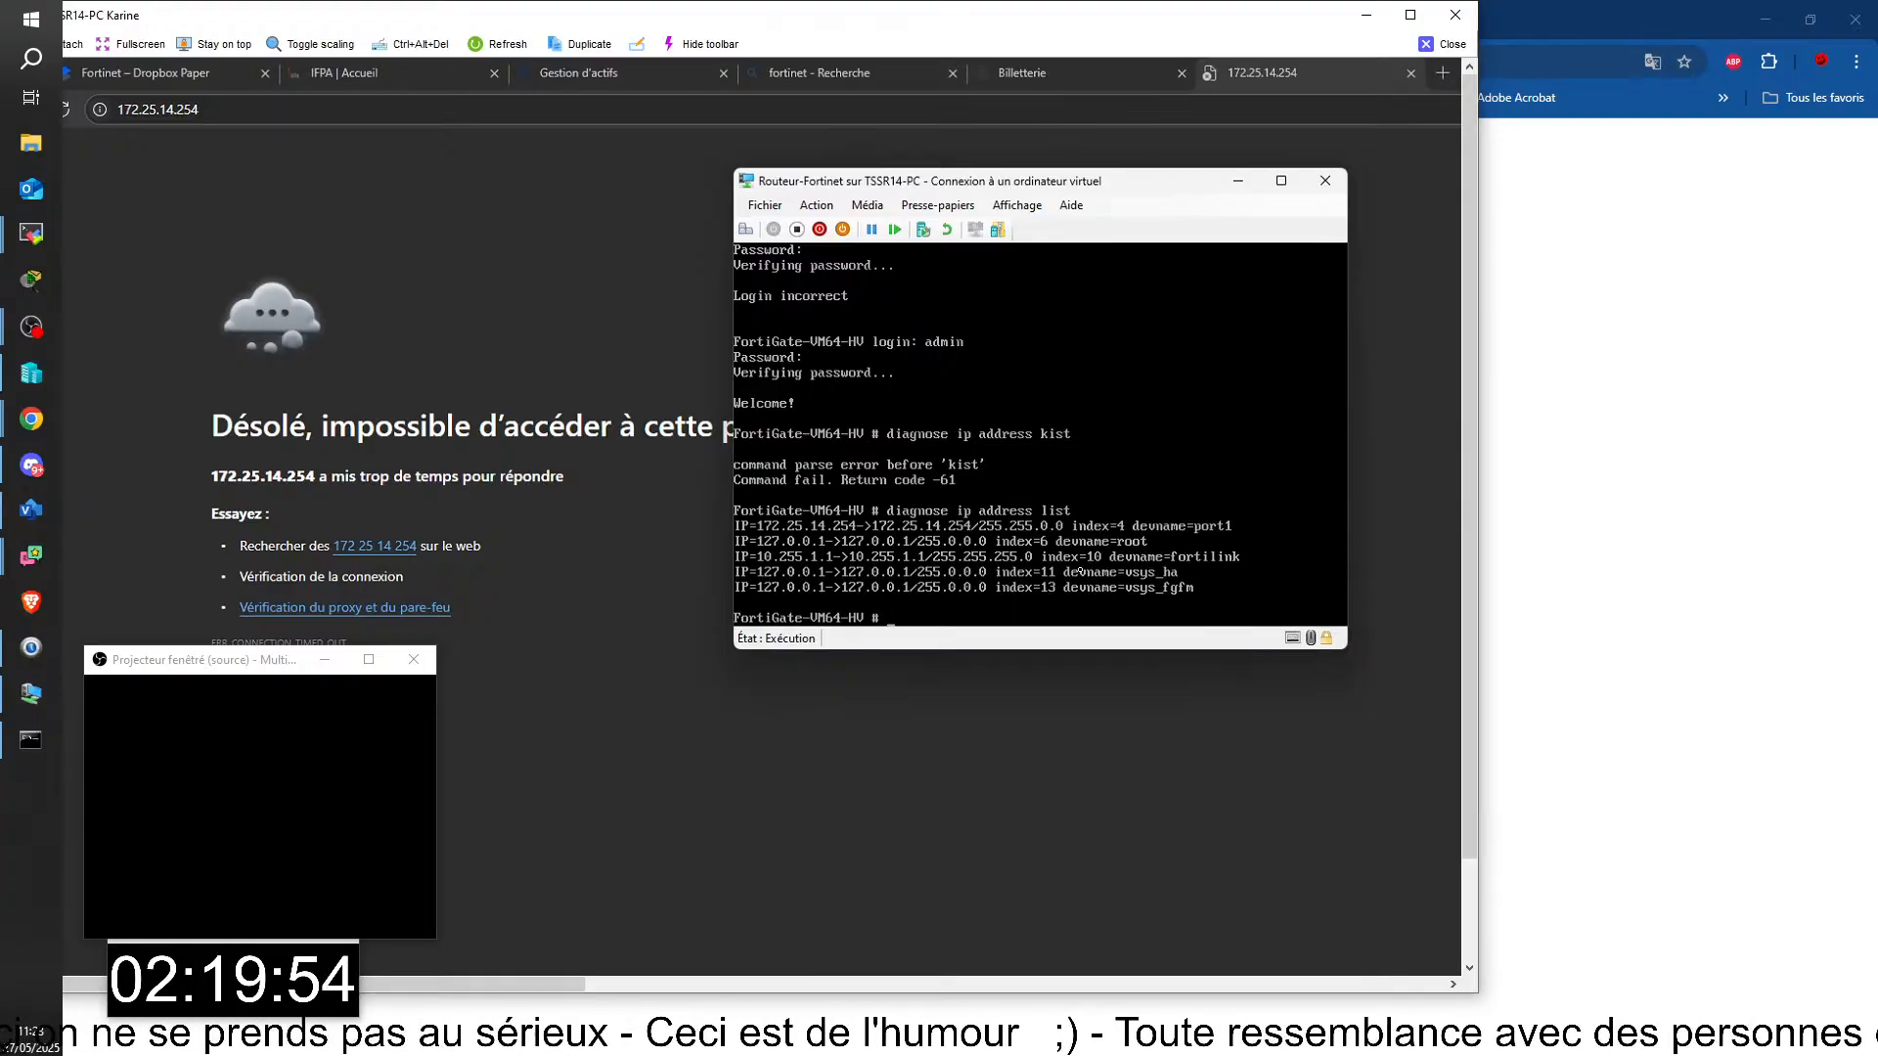
{"action": "left_click", "coordinate": [798, 229]}
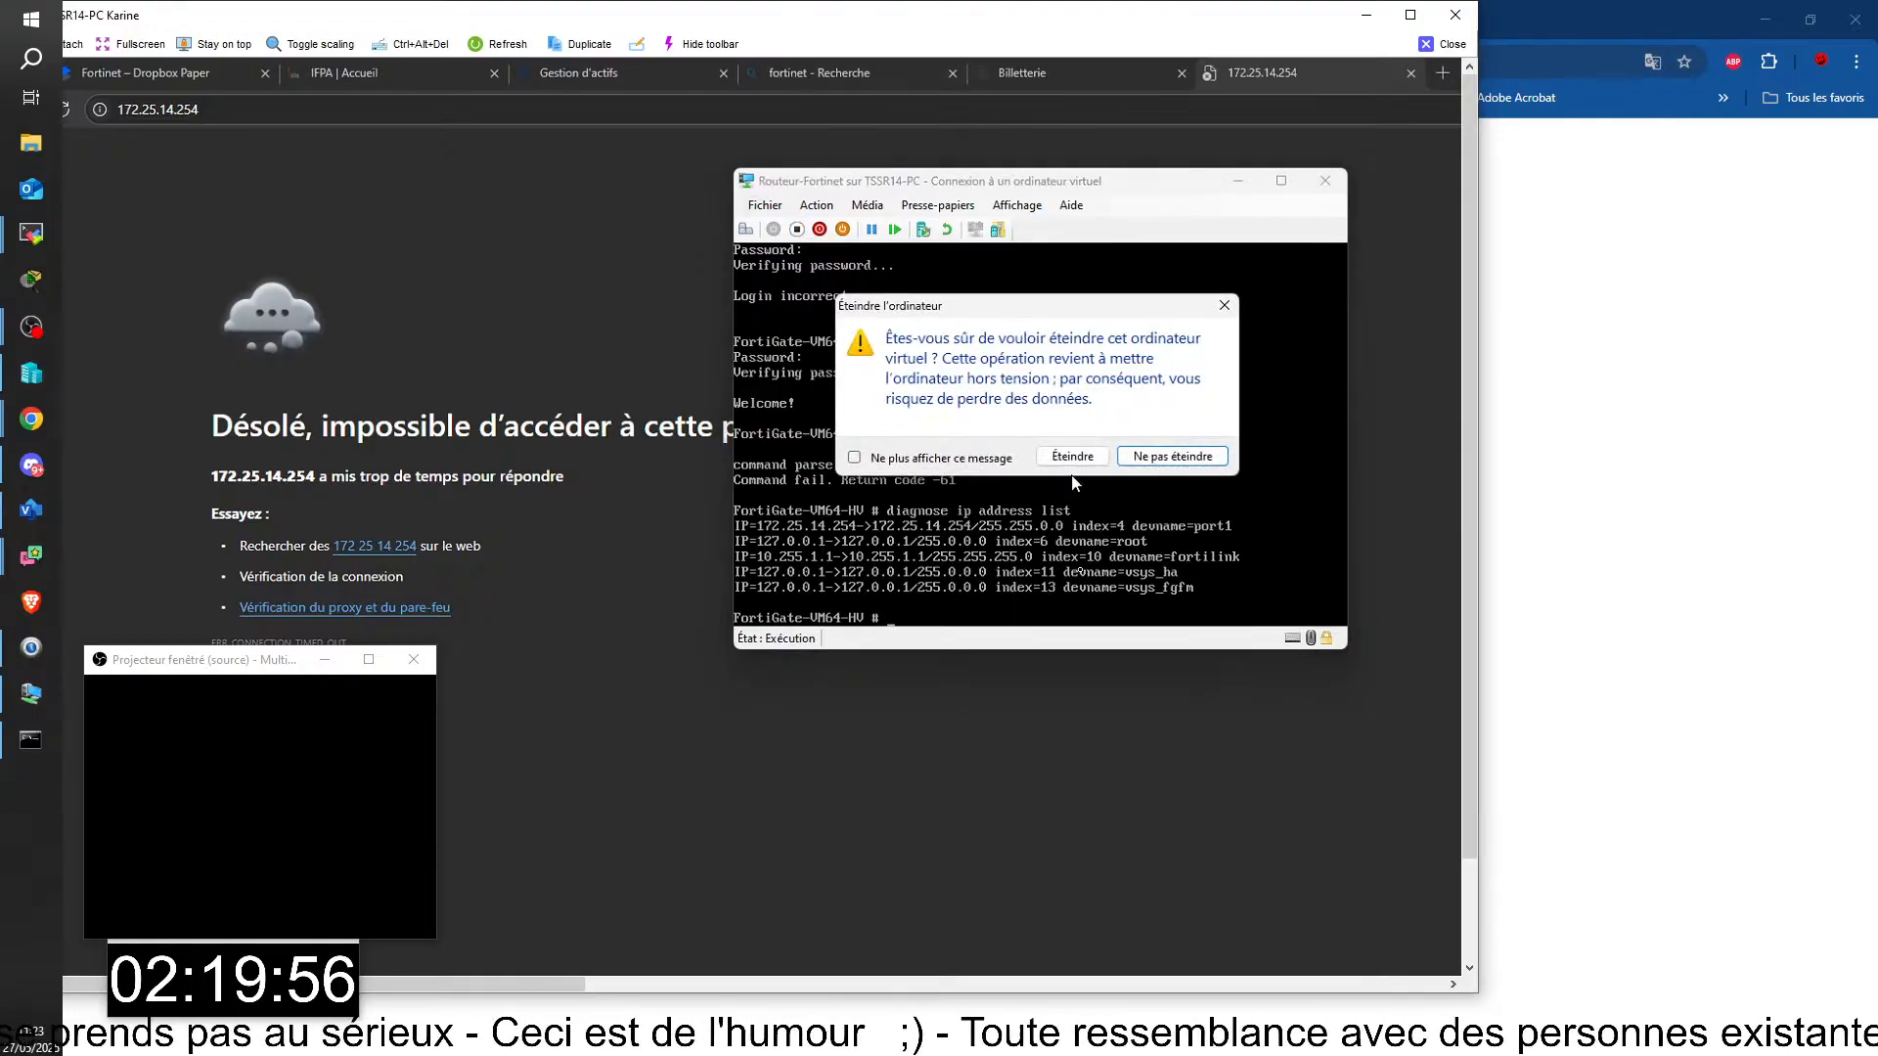
{"action": "left_click", "coordinate": [1071, 457]}
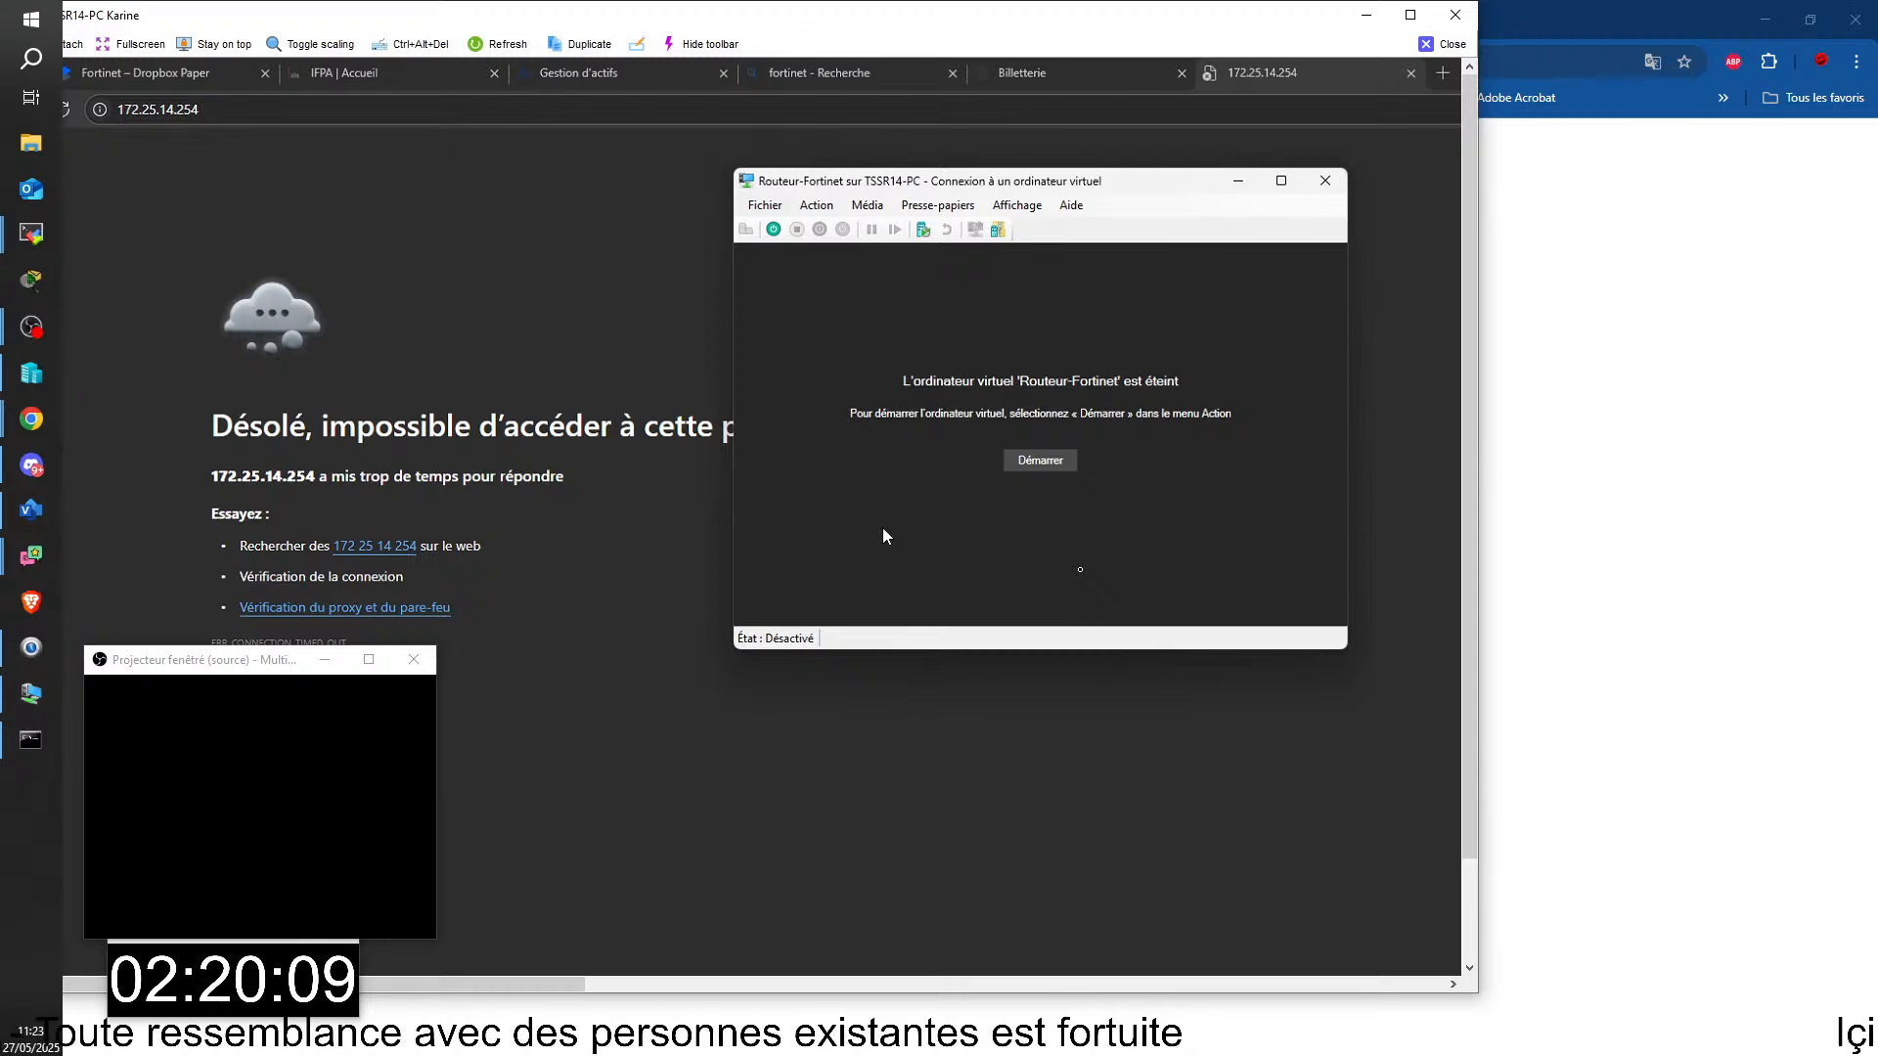
Step: Maximize the TSSR14-PC remote session, move the projector window out of the way, and copy fortios.vhd from the C:\MODELS folder
{"action": "key", "text": "super+e"}
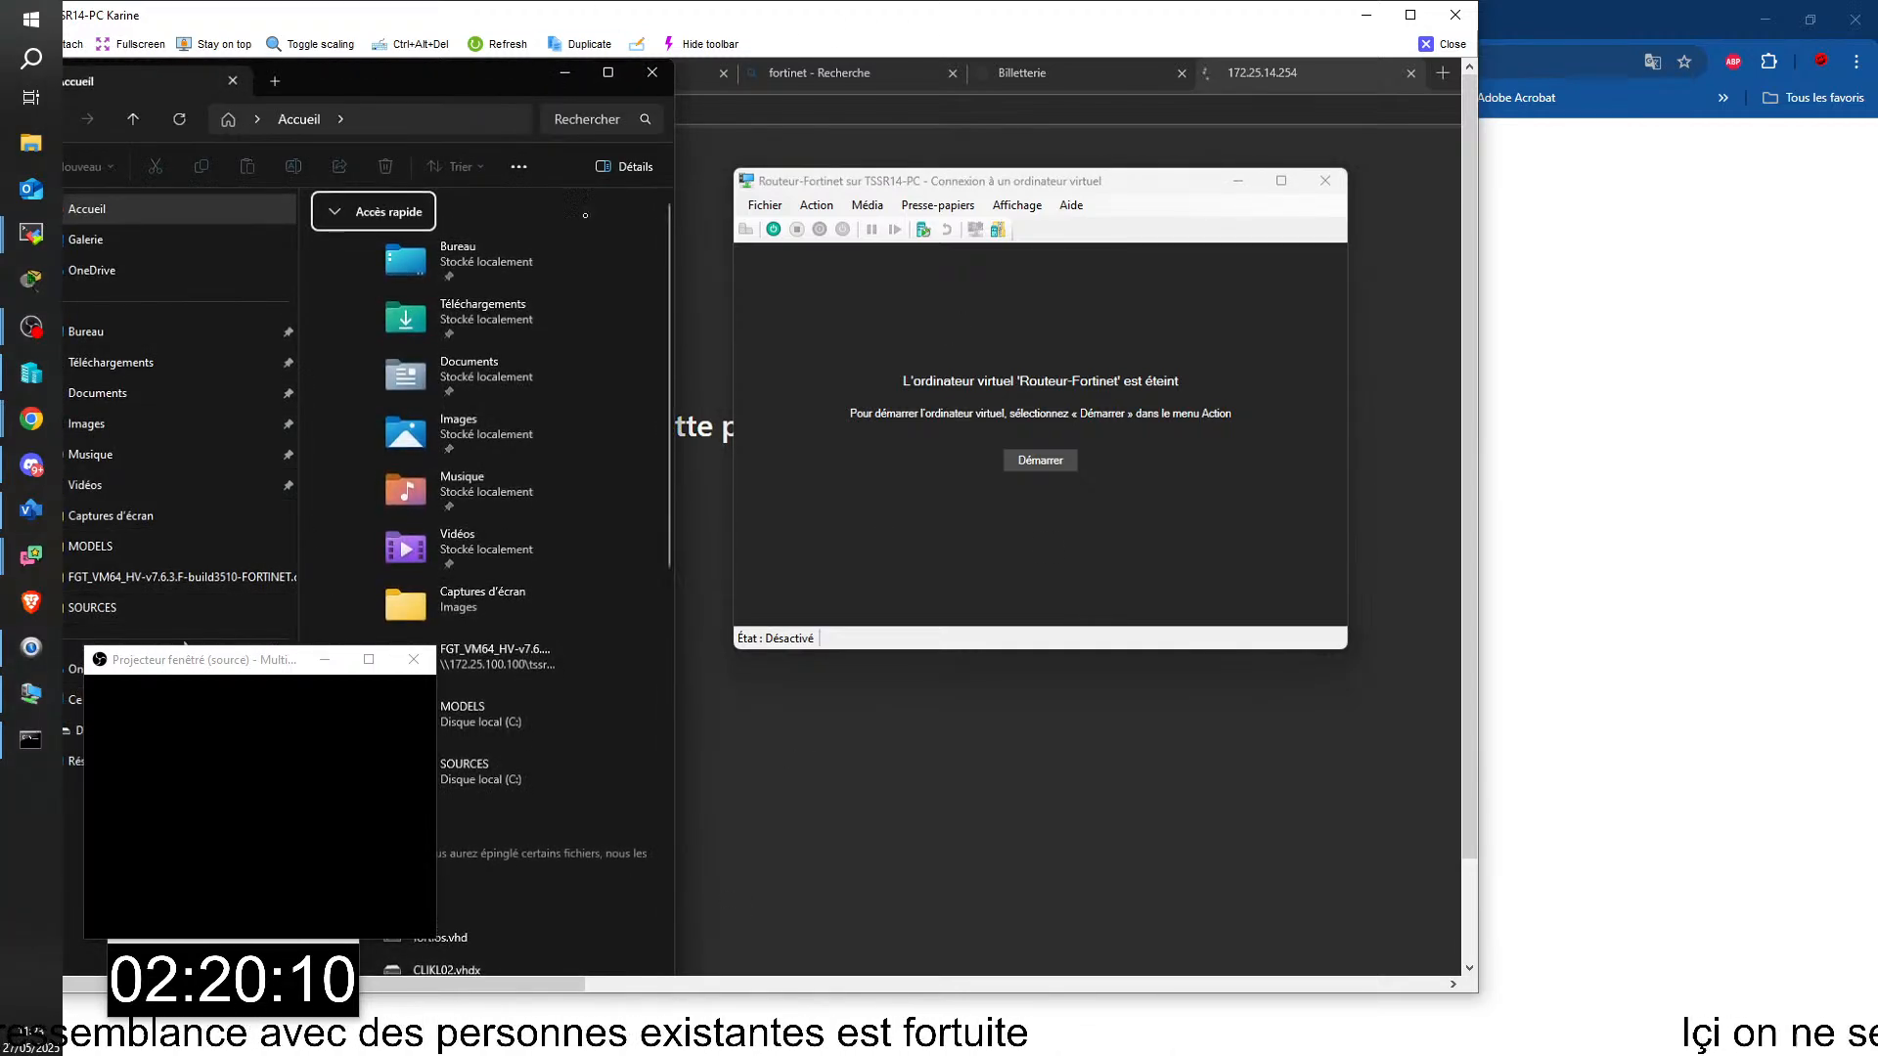
{"action": "left_click", "coordinate": [1409, 16]}
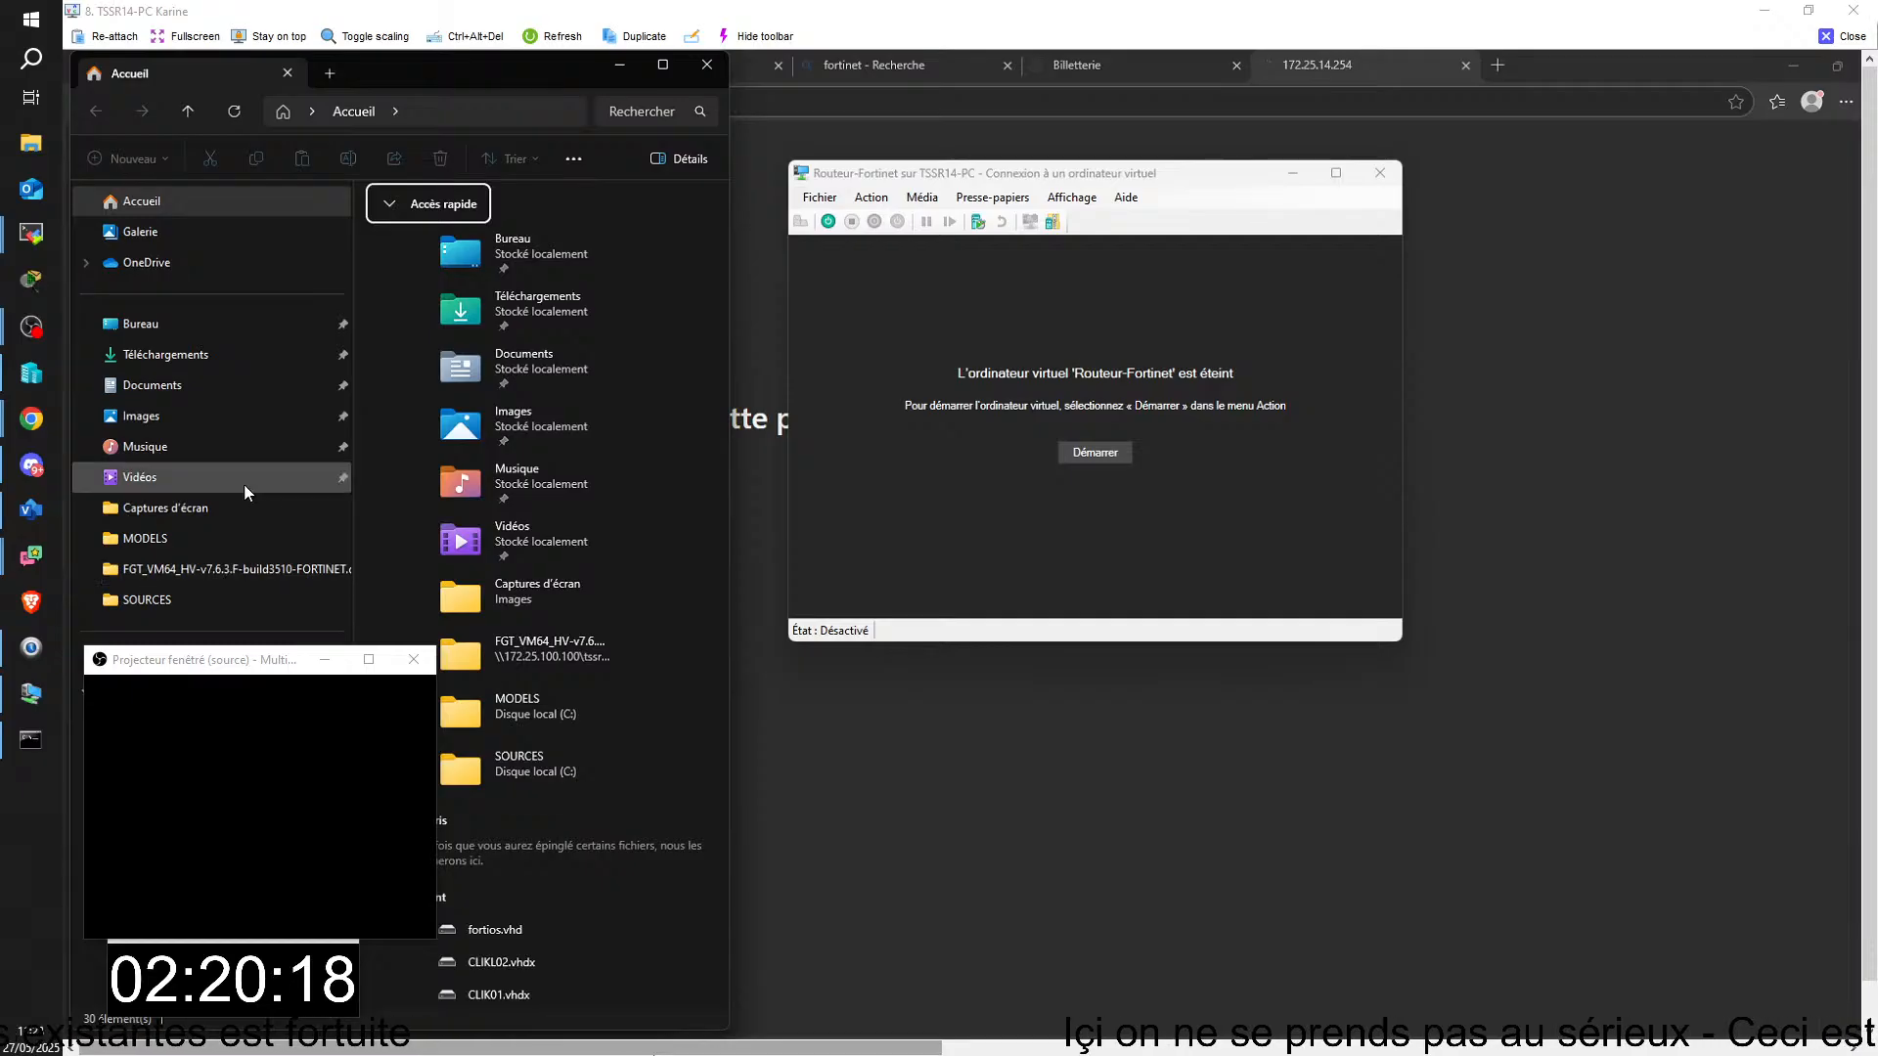
{"action": "left_click_drag", "start_coordinate": [171, 663], "coordinate": [1553, 759]}
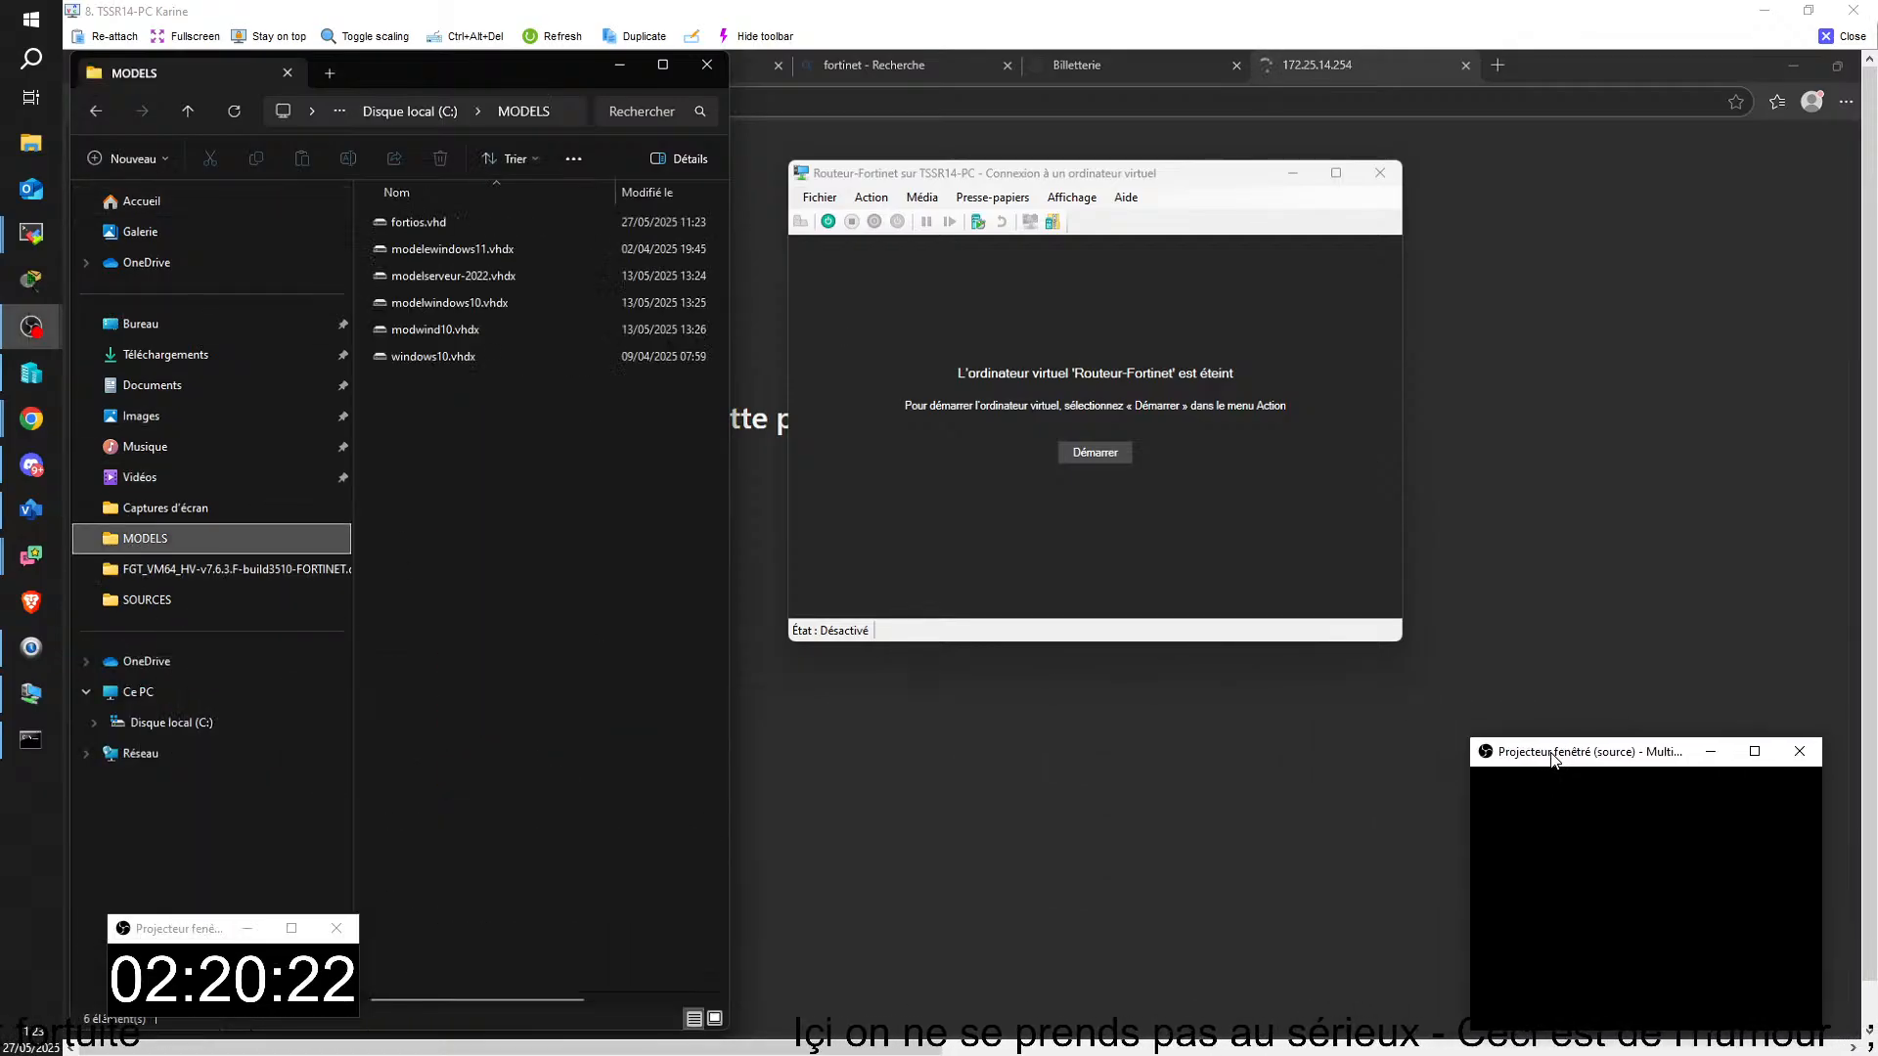
{"action": "right_click", "coordinate": [441, 227]}
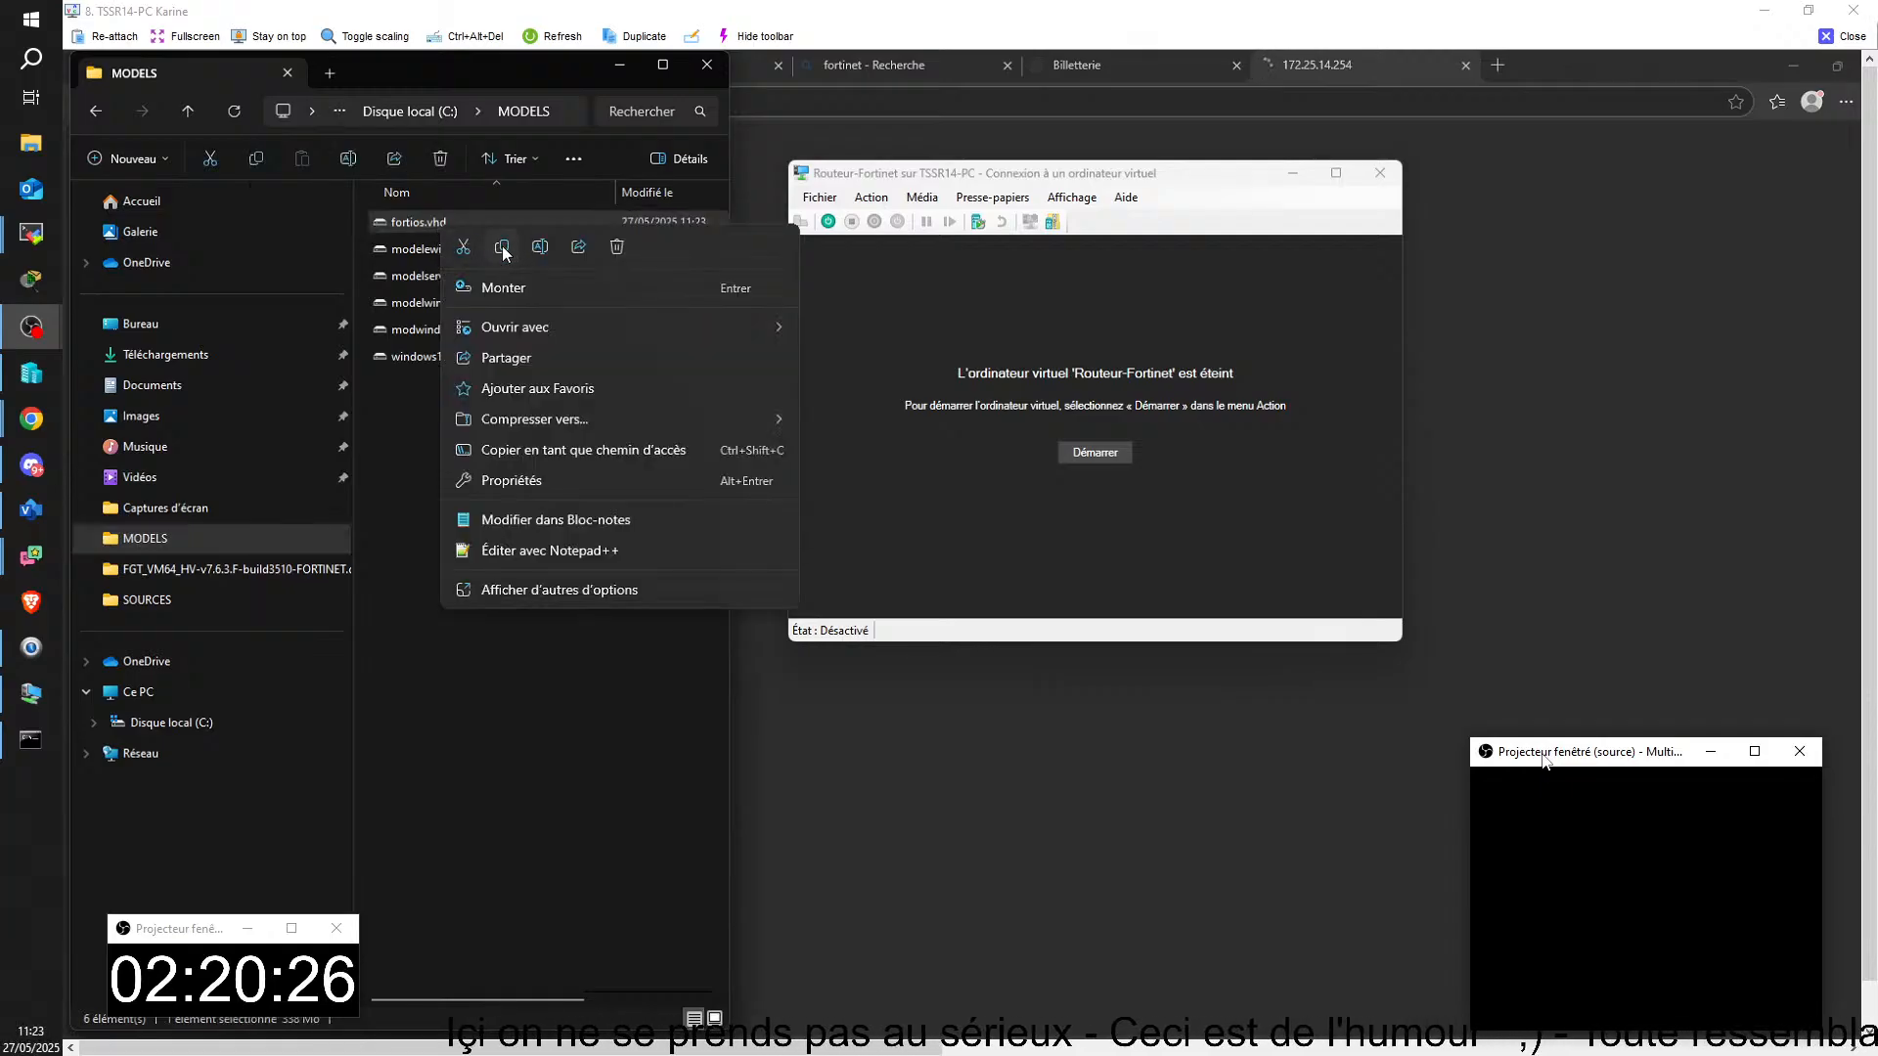
{"action": "left_click", "coordinate": [503, 247]}
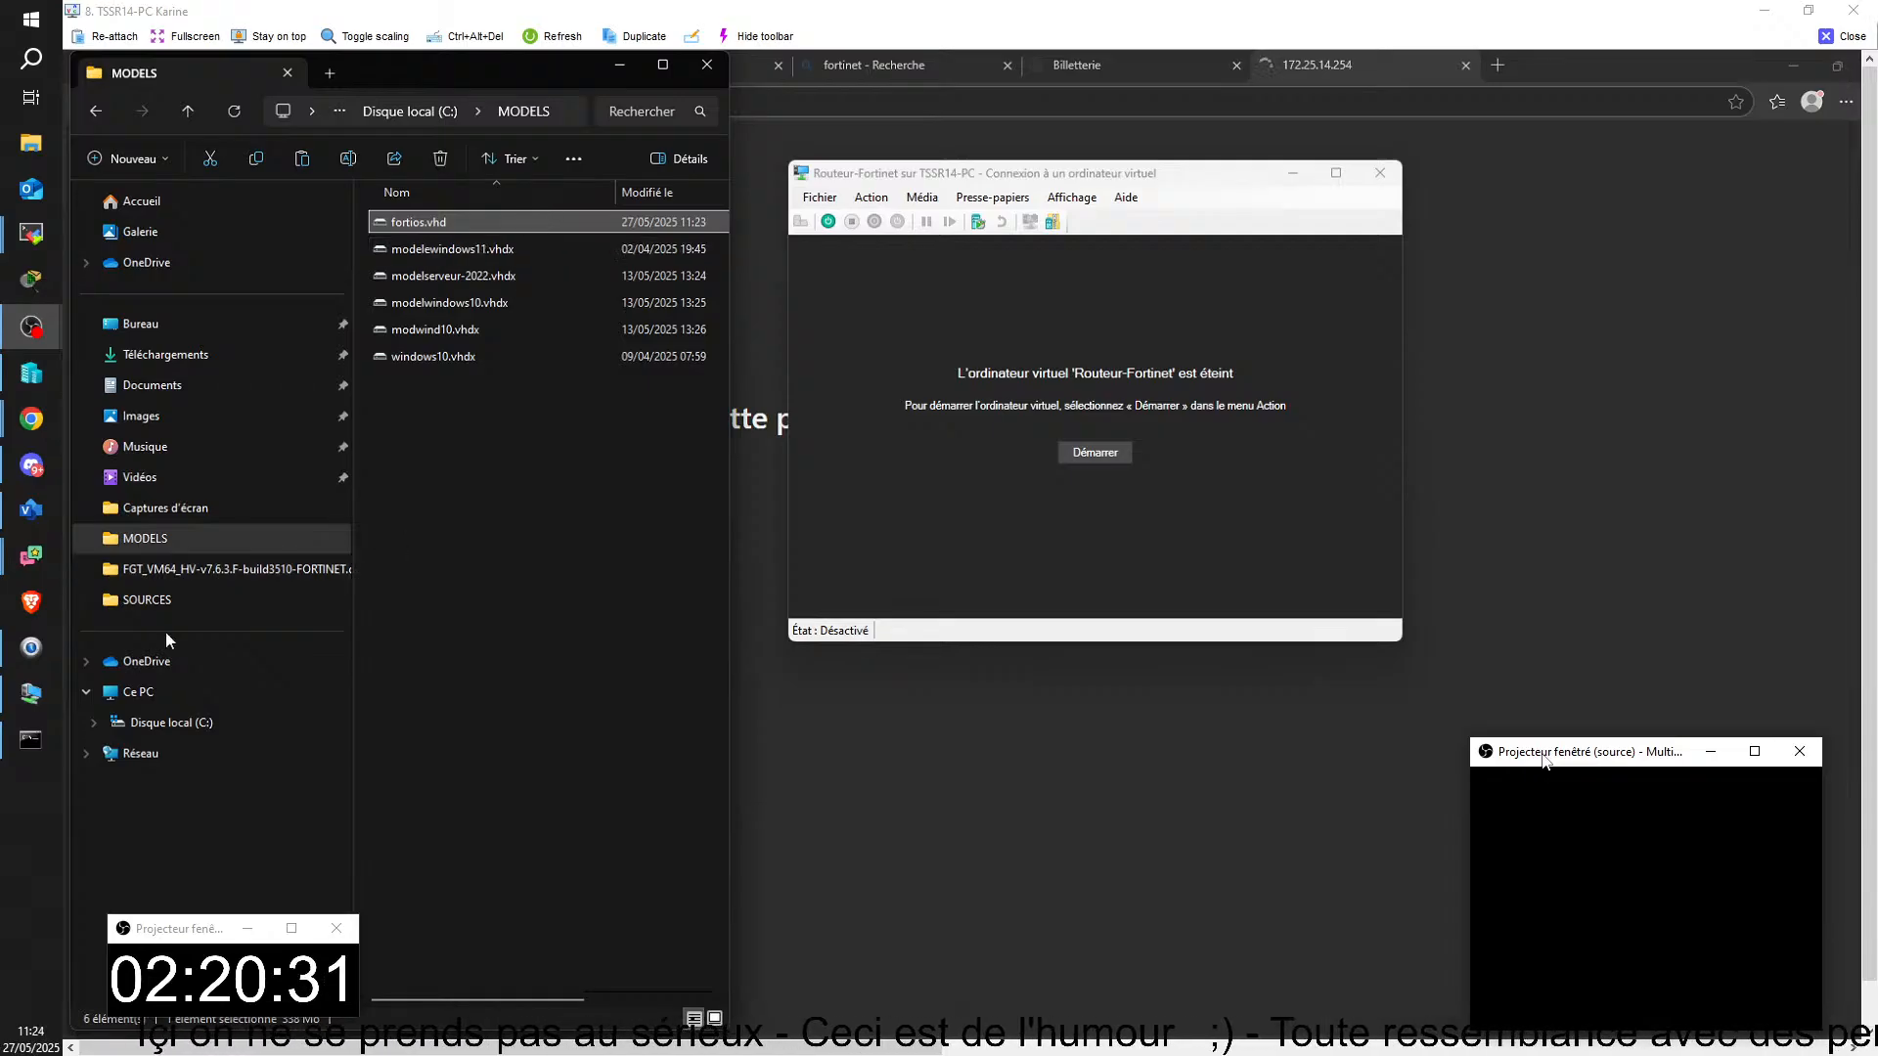
Step: Open the Routeur-Fortinet folder inside C:\HYPER-V
{"action": "left_click", "coordinate": [172, 721]}
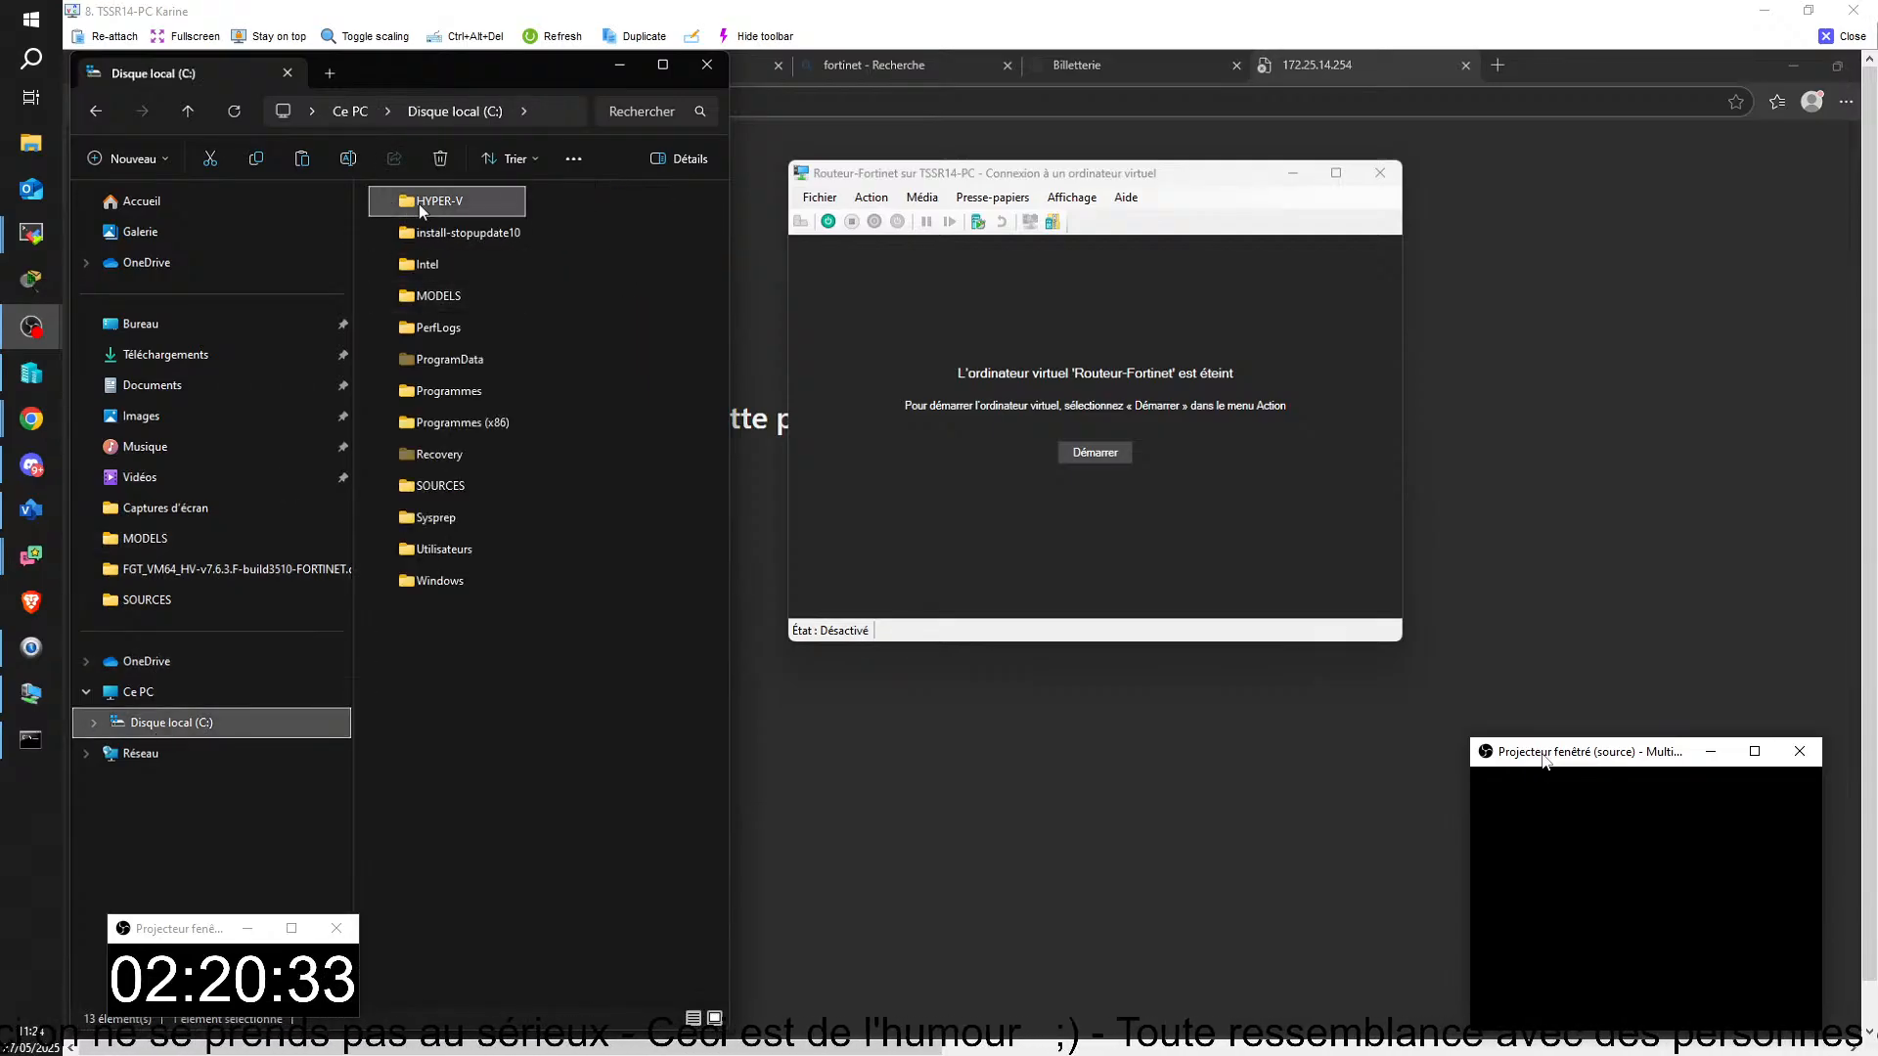
{"action": "double_click", "coordinate": [419, 203]}
{"action": "left_click", "coordinate": [435, 307]}
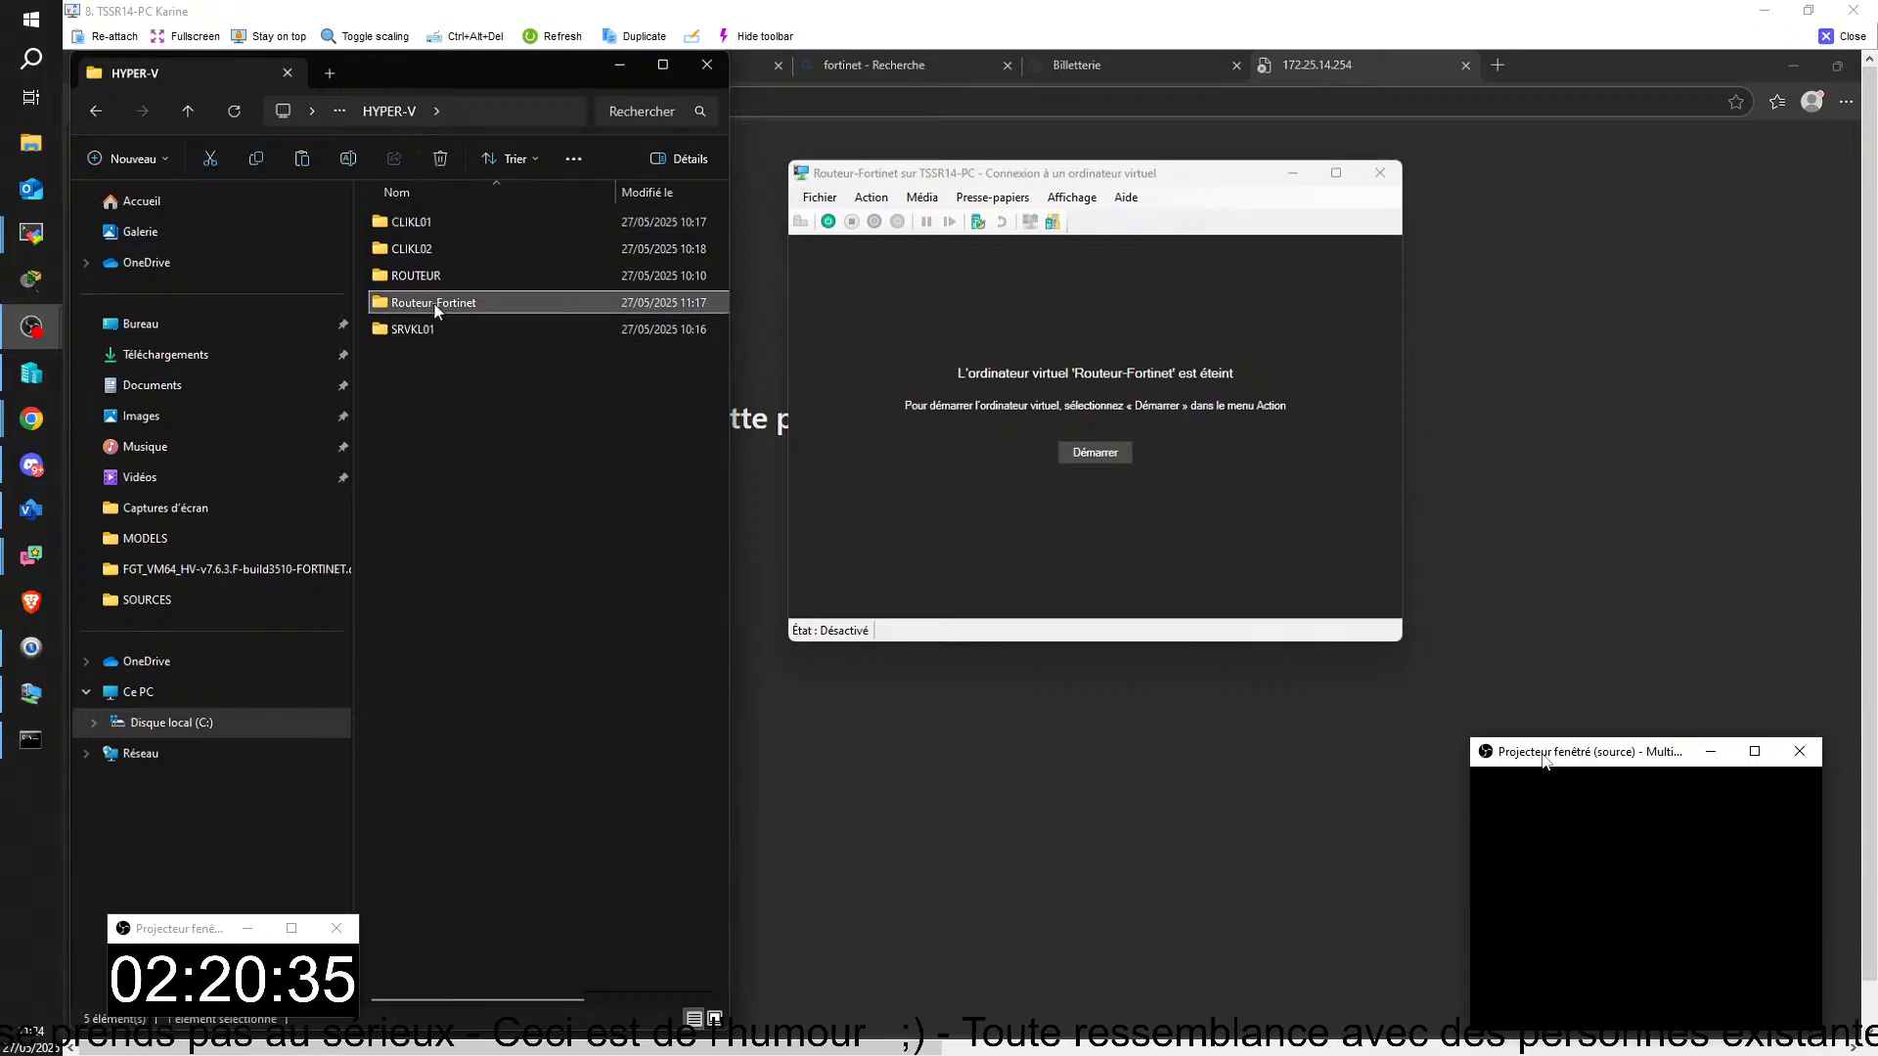
{"action": "double_click", "coordinate": [436, 307]}
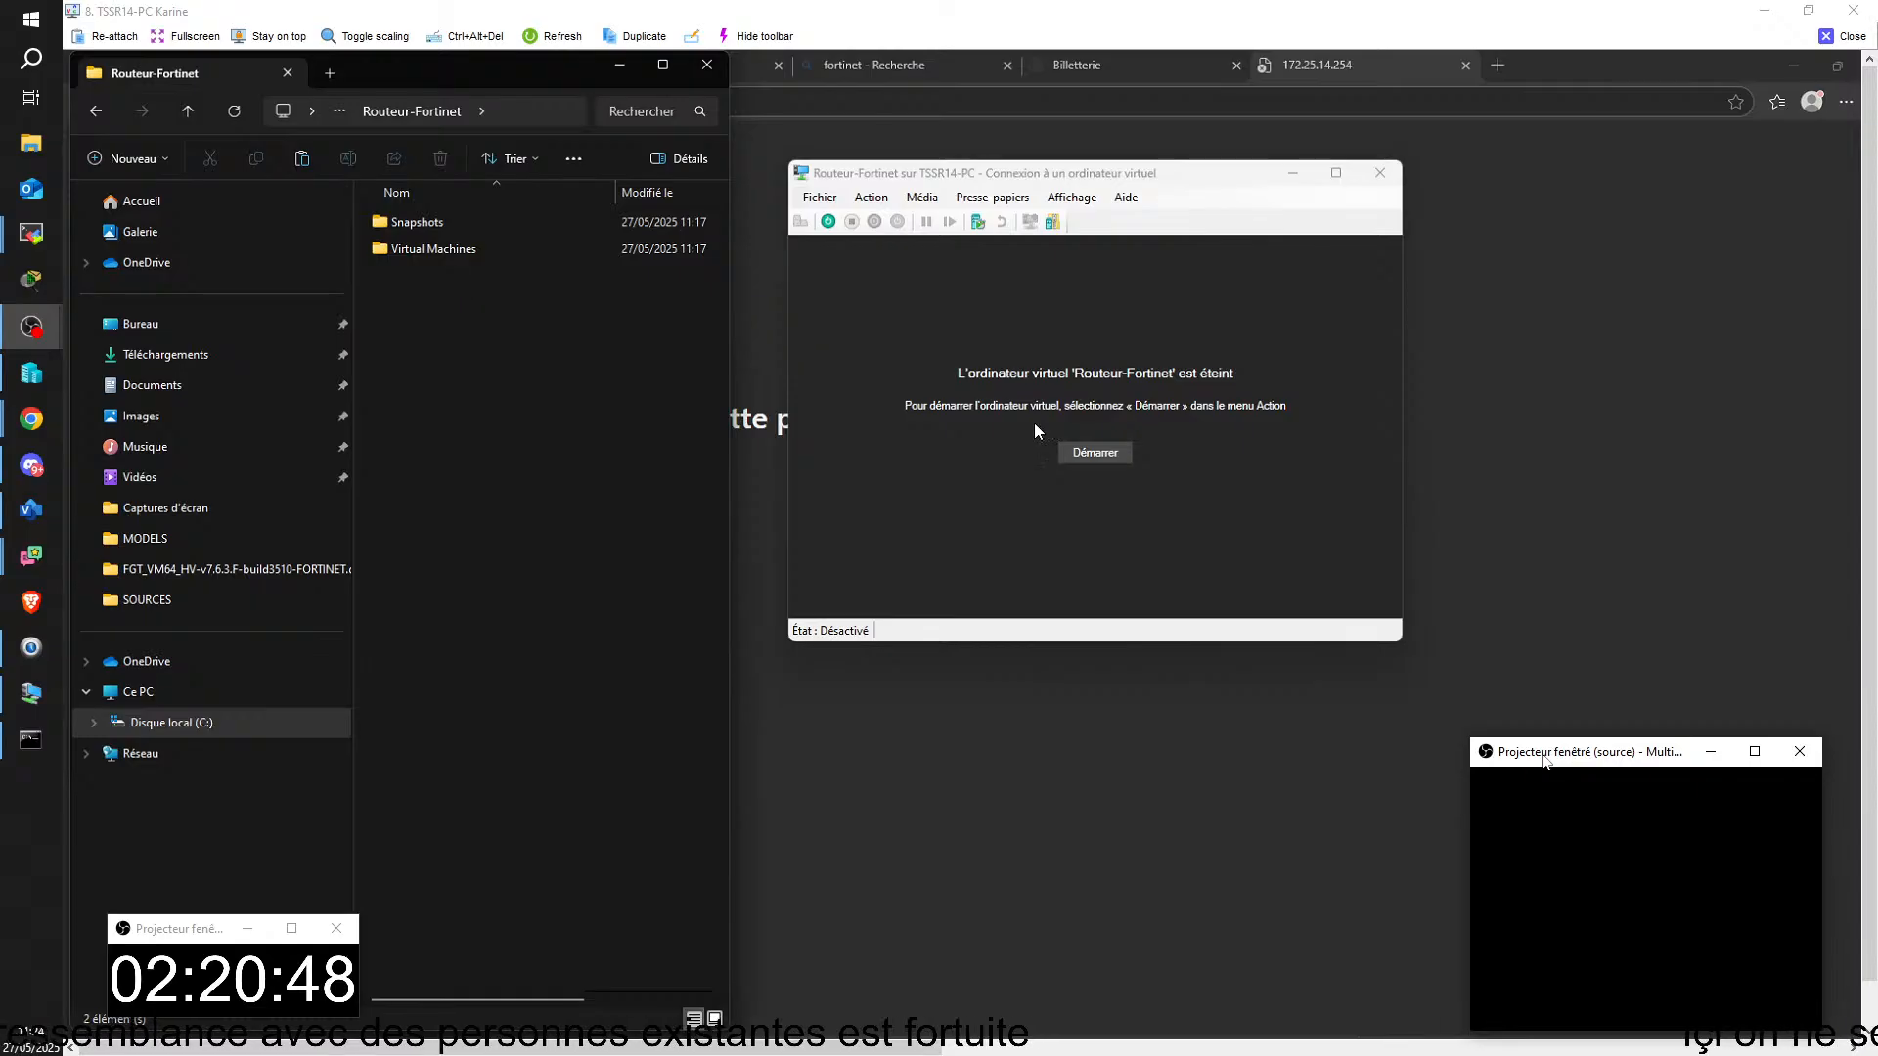
Step: Check which virtual disk file is attached to IDE controller 0 in the Routeur-Fortinet settings, and cancel without changes
{"action": "left_click", "coordinate": [833, 239]}
{"action": "left_click", "coordinate": [822, 198]}
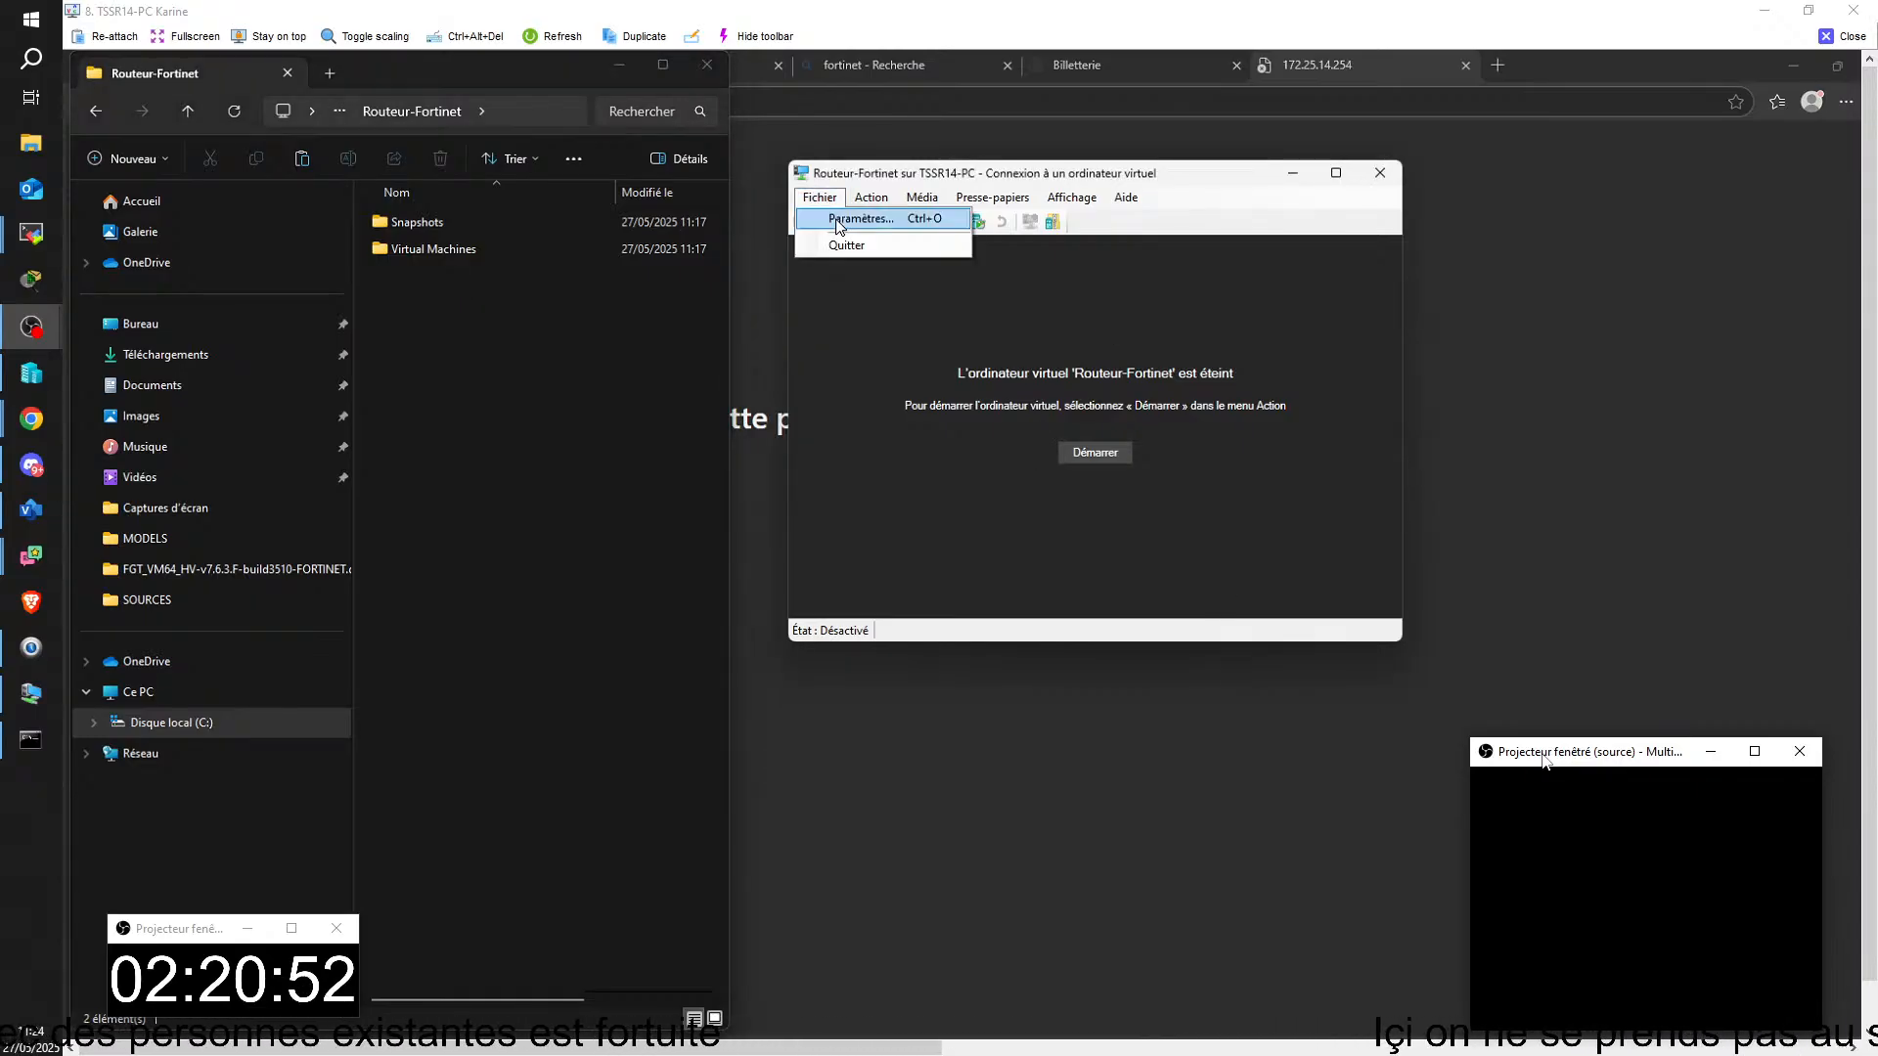
{"action": "left_click", "coordinate": [861, 241]}
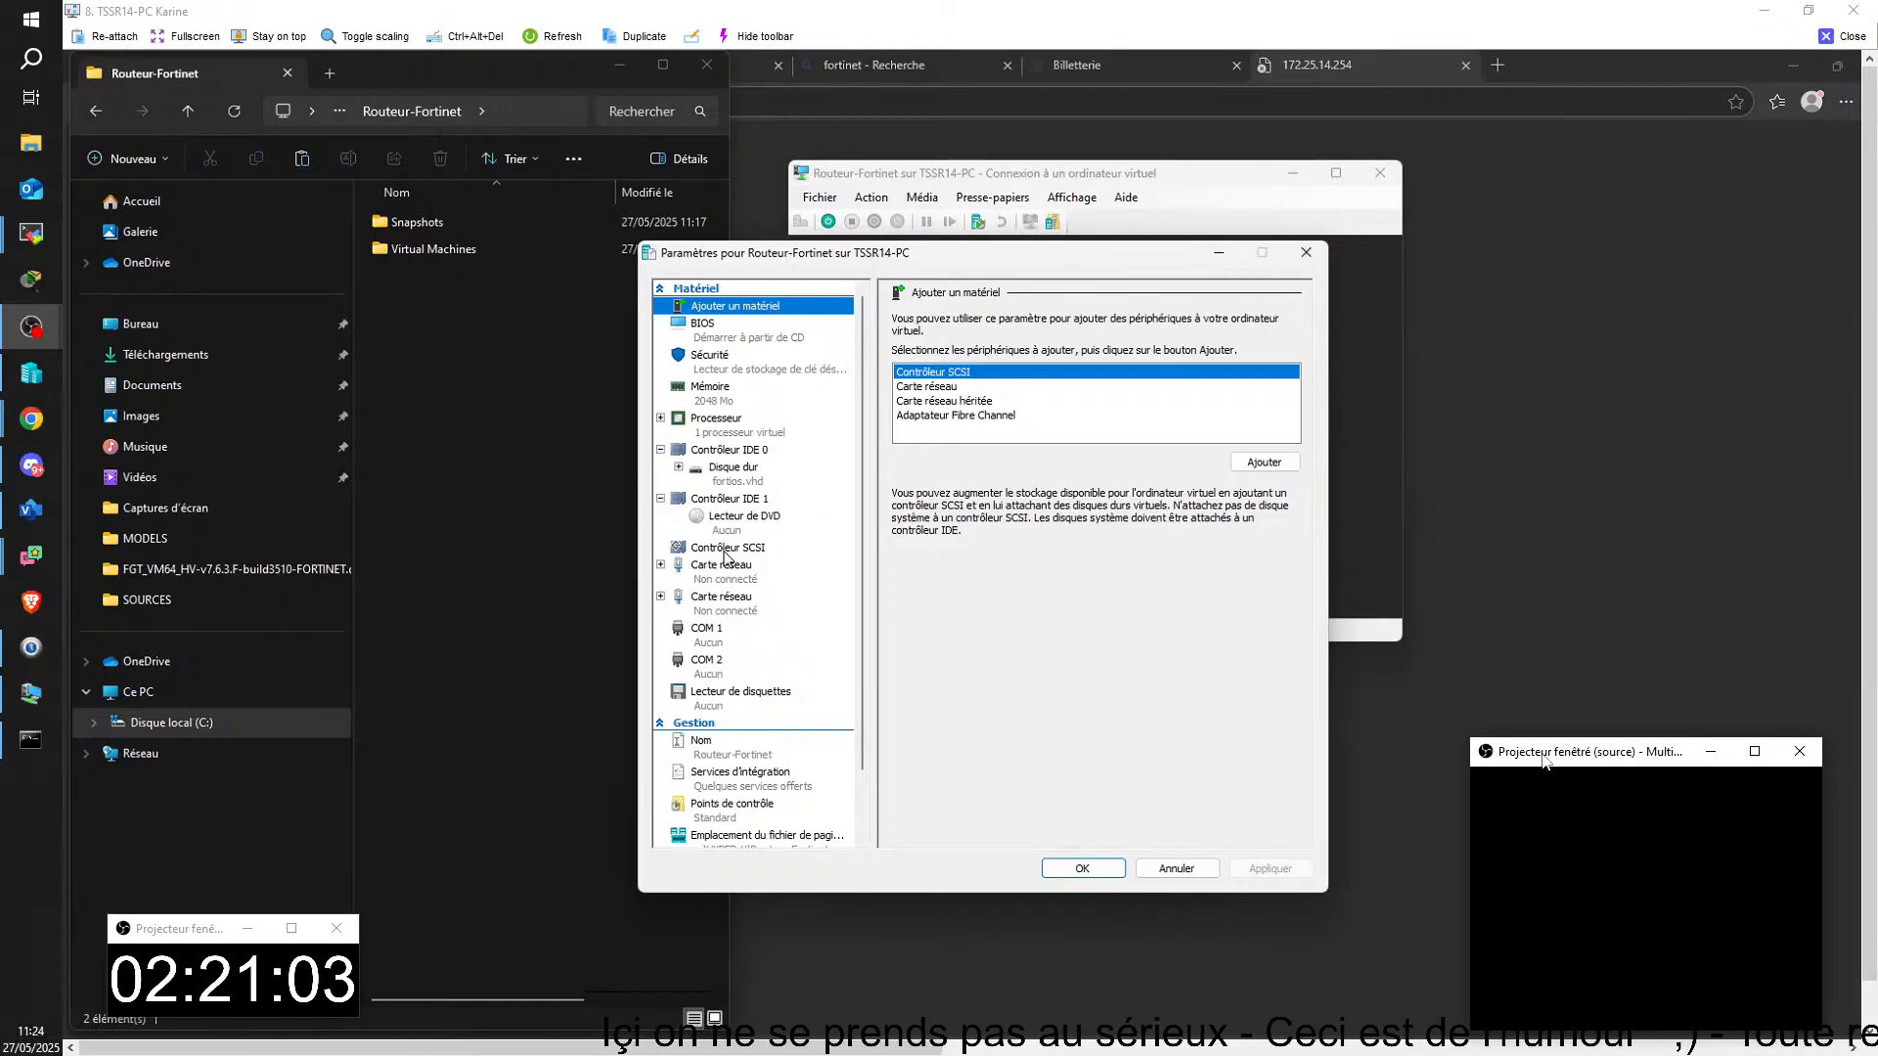
{"action": "left_click", "coordinate": [729, 477]}
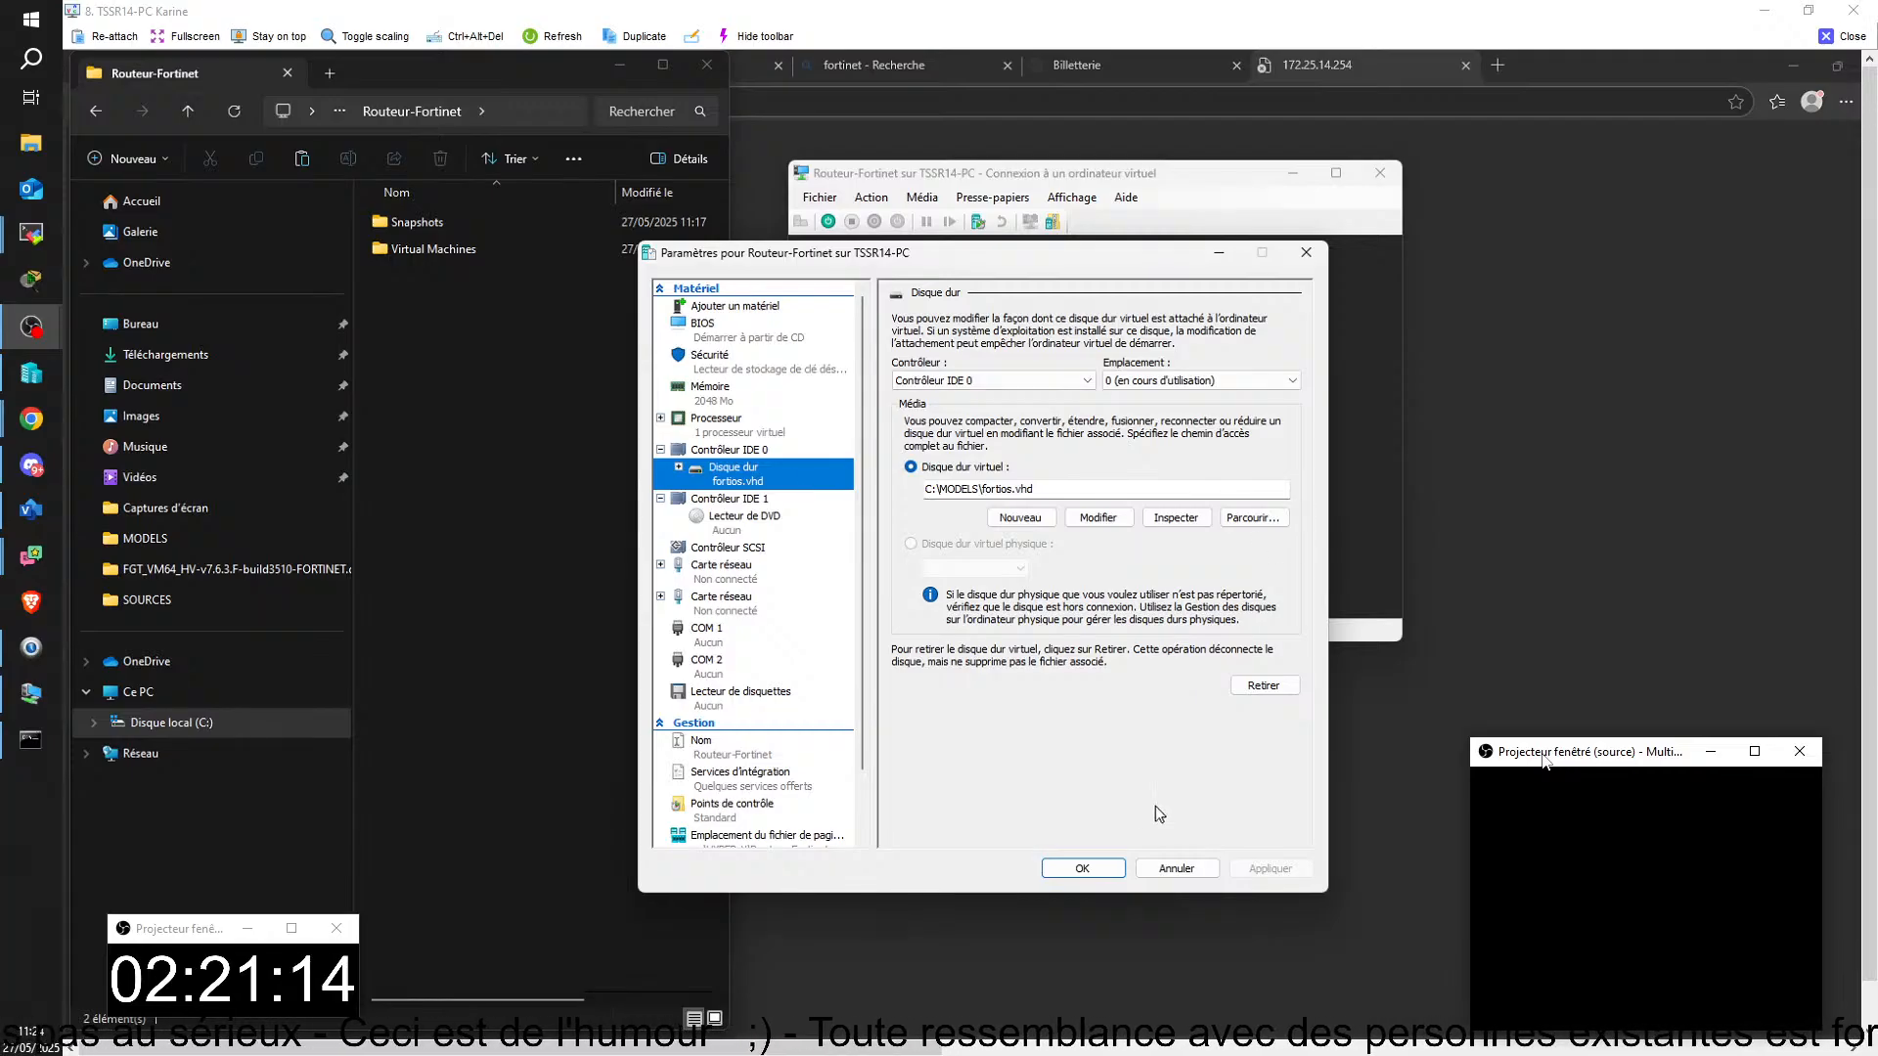
{"action": "left_click", "coordinate": [1173, 869]}
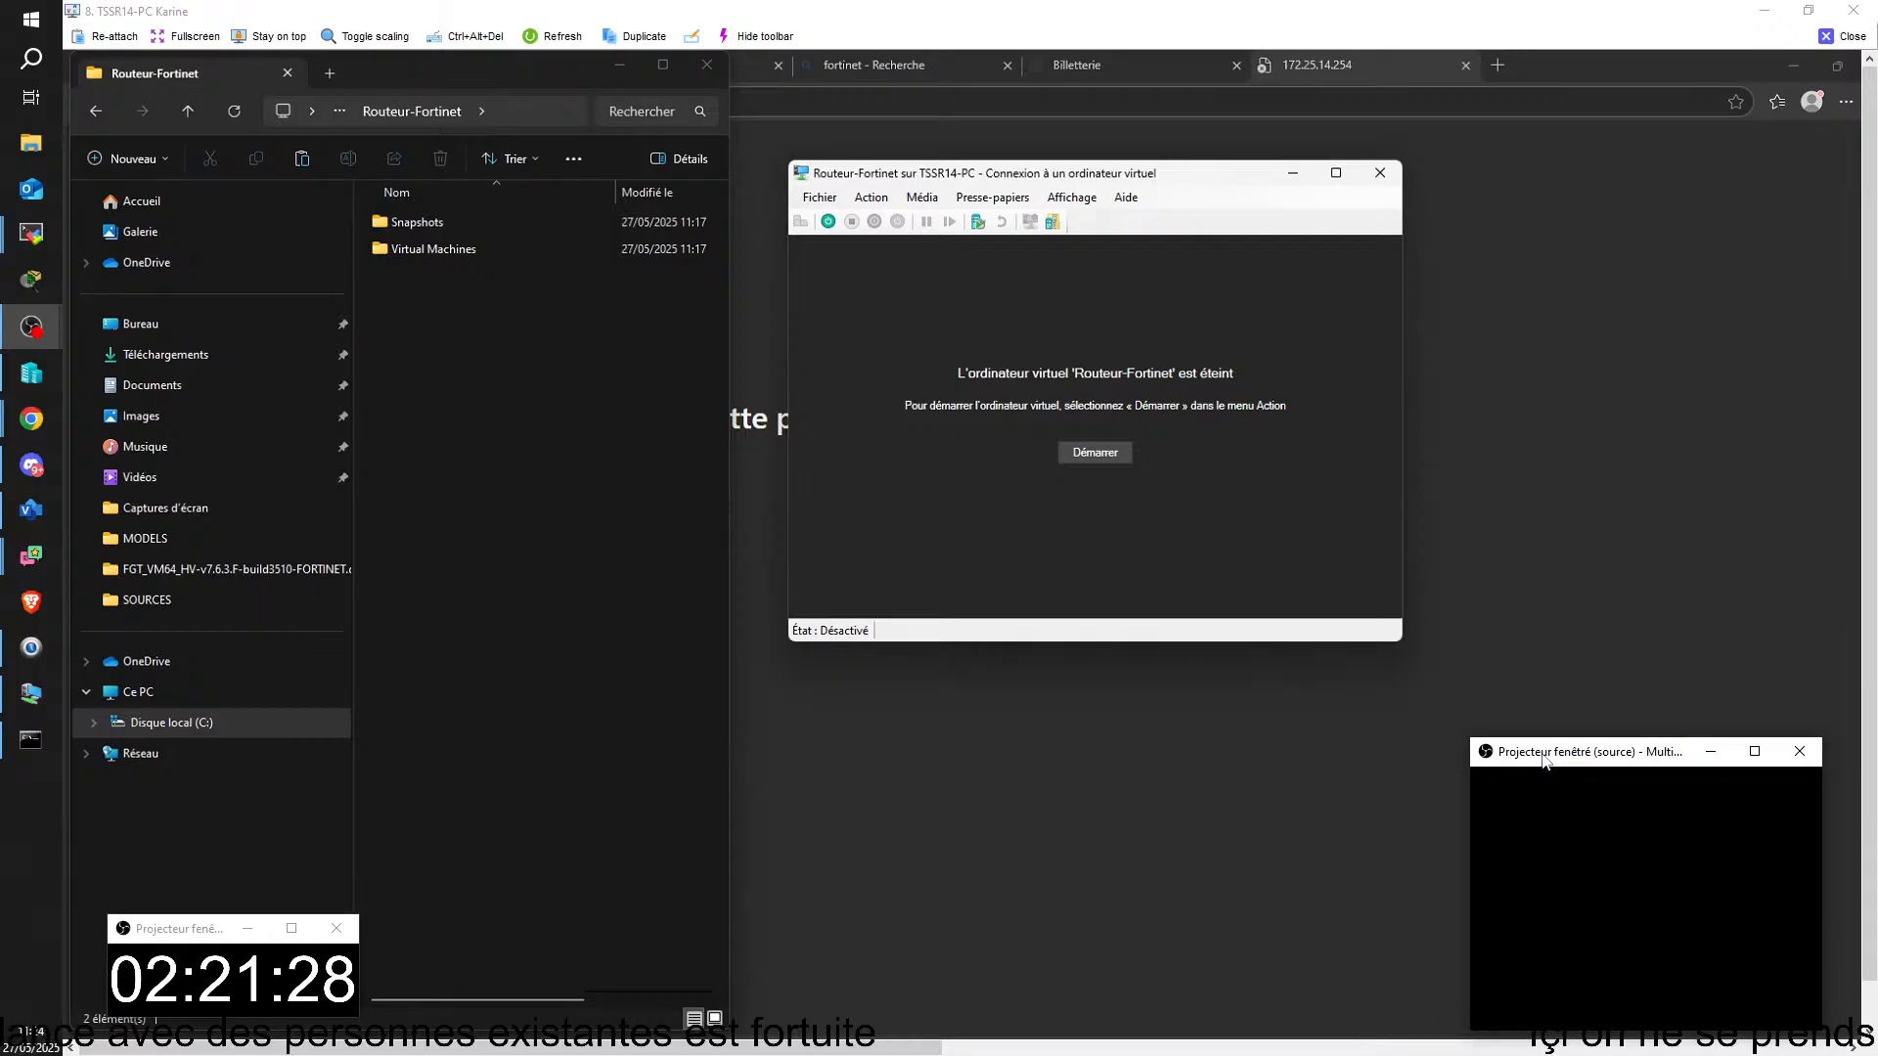
Step: Open the network share \\172.25.100.100 and browse through tssr, 2 -Application and Fortinet to the FGT_VM64_HV-v7.6.3.F-build3510 folder
{"action": "mouse_move", "coordinate": [984, 1052]}
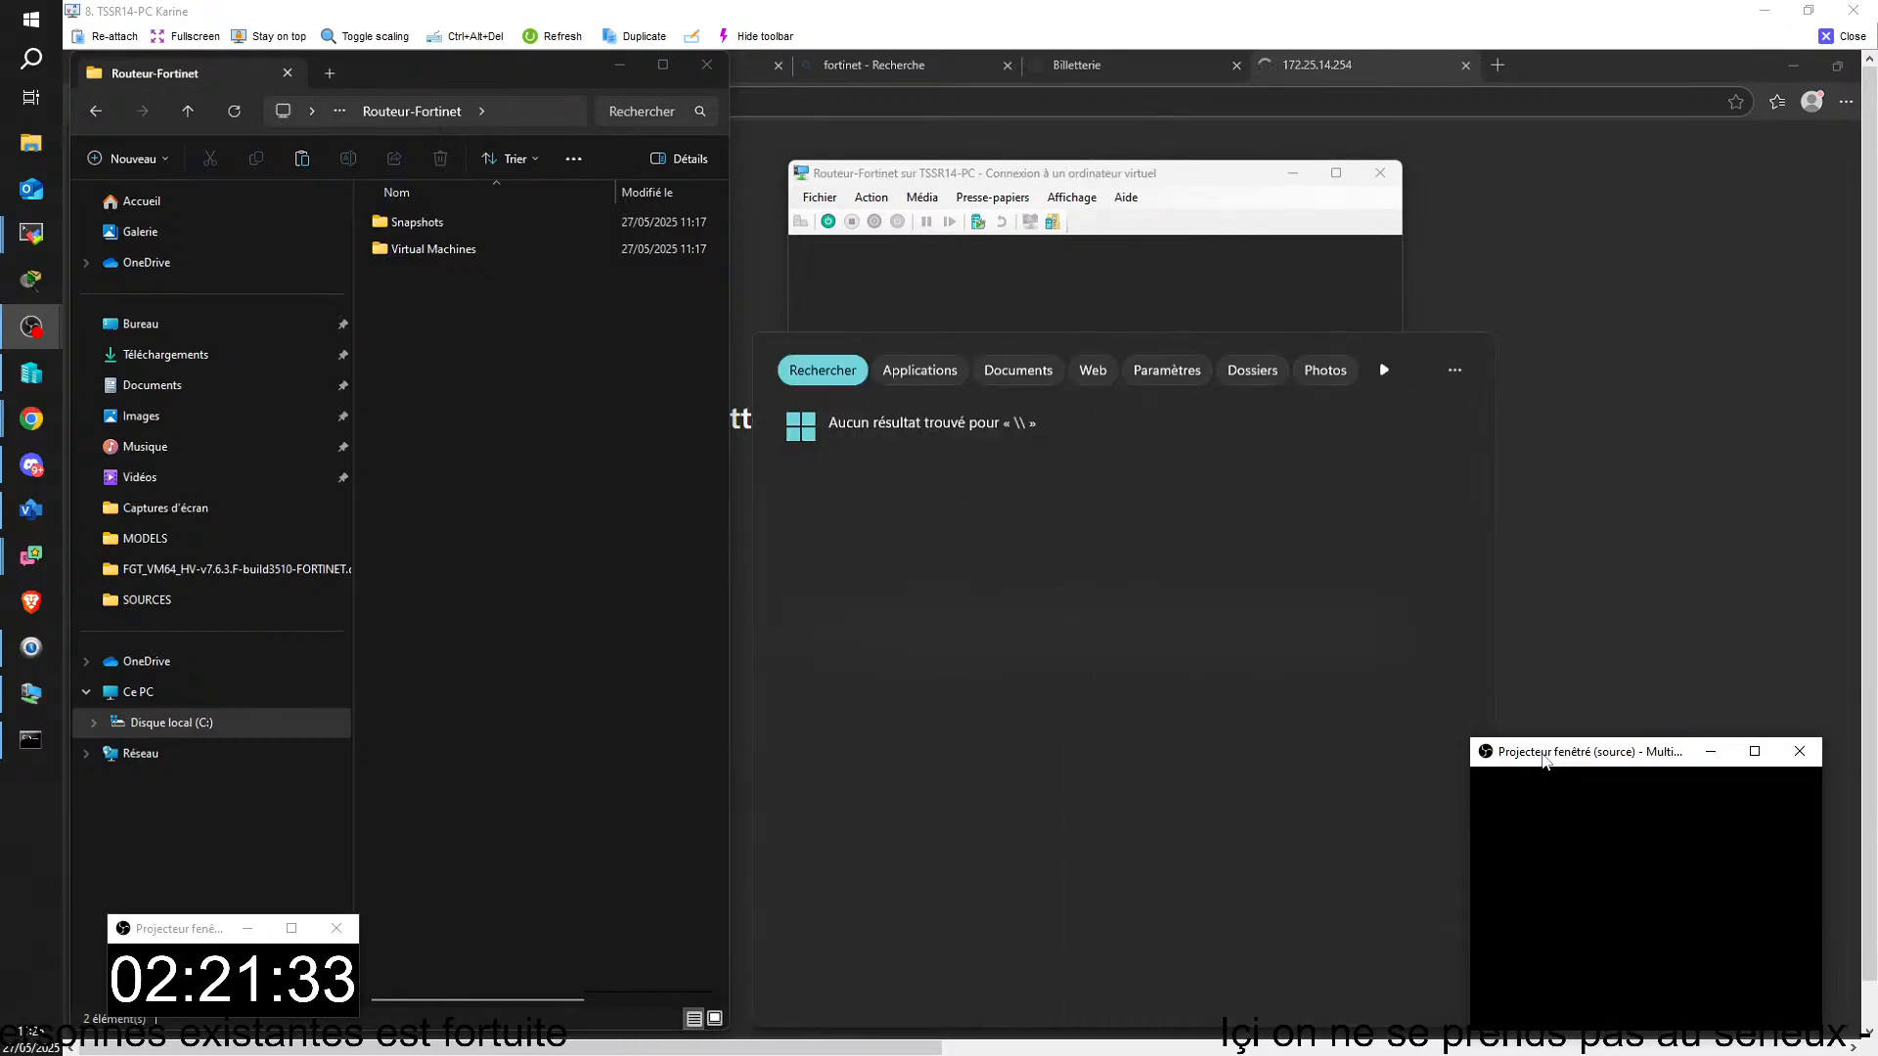
{"action": "type", "text": "E"}
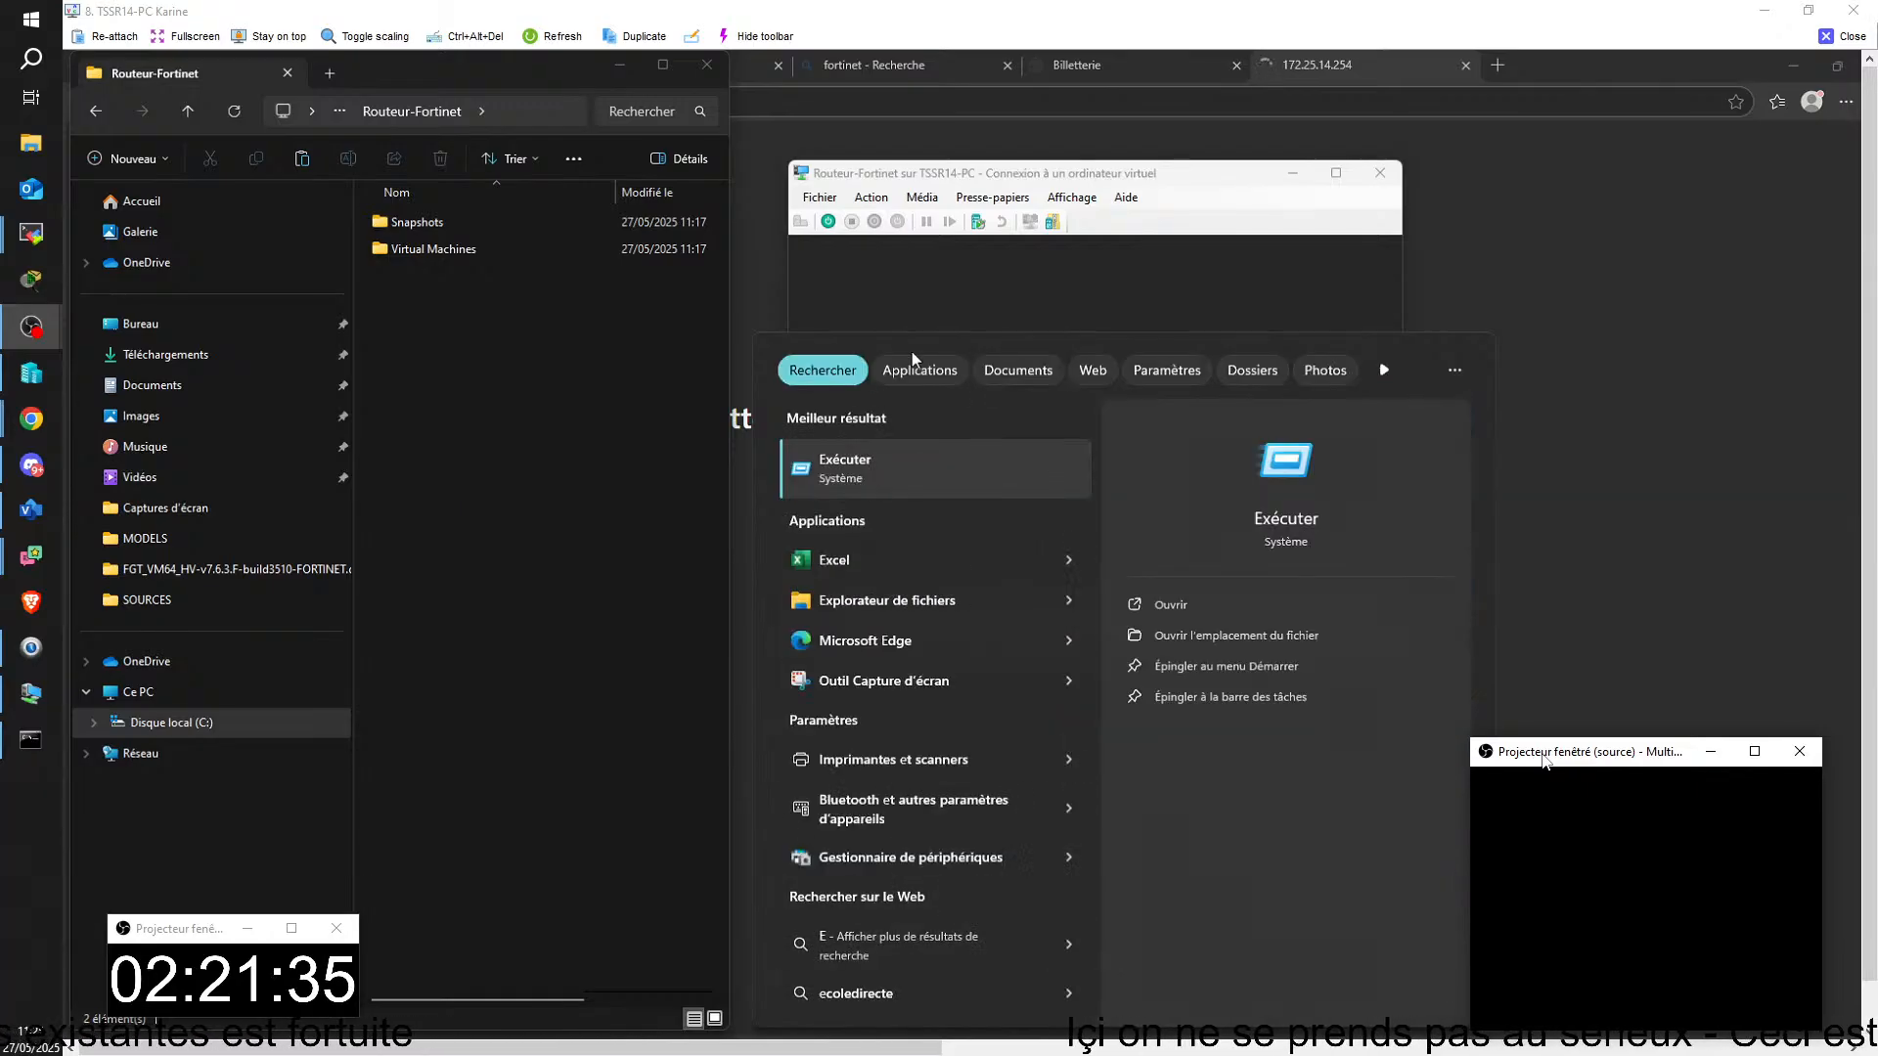
{"action": "key", "text": "Return"}
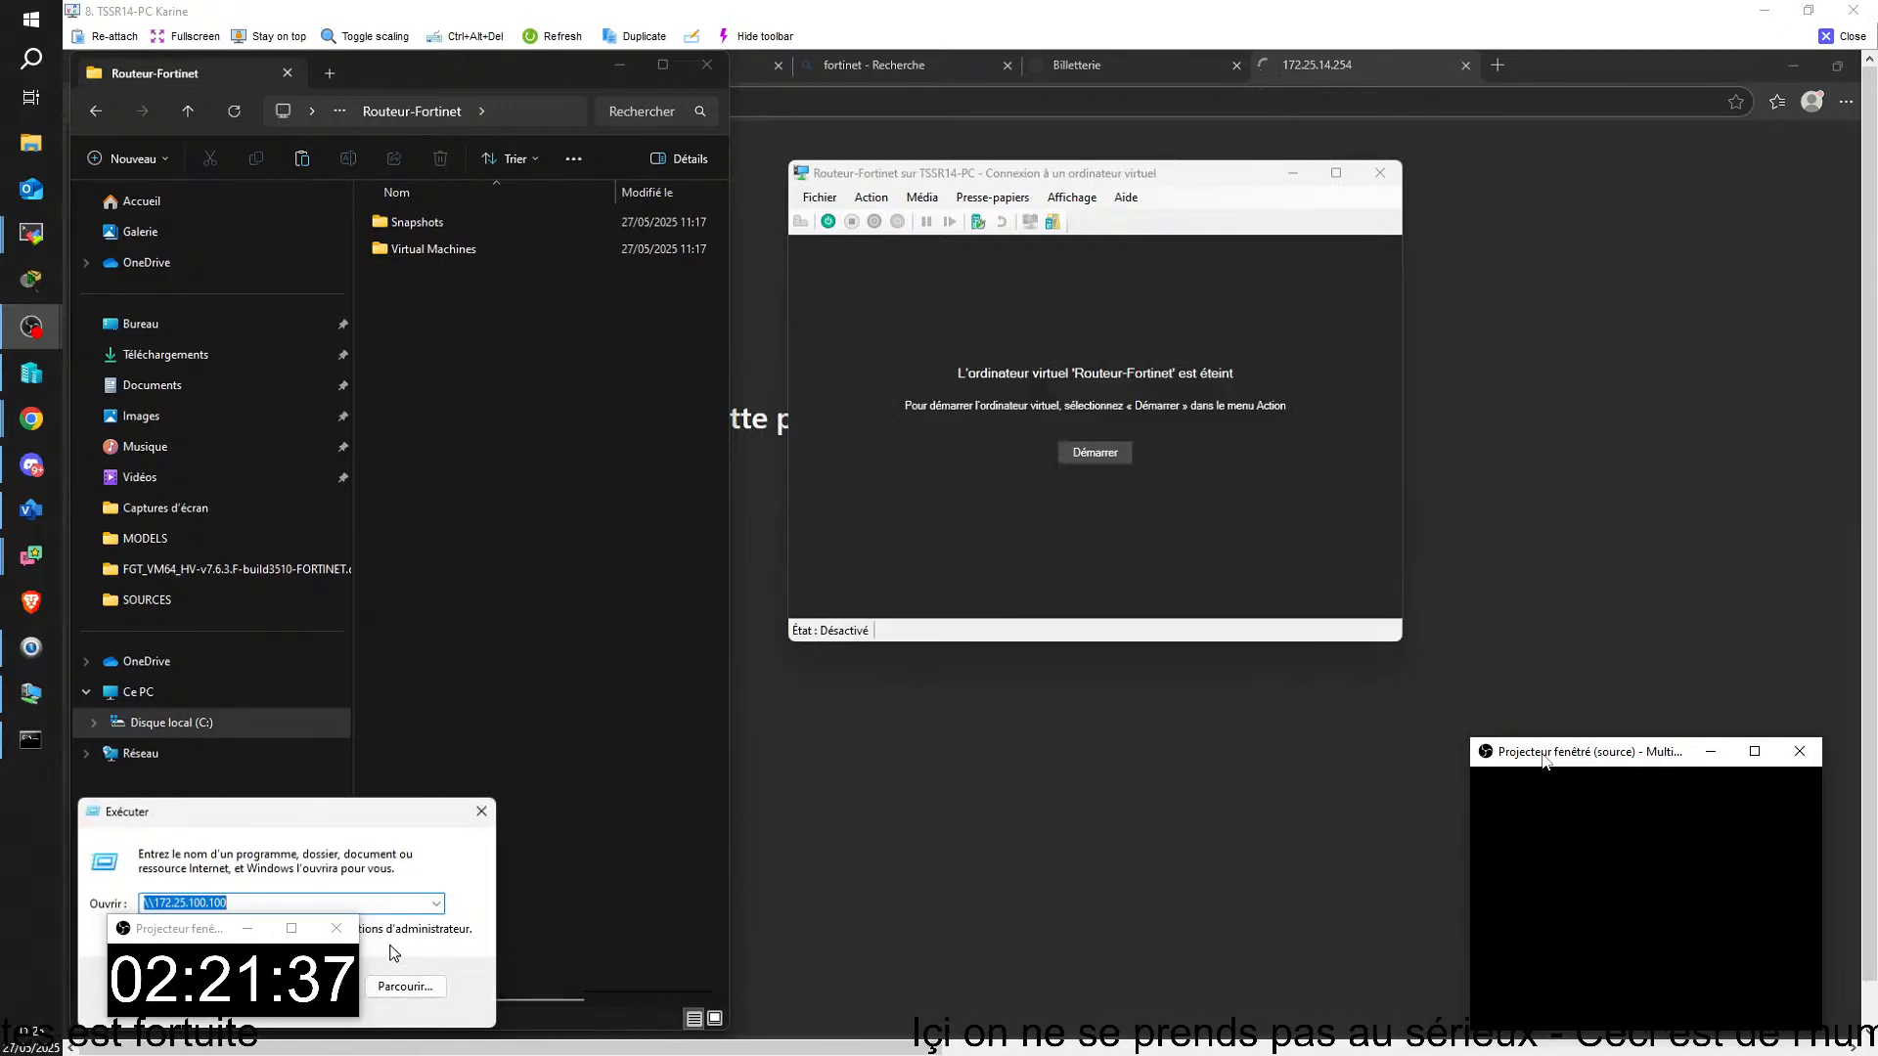
{"action": "key", "text": "Return"}
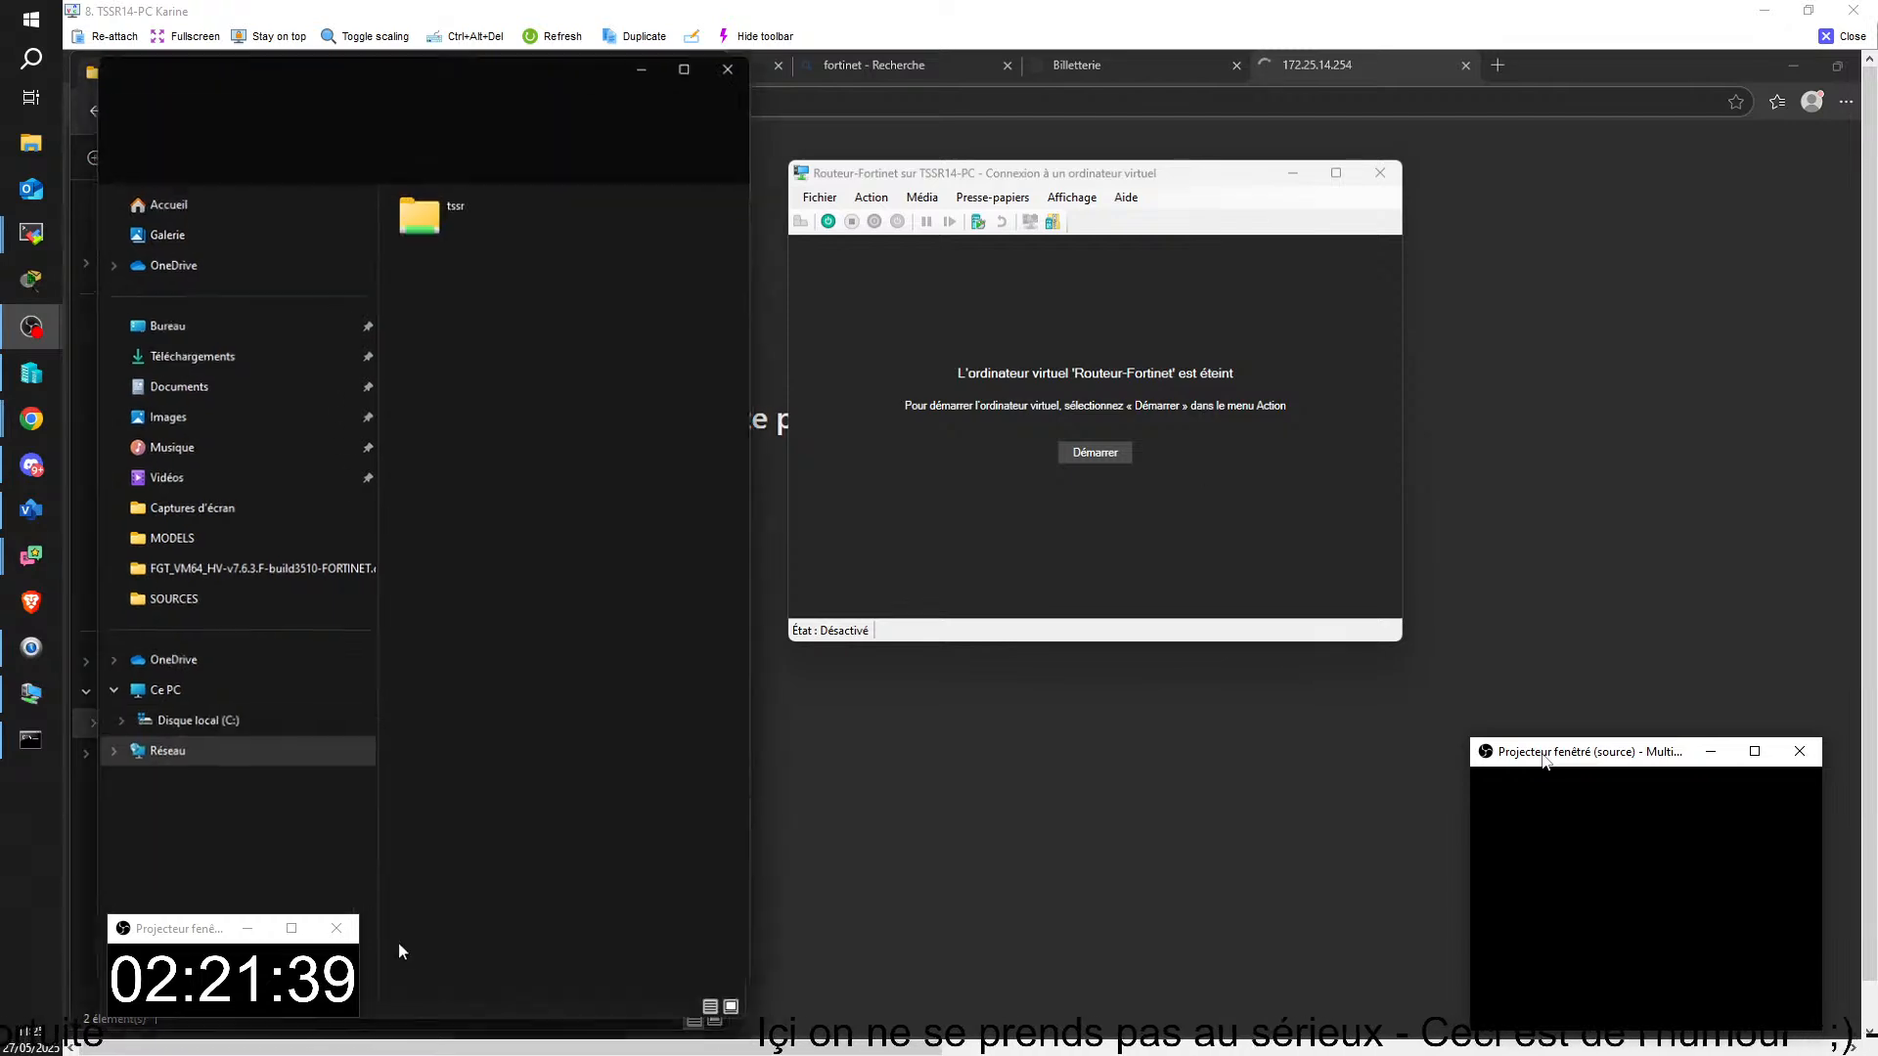
{"action": "double_click", "coordinate": [420, 216]}
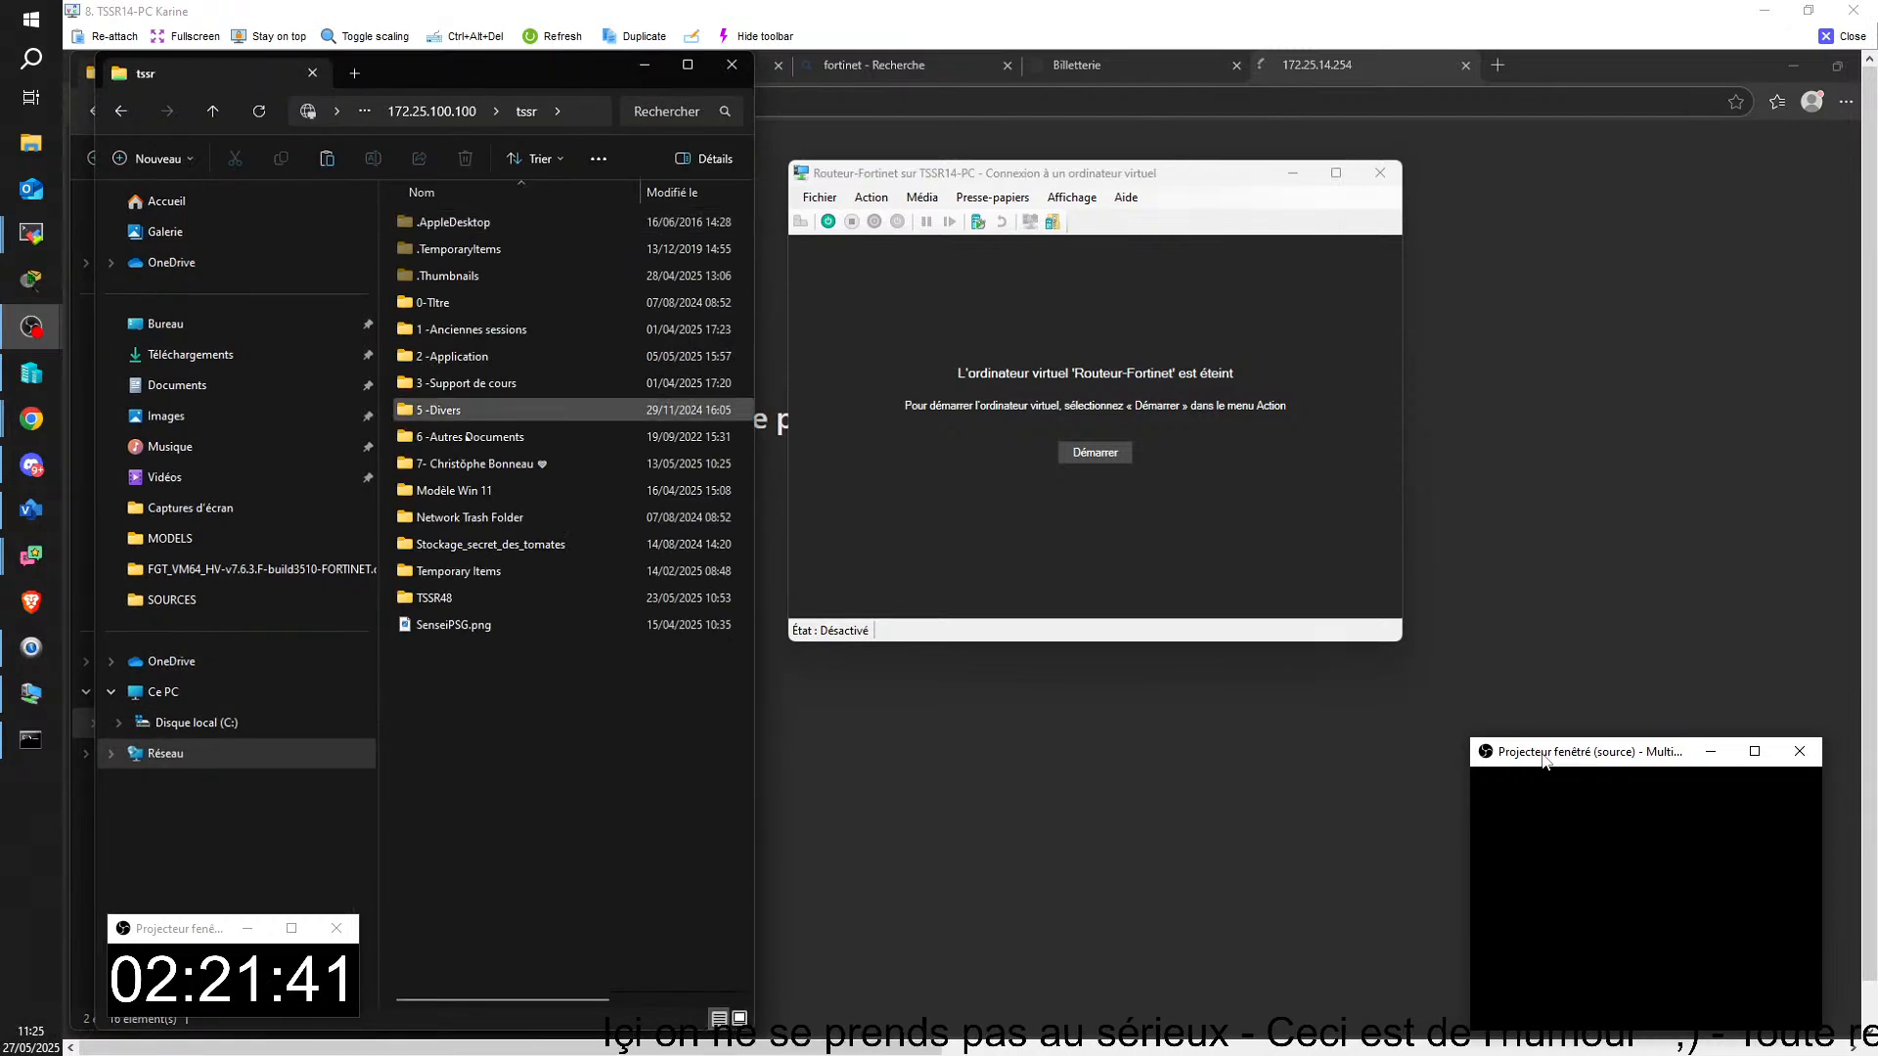
{"action": "double_click", "coordinate": [437, 356]}
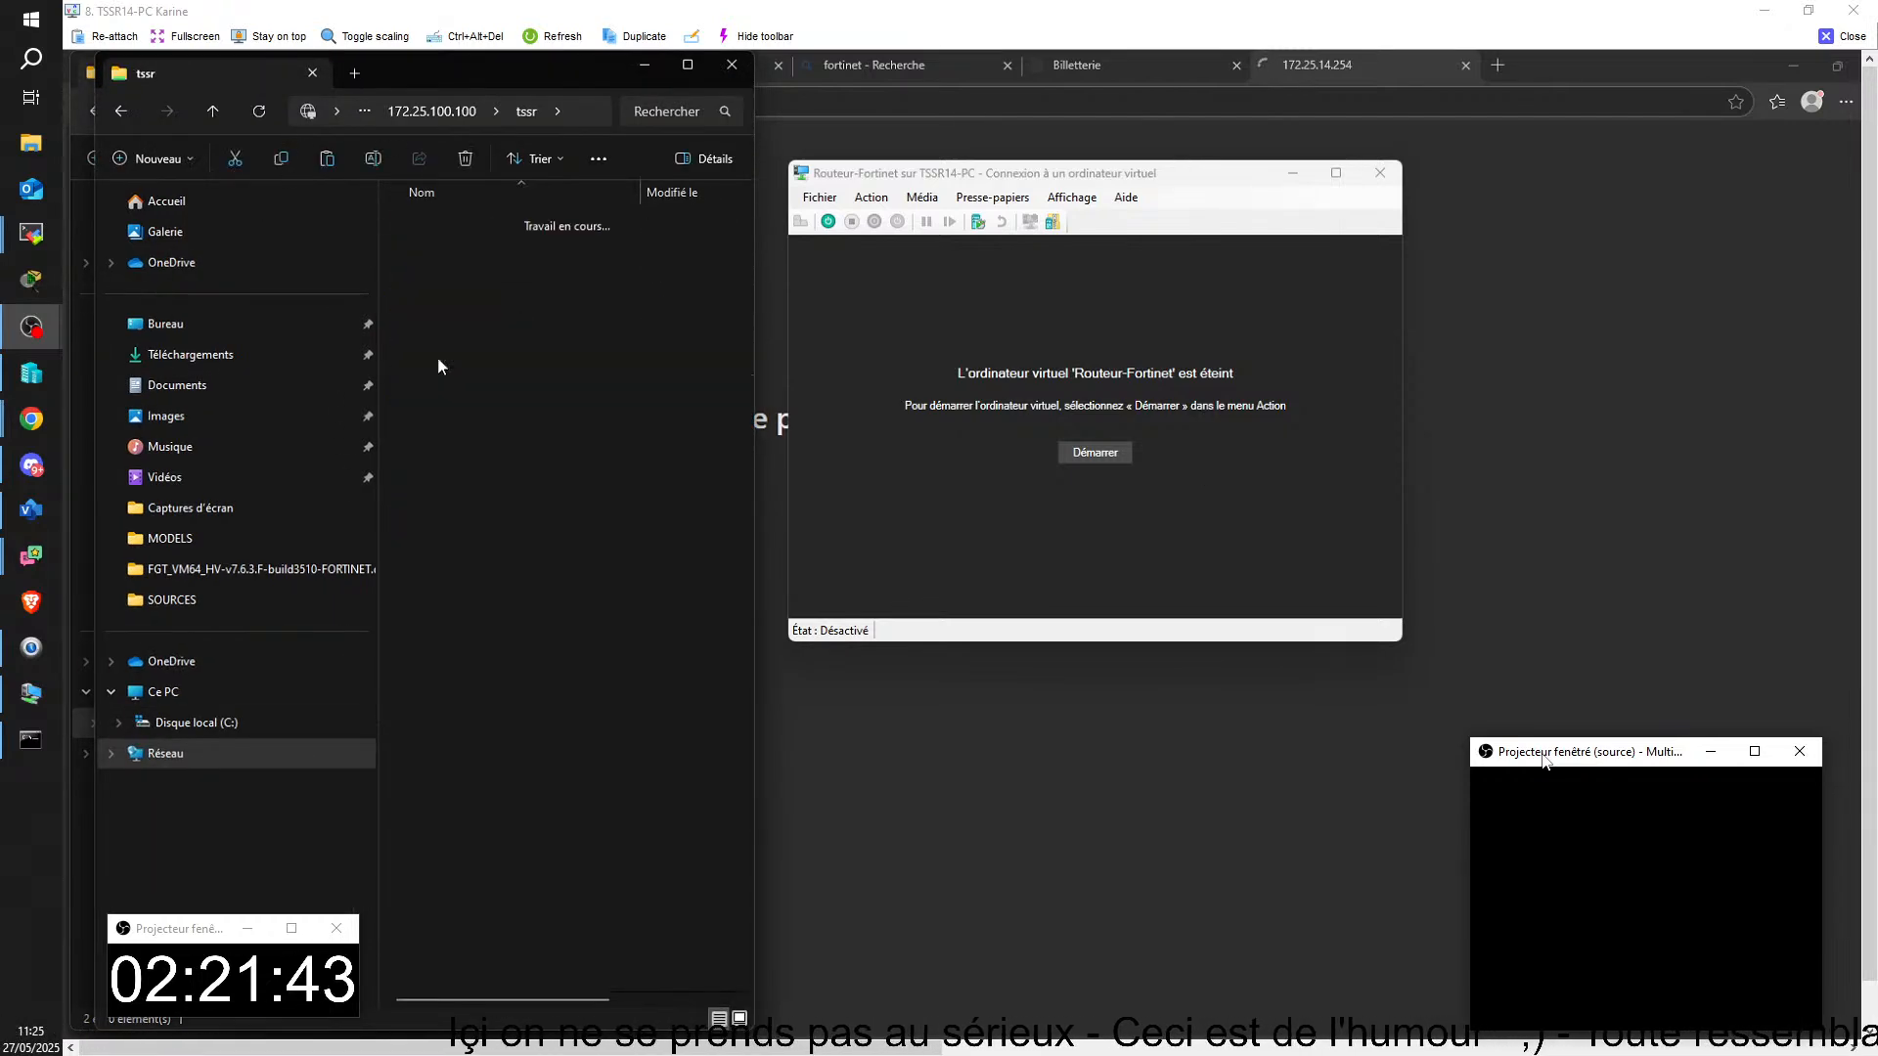
{"action": "left_click", "coordinate": [473, 436]}
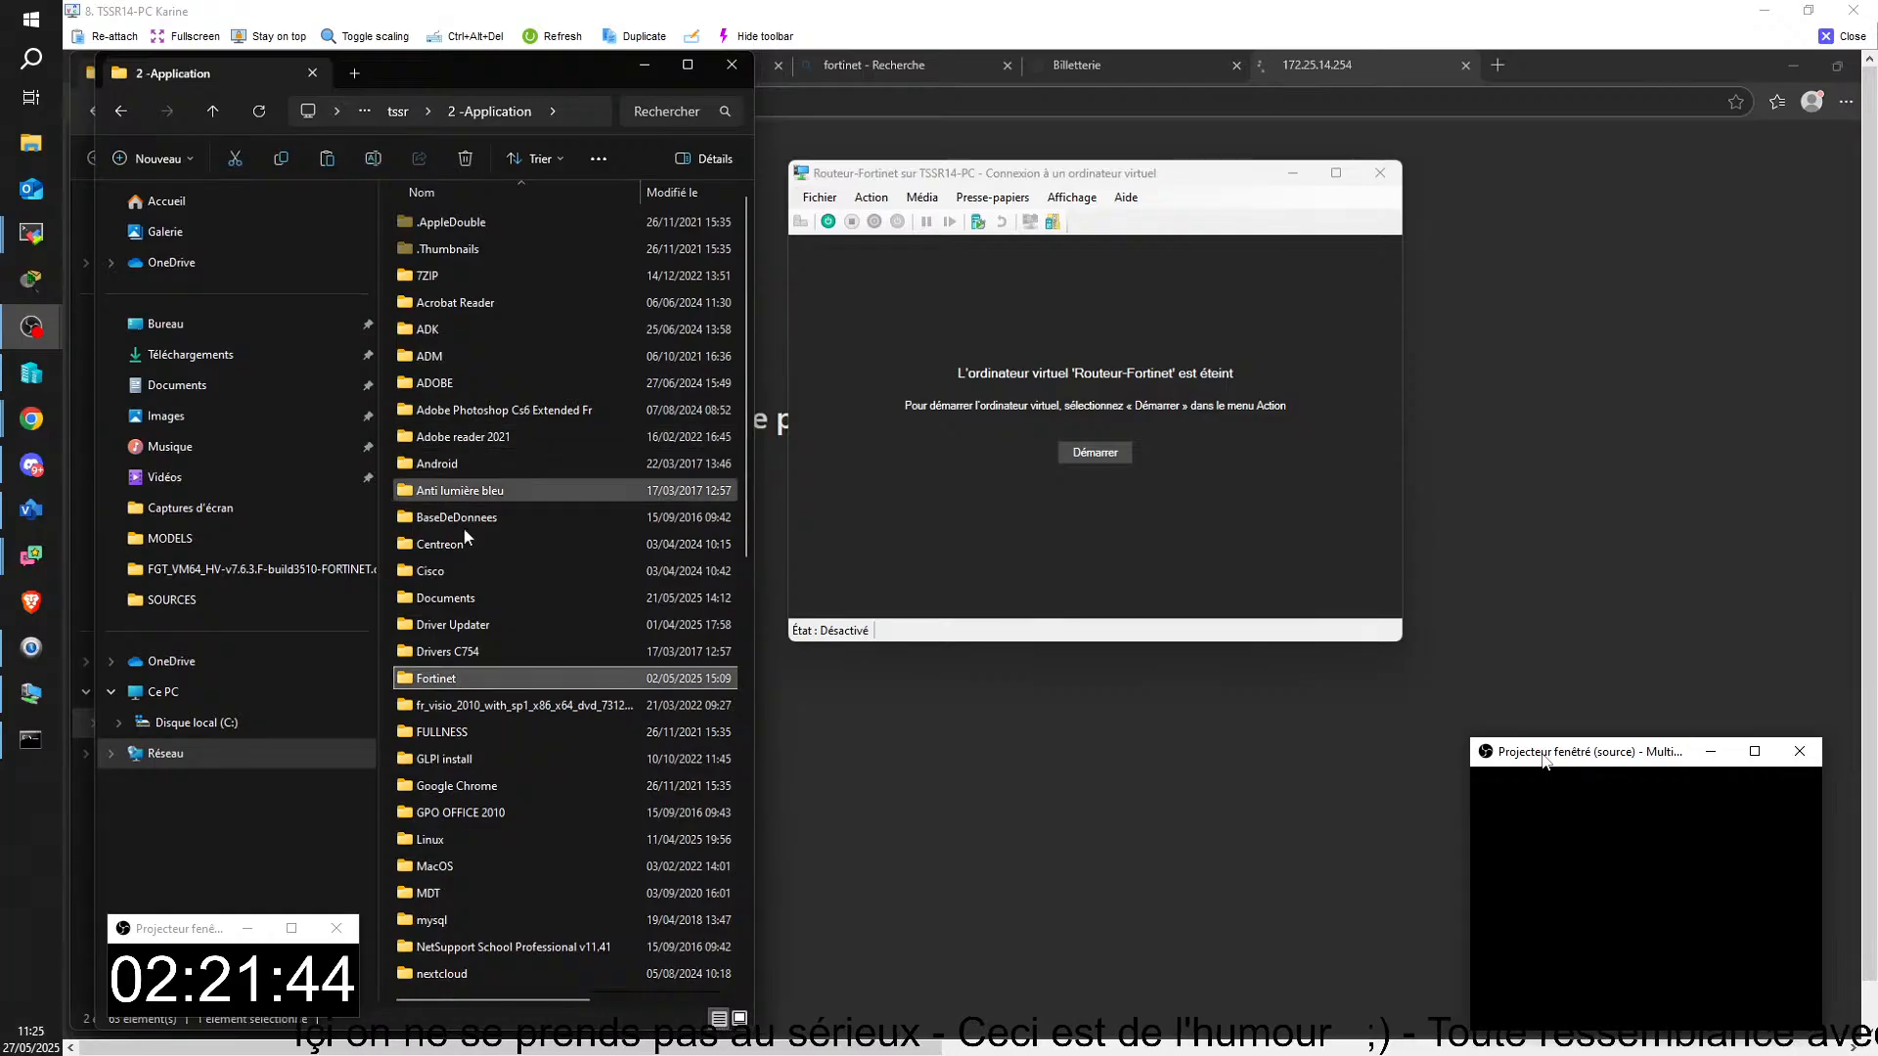
{"action": "double_click", "coordinate": [458, 678]}
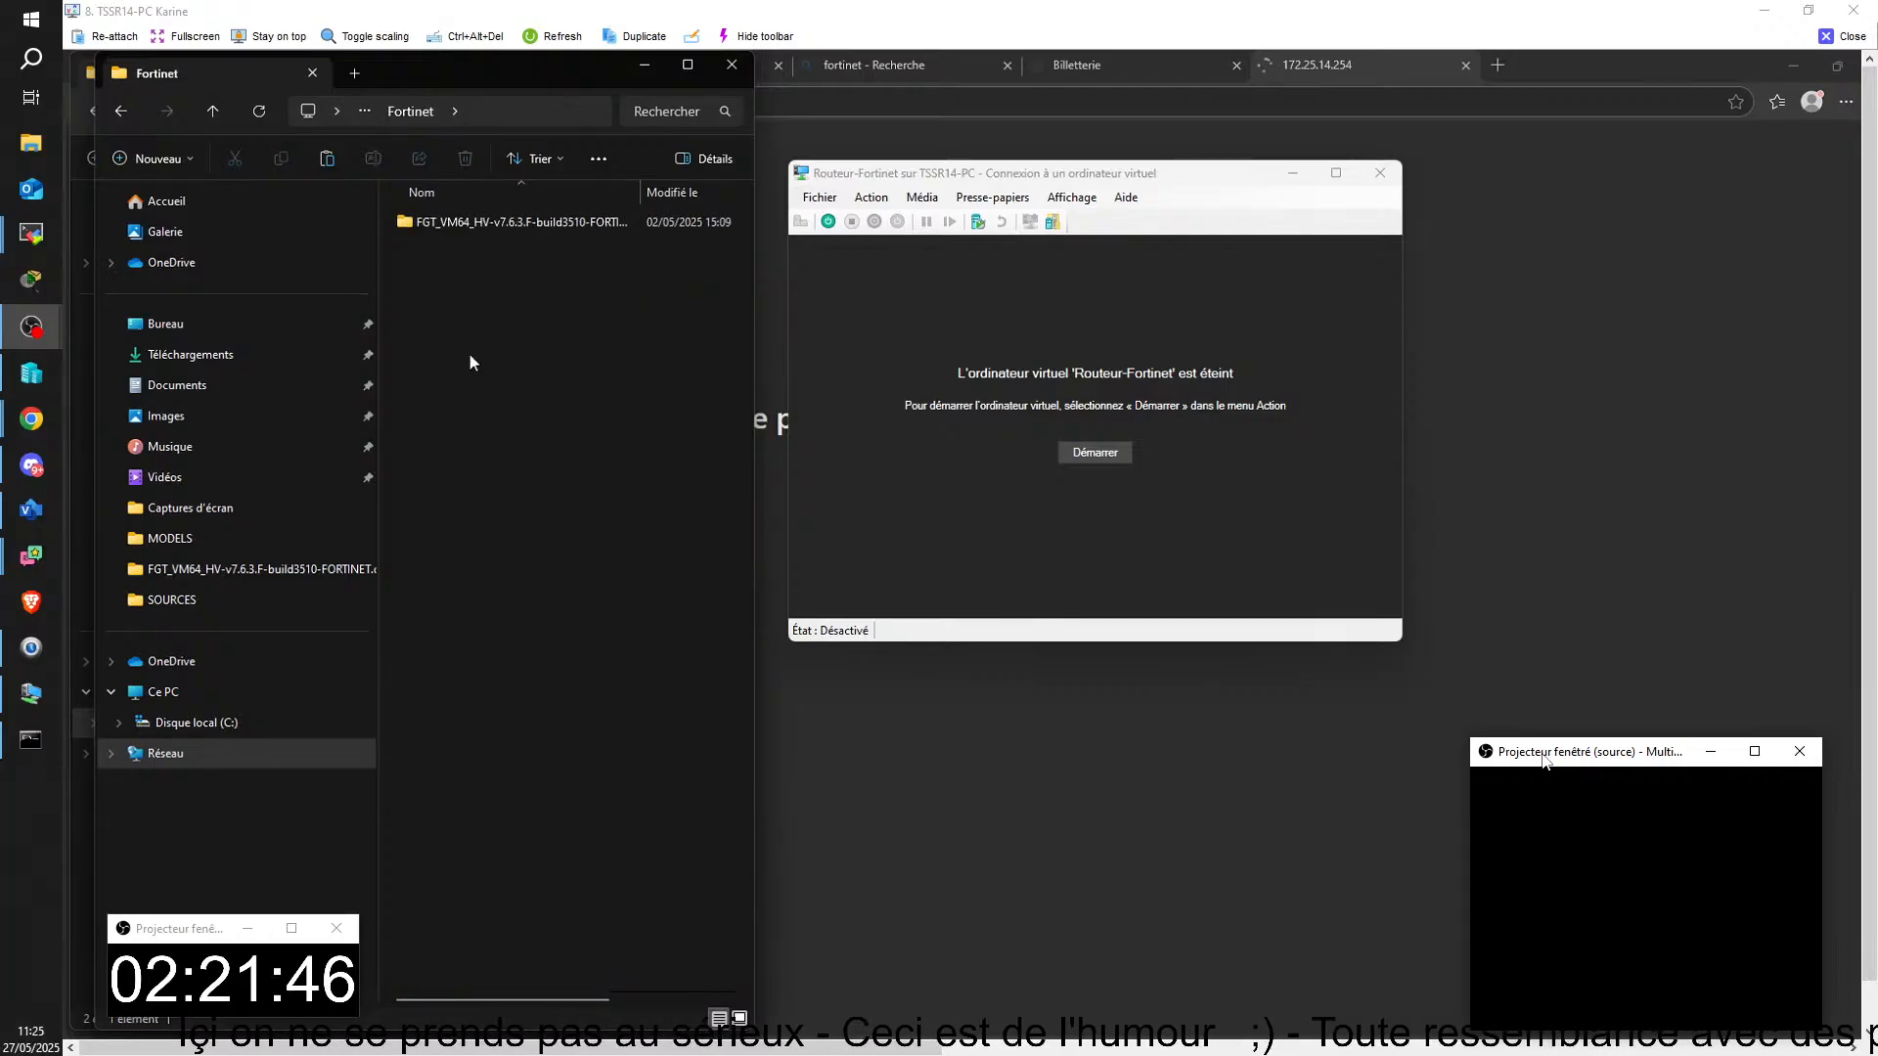
{"action": "double_click", "coordinate": [475, 226]}
{"action": "right_click", "coordinate": [475, 228]}
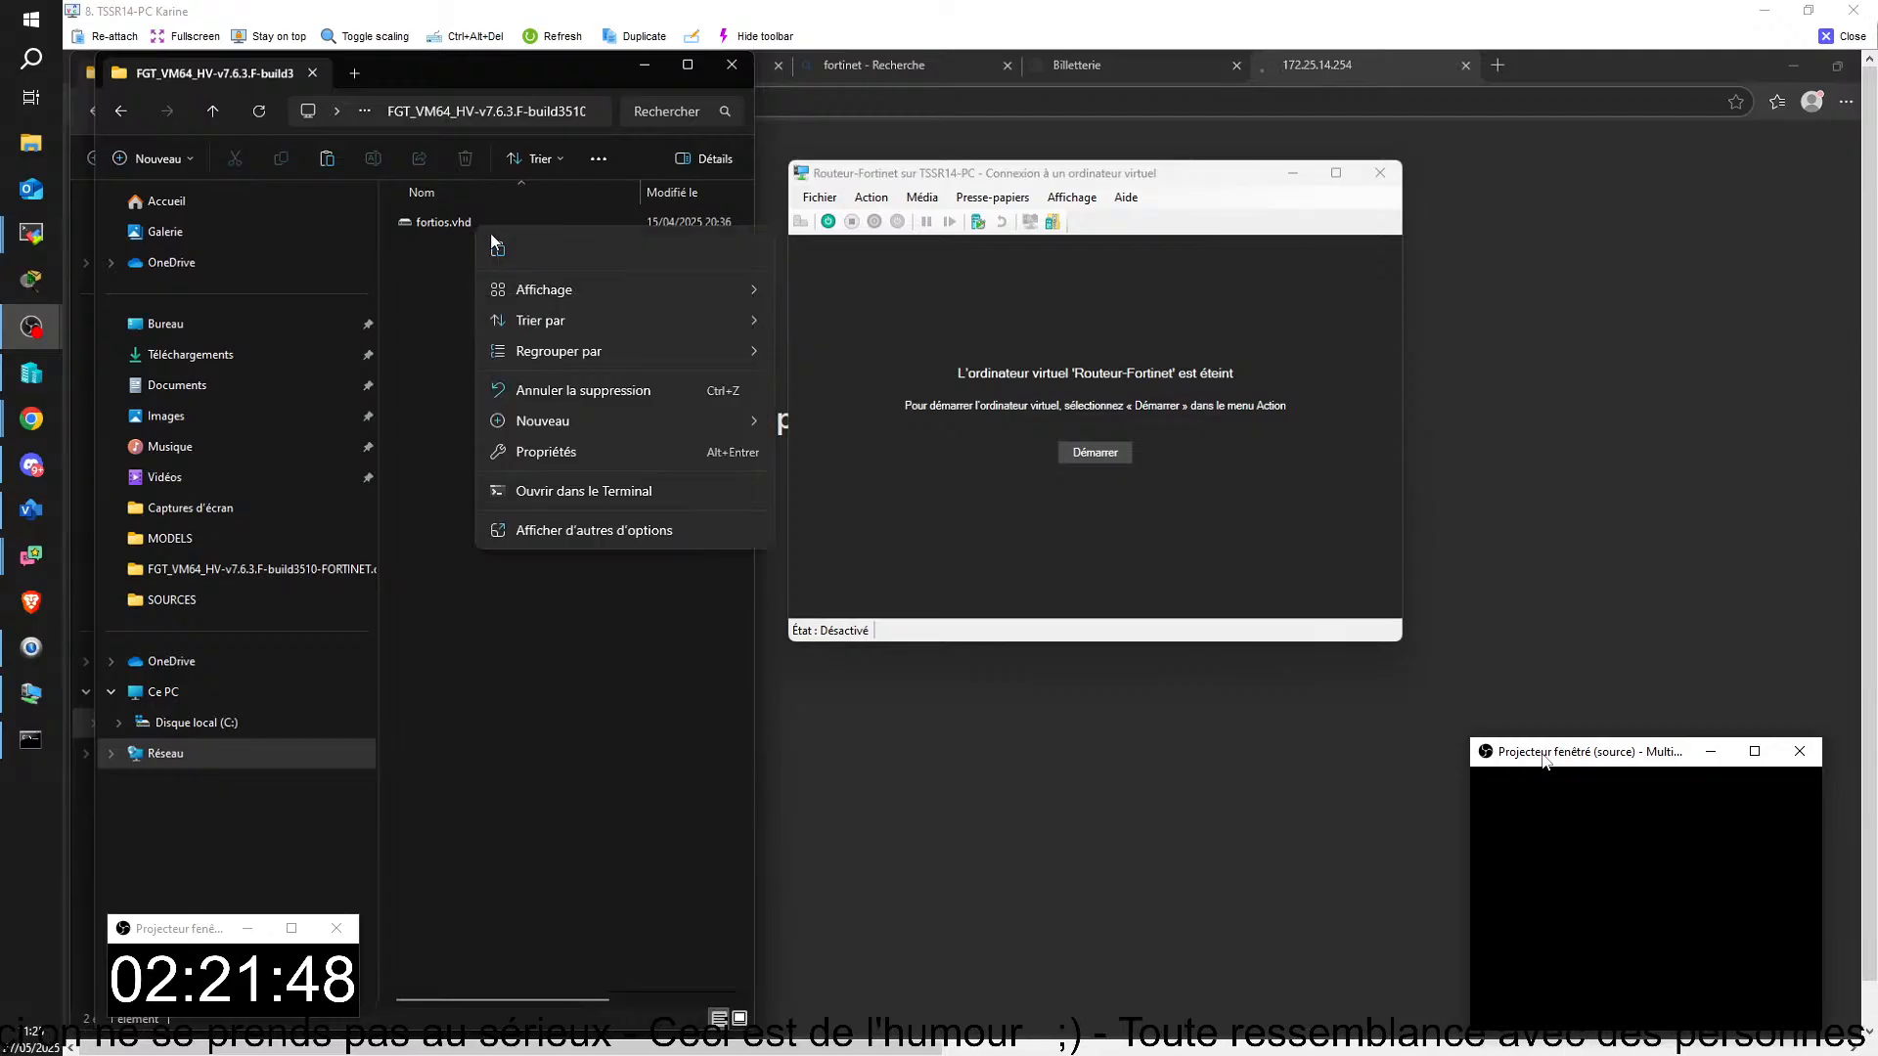
{"action": "left_click", "coordinate": [497, 249]}
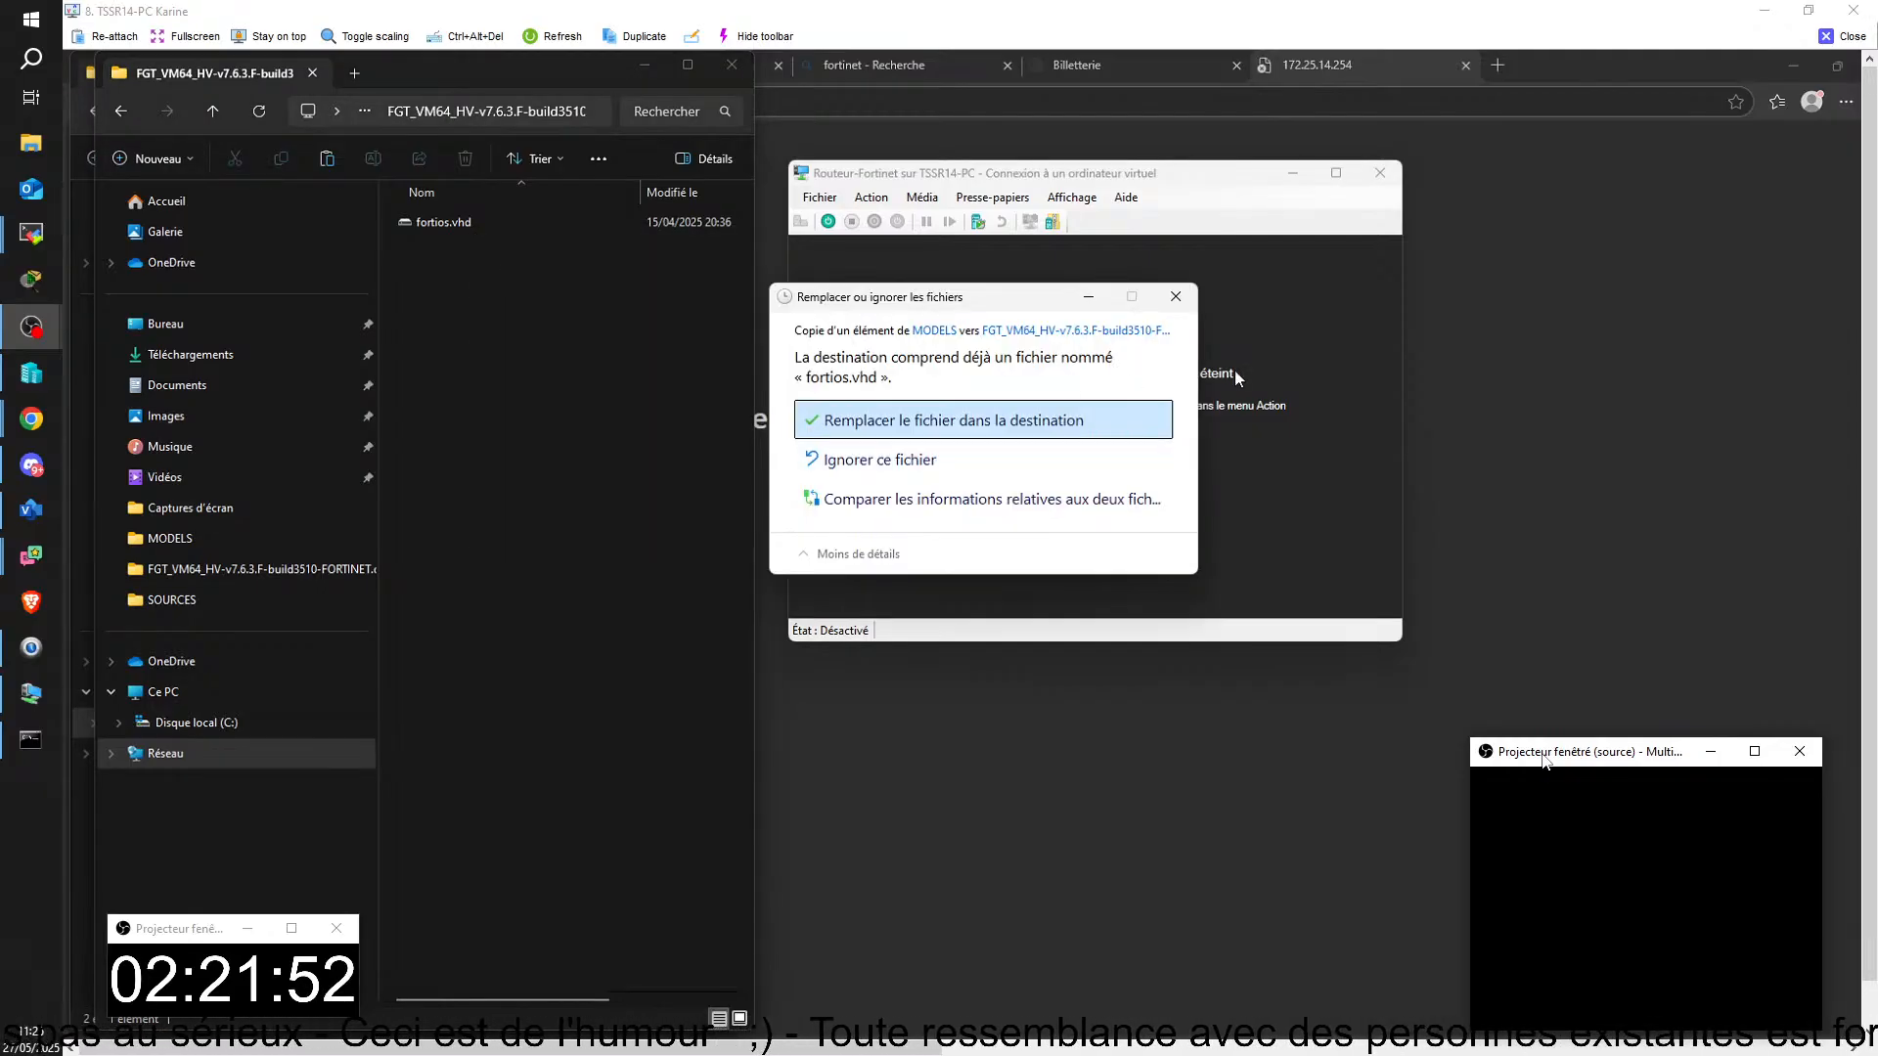
{"action": "left_click", "coordinate": [1176, 296]}
Step: Copy the original fortios.vhd from the network share folder and close that folder window
{"action": "right_click", "coordinate": [452, 221]}
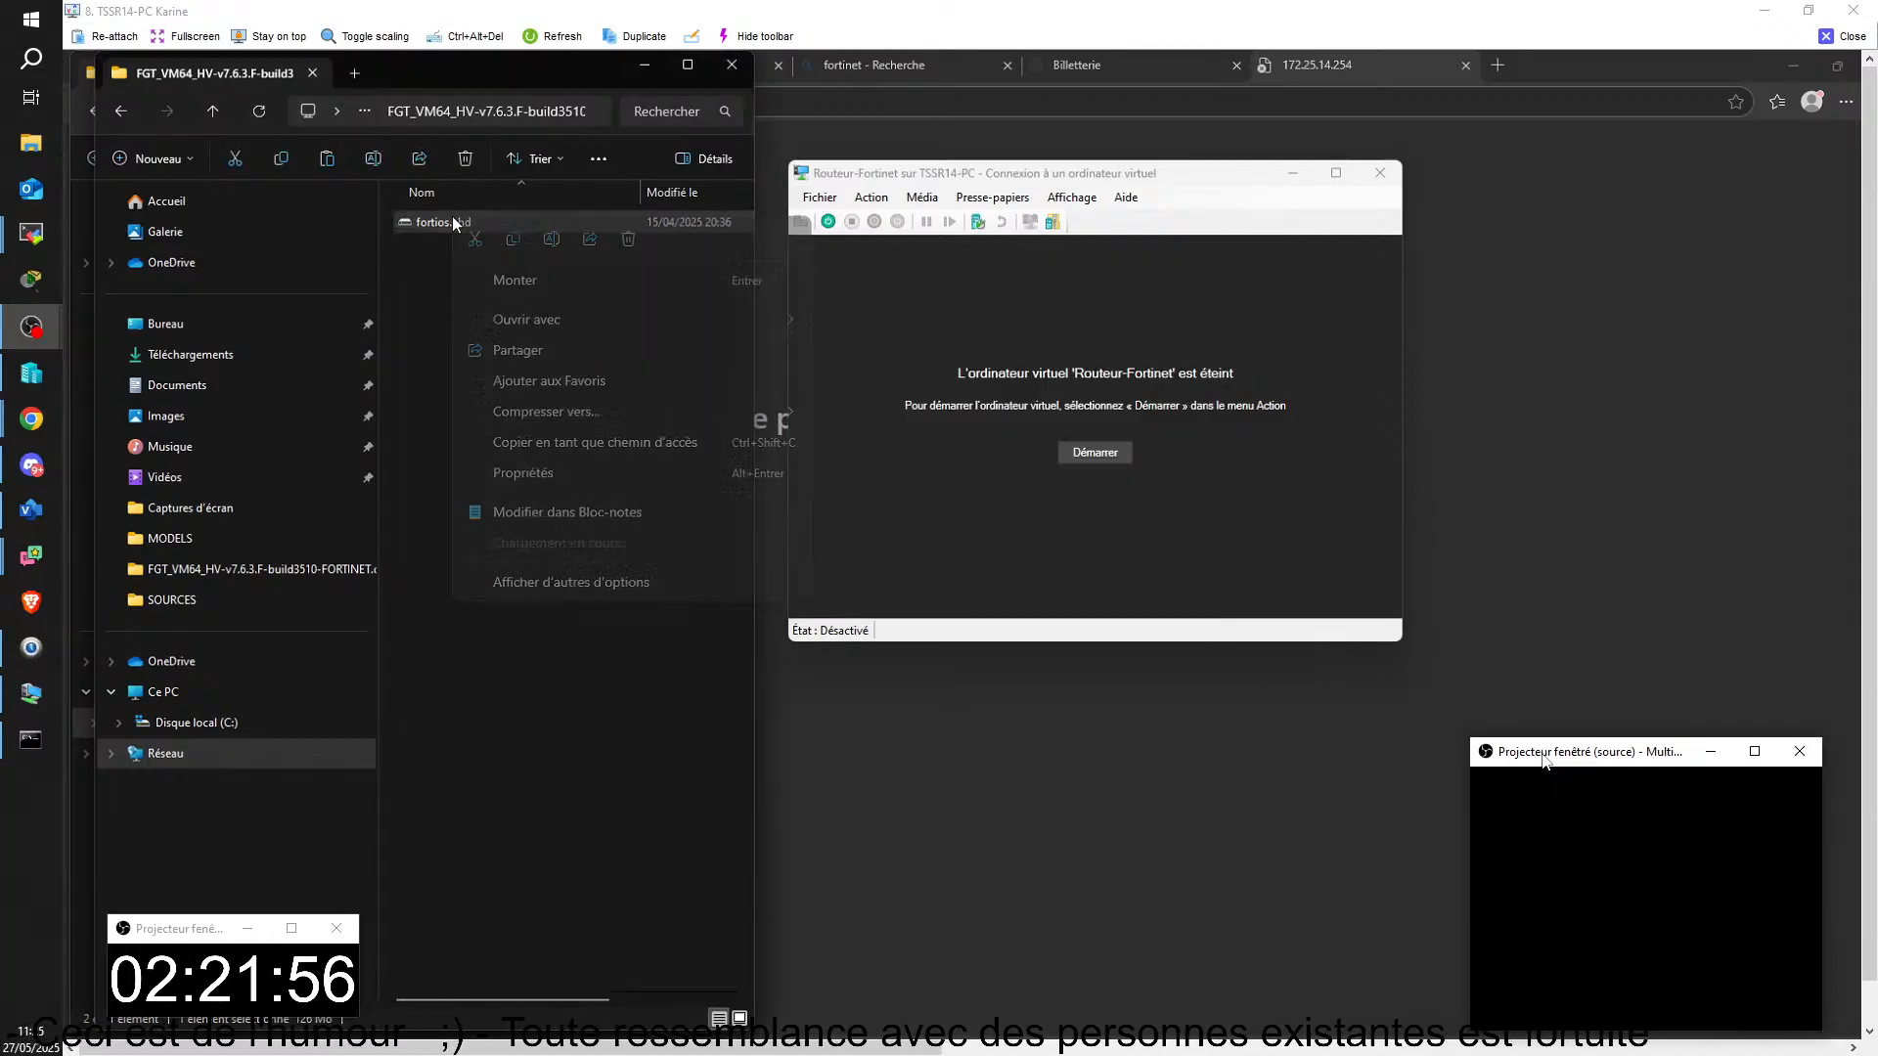
{"action": "left_click", "coordinate": [517, 244]}
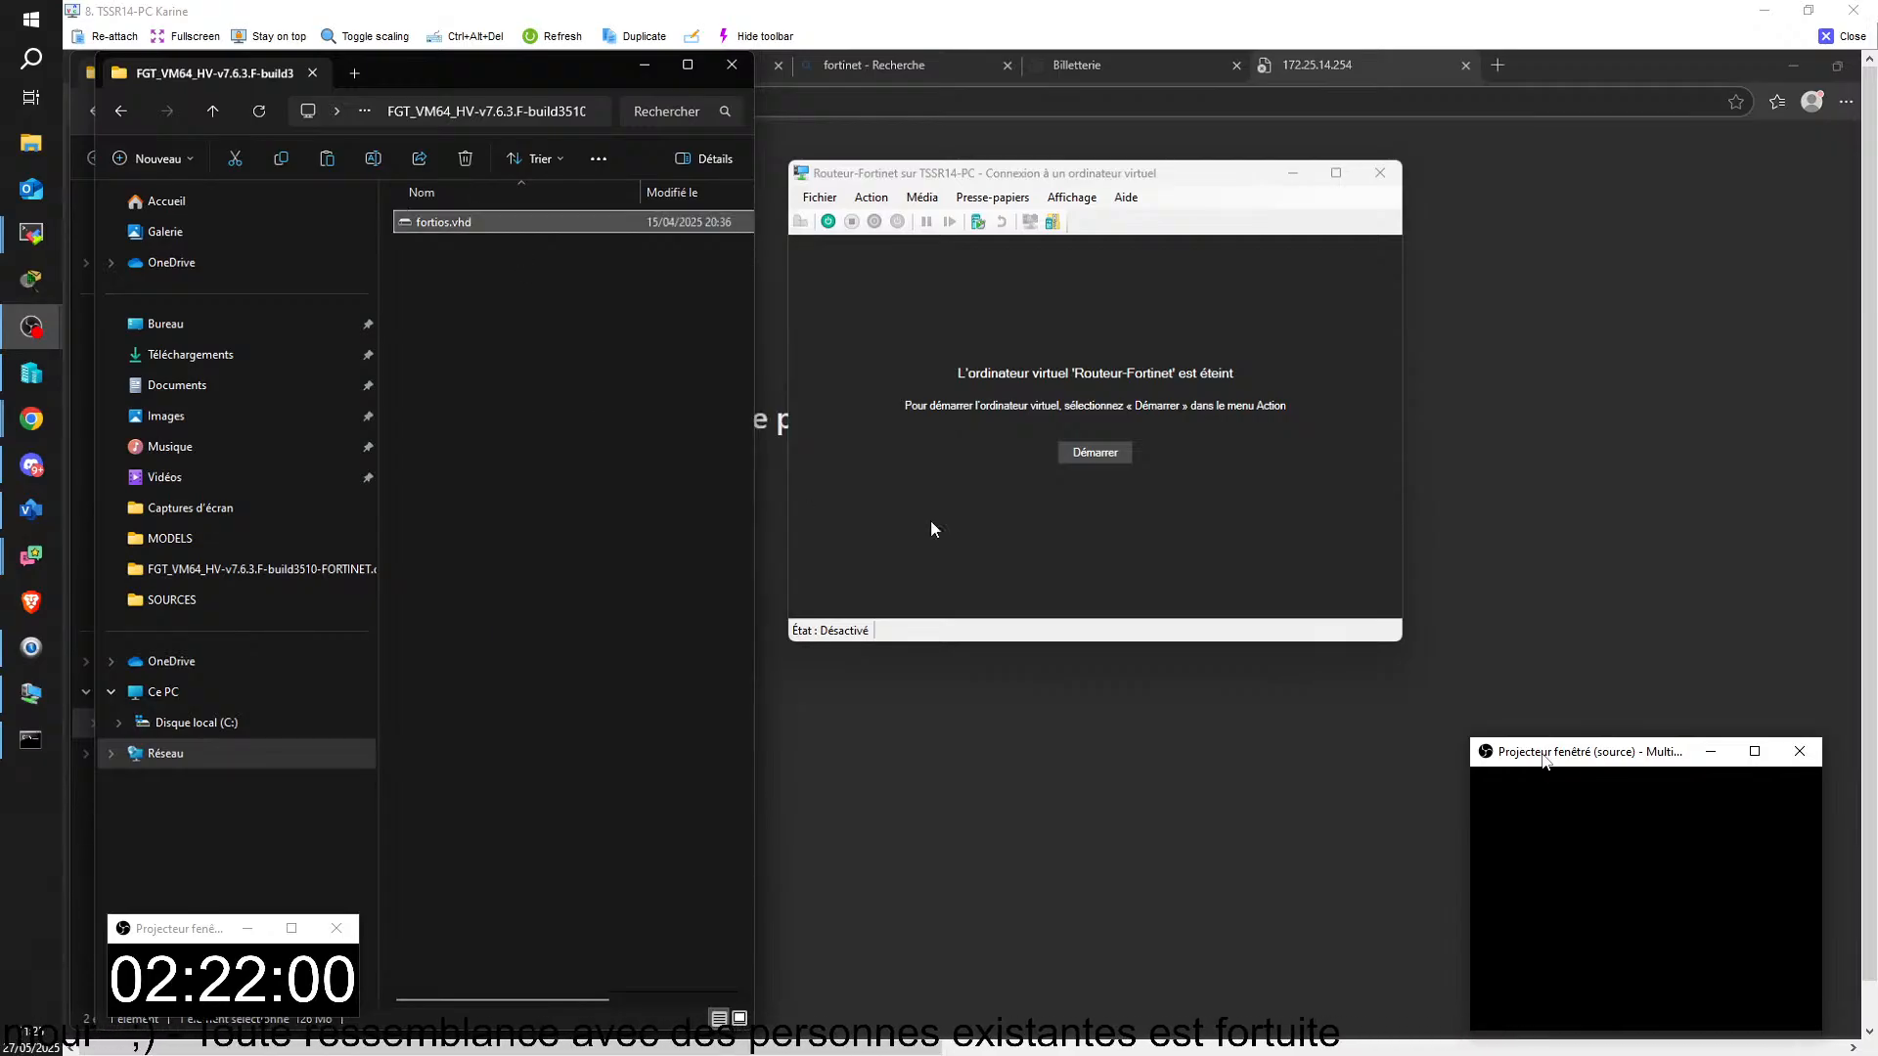
{"action": "left_click", "coordinate": [732, 64]}
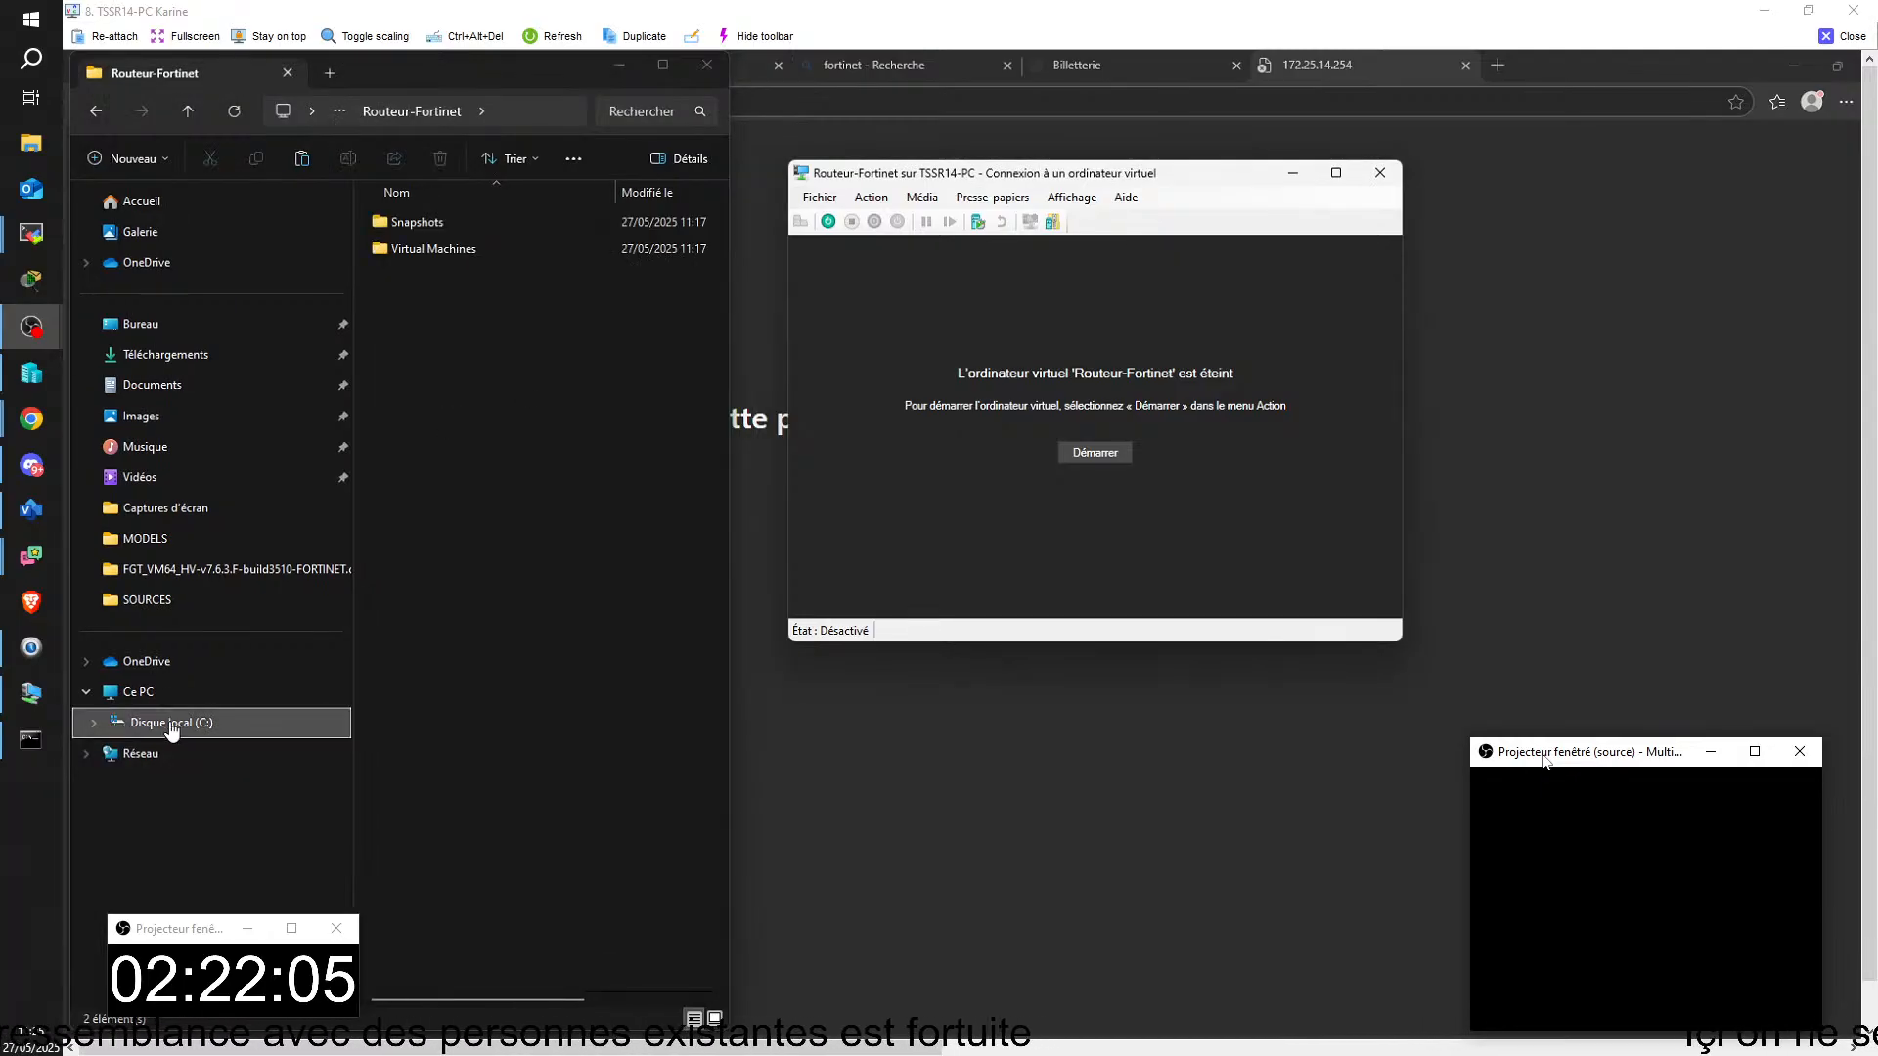
Step: Delete the existing fortios.vhd from C:\MODELS and paste the original copied from the share in its place
{"action": "left_click", "coordinate": [137, 541]}
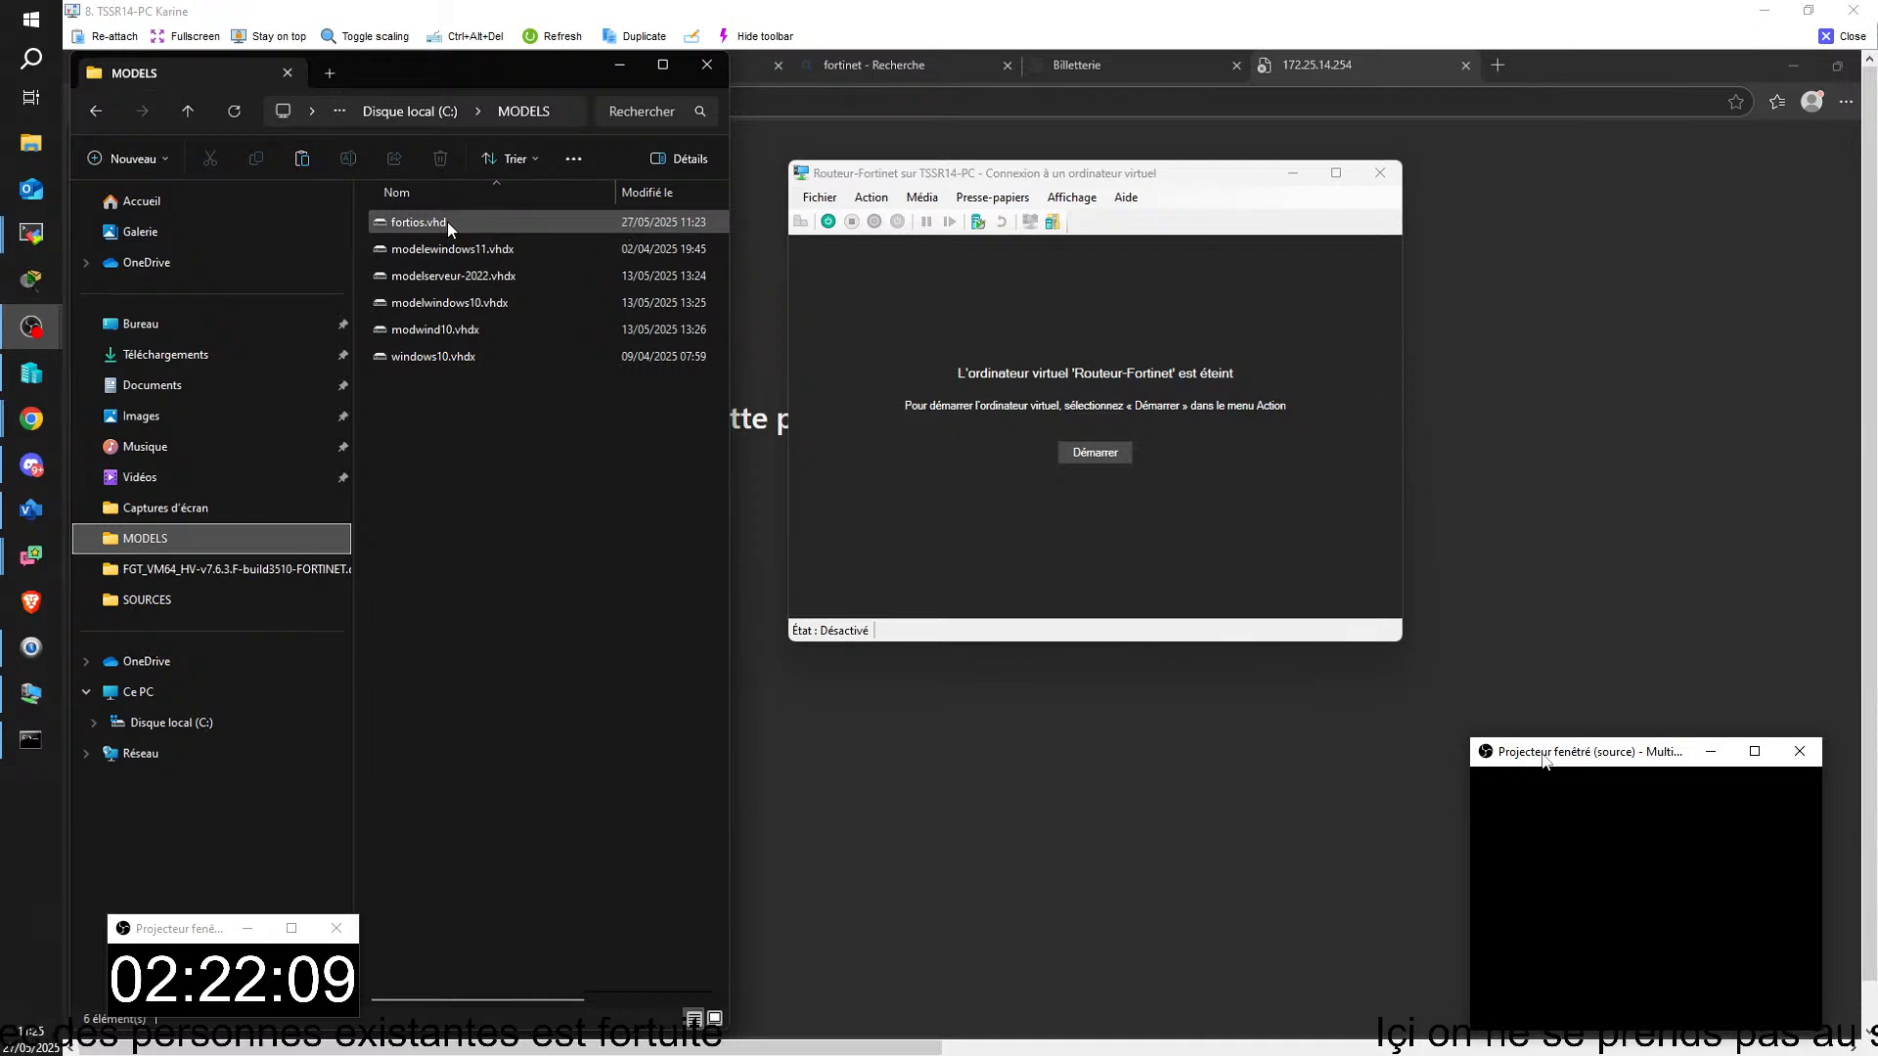
{"action": "right_click", "coordinate": [448, 221]}
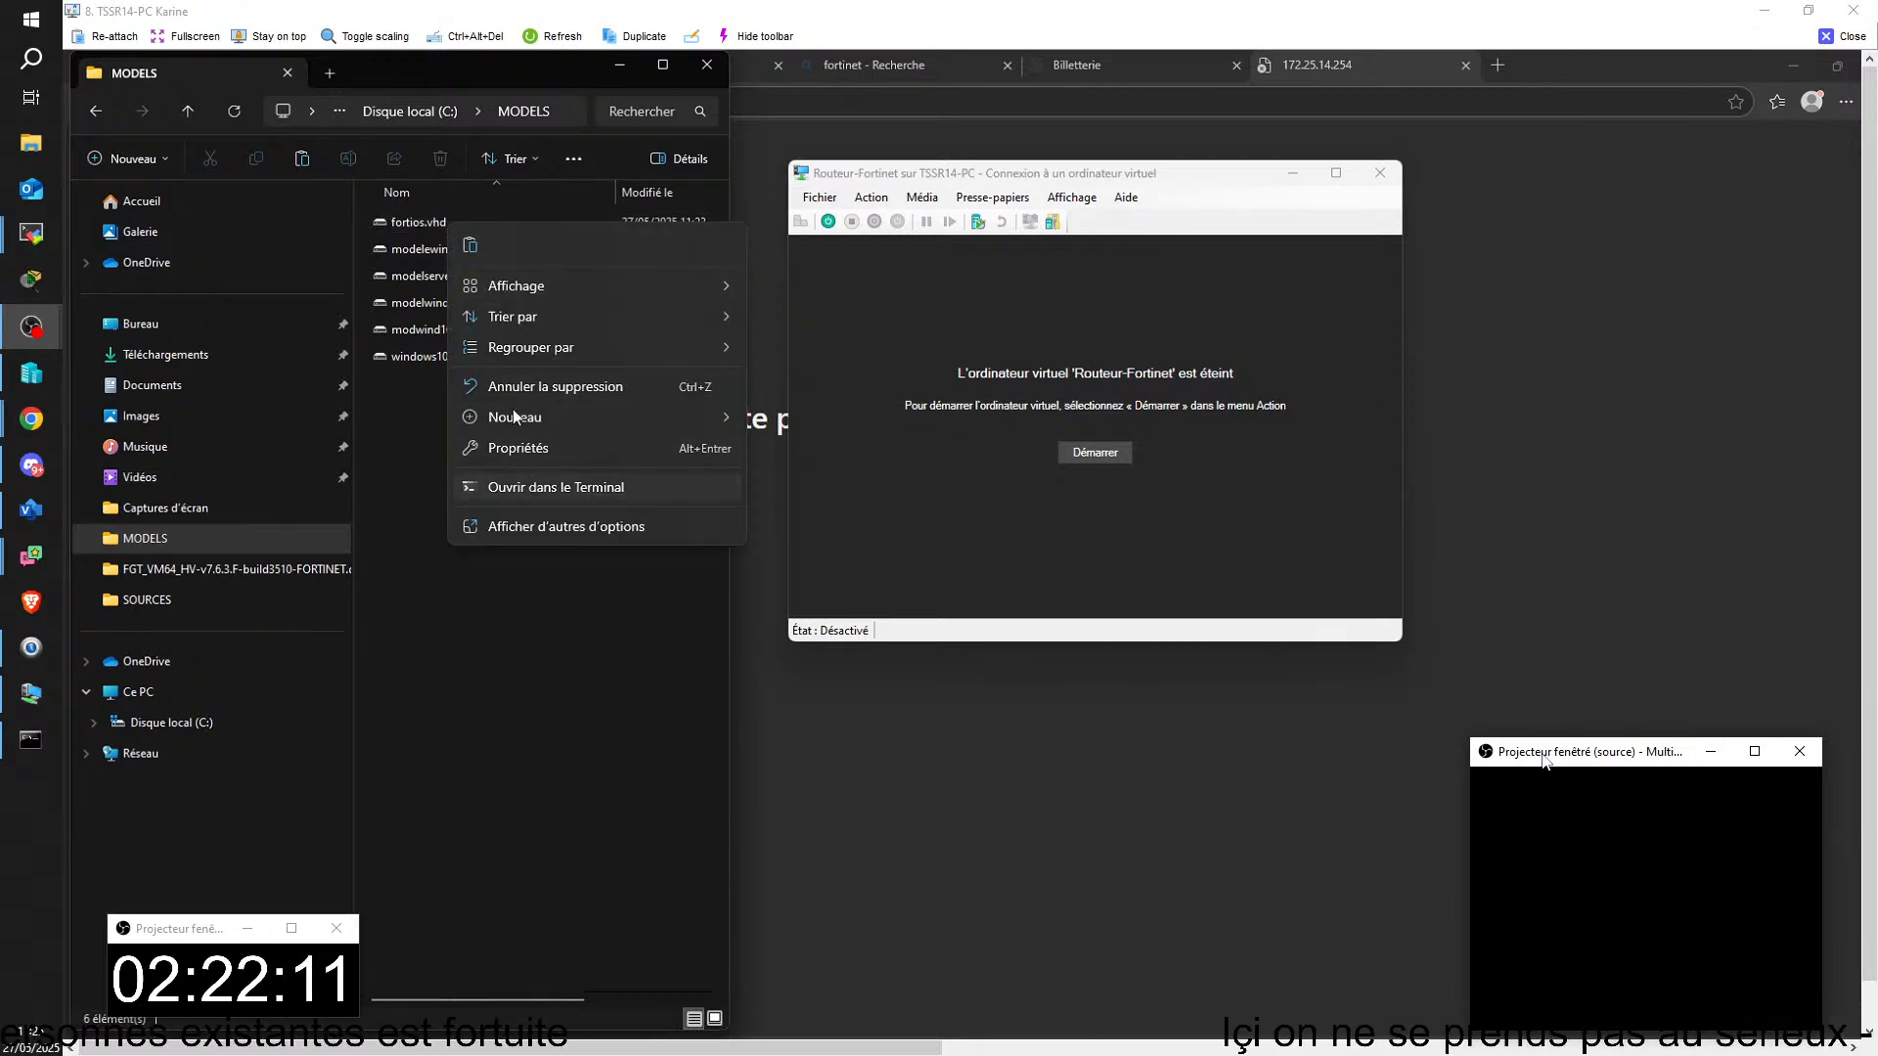
{"action": "left_click", "coordinate": [401, 221]}
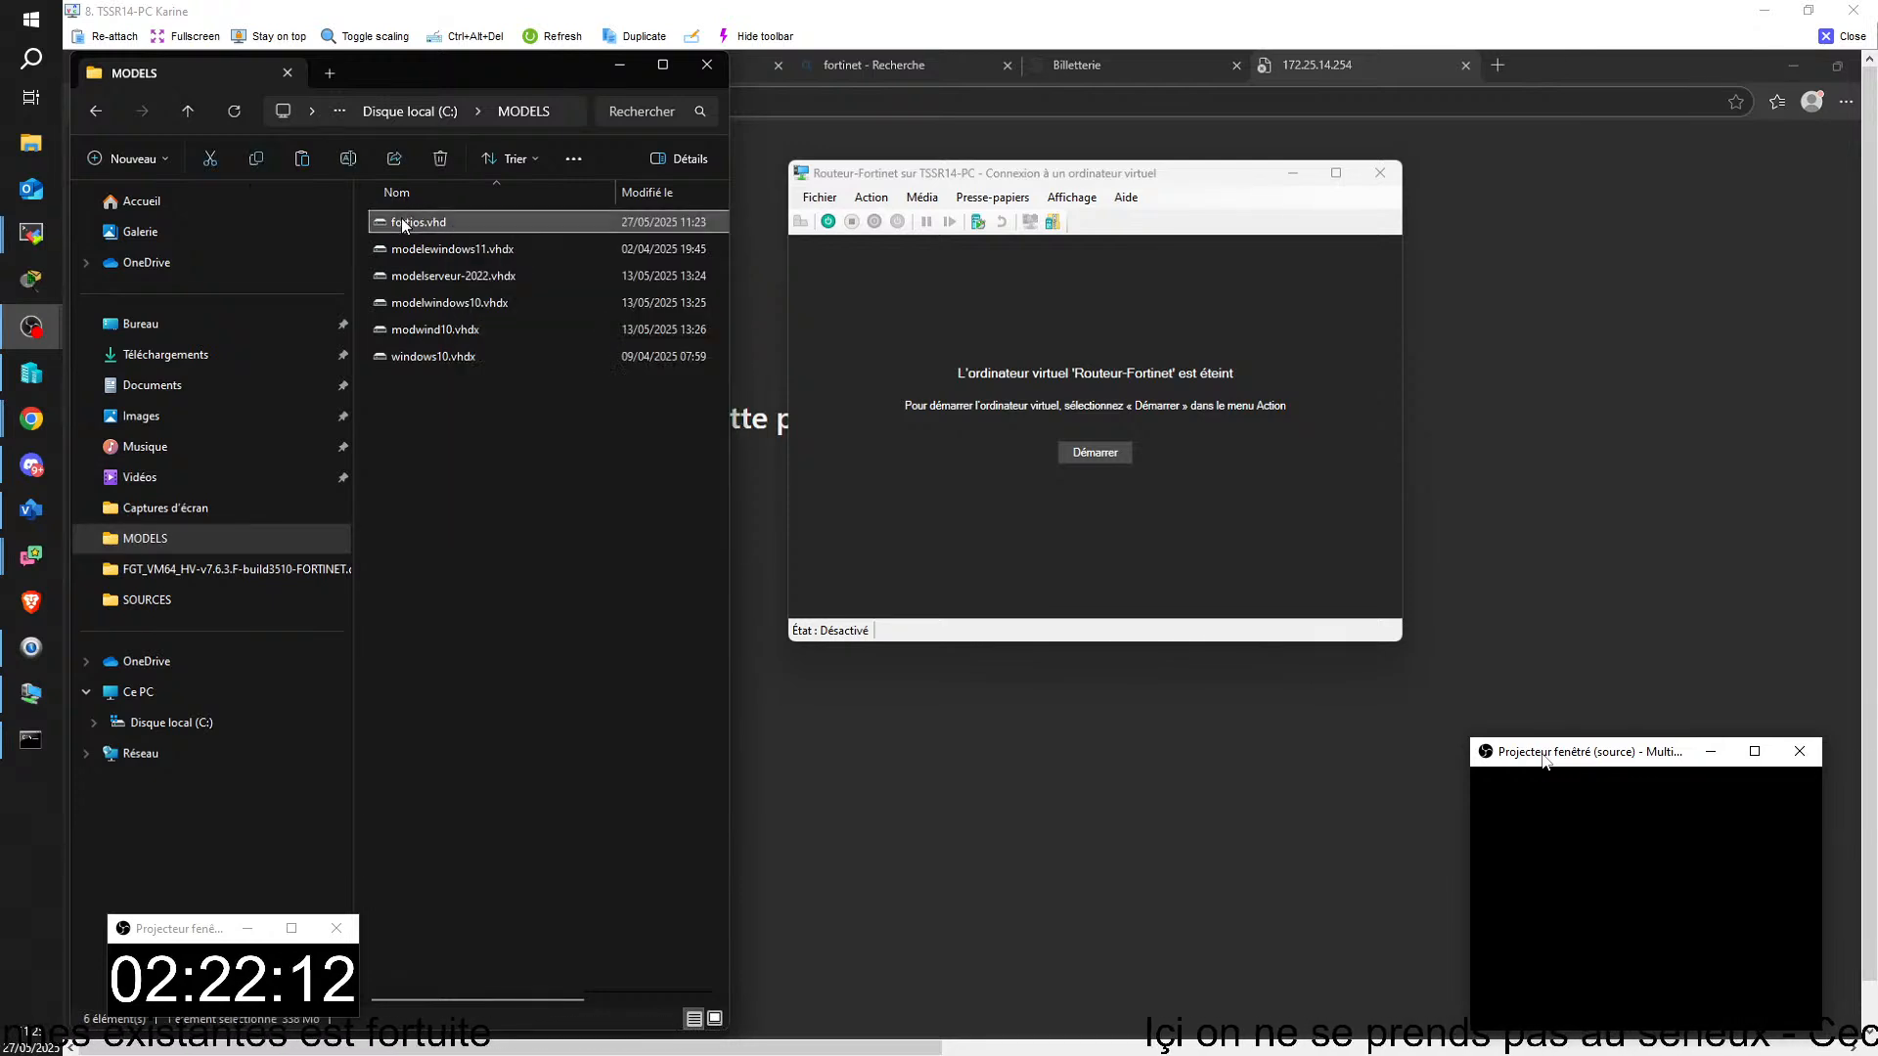
{"action": "left_click", "coordinate": [440, 159]}
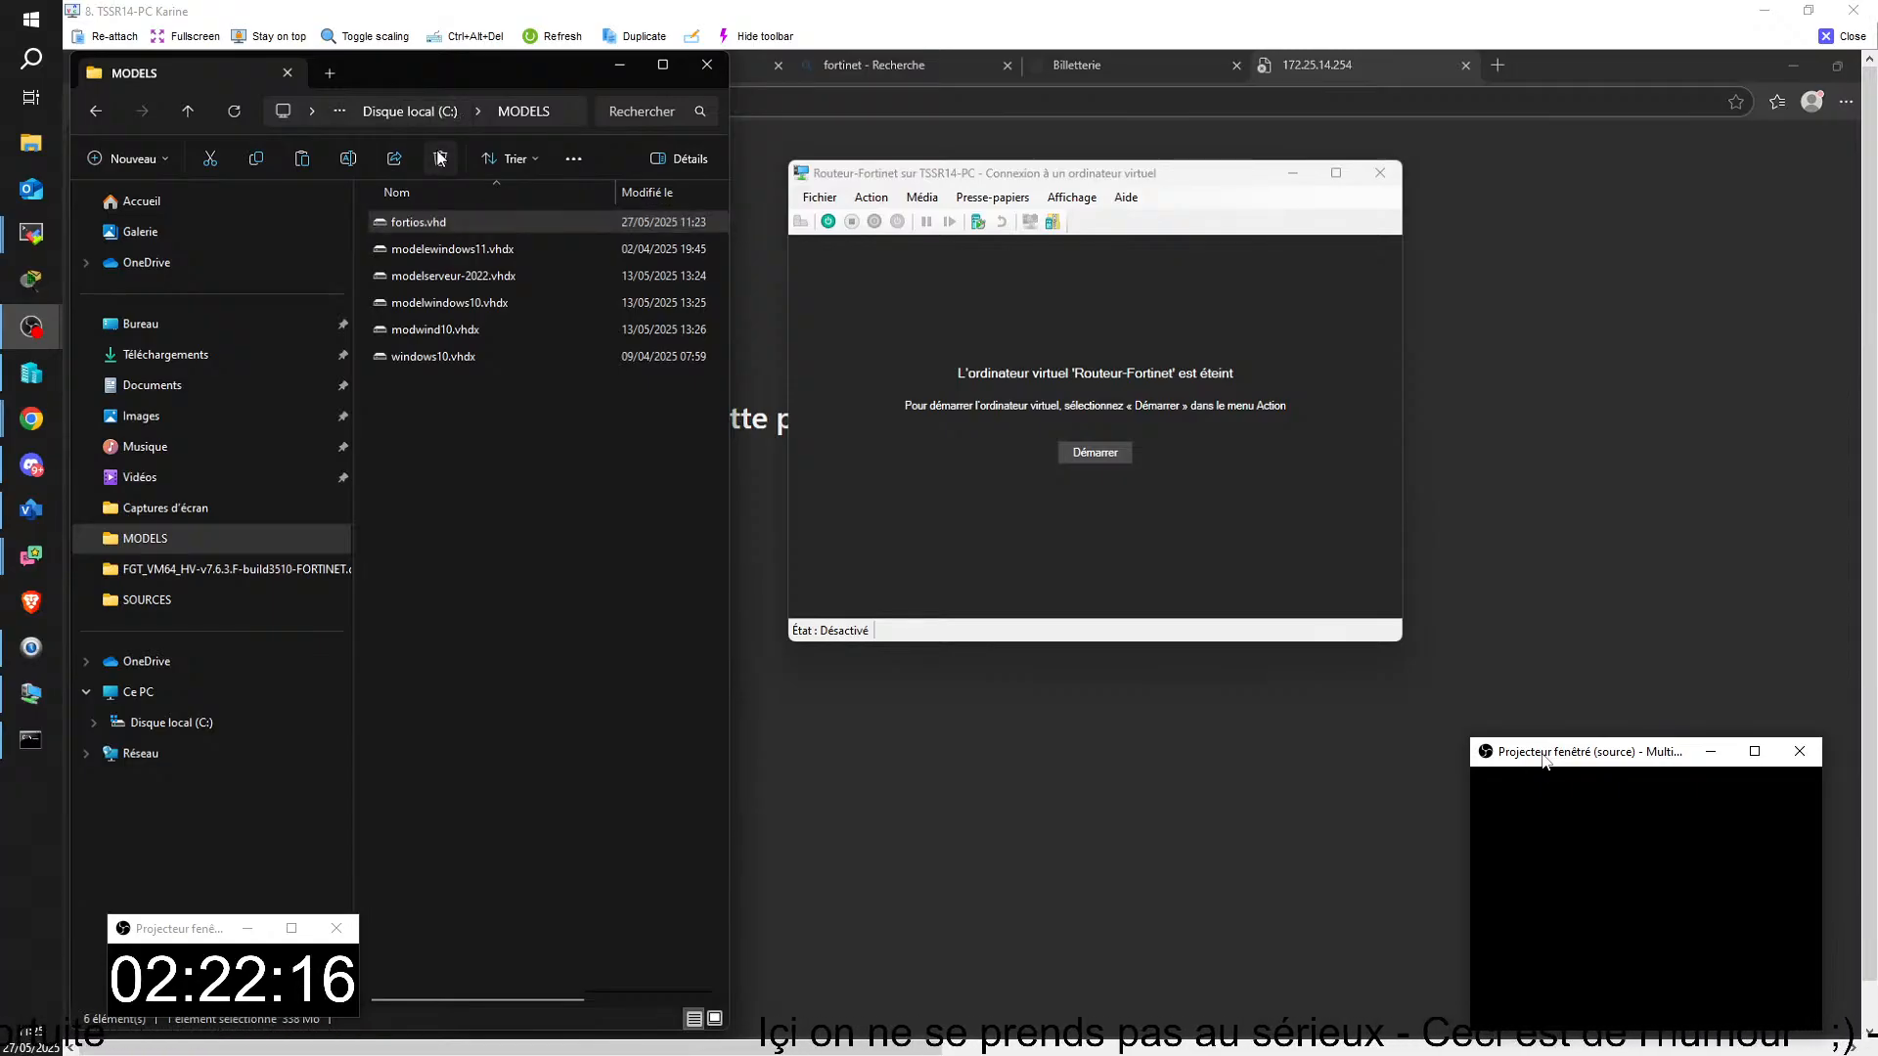
{"action": "right_click", "coordinate": [415, 384]}
{"action": "key", "text": "Escape"}
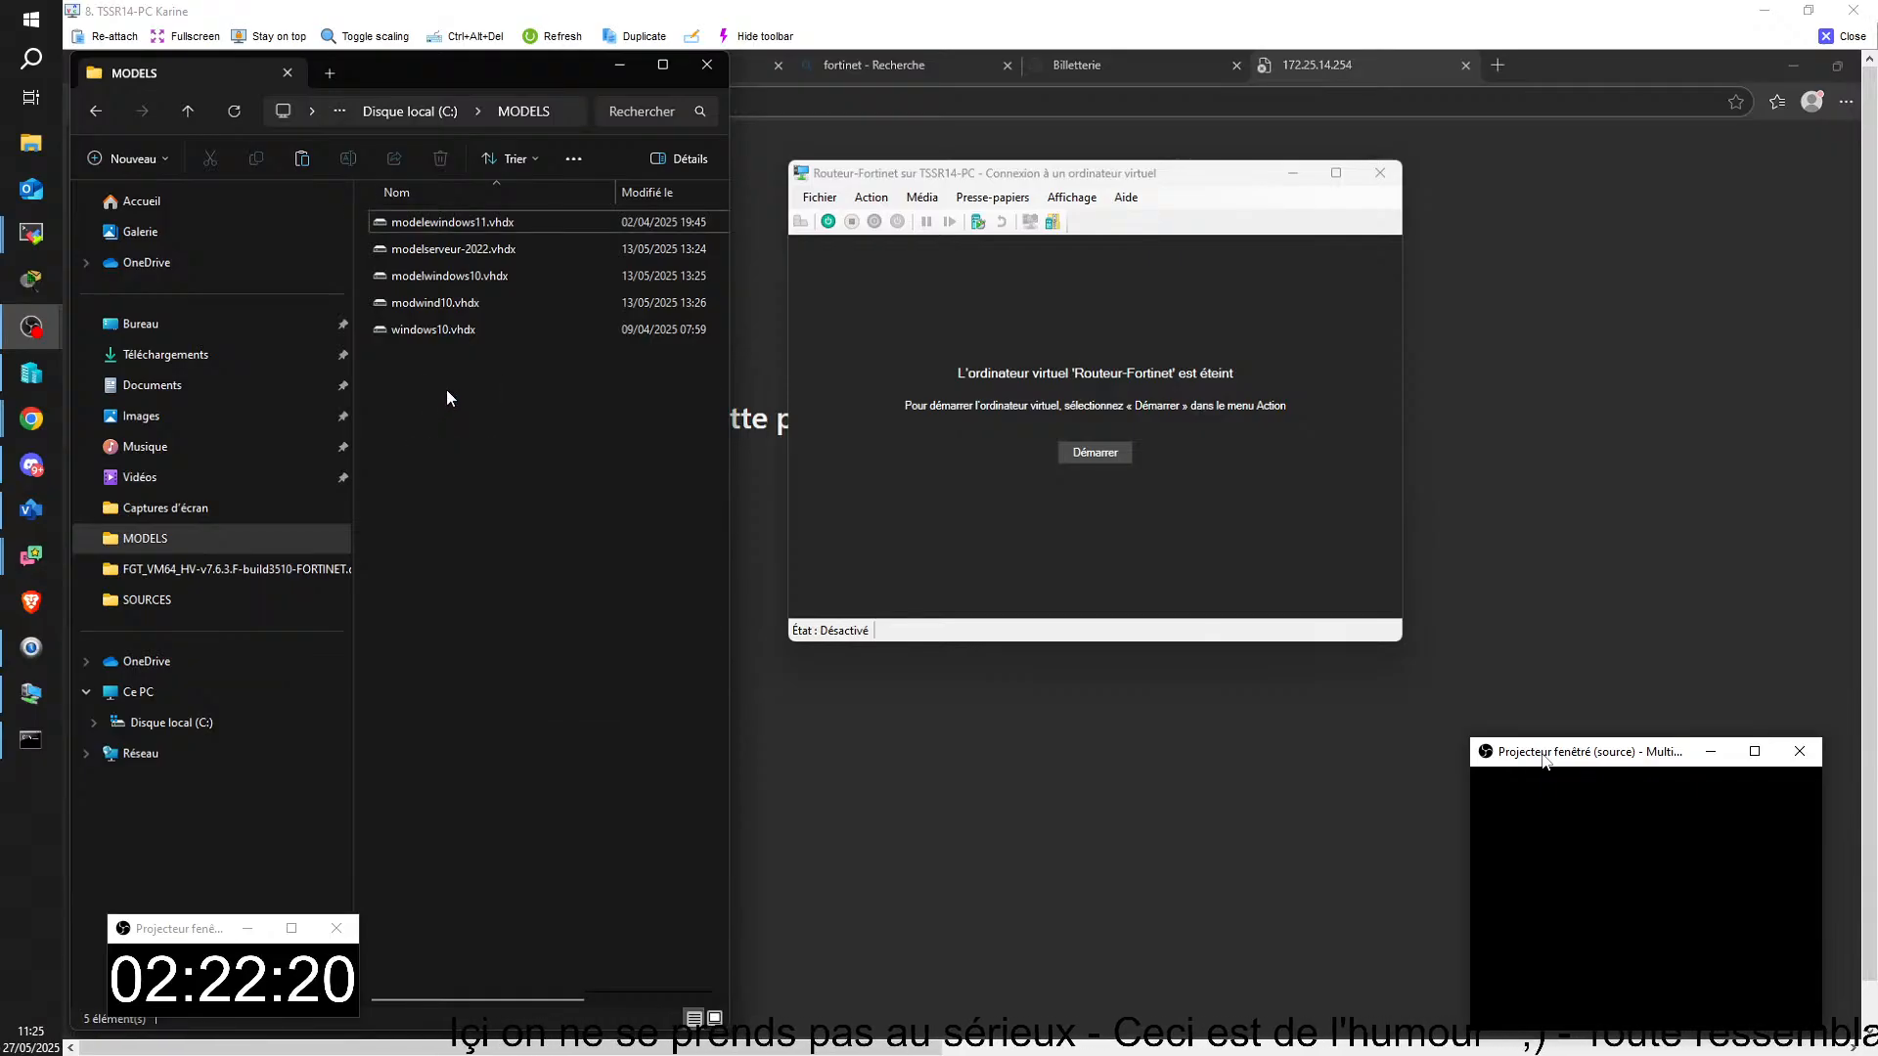
{"action": "key", "text": "ctrl+z"}
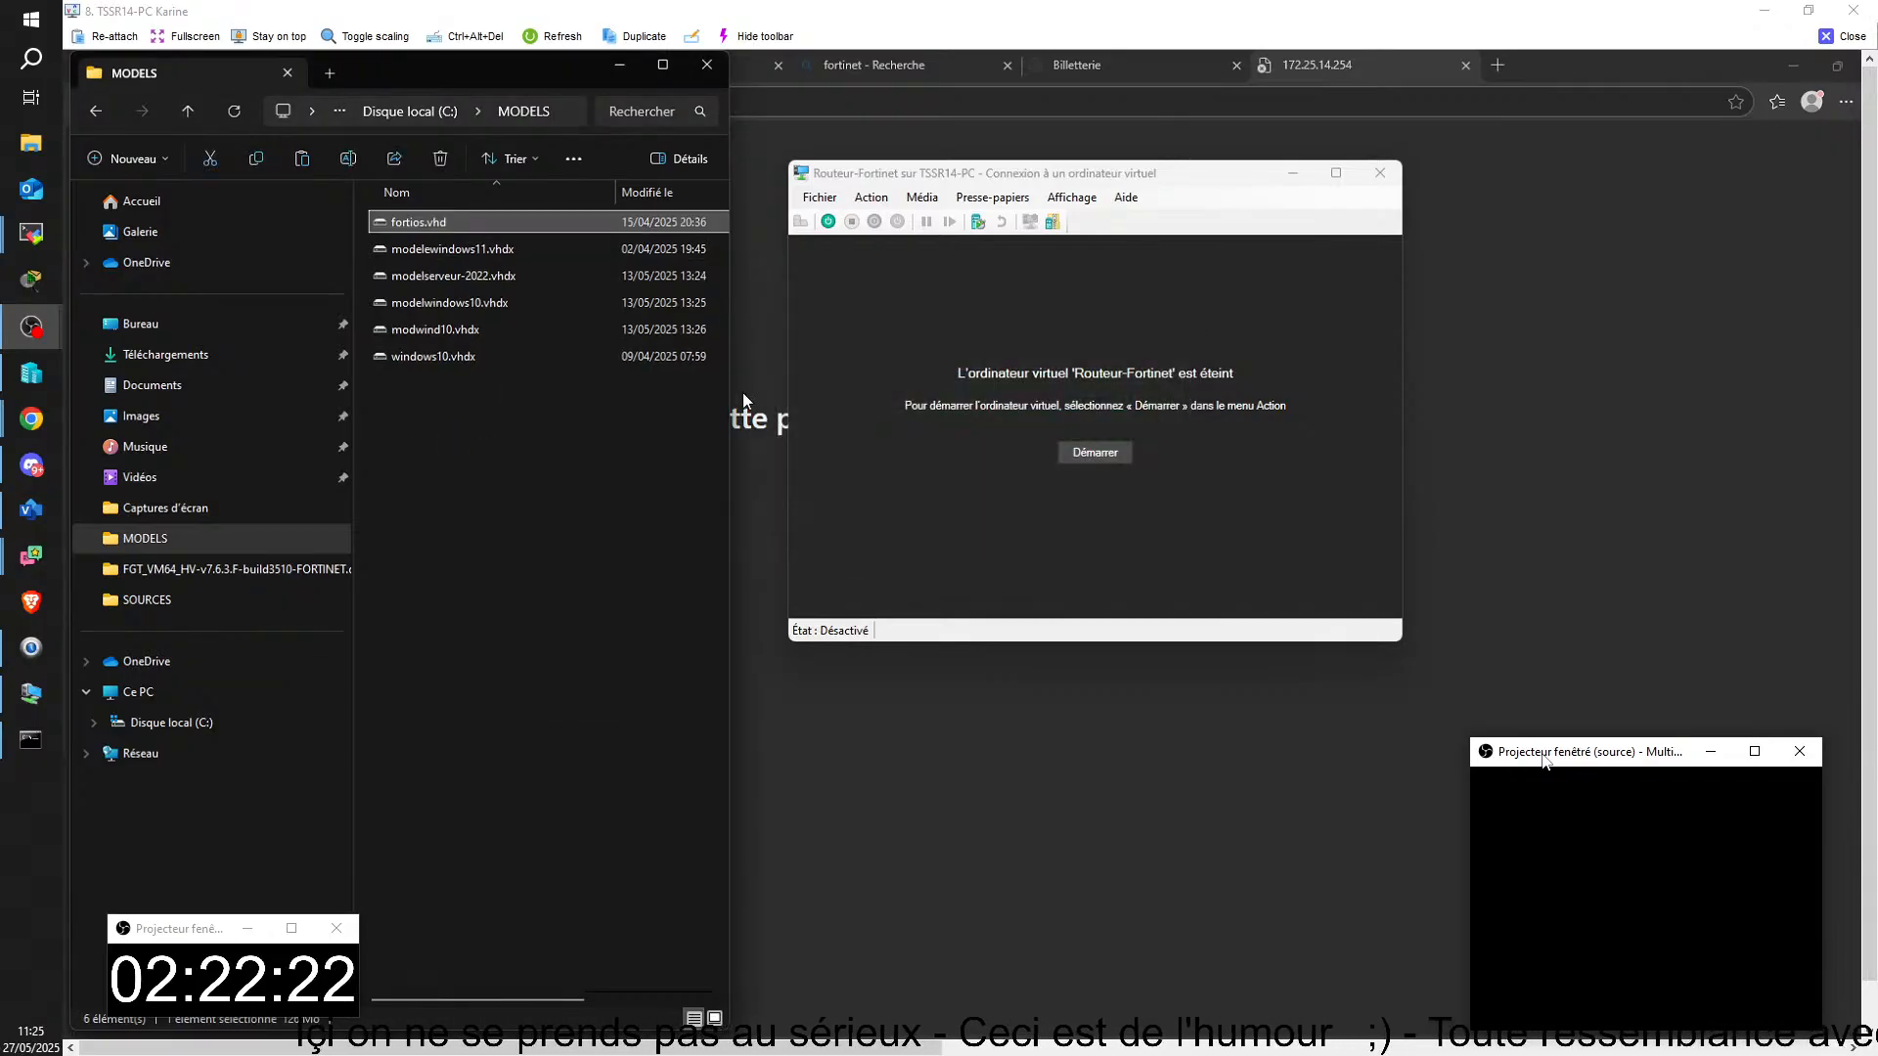
Step: Copy fortios.vhd from C:\MODELS and paste it into the C:\HYPER-V\Routeur-Fortinet folder
{"action": "right_click", "coordinate": [438, 224]}
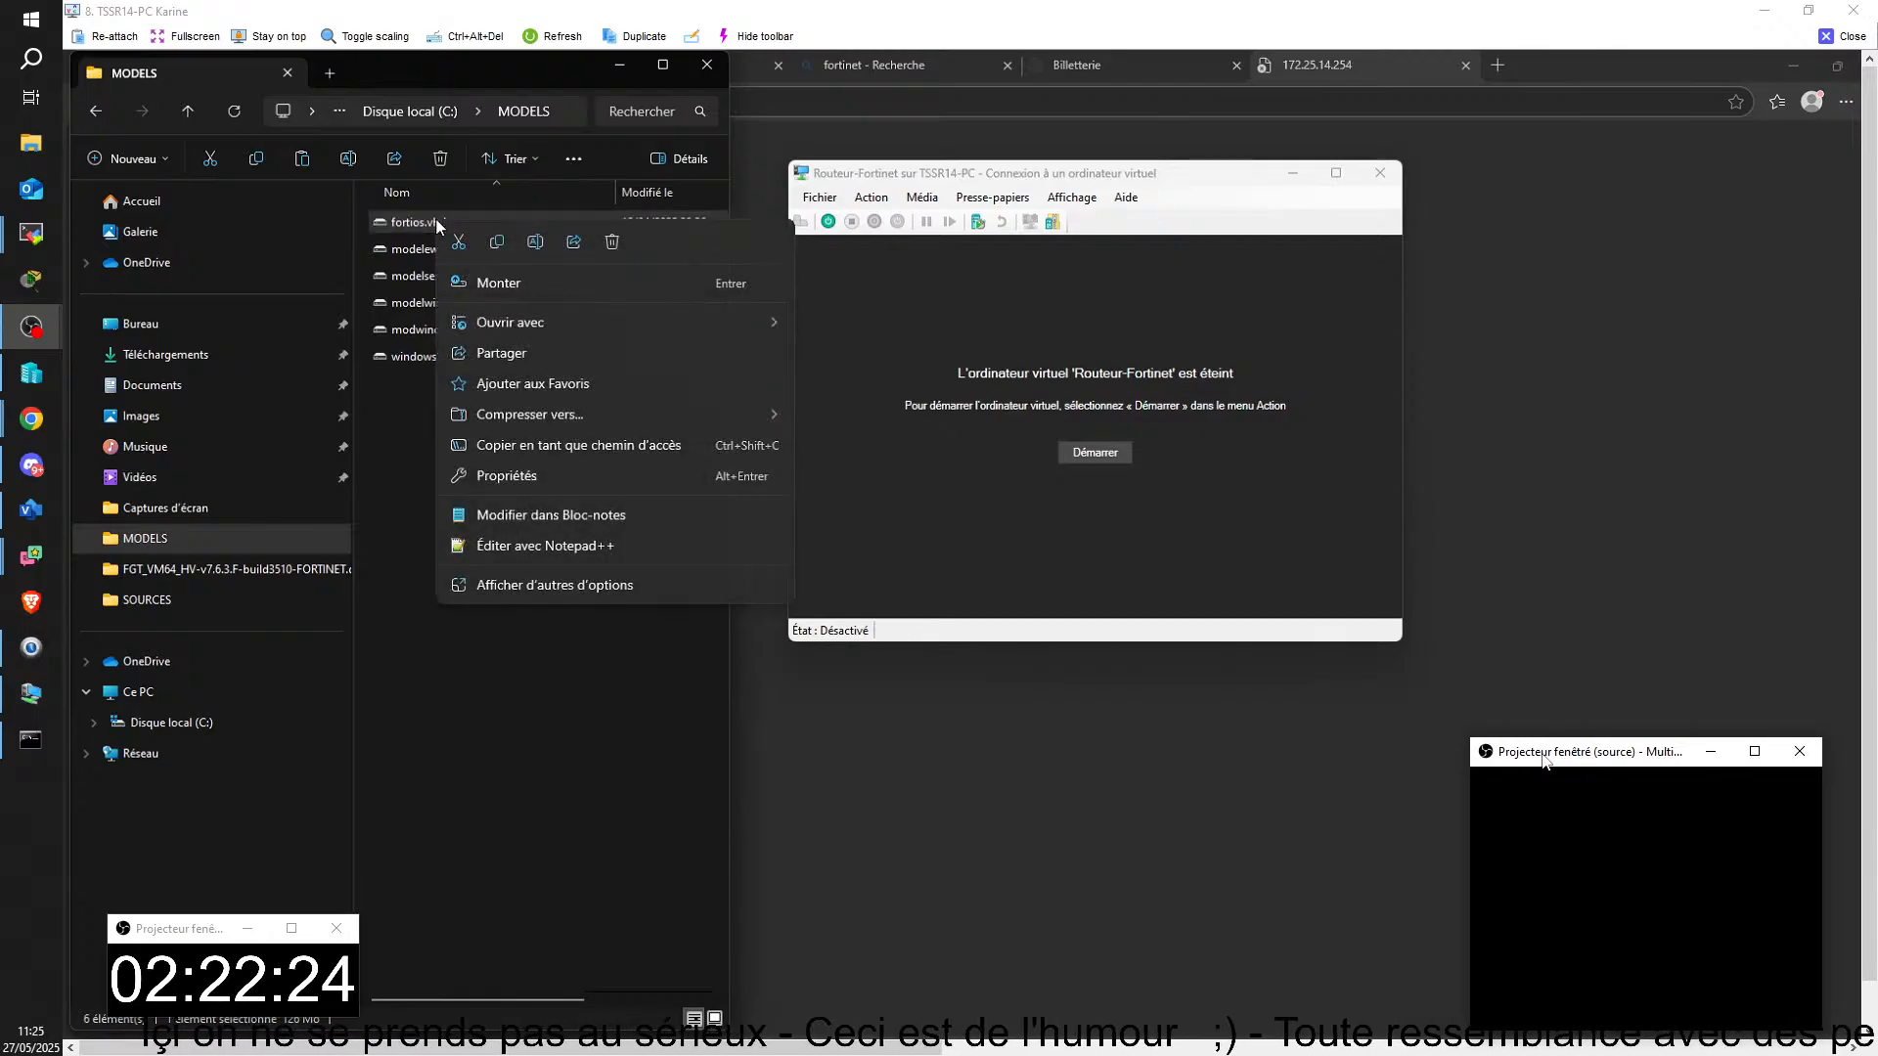
{"action": "left_click", "coordinate": [497, 241]}
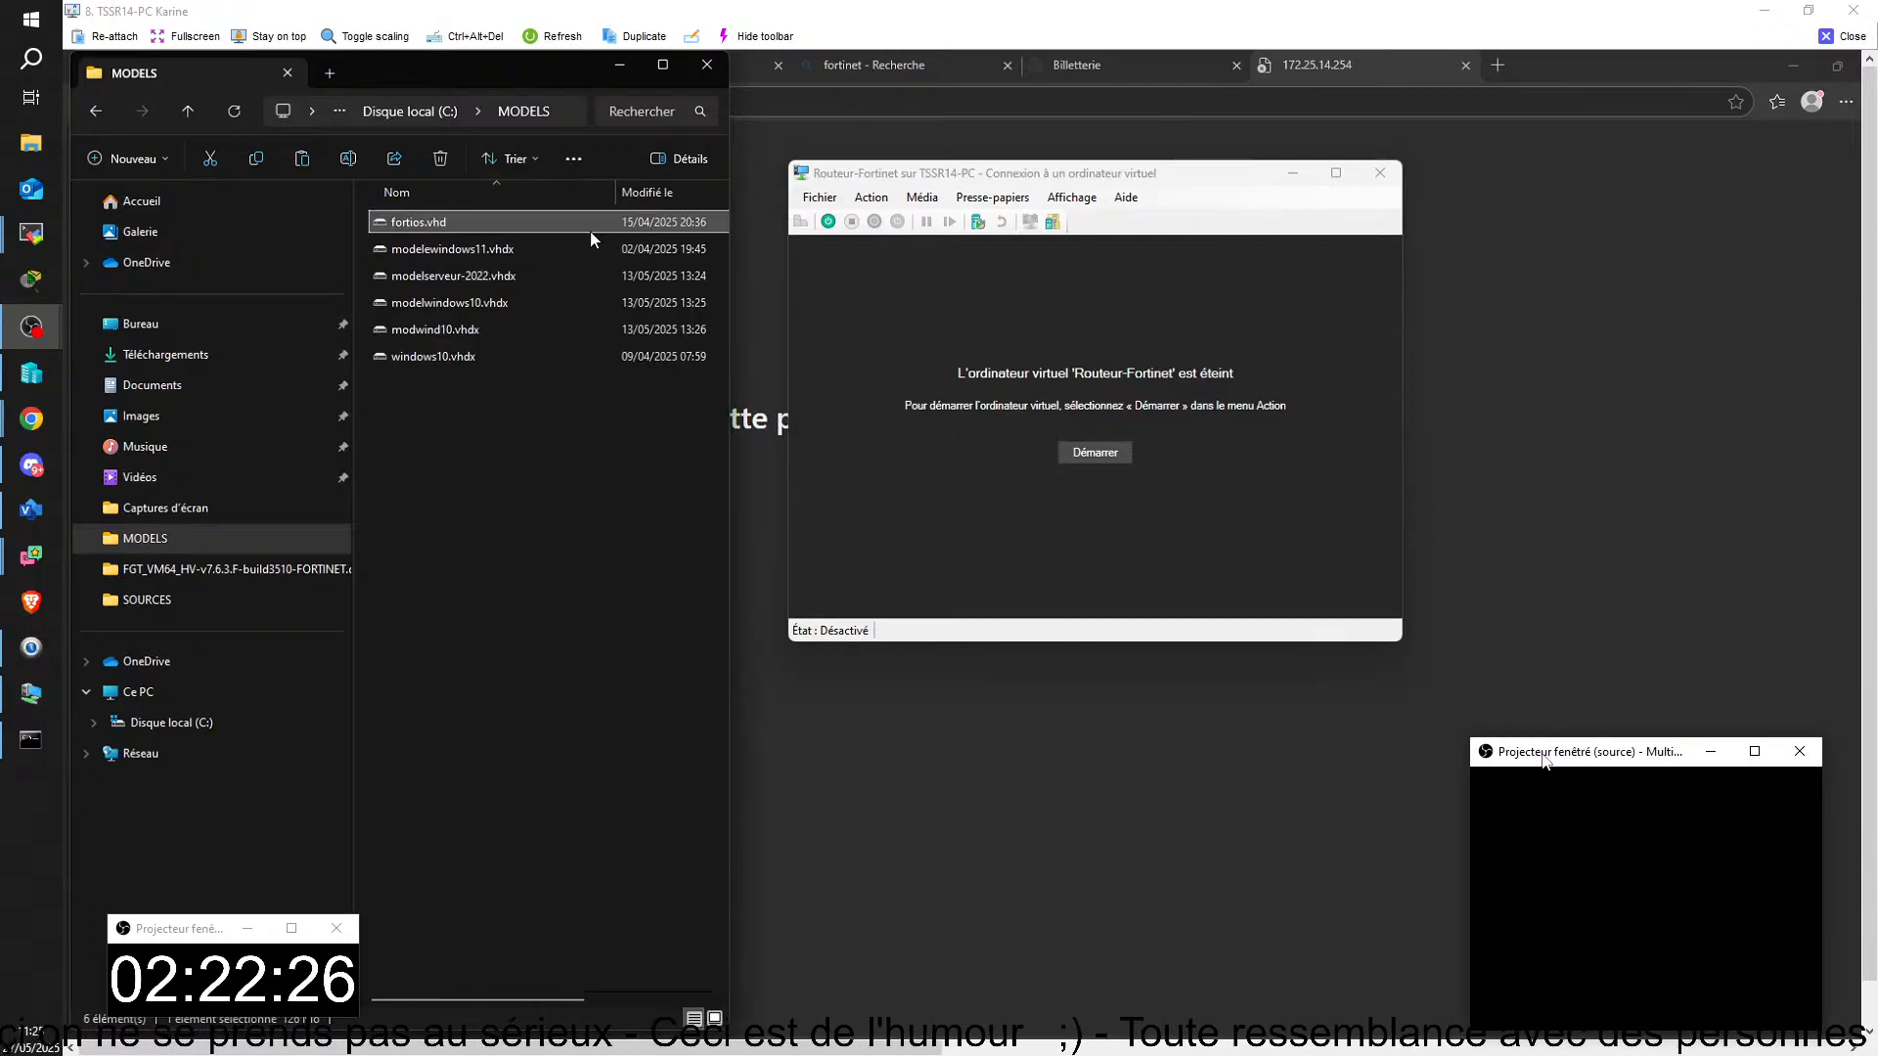
{"action": "left_click", "coordinate": [820, 199]}
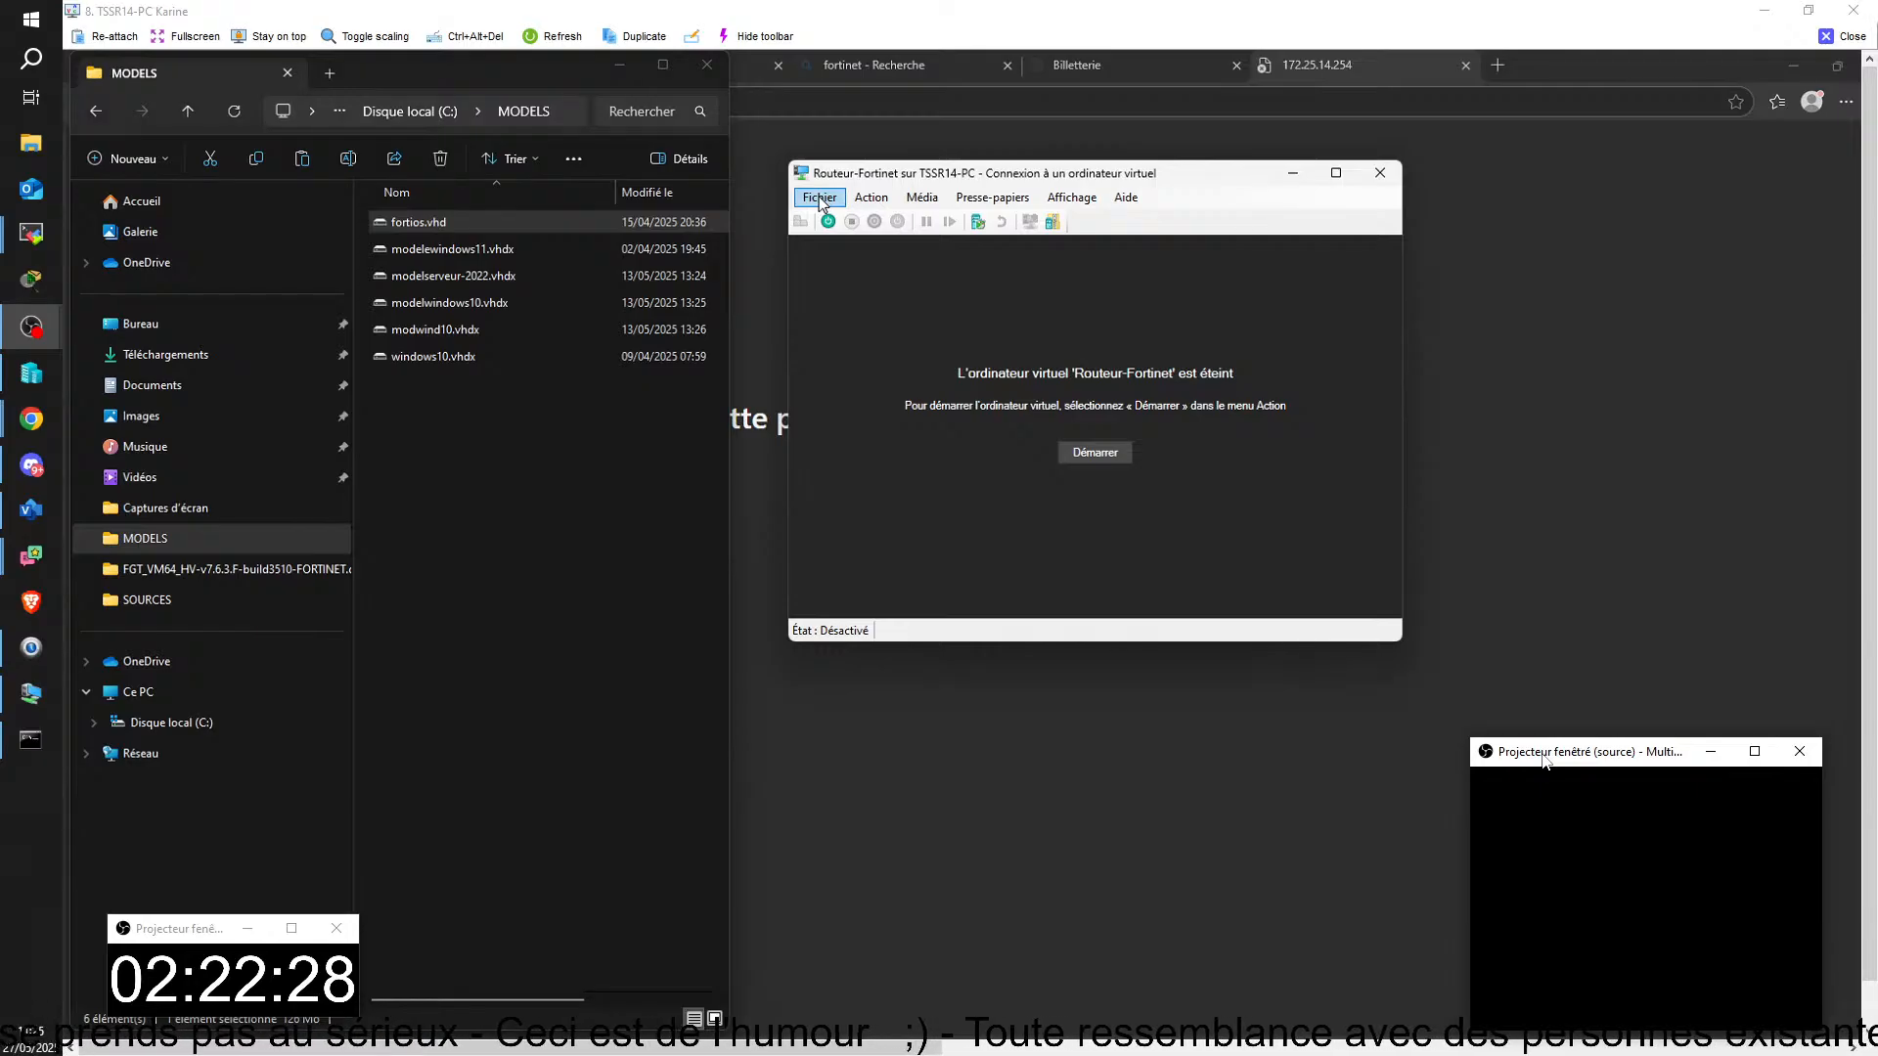
{"action": "left_click", "coordinate": [819, 199]}
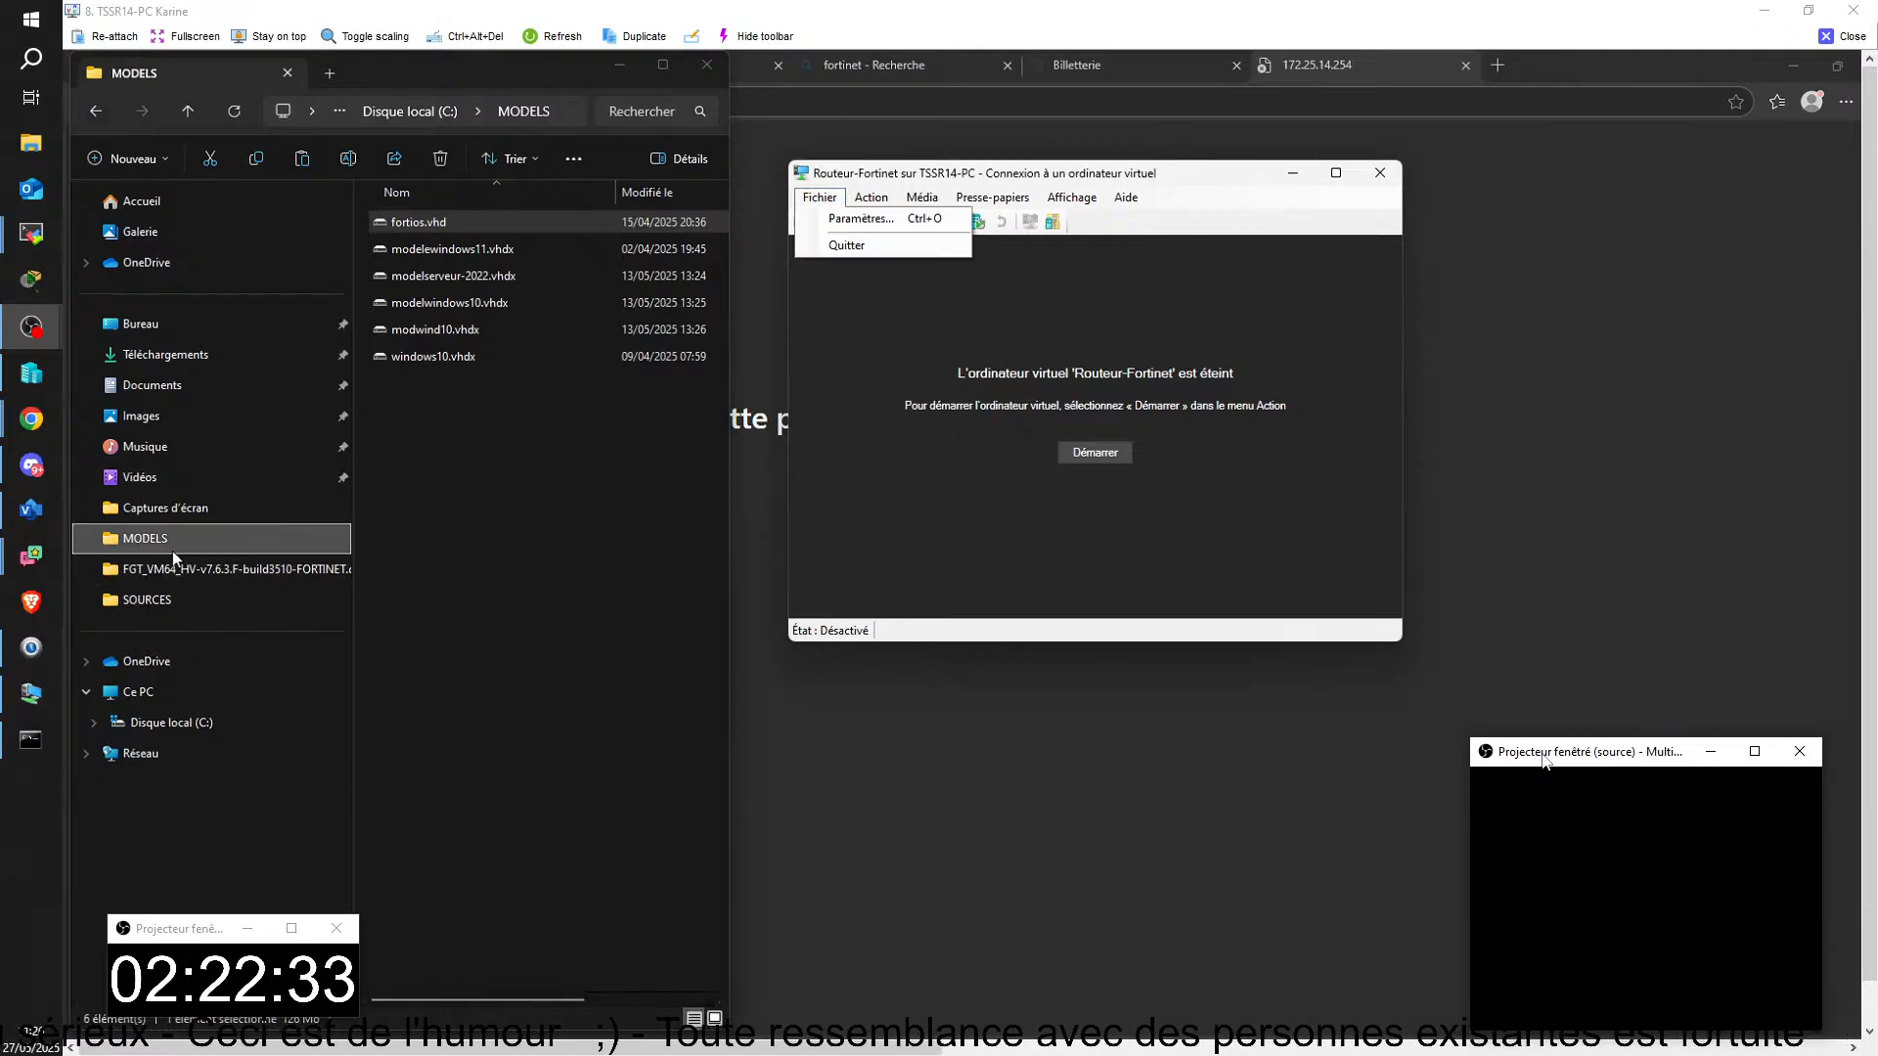
{"action": "left_click", "coordinate": [173, 722]}
{"action": "double_click", "coordinate": [435, 249]}
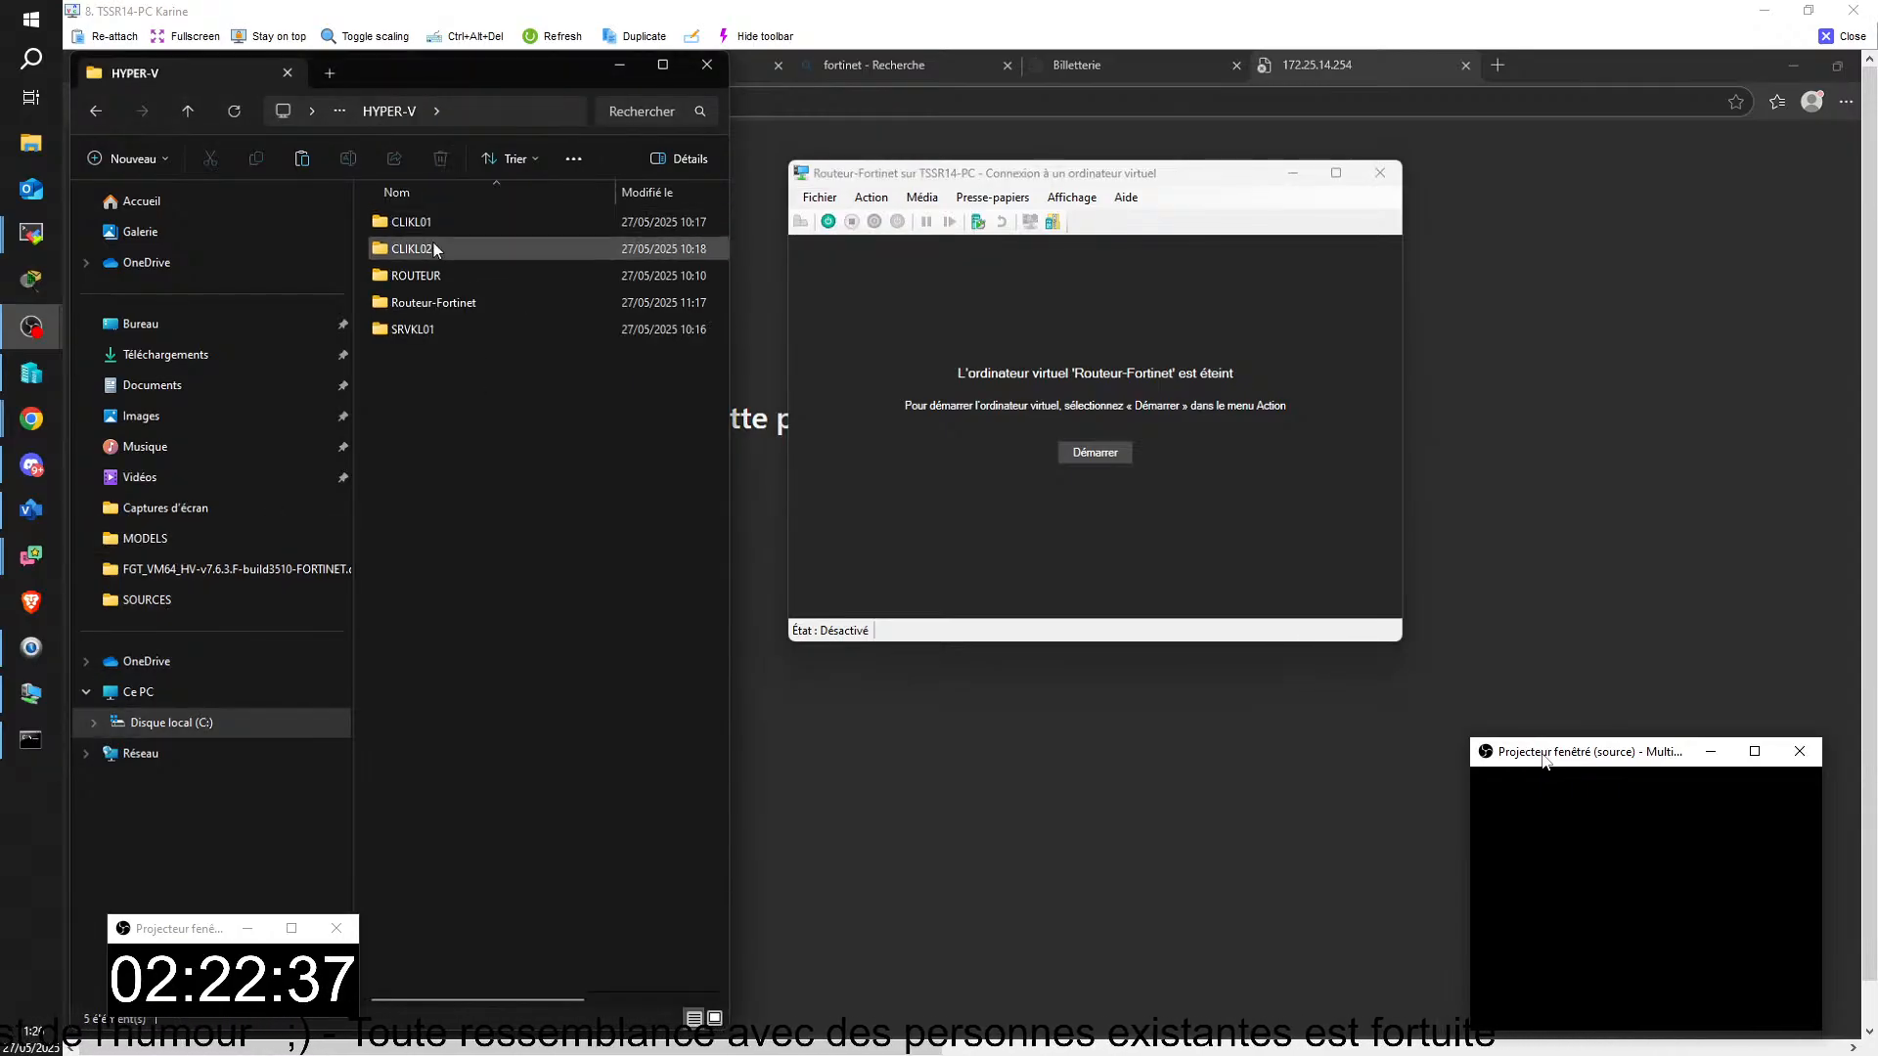
{"action": "double_click", "coordinate": [416, 300]}
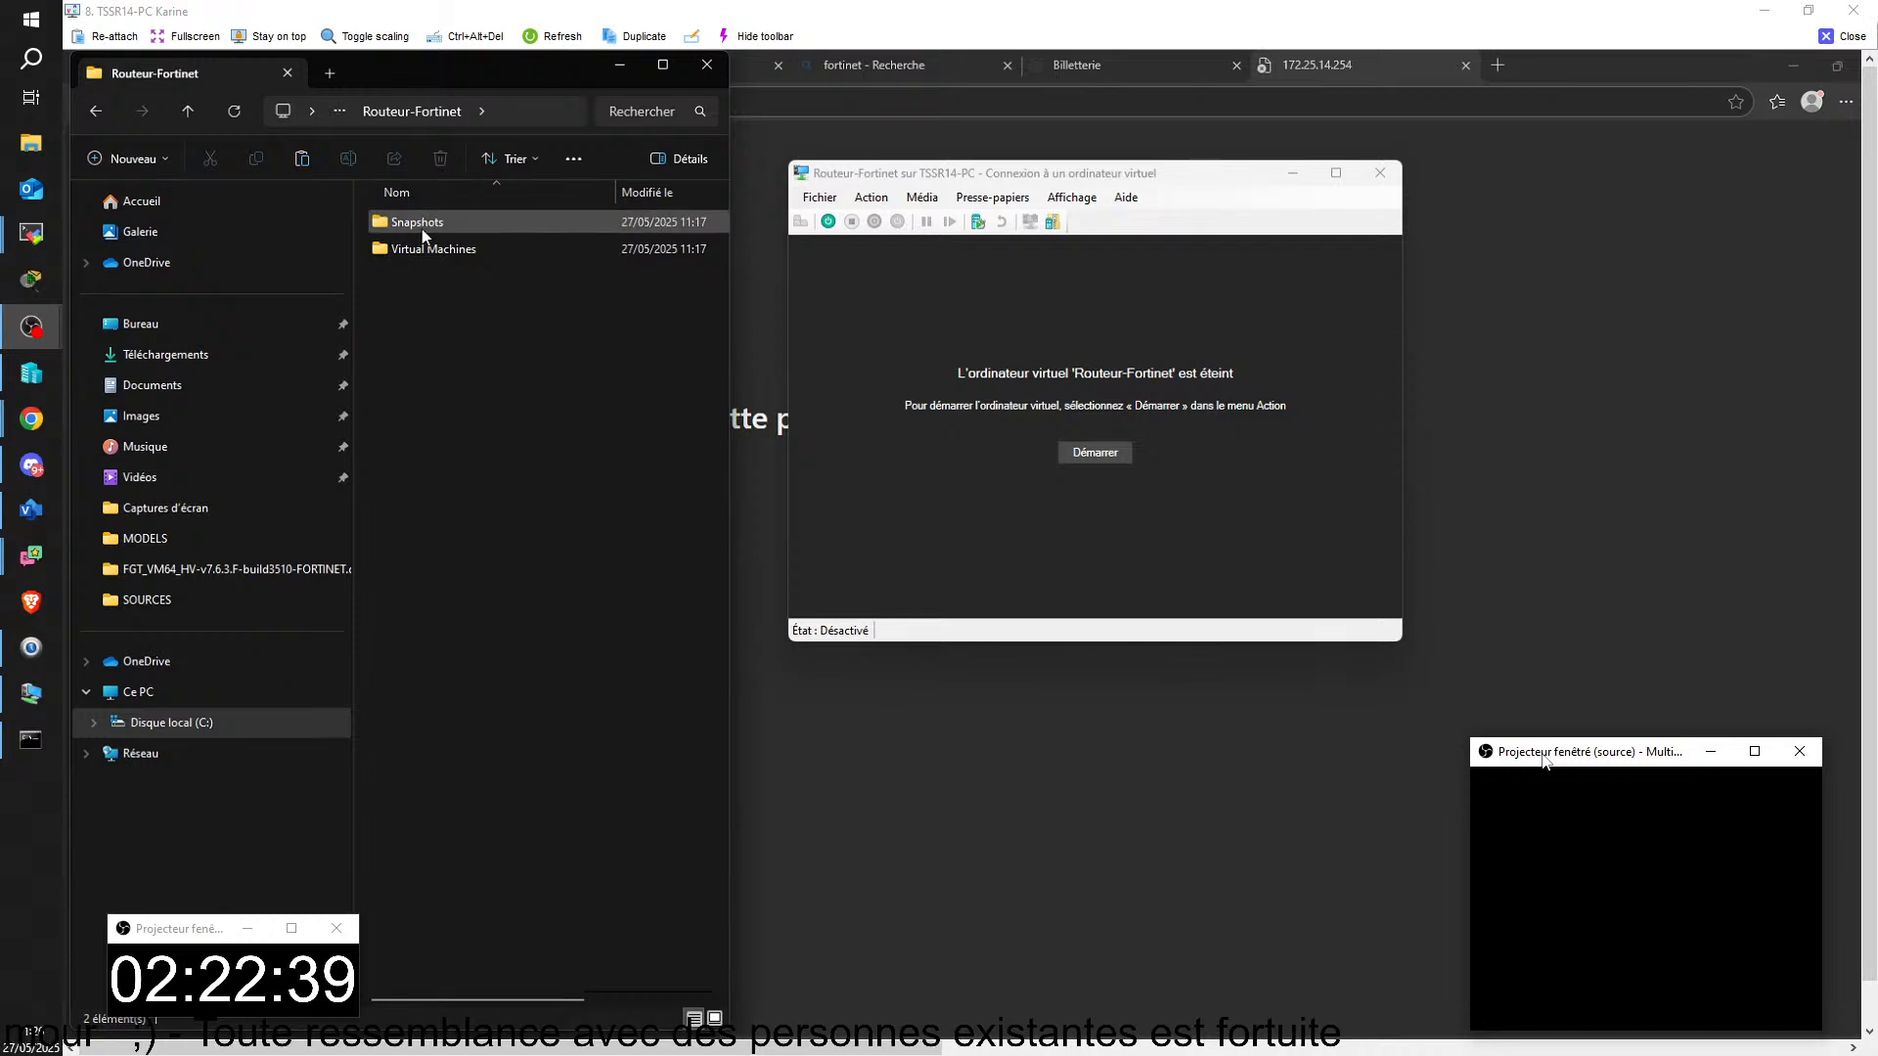
{"action": "right_click", "coordinate": [437, 345]}
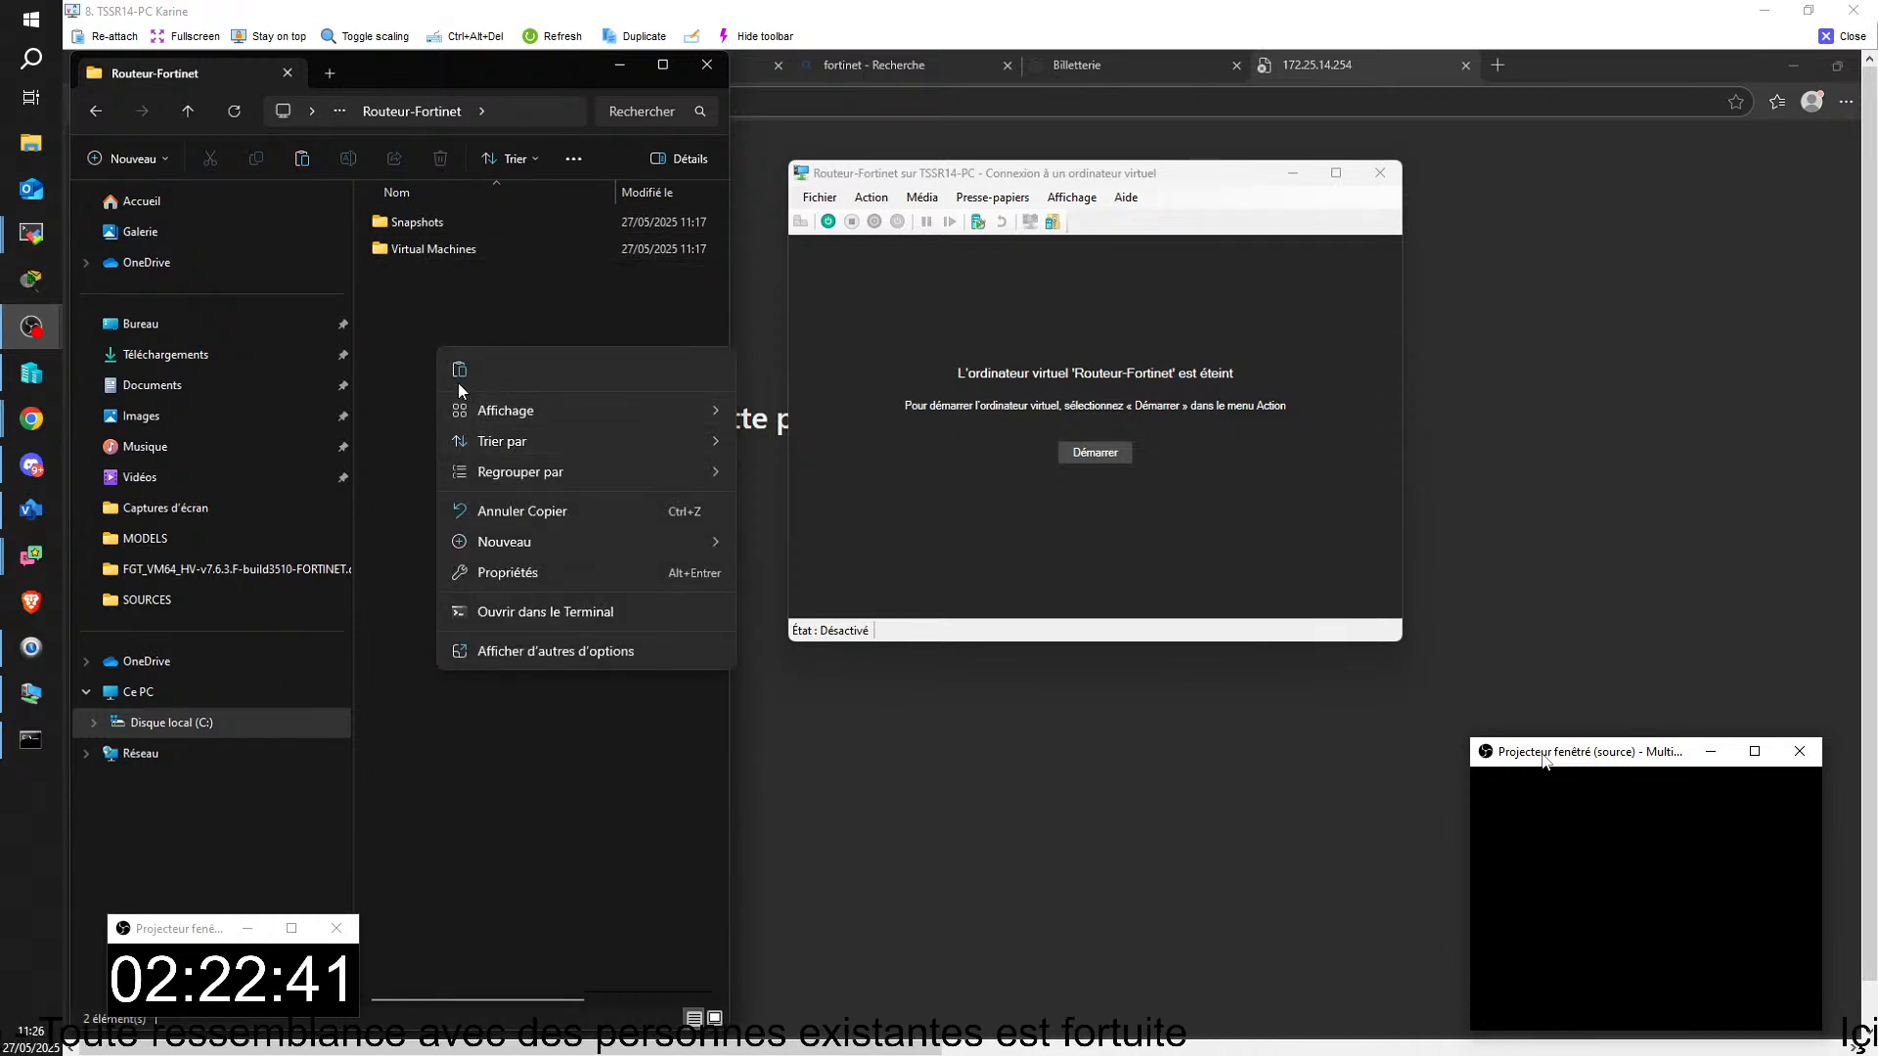
{"action": "left_click", "coordinate": [460, 369]}
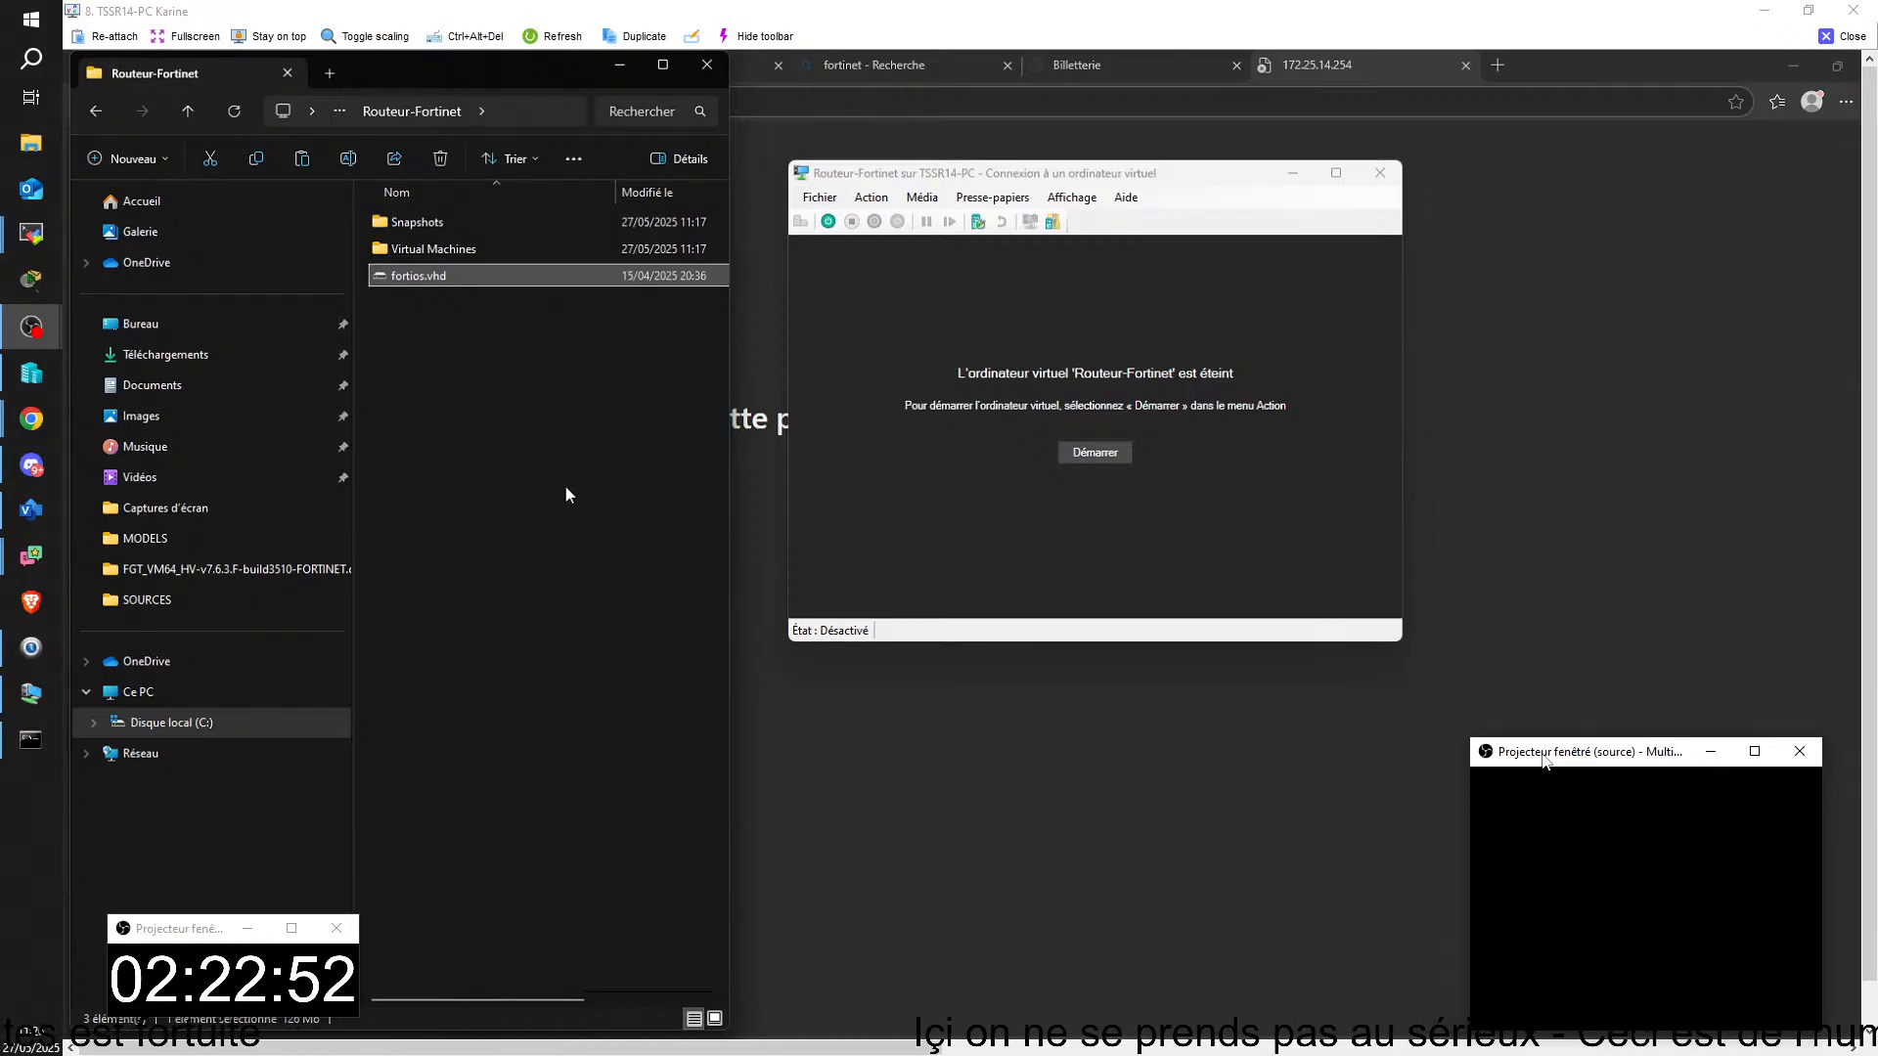
Step: In the Routeur-Fortinet settings, switch the IDE controller 0 hard disk to C:\HYPER-V\Routeur-Fortinet\fortios.vhd and apply the change
{"action": "left_click", "coordinate": [829, 200]}
{"action": "left_click", "coordinate": [809, 195]}
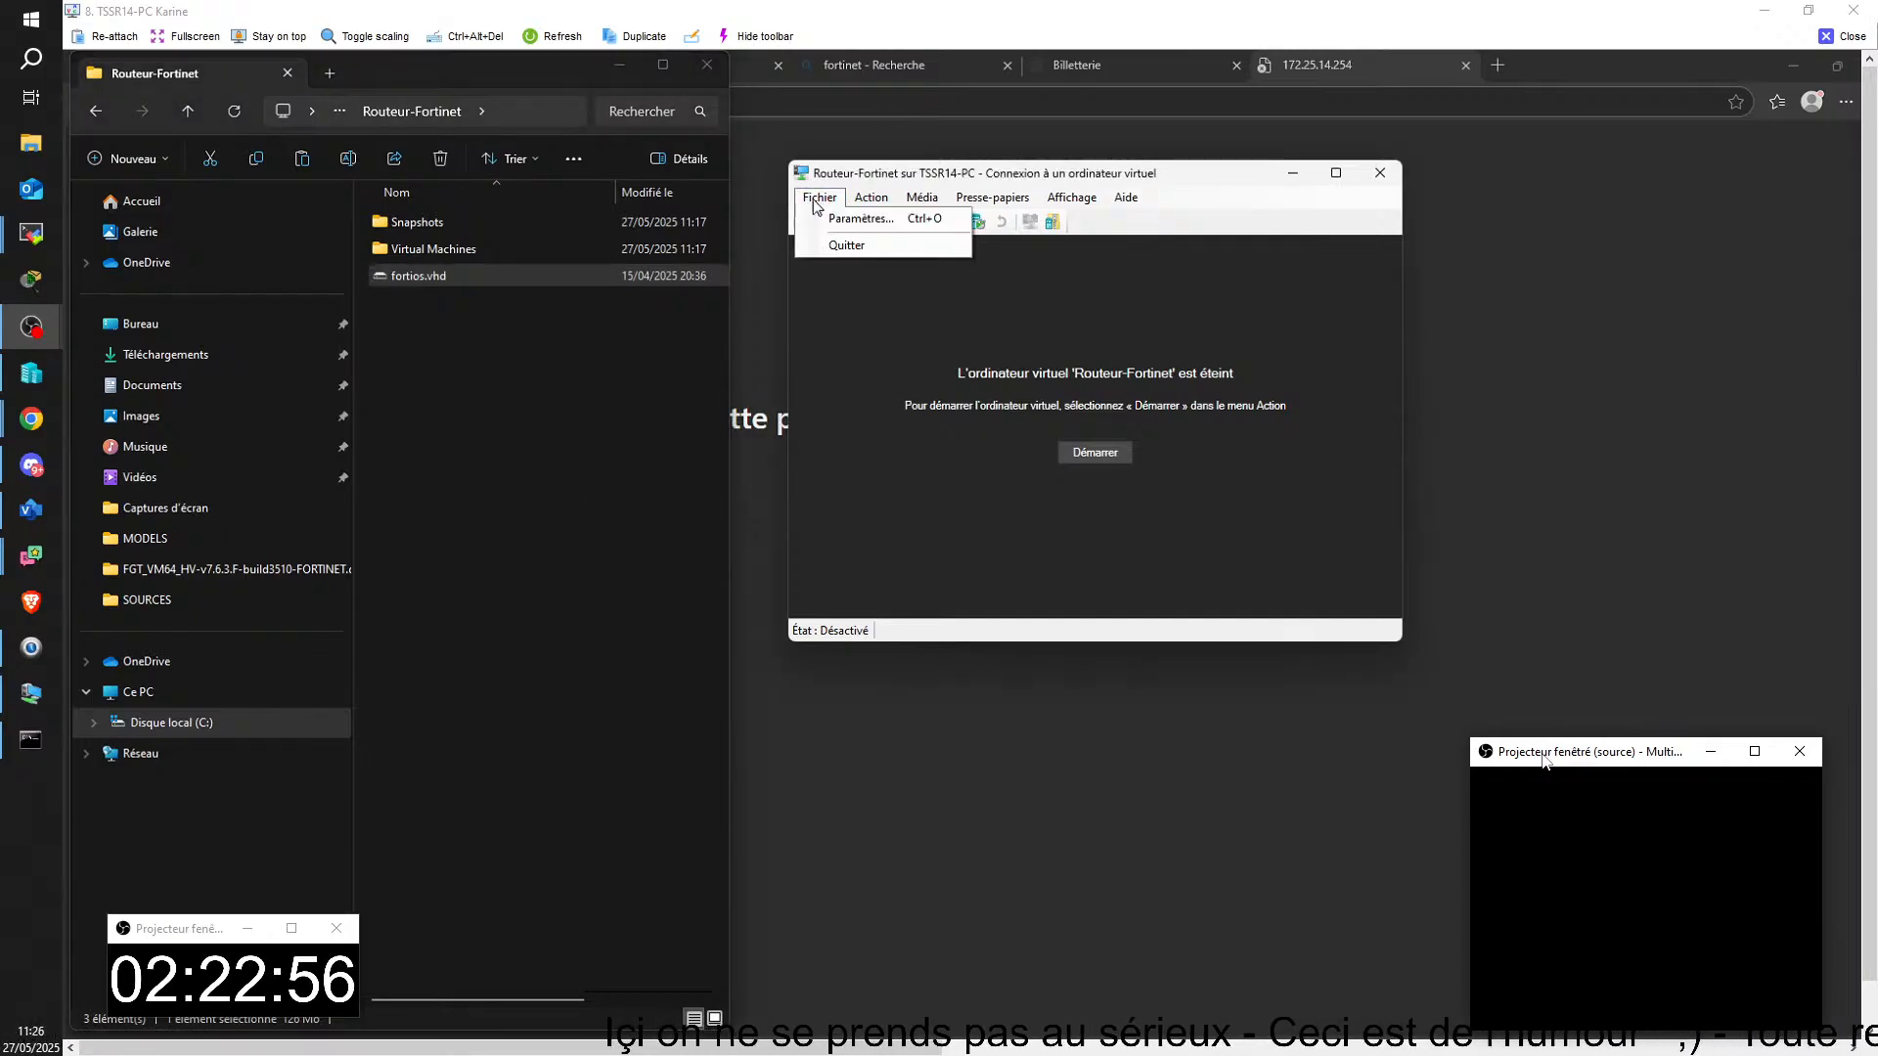
{"action": "left_click", "coordinate": [853, 217]}
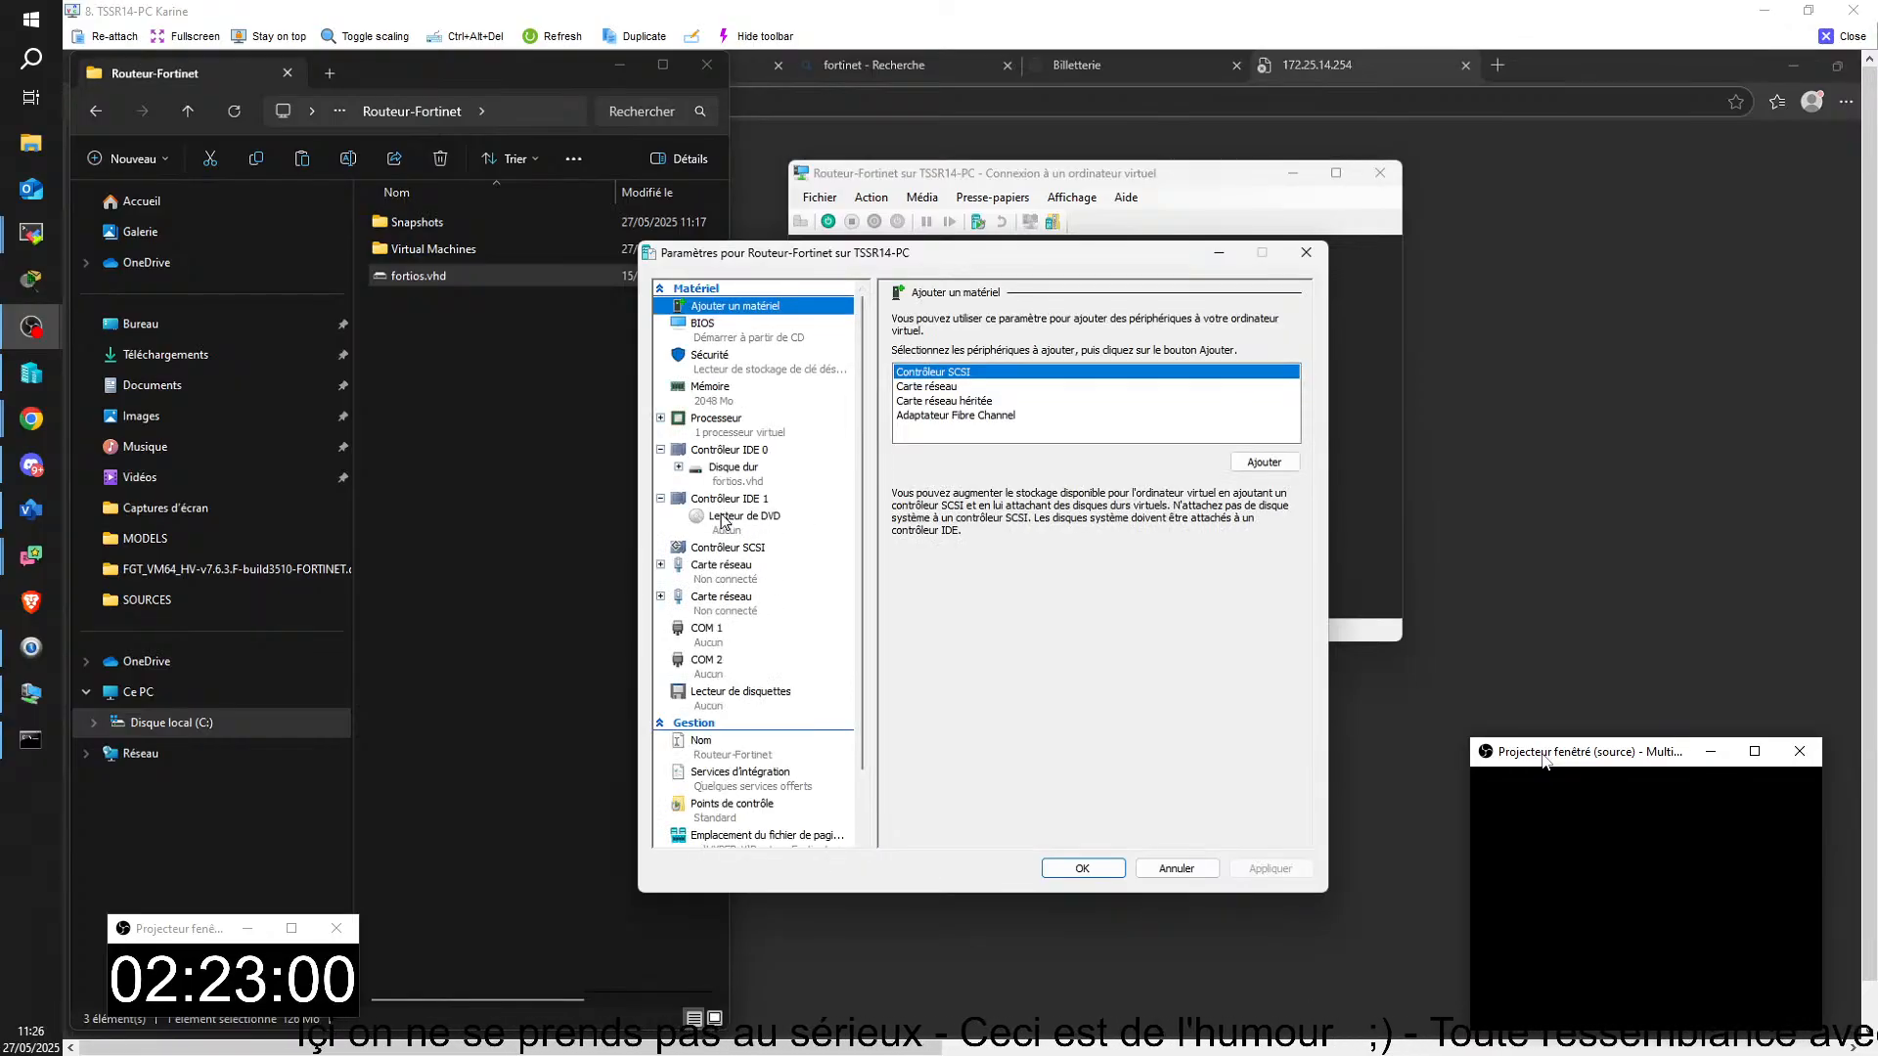
{"action": "left_click", "coordinate": [727, 470]}
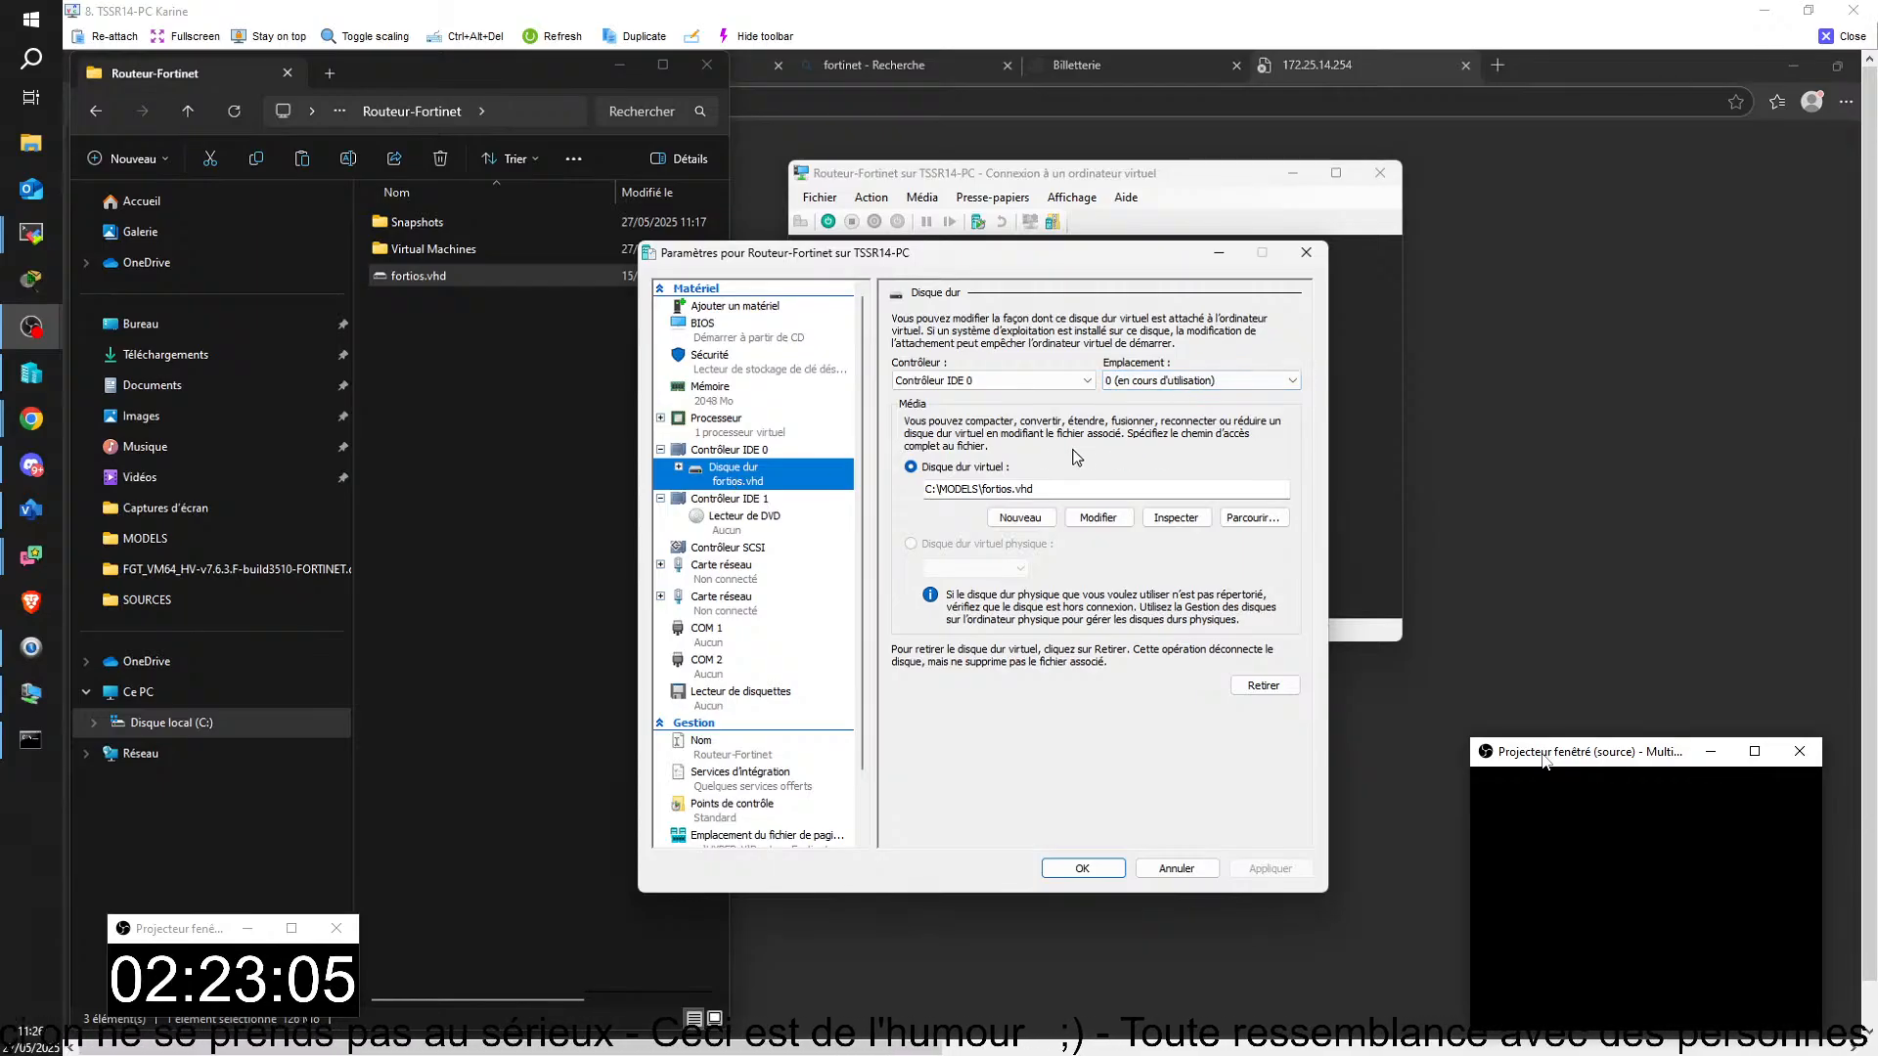
{"action": "left_click", "coordinate": [1239, 519]}
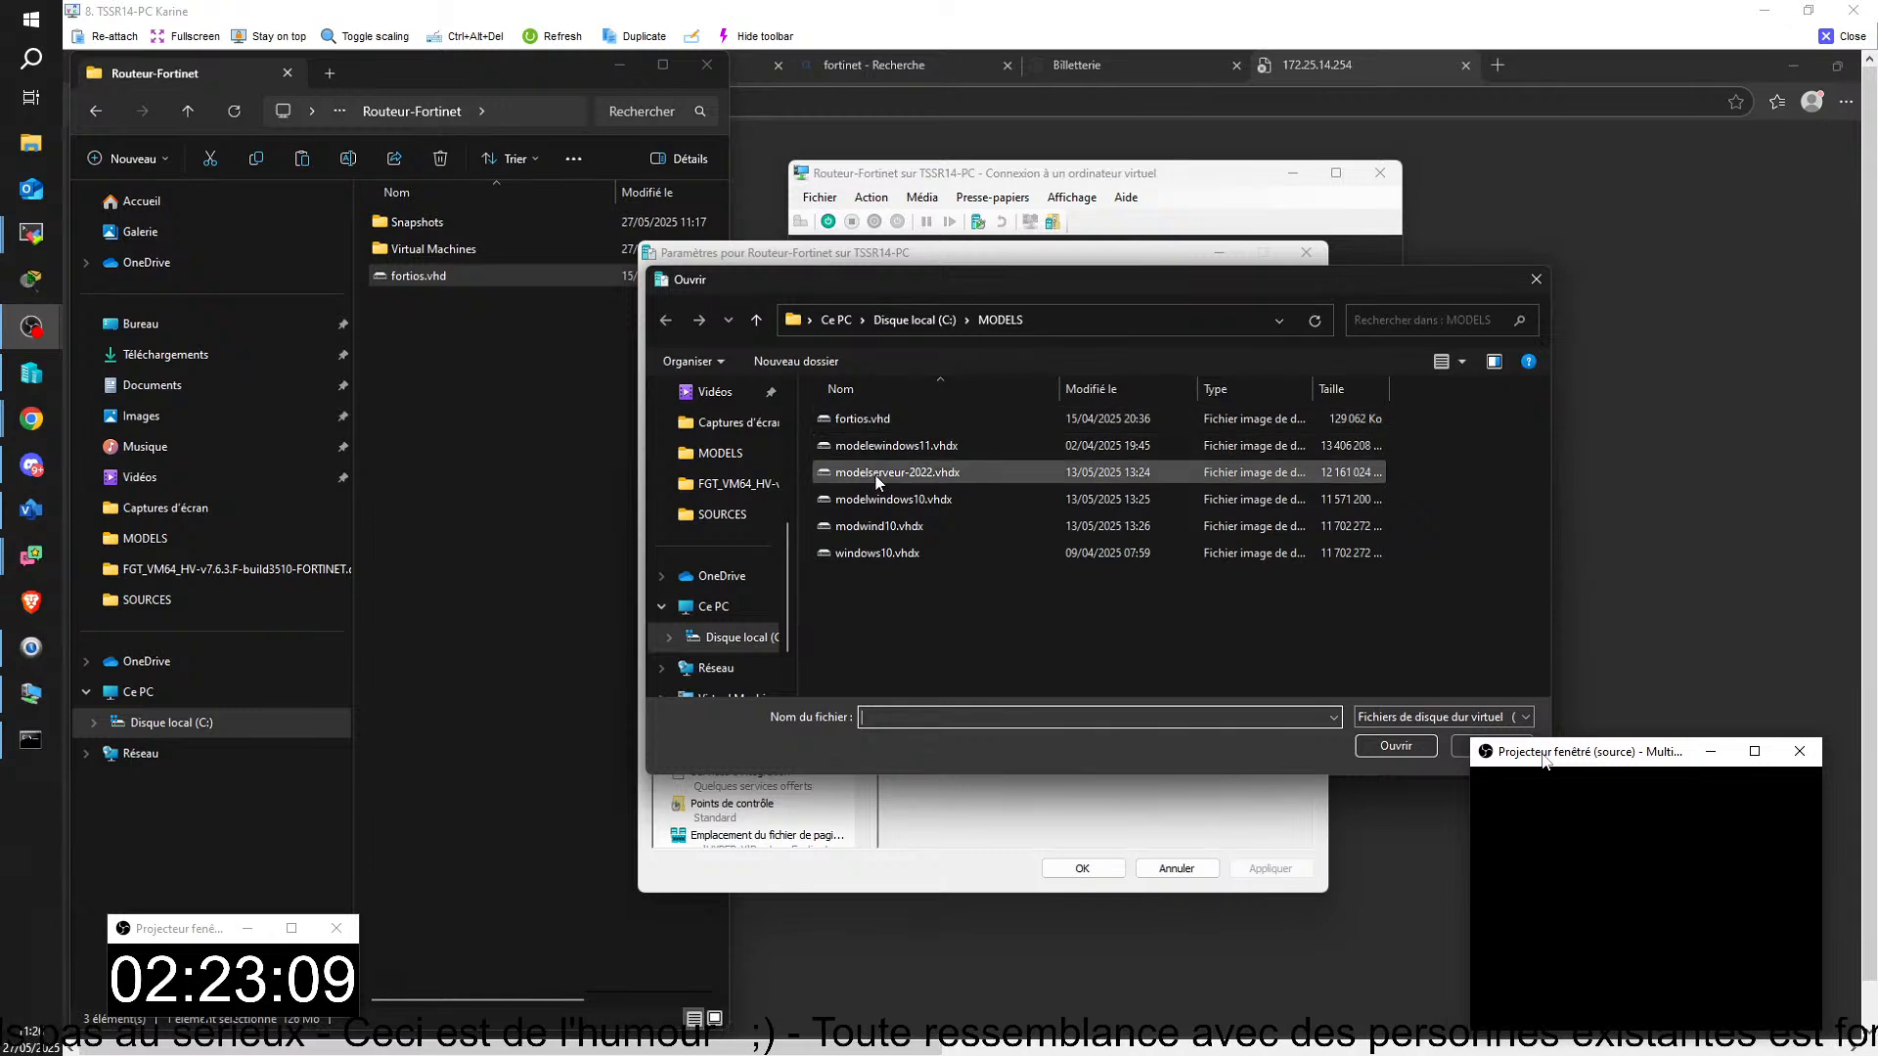
{"action": "left_click", "coordinate": [750, 641]}
{"action": "double_click", "coordinate": [821, 456]}
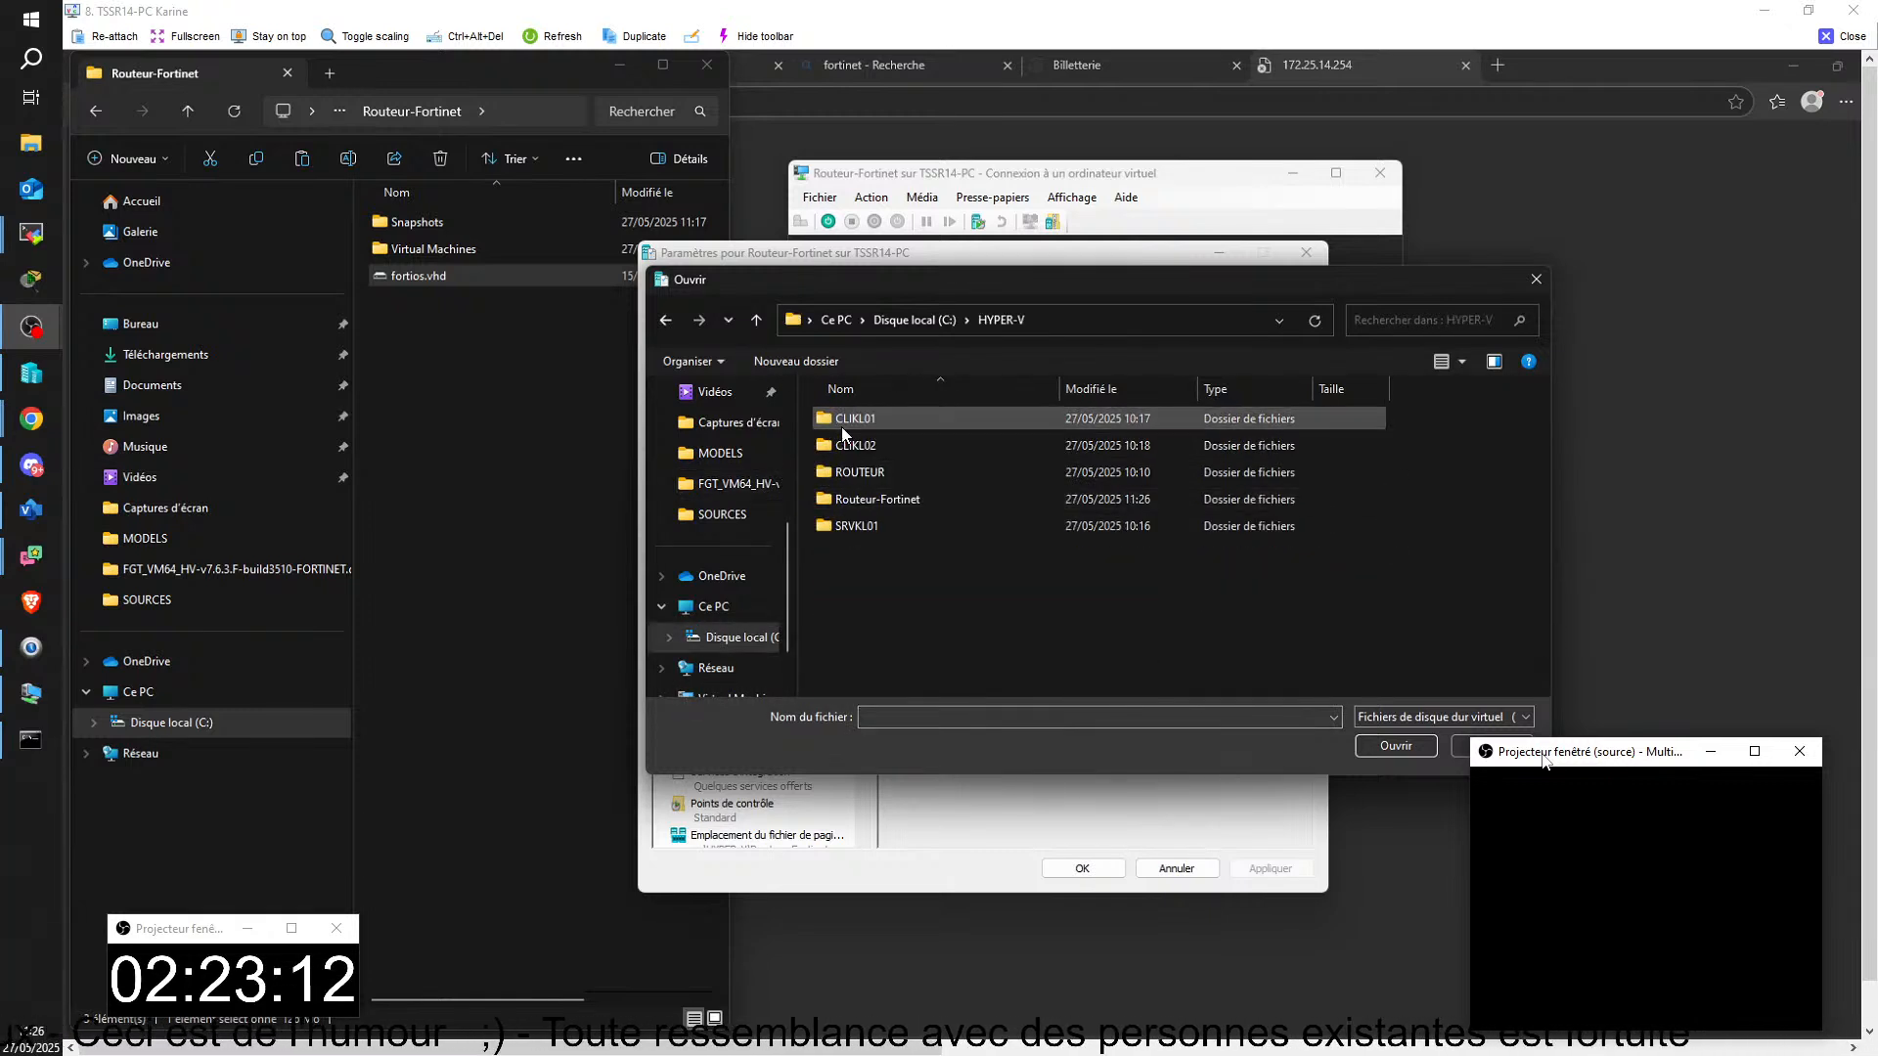
{"action": "double_click", "coordinate": [877, 502]}
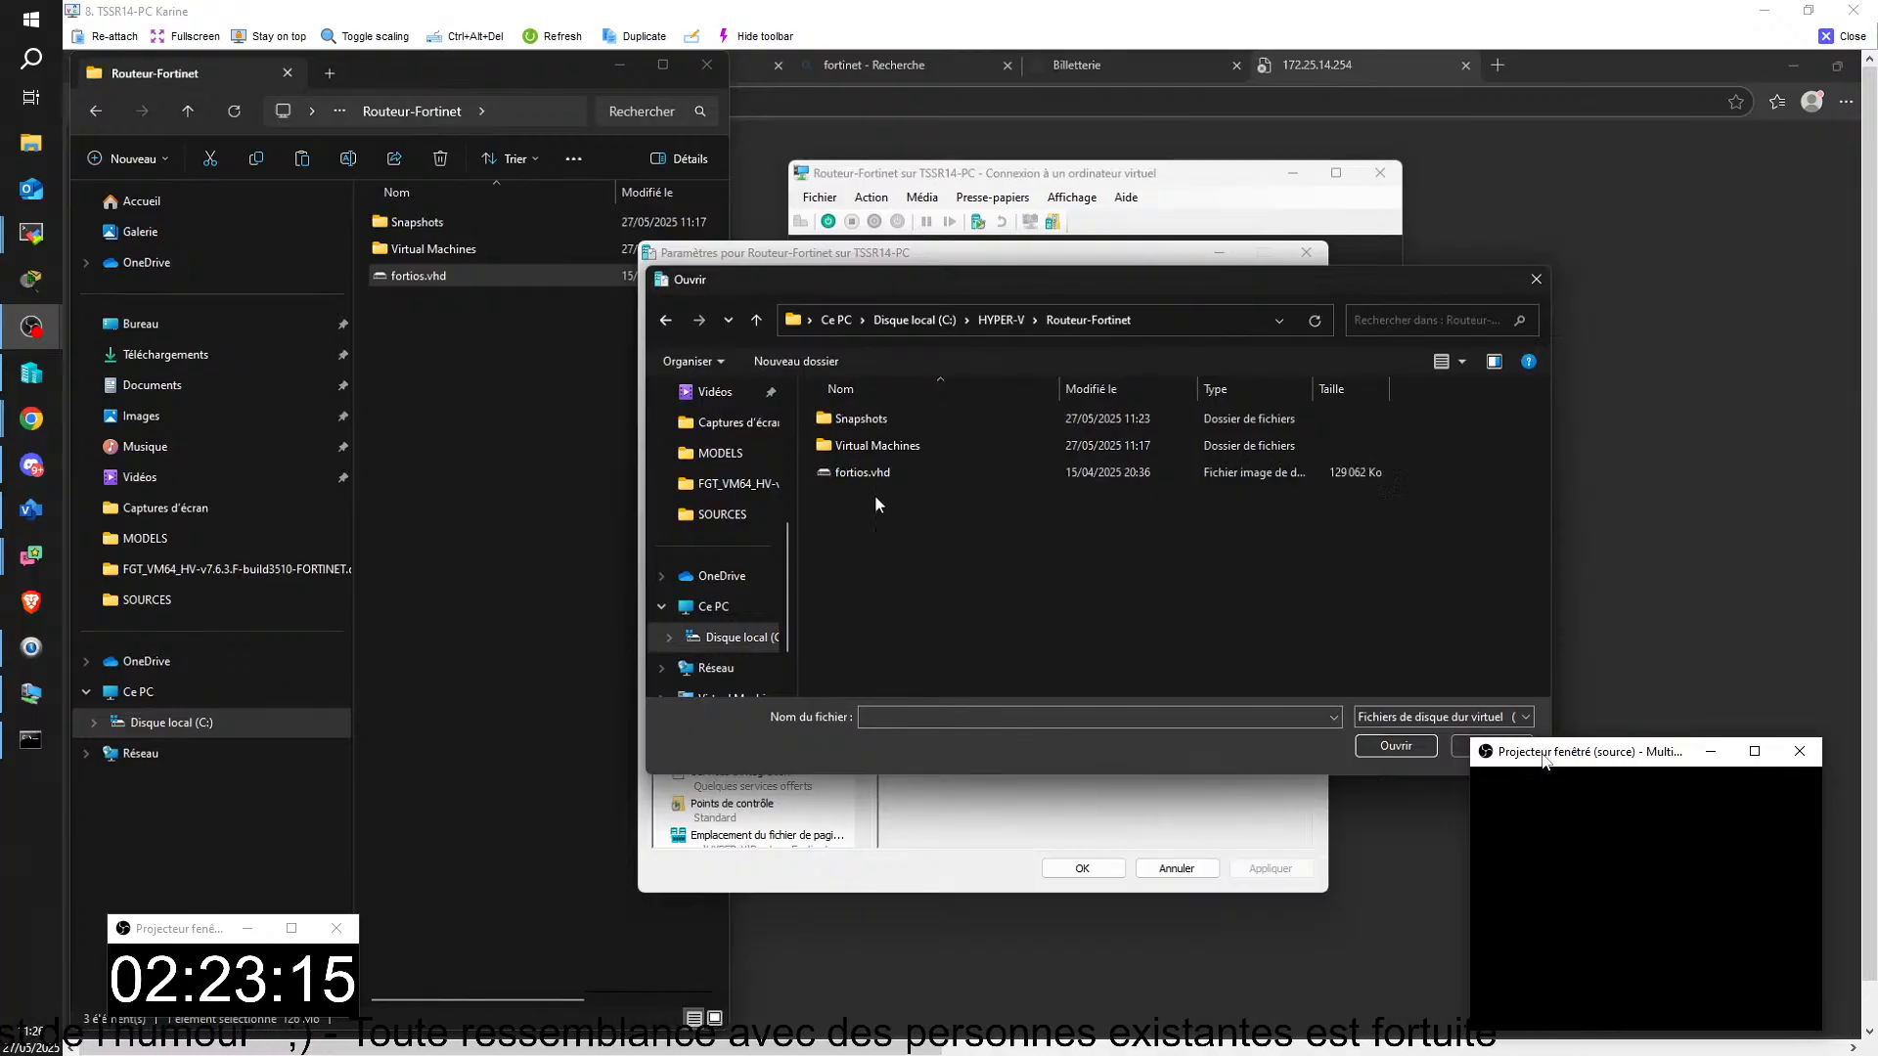
{"action": "double_click", "coordinate": [868, 476]}
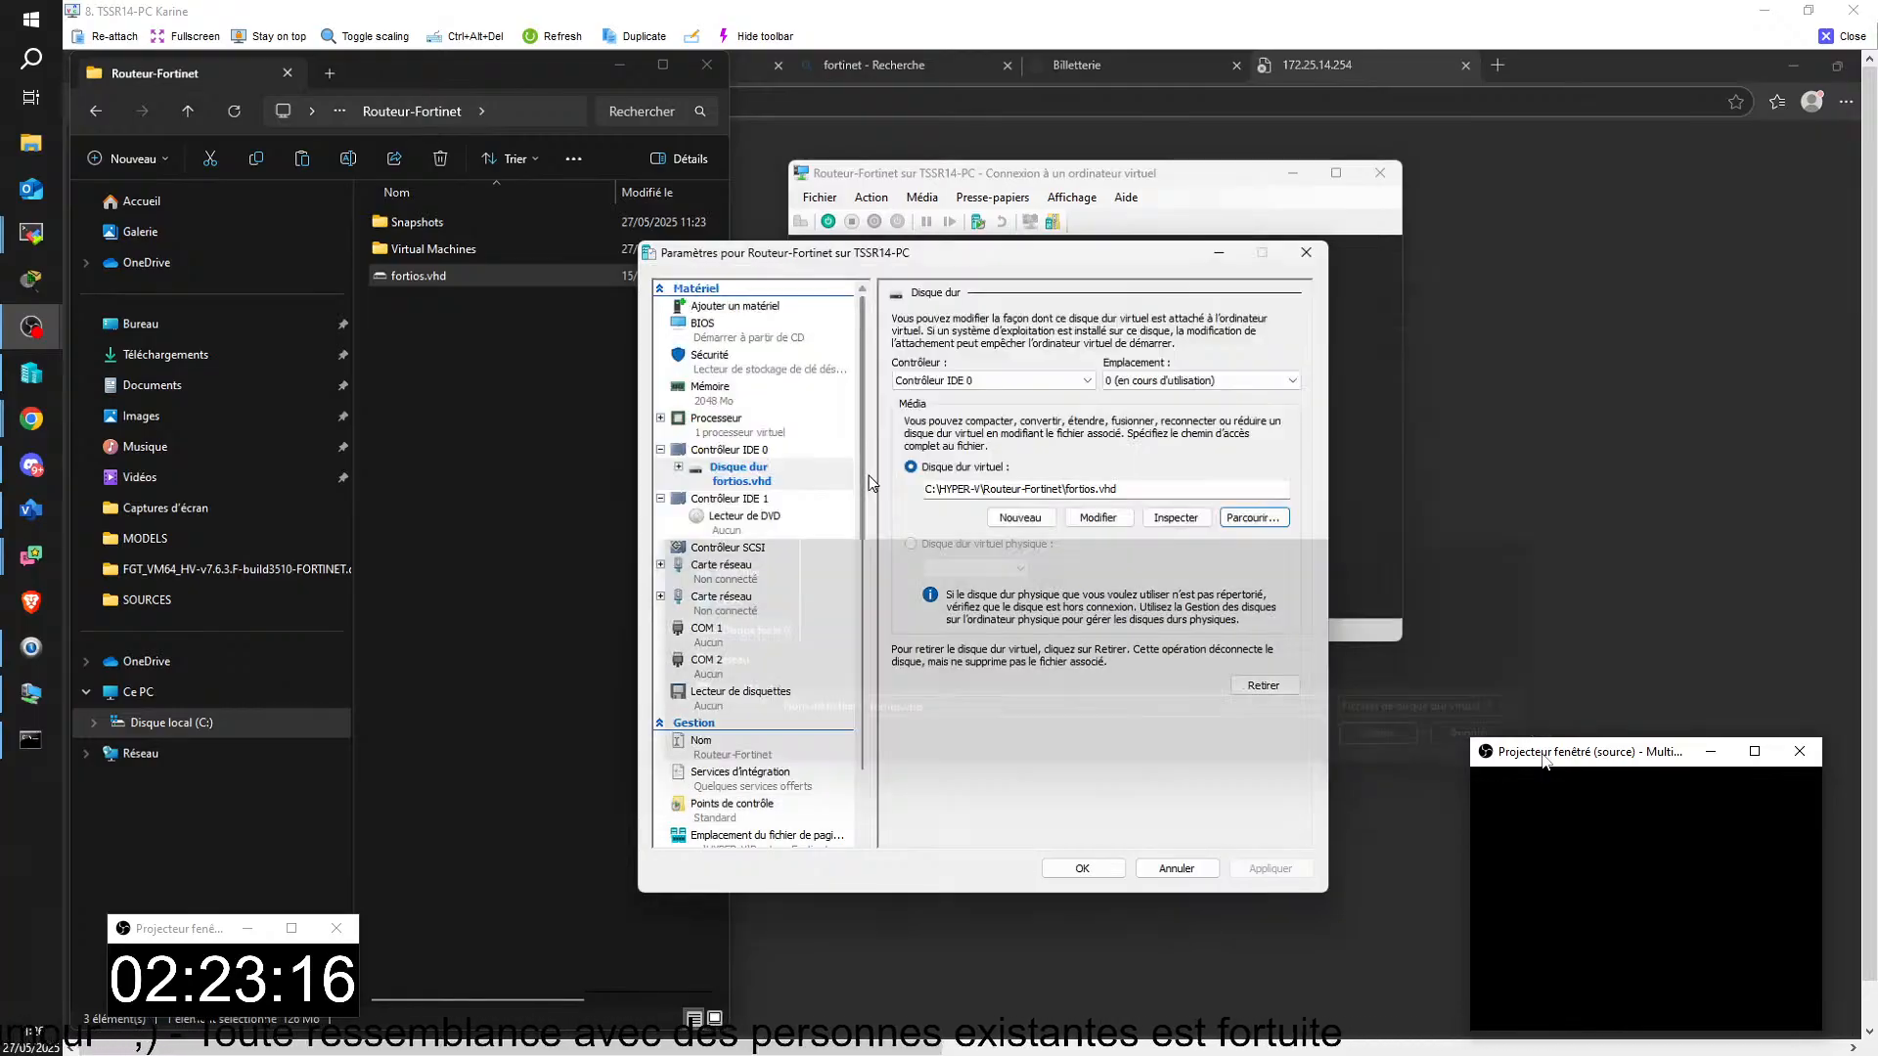
{"action": "left_click", "coordinate": [1081, 868]}
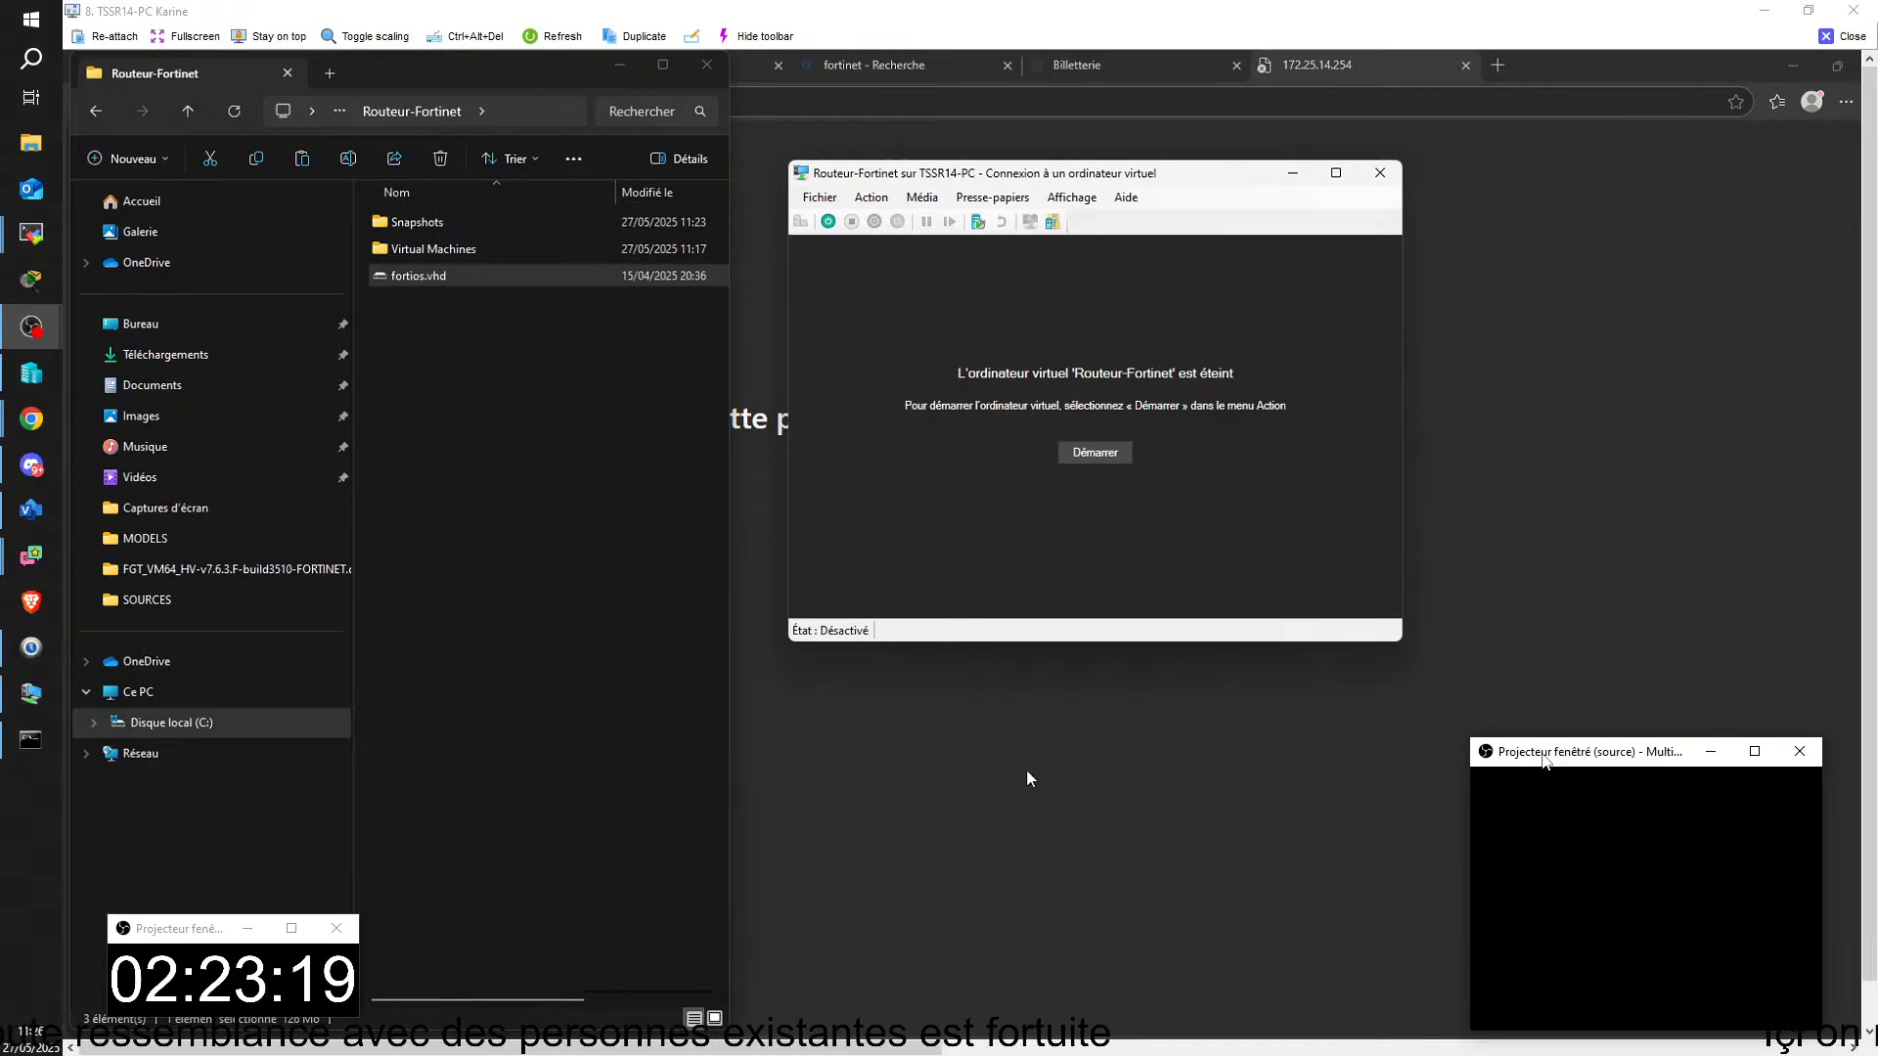
Step: Start the Routeur-Fortinet virtual machine and close the Routeur-Fortinet folder window
{"action": "left_click", "coordinate": [1107, 453]}
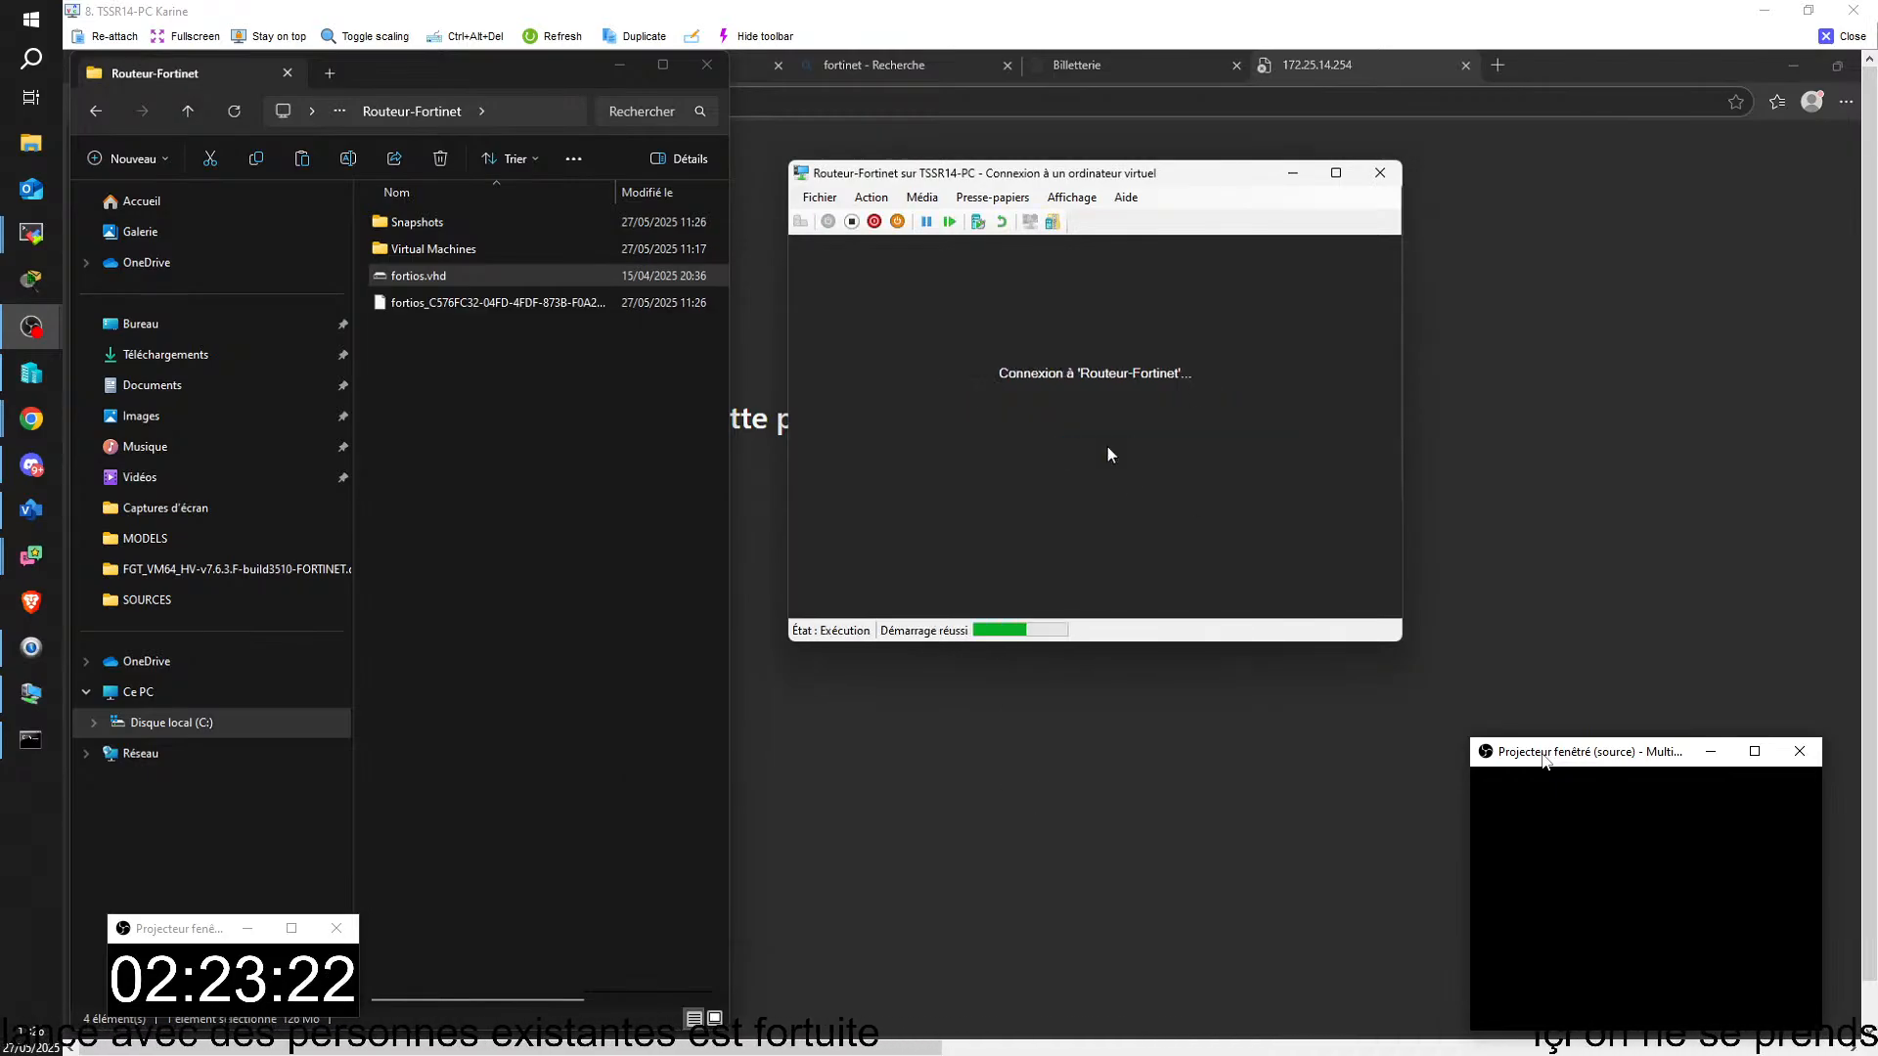
{"action": "left_click", "coordinate": [704, 65]}
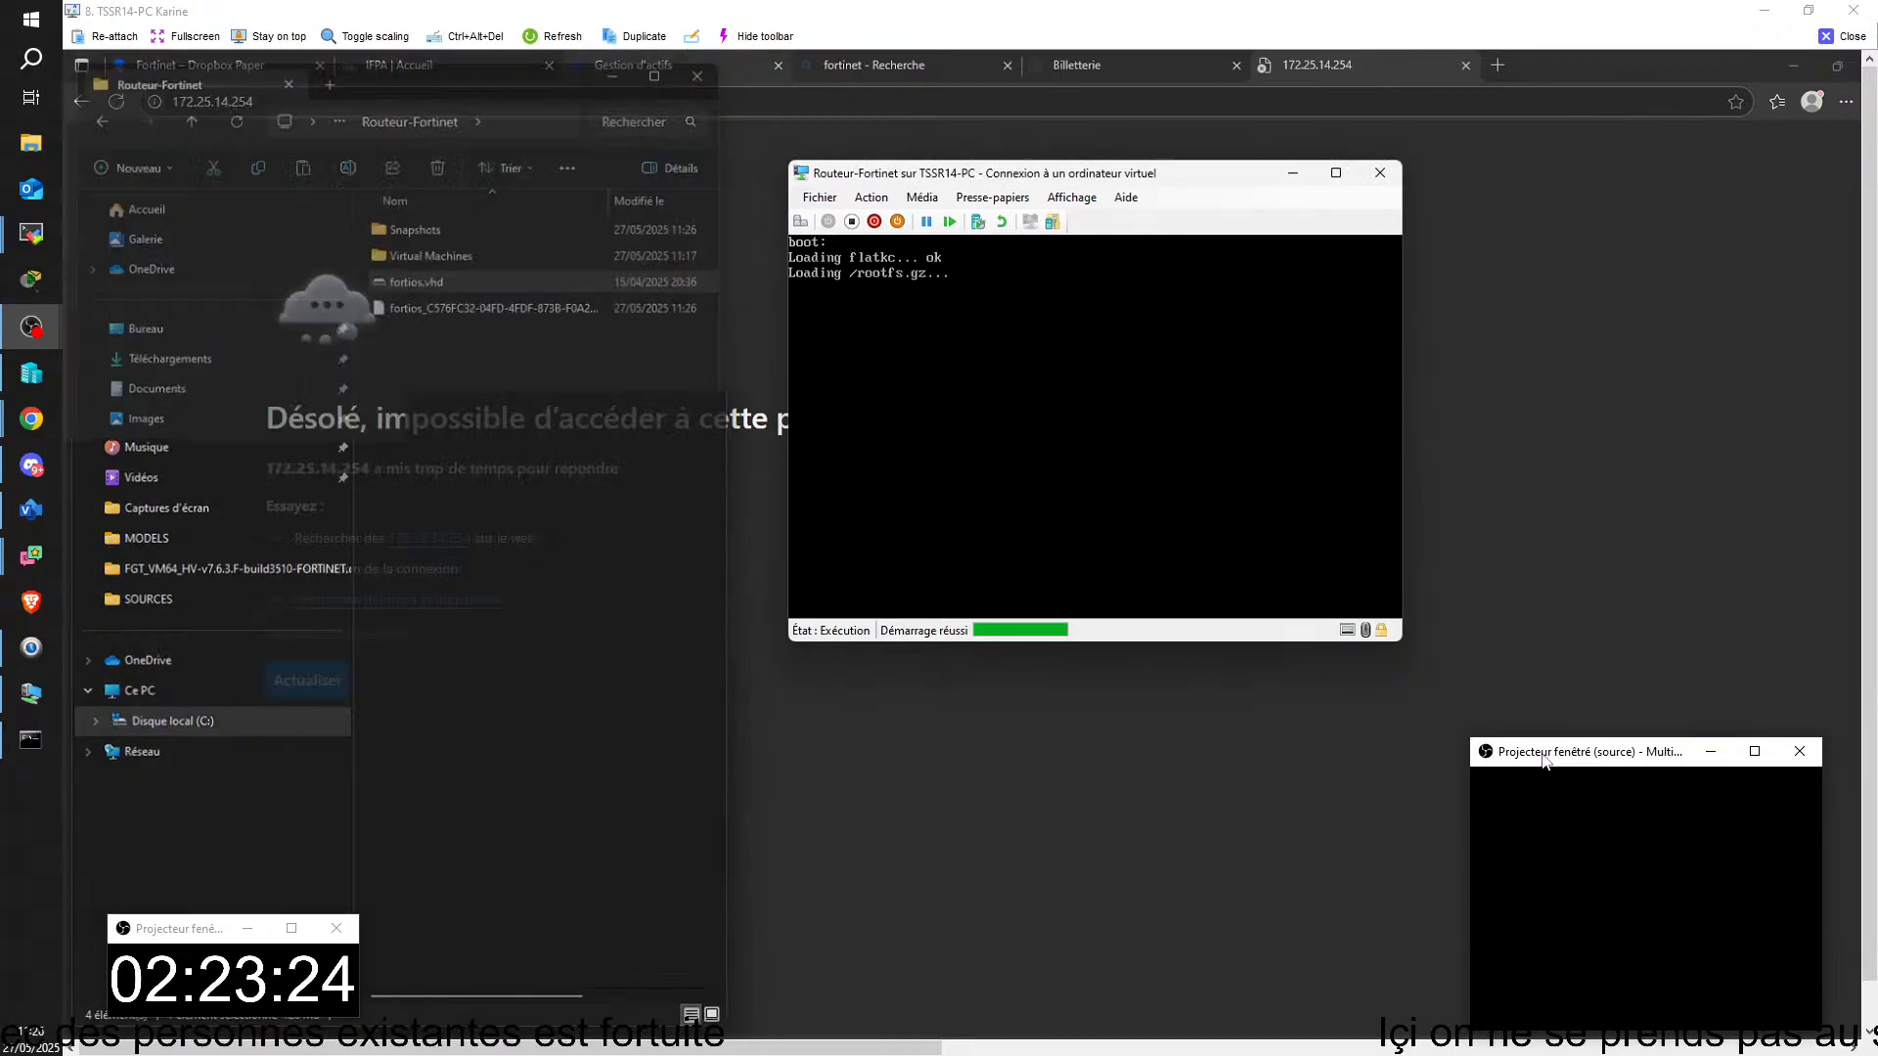
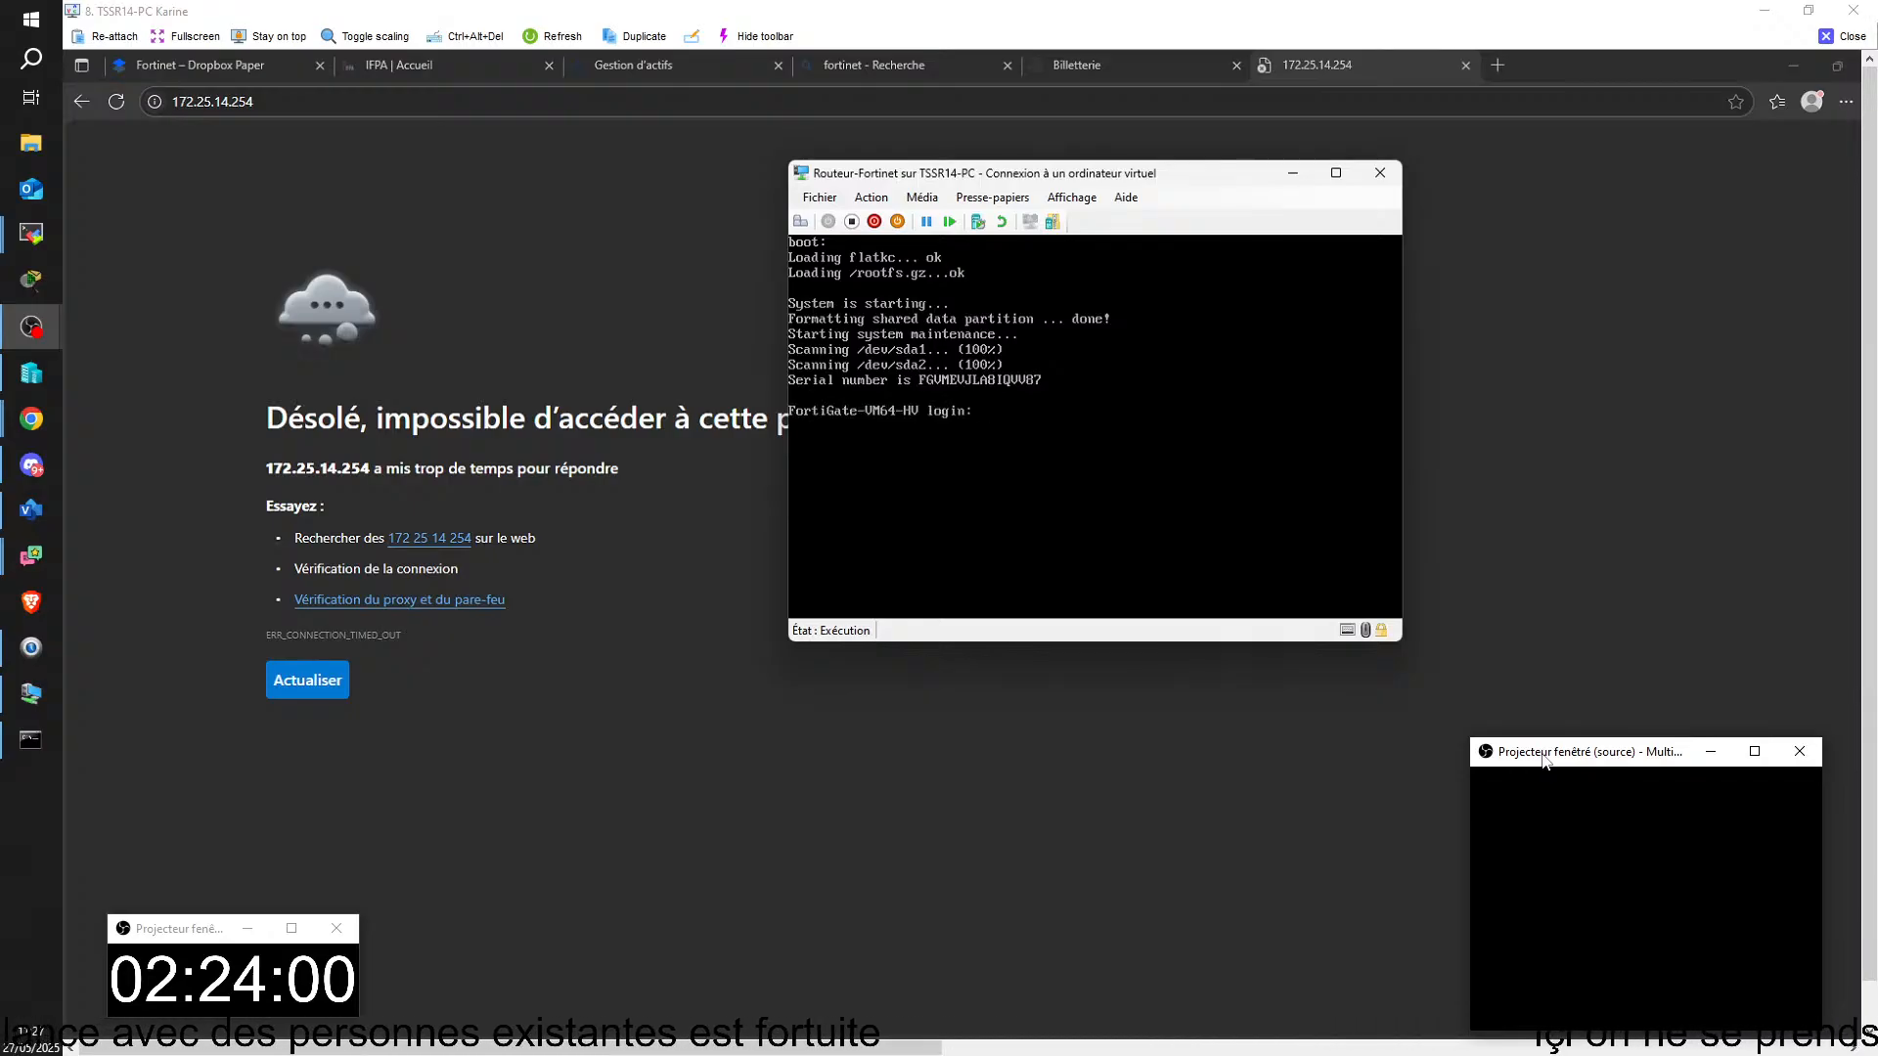
Step: Log in to the FortiGate console as admin with a blank or existing password, and set and confirm a new account password
{"action": "type", "text": "admin"}
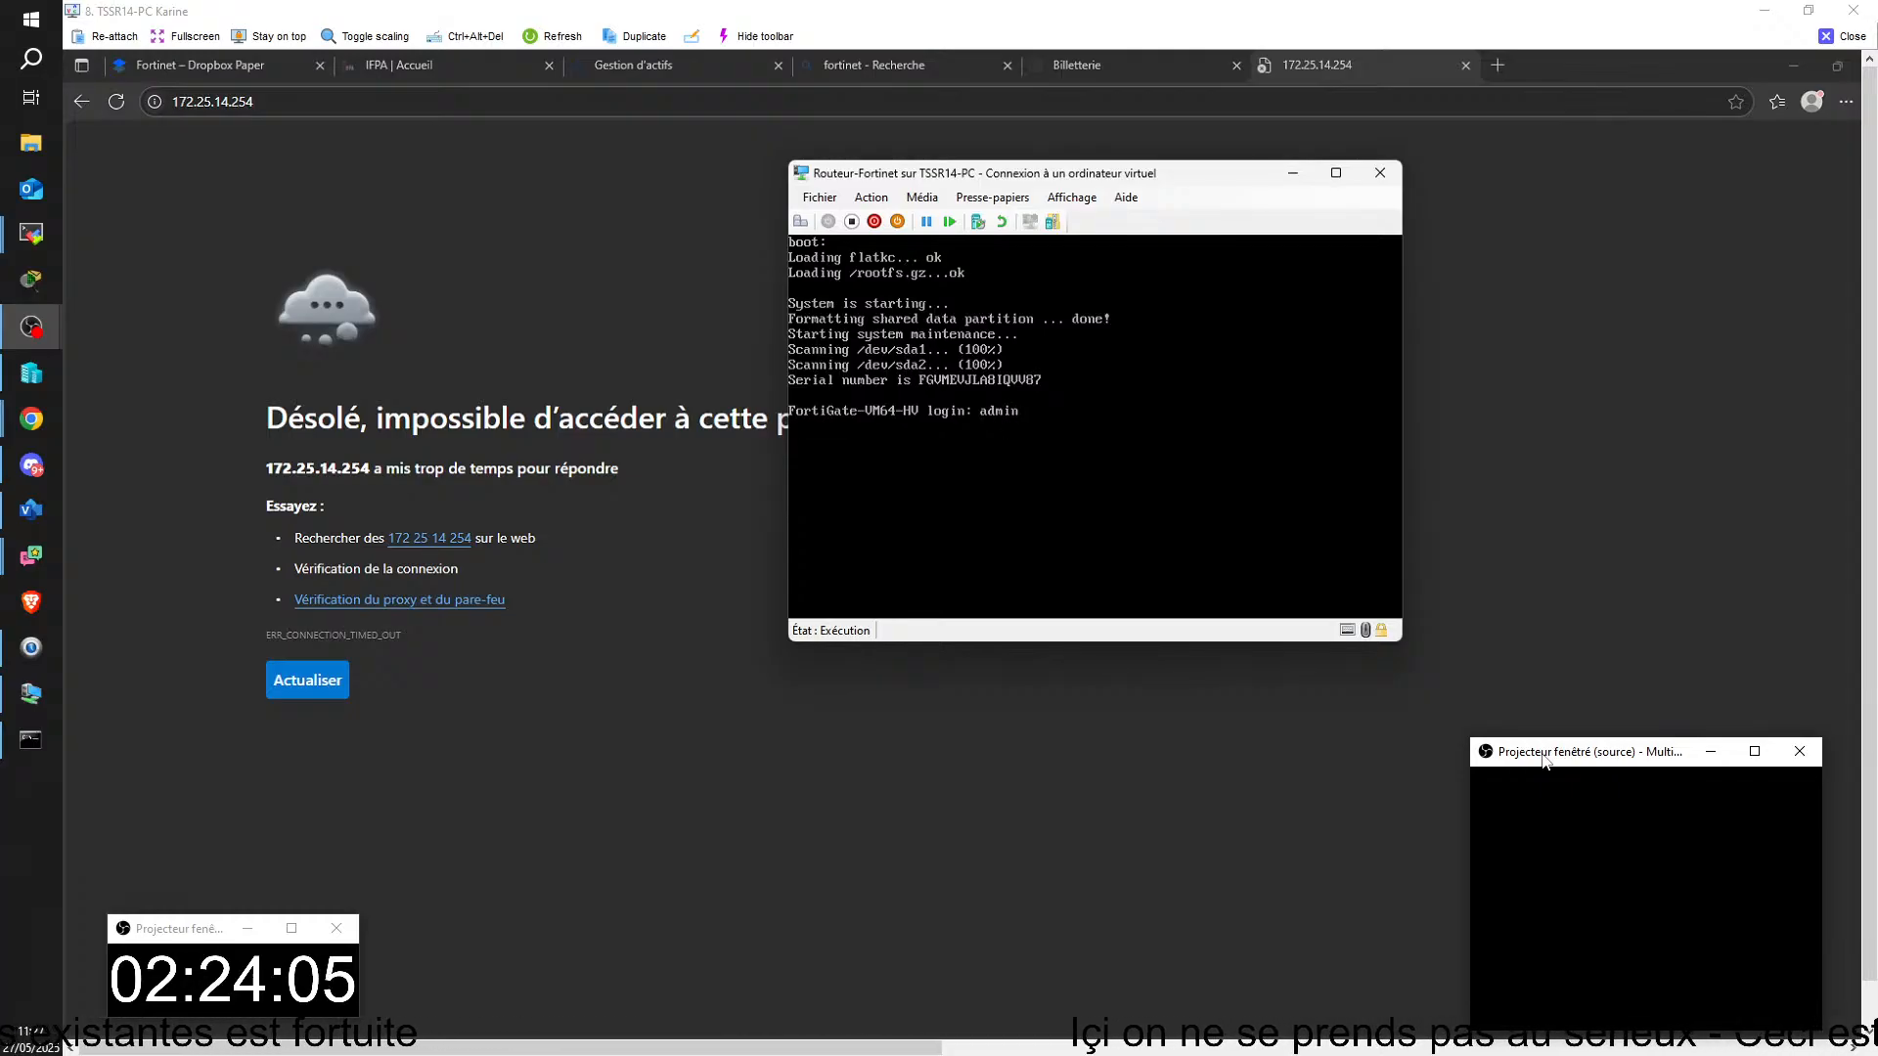
{"action": "key", "text": "Return"}
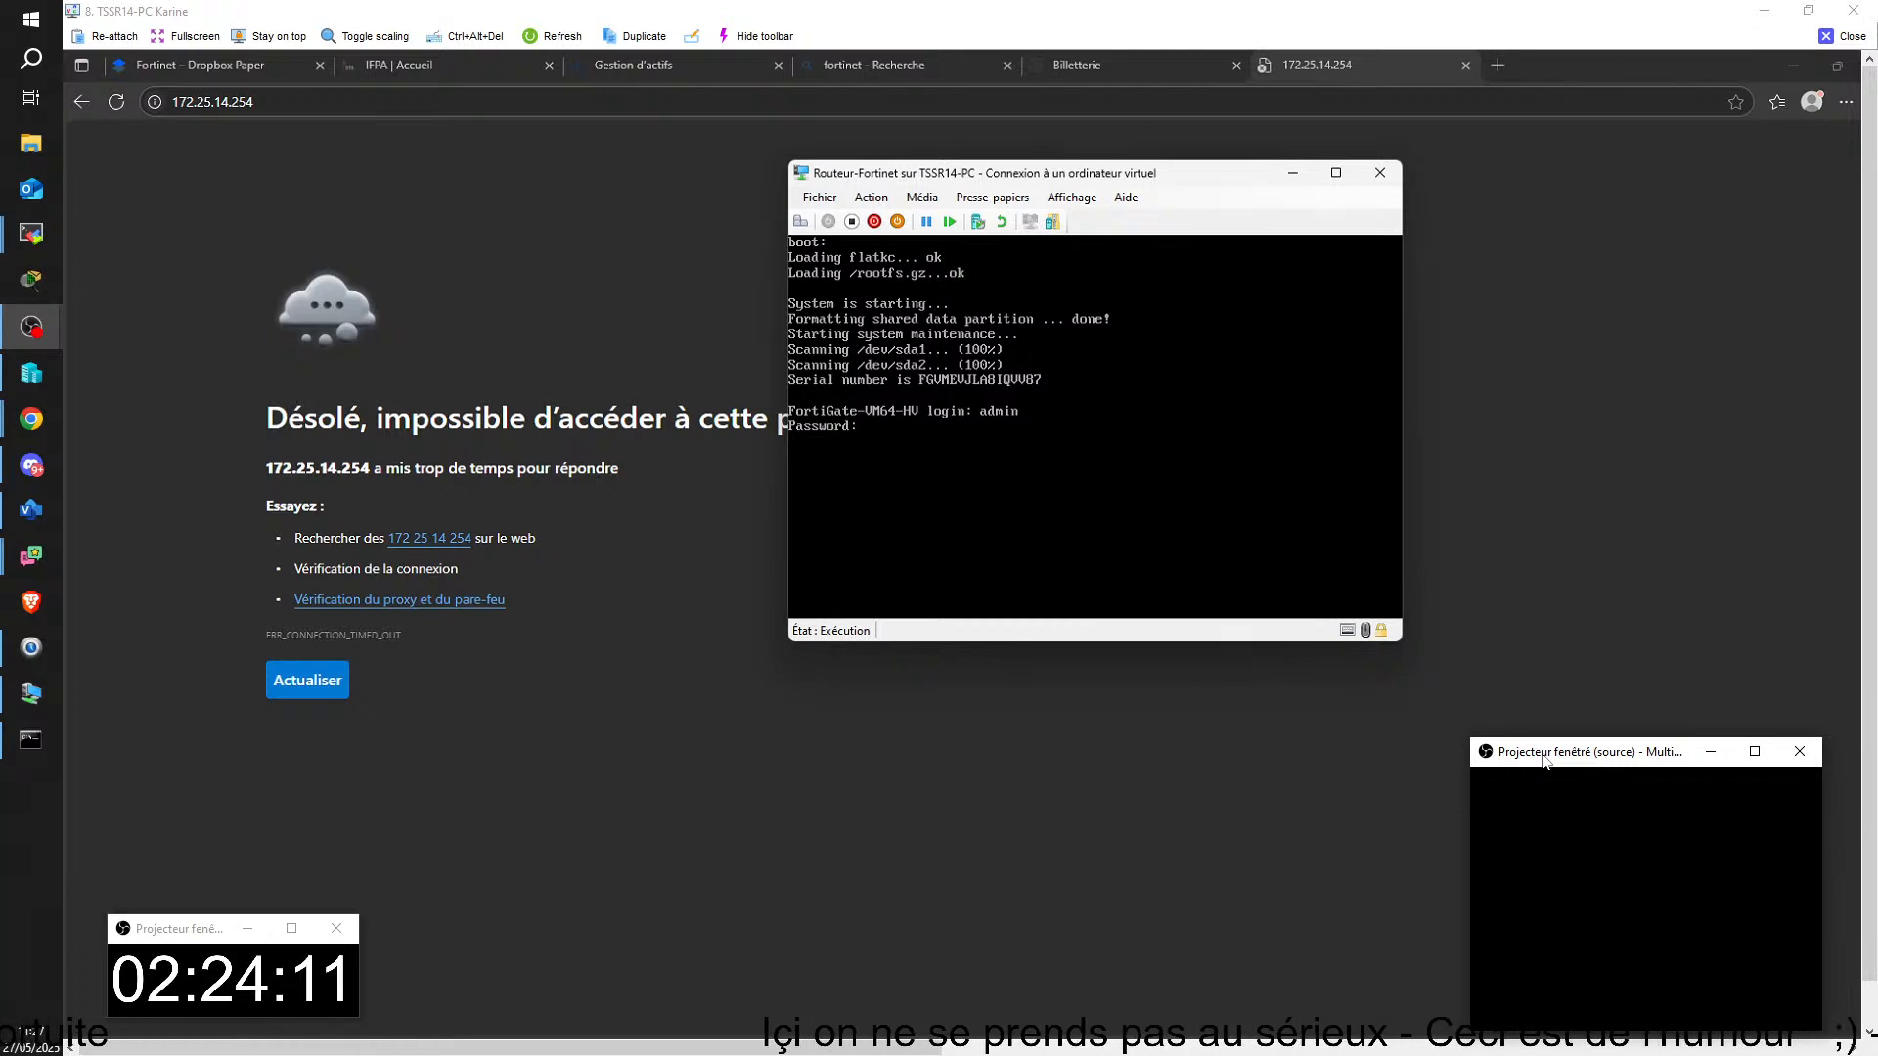
{"action": "key", "text": "Return"}
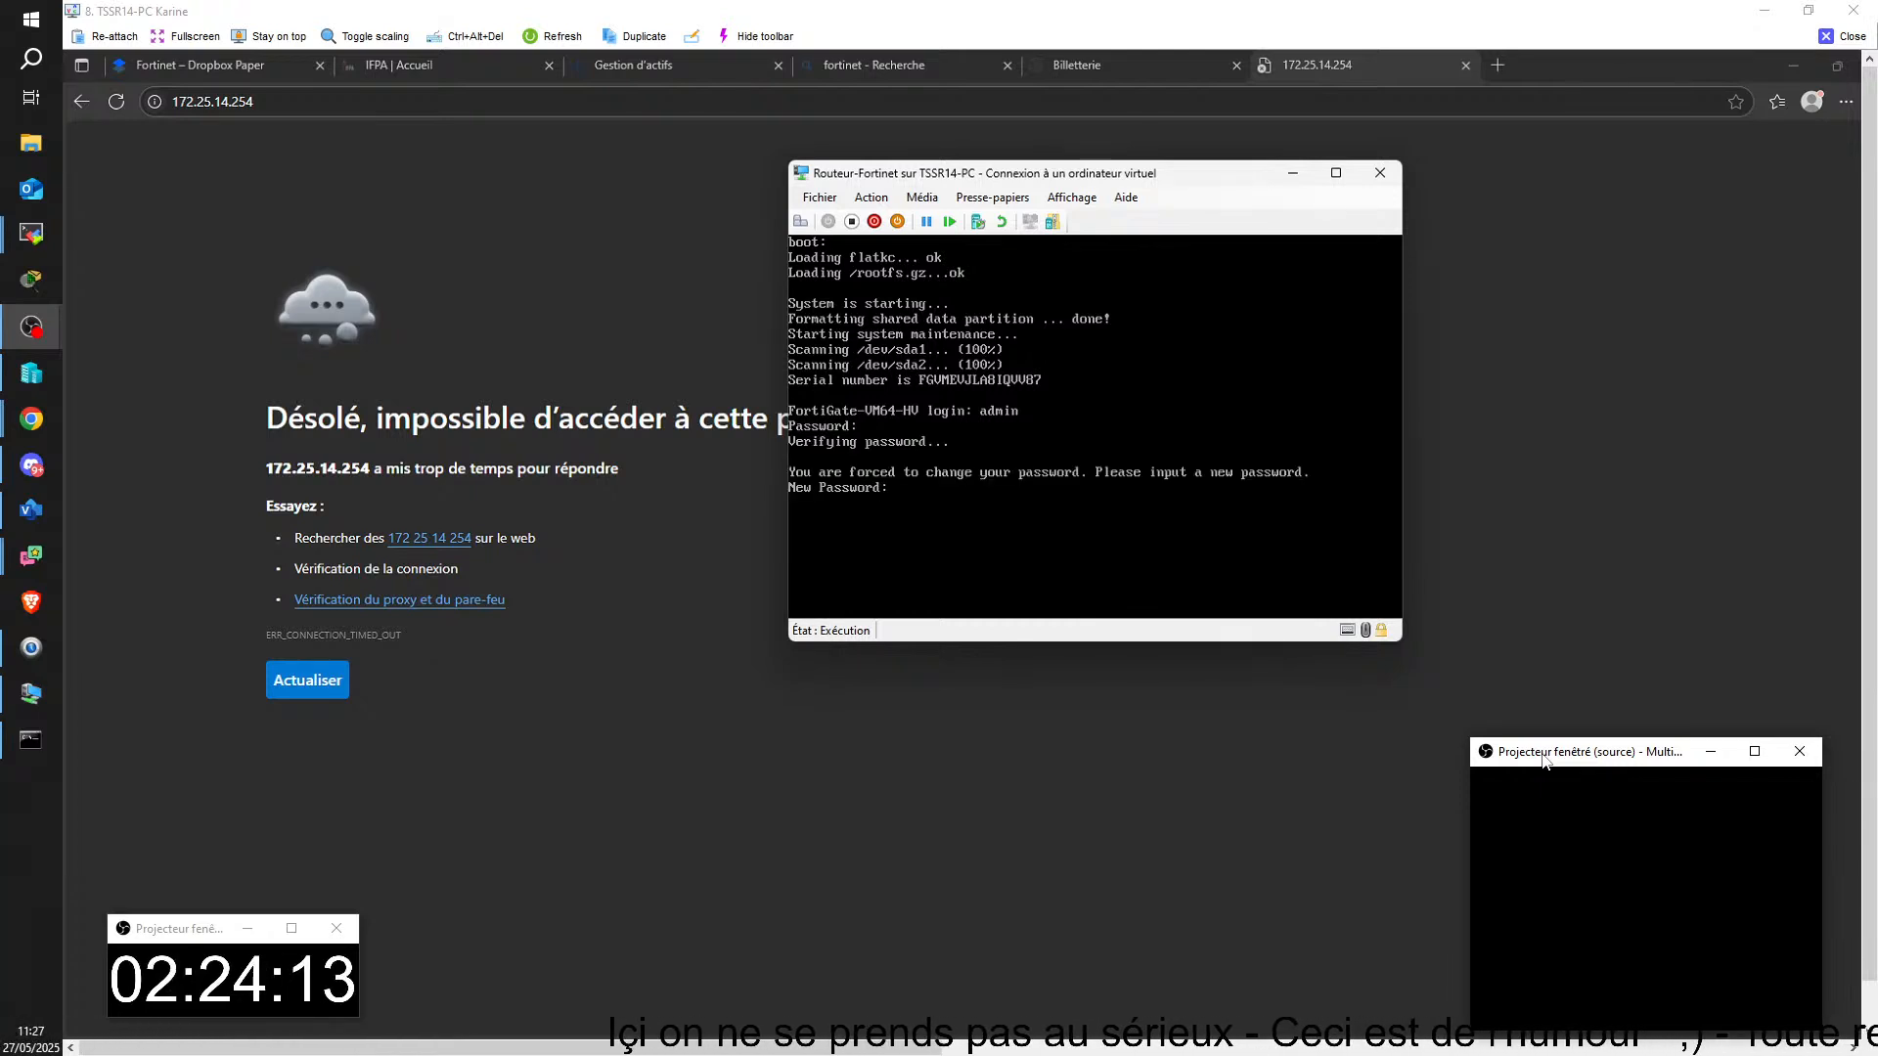
{"action": "key", "text": "Return"}
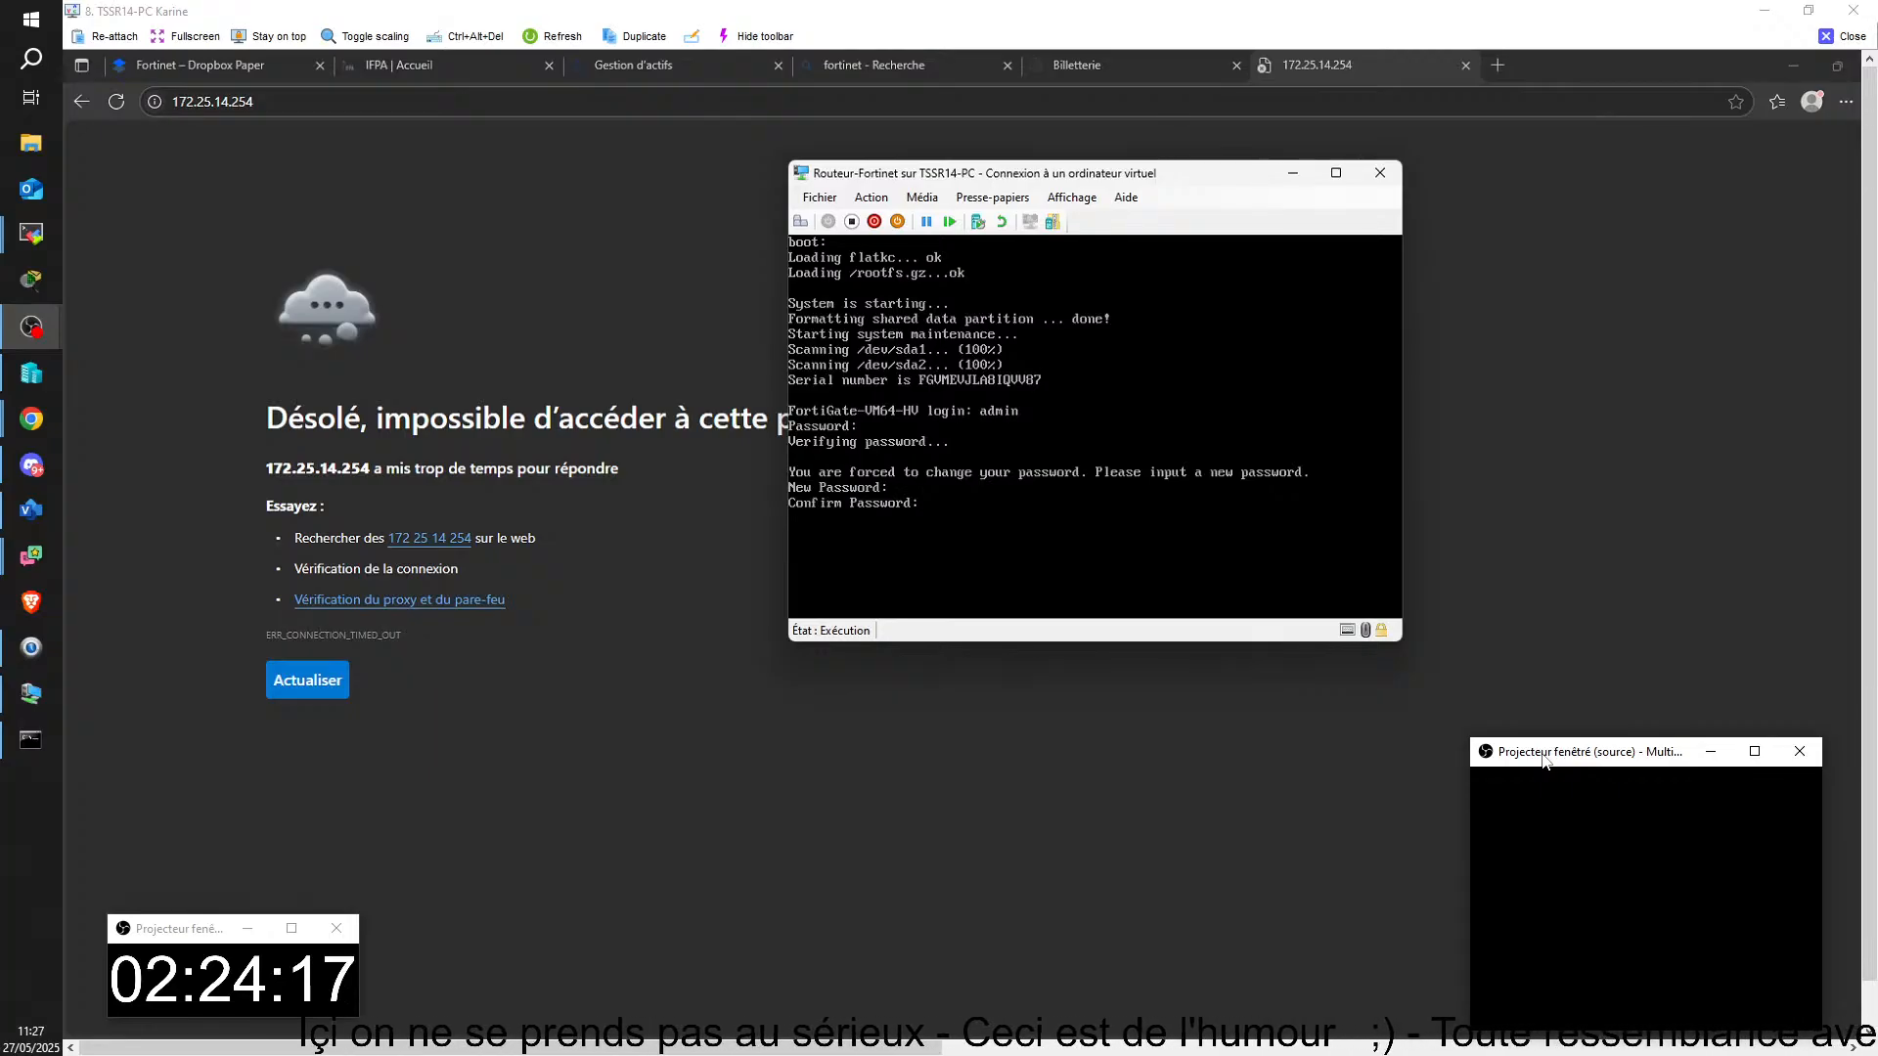
{"action": "key", "text": "Return"}
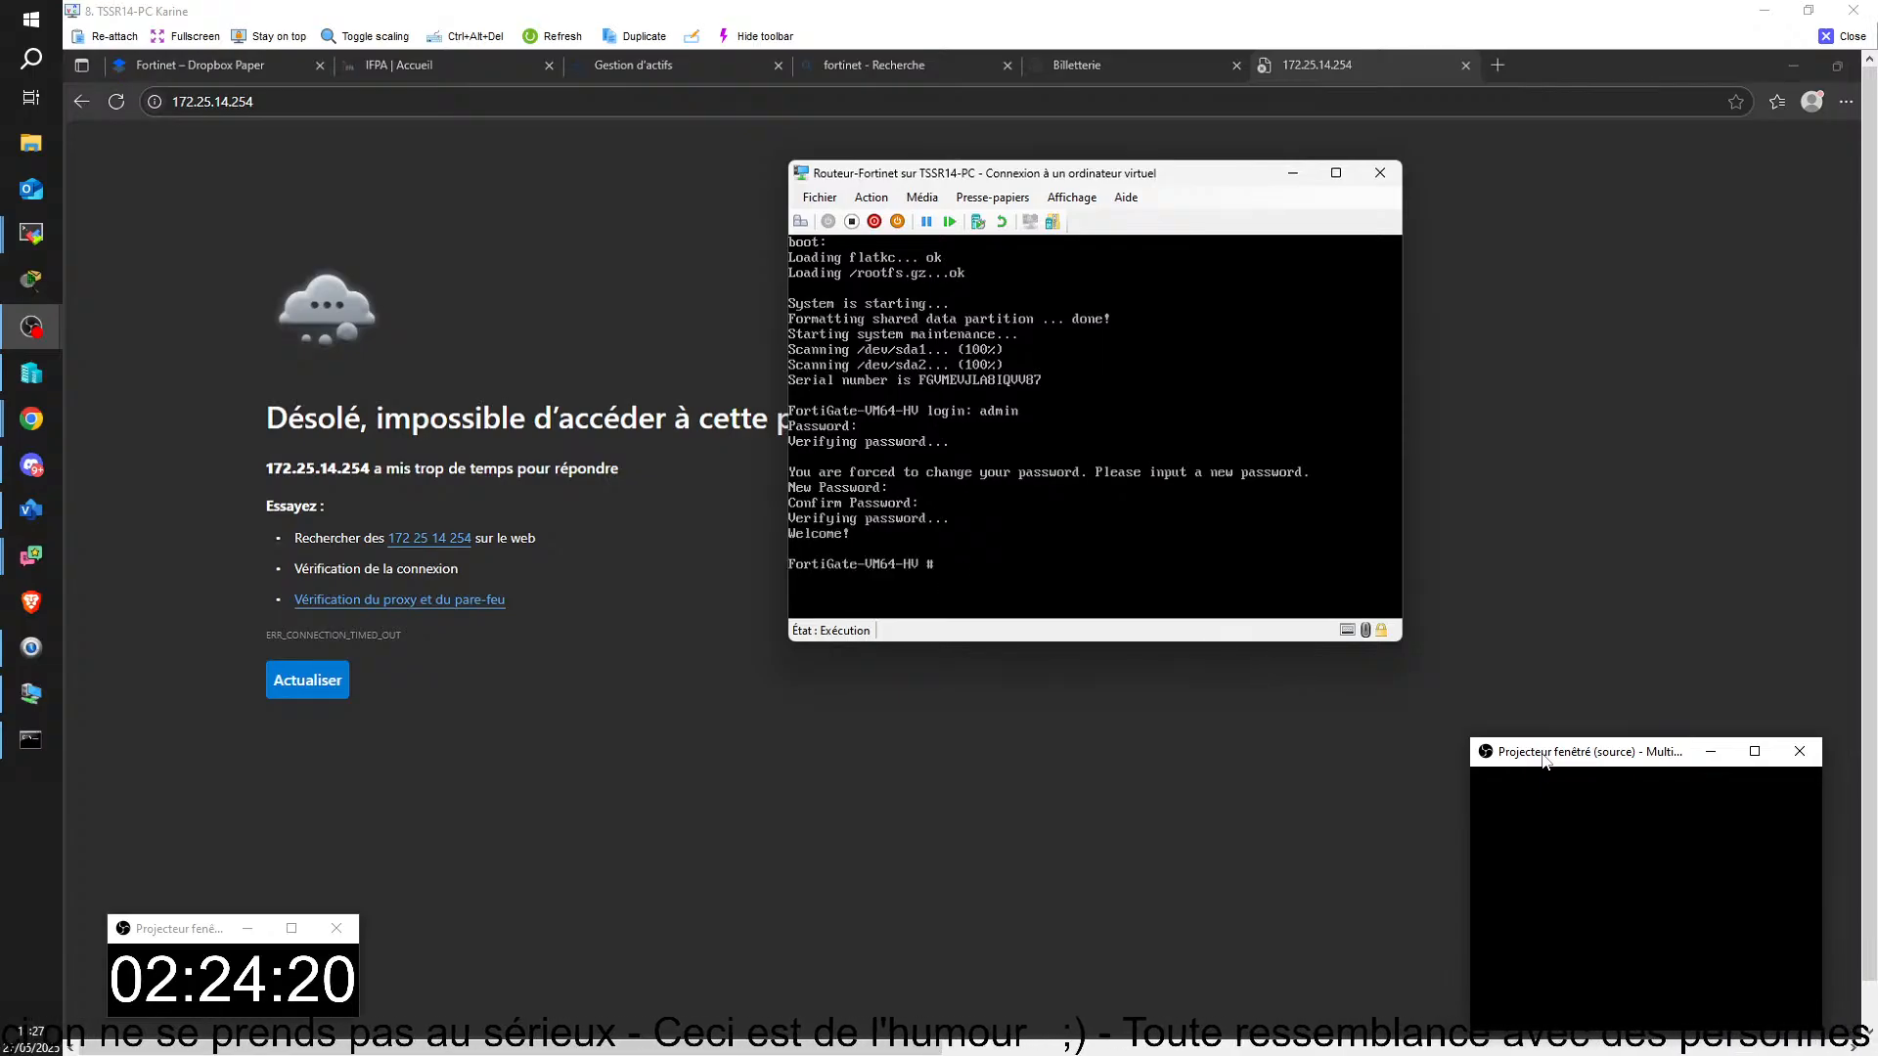
Step: Display the FortiGate's interface addresses with the command diagnose ip address list
{"action": "type", "text": "d"}
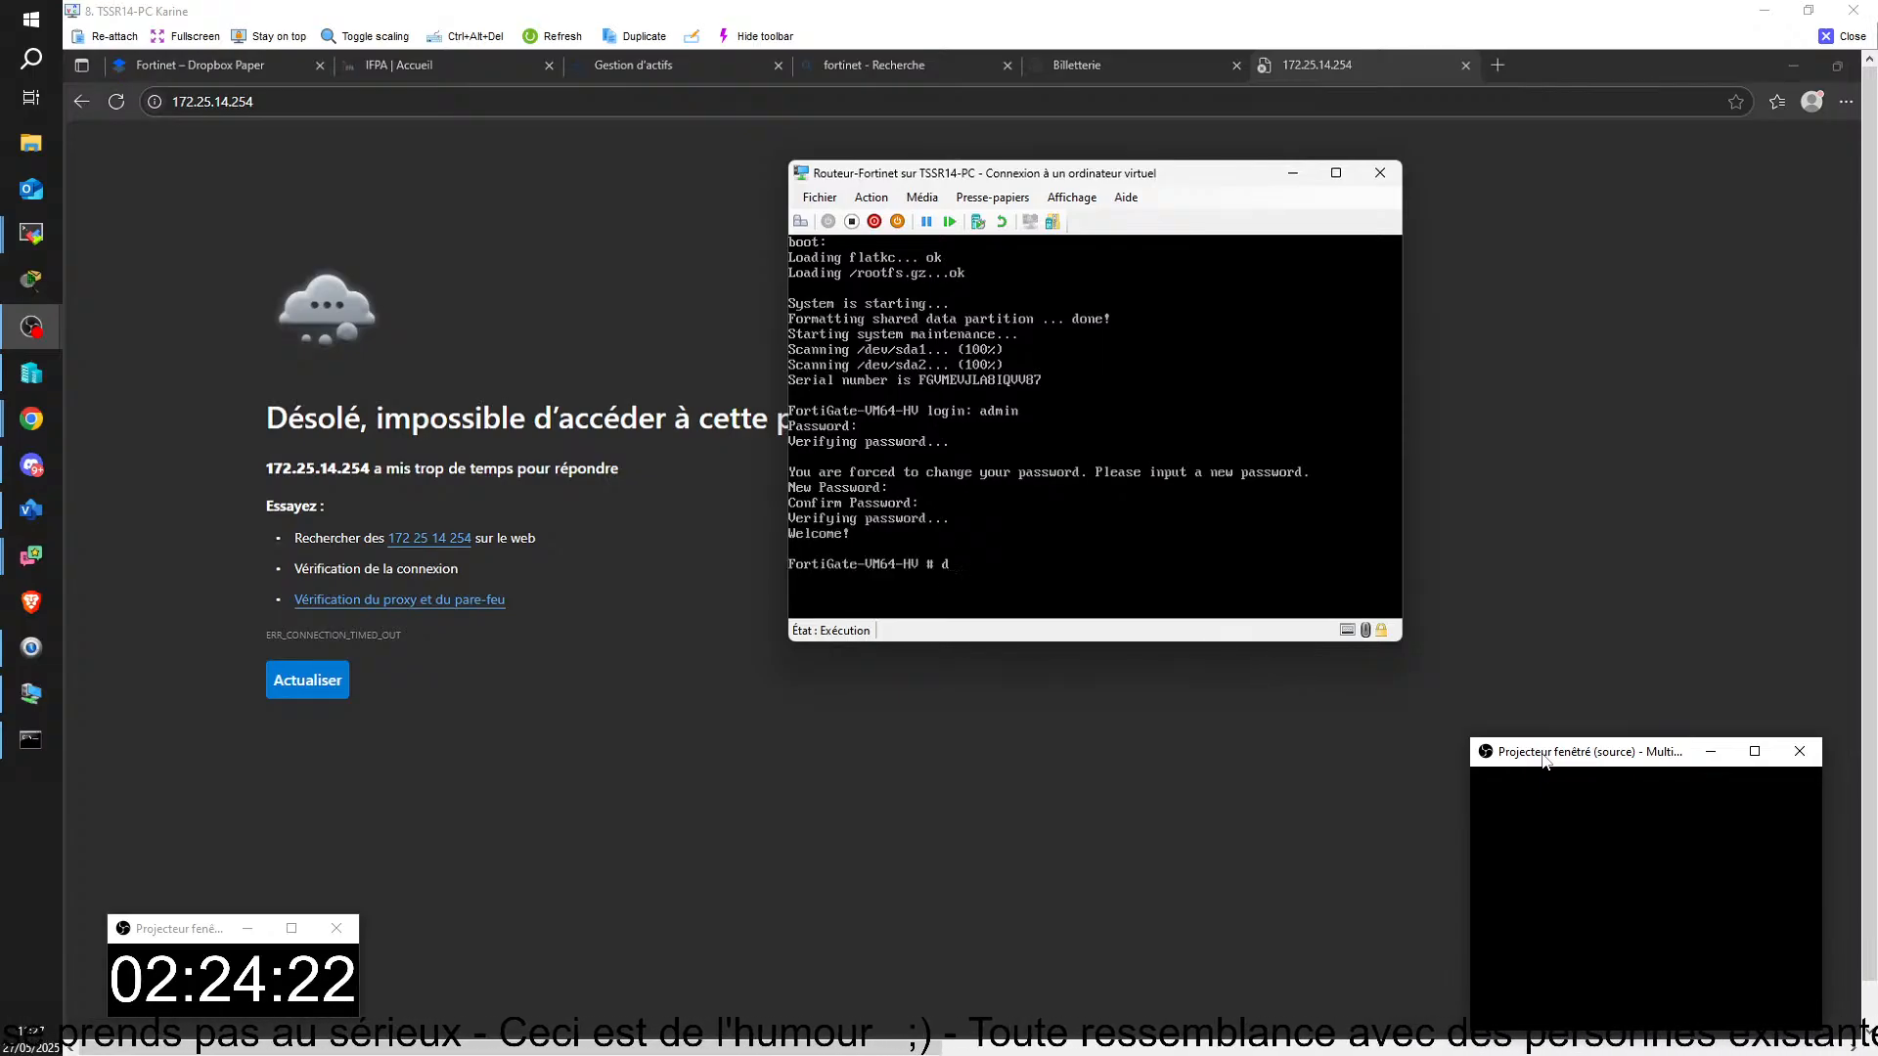
{"action": "type", "text": "iqgnos"}
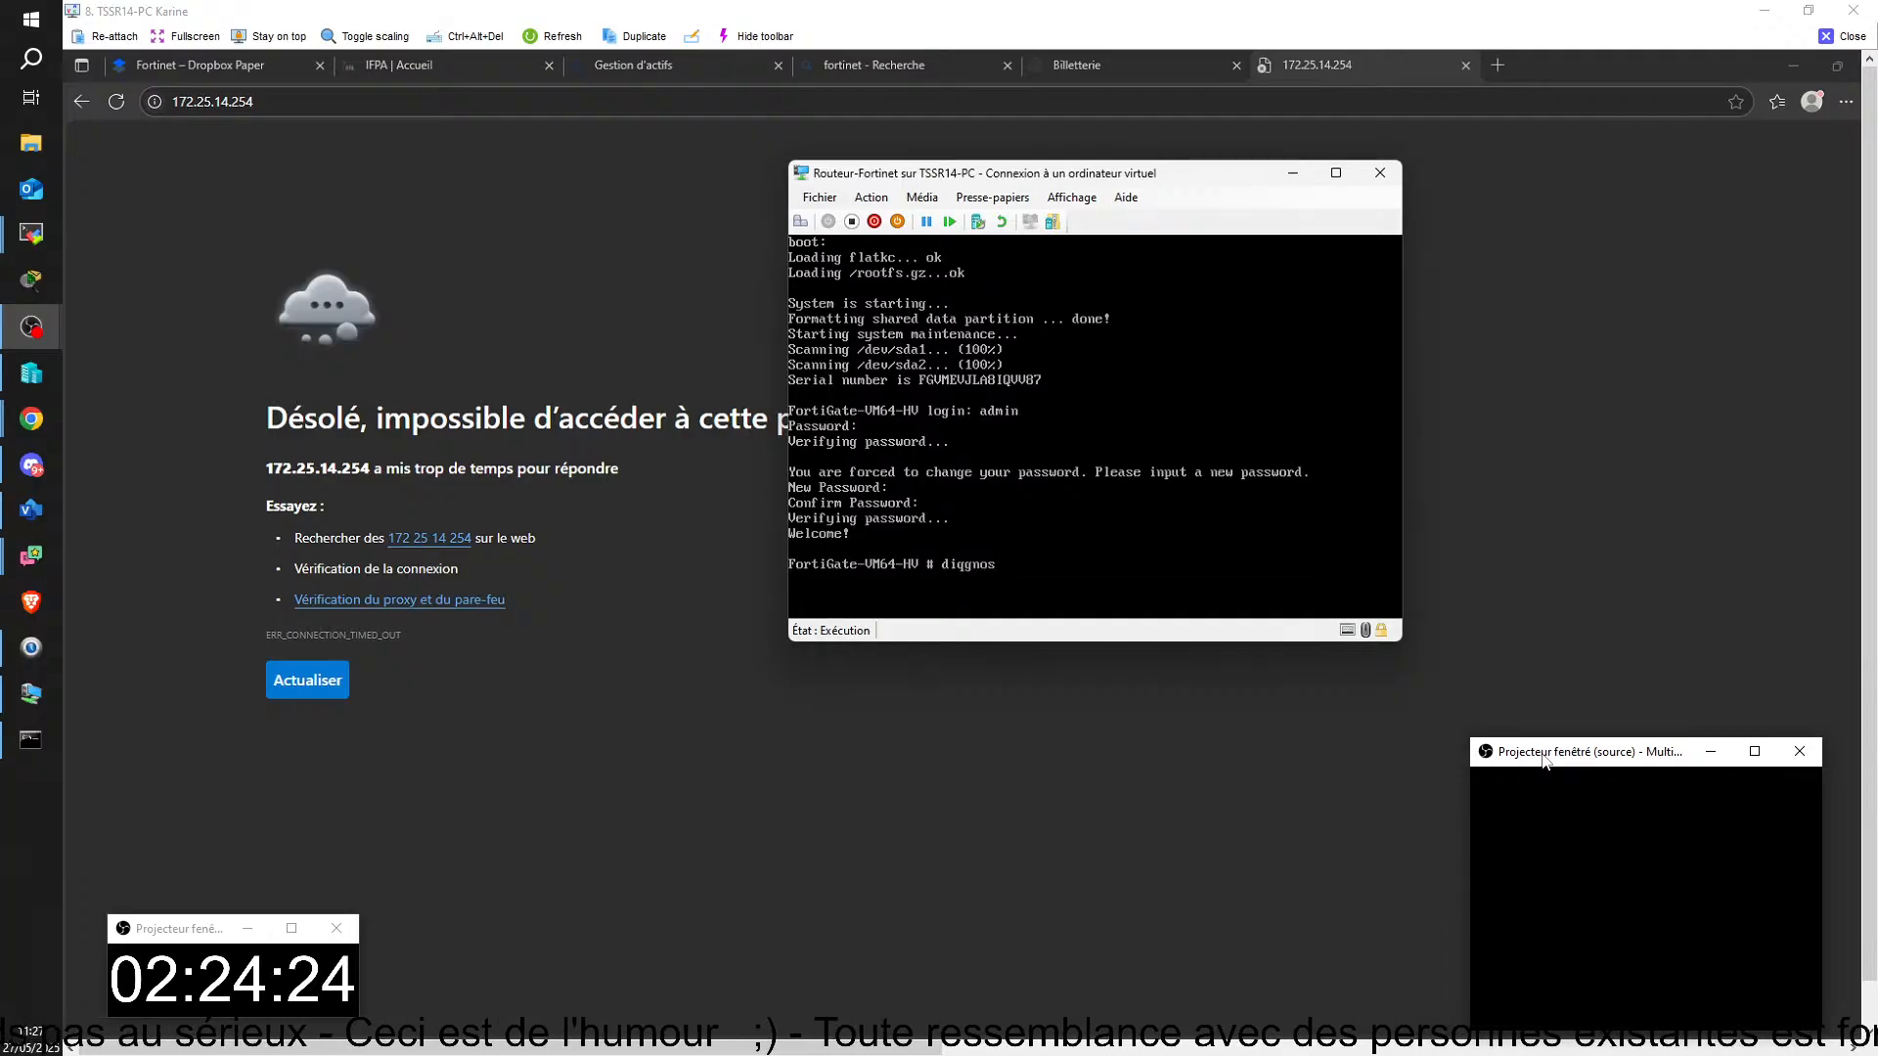
{"action": "key", "text": "BackSpace"}
{"action": "key", "text": "BackSpace"}
{"action": "key", "text": "BackSpace"}
{"action": "key", "text": "BackSpace"}
{"action": "key", "text": "BackSpace"}
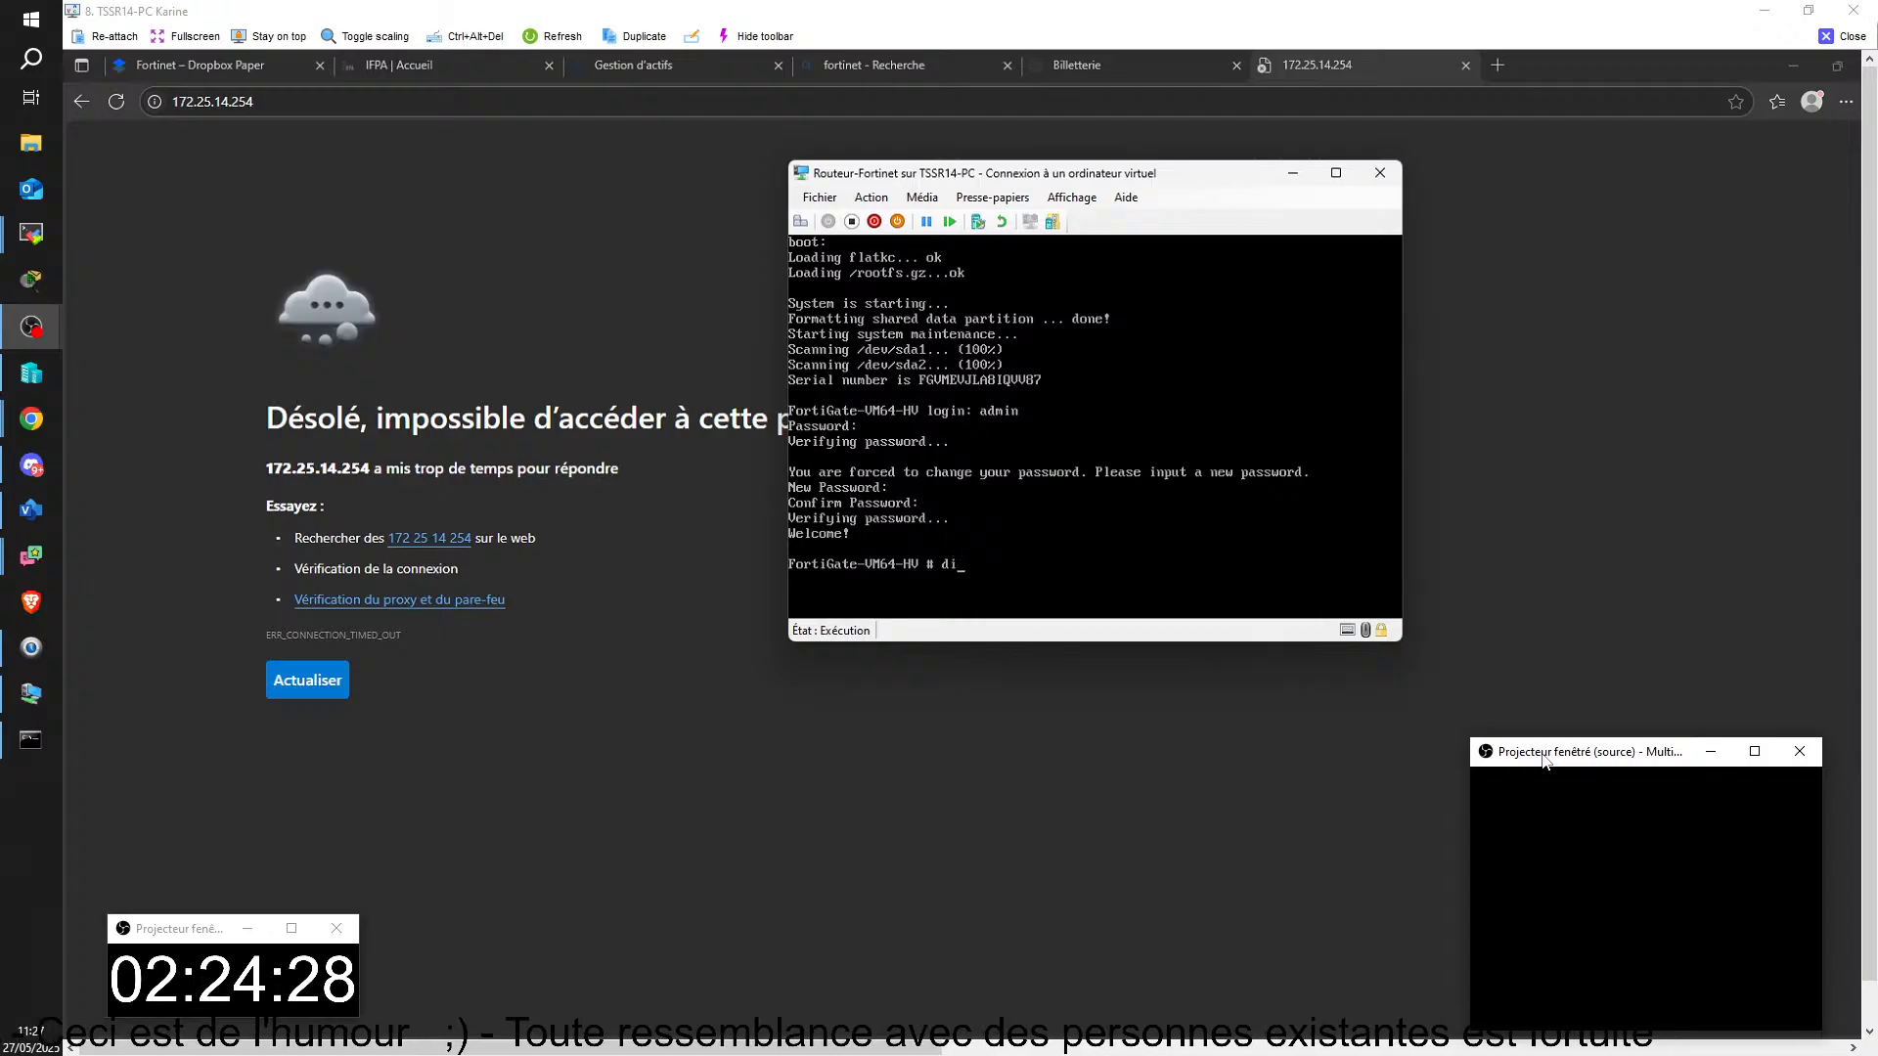
{"action": "type", "text": "agno"}
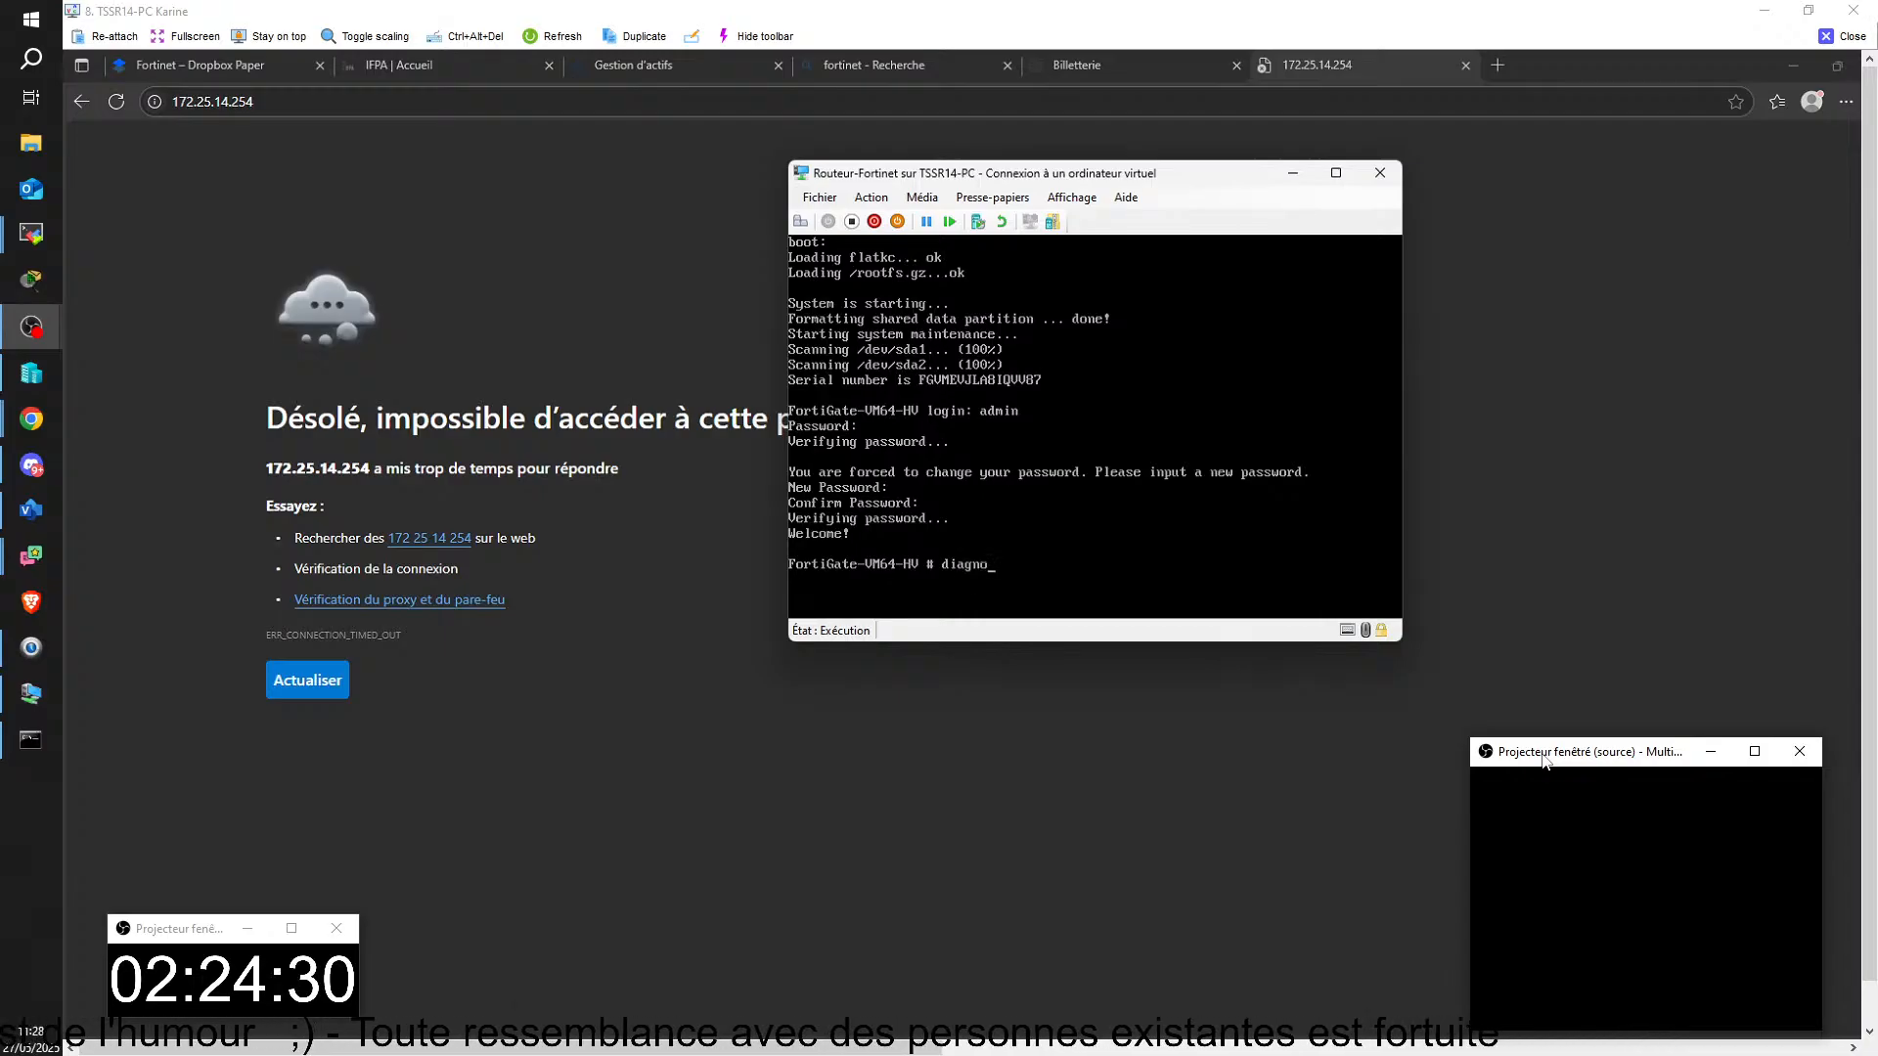
{"action": "type", "text": "se"}
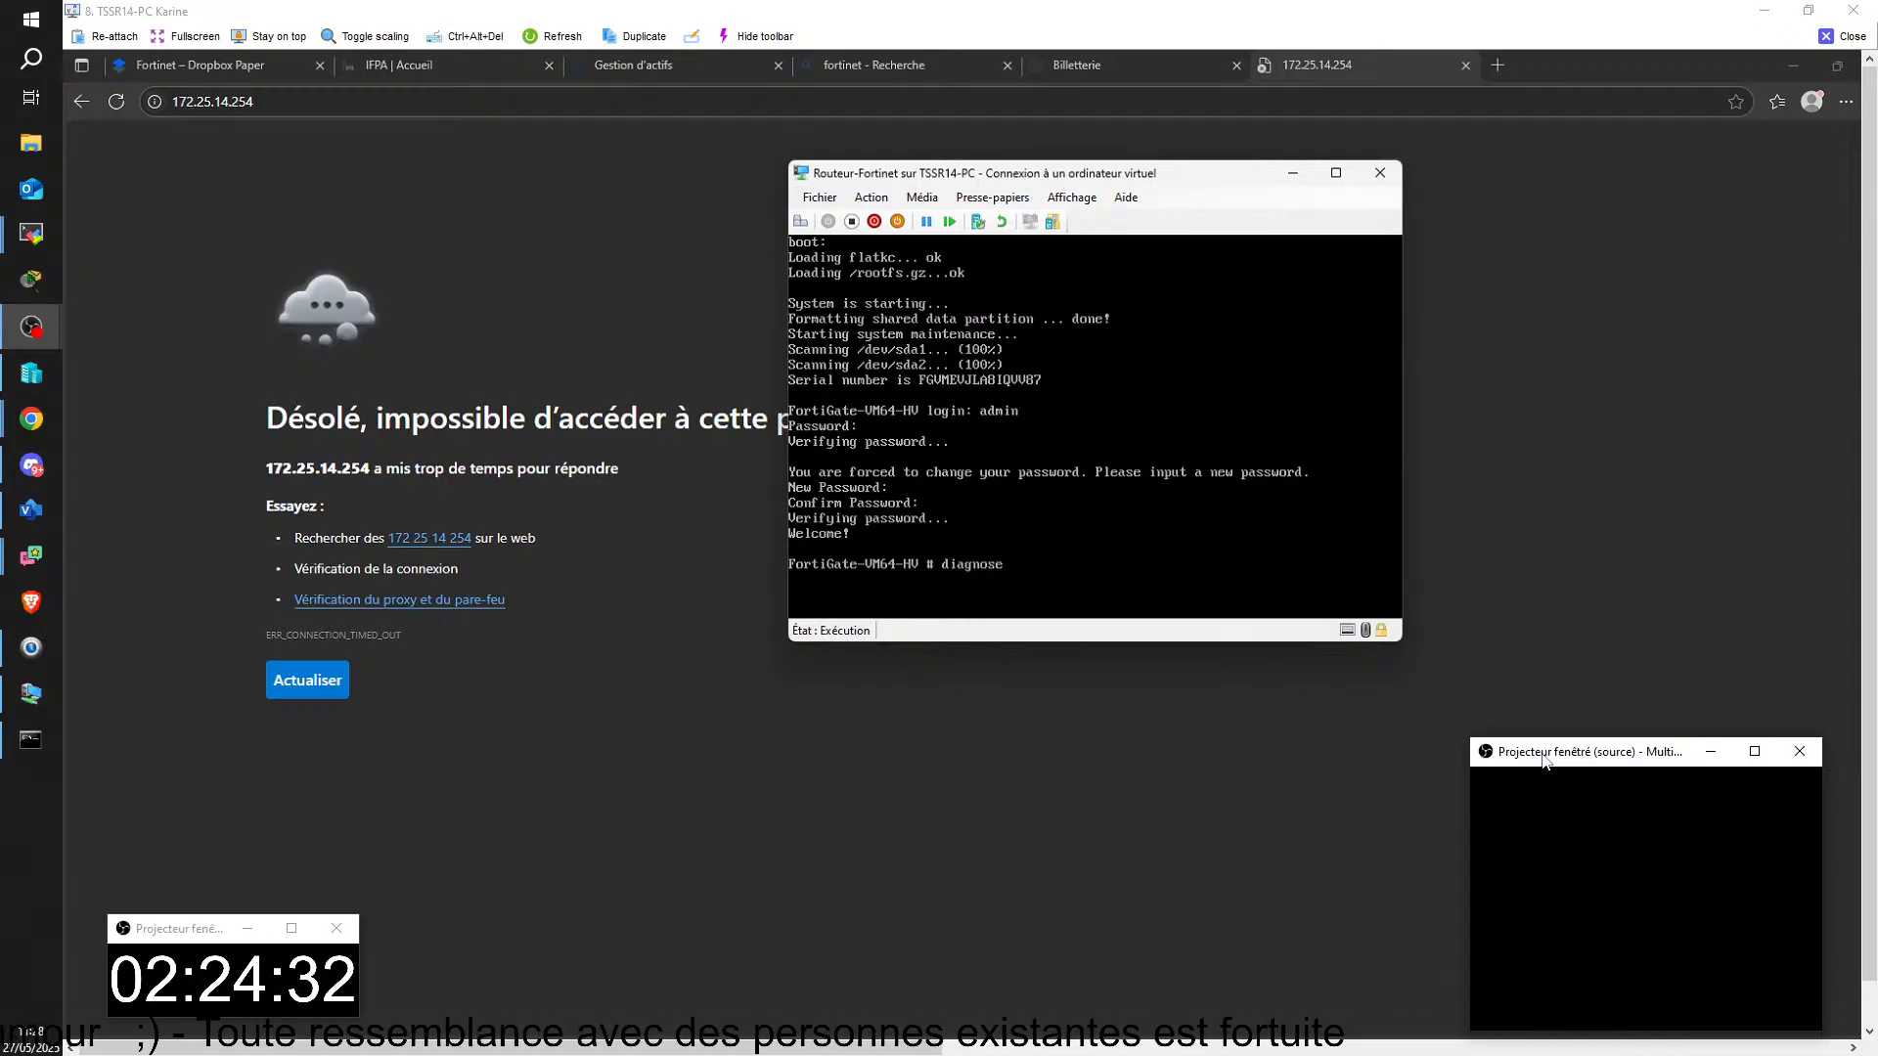
{"action": "type", "text": " ip"}
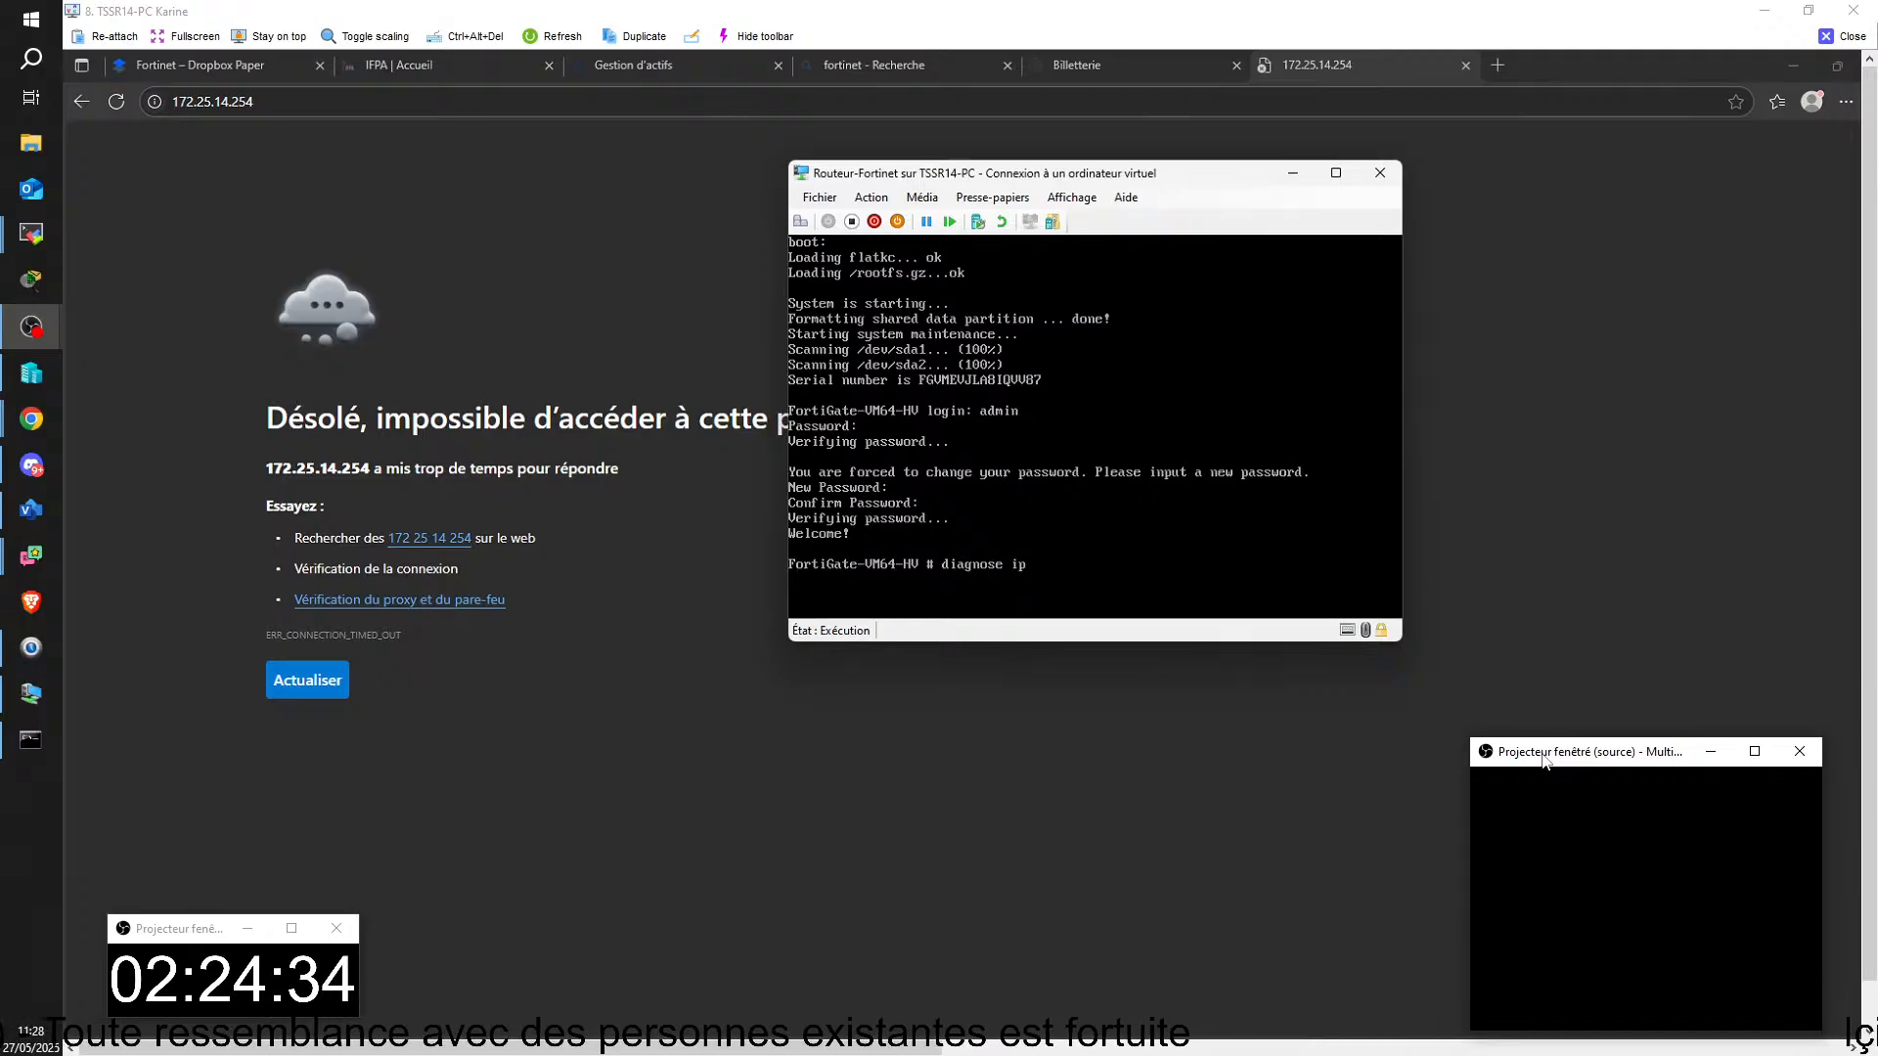
{"action": "type", "text": " qddr"}
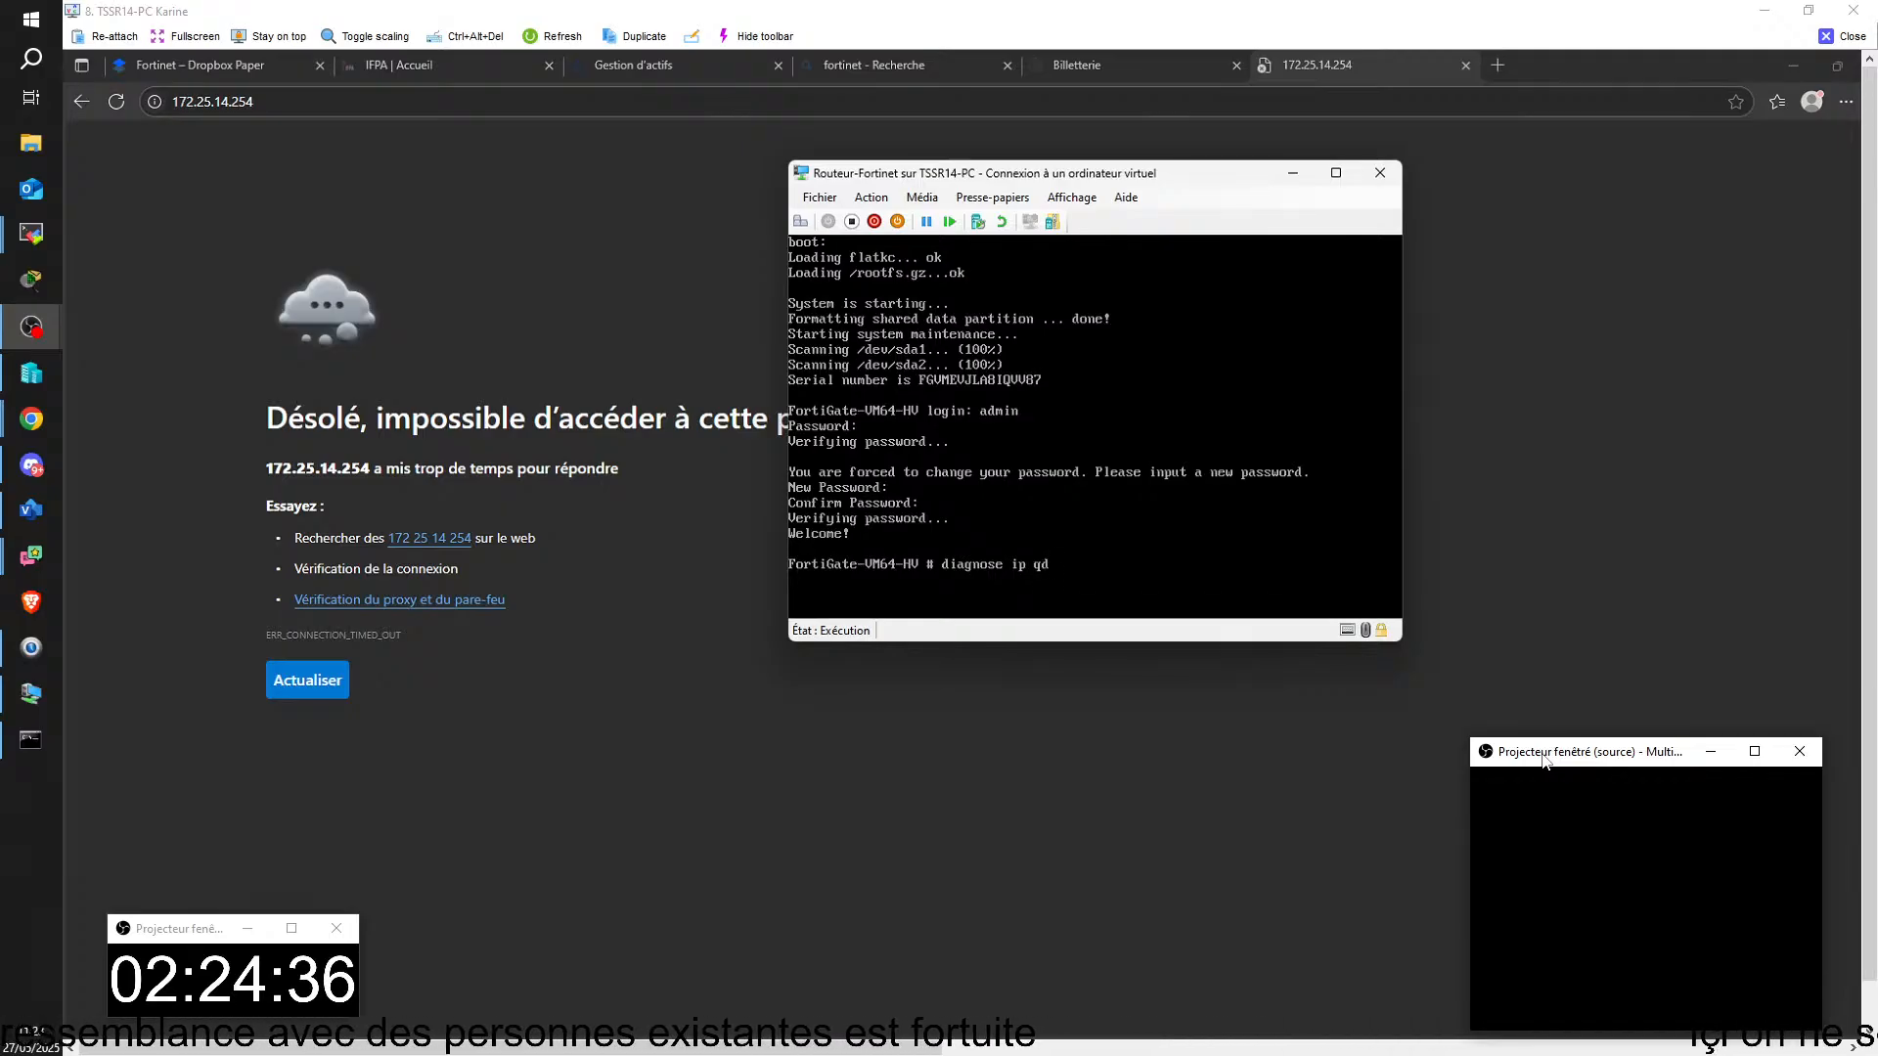
{"action": "key", "text": "BackSpace"}
{"action": "key", "text": "BackSpace"}
{"action": "key", "text": "BackSpace"}
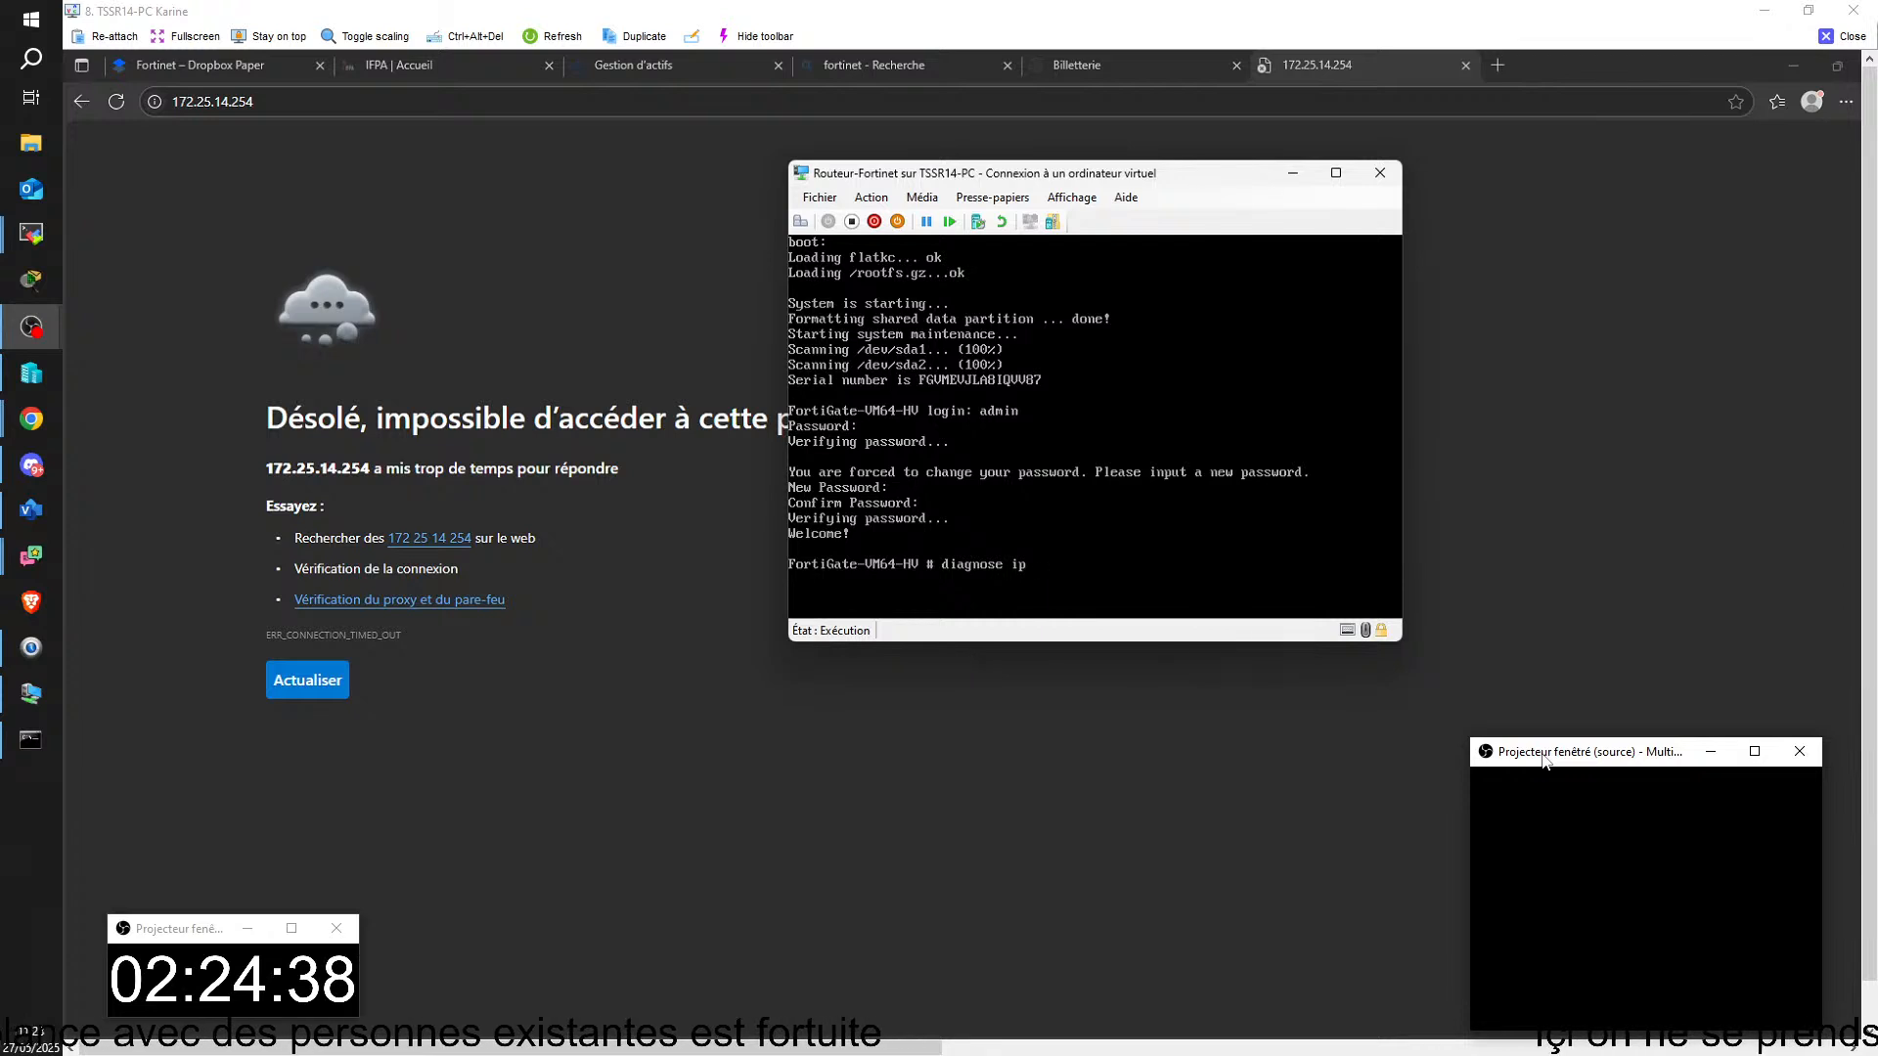
{"action": "type", "text": "address list"}
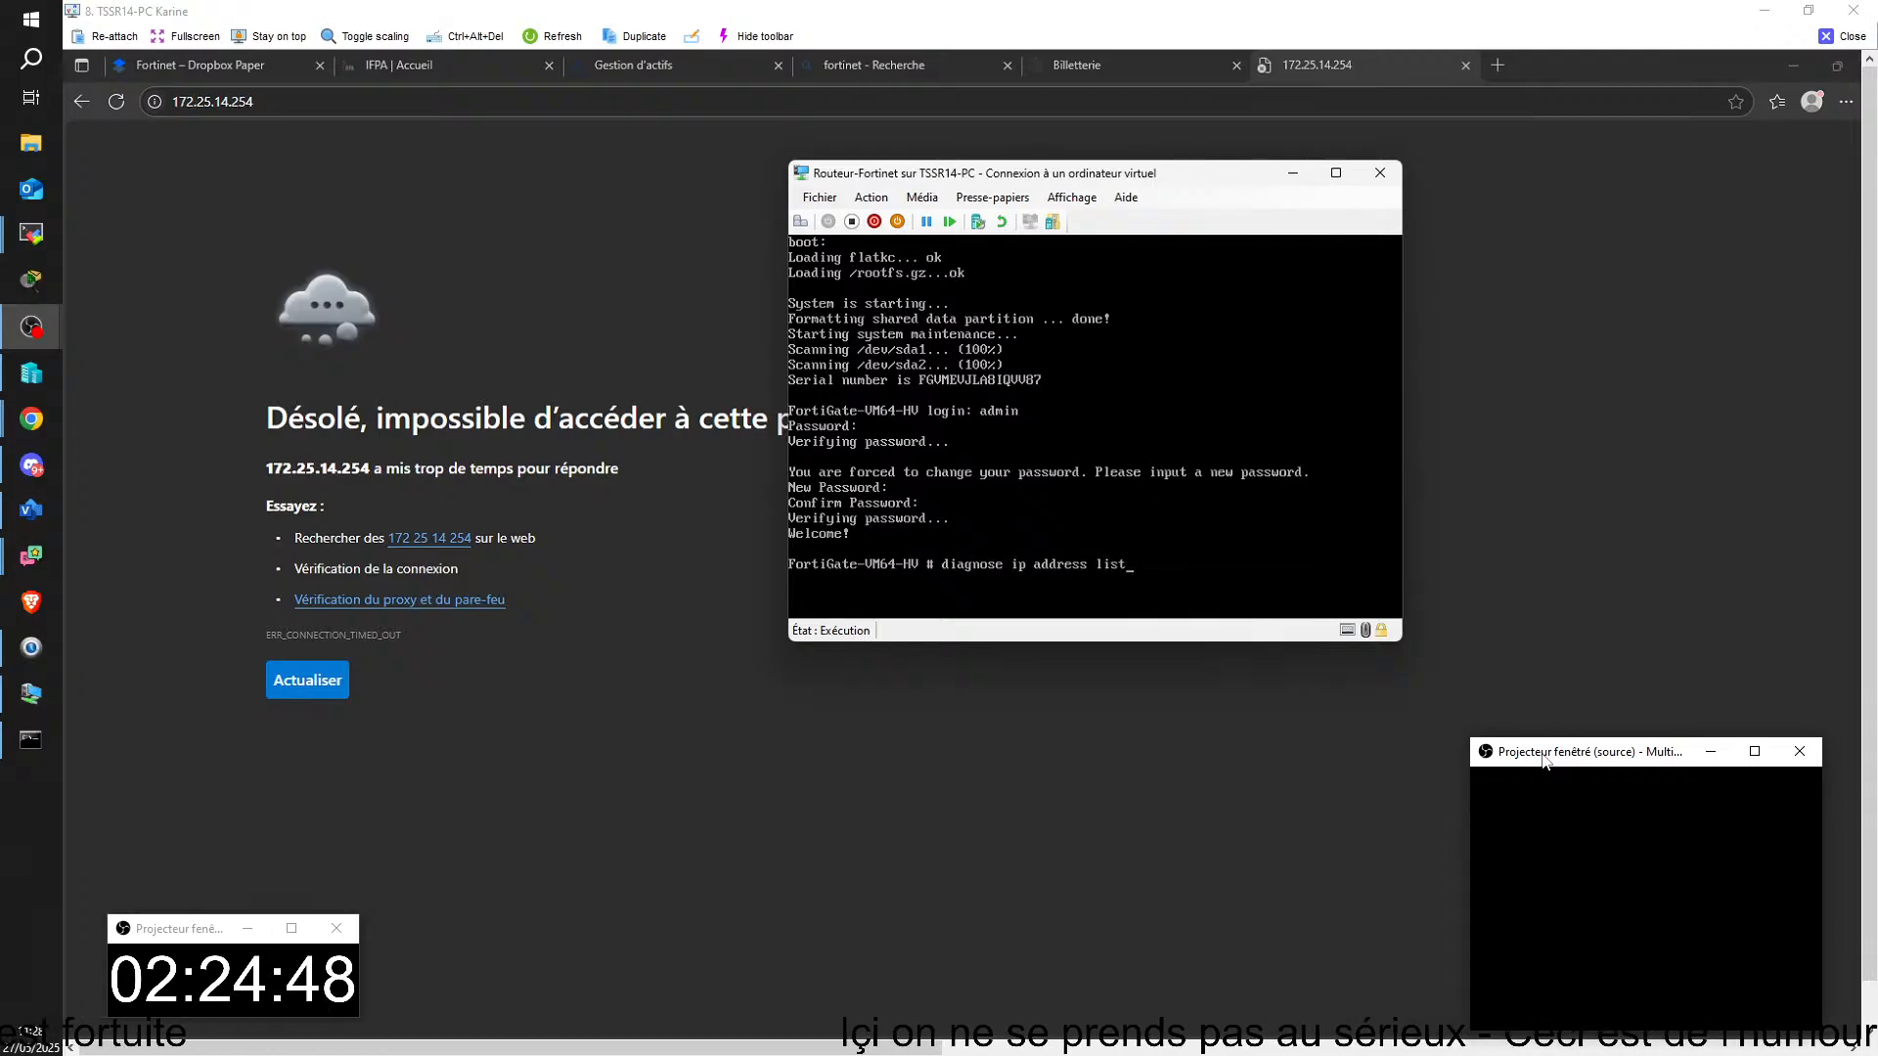
{"action": "key", "text": "Return"}
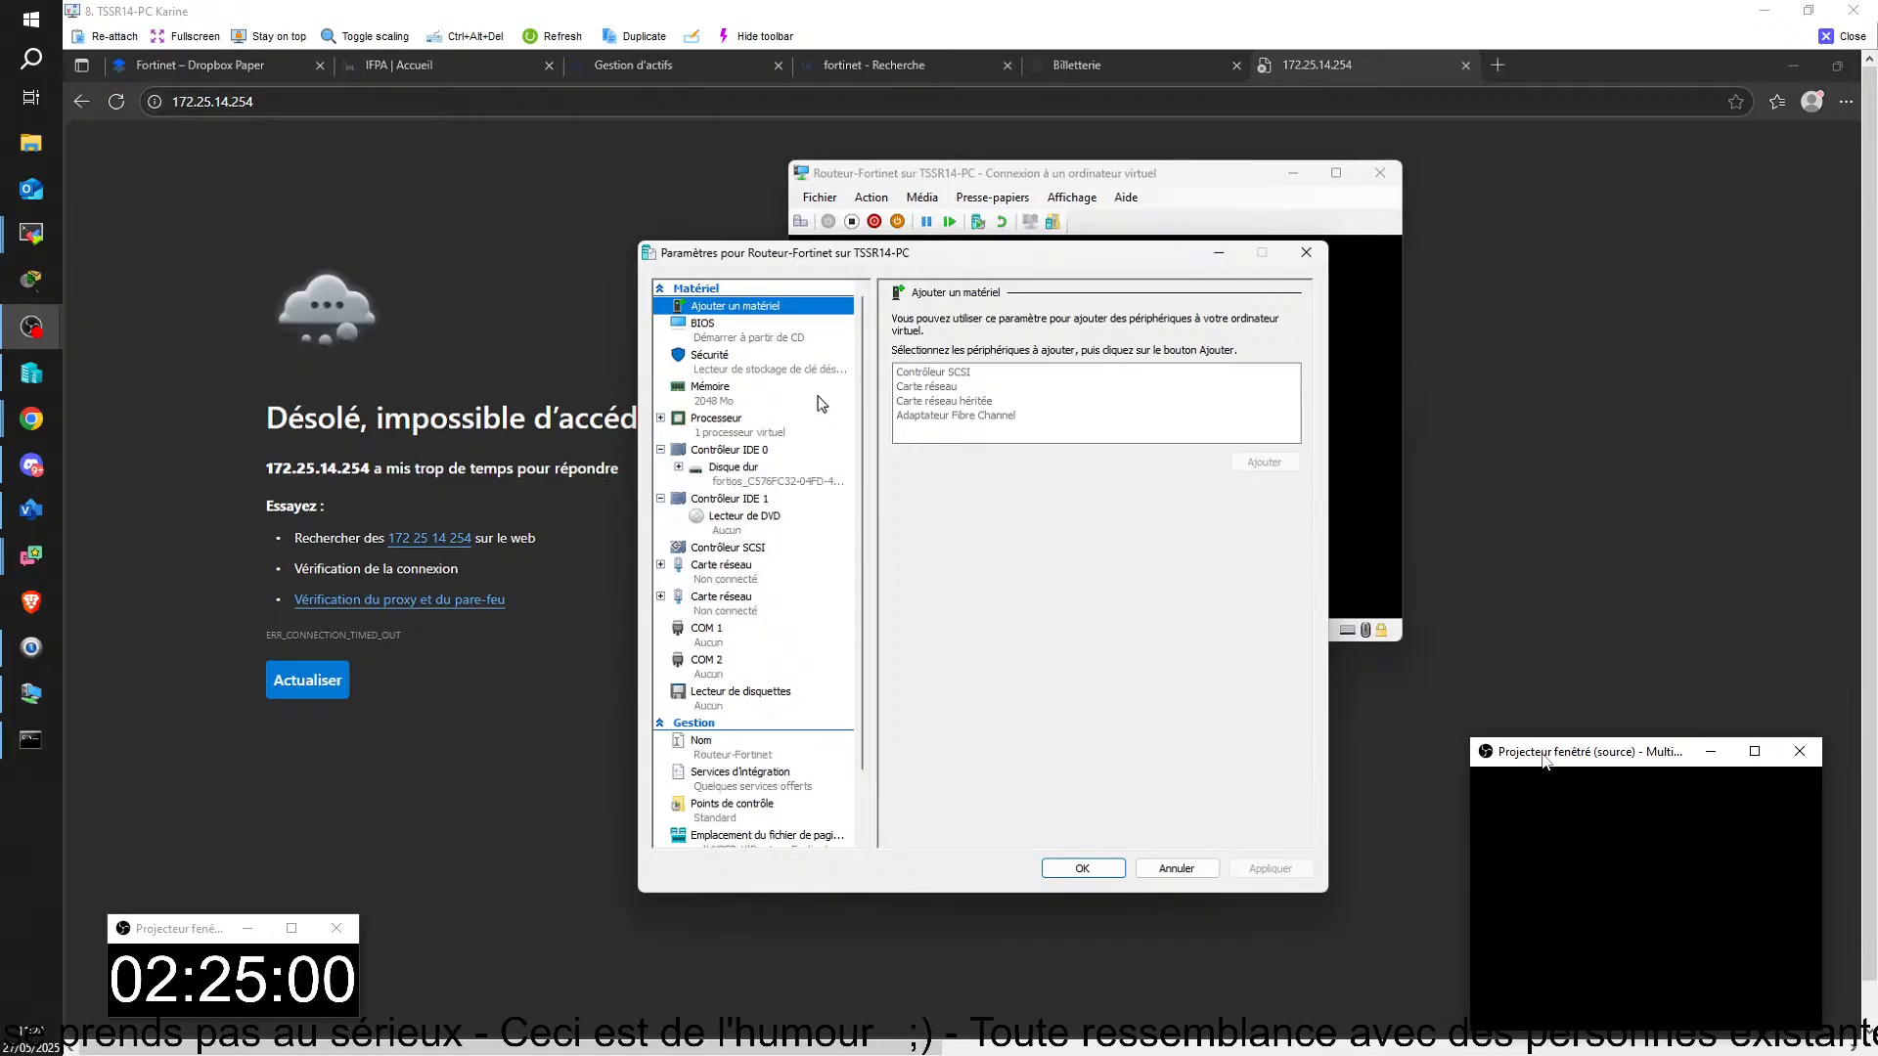
Step: In the Routeur-Fortinet settings, connect the first network adapter to VSWITCH-EXT01 and the second to VSWITCH-PRIV01, and save
{"action": "left_click", "coordinate": [729, 576]}
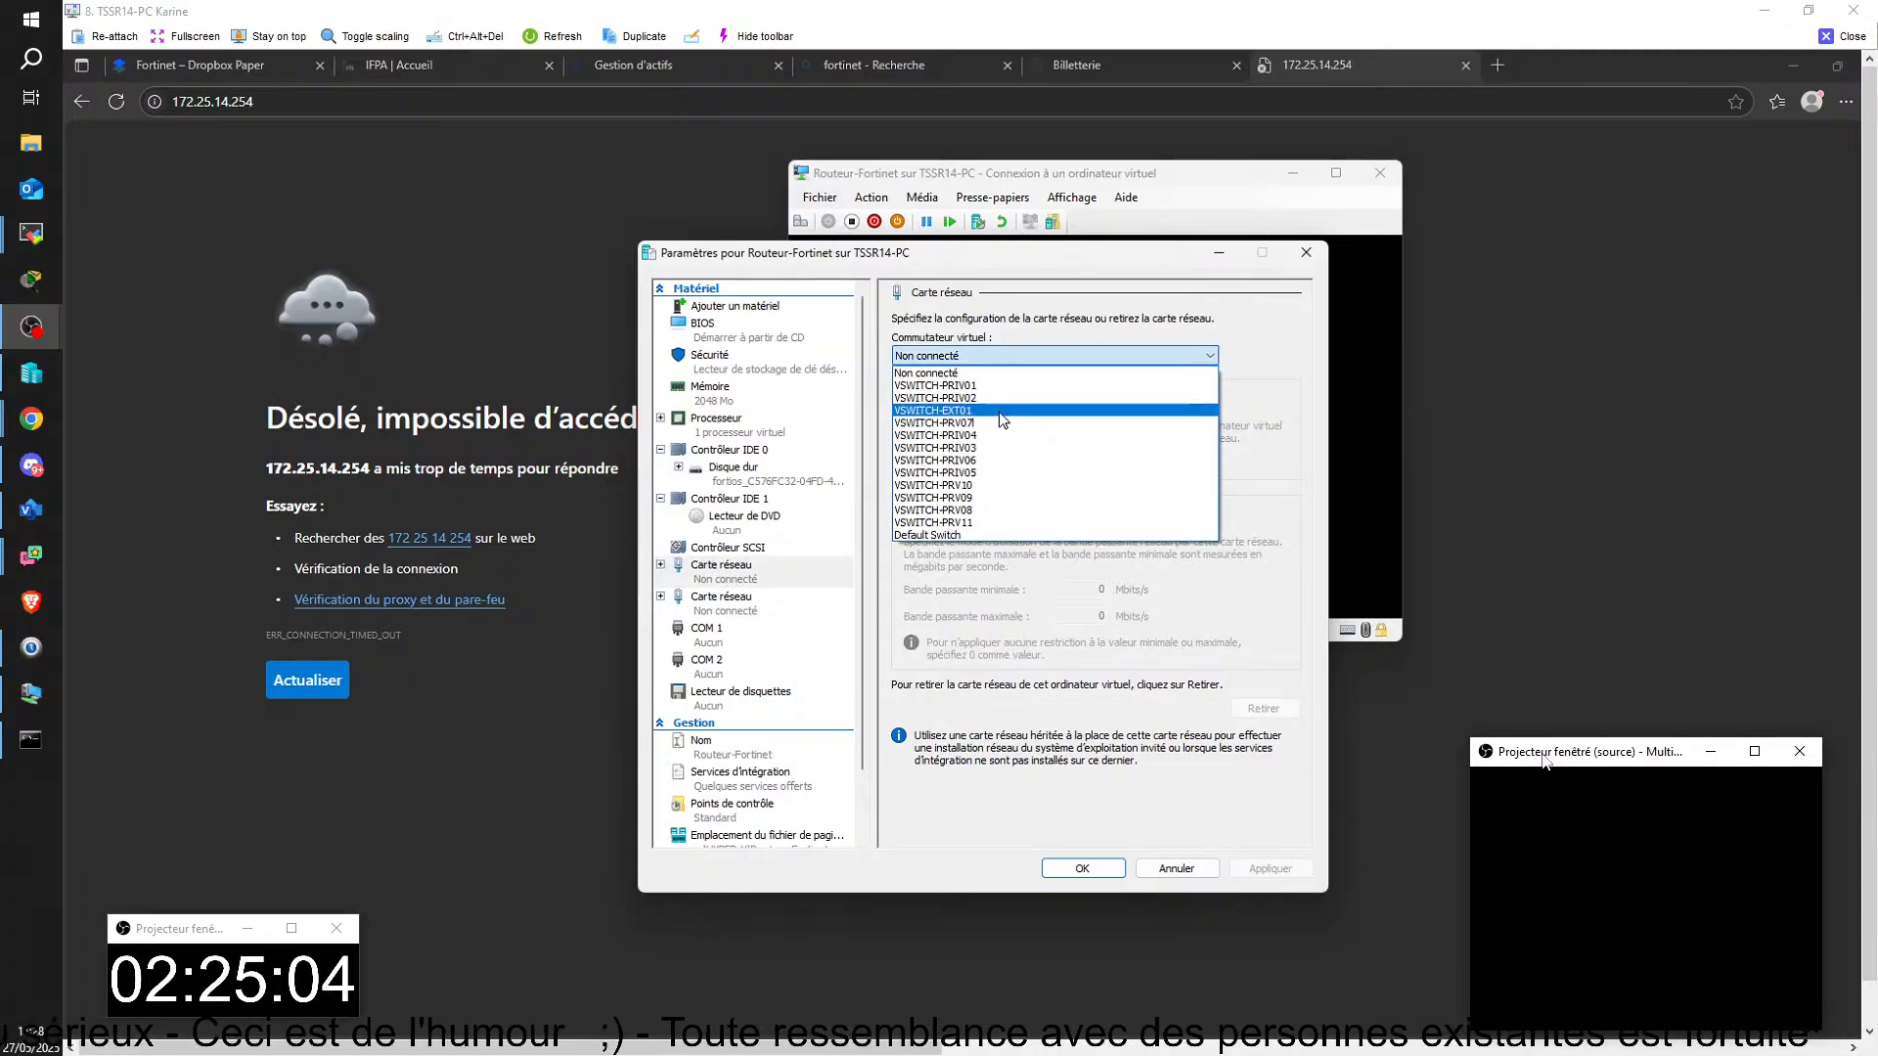
{"action": "left_click", "coordinate": [1005, 411]}
{"action": "left_click", "coordinate": [737, 611]}
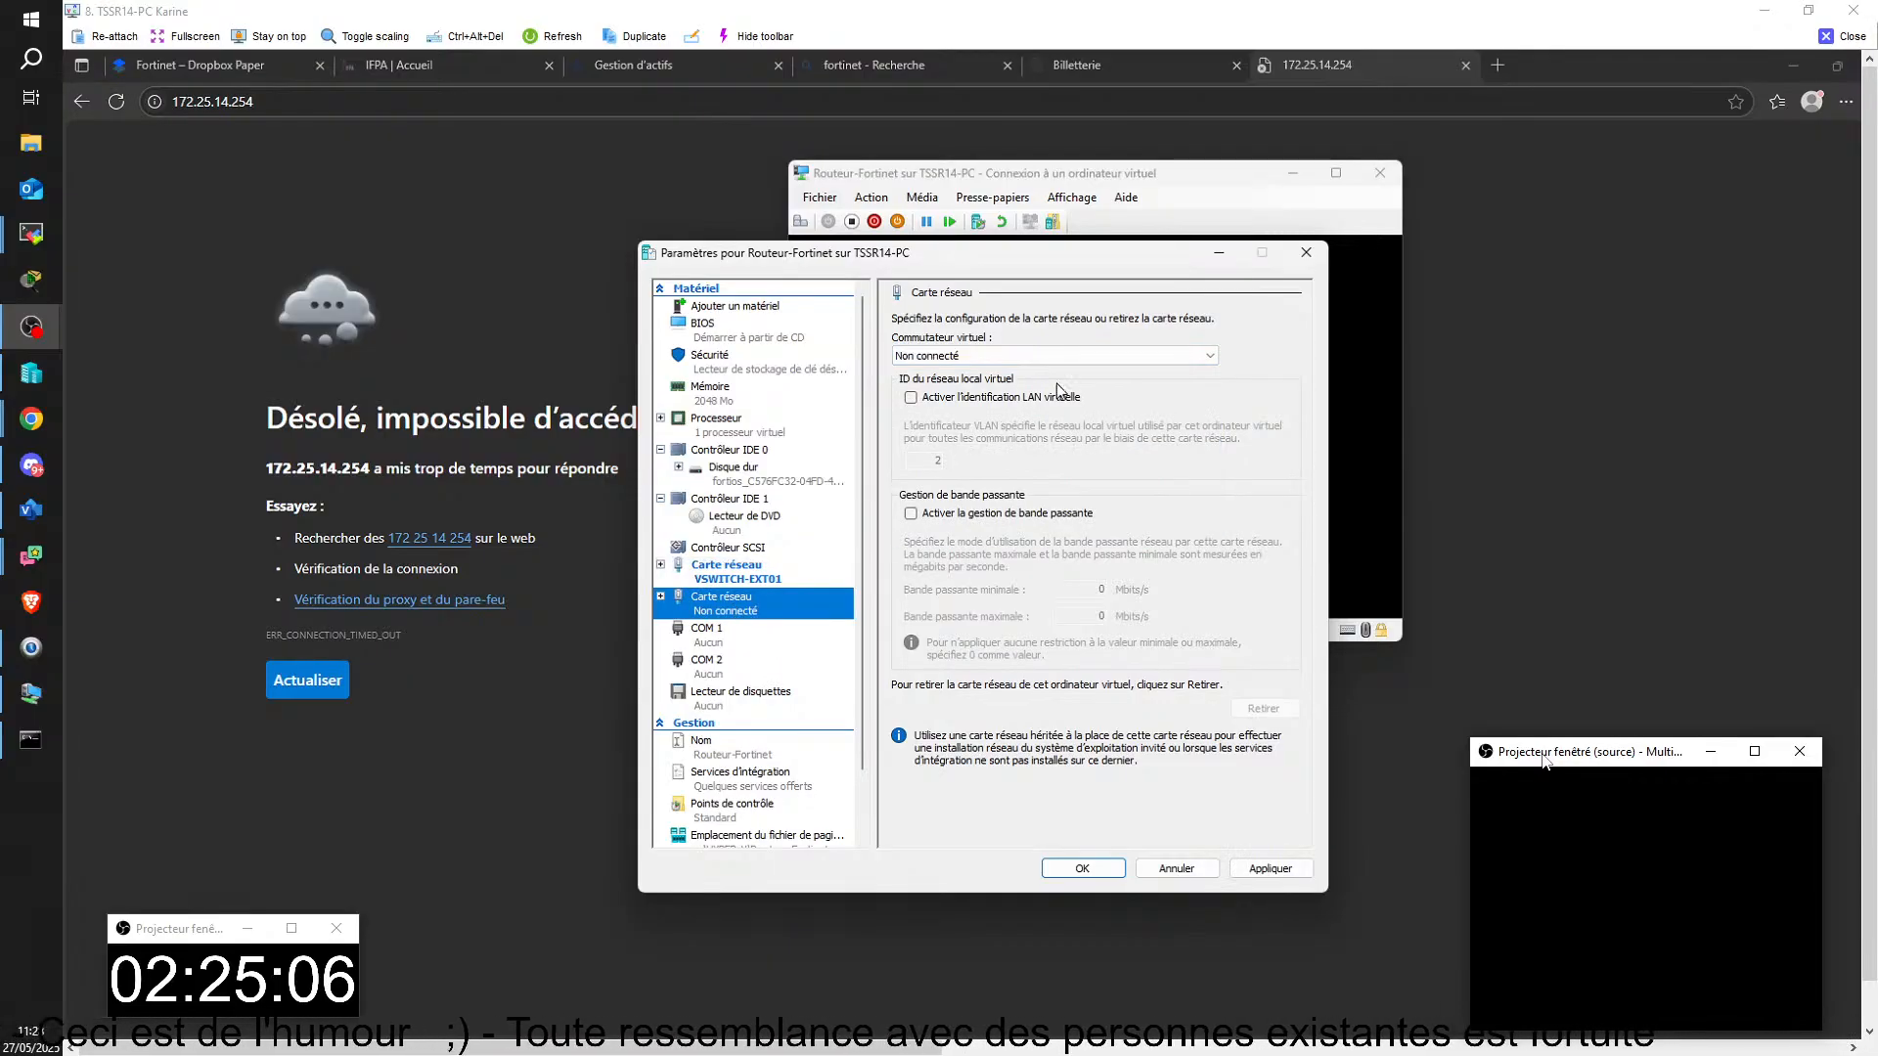
{"action": "left_click", "coordinate": [1057, 356]}
{"action": "left_click", "coordinate": [977, 386]}
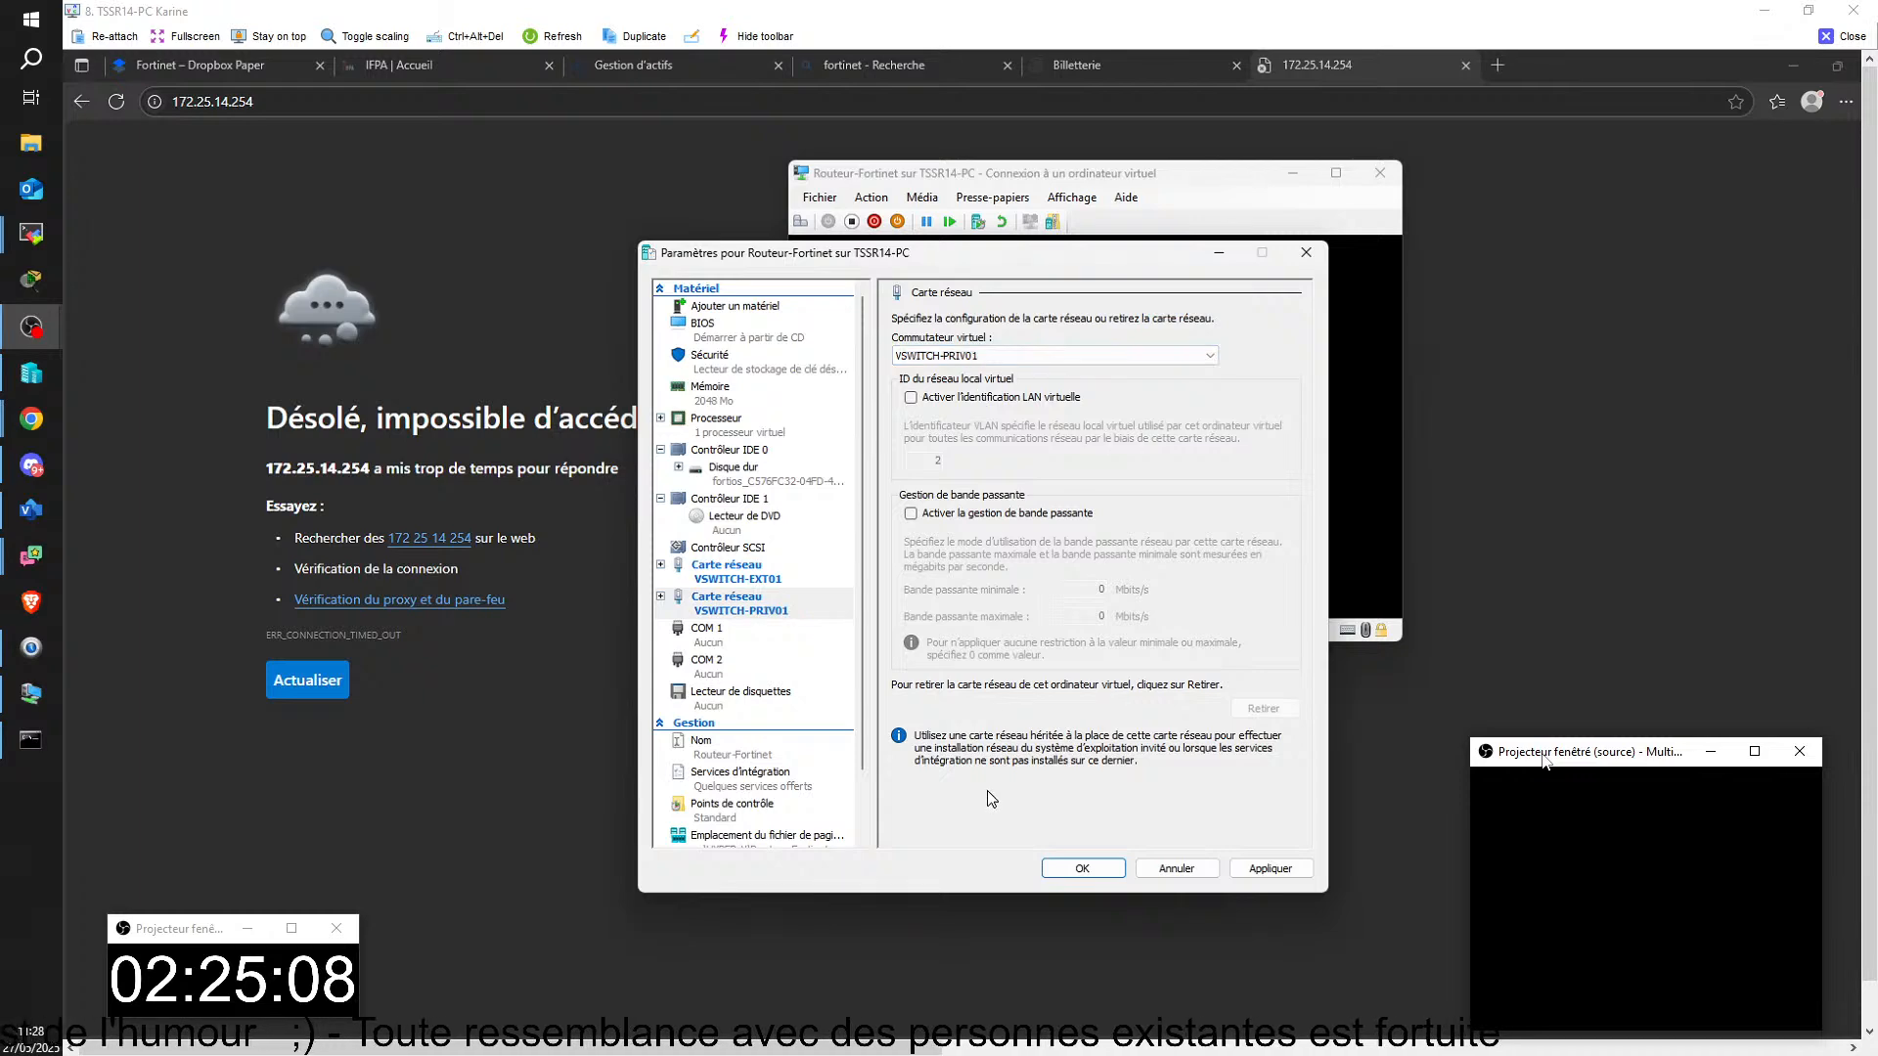
{"action": "left_click", "coordinate": [1081, 869]}
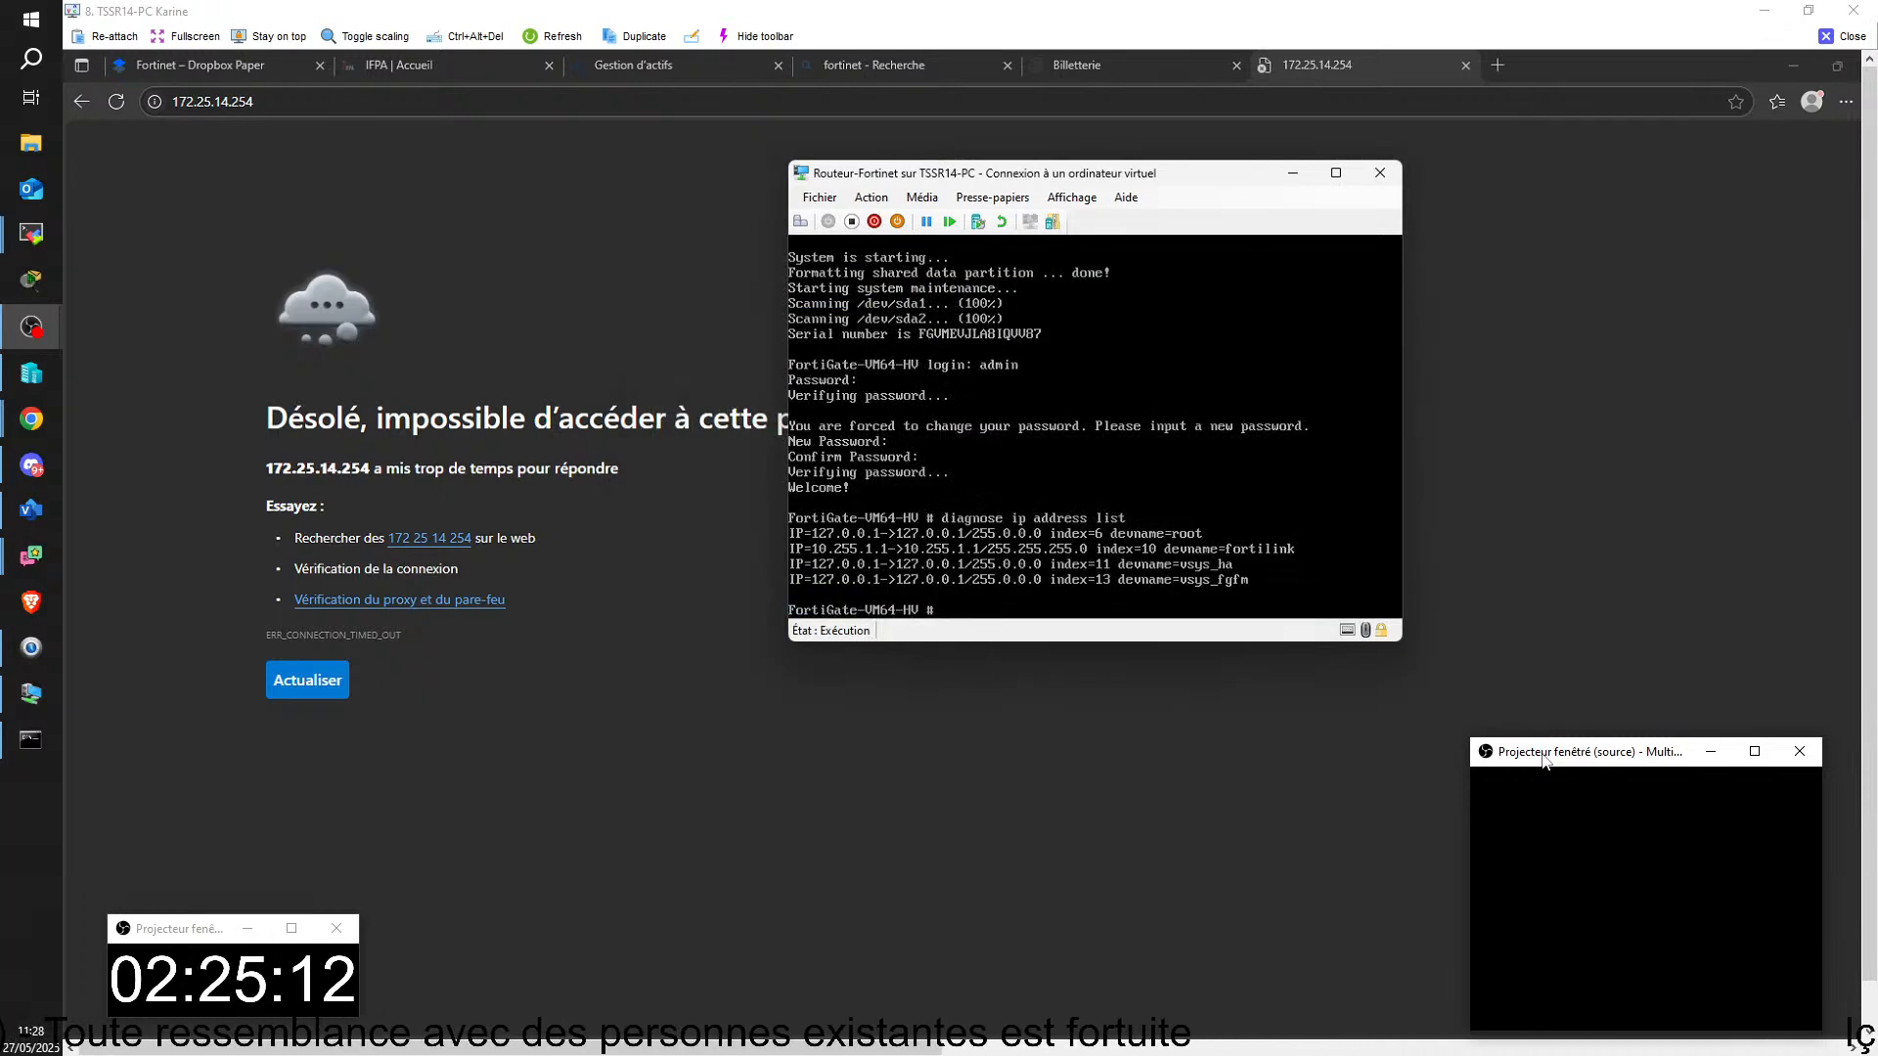
Step: Run diagnose ip address list again and reset the Routeur-Fortinet virtual machine
{"action": "key", "text": "Up"}
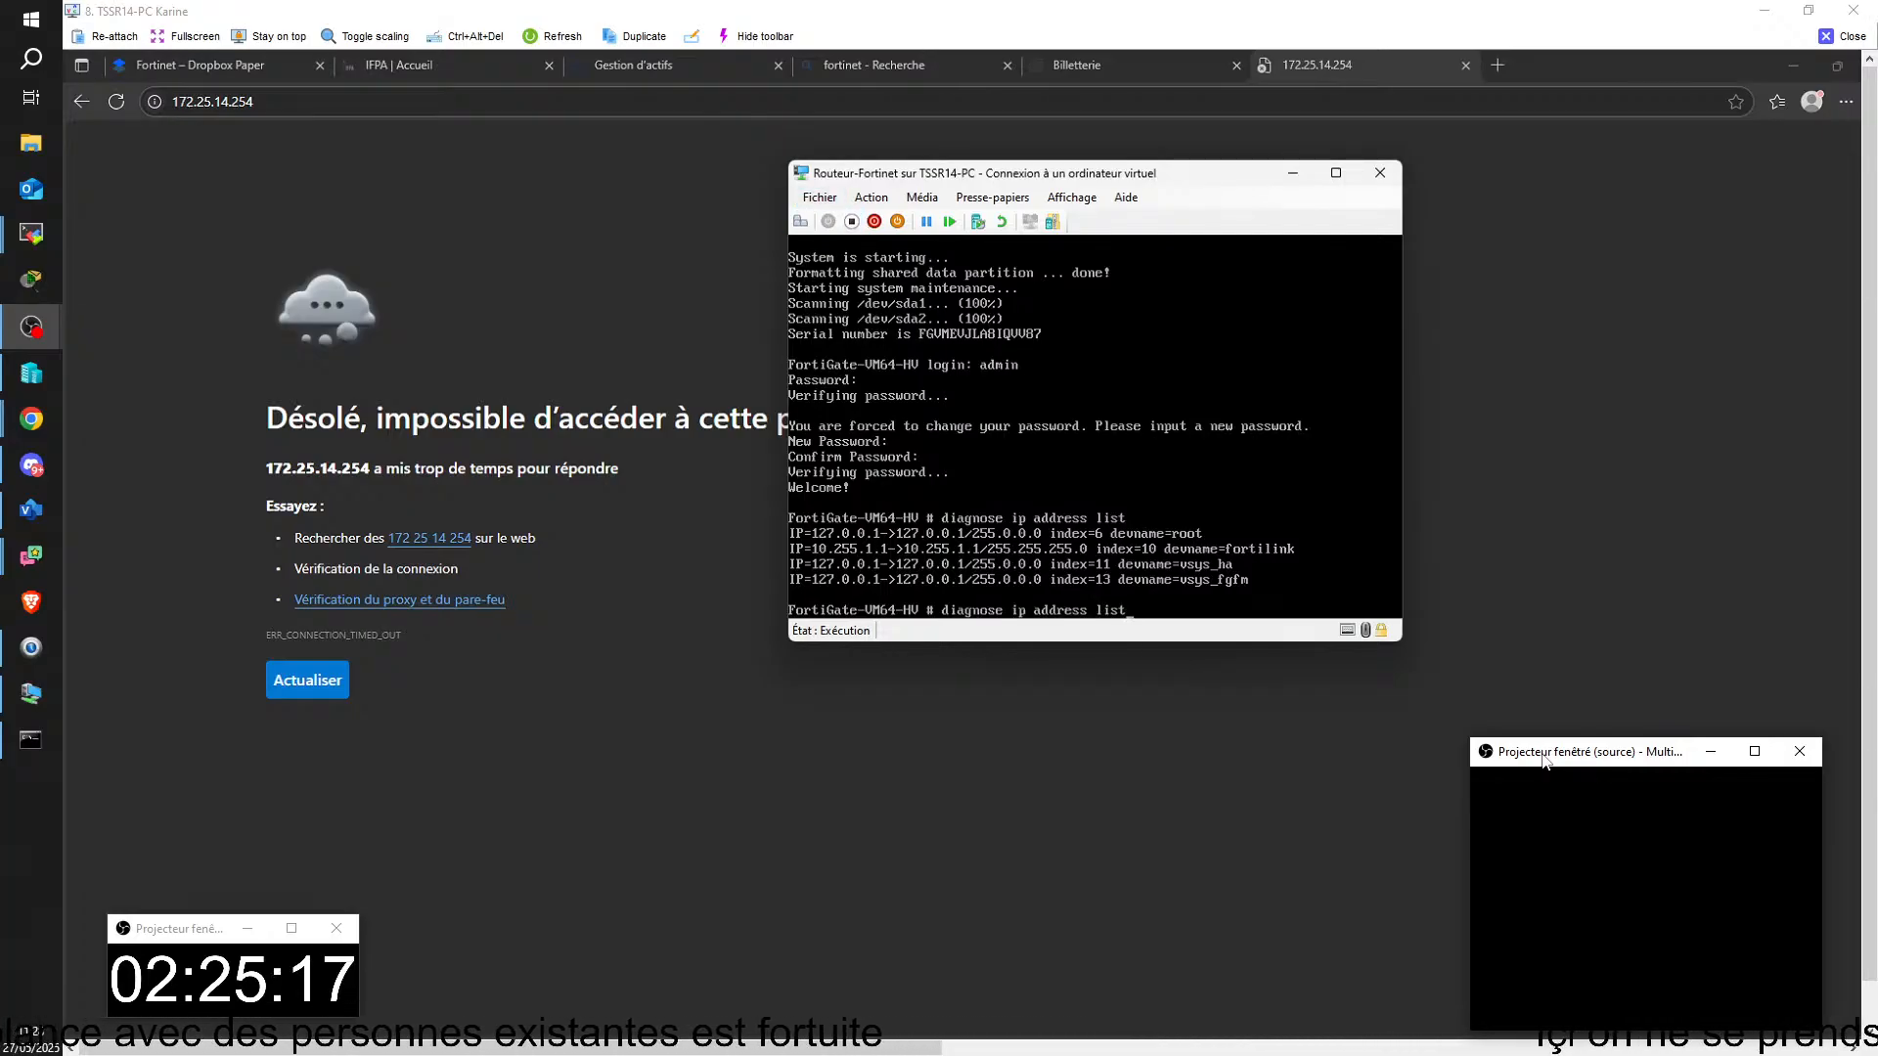
{"action": "key", "text": "Return"}
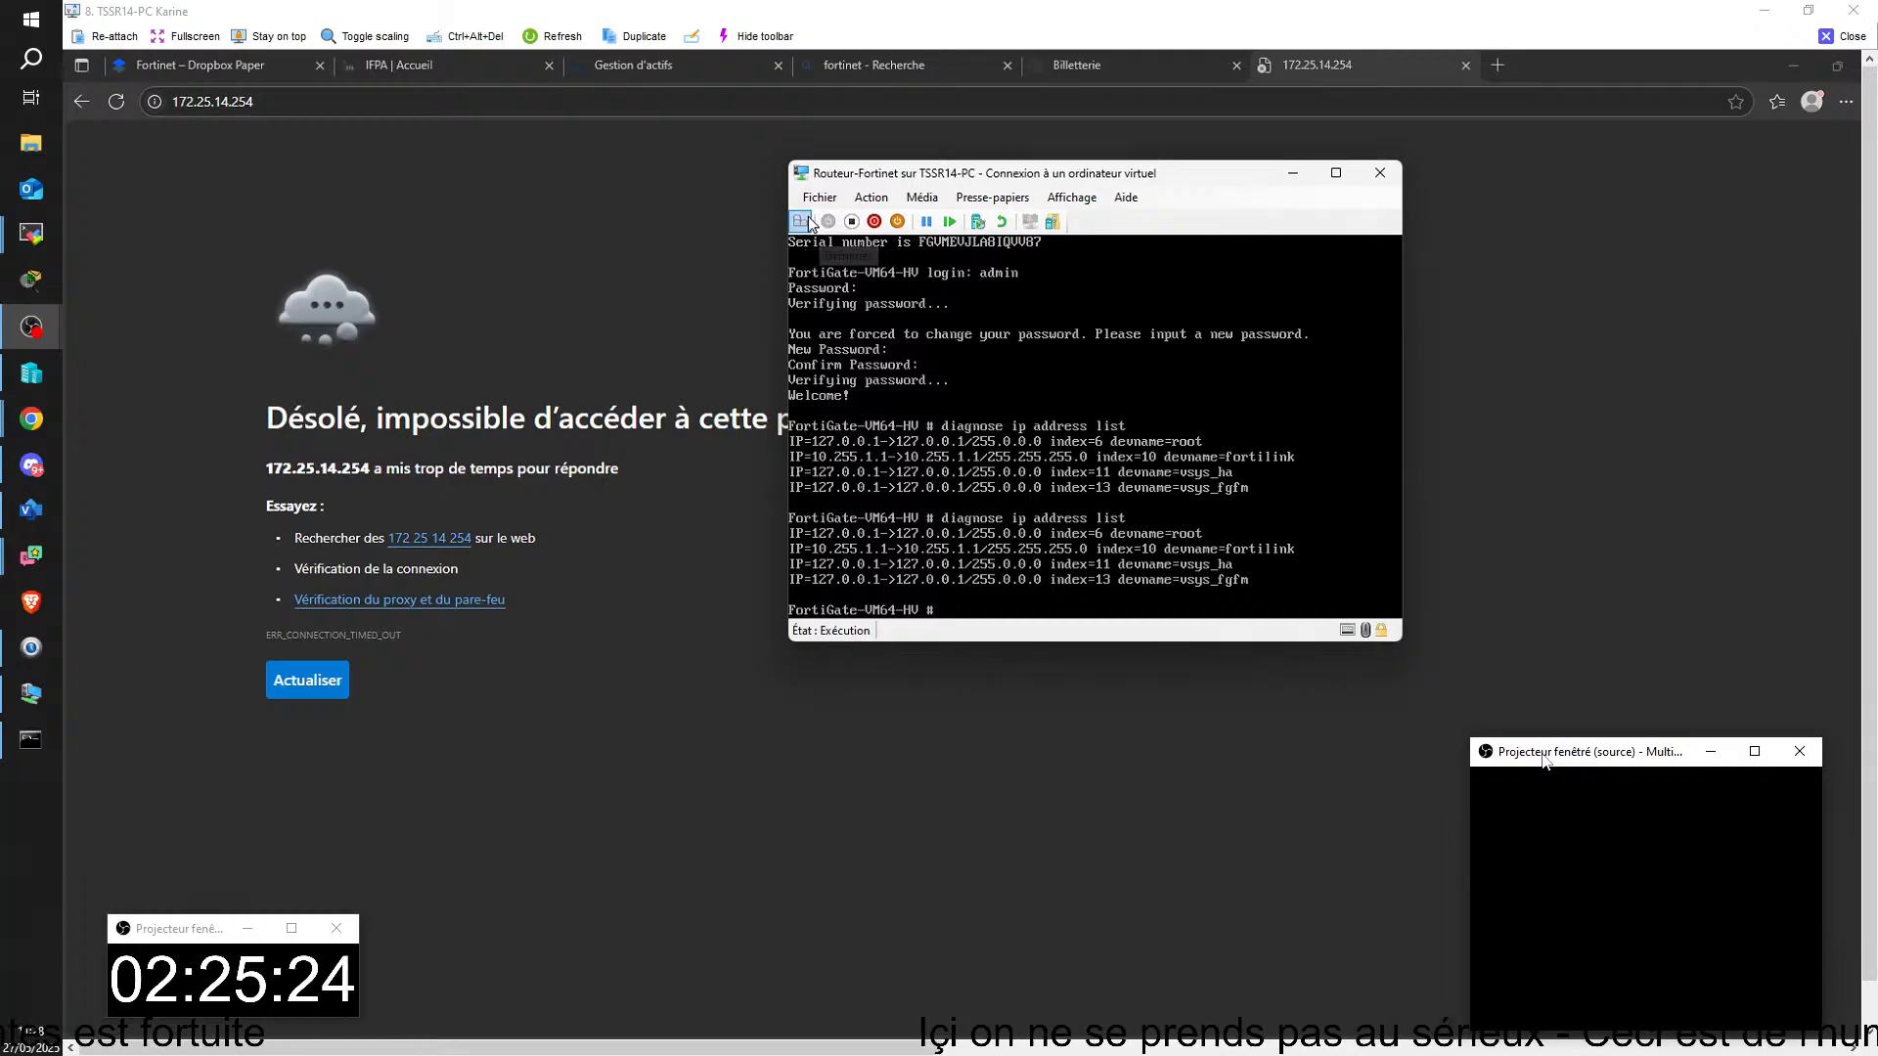
{"action": "left_click", "coordinate": [870, 197]}
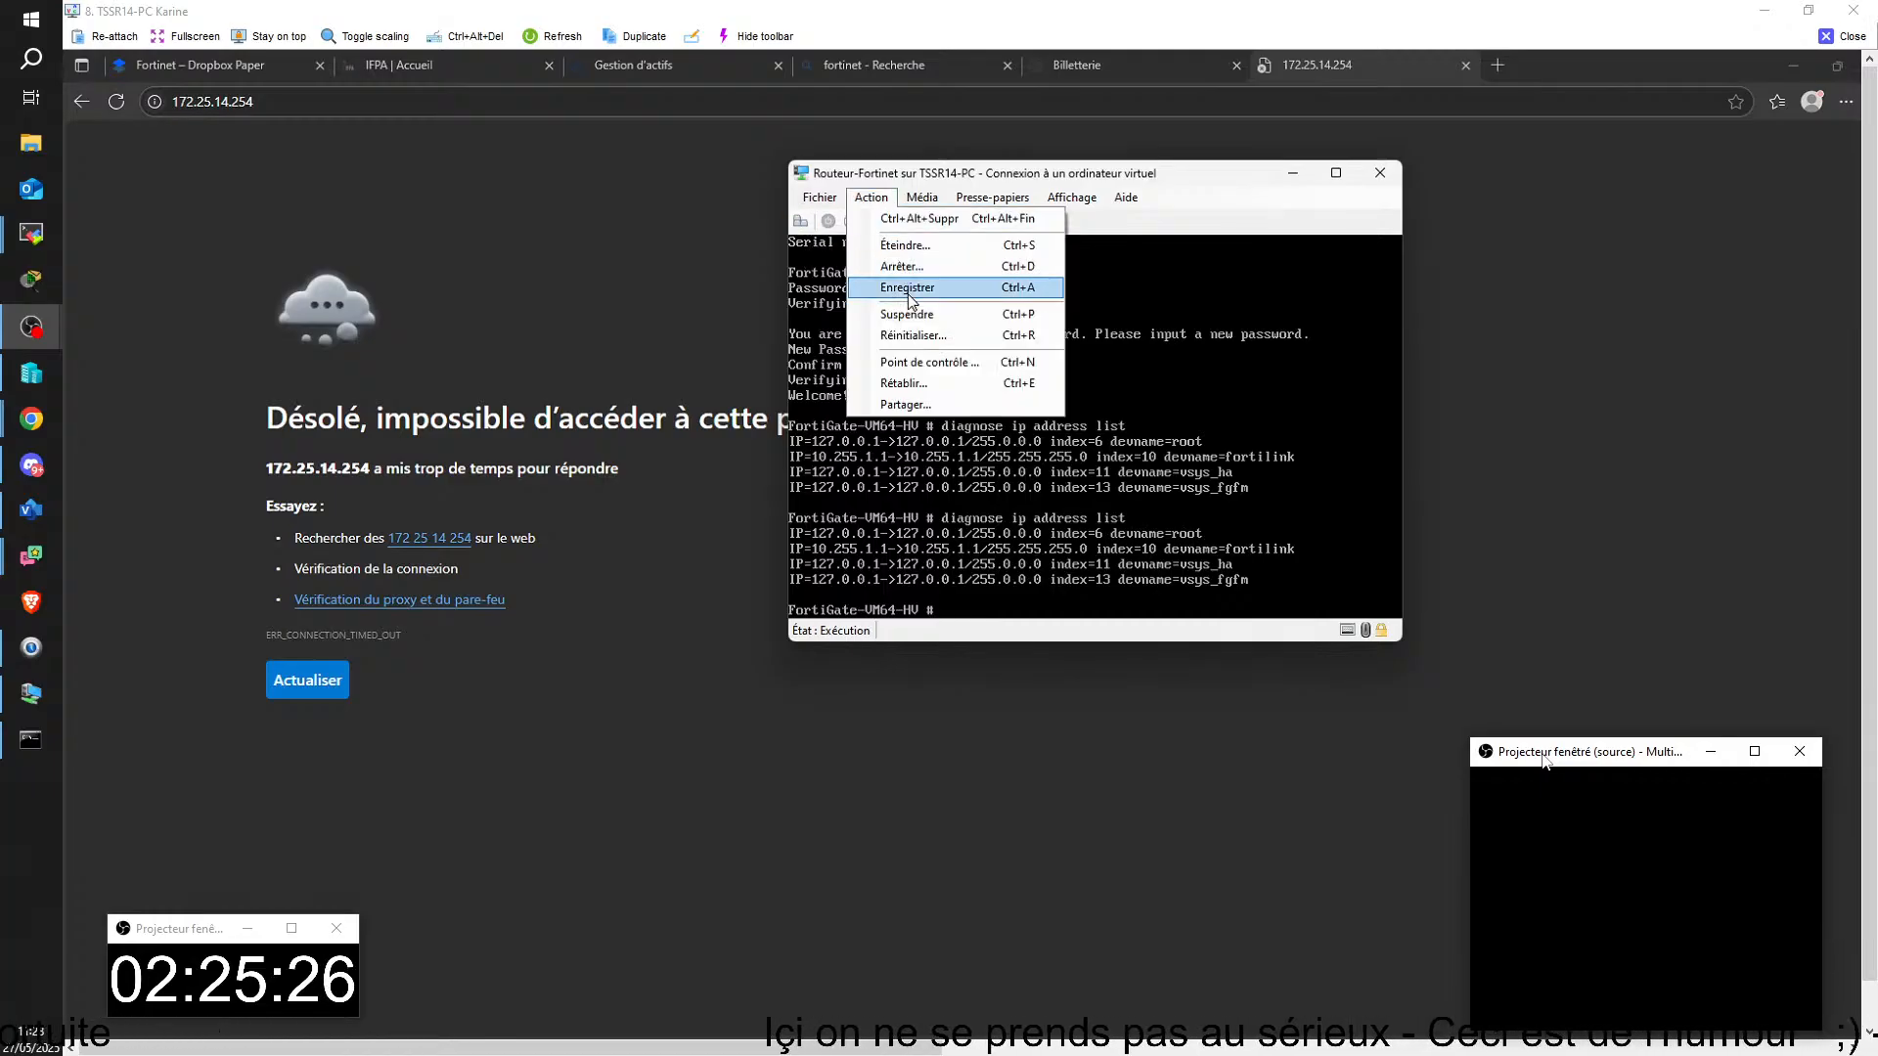
{"action": "left_click", "coordinate": [909, 336]}
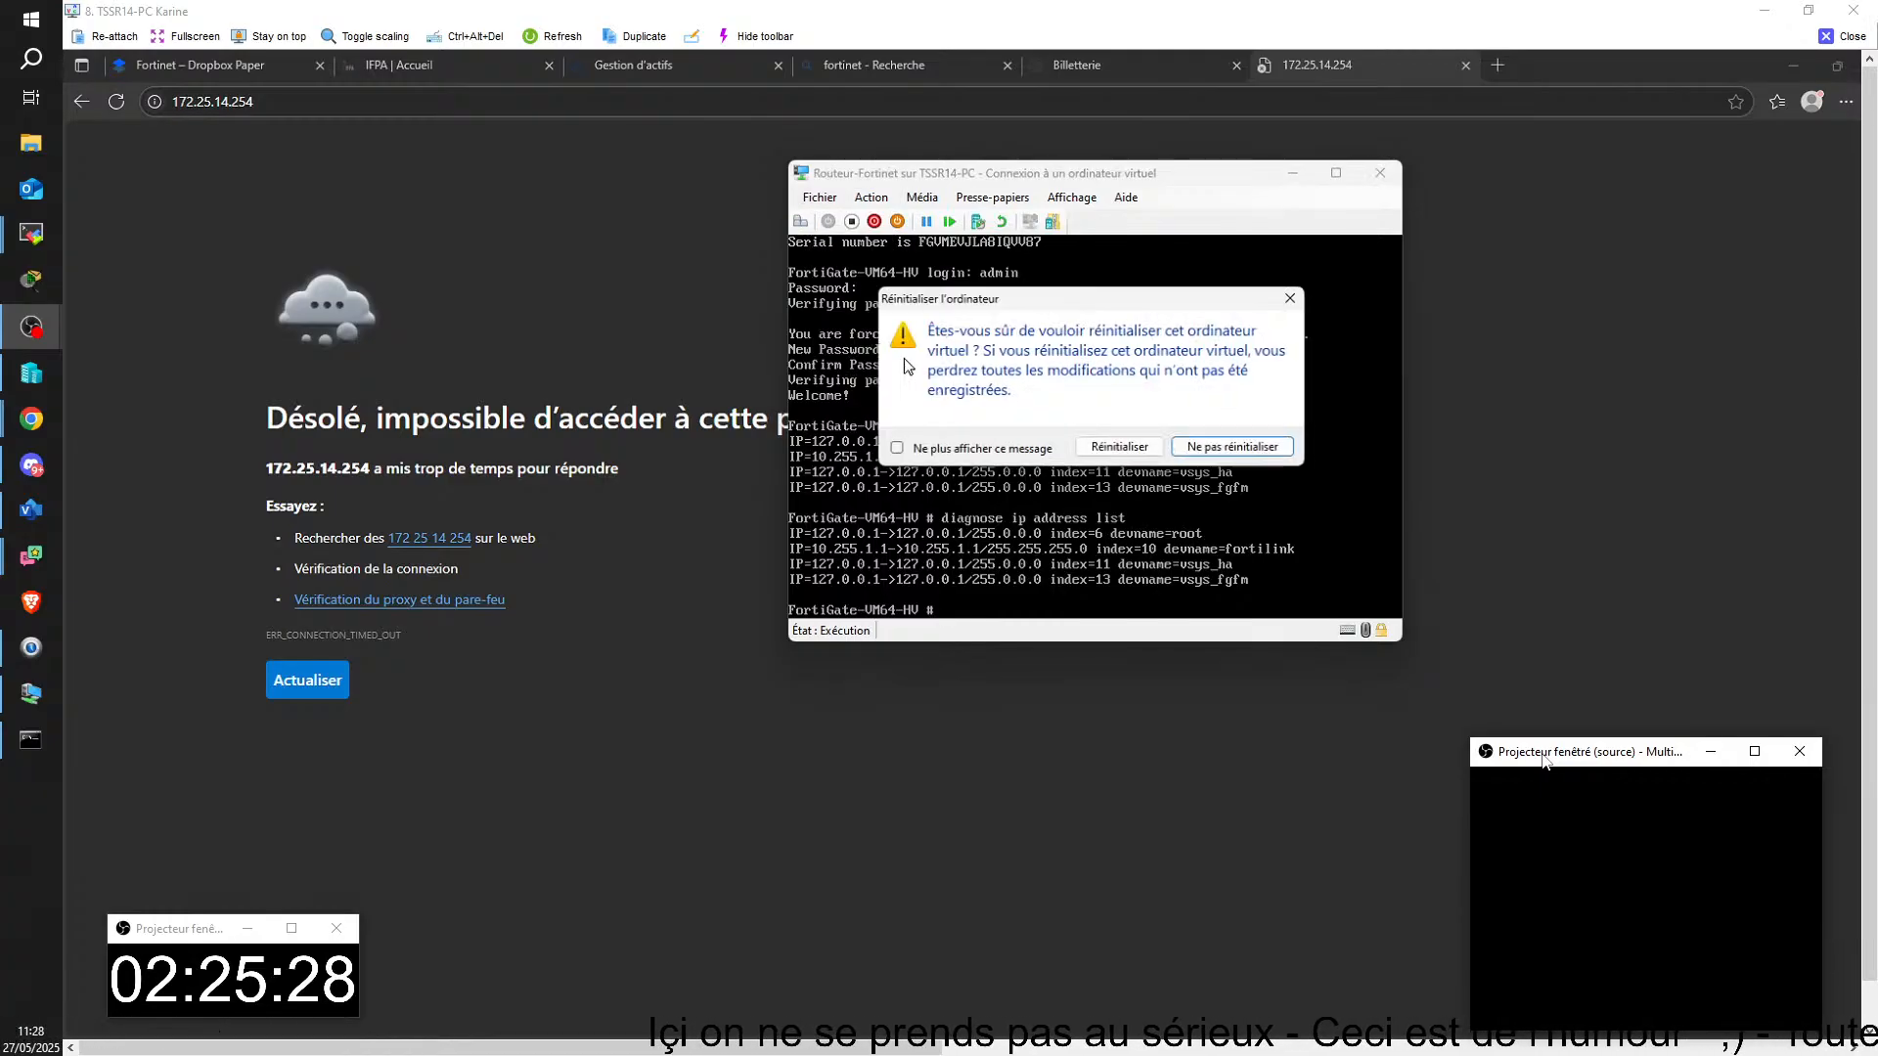
{"action": "left_click", "coordinate": [1161, 449]}
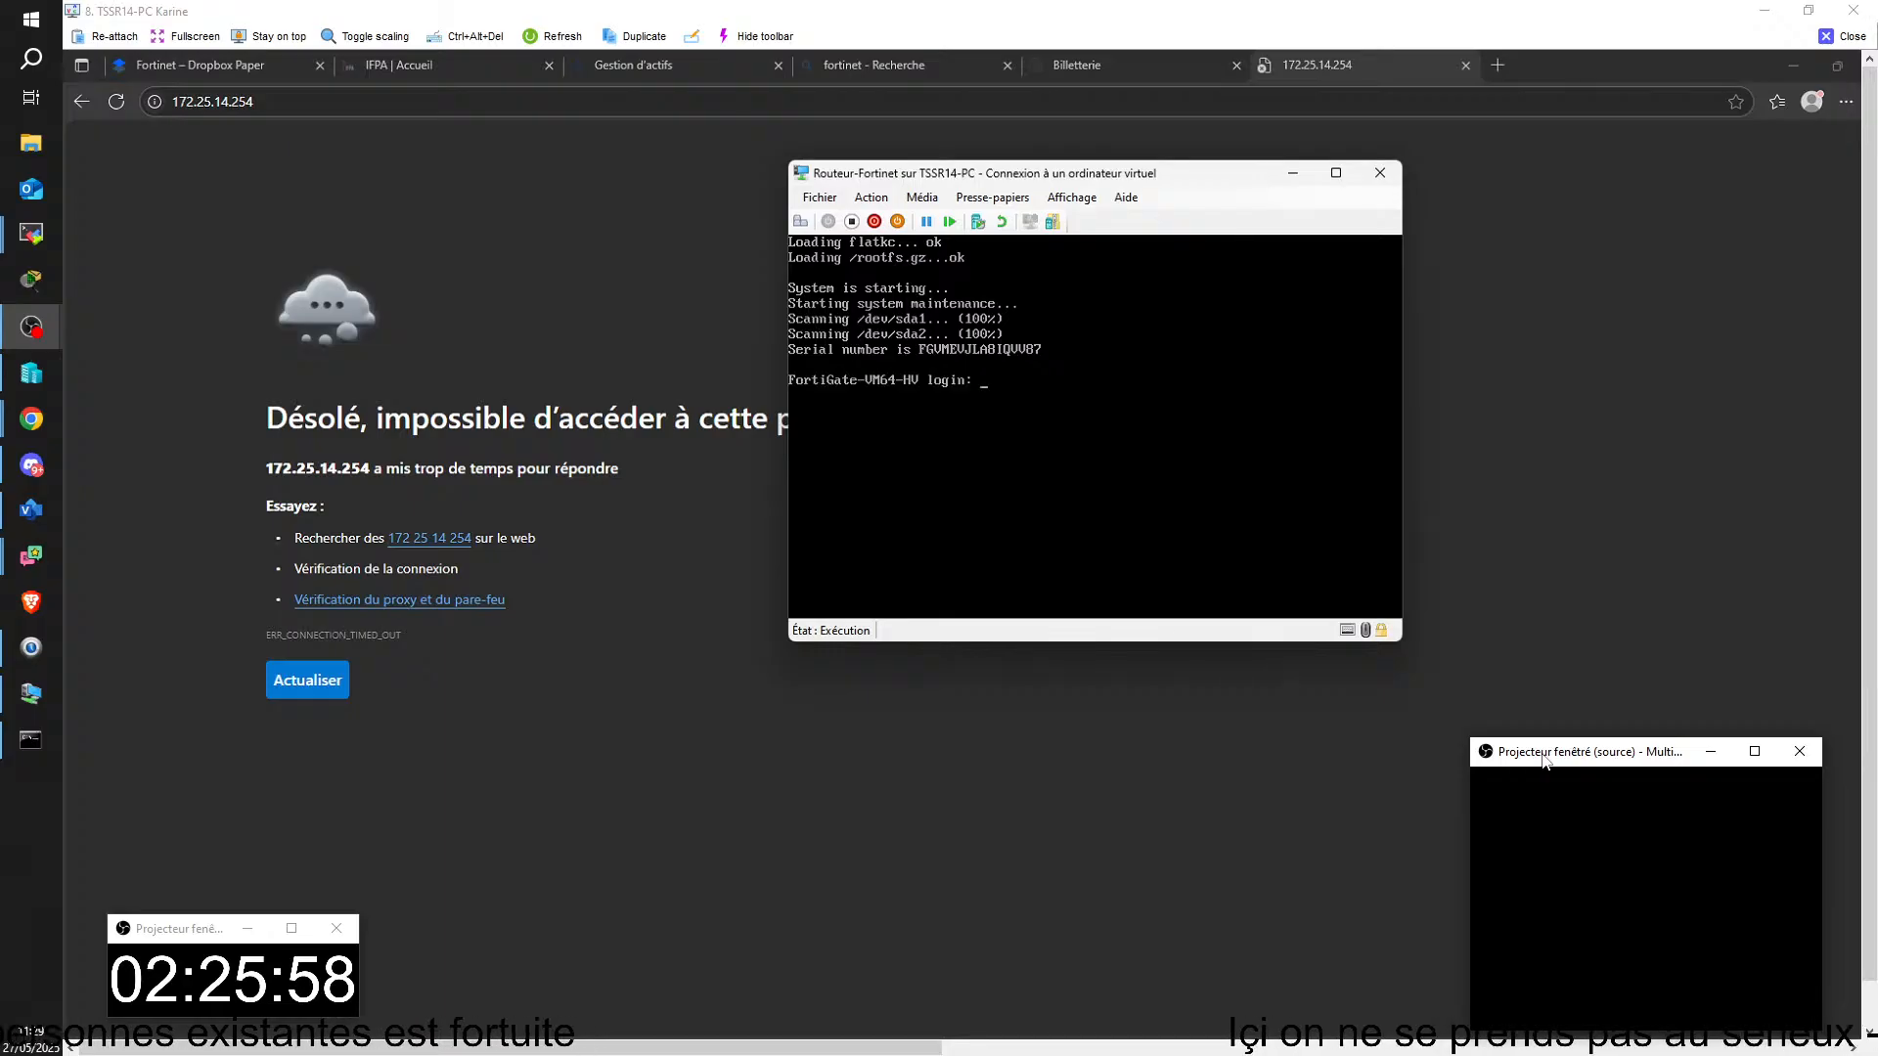
Step: Log in to the restarted FortiGate console as admin with the account password
{"action": "type", "text": "ad;"}
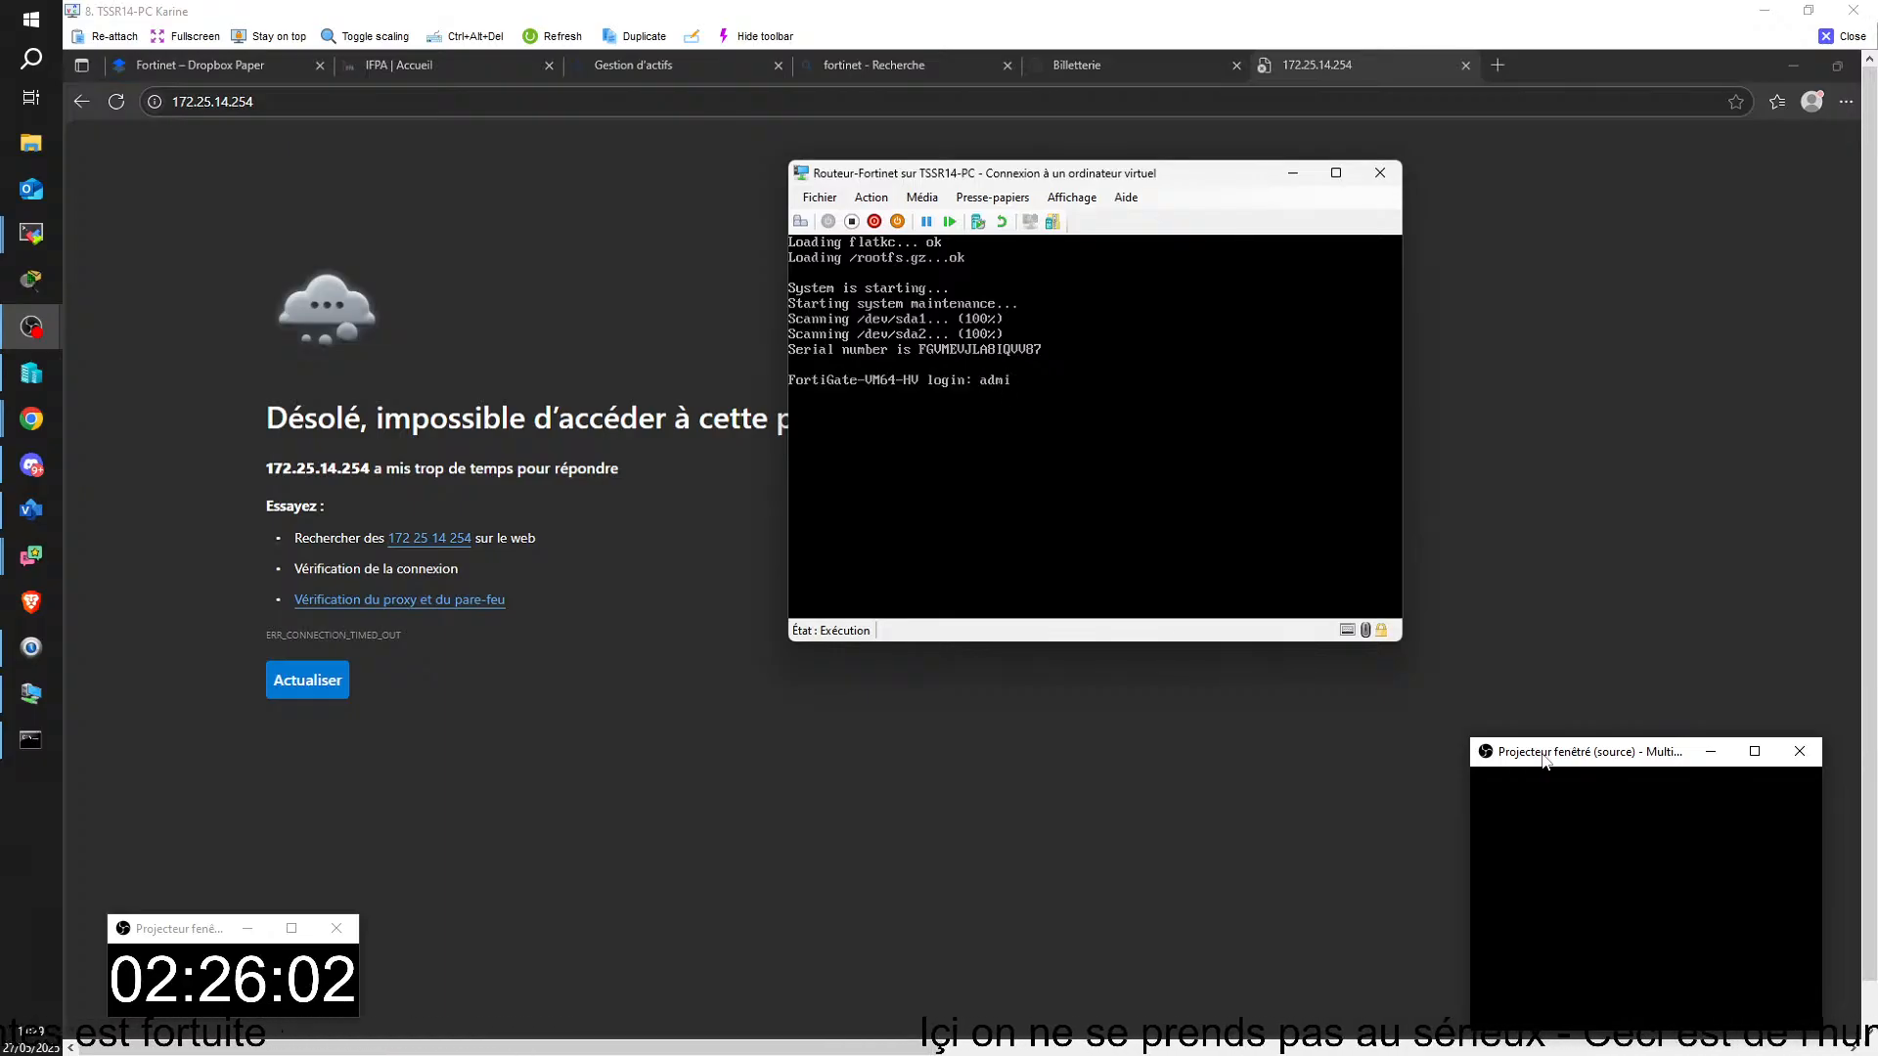
{"action": "key", "text": "Return"}
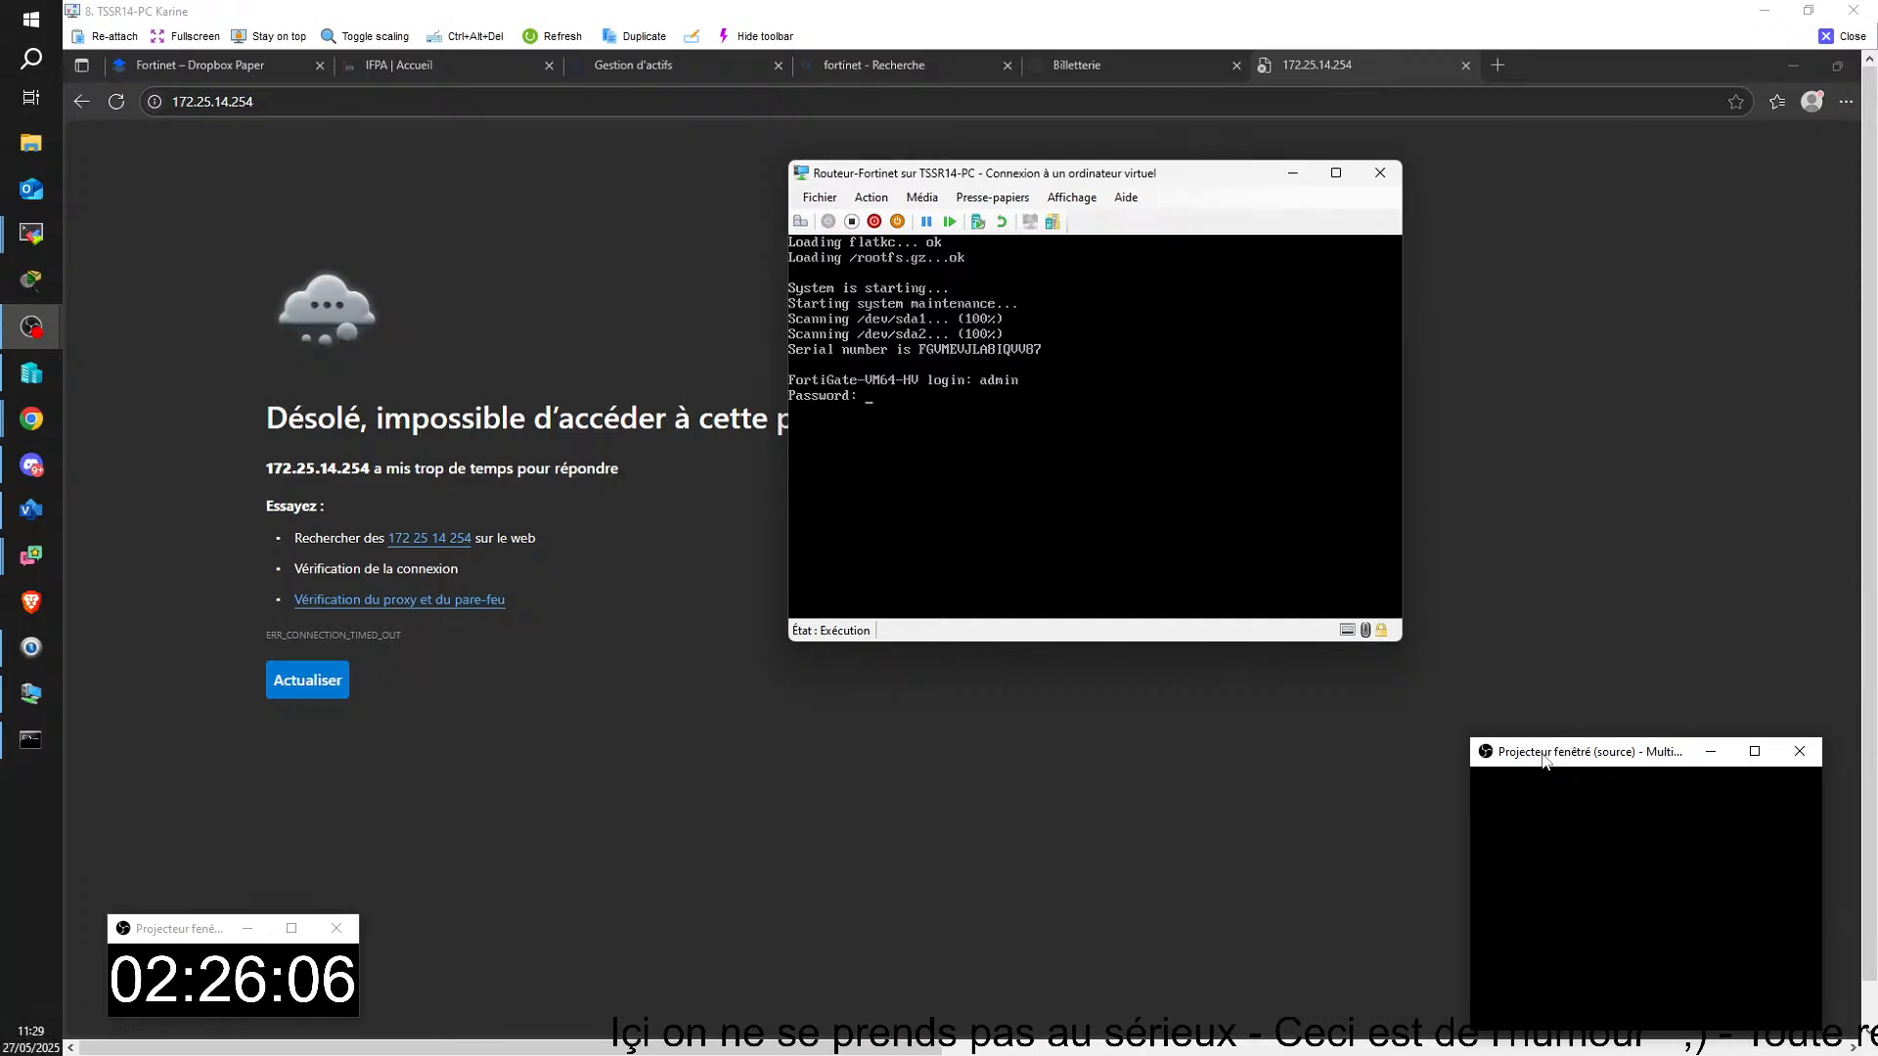
{"action": "key", "text": "Return"}
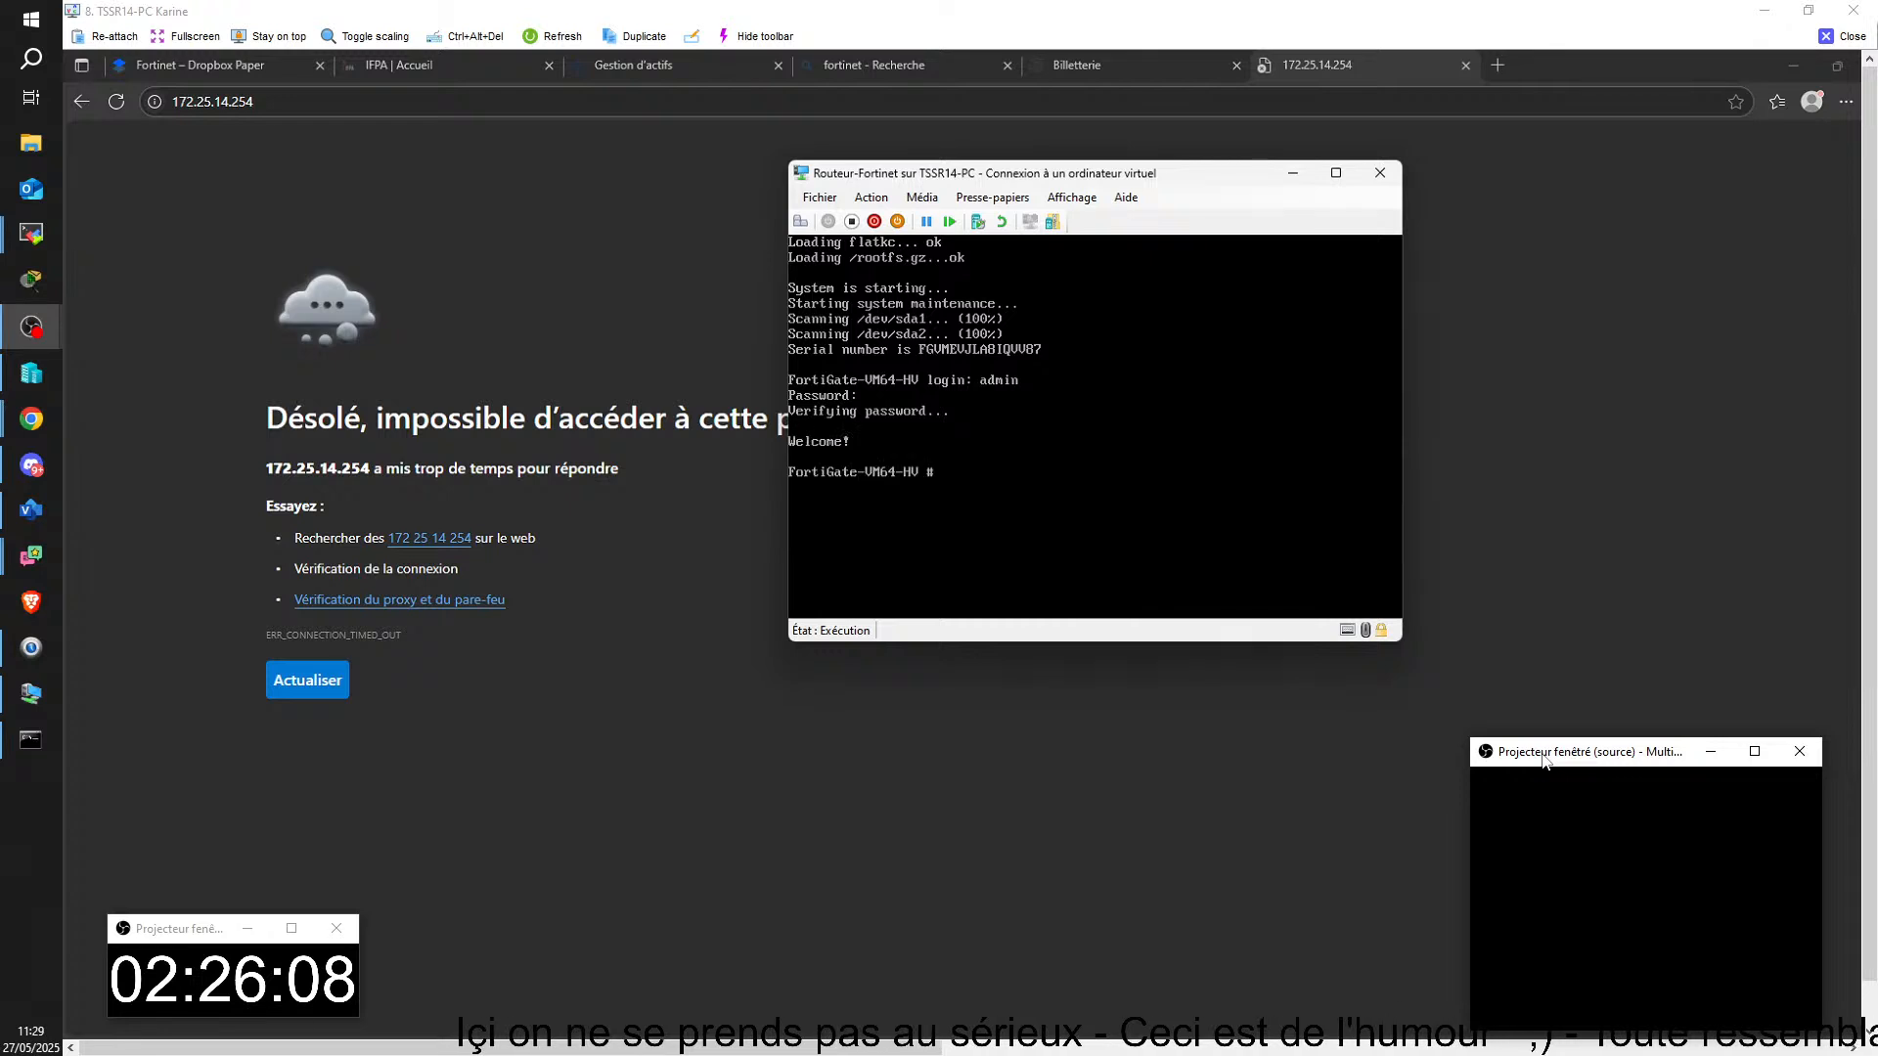
Step: Display the restarted FortiGate's interface addresses by running diagnose ip address list in its console
{"action": "type", "text": "di"}
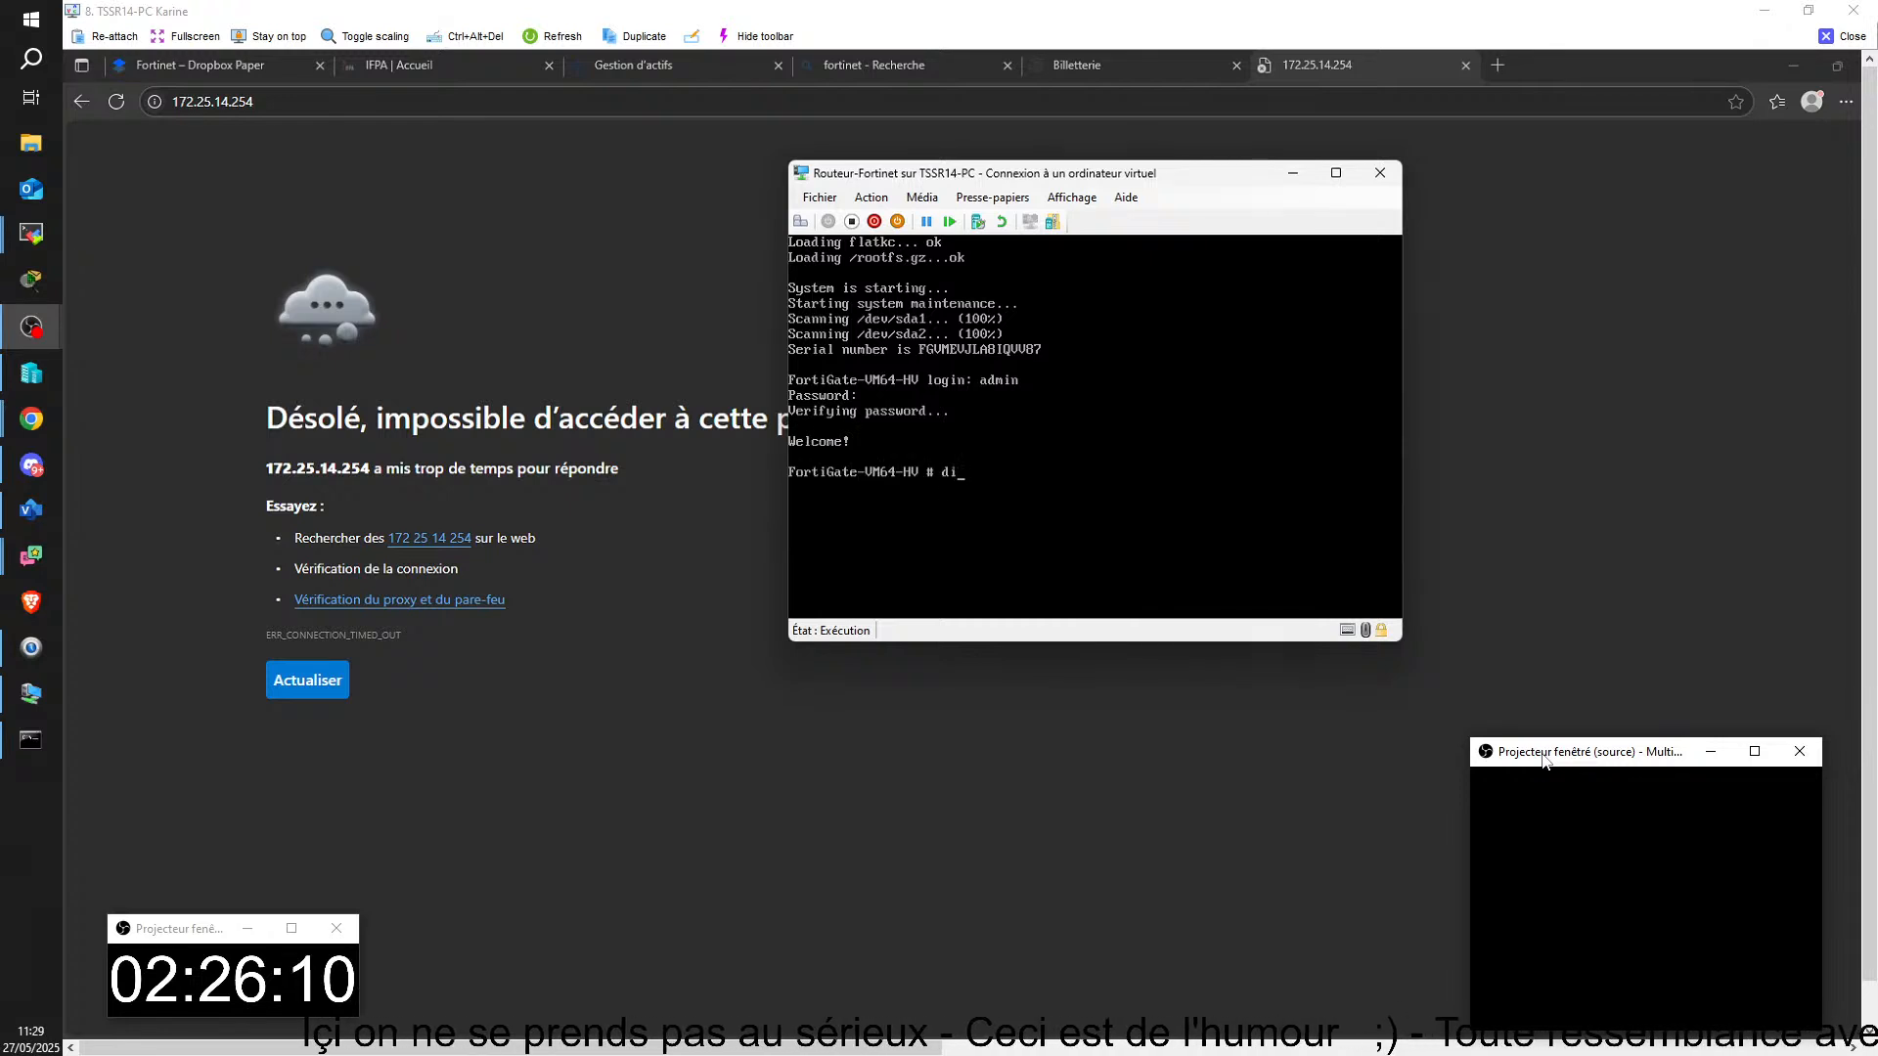
{"action": "type", "text": "agn"}
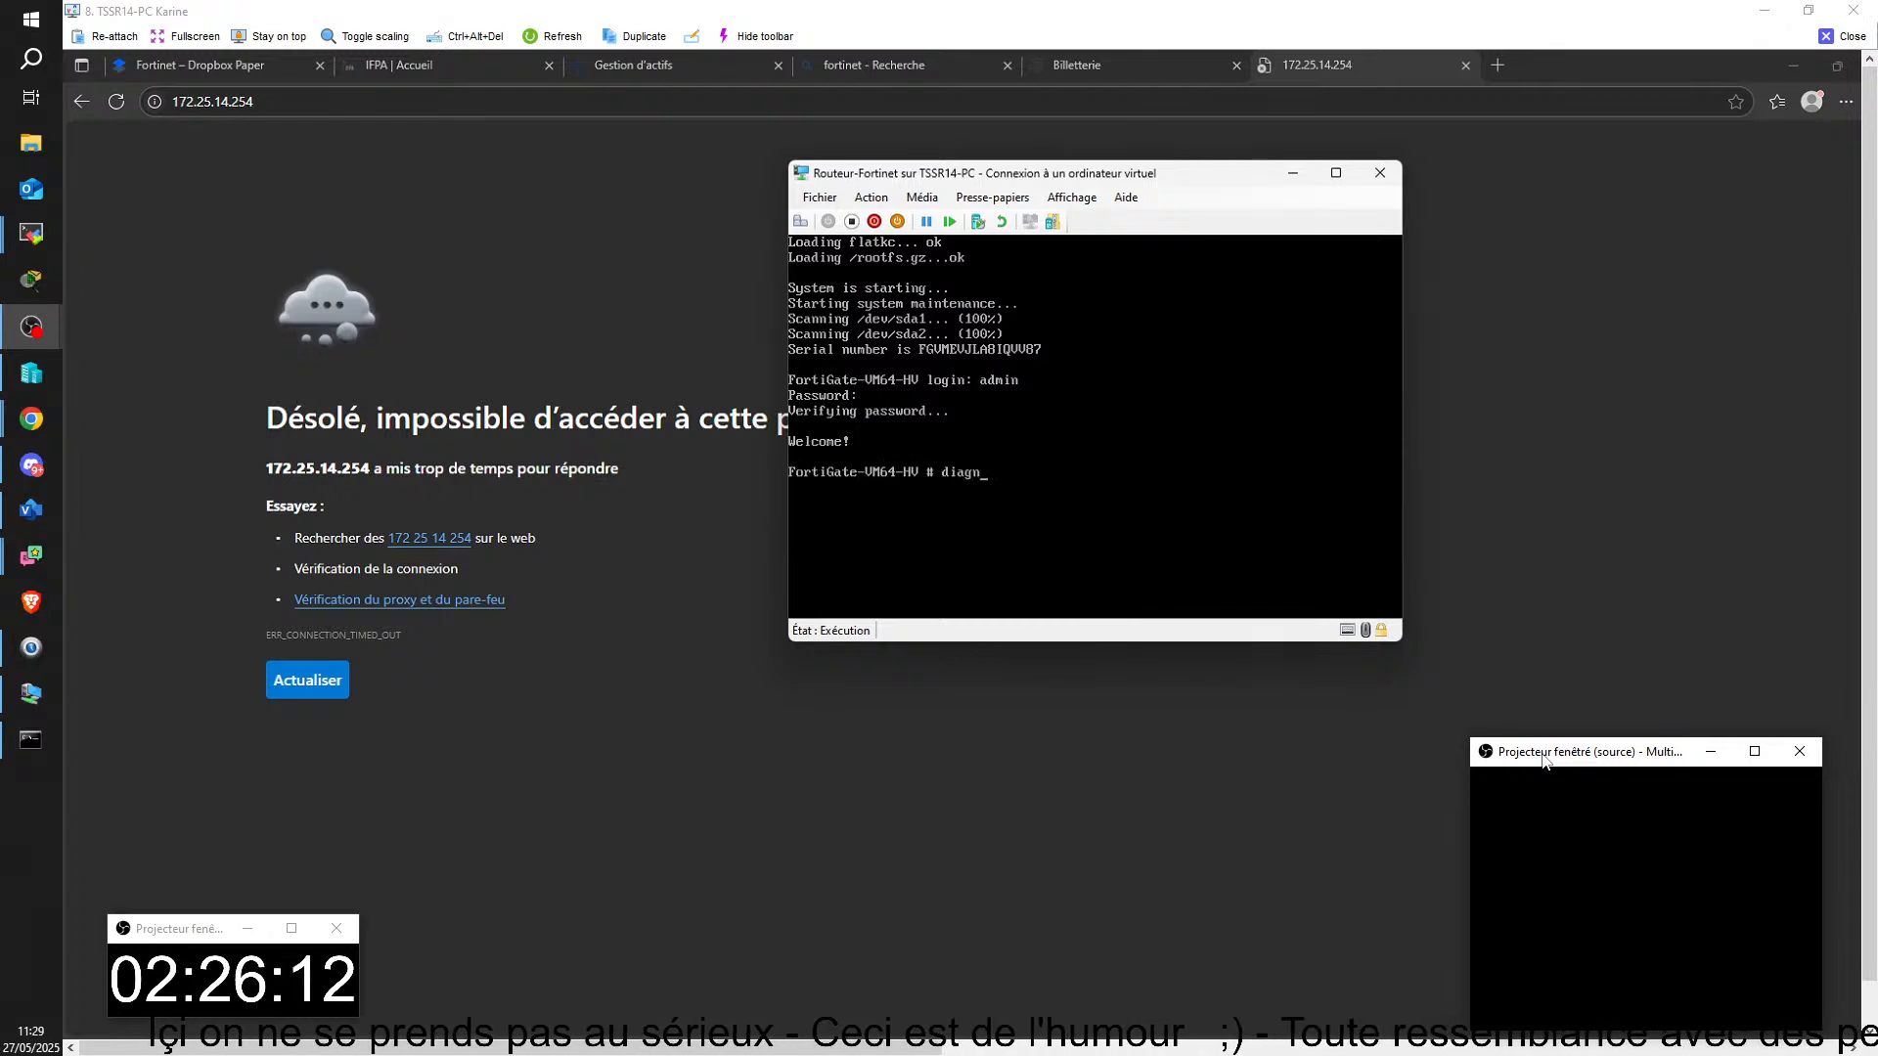
{"action": "type", "text": "os"}
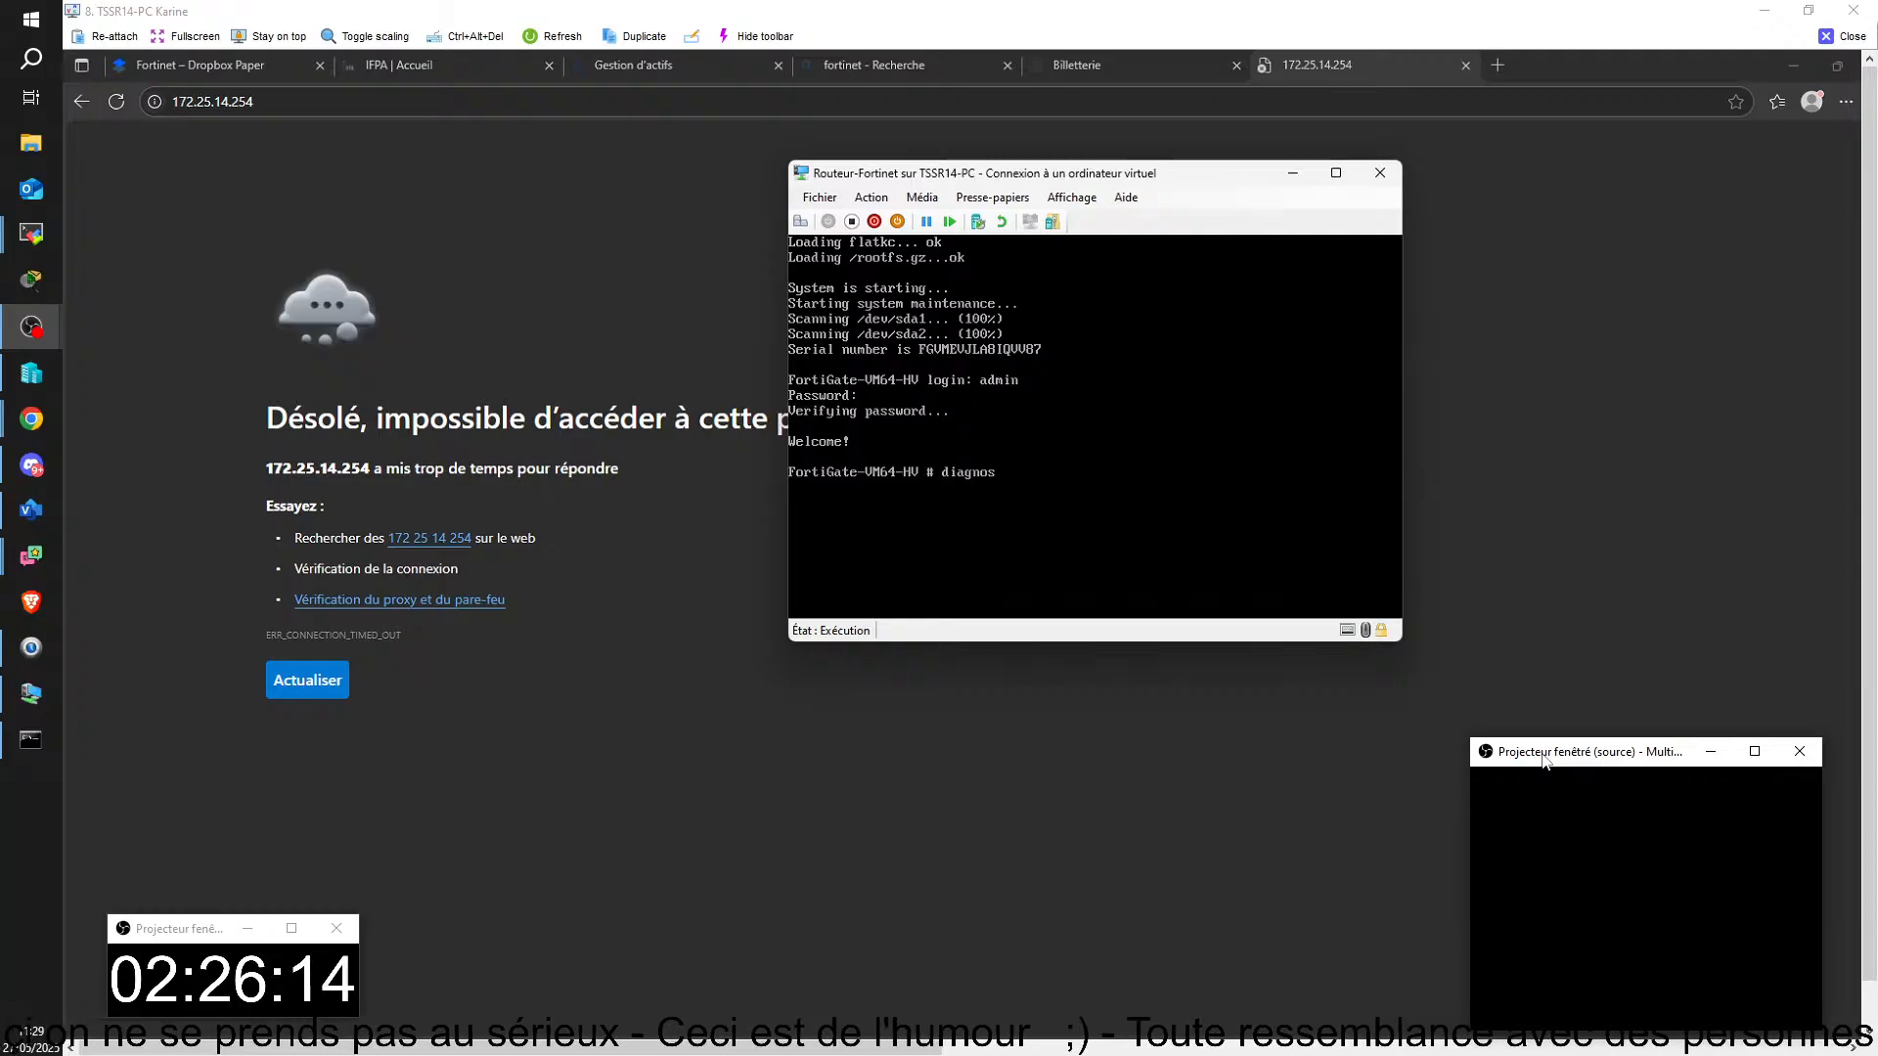
{"action": "type", "text": " ip"}
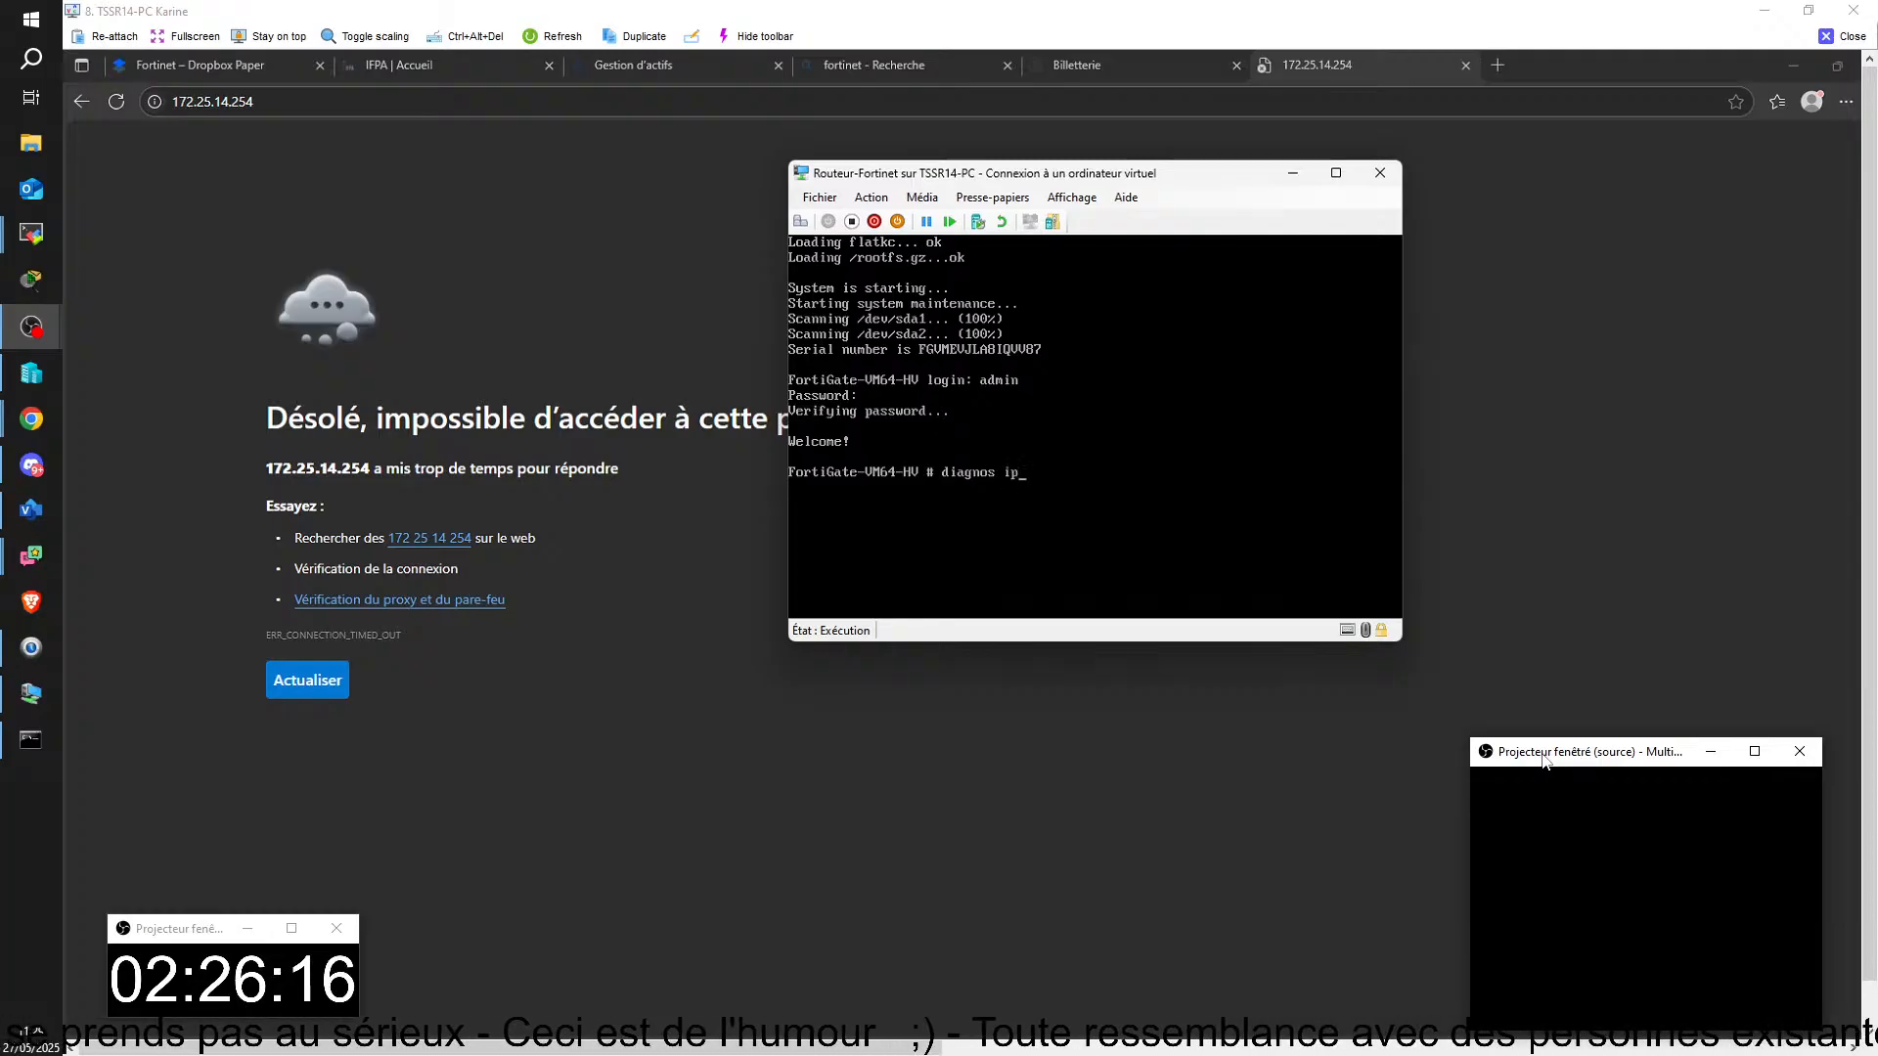
{"action": "type", "text": " a"}
{"action": "key", "text": "BackSpace"}
{"action": "key", "text": "BackSpace"}
{"action": "key", "text": "BackSpace"}
{"action": "key", "text": "BackSpace"}
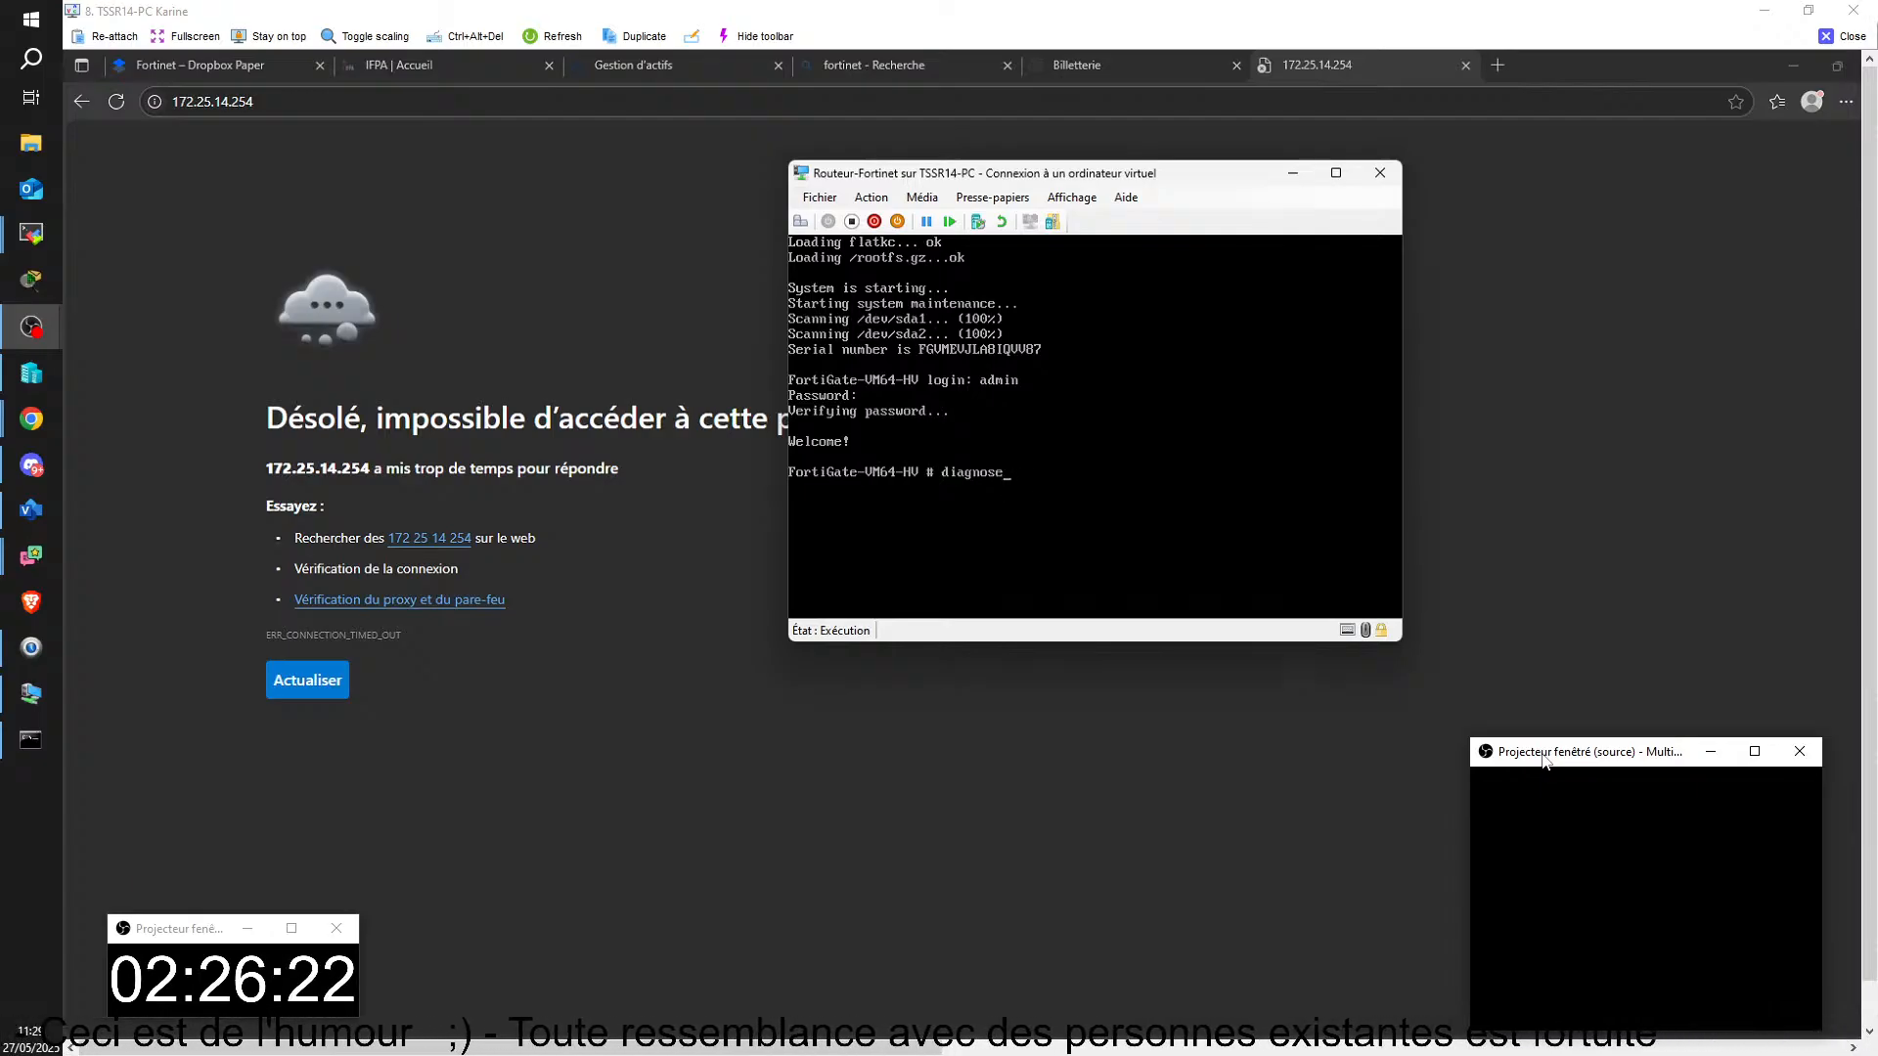
{"action": "type", "text": "e "}
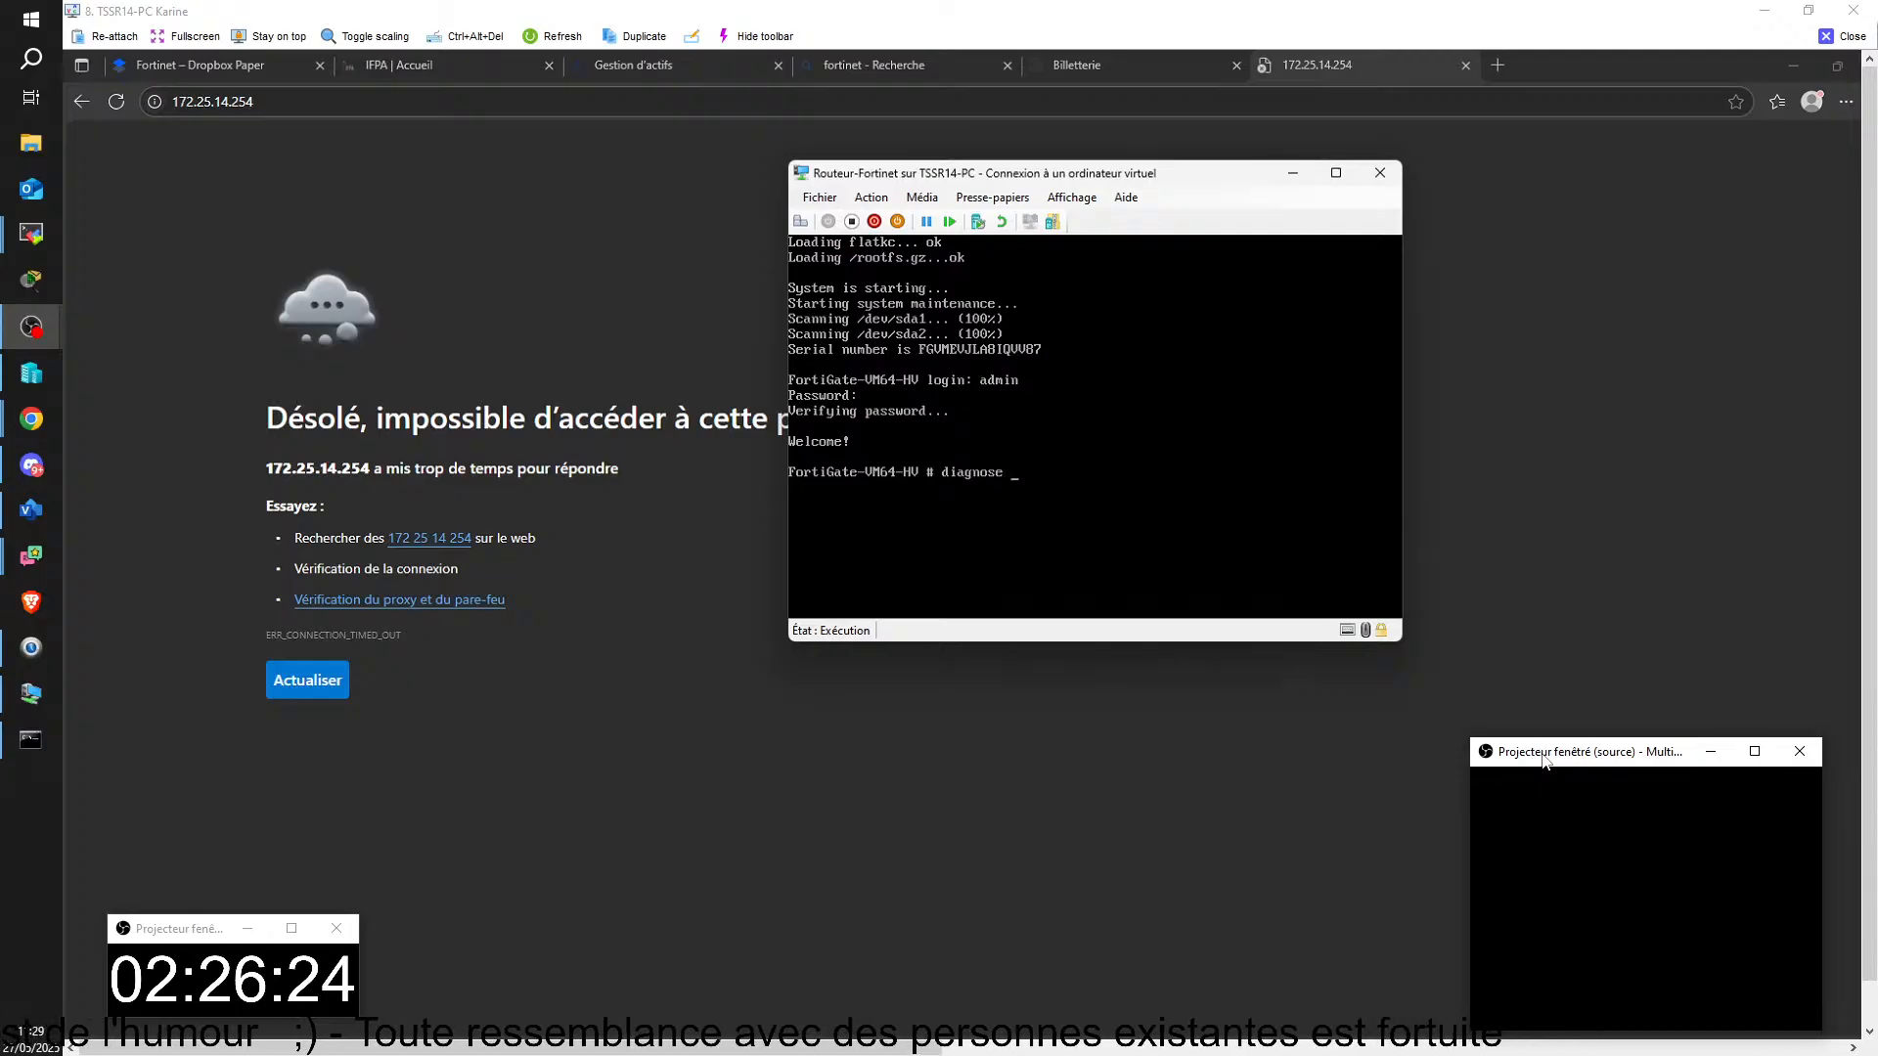
{"action": "type", "text": "ip add"}
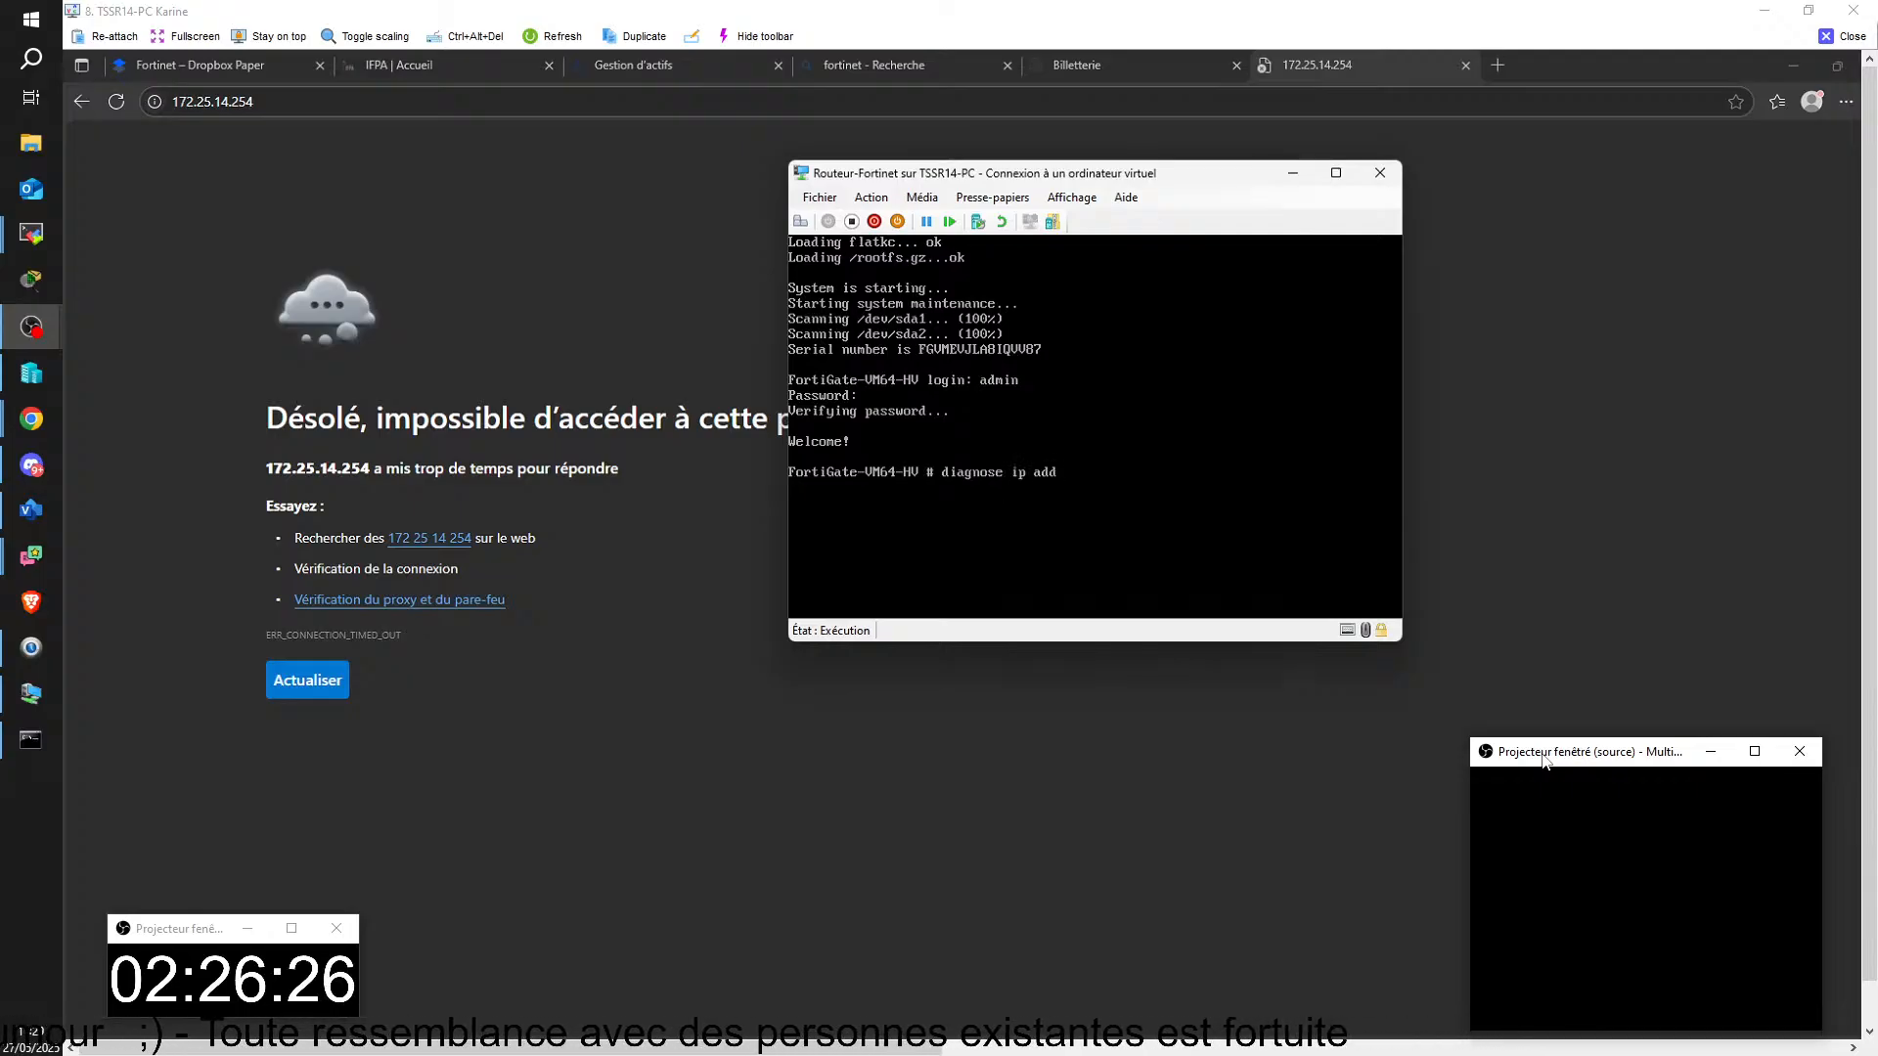
{"action": "type", "text": "ress"}
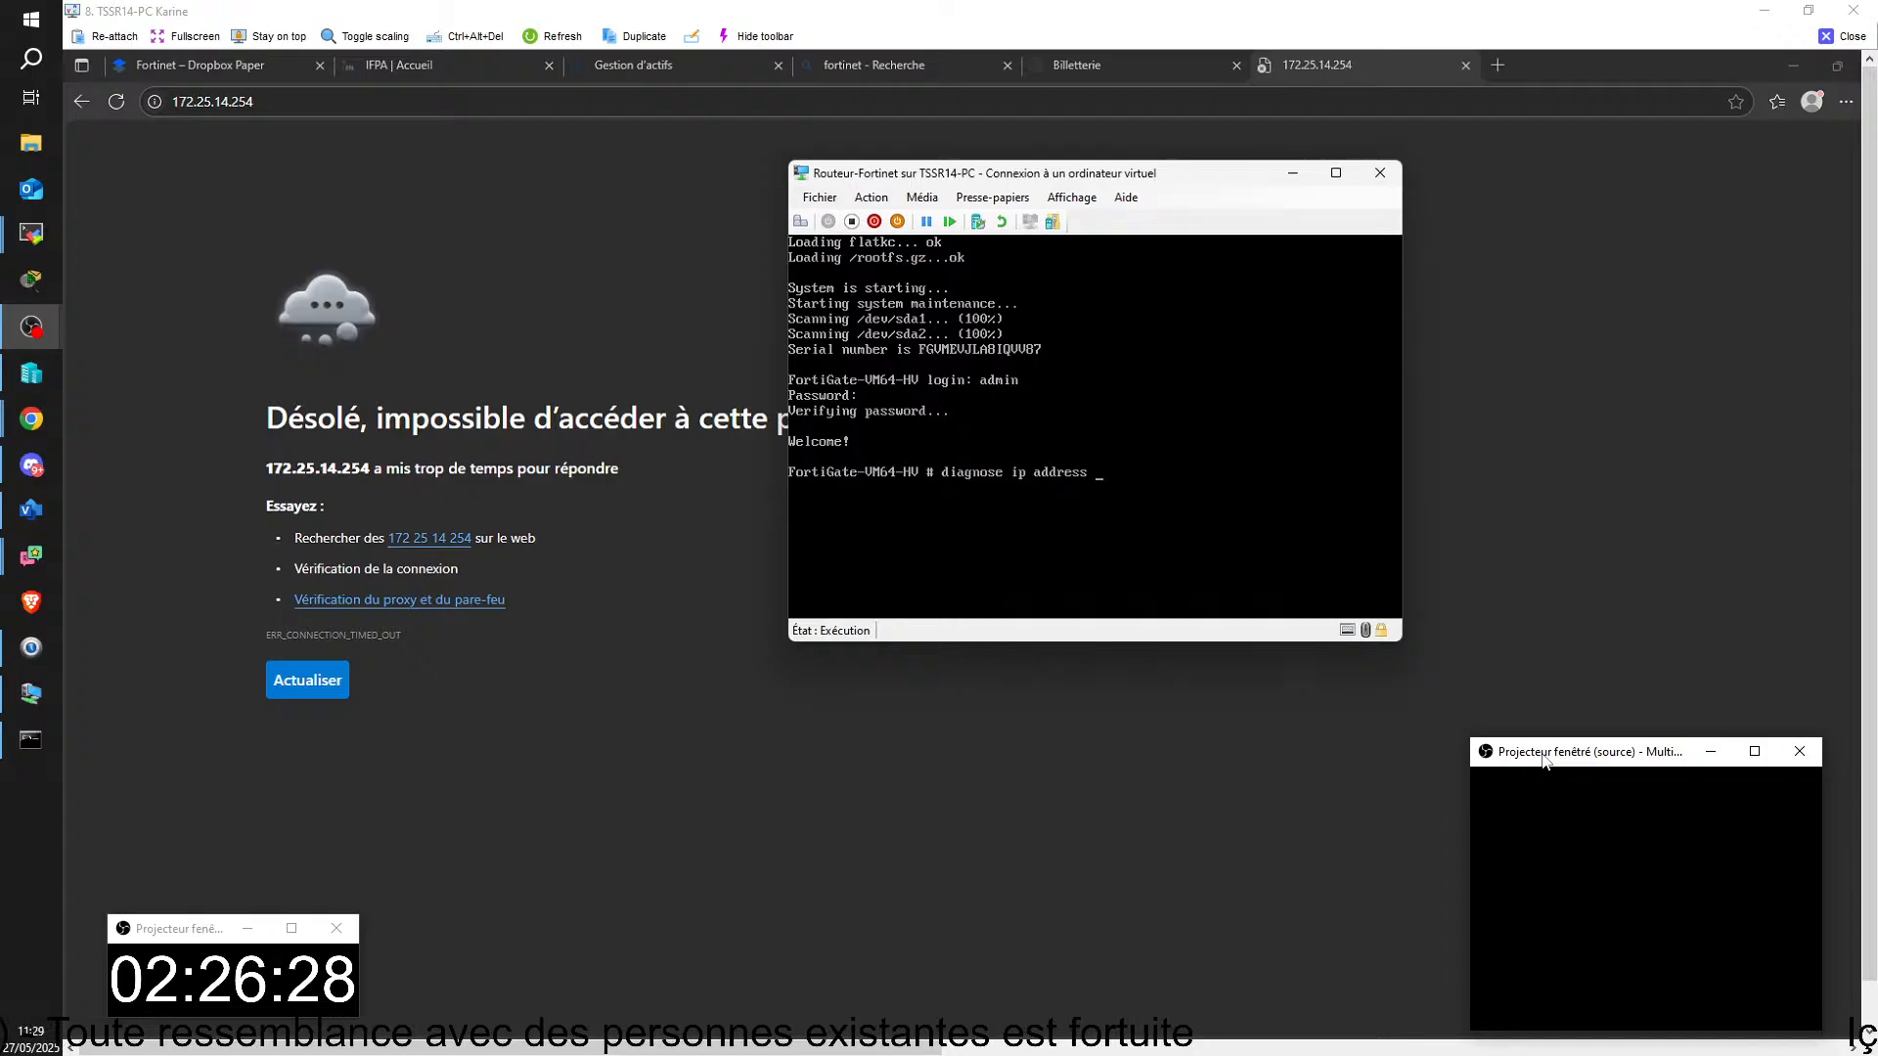
{"action": "type", "text": " list"}
{"action": "key", "text": "Return"}
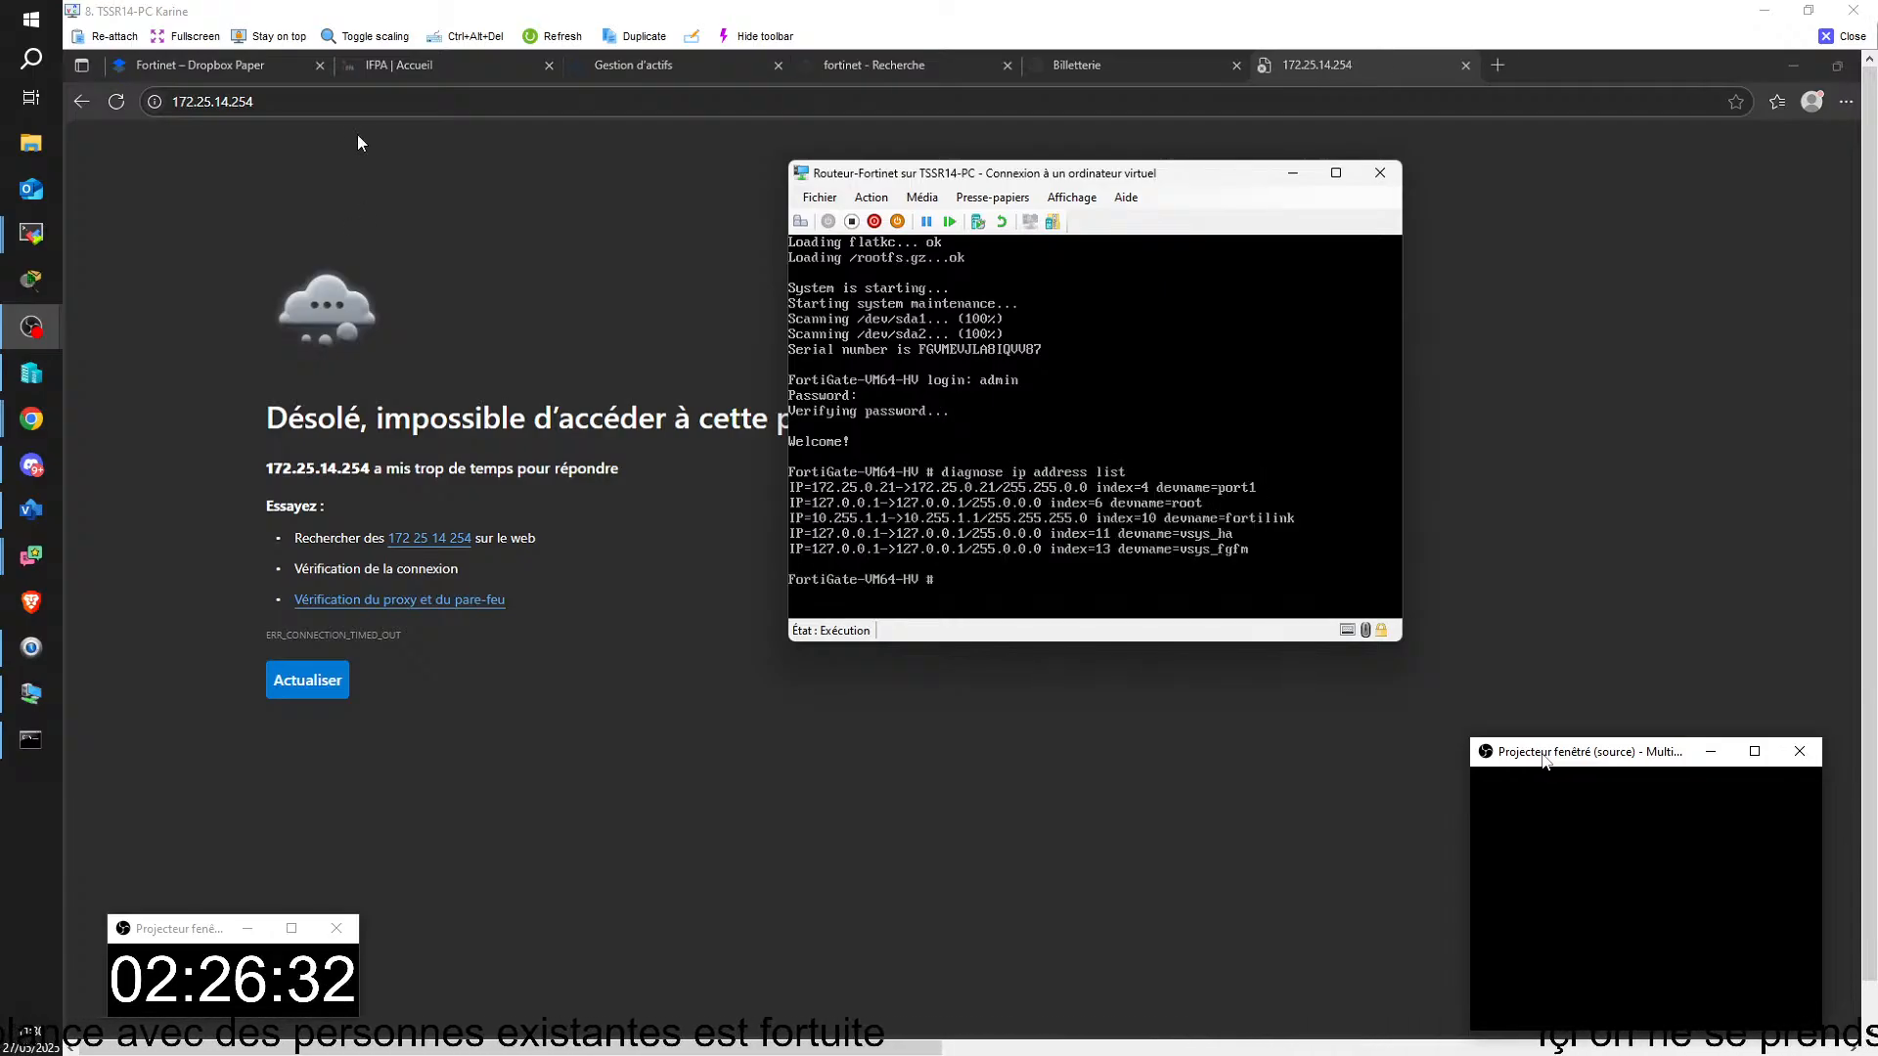
{"action": "left_click", "coordinate": [378, 104]}
{"action": "key", "text": "BackSpace"}
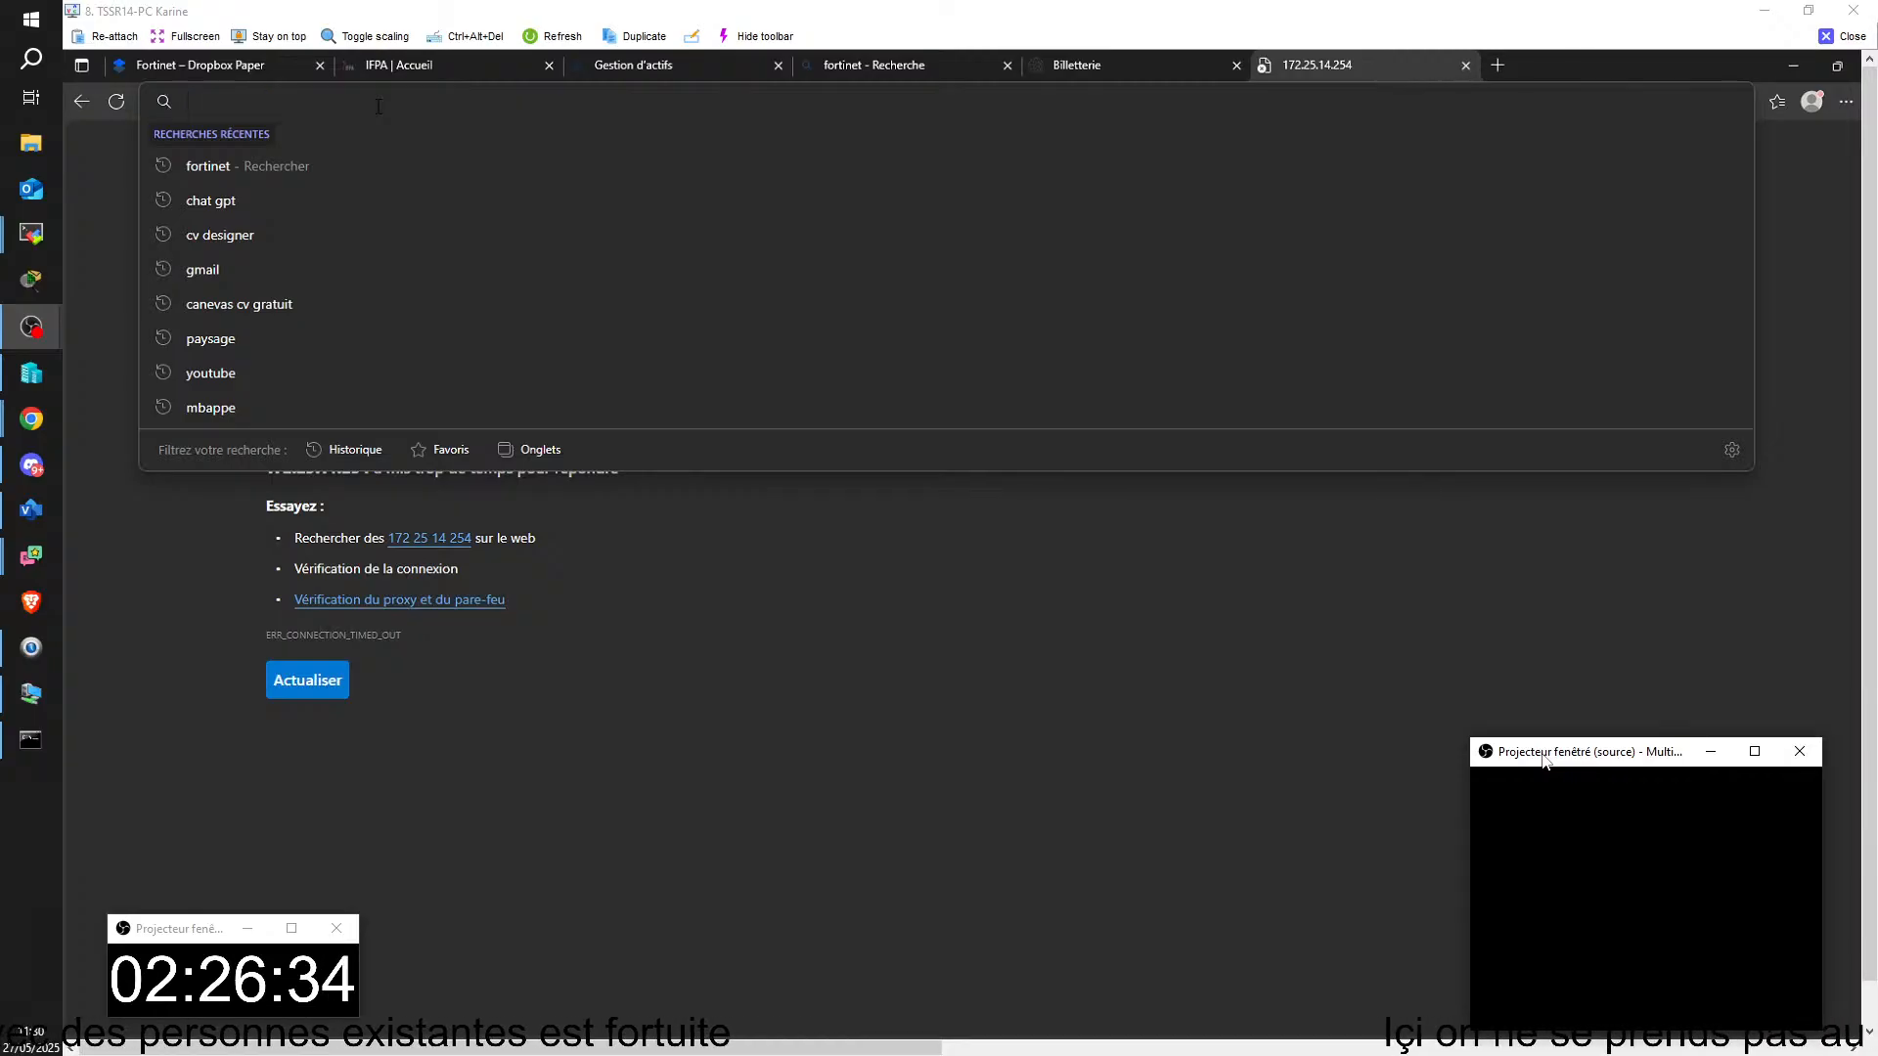
{"action": "key", "text": "Down"}
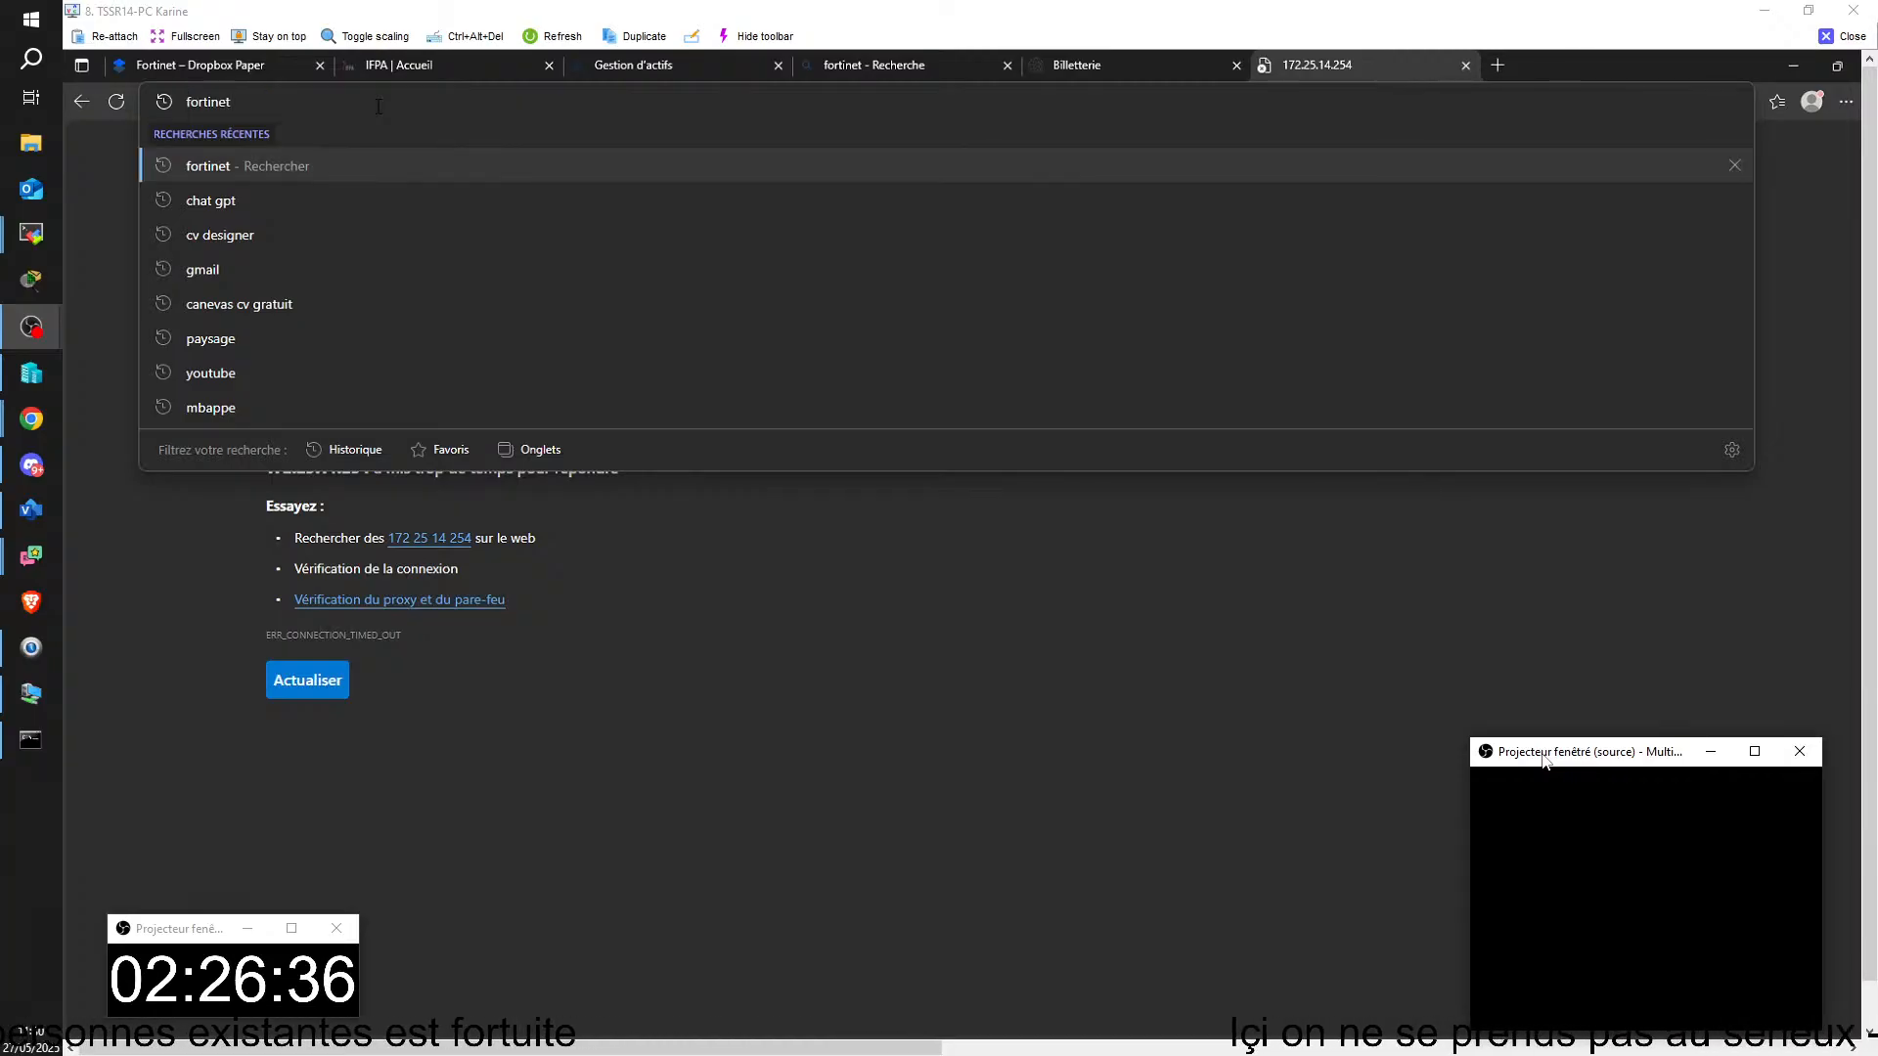
{"action": "key", "text": "Down"}
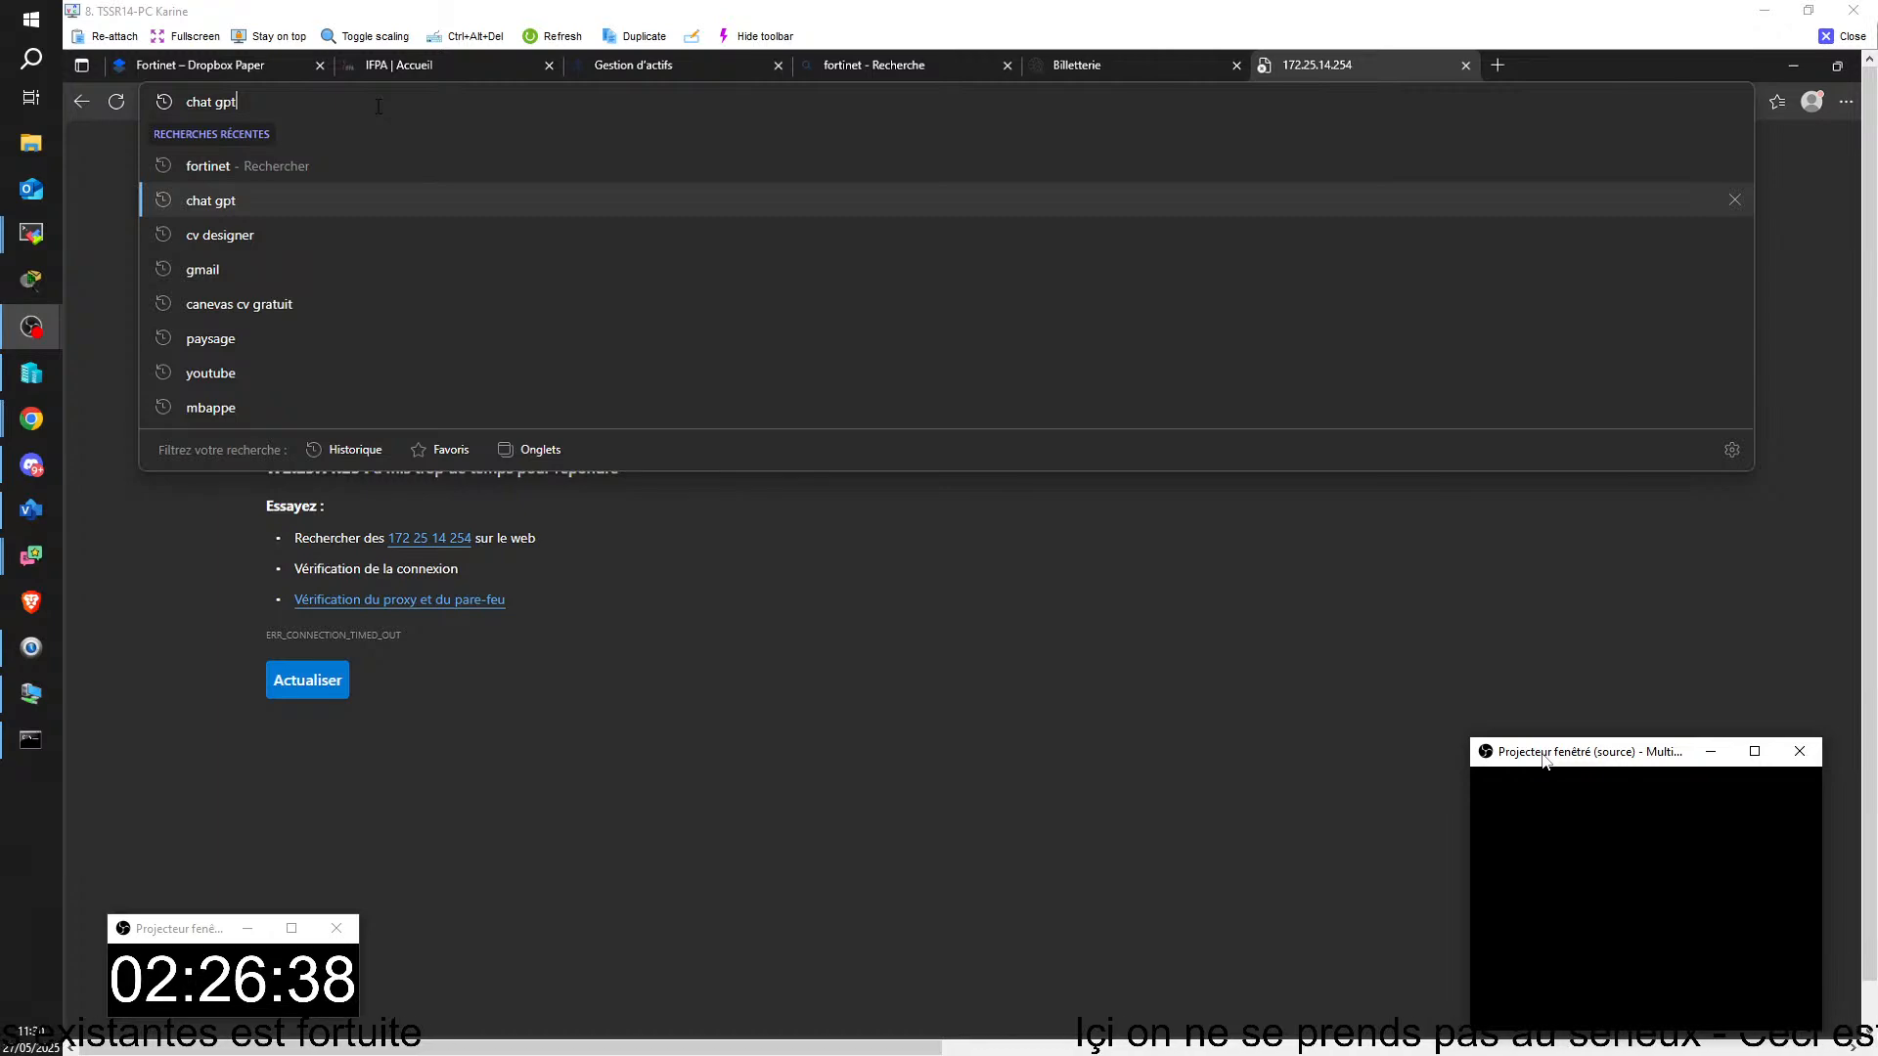
{"action": "key", "text": "BackSpace"}
{"action": "key", "text": "BackSpace"}
{"action": "key", "text": "BackSpace"}
{"action": "key", "text": "BackSpace"}
{"action": "key", "text": "BackSpace"}
{"action": "key", "text": "BackSpace"}
{"action": "key", "text": "BackSpace"}
{"action": "key", "text": "BackSpace"}
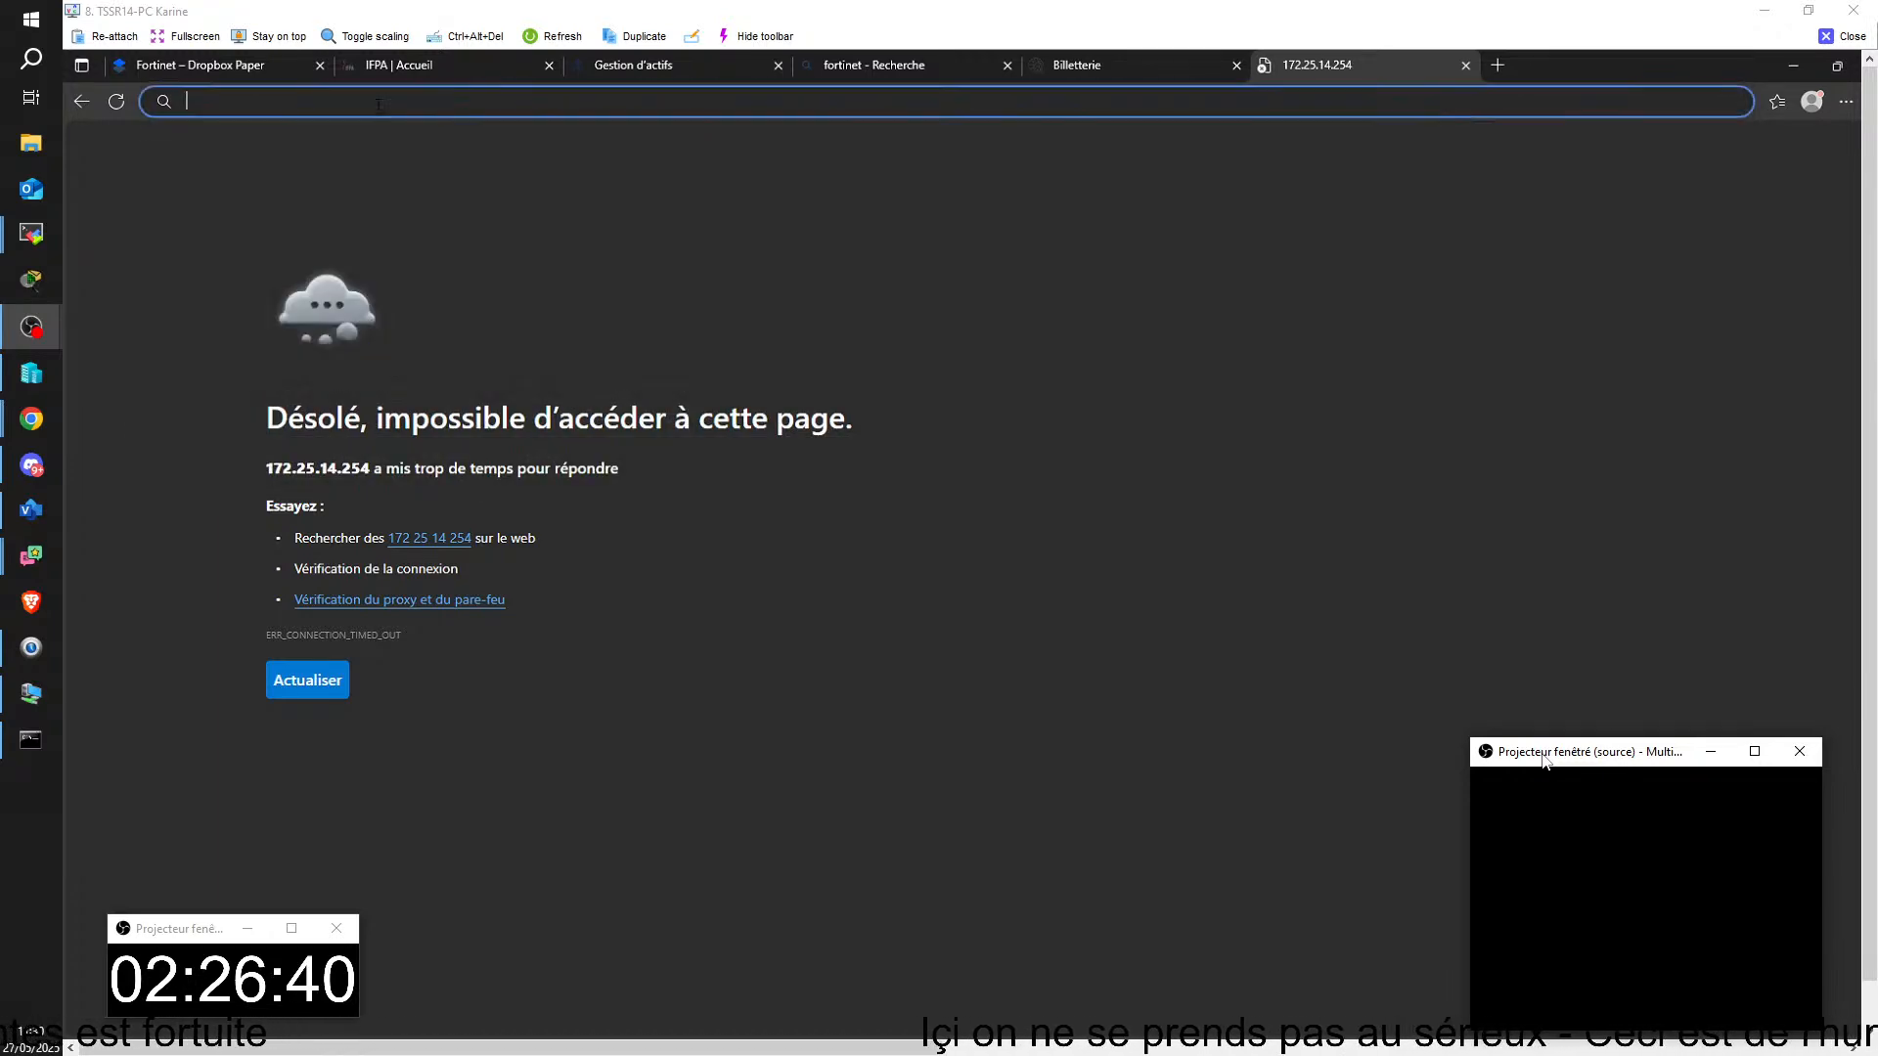
{"action": "type", "text": "172.25.100.100"}
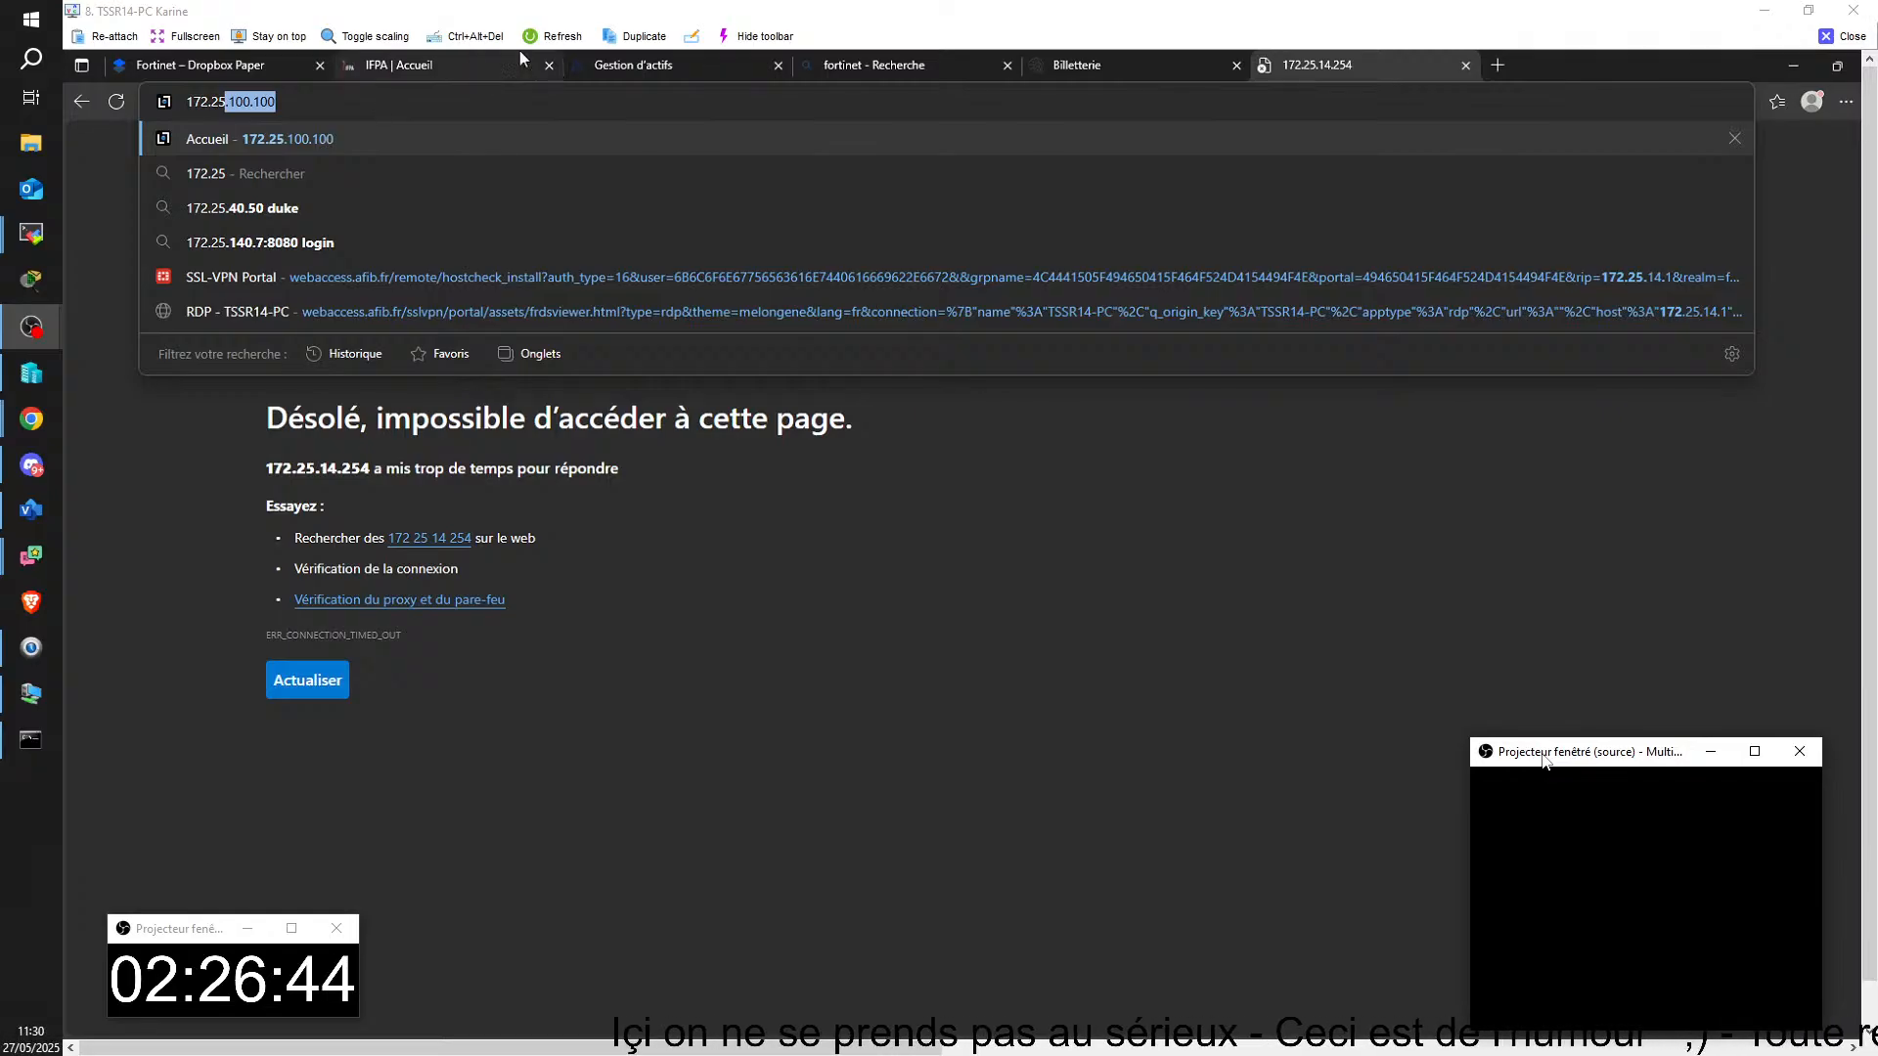
{"action": "key", "text": "Return"}
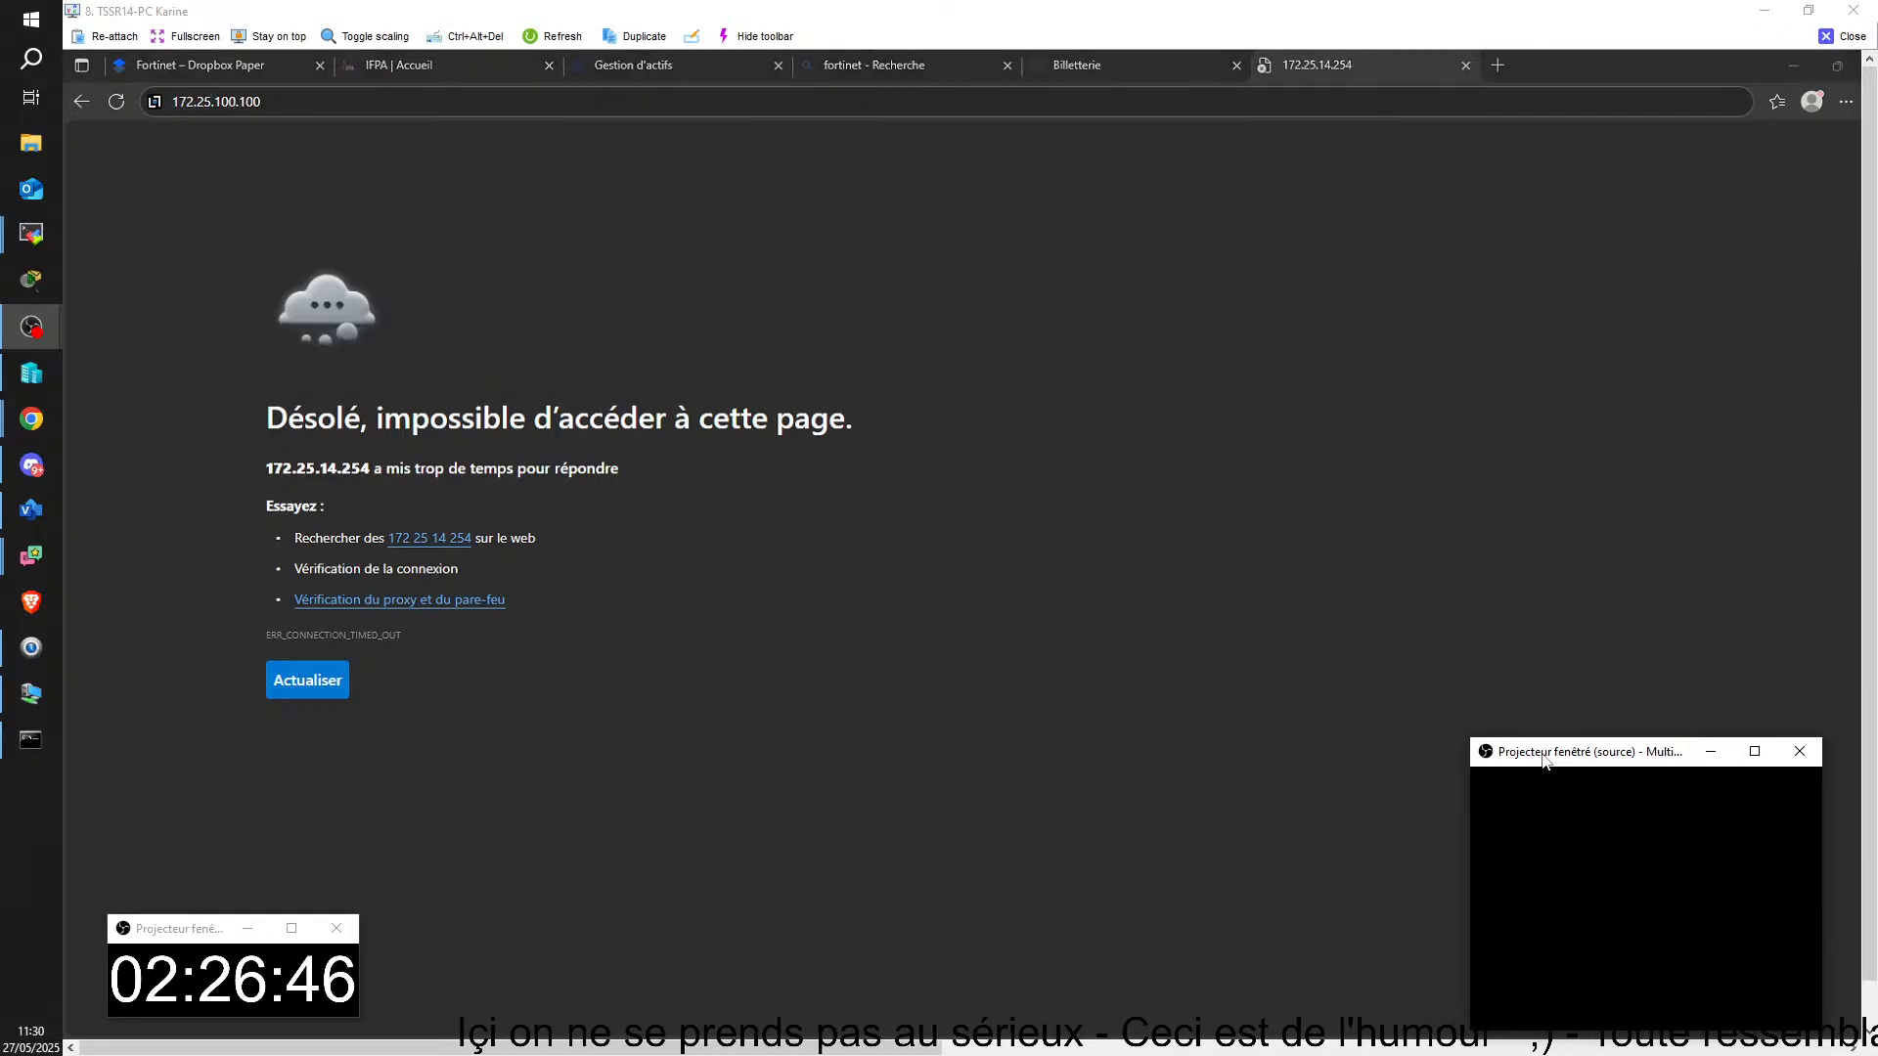
Step: Bring the FortiGate console back into view and open the firewall's web interface at 172.25.0.21 in the browser
{"action": "left_click", "coordinate": [1169, 963]}
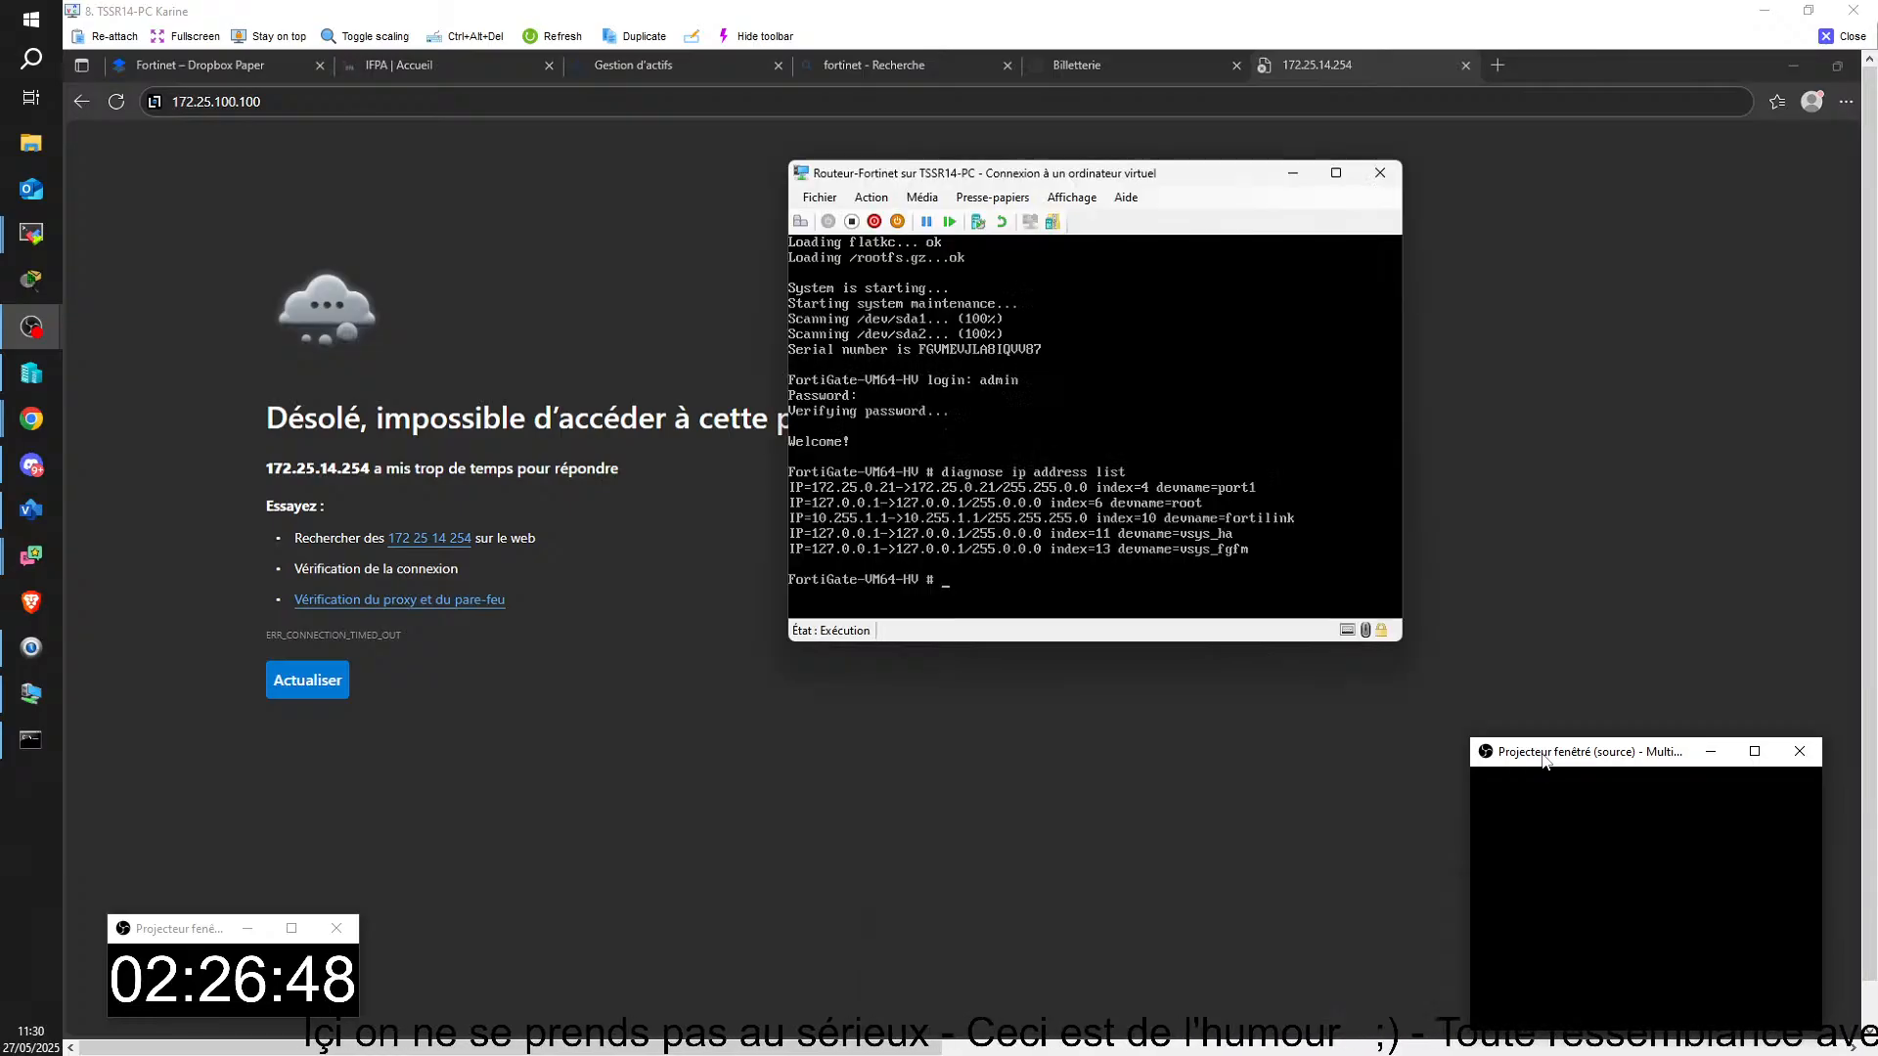
{"action": "left_click", "coordinate": [303, 102]}
{"action": "key", "text": "BackSpace"}
{"action": "key", "text": "BackSpace"}
{"action": "key", "text": "BackSpace"}
{"action": "key", "text": "BackSpace"}
{"action": "key", "text": "BackSpace"}
{"action": "key", "text": "BackSpace"}
{"action": "key", "text": "BackSpace"}
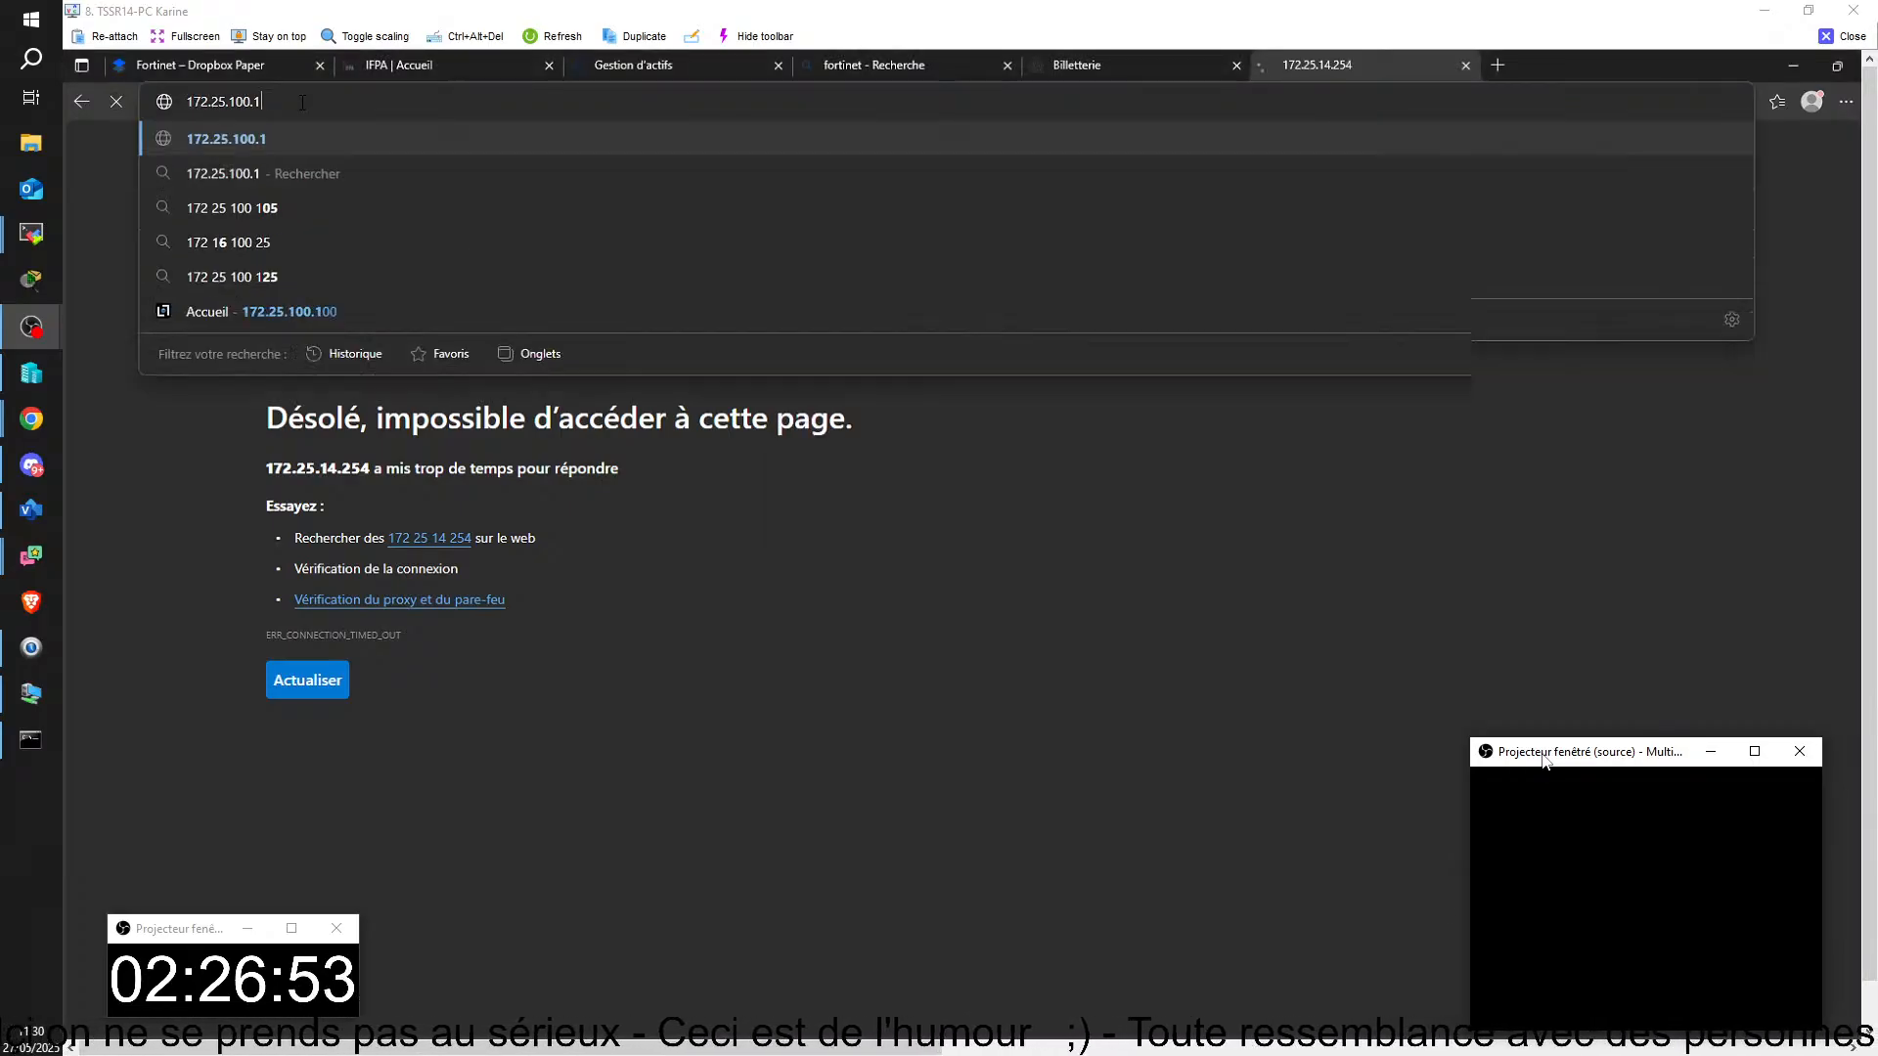
{"action": "type", "text": "0.21"}
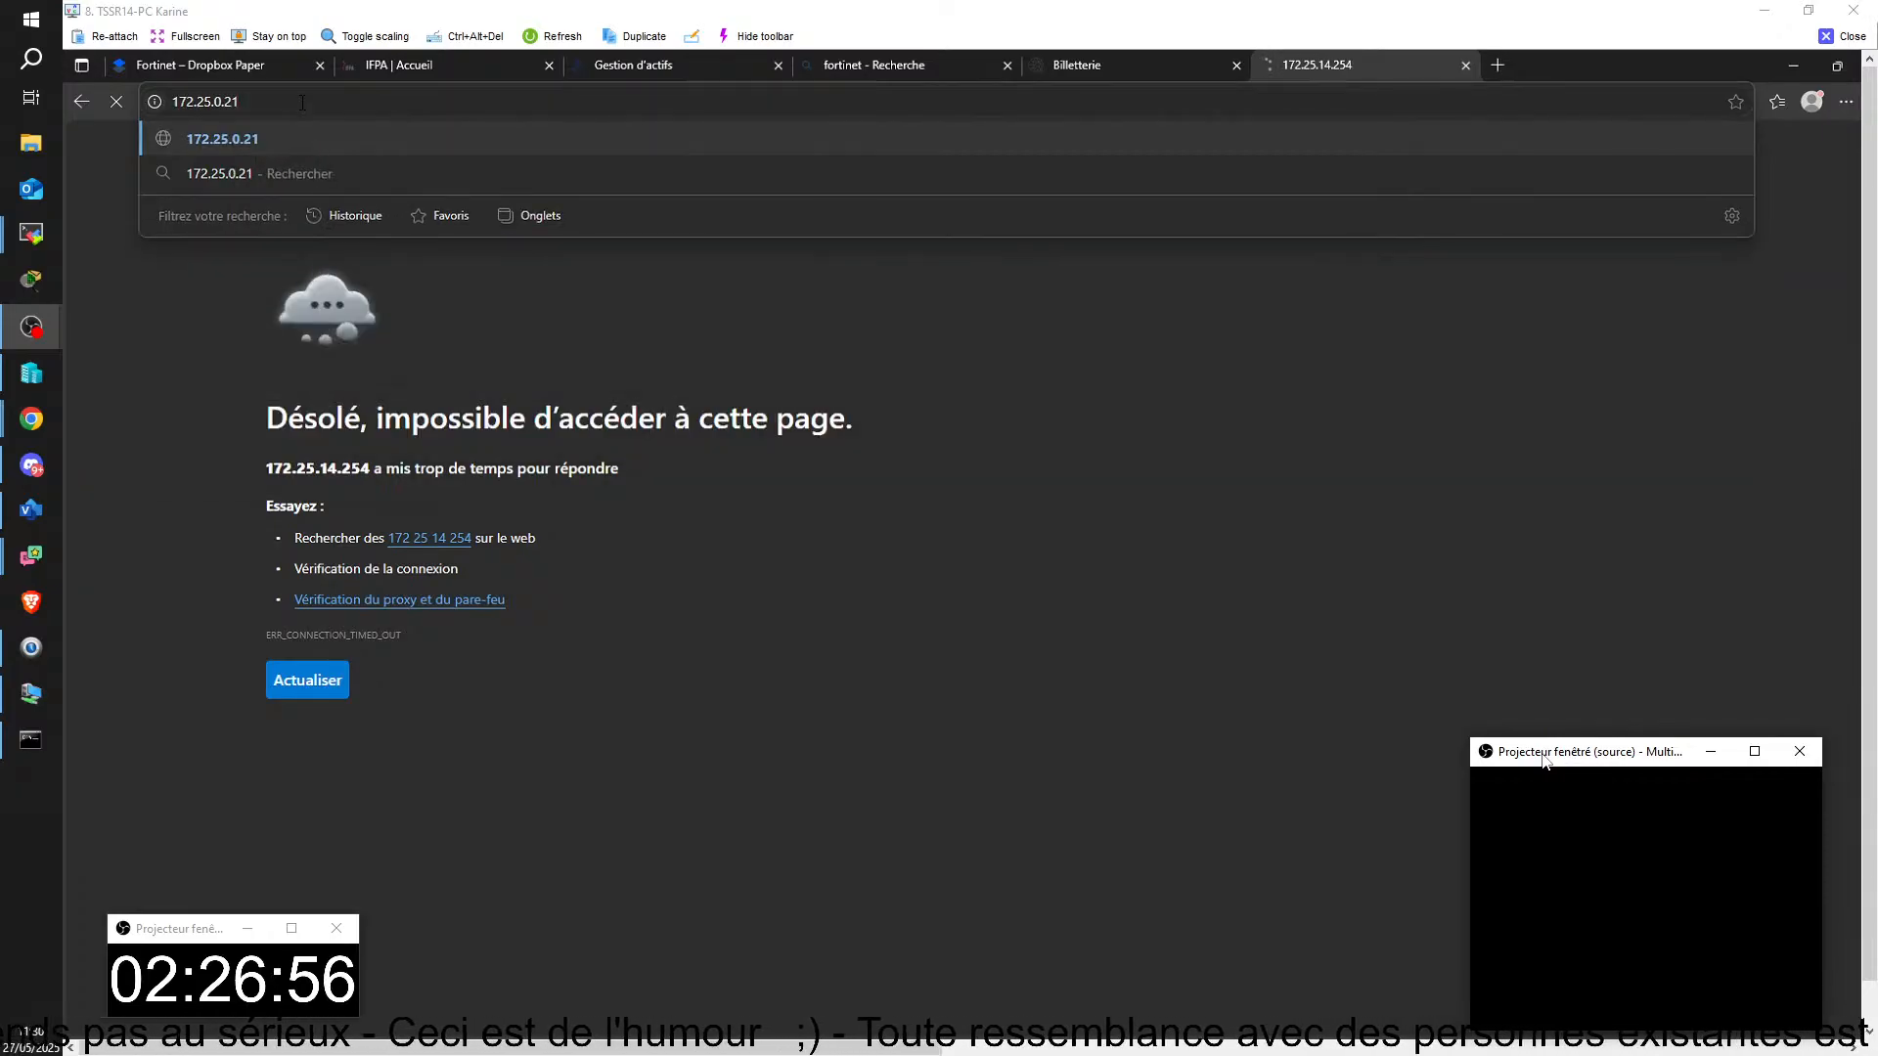
{"action": "key", "text": "Return"}
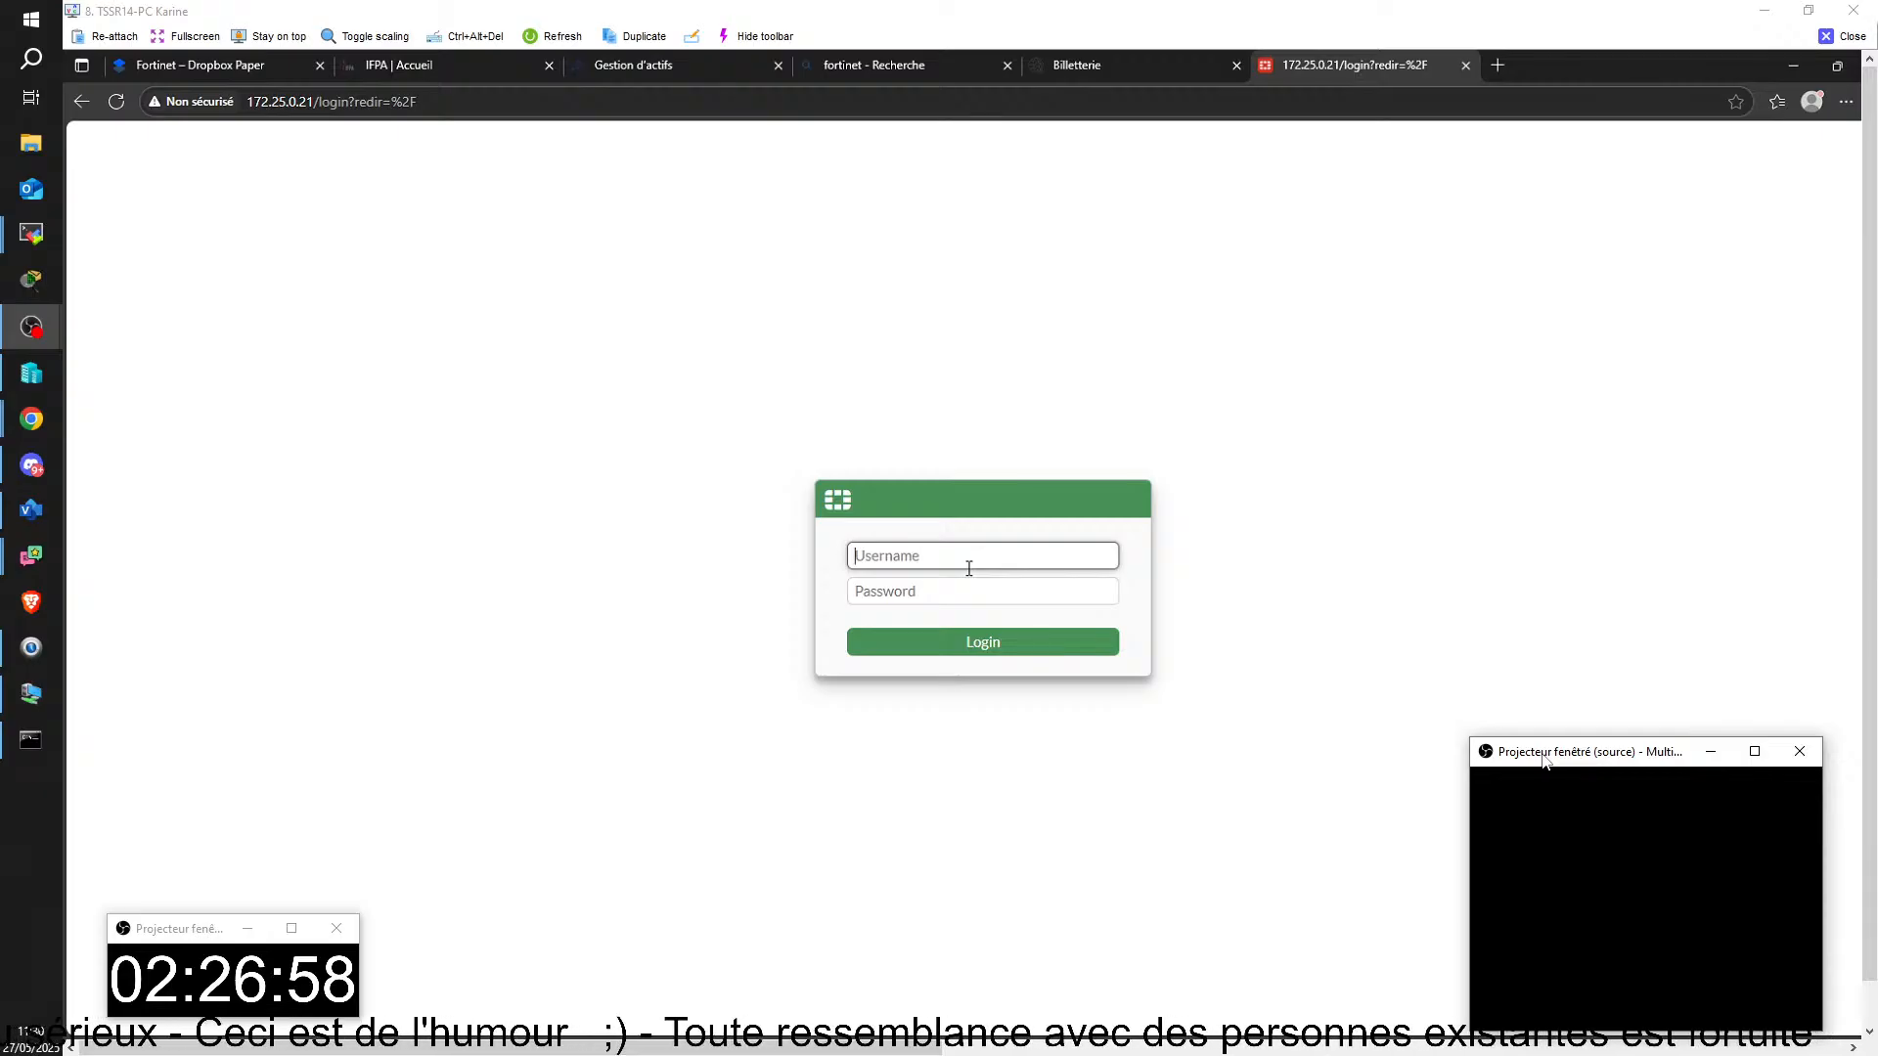
Step: Try to log in to the FortiGate web interface as admin with the account password
{"action": "type", "text": "admin"}
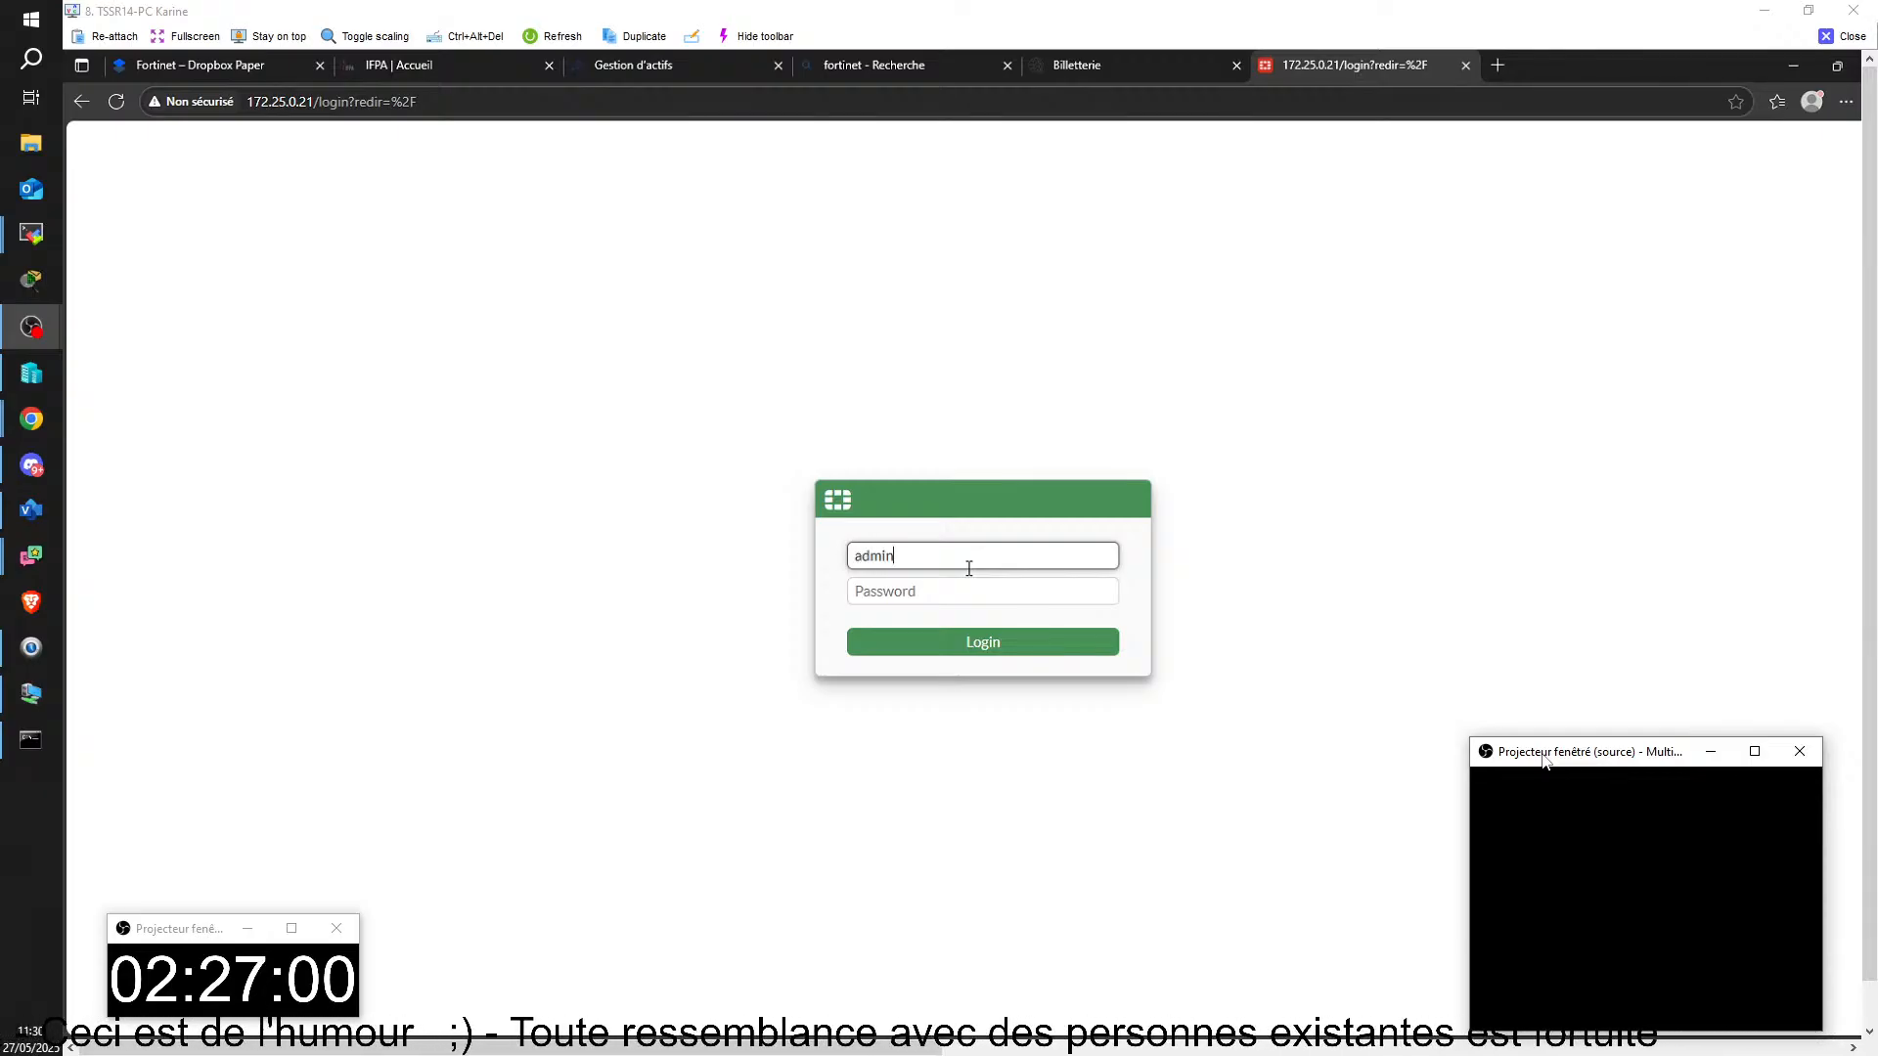
{"action": "left_click", "coordinate": [983, 594]}
{"action": "type", "text": "•••••"}
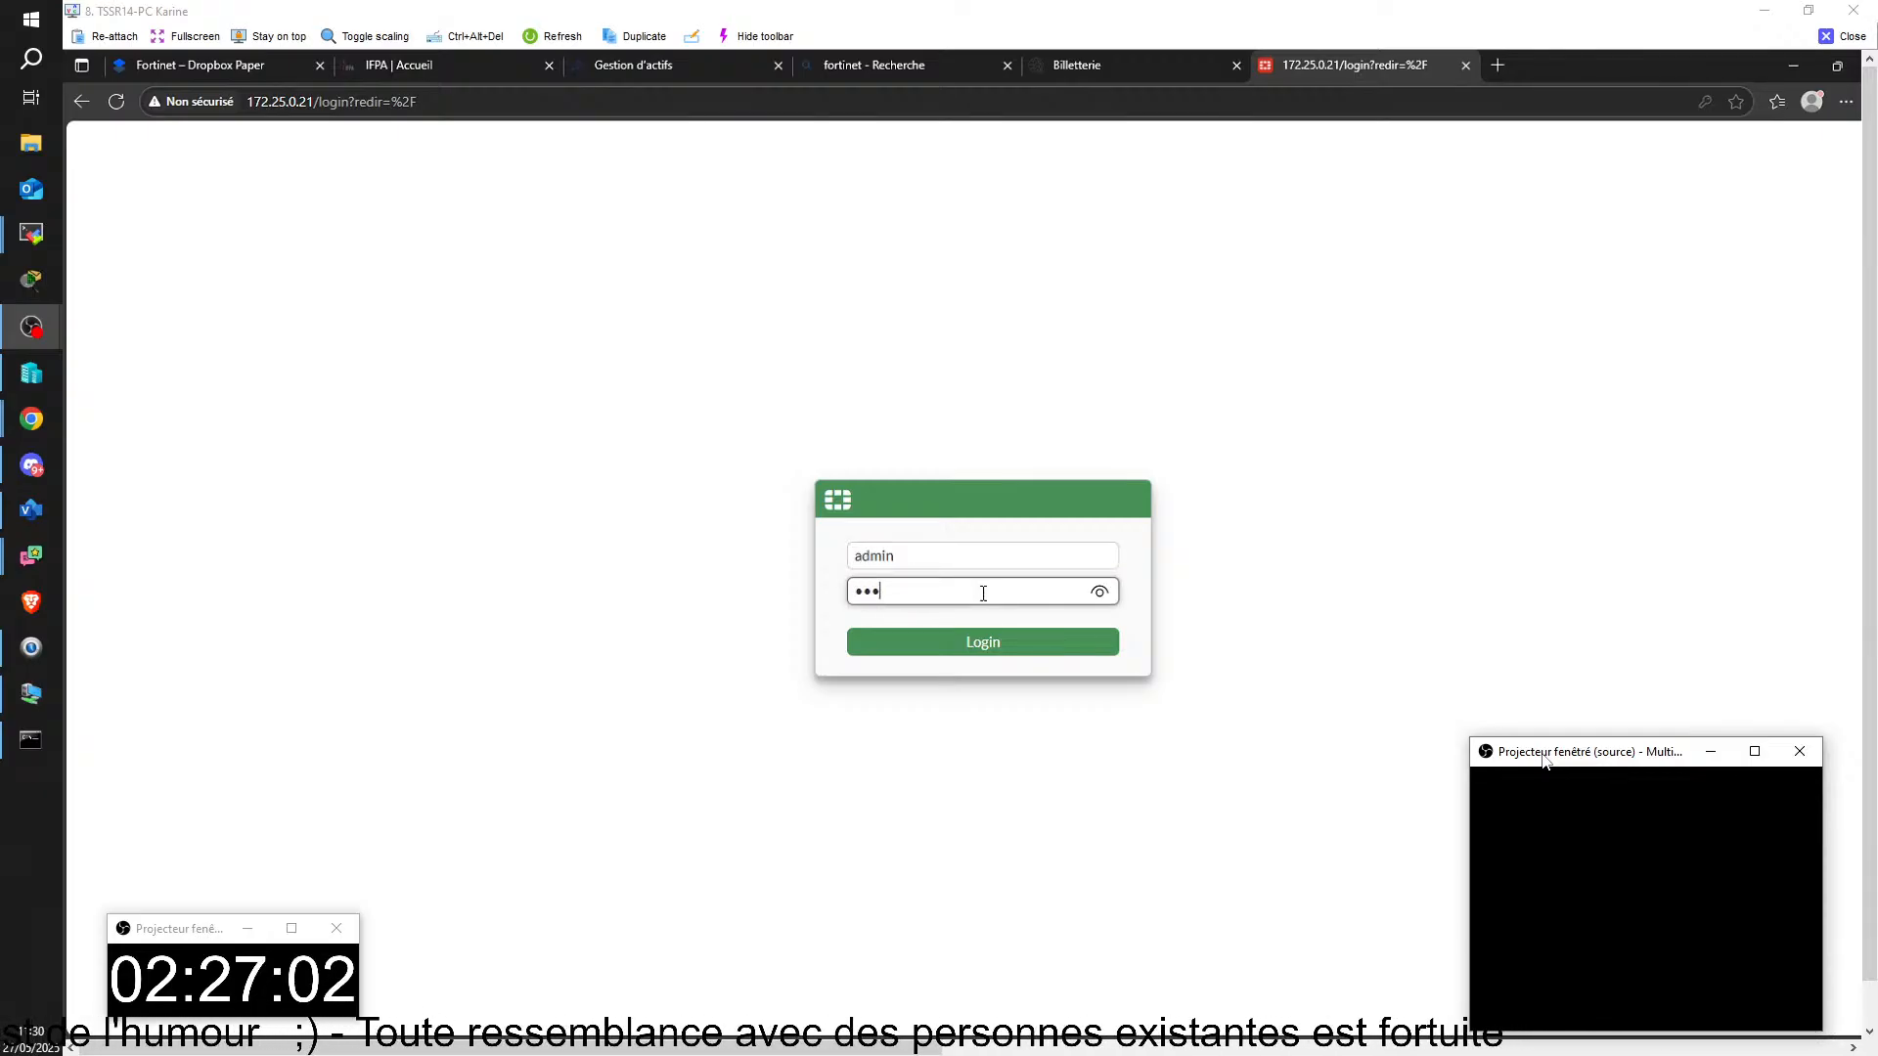
{"action": "type", "text": "•"}
{"action": "key", "text": "Return"}
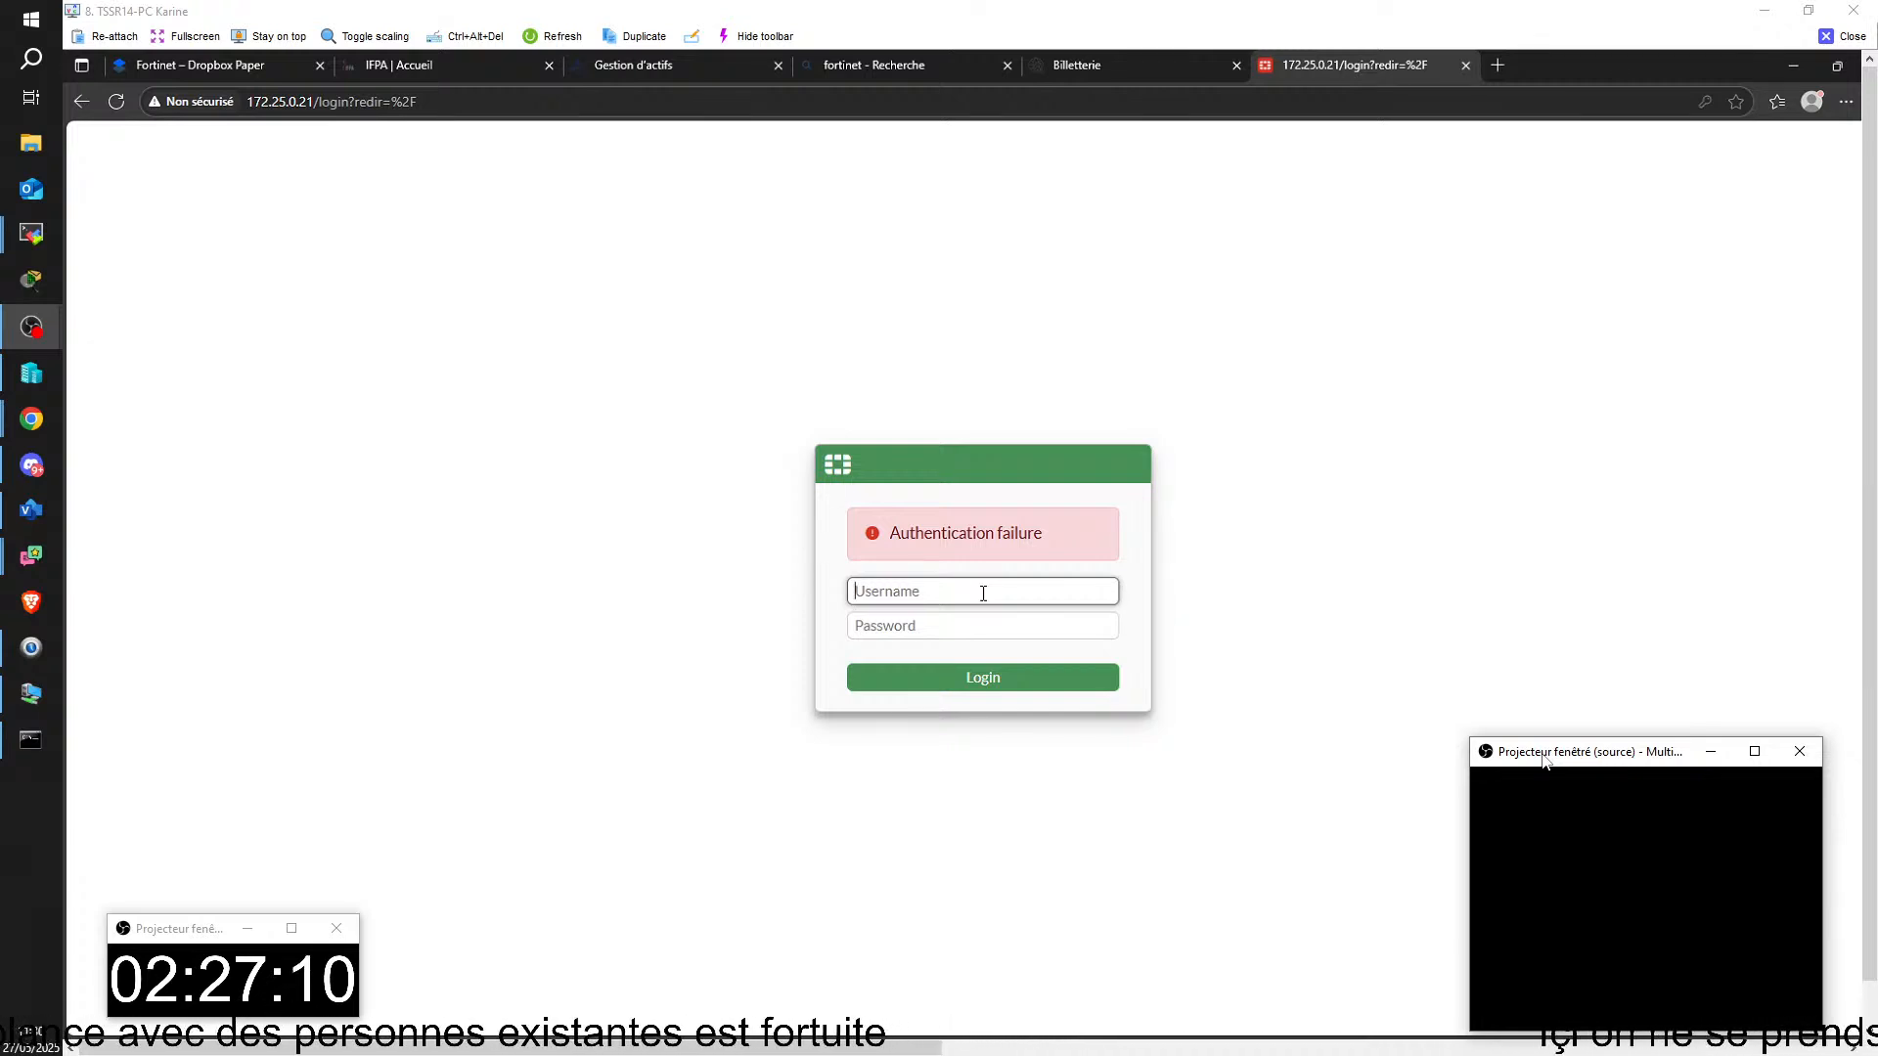
Step: Enter the username admin and the account password again on the FortiGate web login page
{"action": "type", "text": "ad"}
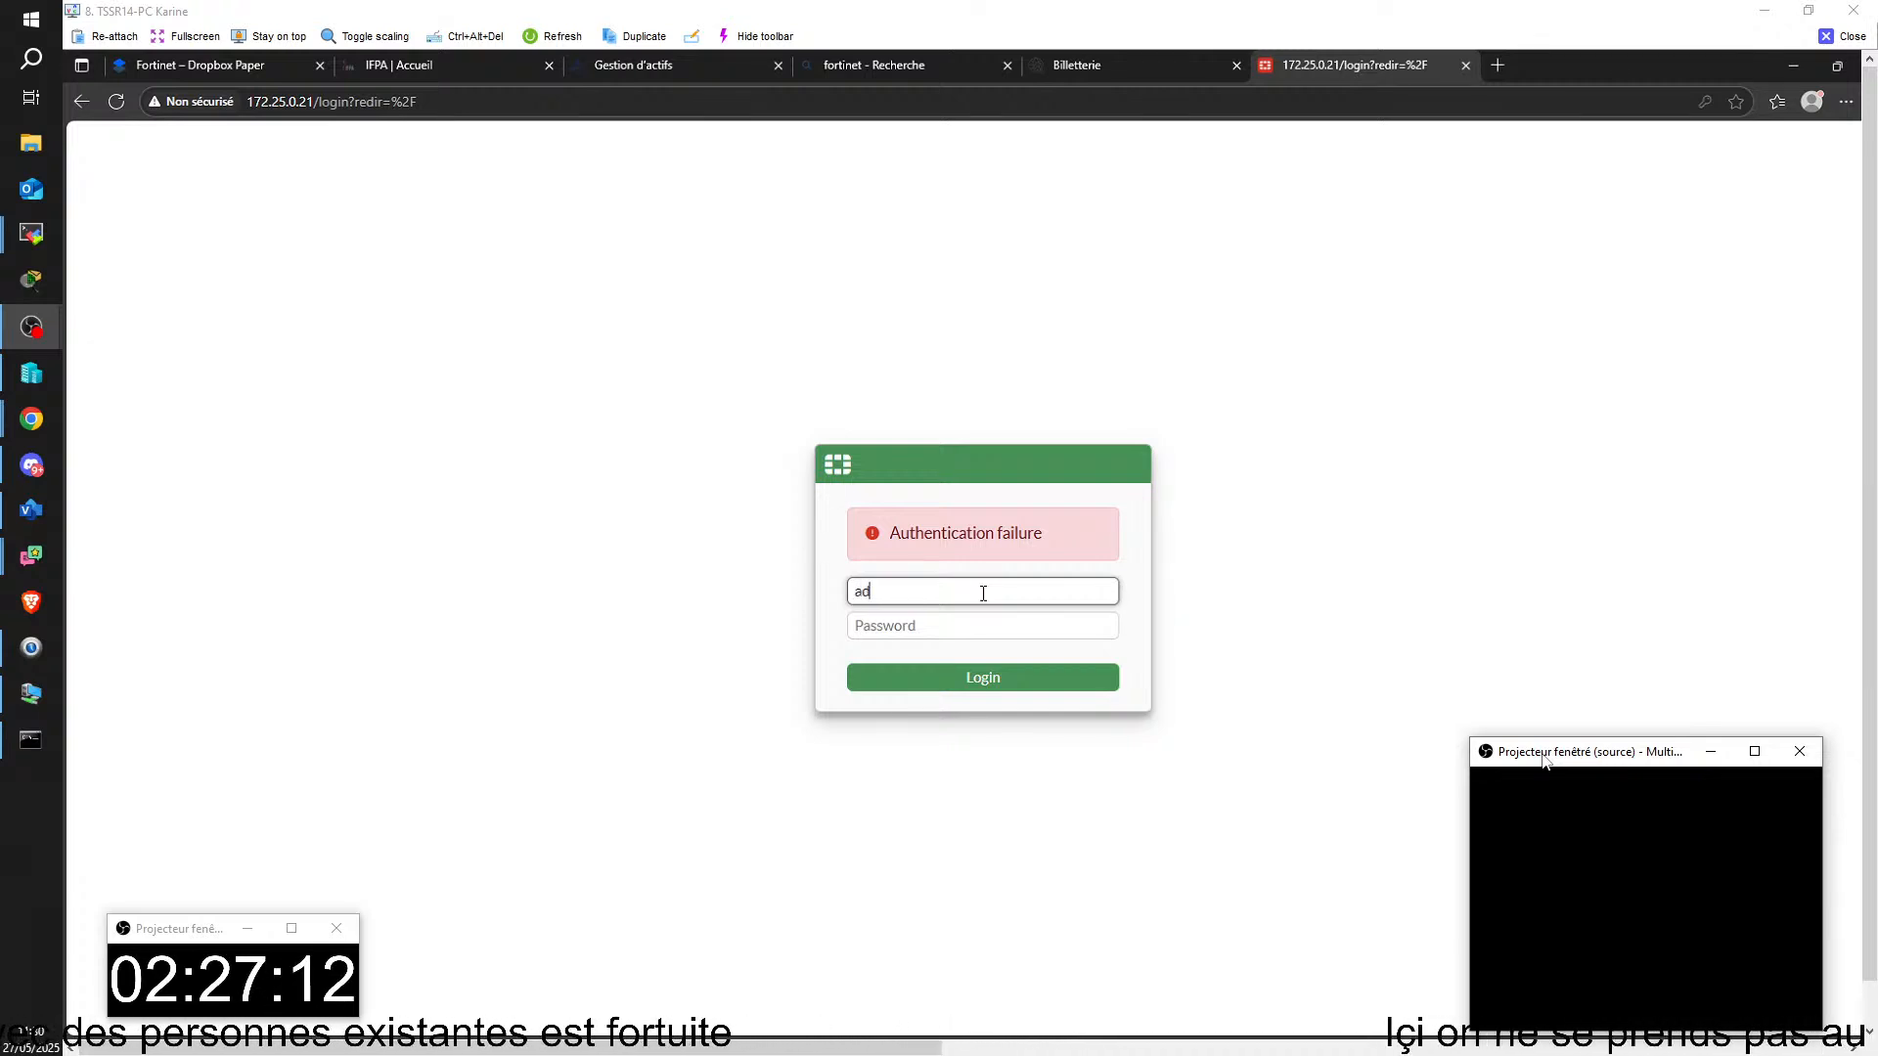
{"action": "type", "text": "min"}
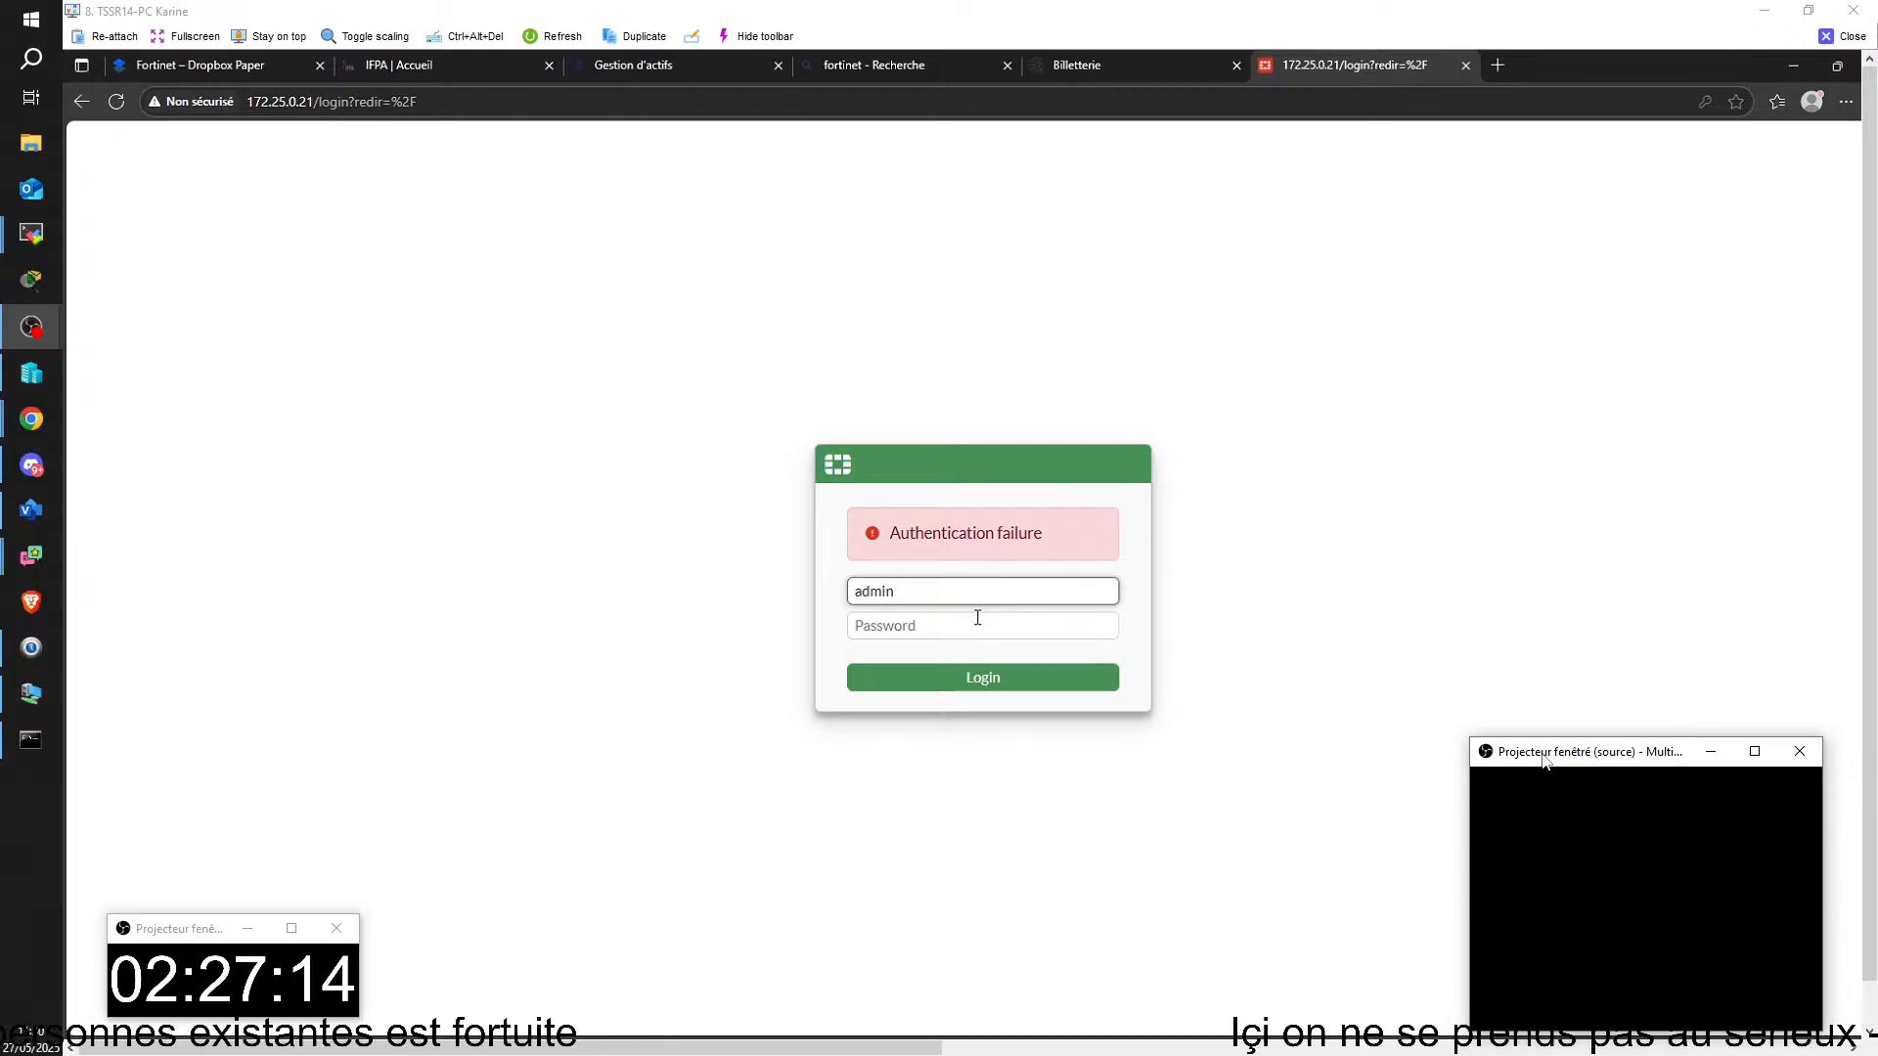
{"action": "left_click", "coordinate": [977, 630]}
{"action": "type", "text": "admin"}
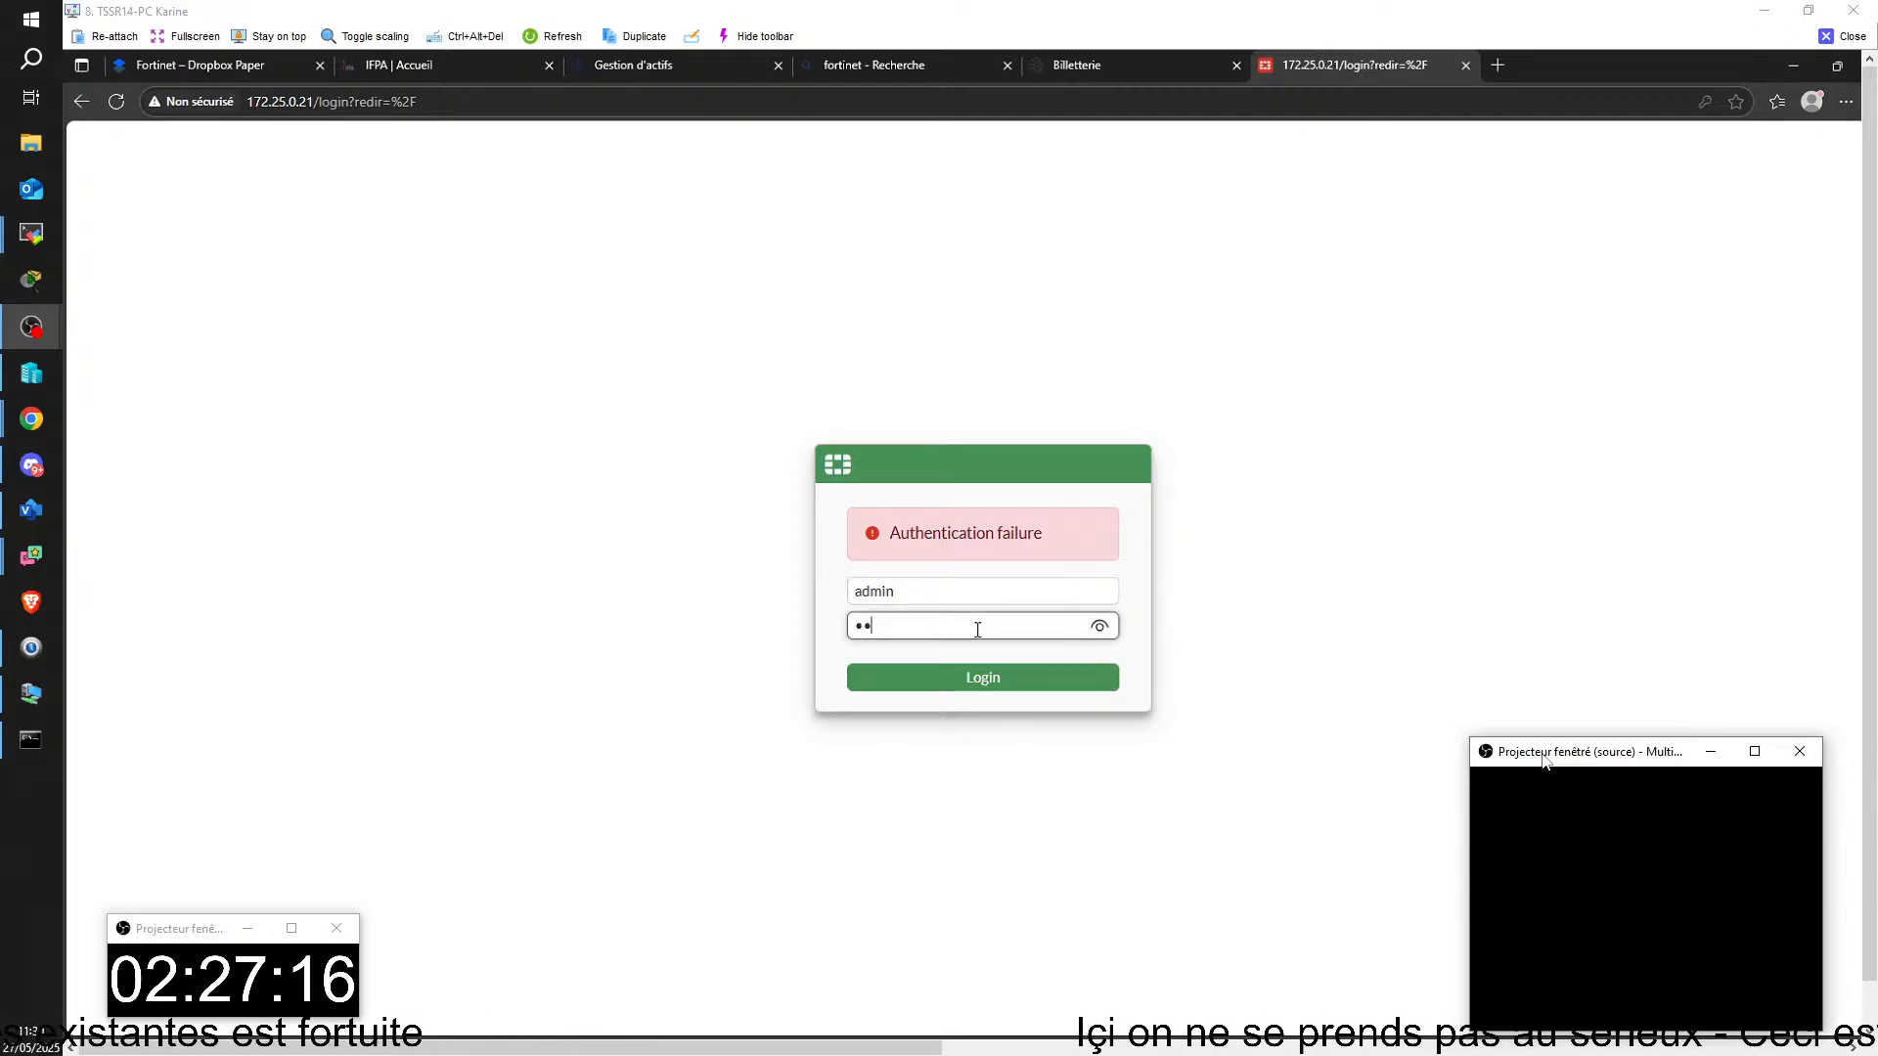
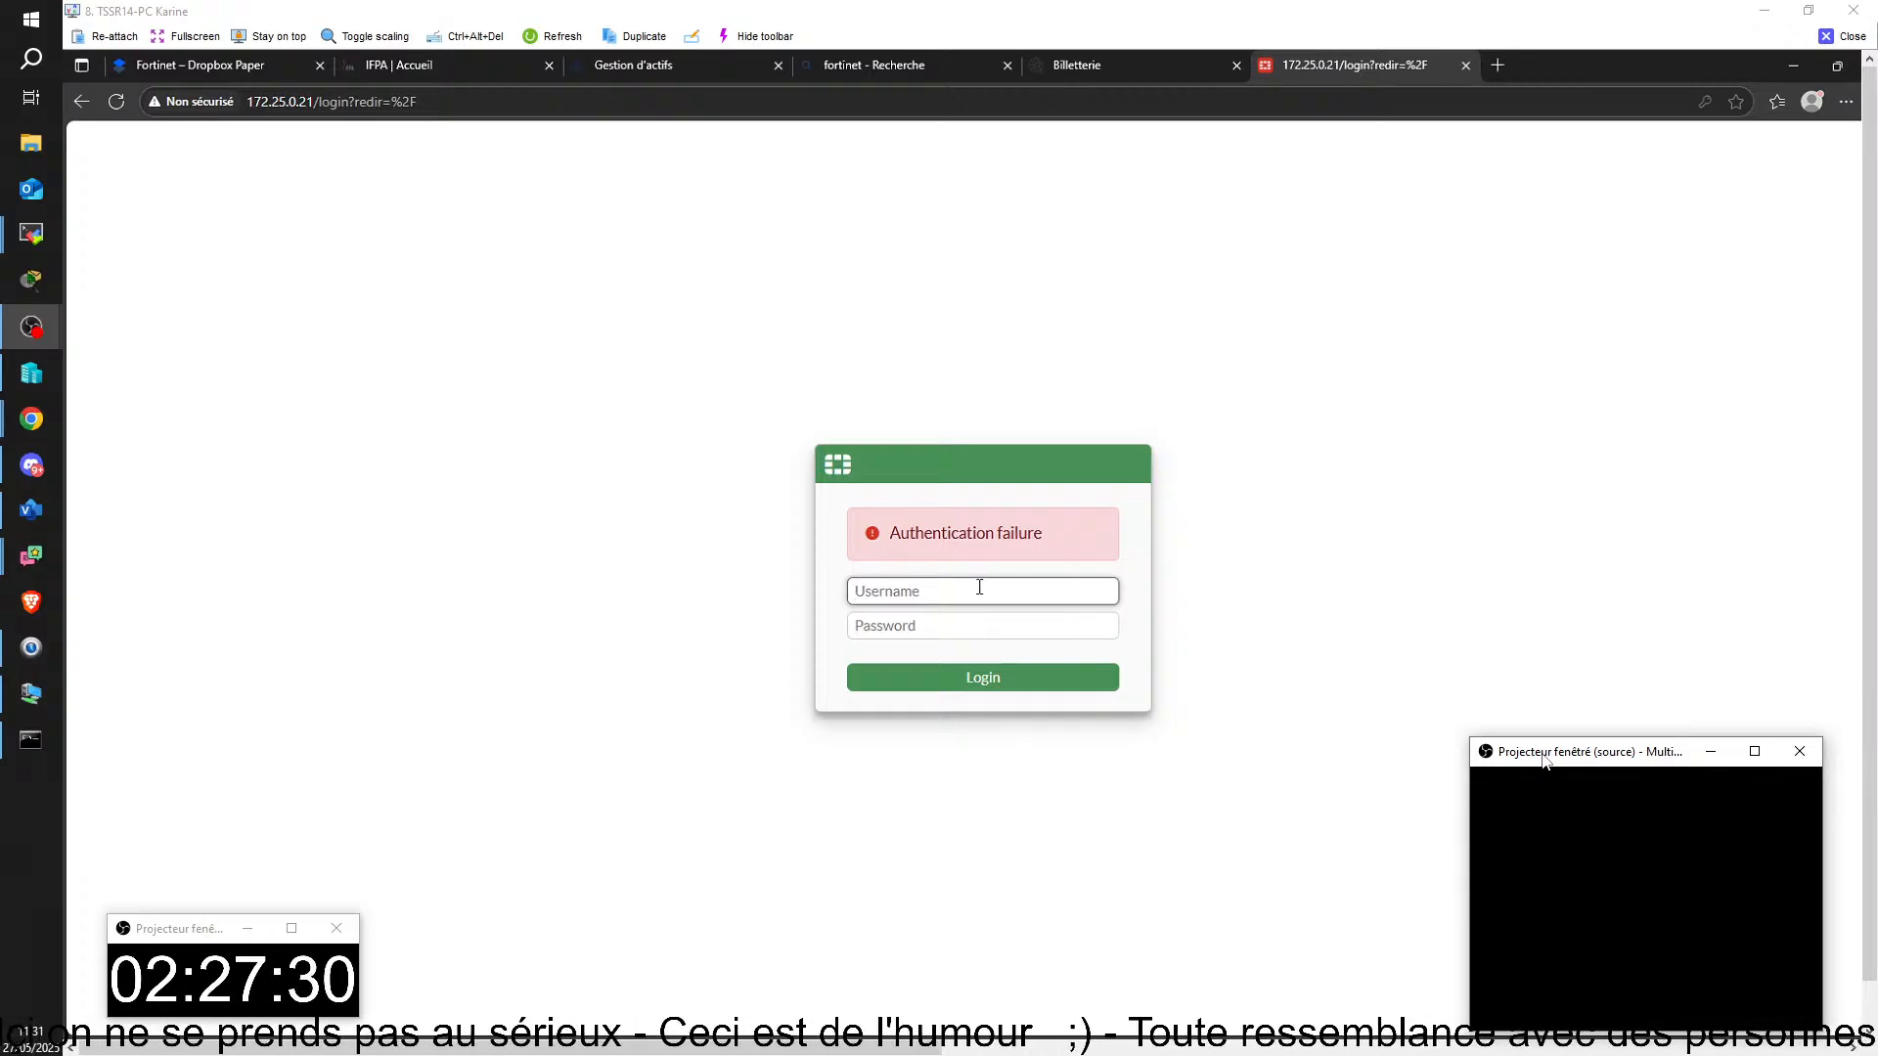
Step: Enter the username admin on the FortiGate login page and make the password field ready for entry
{"action": "type", "text": "admin"}
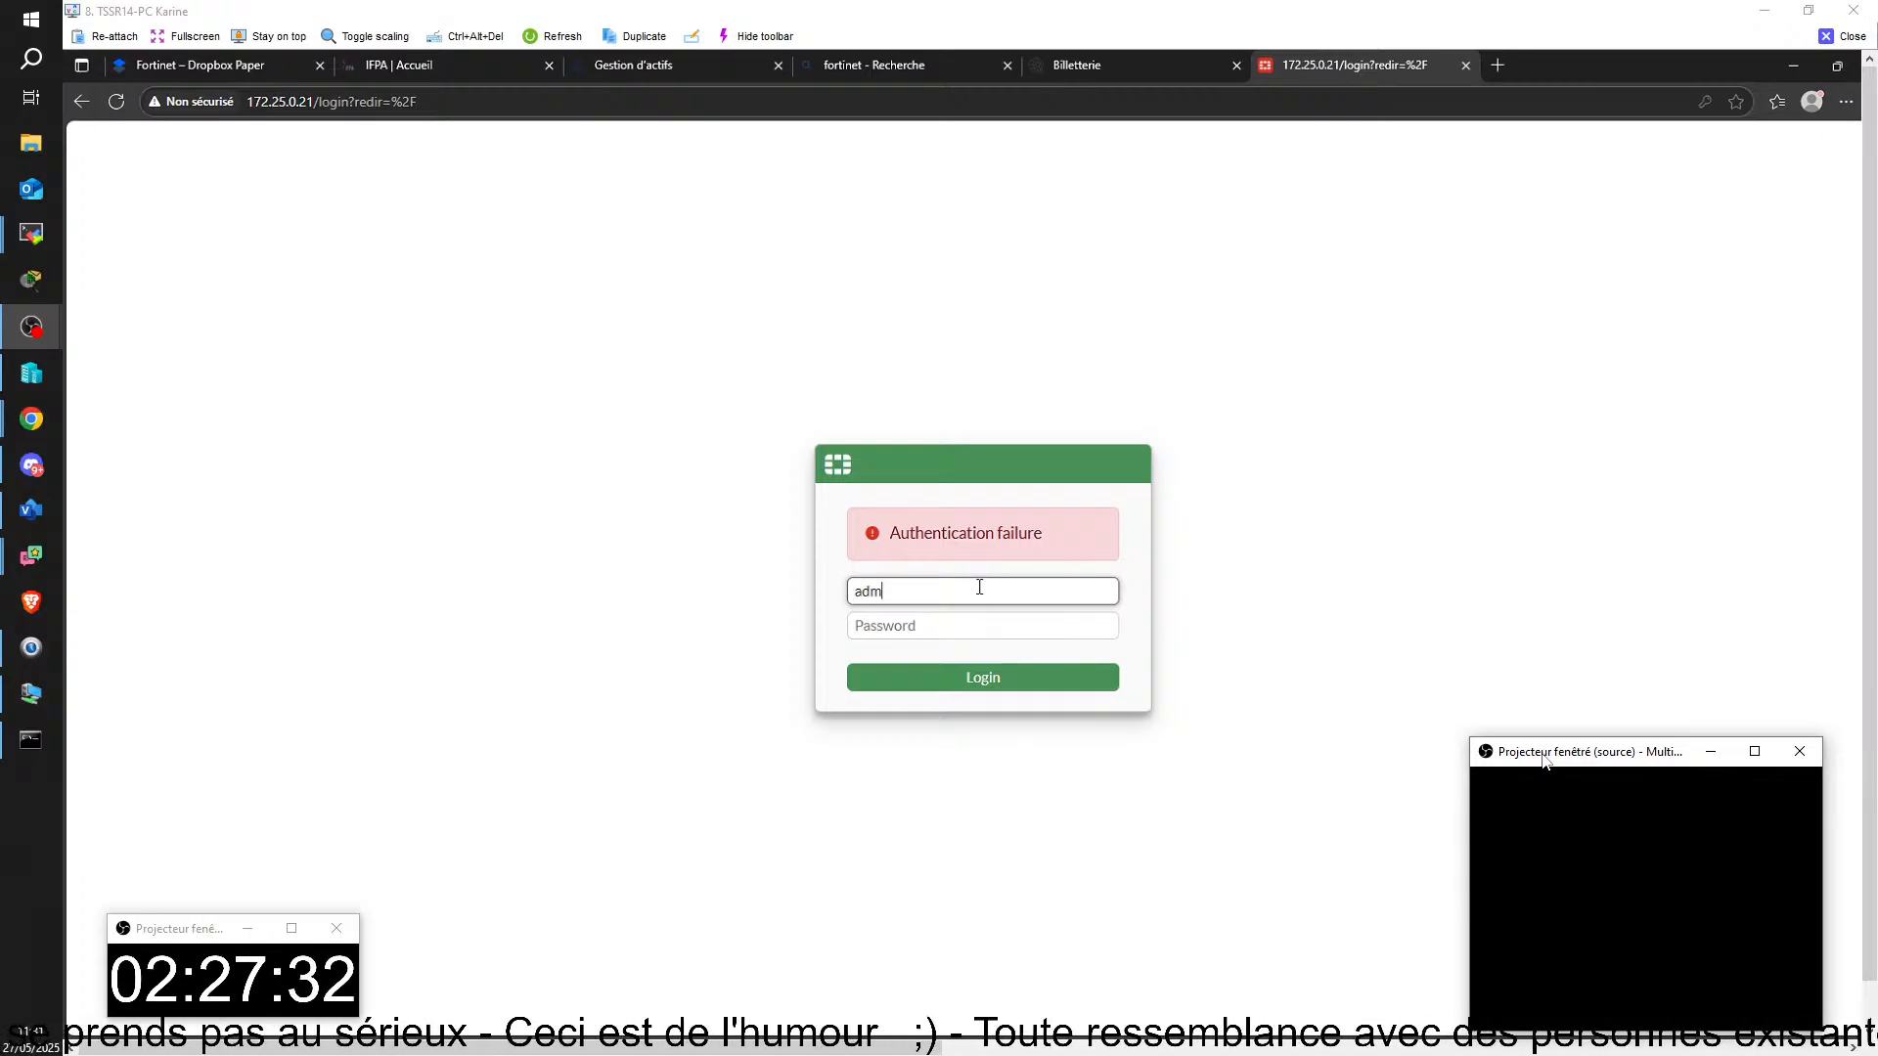
{"action": "left_click", "coordinate": [981, 632]}
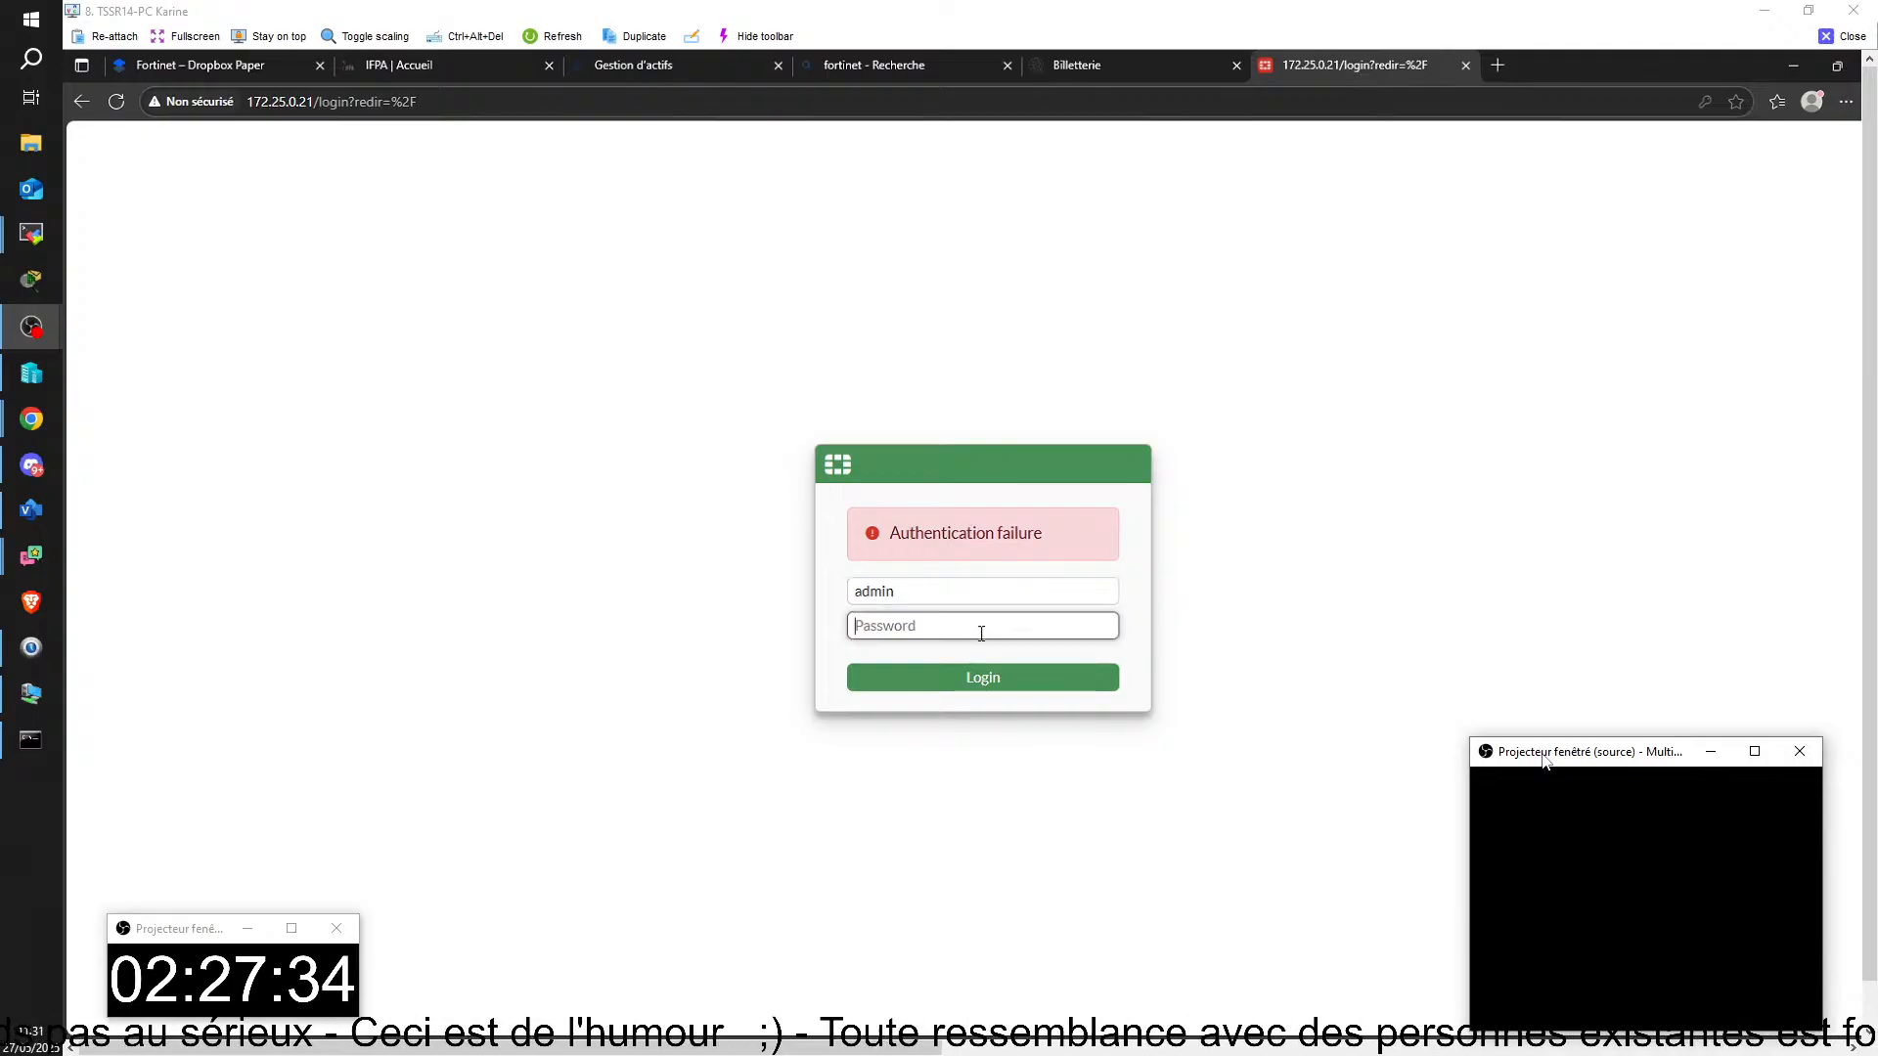
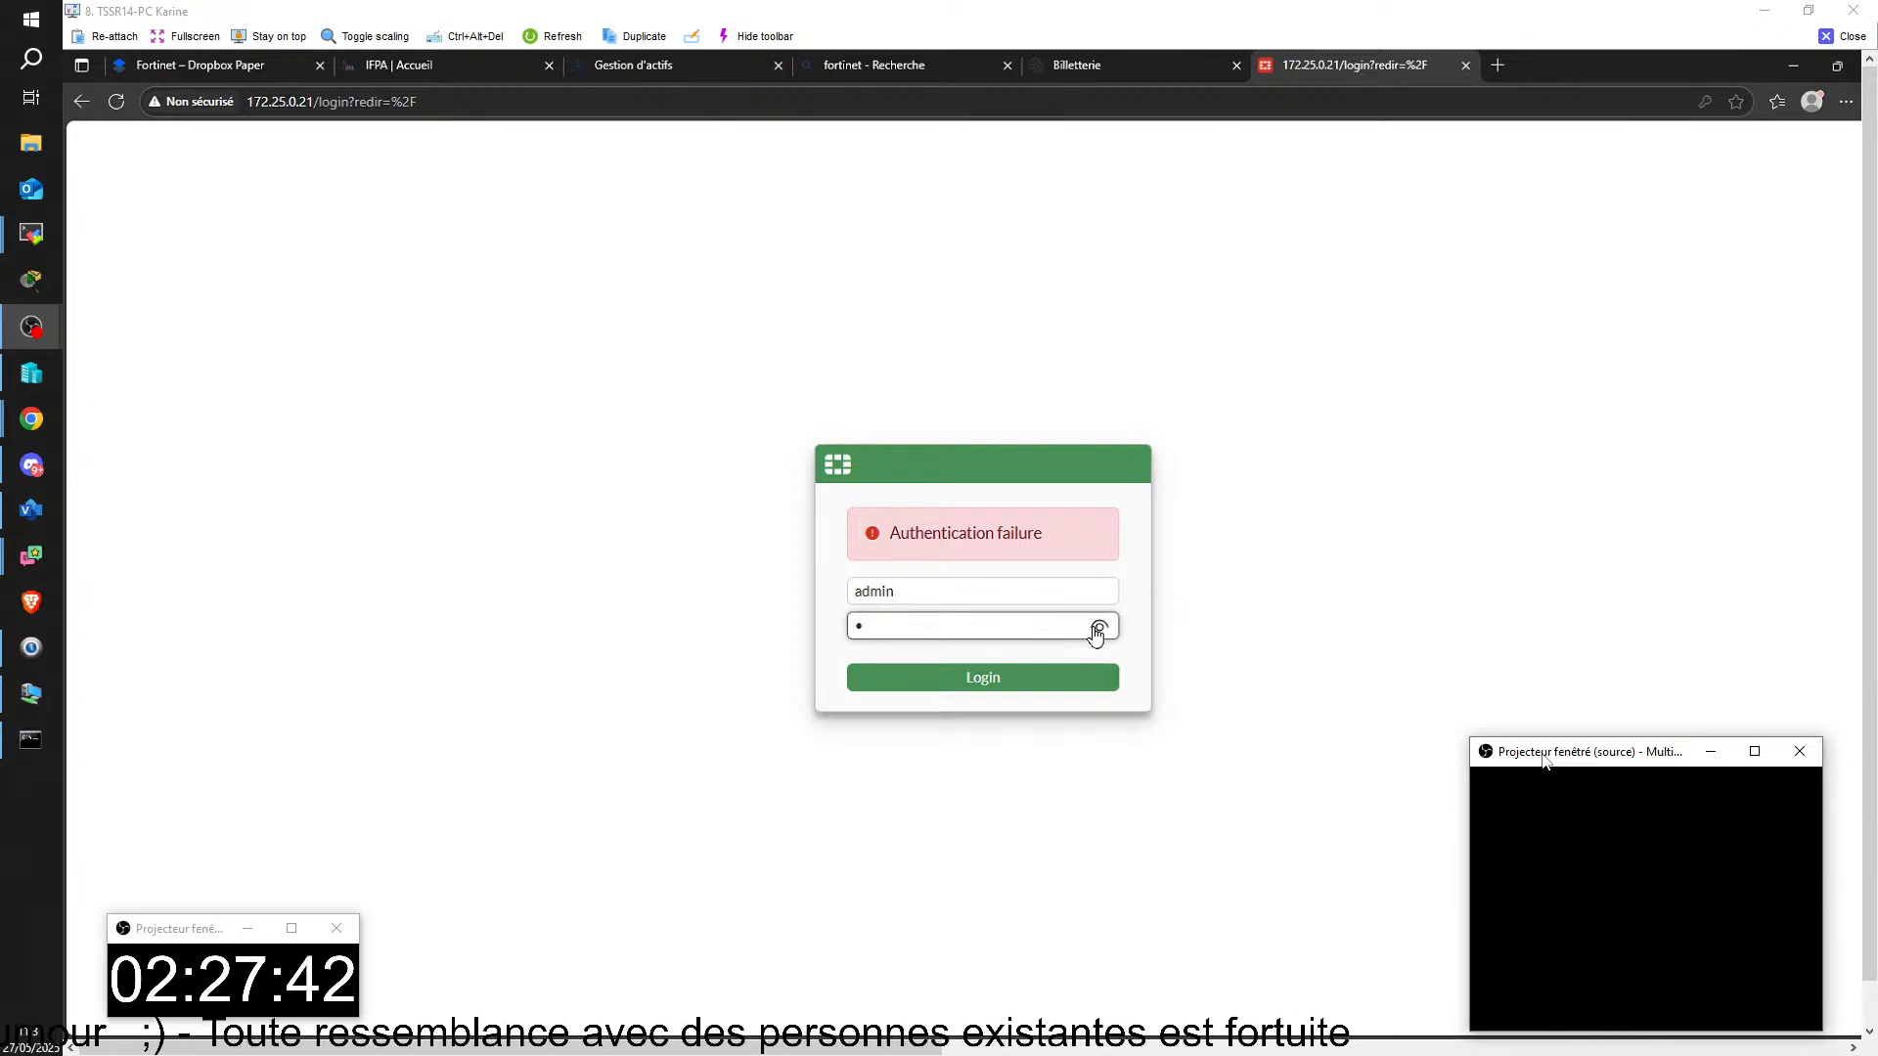
Step: Reveal the characters entered in the password field of the FortiGate login form
{"action": "left_click", "coordinate": [1101, 627]}
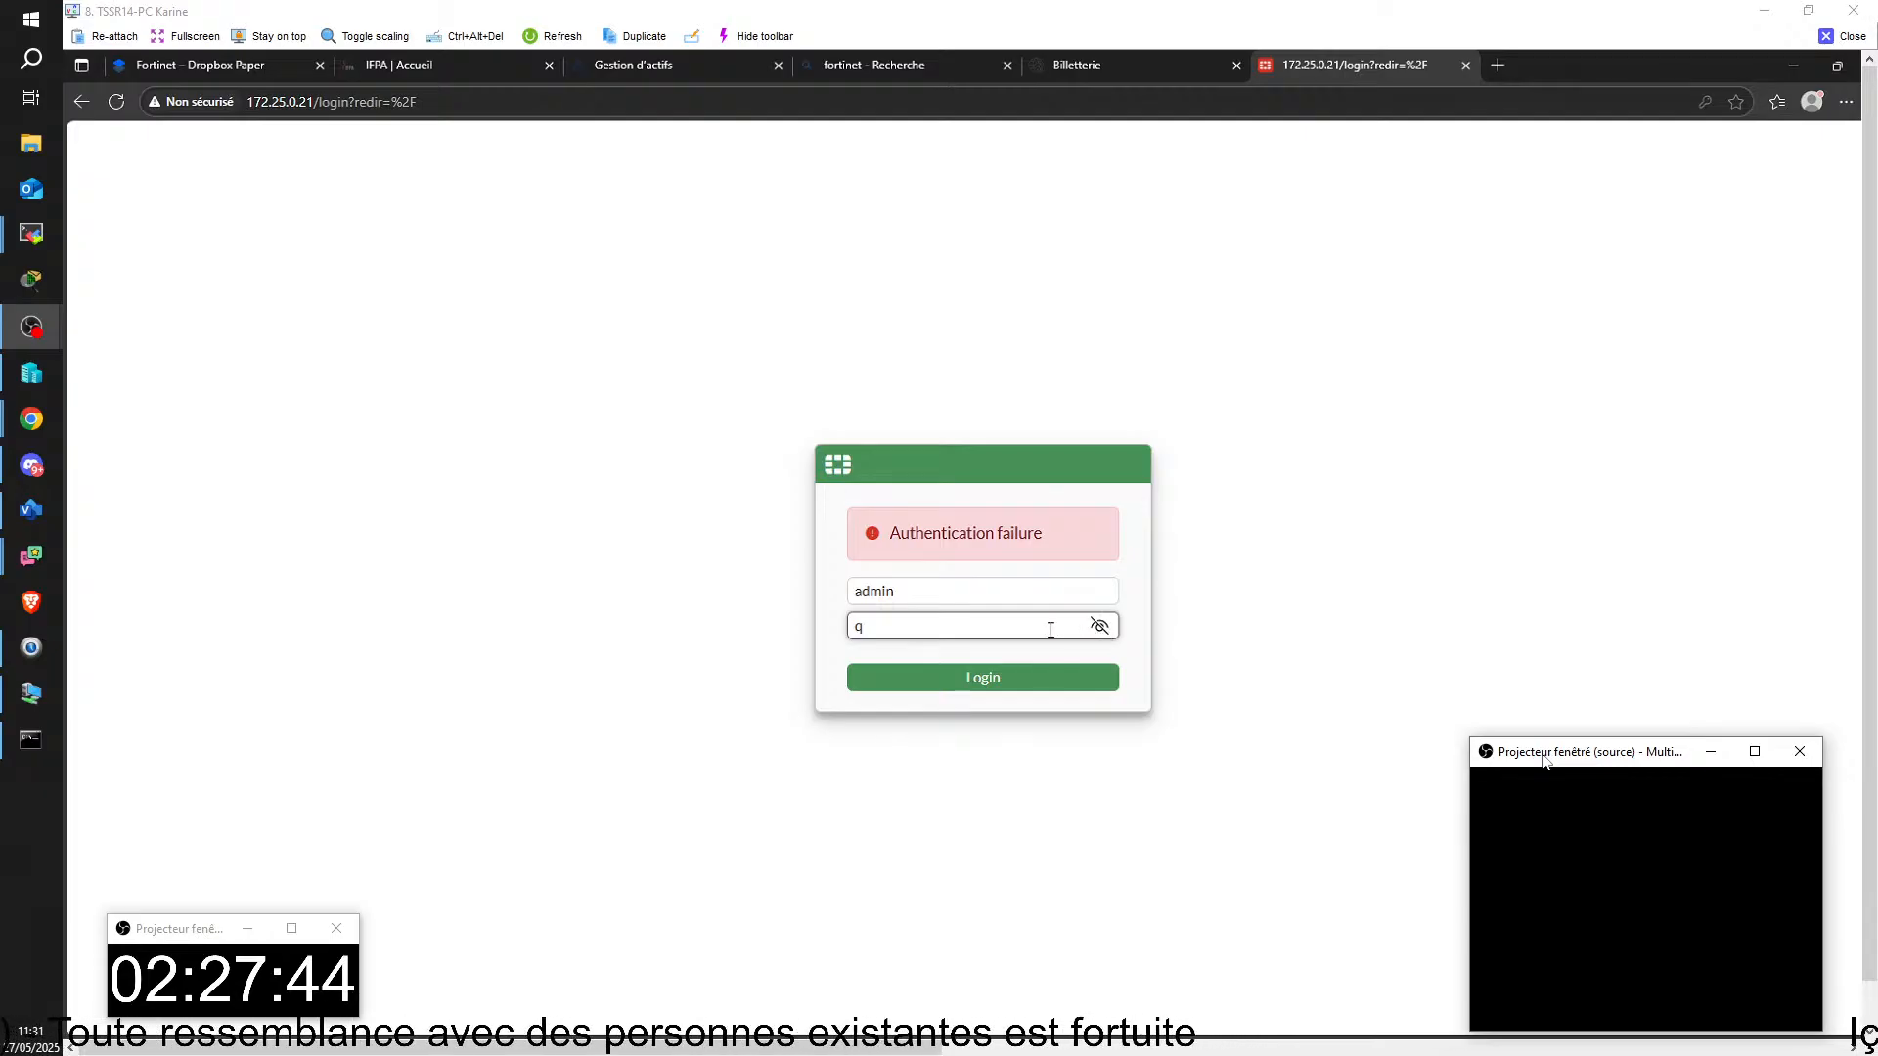
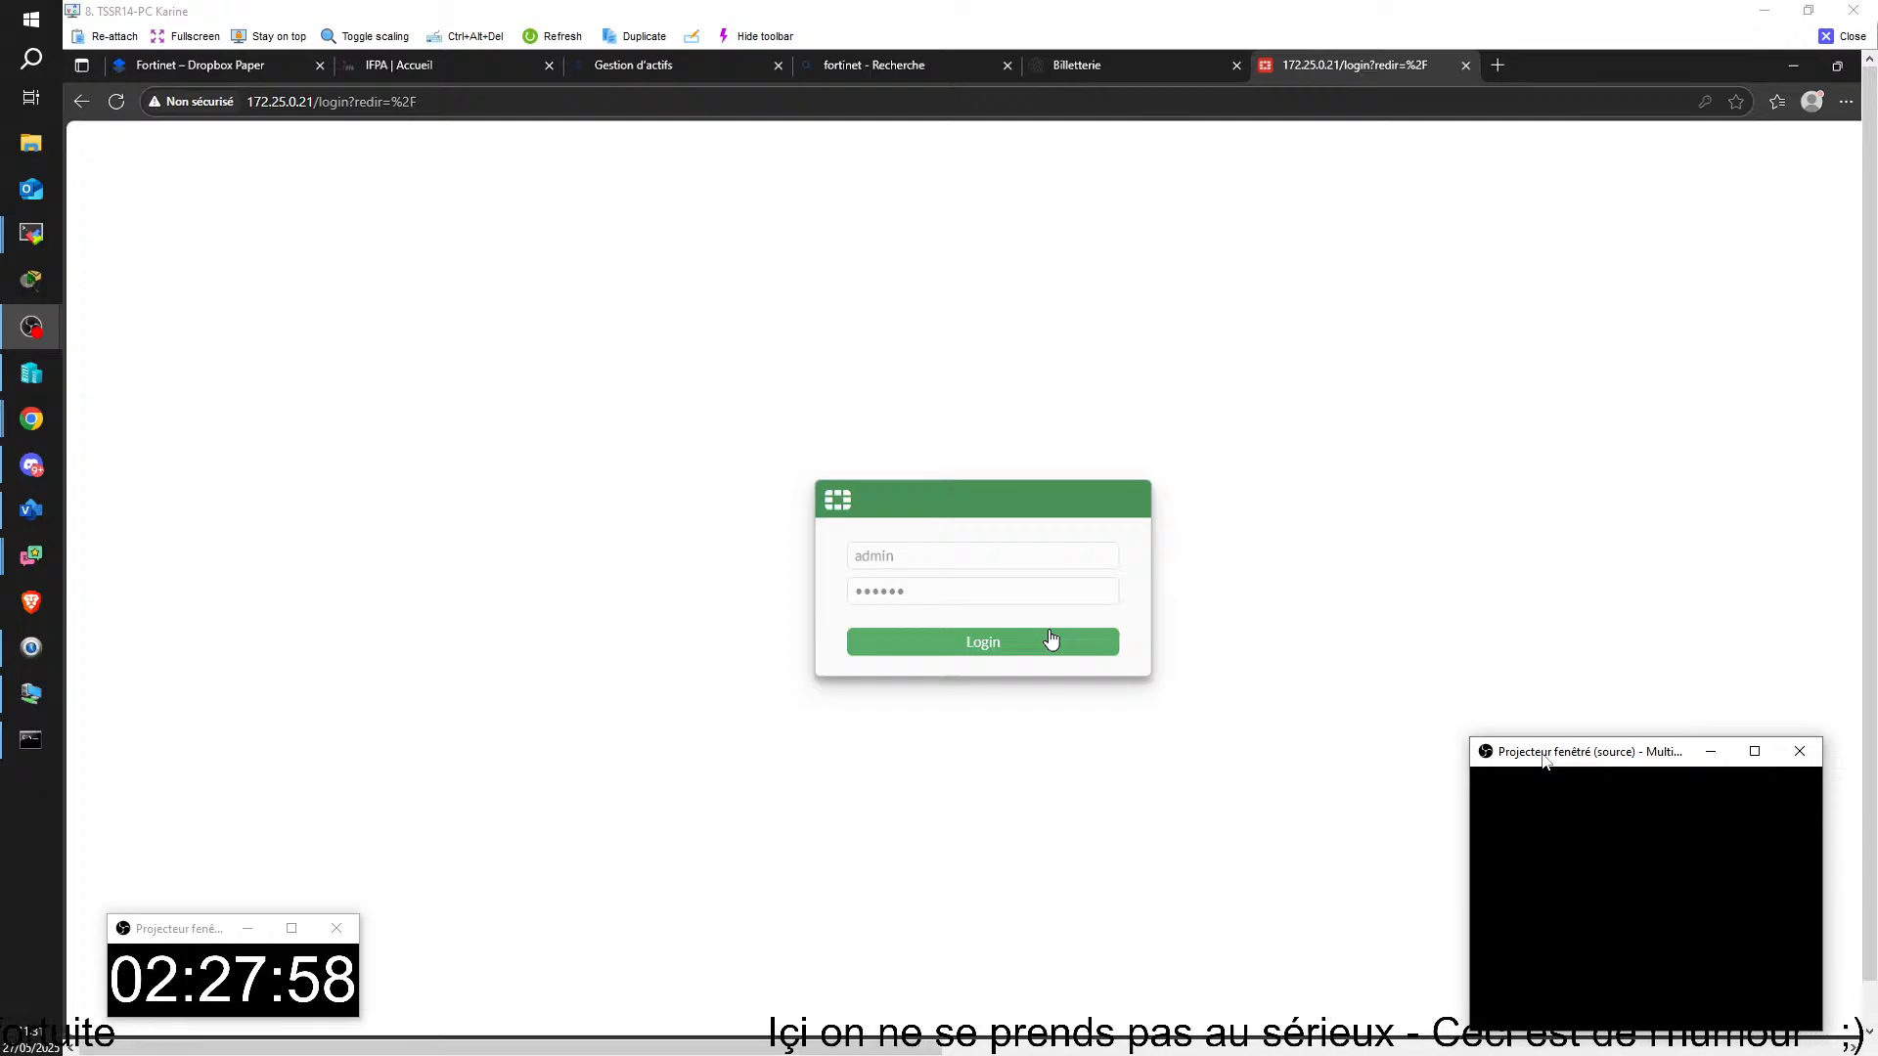
Step: Log in to the FortiGate at 172.25.0.21, accepting the browser's offers to save the password and translate the page into French
{"action": "left_click", "coordinate": [1052, 640]}
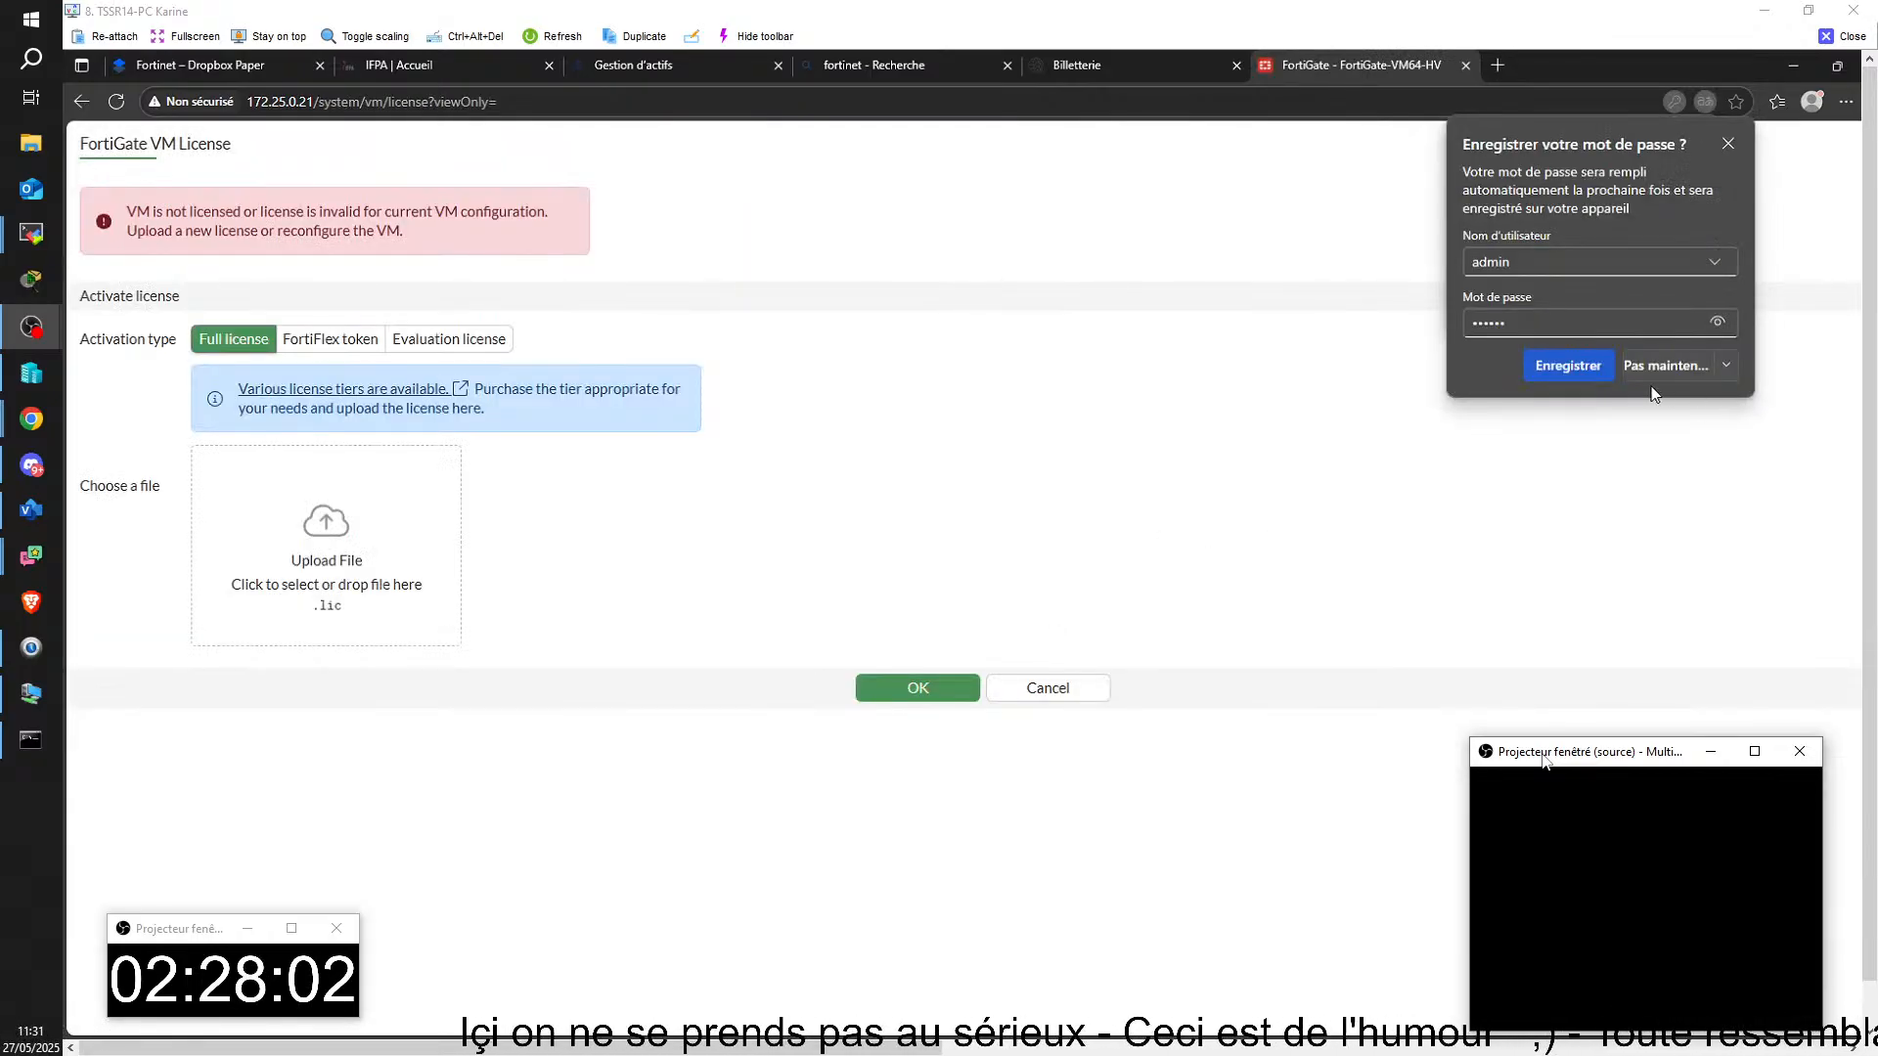
{"action": "left_click", "coordinate": [1565, 365]}
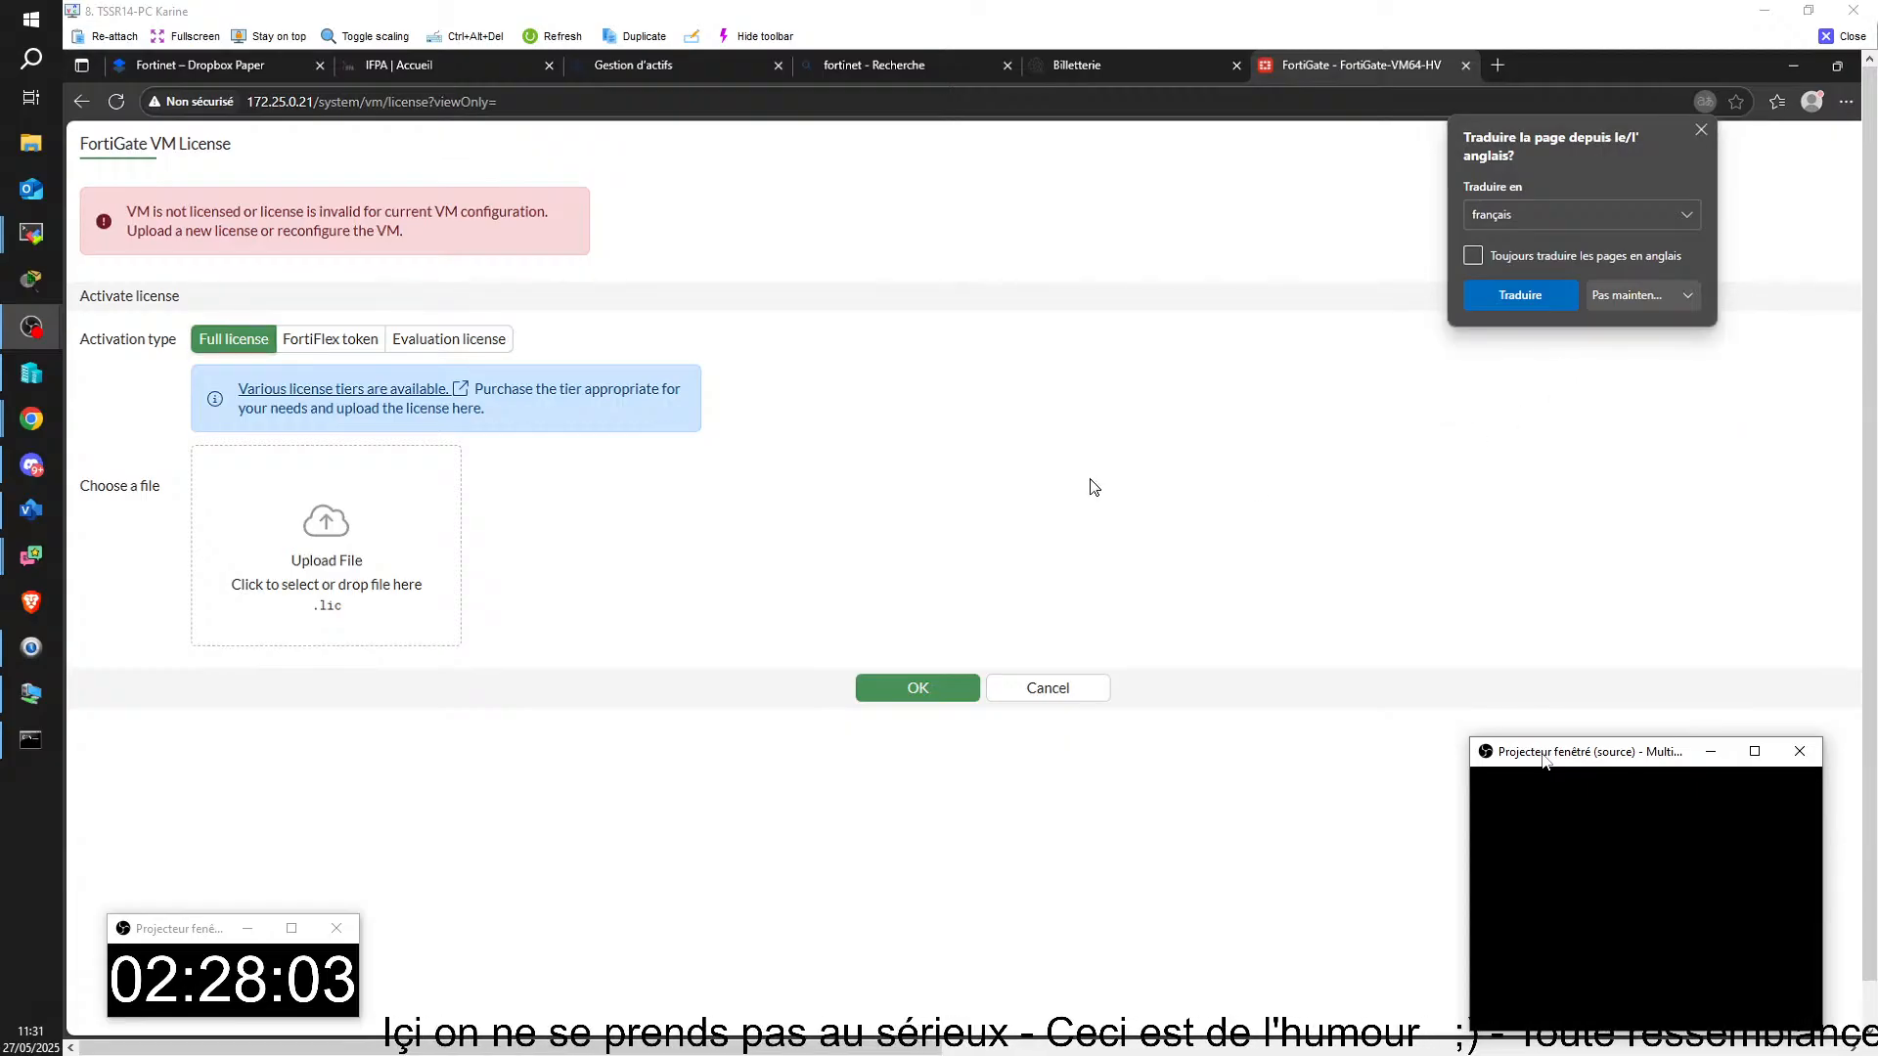
{"action": "left_click", "coordinate": [1491, 295]}
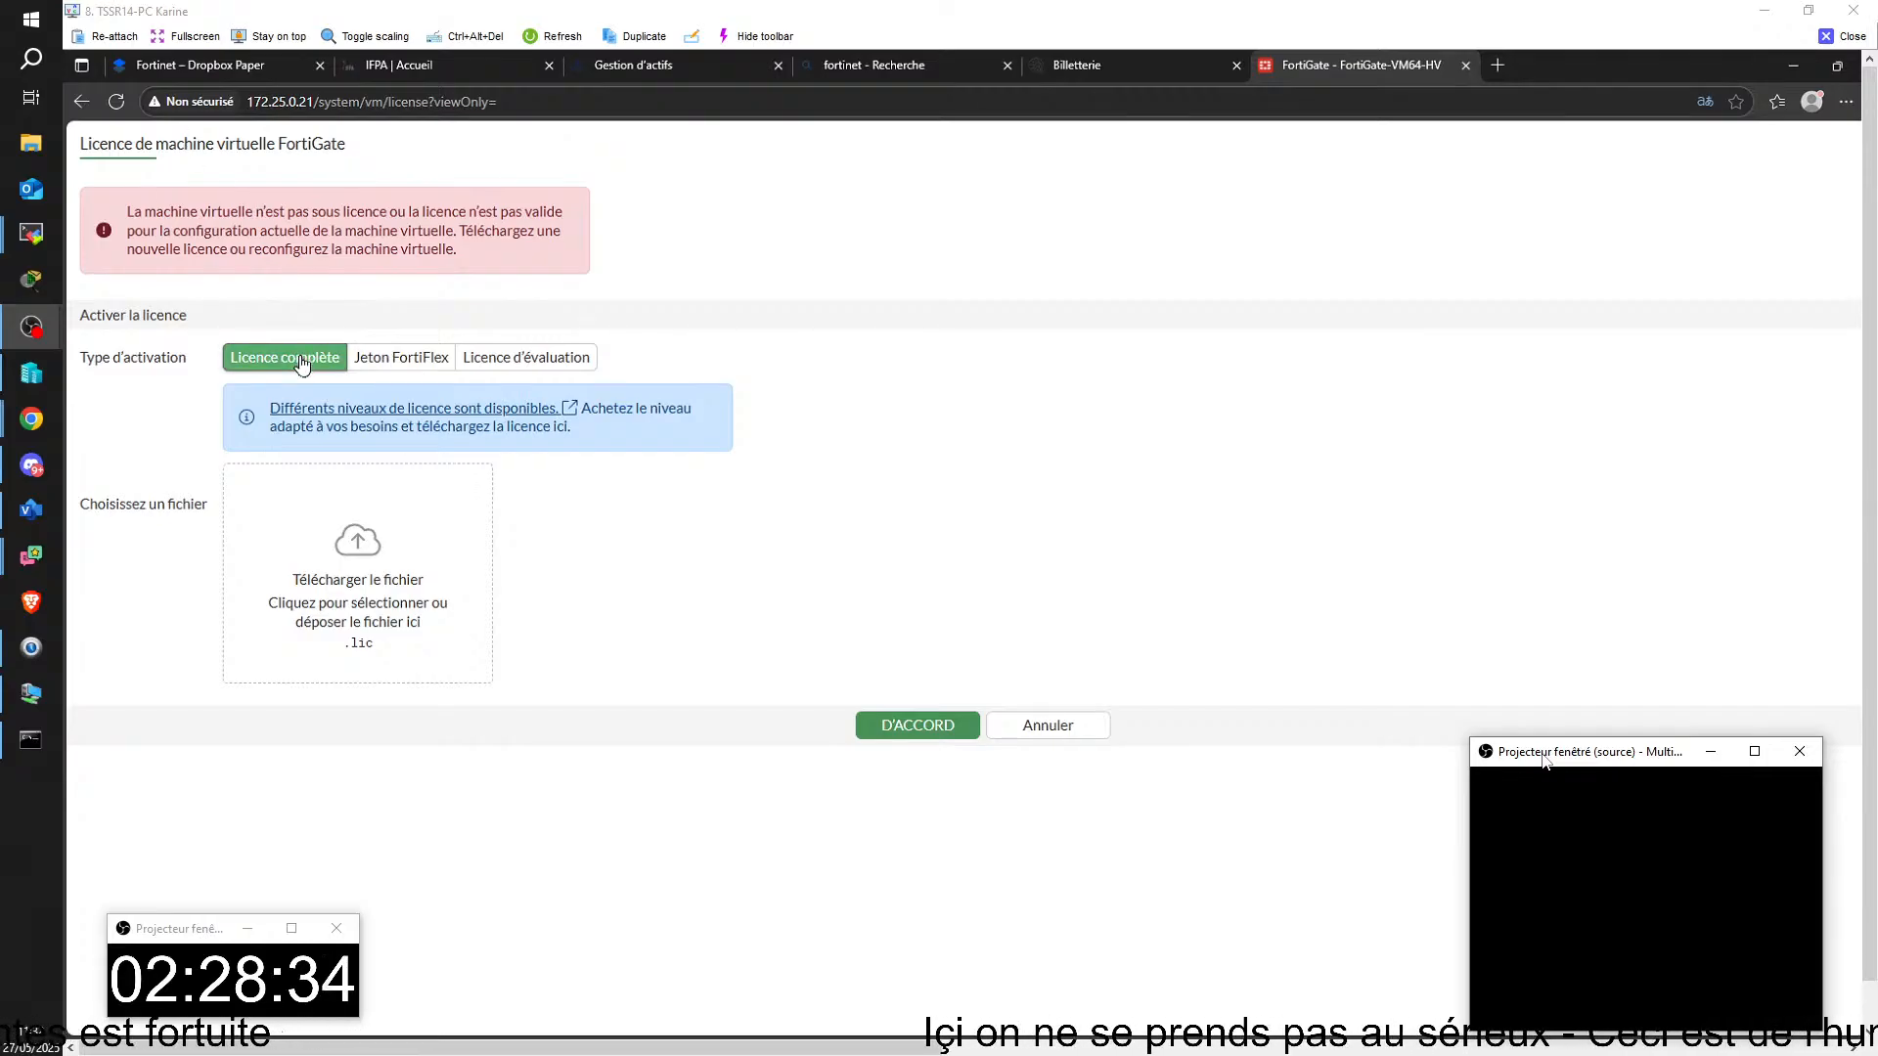
Step: Choose the evaluation licence as activation type, activate the FortiCare e-mail field and move the remote session window to the other display
{"action": "left_click", "coordinate": [526, 358]}
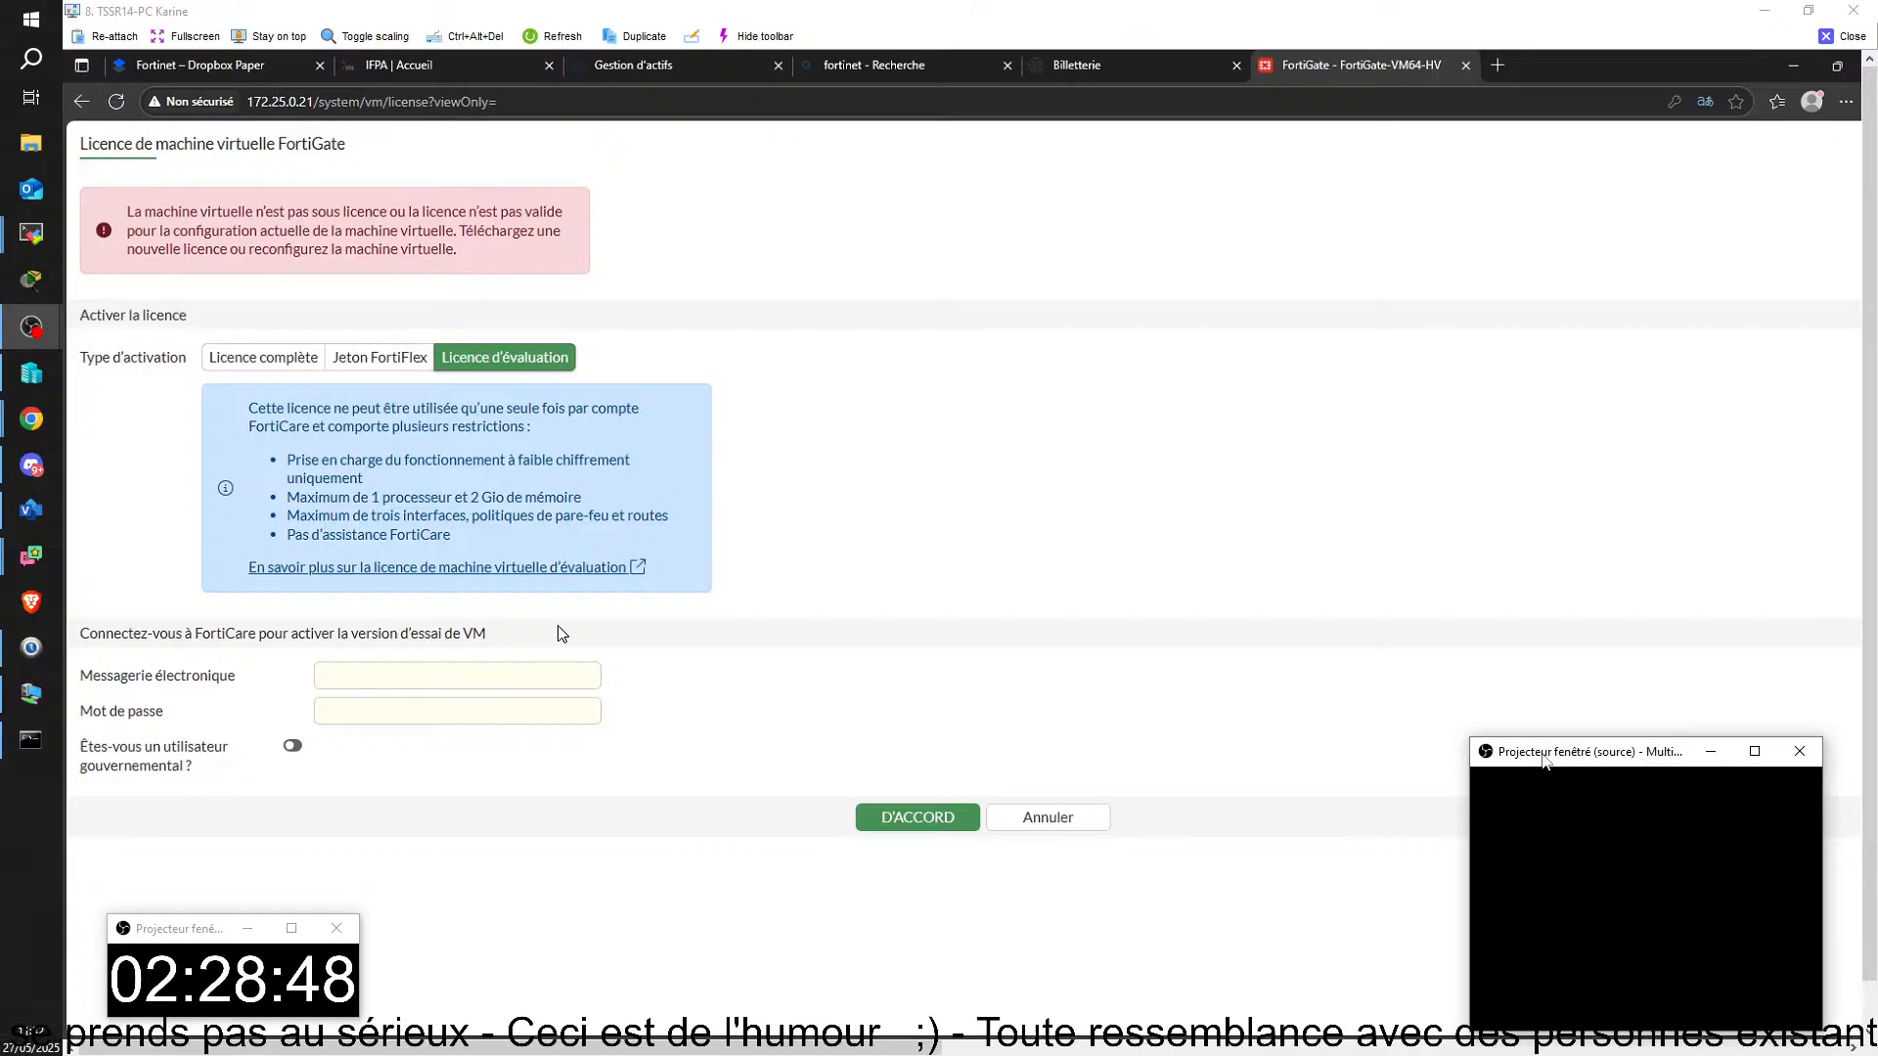
{"action": "left_click", "coordinate": [534, 676]}
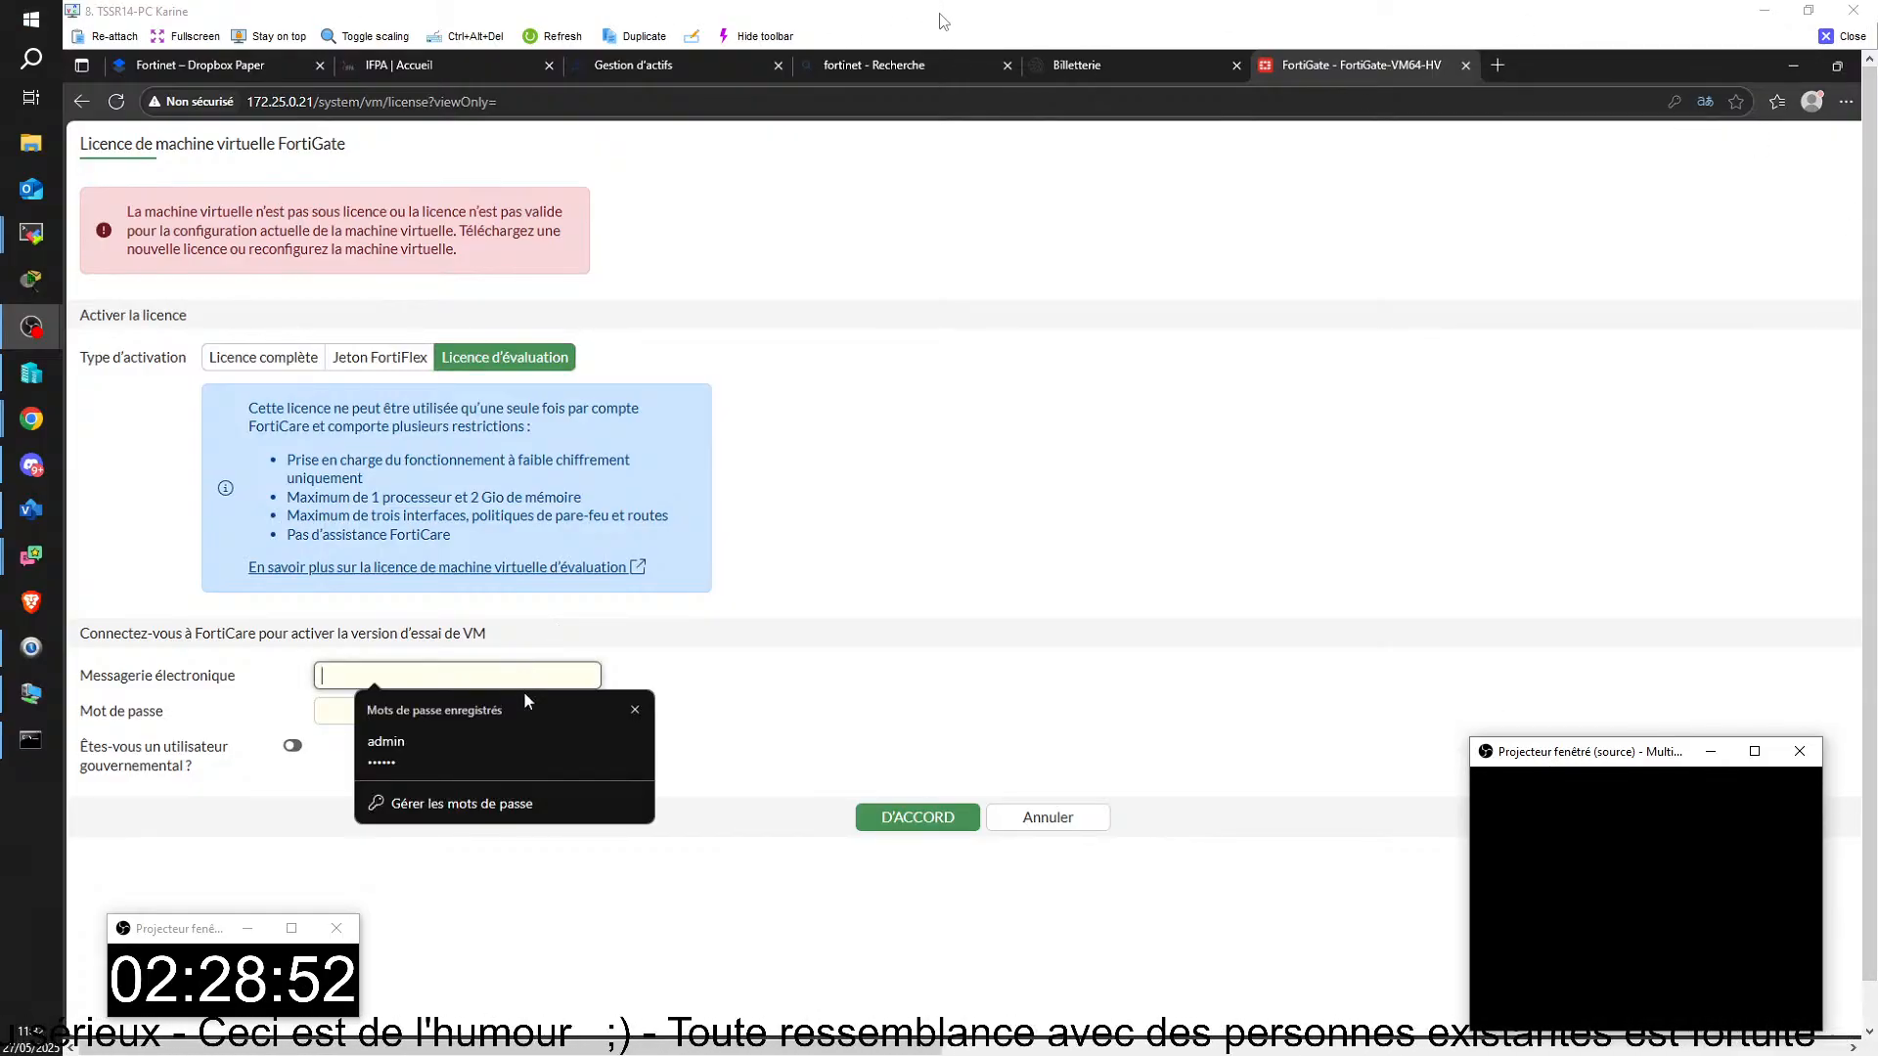
{"action": "left_click_drag", "start_coordinate": [940, 14], "coordinate": [1876, 374]}
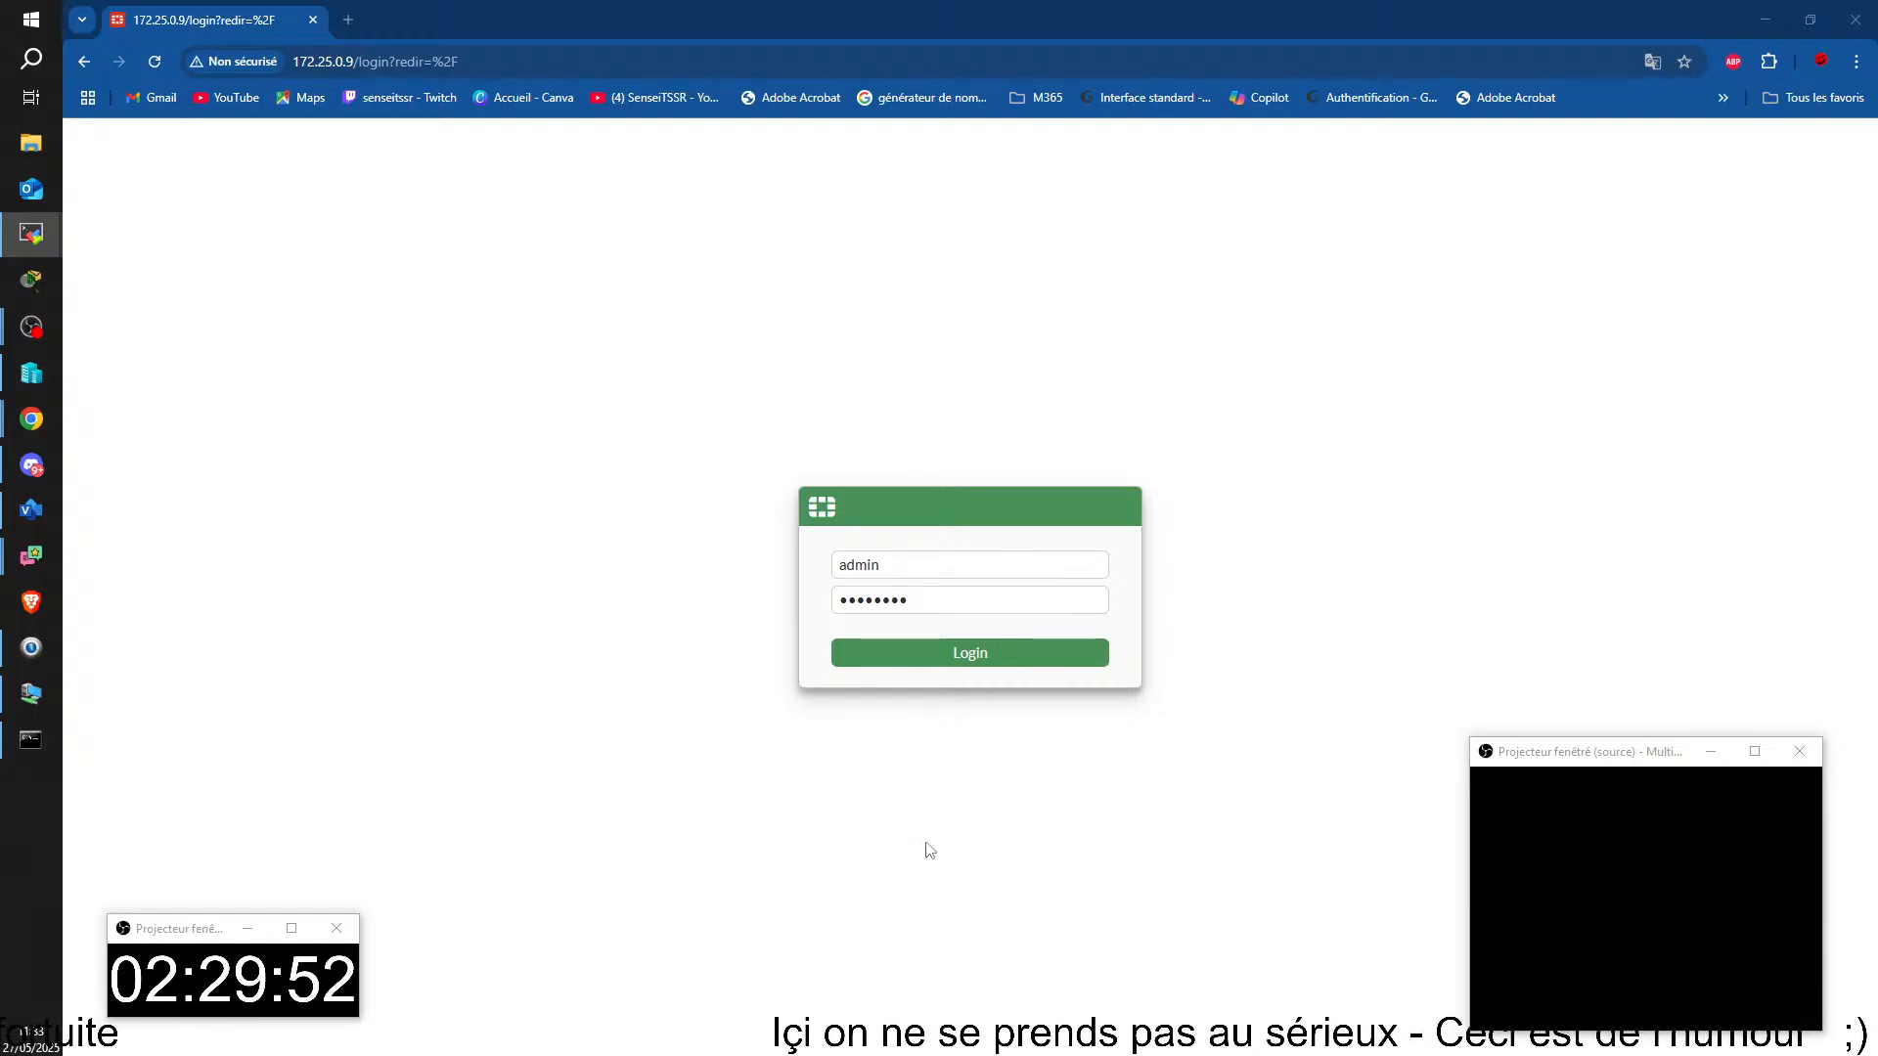
Step: Log in to the FortiGate at 172.25.0.9 as admin and select the evaluation license for its activation, ready for the FortiCare e-mail
{"action": "left_click", "coordinate": [962, 659]}
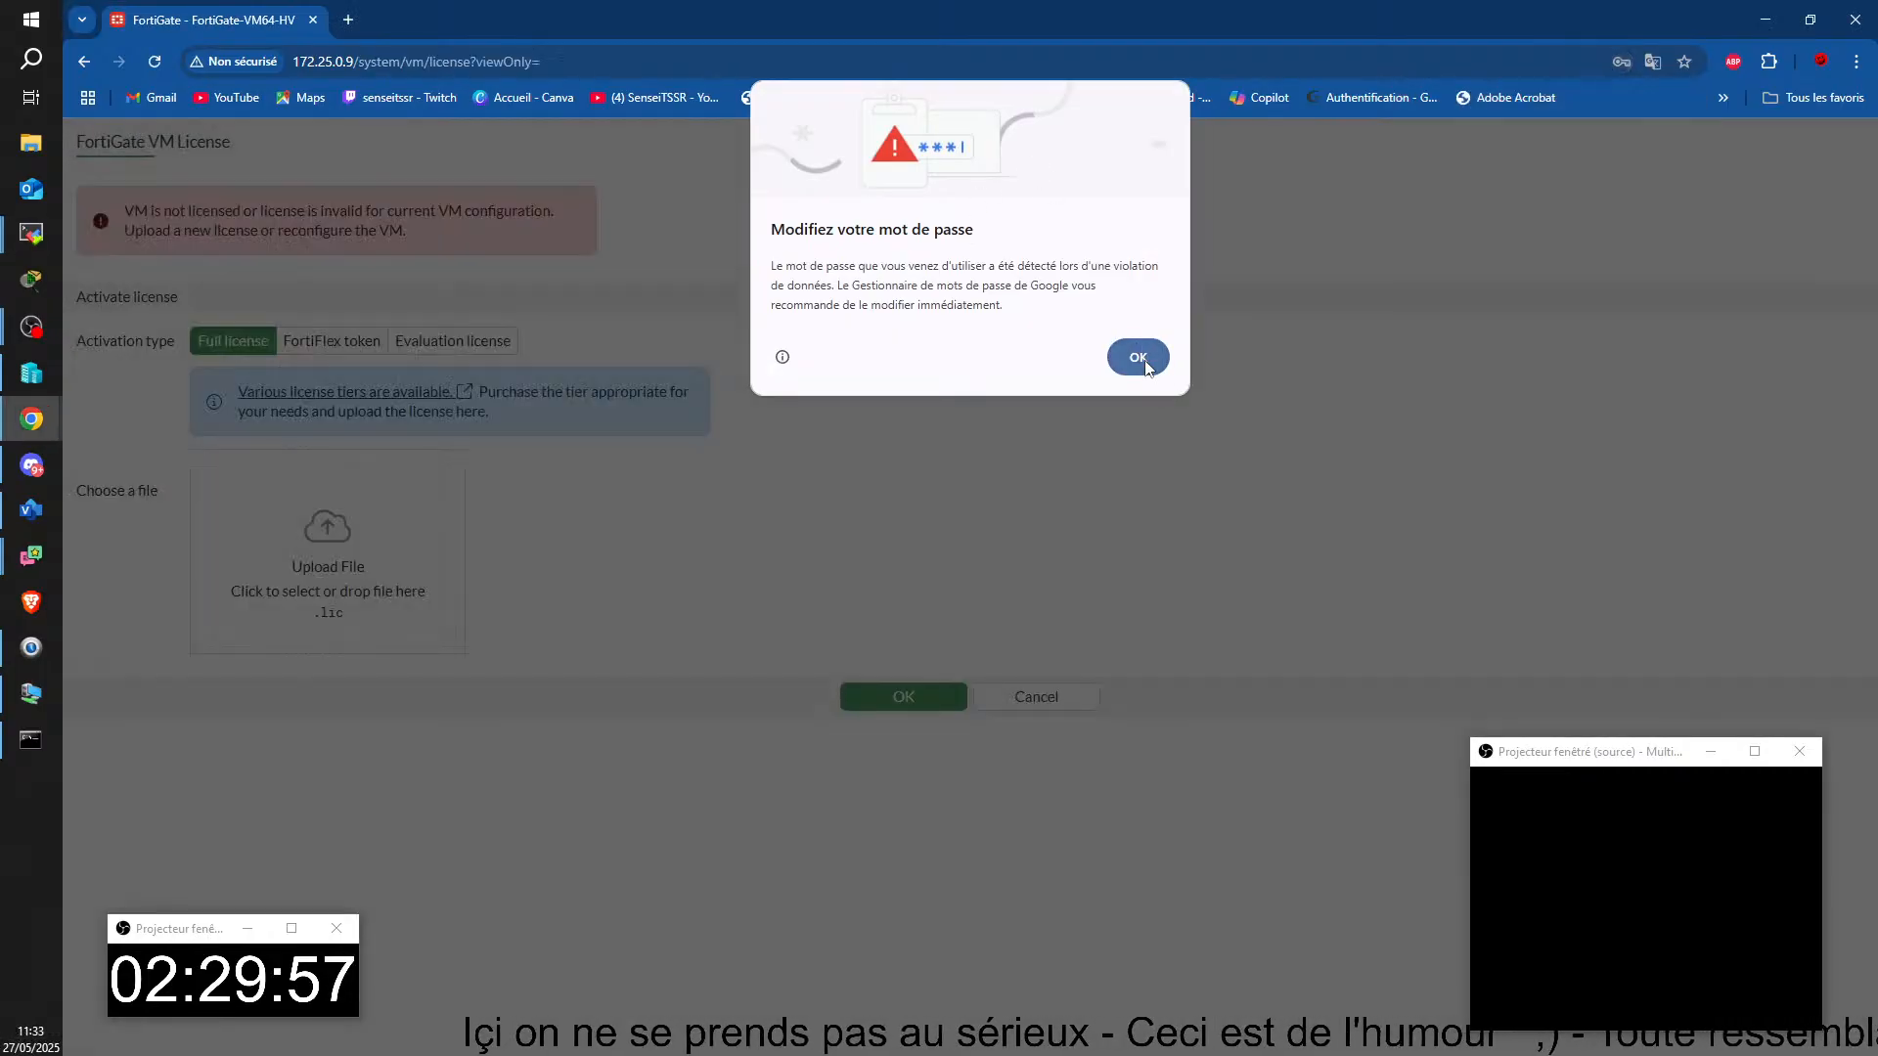
{"action": "left_click", "coordinate": [1140, 358]}
{"action": "left_click", "coordinate": [465, 344]}
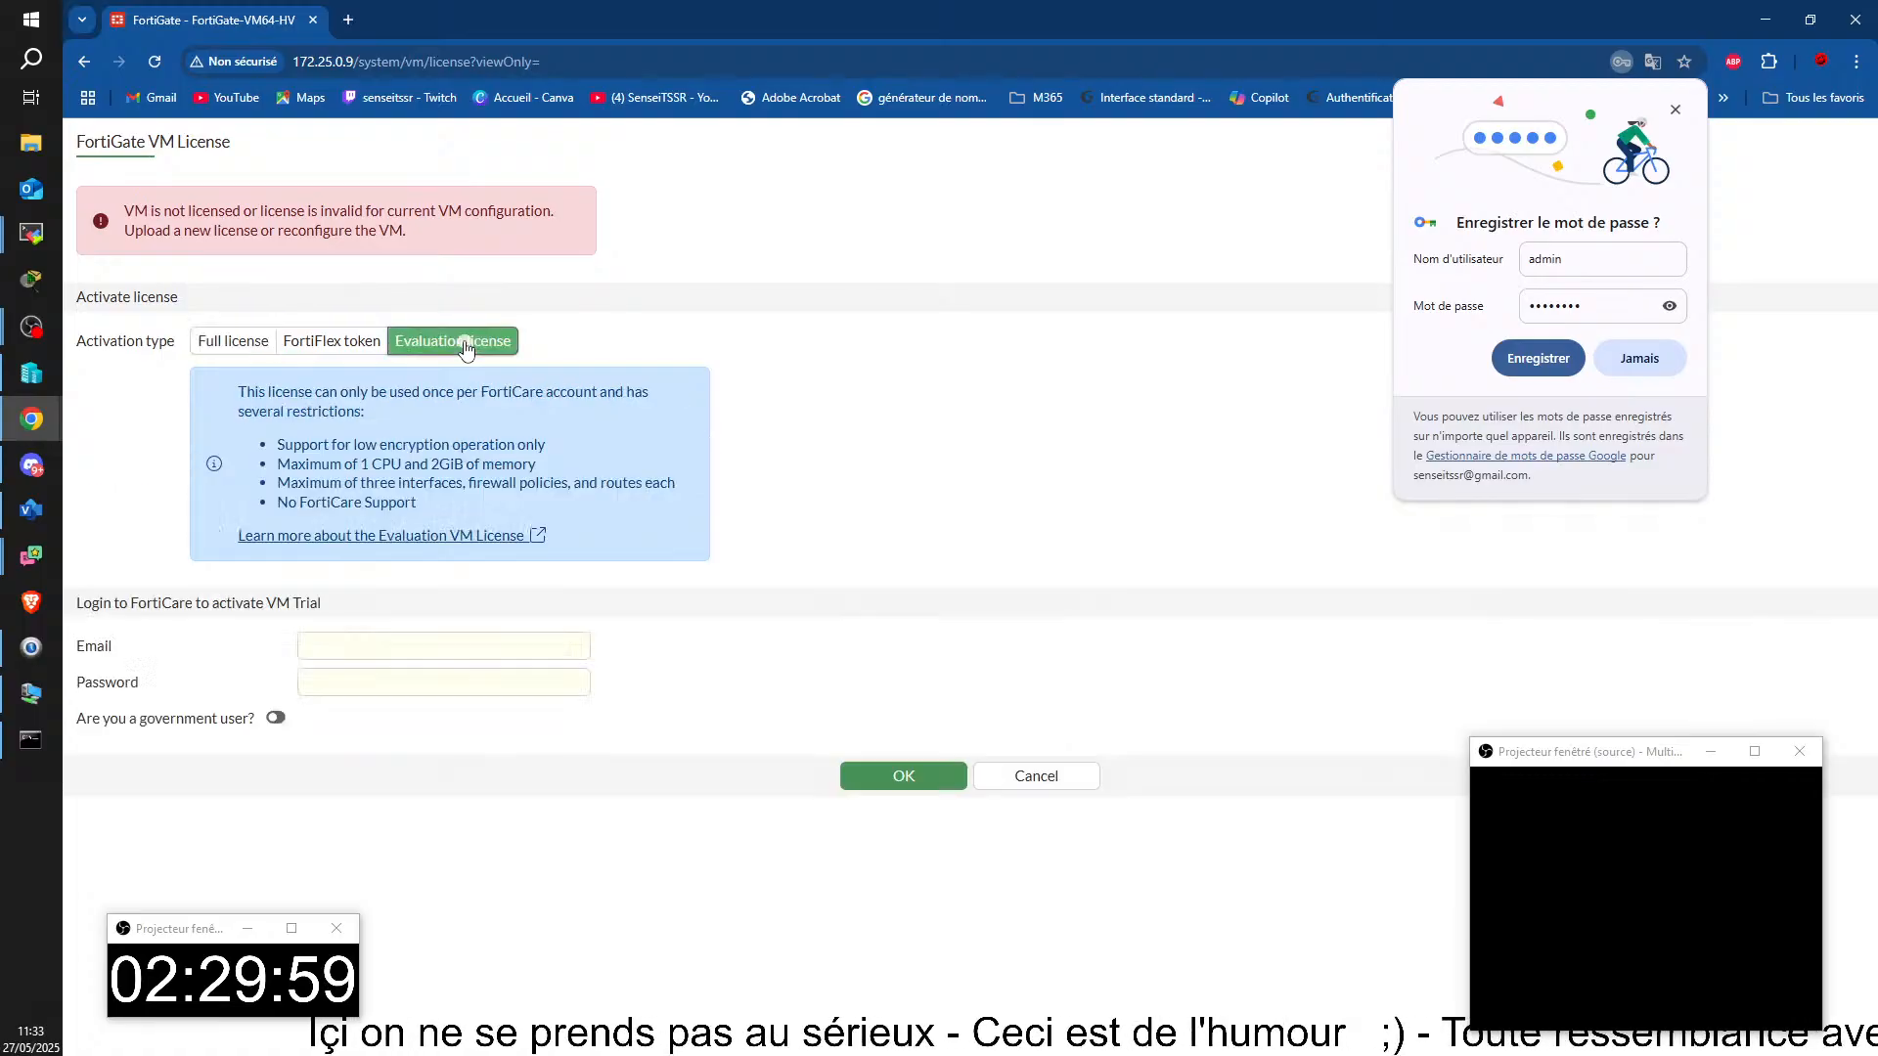
{"action": "left_click", "coordinate": [435, 653]}
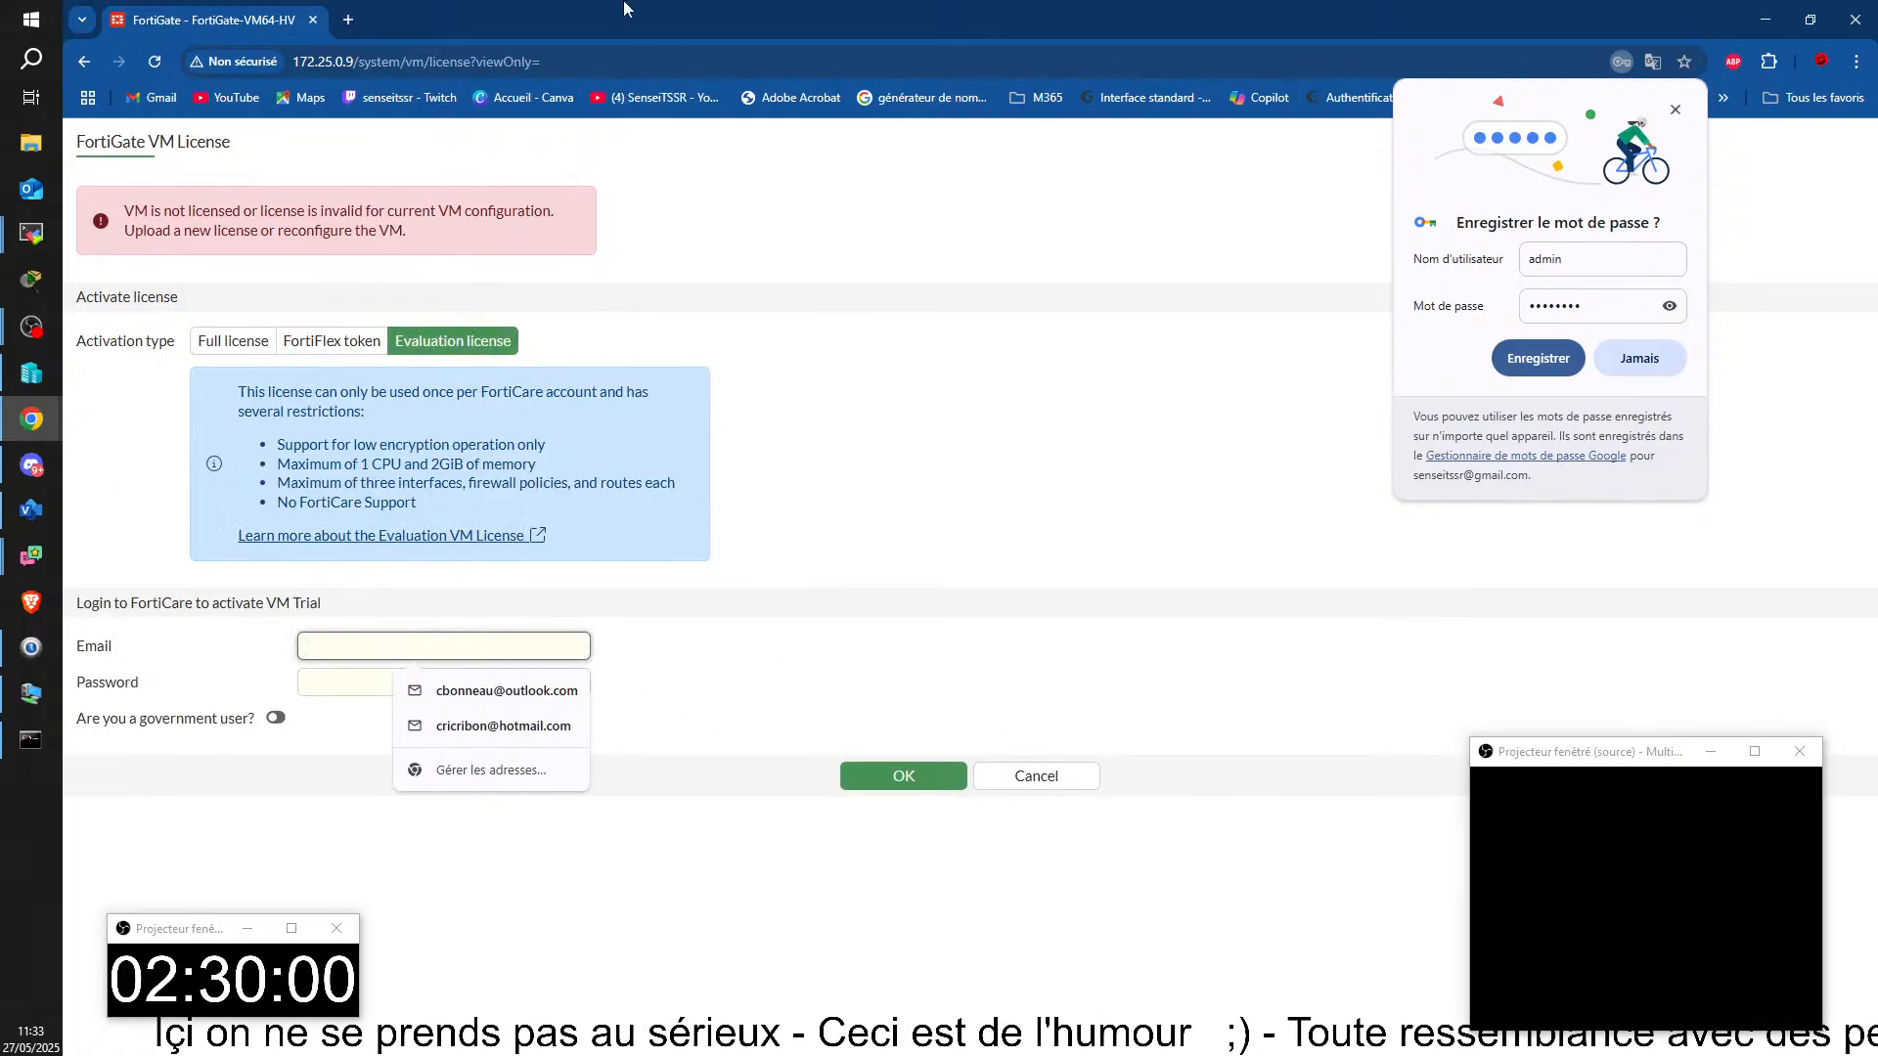
{"action": "left_click_drag", "start_coordinate": [652, 24], "coordinate": [1877, 338]}
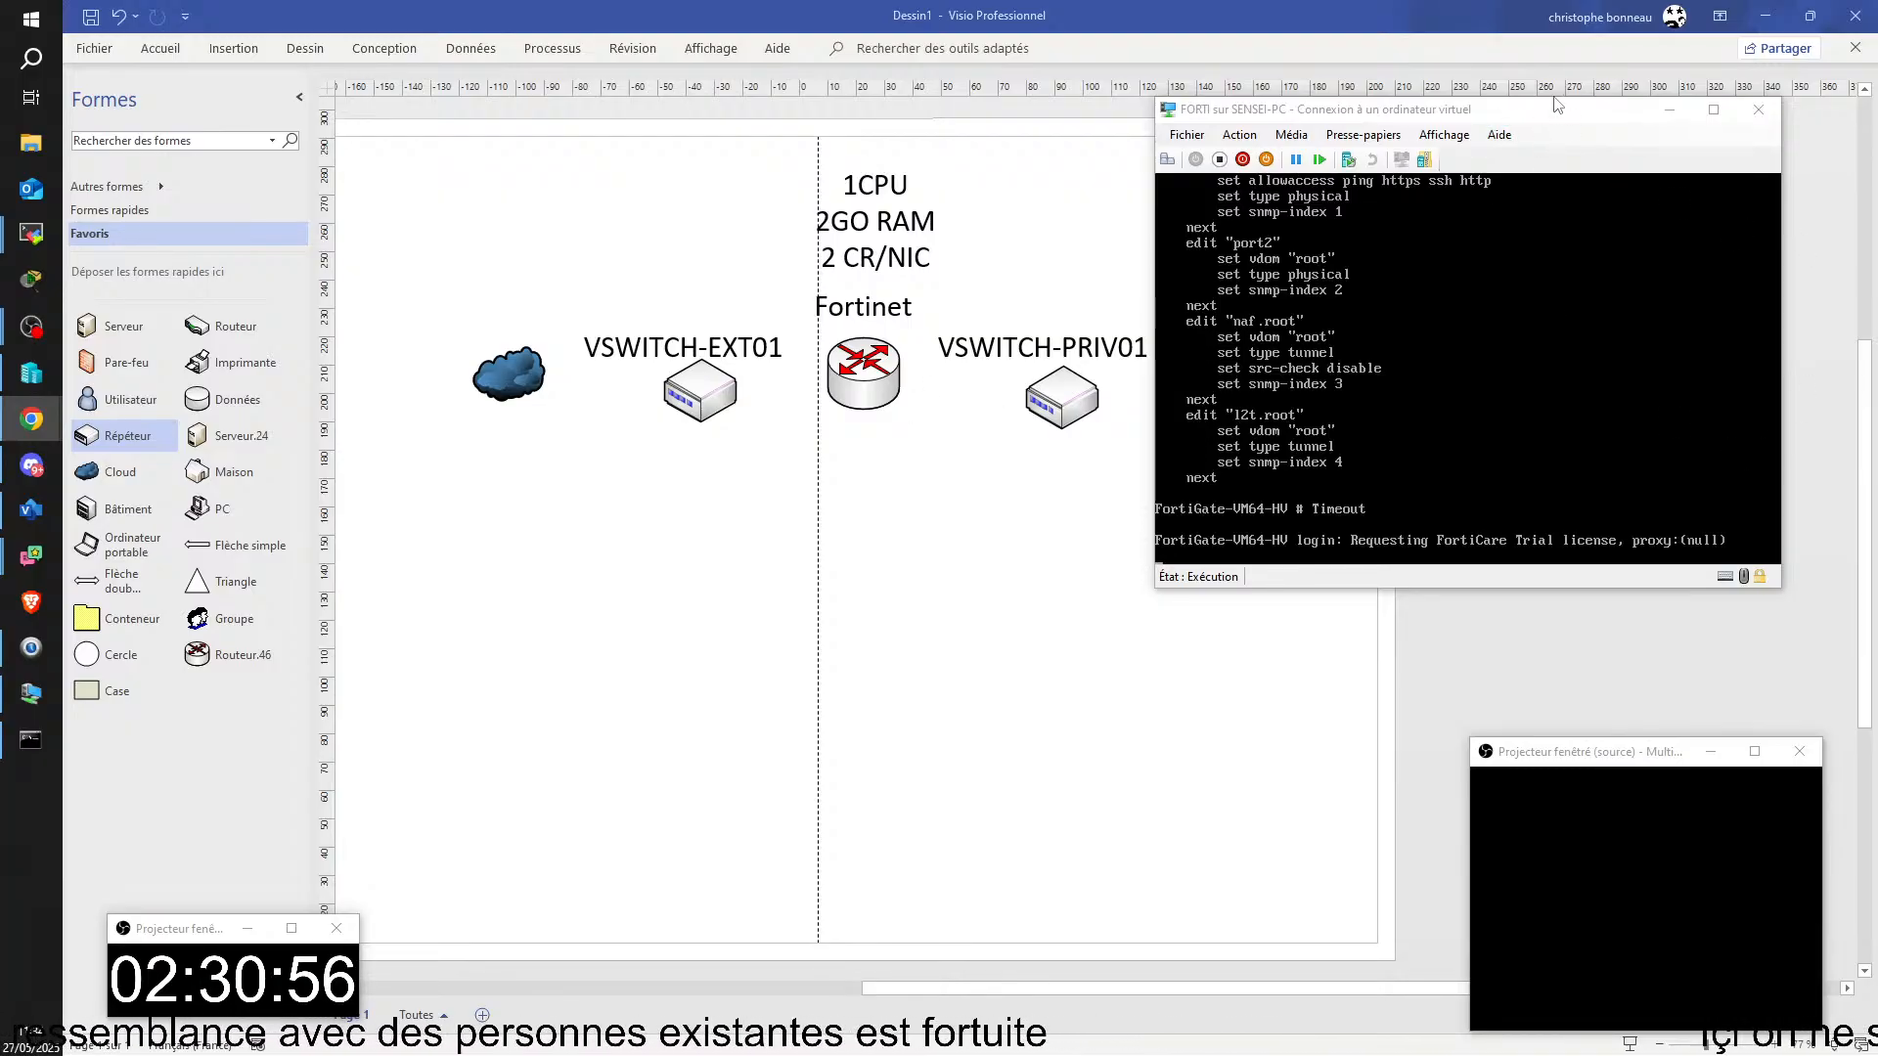
Step: Move the FORTI virtual machine console clear of the drawing's edge and bring the TSSR14-PC remote session back to this display
{"action": "left_click_drag", "start_coordinate": [1559, 119], "coordinate": [1216, 104]}
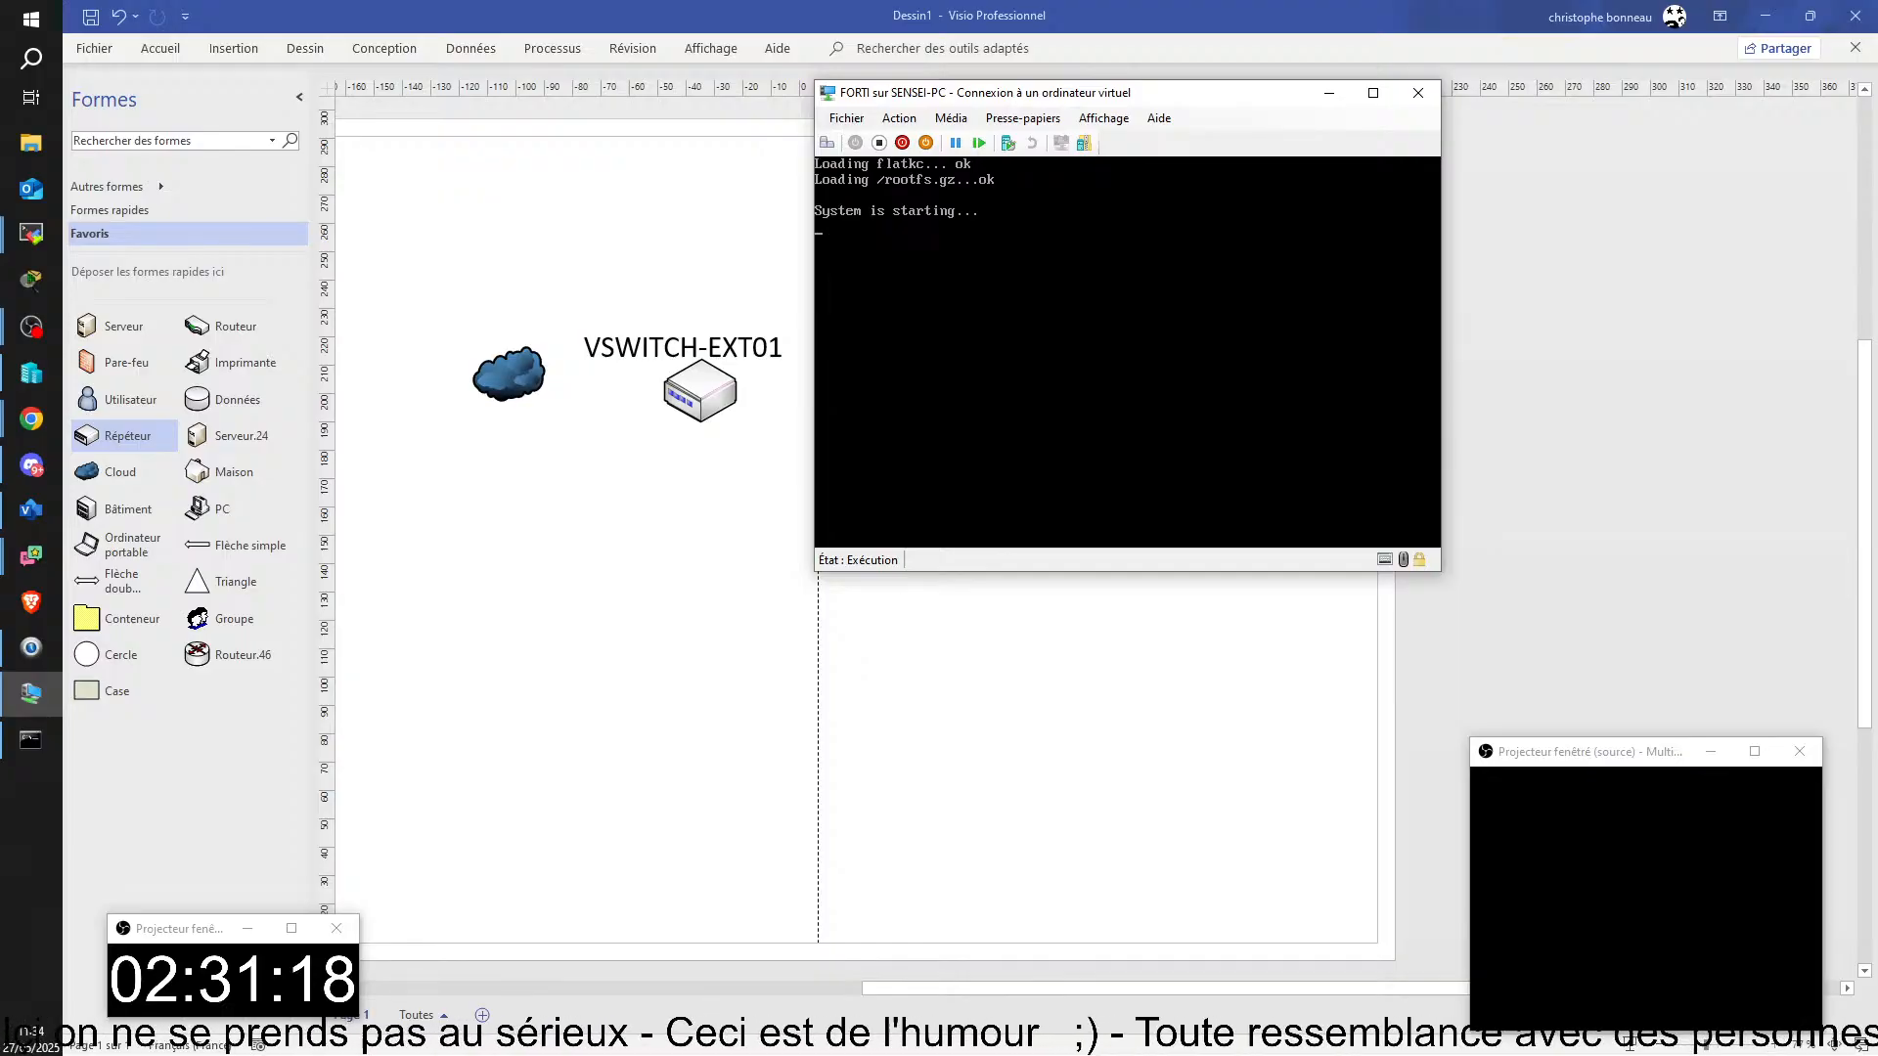
{"action": "key", "text": "alt+Tab"}
{"action": "left_click_drag", "start_coordinate": [1877, 293], "coordinate": [672, 2]}
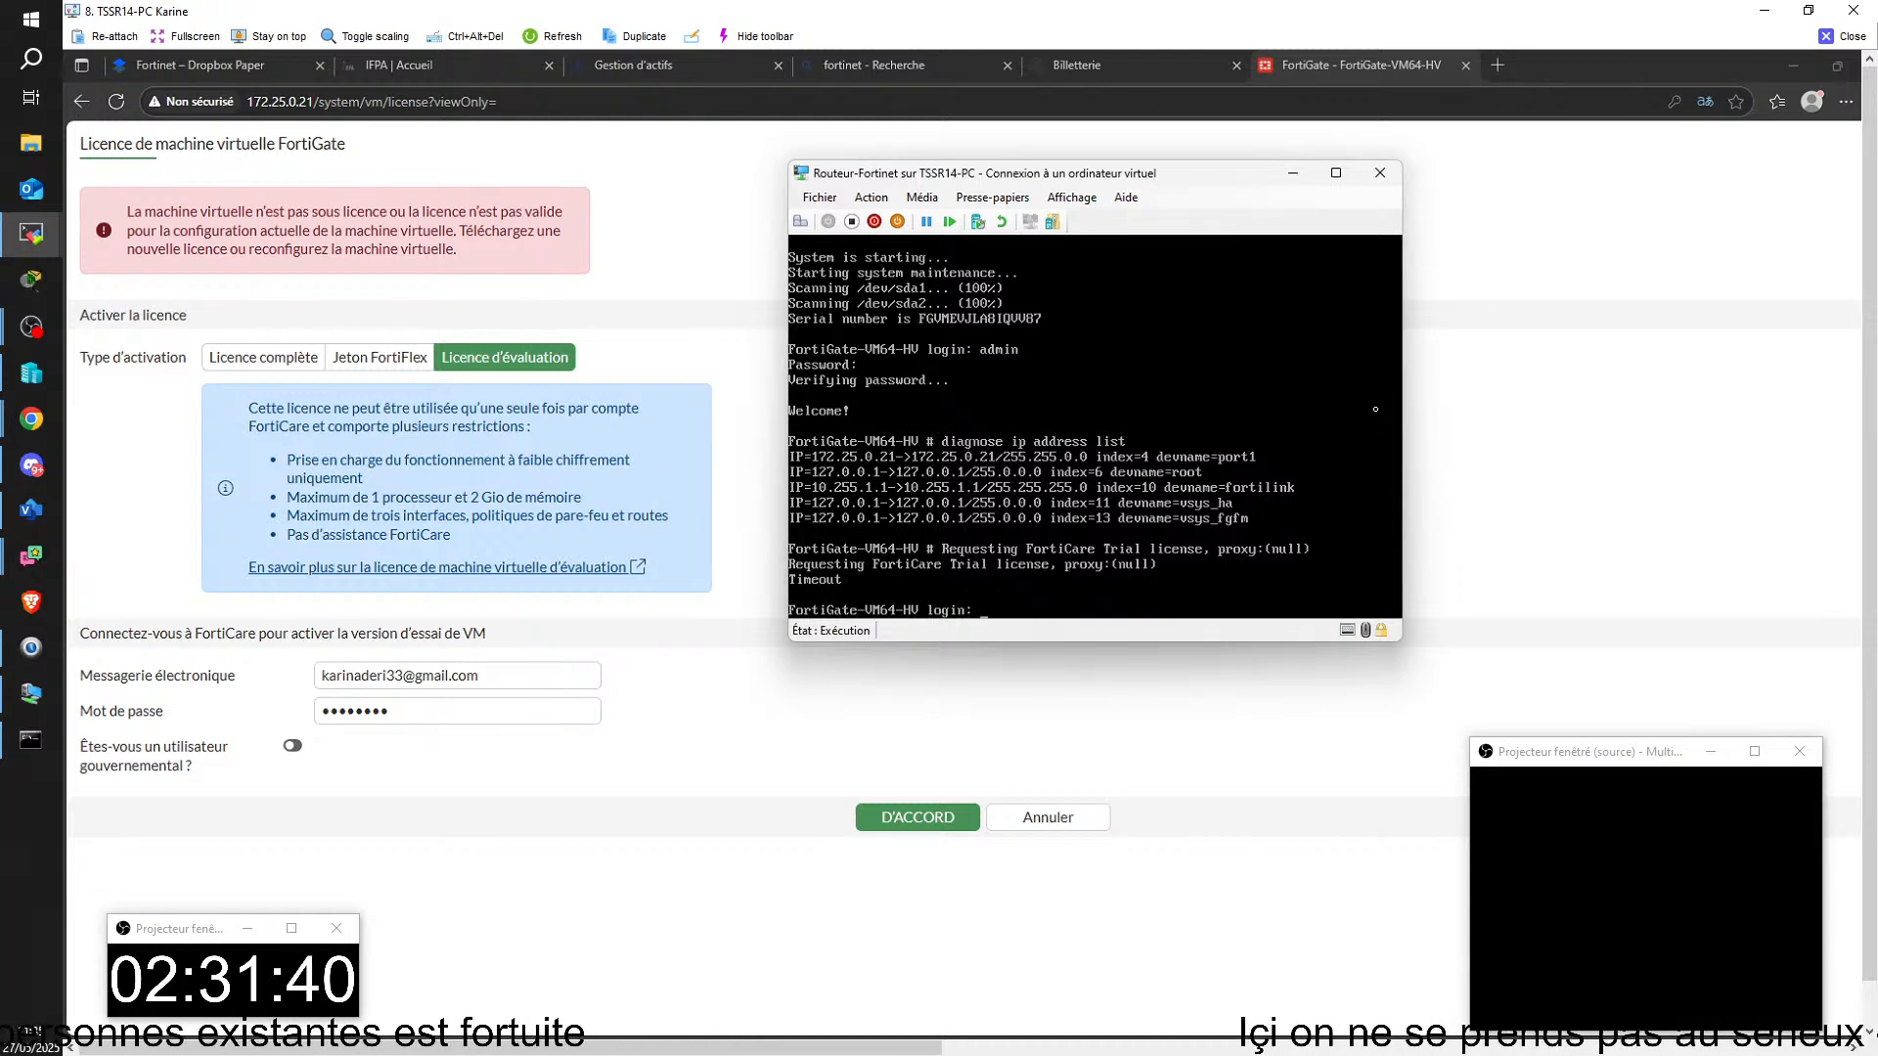
Step: Try to activate the evaluation licence of the FortiGate at 172.25.0.21 with the entered FortiCare credentials, accepting the system restart
{"action": "type", "text": "ad"}
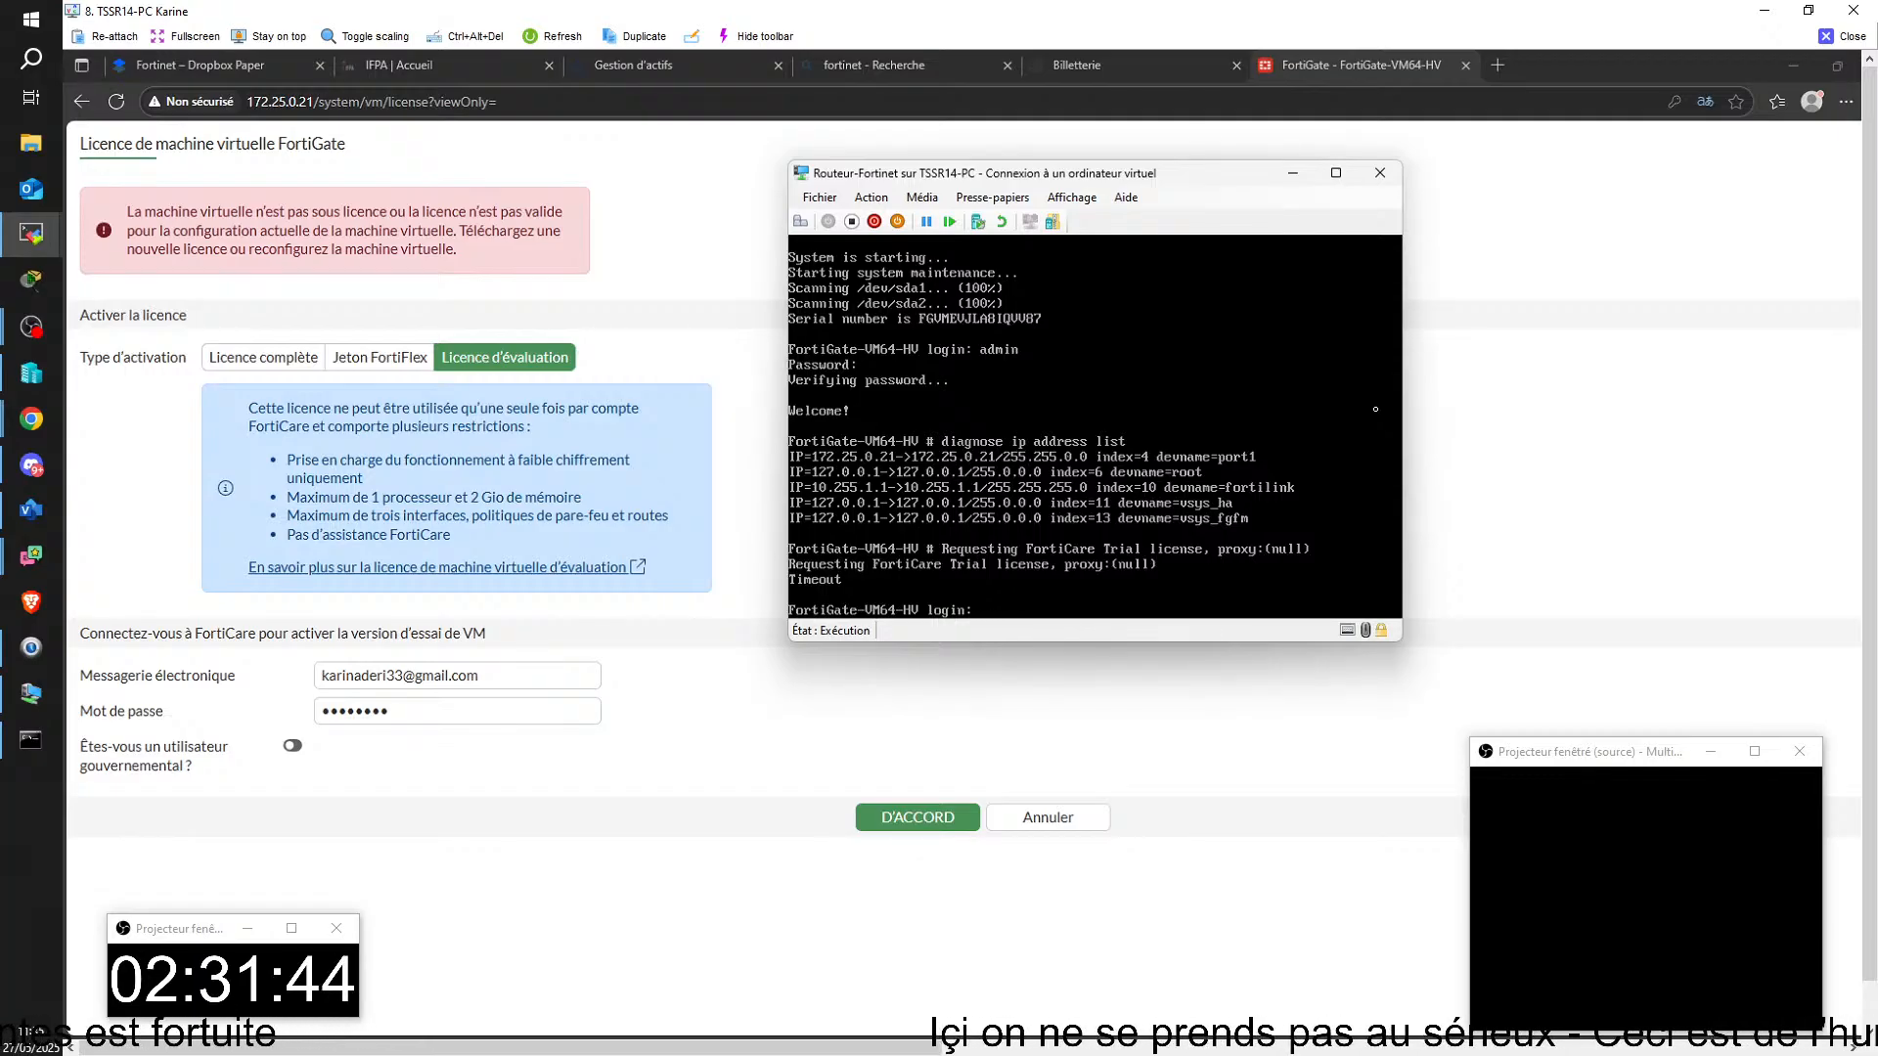
{"action": "left_click", "coordinate": [712, 700]}
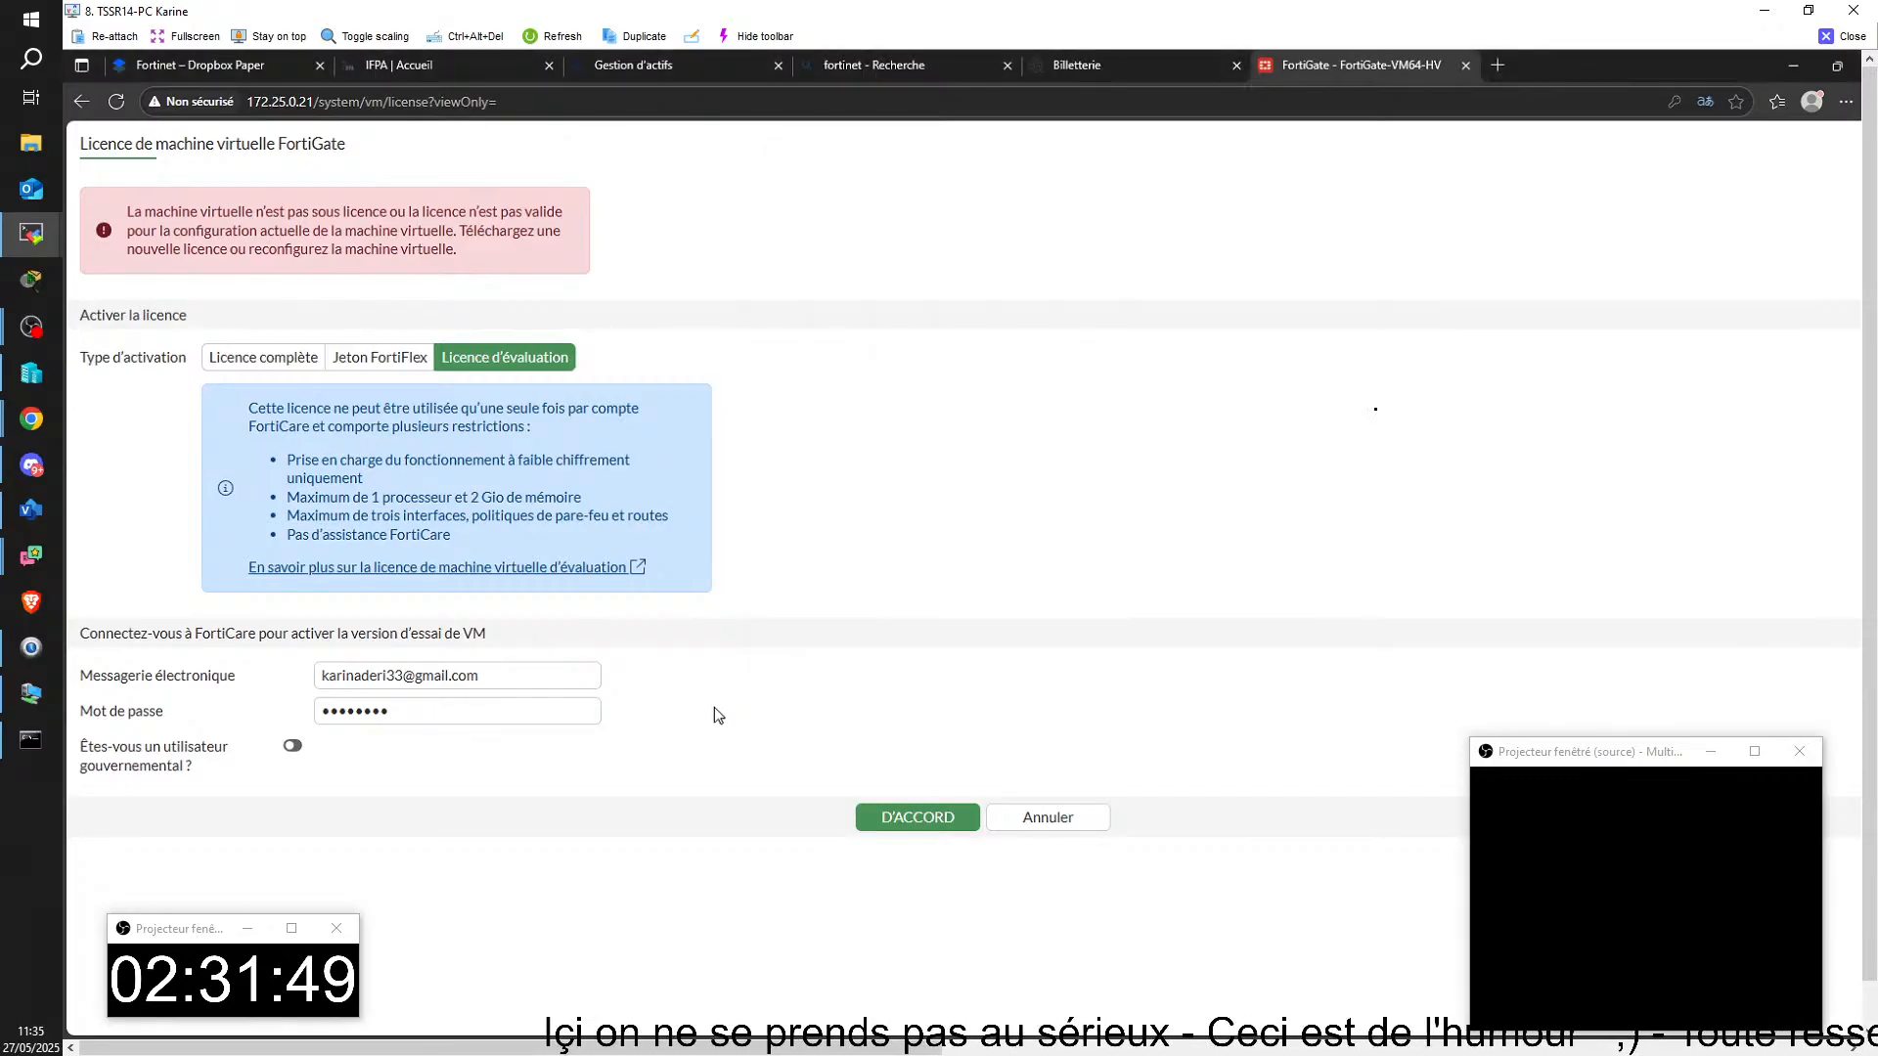
{"action": "left_click", "coordinate": [910, 819]}
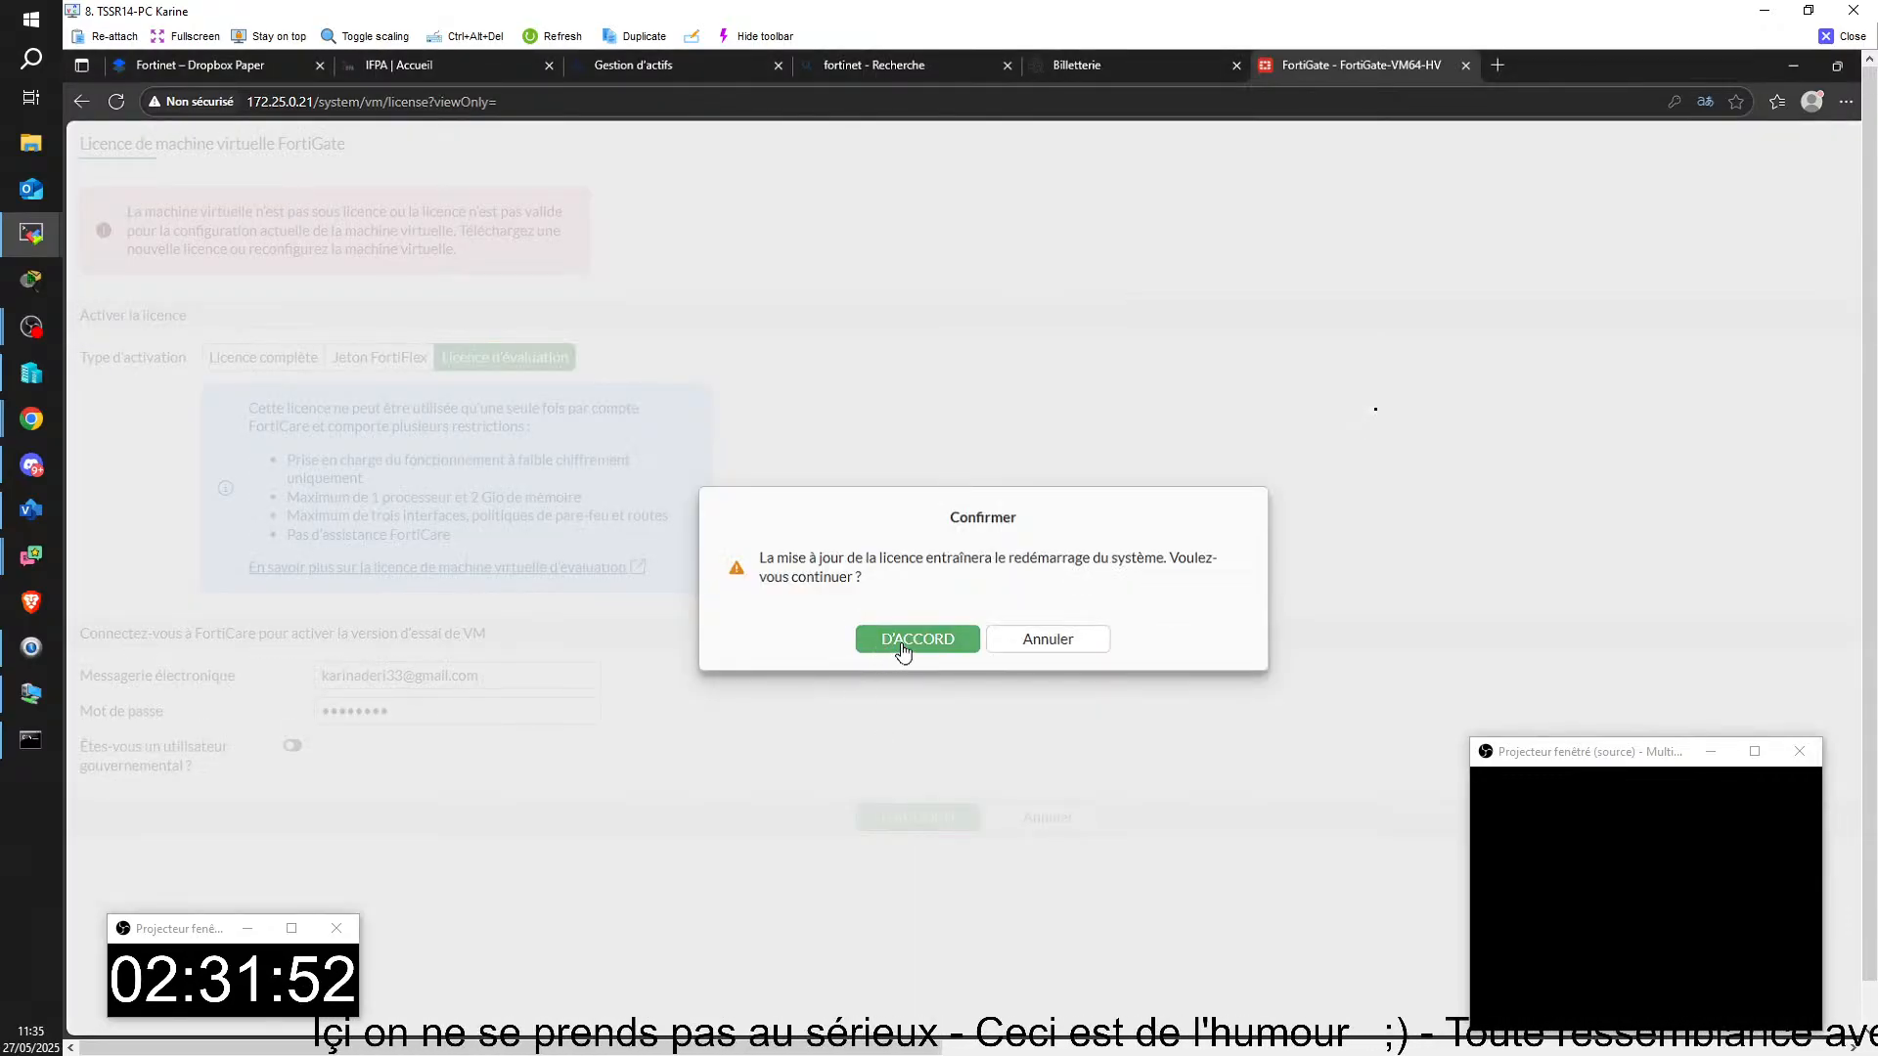
{"action": "left_click", "coordinate": [902, 645]}
Step: Bring up the Routeur-Fortinet console and check the progress of the FortiCare trial licence request
{"action": "mouse_move", "coordinate": [1164, 1038]}
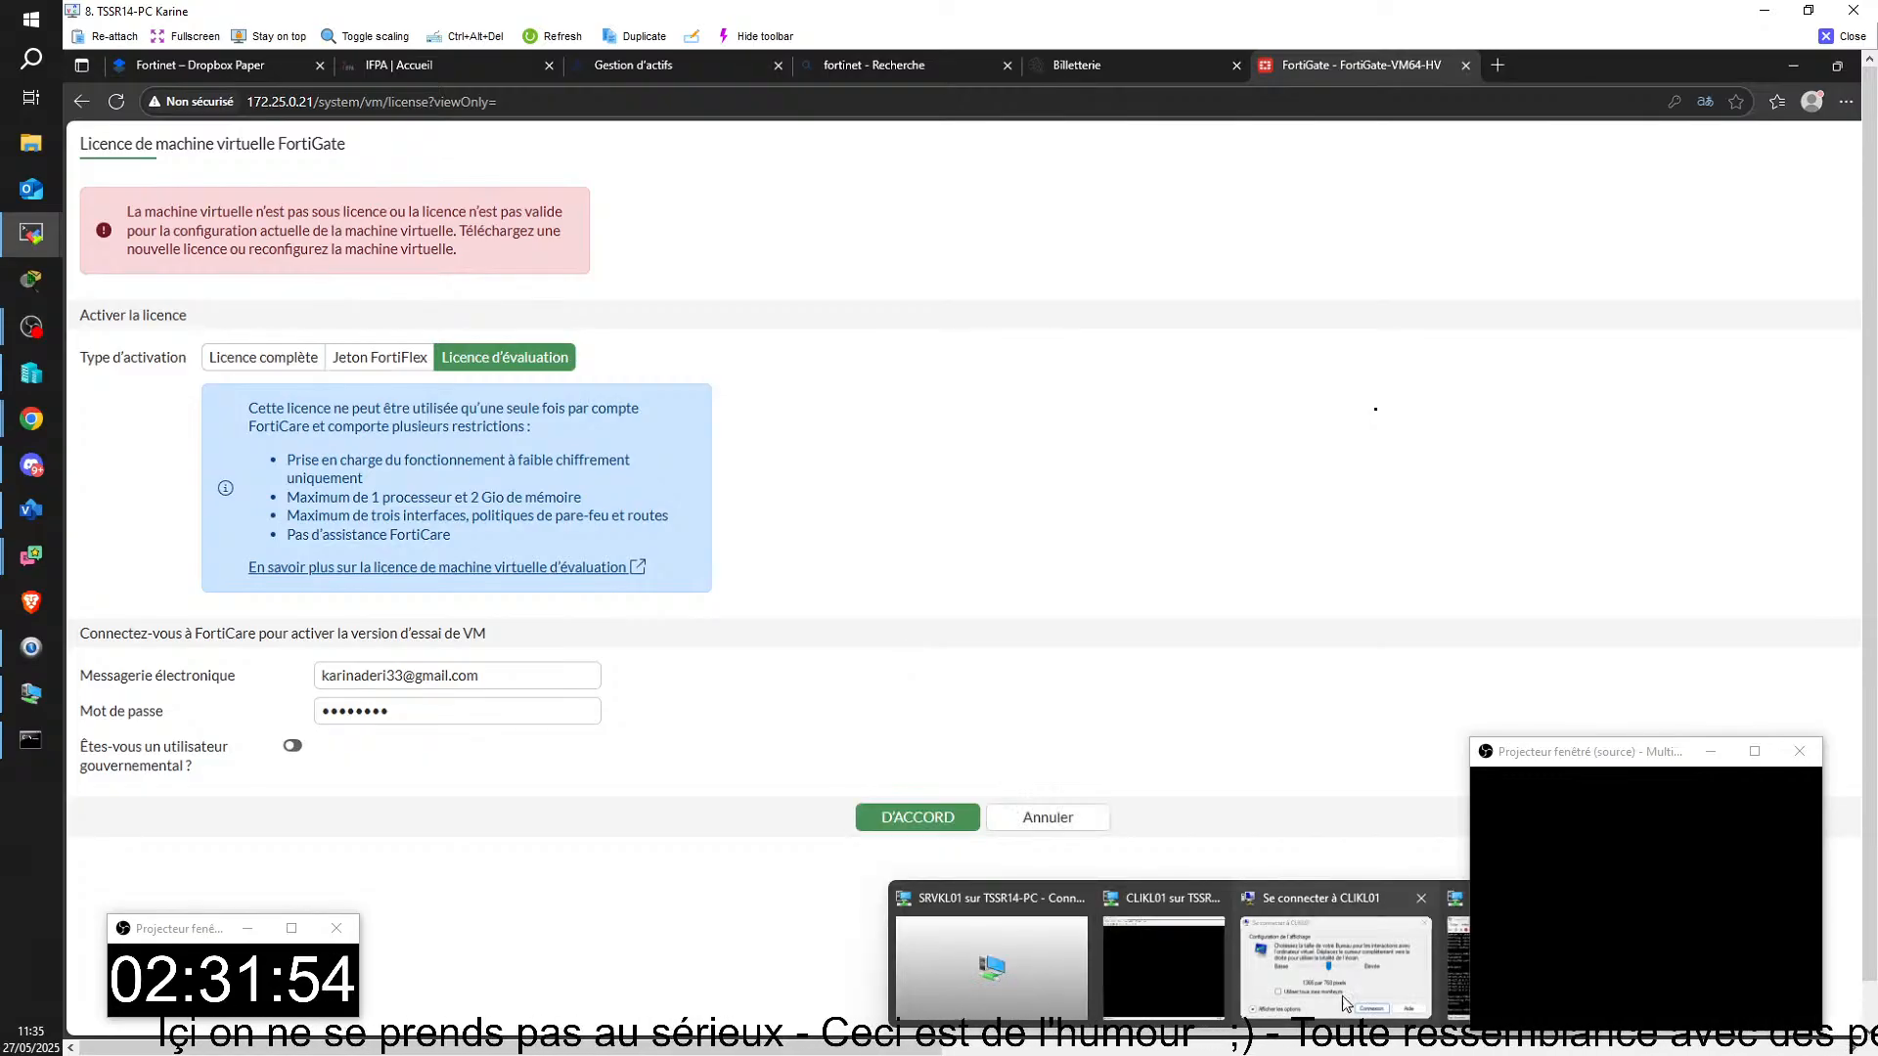
{"action": "left_click", "coordinate": [1316, 901]}
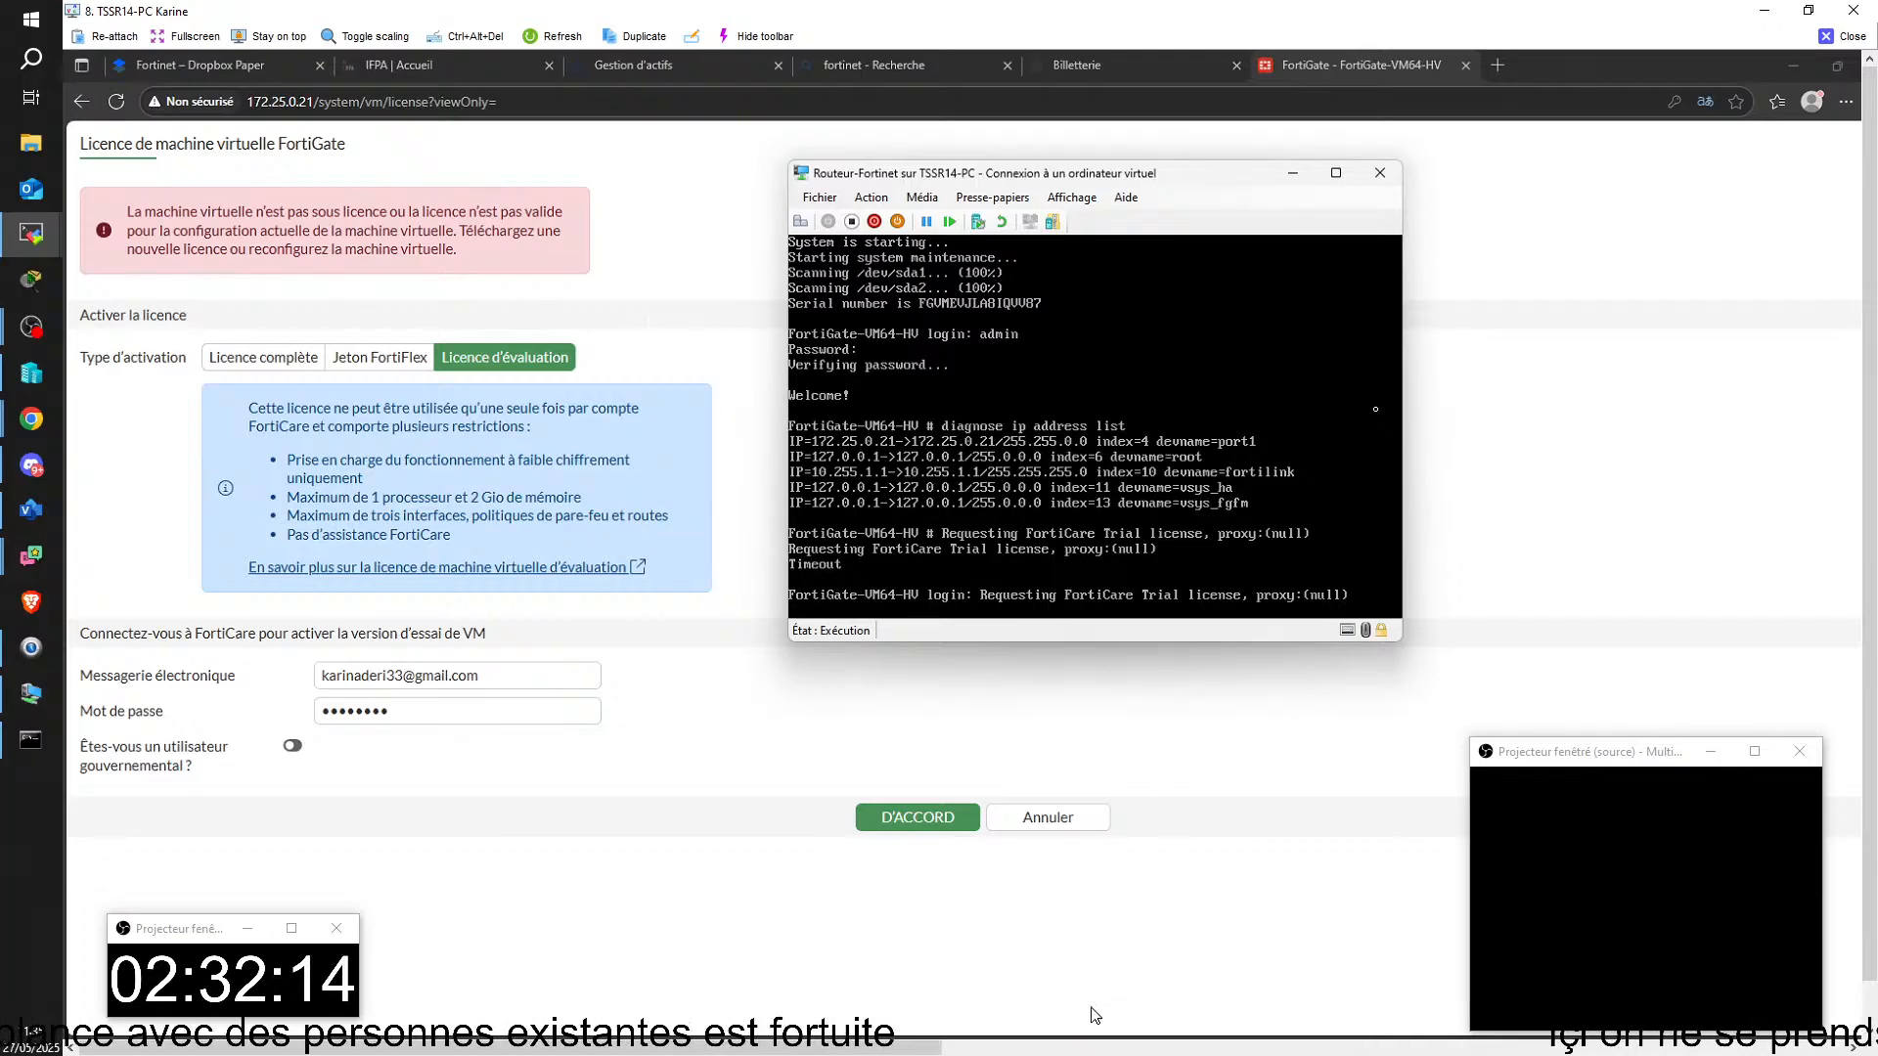
{"action": "mouse_move", "coordinate": [1154, 1045]}
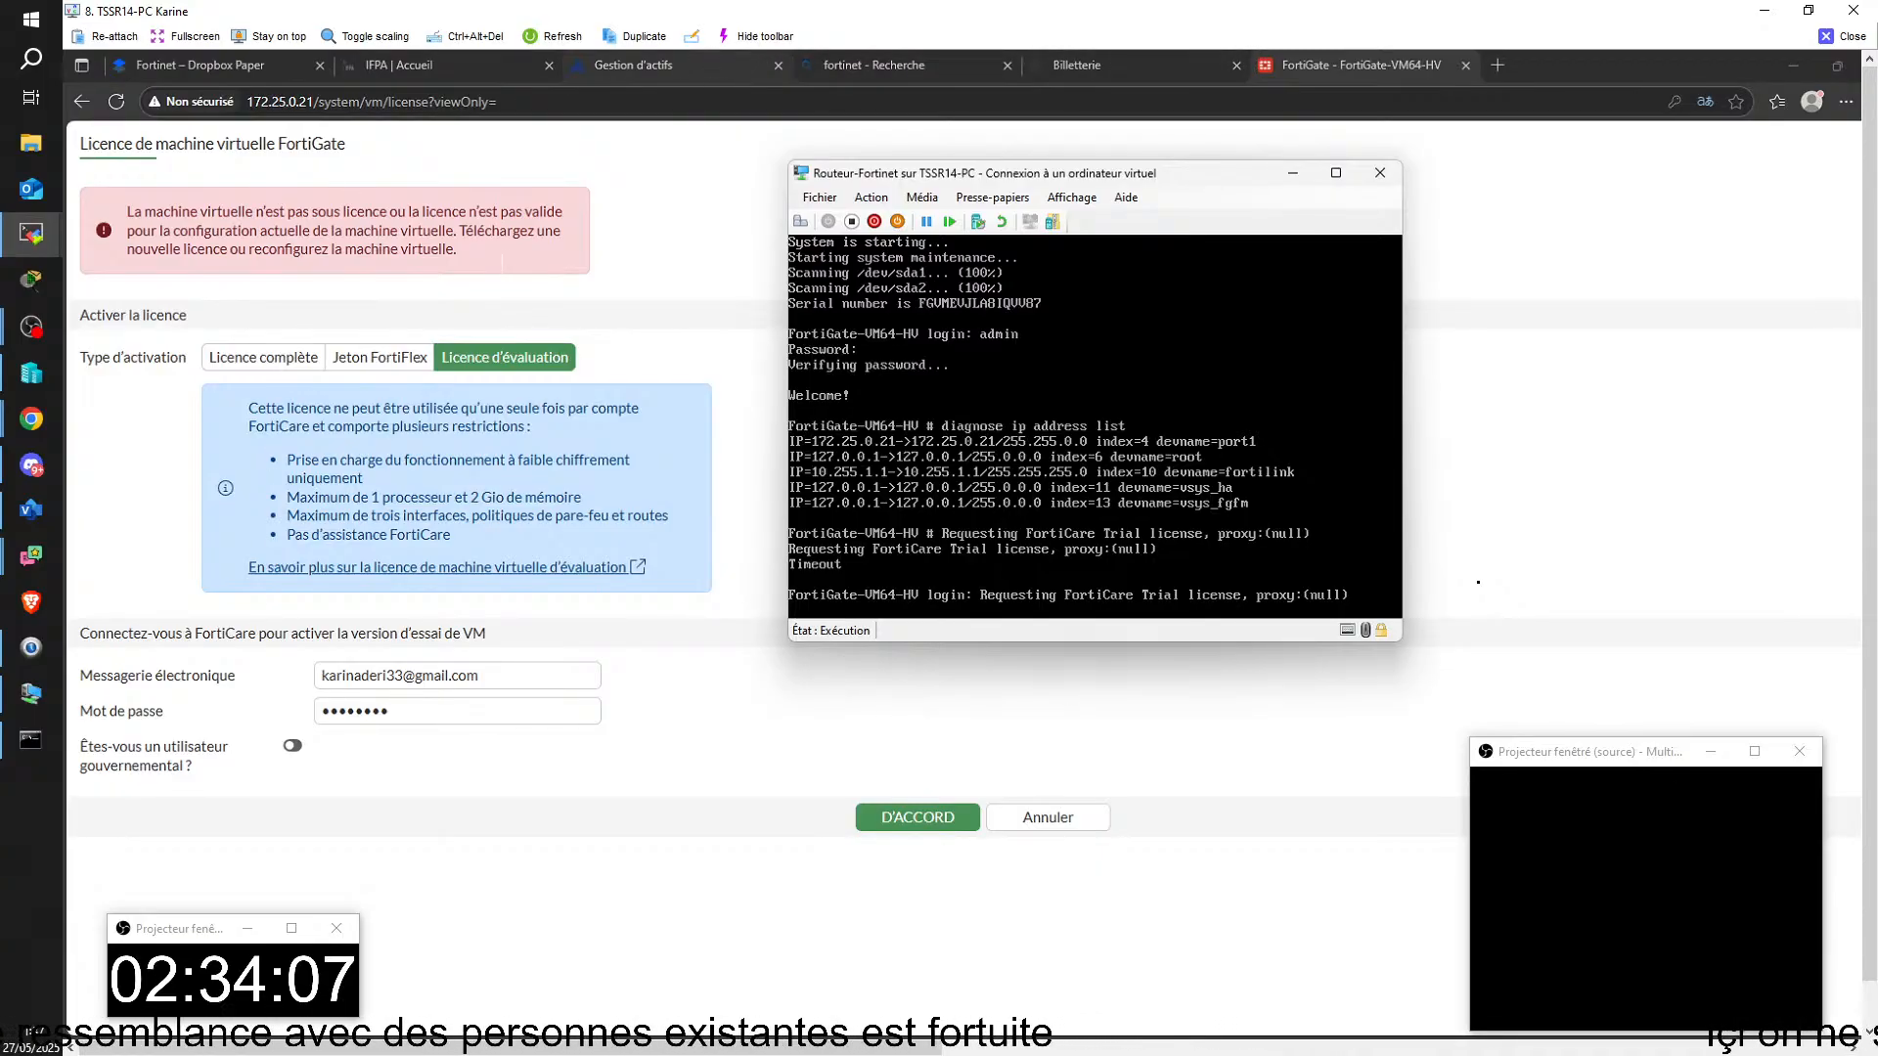
Step: Log out of the FortiCloud account and open the login form again from the Fortinet support page translated into French
{"action": "left_click", "coordinate": [661, 61]}
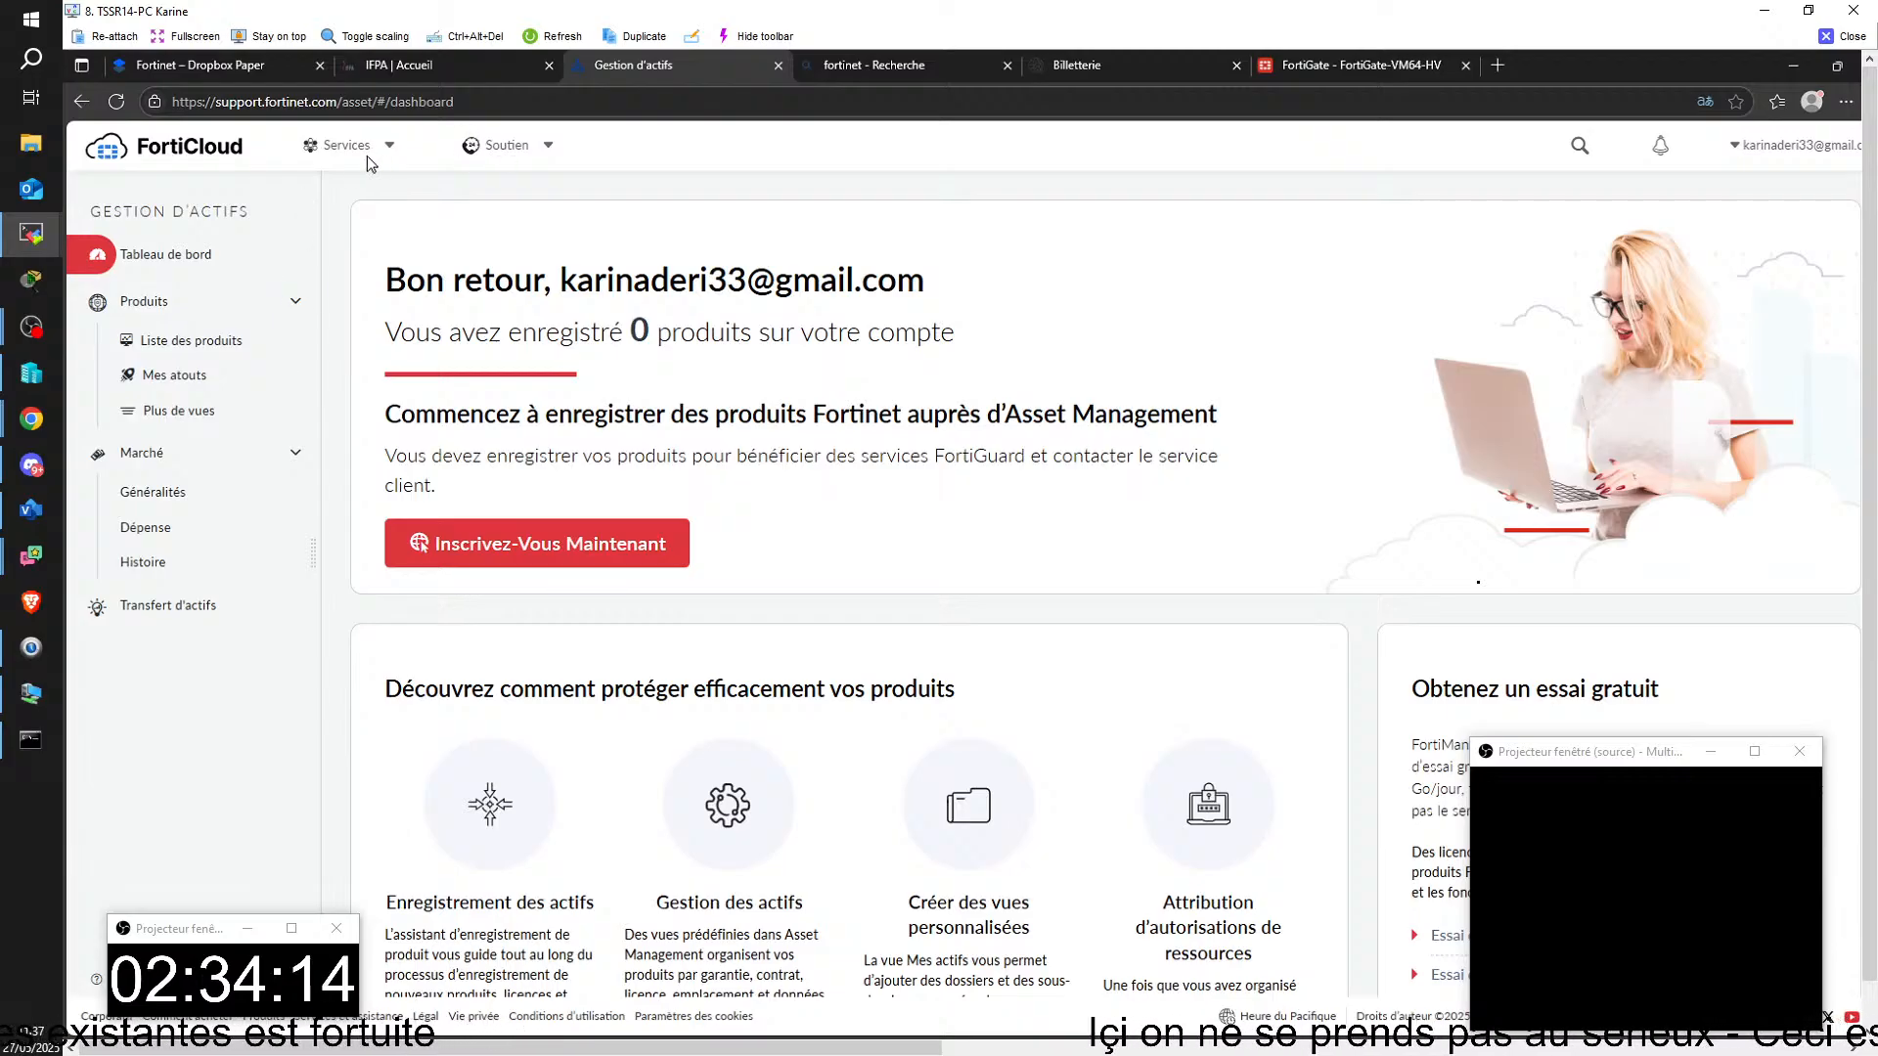
{"action": "left_click", "coordinate": [1816, 148]}
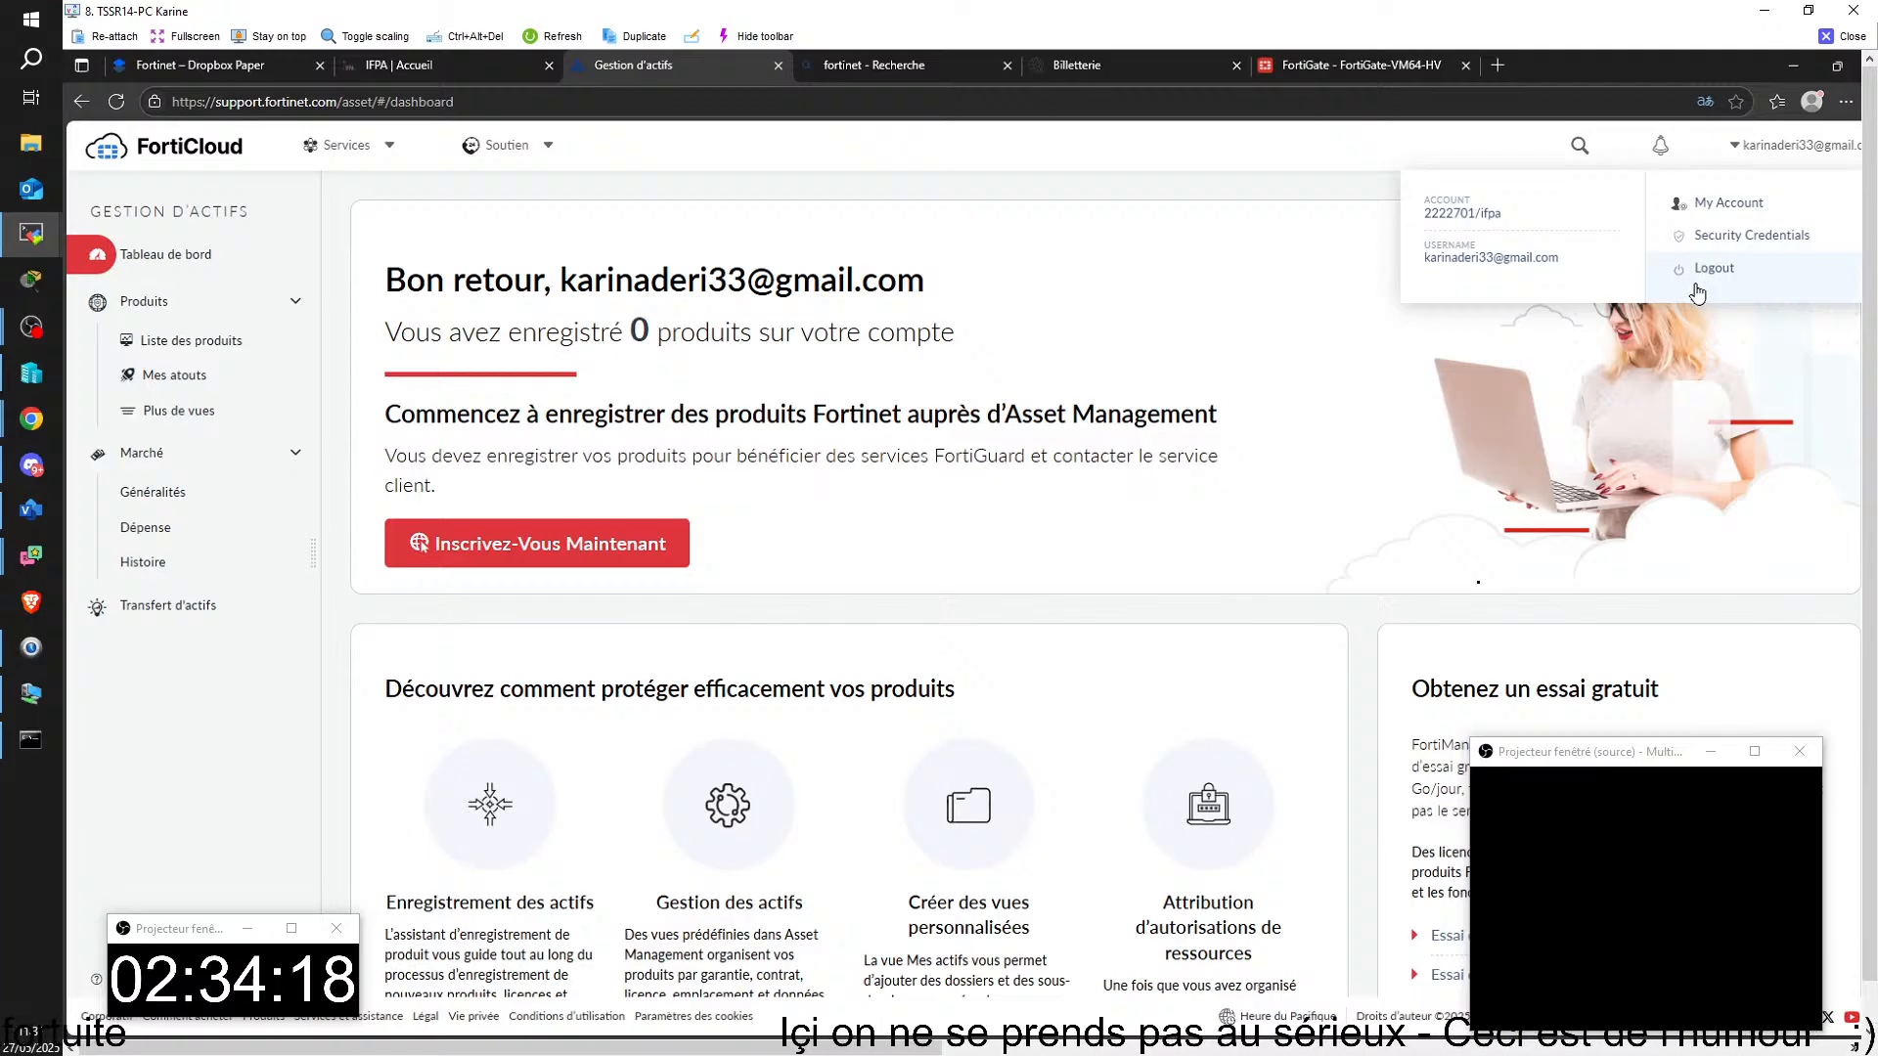
{"action": "left_click", "coordinate": [1717, 281]}
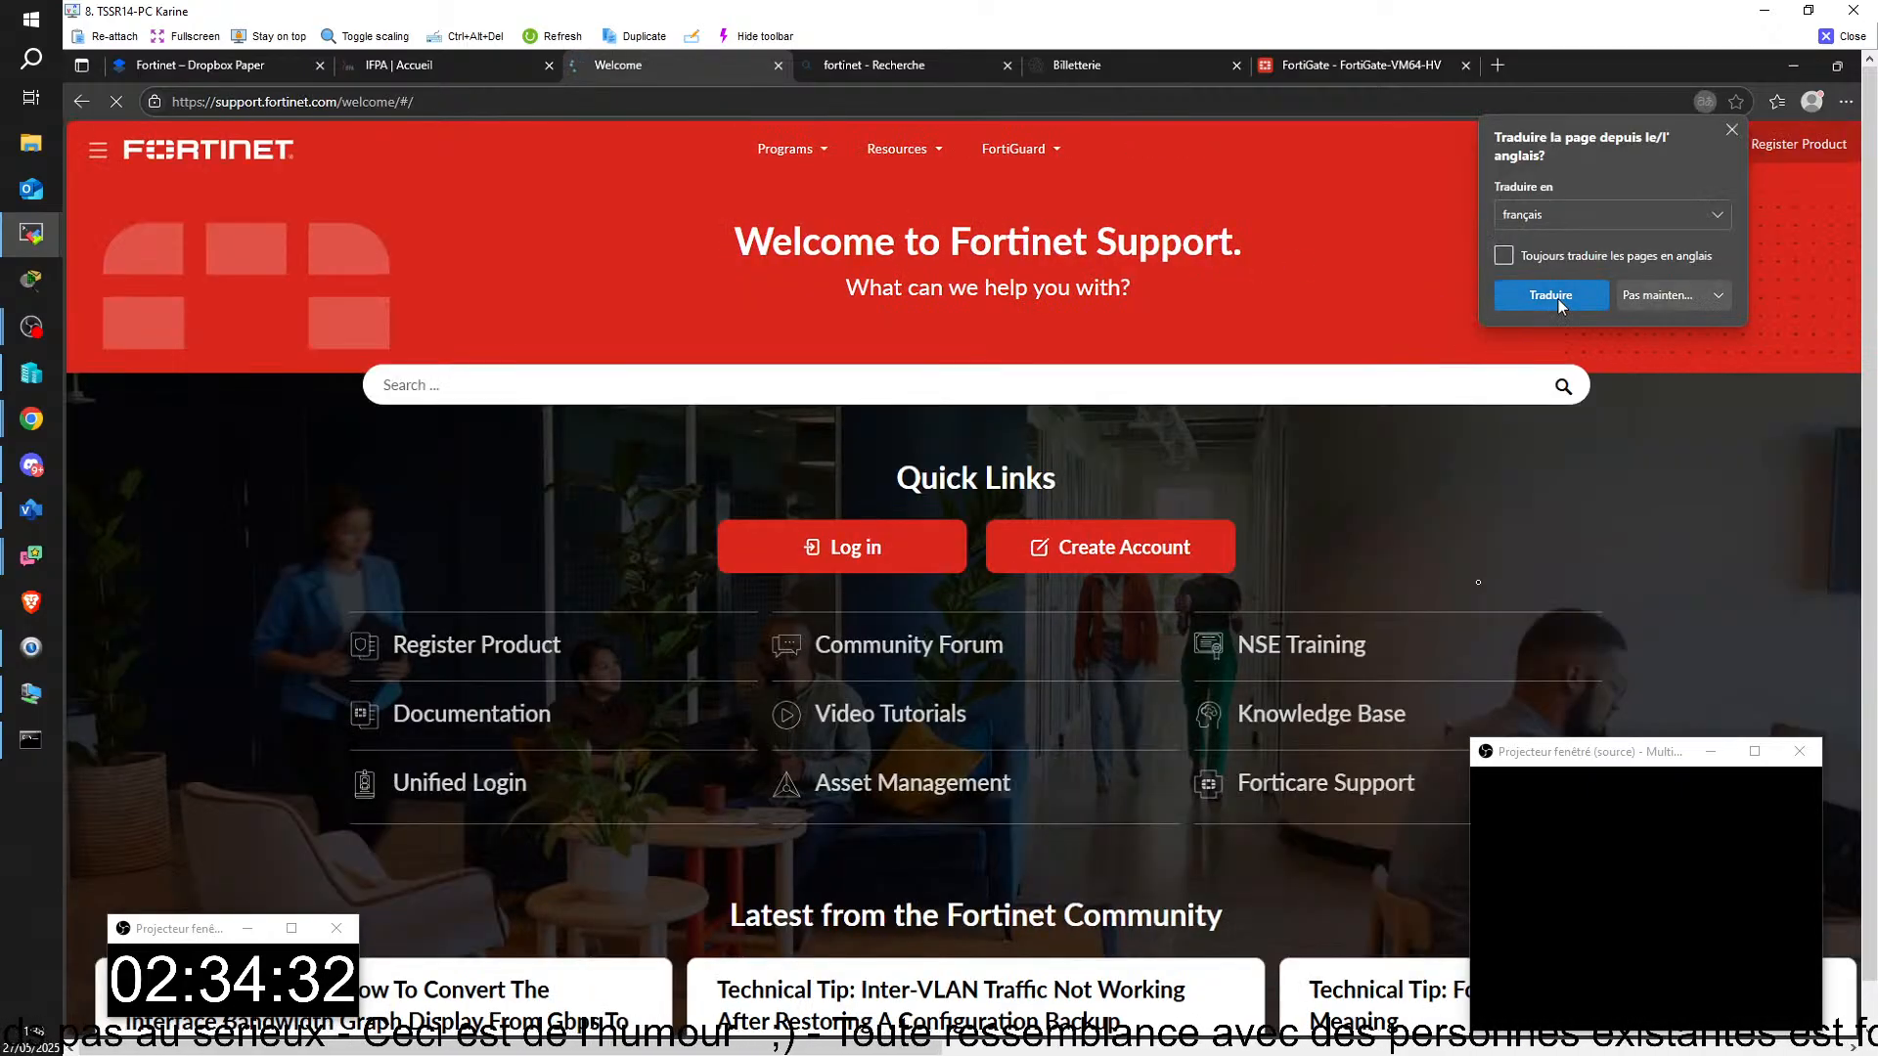
{"action": "left_click", "coordinate": [1552, 296]}
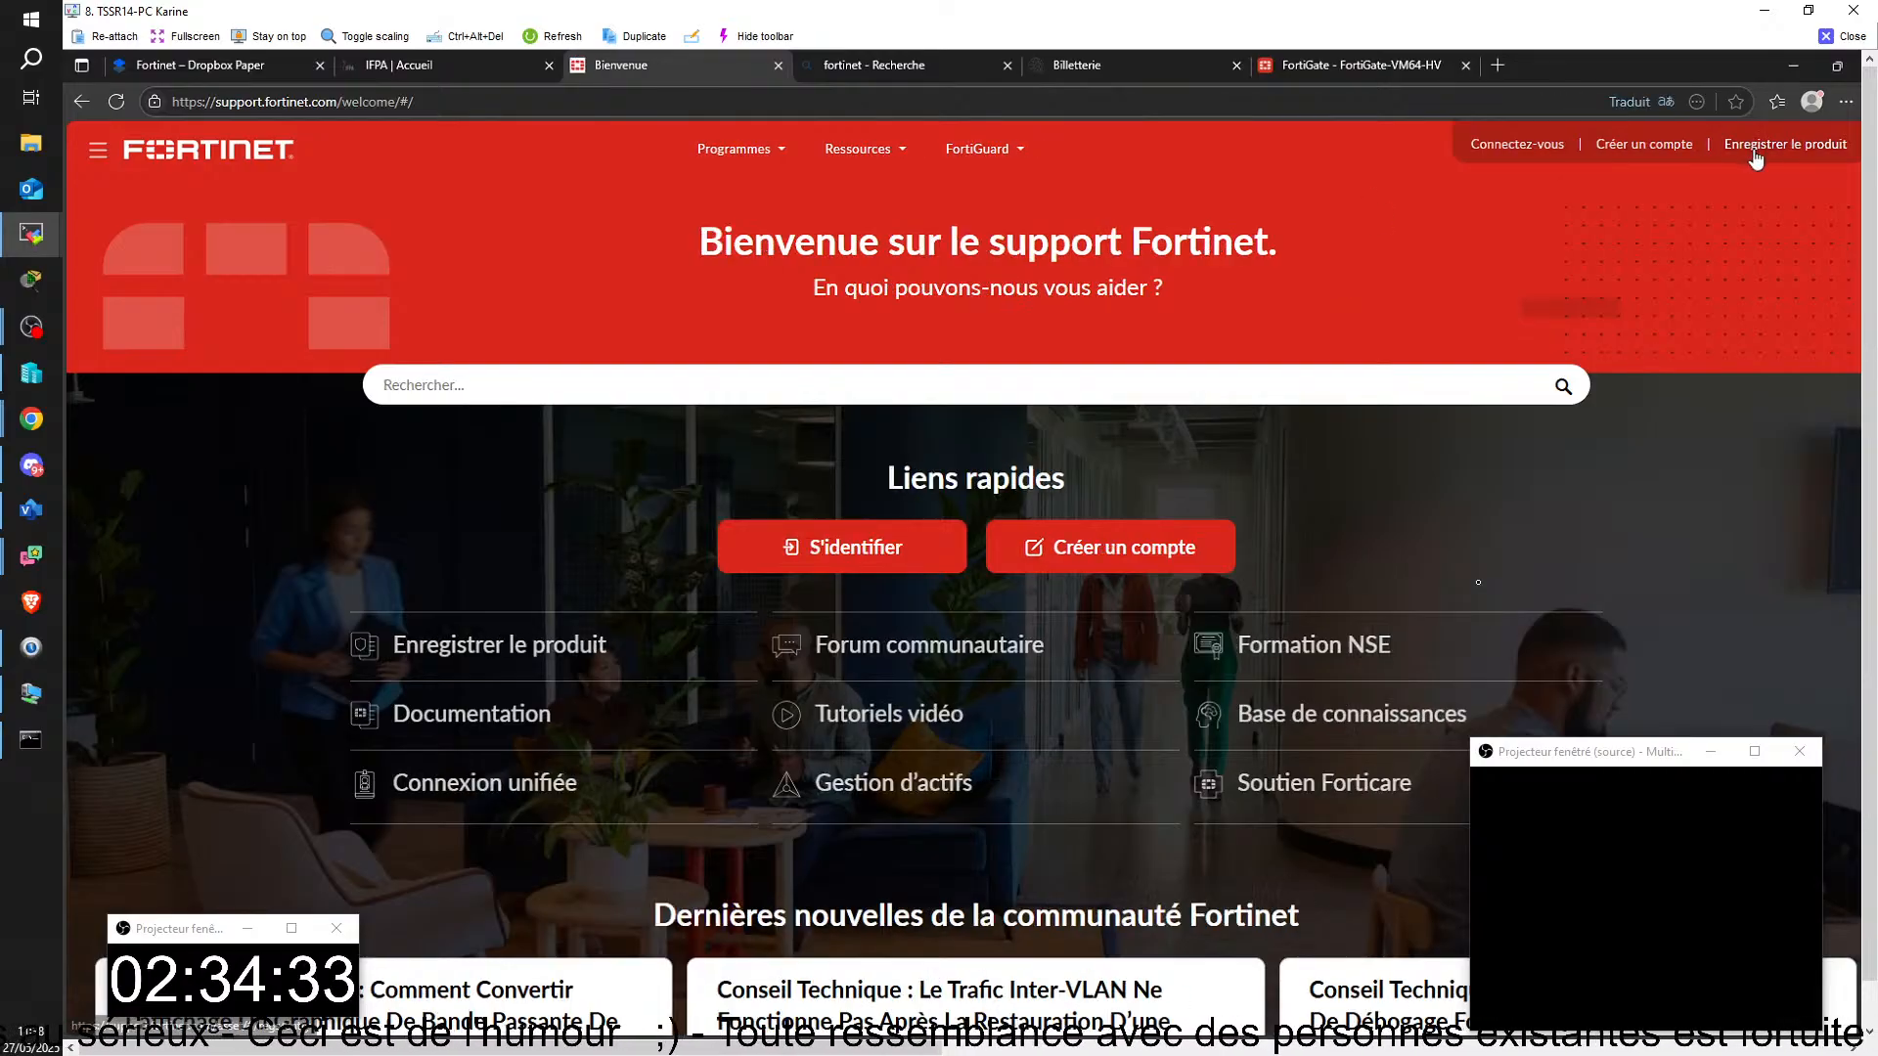
{"action": "left_click", "coordinate": [1528, 149]}
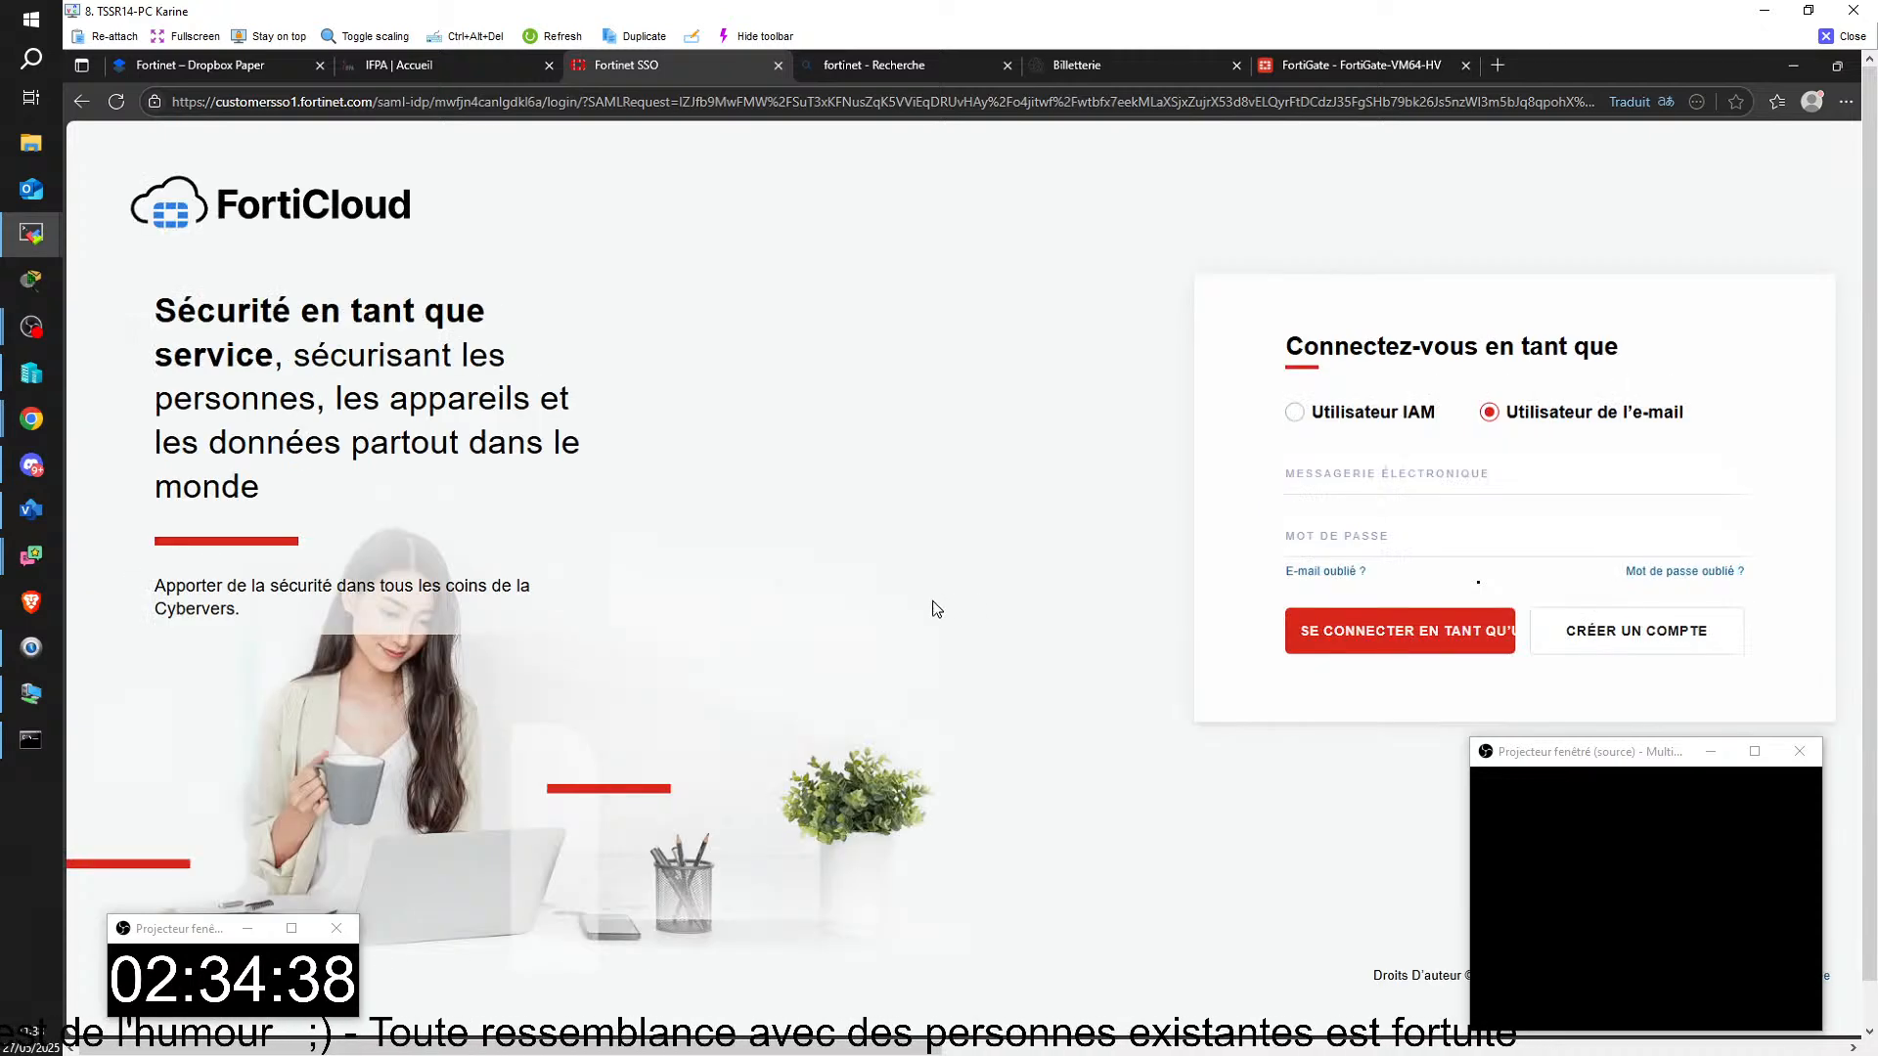
Step: Sign in to FortiCloud with the saved e-mail credentials, checking the revealed password, and start entering the security code
{"action": "left_click", "coordinate": [1474, 486]}
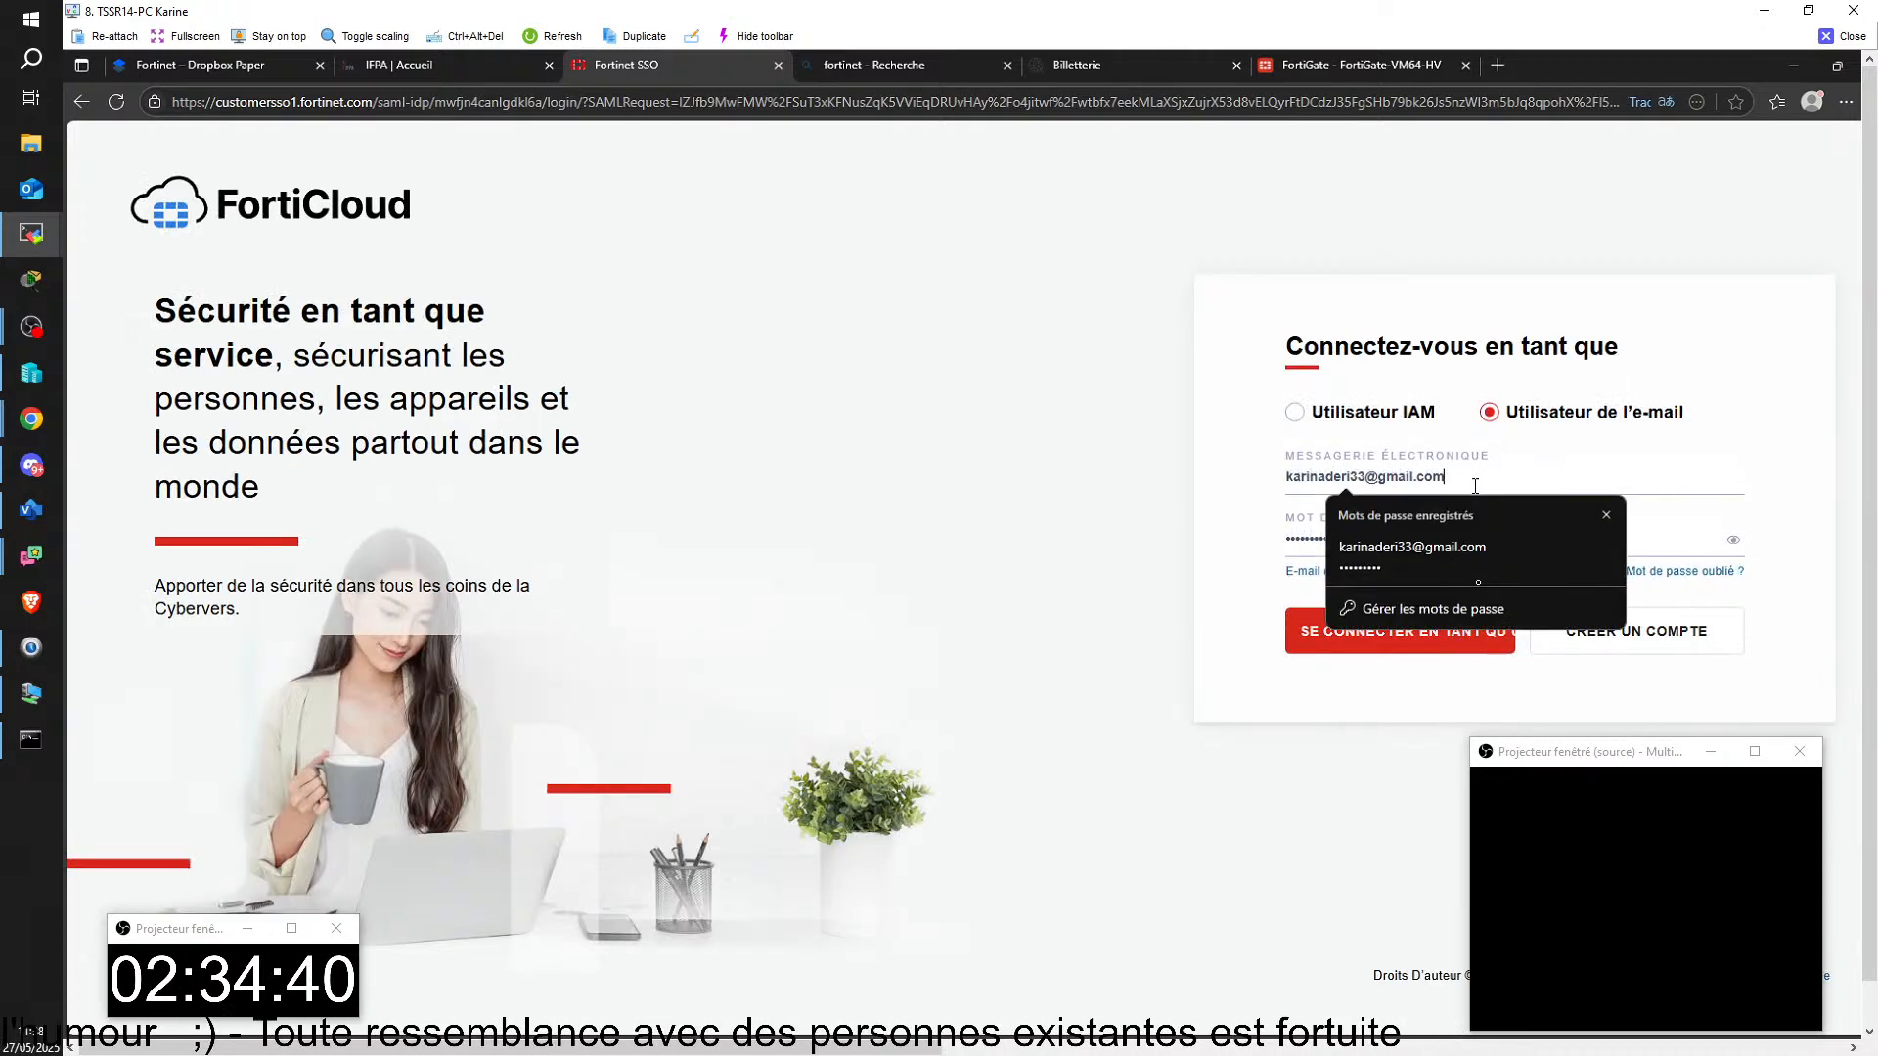
{"action": "left_click", "coordinate": [1459, 544]}
{"action": "left_click", "coordinate": [1733, 541]}
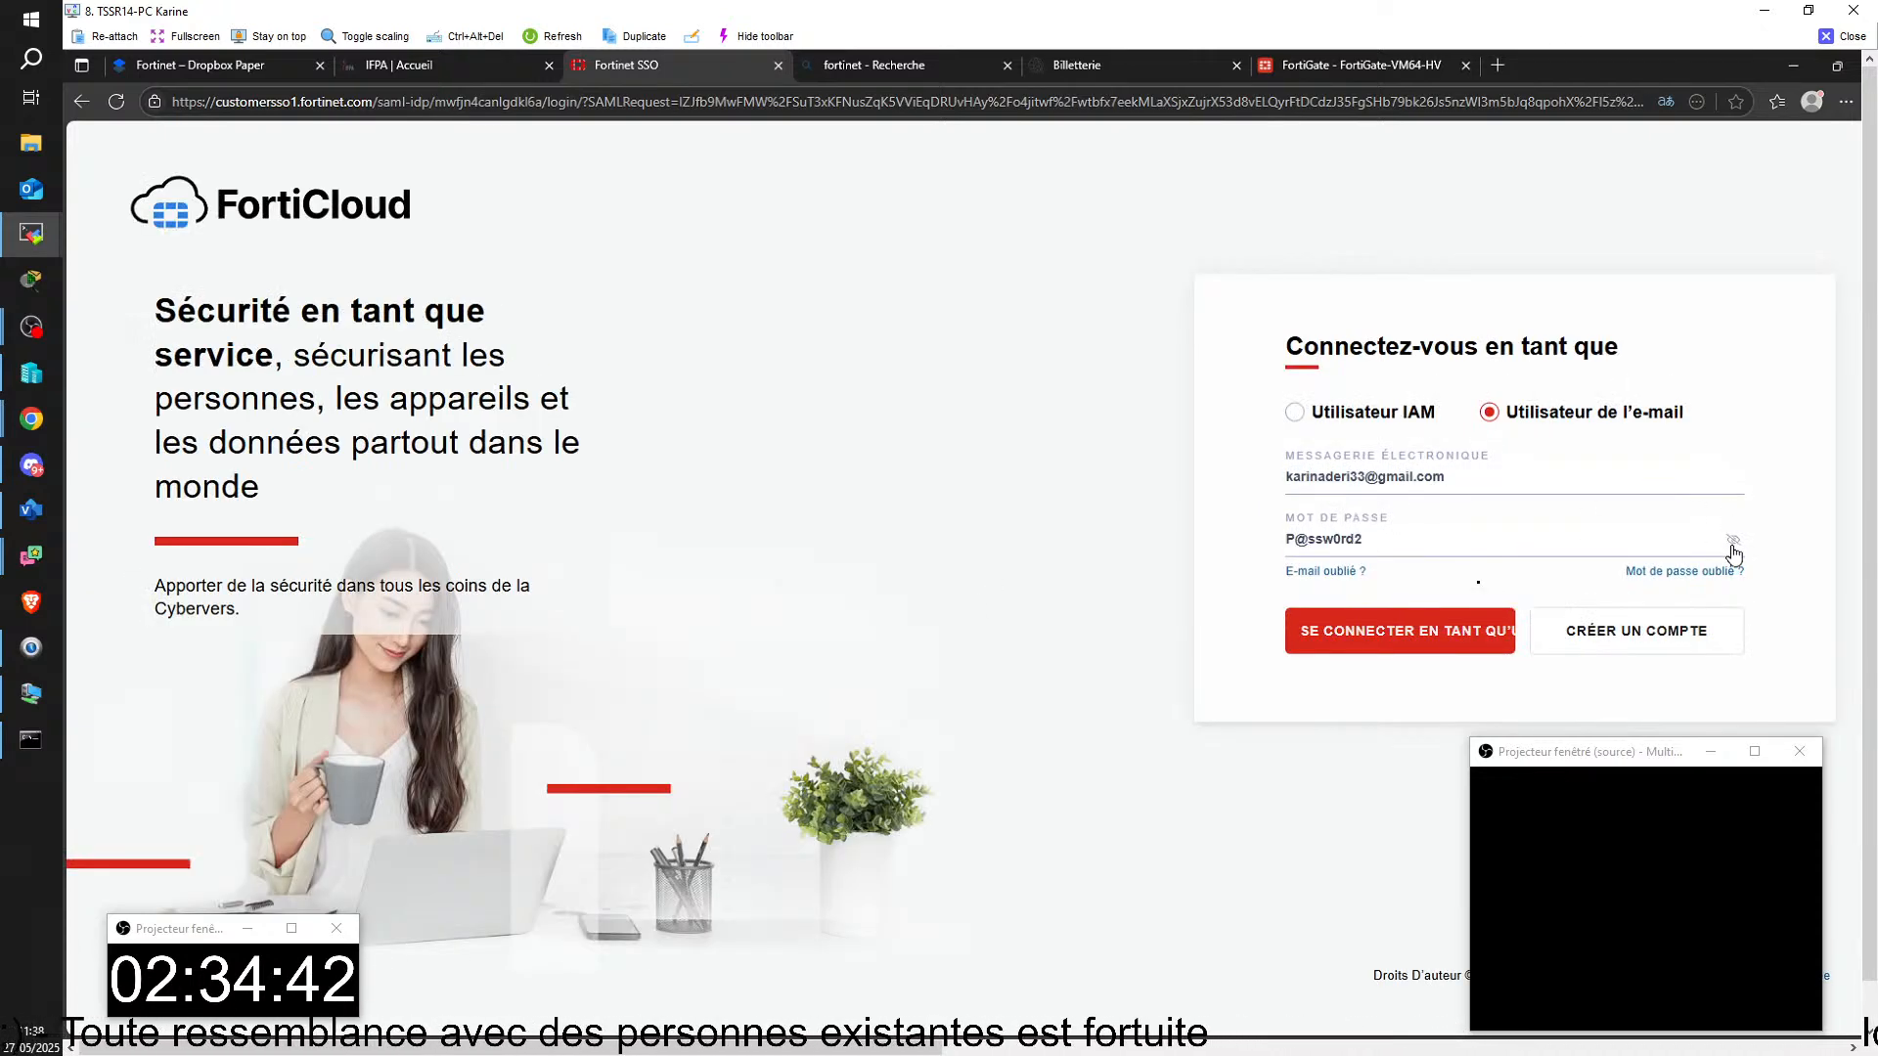
{"action": "left_click", "coordinate": [1733, 541]}
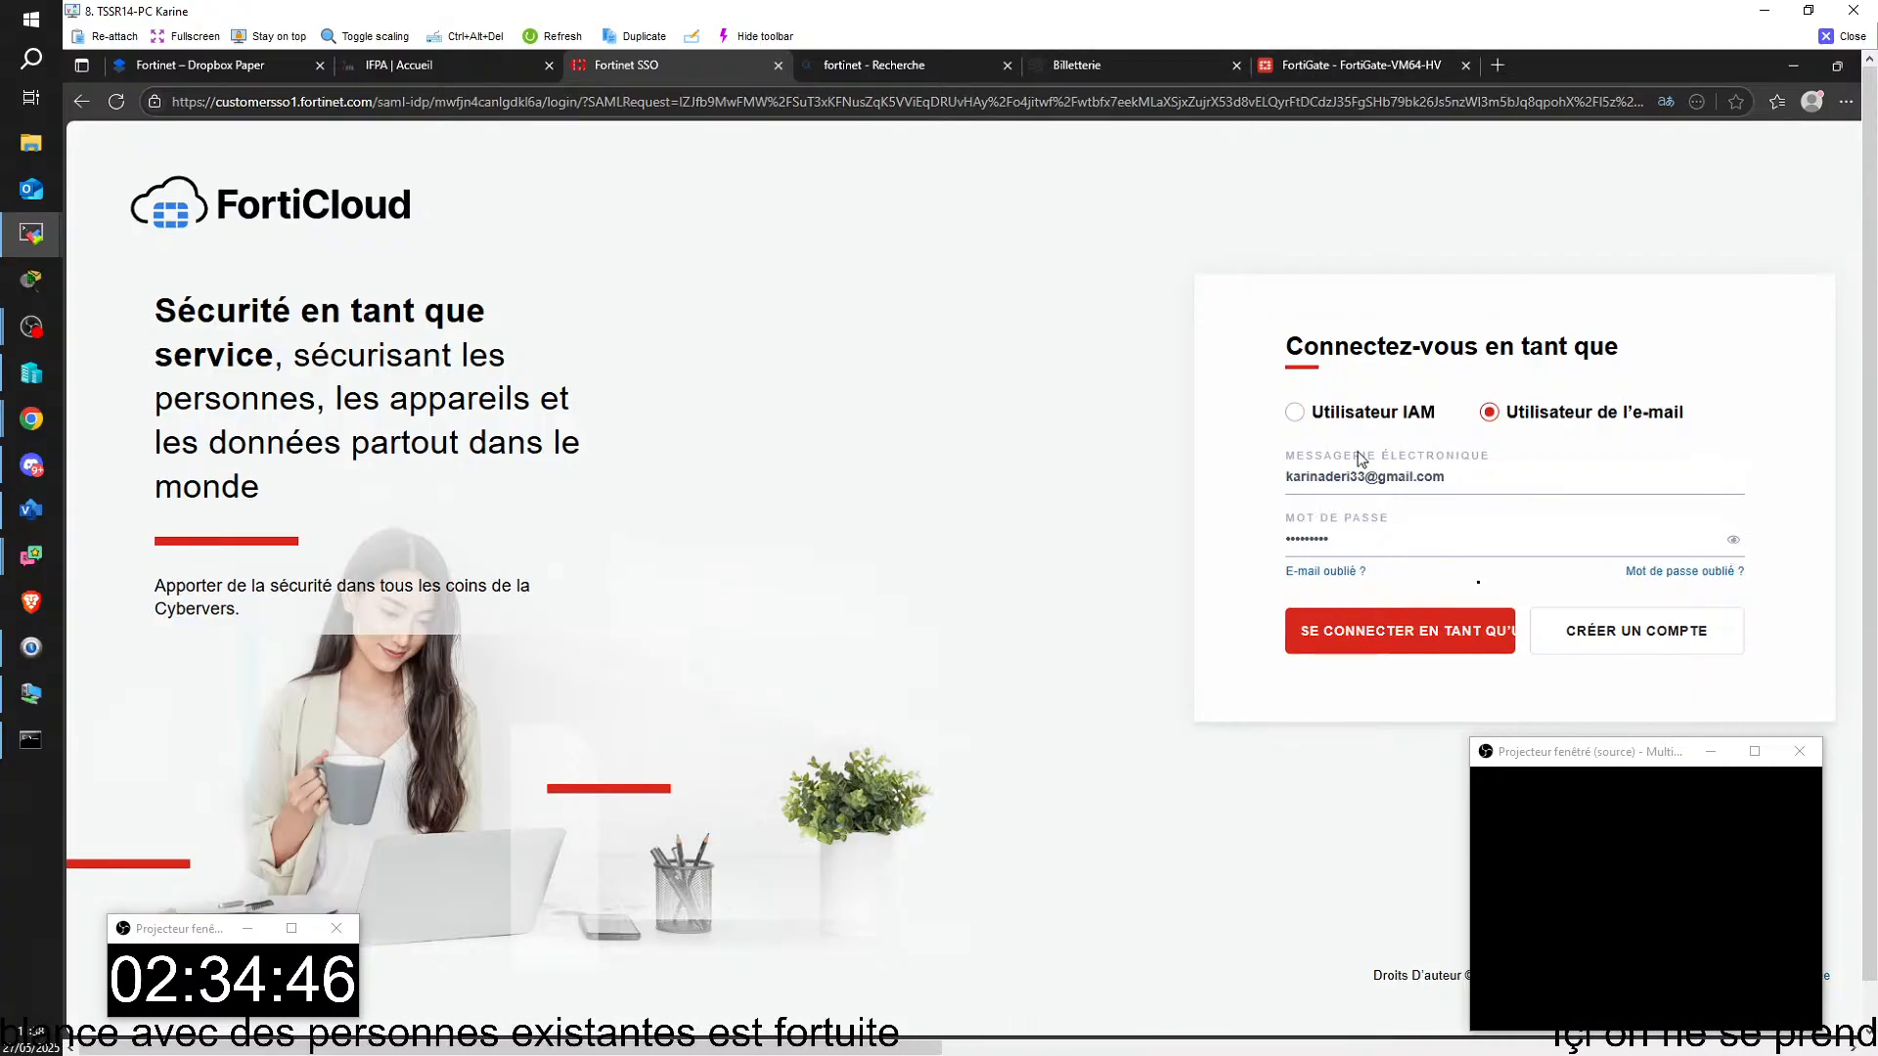
{"action": "left_click", "coordinate": [1424, 647]}
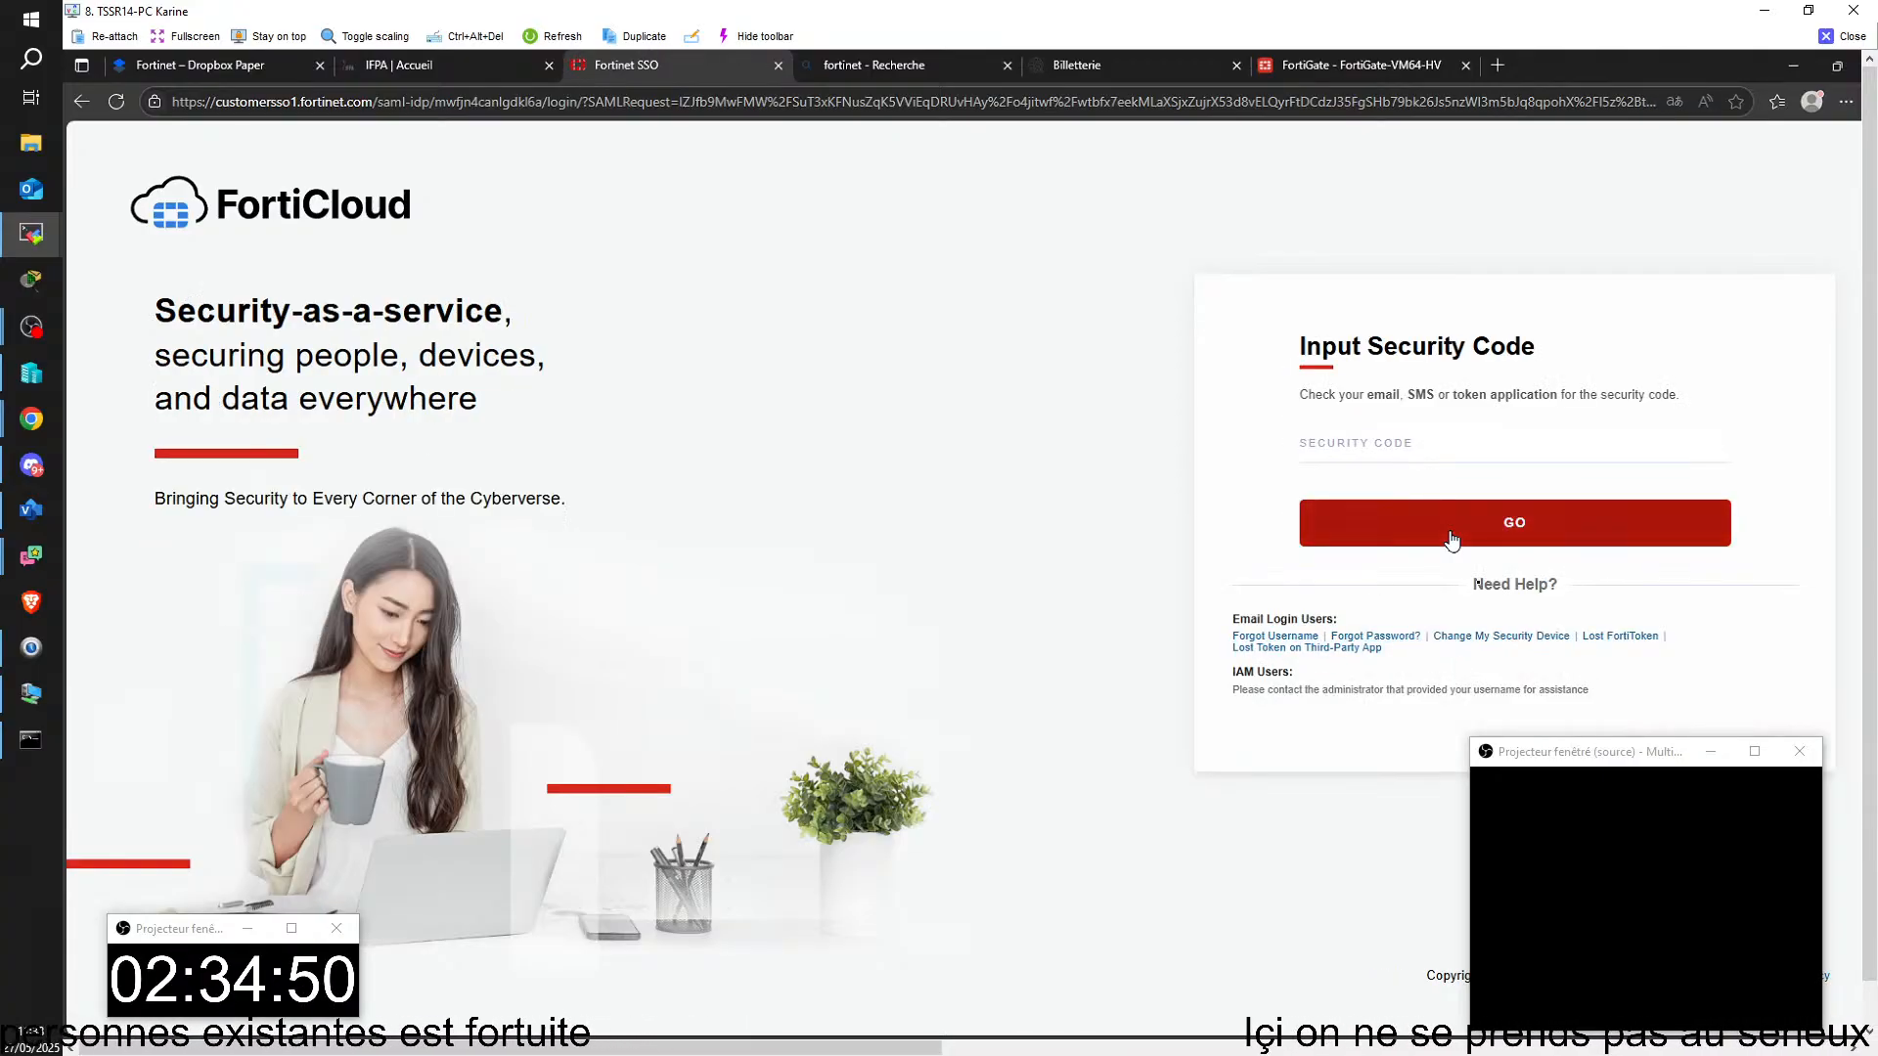
{"action": "left_click", "coordinate": [1416, 453]}
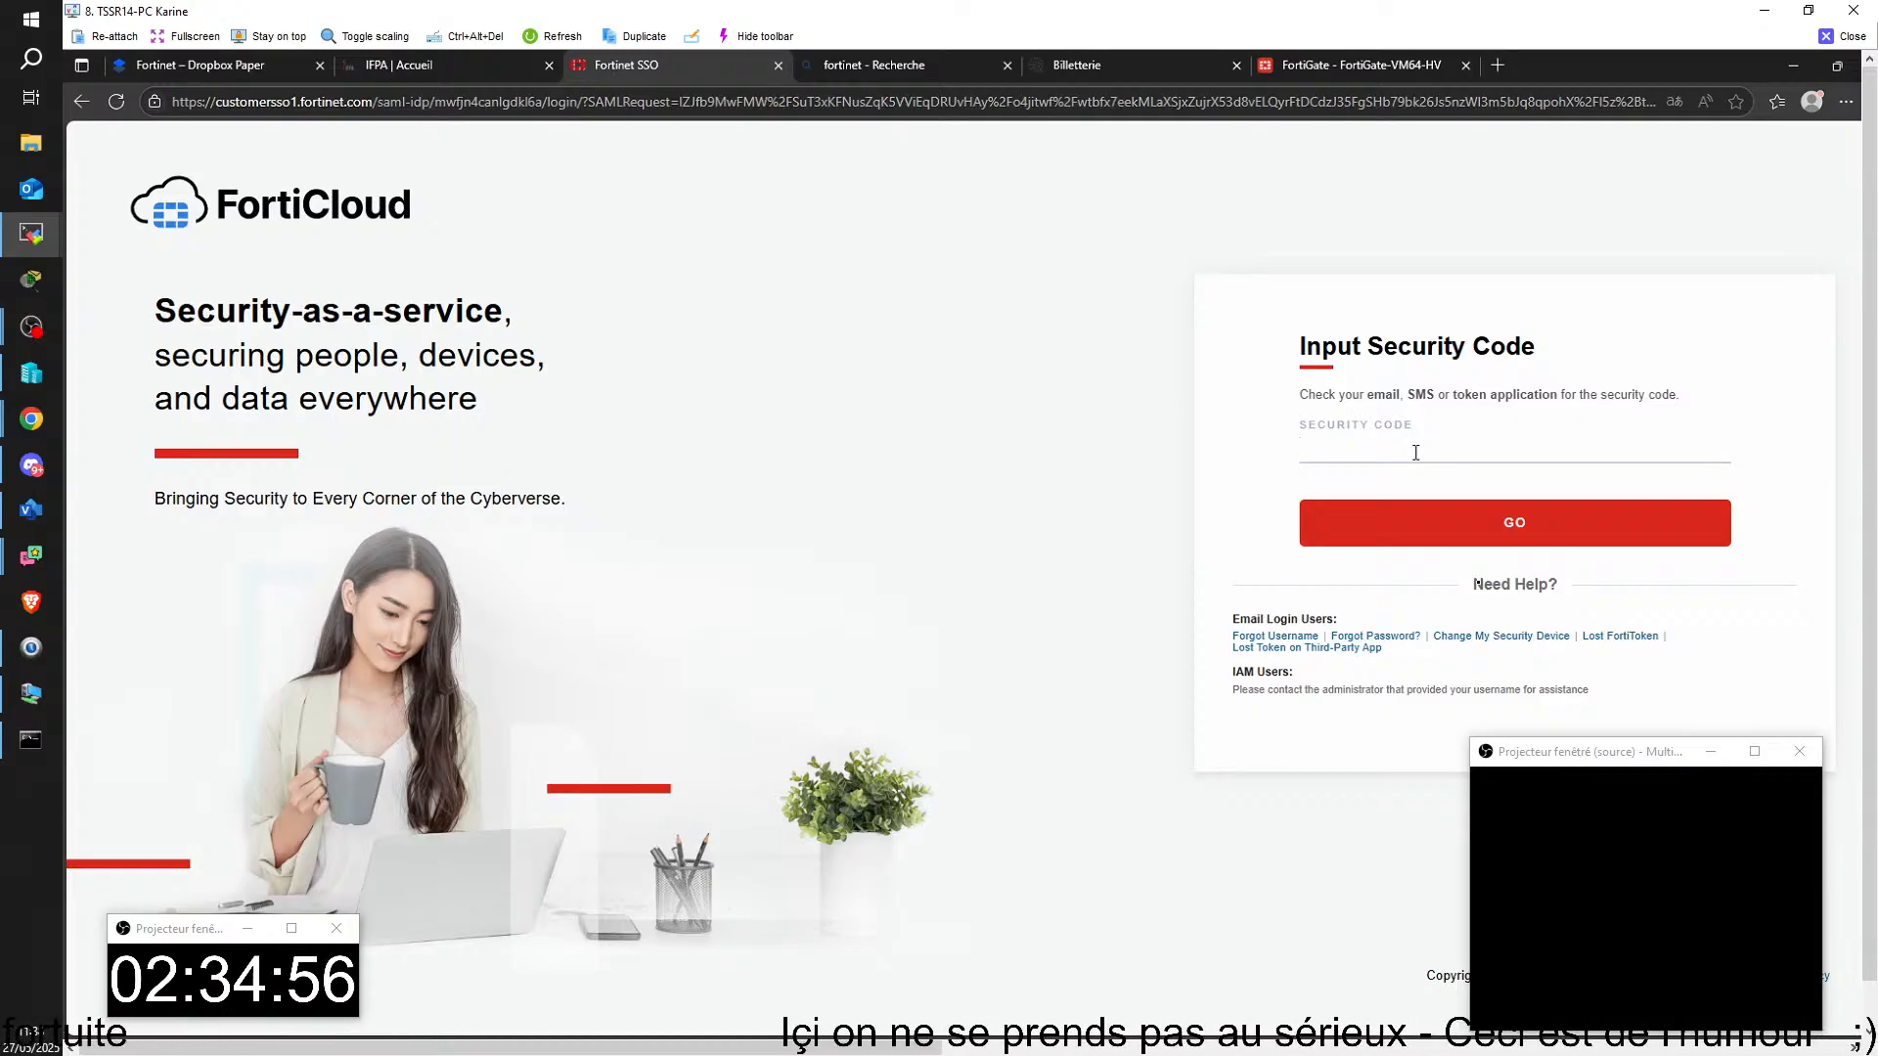
{"action": "type", "text": "41"}
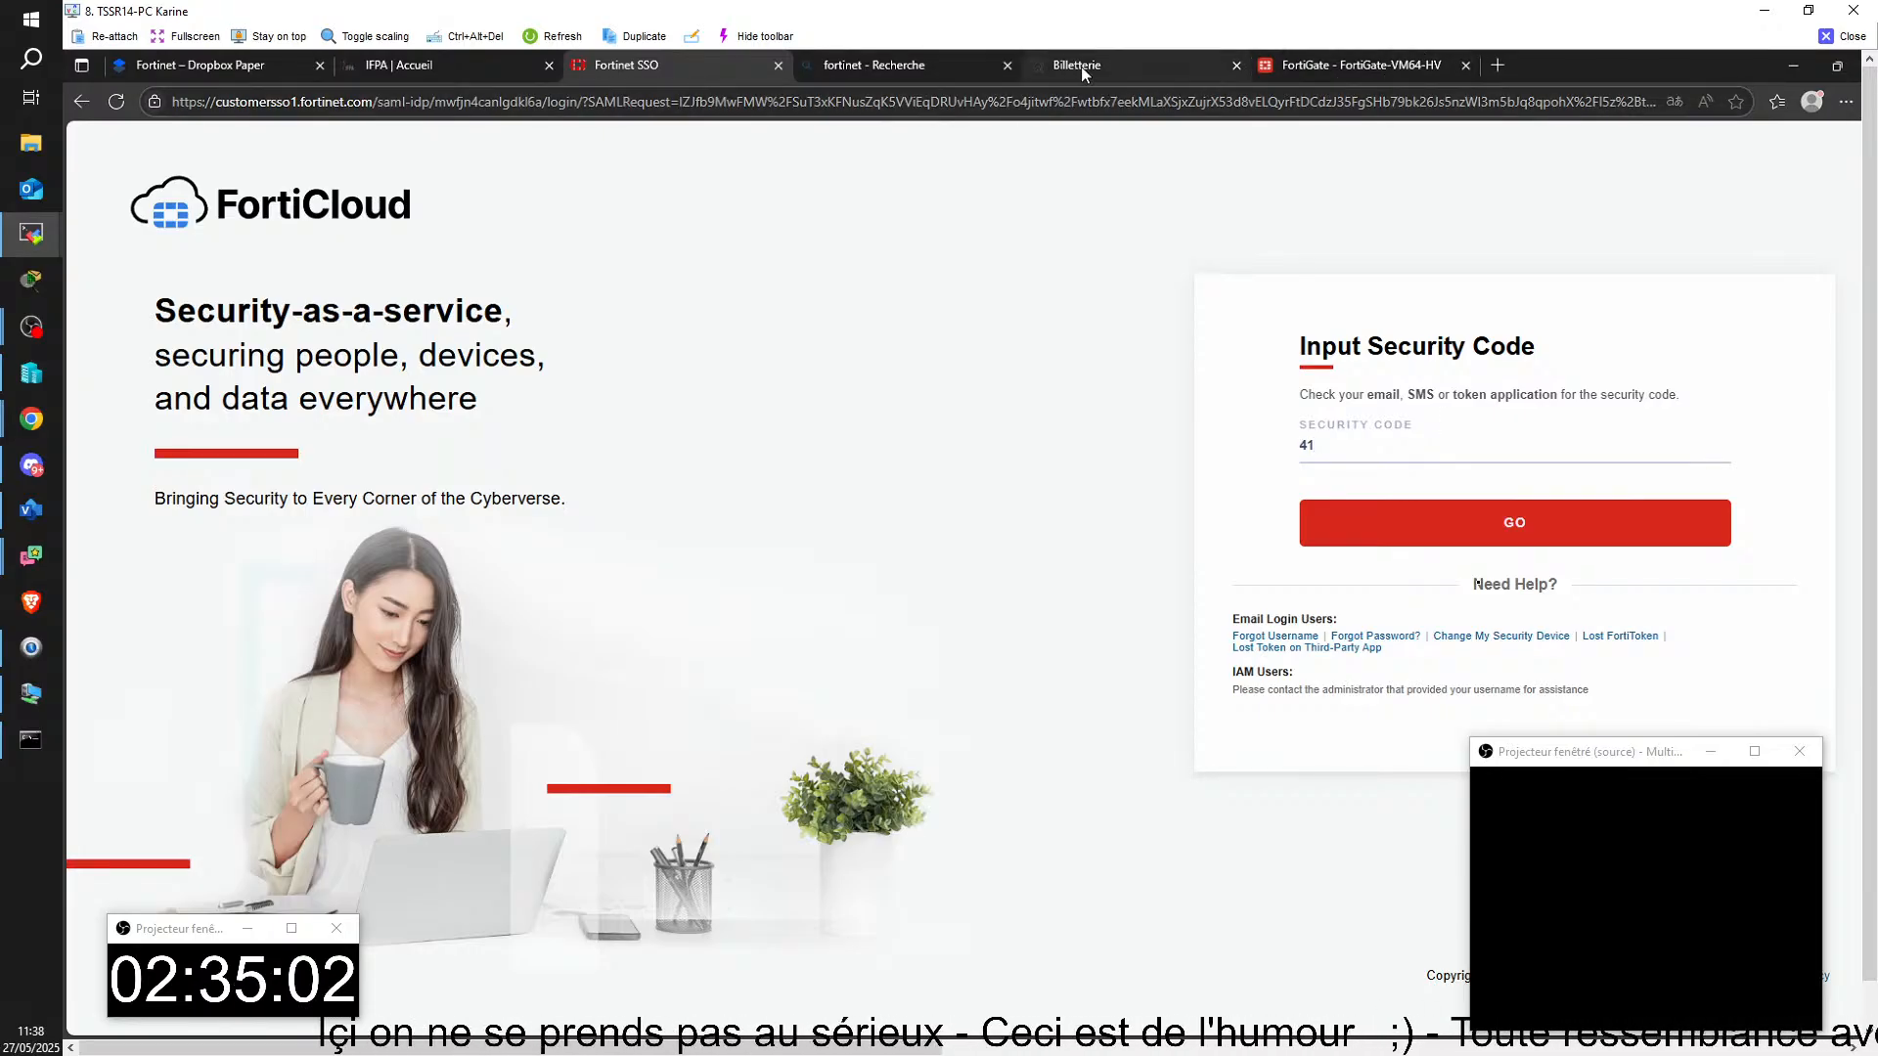
Step: Replace the FortiCare password on the FortiGate licence page at 172.25.0.21 and submit the evaluation licence activation, accepting the system restart
{"action": "mouse_move", "coordinate": [1100, 62]}
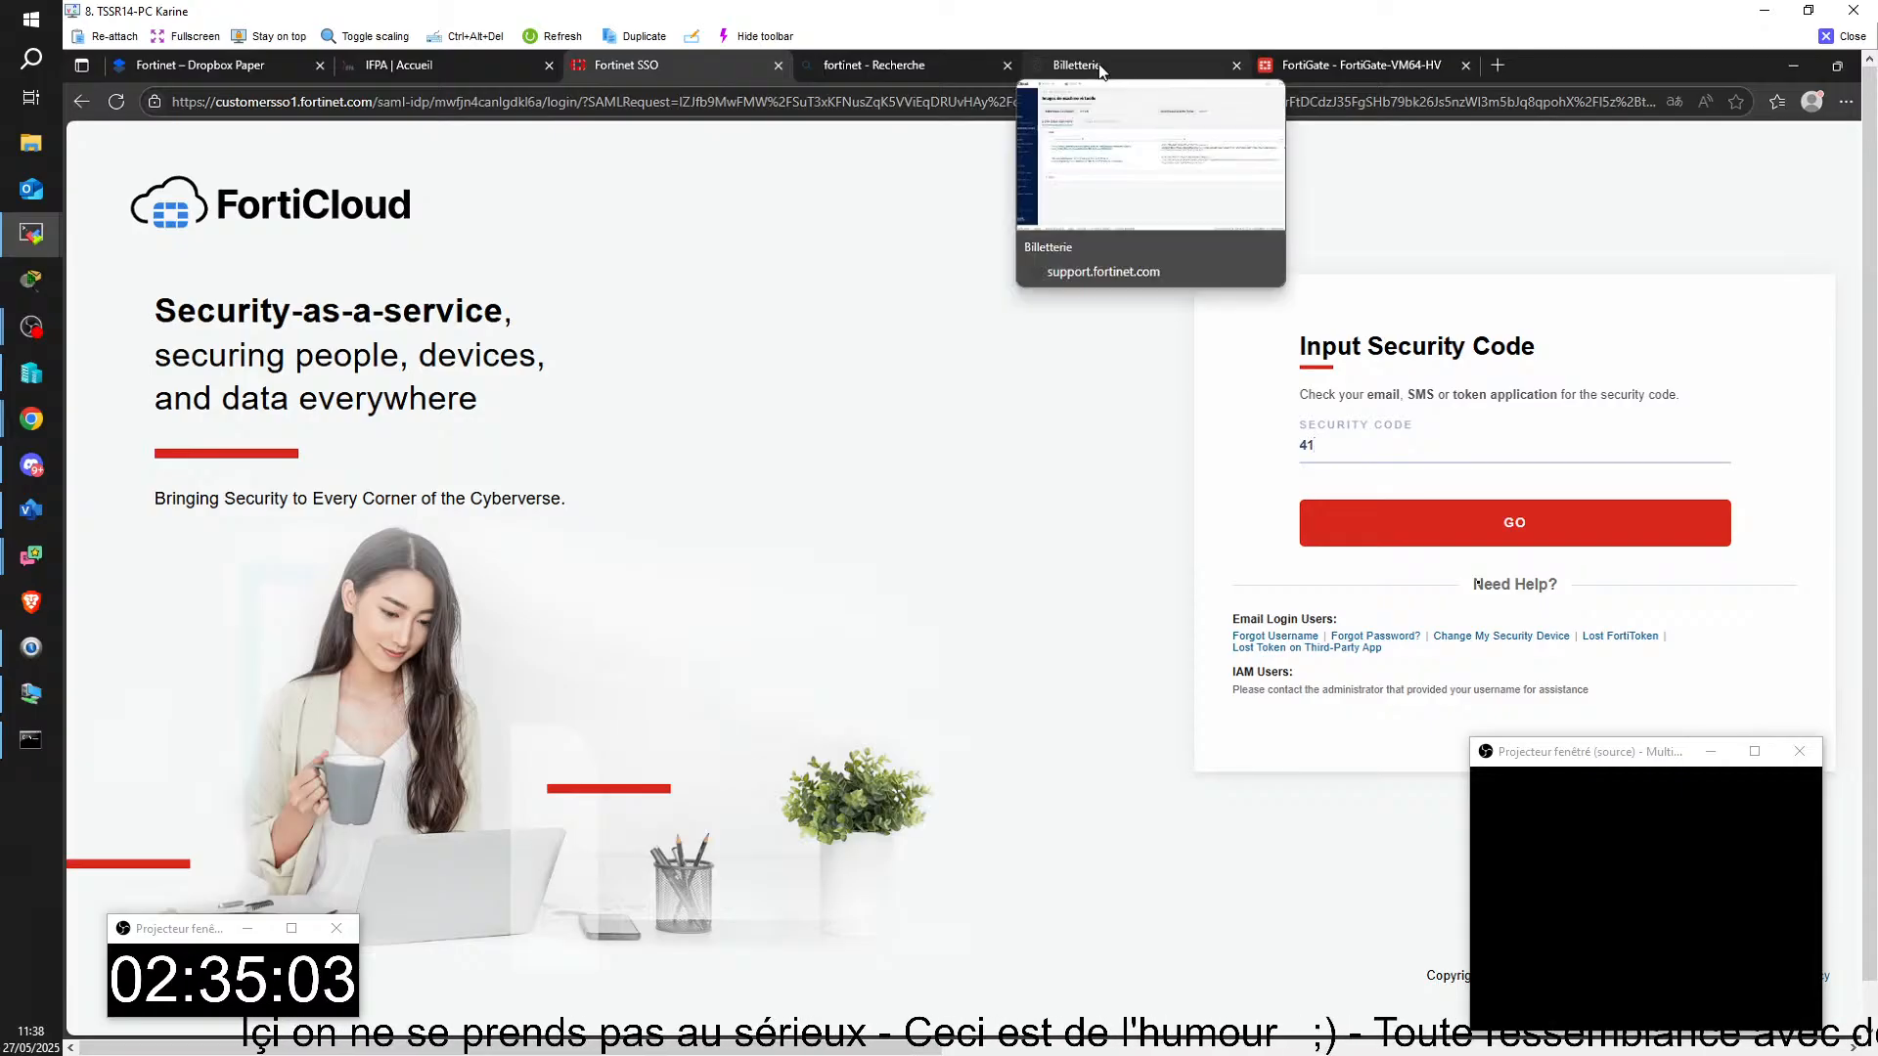
{"action": "left_click", "coordinate": [1335, 60]}
{"action": "left_click", "coordinate": [467, 717]}
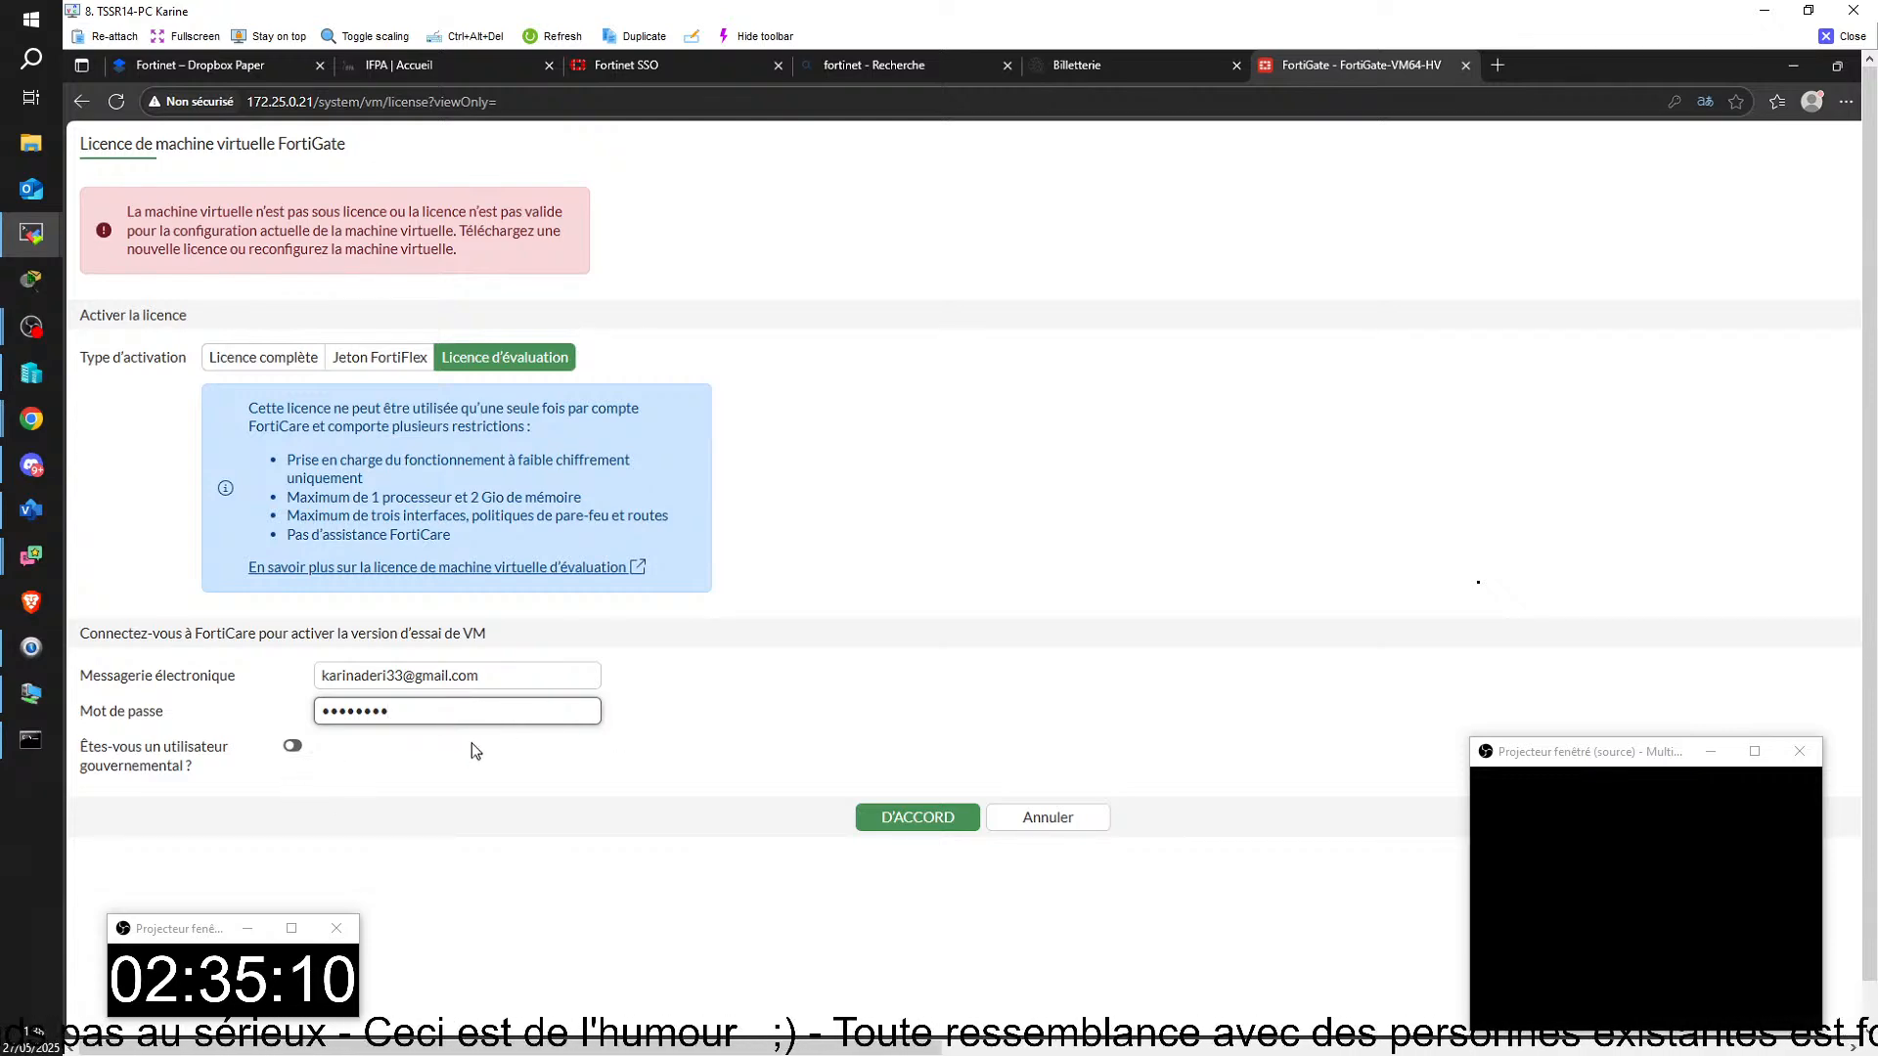
{"action": "key", "text": "BackSpace"}
{"action": "key", "text": "BackSpace"}
{"action": "key", "text": "BackSpace"}
{"action": "key", "text": "BackSpace"}
{"action": "key", "text": "BackSpace"}
{"action": "key", "text": "BackSpace"}
{"action": "key", "text": "BackSpace"}
{"action": "key", "text": "BackSpace"}
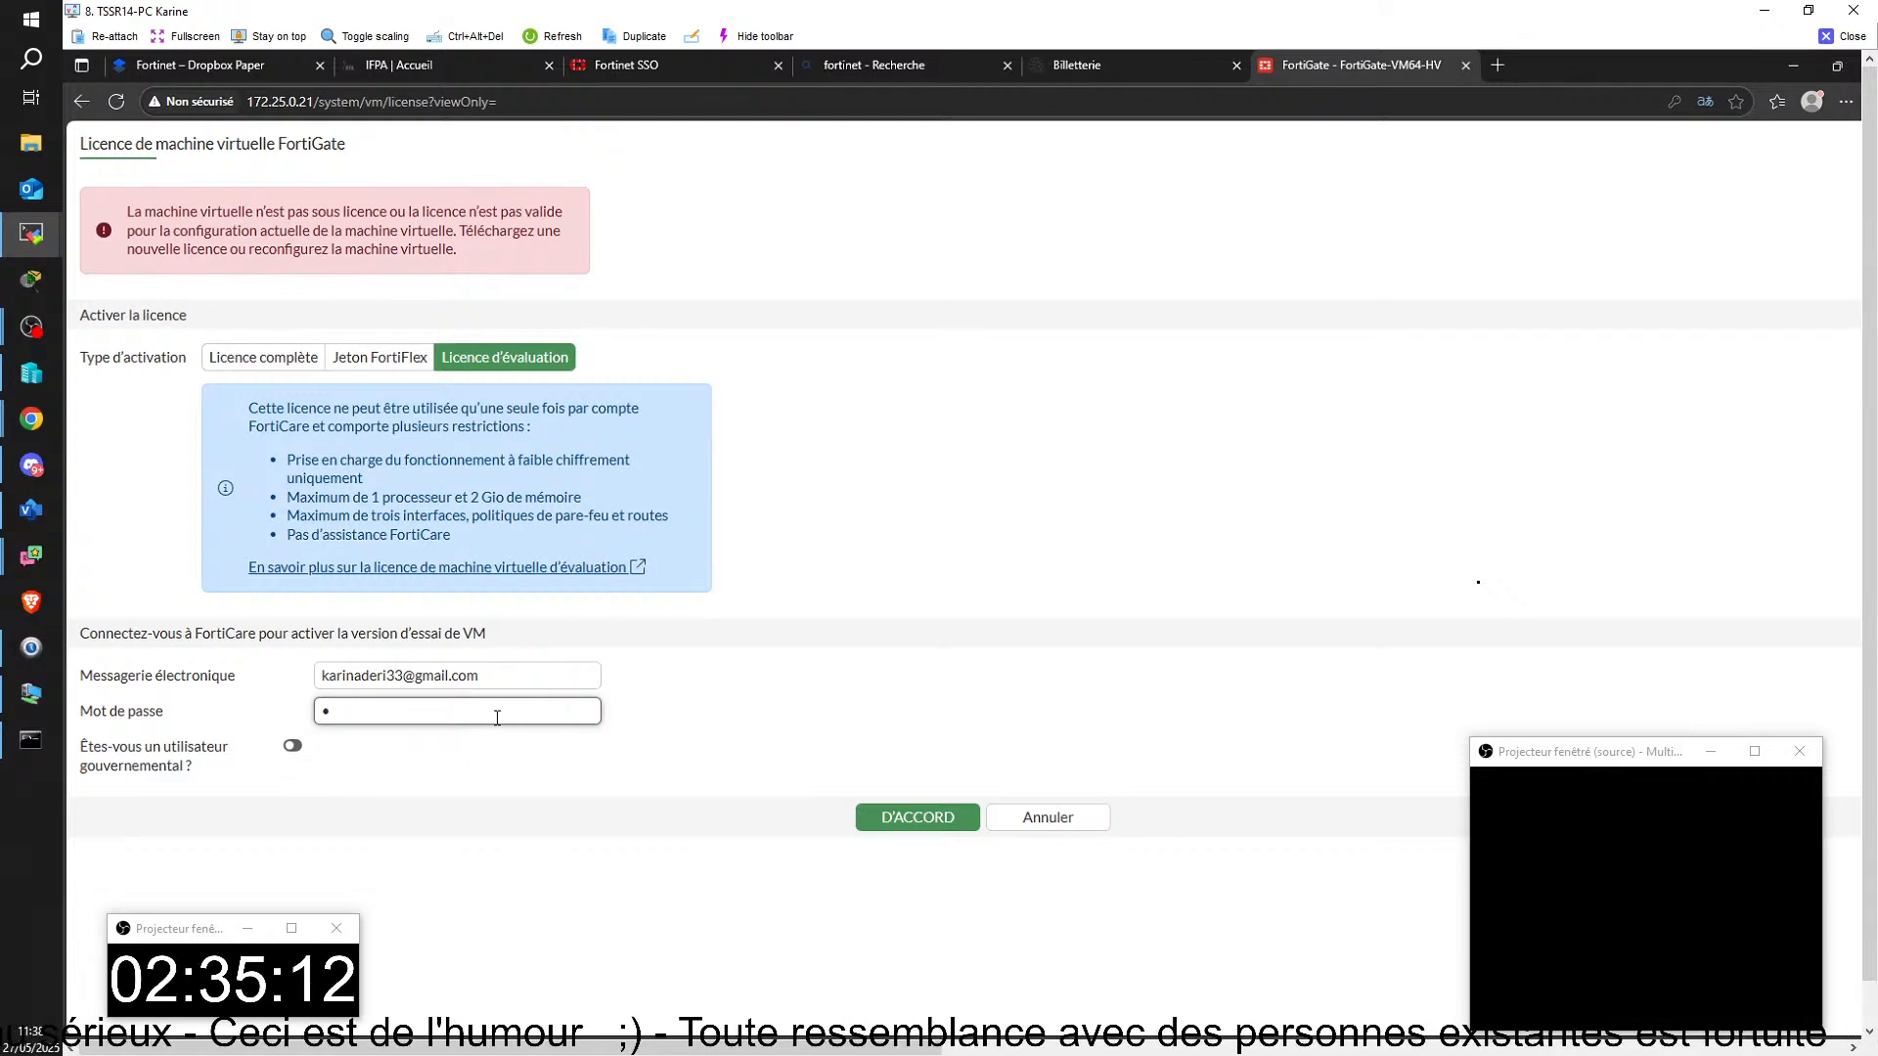
{"action": "type", "text": "•••••••"}
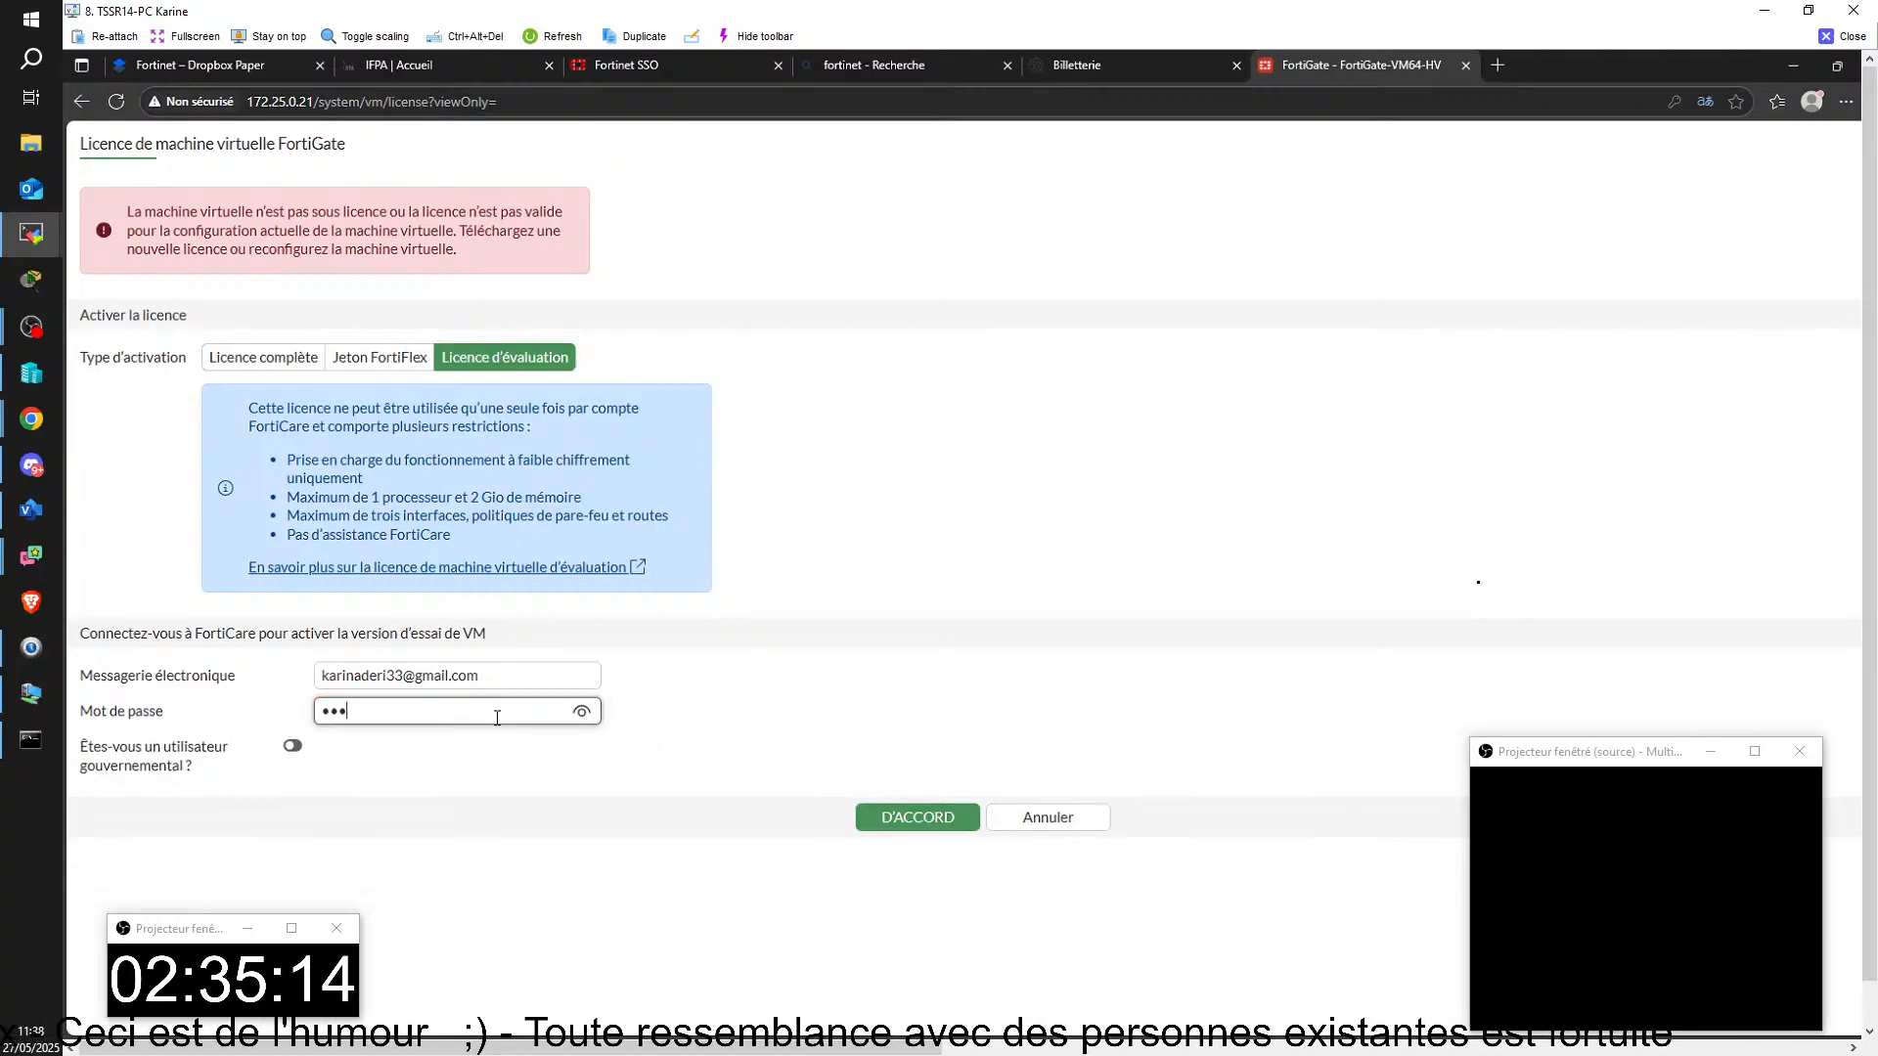
{"action": "type", "text": "••"}
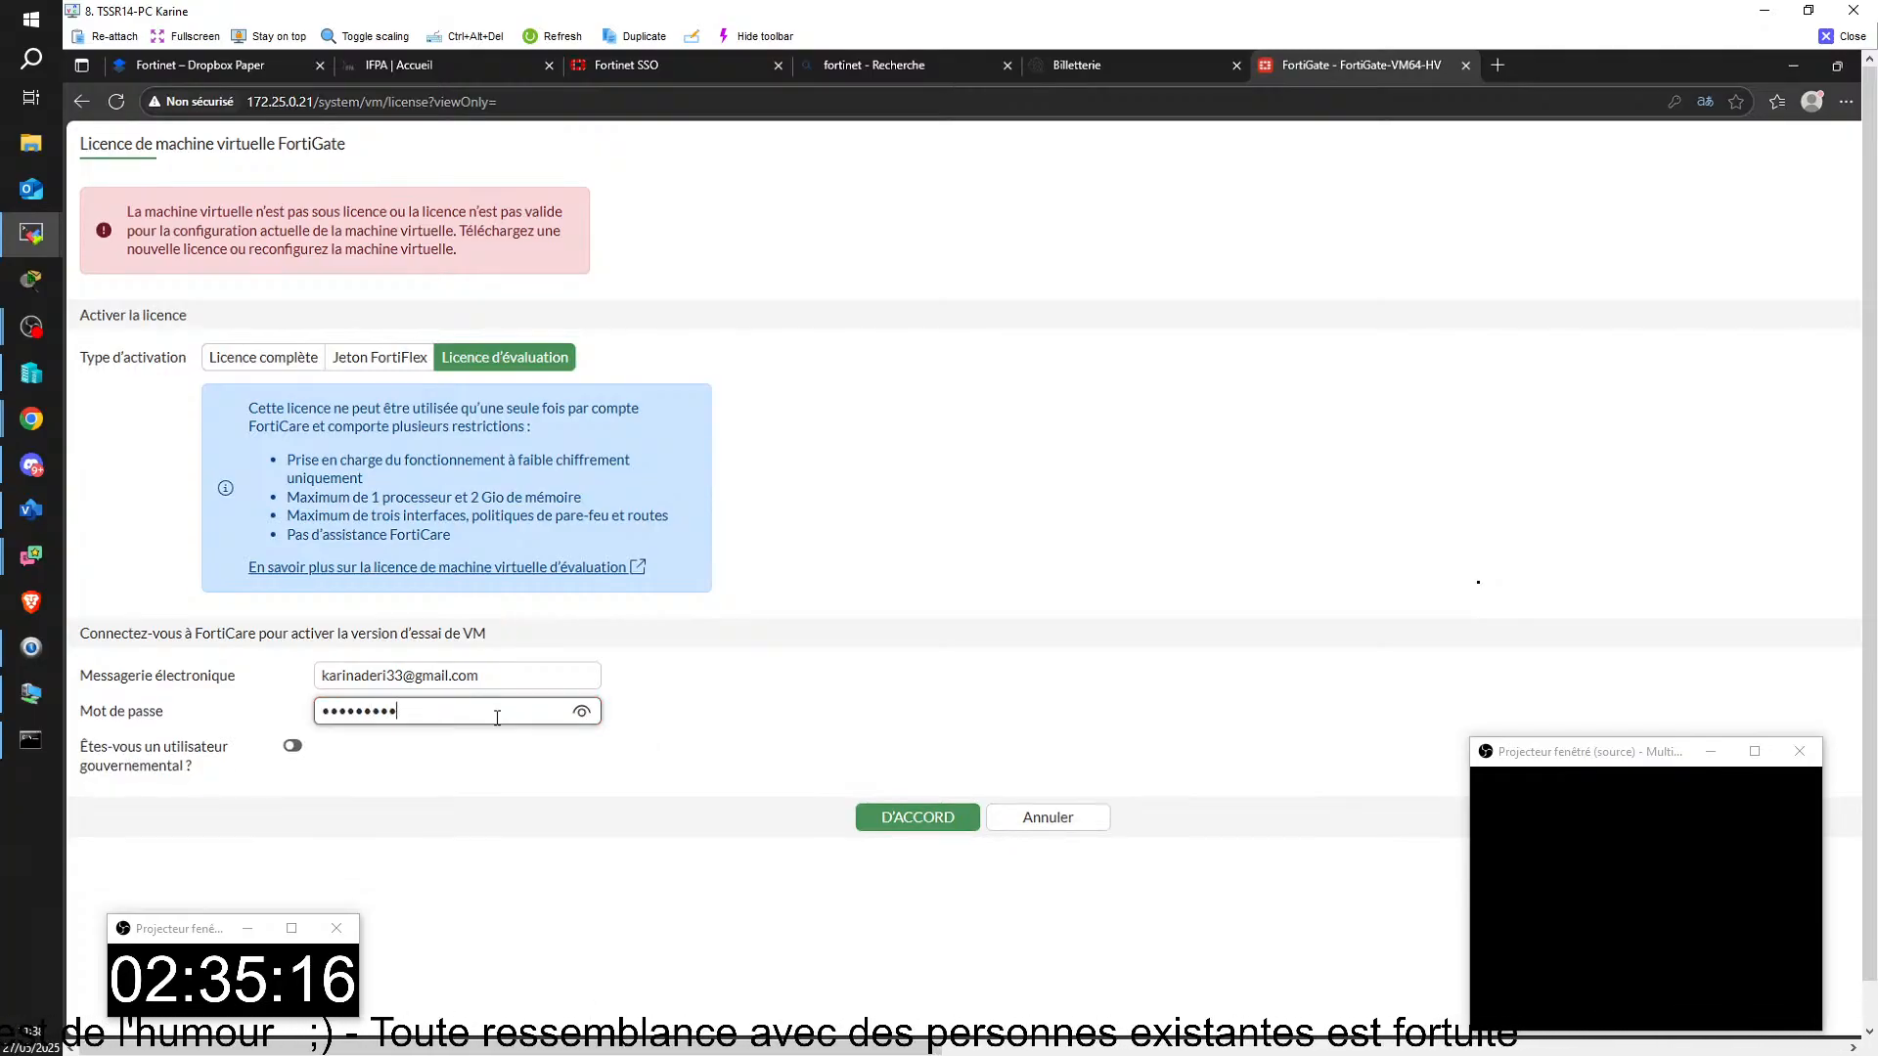
{"action": "key", "text": "Return"}
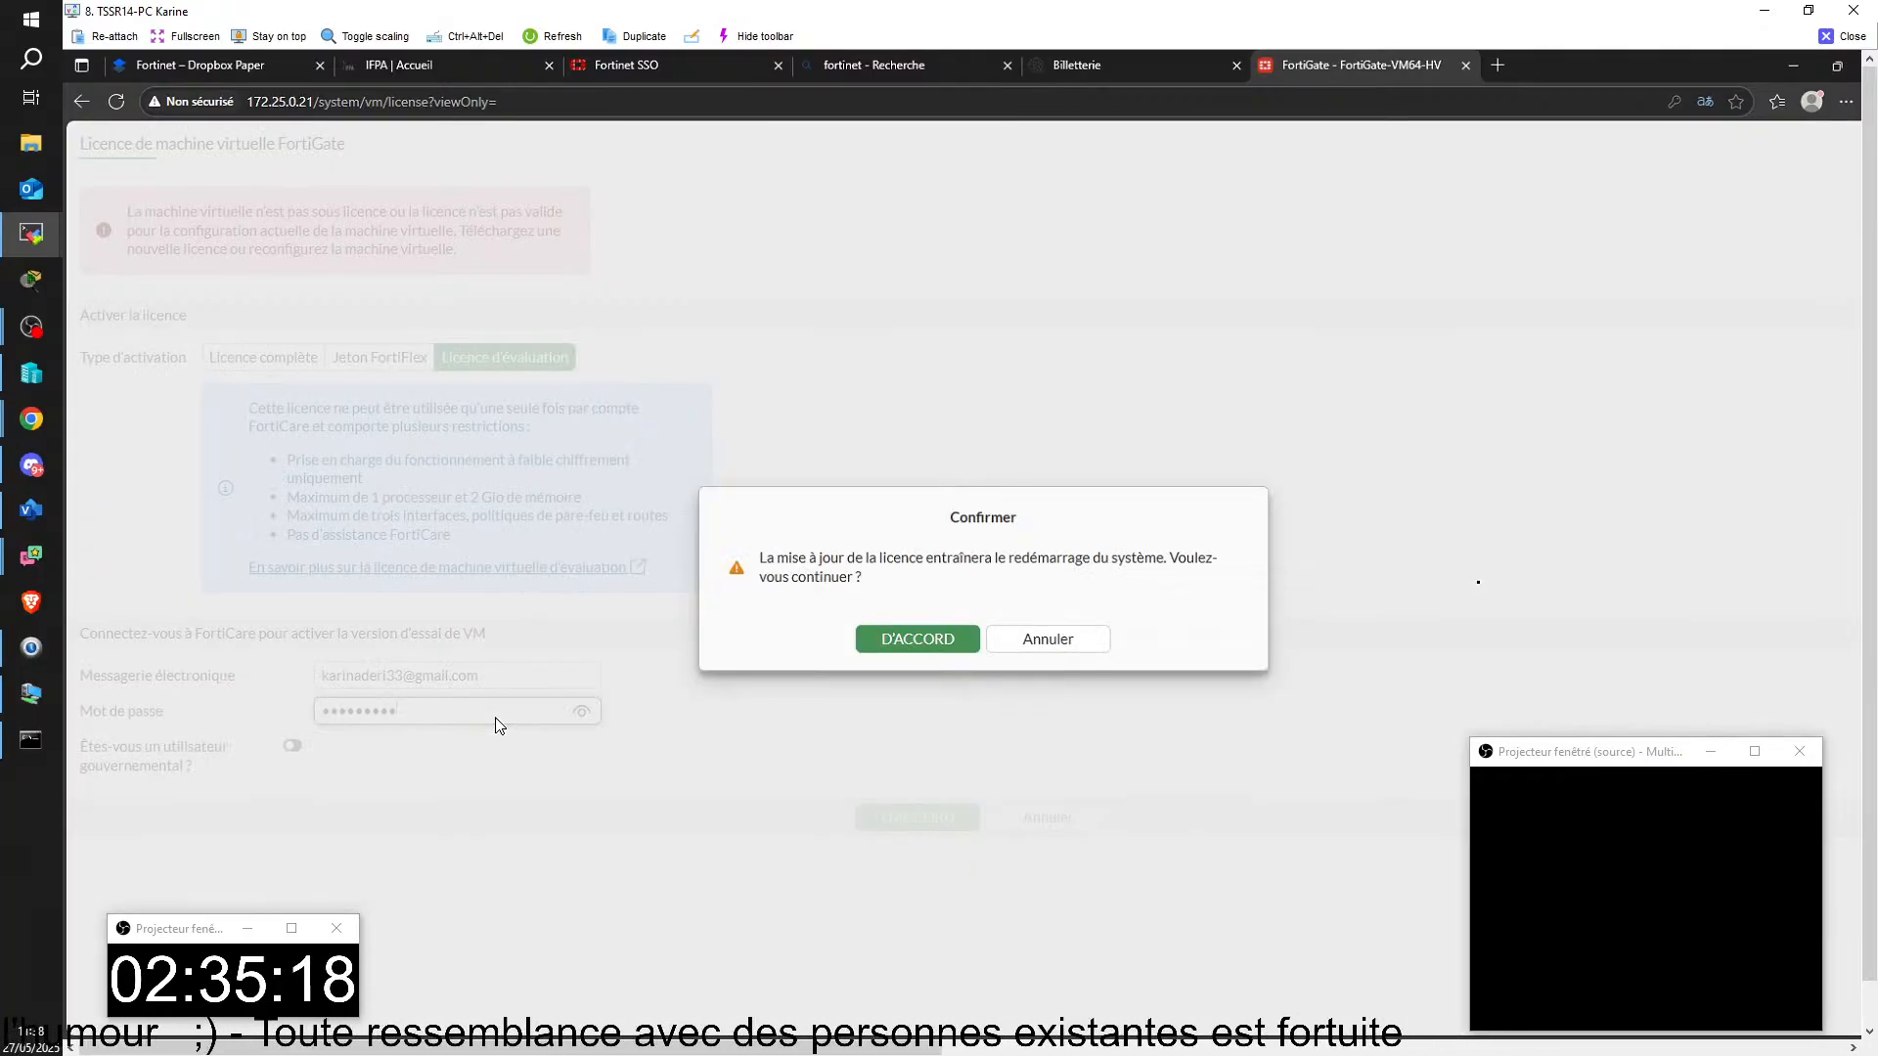
{"action": "left_click", "coordinate": [866, 642]}
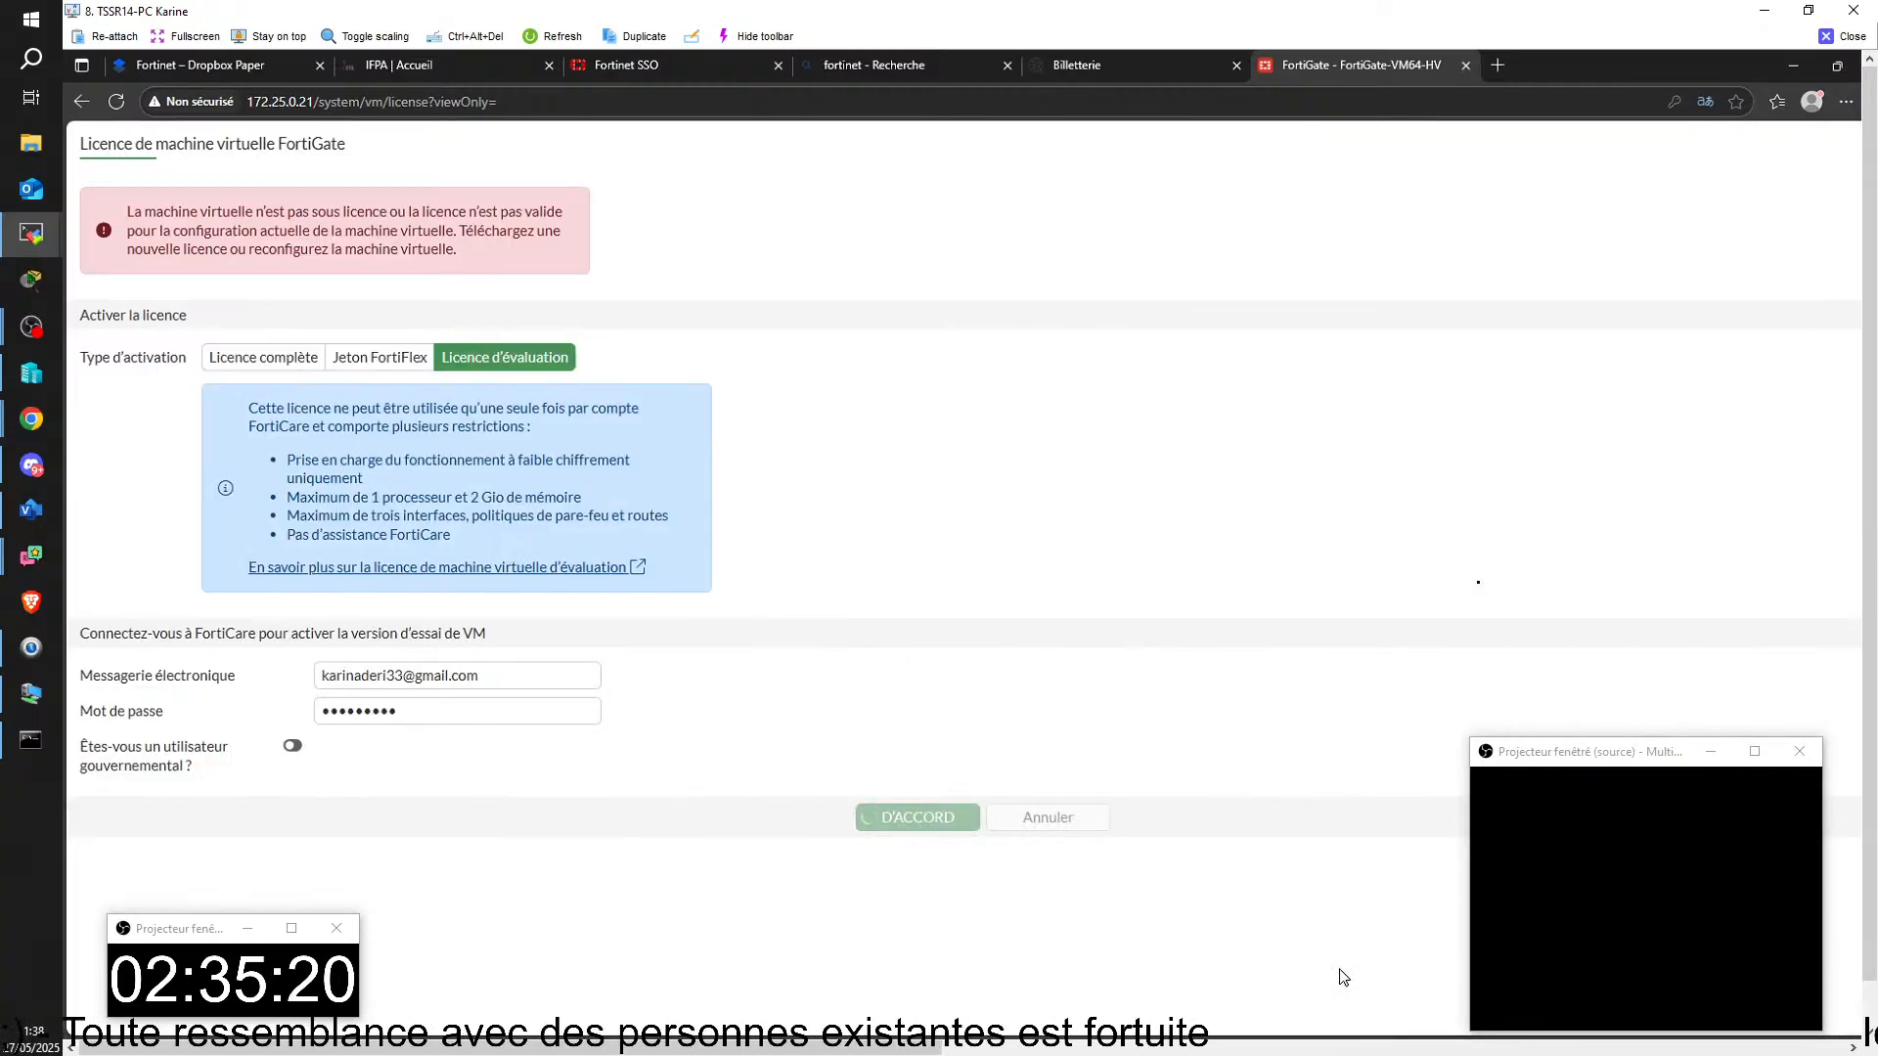
Step: Check the restart on the Routeur-Fortinet console and save the FortiCare credentials in the browser
{"action": "mouse_move", "coordinate": [1213, 1039]}
{"action": "left_click", "coordinate": [1443, 891]}
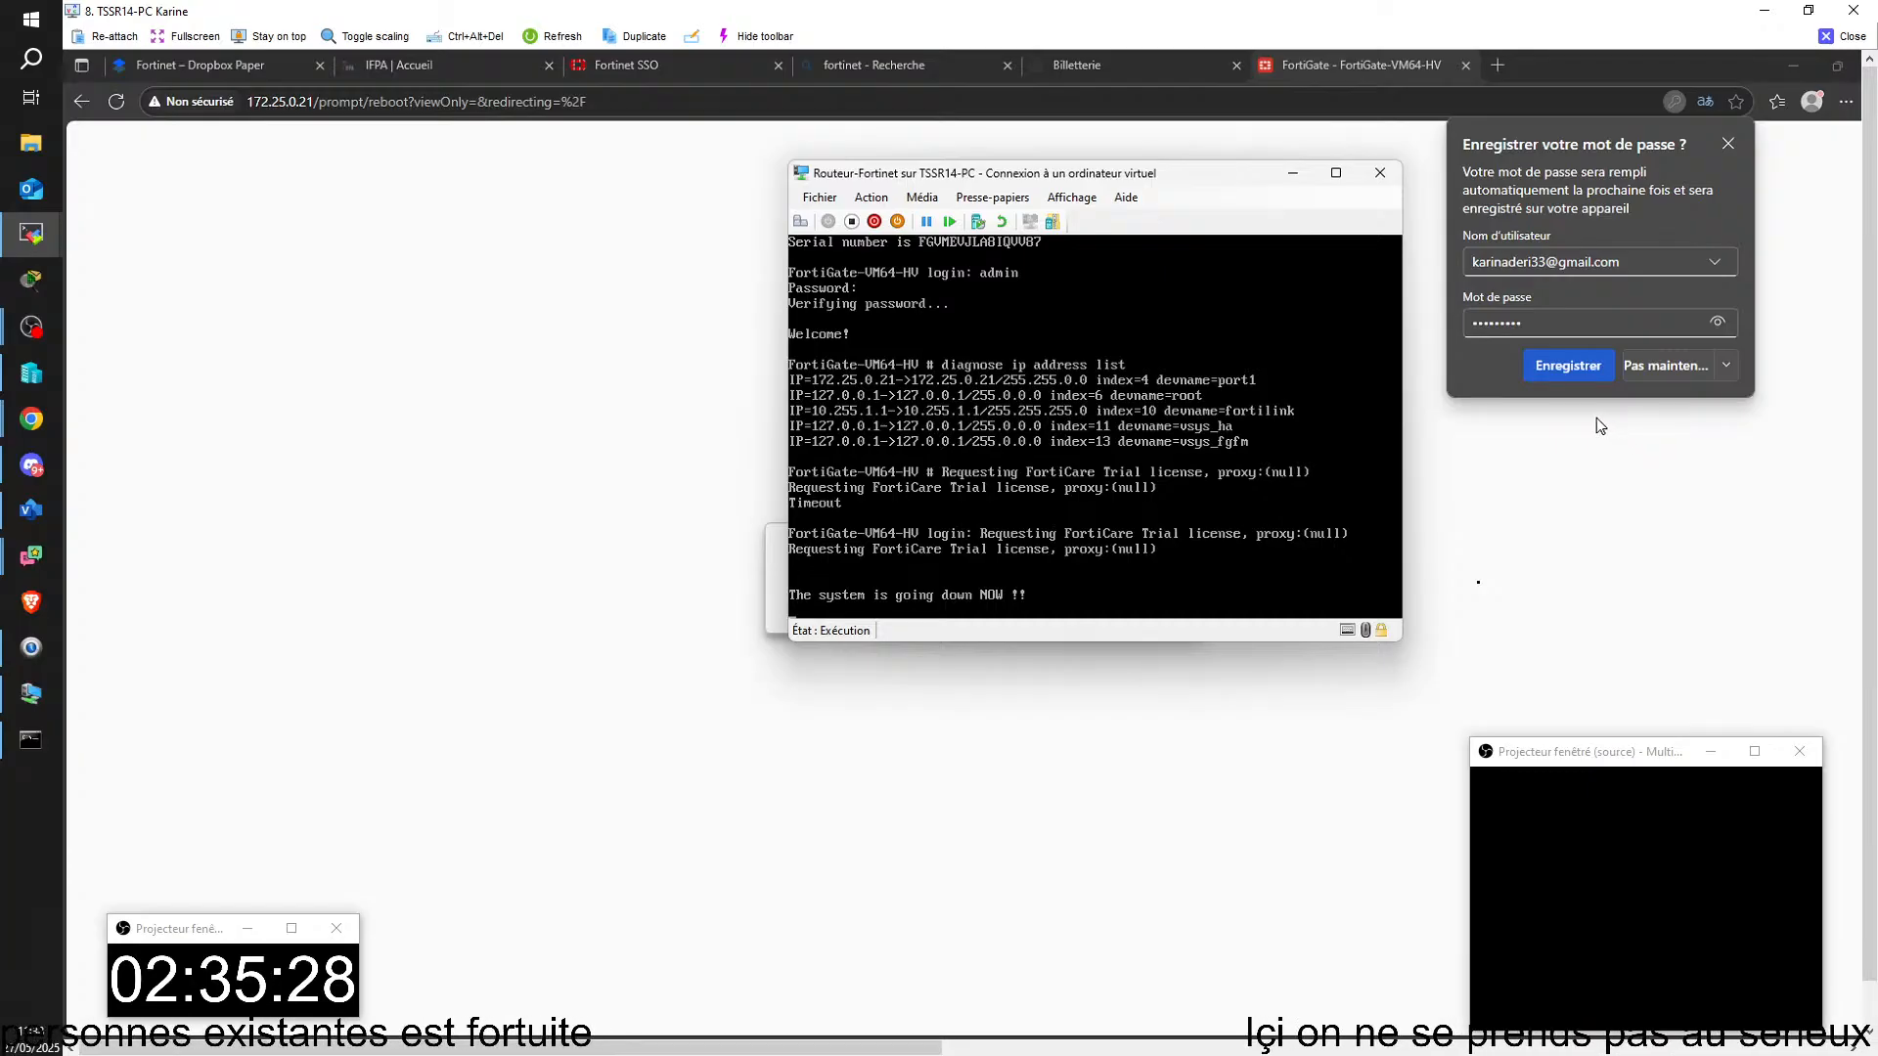
{"action": "left_click", "coordinate": [1566, 367]}
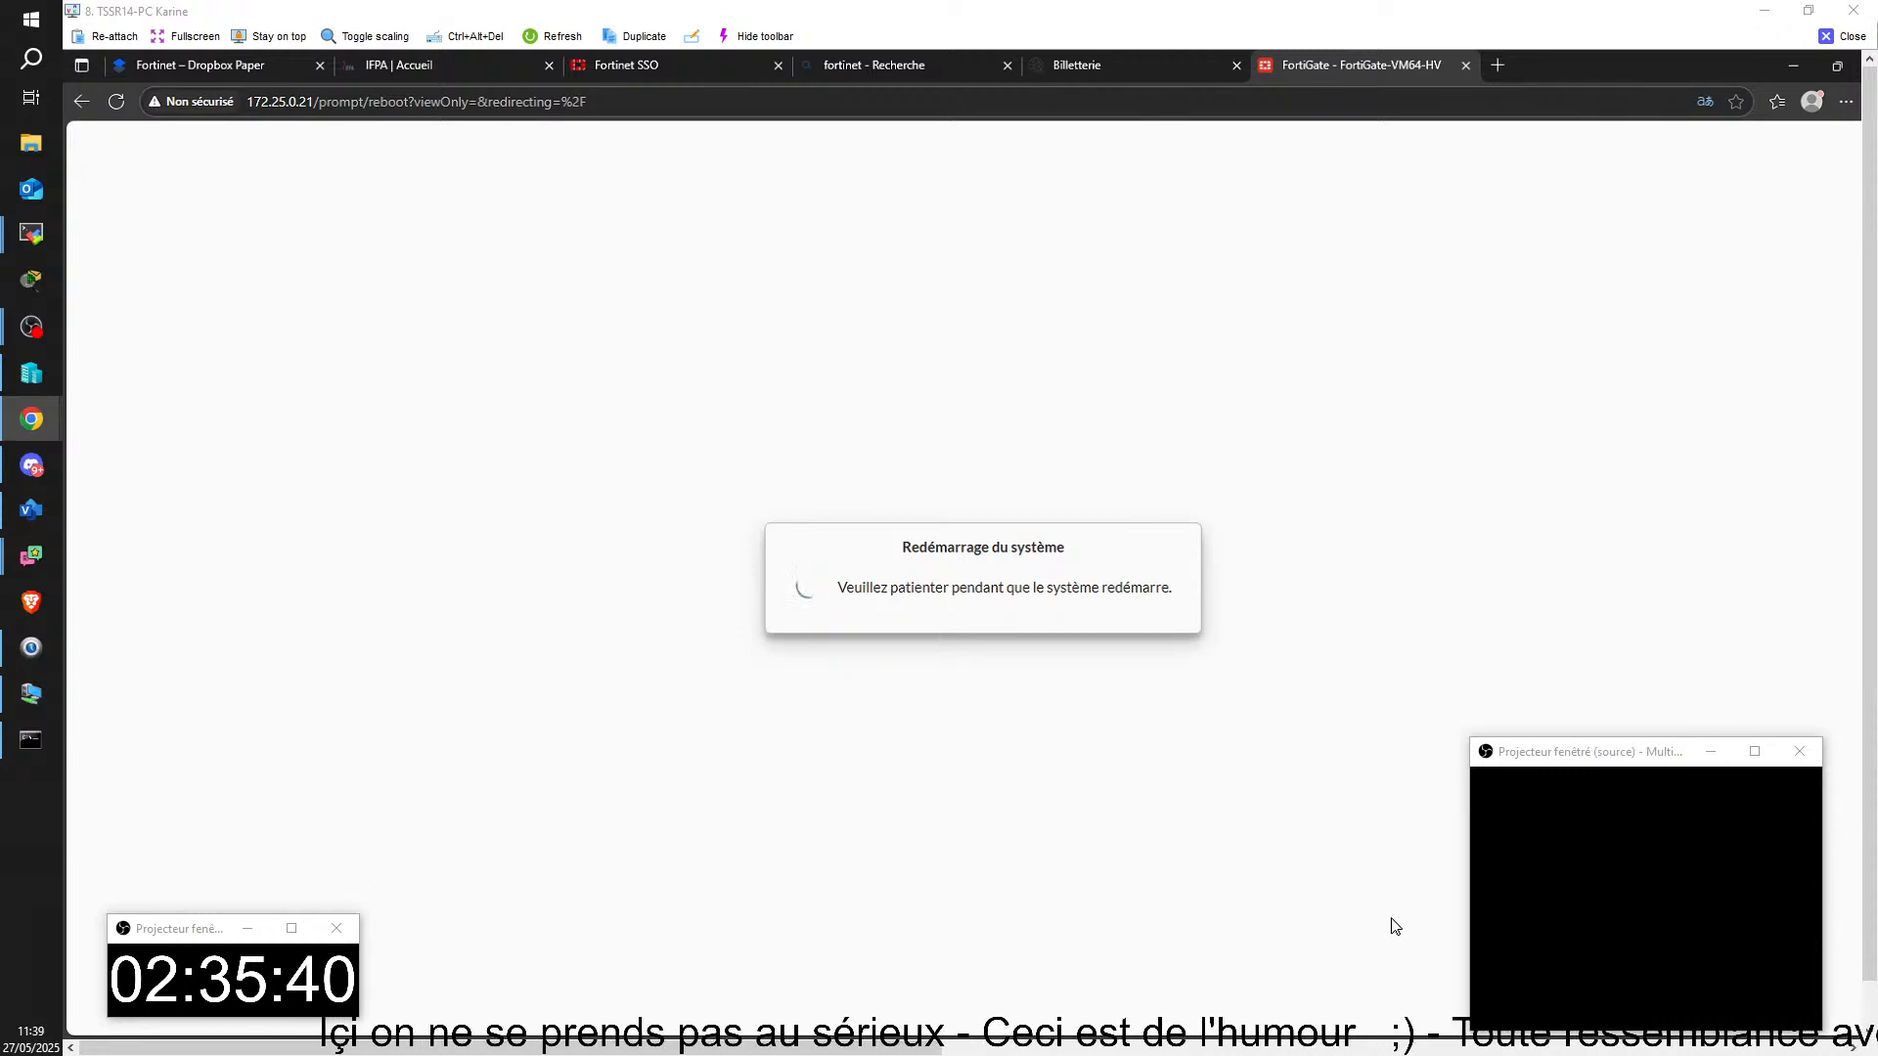
Step: Bring the local Chrome window into view and continue past the certificate warning to the FortiGate at 172.25.0.9
{"action": "left_click_drag", "start_coordinate": [1877, 294], "coordinate": [1035, 74]}
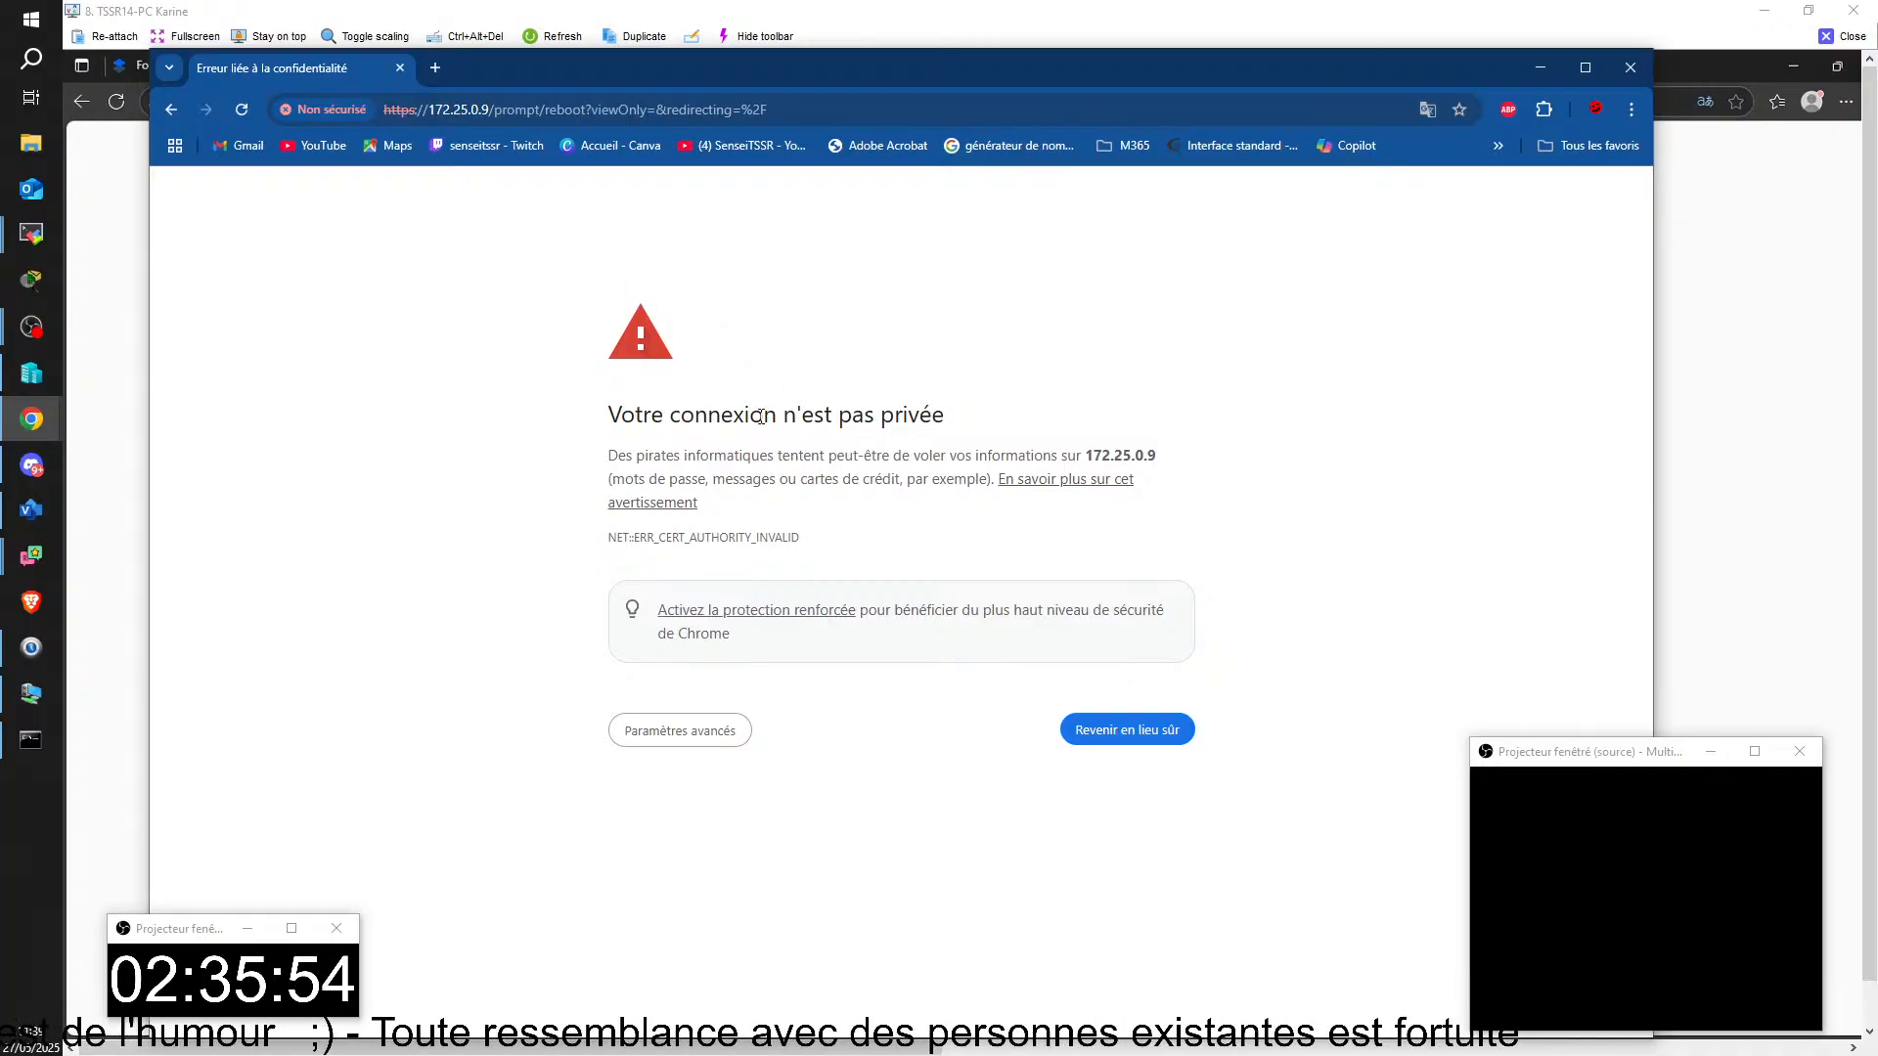
{"action": "left_click_drag", "start_coordinate": [661, 451], "coordinate": [958, 418]}
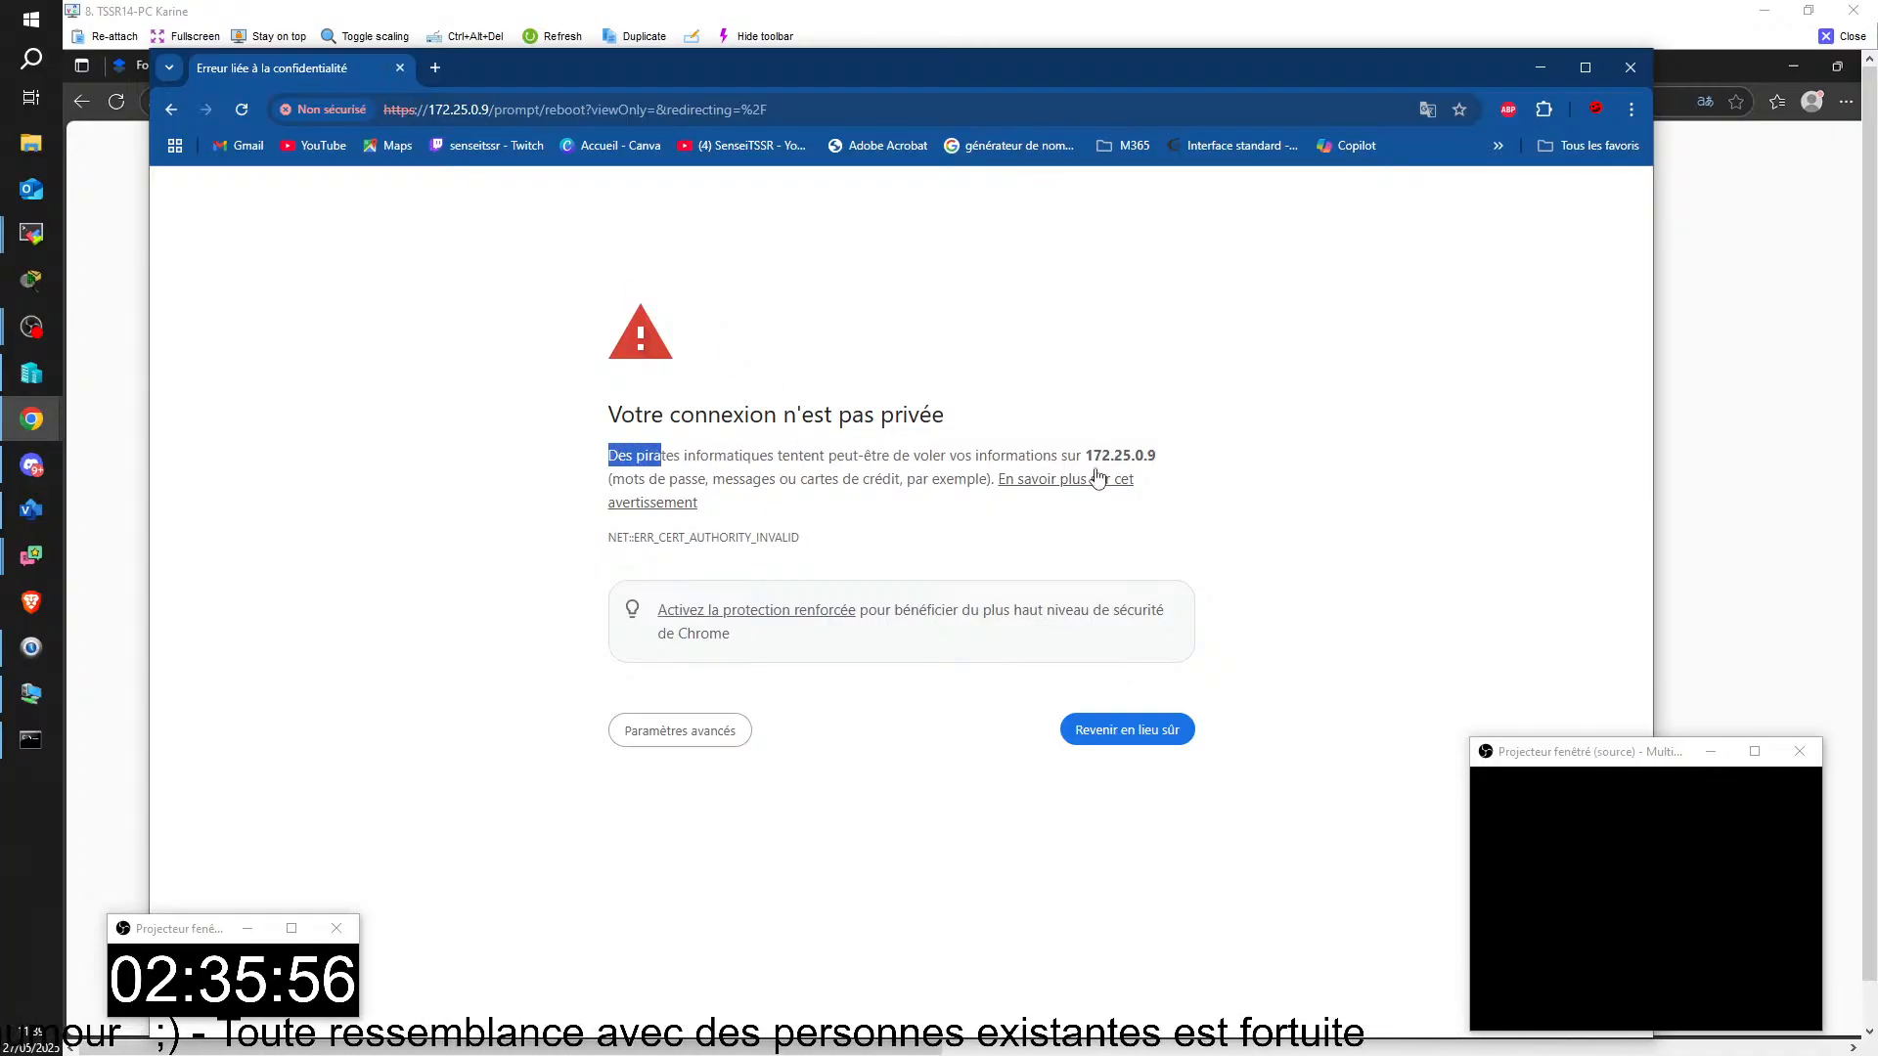
{"action": "left_click_drag", "start_coordinate": [1076, 452], "coordinate": [1165, 466]}
{"action": "left_click", "coordinate": [1000, 455]}
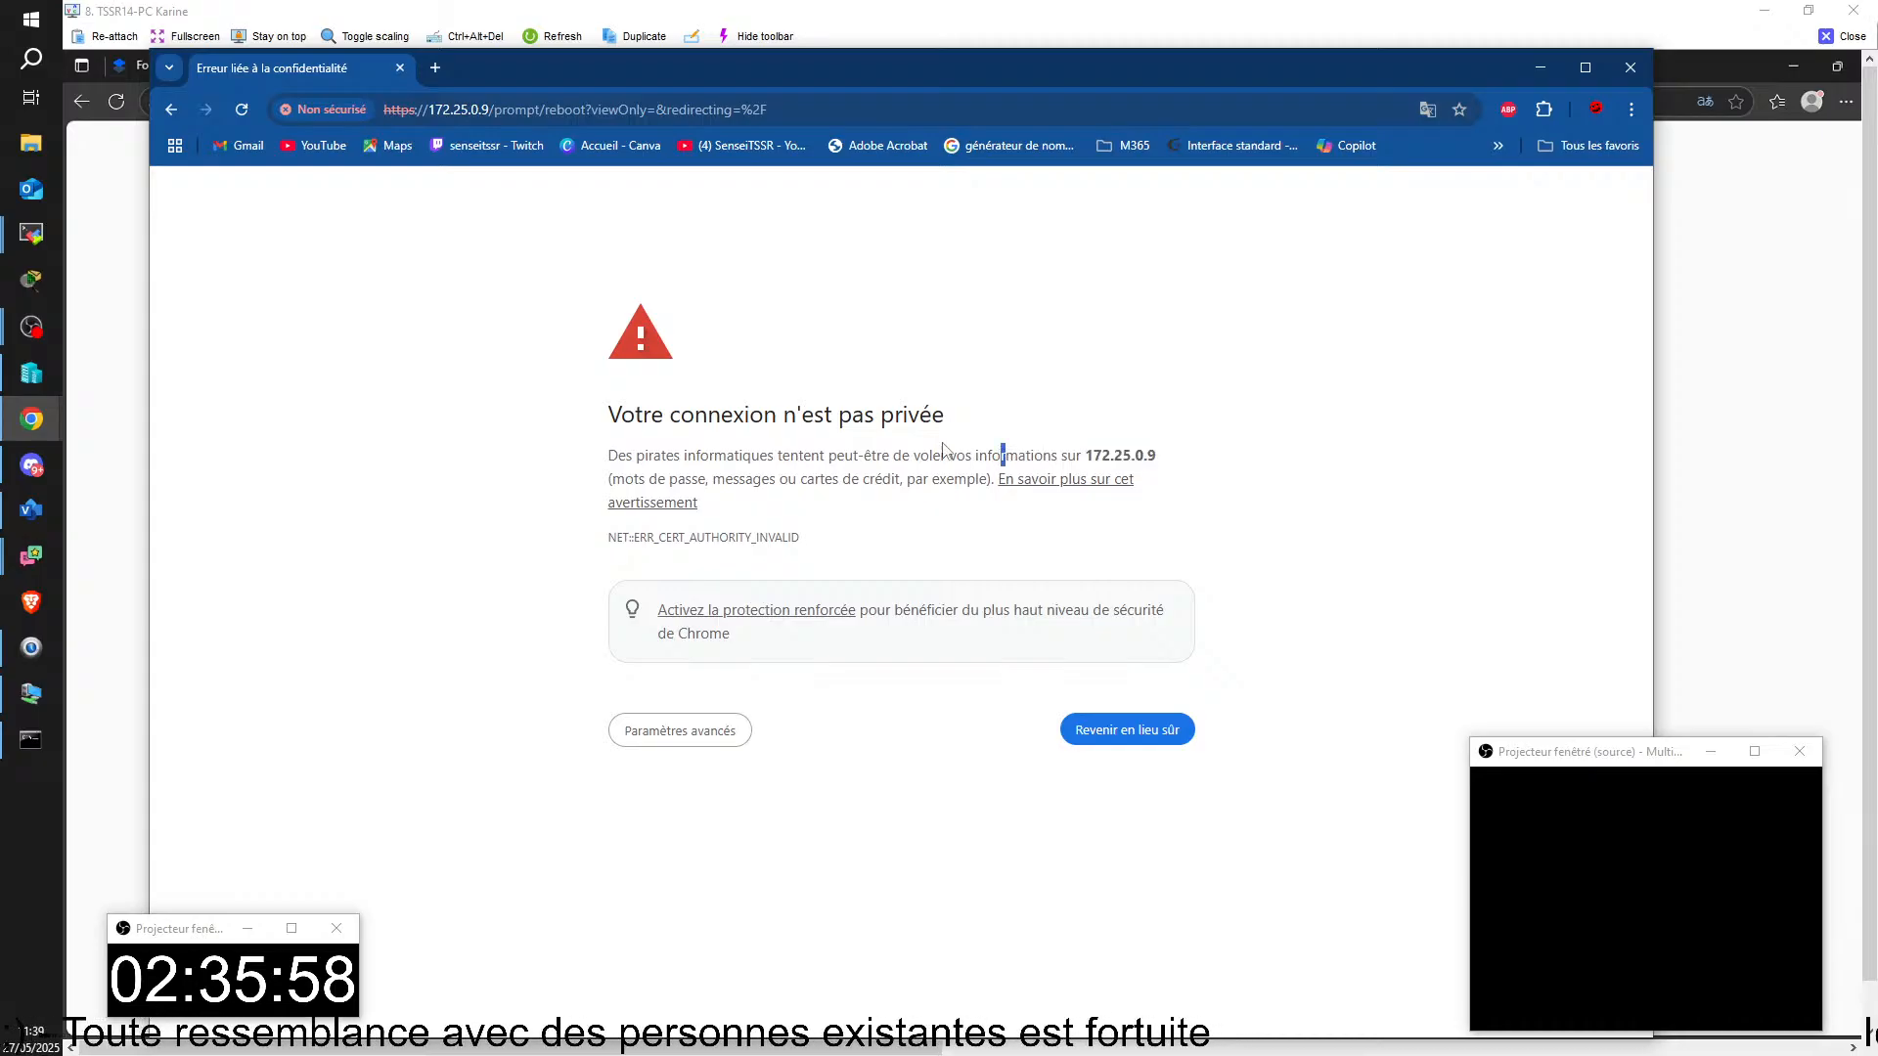
{"action": "left_click", "coordinate": [680, 745]}
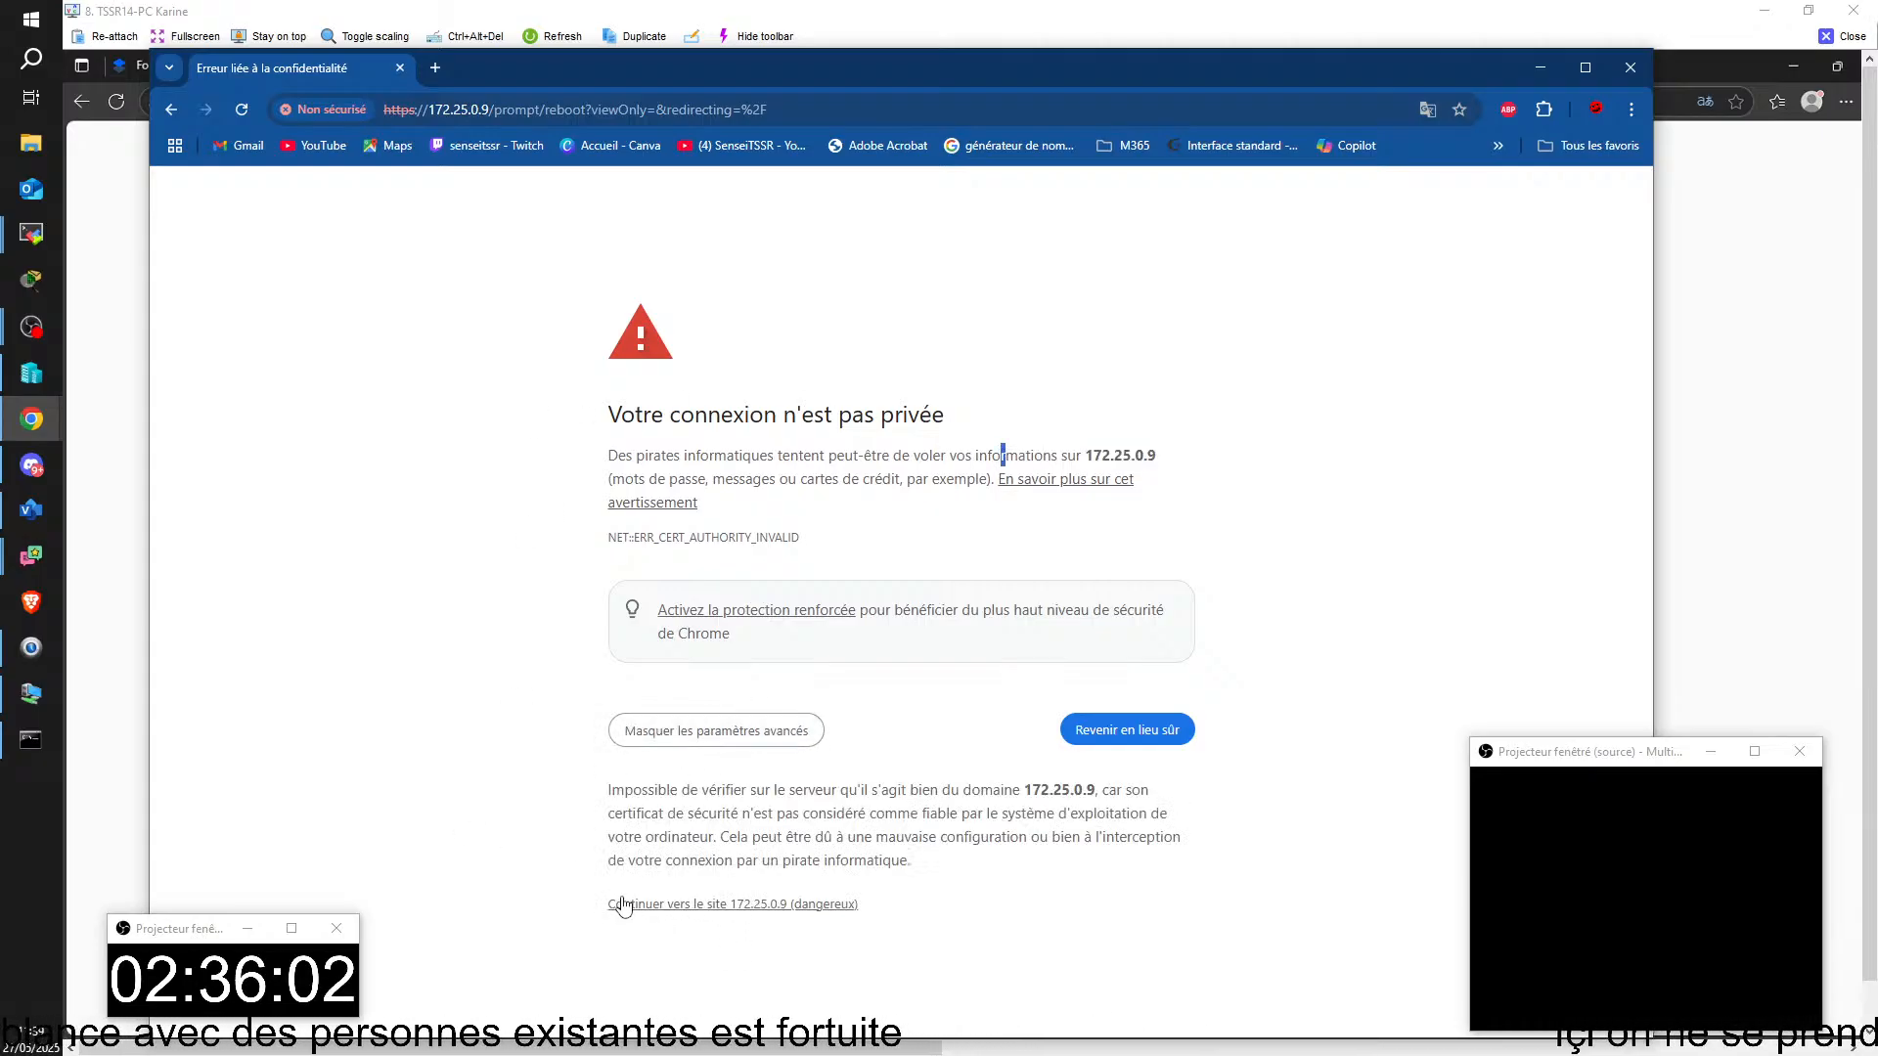
{"action": "left_click", "coordinate": [759, 904]}
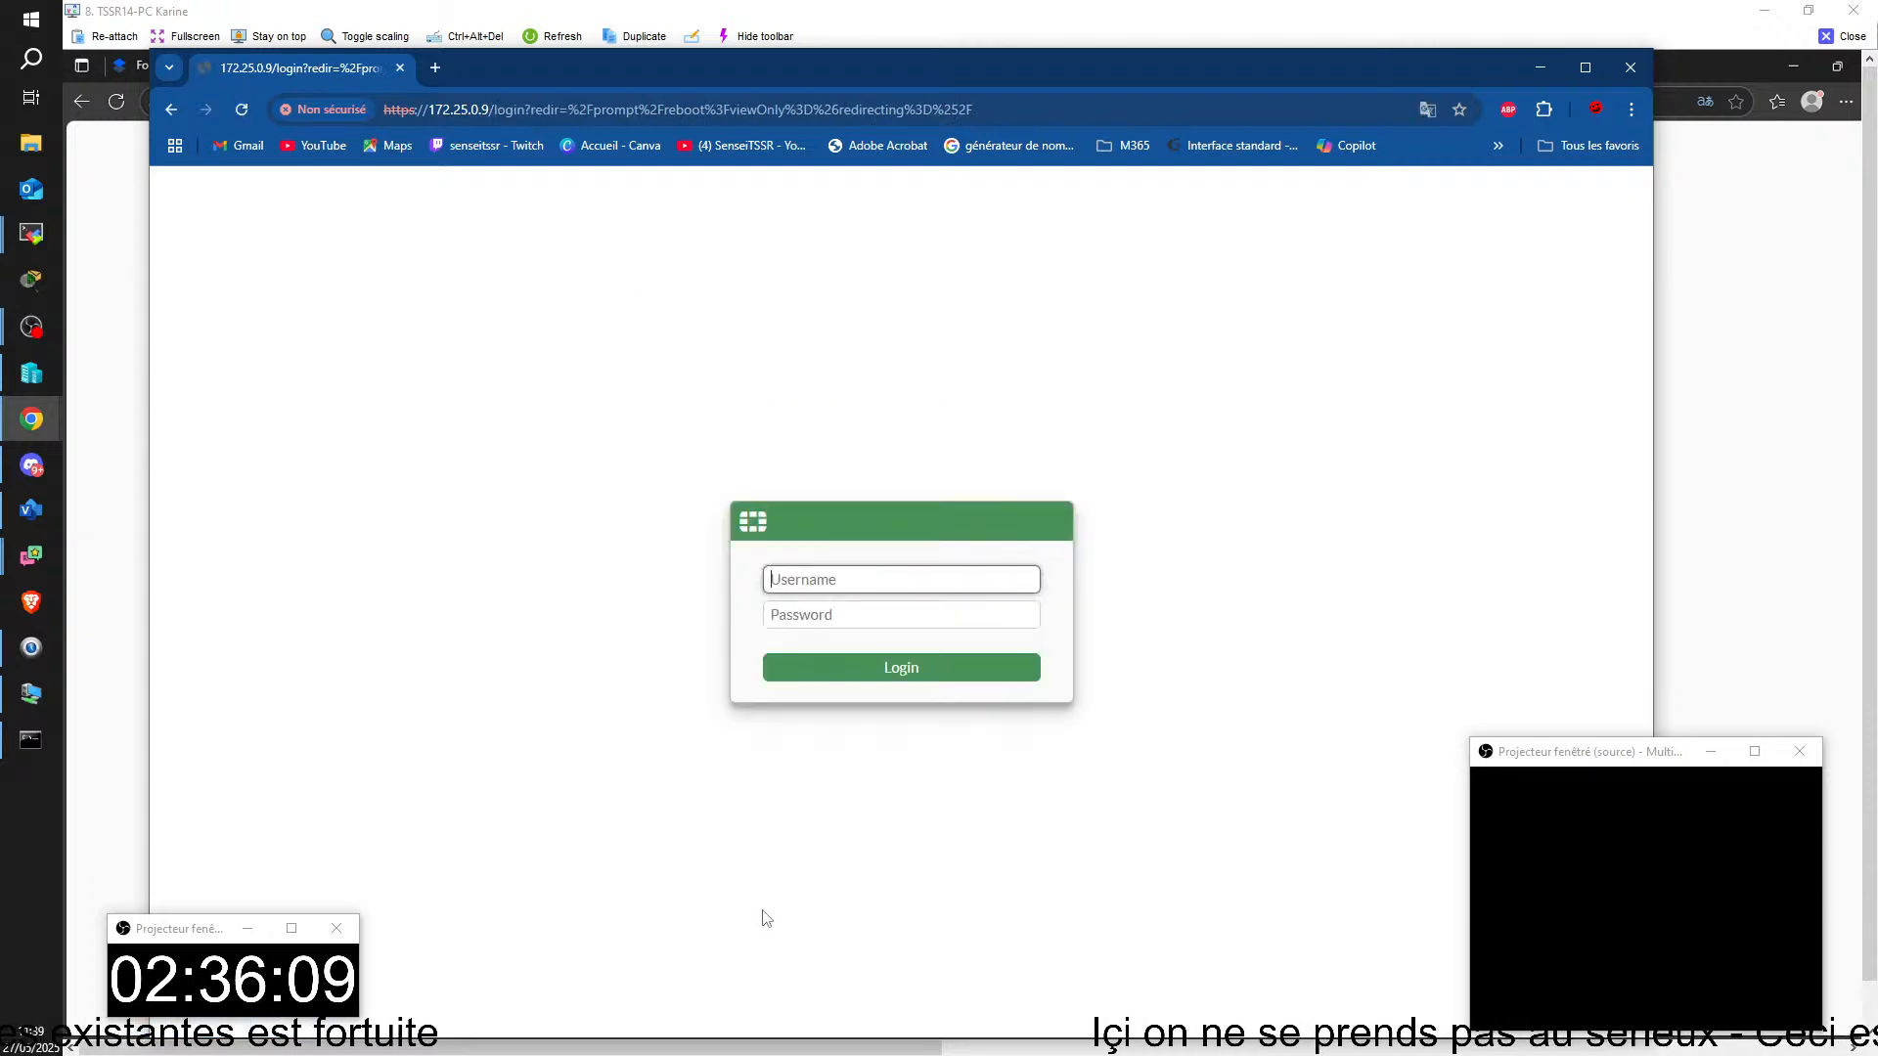
Step: Log in to the FortiGate at 172.25.0.9 as admin with the account password and dismiss the browser's password change advice
{"action": "type", "text": "a"}
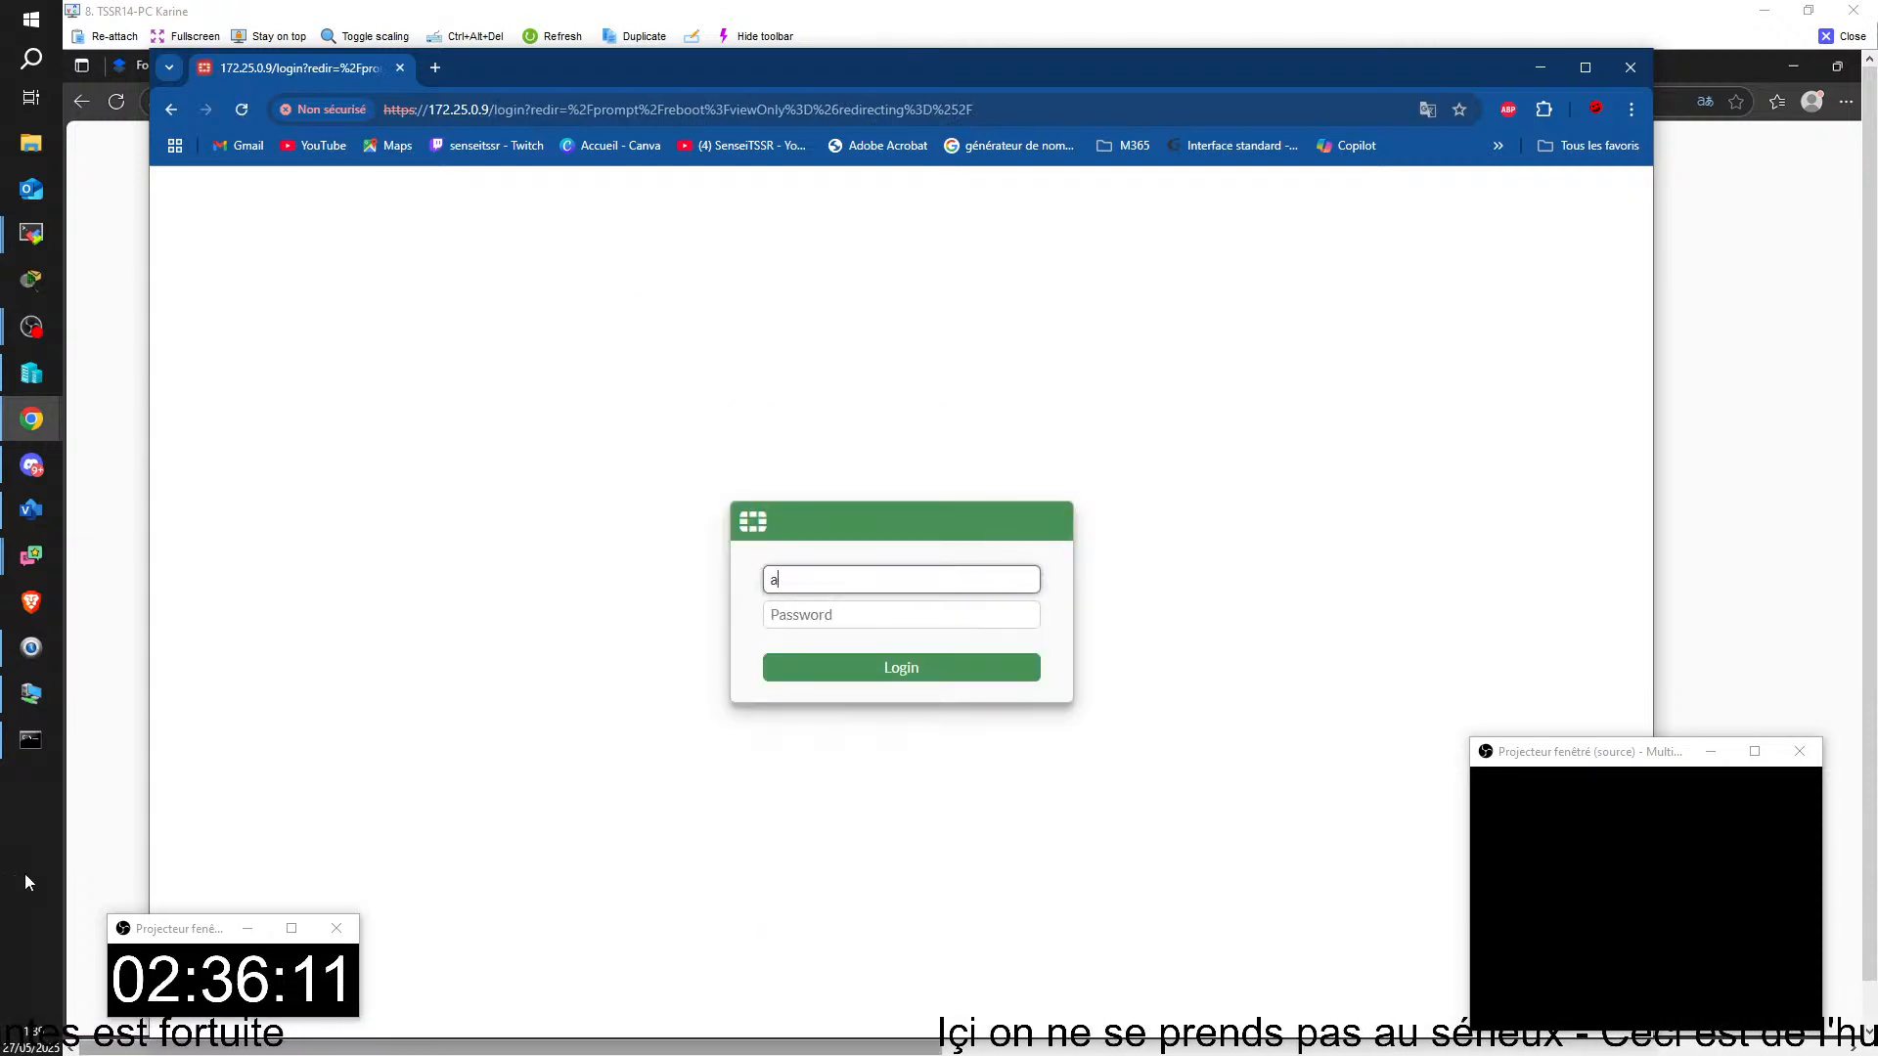
{"action": "type", "text": "dmin"}
{"action": "key", "text": "Tab"}
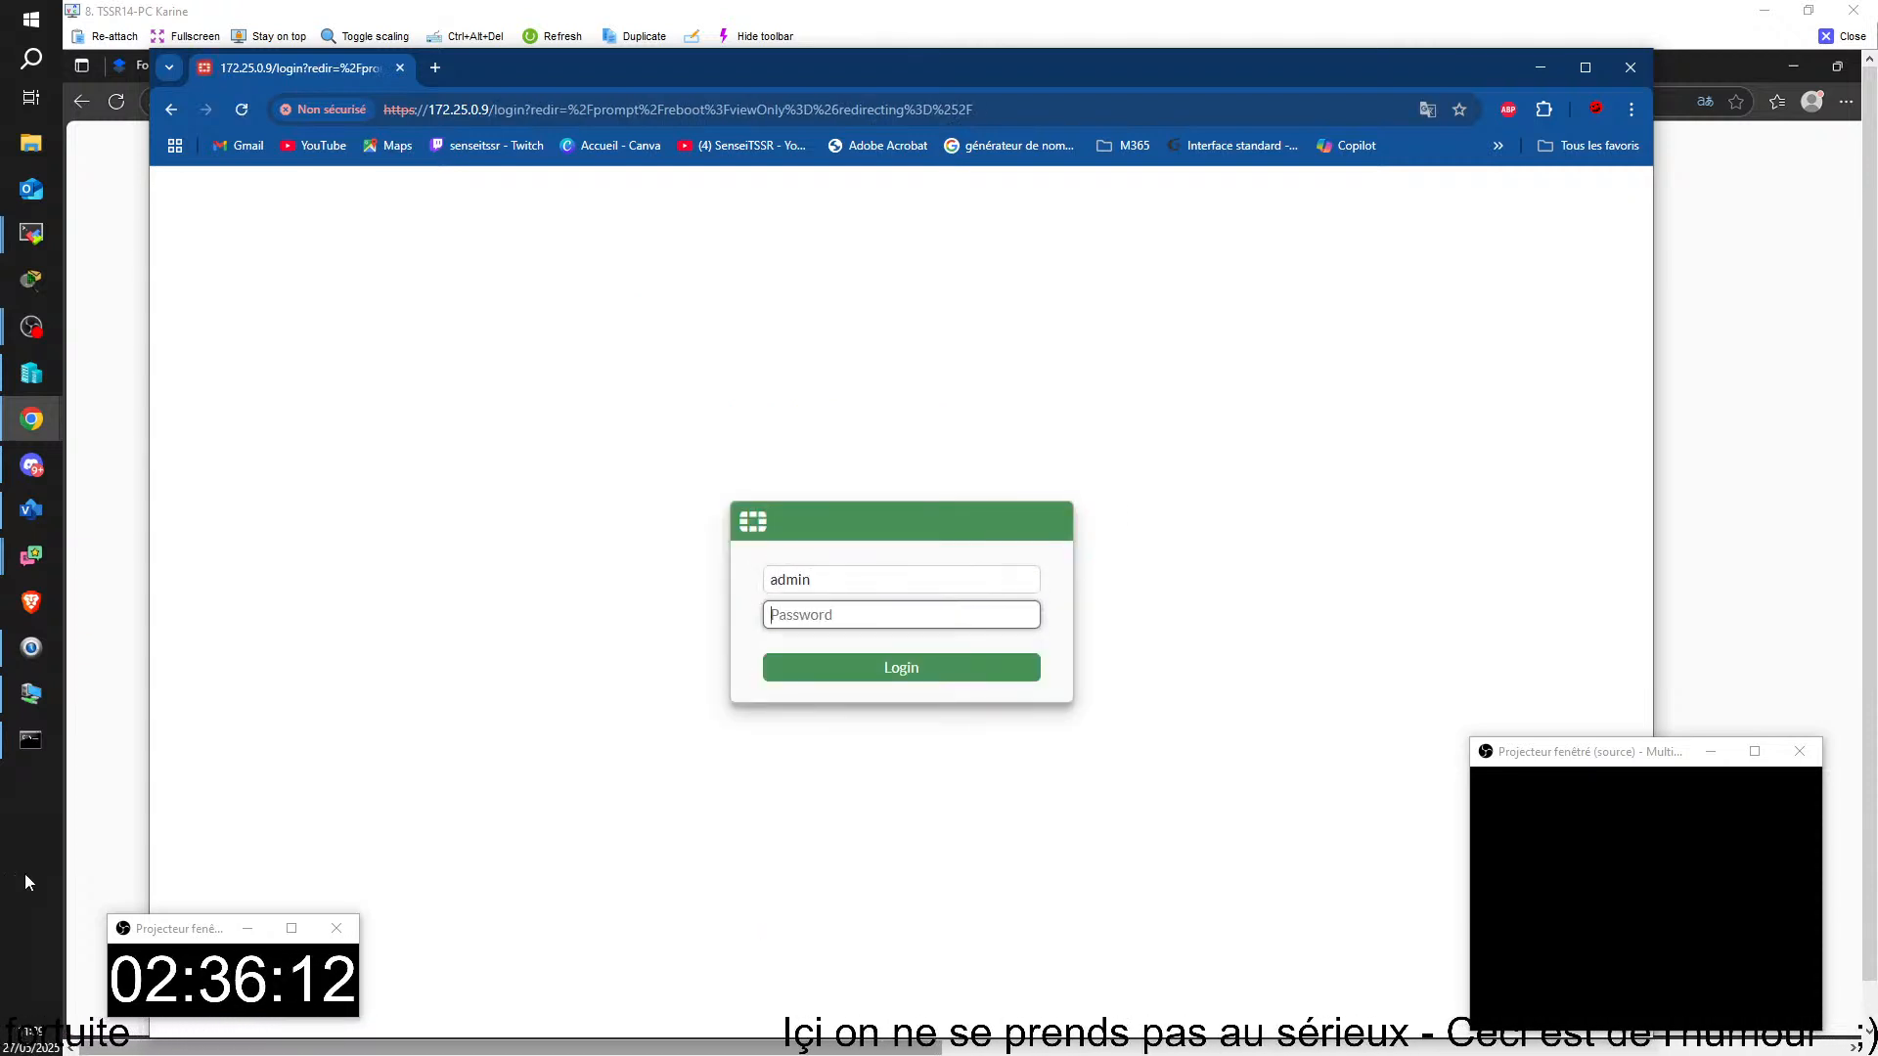
{"action": "type", "text": "ad"}
{"action": "type", "text": "••"}
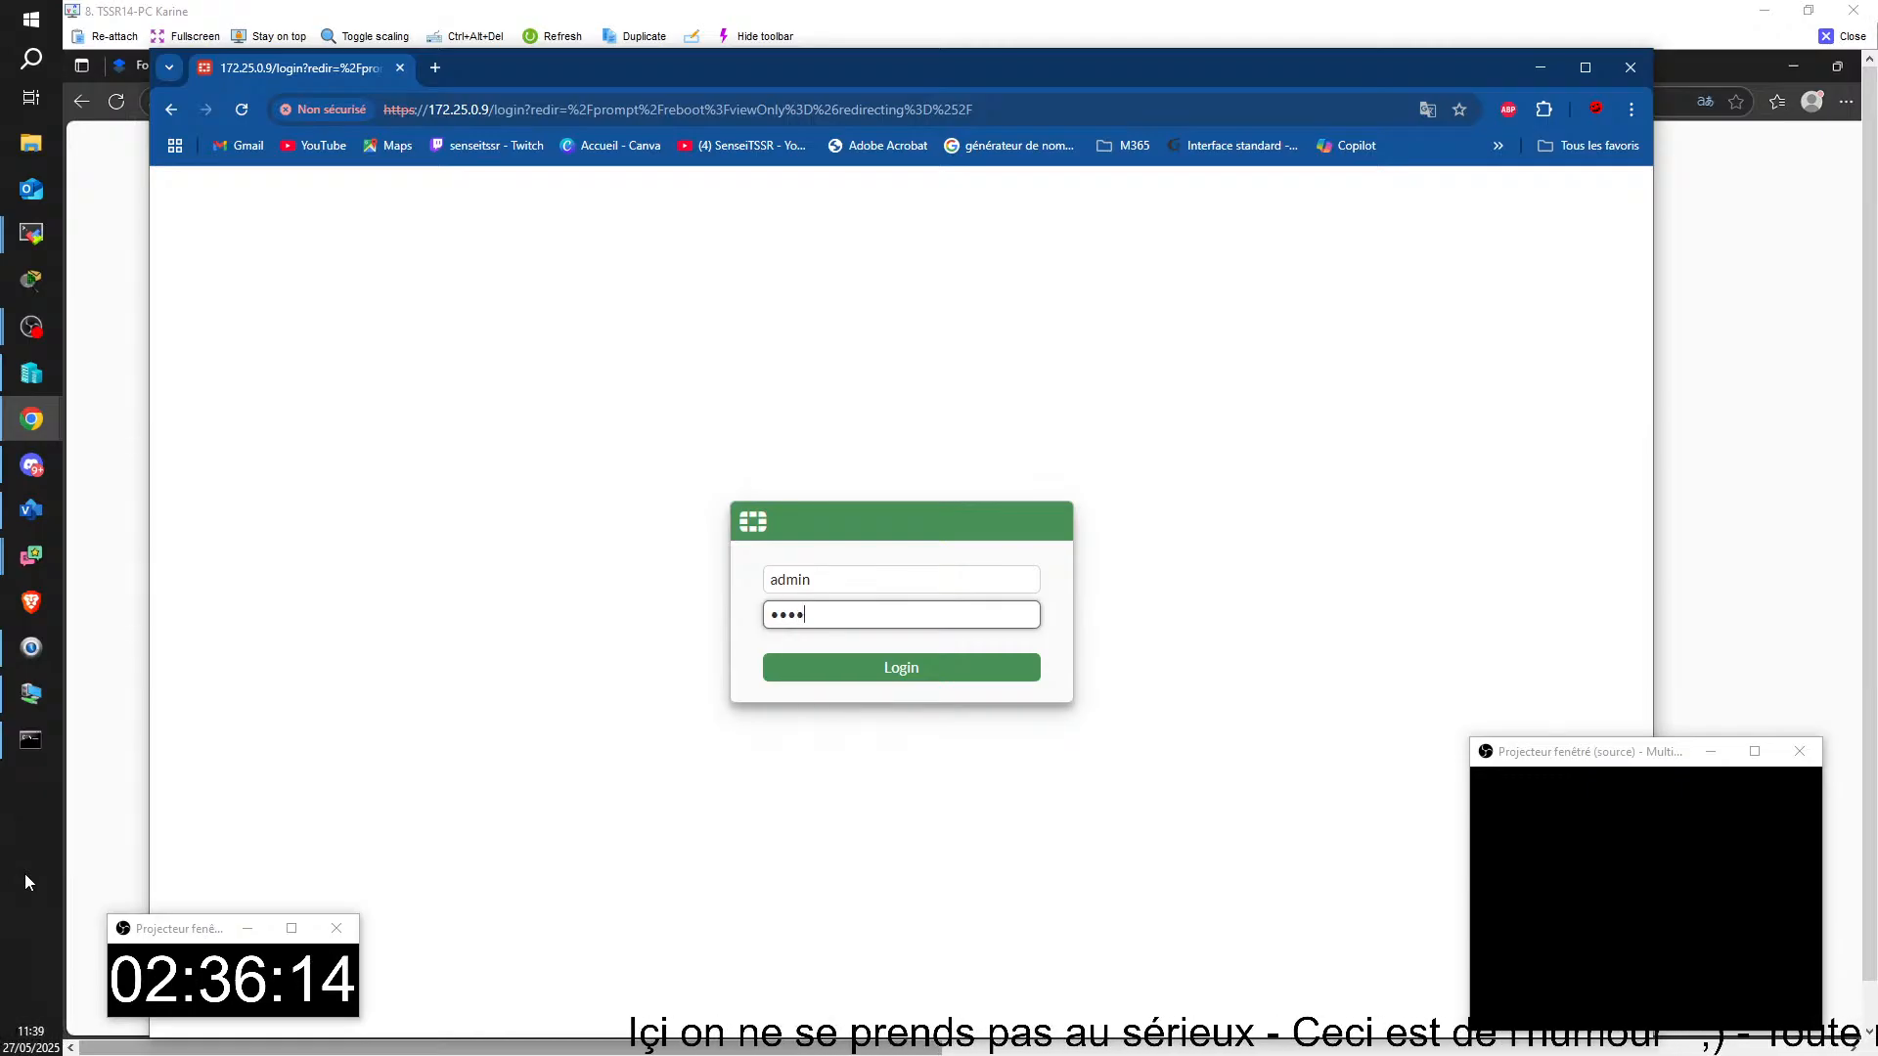
{"action": "type", "text": "••••"}
{"action": "key", "text": "Return"}
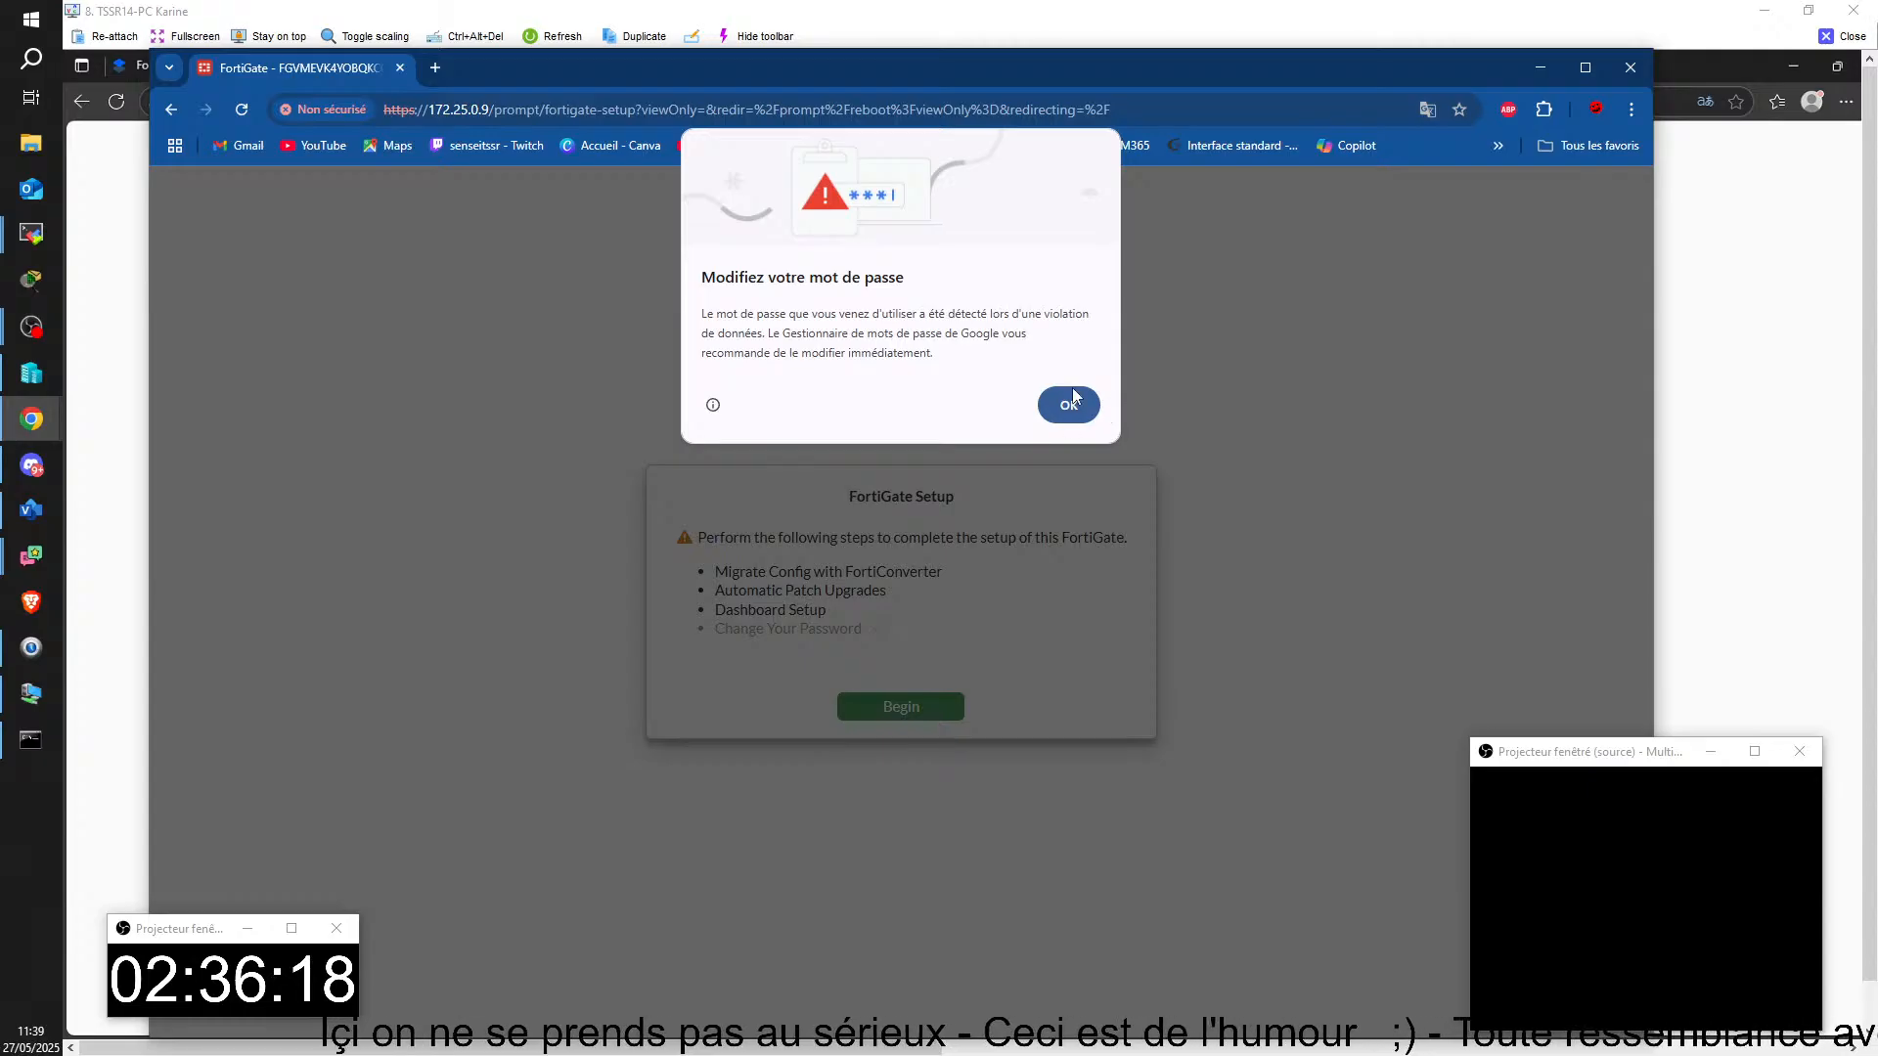
{"action": "left_click", "coordinate": [1071, 396]}
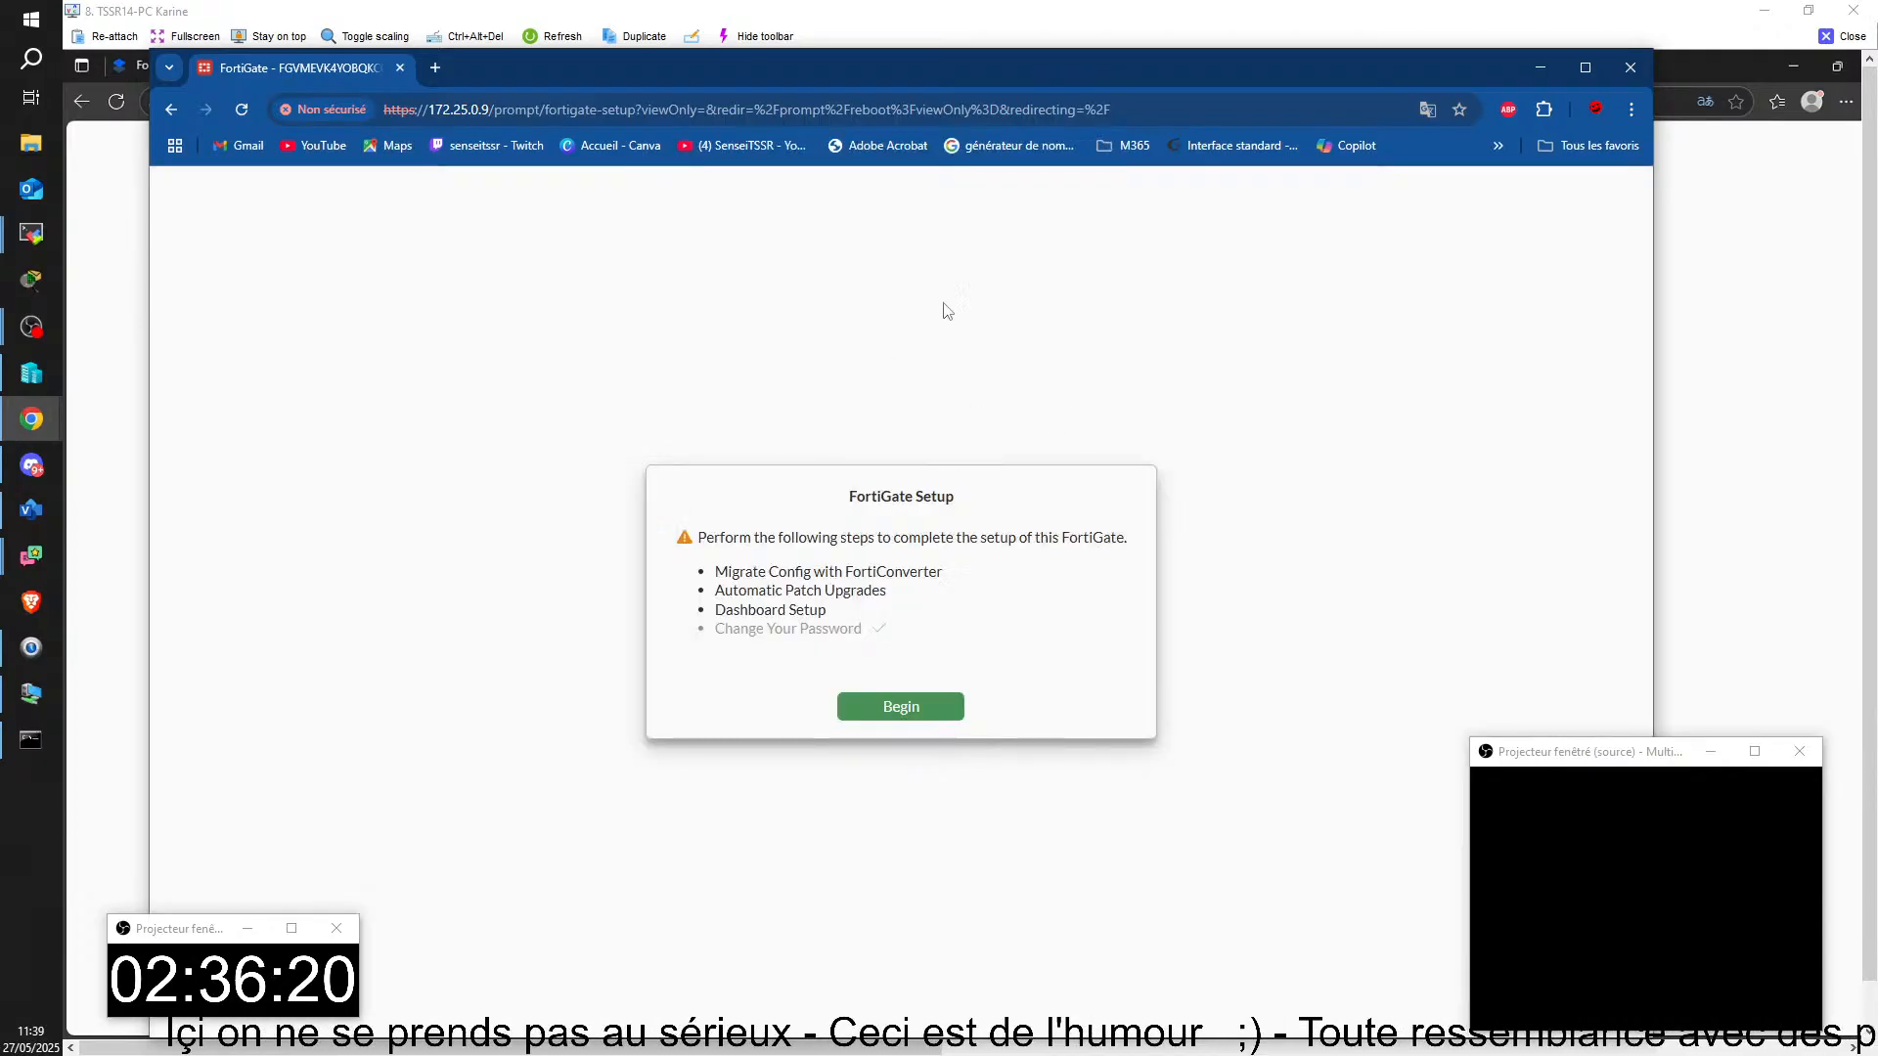
Step: Begin the FortiGate setup, postponing the FortiConverter migration and disabling automatic patch upgrades with the required acknowledgement
{"action": "left_click", "coordinate": [903, 722]}
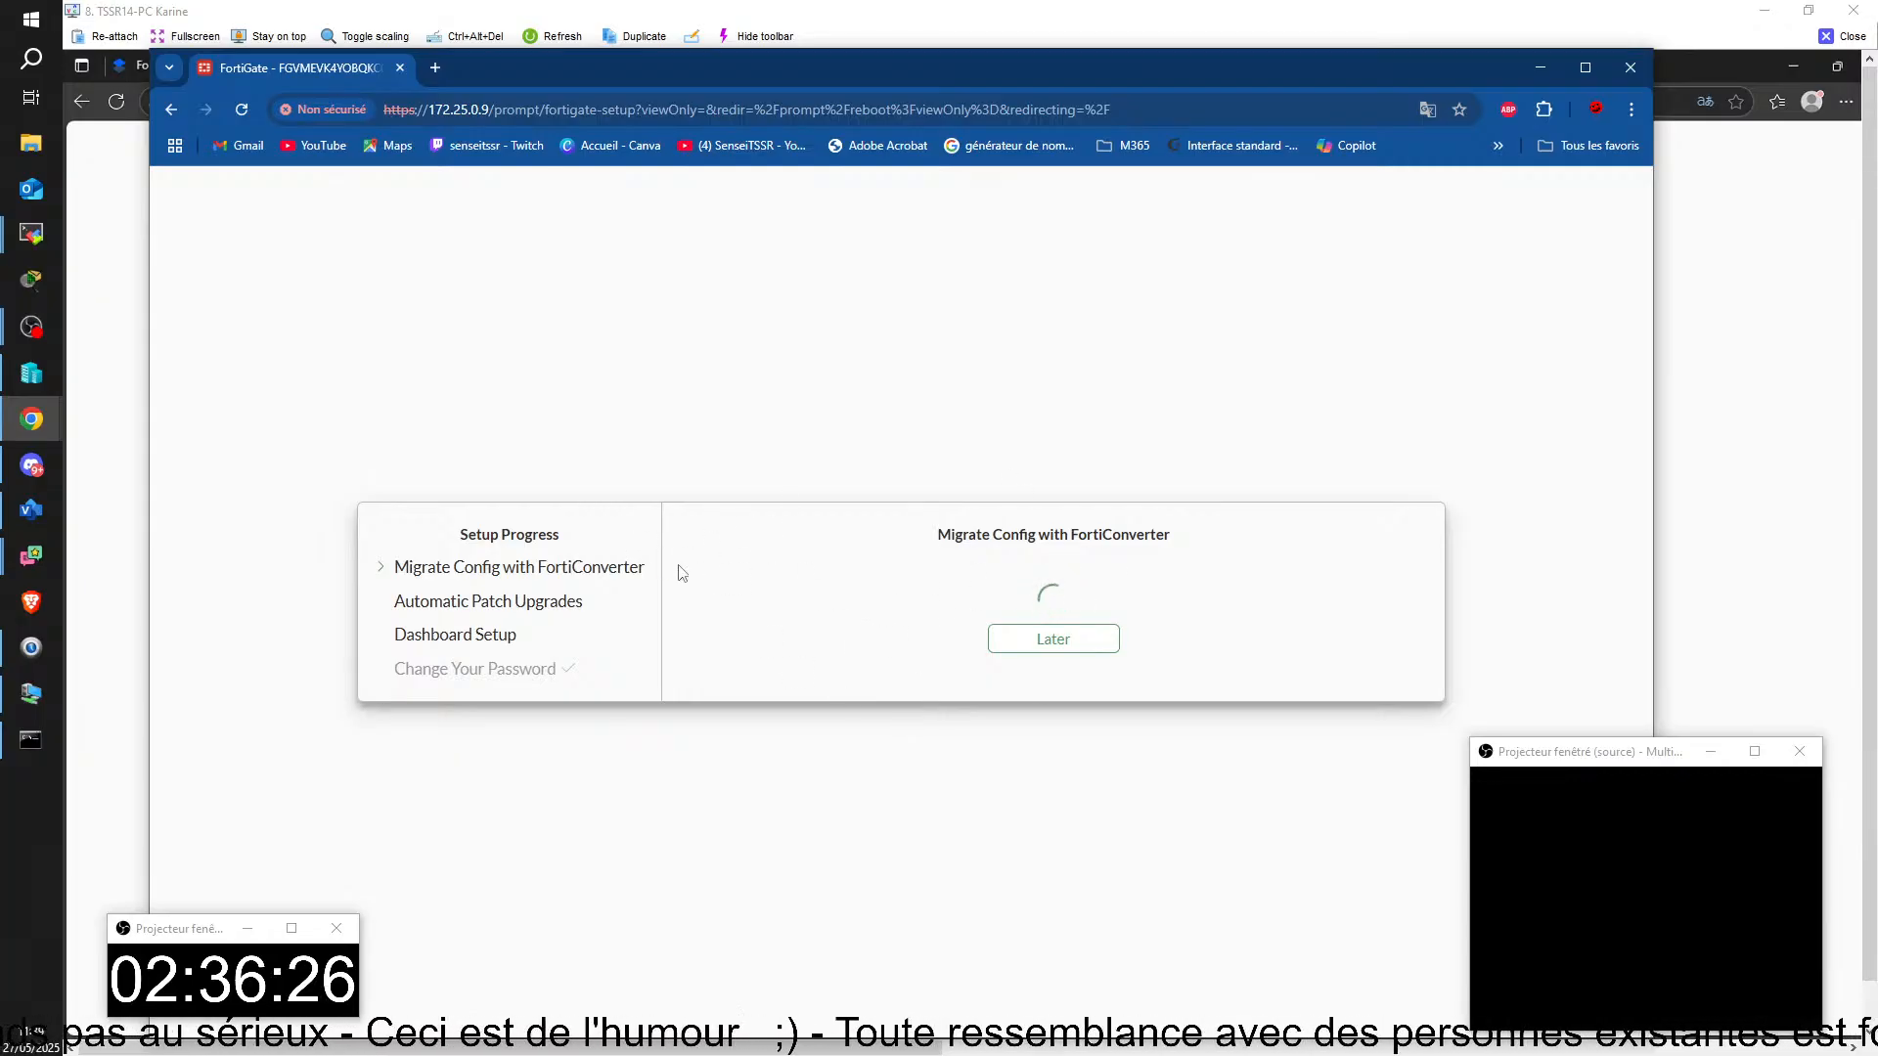
{"action": "left_click", "coordinate": [1053, 640]}
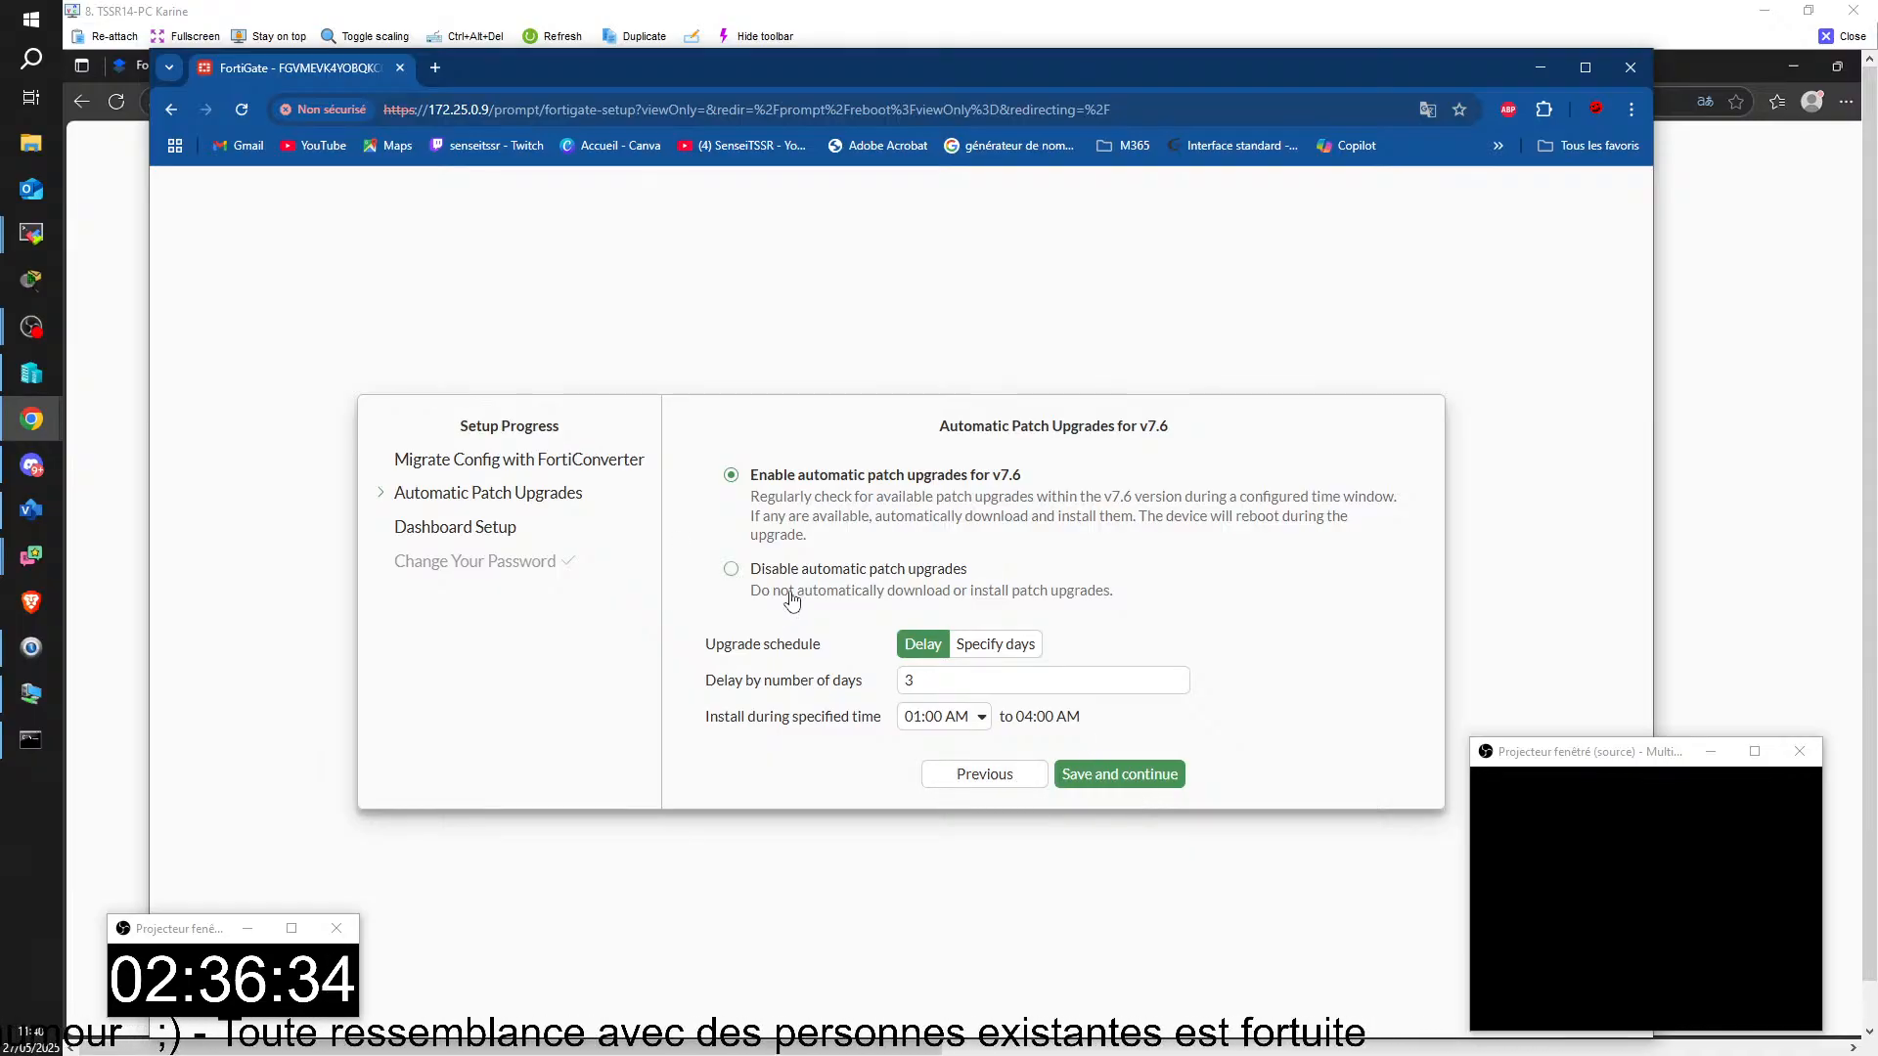
{"action": "left_click", "coordinate": [792, 592]}
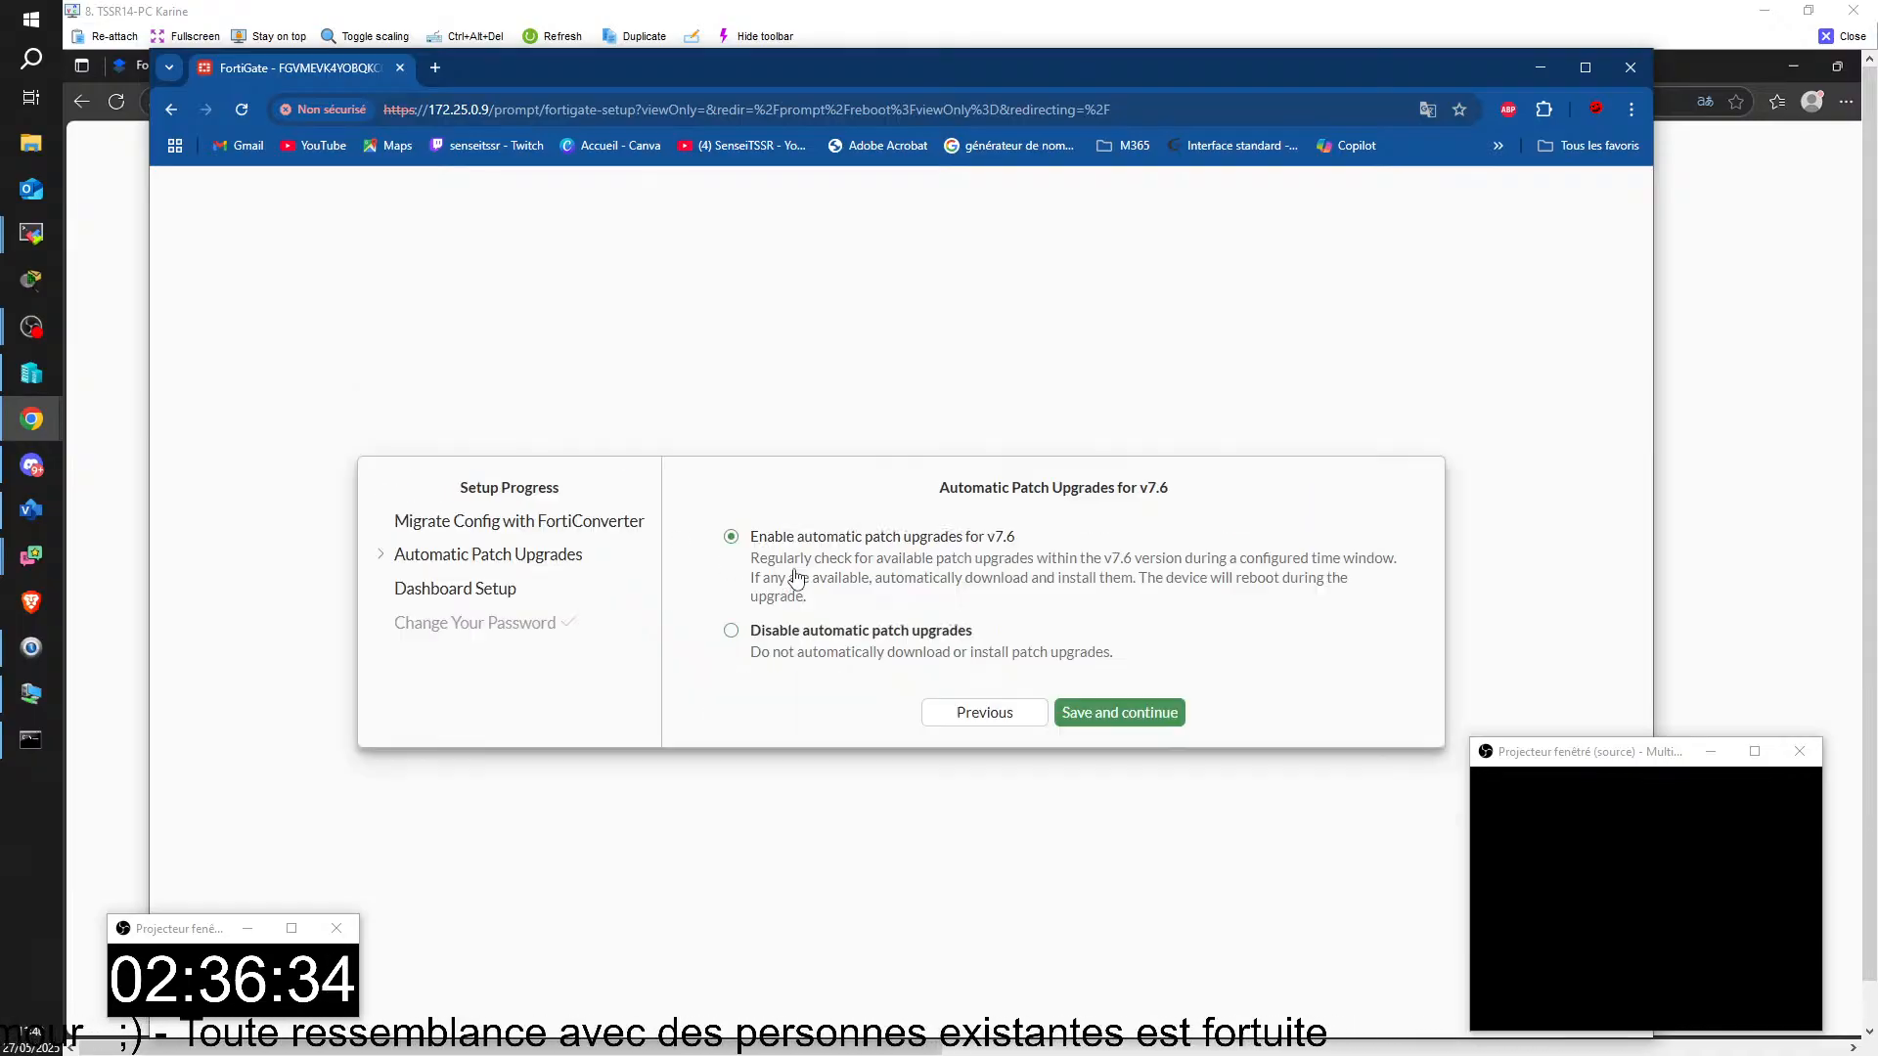
{"action": "left_click", "coordinate": [1120, 722]}
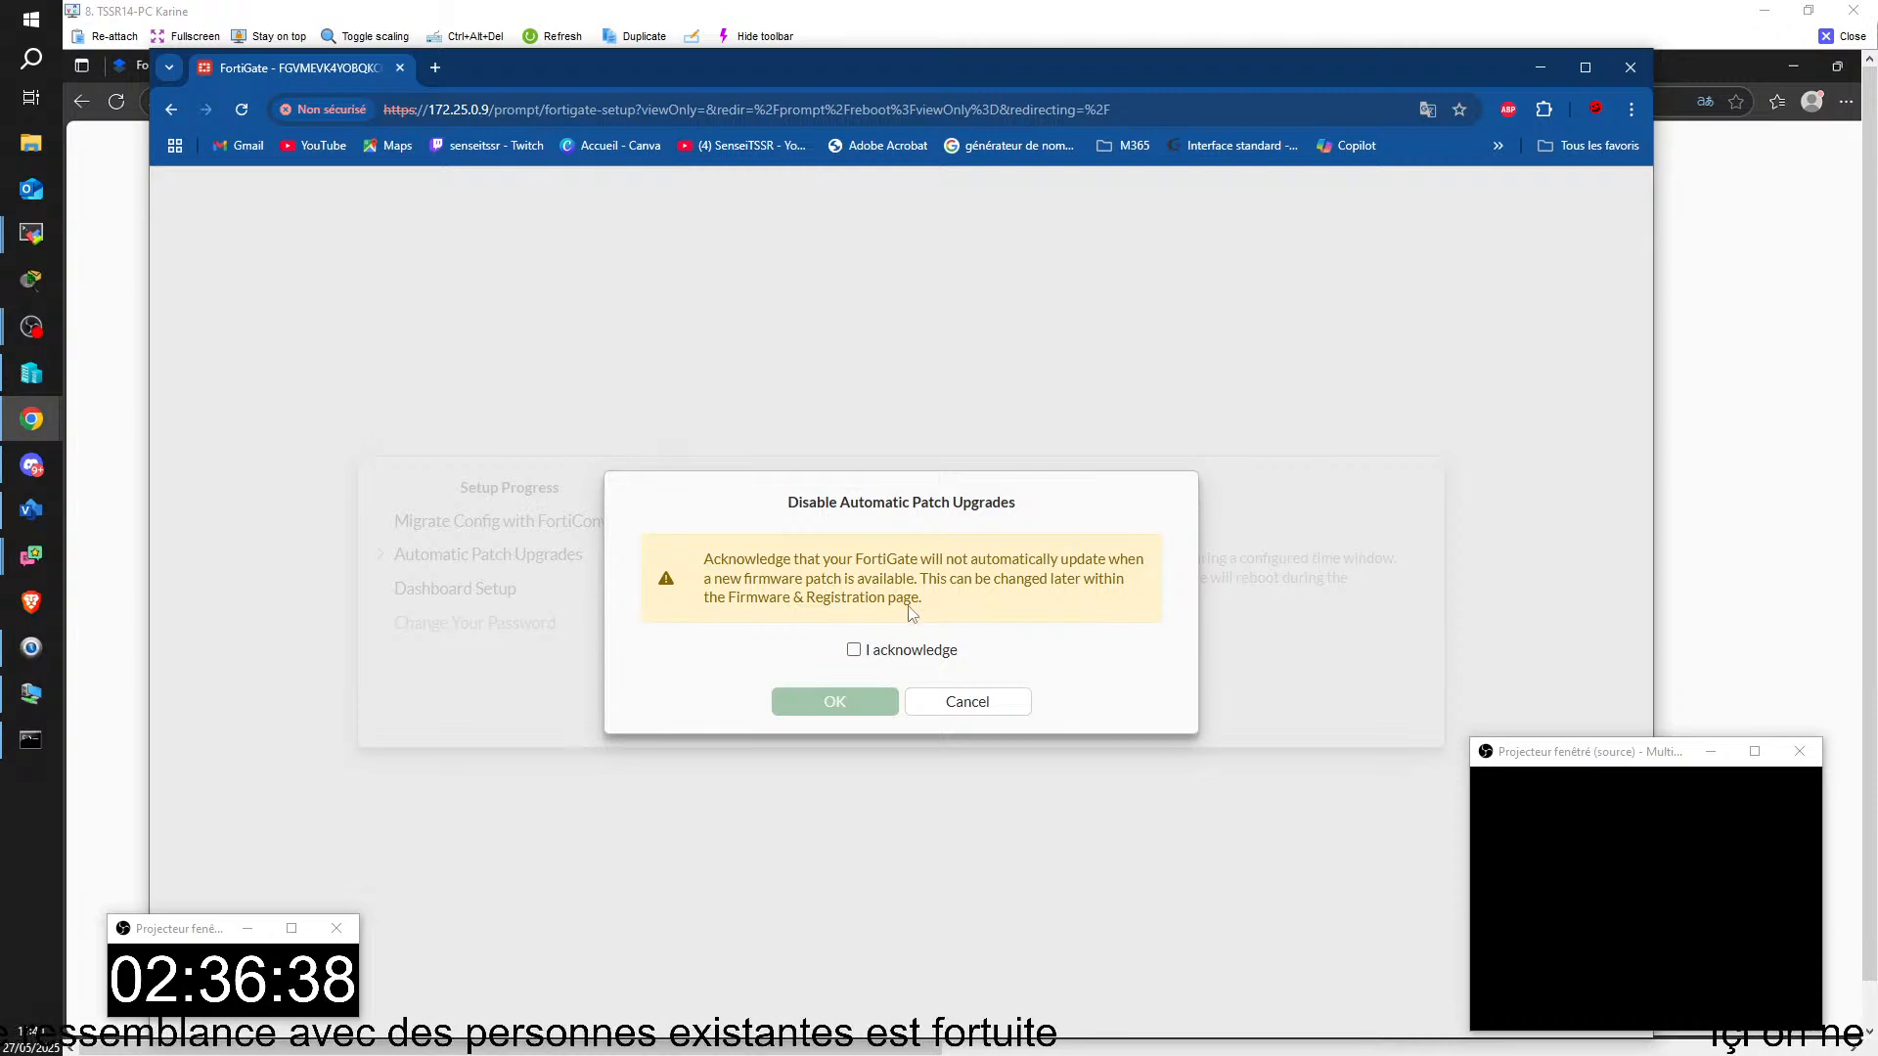
{"action": "left_click", "coordinate": [853, 651]}
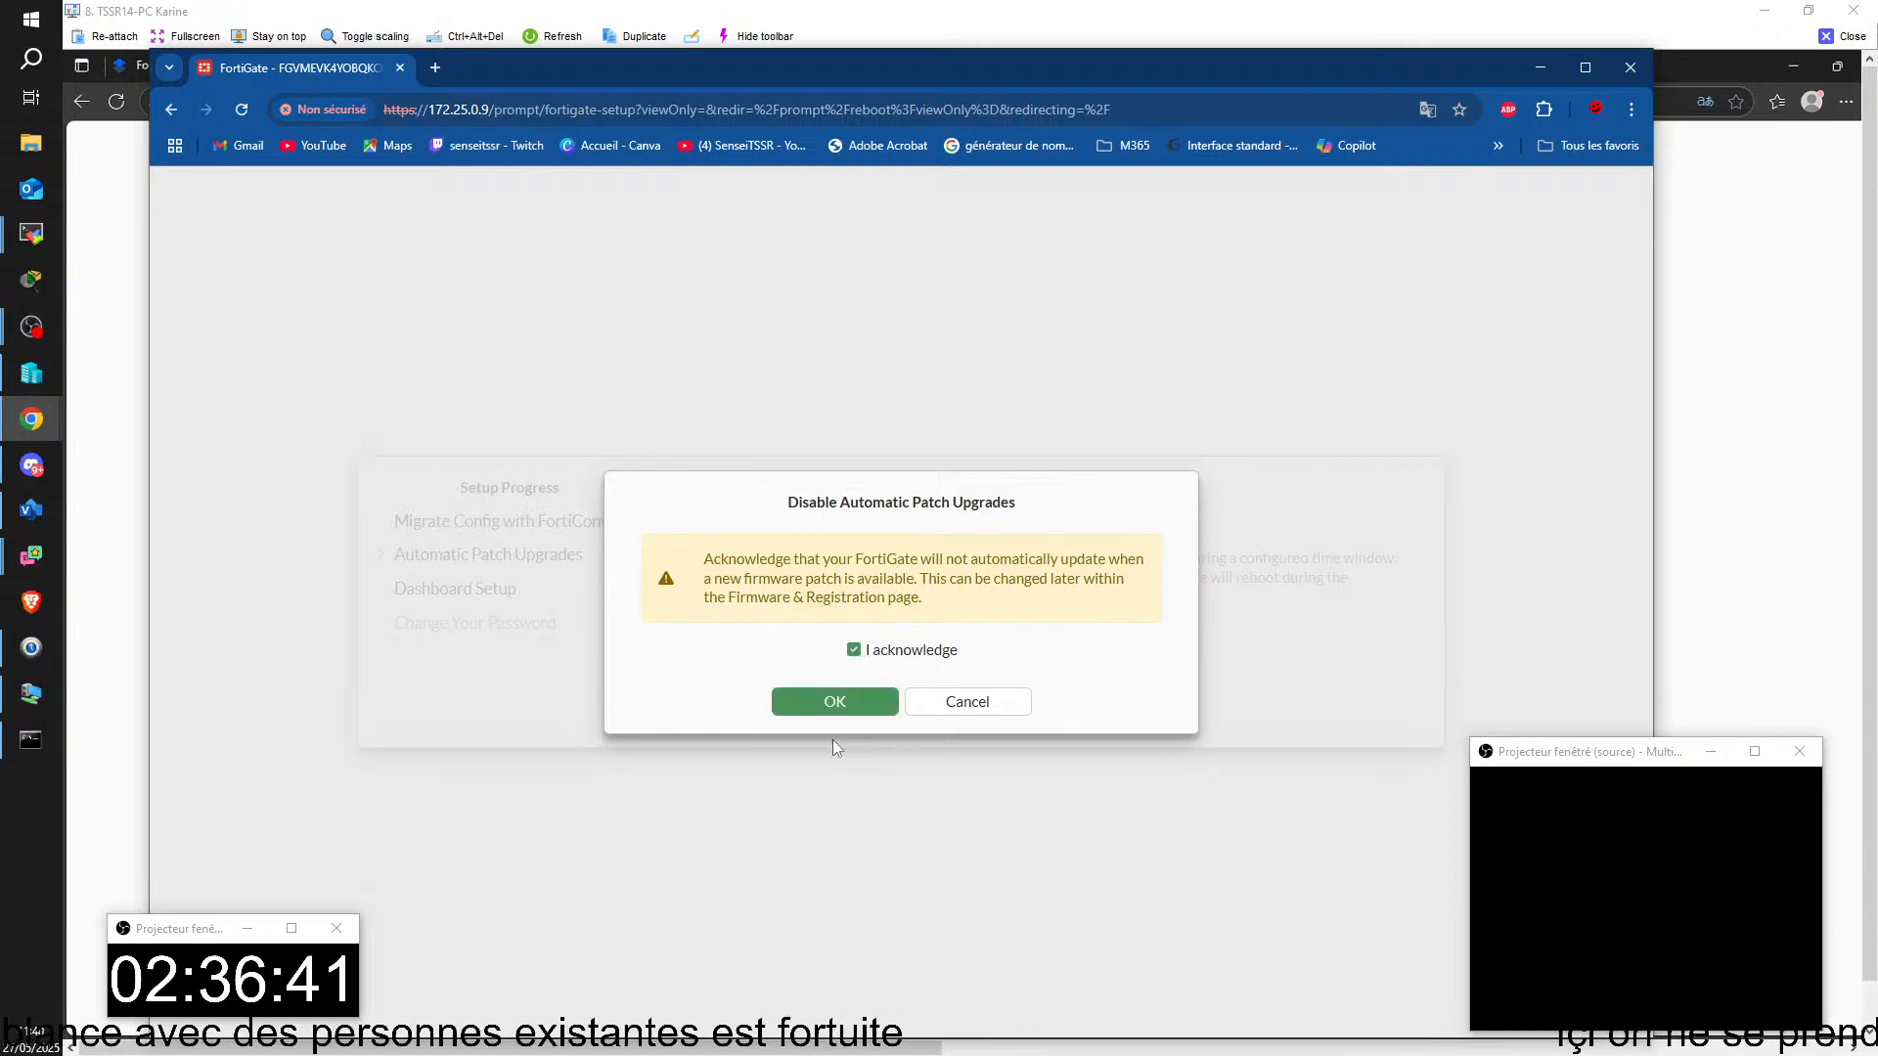
{"action": "left_click", "coordinate": [822, 703]}
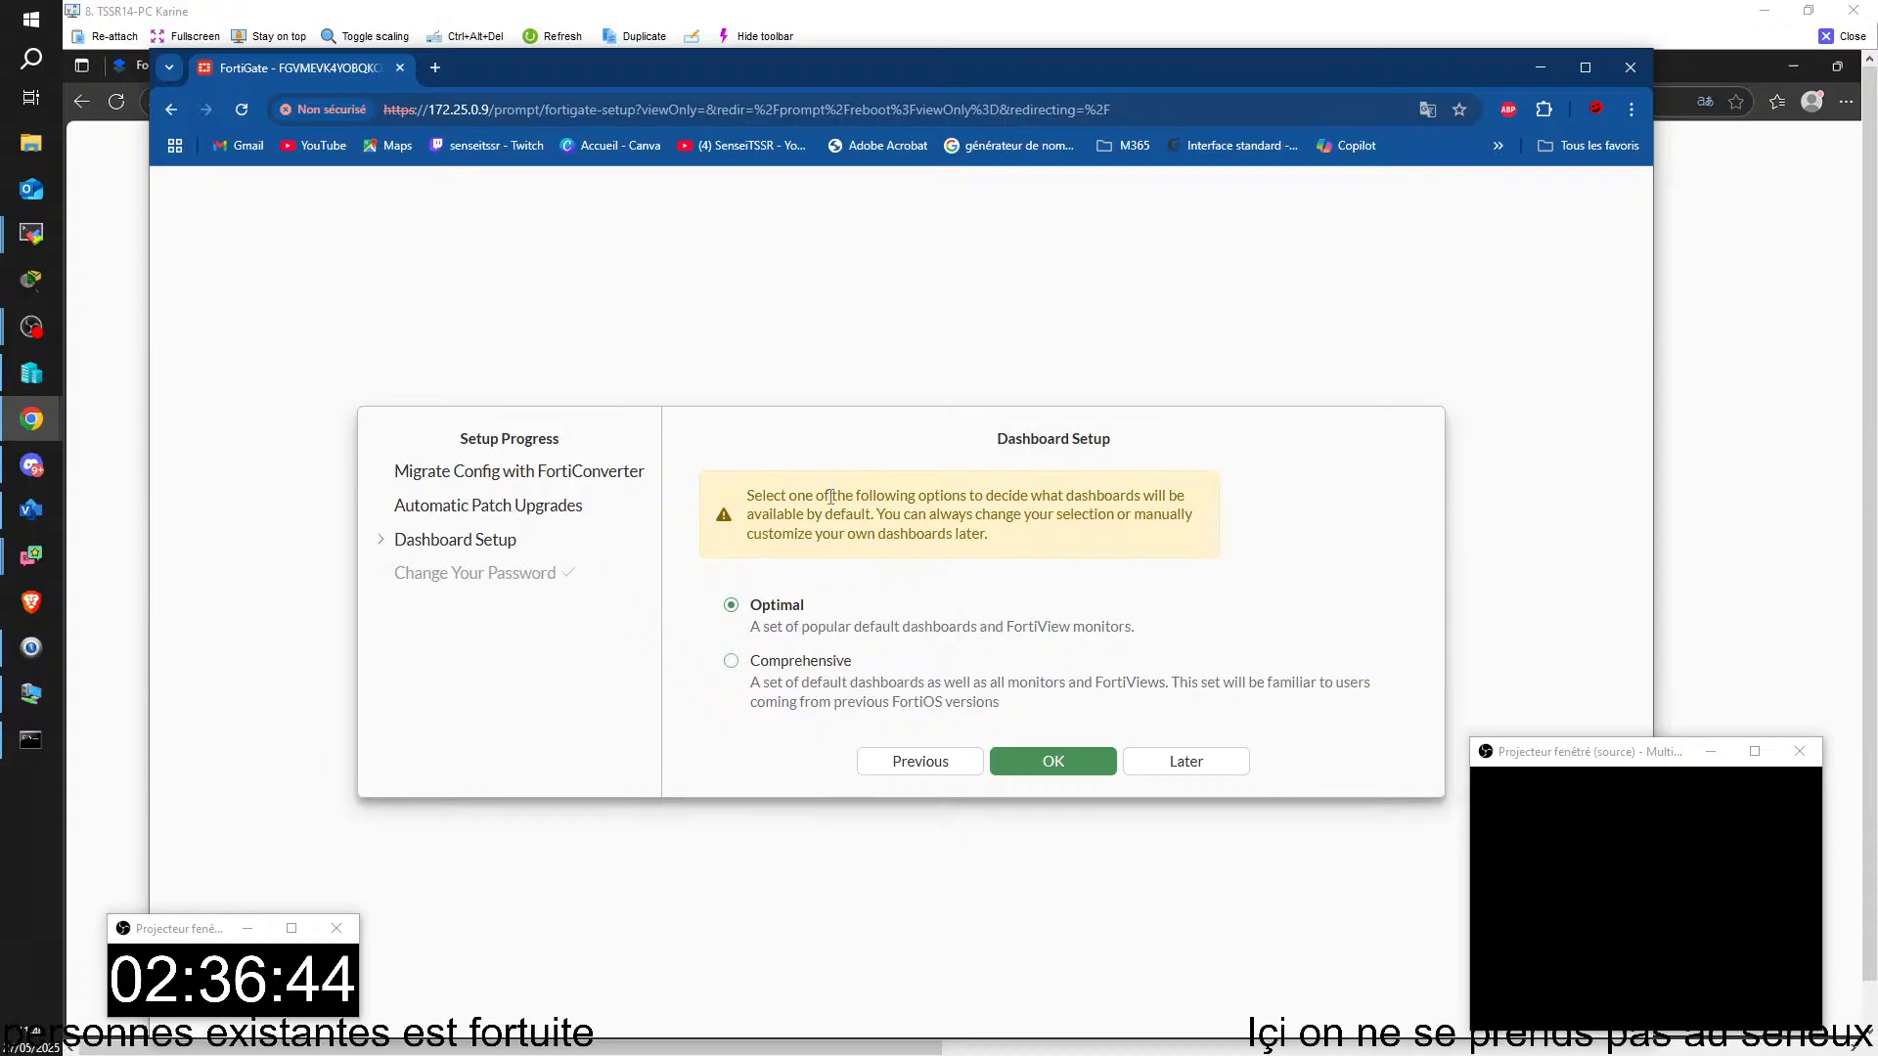
Step: Accept the Optimal dashboard set and close the FortiOS 7.6 introduction with Don't show again enabled
{"action": "left_click_drag", "start_coordinate": [793, 504], "coordinate": [1170, 497]}
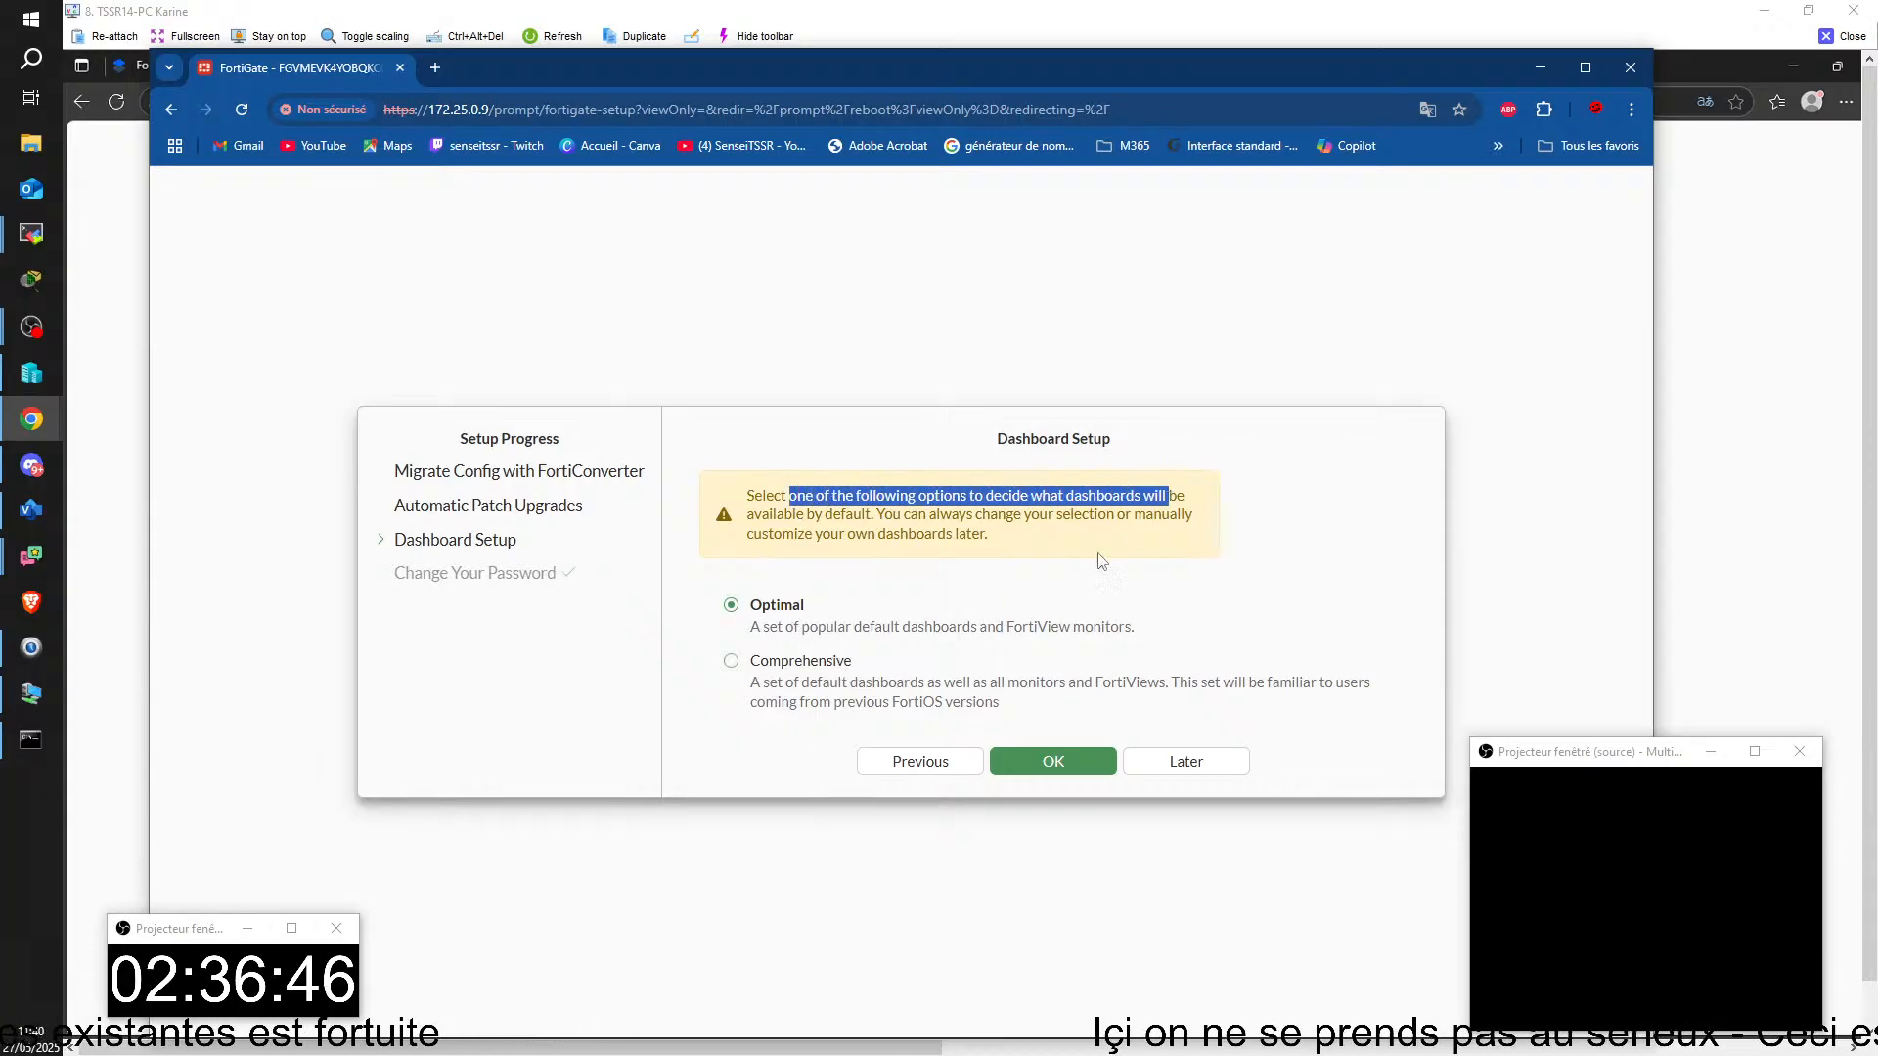
{"action": "left_click", "coordinate": [998, 517]}
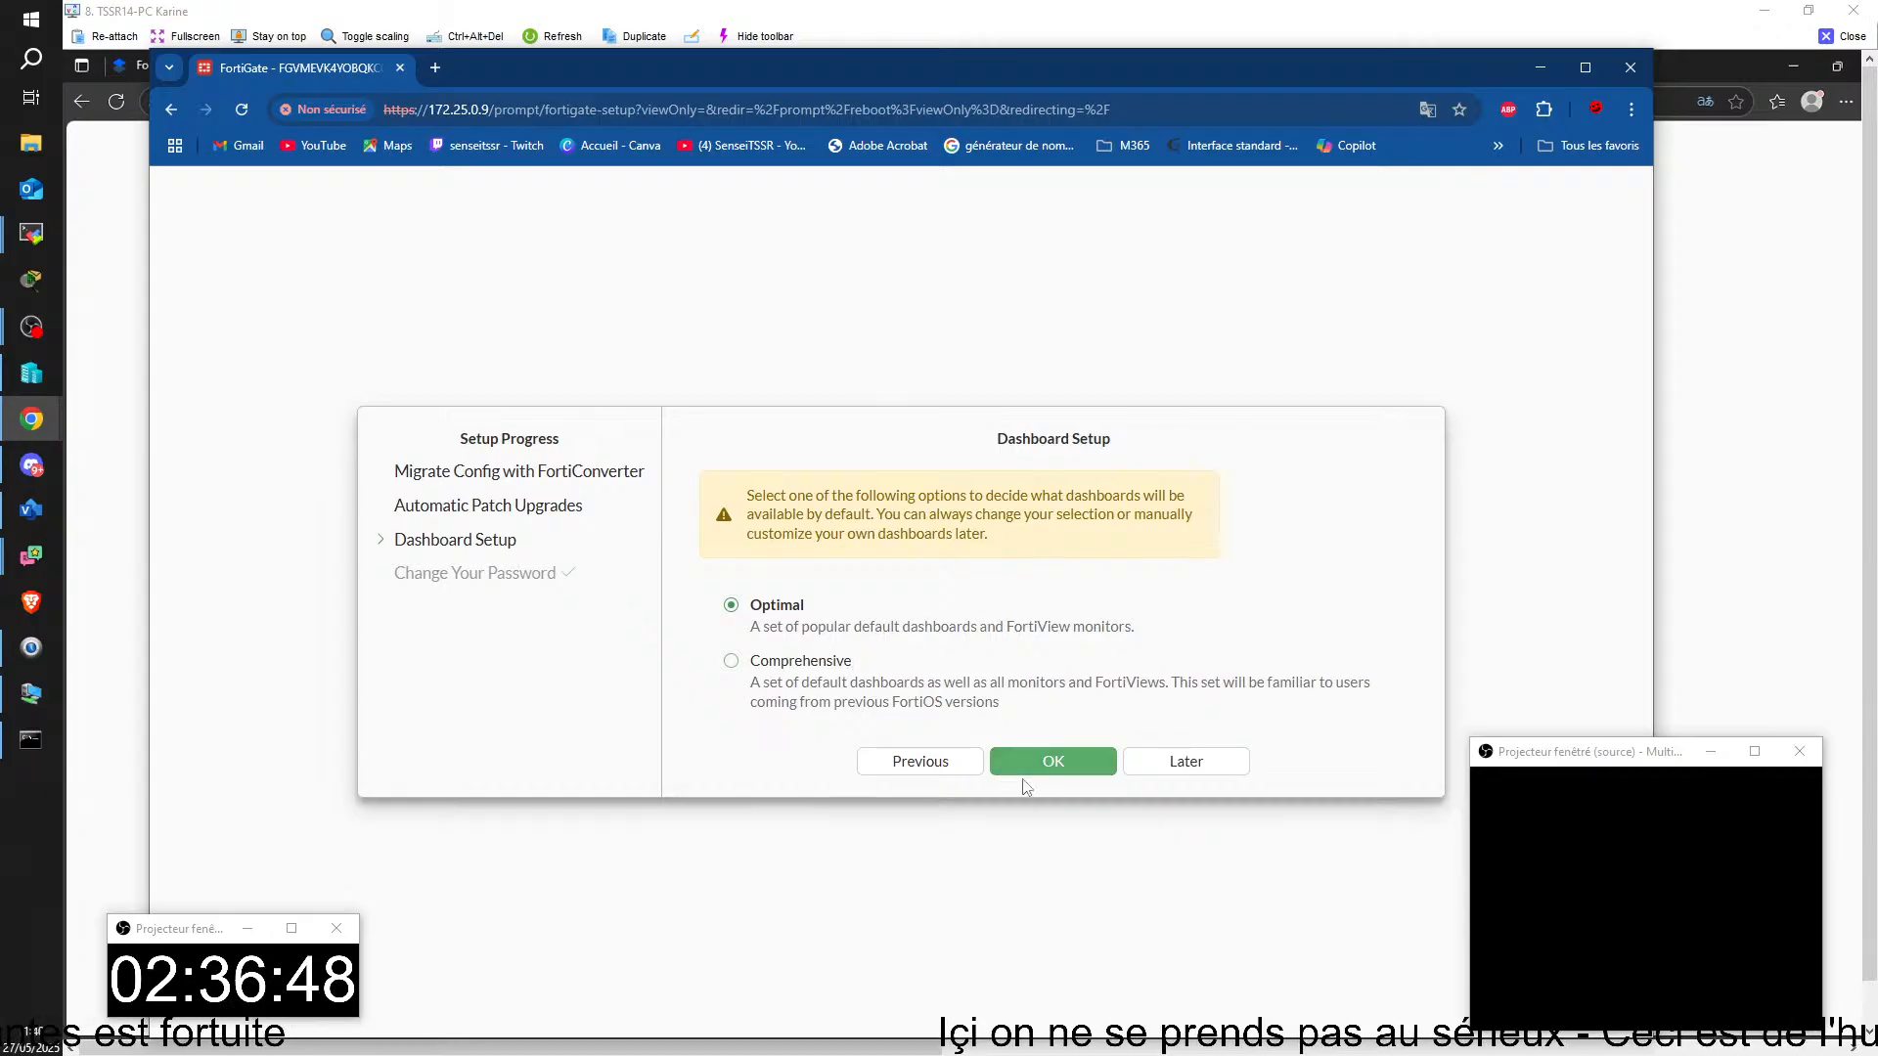
{"action": "left_click", "coordinate": [1054, 766]}
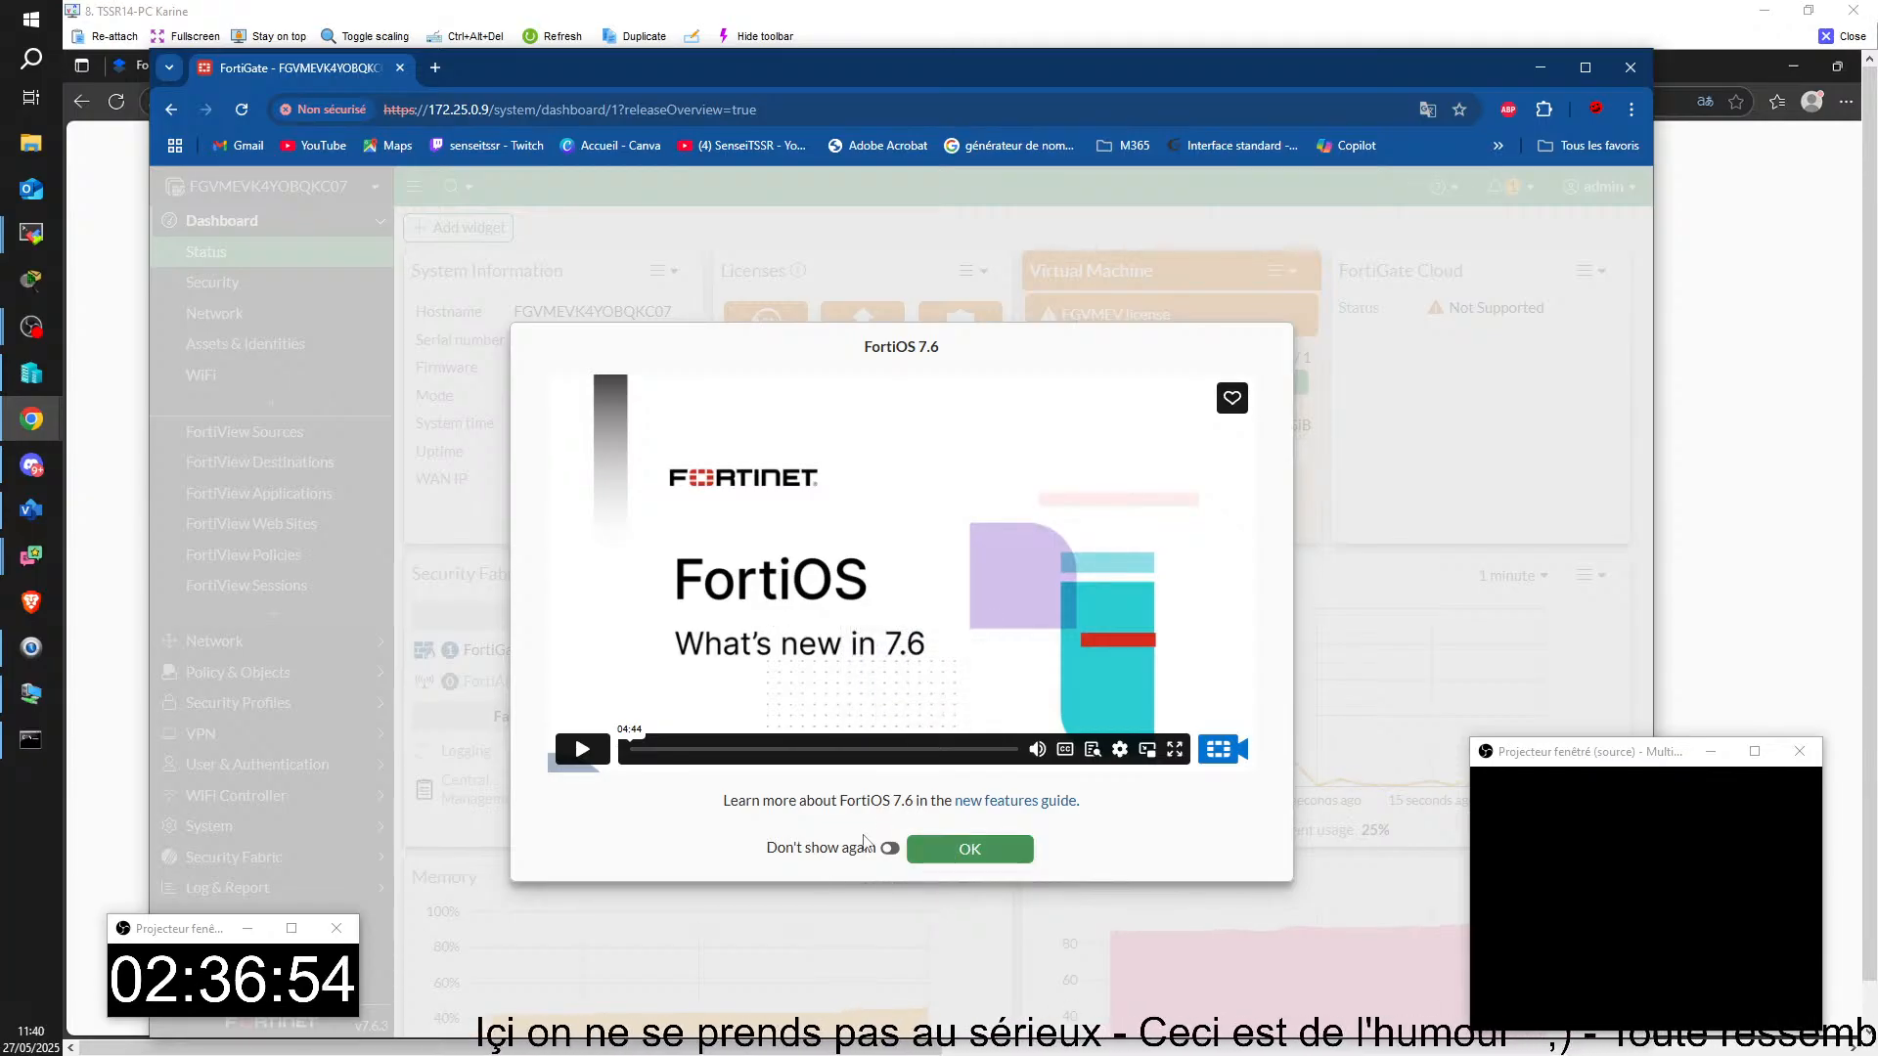
{"action": "left_click", "coordinate": [890, 849]}
{"action": "left_click", "coordinate": [968, 848]}
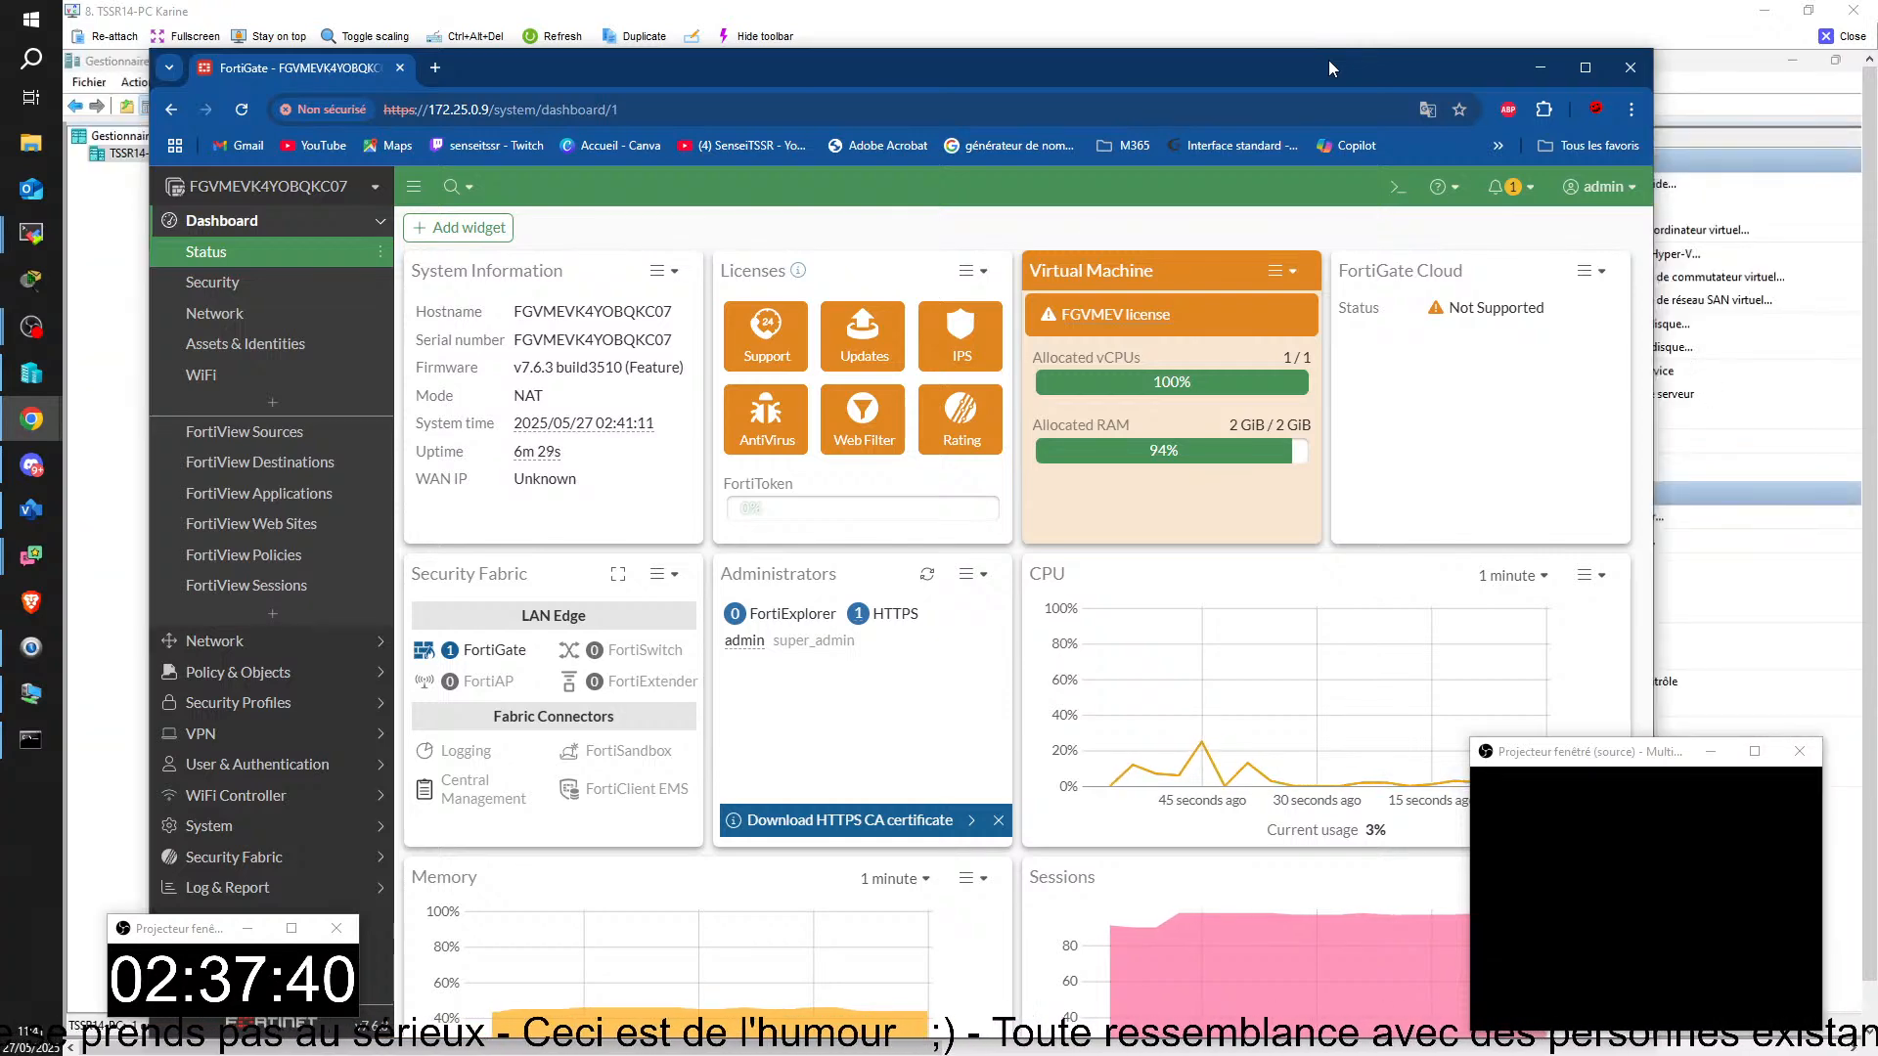
Step: Move the Chrome window off this screen, switch to the Visio network diagram and shift the SRVXY01 server shape slightly left
{"action": "left_click_drag", "start_coordinate": [602, 77], "coordinate": [1877, 167]}
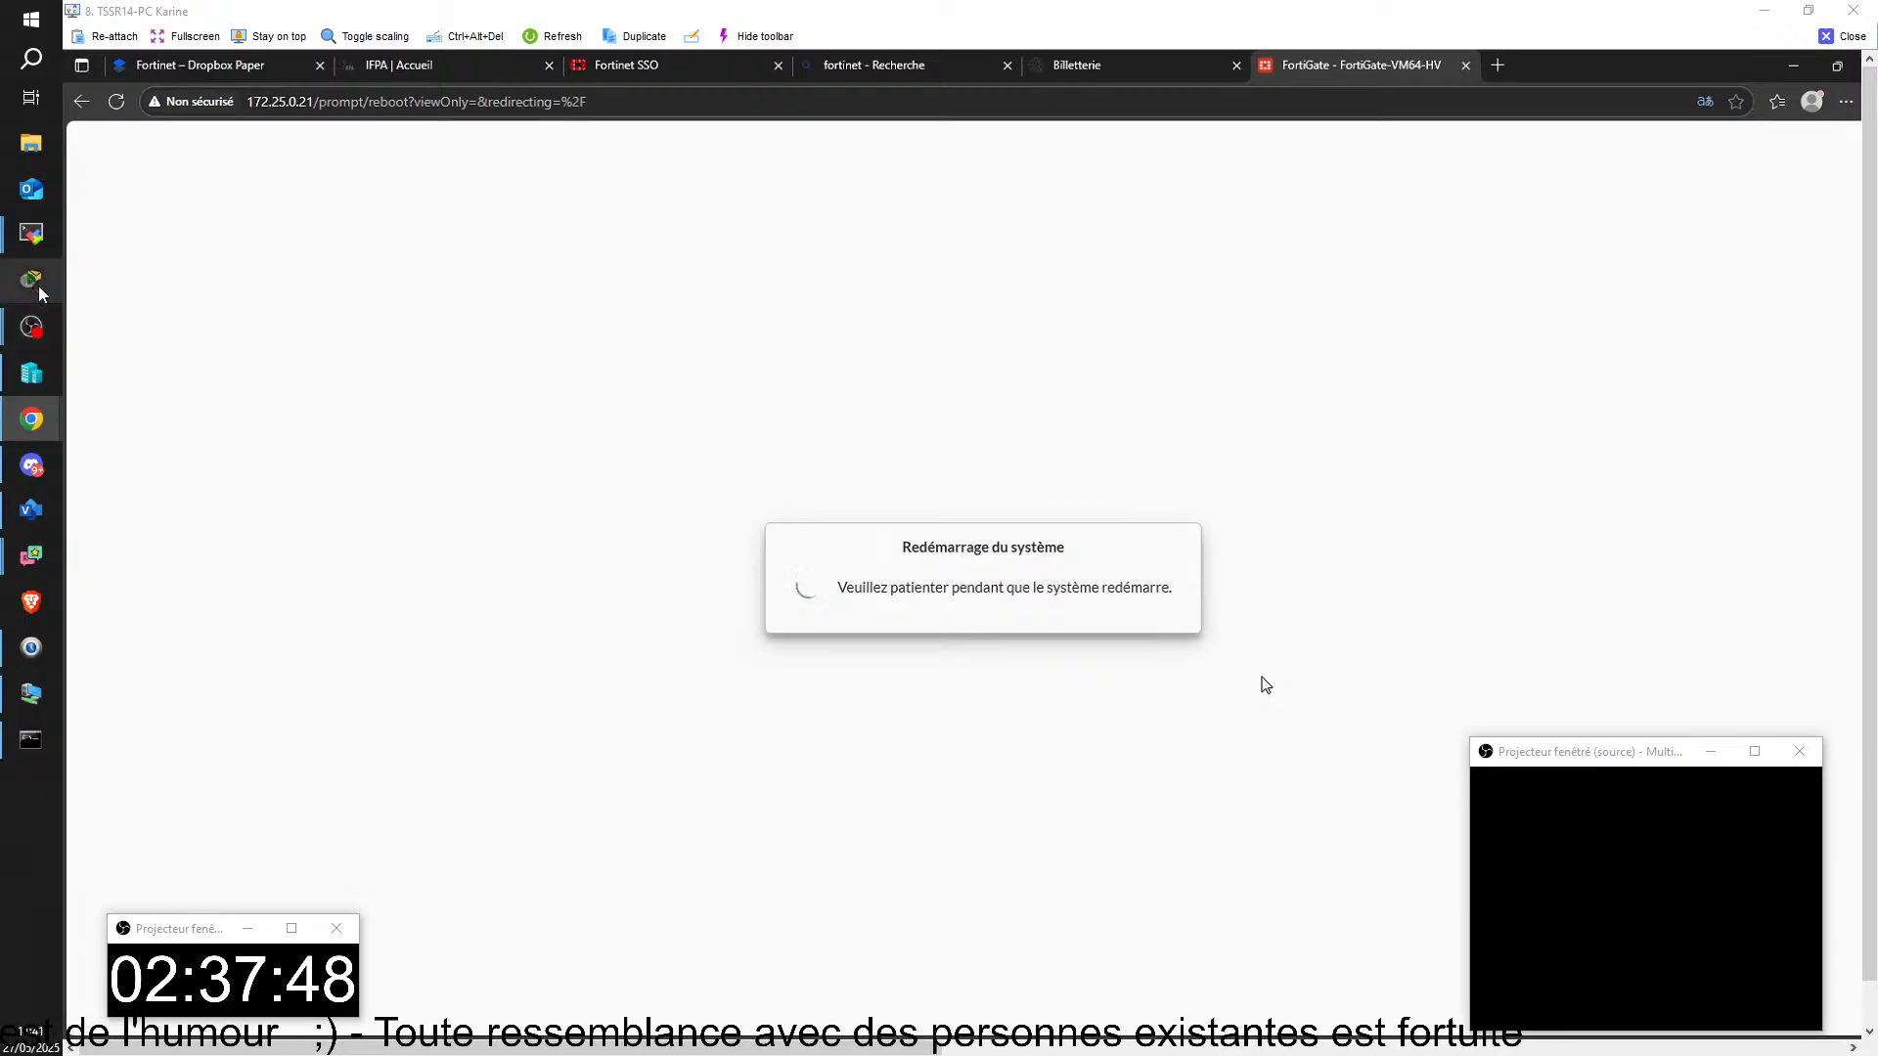
{"action": "left_click", "coordinate": [31, 509]}
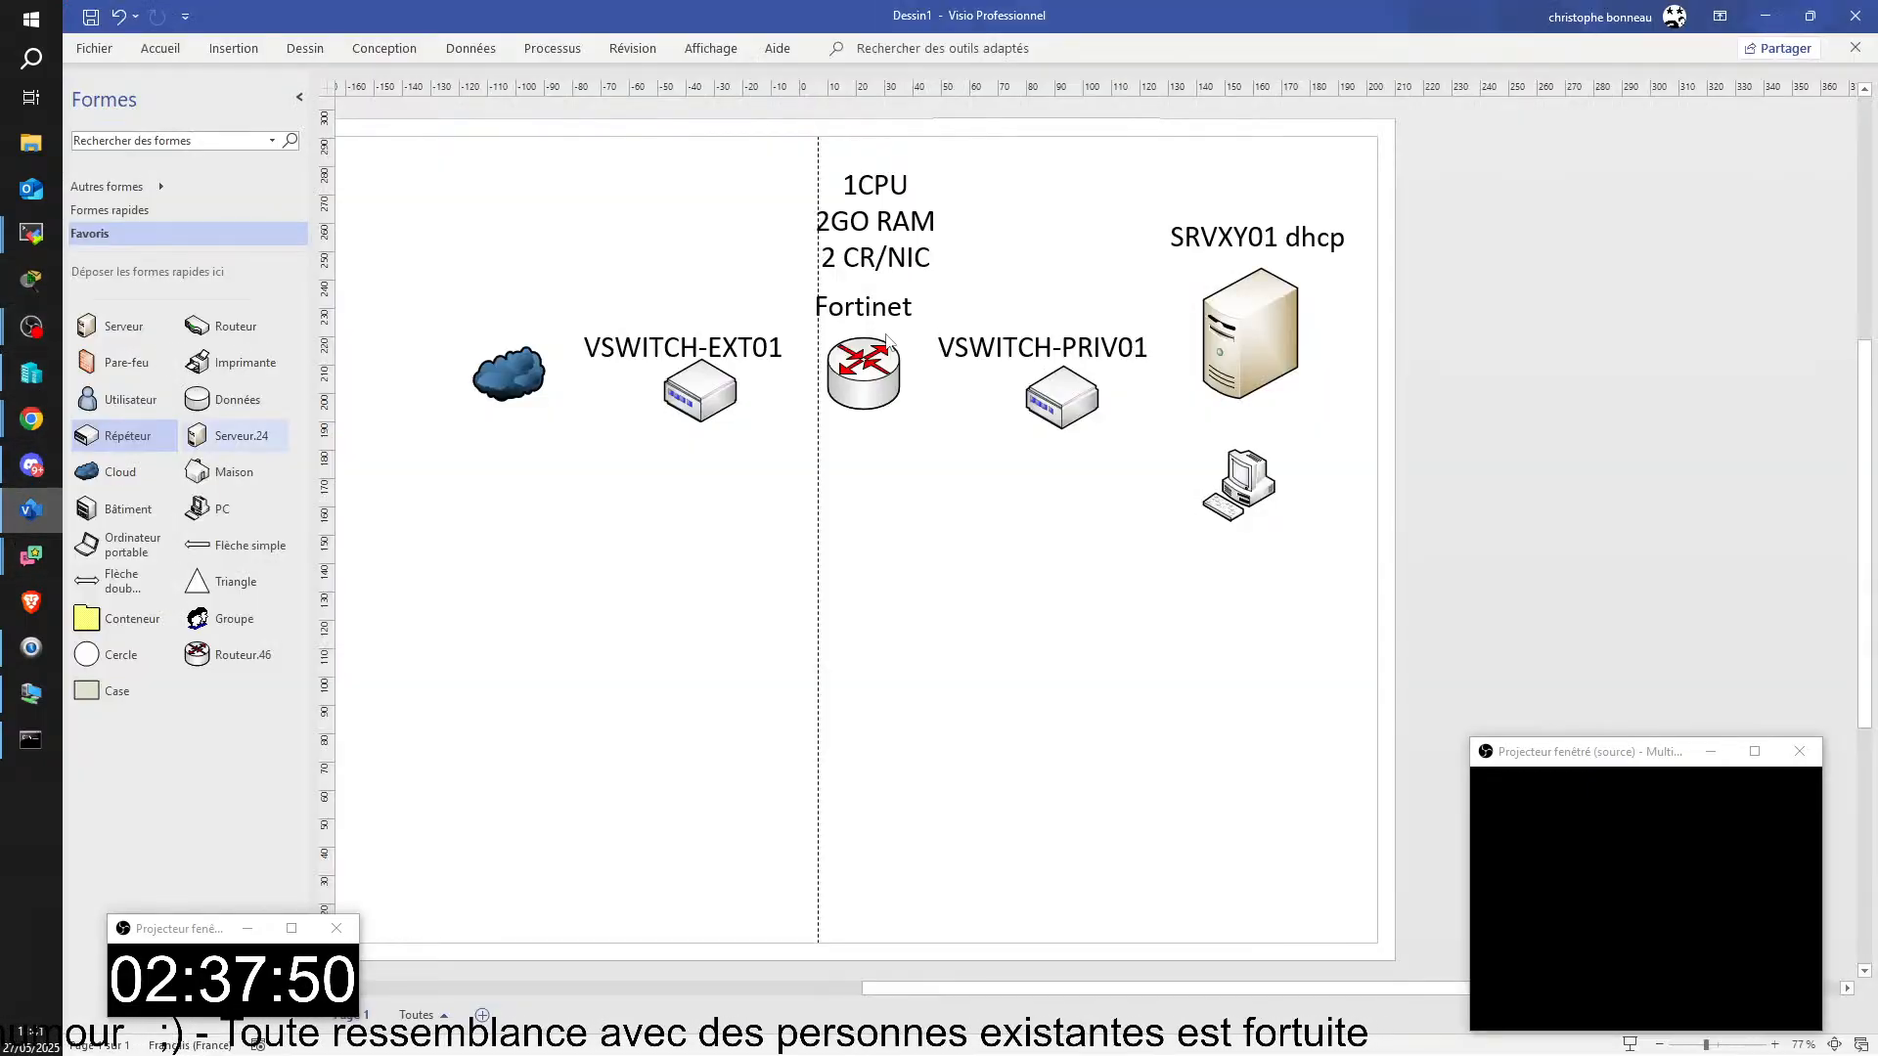
{"action": "left_click_drag", "start_coordinate": [1265, 333], "coordinate": [1240, 323]}
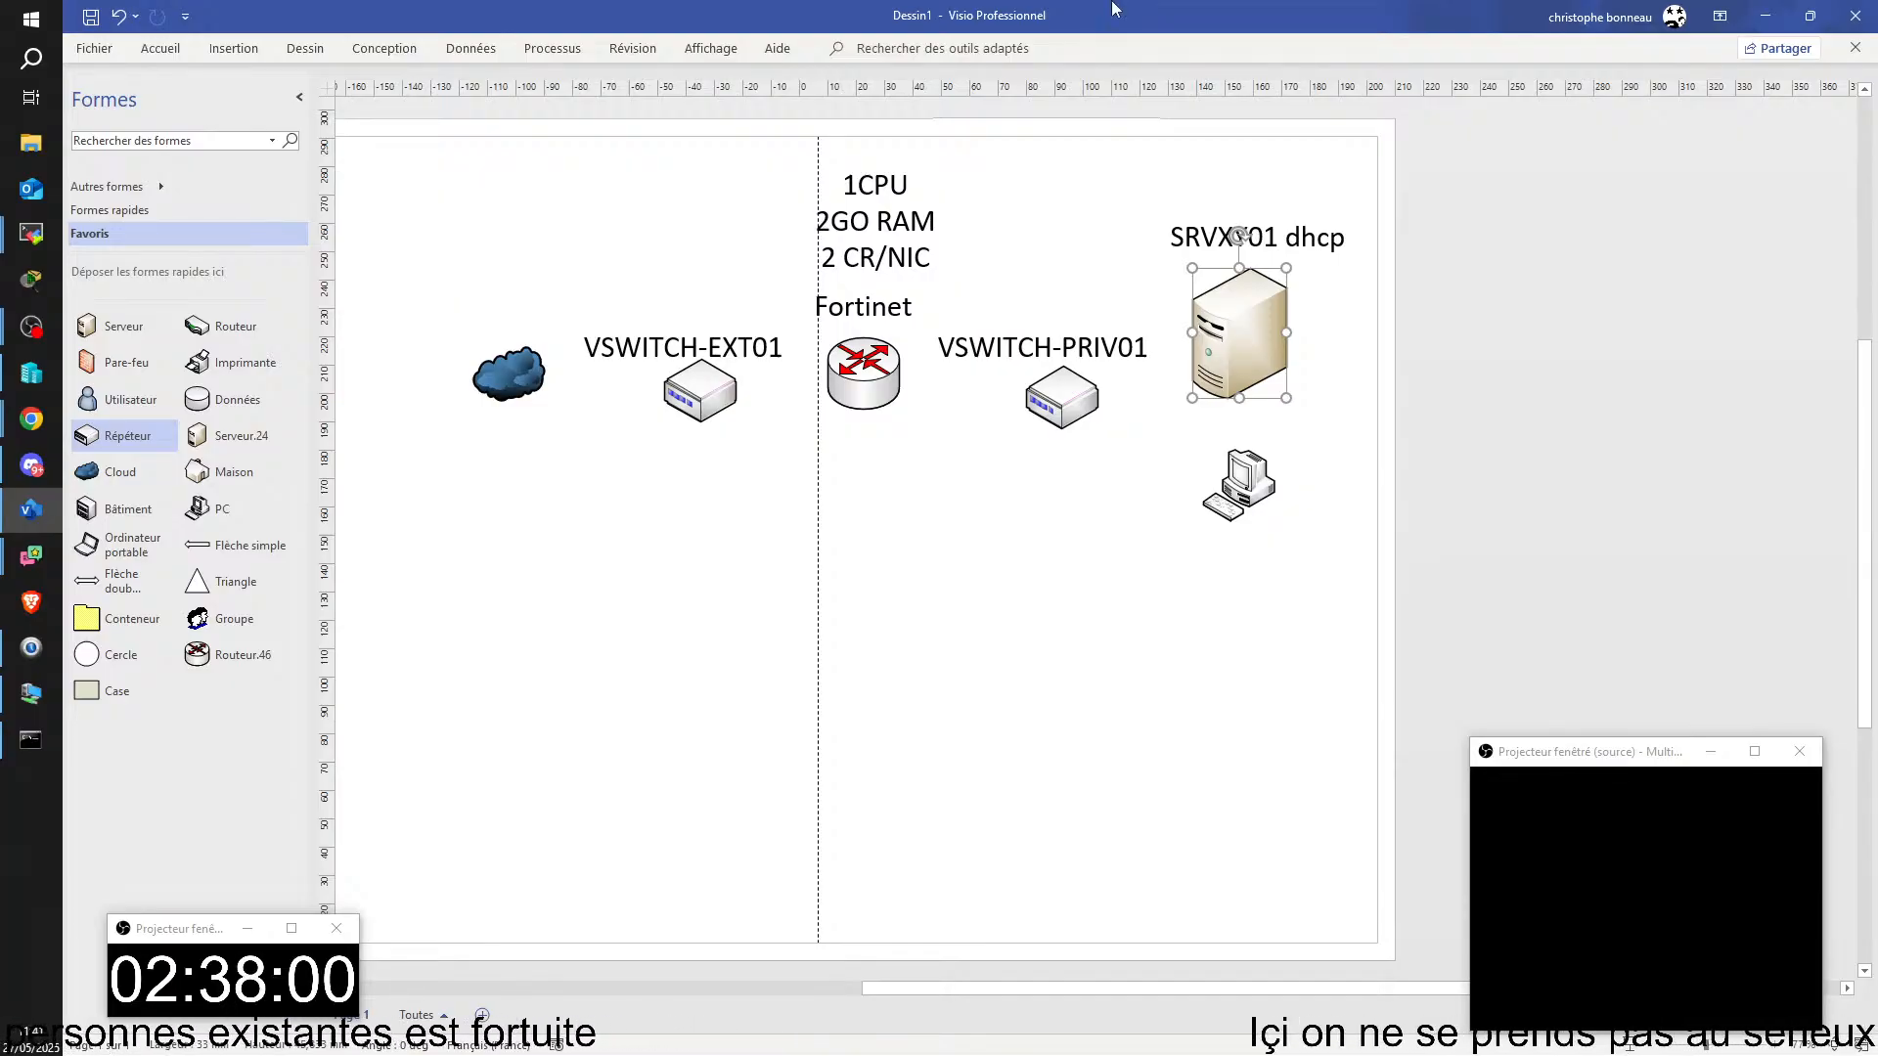
{"action": "left_click", "coordinate": [1107, 211]}
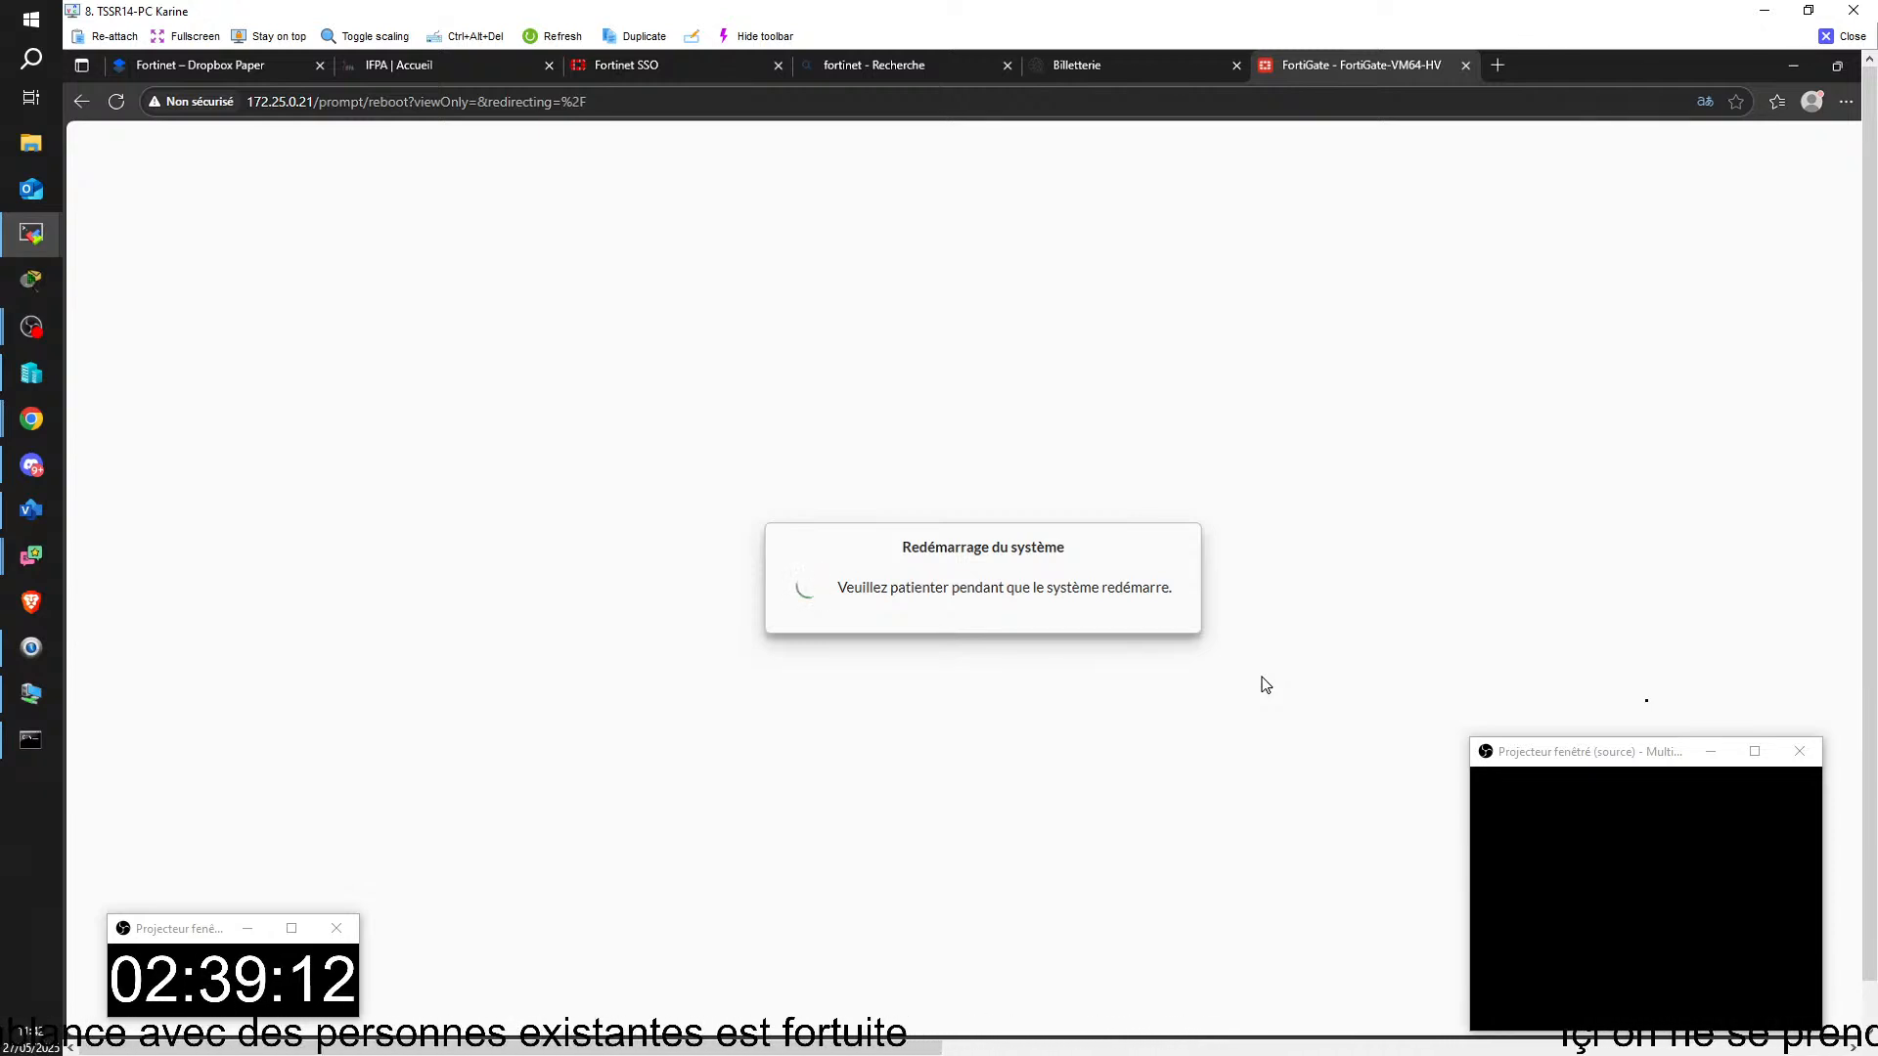
Step: Return to the student's remote PC and review the FortiGate login and dashboard screenshots in the Fortinet Dropbox Paper notes
{"action": "left_click", "coordinate": [190, 65]}
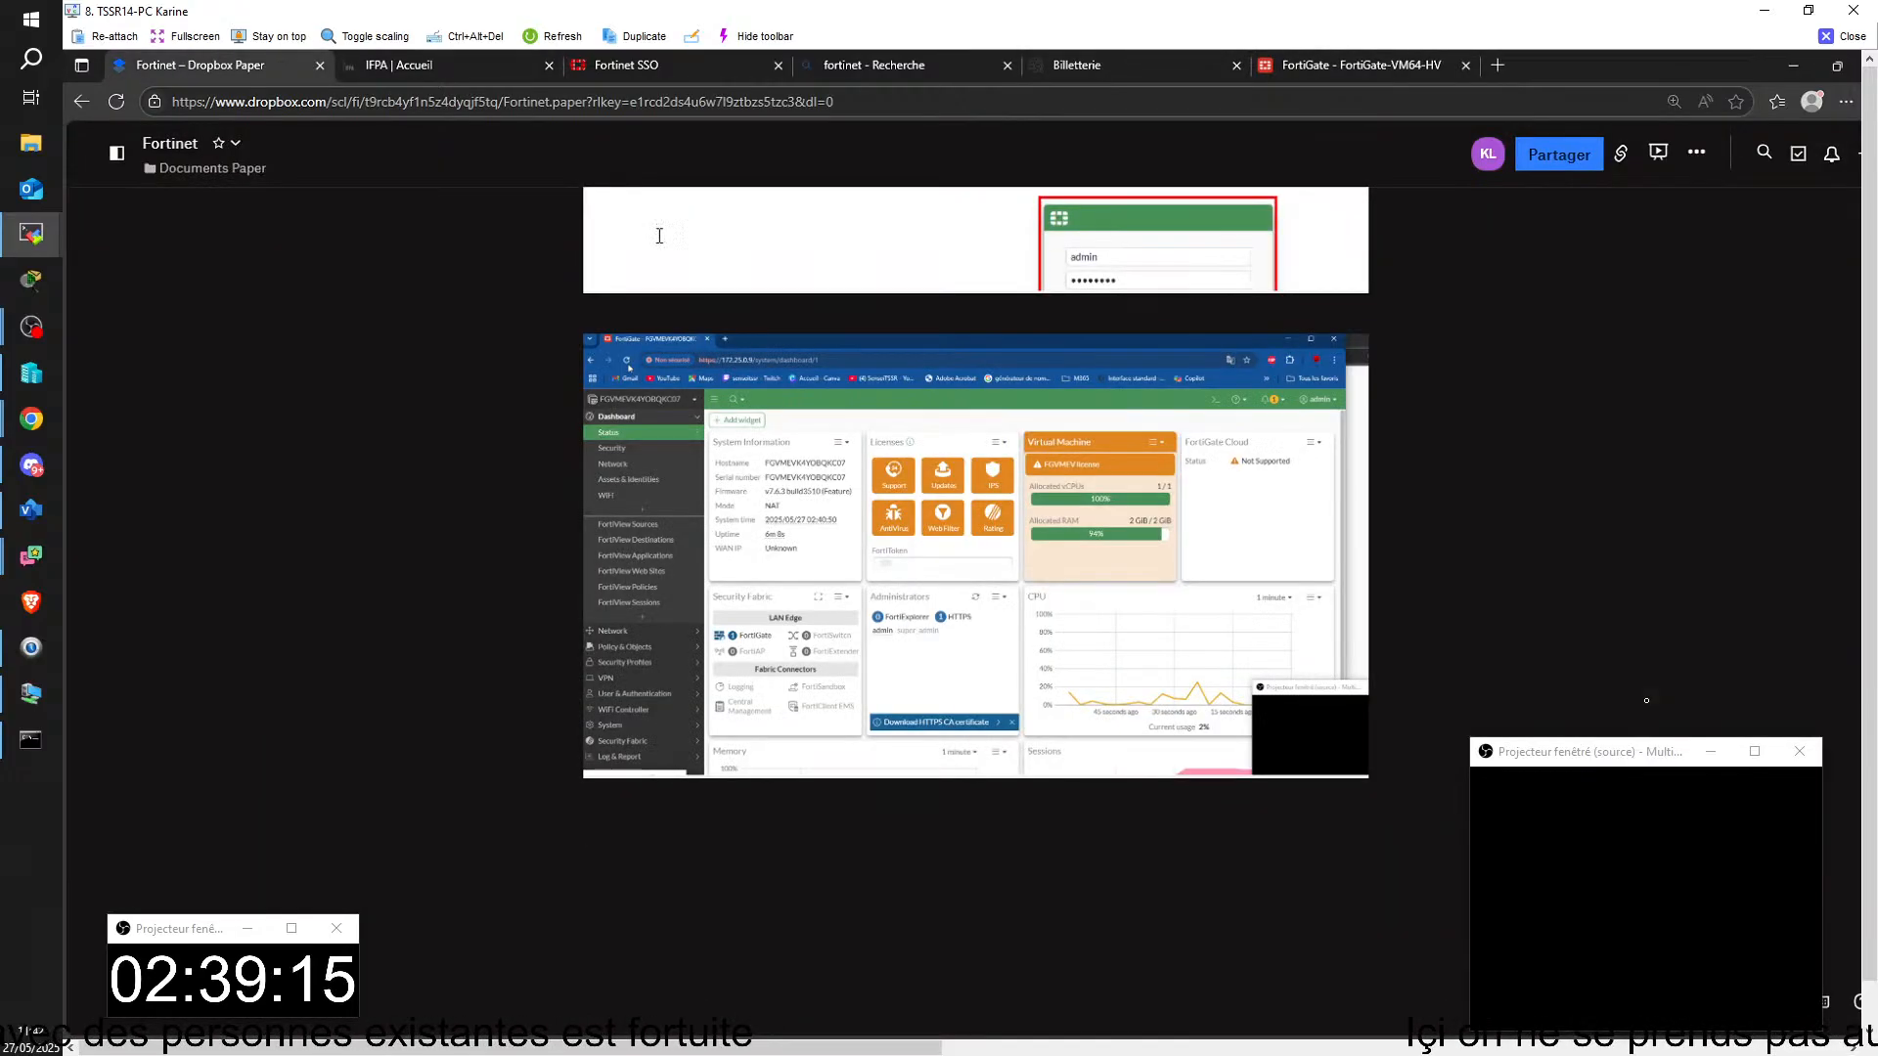
{"action": "scroll", "coordinate": [1024, 800], "scroll_direction": "up", "scroll_amount": 5}
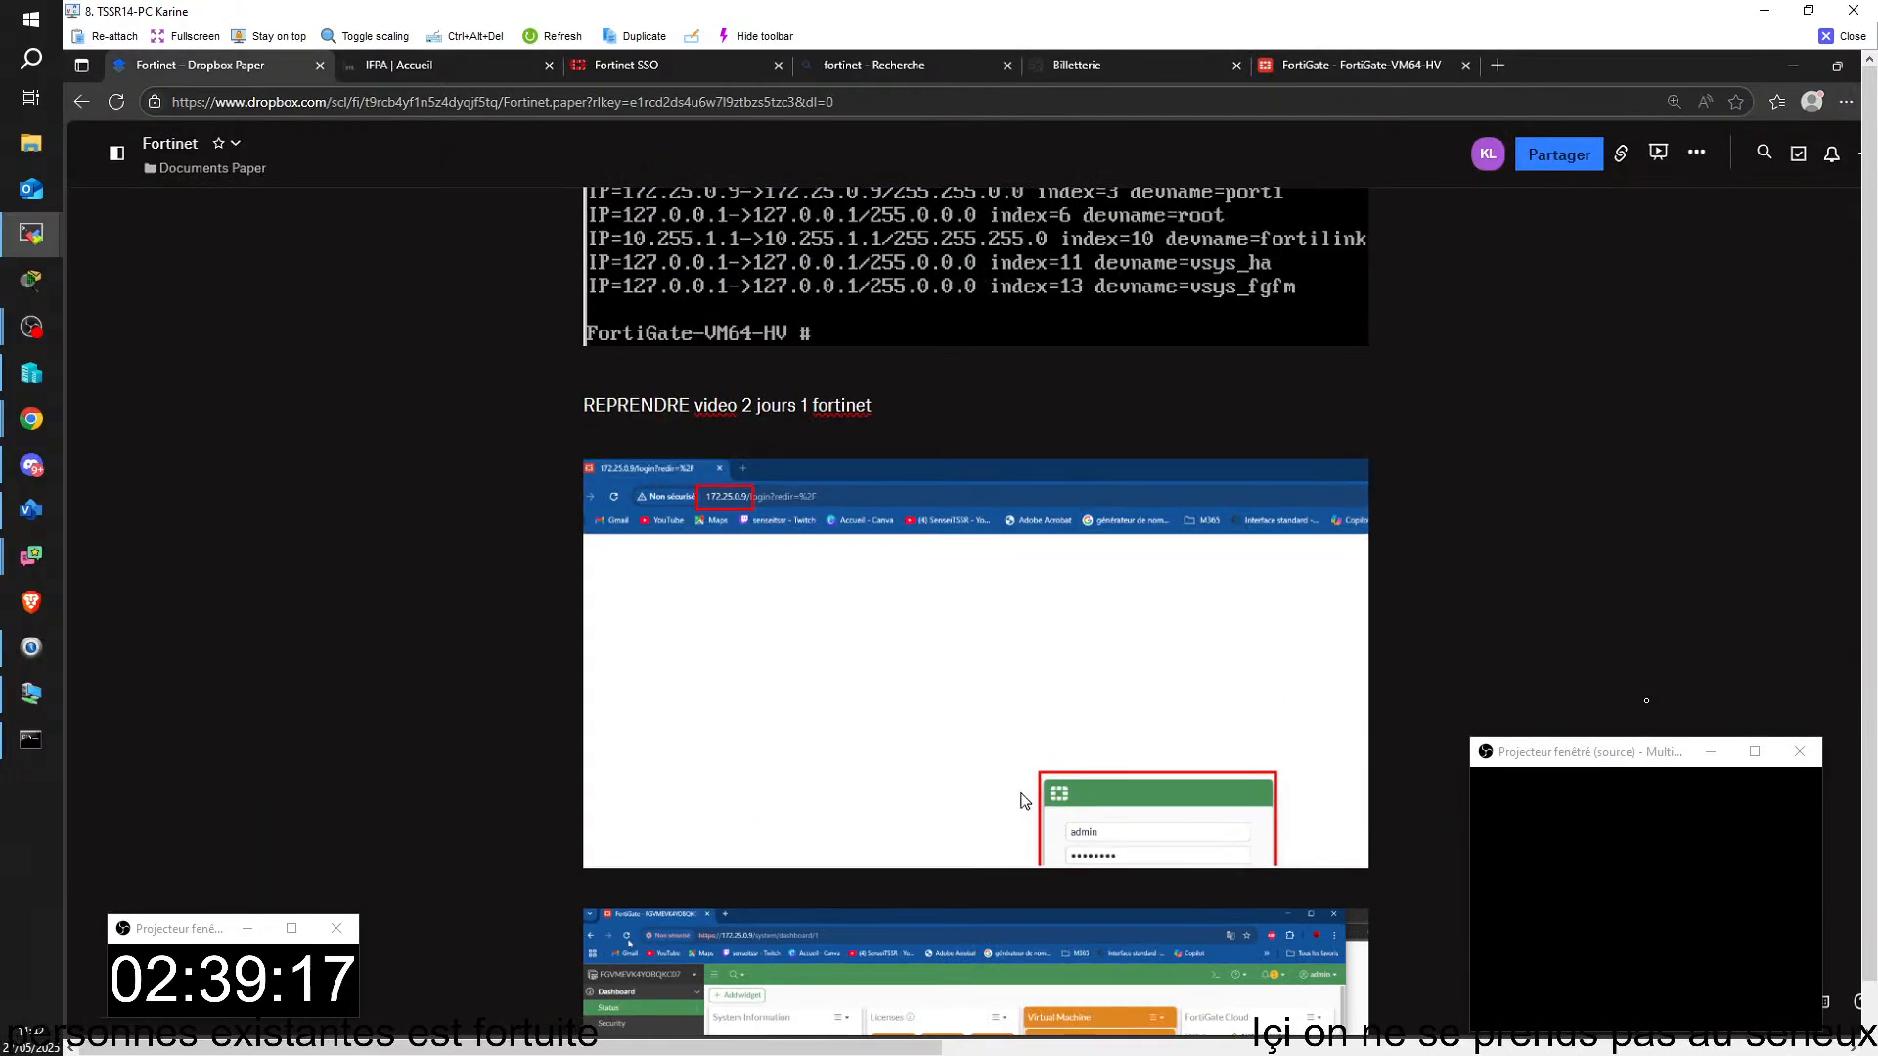
Step: Switch from the Dropbox Paper notes to the Visio network diagram and shift the SRVXY01 server shape slightly up and to the right
{"action": "scroll", "coordinate": [1024, 800], "scroll_direction": "down", "scroll_amount": 6}
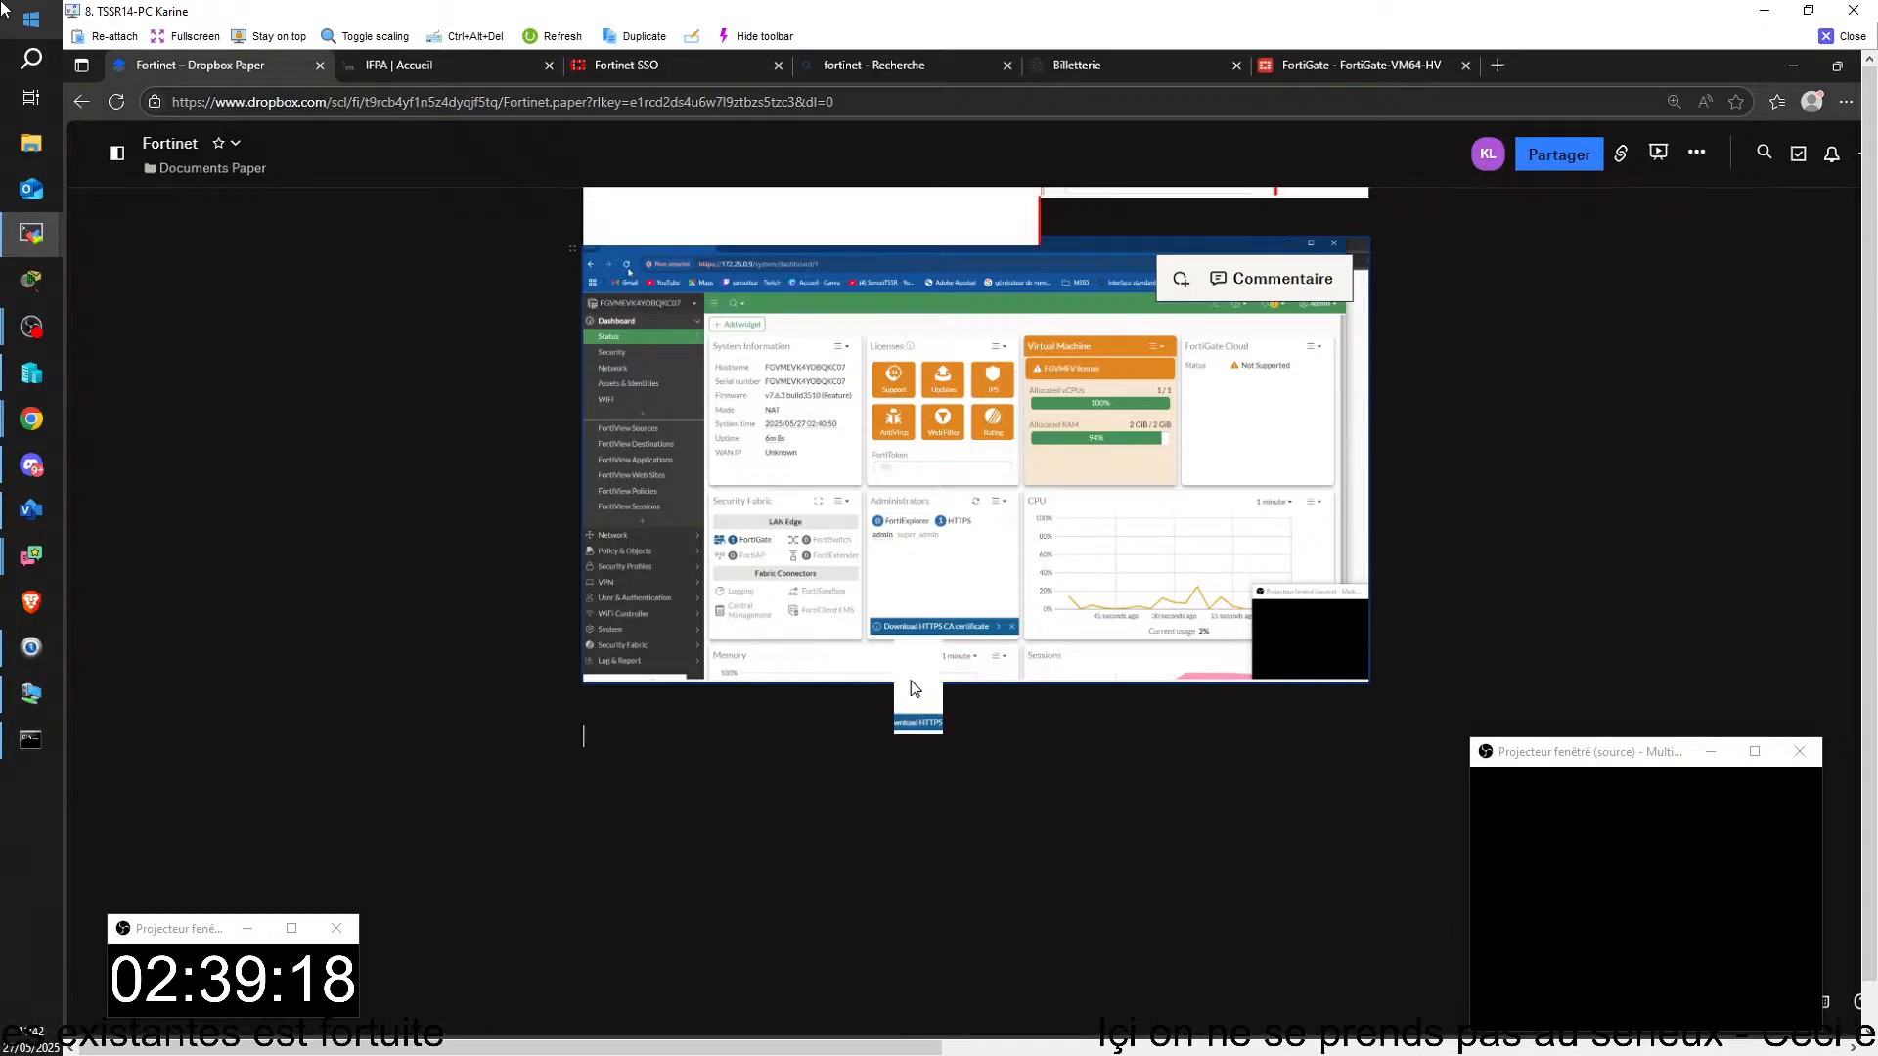
{"action": "scroll", "coordinate": [911, 685], "scroll_direction": "up", "scroll_amount": 10}
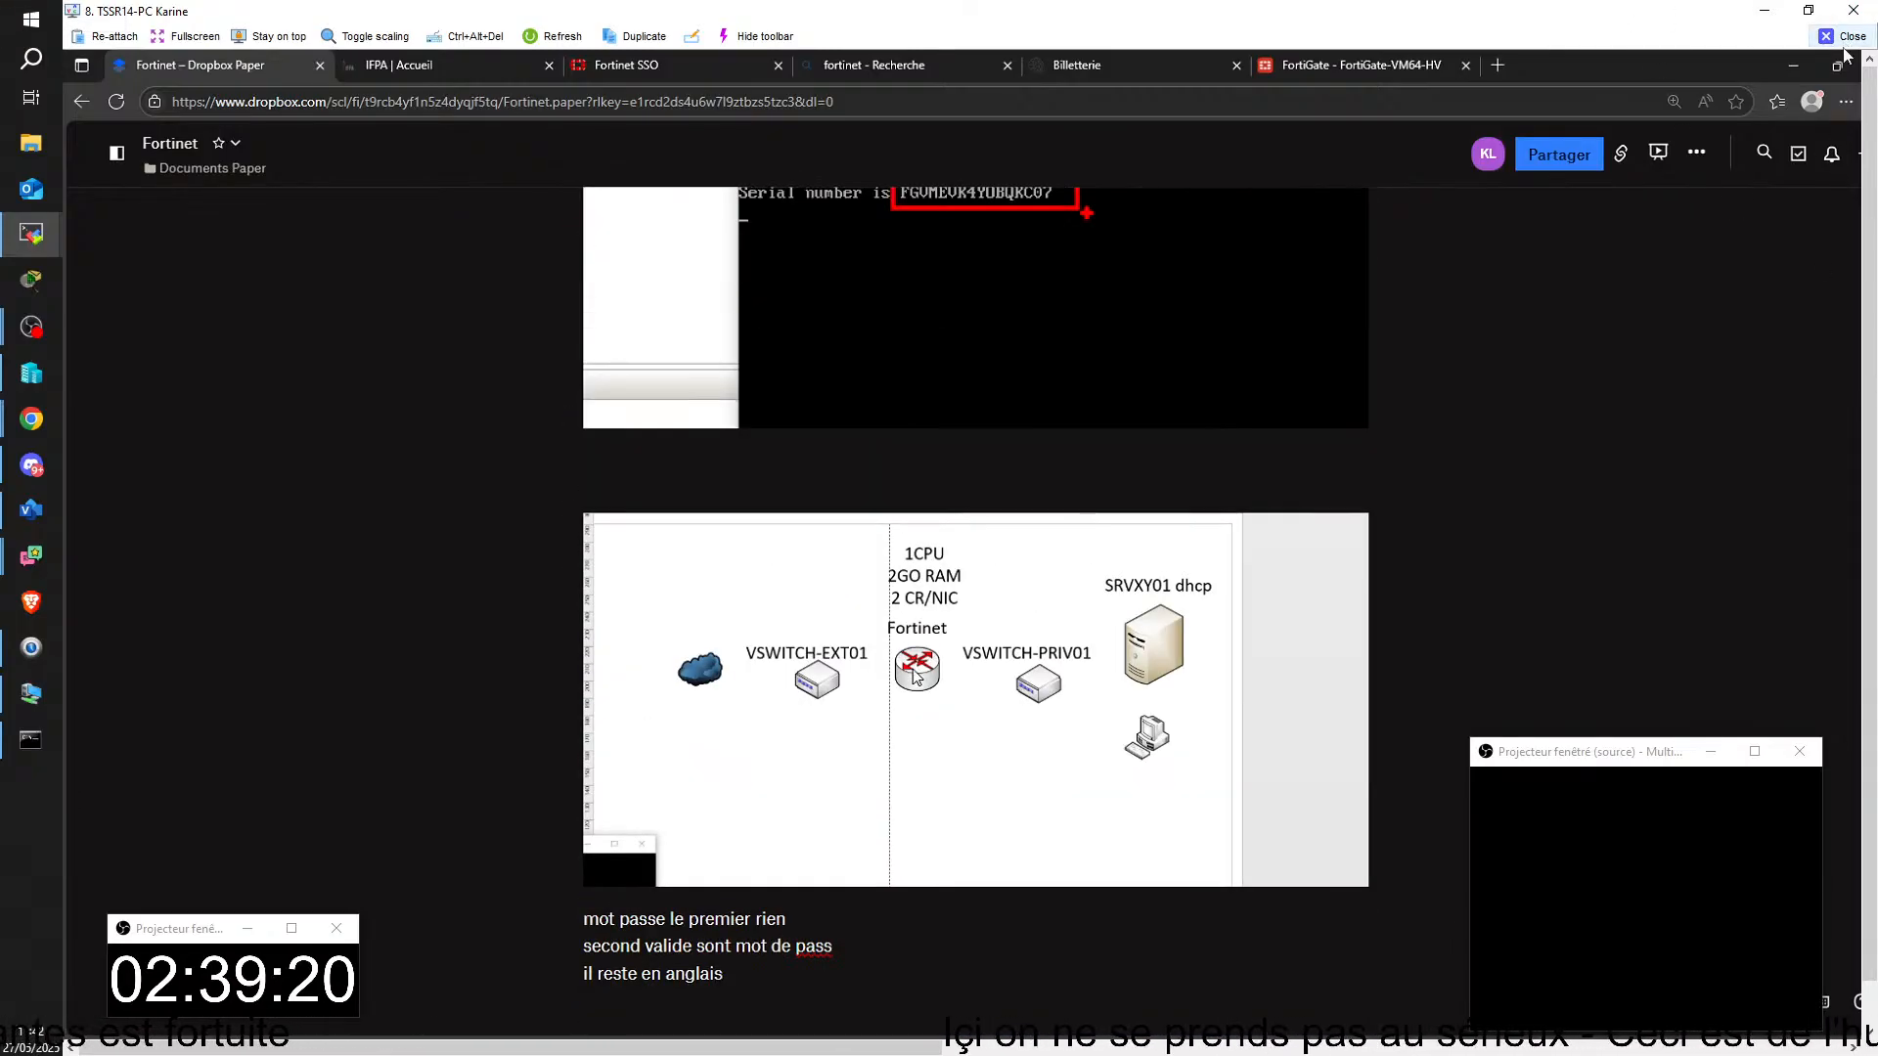
{"action": "key", "text": "alt+Tab"}
{"action": "left_click", "coordinate": [1267, 320]}
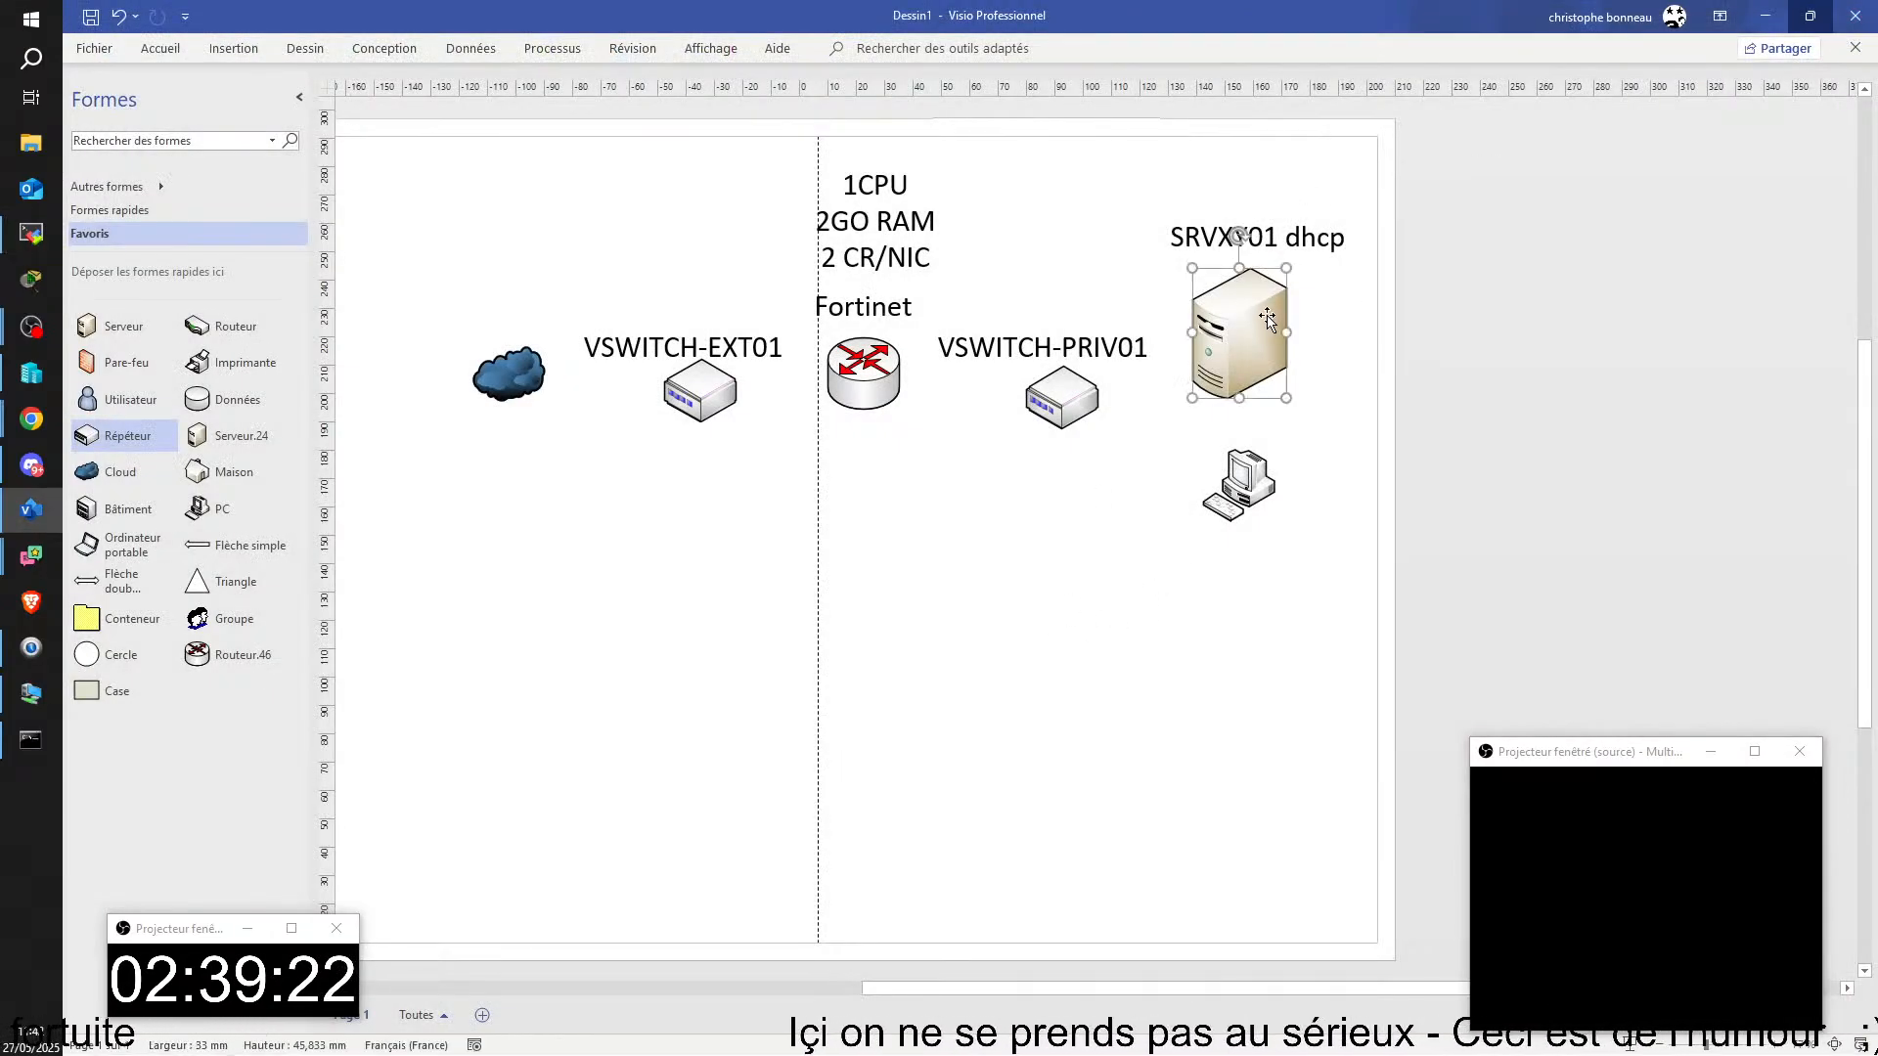
{"action": "left_click_drag", "start_coordinate": [1267, 320], "coordinate": [1278, 301]}
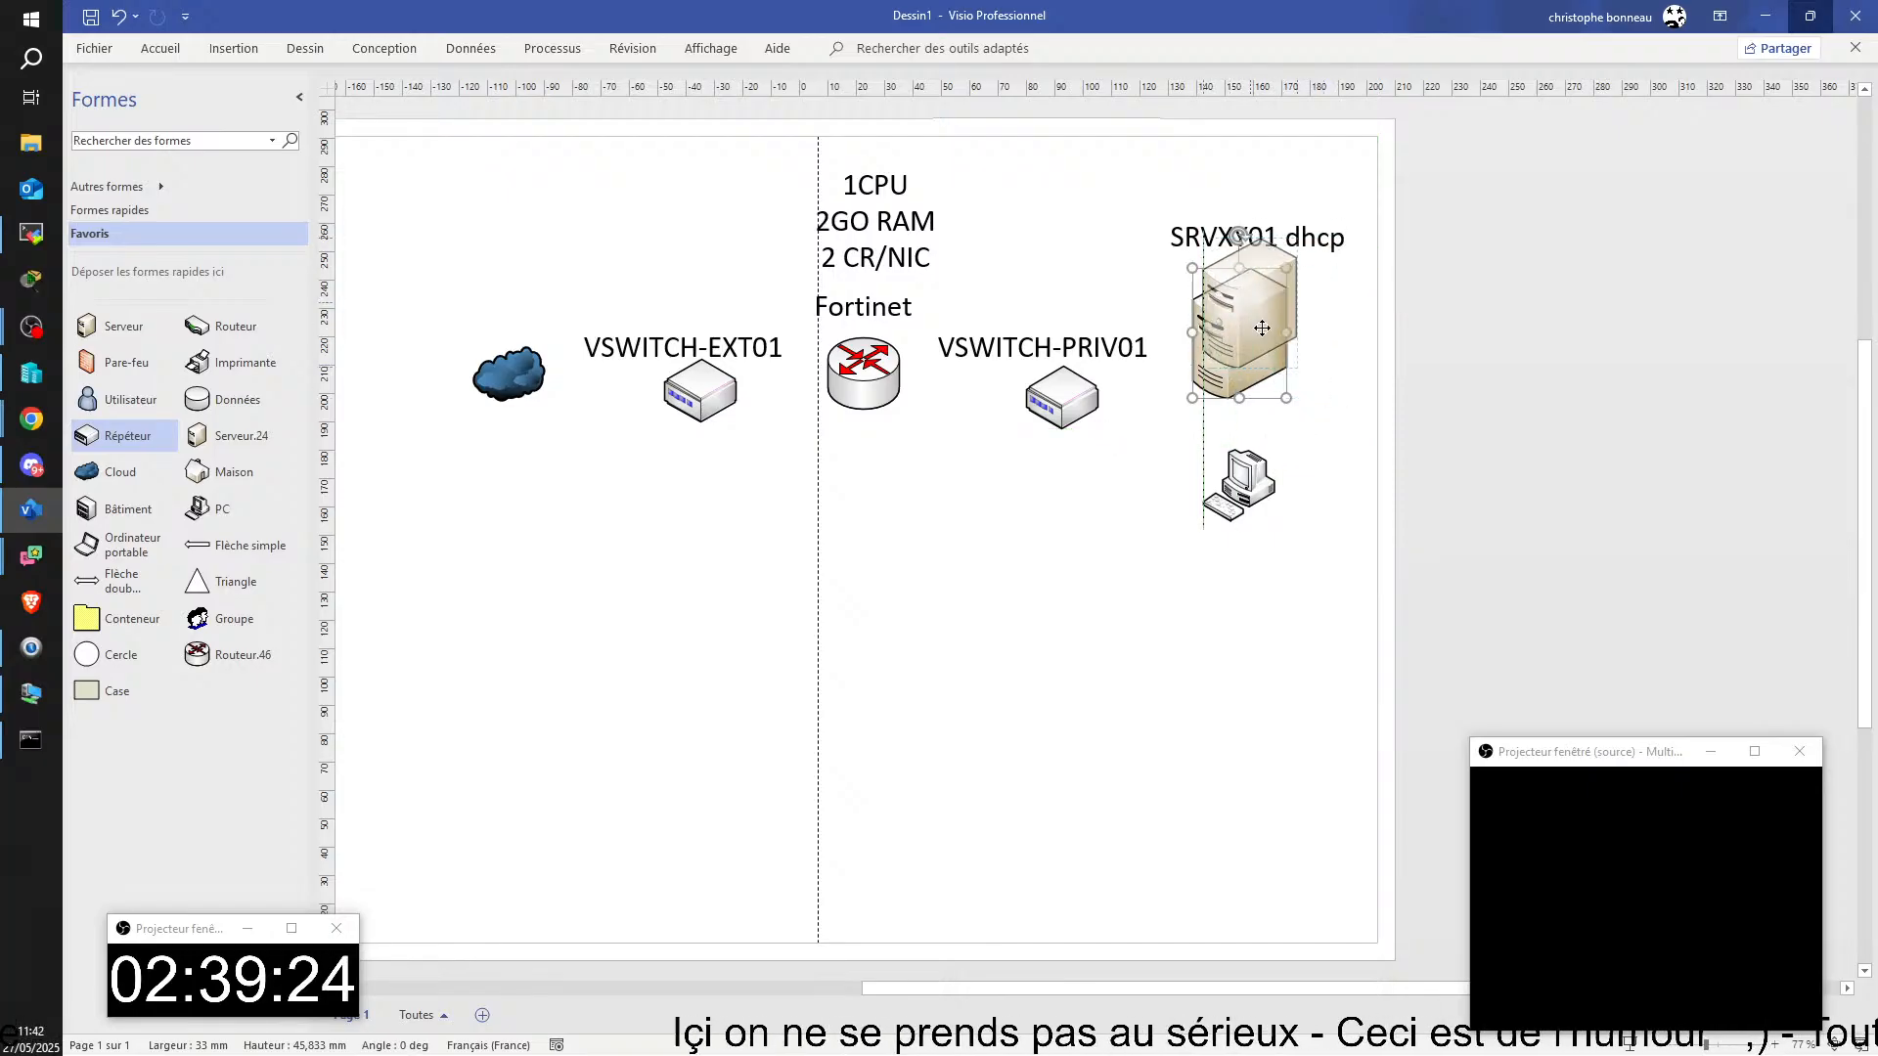
{"action": "left_click", "coordinate": [1049, 203]}
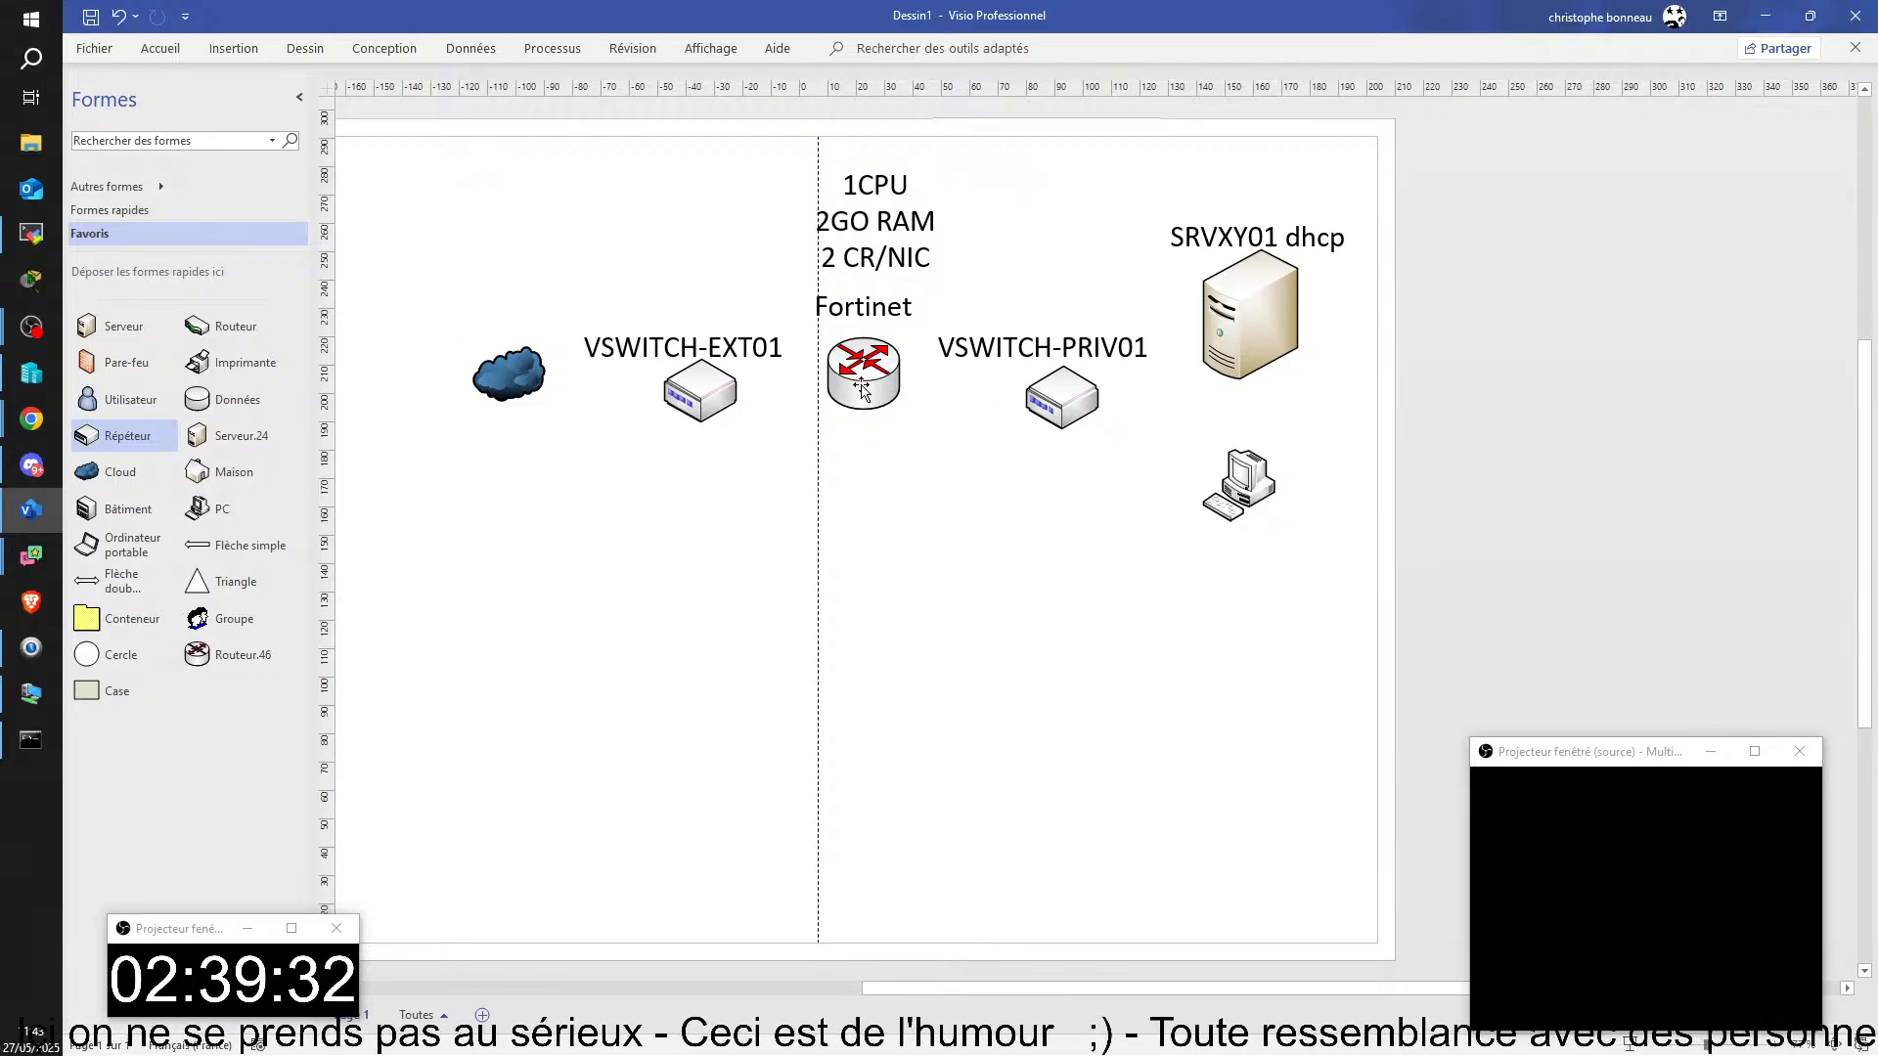
{"action": "mouse_move", "coordinate": [851, 397]}
{"action": "left_mouse_down"}
{"action": "mouse_move", "coordinate": [853, 437]}
{"action": "mouse_move", "coordinate": [859, 382]}
{"action": "left_mouse_up"}
{"action": "left_click", "coordinate": [1087, 197]}
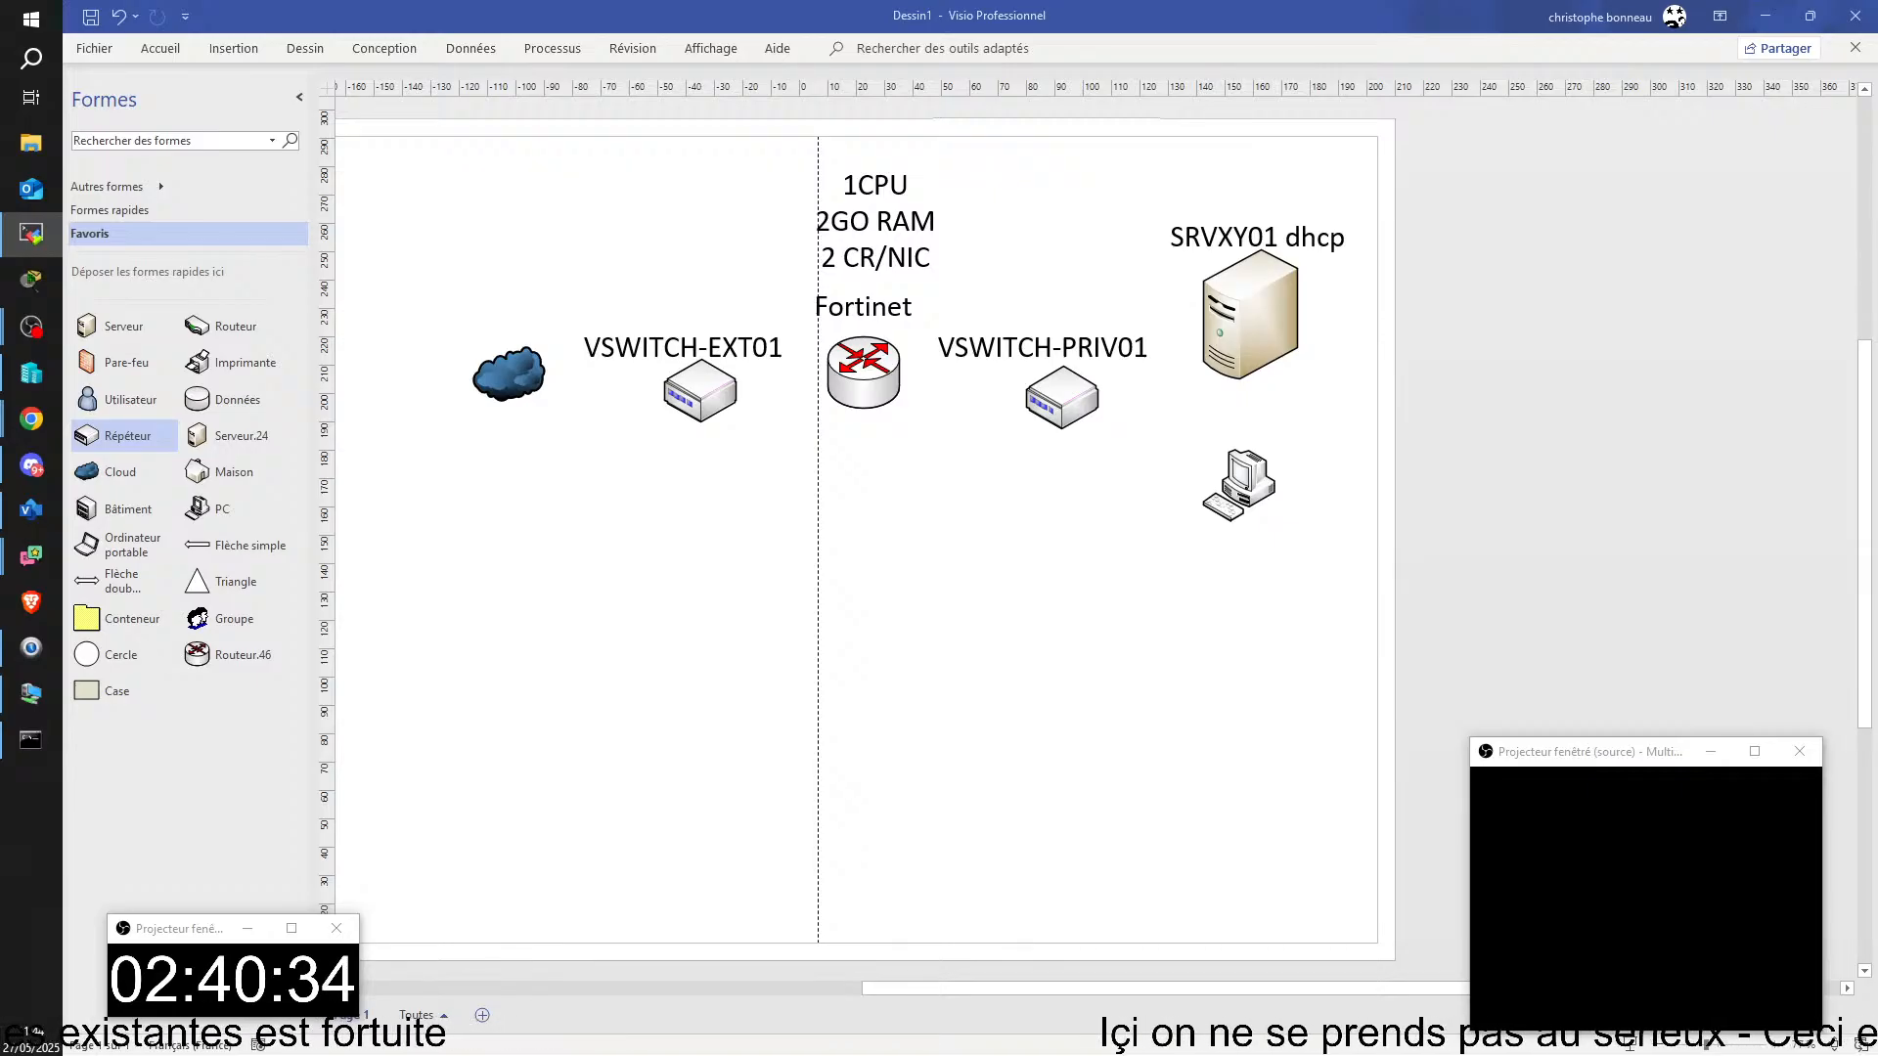
Step: Bring the student's remote PC window onto this screen and proceed past the certificate warning to 172.25.0.21
{"action": "left_click_drag", "start_coordinate": [1876, 254], "coordinate": [881, 15]}
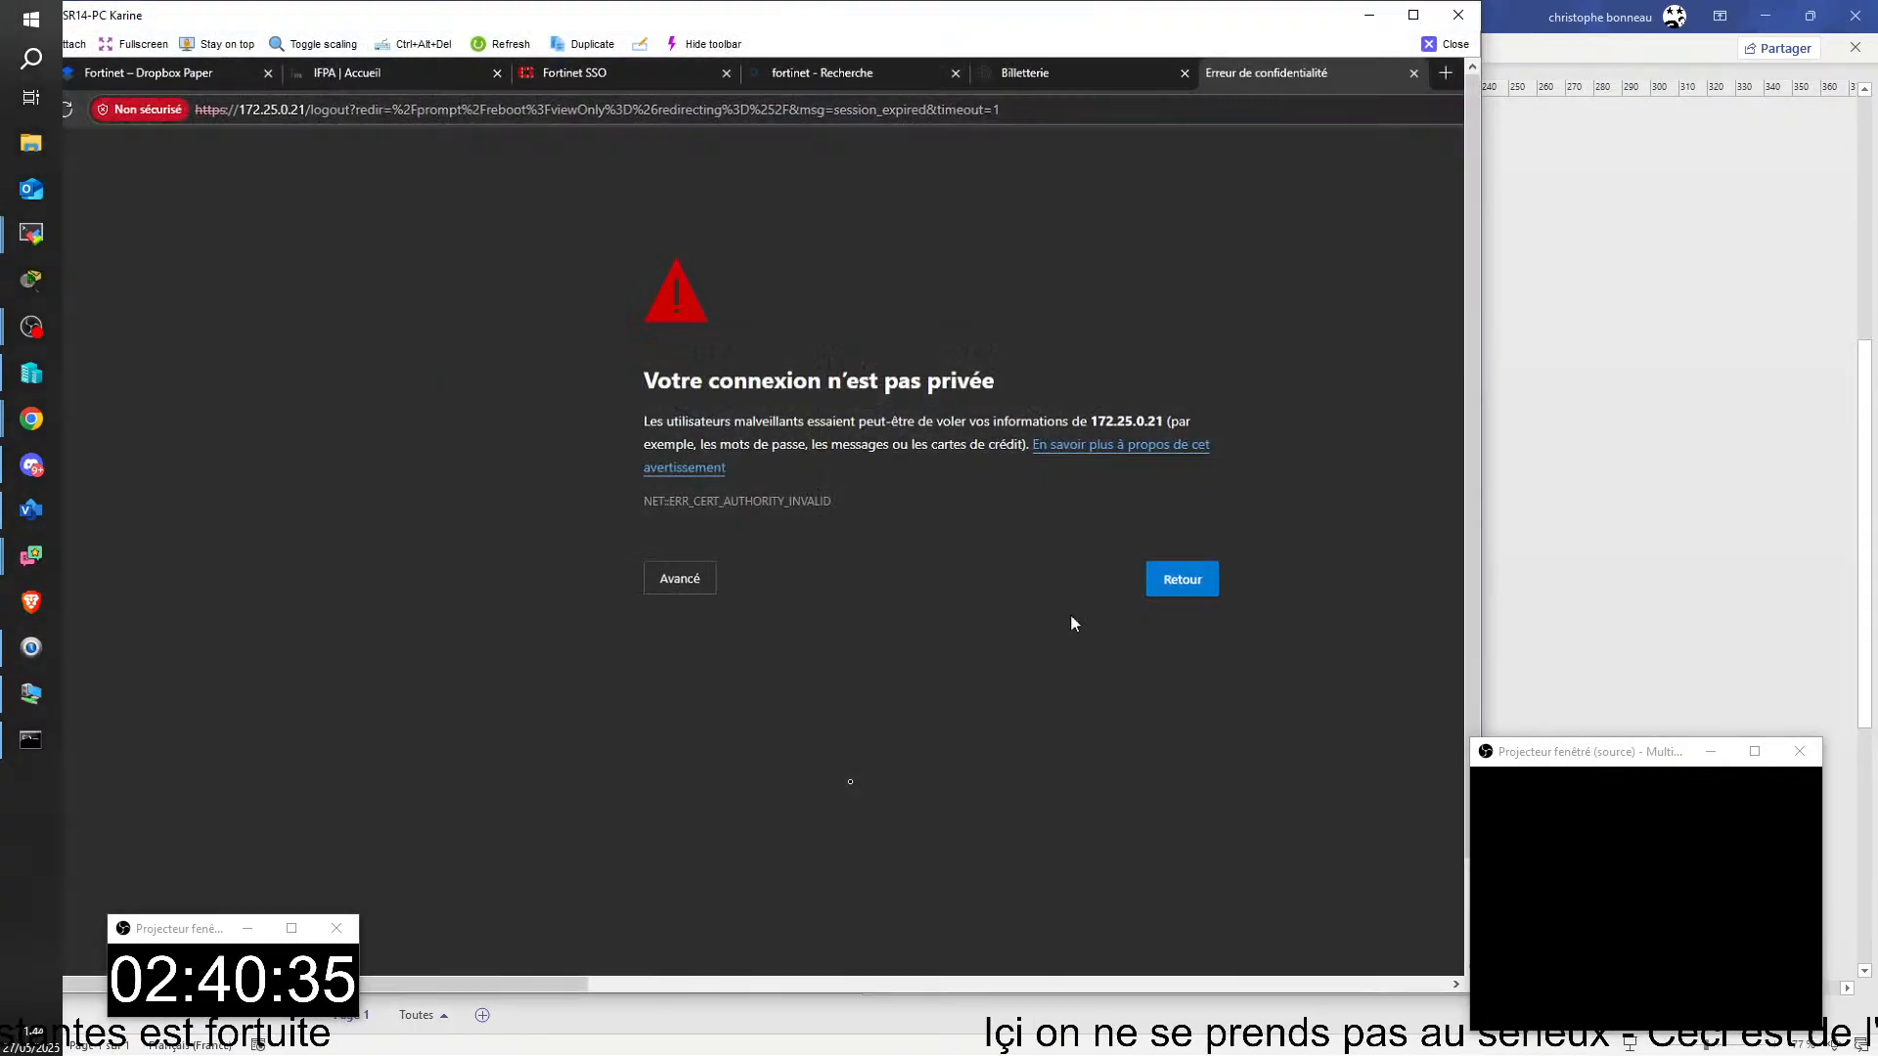
{"action": "left_click", "coordinate": [685, 591]}
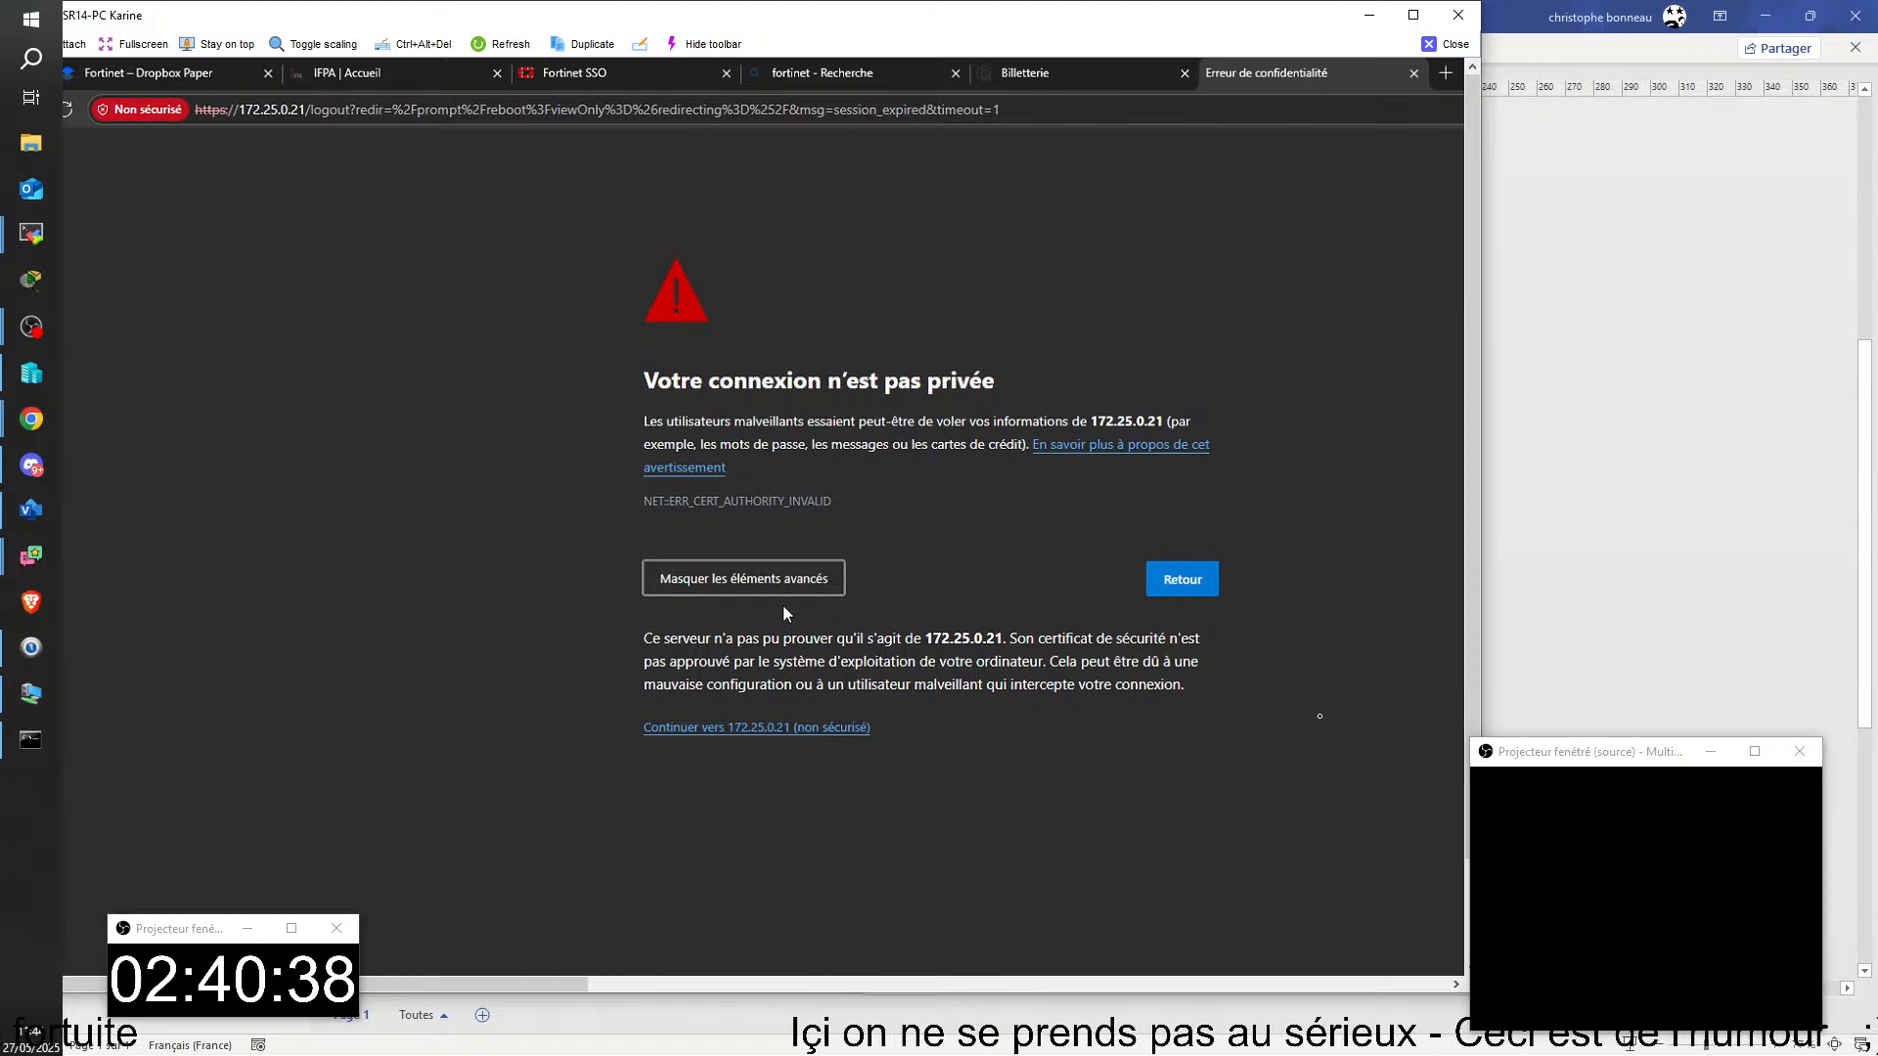
{"action": "left_click", "coordinate": [770, 726]}
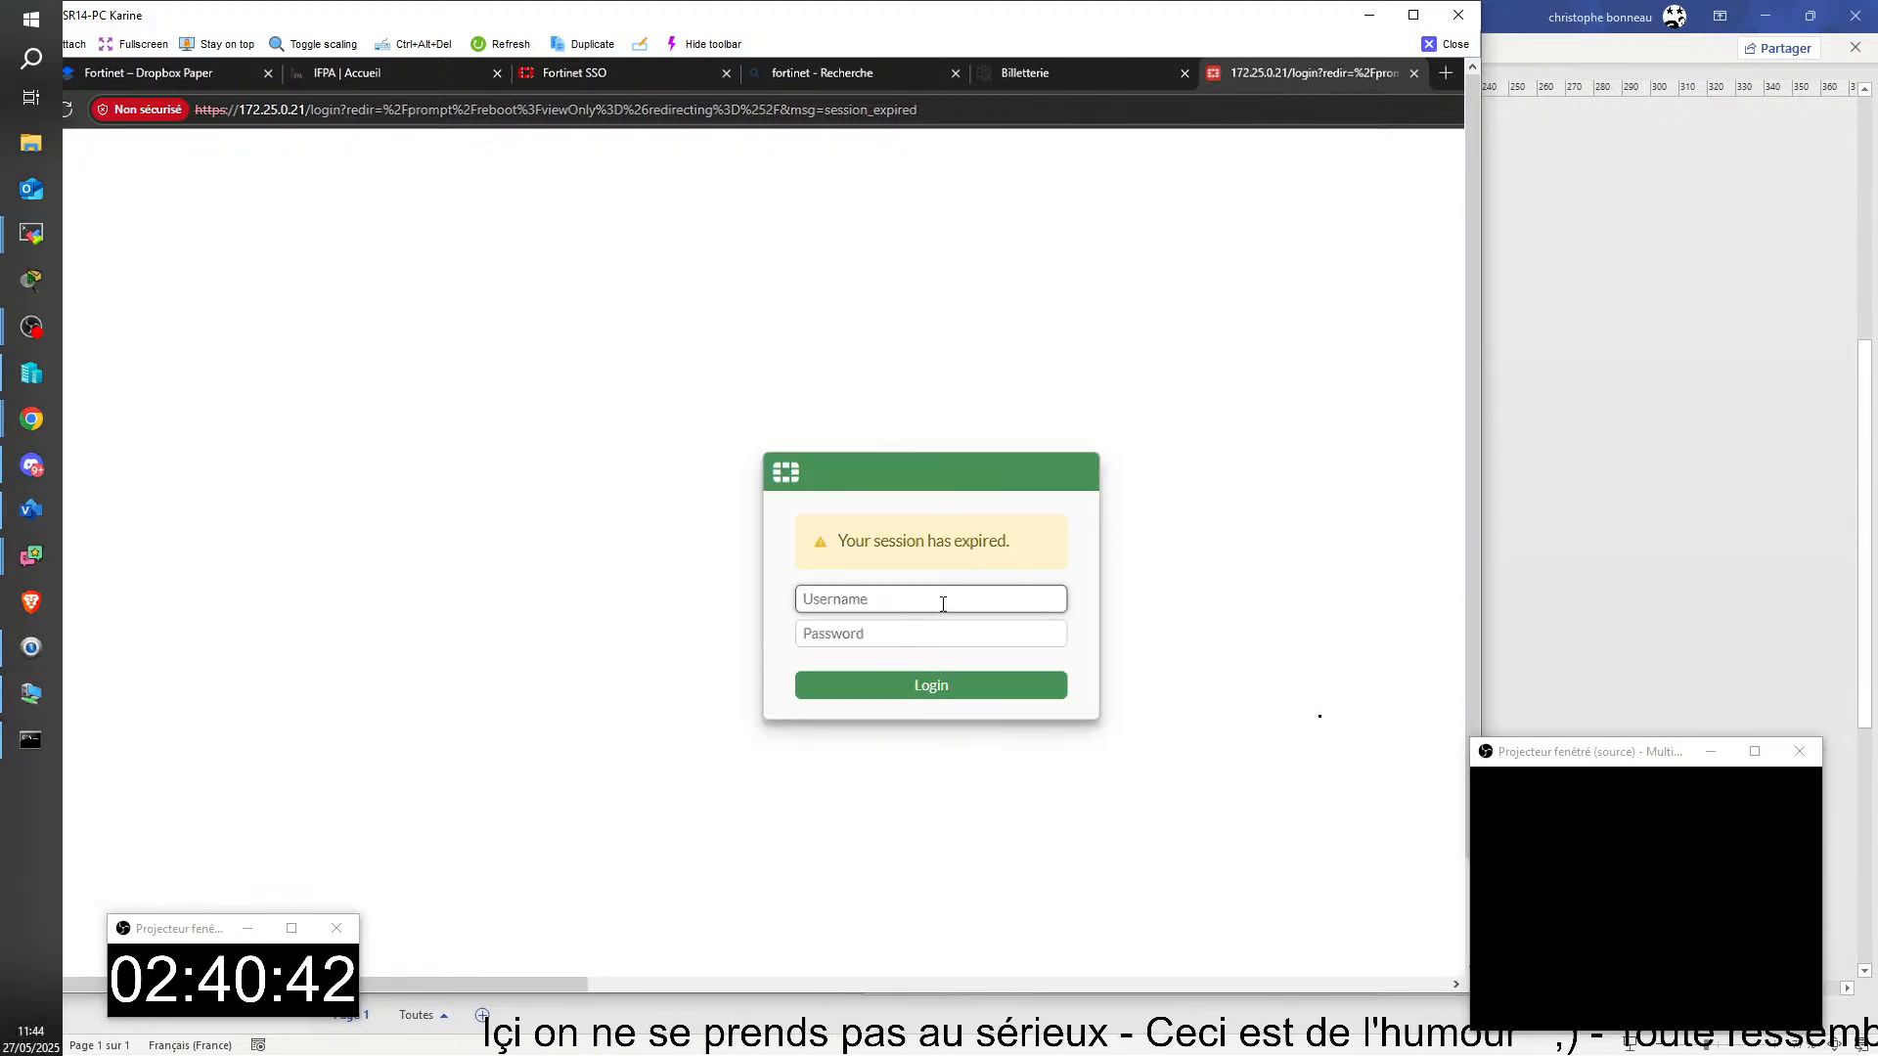
Step: Log in to the FortiGate as admin with the account password
{"action": "type", "text": "adm"}
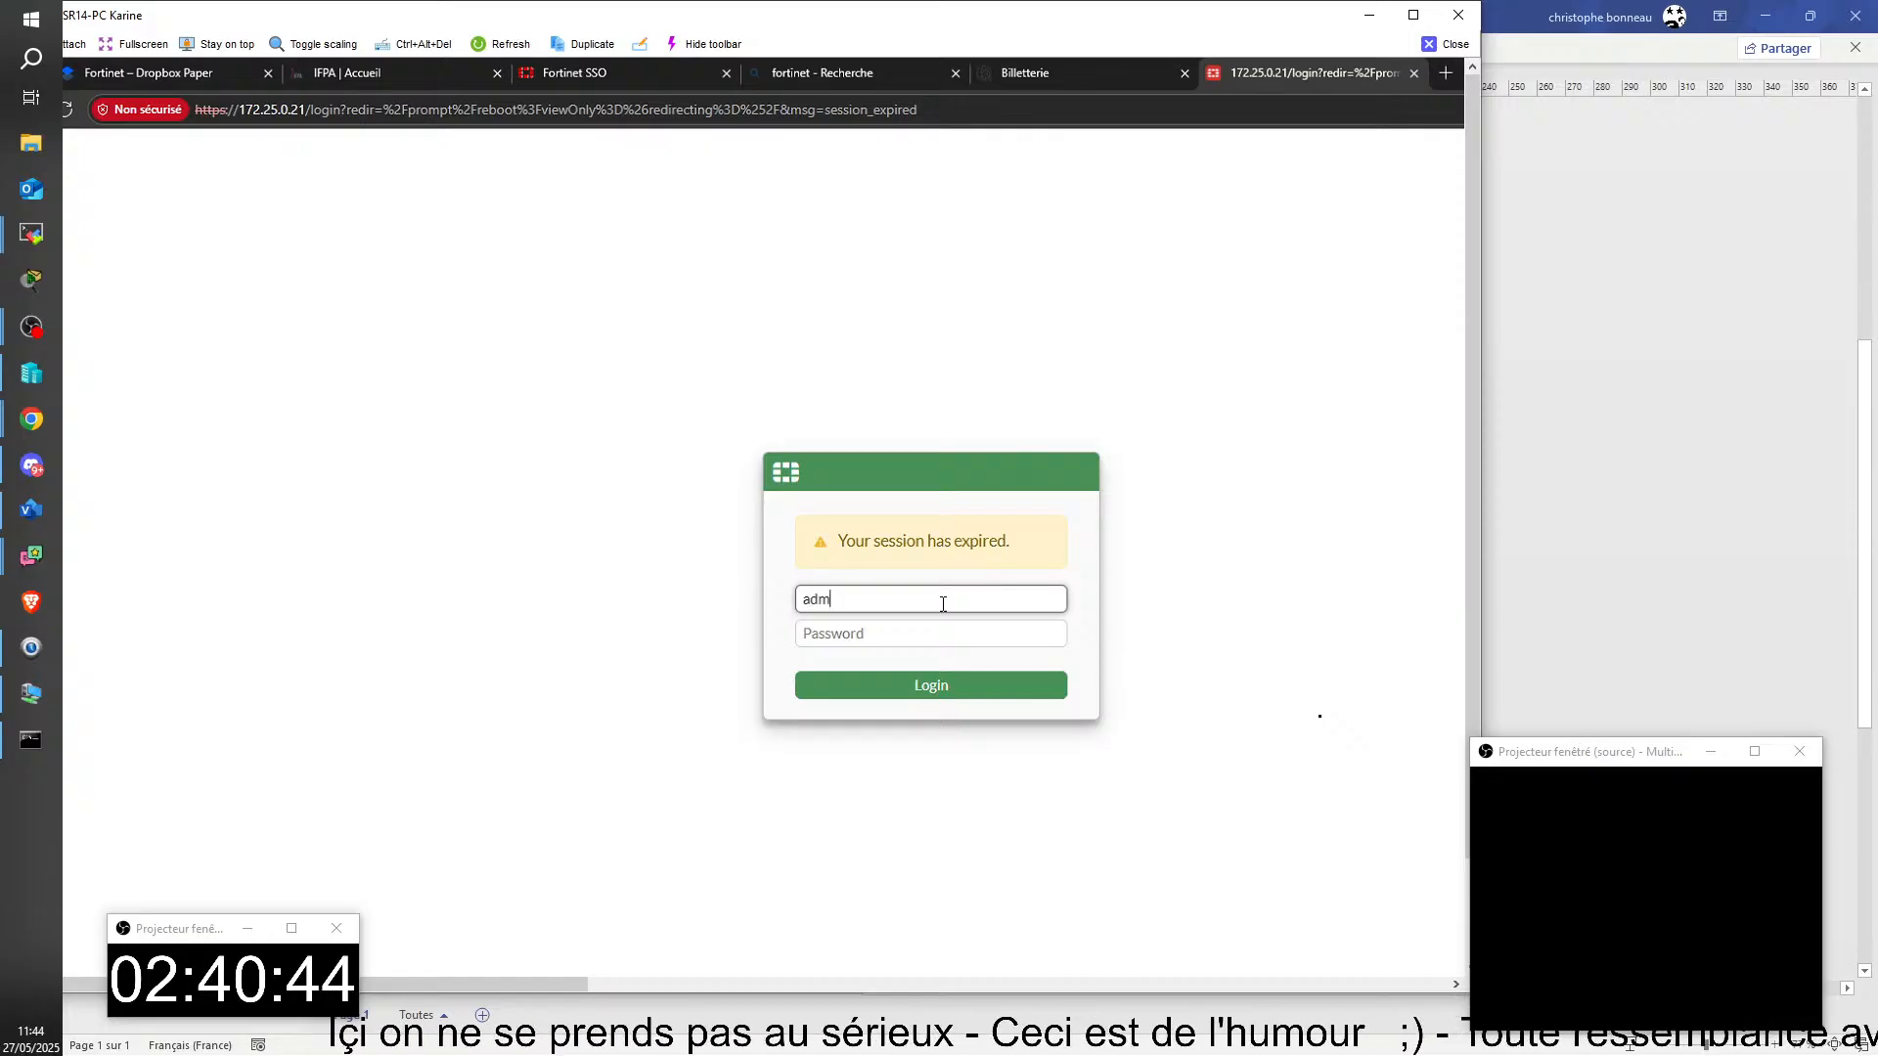
{"action": "type", "text": "in"}
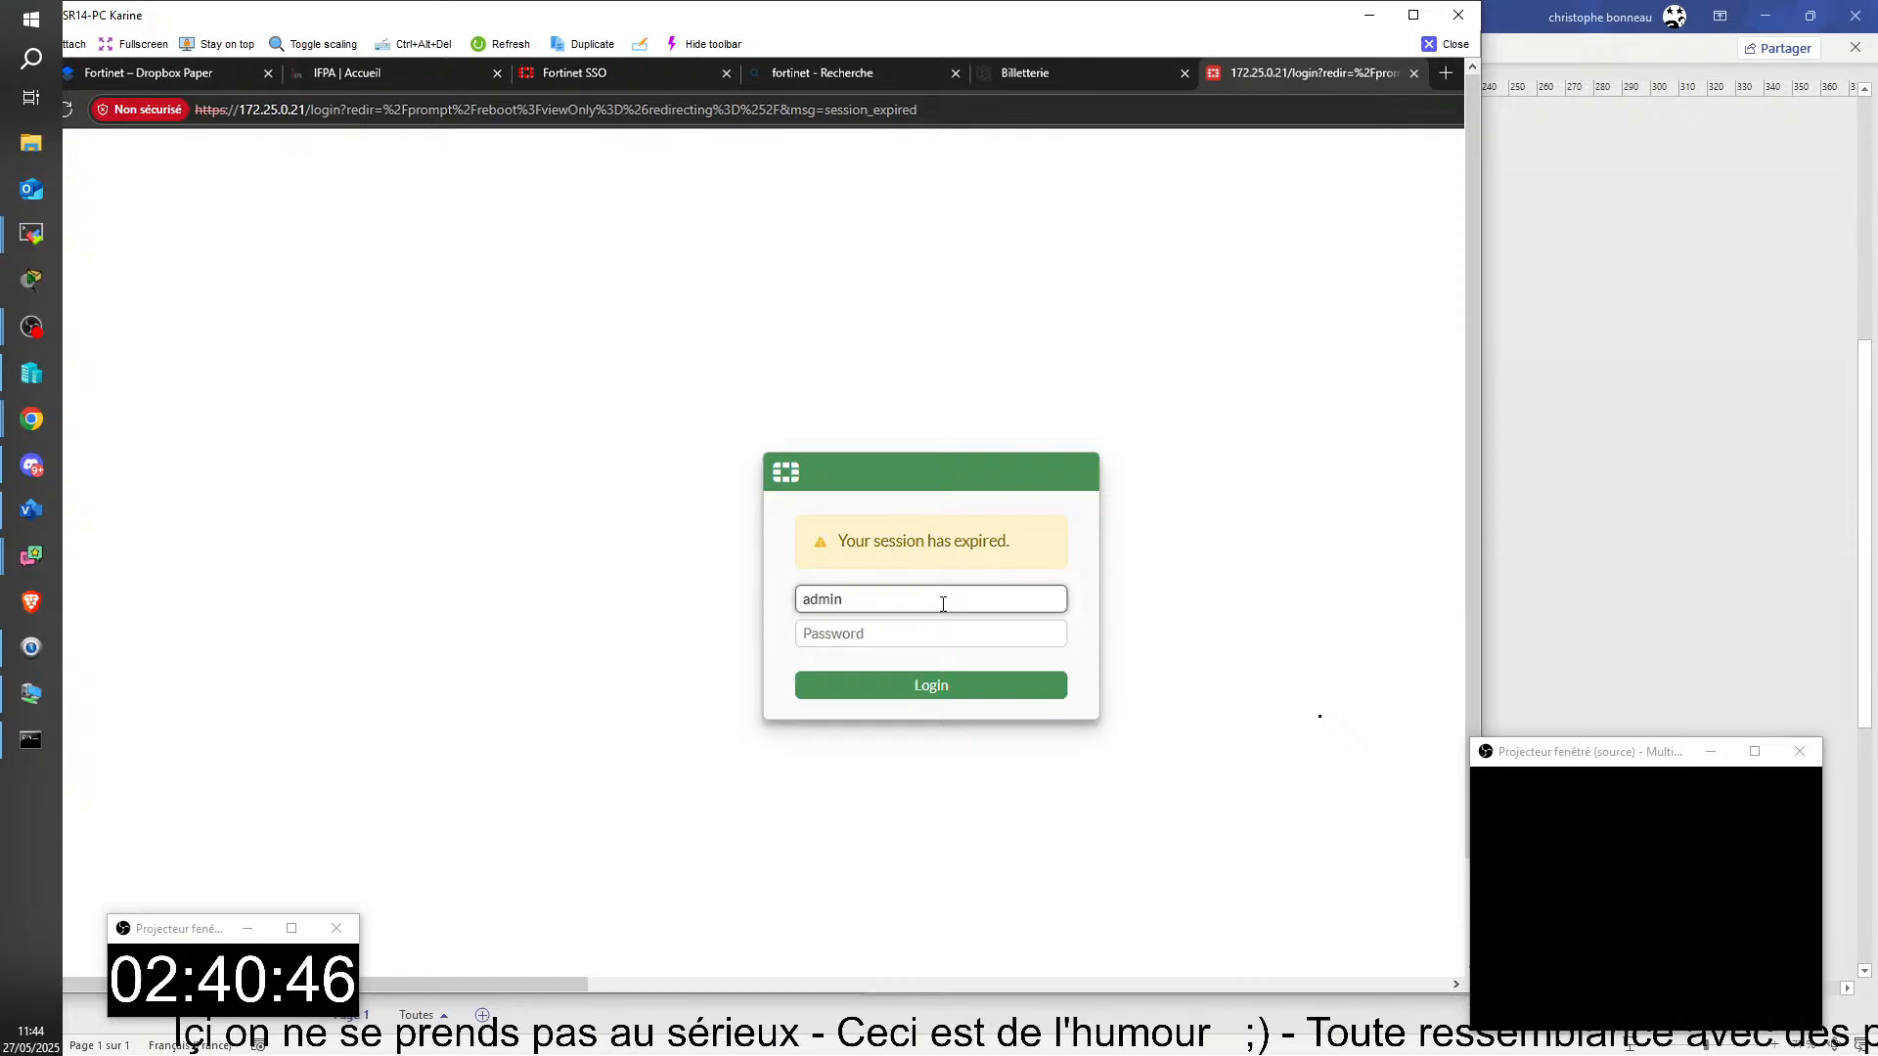
{"action": "key", "text": "Tab"}
{"action": "type", "text": "***"}
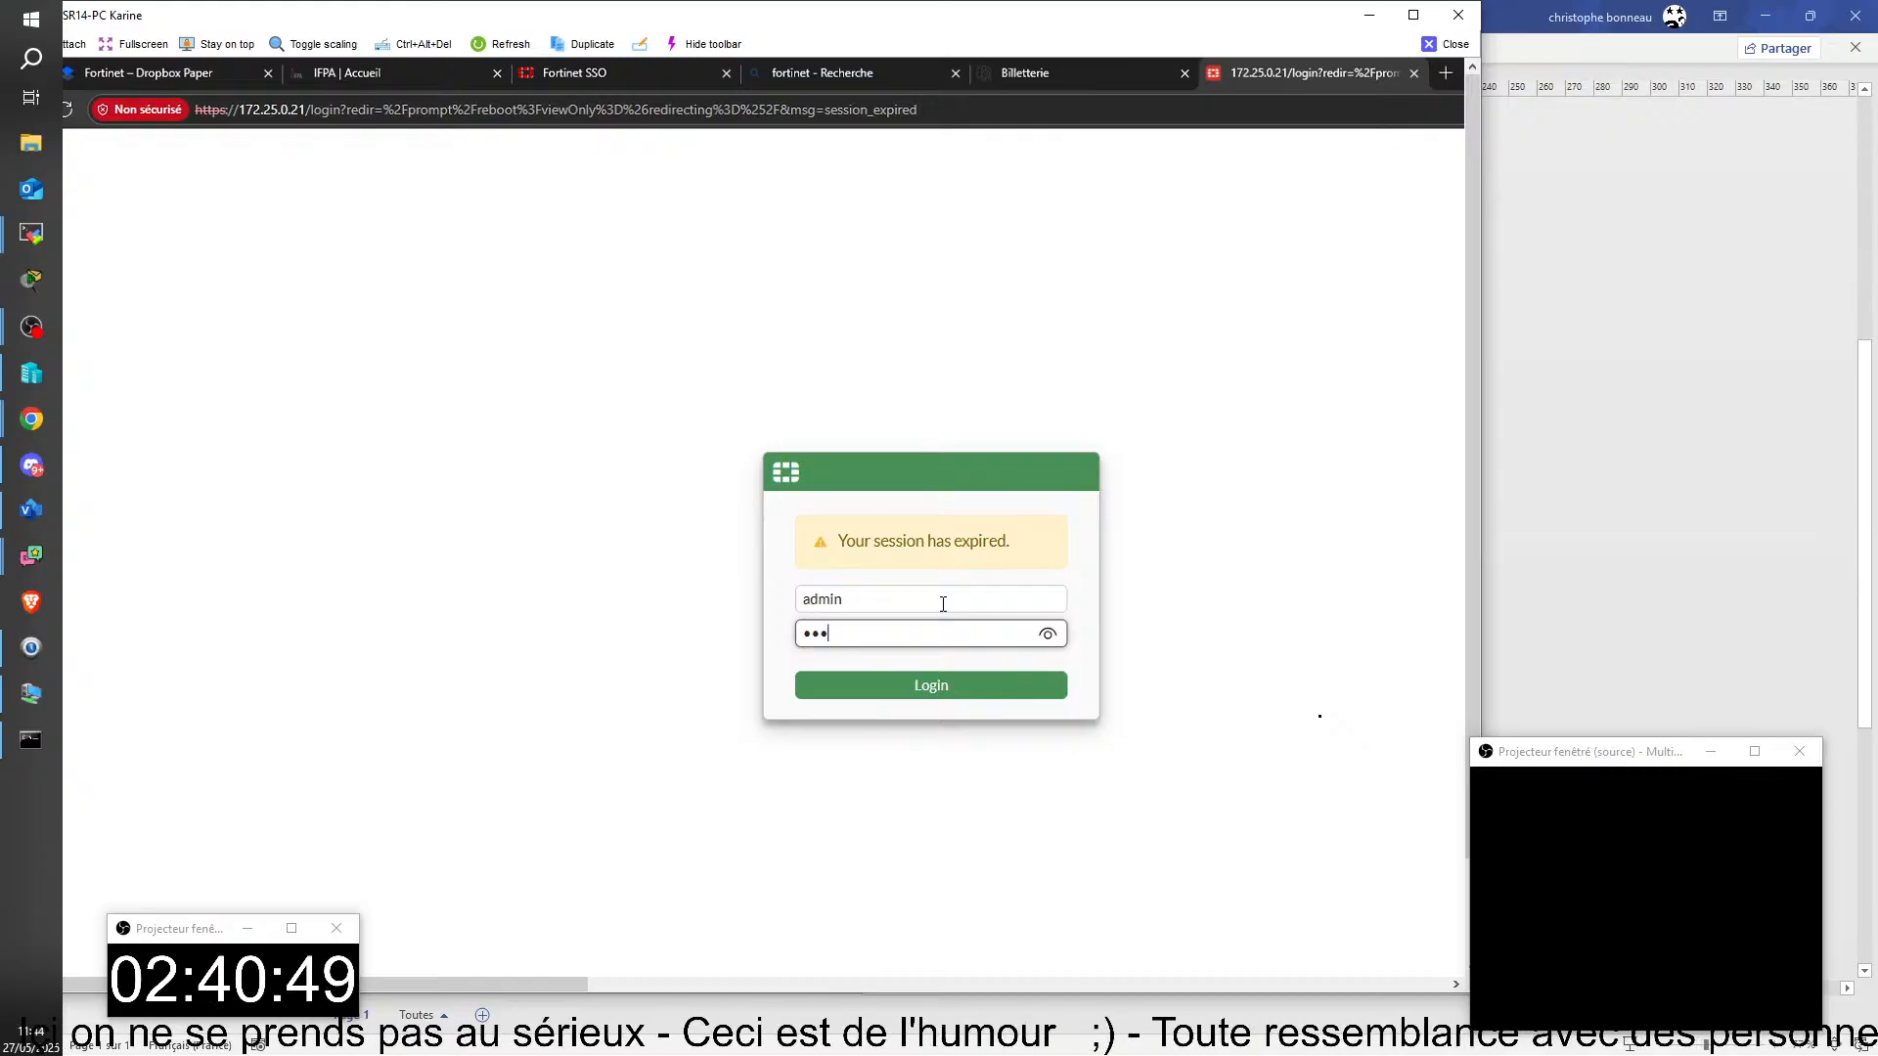
{"action": "type", "text": "***"}
{"action": "key", "text": "Return"}
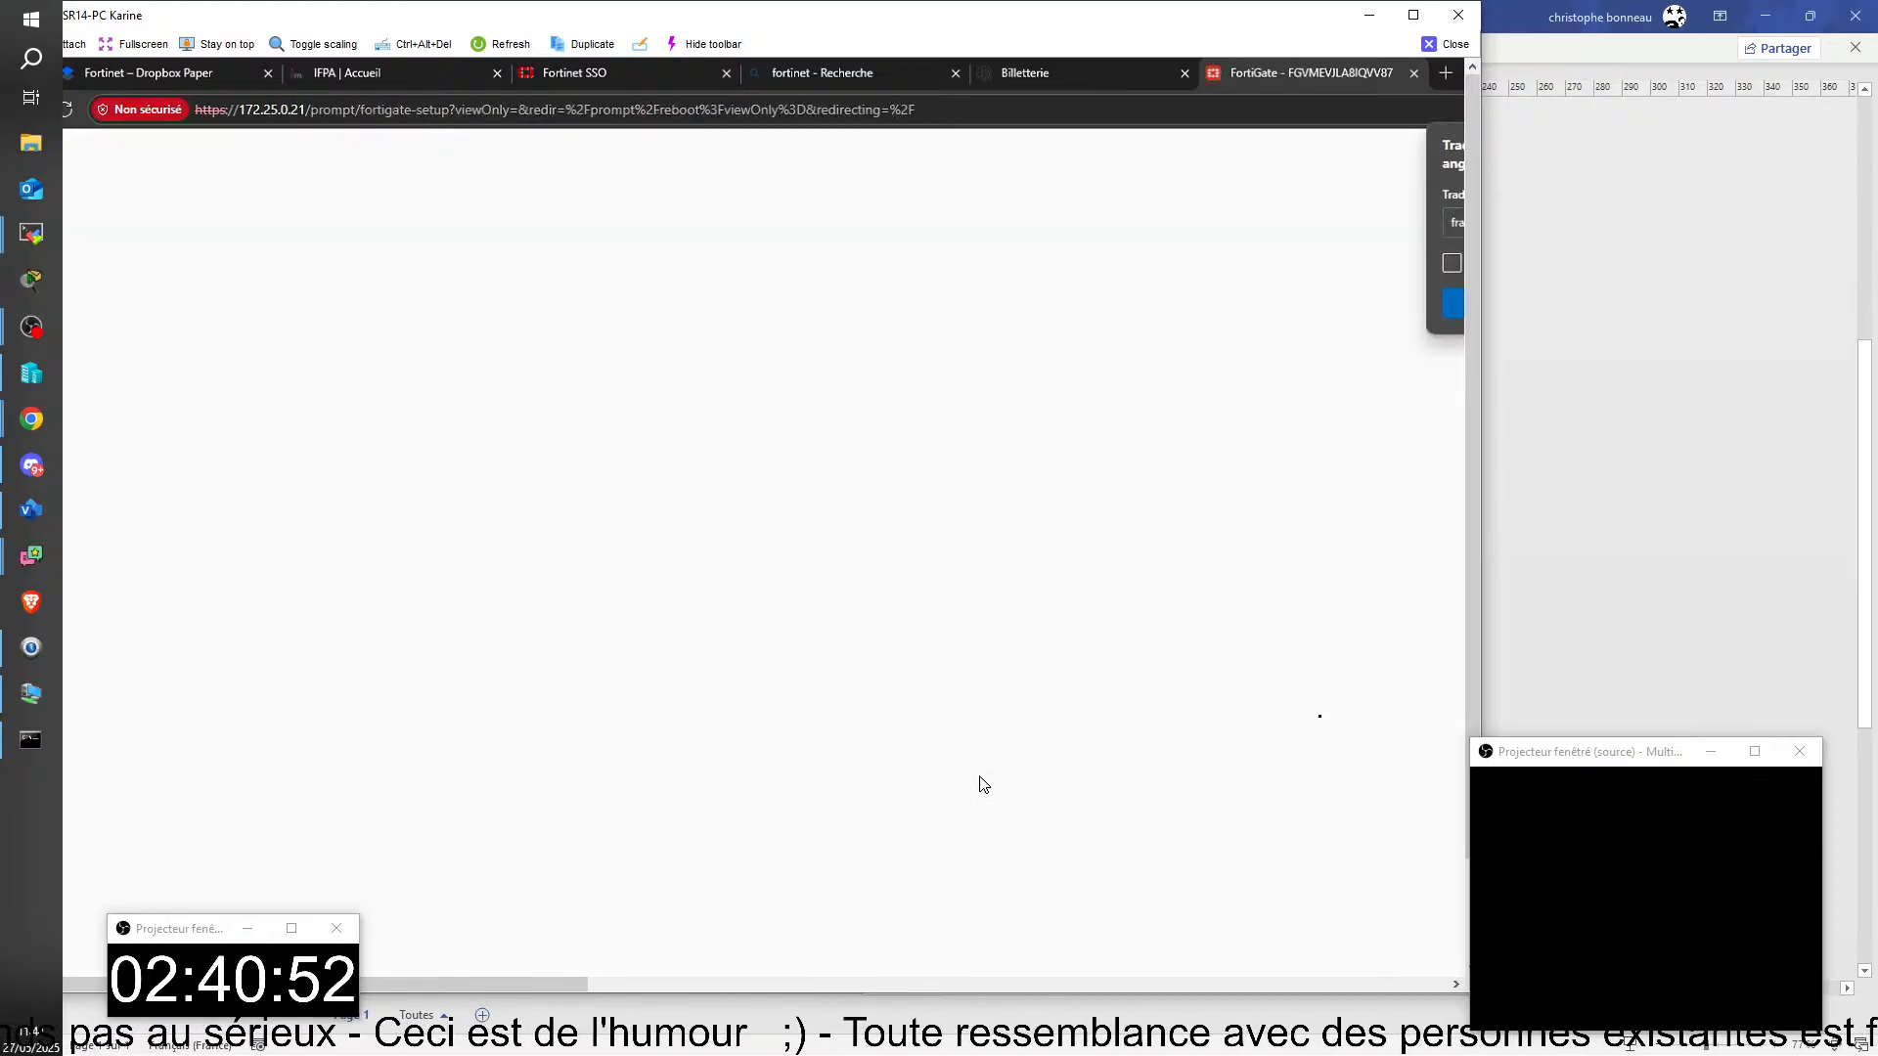
Step: Postpone the FortiConverter migration and disable automatic patch upgrades for v7.6, ticking the acknowledgement
{"action": "left_click", "coordinate": [950, 692]}
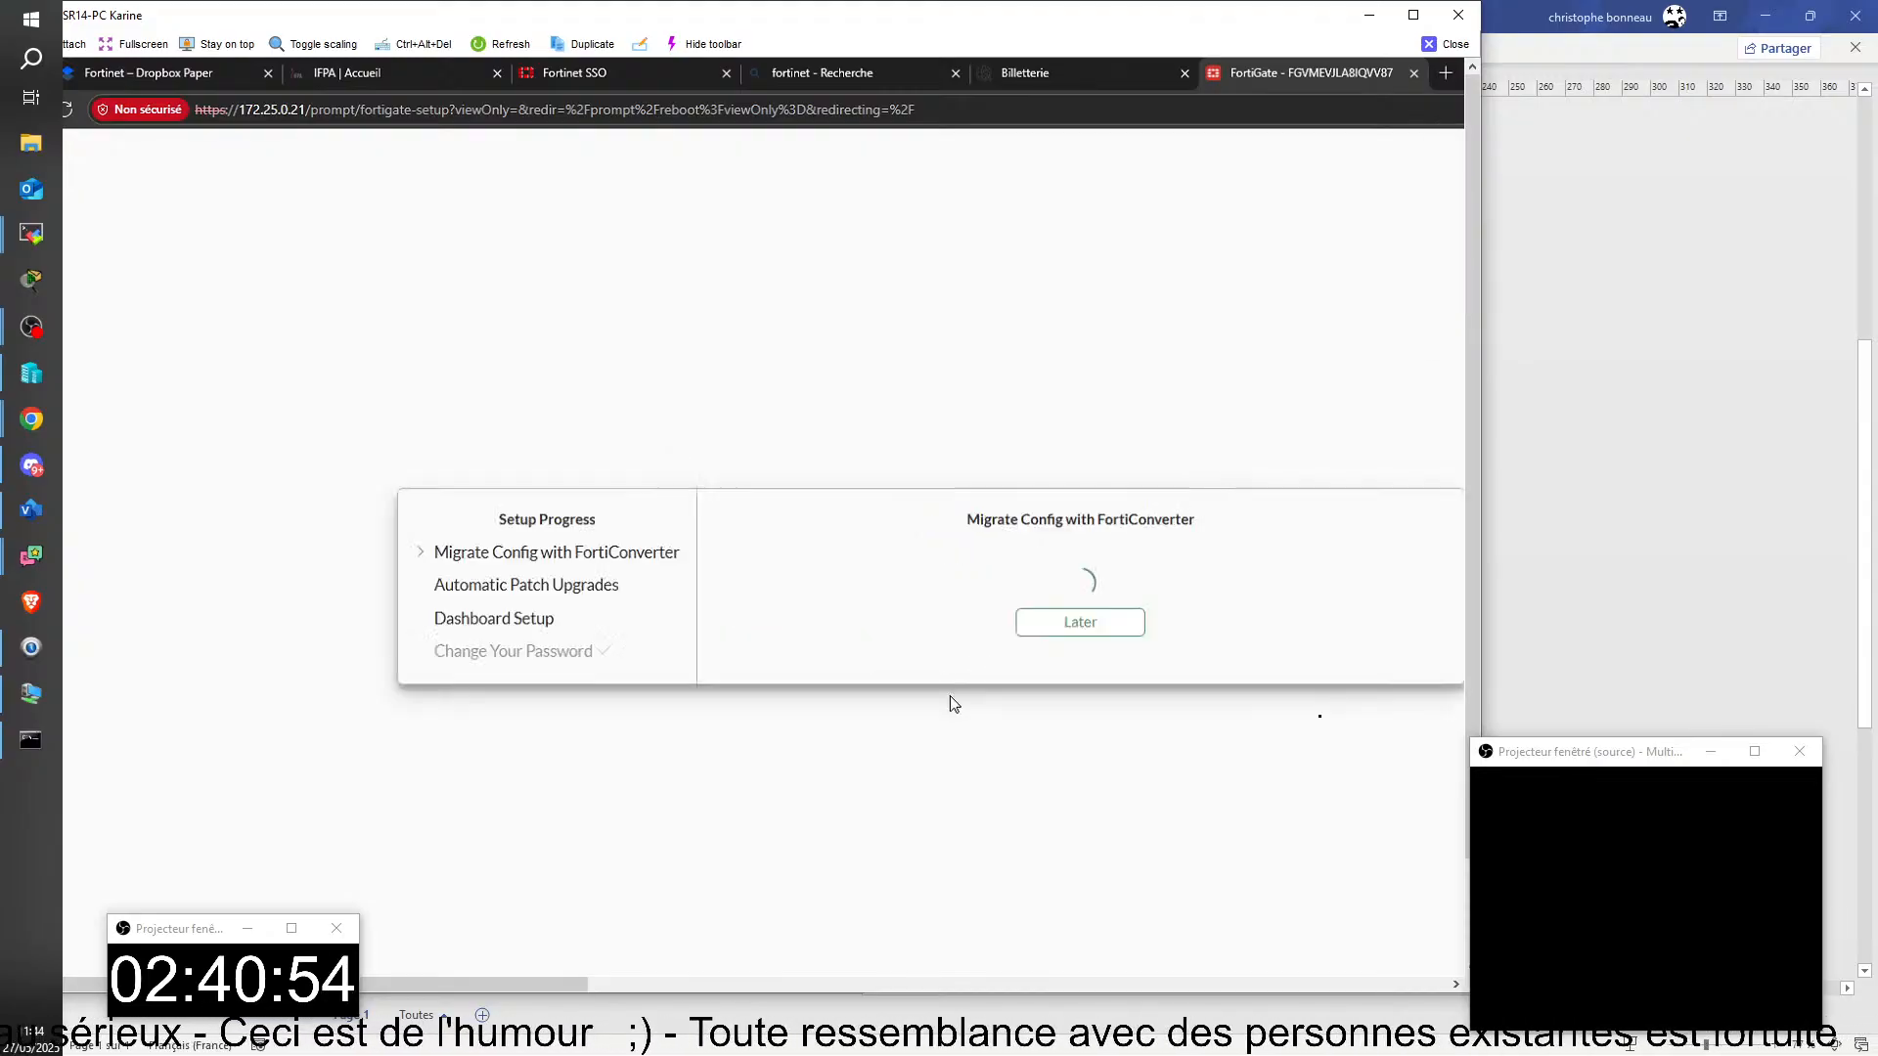
{"action": "left_click", "coordinate": [1068, 631]}
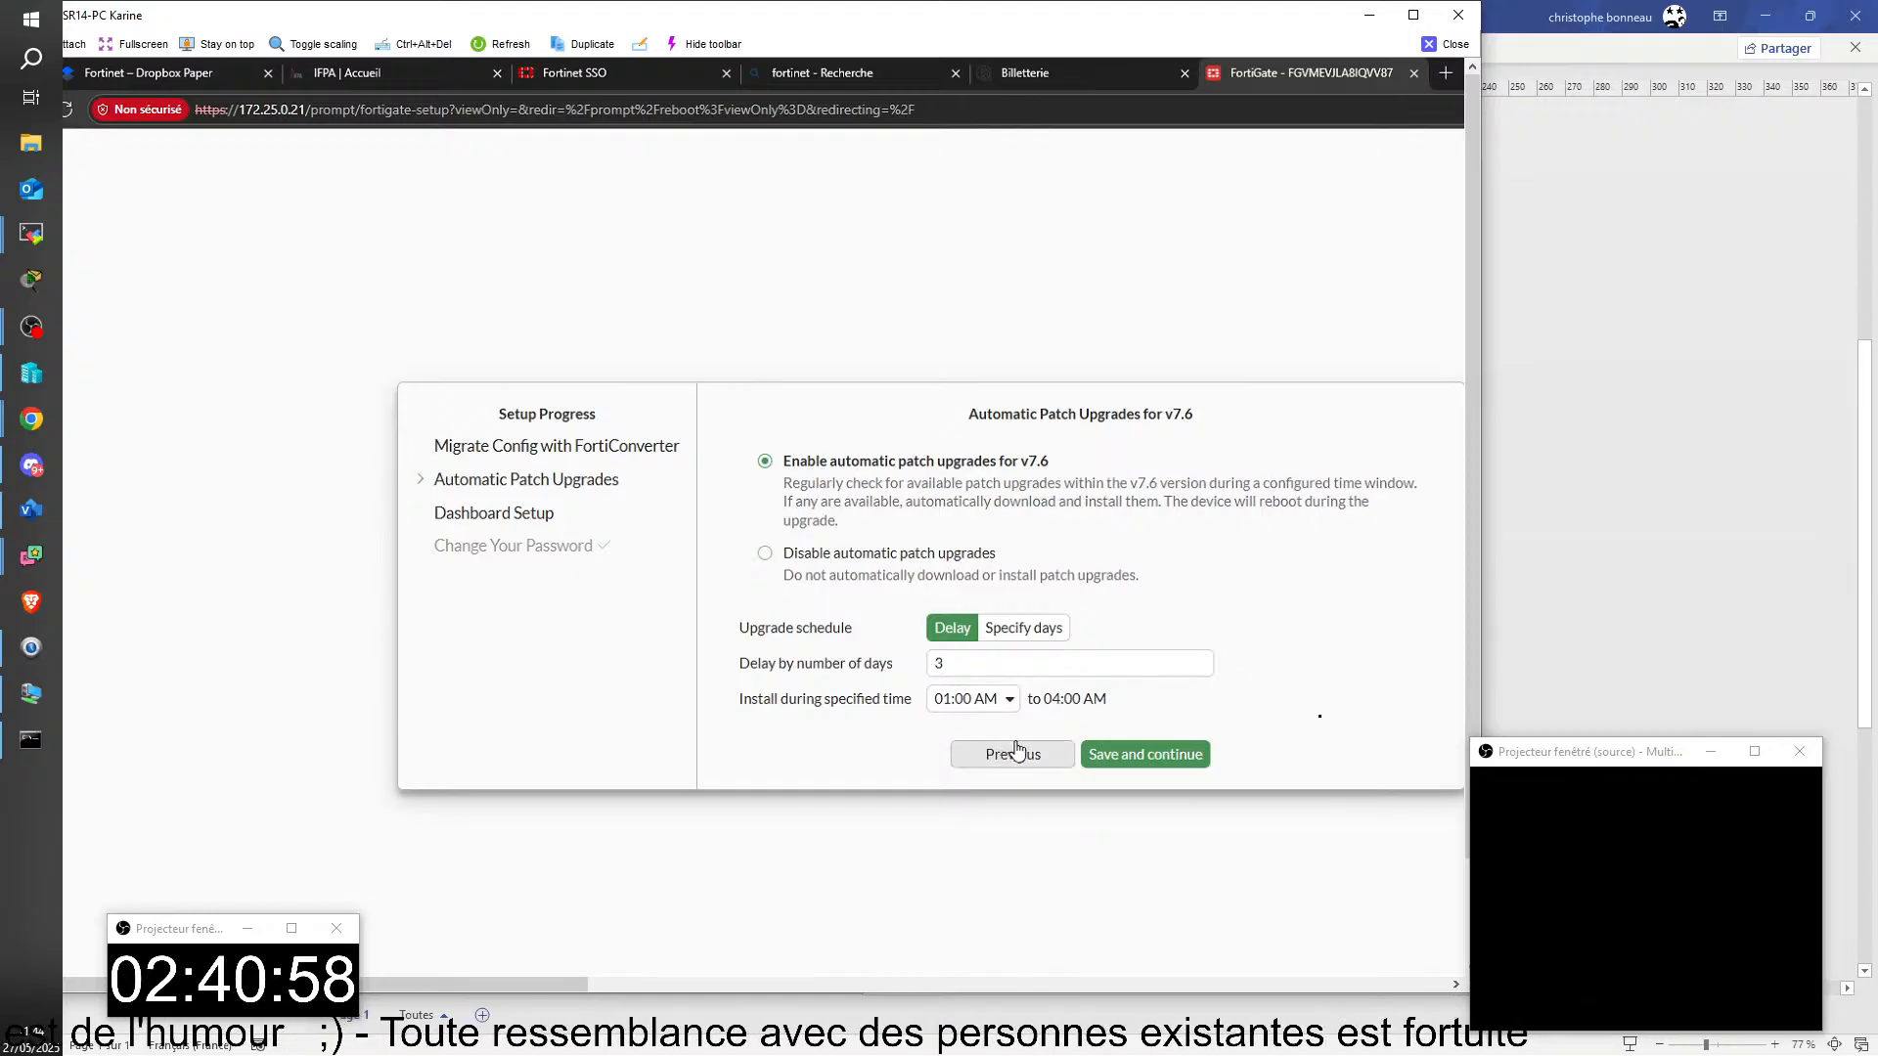
{"action": "left_click", "coordinate": [792, 567]}
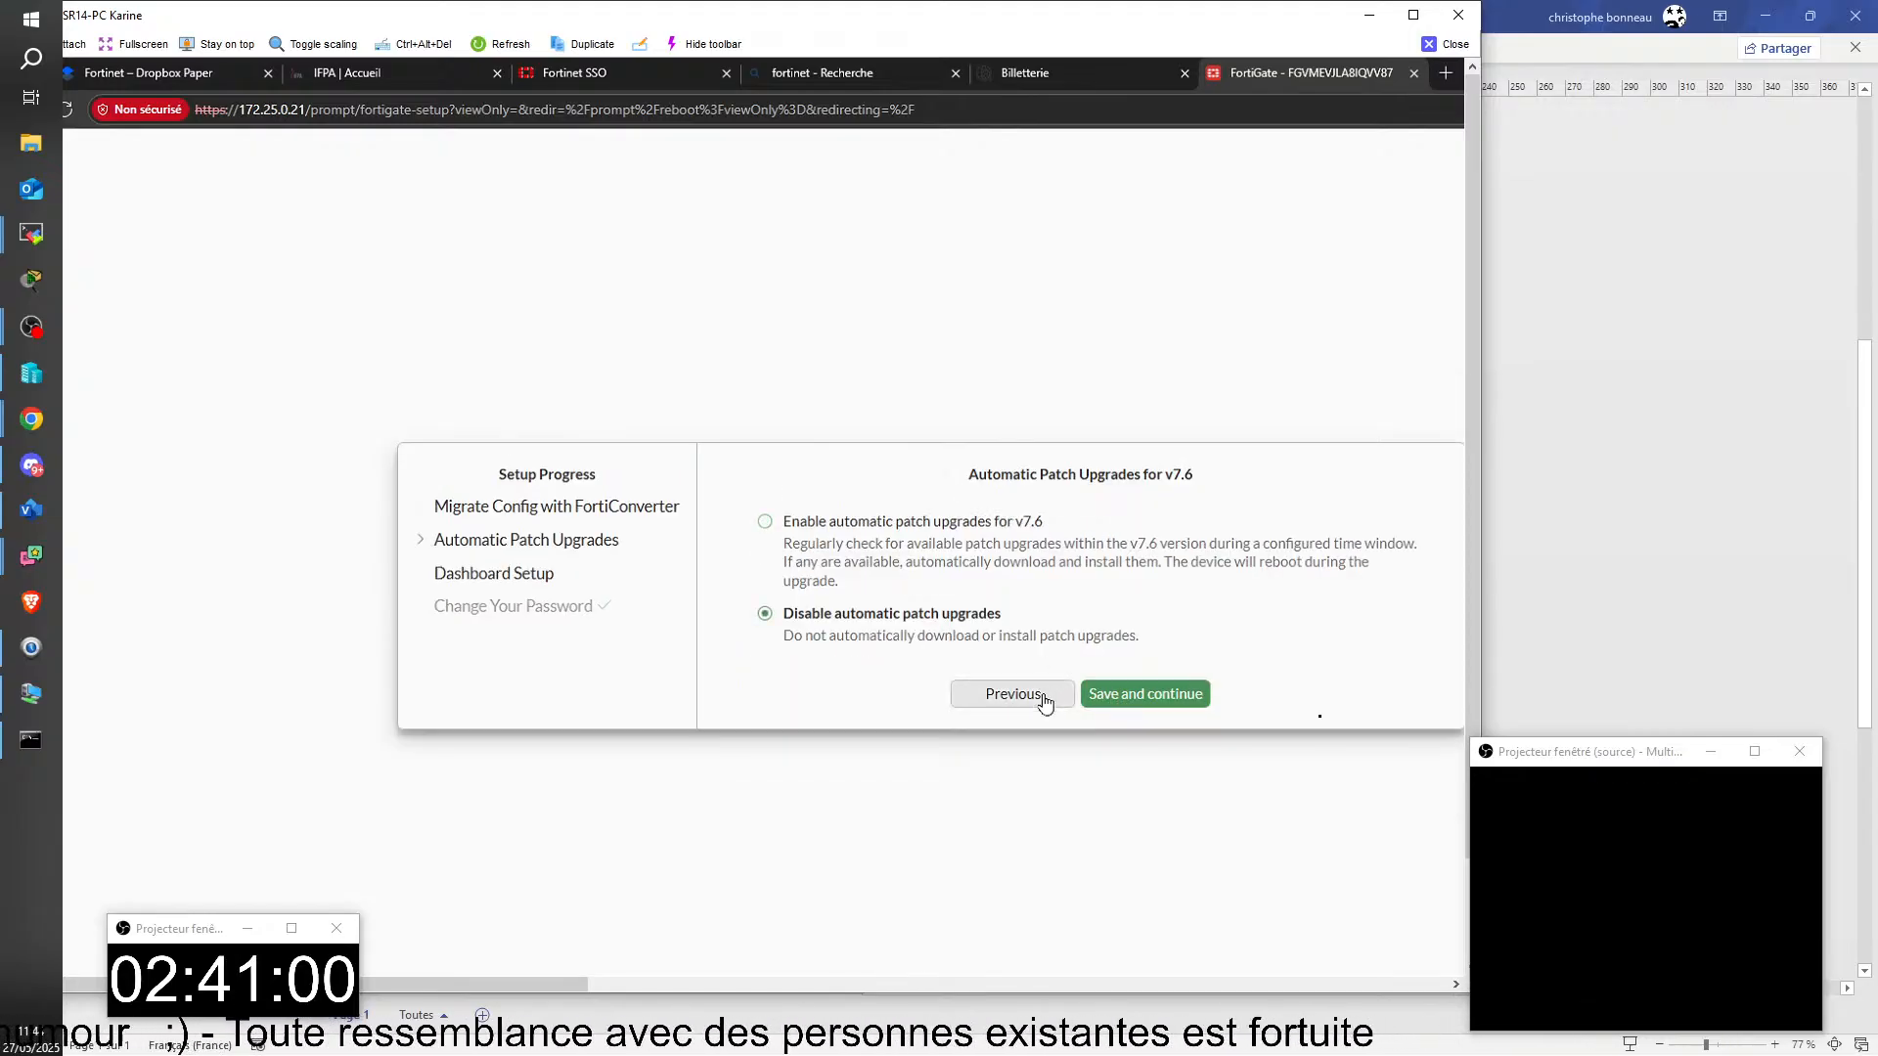
{"action": "left_click", "coordinate": [1120, 696]}
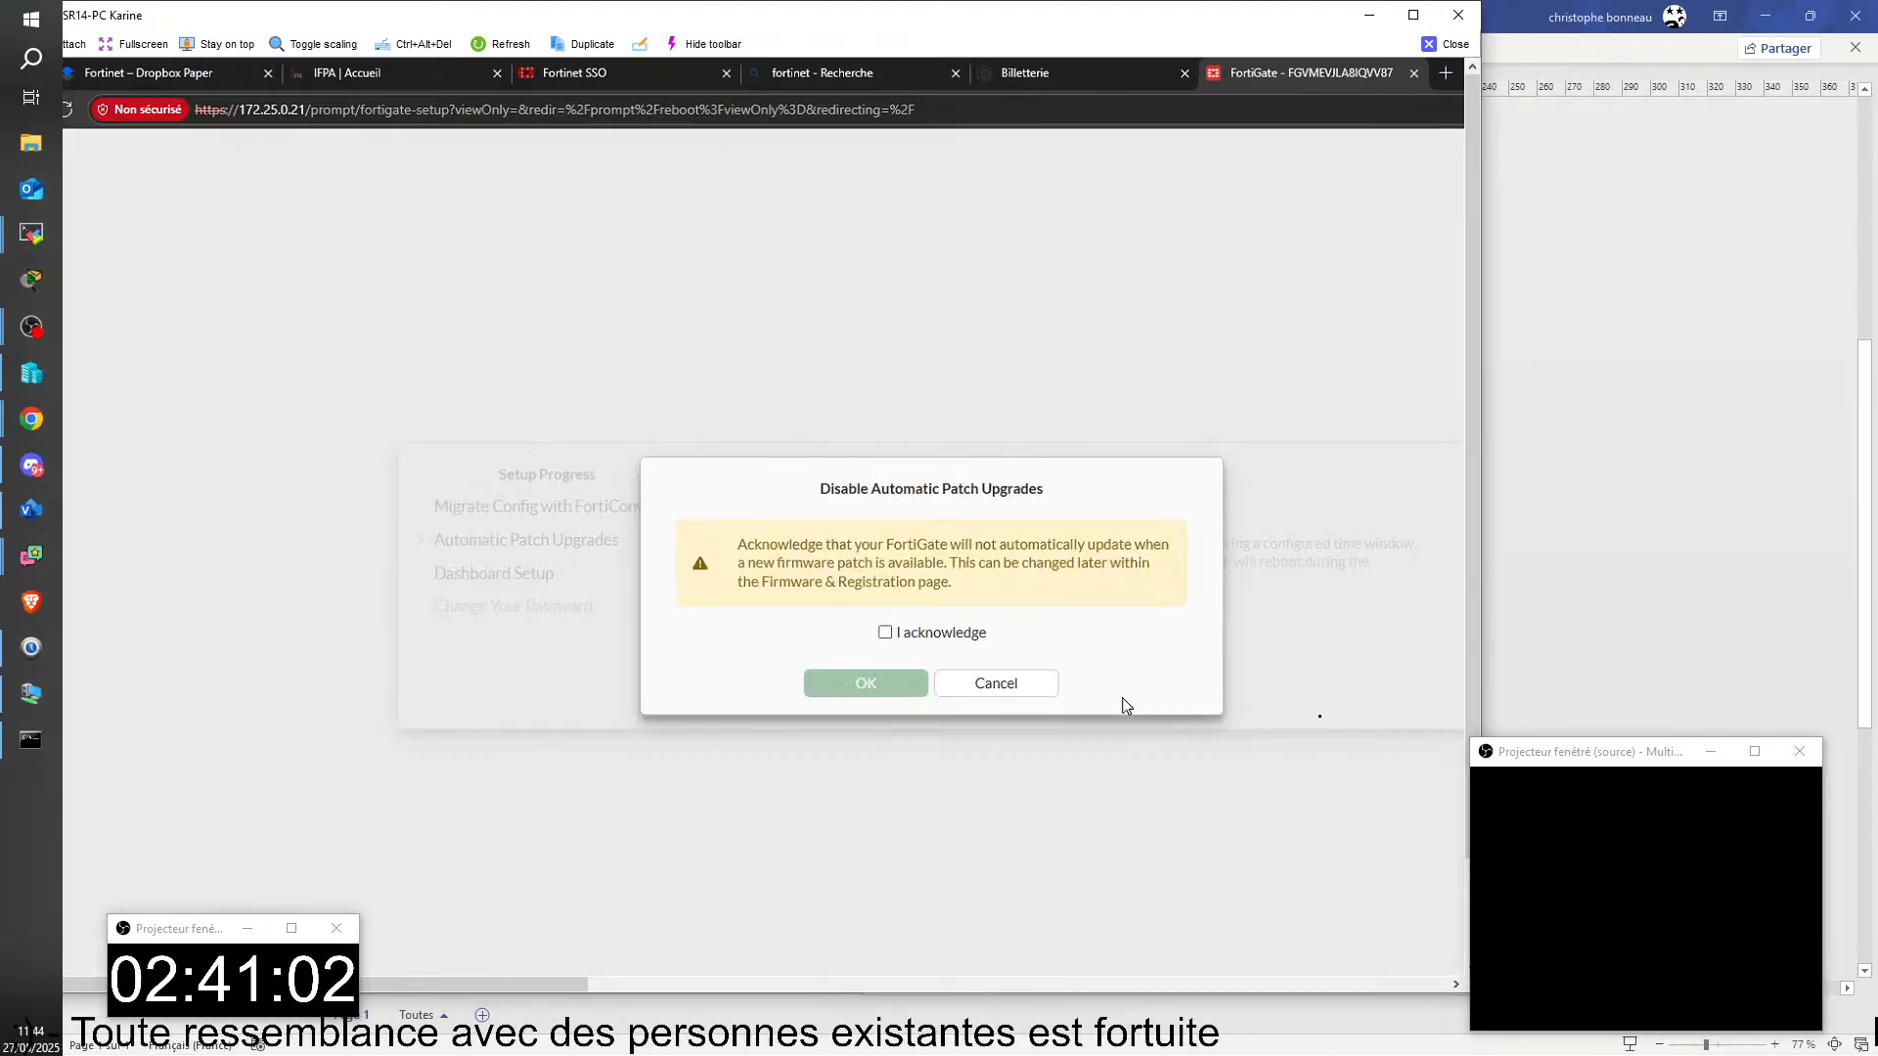
{"action": "left_click", "coordinate": [885, 632]}
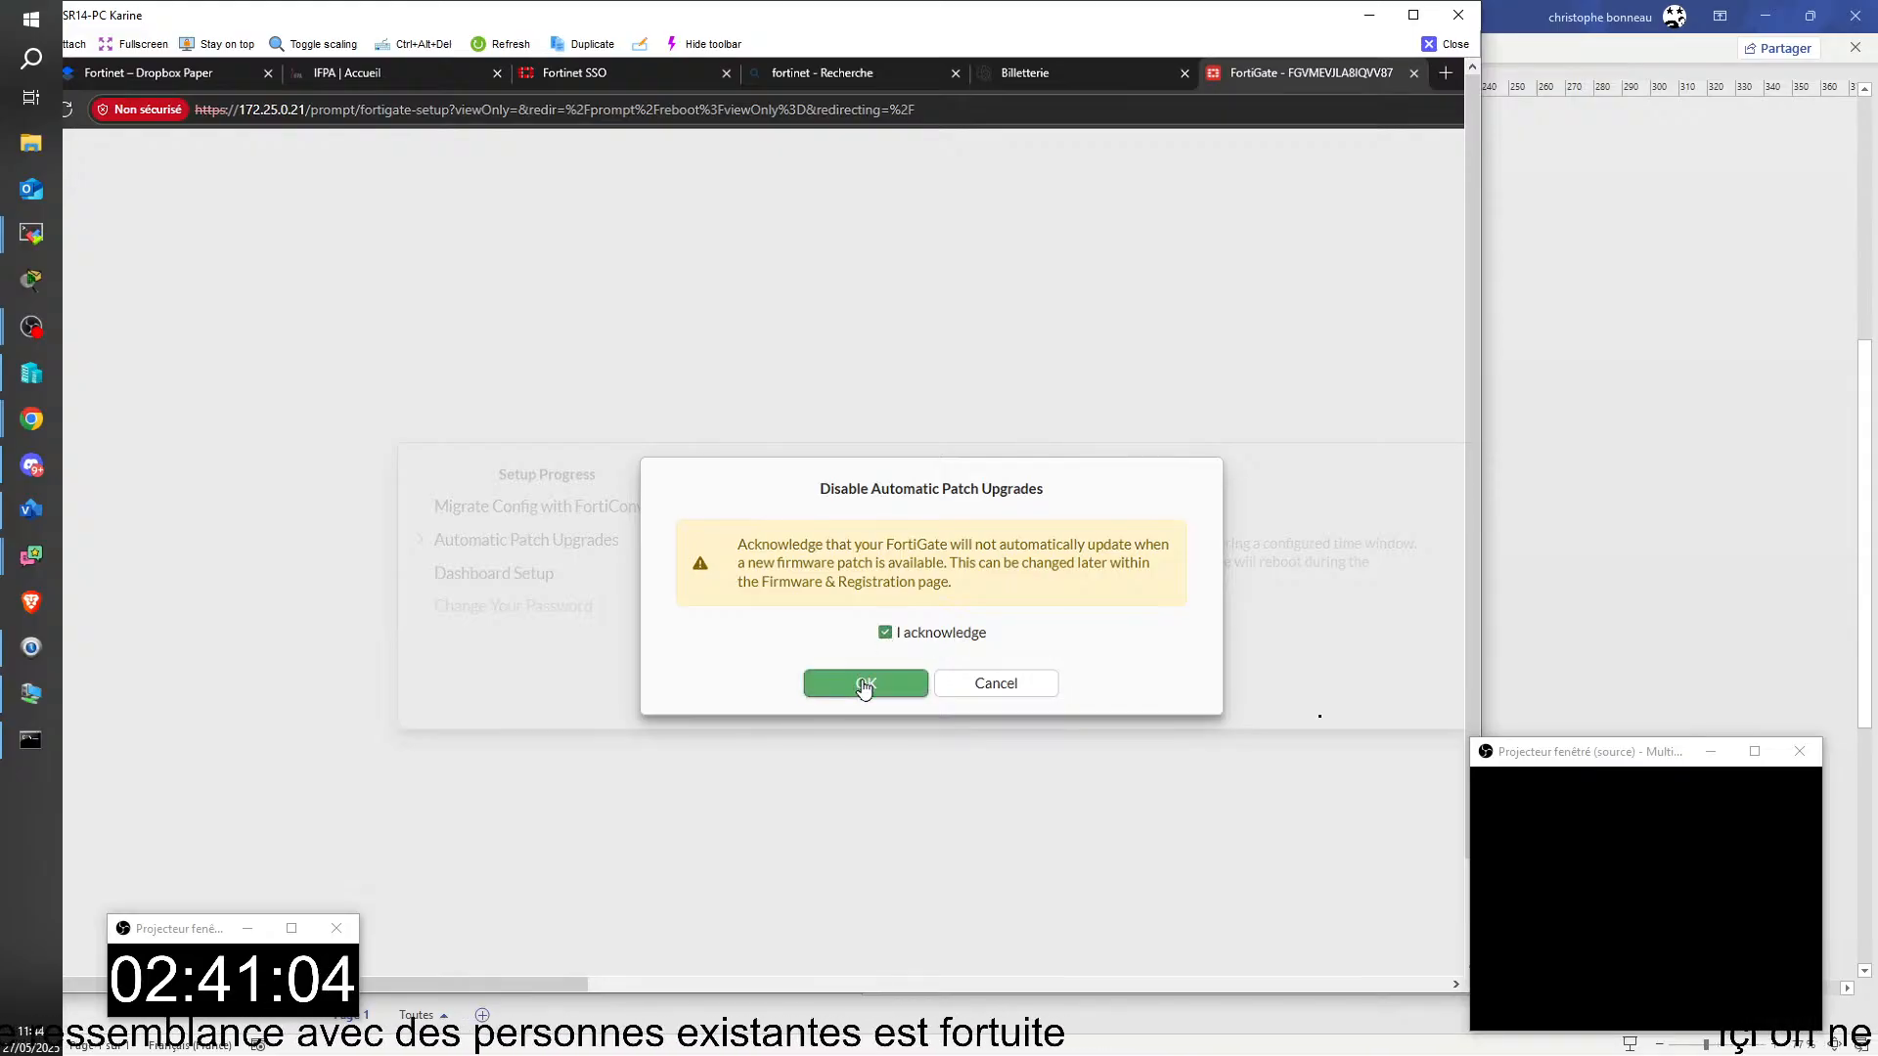
{"action": "left_click", "coordinate": [865, 684]}
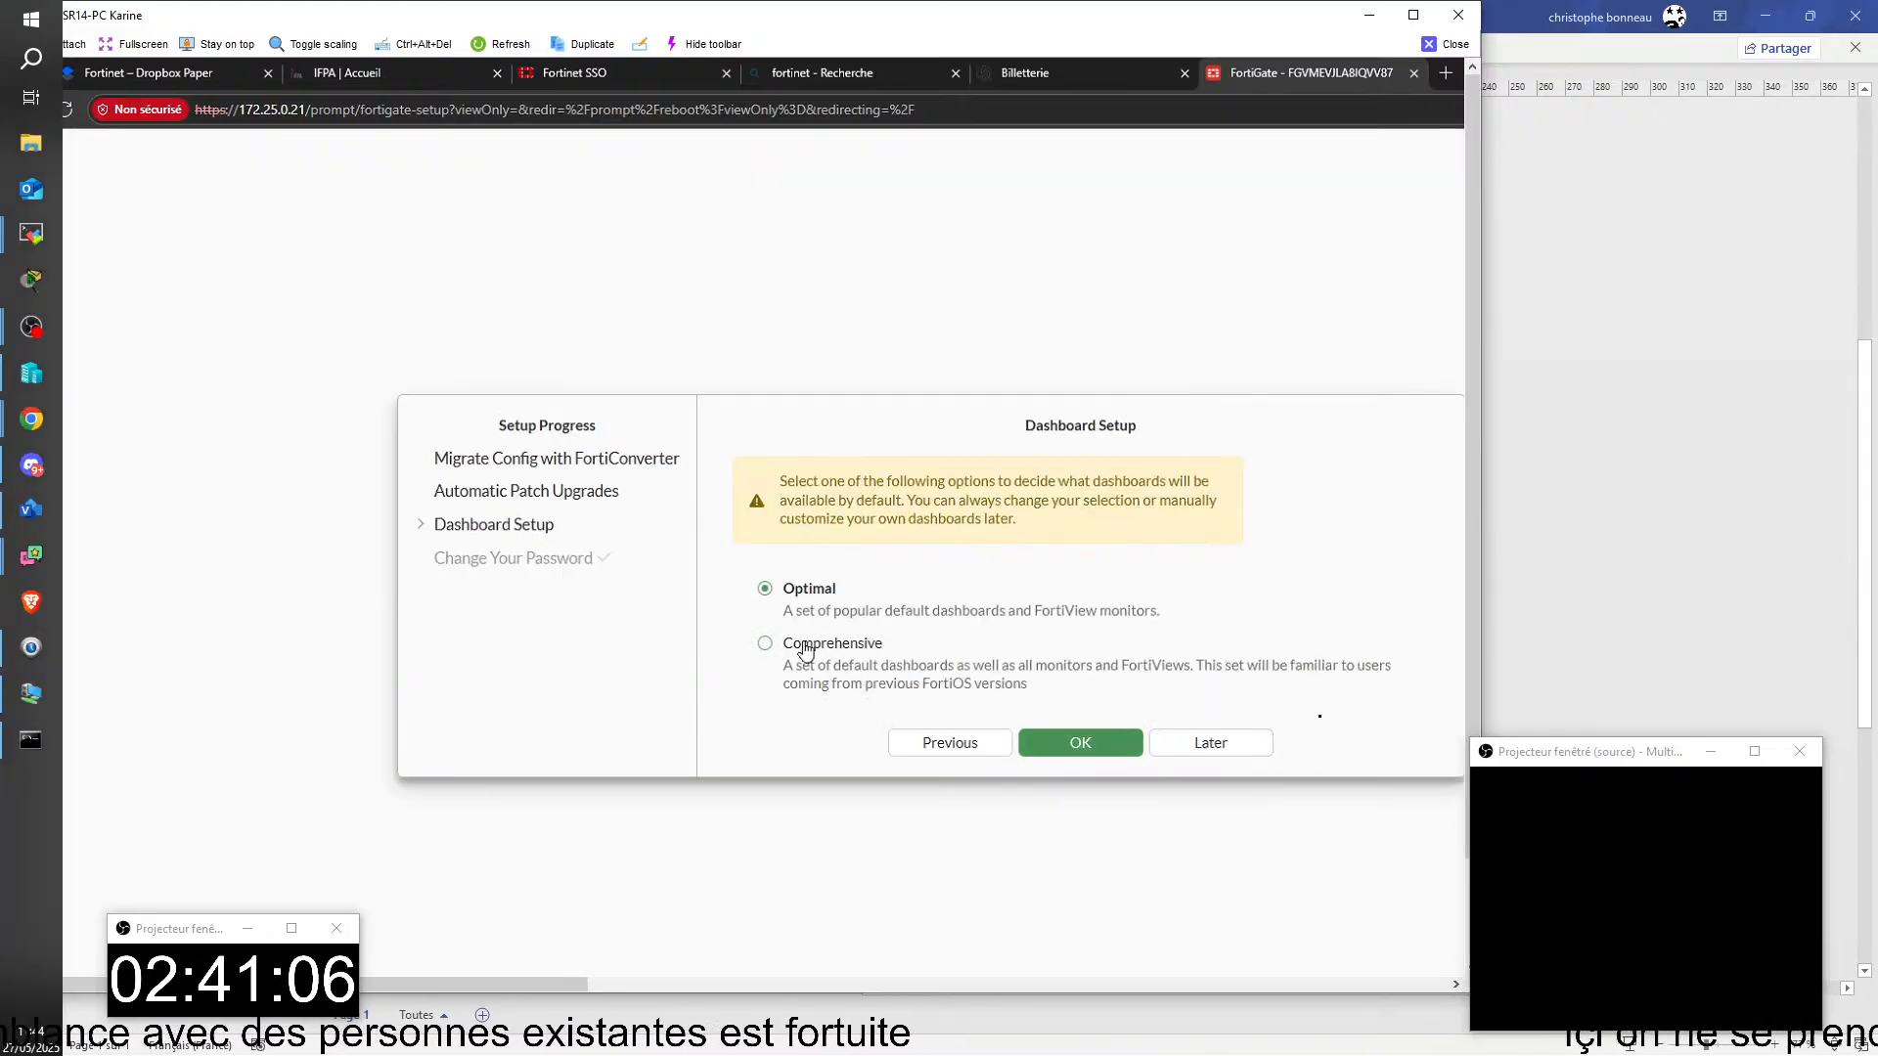
Step: Choose the Optimal dashboard set and dismiss the FortiOS 7.6 introduction with Don't show again enabled
{"action": "left_click", "coordinate": [1081, 742]}
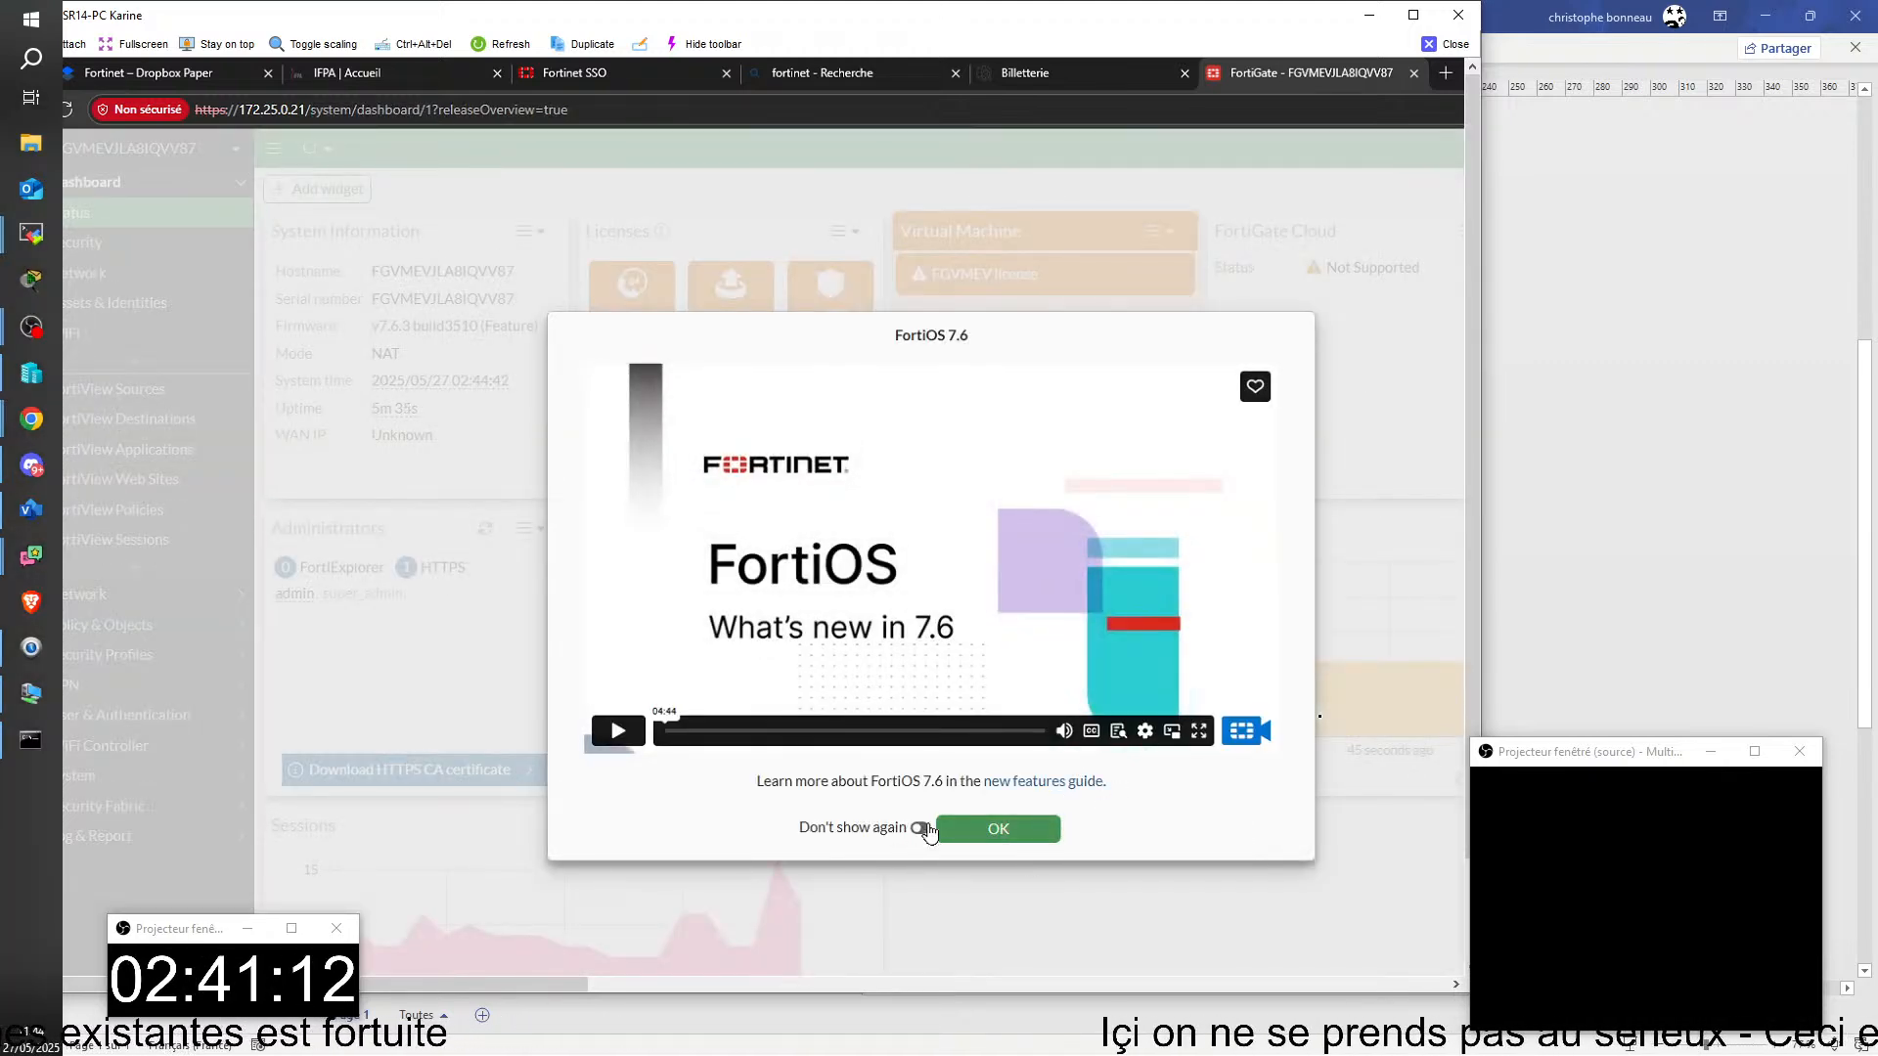
{"action": "left_click", "coordinate": [919, 829]}
{"action": "left_click", "coordinate": [1022, 833]}
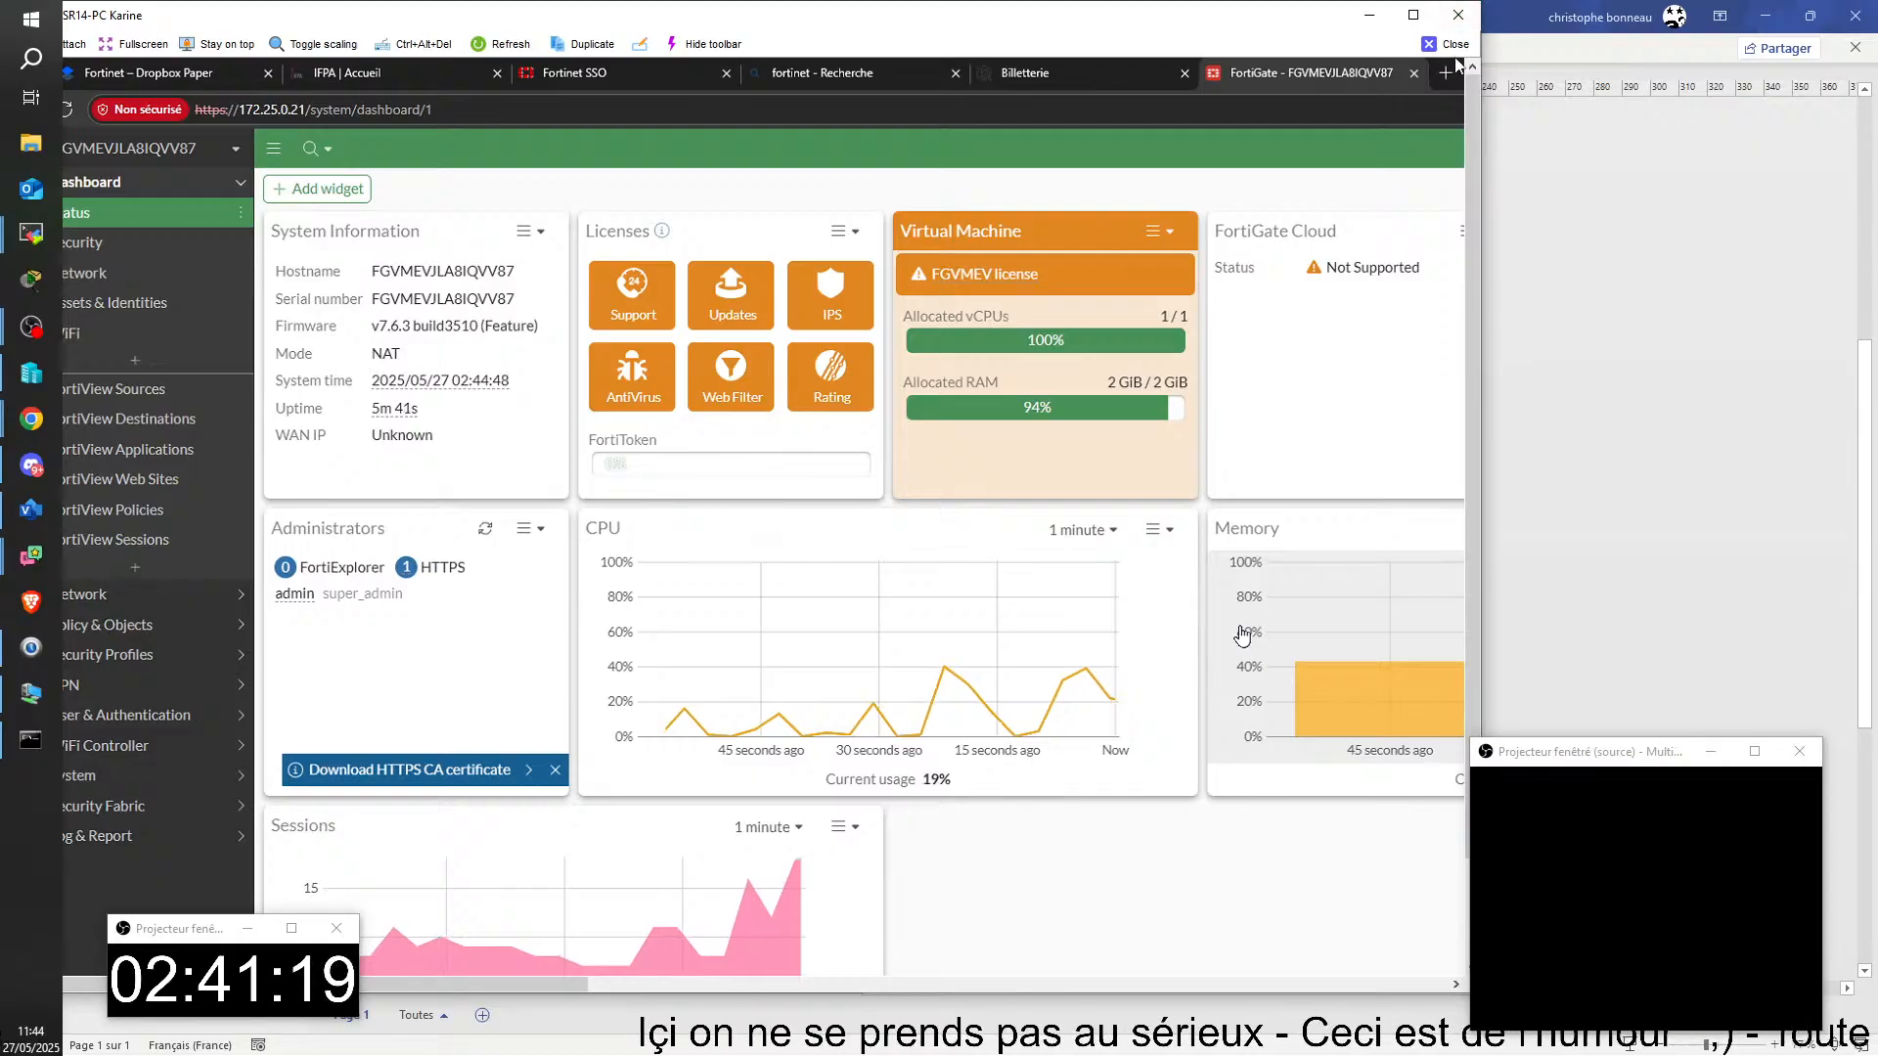
Step: Close the student's remote PC window and connect to the SRVCB01 virtual machine from Hyper-V Manager, dismissing its display configuration dialog
{"action": "left_click", "coordinate": [1458, 16]}
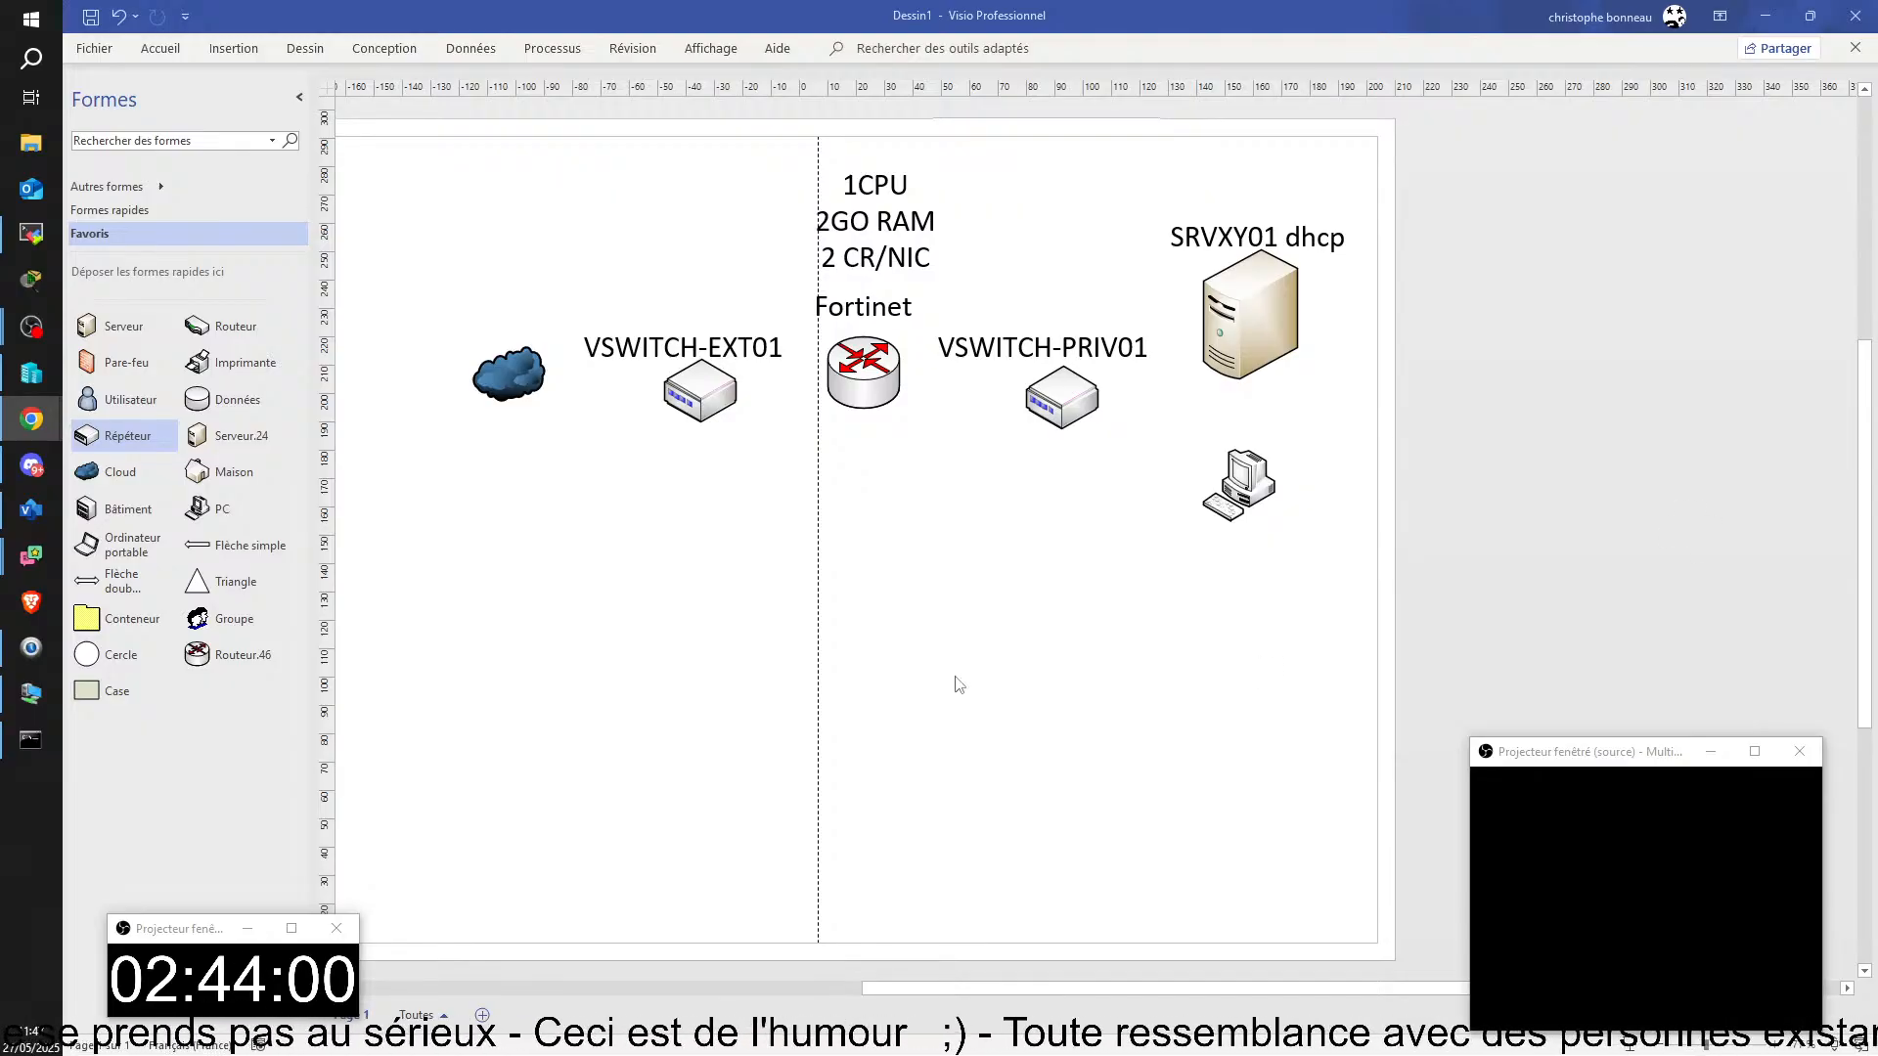
{"action": "key", "text": "alt+Tab"}
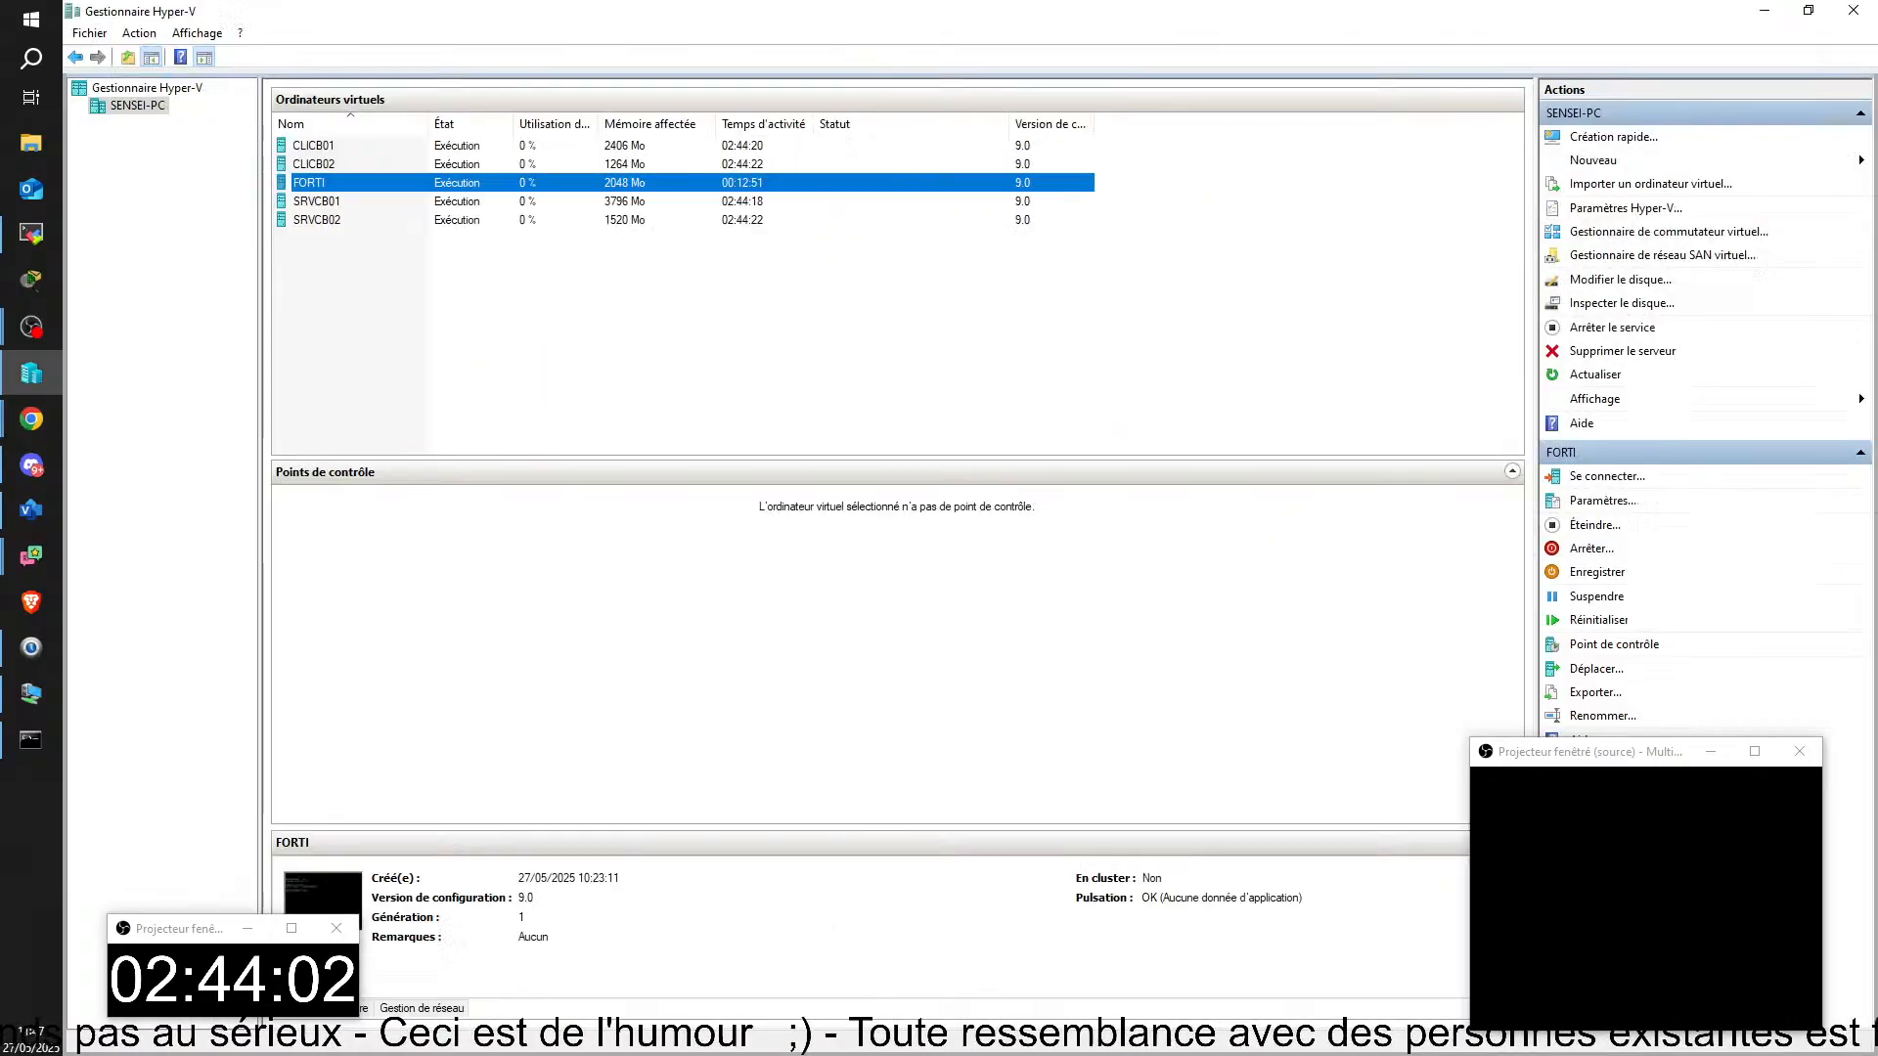
{"action": "double_click", "coordinate": [303, 203]}
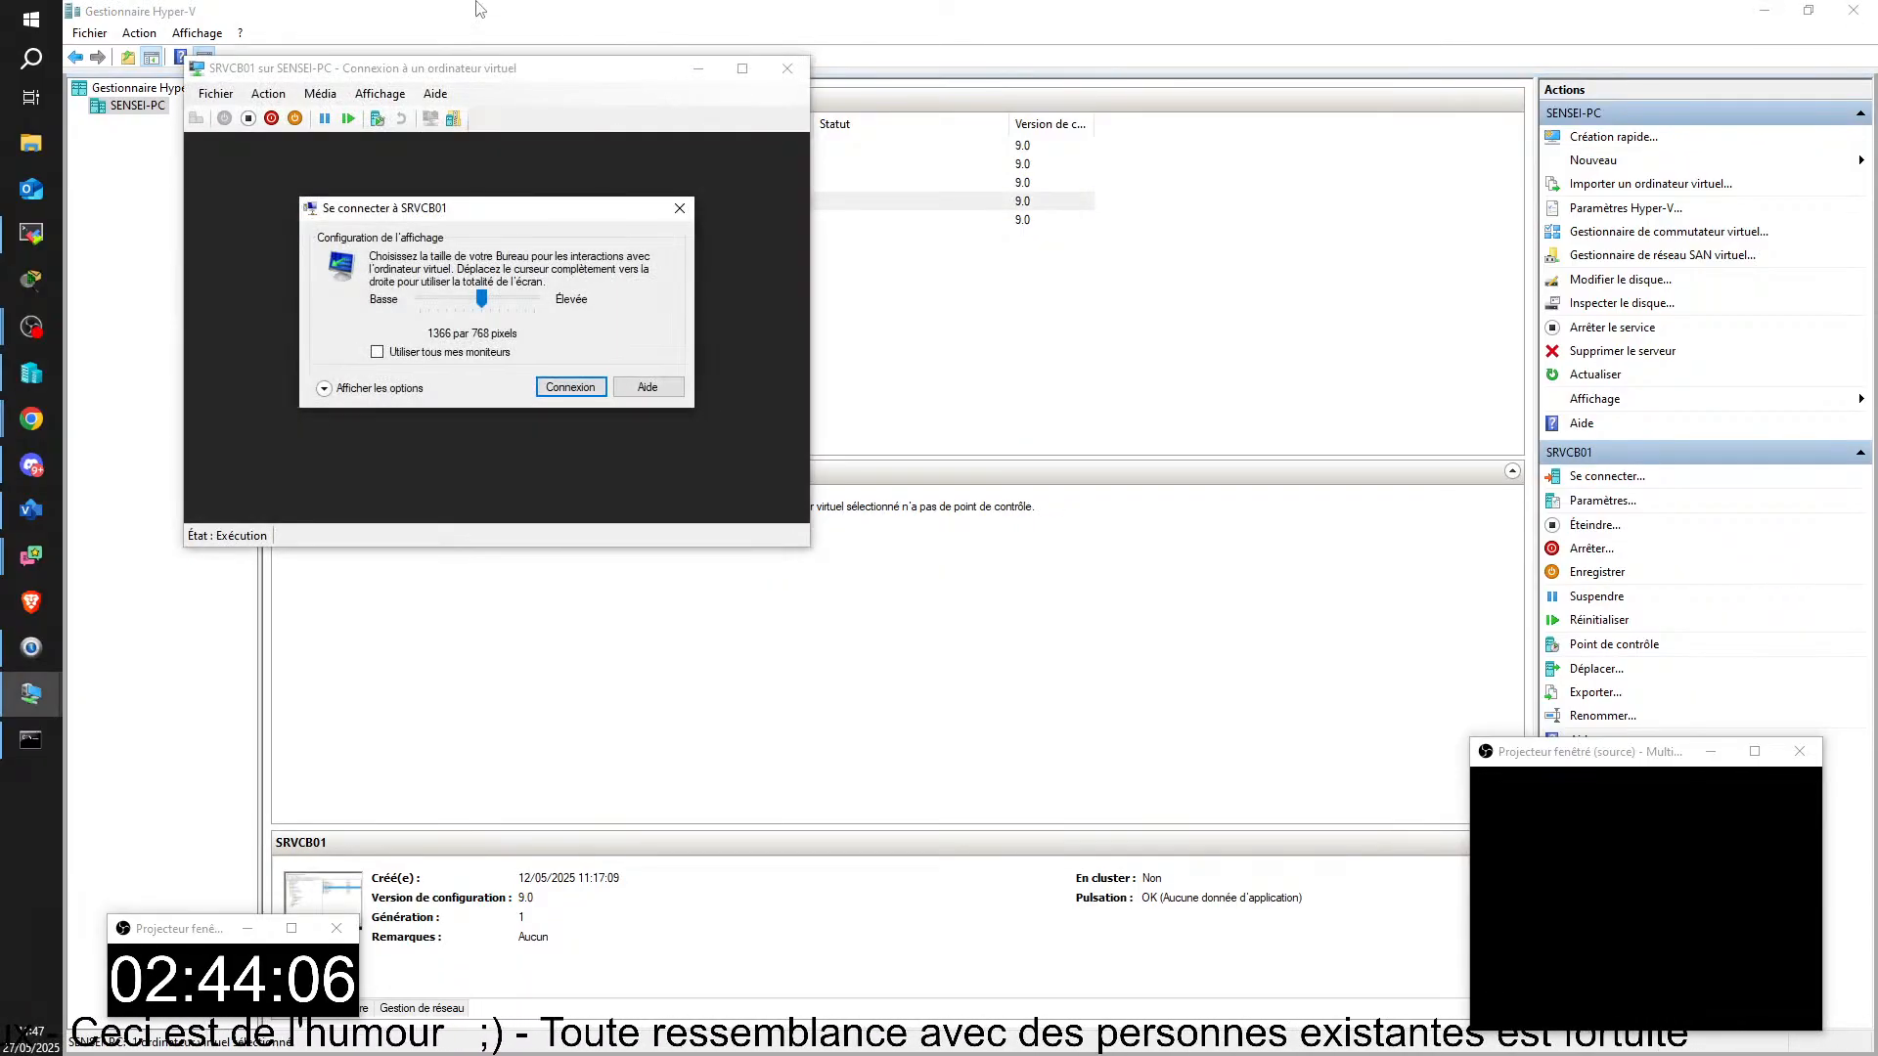
{"action": "left_click", "coordinate": [679, 209]}
{"action": "left_click", "coordinate": [906, 571]}
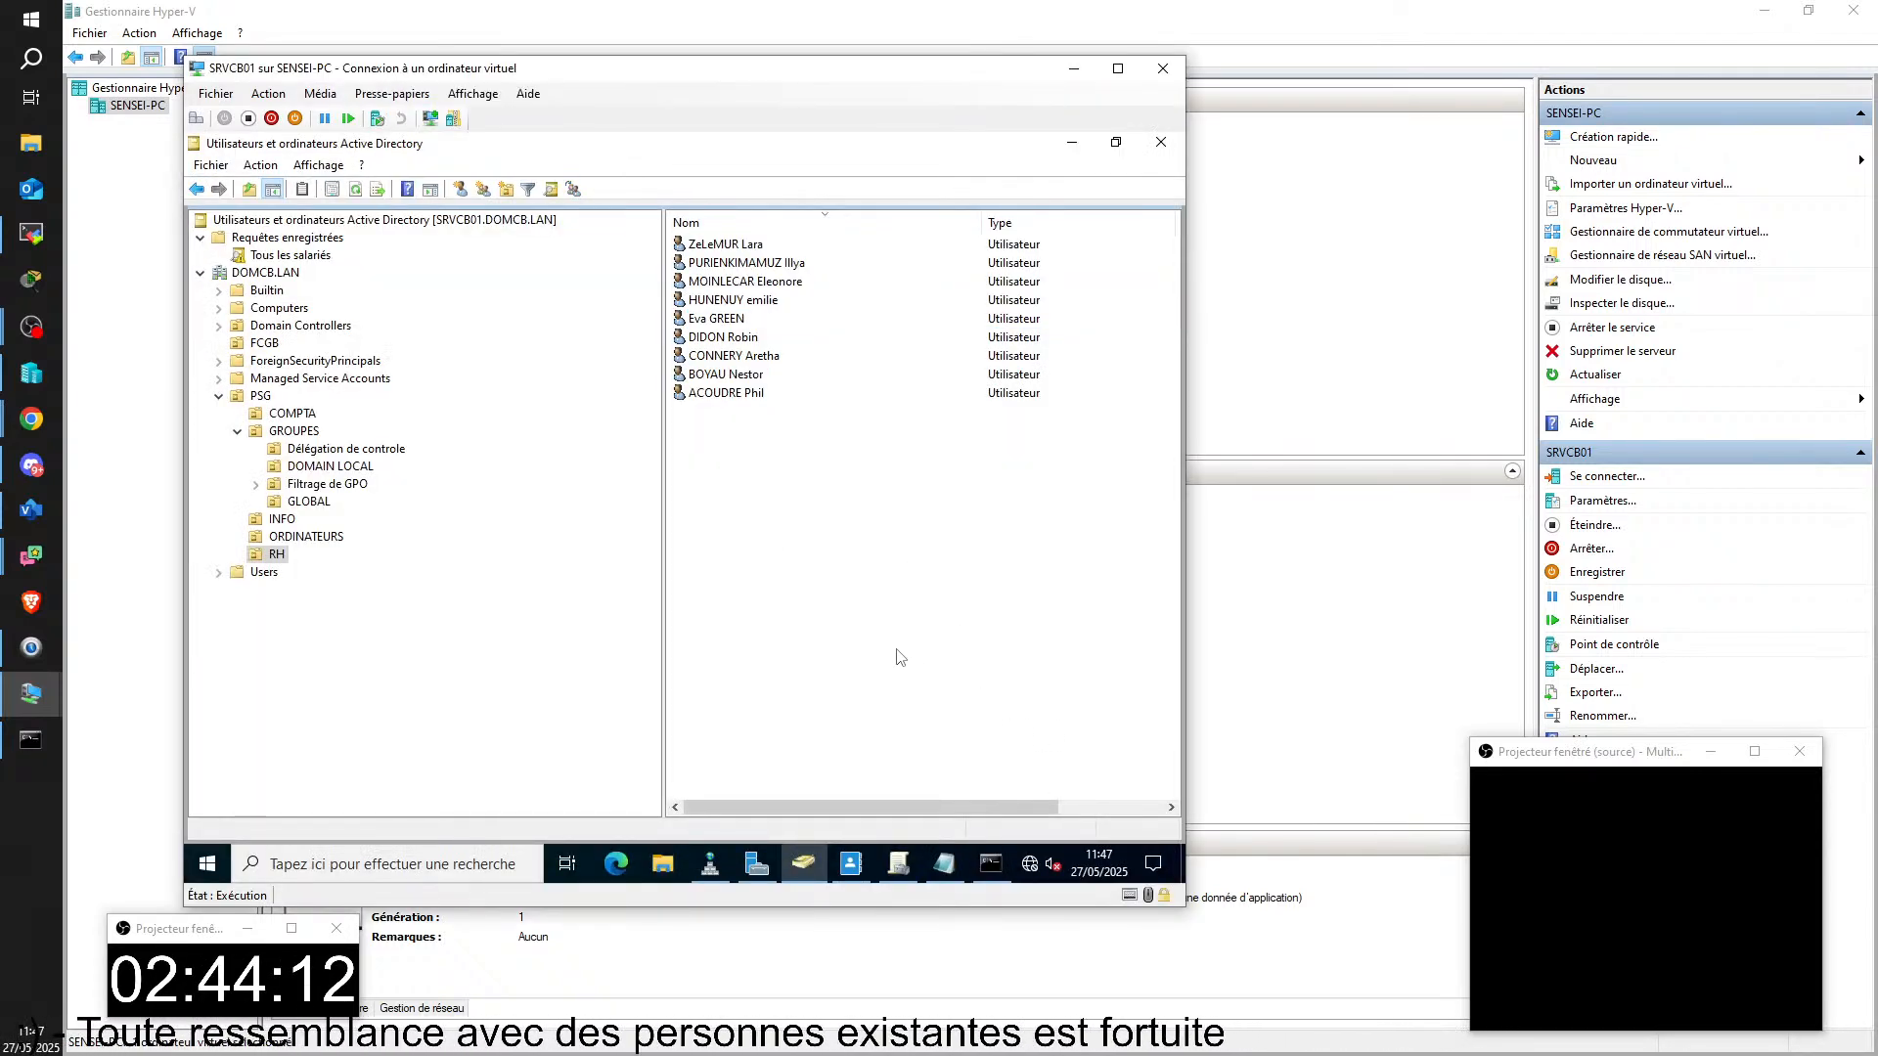
Step: Bring up the command prompt on SRVCB01 and move the virtual machine's window off this screen
{"action": "left_click", "coordinate": [991, 862]}
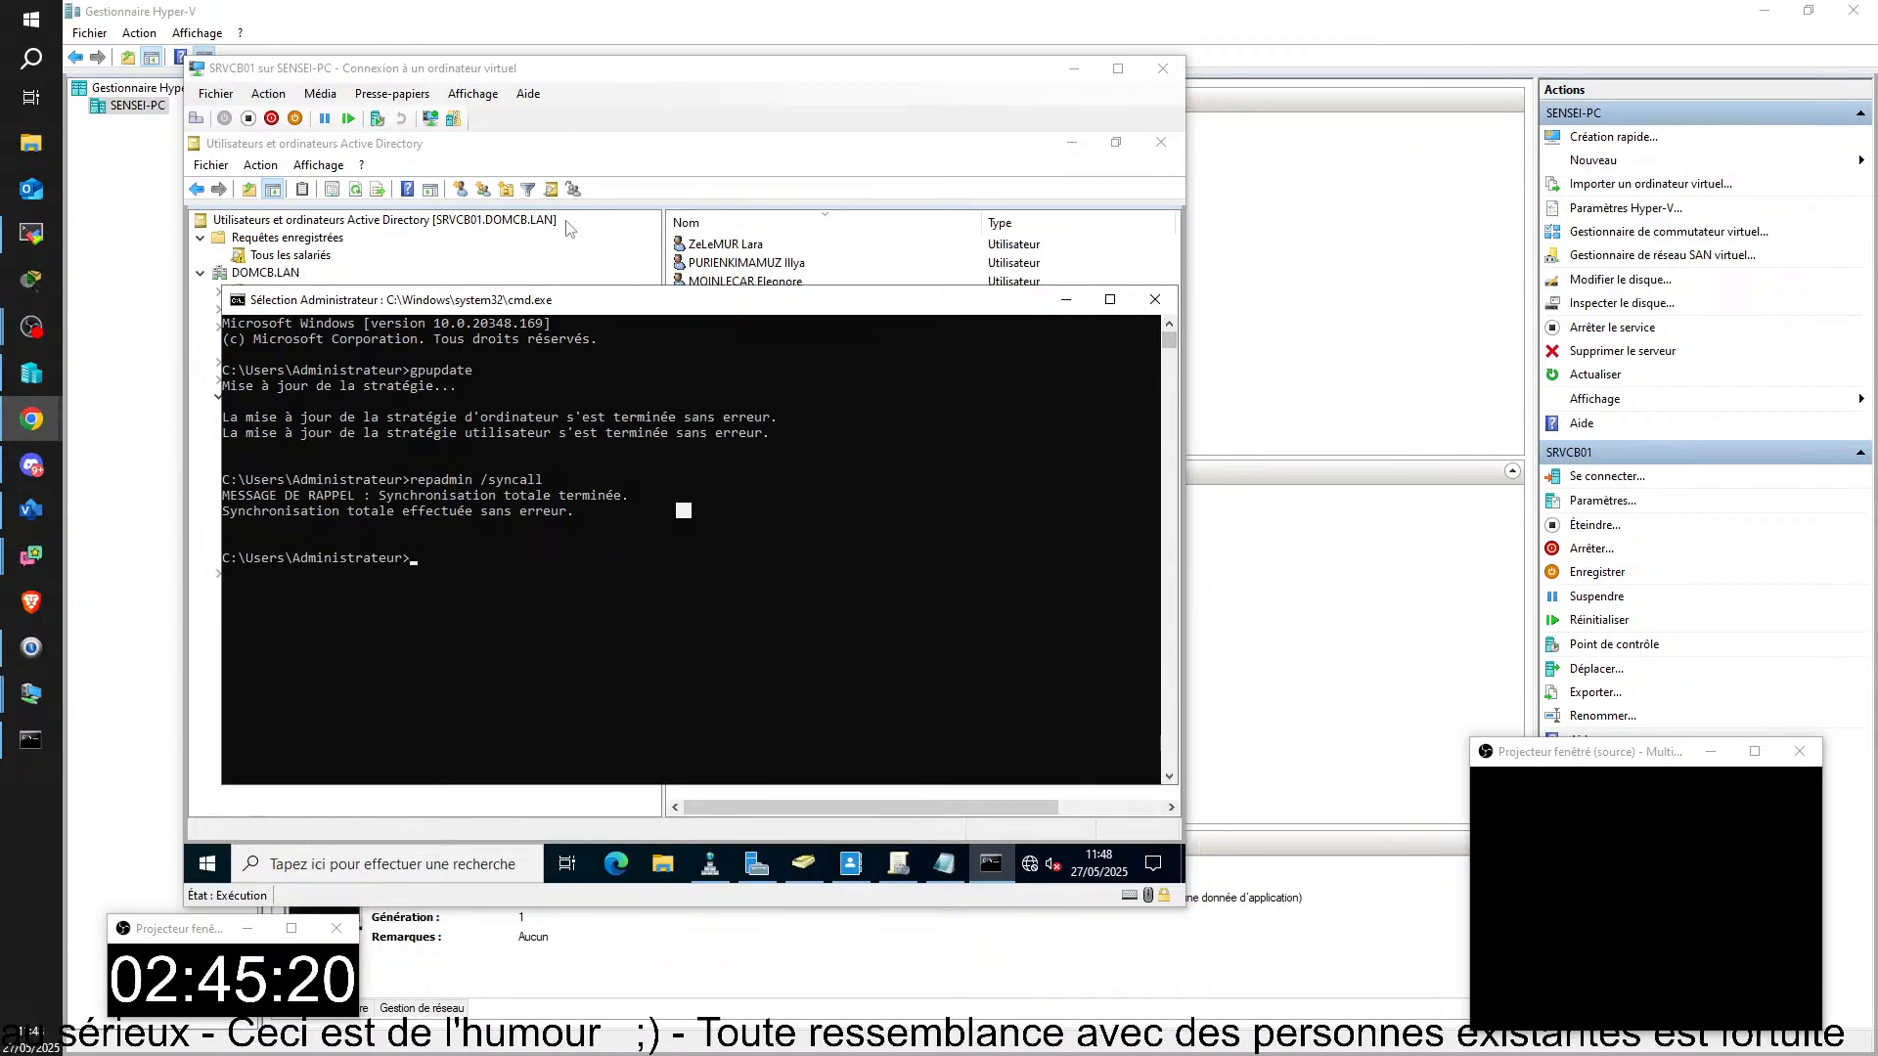
{"action": "left_click_drag", "start_coordinate": [633, 78], "coordinate": [1876, 225]}
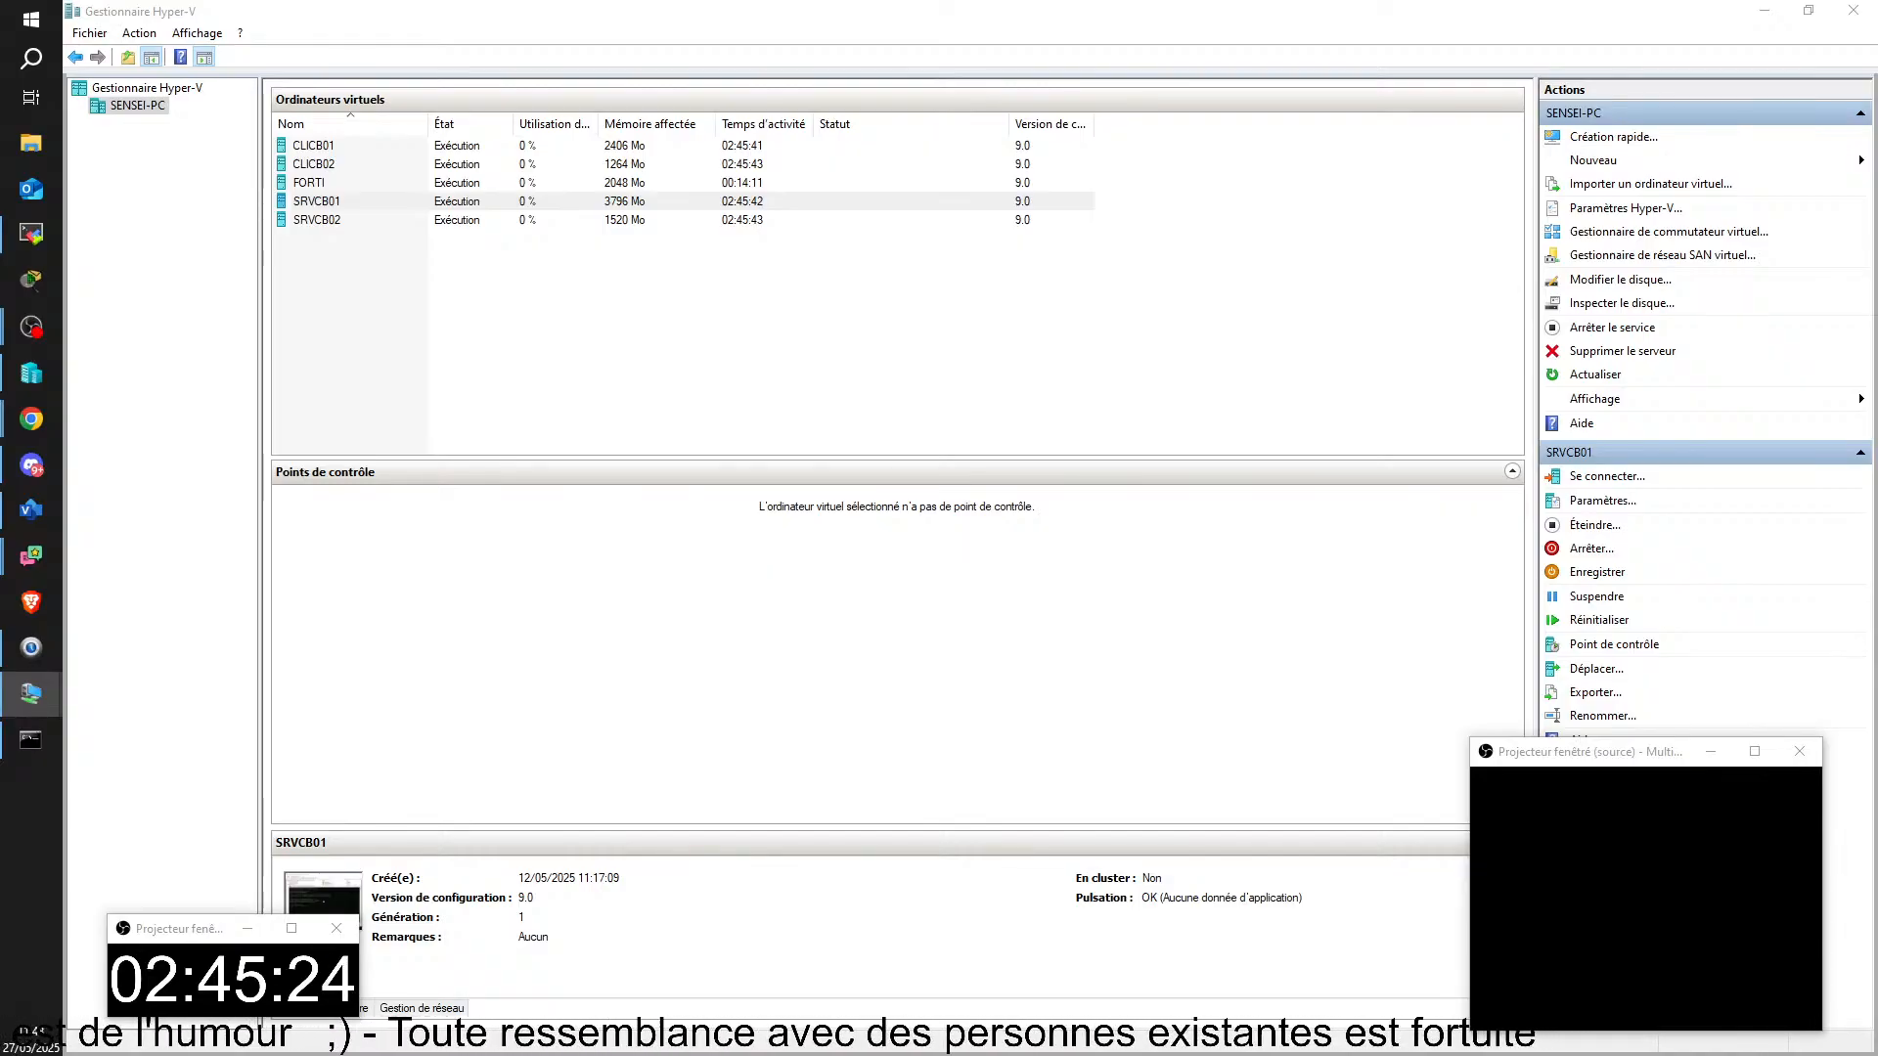
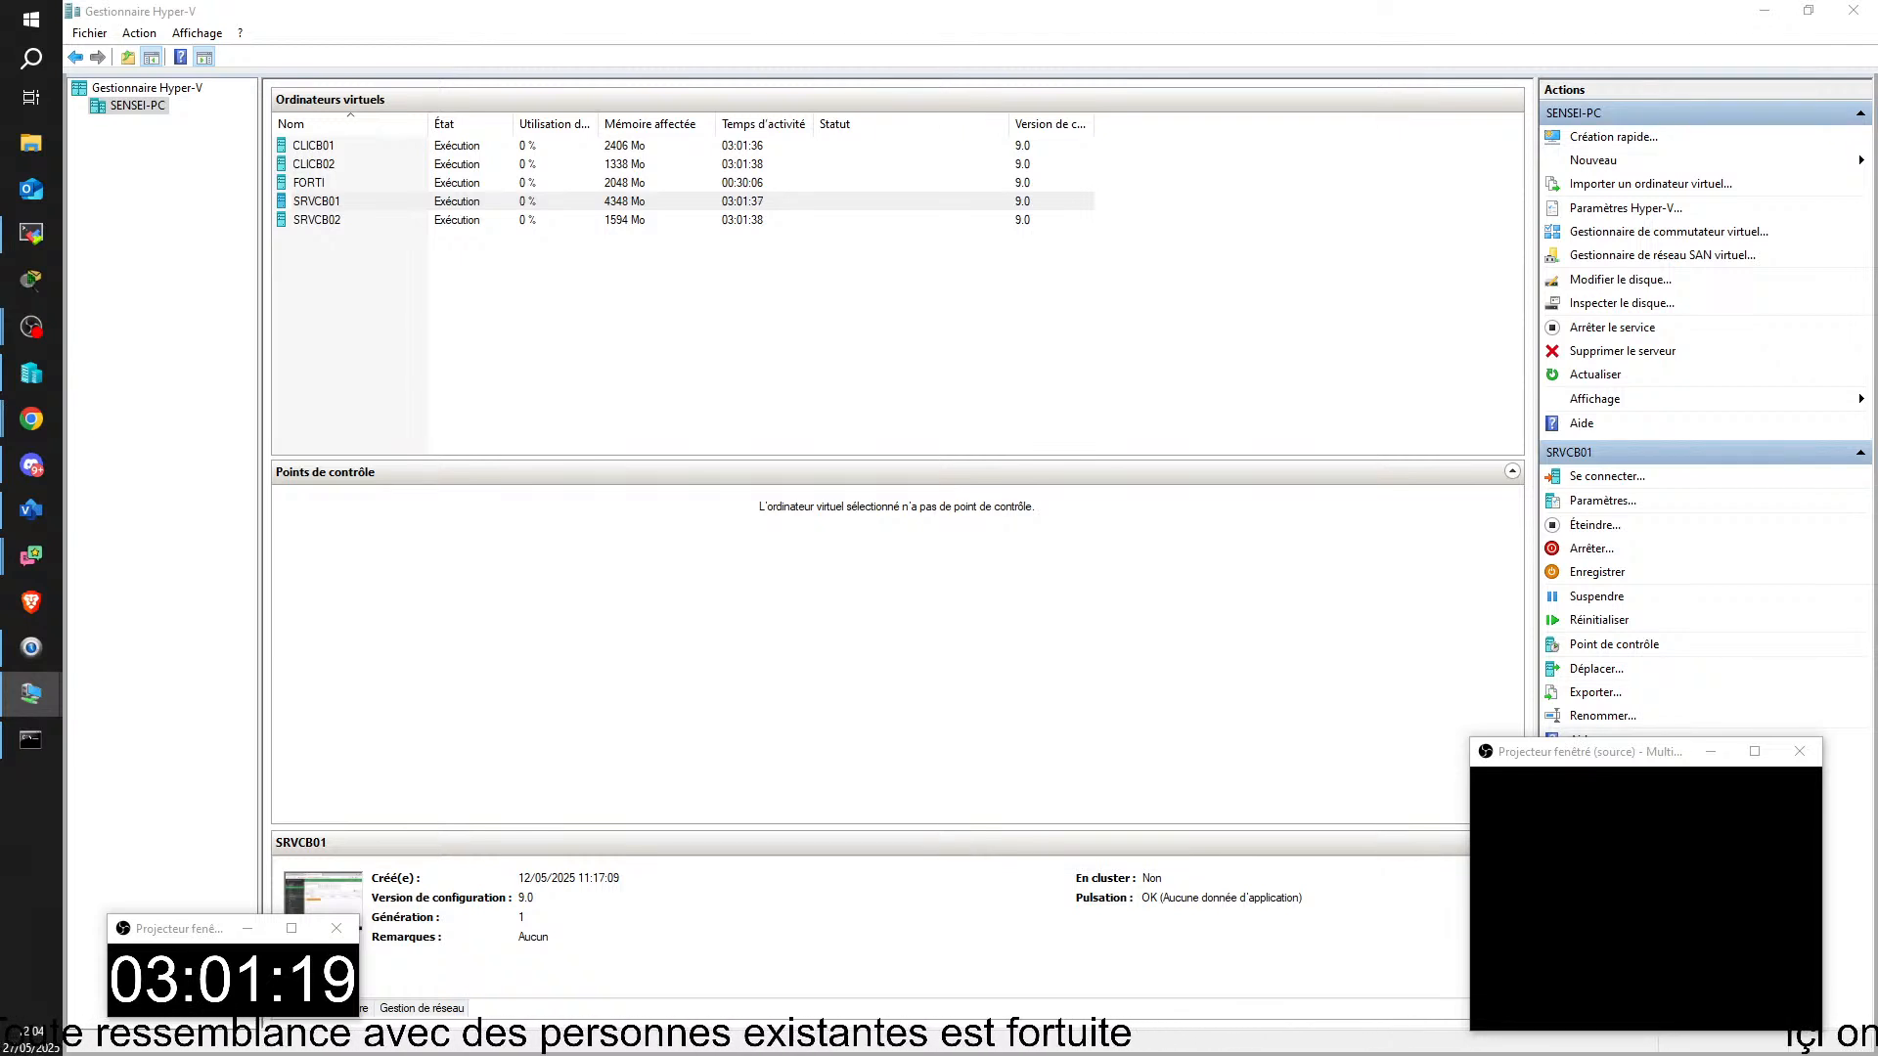
Step: Connect to the CLICB01 virtual machine, dismiss its display configuration dialog, move its window off this screen and minimise Hyper-V Manager
{"action": "key", "text": "alt+Tab"}
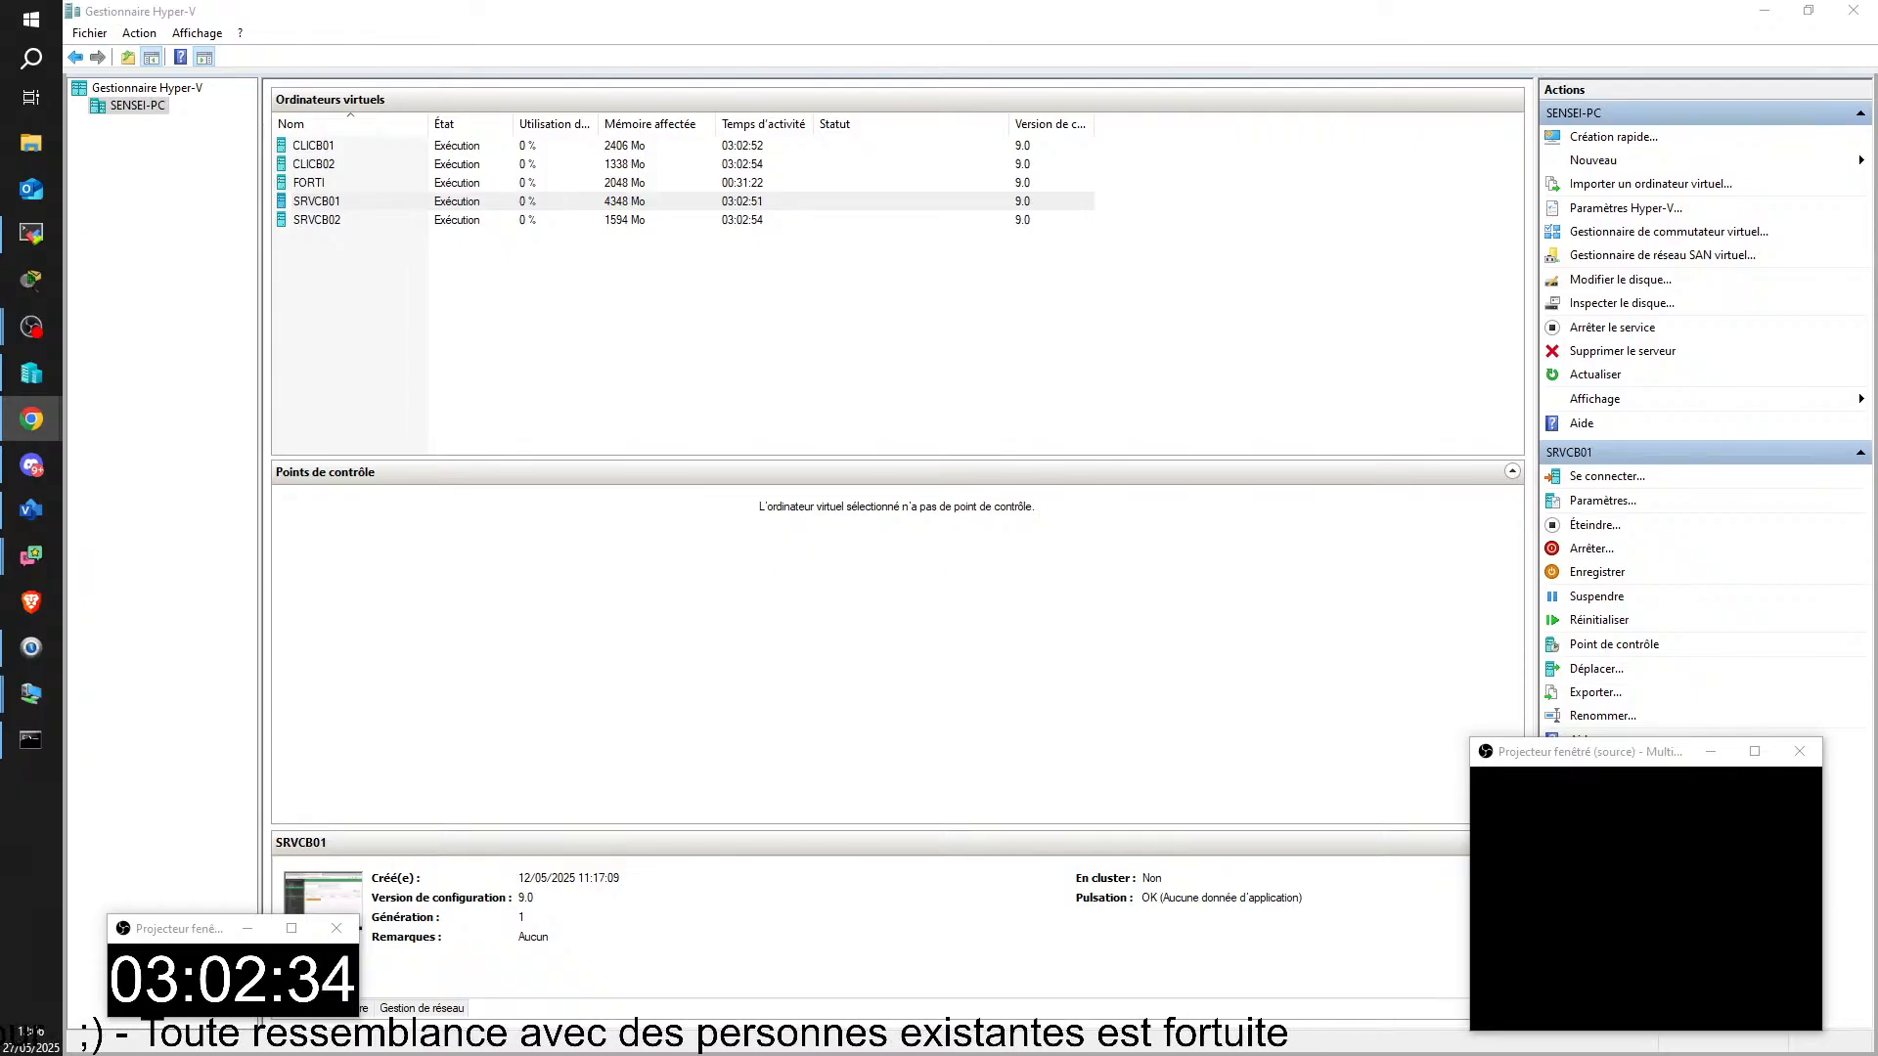
{"action": "double_click", "coordinate": [331, 149]}
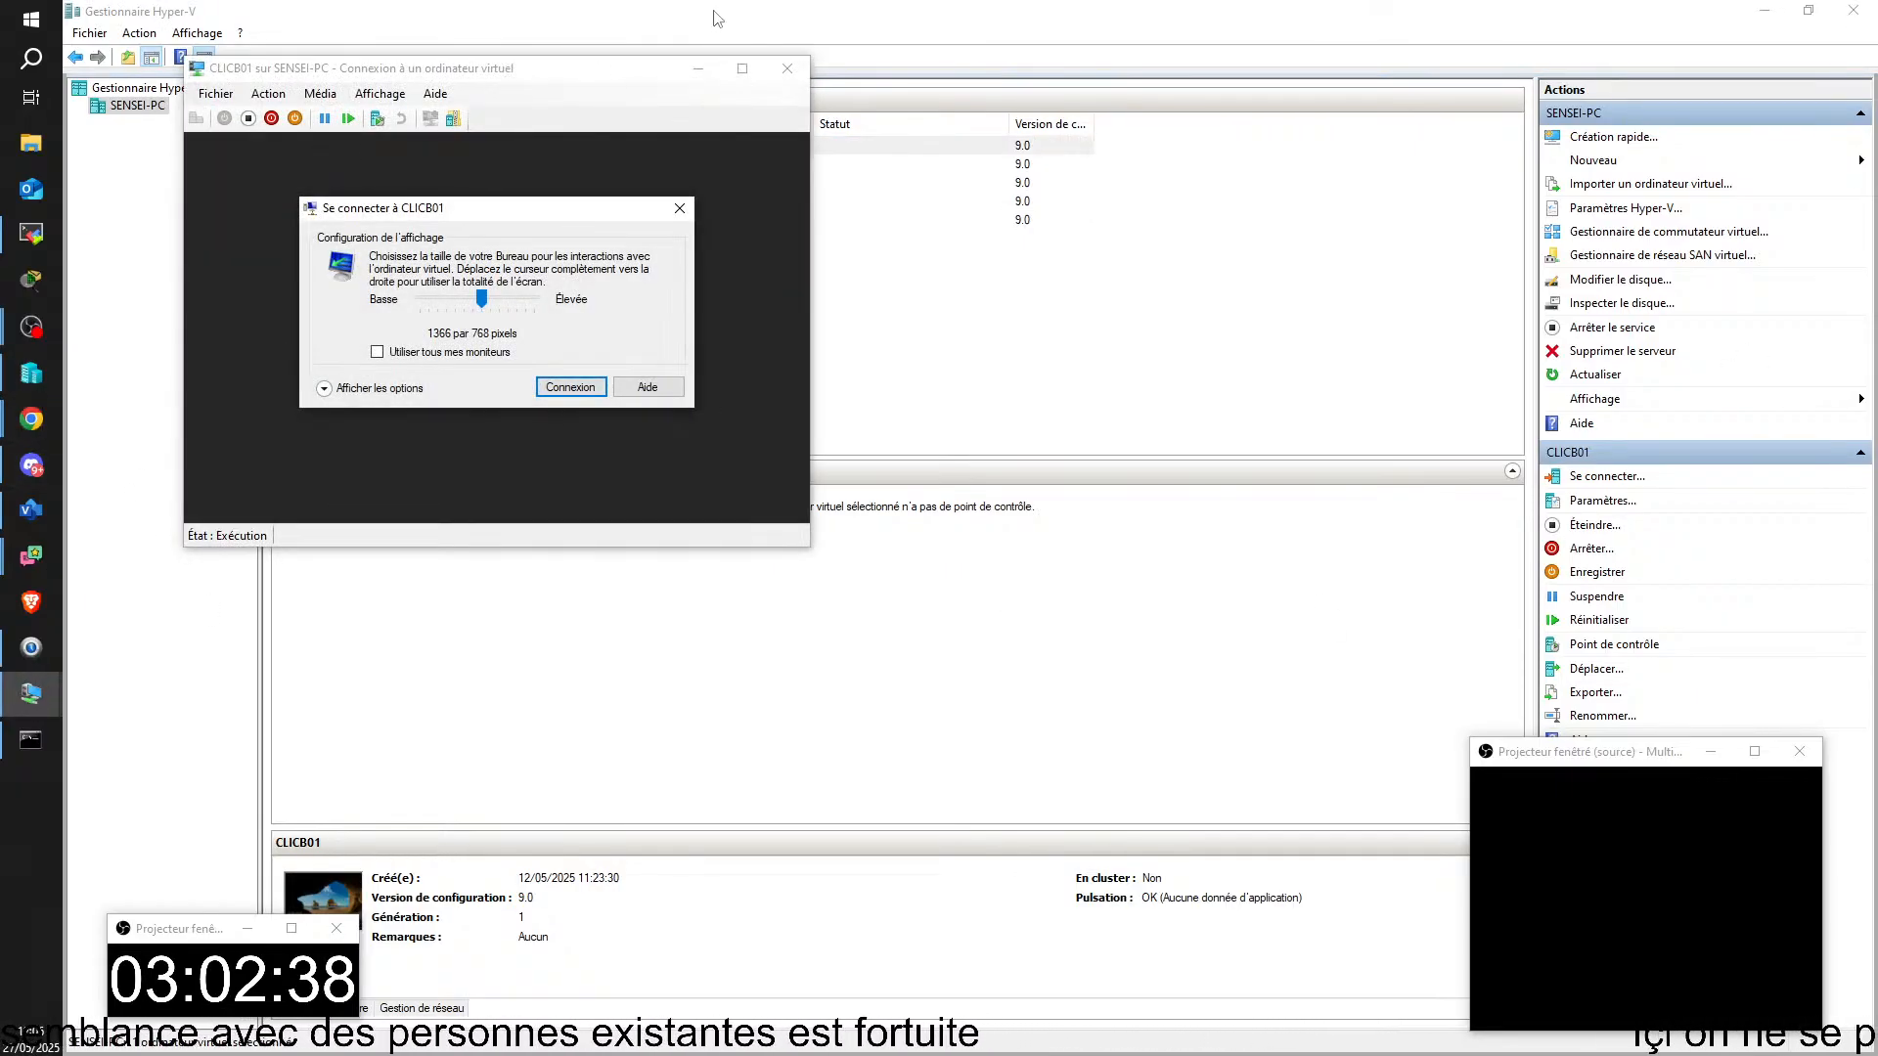
{"action": "left_click", "coordinate": [679, 207]}
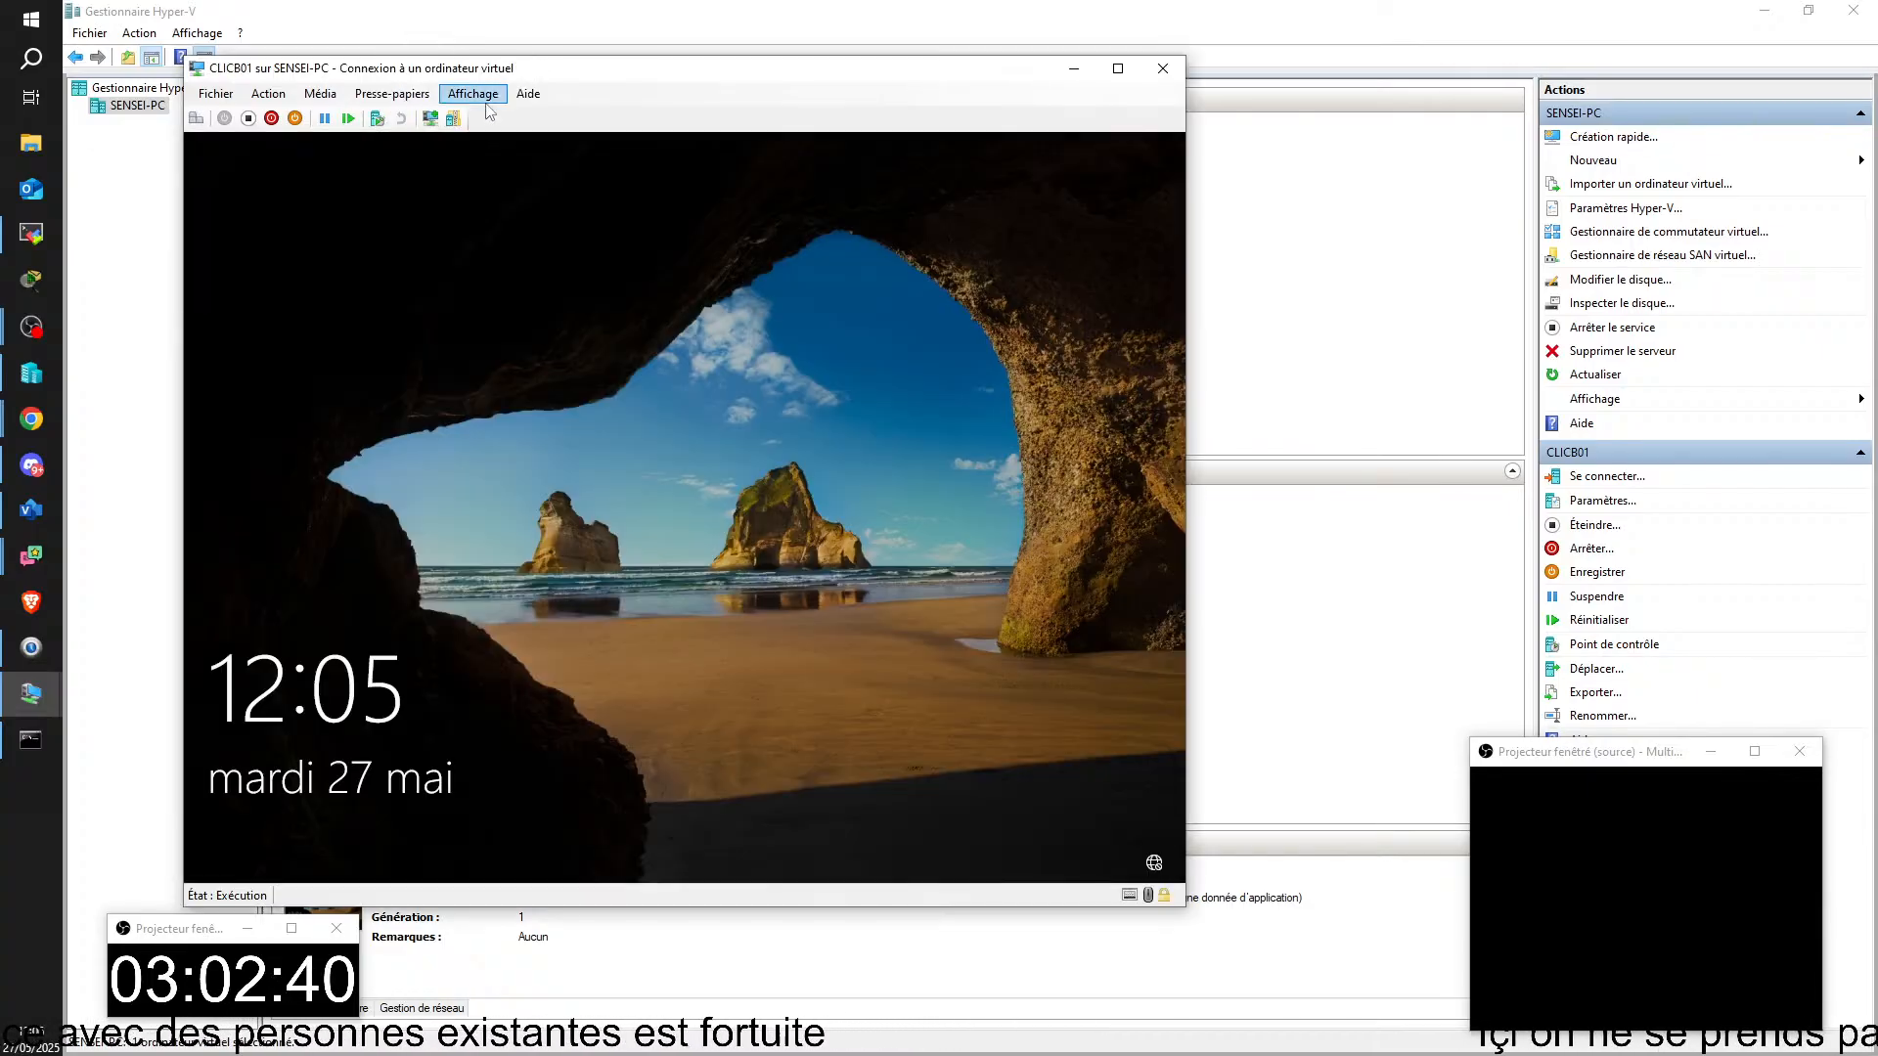
{"action": "left_click_drag", "start_coordinate": [496, 73], "coordinate": [1877, 244]}
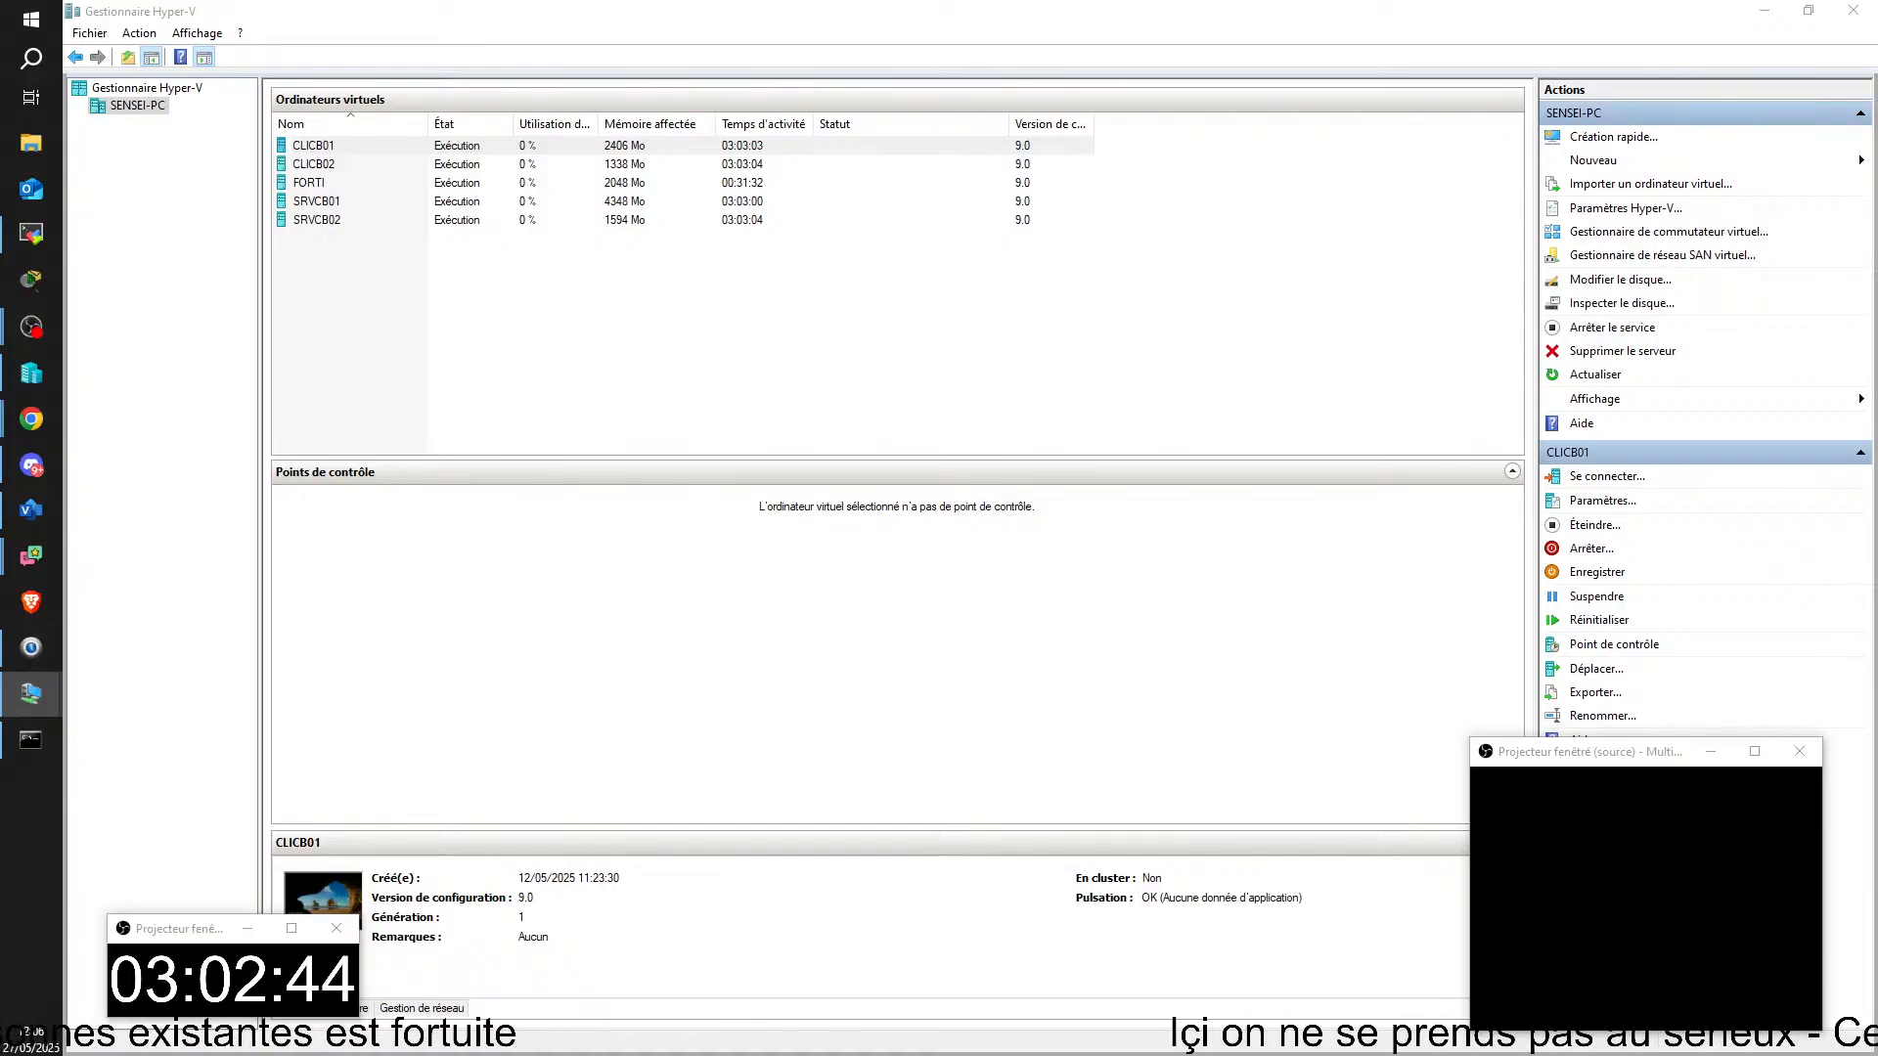
{"action": "left_click", "coordinate": [1764, 11]}
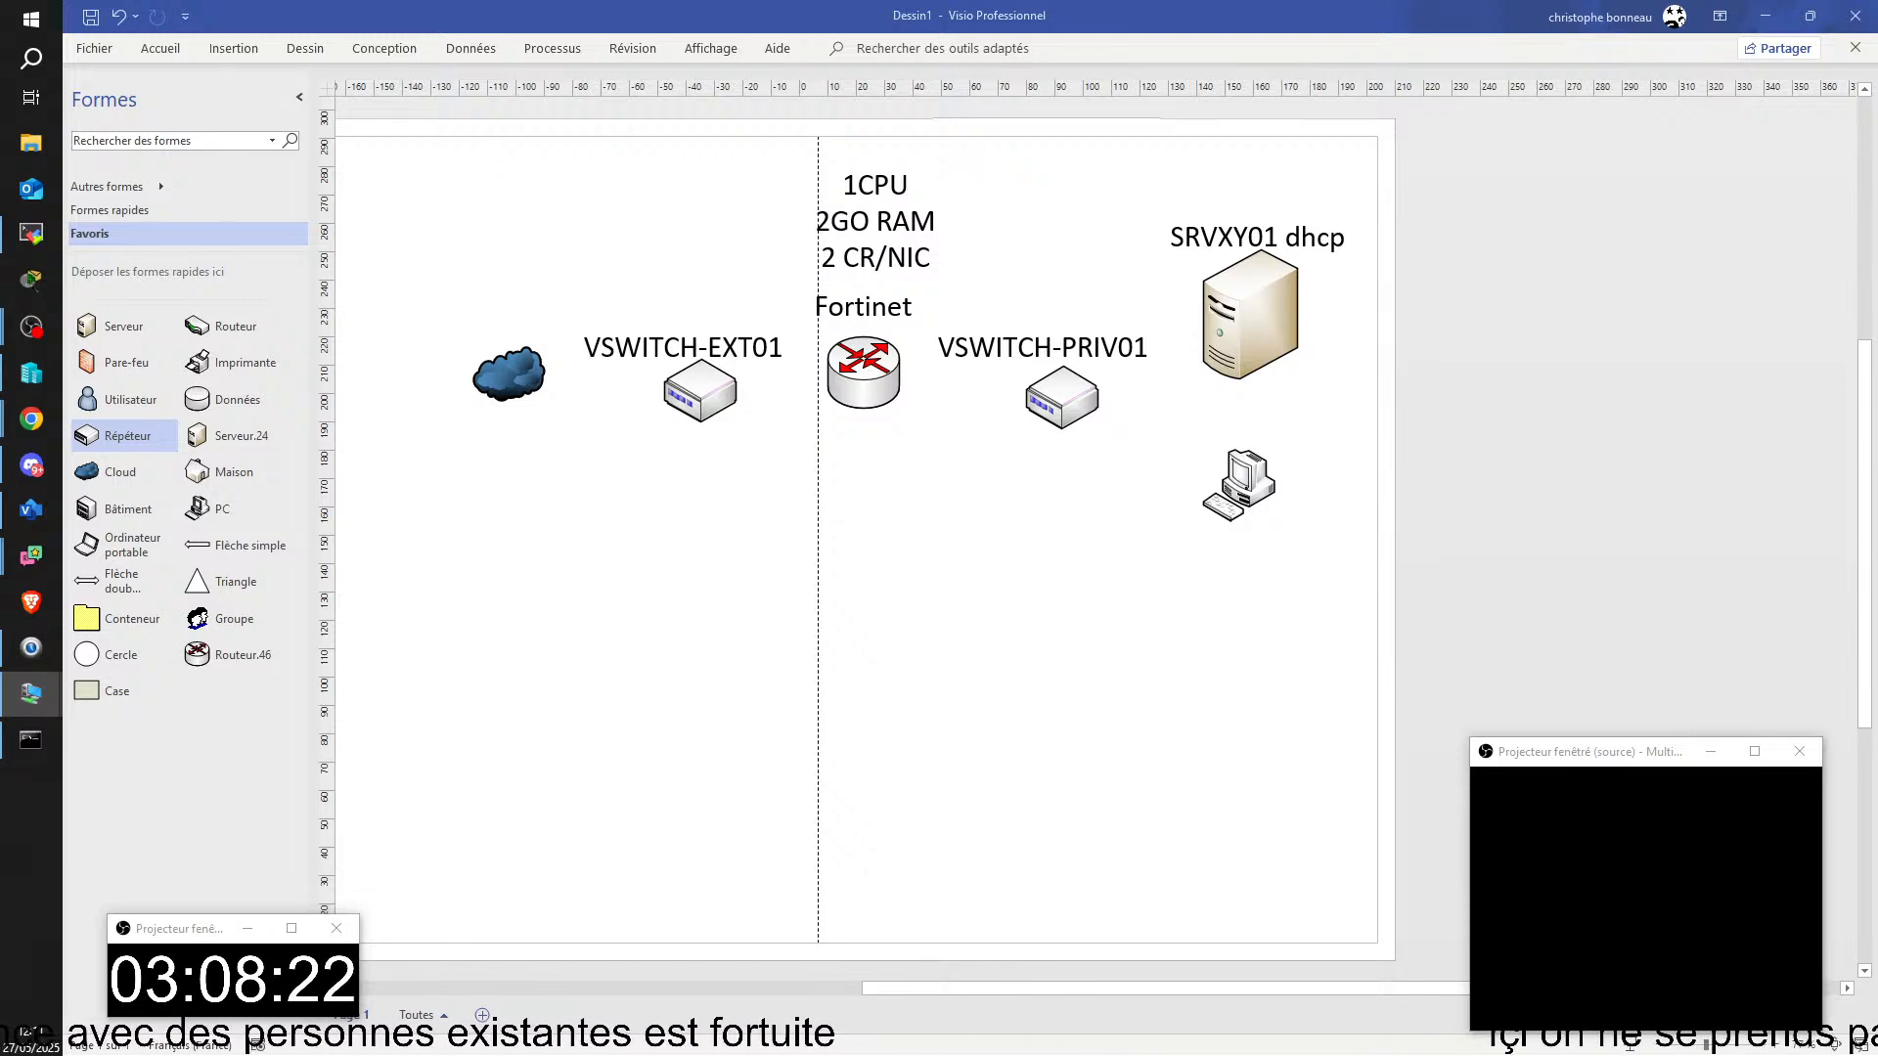
Step: Switch to the student's remote PC window, maximise it and shift the client virtual machine window away from the FortiGate policy columns
{"action": "key", "text": "alt+Tab"}
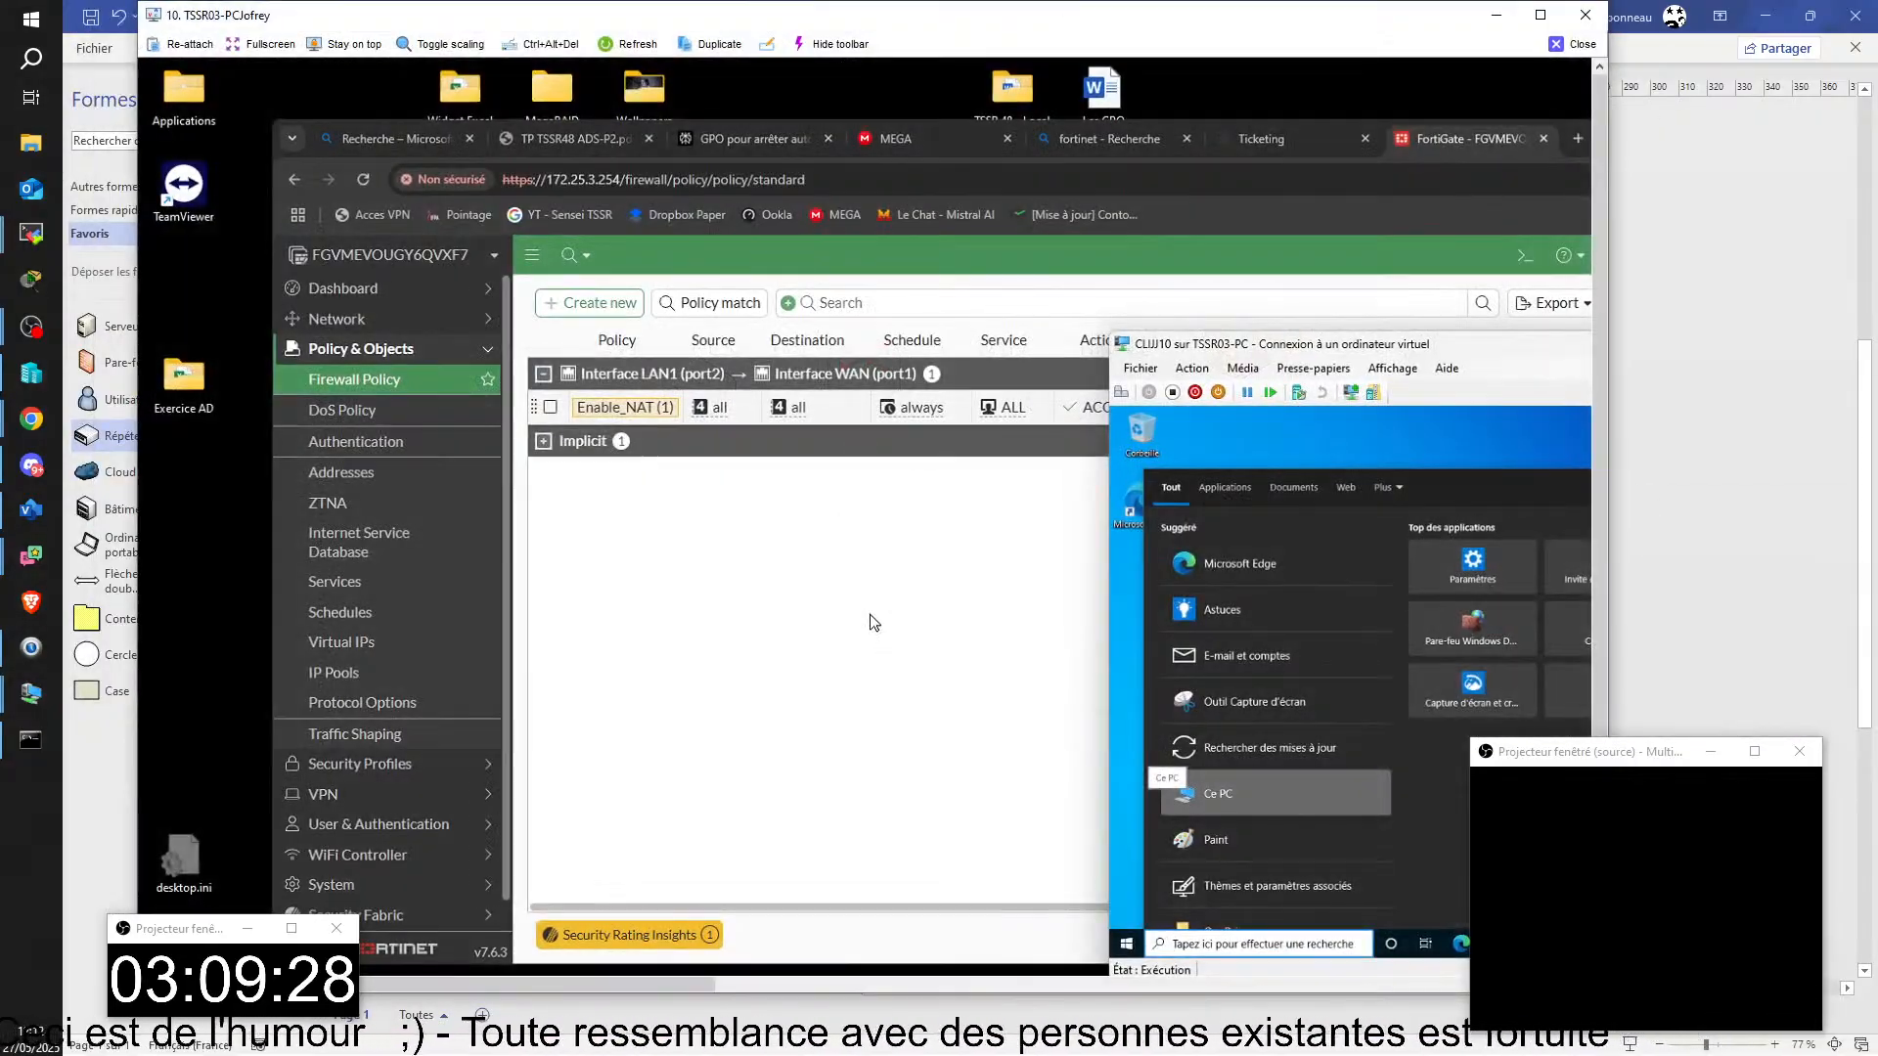
{"action": "left_click", "coordinate": [1540, 14]}
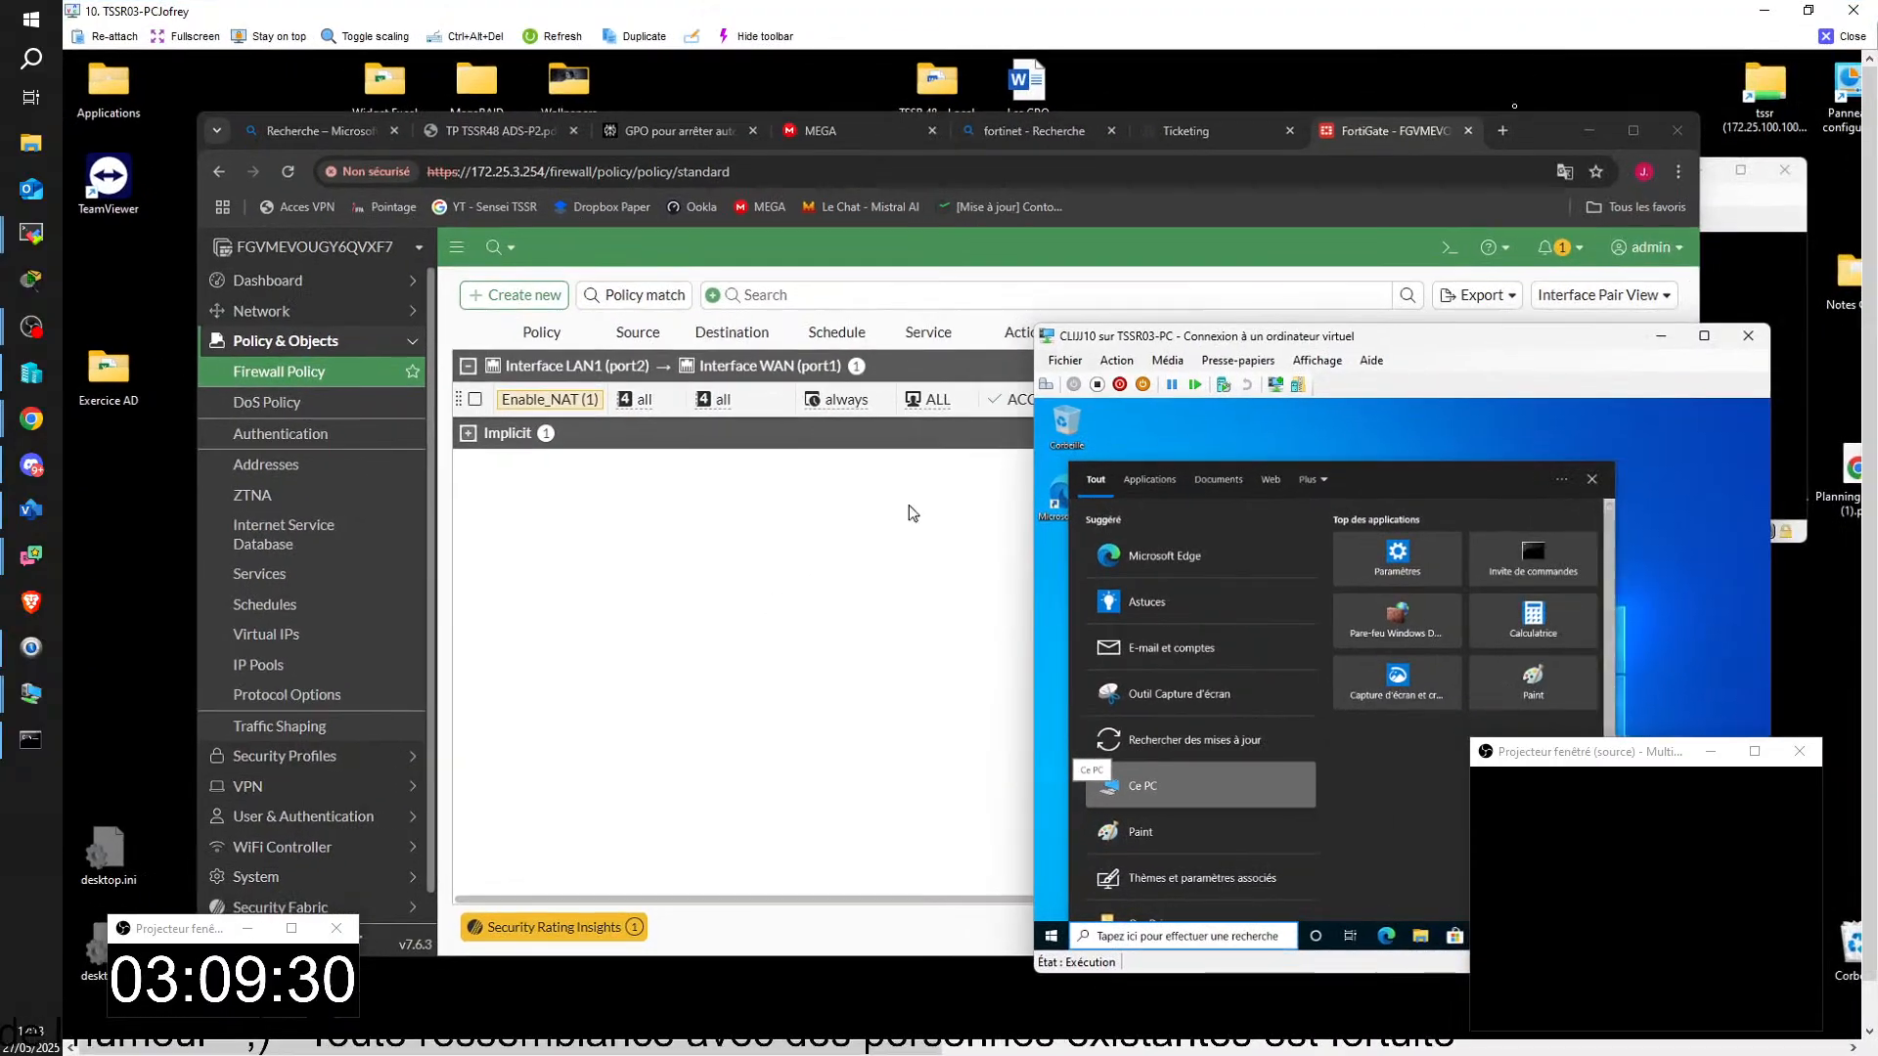
{"action": "left_click_drag", "start_coordinate": [1283, 338], "coordinate": [1360, 356]}
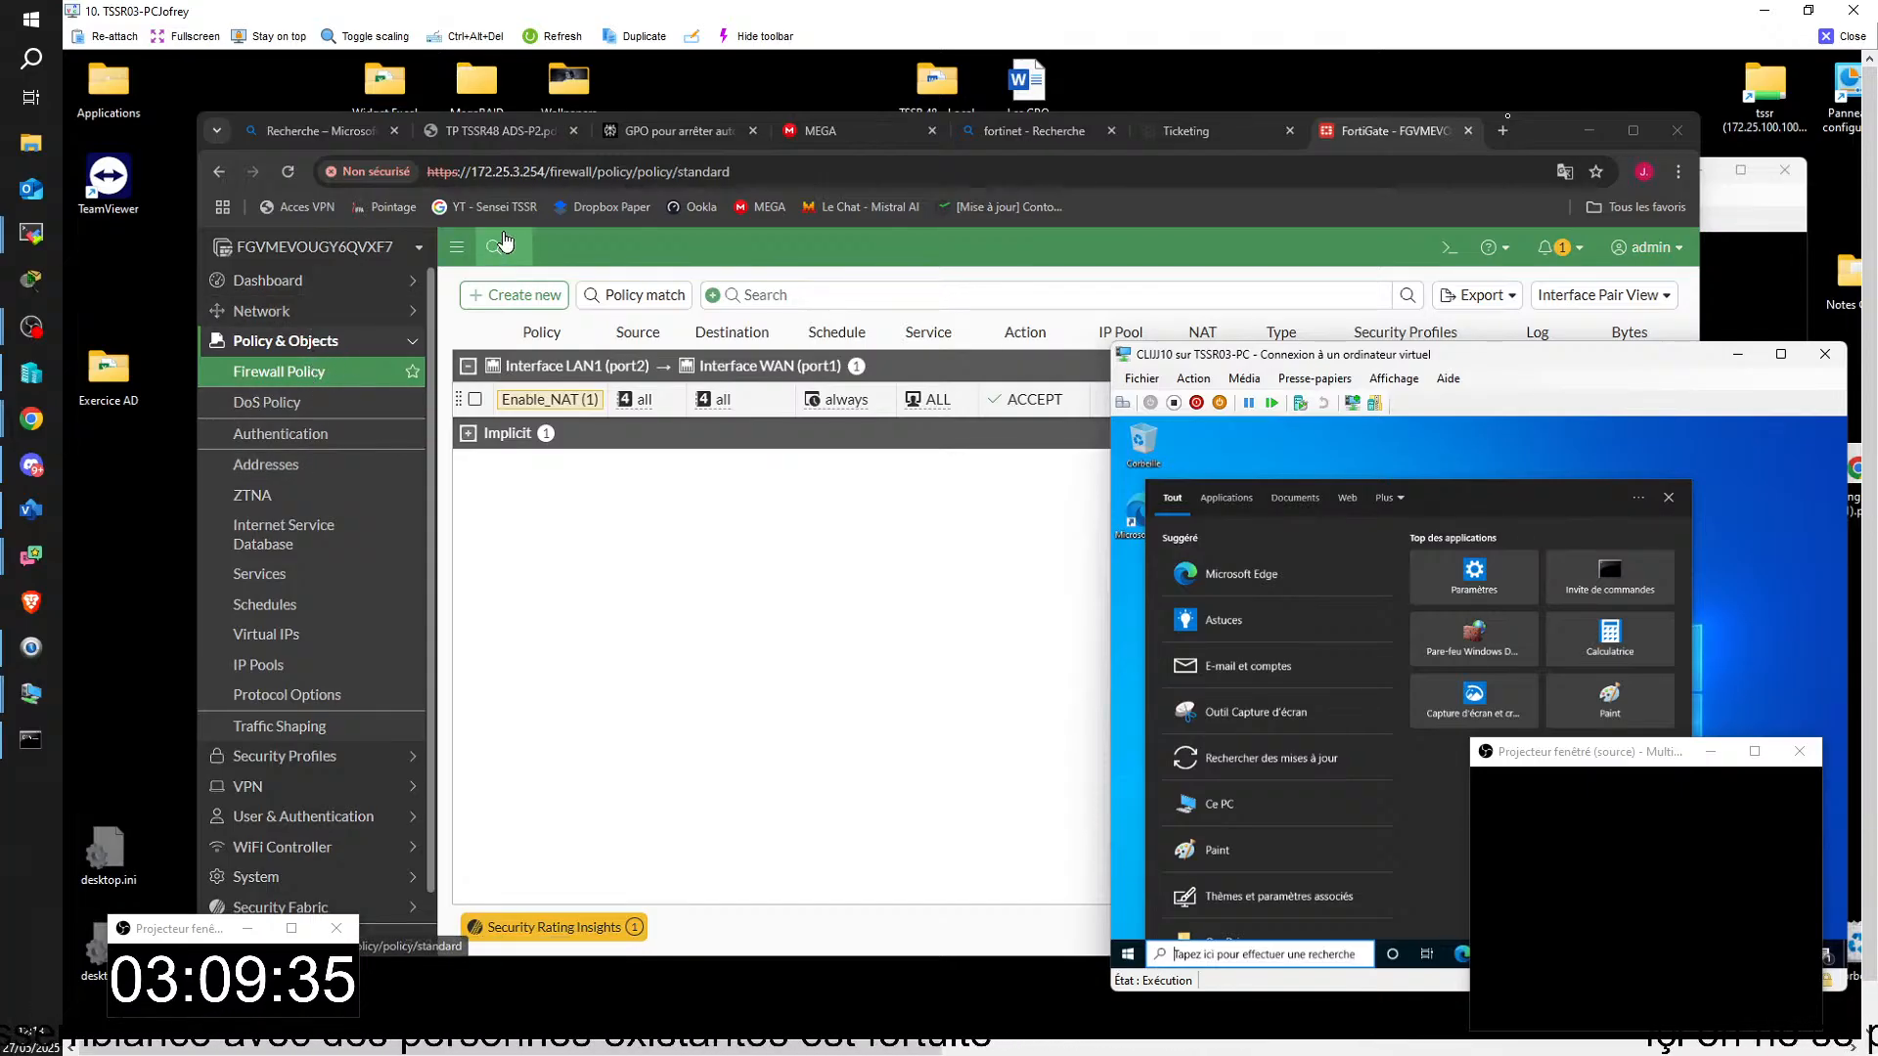
Step: Review the FortiGate's static routes, and open the Enable_NAT firewall policy to check its interfaces, source, destination, service and NAT options
{"action": "left_click", "coordinate": [366, 323]}
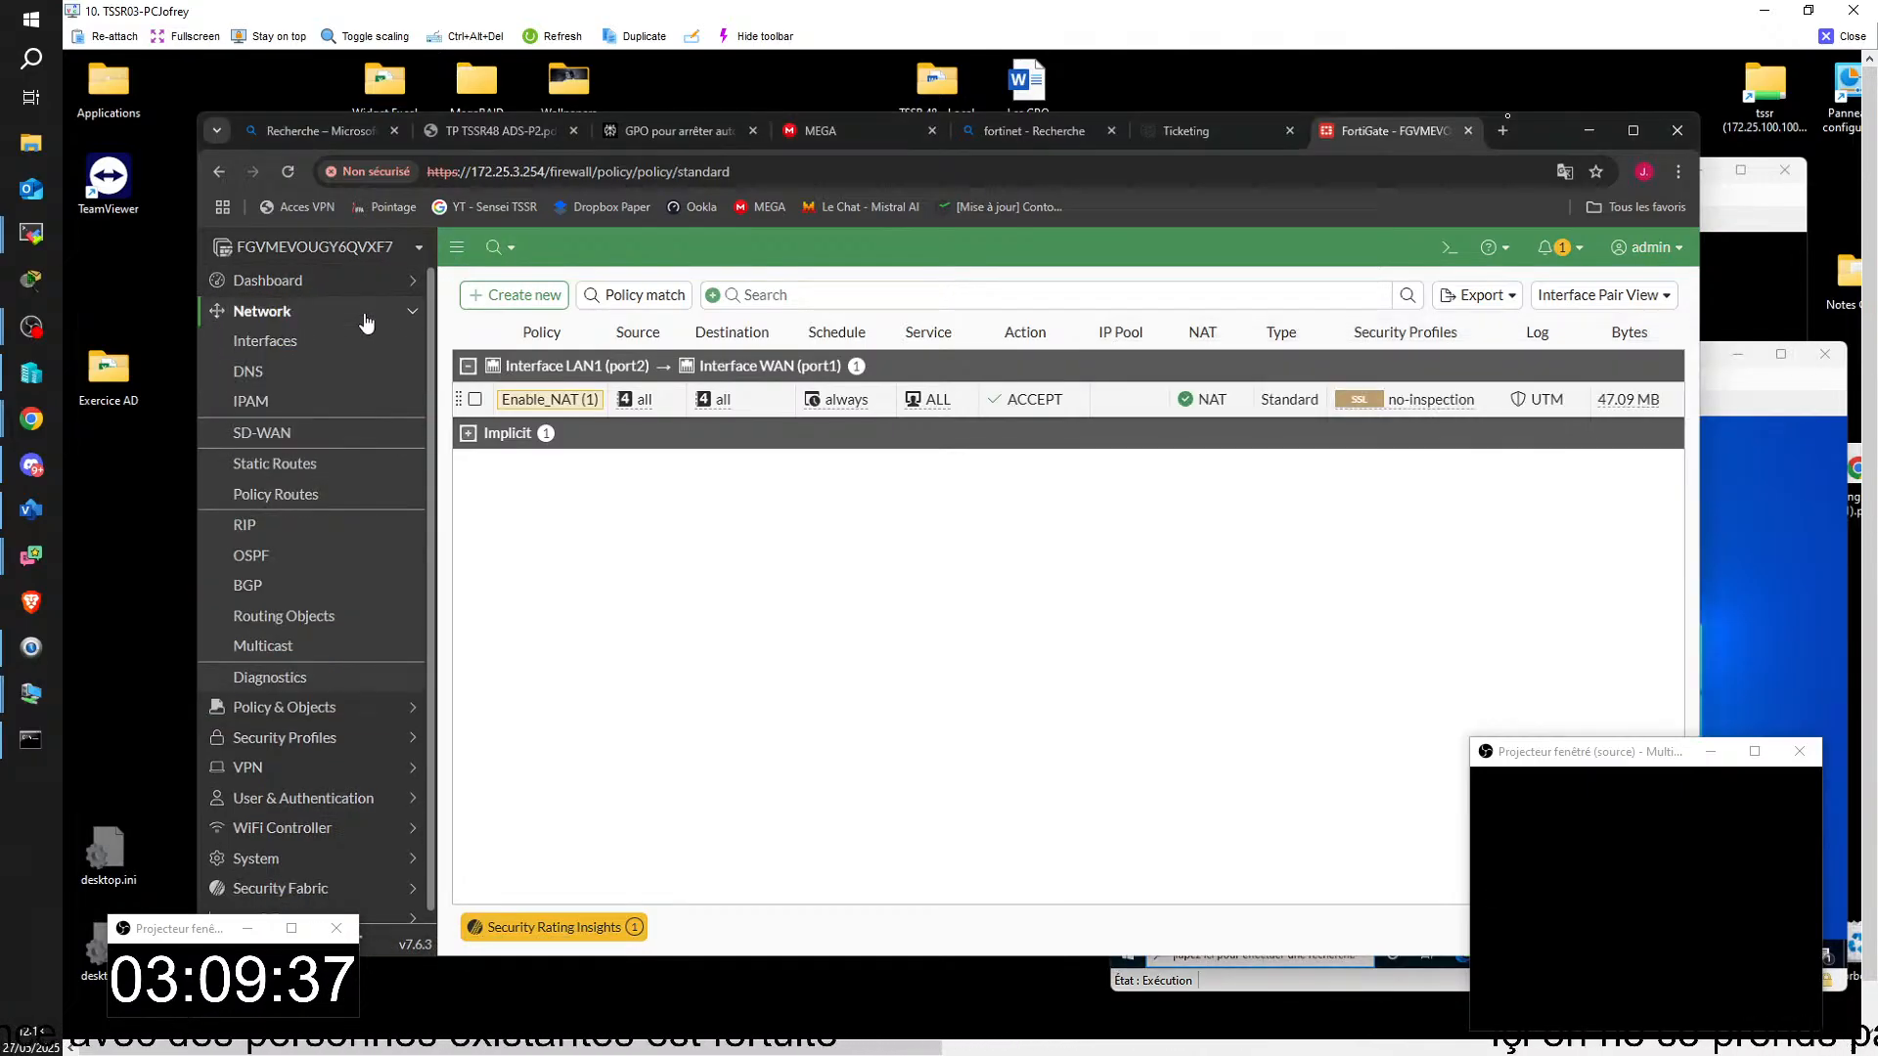
{"action": "left_click", "coordinate": [290, 470]}
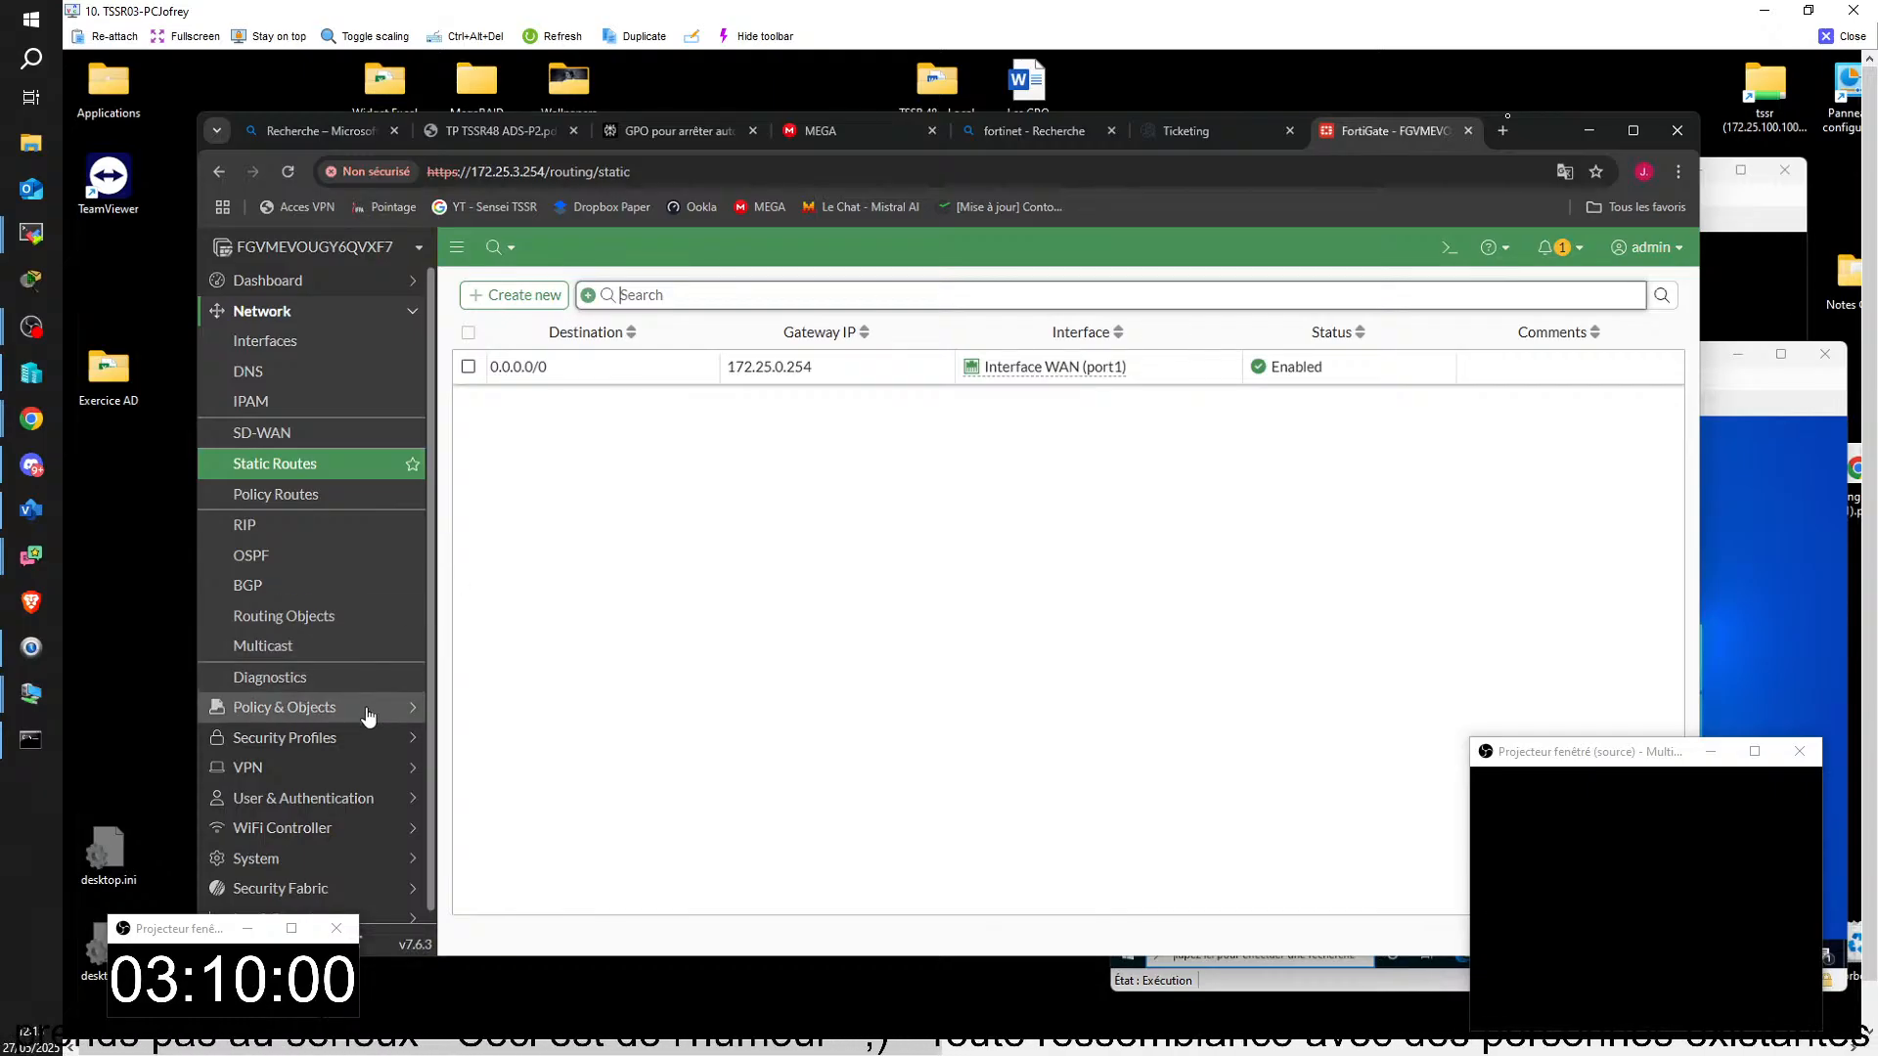
{"action": "left_click", "coordinate": [284, 707]}
{"action": "left_click", "coordinate": [335, 383]}
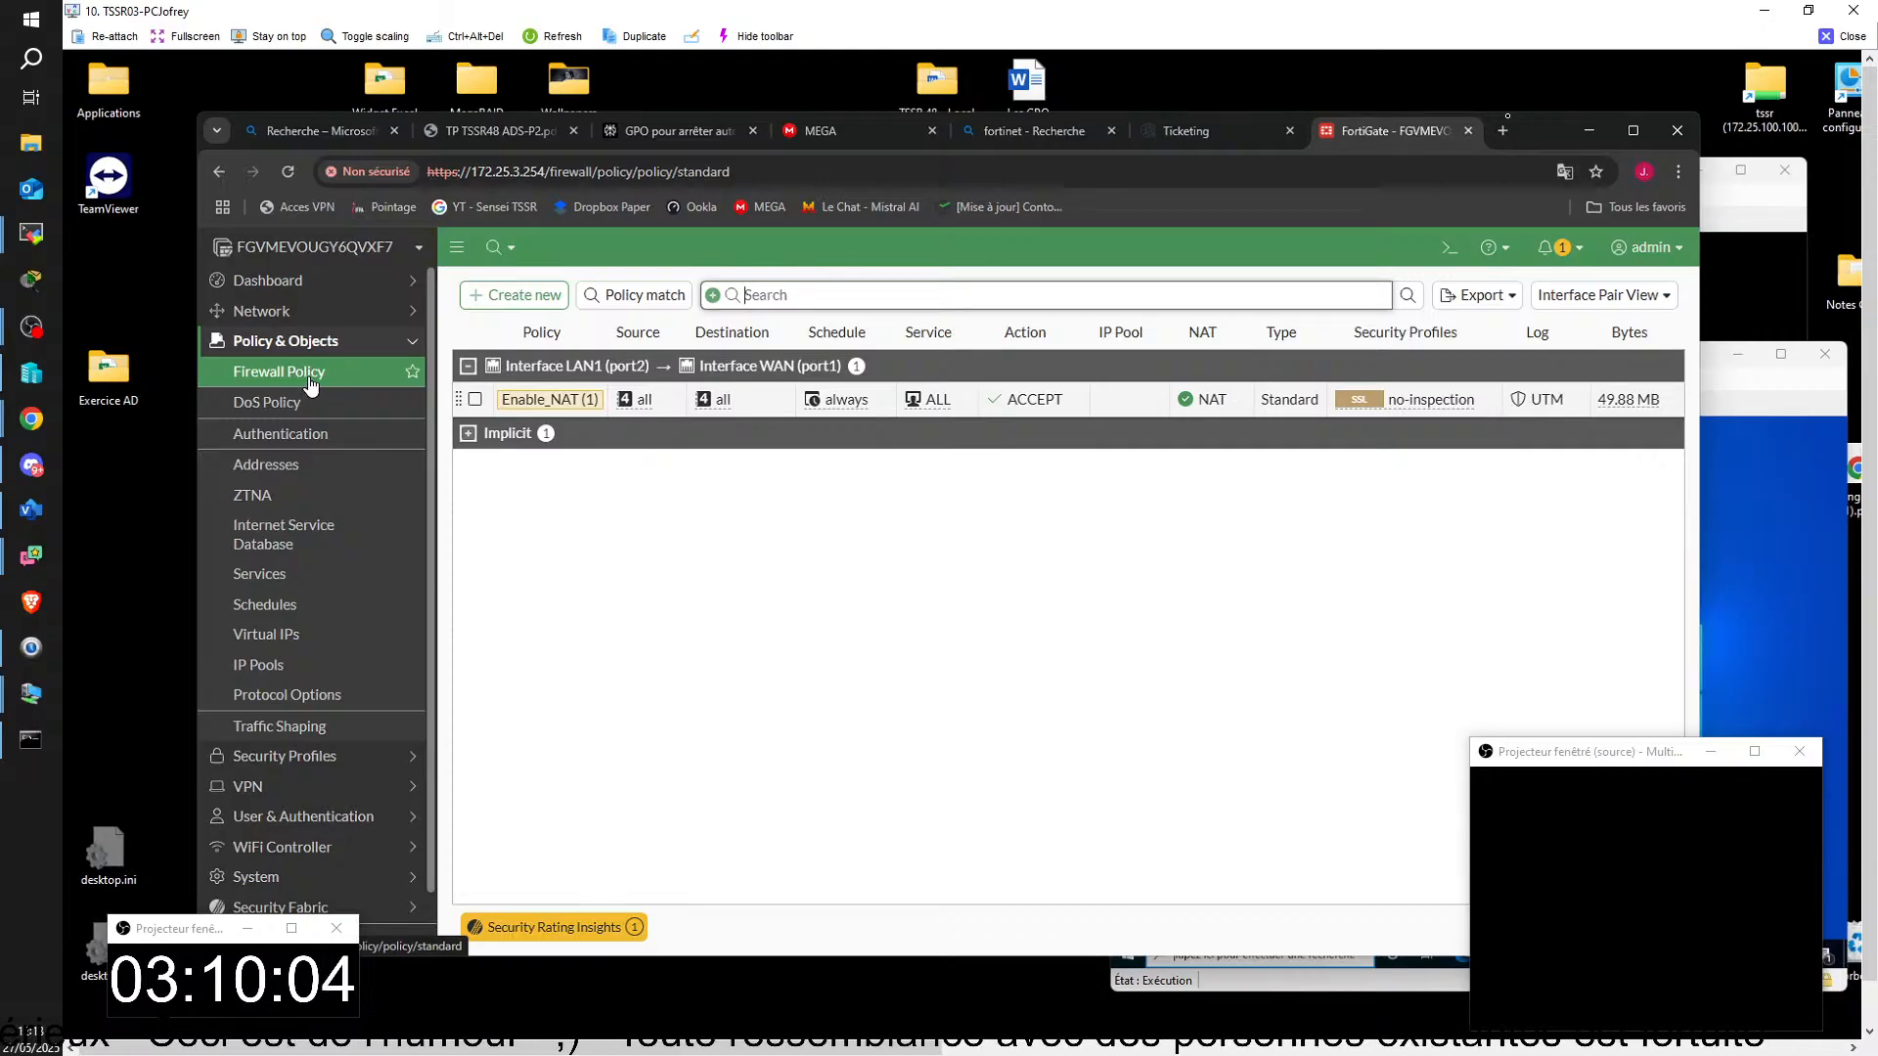
{"action": "left_click", "coordinate": [474, 399]}
{"action": "left_click", "coordinate": [539, 450]}
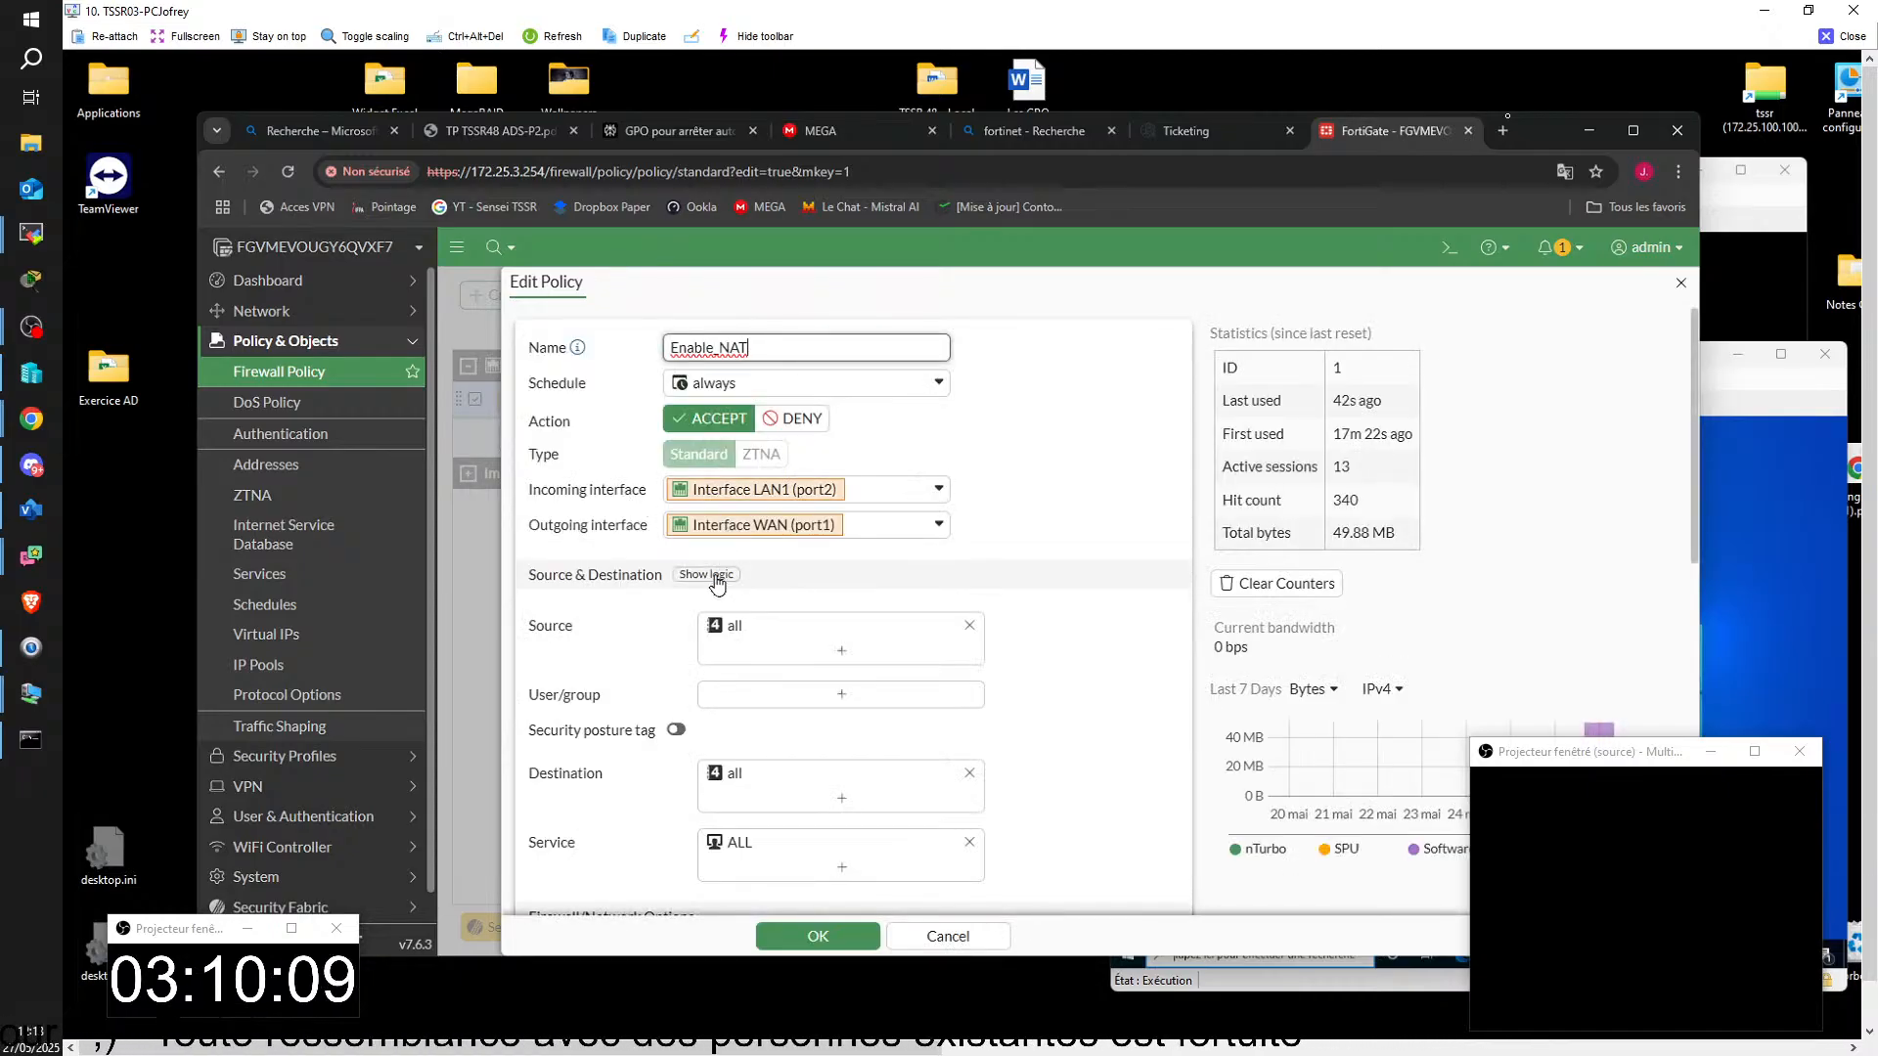
{"action": "scroll", "coordinate": [719, 577], "scroll_direction": "down", "scroll_amount": 1}
{"action": "scroll", "coordinate": [663, 657], "scroll_direction": "down", "scroll_amount": 3}
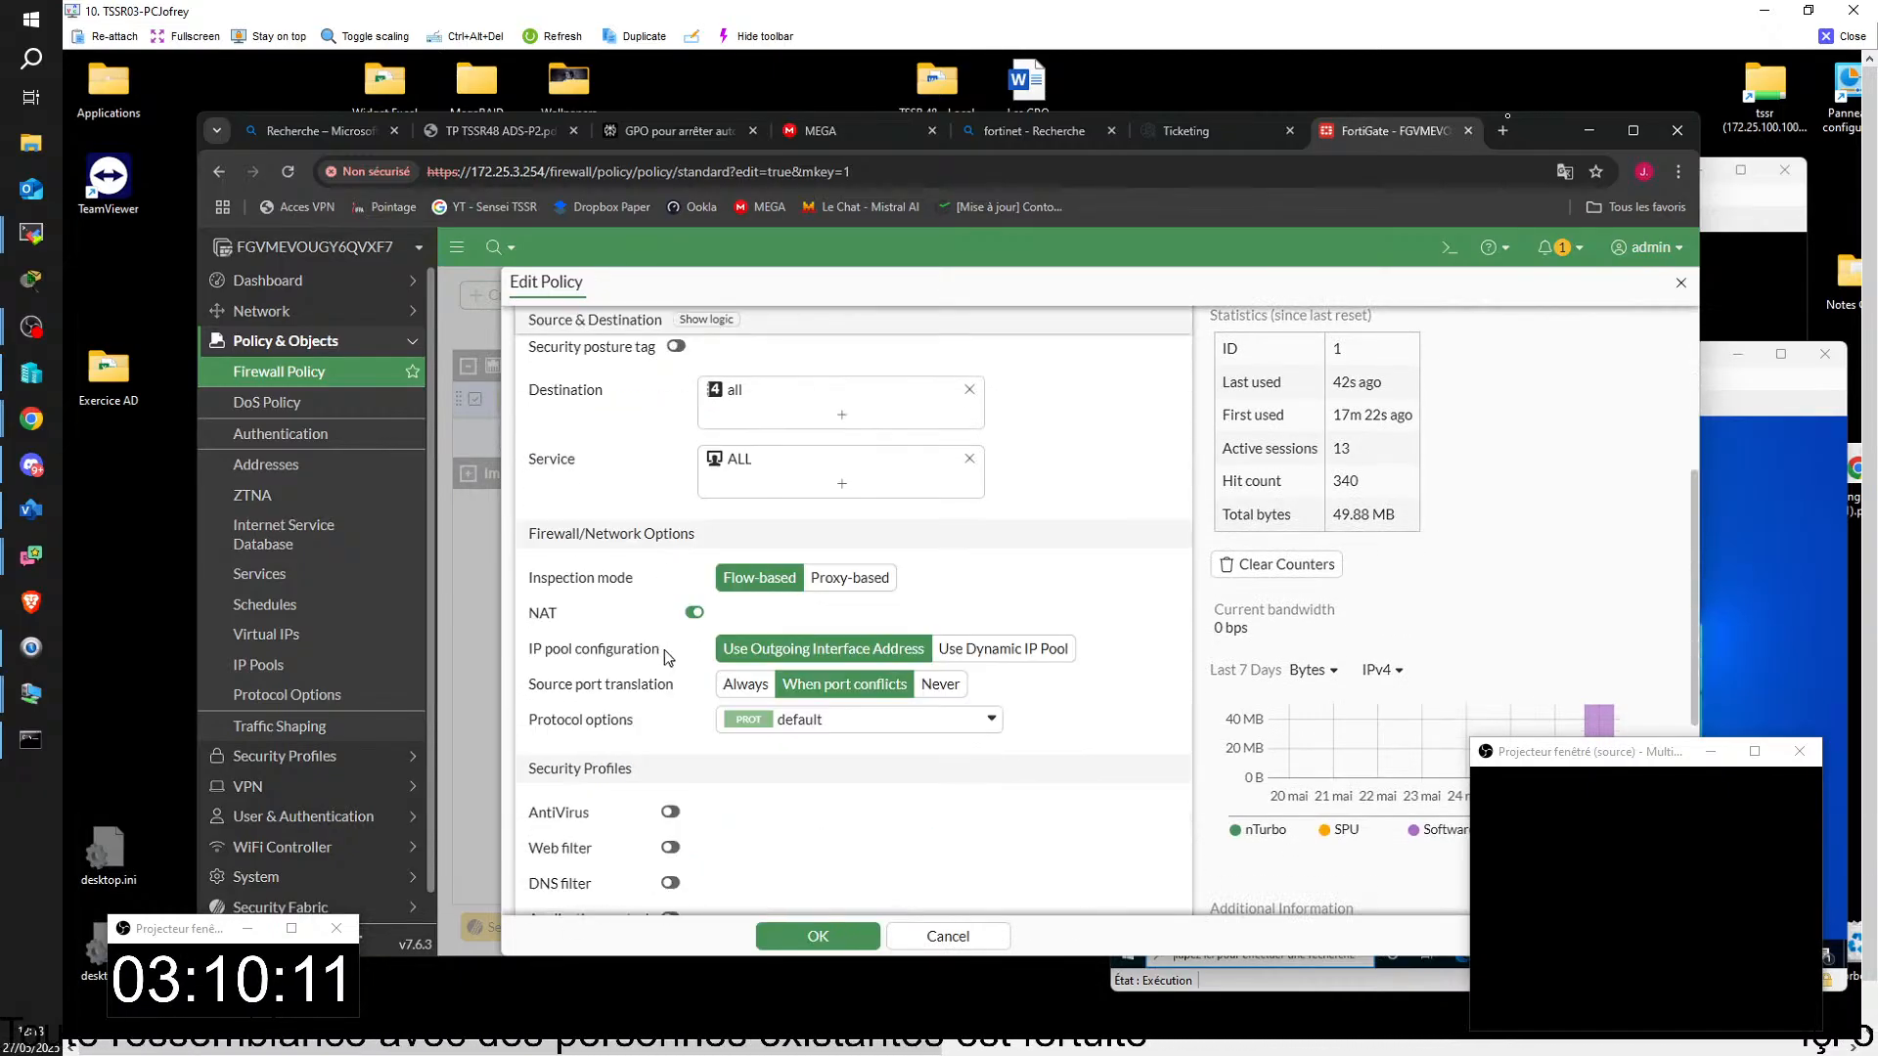
{"action": "scroll", "coordinate": [673, 650], "scroll_direction": "up", "scroll_amount": 2}
{"action": "scroll", "coordinate": [674, 646], "scroll_direction": "up", "scroll_amount": 2}
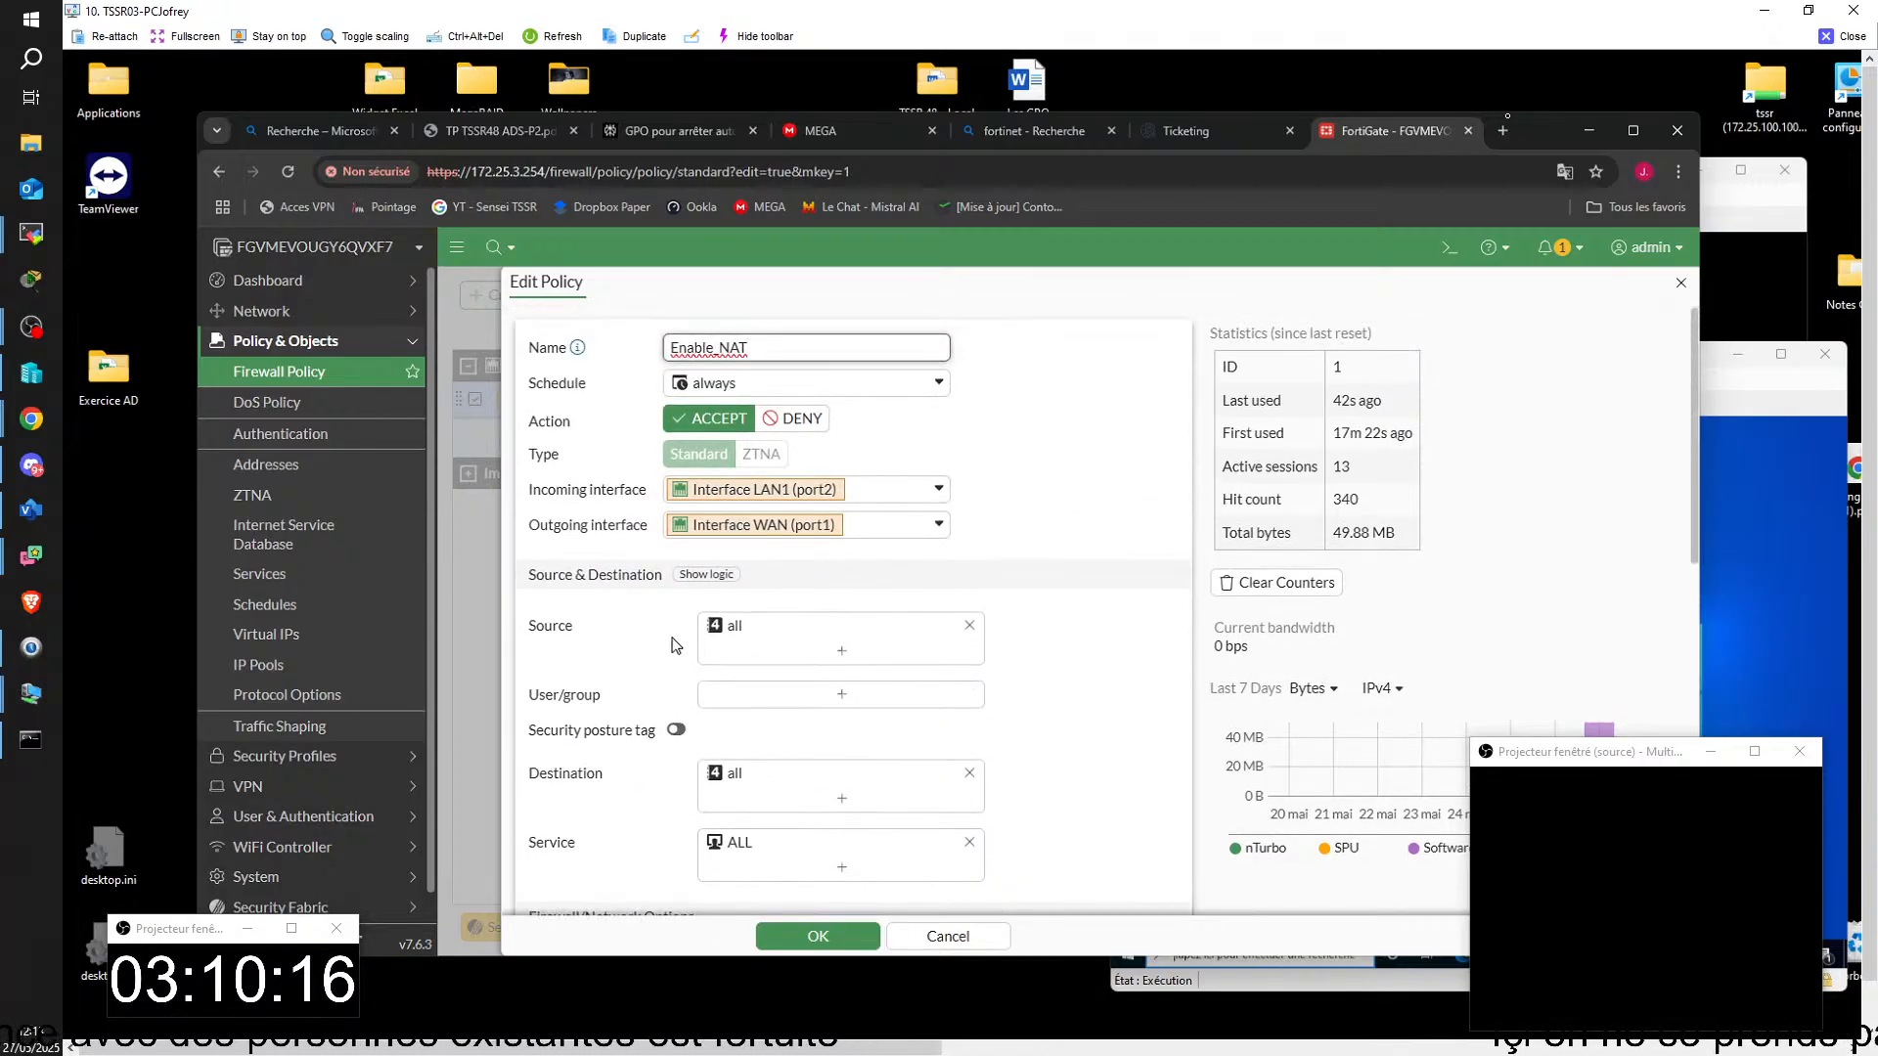
Step: Bring forward the student's client, ROUT10 and SRVJJ10 virtual machine windows, and move the SRVJJ10 window out of view
{"action": "left_click", "coordinate": [1750, 545]}
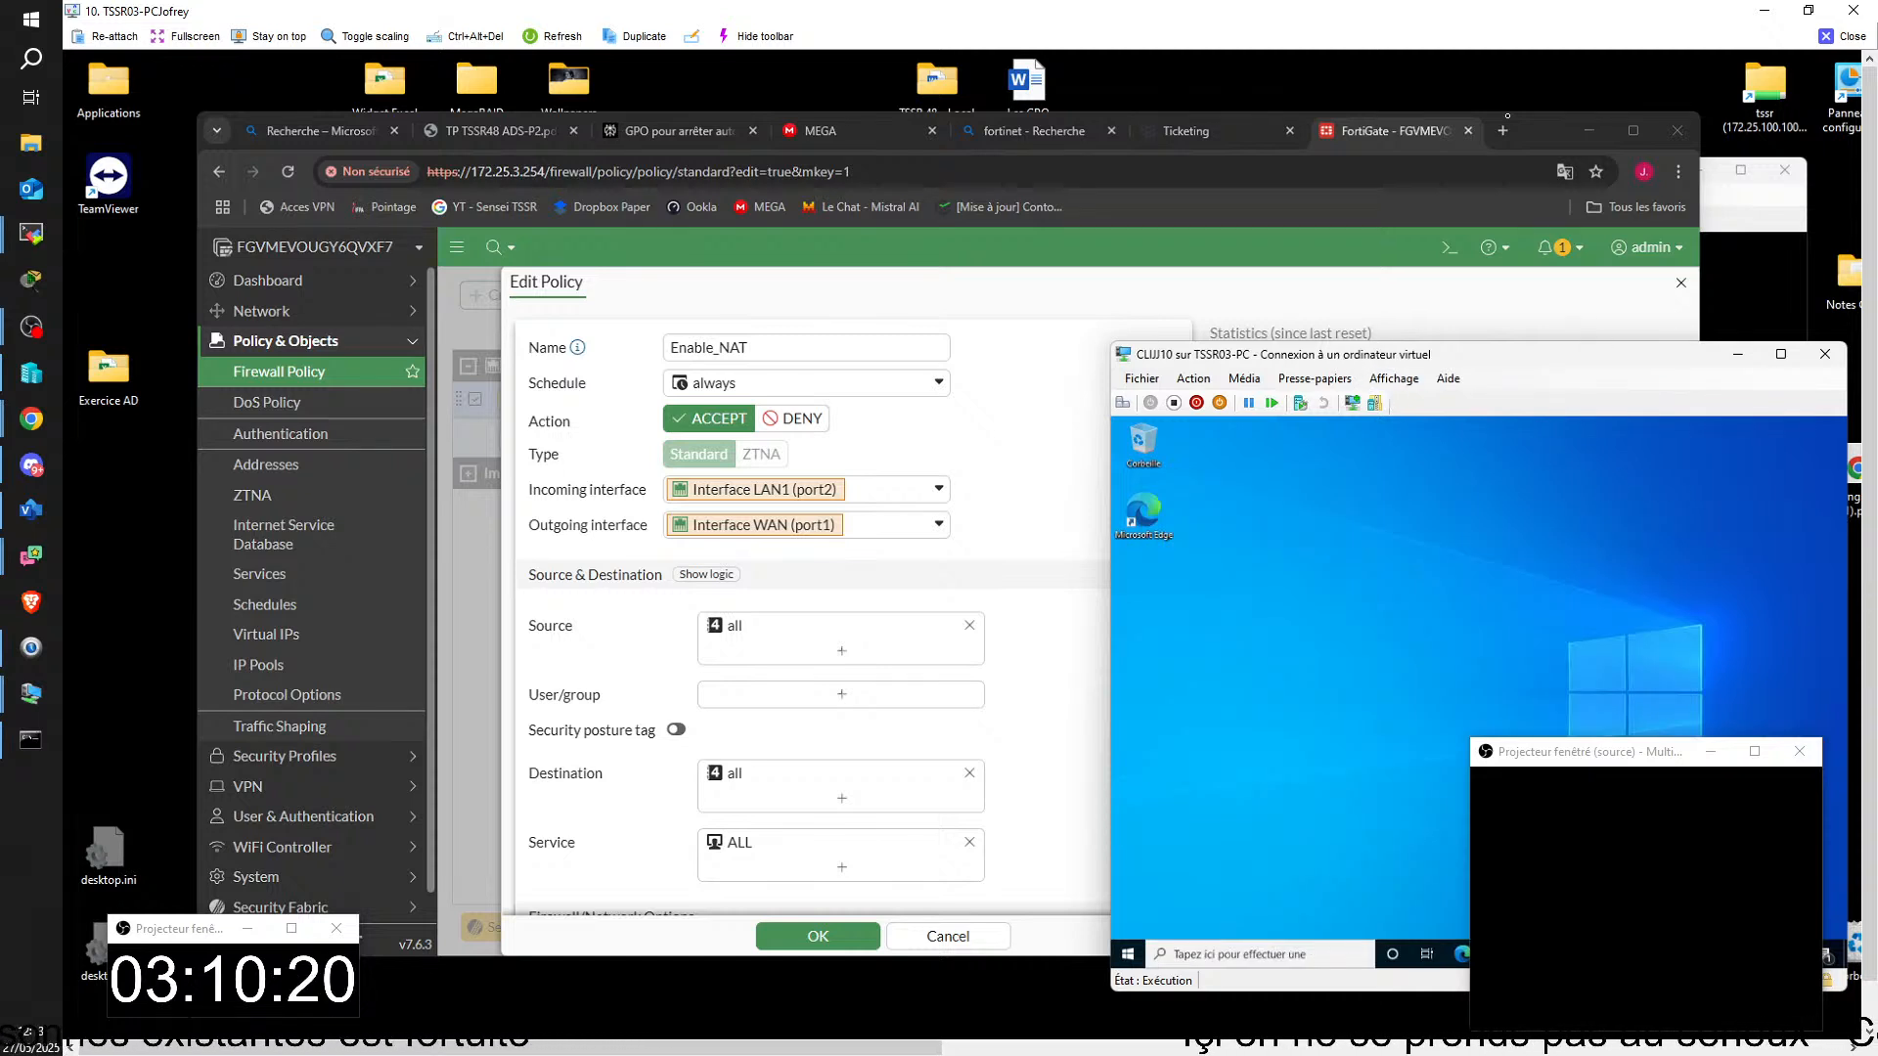
{"action": "left_click", "coordinate": [1751, 201]}
{"action": "mouse_move", "coordinate": [645, 1040]}
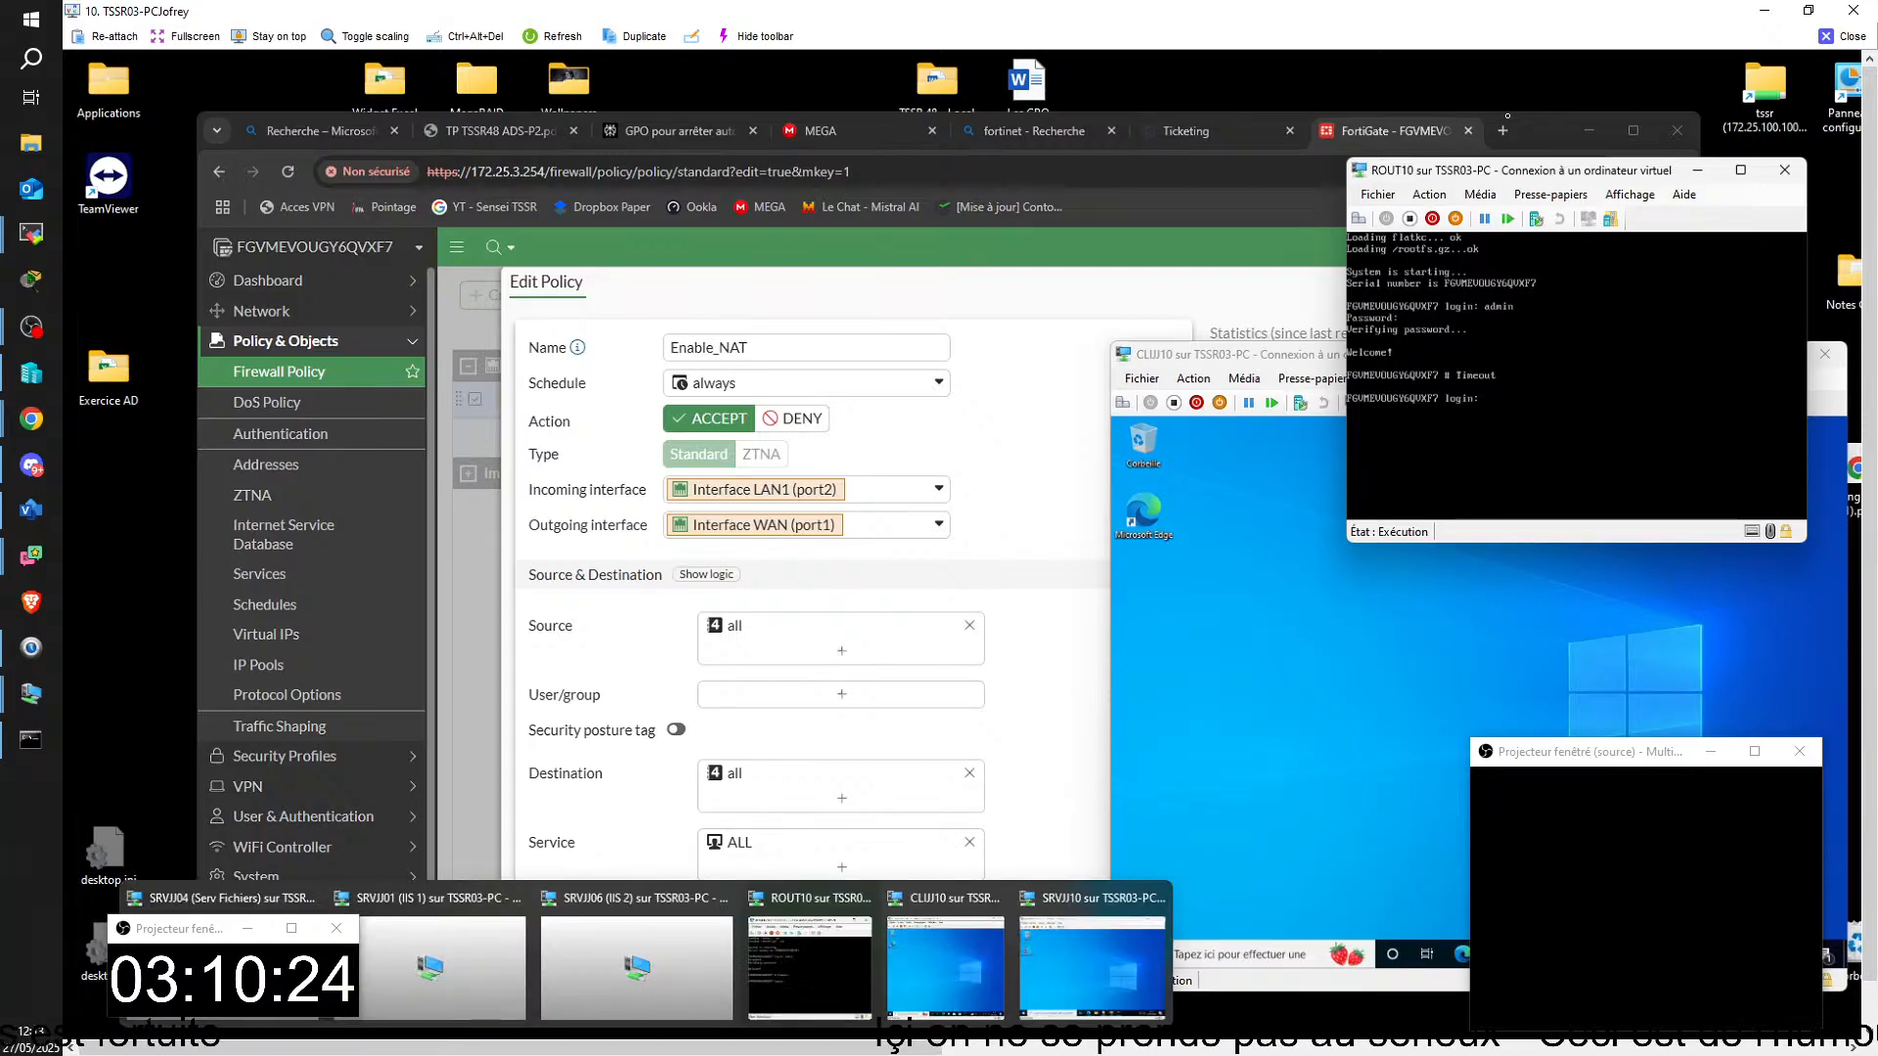
{"action": "left_click", "coordinate": [1078, 923]}
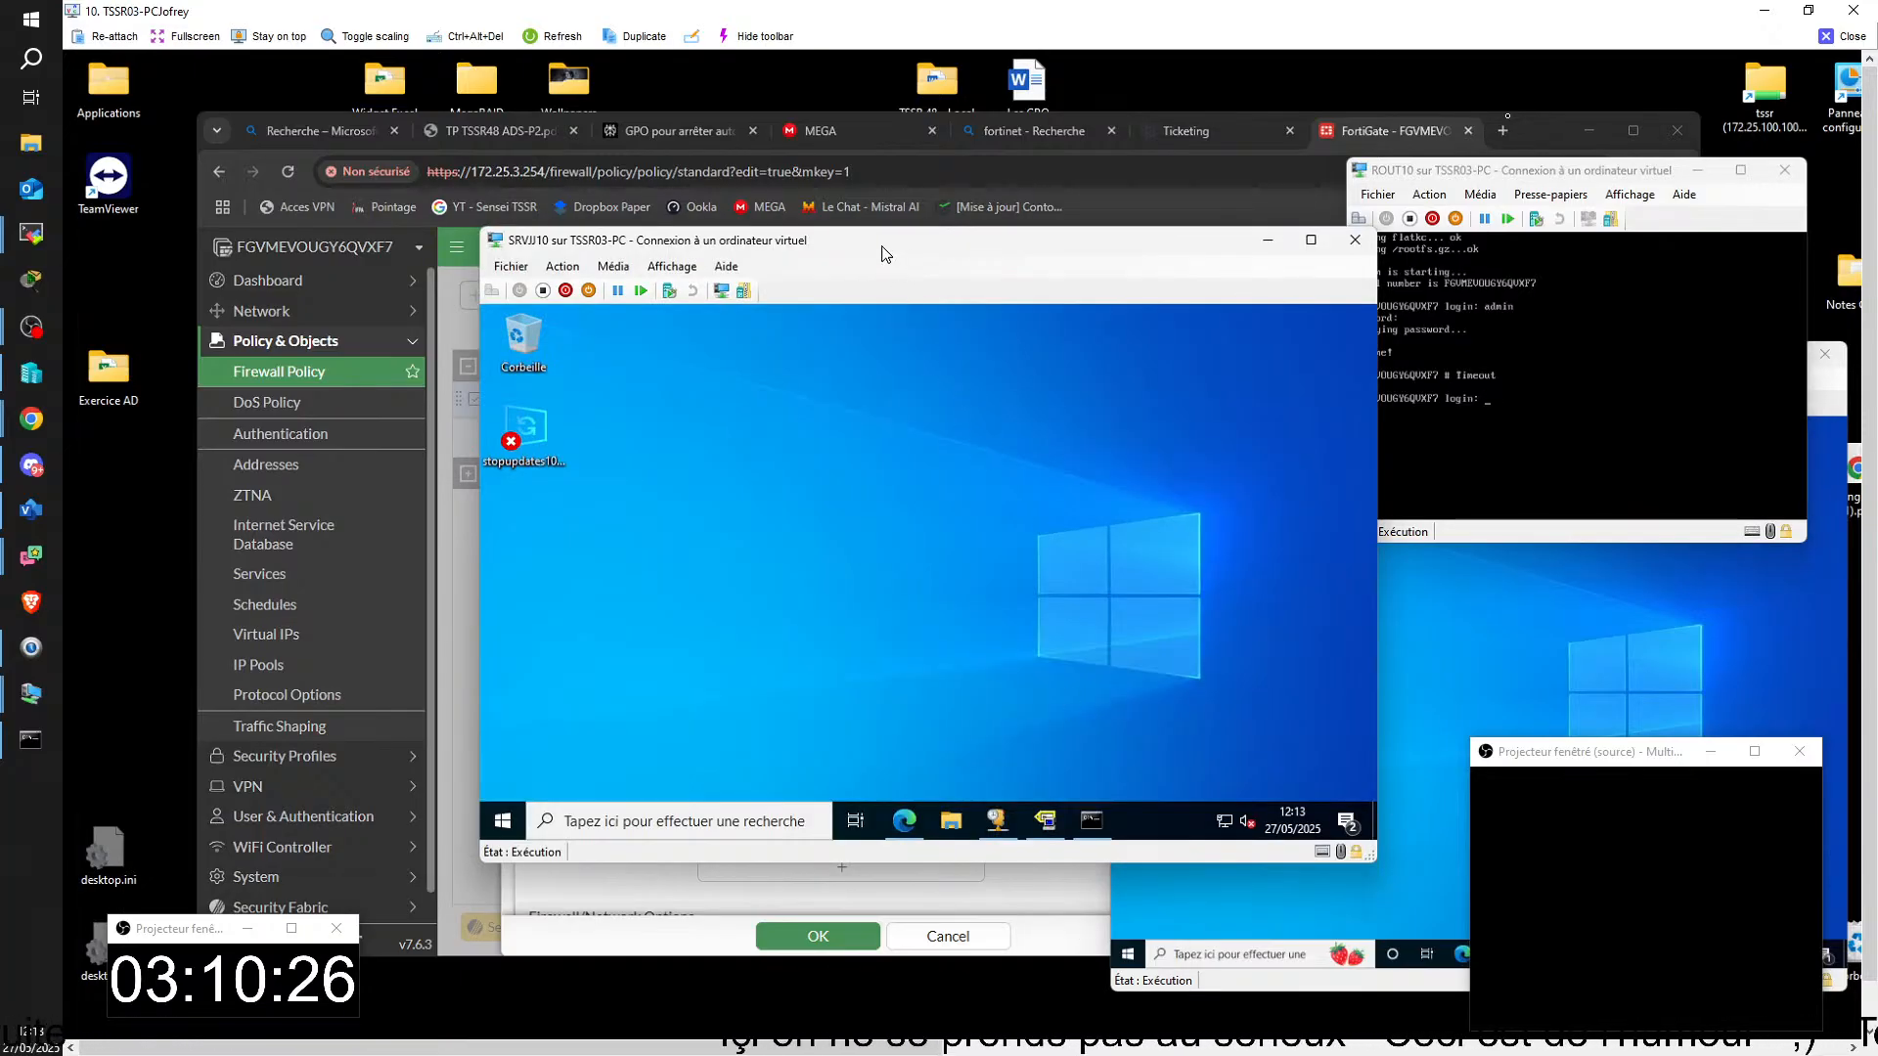
{"action": "left_click_drag", "start_coordinate": [885, 255], "coordinate": [939, 53]}
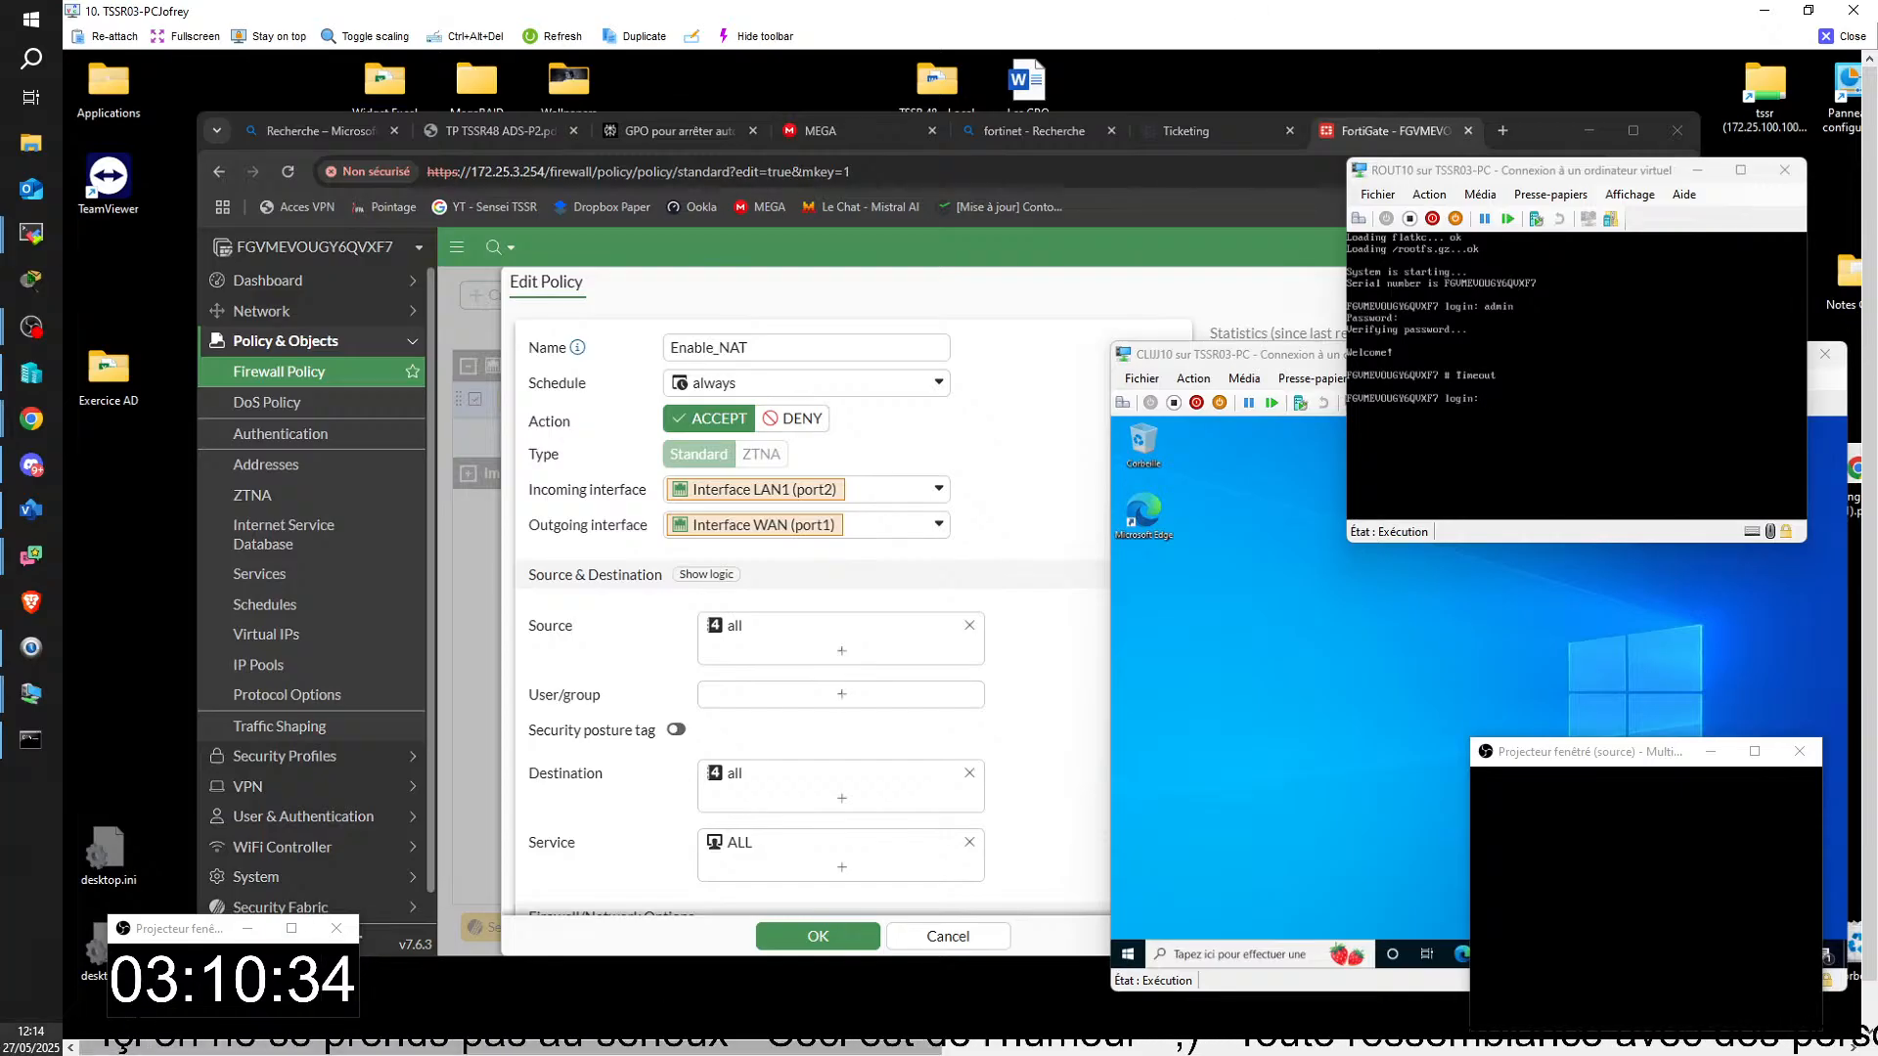
Step: Bring SRVJJ10 back into view, check its Ethernet adapter's IPv4 address, gateway and DNS settings, and put the network windows away
{"action": "left_click_drag", "start_coordinate": [1861, 293], "coordinate": [926, 318]}
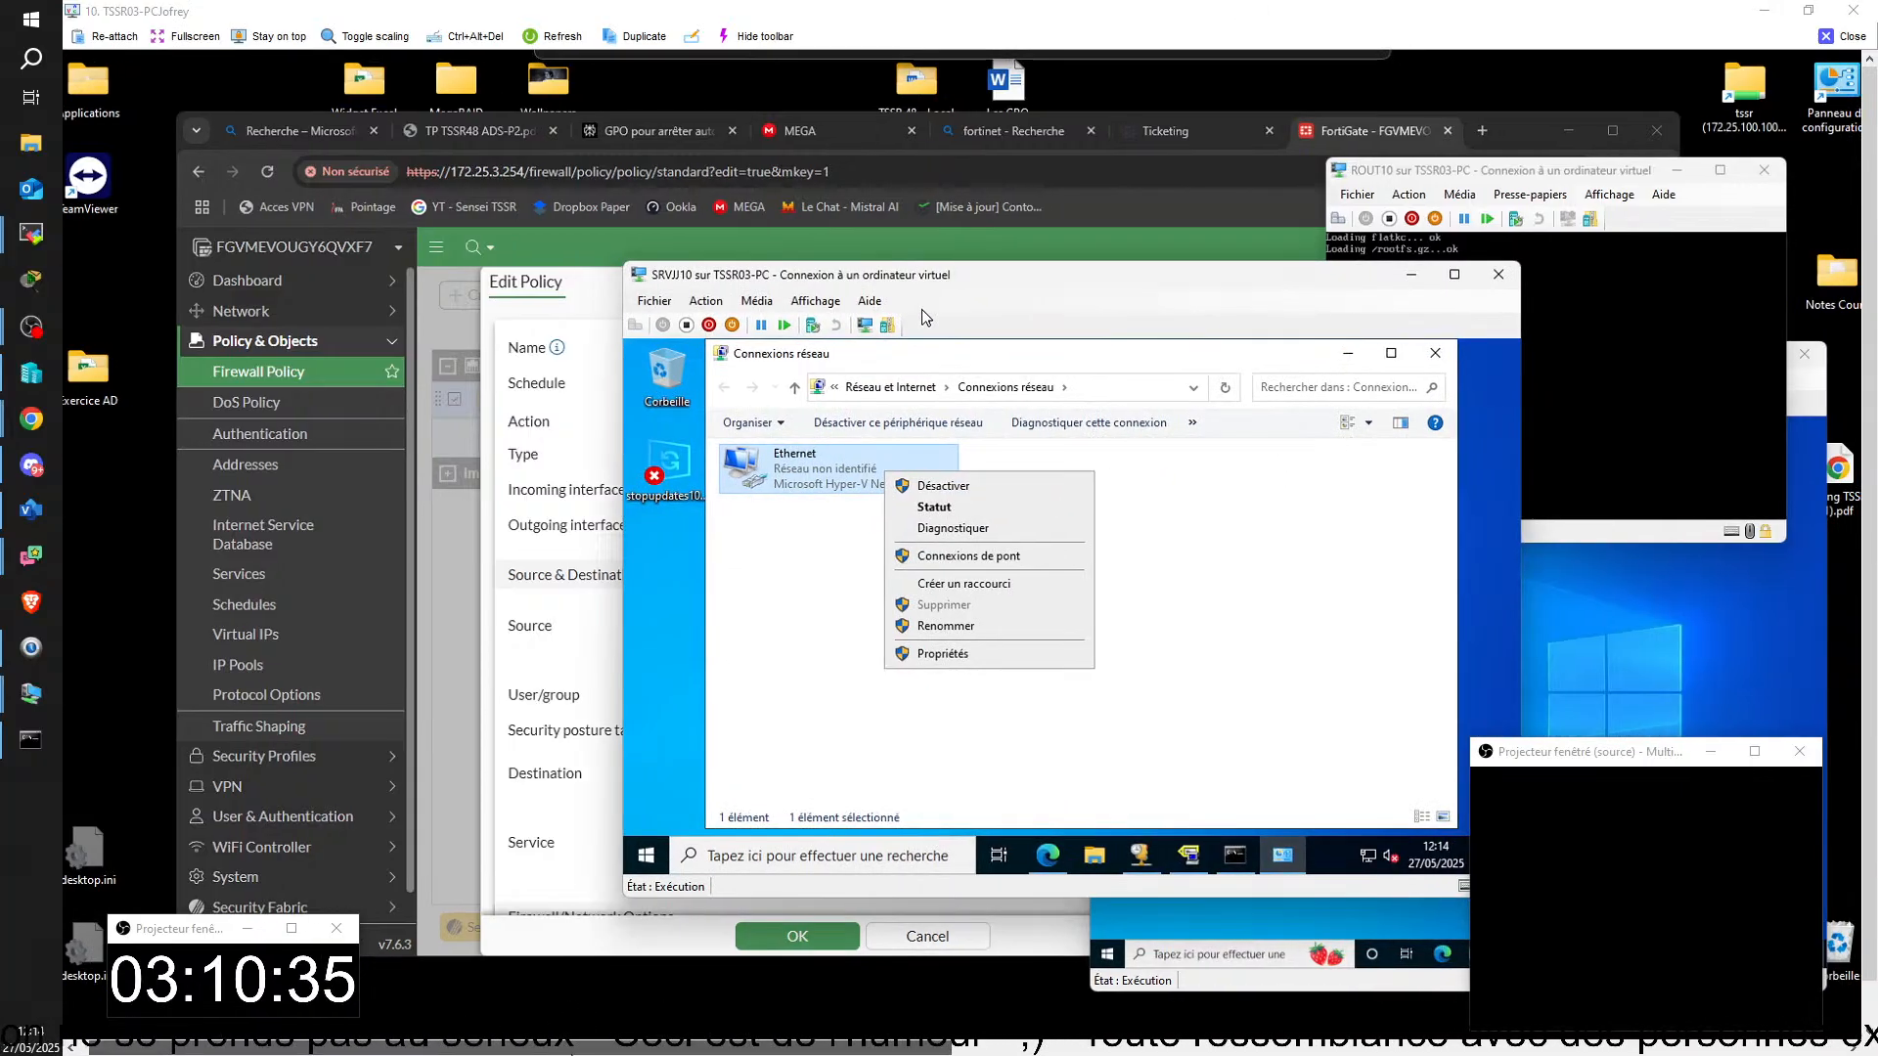
{"action": "left_click", "coordinate": [914, 653]}
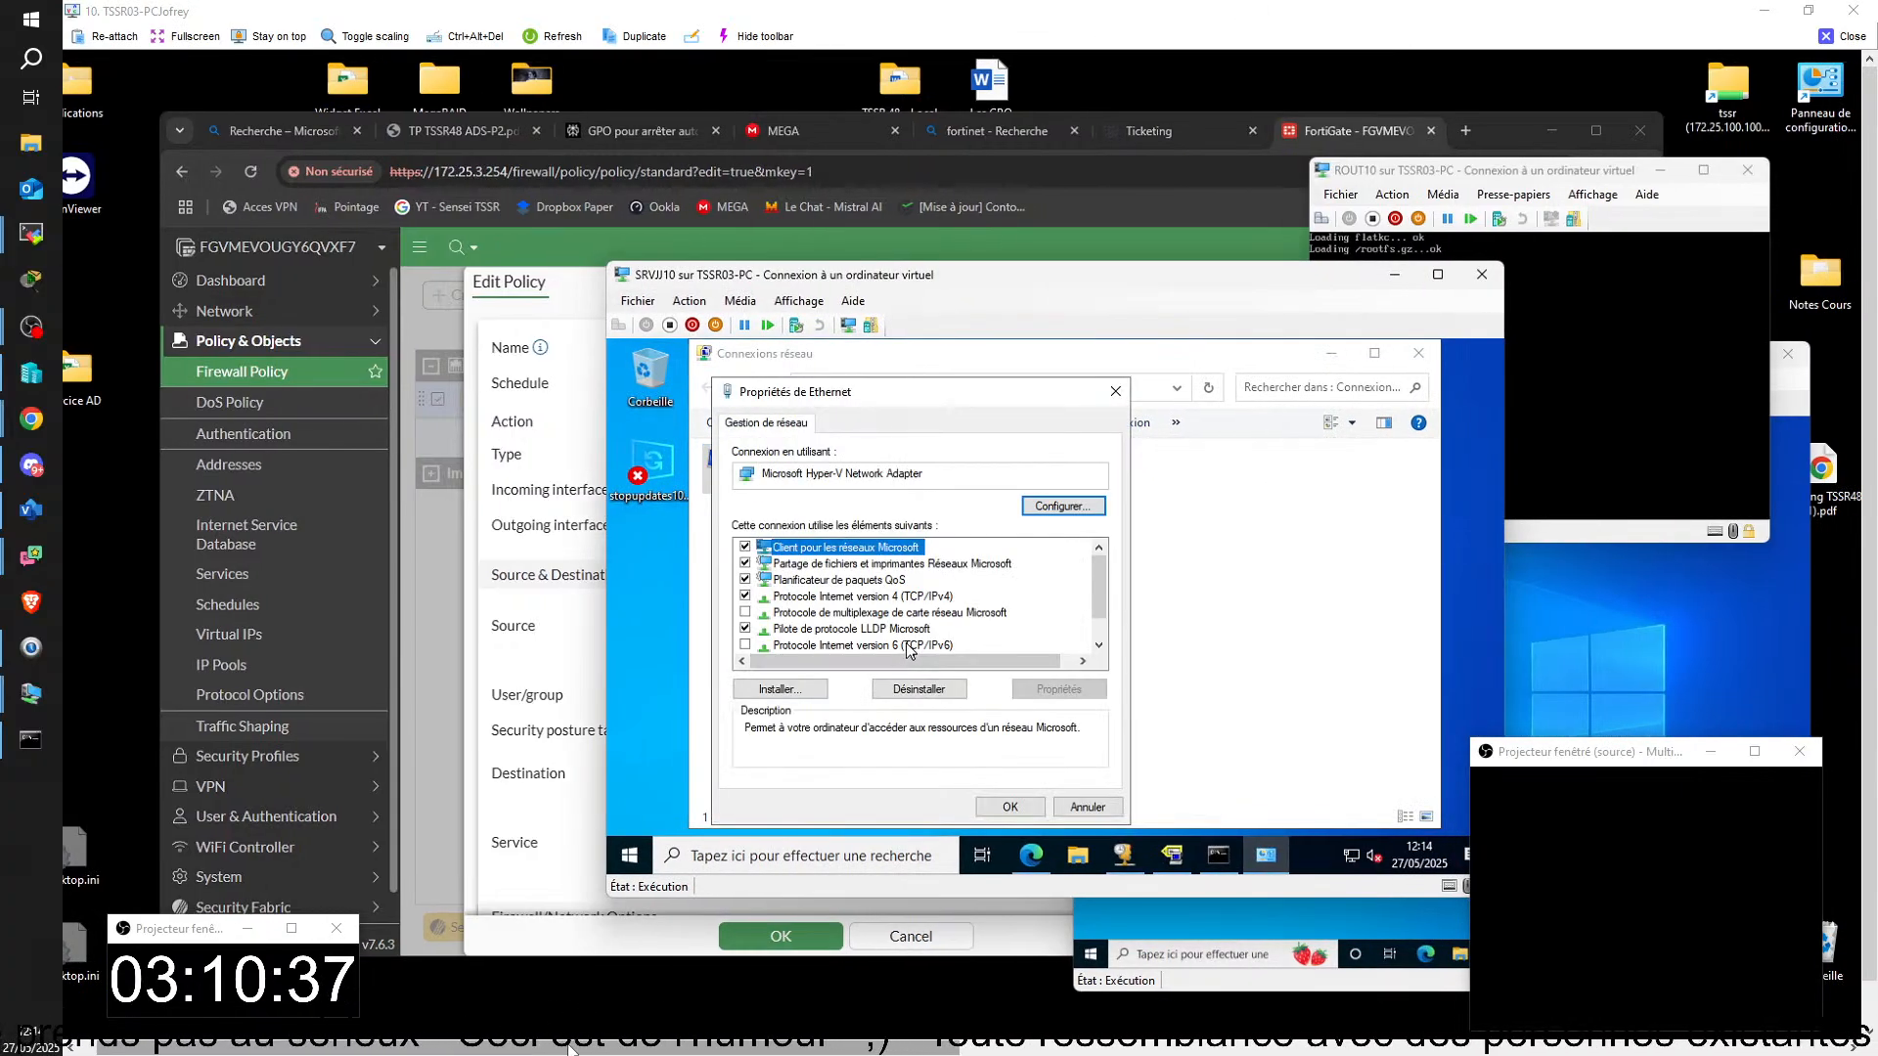
{"action": "double_click", "coordinate": [824, 596]}
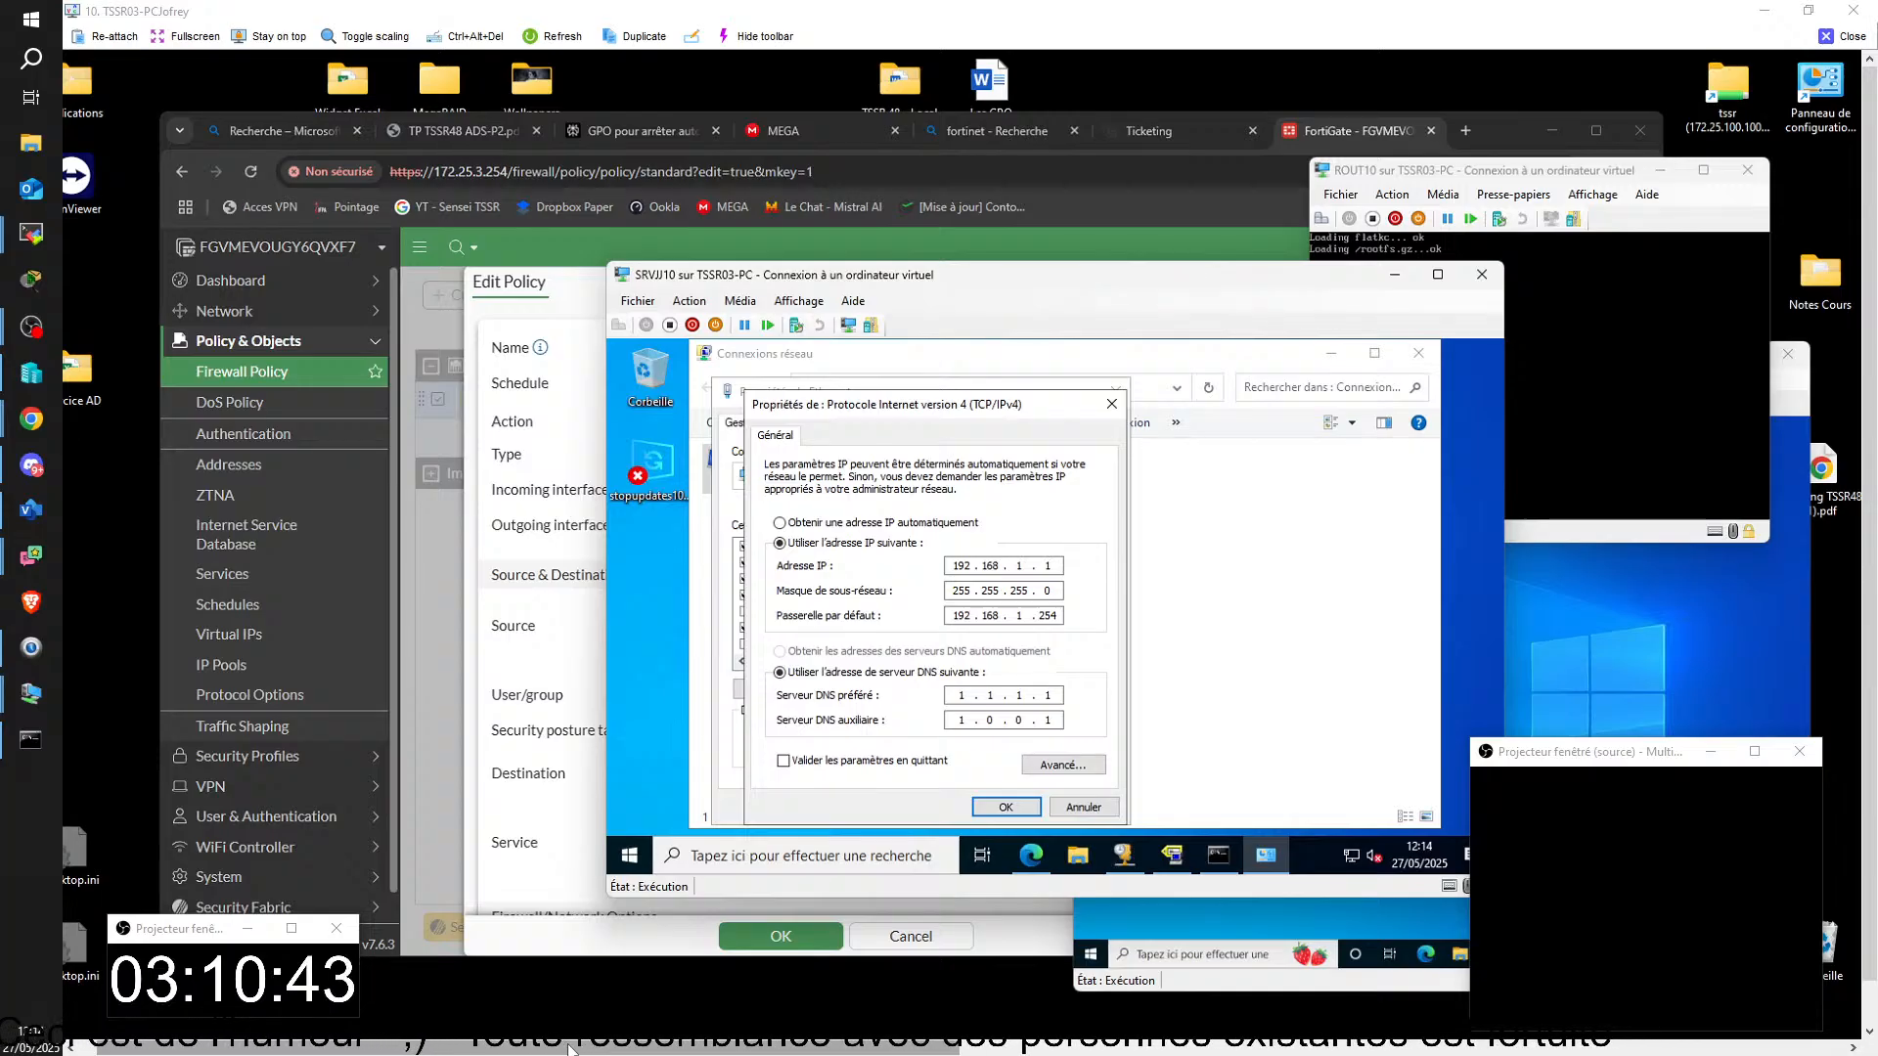
{"action": "left_click", "coordinate": [992, 808]}
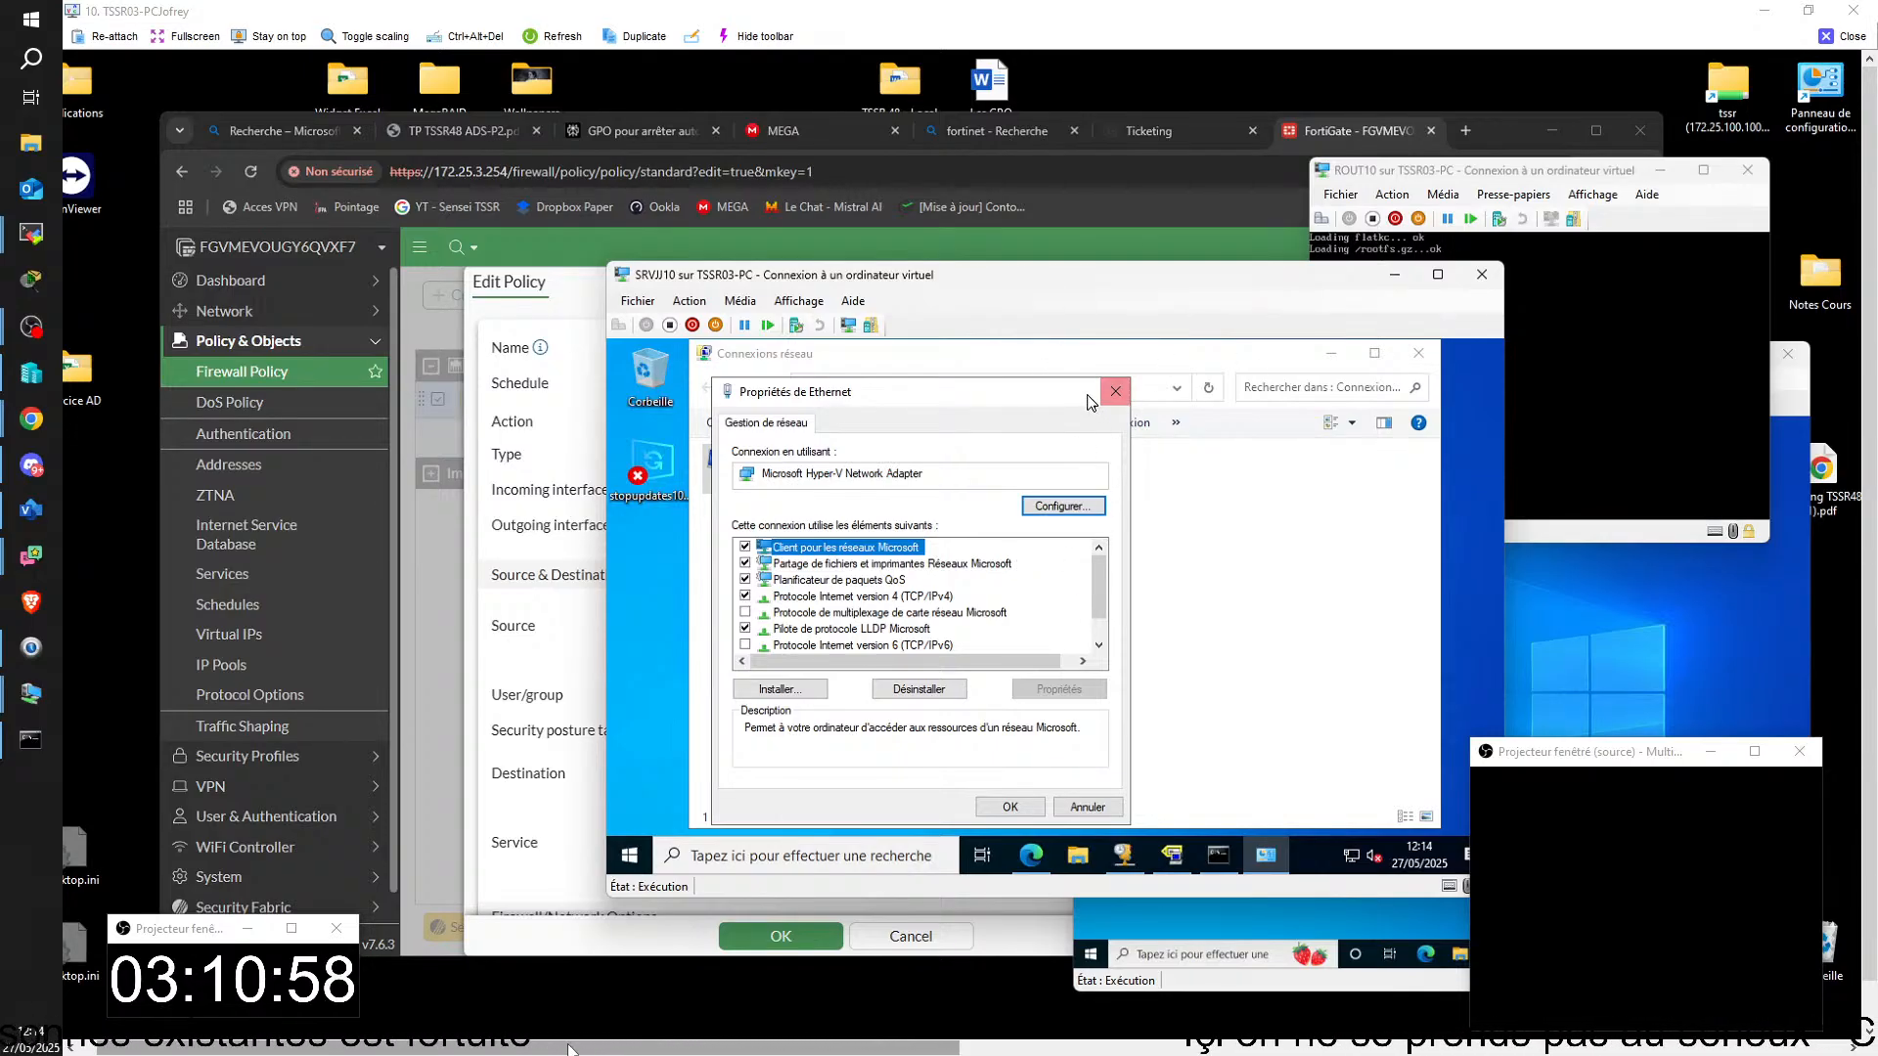
{"action": "left_click", "coordinate": [1122, 391]}
{"action": "left_click", "coordinate": [1331, 353]}
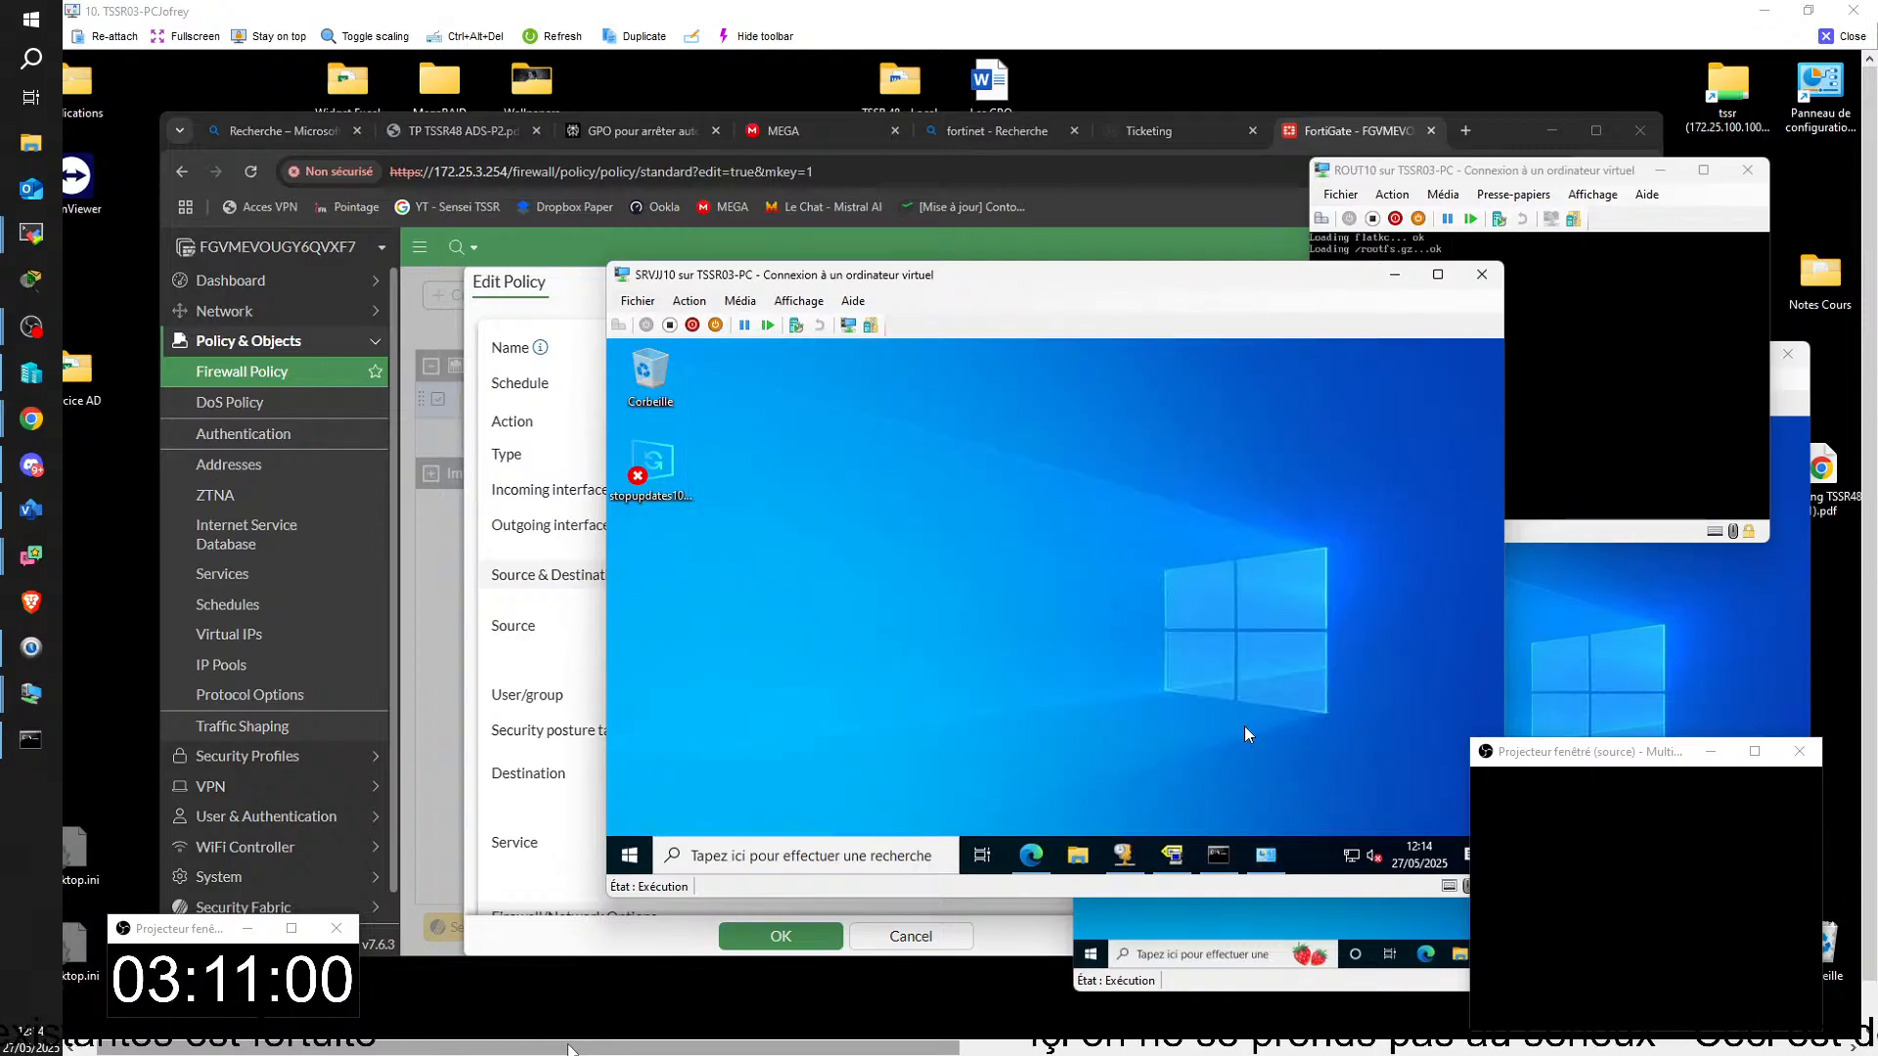
{"action": "left_click", "coordinate": [1218, 857]}
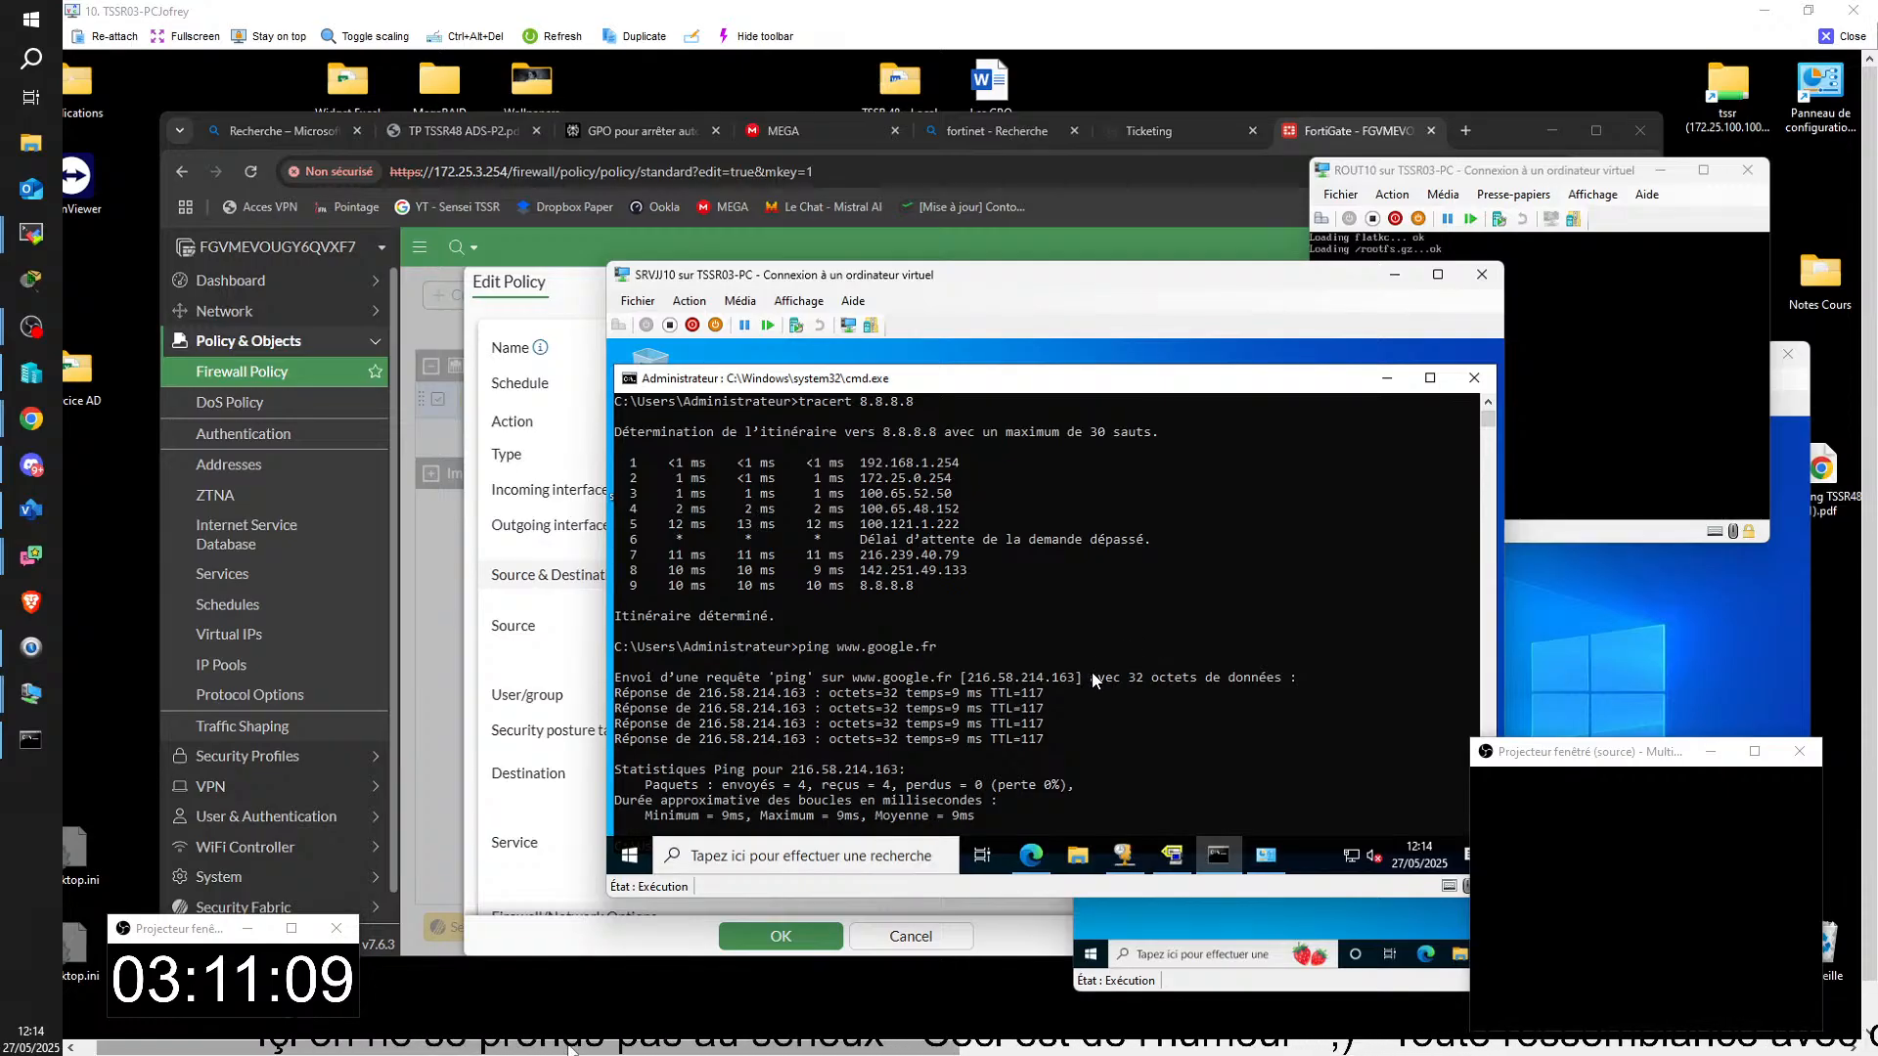
{"action": "scroll", "coordinate": [1092, 685], "scroll_direction": "down", "scroll_amount": 3}
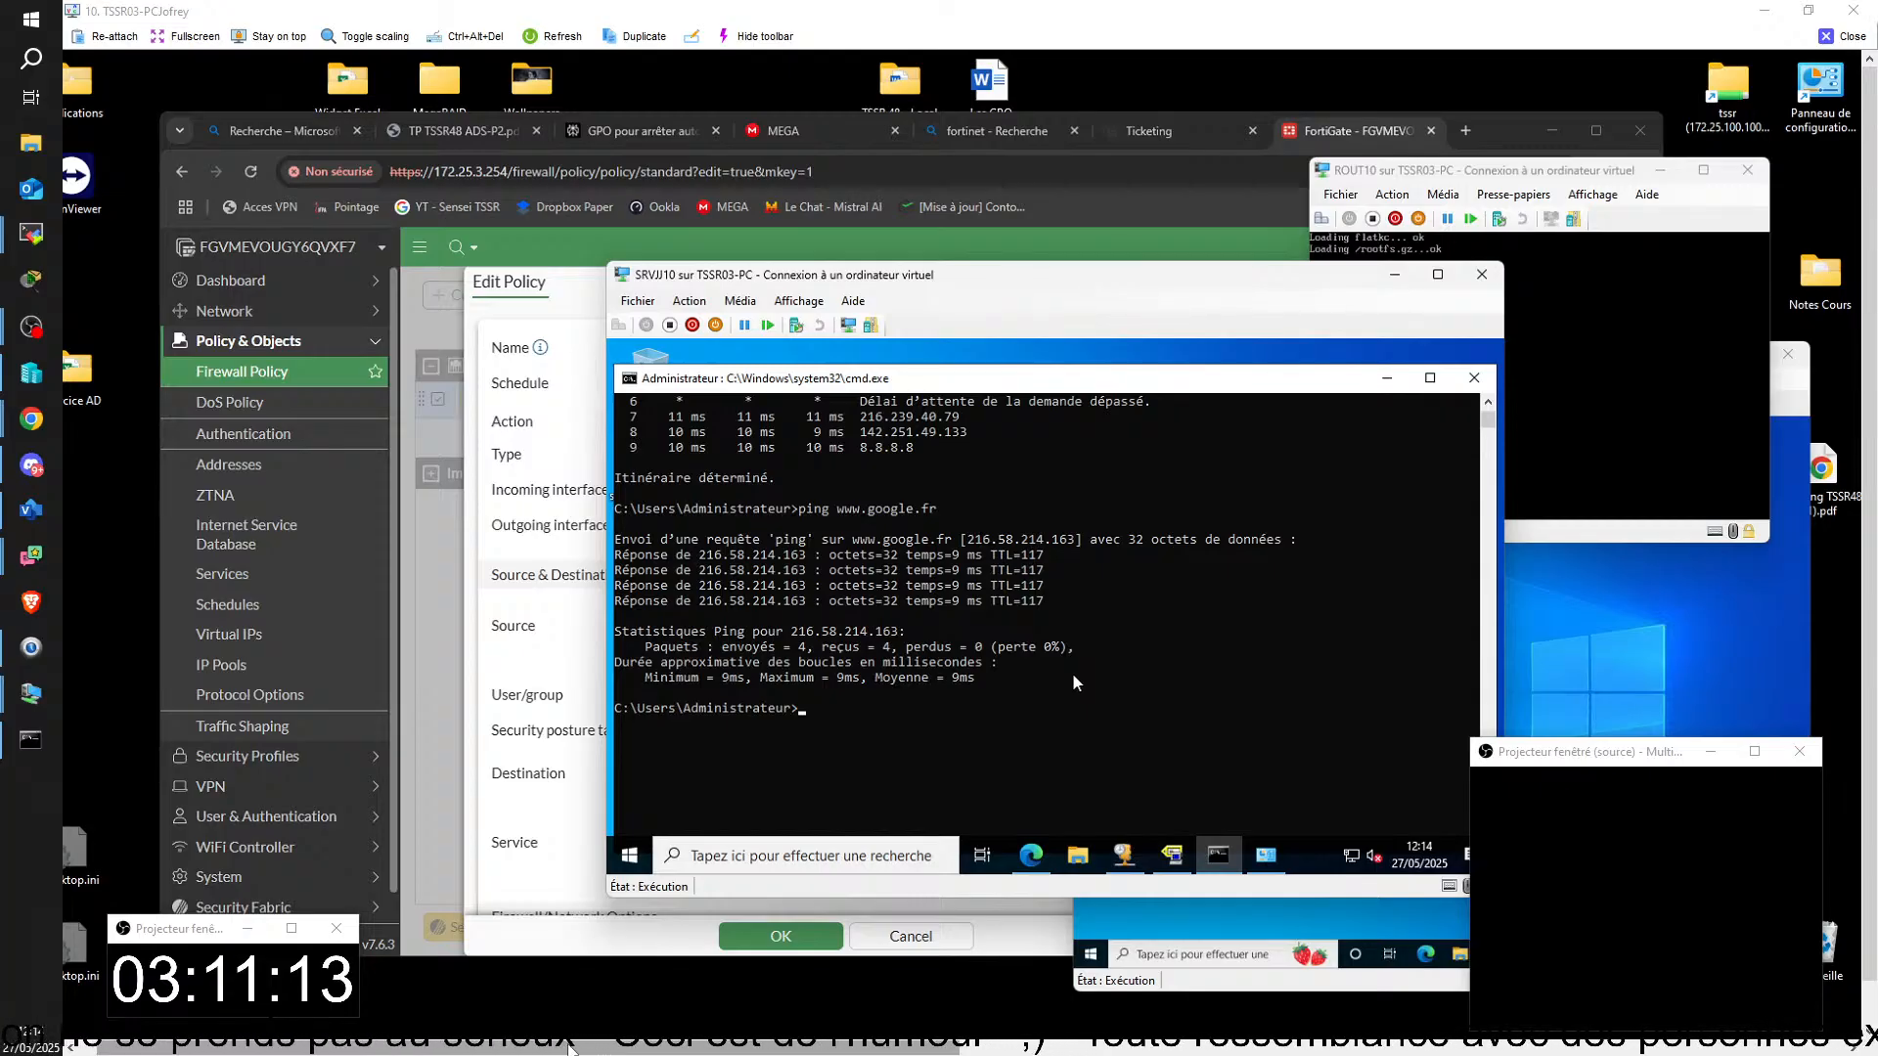
{"action": "key", "text": "Up"}
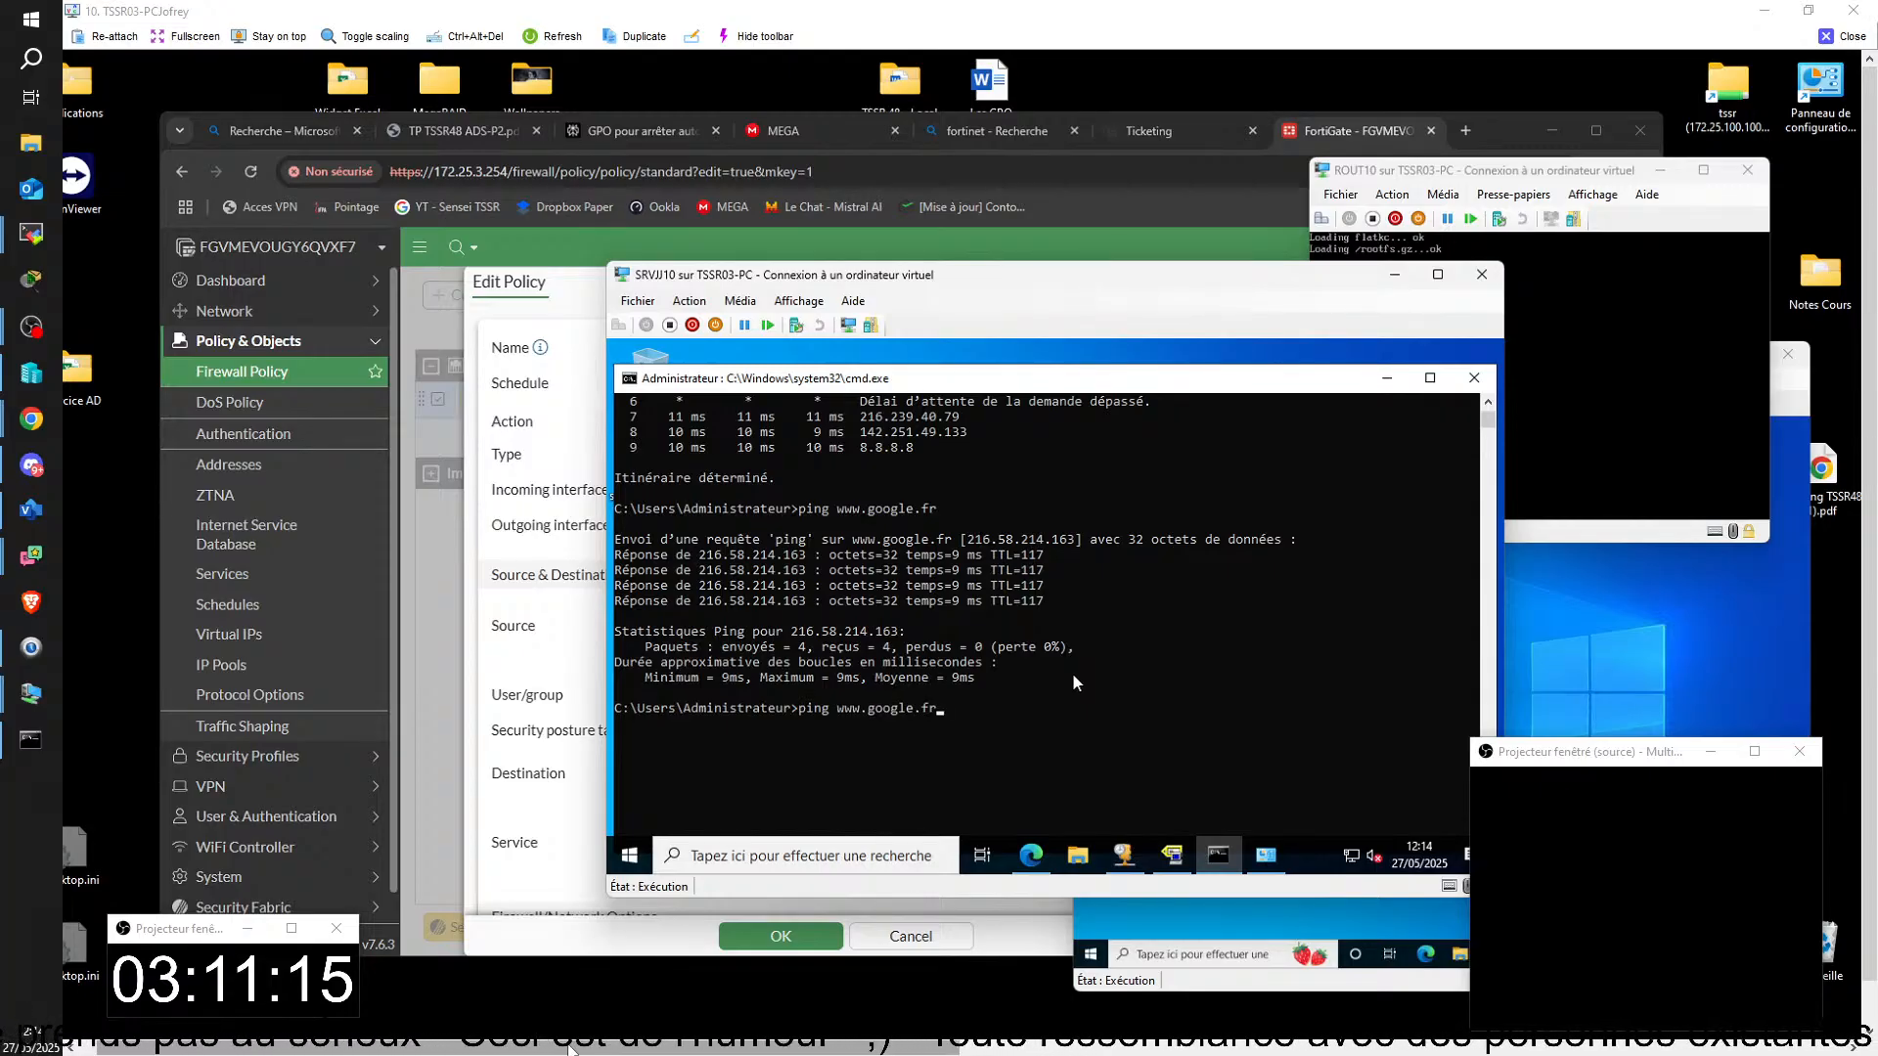
{"action": "key", "text": "Return"}
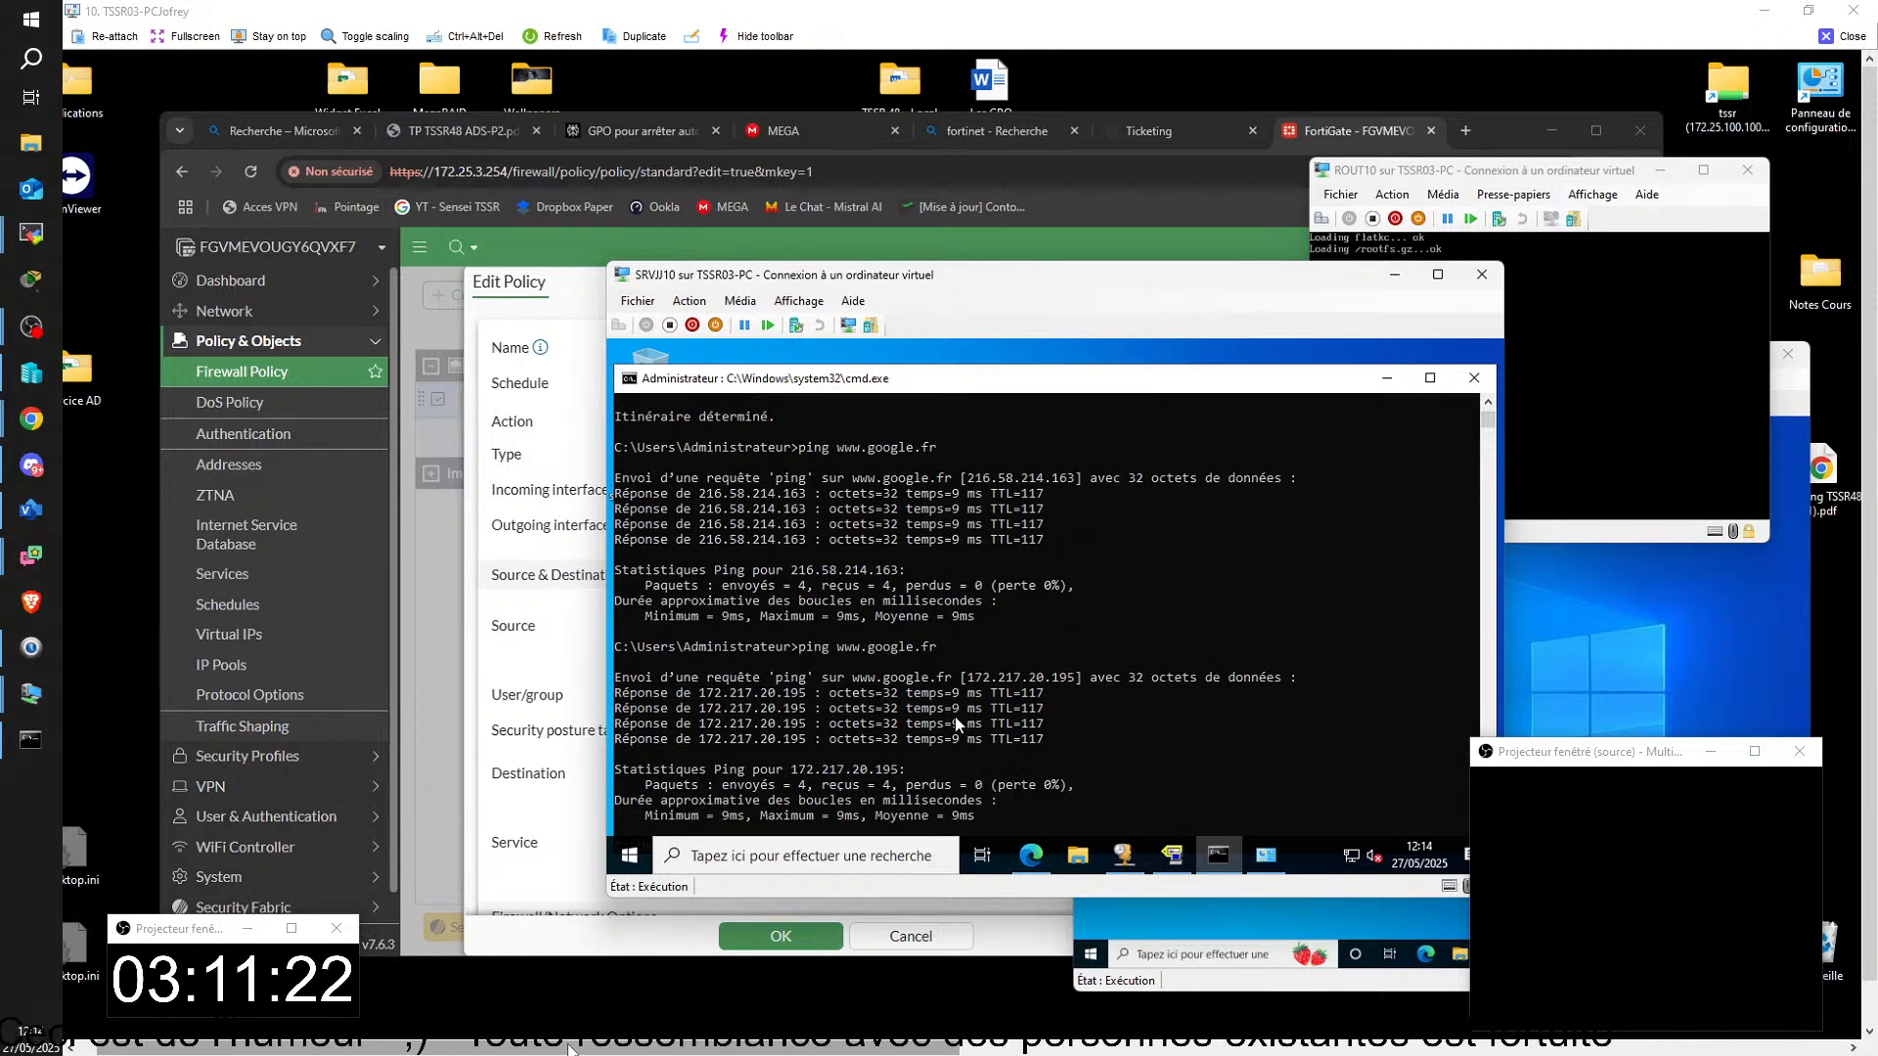
Step: Review the addressing and administrative access of Interface LAN1 (port2), accept its settings and return to the firewall policy list
{"action": "left_click", "coordinate": [571, 285]}
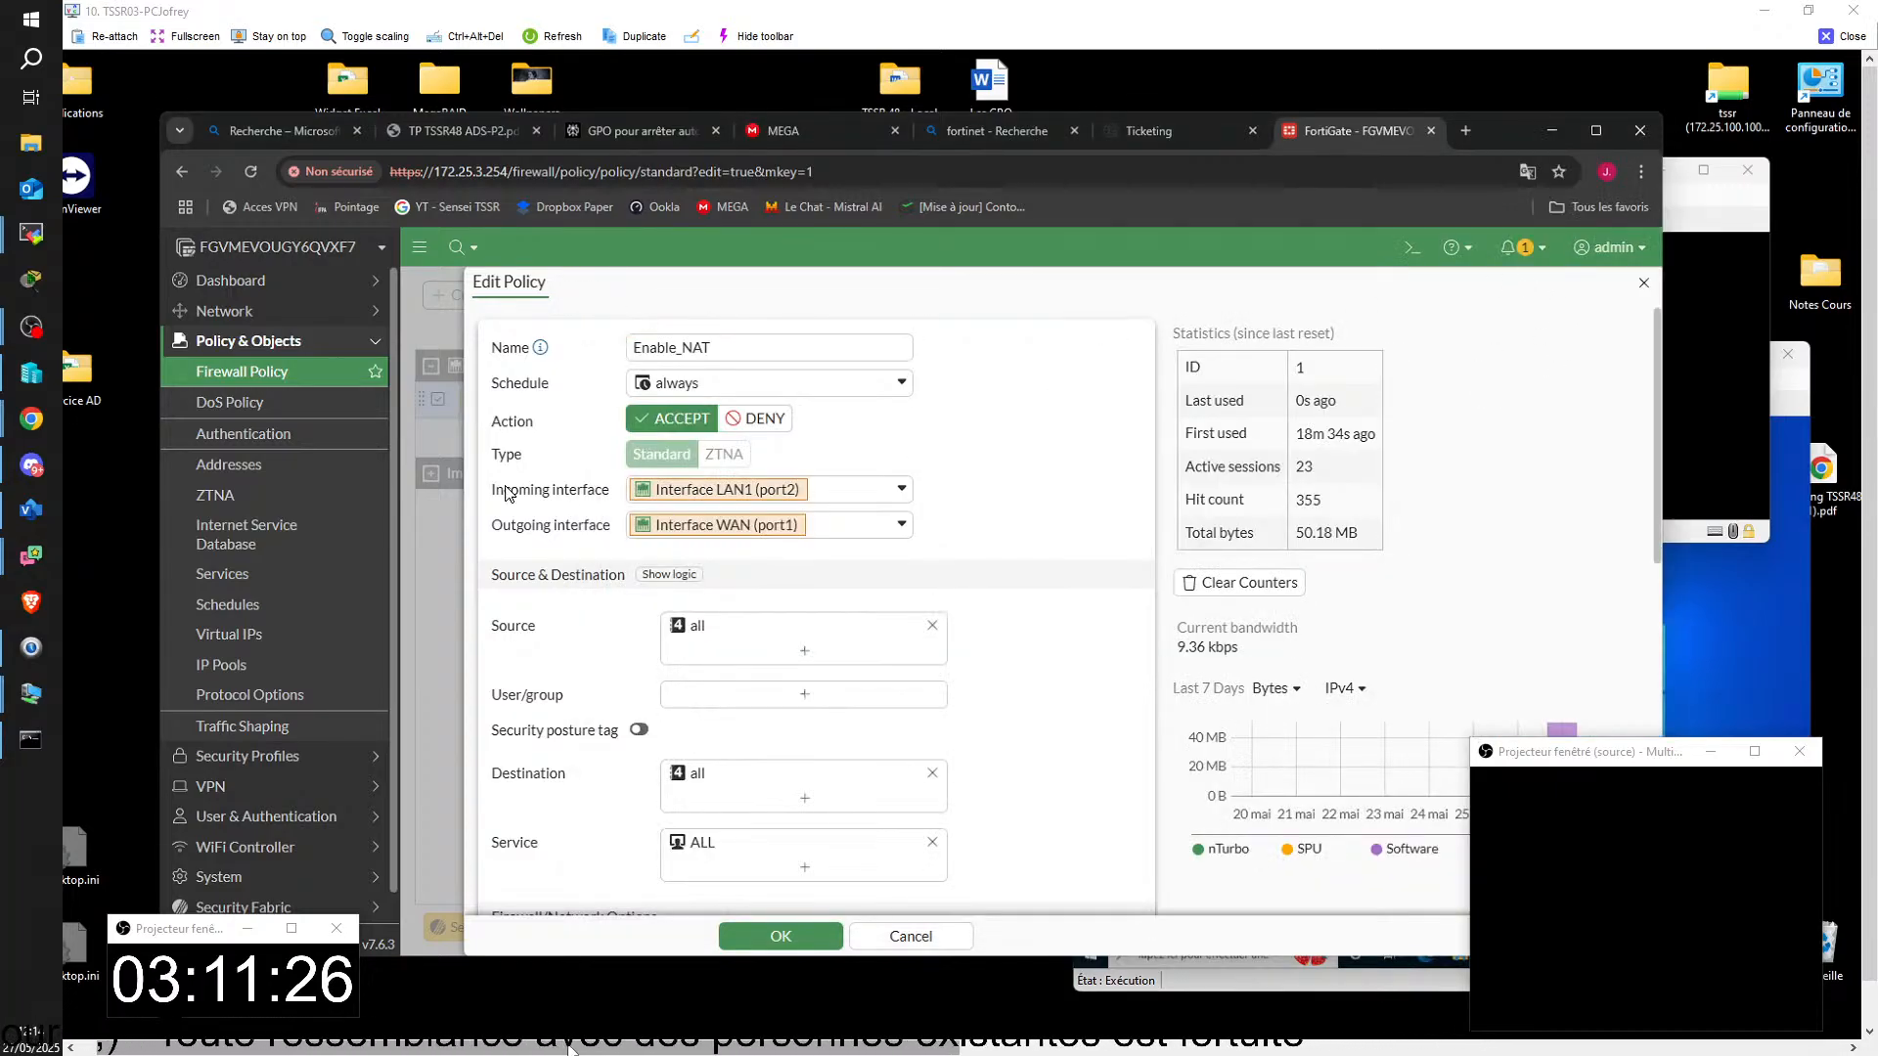
{"action": "left_click", "coordinate": [290, 313]}
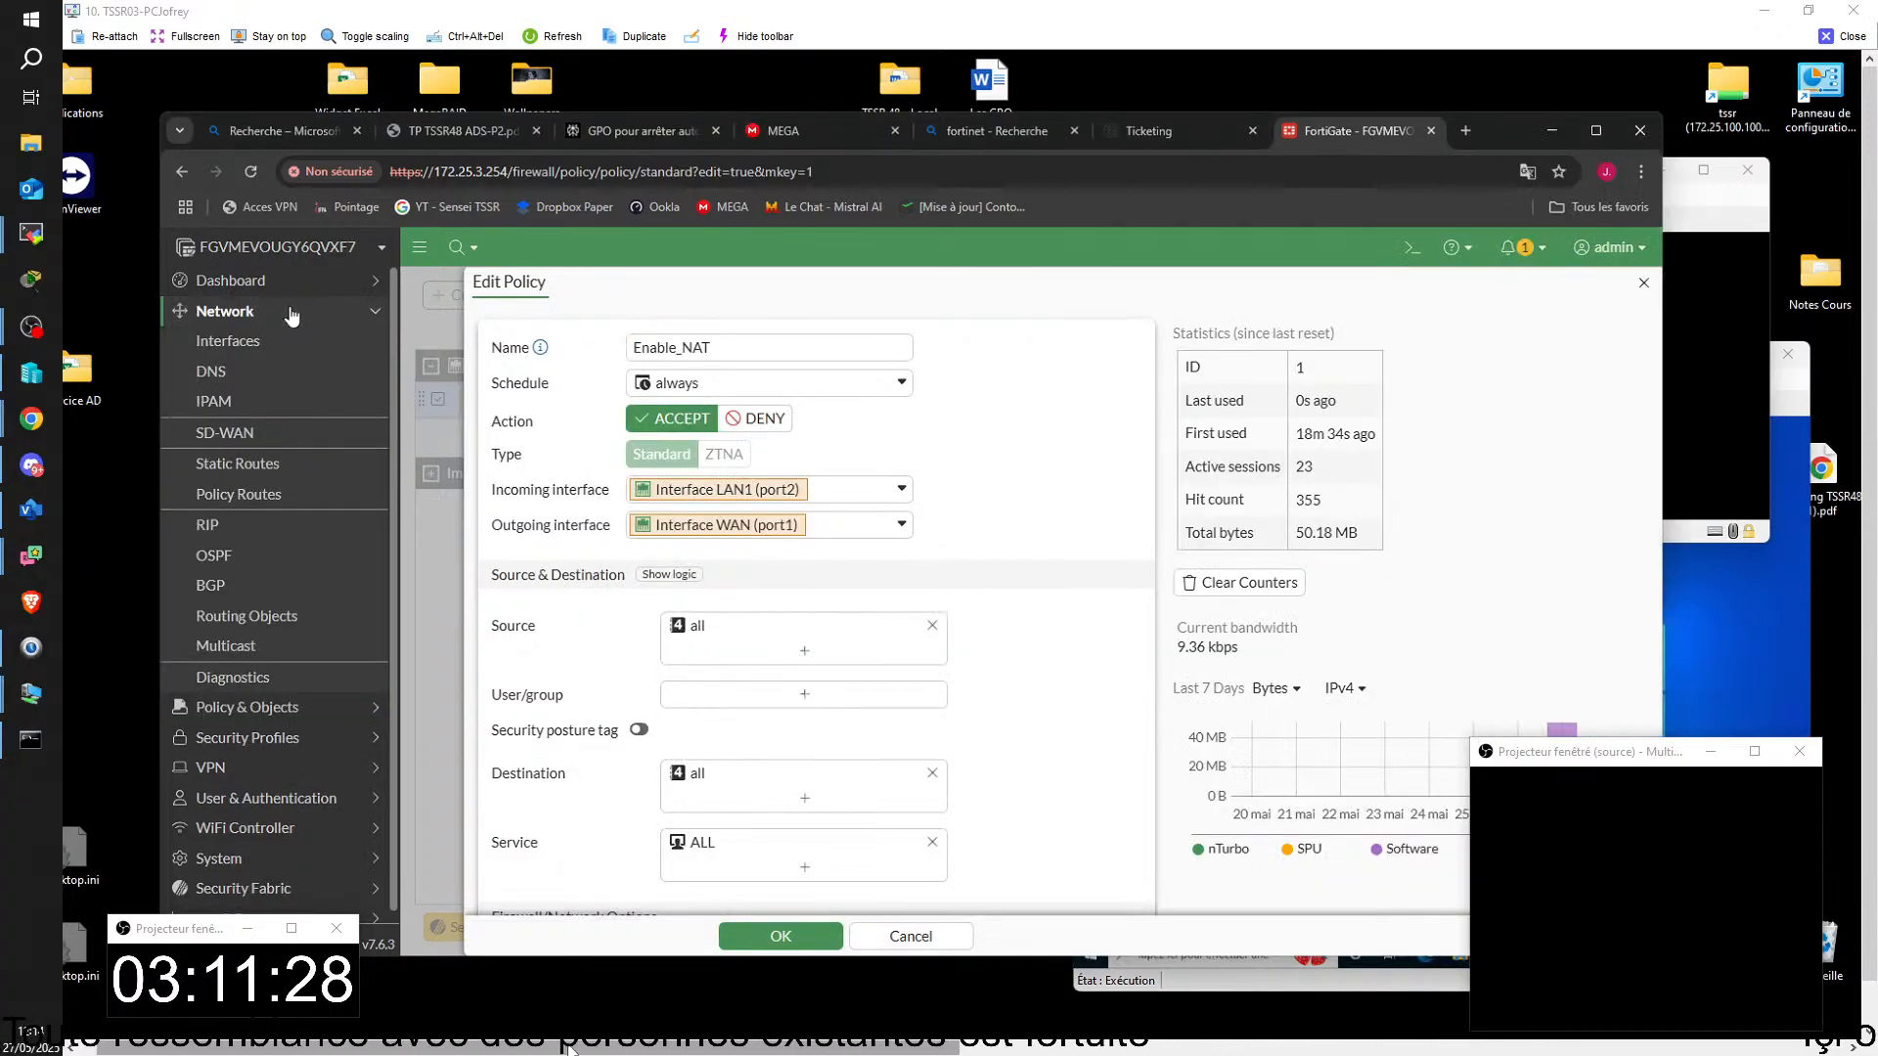
{"action": "left_click", "coordinate": [277, 345]}
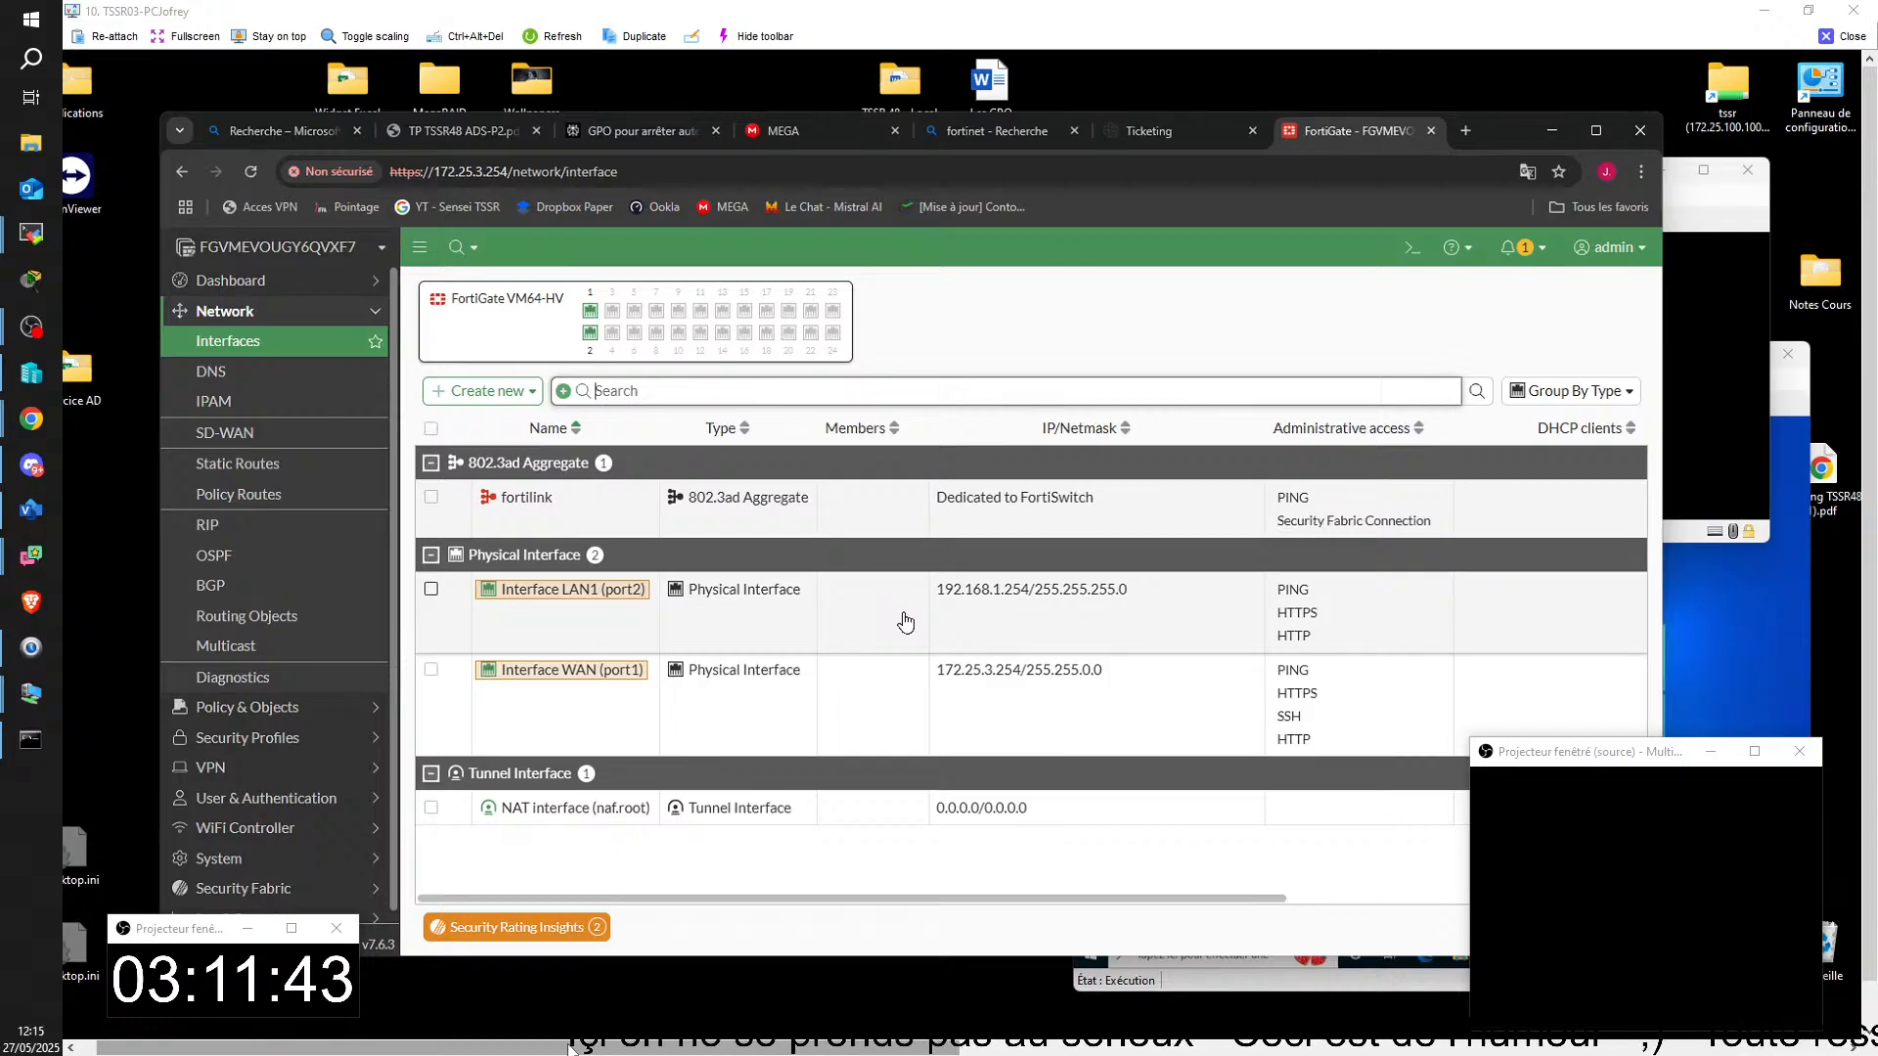
{"action": "left_click", "coordinate": [436, 596]}
{"action": "left_click", "coordinate": [497, 674]}
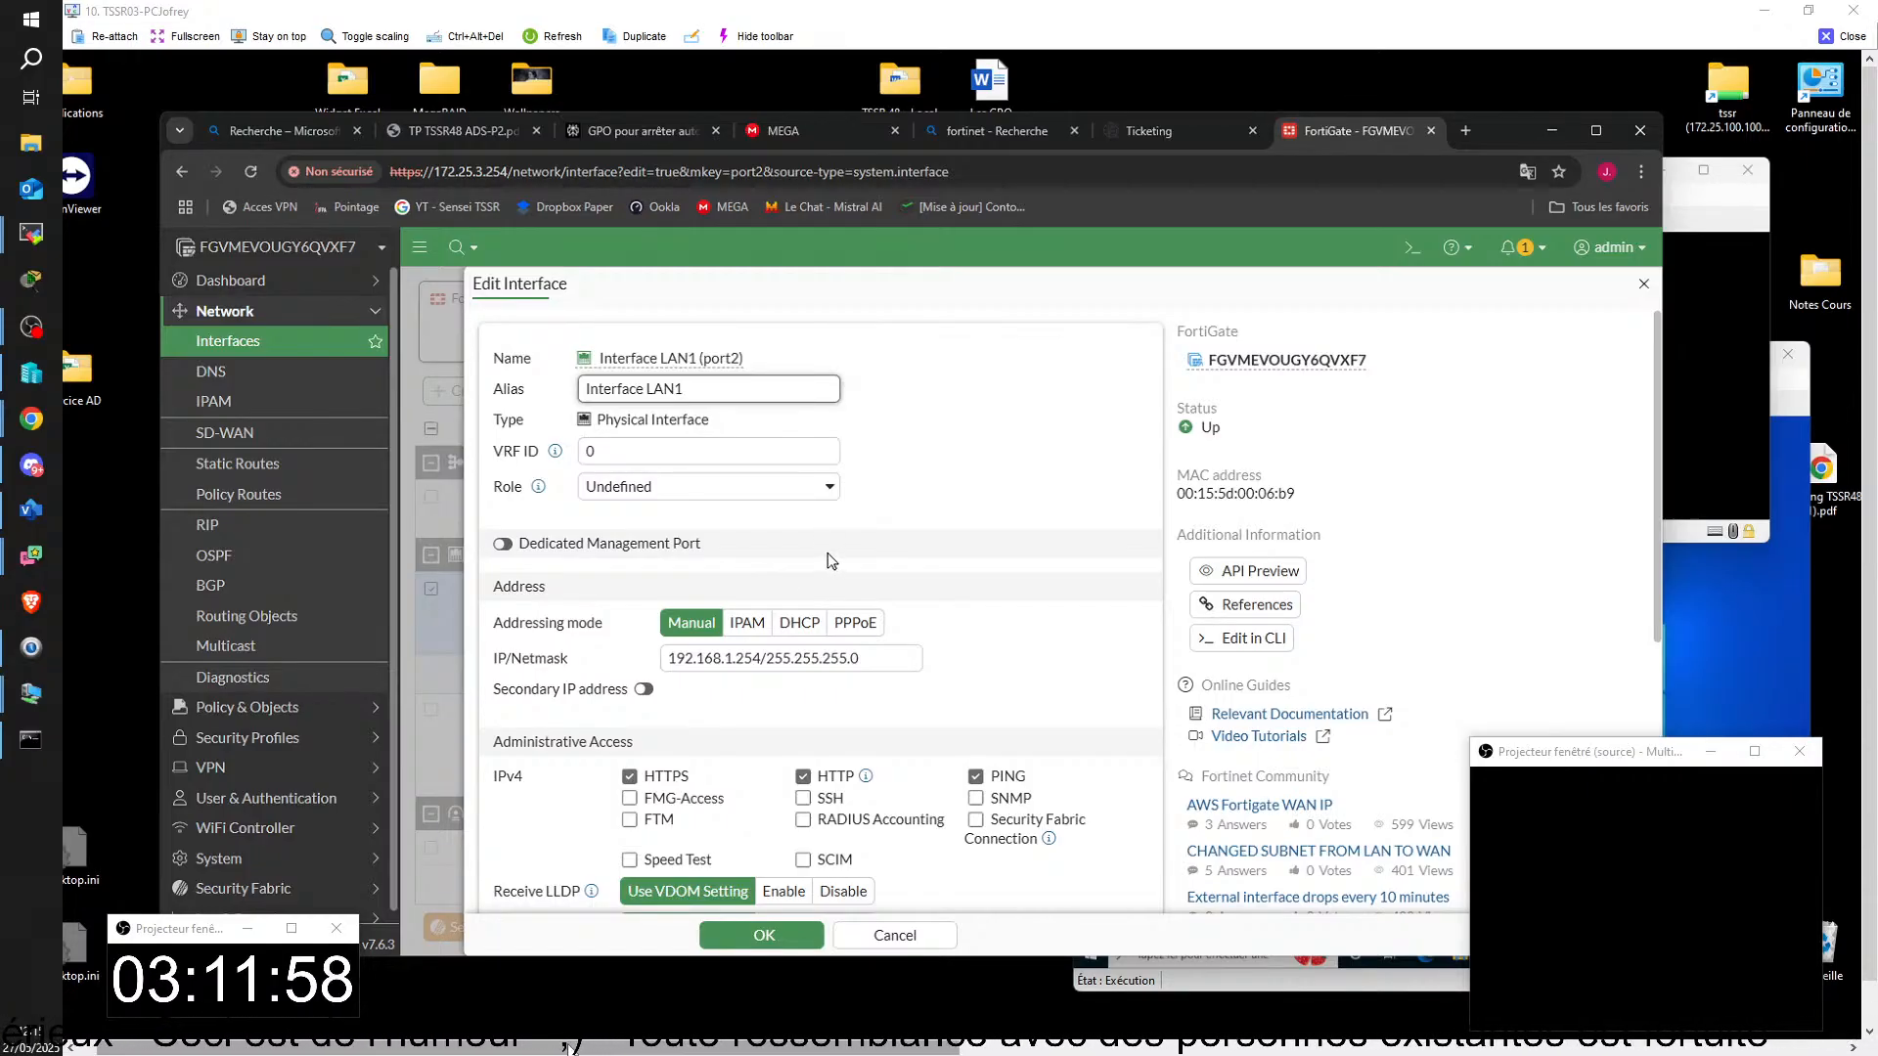
{"action": "scroll", "coordinate": [851, 572], "scroll_direction": "down", "scroll_amount": 1}
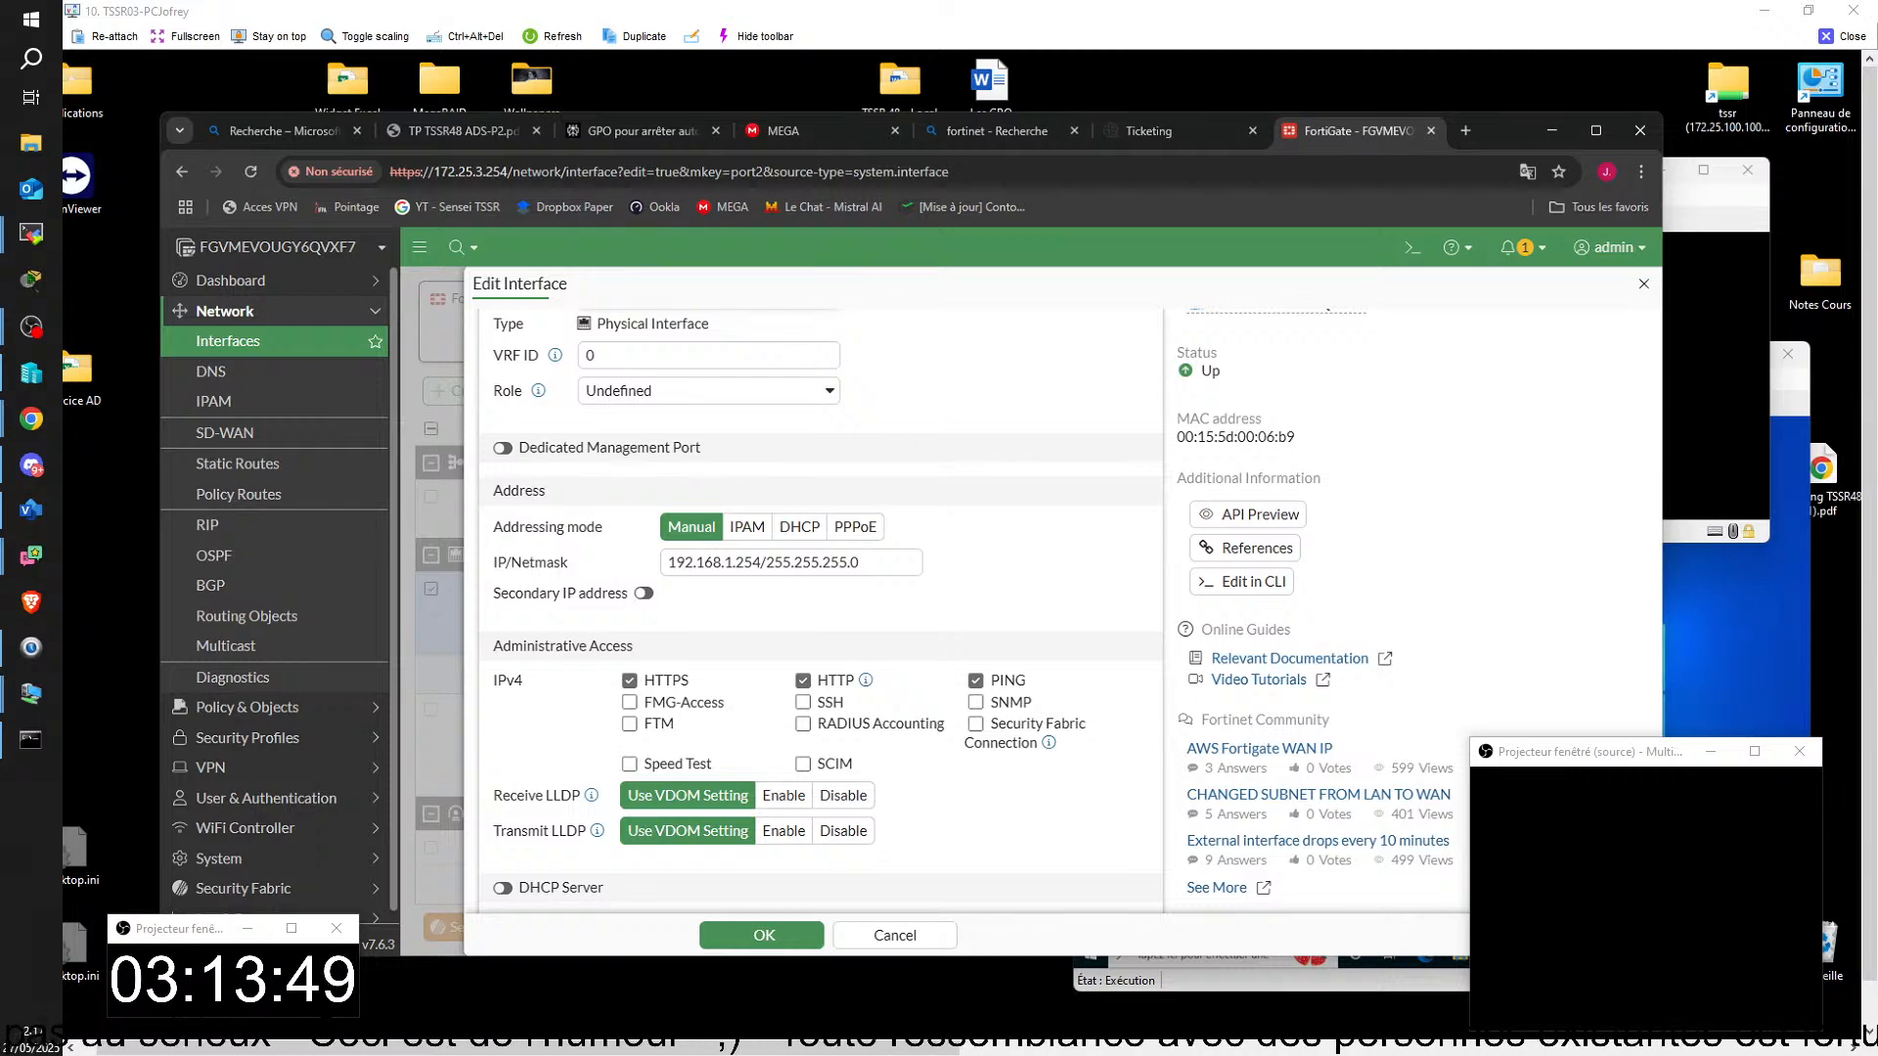
{"action": "left_click", "coordinate": [796, 939]}
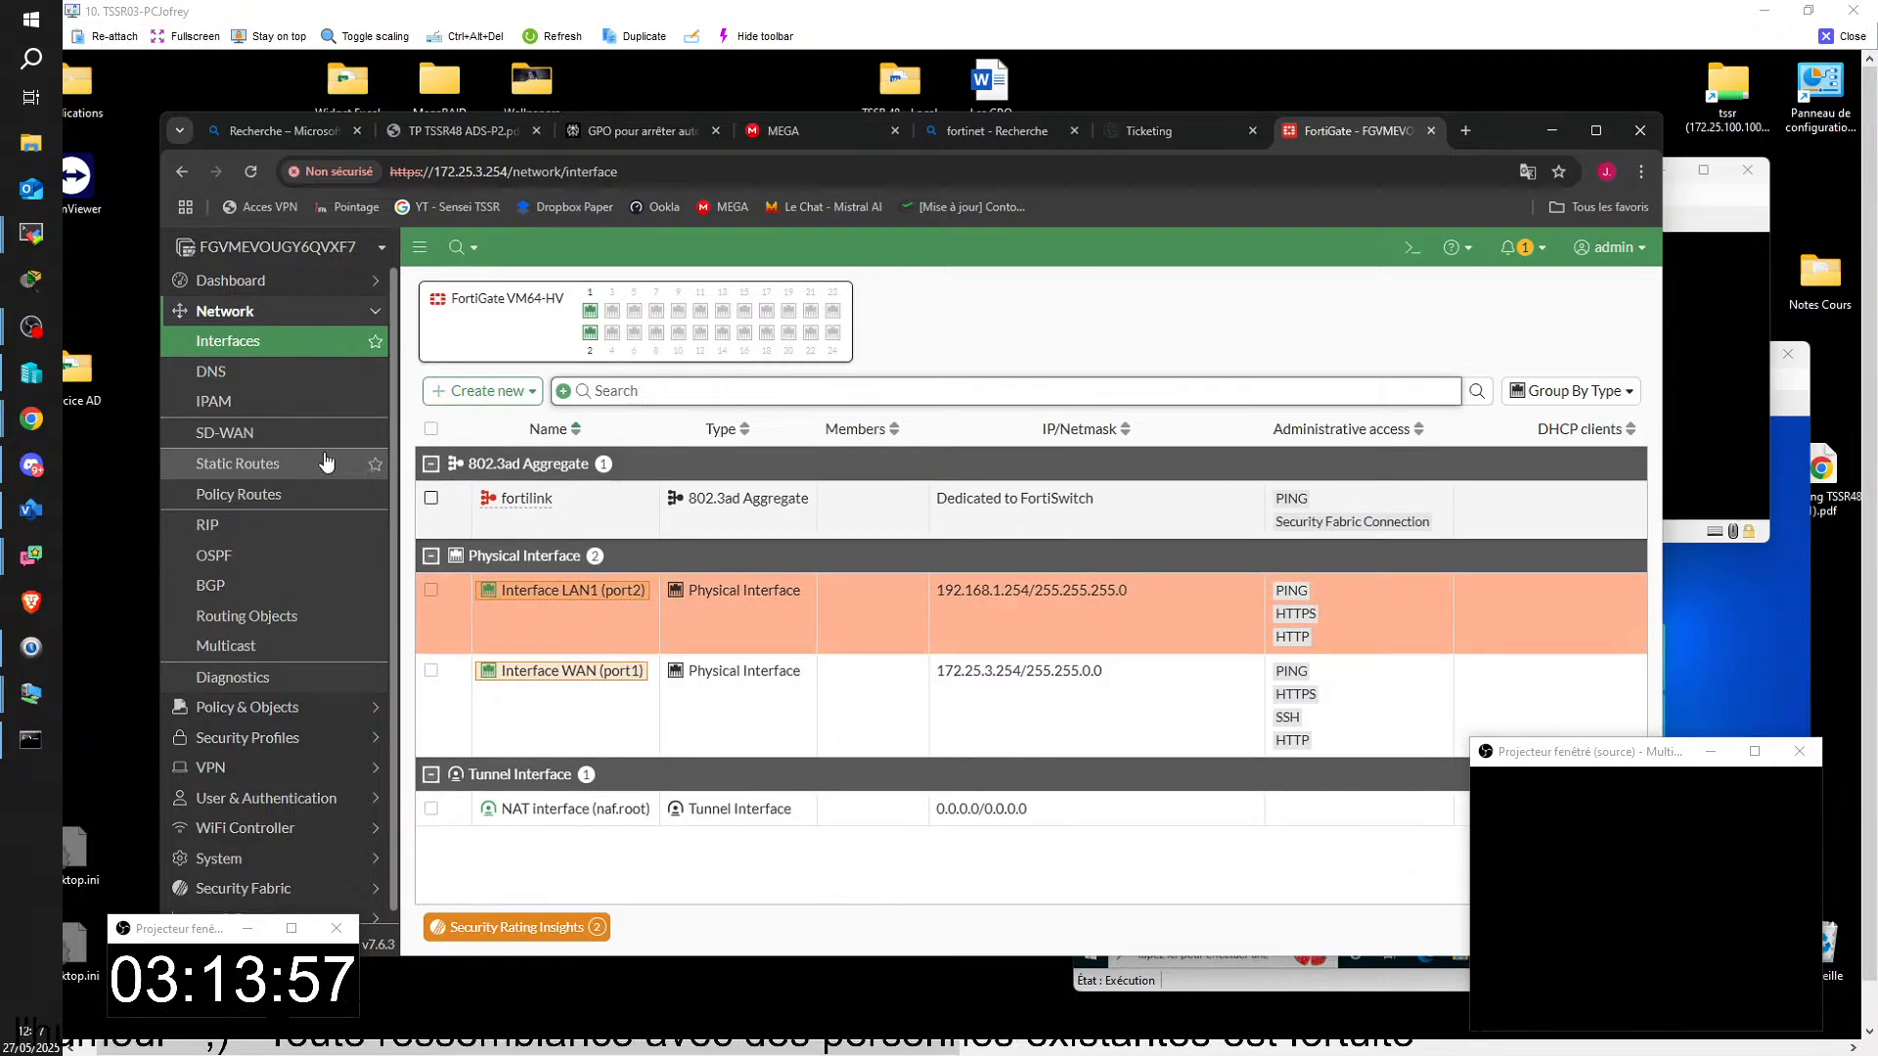
{"action": "left_click", "coordinate": [294, 707]}
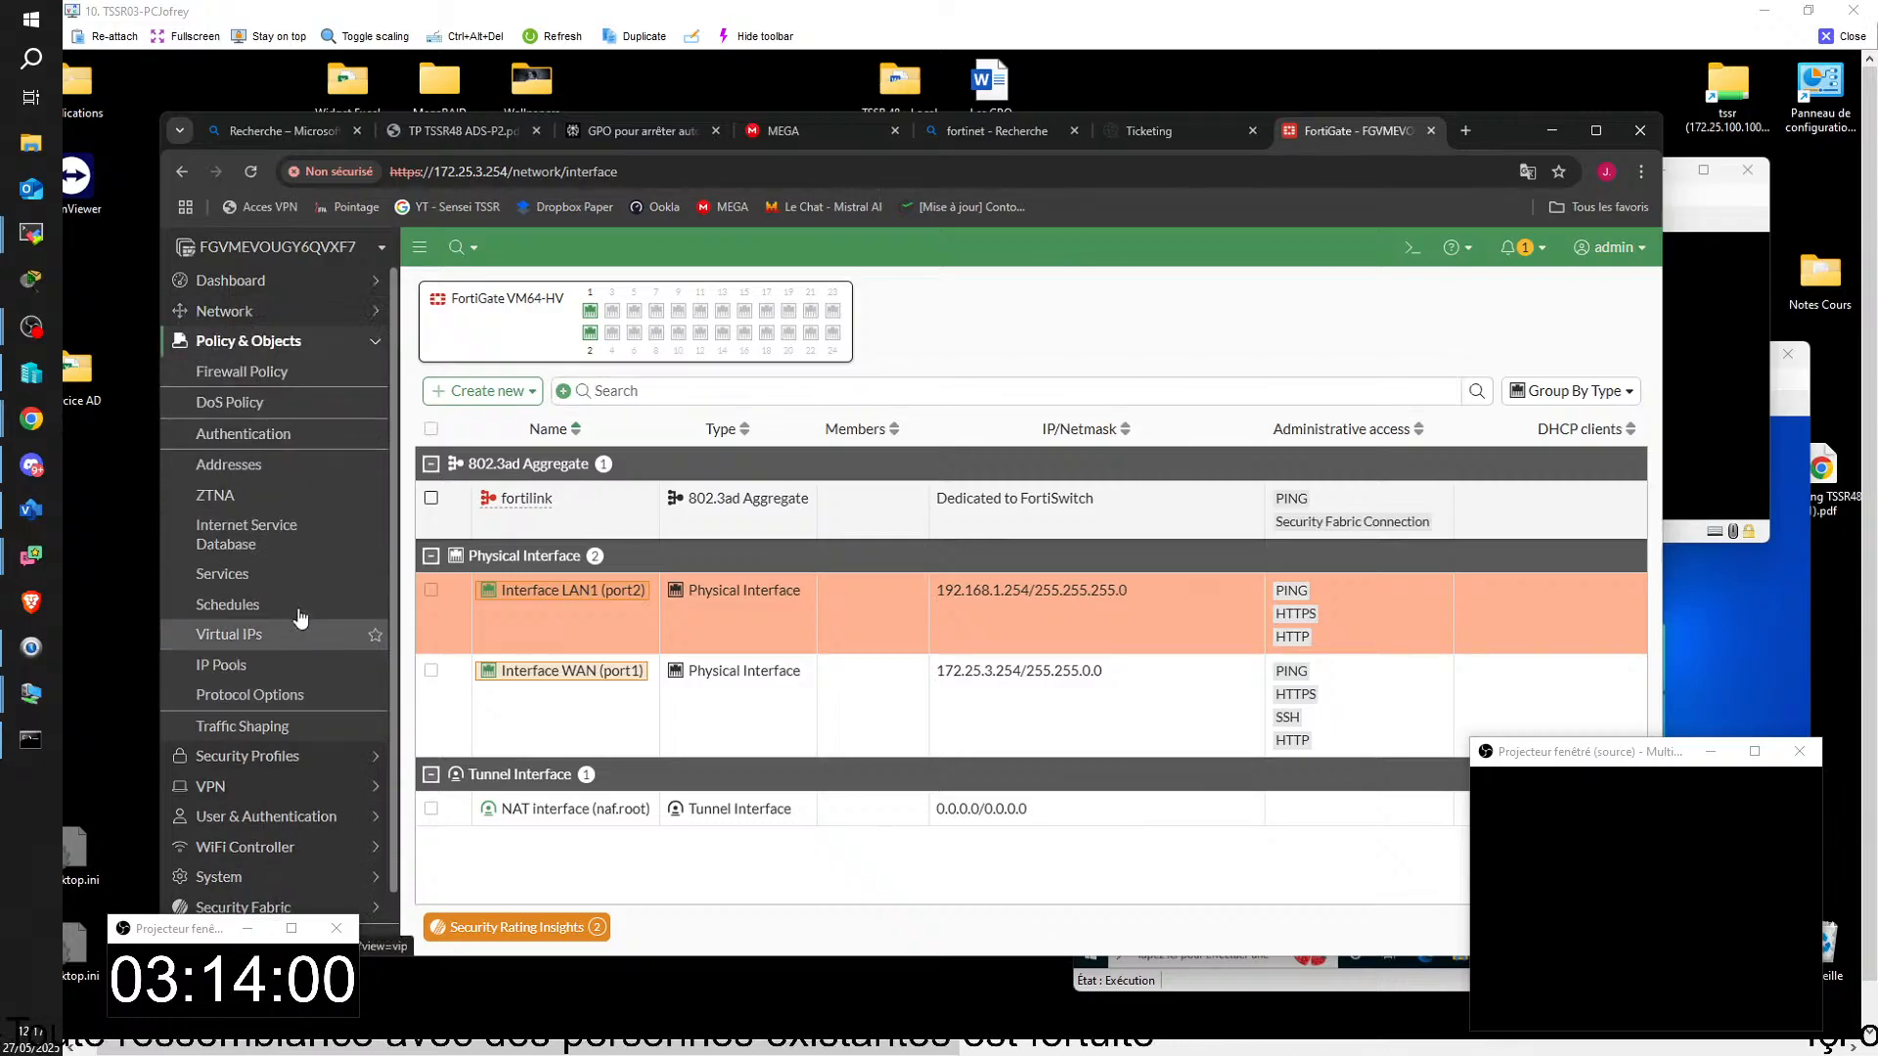
{"action": "left_click", "coordinate": [285, 371]}
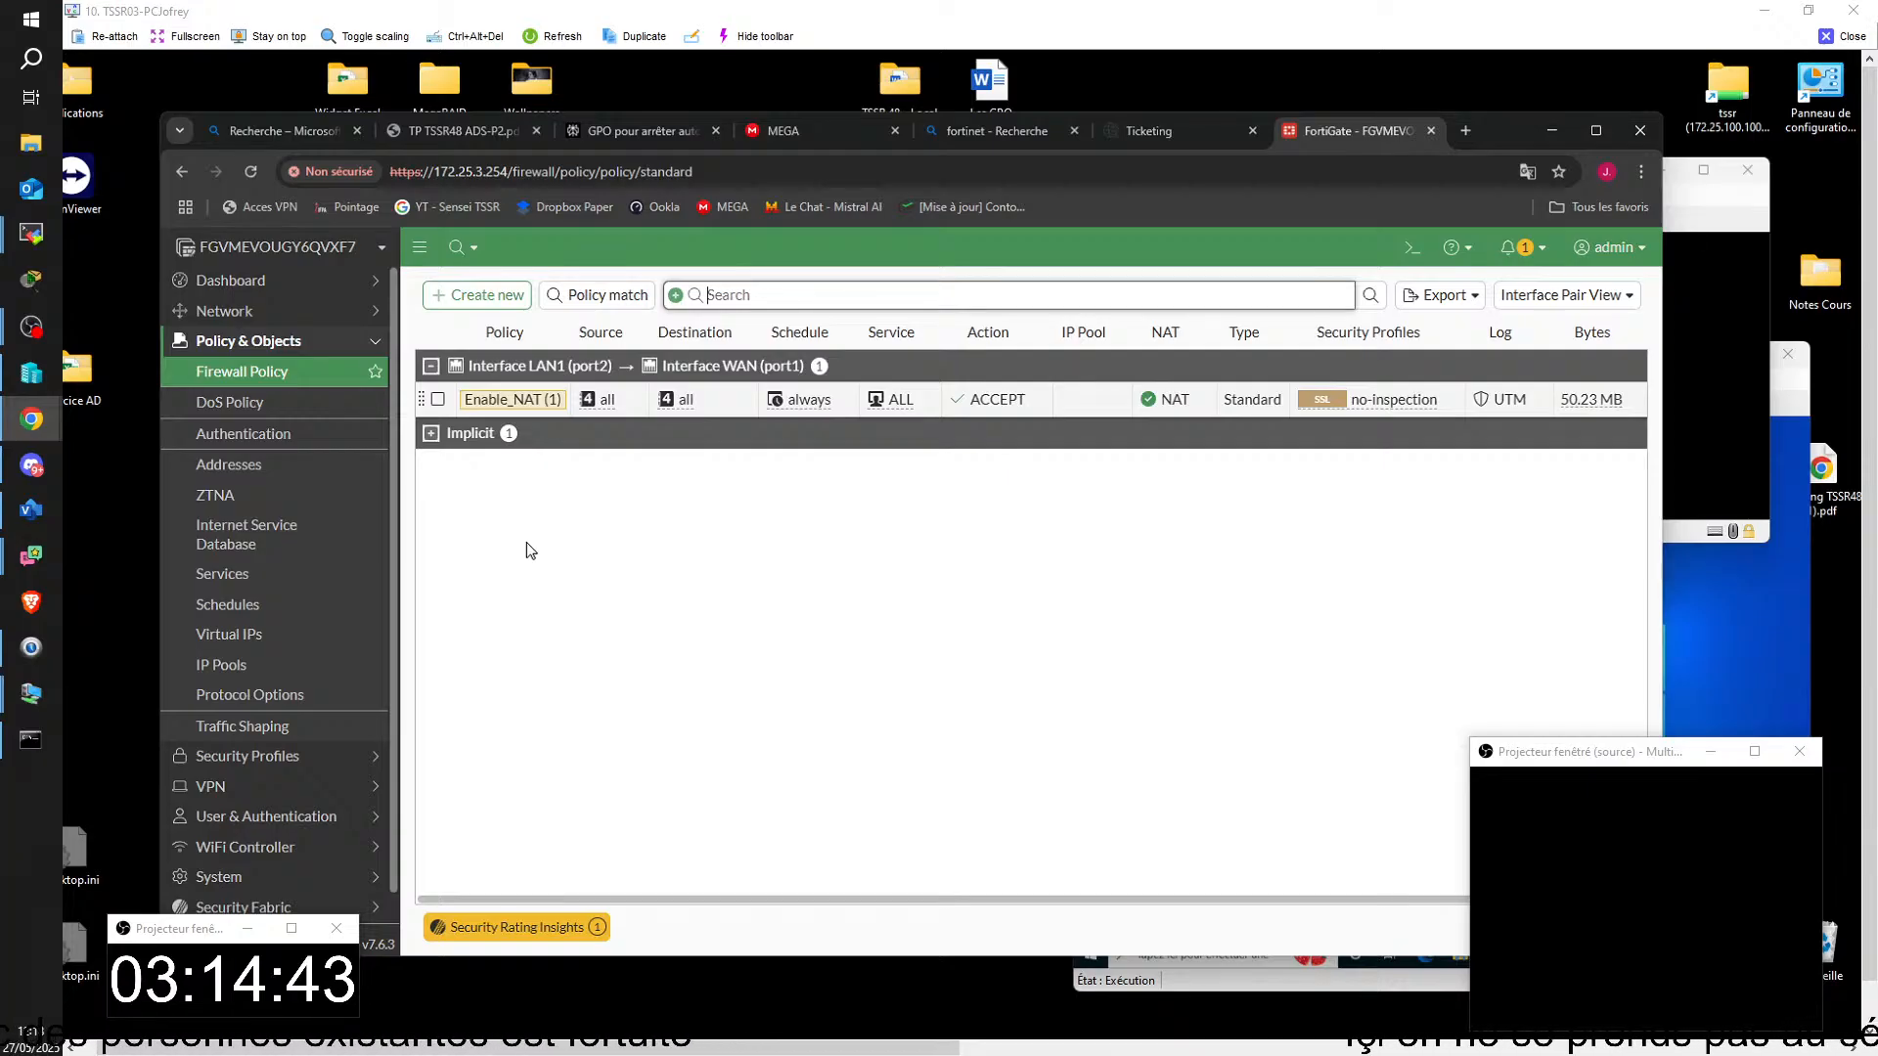
Step: Move the student's remote window out of view and check port2's IP address and netmask in the FortiGate interface list at 172.25.0.9
{"action": "left_click_drag", "start_coordinate": [1877, 342], "coordinate": [798, 0]}
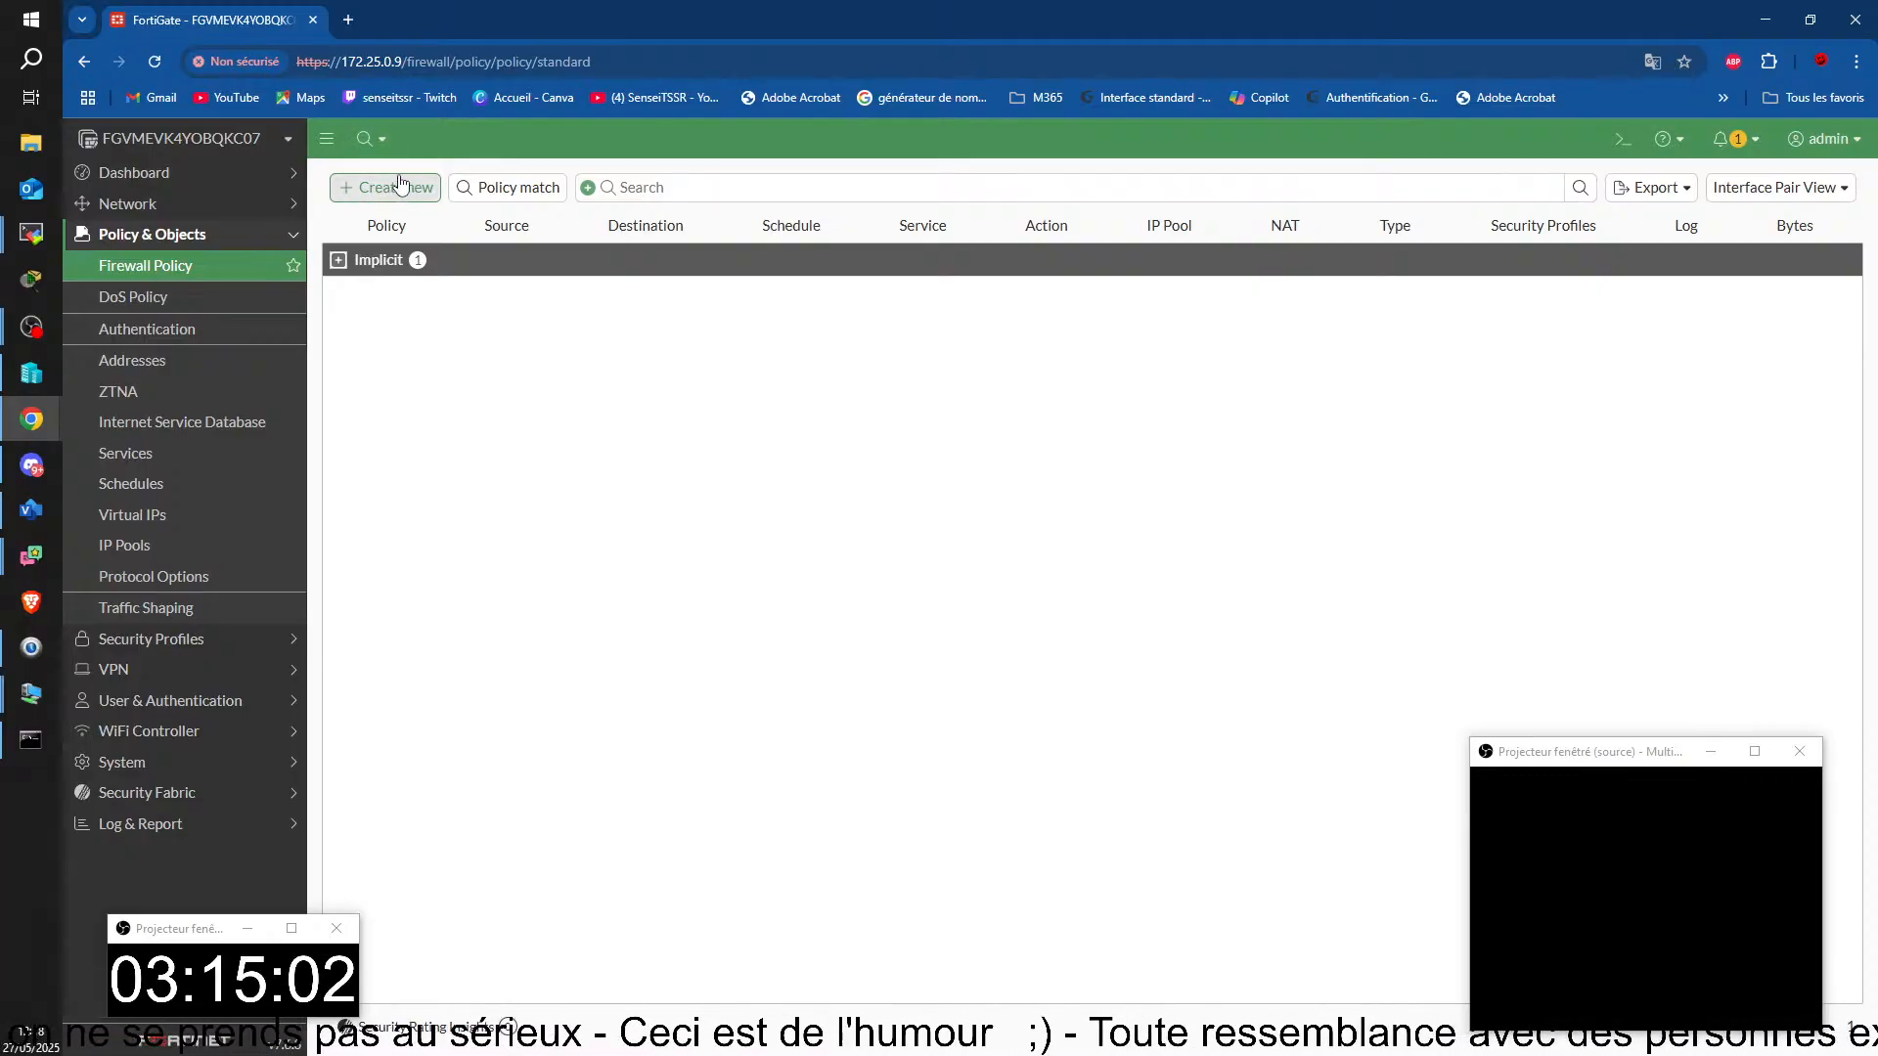
{"action": "left_click", "coordinate": [127, 205]}
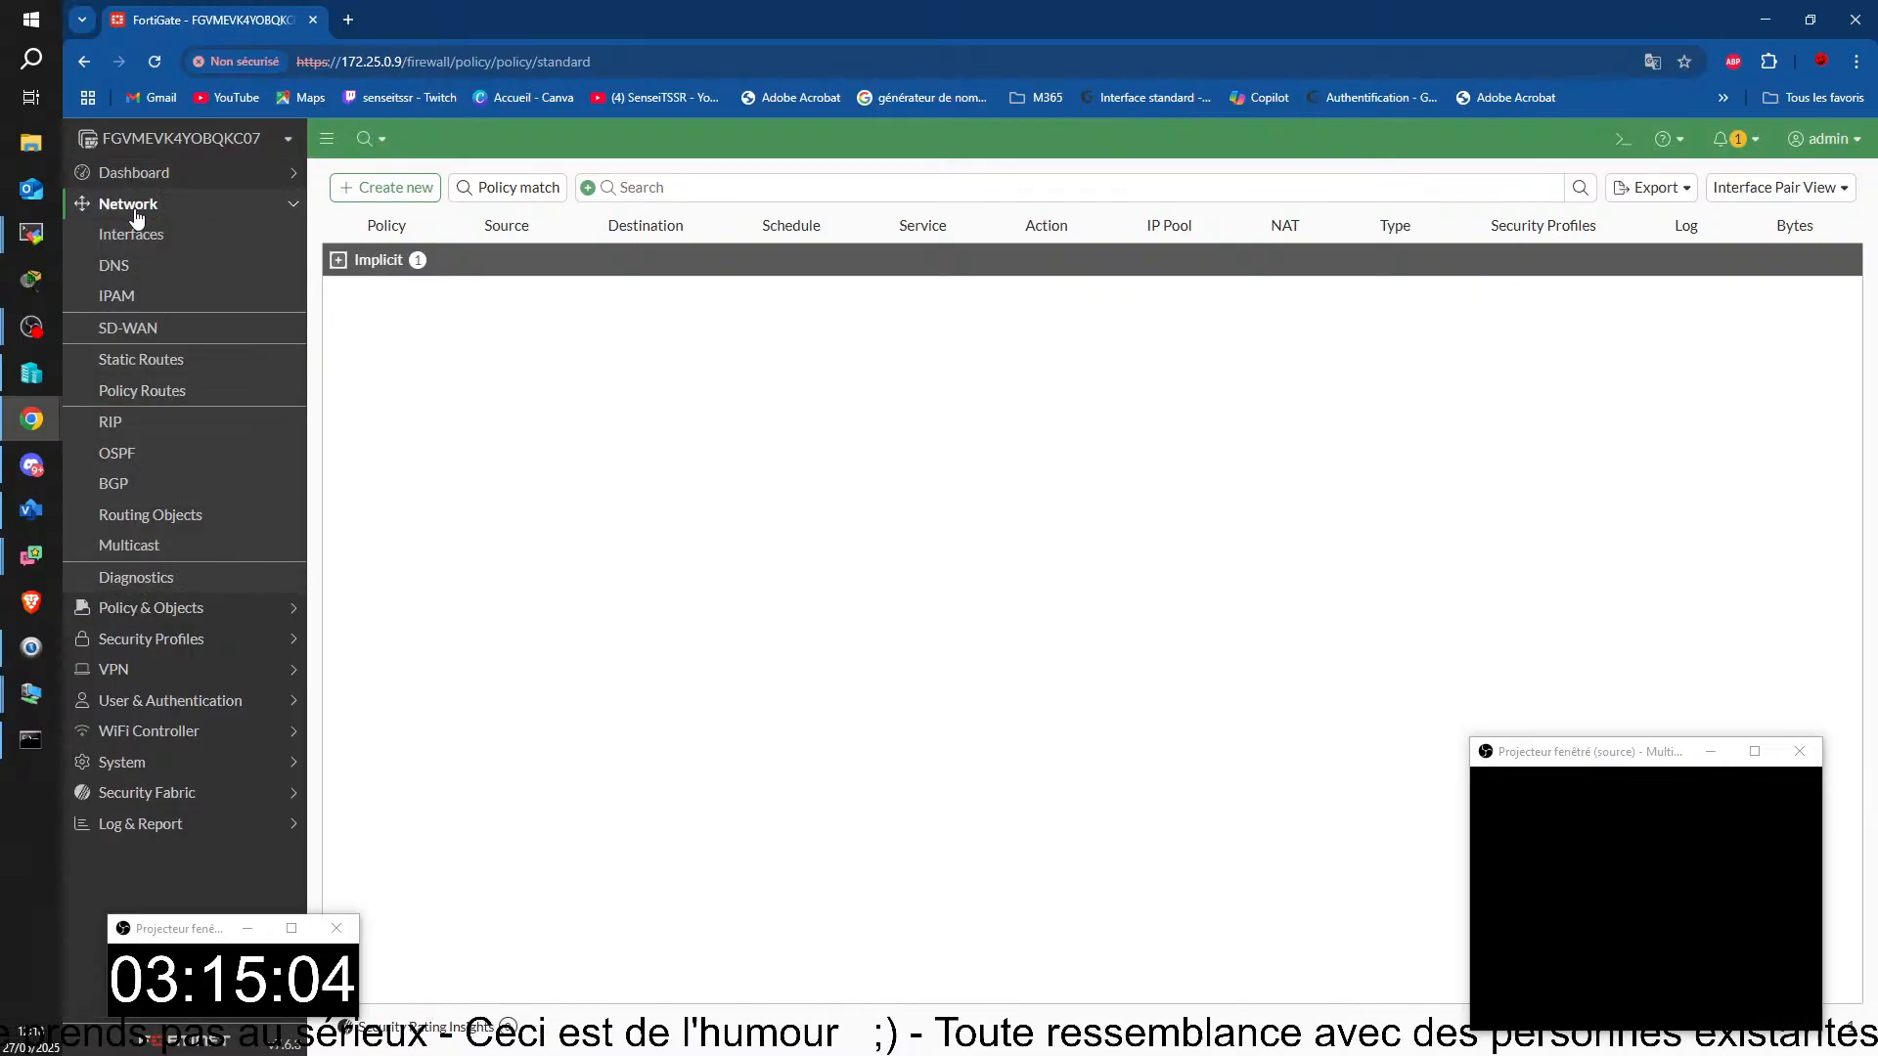
{"action": "left_click", "coordinate": [136, 236]}
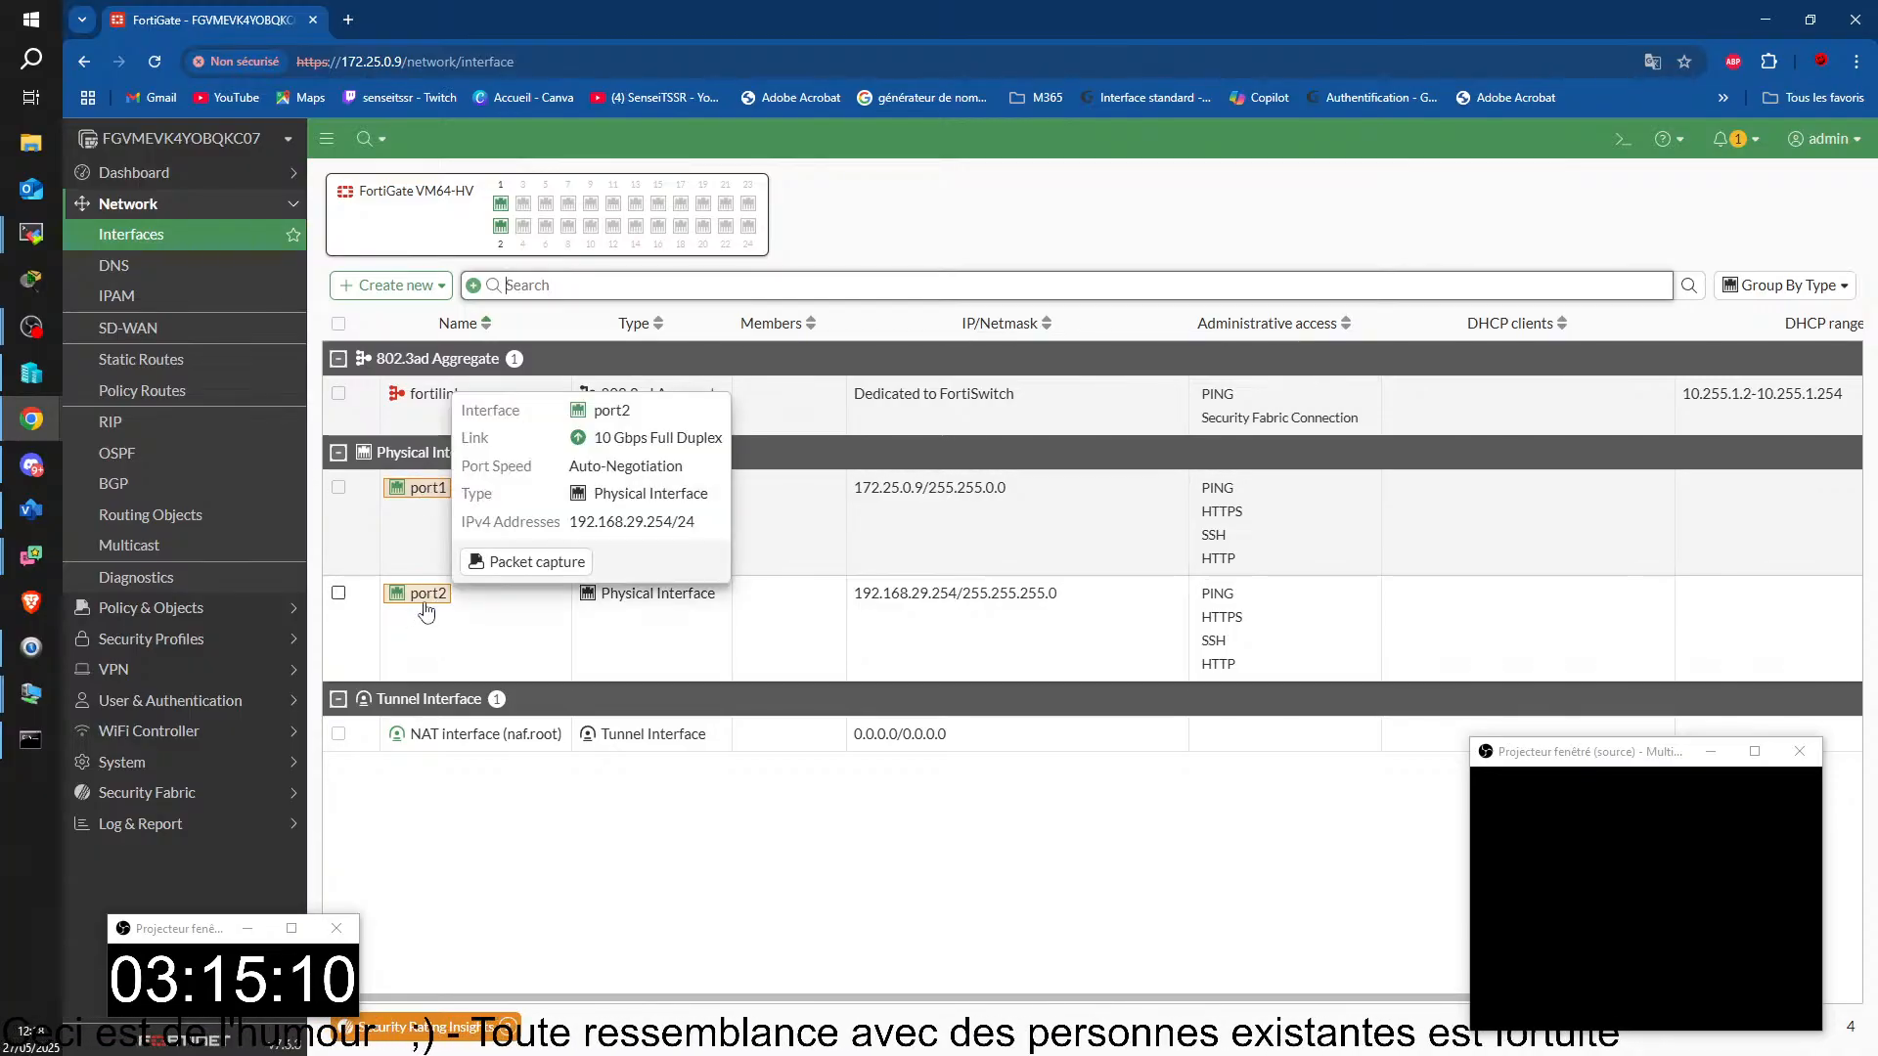
{"action": "mouse_move", "coordinate": [429, 605]}
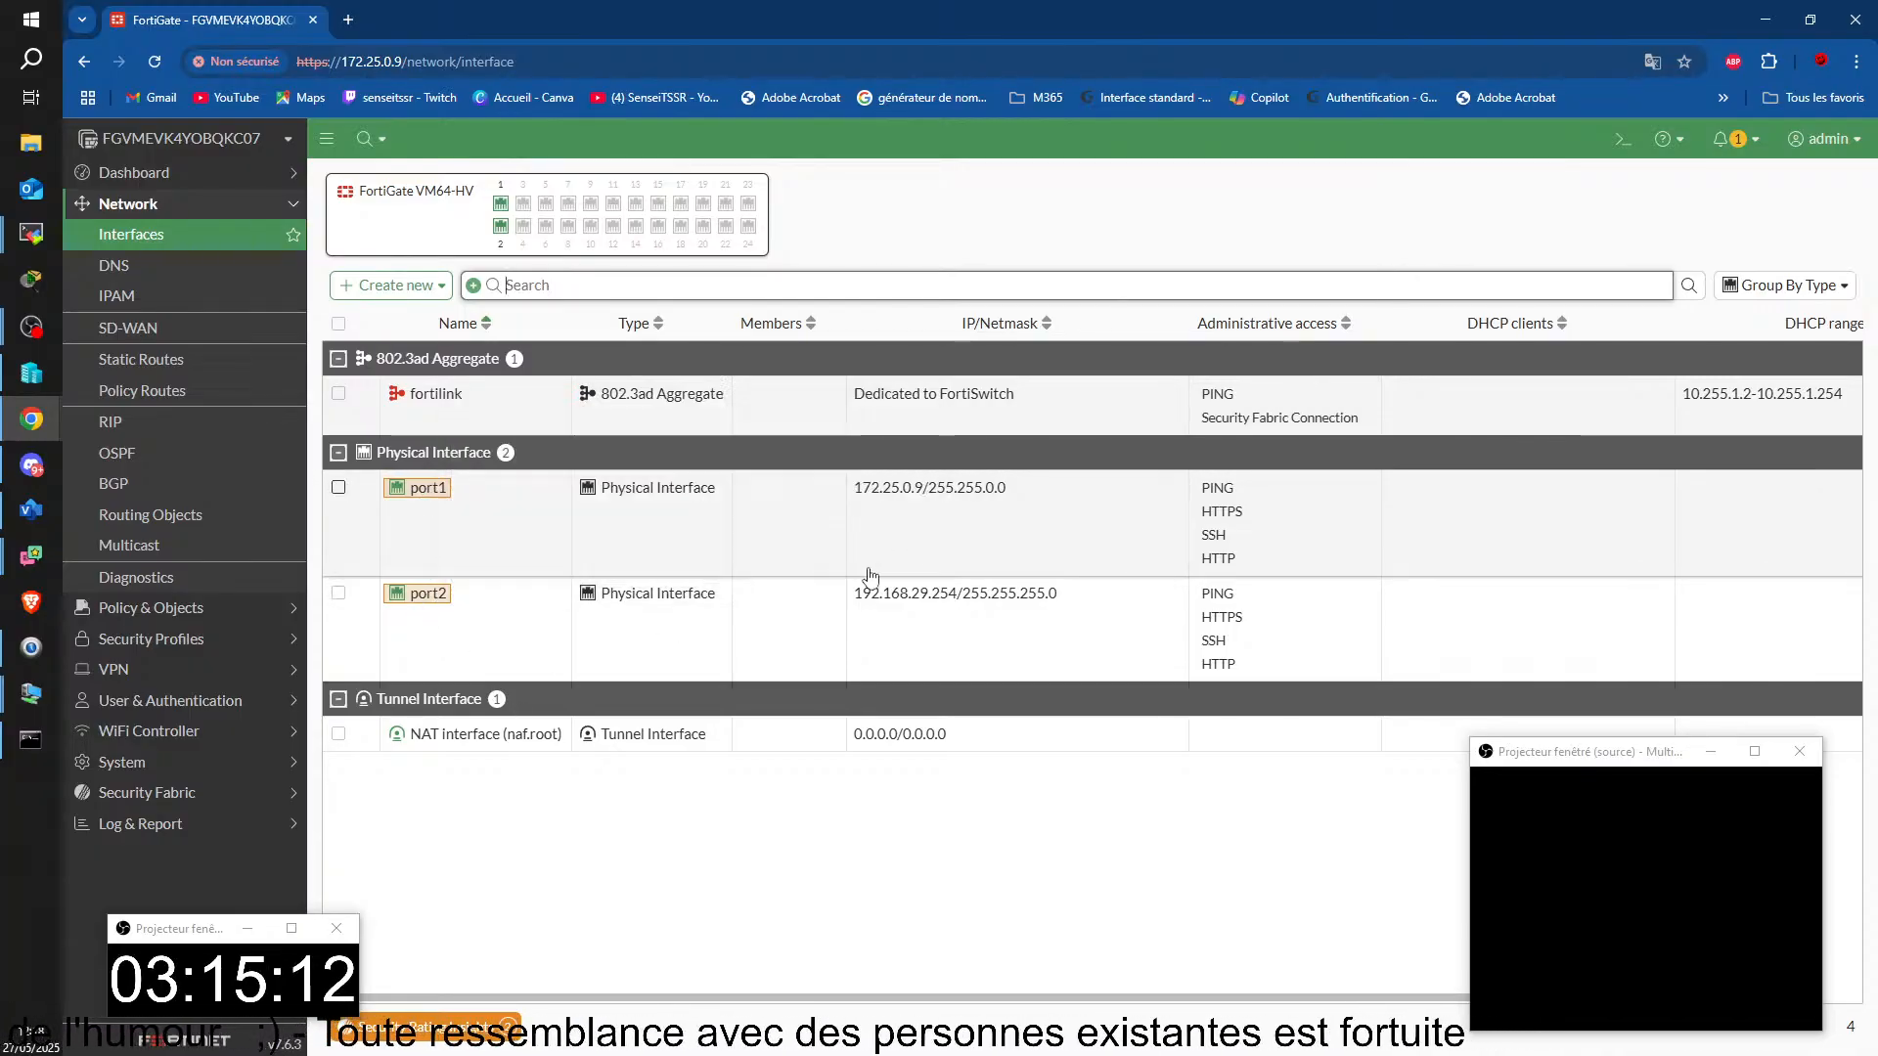
{"action": "left_click_drag", "start_coordinate": [853, 594], "coordinate": [927, 599]}
{"action": "left_click_drag", "start_coordinate": [1032, 599], "coordinate": [1098, 600]}
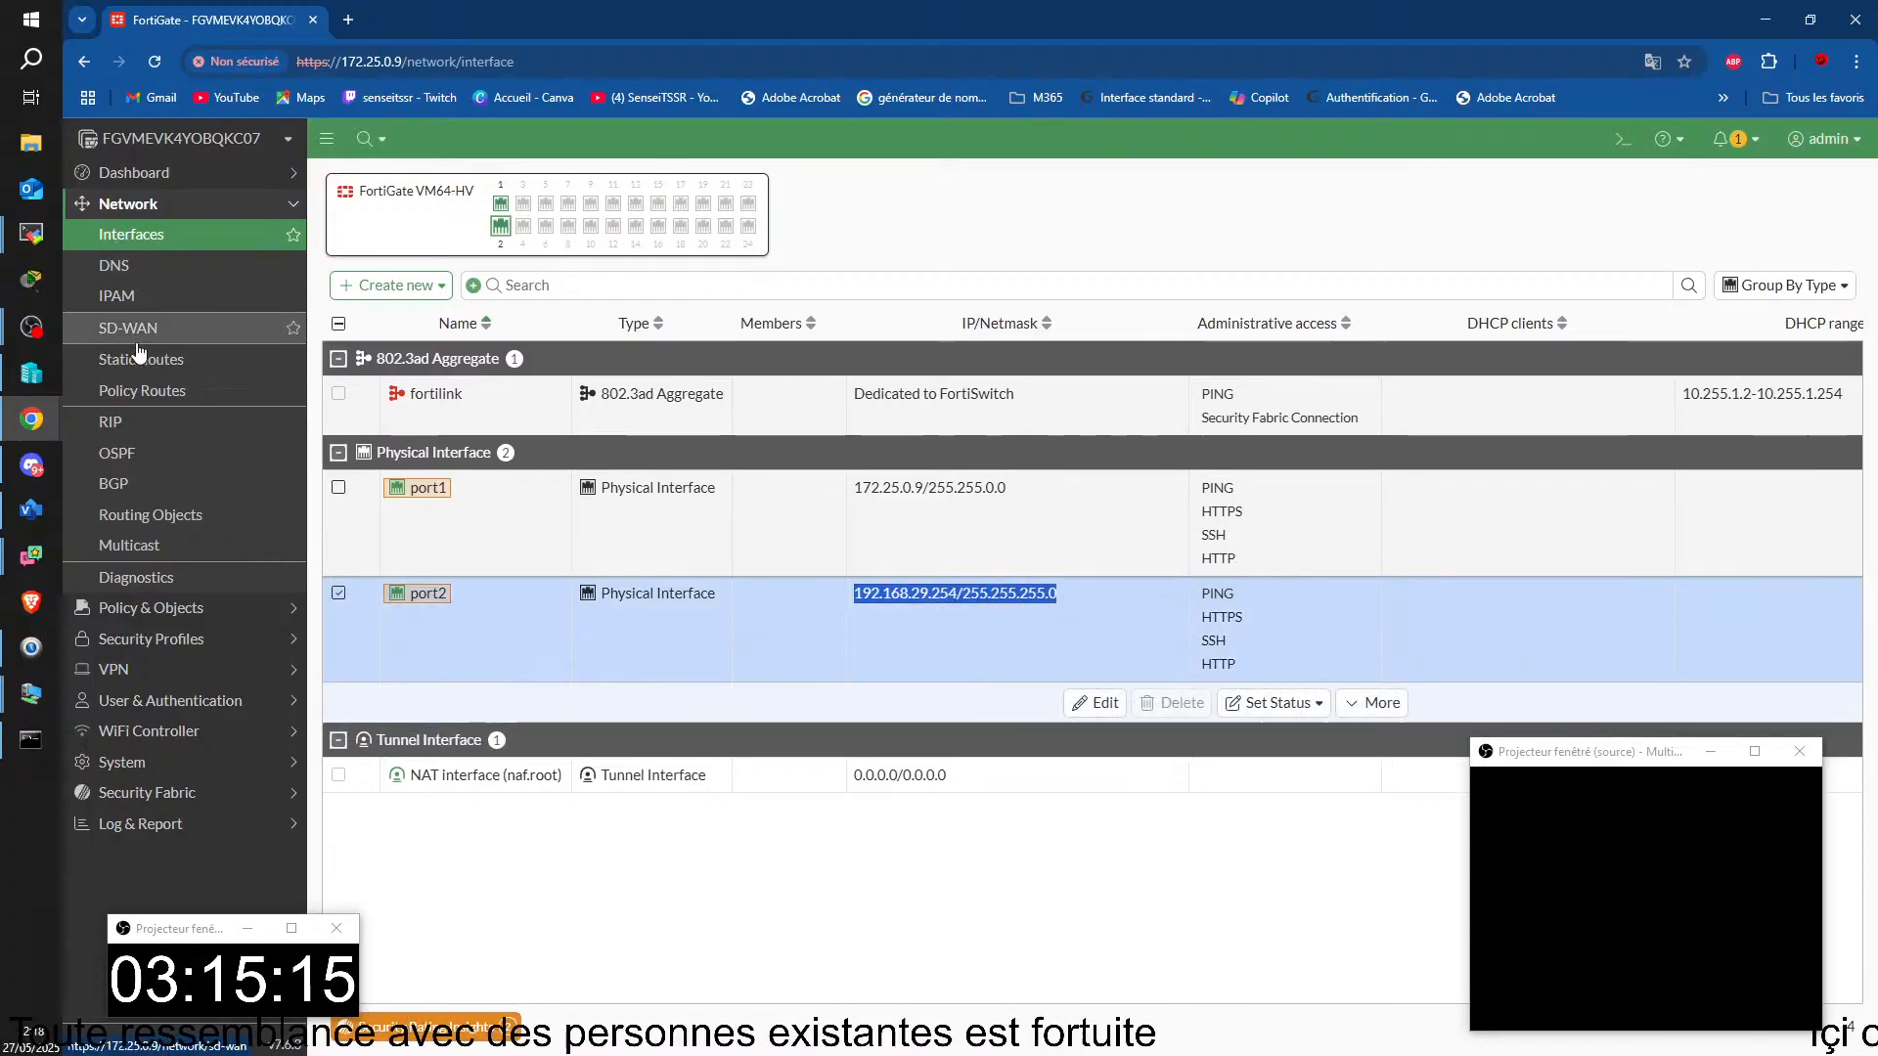
Step: Start a new firewall policy named Internet with port2 as incoming interface and port1 as outgoing interface
{"action": "left_click", "coordinate": [170, 609]}
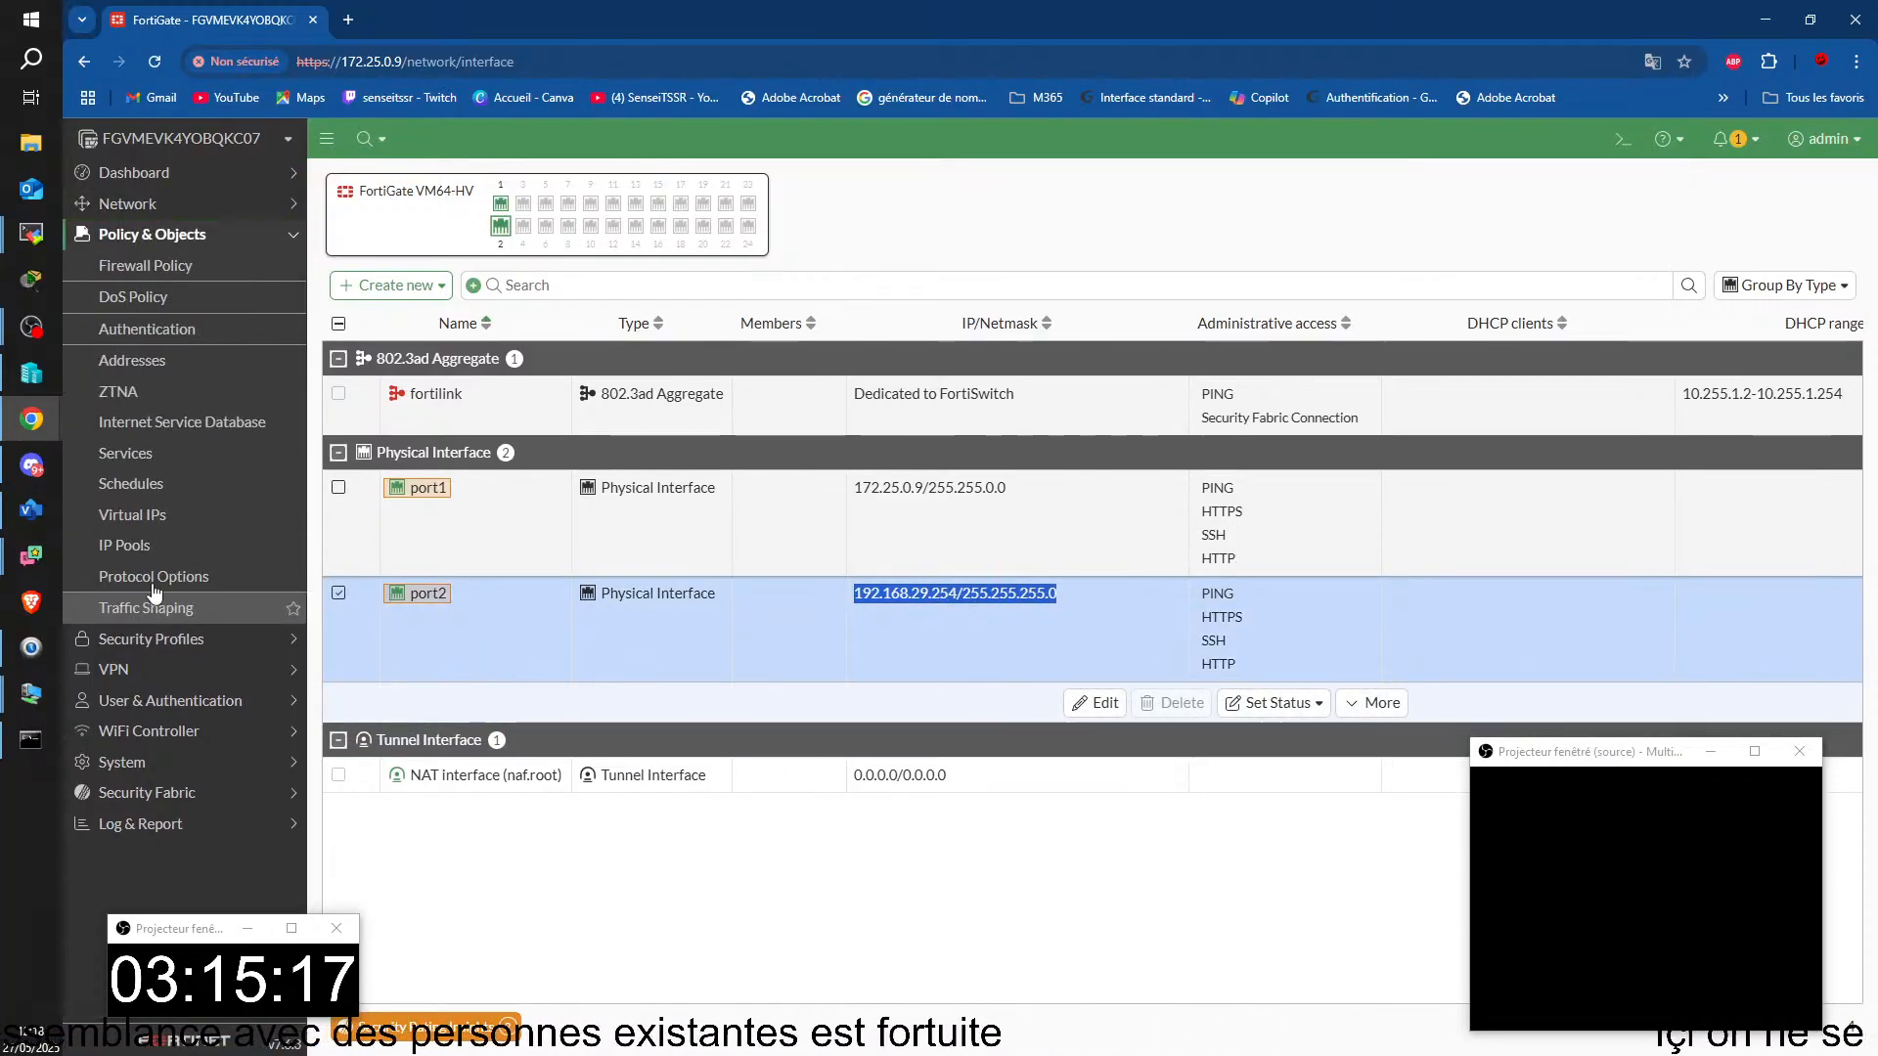
{"action": "left_click", "coordinate": [130, 269]}
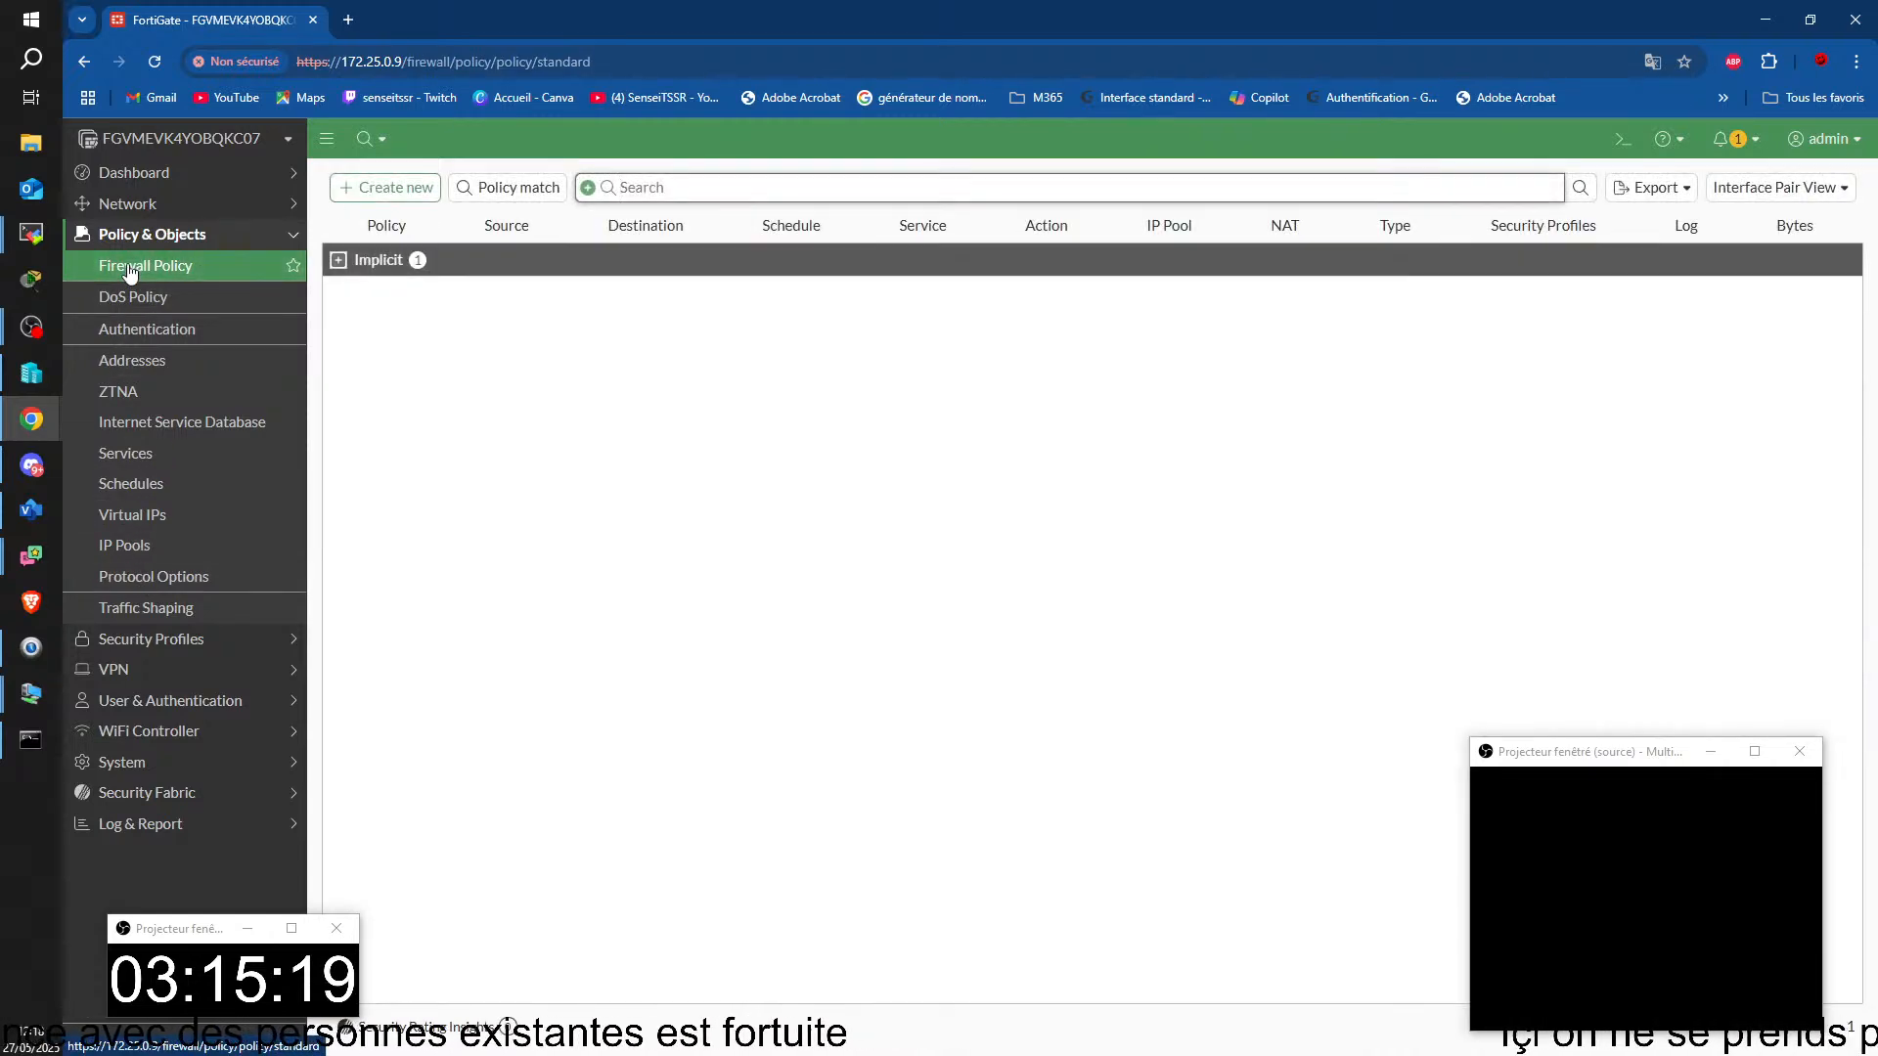
{"action": "left_click", "coordinate": [403, 190]}
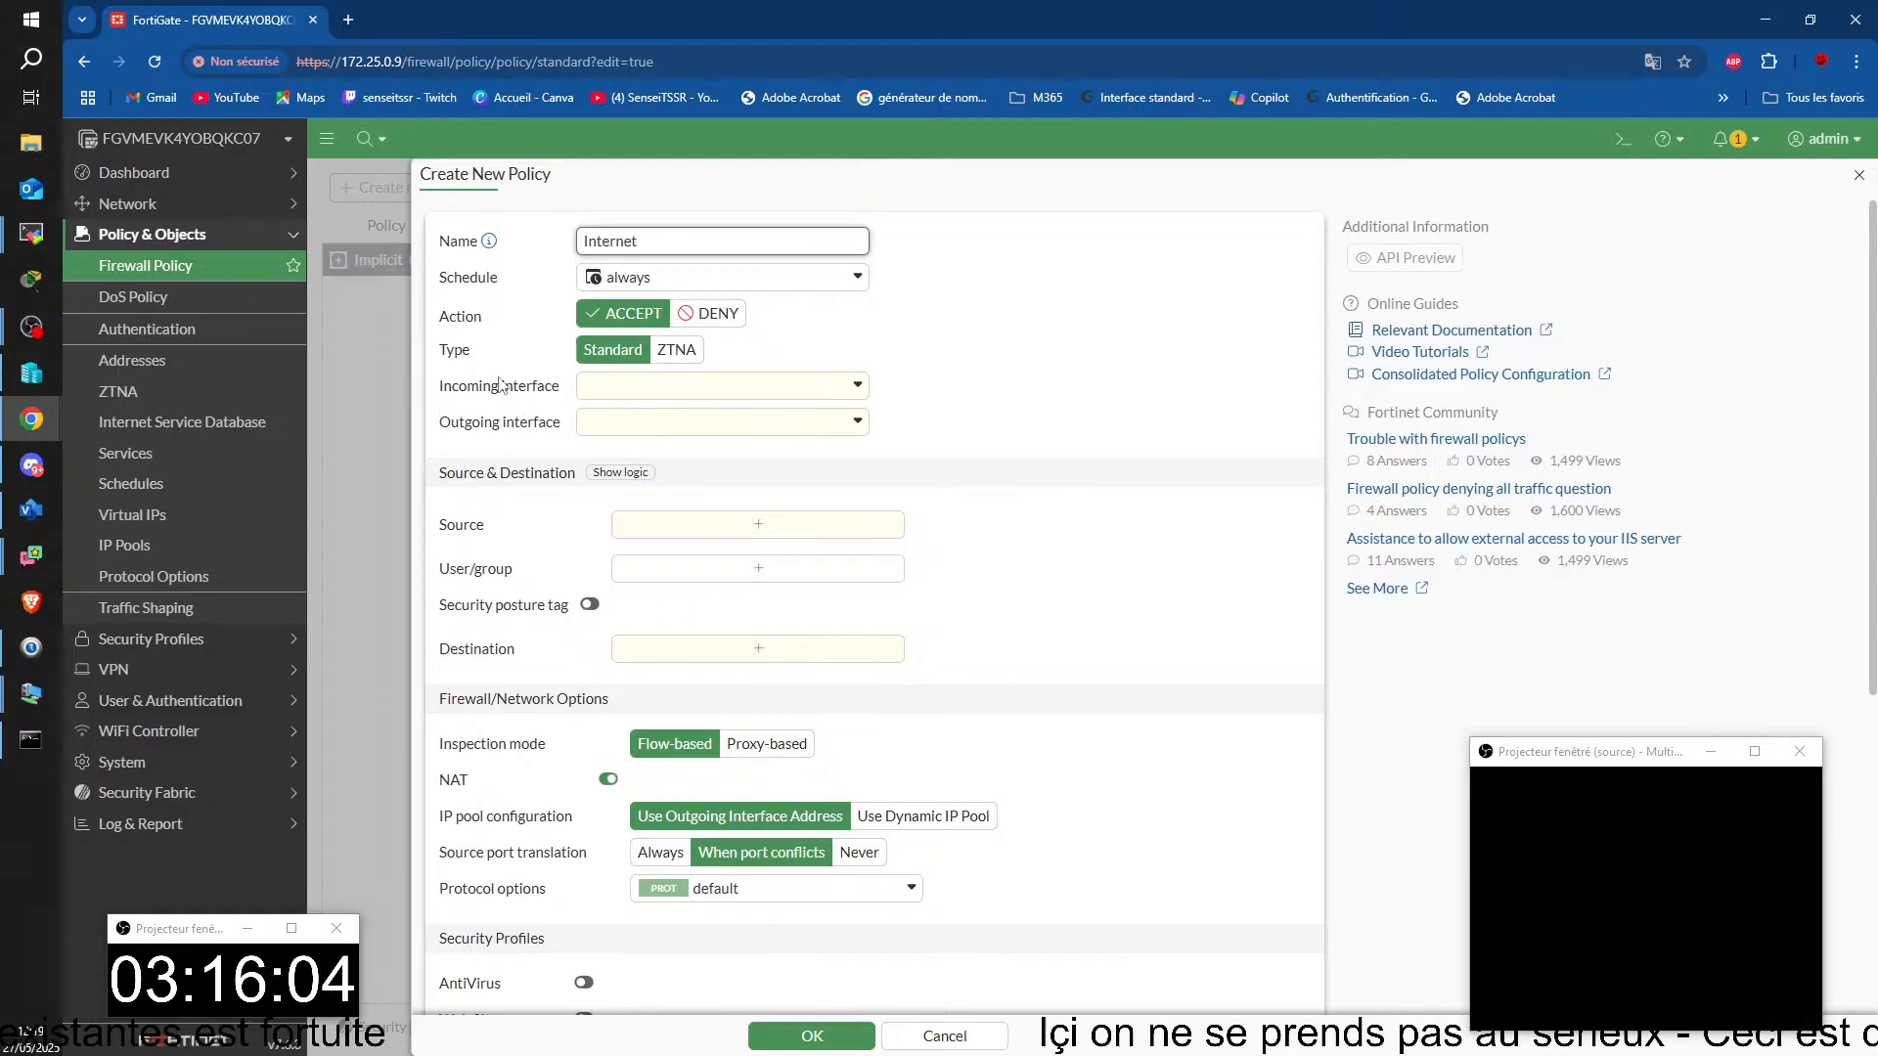
{"action": "left_click", "coordinate": [854, 386]}
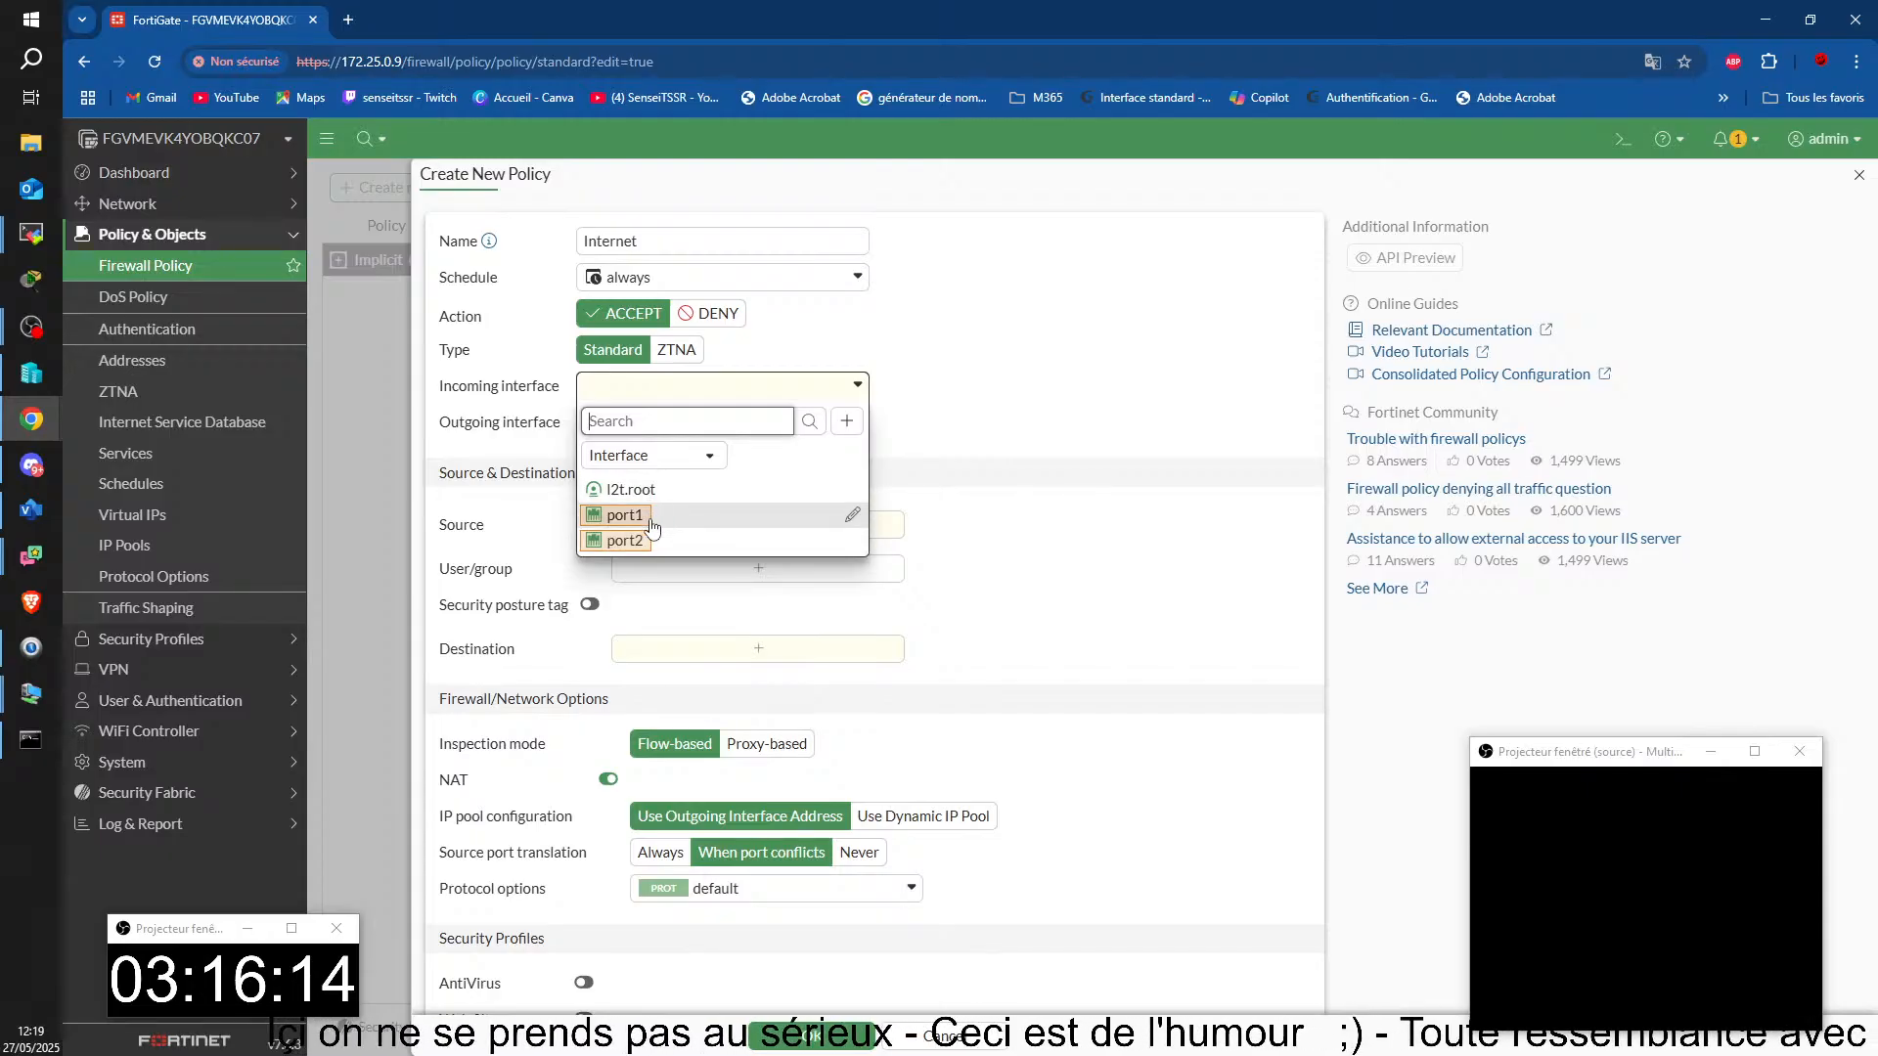
{"action": "mouse_move", "coordinate": [671, 490]}
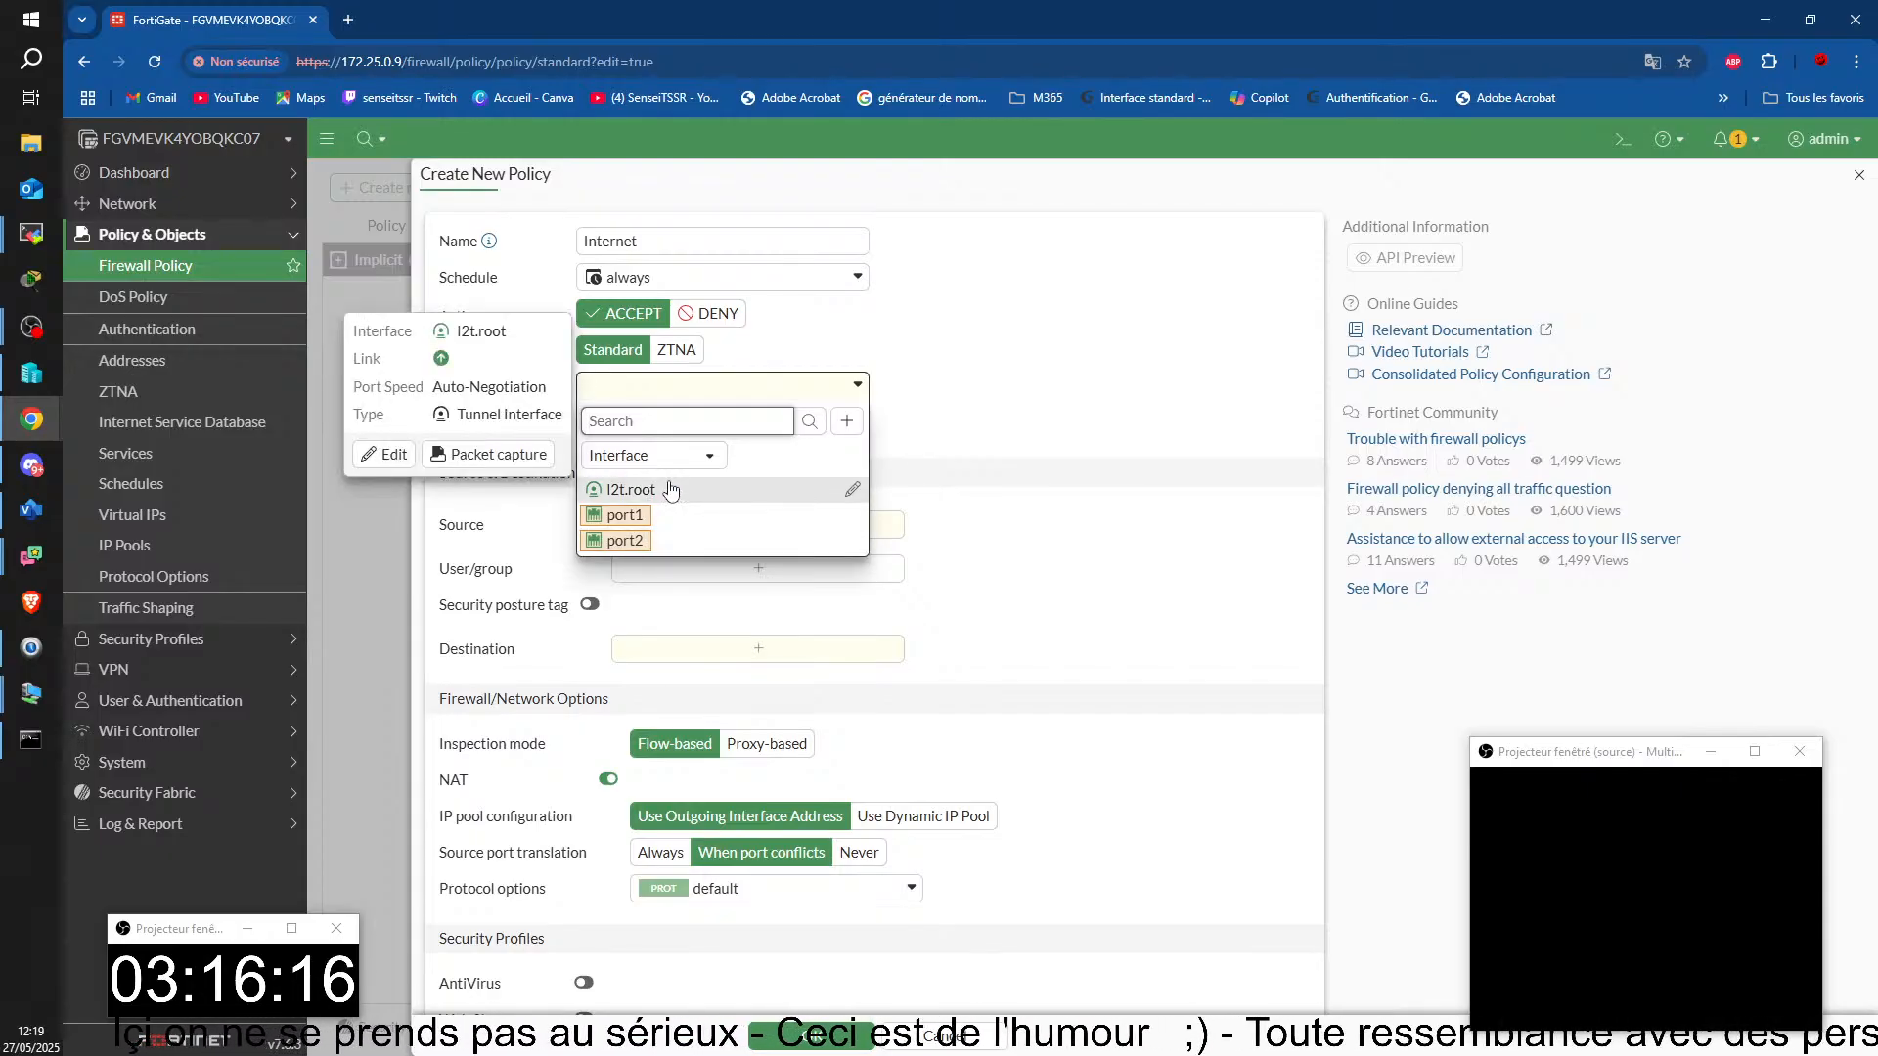
{"action": "left_click", "coordinate": [647, 544]}
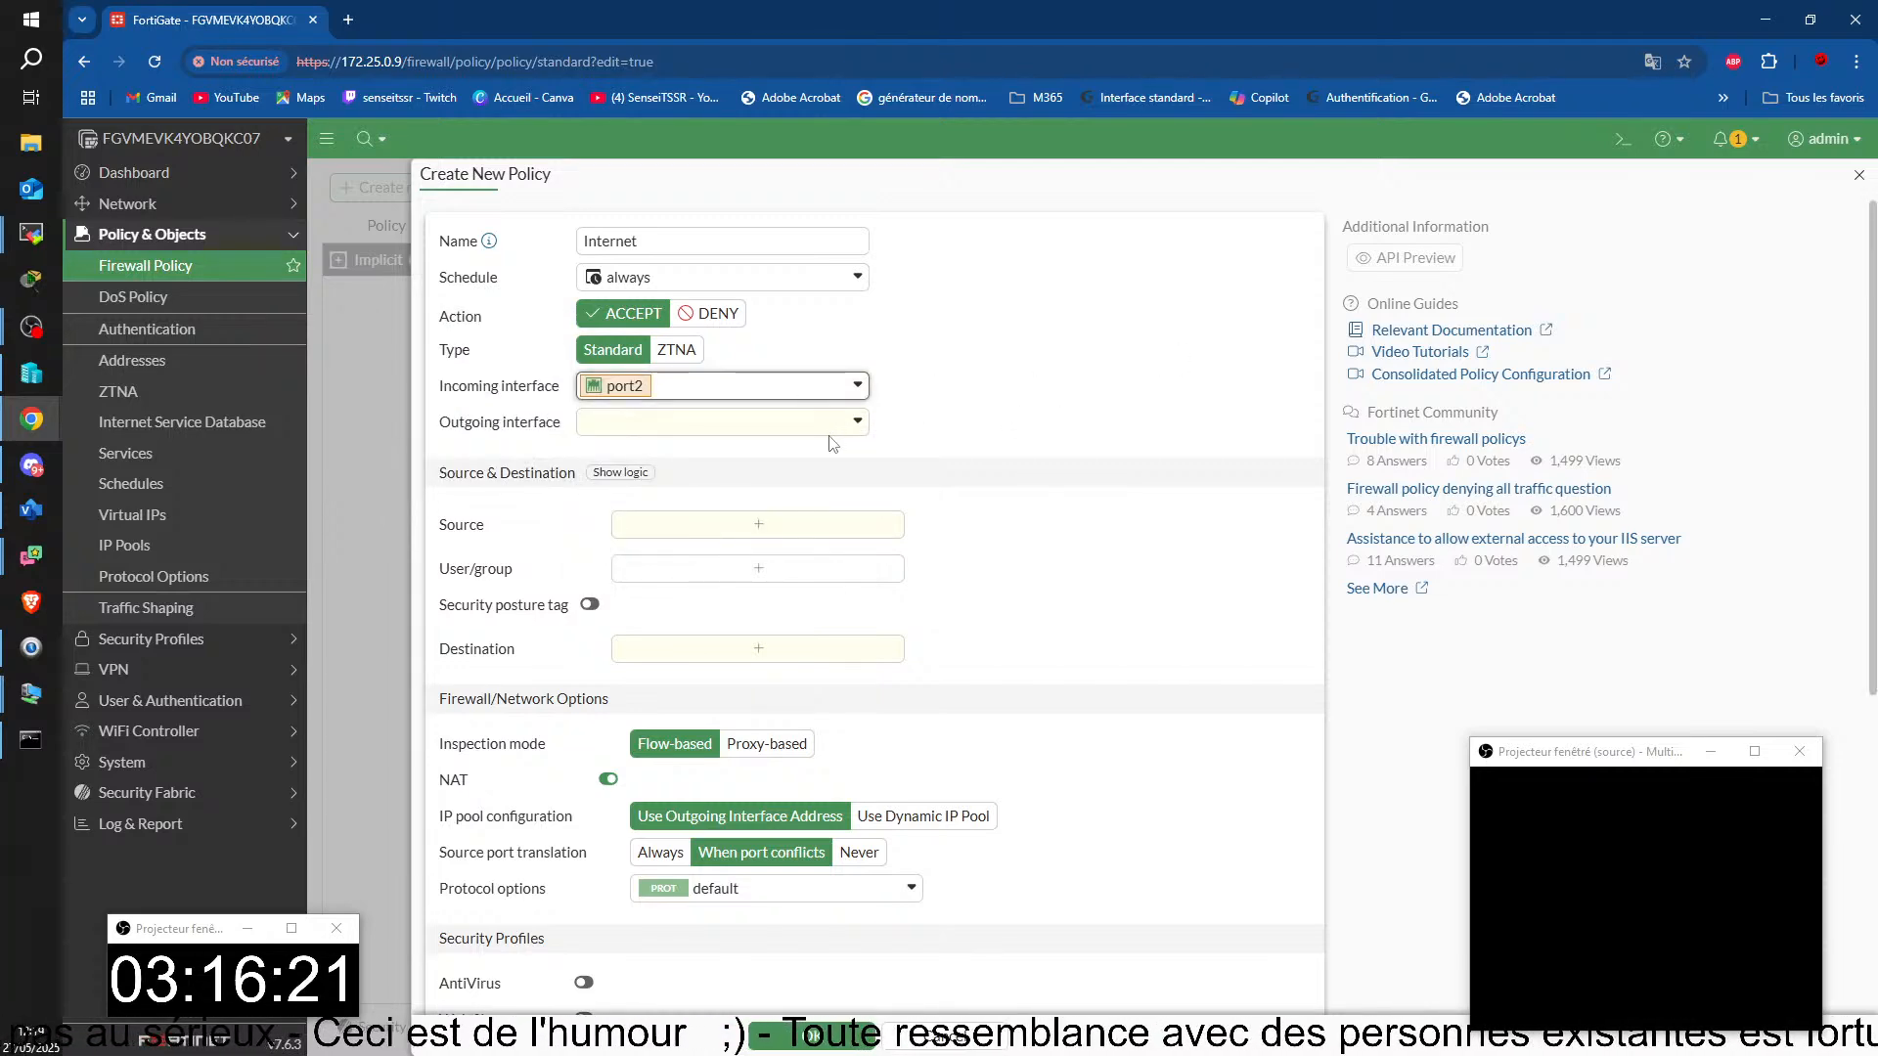
{"action": "left_click", "coordinate": [803, 424]}
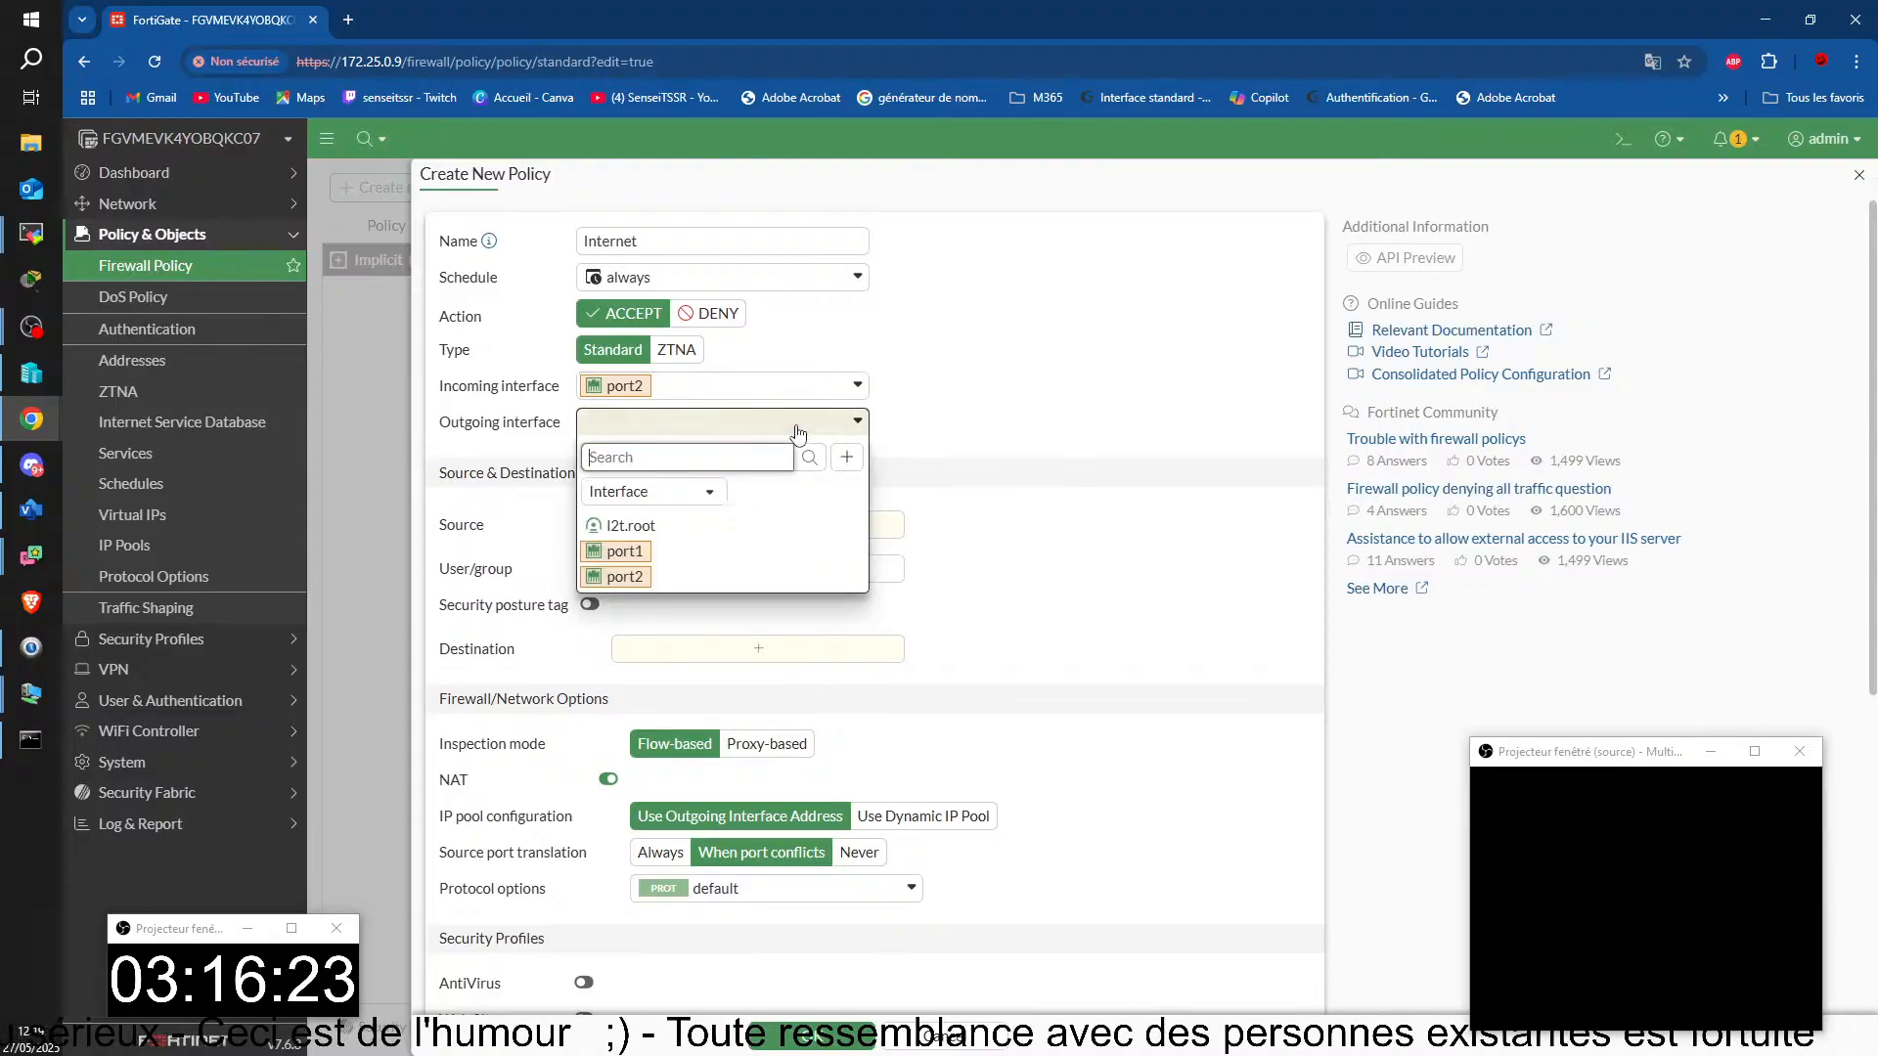
{"action": "left_click", "coordinate": [634, 554]}
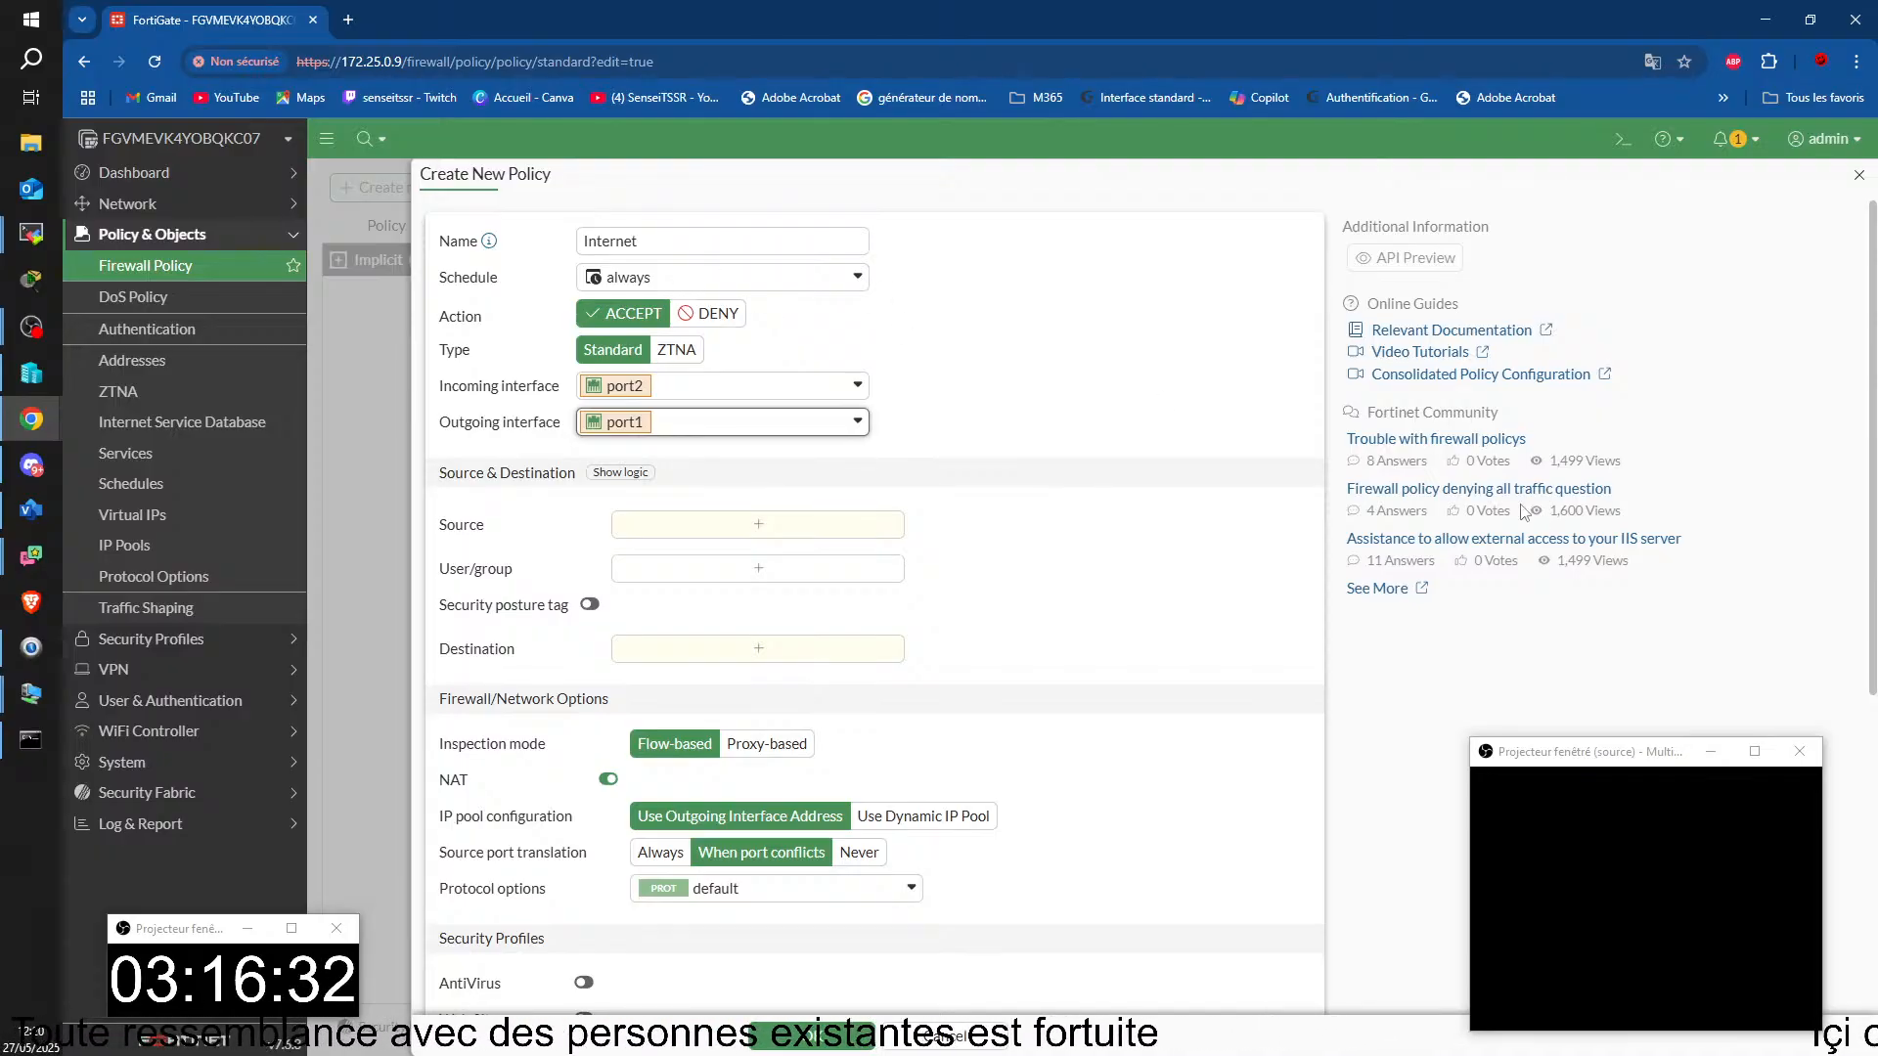
Step: Set both the source and the destination of the Internet policy to the address object all
{"action": "scroll", "coordinate": [646, 440], "scroll_direction": "down", "scroll_amount": 1}
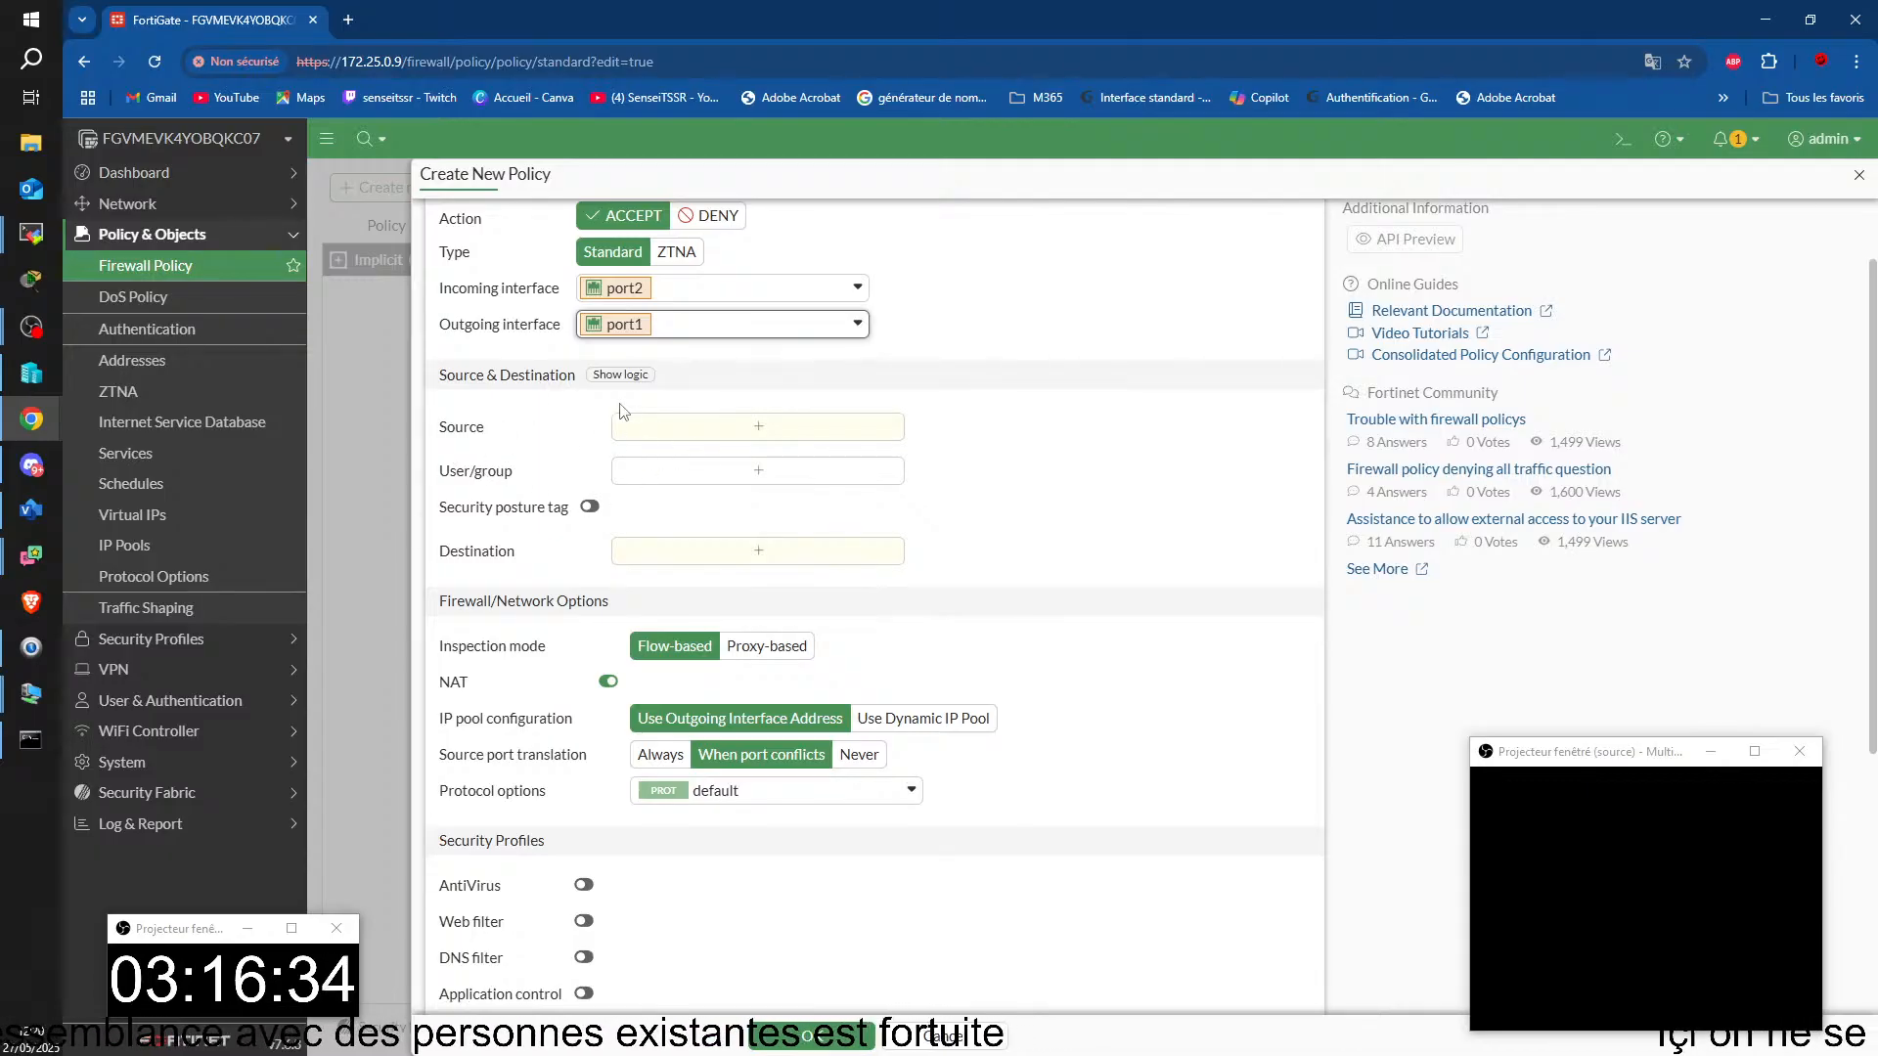
{"action": "left_click", "coordinate": [763, 429]}
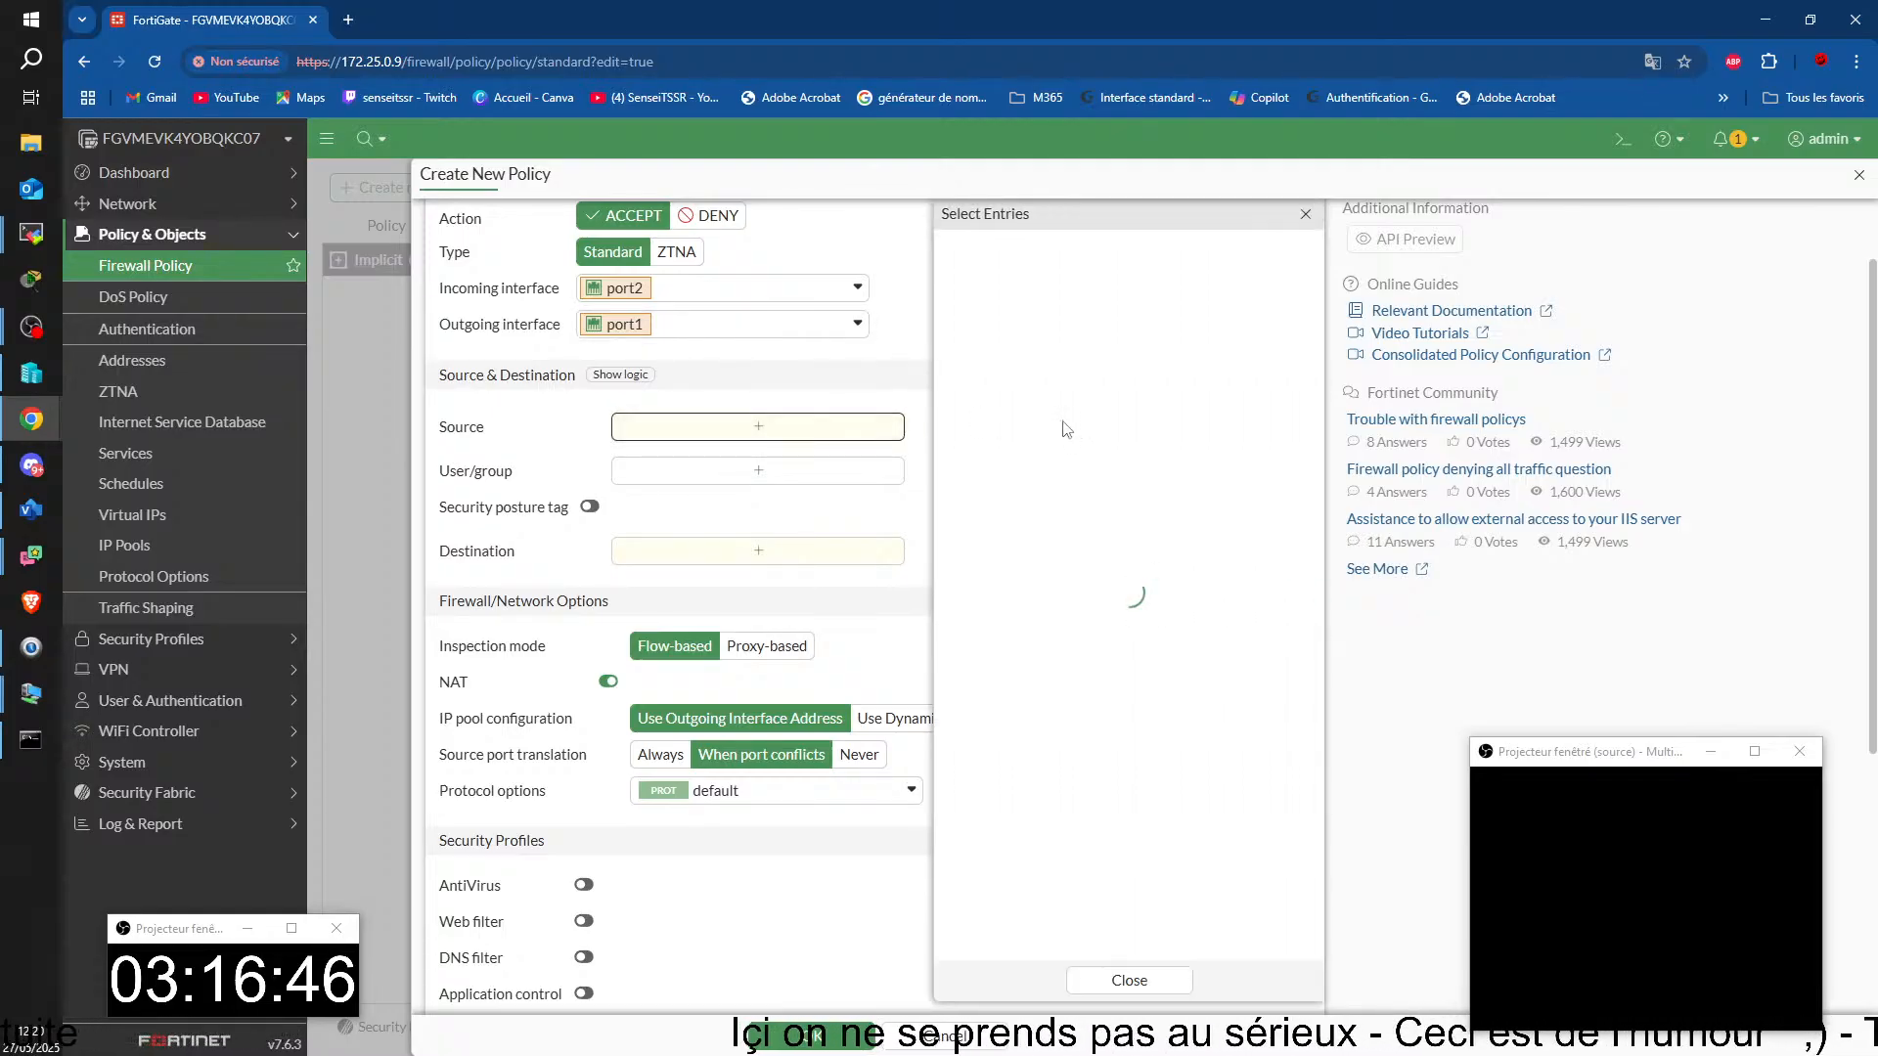
{"action": "mouse_move", "coordinate": [985, 395]}
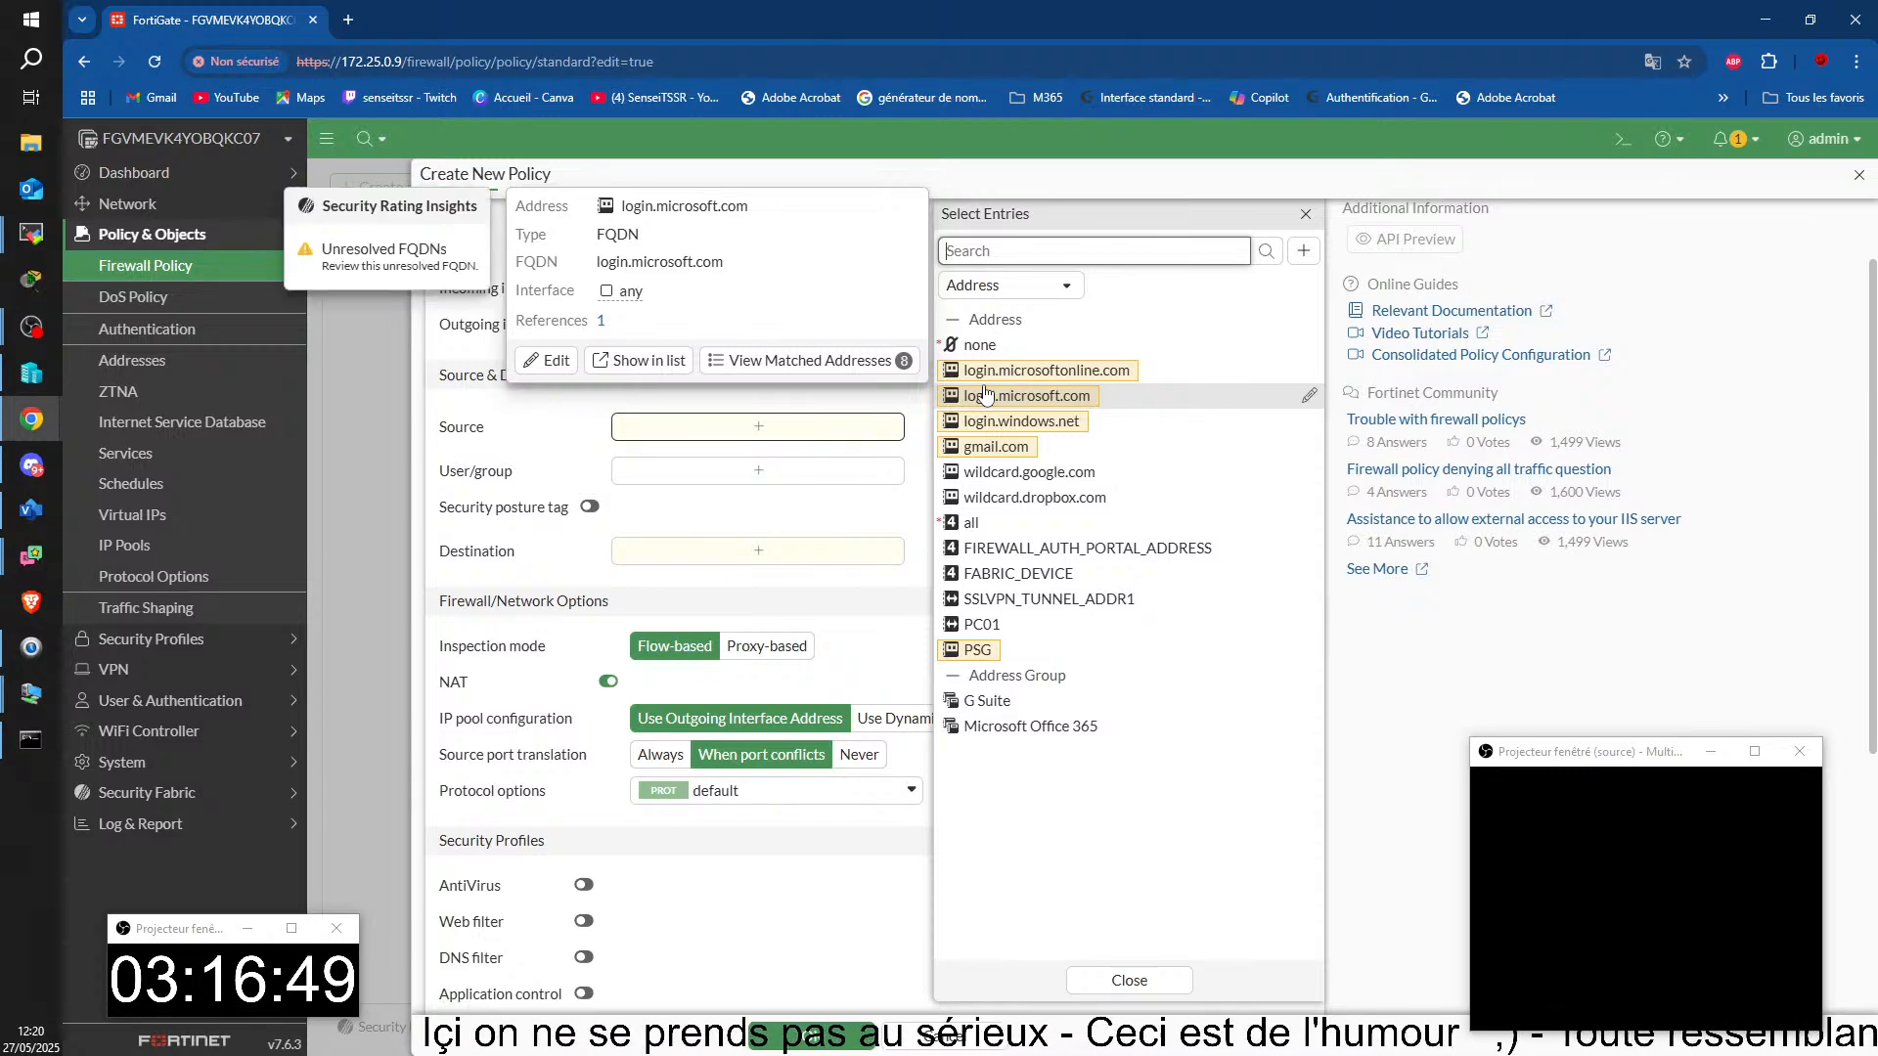
{"action": "left_click", "coordinate": [964, 527]}
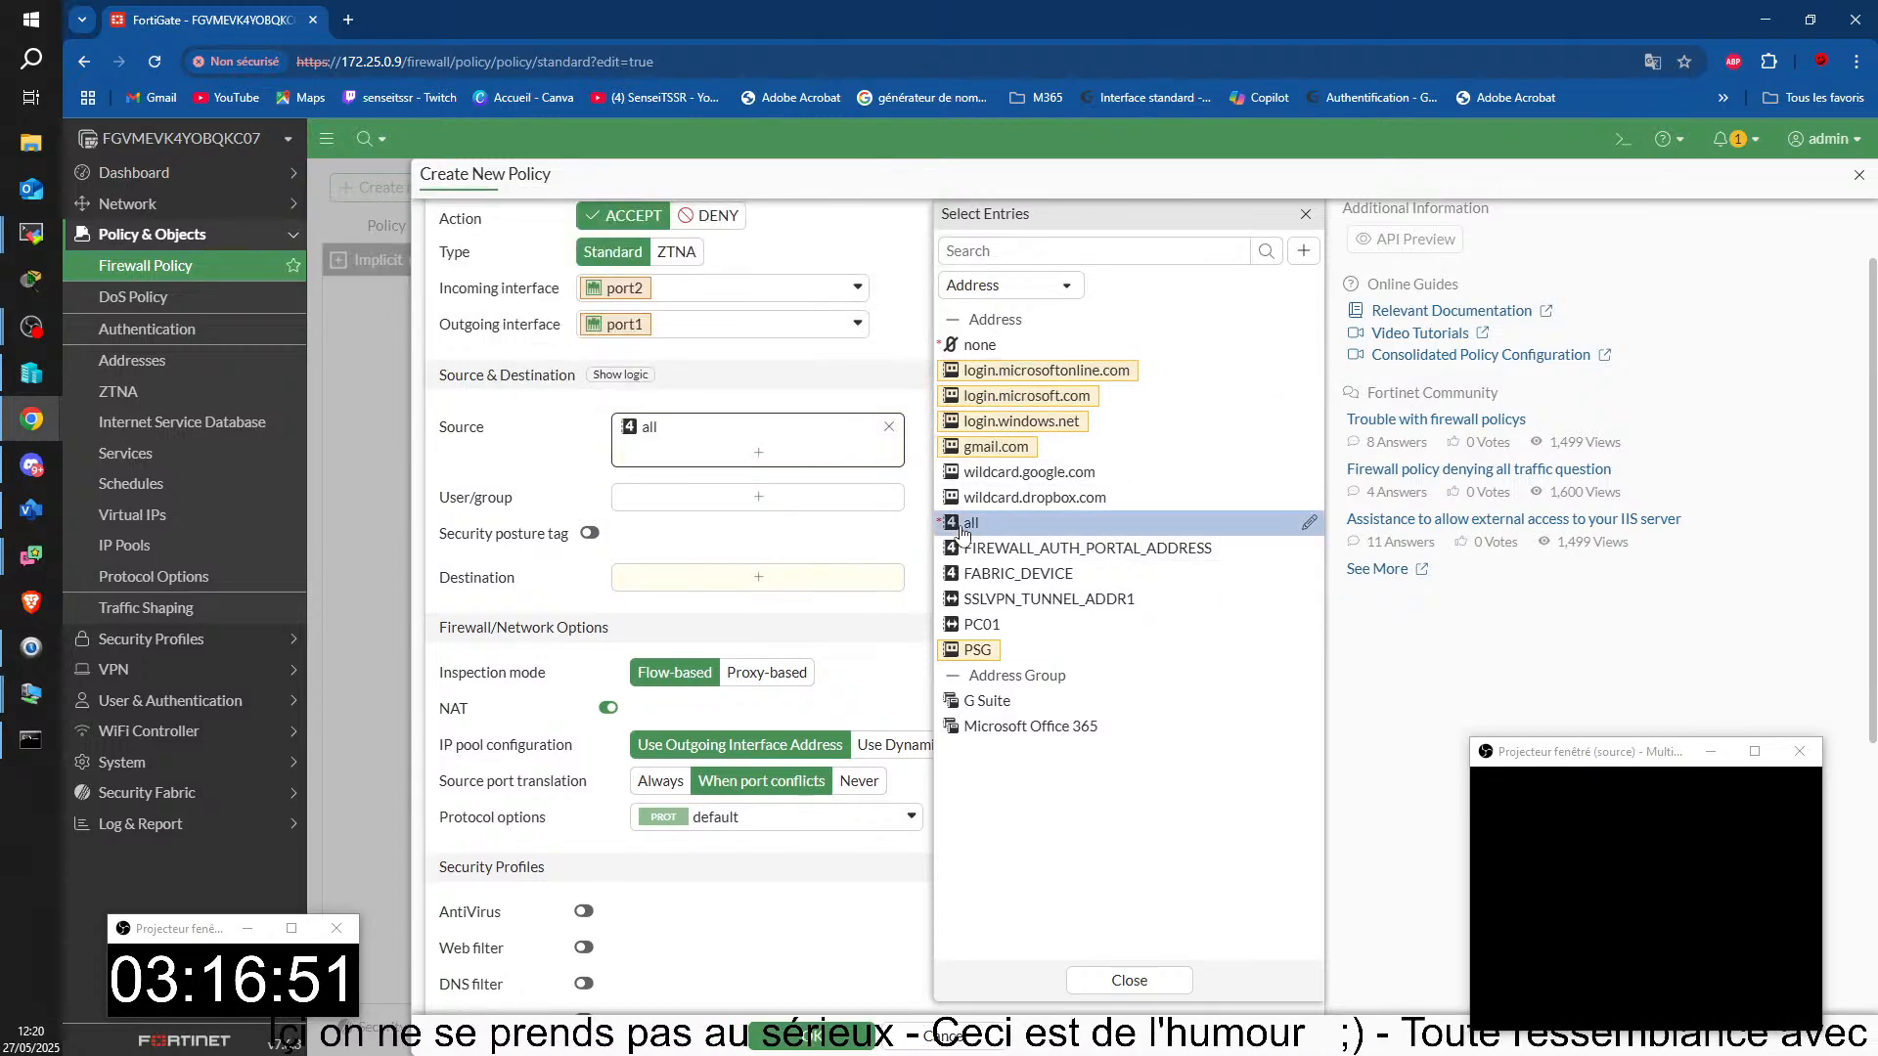
{"action": "left_click", "coordinate": [573, 528]}
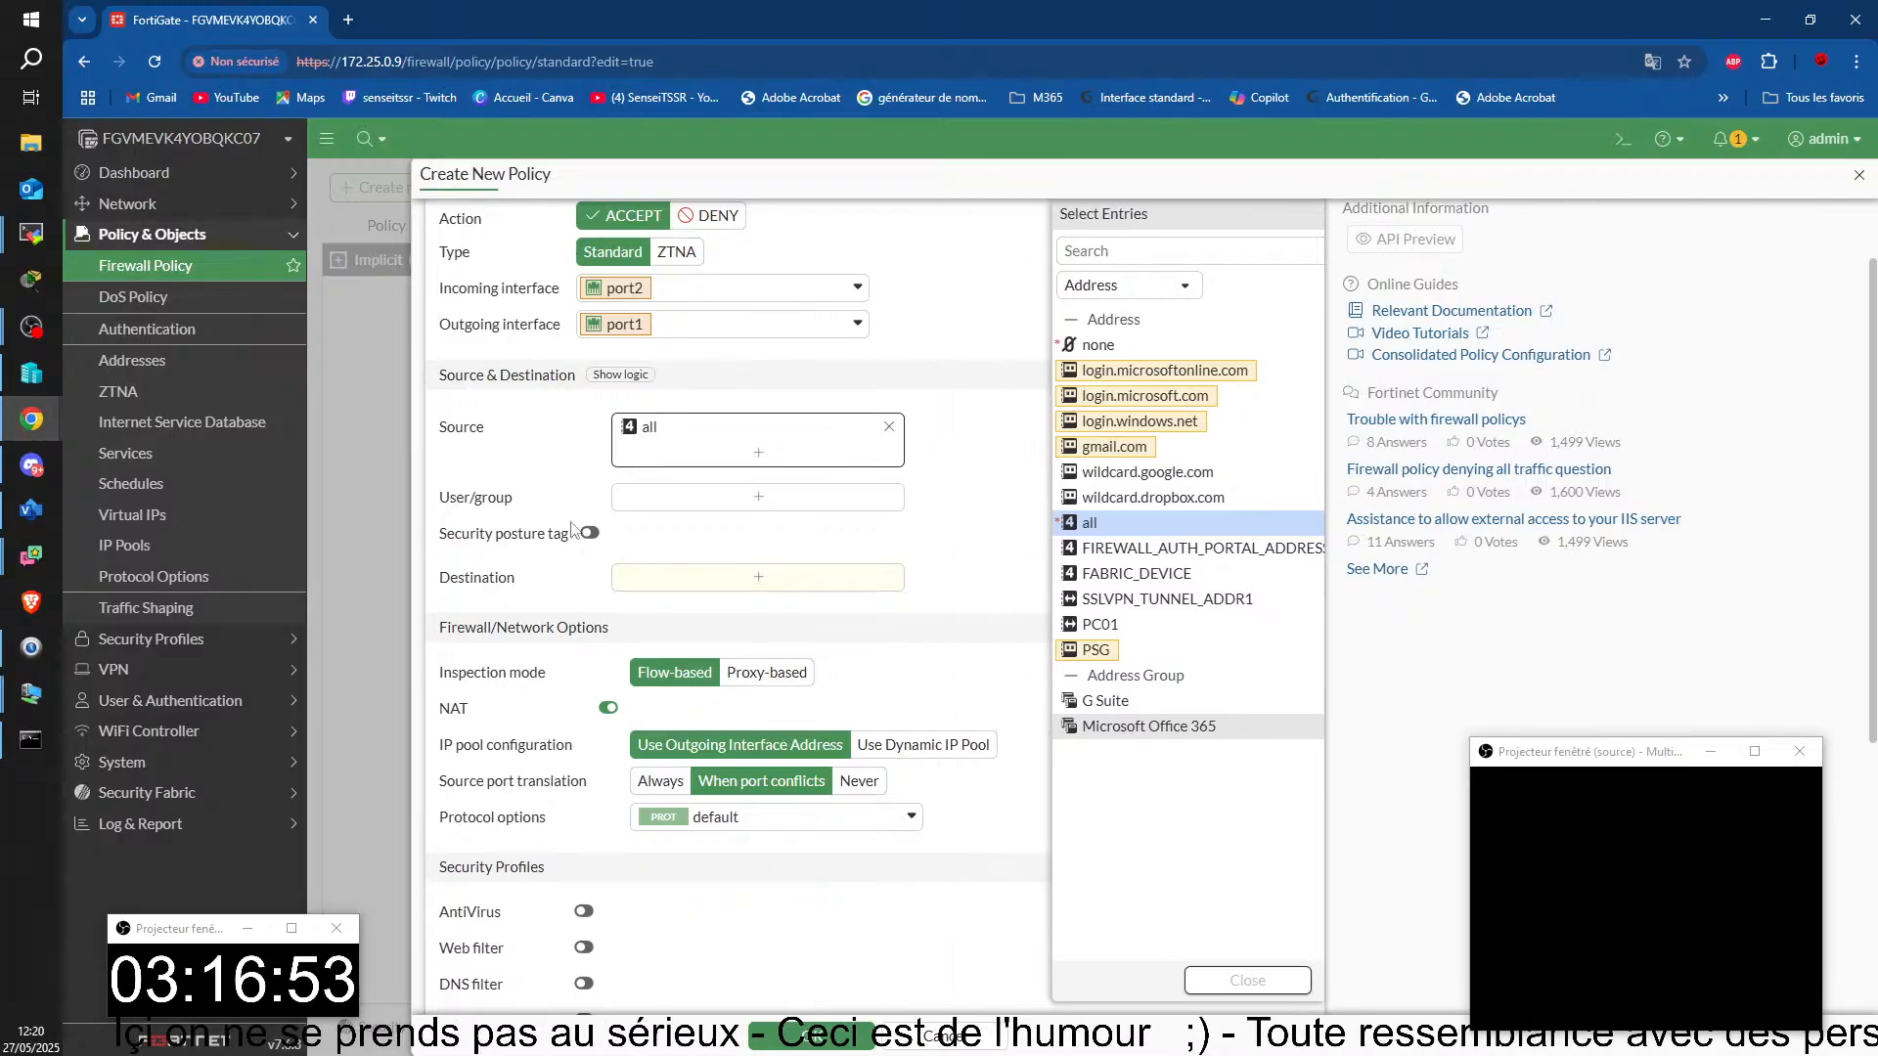
{"action": "mouse_move", "coordinate": [653, 430]}
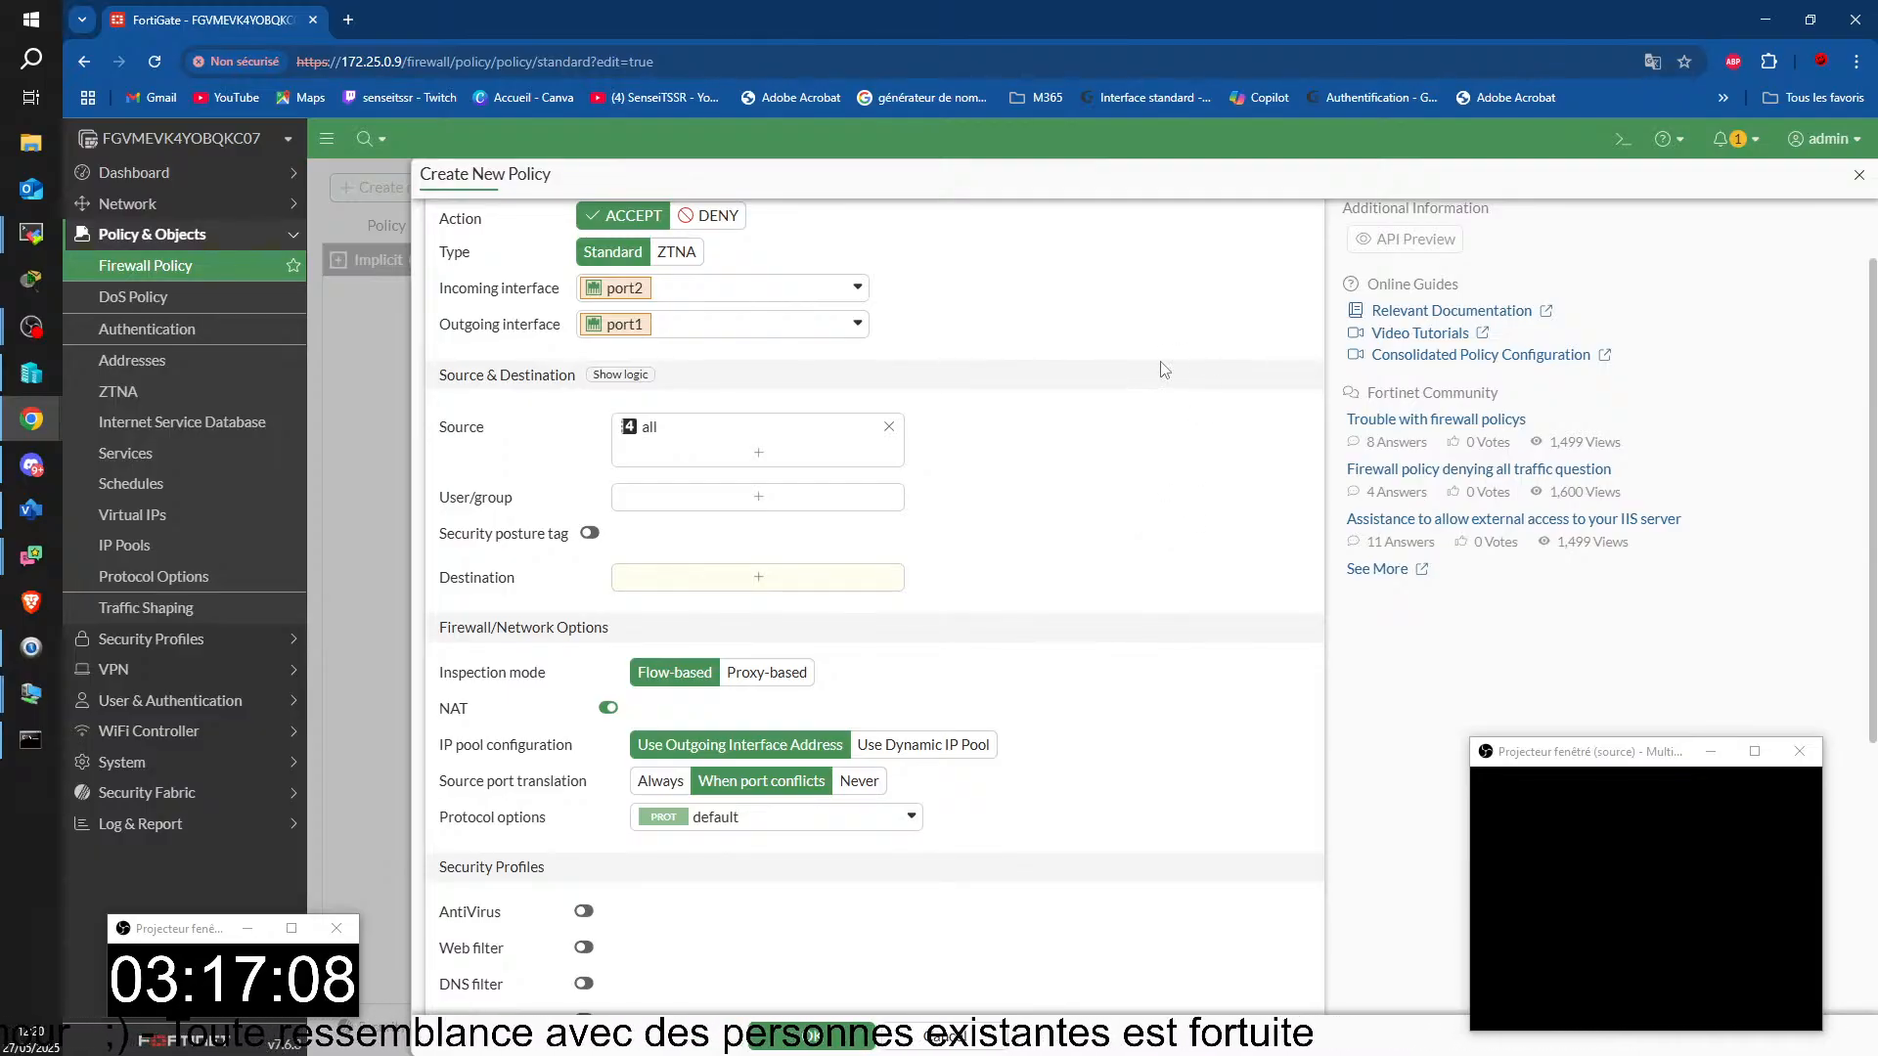
{"action": "left_click", "coordinate": [762, 579]}
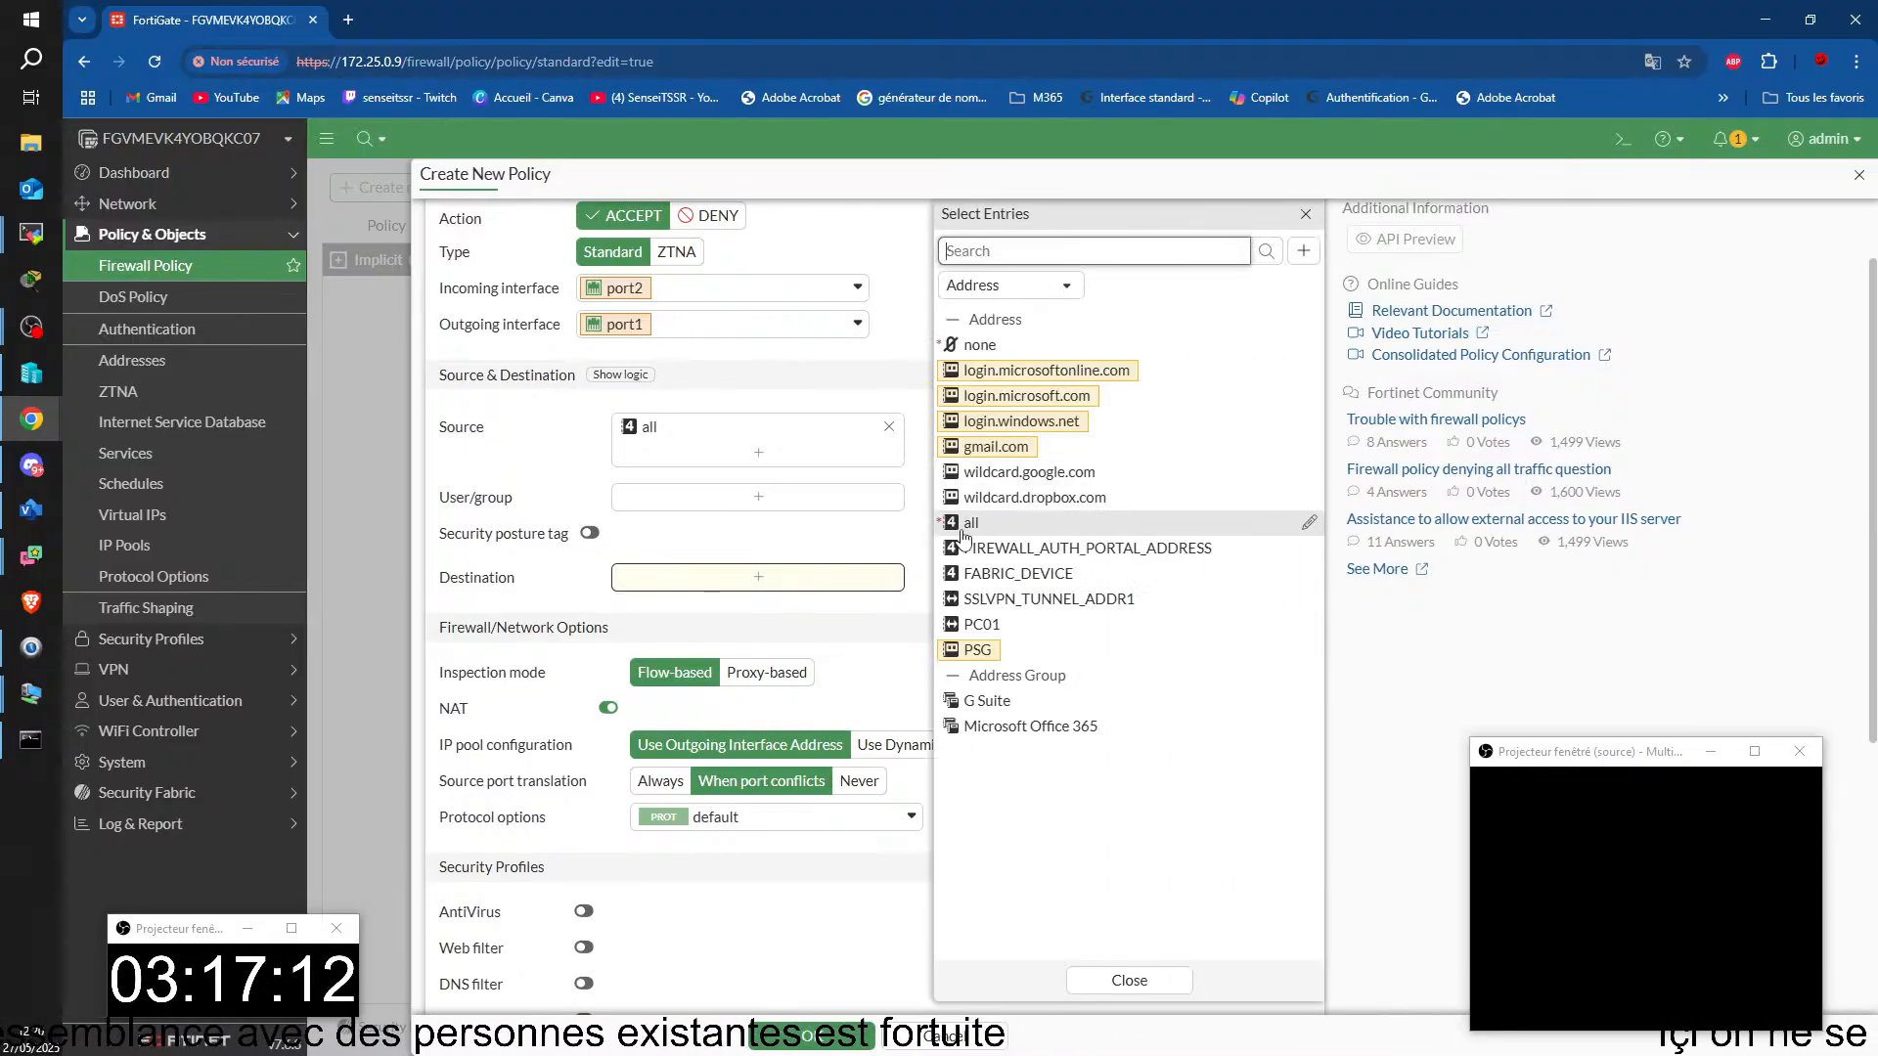
{"action": "left_click", "coordinate": [967, 528]}
{"action": "left_click", "coordinate": [1128, 979]}
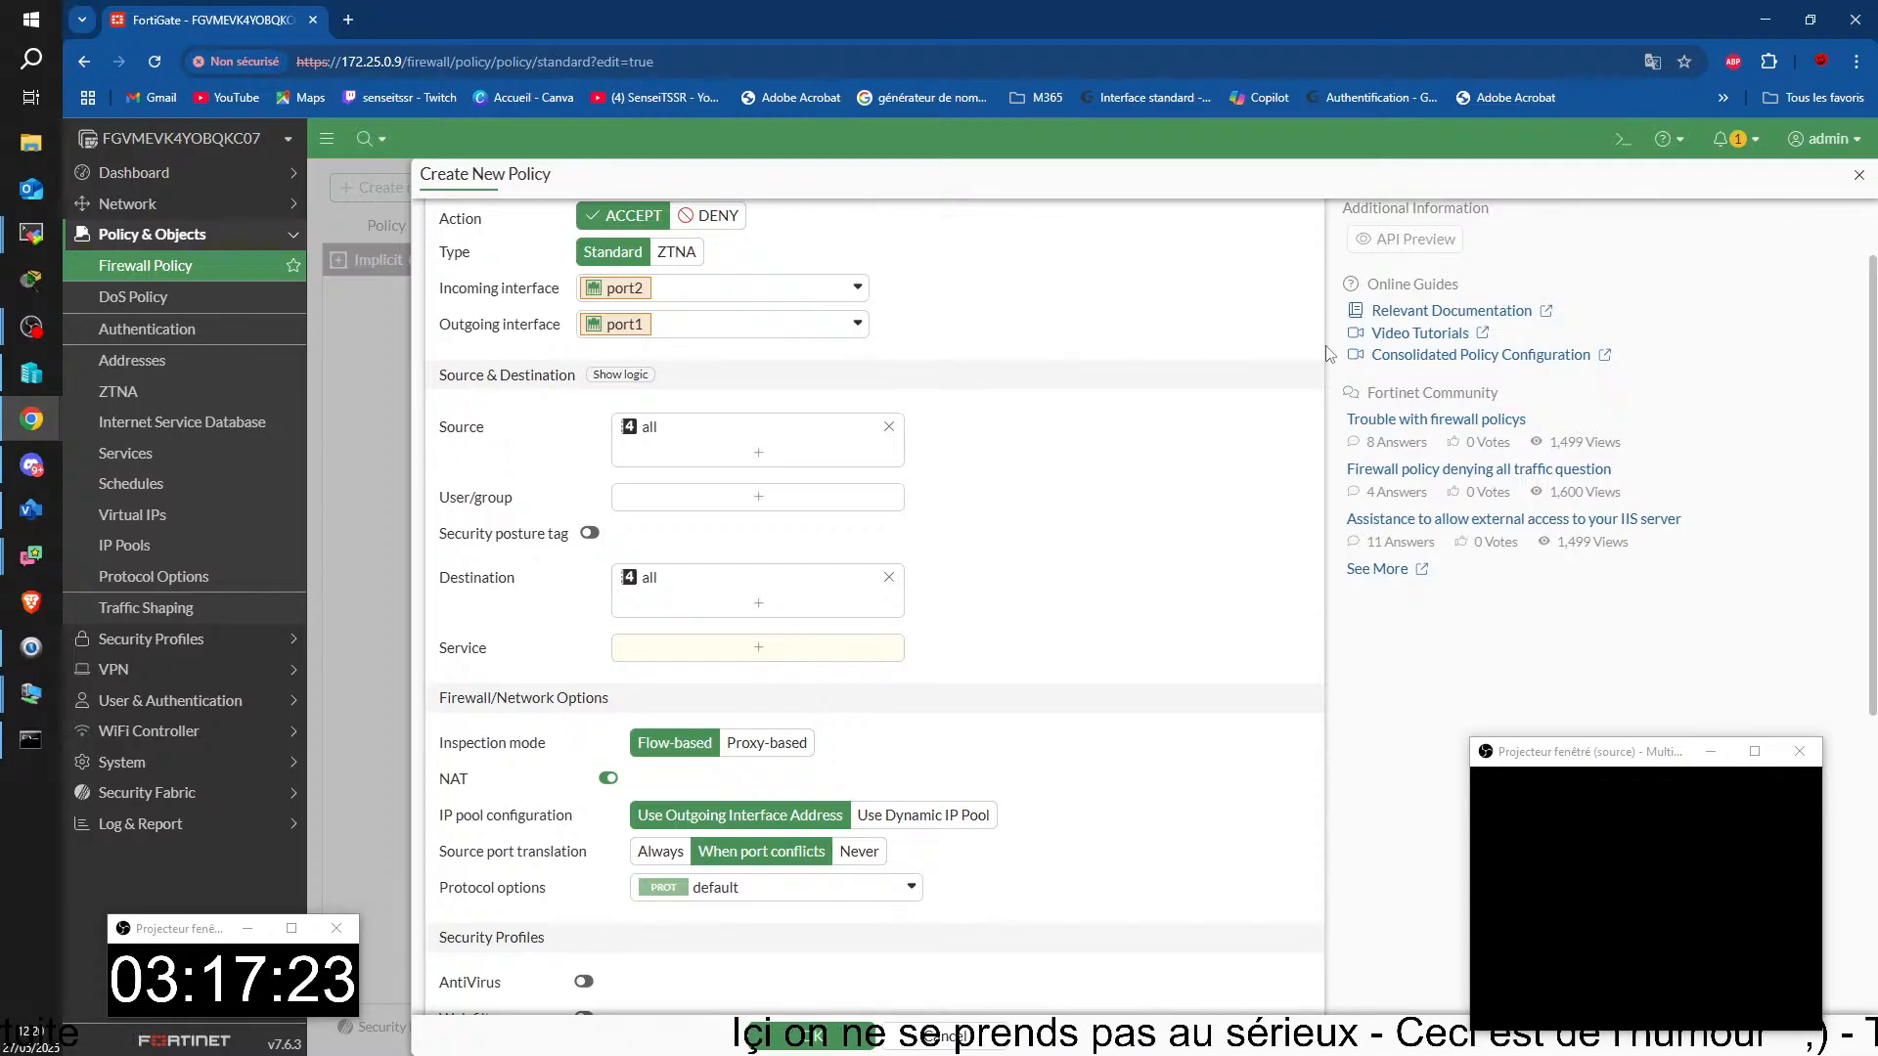
Step: Set the Internet policy's service to ALL, review its NAT and security profile options, and save the policy
{"action": "left_click", "coordinate": [760, 650]}
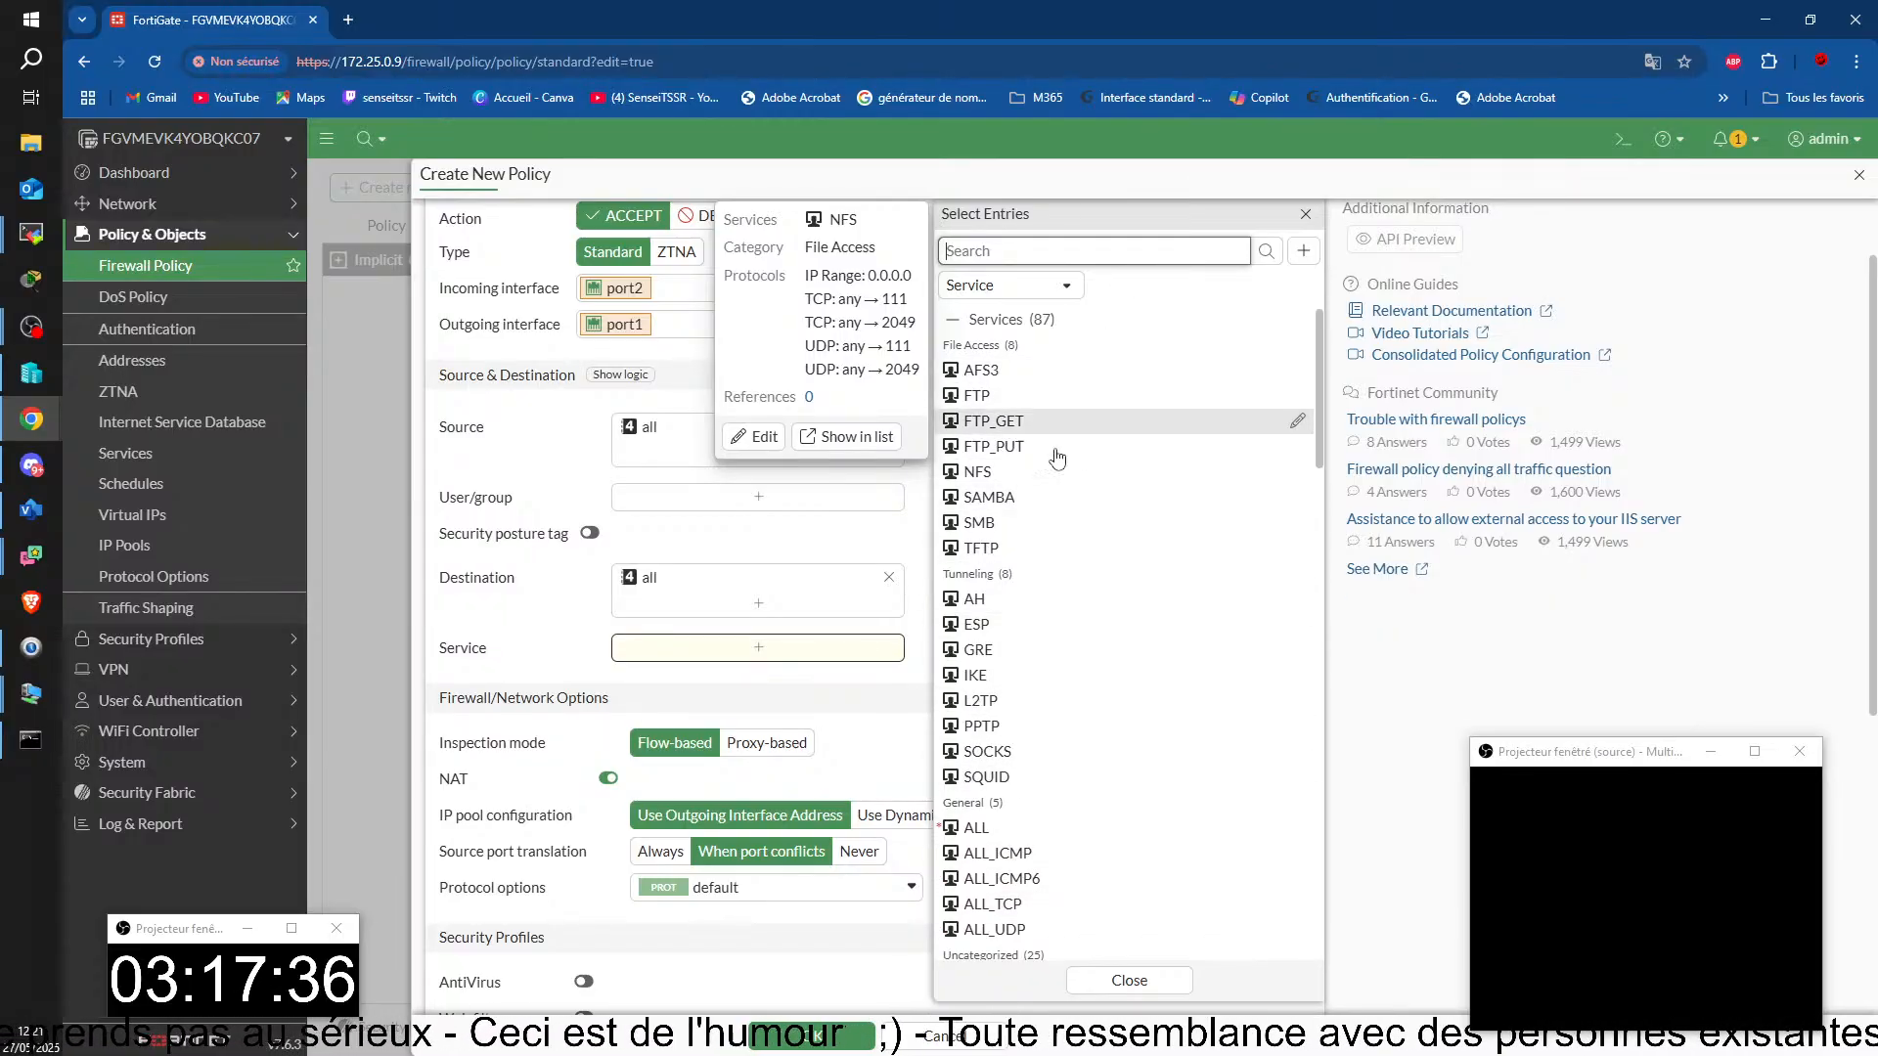
{"action": "left_click", "coordinate": [993, 827]}
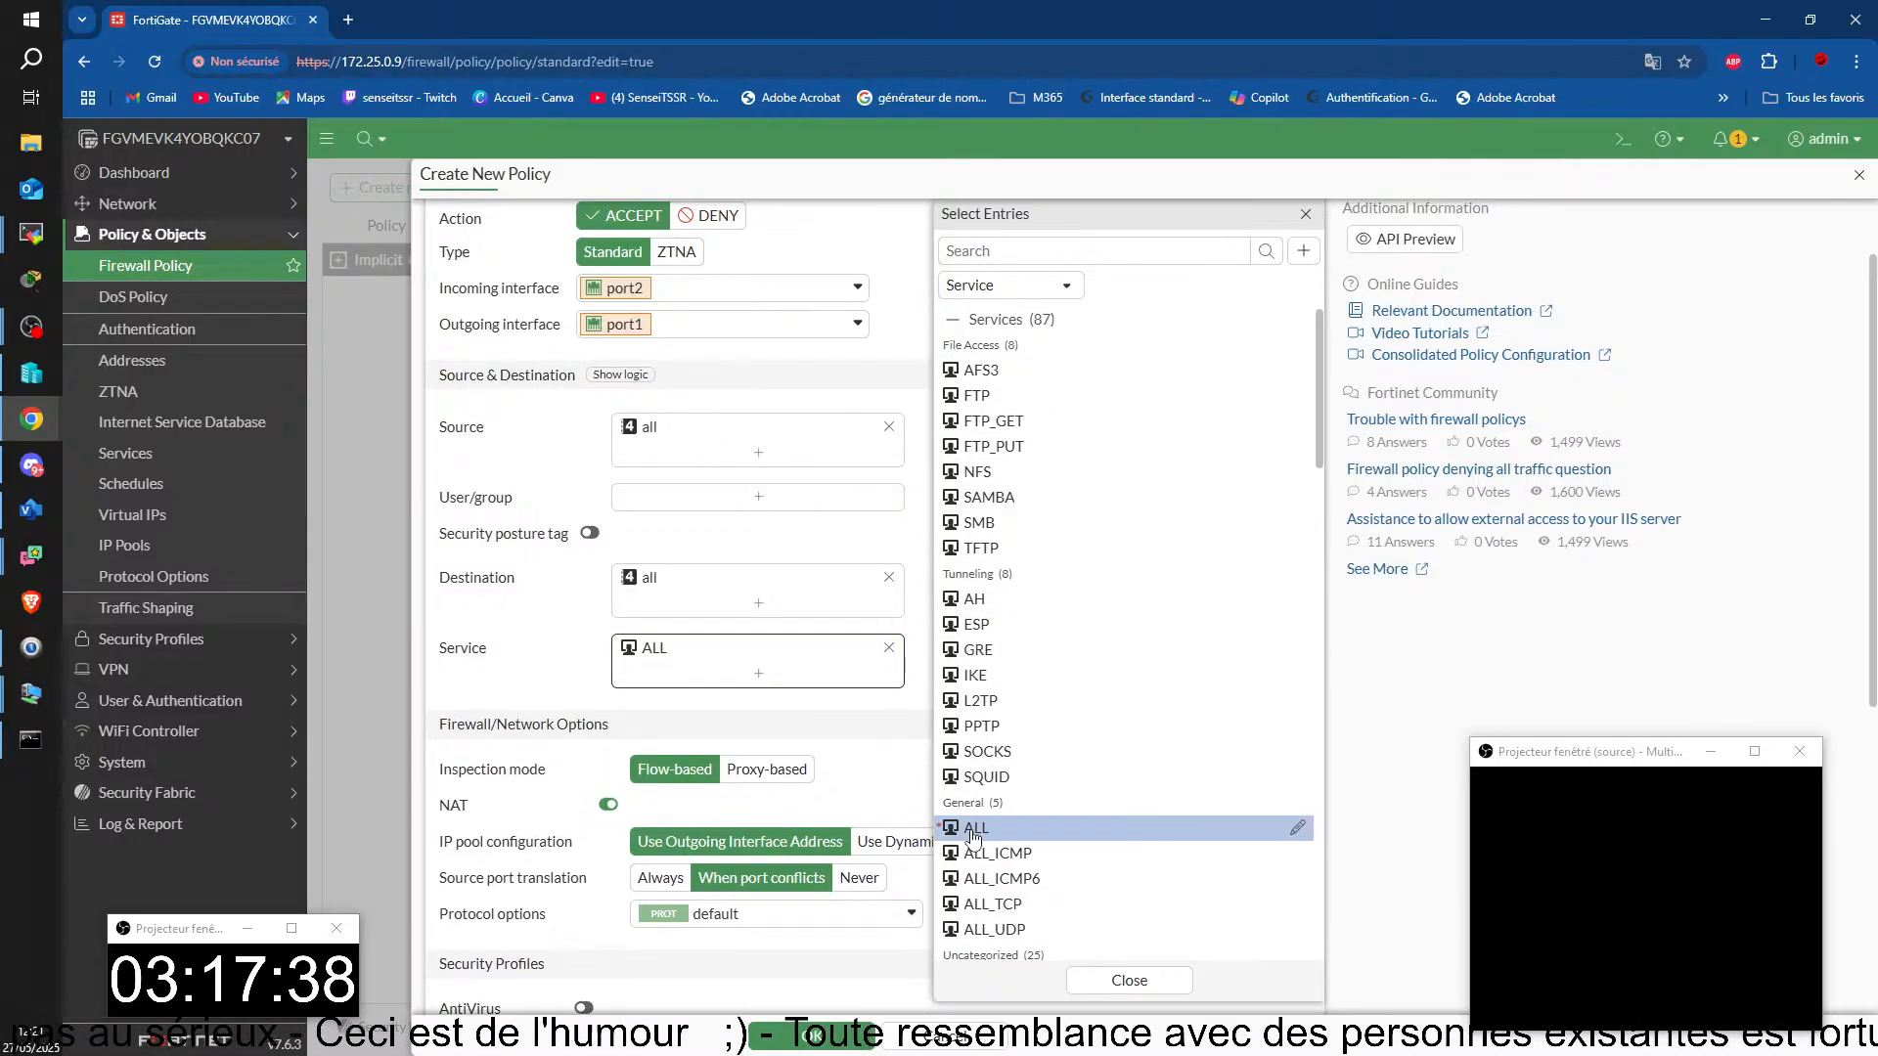
{"action": "left_click", "coordinate": [1135, 980]}
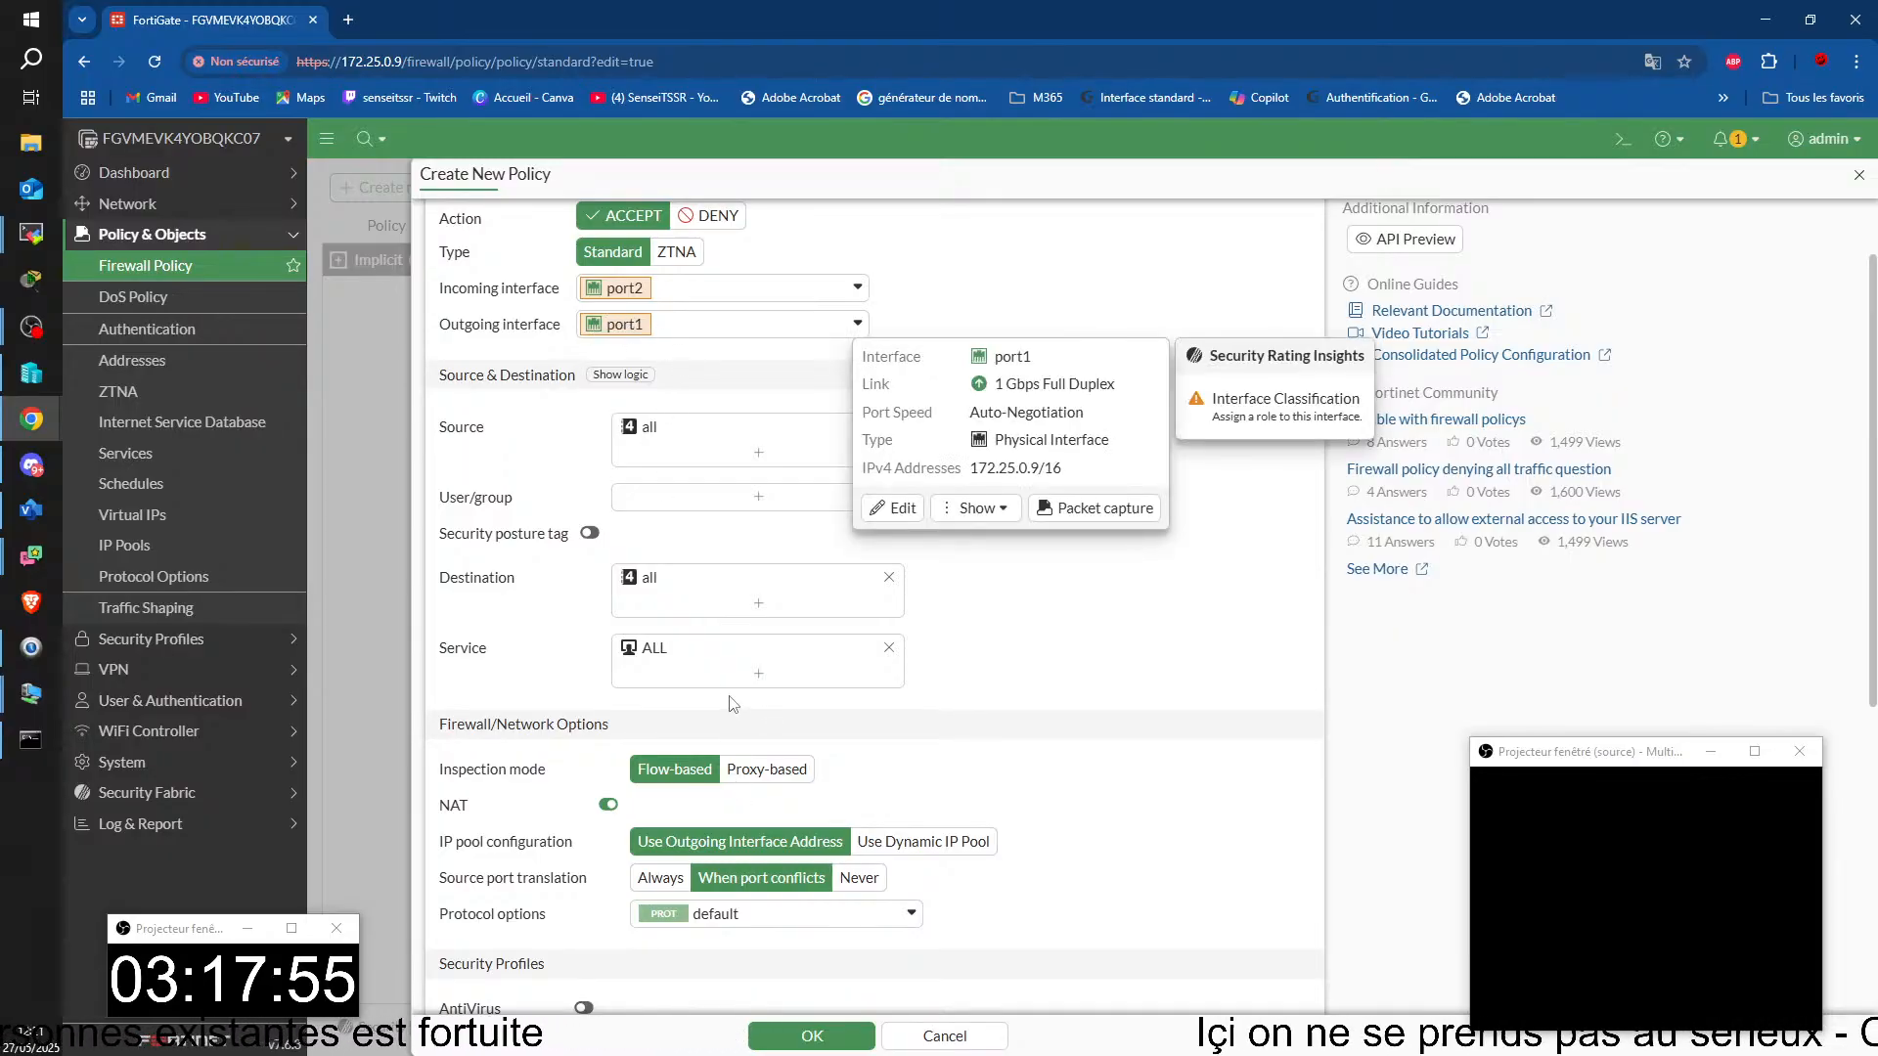
{"action": "mouse_move", "coordinate": [721, 655]}
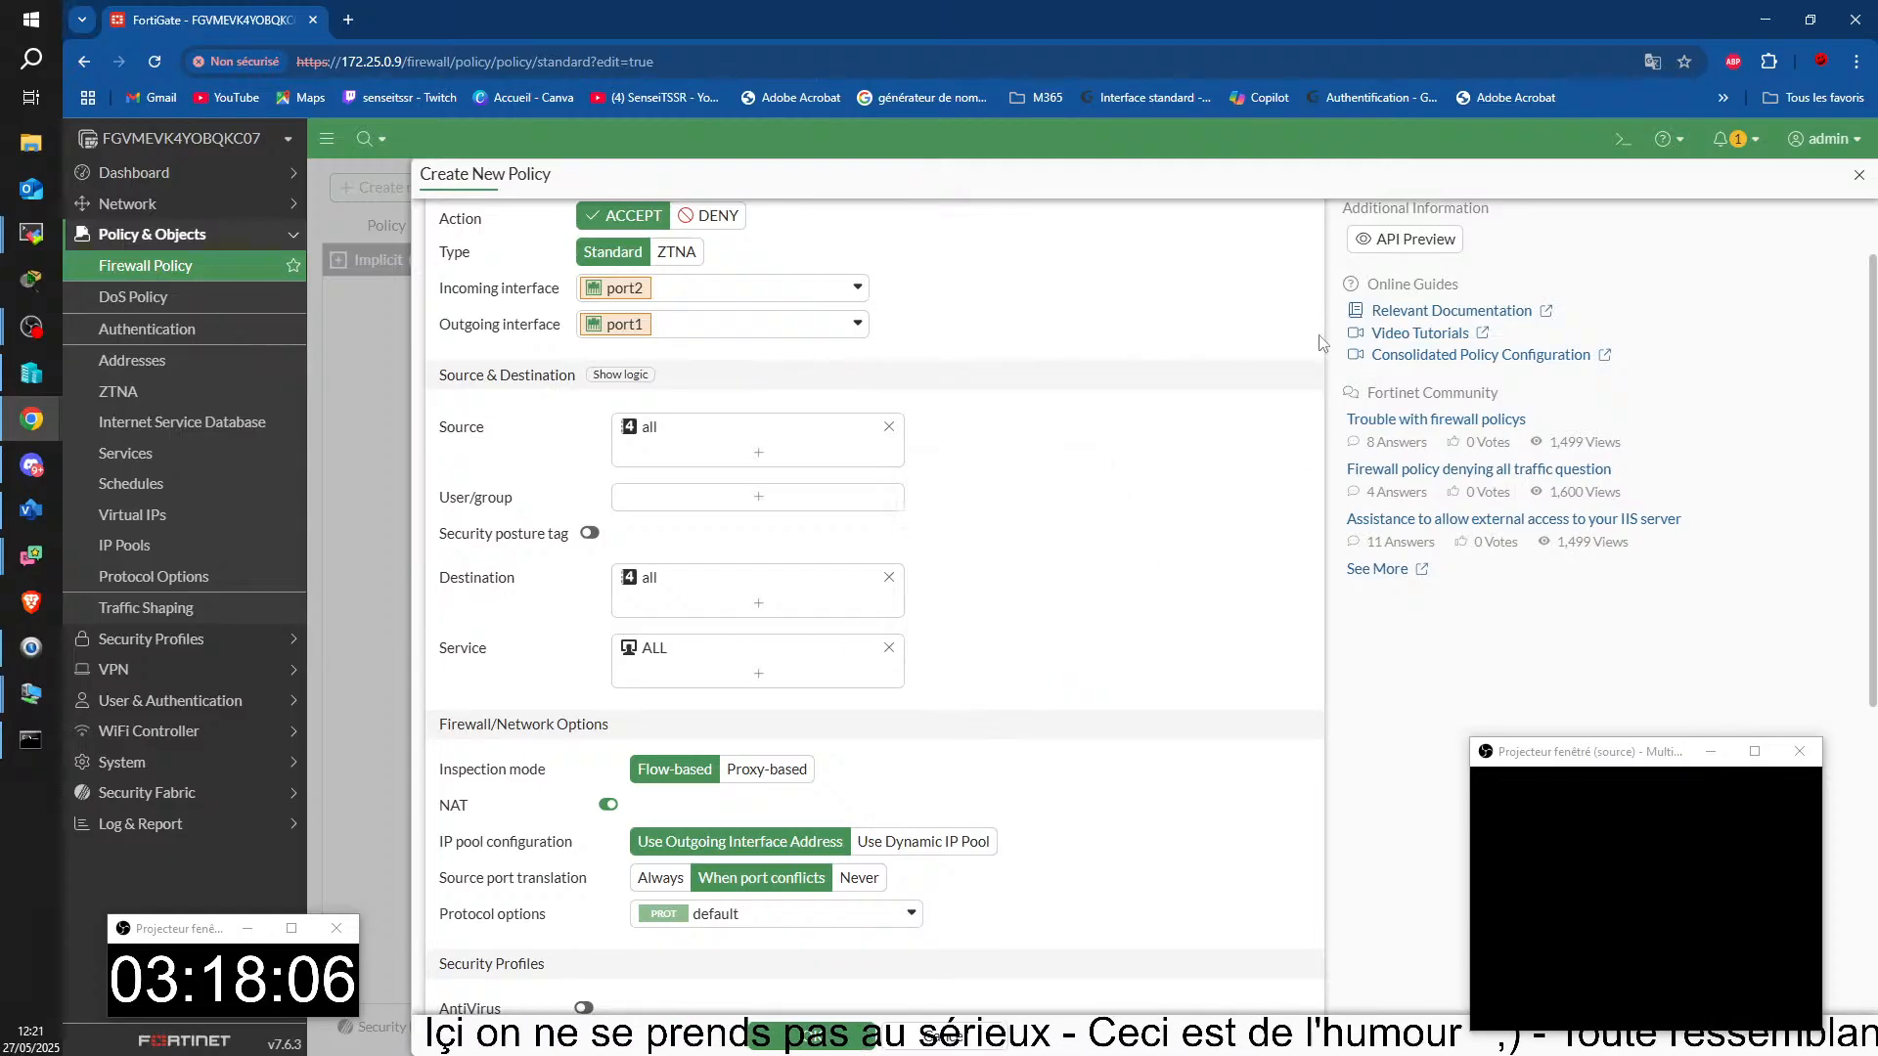
{"action": "scroll", "coordinate": [956, 398], "scroll_direction": "down", "scroll_amount": 3}
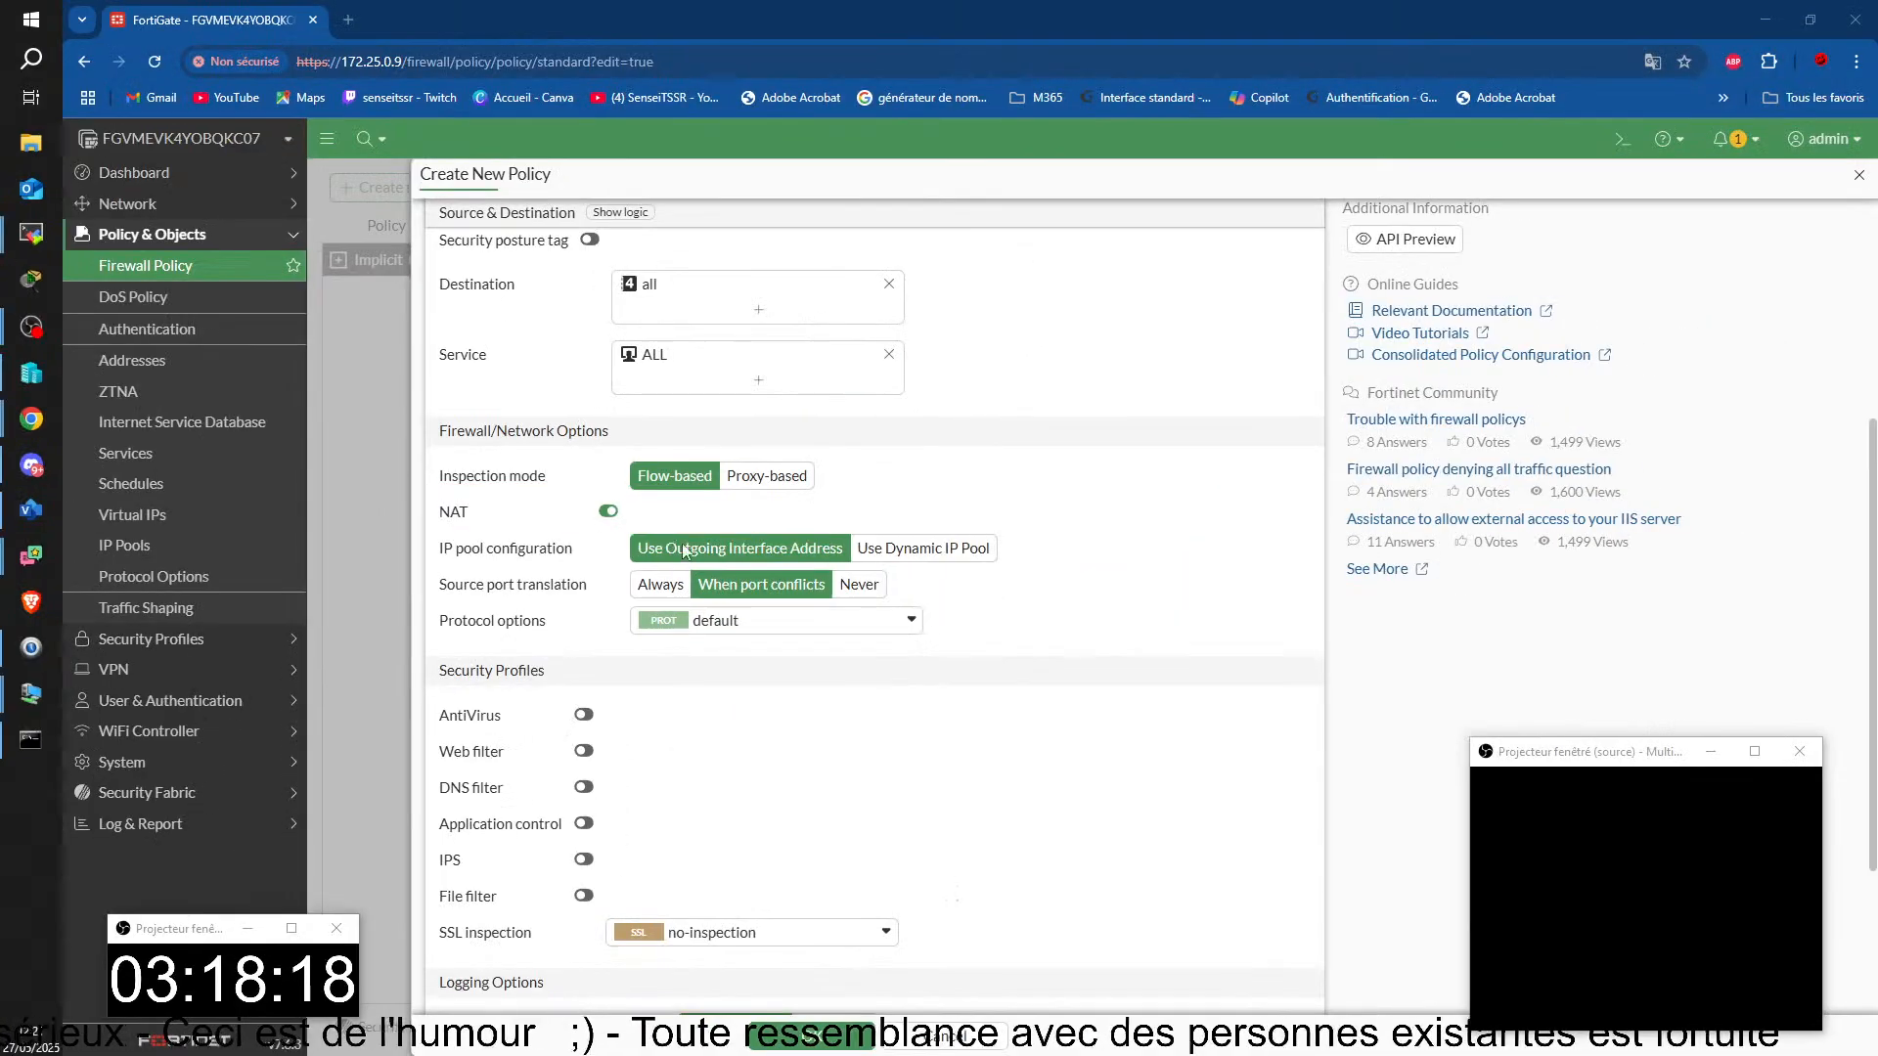
{"action": "scroll", "coordinate": [883, 478], "scroll_direction": "down", "scroll_amount": 3}
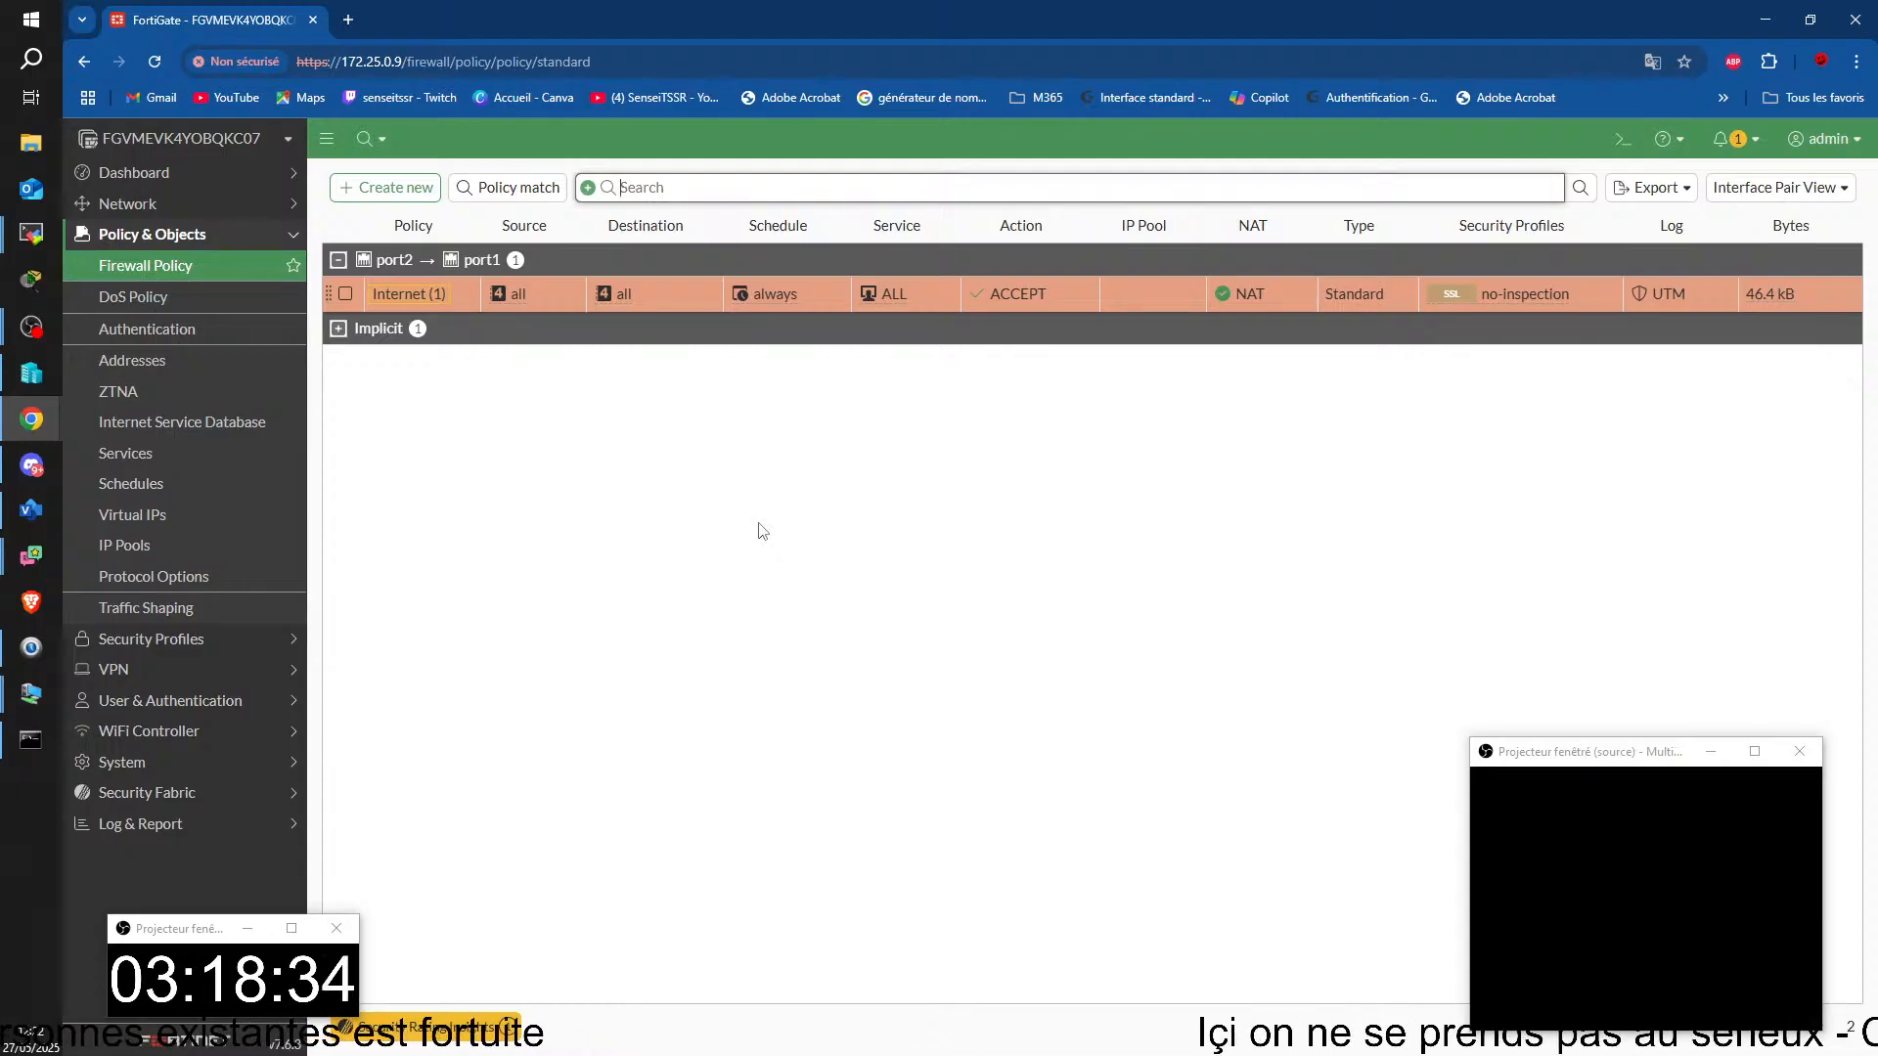
{"action": "left_click", "coordinate": [717, 435]}
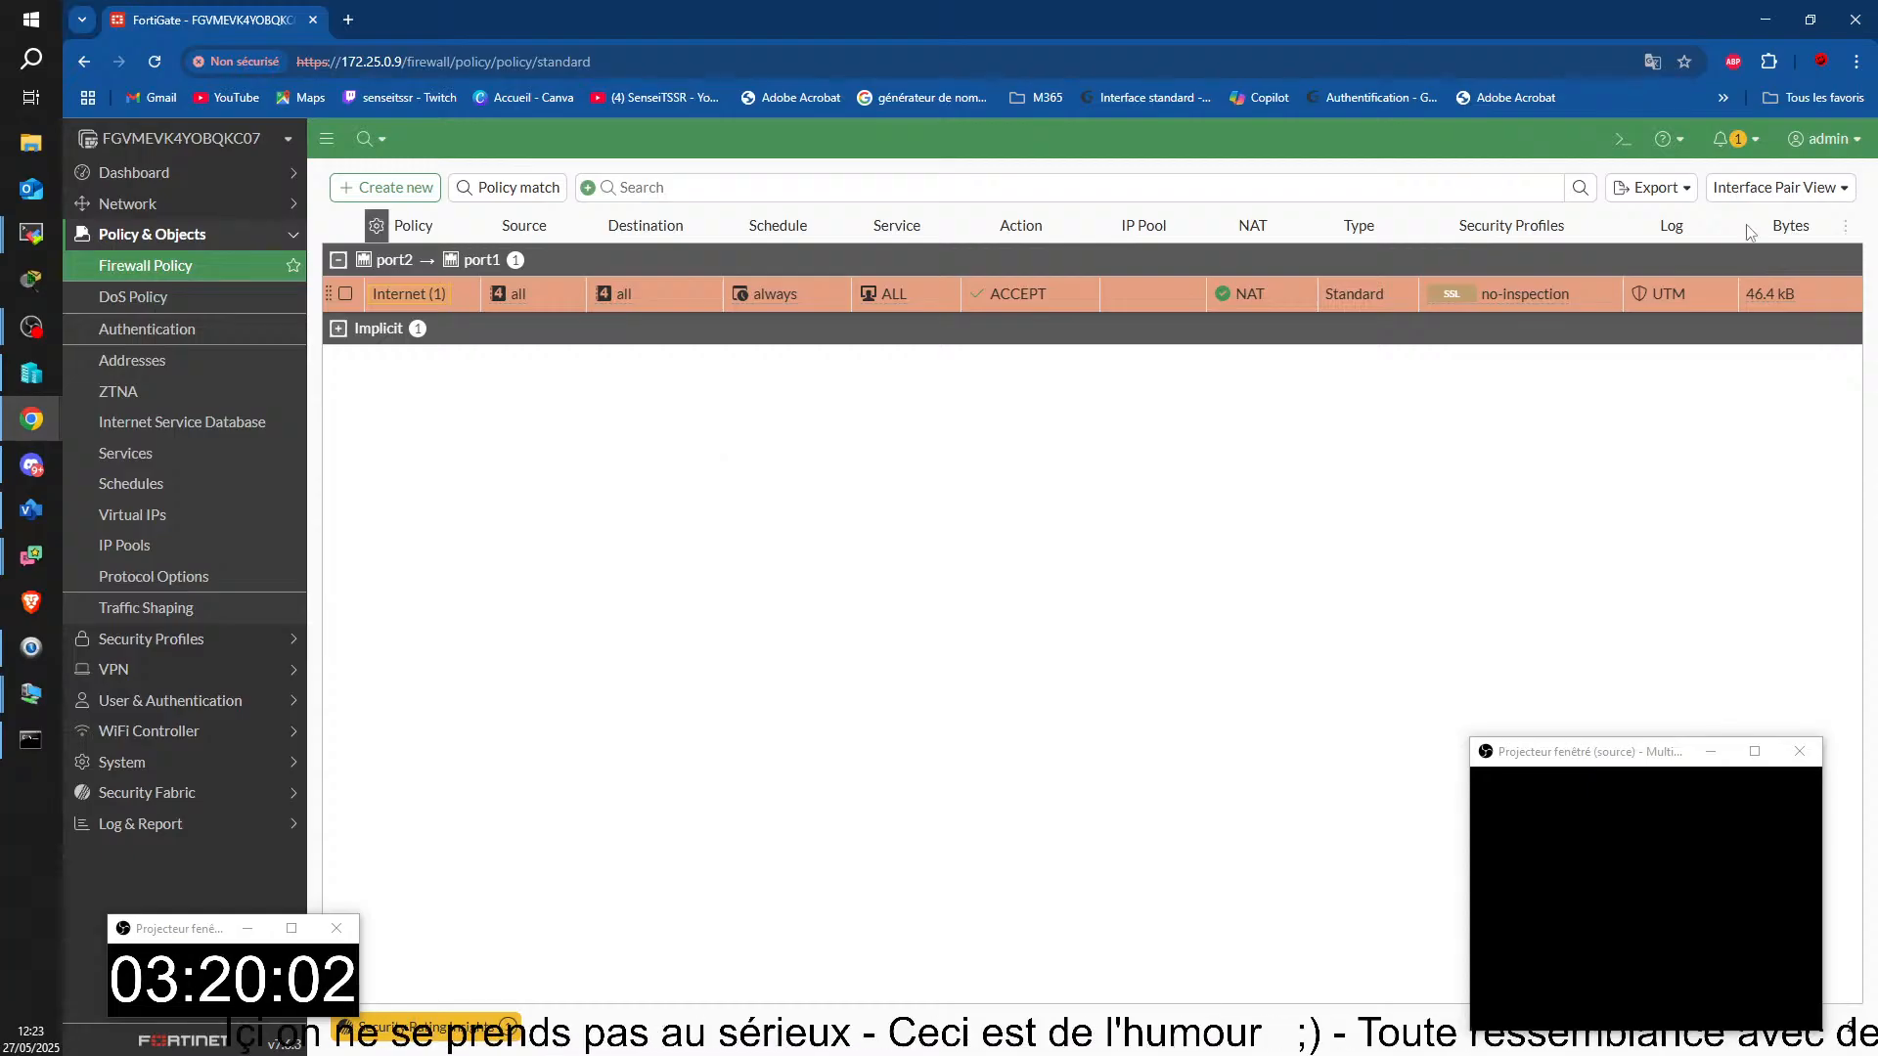
Step: Switch to the TSSR14-PC remote session and run ping 8.8.8.8 in SRVKL01's command prompt
{"action": "key", "text": "alt+Tab"}
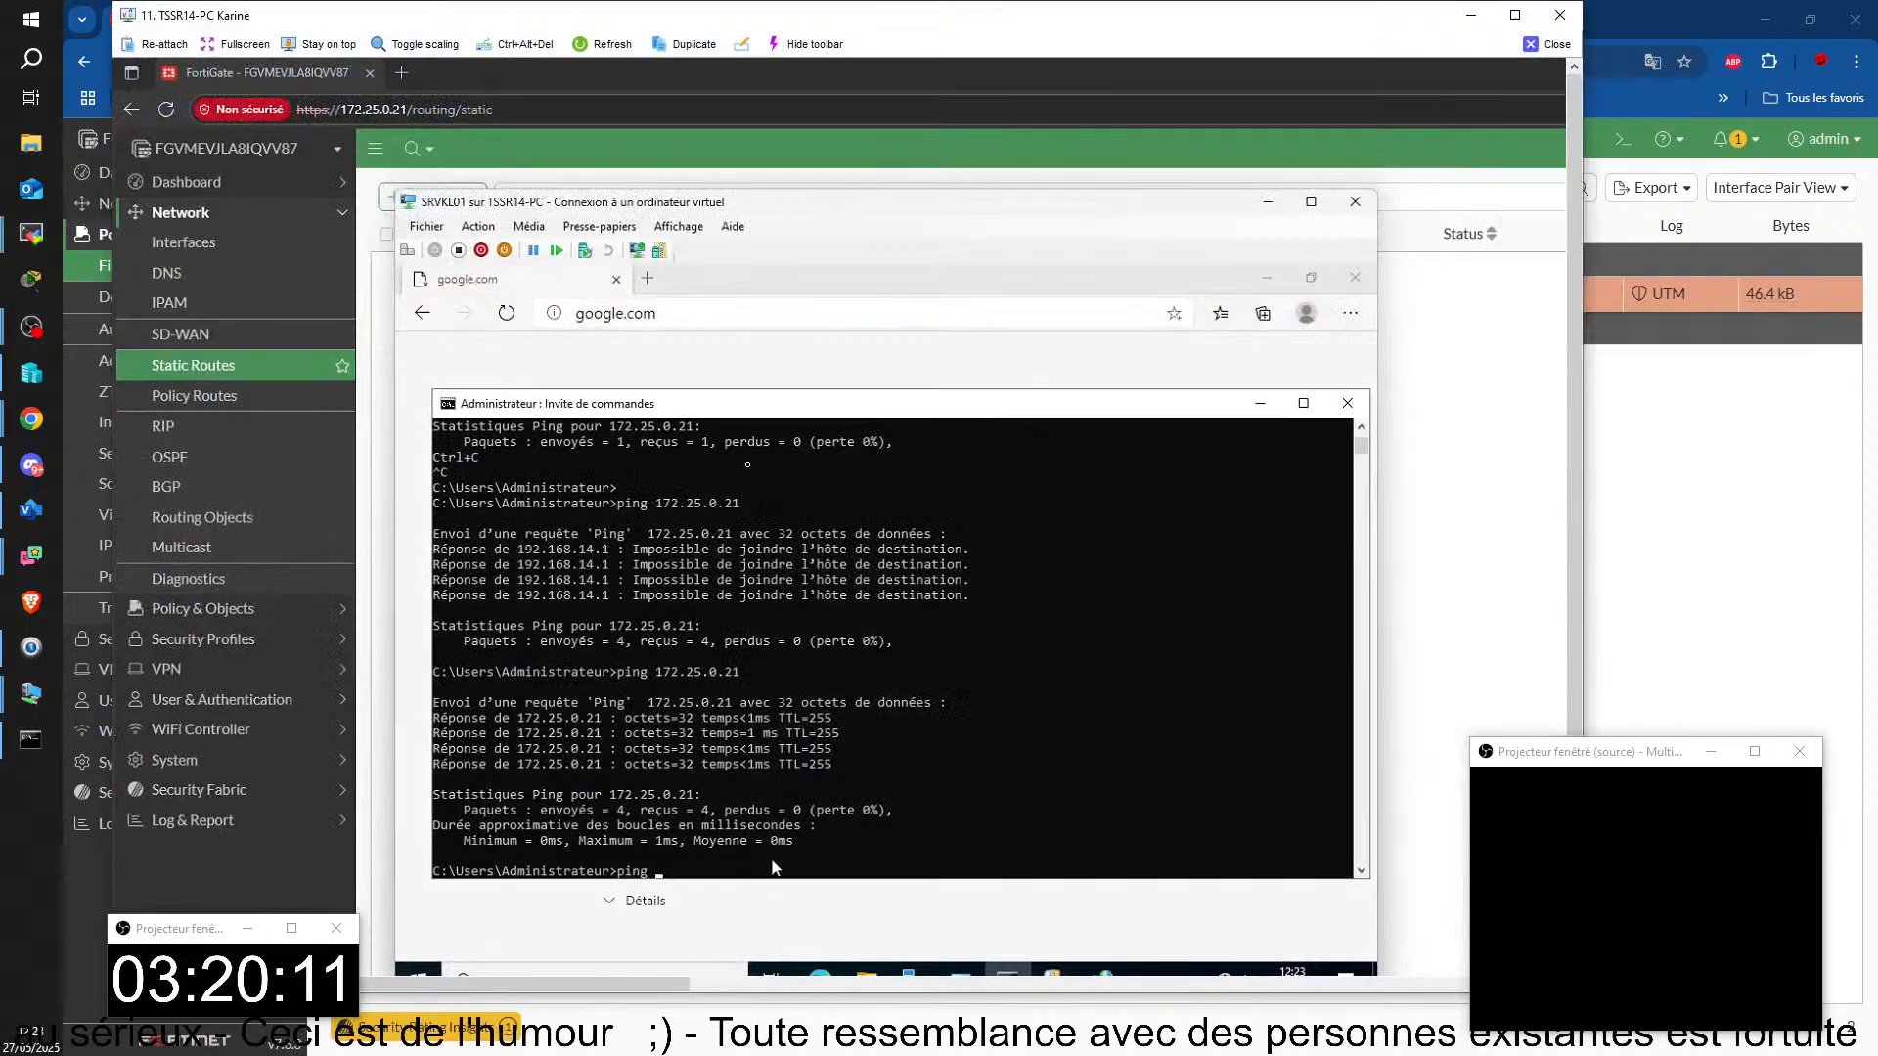
{"action": "type", "text": "8.8.8.8"}
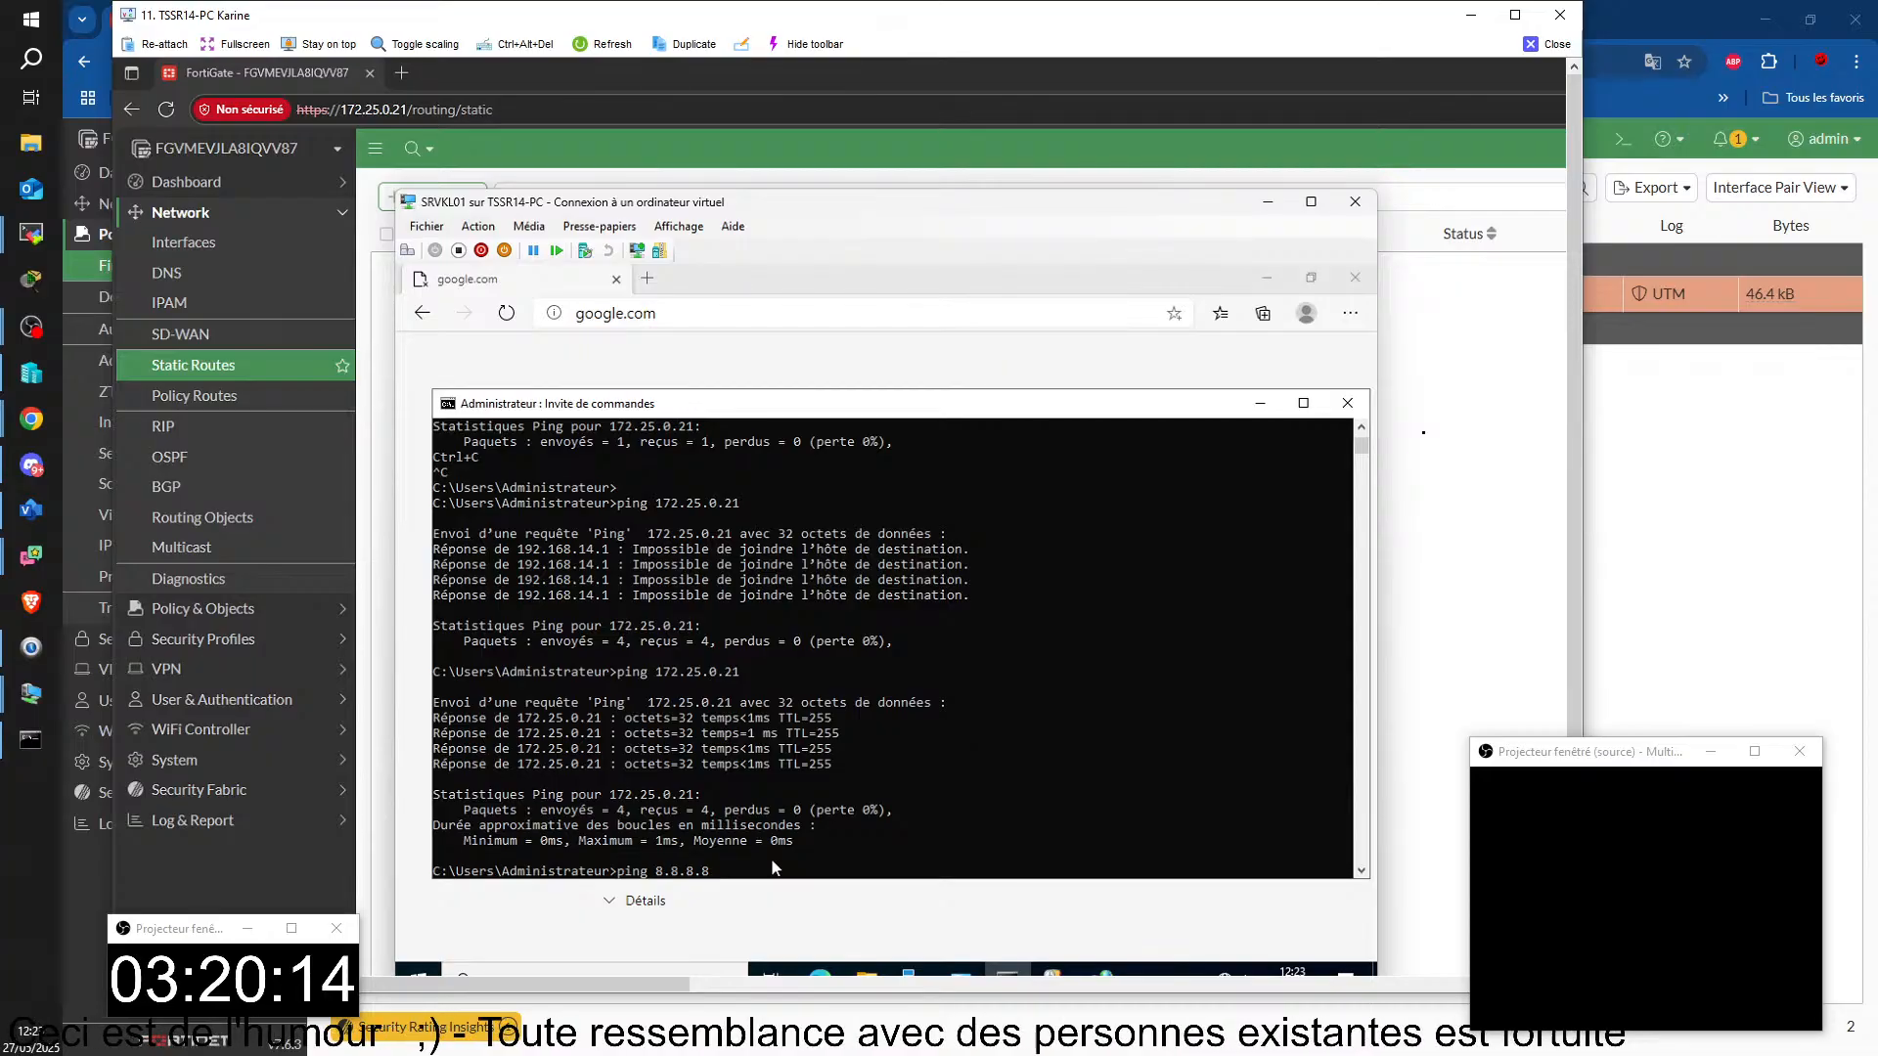
{"action": "key", "text": "Return"}
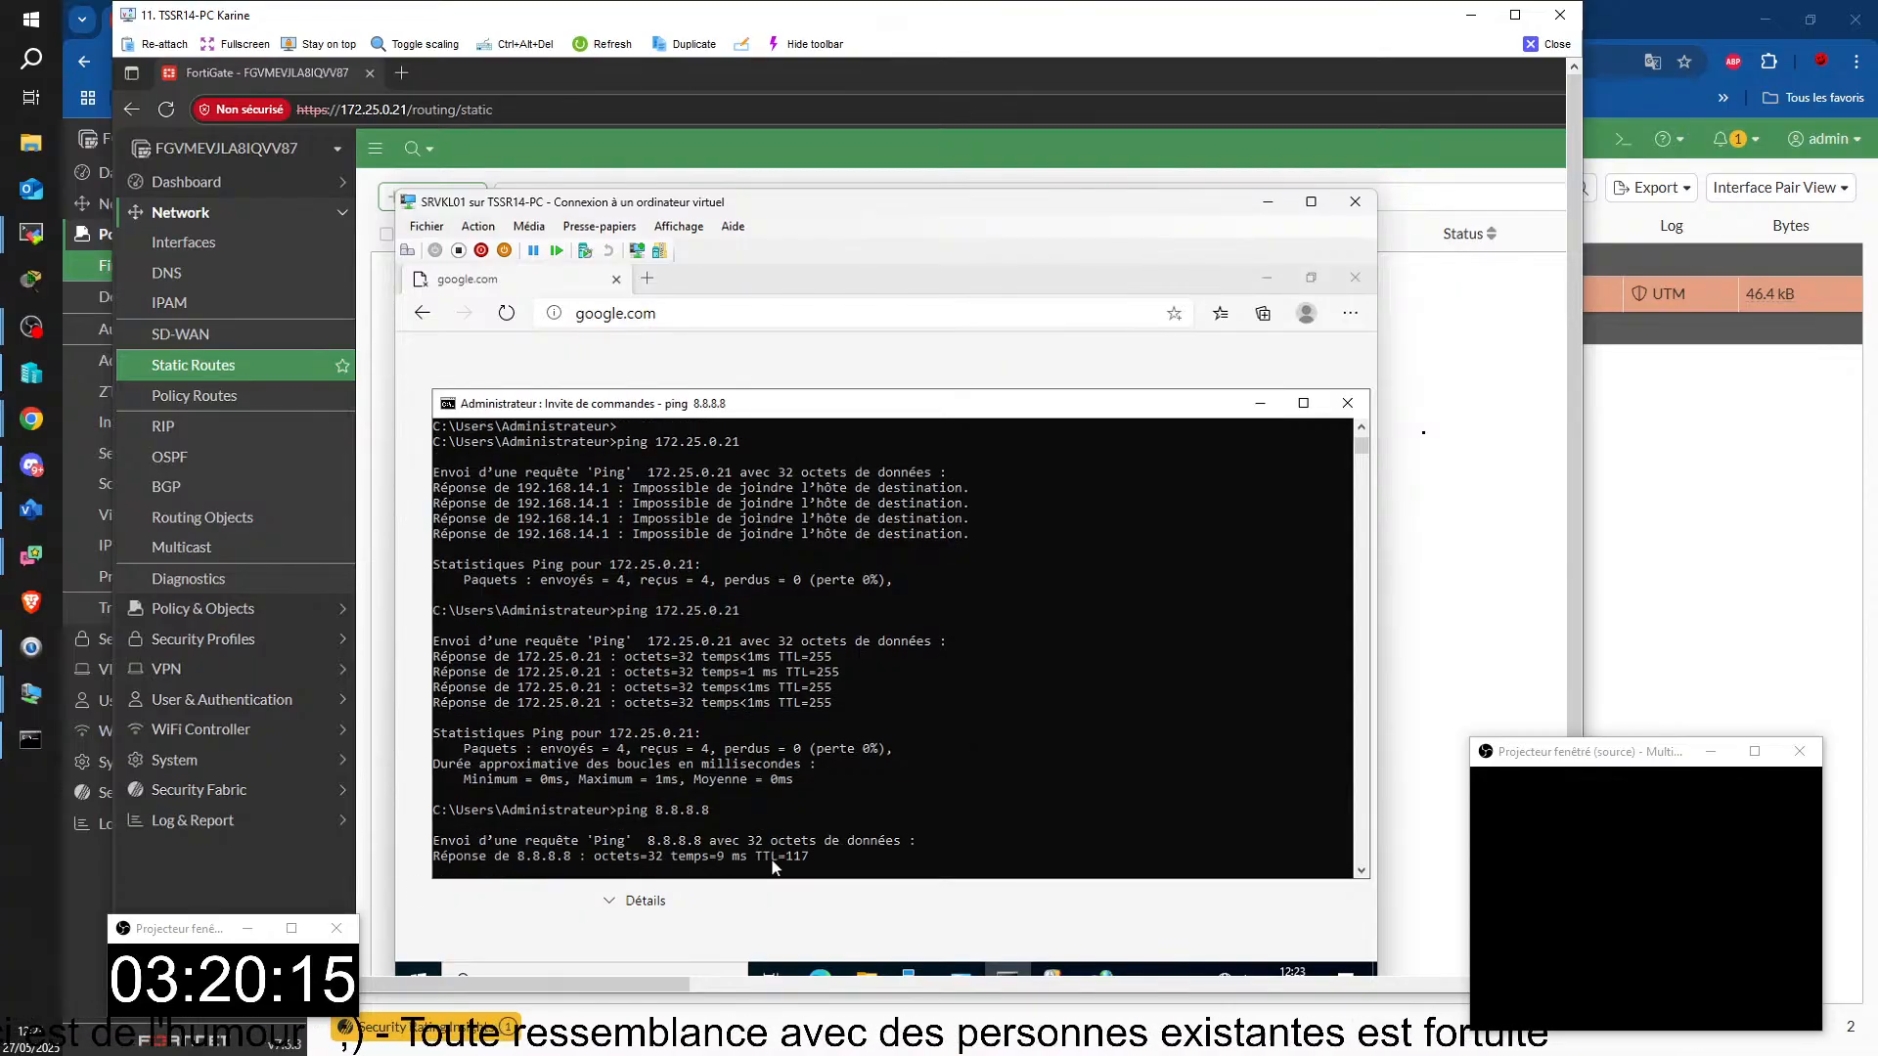
{"action": "left_click", "coordinate": [679, 356]}
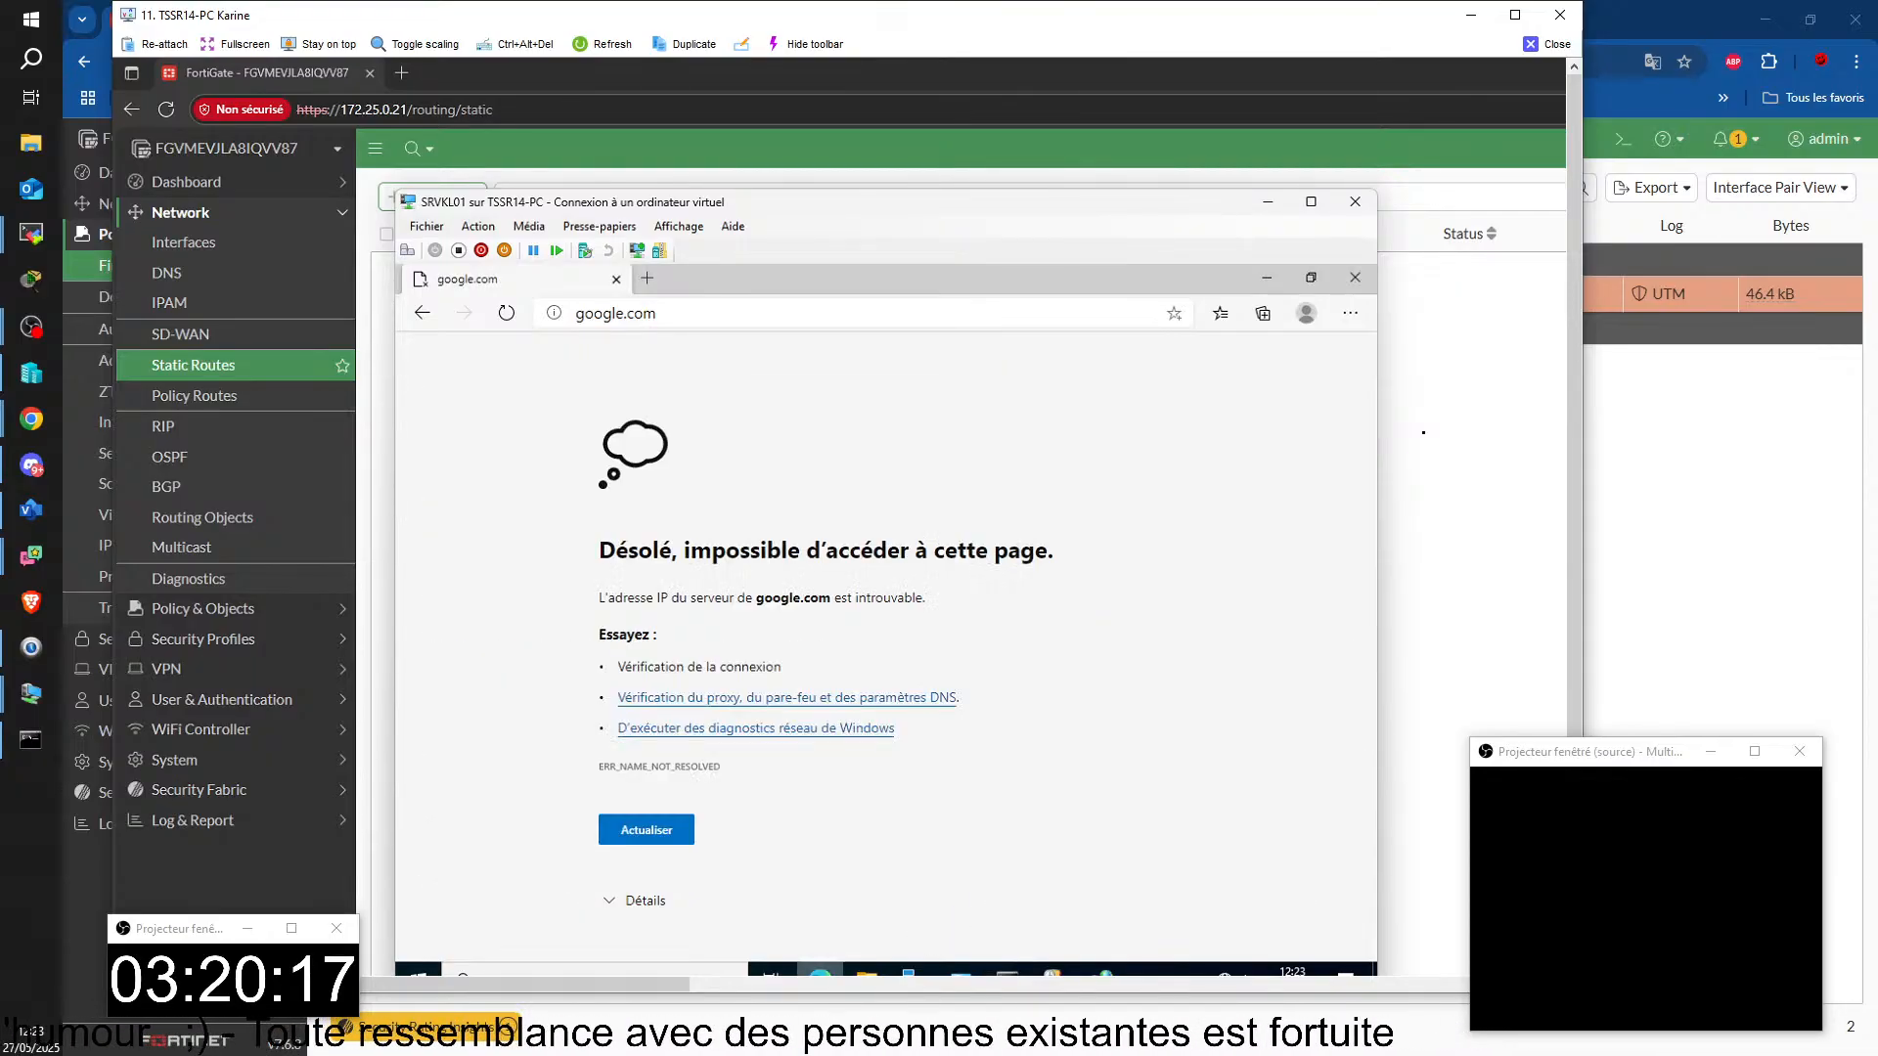
{"action": "left_click", "coordinate": [704, 315]}
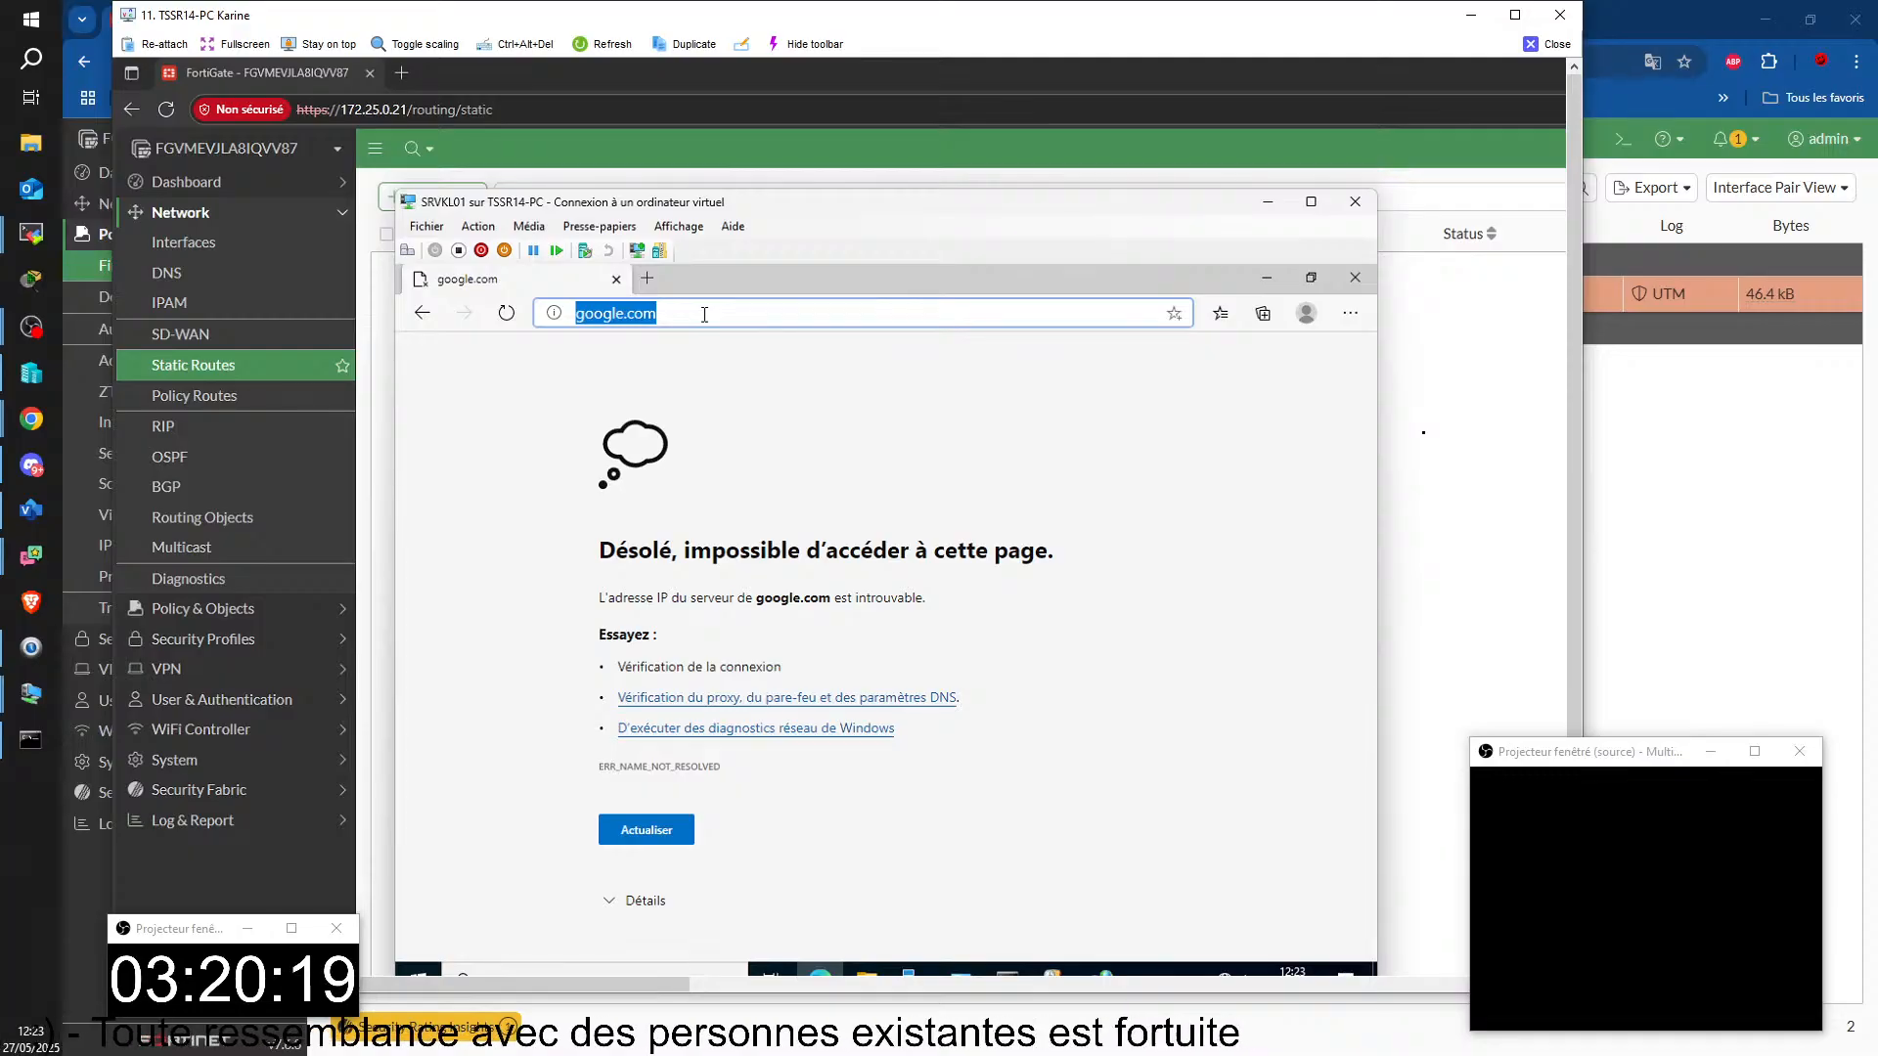
{"action": "left_click", "coordinate": [575, 315]}
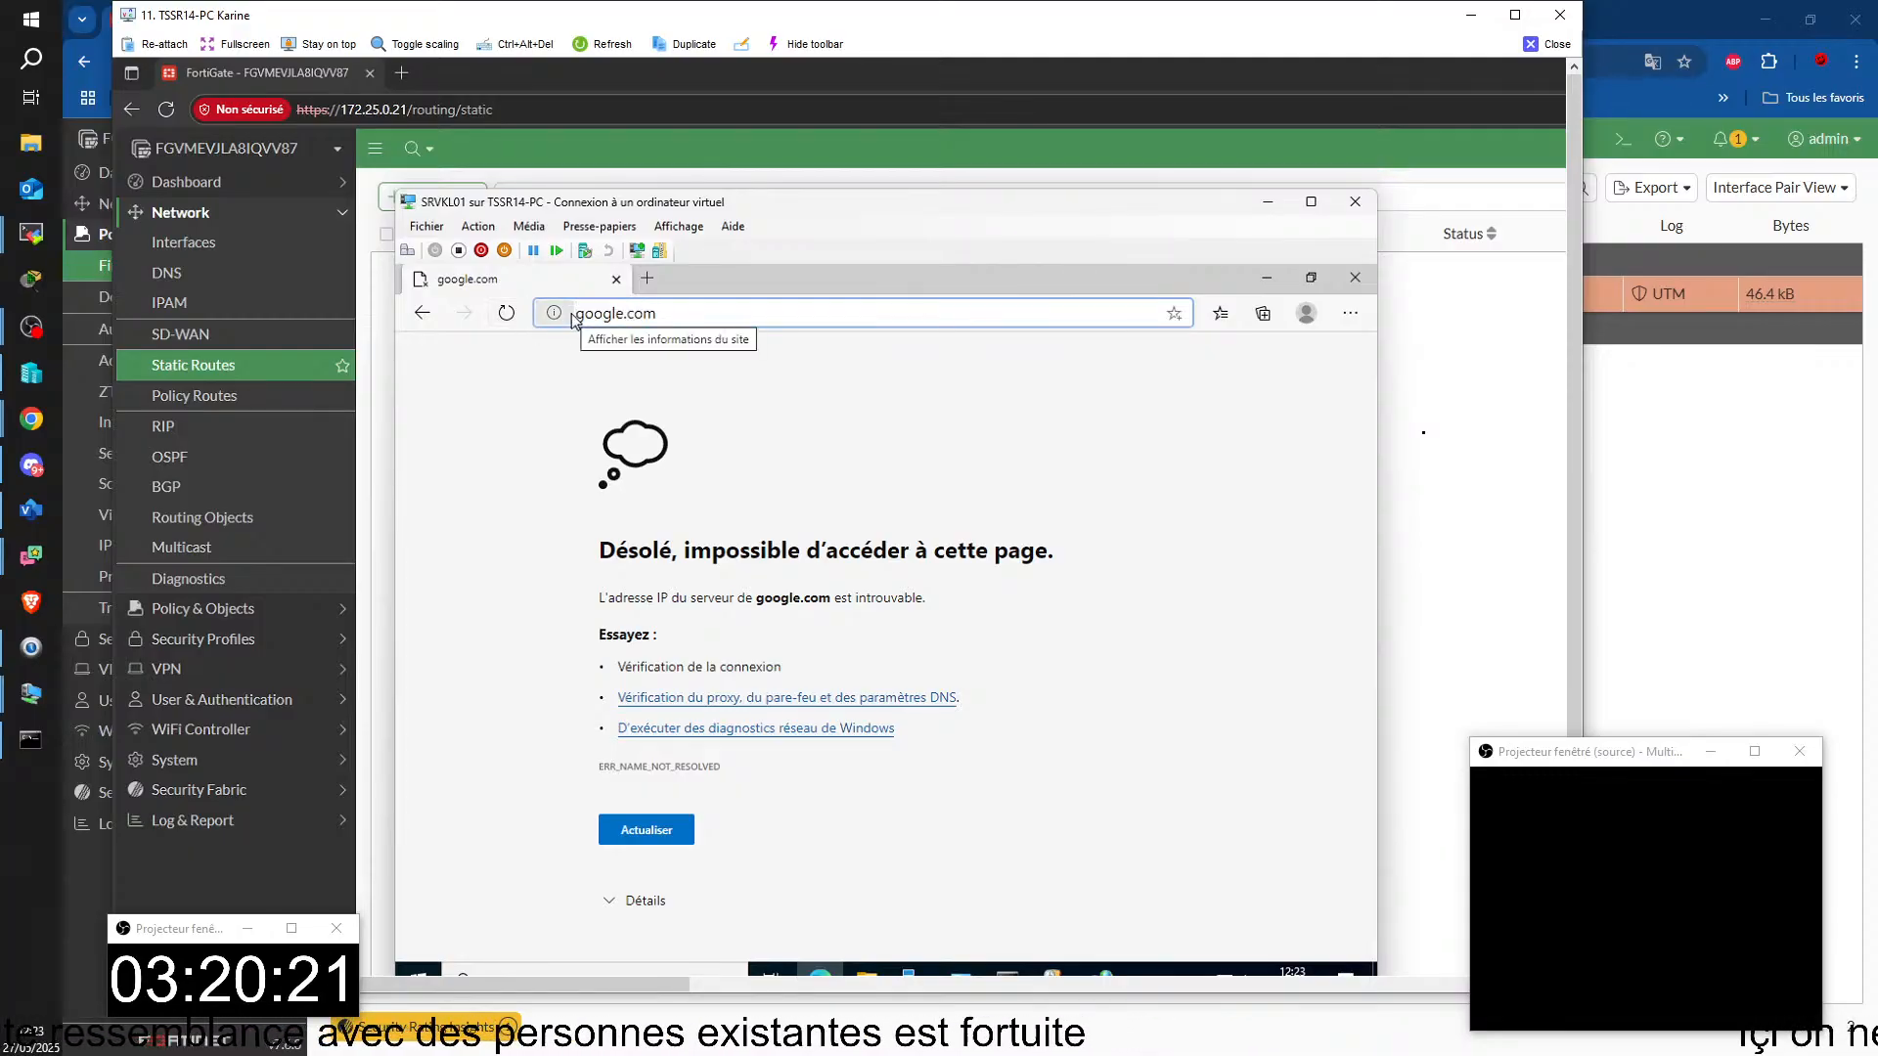
{"action": "type", "text": "."}
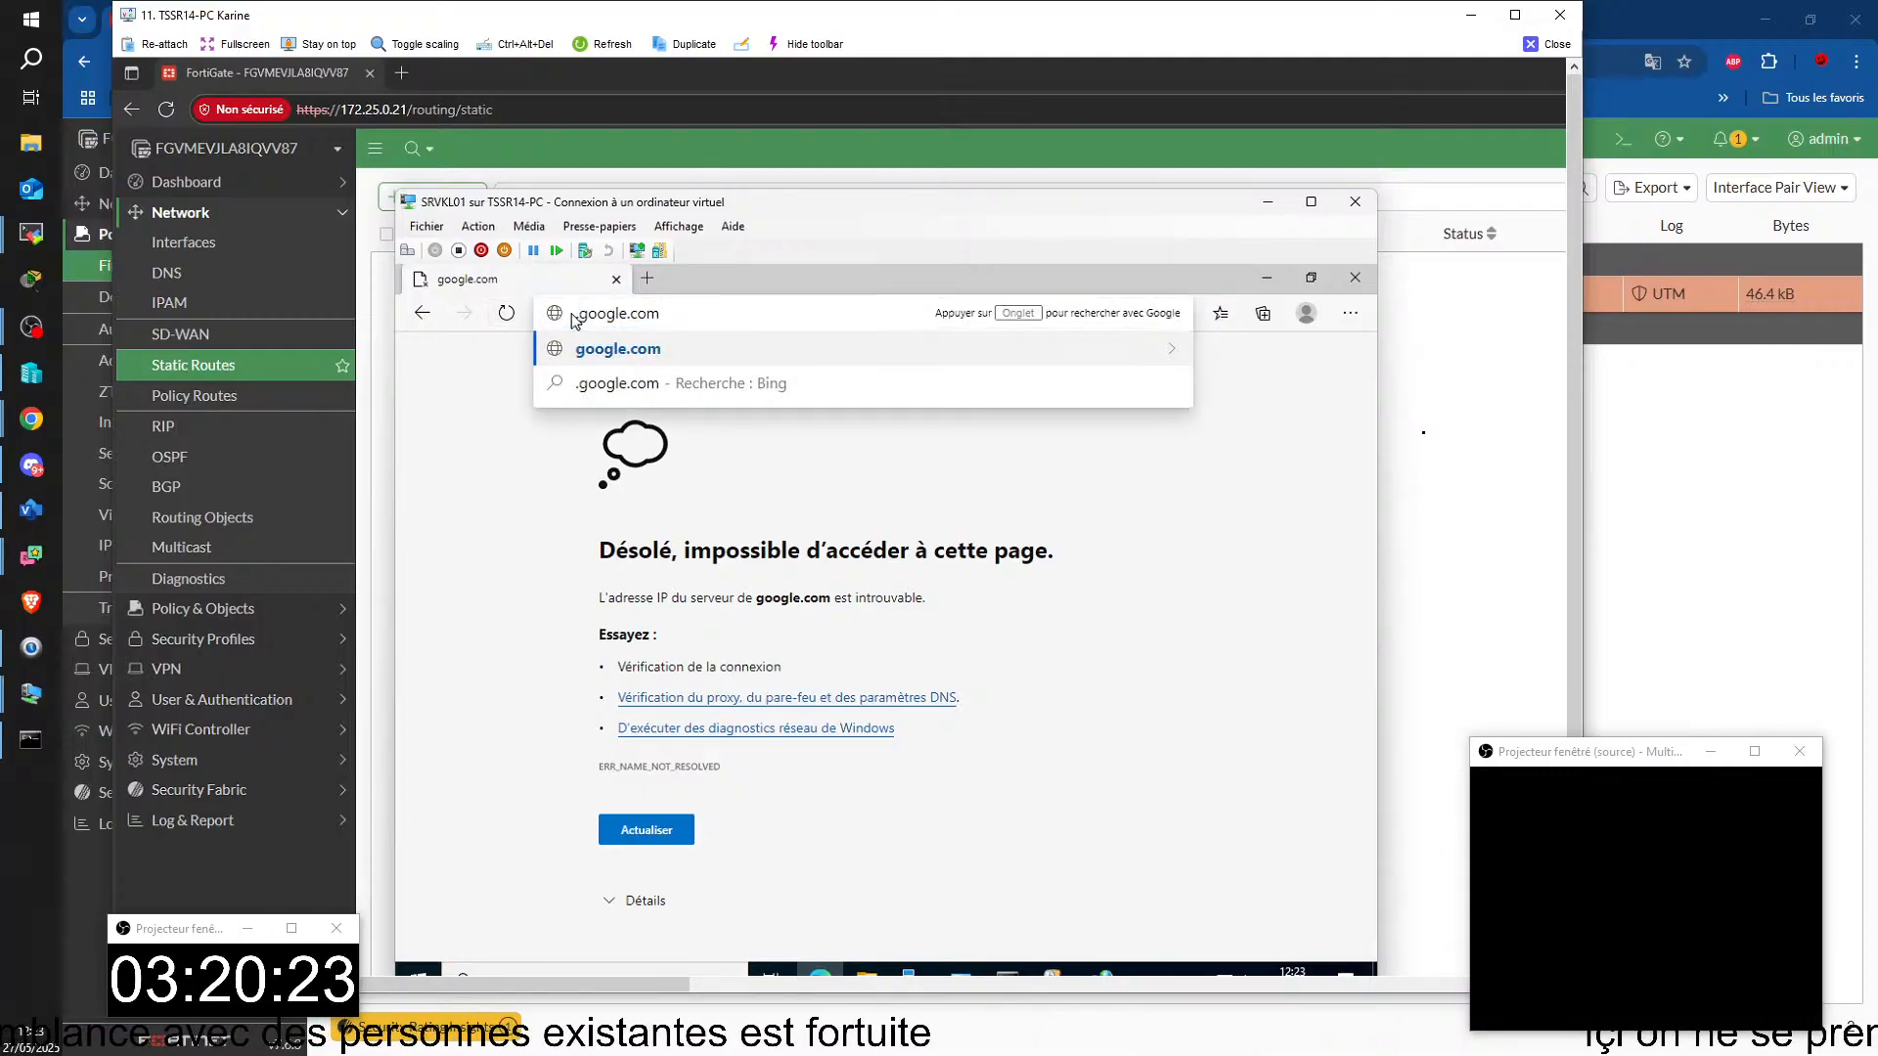
{"action": "key", "text": "BackSpace"}
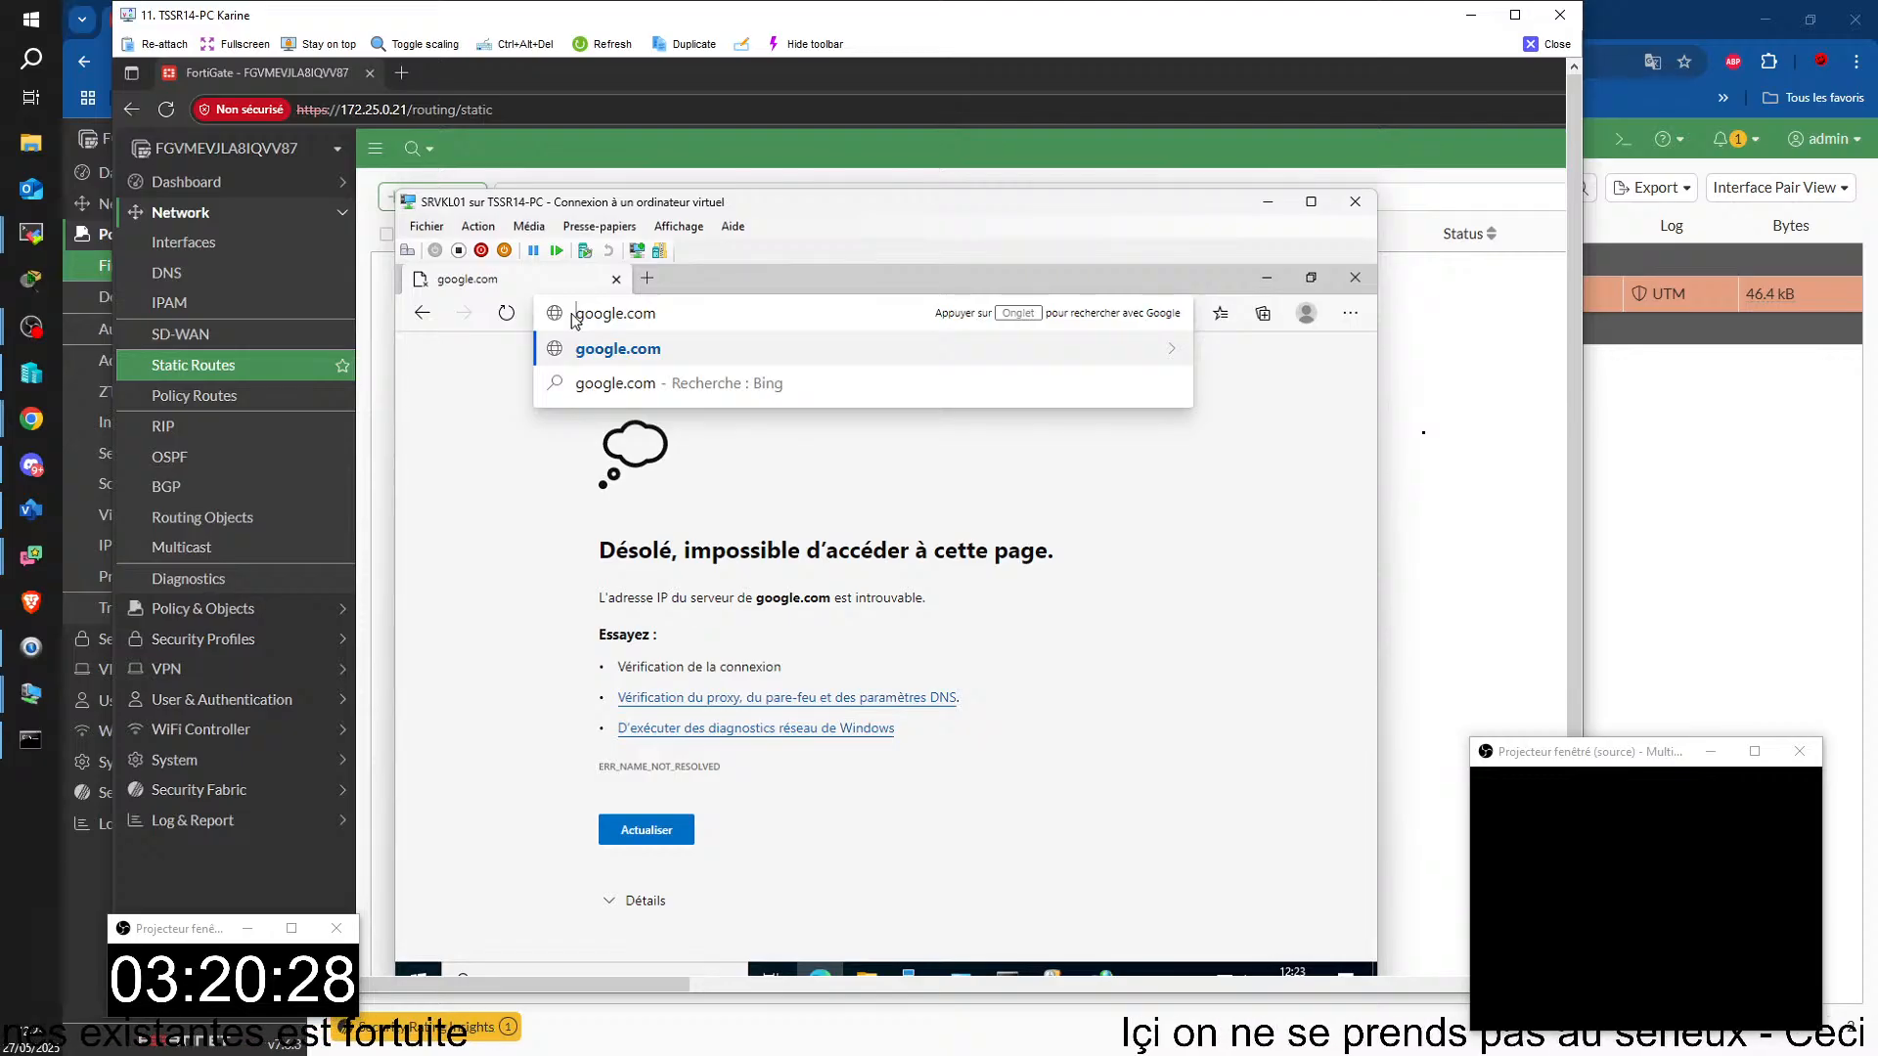
Step: Run ipconfig /all in SRVKL01's command prompt to examine its DNS server settings
{"action": "left_click", "coordinate": [973, 972]}
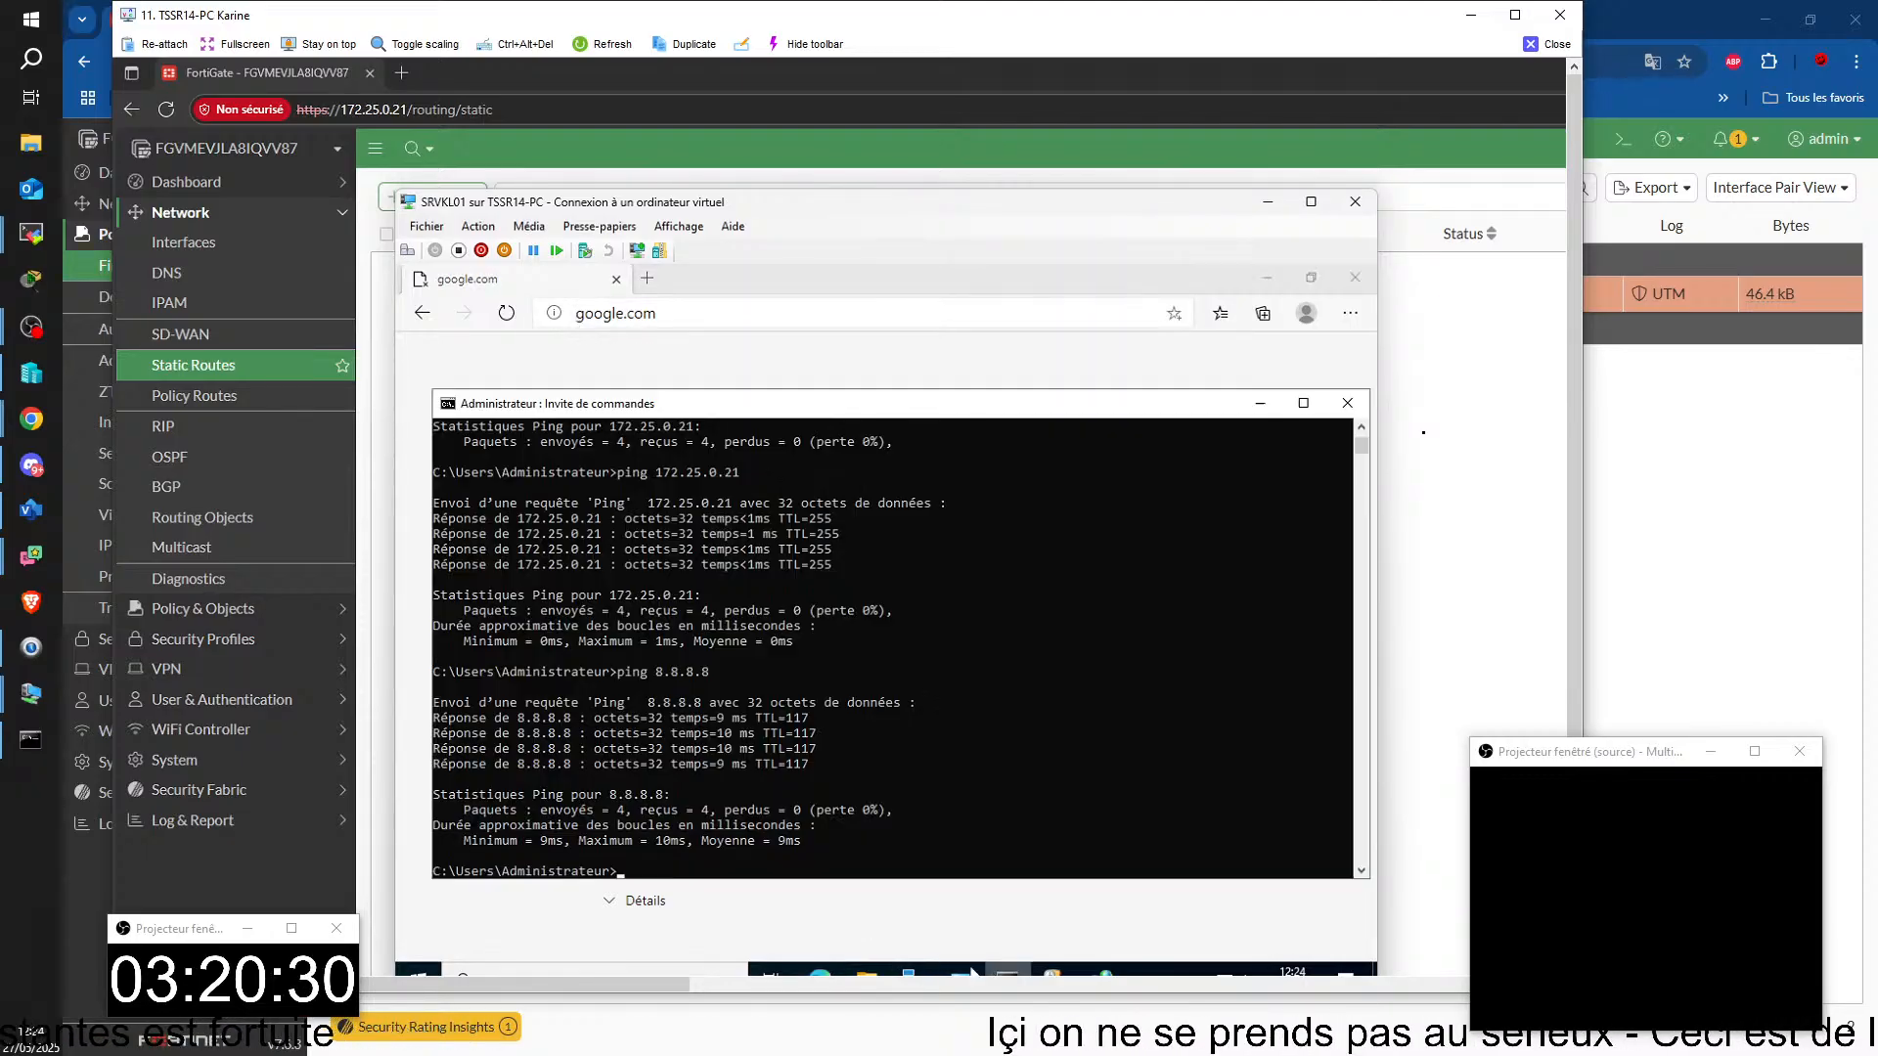
{"action": "key", "text": "Up"}
{"action": "key", "text": "Up"}
{"action": "key", "text": "Up"}
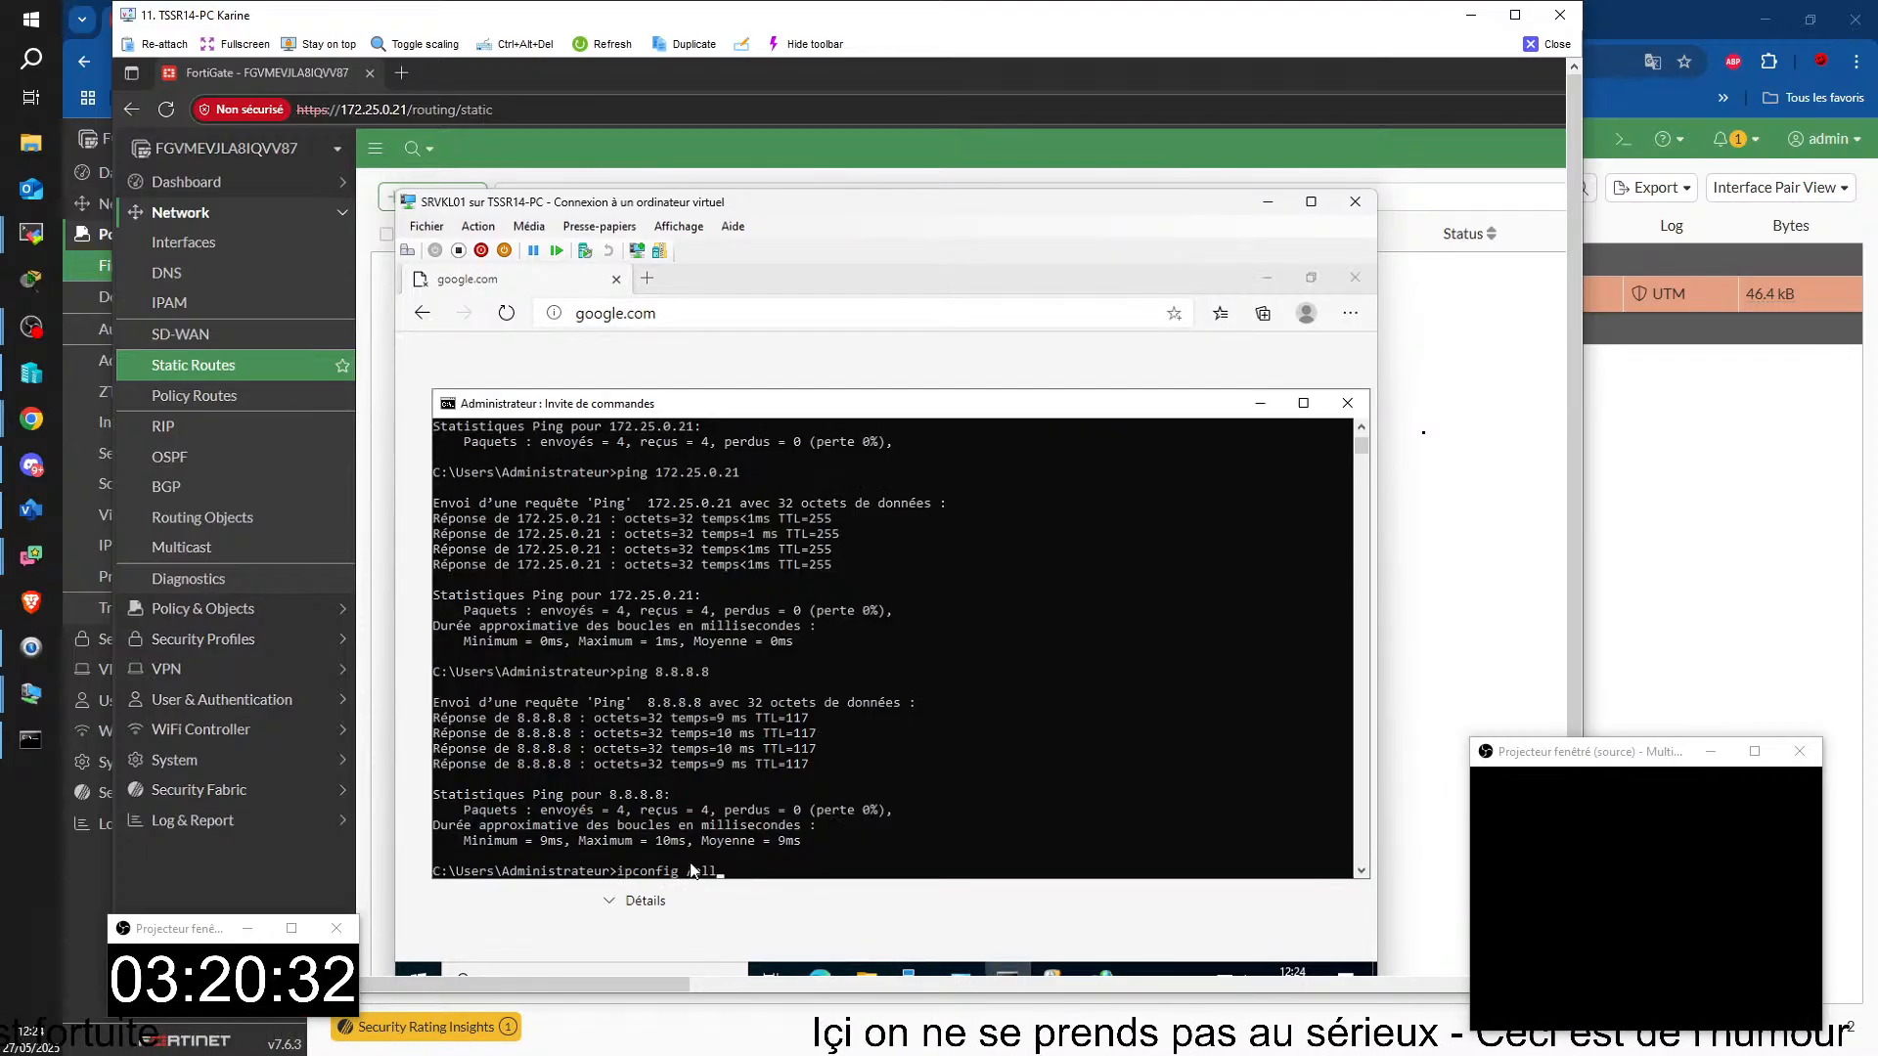
{"action": "key", "text": "Return"}
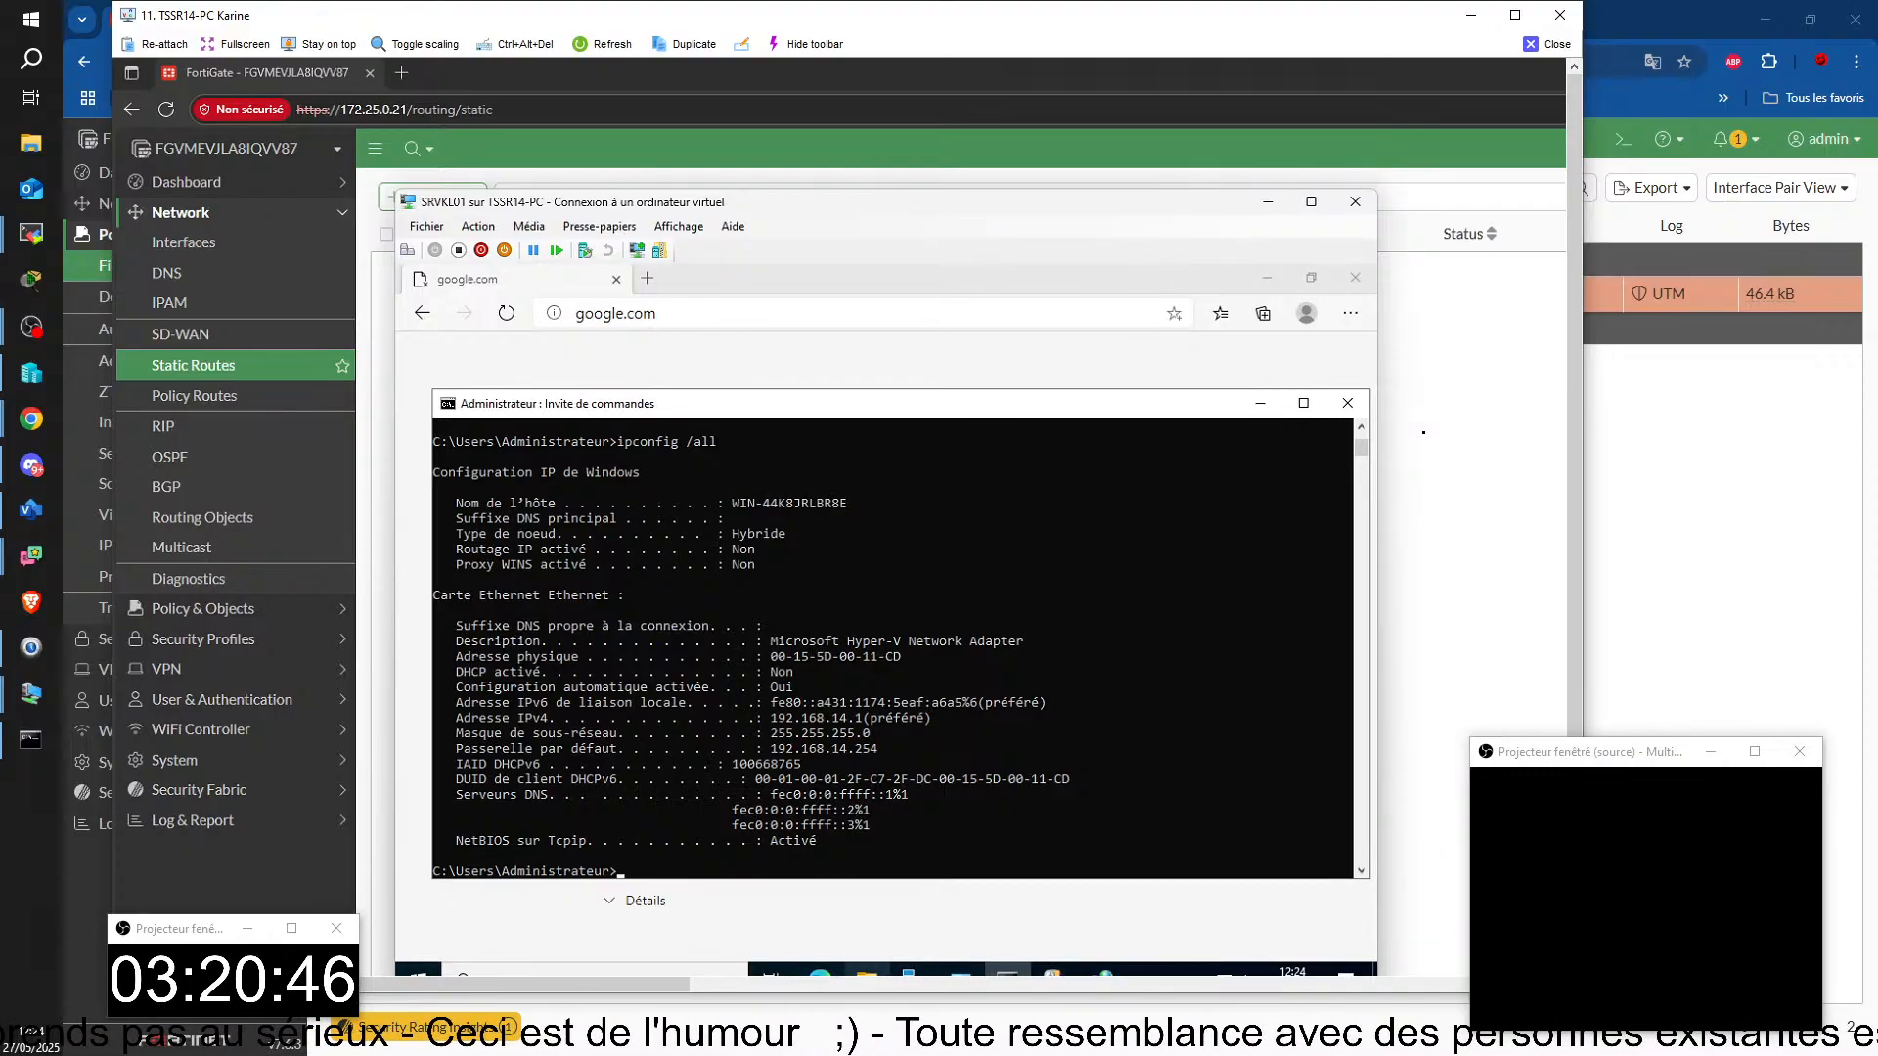
Step: Open SRVKL01's network connections by running ncpa.cpl from the Run dialog
{"action": "key", "text": "super"}
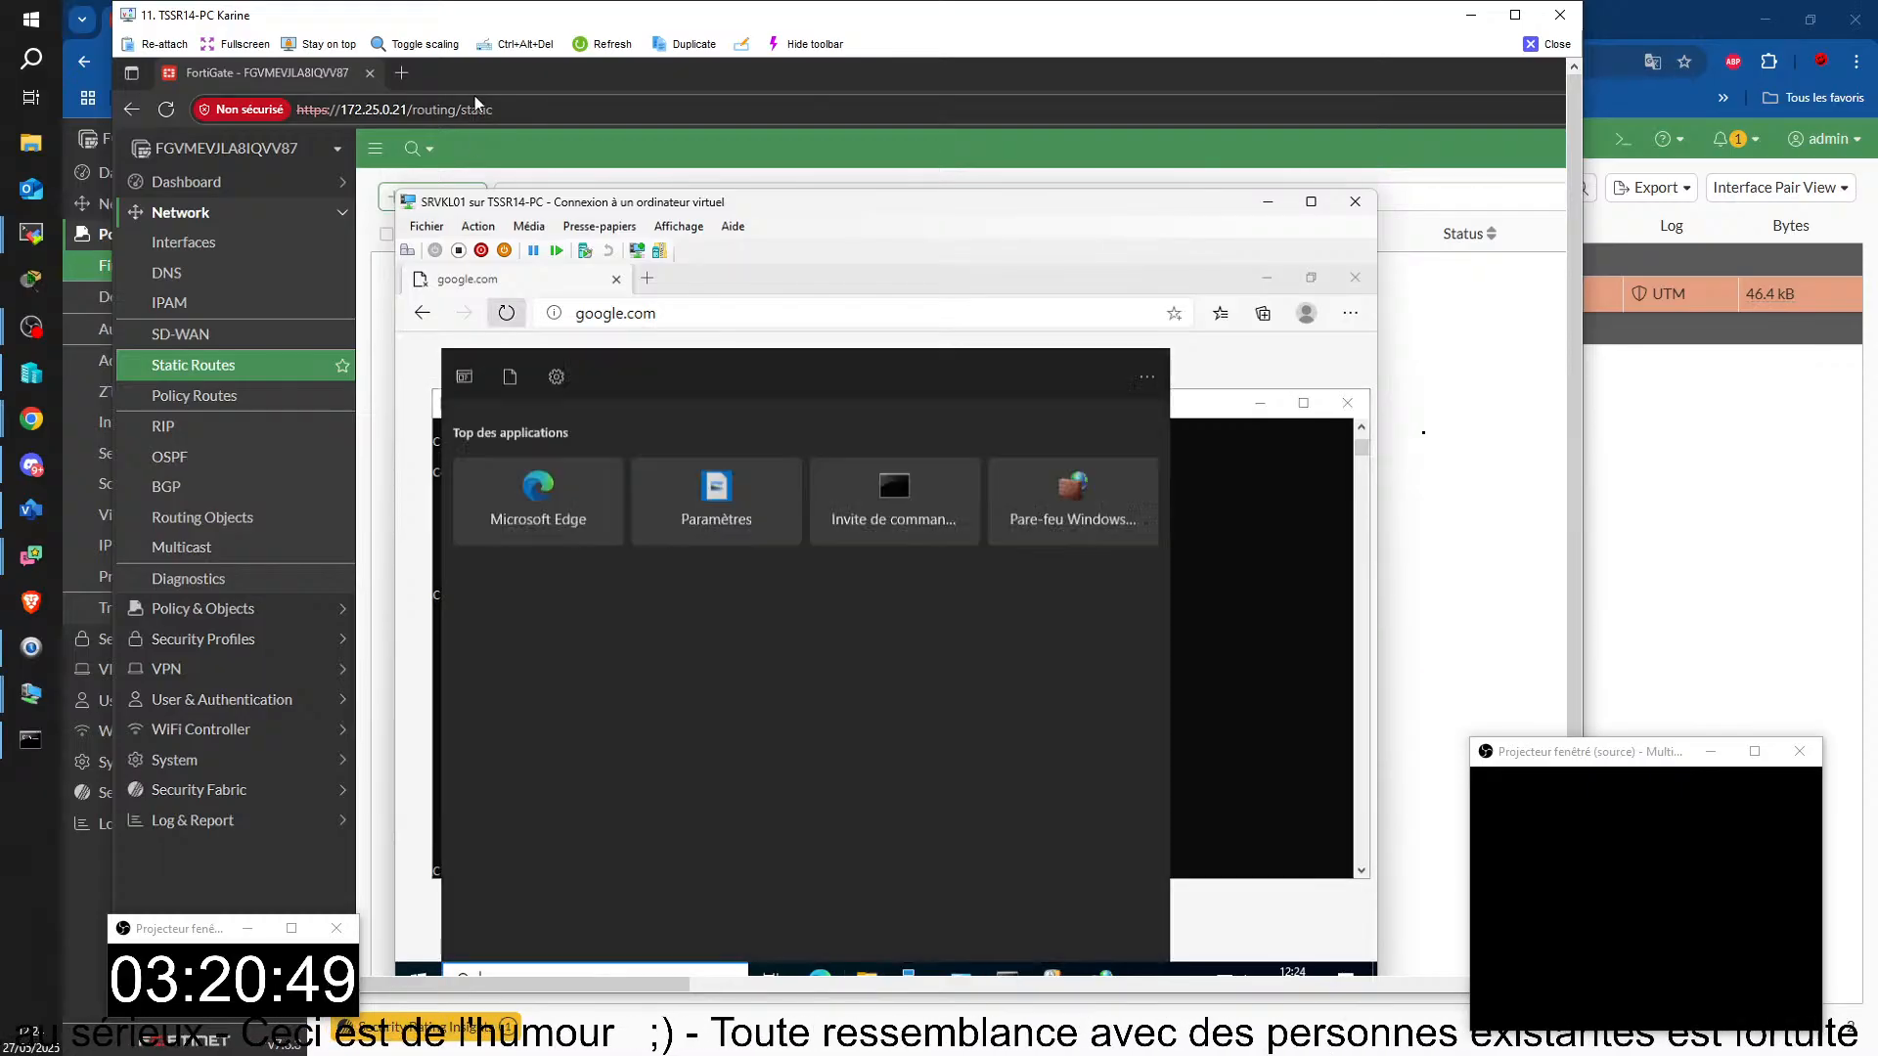
{"action": "type", "text": "e"}
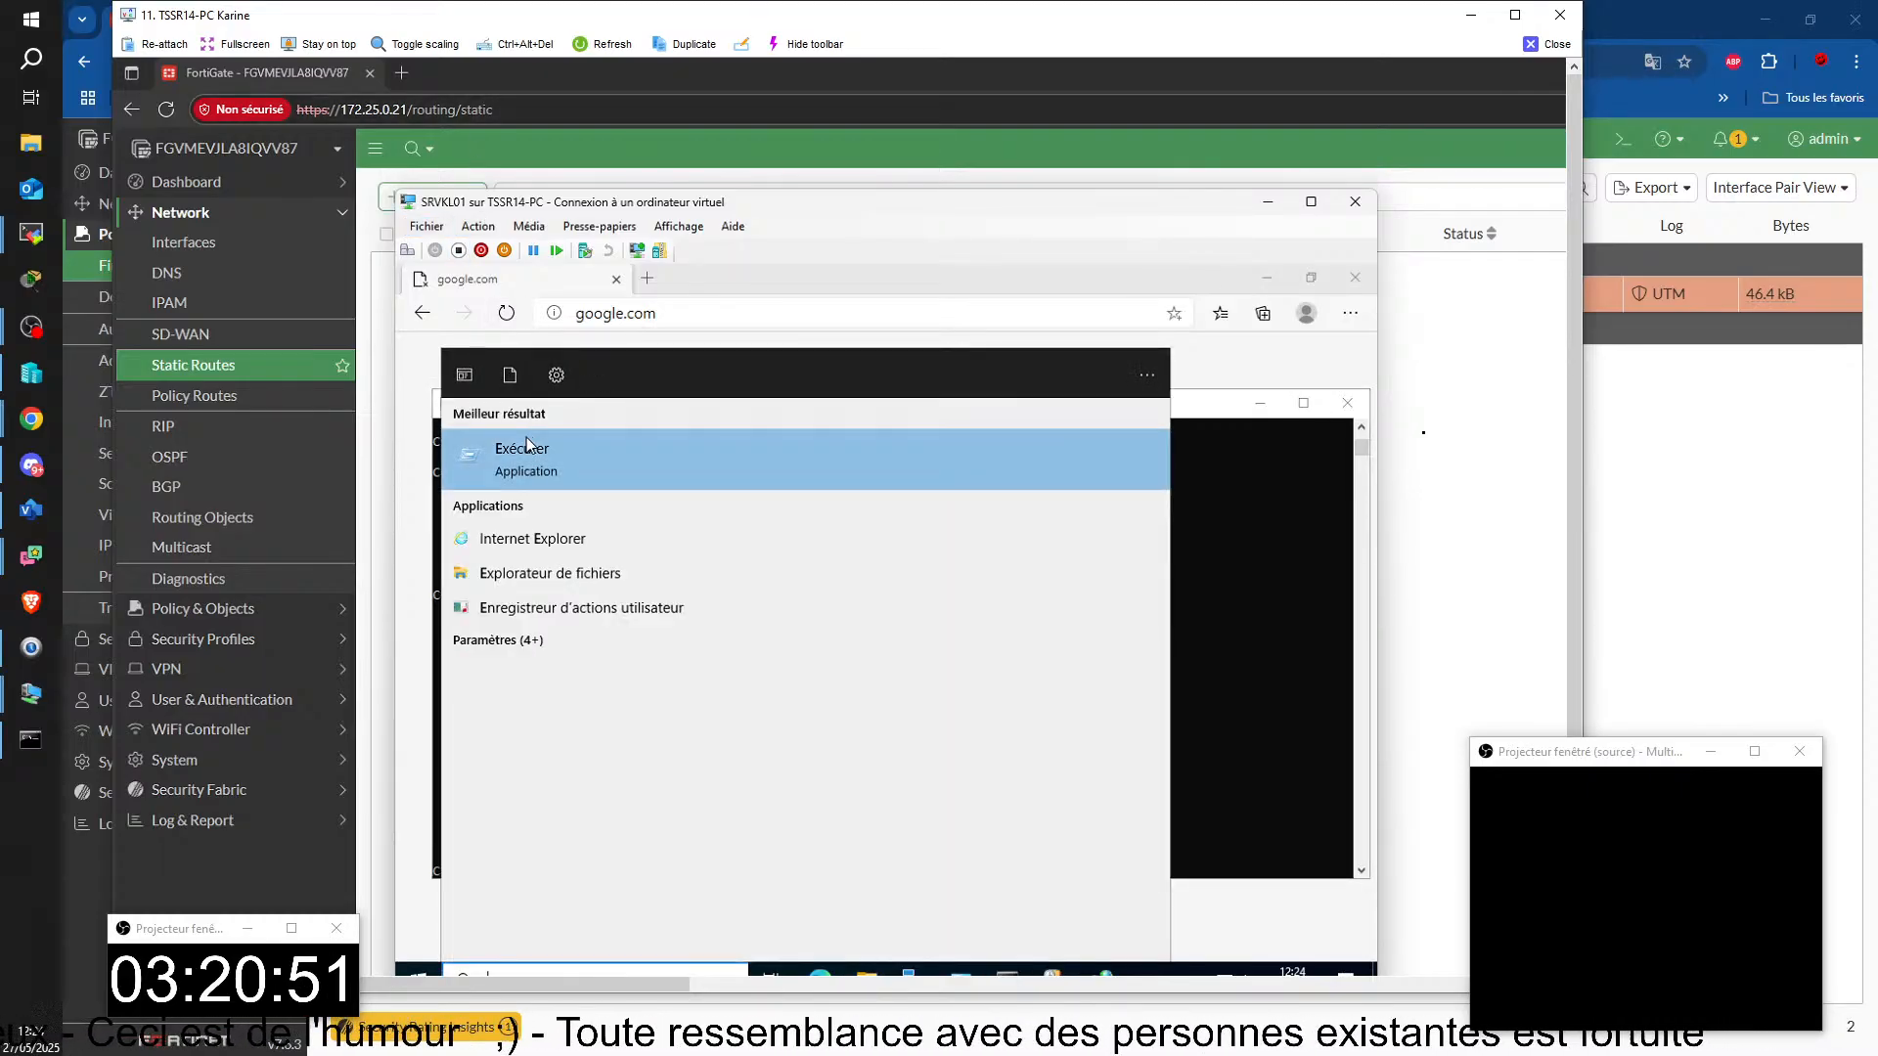
{"action": "key", "text": "Return"}
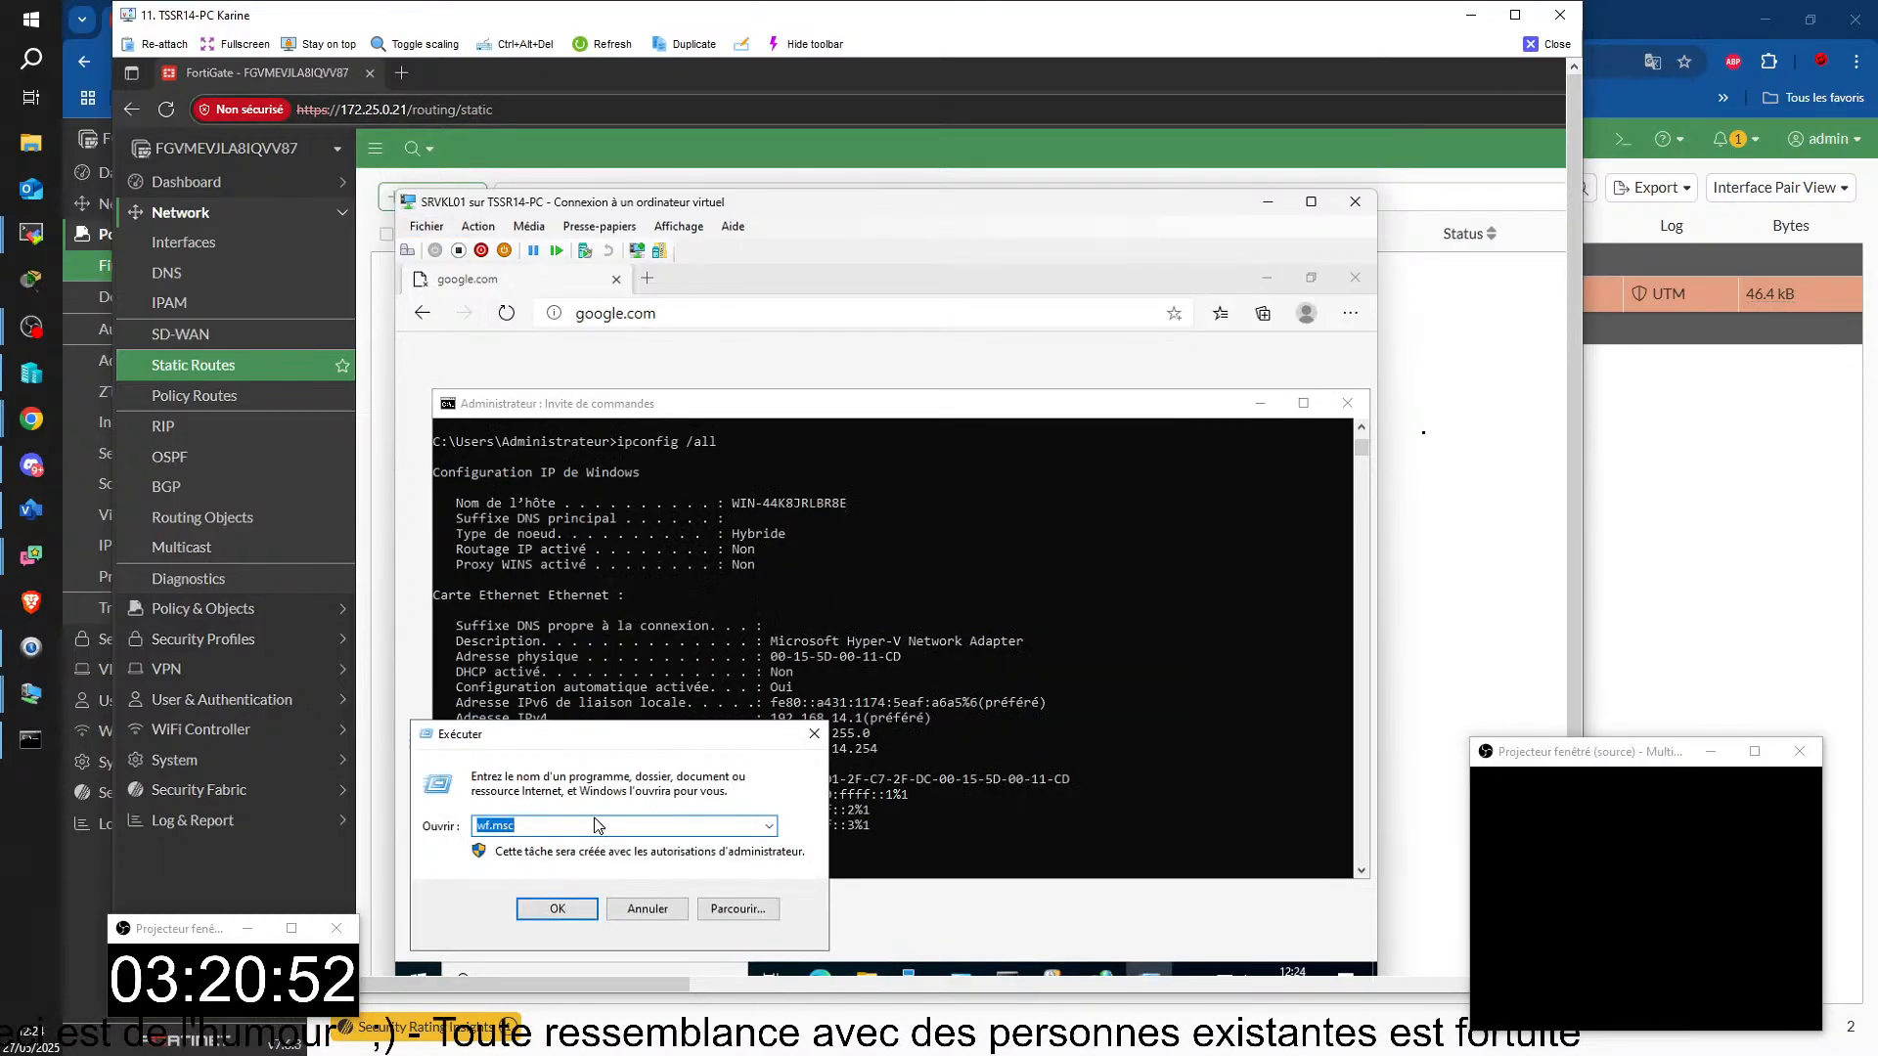
{"action": "key", "text": "BackSpace"}
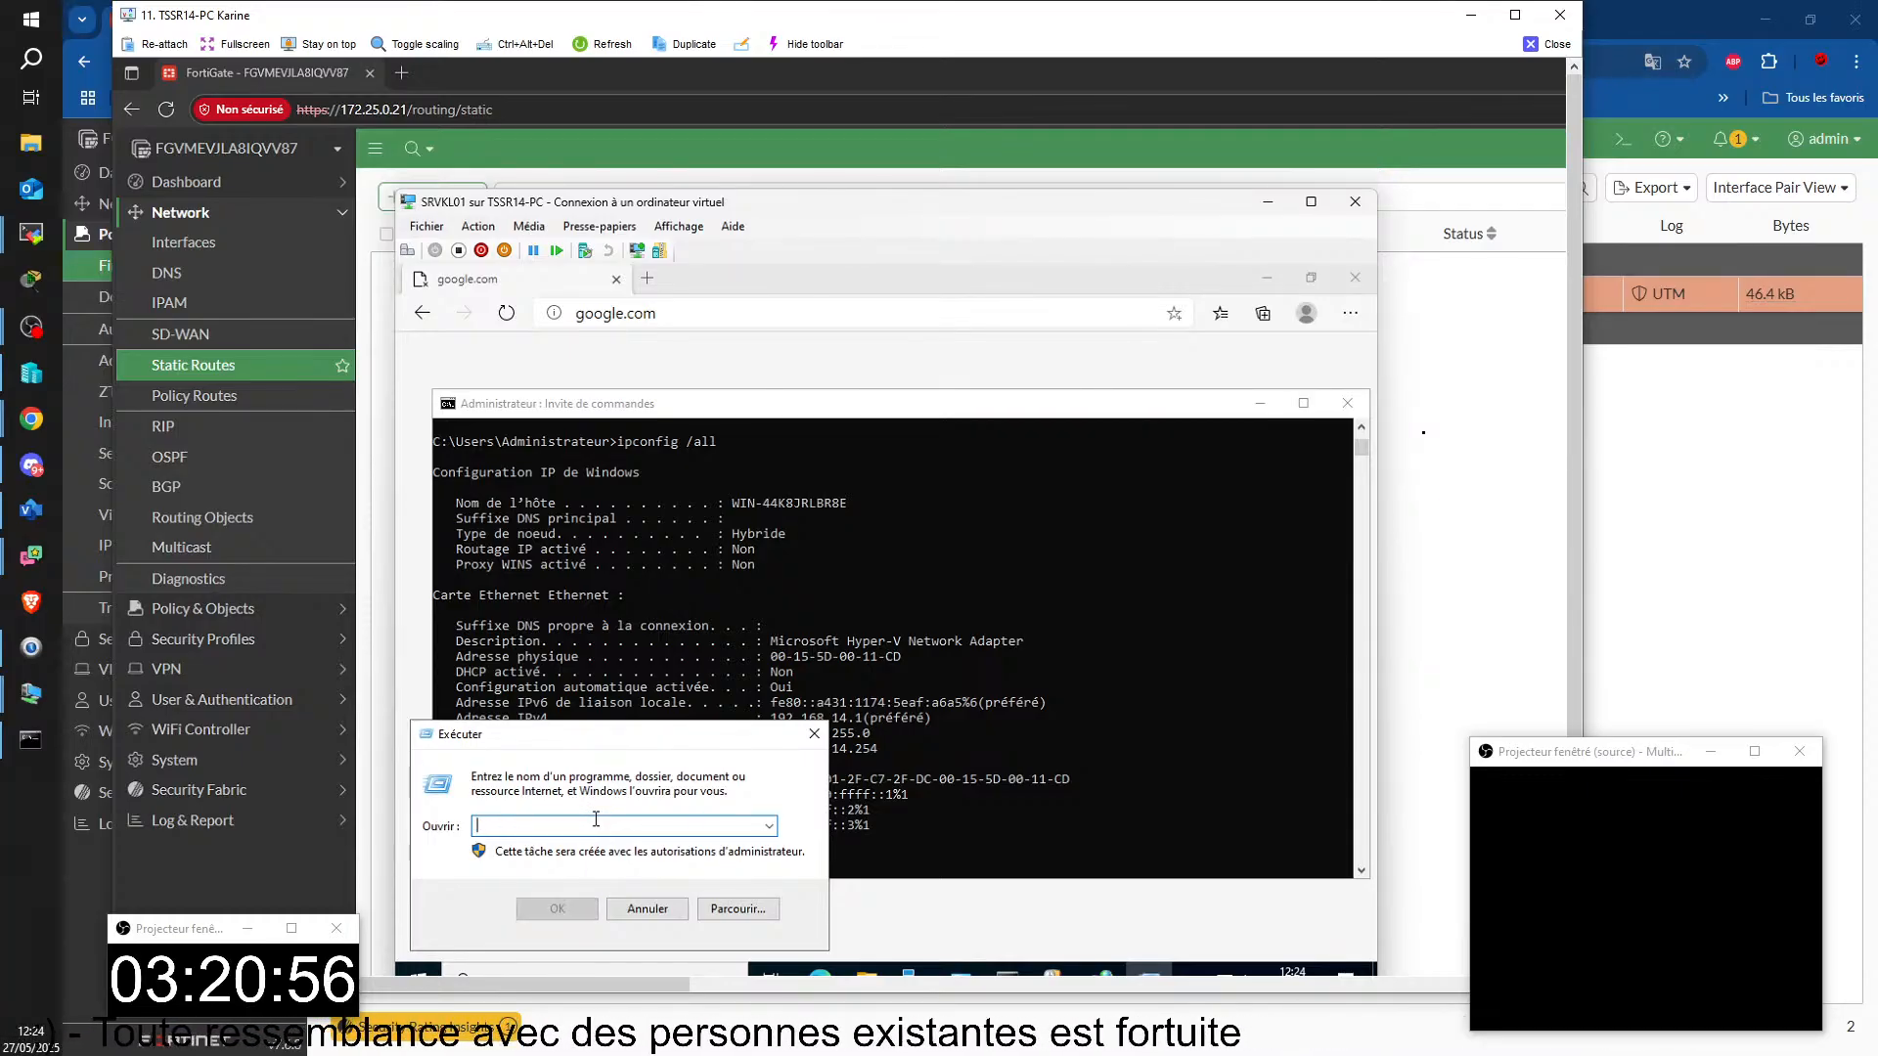
{"action": "type", "text": "NCP"}
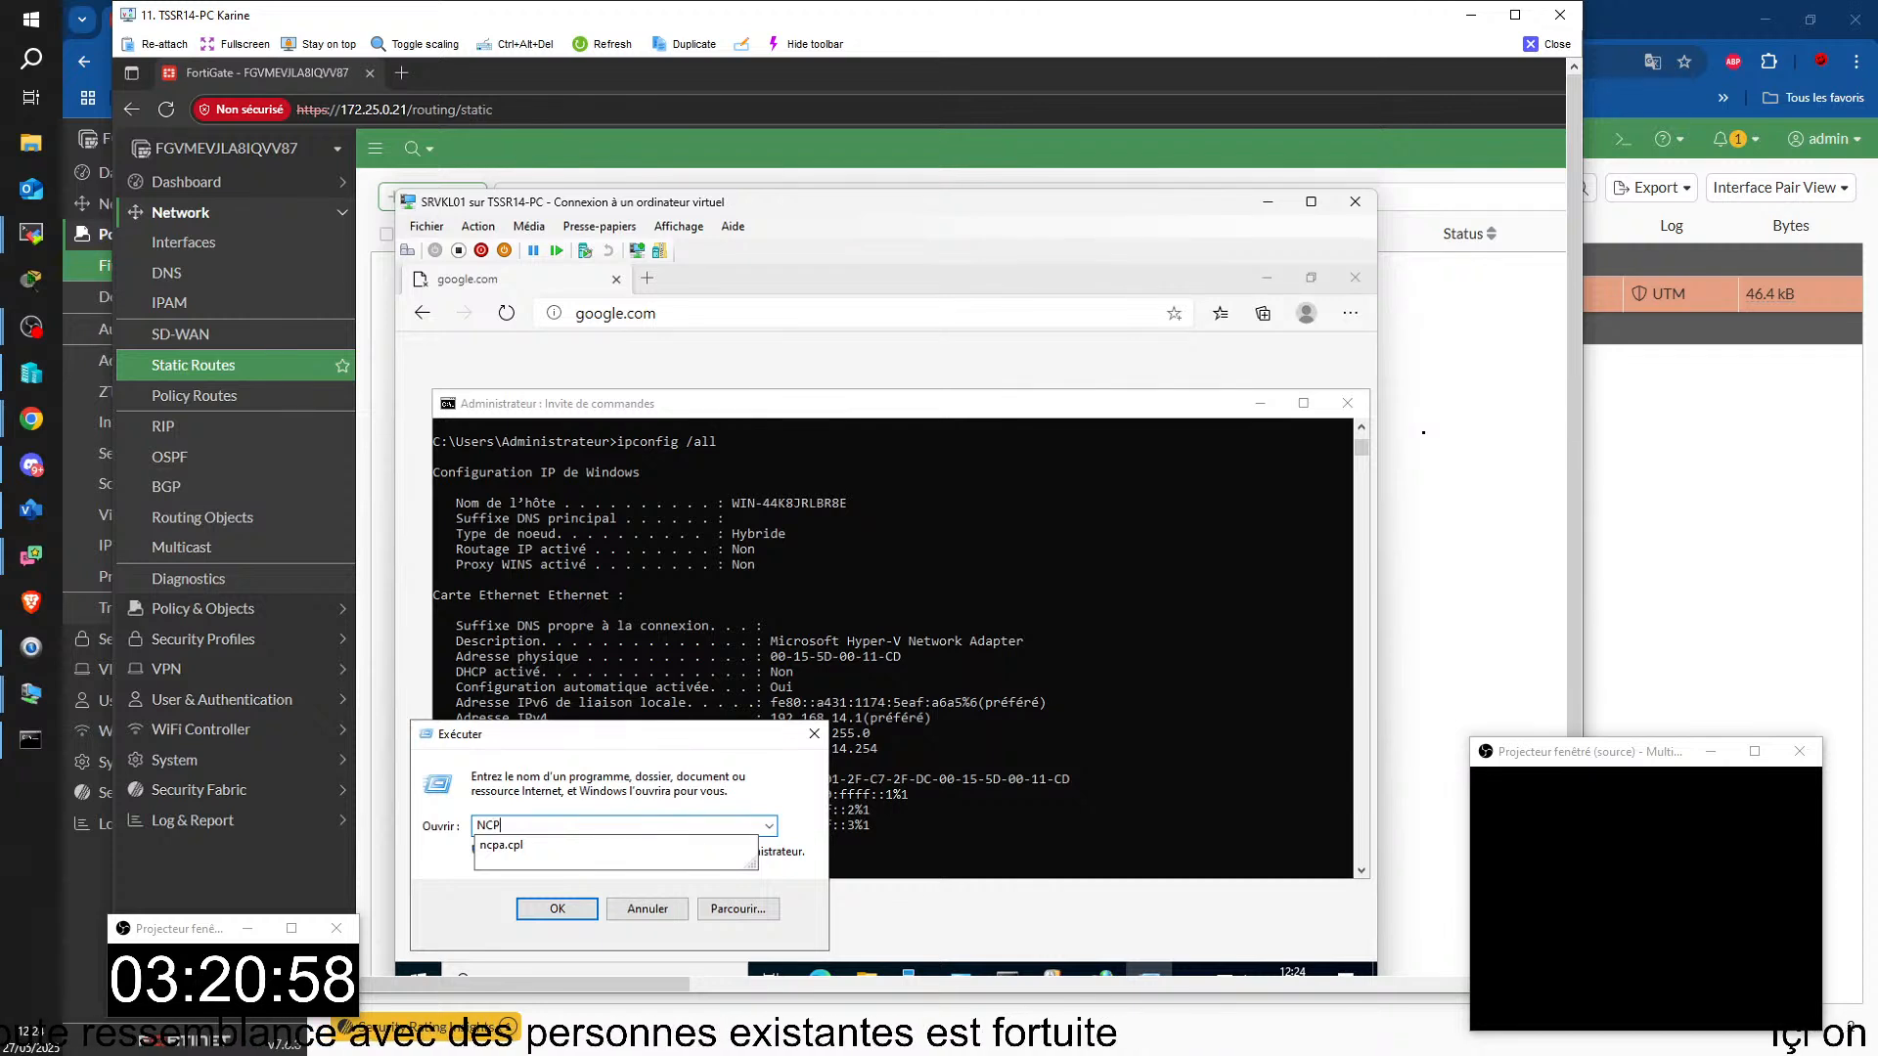
{"action": "key", "text": "BackSpace"}
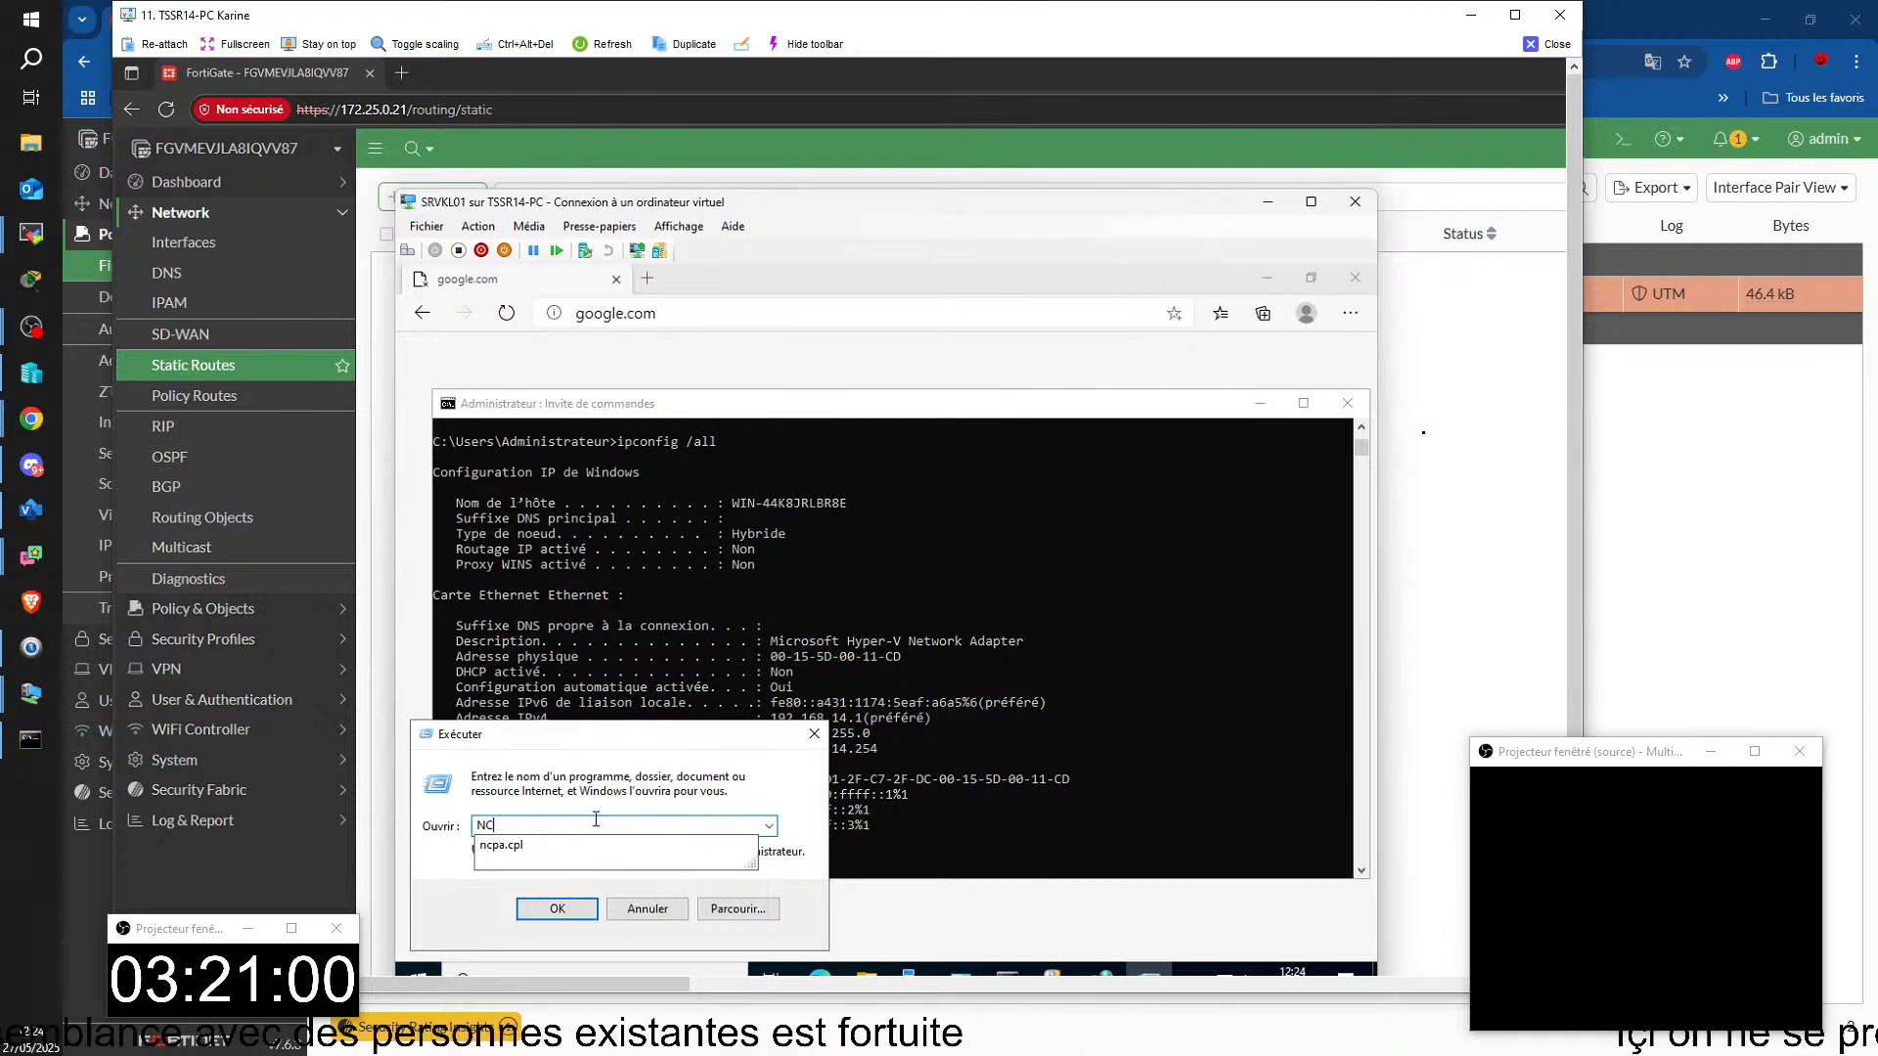
{"action": "key", "text": "BackSpace"}
{"action": "key", "text": "BackSpace"}
{"action": "type", "text": "n"}
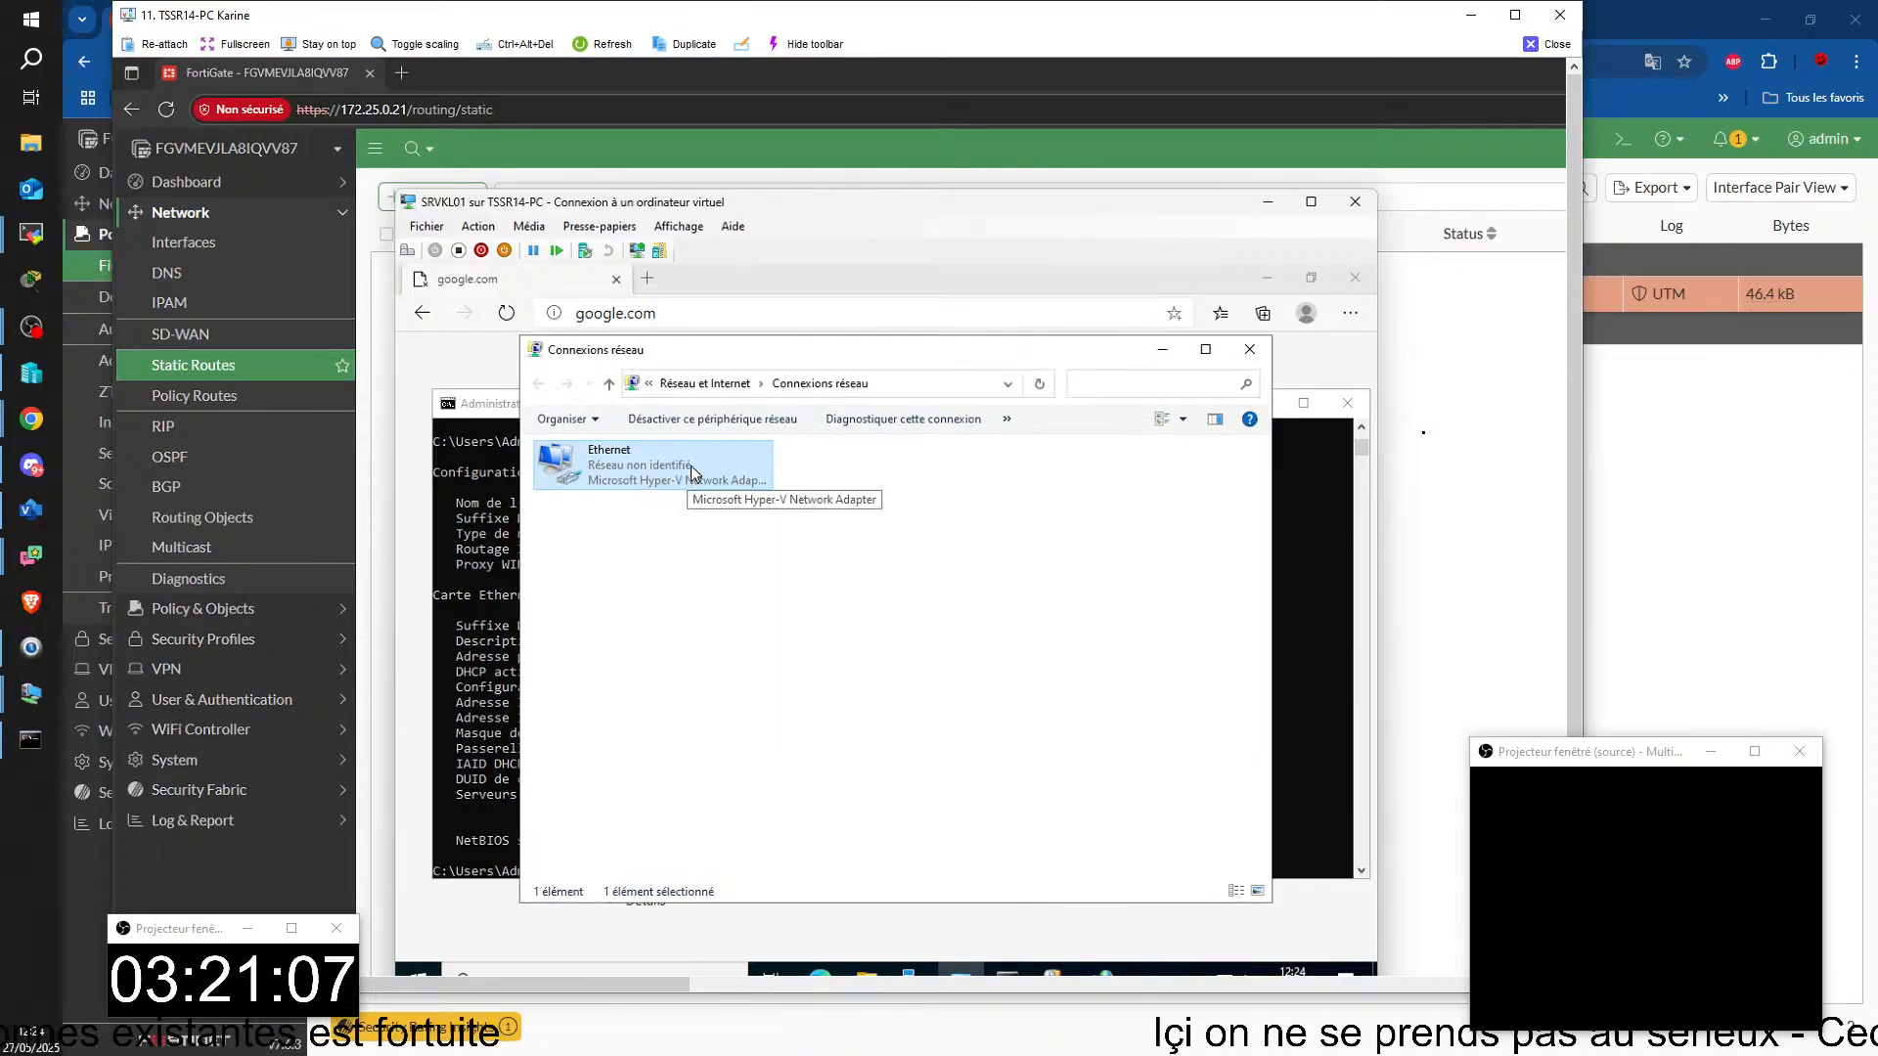
Step: Set the preferred DNS server in the Ethernet adapter's IPv4 properties to 8.8.8.8 and save the adapter settings
{"action": "double_click", "coordinate": [691, 473]}
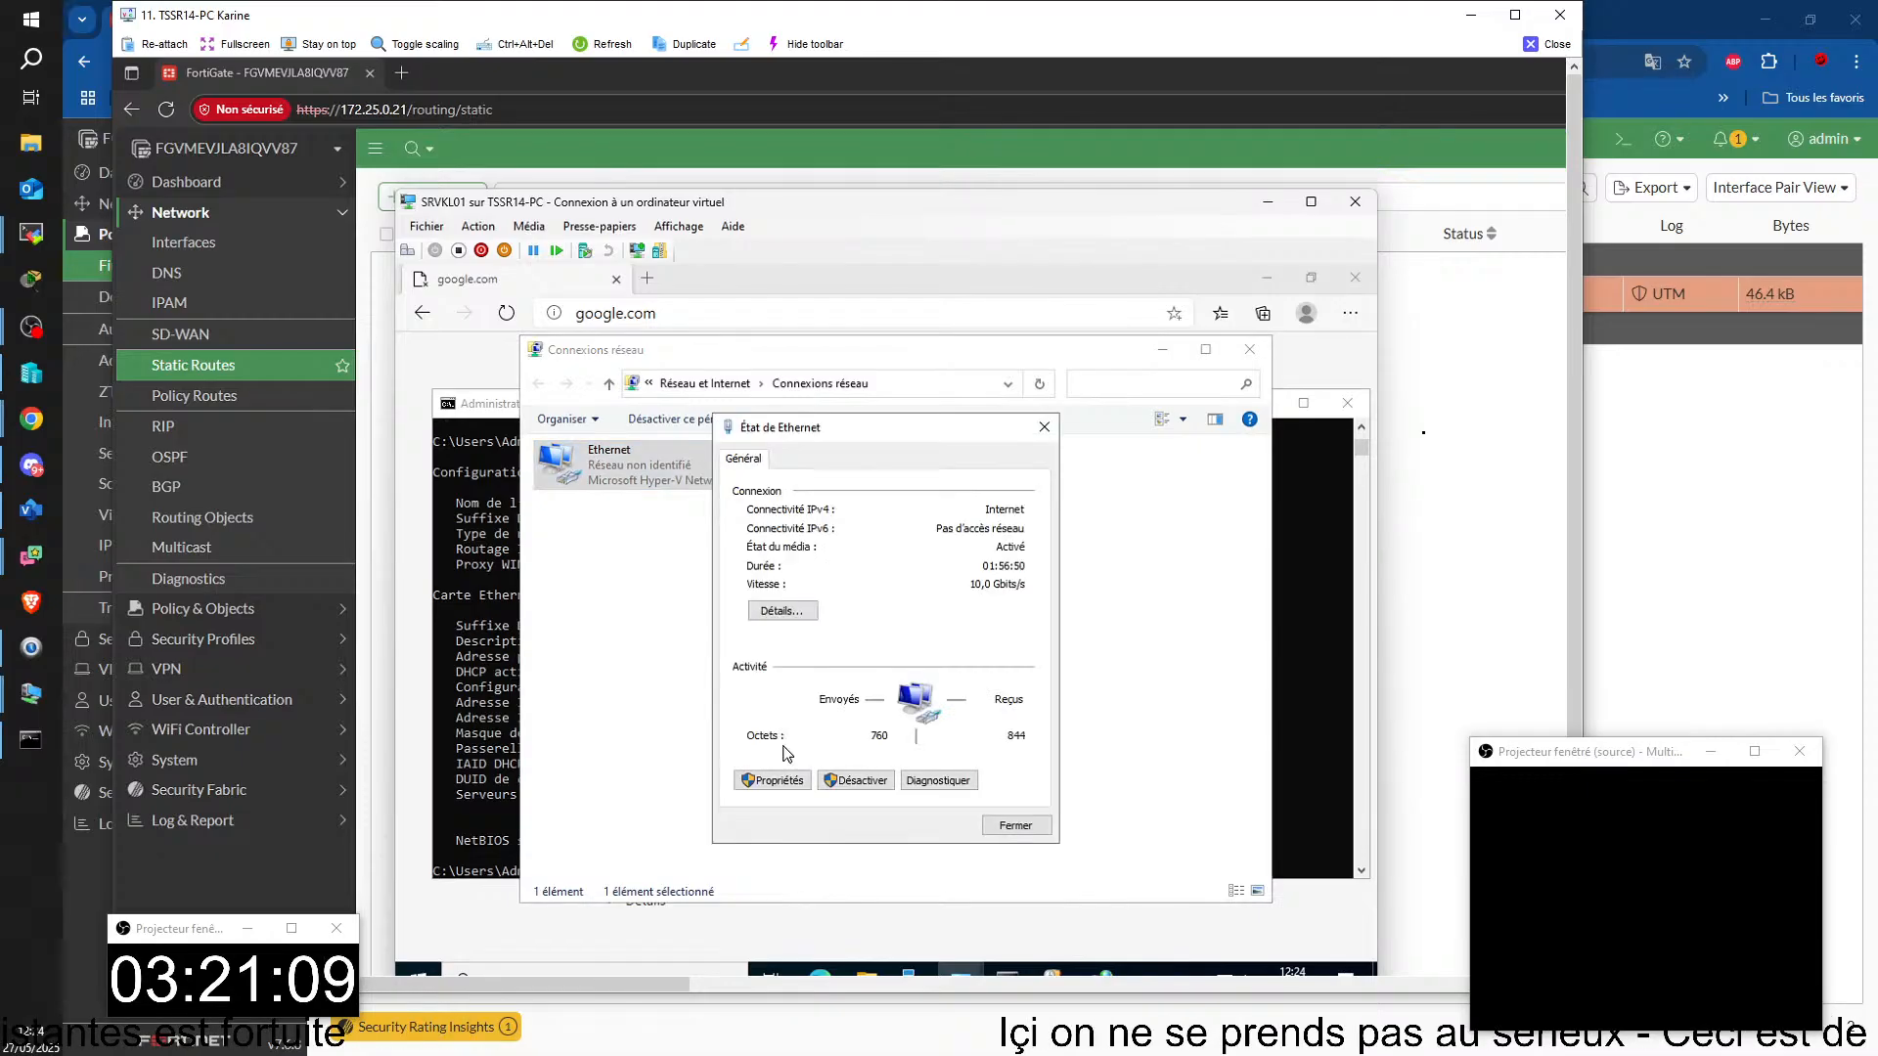
{"action": "left_click", "coordinate": [772, 779]}
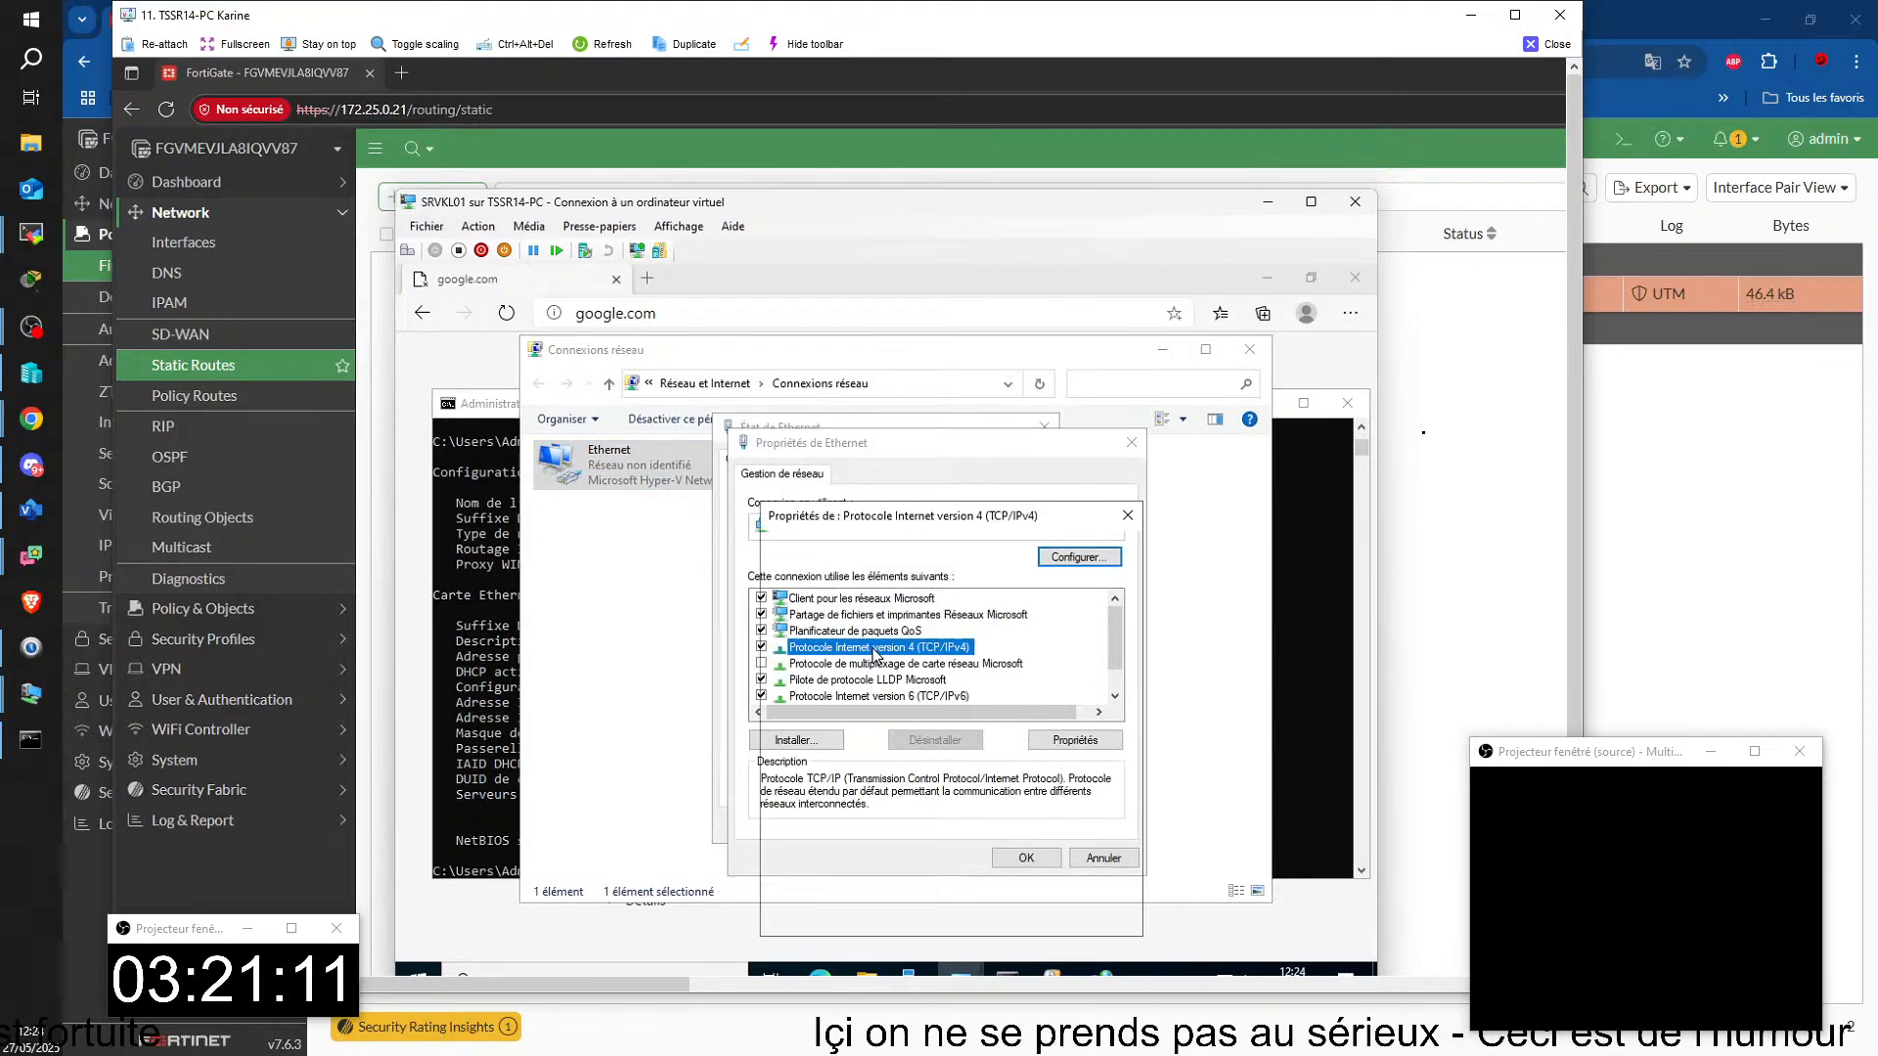
{"action": "double_click", "coordinate": [841, 678]}
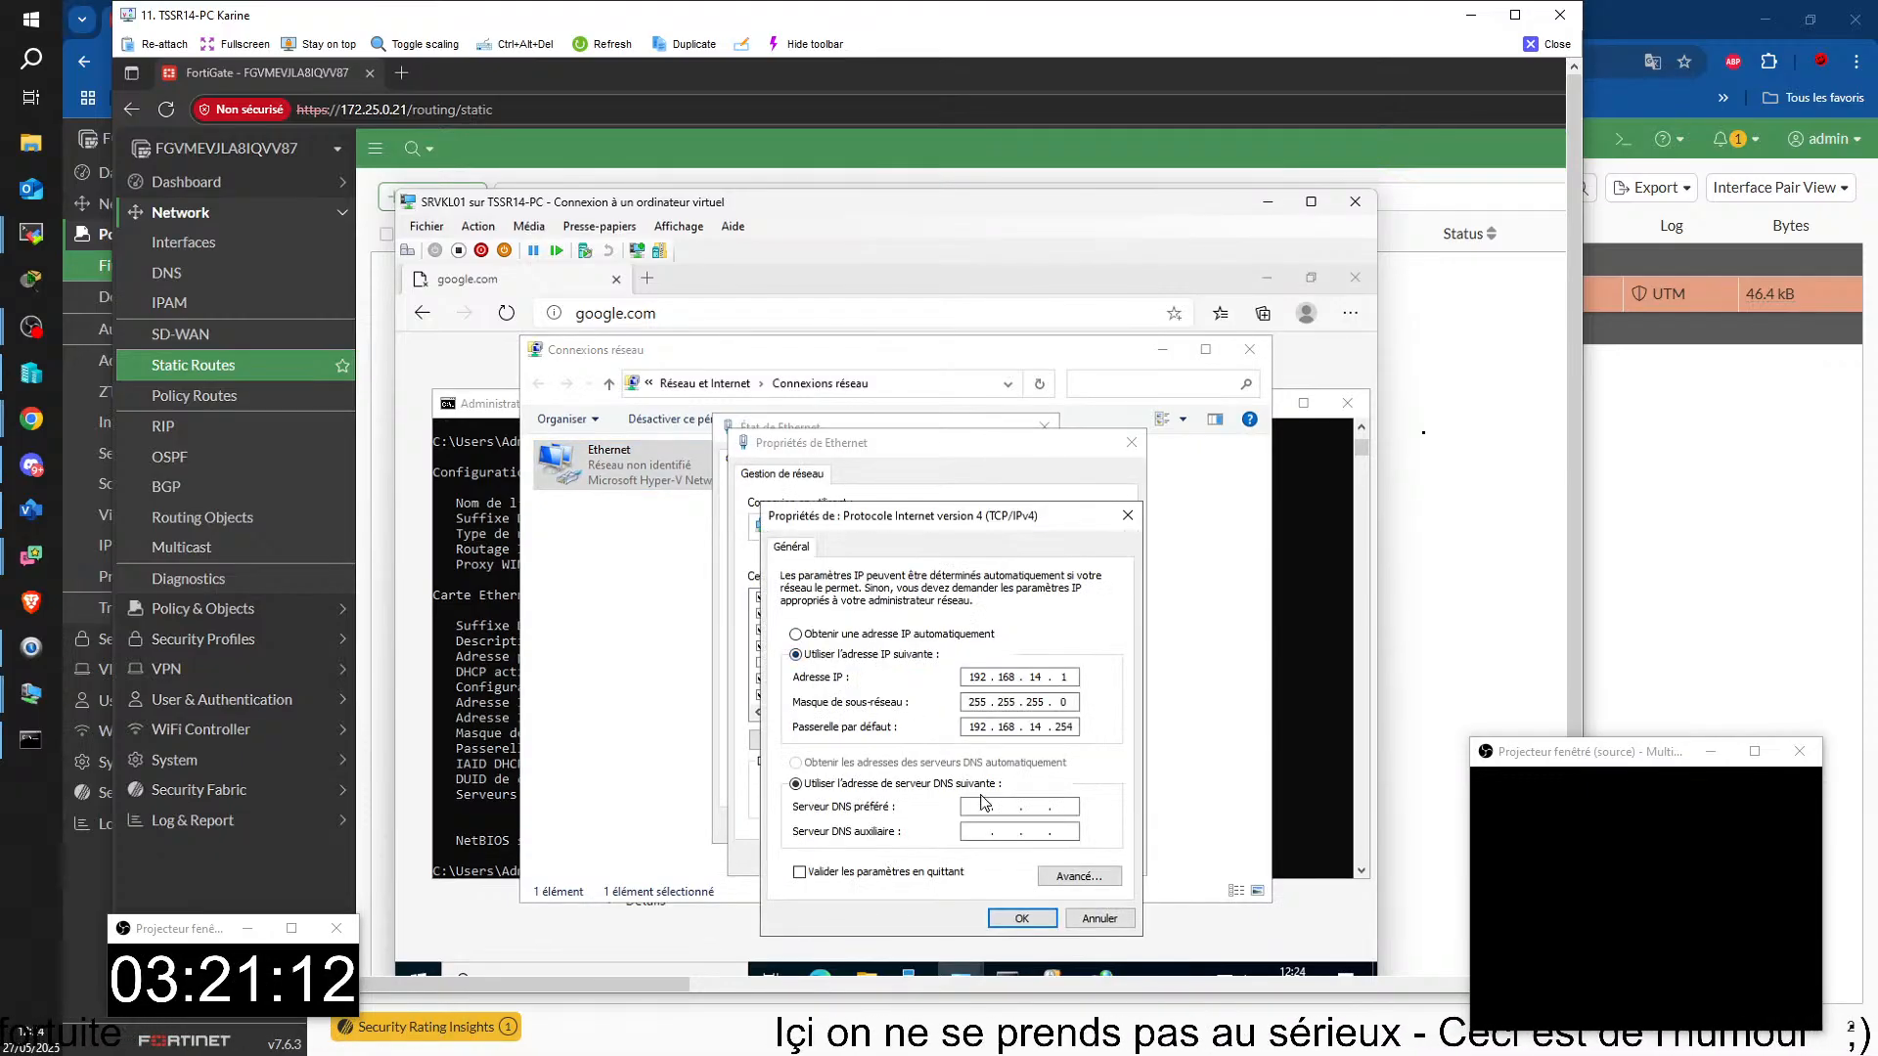
{"action": "left_click", "coordinate": [977, 806]}
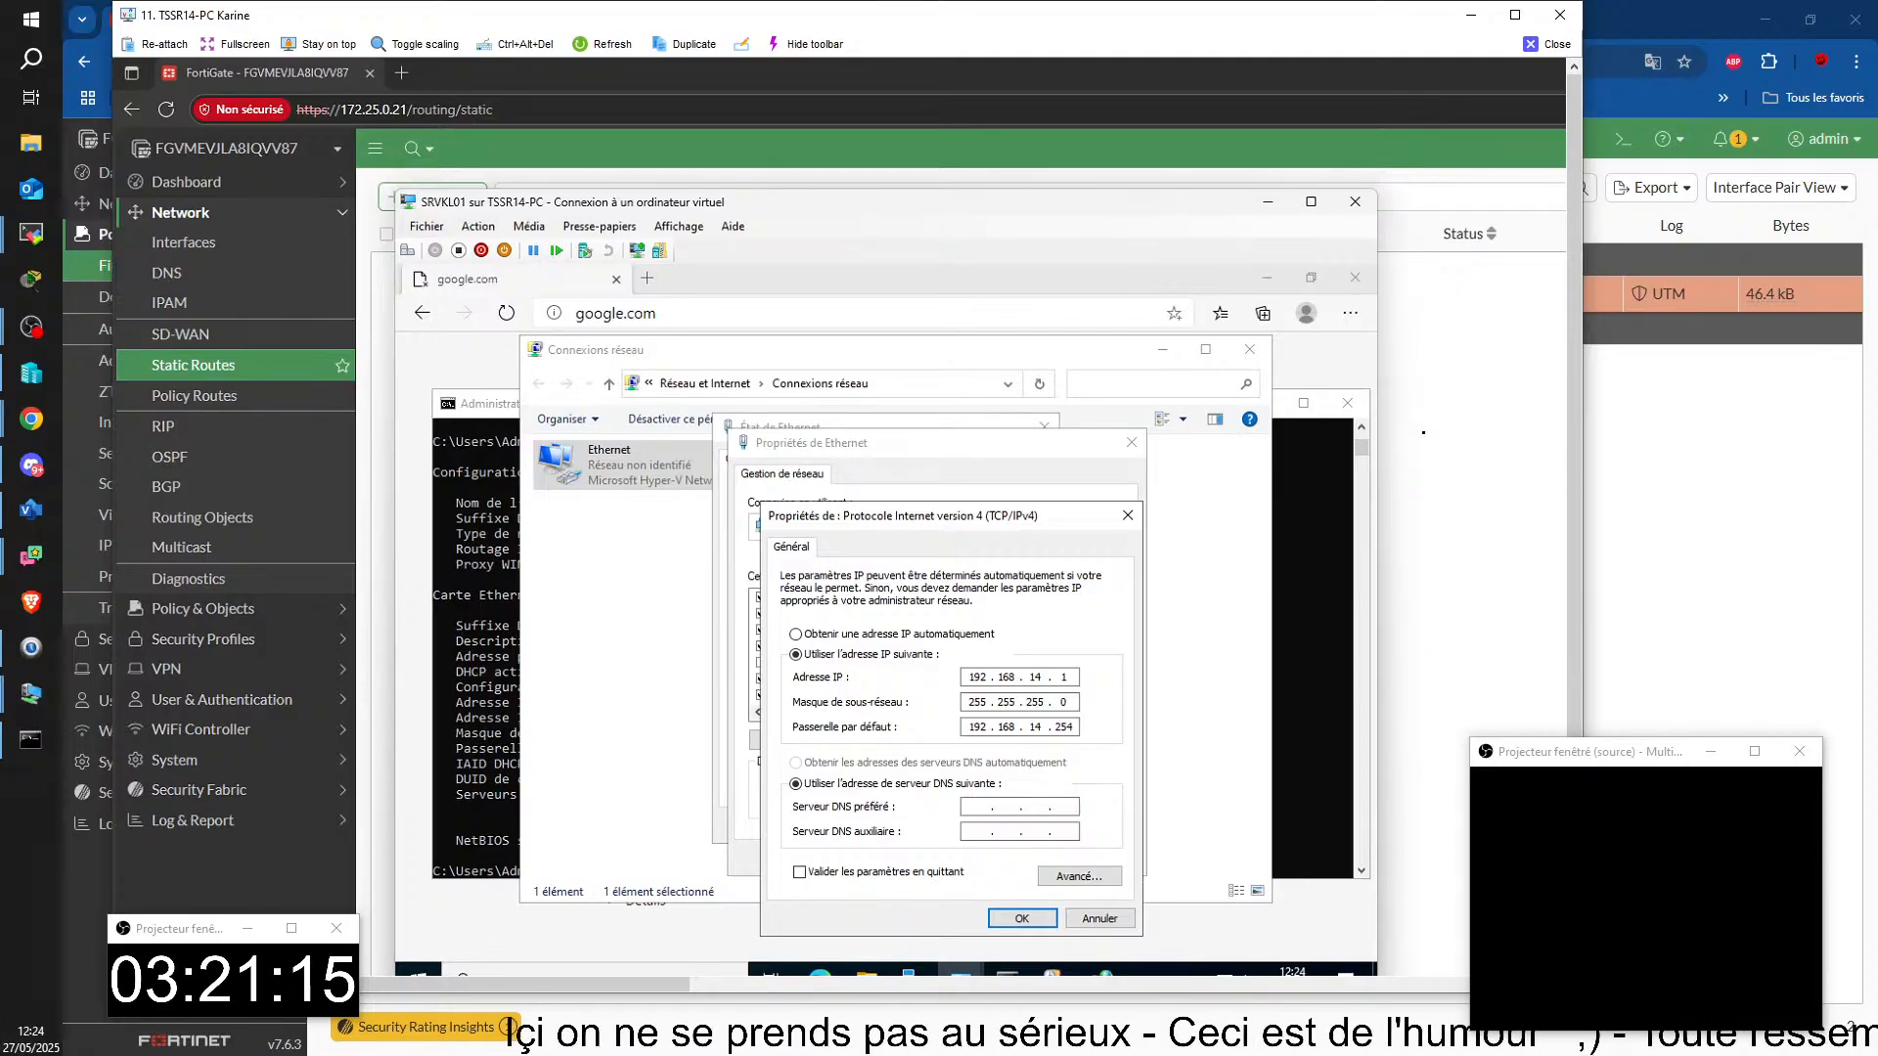
{"action": "type", "text": "8.58."}
{"action": "key", "text": "BackSpace"}
{"action": "key", "text": "BackSpace"}
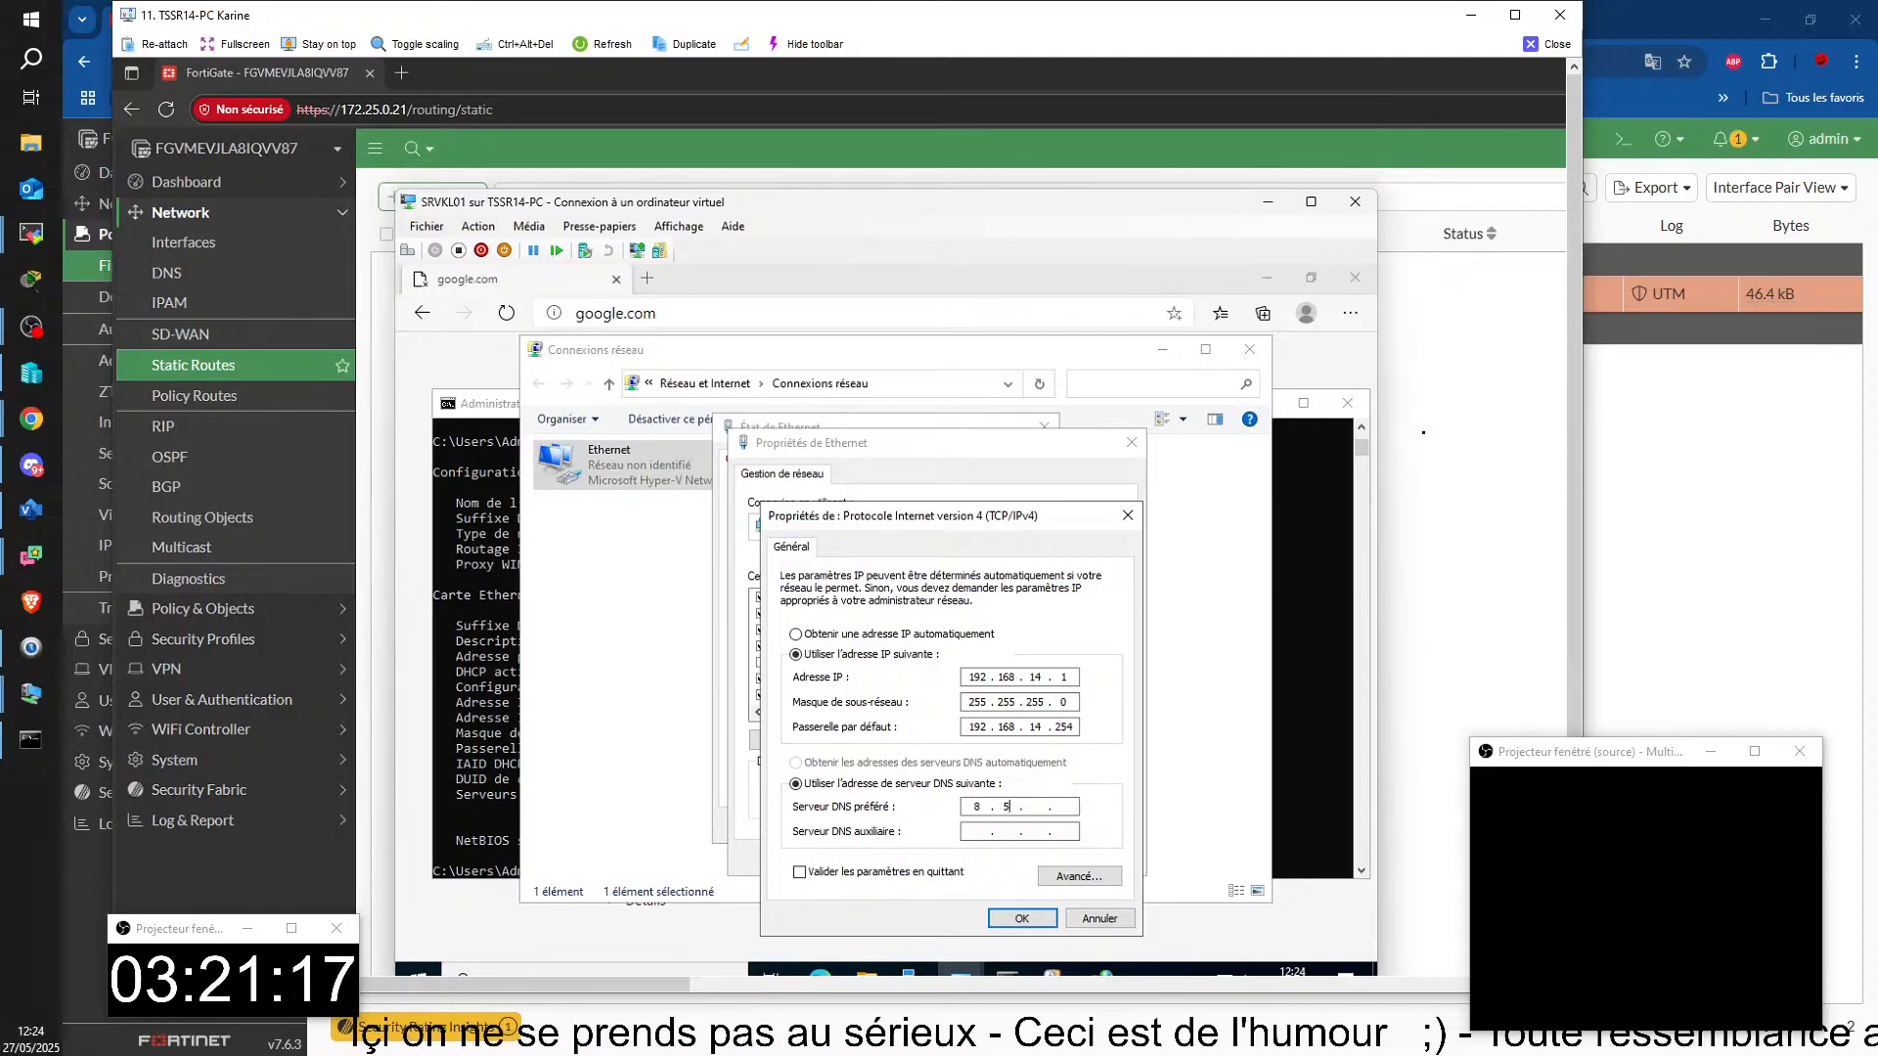
{"action": "type", "text": "8.8.8"}
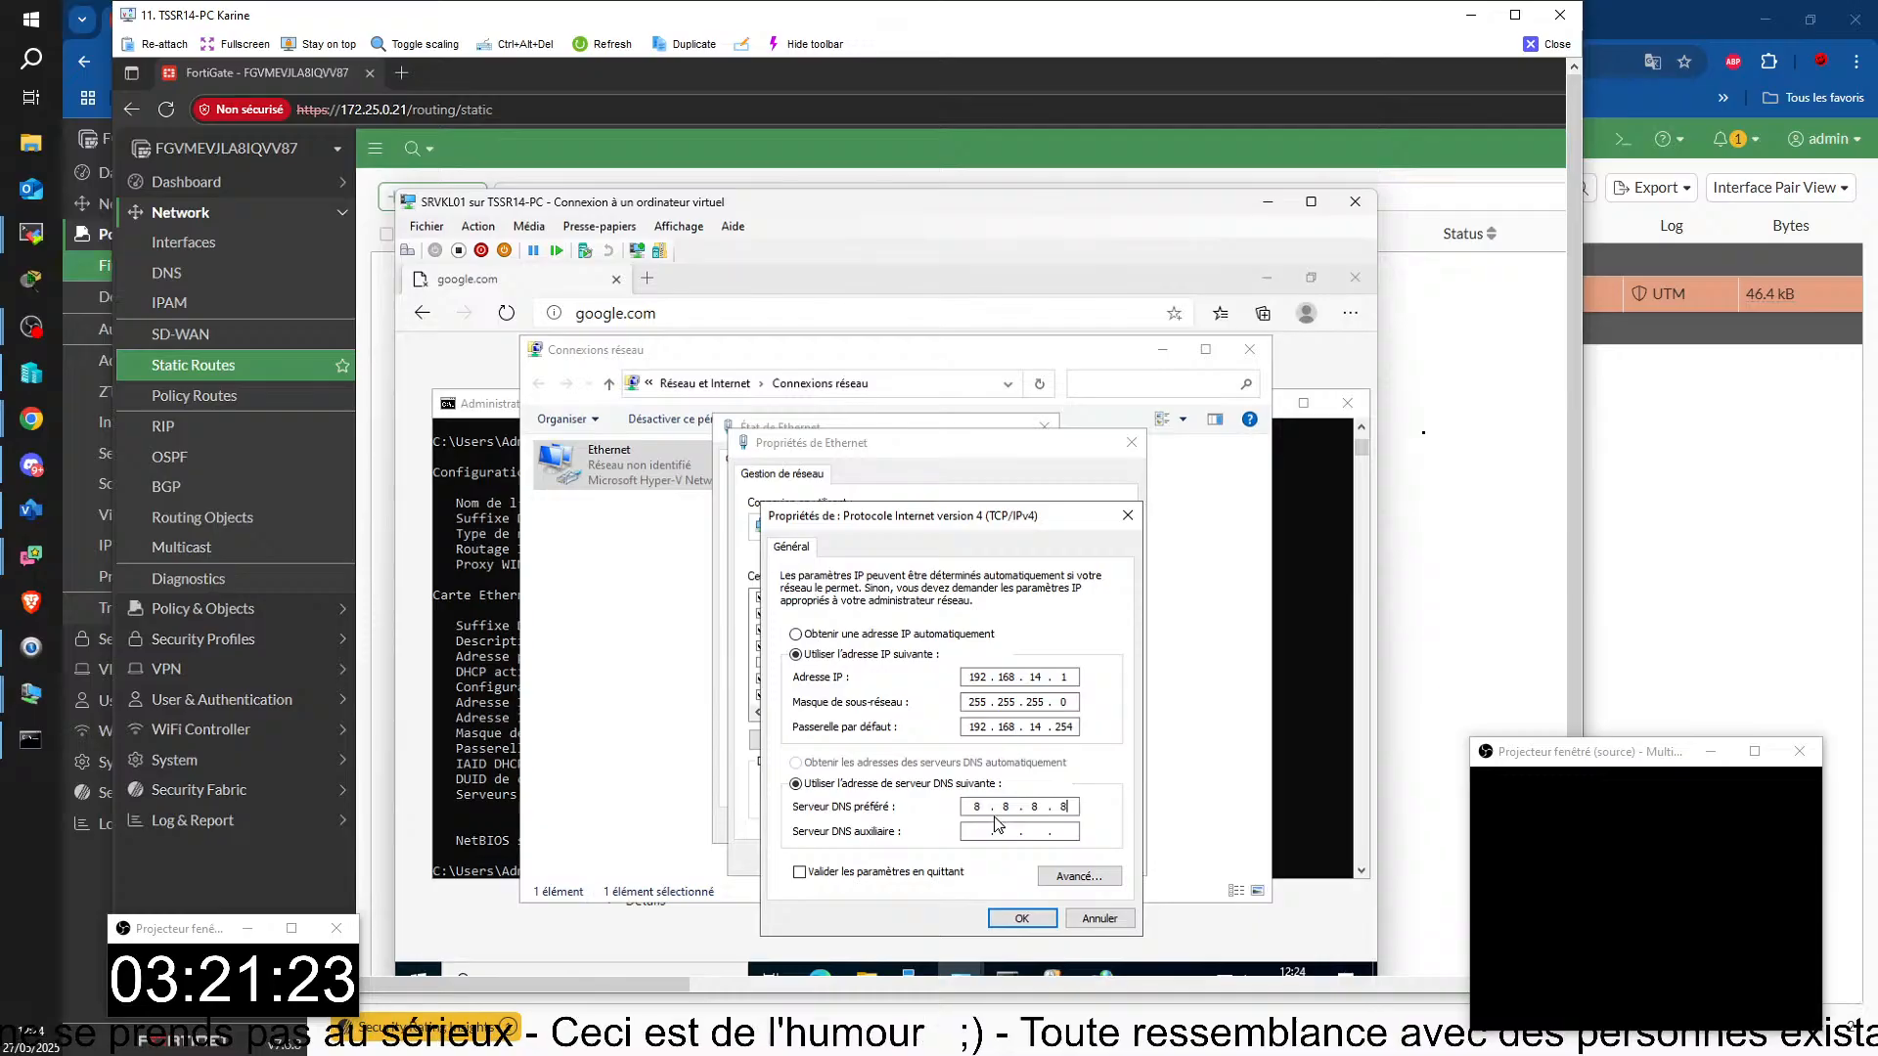
{"action": "left_click", "coordinate": [1013, 919]}
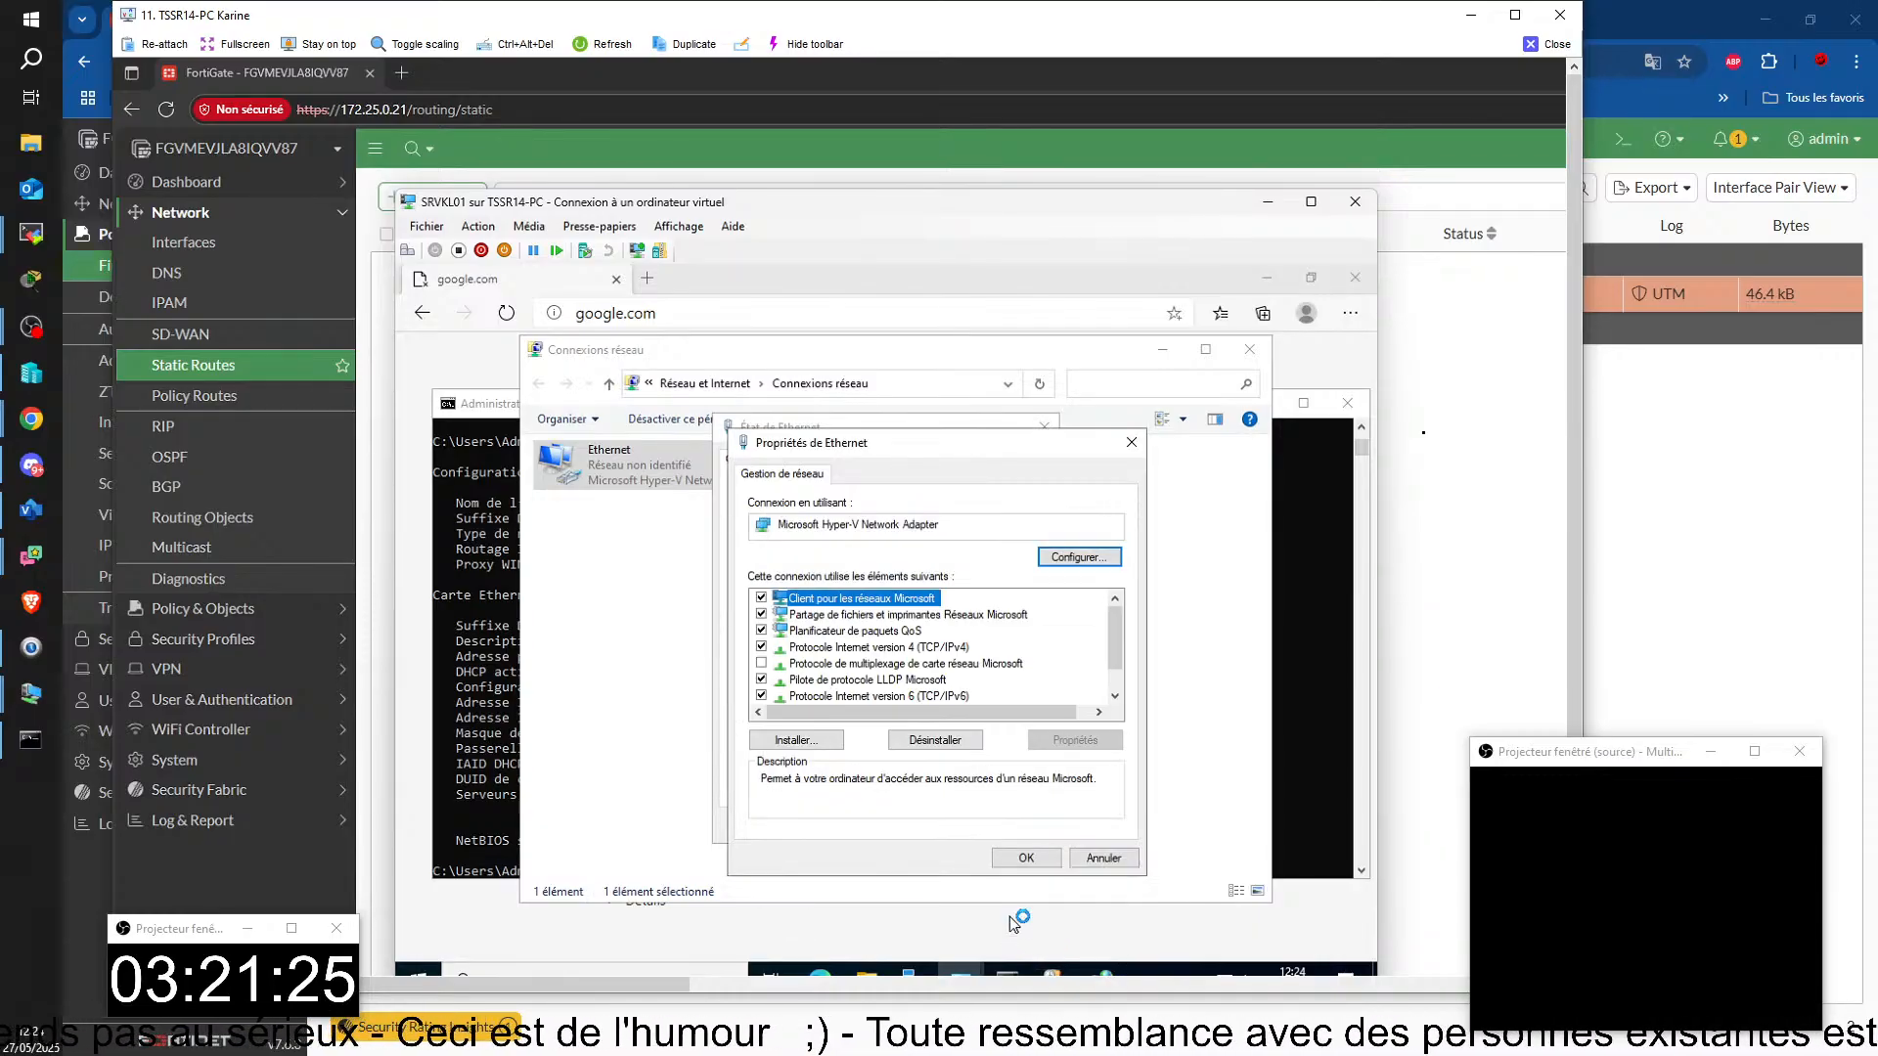
{"action": "left_click", "coordinate": [1014, 858]}
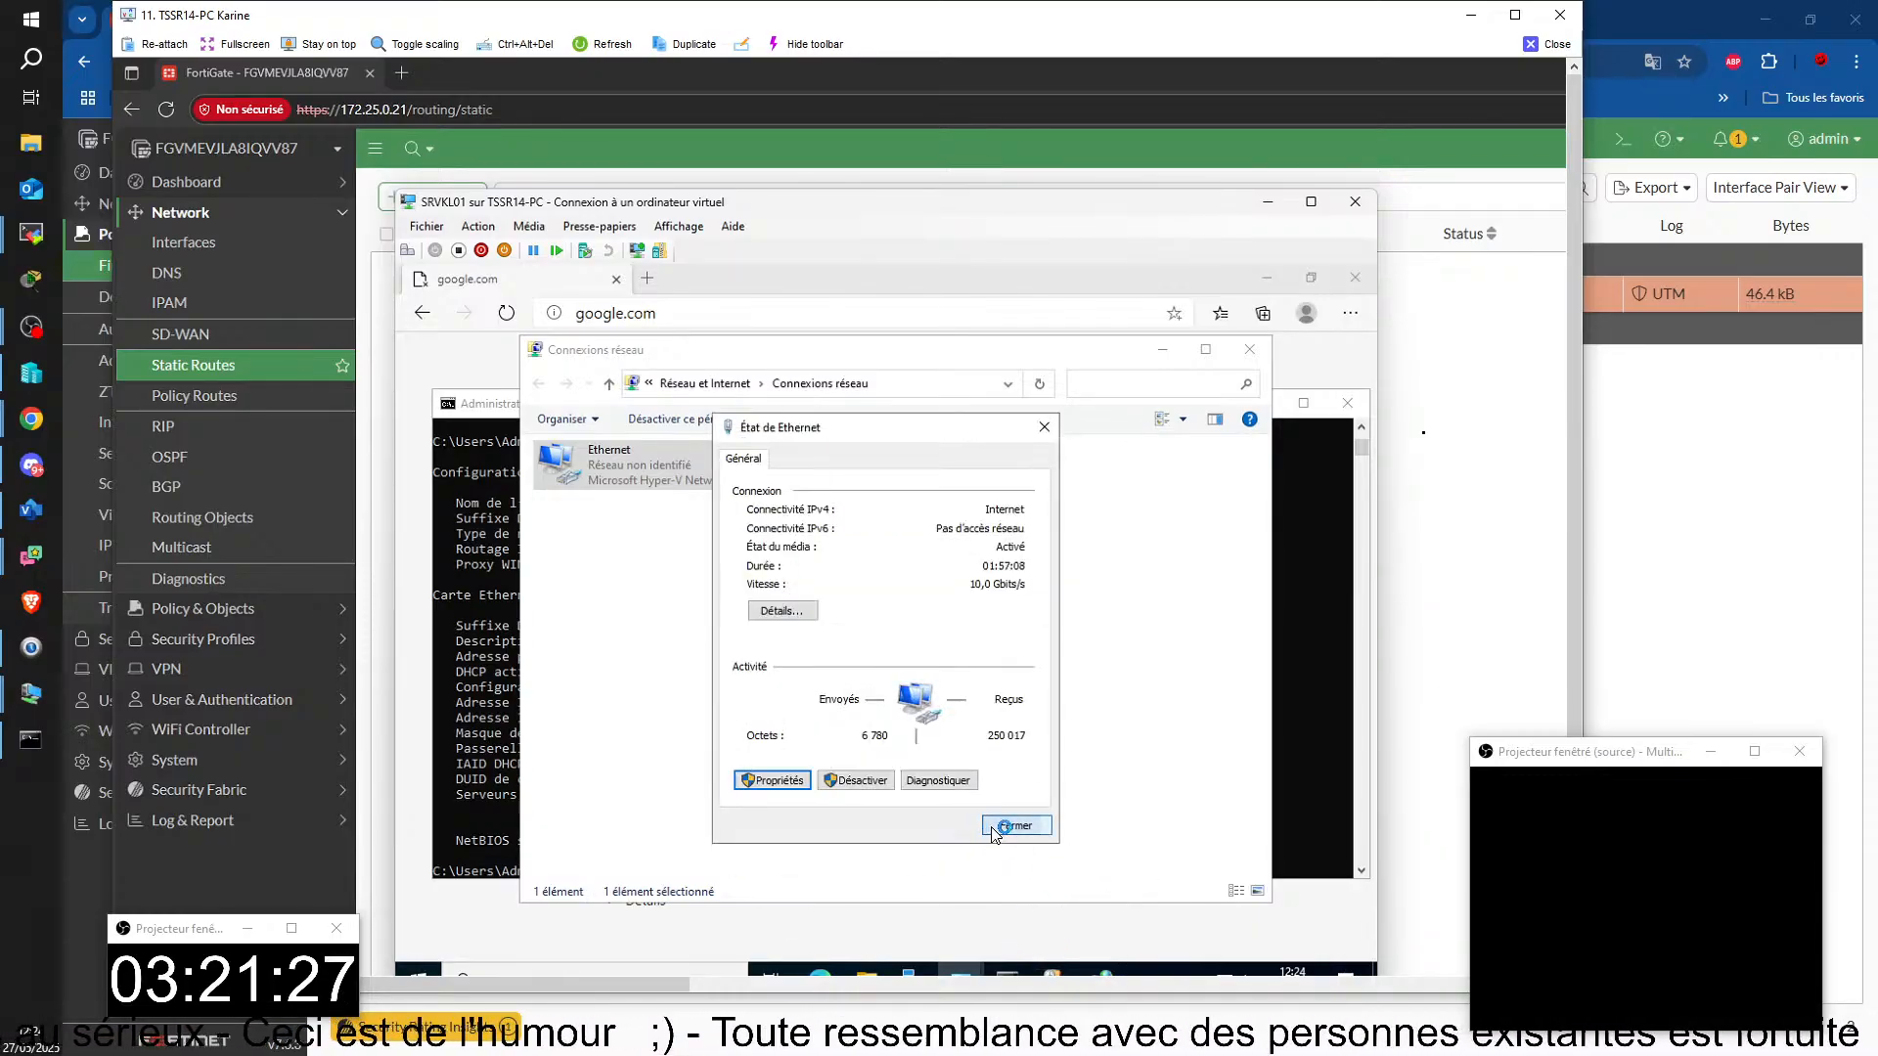
{"action": "left_click", "coordinate": [1013, 827]}
{"action": "left_click", "coordinate": [1317, 768]}
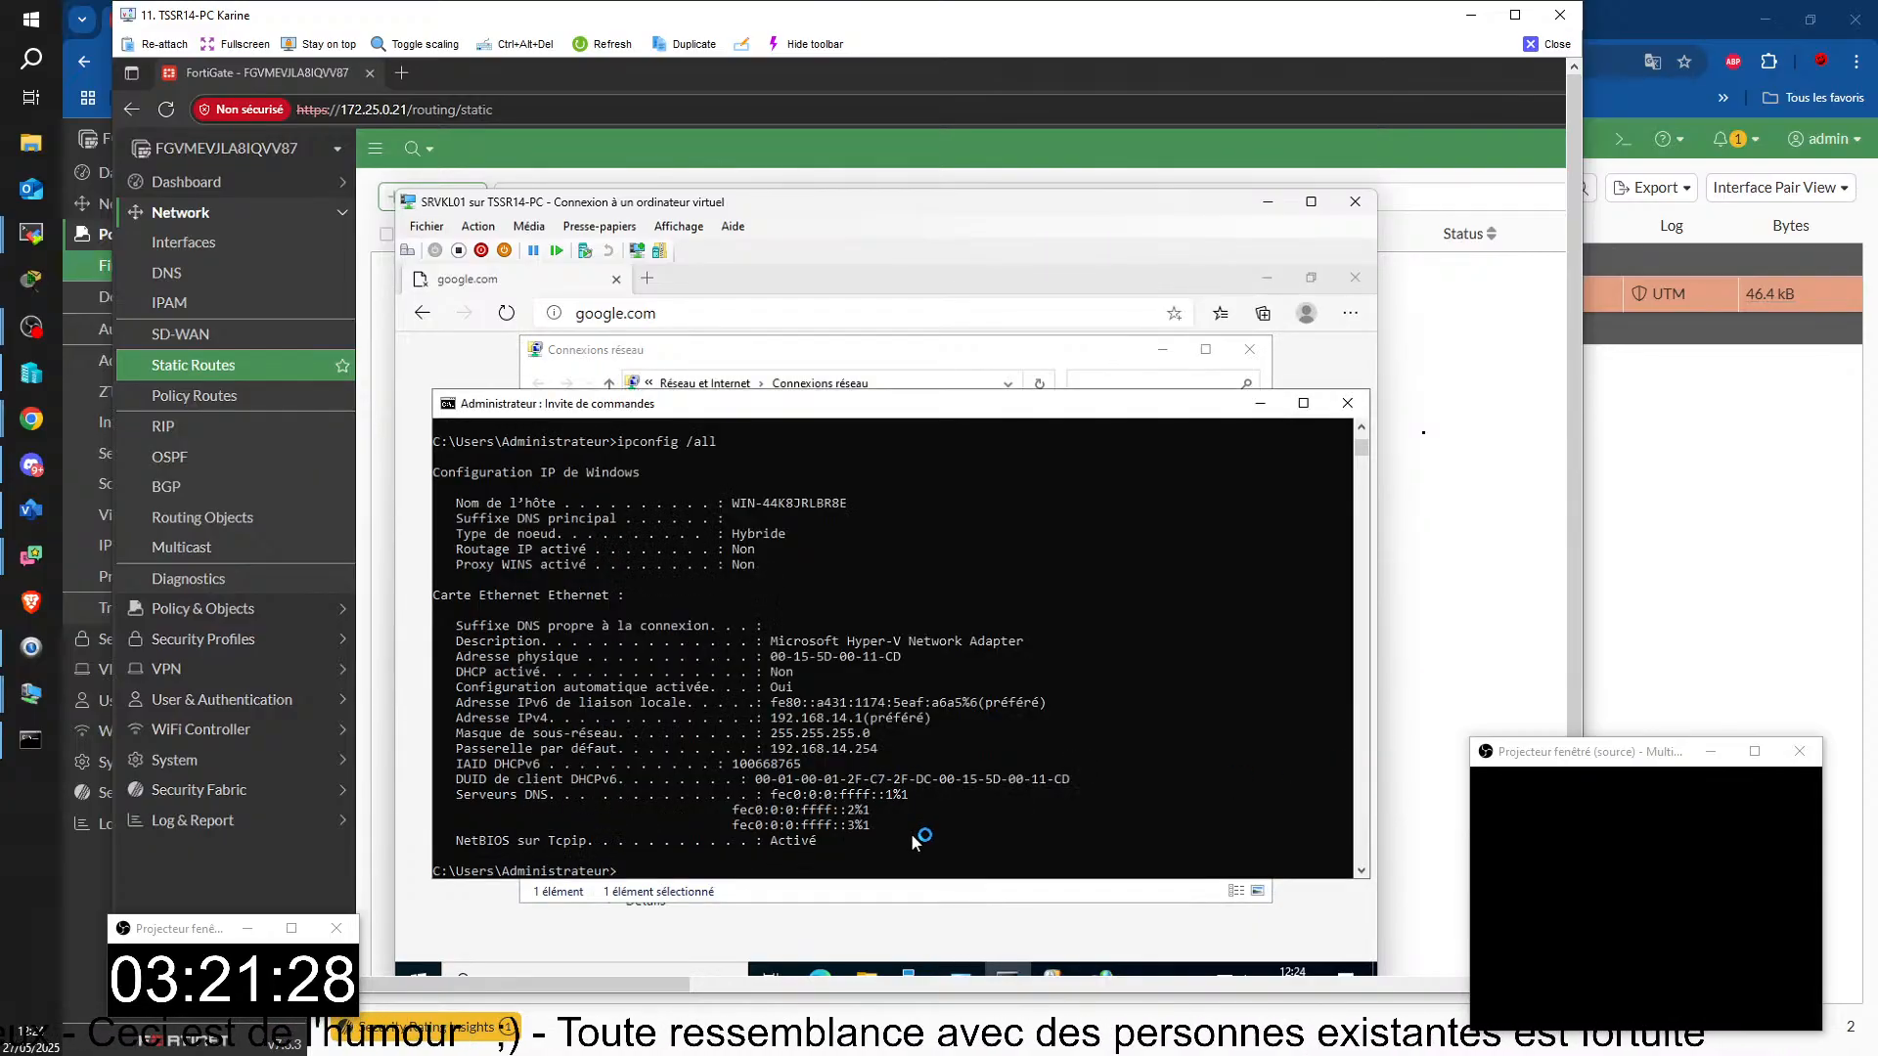
{"action": "left_click", "coordinate": [945, 858]}
{"action": "key", "text": "Up"}
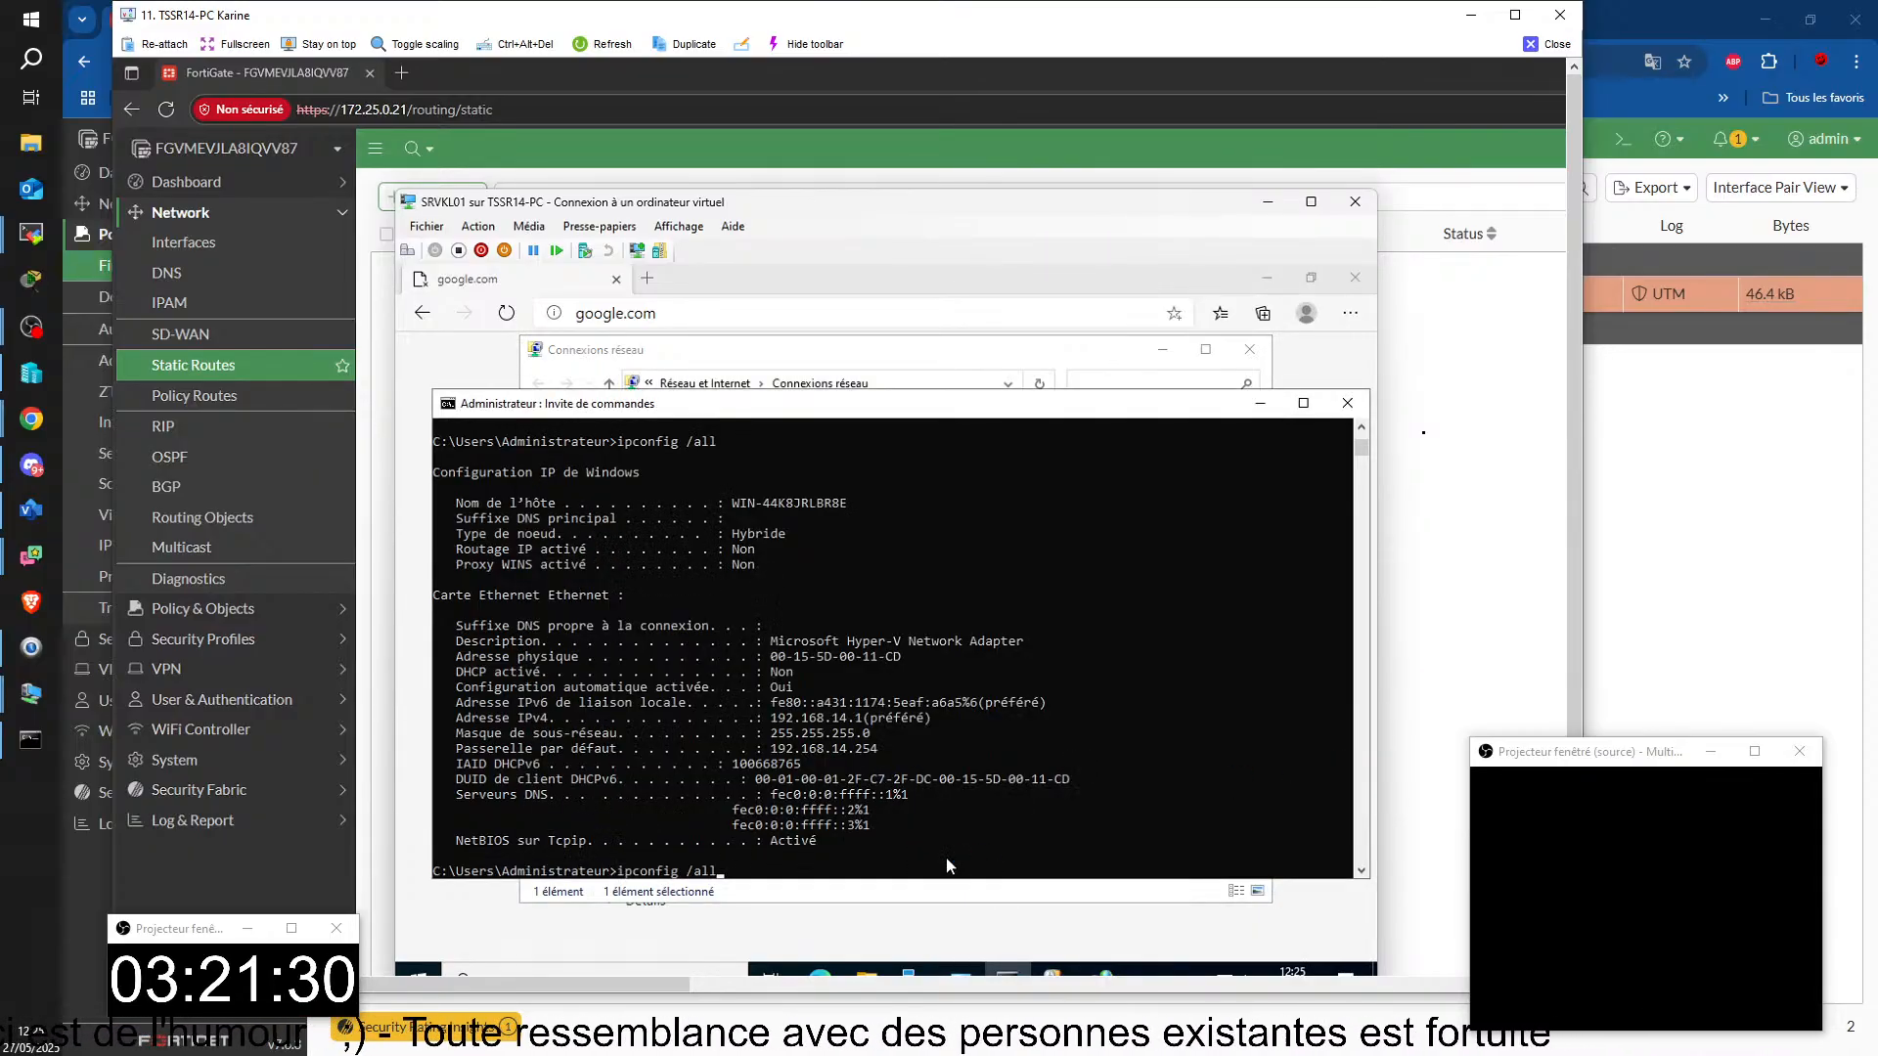
{"action": "left_click", "coordinate": [944, 858]}
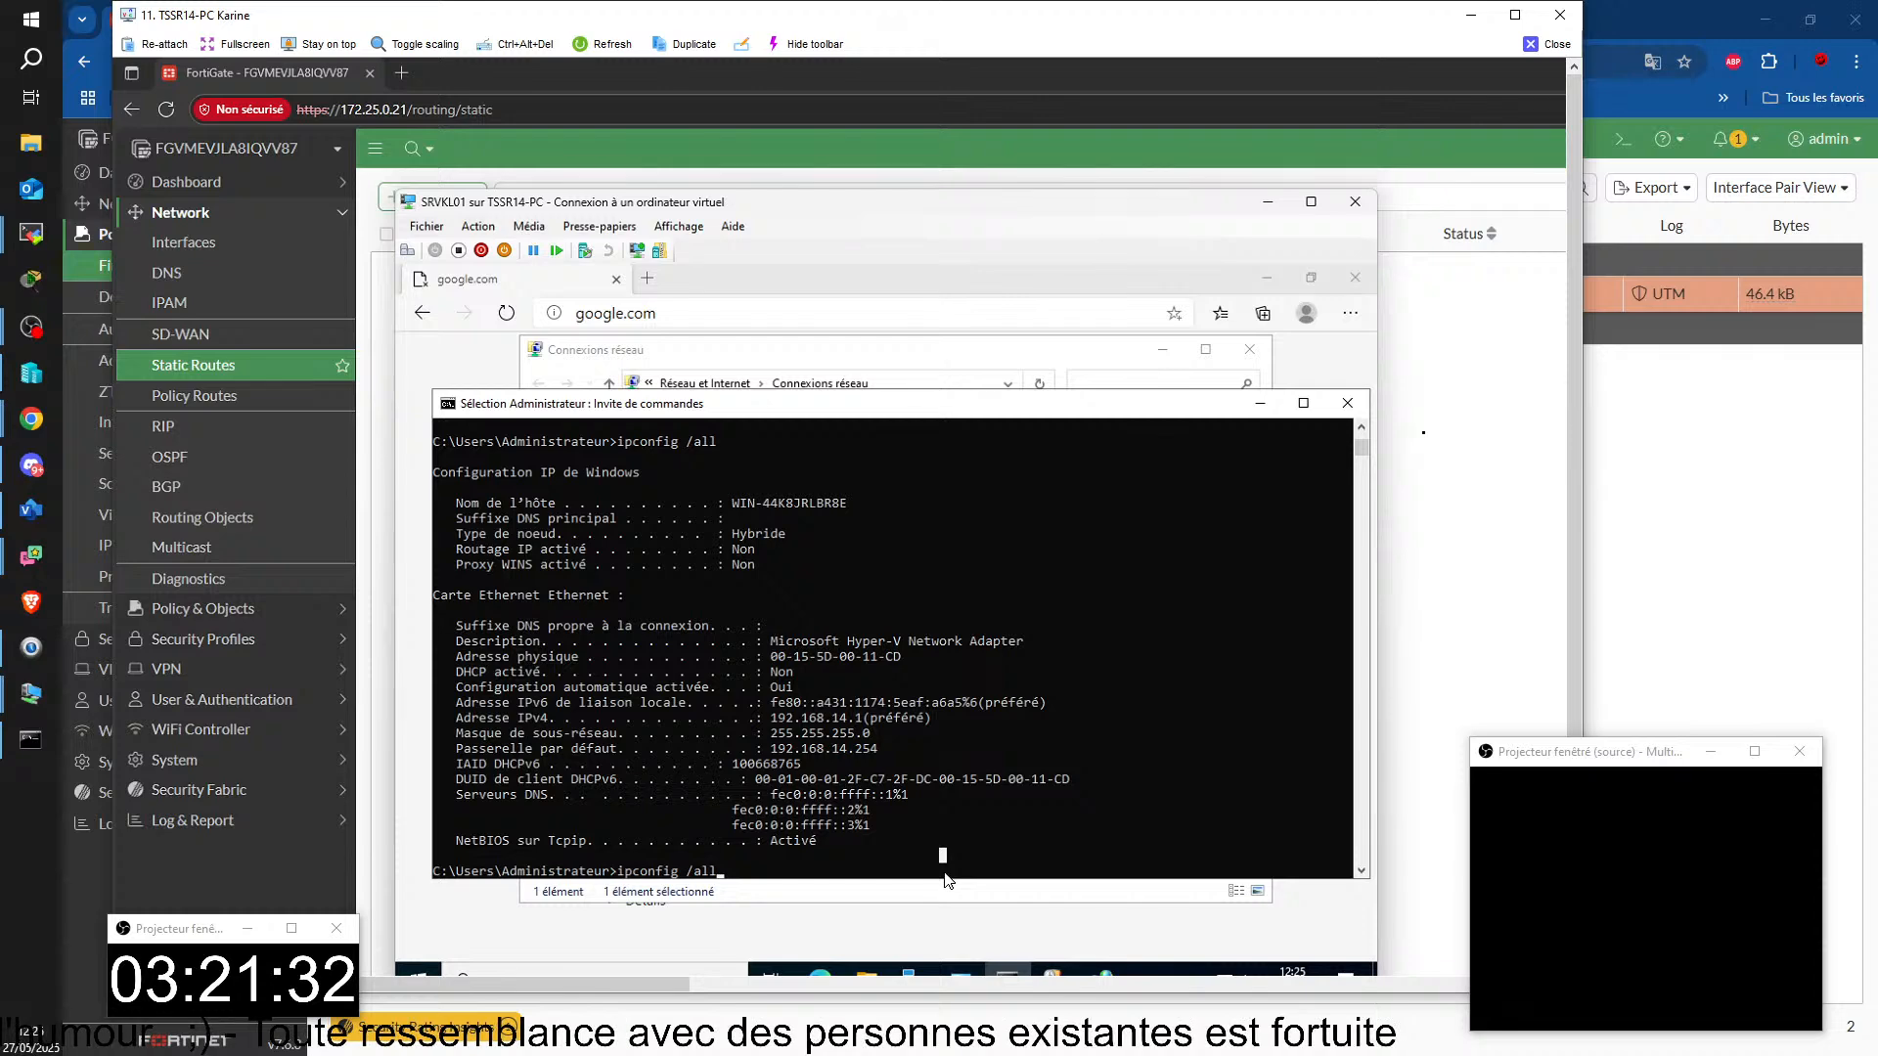
{"action": "key", "text": "Return"}
{"action": "key", "text": "Escape"}
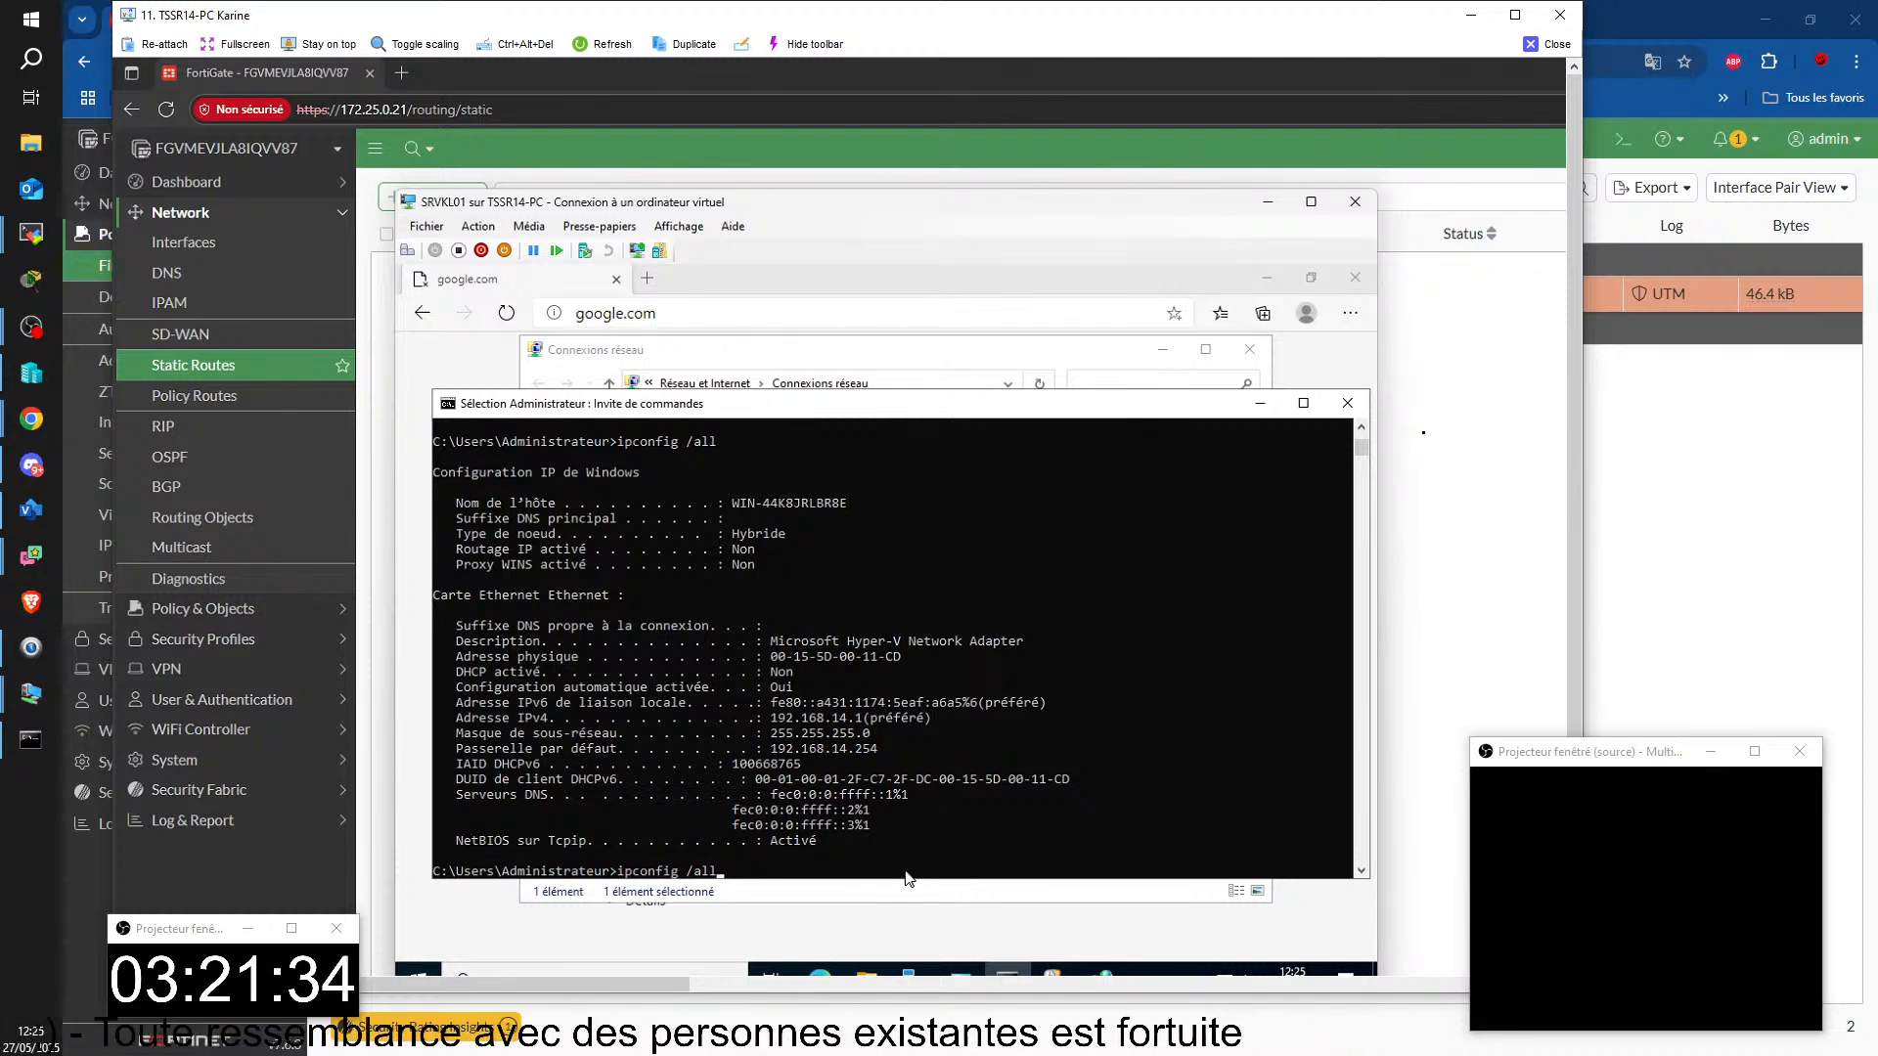
{"action": "type", "text": "ping 8.8.8.8"}
{"action": "key", "text": "Up"}
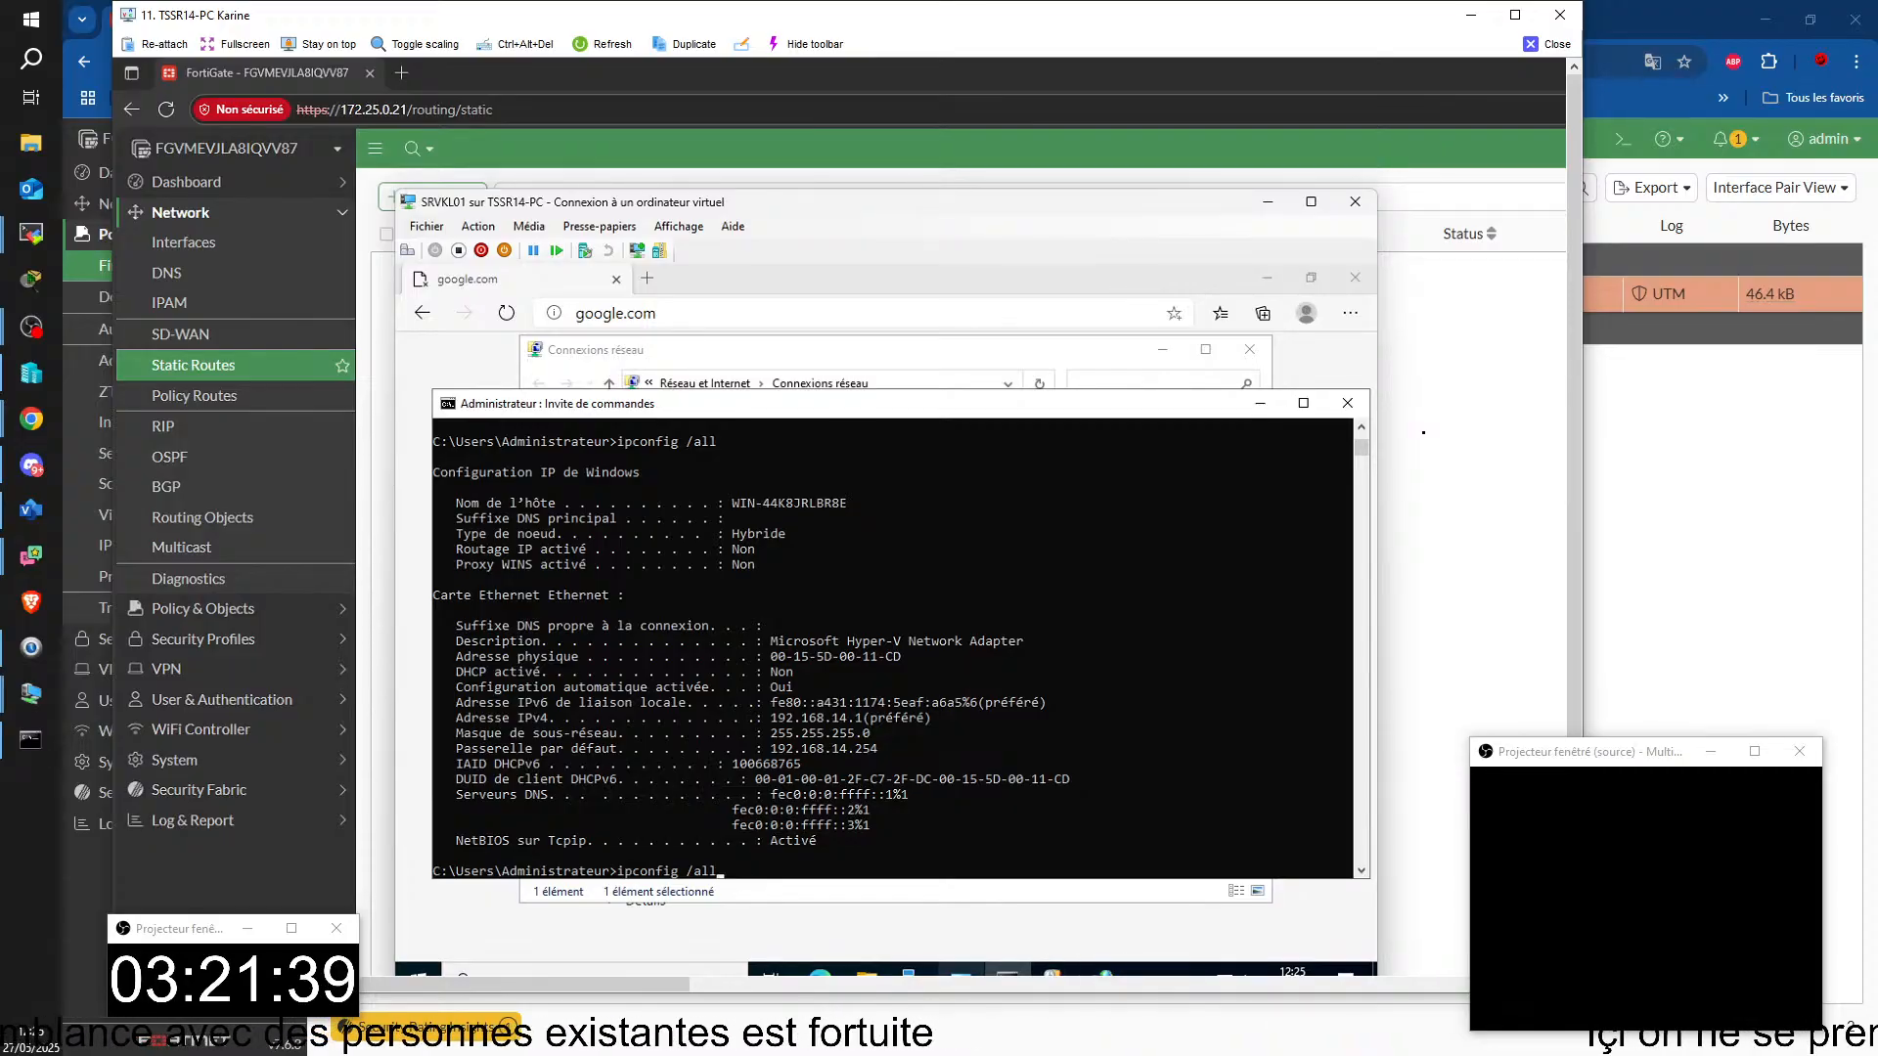
Step: Load google.com in SRVKL01's browser and dismiss the Google cookie consent dialog
{"action": "left_click", "coordinate": [820, 972]}
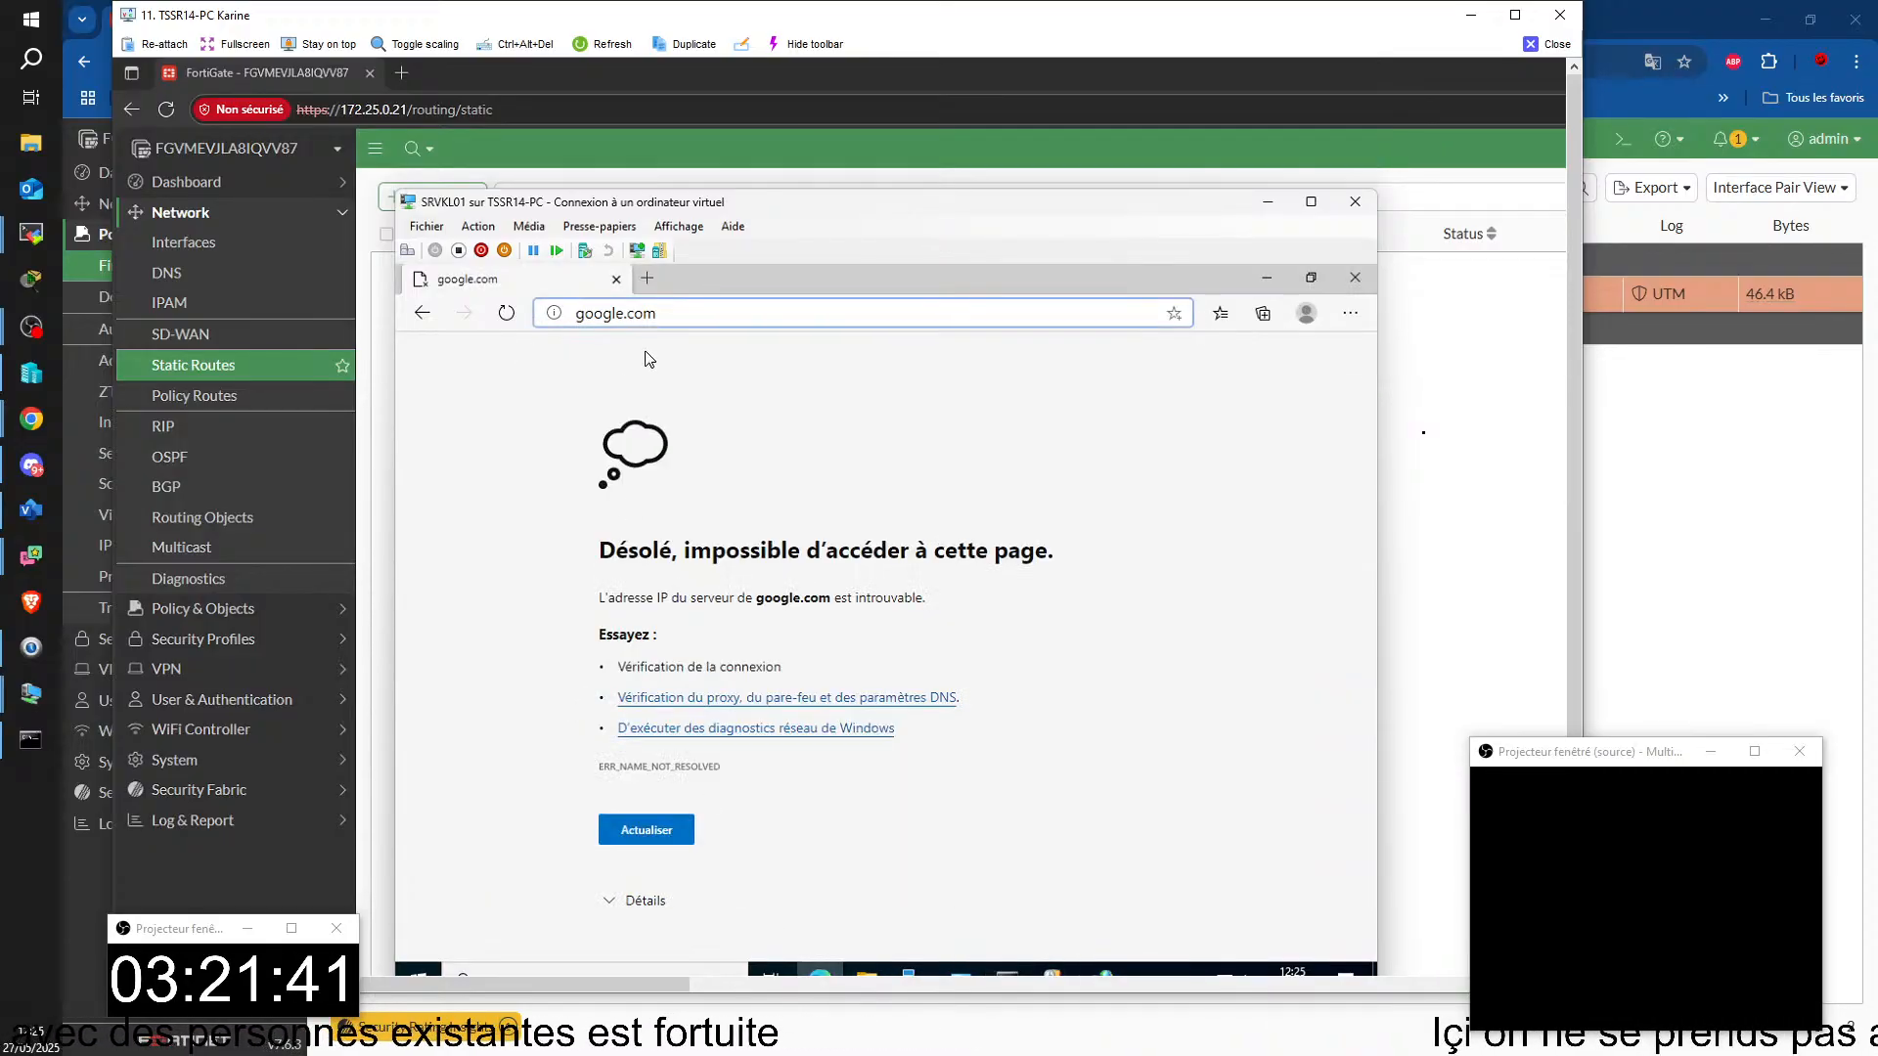
{"action": "key", "text": "Return"}
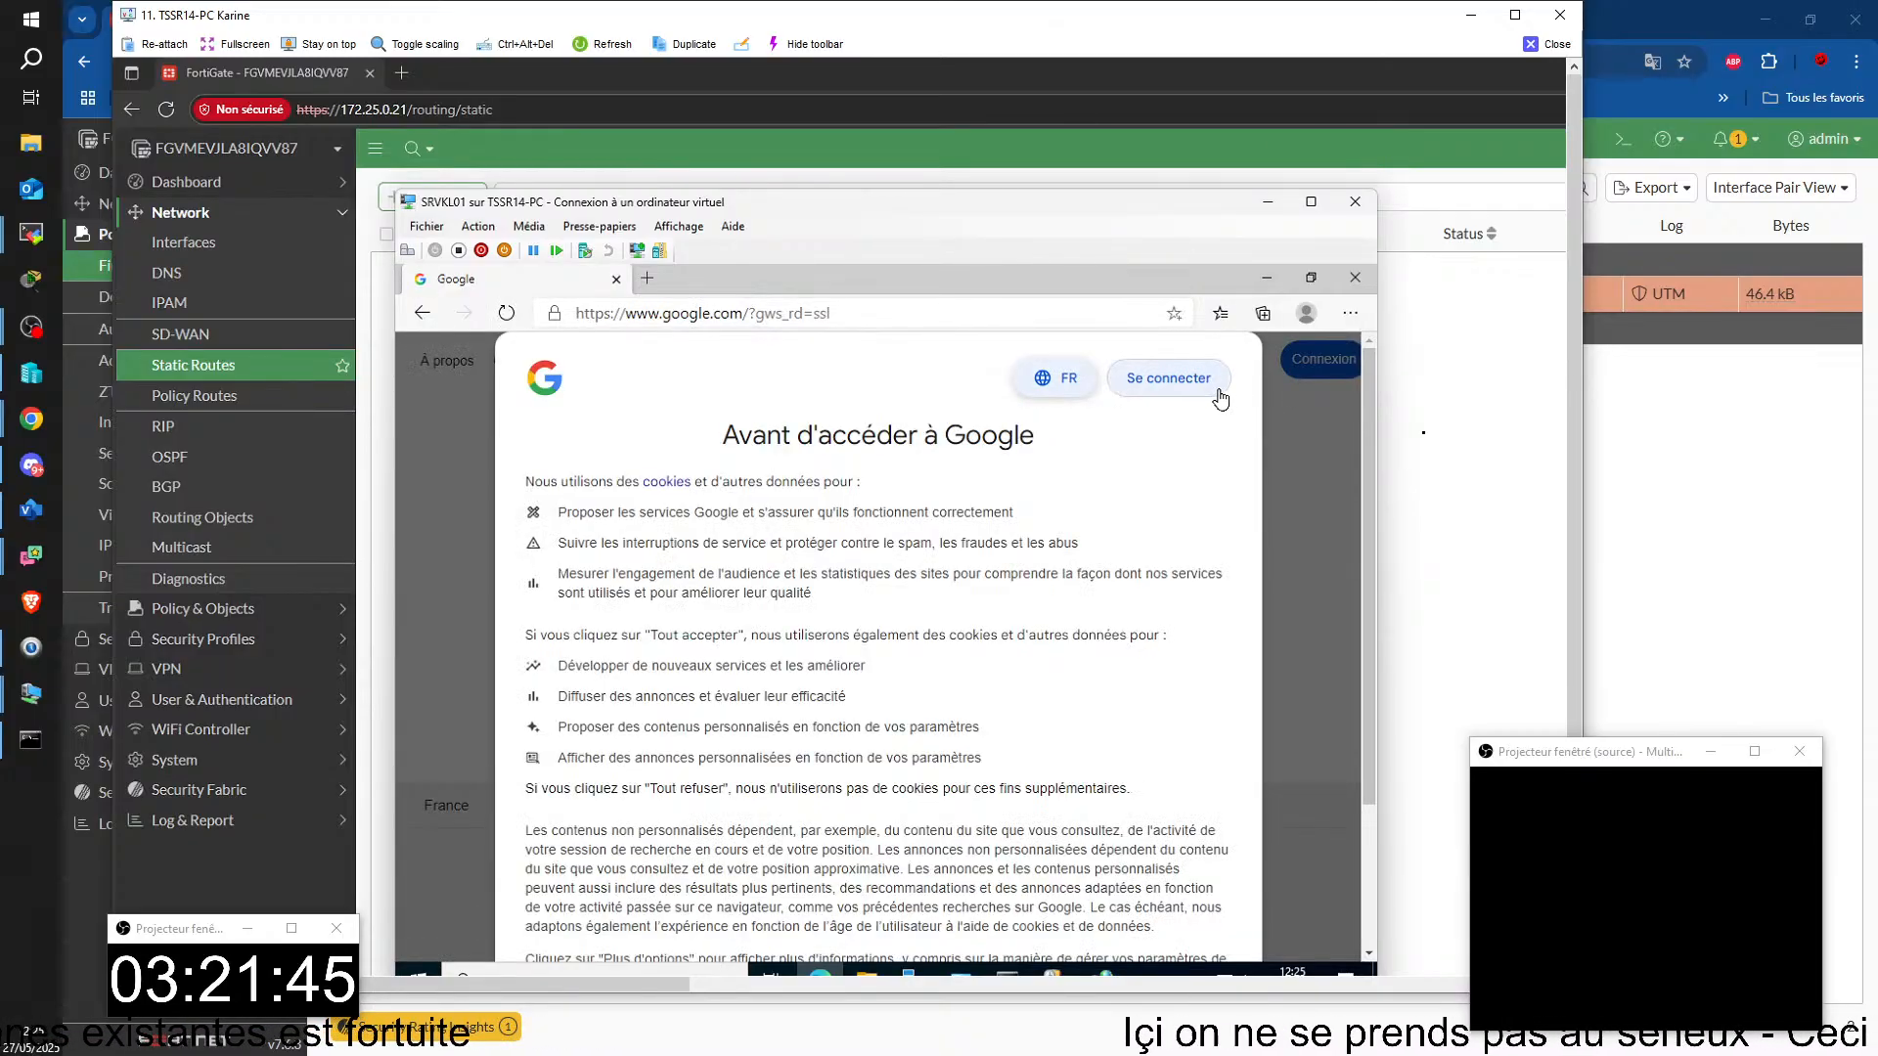
{"action": "scroll", "coordinate": [1223, 570], "scroll_direction": "down", "scroll_amount": 3}
{"action": "left_click", "coordinate": [790, 849]}
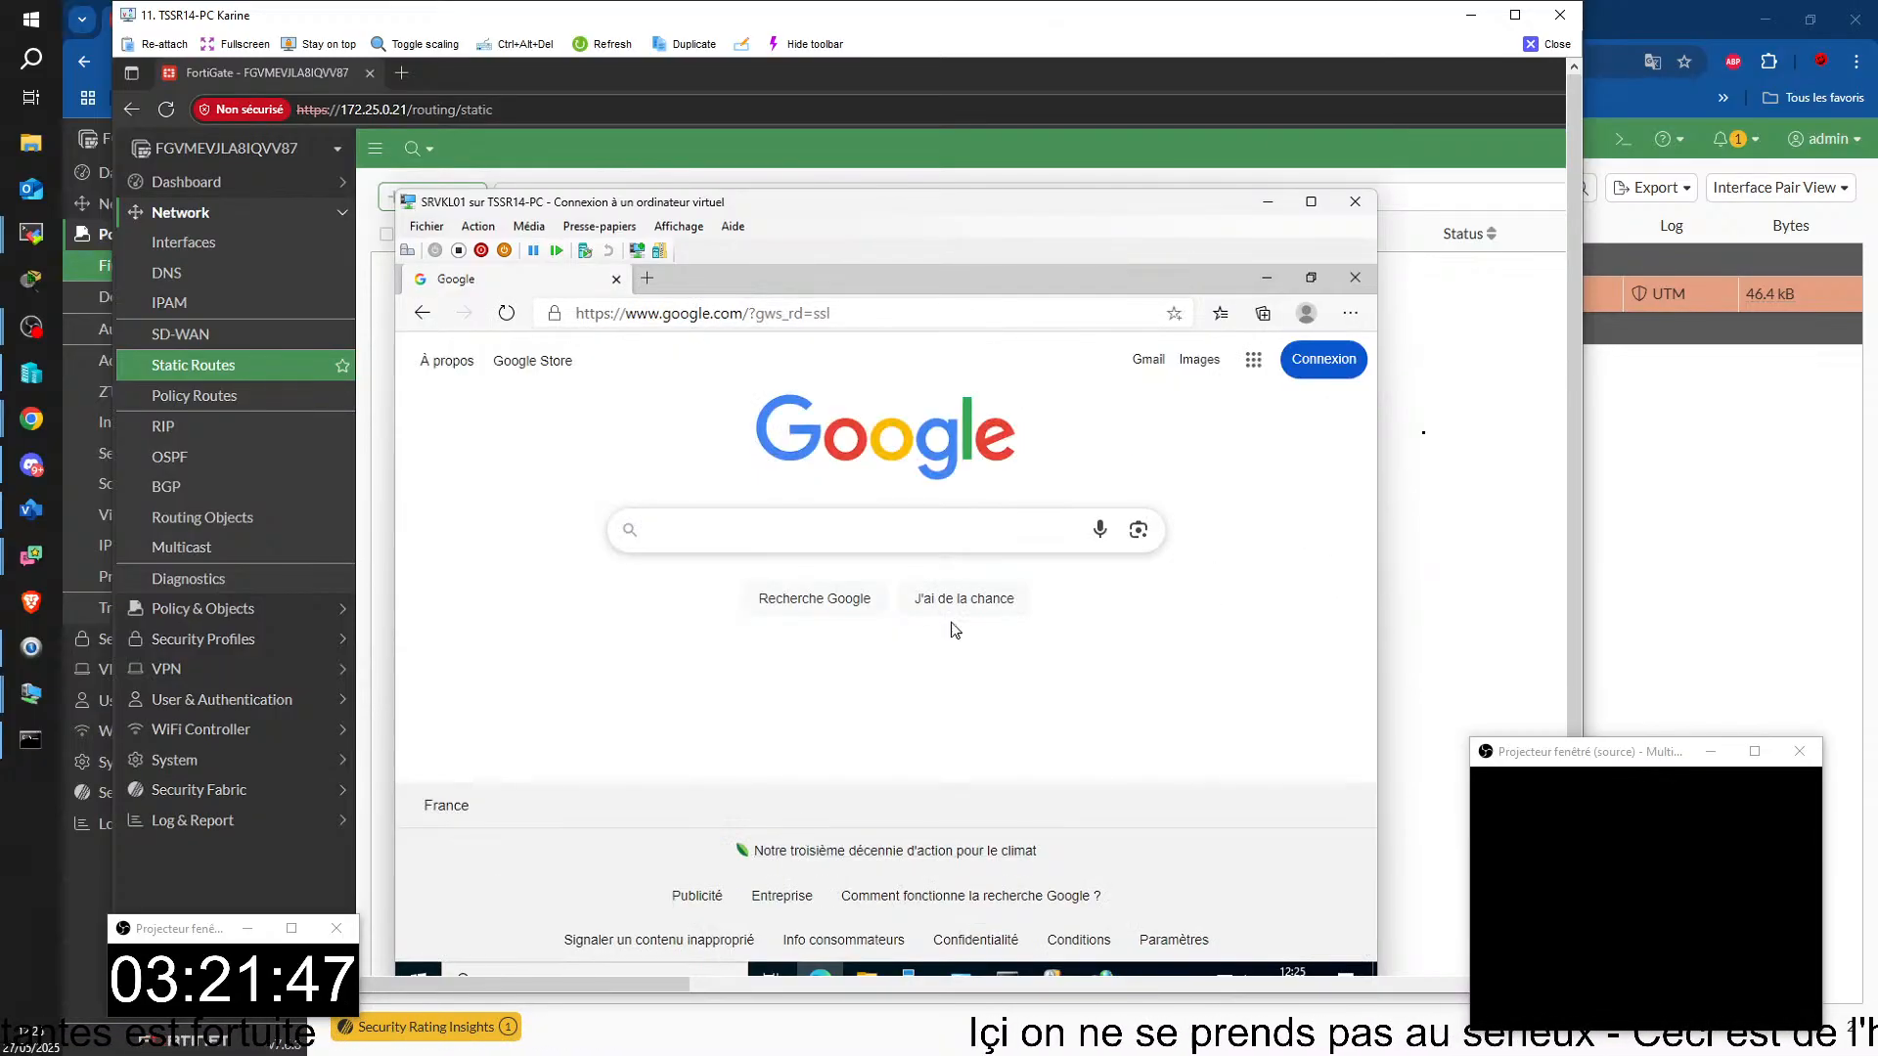
Step: Minimize SRVKL01's browser and close the TSSR14-PC remote session to return to the FortiGate firewall policy list
{"action": "left_click", "coordinate": [1266, 282]}
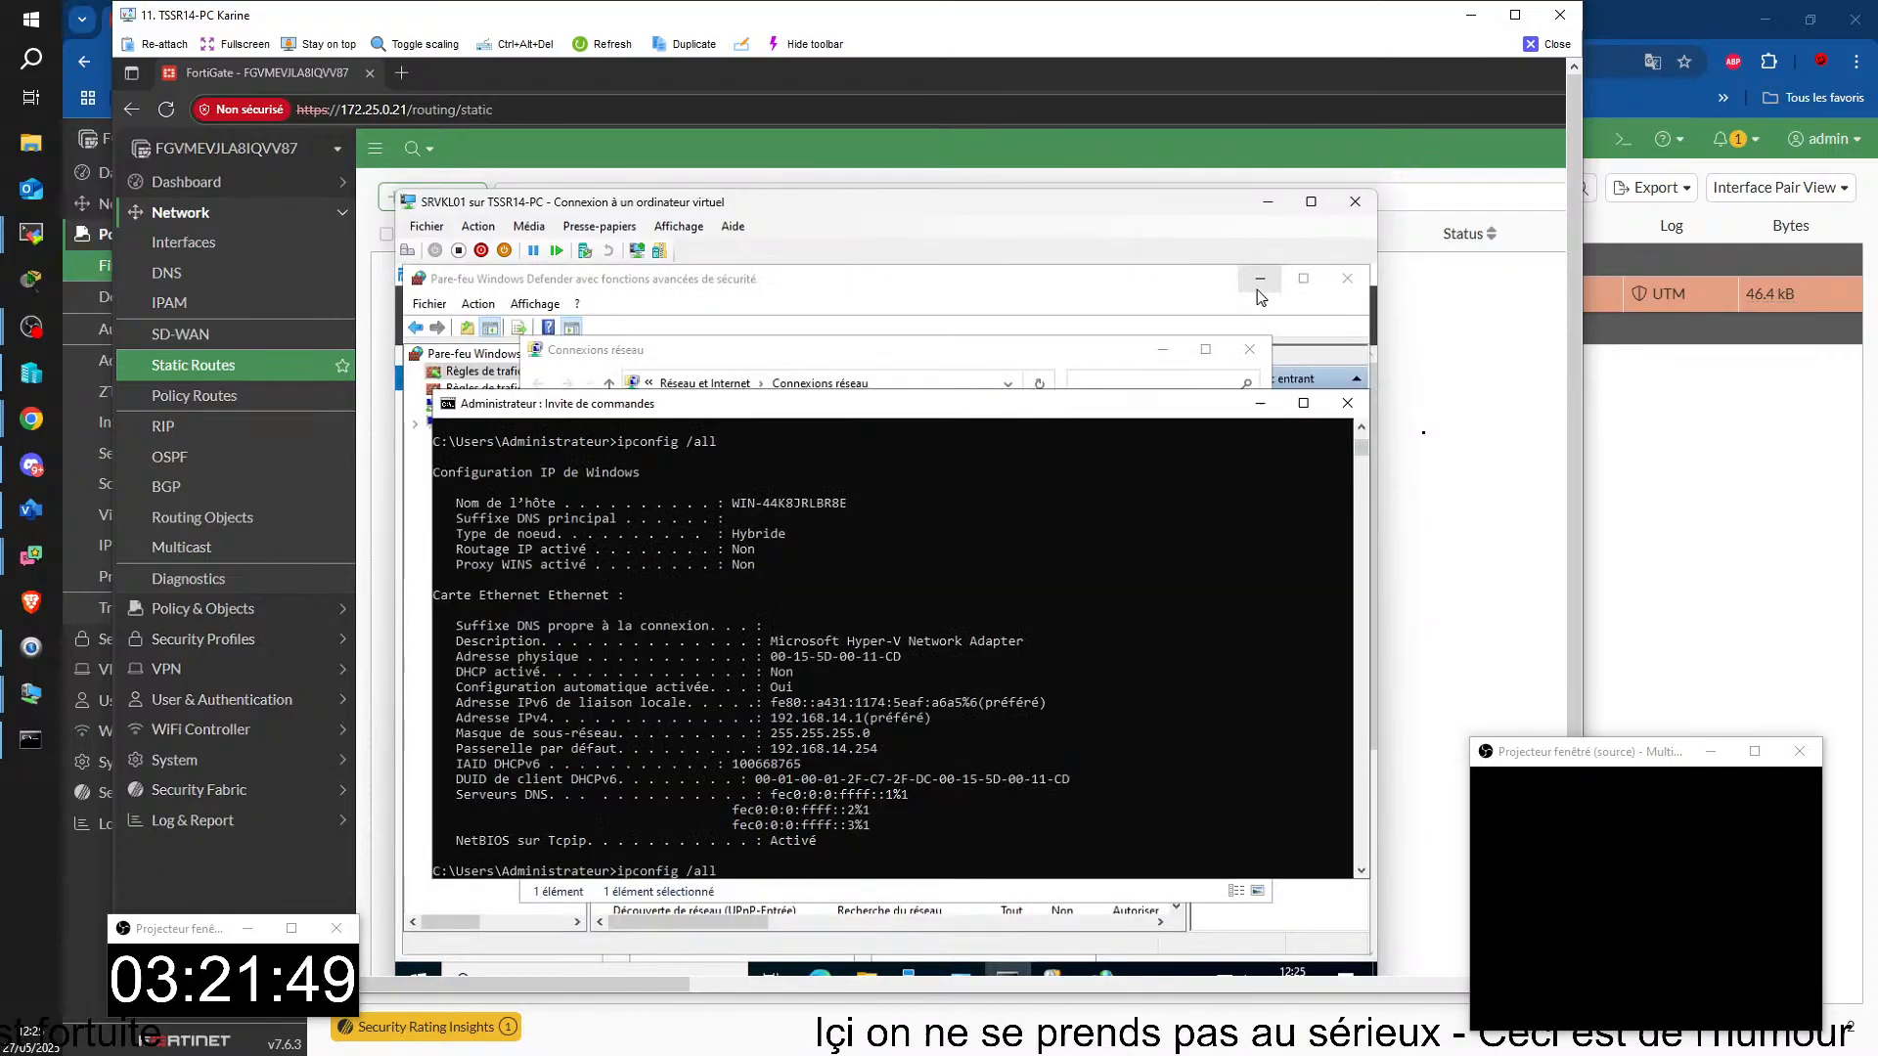
{"action": "mouse_move", "coordinate": [908, 971]}
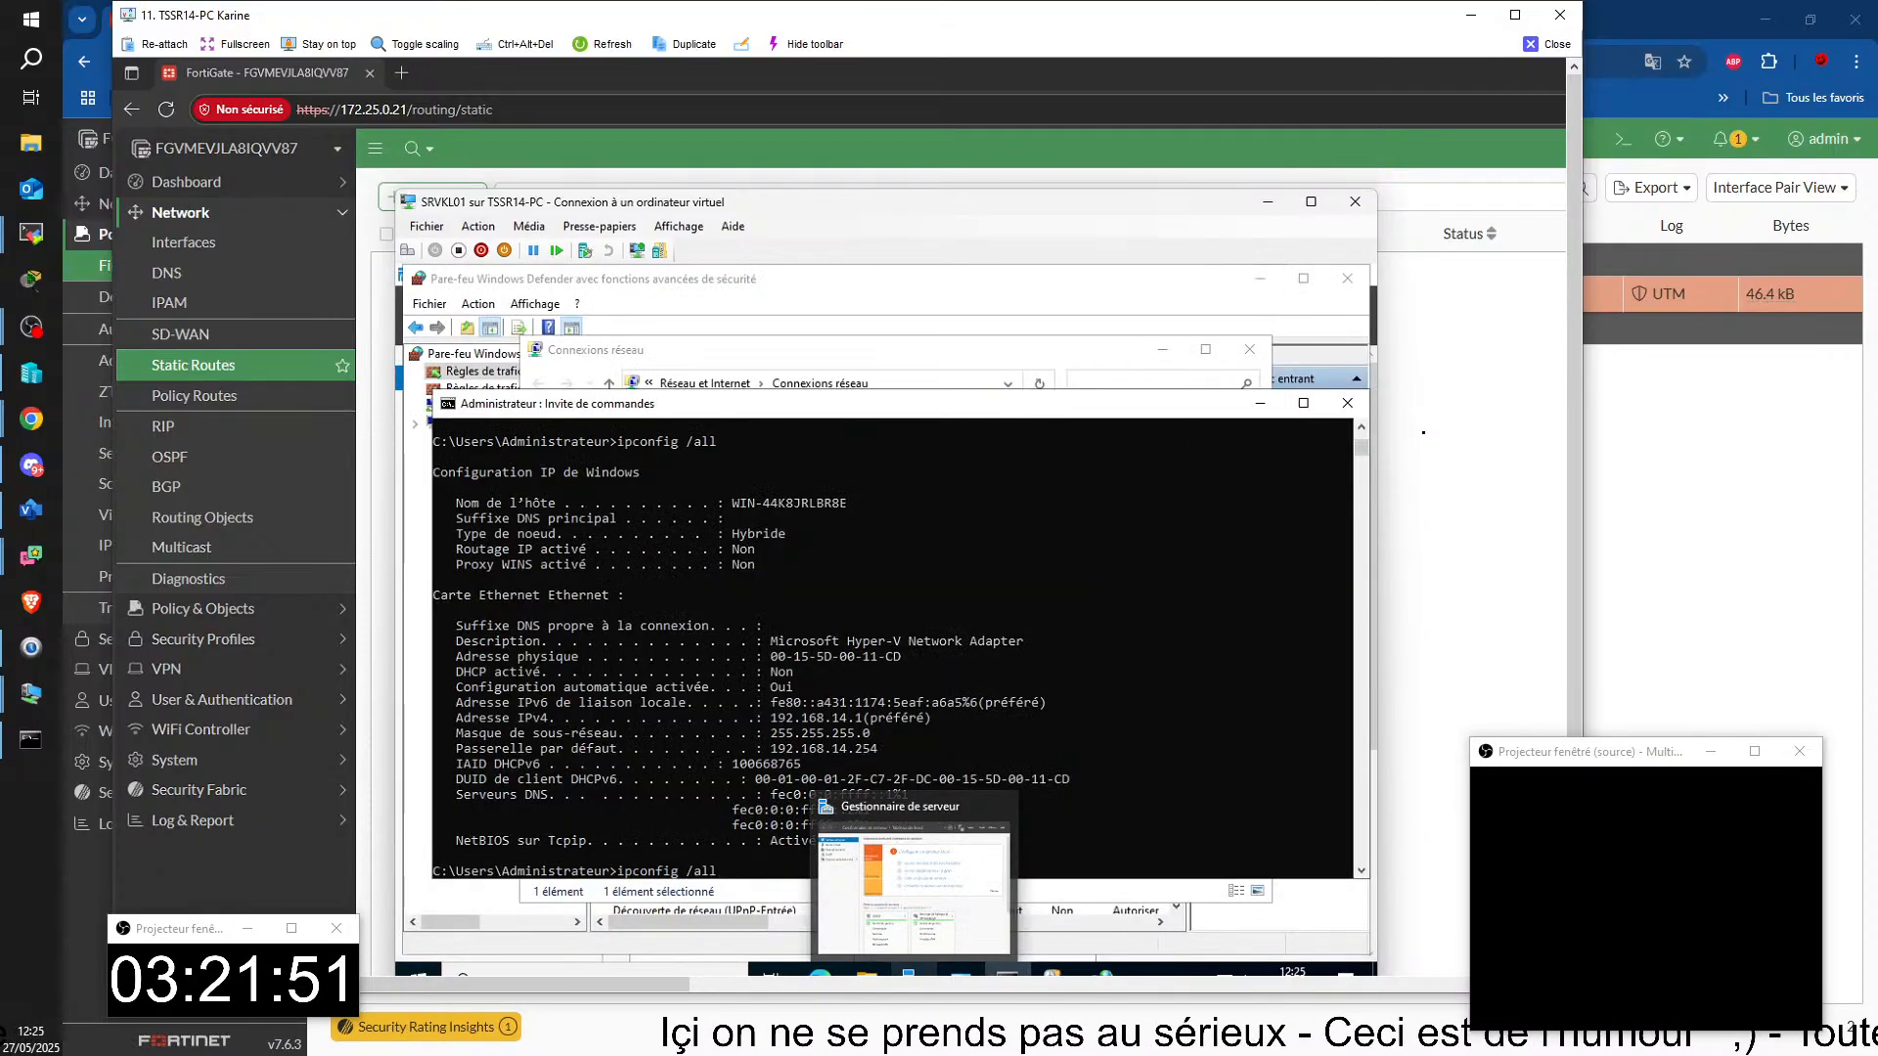
{"action": "key", "text": "Return"}
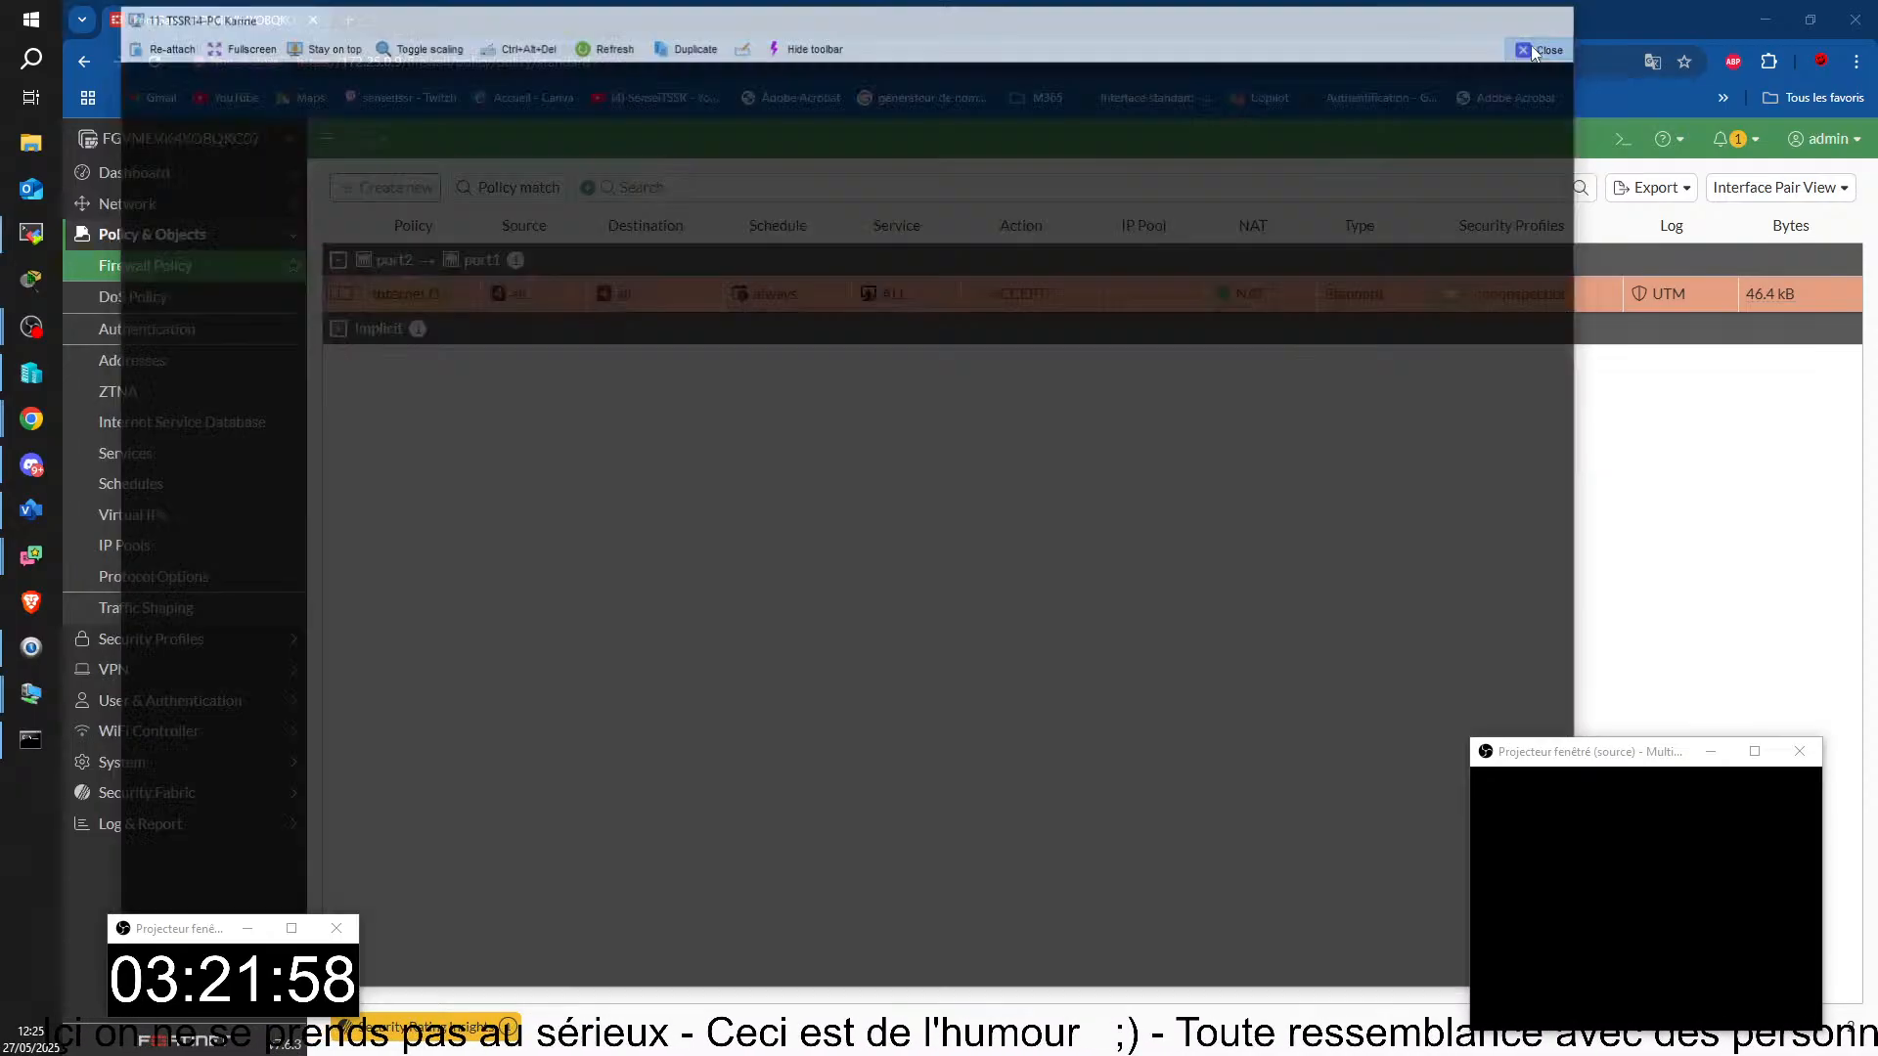
{"action": "left_click", "coordinate": [1528, 46]}
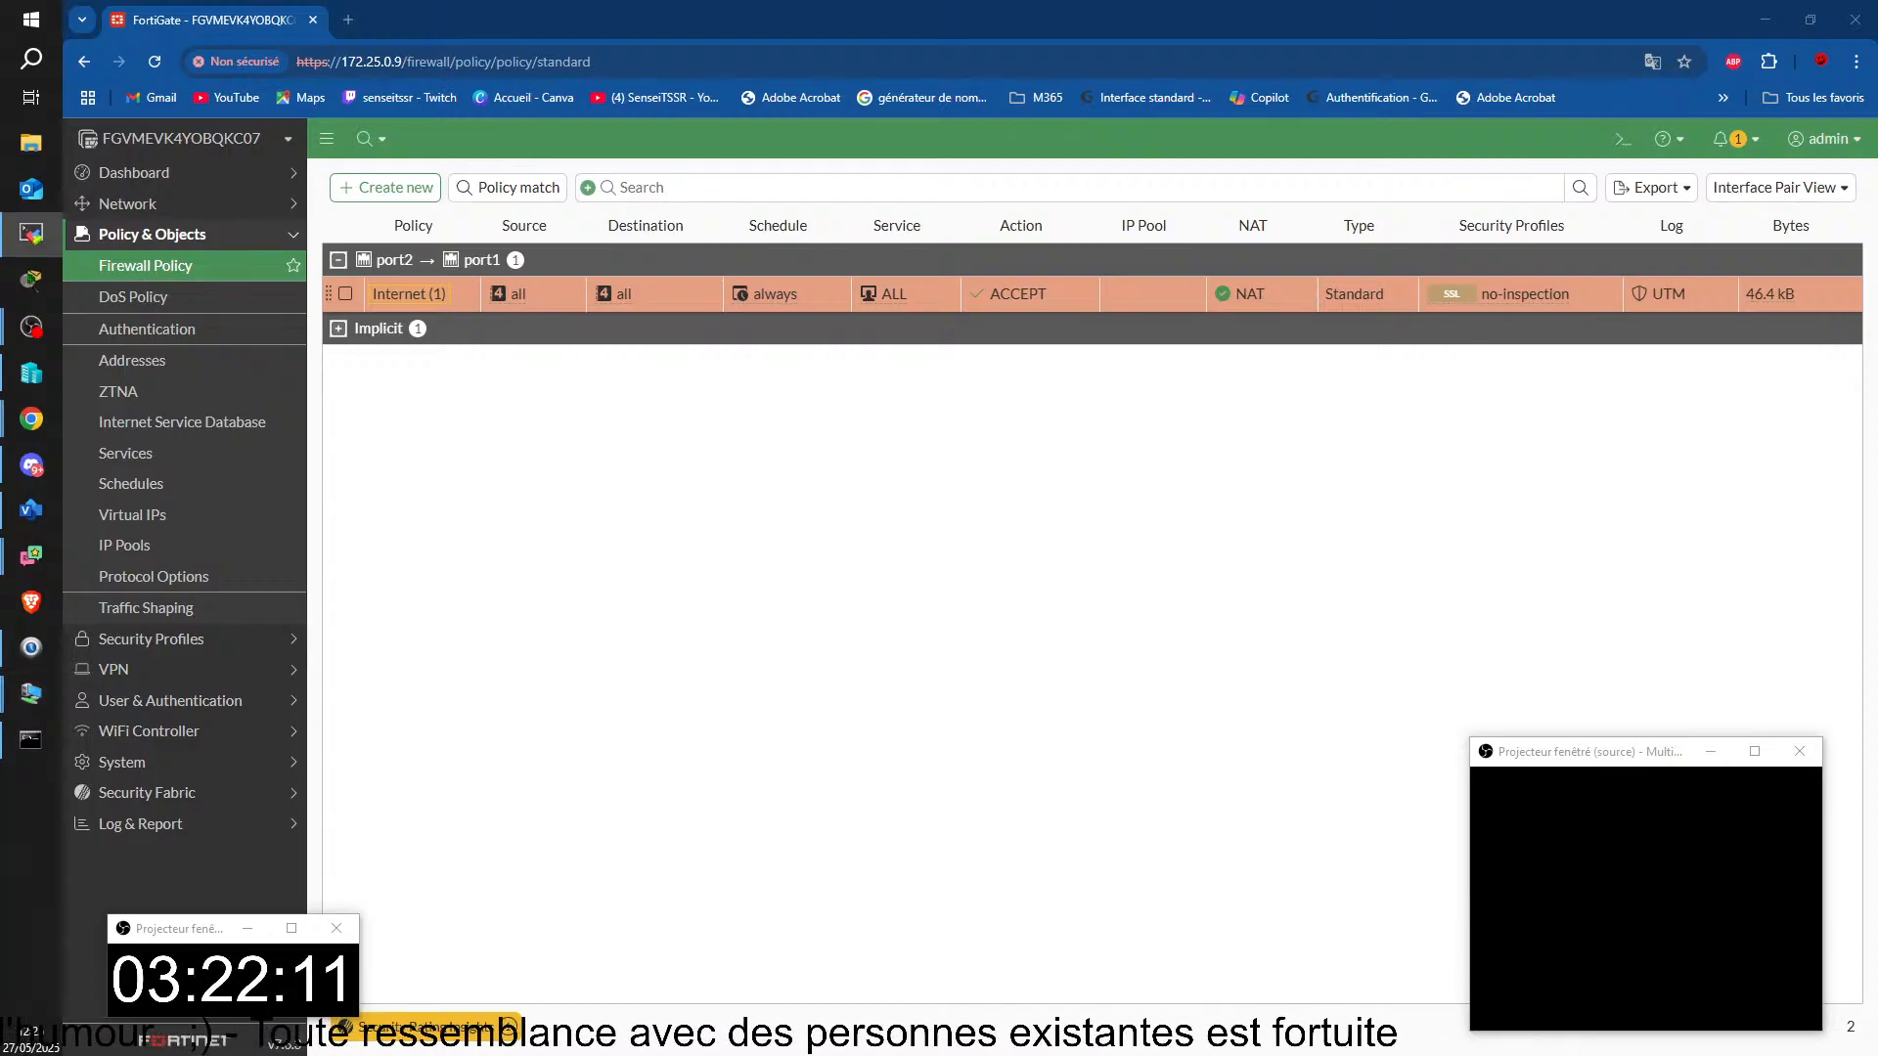
Step: Maximize the TSSR06-PC remote session and open the firewall policy list of its FortiGate
{"action": "left_click_drag", "start_coordinate": [1586, 350], "coordinate": [191, 28]}
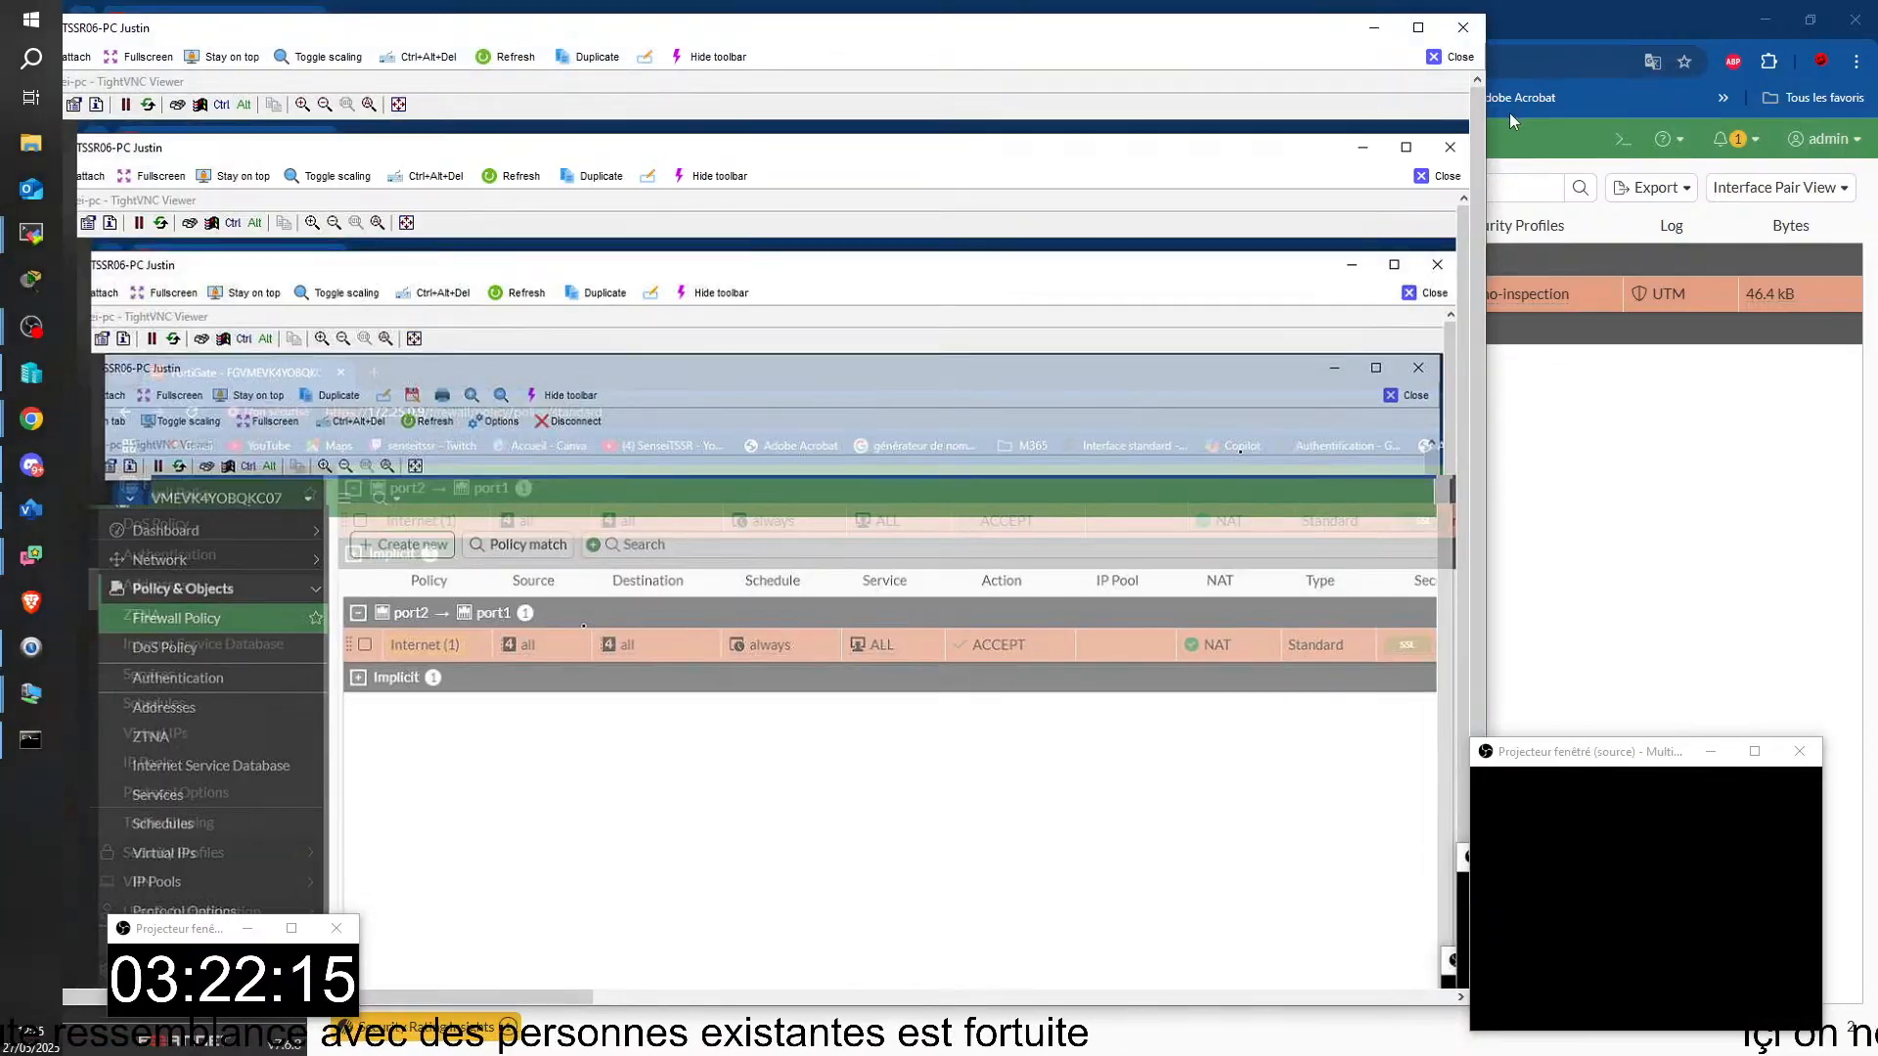
{"action": "left_click", "coordinate": [1418, 27]}
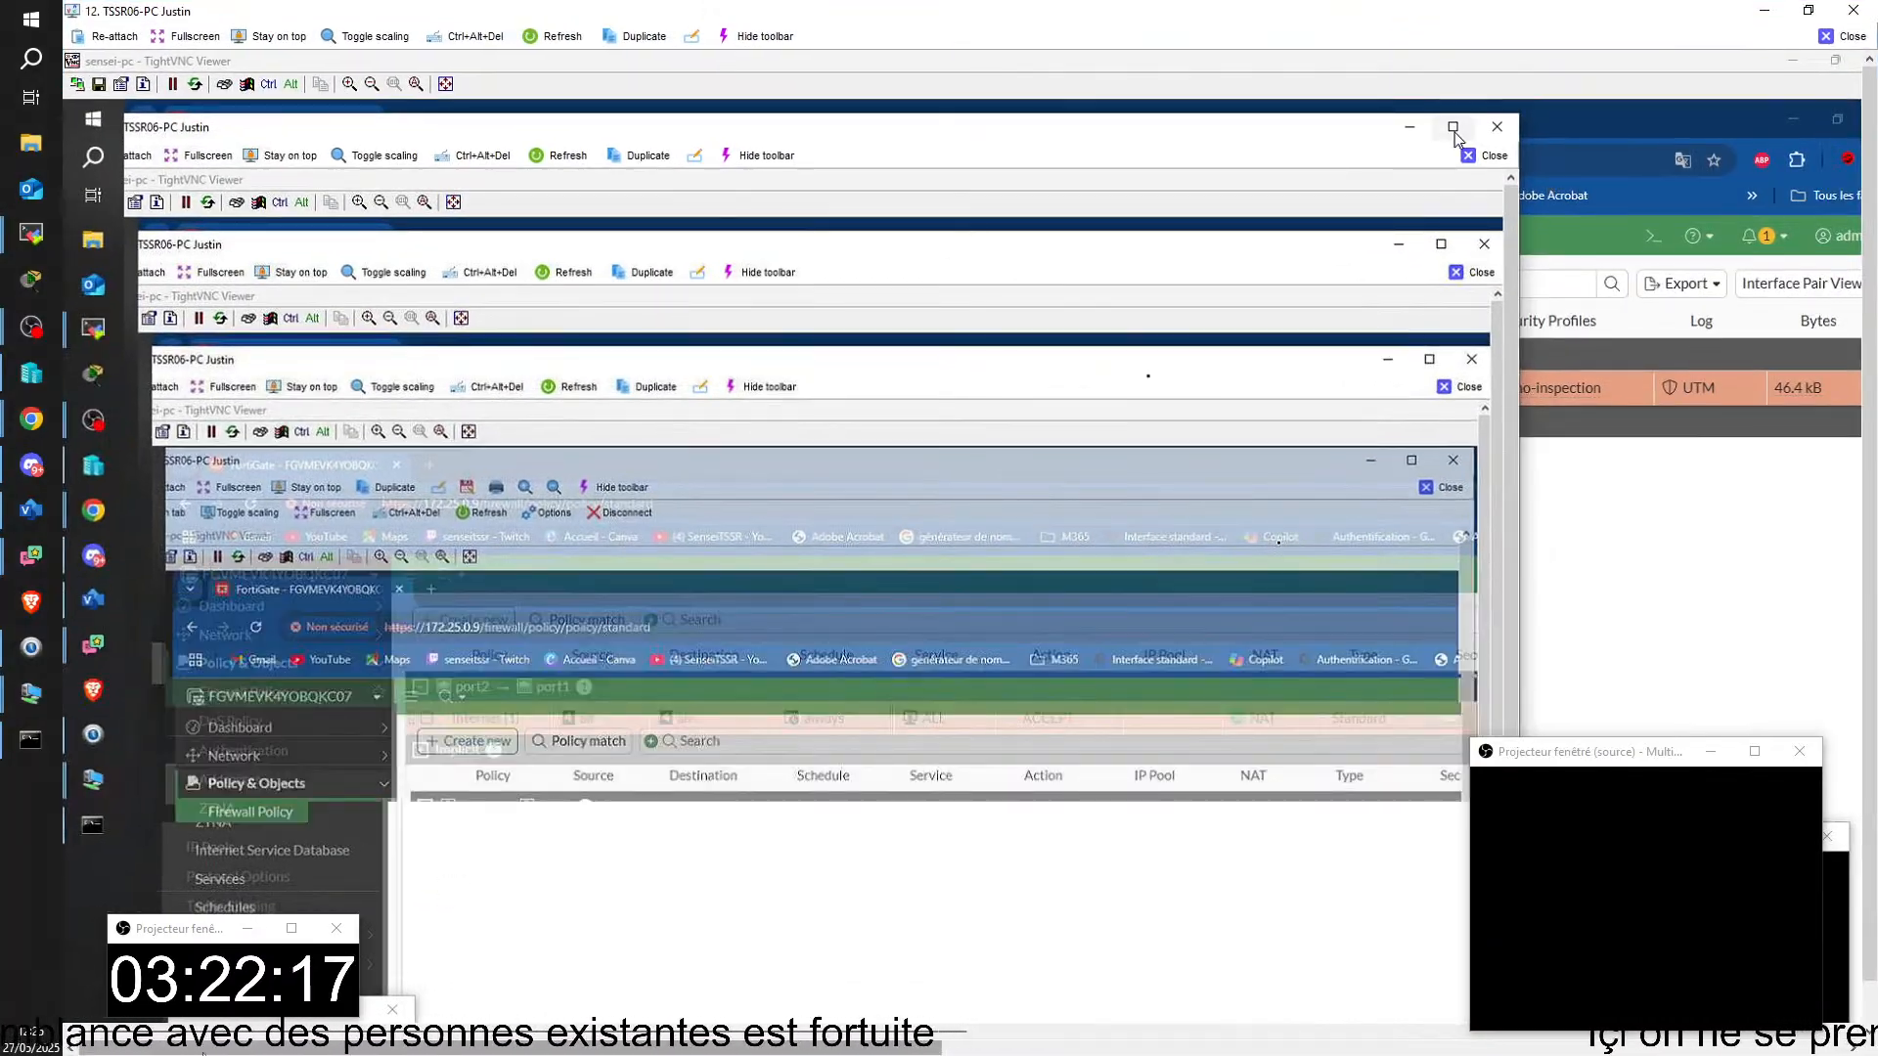
{"action": "left_click_drag", "start_coordinate": [204, 1053], "coordinate": [1075, 1054]}
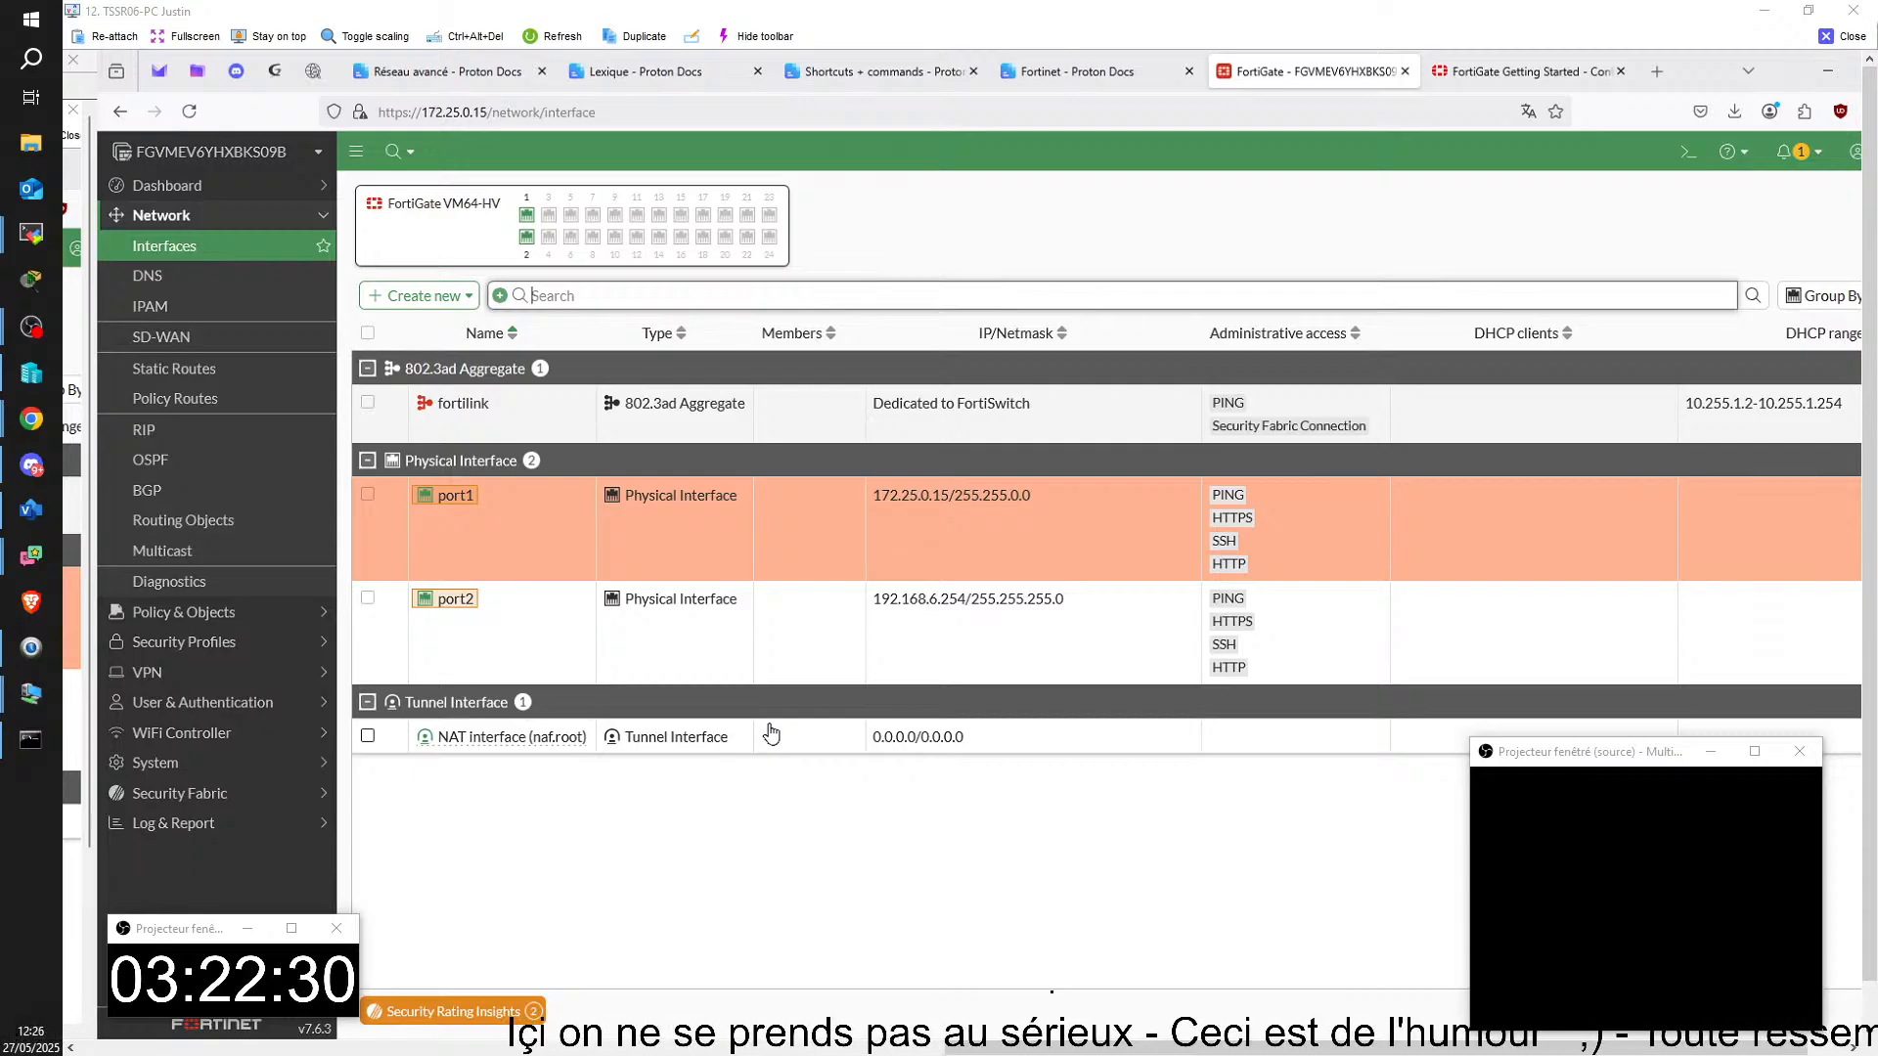
{"action": "mouse_move", "coordinate": [1279, 898]}
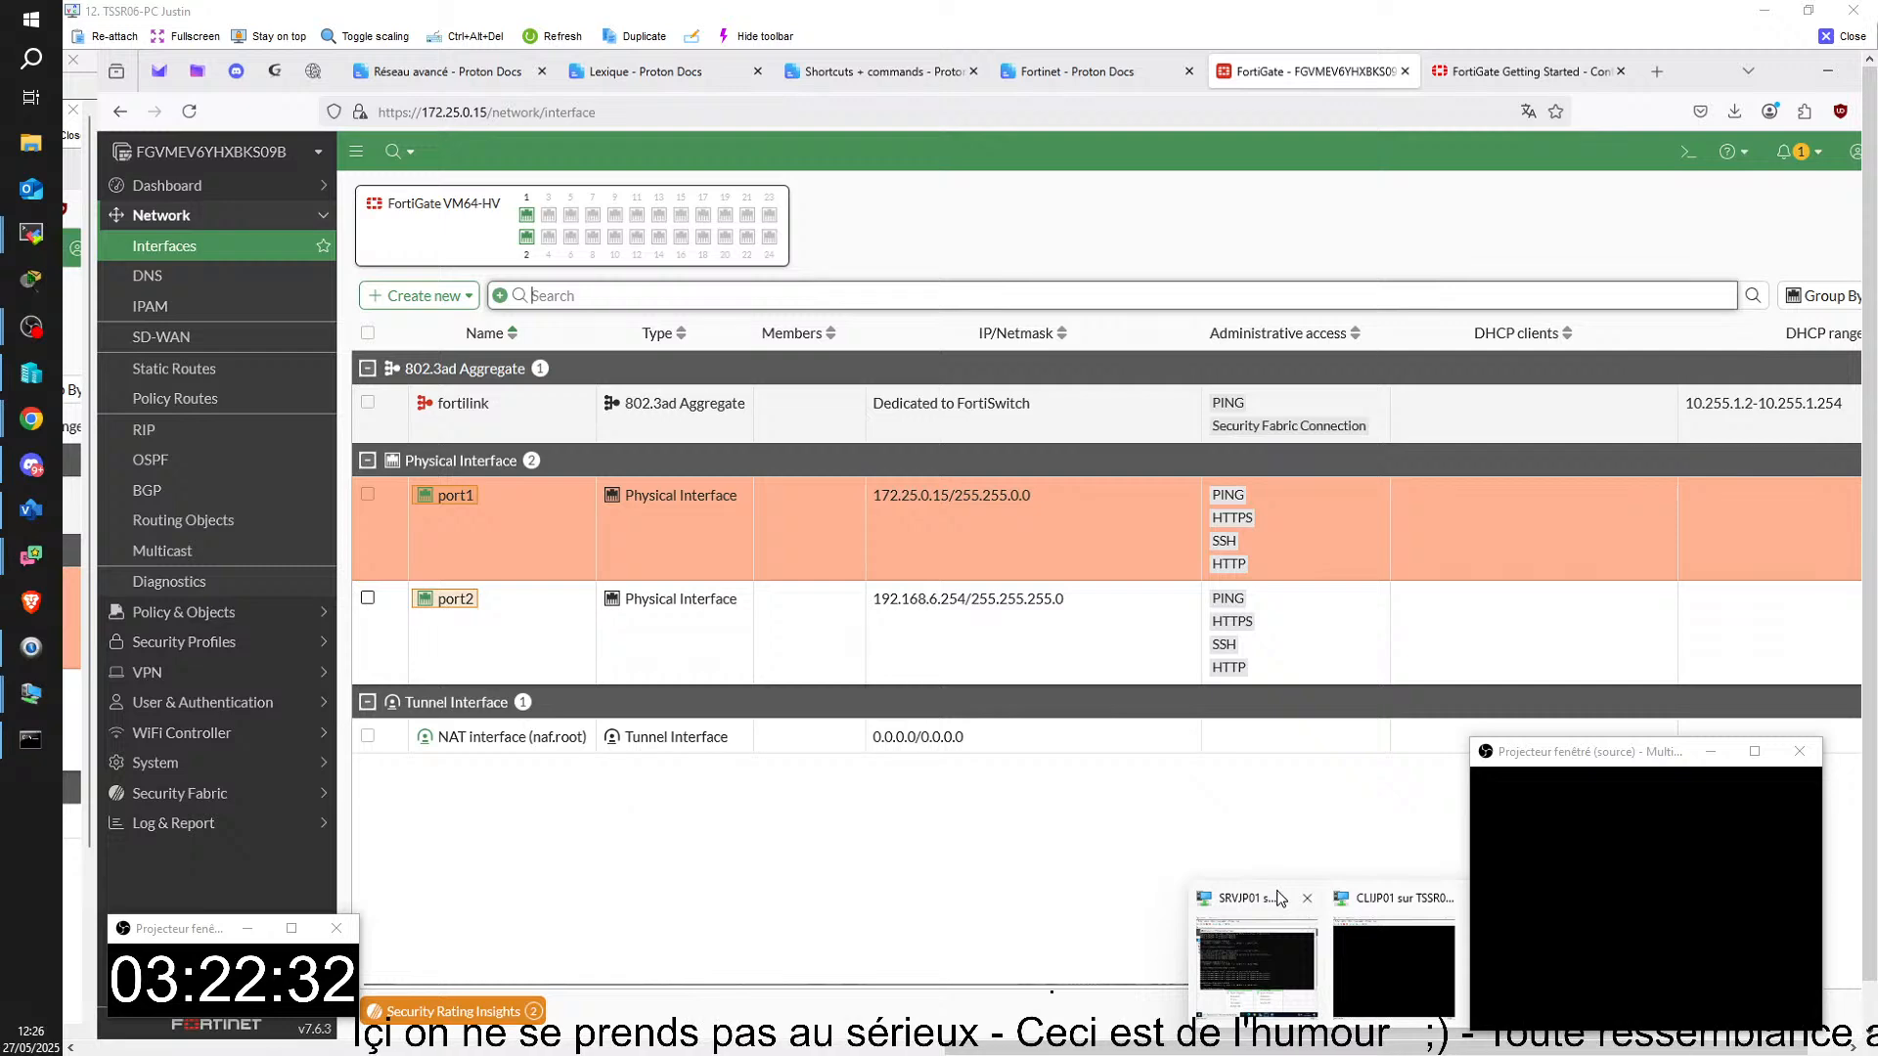
{"action": "left_click", "coordinate": [198, 612]}
{"action": "left_click", "coordinate": [178, 276]}
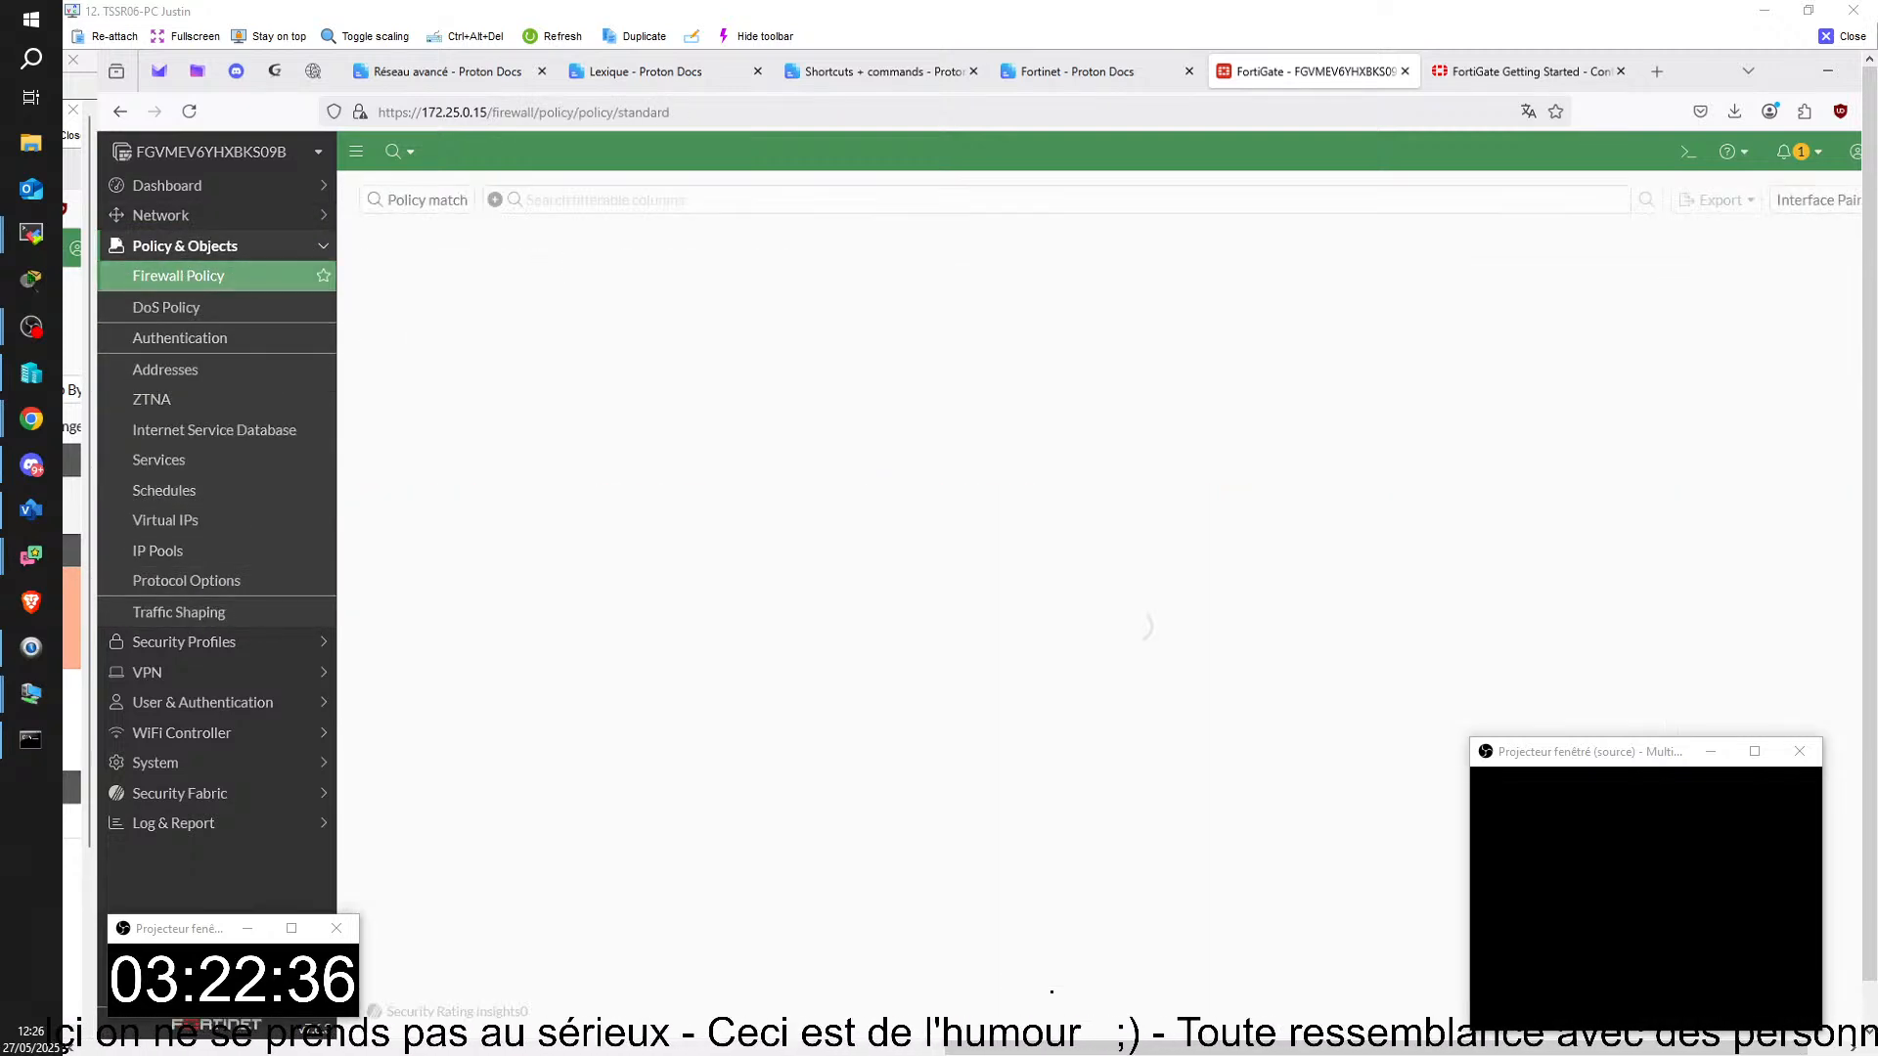
{"action": "mouse_move", "coordinate": [439, 311]}
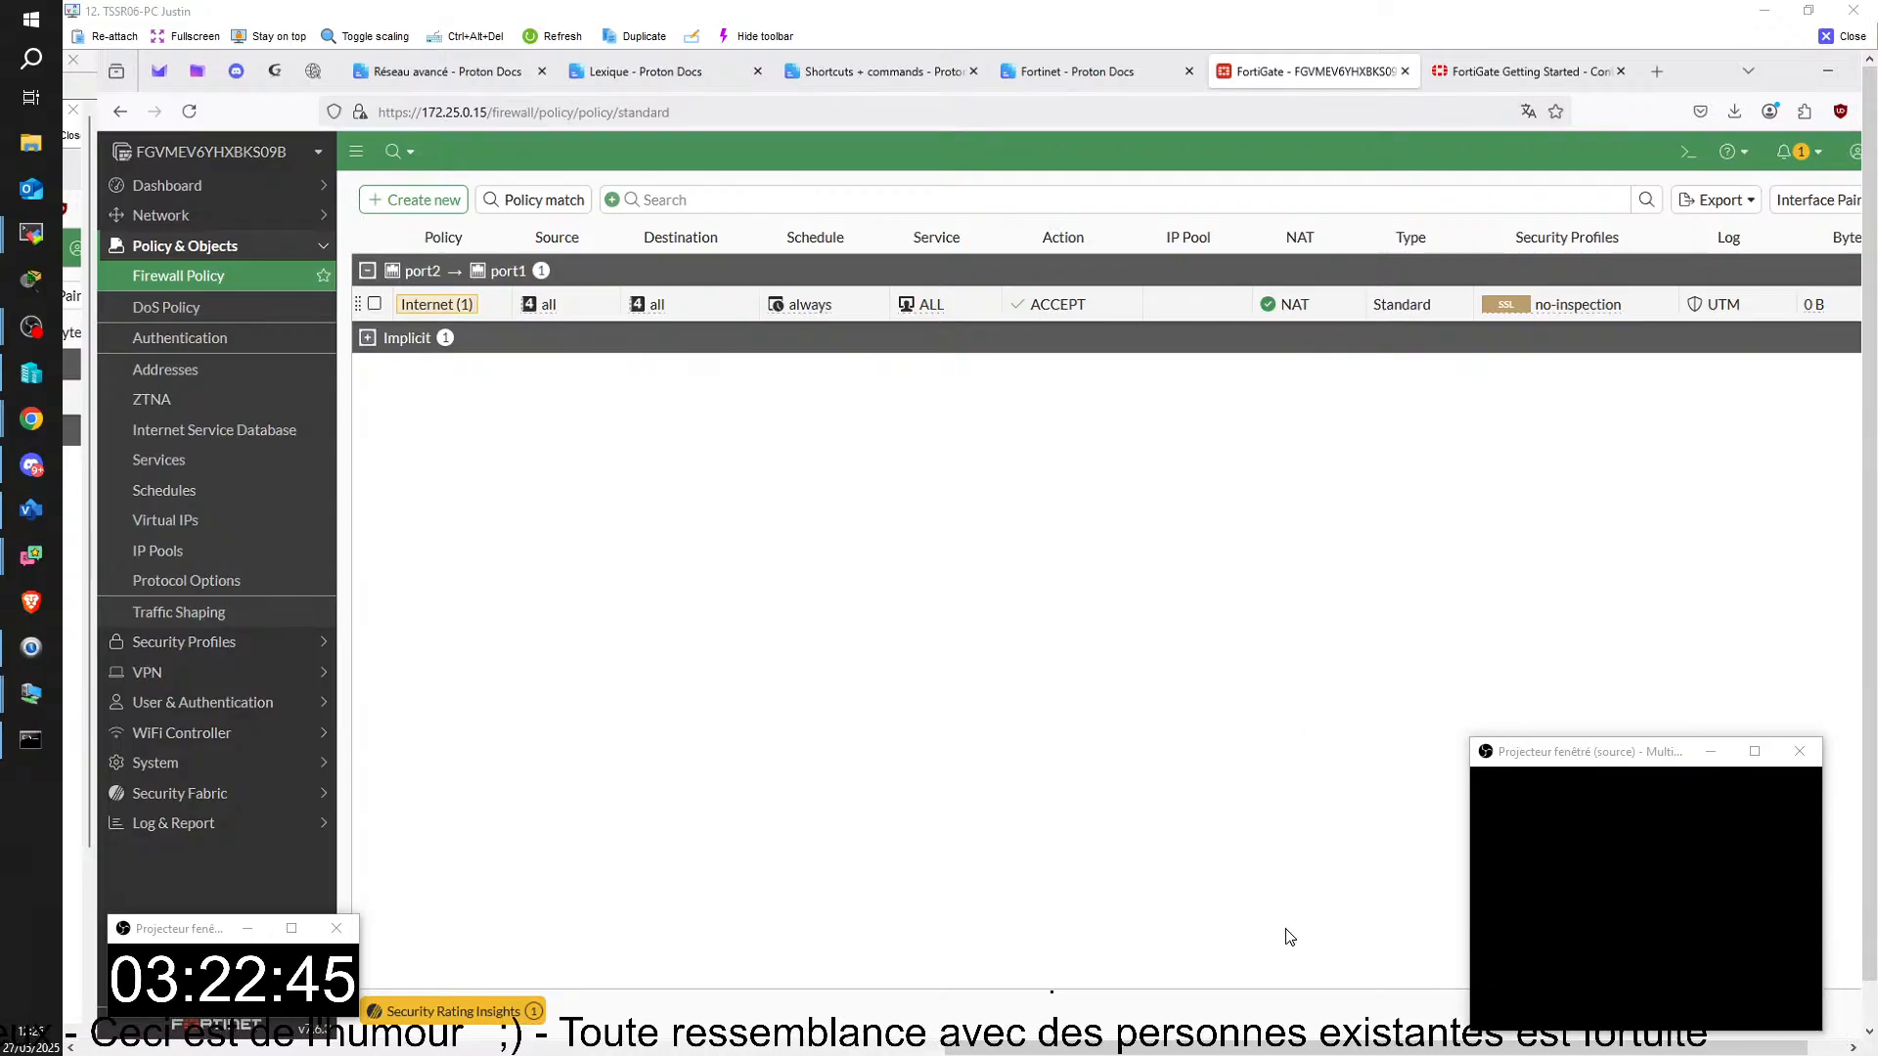
Step: Run ipconfig /all in the command prompt of the SRVJP01 virtual machine
{"action": "mouse_move", "coordinate": [1325, 1048]}
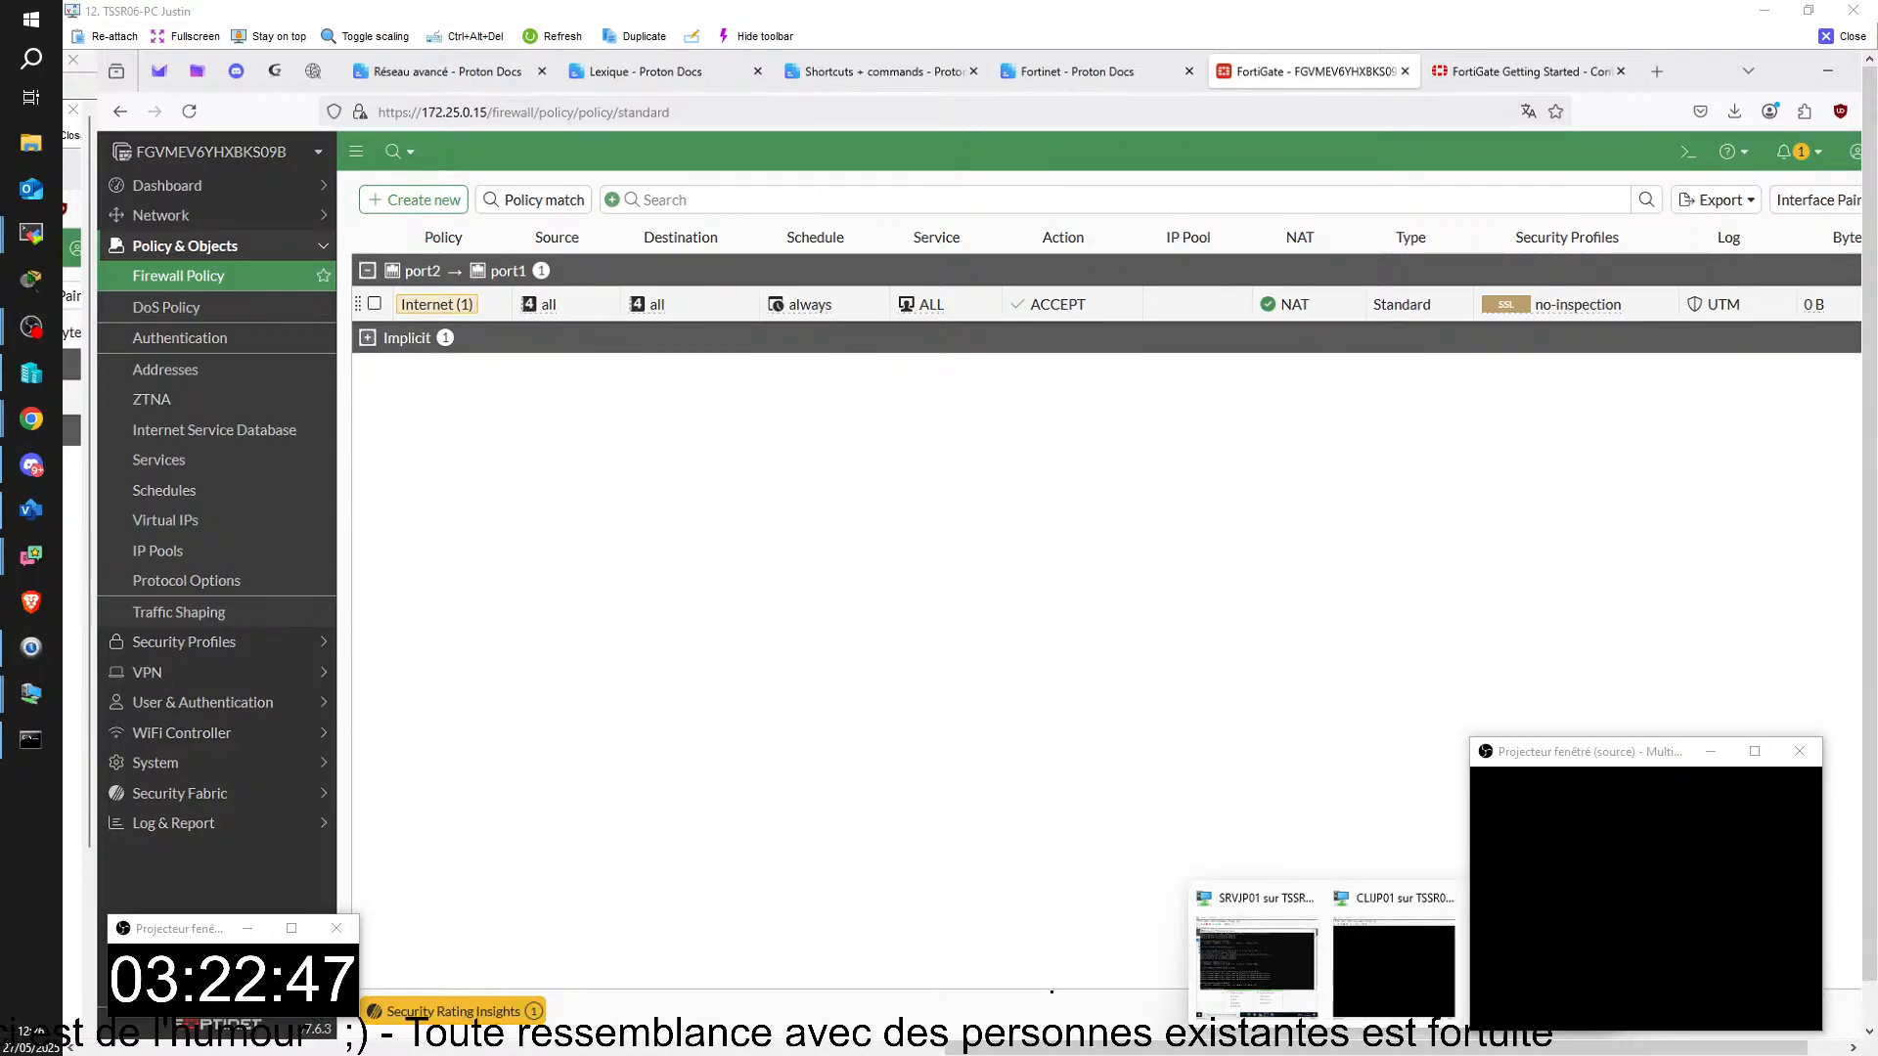
{"action": "left_click", "coordinate": [1252, 969]}
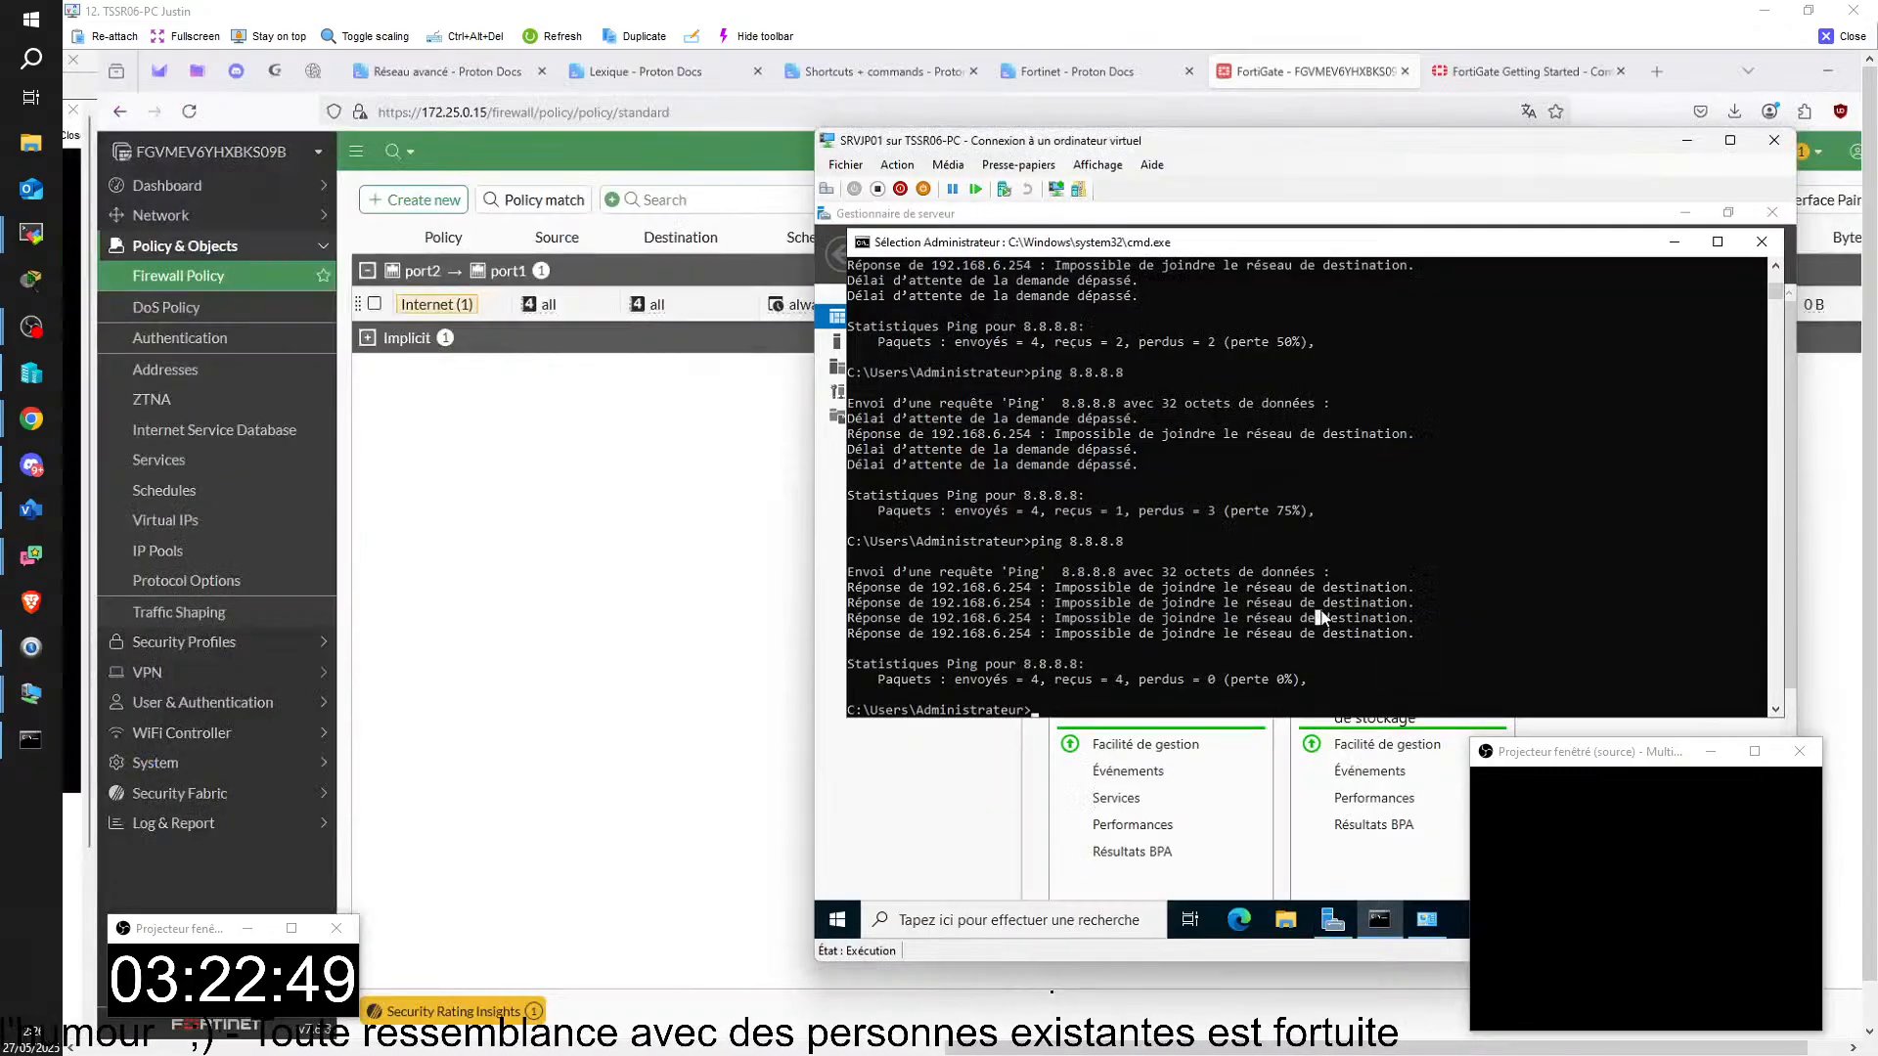
{"action": "type", "text": "i"}
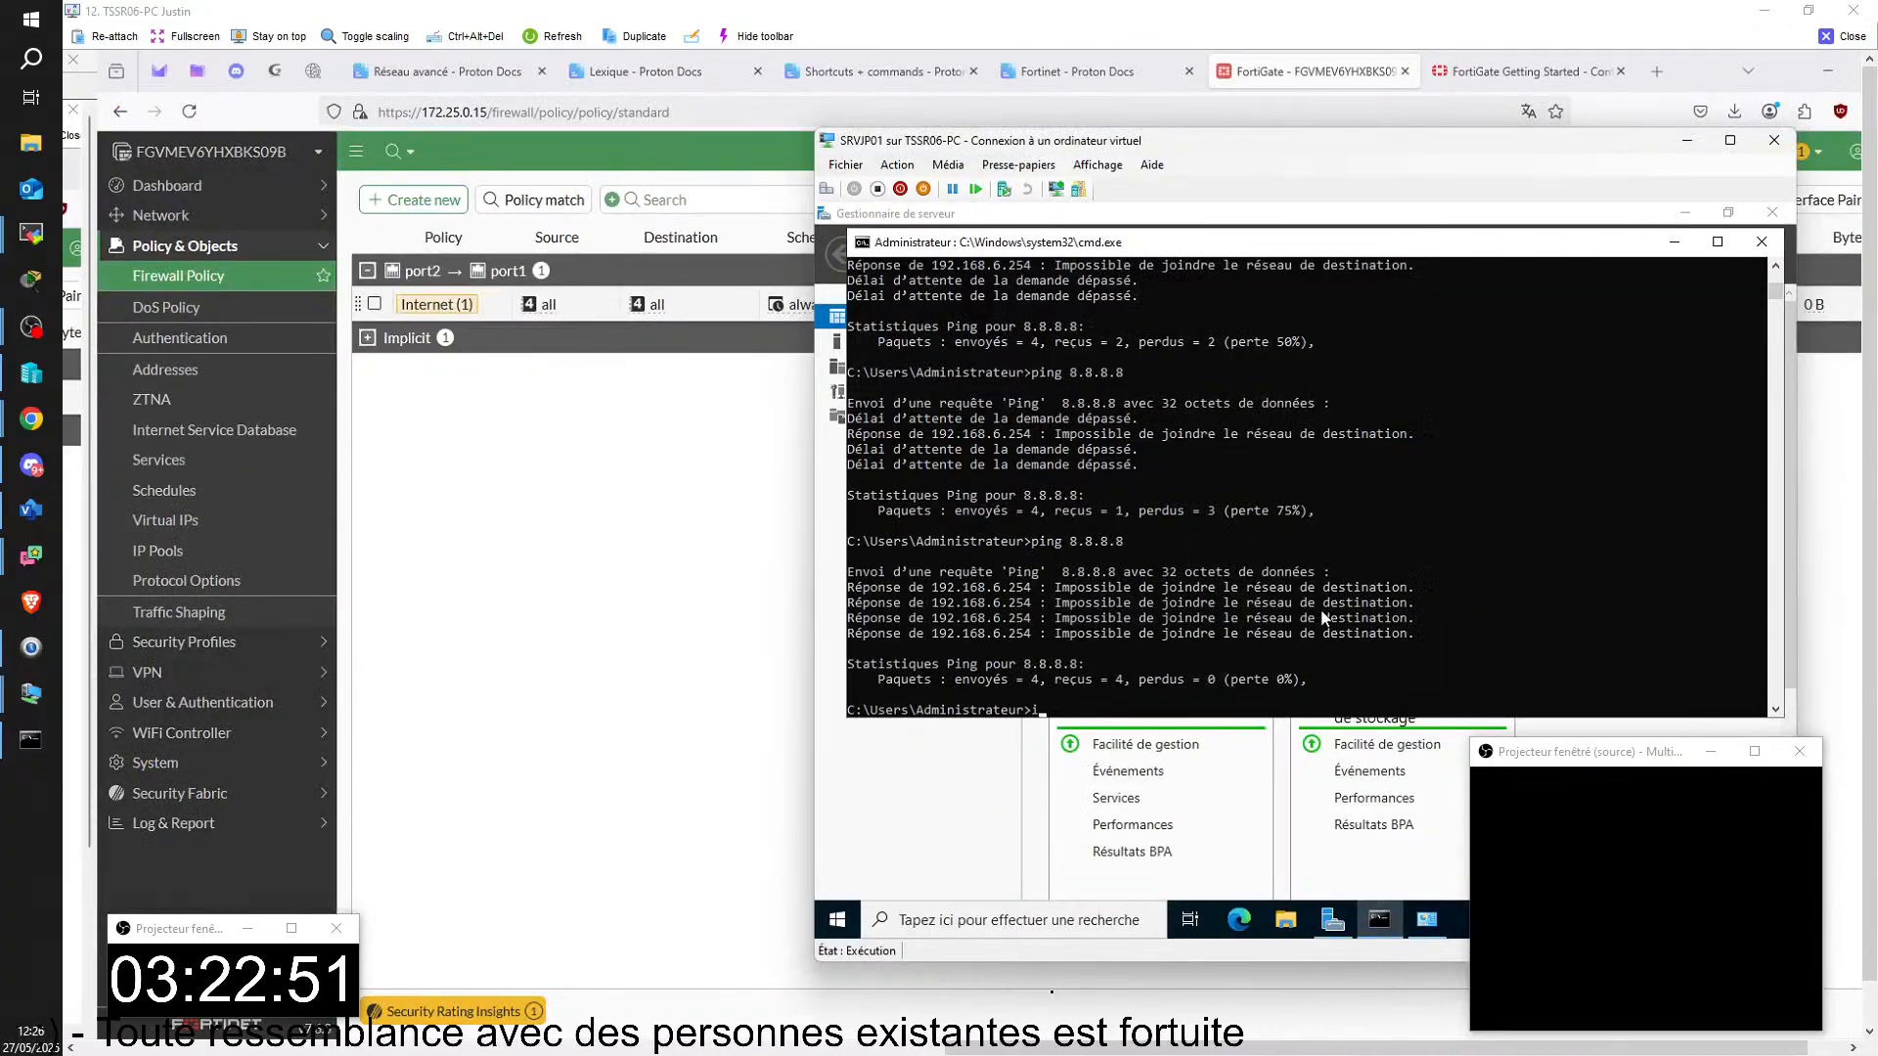
{"action": "type", "text": "pconfig /a"}
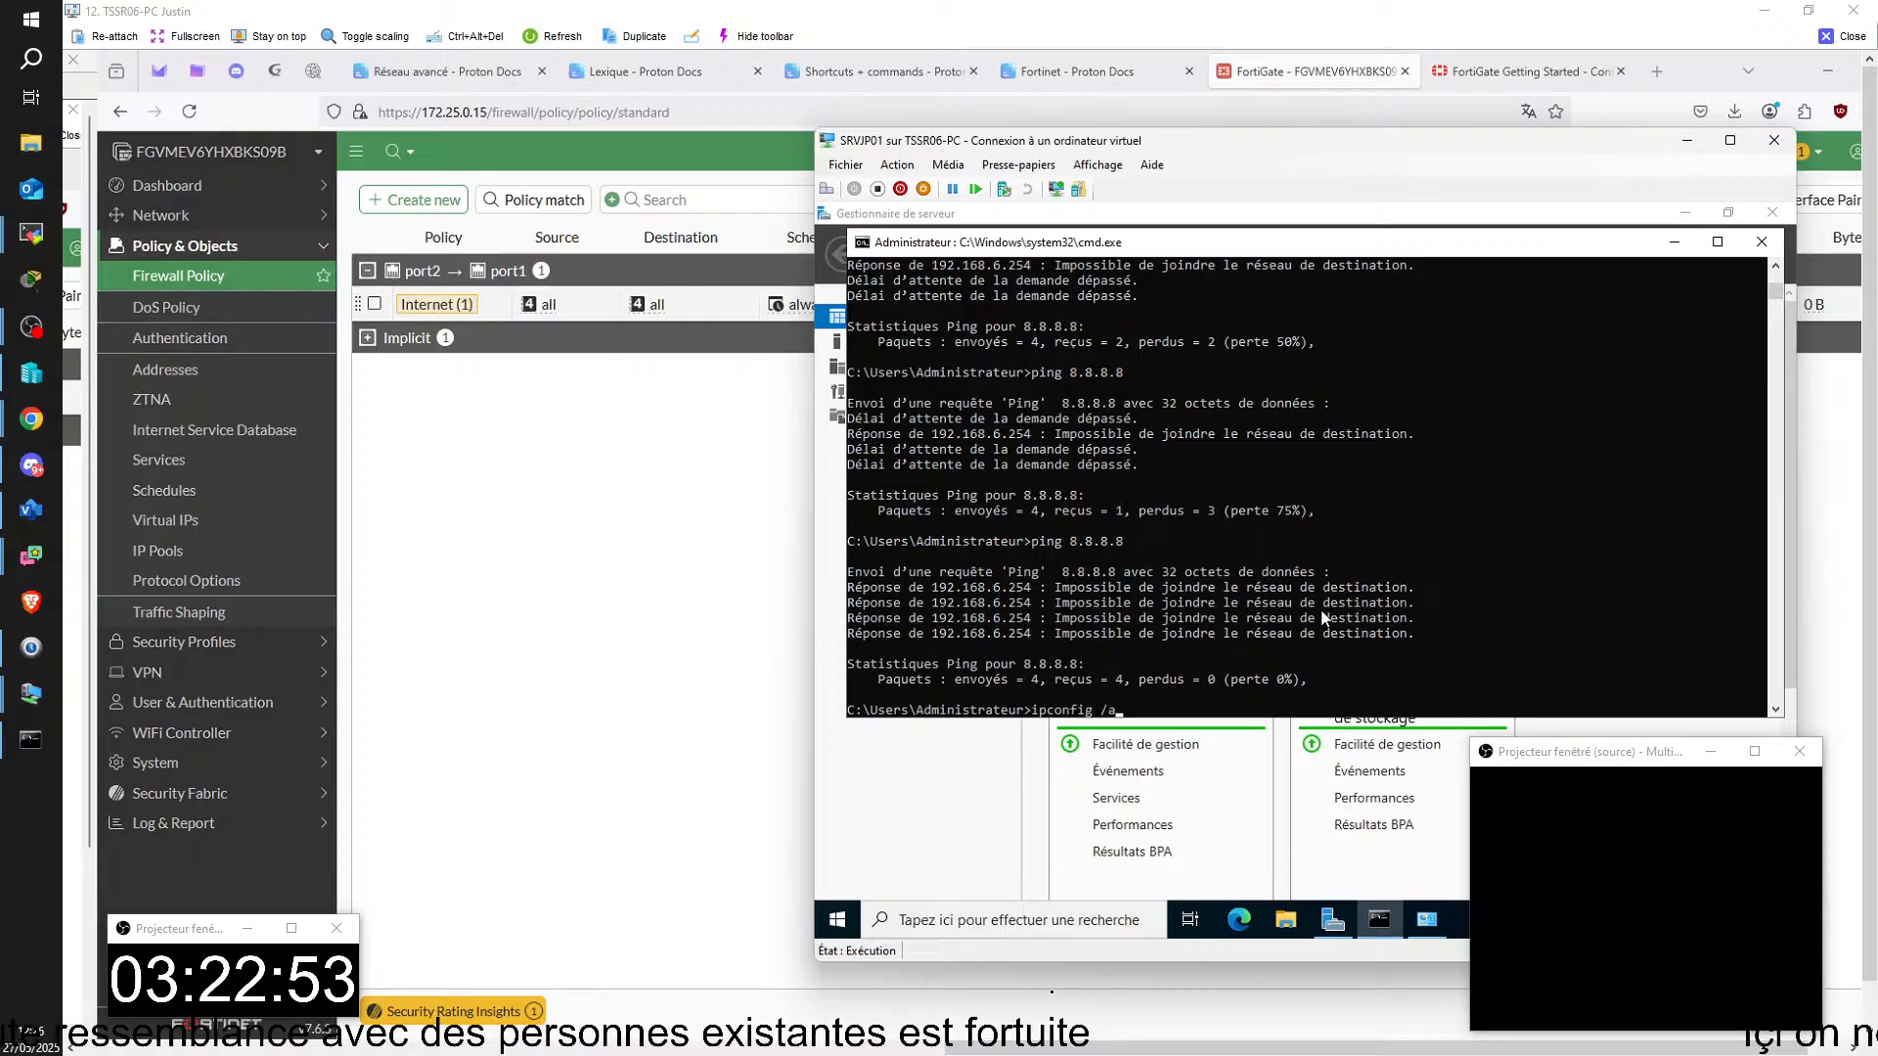
{"action": "type", "text": "ll"}
{"action": "key", "text": "Return"}
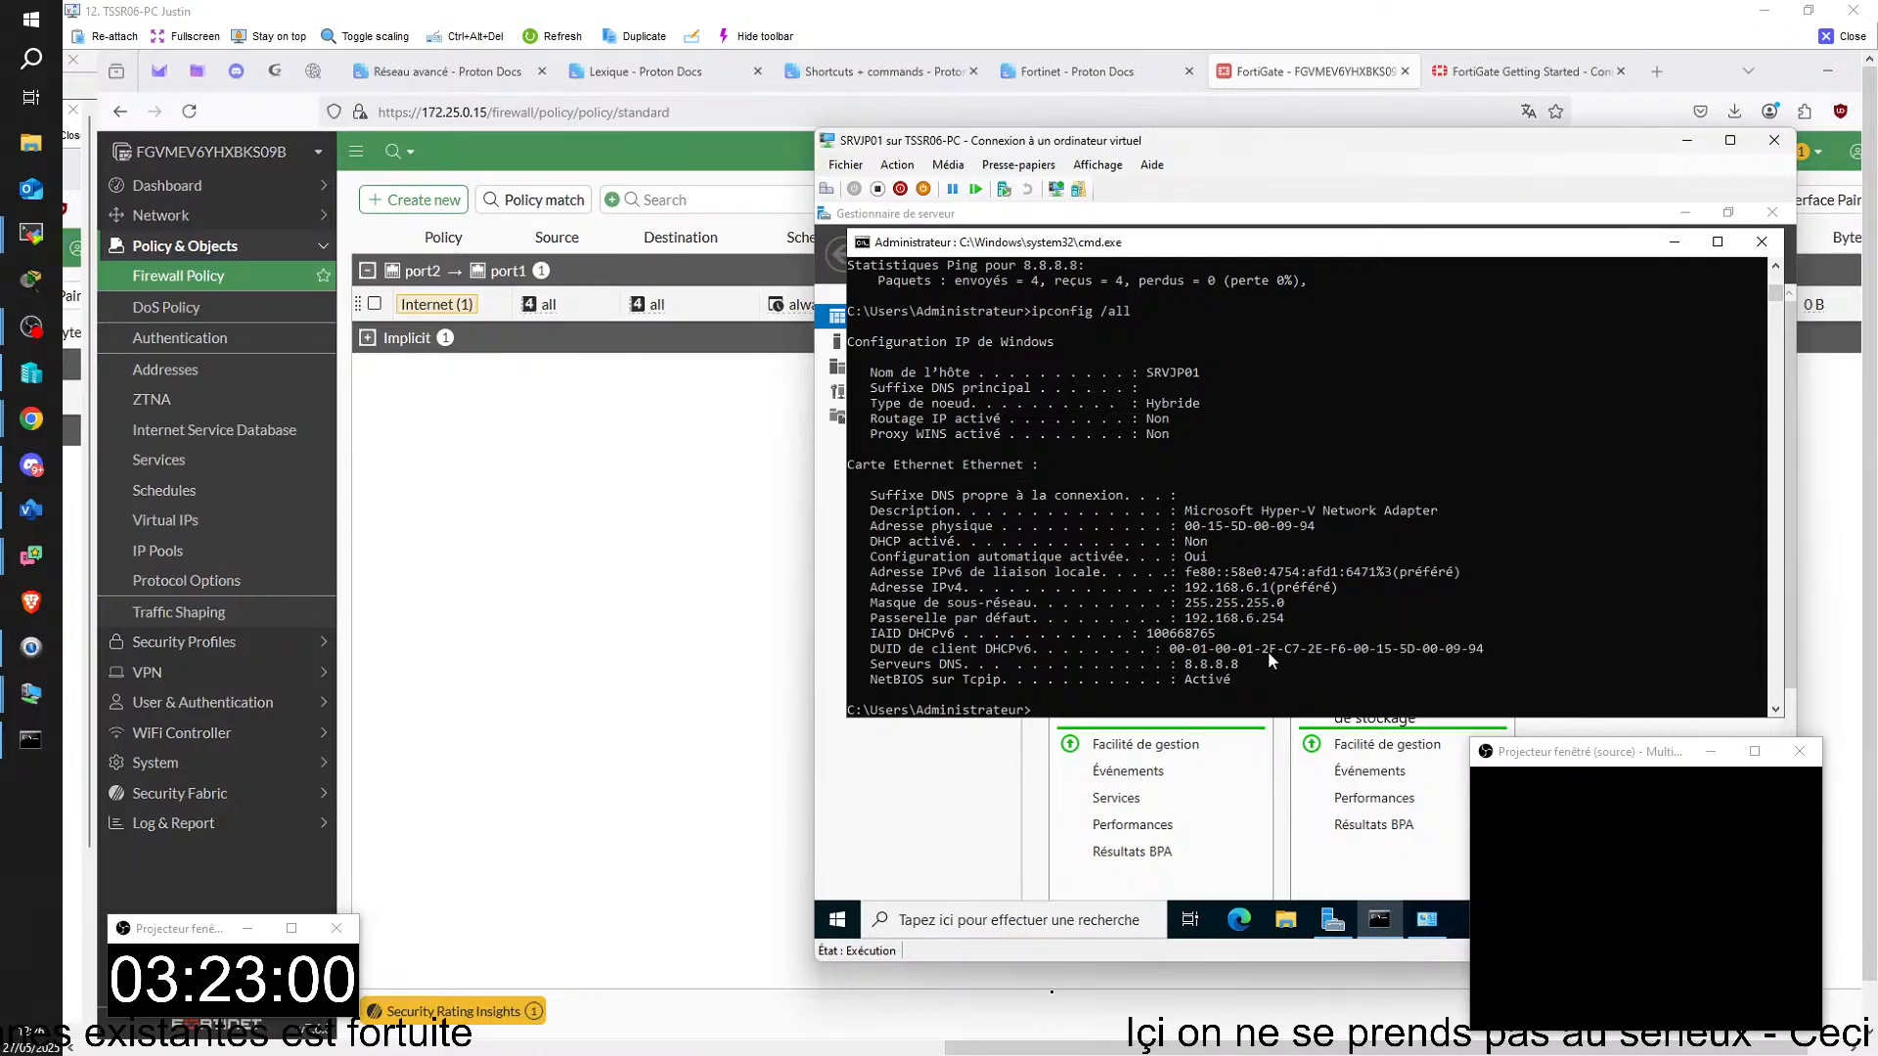
Step: Ping the gateway 192.168.6.254 and the external address 8.8.8.8 from SRVJP01
{"action": "key", "text": "Up"}
{"action": "key", "text": "Up"}
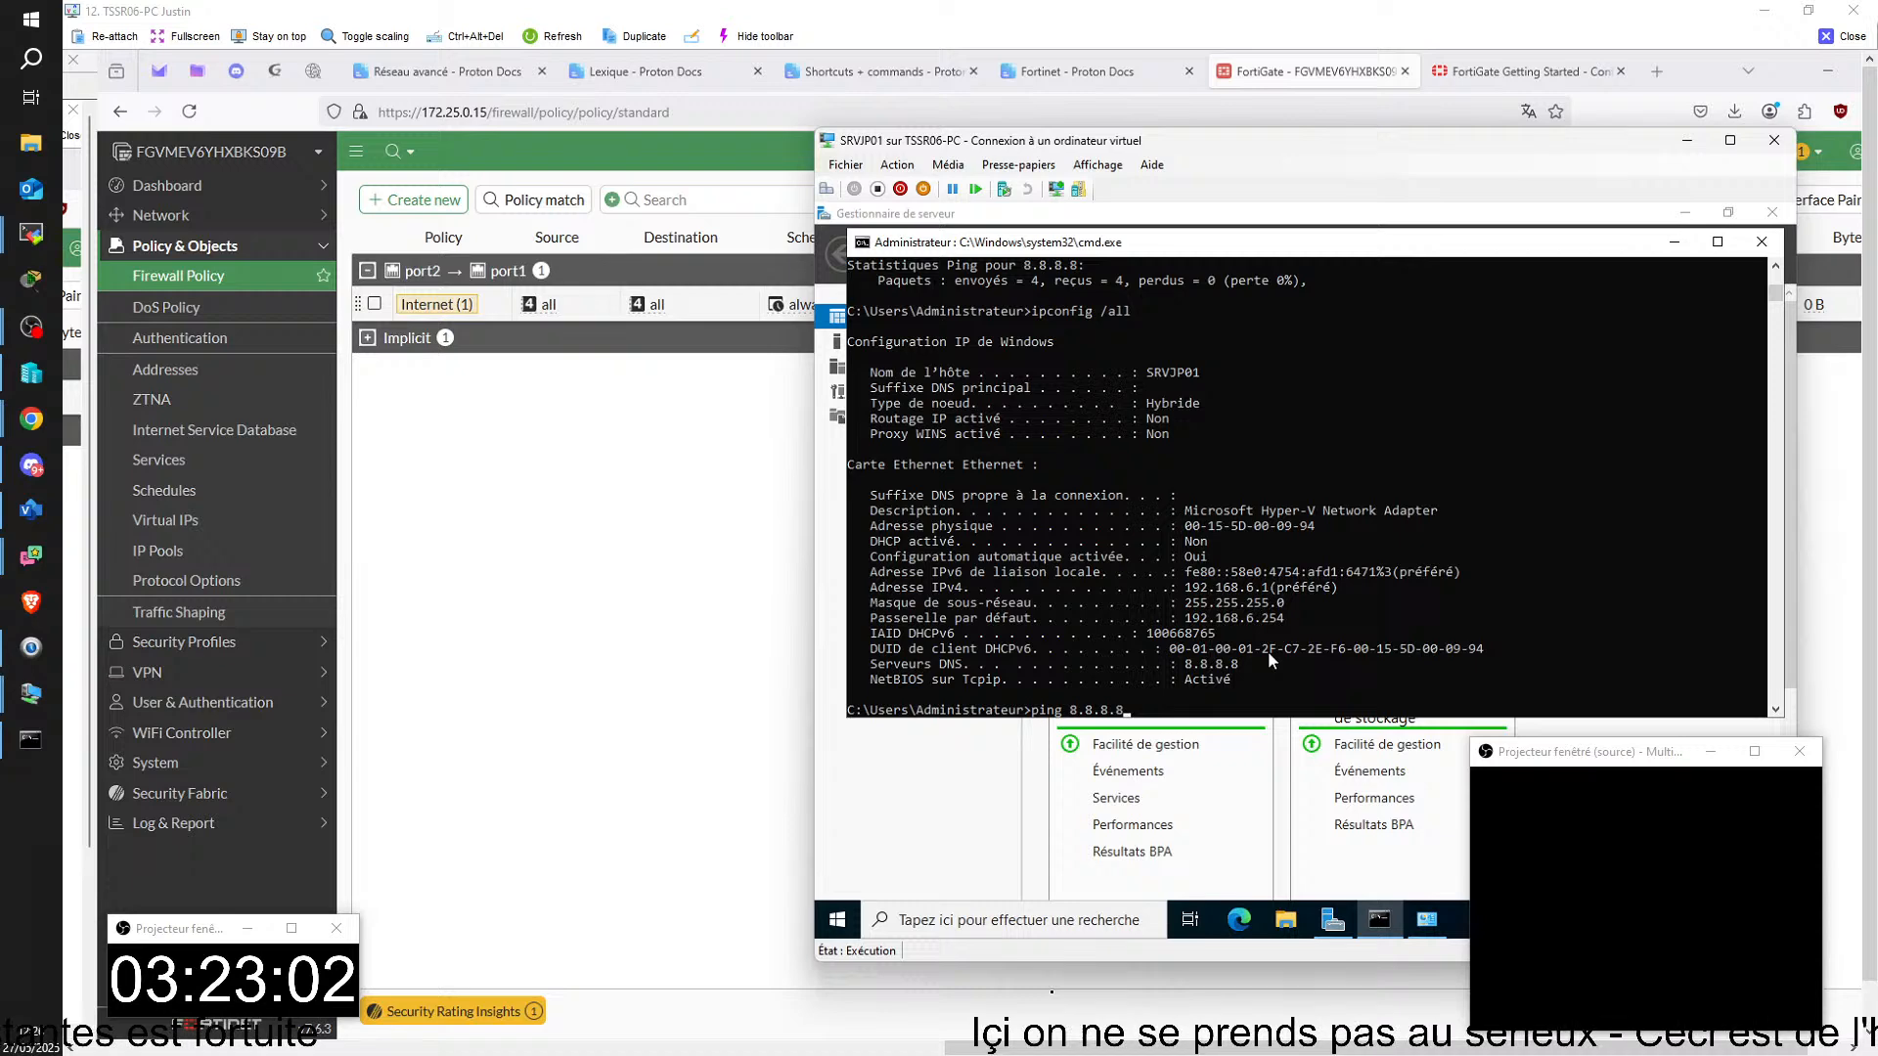
{"action": "key", "text": "Return"}
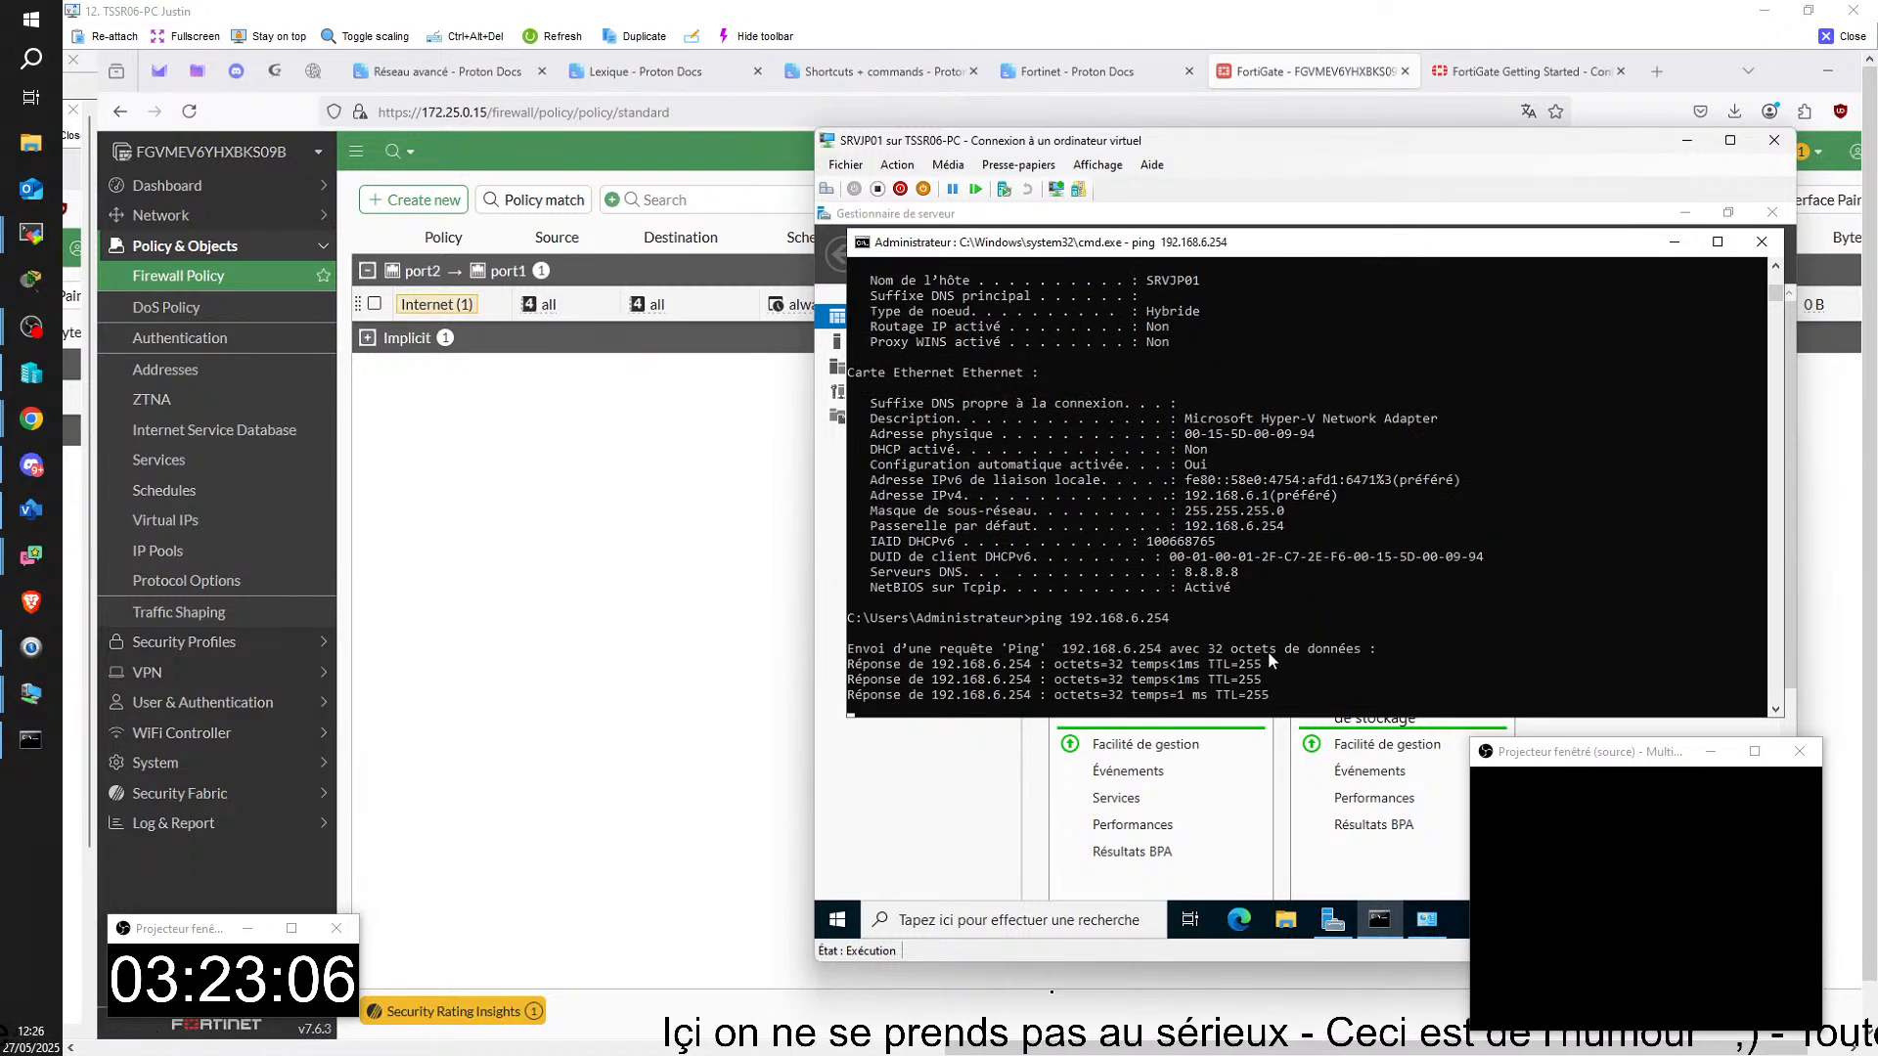
{"action": "key", "text": "Return"}
{"action": "type", "text": "ping 8.8.8.8"}
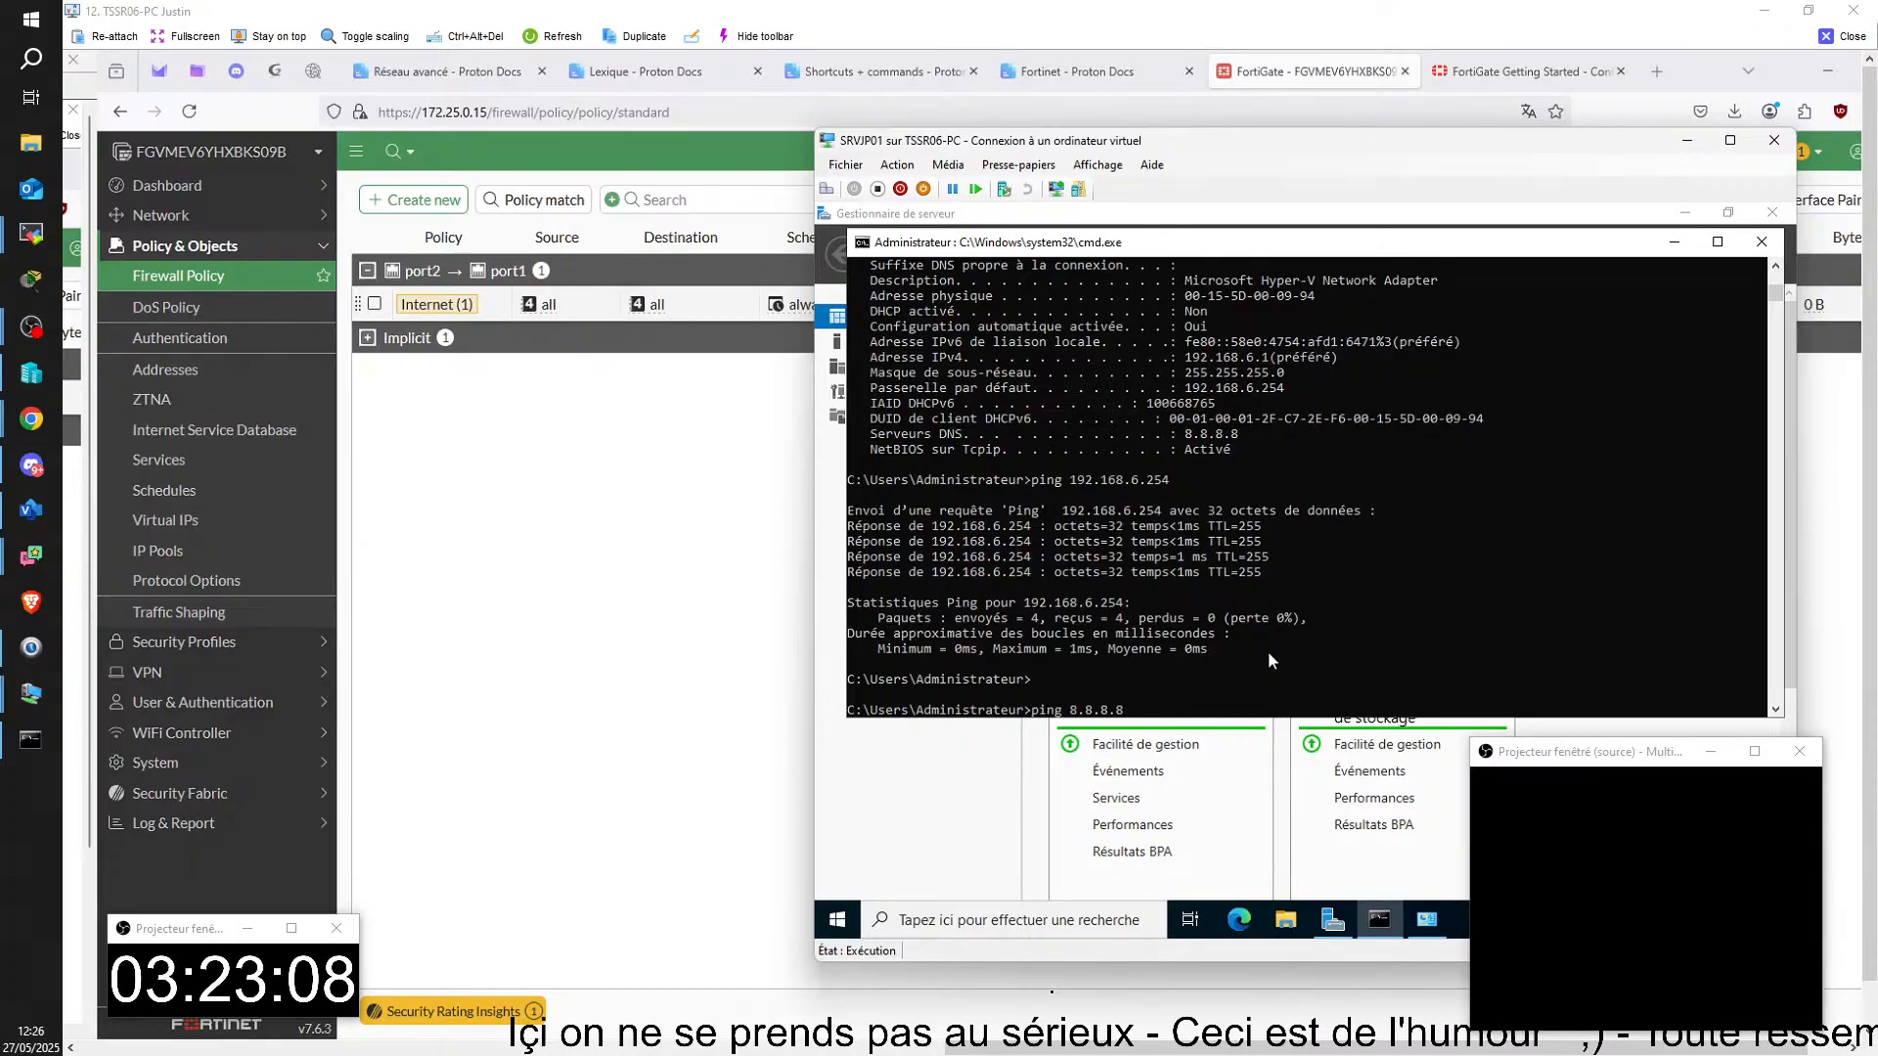
{"action": "key", "text": "Return"}
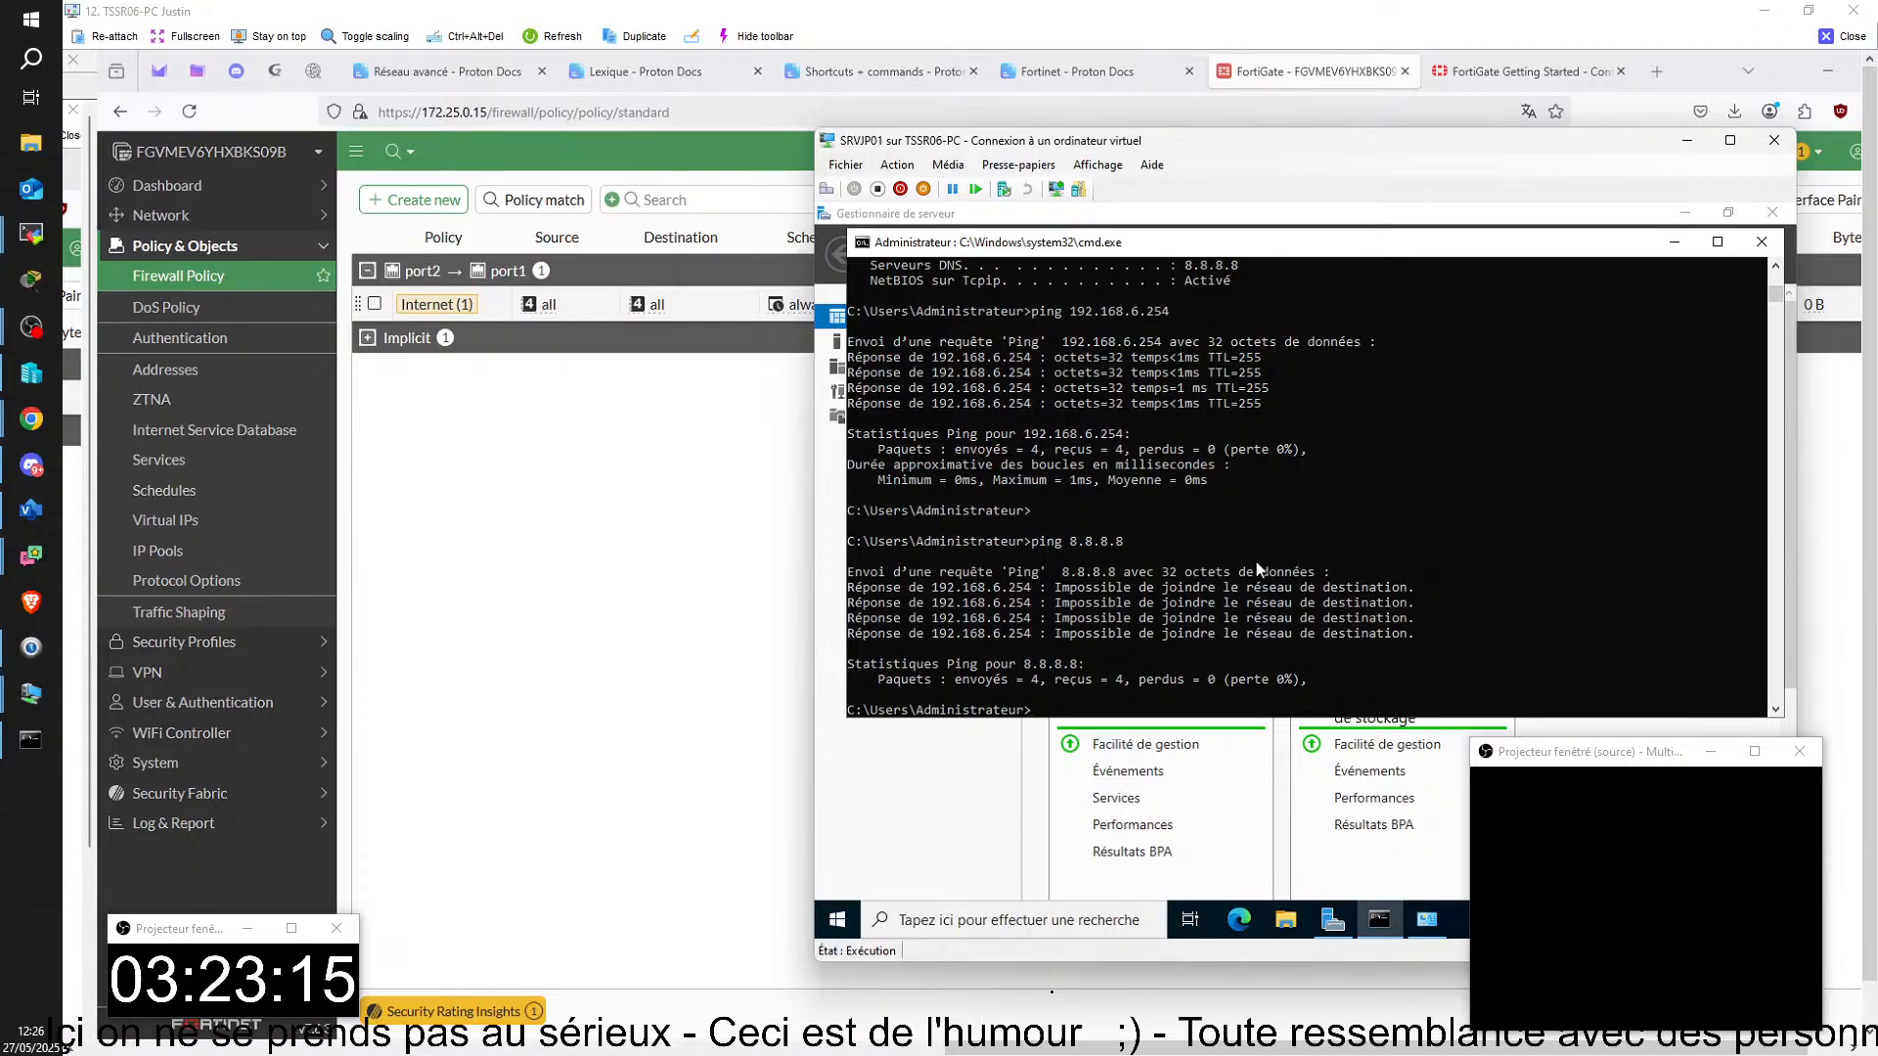
Step: Set the FortiGate's port1 interface addressing mode to DHCP and save it despite the connected admin session
{"action": "left_click", "coordinate": [577, 587]}
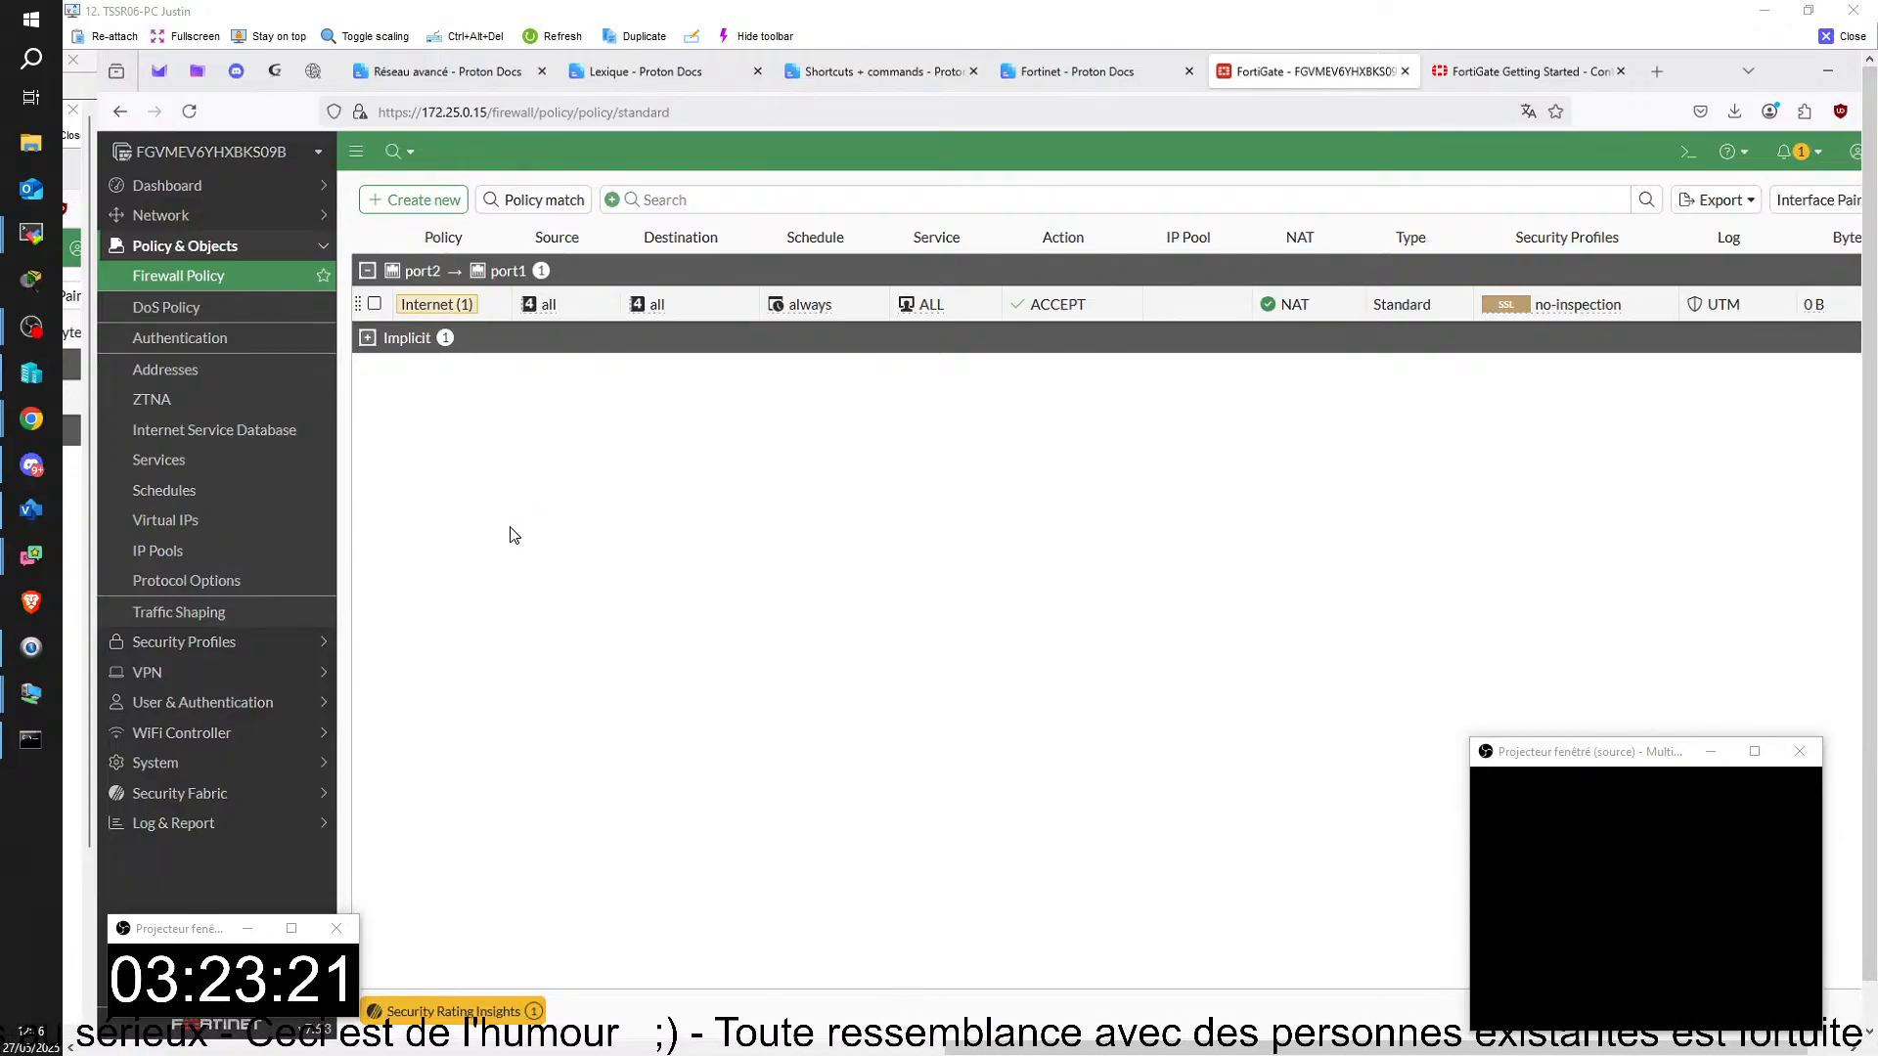
{"action": "left_click", "coordinate": [187, 216]}
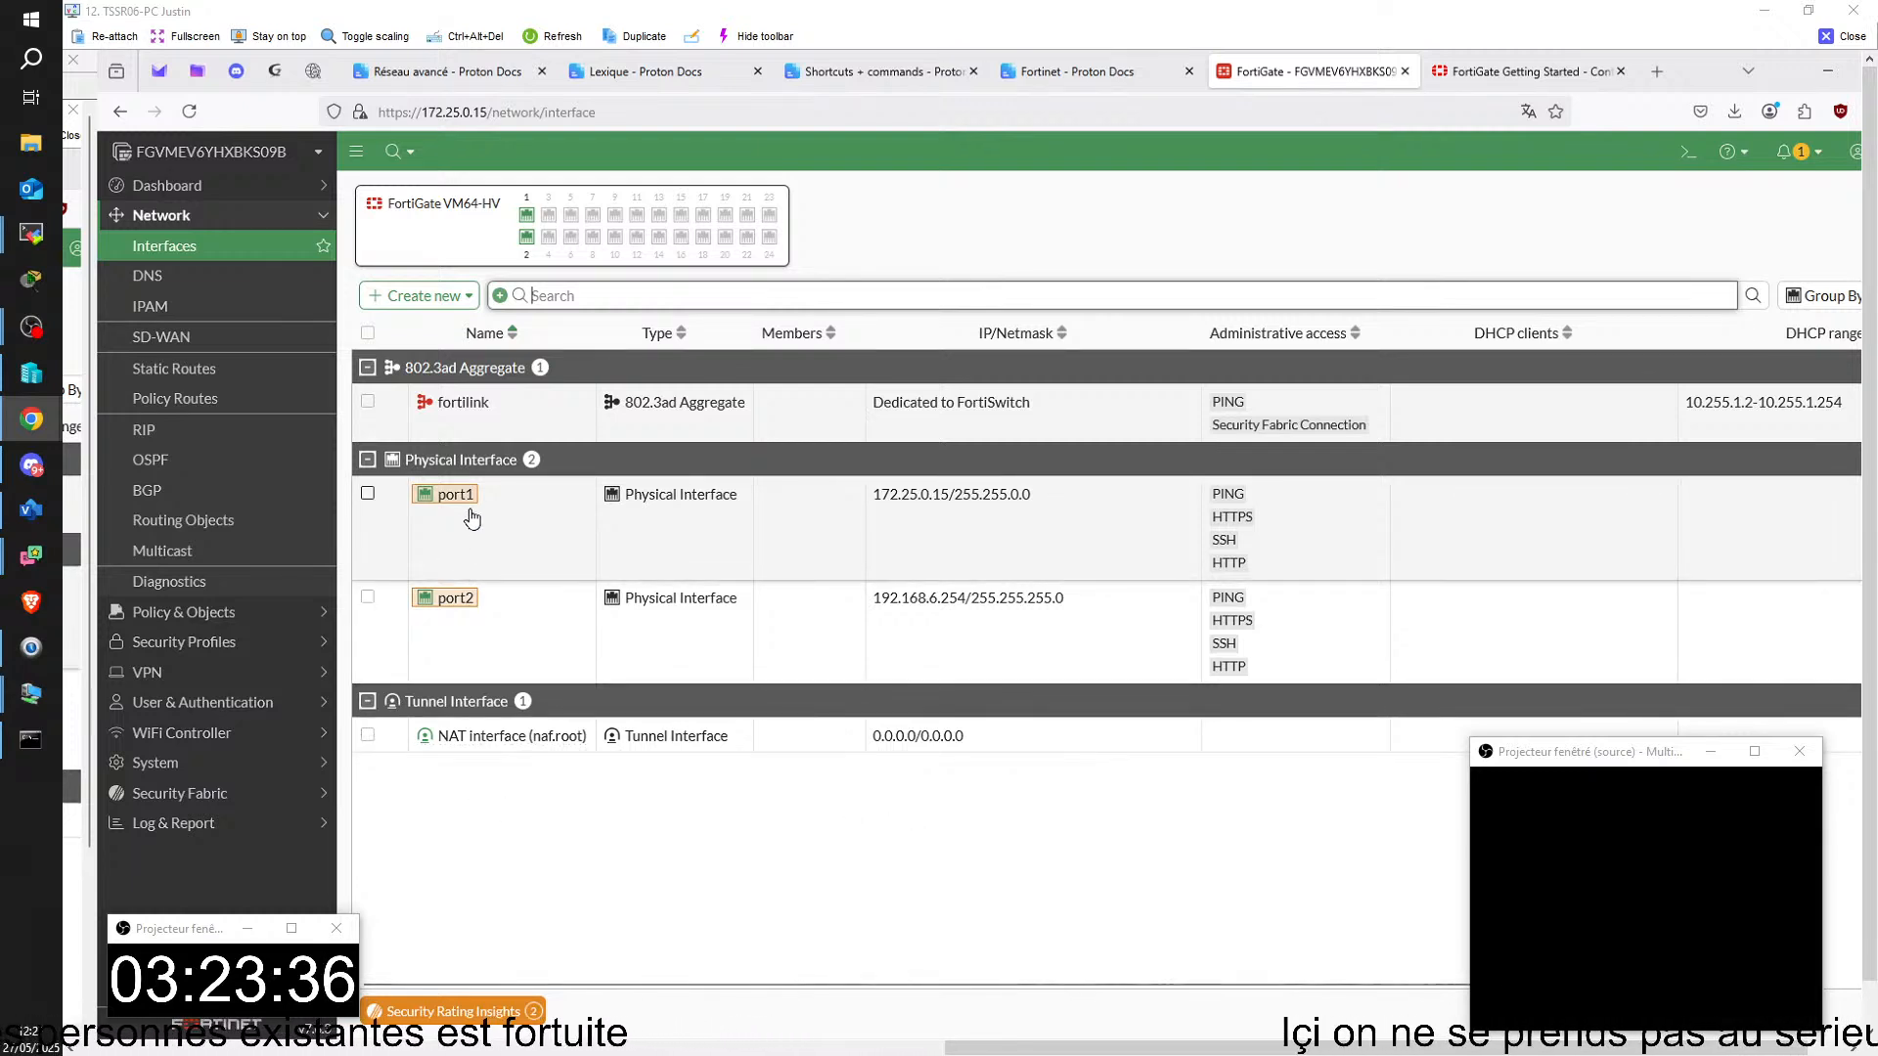
{"action": "left_click", "coordinate": [369, 495]}
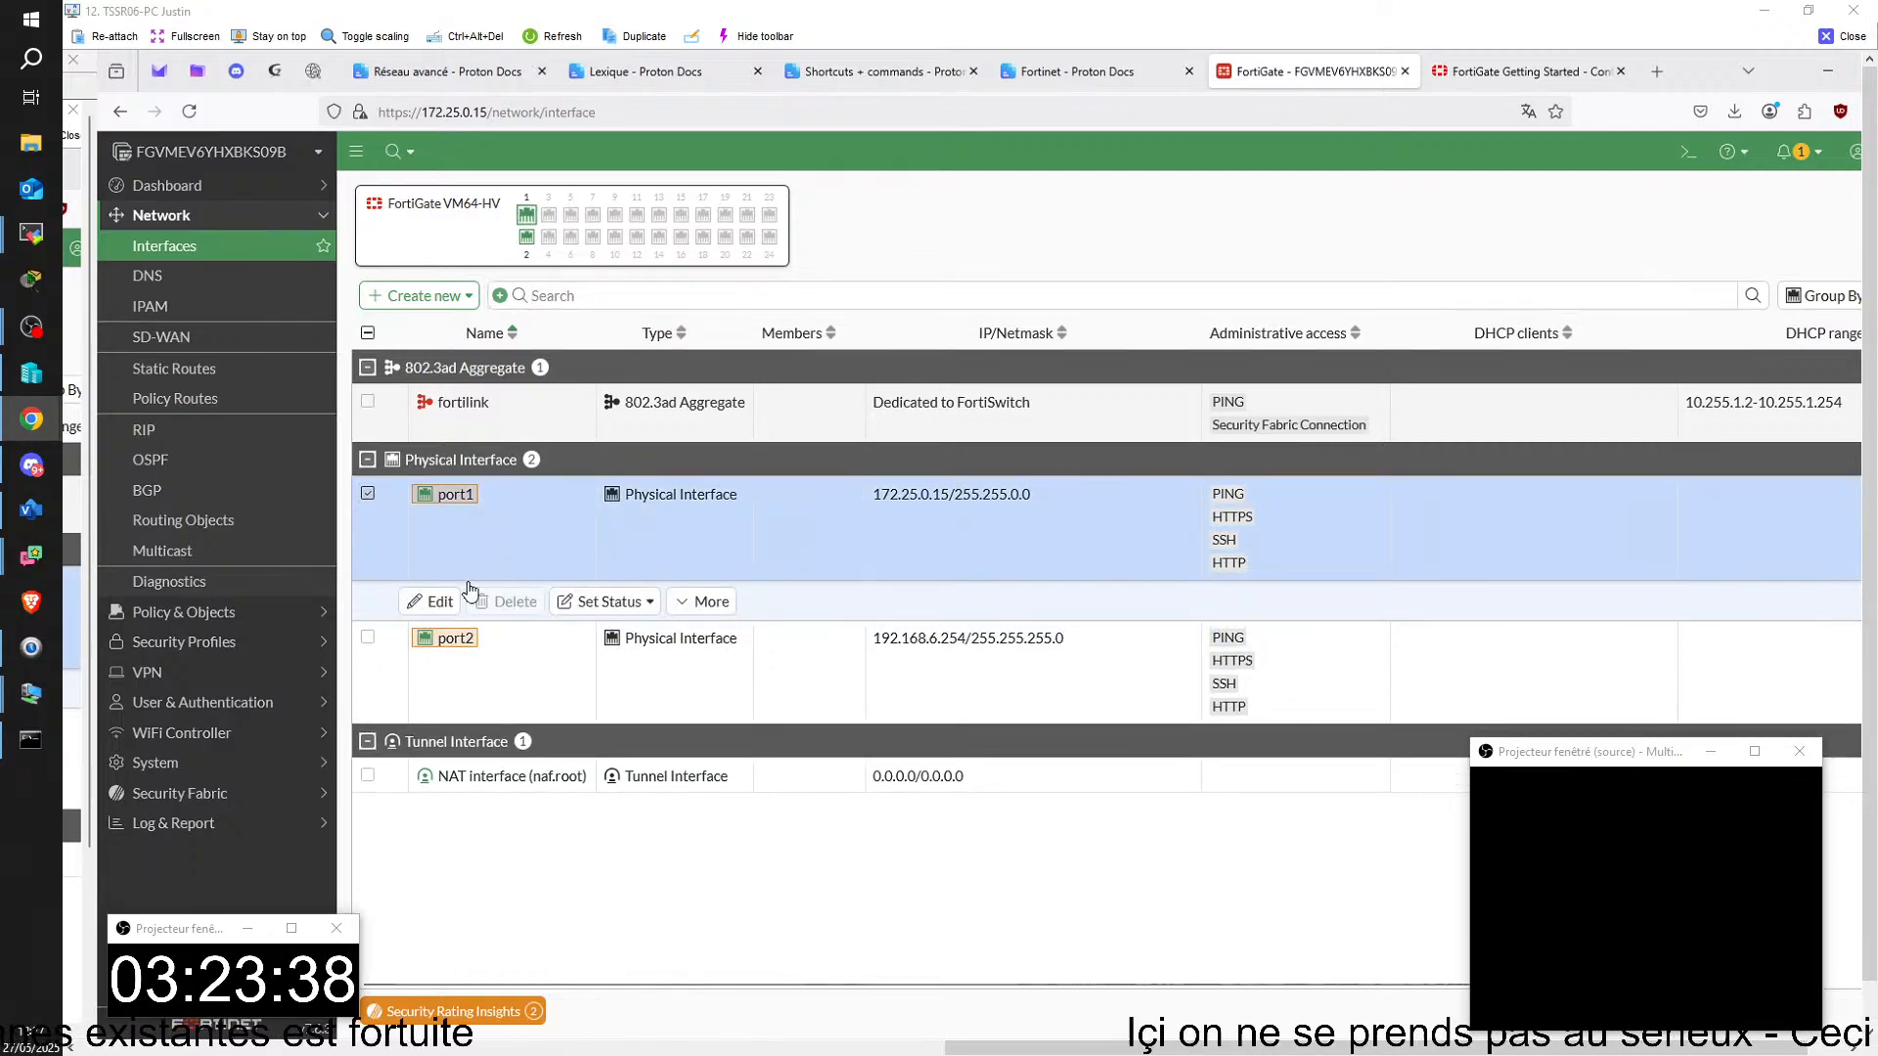
{"action": "left_click", "coordinate": [436, 607]}
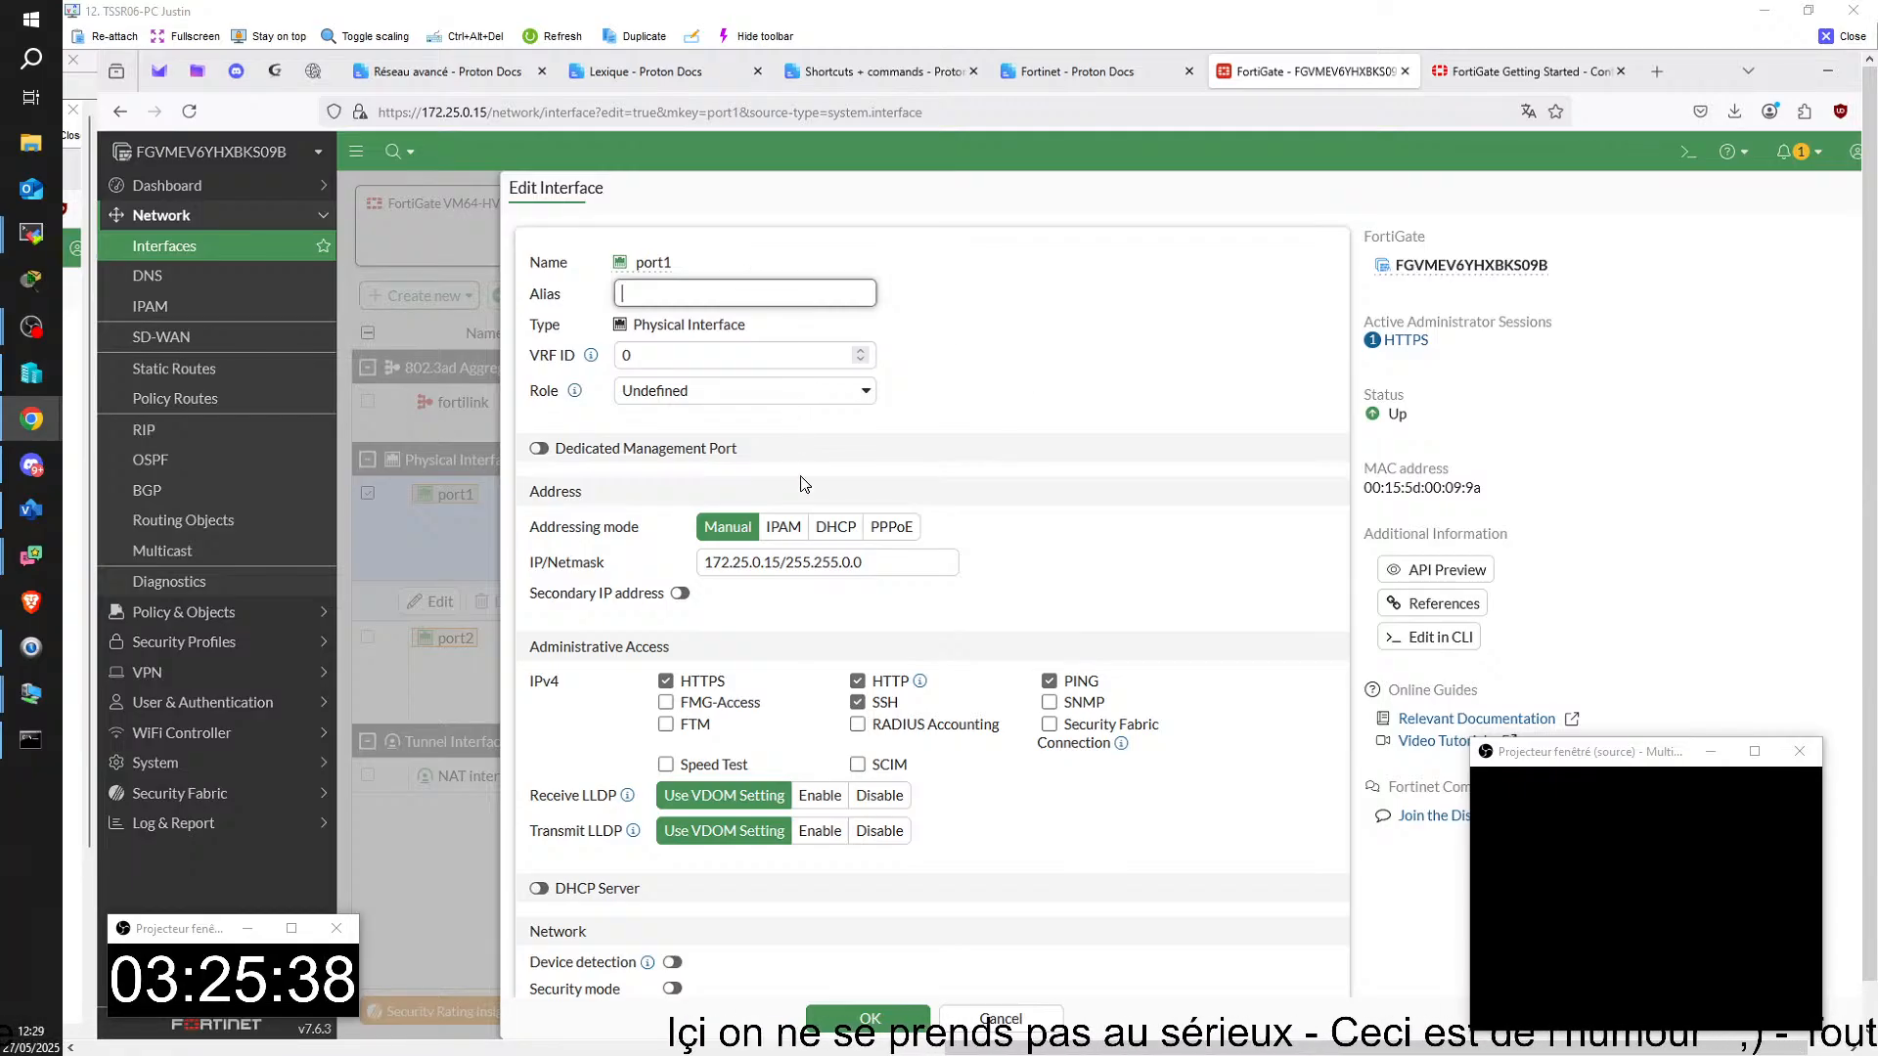
{"action": "left_click", "coordinate": [835, 527]}
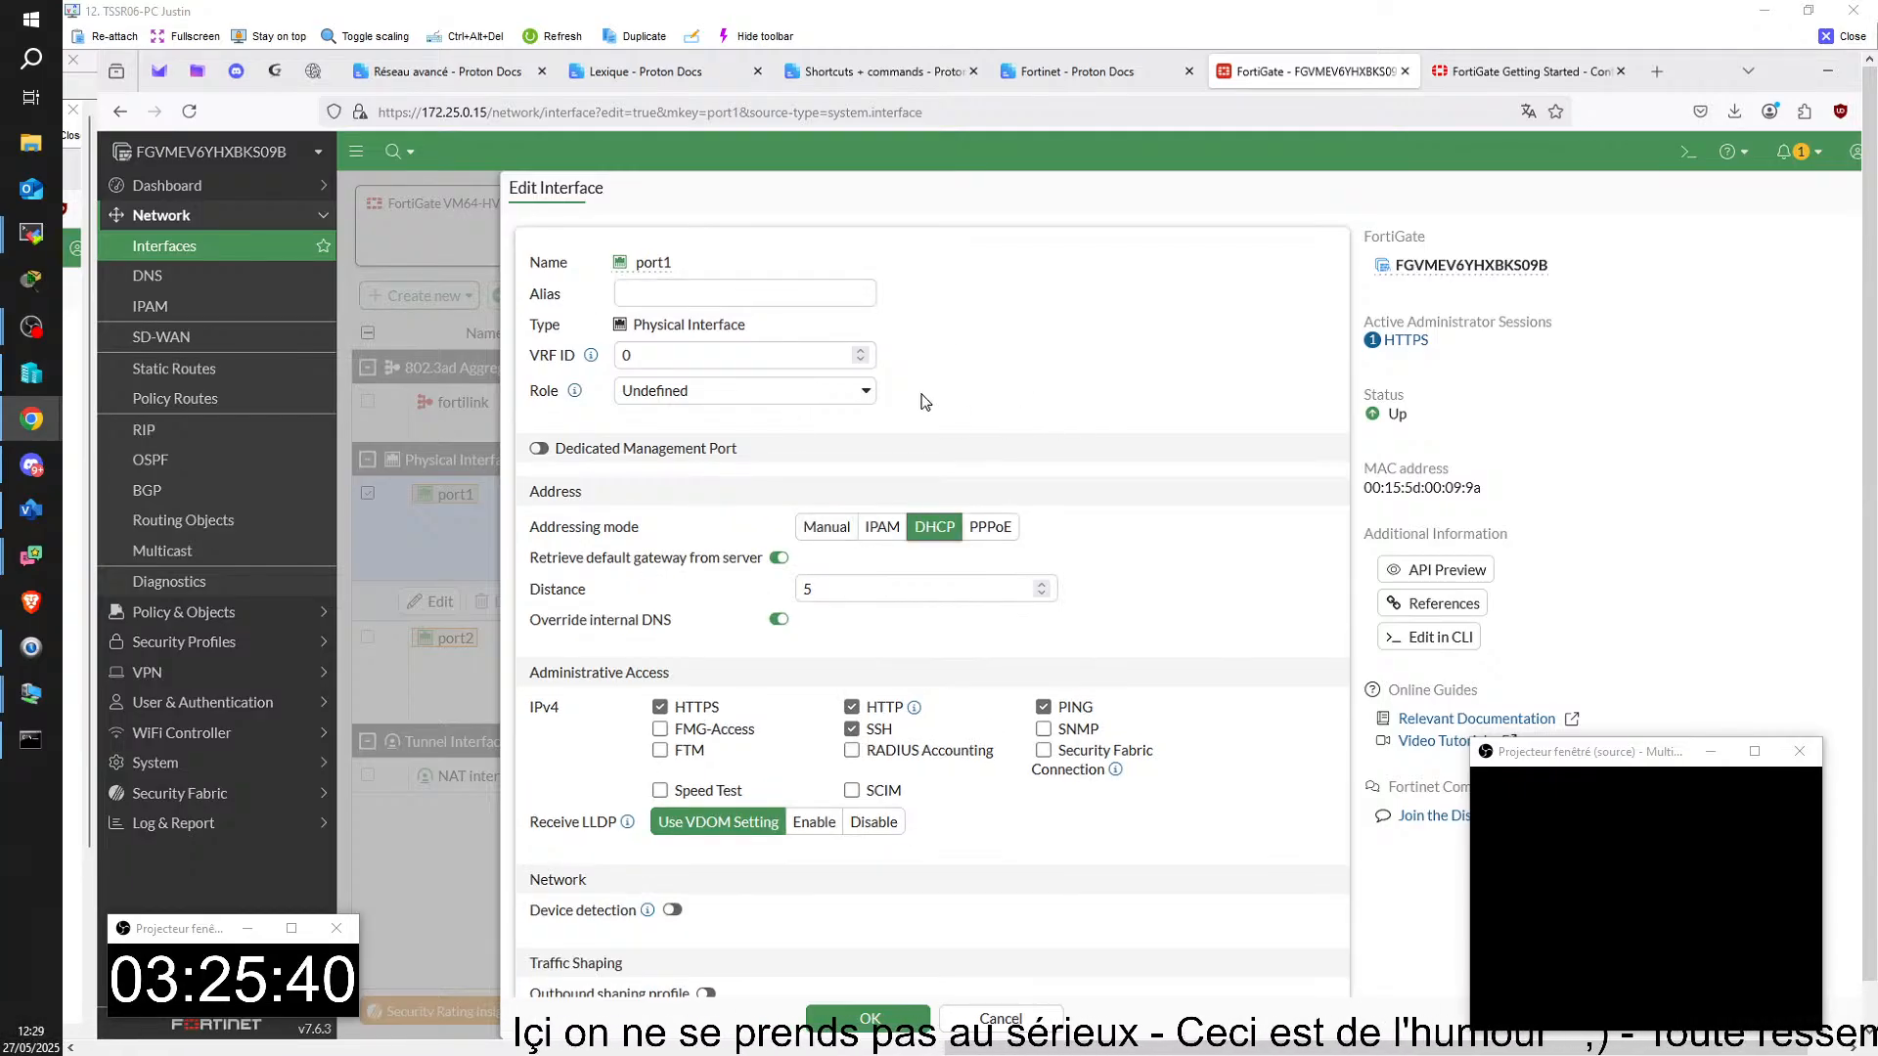
{"action": "scroll", "coordinate": [692, 543], "scroll_direction": "down", "scroll_amount": 1}
{"action": "scroll", "coordinate": [690, 546], "scroll_direction": "down", "scroll_amount": 3}
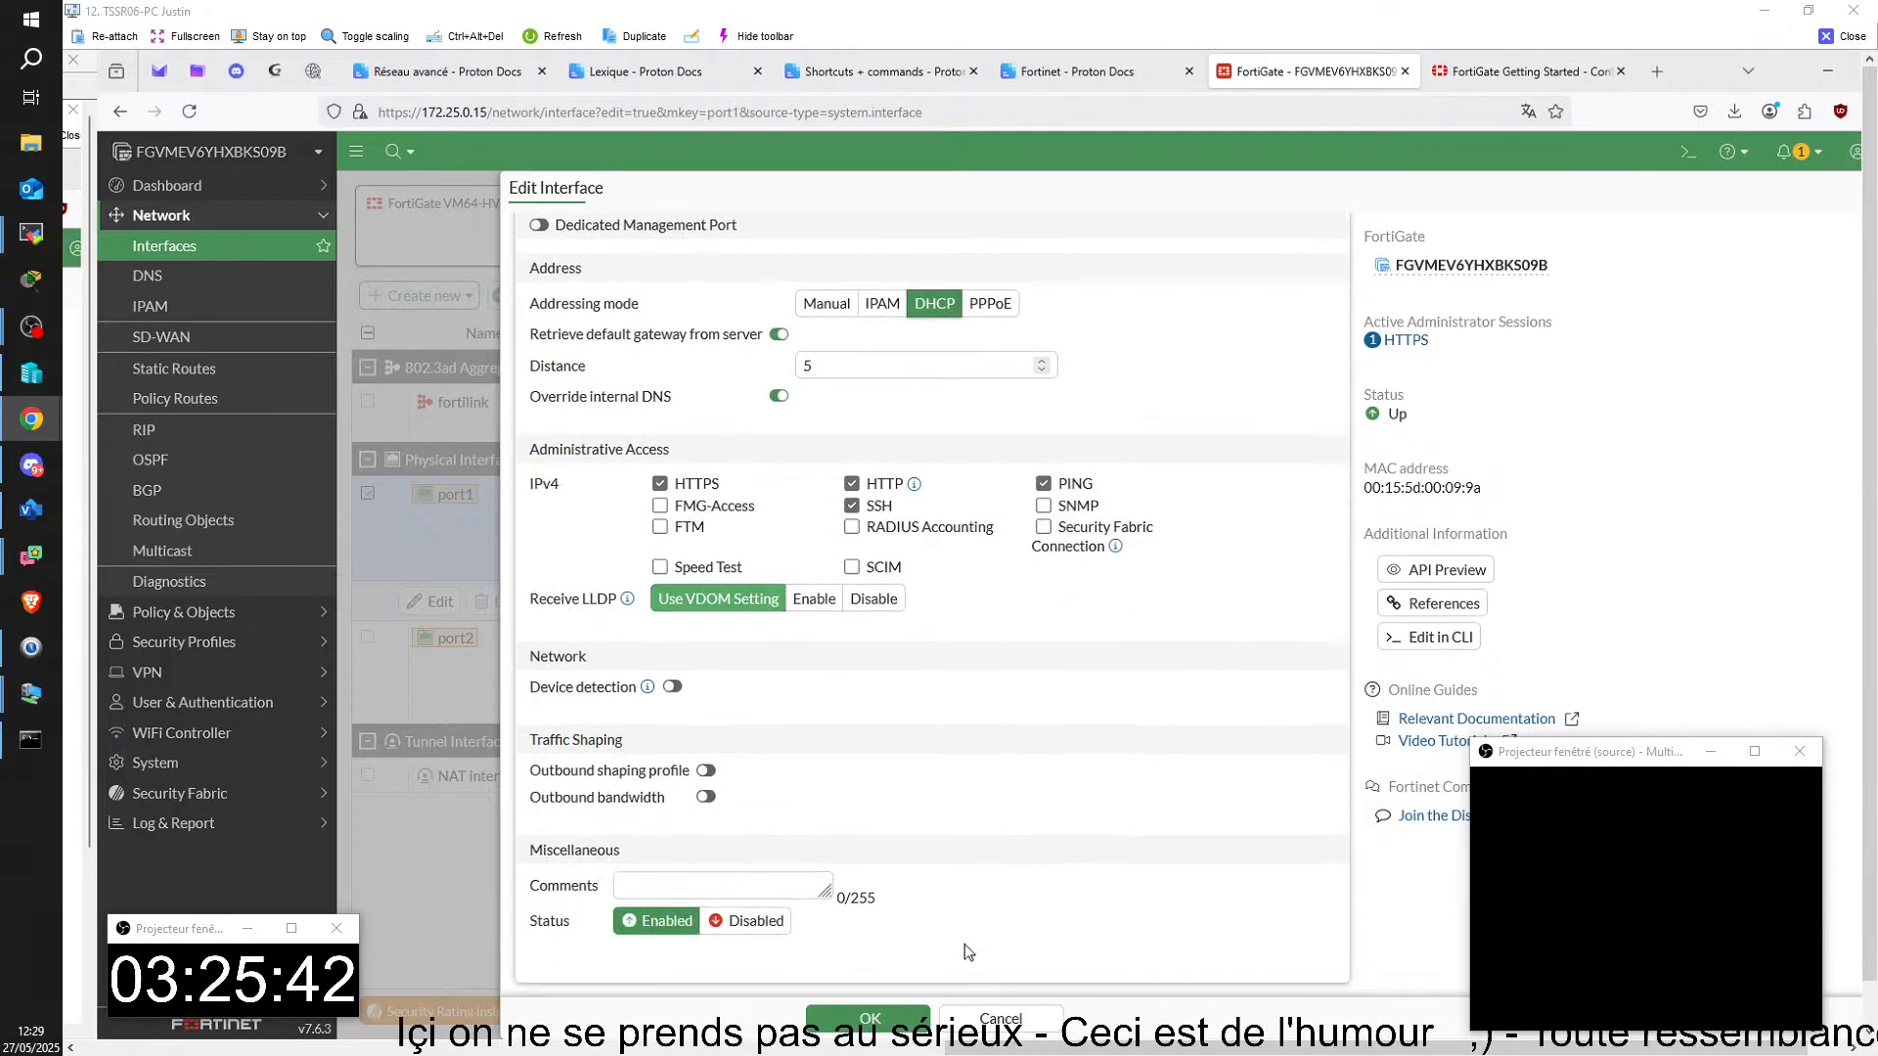
{"action": "left_click", "coordinate": [870, 1018]}
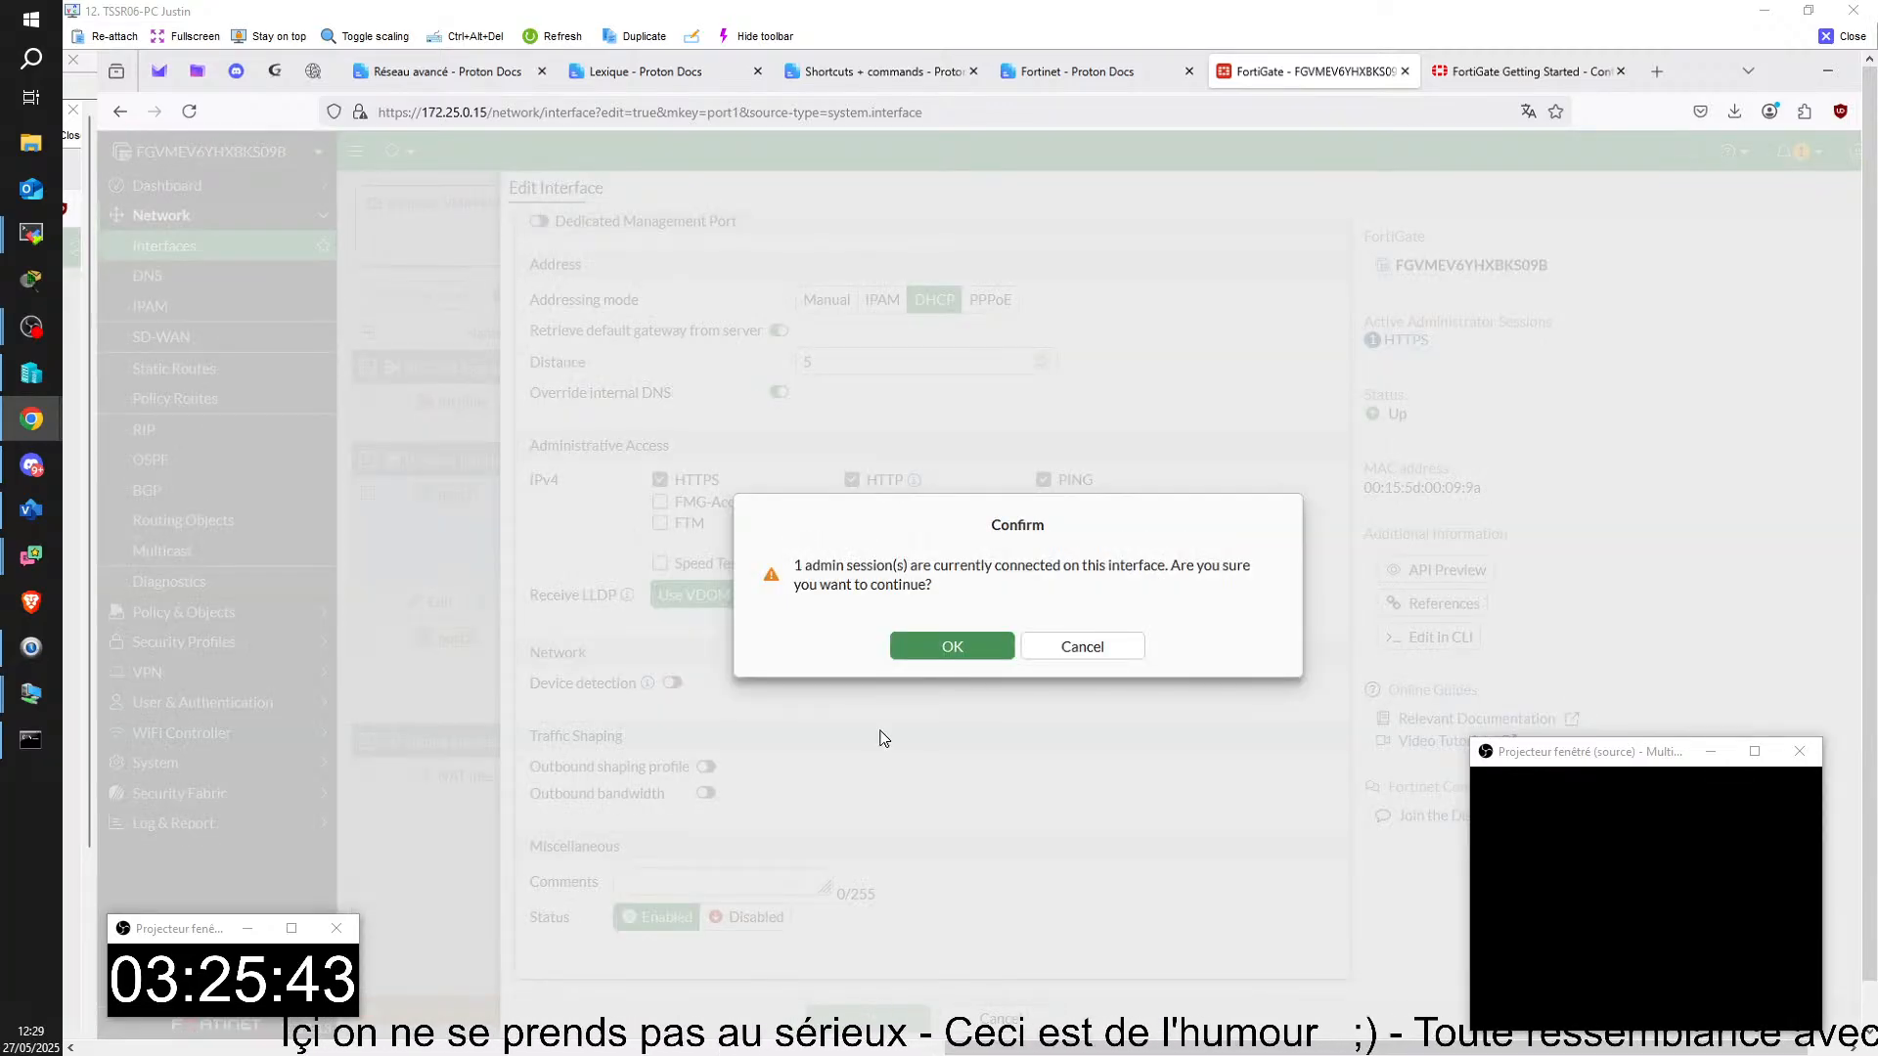
{"action": "left_click", "coordinate": [943, 644]}
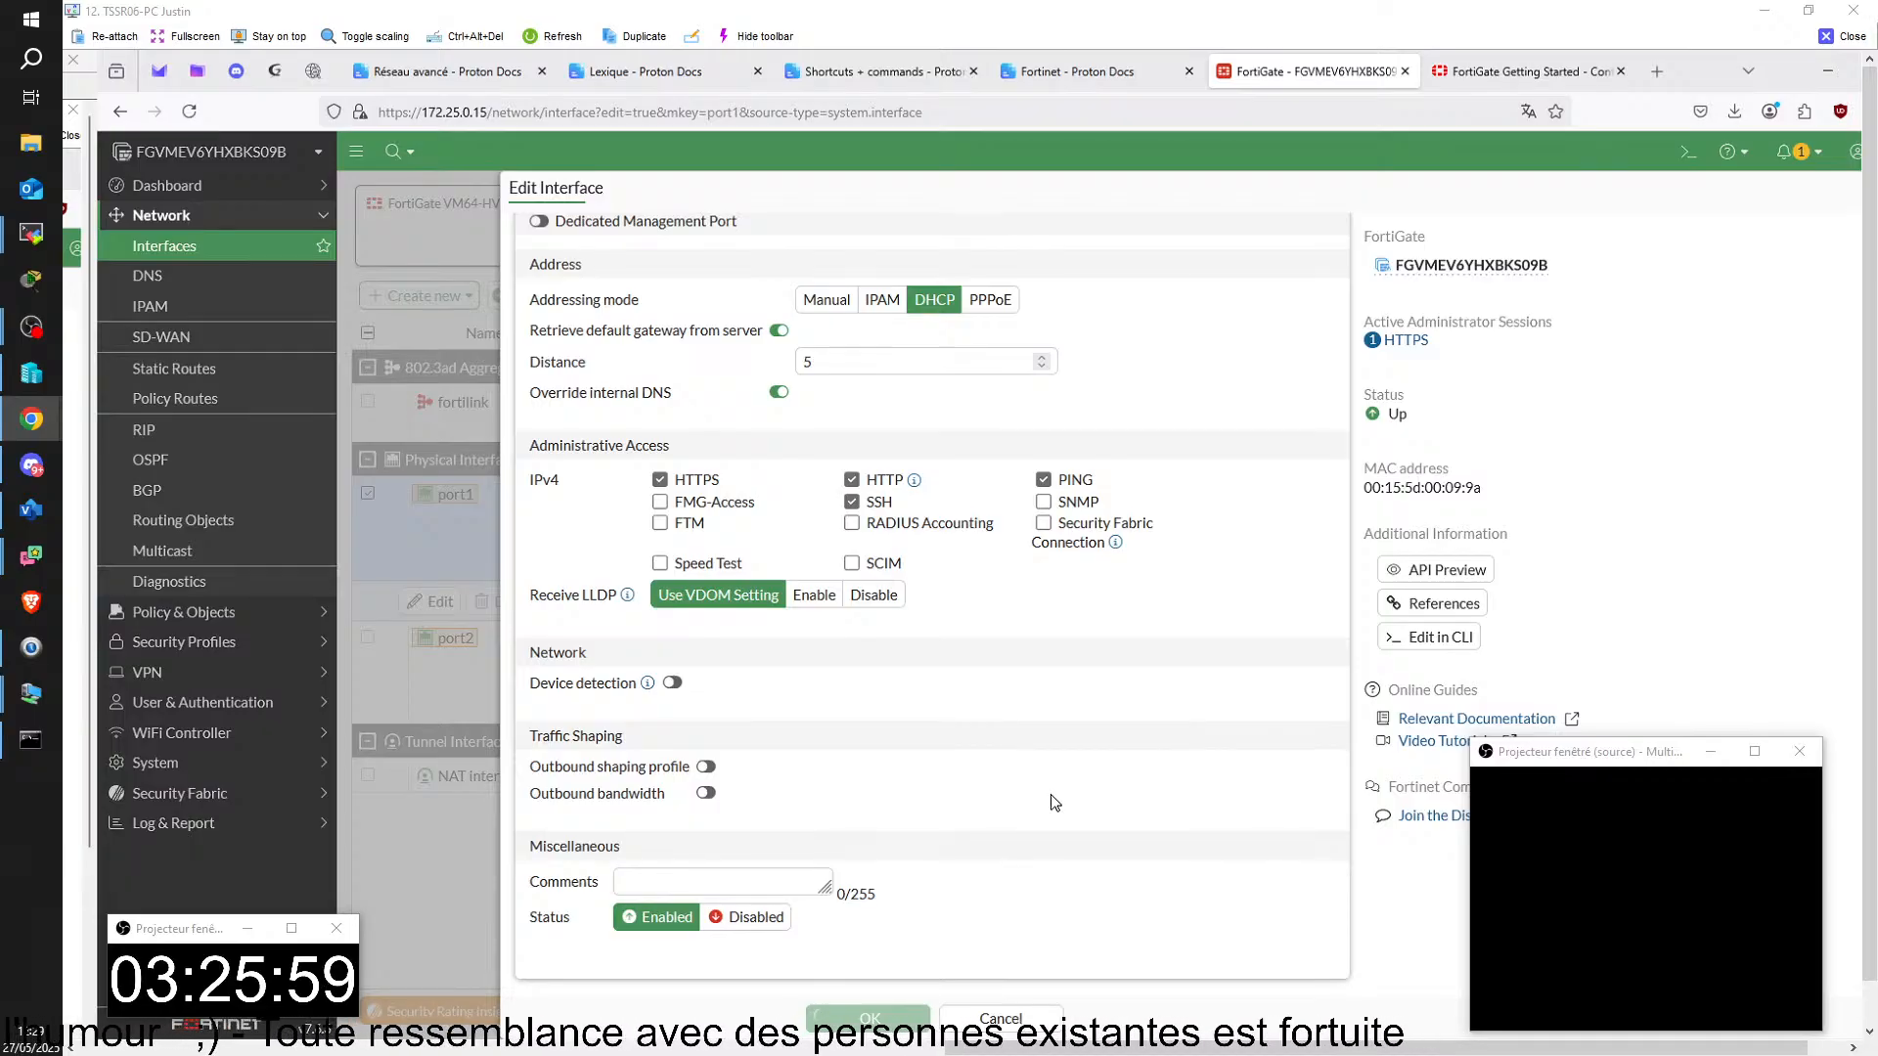
Step: Log in to the FORTINET virtual machine console as admin with the account password and run diagnose ip address list
{"action": "mouse_move", "coordinate": [1328, 1052]}
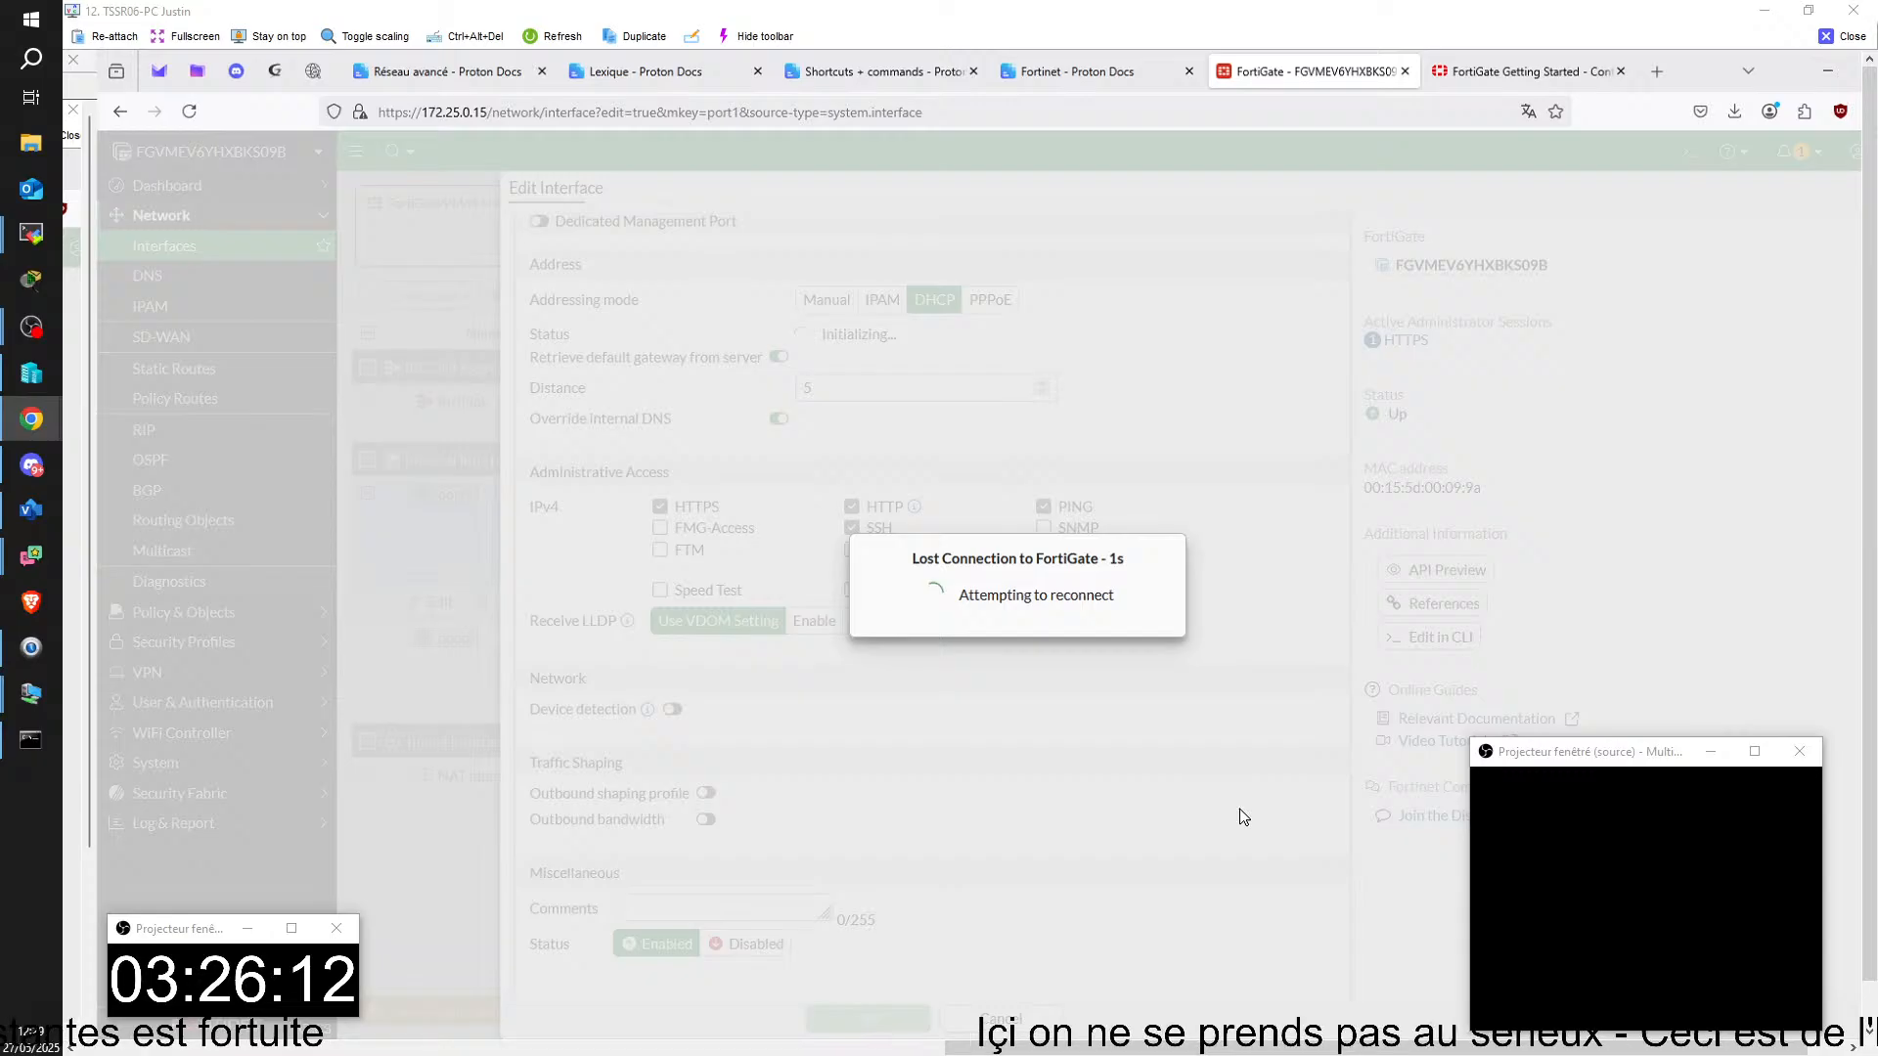
{"action": "mouse_move", "coordinate": [1387, 1038]}
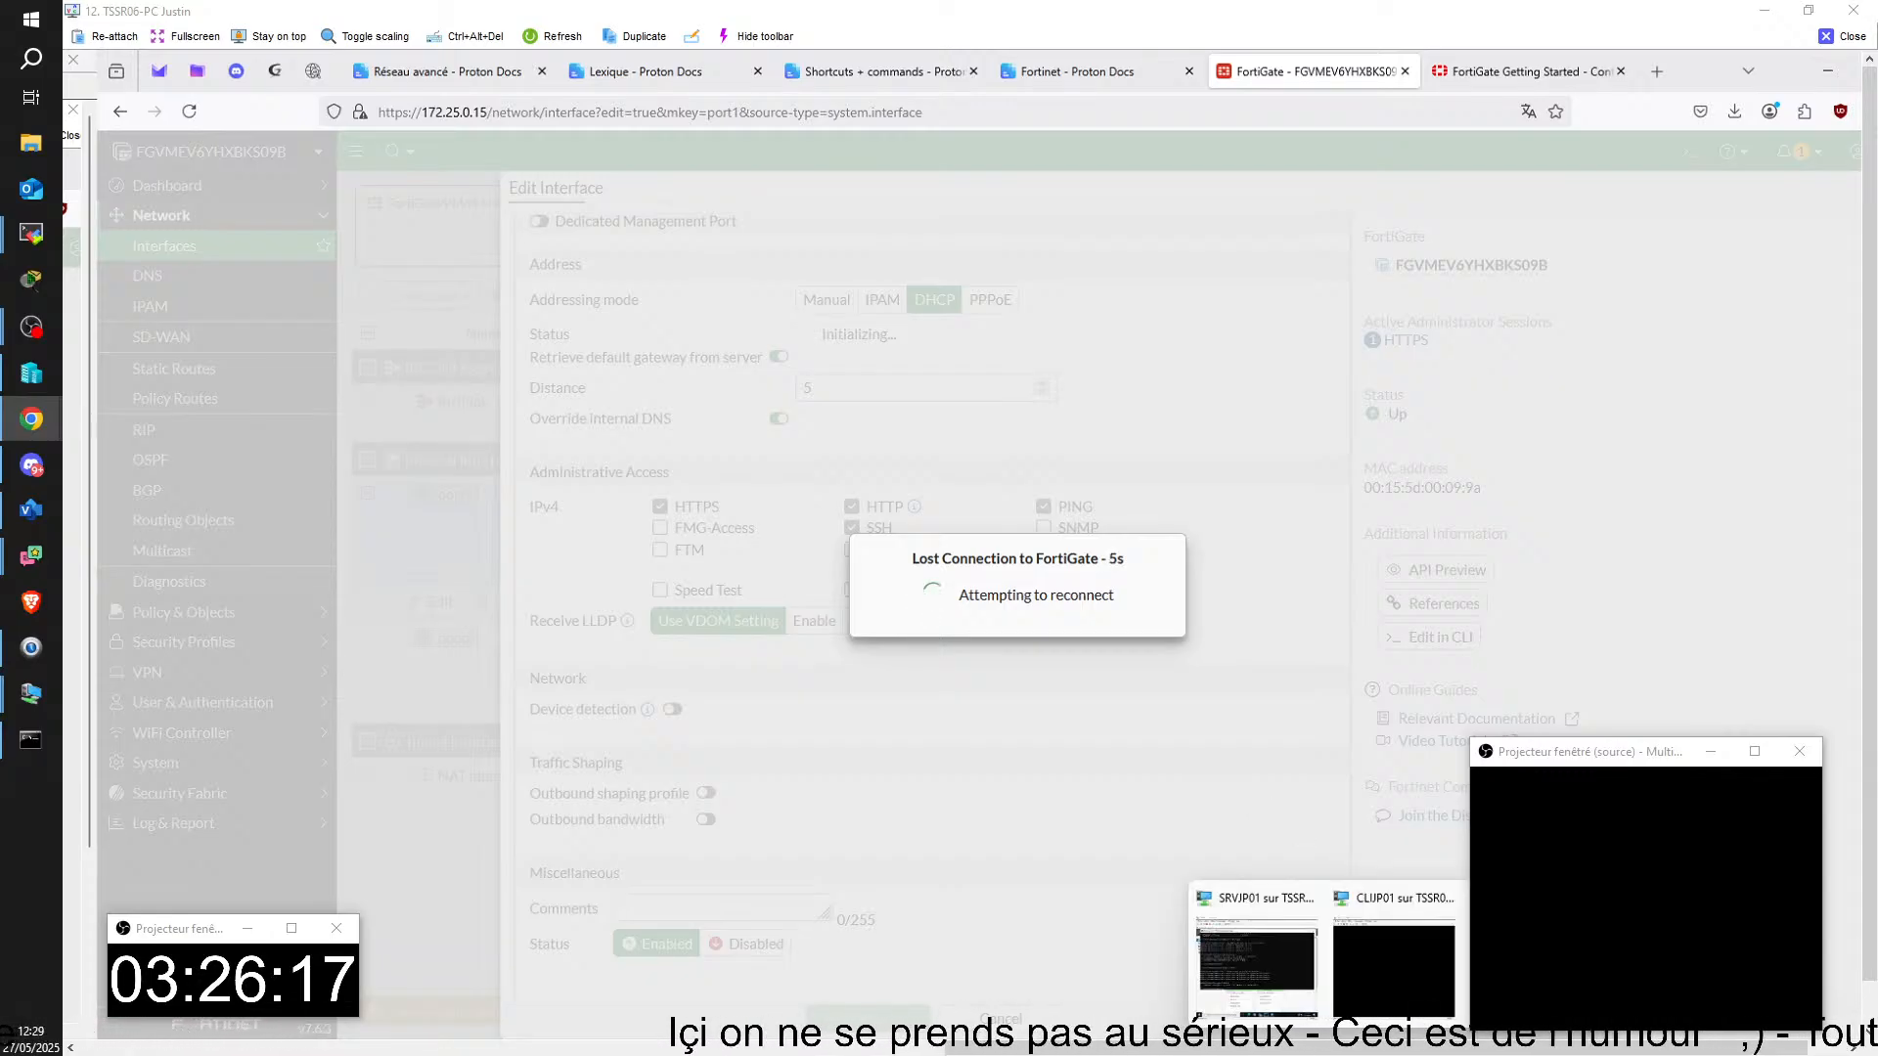
{"action": "left_click", "coordinate": [1531, 963]}
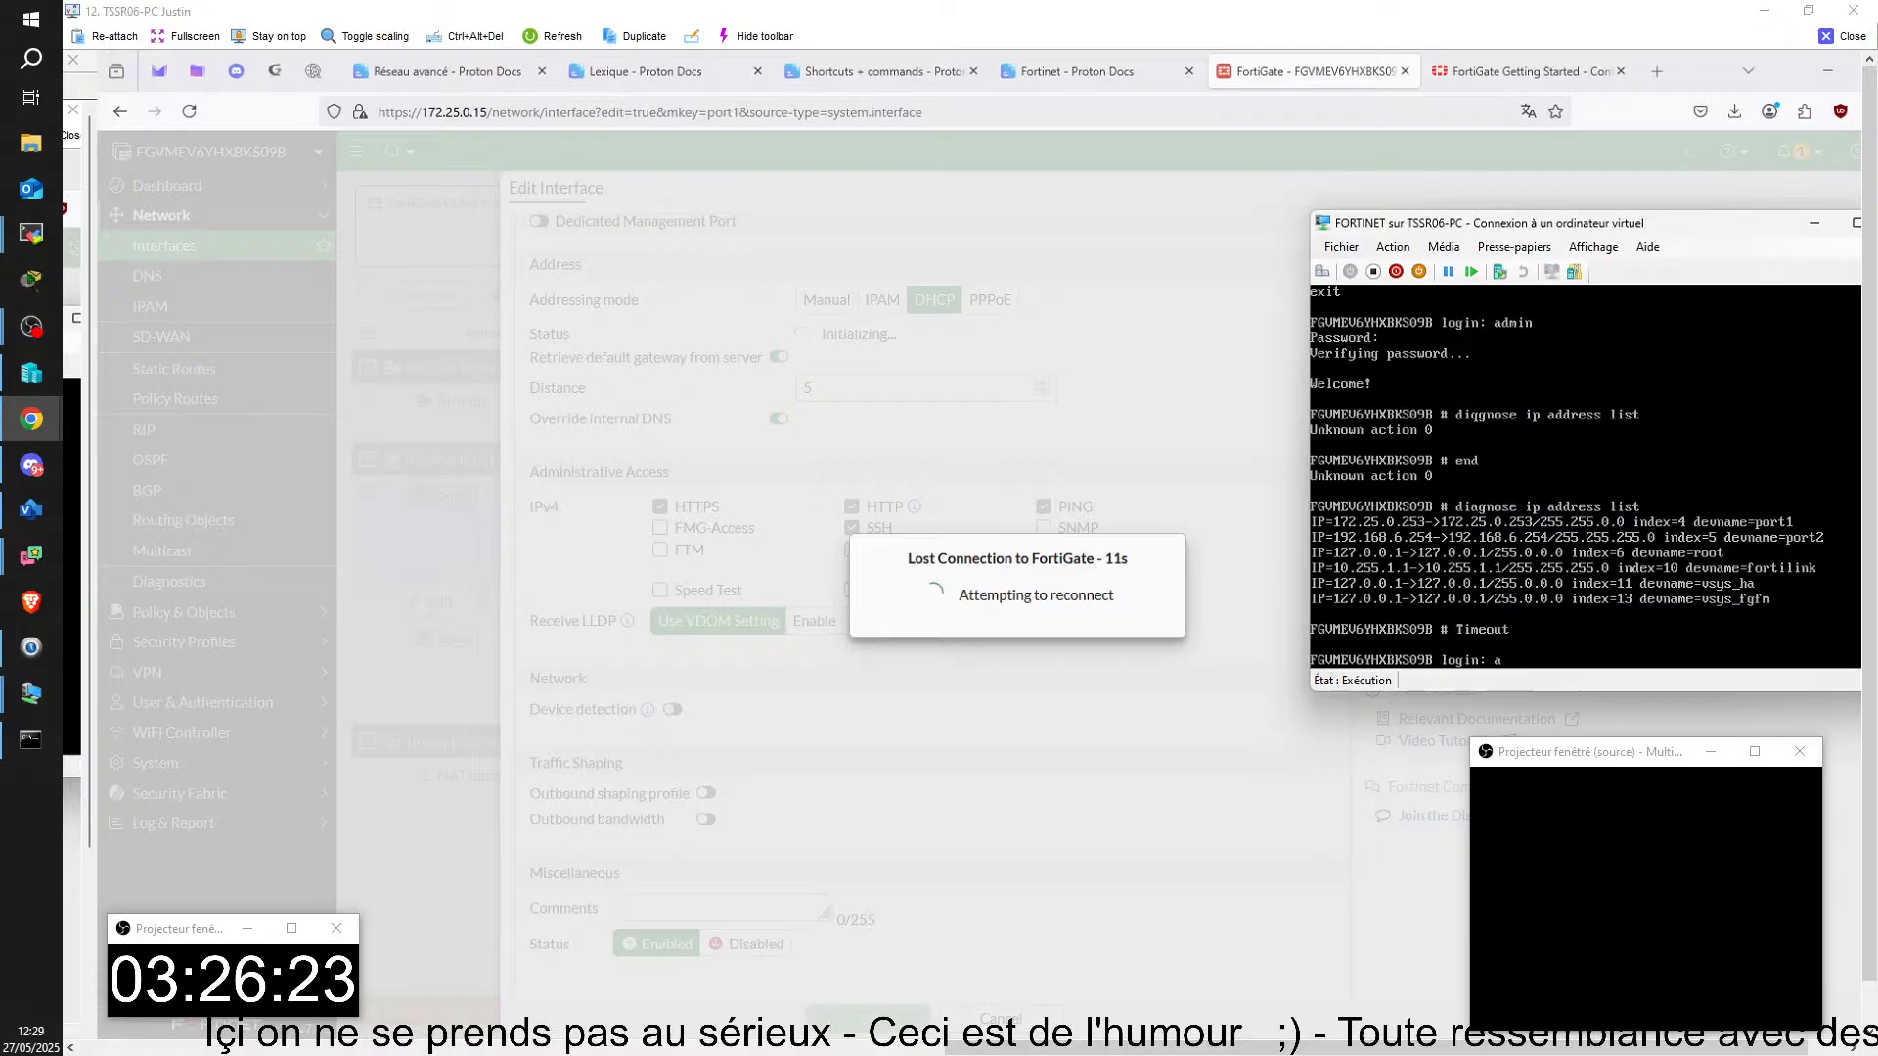
{"action": "type", "text": "admin"}
{"action": "key", "text": "Return"}
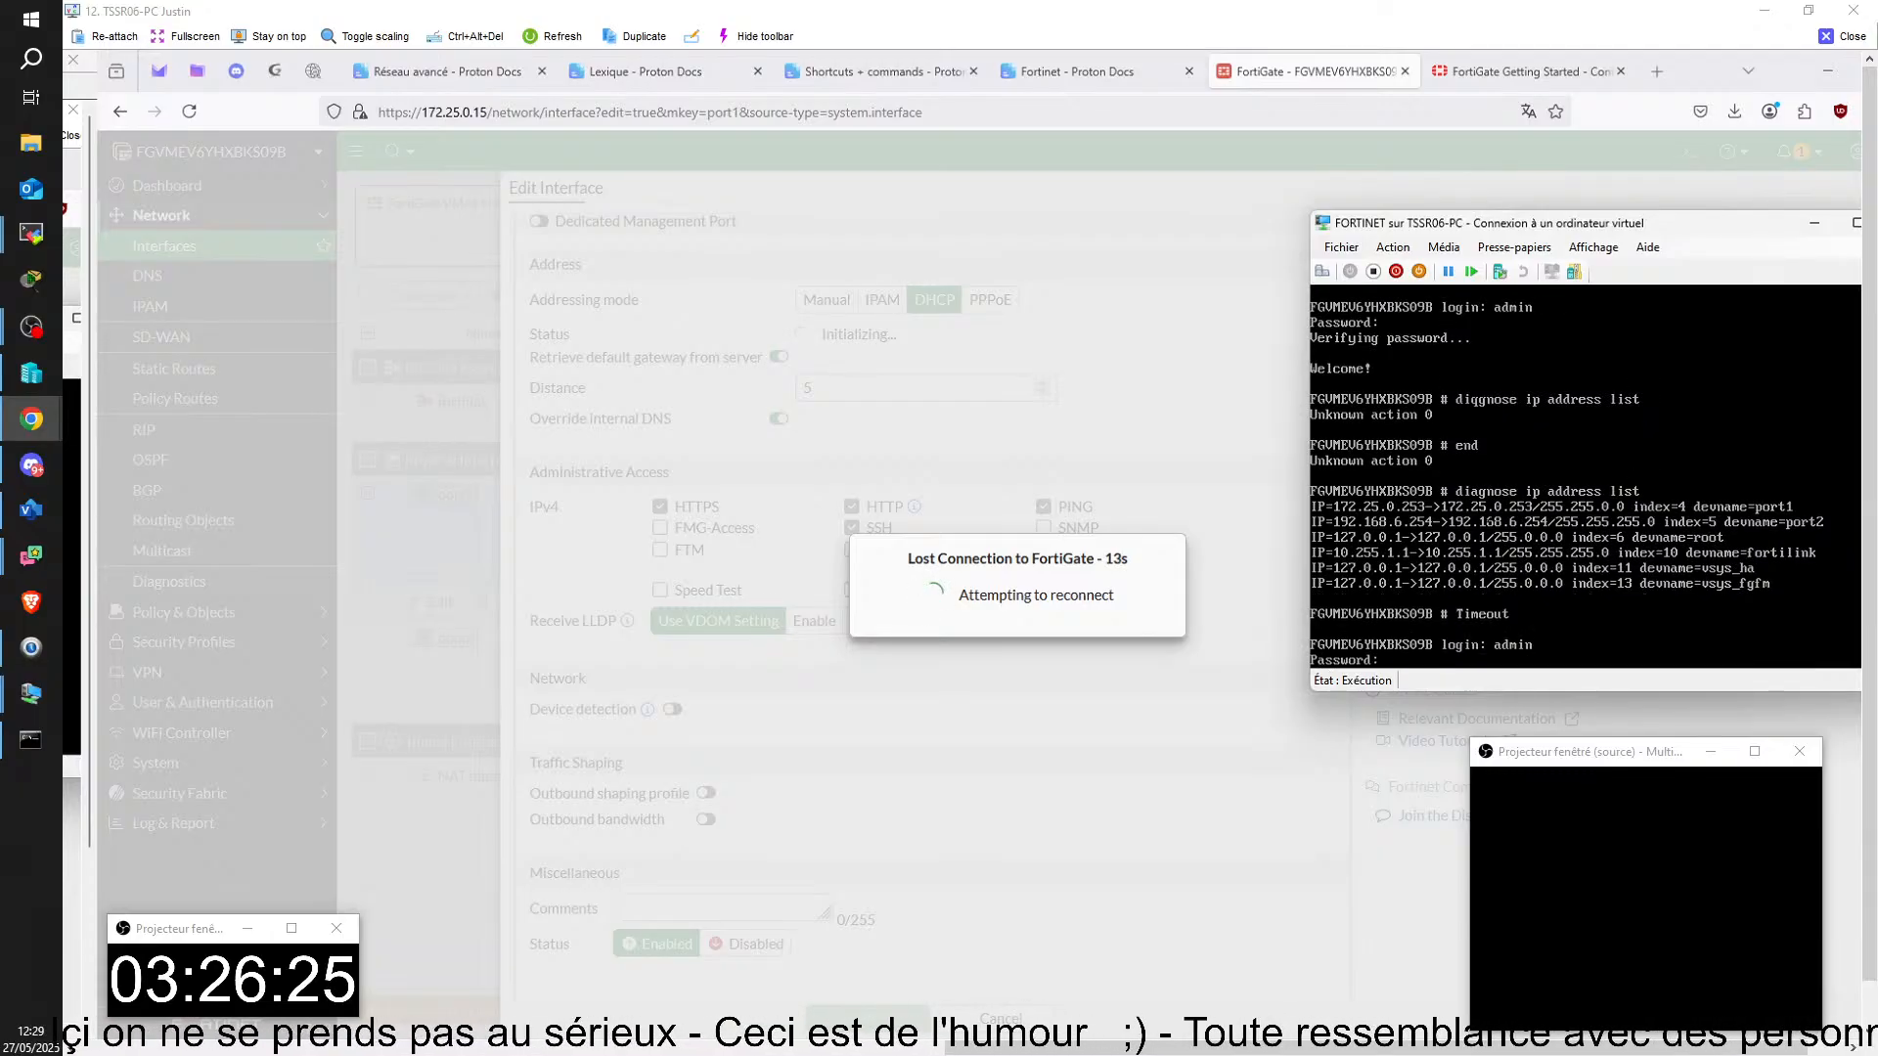
{"action": "key", "text": "Return"}
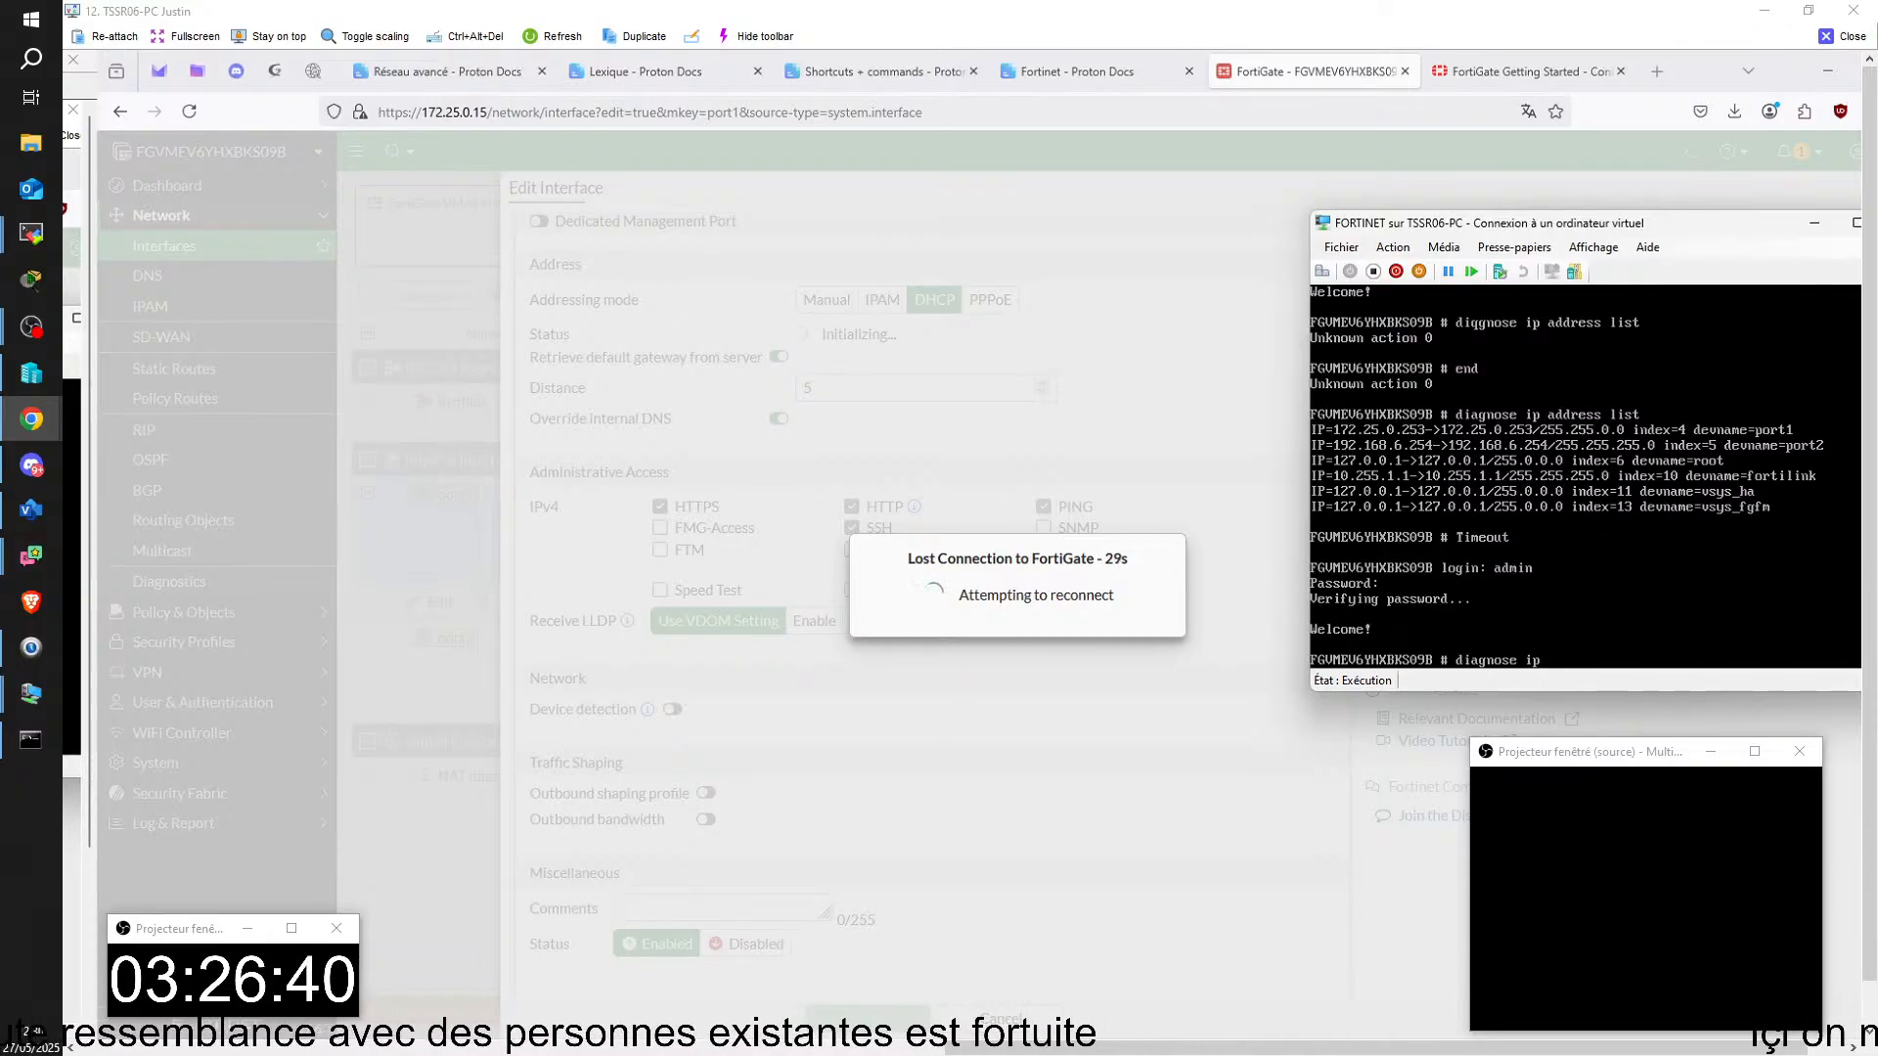
{"action": "type", "text": "adress list"}
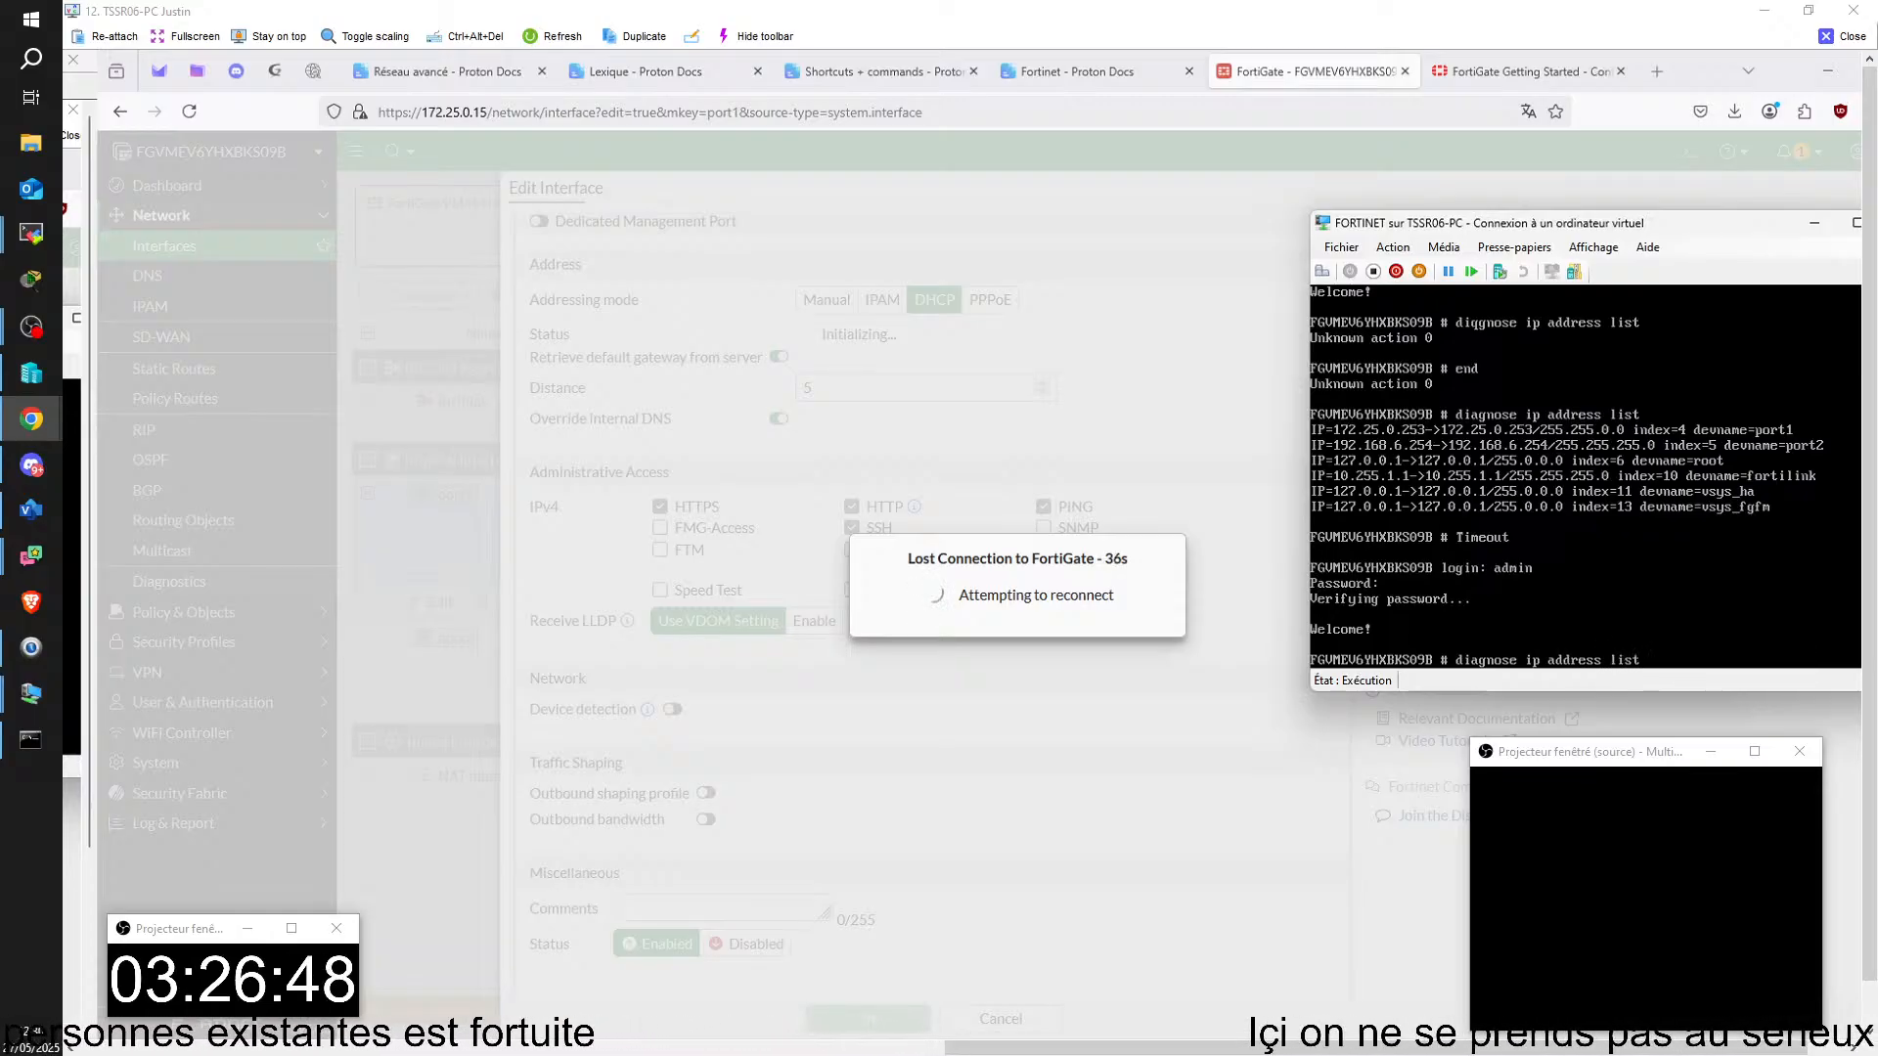
{"action": "key", "text": "Return"}
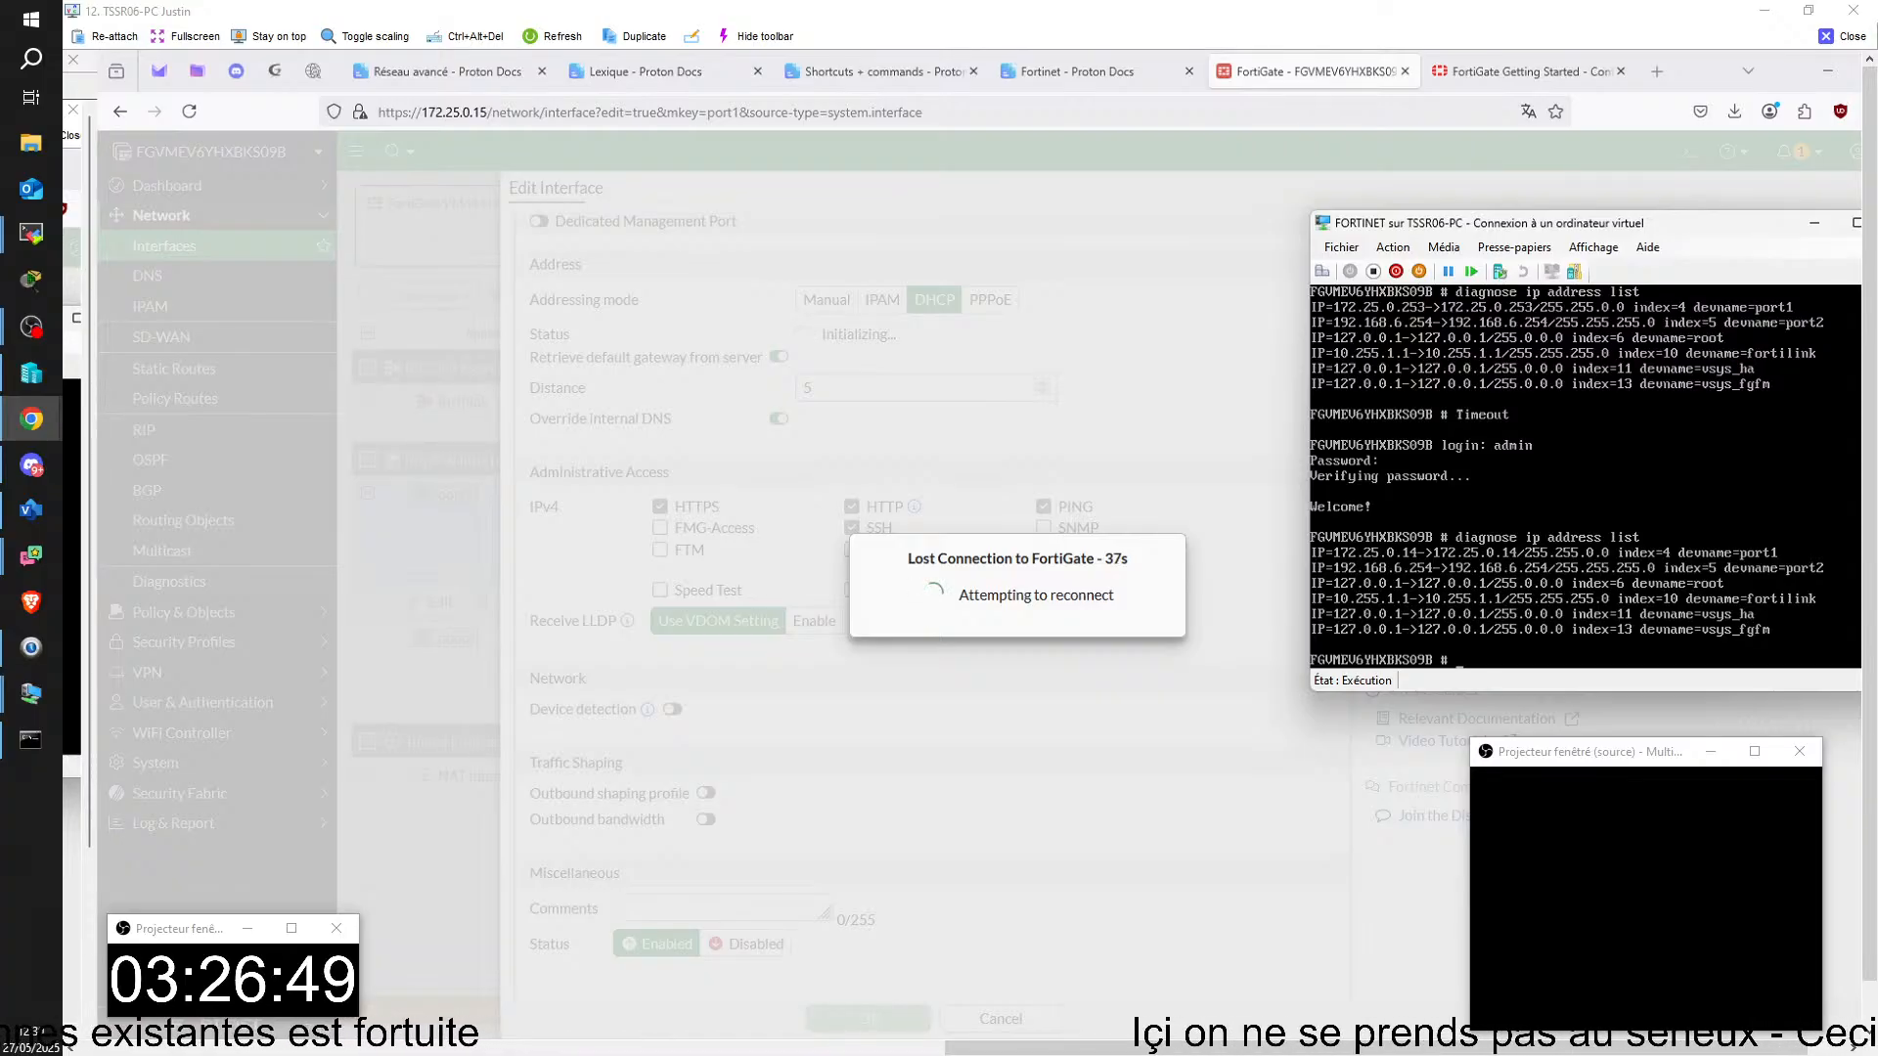
Step: Load the FortiGate web interface at 172.25.0.14 and proceed past the browser's certificate warning
{"action": "left_click", "coordinate": [483, 110]}
{"action": "left_click_drag", "start_coordinate": [483, 110], "coordinate": [1316, 104]}
{"action": "type", "text": "4"}
{"action": "key", "text": "Return"}
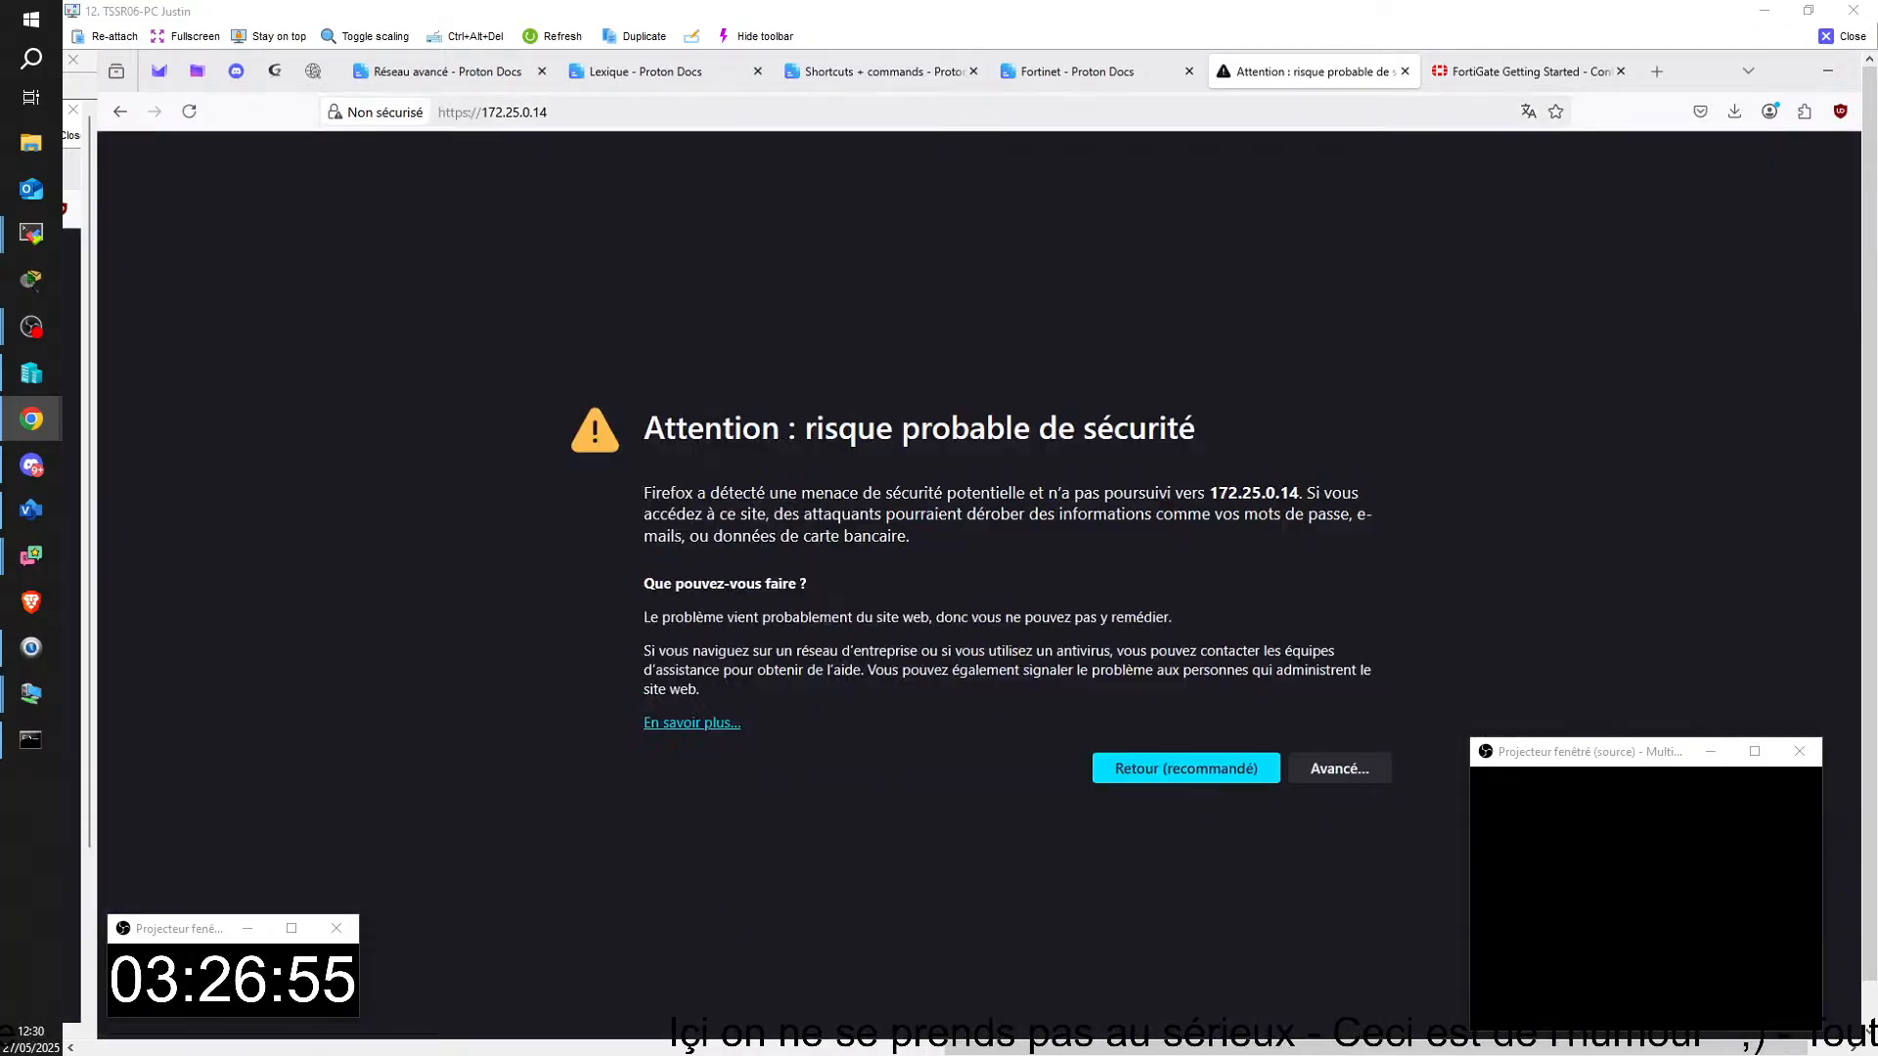
{"action": "left_click", "coordinate": [1338, 768]}
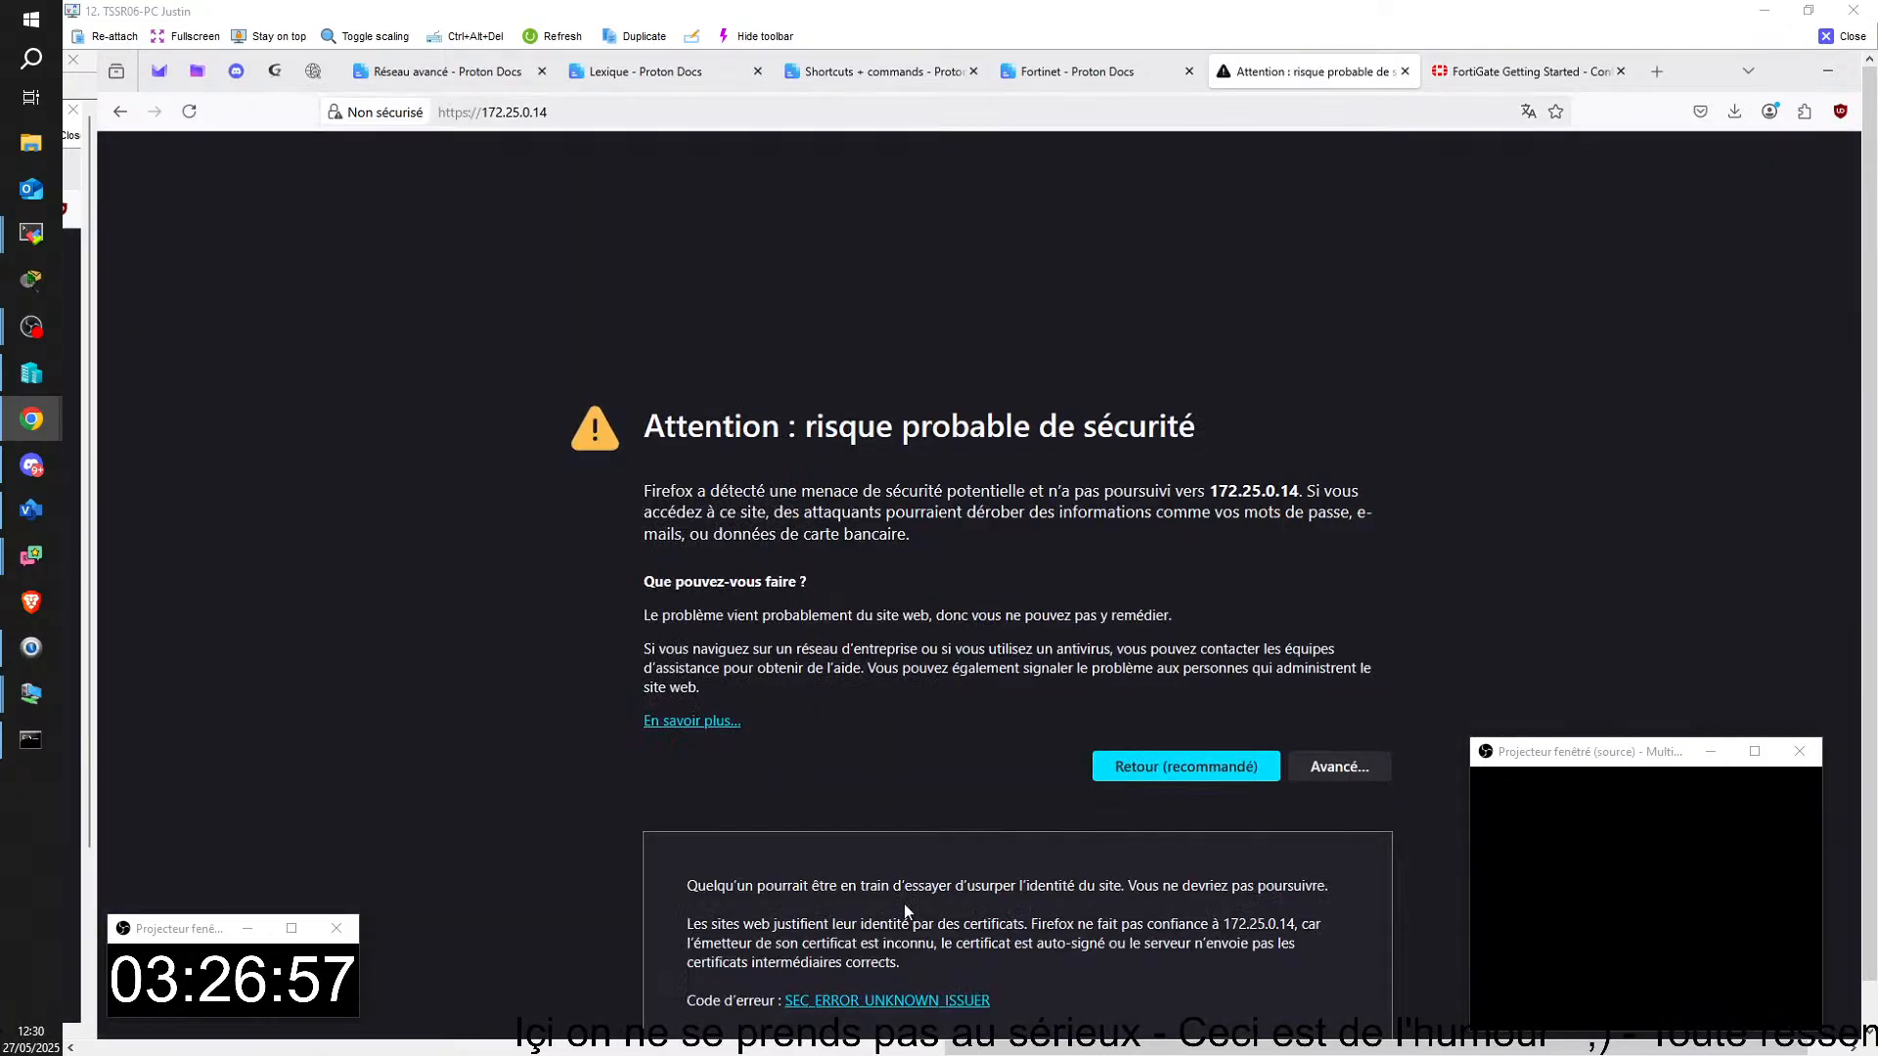
{"action": "scroll", "coordinate": [978, 939], "scroll_direction": "down", "scroll_amount": 2}
{"action": "left_click", "coordinate": [1262, 968]}
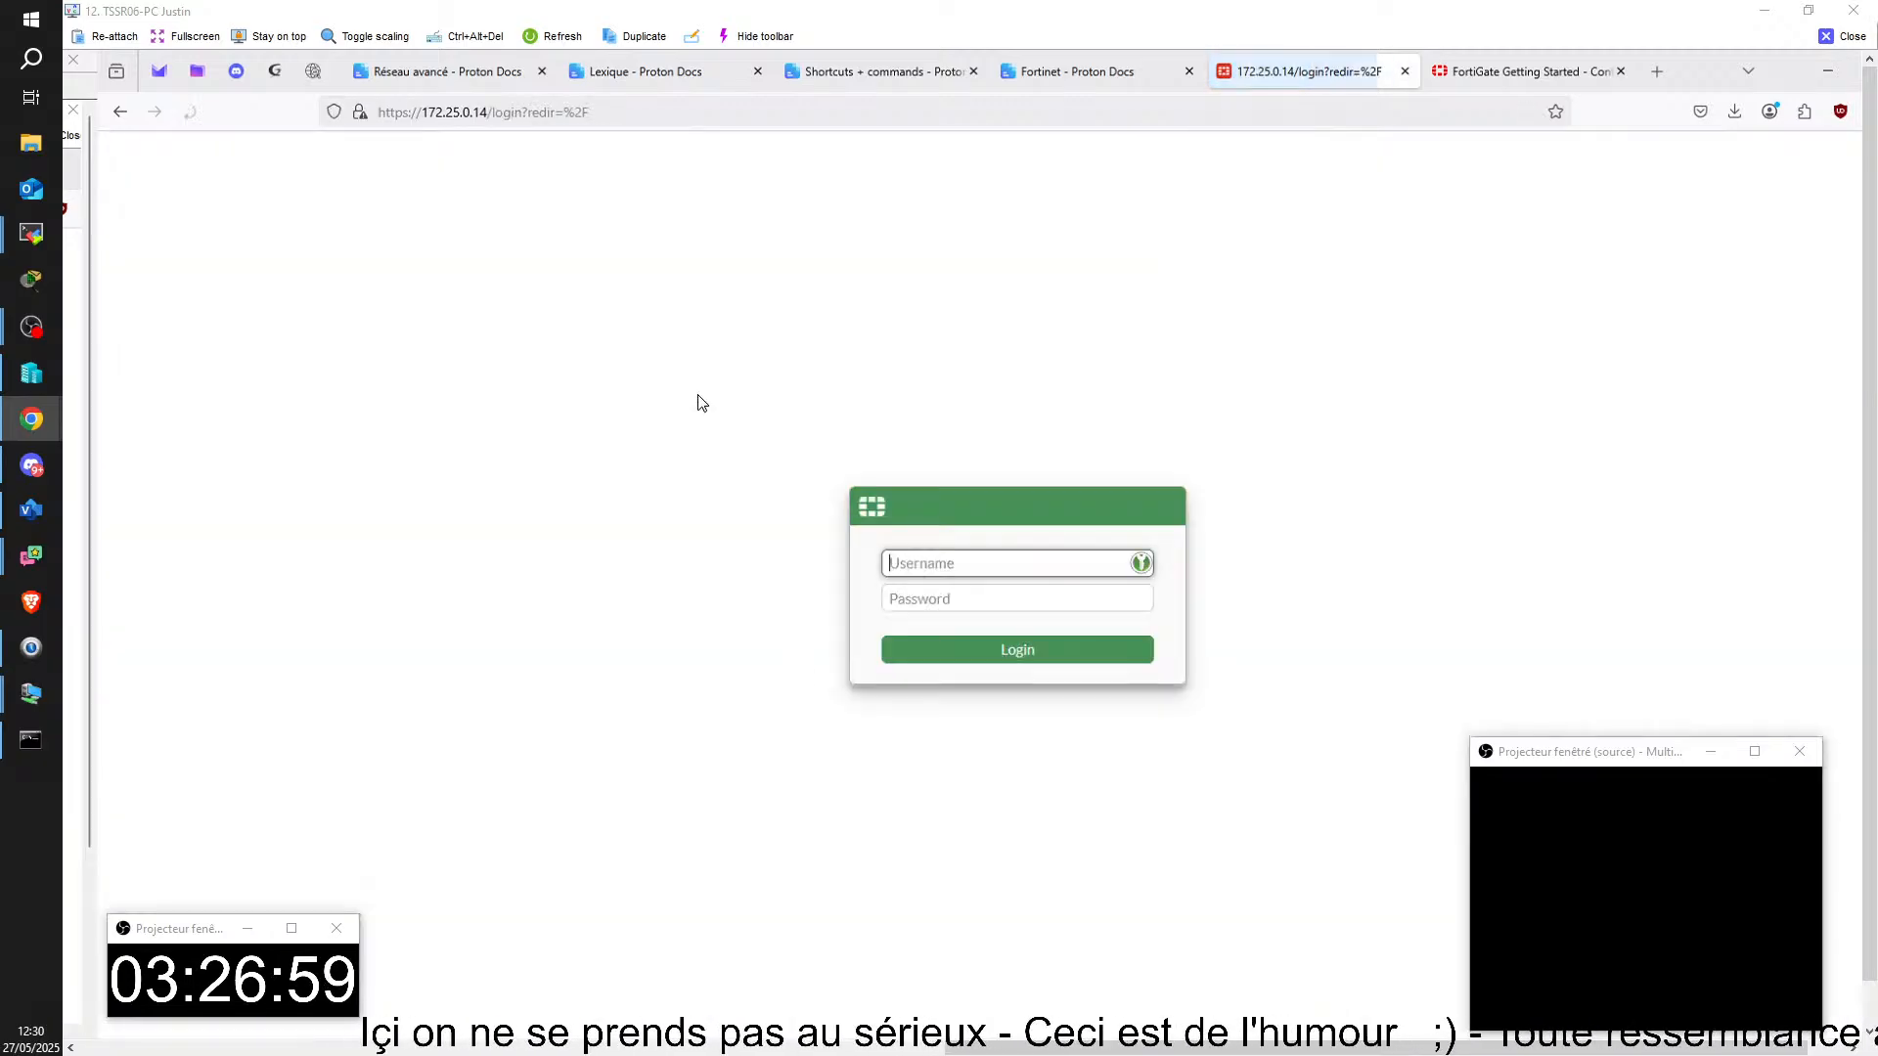
Step: Log in to the FortiGate web interface as admin with the account password and postpone the FortiGate setup steps
{"action": "type", "text": "a"}
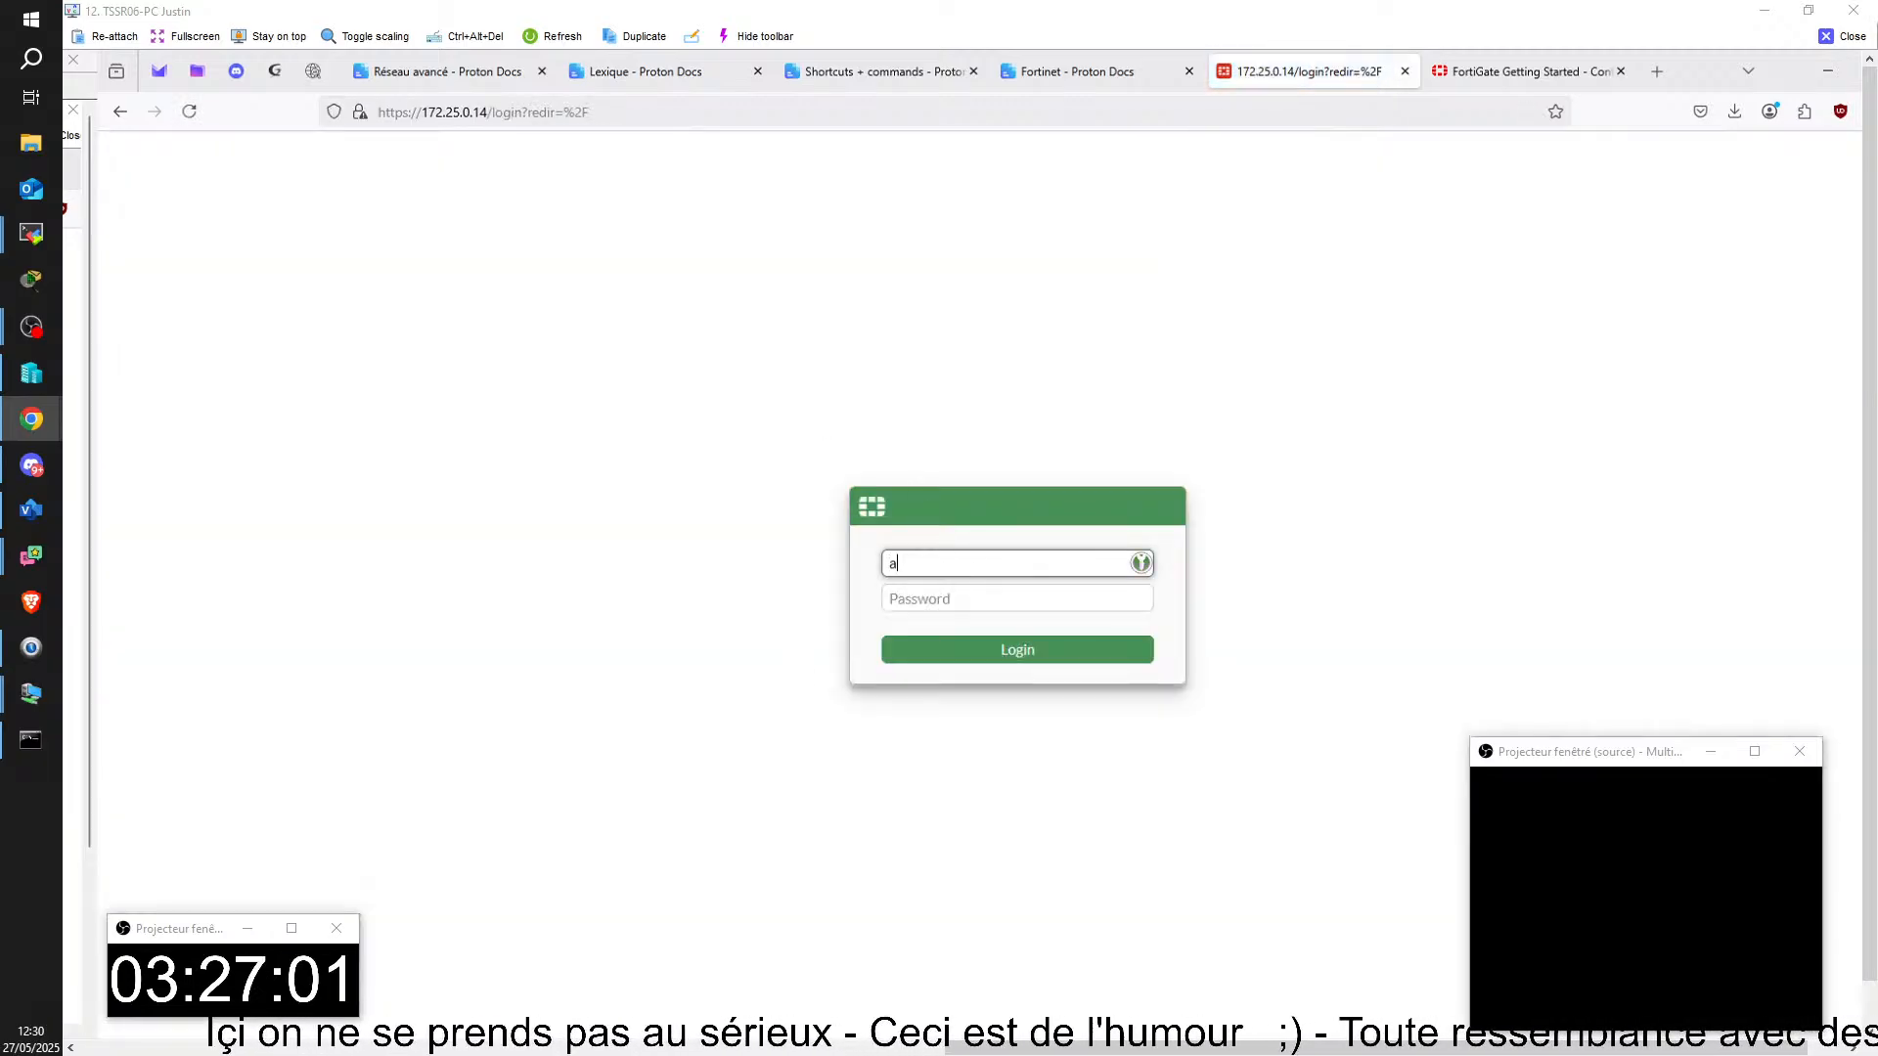
{"action": "type", "text": "dmin"}
{"action": "key", "text": "Tab"}
{"action": "type", "text": "•••"}
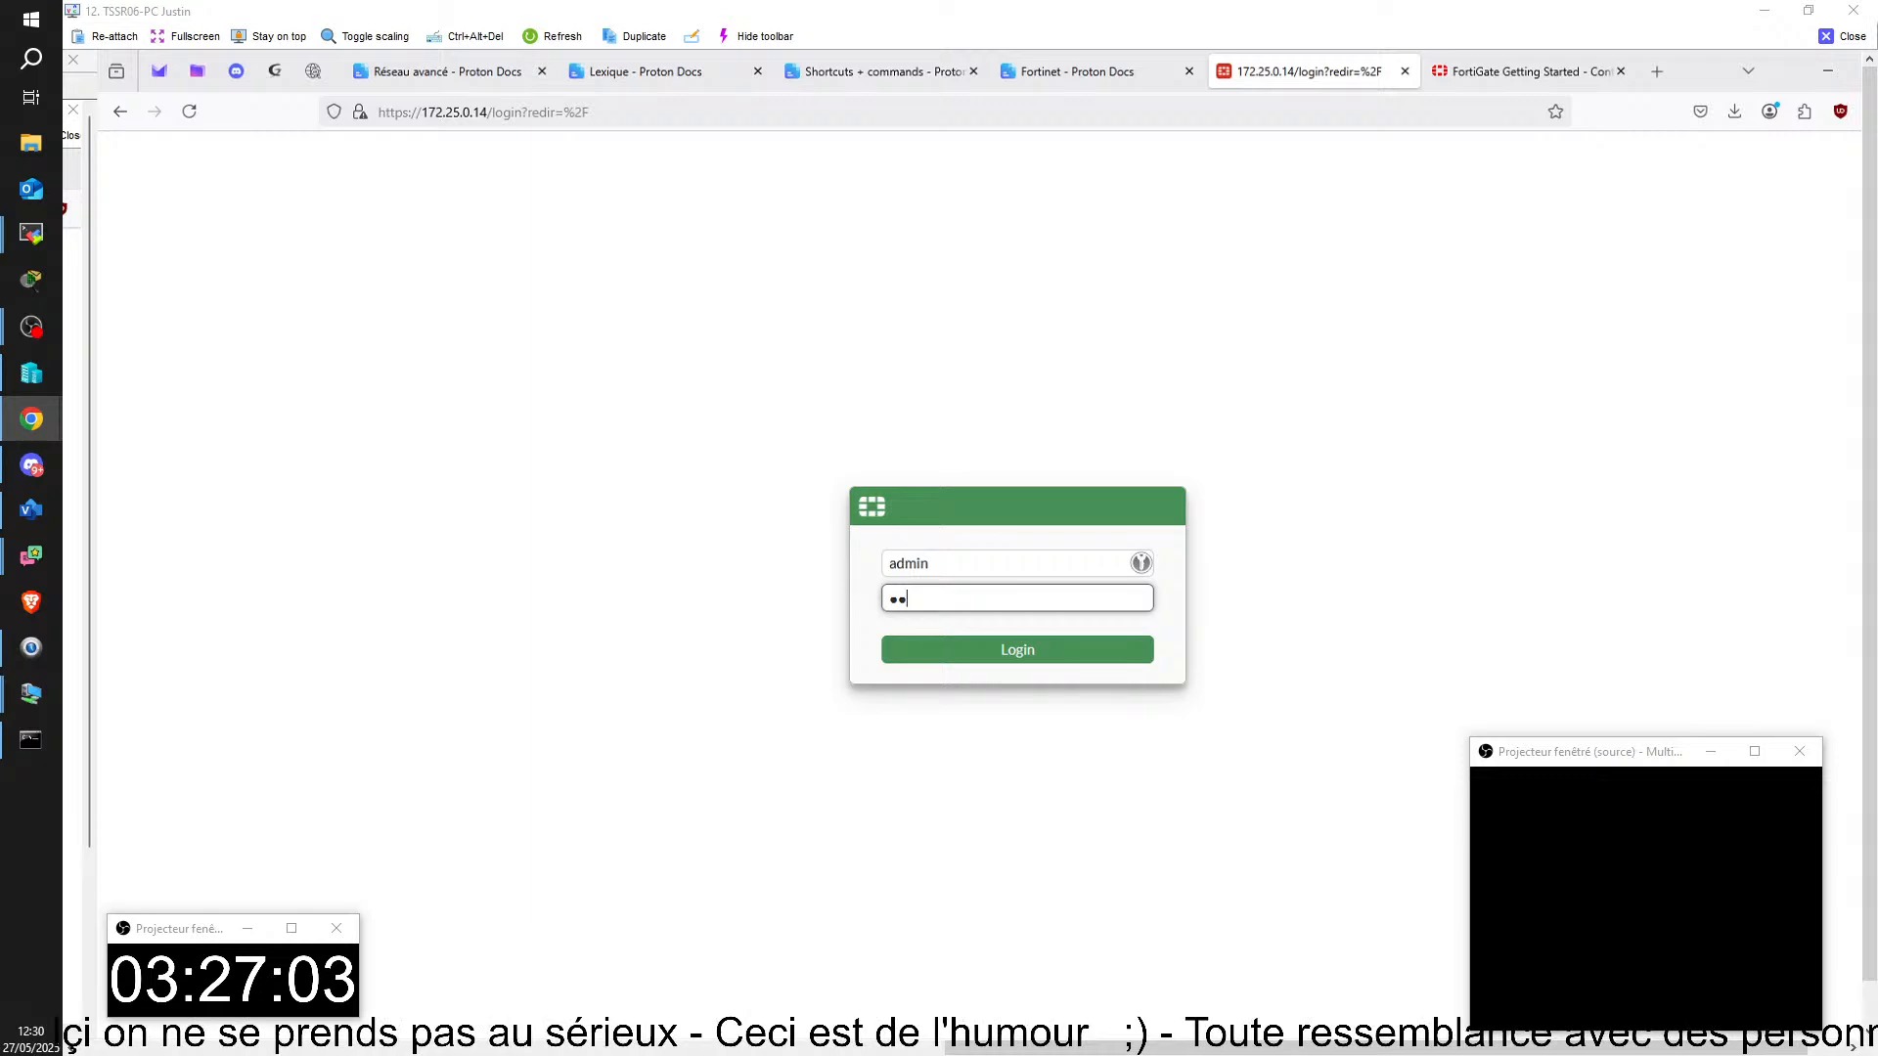
{"action": "key", "text": "Return"}
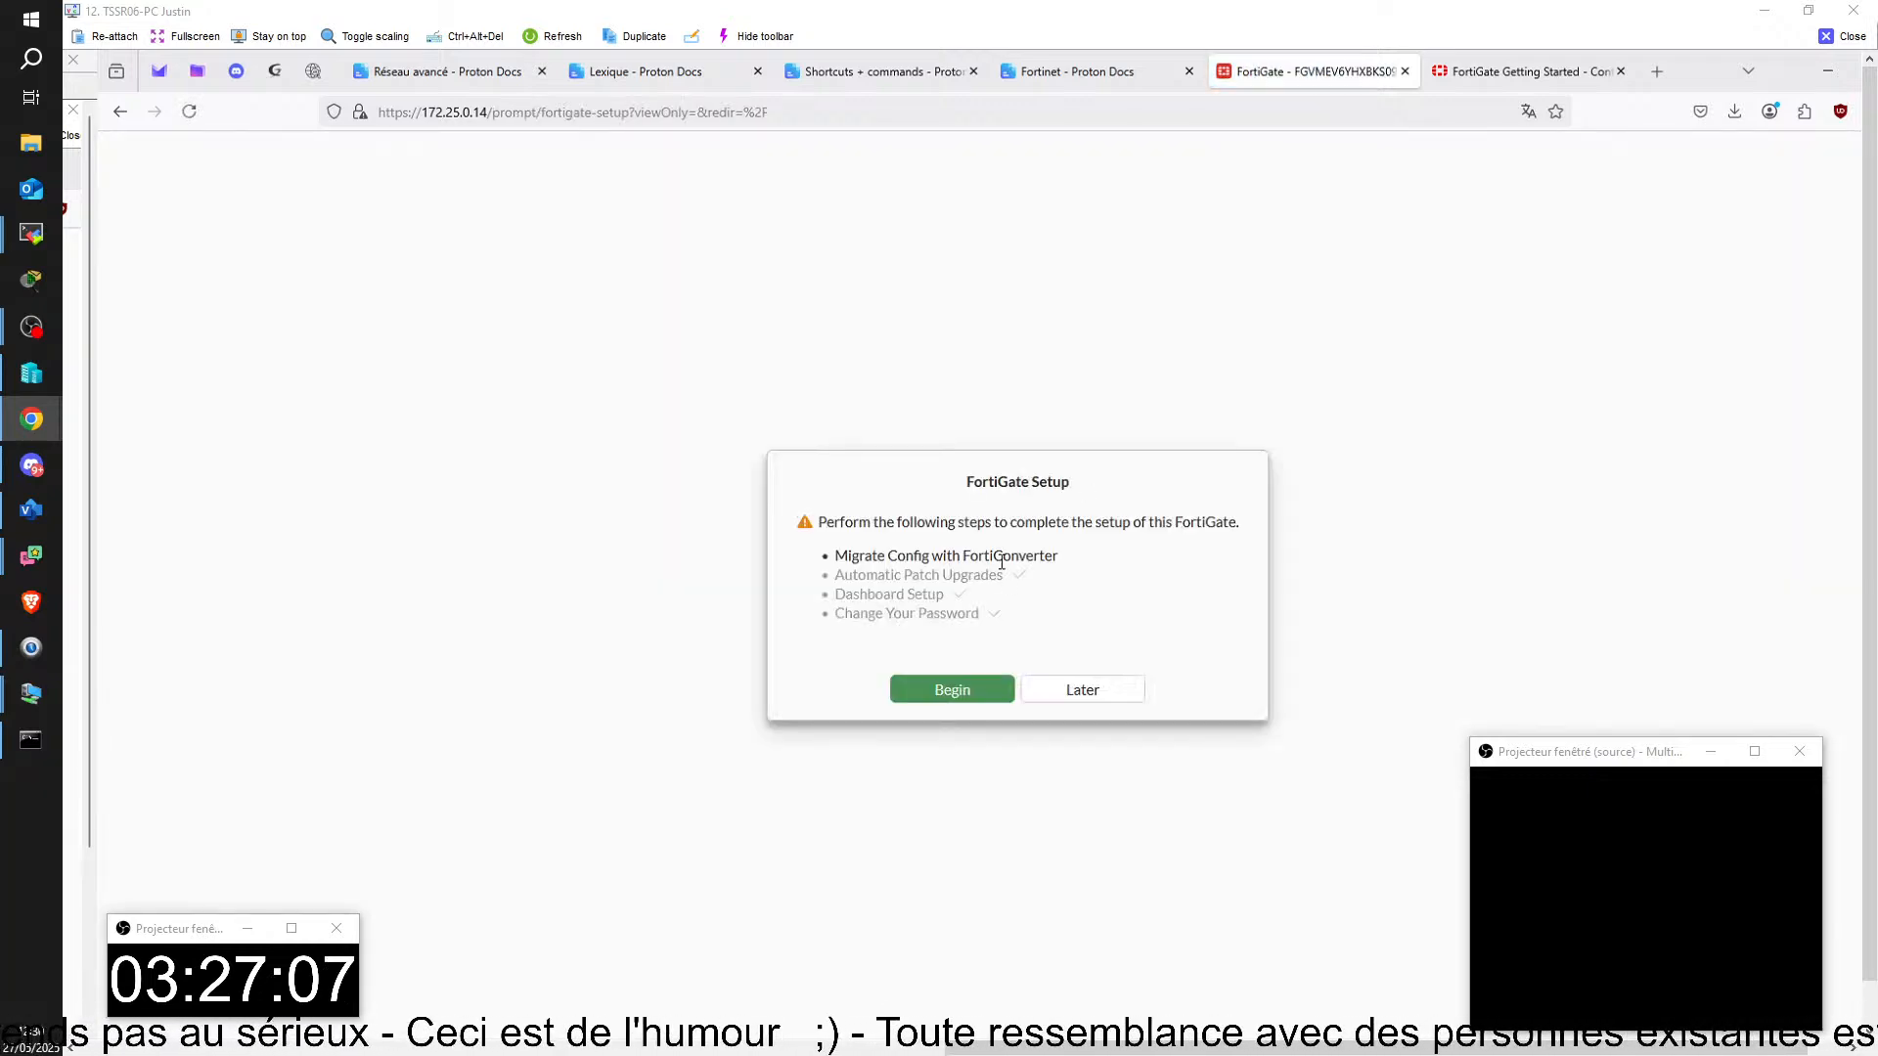
{"action": "left_click", "coordinate": [1067, 696]}
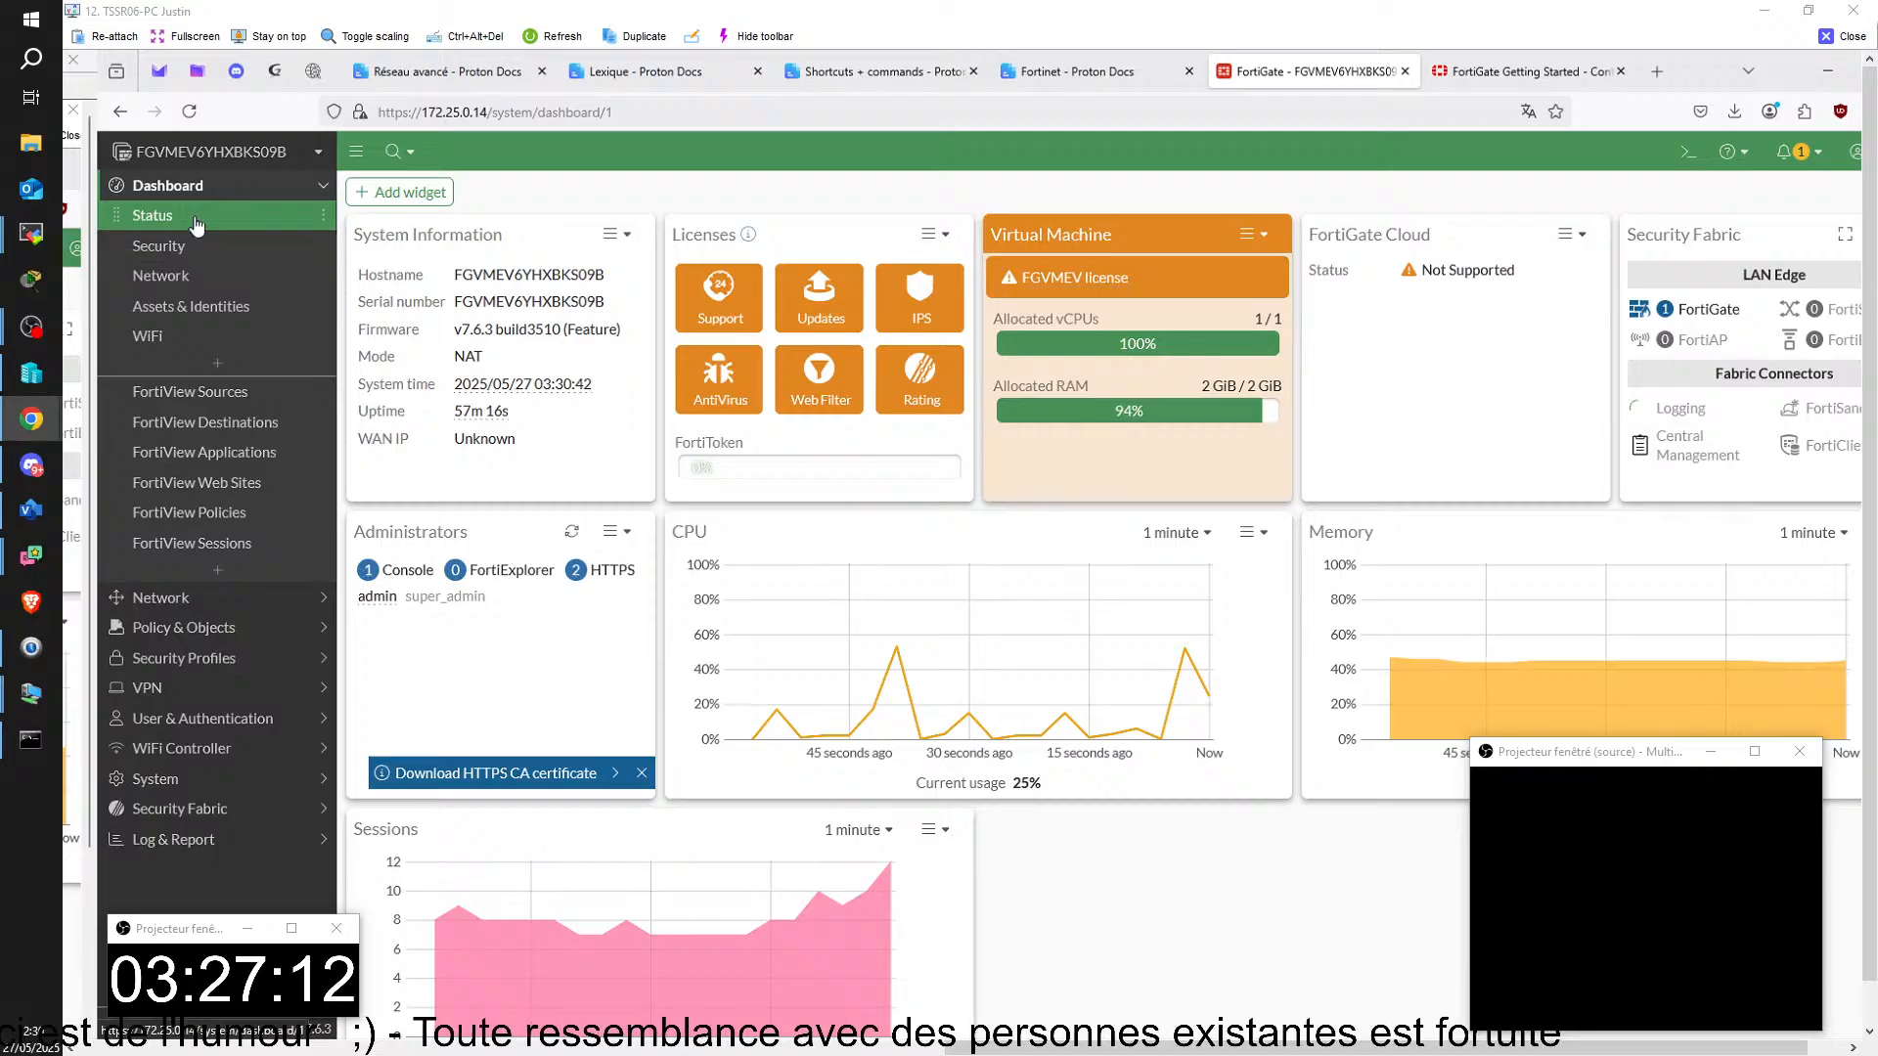
Step: Review the Network dashboard's routing widget and the interface list with the port1 and port2 addresses
{"action": "left_click", "coordinate": [186, 278]}
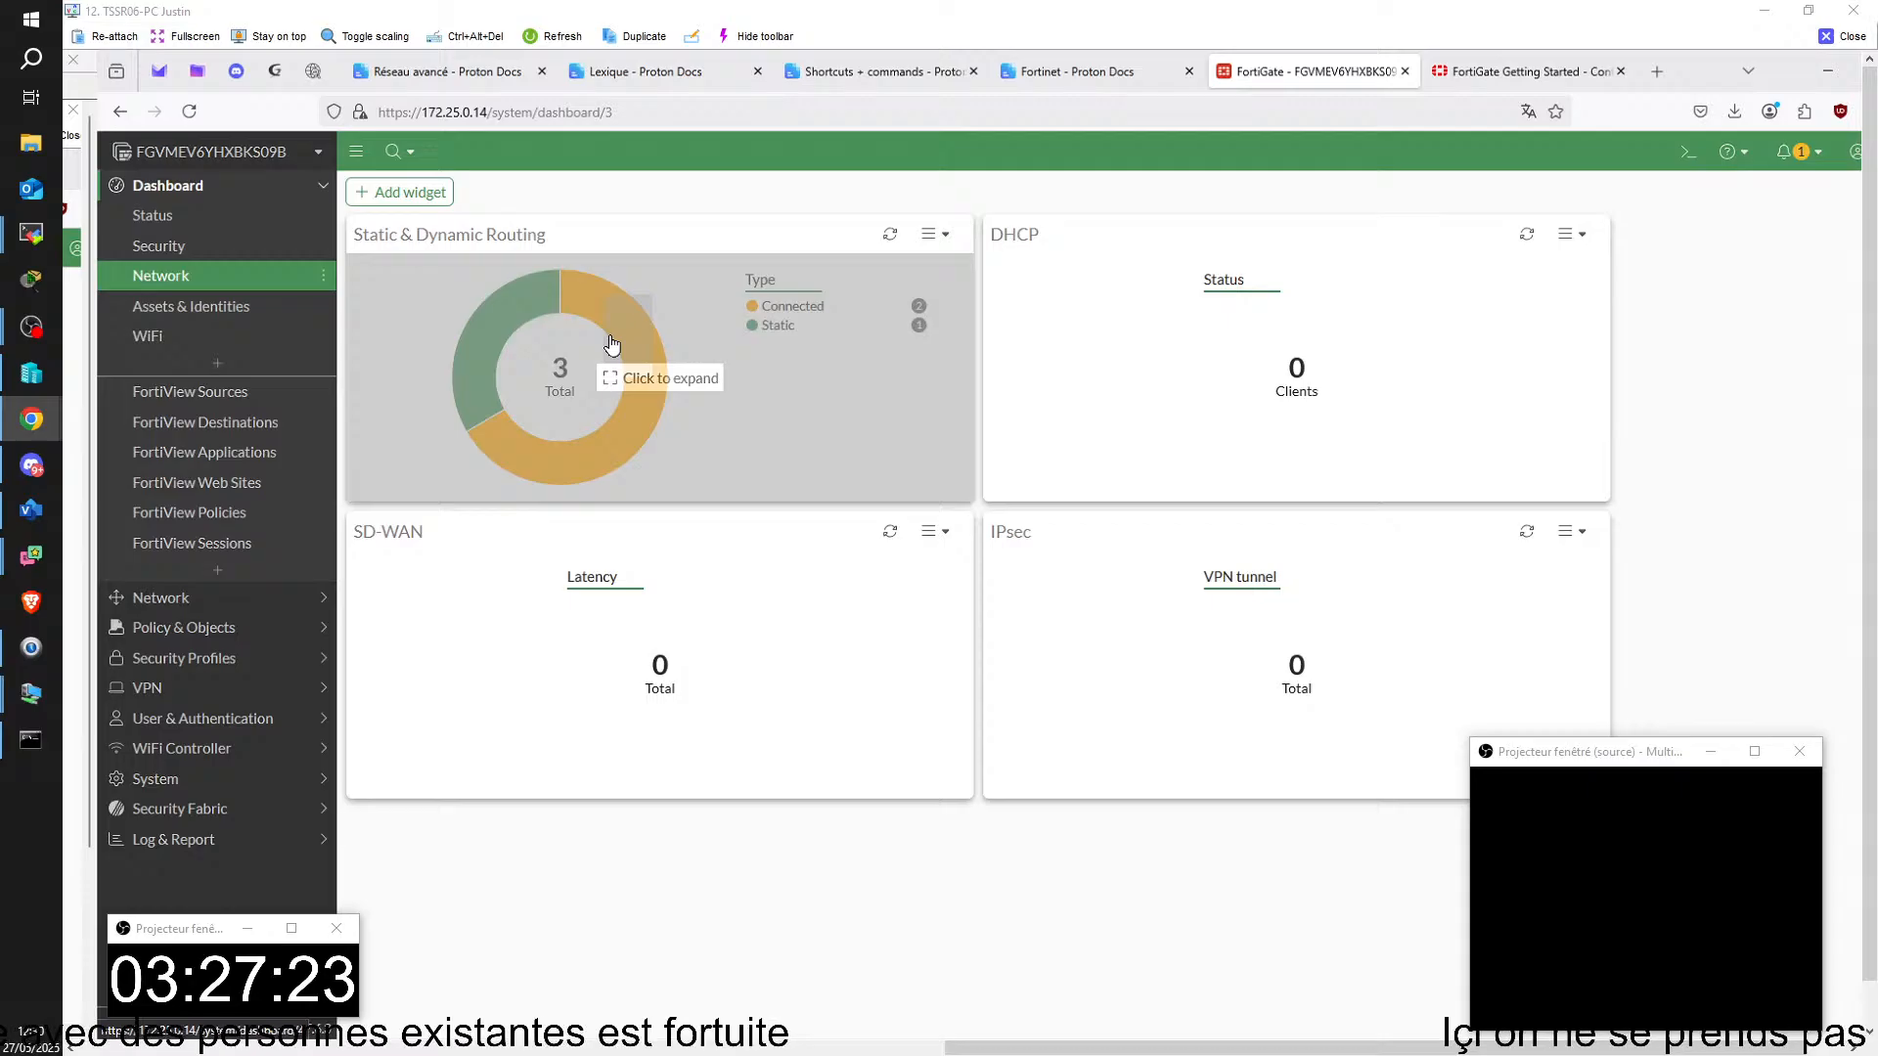
{"action": "left_click", "coordinate": [203, 281]}
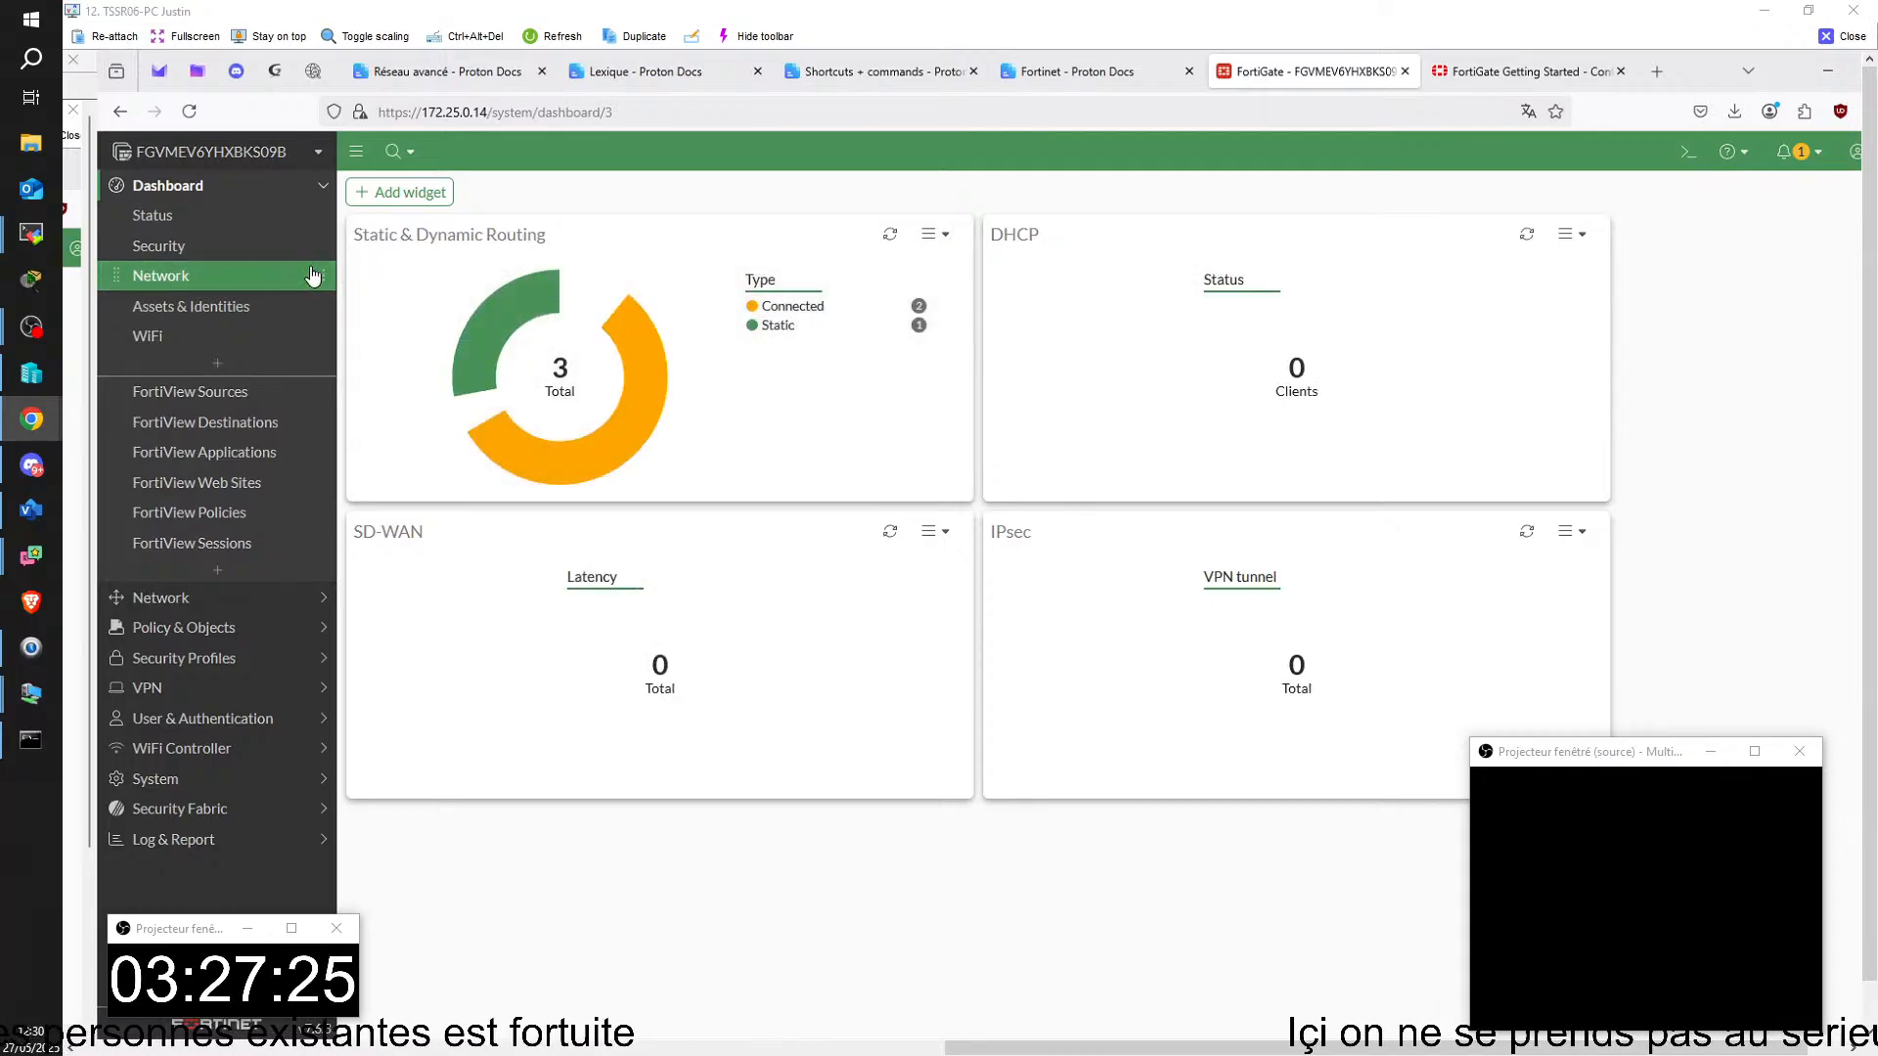
{"action": "left_click", "coordinate": [218, 597]}
{"action": "left_click", "coordinate": [231, 248]}
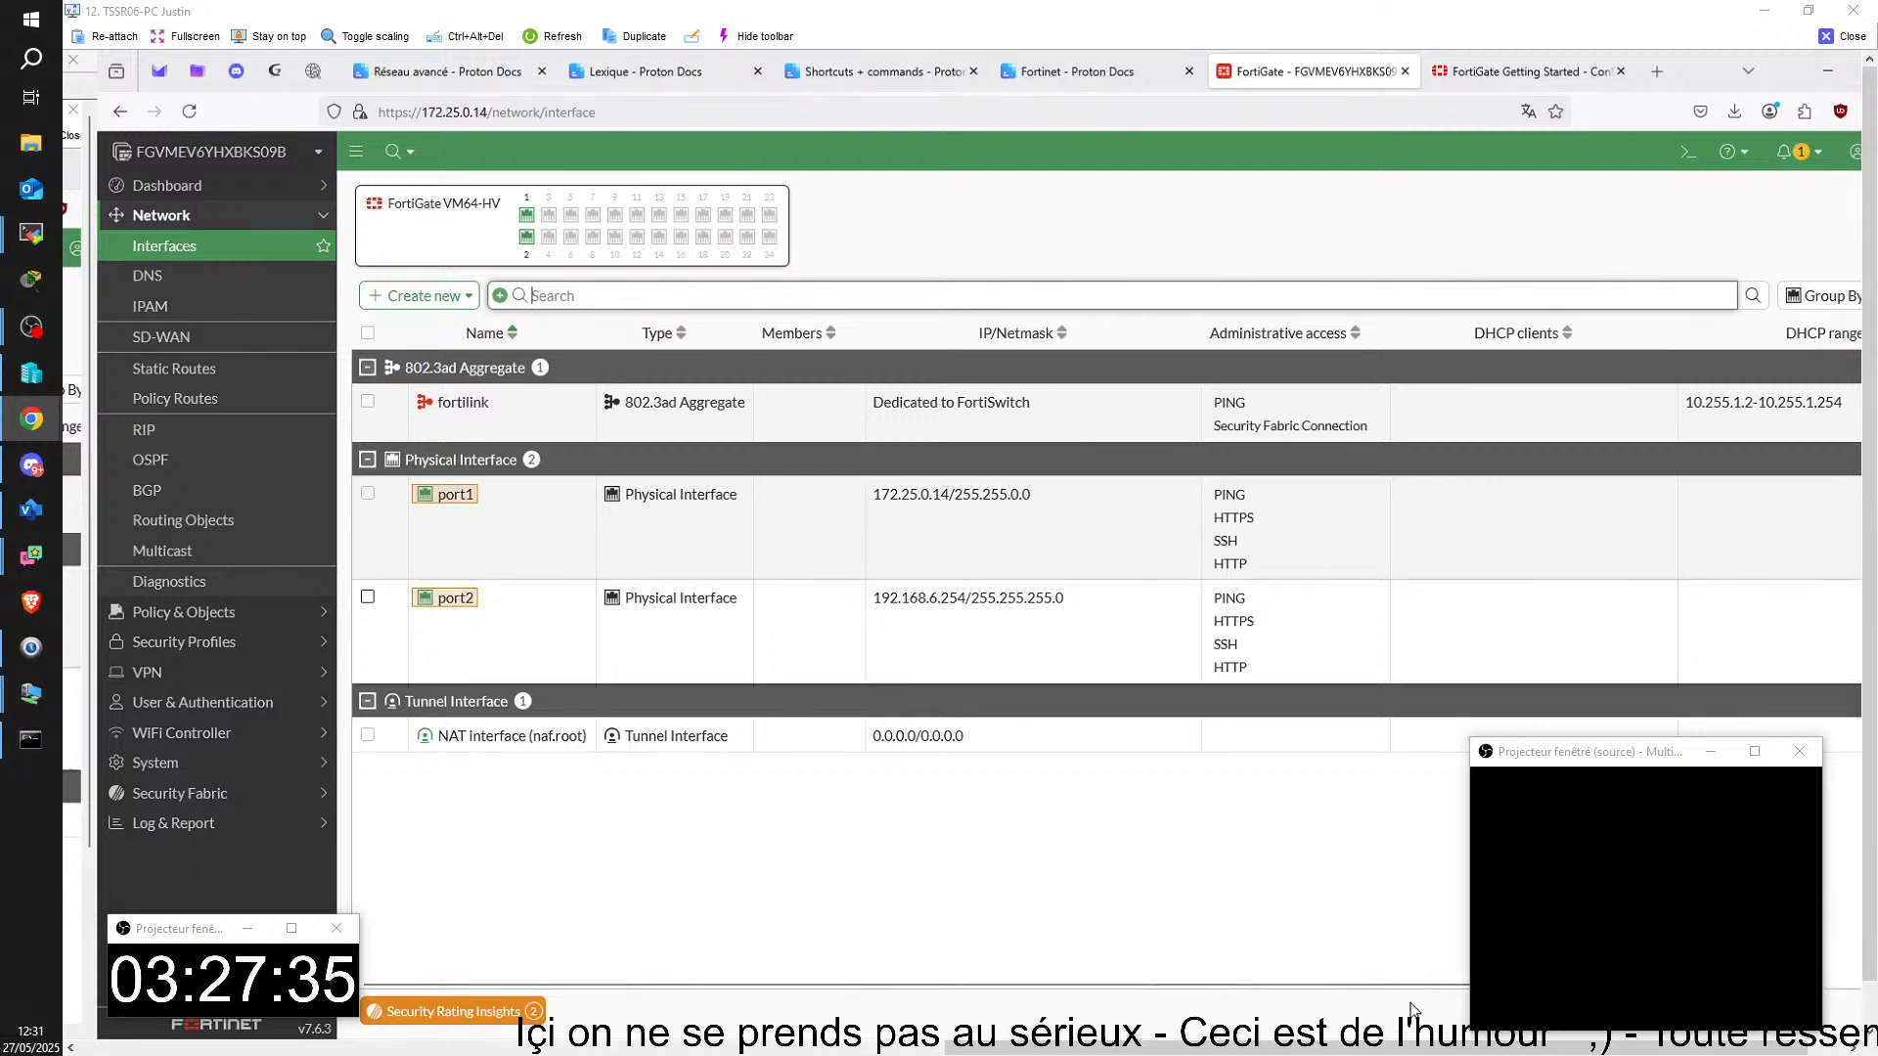
Step: Switch to the SRVJP01 virtual machine and rerun the ping to 8.8.8.8 in its command prompt
{"action": "mouse_move", "coordinate": [1327, 1044]}
{"action": "left_click", "coordinate": [1260, 968]}
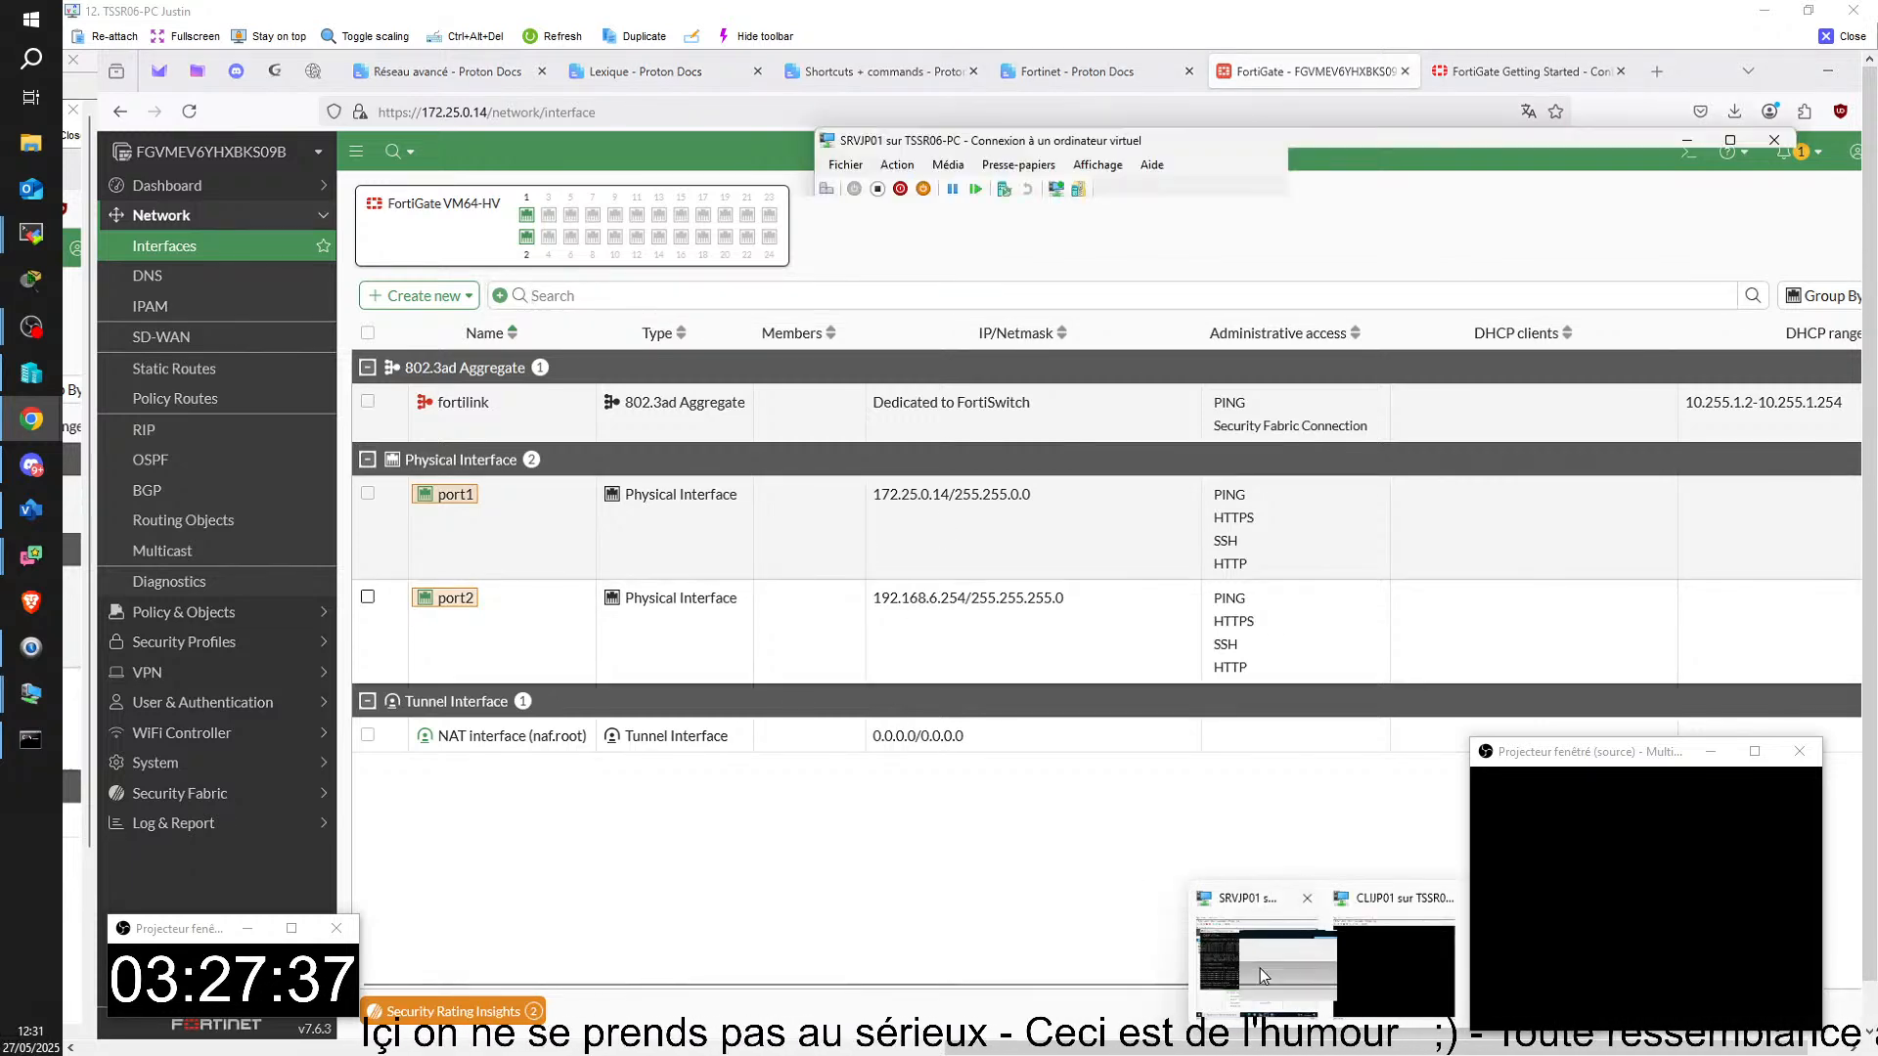
{"action": "left_click", "coordinate": [1254, 586]}
{"action": "key", "text": "Up"}
{"action": "key", "text": "Return"}
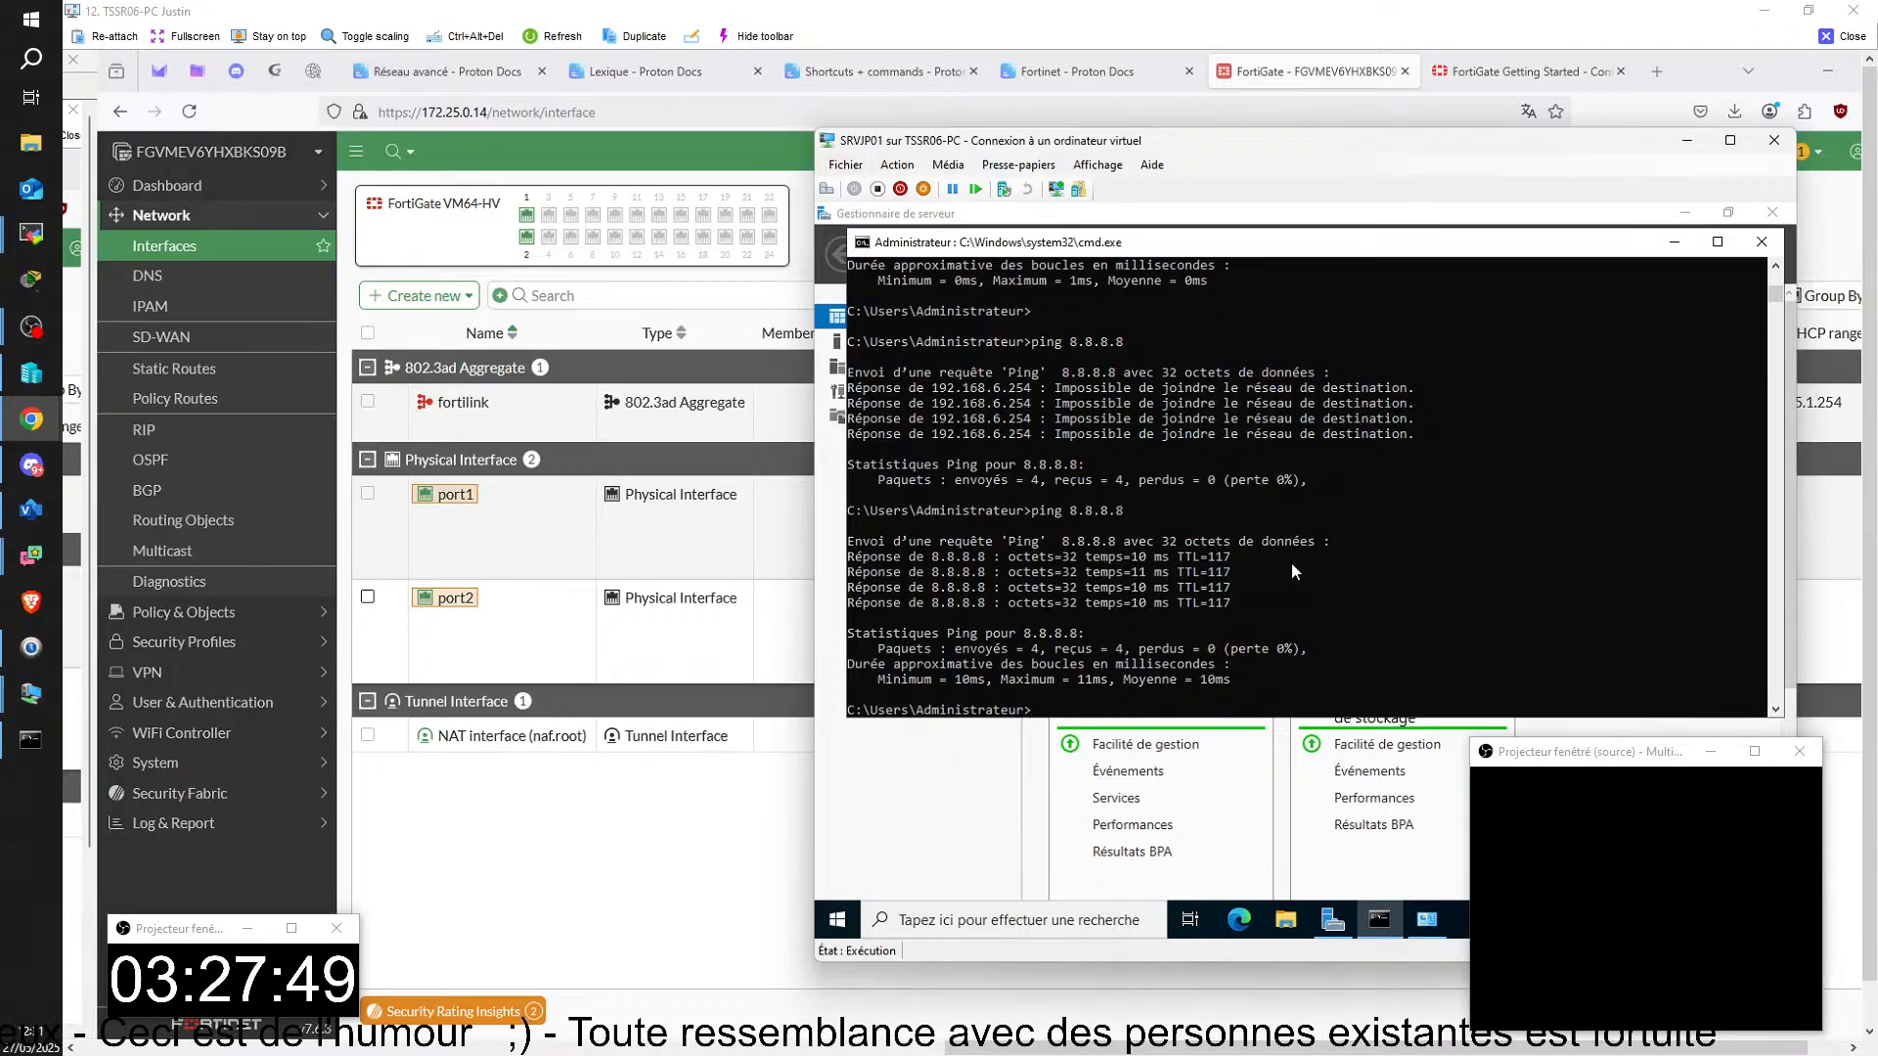
Step: Open Microsoft Edge on SRVJP01 and accept Microsoft's privacy notice on the new tab page
{"action": "left_click", "coordinate": [1239, 919]}
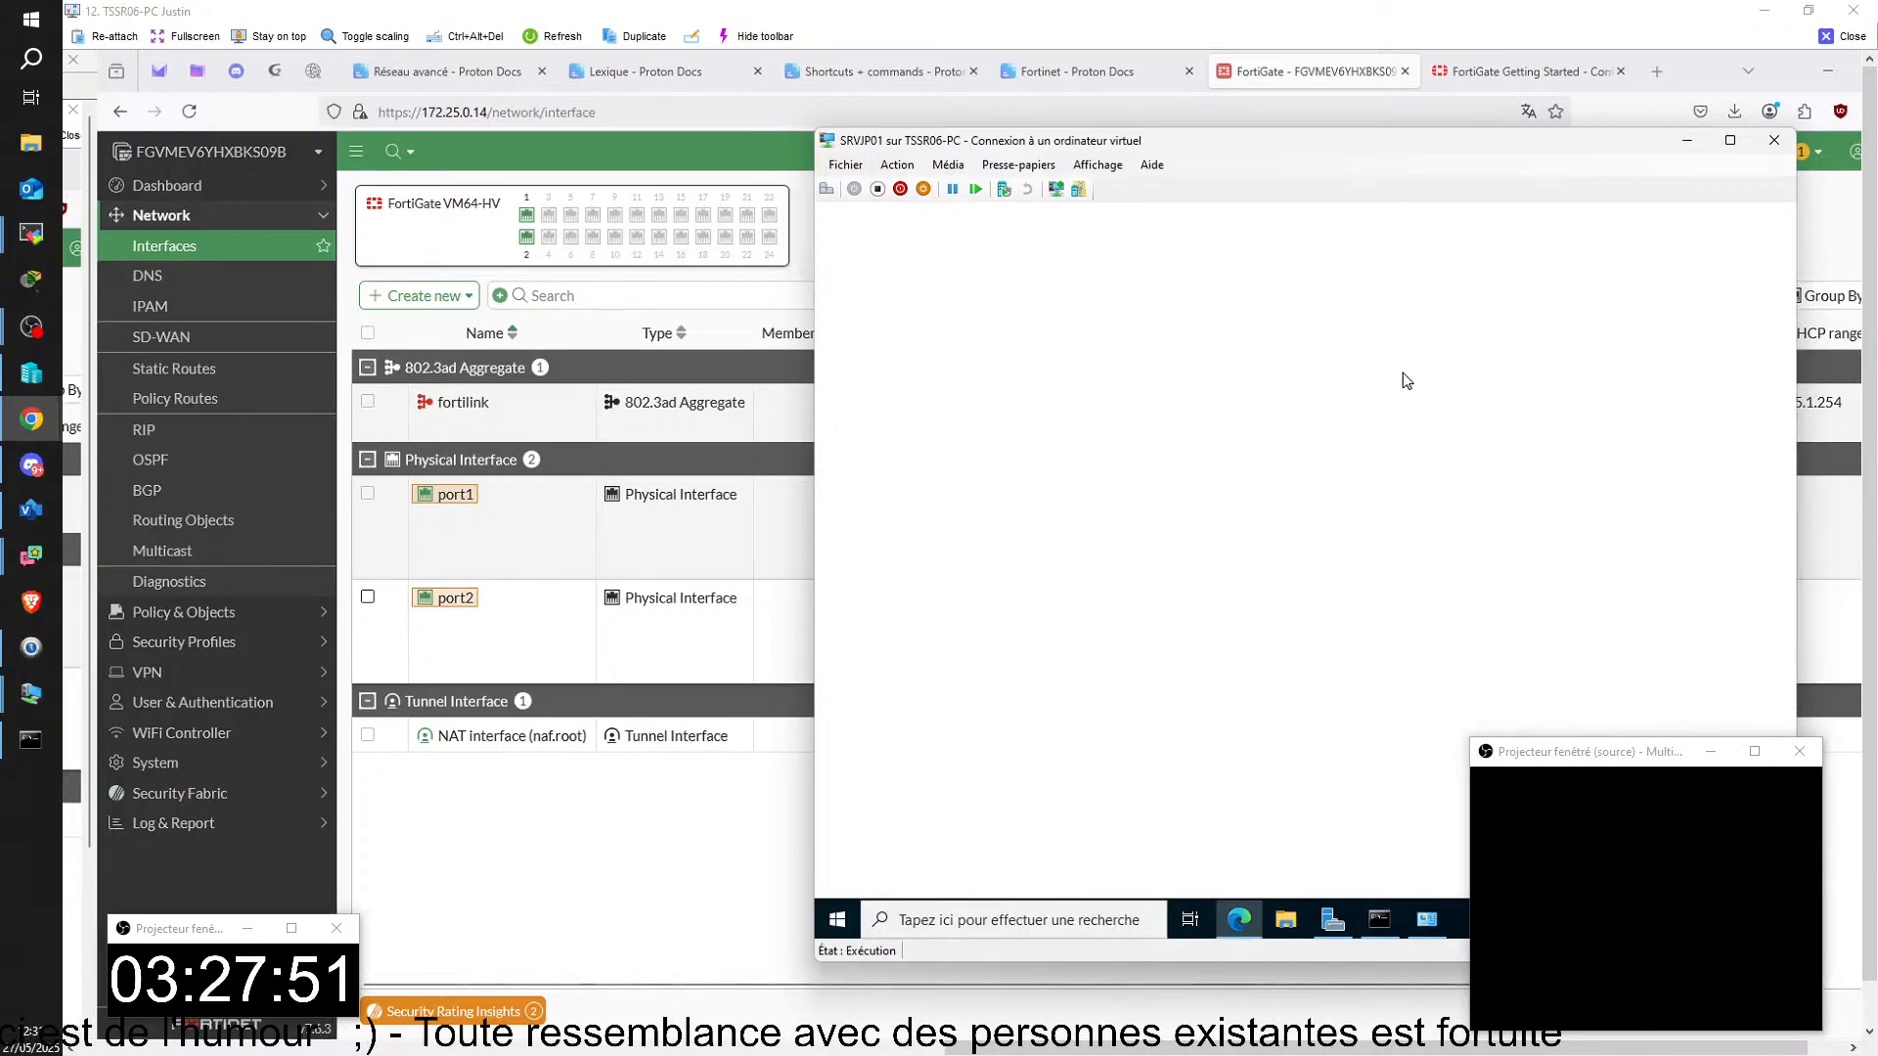
{"action": "left_click", "coordinate": [1066, 216]}
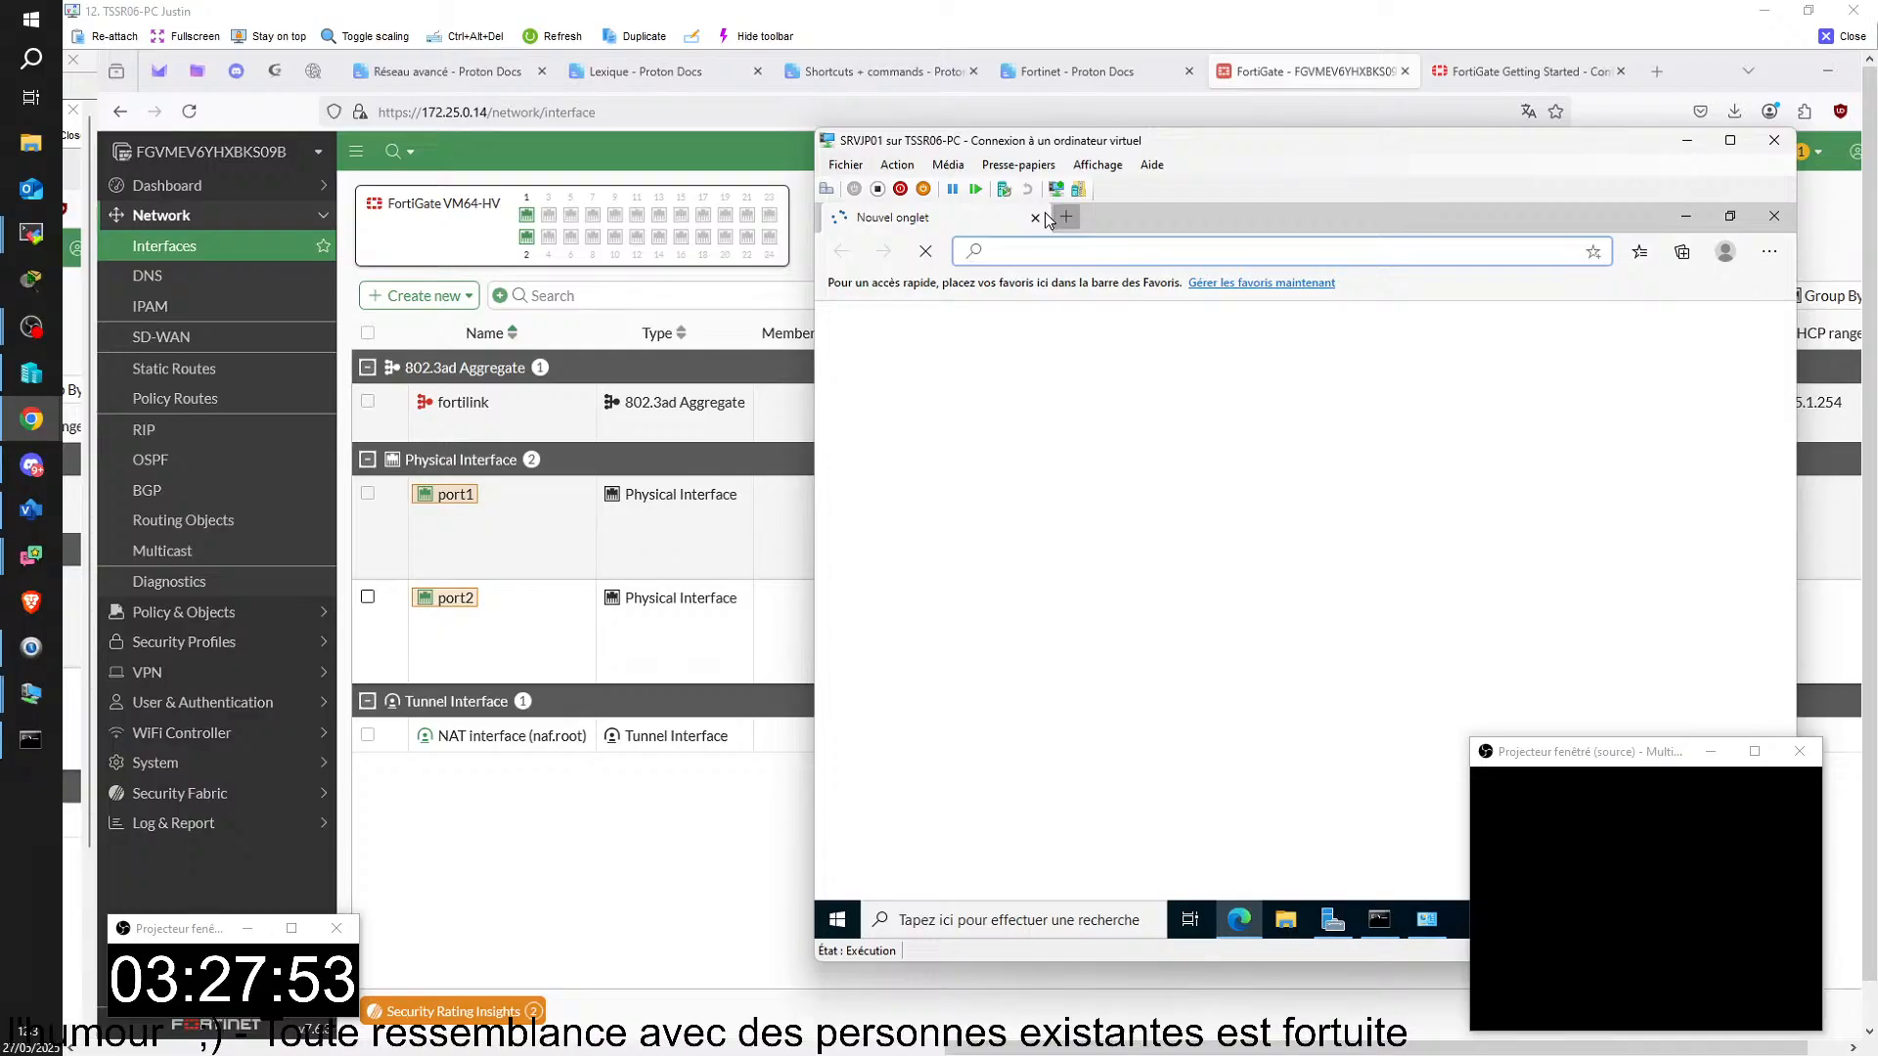
{"action": "left_click", "coordinate": [1035, 217]}
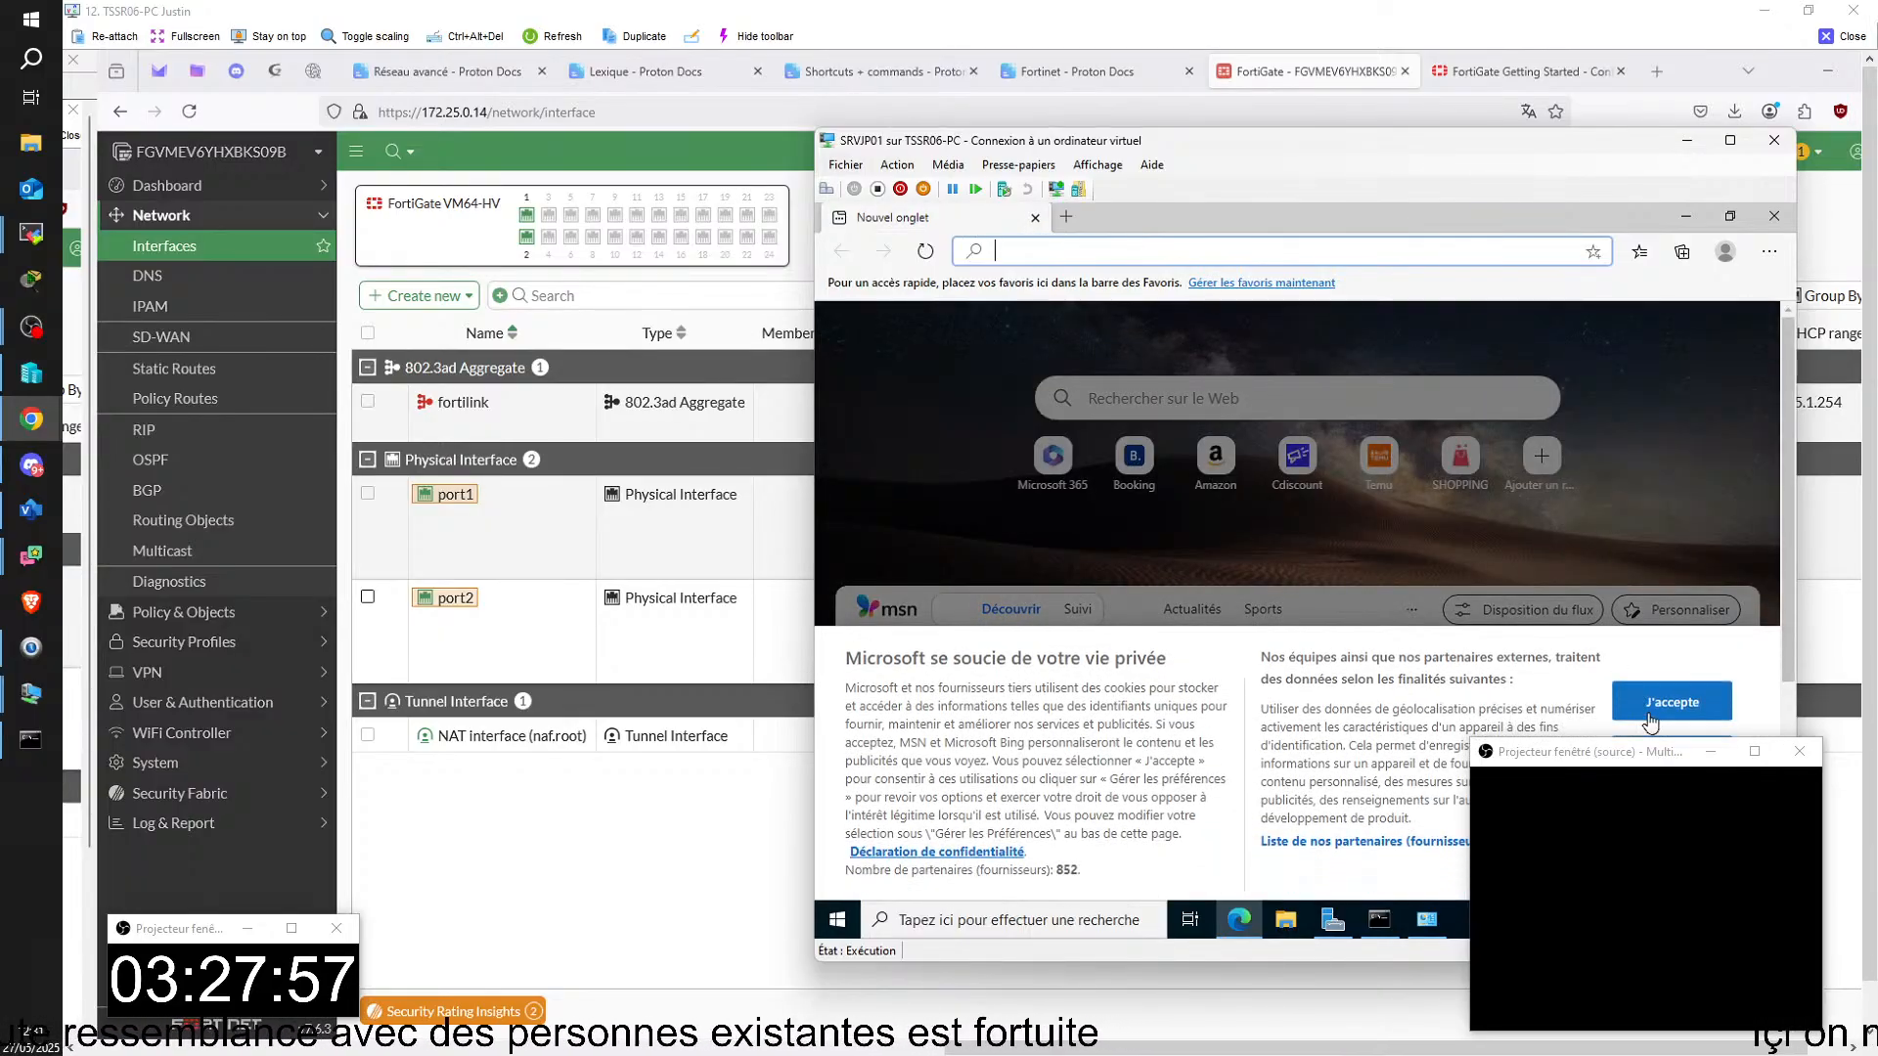
{"action": "left_click", "coordinate": [1672, 701]}
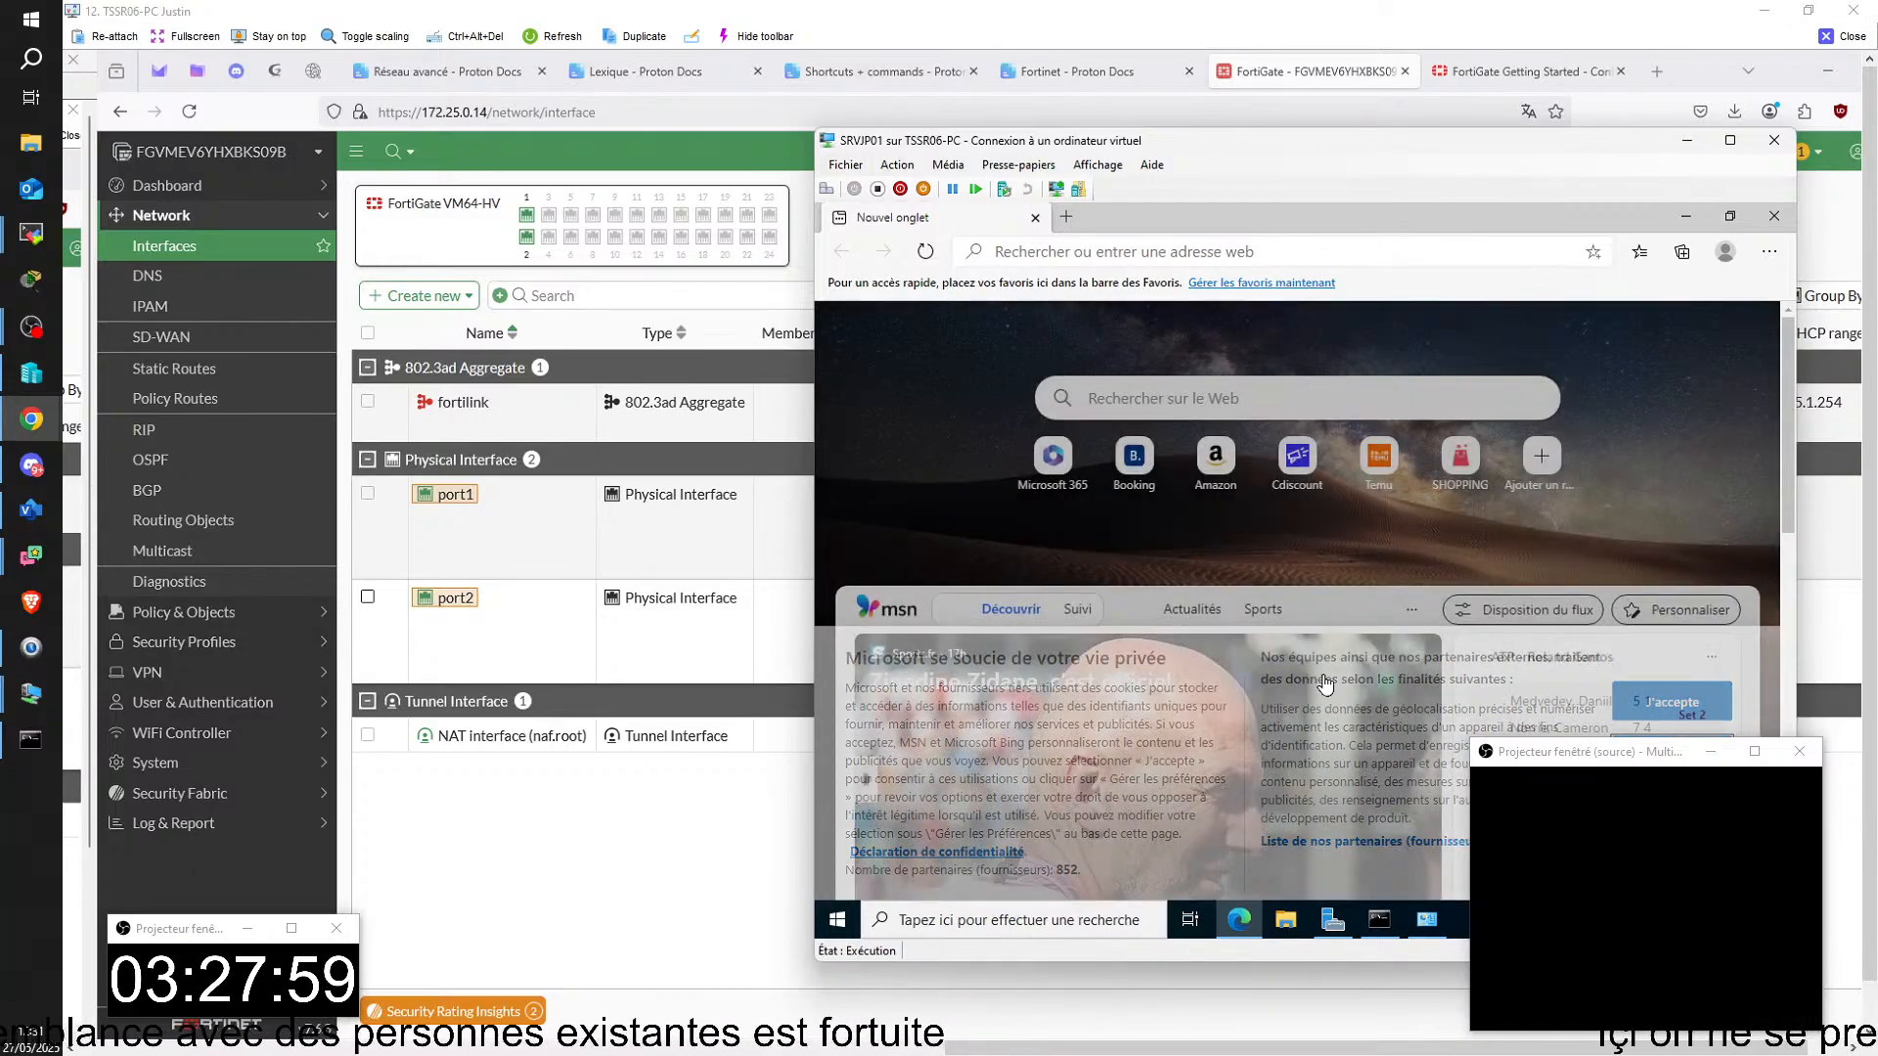
Step: Load google.fr in SRVJP01's browser to test internet access and view the end of its cookie consent notice
{"action": "left_click", "coordinate": [1098, 252]}
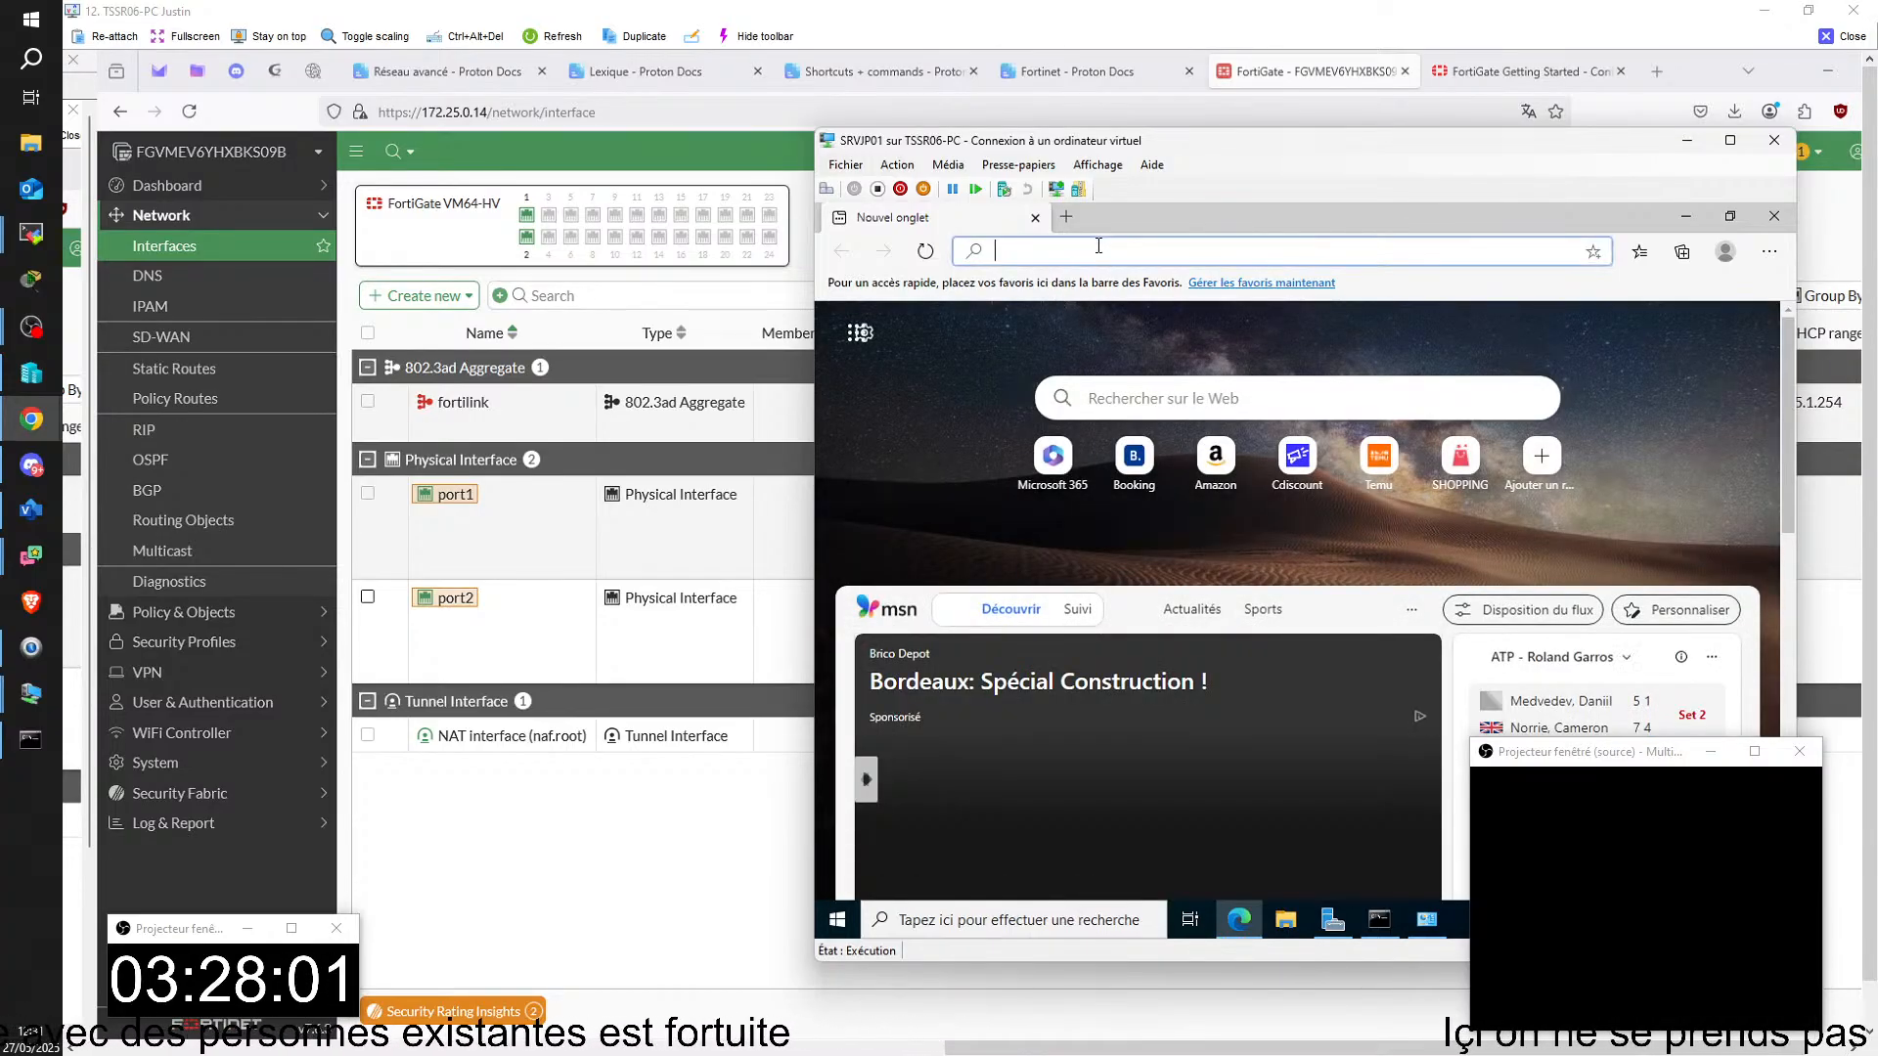
{"action": "type", "text": "google"}
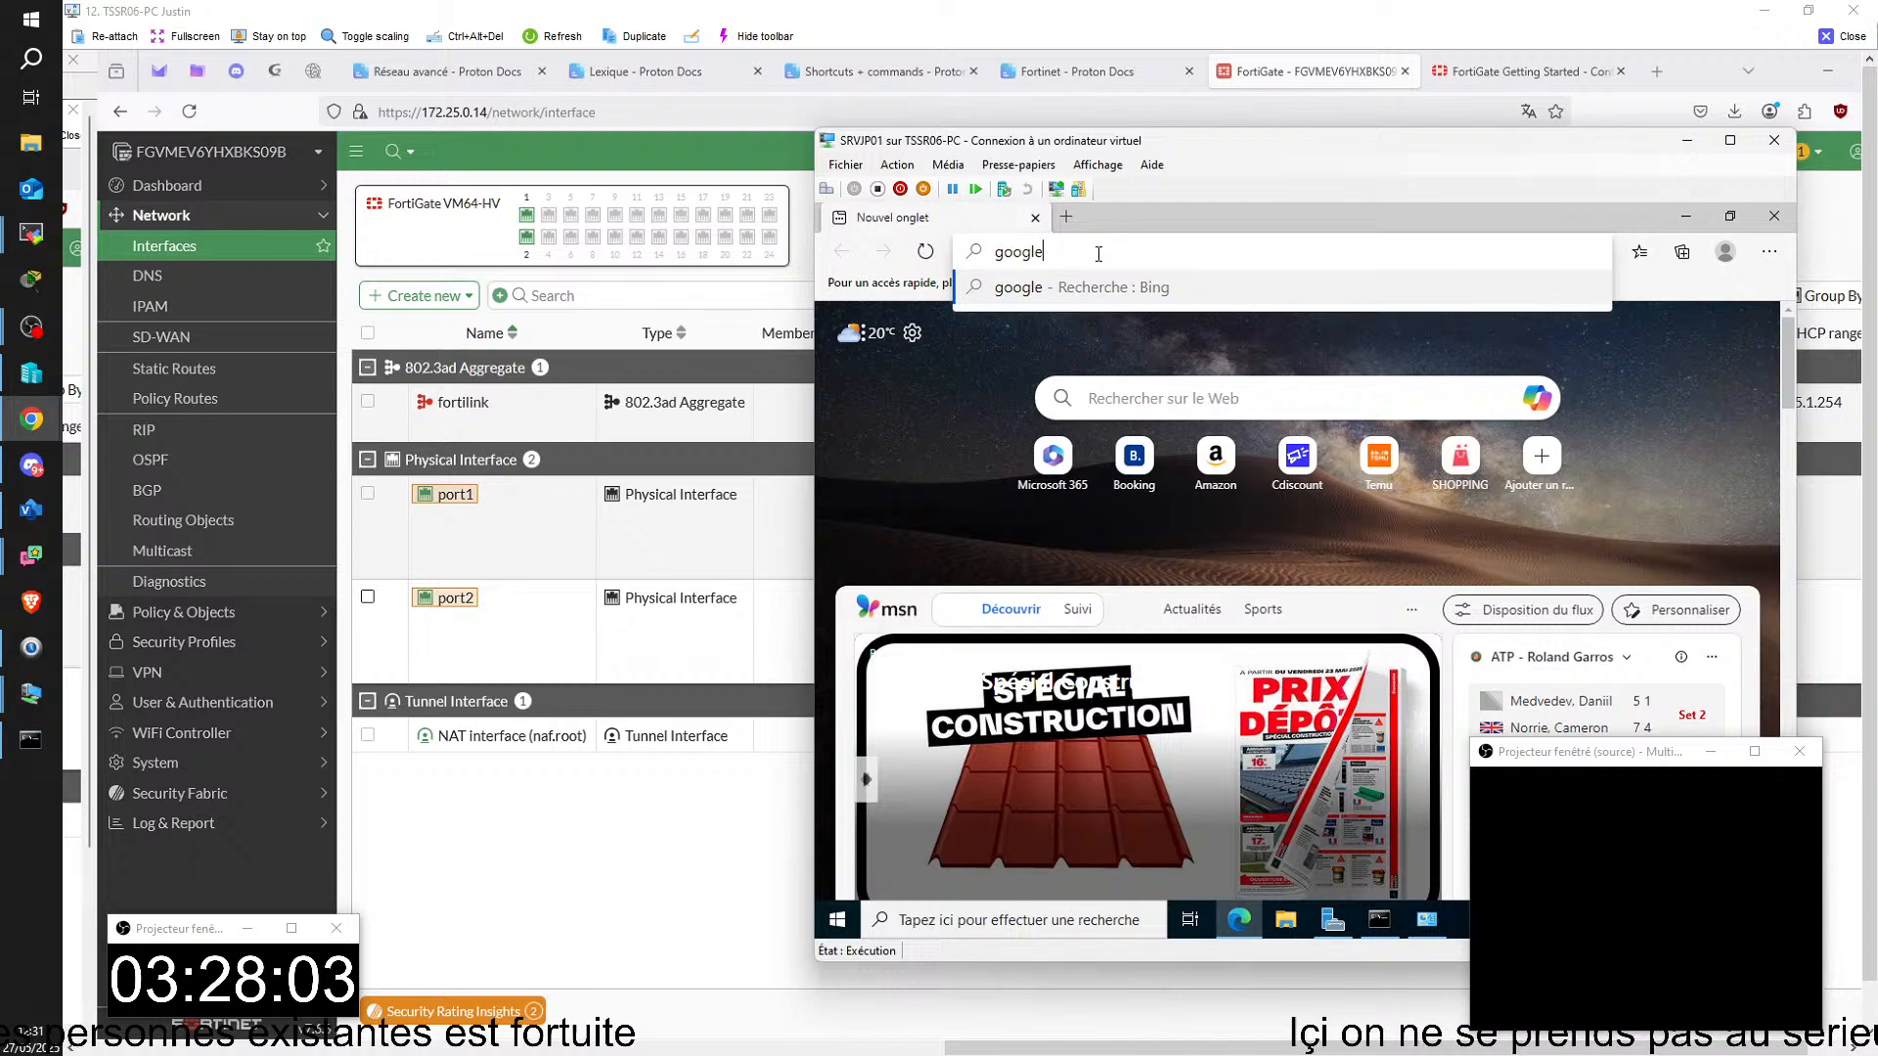
{"action": "type", "text": ".fr"}
{"action": "key", "text": "Return"}
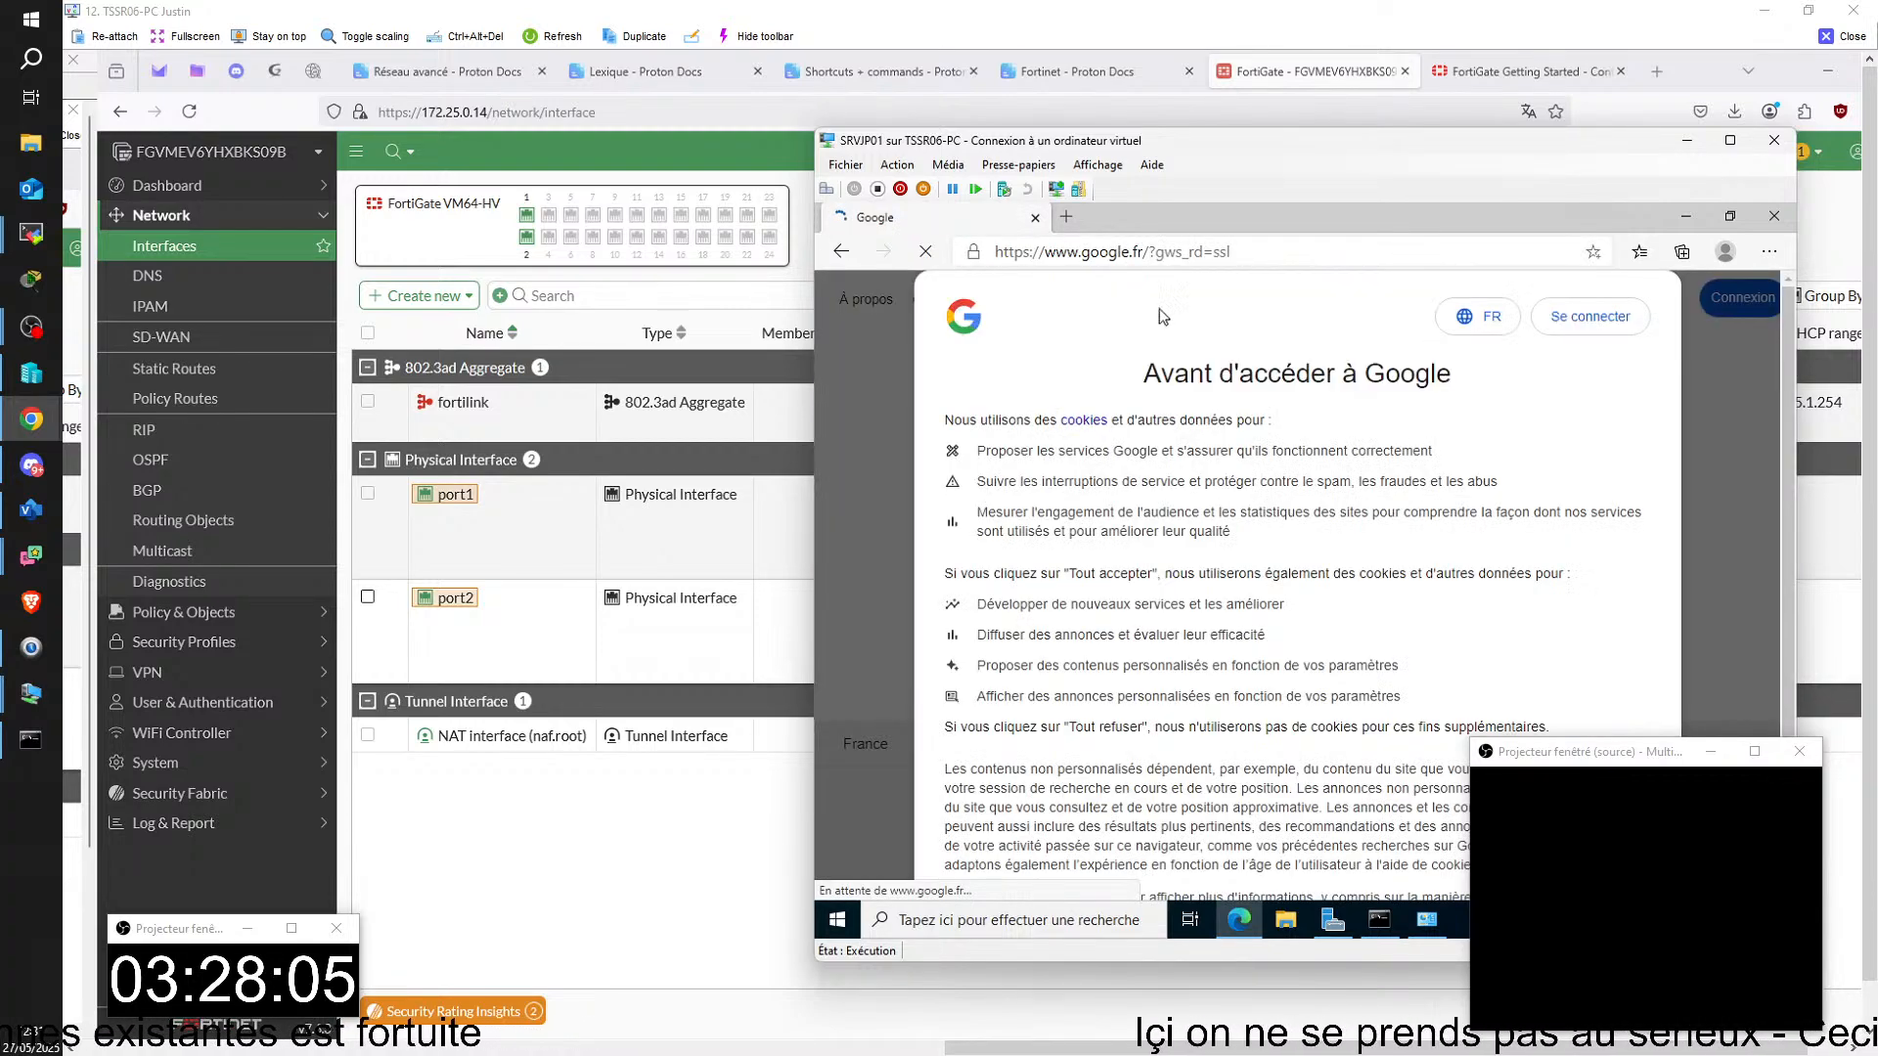
{"action": "scroll", "coordinate": [1562, 533], "scroll_direction": "down", "scroll_amount": 2}
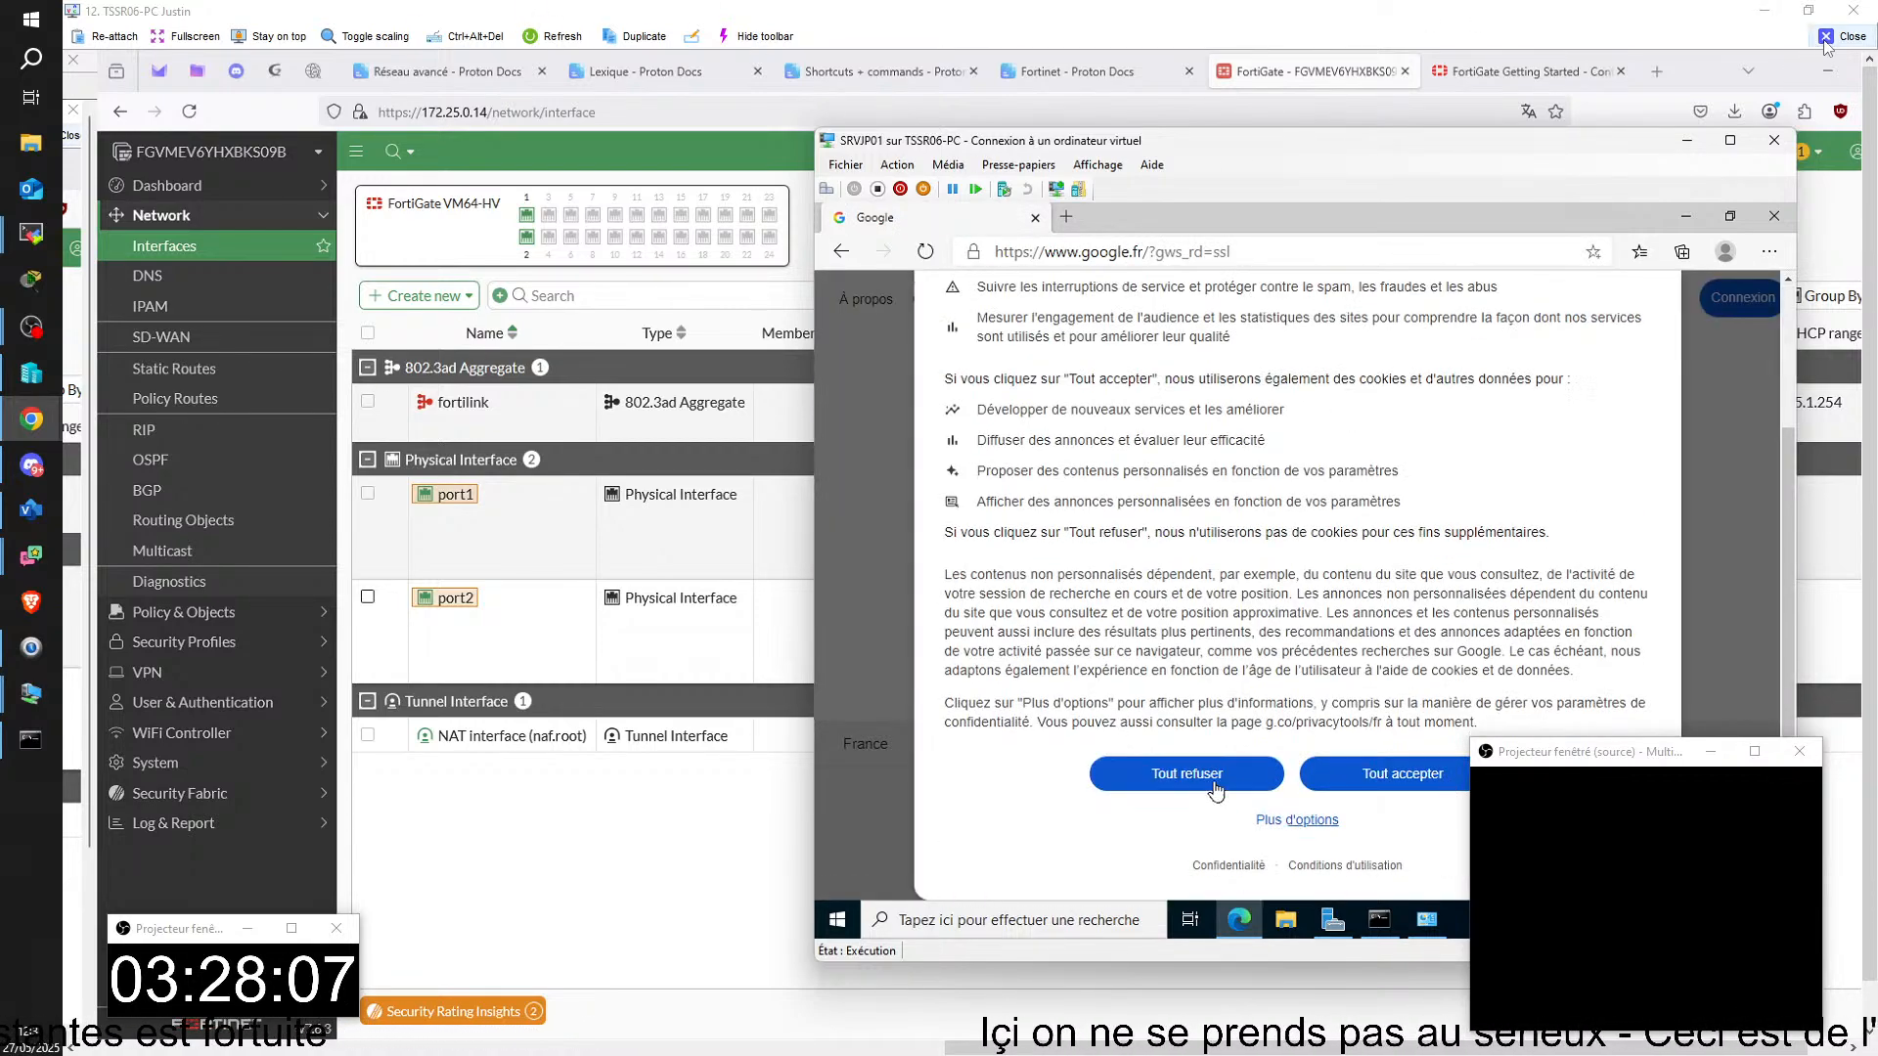
Step: Close the TSSR06-PC remote session and bring up the TSSR02-PC remote session maximized
{"action": "left_click", "coordinate": [1825, 39]}
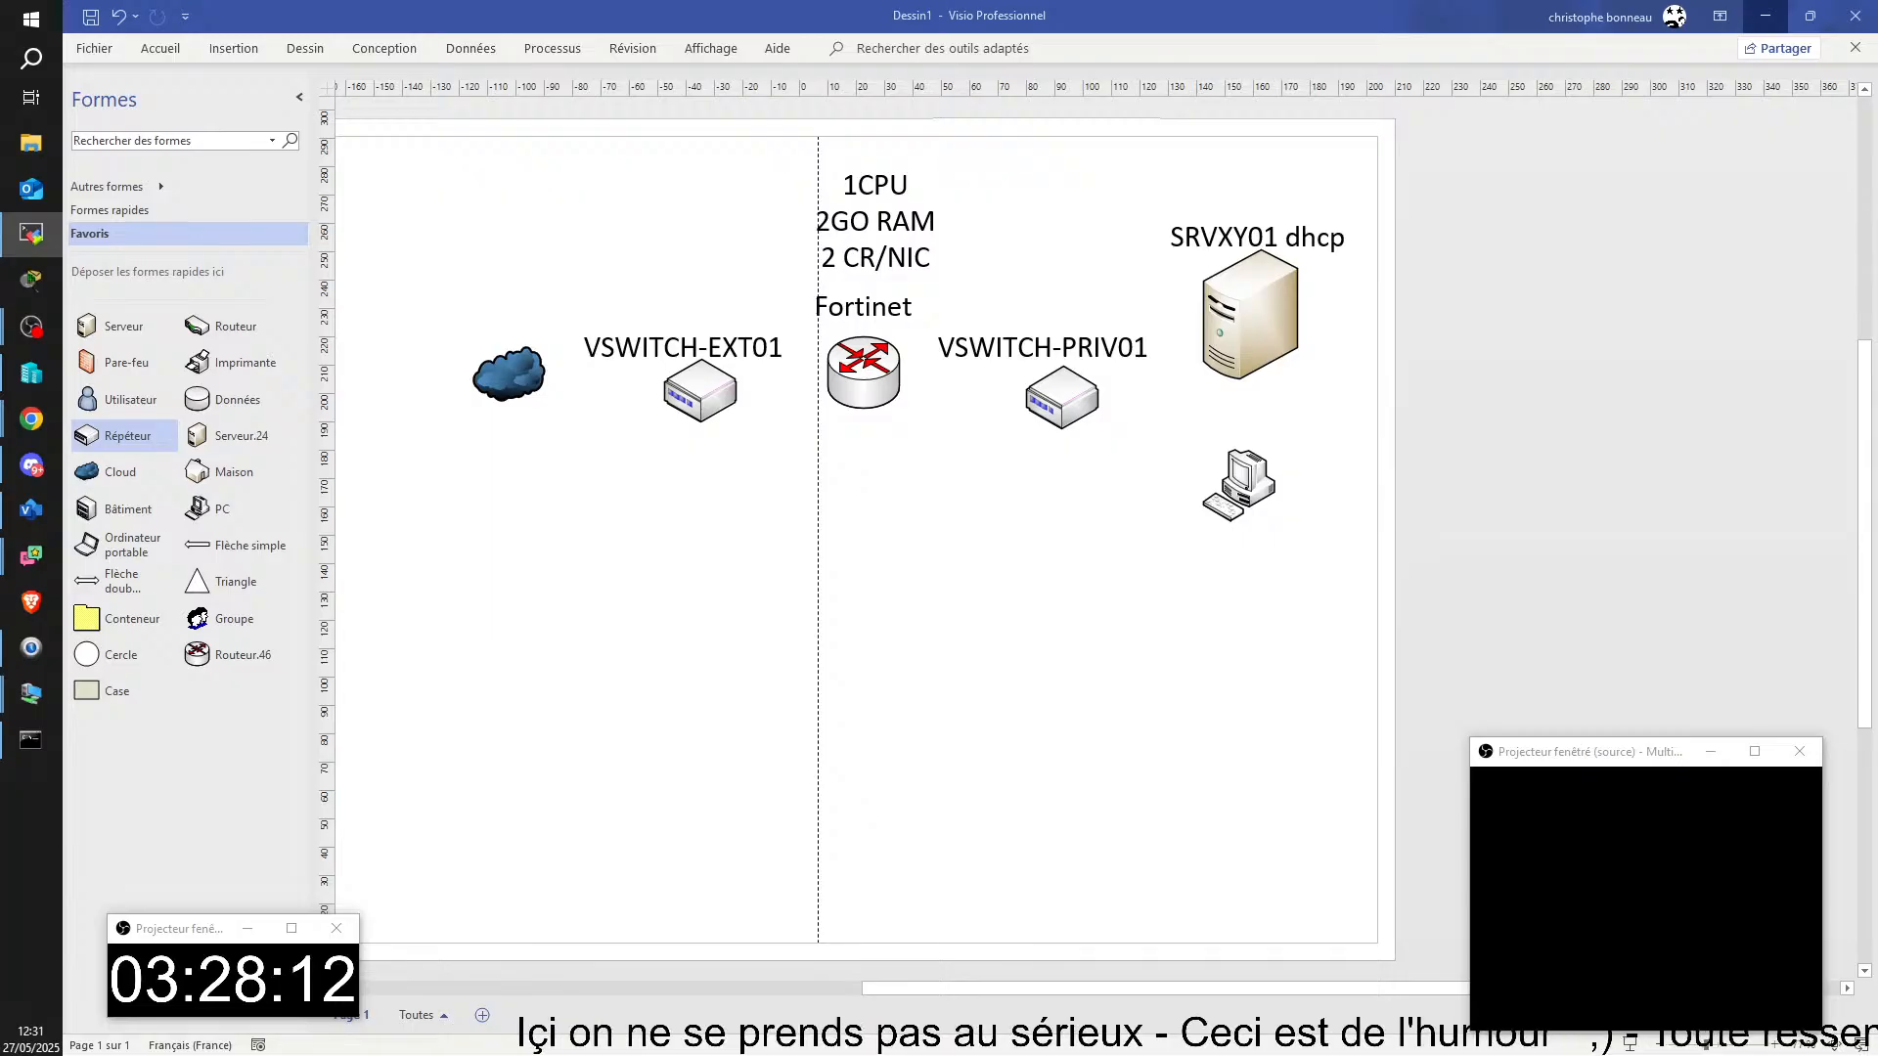
{"action": "left_click_drag", "start_coordinate": [1877, 550], "coordinate": [807, 16]}
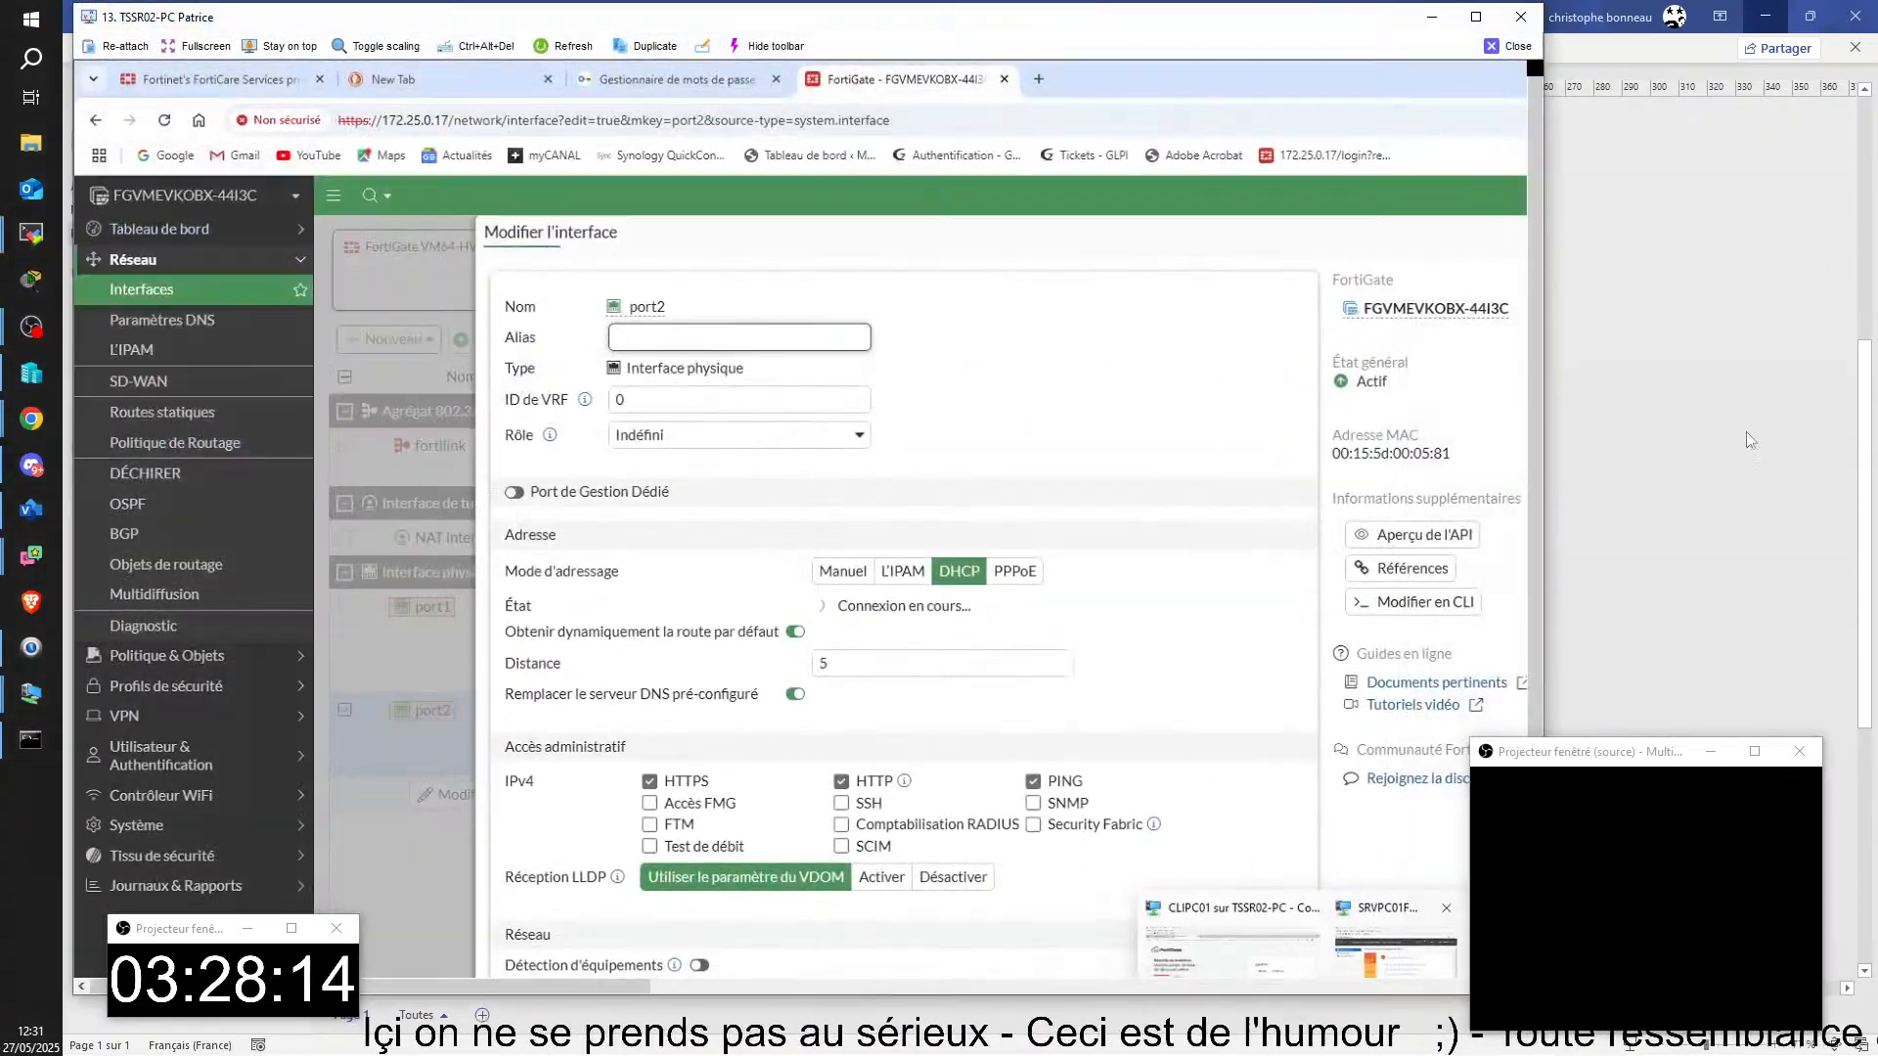
{"action": "left_click", "coordinate": [1476, 17]}
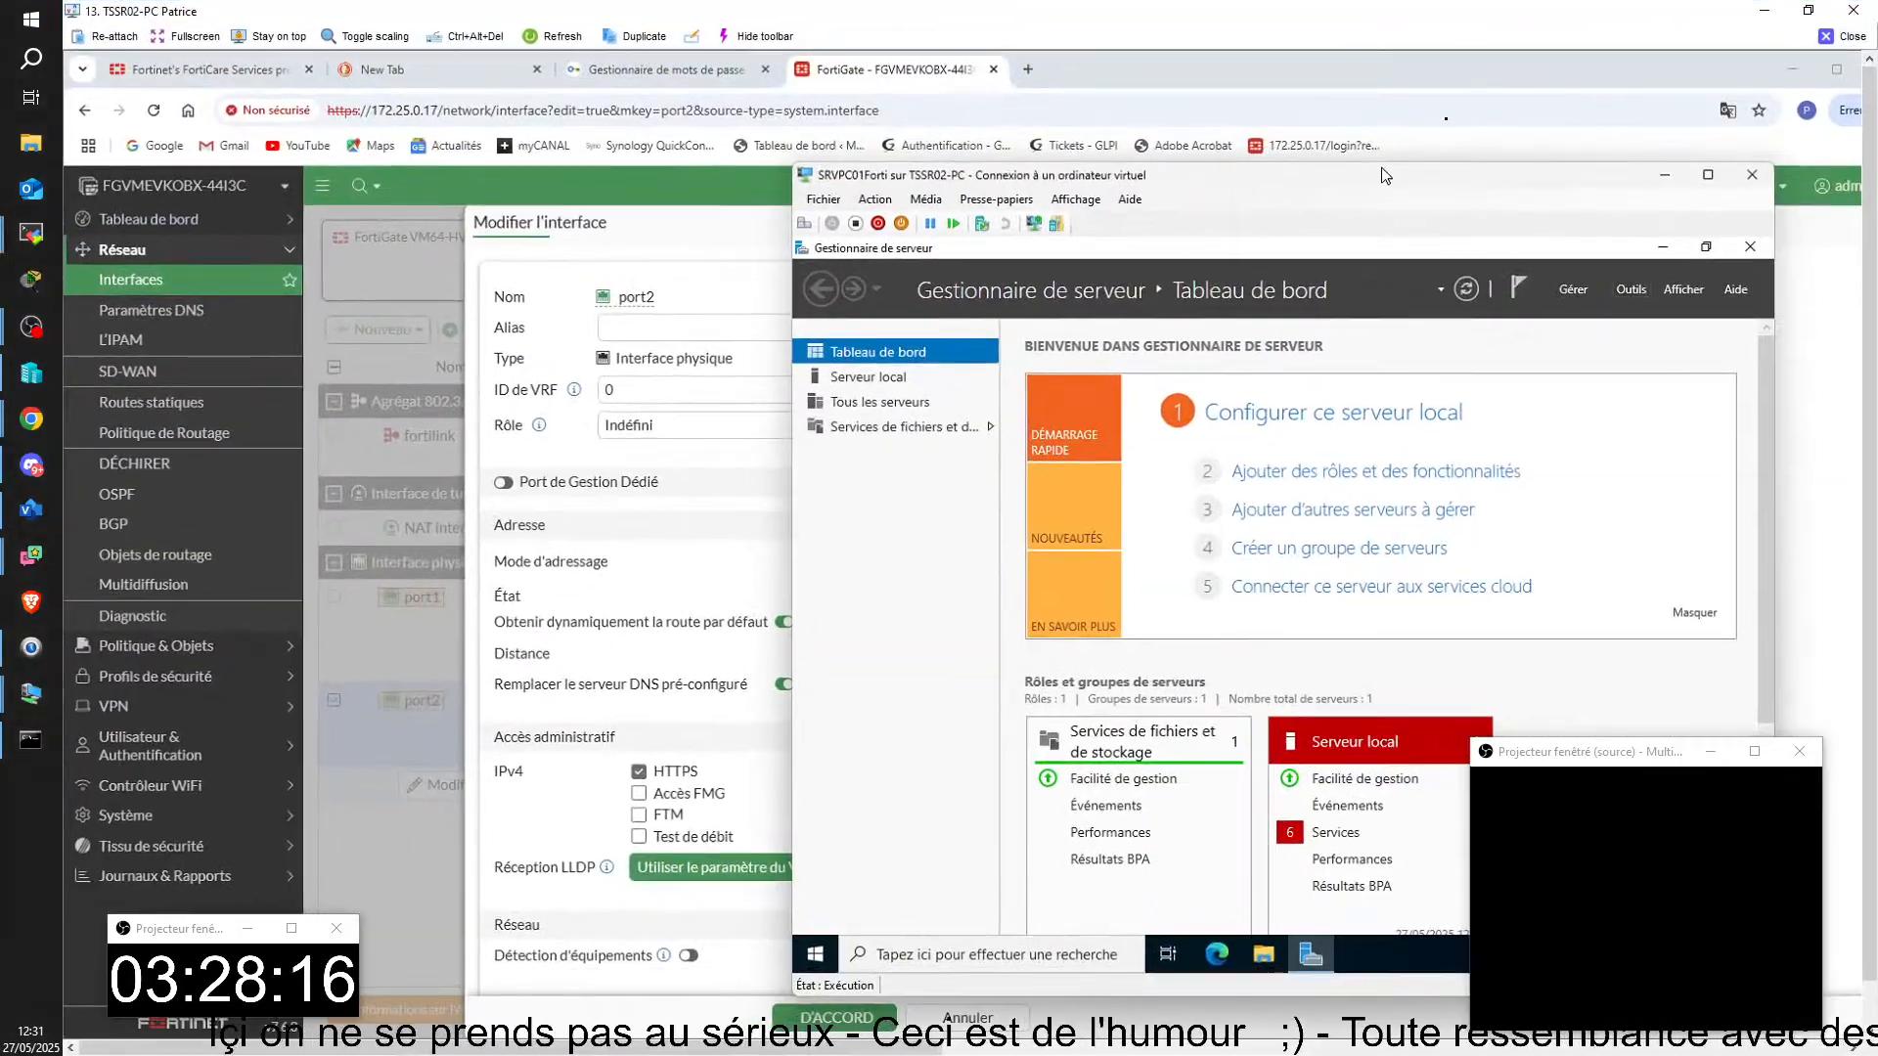
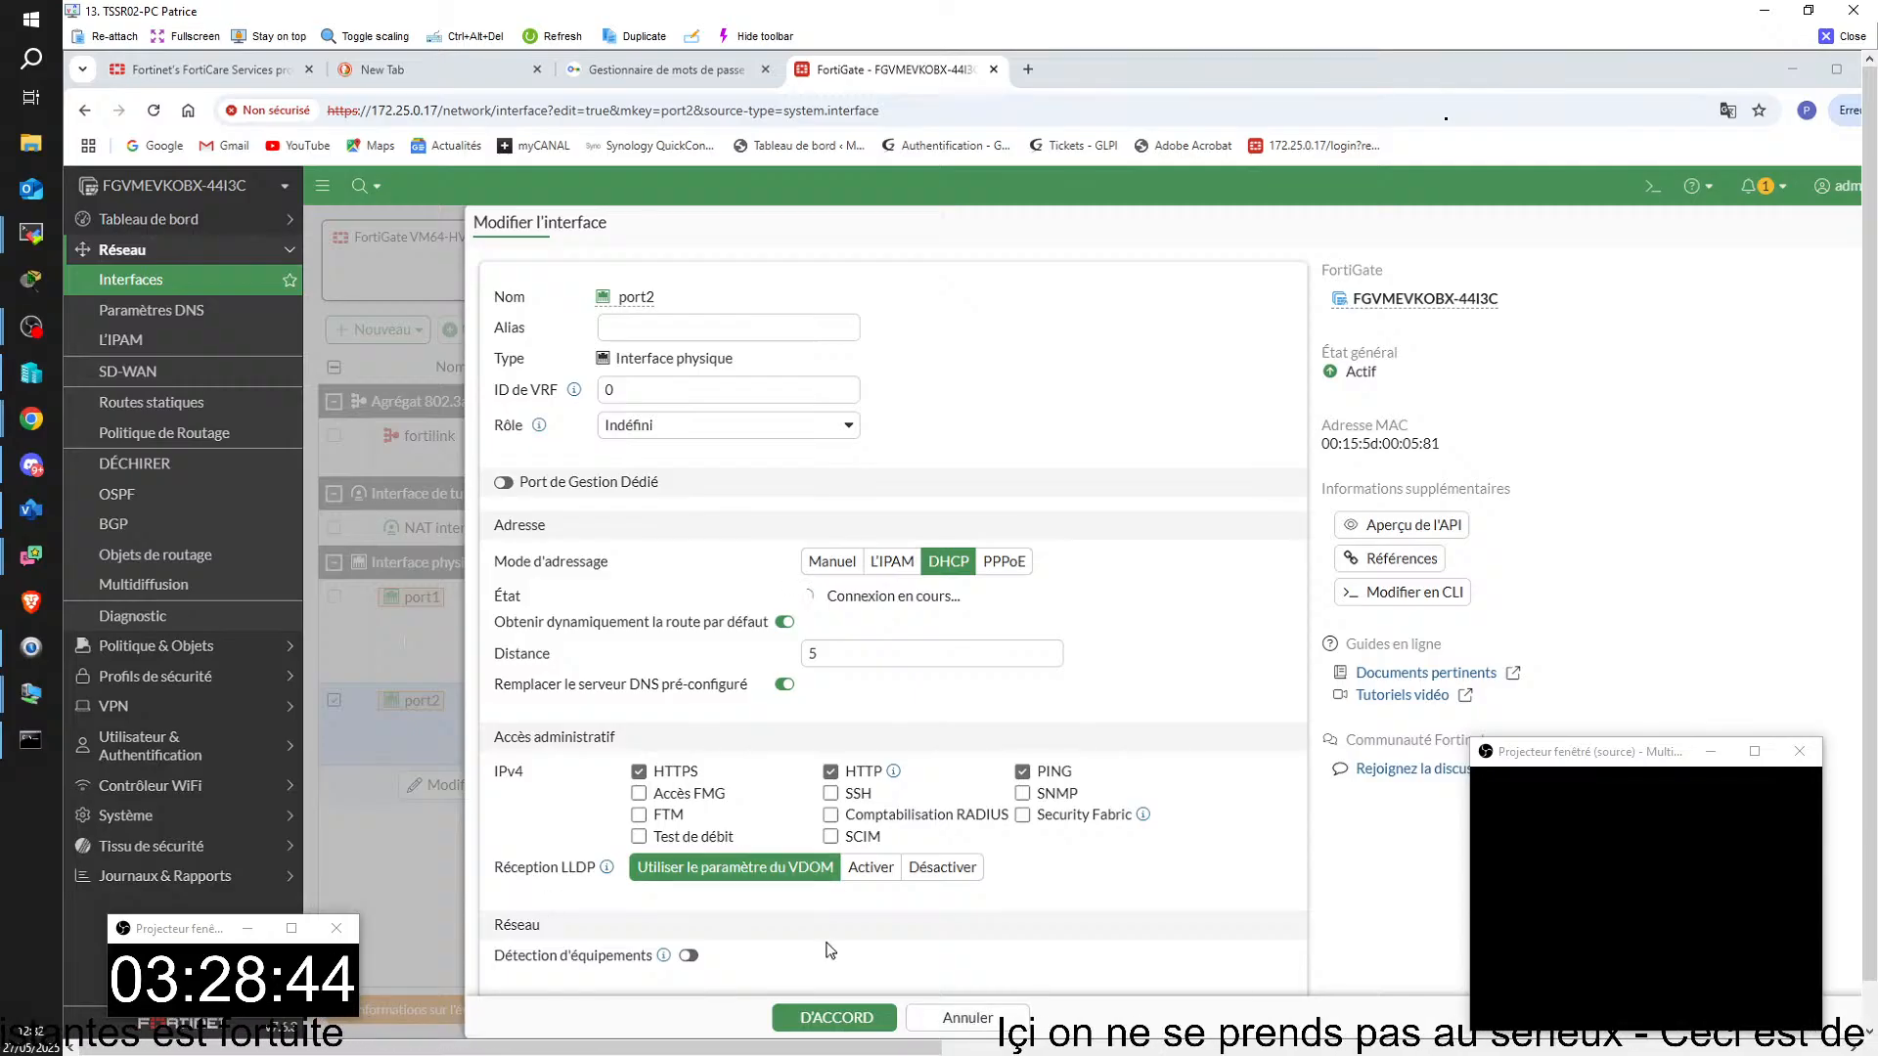
Step: Bring up the routeur FORTINET virtual machine console beside the browser and log in as admin with the account password
{"action": "mouse_move", "coordinate": [1414, 1042]}
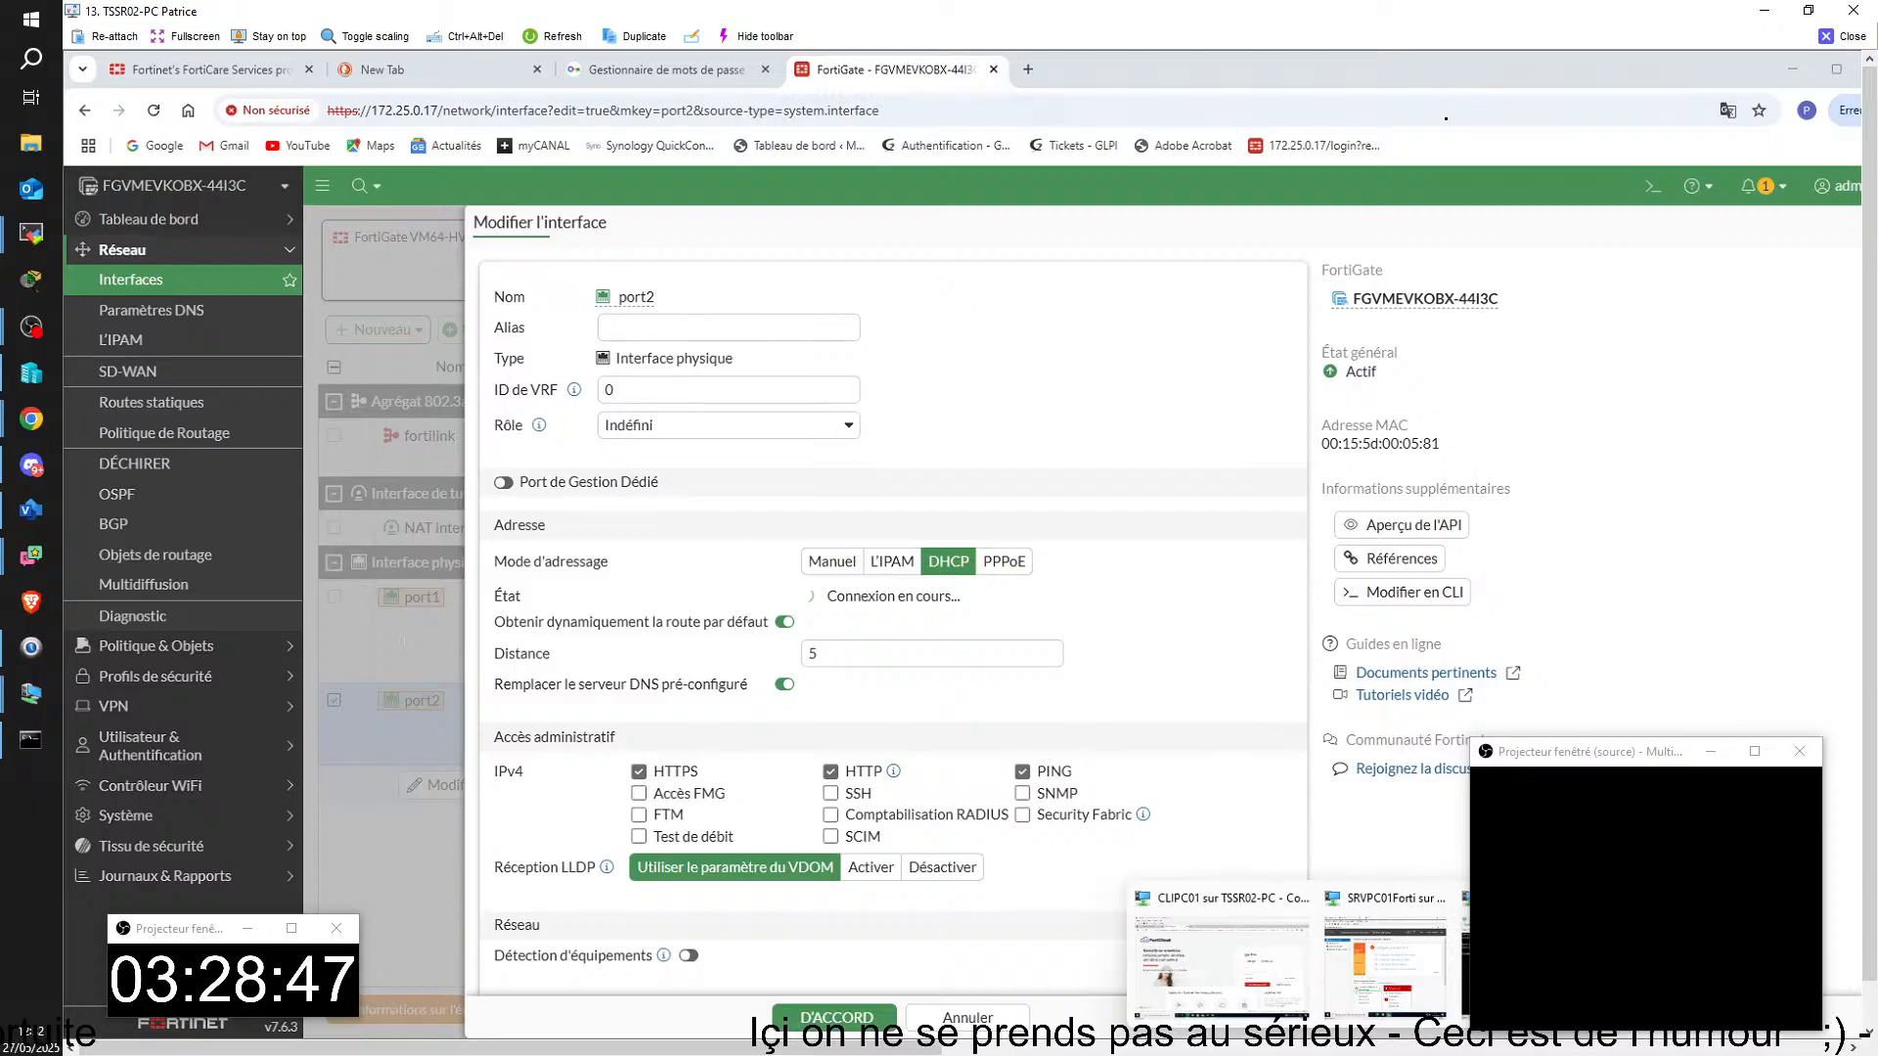
{"action": "left_click", "coordinate": [1527, 967]}
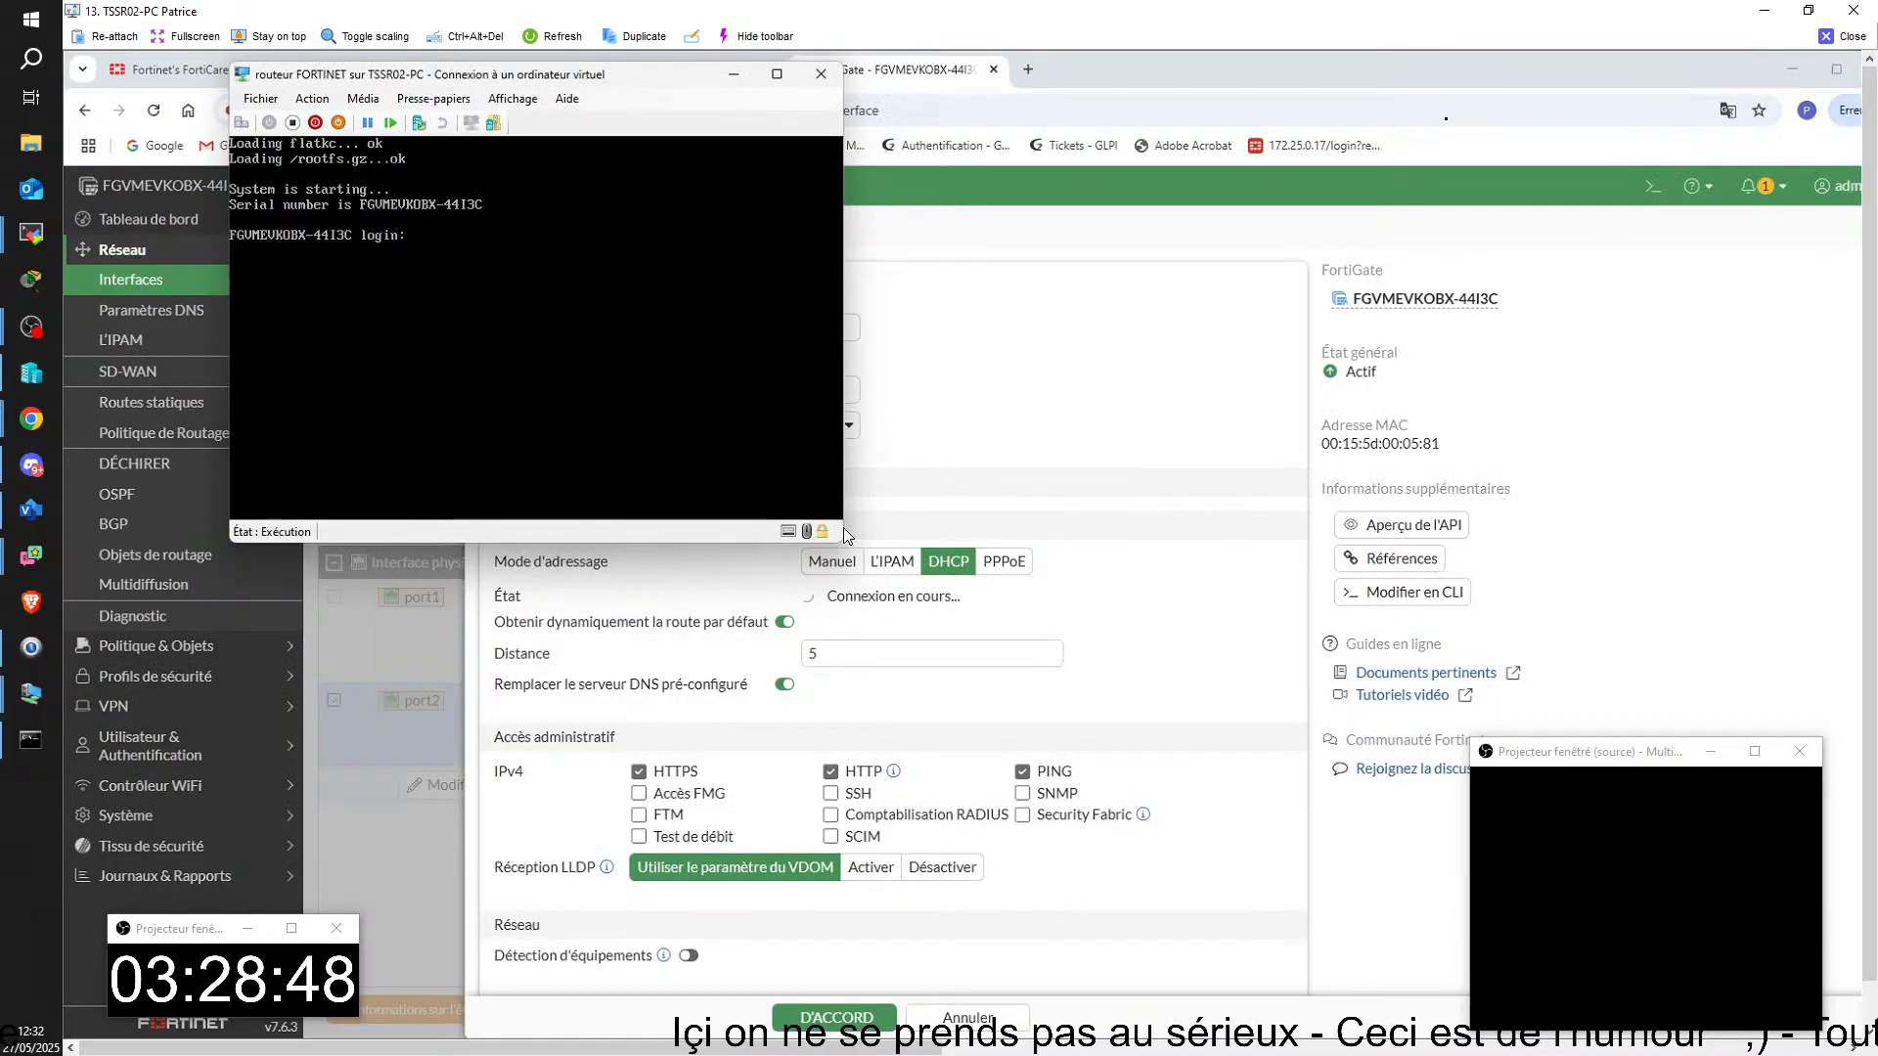
{"action": "left_click_drag", "start_coordinate": [620, 73], "coordinate": [1024, 203]}
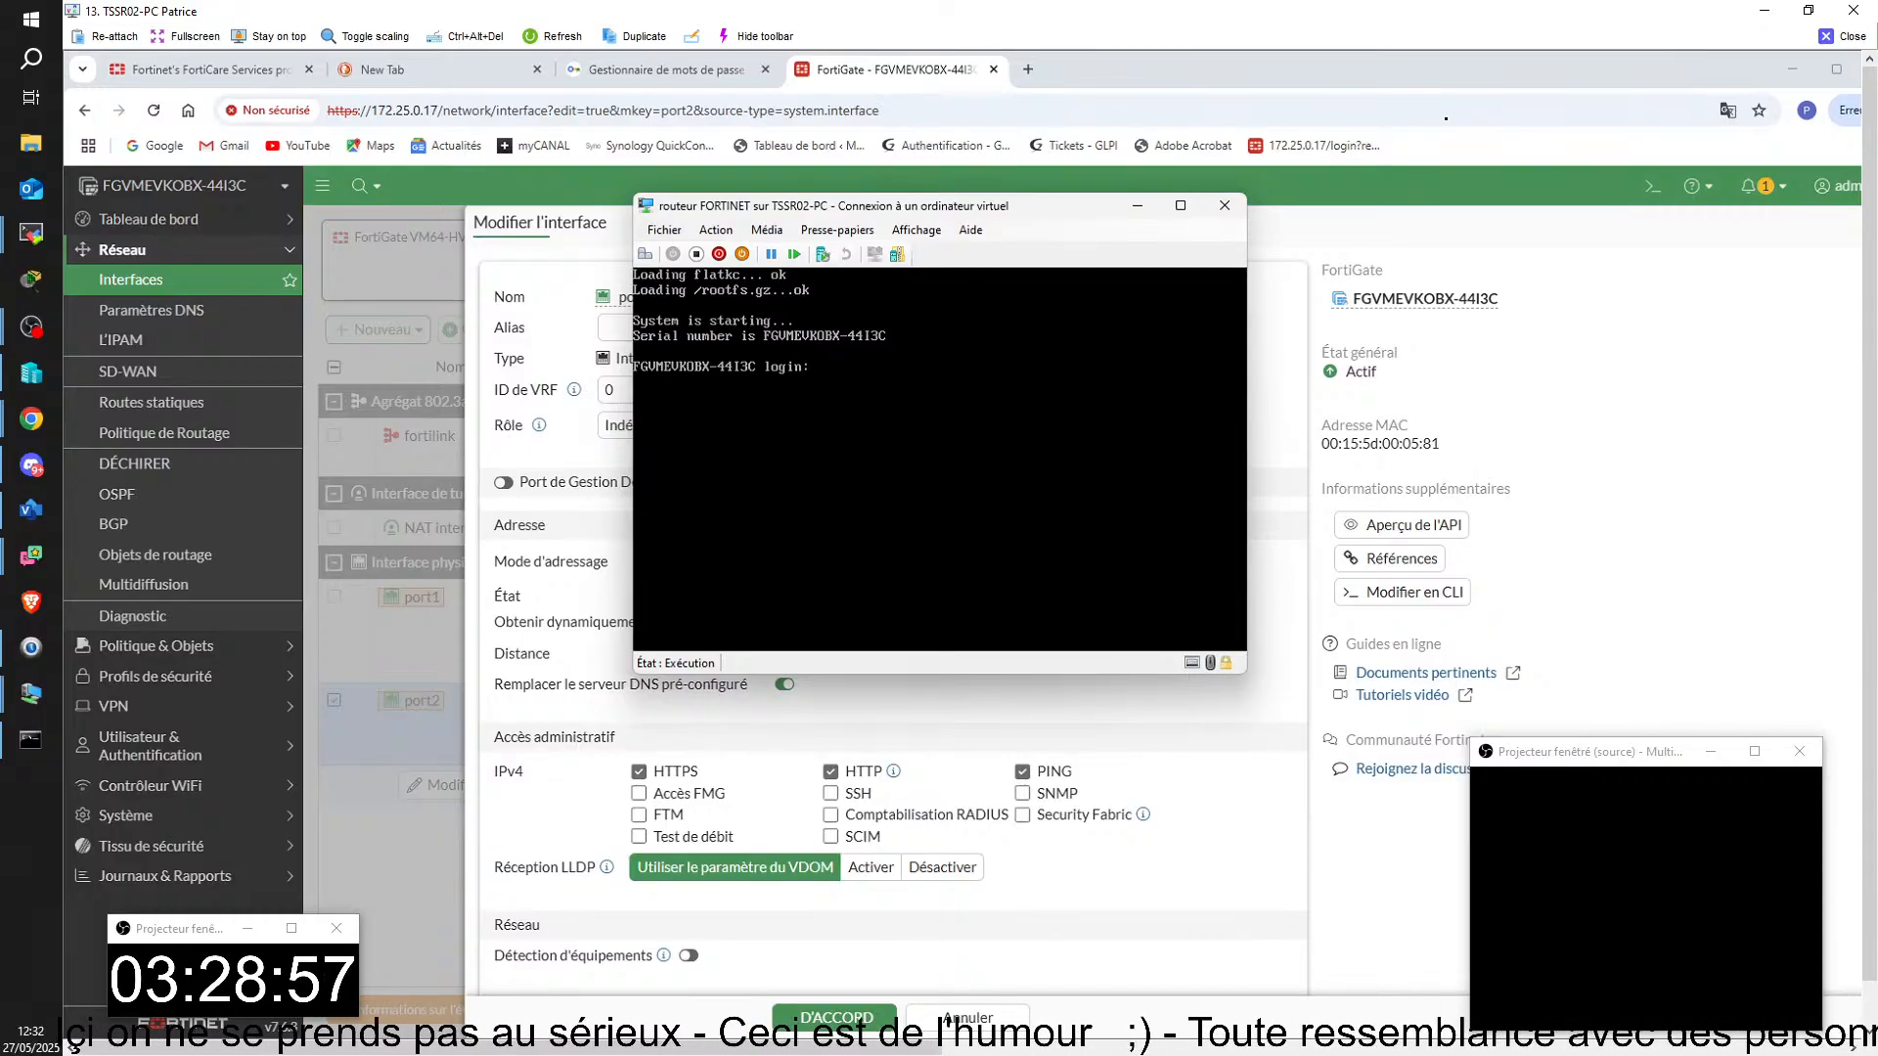
{"action": "type", "text": "q"}
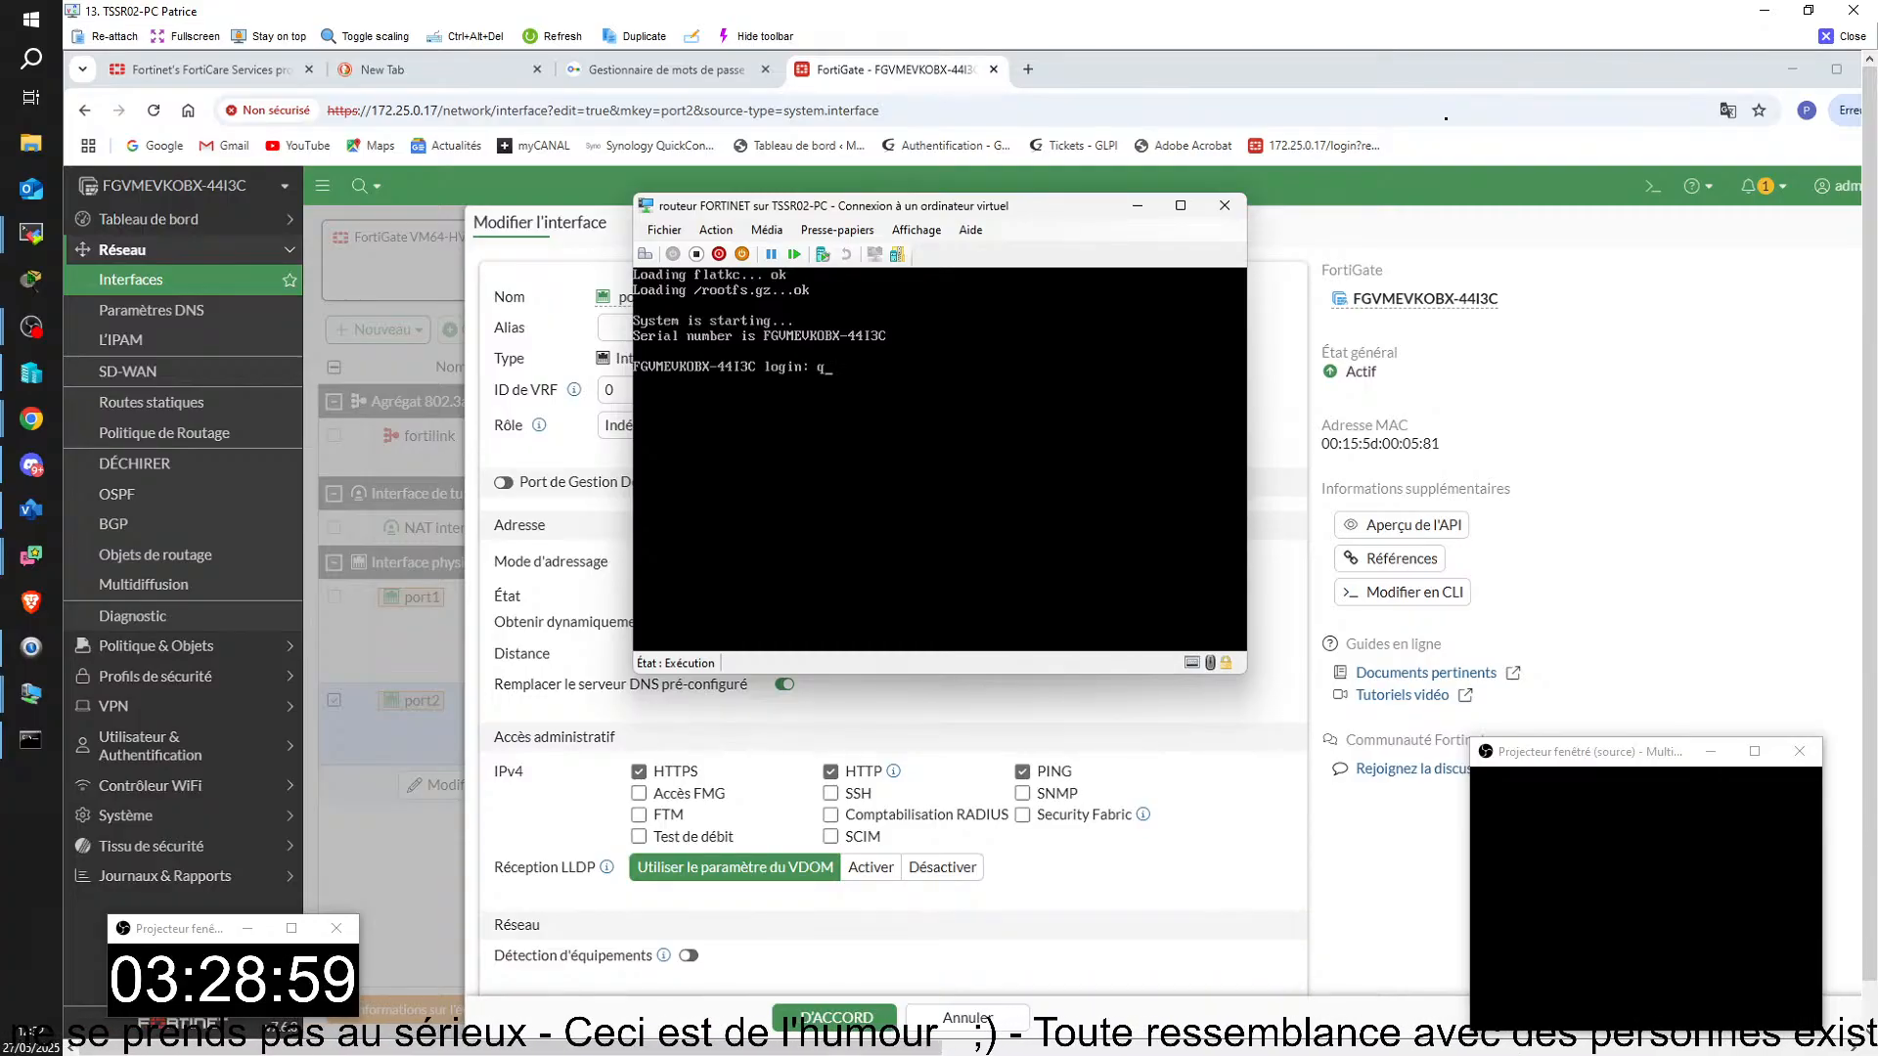
{"action": "key", "text": "BackSpace"}
{"action": "type", "text": "ad"}
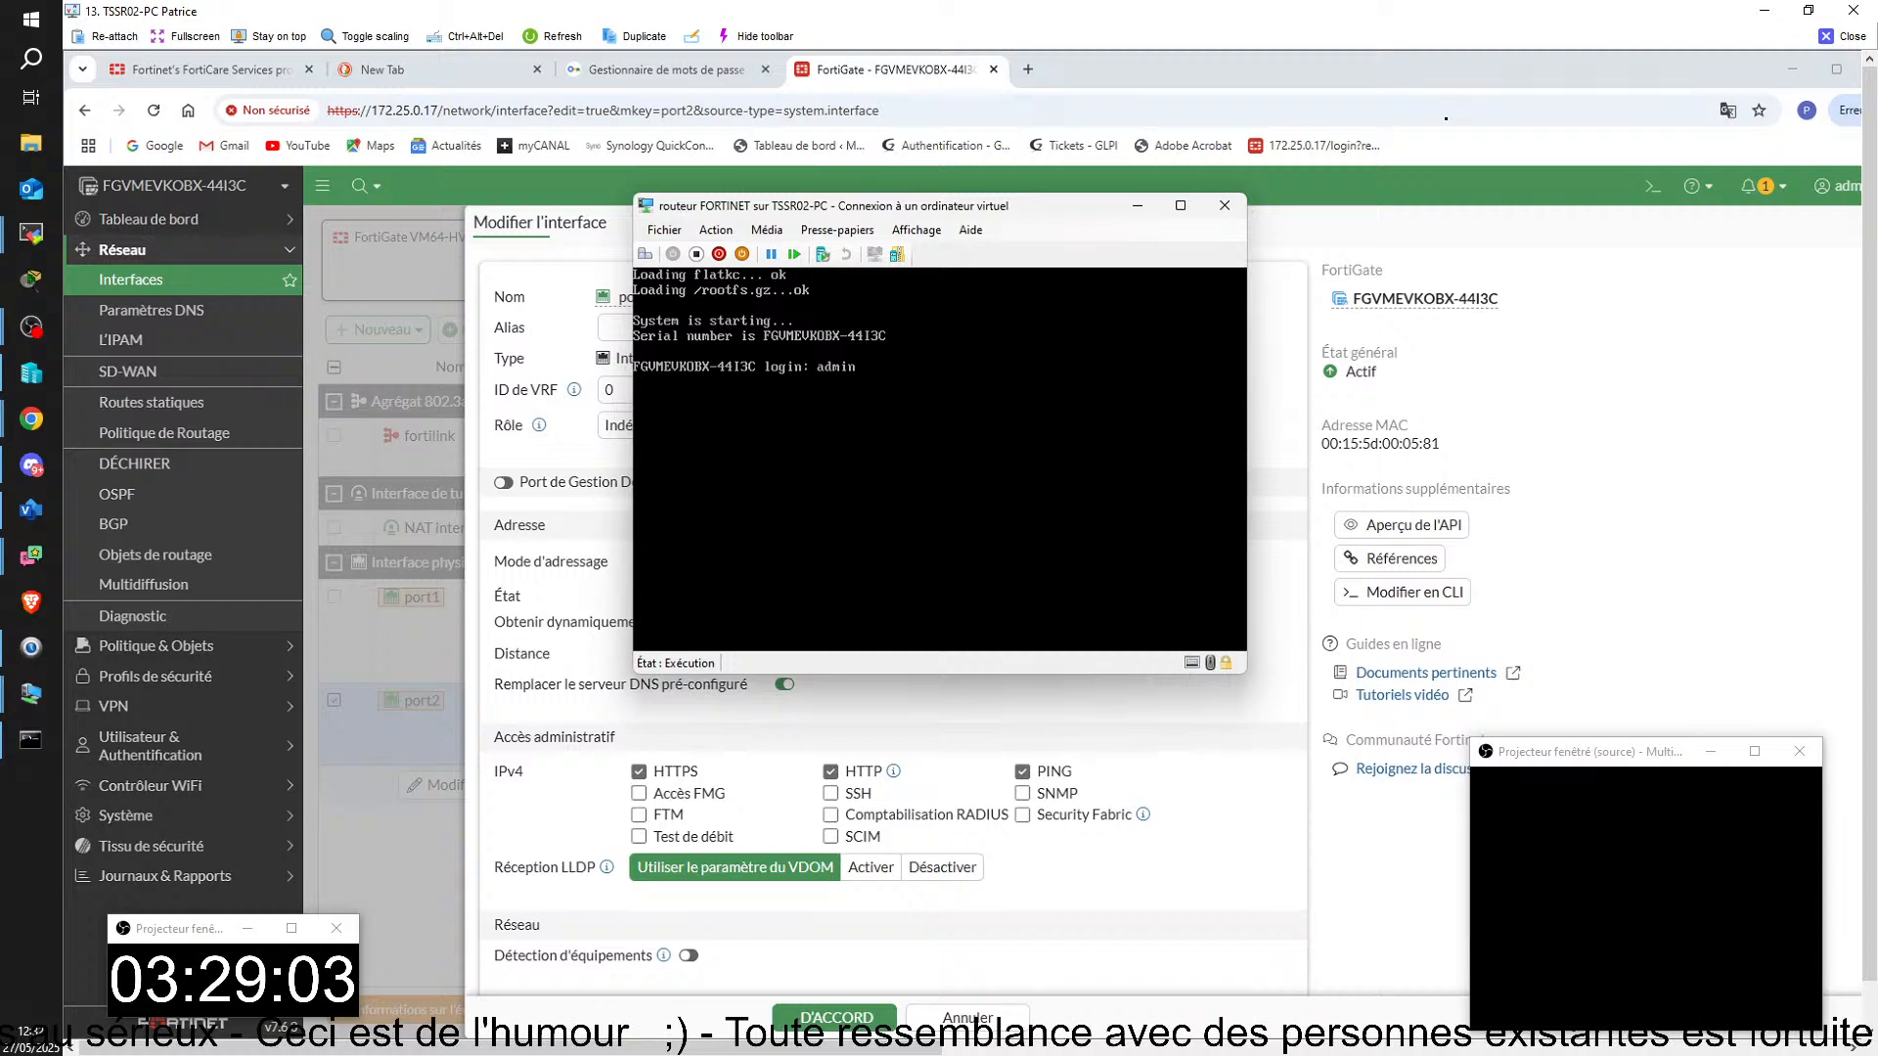
{"action": "type", "text": "min"}
{"action": "key", "text": "Return"}
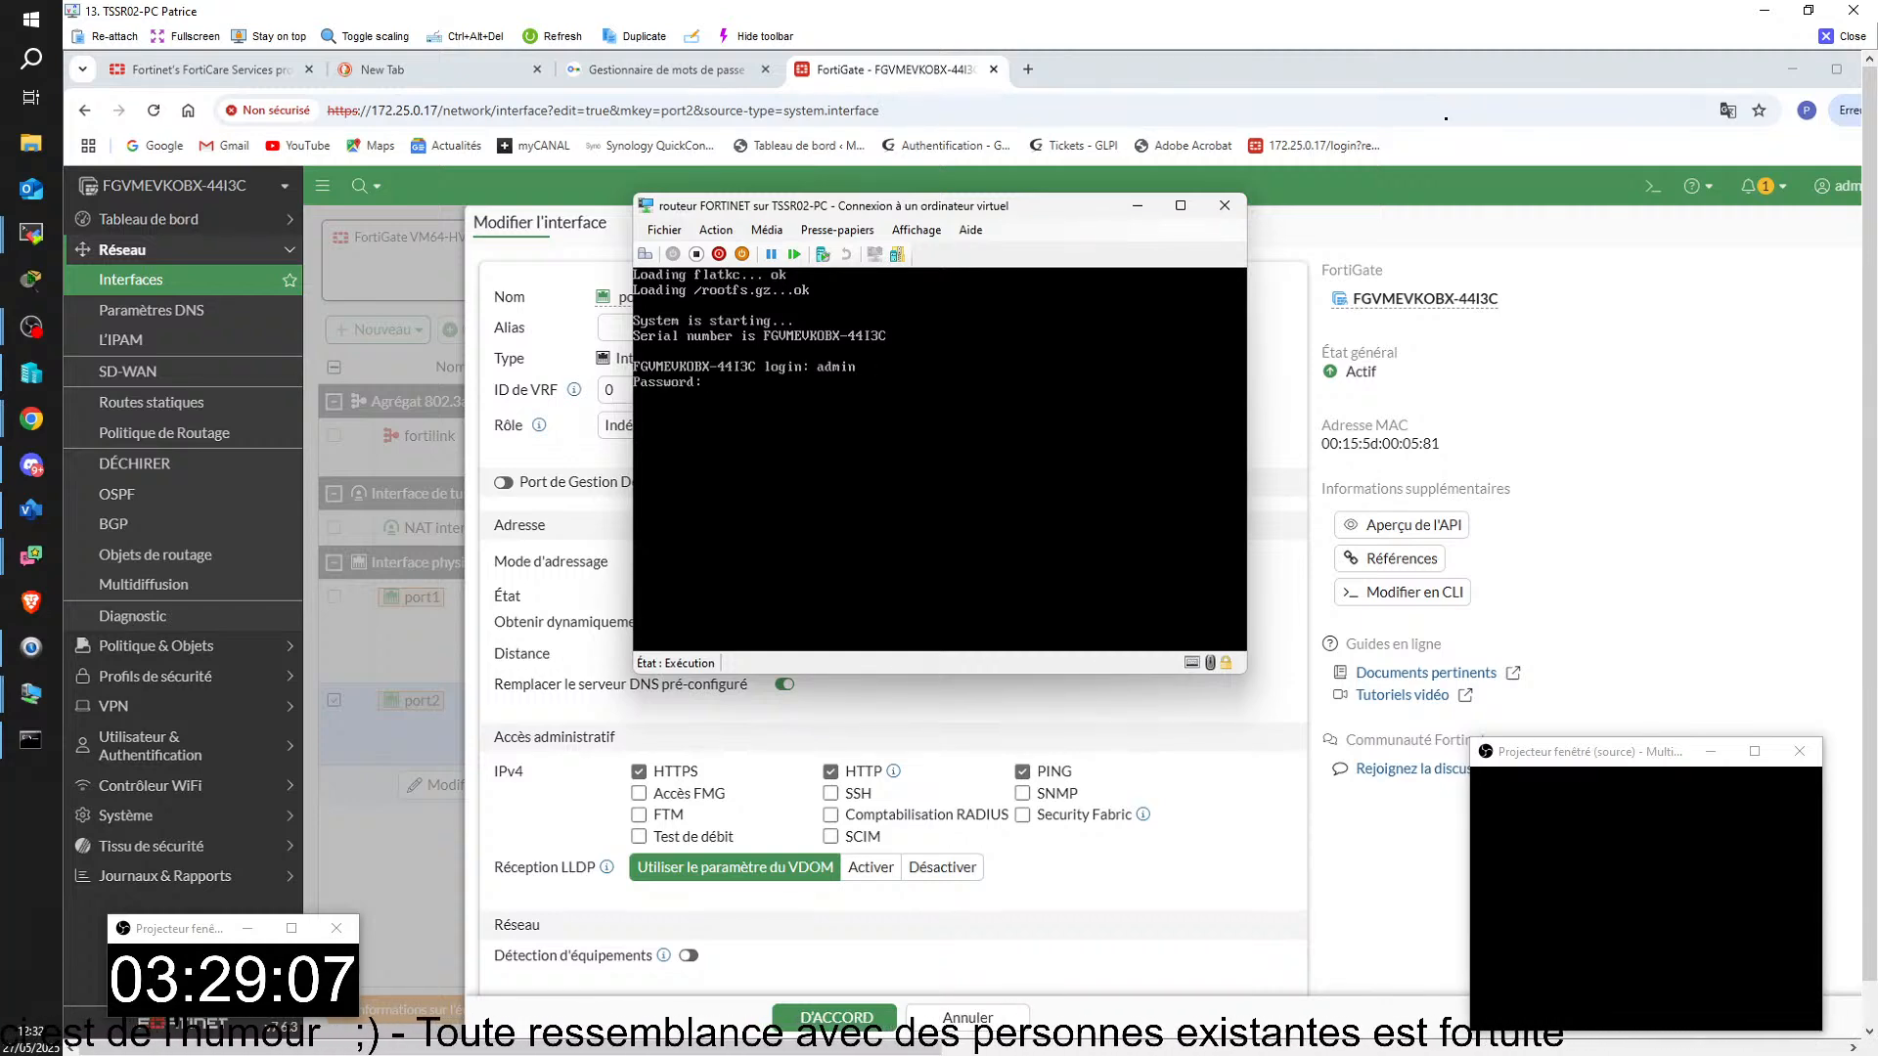
{"action": "key", "text": "Return"}
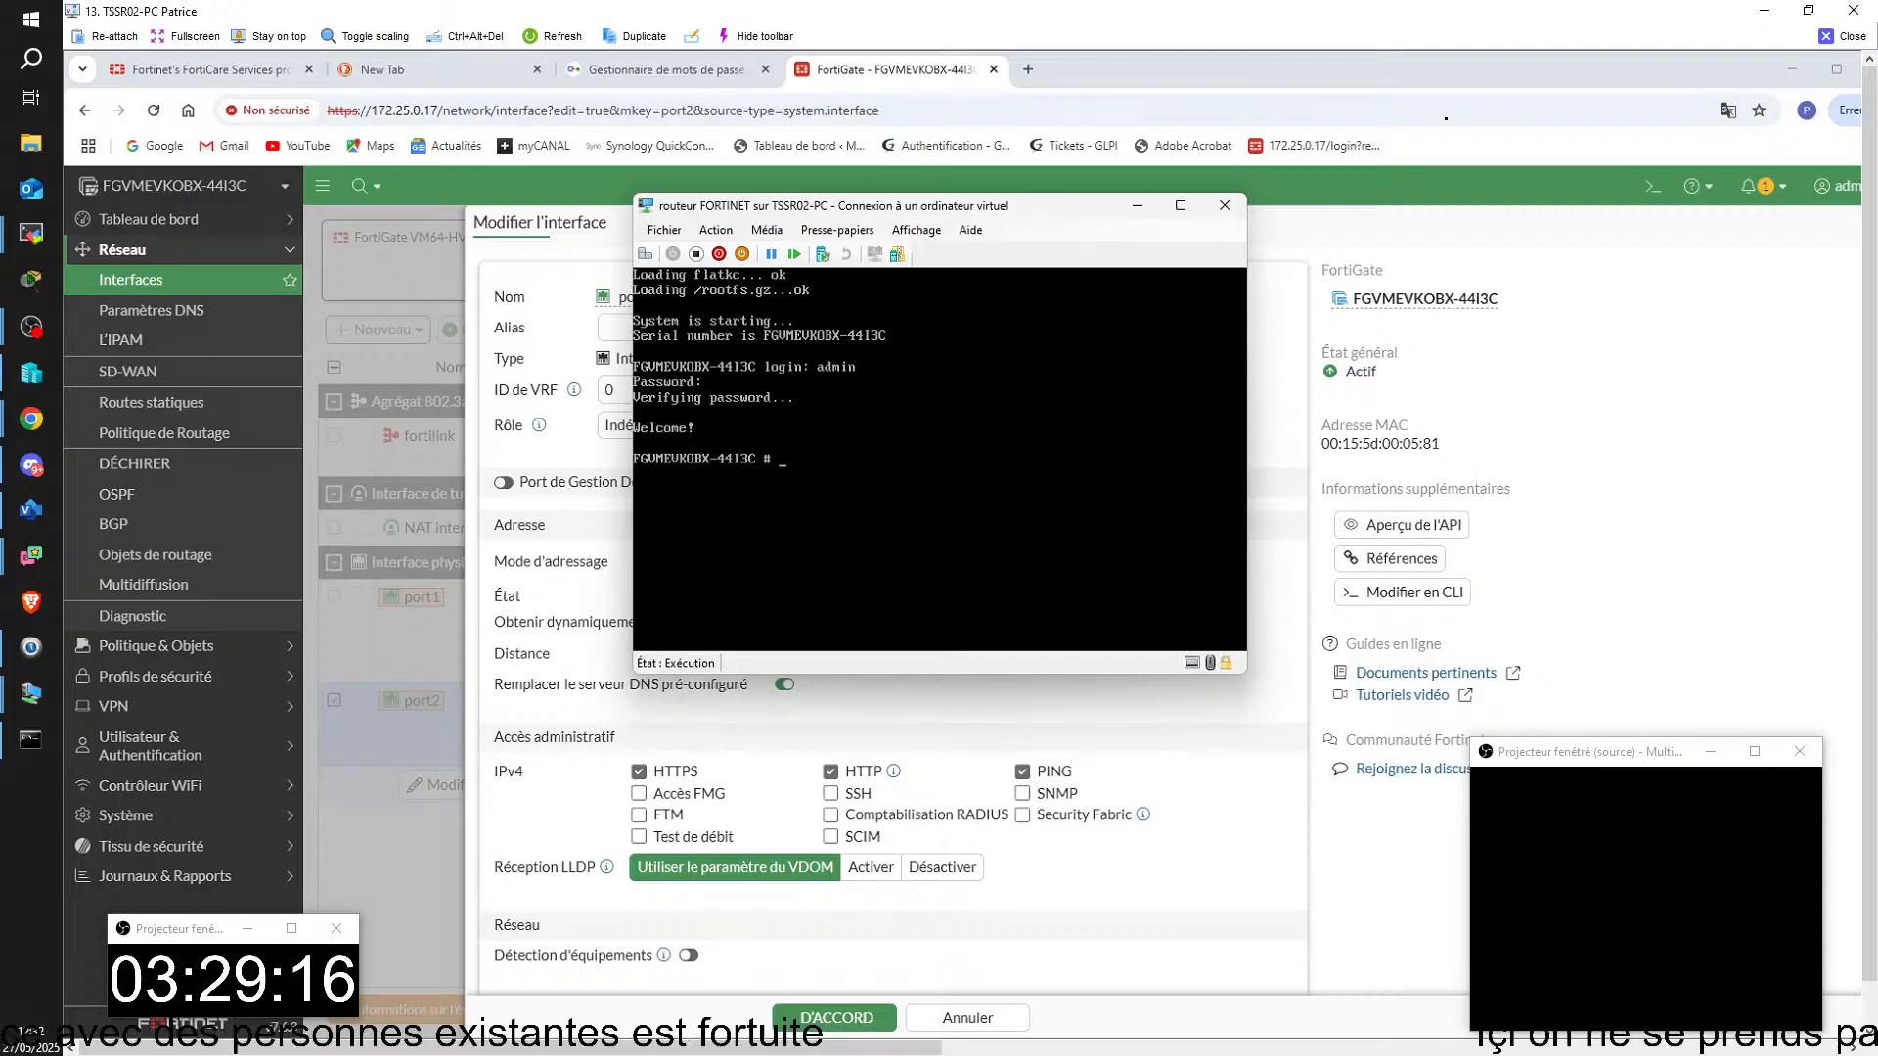
{"action": "key", "text": "alt+Tab"}
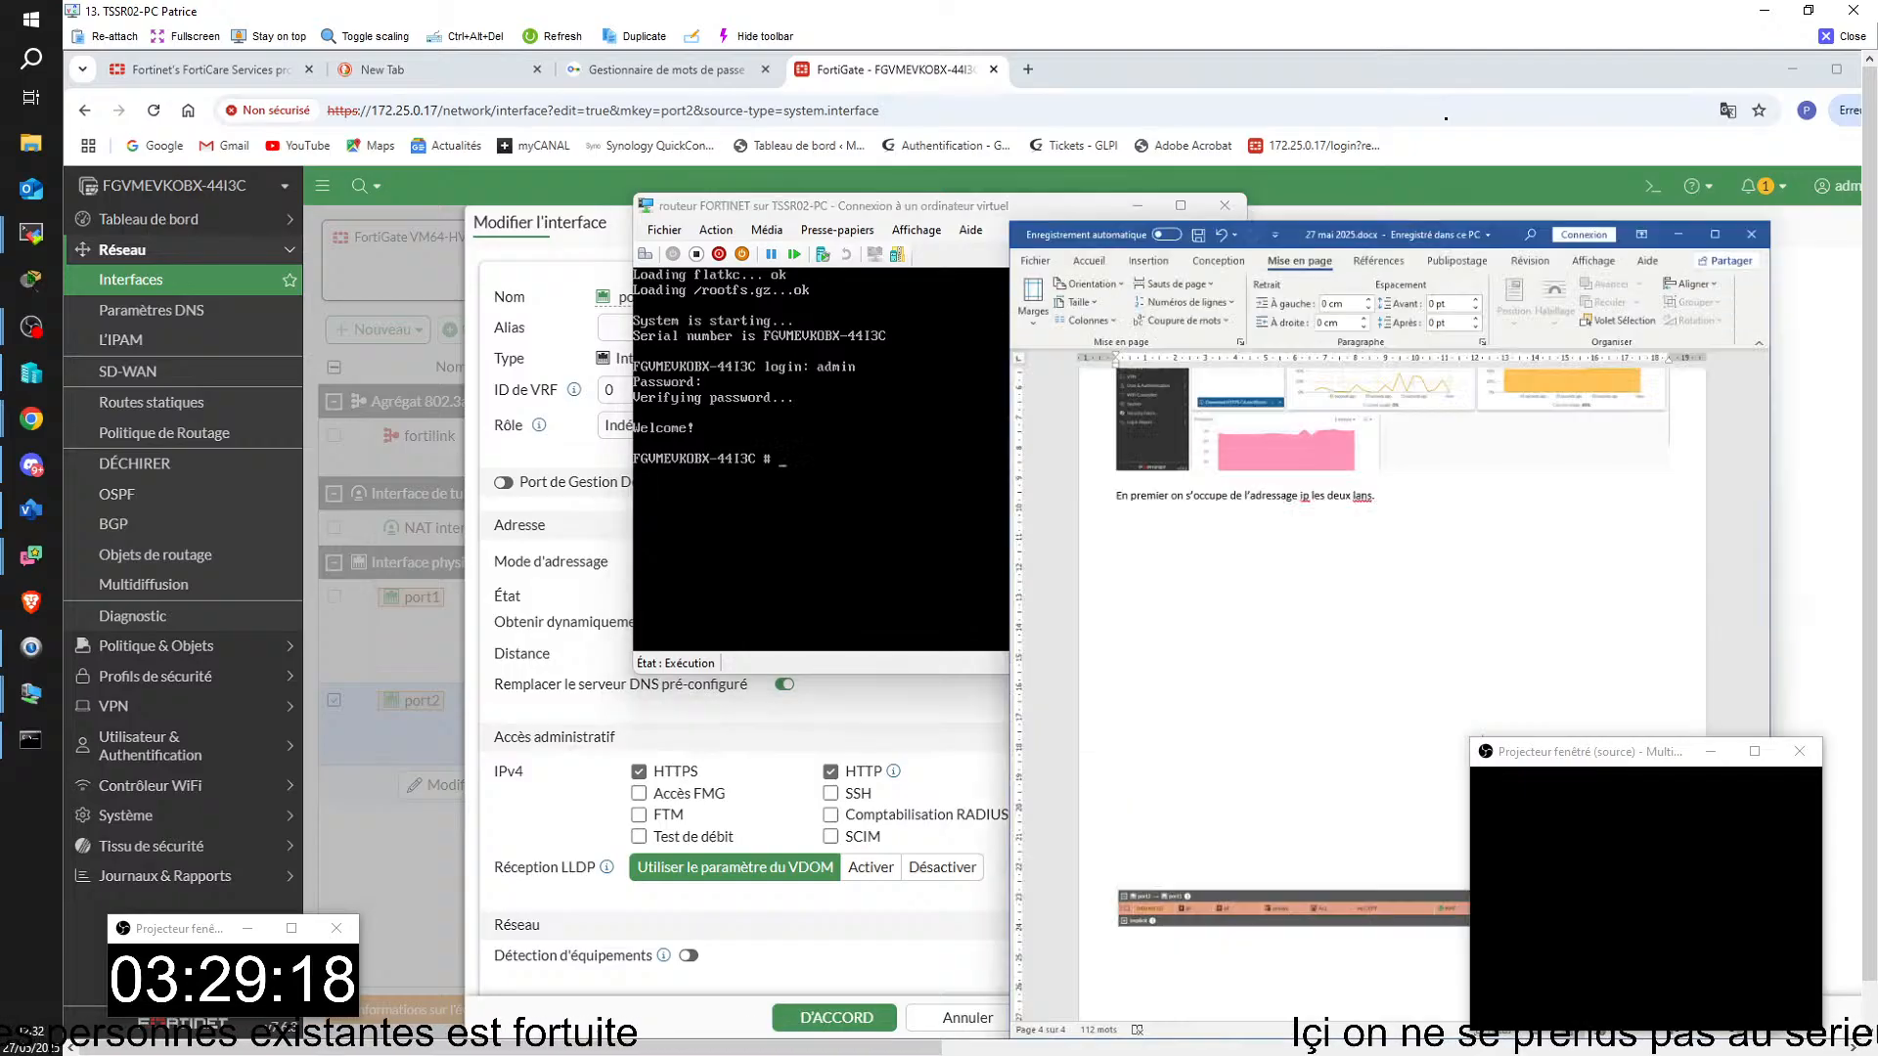
{"action": "left_click_drag", "start_coordinate": [1457, 72], "coordinate": [1861, 156]}
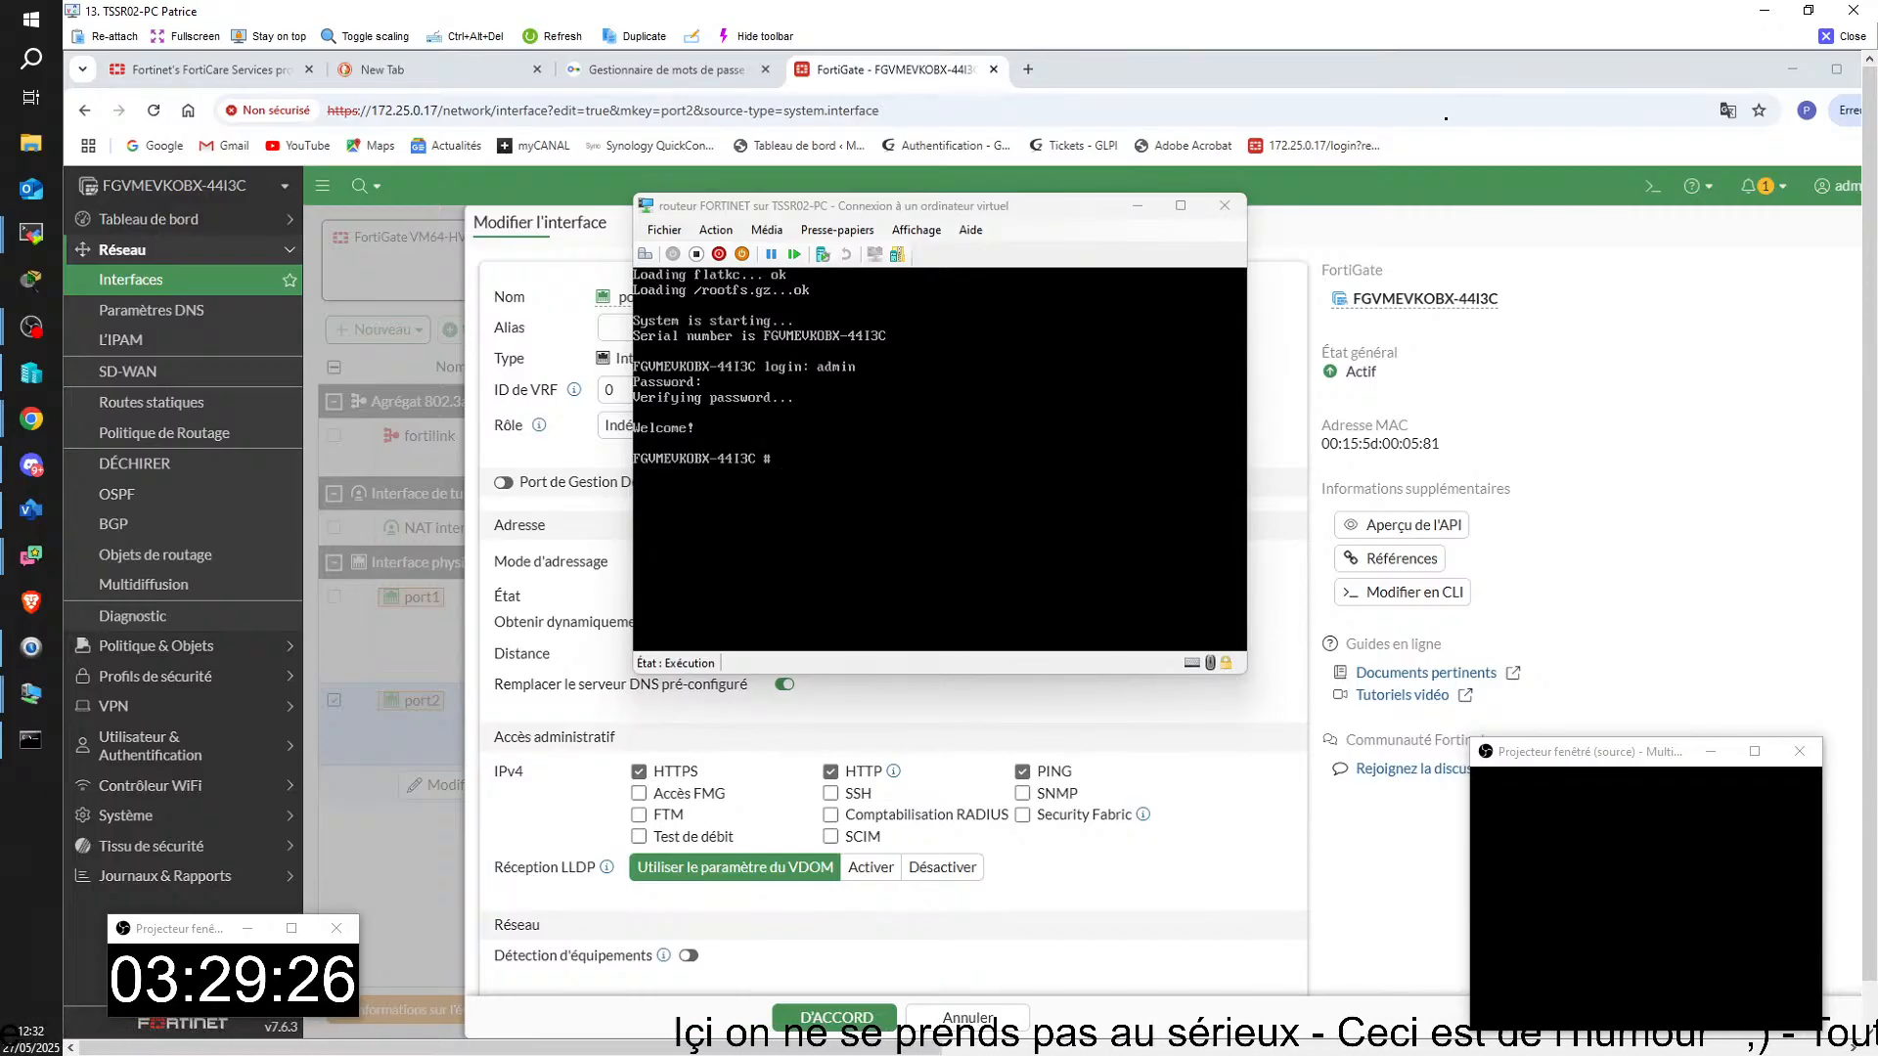
{"action": "left_click", "coordinate": [804, 460]}
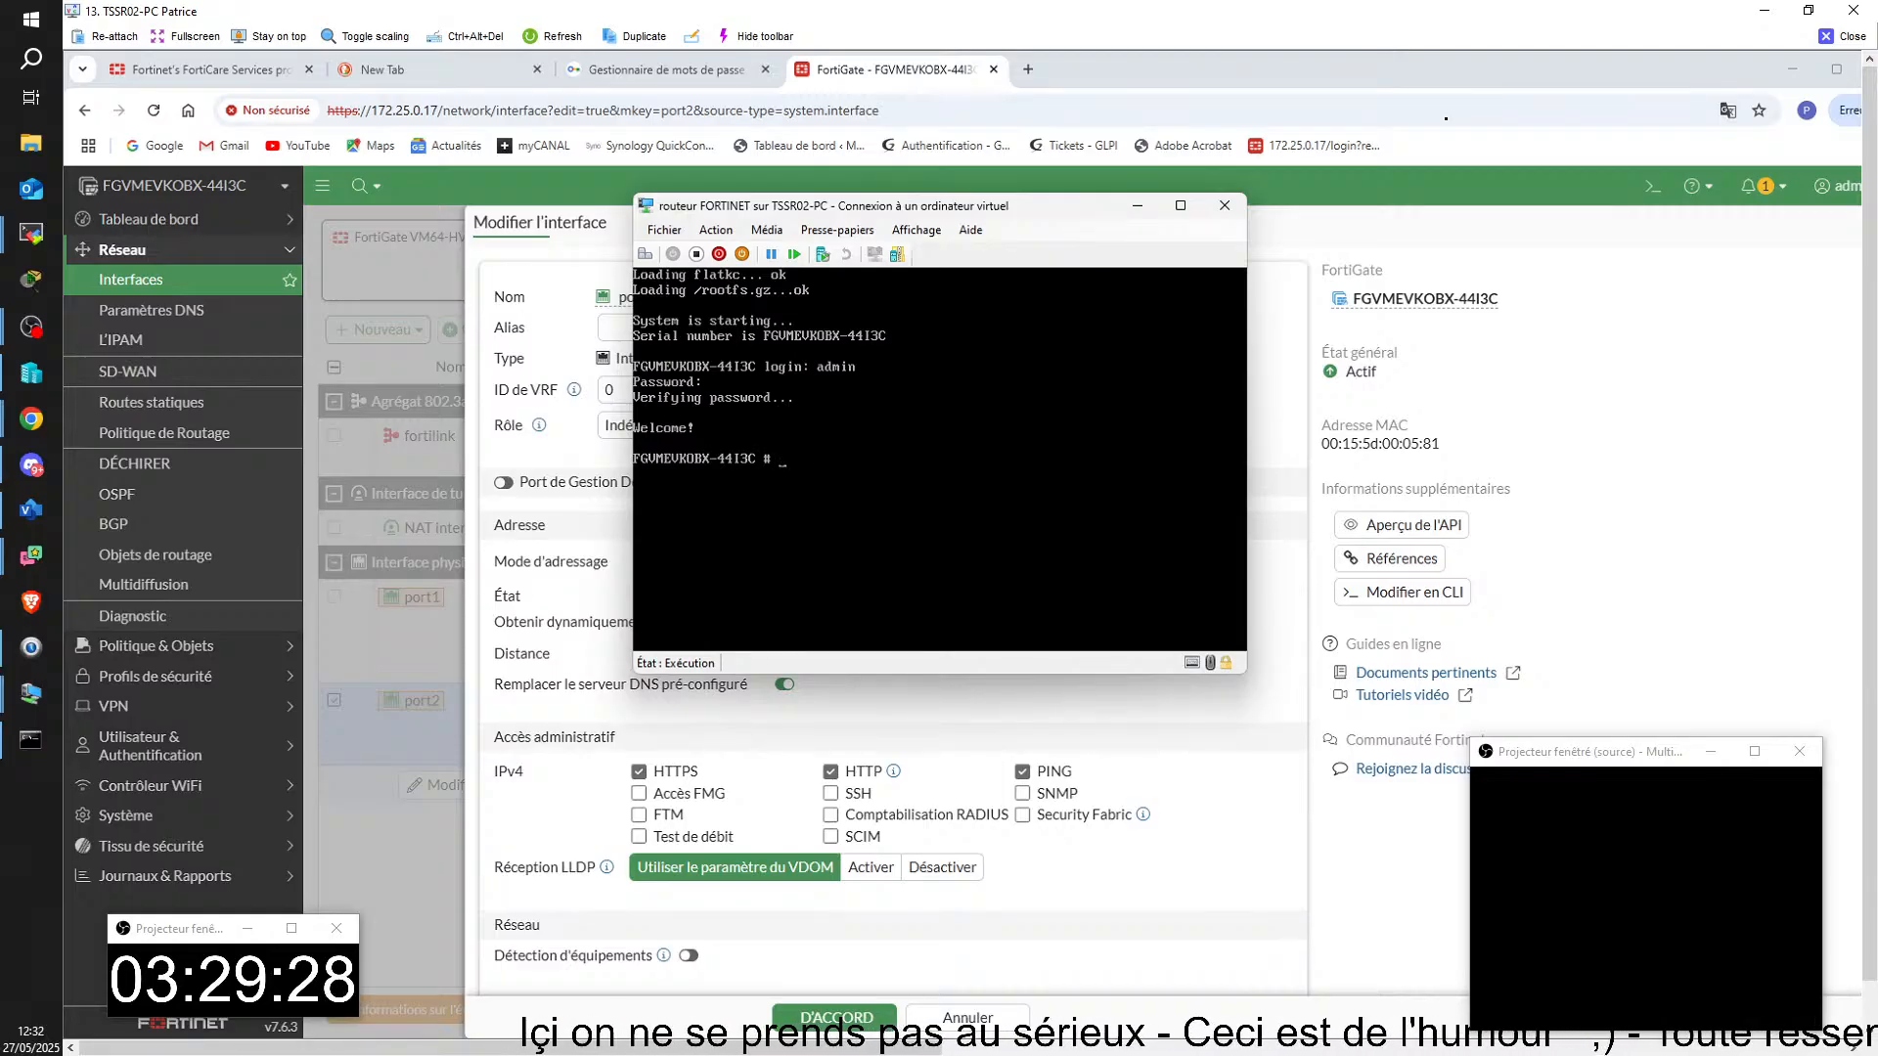
{"action": "type", "text": "sho"}
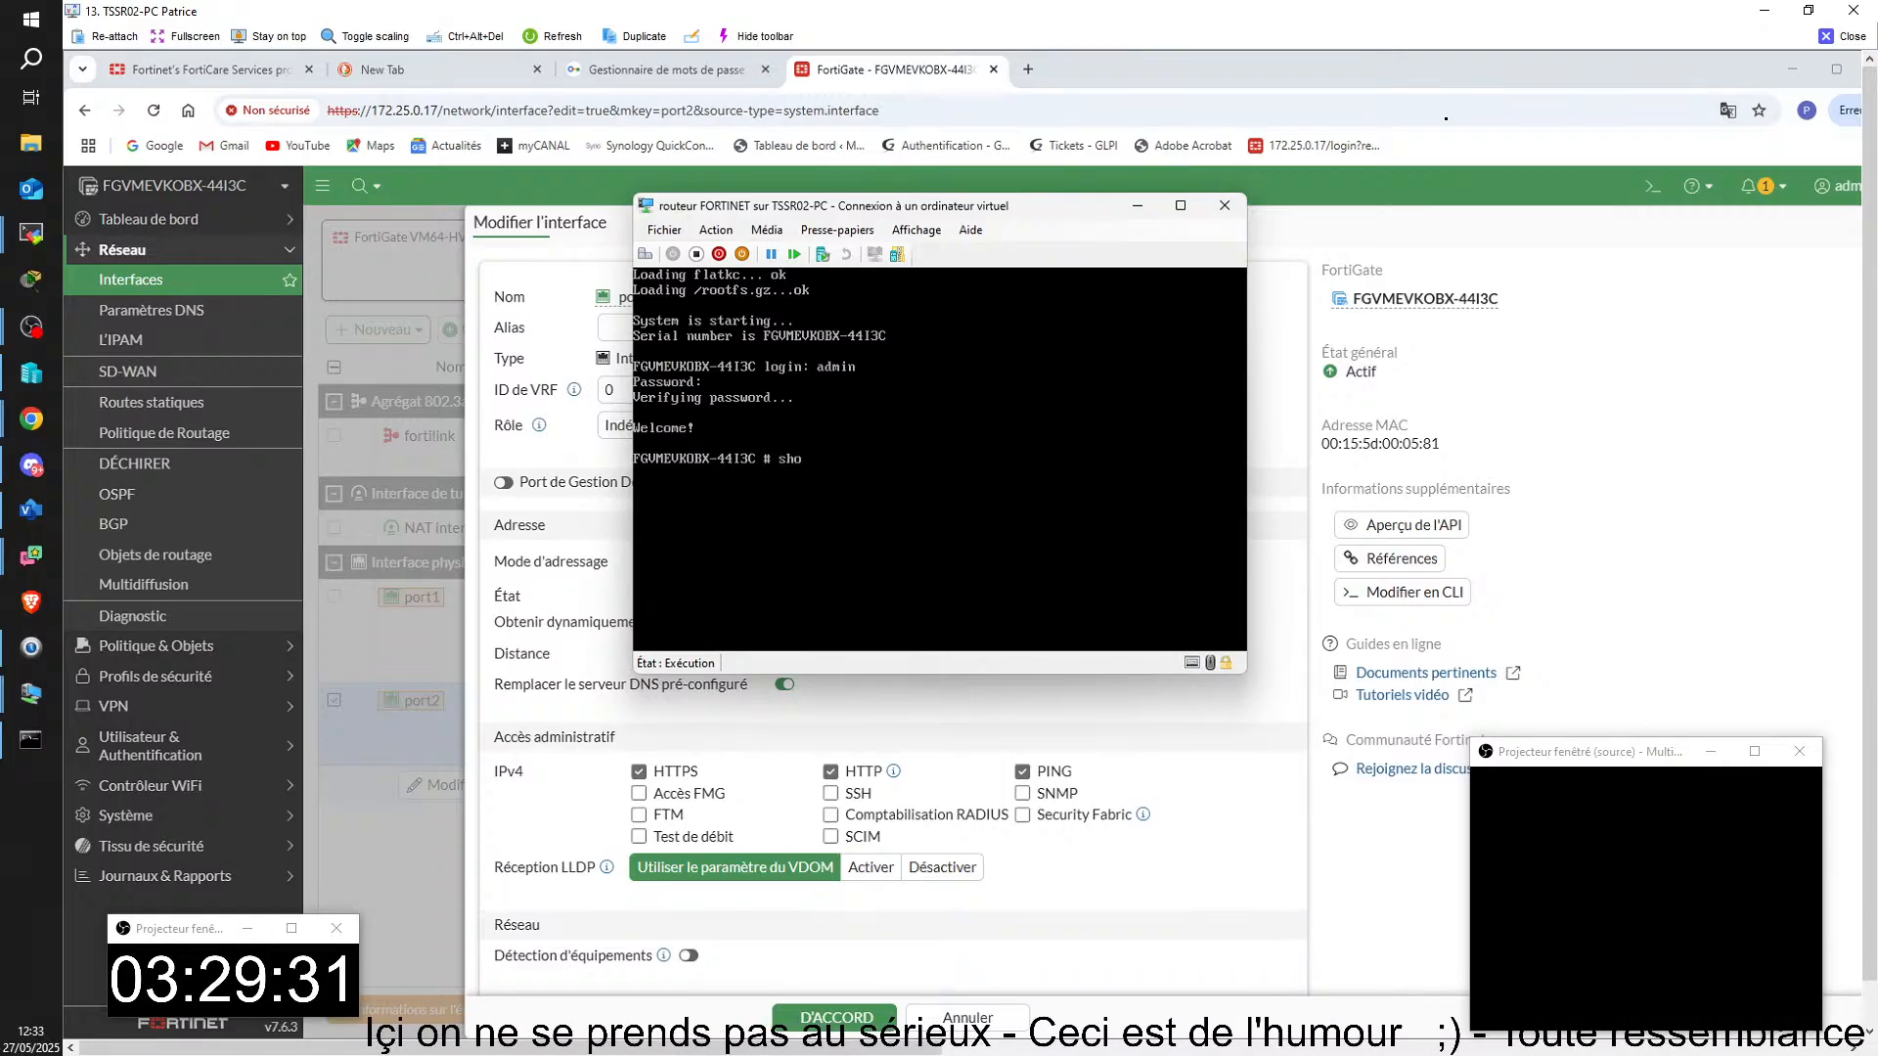
{"action": "type", "text": "w sy"}
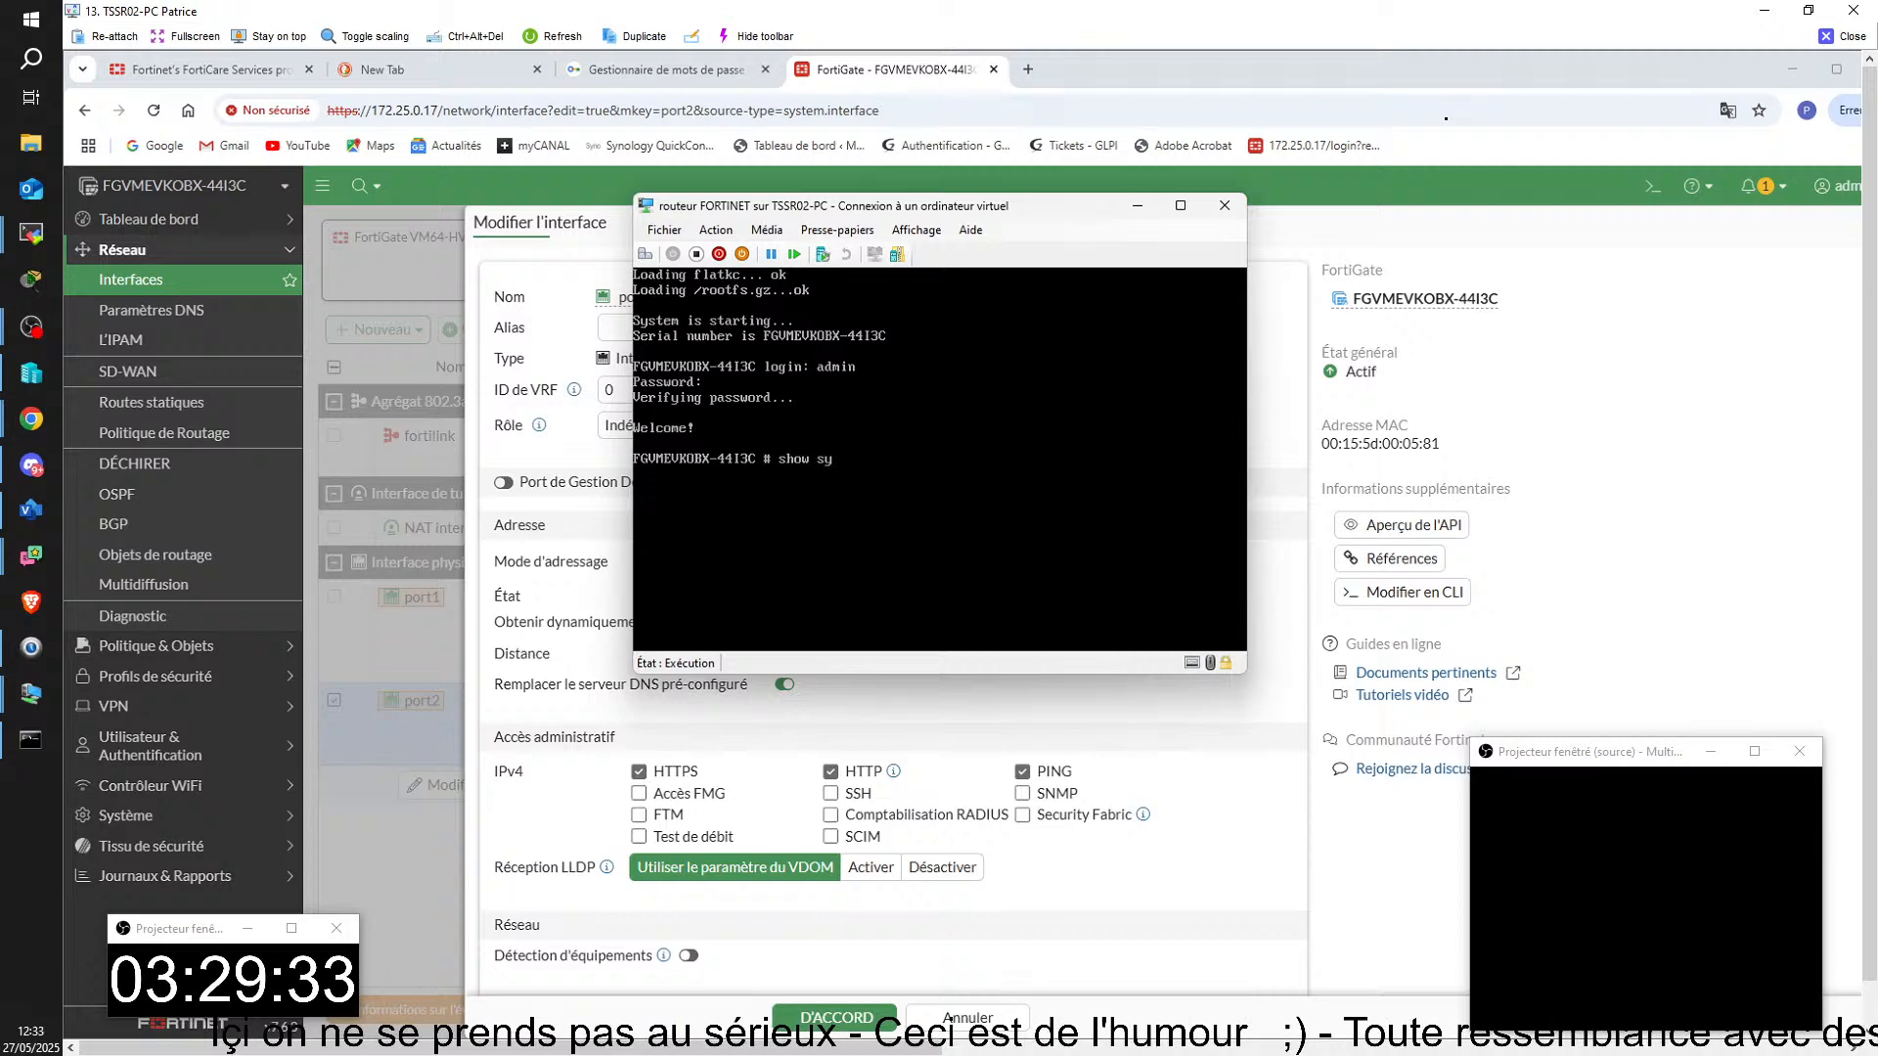
{"action": "type", "text": "ste;"}
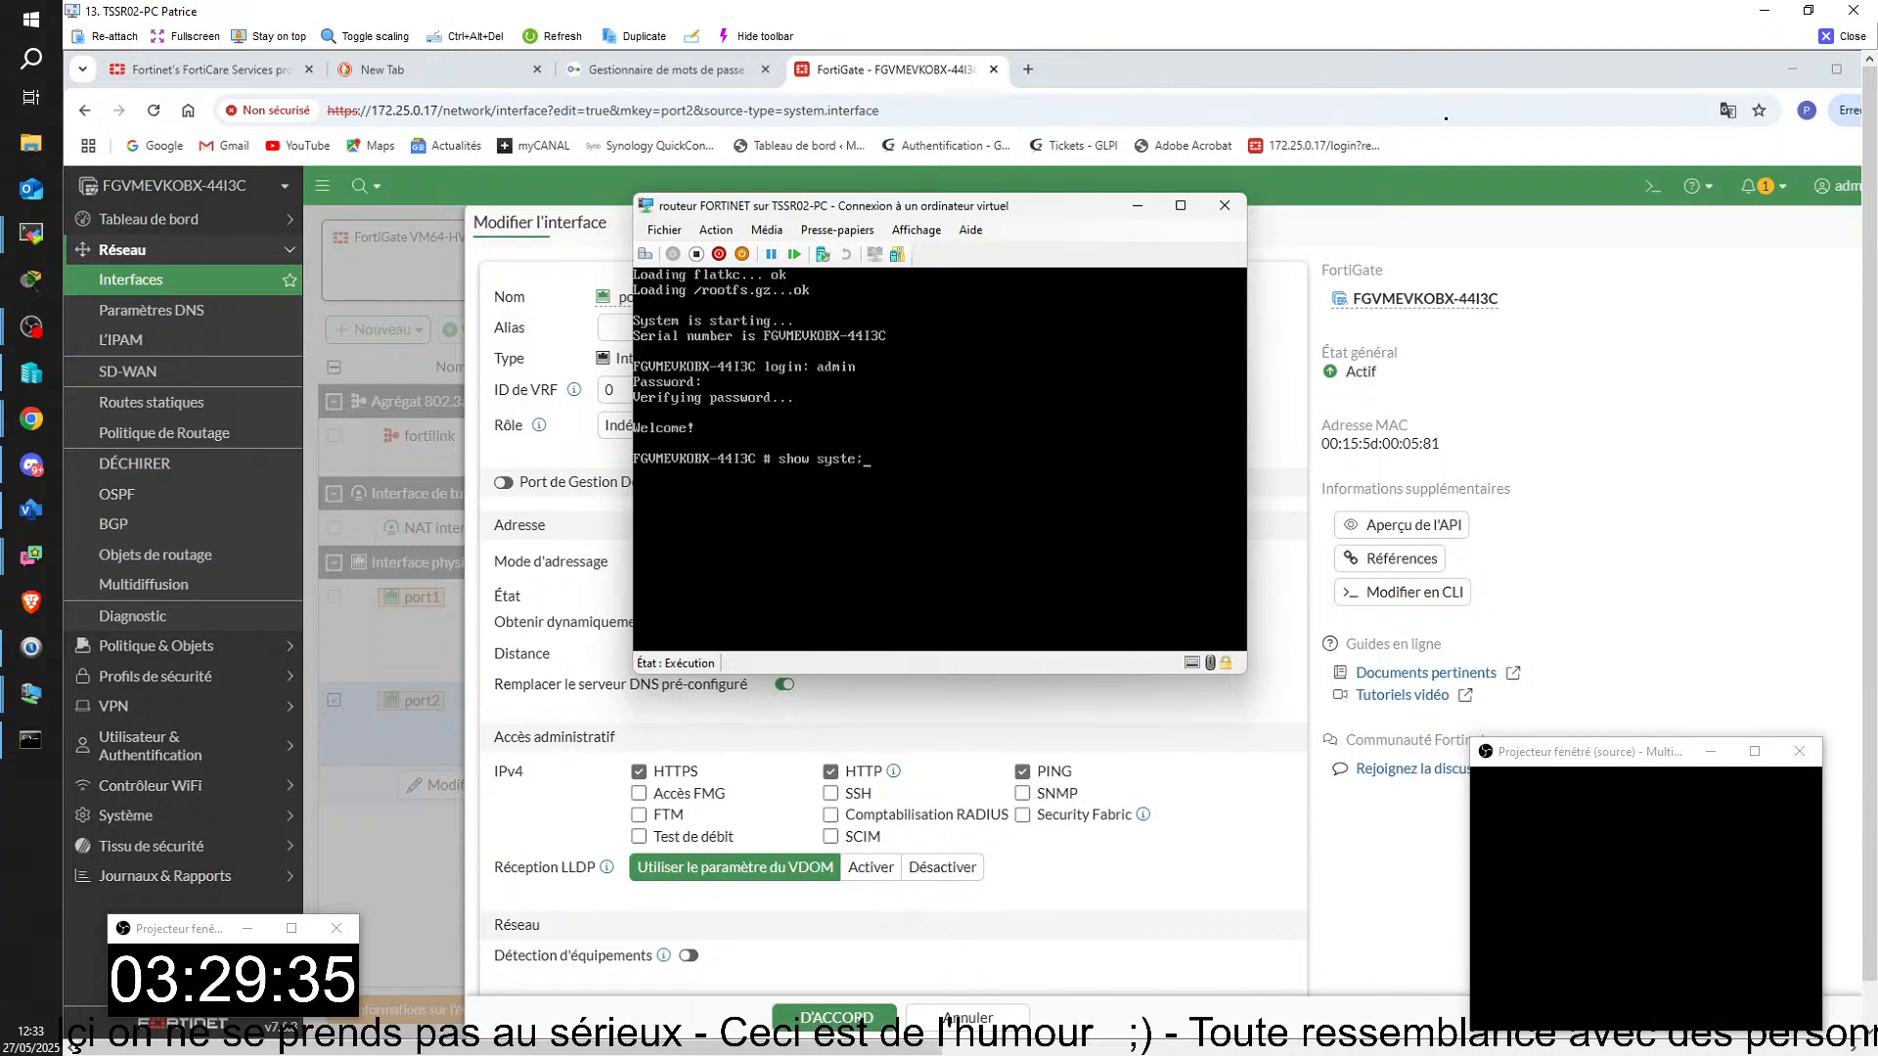
{"action": "key", "text": "BackSpace"}
{"action": "type", "text": "m"}
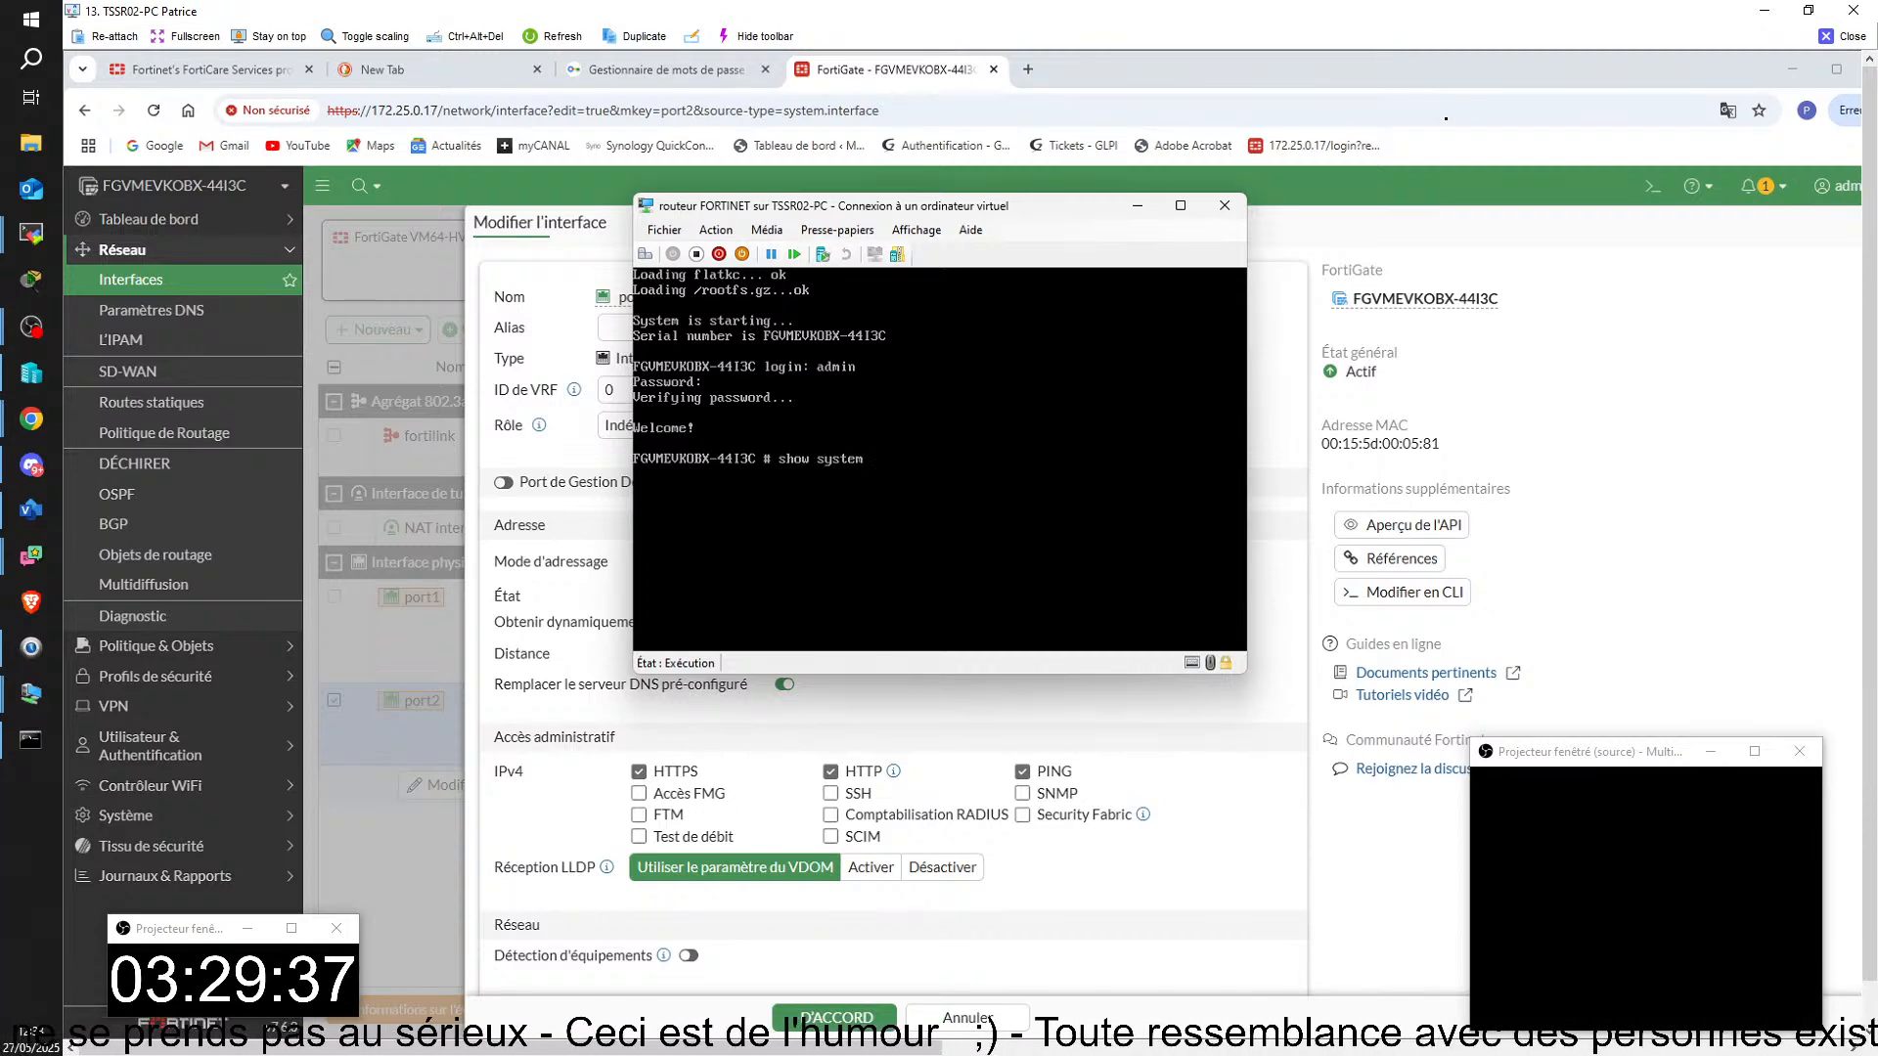
{"action": "type", "text": " inter"}
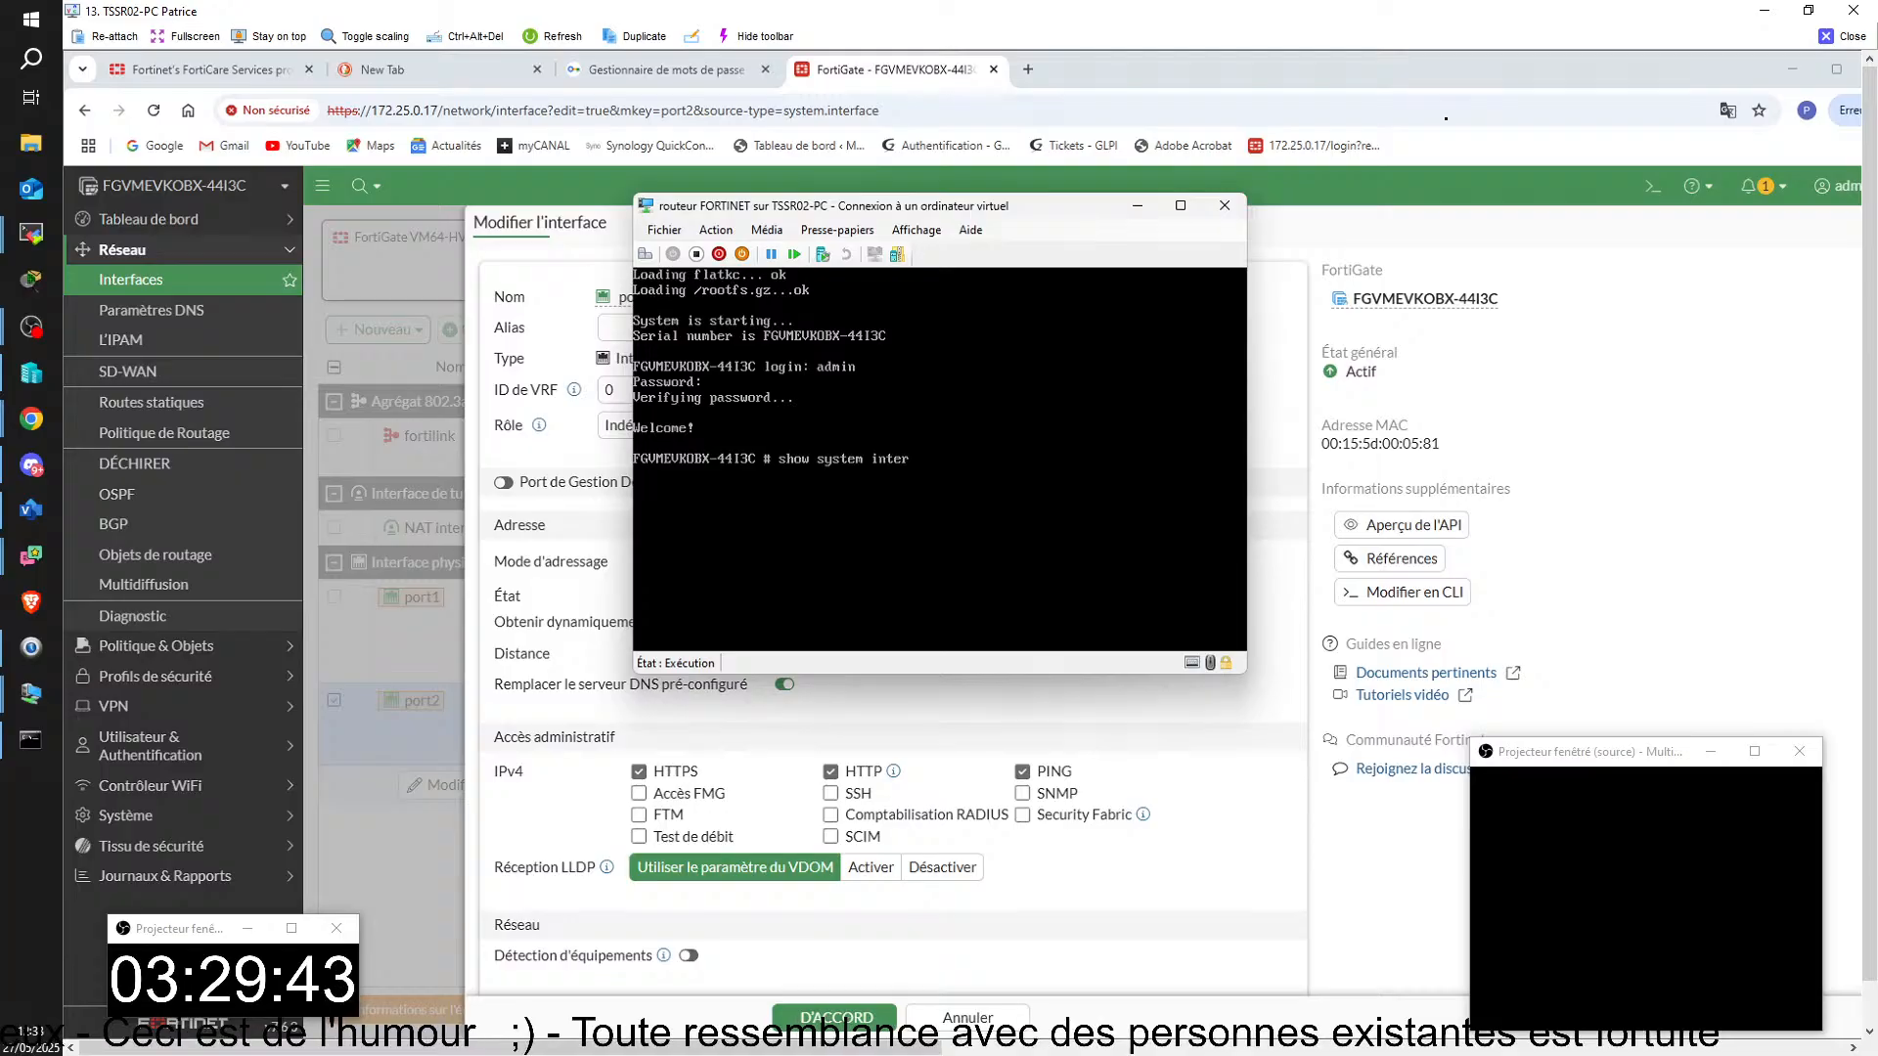
{"action": "key", "text": "BackSpace"}
{"action": "key", "text": "BackSpace"}
{"action": "key", "text": "BackSpace"}
{"action": "key", "text": "BackSpace"}
{"action": "key", "text": "BackSpace"}
{"action": "key", "text": "BackSpace"}
{"action": "key", "text": "BackSpace"}
{"action": "key", "text": "BackSpace"}
{"action": "key", "text": "BackSpace"}
{"action": "key", "text": "BackSpace"}
{"action": "key", "text": "BackSpace"}
{"action": "key", "text": "BackSpace"}
{"action": "key", "text": "BackSpace"}
{"action": "key", "text": "BackSpace"}
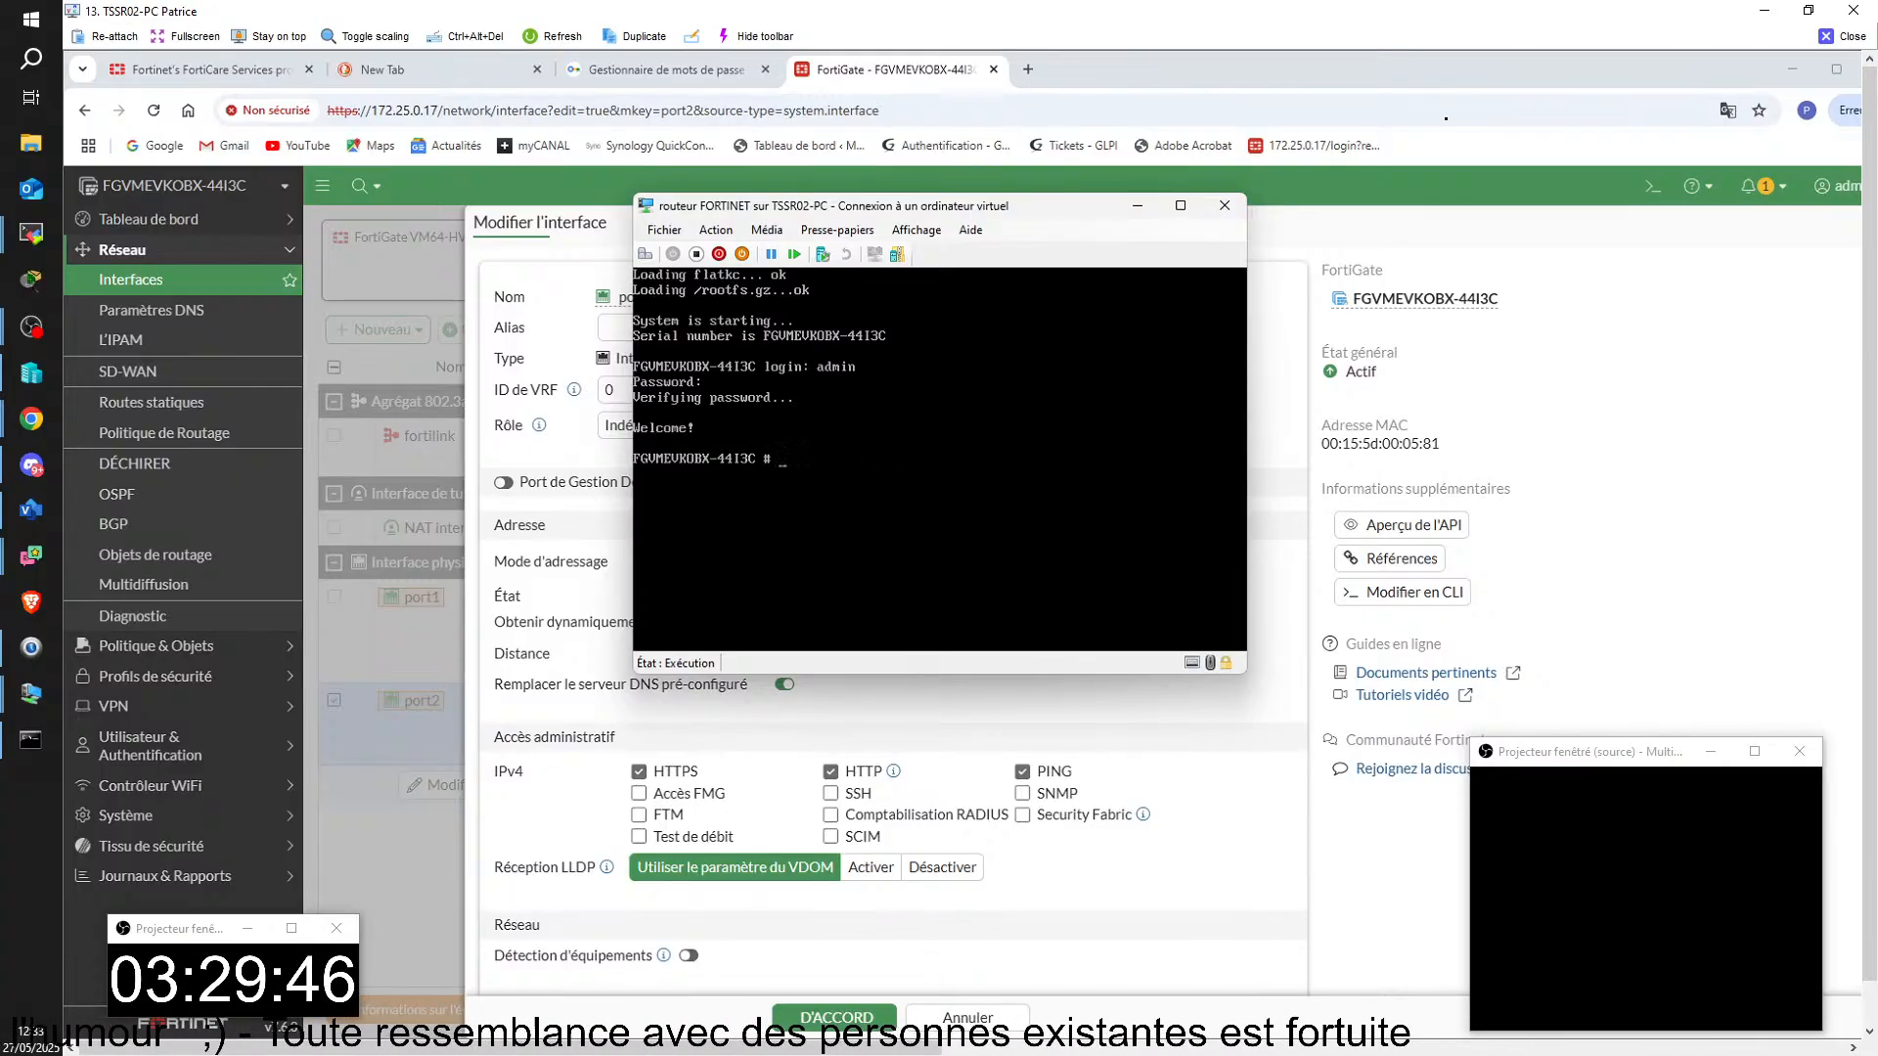
Step: List the FortiGate's interface addresses in the router console with diagnose ip address list
{"action": "type", "text": "di"}
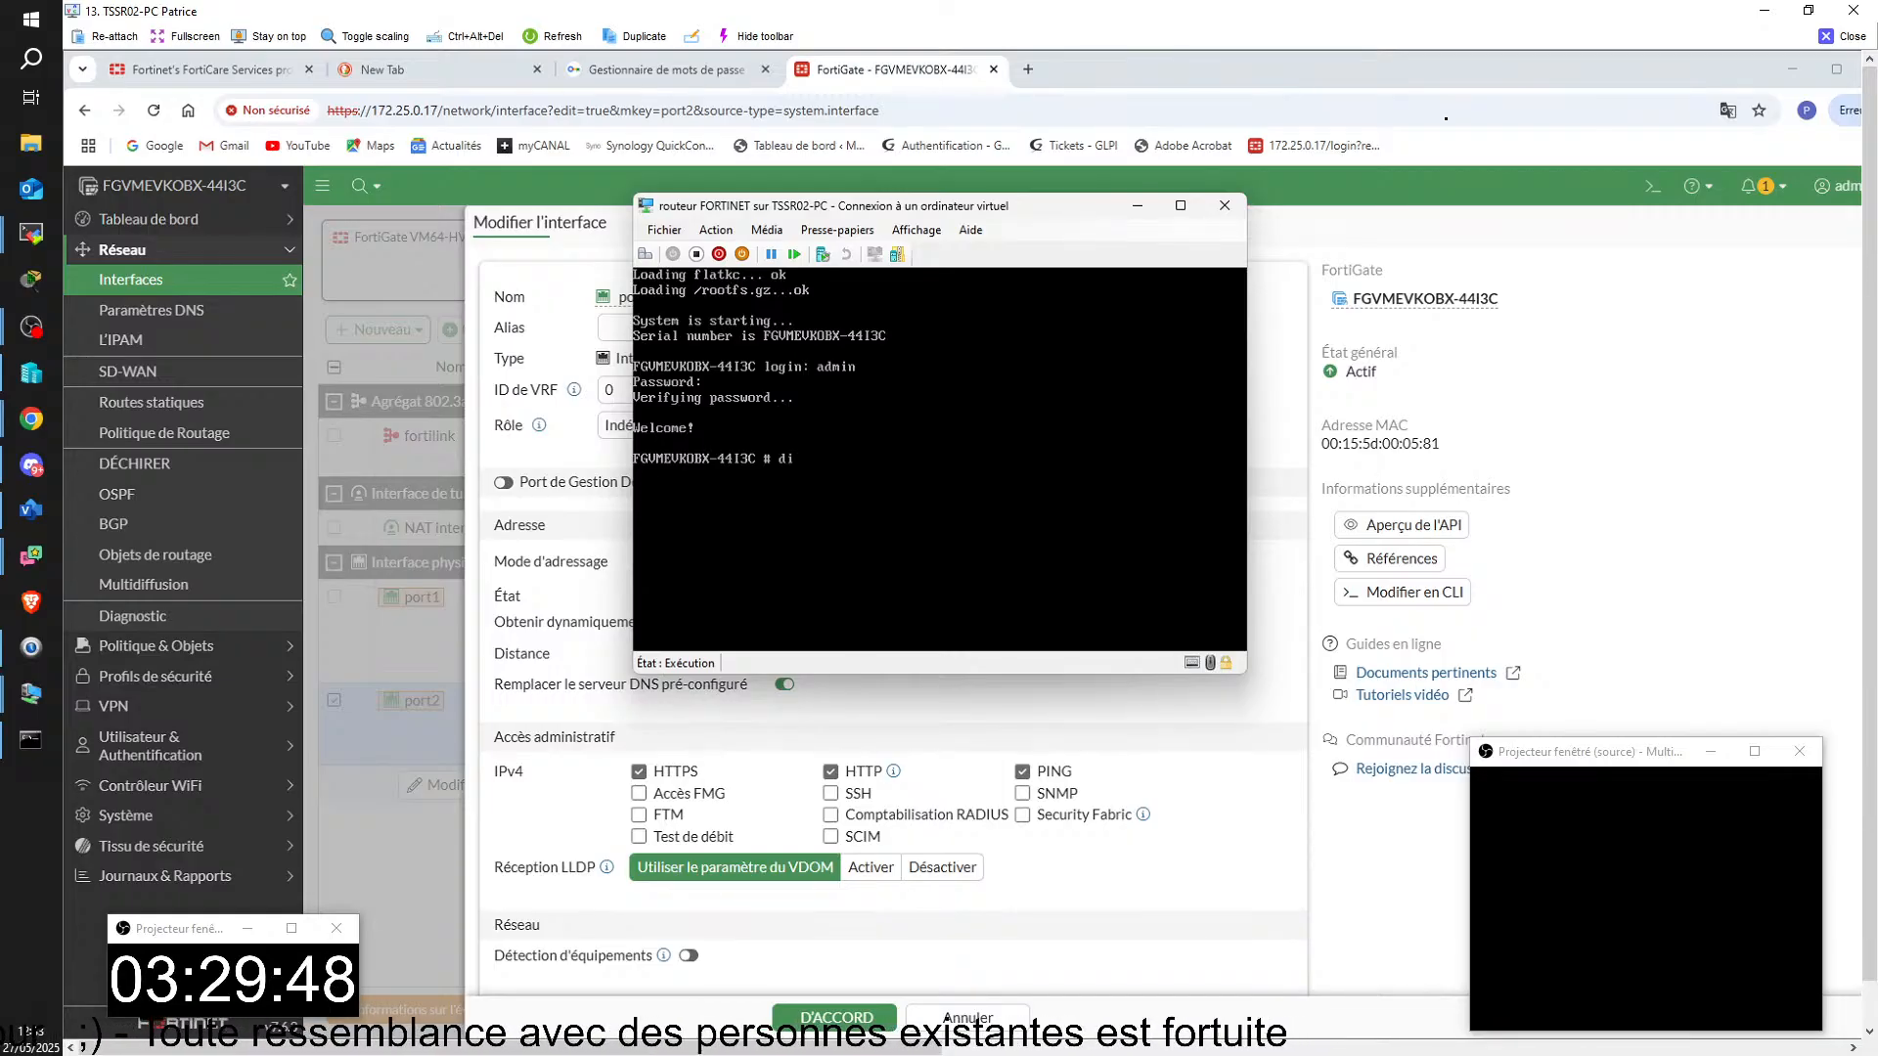
{"action": "type", "text": "agno"}
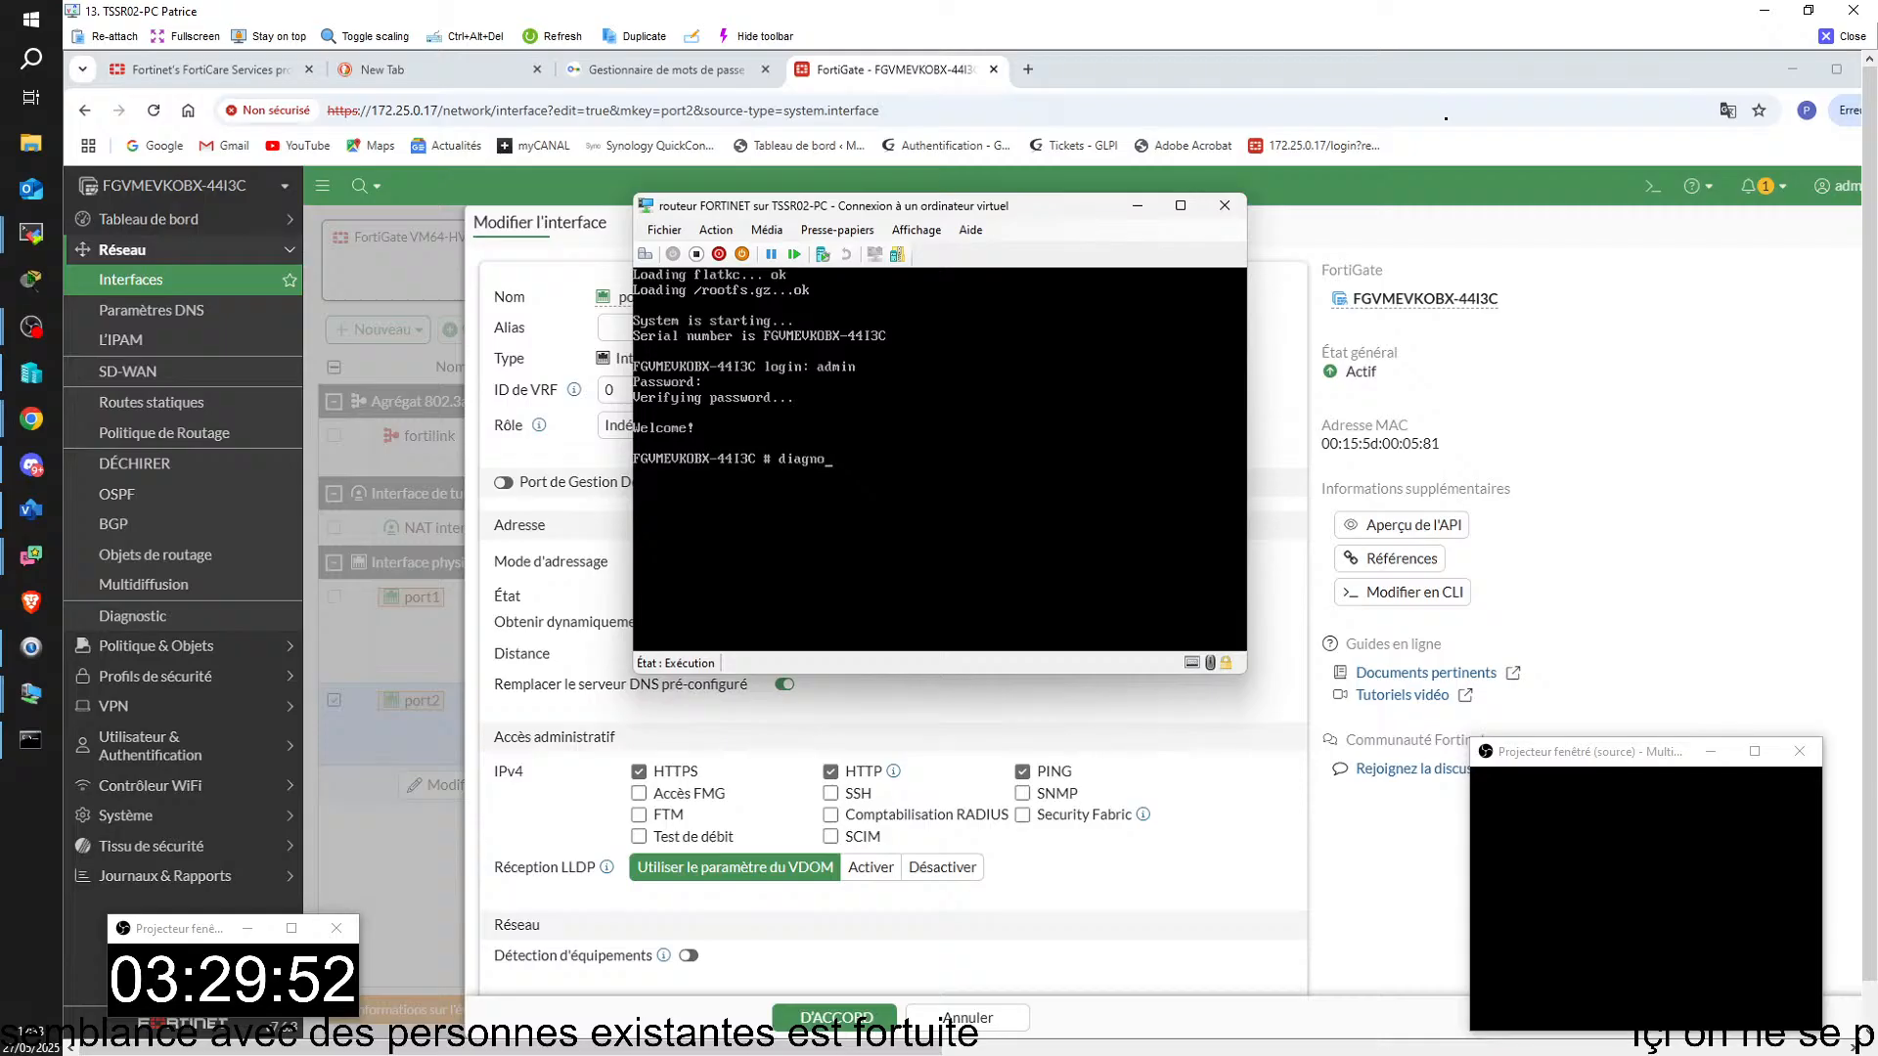
{"action": "type", "text": "se"}
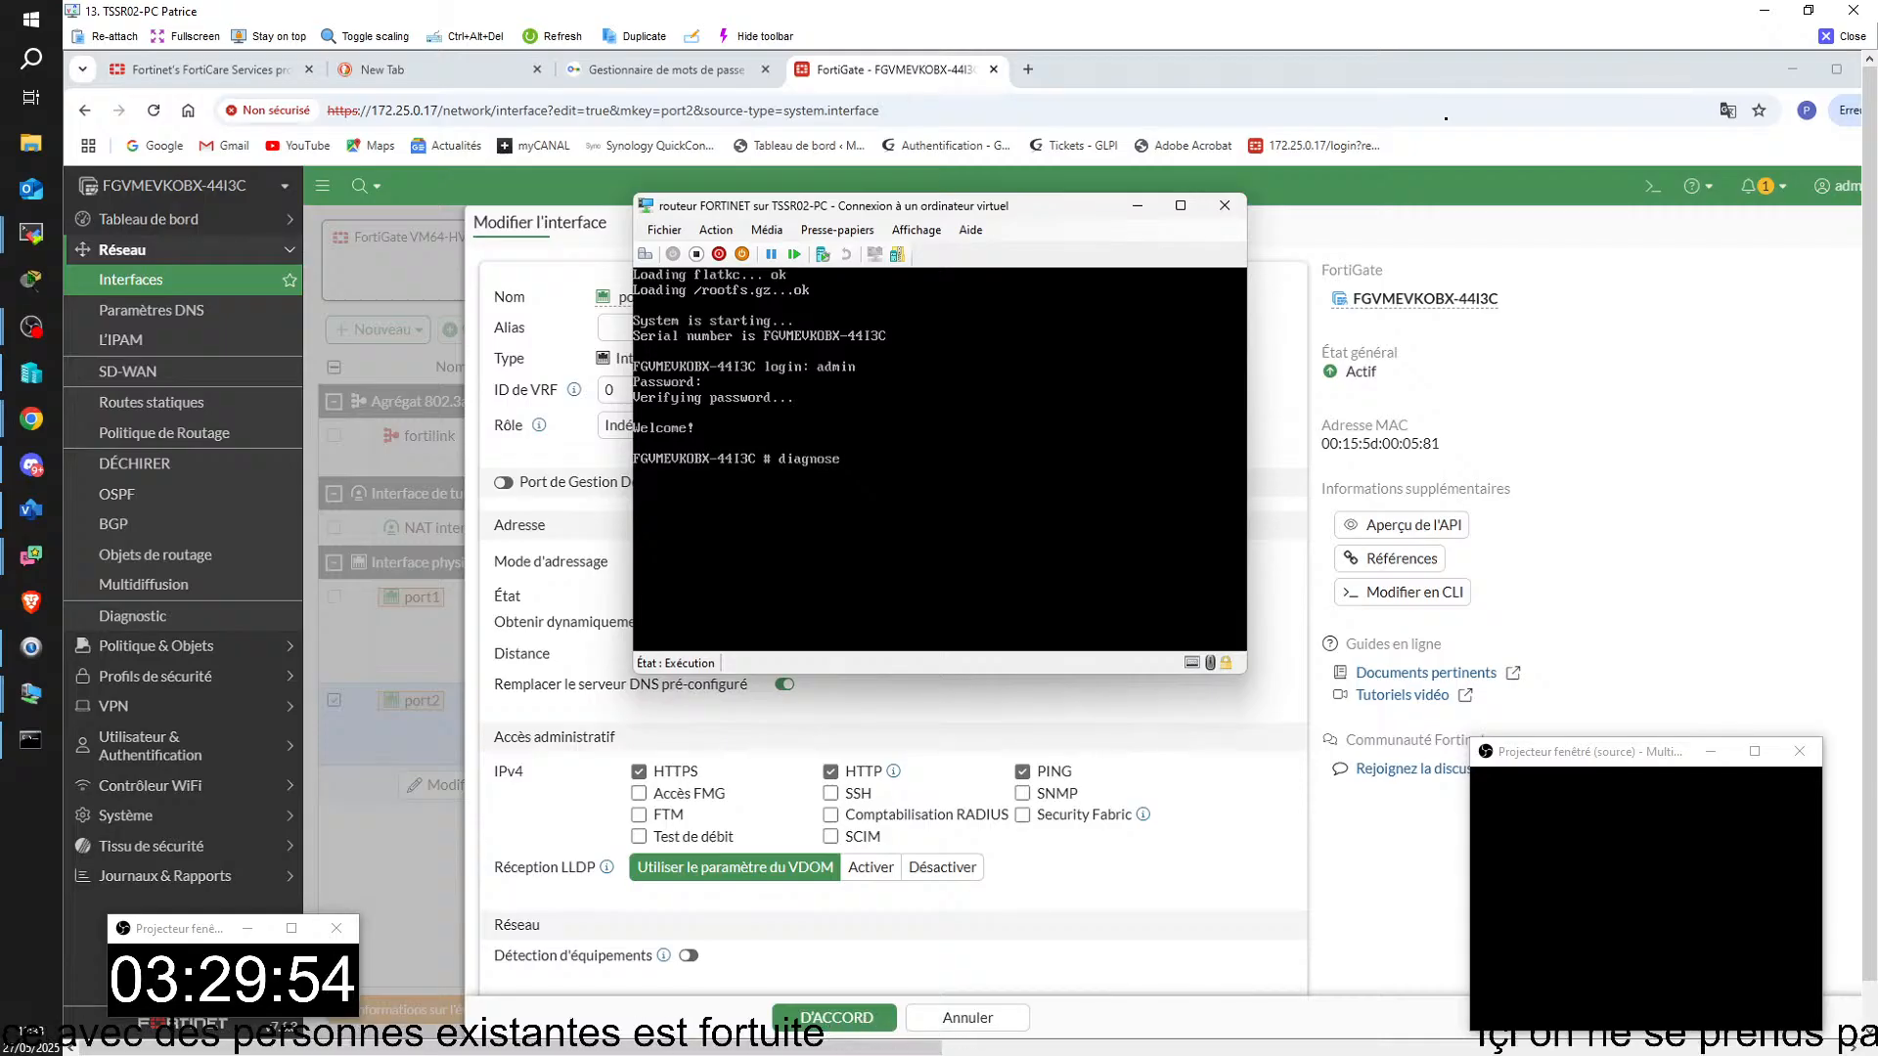
{"action": "type", "text": " ip addre"}
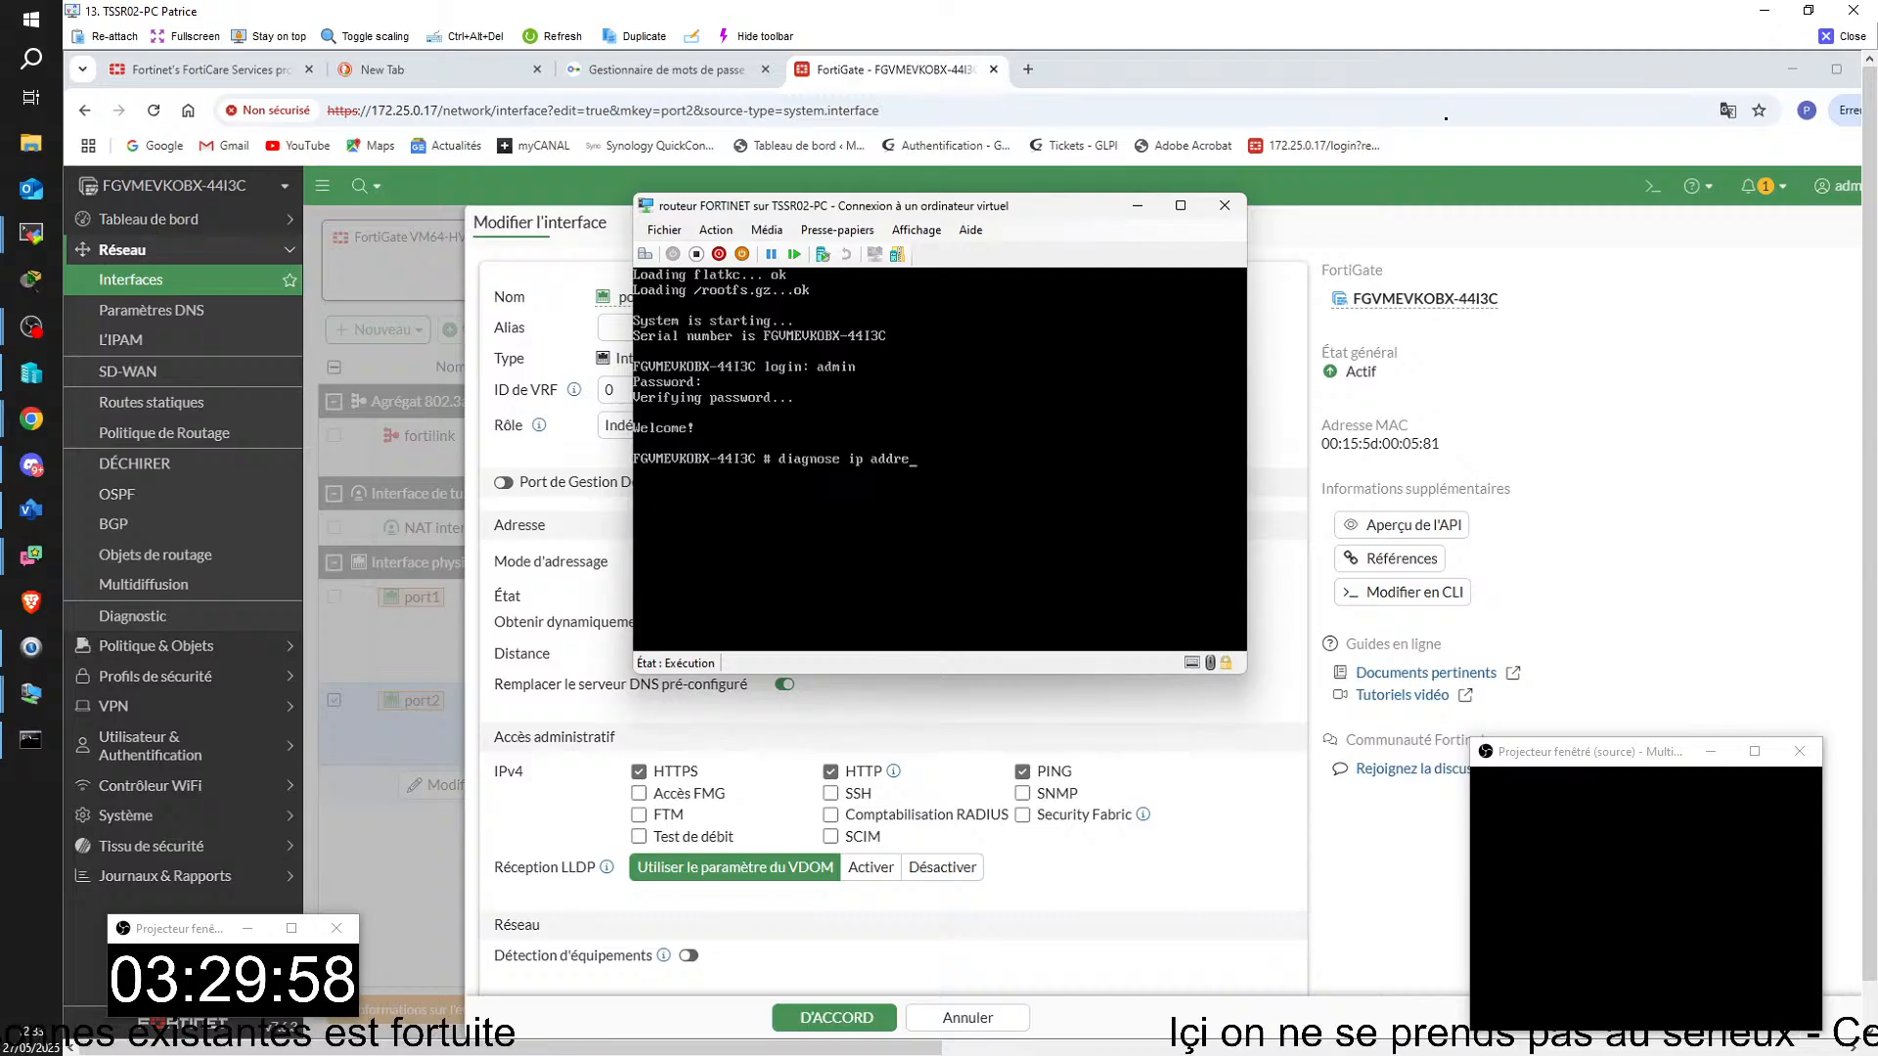
{"action": "type", "text": "ss li"}
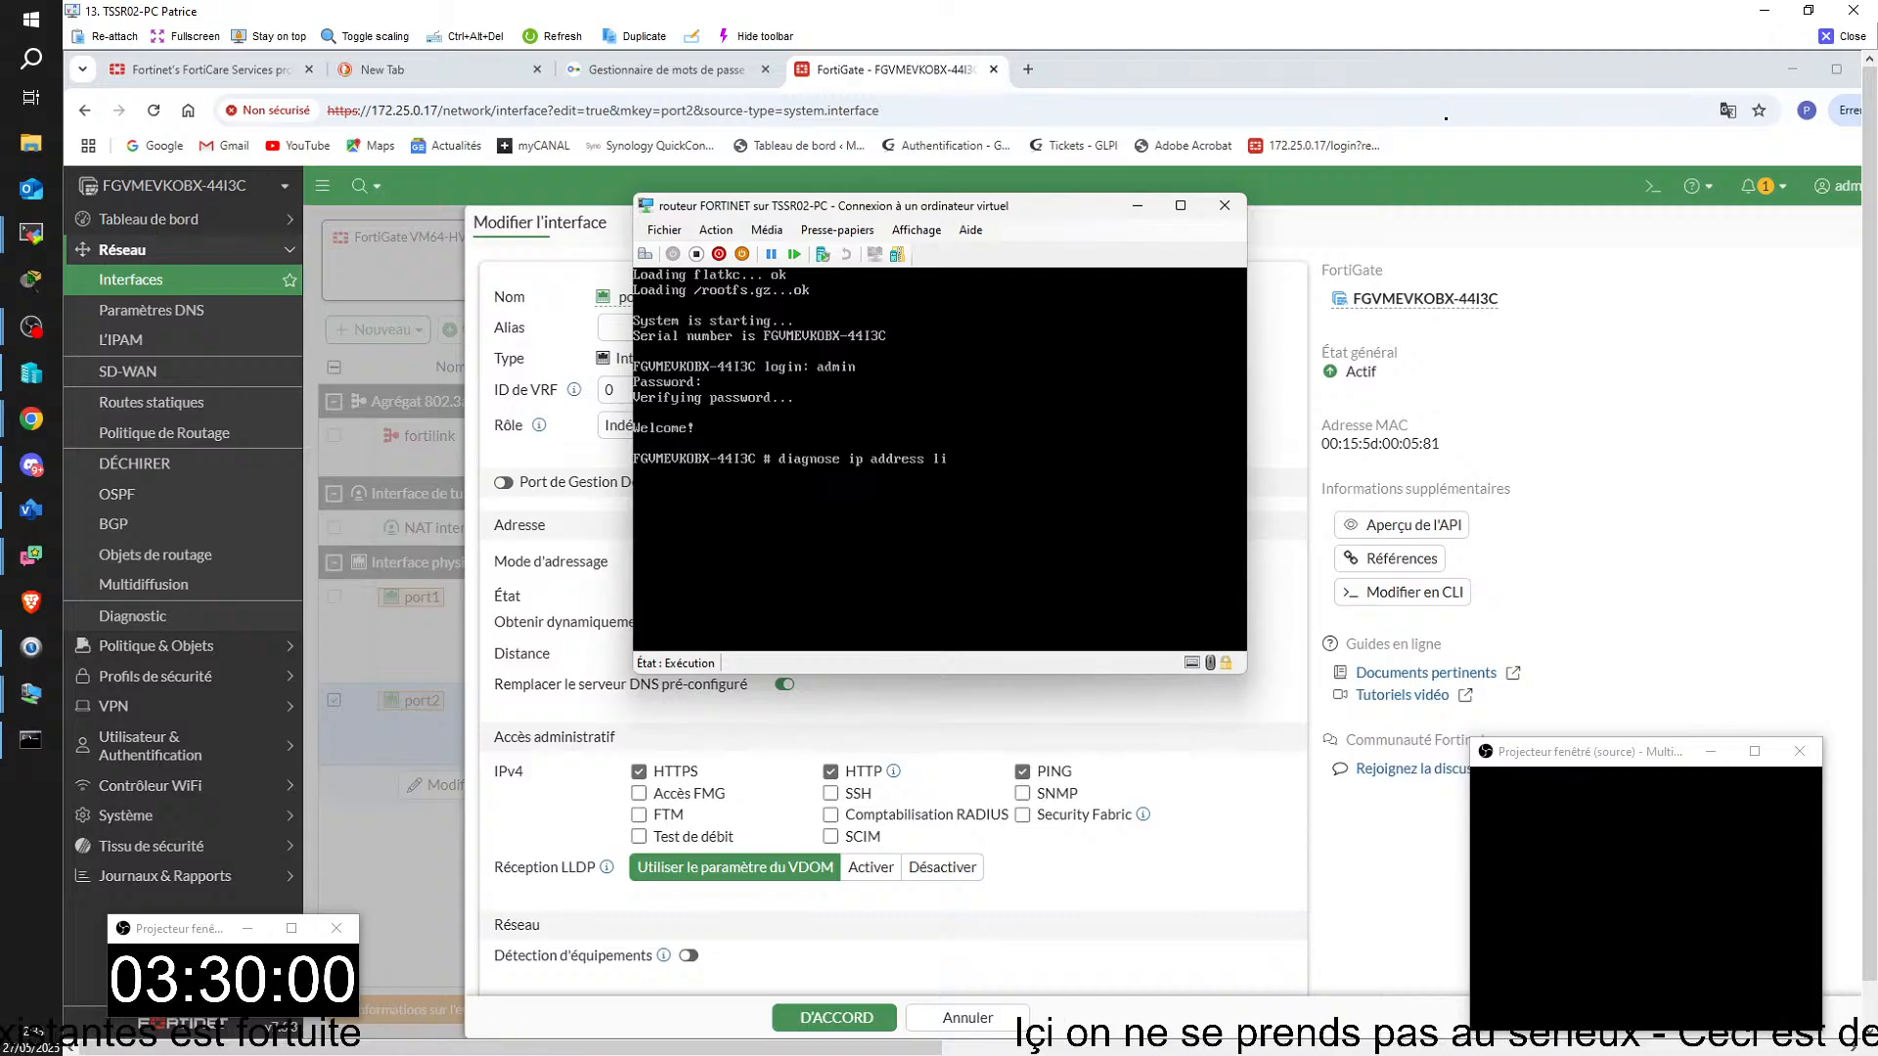
{"action": "type", "text": "st"}
{"action": "key", "text": "Return"}
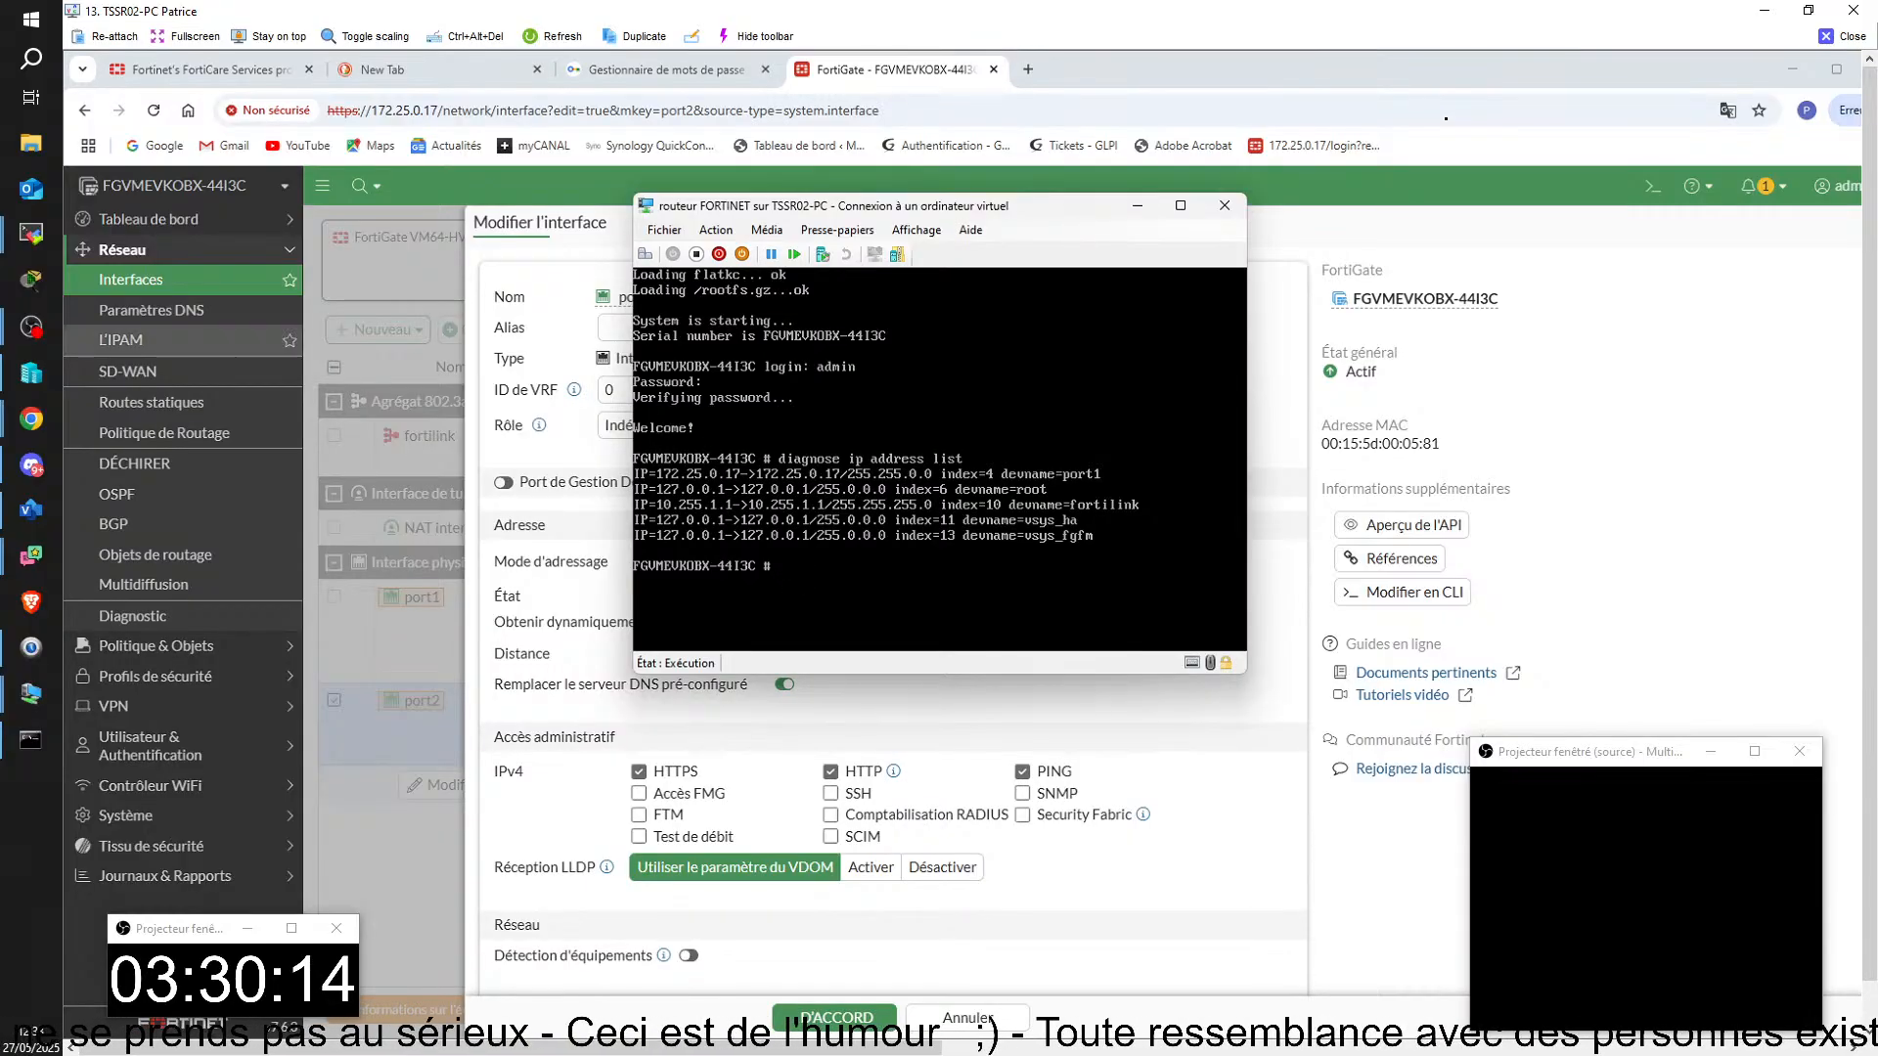
Step: Reload port2's settings in the FortiGate web interface to recheck its DHCP status and leave them without saving
{"action": "left_click", "coordinate": [1442, 959]}
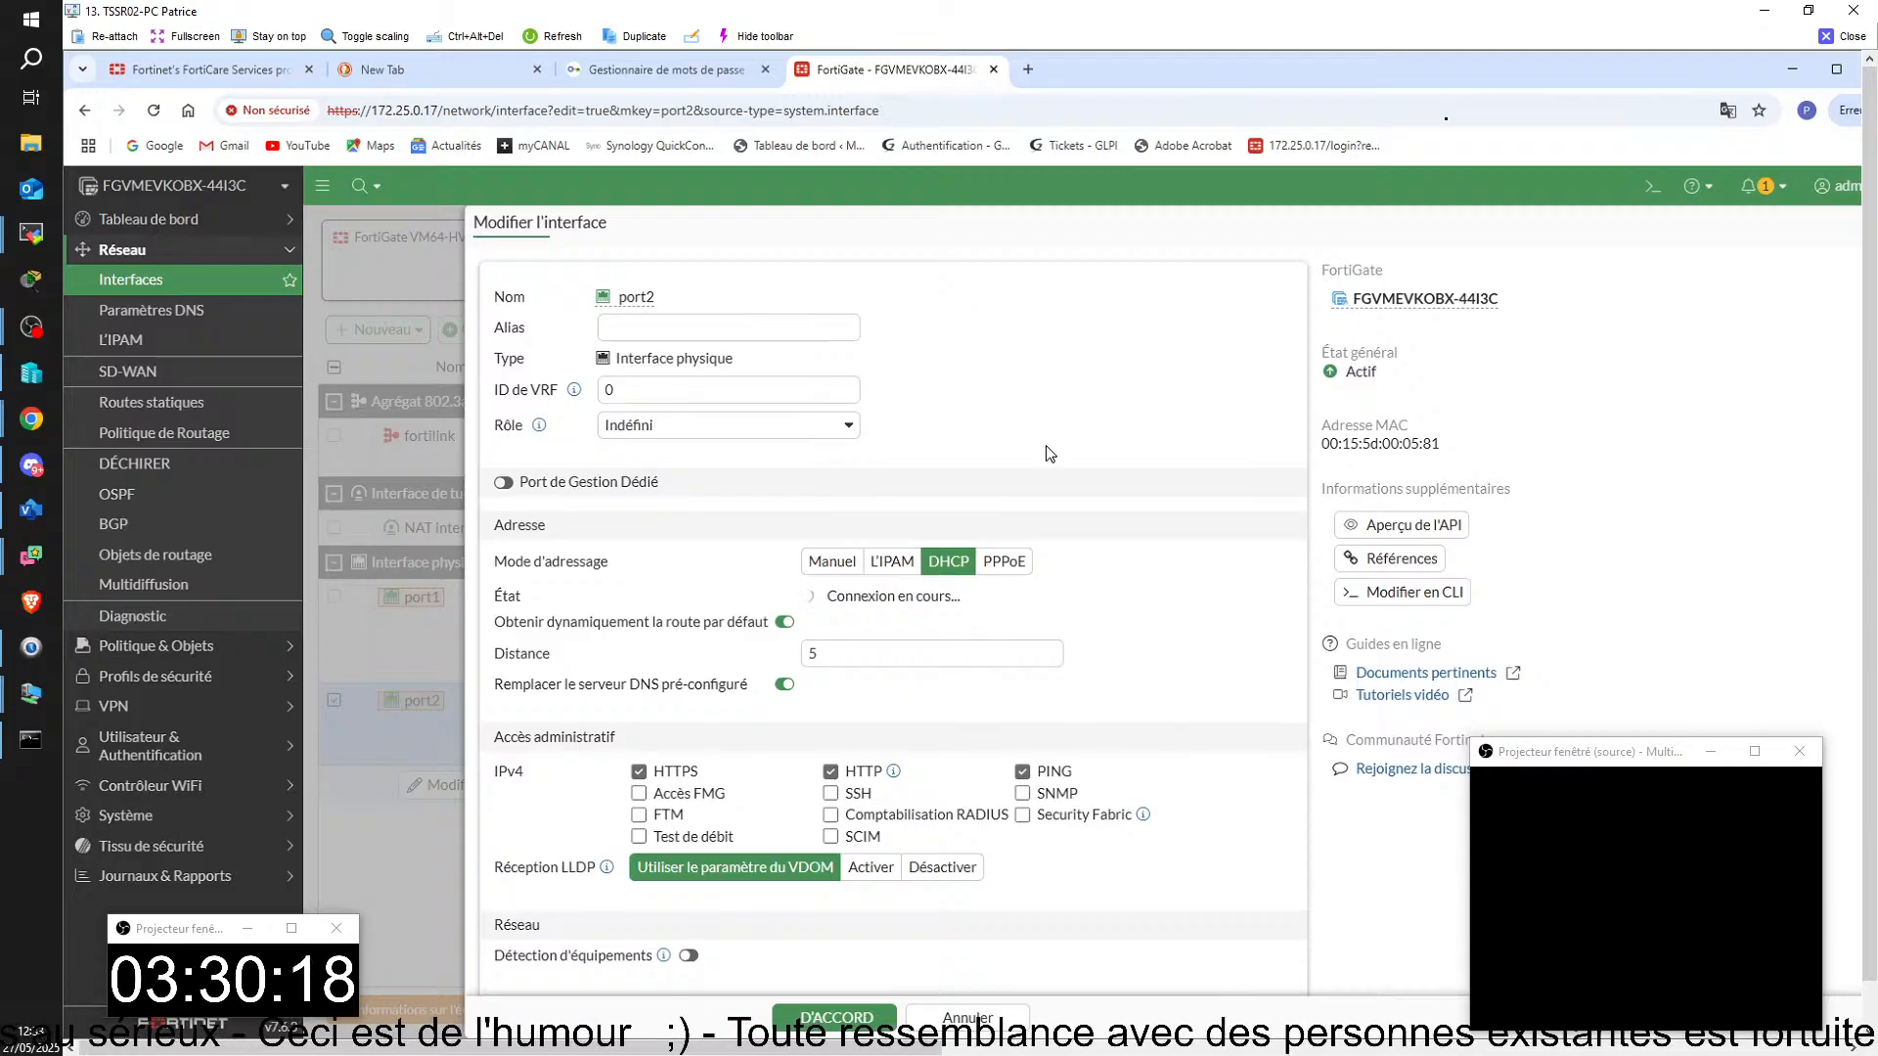
{"action": "key", "text": "F5"}
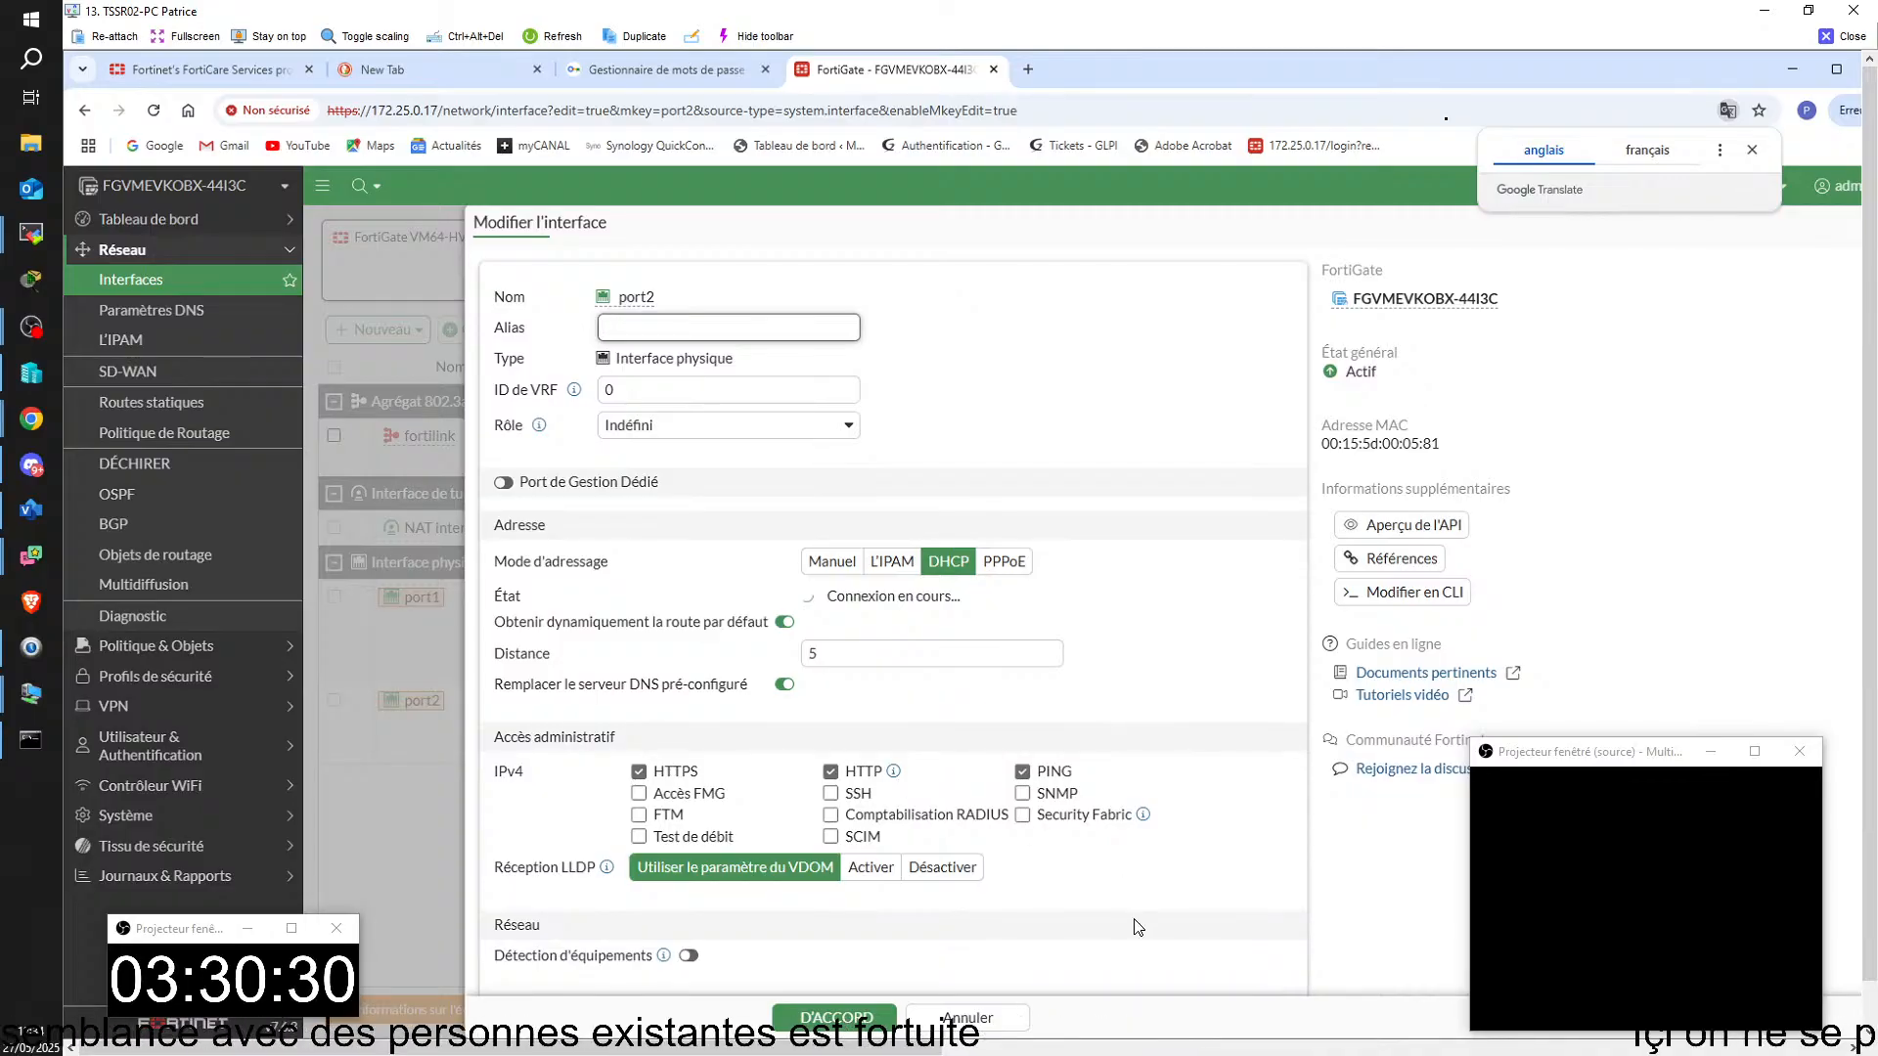
{"action": "left_click", "coordinate": [968, 1017]}
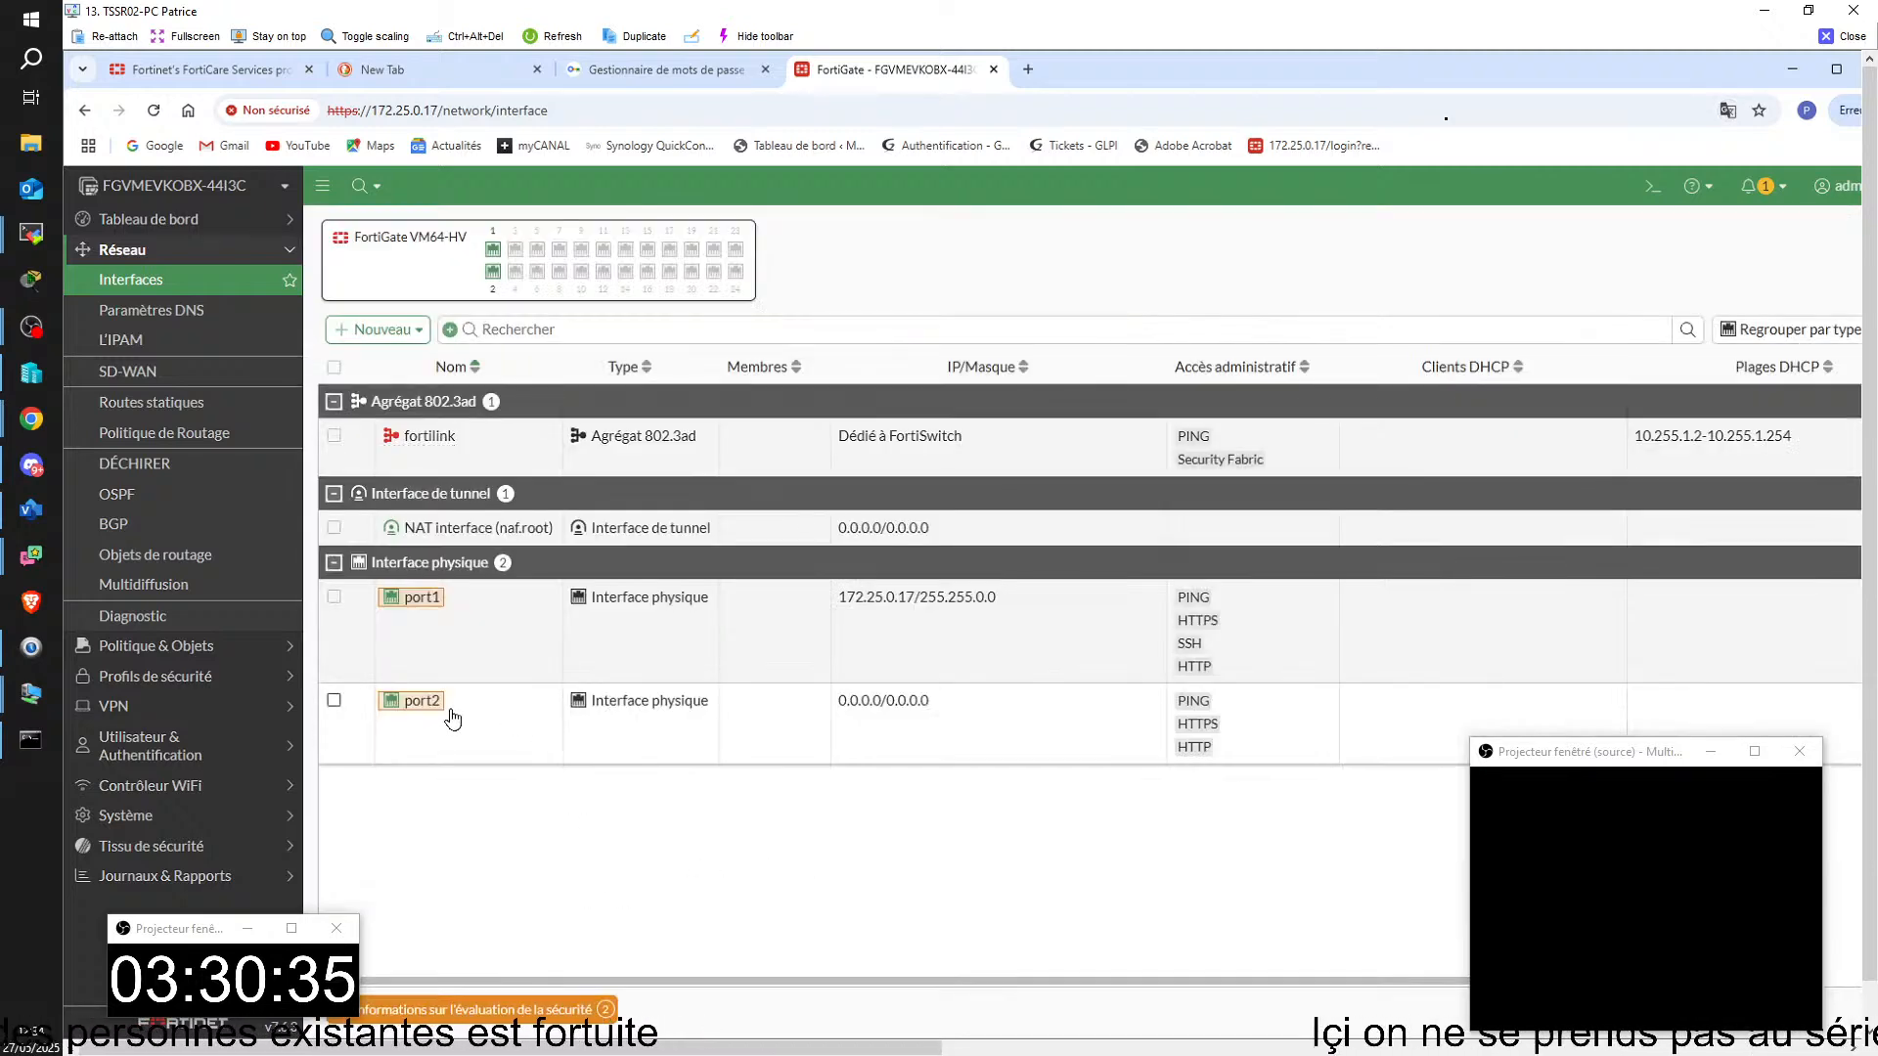
{"action": "right_click", "coordinate": [452, 718]}
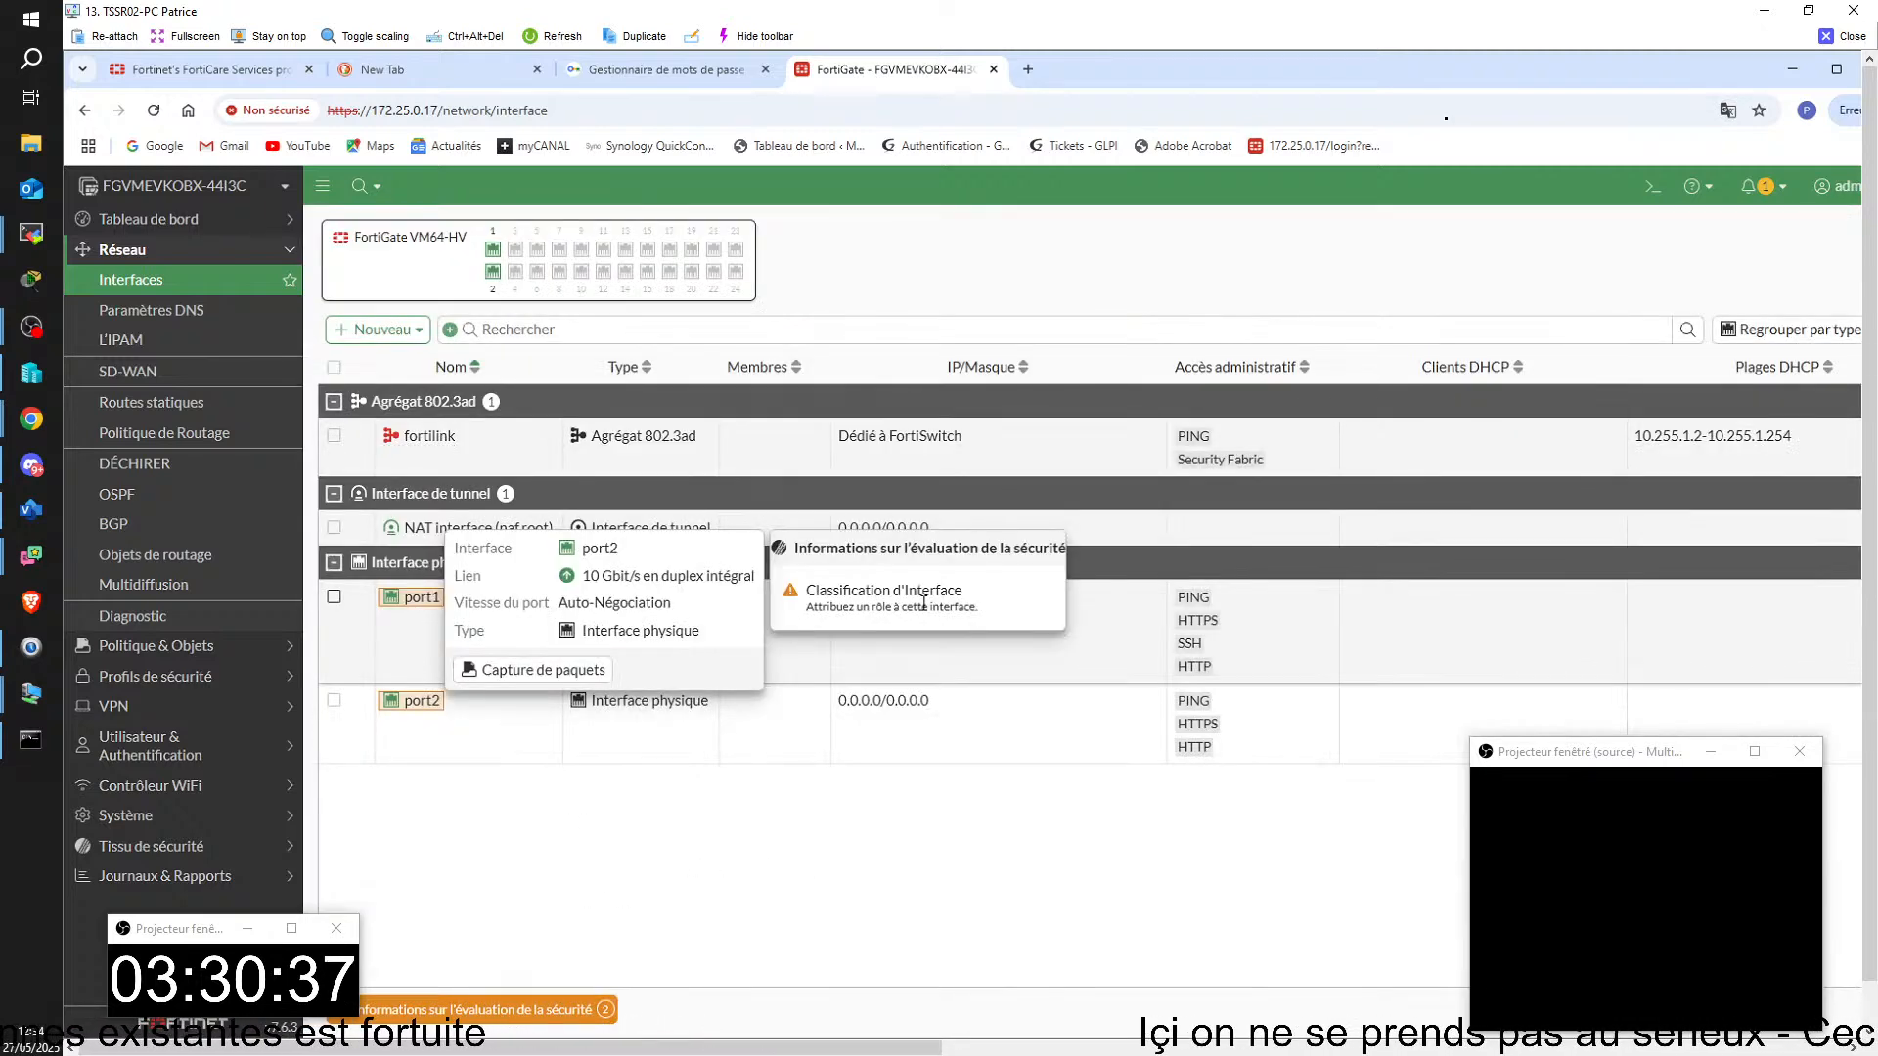
{"action": "left_click", "coordinate": [653, 796]}
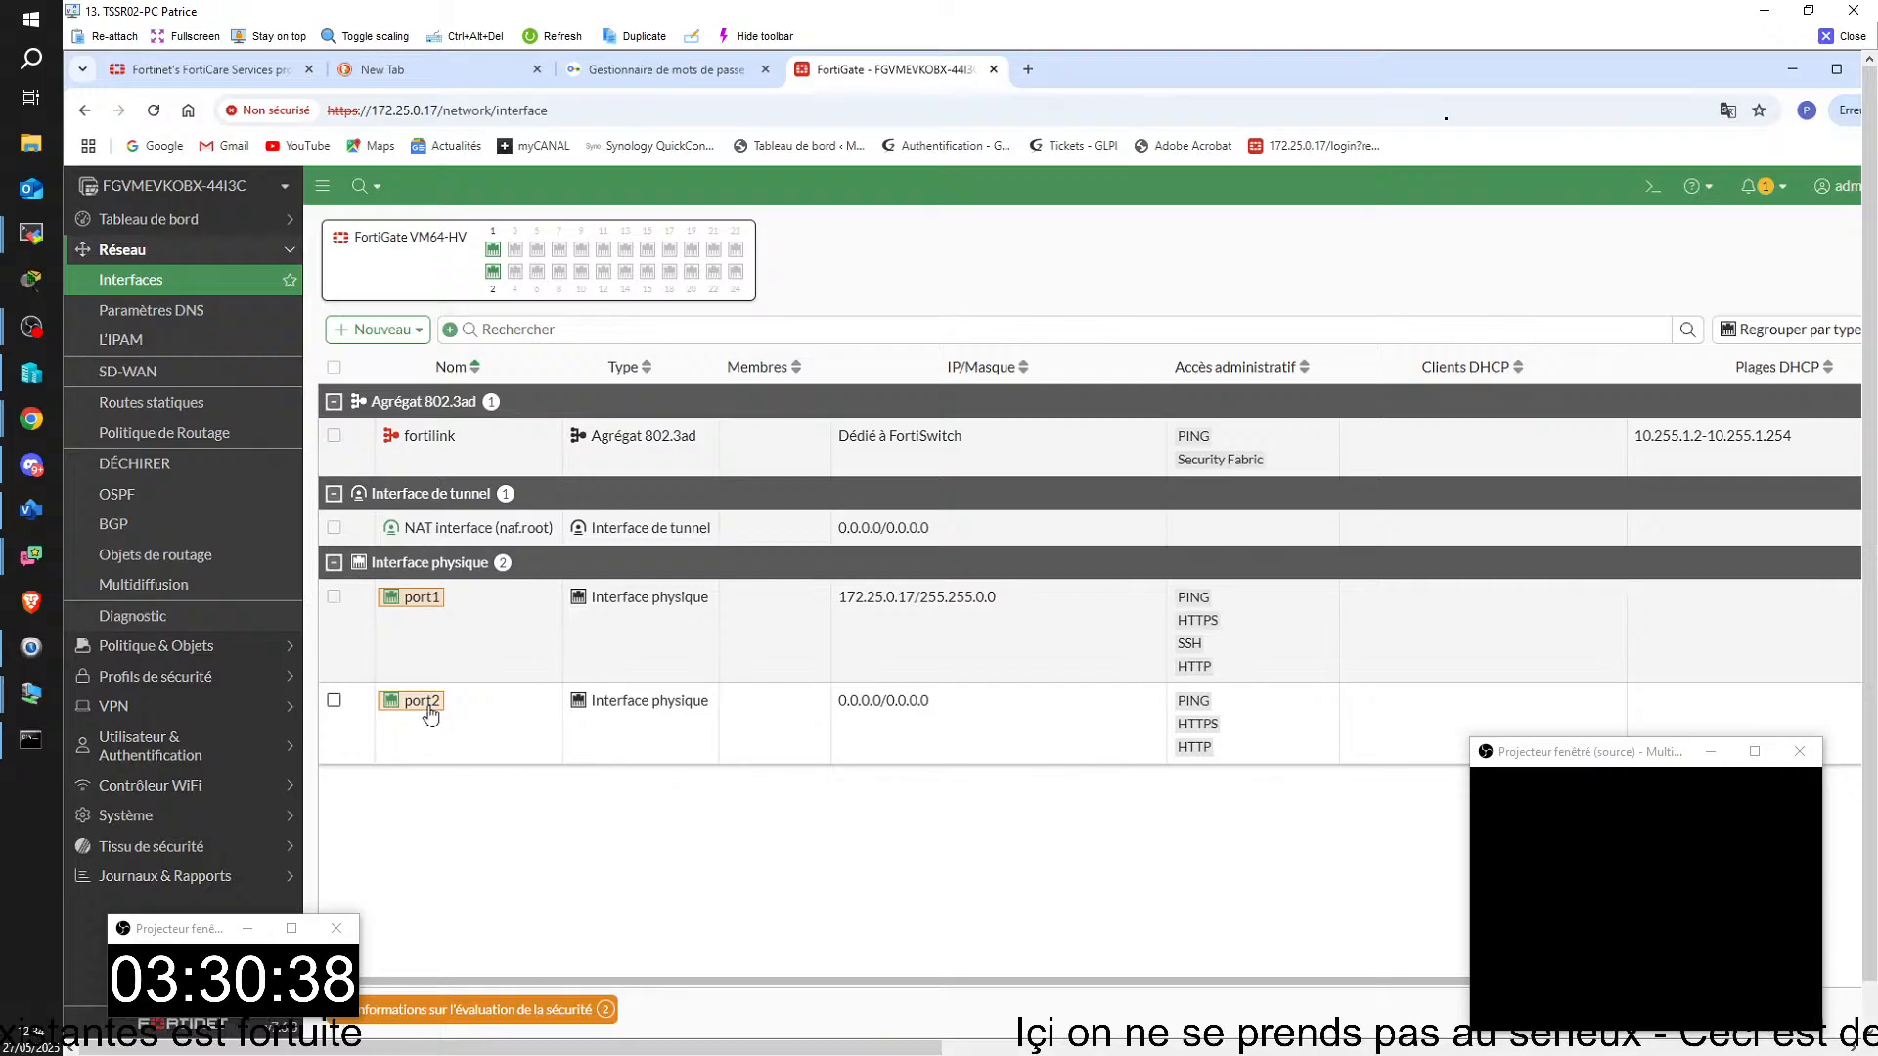
Step: Edit port1, set its addressing mode to DHCP, and save despite the connected administration session
{"action": "left_click", "coordinate": [472, 592]}
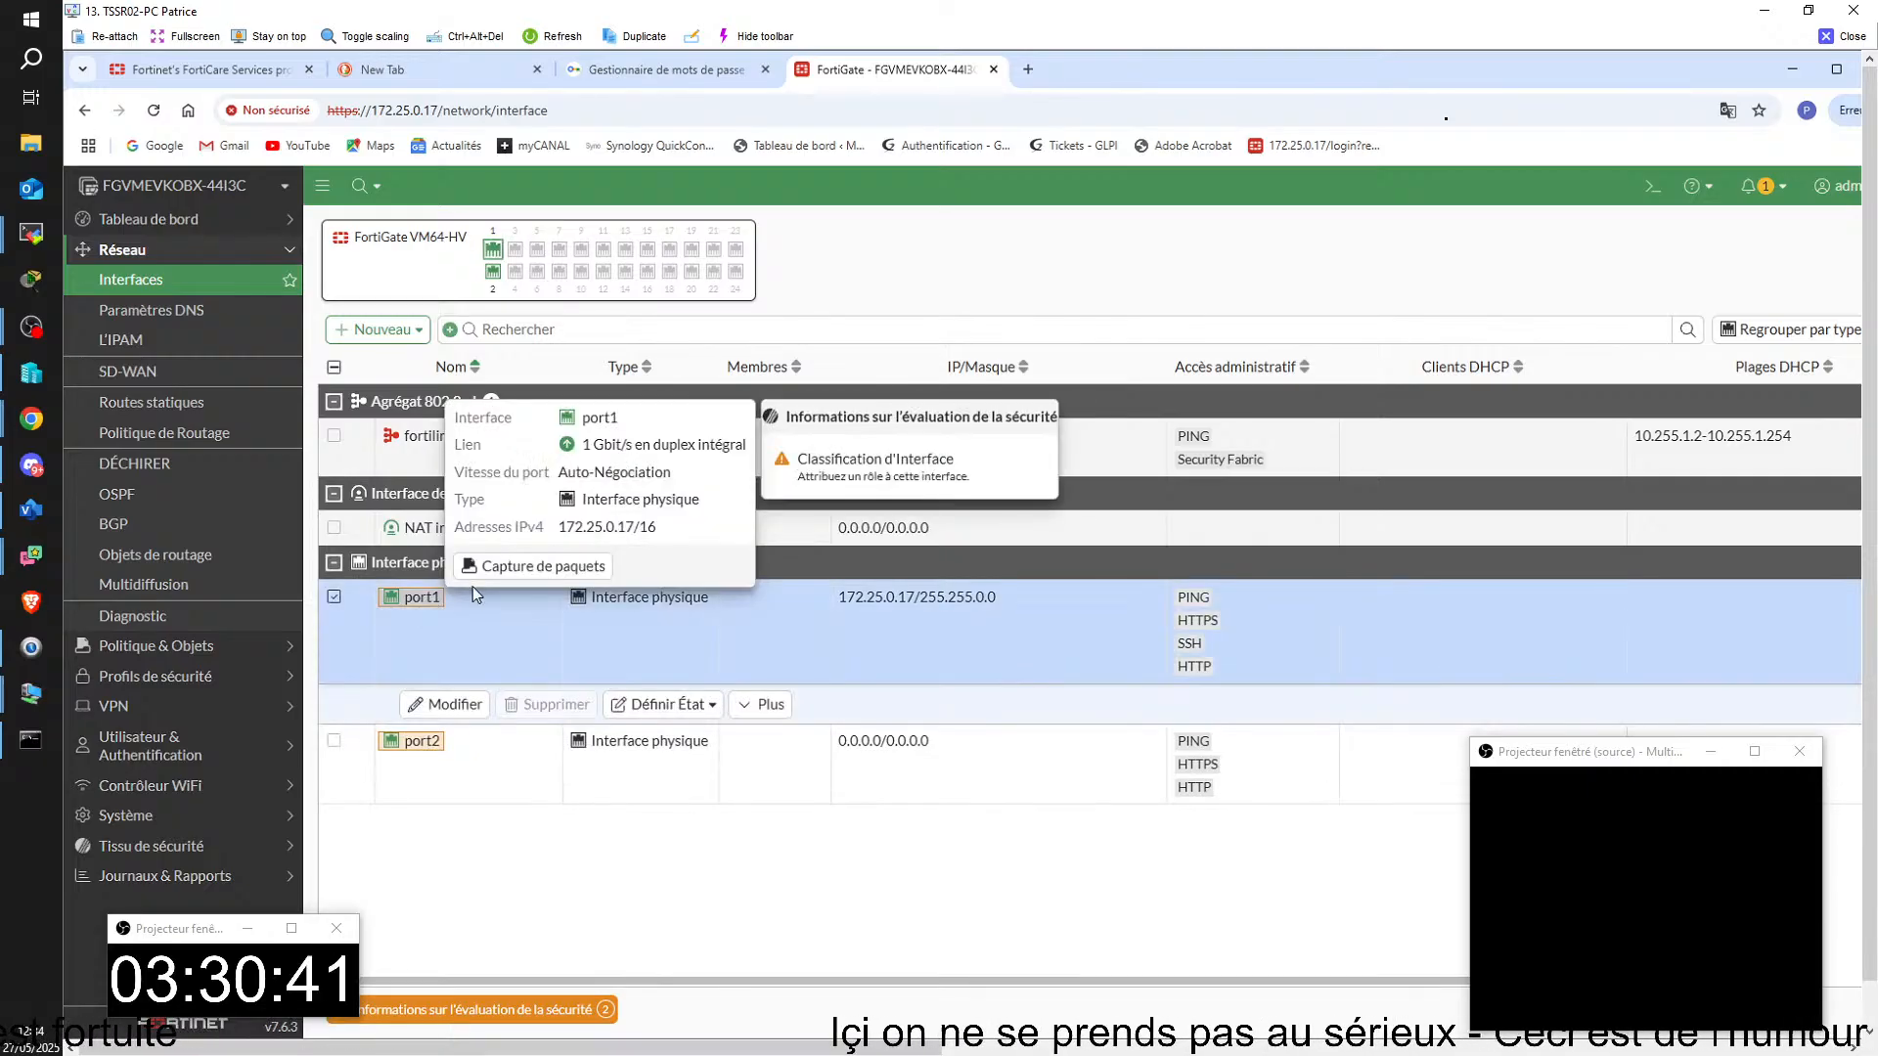
{"action": "left_click", "coordinate": [464, 702]}
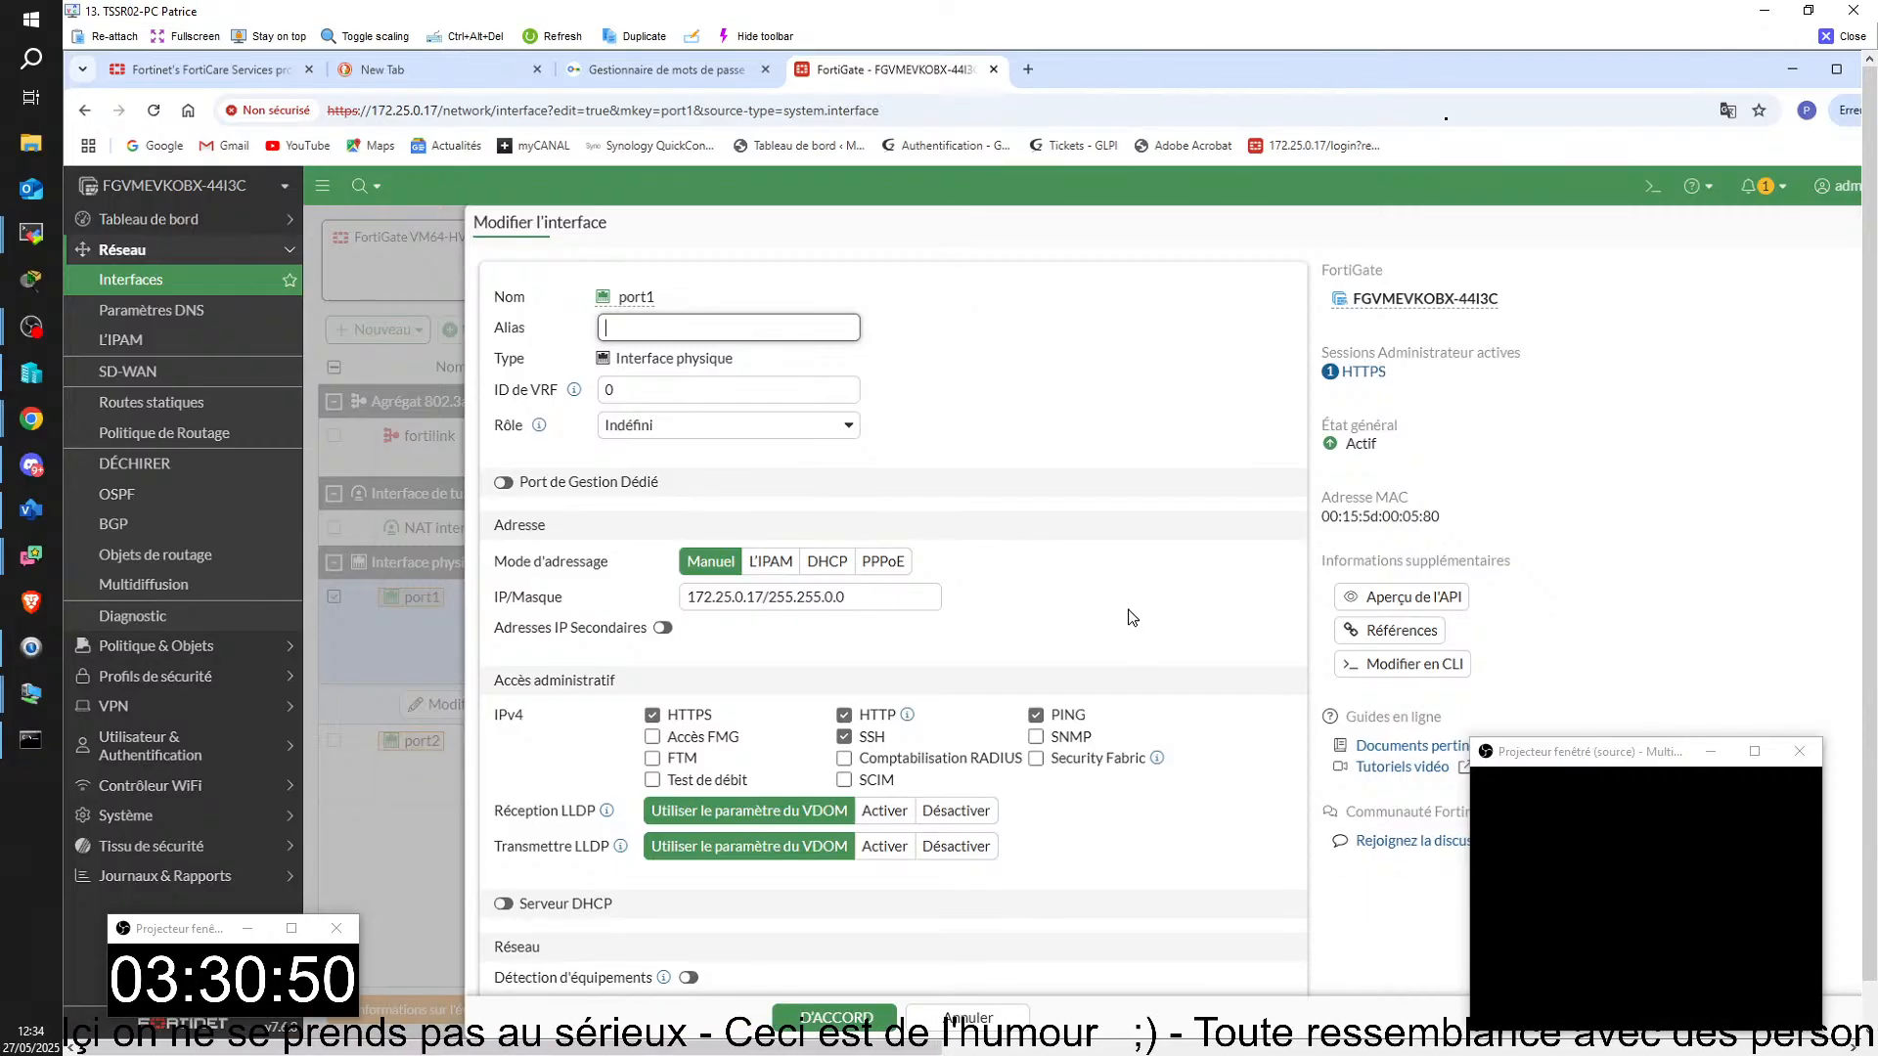
{"action": "left_click", "coordinate": [827, 561]}
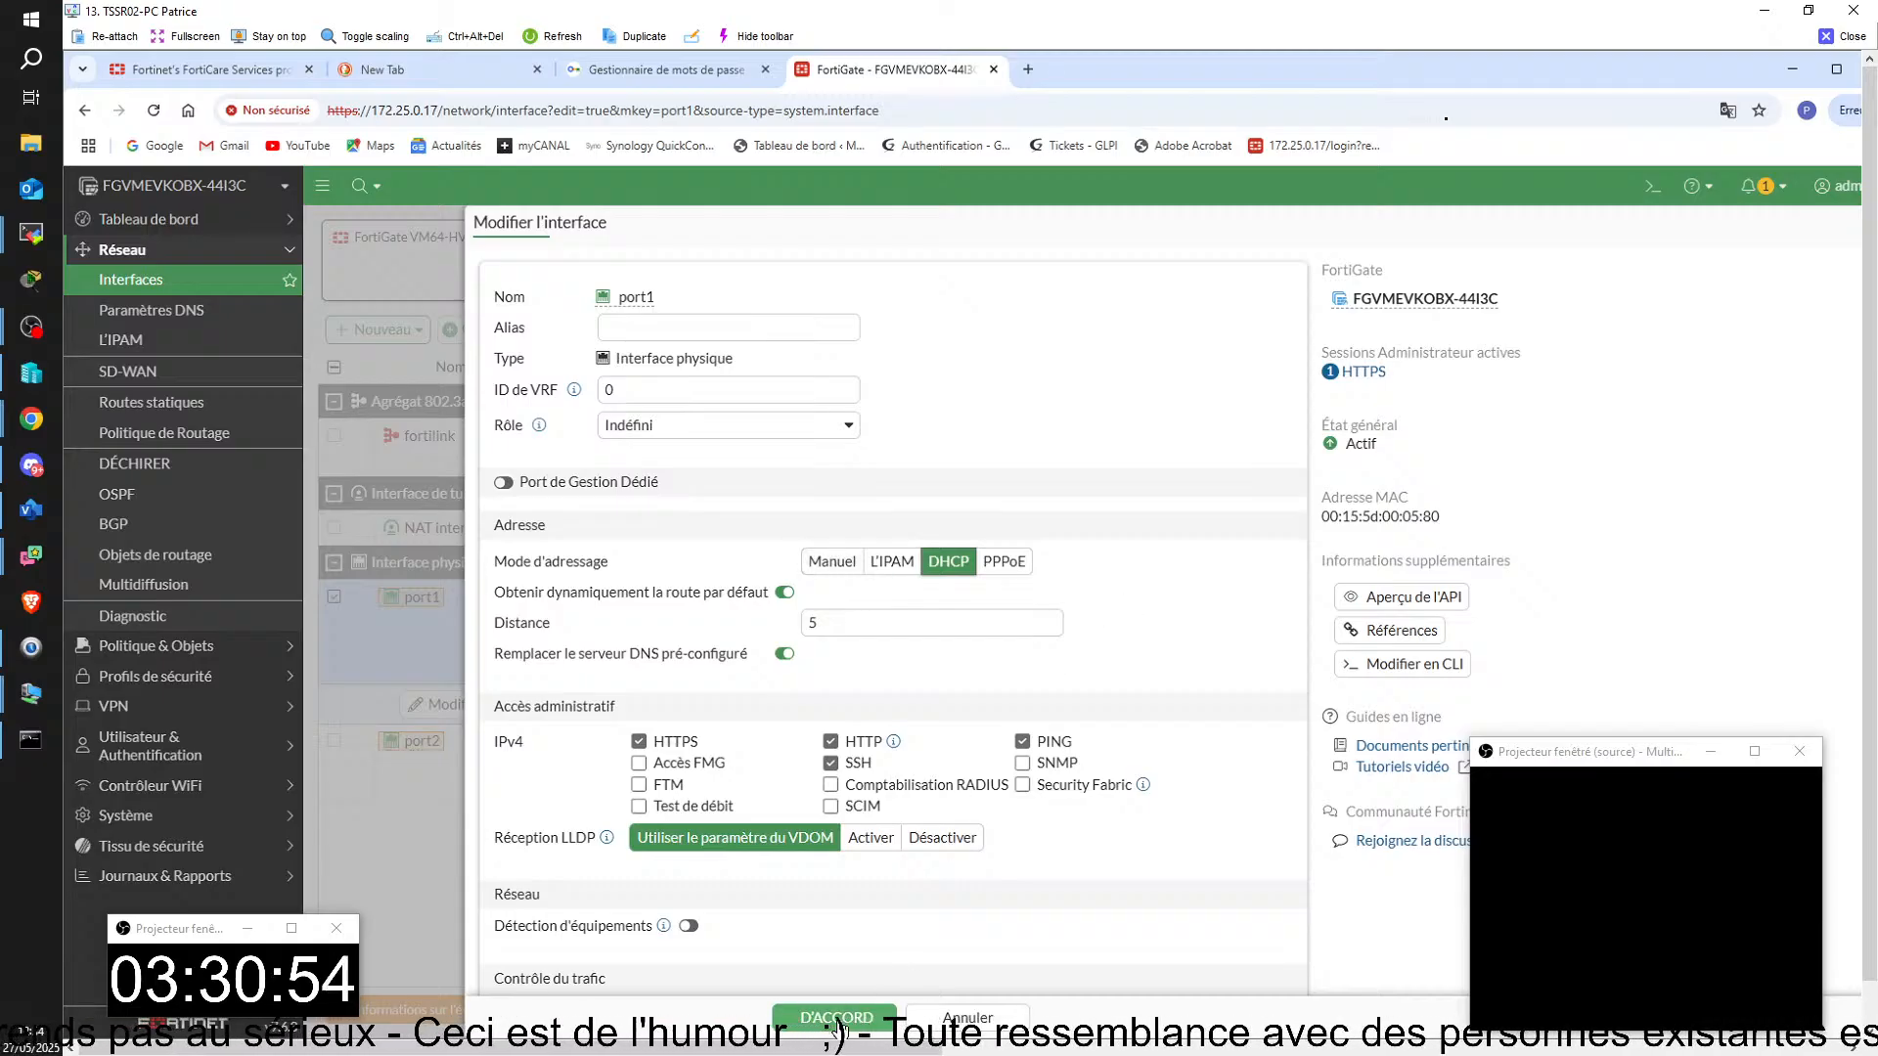
{"action": "left_click", "coordinate": [836, 1017]}
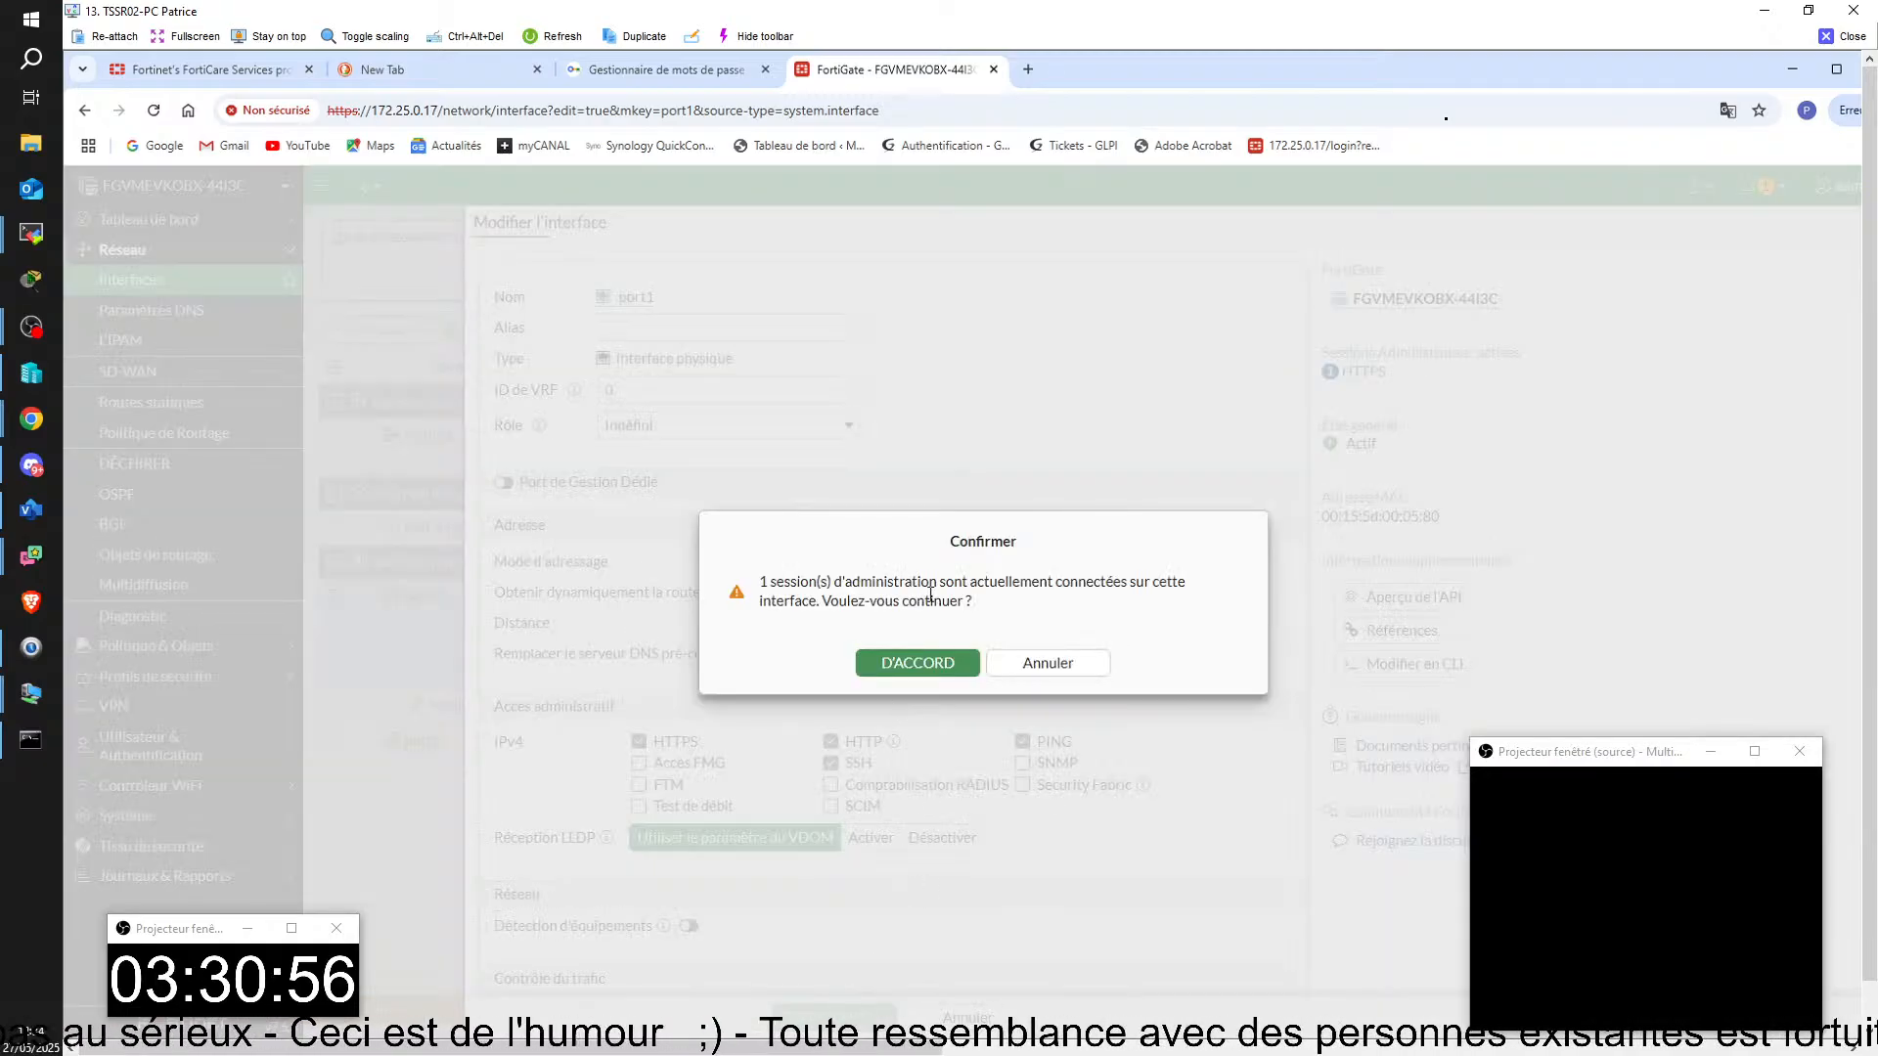
{"action": "left_click", "coordinate": [910, 667]}
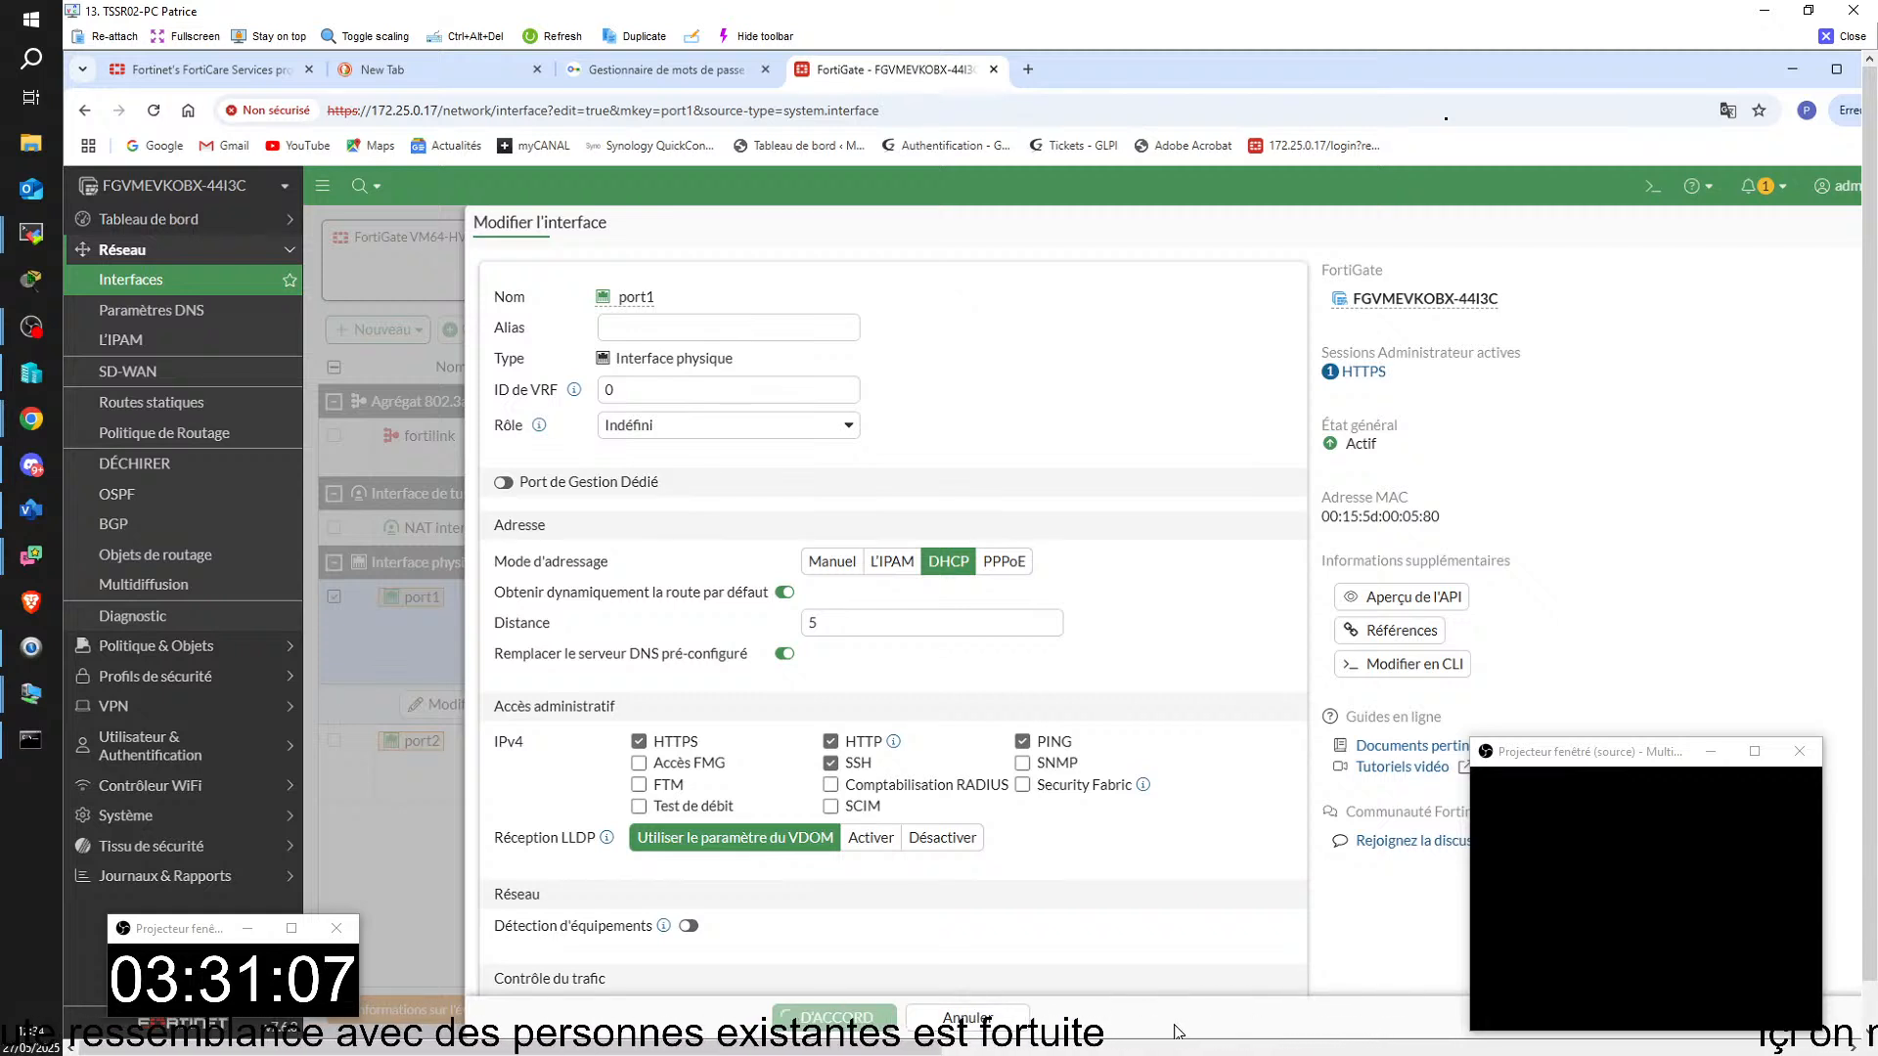
Step: List the FortiGate's interface addresses again in the routeur FORTINET console with diagnose ip address list, and return to the browser
{"action": "mouse_move", "coordinate": [1393, 1050]}
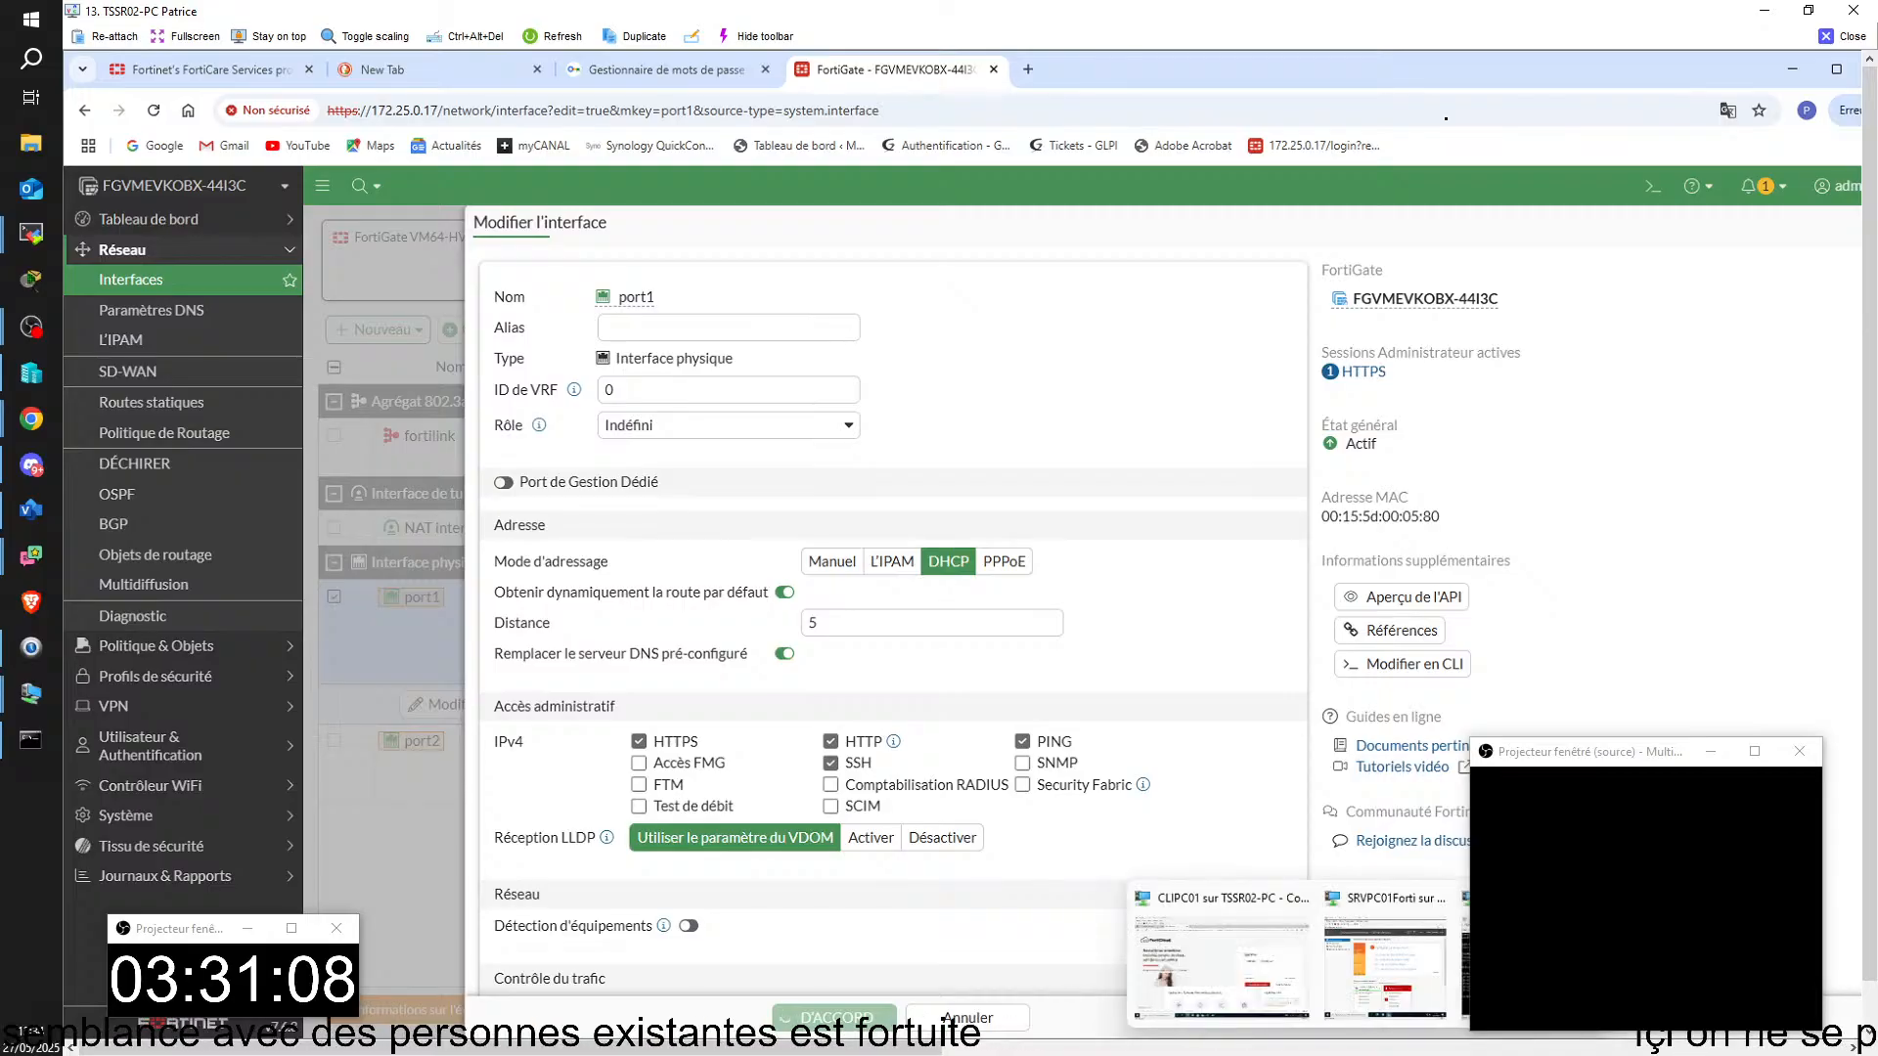
{"action": "left_click", "coordinate": [1465, 967]}
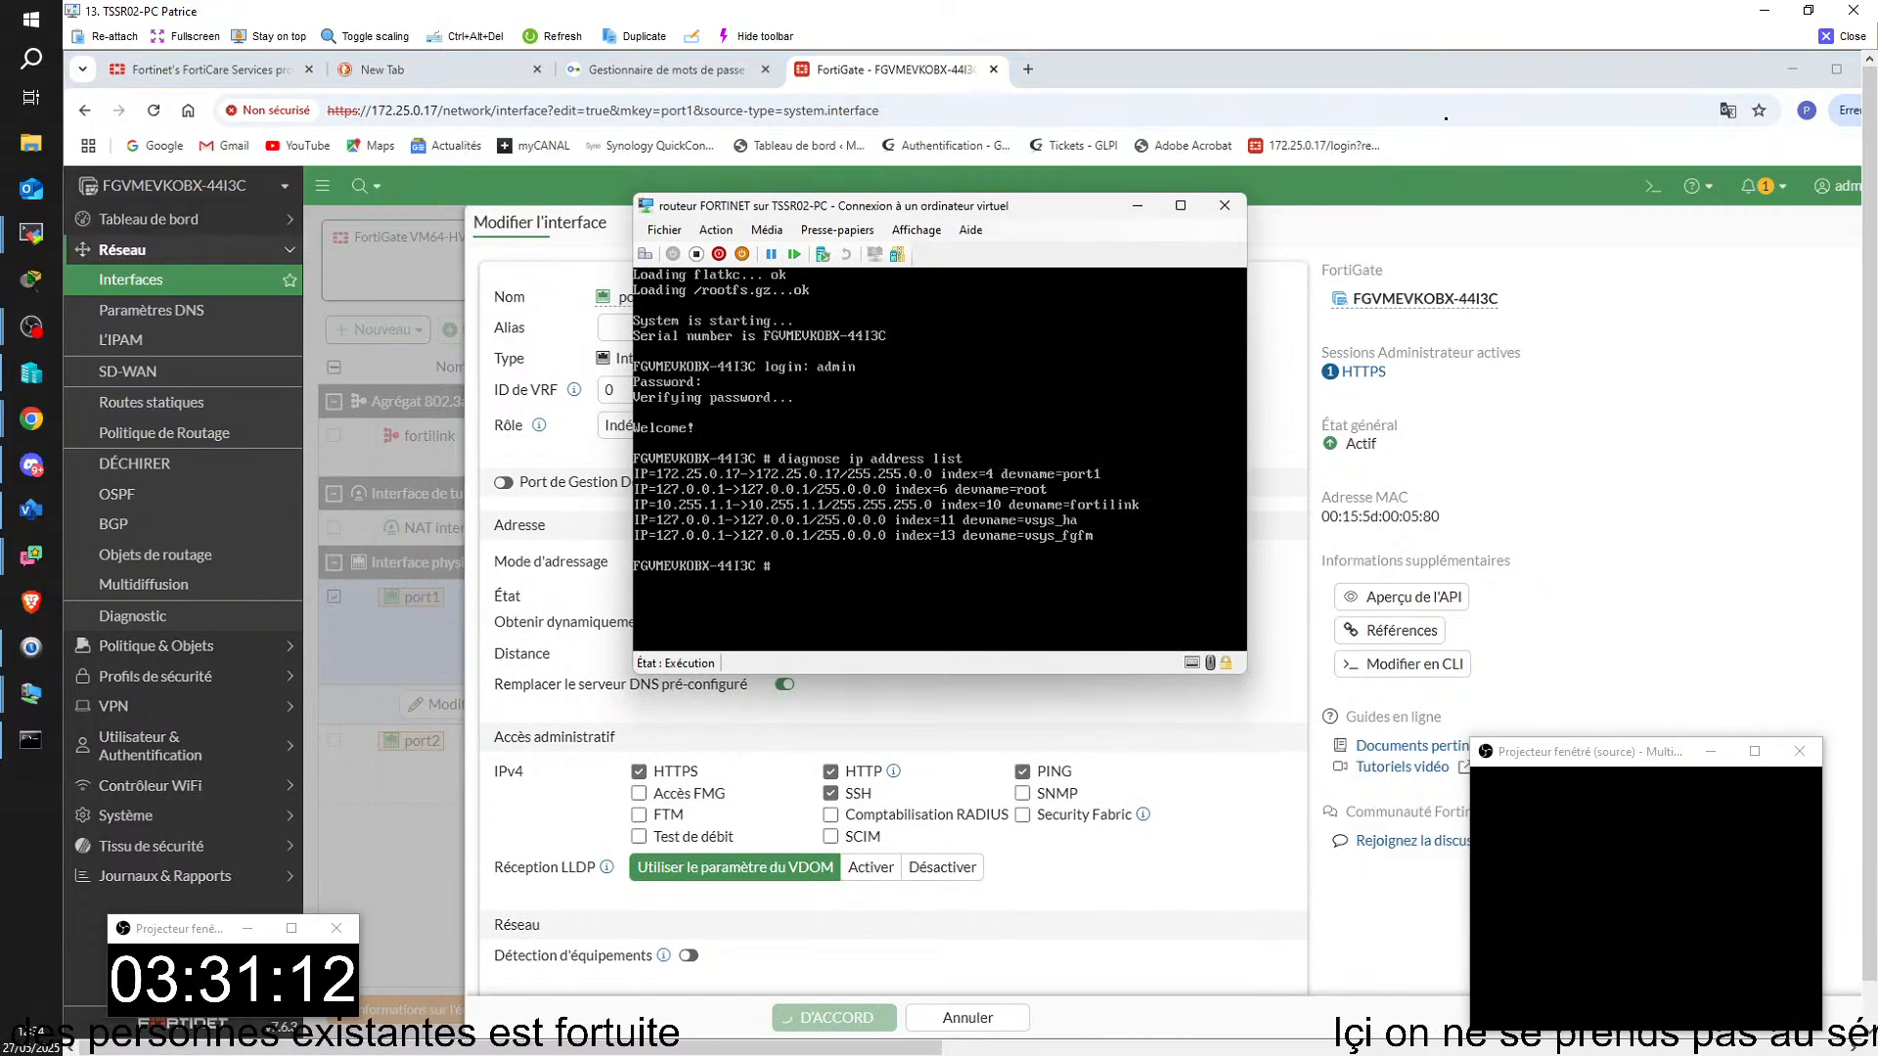
{"action": "key", "text": "Up"}
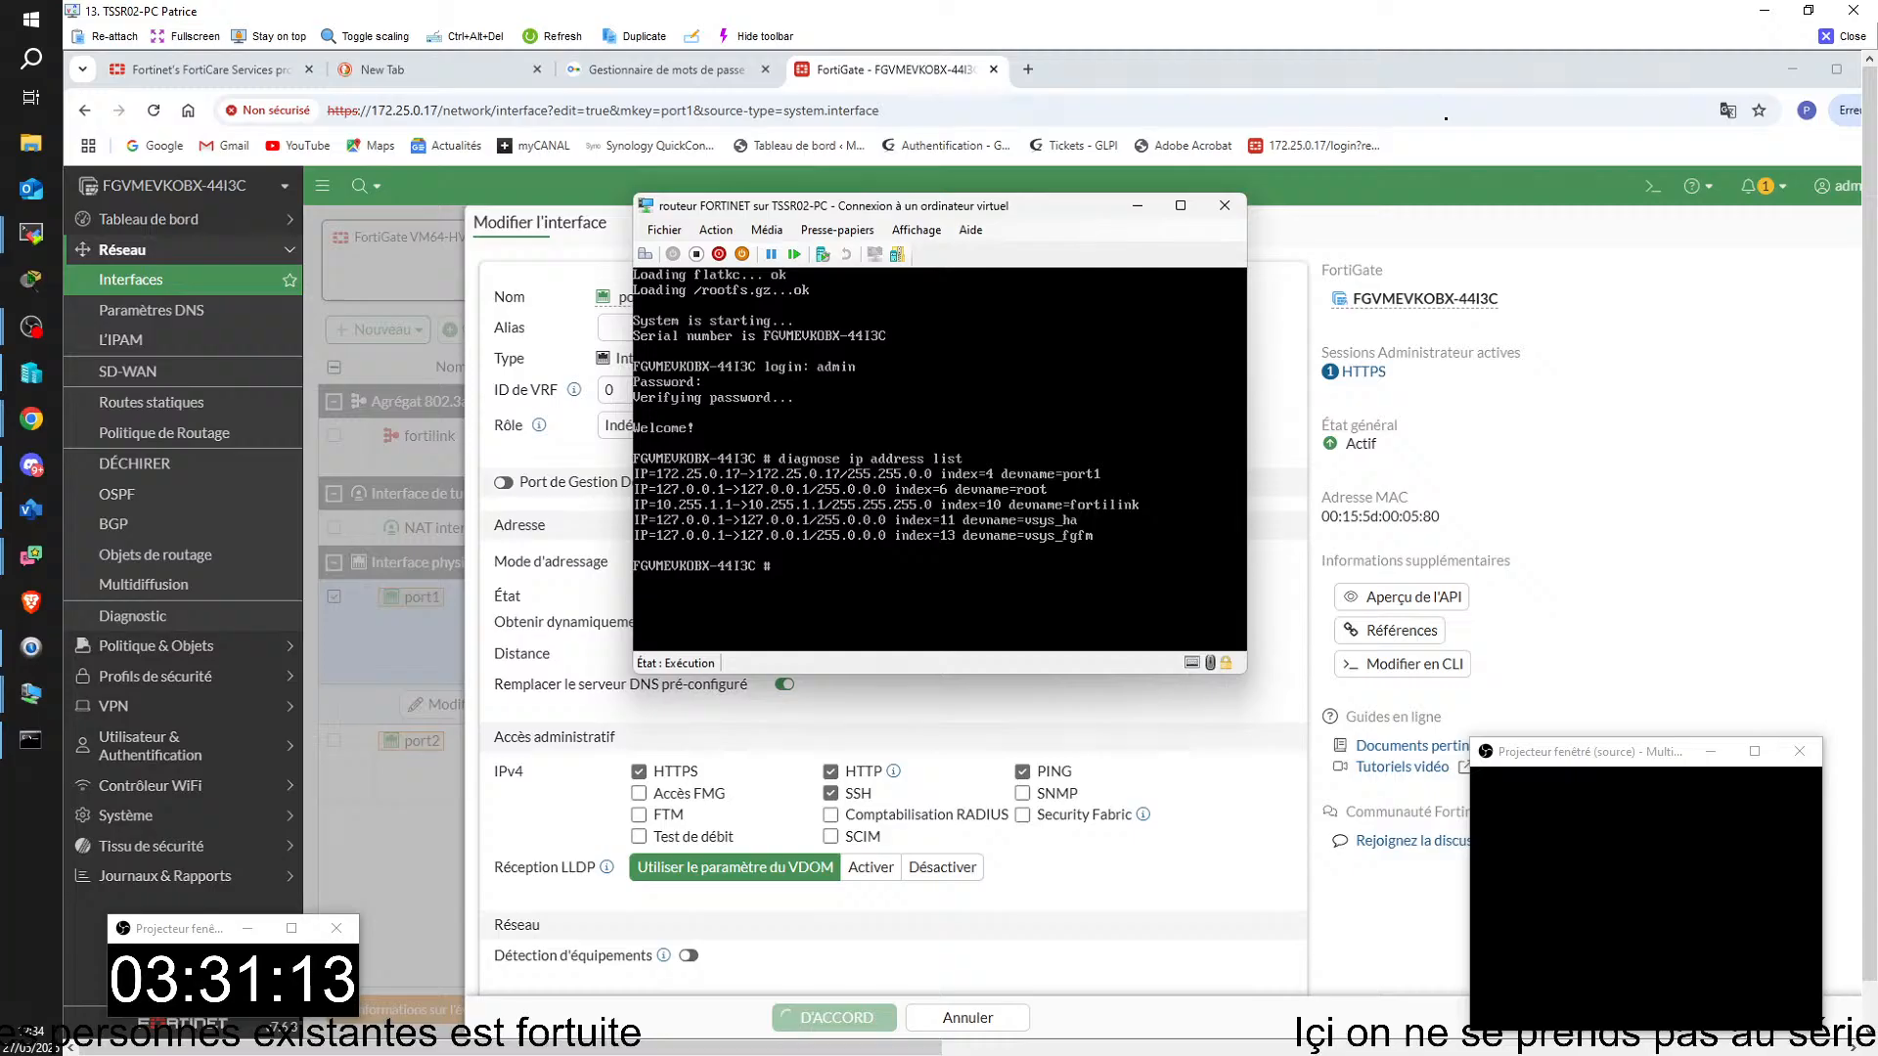
{"action": "key", "text": "Return"}
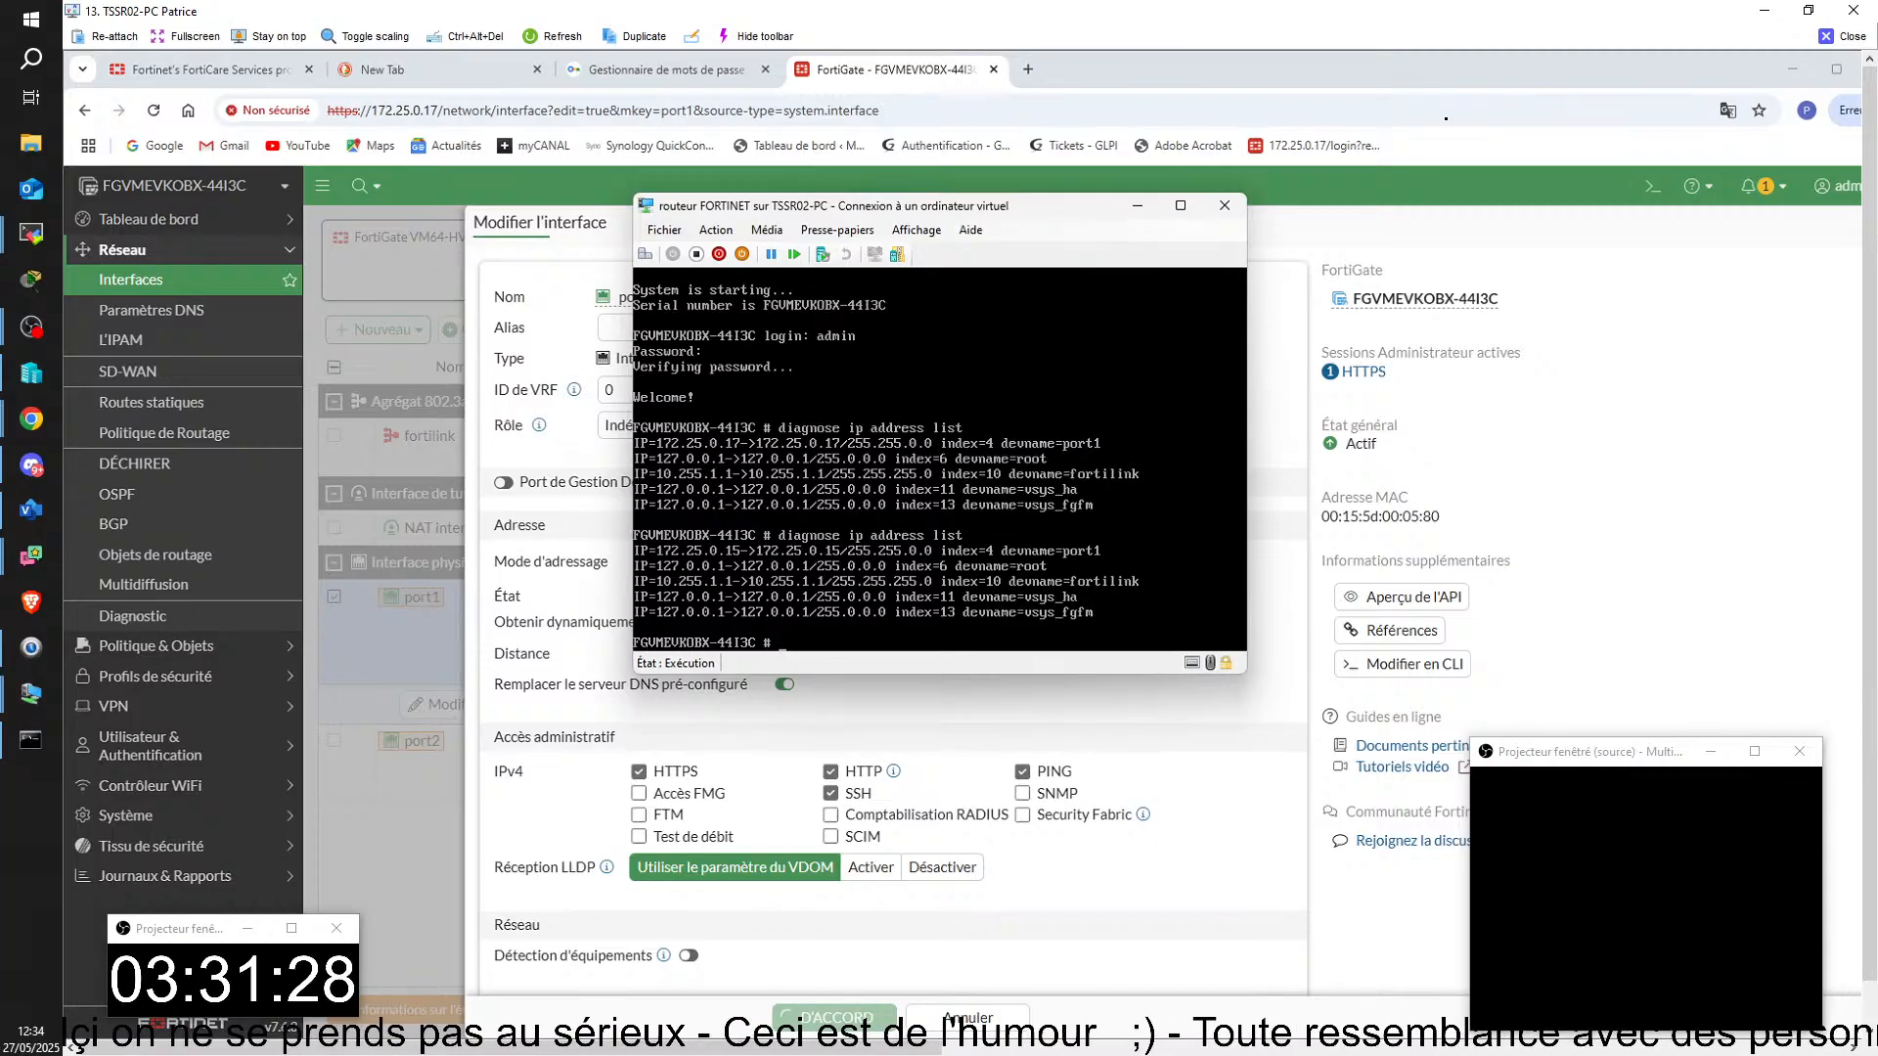
{"action": "left_click", "coordinate": [1152, 822]}
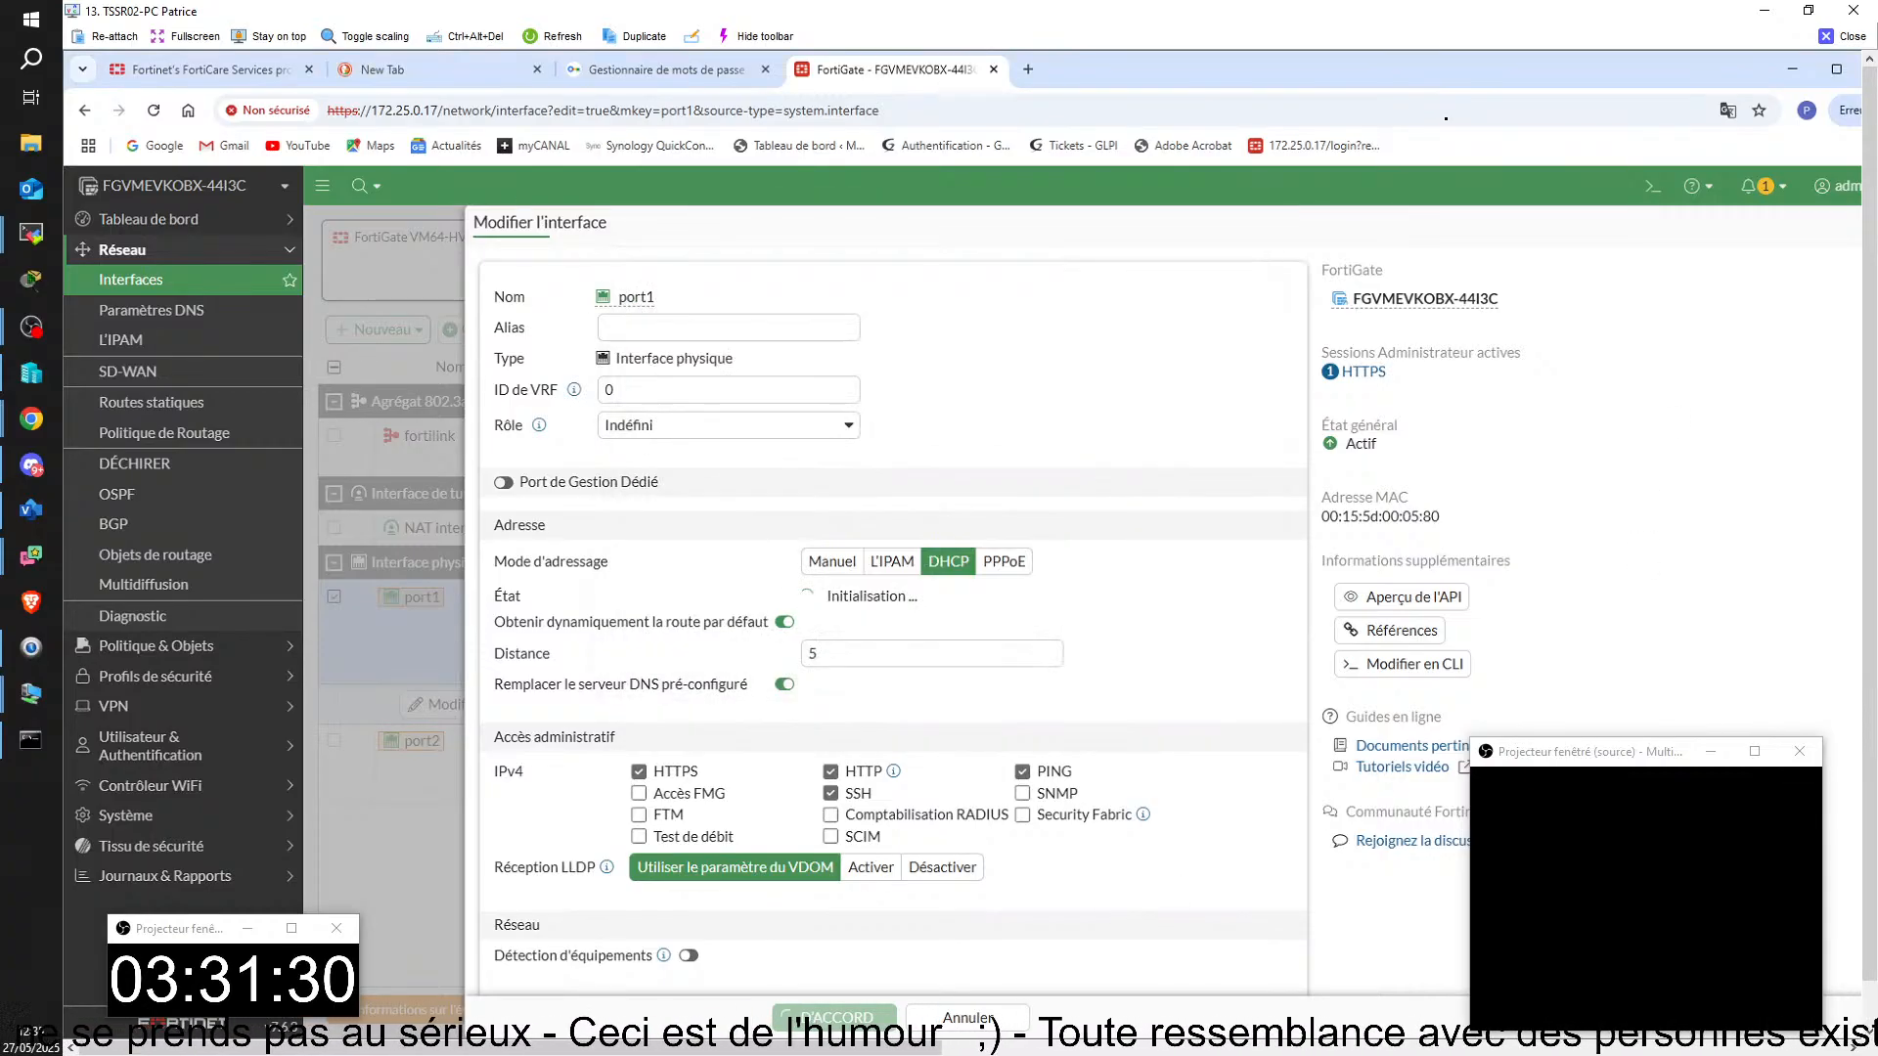
{"action": "left_click", "coordinate": [434, 111]}
{"action": "left_click", "coordinate": [433, 110]}
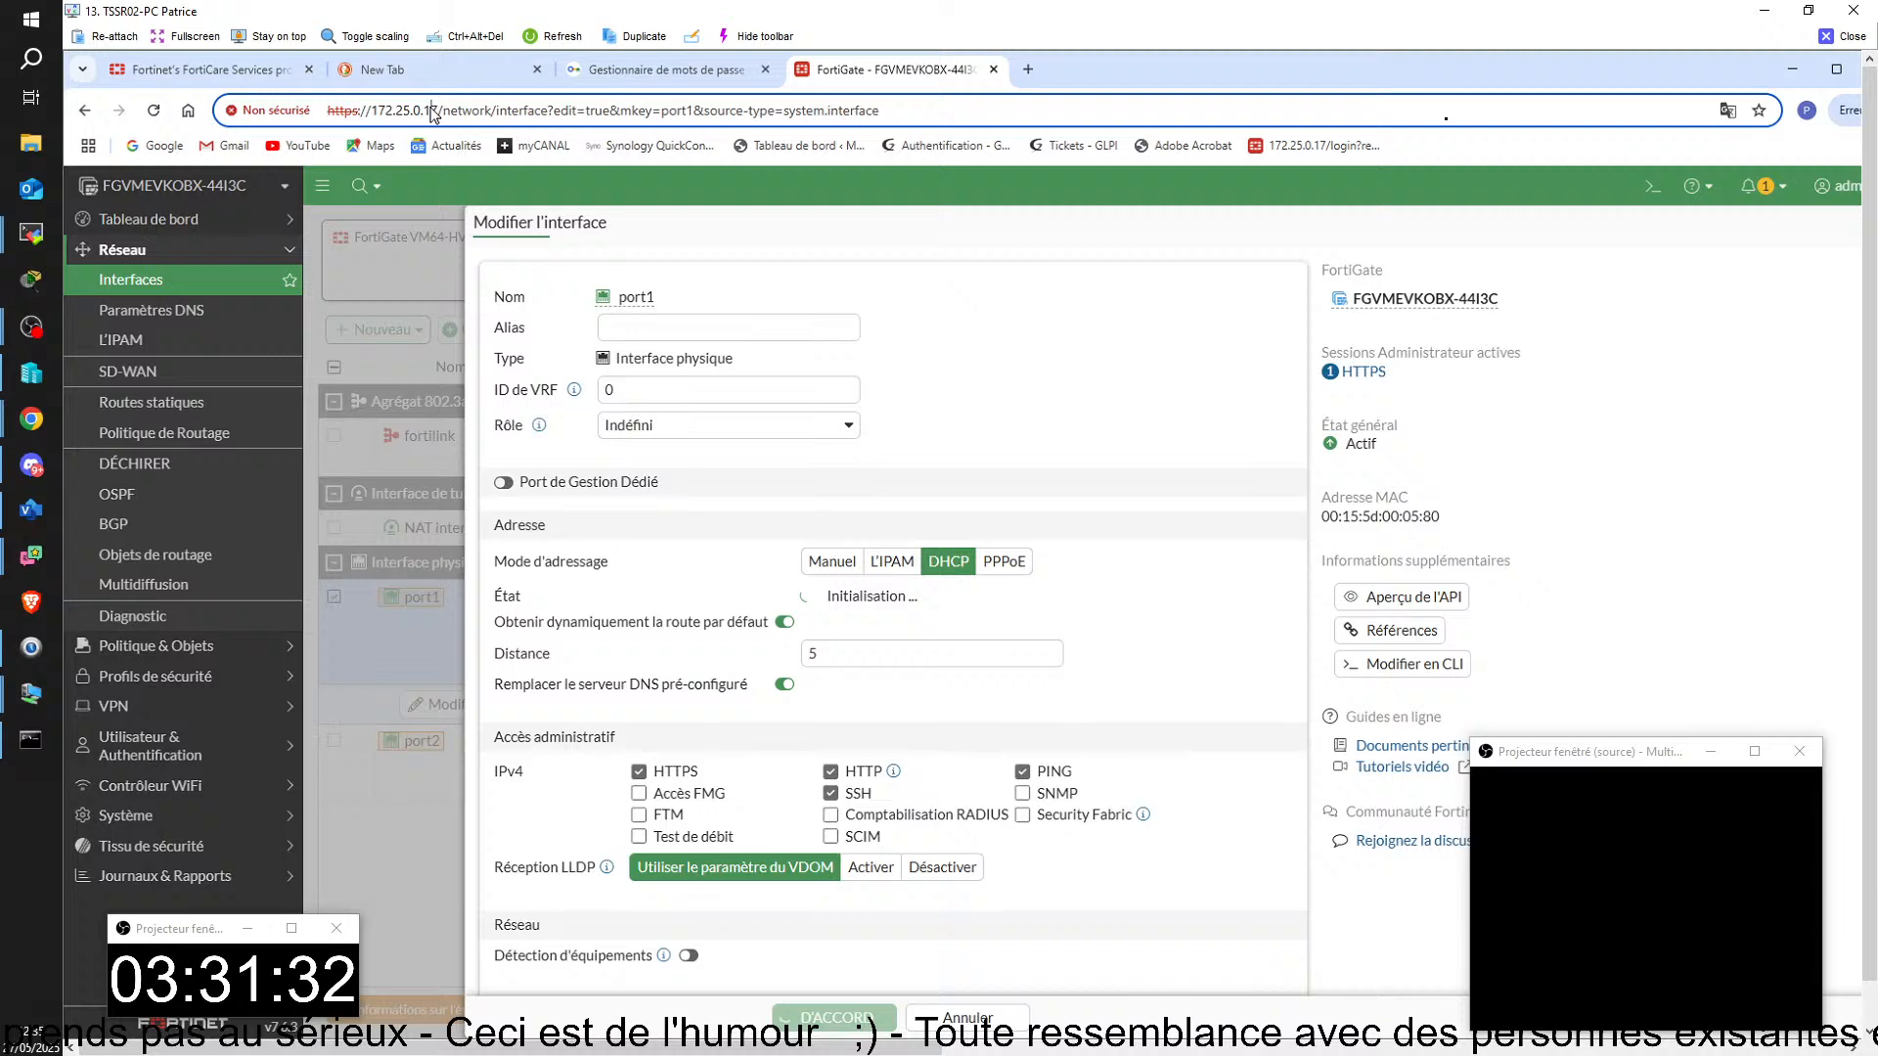
{"action": "key", "text": "Delete"}
{"action": "type", "text": "5"}
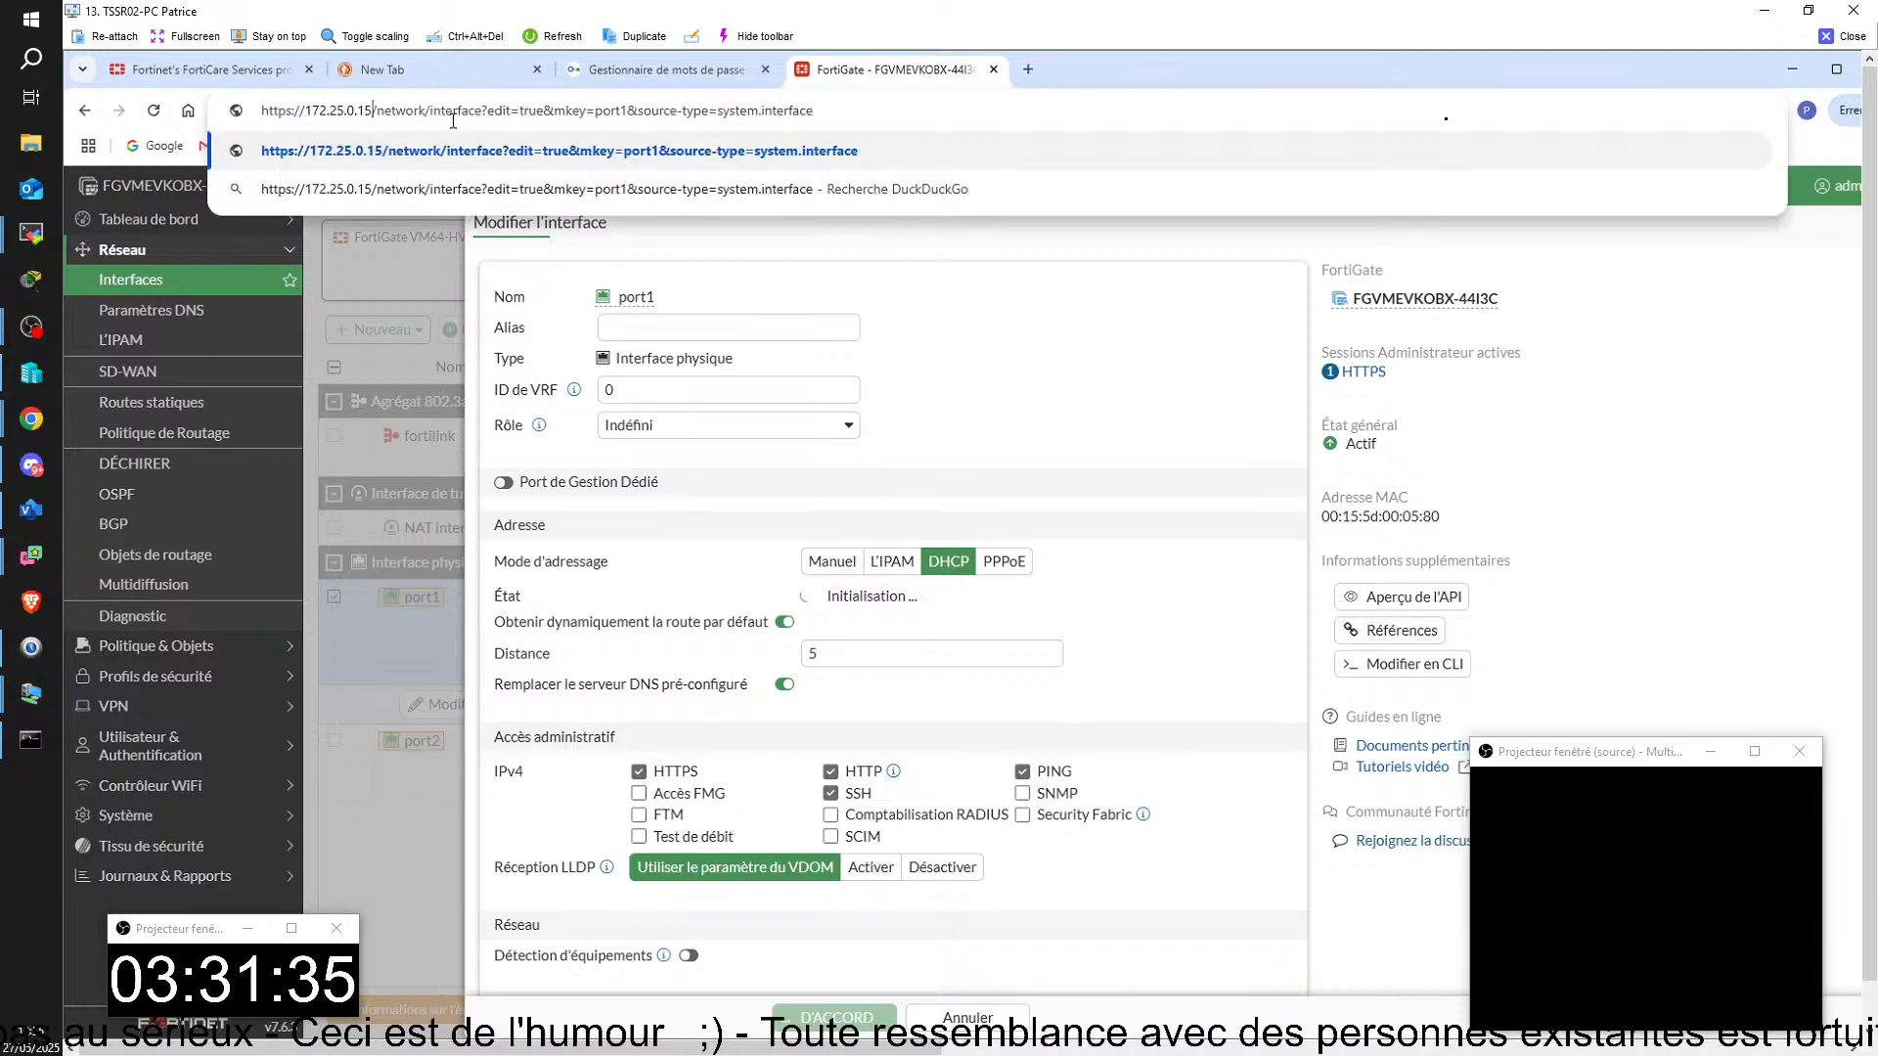
{"action": "key", "text": "shift+End"}
{"action": "key", "text": "Delete"}
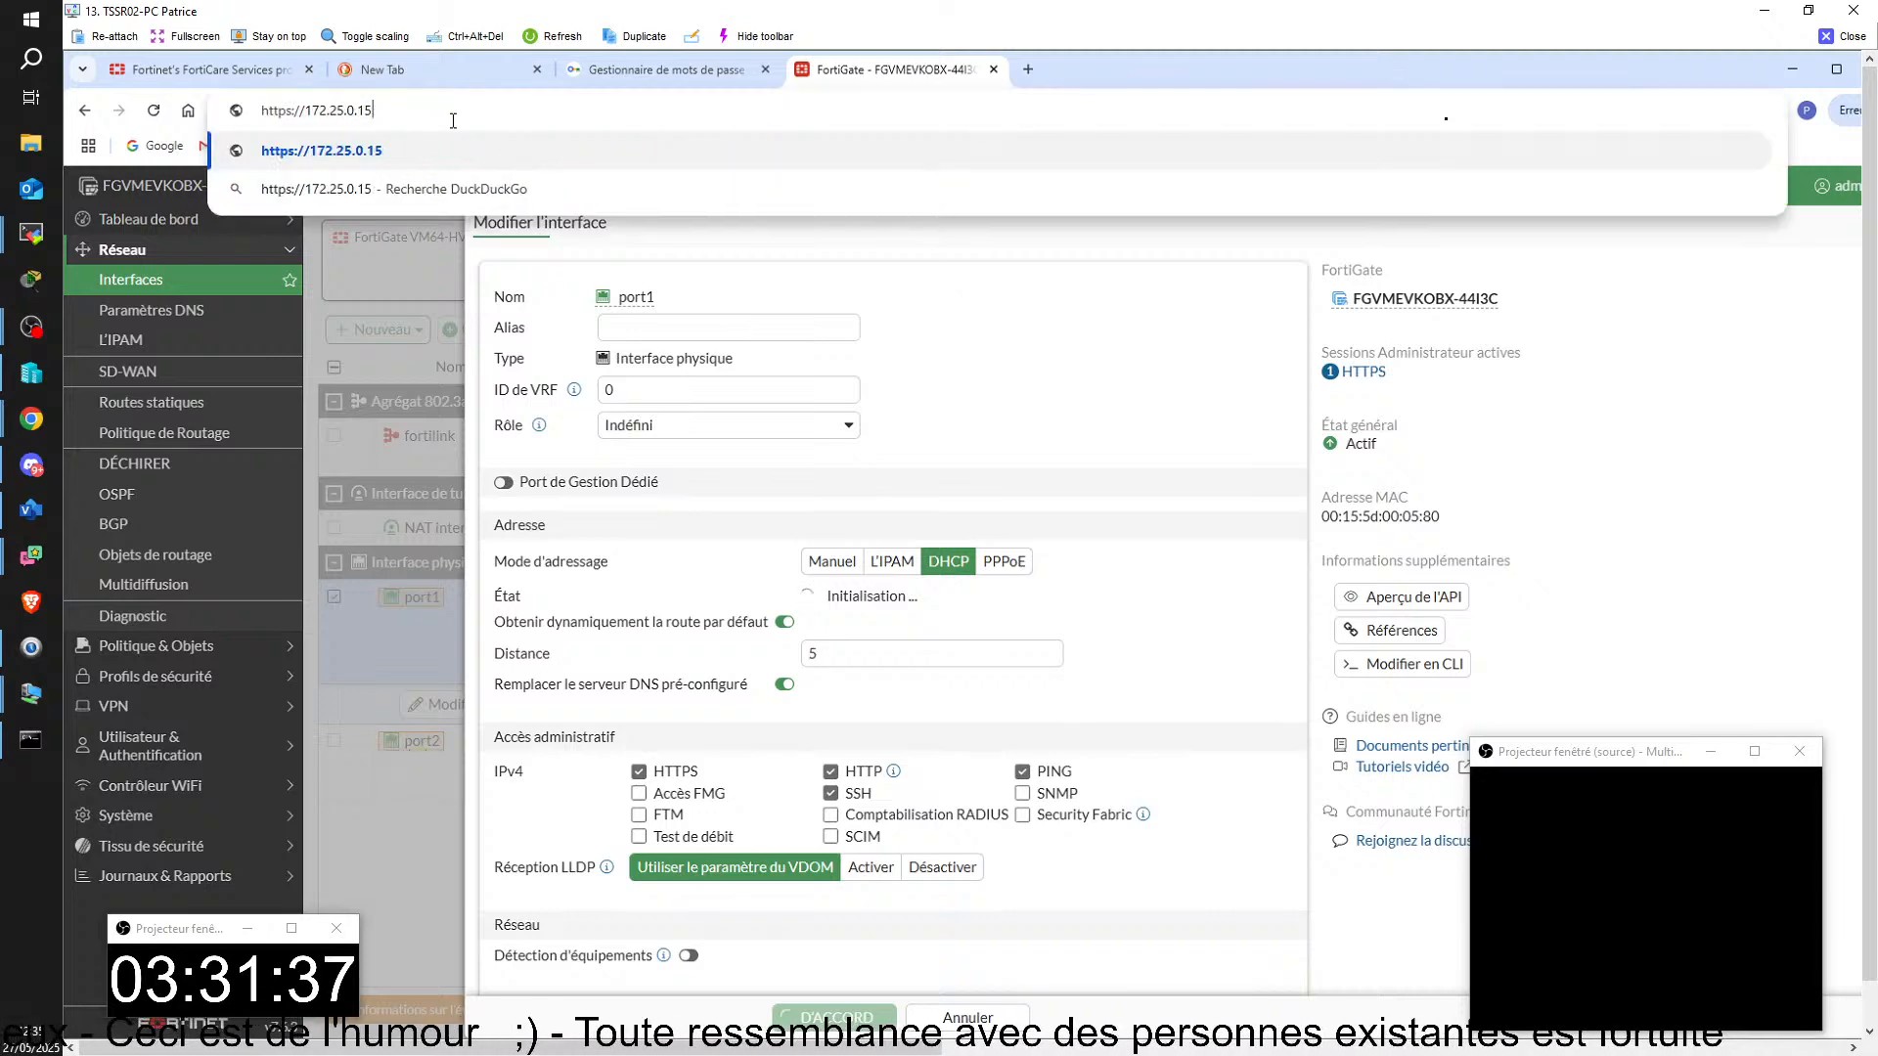
{"action": "key", "text": "Return"}
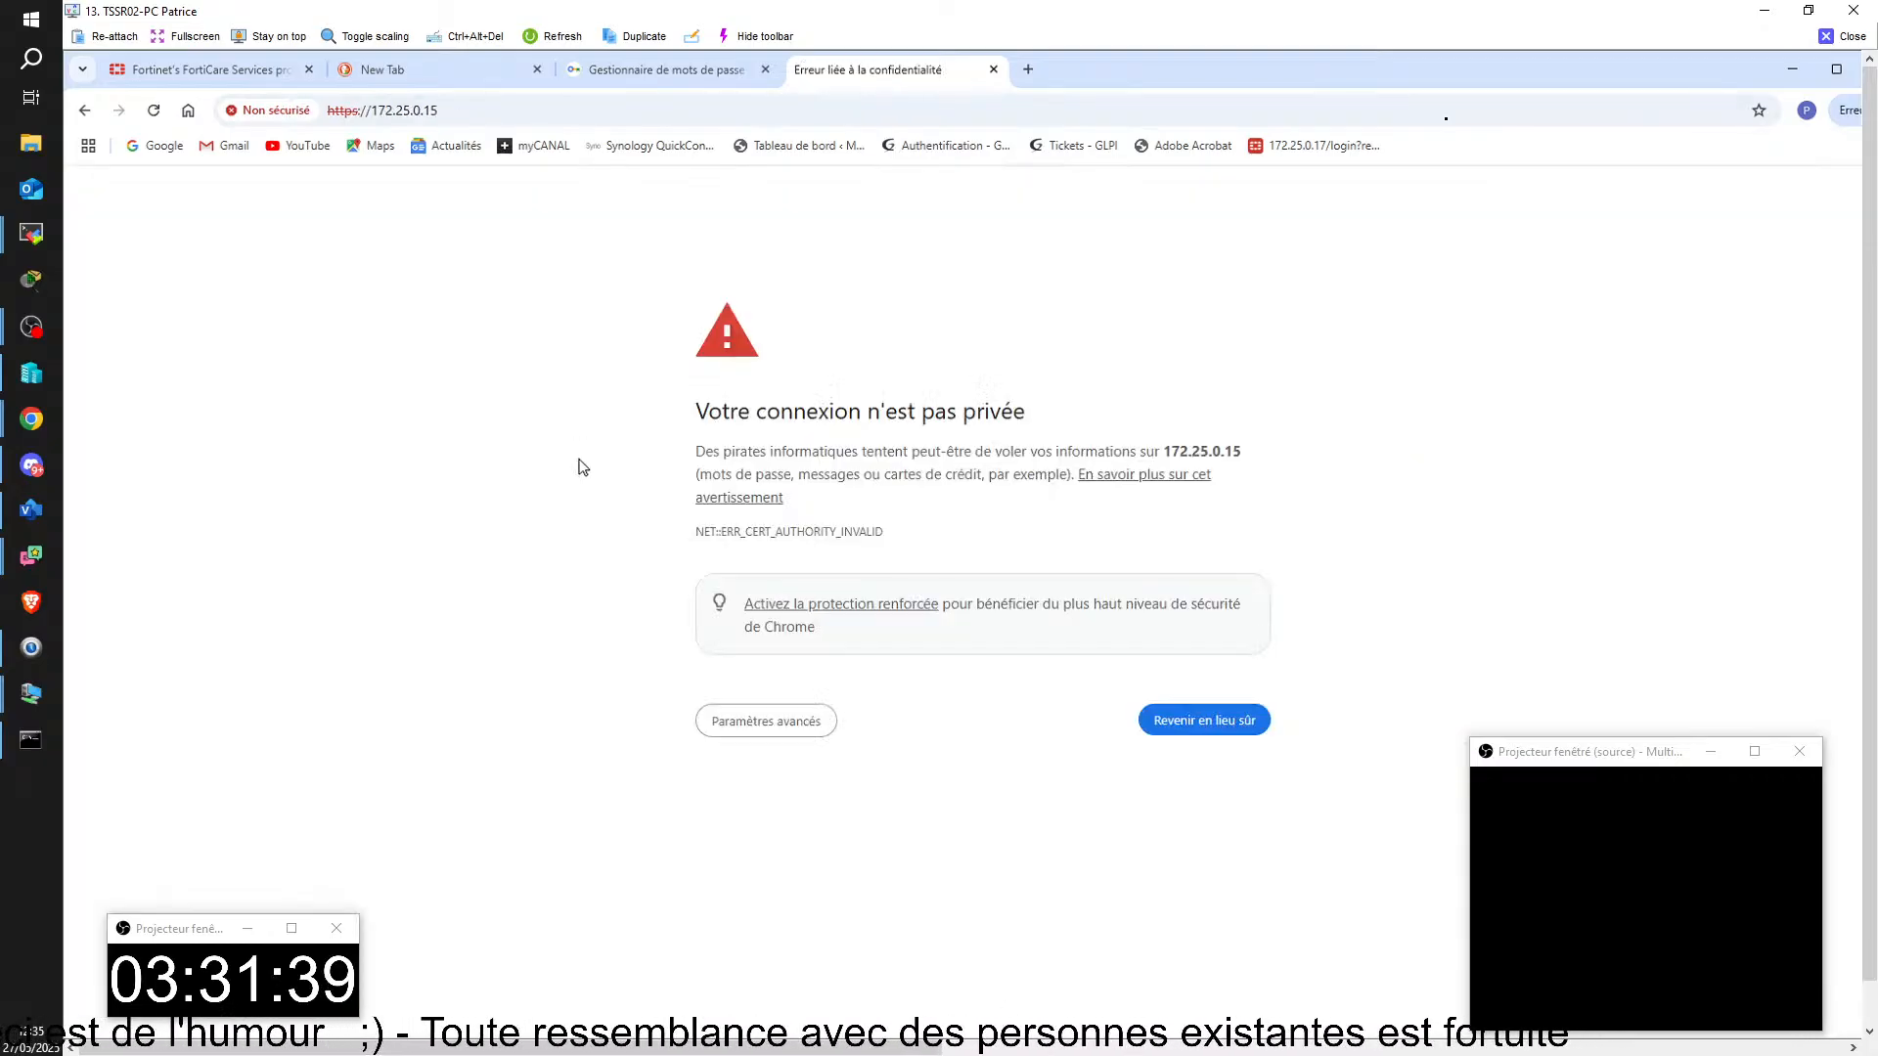
{"action": "left_click", "coordinate": [739, 721]}
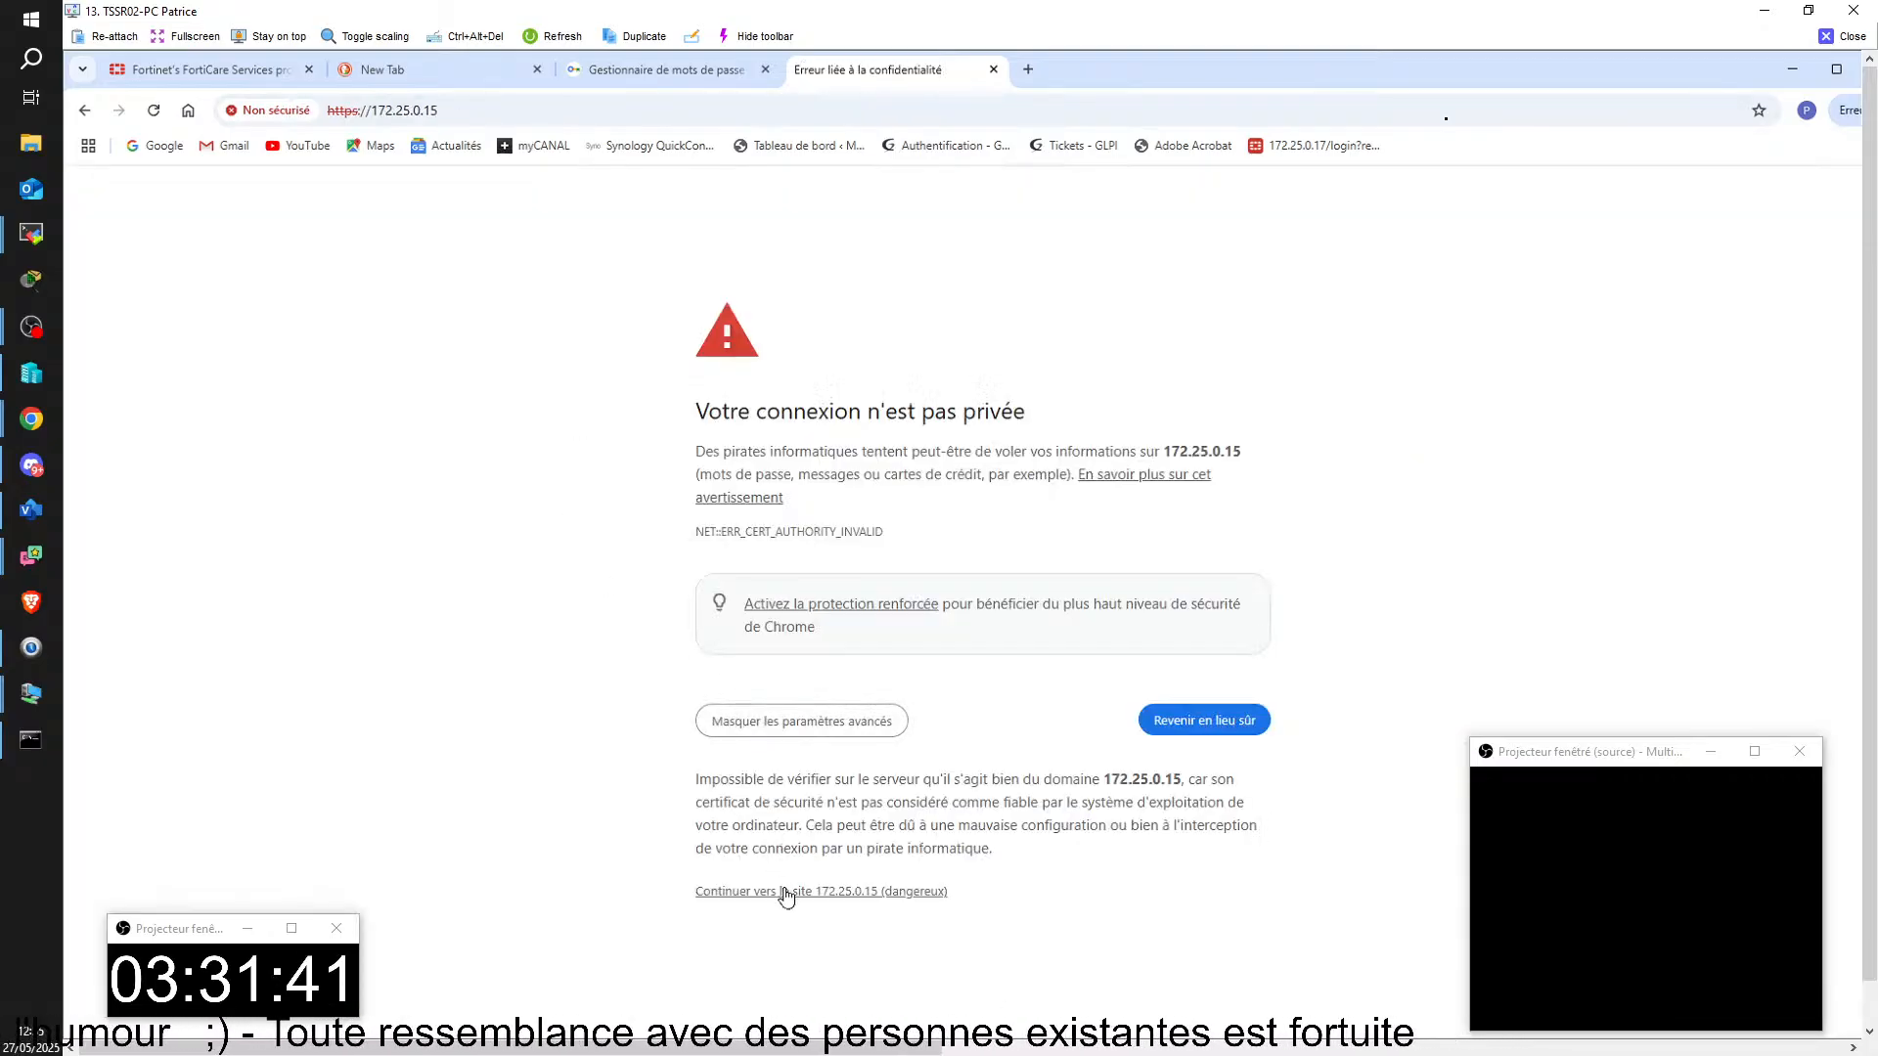
{"action": "left_click", "coordinate": [783, 892]}
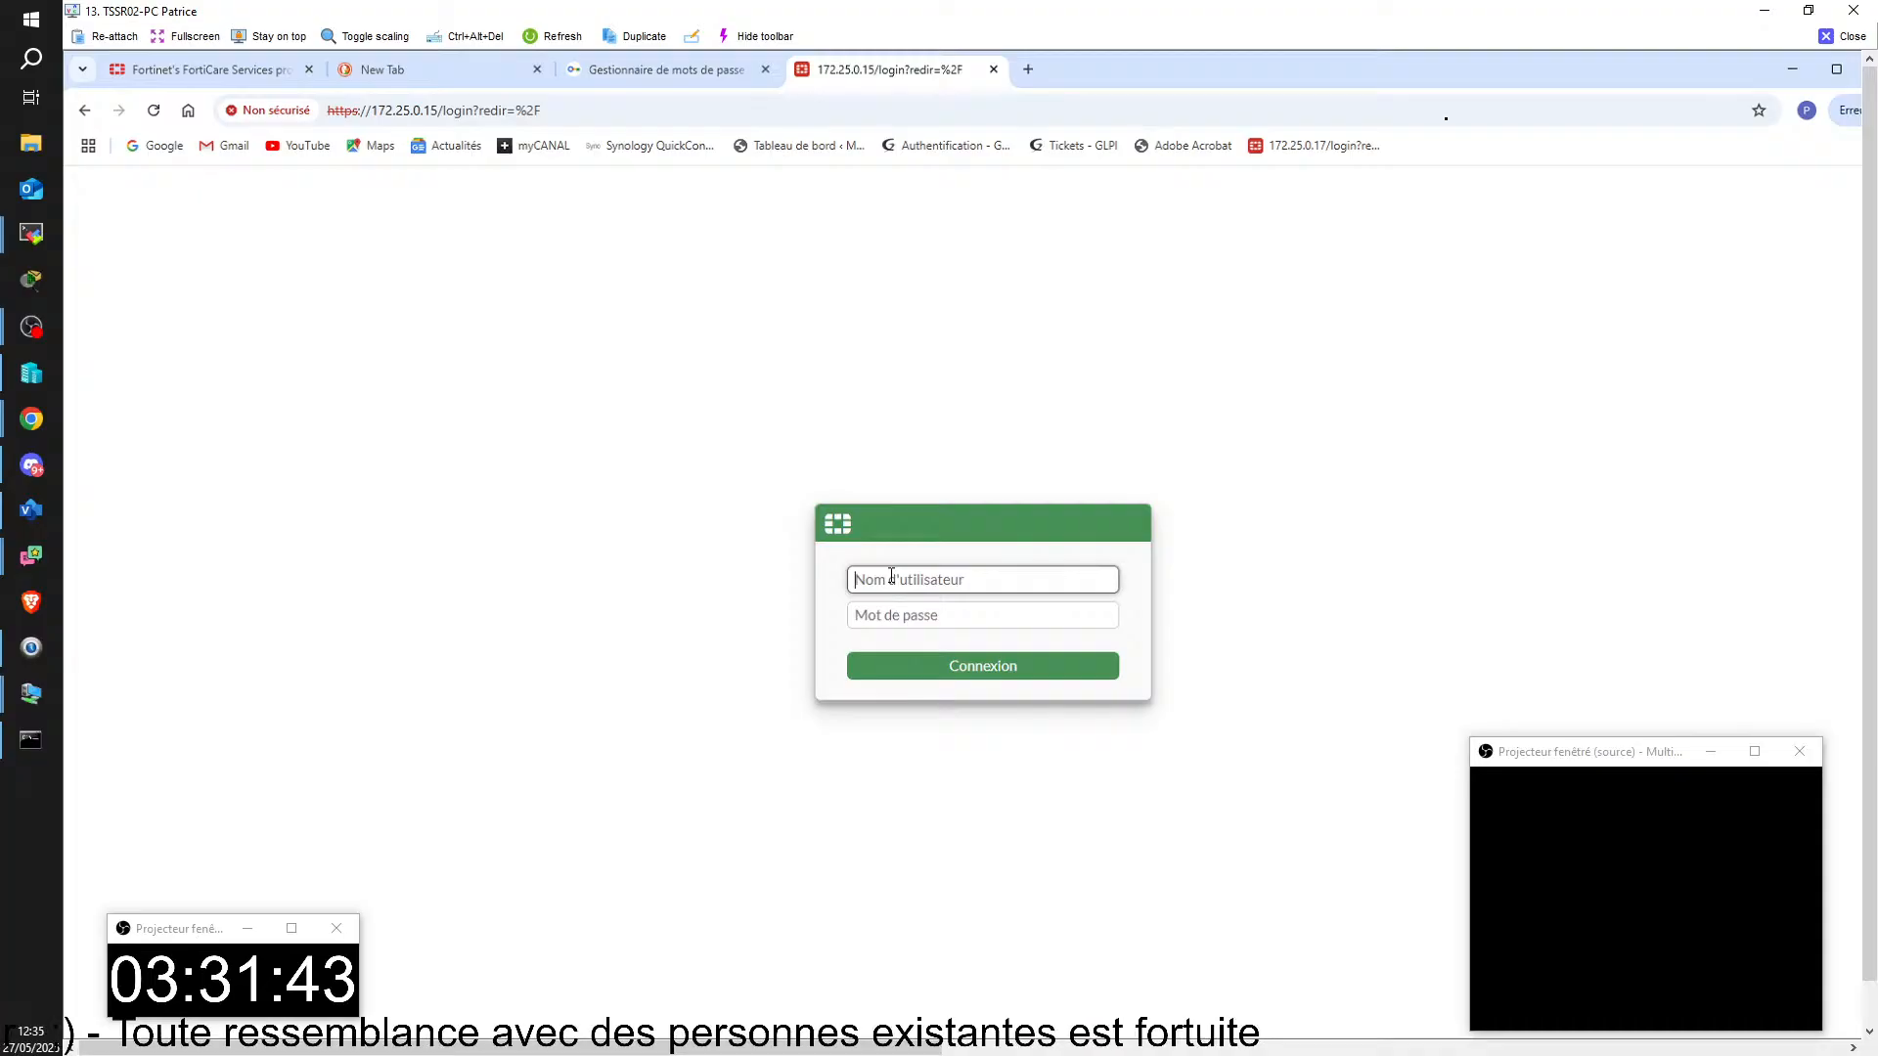
Step: Log in as admin with the account password, dismiss the saved-password check and postpone the FortiGate setup
{"action": "type", "text": "ad"}
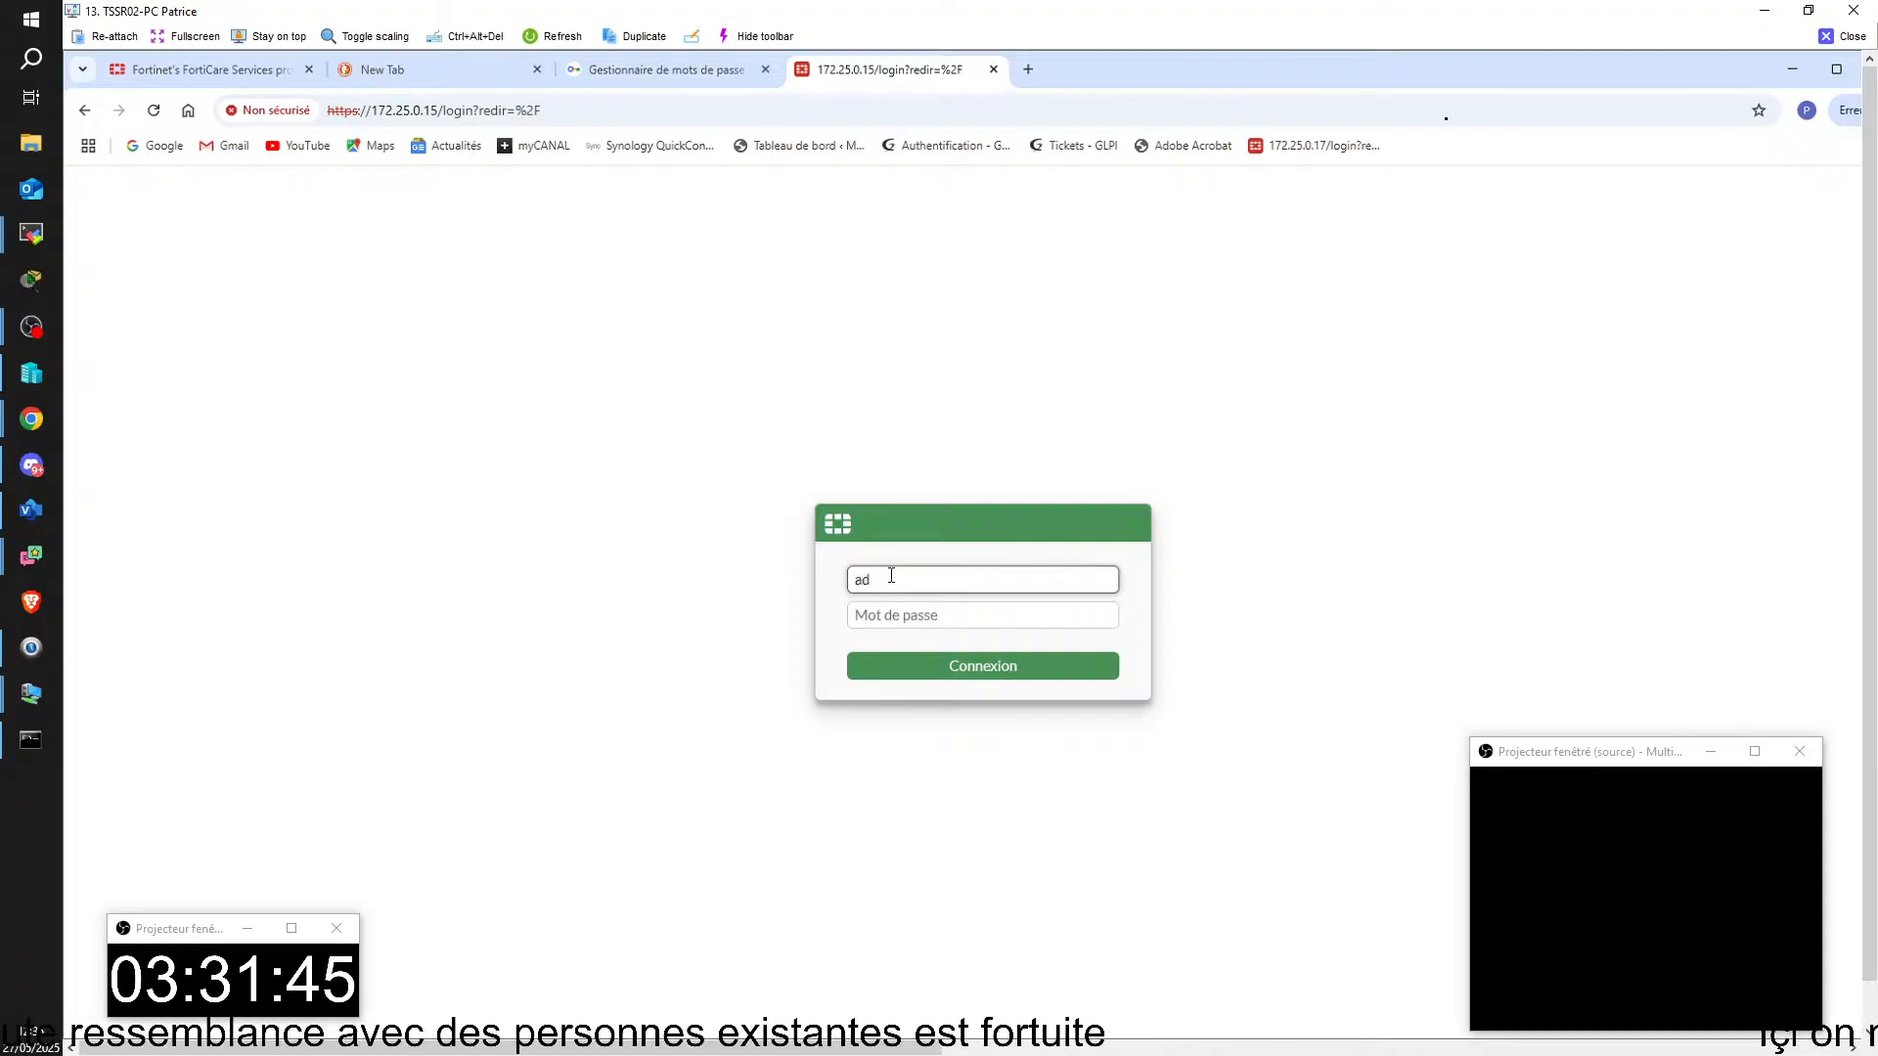
{"action": "type", "text": "min"}
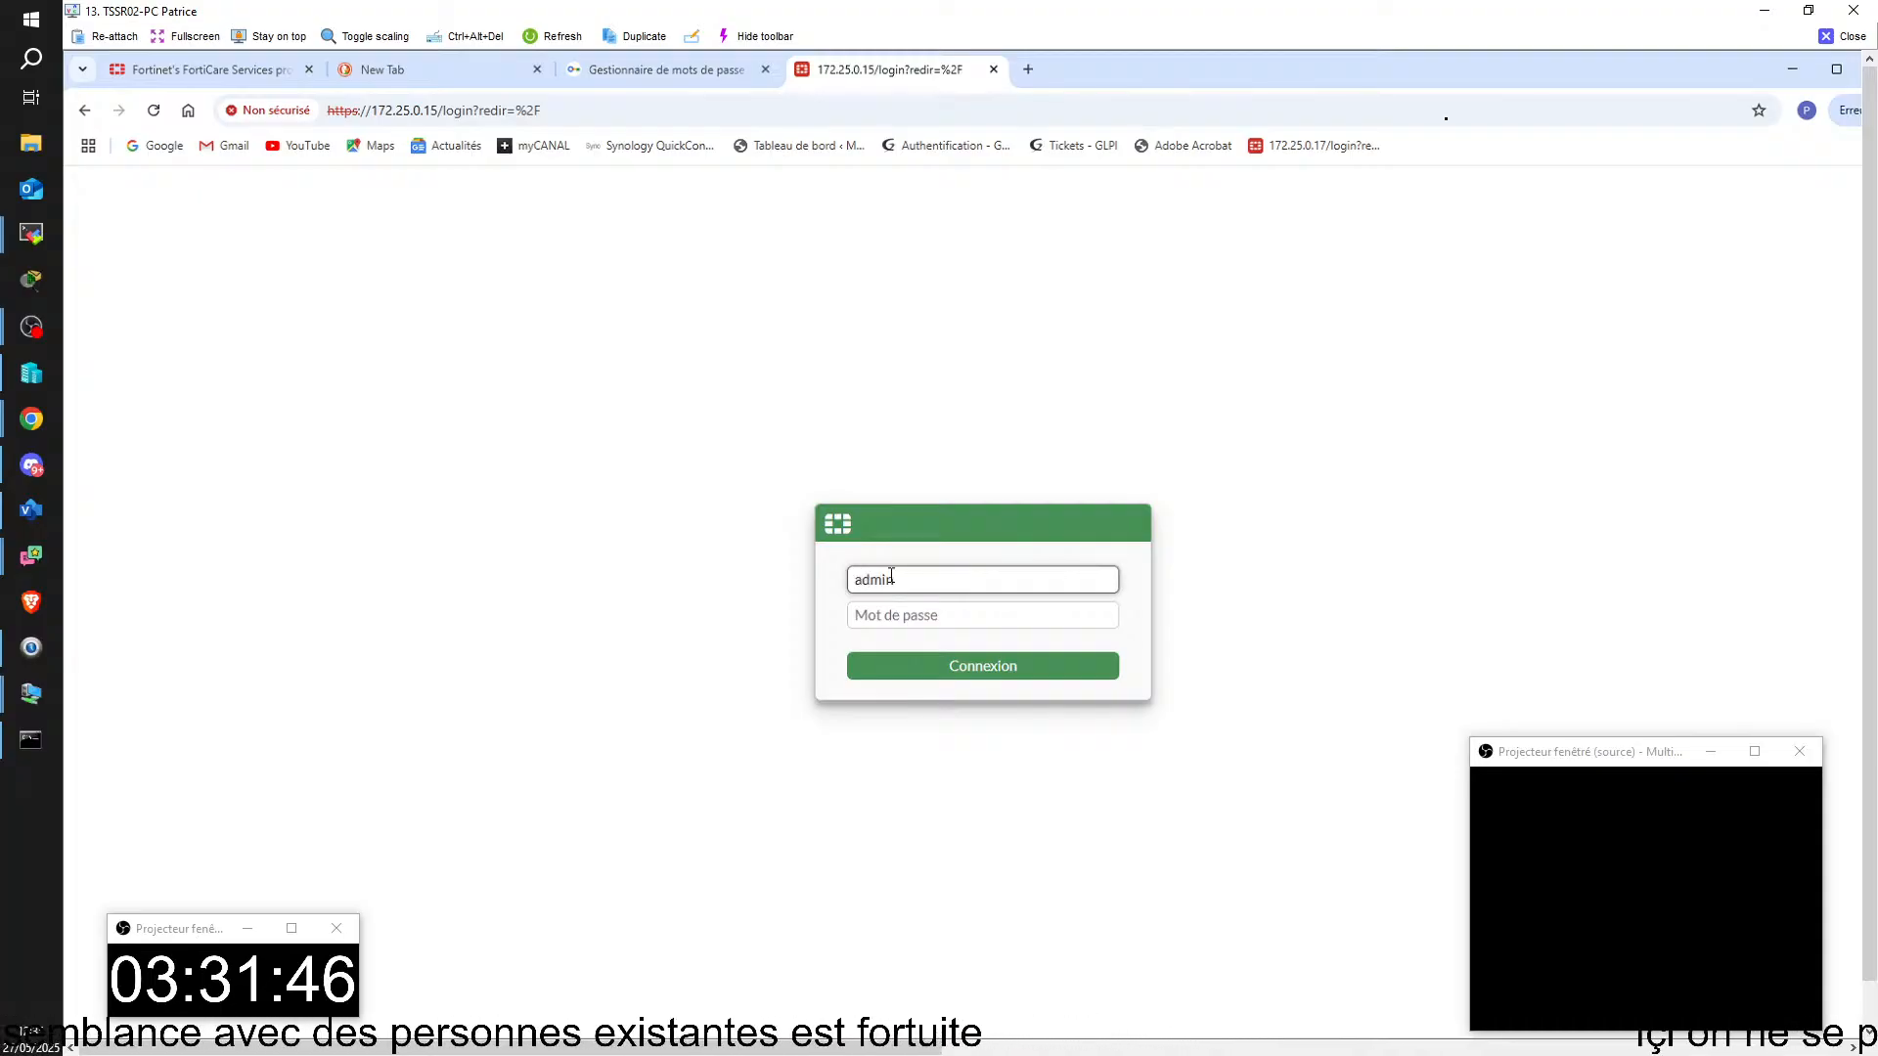
{"action": "key", "text": "Tab"}
{"action": "type", "text": "*"}
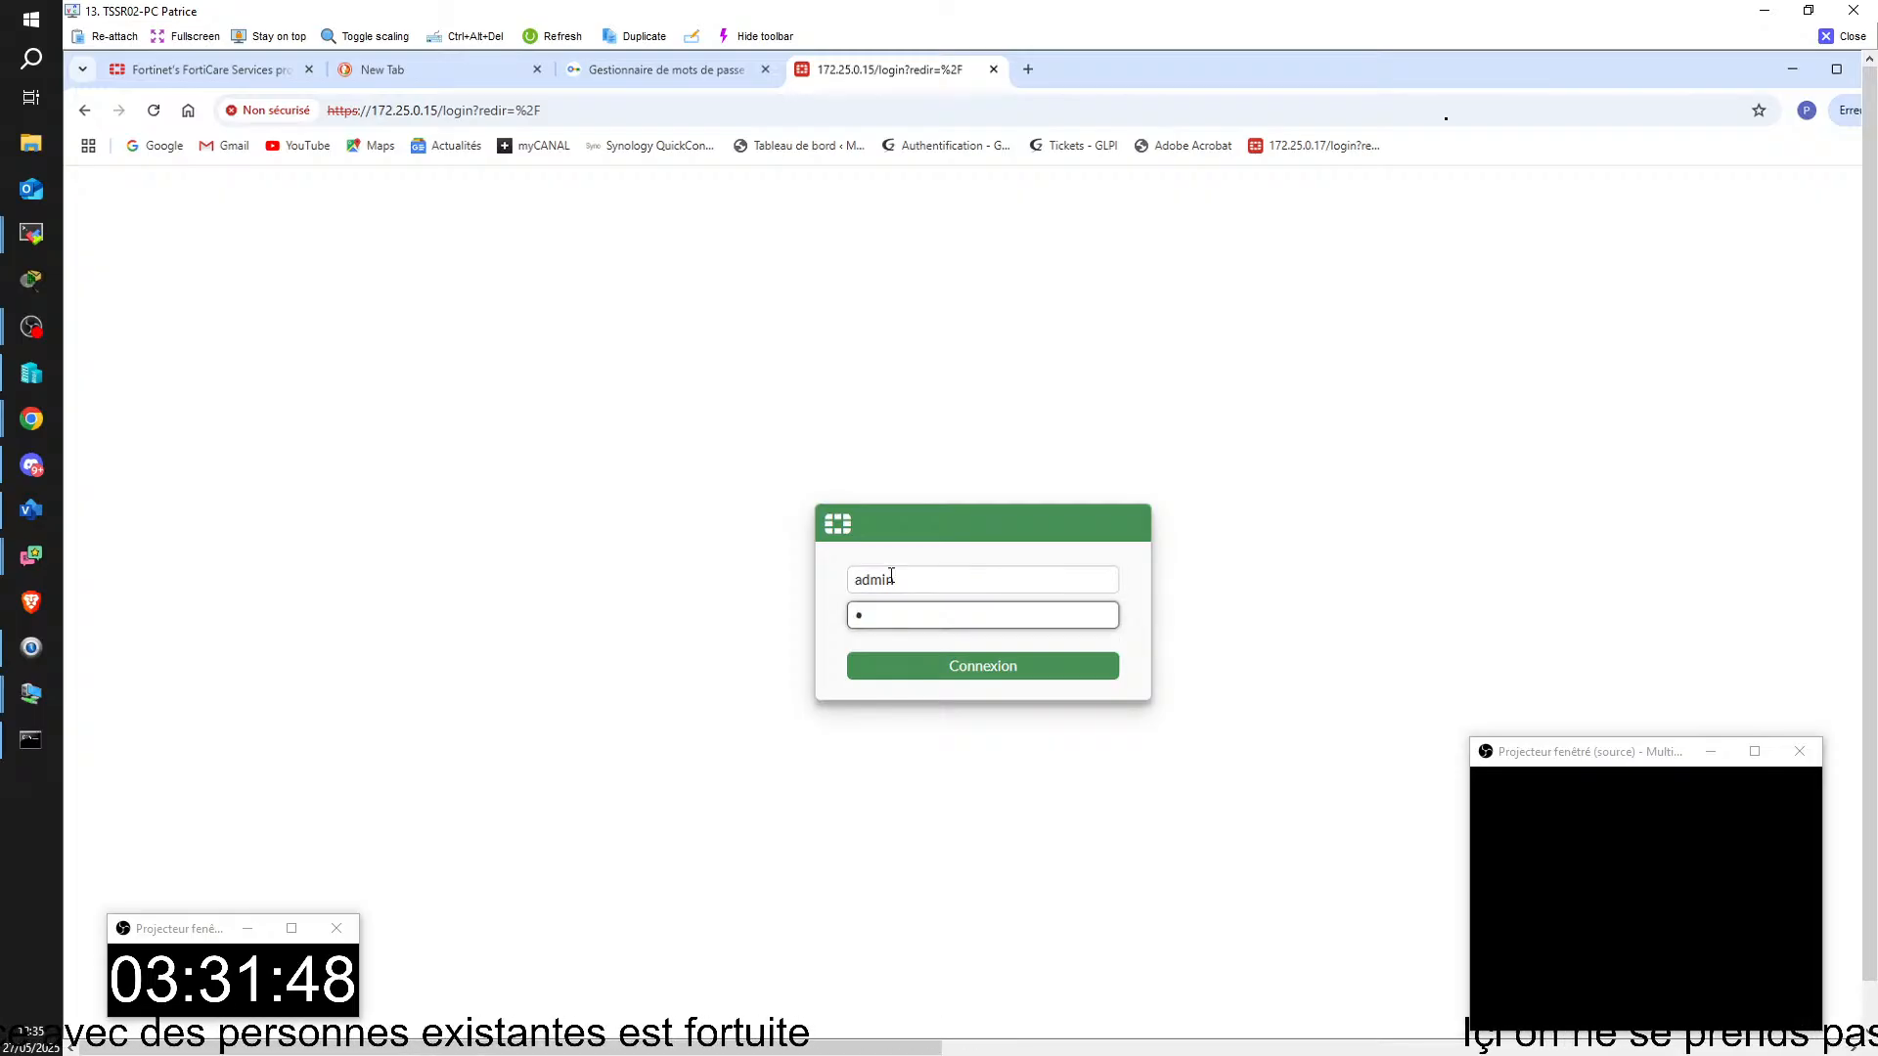
{"action": "type", "text": "*****"}
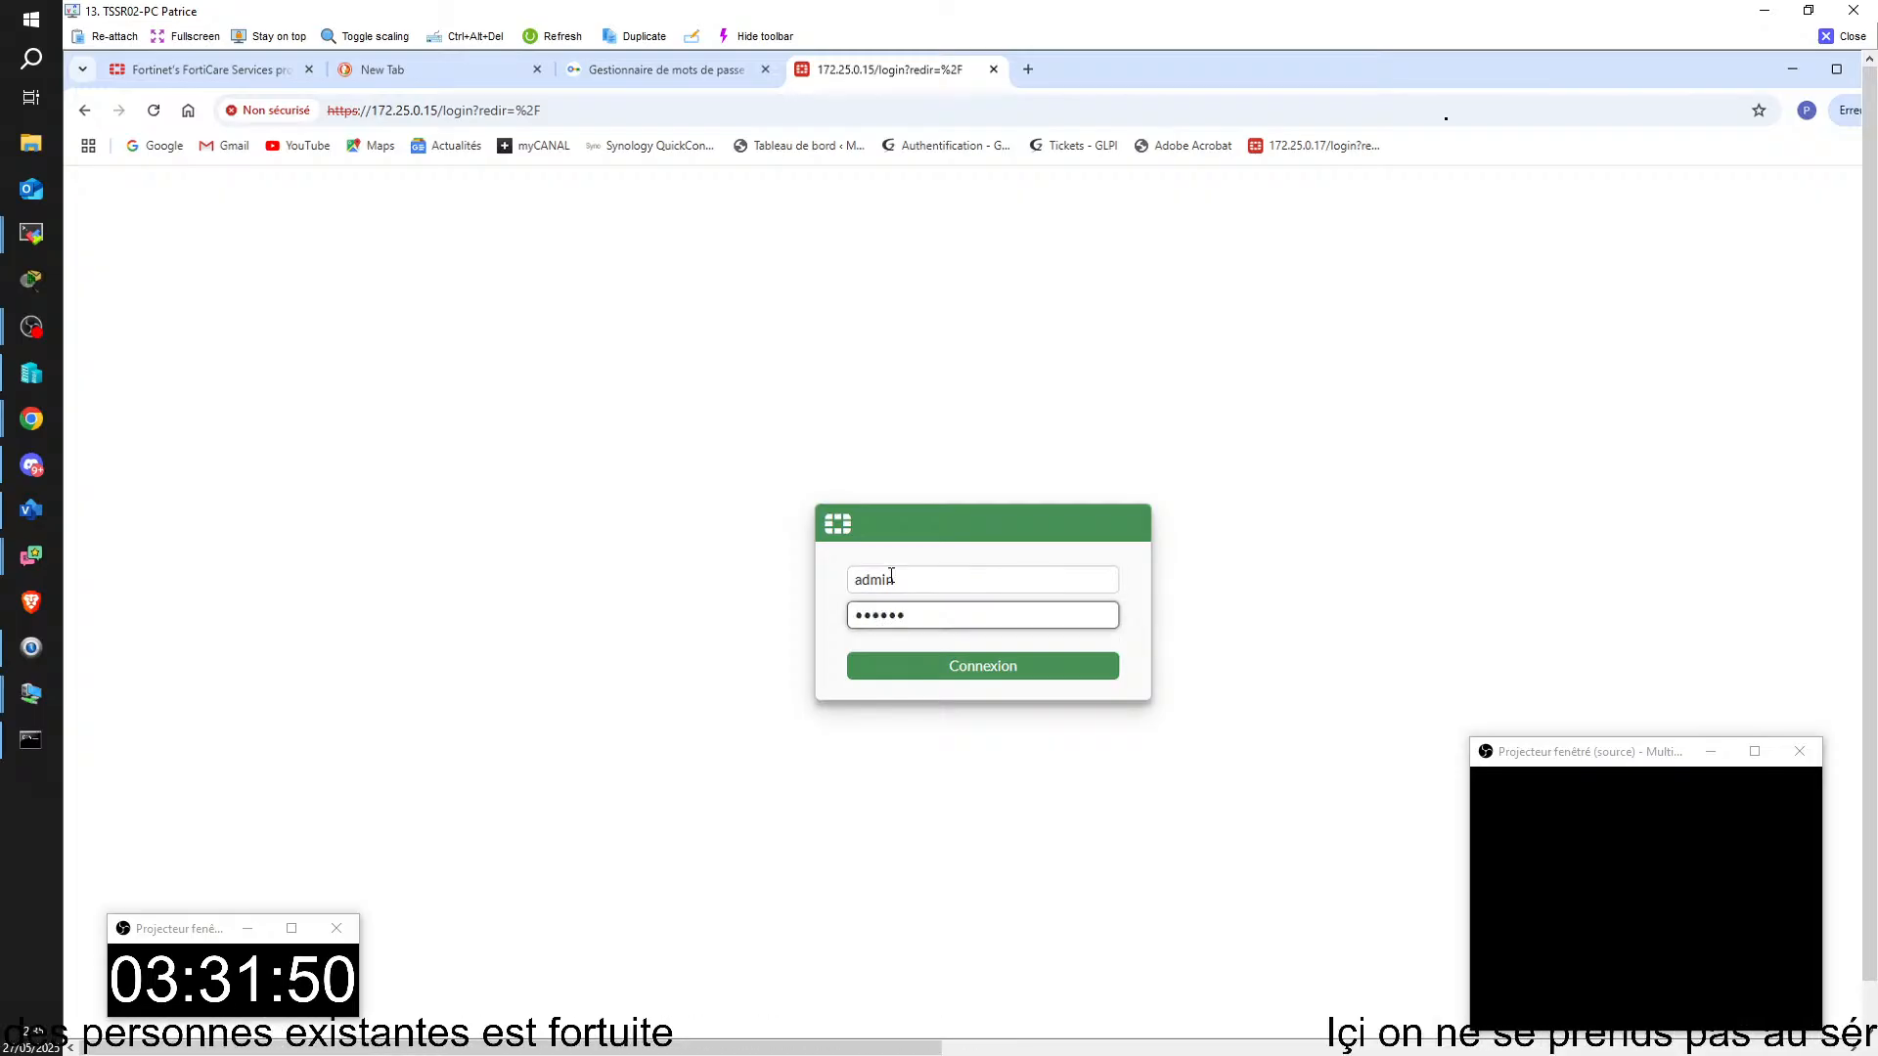
{"action": "key", "text": "Return"}
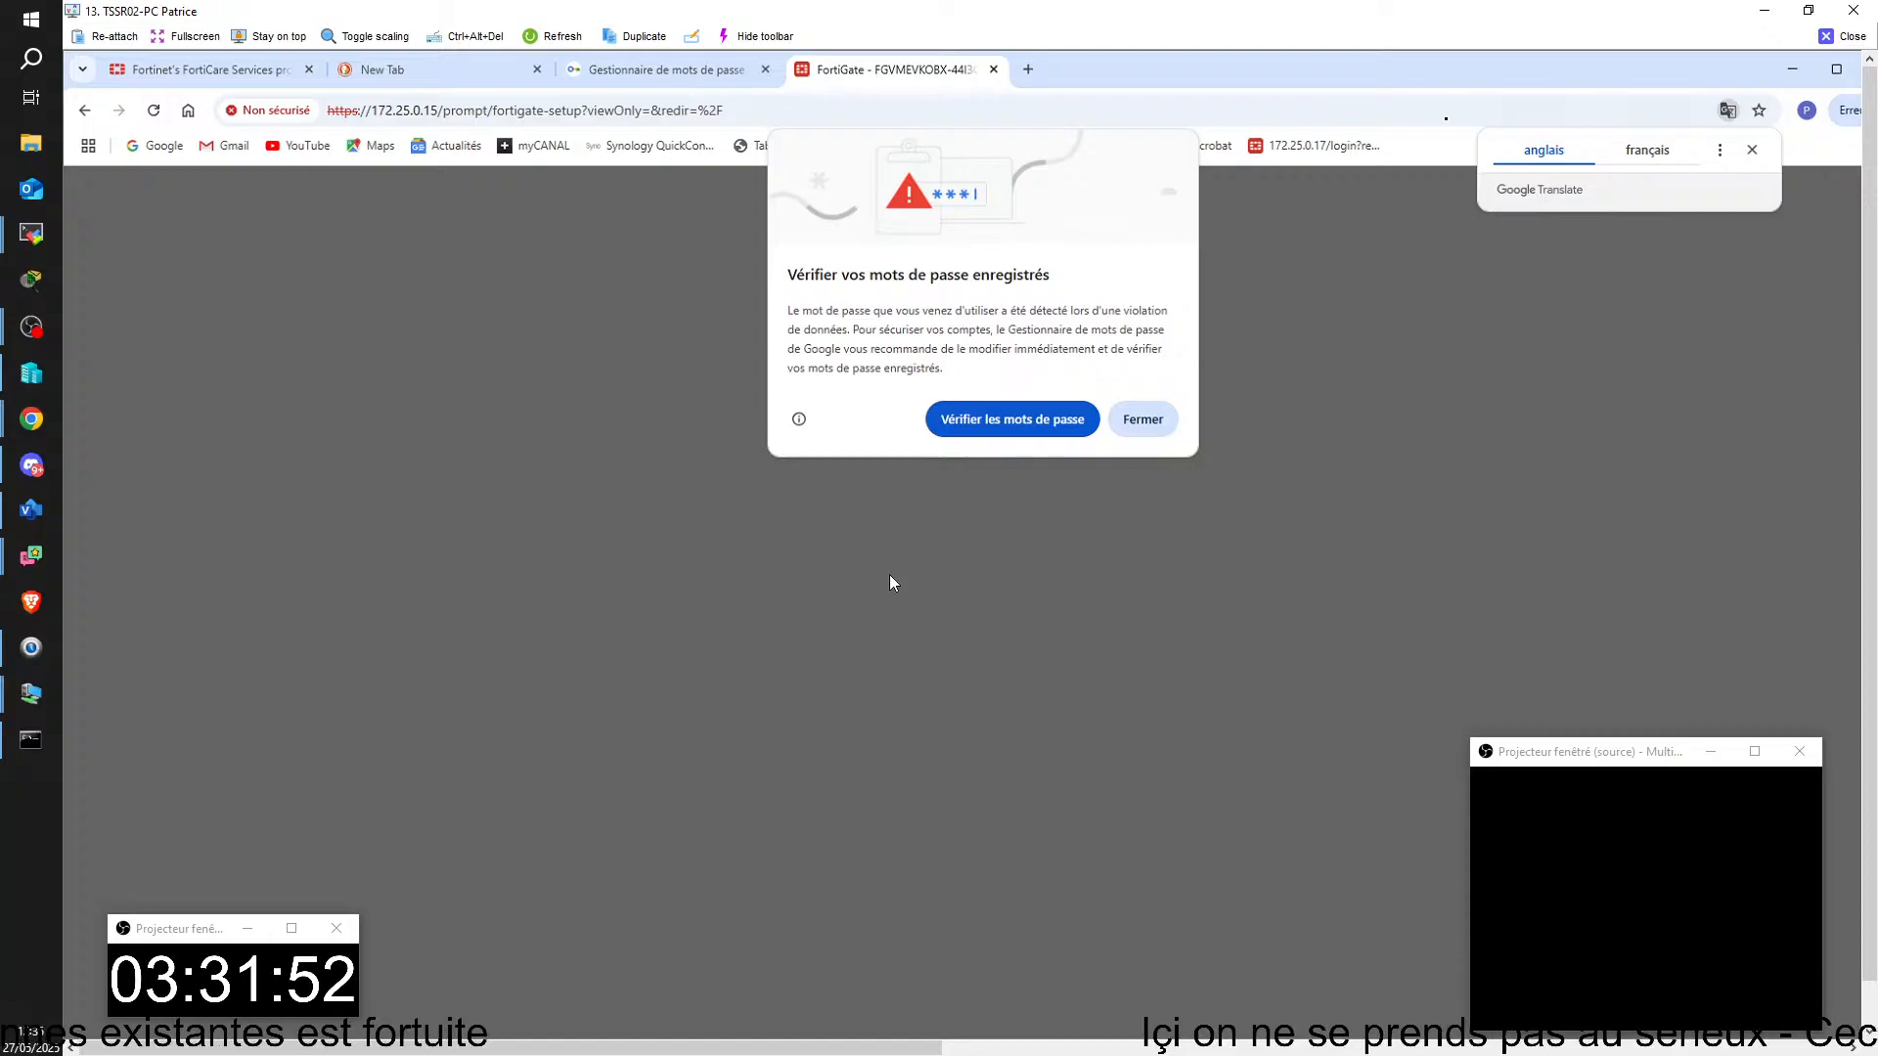
{"action": "left_click", "coordinate": [1137, 421]}
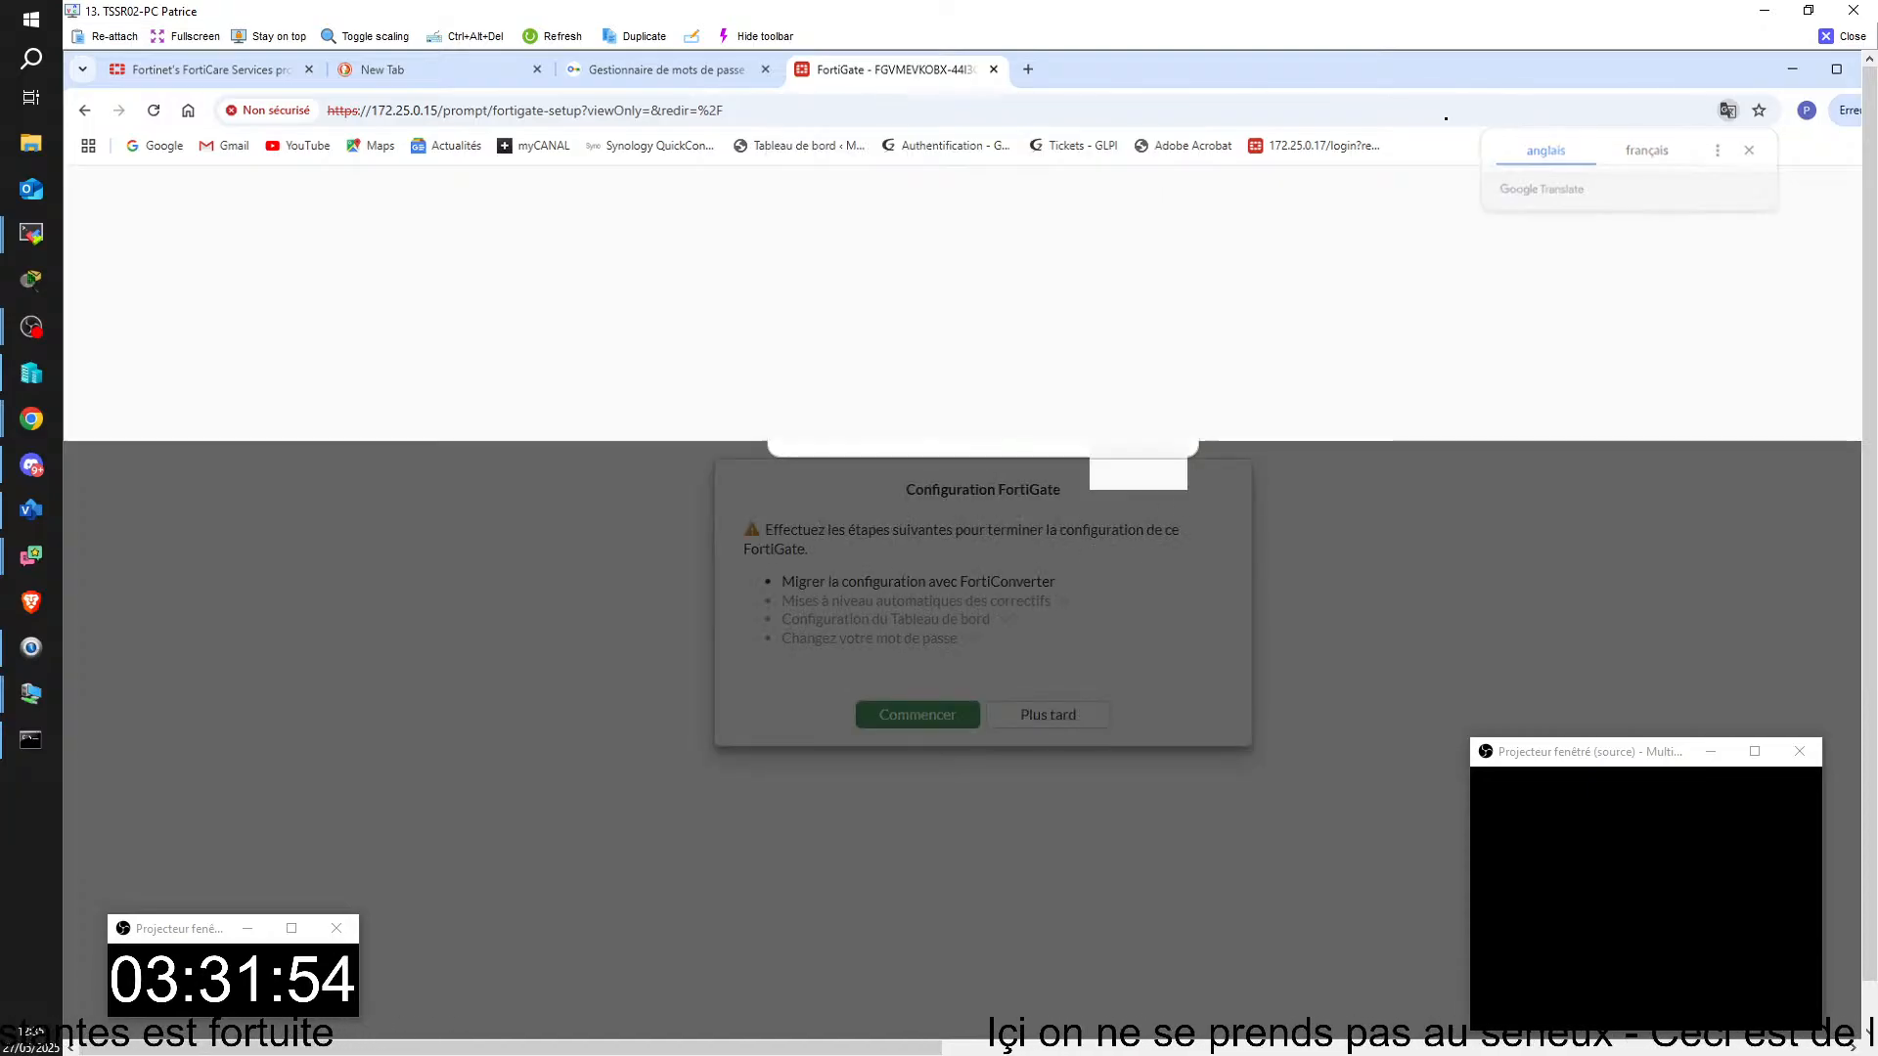
{"action": "left_click", "coordinate": [1047, 714]}
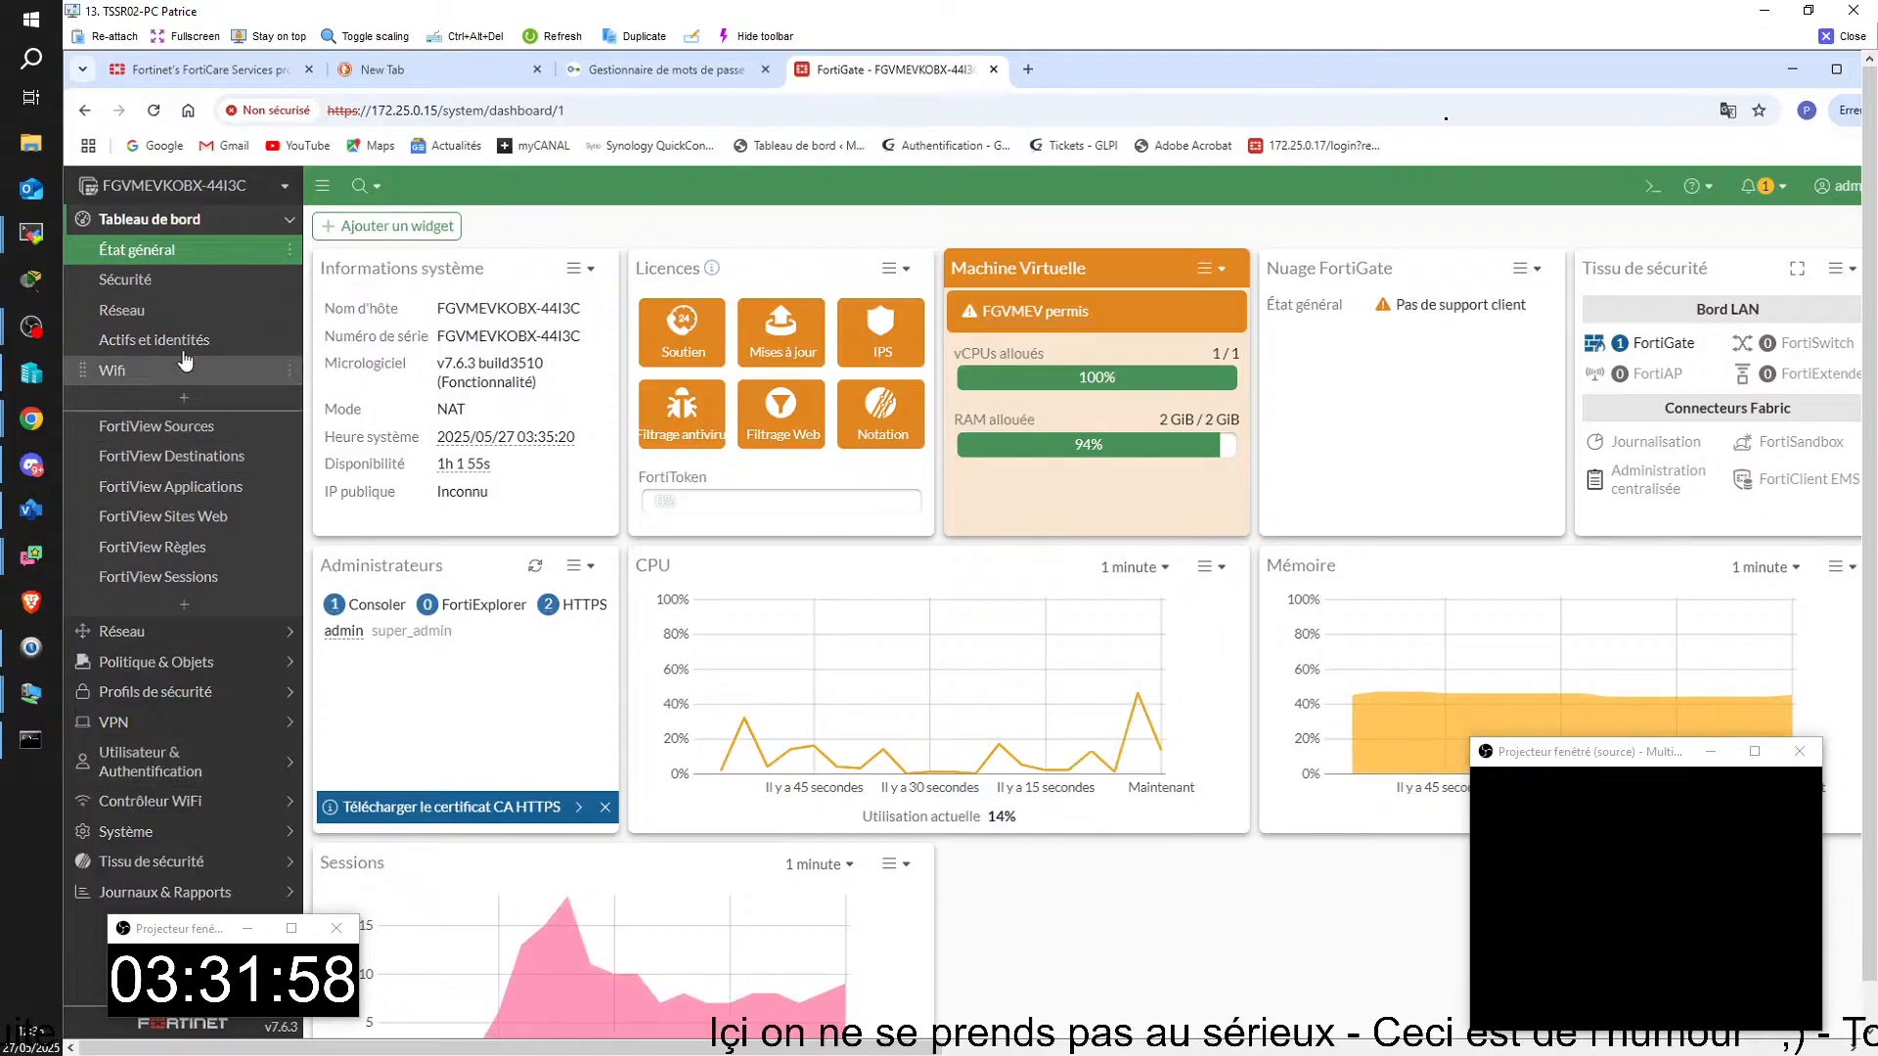
Step: View the network dashboard and bring up the FortiGate's interface list to examine the port addresses
{"action": "left_click", "coordinate": [147, 312]}
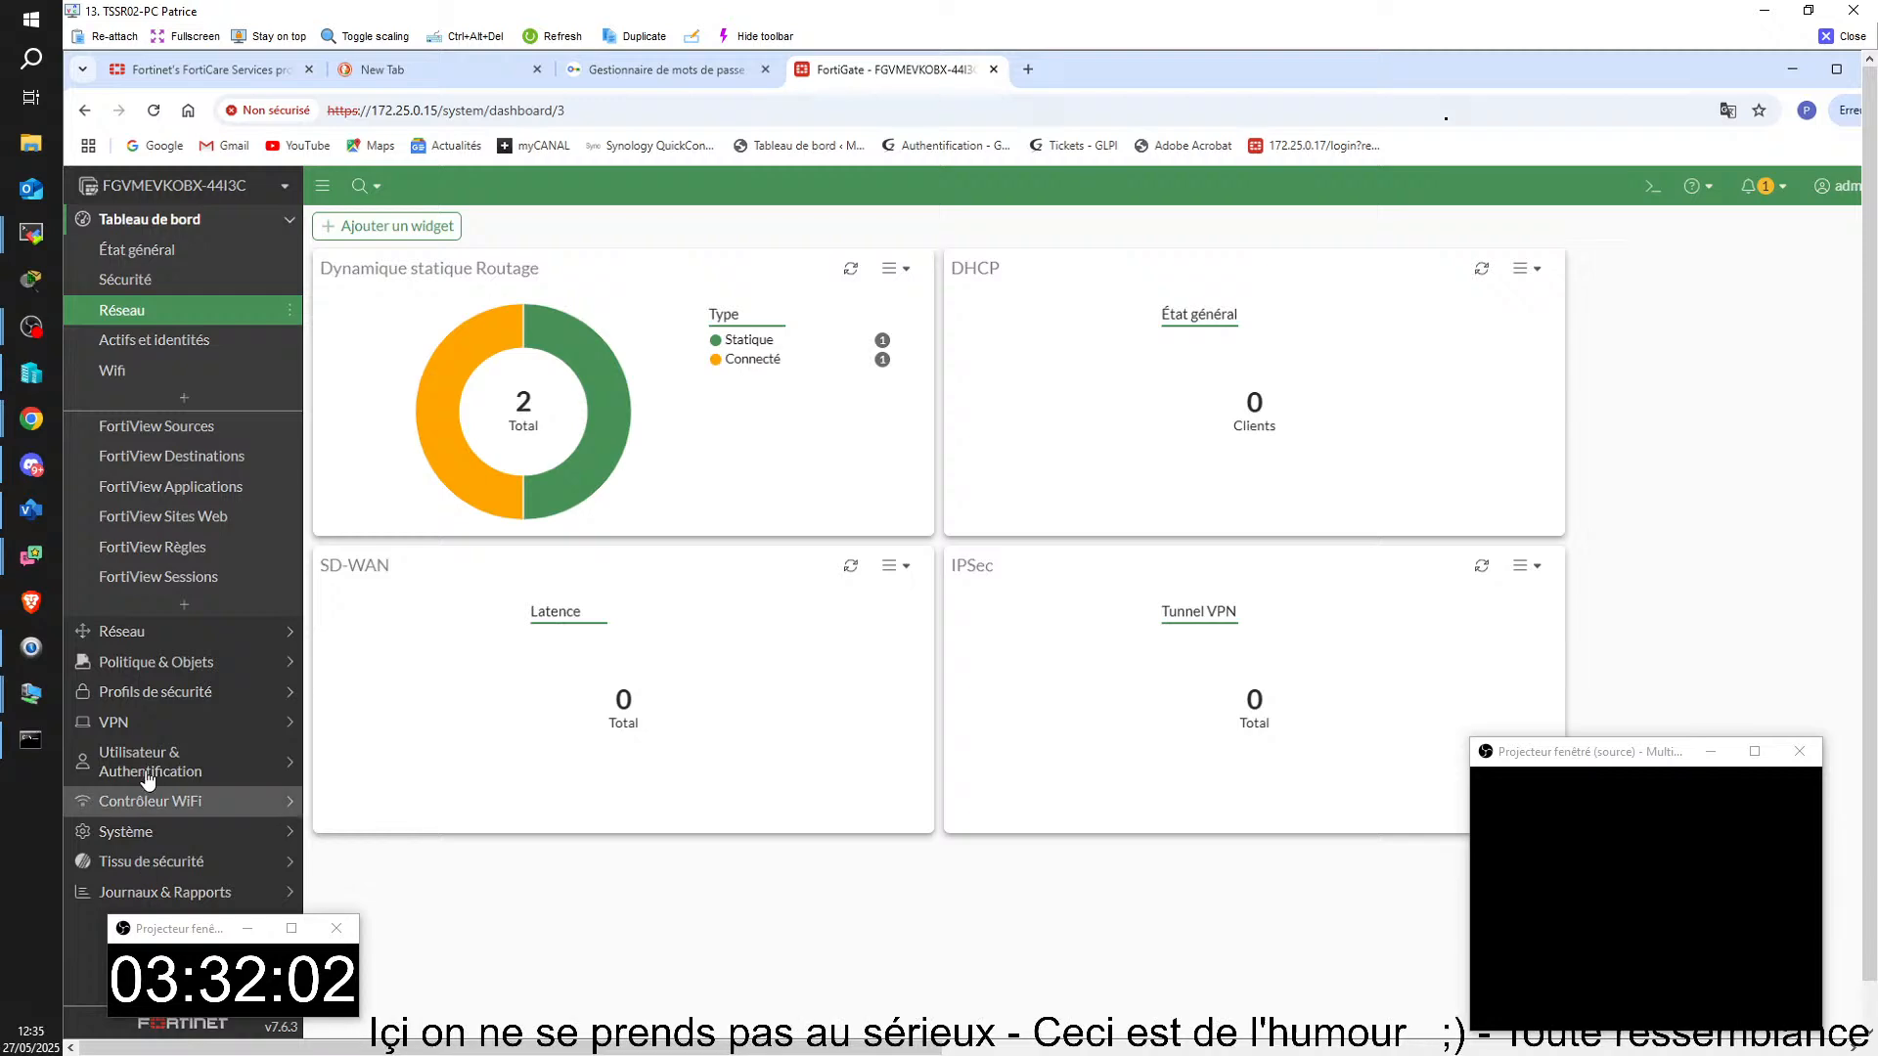
{"action": "left_click", "coordinate": [122, 632]}
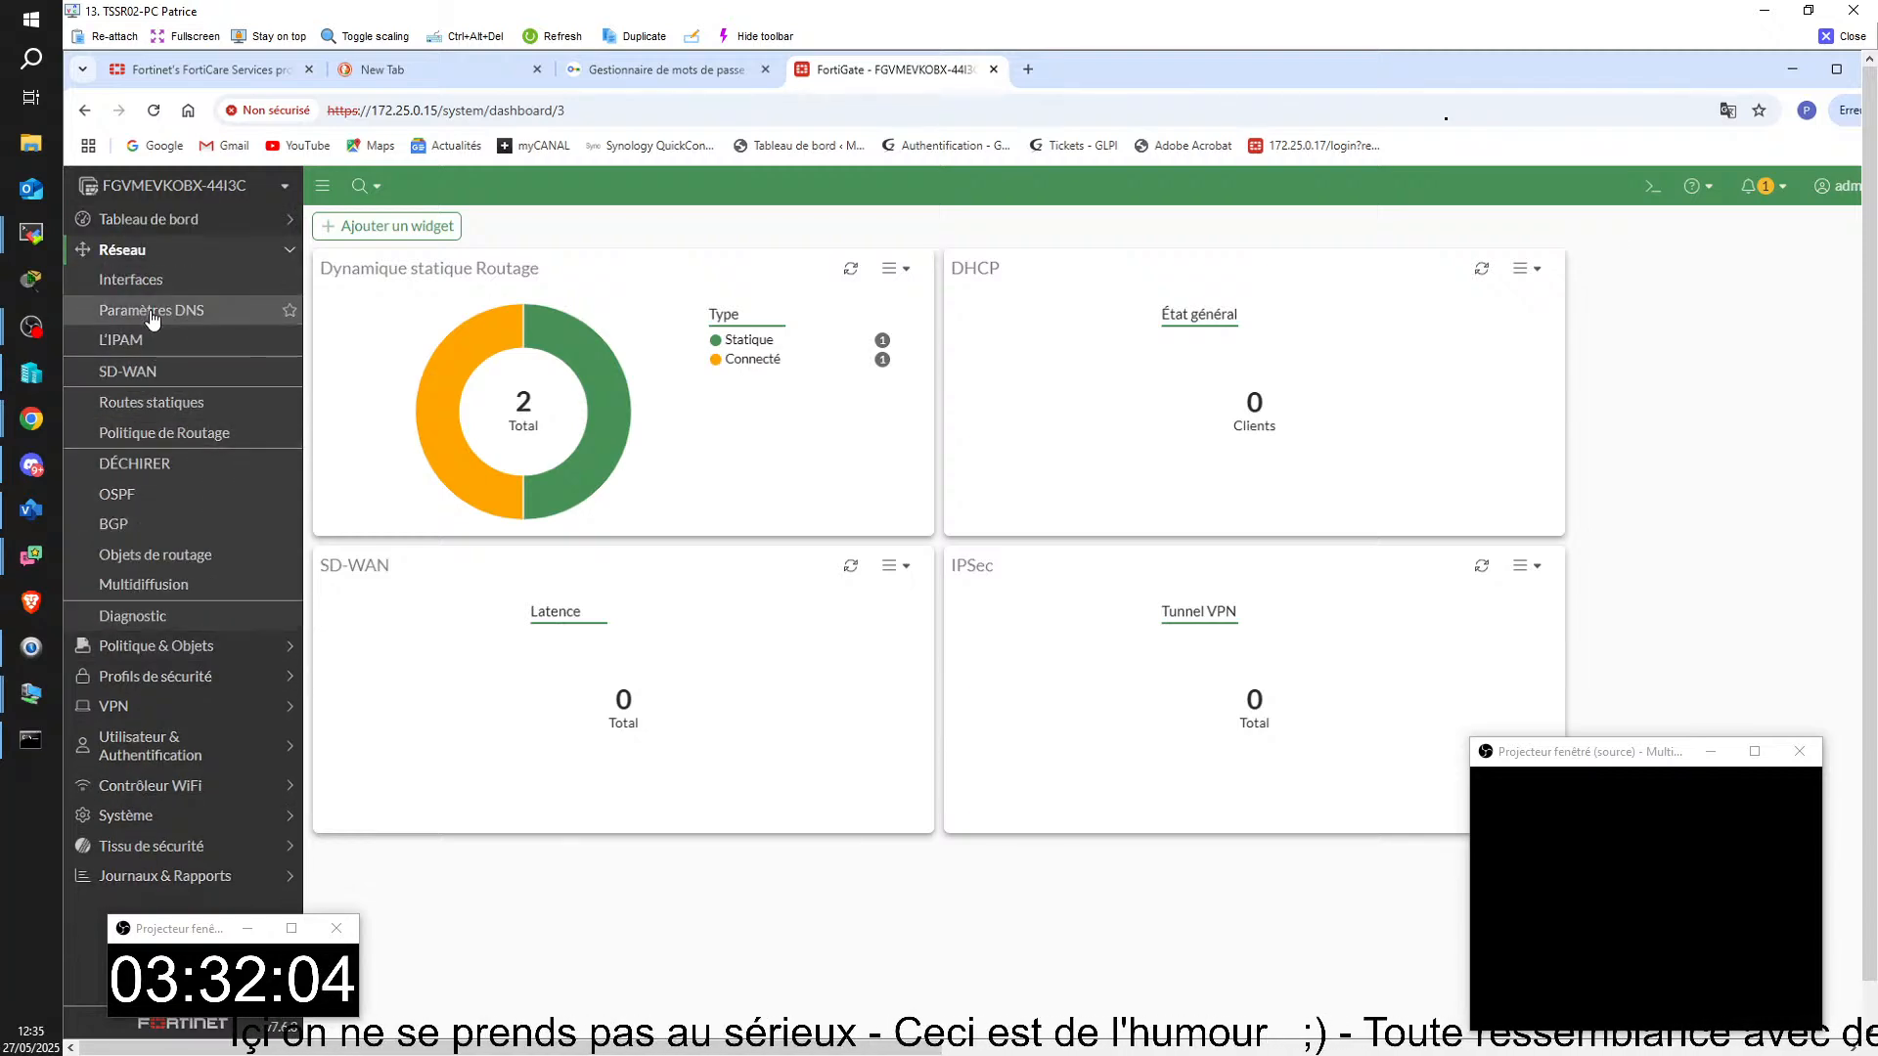
{"action": "left_click", "coordinate": [130, 280]}
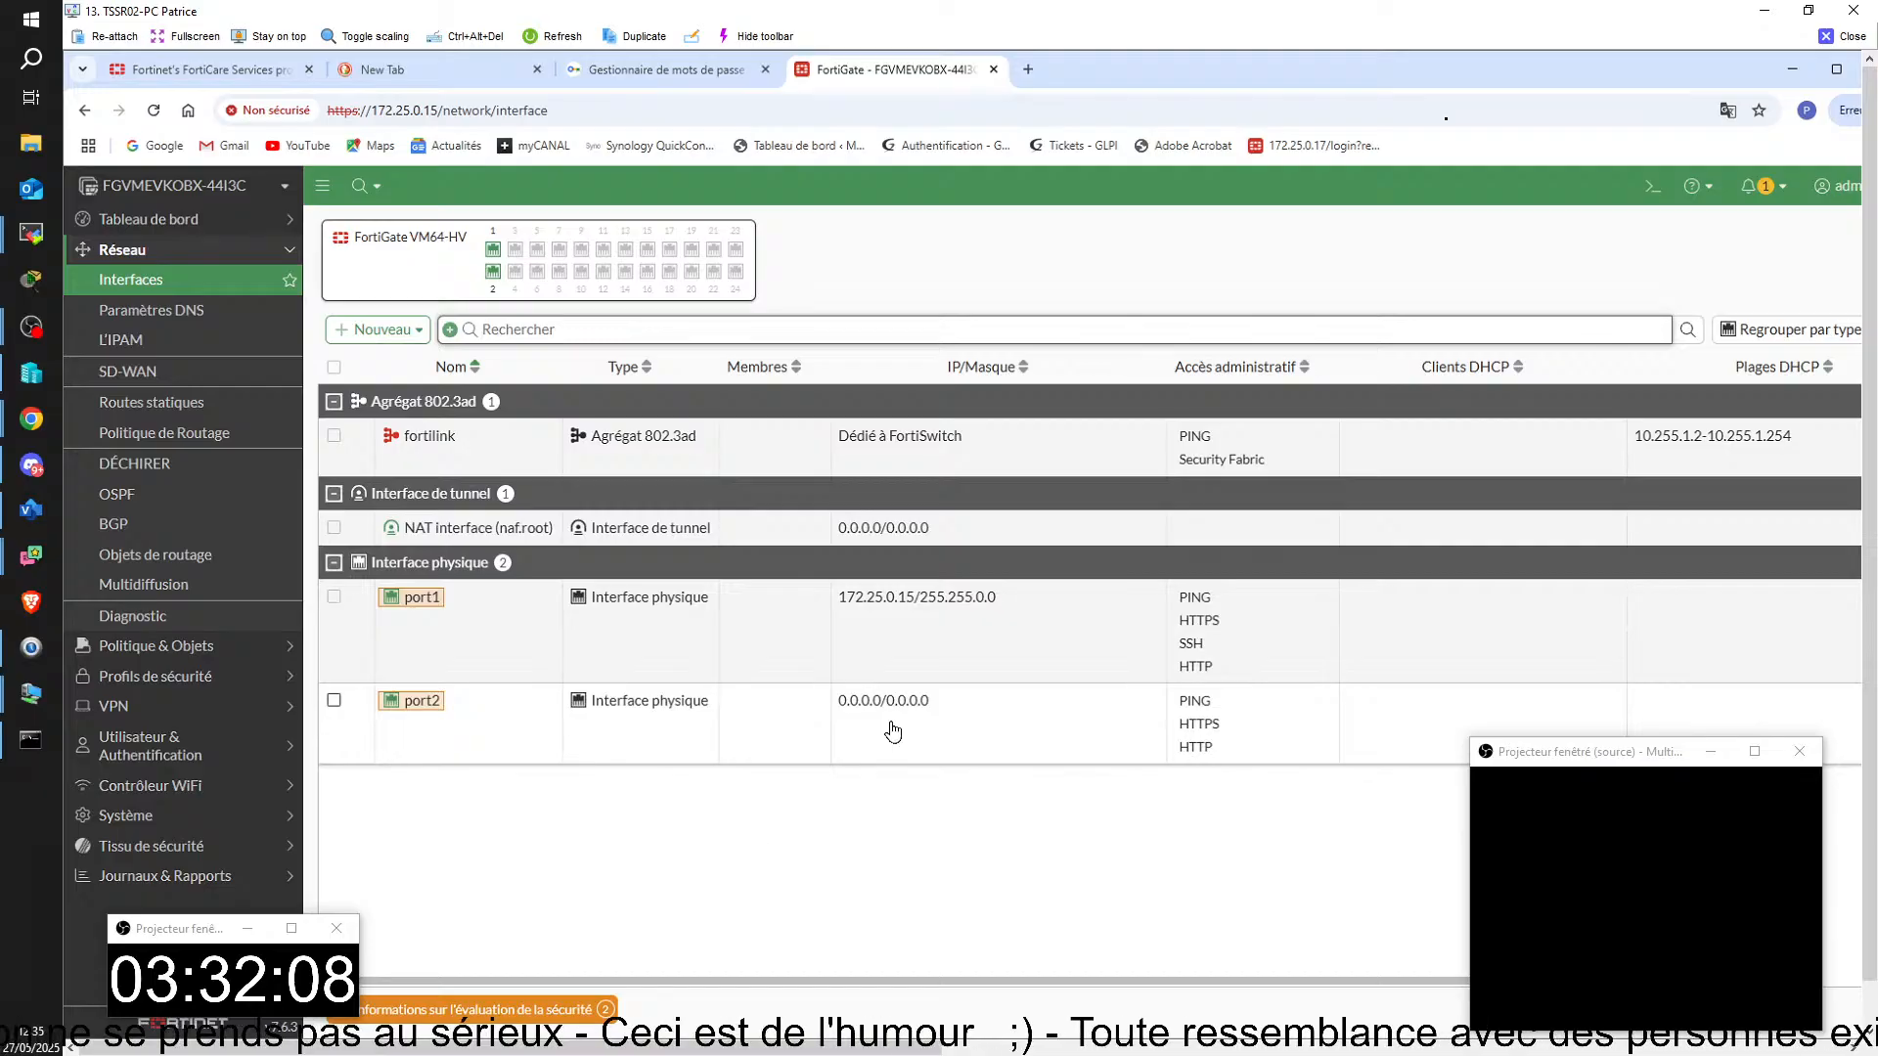
Step: Edit port2, set its addressing mode to manual with IP/mask 10.10.255.254/255.255.0.0, and save
{"action": "left_click", "coordinate": [412, 708]}
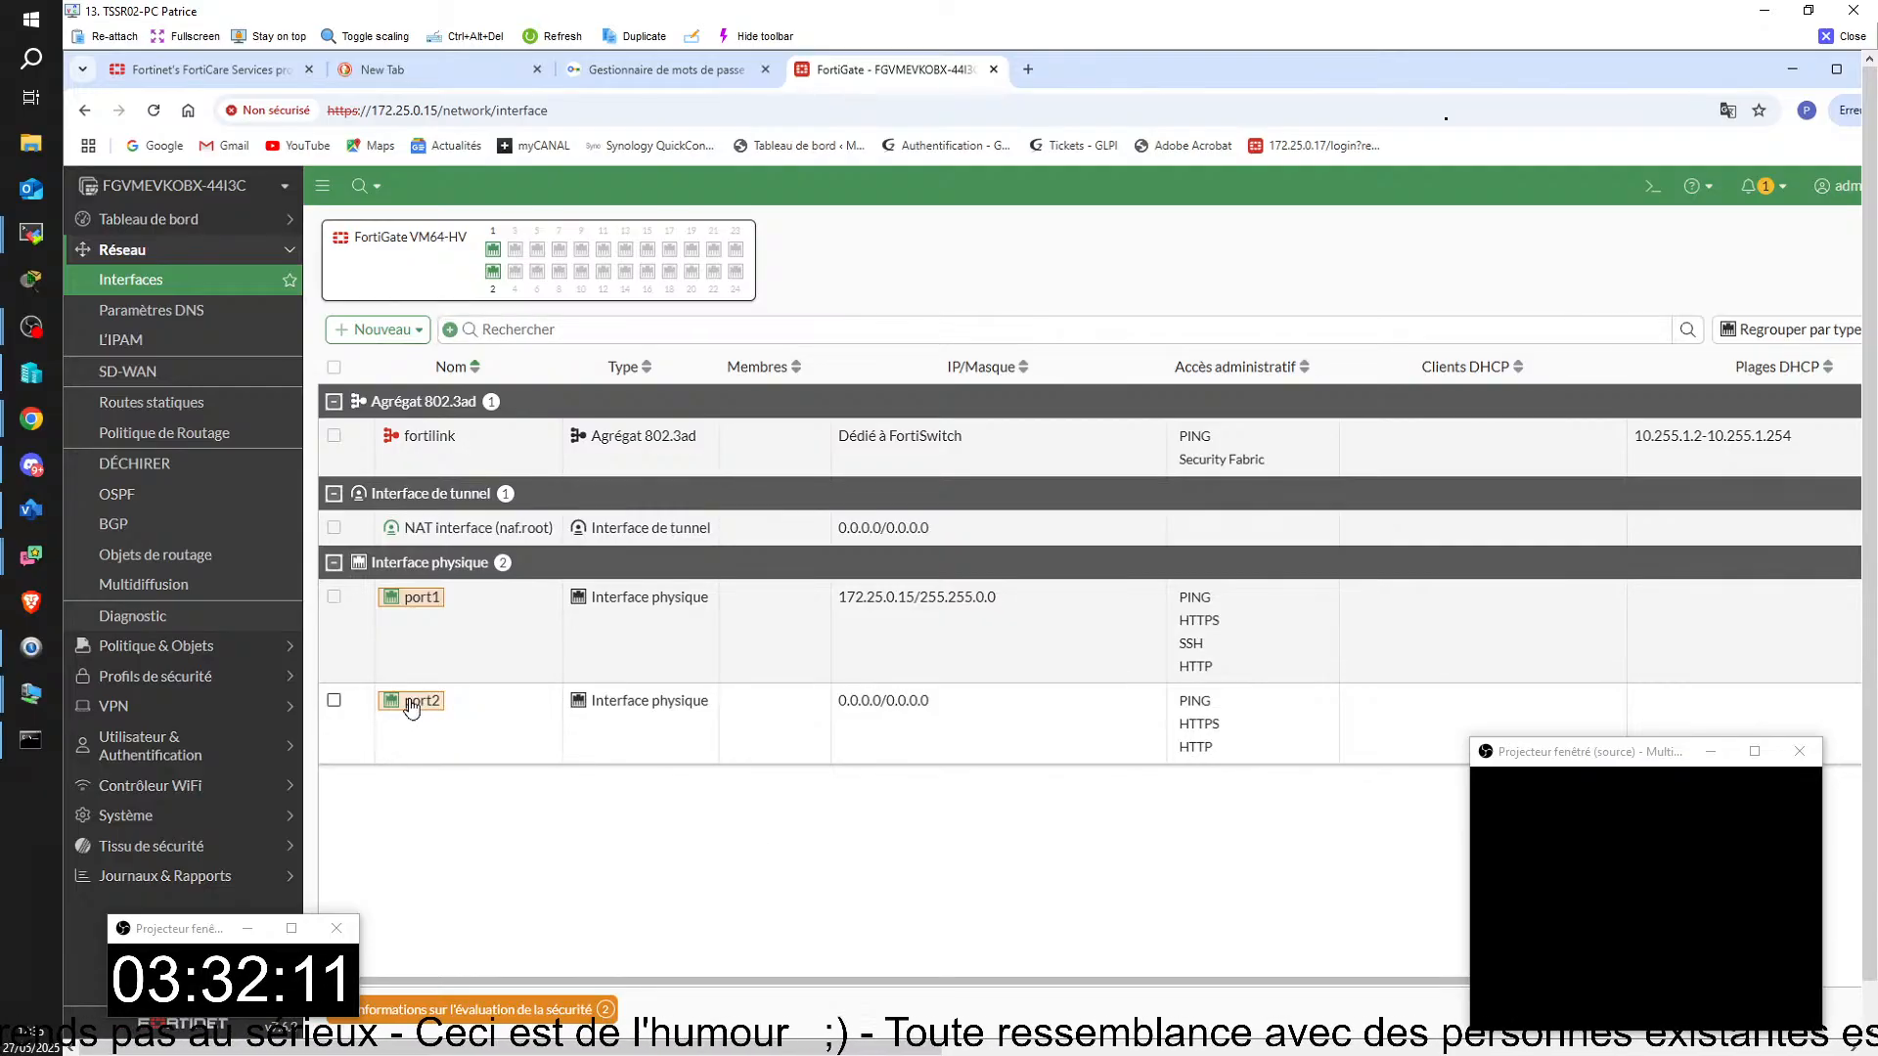
{"action": "left_click", "coordinate": [440, 794]}
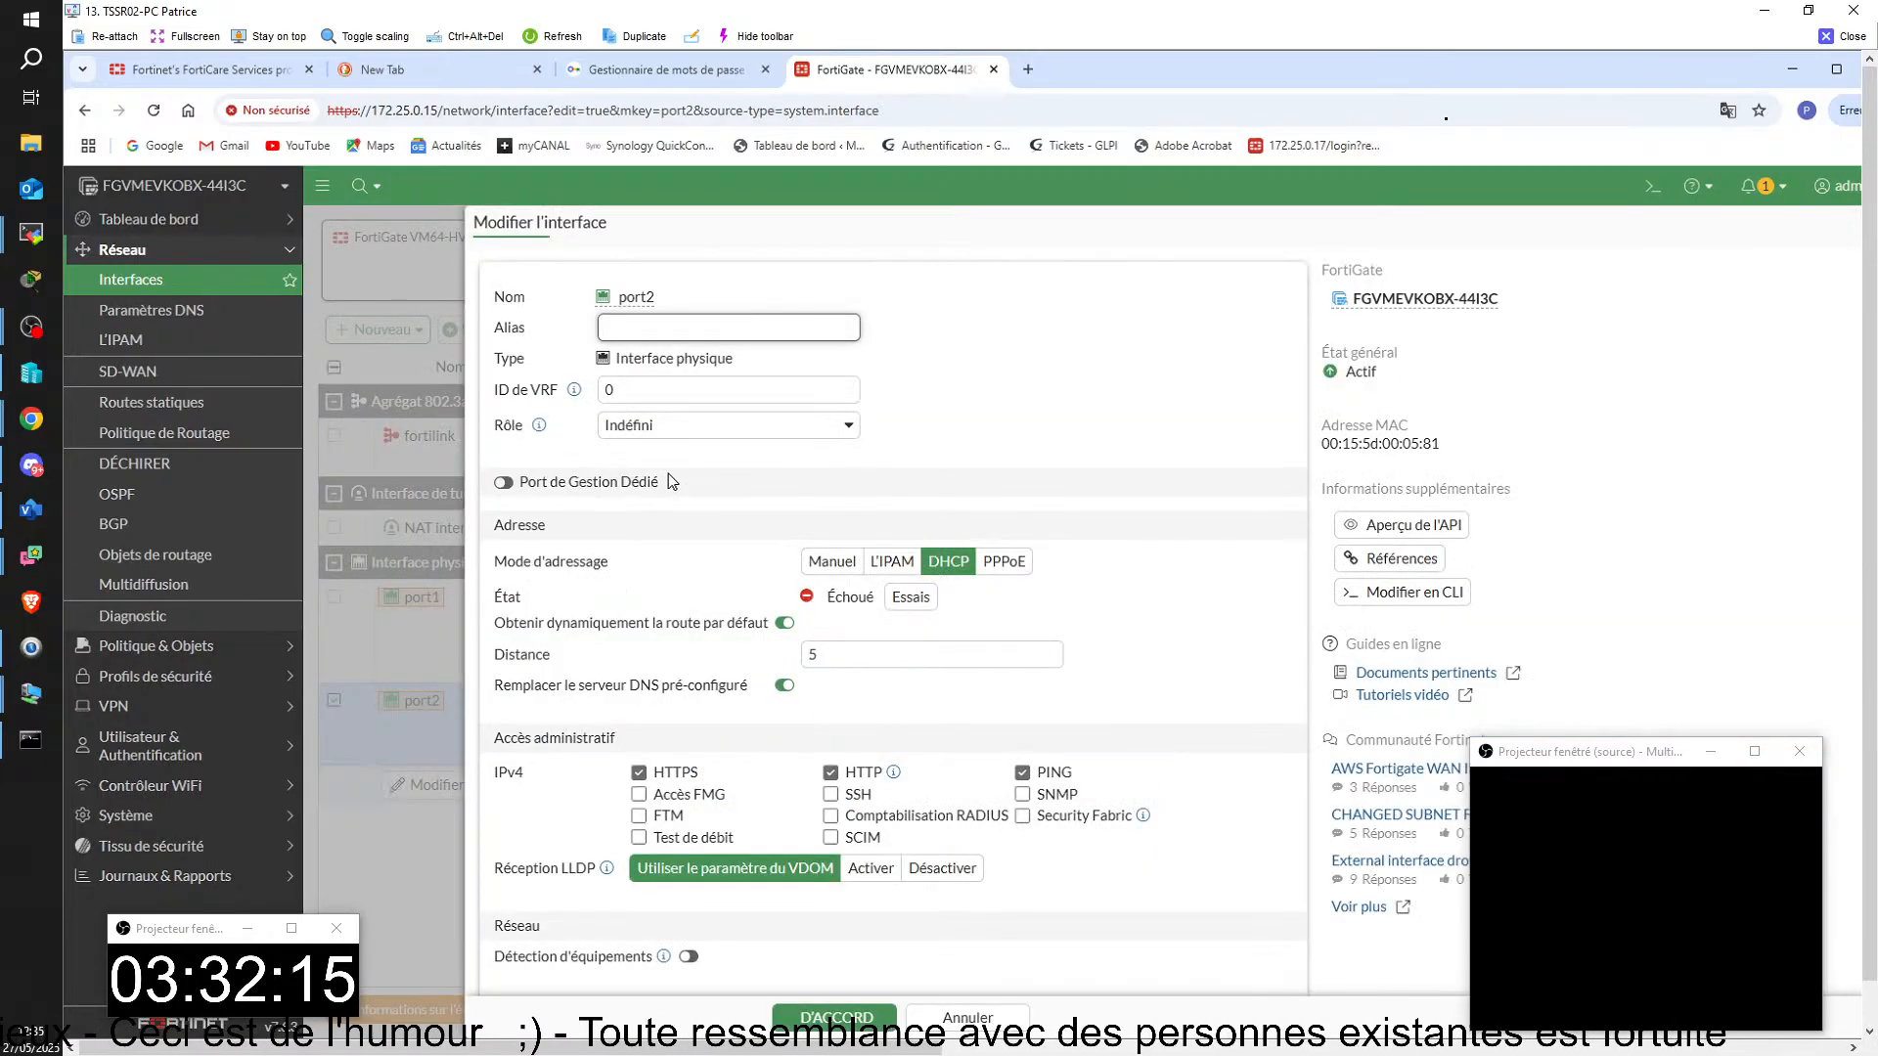
{"action": "left_click", "coordinate": [650, 337]}
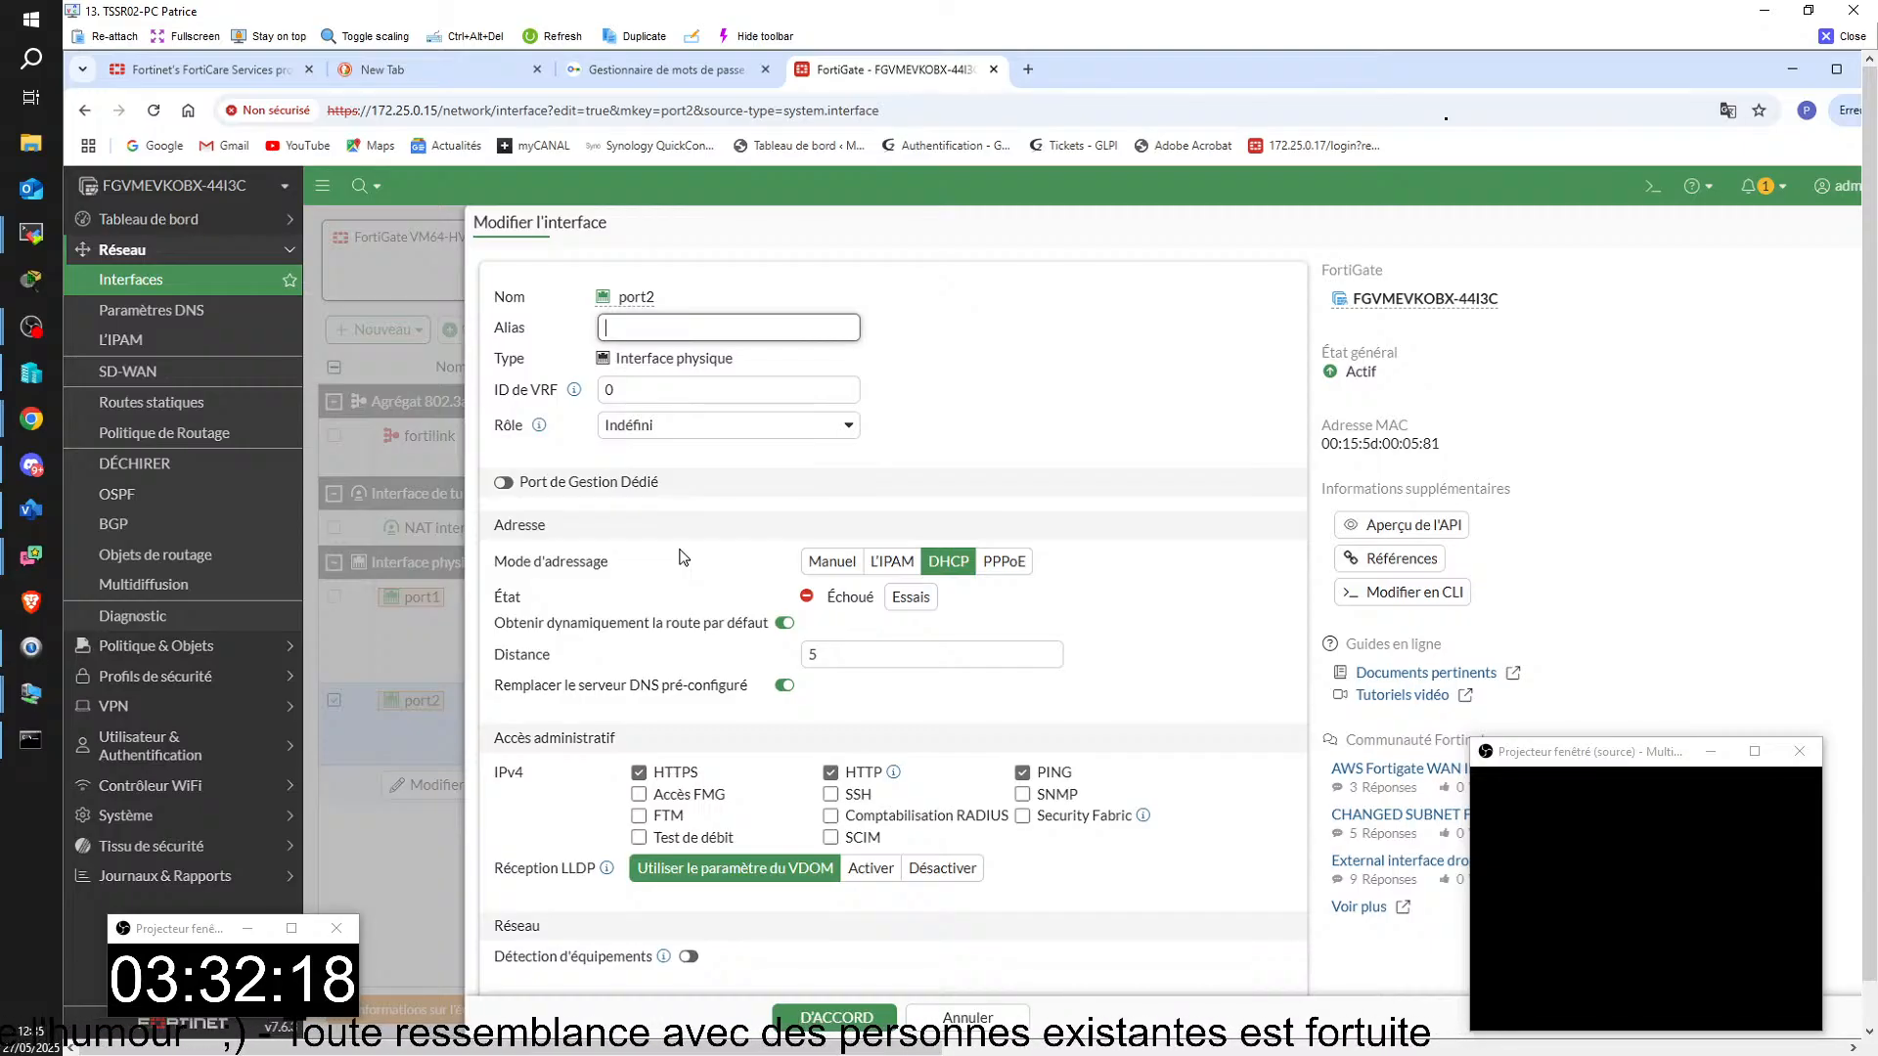
{"action": "left_click", "coordinate": [831, 561]}
{"action": "left_click_drag", "start_coordinate": [791, 595], "coordinate": [618, 590]}
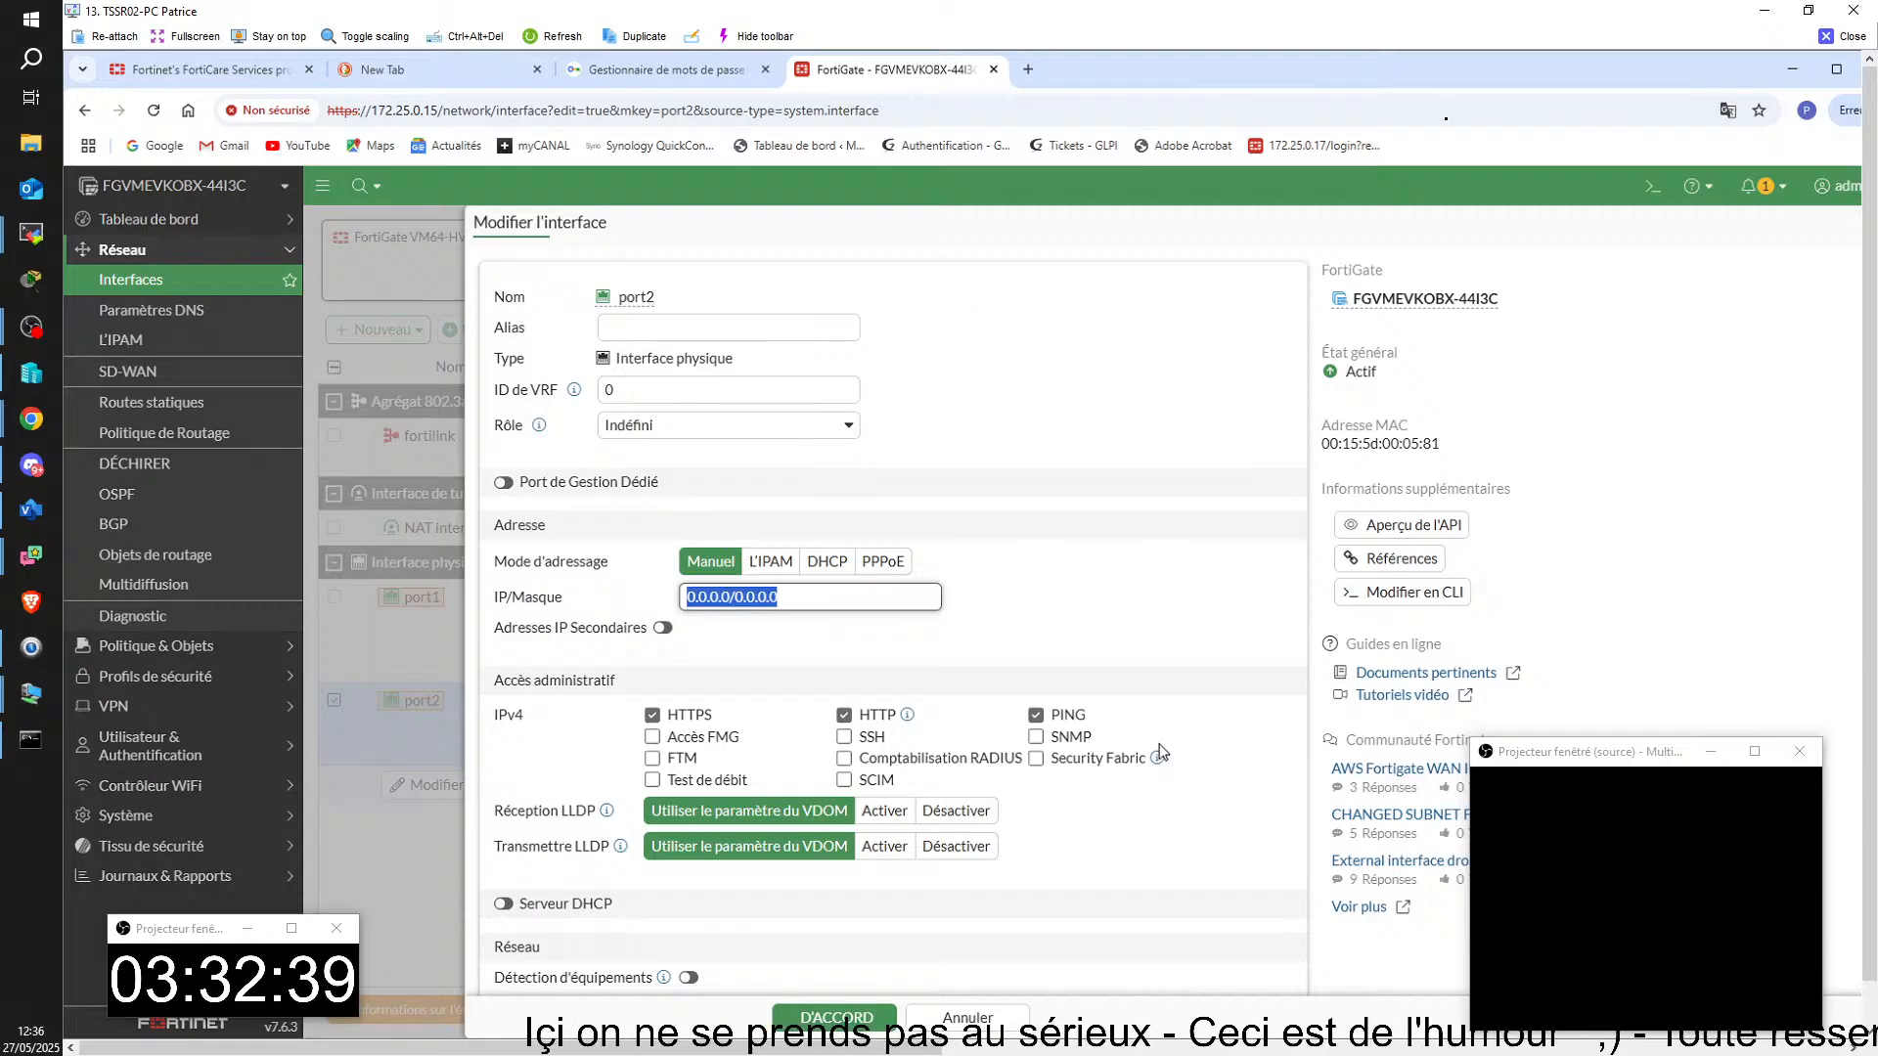
{"action": "type", "text": "10"}
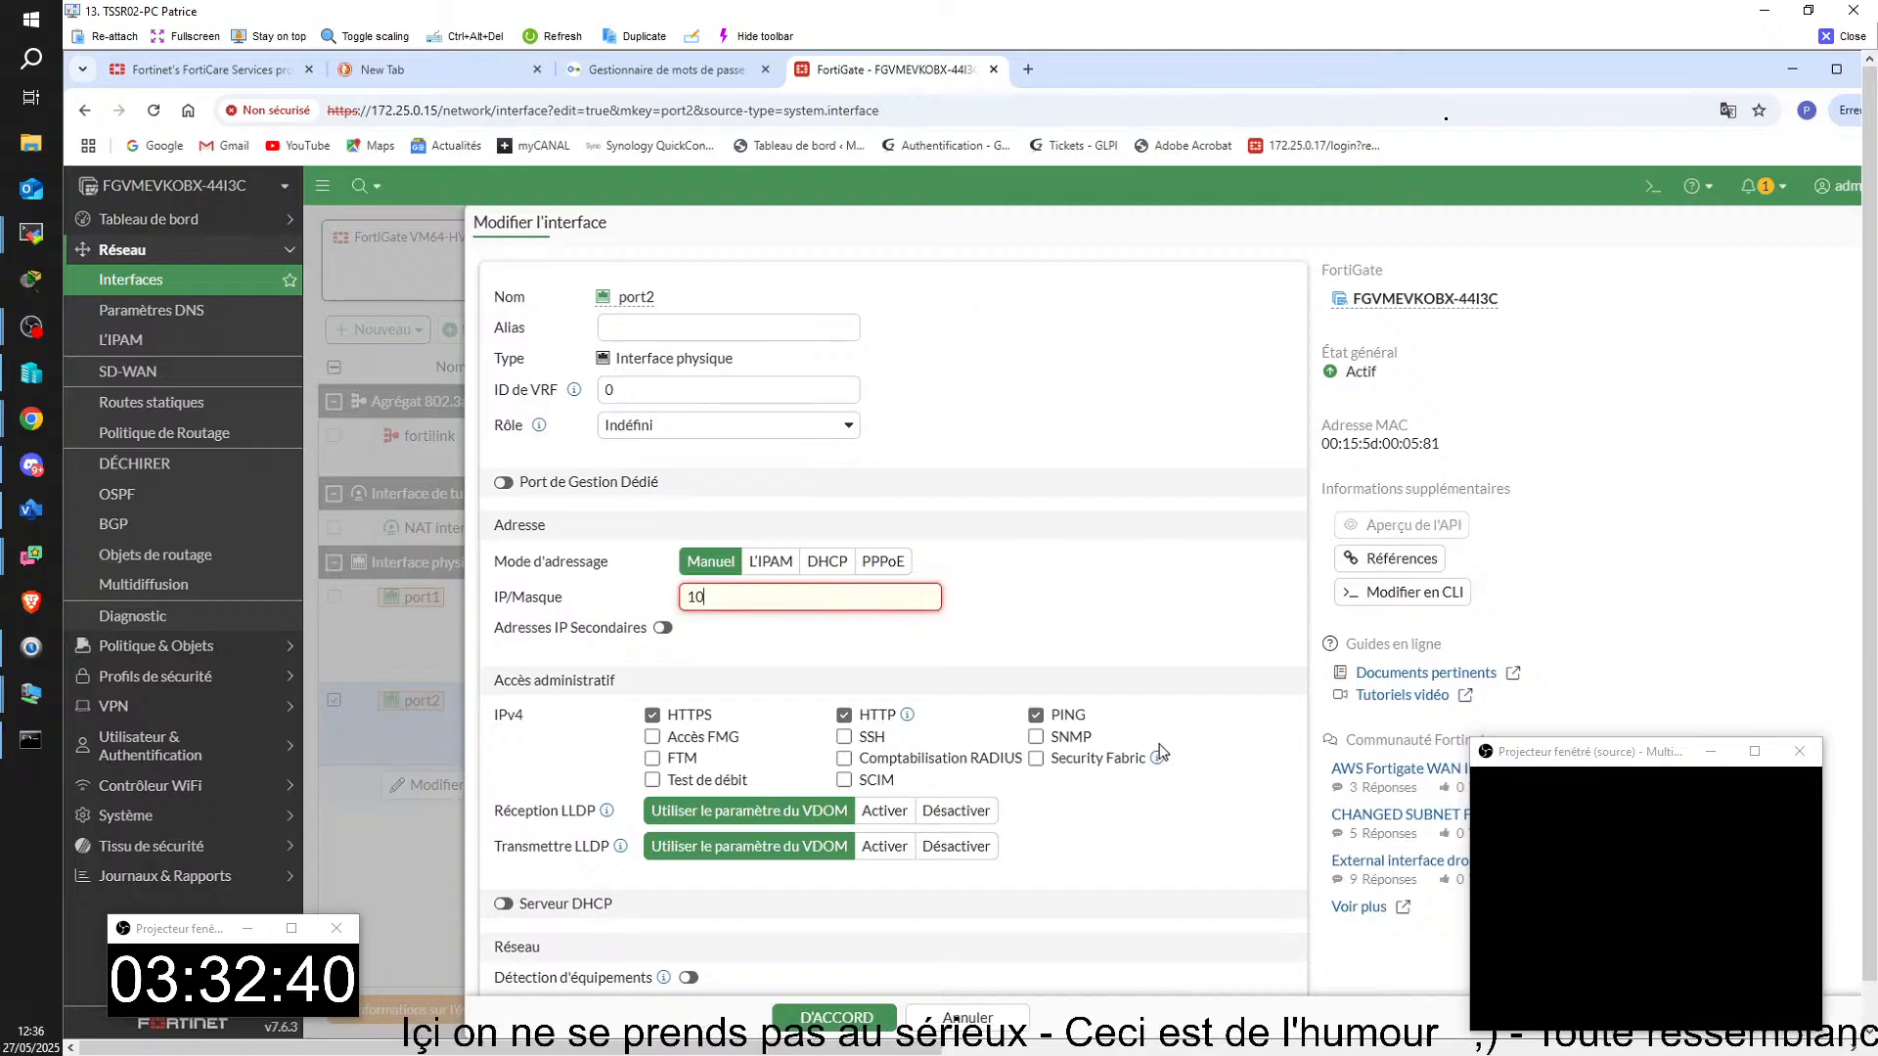
{"action": "type", "text": ".10.255.254"}
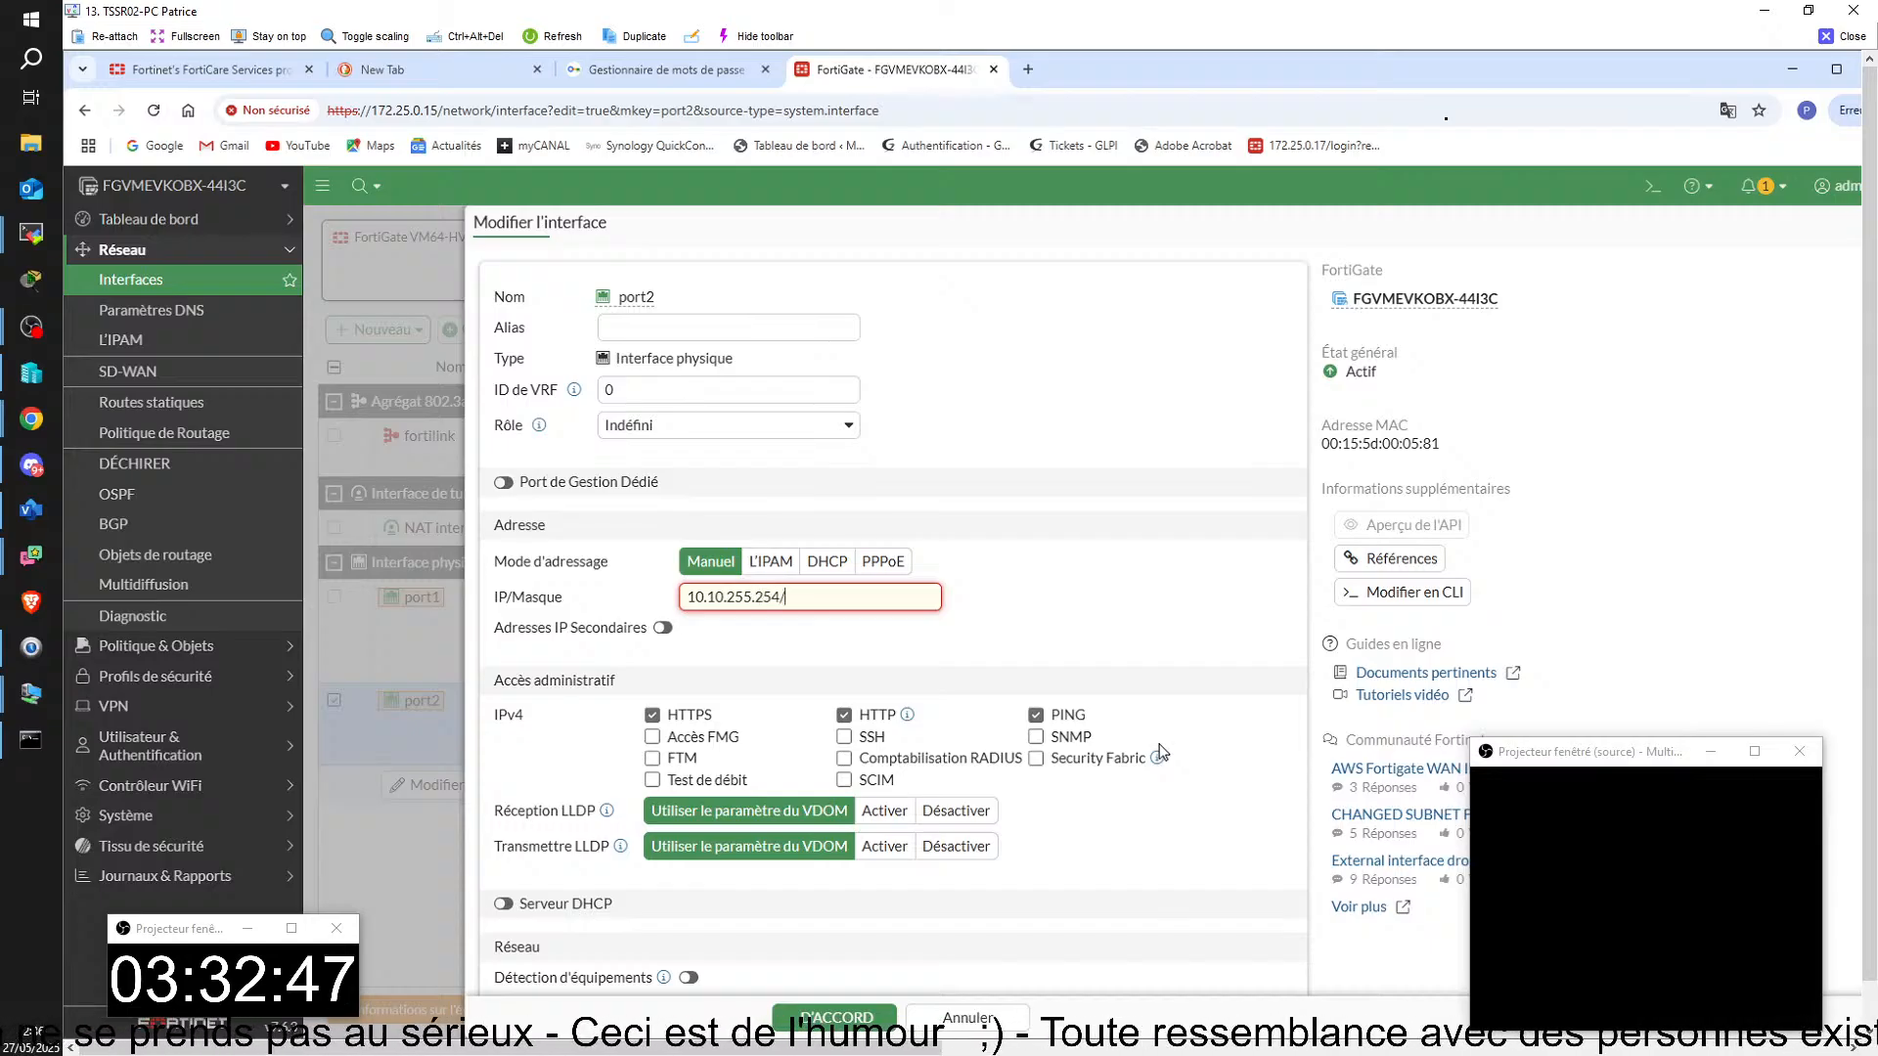
{"action": "type", "text": "/255.25"}
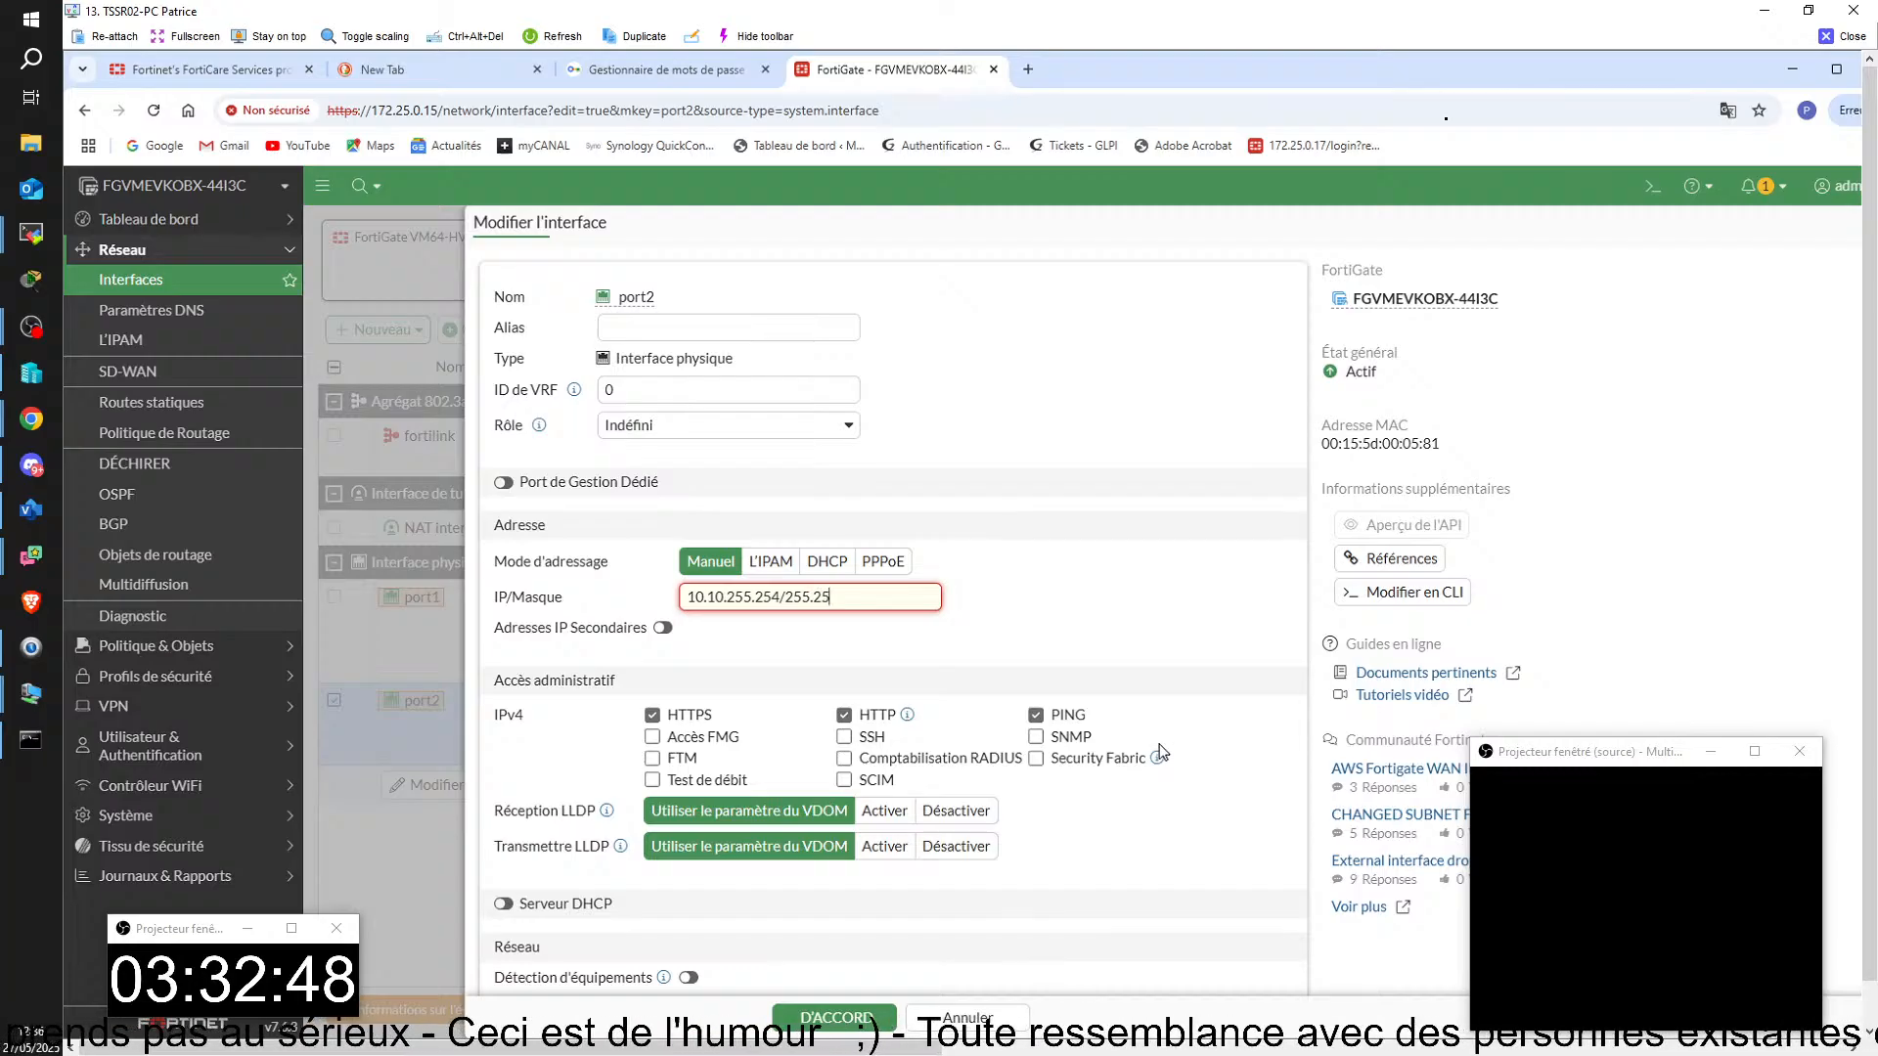
{"action": "type", "text": "5.0.0"}
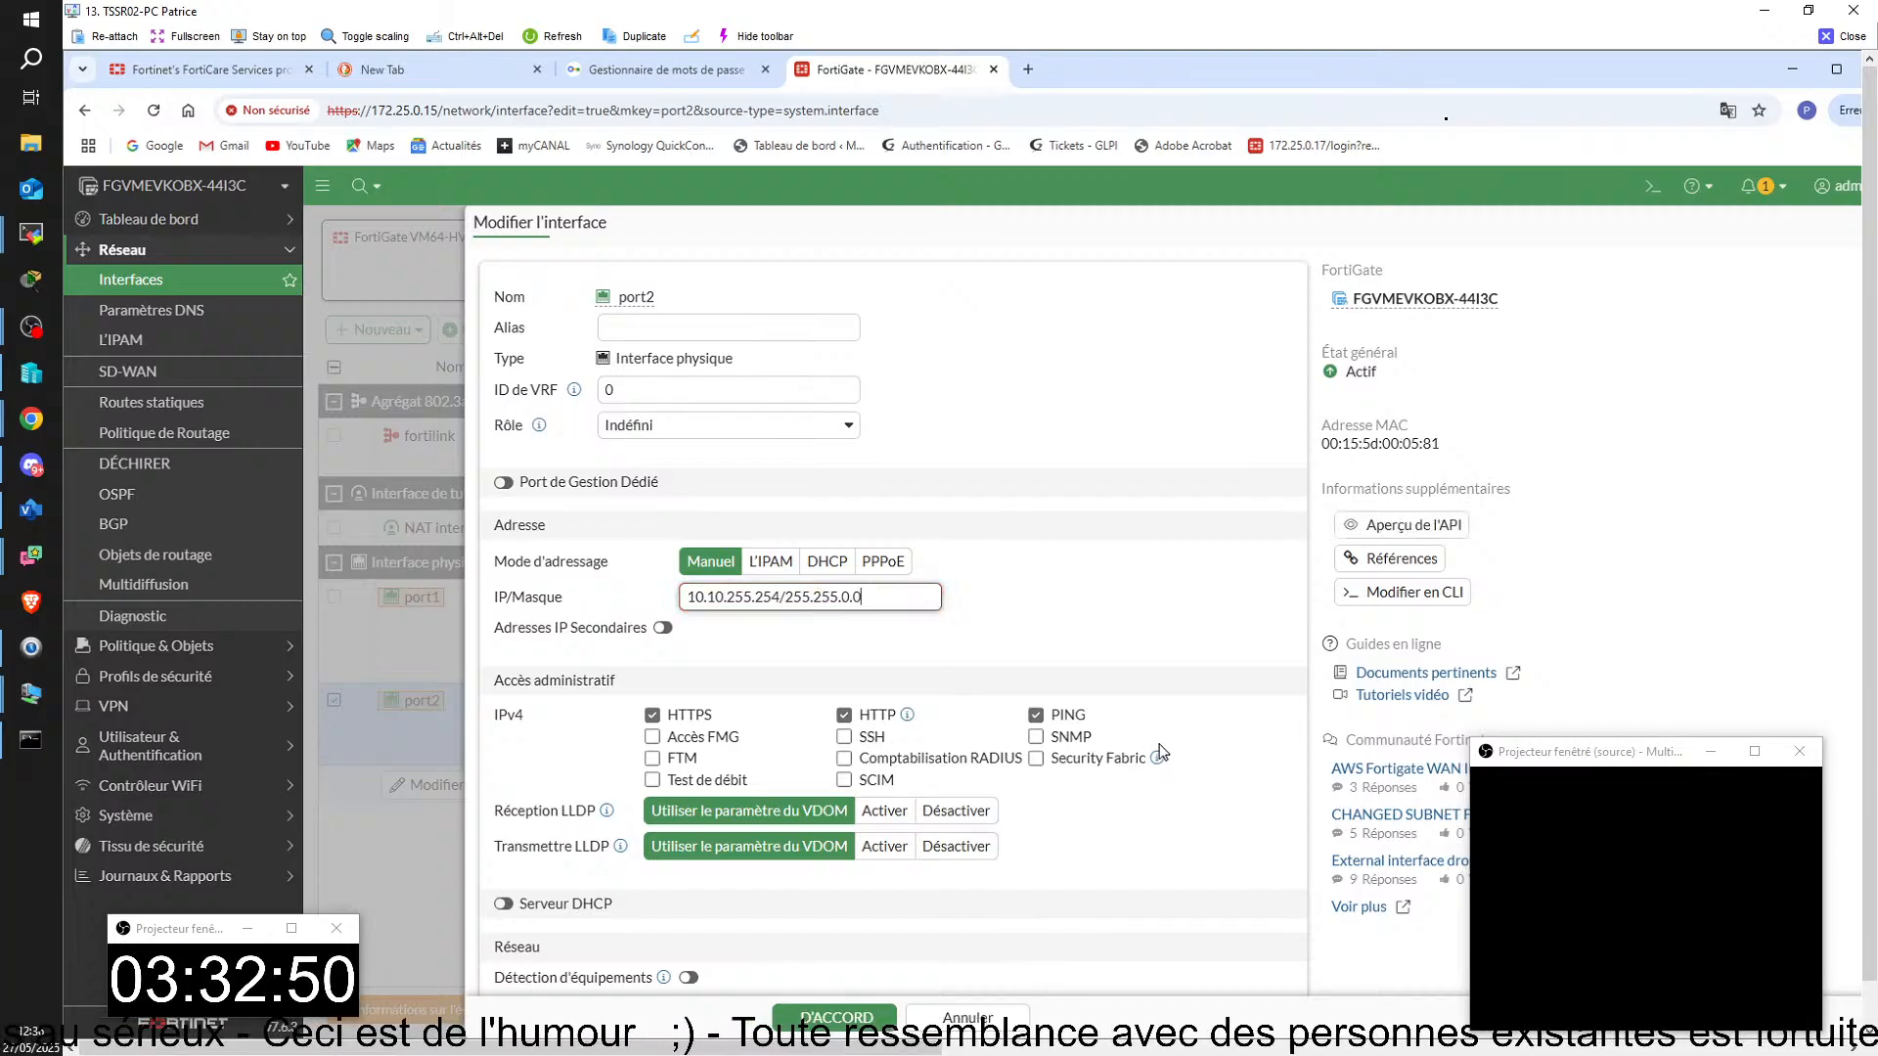
{"action": "mouse_move", "coordinate": [1239, 1046]}
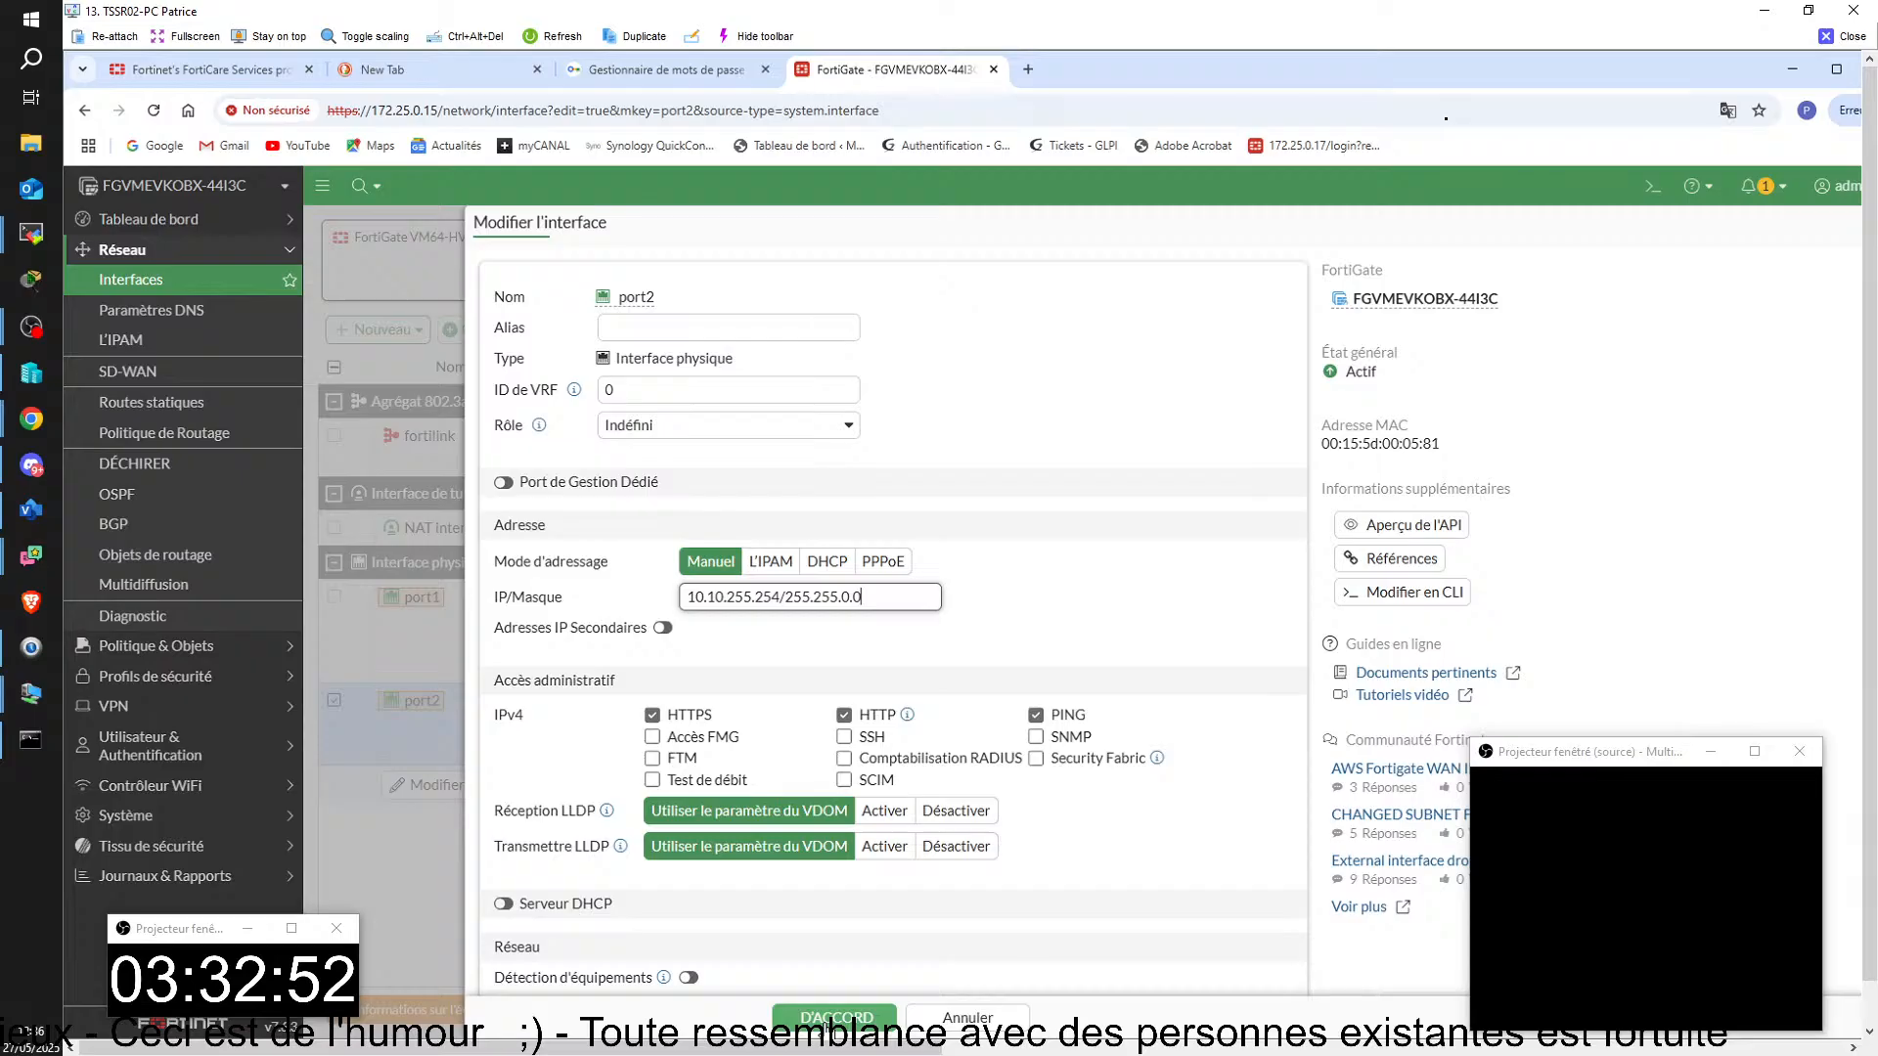
{"action": "left_click", "coordinate": [832, 1017]}
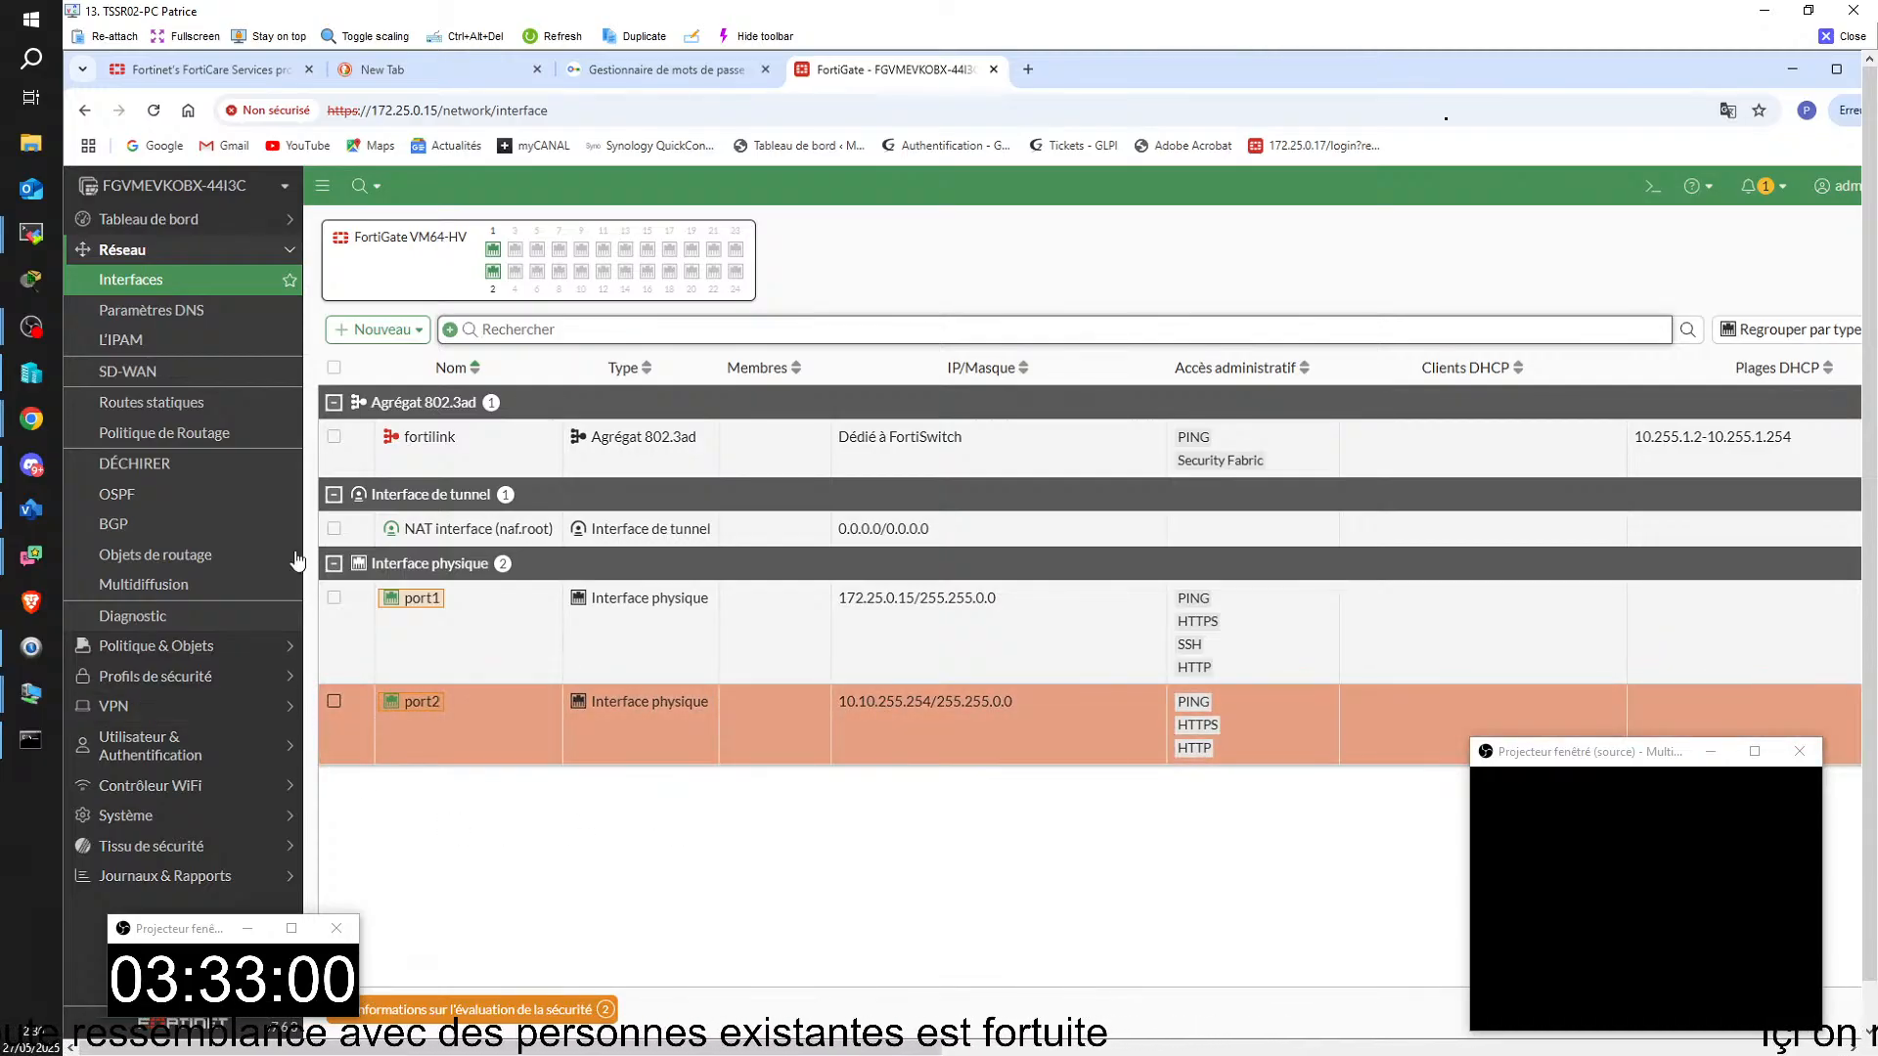
Step: Show the firewall policies and expand the port2 to port1 group to examine its rule
{"action": "left_click", "coordinate": [152, 647]}
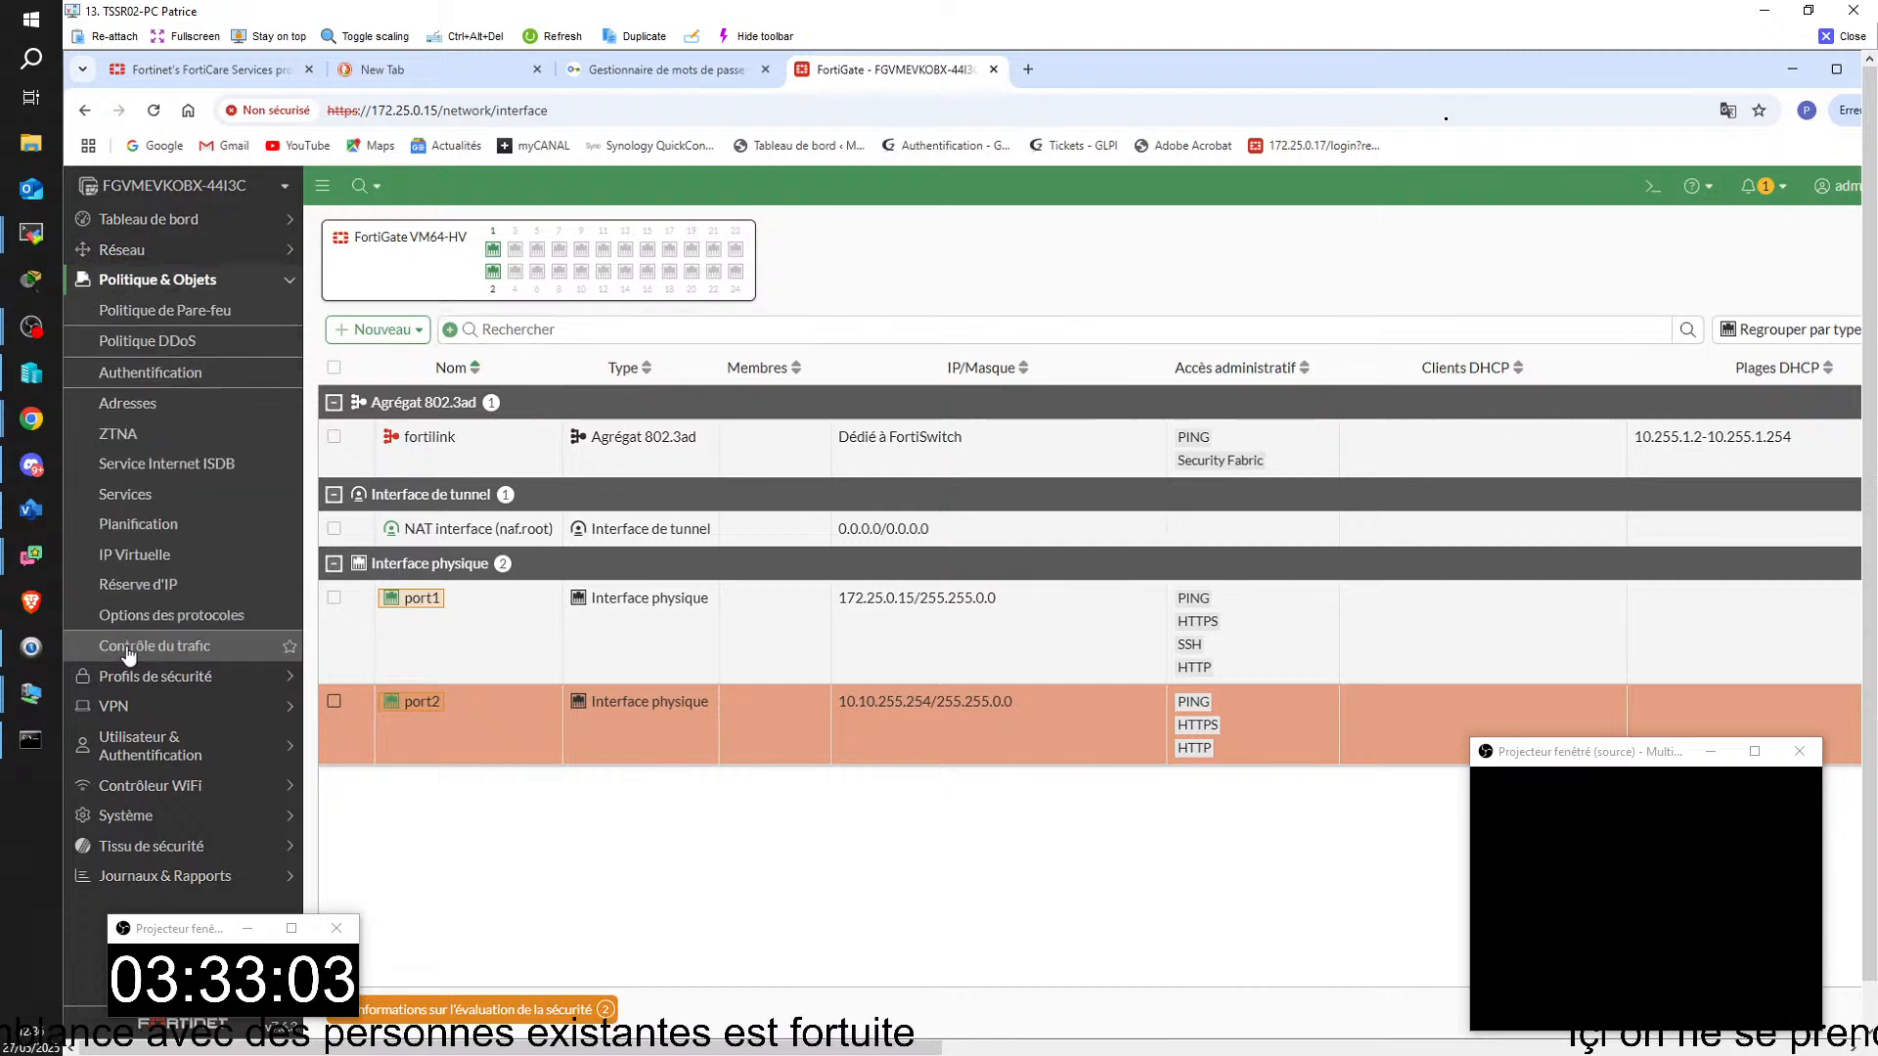
{"action": "left_click", "coordinate": [166, 309]}
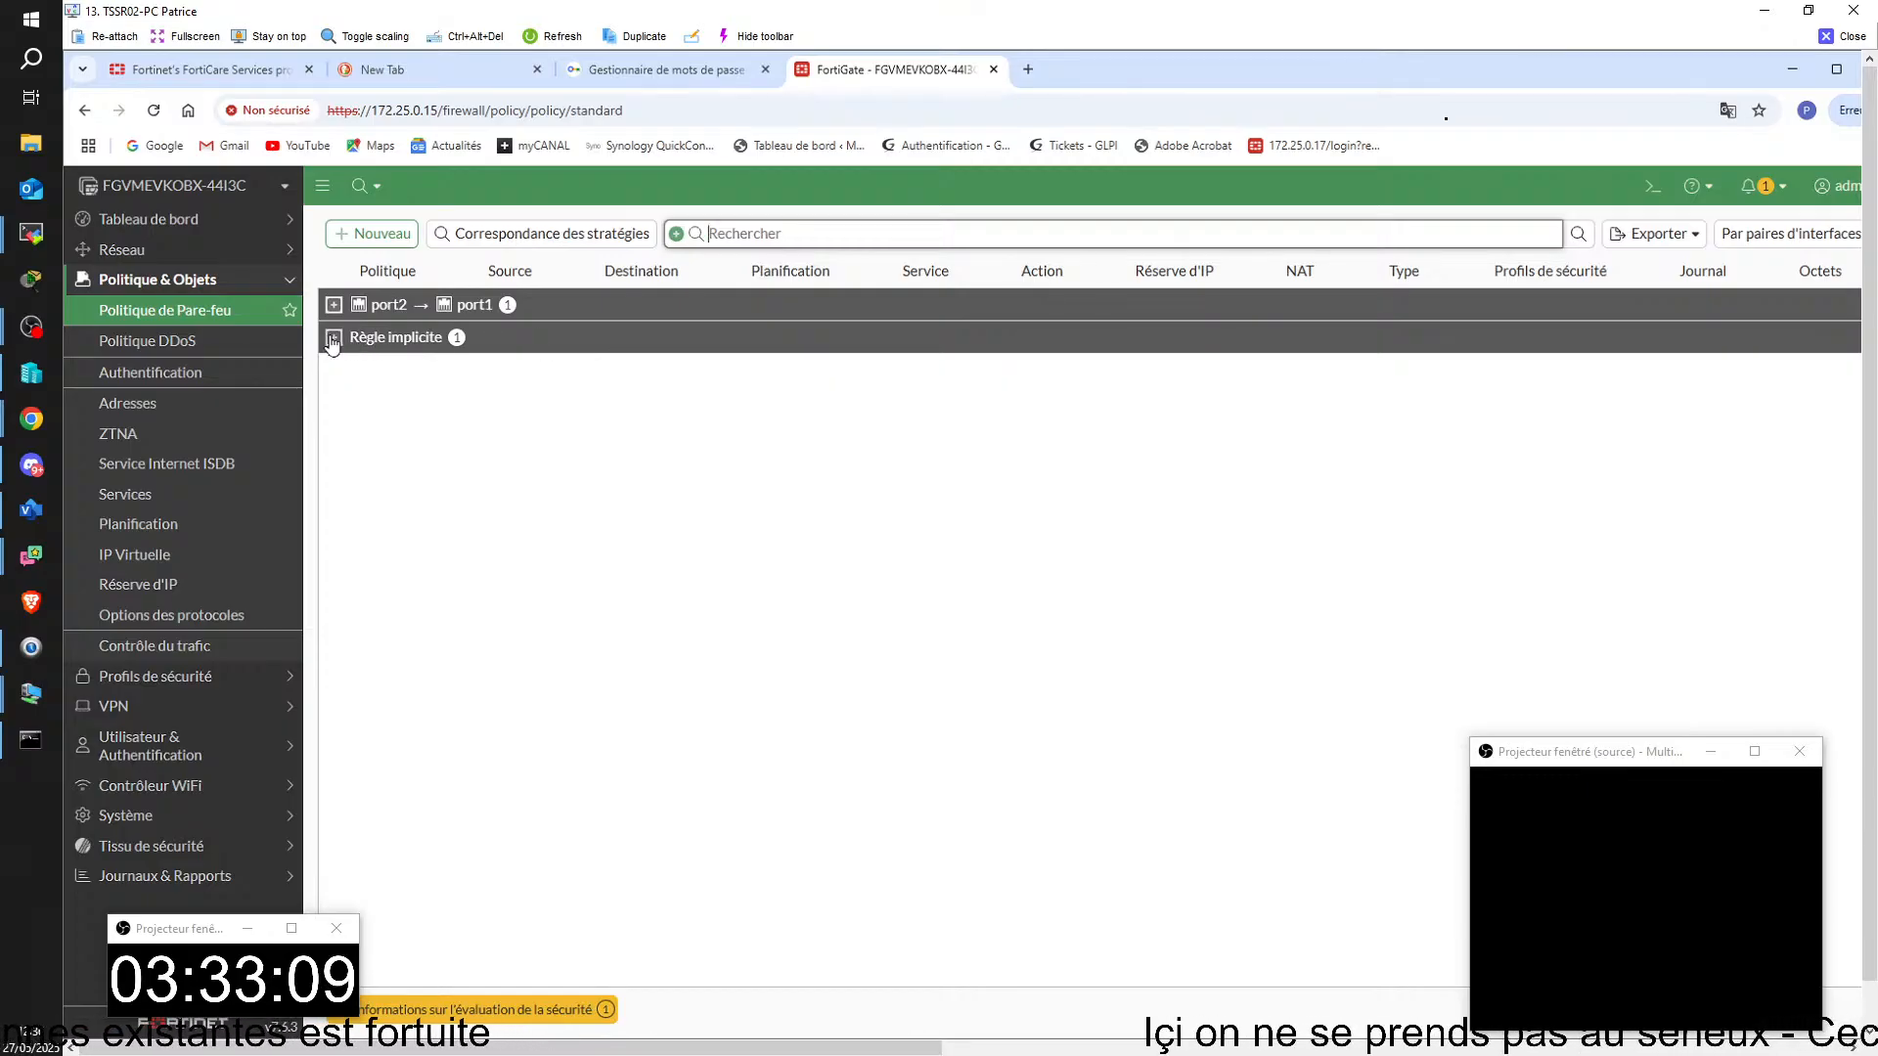
{"action": "left_click", "coordinate": [388, 307]}
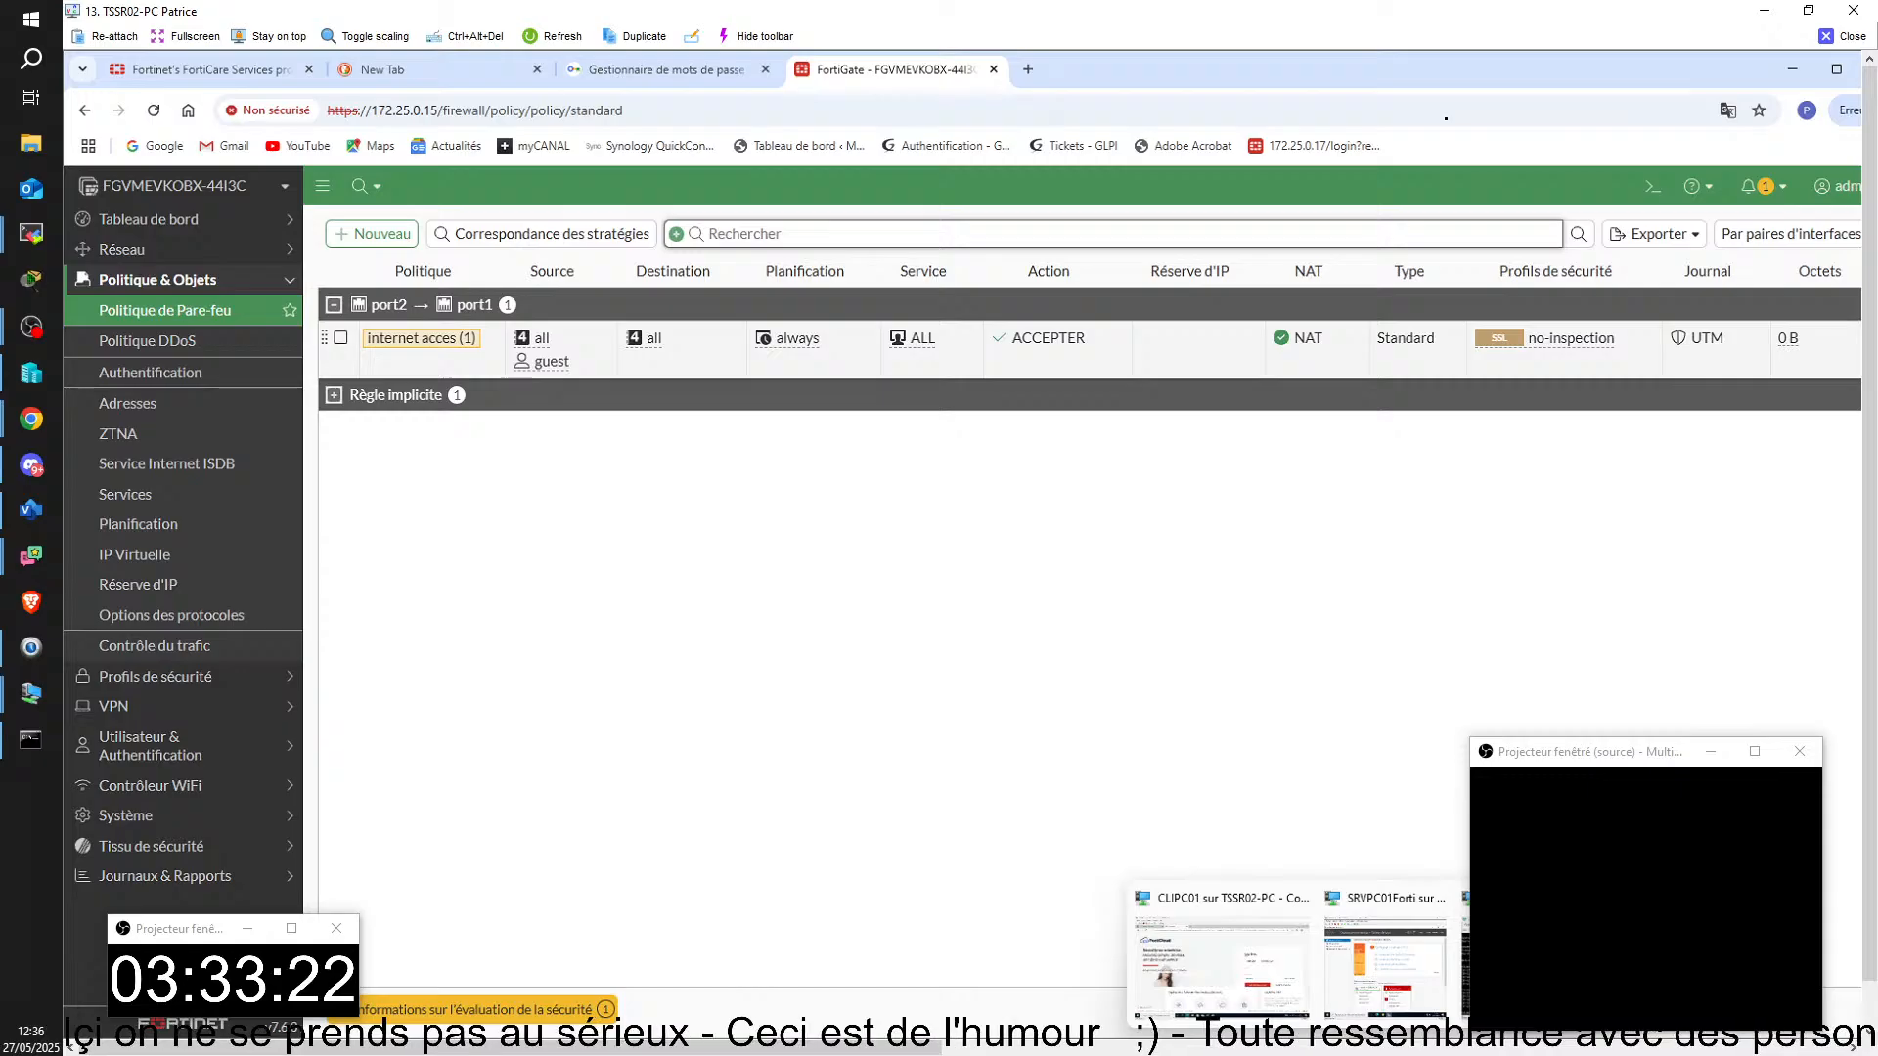
Step: Switch to the SRVPC01Forti virtual machine and ping 8.8.8.8 from a command prompt
{"action": "left_click", "coordinate": [1389, 946]}
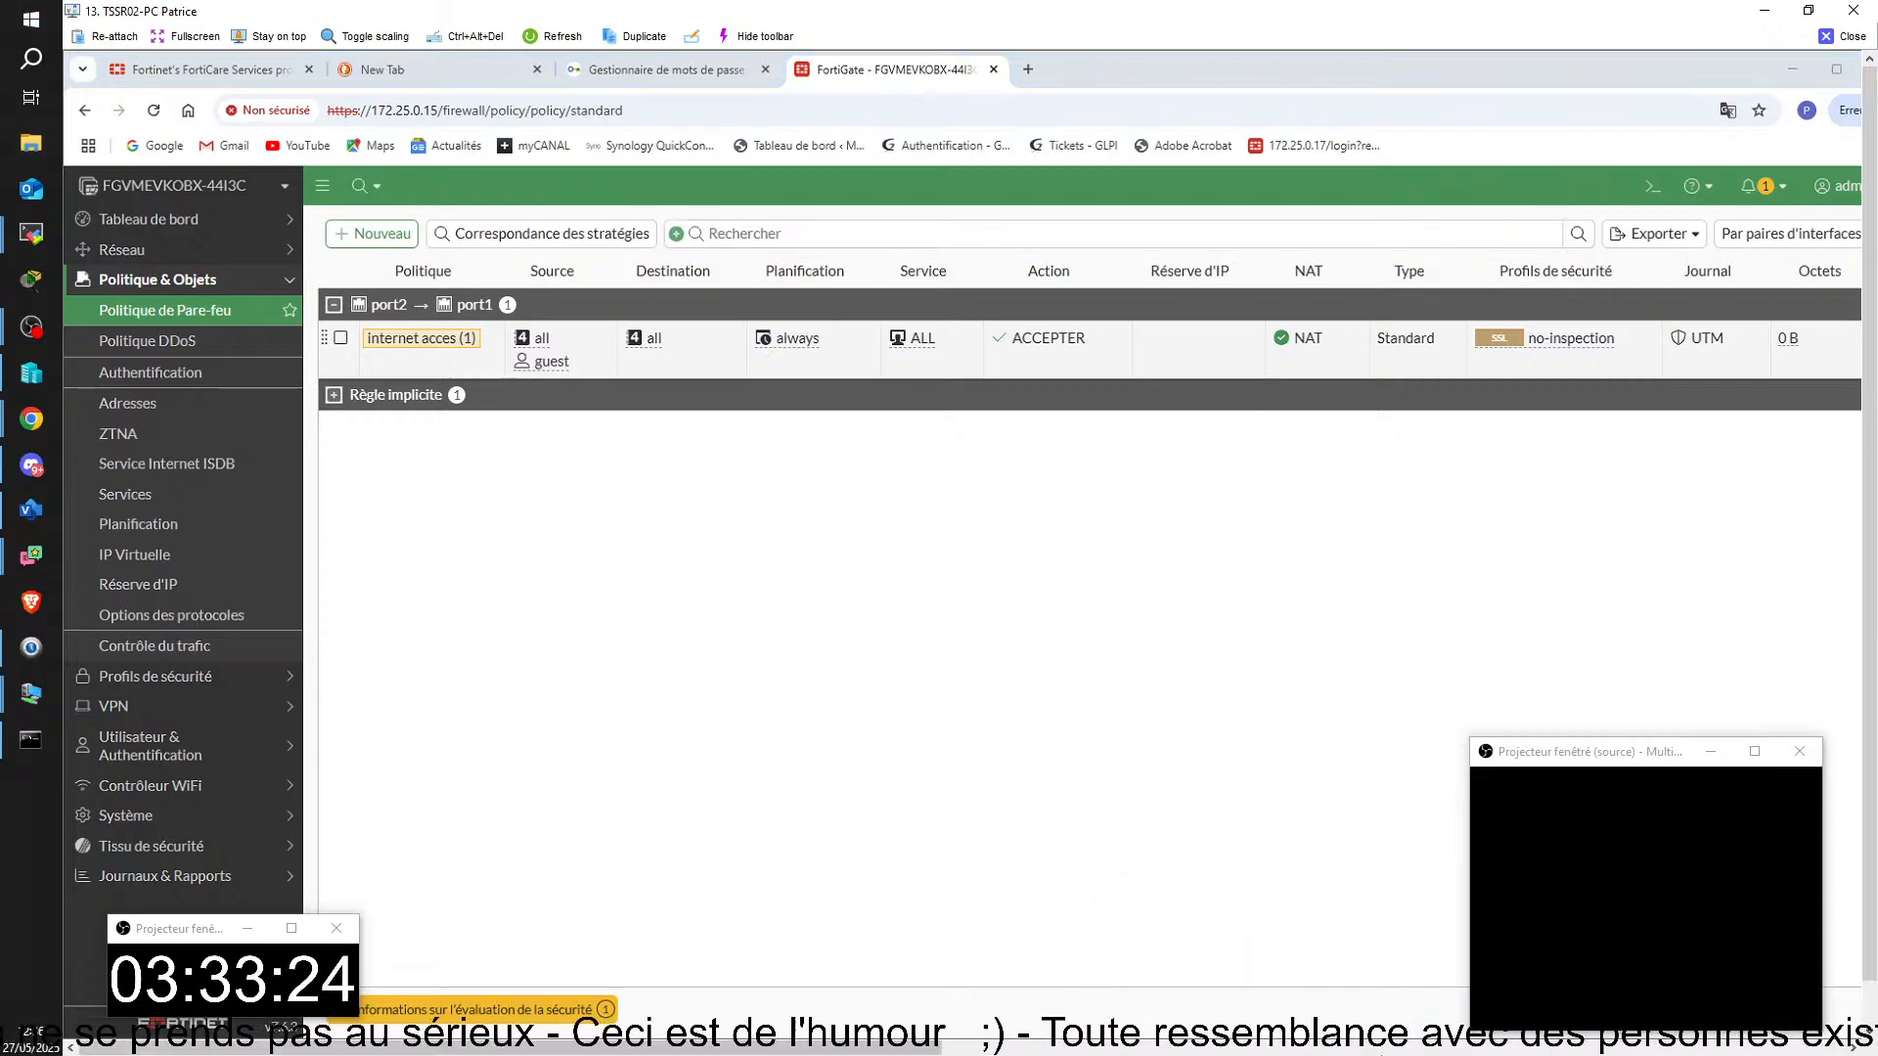
{"action": "left_click_drag", "start_coordinate": [1857, 137], "coordinate": [945, 128]}
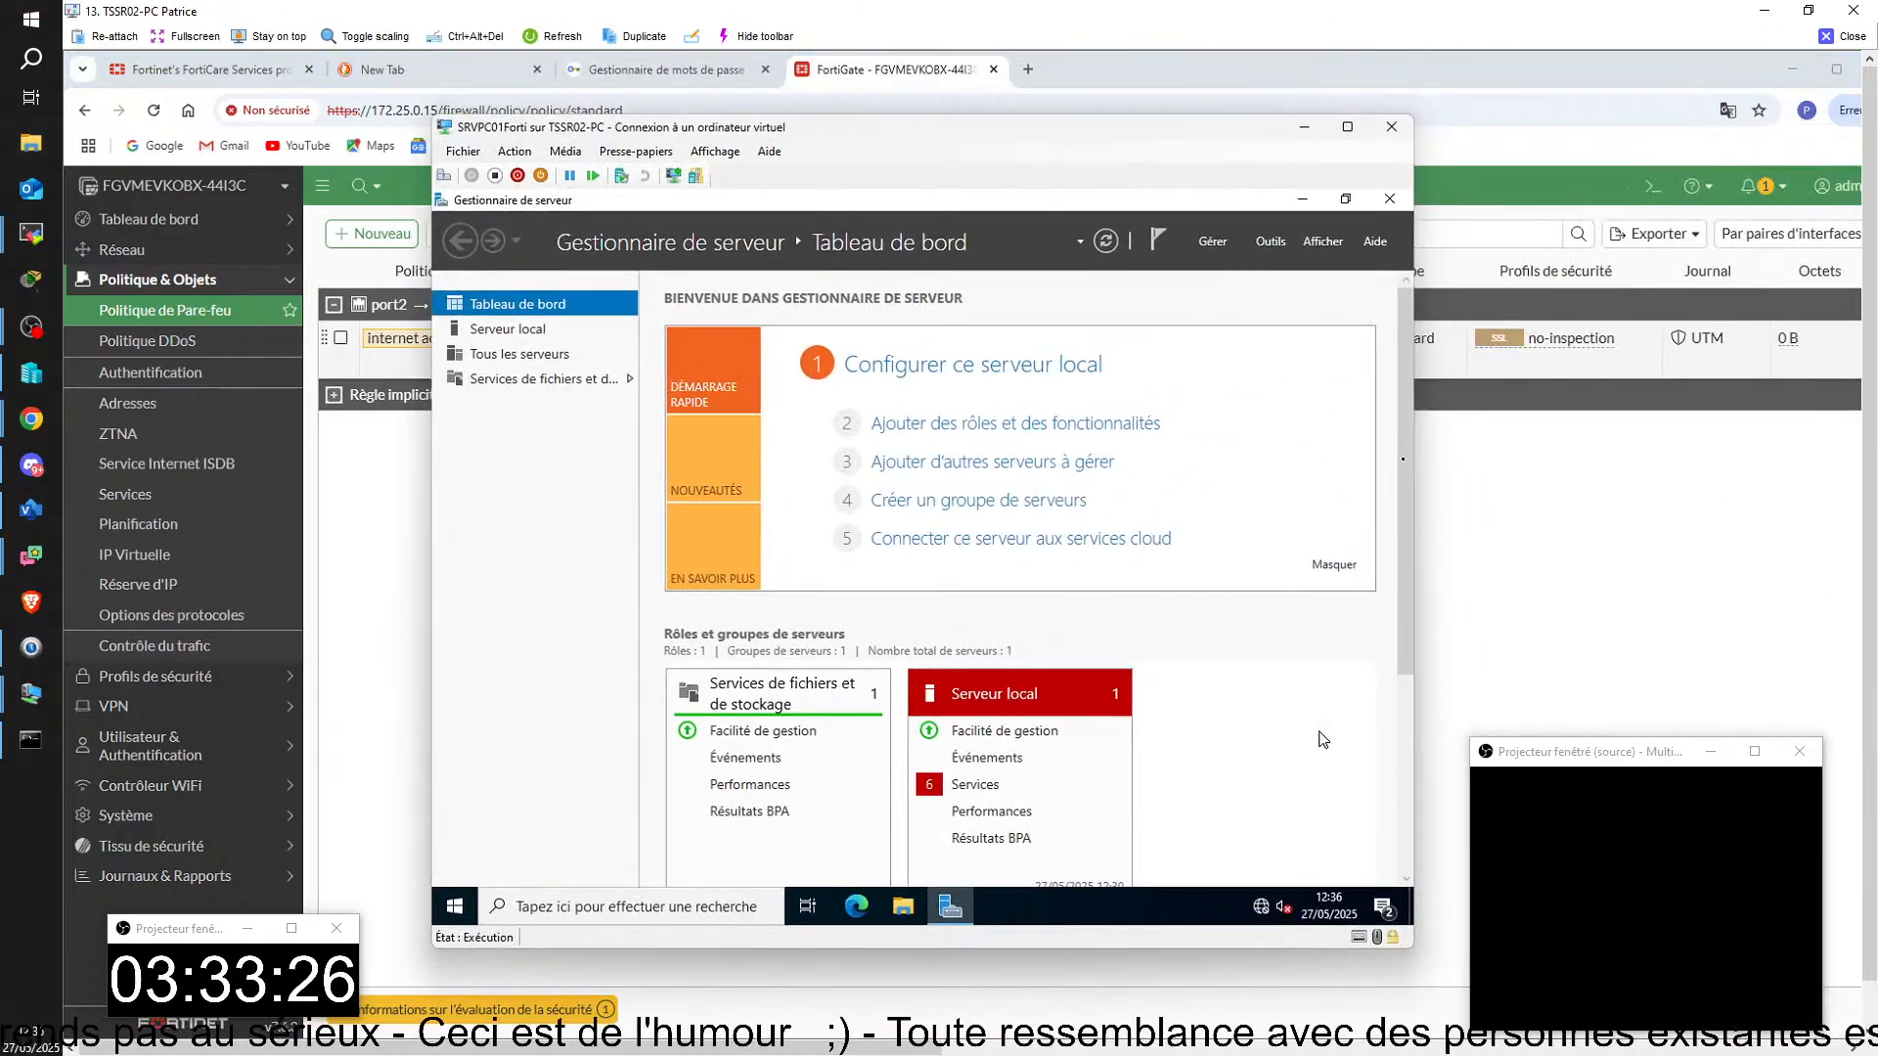
{"action": "left_click", "coordinate": [566, 909]}
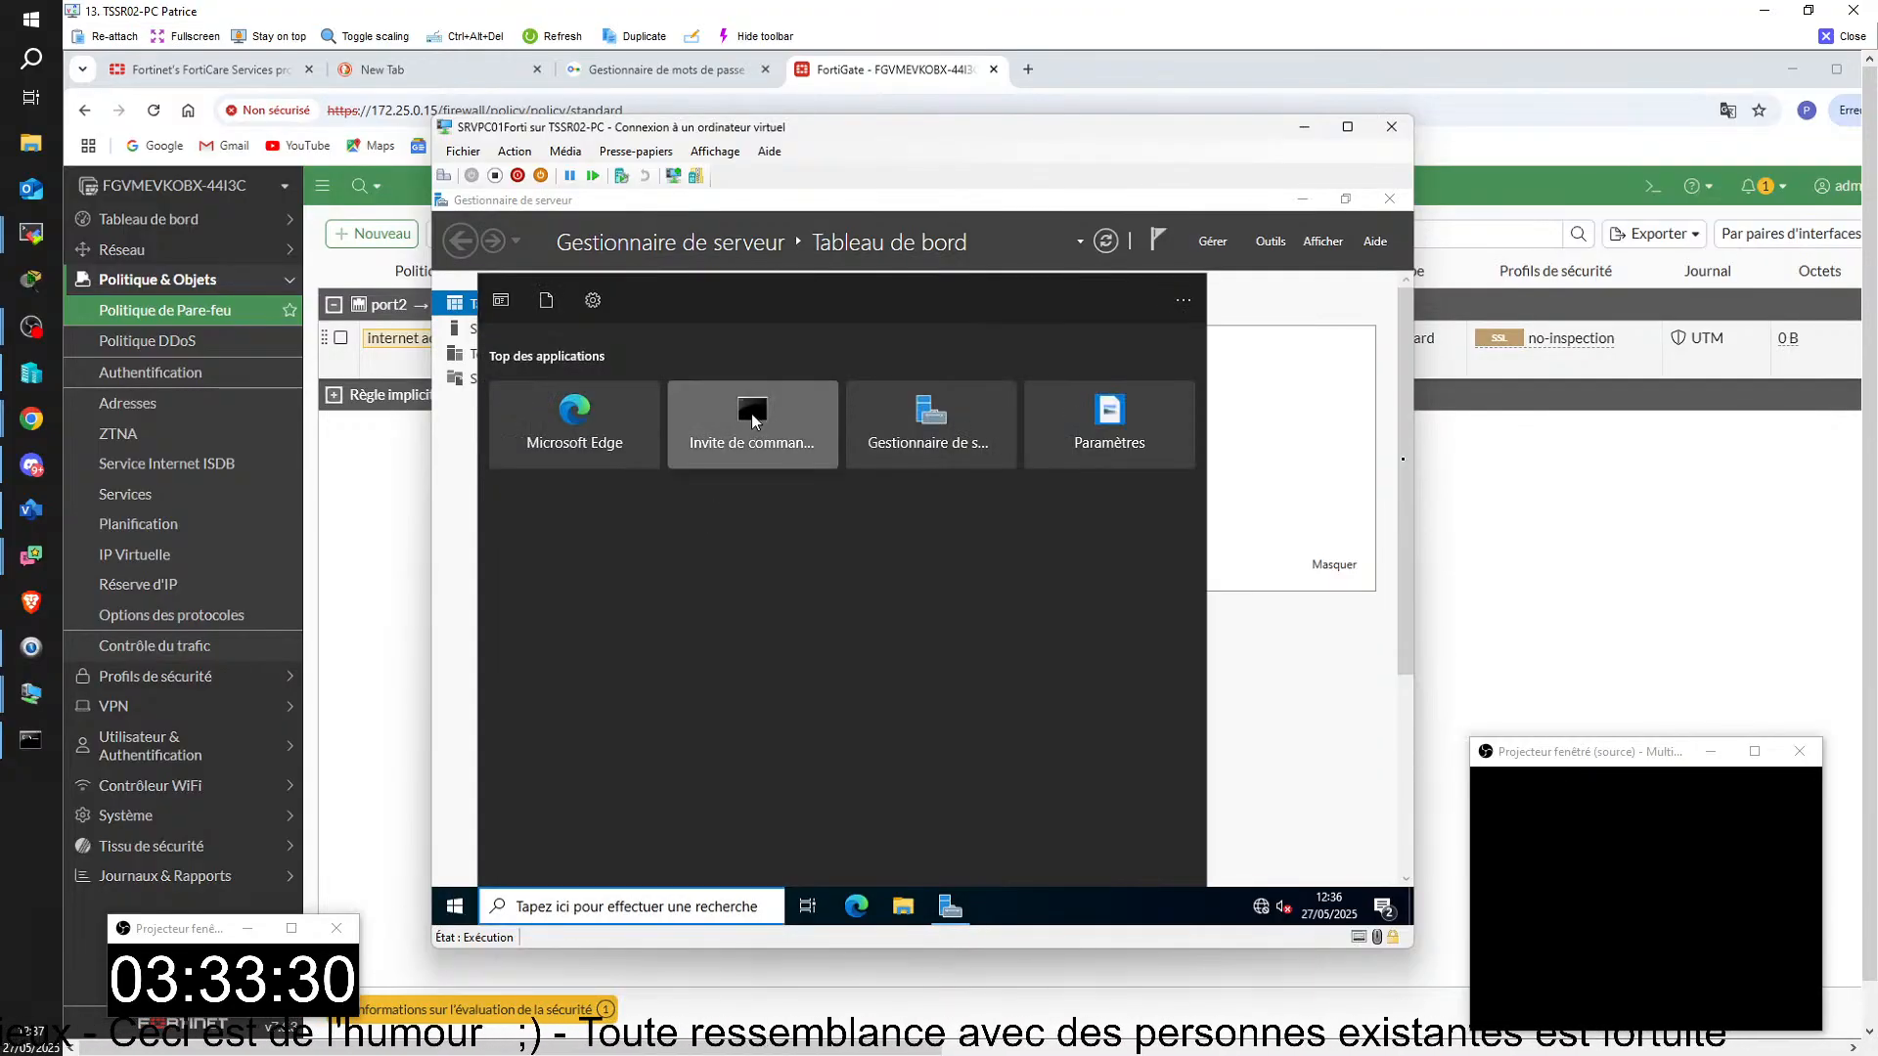
{"action": "left_click", "coordinate": [767, 430]}
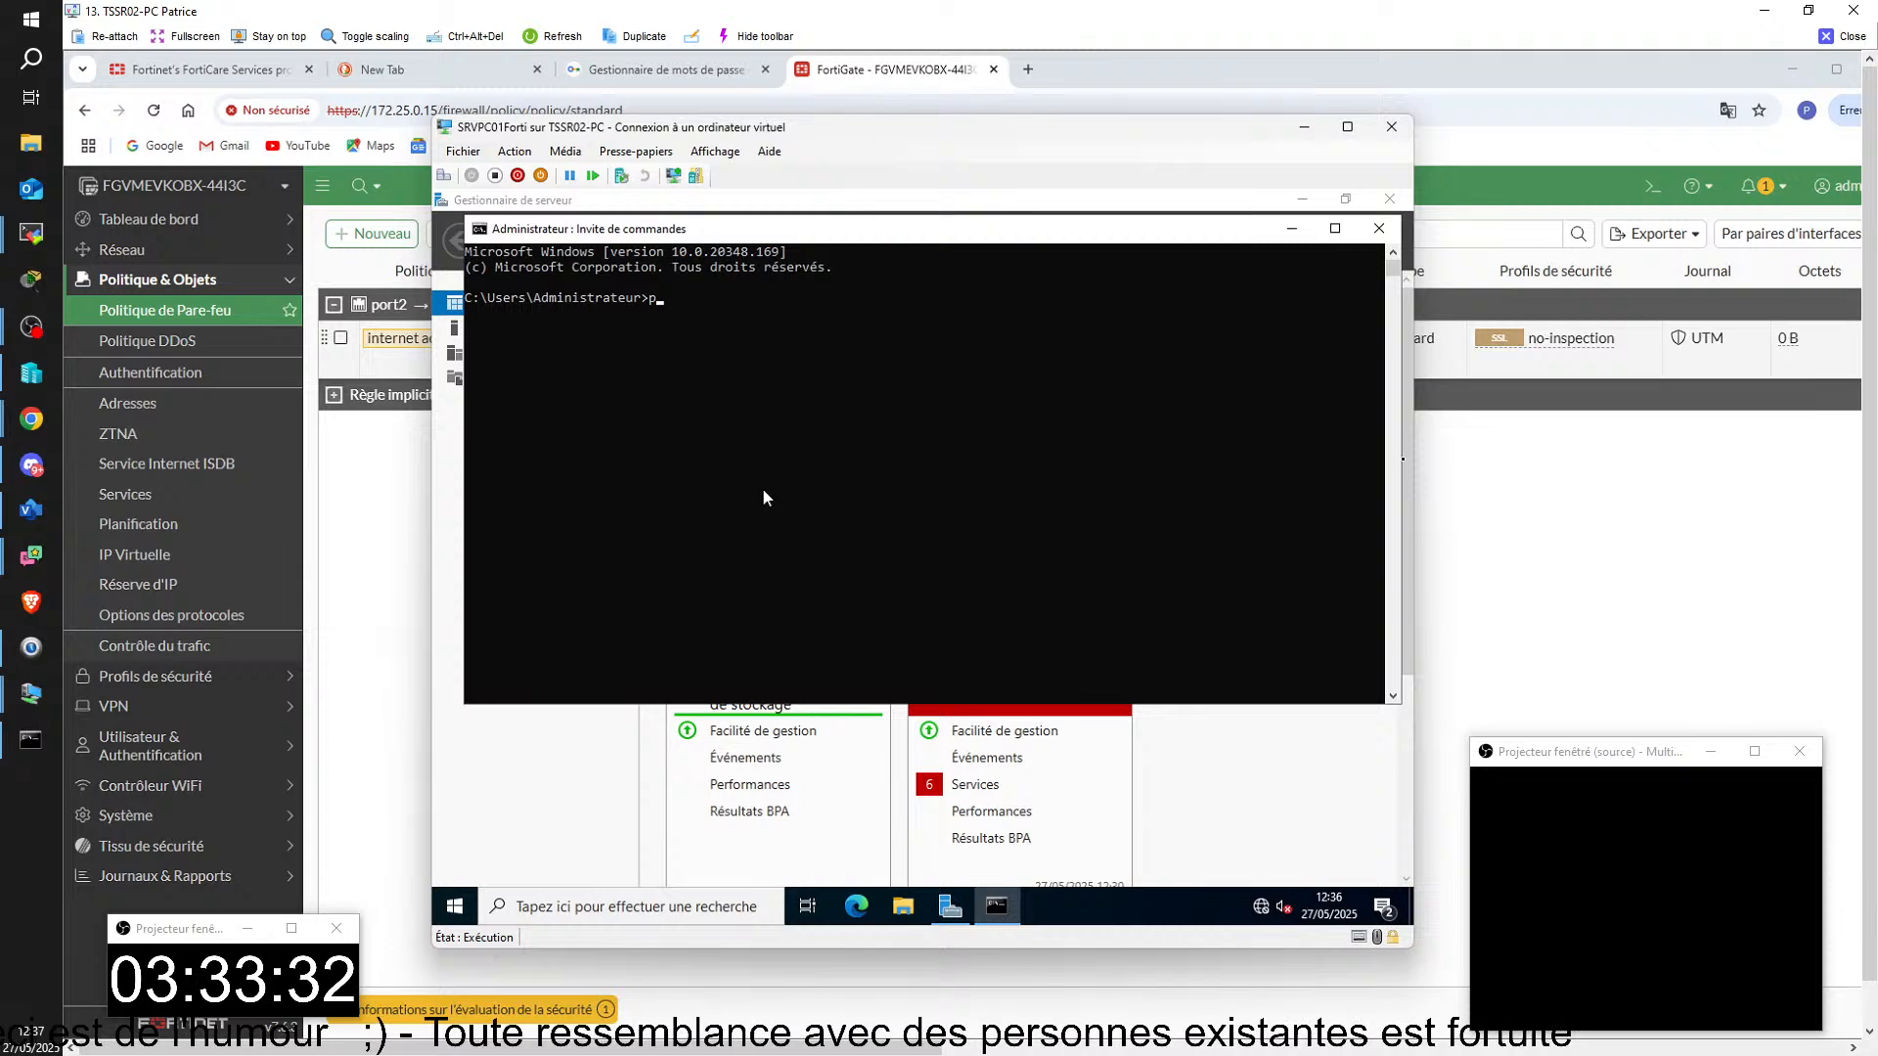
{"action": "type", "text": "ping"}
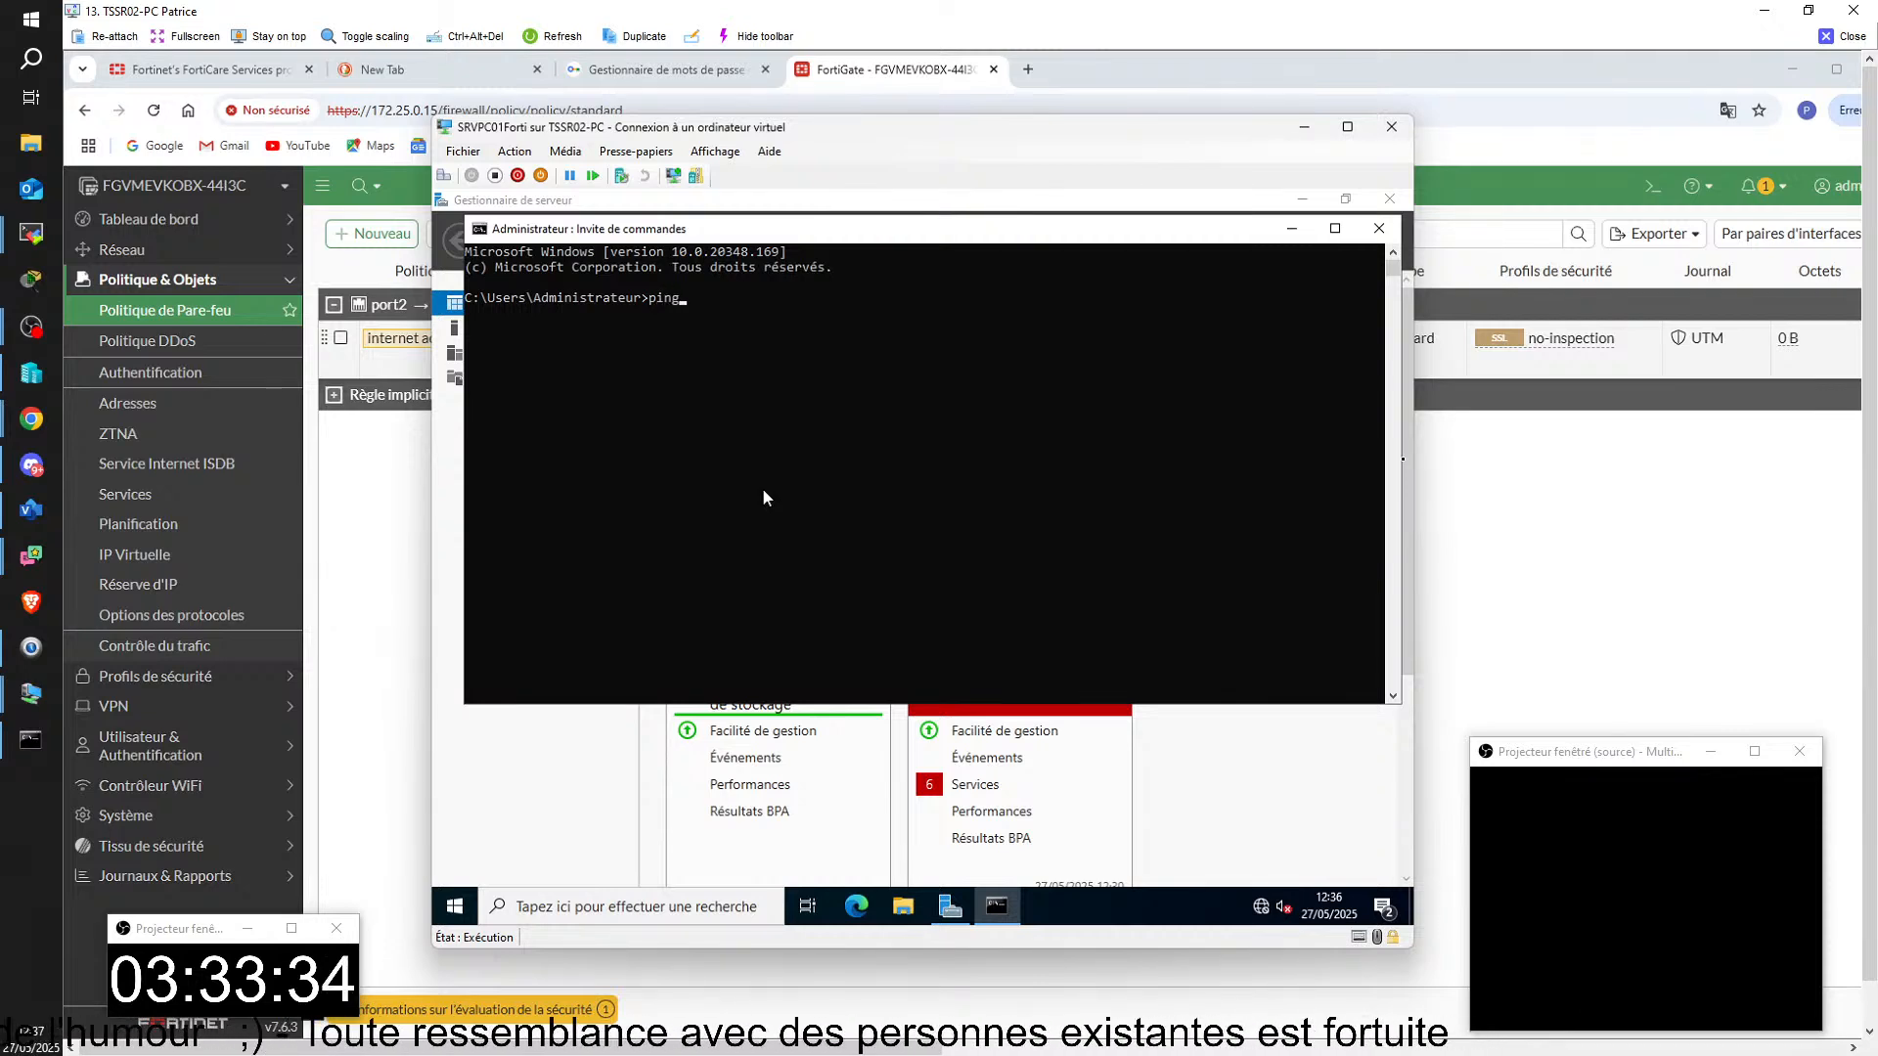
{"action": "type", "text": " 8.8.8"}
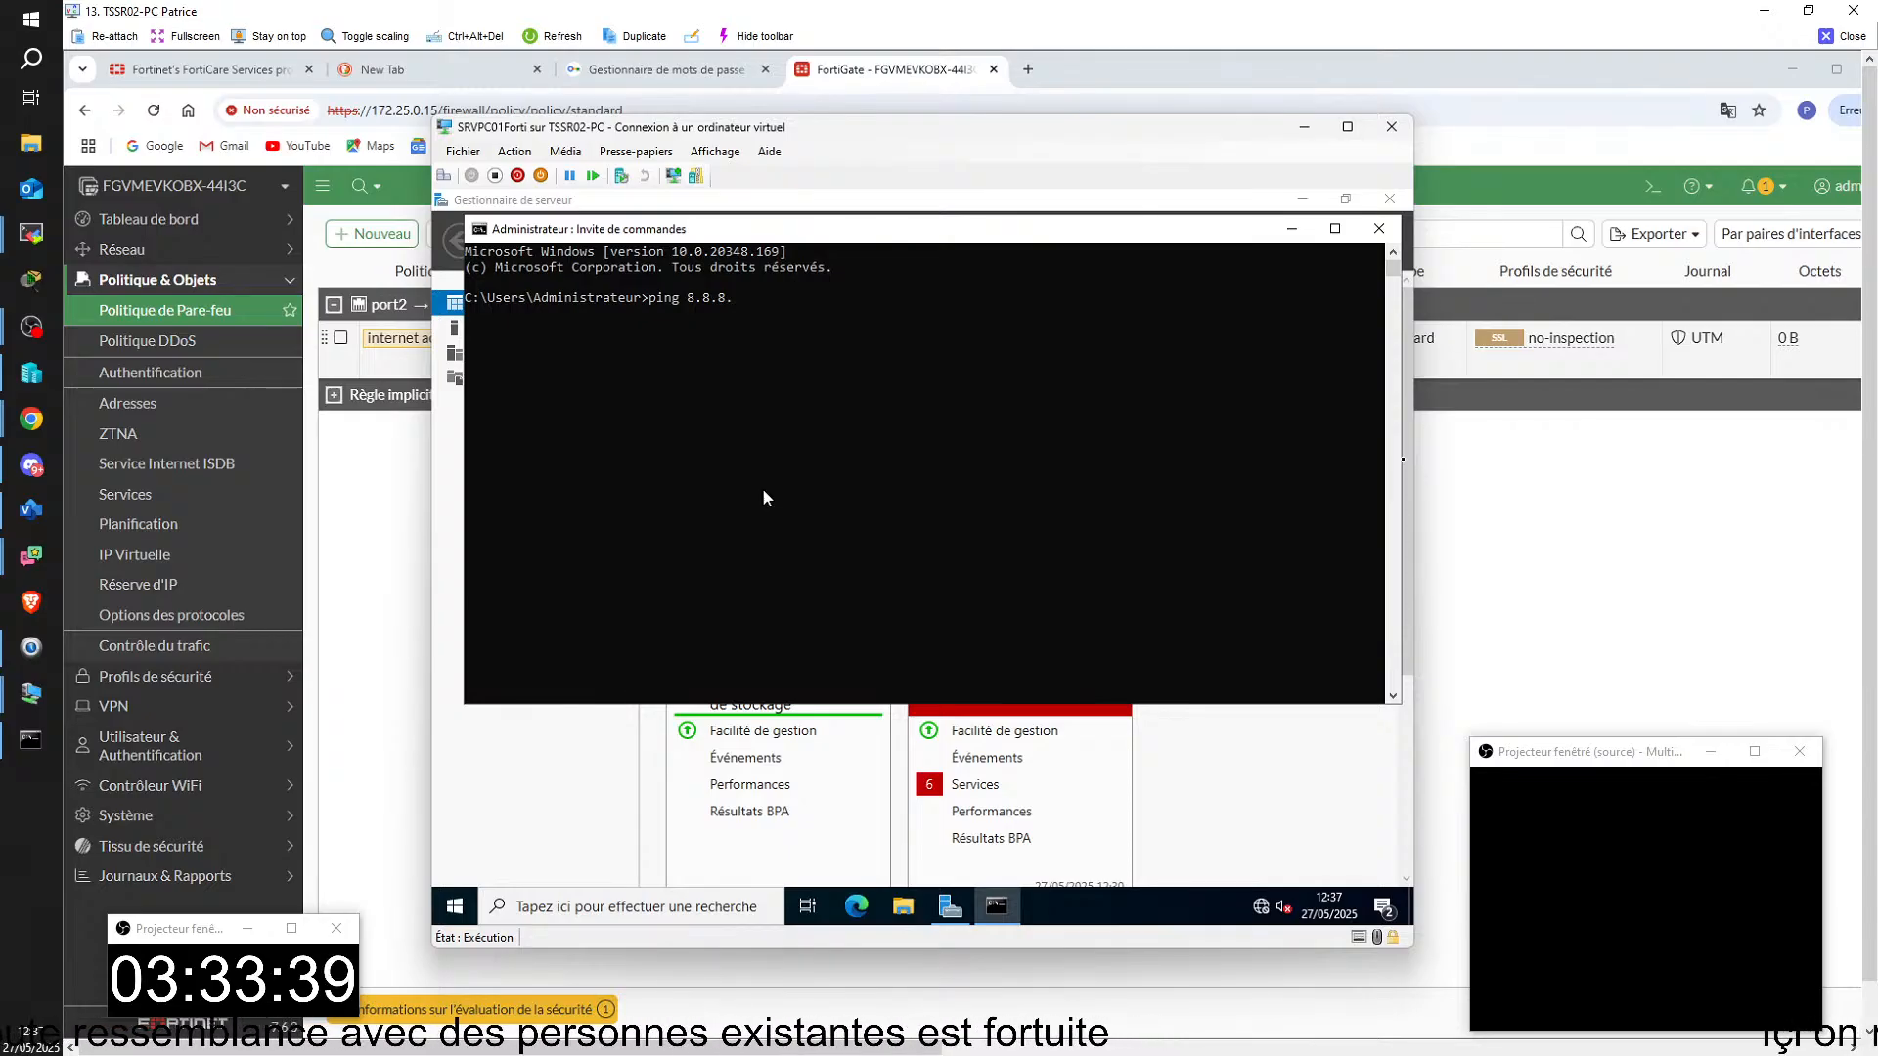
{"action": "type", "text": ".8"}
{"action": "key", "text": "Return"}
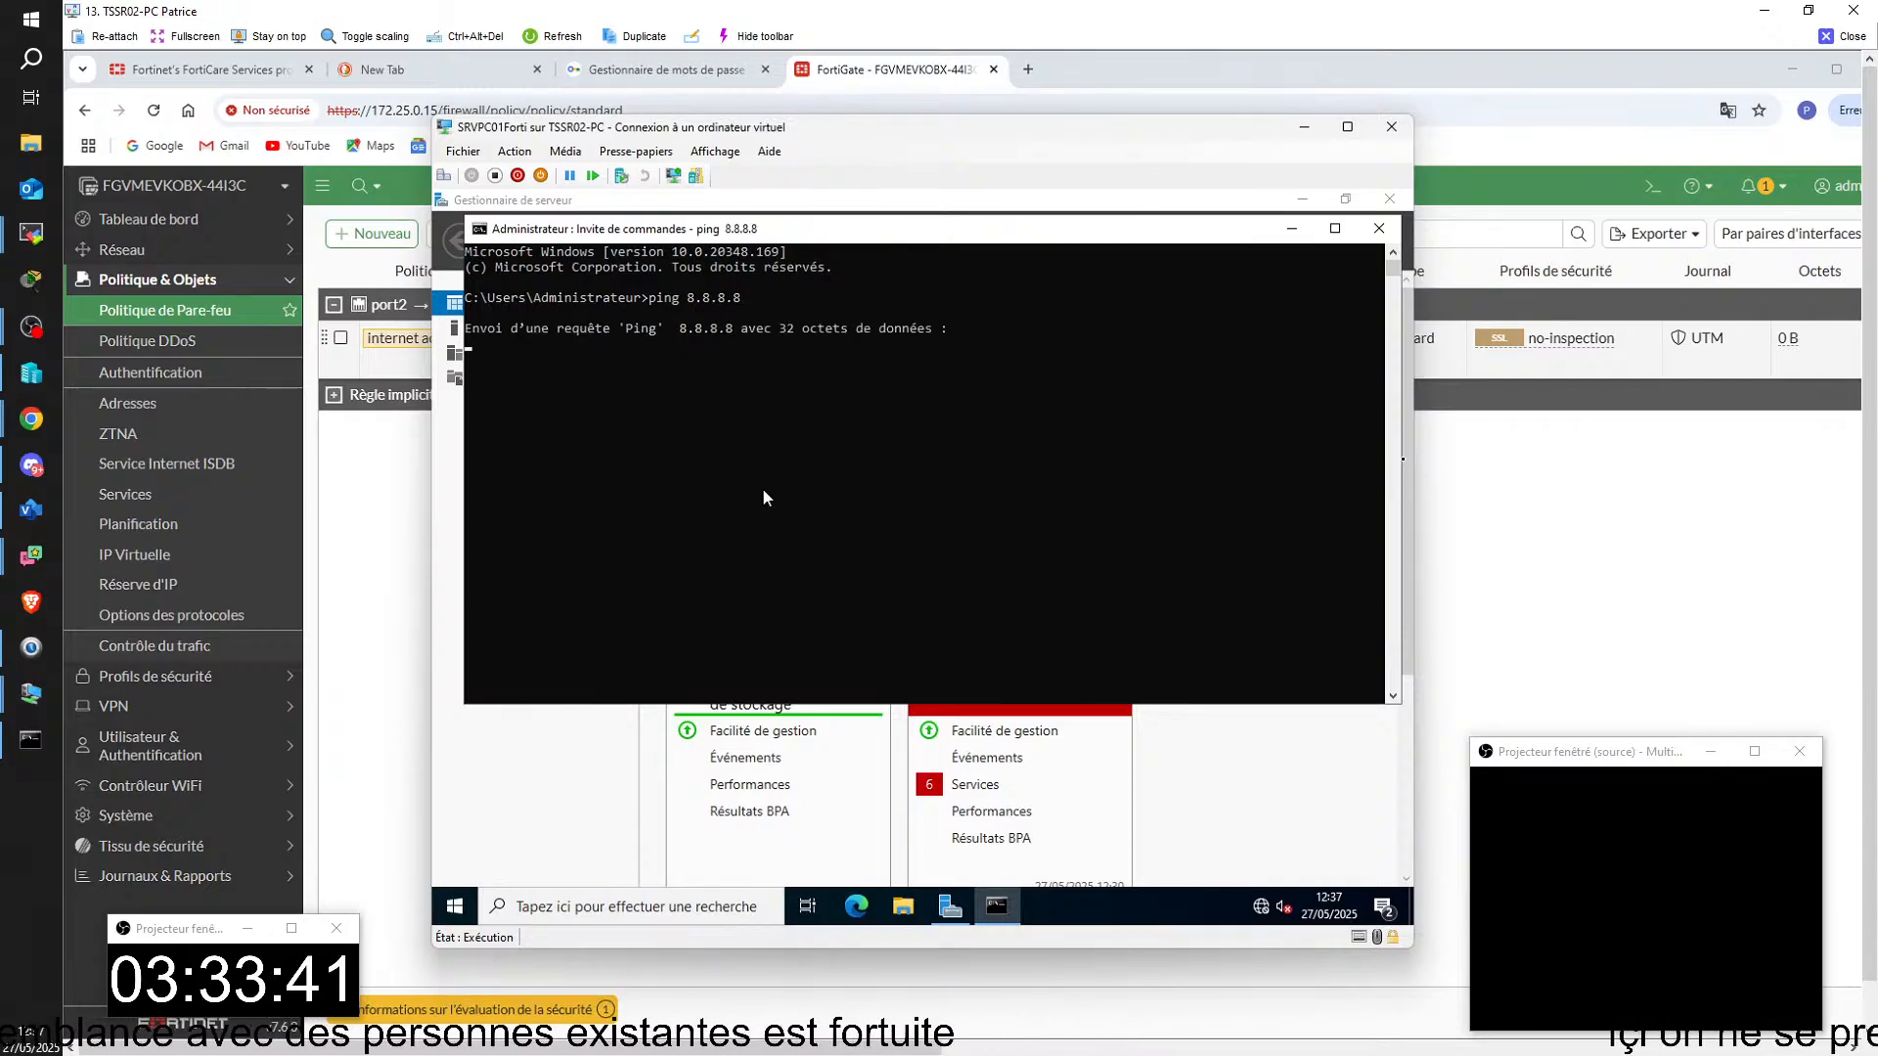
Step: Bring up the server's network connections (ncpa.cpl) and examine the Ethernet adapter's IPv4 address, gateway and DNS settings
{"action": "left_click", "coordinate": [616, 907]}
{"action": "type", "text": "ncpa.cpl"}
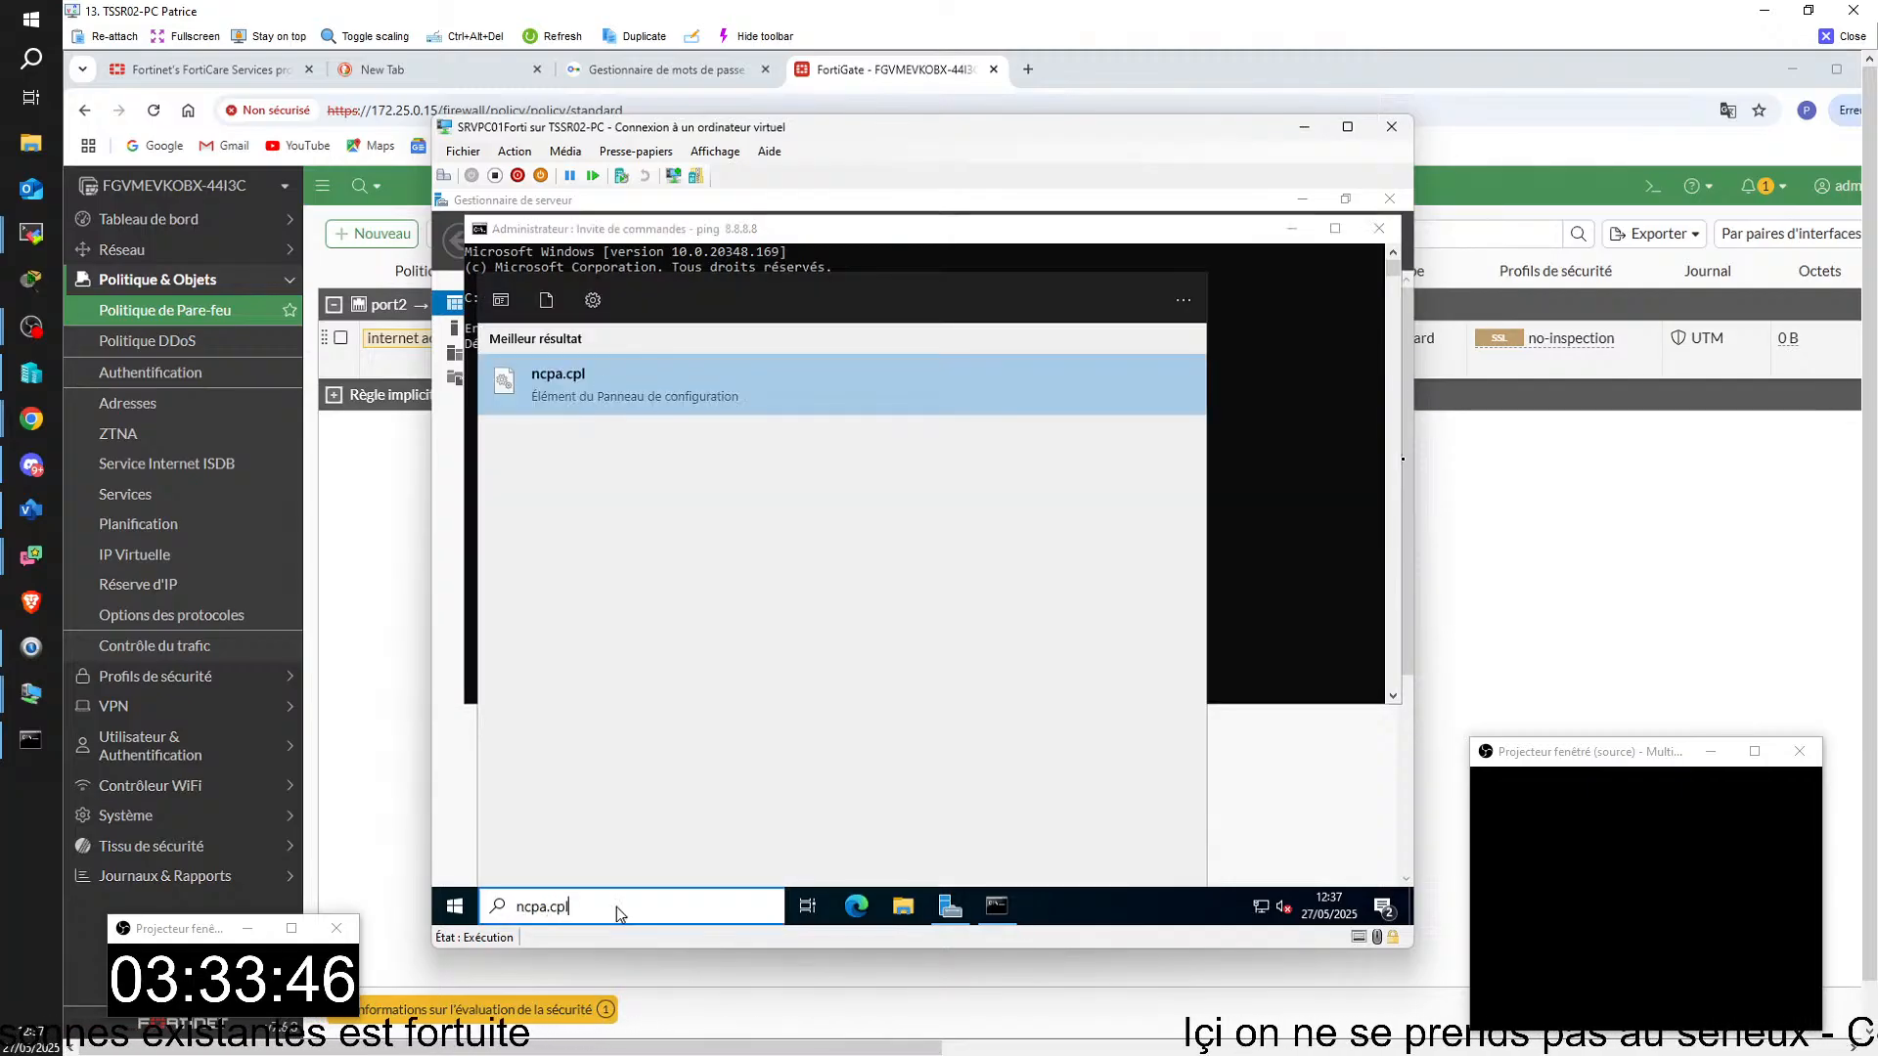
{"action": "key", "text": "Return"}
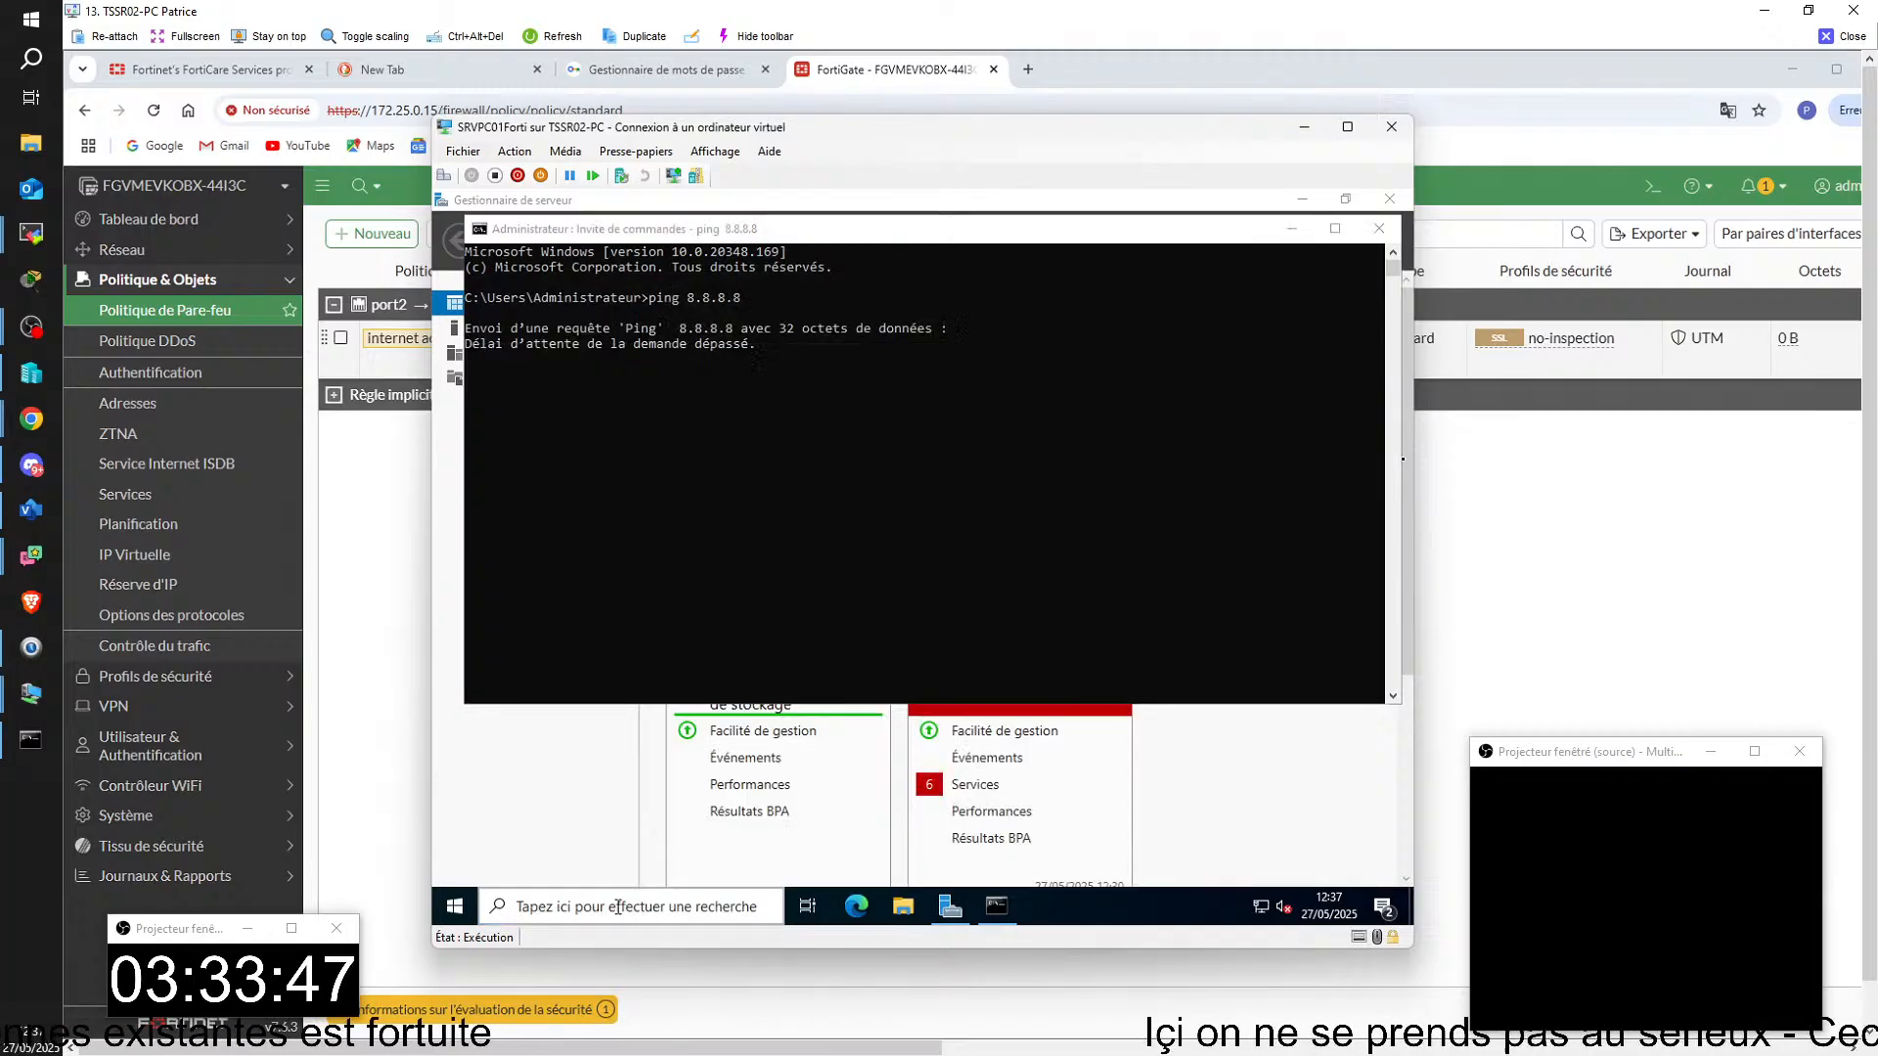
{"action": "double_click", "coordinate": [613, 405]}
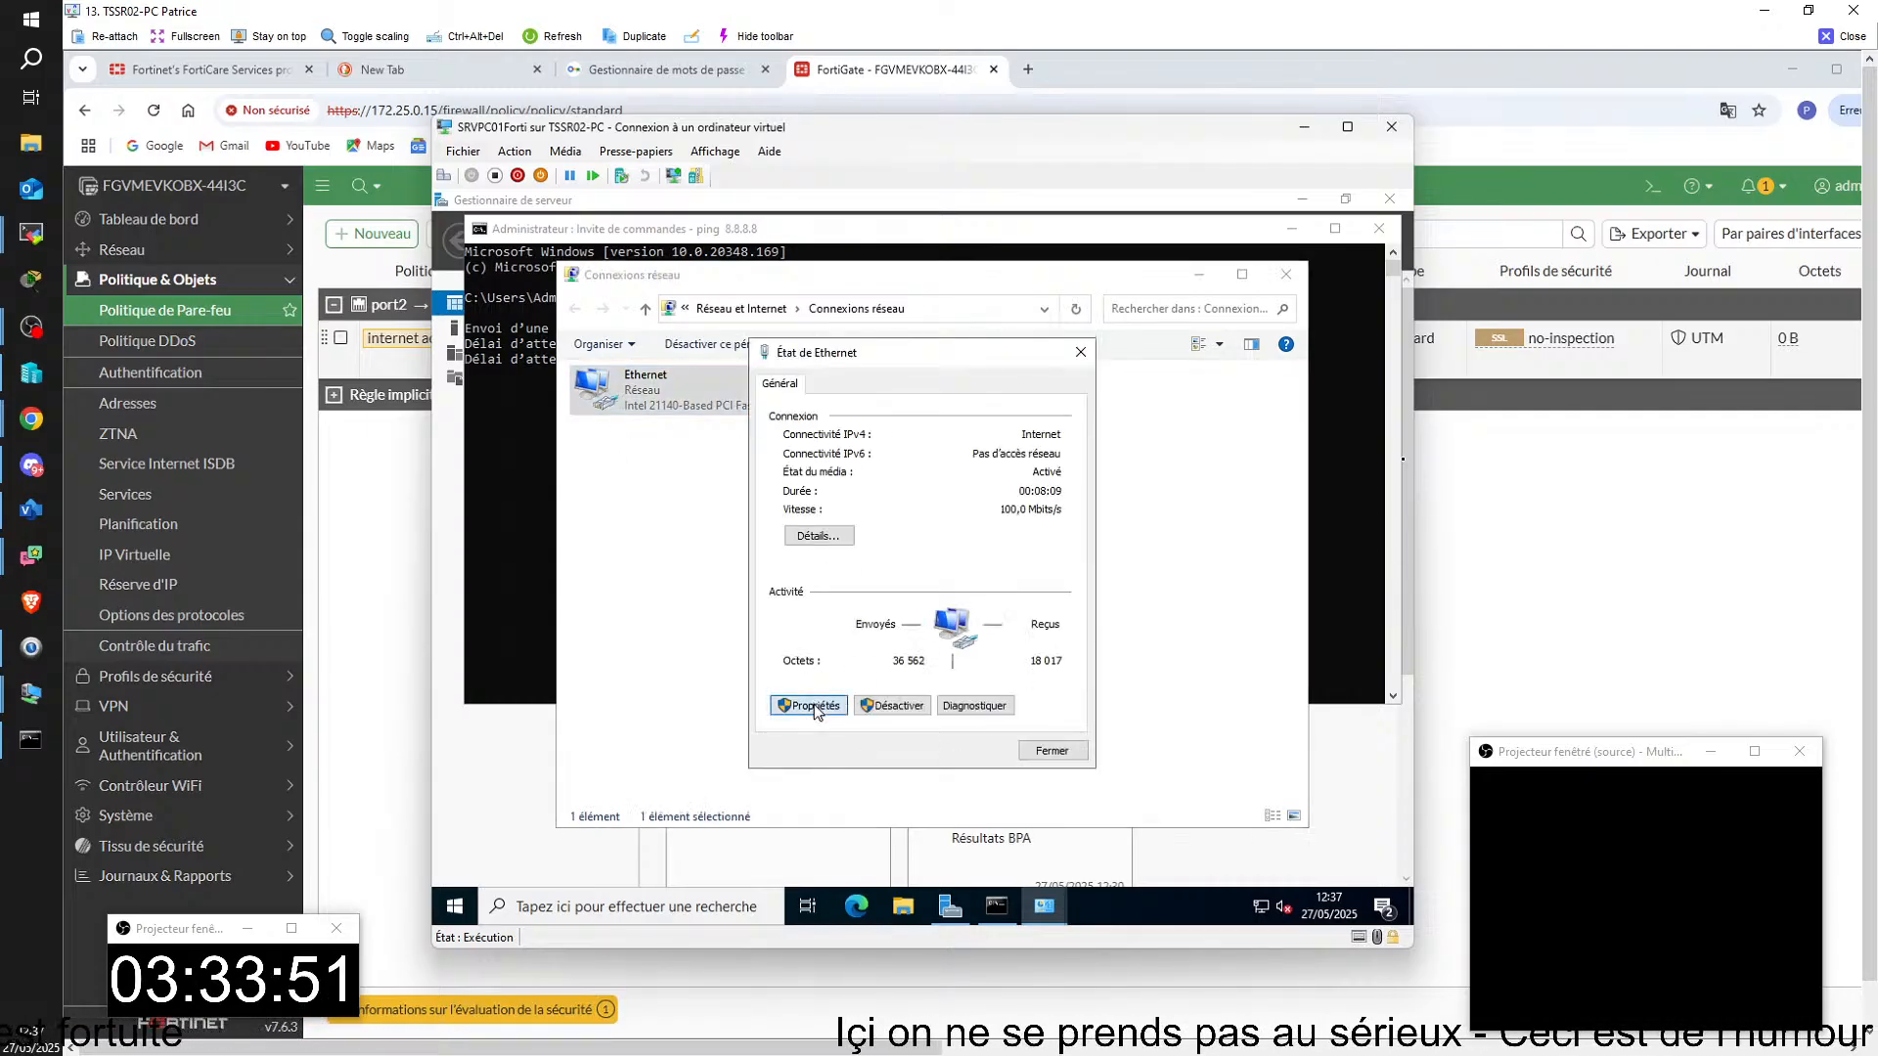
{"action": "left_click", "coordinate": [812, 706]}
{"action": "double_click", "coordinate": [898, 574]}
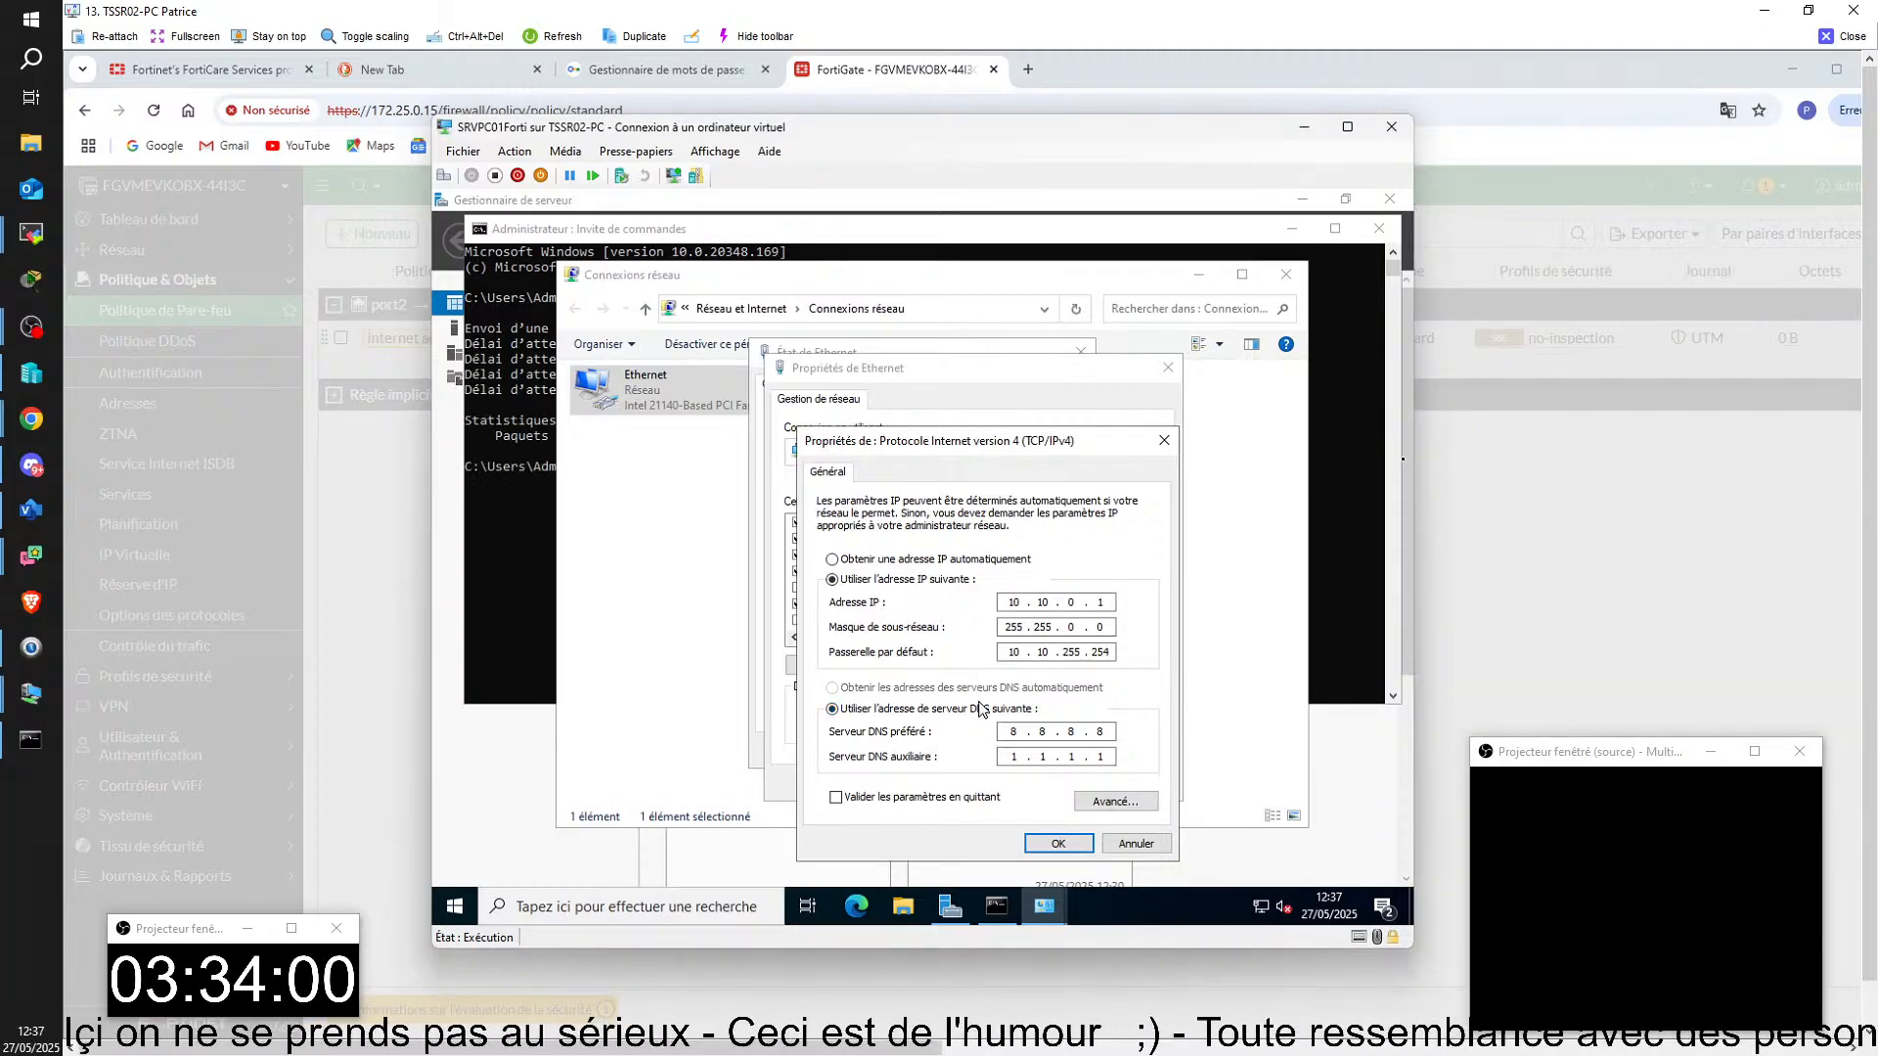
Step: Ping the default gateway 10.10.255.254 from the server's command prompt
{"action": "left_click", "coordinate": [513, 572]}
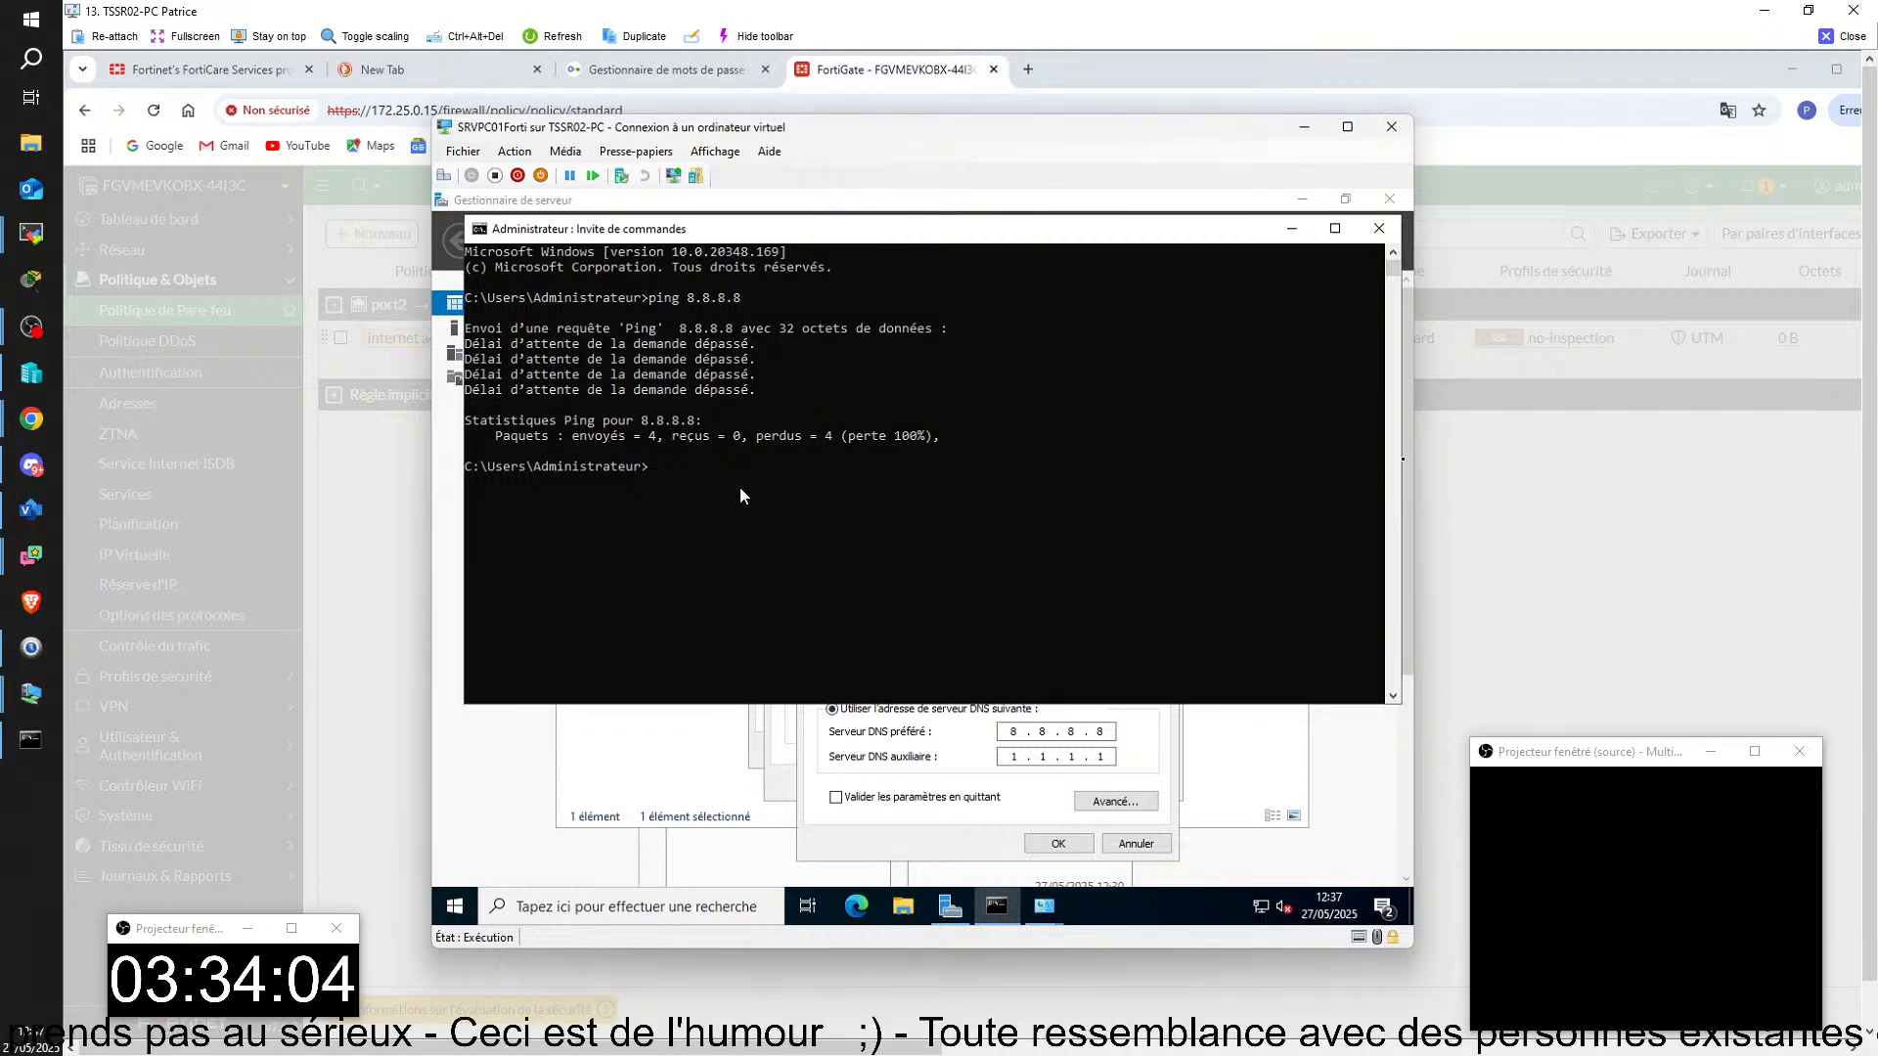
{"action": "type", "text": "ping 8.8.8"}
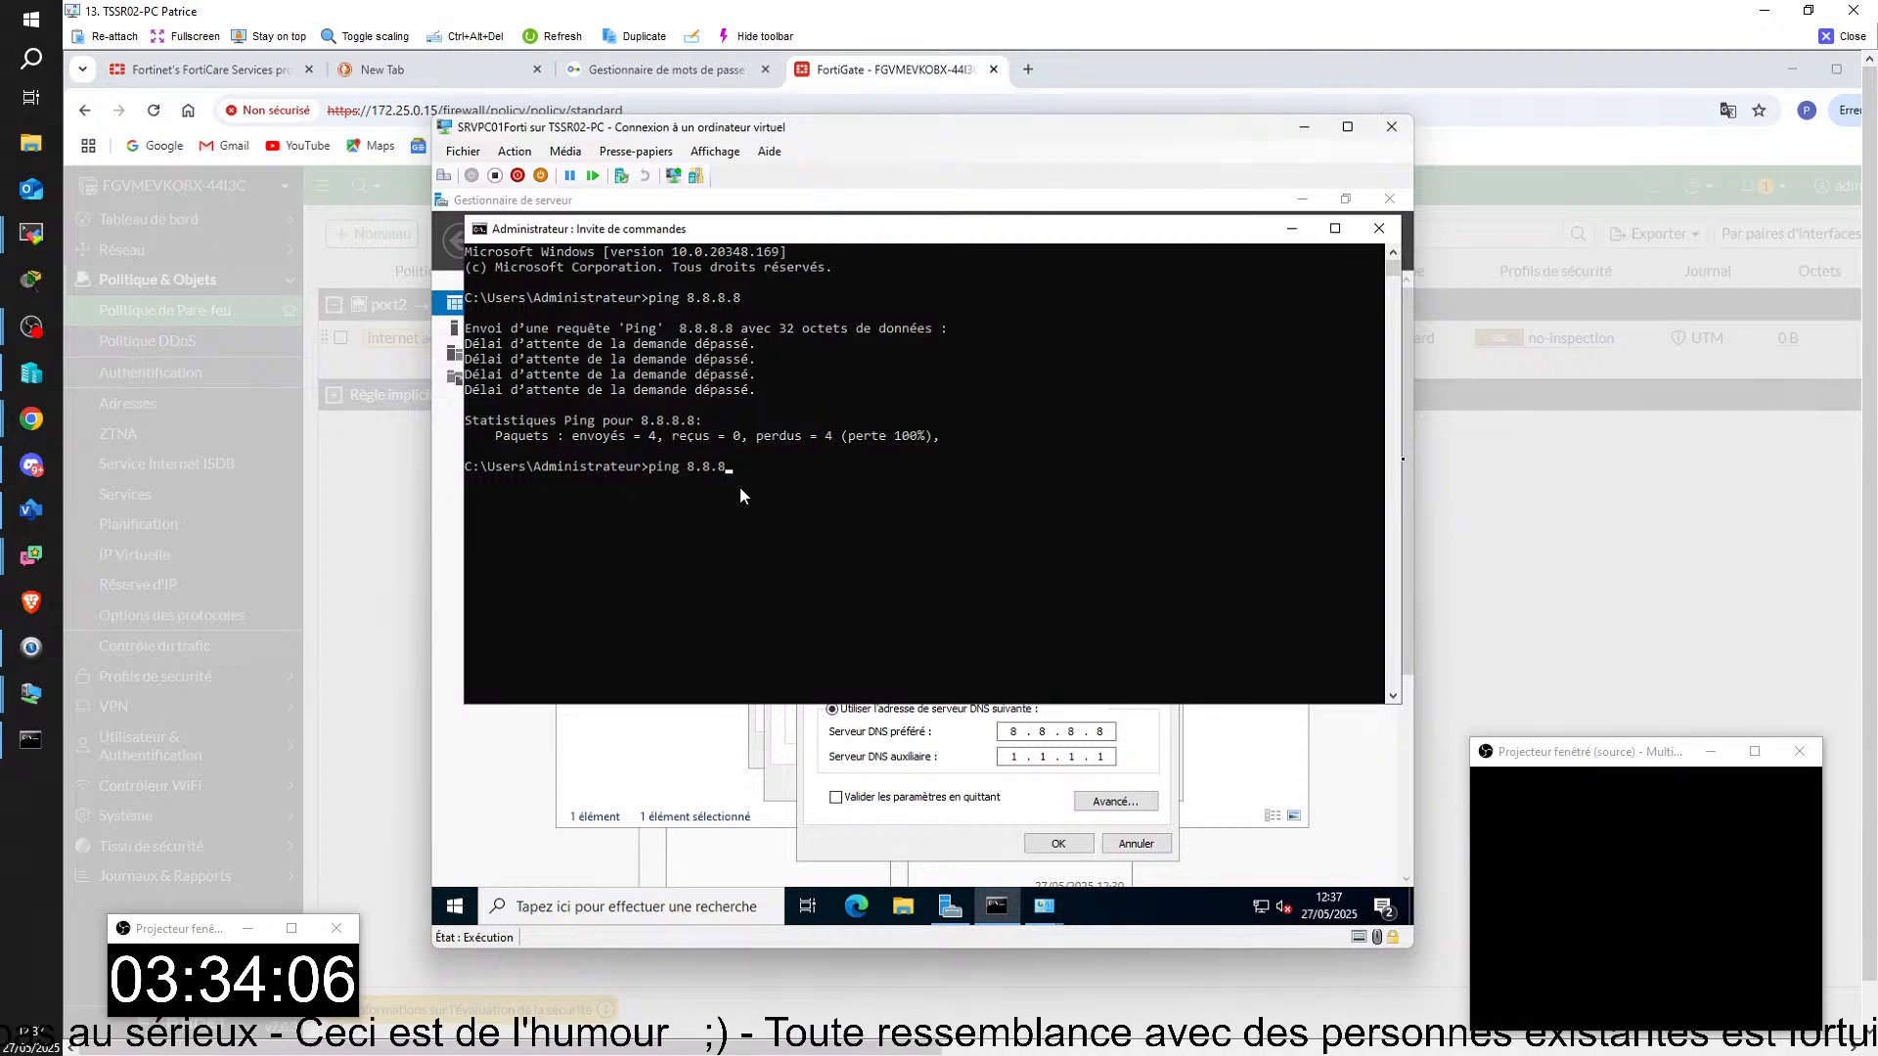
{"action": "key", "text": "BackSpace"}
{"action": "key", "text": "BackSpace"}
{"action": "key", "text": "BackSpace"}
{"action": "key", "text": "BackSpace"}
{"action": "key", "text": "BackSpace"}
{"action": "type", "text": "10"}
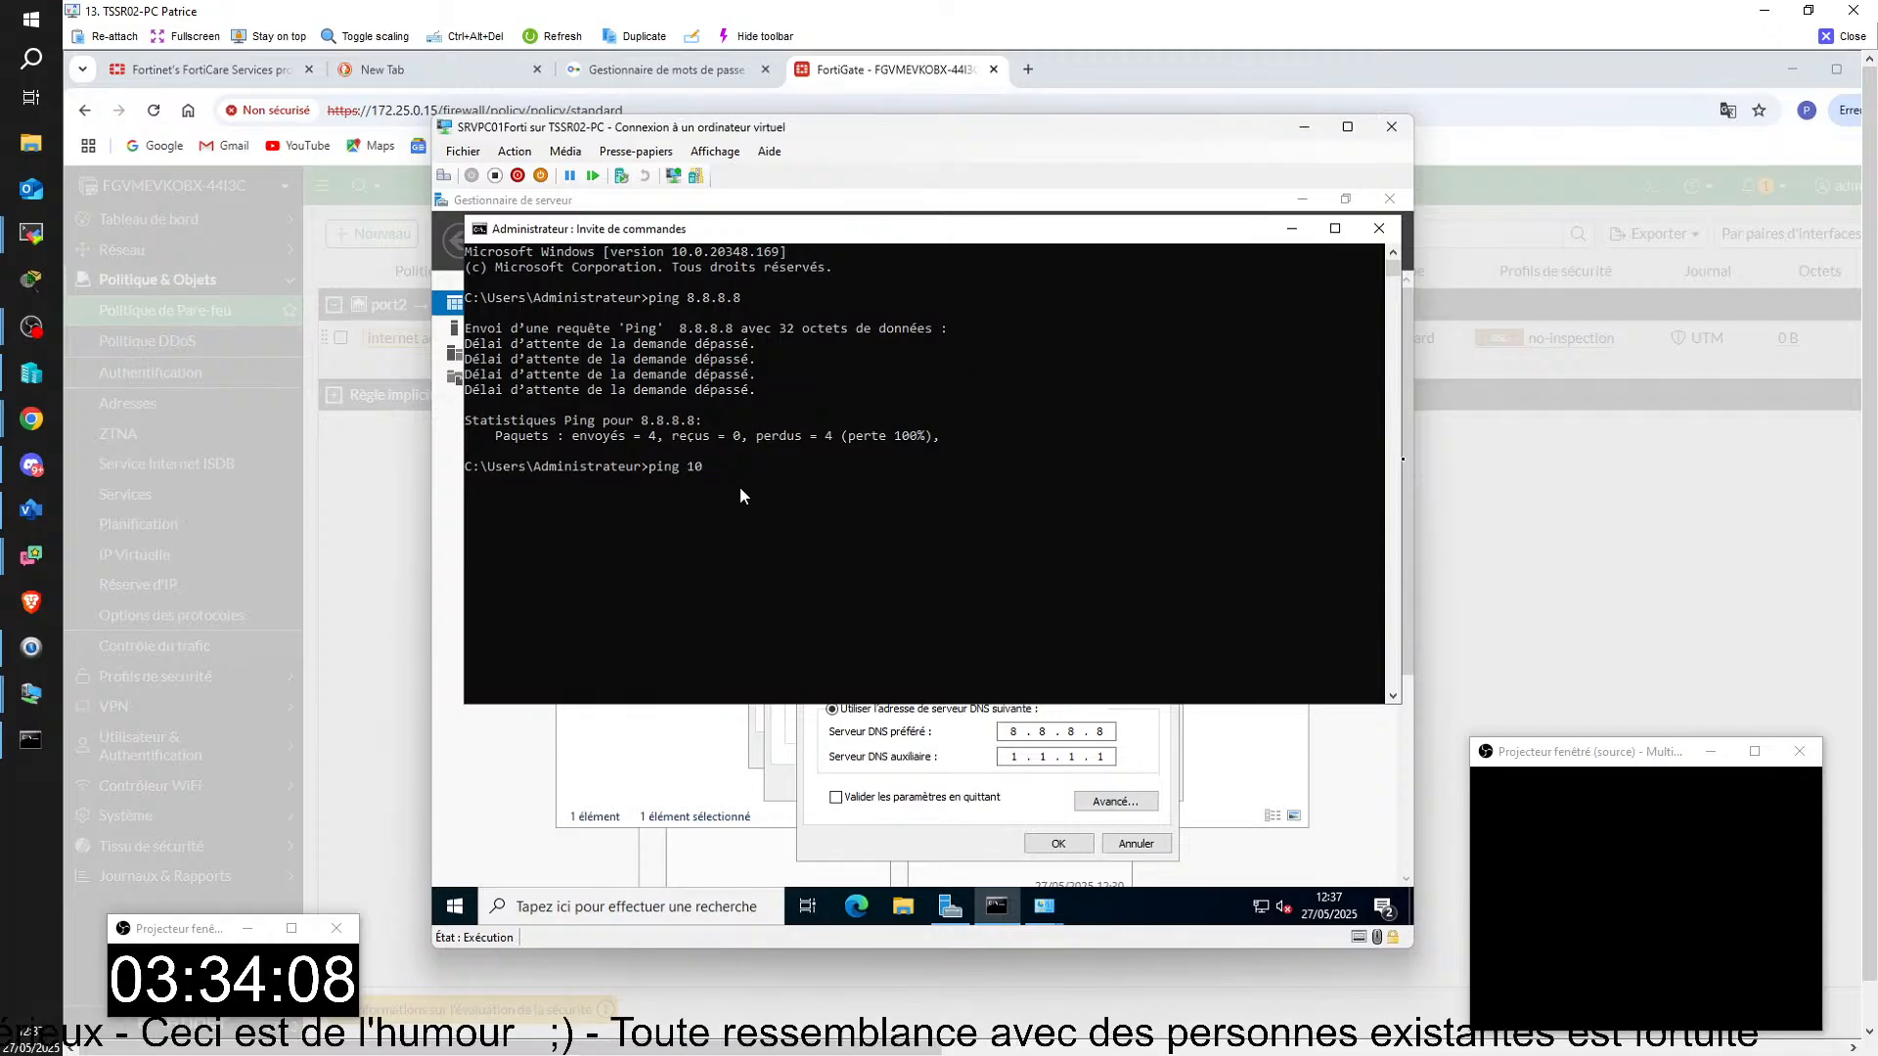
{"action": "type", "text": ".10."}
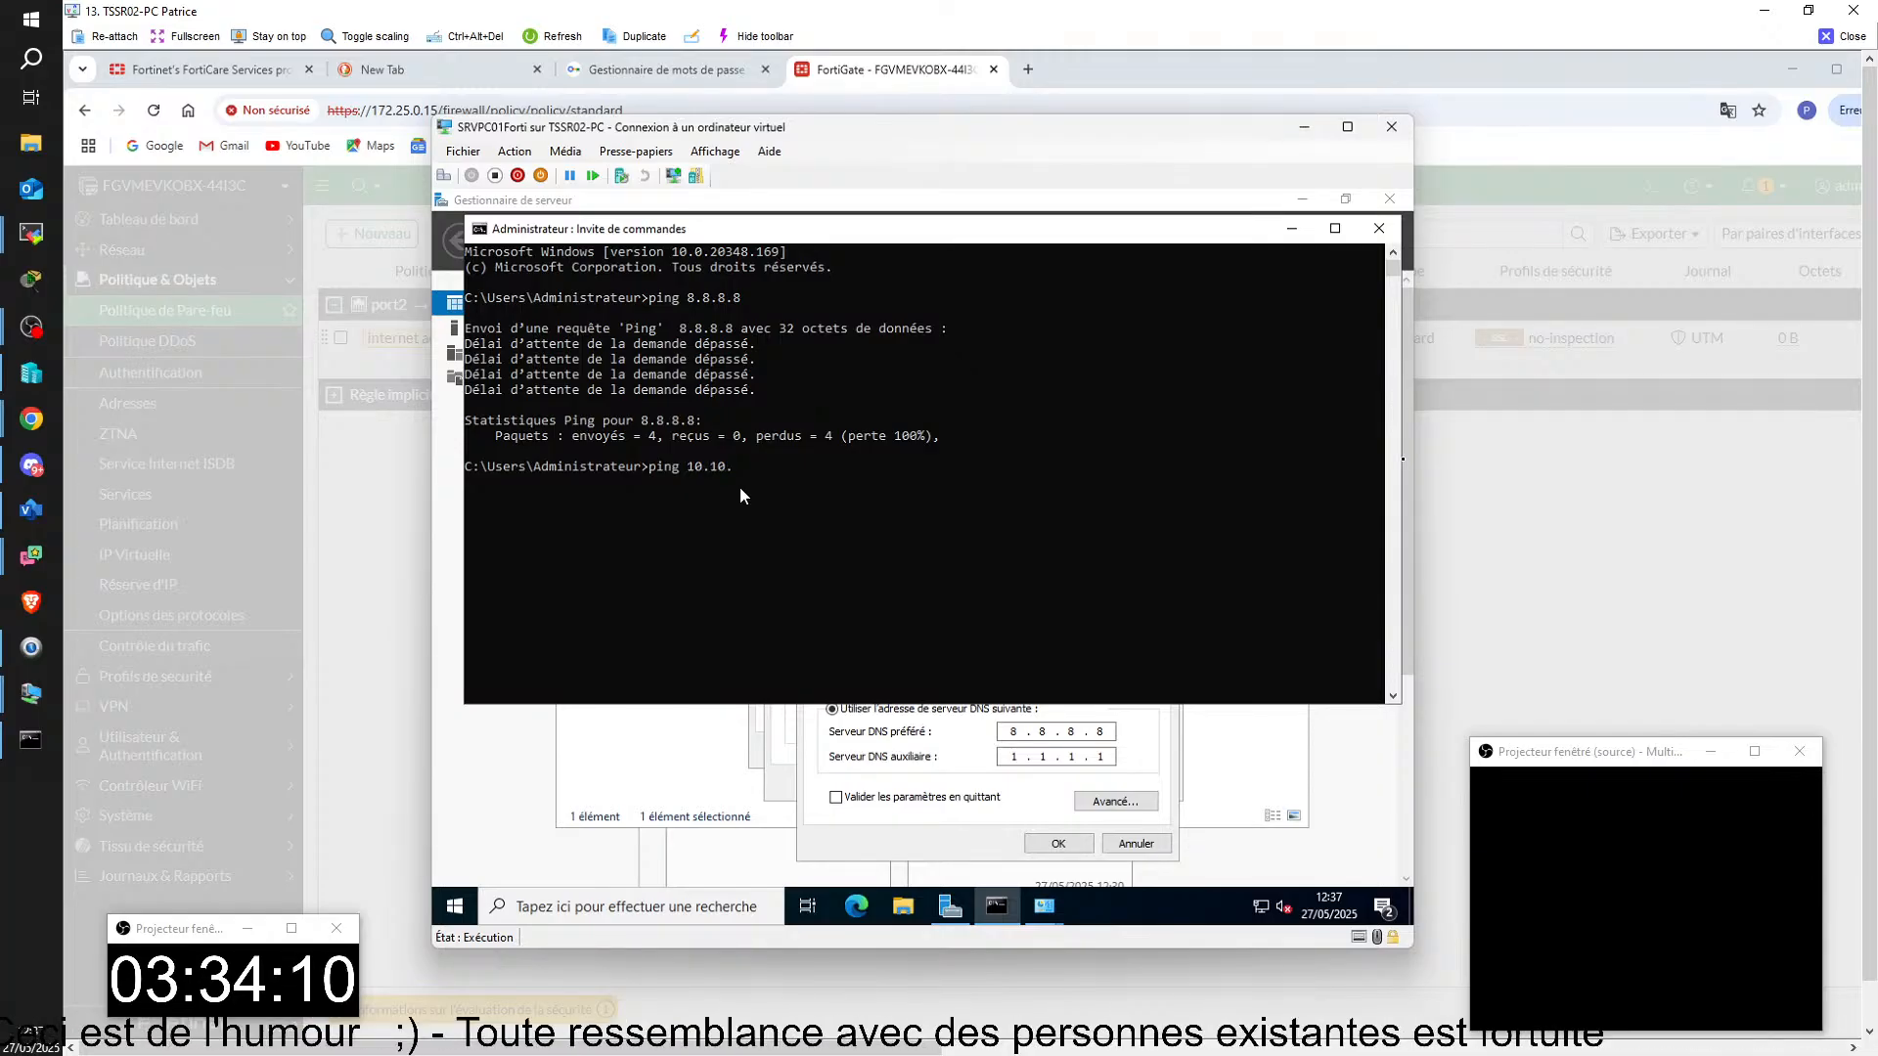
{"action": "type", "text": "255.254"}
{"action": "key", "text": "Return"}
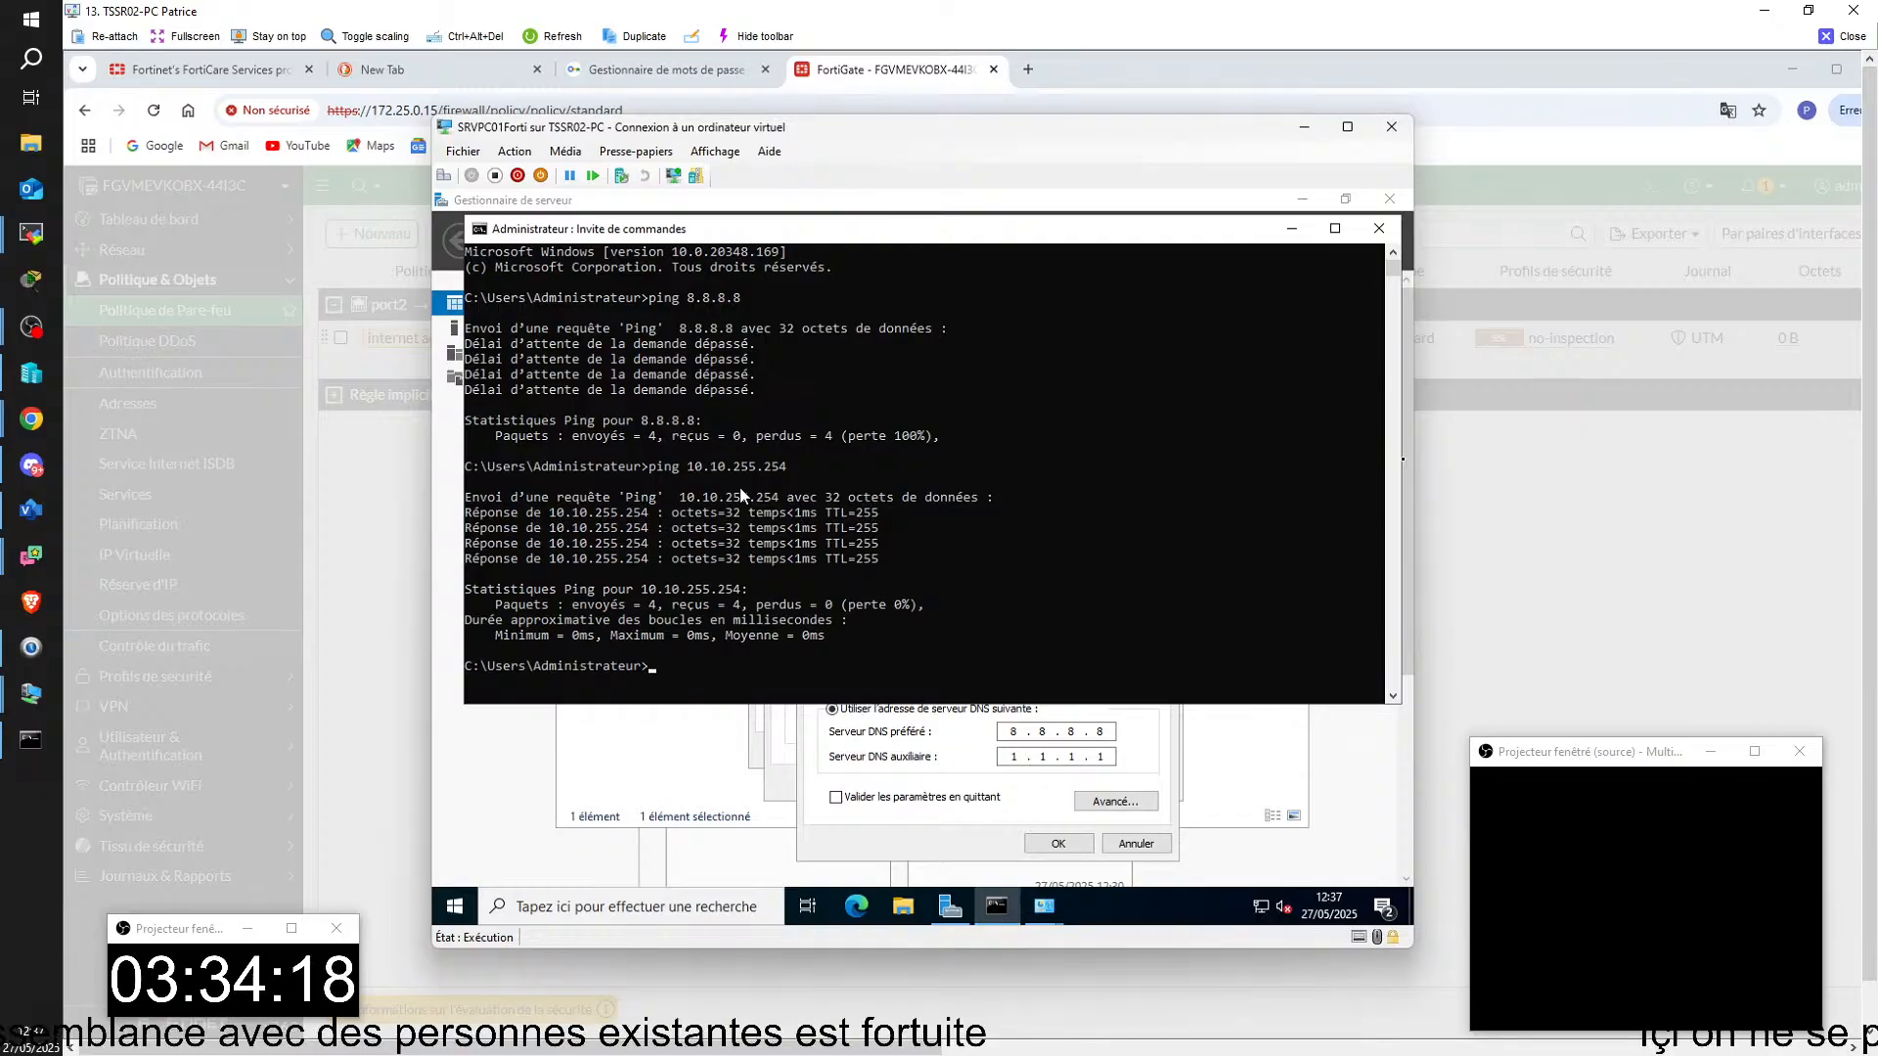
Step: Return to the FortiGate's firewall policy page at 172.25.0.15, continuing past the browser's certificate warning
{"action": "left_click_drag", "start_coordinate": [652, 133], "coordinate": [1014, 170]}
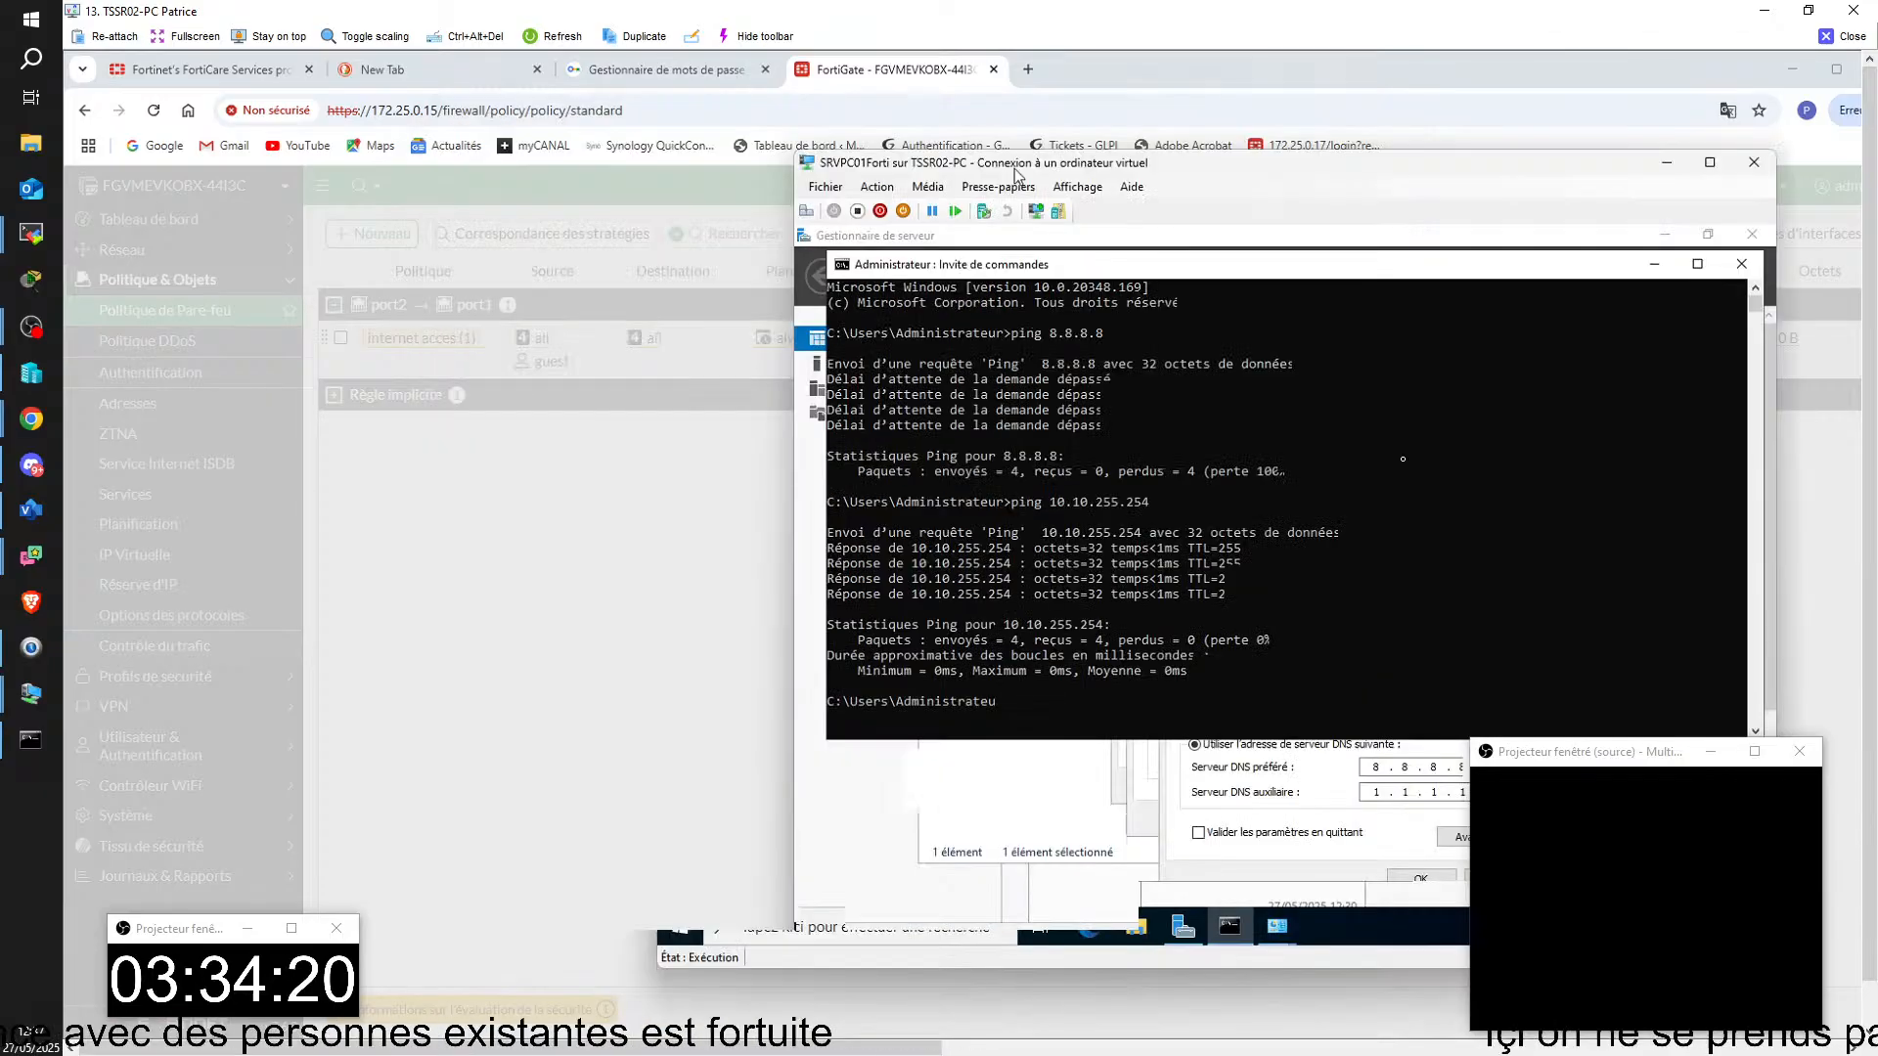
{"action": "left_click", "coordinate": [572, 602]}
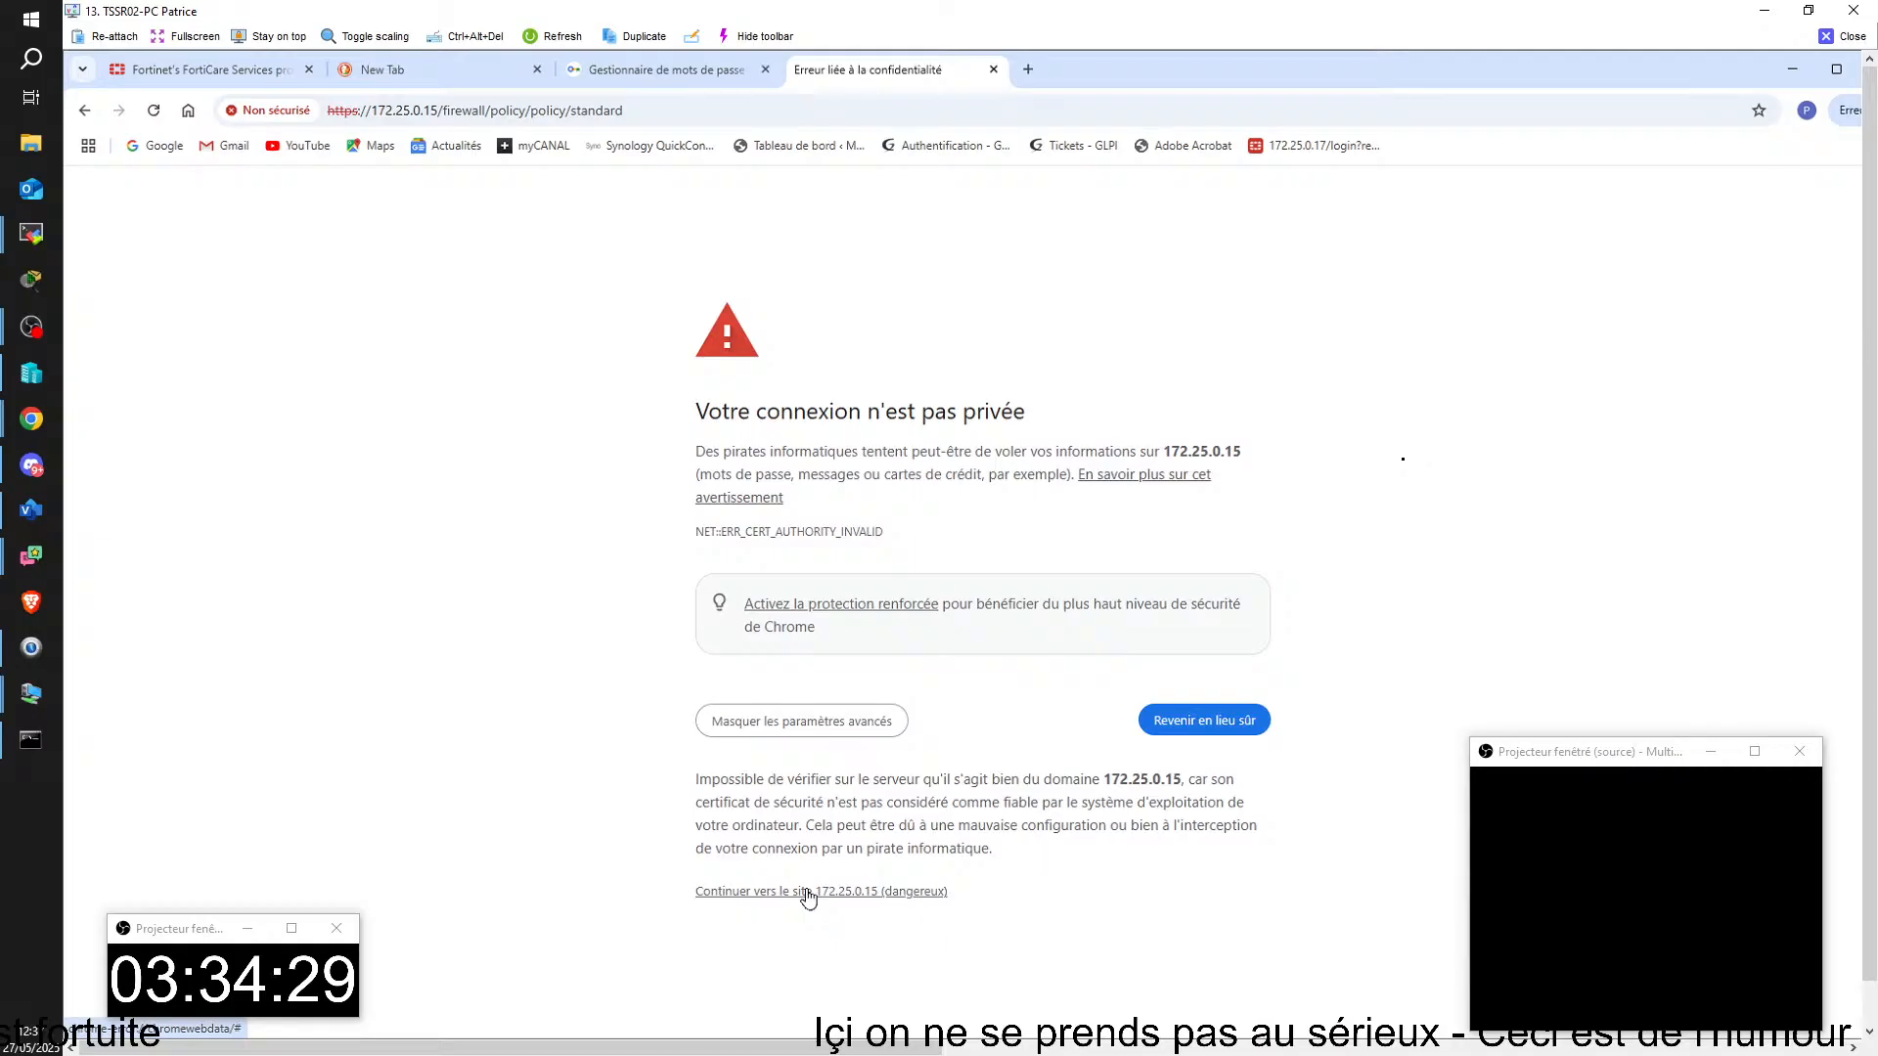
{"action": "left_click", "coordinate": [808, 892]}
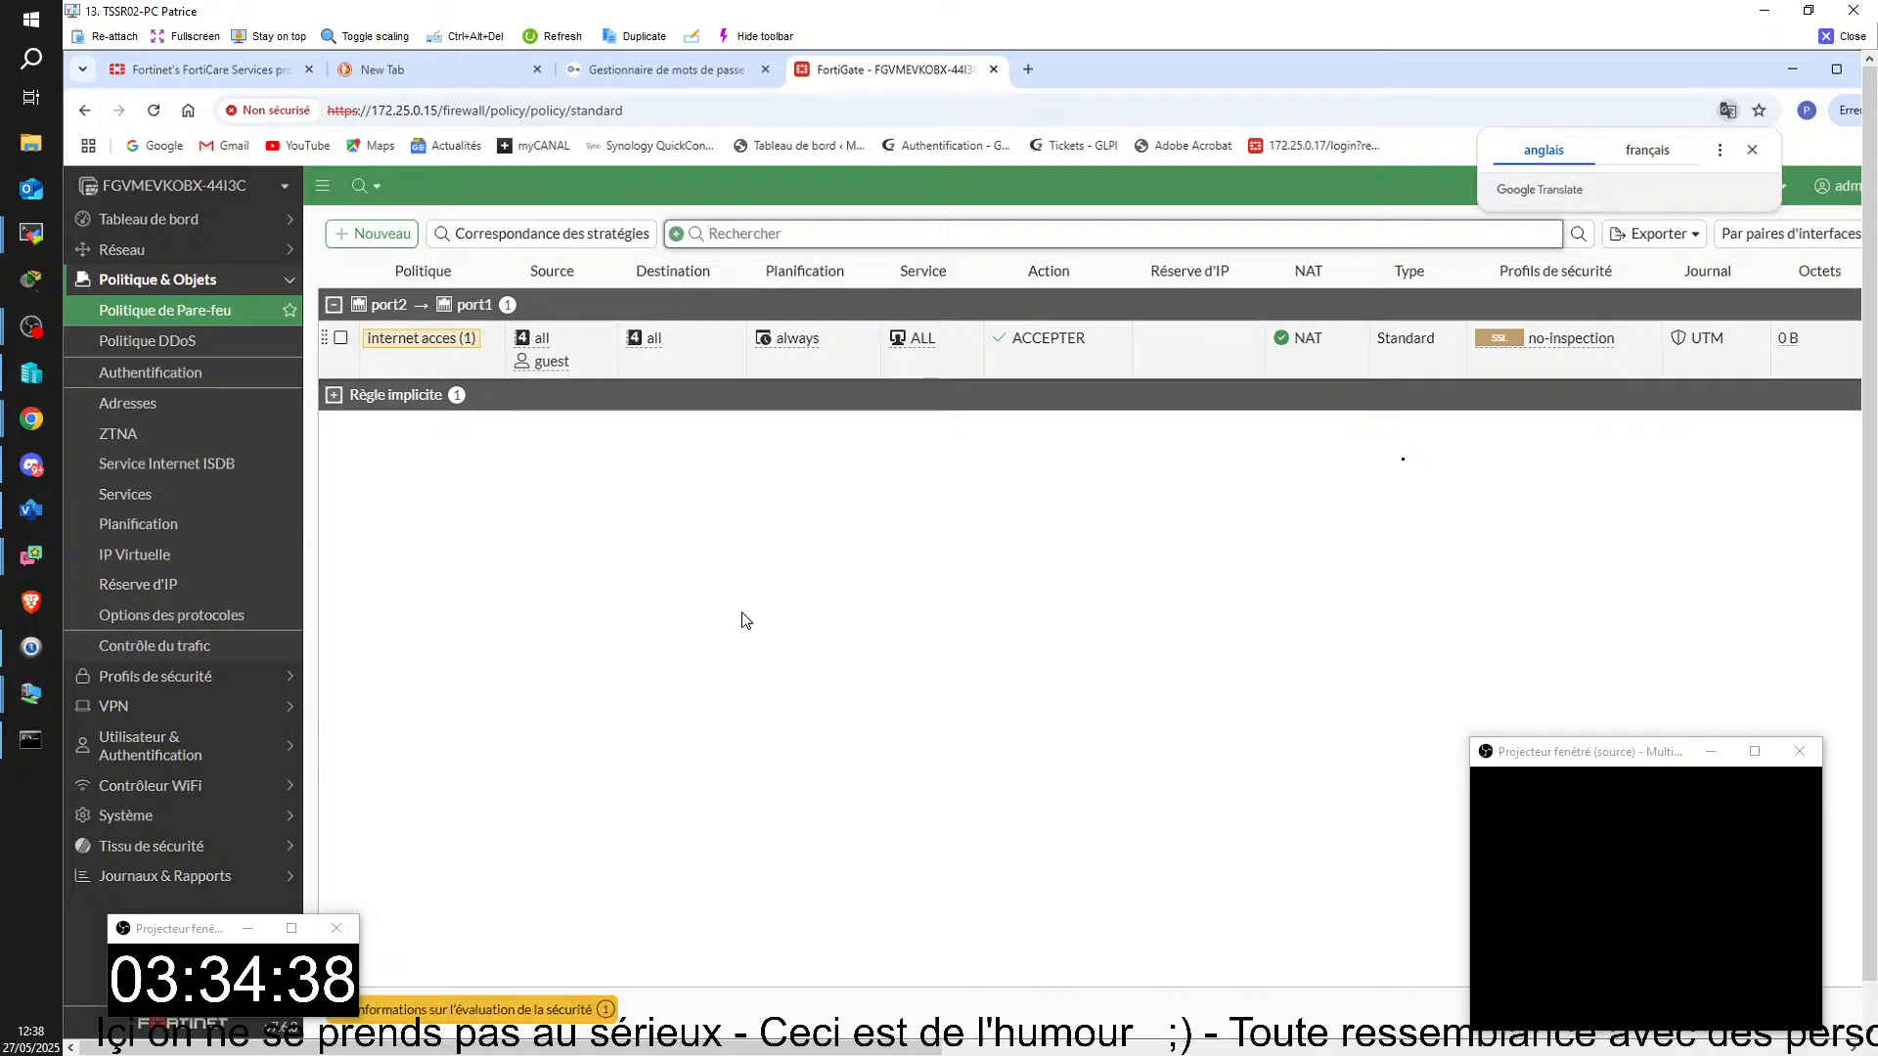
Step: Edit the internet acces policy to remove guest from its user/group entries, and save the policy
{"action": "left_click", "coordinate": [411, 344]}
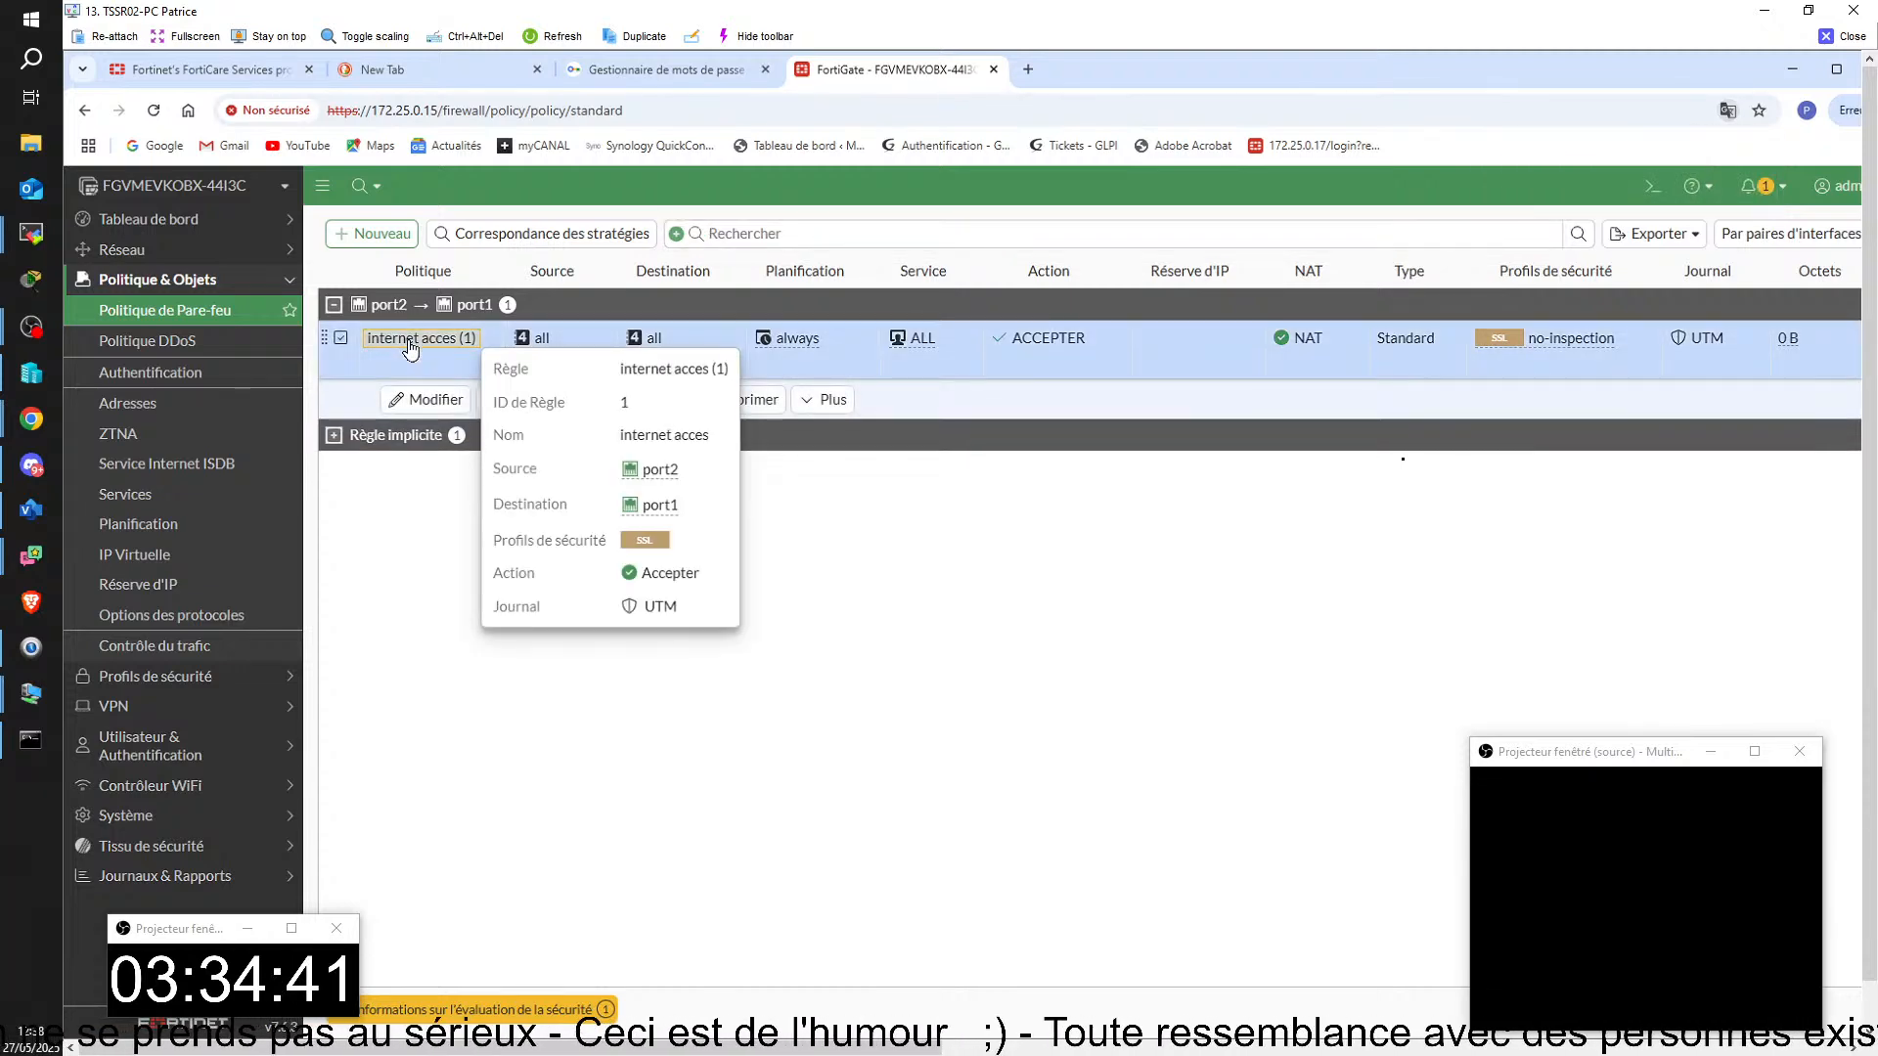
{"action": "left_click", "coordinate": [428, 401]}
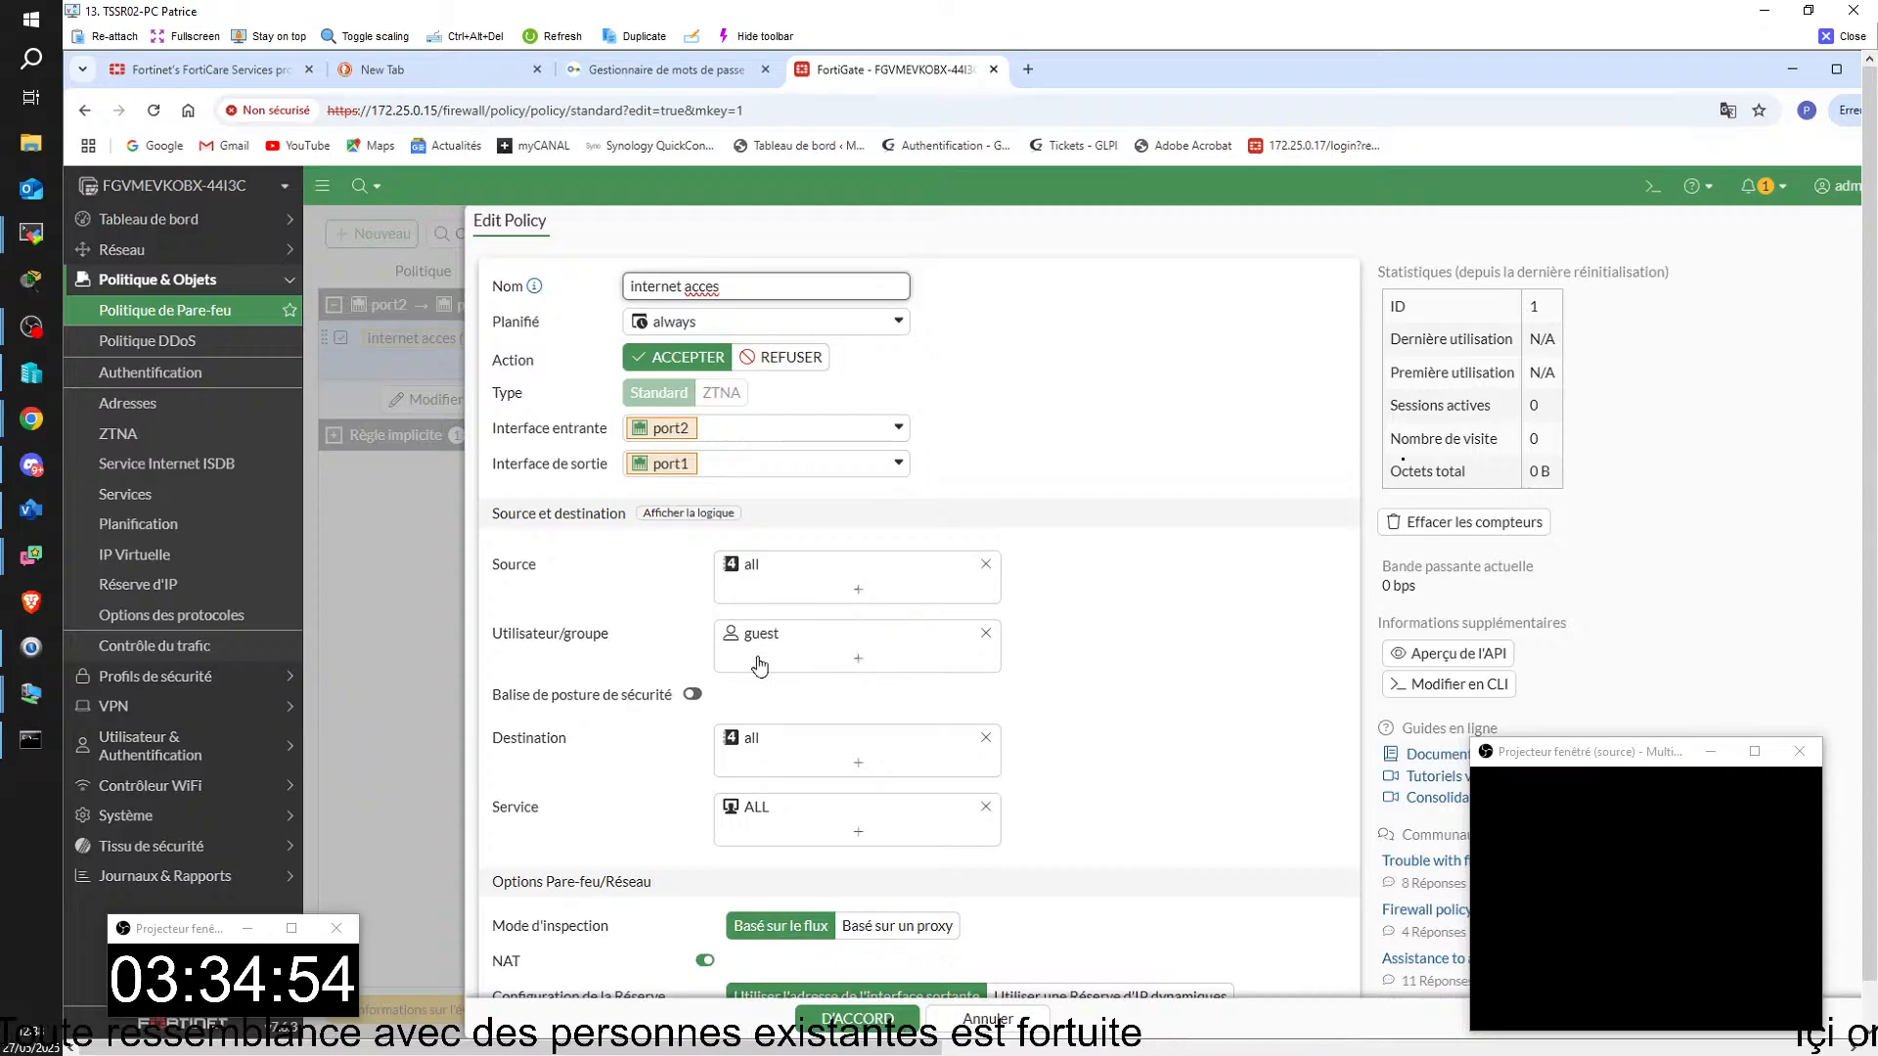
{"action": "left_click", "coordinate": [847, 663]}
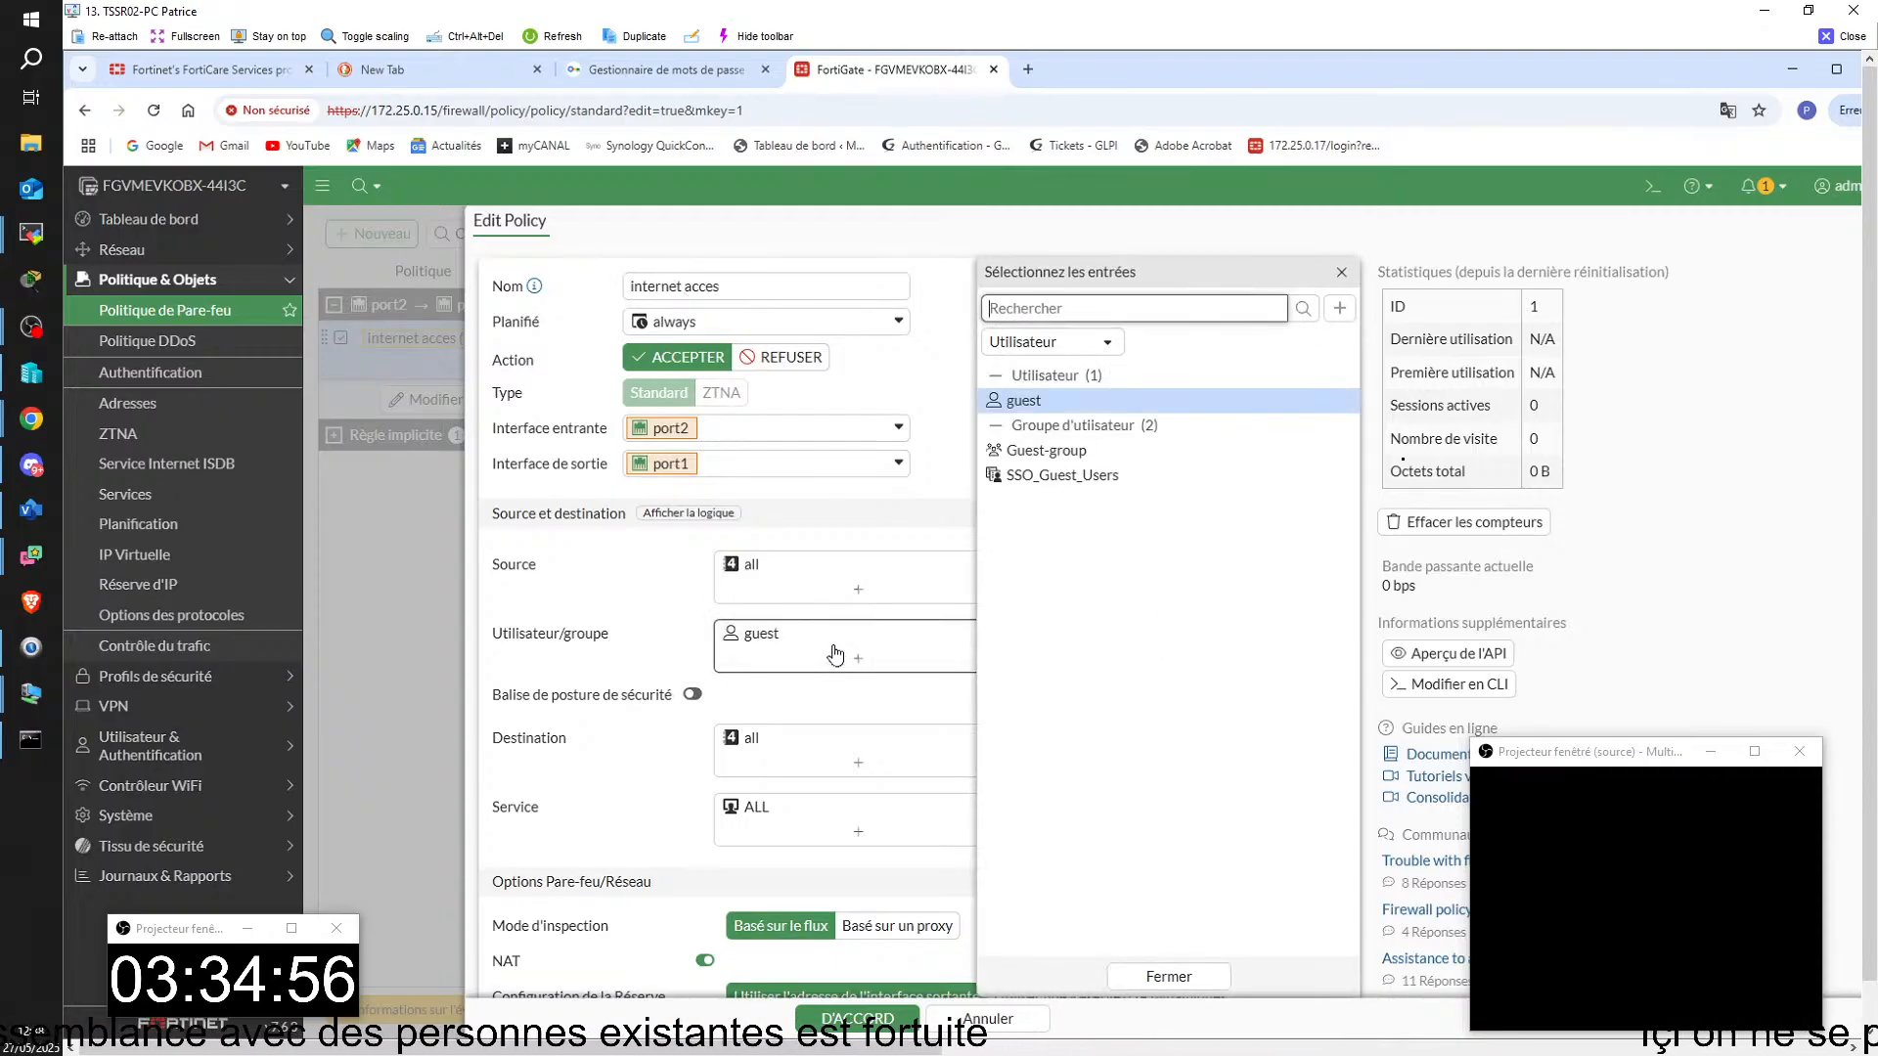
{"action": "left_click", "coordinate": [842, 645]}
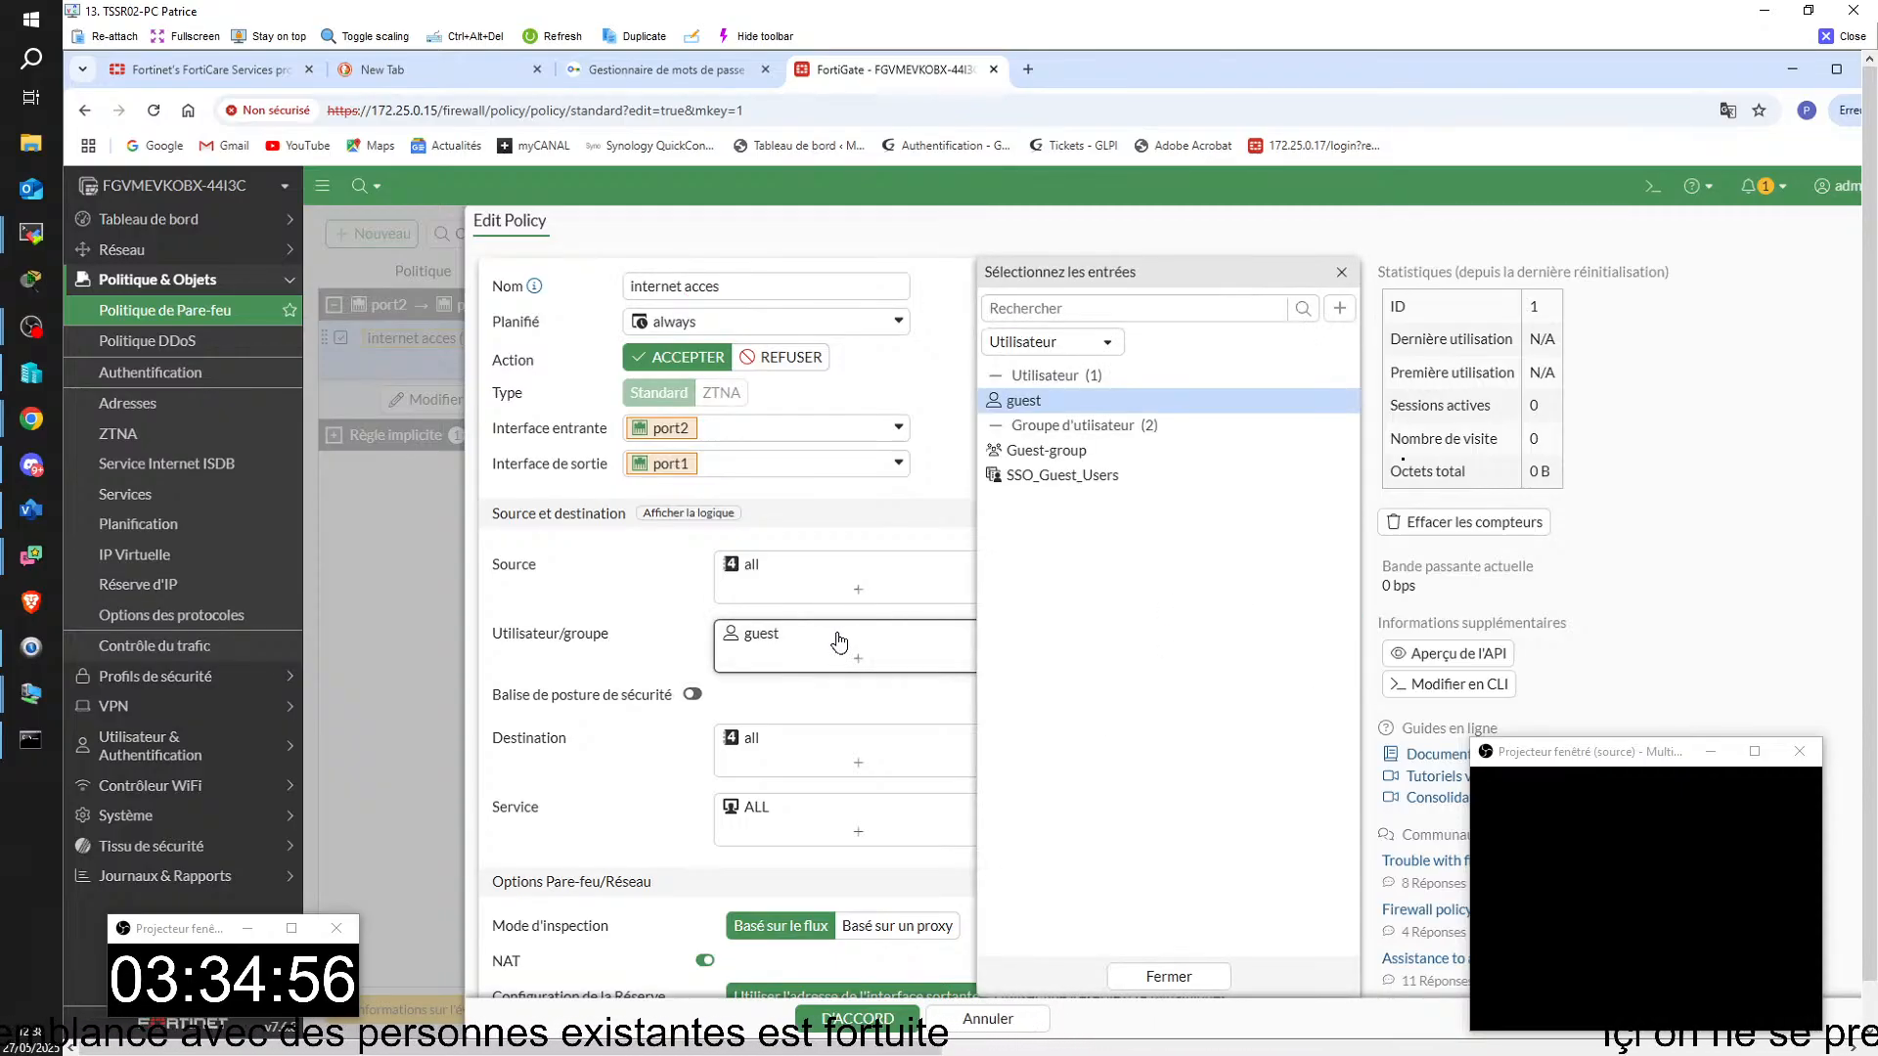
{"action": "left_click", "coordinate": [1169, 976]}
{"action": "left_click", "coordinate": [986, 634]}
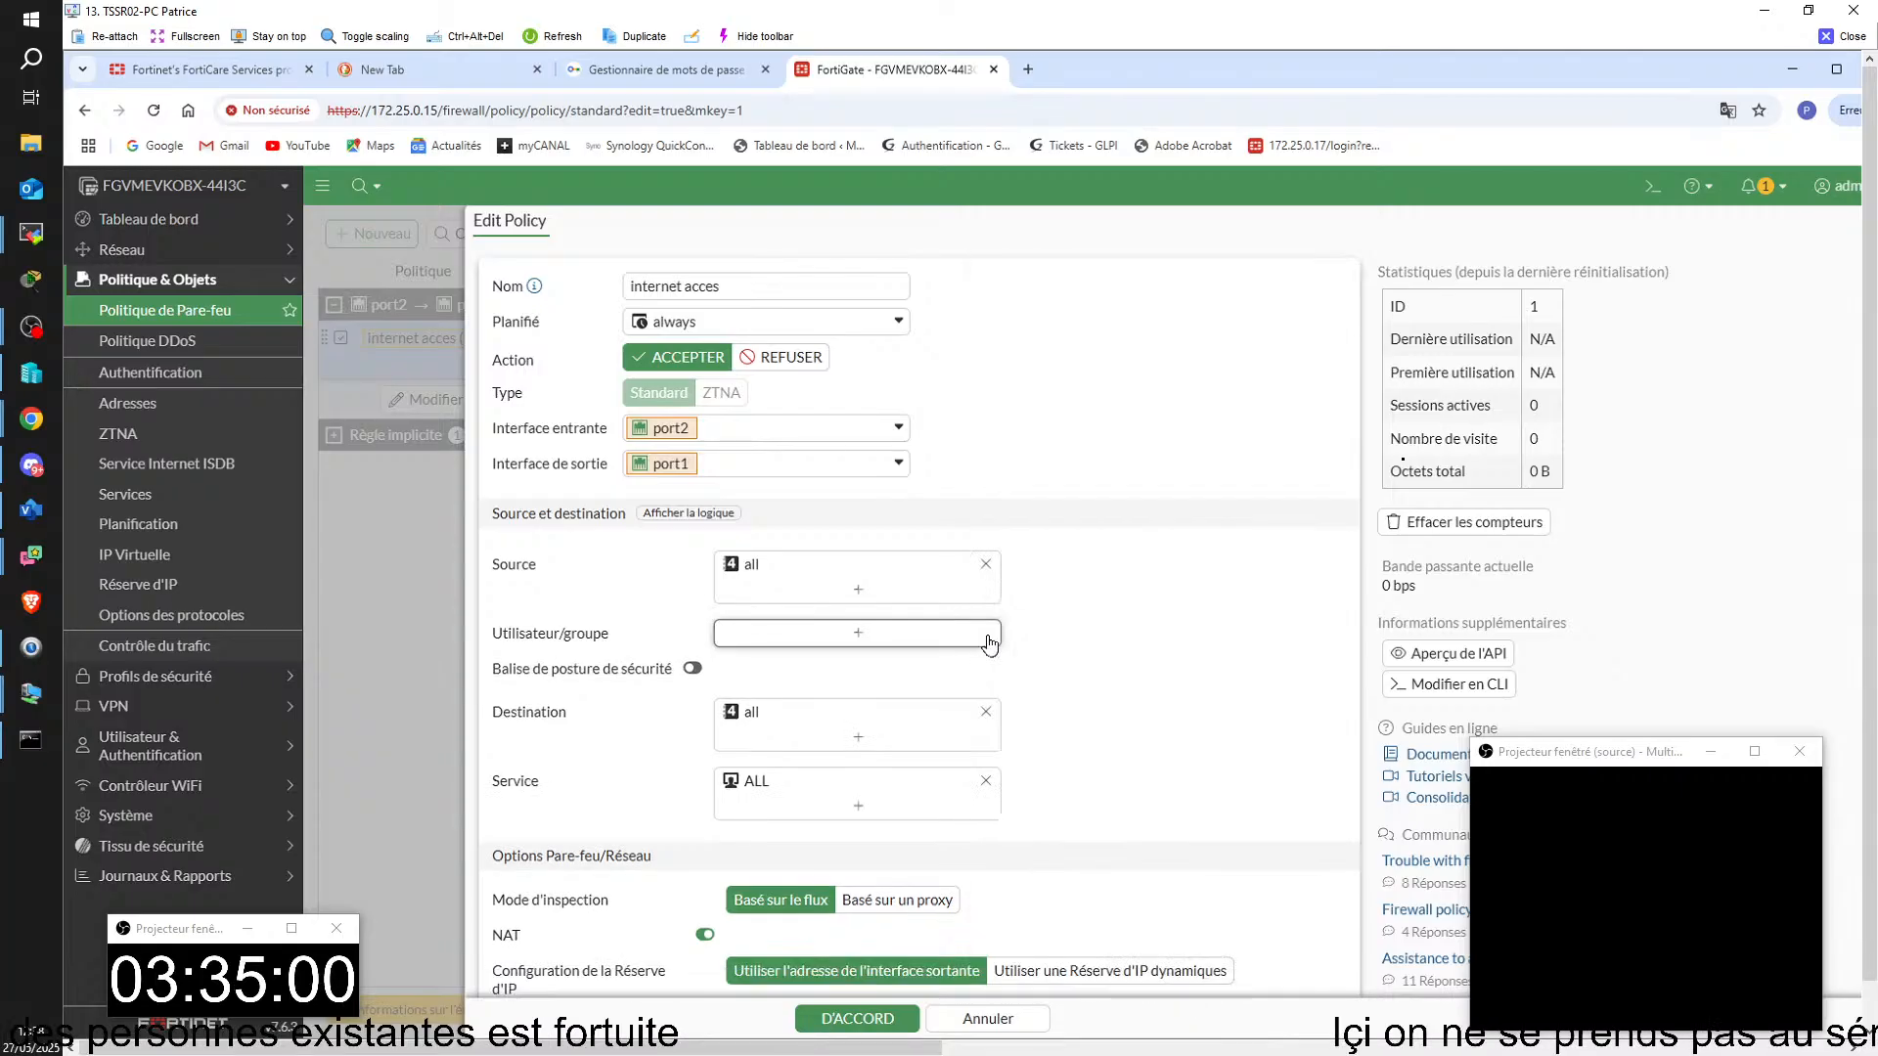
{"action": "left_click", "coordinate": [882, 640]}
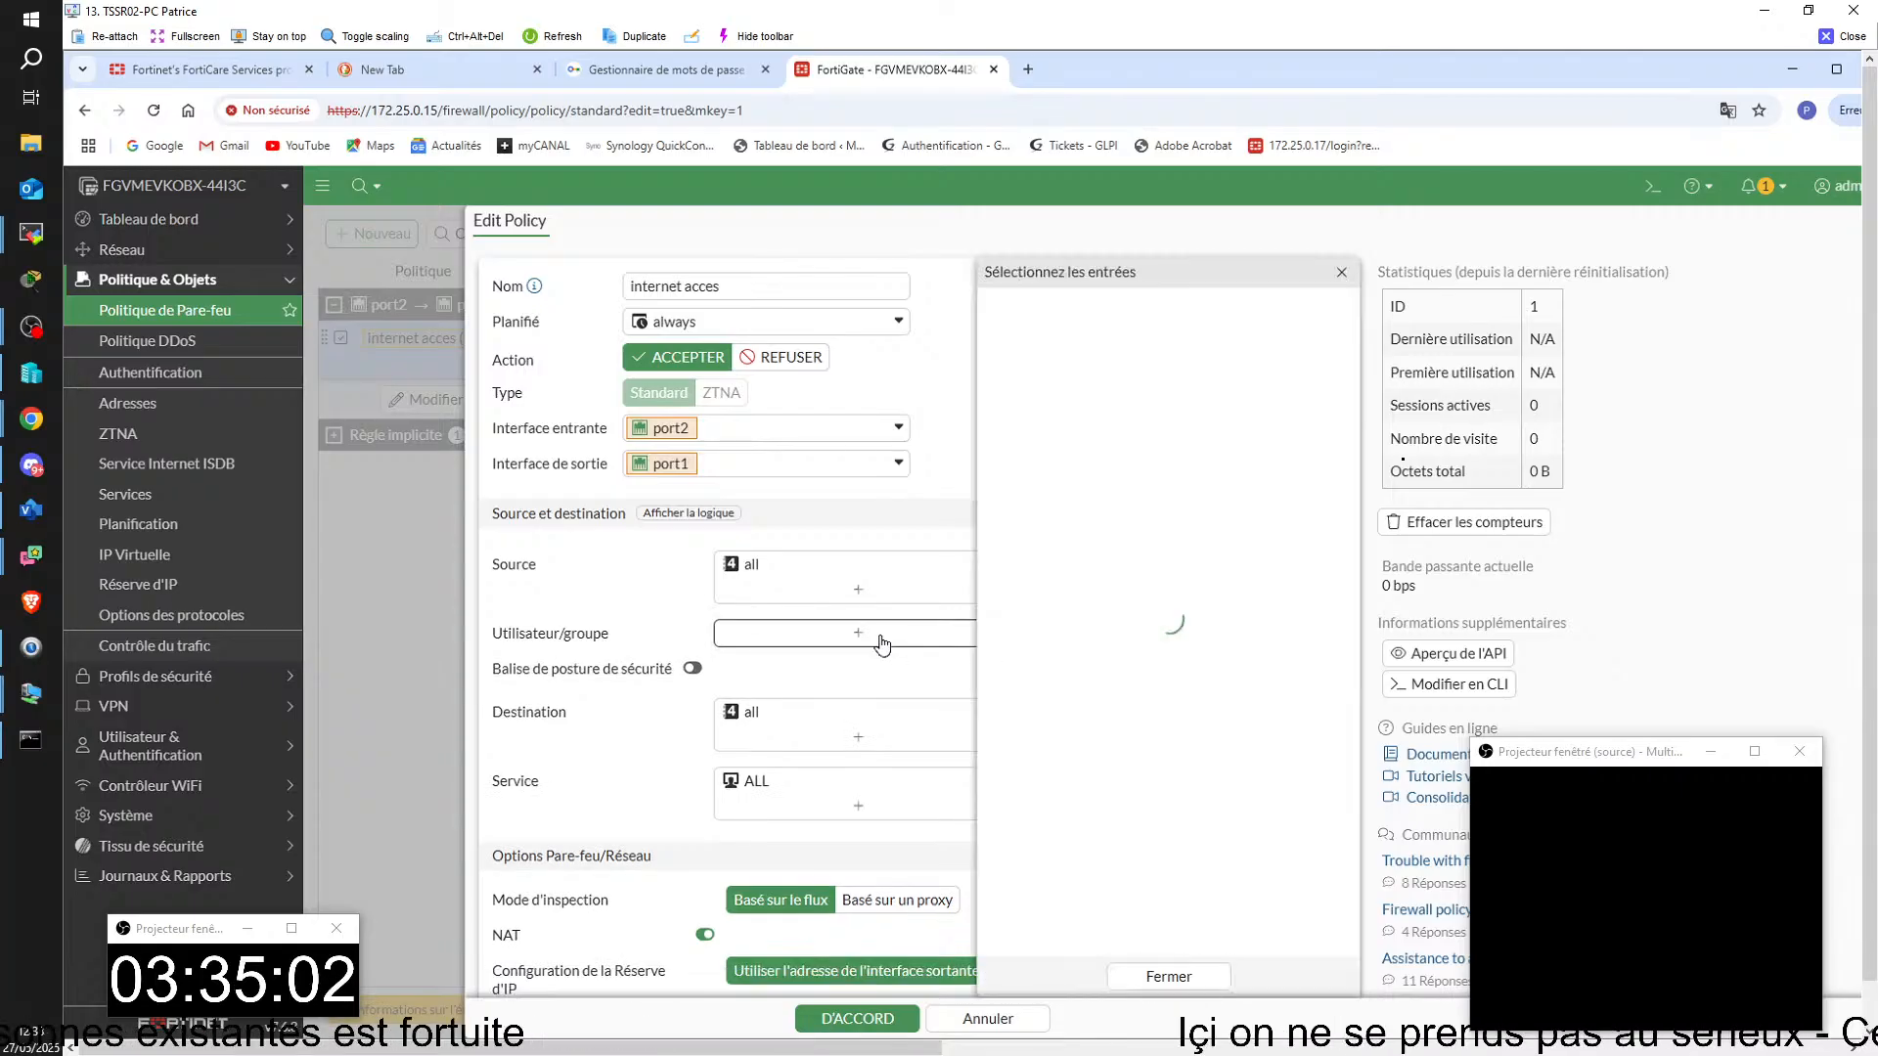
{"action": "left_click", "coordinate": [1169, 976]}
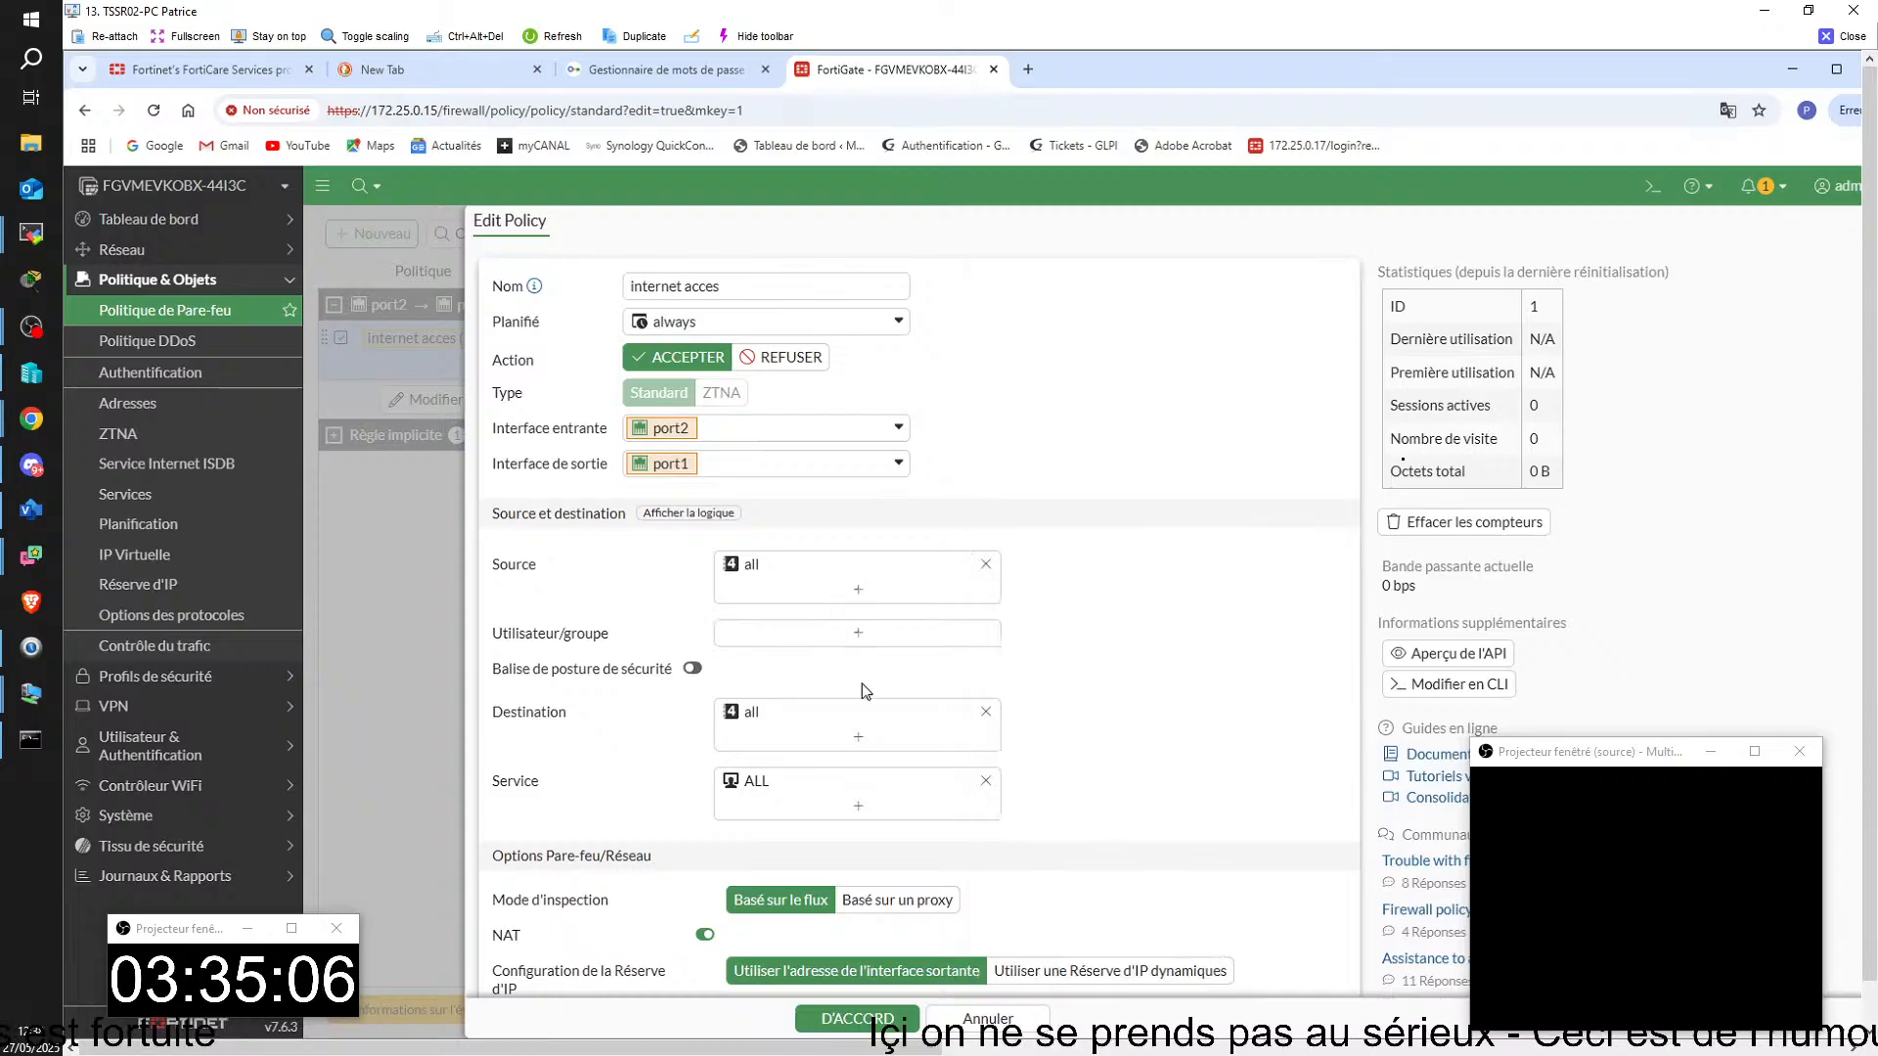
{"action": "left_click", "coordinate": [857, 1018]}
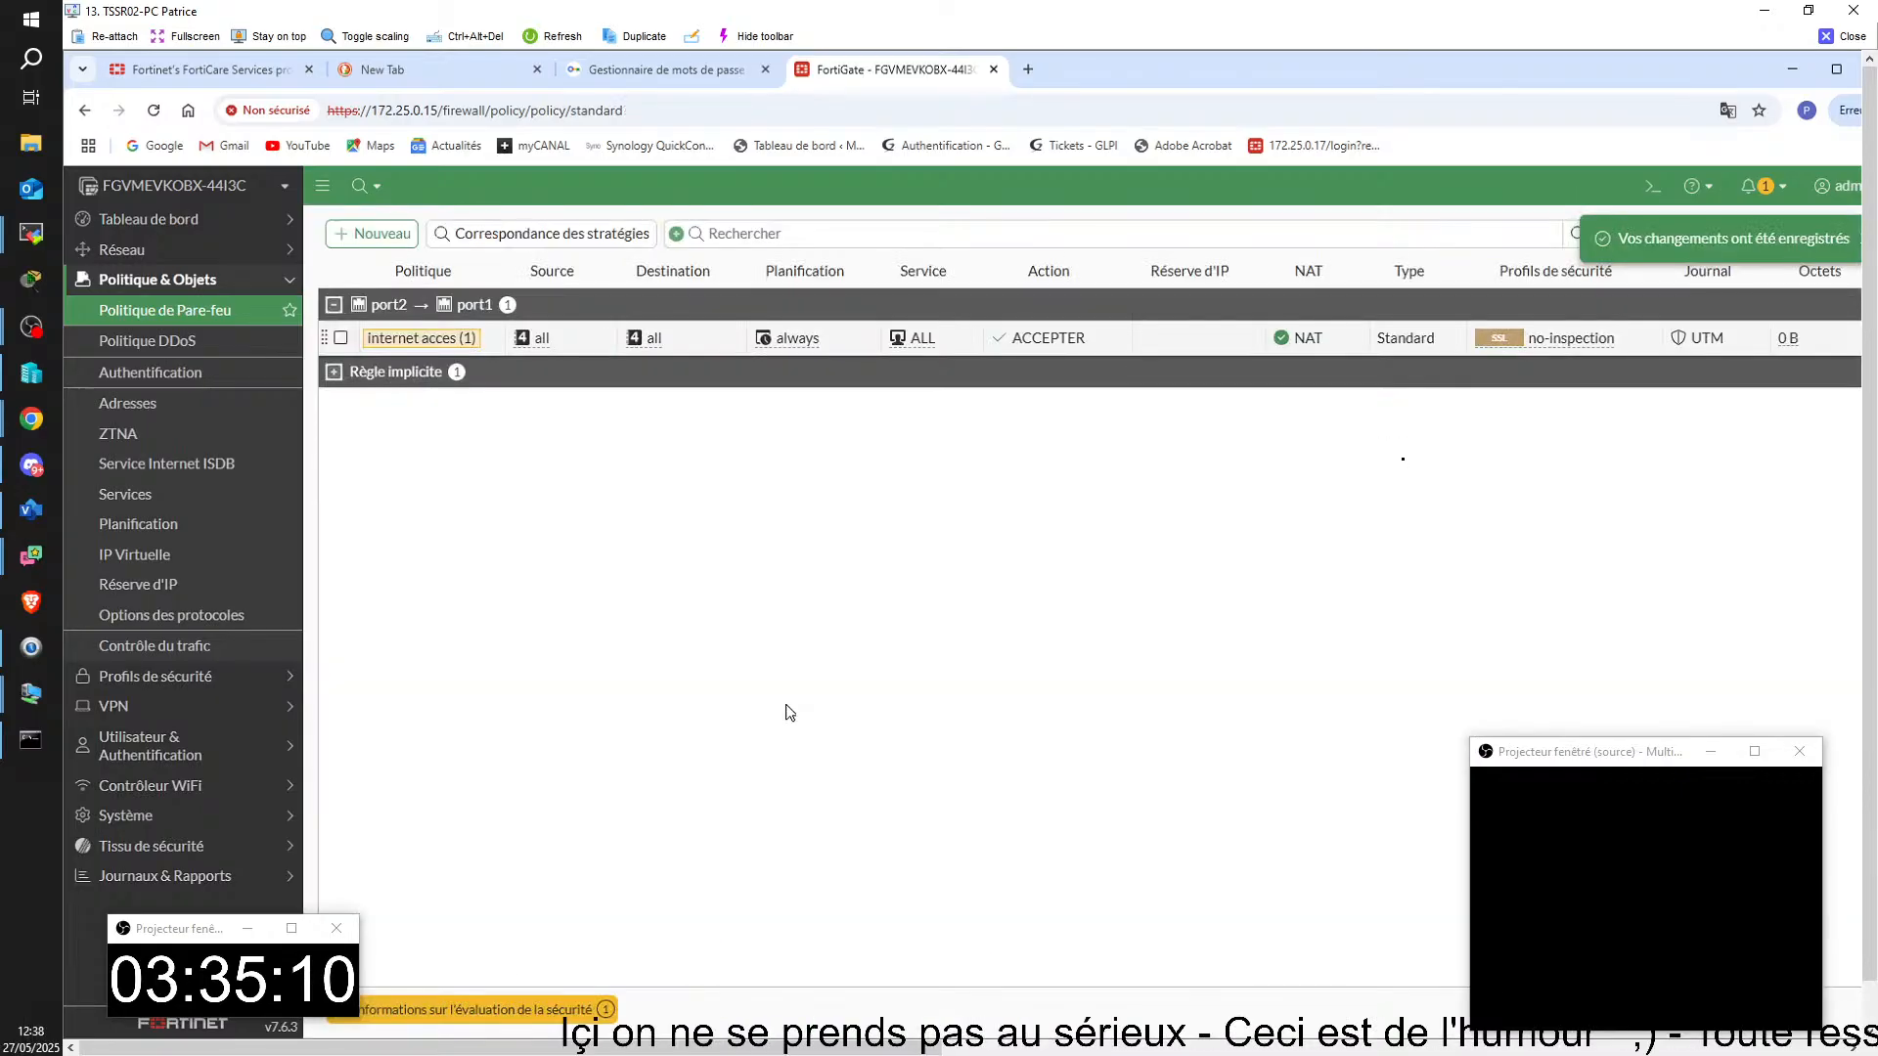
Step: Ping 8.8.8.8 again from the SRVPC01Forti virtual machine and close the TSSR02-PC remote session
{"action": "mouse_move", "coordinate": [1238, 1044]}
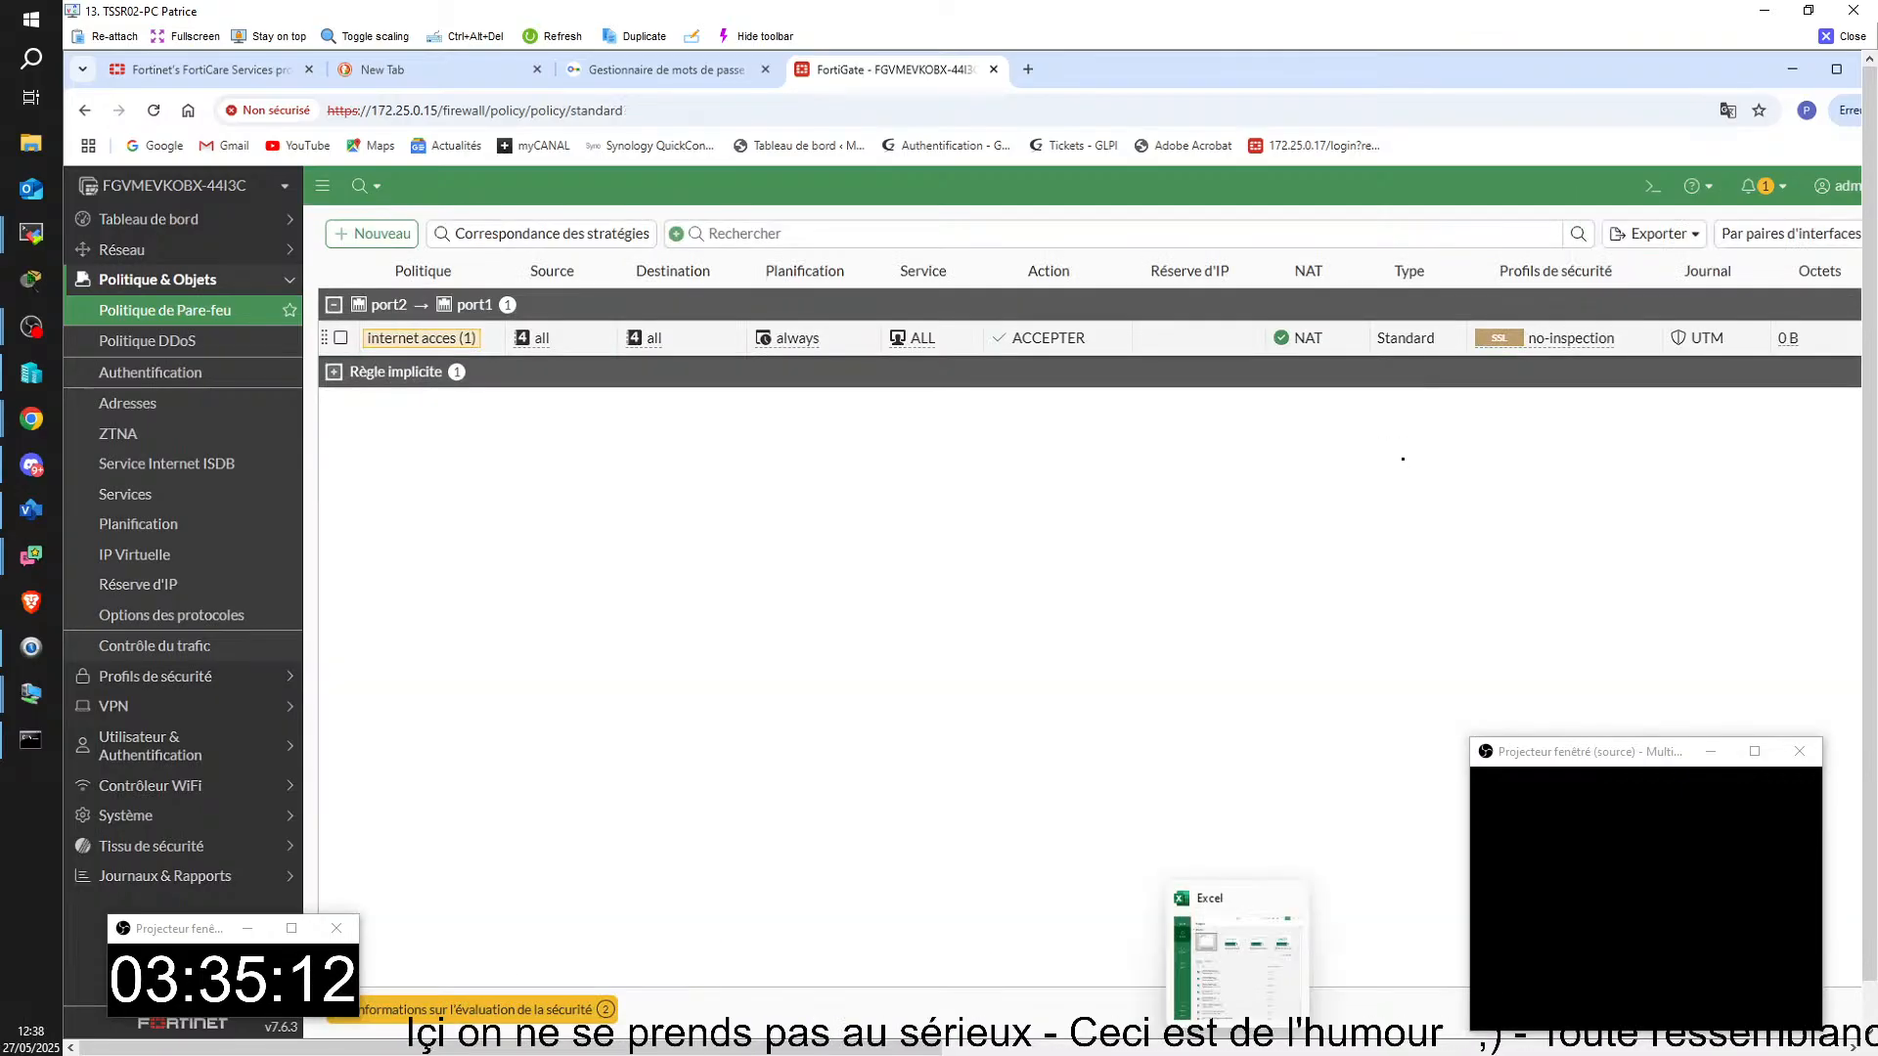
{"action": "left_click", "coordinate": [1358, 959]}
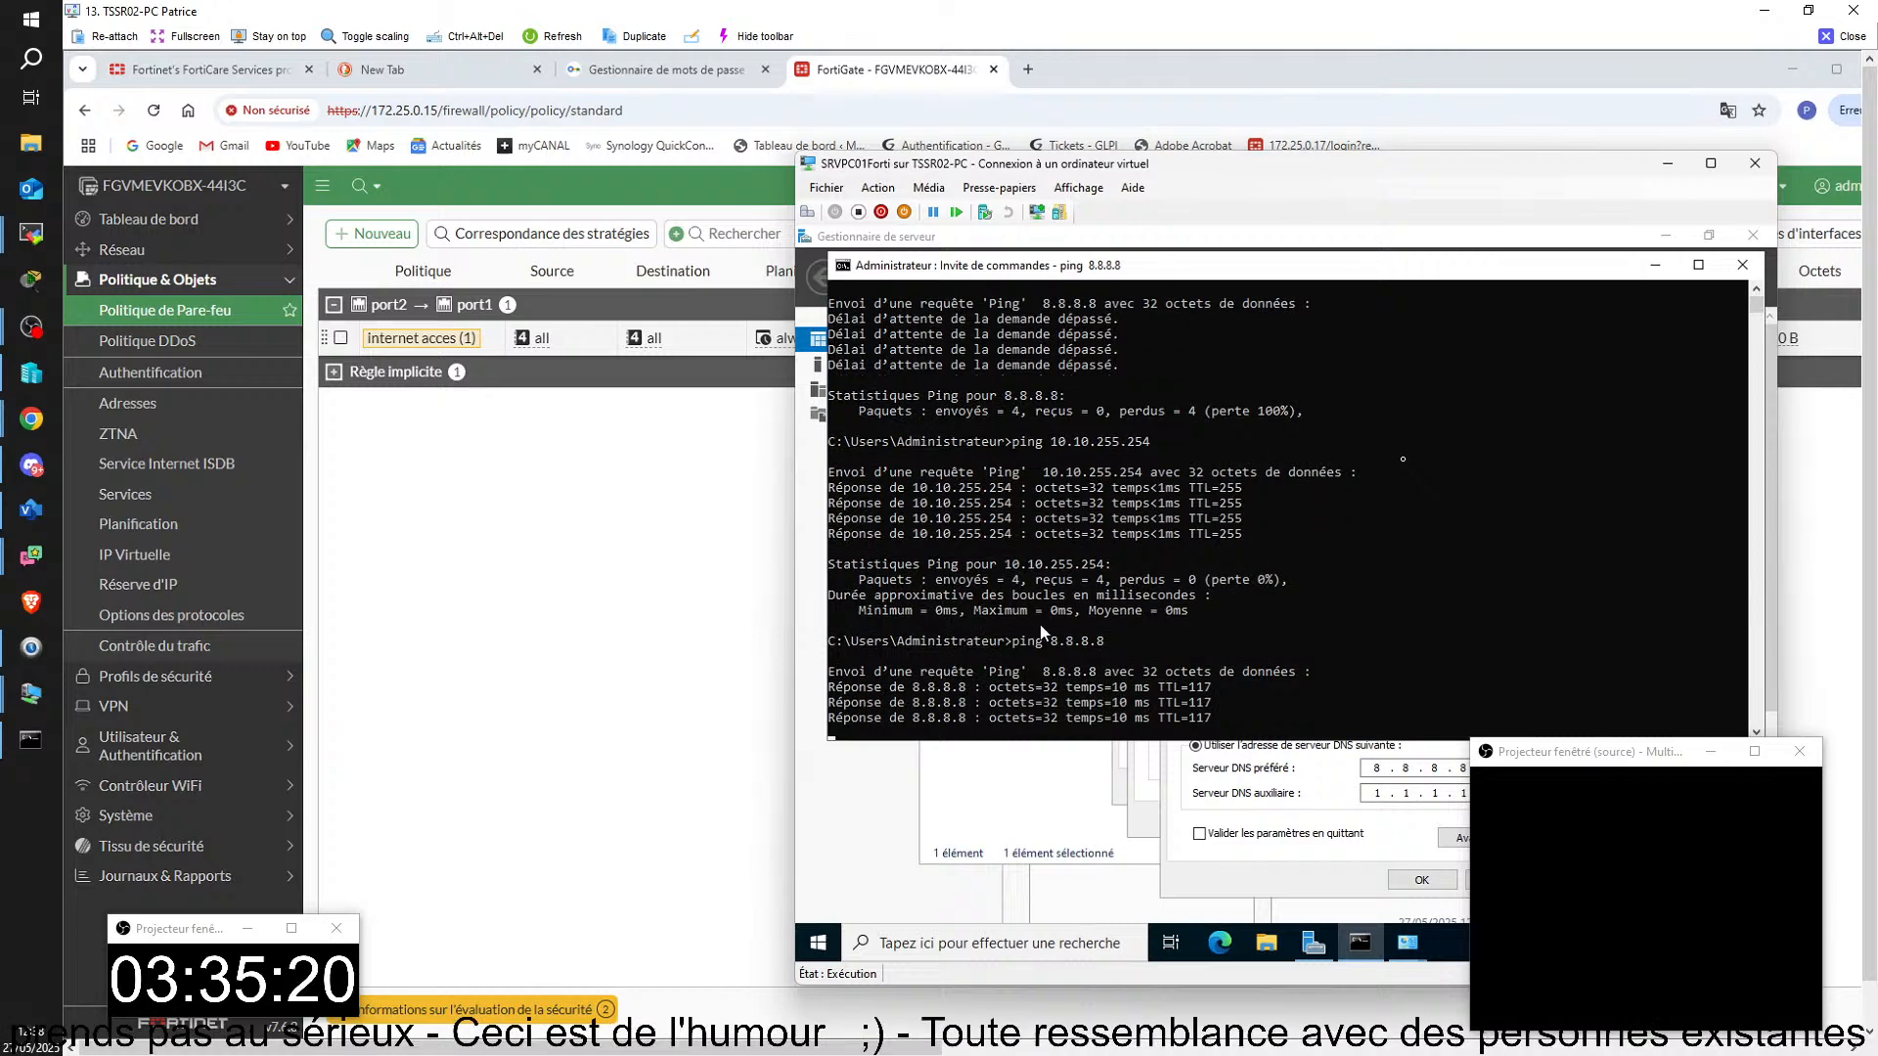
{"action": "left_click", "coordinate": [1837, 39]}
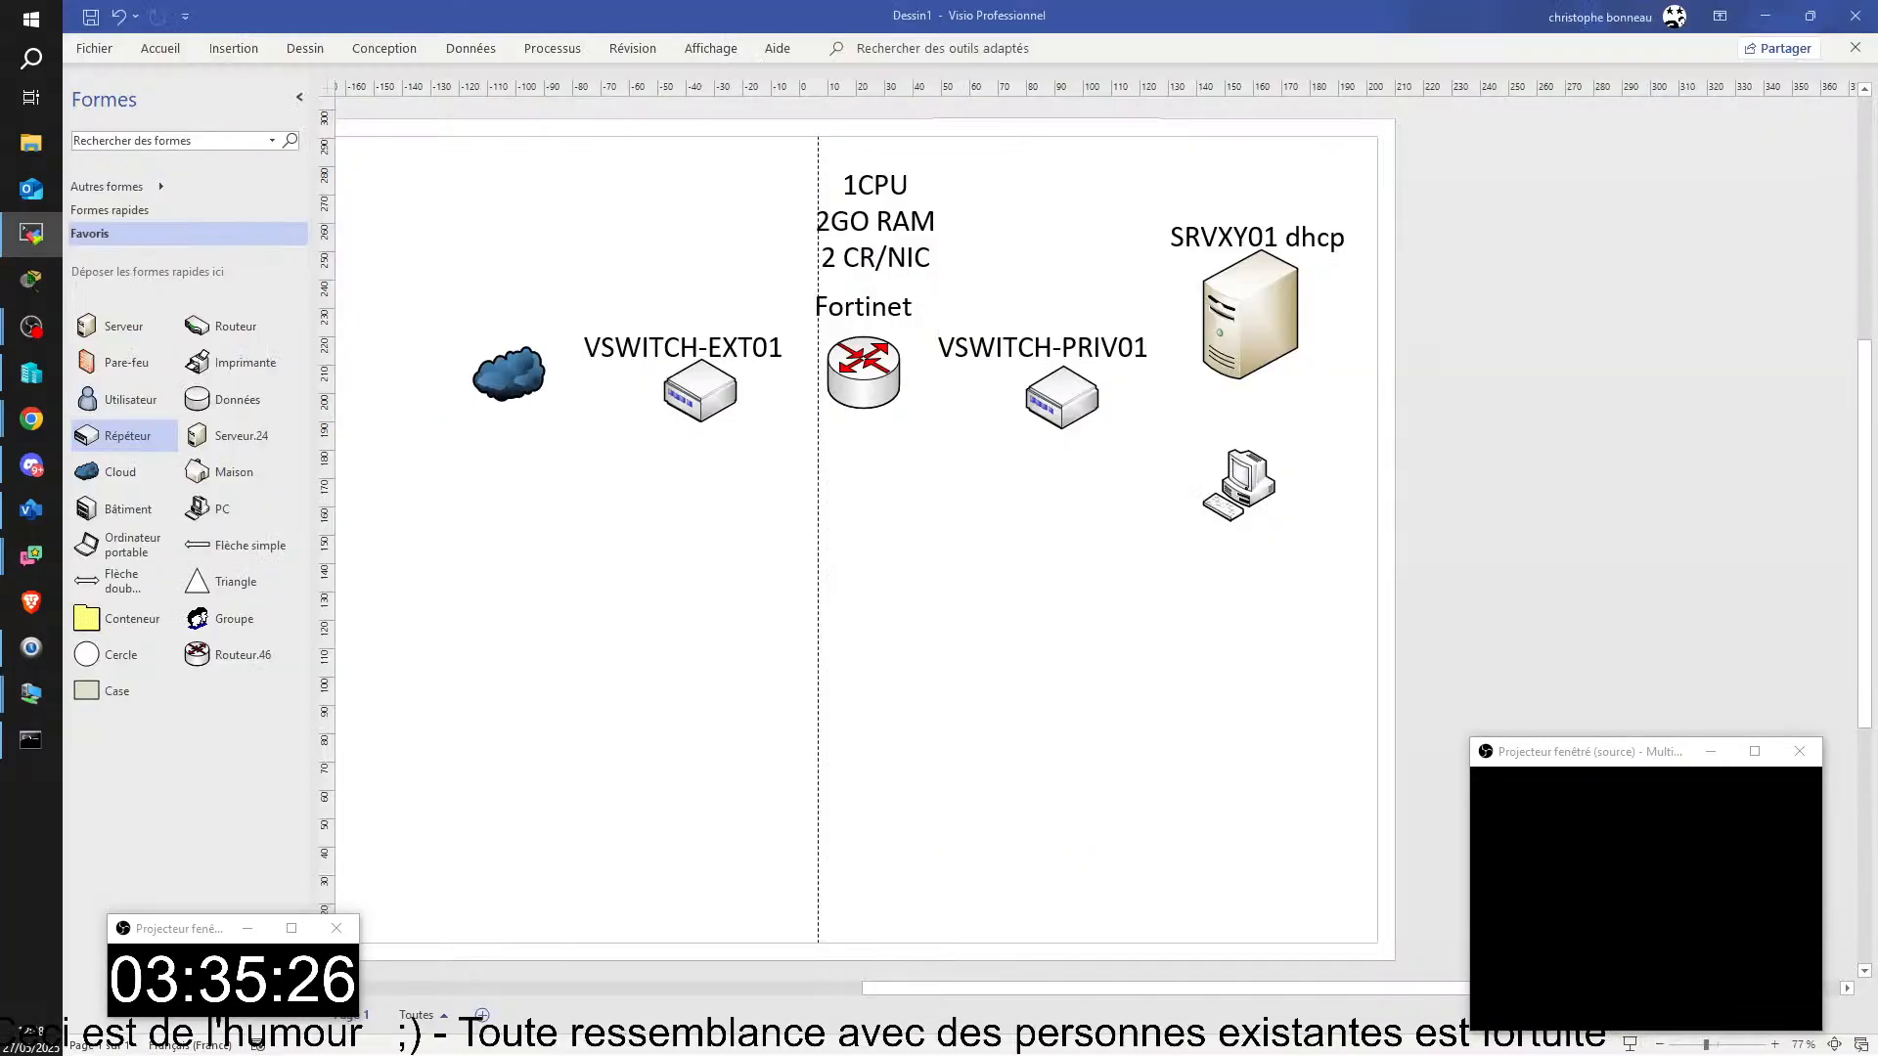
Step: On TSSR14-PC, log in to the FortiGate as admin with the account password, postpone its setup, view the static routes and close the session
{"action": "left_click_drag", "start_coordinate": [0, 9], "coordinate": [512, 3]}
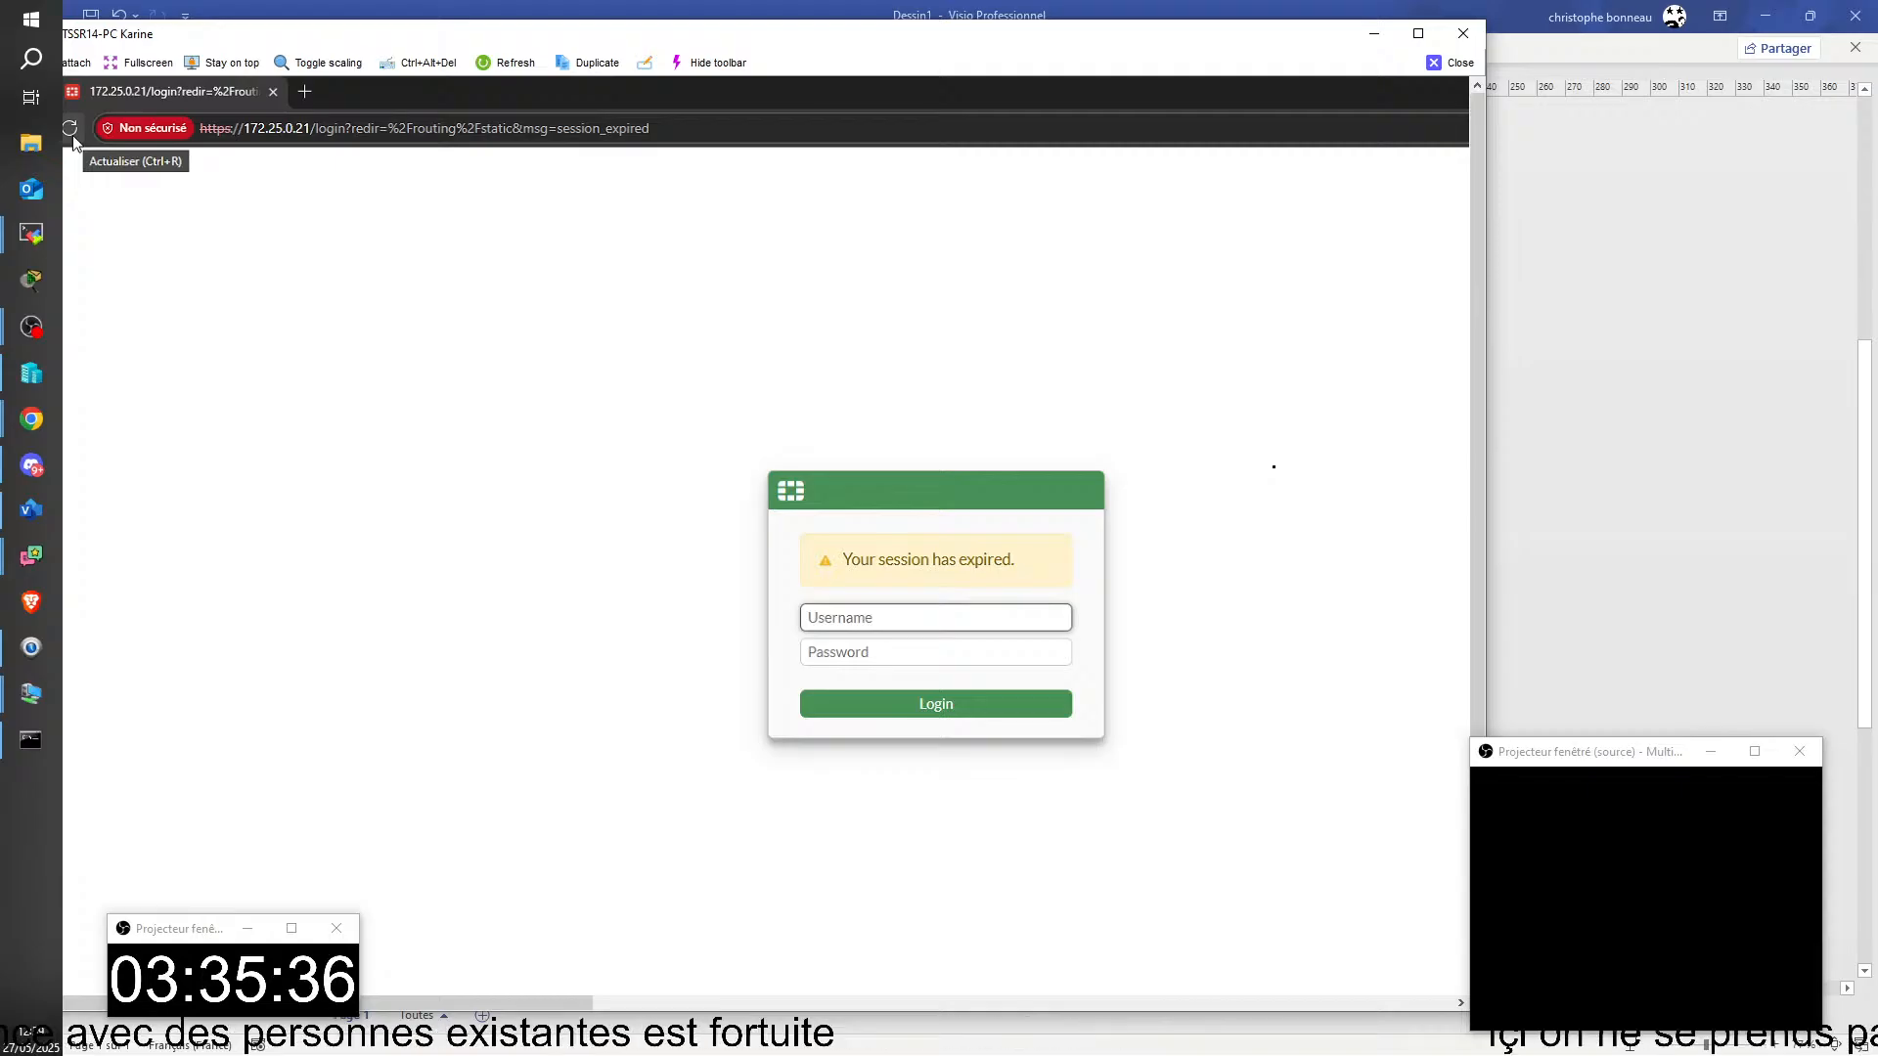
{"action": "type", "text": "adm"}
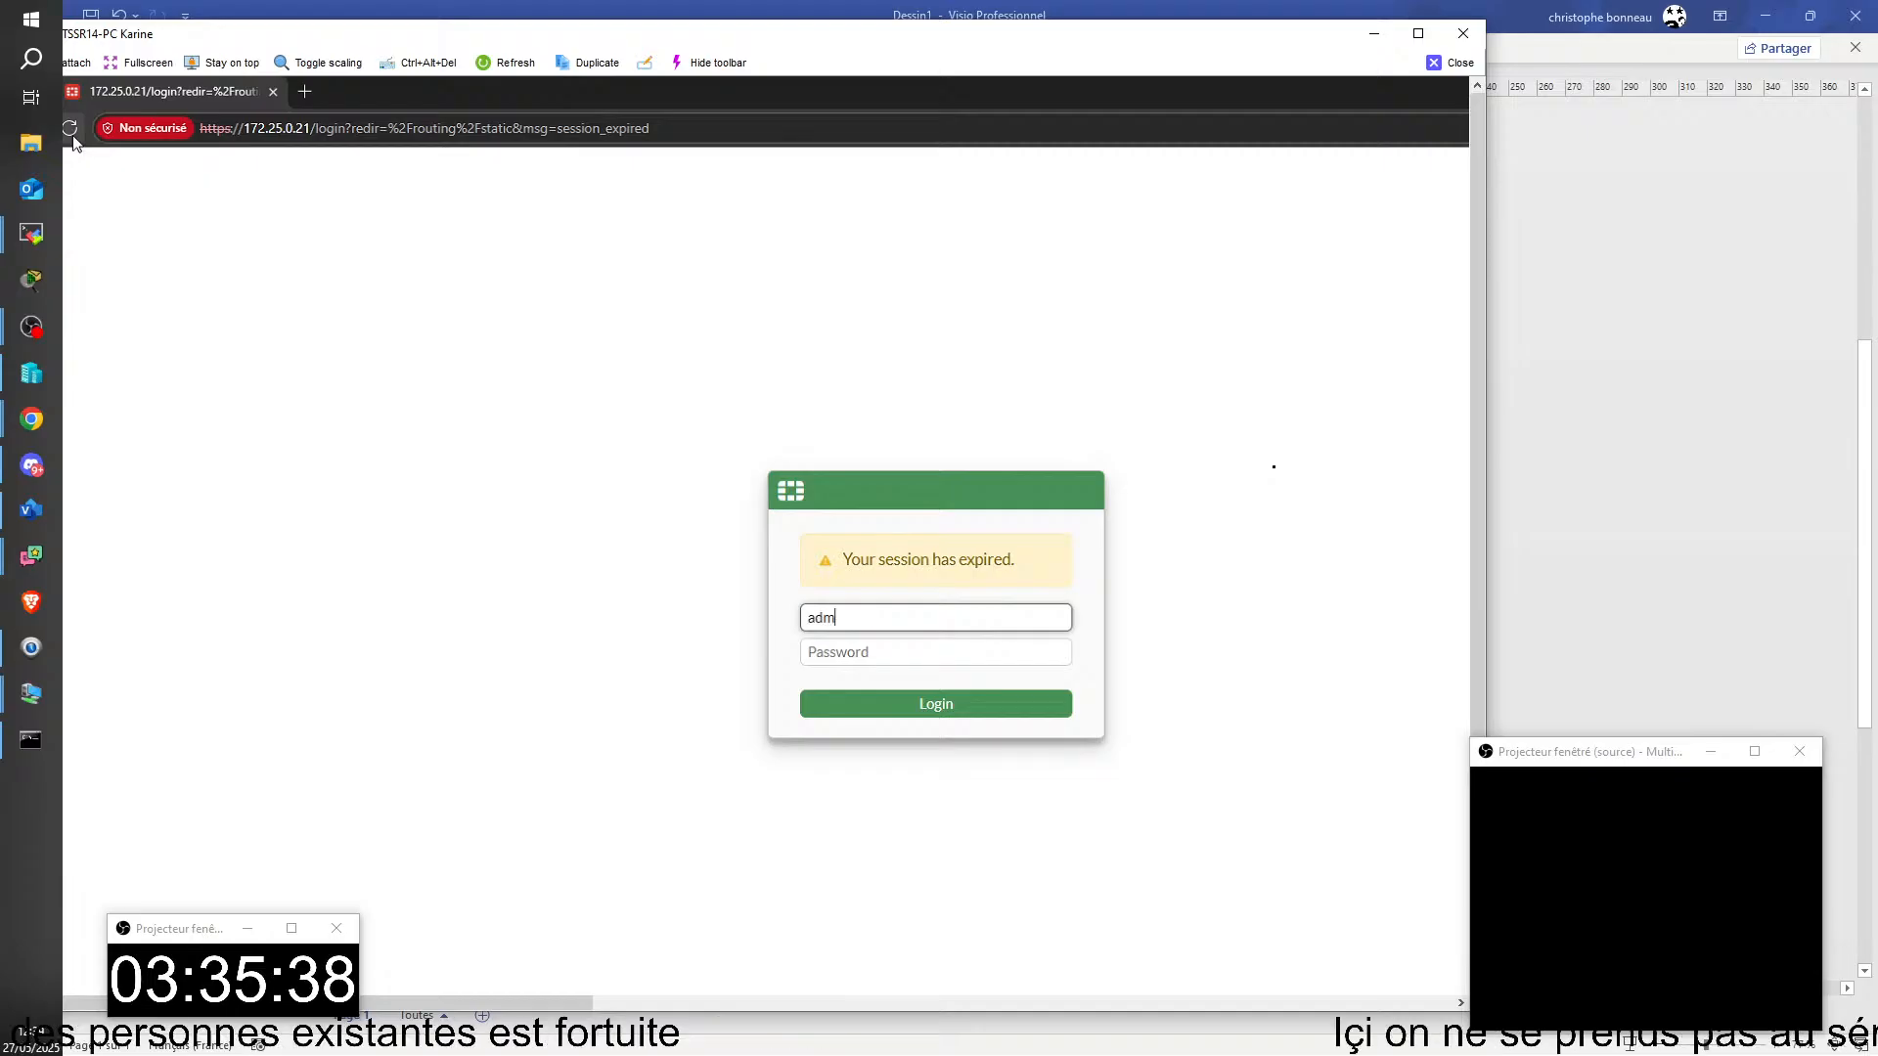
{"action": "type", "text": "in"}
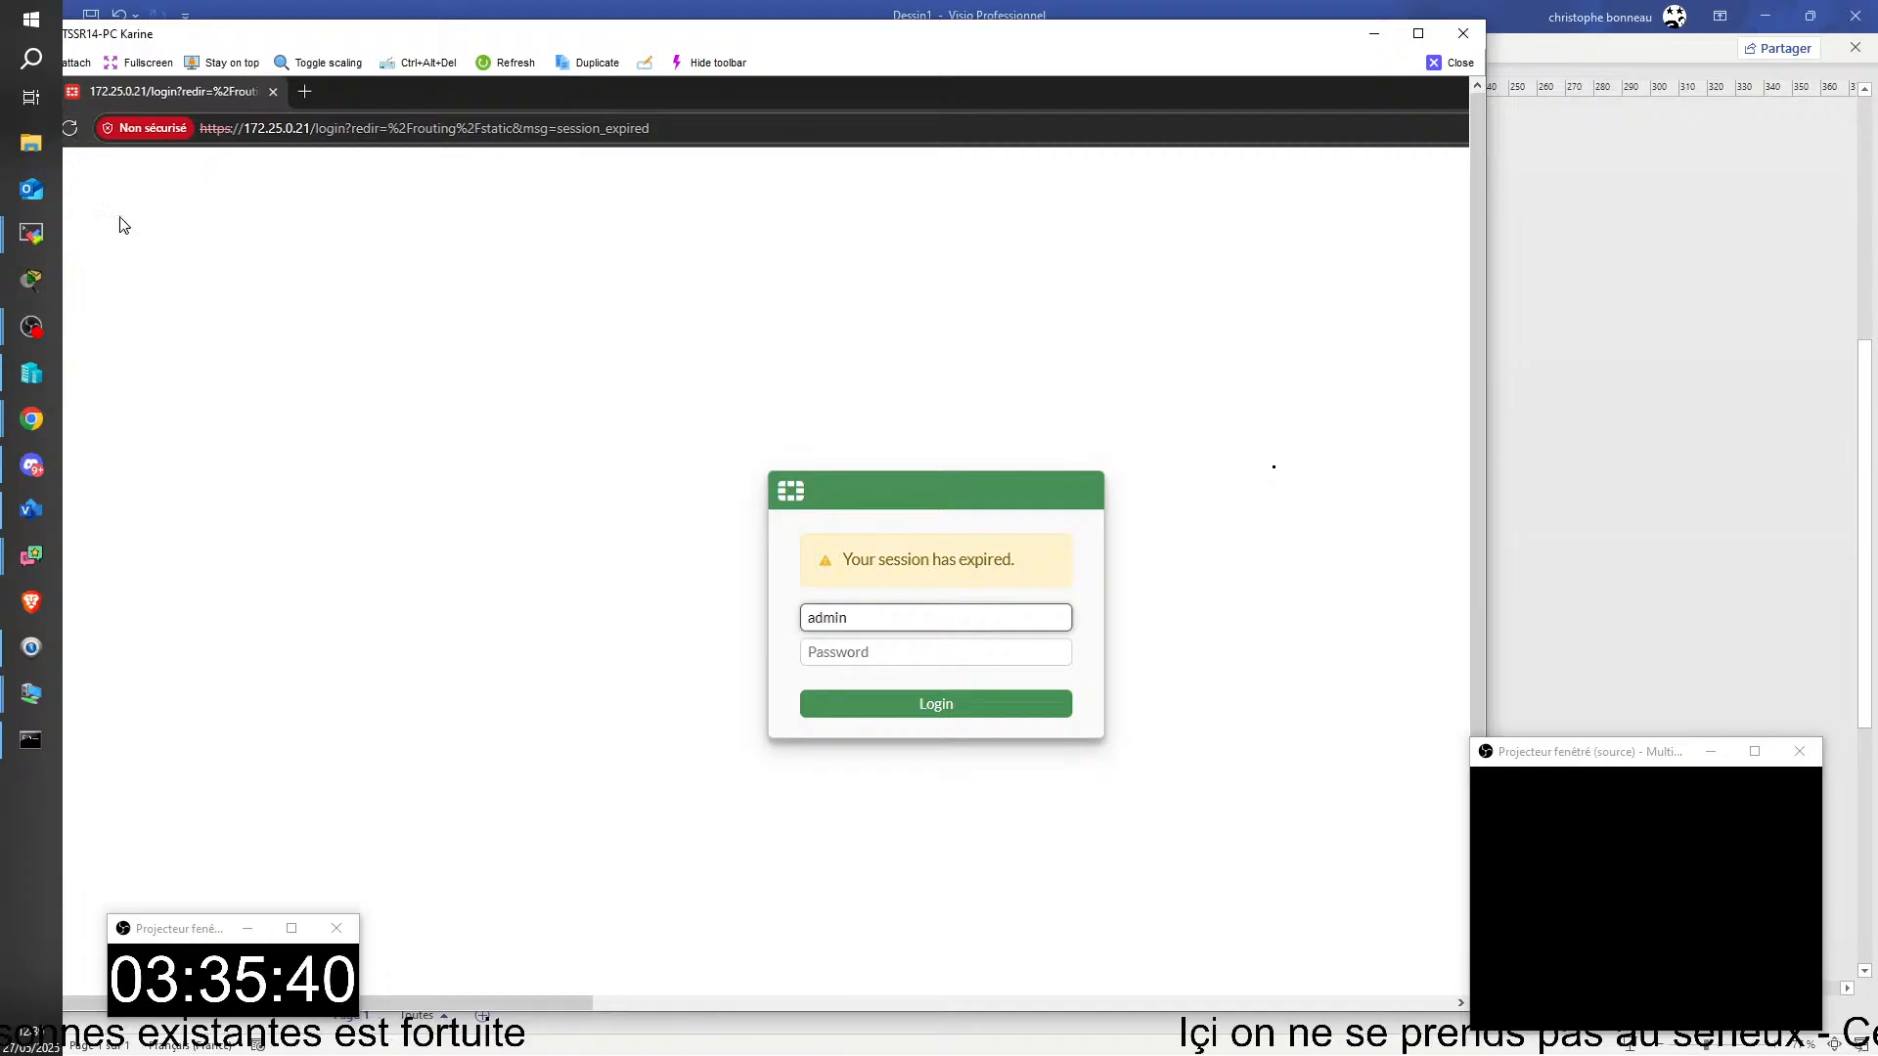
{"action": "left_click", "coordinate": [818, 653]}
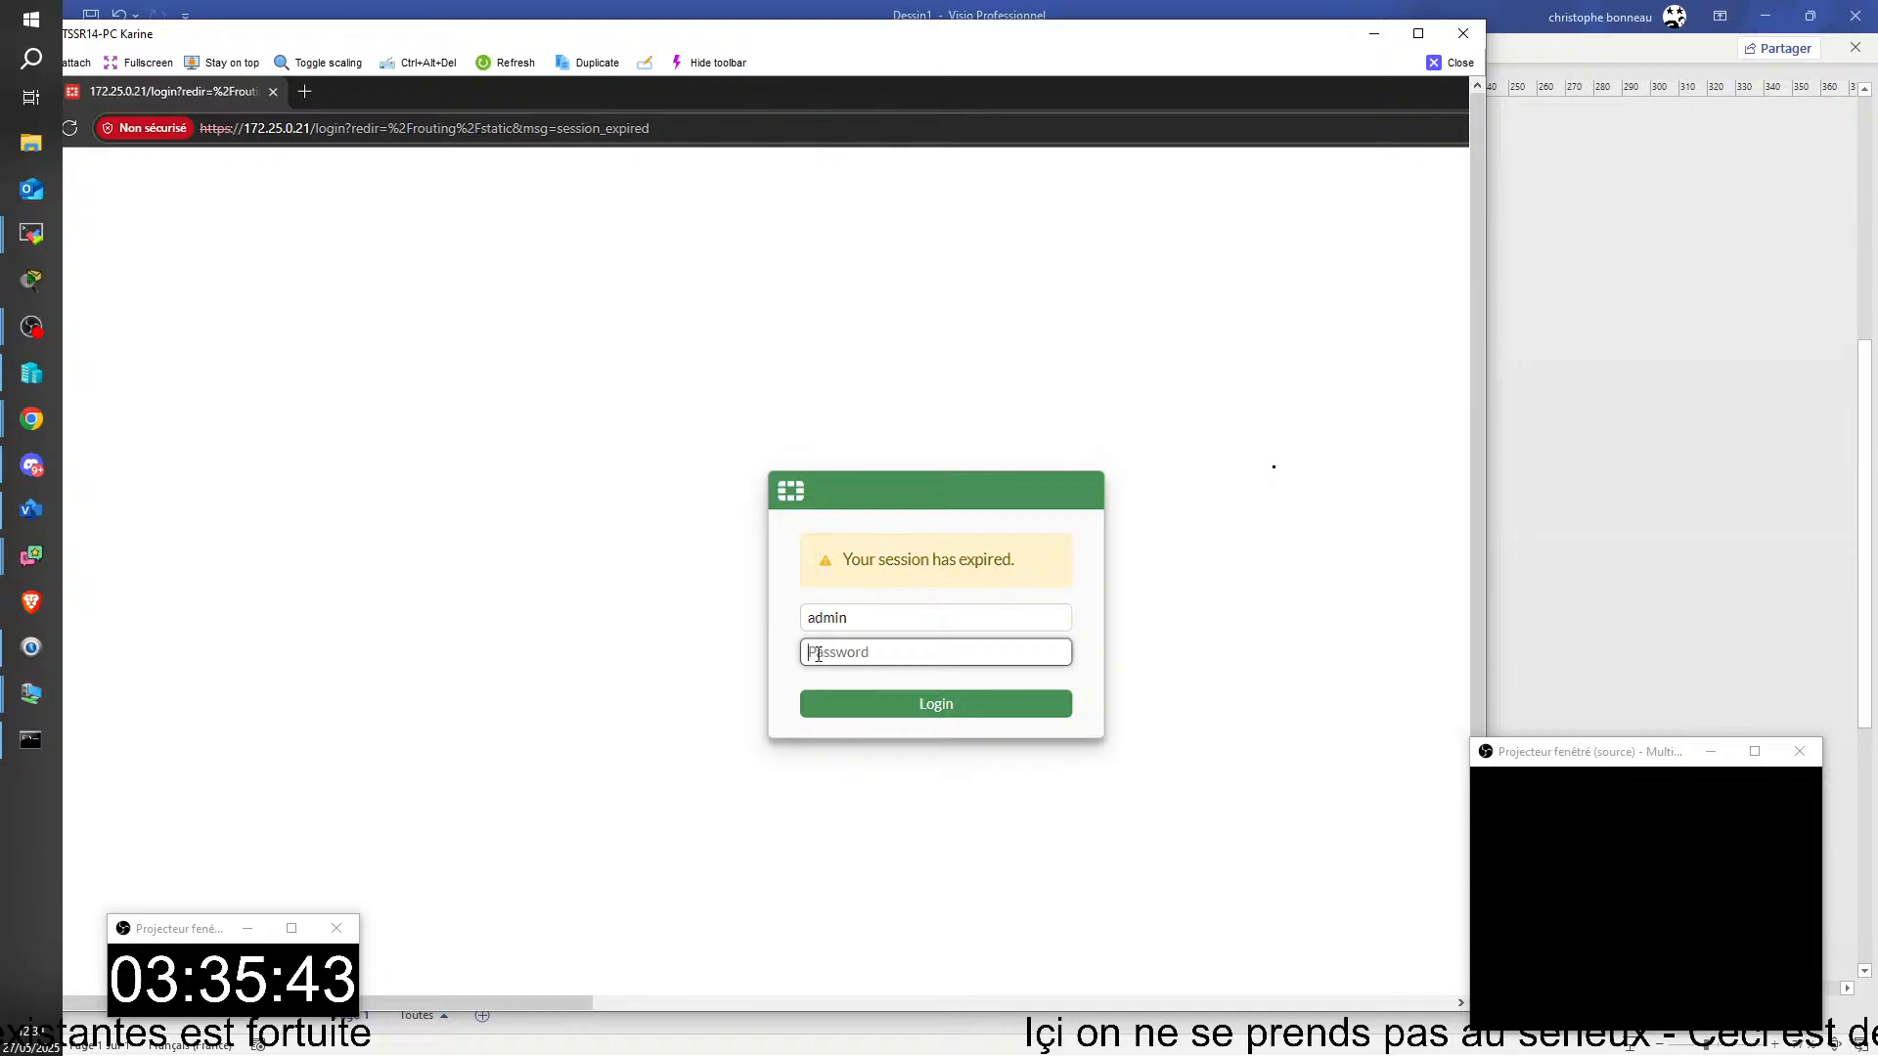
{"action": "type", "text": "****"}
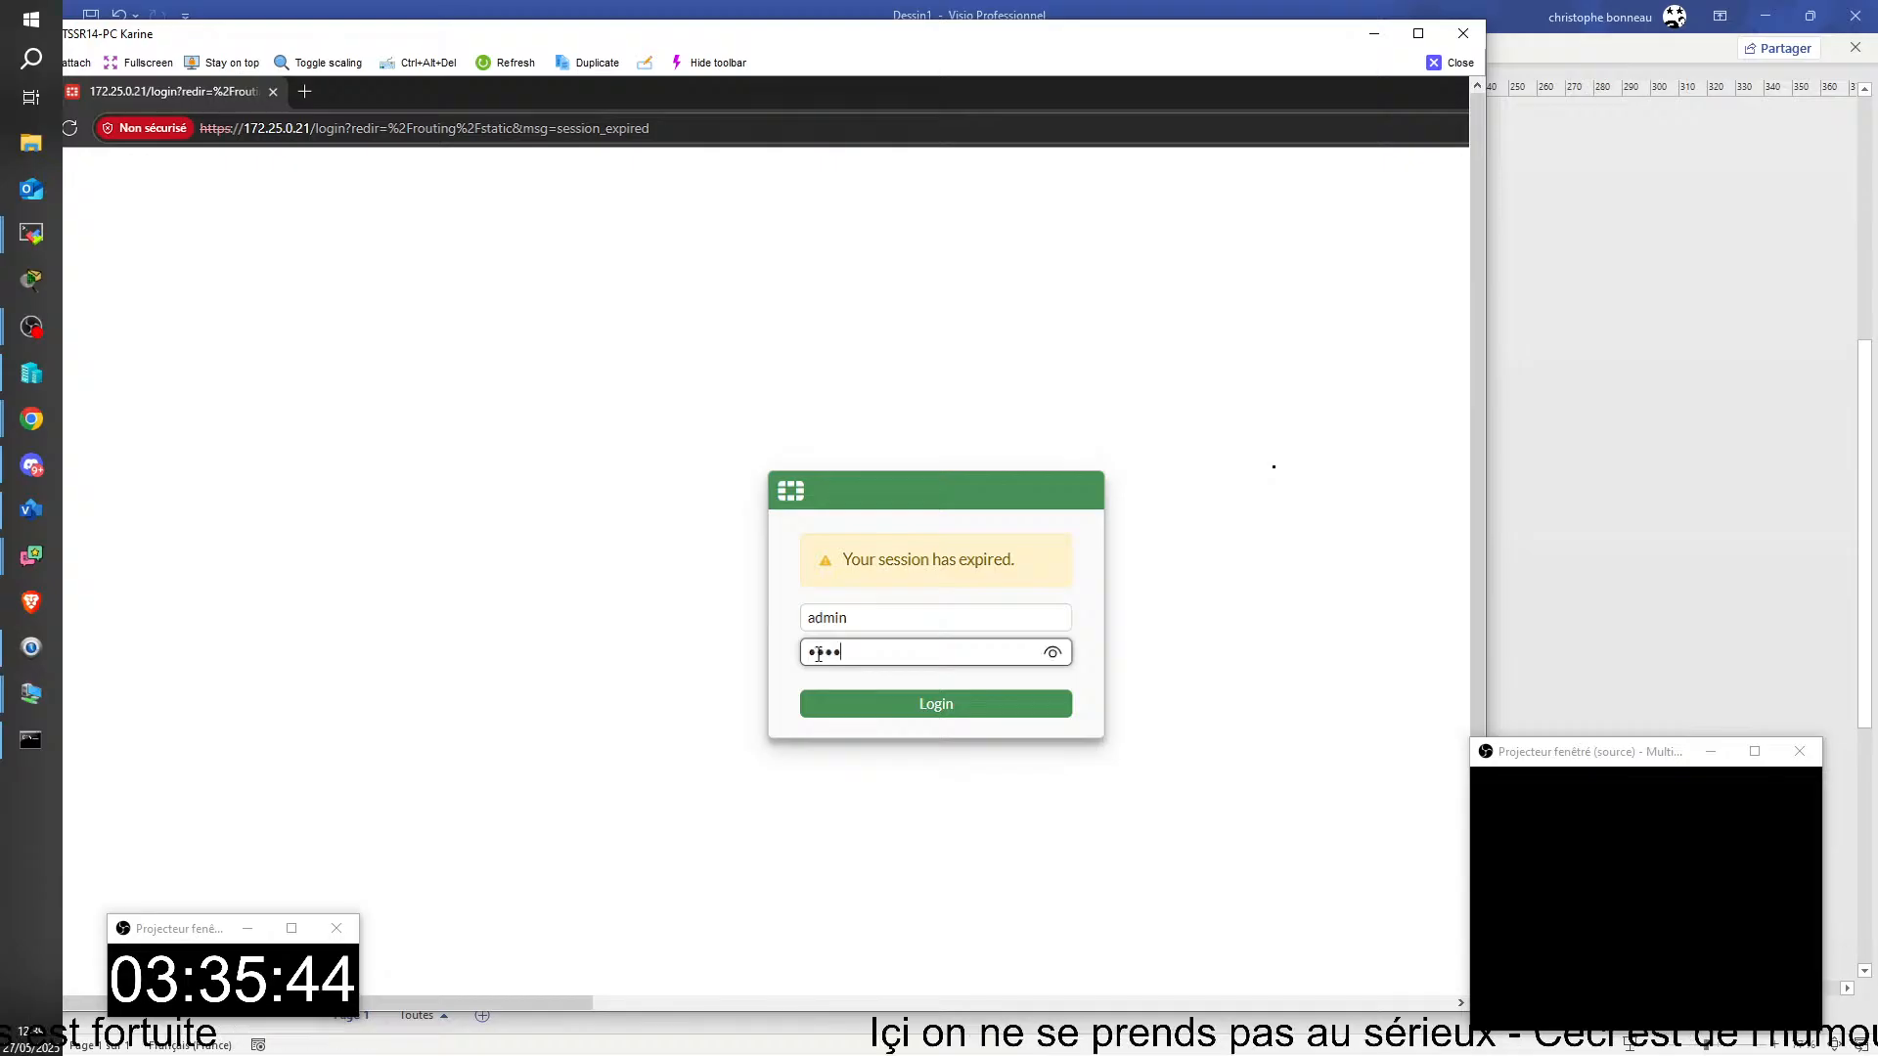
{"action": "type", "text": "**"}
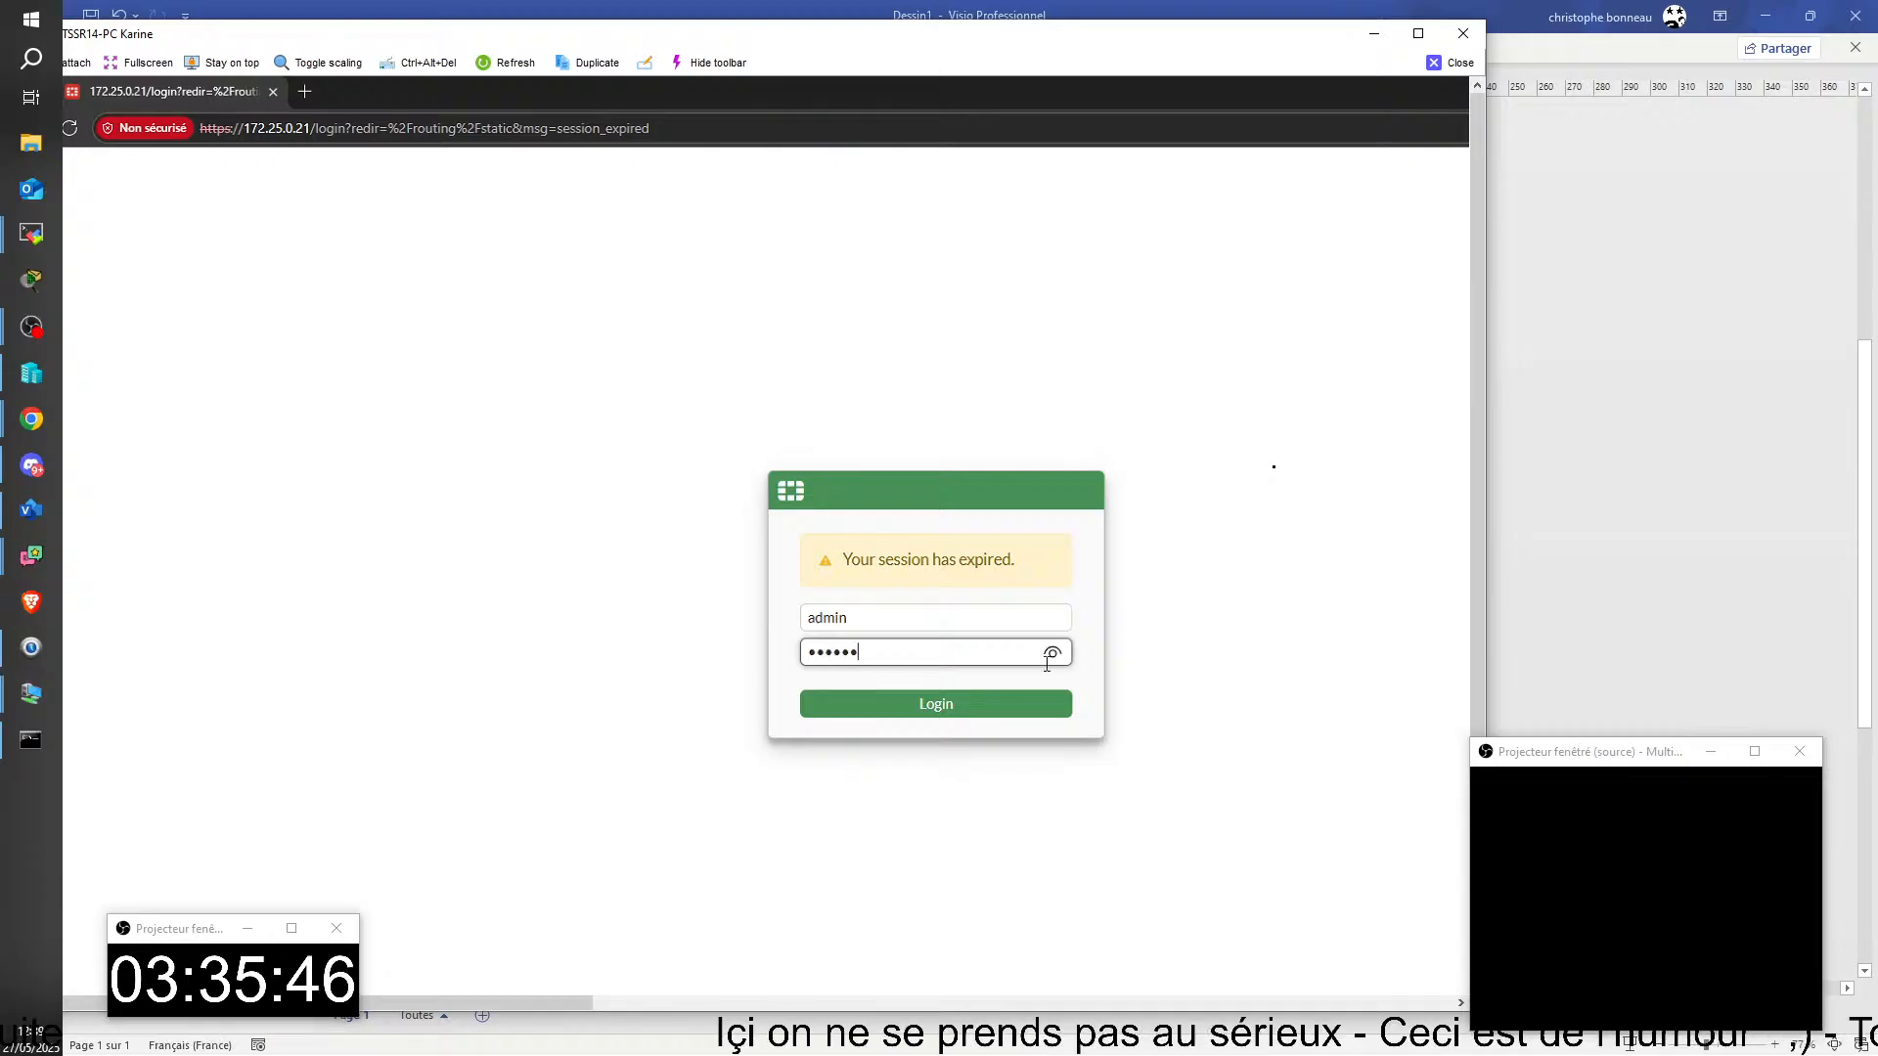
{"action": "left_click", "coordinate": [986, 705]}
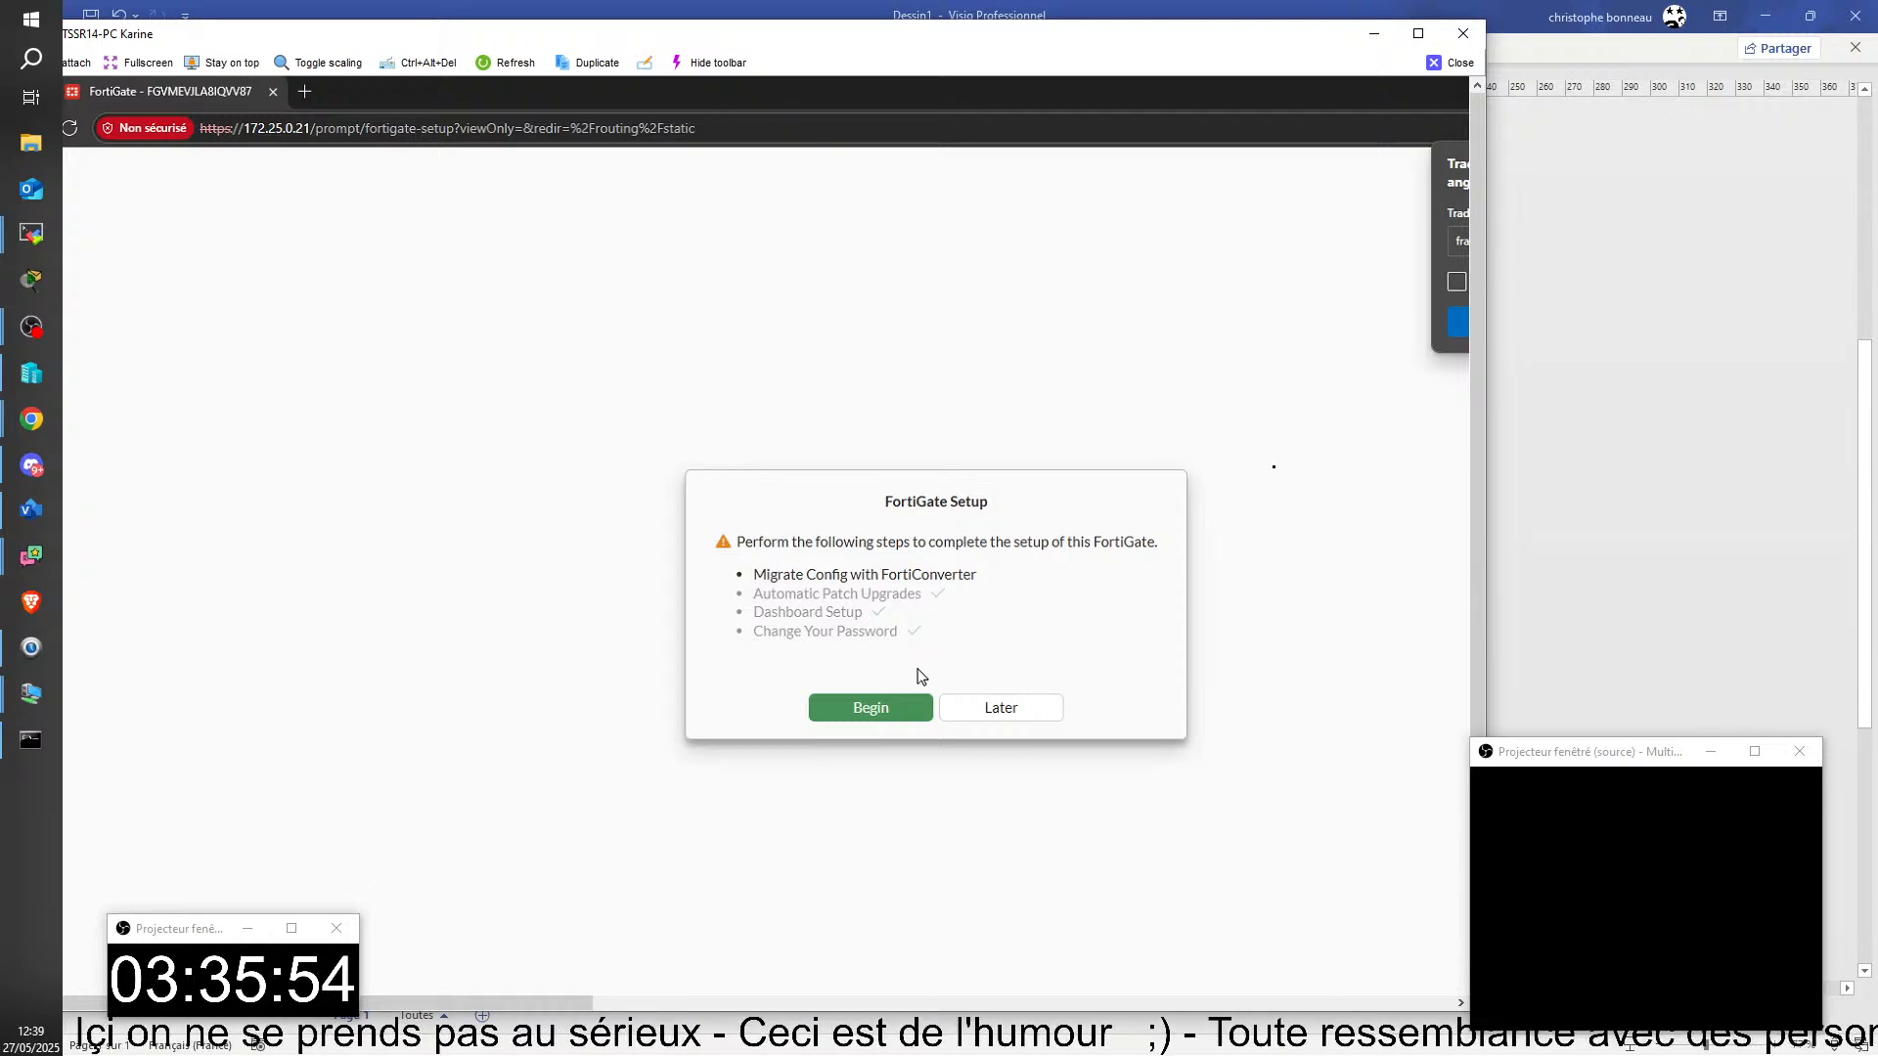
{"action": "left_click", "coordinate": [1000, 707]}
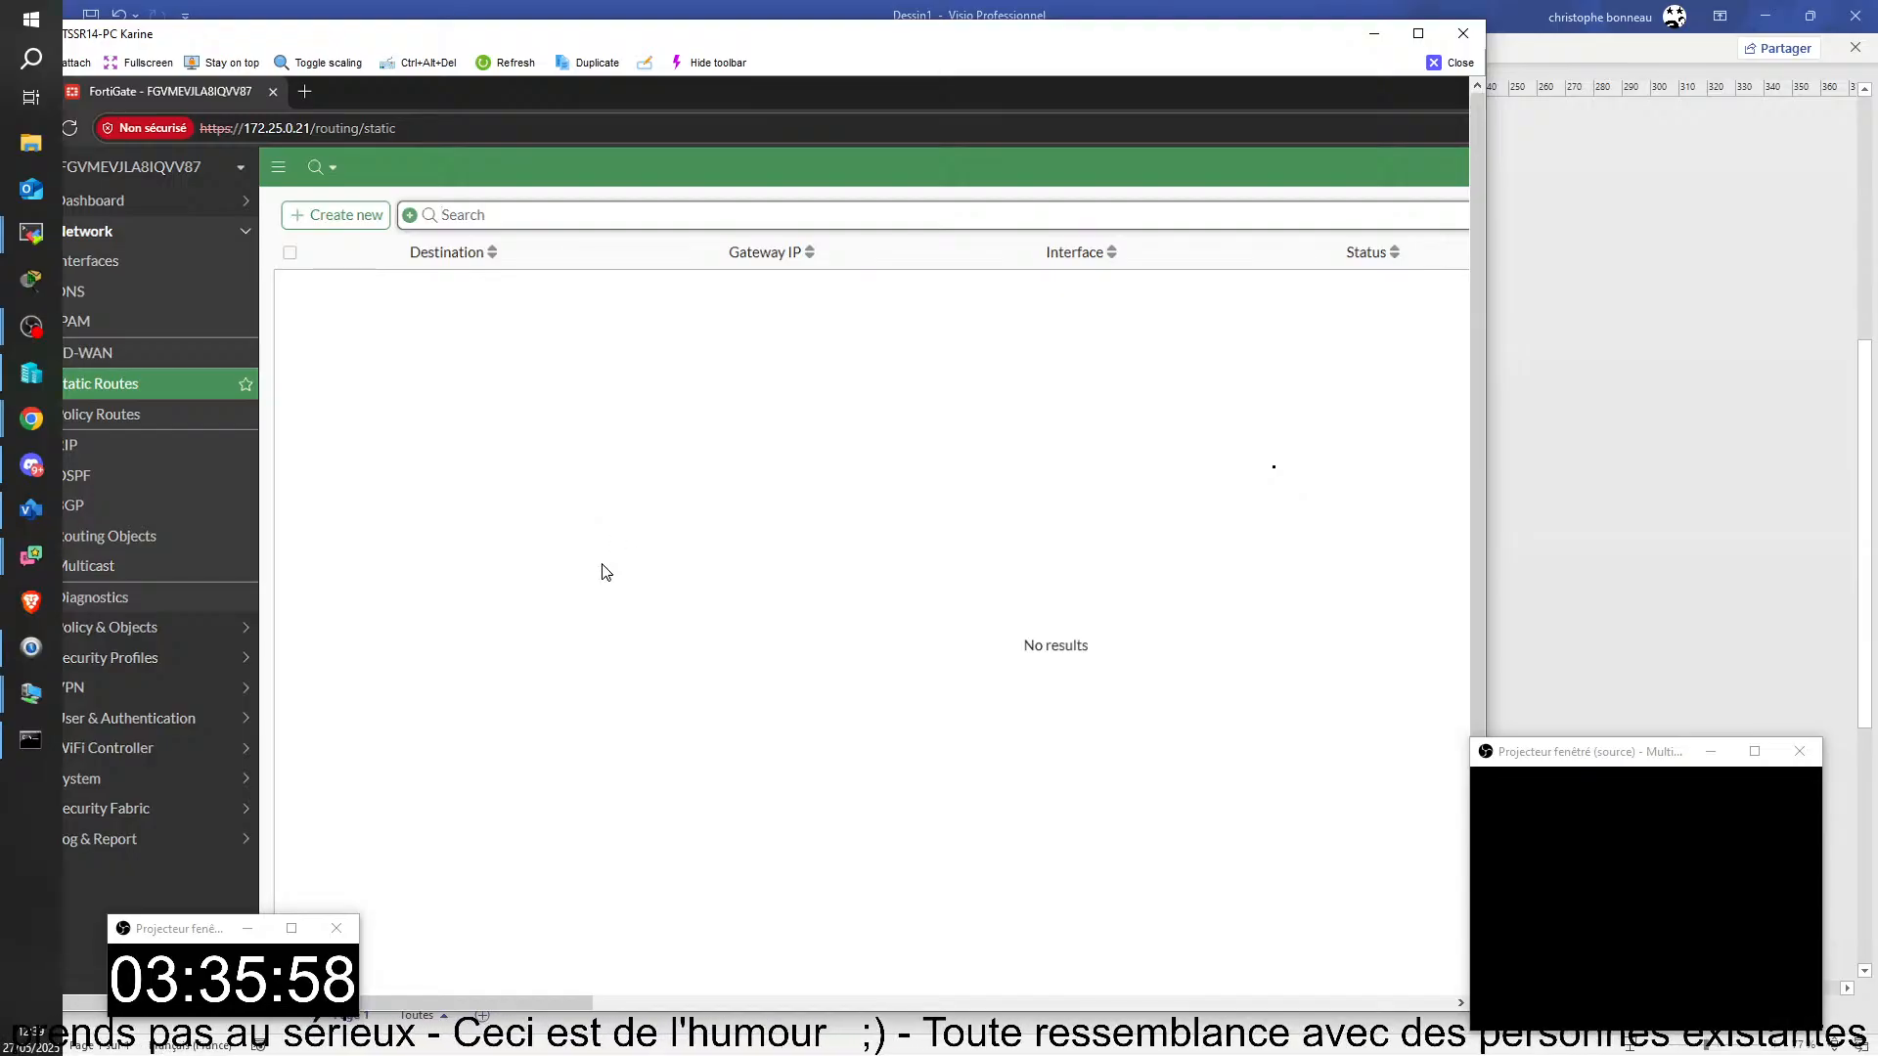
{"action": "left_click", "coordinate": [1431, 63]}
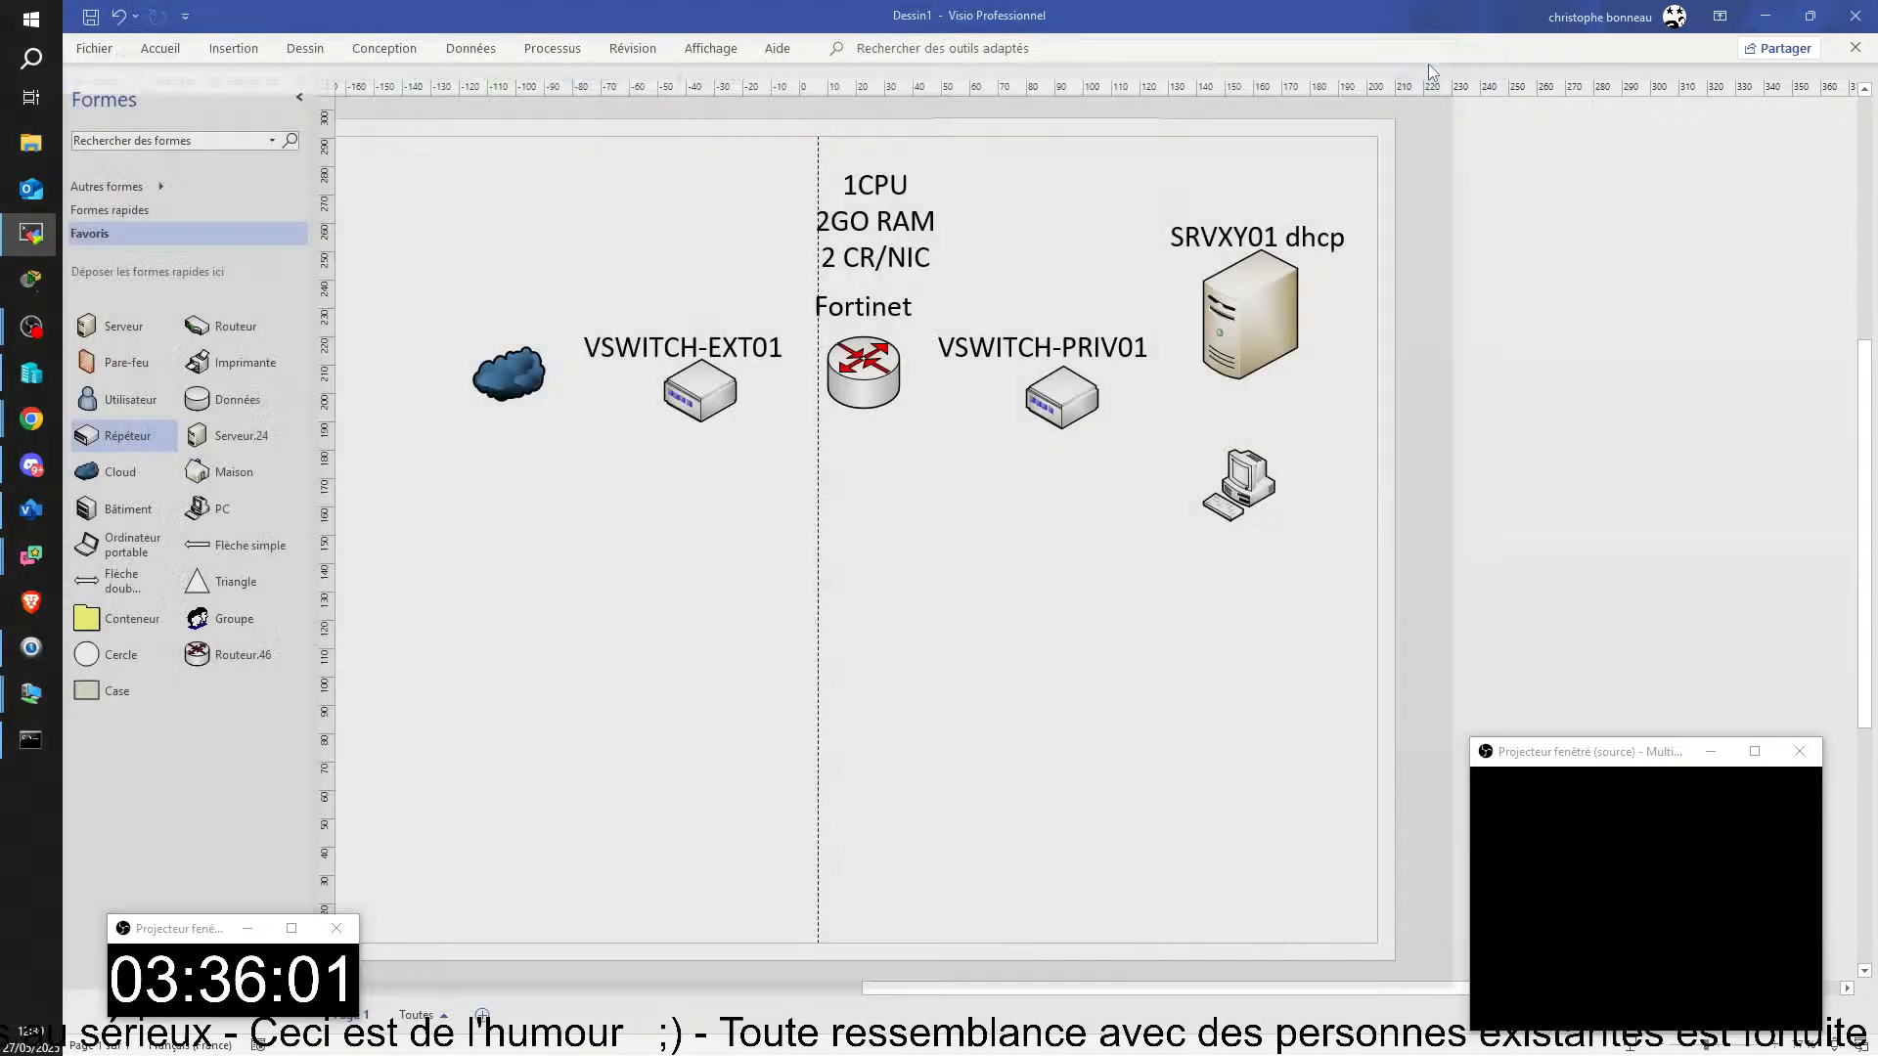